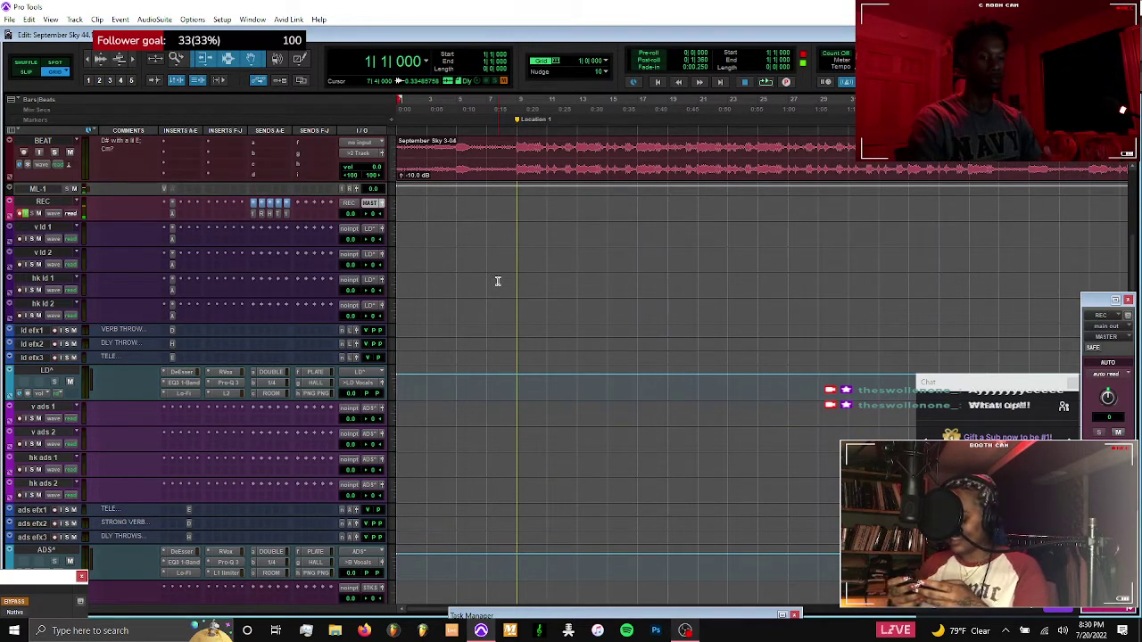
Open the Virtual Mix Rack on the ML-1 track and browse the microphone models of its Classic Tubes module
click(165, 191)
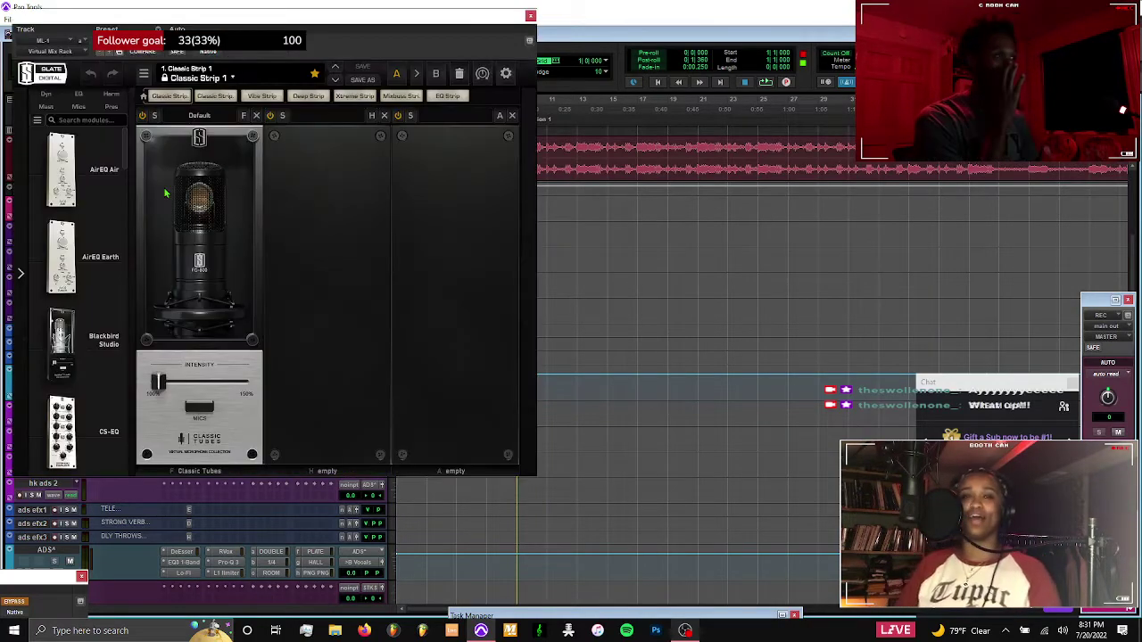
drag(143, 23, 844, 152)
click(895, 390)
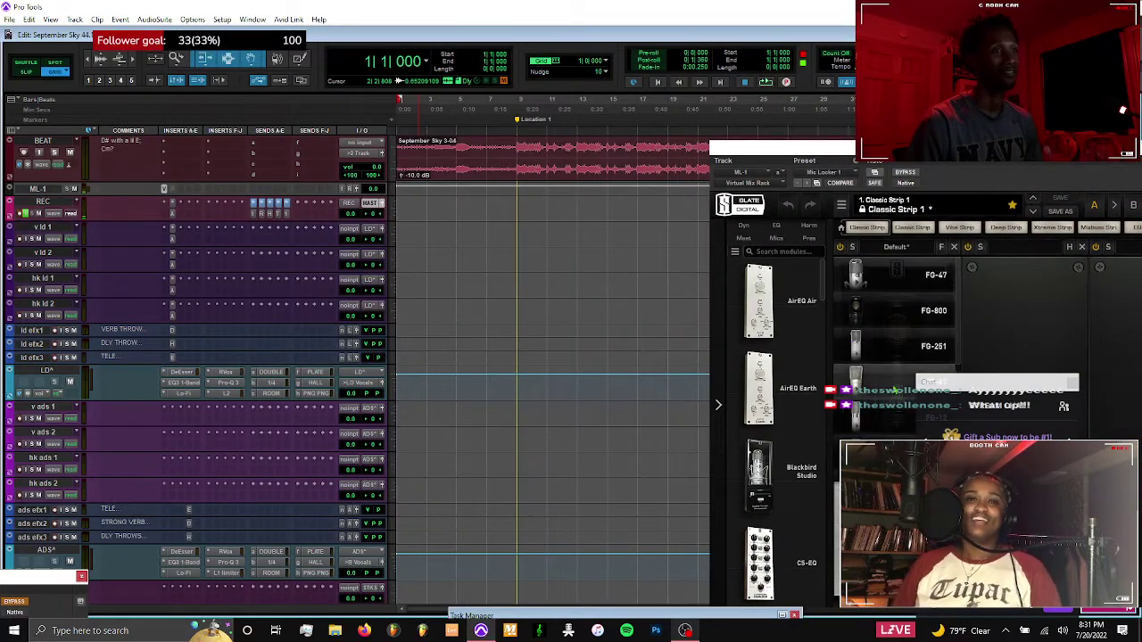
drag(946, 155, 889, 161)
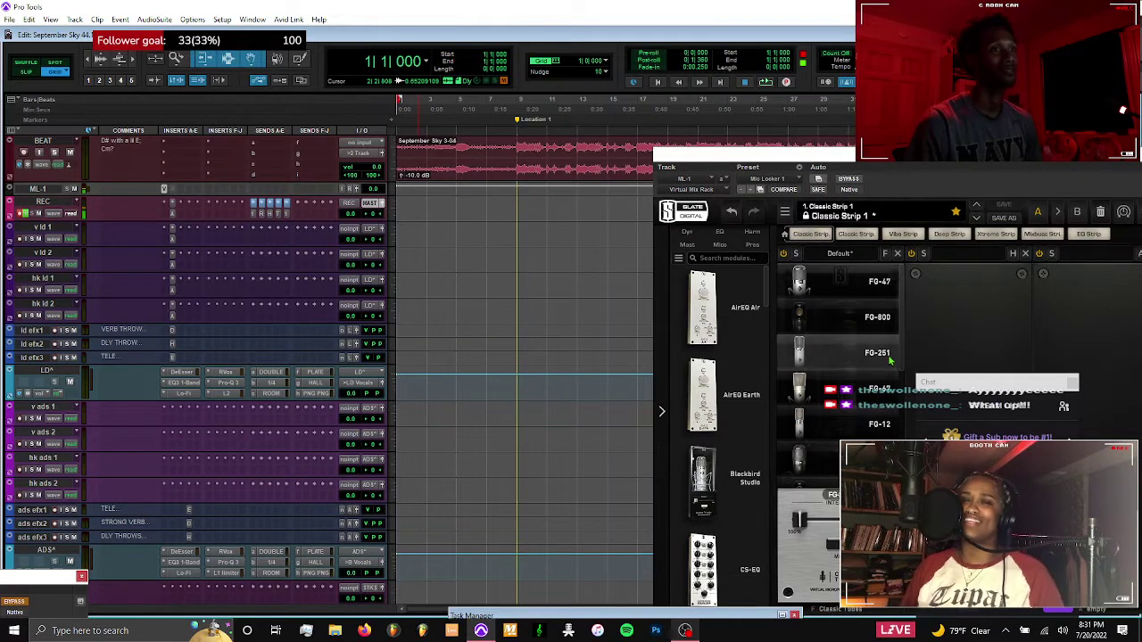
scroll(904, 370, down, 1)
scroll(904, 370, down, 1)
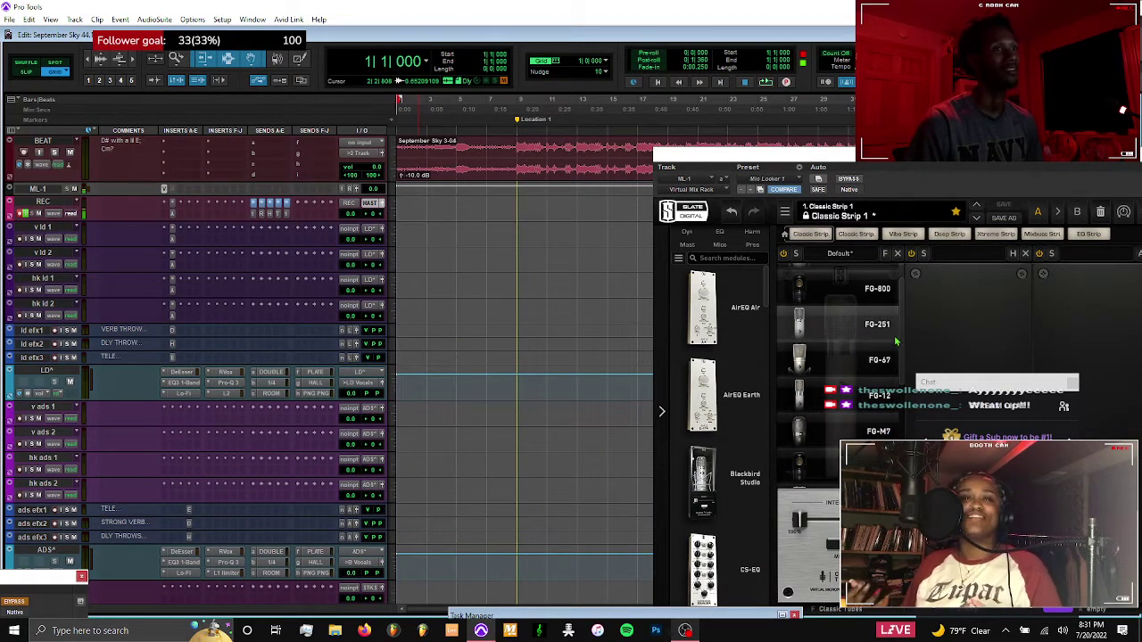
mouse_move(949, 168)
mouse_down()
mouse_move(701, 168)
mouse_move(963, 134)
mouse_move(1042, 148)
mouse_move(943, 166)
mouse_move(953, 166)
mouse_up()
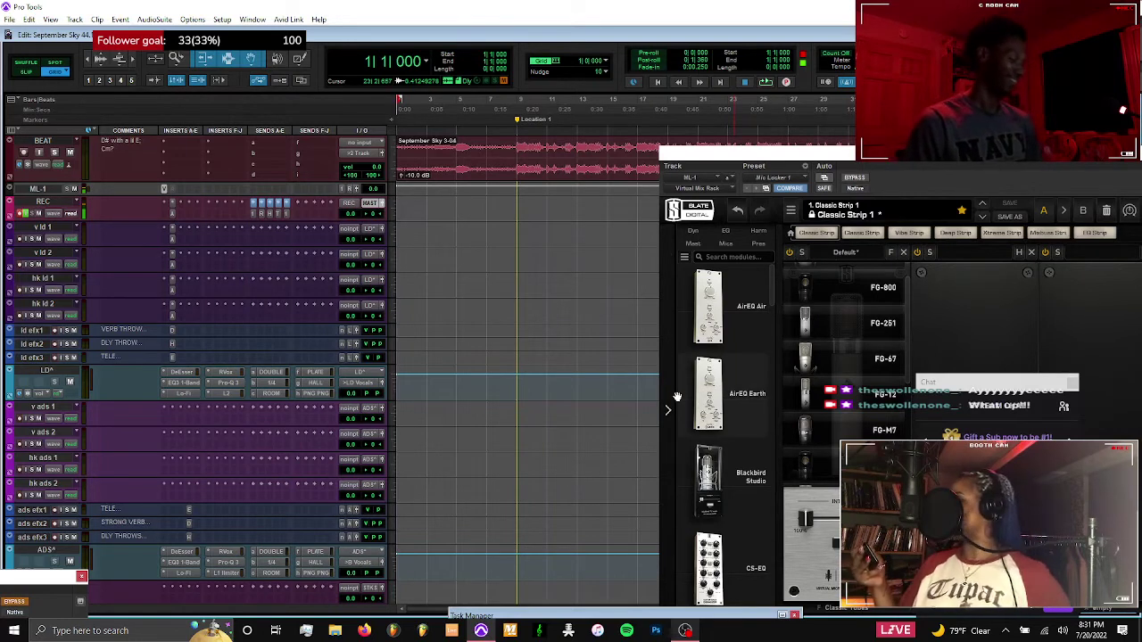
Start recording on the REC track from bar 1 and open its HALL send
click(504, 206)
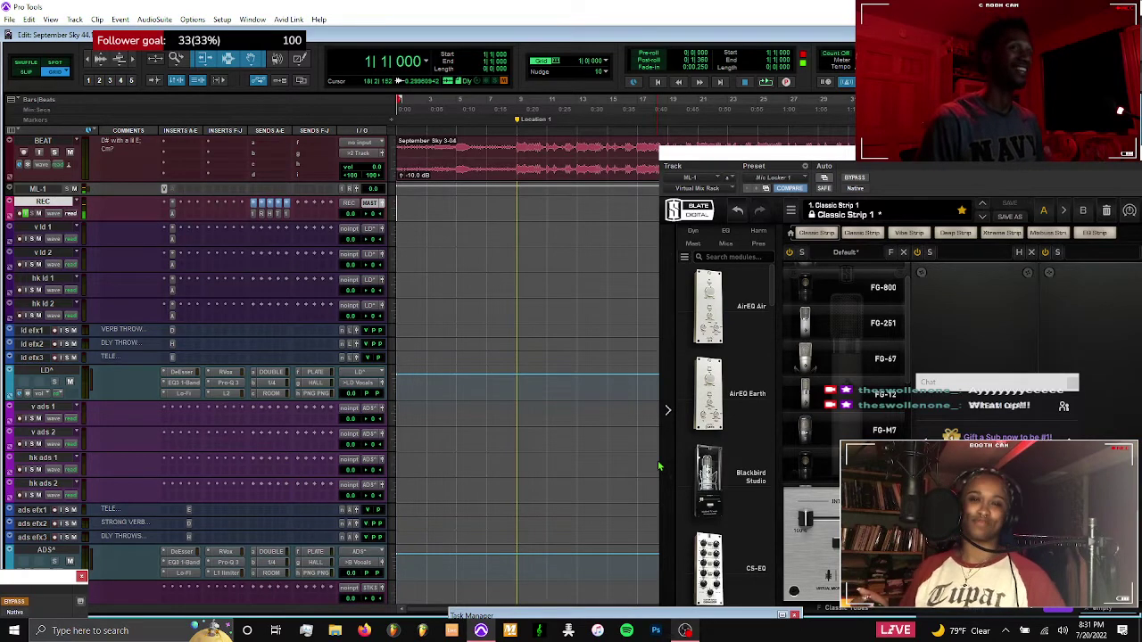
drag(915, 158, 769, 223)
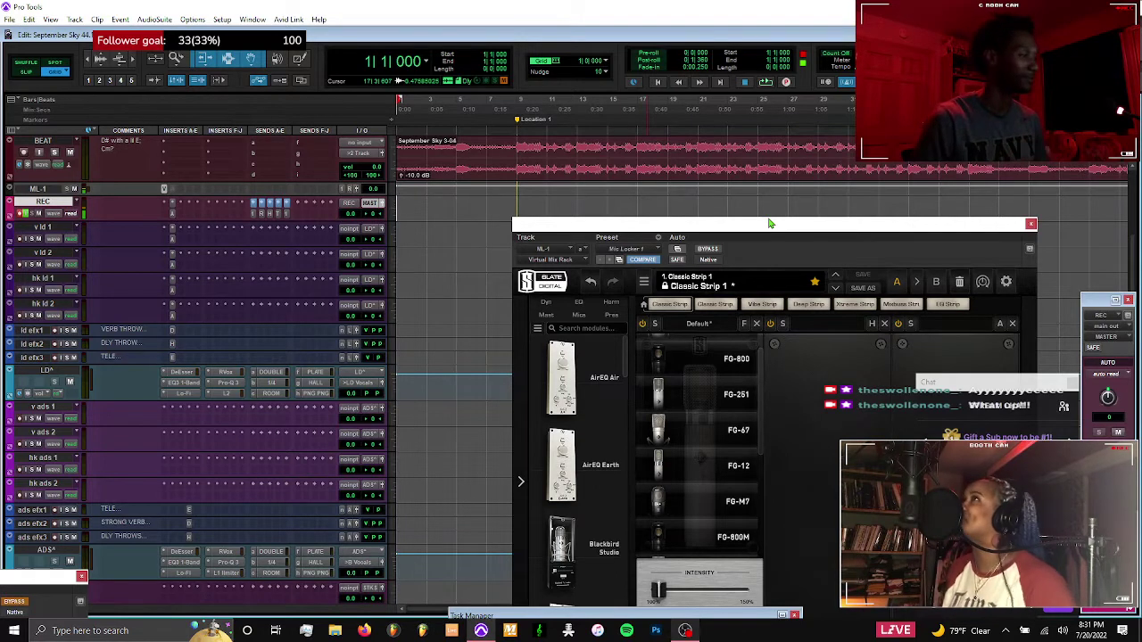
key(ctrl+space)
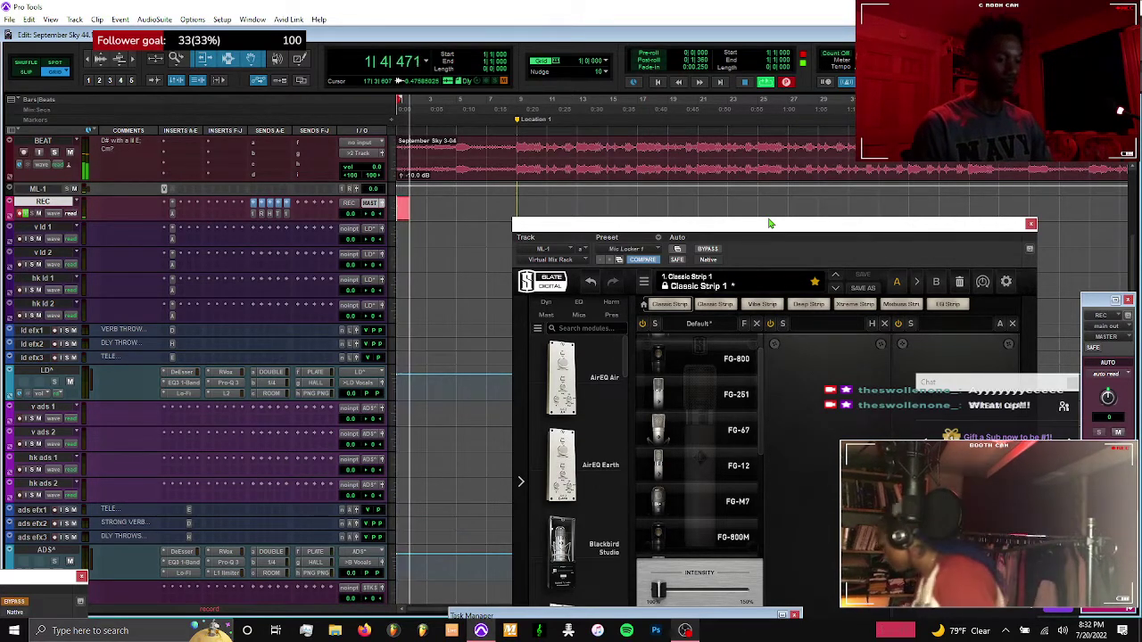
click(261, 215)
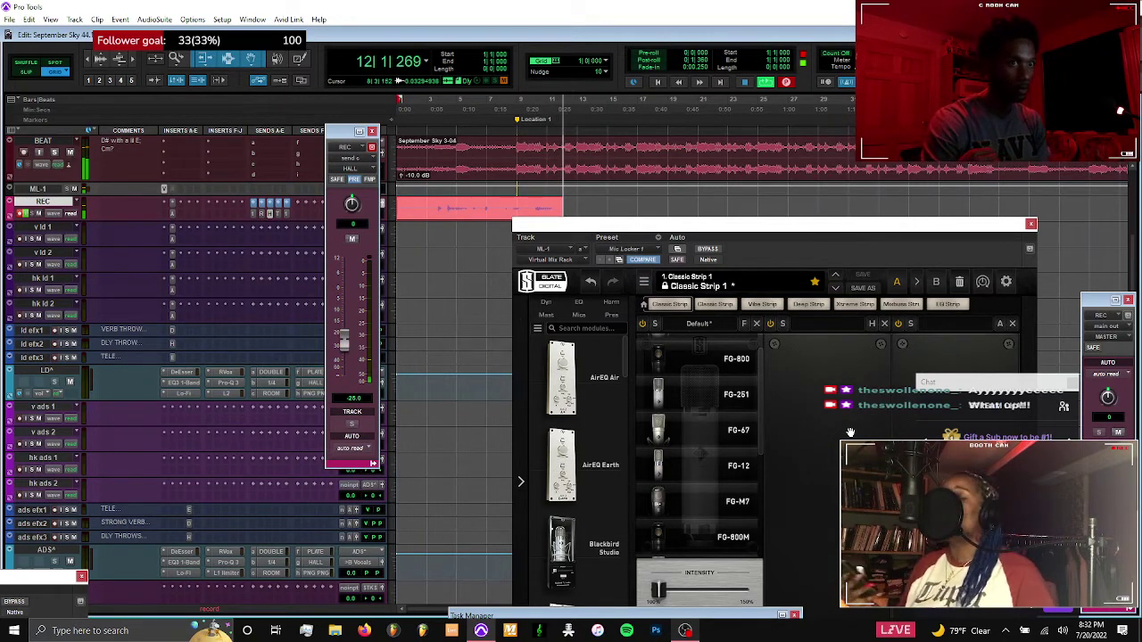
In the REC track's Auto-Tune Artist, set the key to D# and limit the notes to major
click(173, 214)
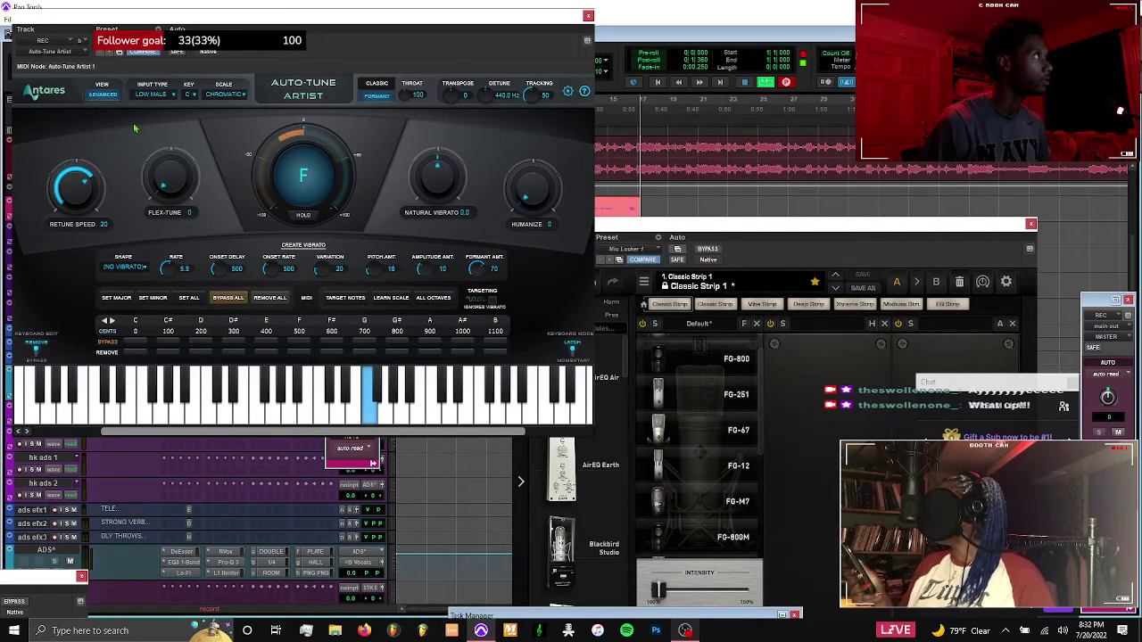
drag(199, 18, 401, 86)
click(392, 164)
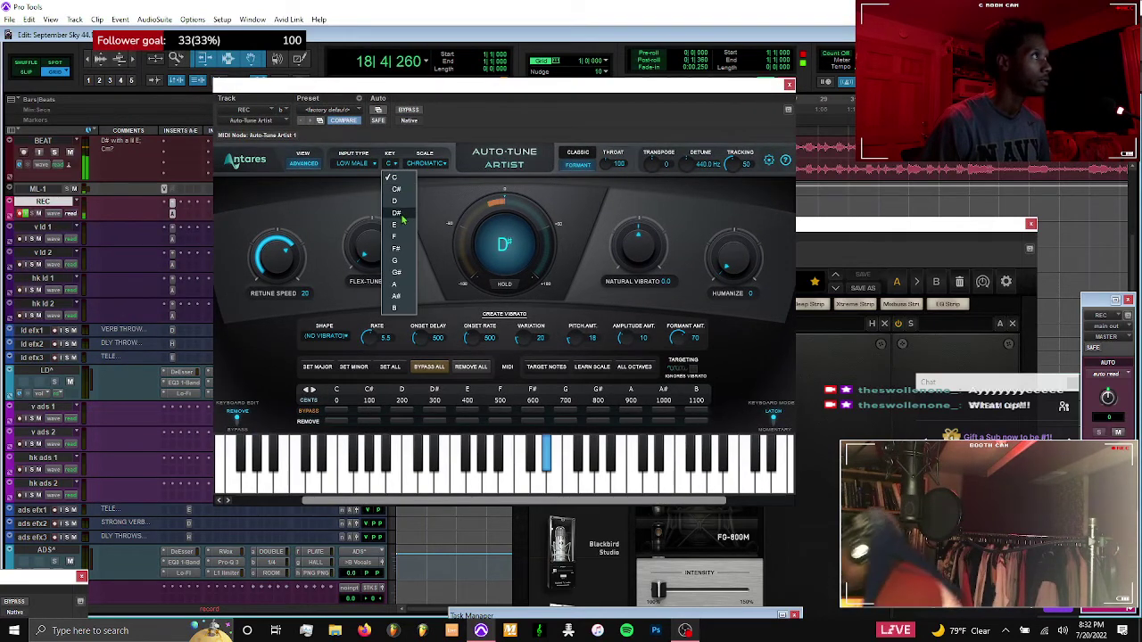
click(399, 207)
click(428, 164)
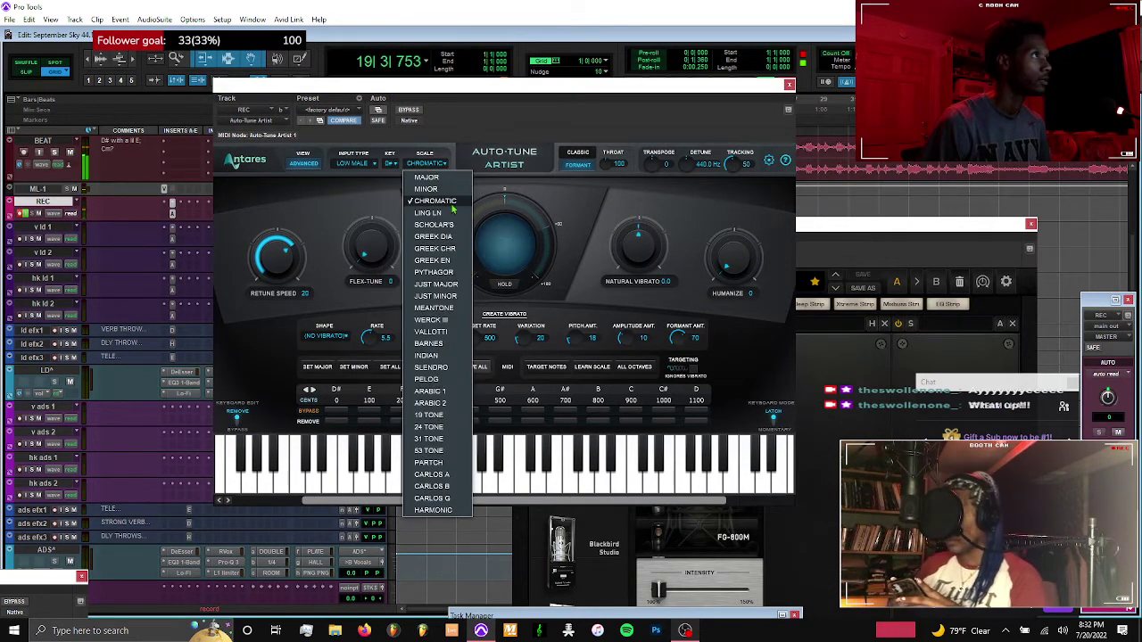
click(389, 351)
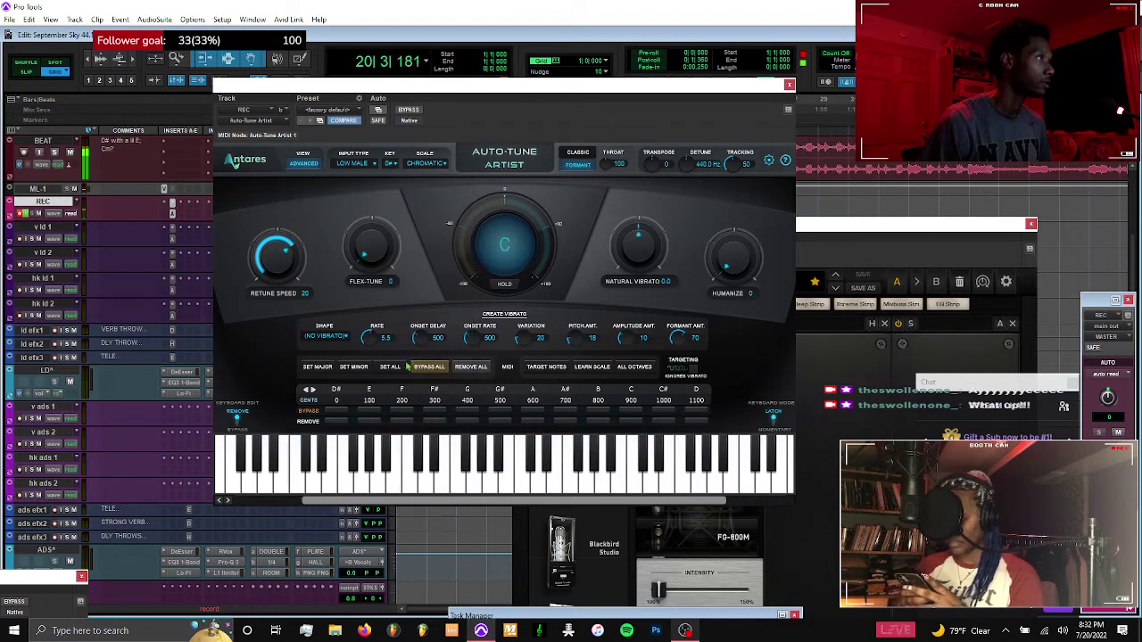
click(318, 368)
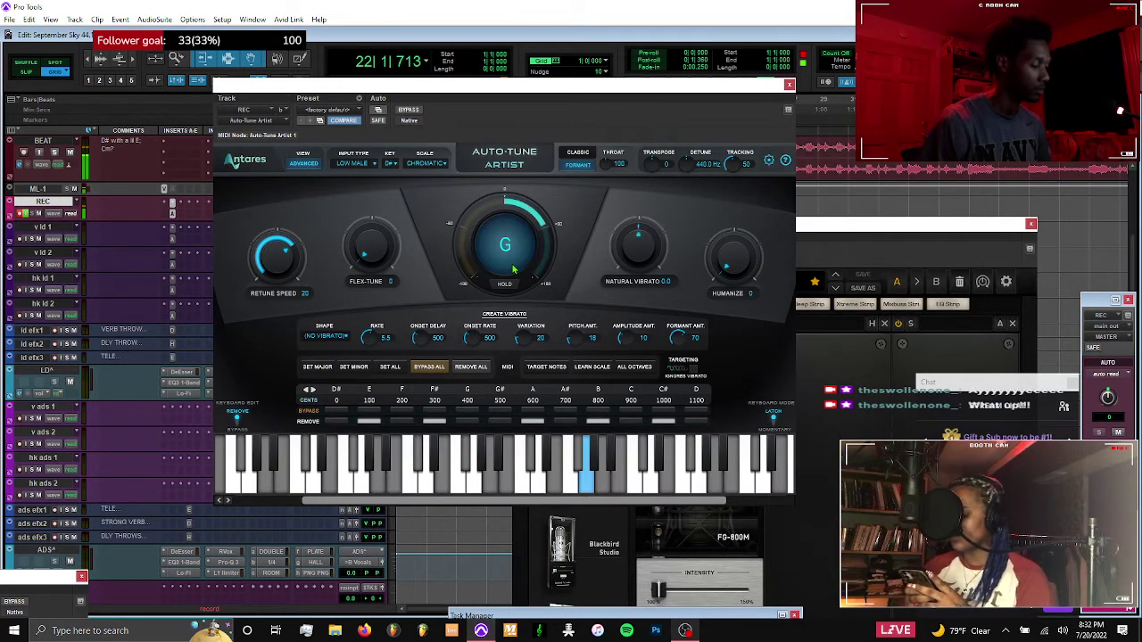
Copy REC's Auto-Tune settings to the Auto-Tune Artist inserts on v ld 1, v ld 2, hk ld 1 and hk ld 2
key(ctrl+shift+c)
click(665, 257)
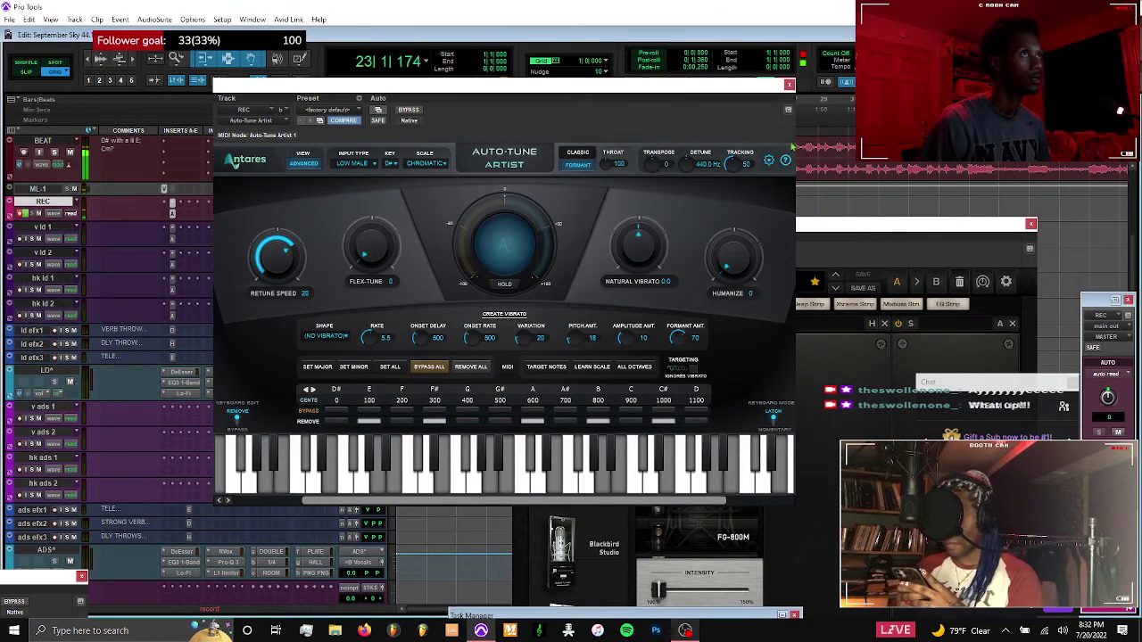
click(1031, 224)
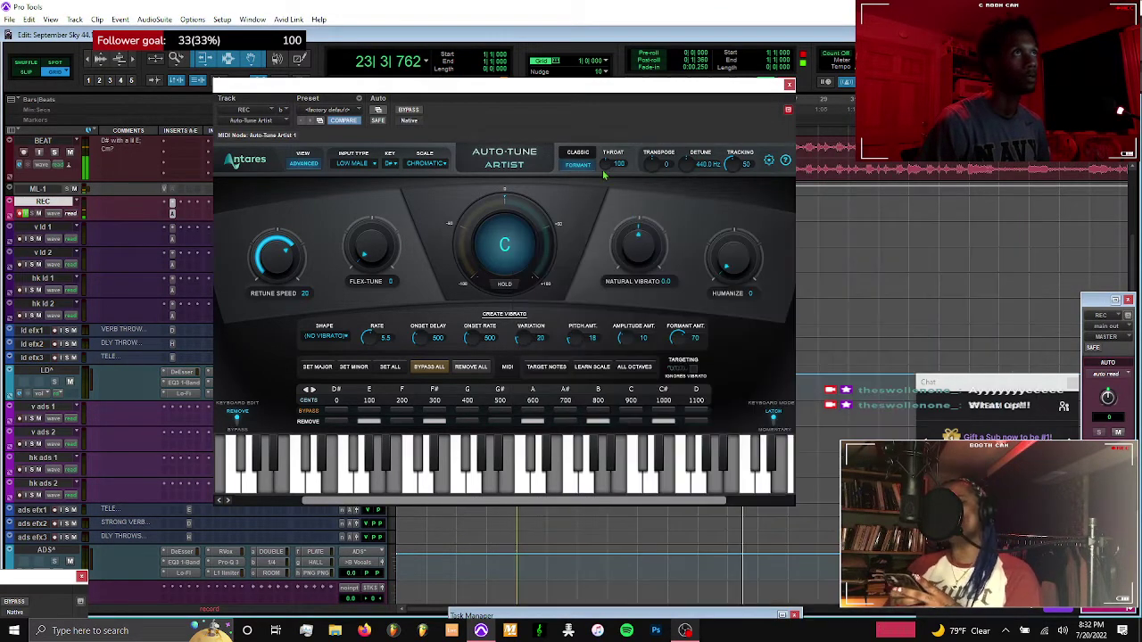
drag(596, 88, 628, 129)
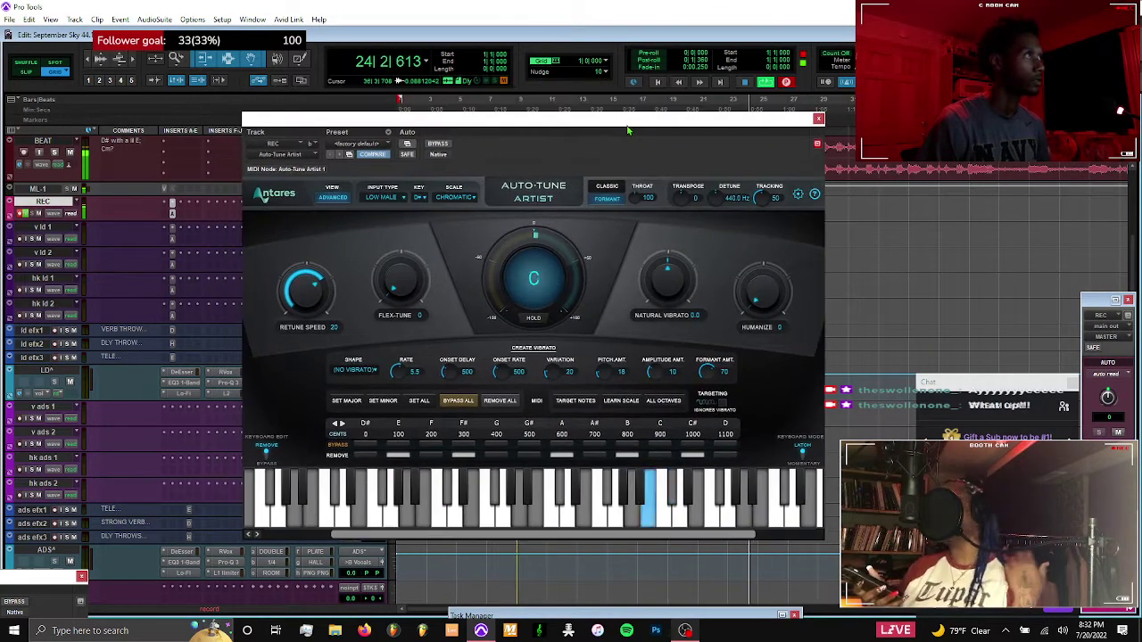
click(174, 239)
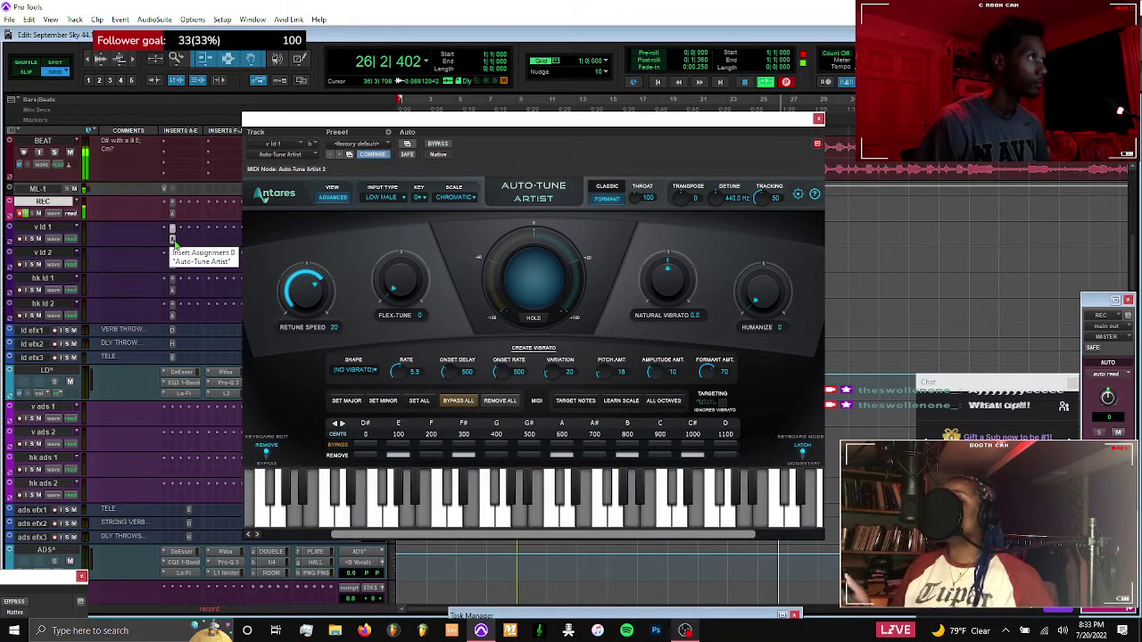
click(173, 265)
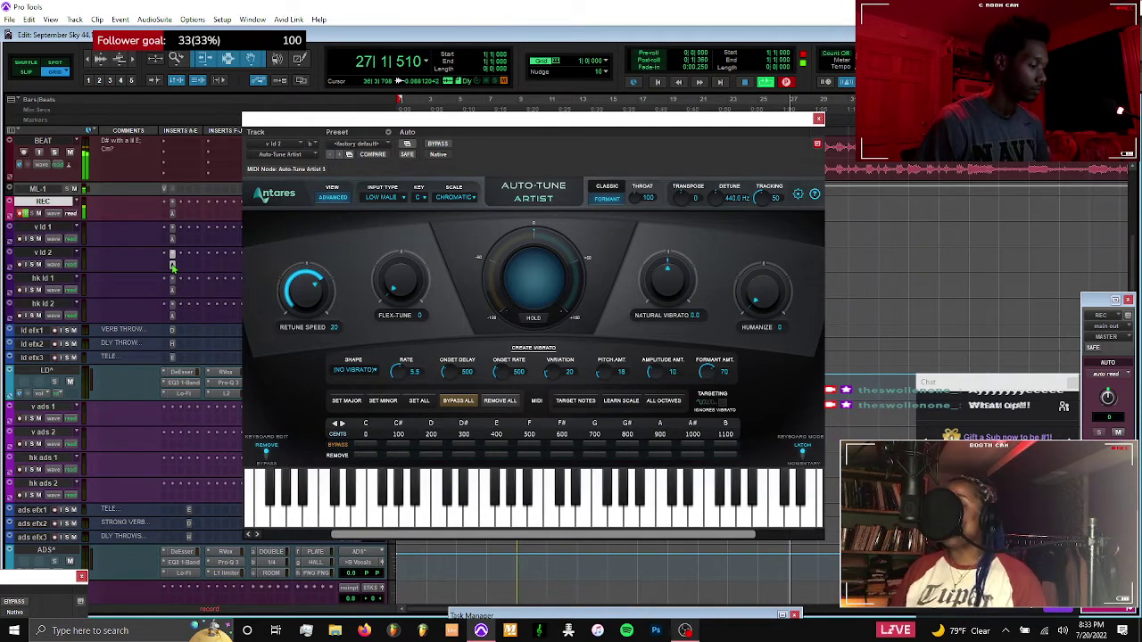
click(173, 291)
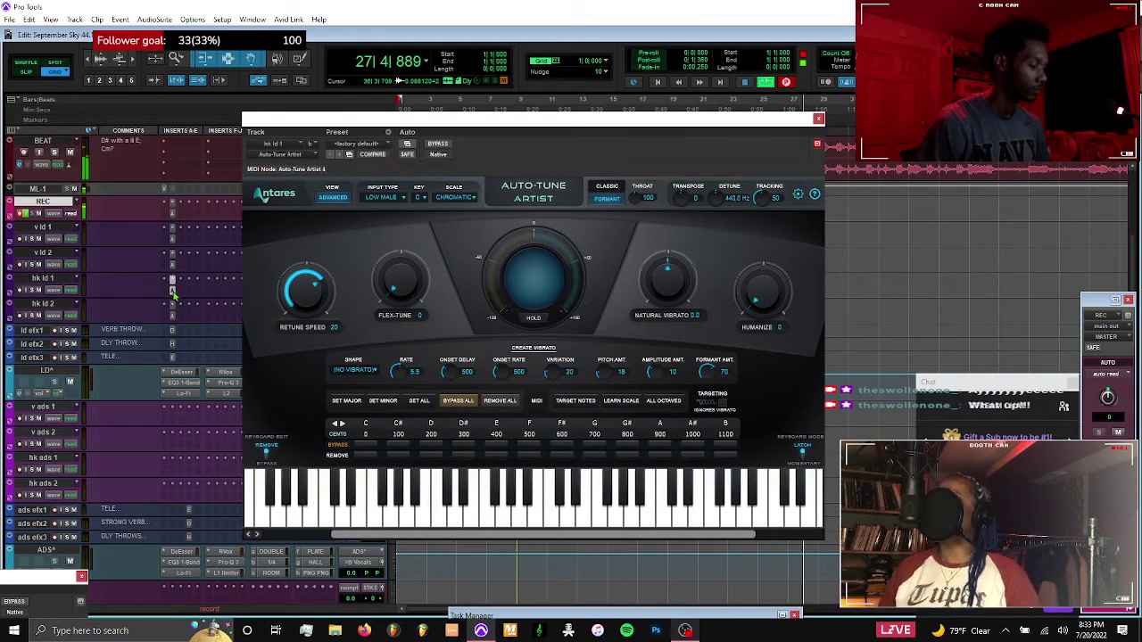
click(173, 317)
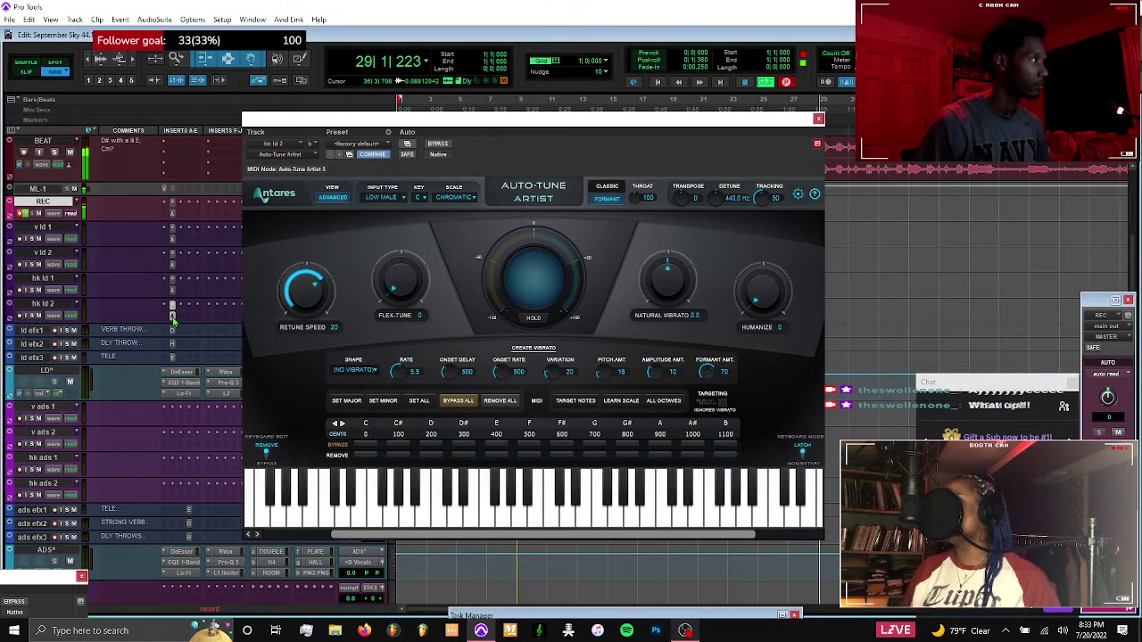
click(817, 119)
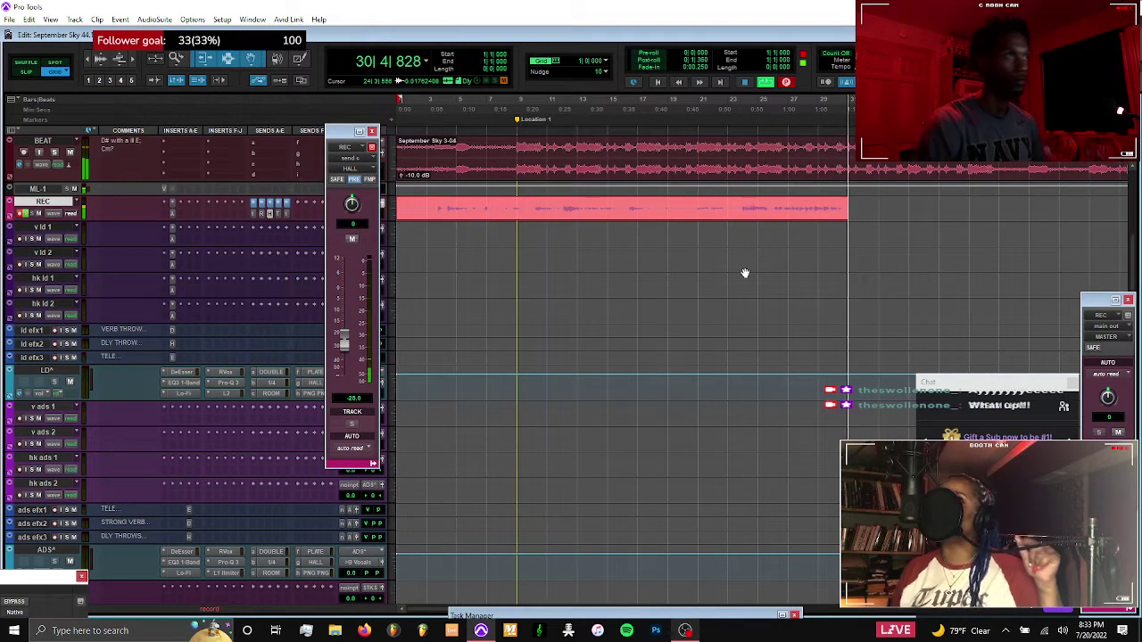
Stop the recording and check the Auto-Tune settings on REC, v ld 1, v ld 2 and hk ld 1
click(172, 214)
key(space)
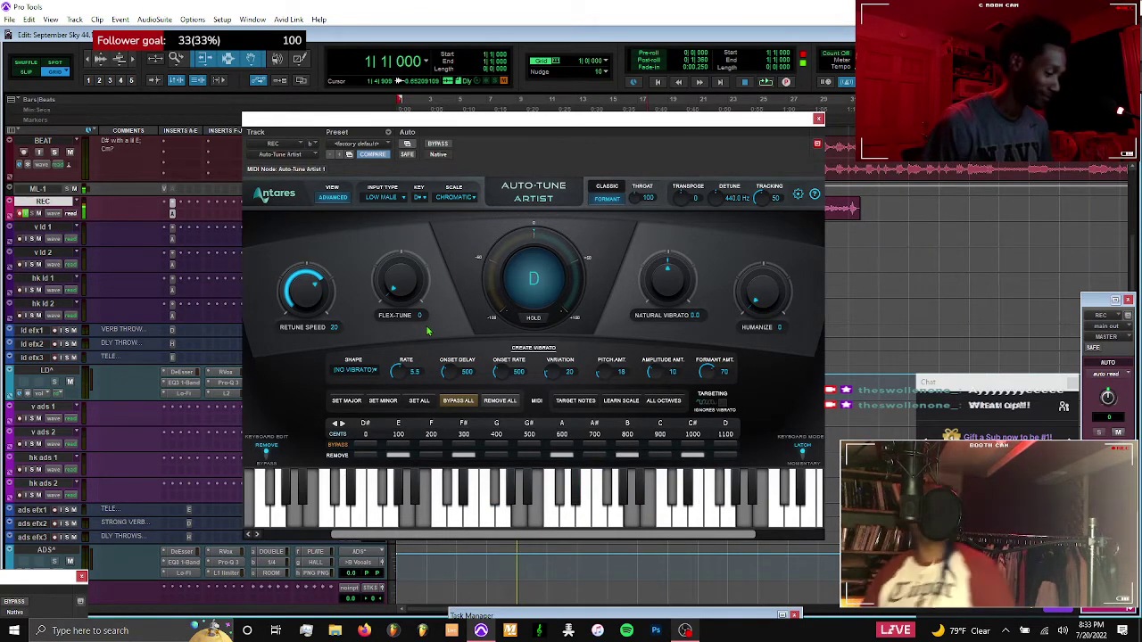
drag(341, 119, 414, 148)
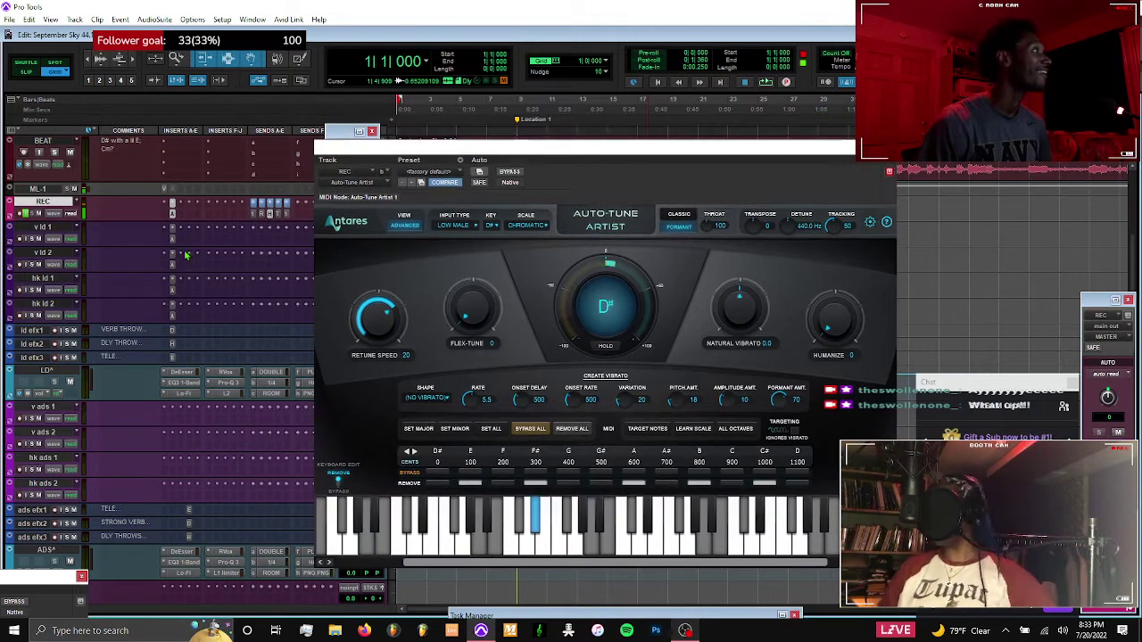
click(174, 258)
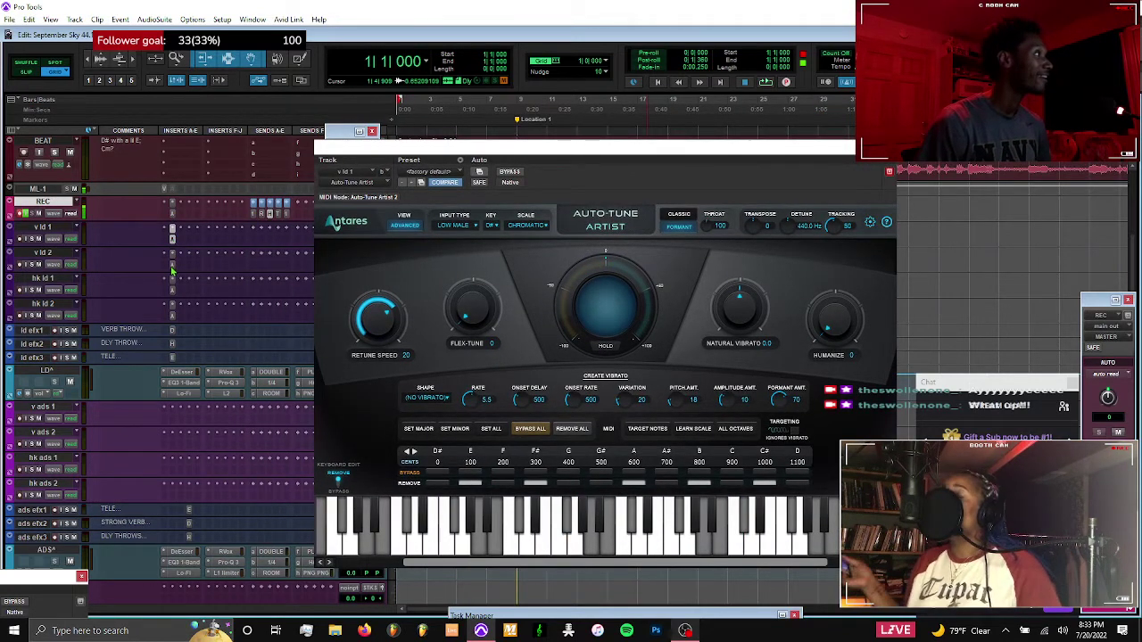
click(173, 265)
click(173, 291)
Set Humanize to 12 in the Auto-Tune Artist on hk ld 2
click(174, 316)
drag(812, 146, 799, 190)
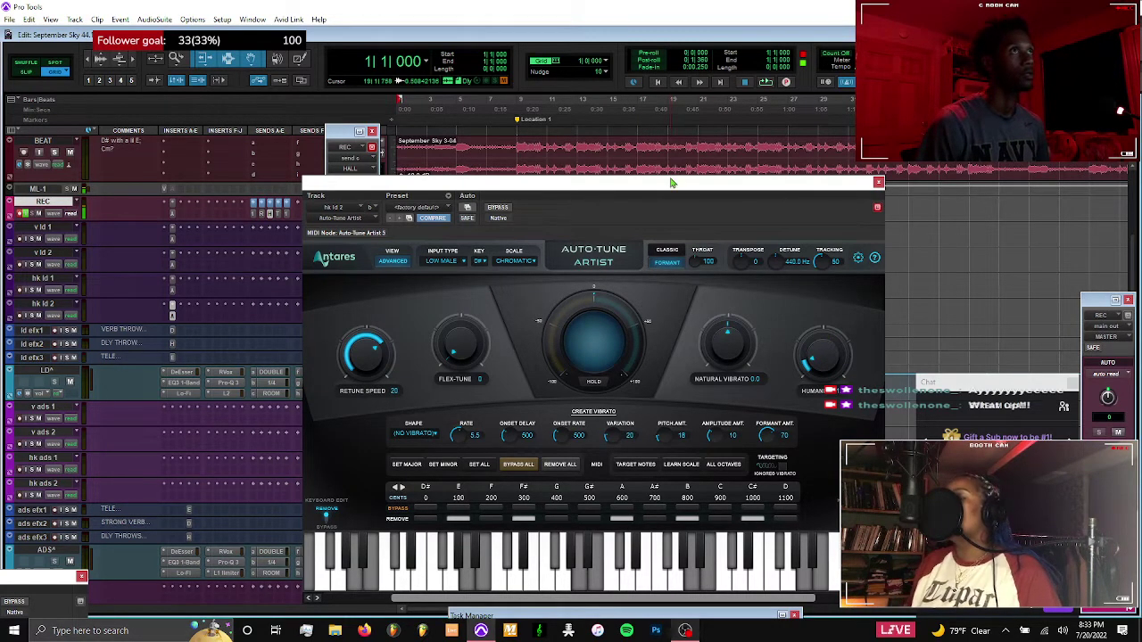
drag(636, 188, 812, 155)
Create a new playlist on the REC track and record another take from bar 1
key(space)
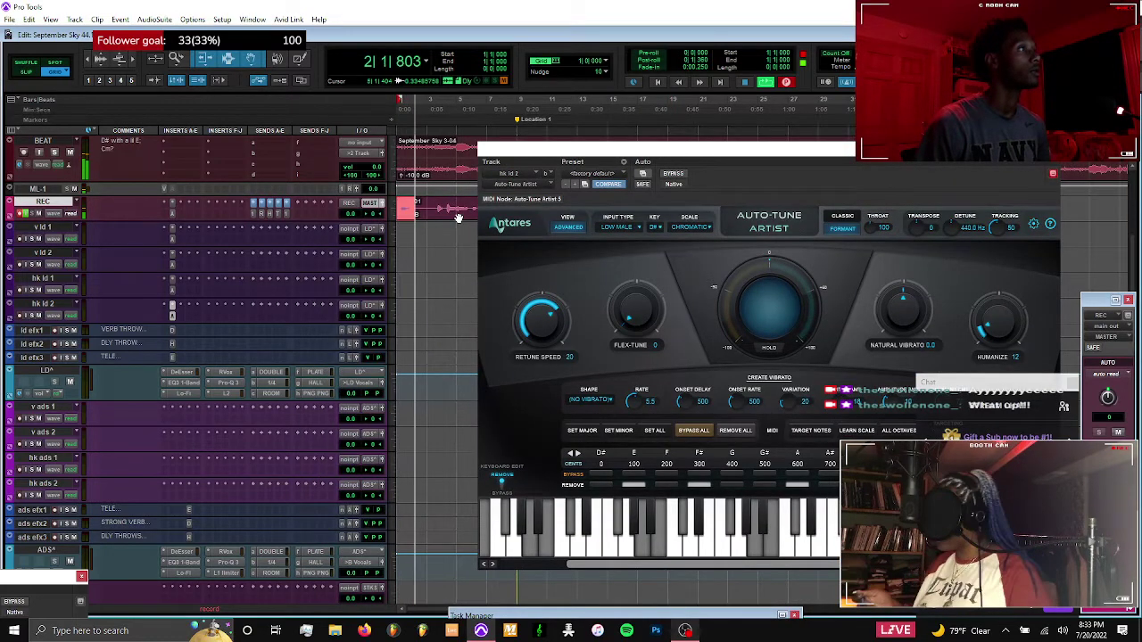
key(ctrl+backslash)
key(Return)
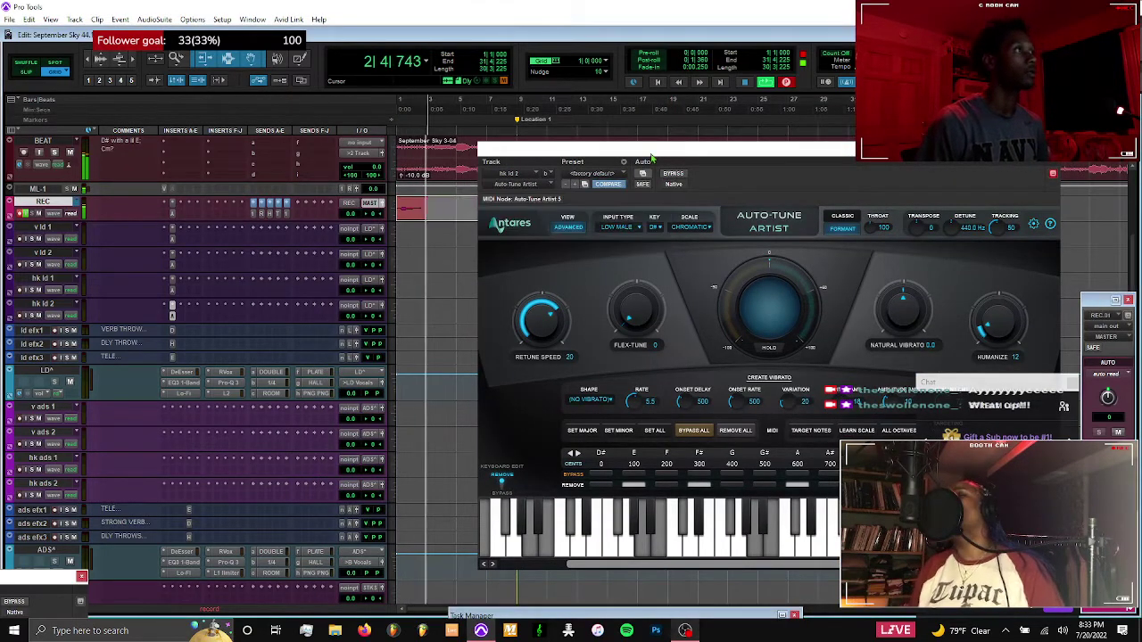
Set the input type of the REC.01 track's Auto-Tune Artist to Alto/Tenor
drag(794, 157, 661, 137)
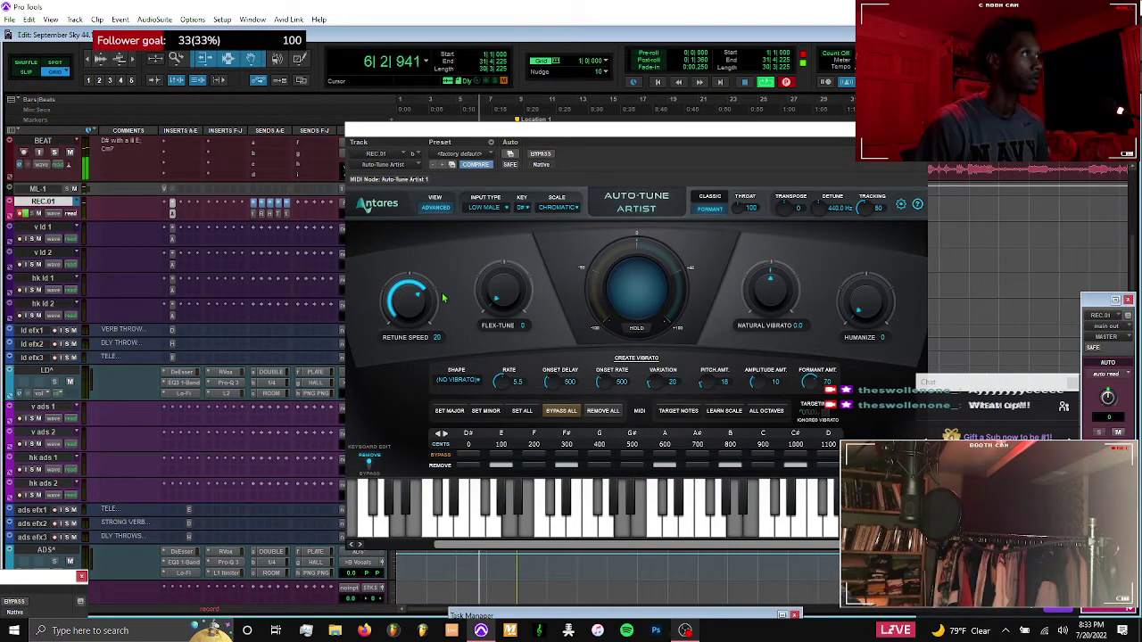
click(484, 207)
click(499, 239)
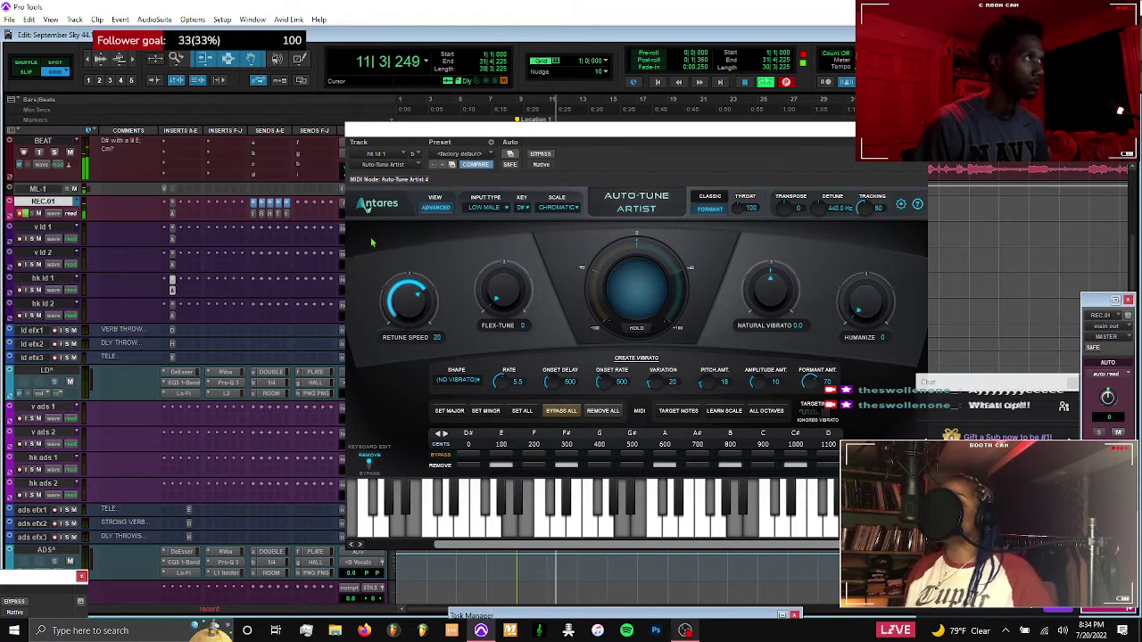
click(174, 215)
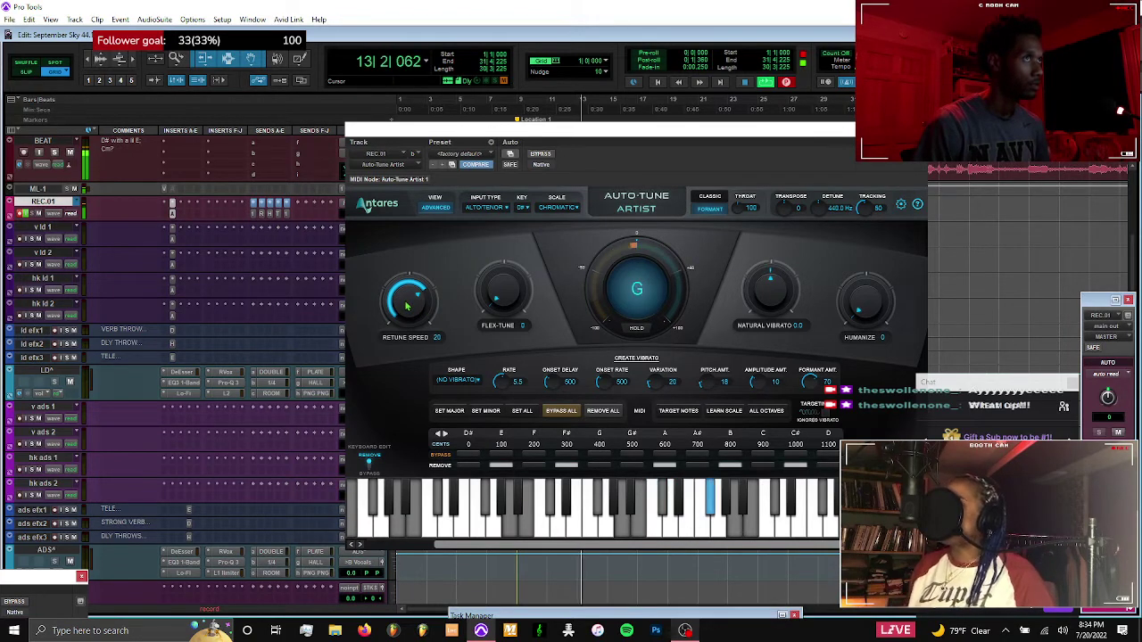
Try Throat values slightly above and below 100 in REC.01's Auto-Tune Artist
scroll(737, 212, up, 1)
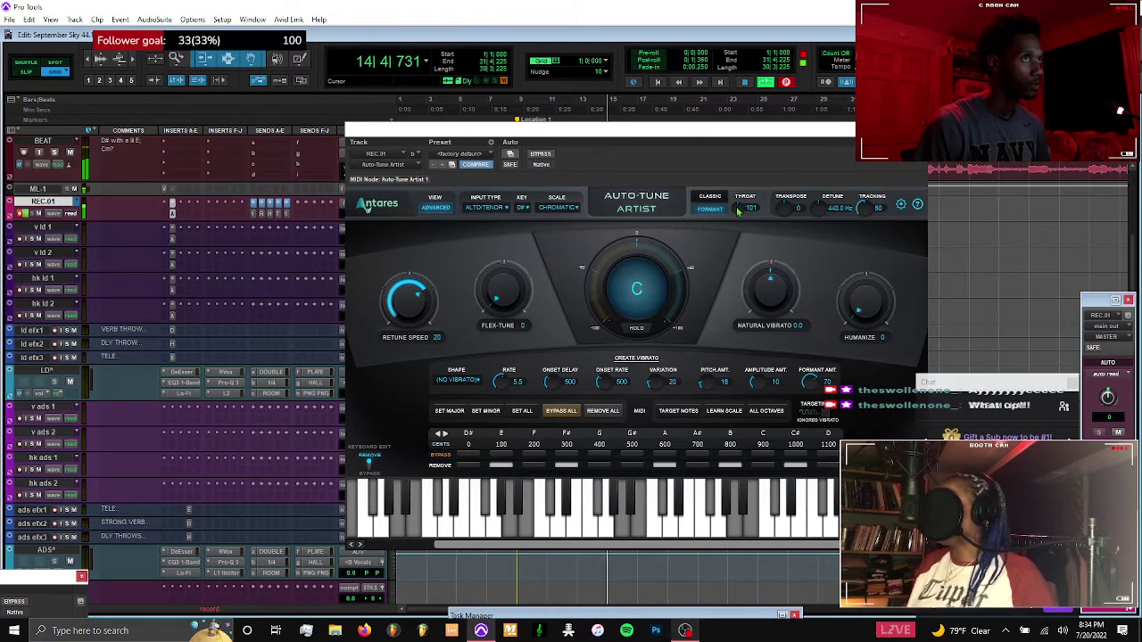
scroll(737, 211, up, 1)
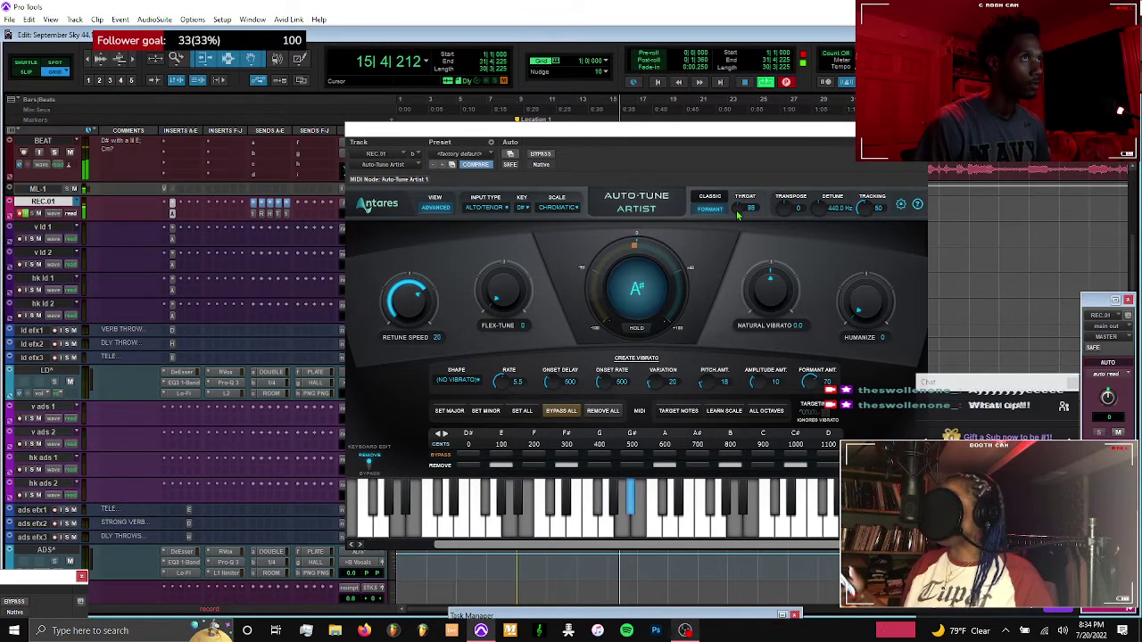
scroll(737, 212, down, 3)
scroll(736, 211, down, 1)
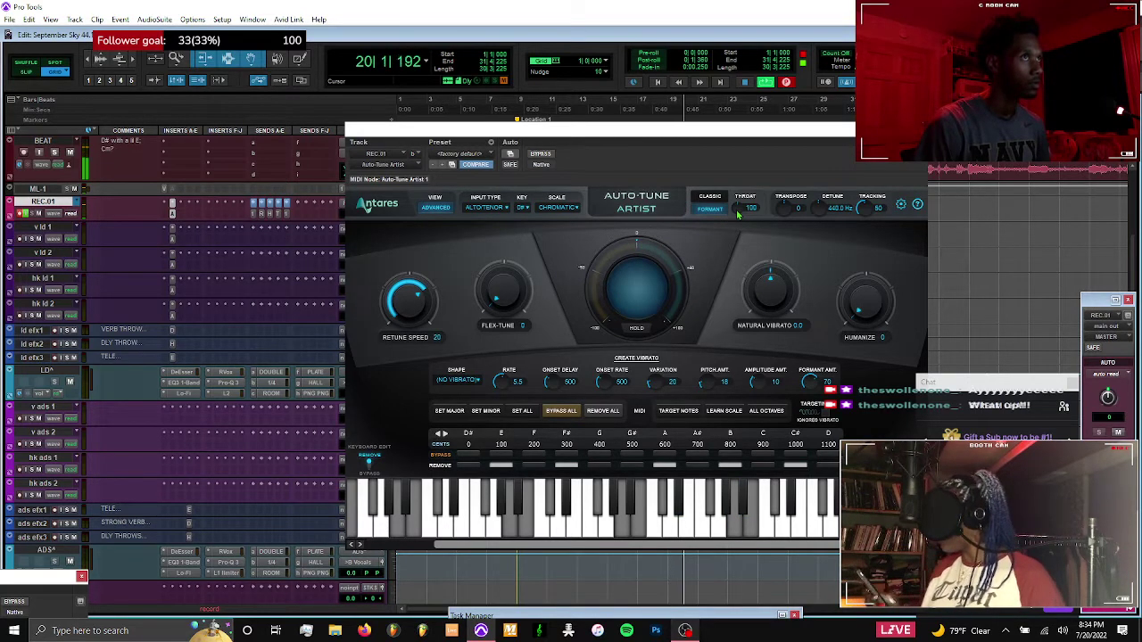
Set Humanize to 45 and Retune Speed to 25 in REC.01's Auto-Tune Artist
drag(863, 287, 861, 233)
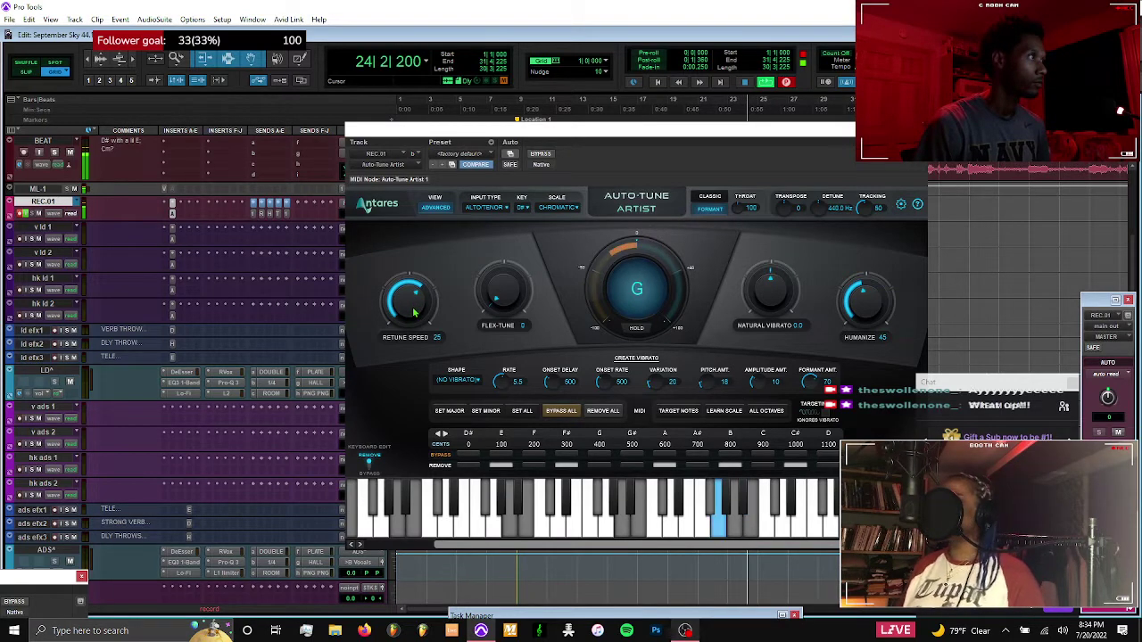
Set Tracking to 40 in REC.01's Auto-Tune Artist and close the plug-in
drag(867, 202, 861, 195)
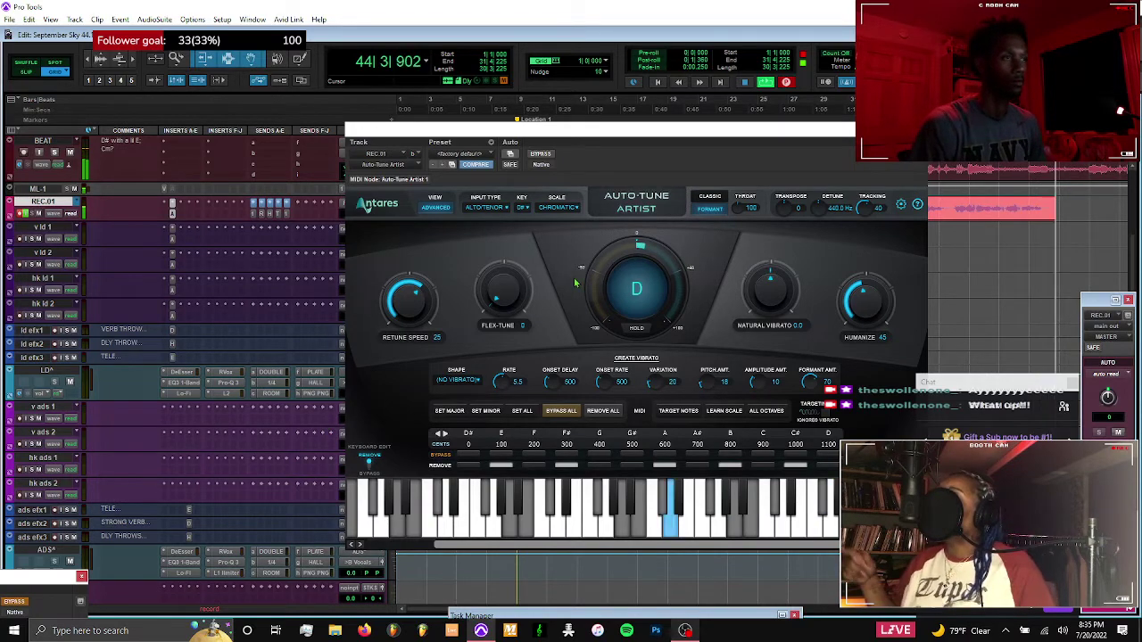
drag(686, 138, 647, 160)
drag(530, 160, 617, 173)
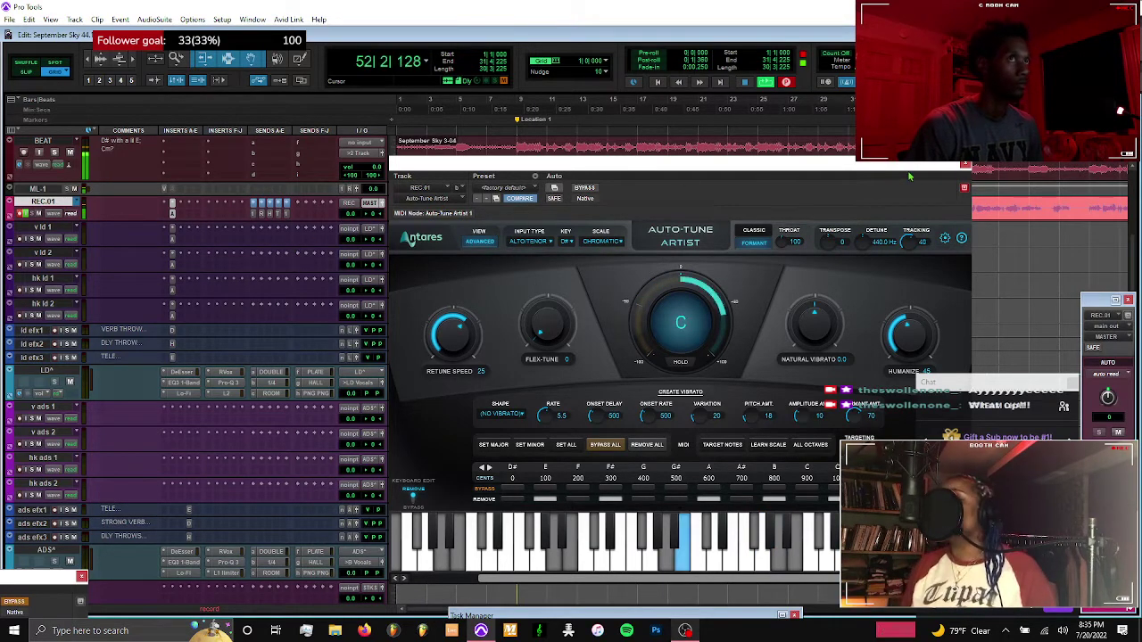
click(965, 168)
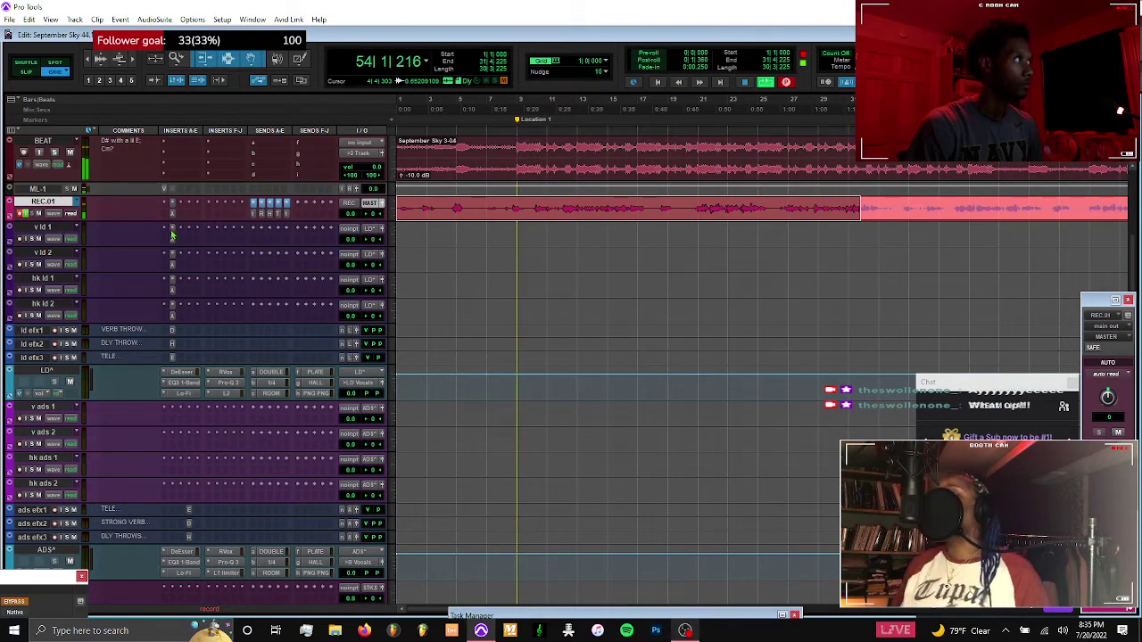
Set the REC.01 track's 1/4 send to -24.3 dB and stop the current take
click(253, 214)
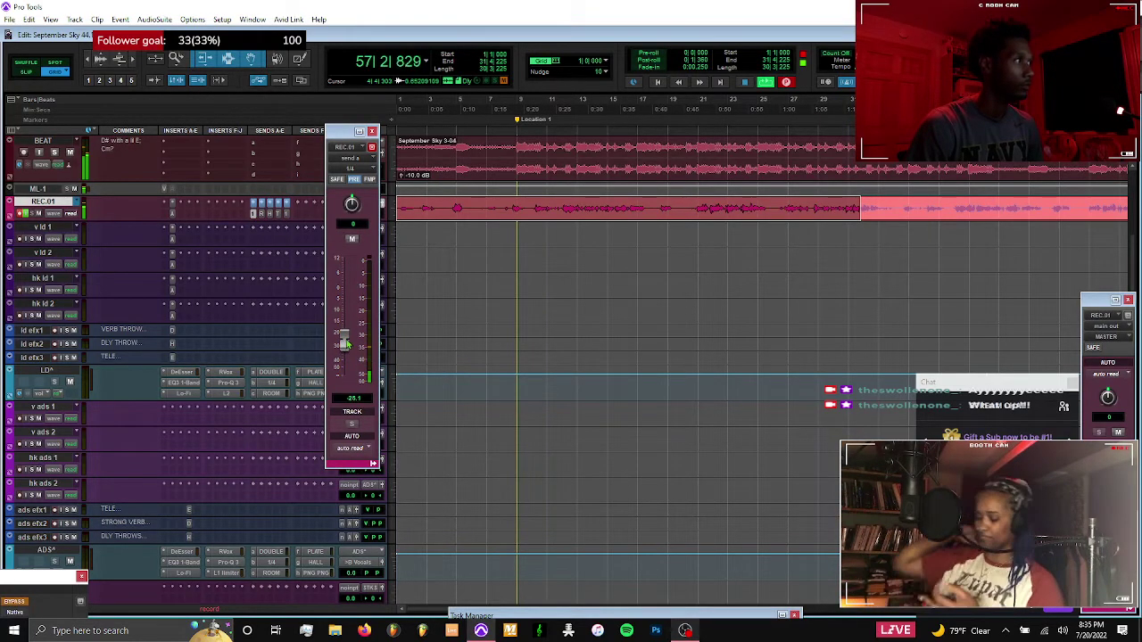
key(space)
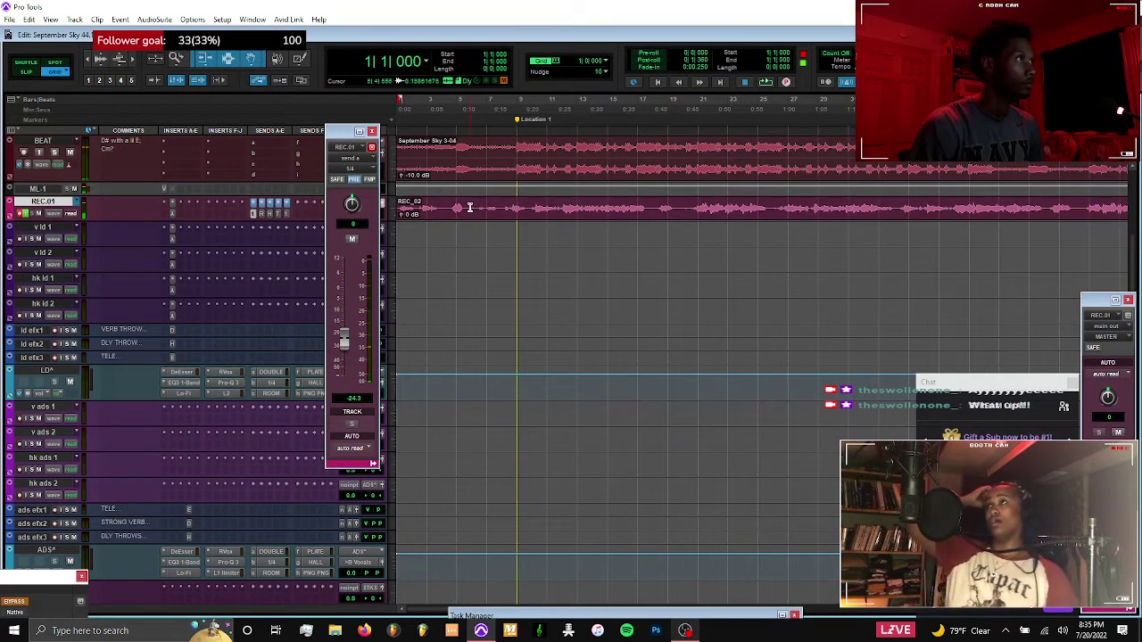
Start a take from bar 1 on a new playlist of the REC.01 track, with the 1/4 send at -24.8 dB
click(468, 218)
key(ctrl+backslash)
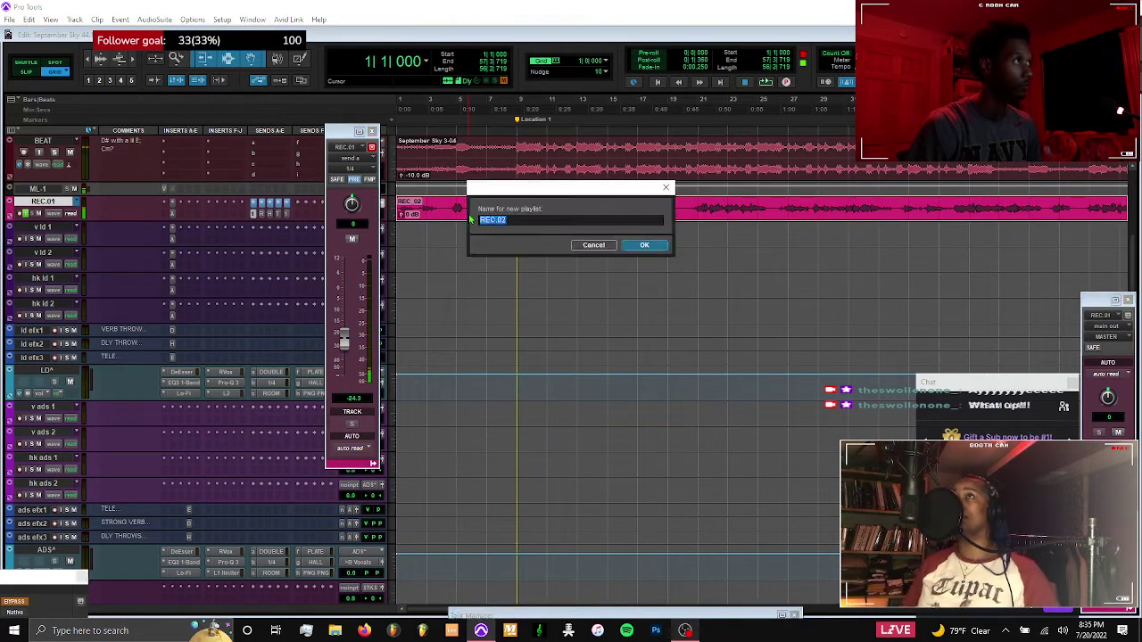
key(Return)
key(Return)
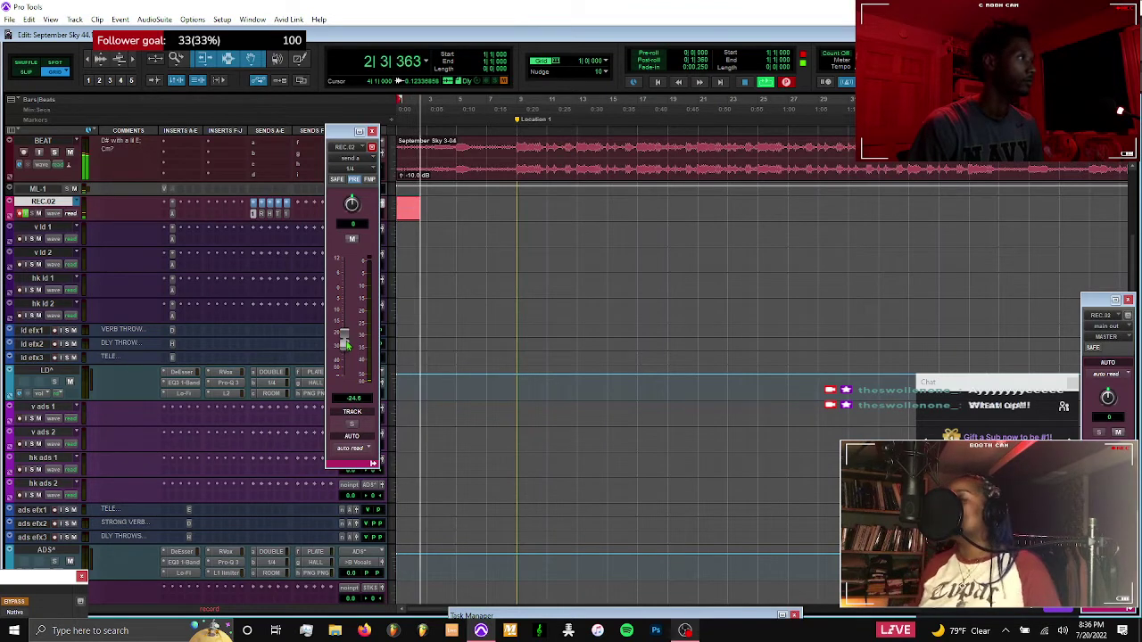
click(372, 131)
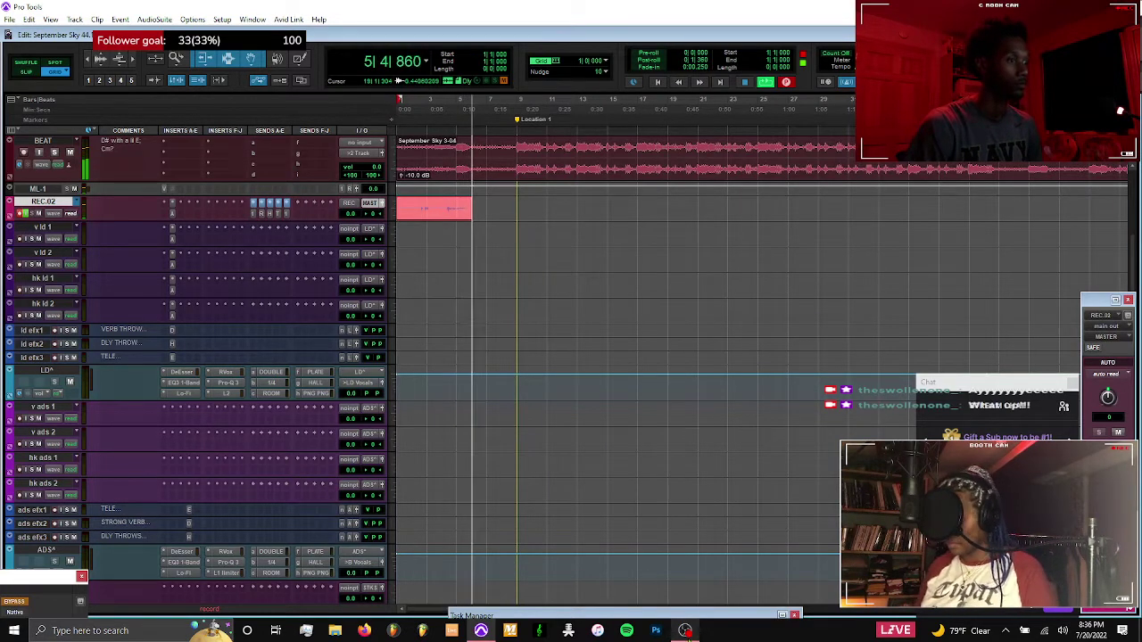
Switch to OBS to check the live stream, and return to Pro Tools
click(685, 630)
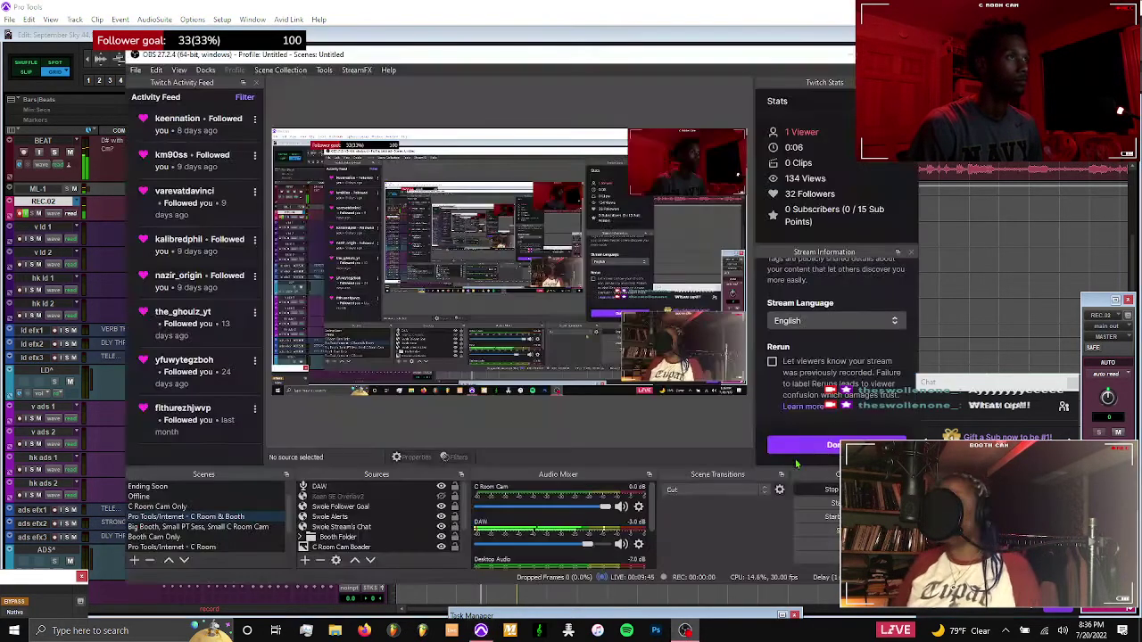
click(965, 300)
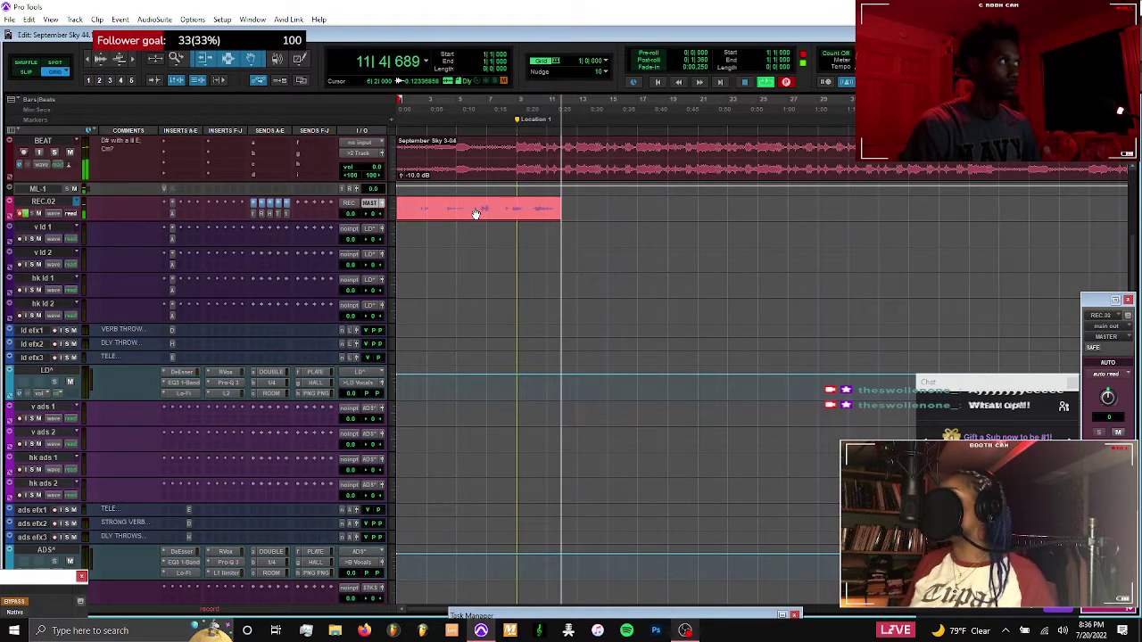
Check the Auto-Tune Artist inserts on the v ld 1 and REC.02 tracks while recording continues
click(172, 240)
click(172, 240)
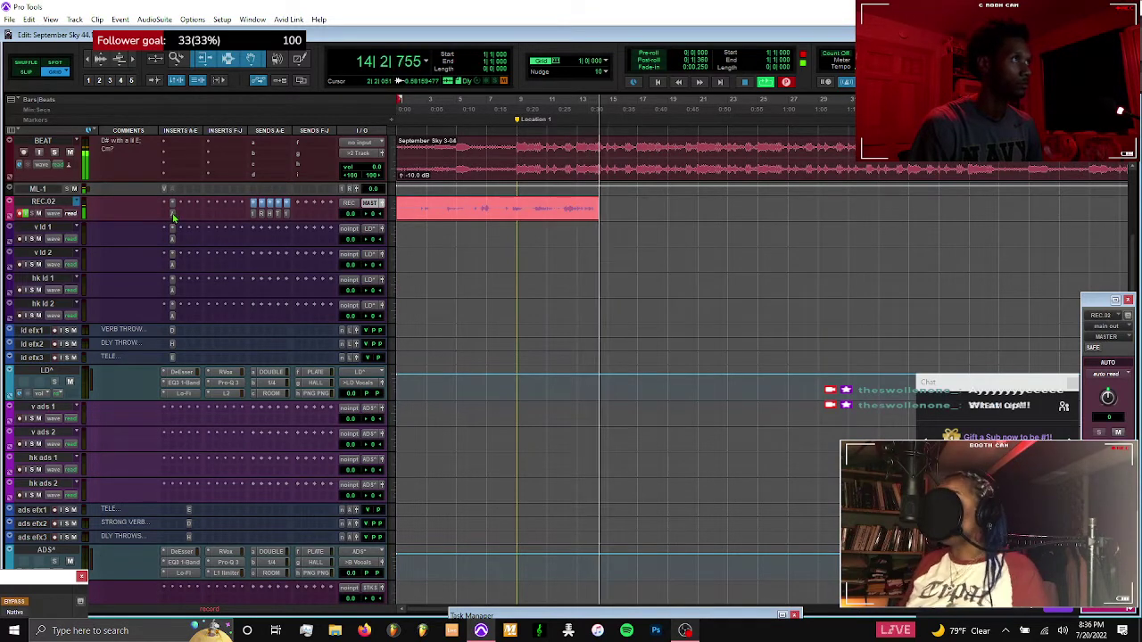
click(173, 214)
click(173, 214)
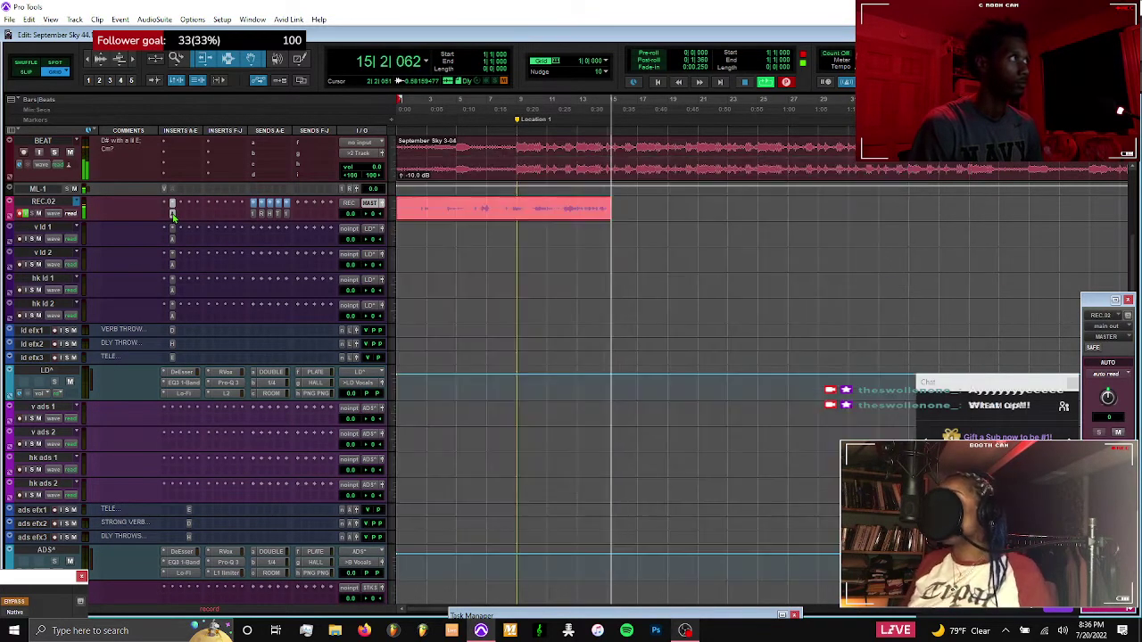
Lower the REC.02 track's 1/4 send to -27.0 dB and close its send window
click(255, 214)
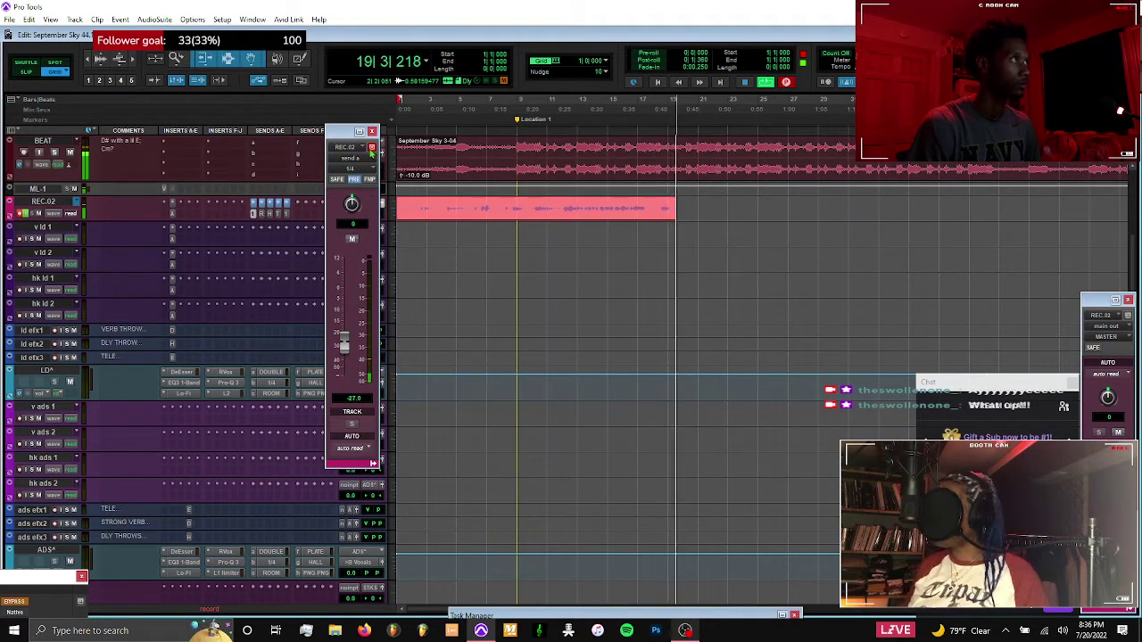
click(373, 132)
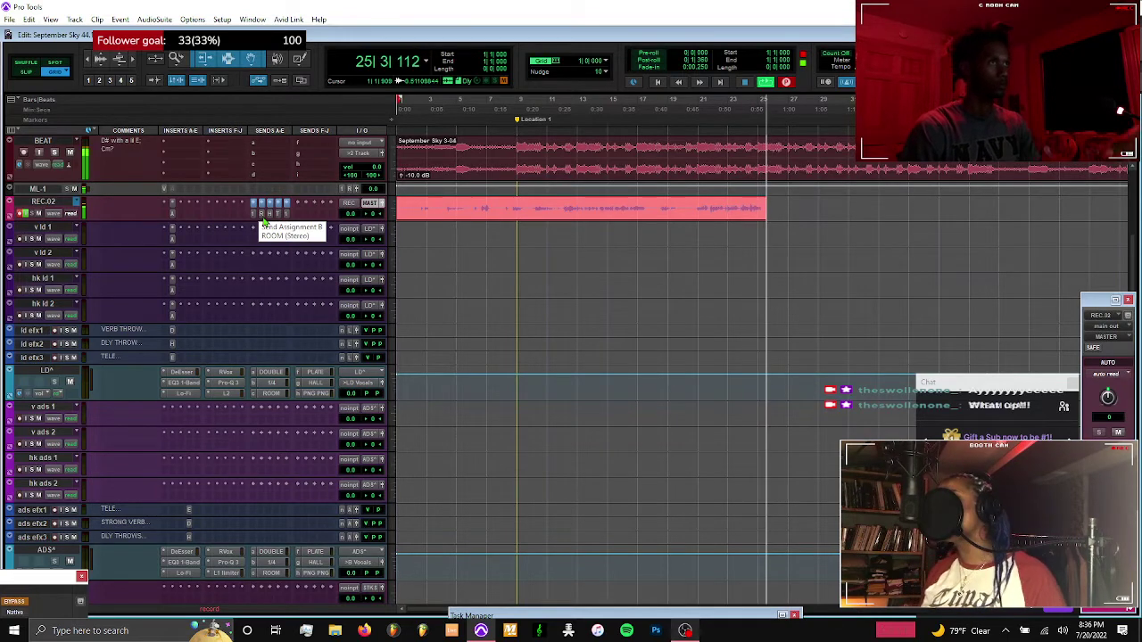
Stop the REC.02 take and move its clip down to the v ld 1 track at bar 1
key(space)
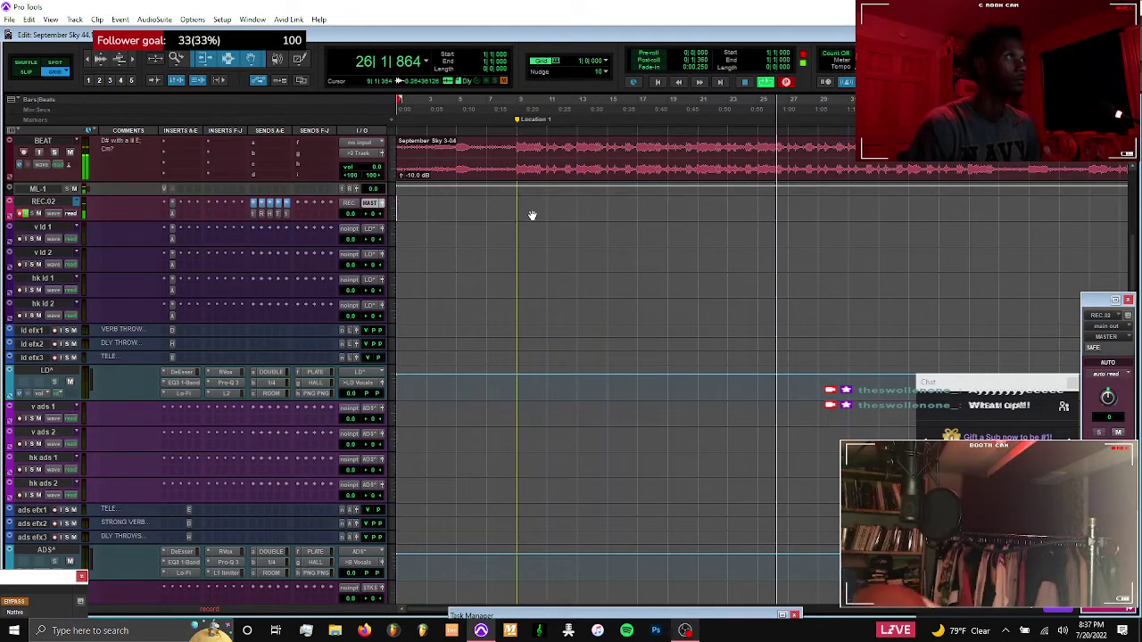
drag(531, 212, 497, 233)
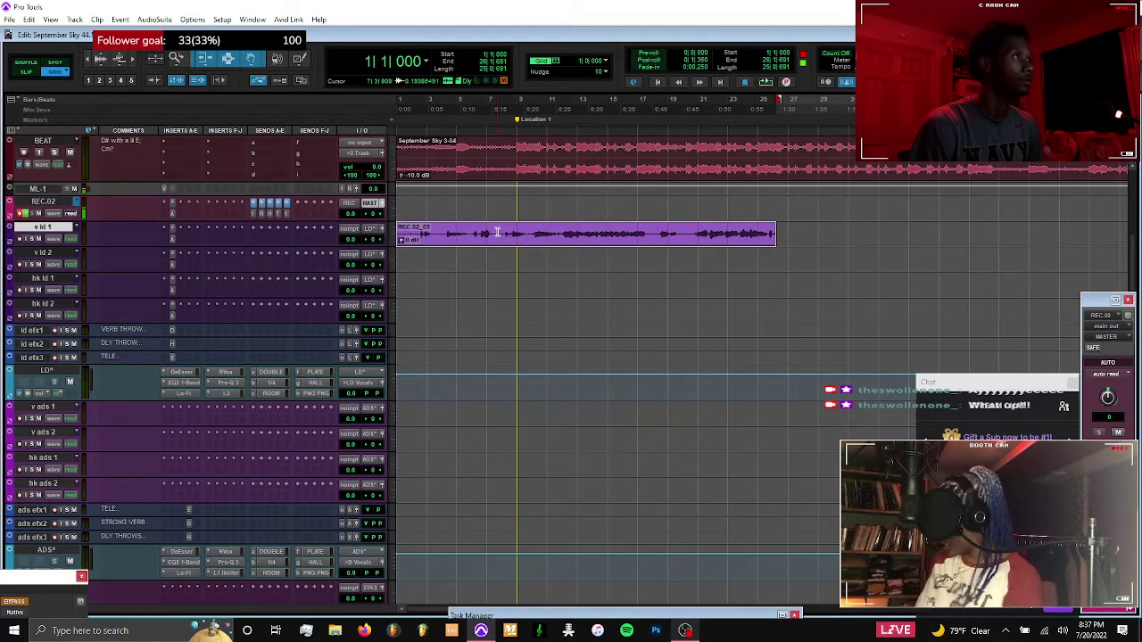
click(489, 204)
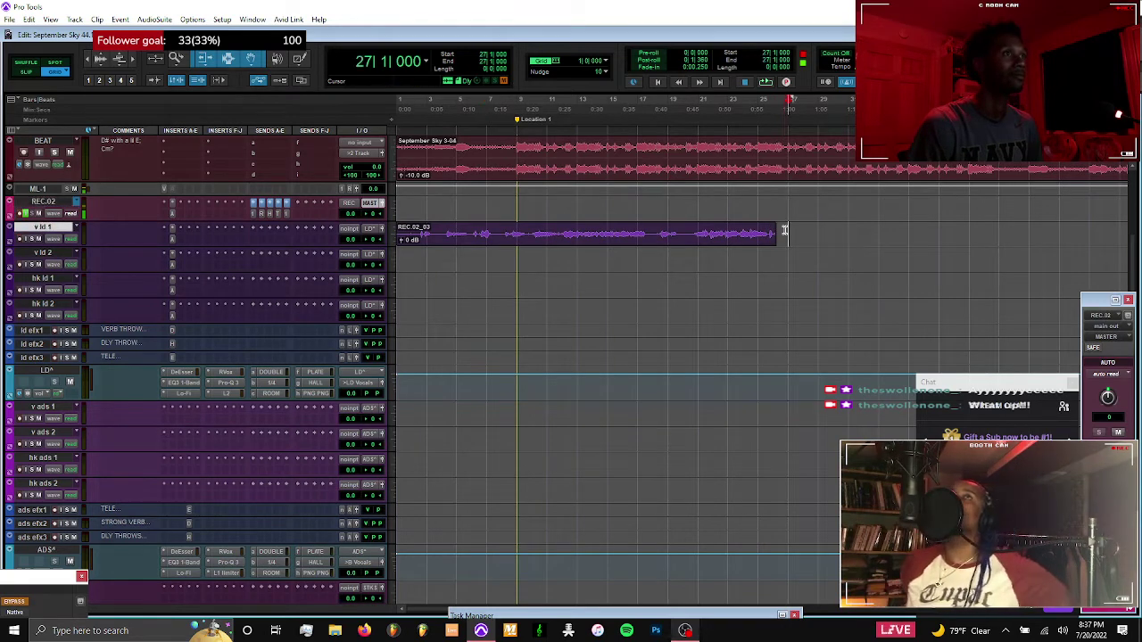
Remove the end of the v ld 1 vocal clip from 25|3|620 onward
scroll(783, 231, up, 3)
drag(697, 234, 737, 232)
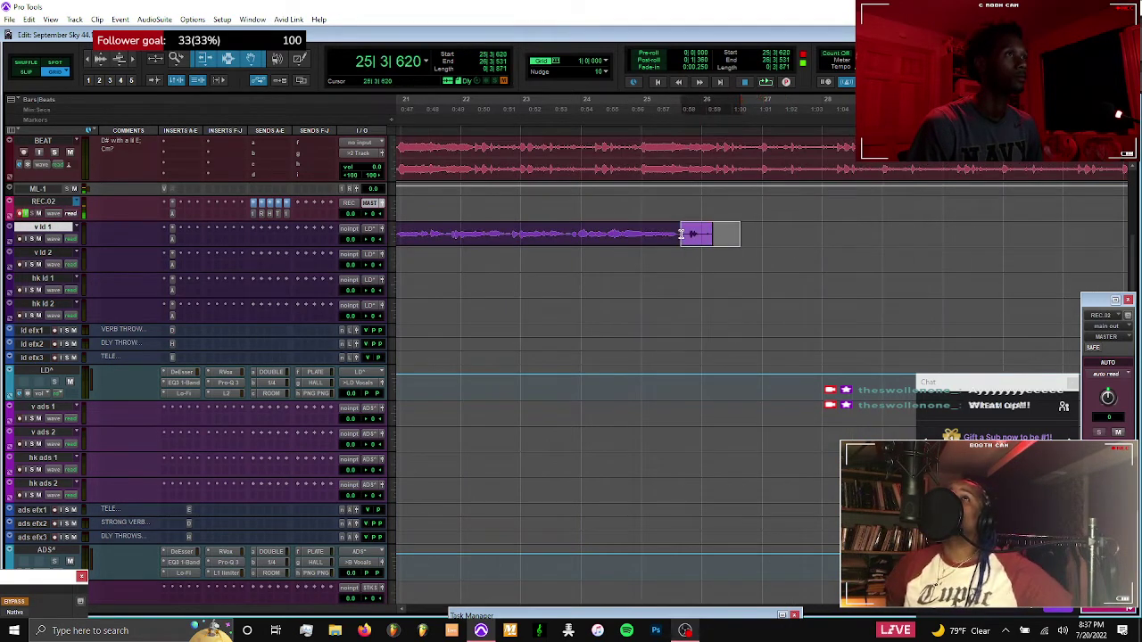
scroll(681, 234, down, 3)
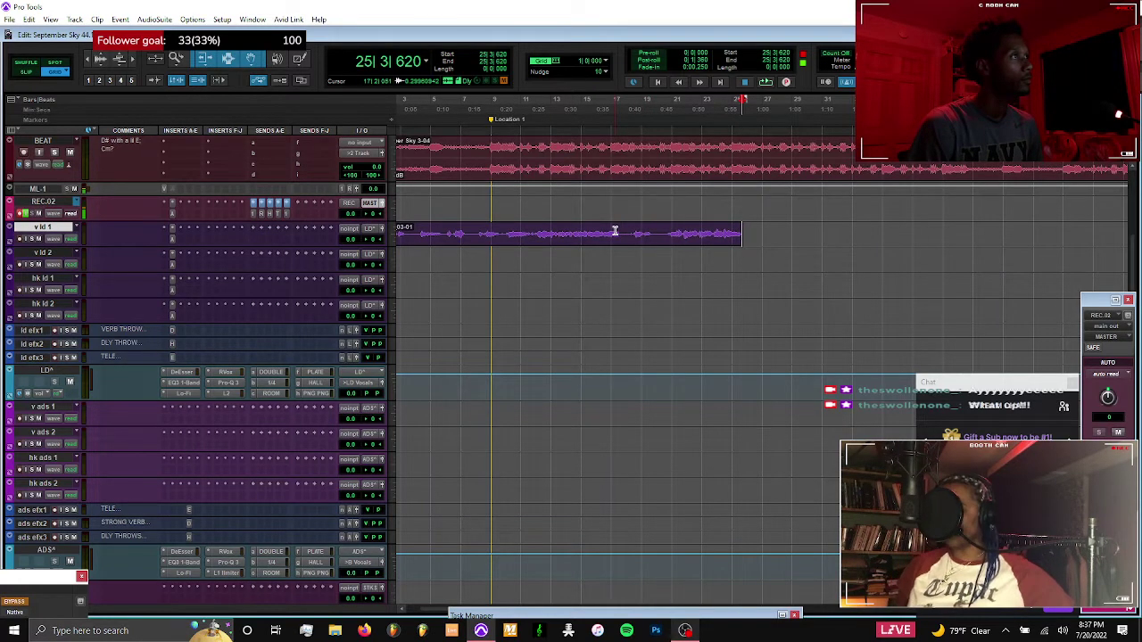
Play the v ld 1 vocal from just before bar 8 and check its Auto-Tune Artist settings
key(space)
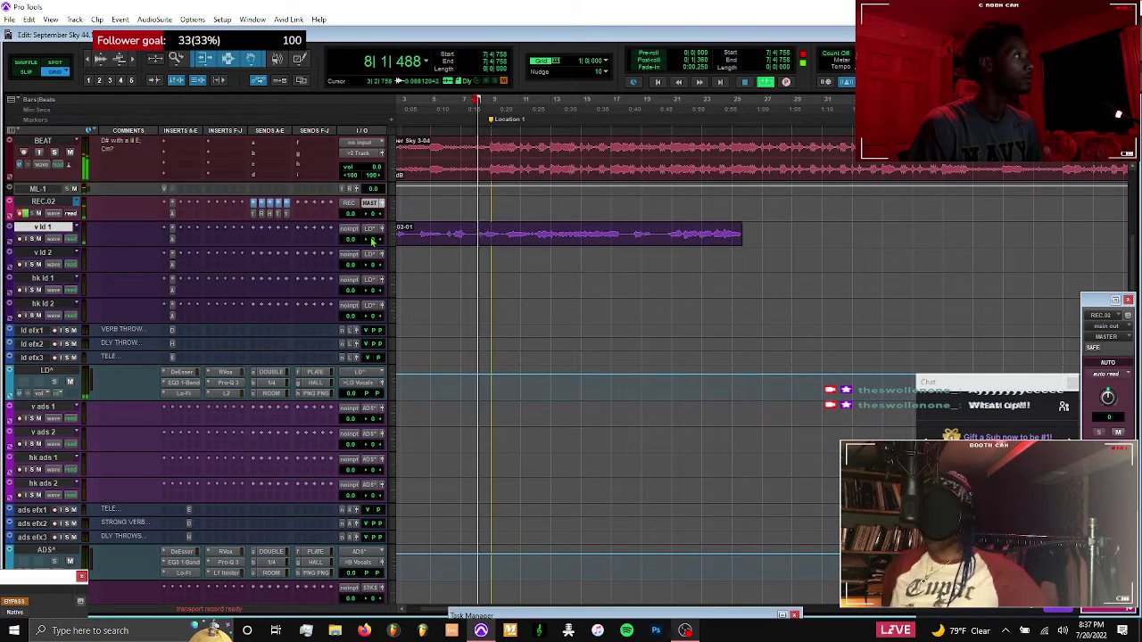
click(173, 240)
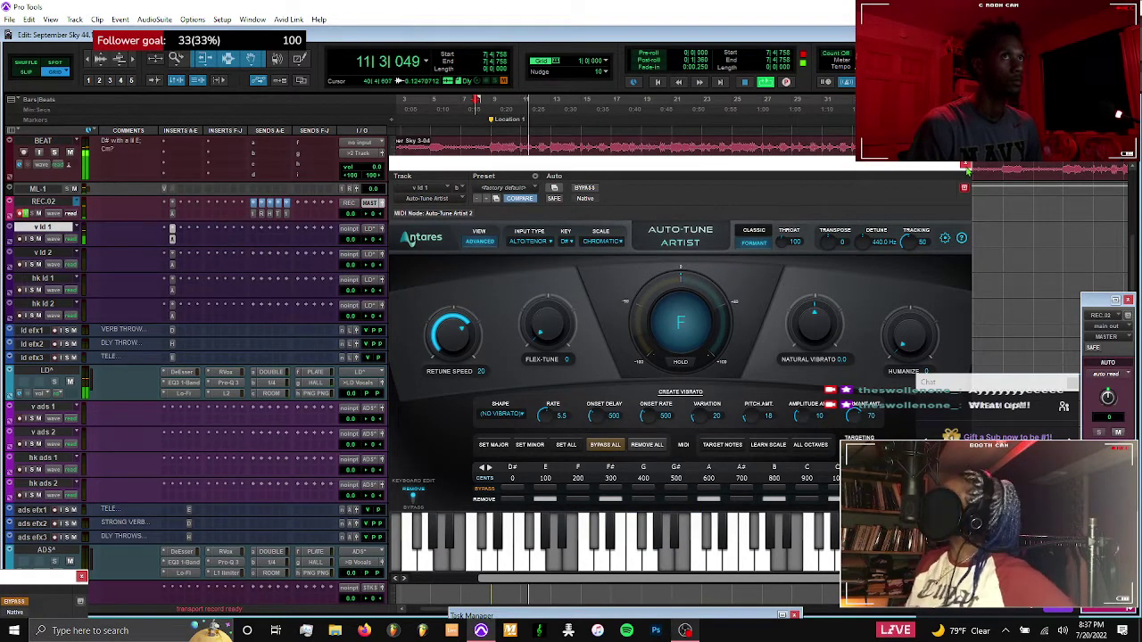
click(173, 238)
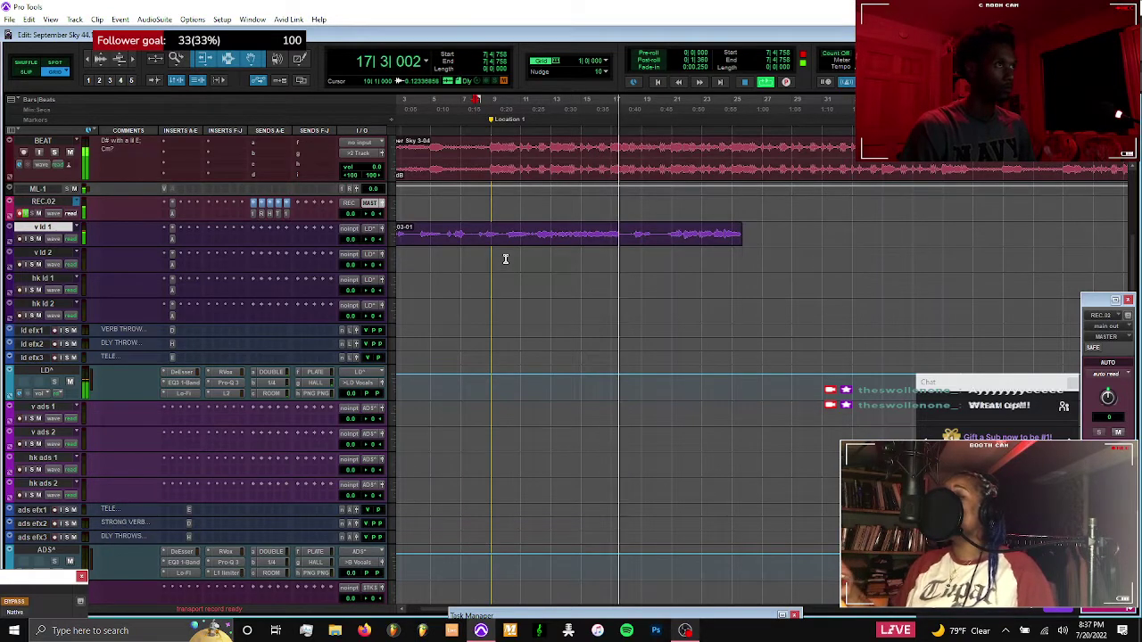
Try punching in a recording on the REC.02 track from about bar 17
key(ctrl+space)
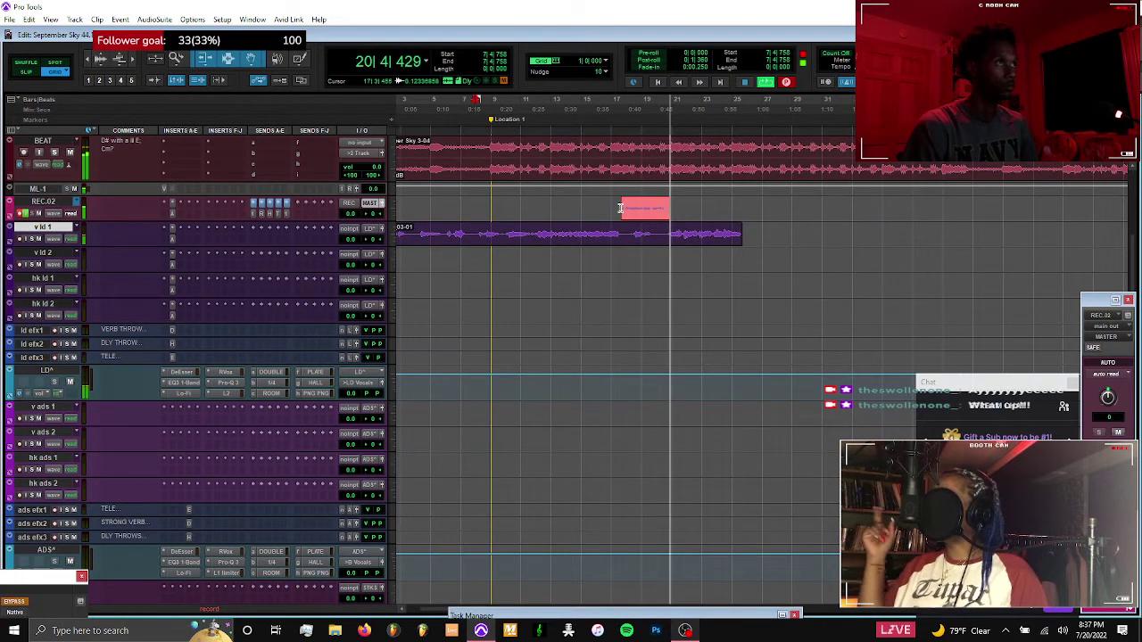
key(space)
Move the trimmed v ld 1 clip back to REC.02 and record a take from bar 1 on a new playlist
drag(558, 244, 555, 220)
key(ctrl+backslash)
key(Return)
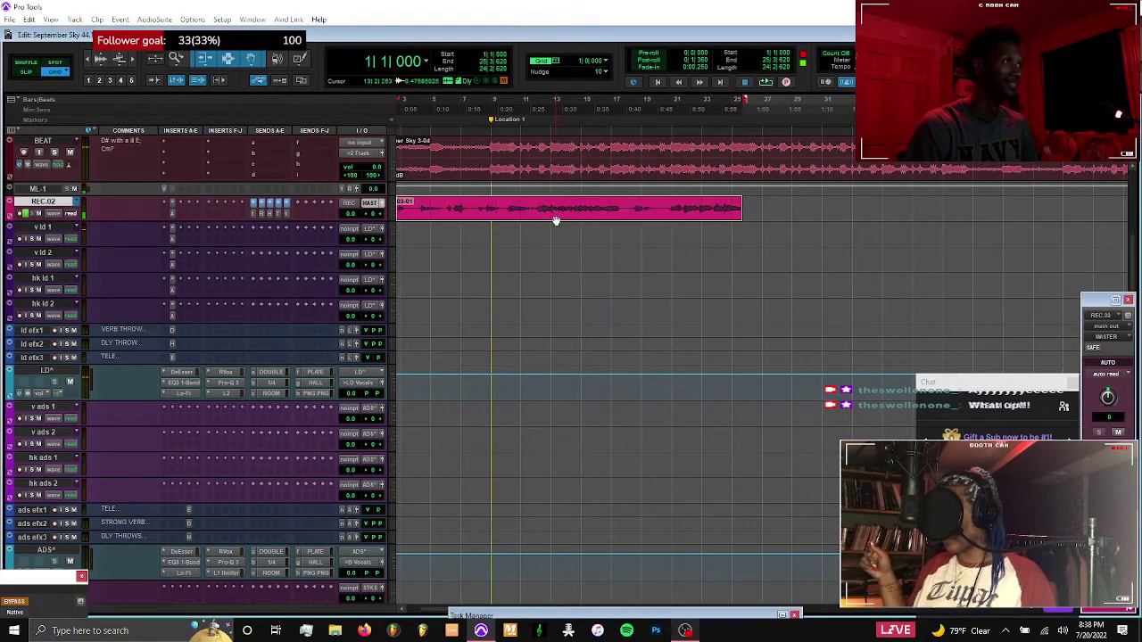
key(Return)
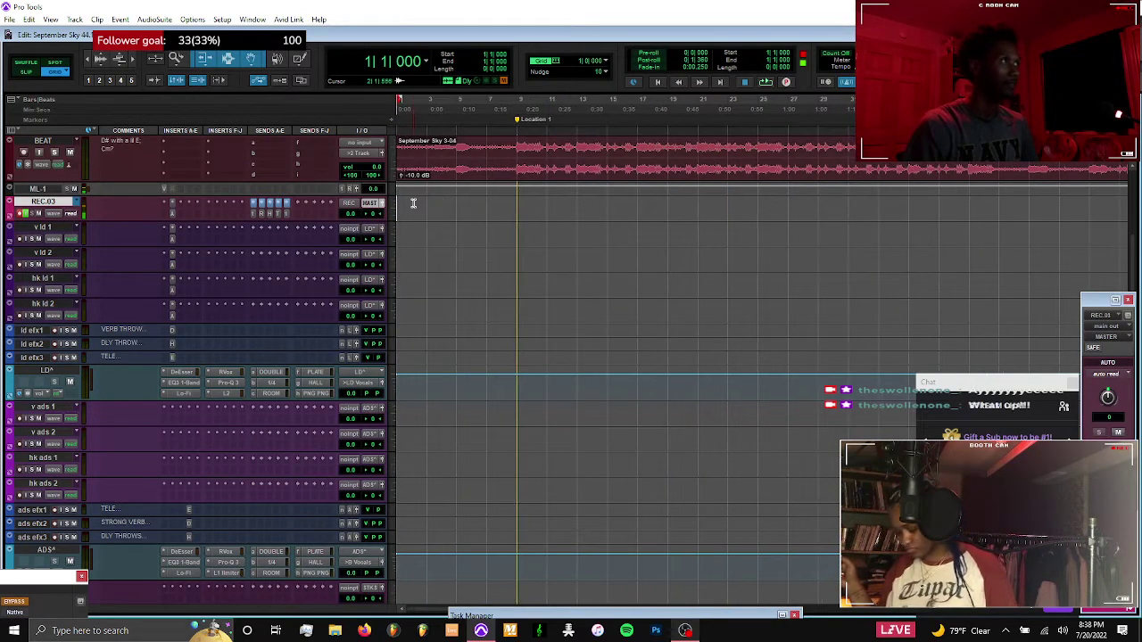
key(ctrl+space)
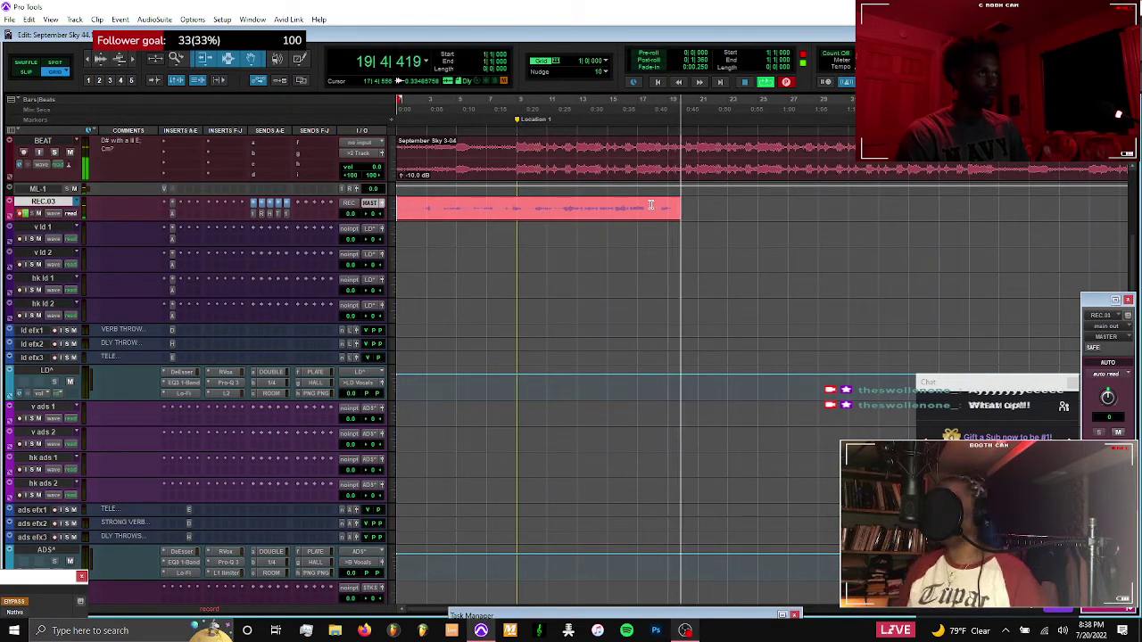
Stop the REC.03 take and move its clip down to the v ld 1 track
key(space)
drag(636, 217, 635, 237)
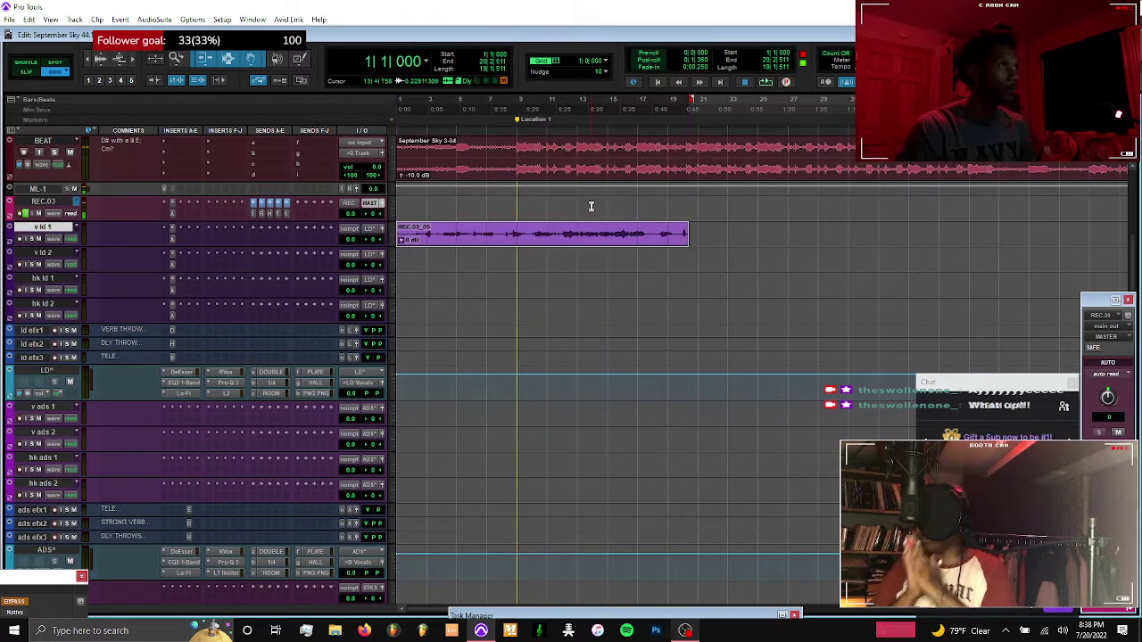
Start another take on REC.03 from about bar 14 and trim the v ld 1 clip's end to 19|3|657
click(591, 206)
key(space)
drag(680, 234, 678, 235)
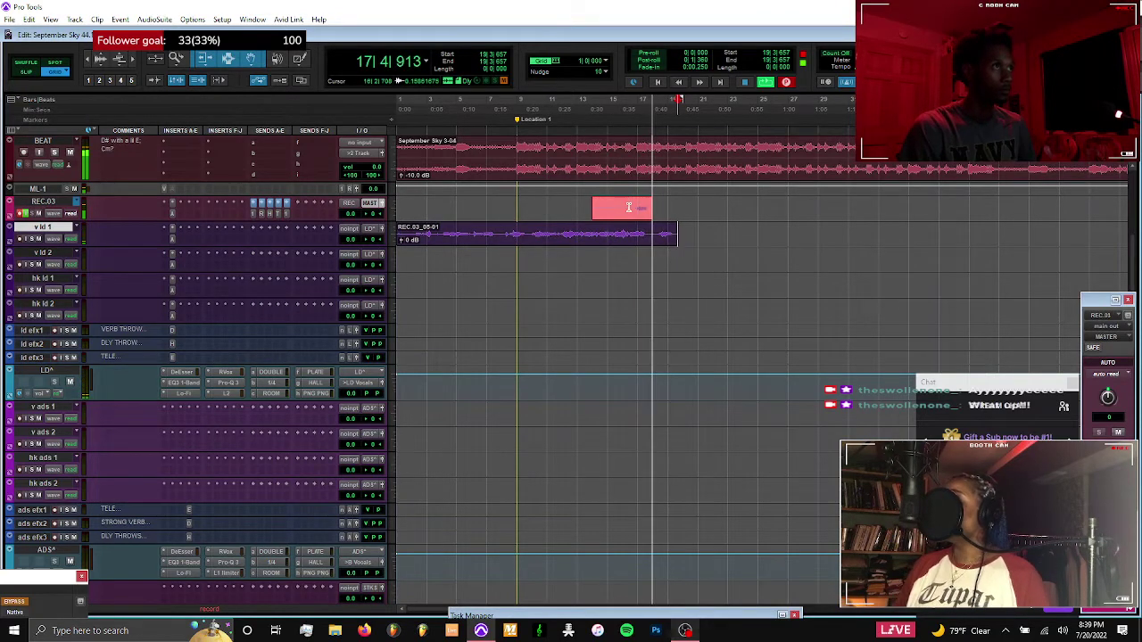
Stop the REC.03 take and remove its opening up to 16|3|202
drag(631, 207, 576, 214)
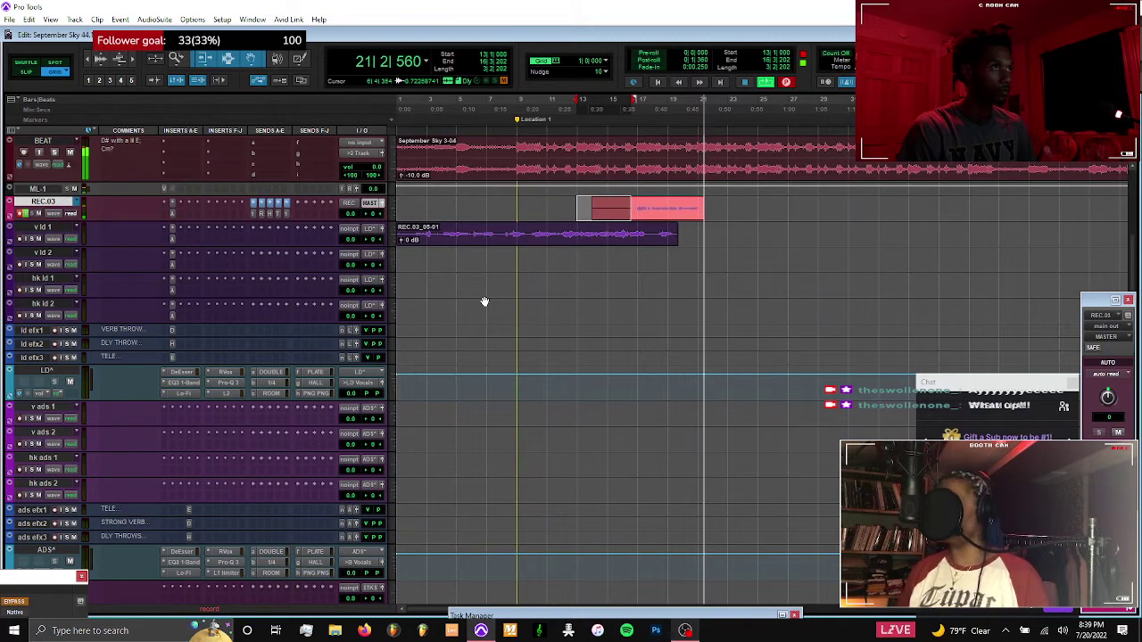
key(space)
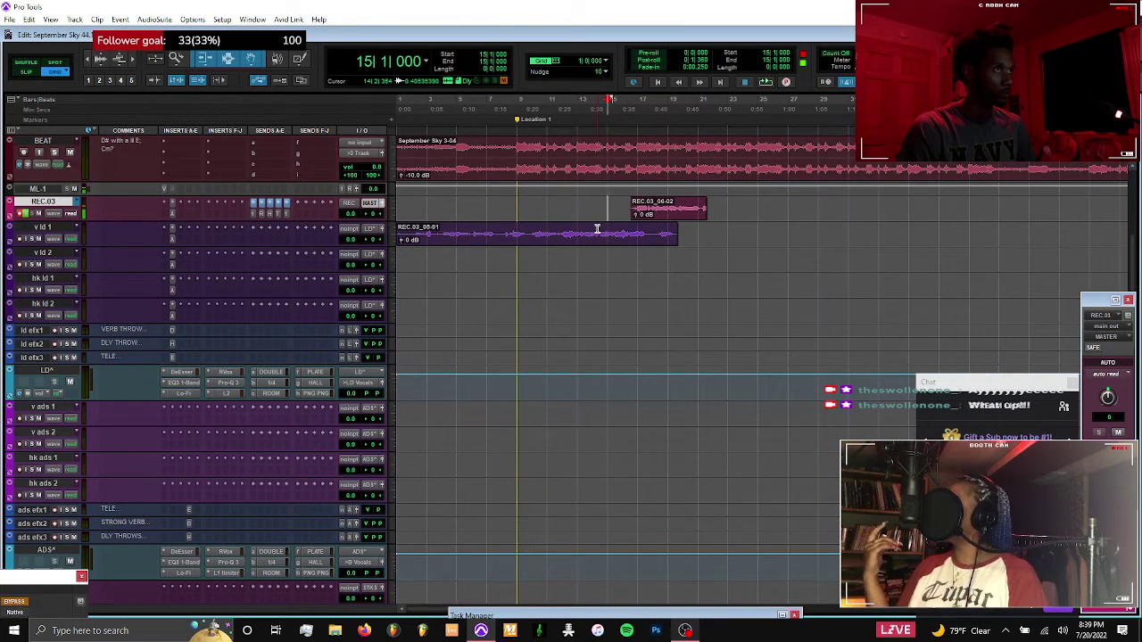
Record a take from bar 15 on a new playlist of the REC.03 track and remove its opening up to 16|2|708
key(ctrl+backslash)
key(Return)
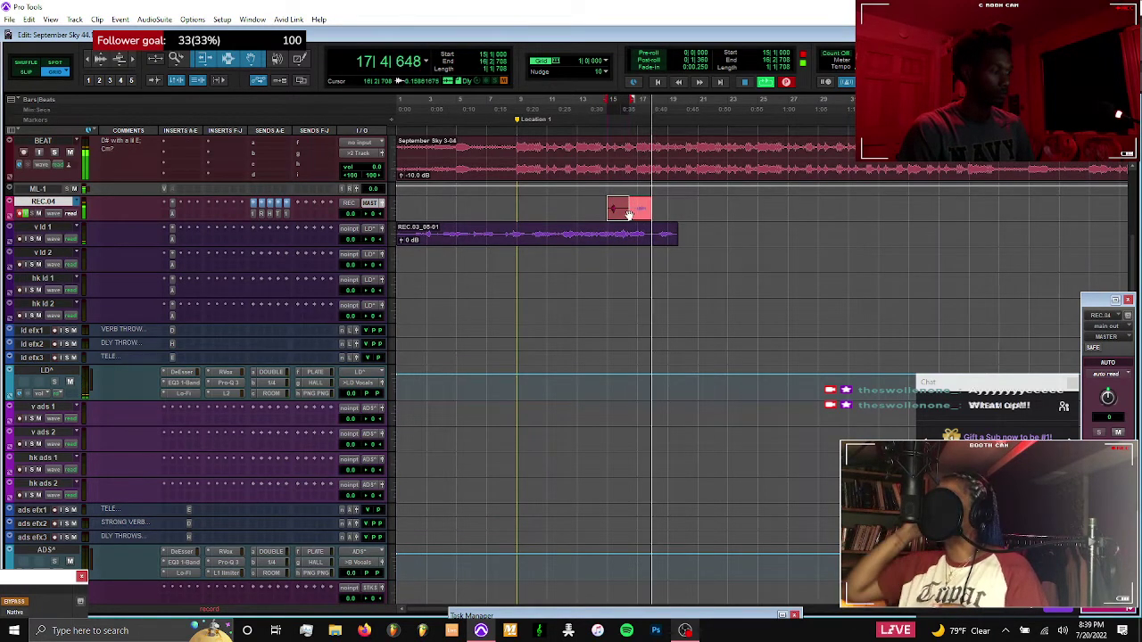
key(space)
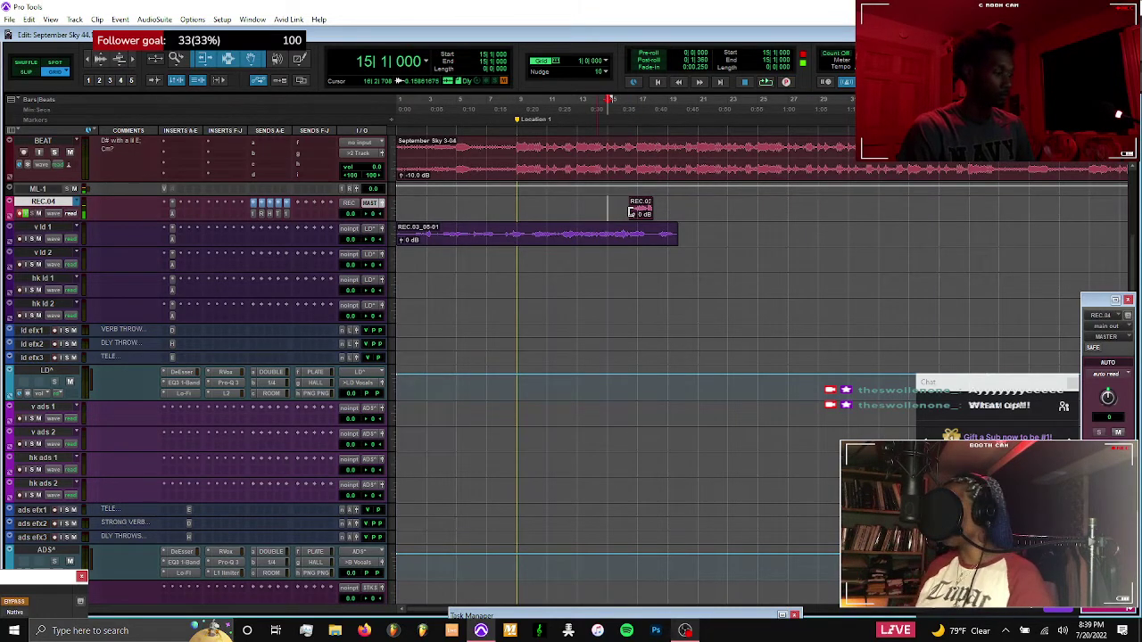
Record a take from bar 15 on a new playlist of the REC.04 track and remove its opening up to 16|2|253
key(ctrl+backslash)
key(Return)
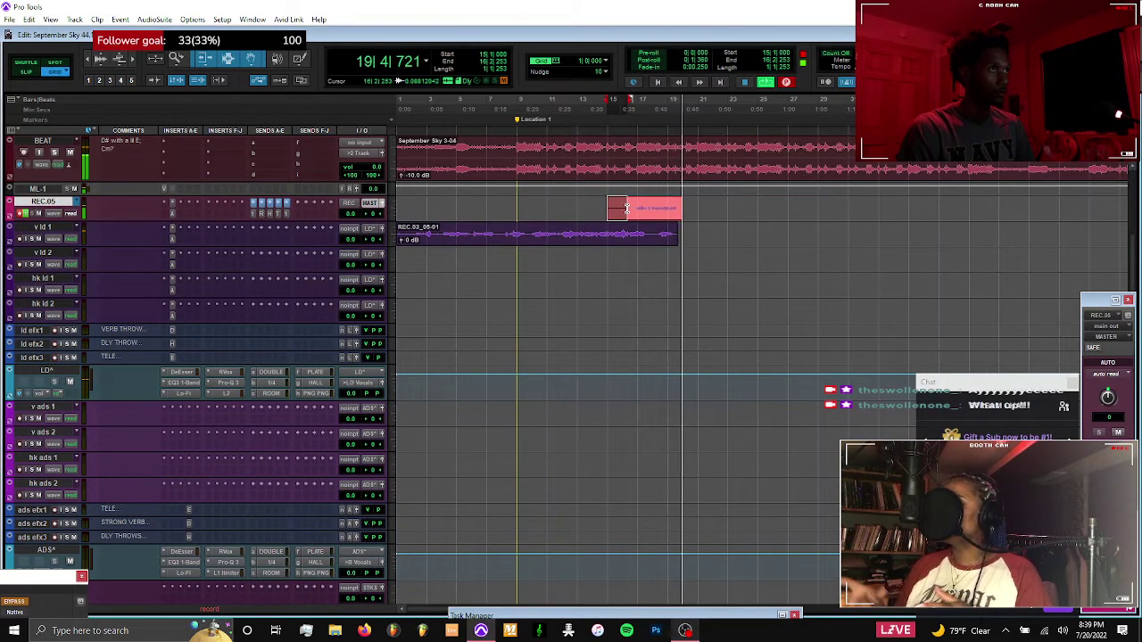
key(space)
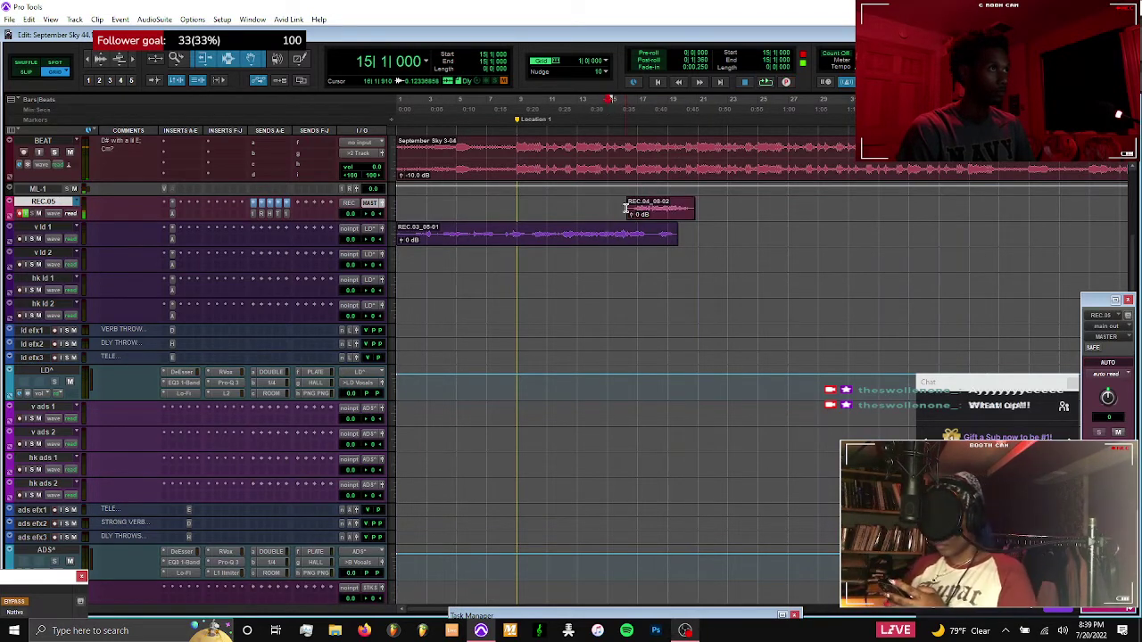
Record a take from bar 15 on a new playlist of the REC.05 track
key(ctrl+\)
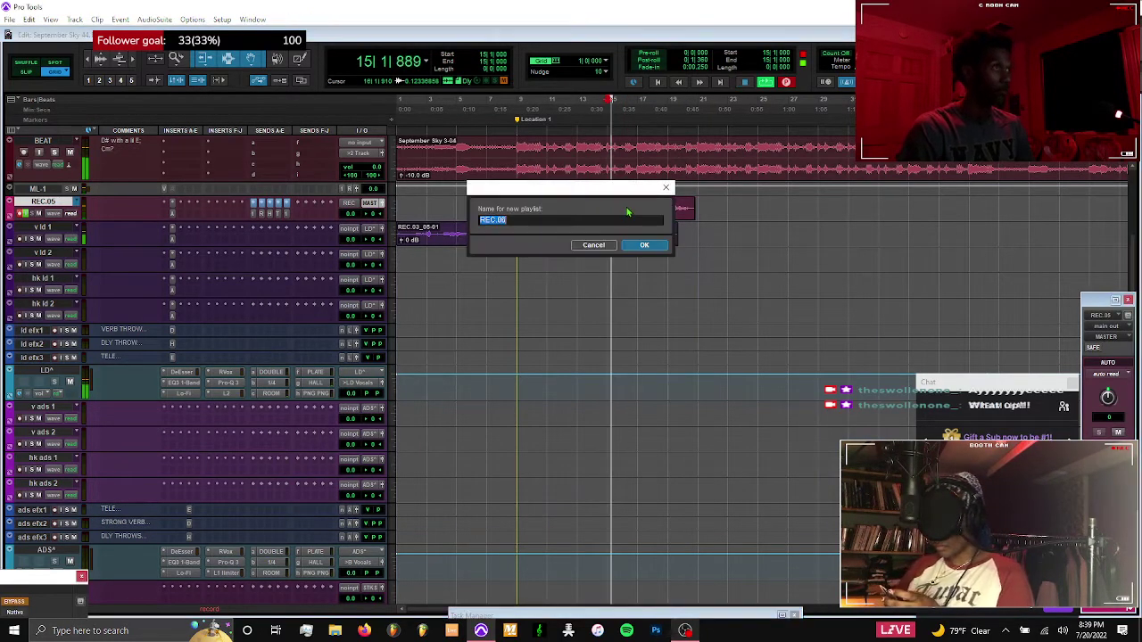
key(Return)
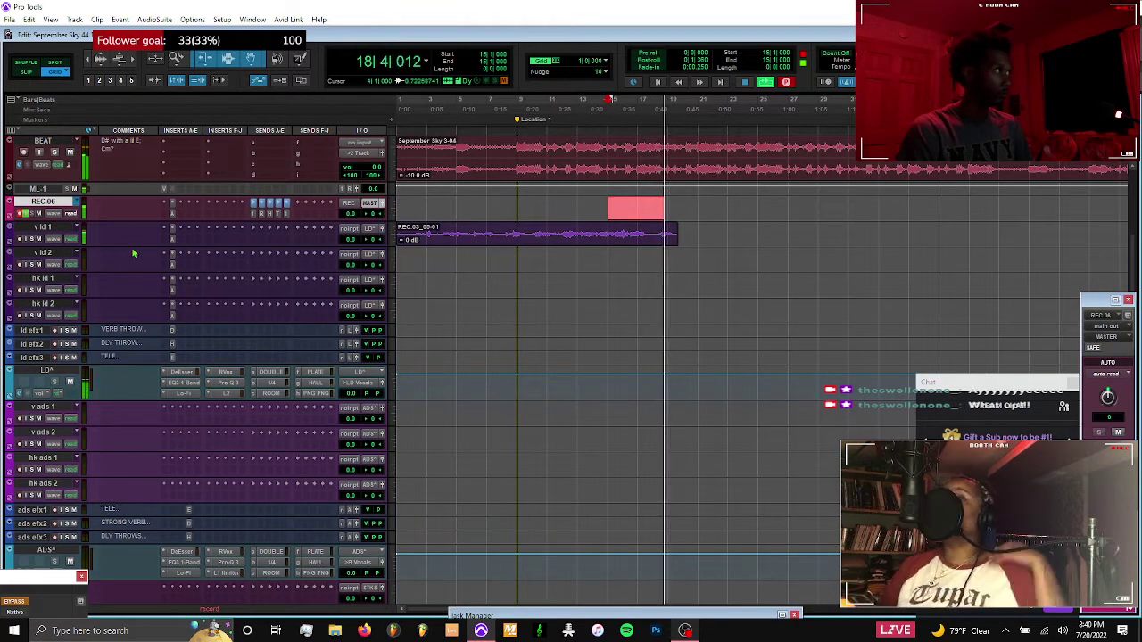
key(space)
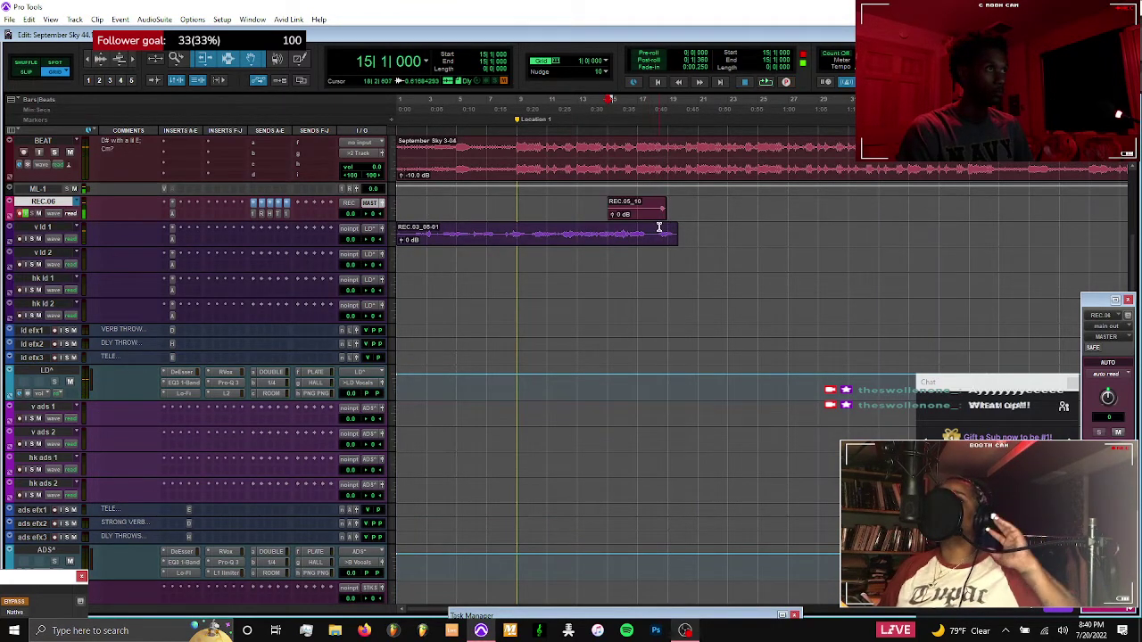
Separate the v ld 1 clip from 16|2|935 to 17|3|493 and mute that section
drag(685, 231, 654, 236)
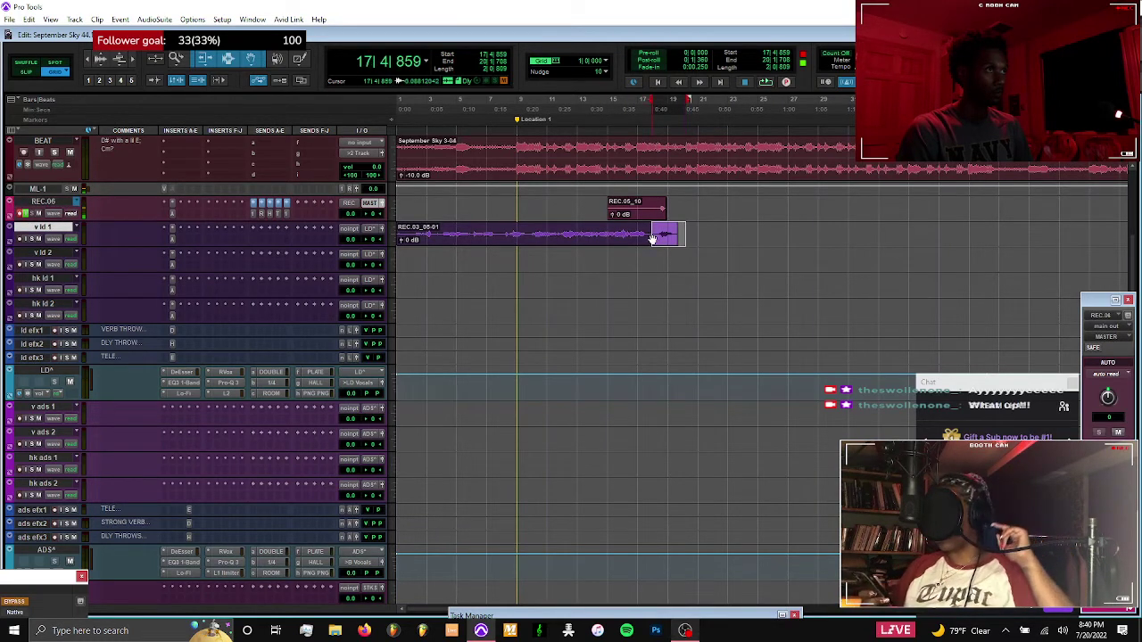
key(Delete)
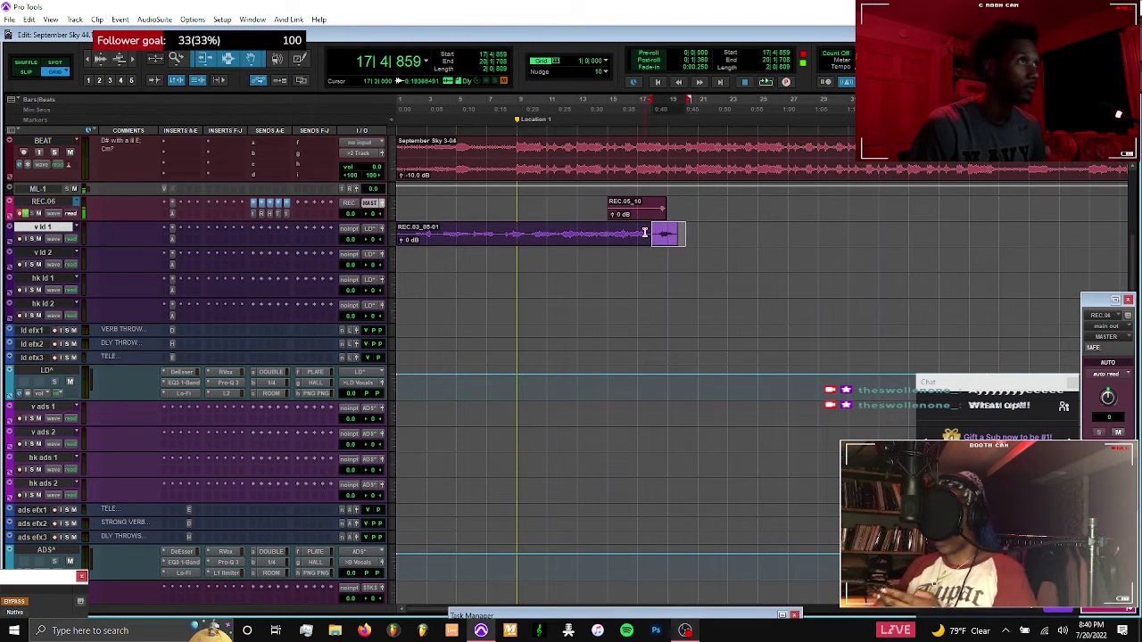
click(645, 233)
key(t)
key(t)
click(608, 233)
key(space)
drag(739, 235, 671, 232)
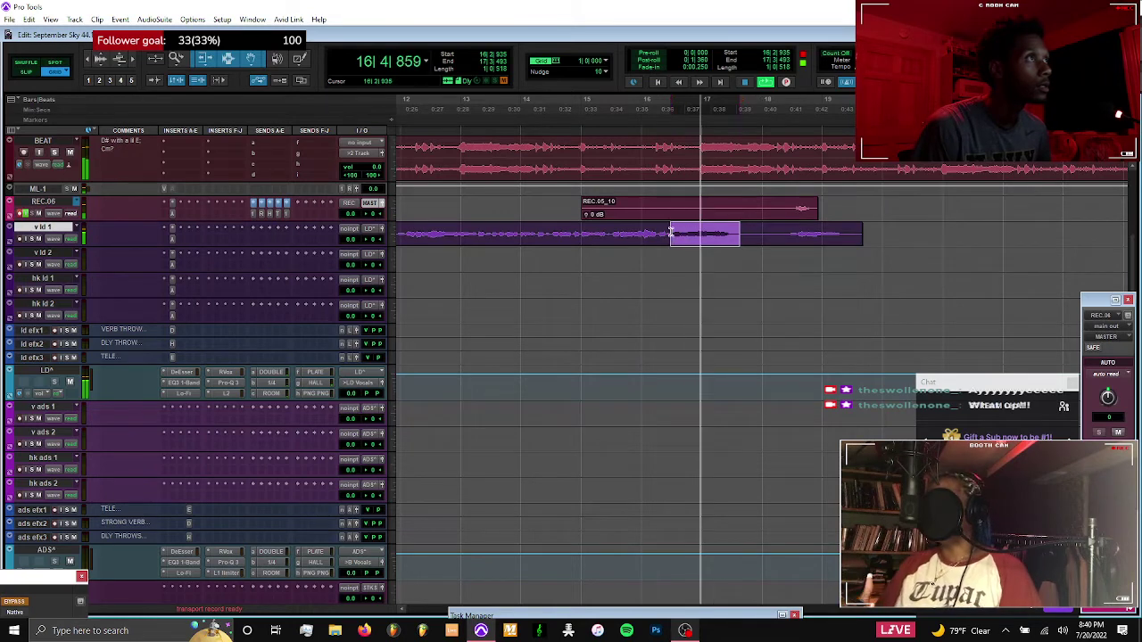
key(ctrl+e)
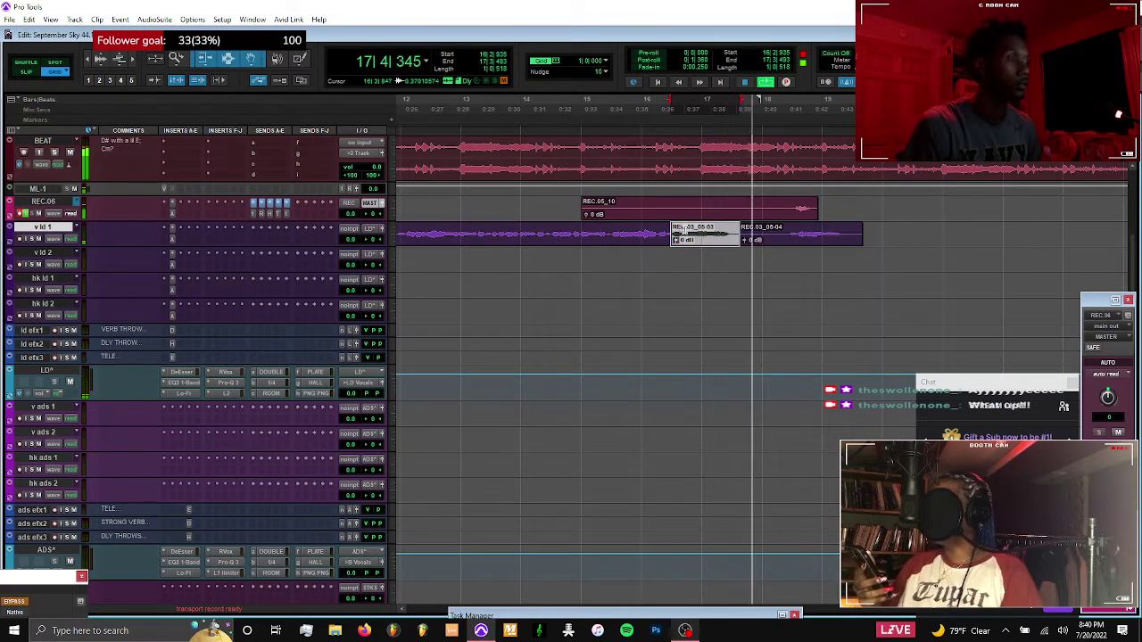
Record another take on REC.06 from about bar 18 and extend the end of the muted v ld 1 section to 19|4|948
key(ctrl+space)
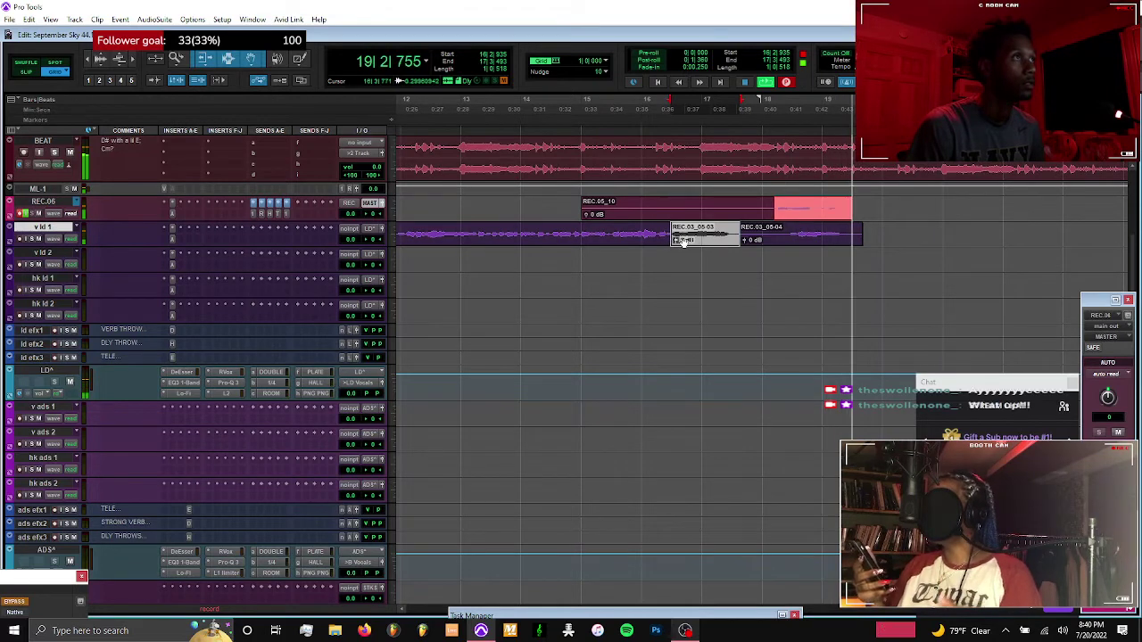
key(t)
key(t)
key(t)
scroll(762, 241, down, 3)
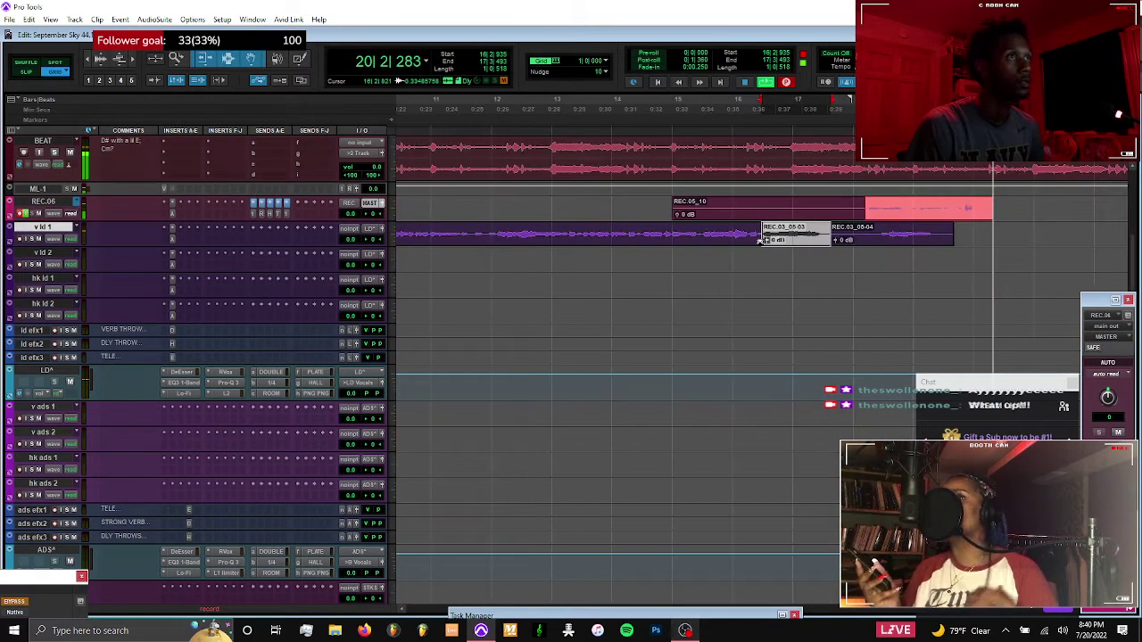
key(space)
drag(901, 239, 973, 238)
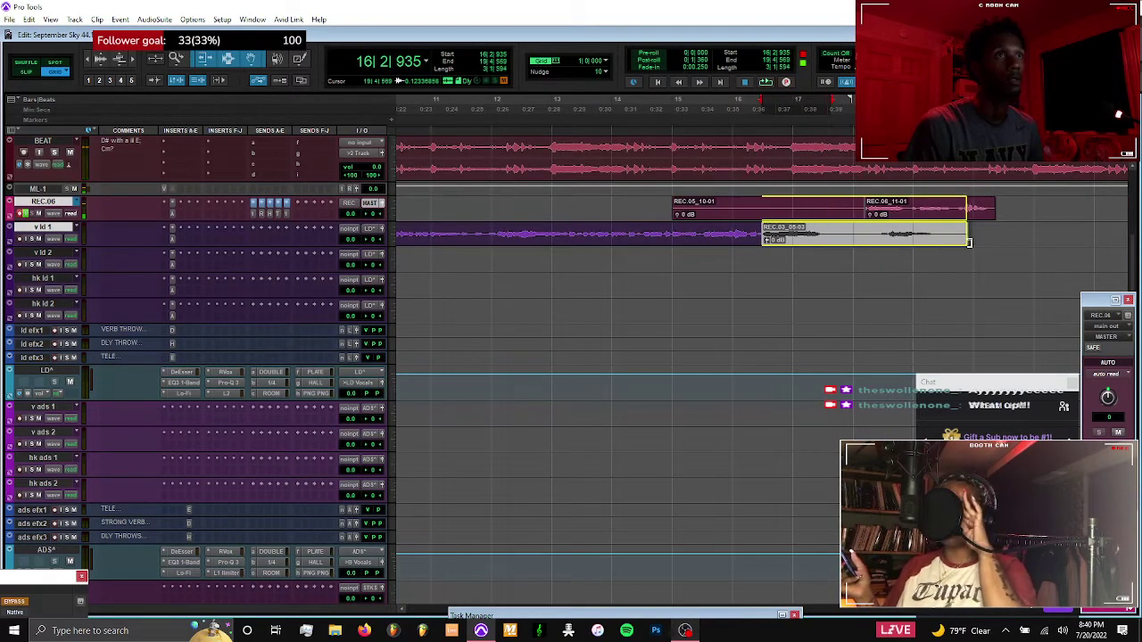
Start a take from bar 14 on a new playlist of the REC.06 track
click(616, 204)
key(ctrl+space)
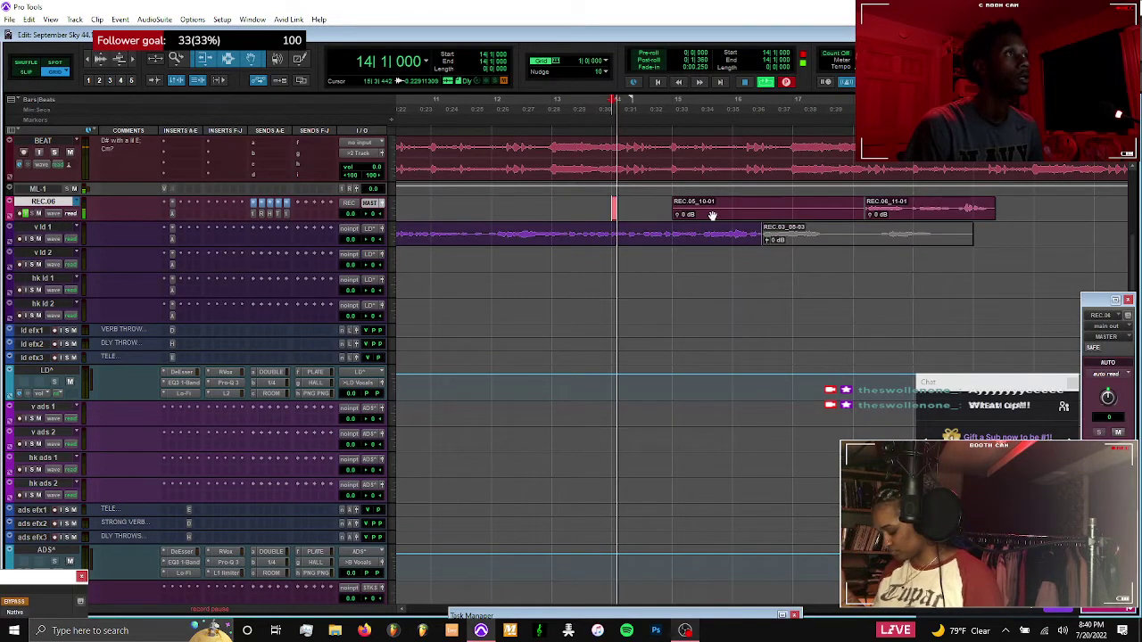
click(715, 216)
key(super+backslash)
key(Return)
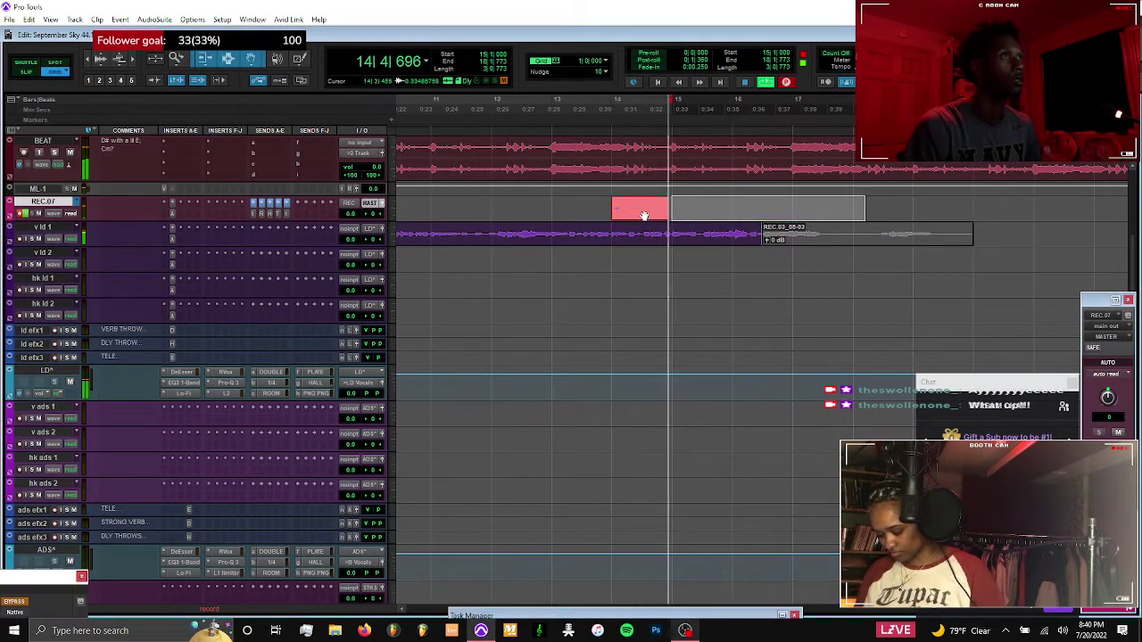
click(615, 206)
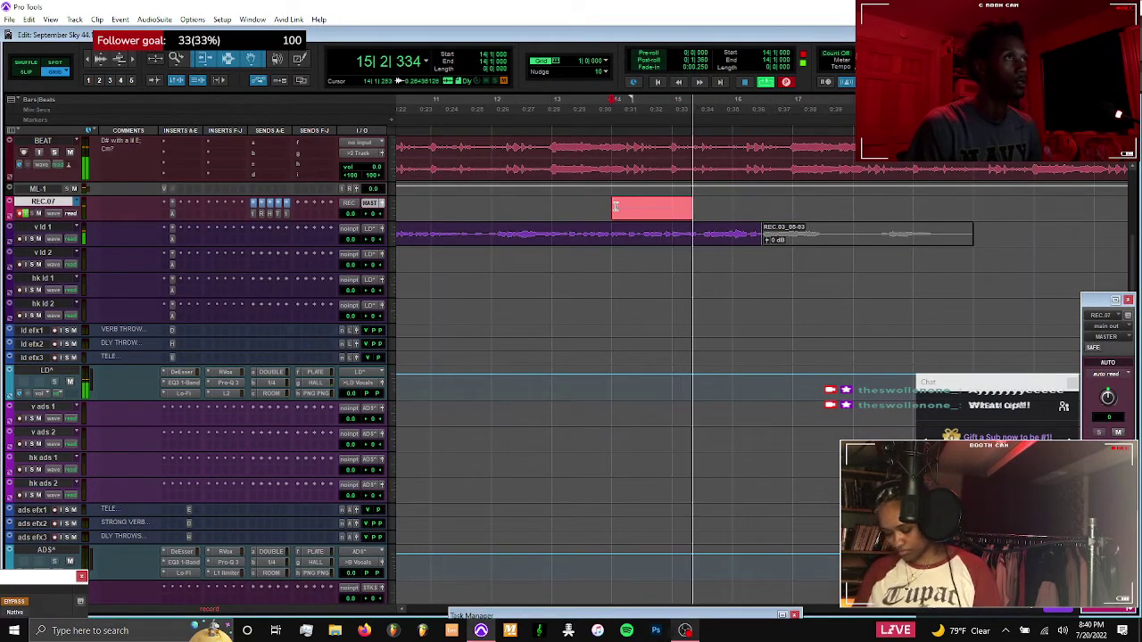
Extend the start of the muted v ld 1 clip back to 16|2|637
click(794, 244)
key(t)
key(t)
key(t)
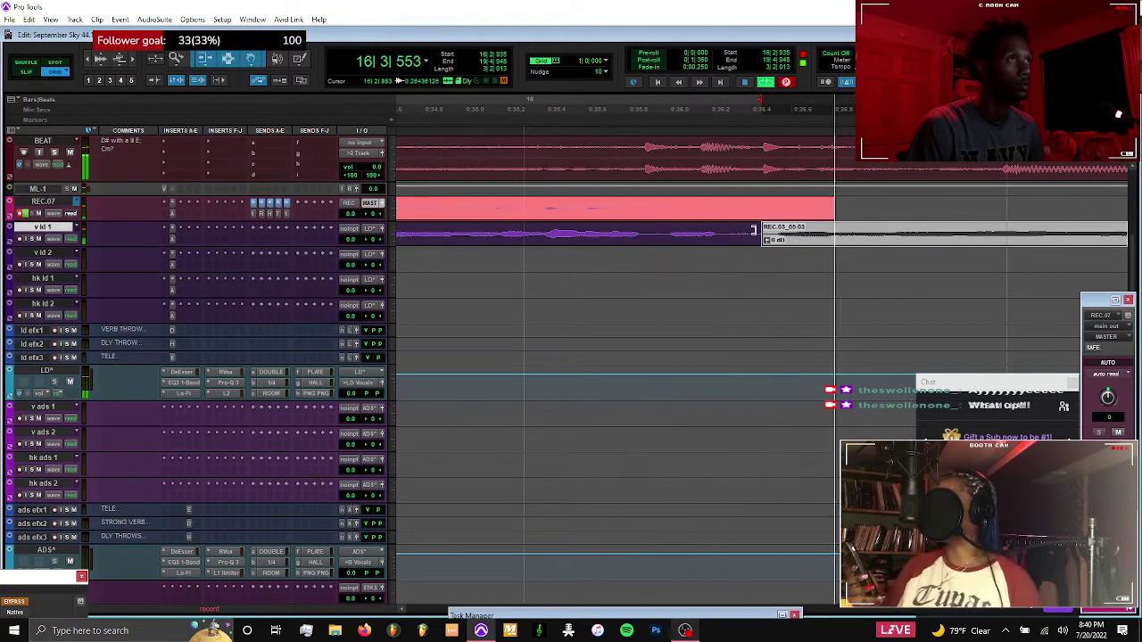
drag(764, 233, 725, 240)
click(722, 238)
key(r)
key(r)
key(r)
key(r)
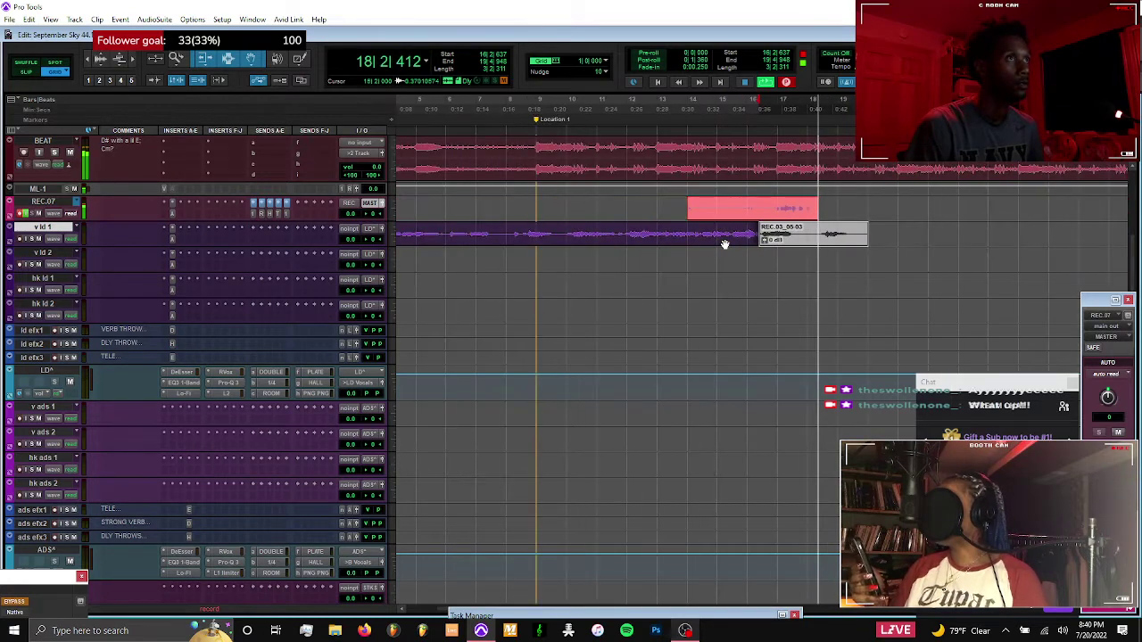
Remove the opening of the REC.07 take up to 16|3|354 and move the rest to the hk ld 1 track
click(687, 205)
key(ctrl+alt+])
shift+click(764, 209)
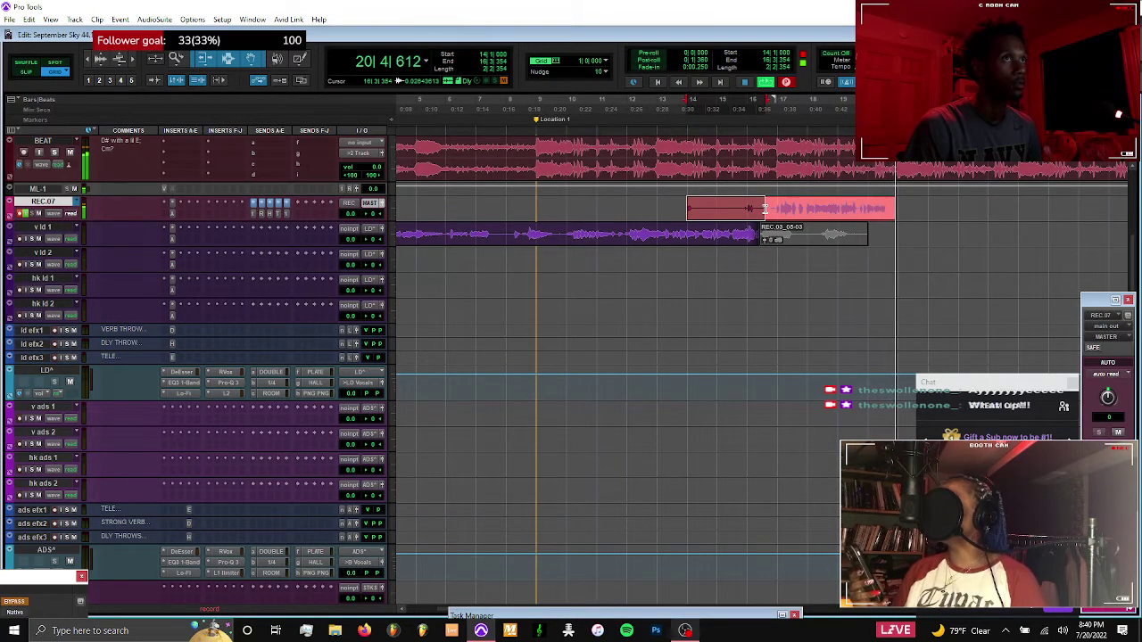
key(space)
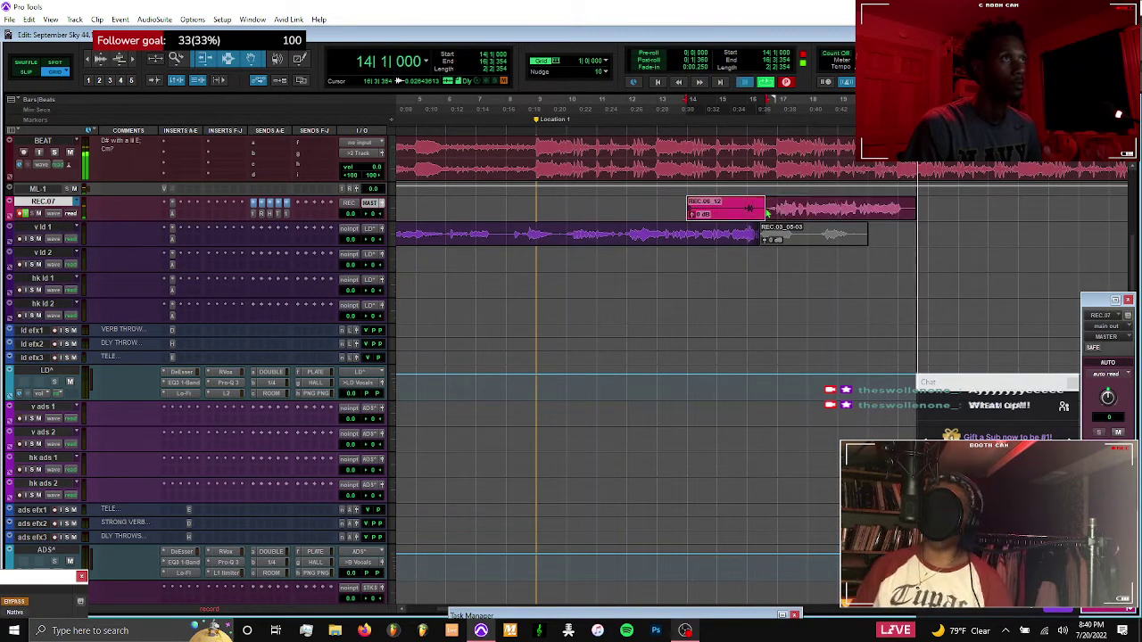
key(Delete)
drag(811, 284, 811, 285)
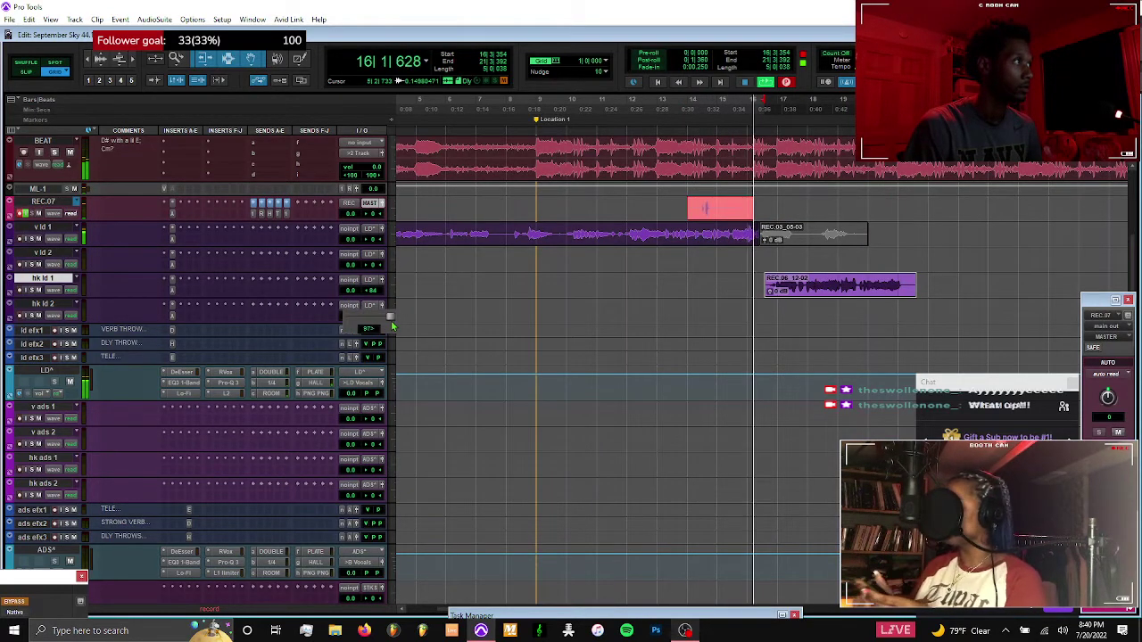
Pan hk ld 1 to 84 left and hk ld 2 to 100 right, and lower the hk ld 1 clip's gain to -6.5 dB
scroll(789, 293, down, 5)
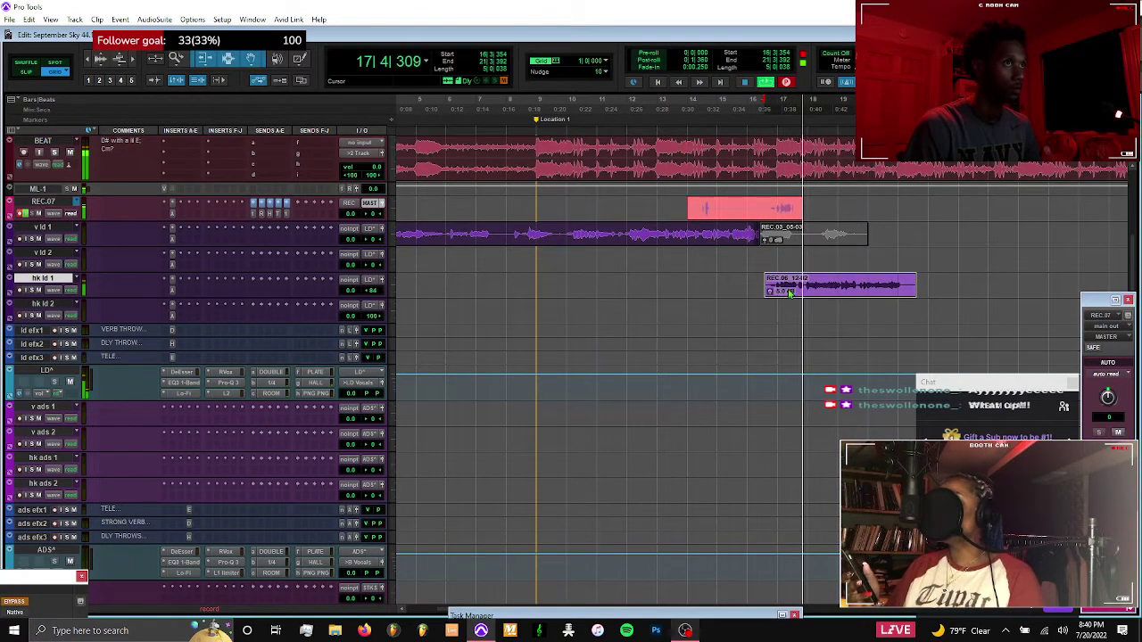
key(ctrl+shift+Up)
key(ctrl+shift+Up)
key(ctrl+shift+Up)
key(ctrl+shift+Up)
key(ctrl+shift+Up)
key(ctrl+shift+Up)
key(ctrl+shift+Up)
key(ctrl+shift+Up)
Stop the second REC.07 take and remove its opening up to 16|3|430
drag(687, 208, 761, 209)
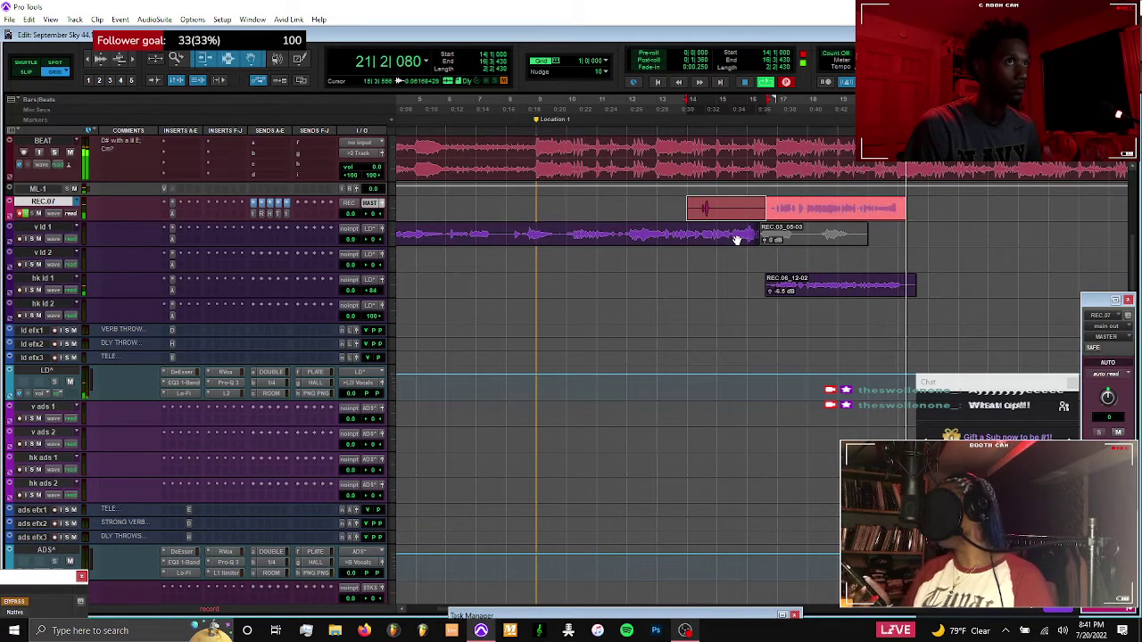
key(space)
key(Delete)
Record a take from bar 14 on a new playlist of the REC.07 track
key(ctrl+space)
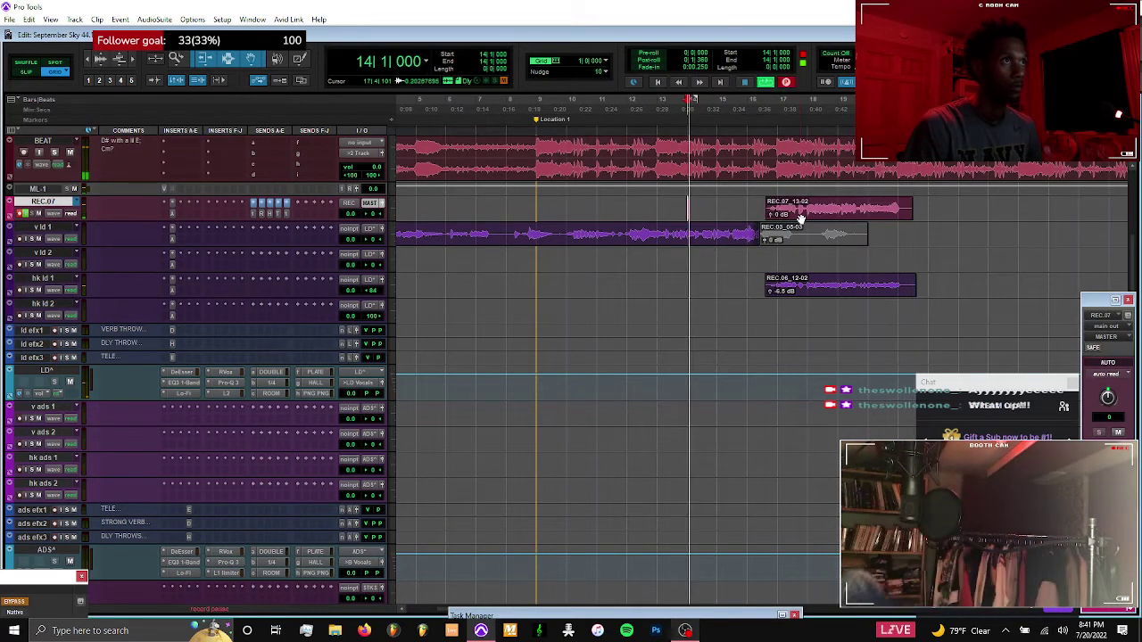
click(800, 218)
key(space)
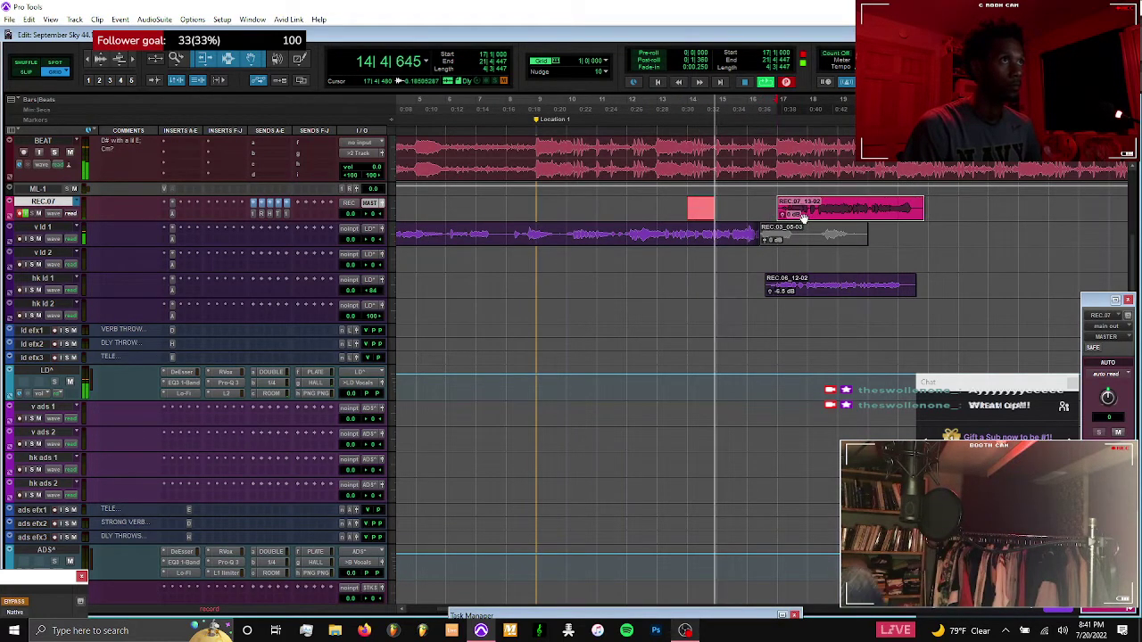
key(ctrl+backslash)
key(Return)
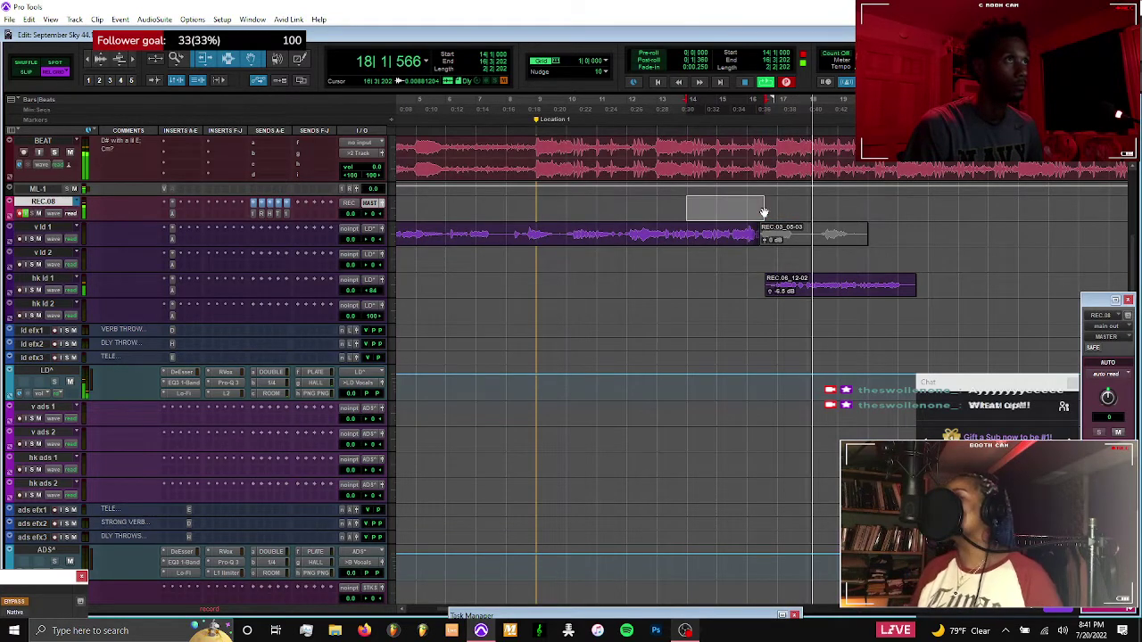
key(space)
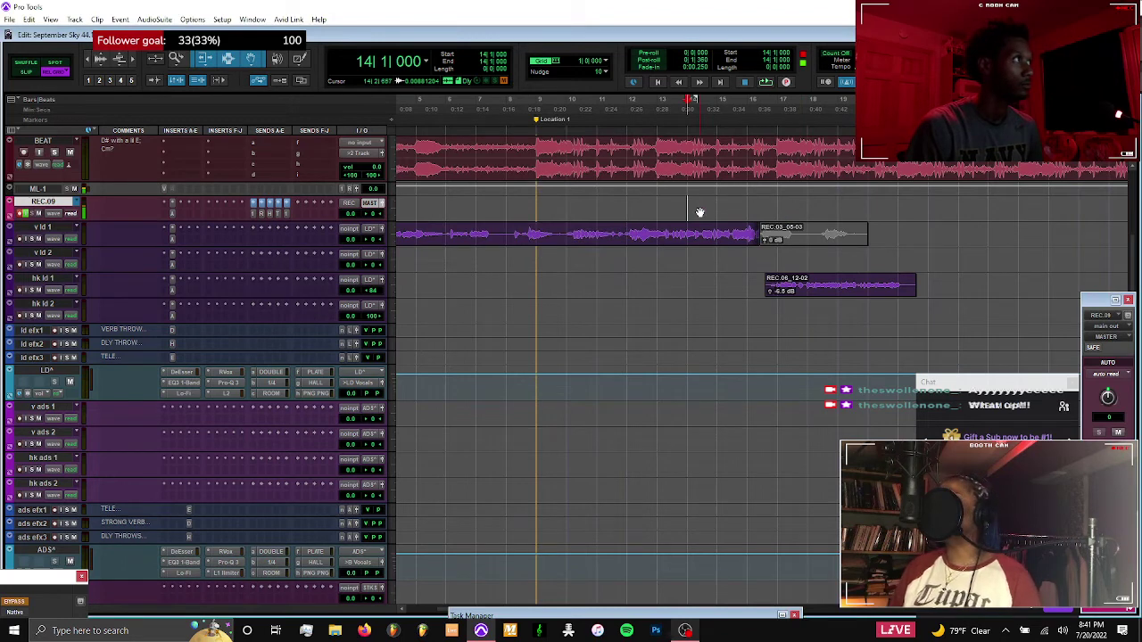
Start a take from bar 14 on REC.09 and add a short crossfade from 16|2|613 to 16|2|660 at the v ld 1 cut
key(ctrl+space)
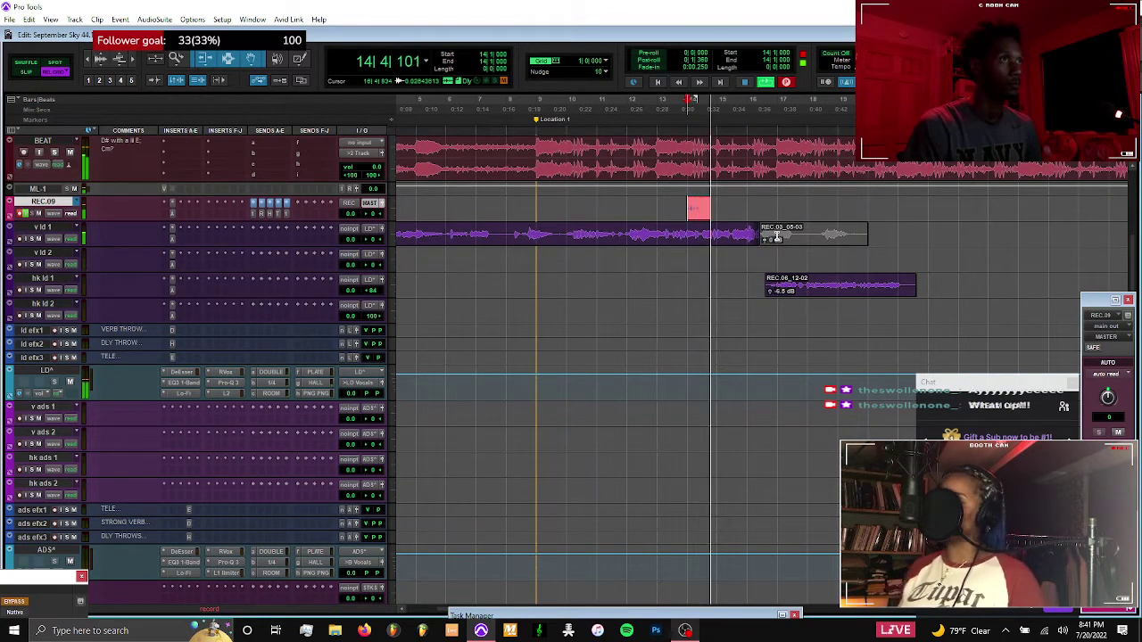
click(777, 241)
key(t)
key(t)
key(t)
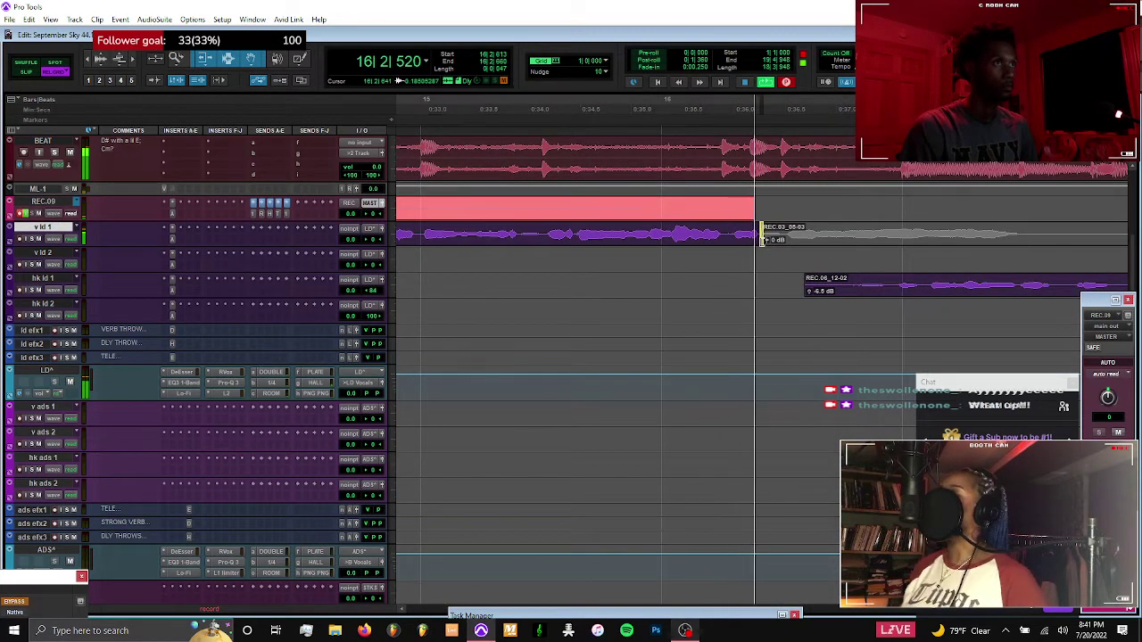
scroll(761, 236, down, 3)
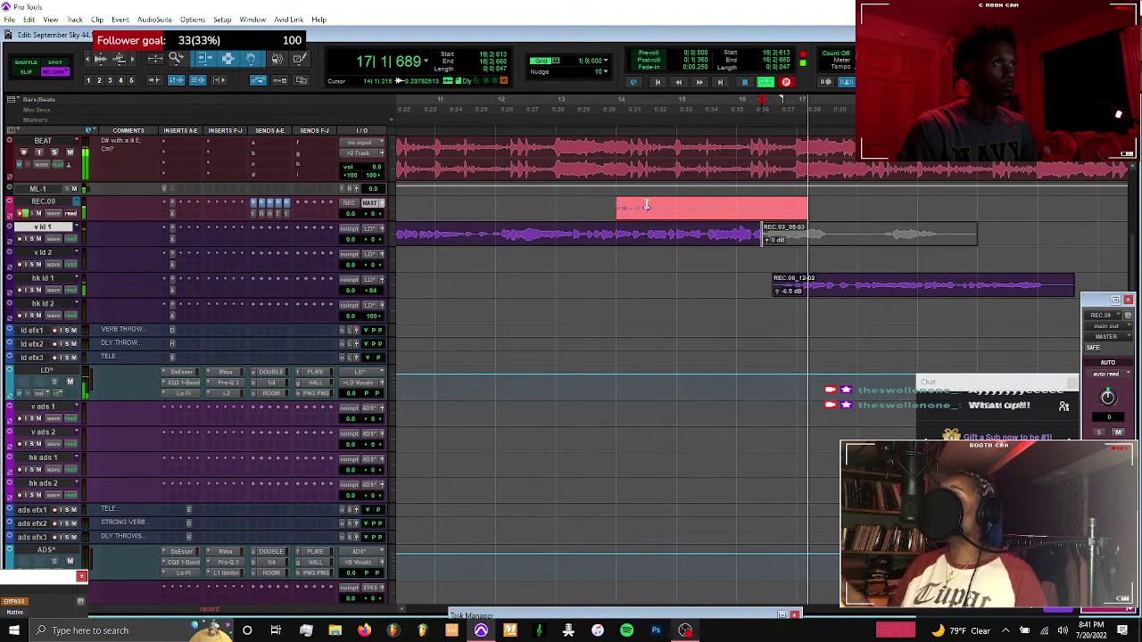
Remove the opening of the REC.09 take up to 16|3|506 and move the rest to the hk ld 2 track
drag(618, 204, 774, 209)
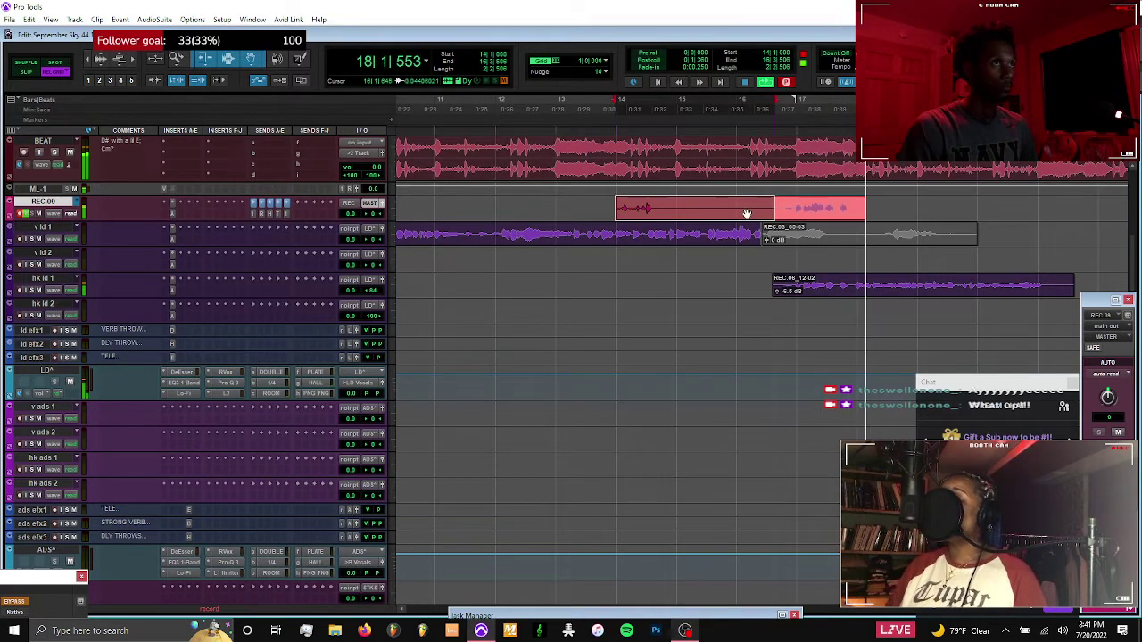
scroll(747, 214, down, 3)
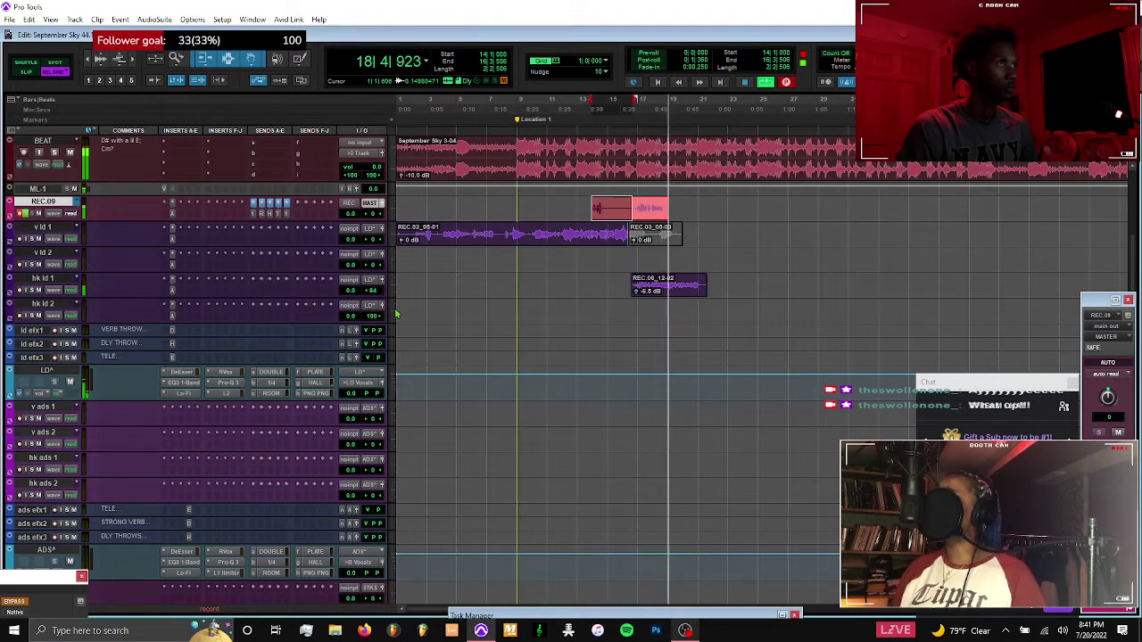
key(t)
key(t)
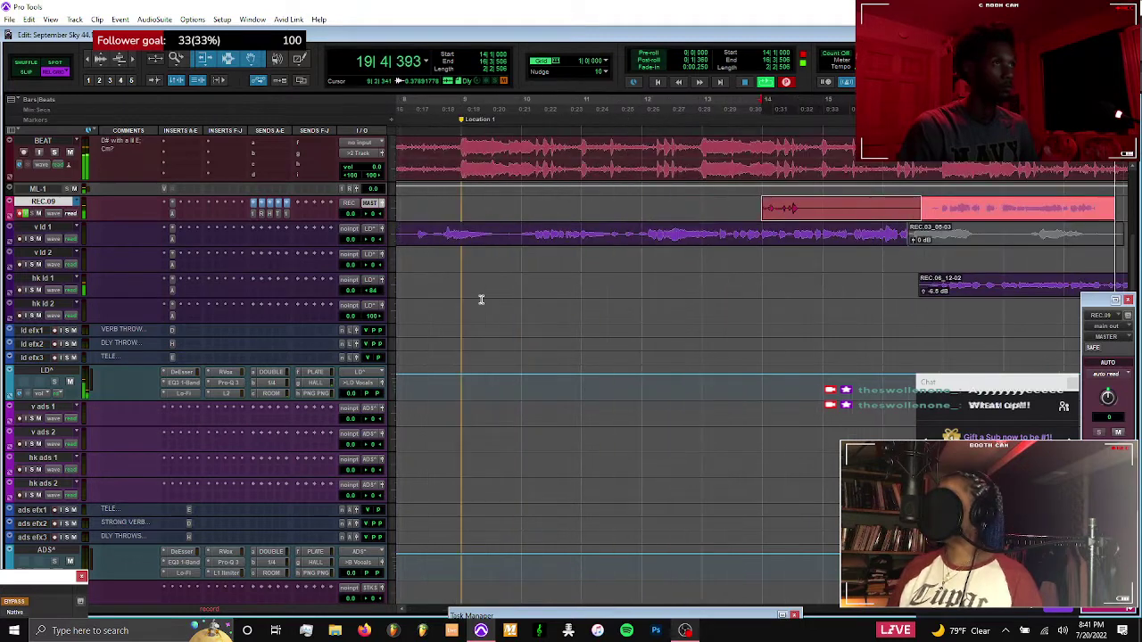
scroll(482, 300, right, 2)
key(r)
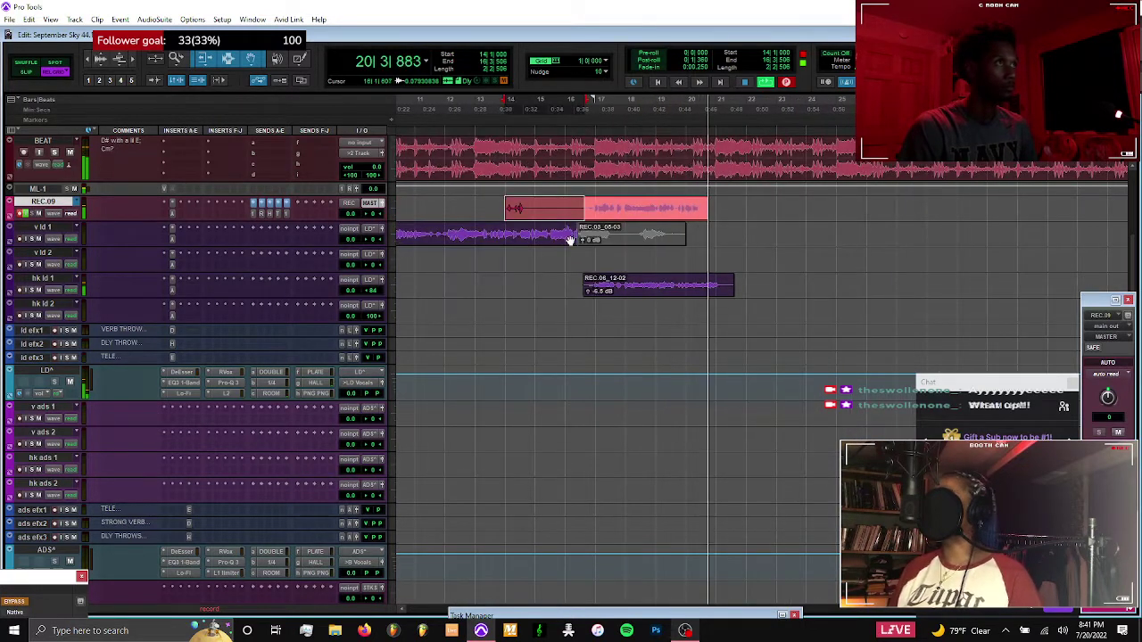
key(space)
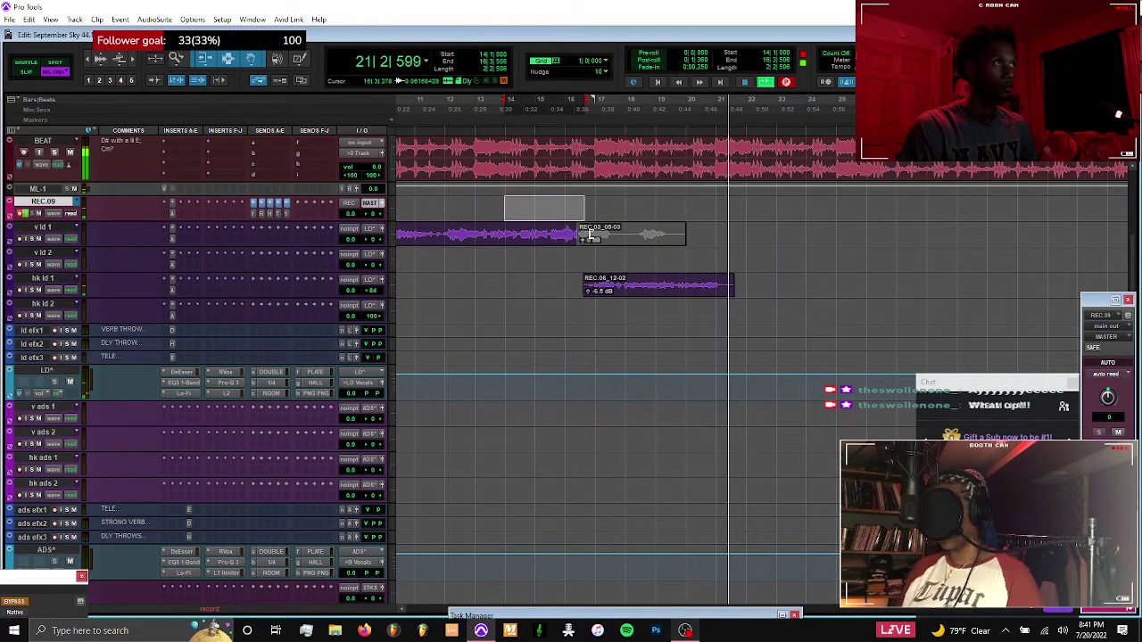
drag(614, 306, 597, 308)
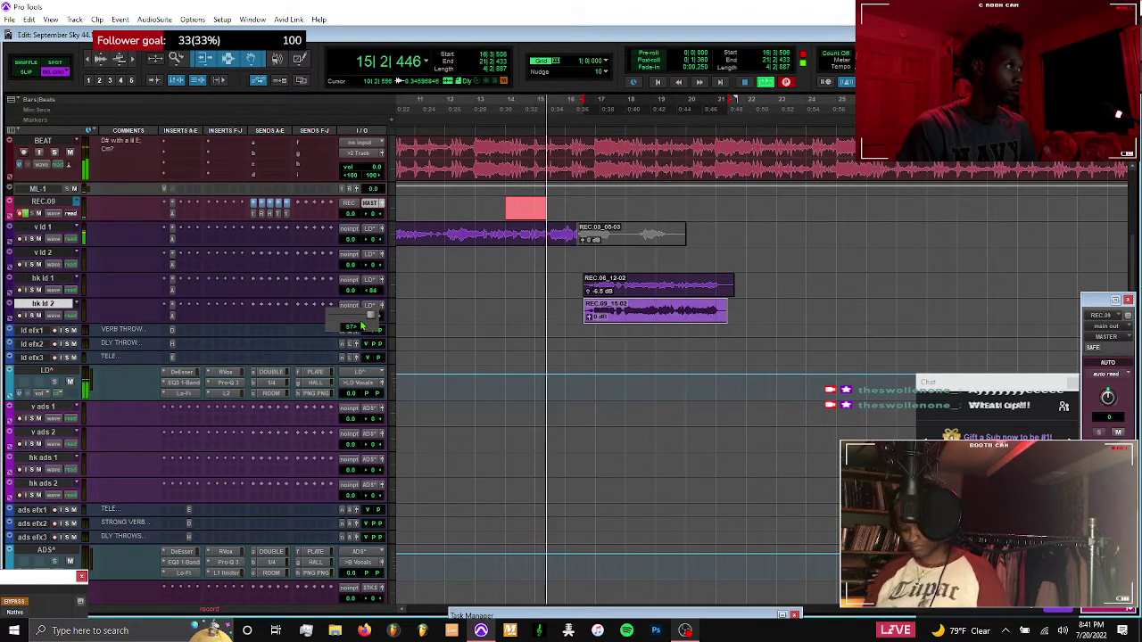
Set the hk ld 2 pan to 87 right and review the Auto-Tune Artist settings on hk ld 2 and hk ld 1
click(173, 317)
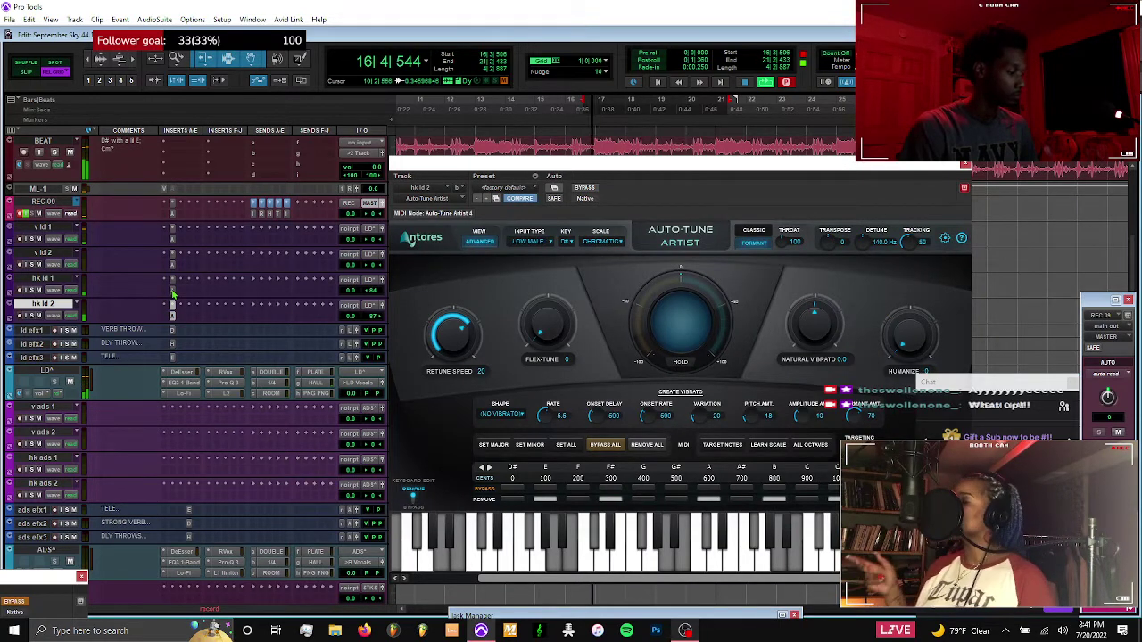
click(174, 291)
click(964, 168)
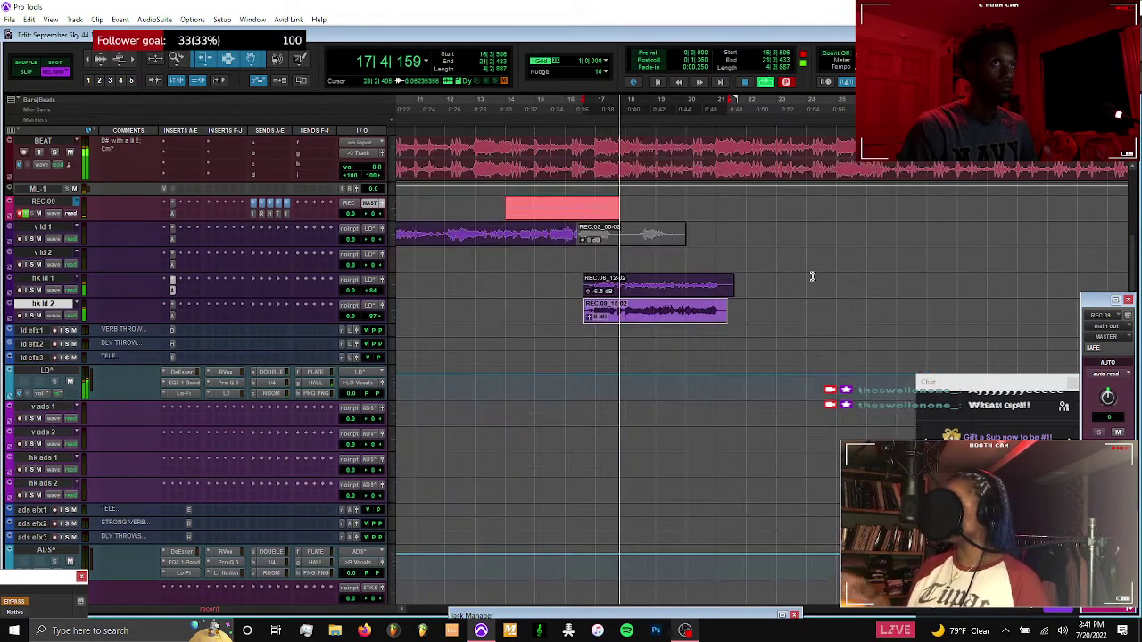
Set the clip gain to -4.0 dB on the hk ld 1 clip and -1.5 dB on the hk ld 2 clip, and stop recording
scroll(681, 319, down, 11)
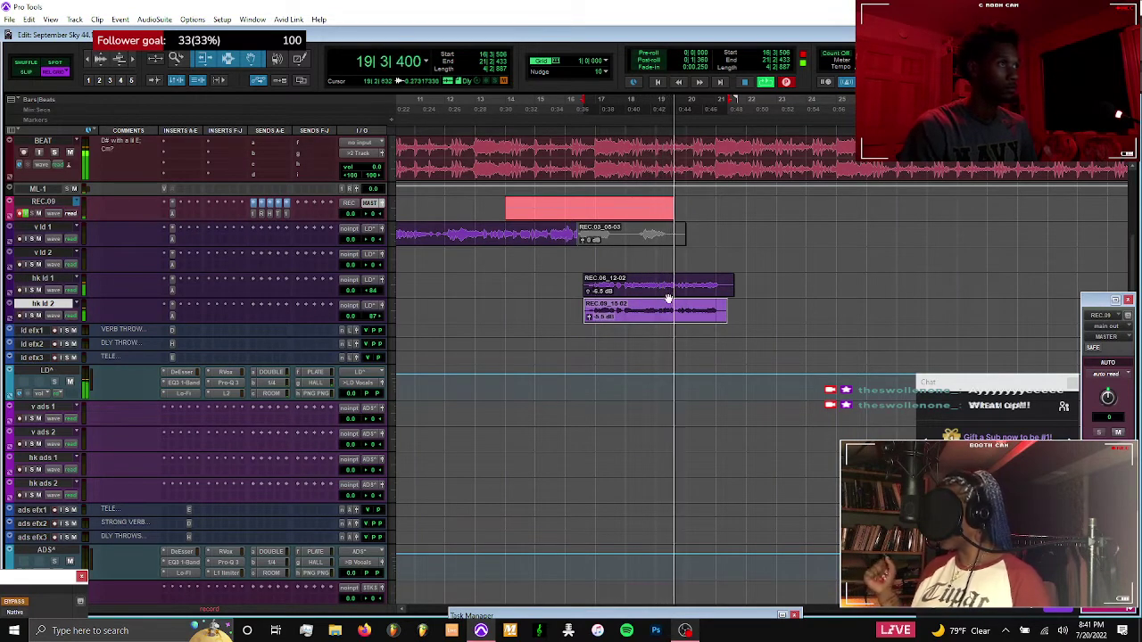
shift+click(669, 294)
scroll(670, 298, up, 4)
scroll(669, 299, up, 3)
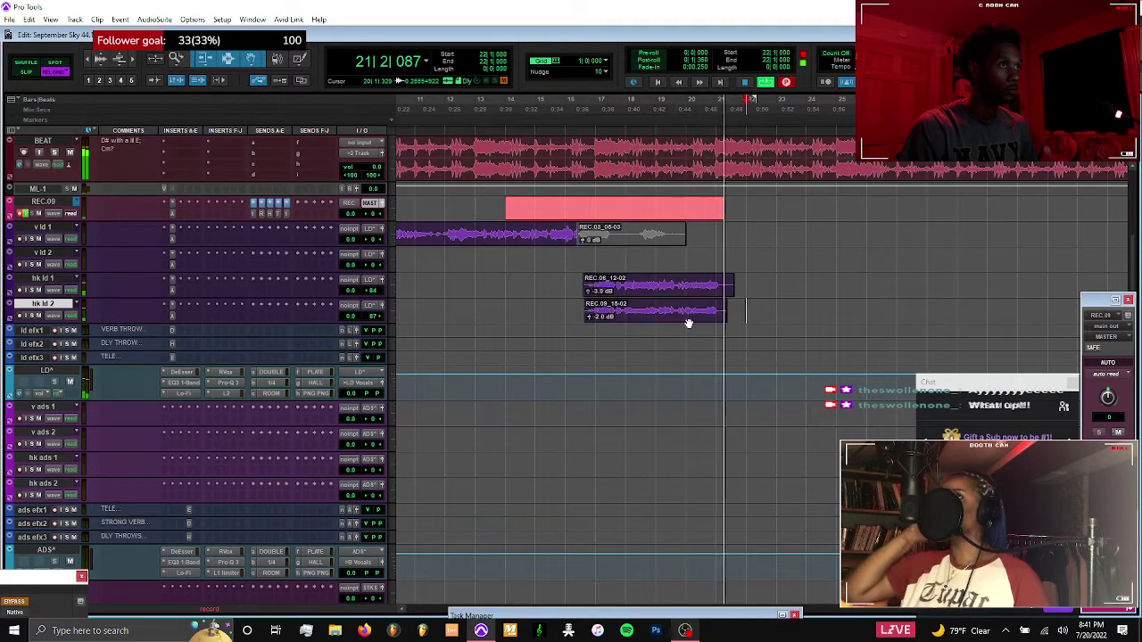
click(687, 323)
scroll(687, 323, up, 1)
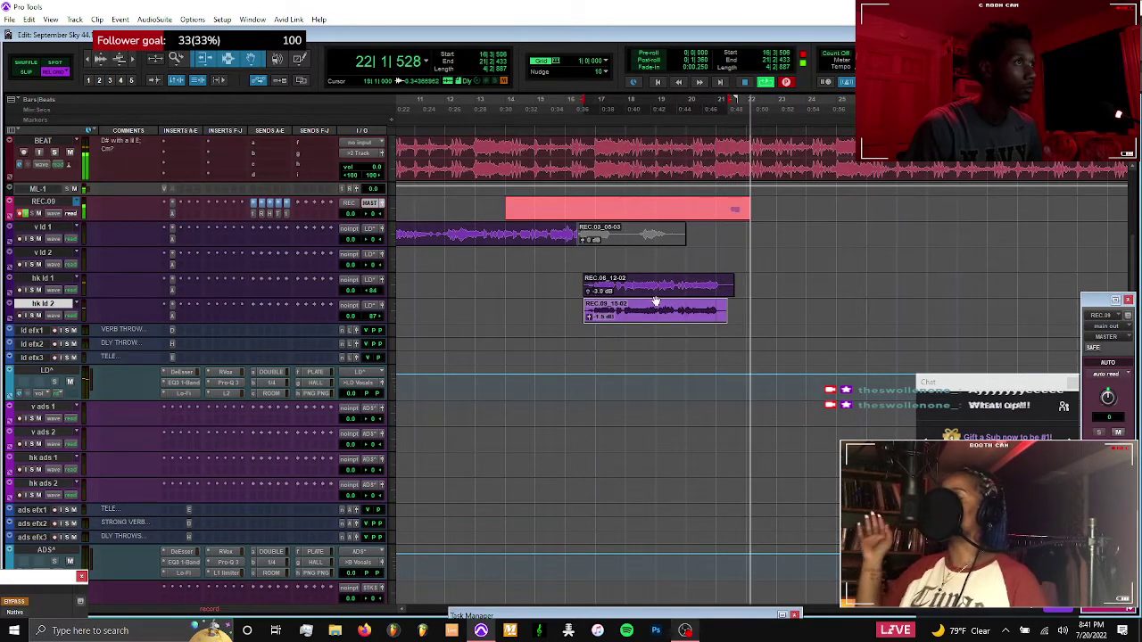
click(656, 287)
scroll(656, 287, up, 14)
key(space)
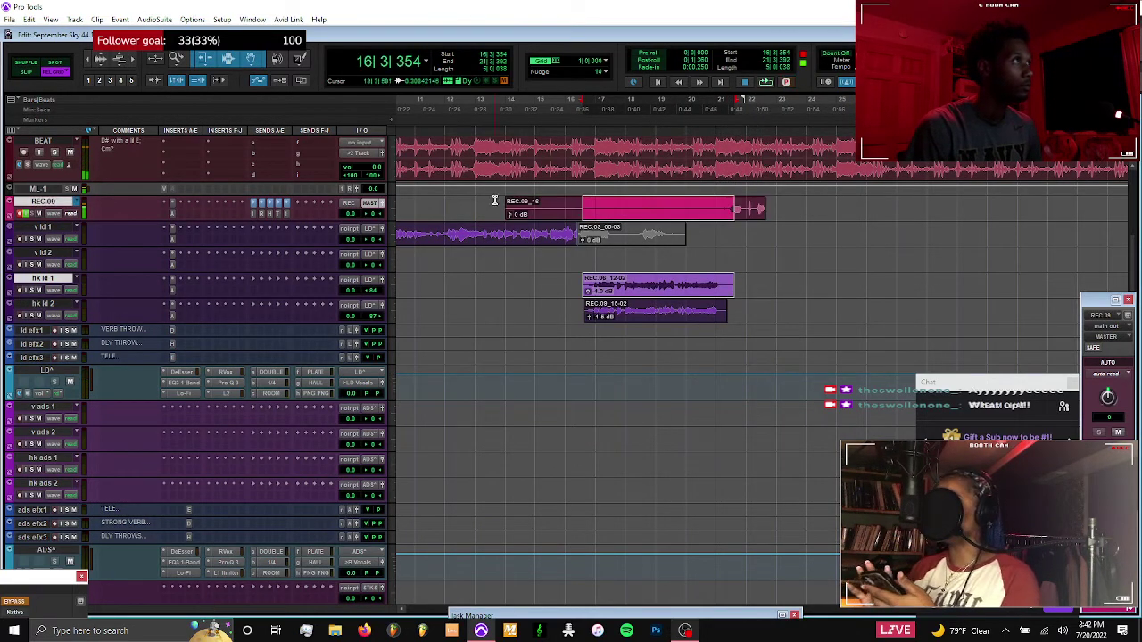
Move the hk ld 1 and hk ld 2 clips onto separate record-track playlists and start a take from bar 14 on playlist REC.11
key(ctrl+Tab)
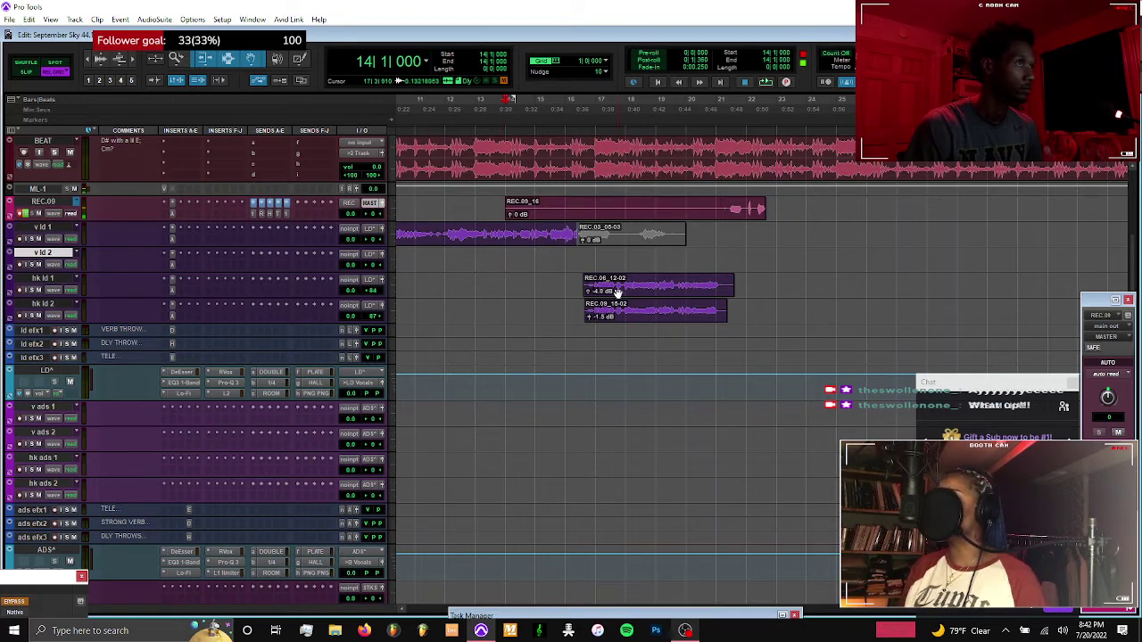
drag(621, 292, 621, 217)
key(space)
key(ctrl+backslash)
key(Return)
drag(636, 317, 619, 214)
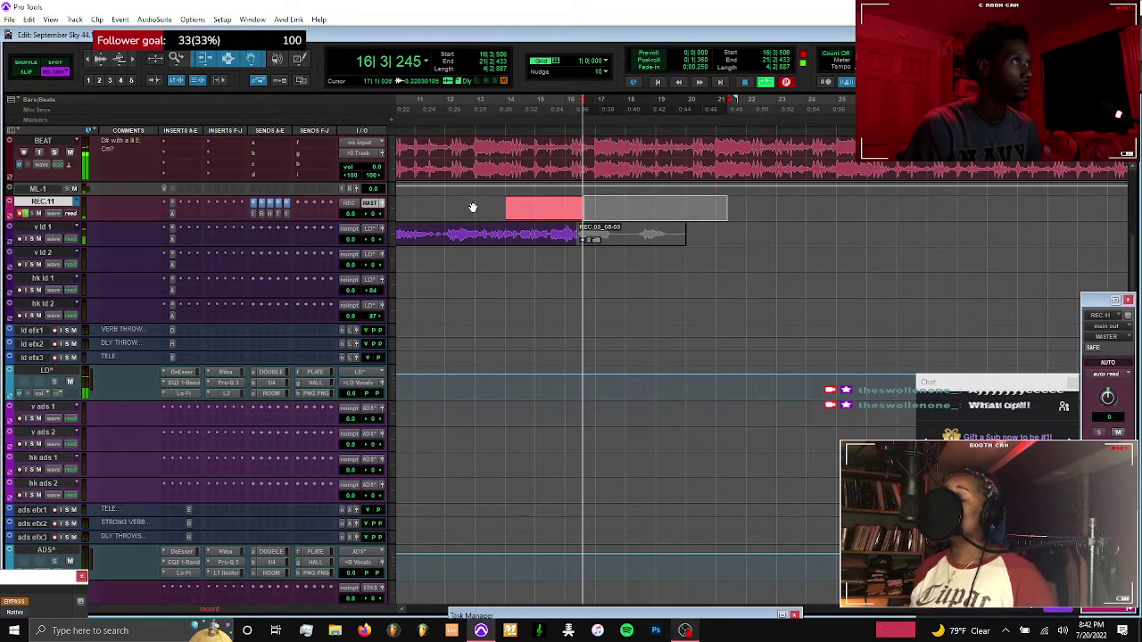
Remove the opening of the take up to 16|3|354 and move the rest to hk ld 1 with -2.5 dB clip gain
click(506, 204)
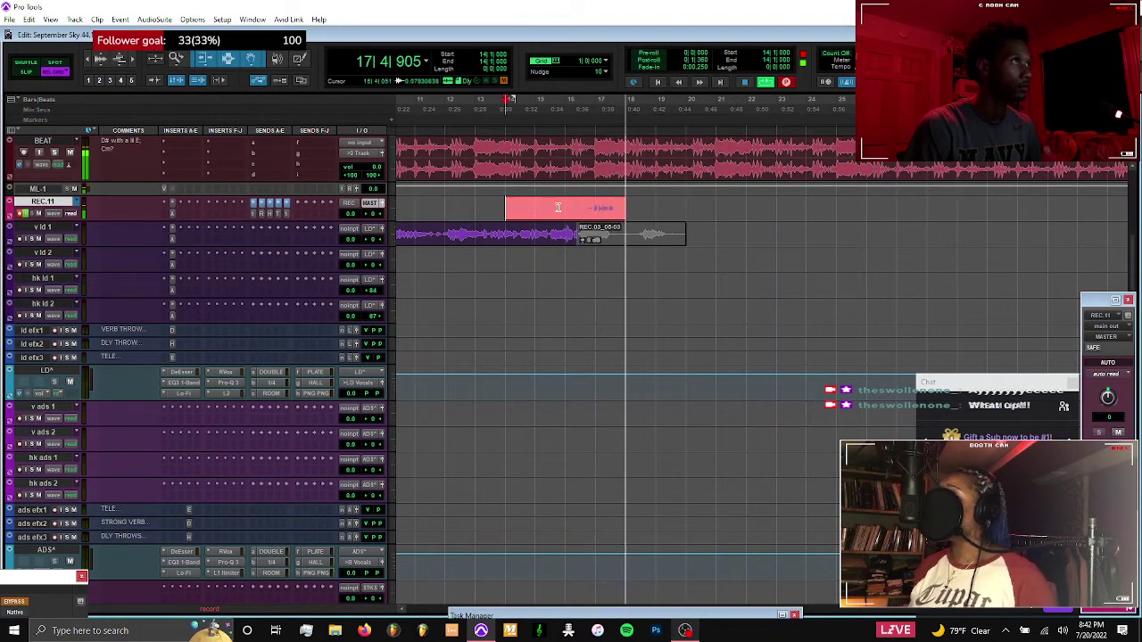
shift+click(583, 214)
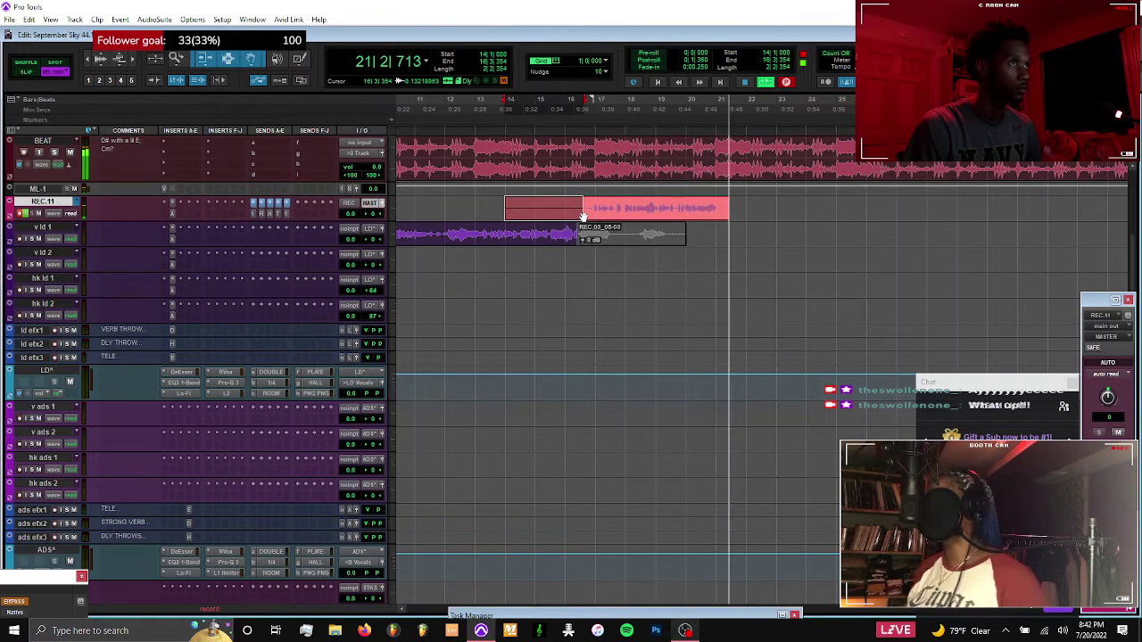
key(space)
drag(616, 230, 580, 293)
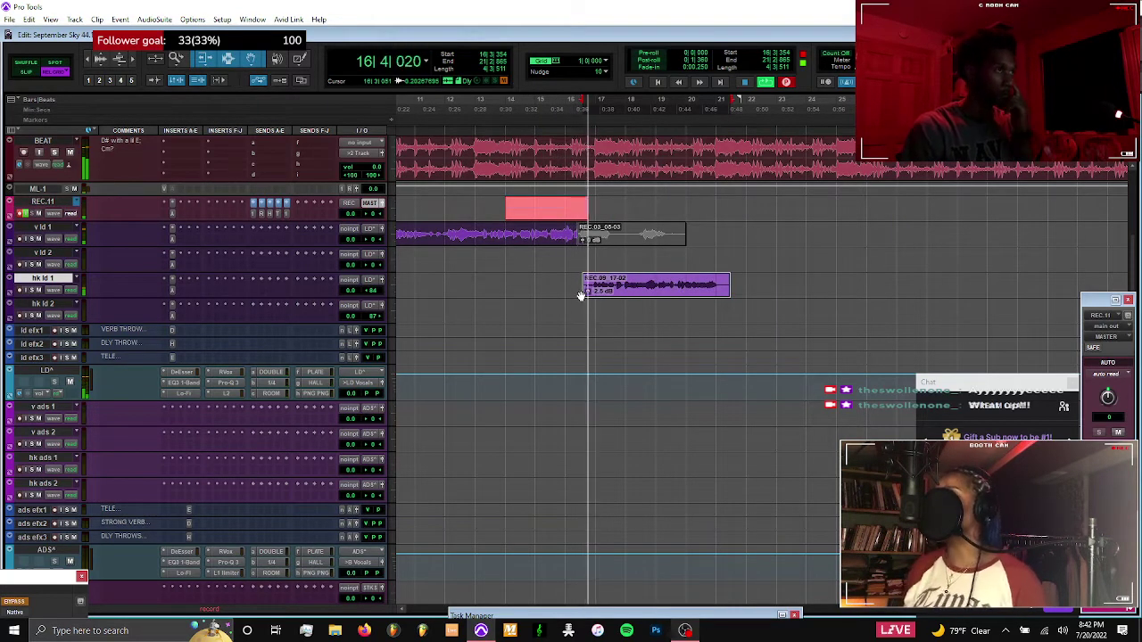
Record another take from bar 14, remove its opening up to 16|3|430, and move the rest to hk ld 2
click(543, 206)
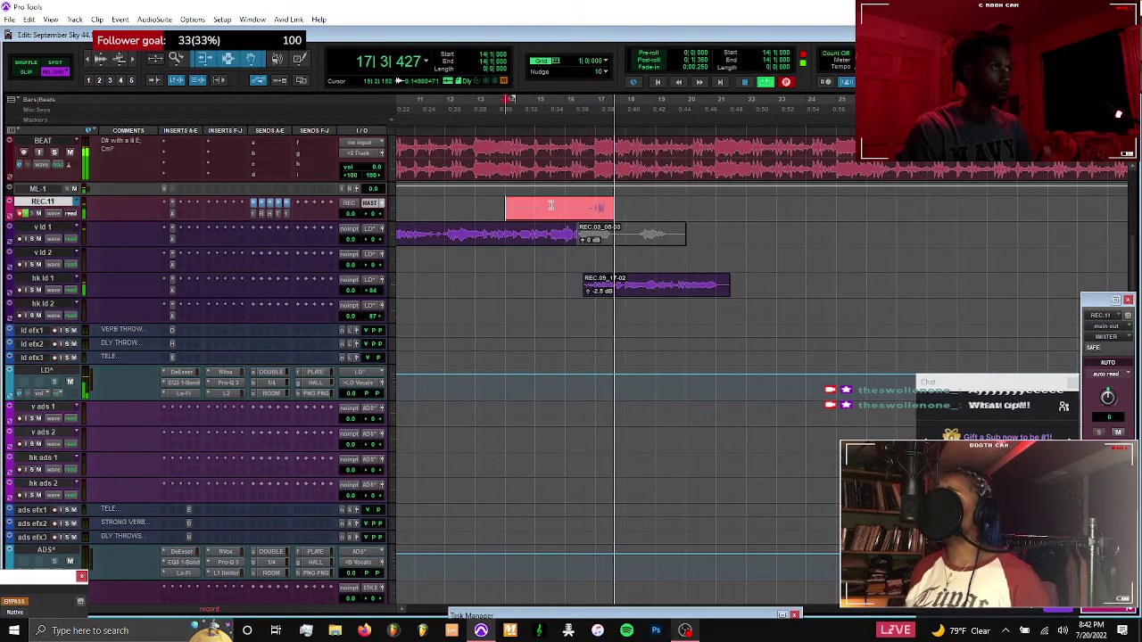
drag(561, 205, 585, 213)
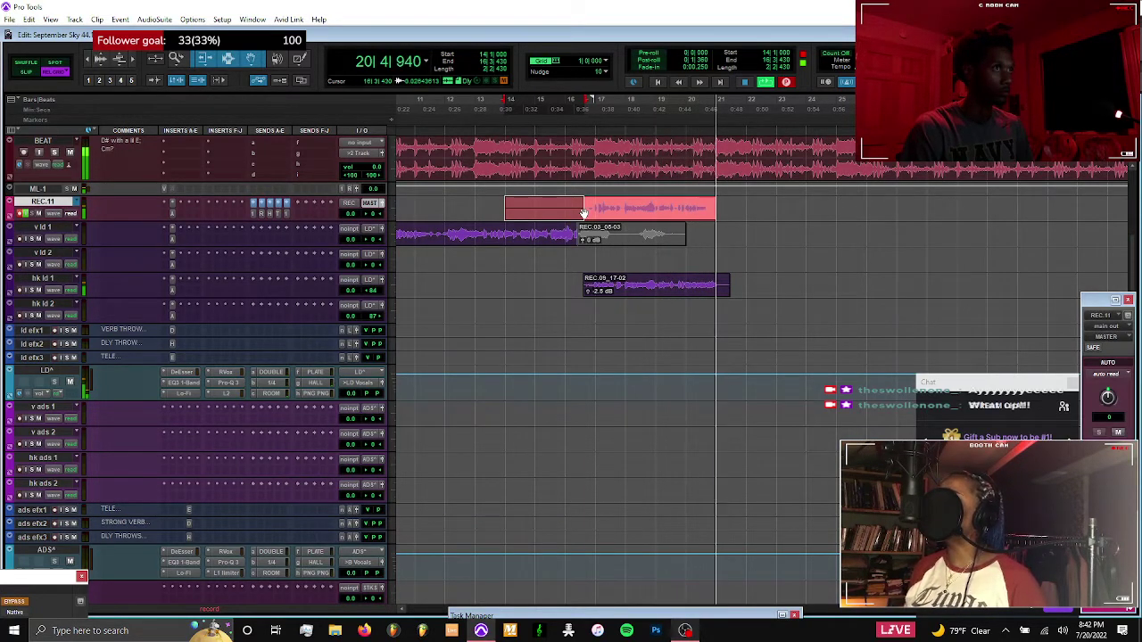
key(space)
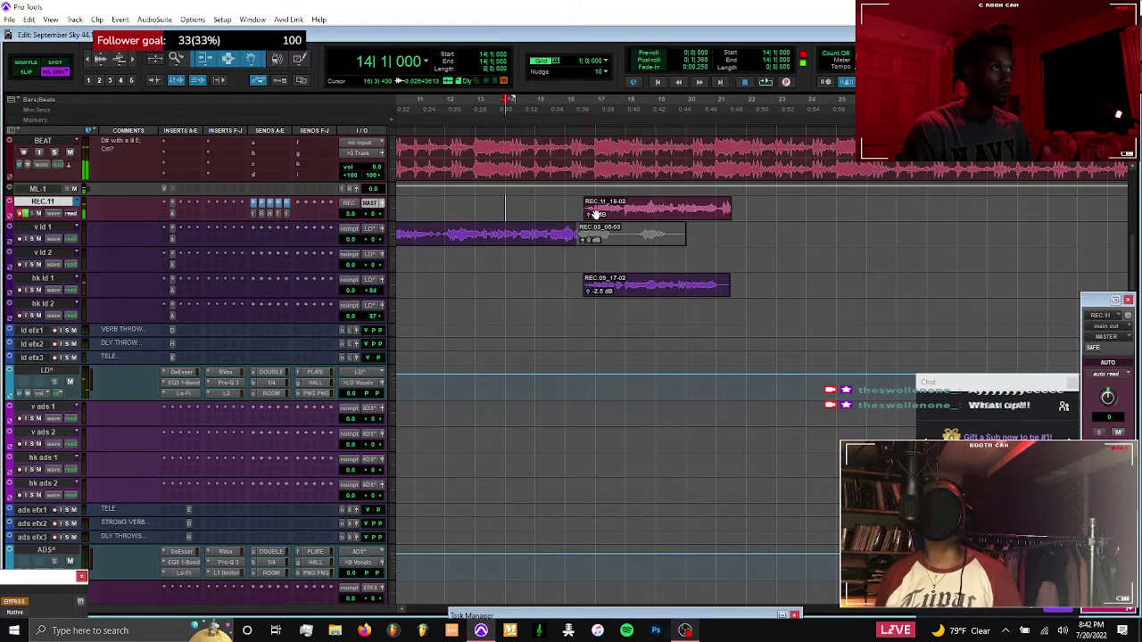
drag(609, 217, 609, 318)
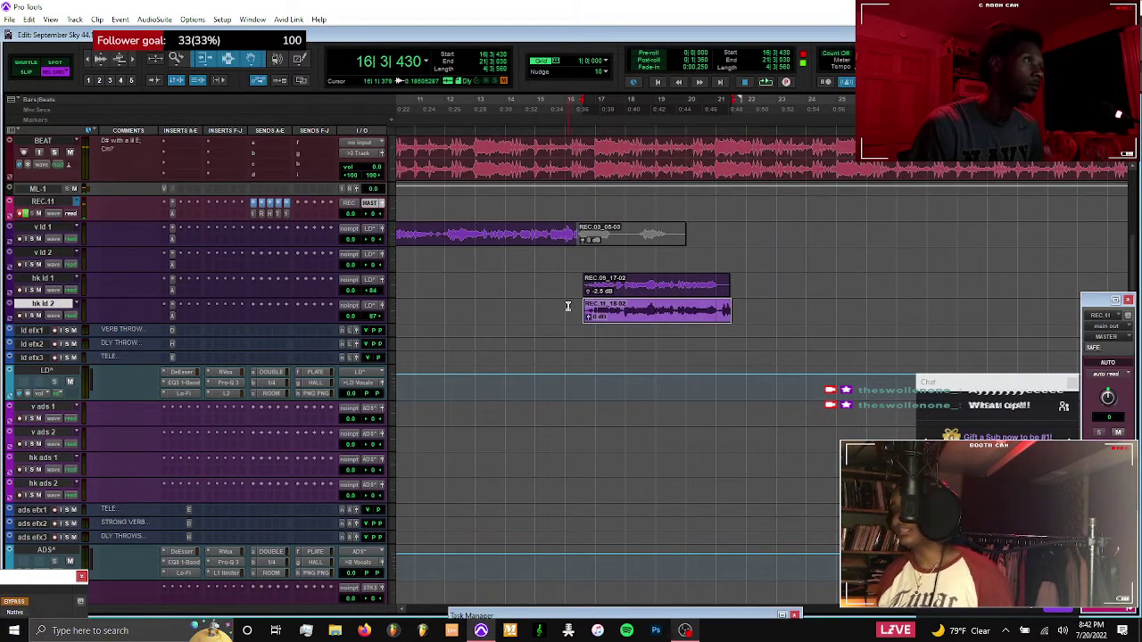
Set the hk ld 2 clip's gain to -2.5 dB and start a take from bar 16 on REC.11
click(568, 306)
click(625, 318)
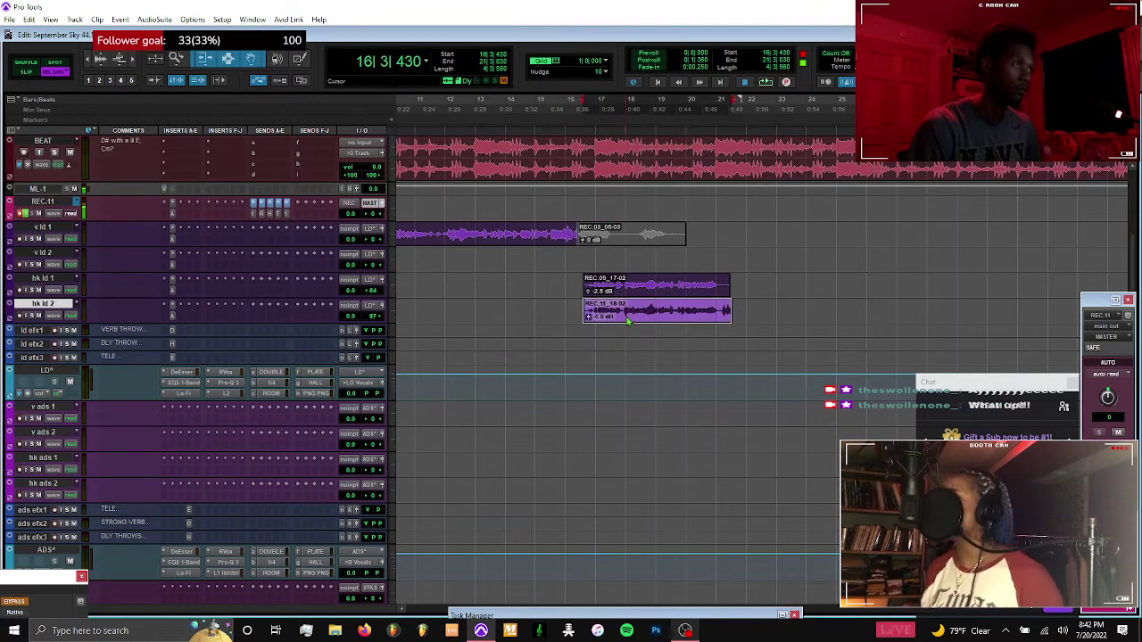
click(568, 306)
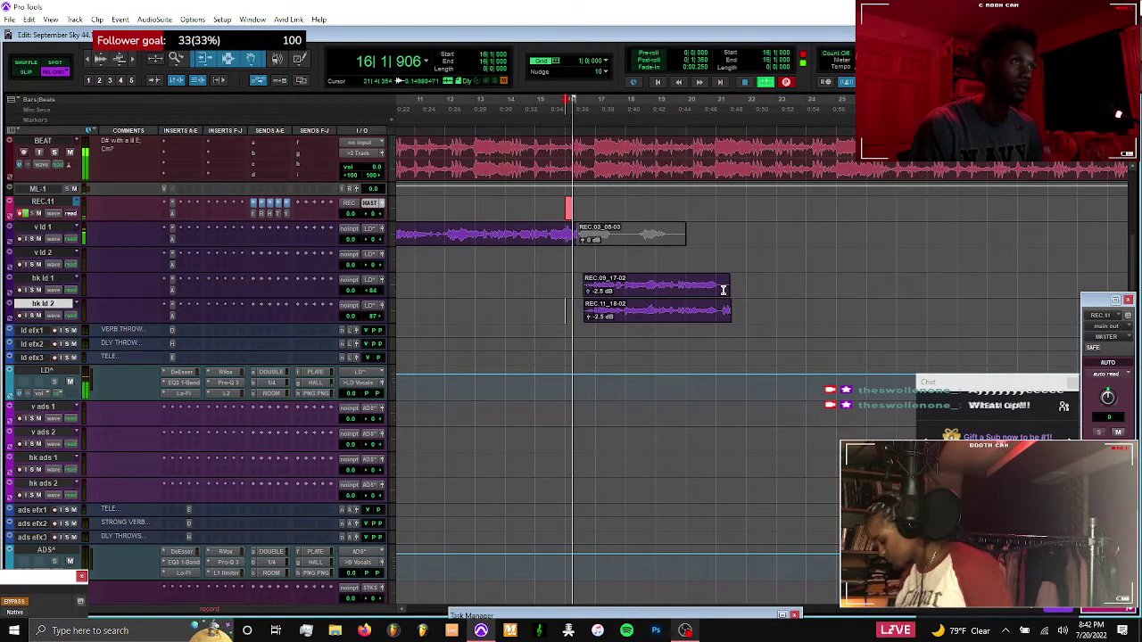
Trim the ends of the hk ld 1 and hk ld 2 clips back to 21|1|733 and set both clip gains to -2.0 dB
drag(741, 309, 721, 289)
key(BackSpace)
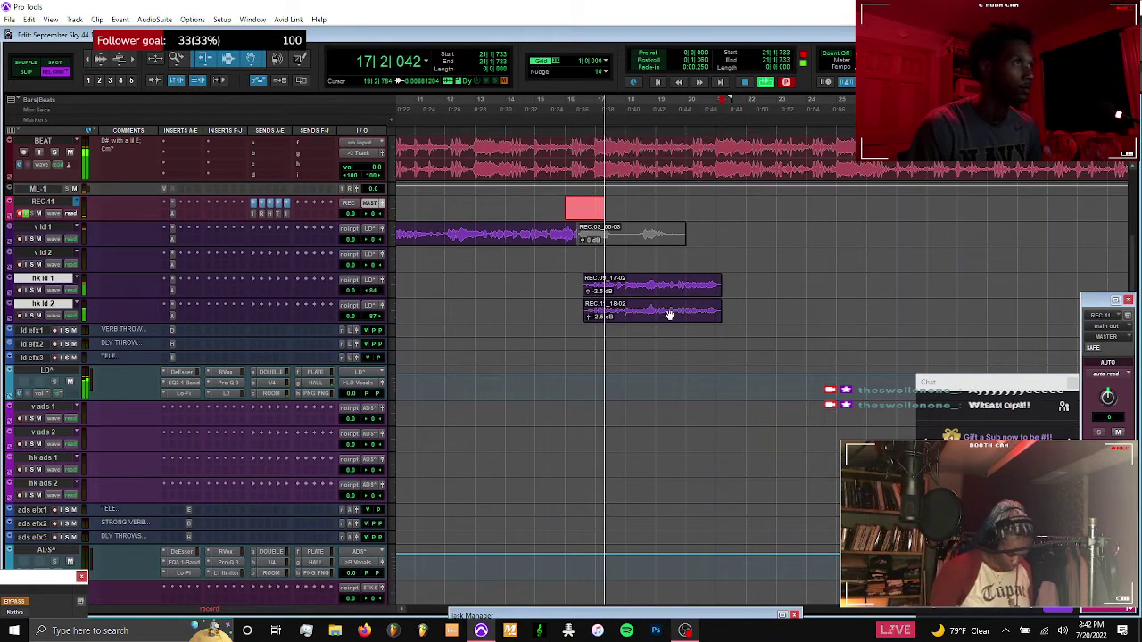
click(669, 312)
shift+click(665, 295)
key(shift+super+Up)
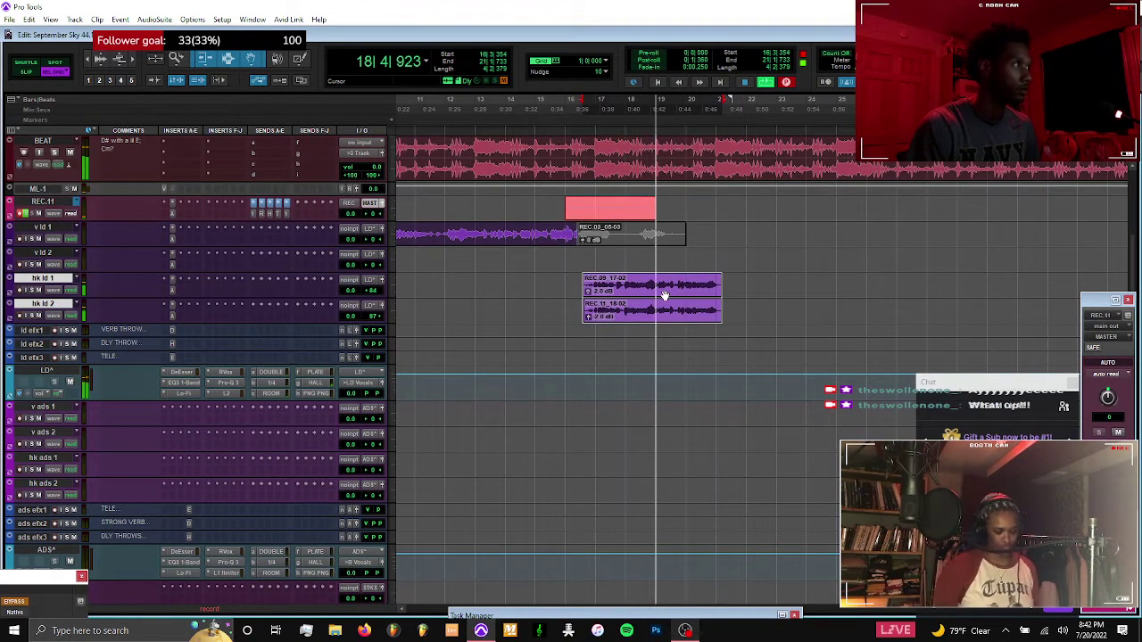
Select the v ads 1 through hk ads 2 tracks and stop the REC.11 take
click(45, 407)
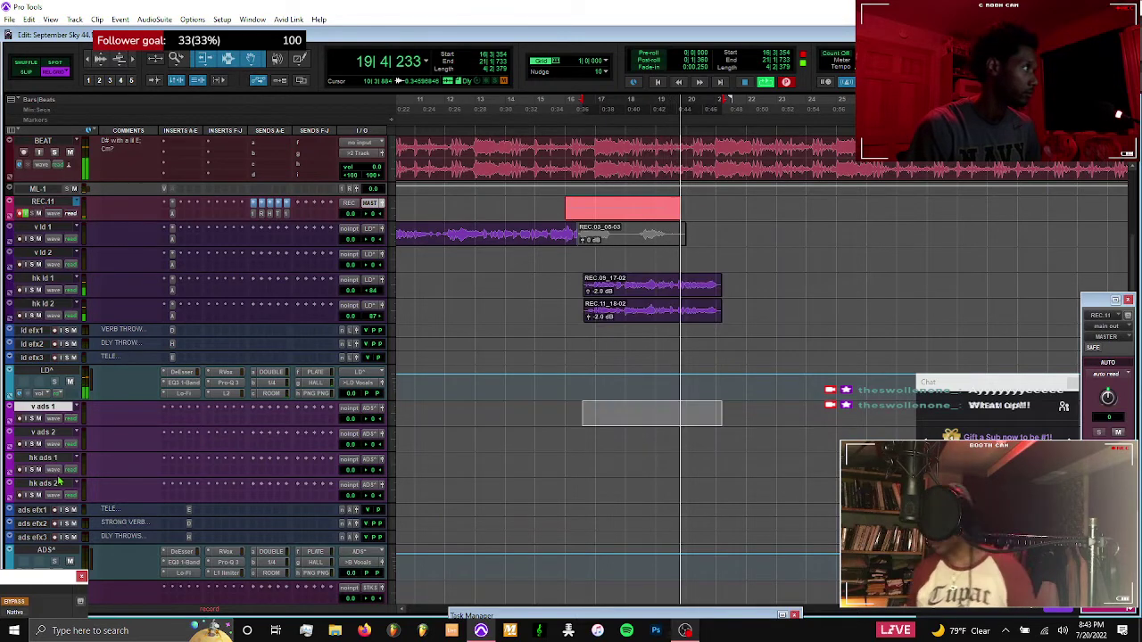
shift+click(60, 484)
key(F12)
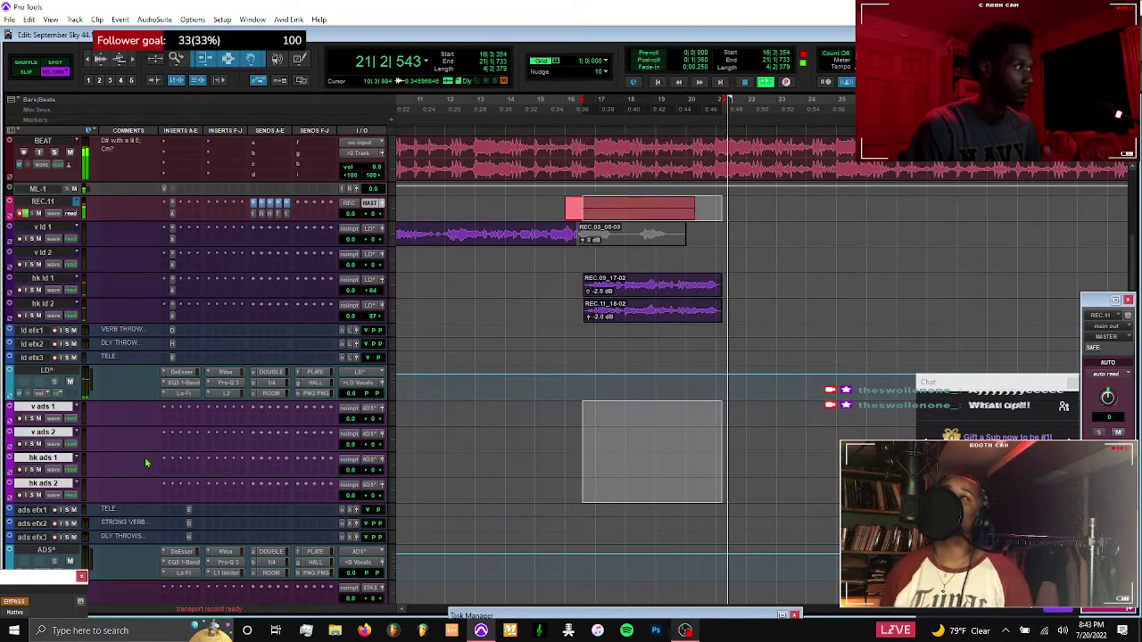
key(space)
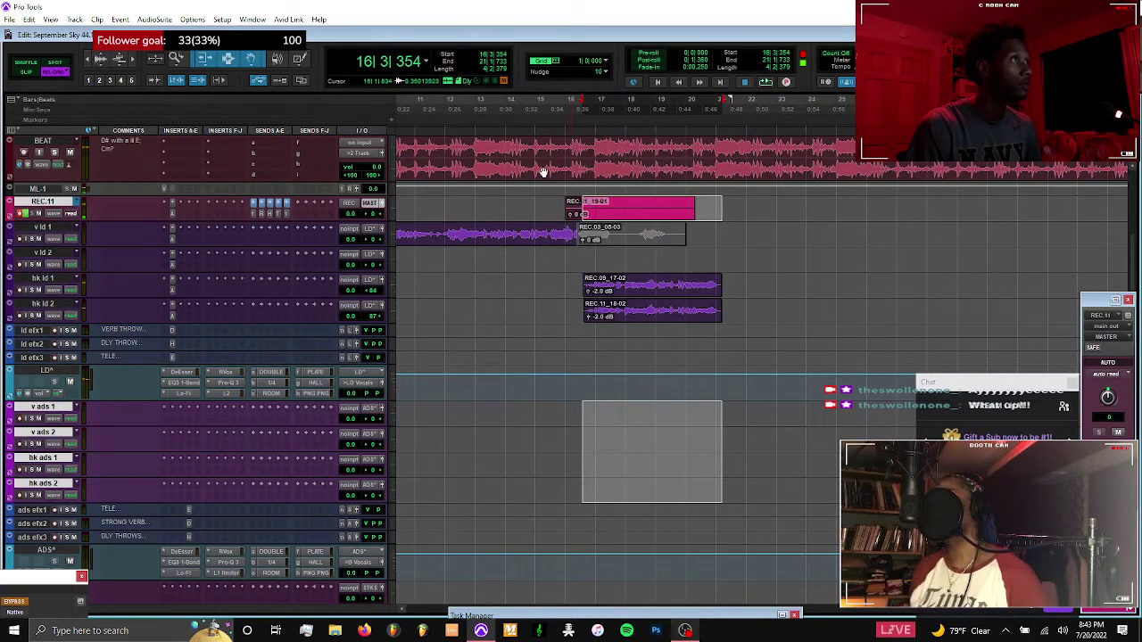
Record a take from bar 15 on REC.11 and remove its opening up to 16|3|657
click(531, 204)
key(ctrl+space)
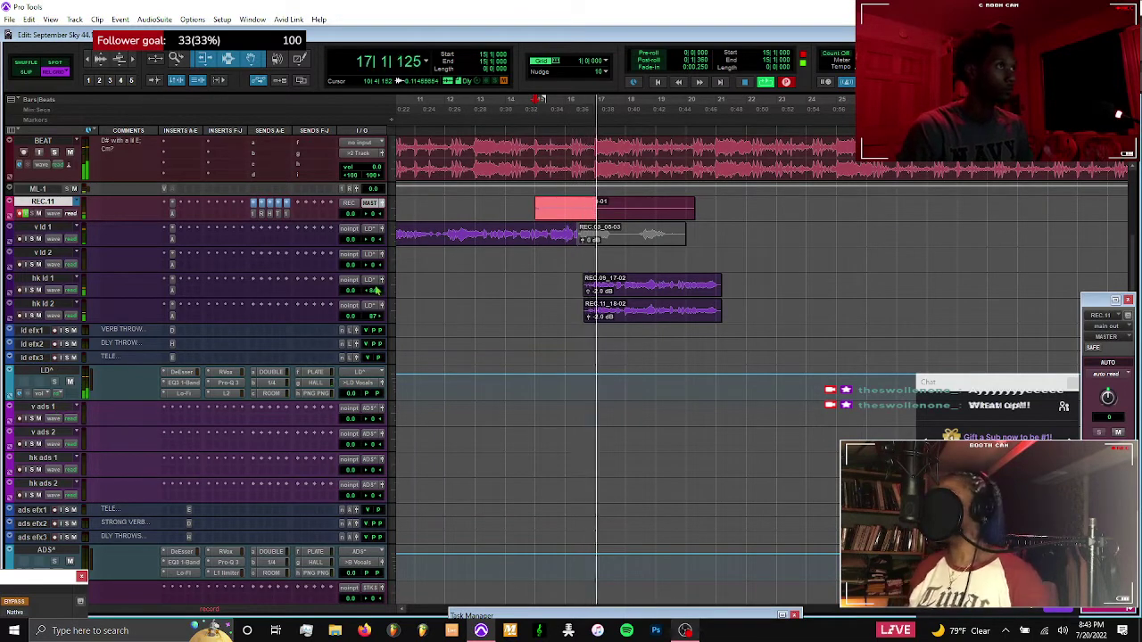
shift+click(586, 207)
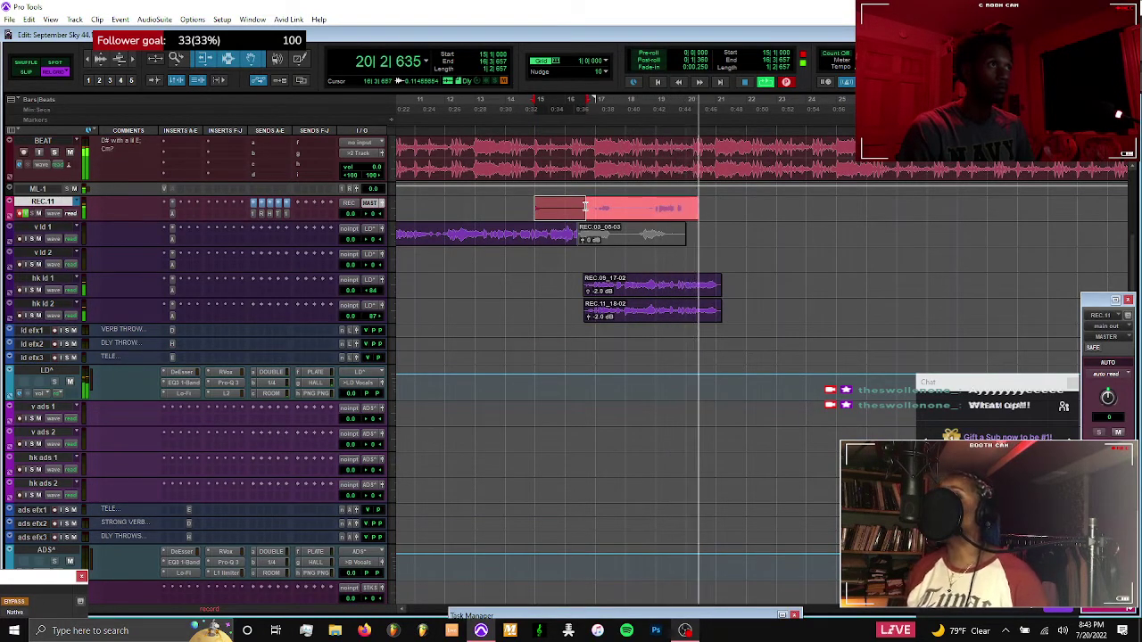
key(space)
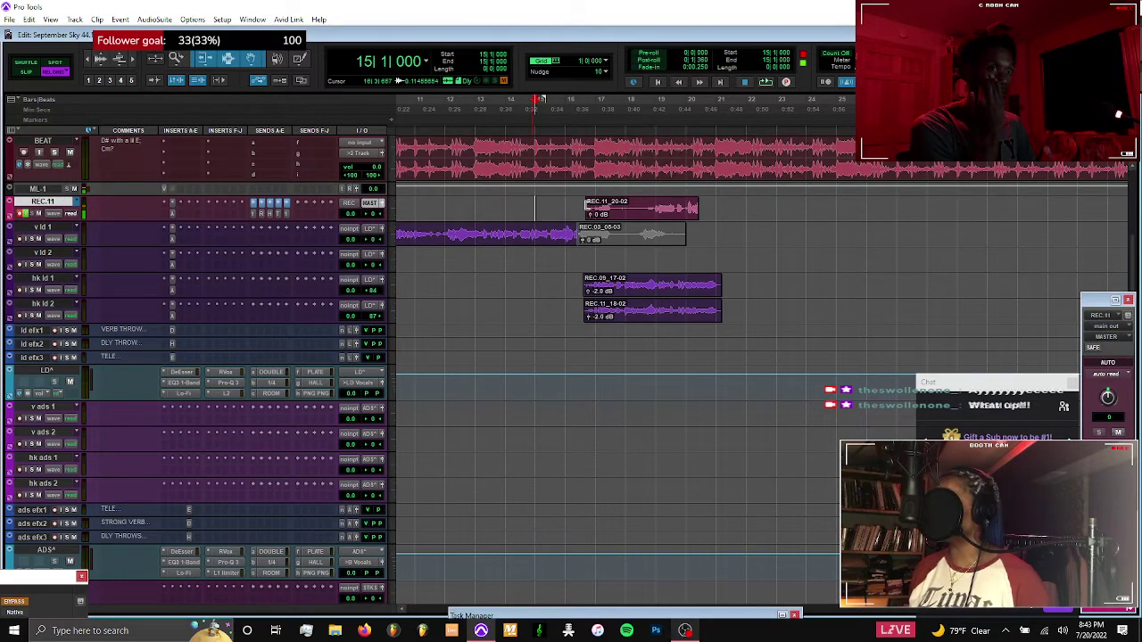
Record a take from bar 15 on REC.12, and start another from bar 16 on a new REC.13 playlist
key(ctrl+space)
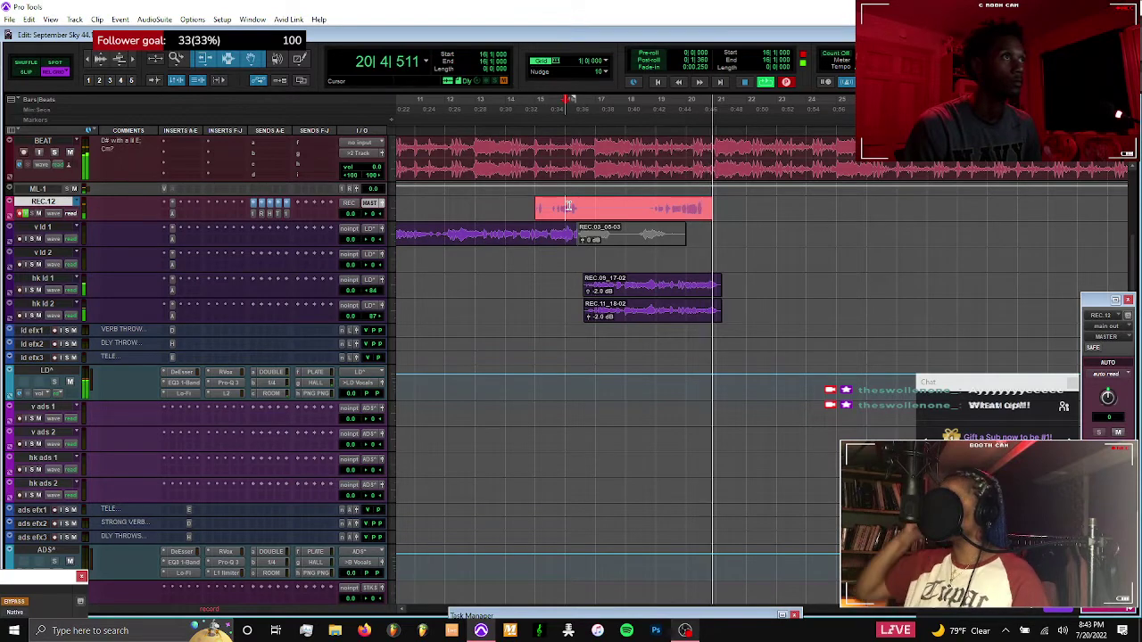
key(ctrl+period)
key(ctrl+space)
key(ctrl+backslash)
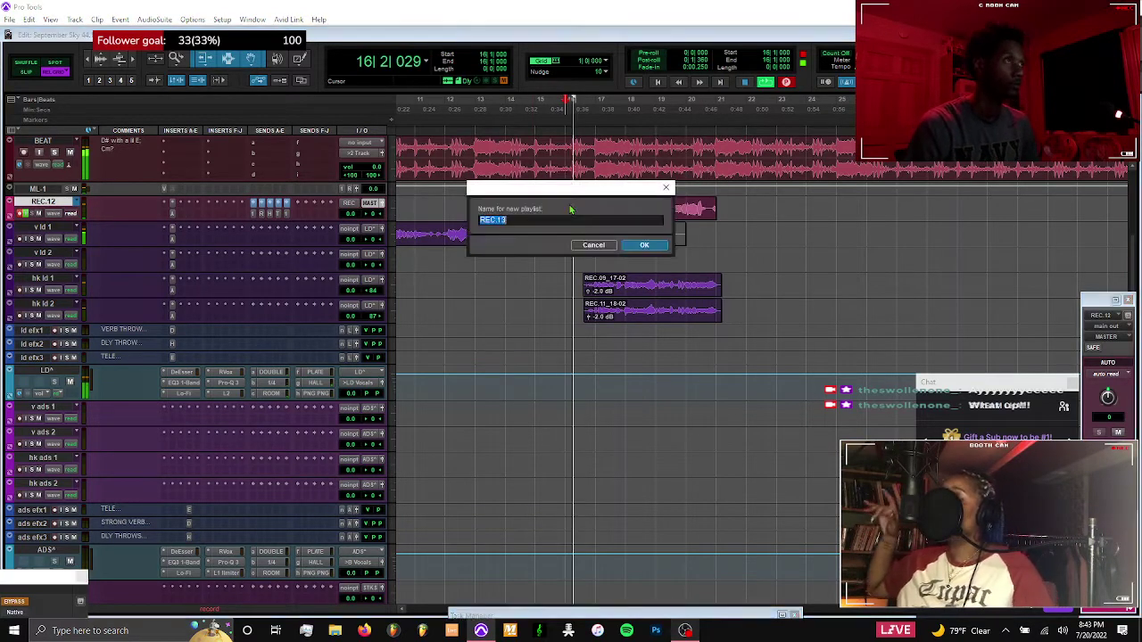
key(Return)
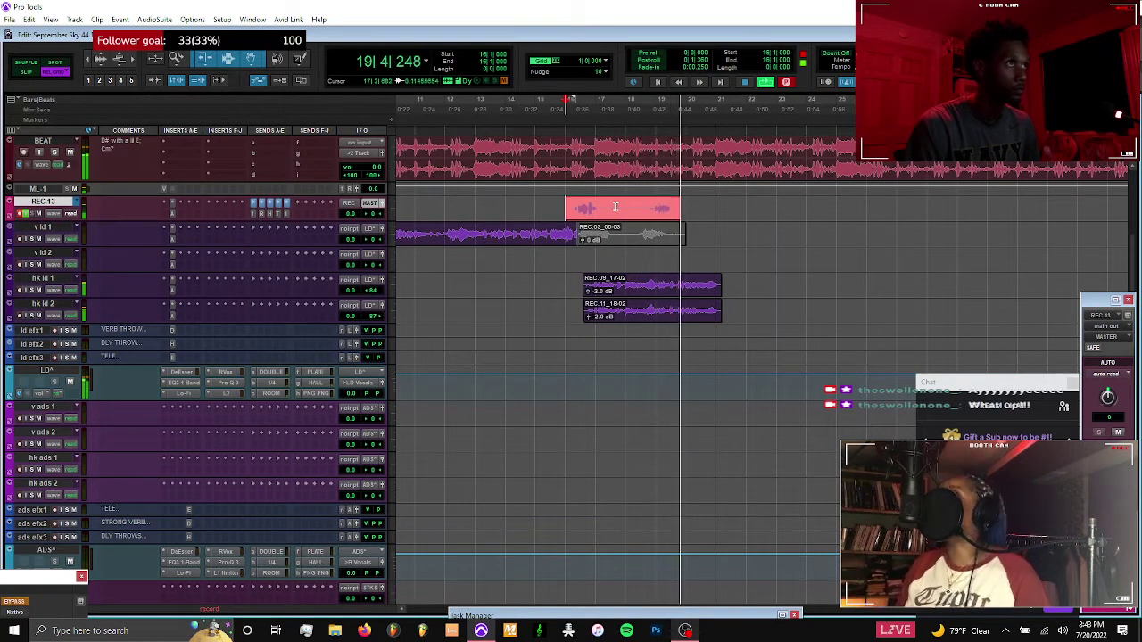
Stop the REC.13 take and start another from bar 16 on a new REC.14 playlist
key(ctrl+period)
key(ctrl+space)
key(ctrl+backslash)
key(Return)
Remove the opening of the REC.14 take up to 18|3|177 and move the rest to the v ads 1 track
click(535, 206)
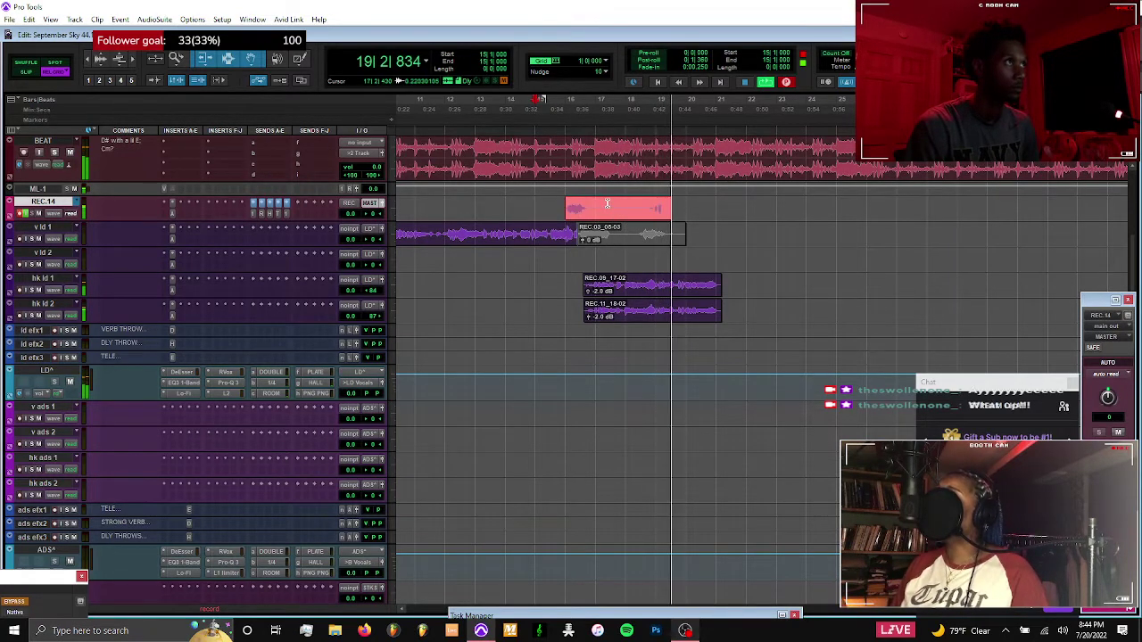
shift+click(635, 208)
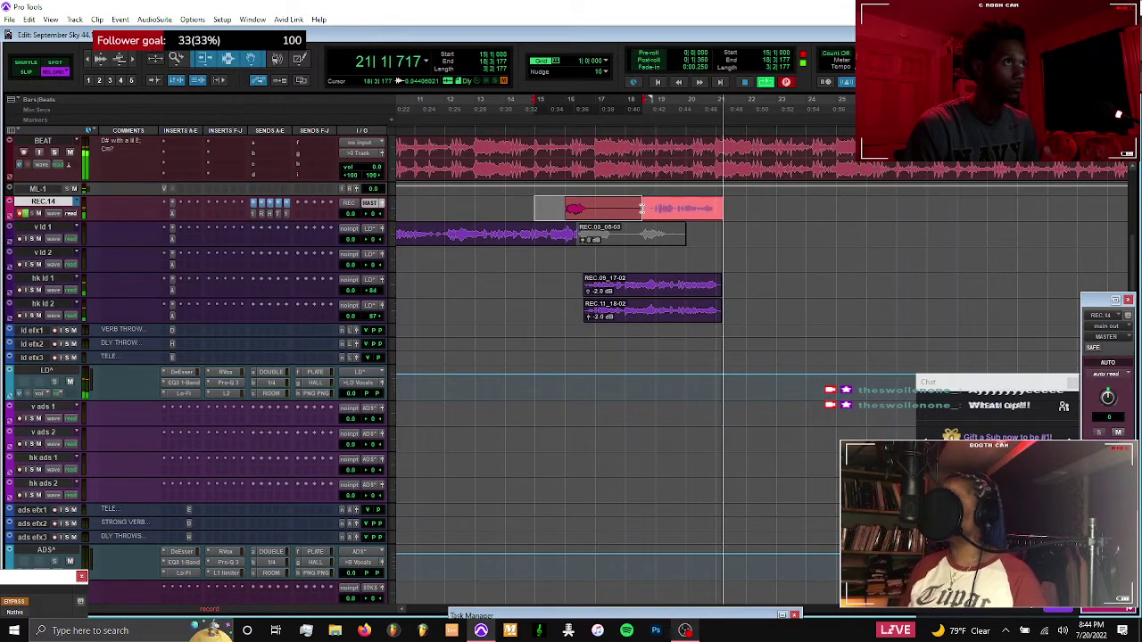
key(space)
drag(667, 216, 667, 420)
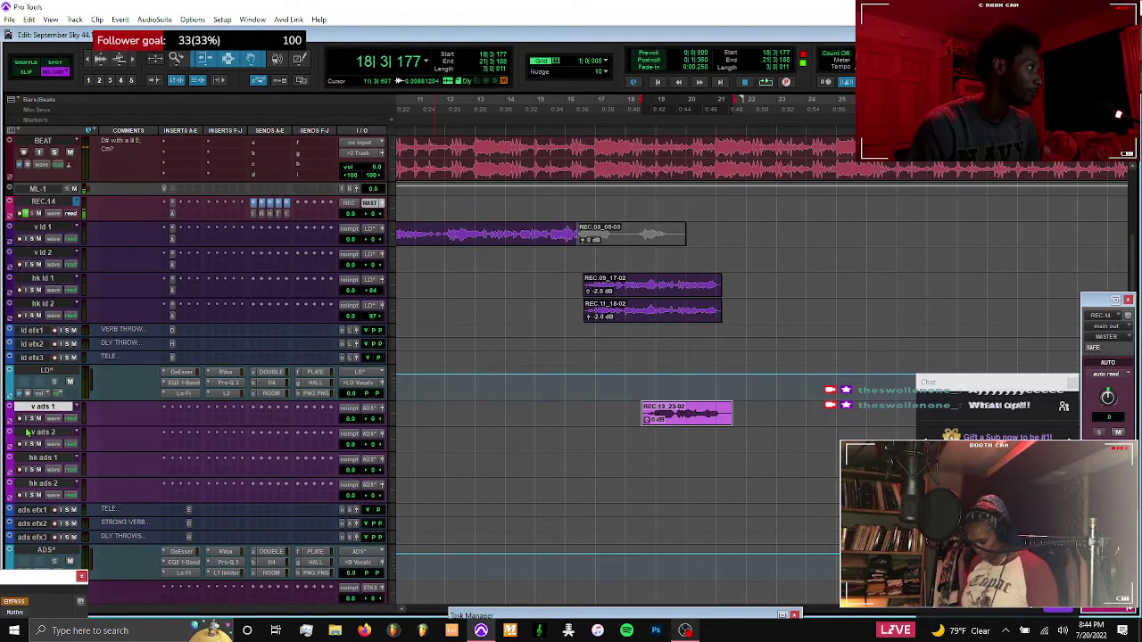
Move the trimmed clip from v ads 1 down to the v stk 1 track, keeping its start at 18|3|177
scroll(59, 474, down, 3)
drag(675, 374, 675, 528)
scroll(603, 484, down, 3)
drag(687, 446, 687, 421)
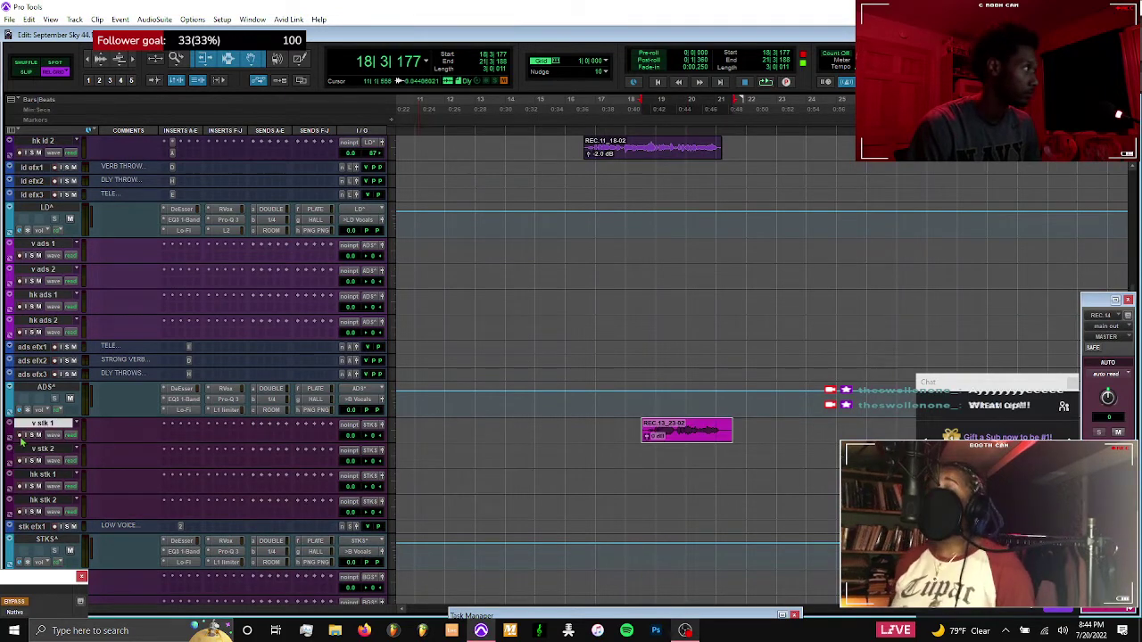
Insert Auto-Tune EFX AAX (mono) on all four tracks from v stk 1 through hk stk 2
shift+click(42, 501)
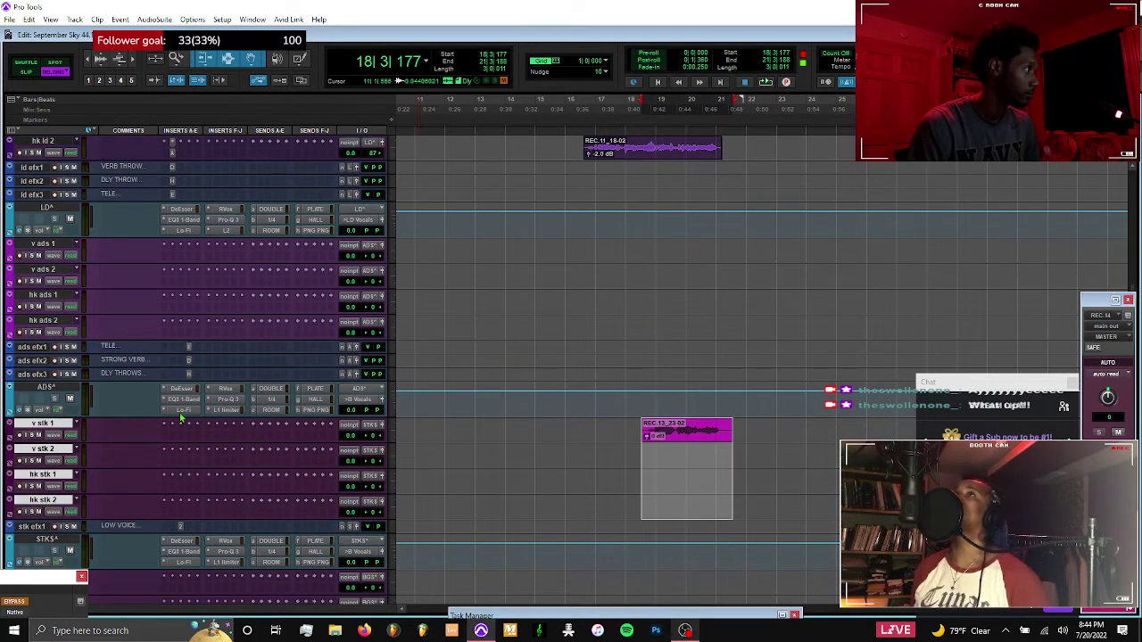
click(172, 440)
click(172, 440)
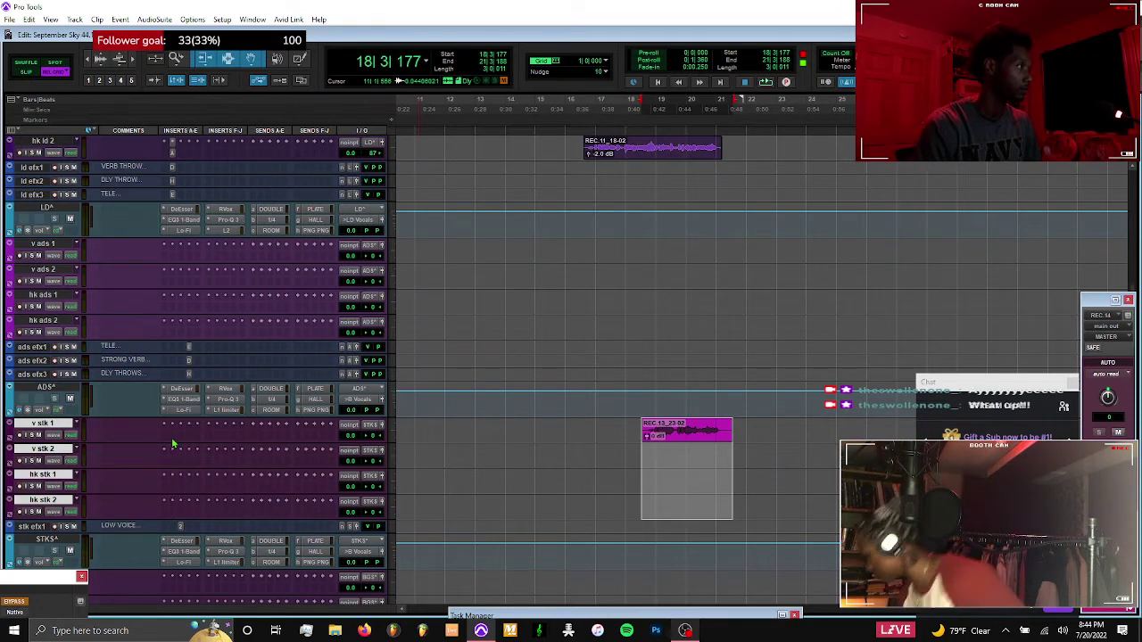
click(173, 443)
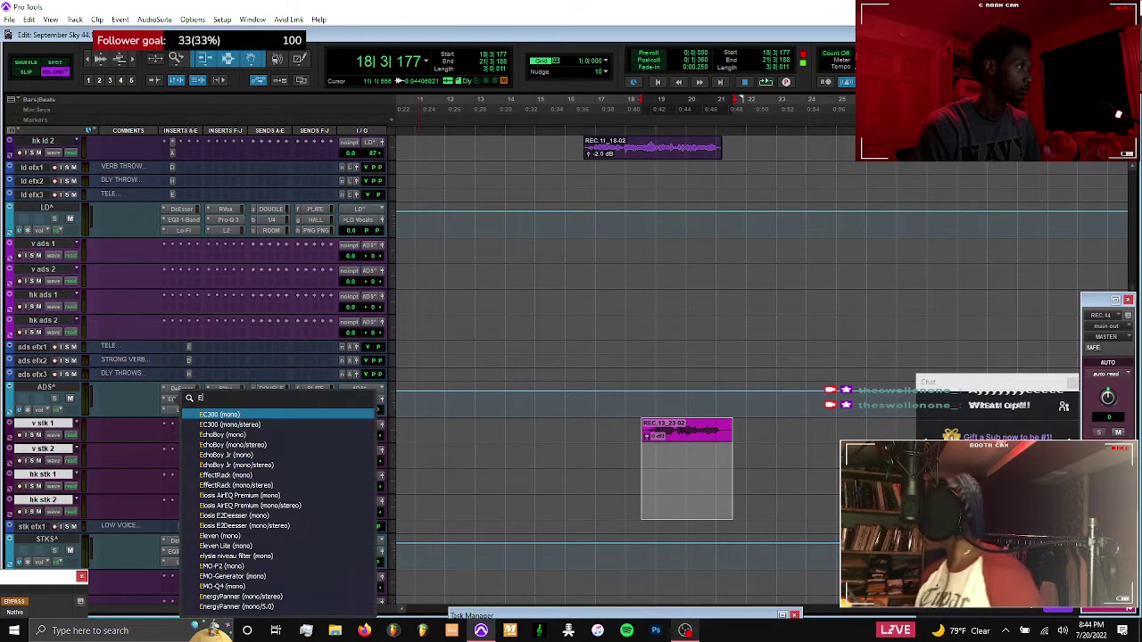
text(EFX)
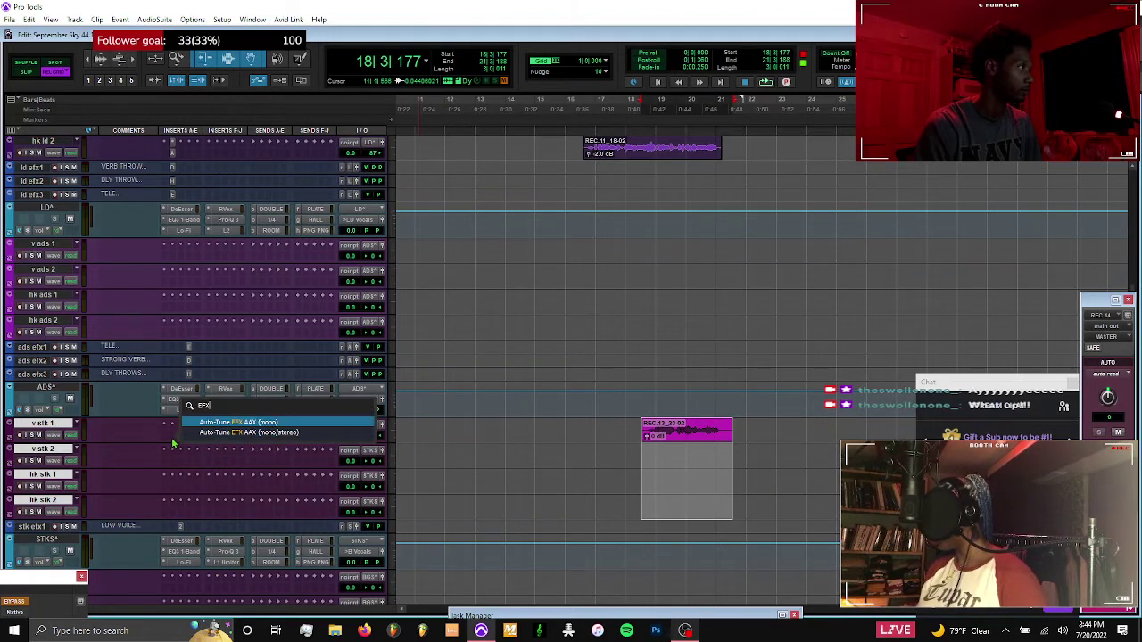
key(Return)
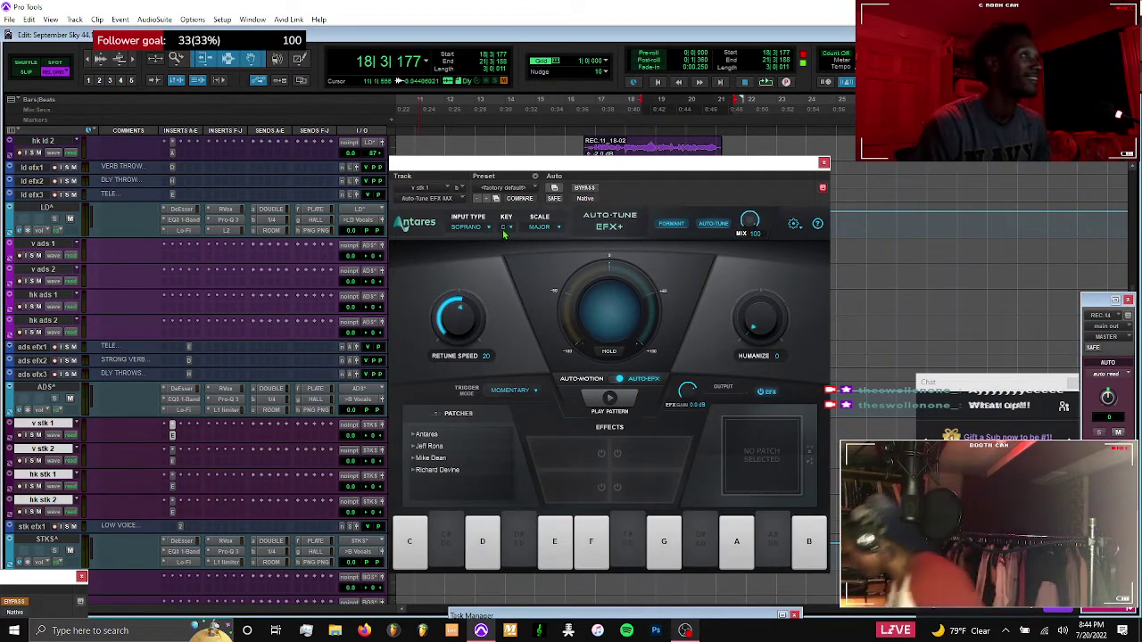
Configure Auto-Tune EFX on v stk 1 with Alto/Tenor input, key Db, retune speed 25 and humanize 15
click(465, 227)
click(479, 253)
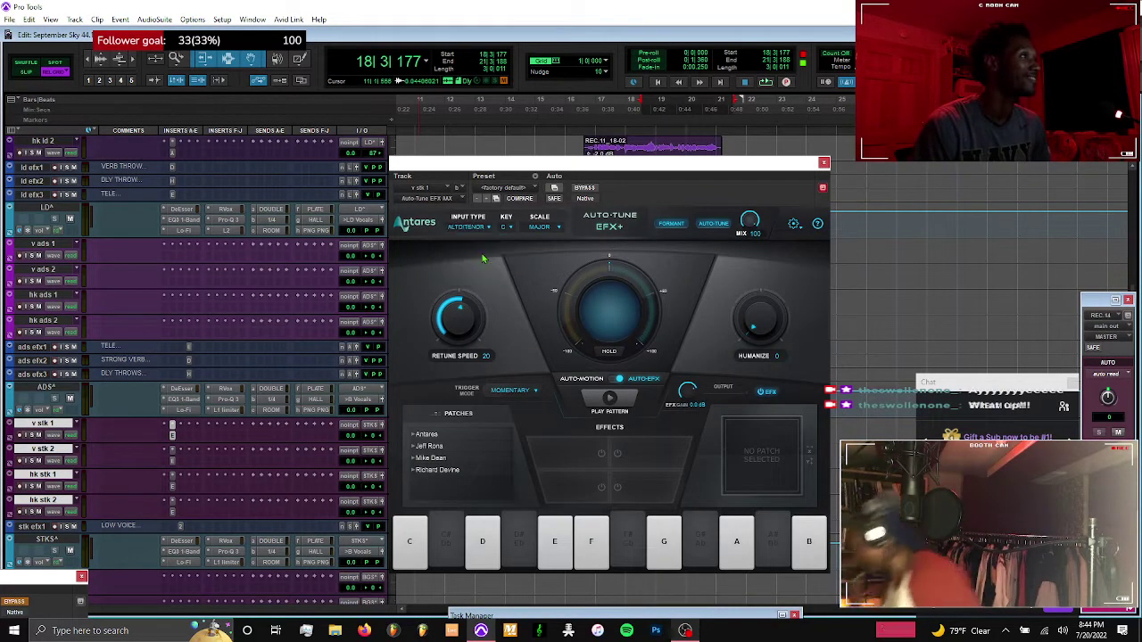
click(505, 227)
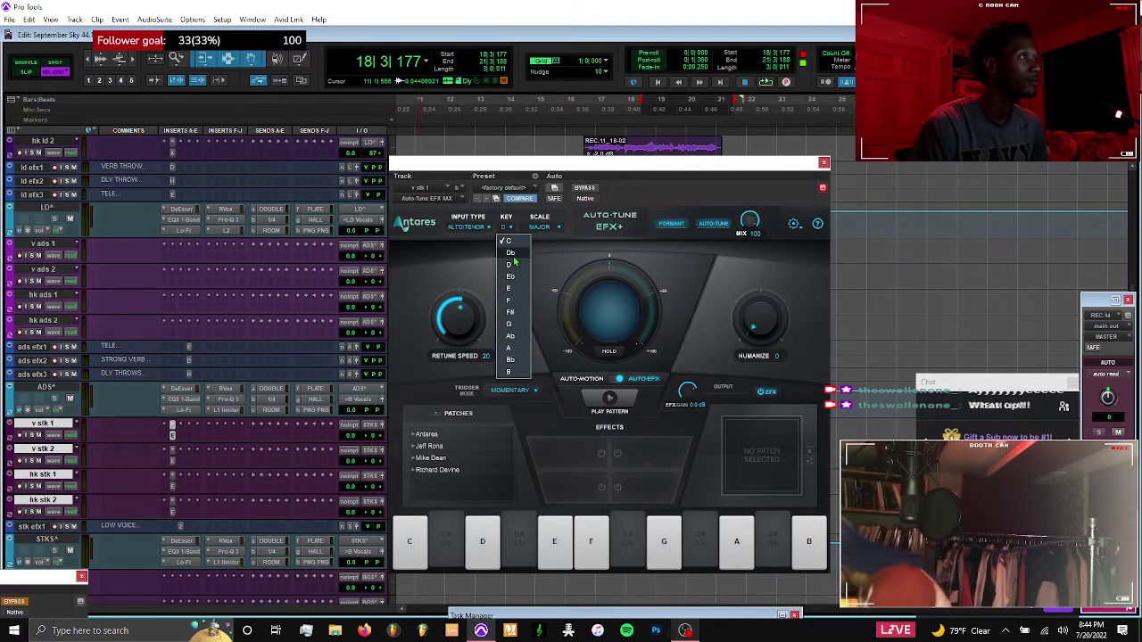
click(510, 253)
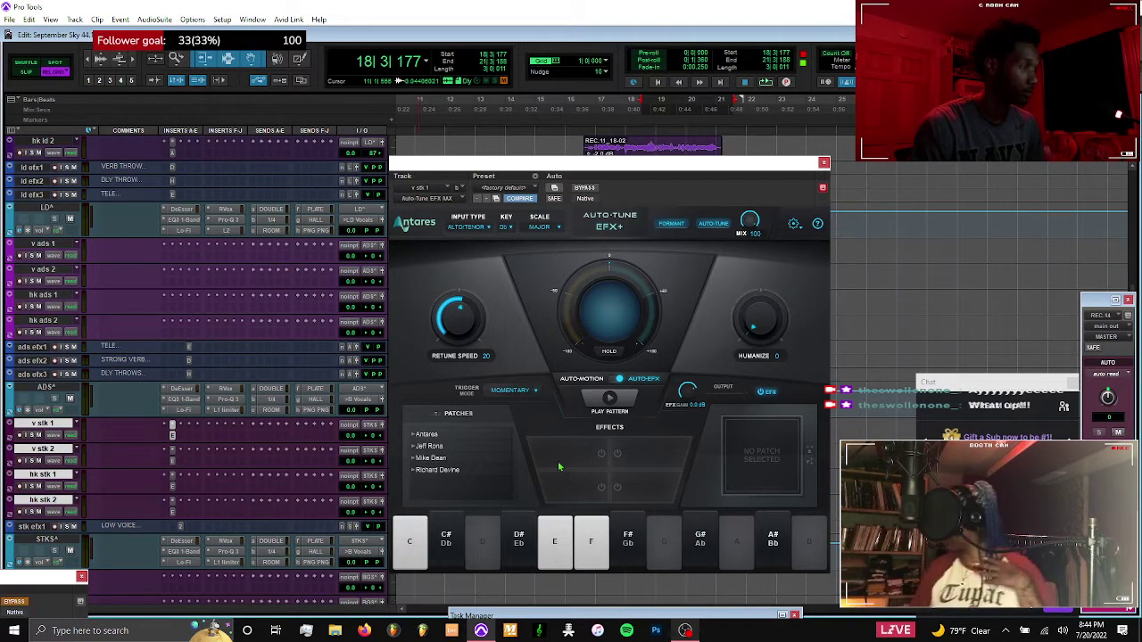
double_click(485, 356)
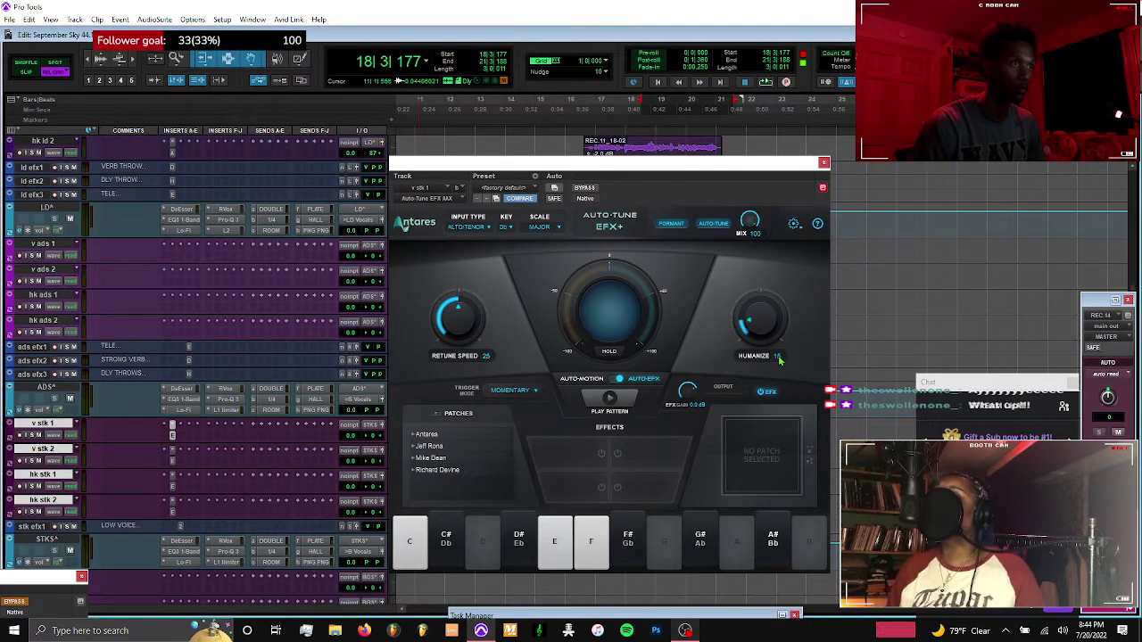
Apply v stk 1's Auto-Tune EFX settings to v stk 2, hk stk 1 and hk stk 2, and close the plug-in window
click(173, 461)
click(173, 475)
click(174, 490)
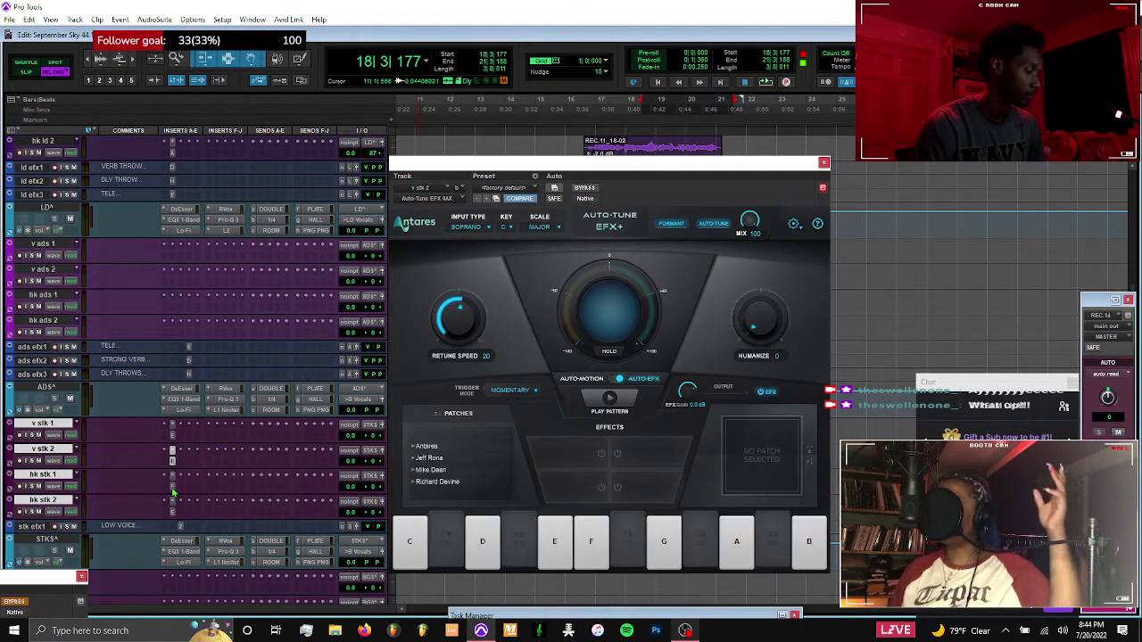
click(174, 515)
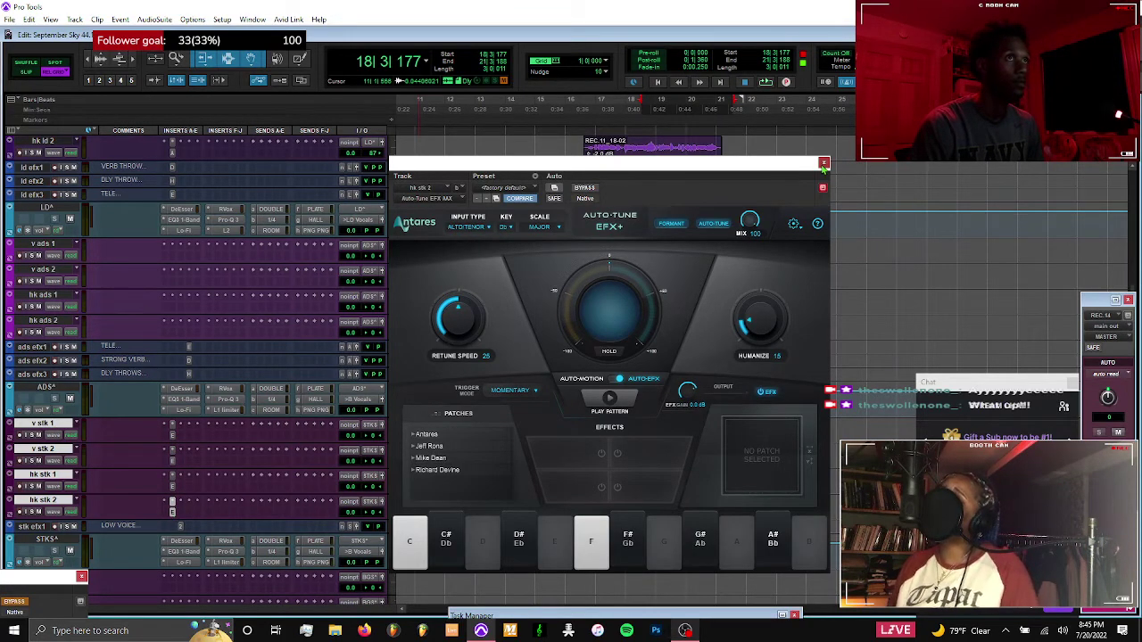
click(824, 164)
Start recording a take from 17|1|000 on the REC.14 playlist
click(593, 324)
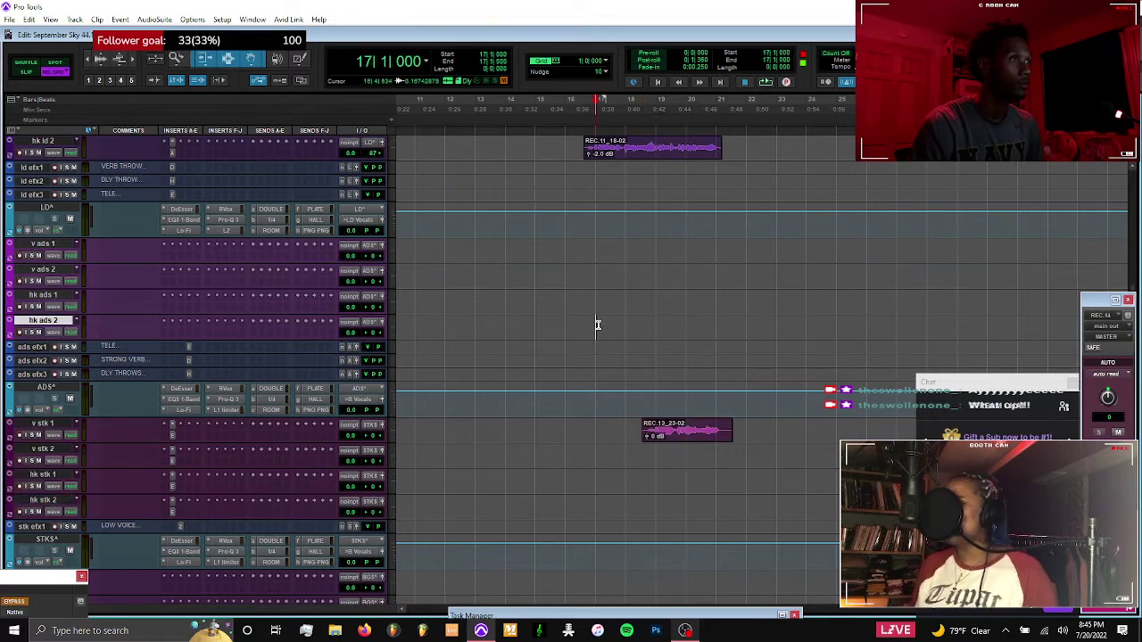
scroll(611, 326, up, 5)
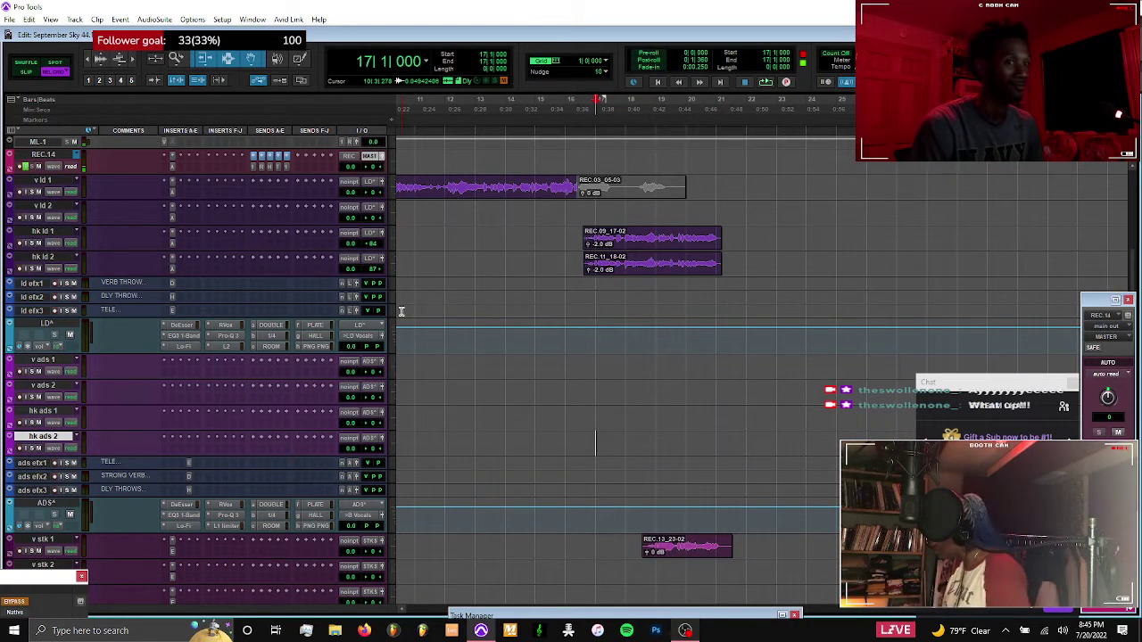
key(ctrl+space)
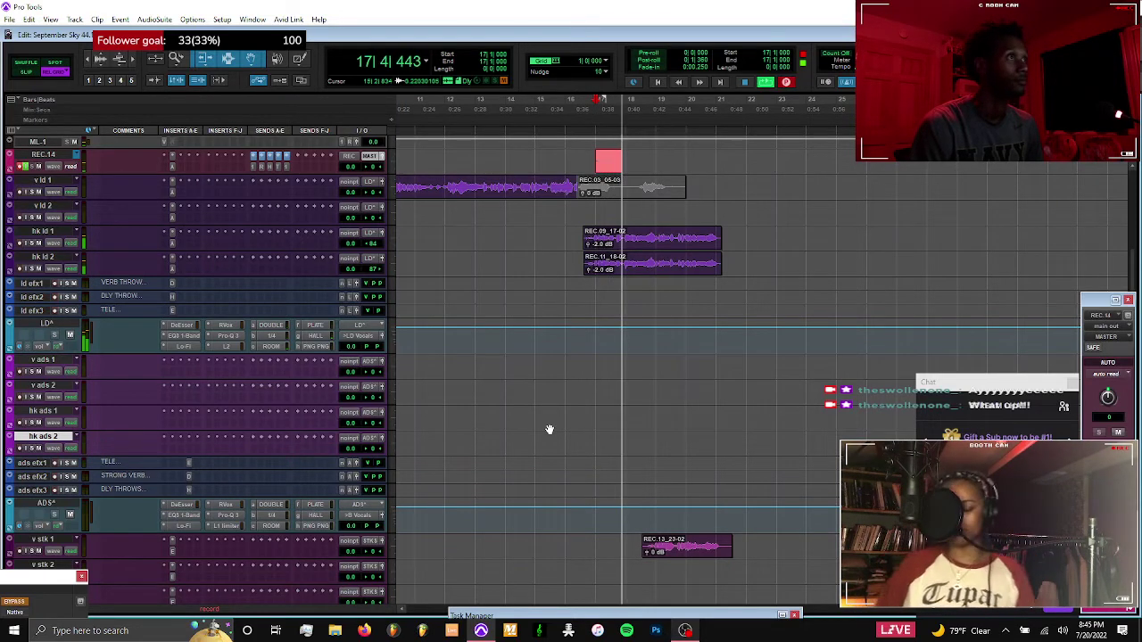
Set the gain of the v stk 1 clip to -2.5 dB and stop the REC.14 take
scroll(549, 429, down, 1)
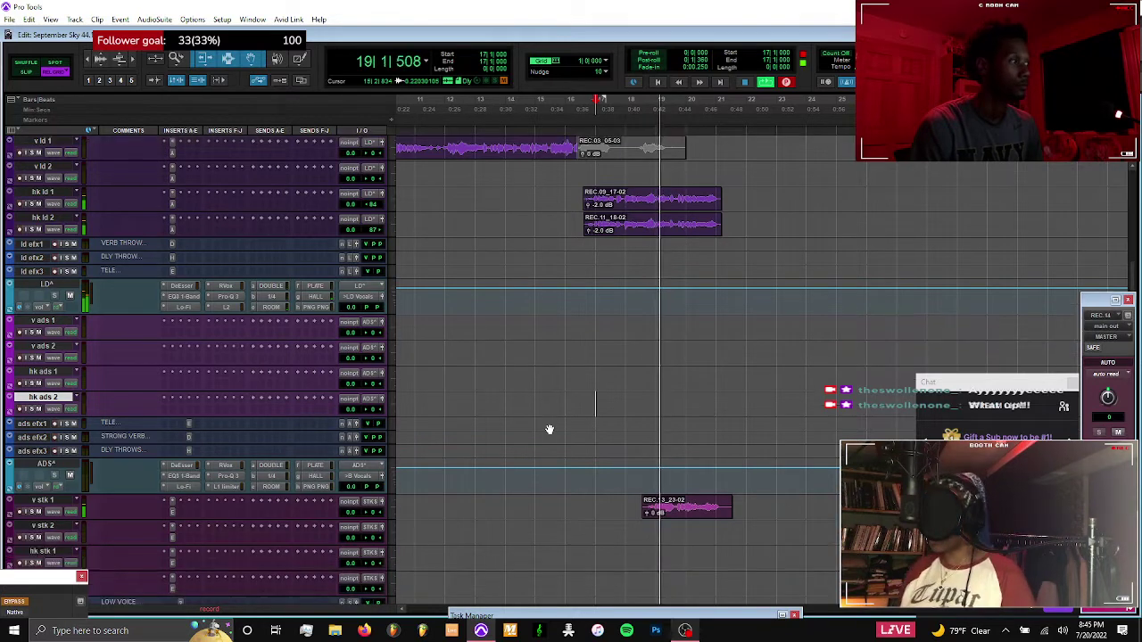
click(675, 515)
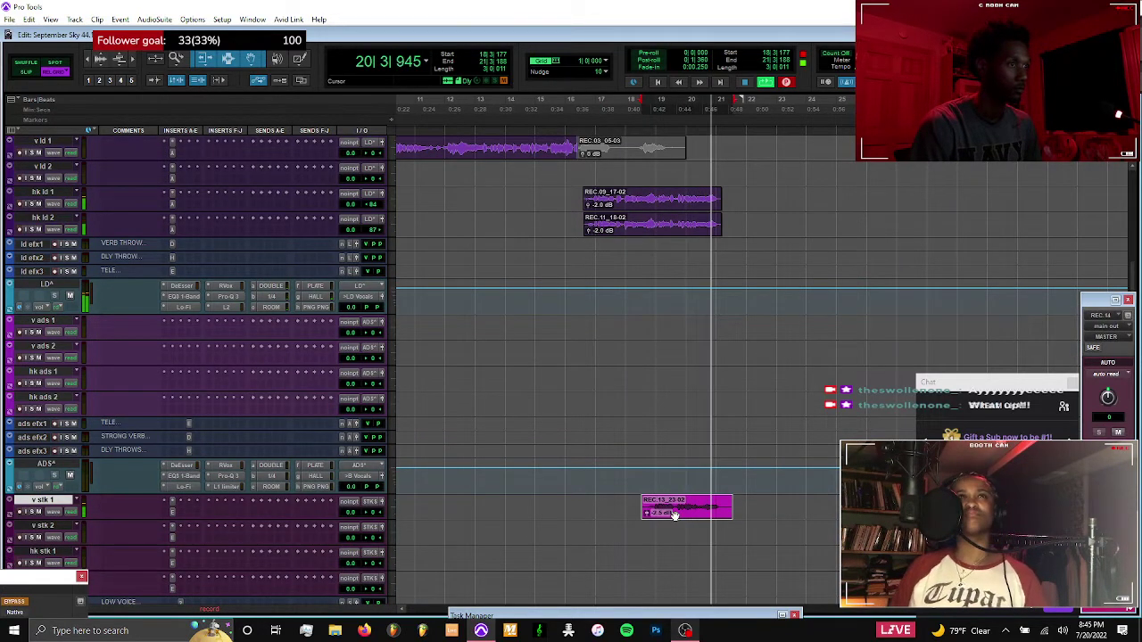
scroll(644, 475, down, 1)
scroll(644, 476, up, 4)
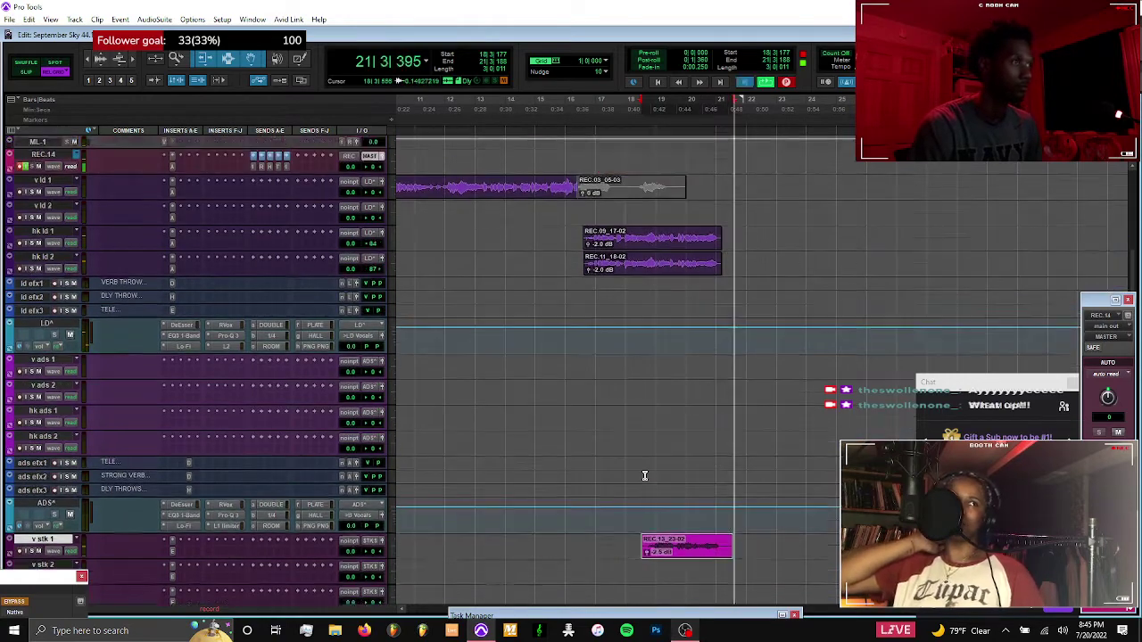
key(space)
key(space)
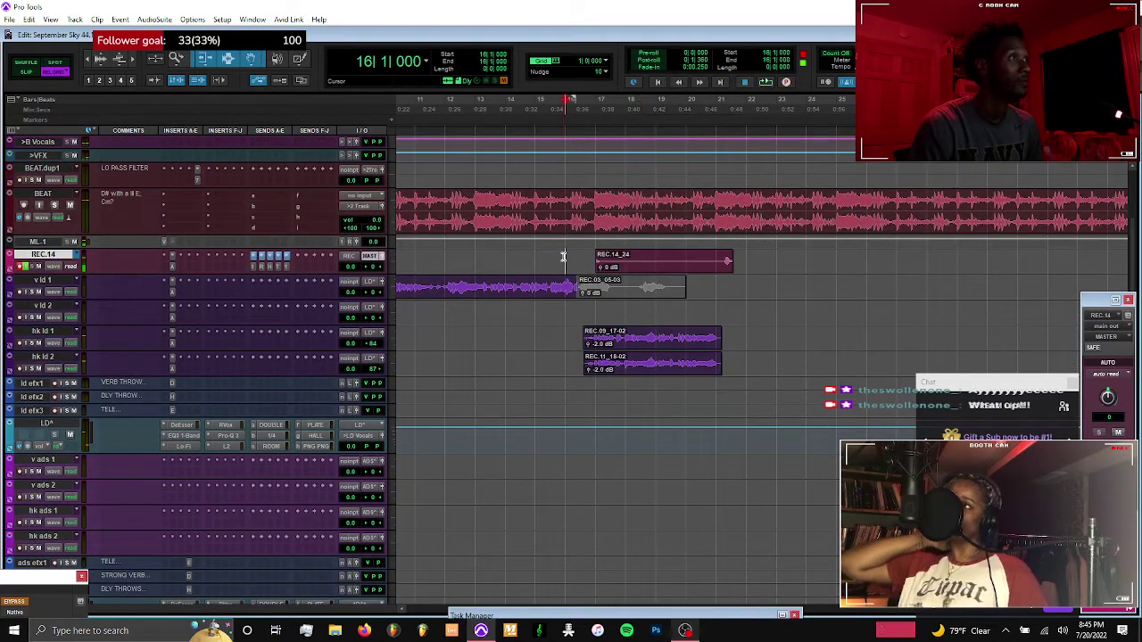
Open Auto-Tune EFX on v stk 1 and check the key set in the Auto-Tune Artist insert on REC.14
scroll(566, 255, down, 6)
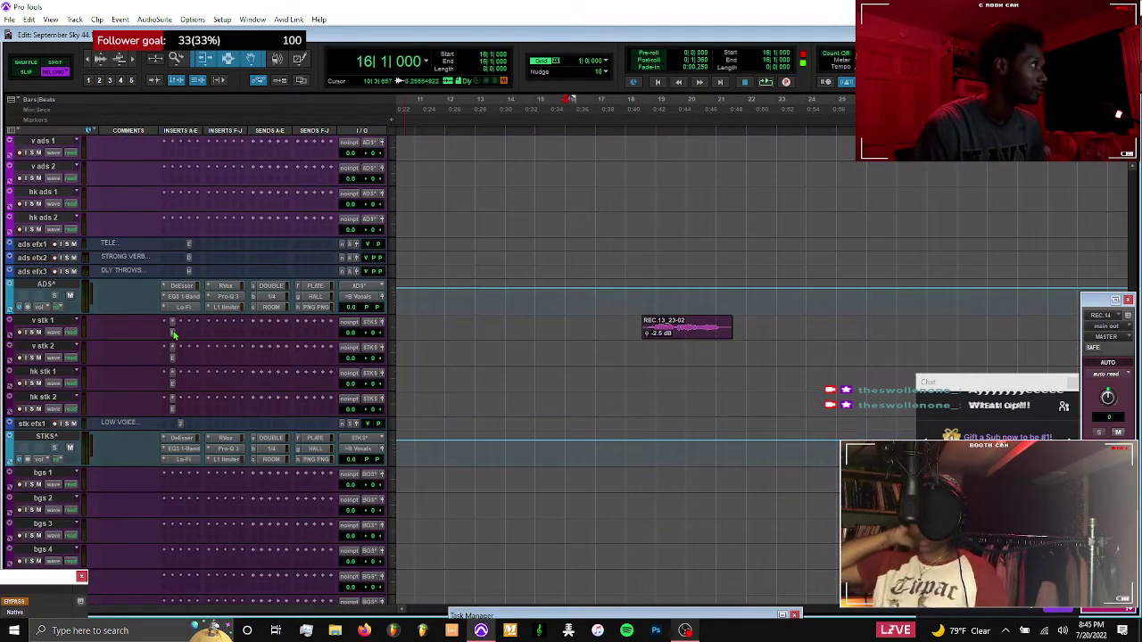
click(173, 334)
scroll(196, 357, up, 2)
drag(763, 175, 605, 161)
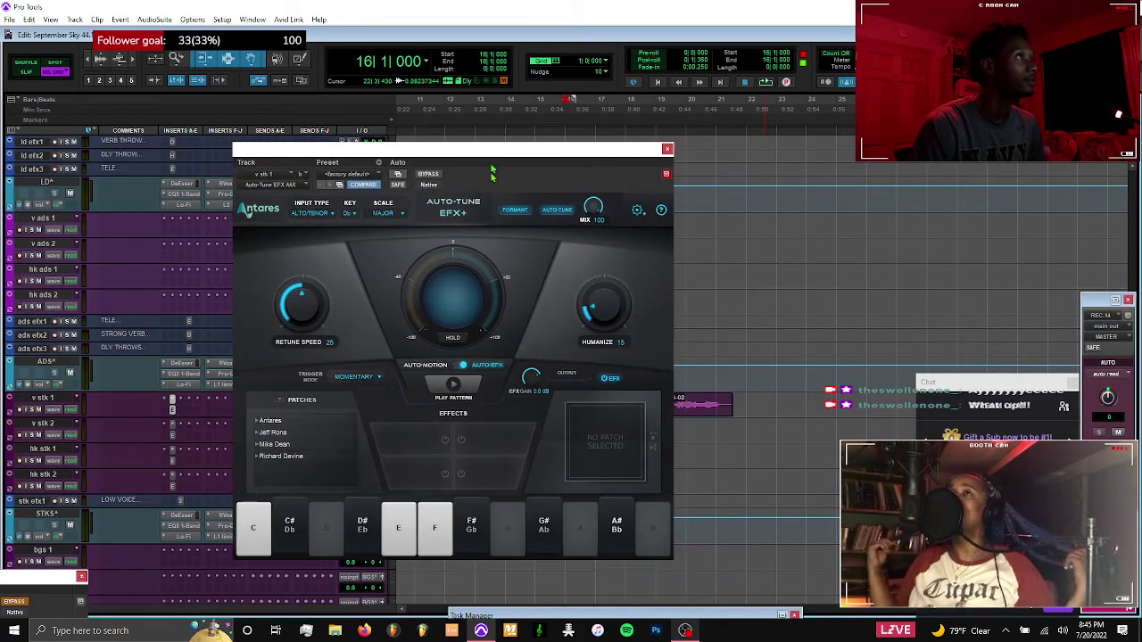
drag(493, 158, 575, 256)
scroll(533, 181, up, 3)
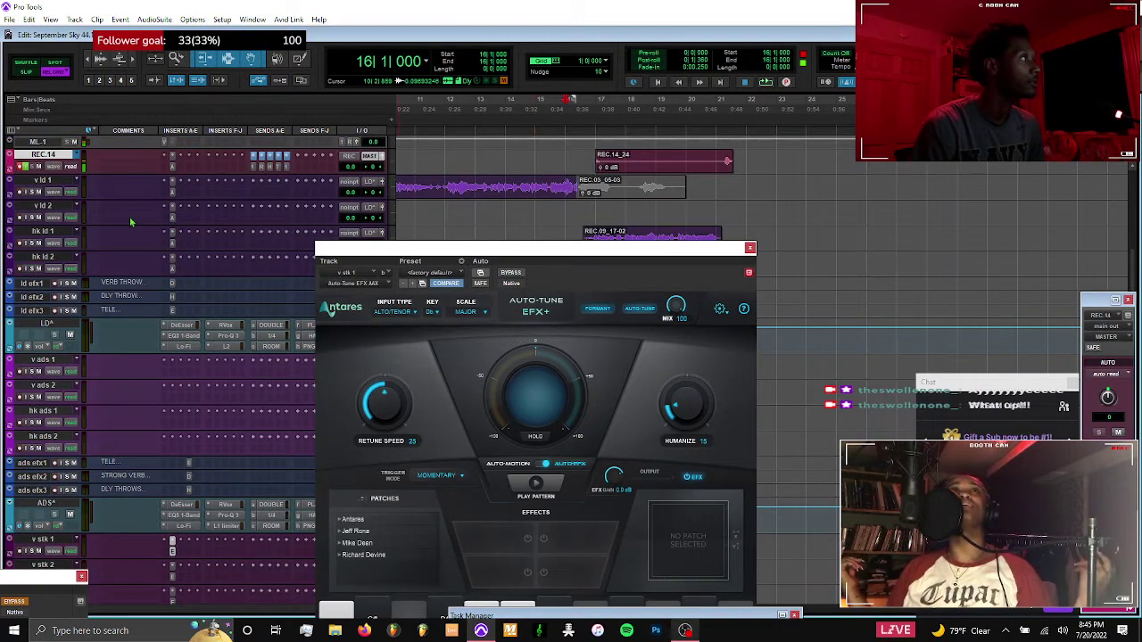
click(174, 173)
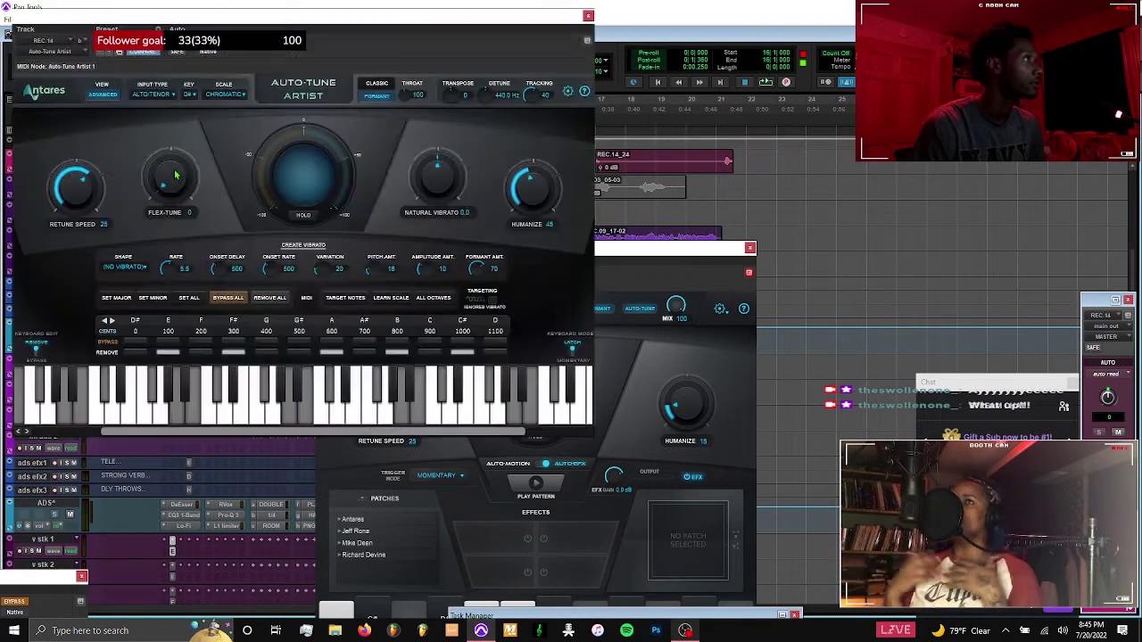
click(189, 95)
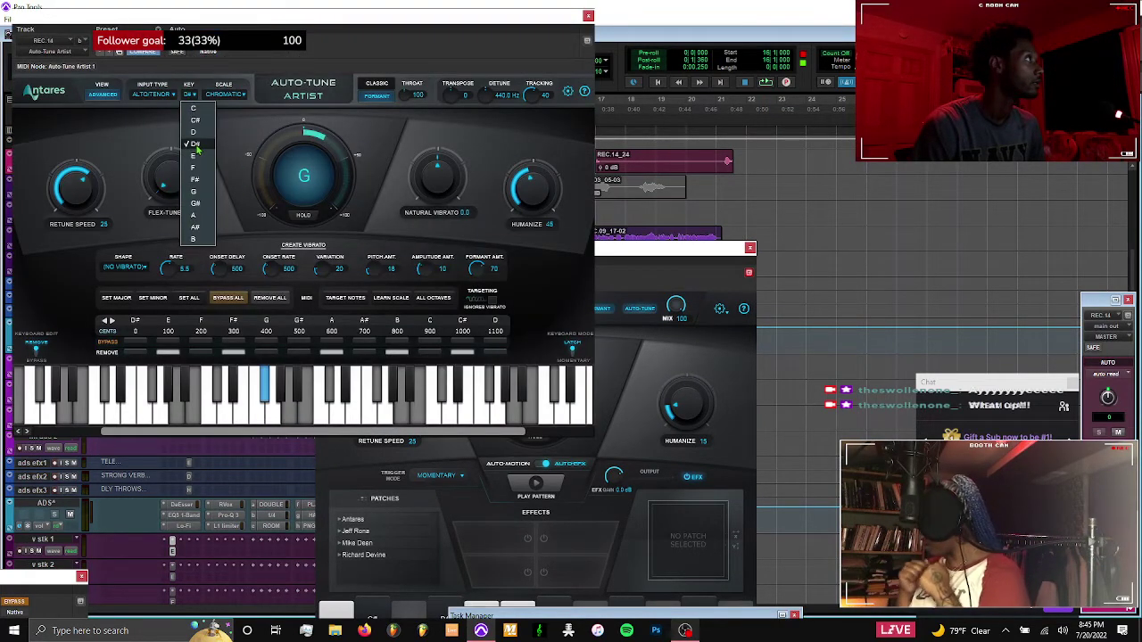
click(589, 16)
Change the Auto-Tune EFX key on v stk 1 to Eb and close the plug-in
drag(520, 254, 517, 222)
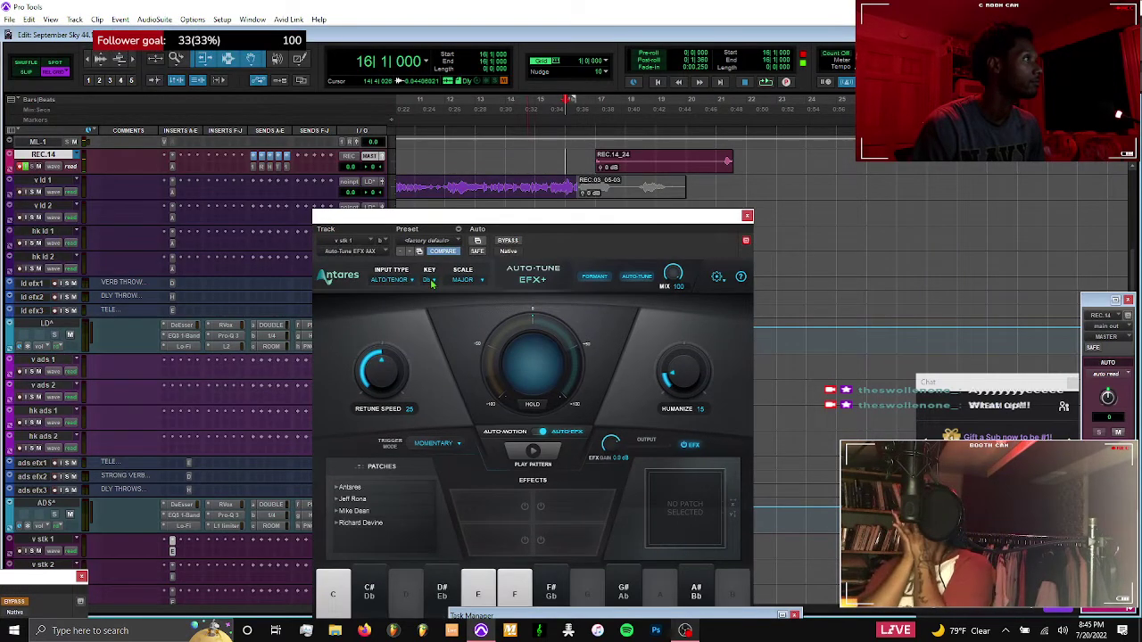
click(432, 281)
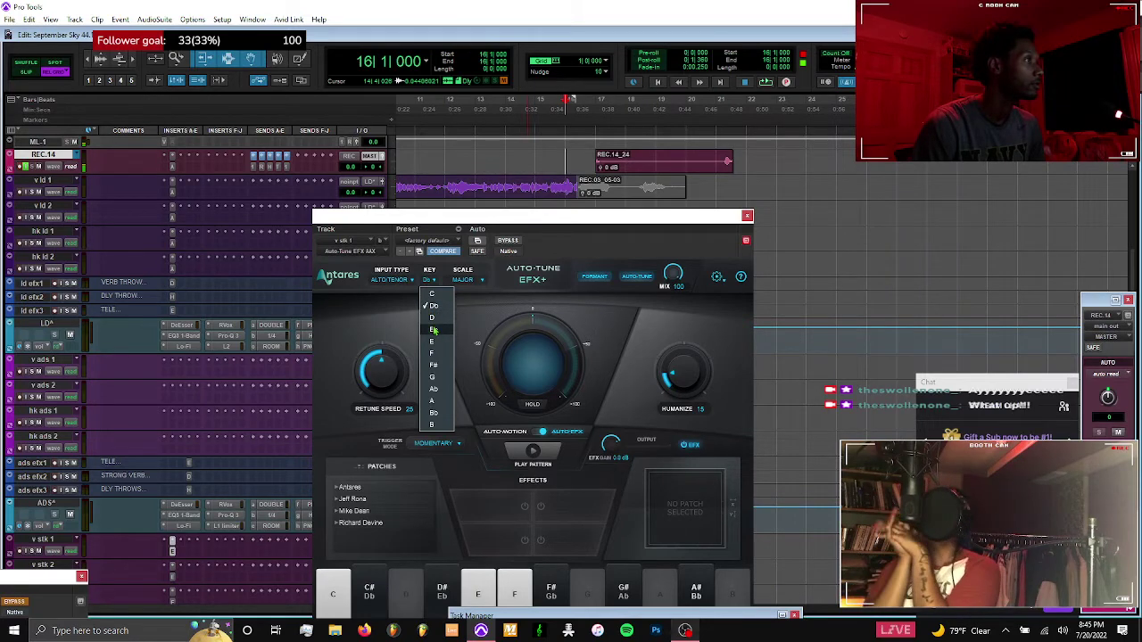
click(433, 330)
click(748, 216)
Copy v stk 1's Auto-Tune EFX settings with key Eb to v stk 2, hk stk 1 and hk stk 2
scroll(648, 493, down, 3)
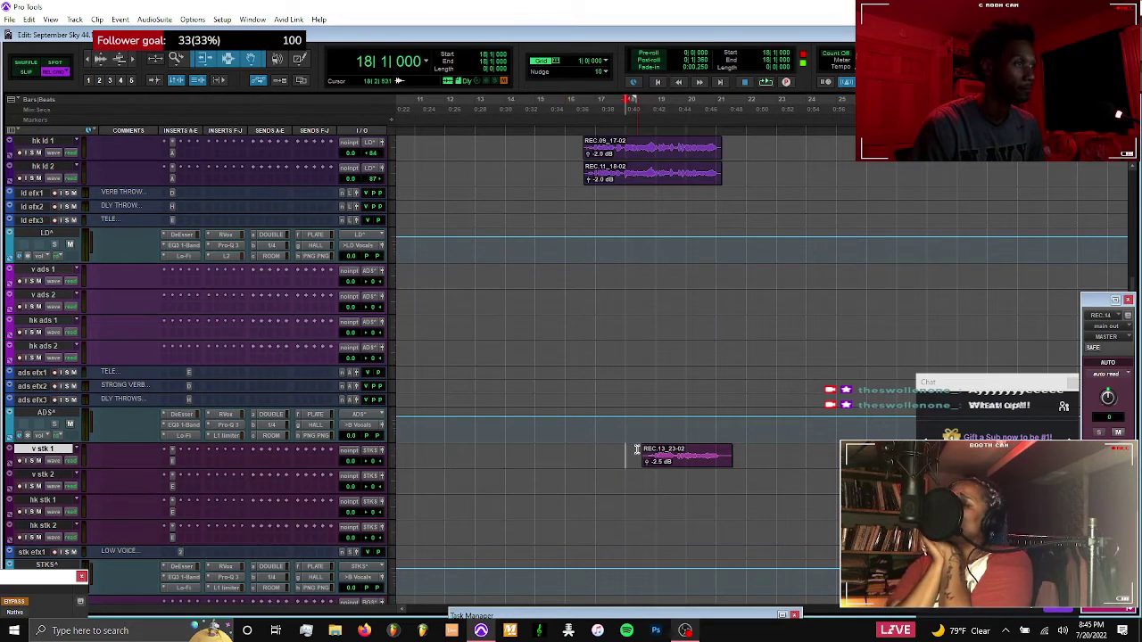
click(173, 462)
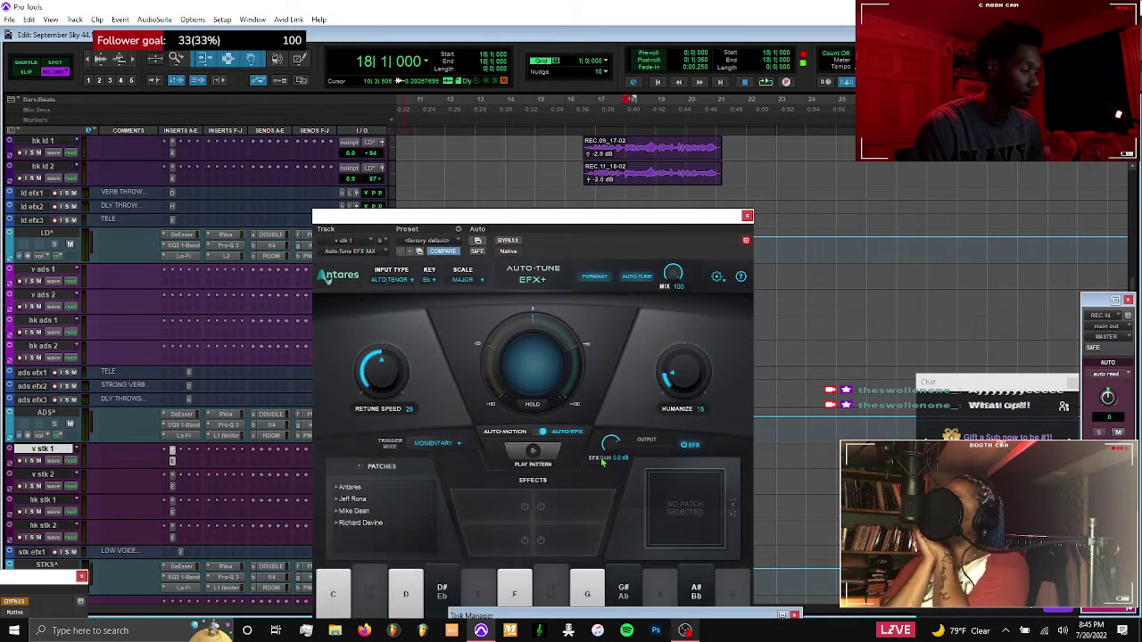
click(747, 217)
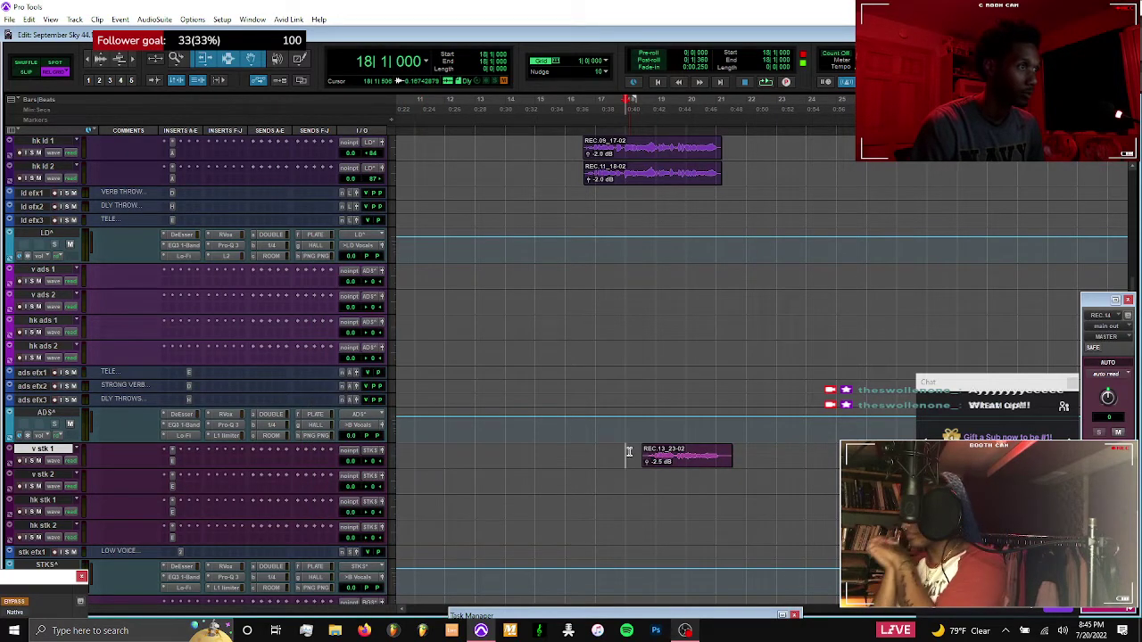
click(173, 487)
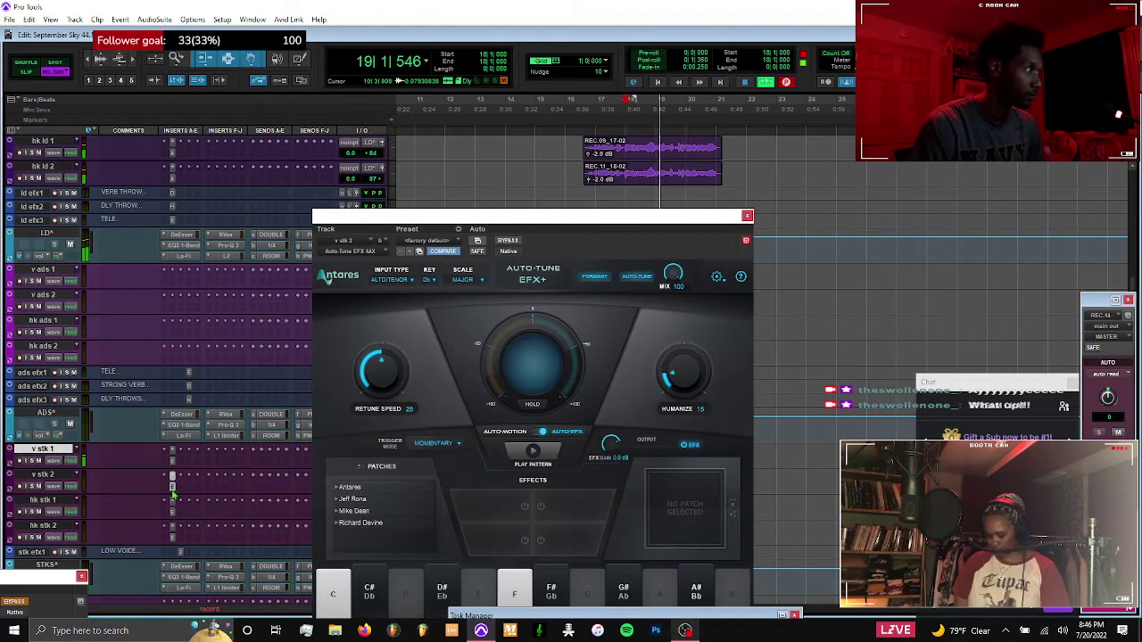
click(173, 513)
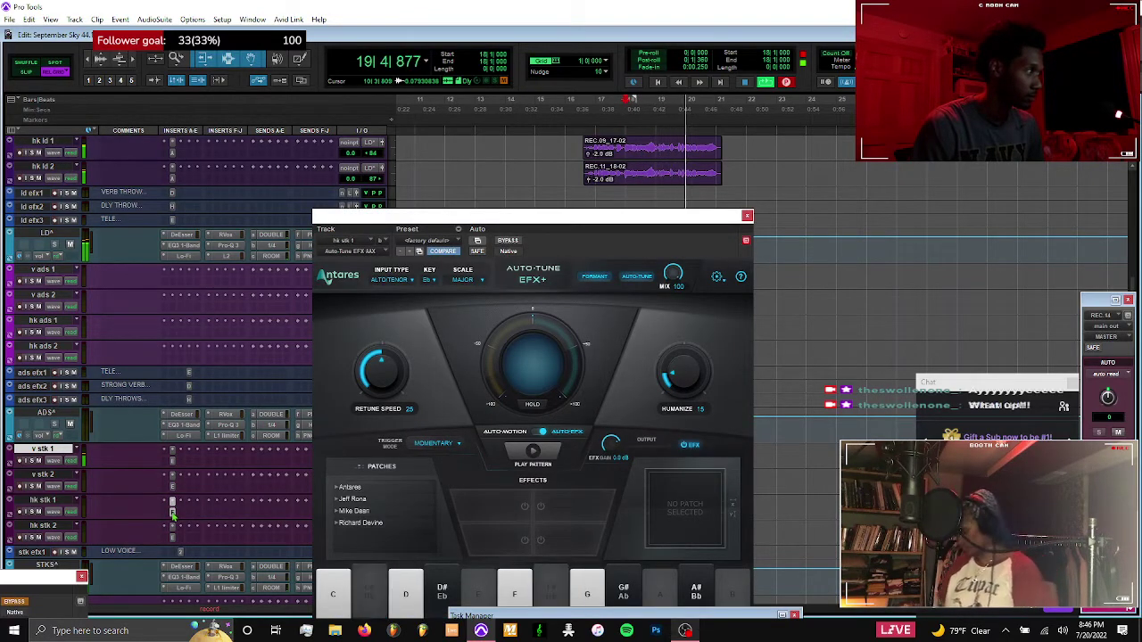
click(173, 540)
click(173, 540)
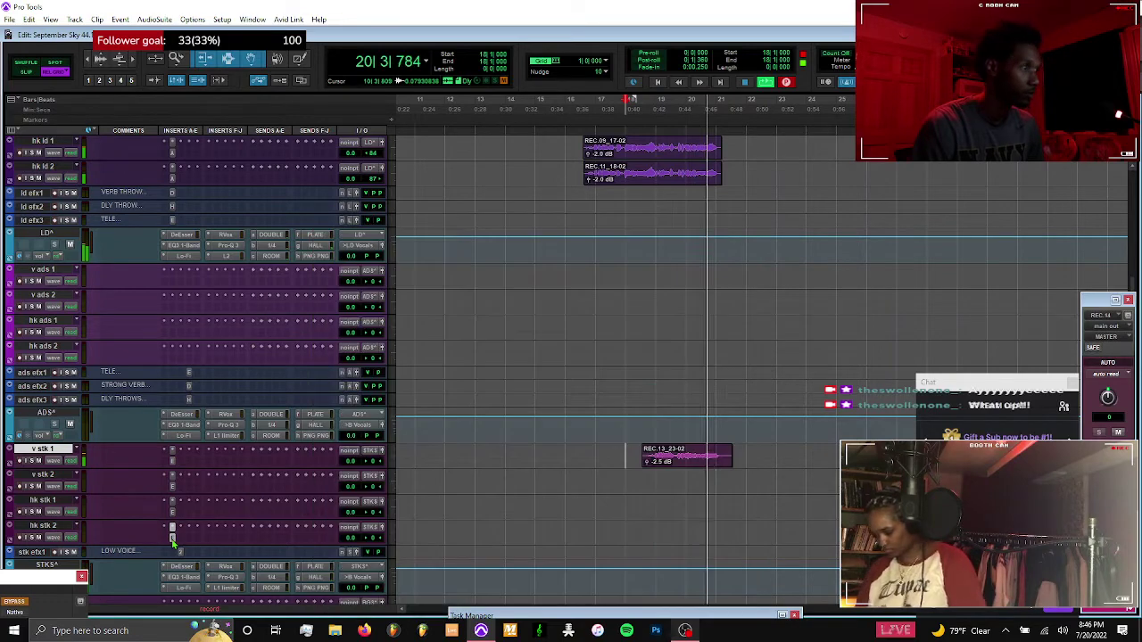
Stop the take recorded from bar 18 and move the REC.13_23-02 clip up off the v stk 1 track
scroll(533, 328, up, 5)
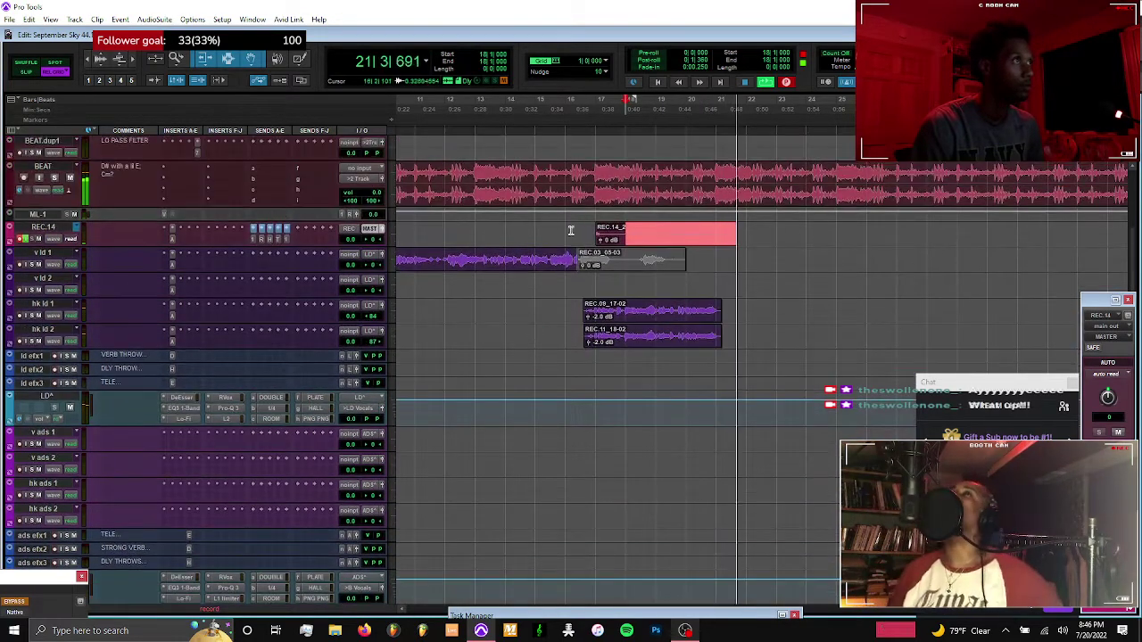
key(space)
key(space)
scroll(685, 374, down, 5)
drag(678, 470, 674, 330)
Create a new REC.15 playlist on the record track and record a take from bar 16
scroll(678, 420, up, 3)
scroll(682, 415, up, 6)
key(super+backslash)
key(Return)
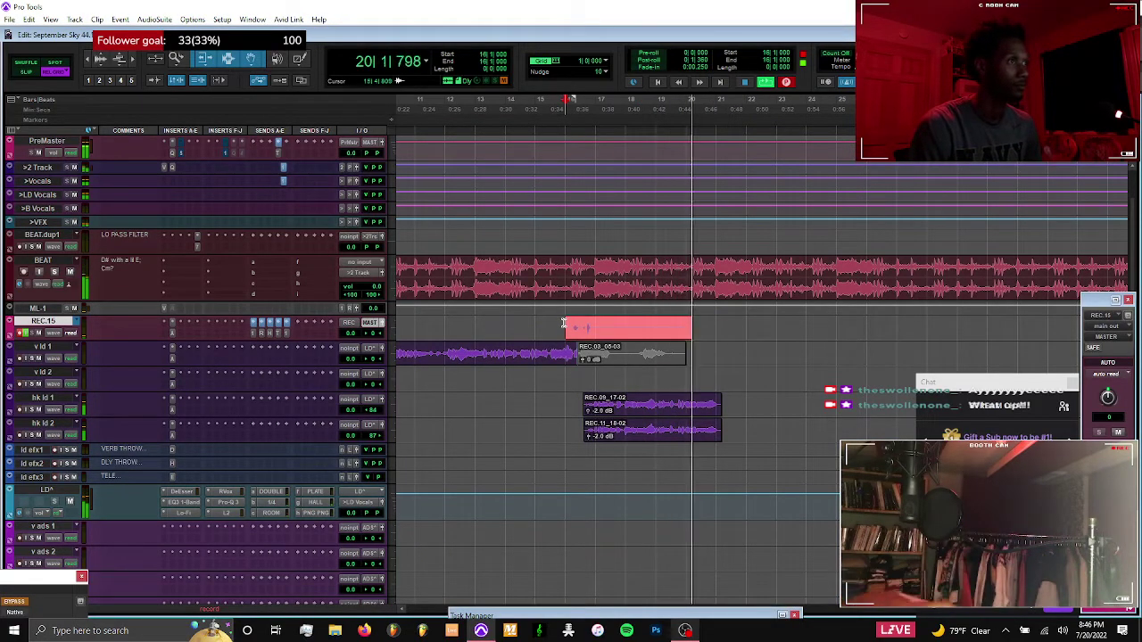
Stop the REC.15 take and start another from bar 16 on a new REC.16 playlist
scroll(563, 323, down, 3)
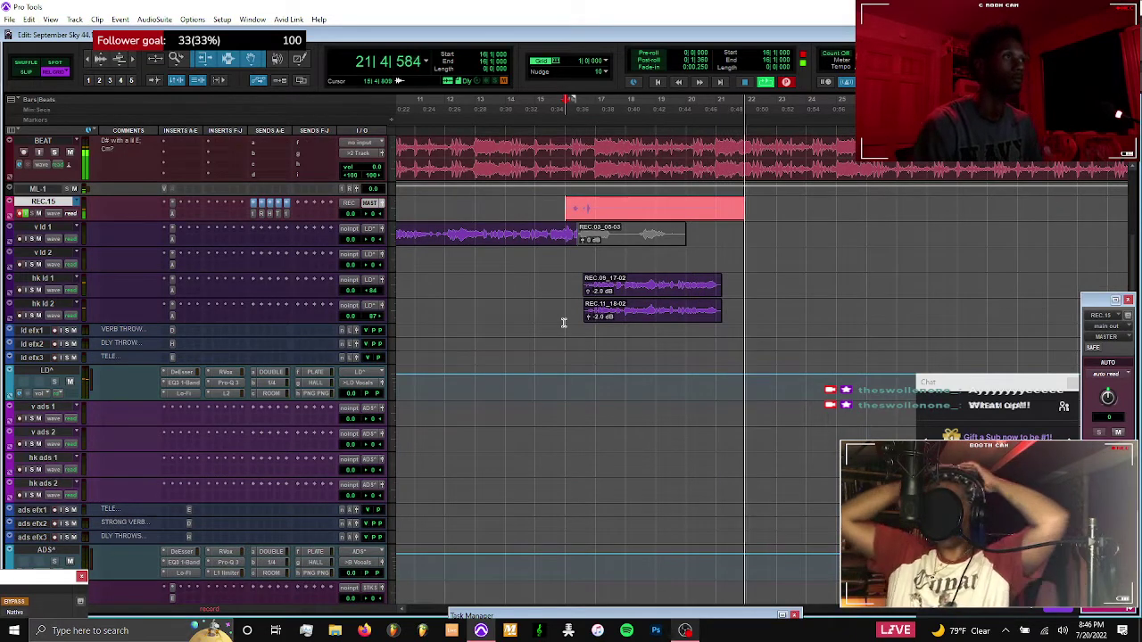
key(space)
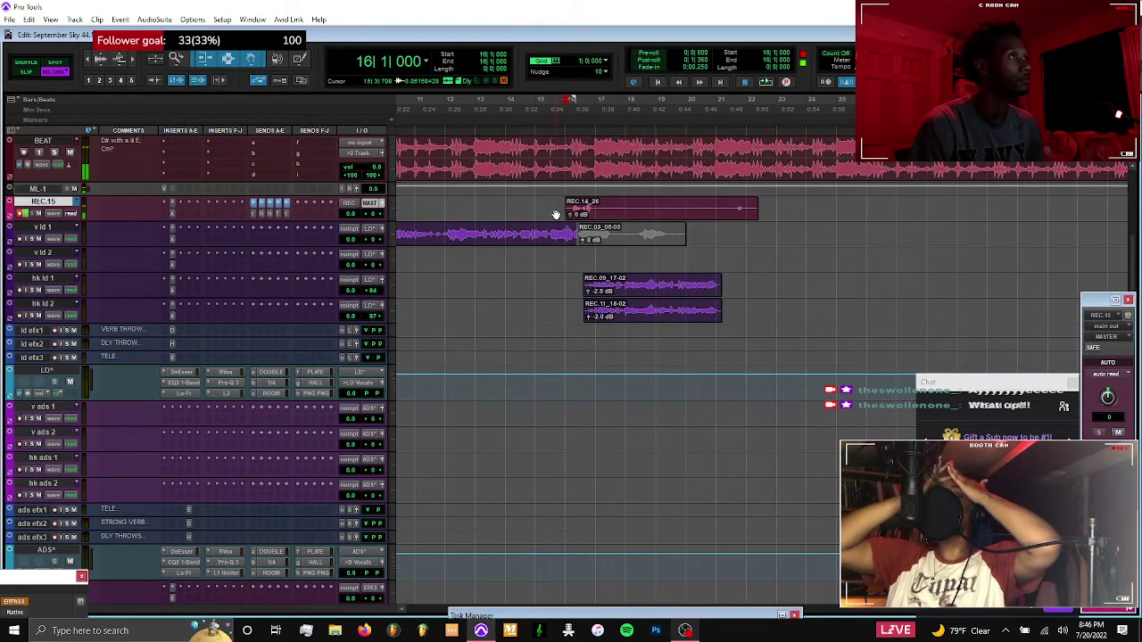
key(ctrl+space)
key(ctrl+backslash)
key(Return)
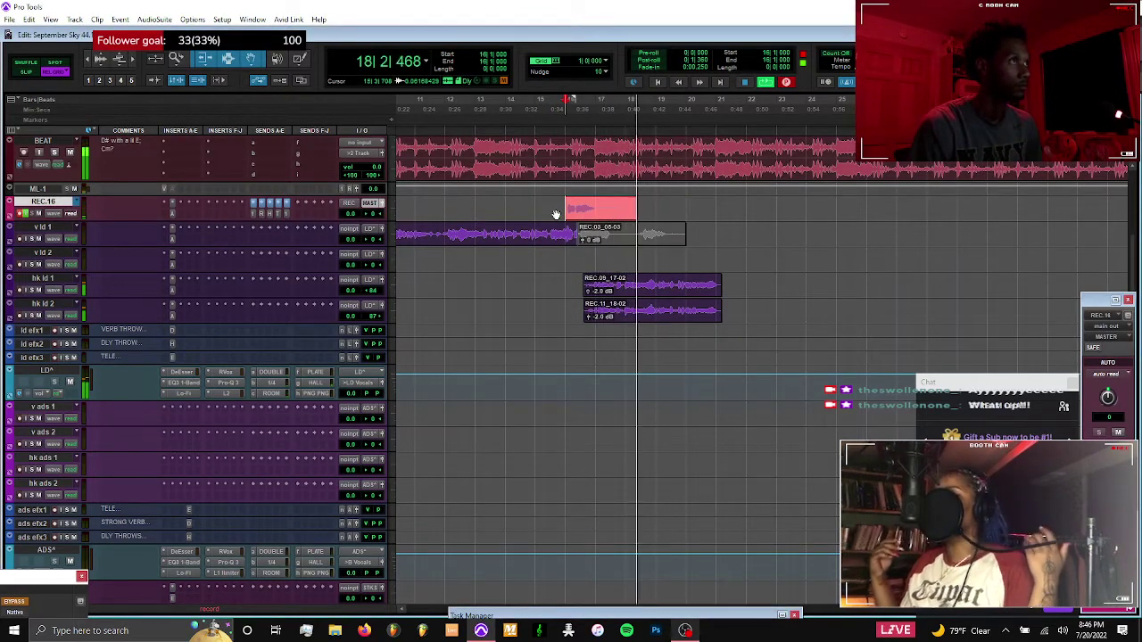
Stop the REC.16 take and remove its opening from bar 16 up to 18|3|329
drag(628, 207, 641, 208)
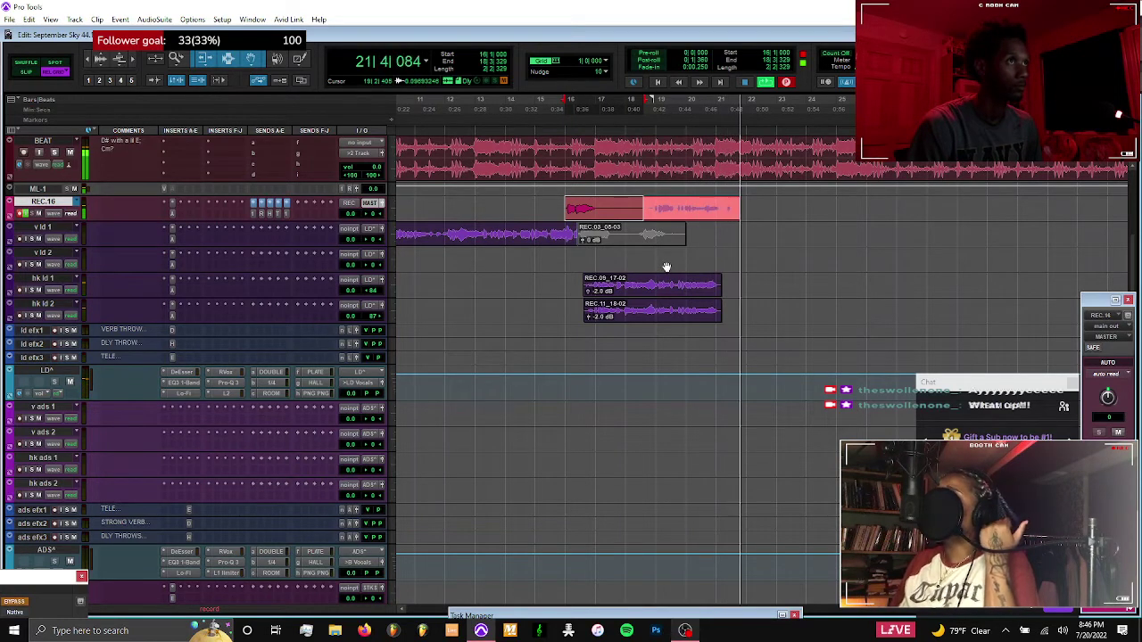
key(space)
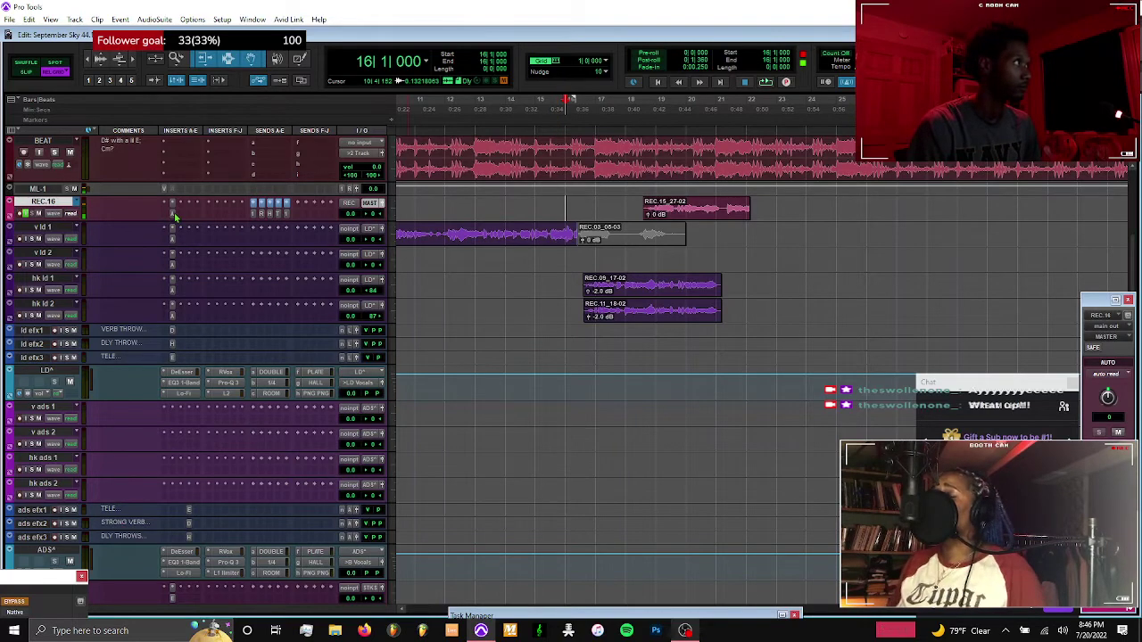
Record a take from bar 16 on REC.16, set v stk 1's Auto-Tune EFX+ to Eb major with Humanize 45, and stop the take
click(175, 217)
click(175, 217)
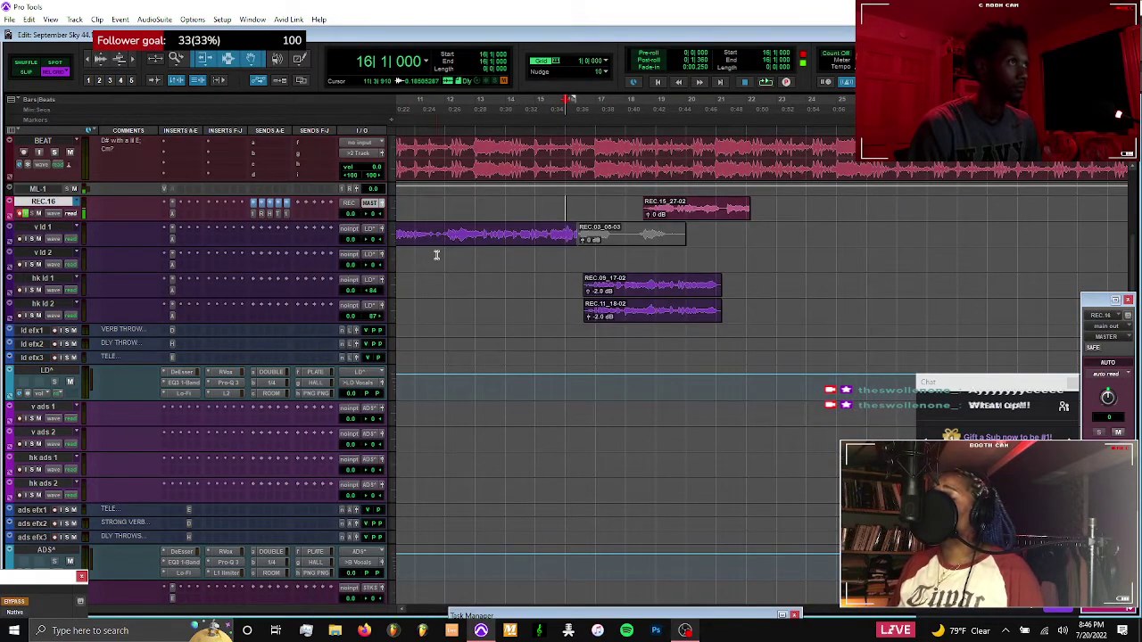
scroll(436, 255, down, 5)
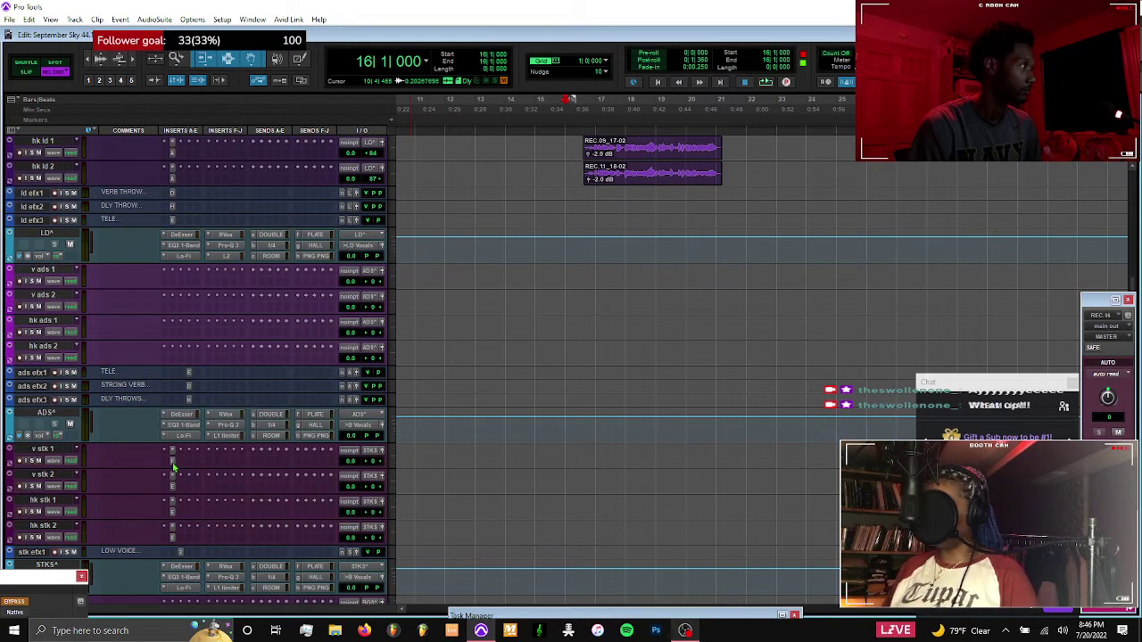
click(175, 464)
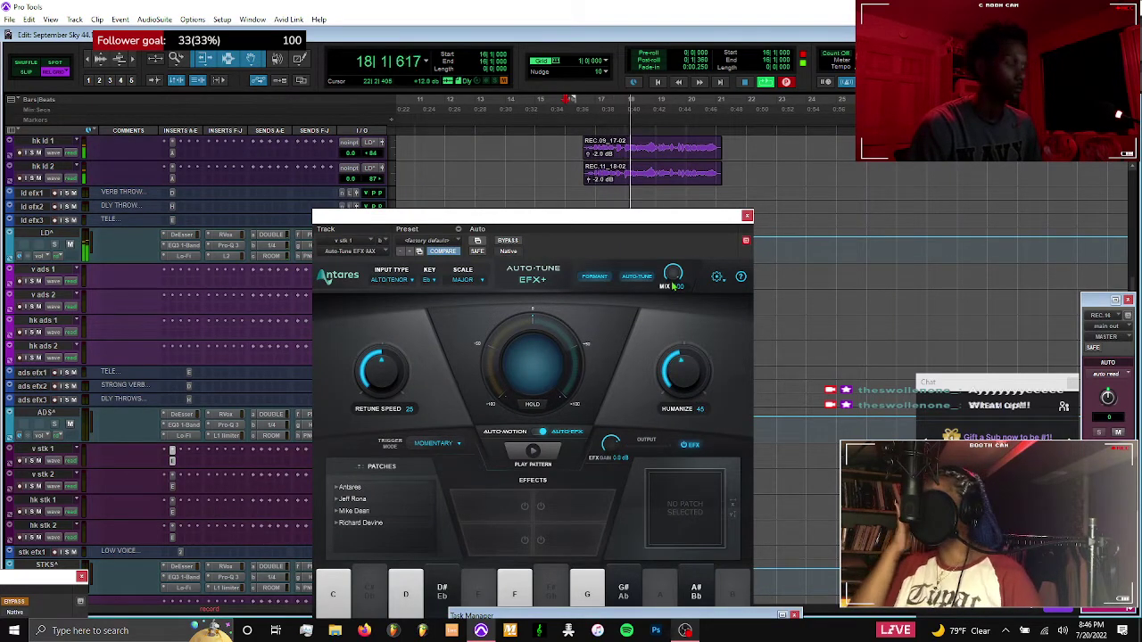
click(747, 215)
scroll(678, 271, up, 5)
key(space)
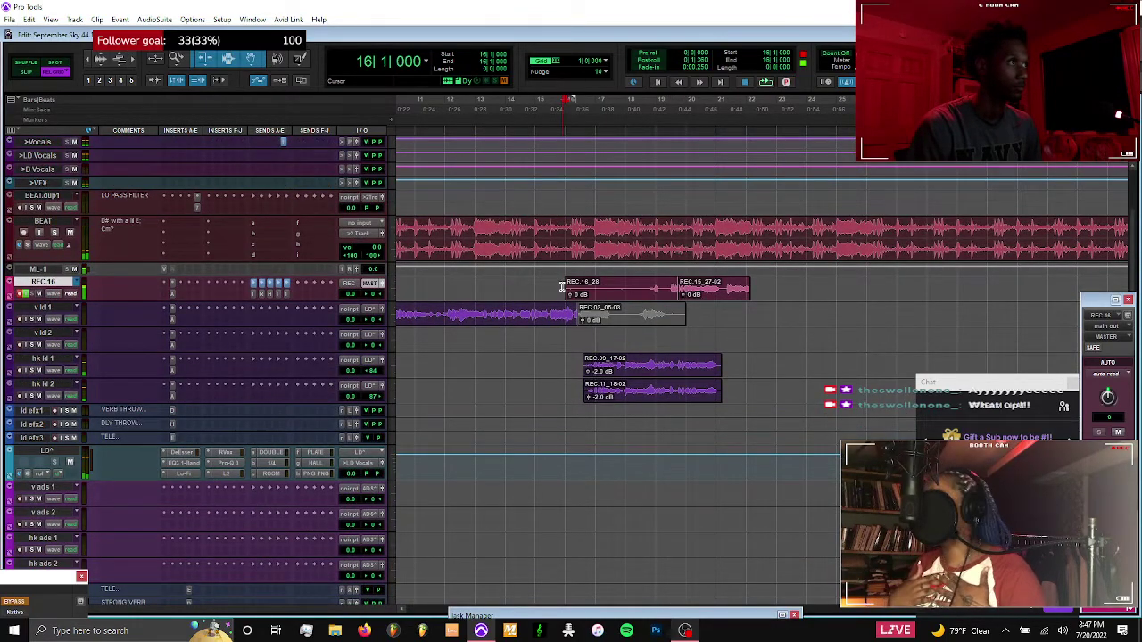
Record a take from bar 16 on a new REC.17 playlist and set v stk 2's Auto-Tune EFX+ to Eb major with Humanize 45
scroll(562, 285, down, 5)
key(ctrl+space)
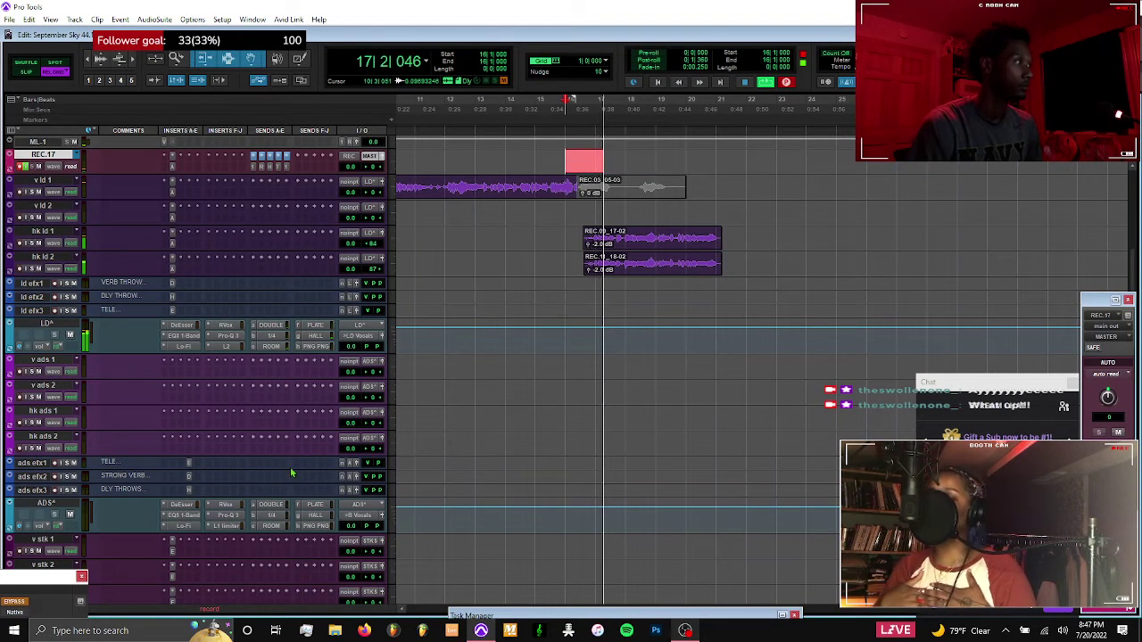
click(172, 578)
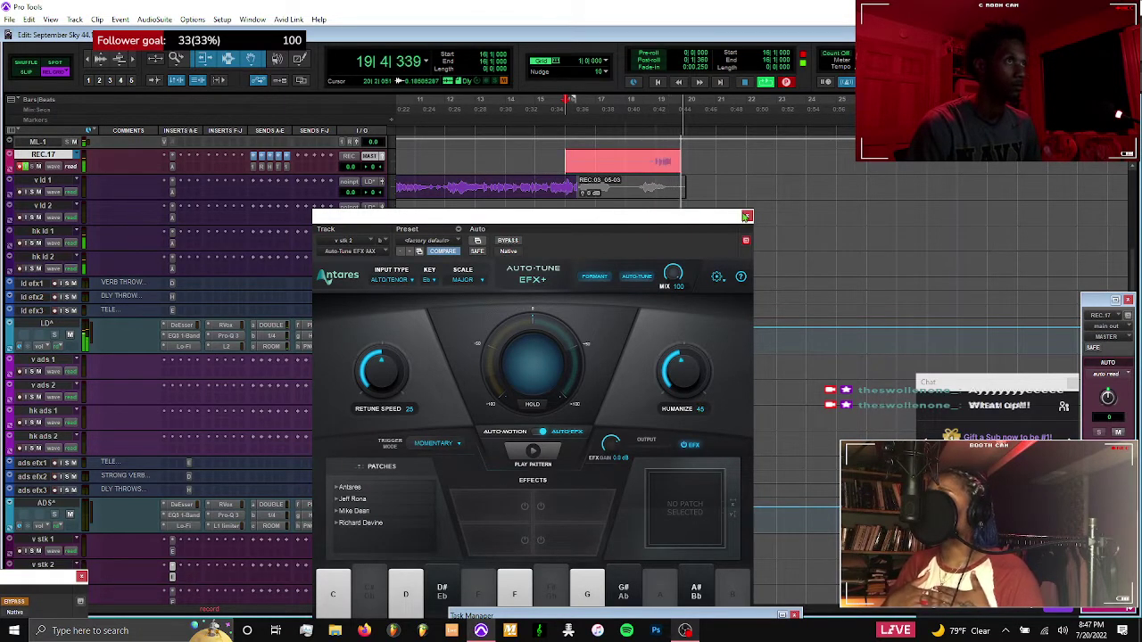
click(746, 217)
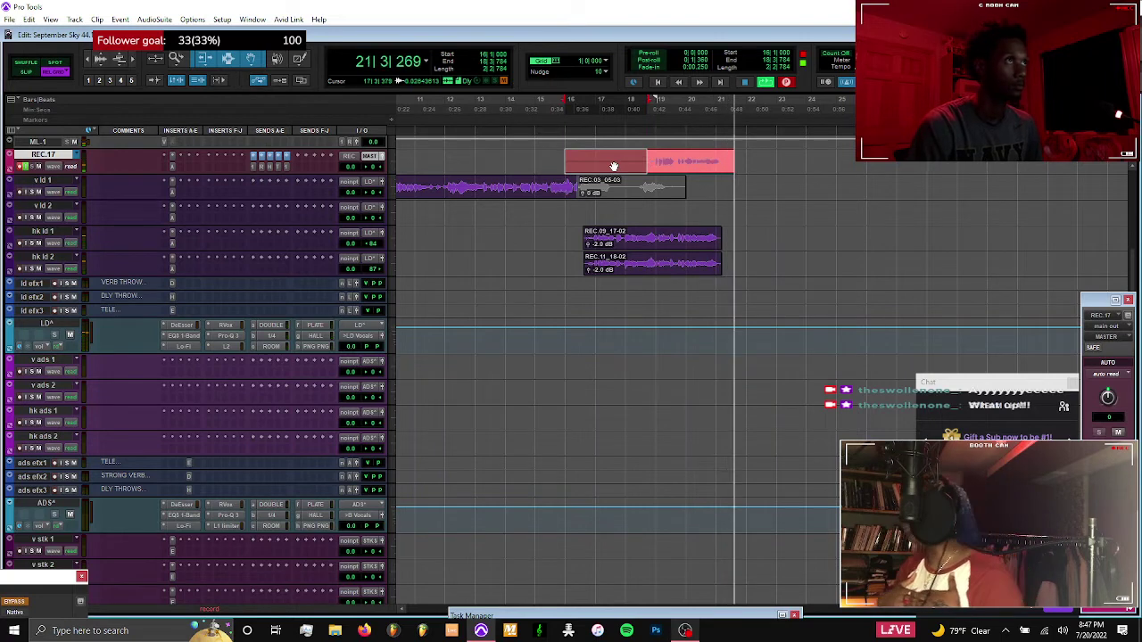
Stop the take, remove its opening from bar 16 up to 18|3|784, and move the remaining clip down to v stk 1
key(space)
key(space)
drag(670, 170, 669, 404)
scroll(669, 278, down, 2)
Set the v stk 1 clip's gain to -7.0 dB with the track panned 19 left, and stop the take running from bar 16
key(space)
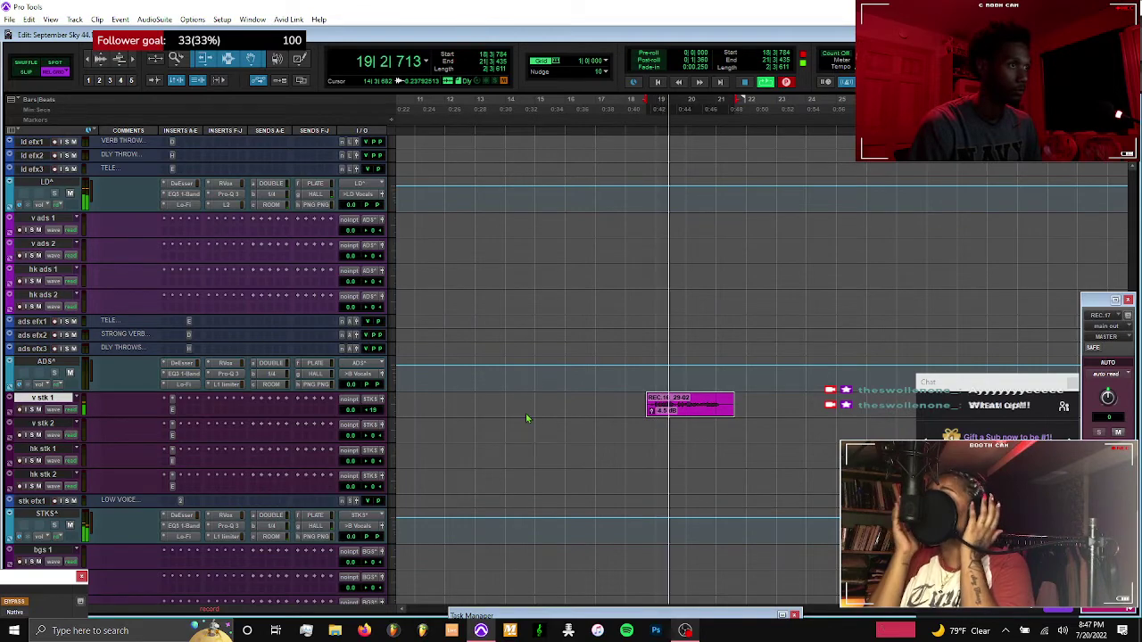
scroll(525, 414, up, 5)
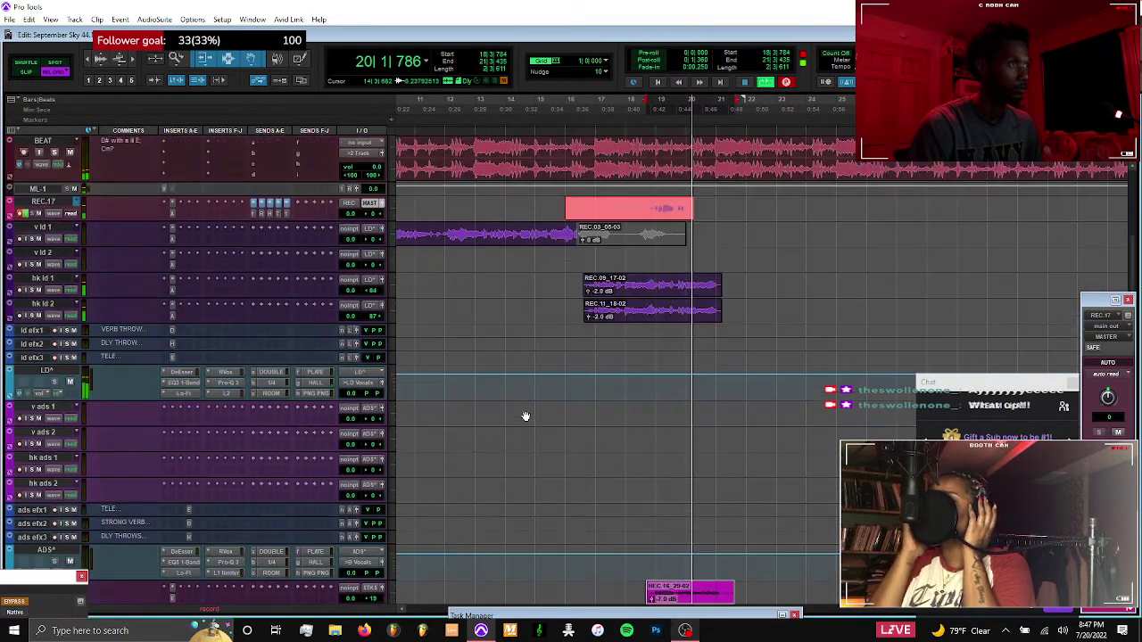
key(space)
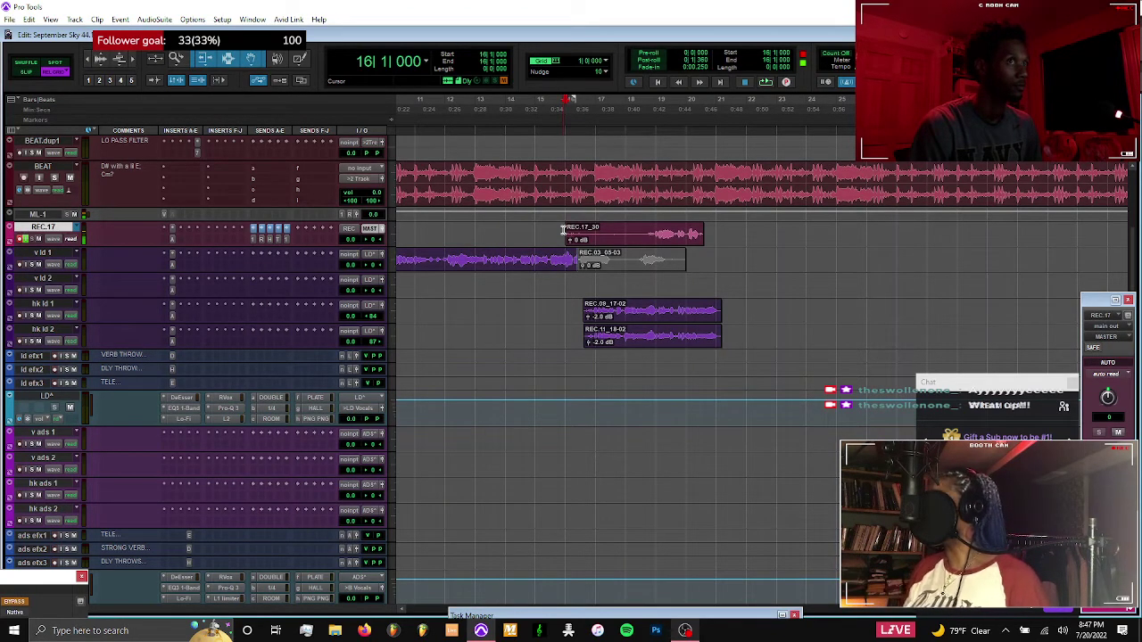
Create a new REC.18 playlist, record a take from bar 16, and select the v stk 1 clip as it plays
key(space)
key(ctrl+backslash)
key(Return)
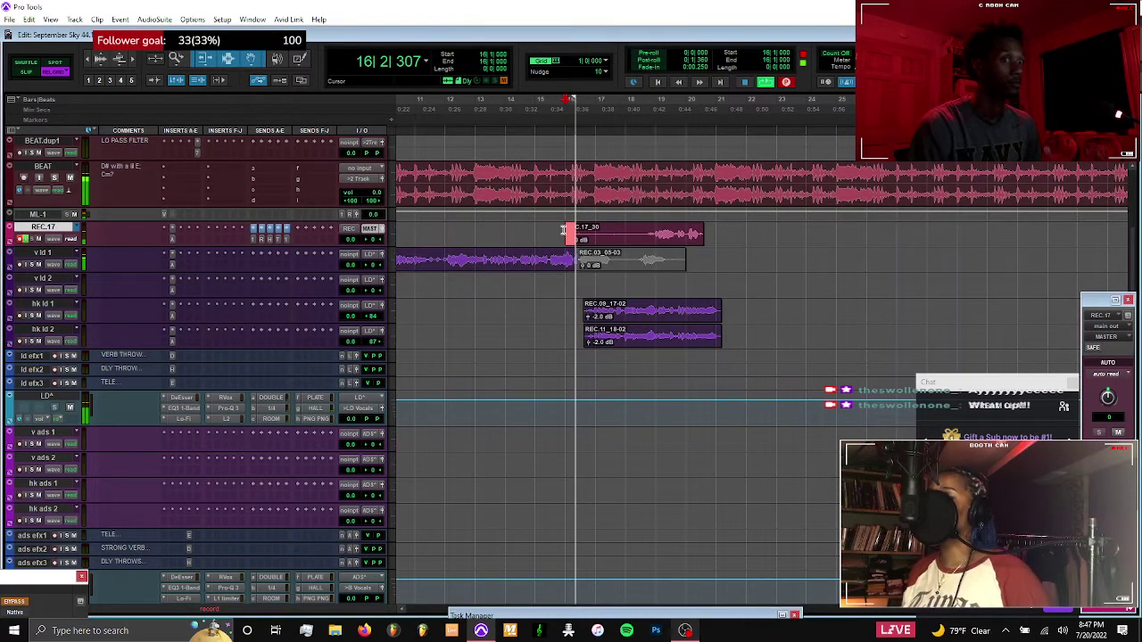
scroll(561, 259, down, 4)
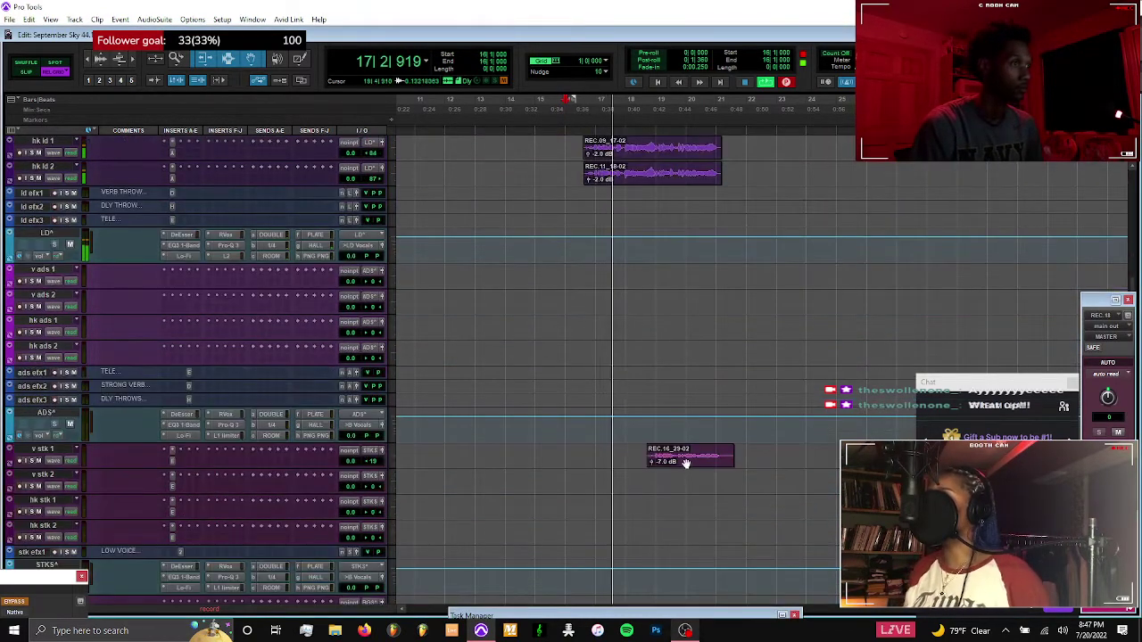
click(687, 465)
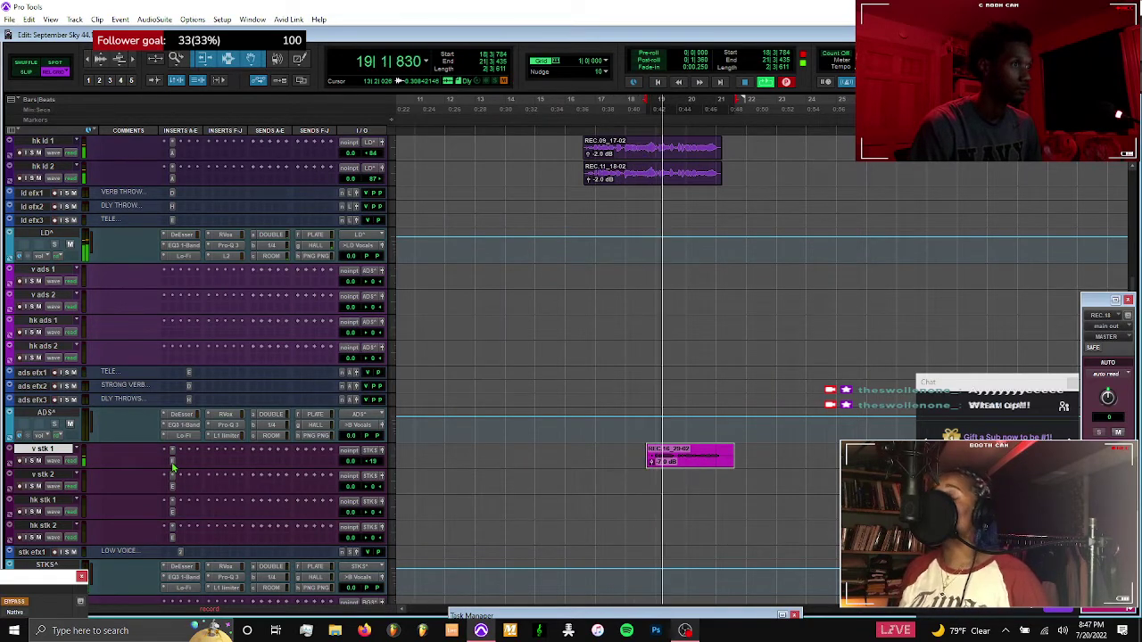
scroll(527, 397, up, 4)
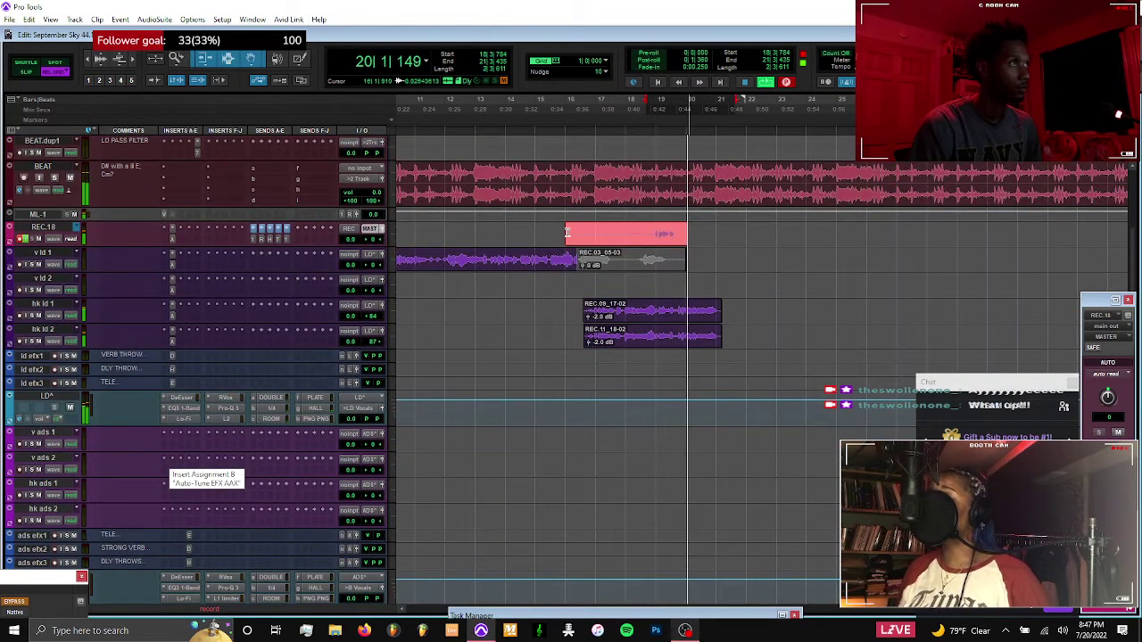
Remove the new take's opening from bar 16 up to 18|3|329 and stop recording
drag(566, 233, 643, 232)
key(ctrl+period)
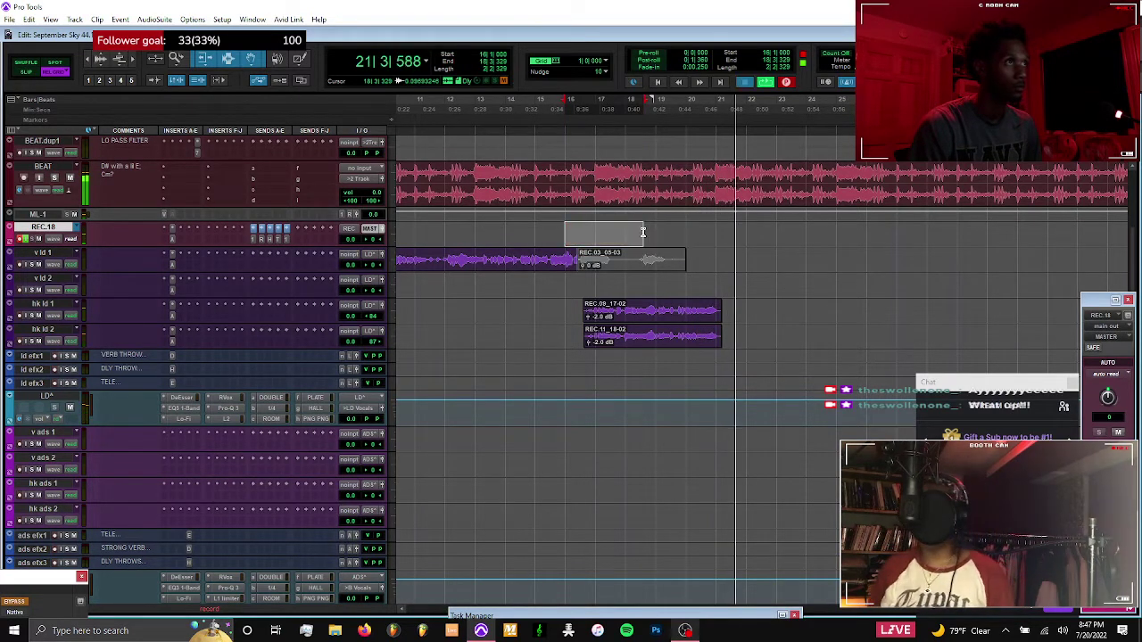
key(space)
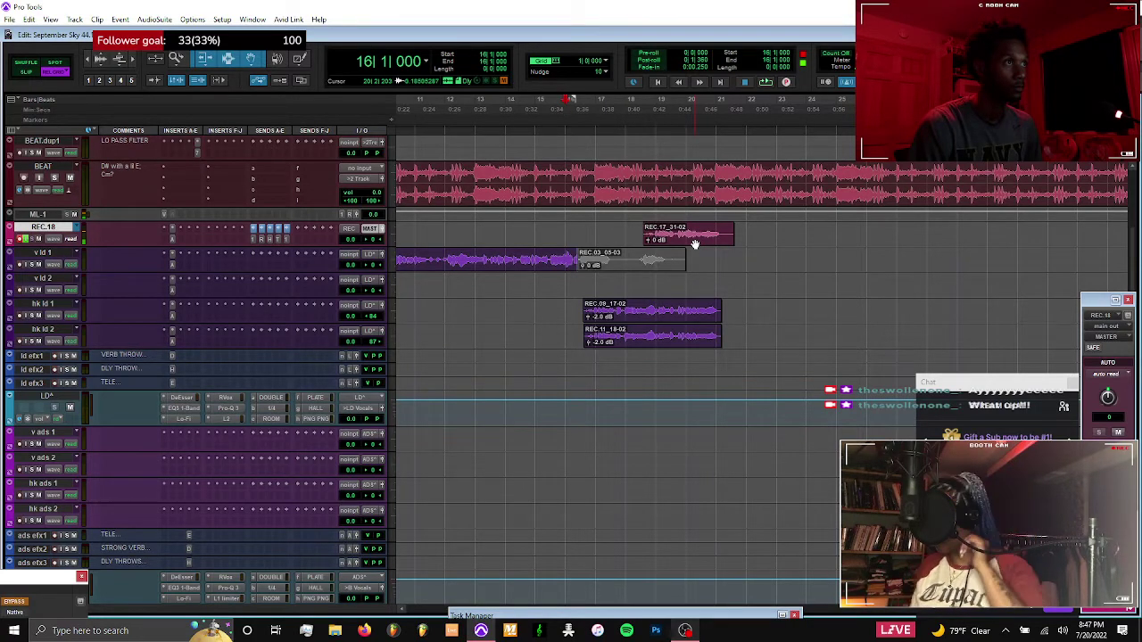
Move the trimmed clip to v stk 2 at -7.0 dB, and pan v stk 1 100 left and v stk 2 100 right during another take
key(space)
drag(695, 244, 699, 302)
scroll(699, 298, down, 5)
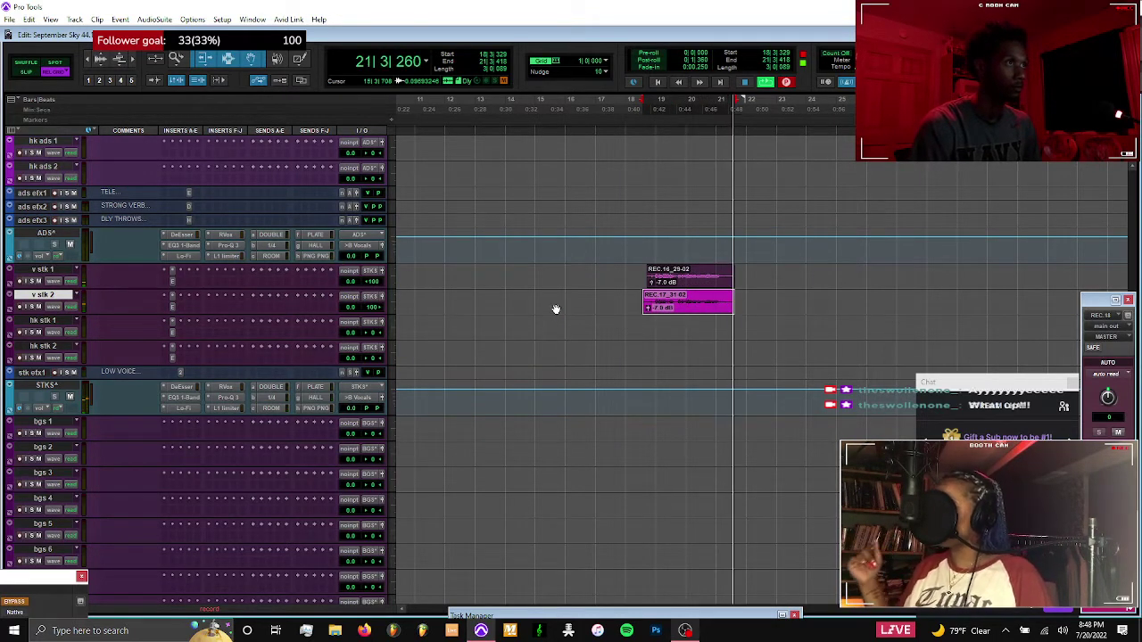
scroll(554, 309, up, 3)
key(space)
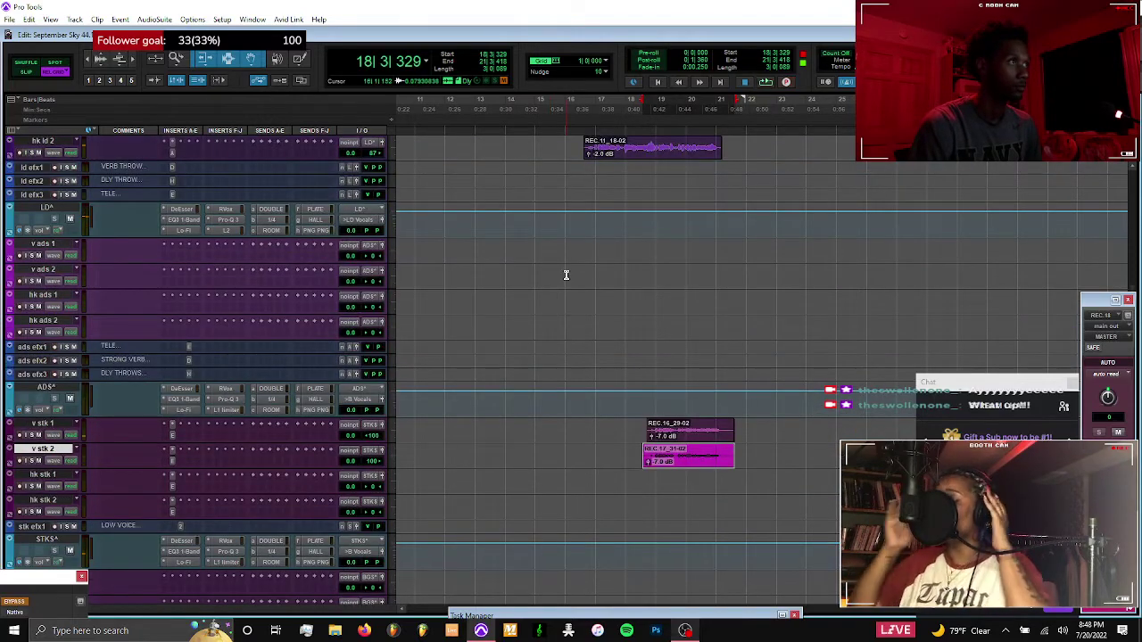
Record a take from bar 16 on a new REC.19 playlist and select the clips on v stk 1 and v stk 2 meanwhile
click(566, 274)
scroll(567, 268, up, 4)
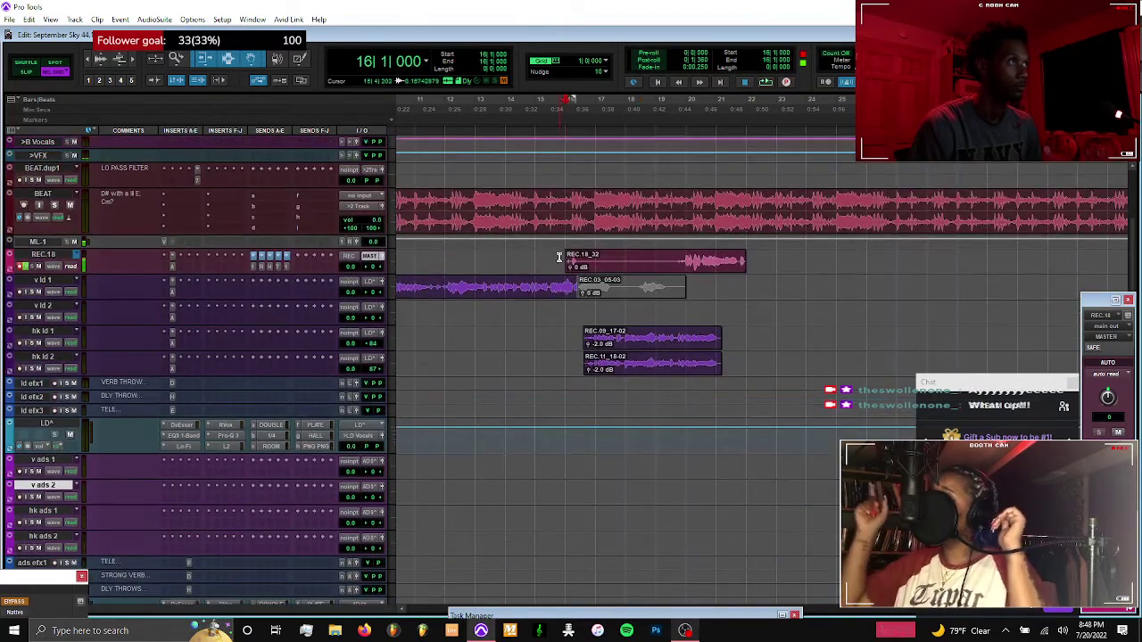
double_click(602, 273)
key(Return)
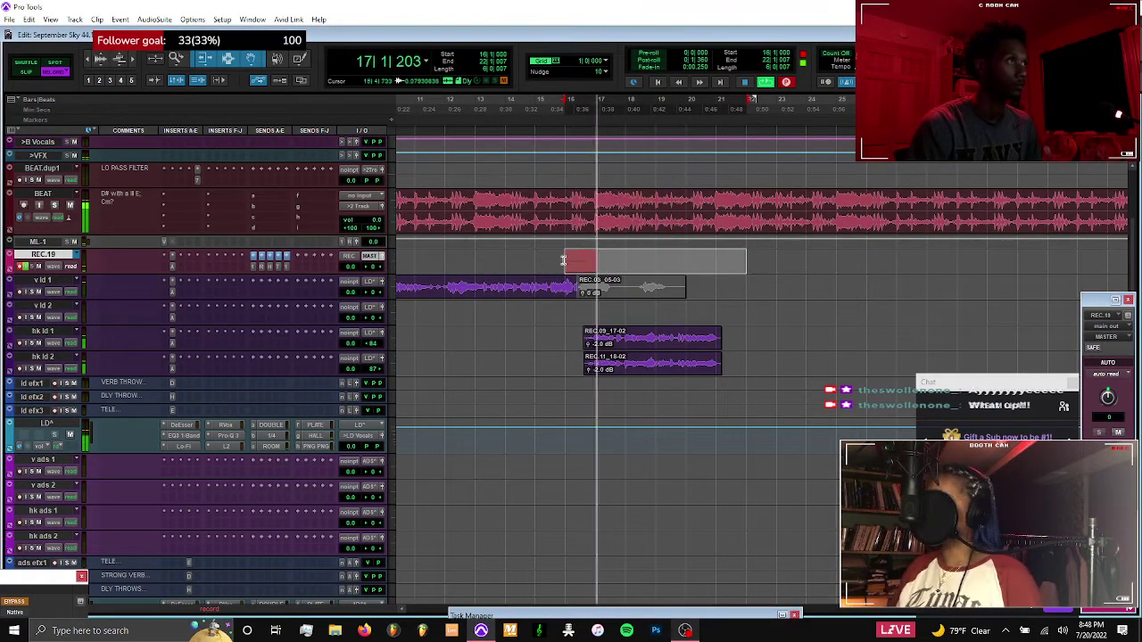
scroll(567, 264, down, 2)
scroll(564, 256, down, 3)
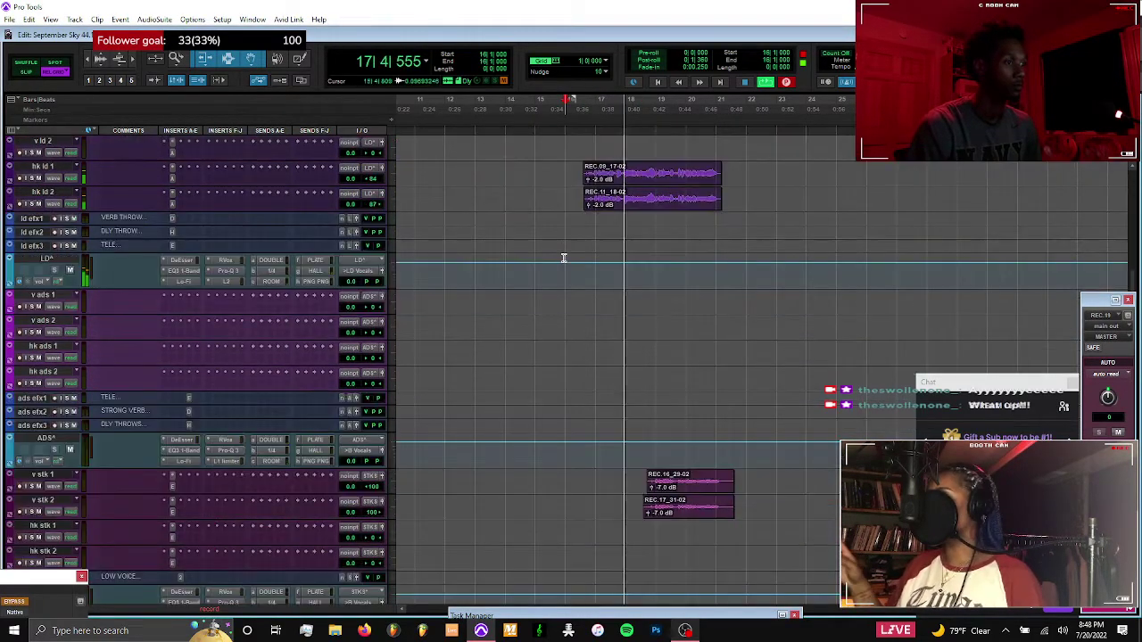
drag(624, 428, 646, 464)
click(646, 465)
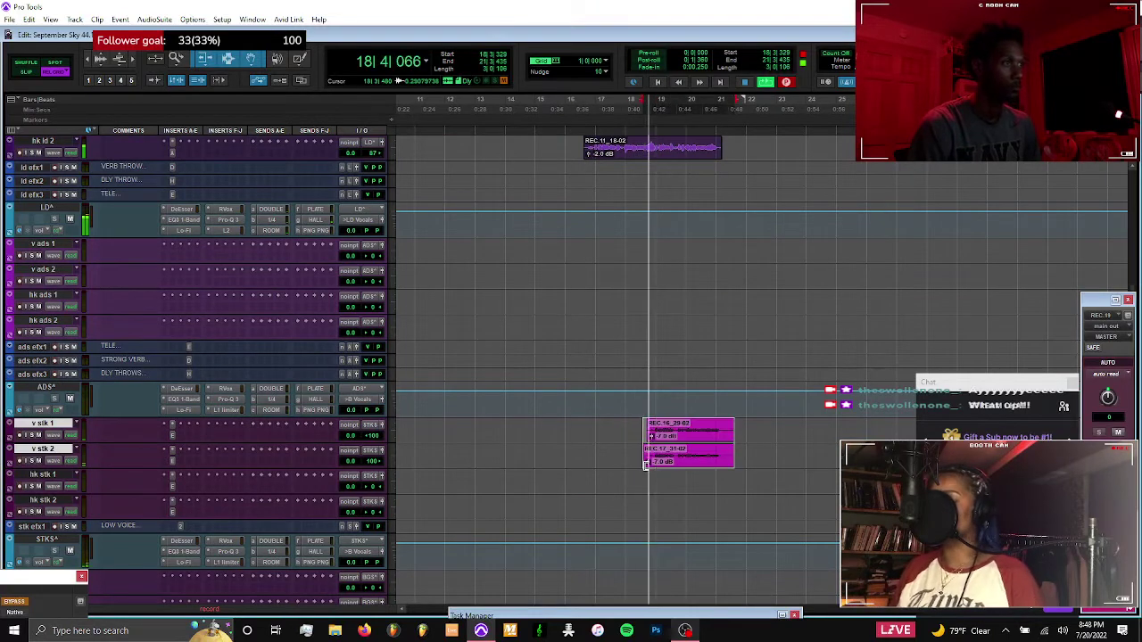
key(ctrl+shift+Down)
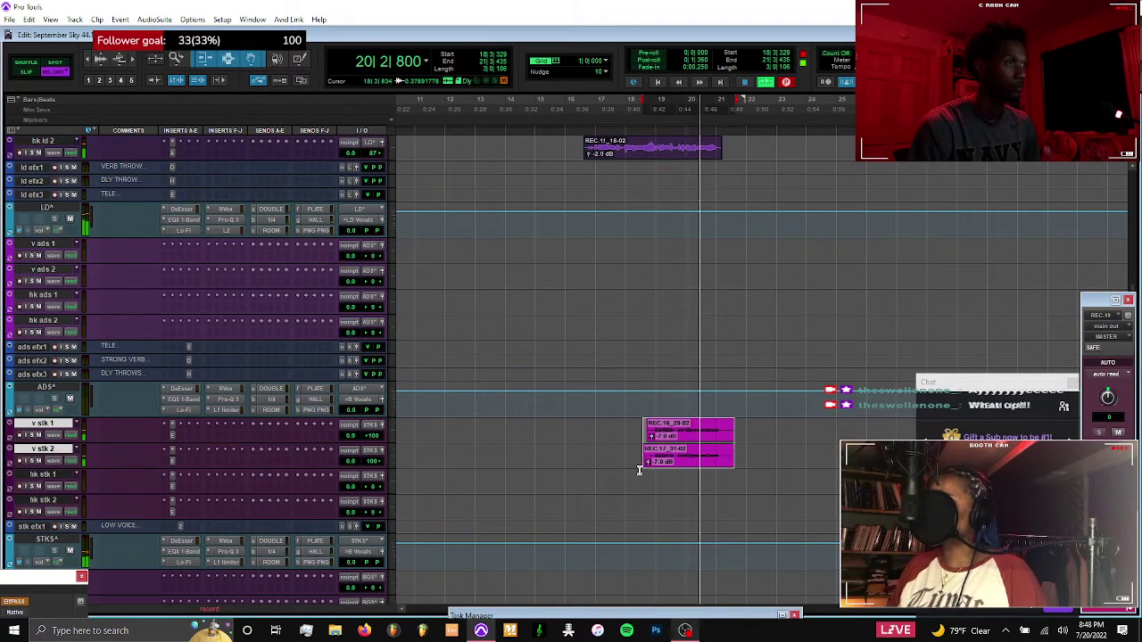
scroll(638, 472, up, 4)
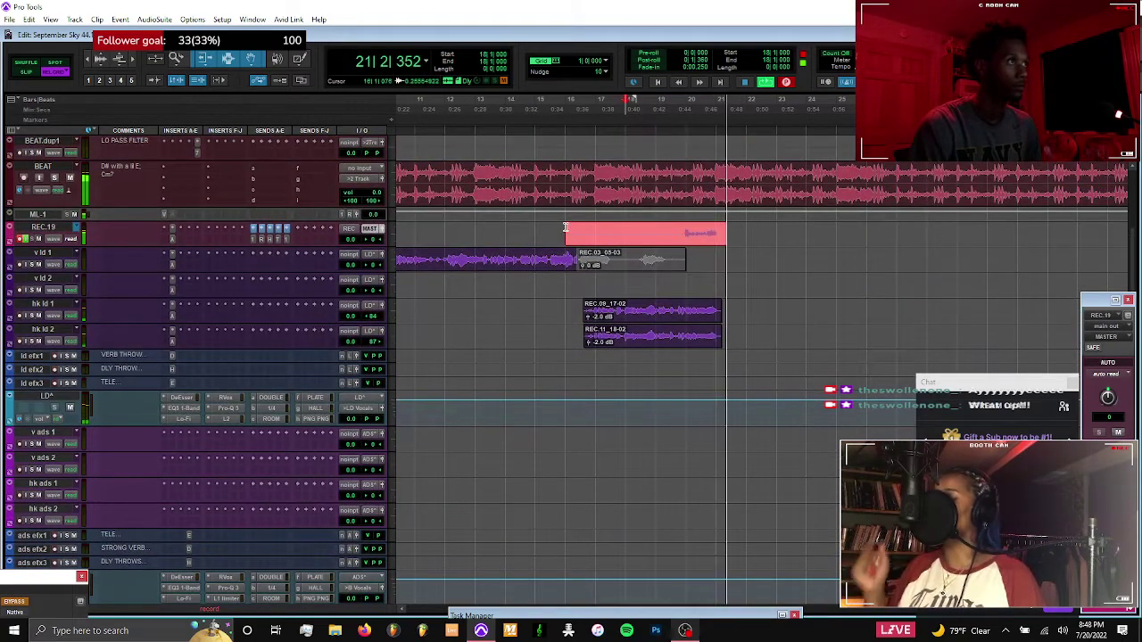
Stop the REC.19 take and start another from bar 16 on a new REC.20 playlist
click(565, 228)
key(ctrl+space)
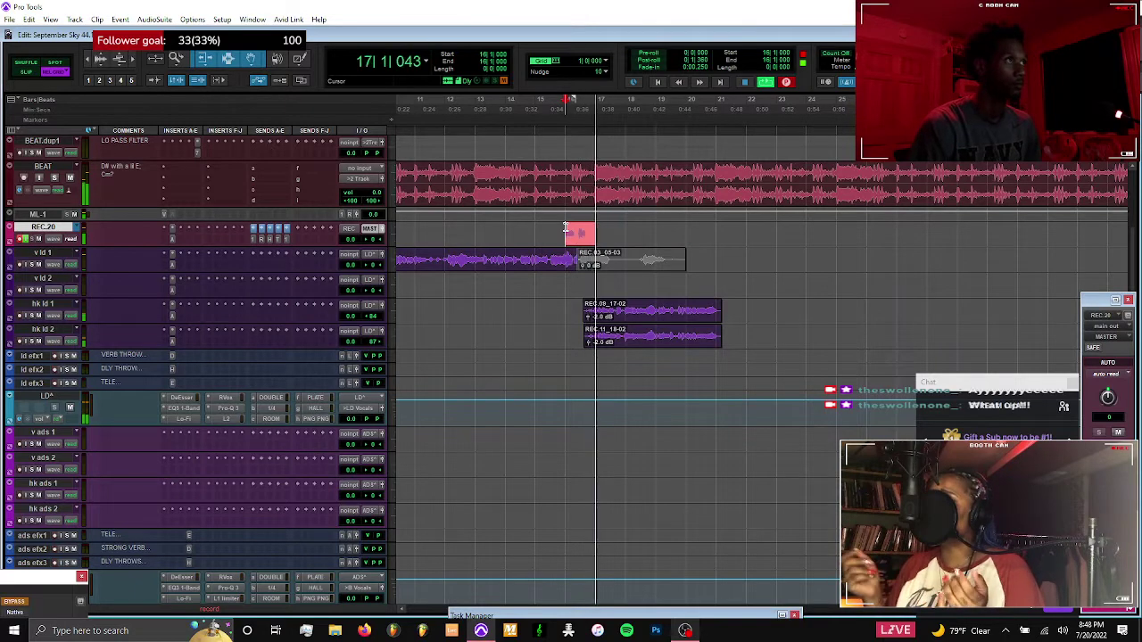
scroll(564, 228, down, 1)
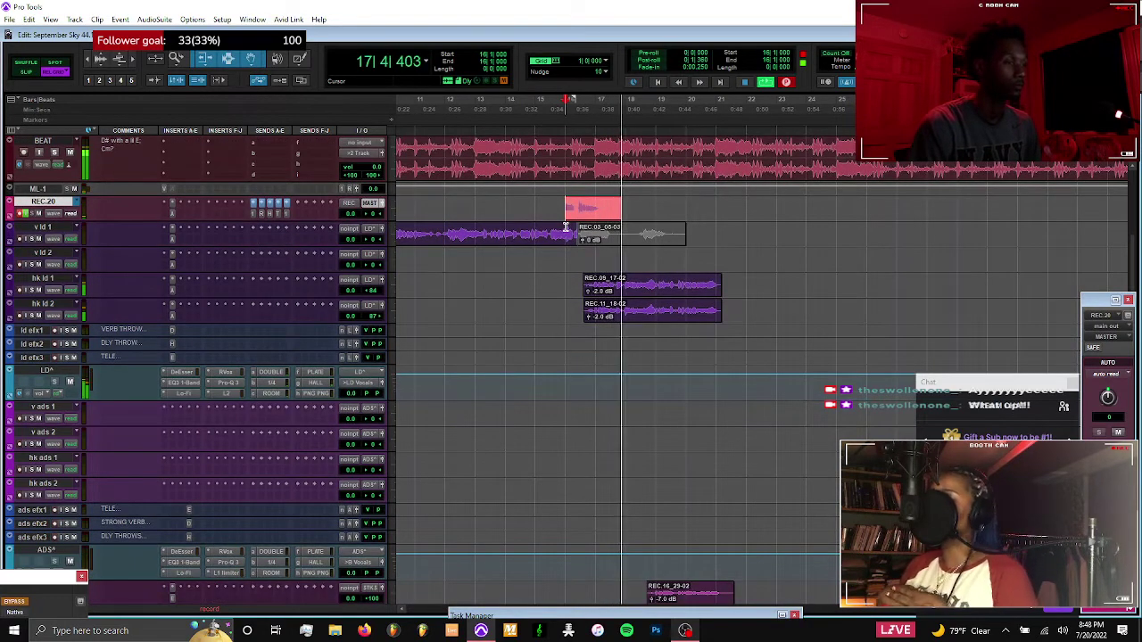
scroll(565, 226, down, 3)
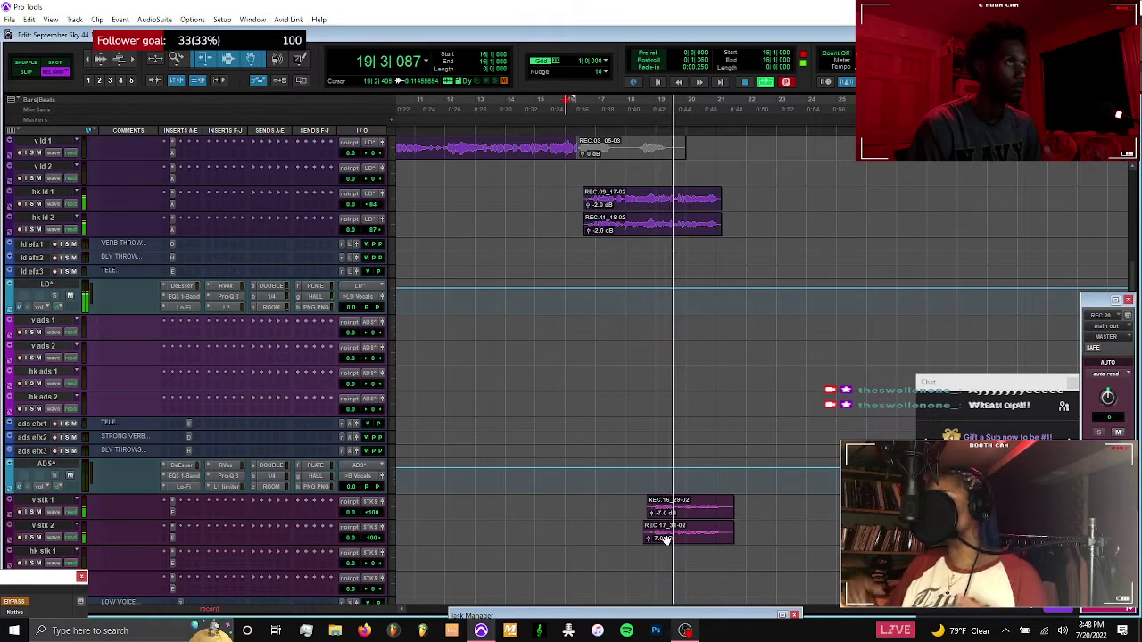
Remove the latest take's opening from bar 16 up to 19|3|278 and start another recording from bar 17
scroll(665, 537, up, 4)
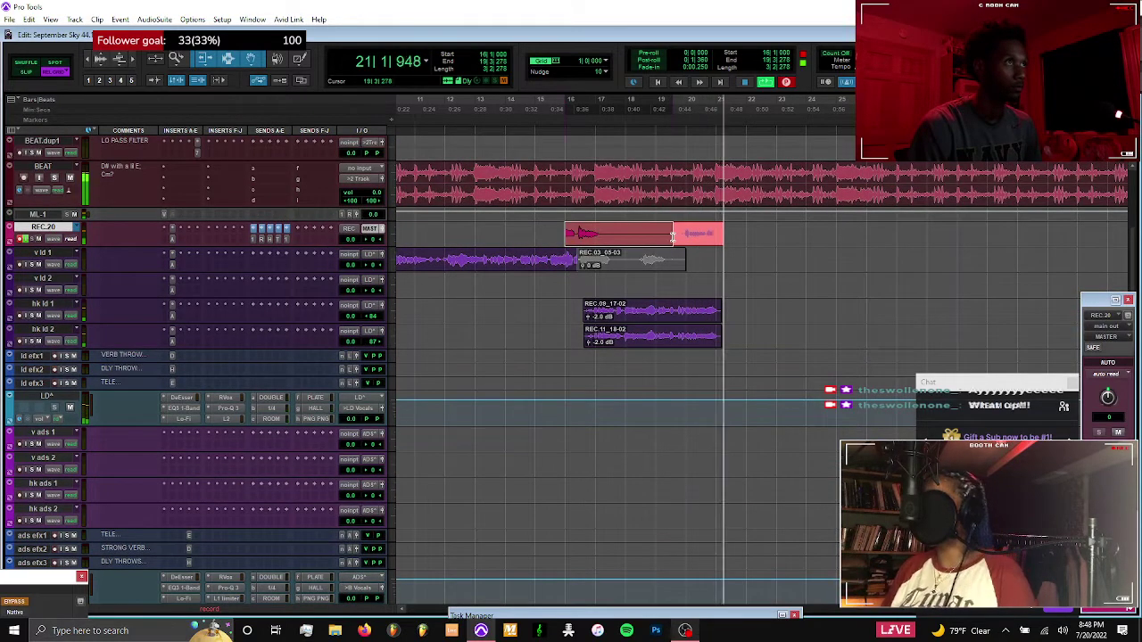
key(ctrl+period)
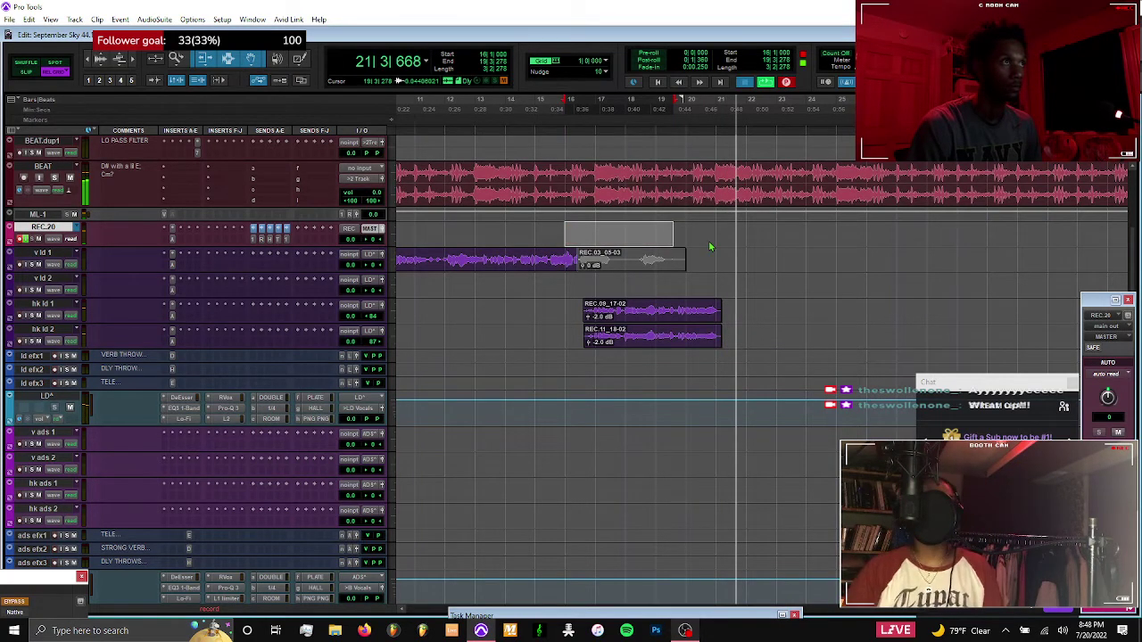
key(space)
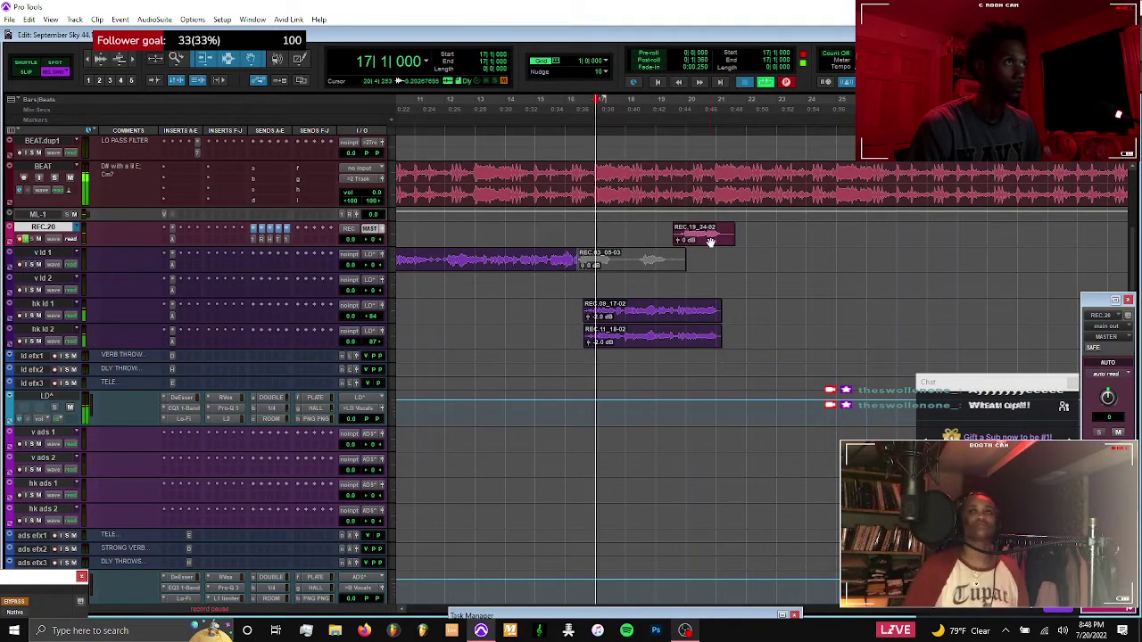
Move the REC.19_34-02 clip to hk stk 1, set its gain to -2.0 dB, pan the track 10 left, and stop recording
drag(709, 235, 709, 294)
scroll(710, 294, down, 3)
drag(708, 356, 708, 359)
scroll(709, 359, down, 2)
mouse_move(372, 359)
mouse_down()
mouse_move(355, 365)
mouse_move(388, 361)
mouse_up()
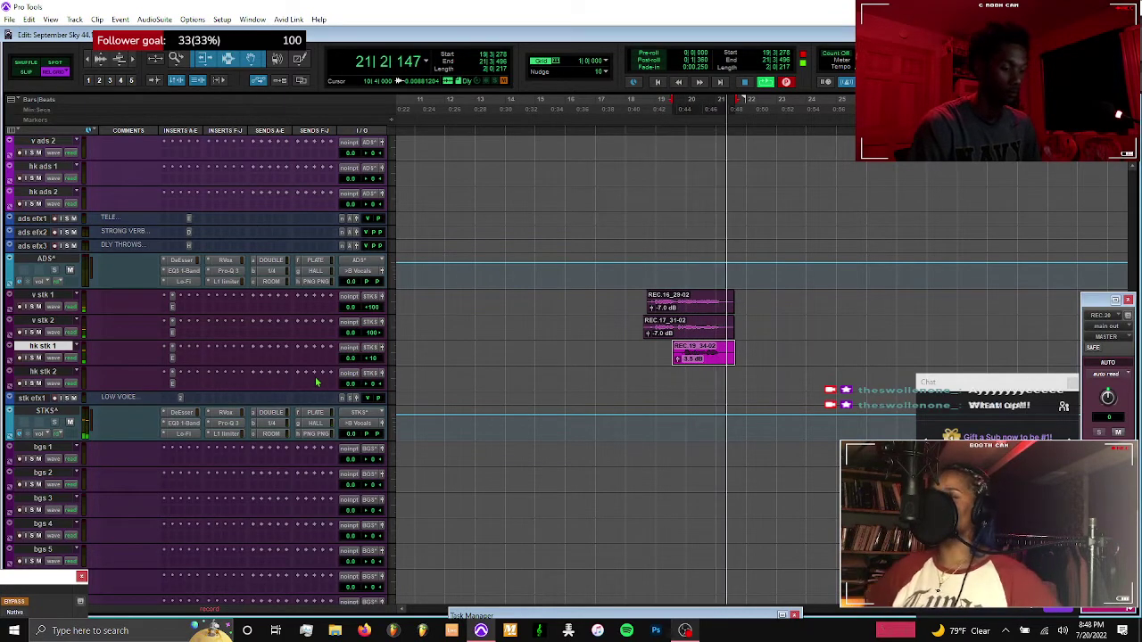
key(space)
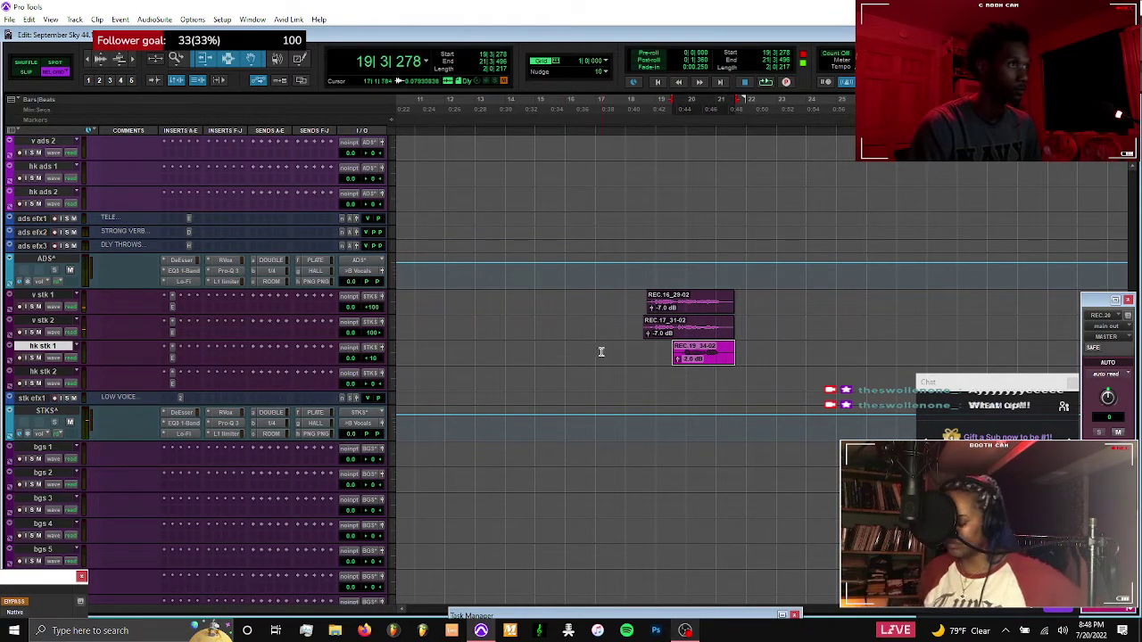
Record a take from bar 17 on REC.20 and set hk stk 2's Auto-Tune EFX+ to Eb major with Humanize 15
click(596, 353)
key(ctrl+space)
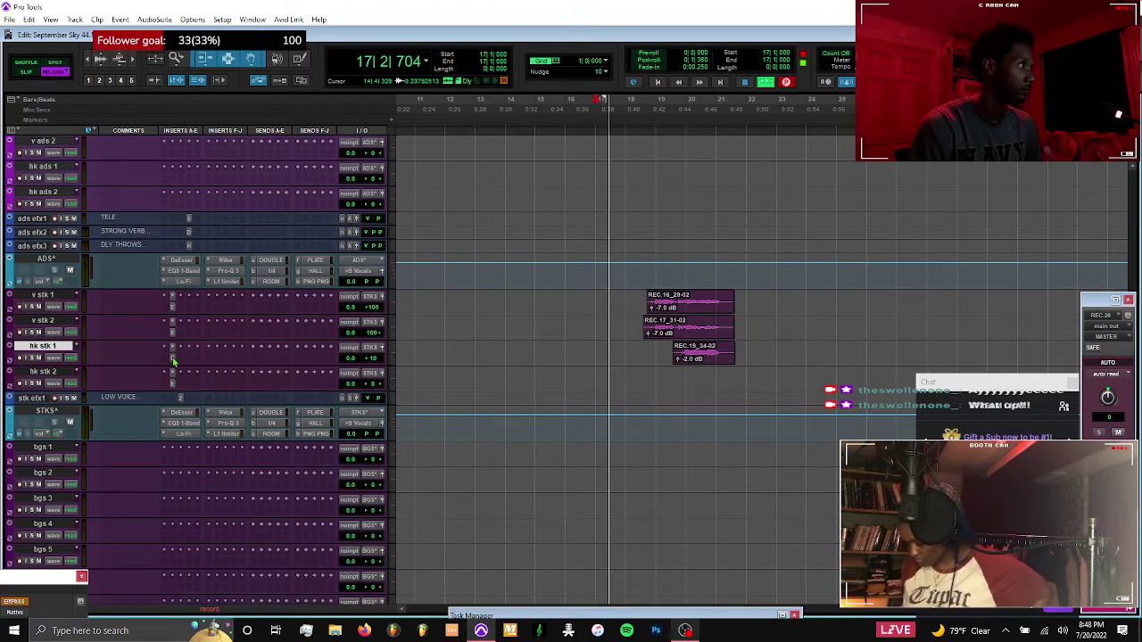
click(173, 357)
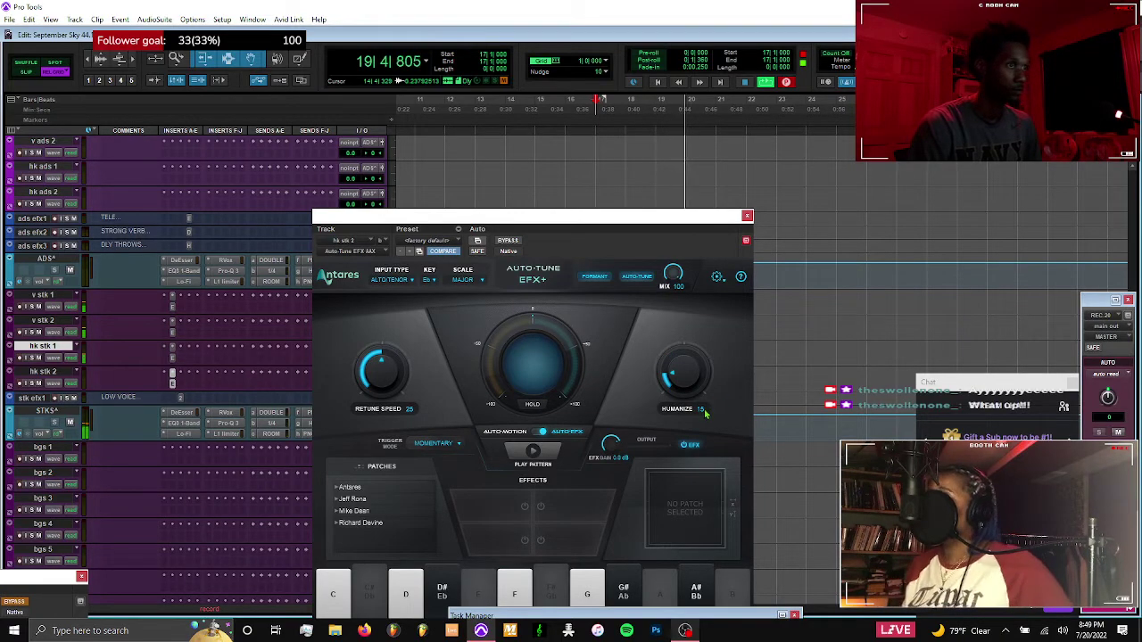
click(748, 217)
scroll(717, 265, up, 10)
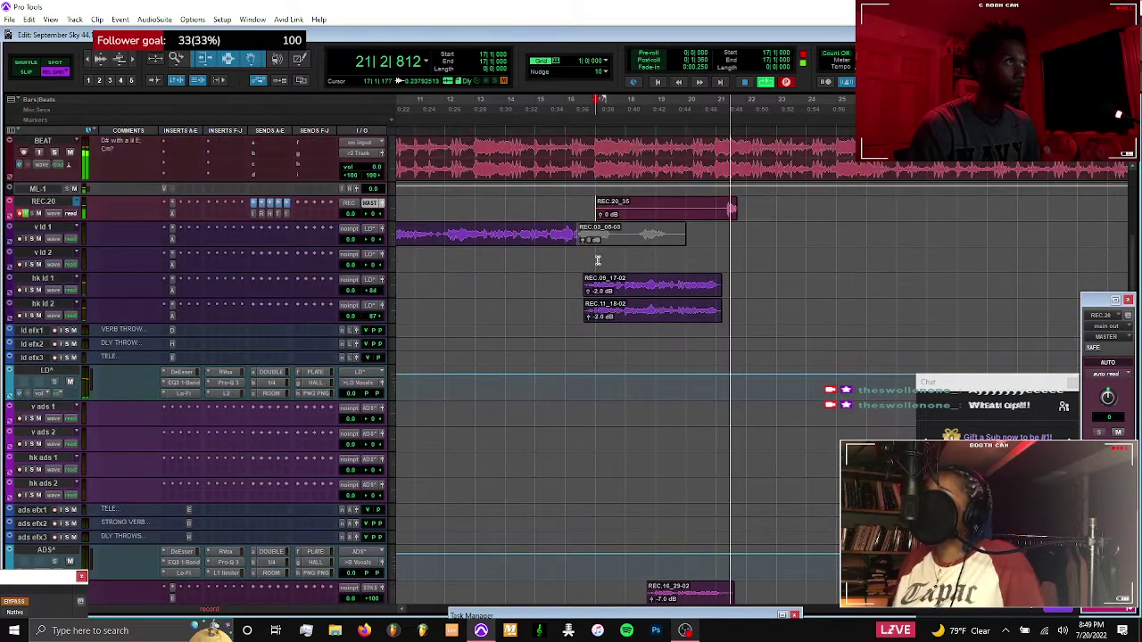
Stop the REC.20 take and start another recording from bar 17 on a new REC.21 playlist
key(space)
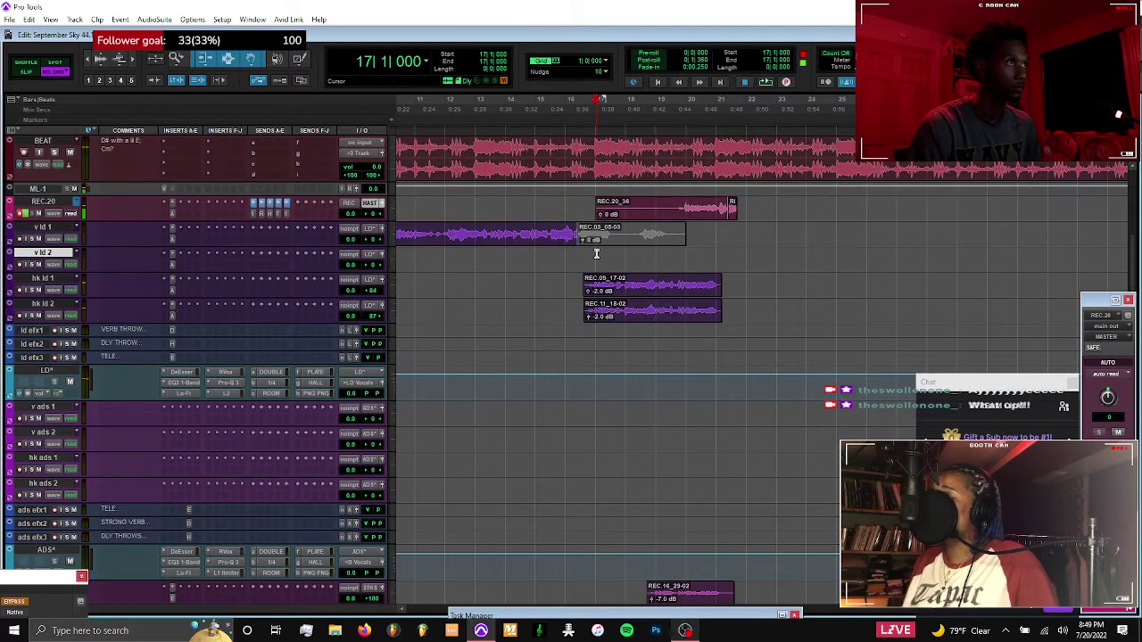
key(ctrl+space)
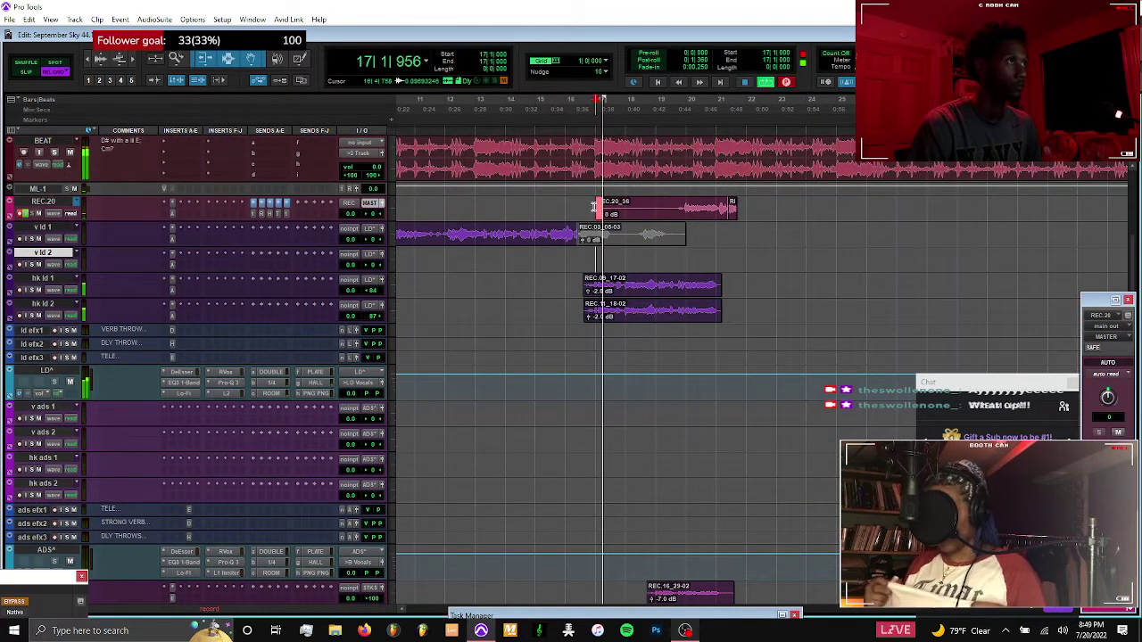
click(593, 207)
key(ctrl+backslash)
key(Return)
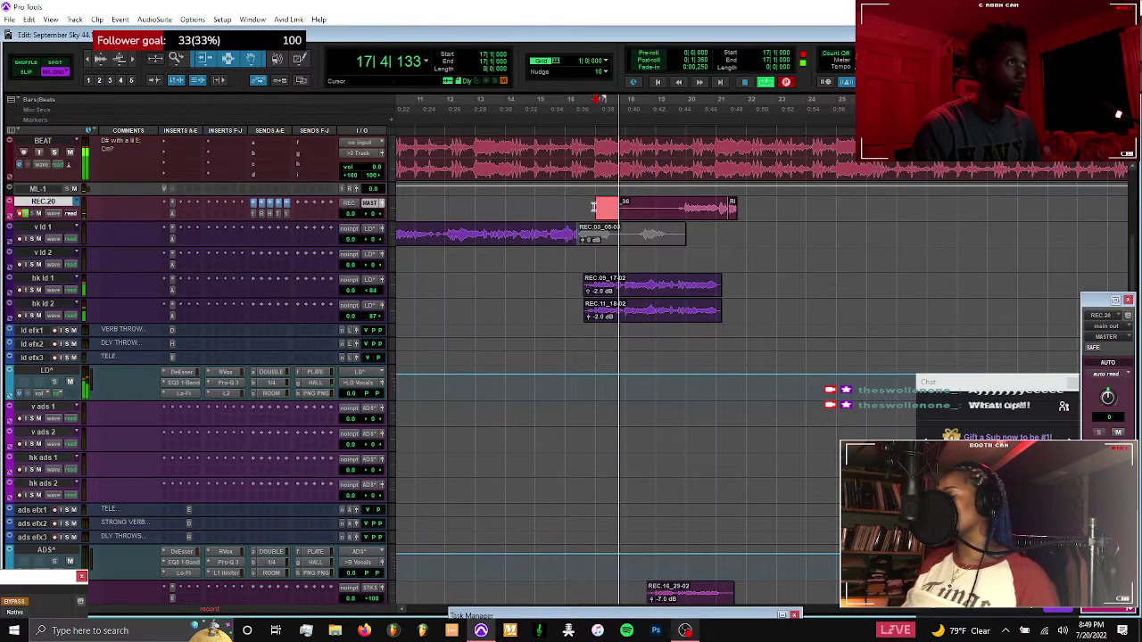
scroll(593, 207, down, 2)
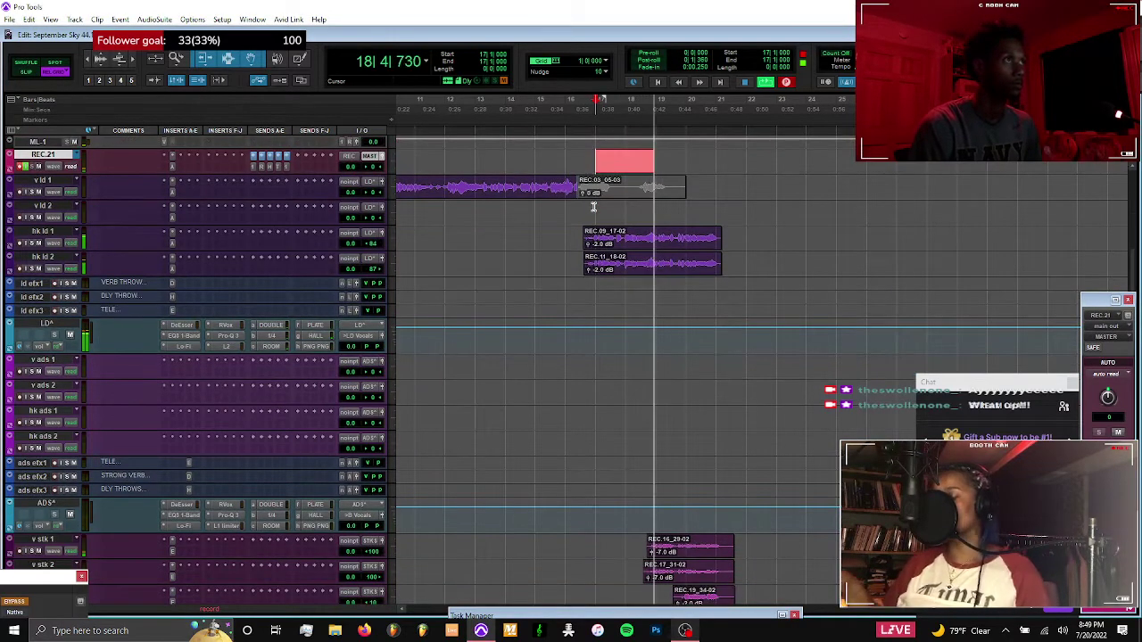
scroll(593, 206, down, 2)
scroll(592, 207, up, 2)
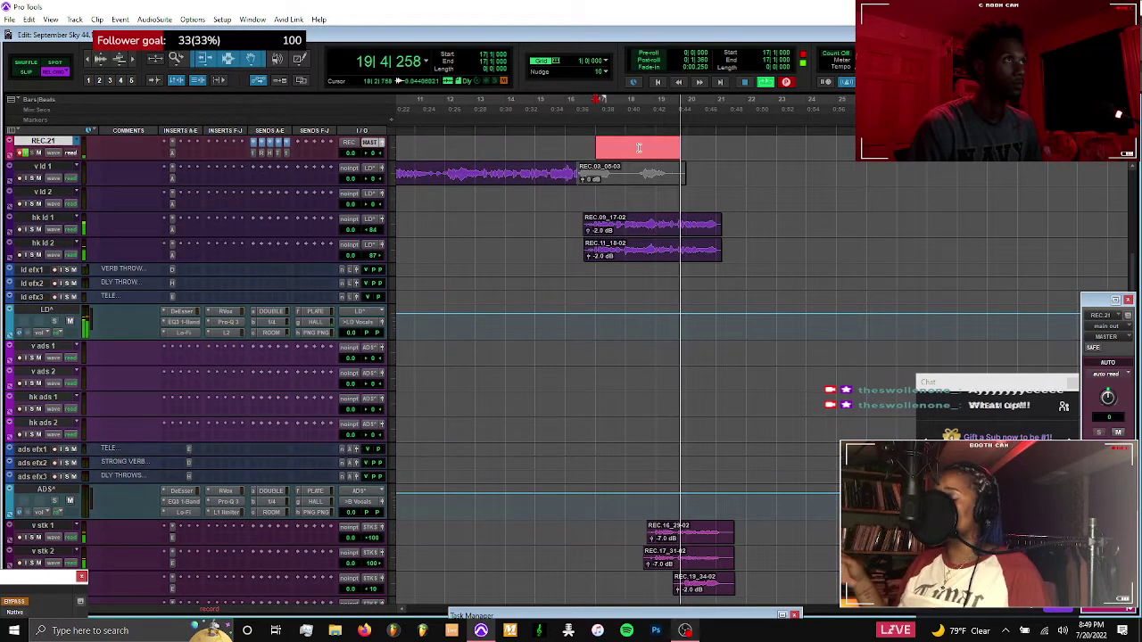
Remove the latest take's opening from bar 17 up to 19|4|000 and start another recording from bar 17
scroll(653, 161, up, 1)
drag(654, 160, 678, 166)
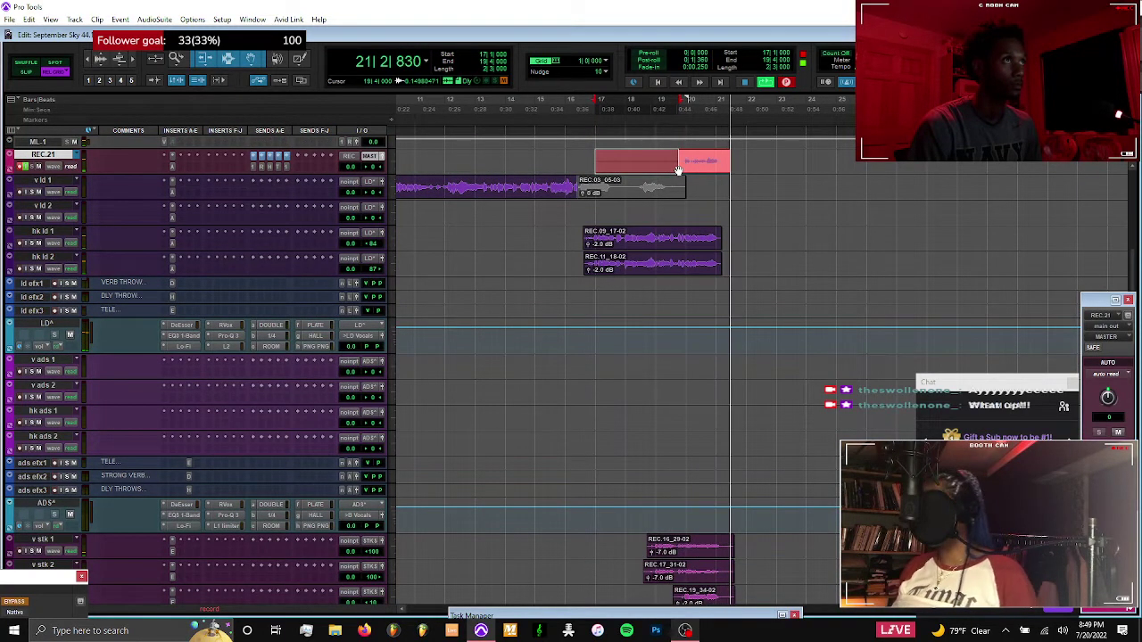
key(ctrl+period)
key(ctrl+space)
Move the REC.20_37-02 clip to hk stk 2 with its gain at -2.0 dB, and pan hk stk 1 26 left
drag(709, 172, 713, 379)
scroll(713, 242, down, 4)
key(ctrl+shift+Down)
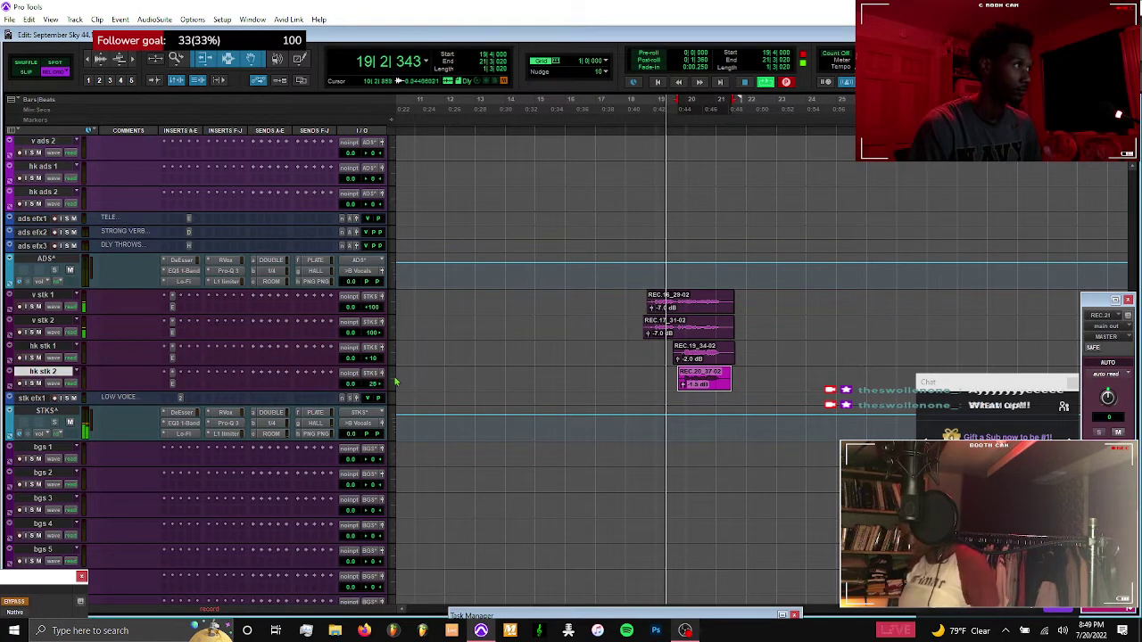
drag(377, 359, 361, 366)
key(ctrl+shift+Down)
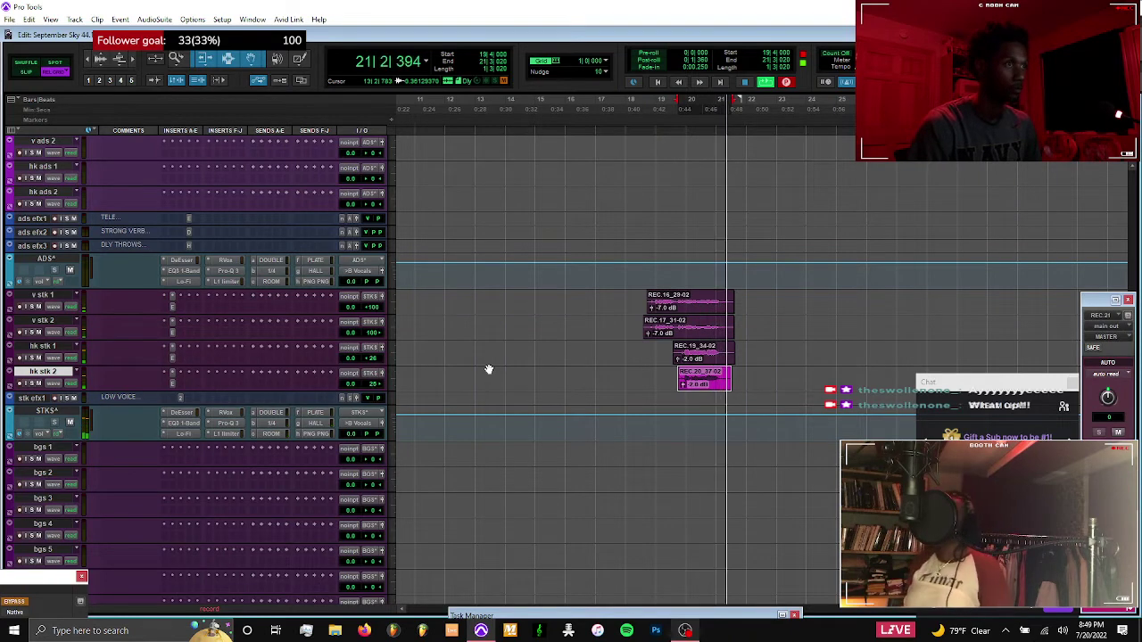
Stop recording and cut the openings of the v stk 1 and v stk 2 clips at one common start point
click(632, 324)
key(t)
key(t)
key(space)
shift+click(874, 333)
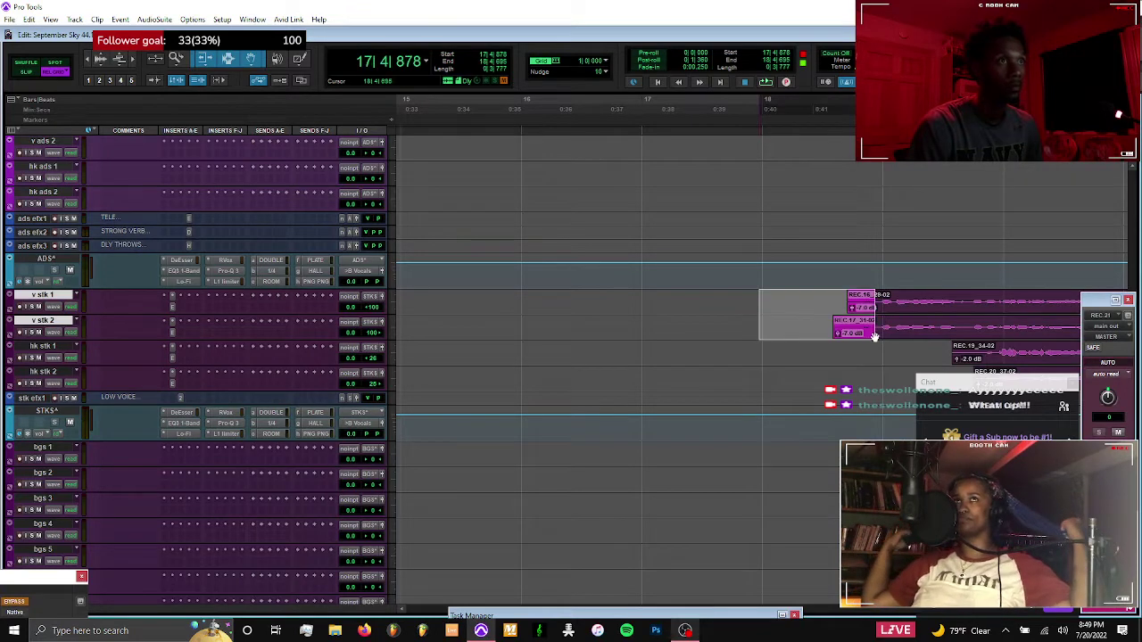
key(BackSpace)
Delete the tails of the four v stk and hk stk clips from 21|2|019 onward
scroll(876, 334, right, 3)
scroll(497, 339, left, 4)
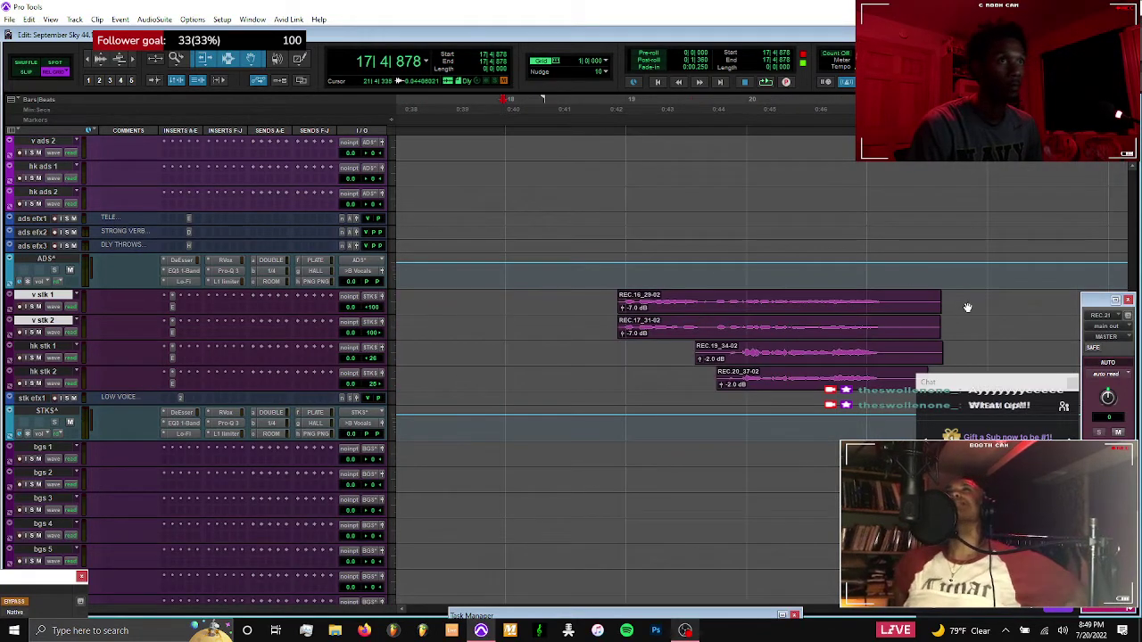
drag(947, 306, 899, 384)
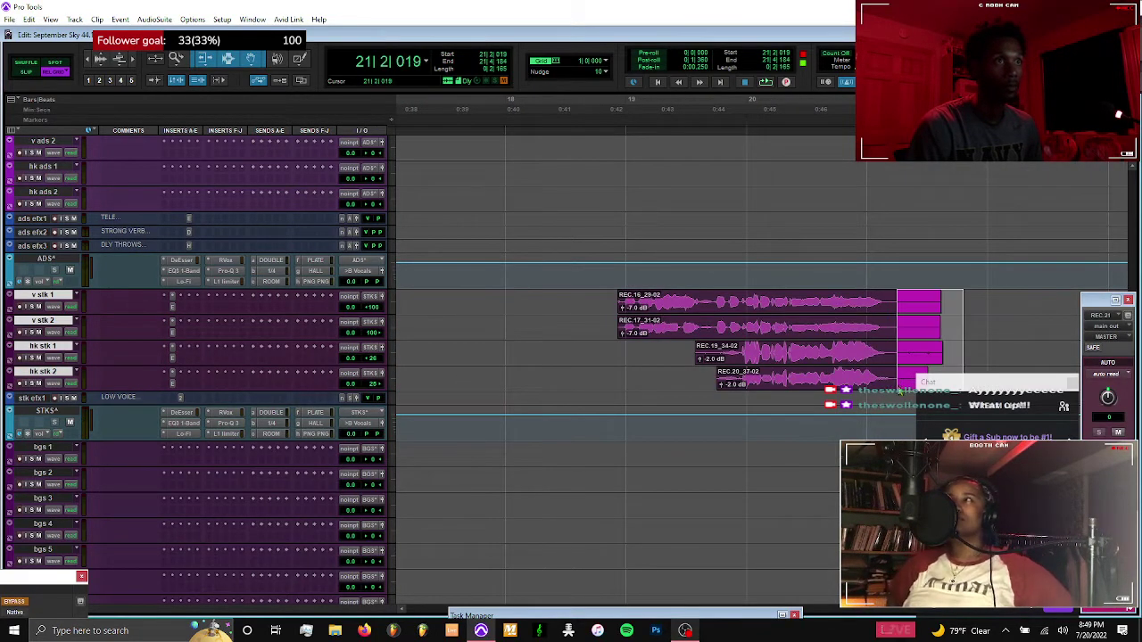
key(BackSpace)
Move both REC.03_05 clips from v ld 1 up to the REC.21 playlist and create a new REC.22 playlist
key(r)
key(r)
key(r)
scroll(664, 319, up, 10)
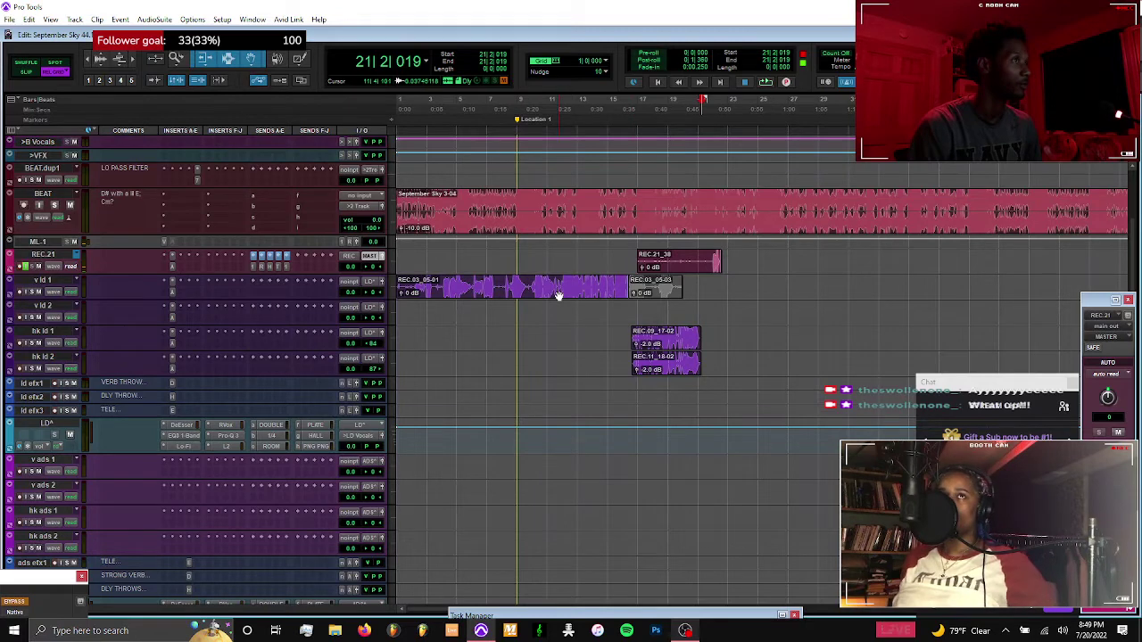
key(ctrl+alt+[)
key(ctrl+alt+[)
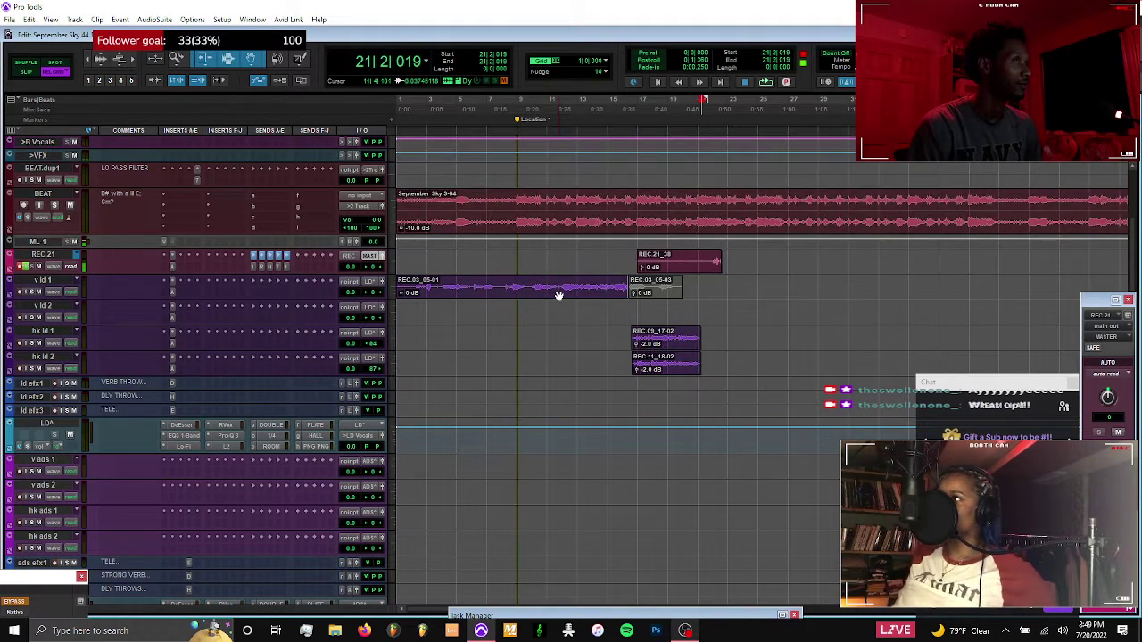
click(558, 295)
shift+click(657, 297)
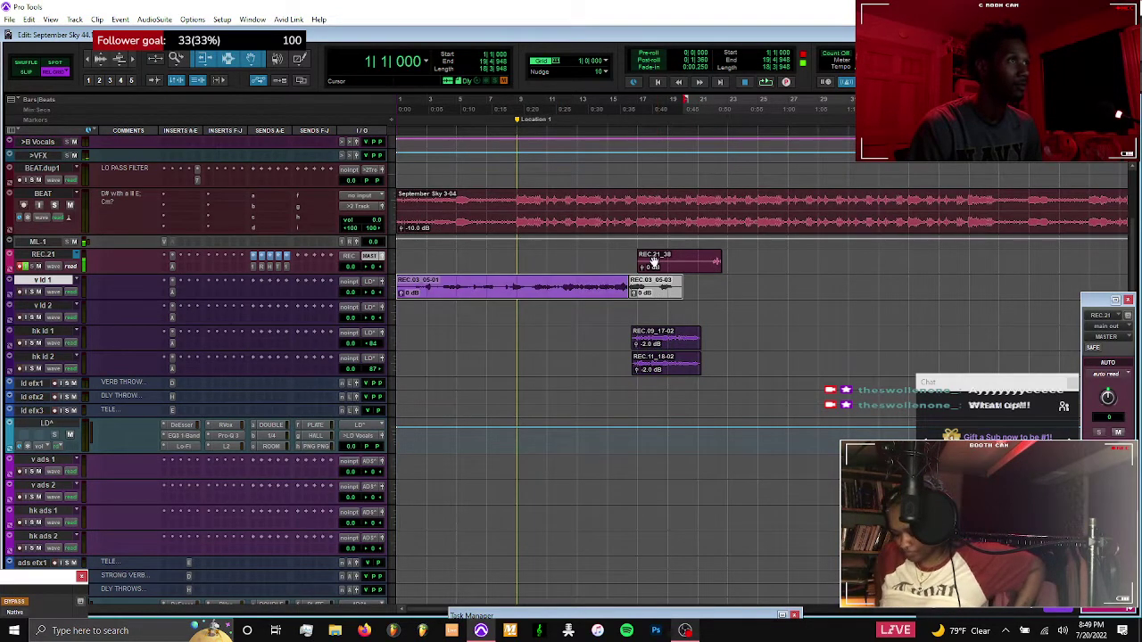
drag(654, 261, 652, 262)
key(ctrl+backslash)
key(Return)
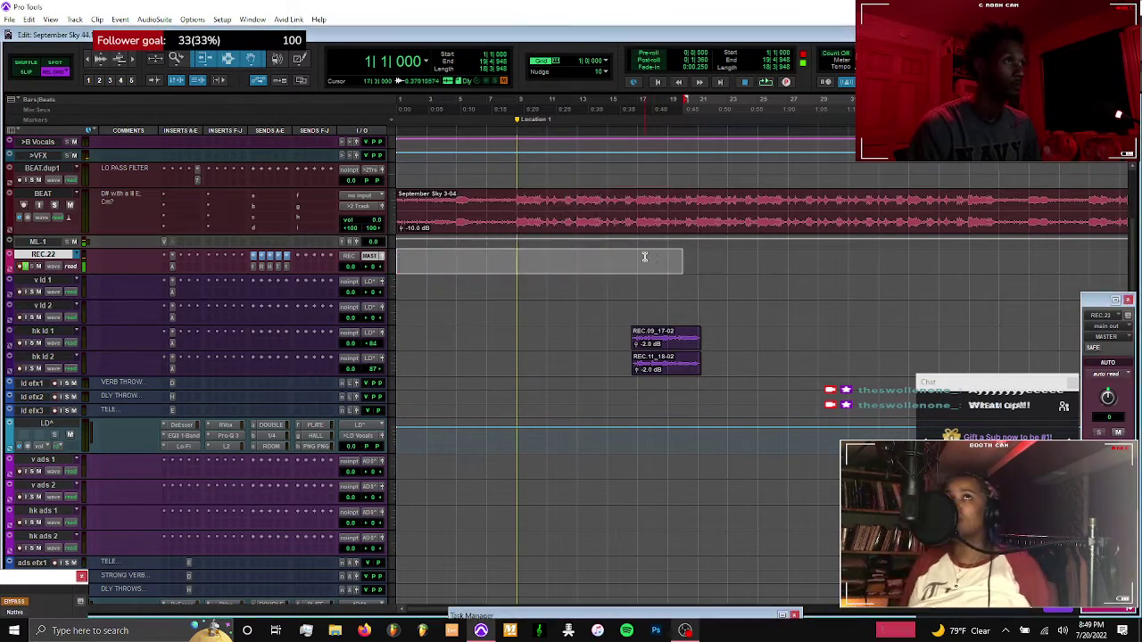
Record a new take from the beginning of the session on REC.22
key(Return)
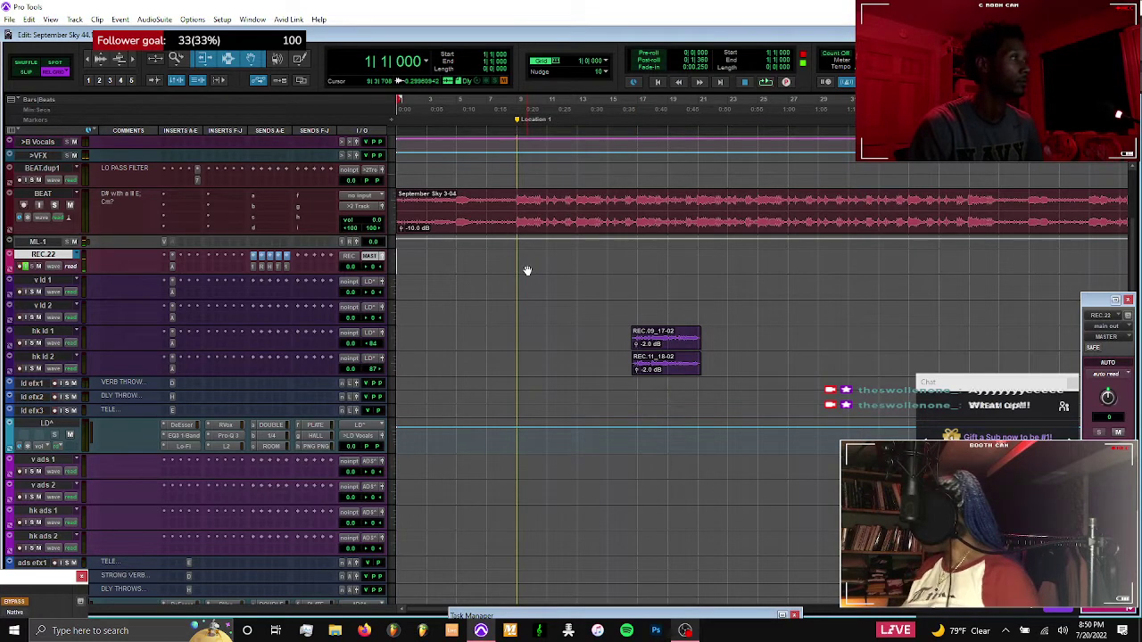
key(space)
scroll(527, 270, down, 2)
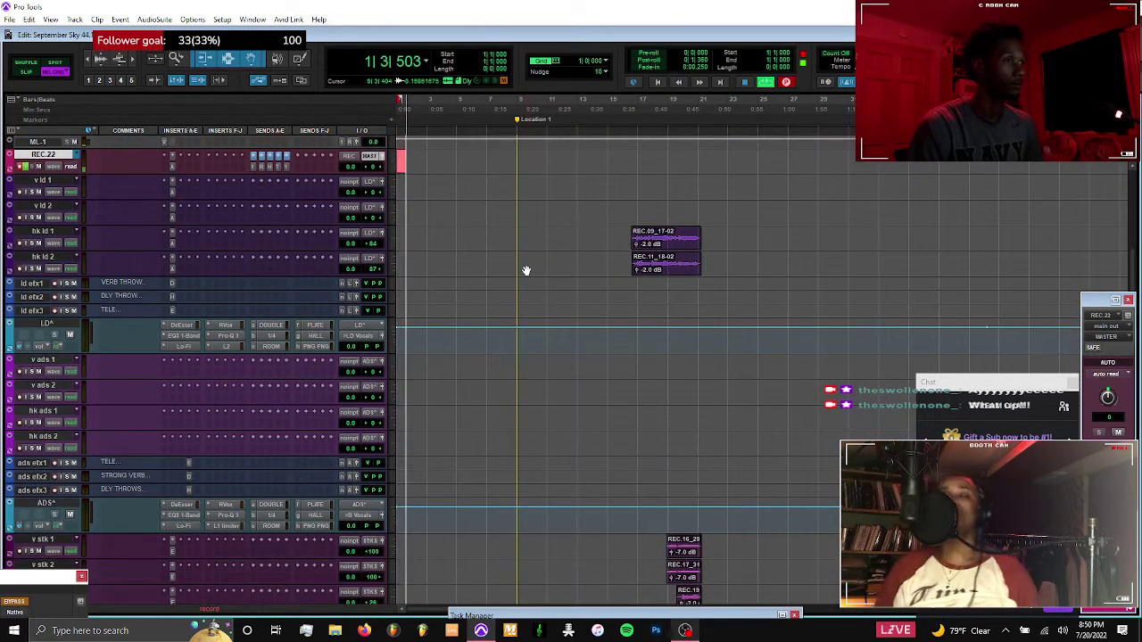
scroll(526, 270, down, 2)
scroll(526, 270, up, 1)
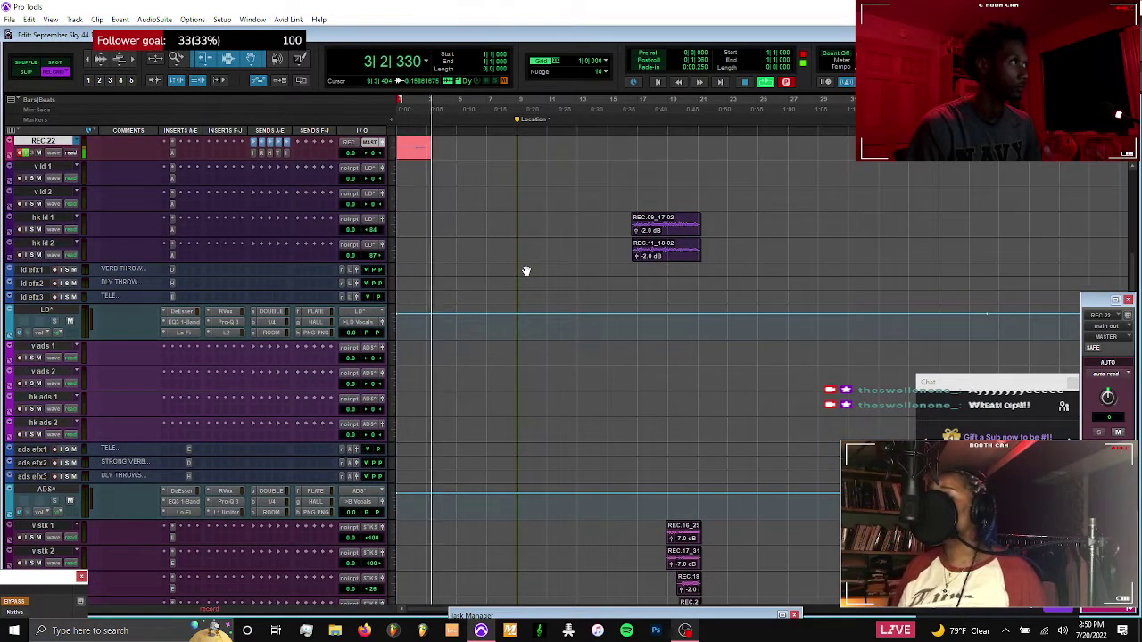
scroll(526, 270, up, 1)
scroll(325, 346, up, 3)
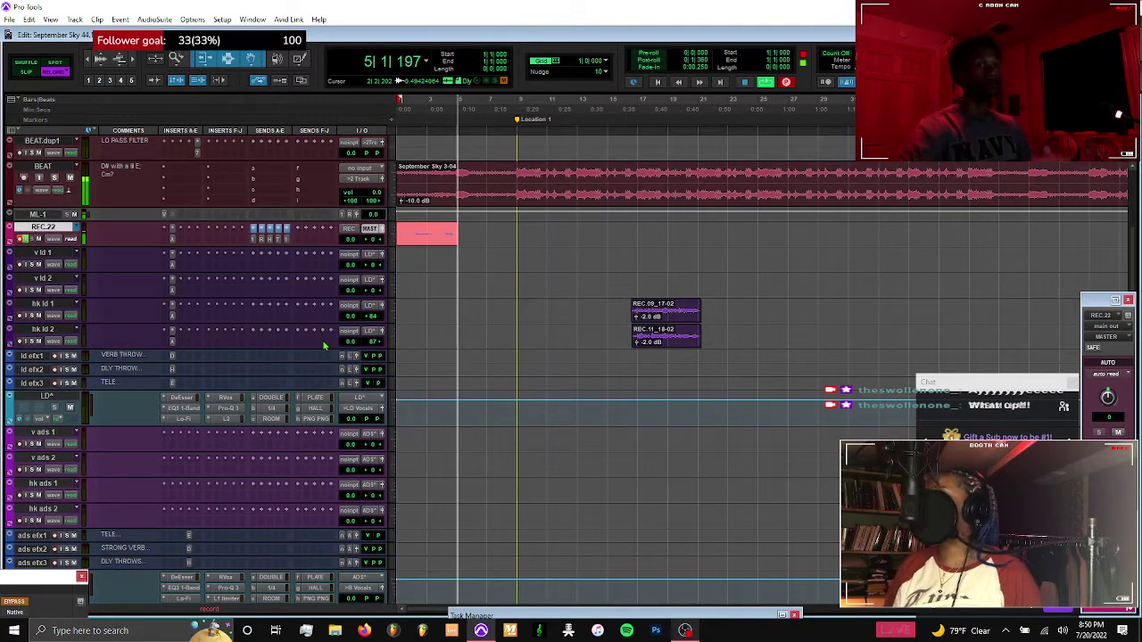
Switch to OBS to check the running stream, return to Pro Tools and inspect the REC.22 take as it records
click(684, 630)
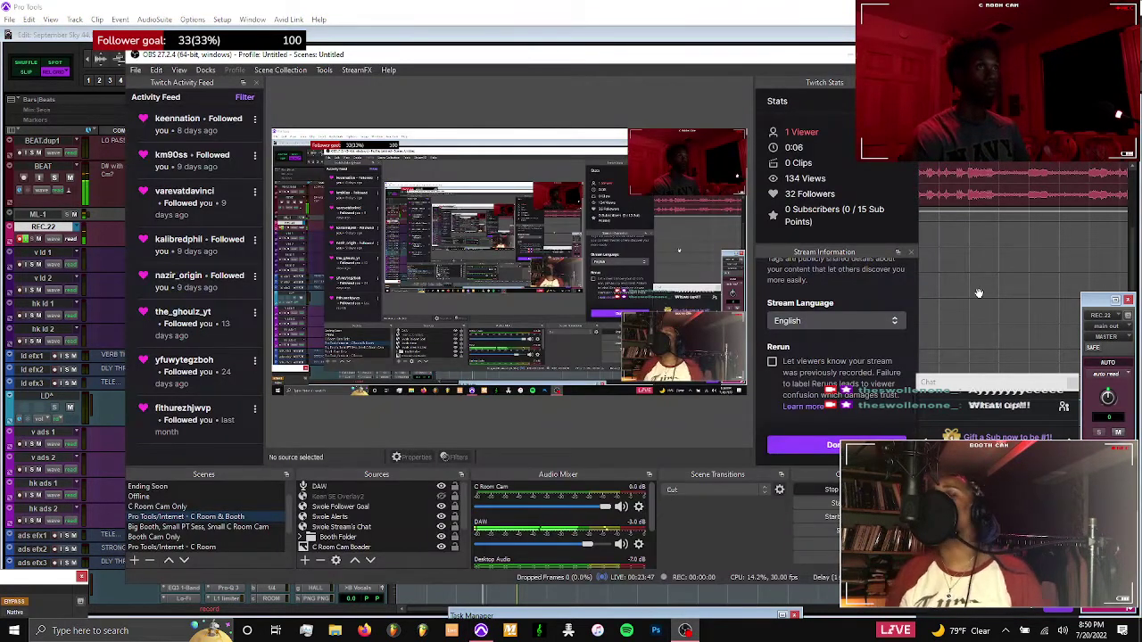
key(alt+Tab)
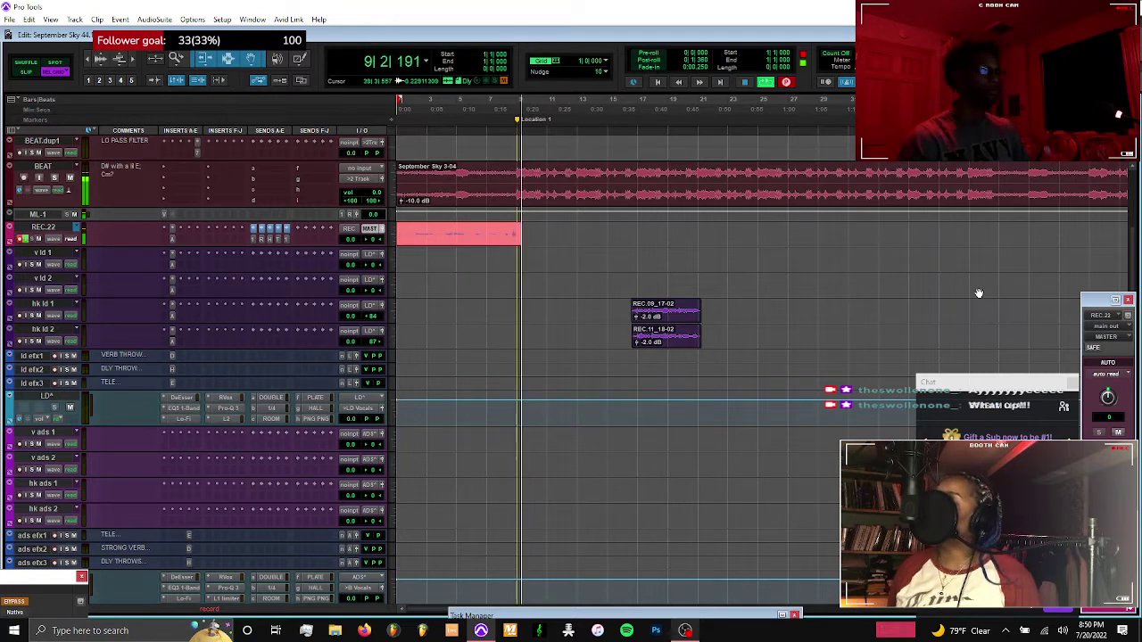
click(491, 259)
key(ctrl+])
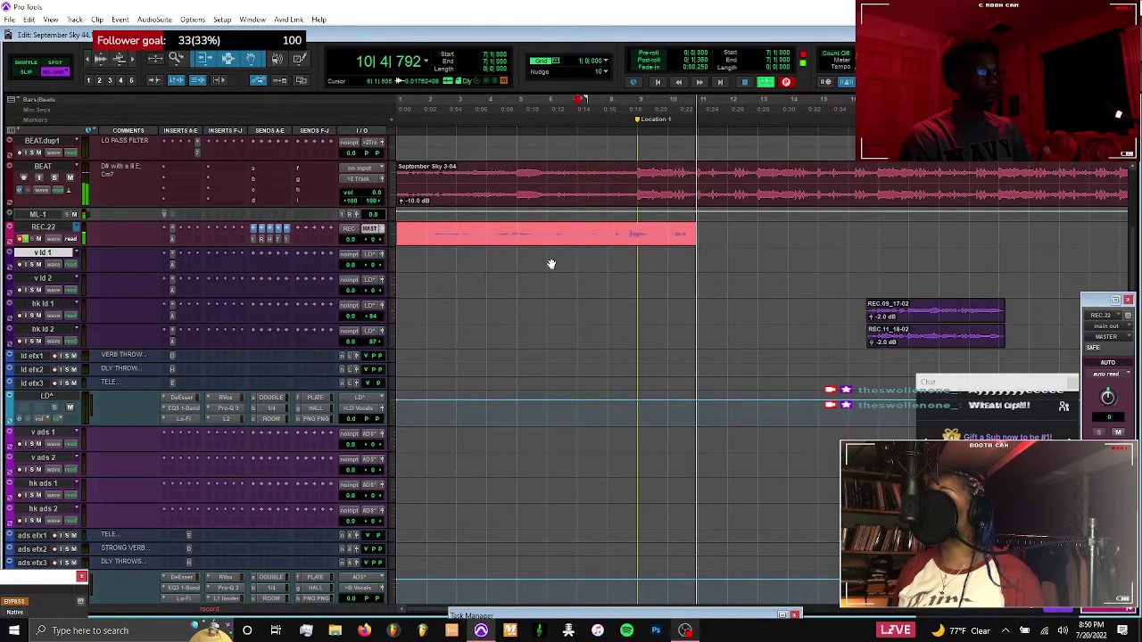
key(ctrl+])
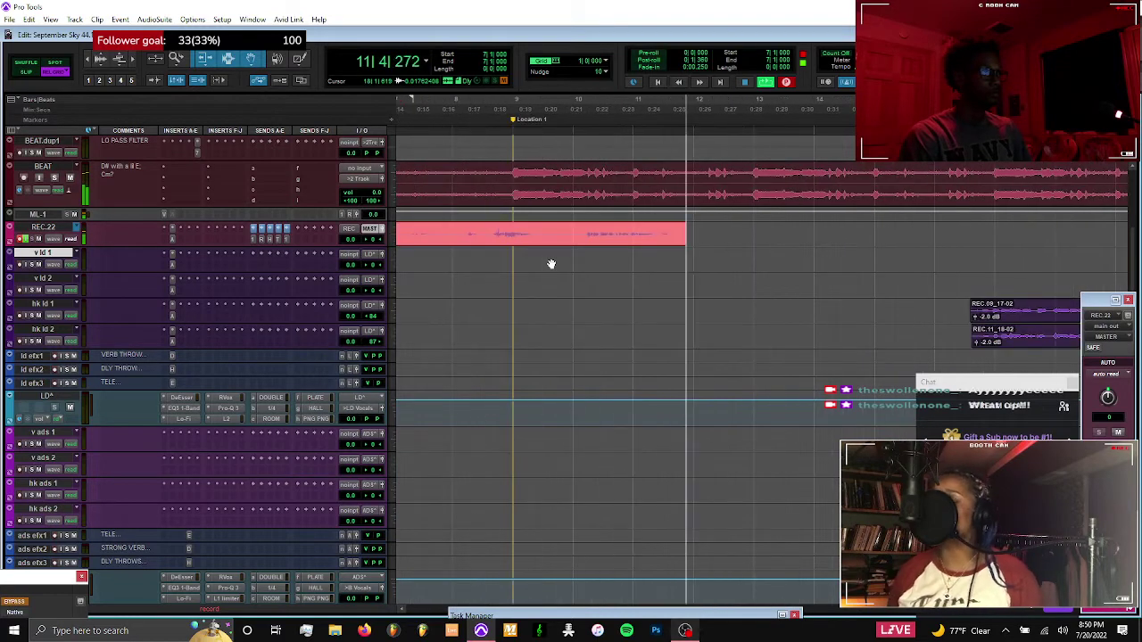
key(ctrl+[)
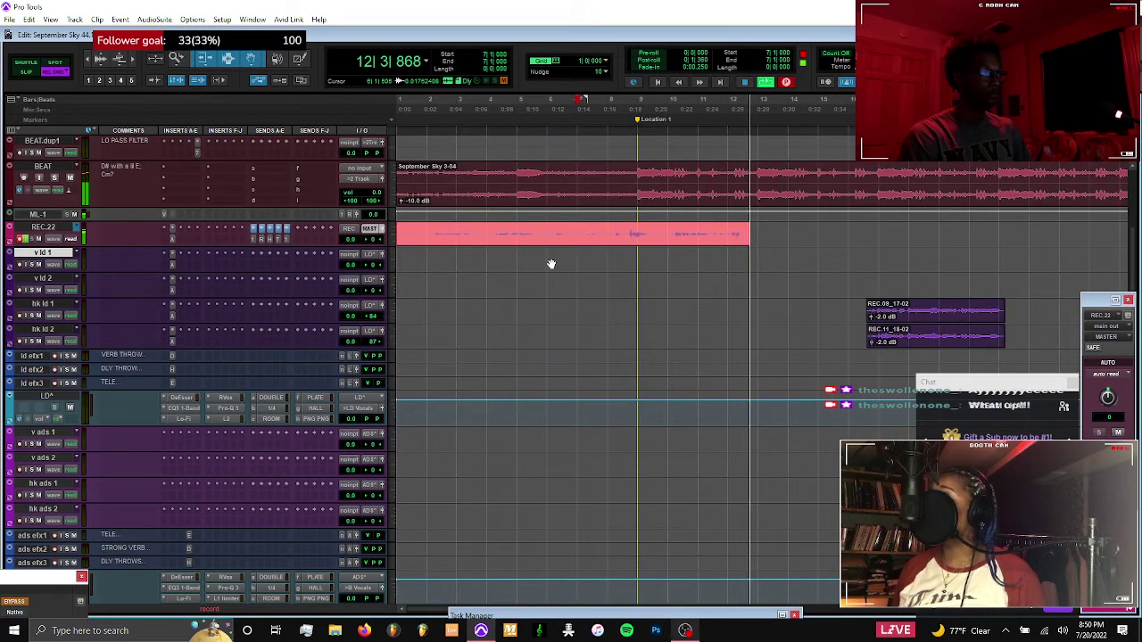
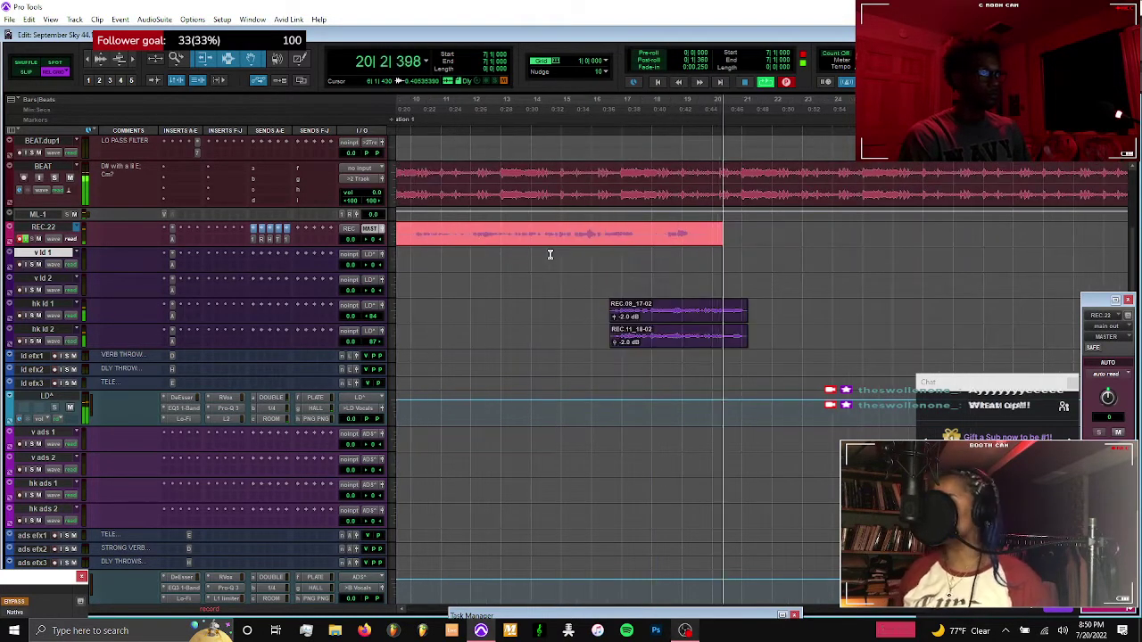
Pan hk stk 1 56 left and hk stk 2 57 right, and set both tracks' clips to -1.5 dB gain
scroll(550, 254, down, 5)
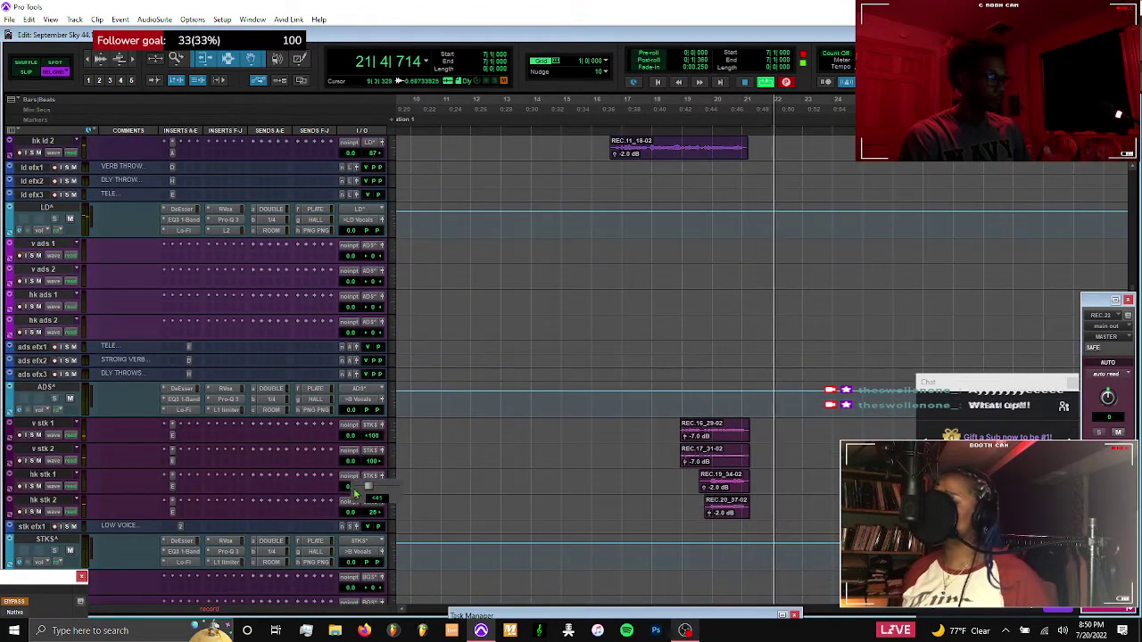
drag(377, 514, 420, 519)
drag(693, 481, 768, 512)
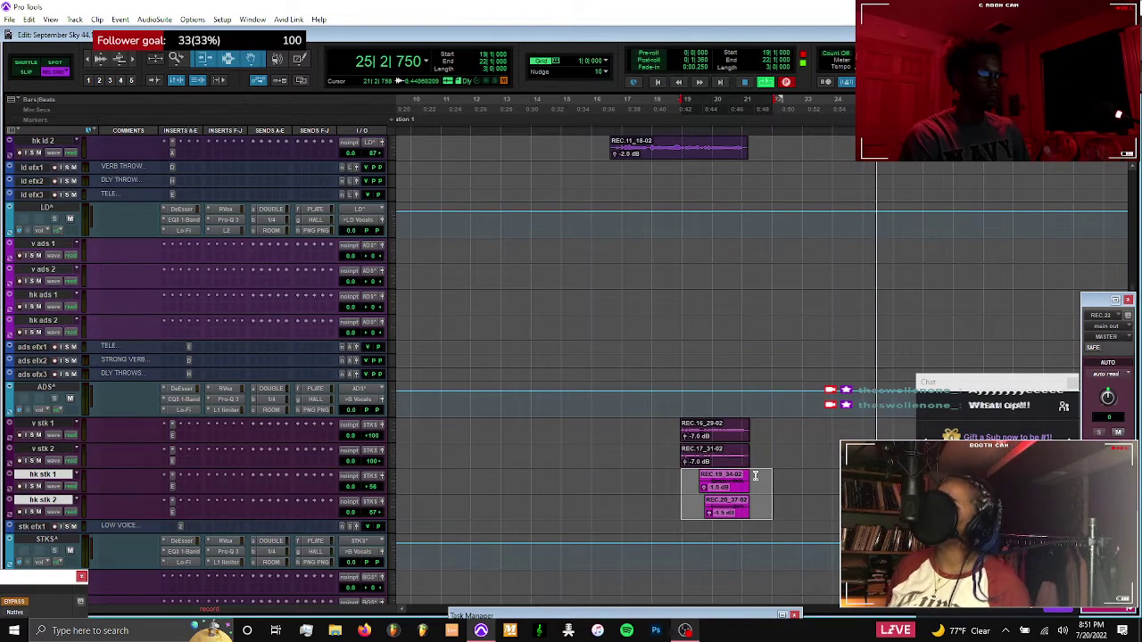
Stop the REC.22 recording and move the REC.22_39 take to v ld 1
scroll(756, 475, up, 5)
key(r)
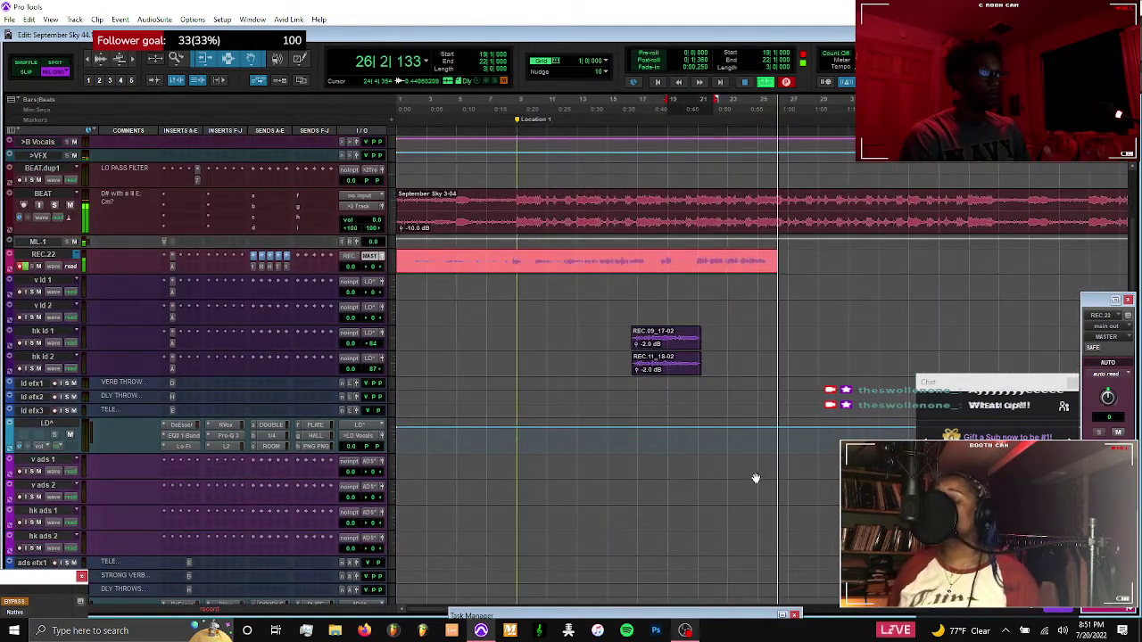
click(485, 282)
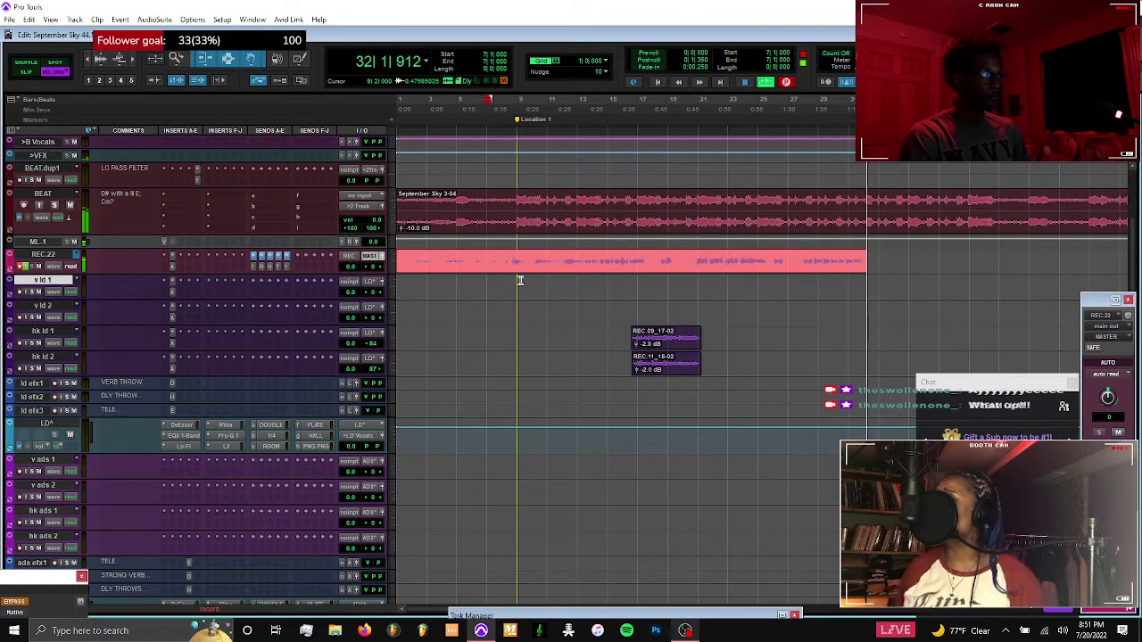
key(space)
drag(502, 275, 629, 279)
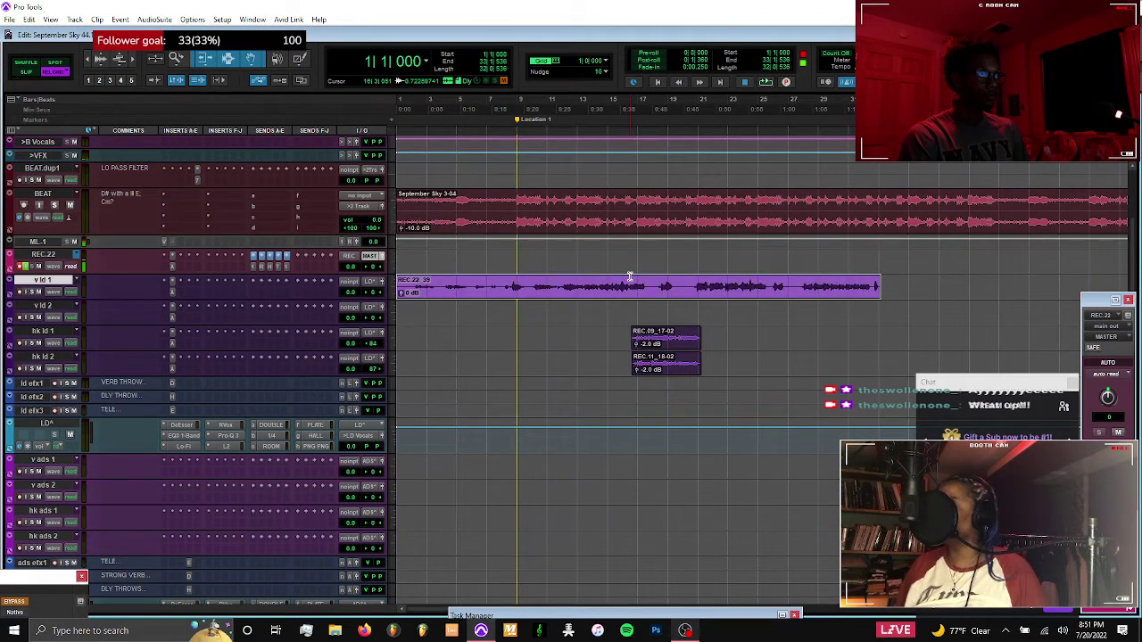
Move the hk ld 1 and hk ld 2 clips up to the record track, creating a new playlist after each, ending on REC.24
click(609, 254)
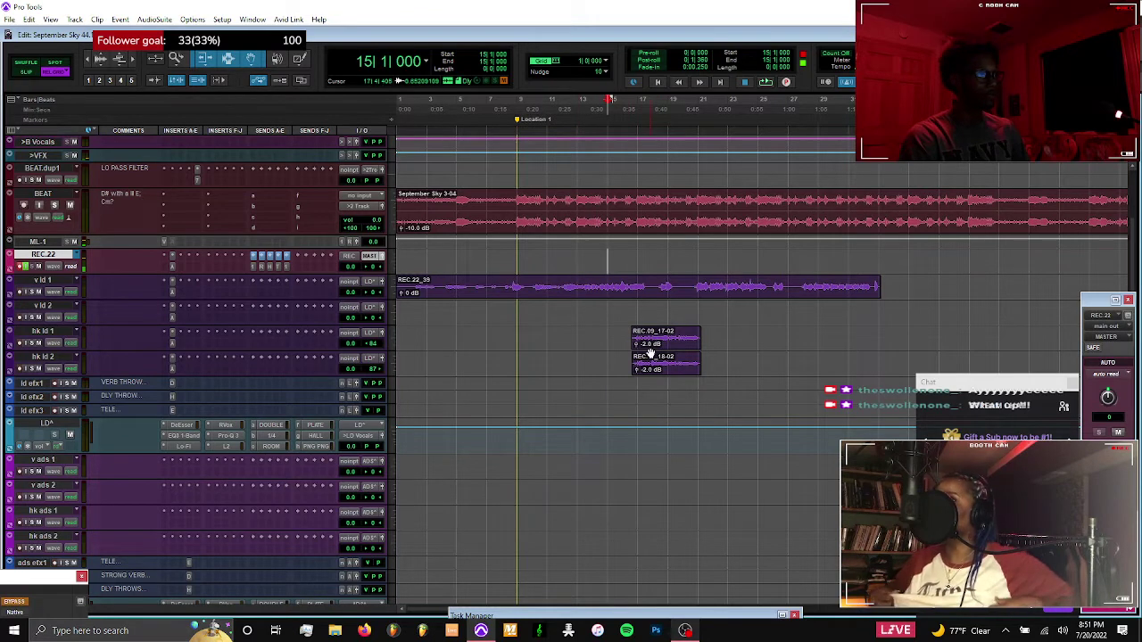
drag(641, 337, 639, 260)
key(ctrl+backslash)
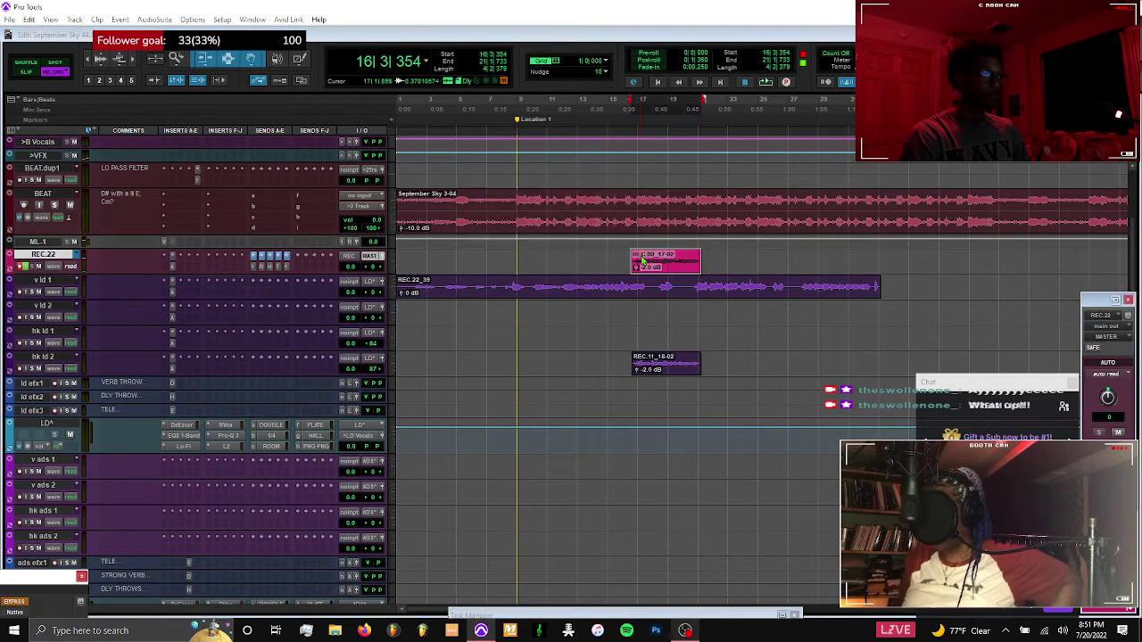
key(Return)
drag(658, 369, 656, 265)
key(super+backslash)
key(Return)
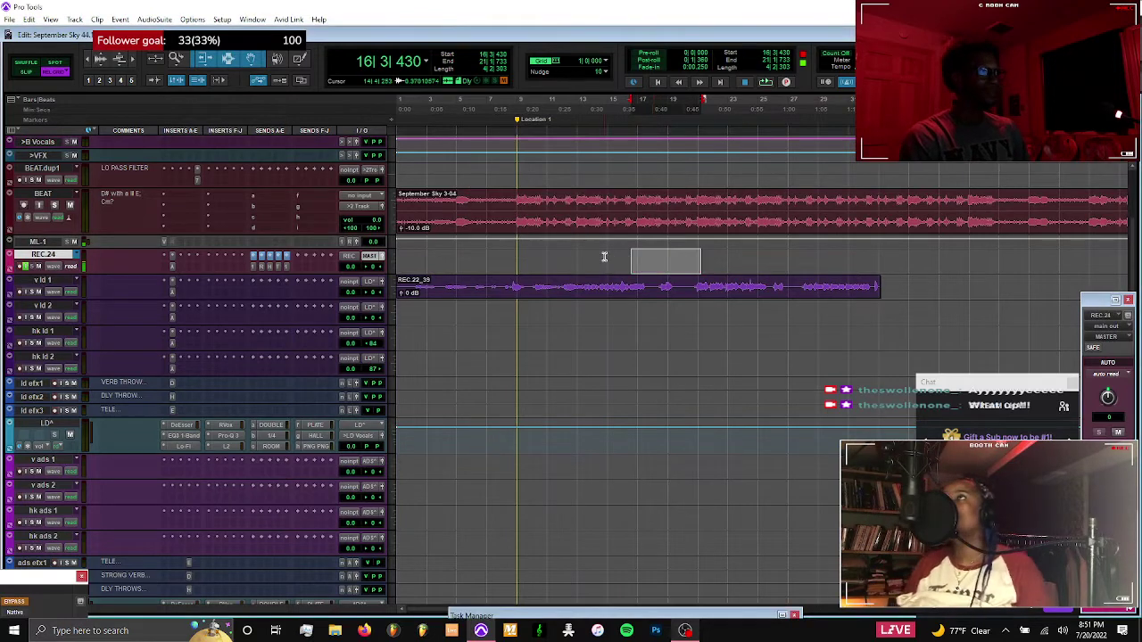
Start recording a new take from bar 14 on the REC.24 playlist
click(604, 257)
key(t)
scroll(604, 257, down, 2)
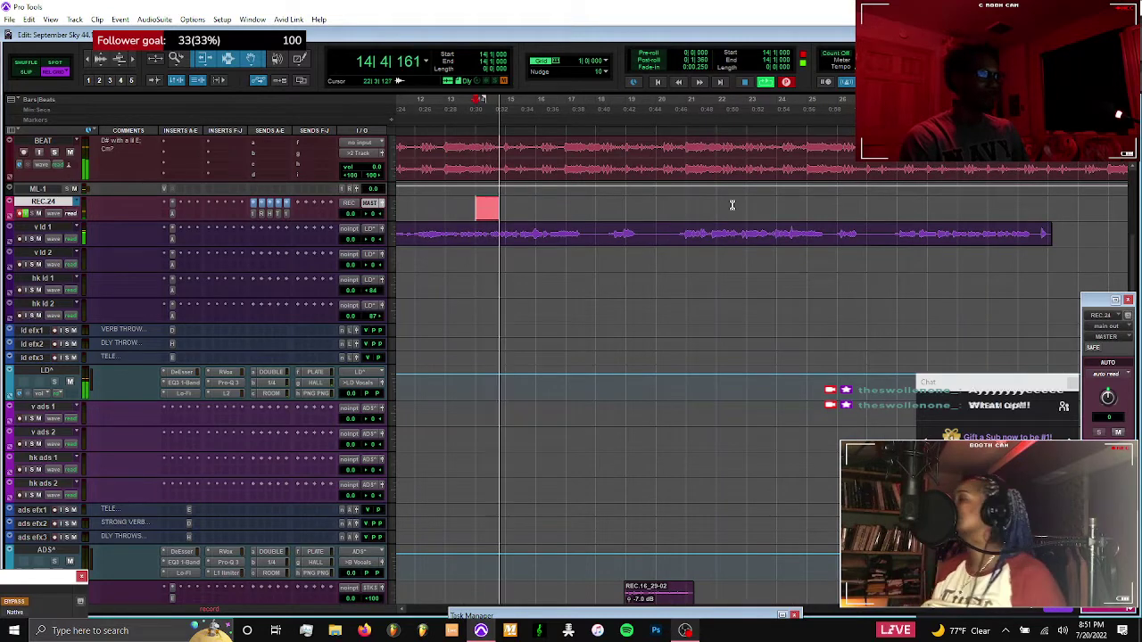
scroll(731, 205, down, 4)
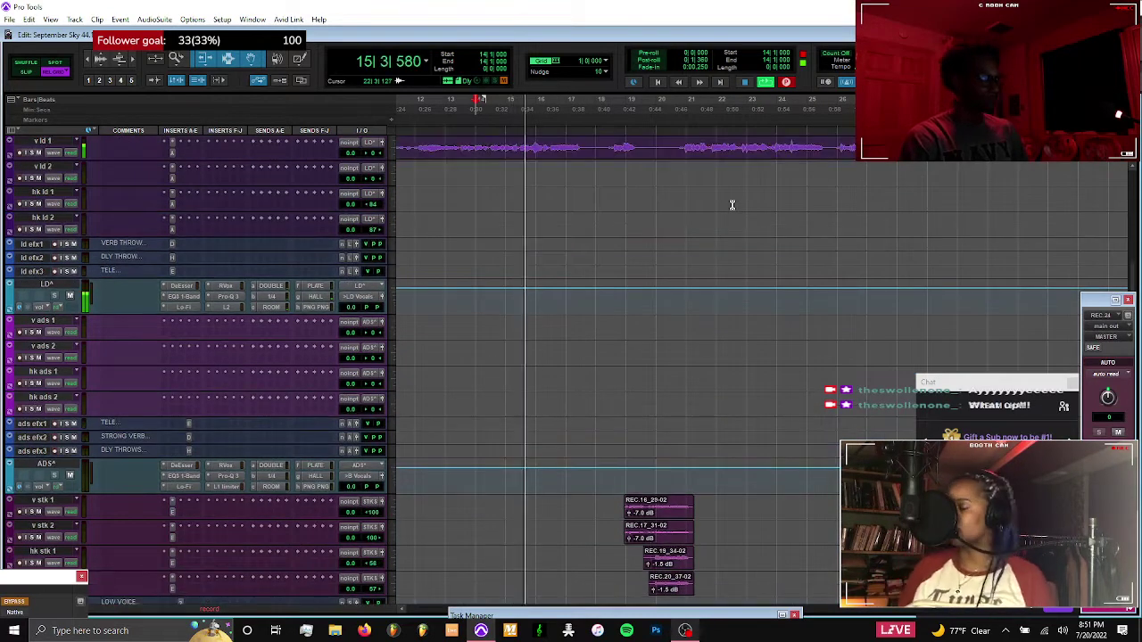
Stop the running REC.24 take, create a new playlist on the record track and start recording again from bar 14
scroll(732, 206, up, 1)
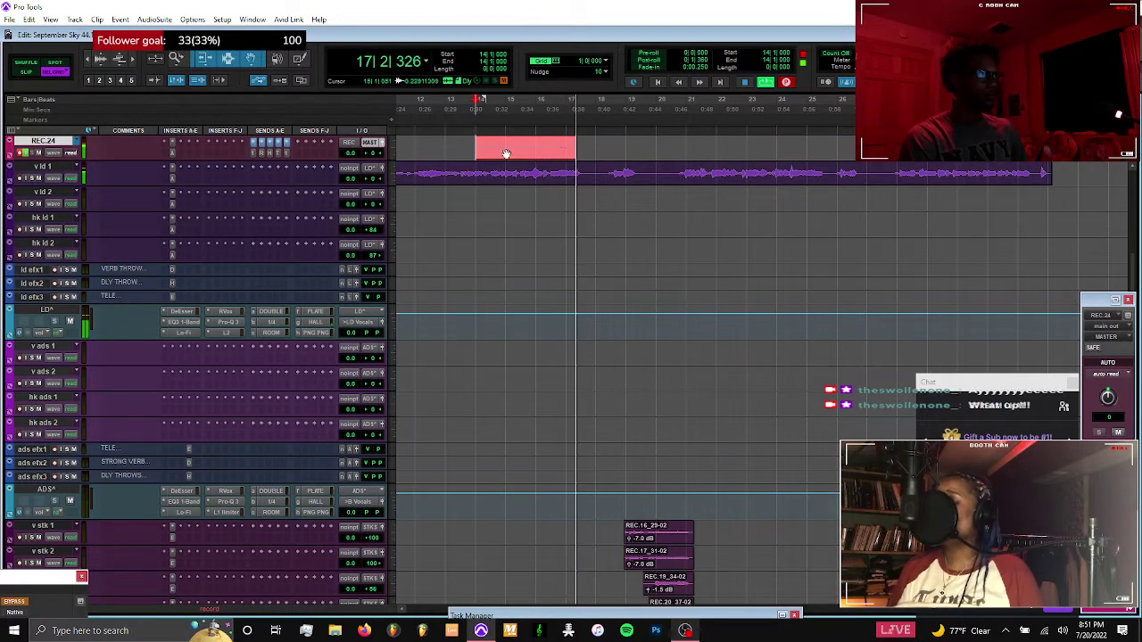
key(space)
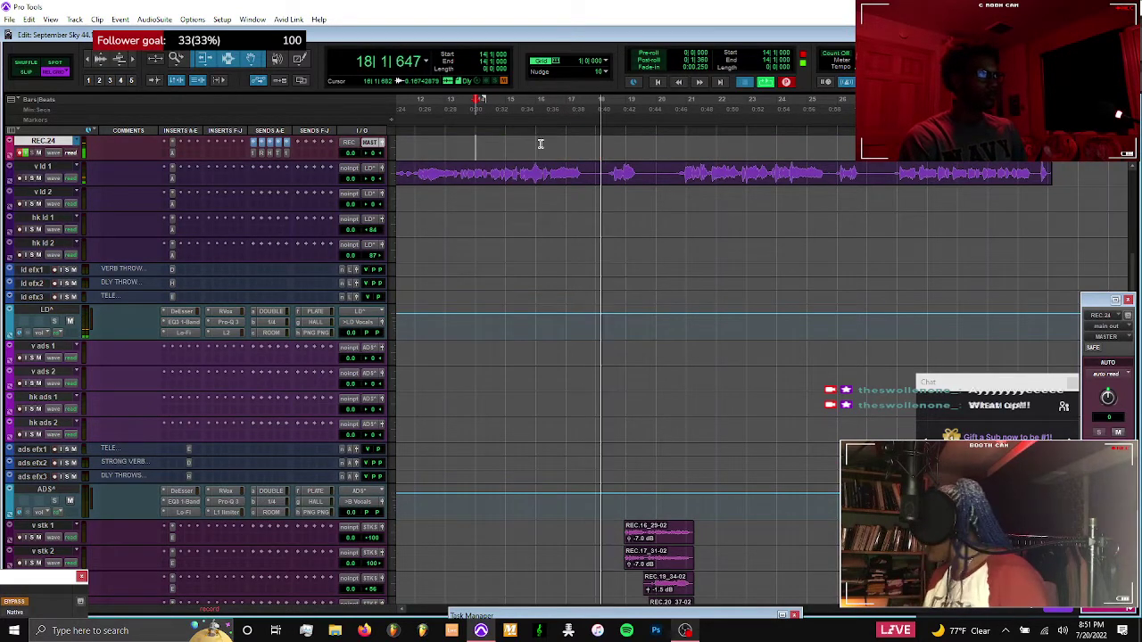
key(ctrl+space)
key(ctrl+backslash)
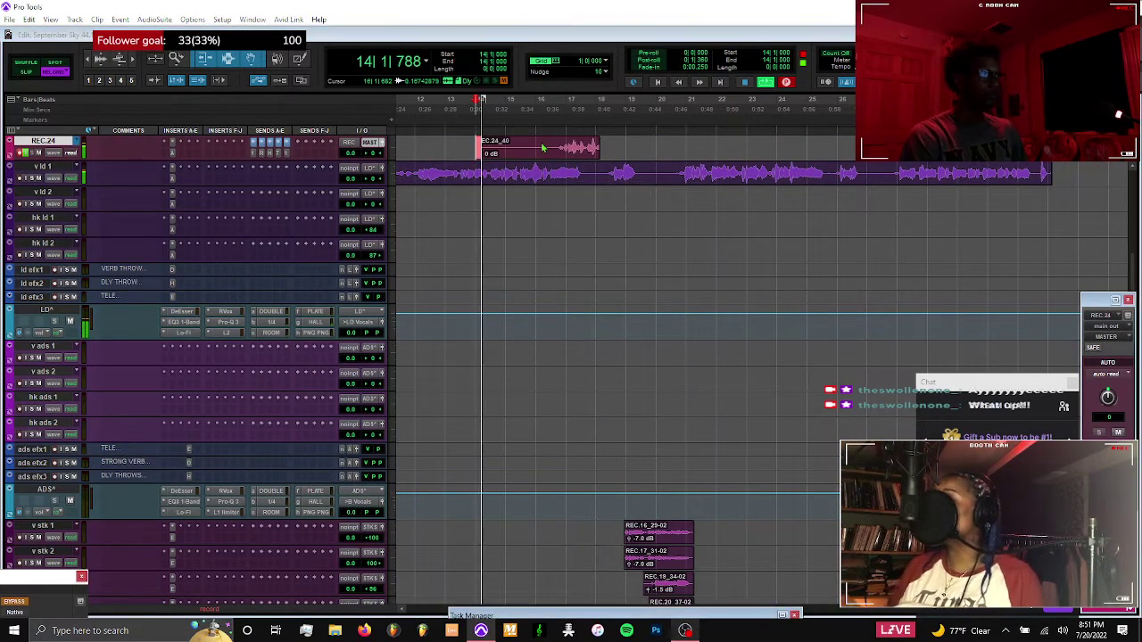
key(Return)
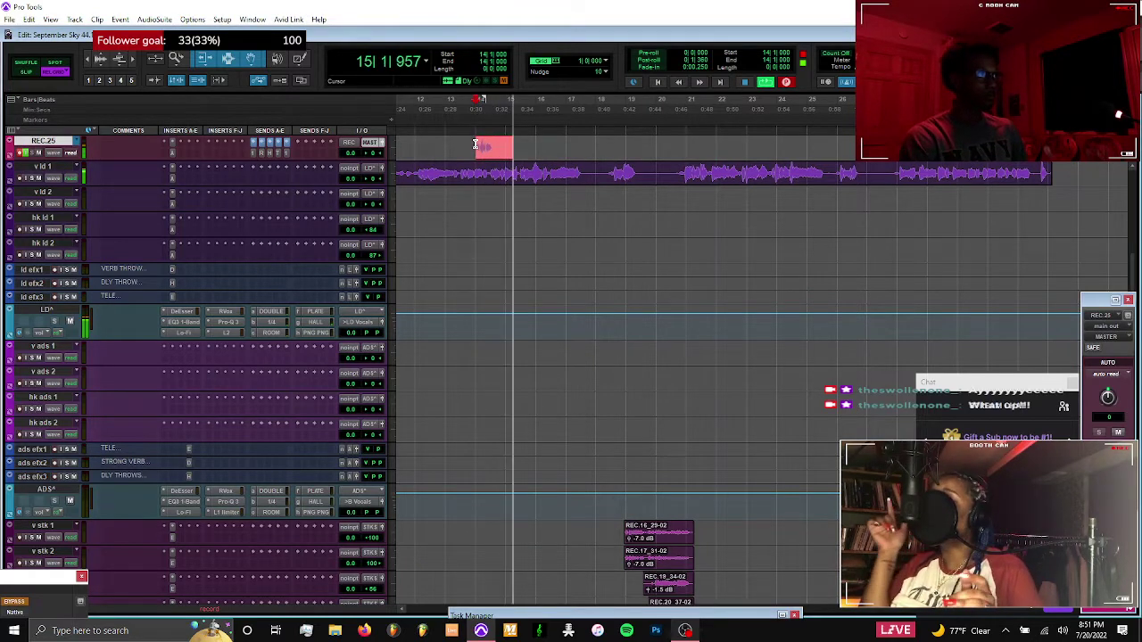
Remove the REC.25 take's lead-in from bar 14 to 16|3|354 and stop the recording
scroll(475, 144, up, 2)
scroll(475, 144, up, 1)
scroll(473, 142, down, 1)
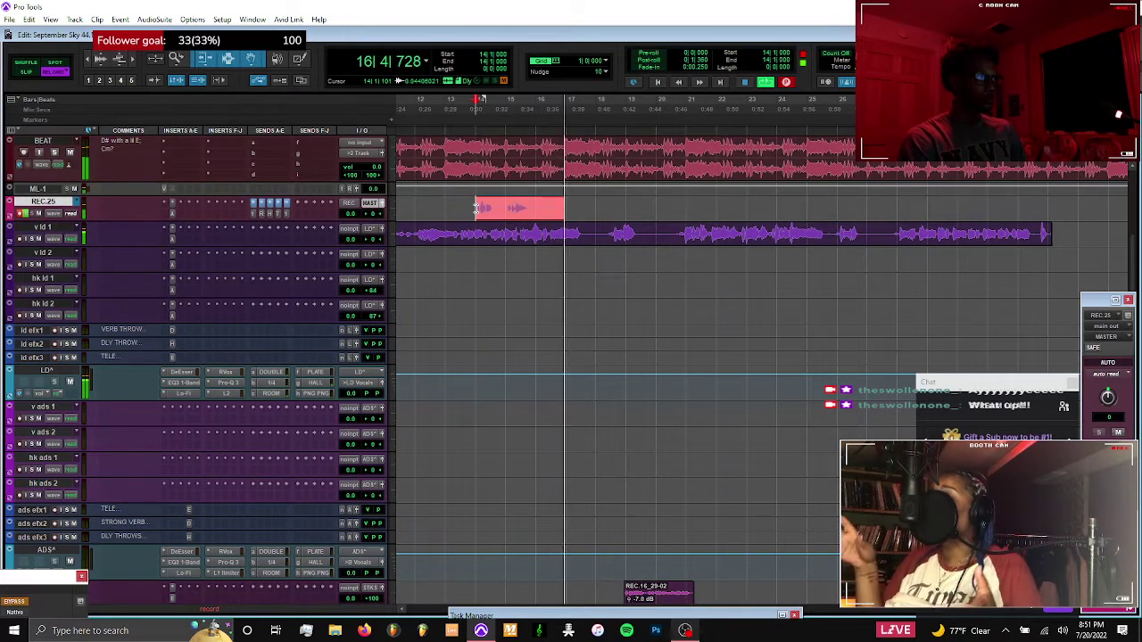
shift+click(550, 211)
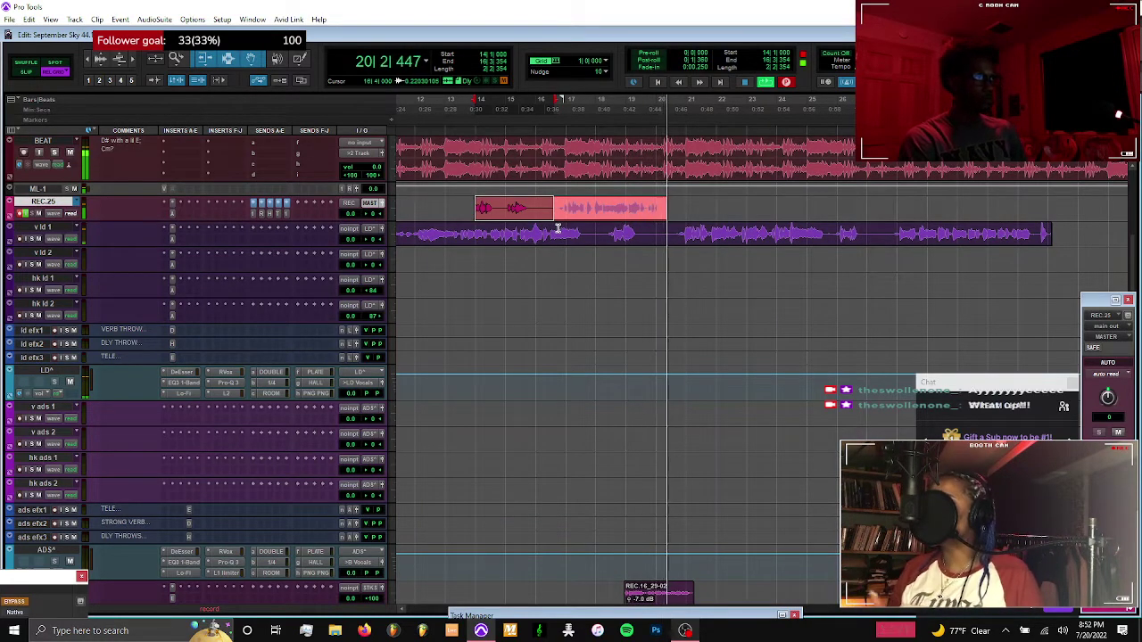
key(space)
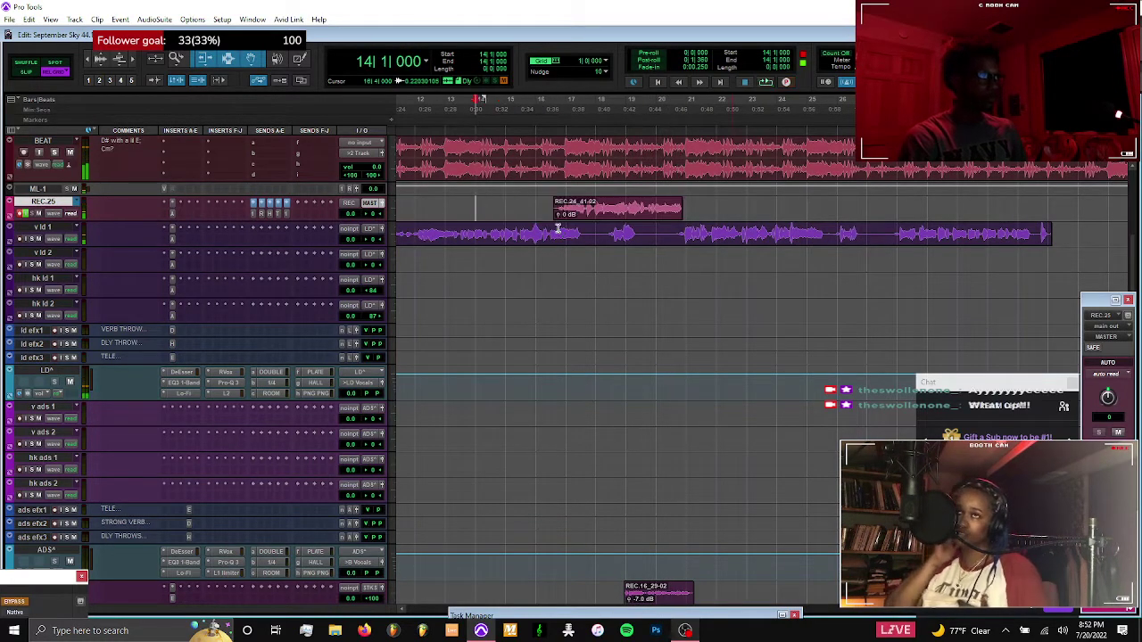
Record a short take on REC.26 from bar 14, stop it, and start another take on a new playlist
key(ctrl+space)
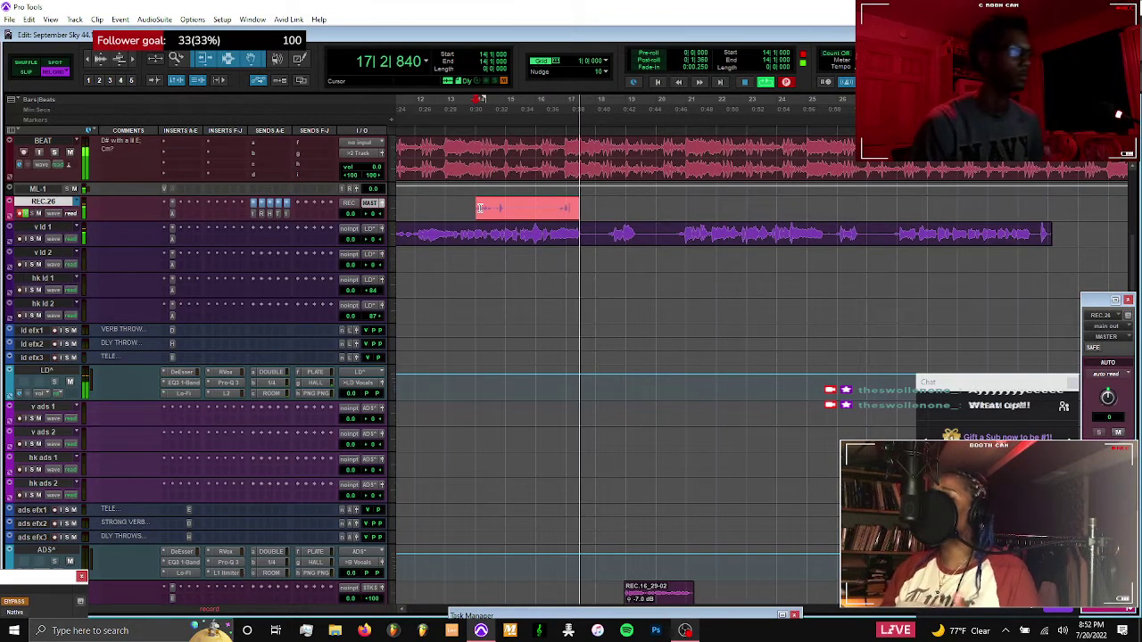
key(space)
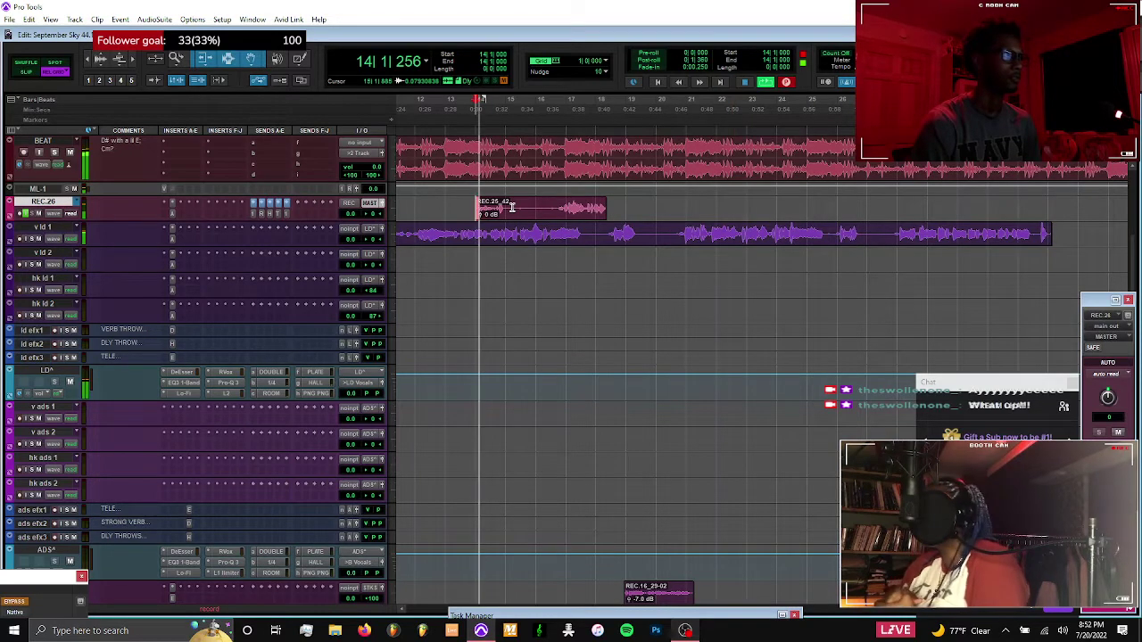
key(ctrl+backslash)
key(Return)
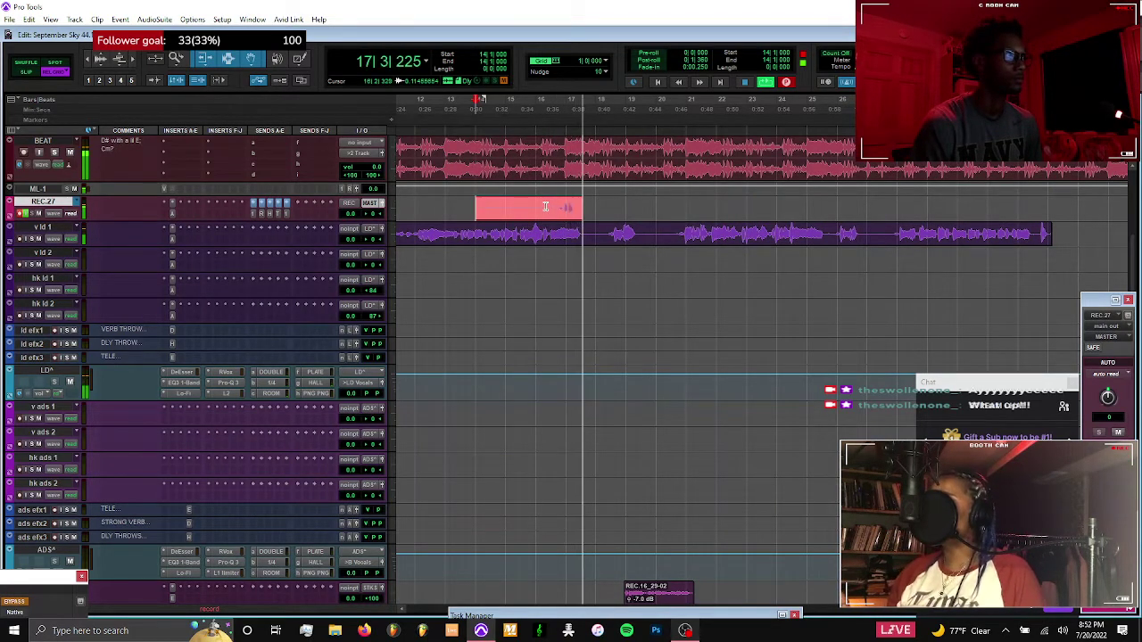
Cut the REC.27 take's lead-in from bar 14 to about 16|3, stop recording, and start a new take on a fresh playlist
shift+click(558, 207)
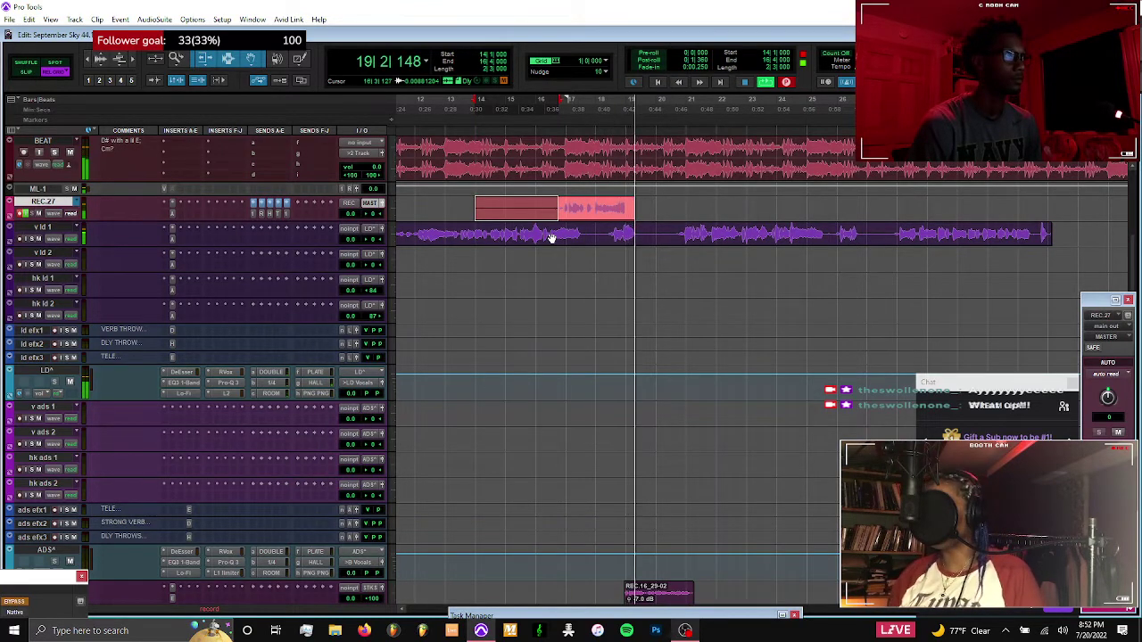
key(space)
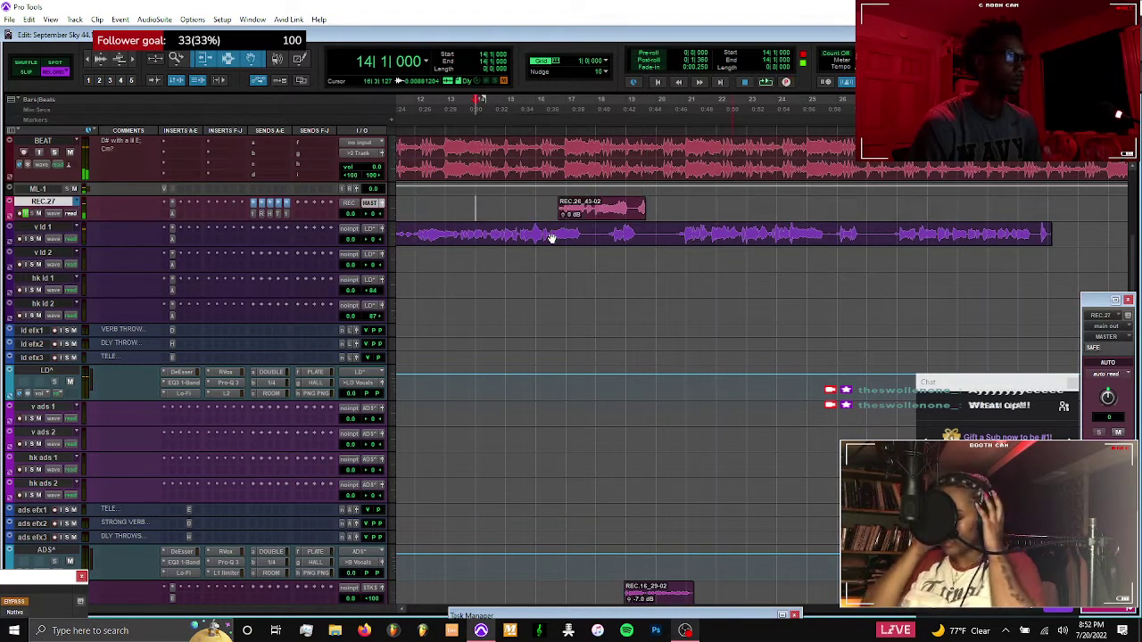
key(ctrl+backslash)
key(Return)
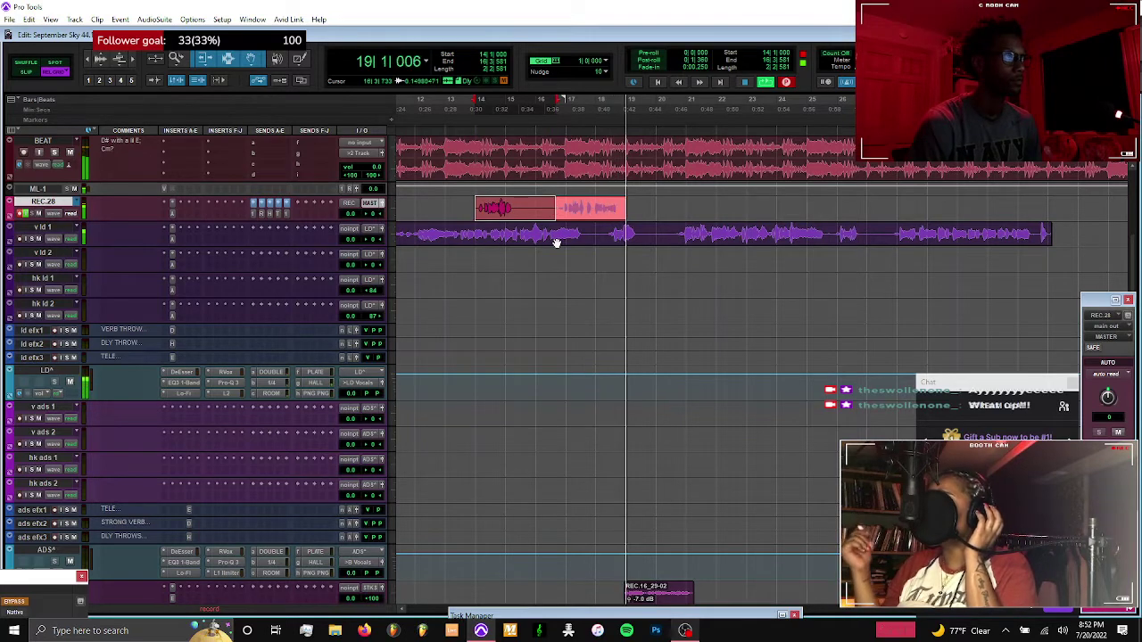
Delete the REC.28 take's lead-in up to 16|3|581, stop it, and start recording on another new playlist
key(ctrl+period)
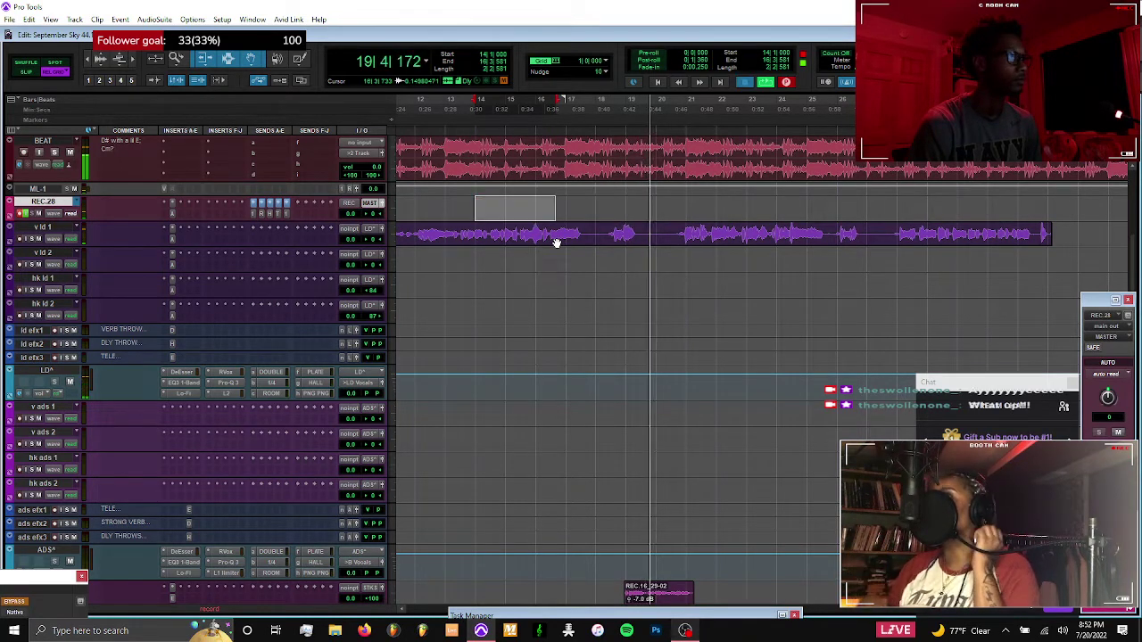
key(space)
key(ctrl+space)
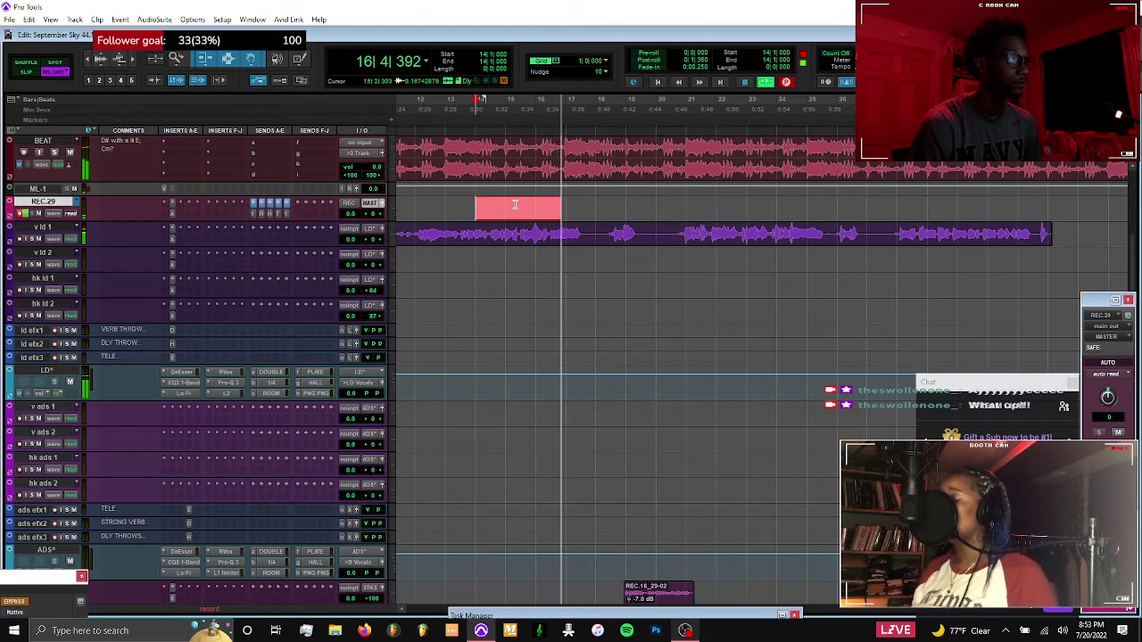
Trim the REC.29 take's lead-in from bar 14 to 16|3|657, stop recording, and create a new playlist
shift+drag(546, 205, 556, 207)
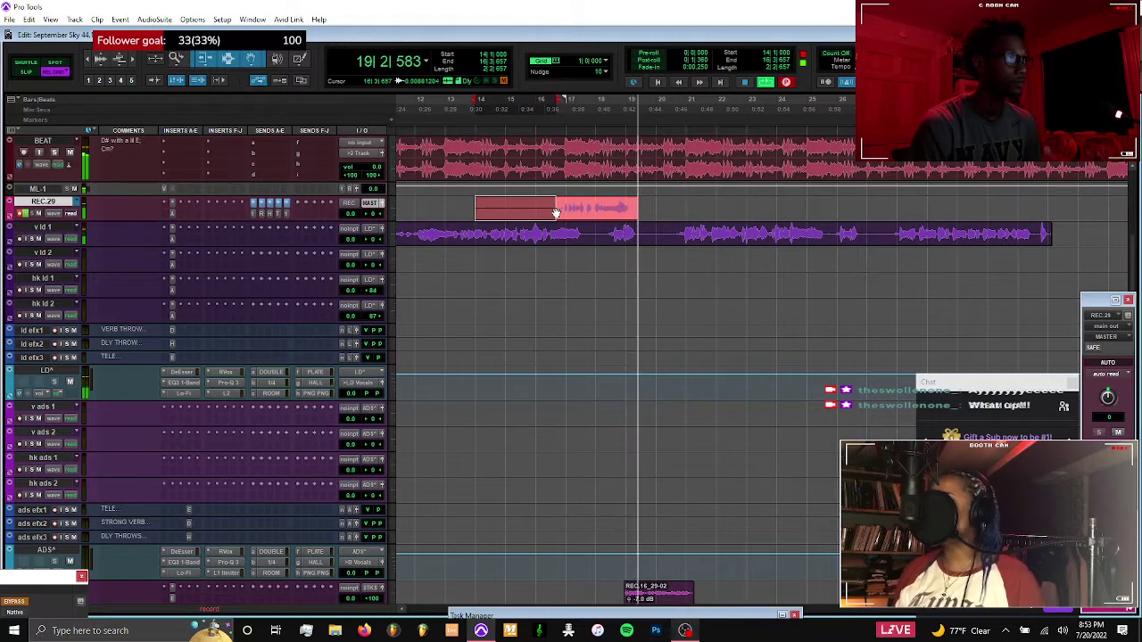
key(space)
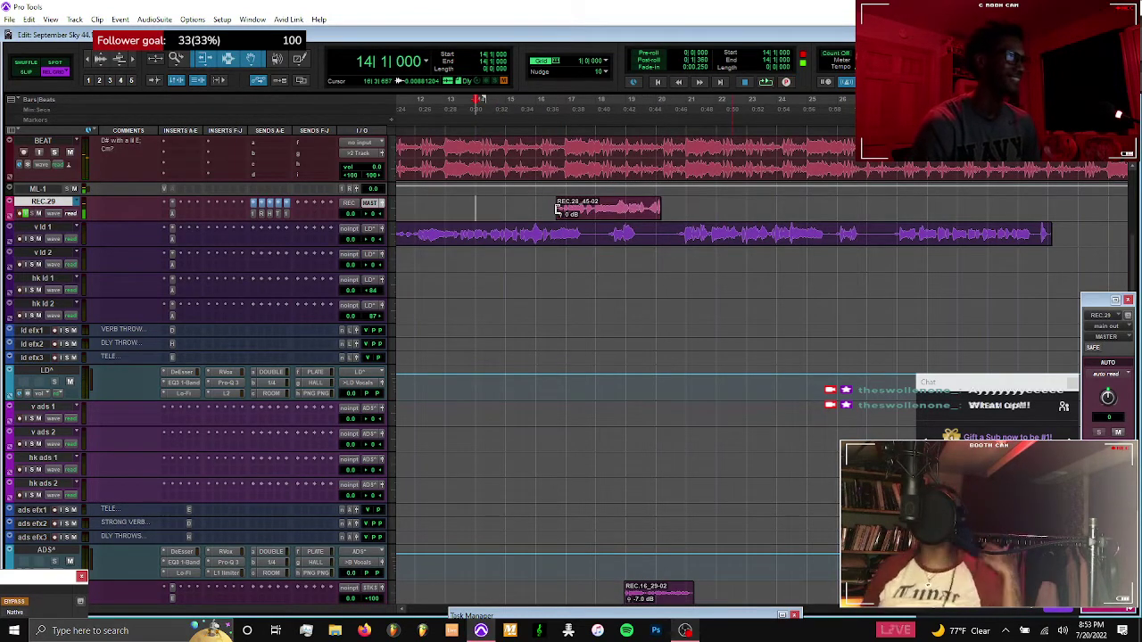
key(ctrl+backslash)
key(Return)
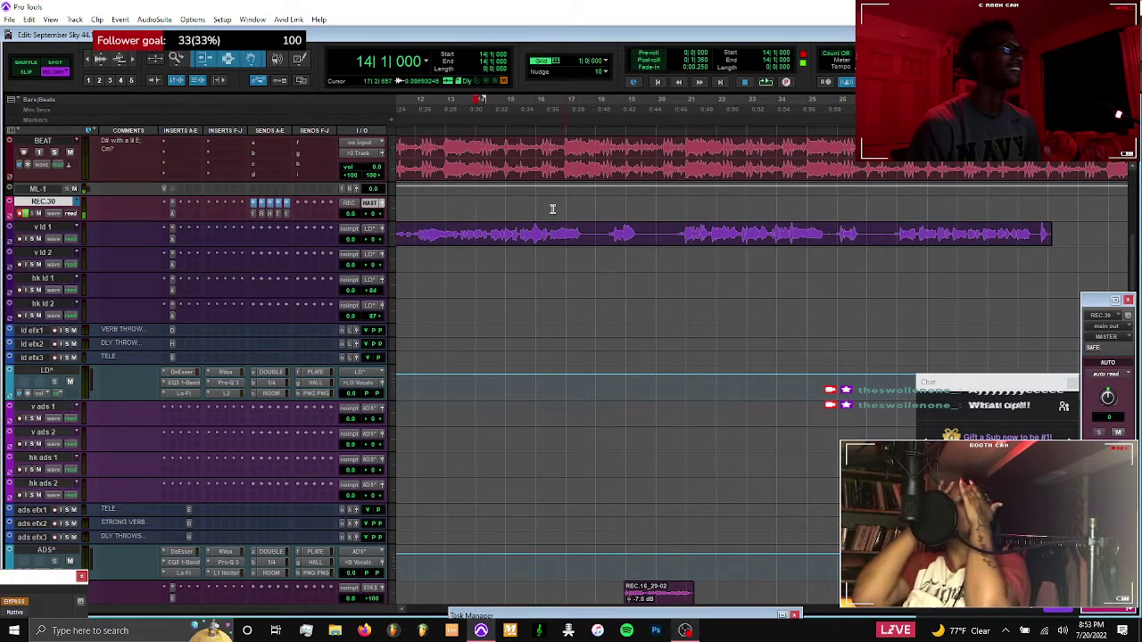
Start recording on REC.30 from bar 14 and fade out the end of the v ld 1 clip
key(ctrl+space)
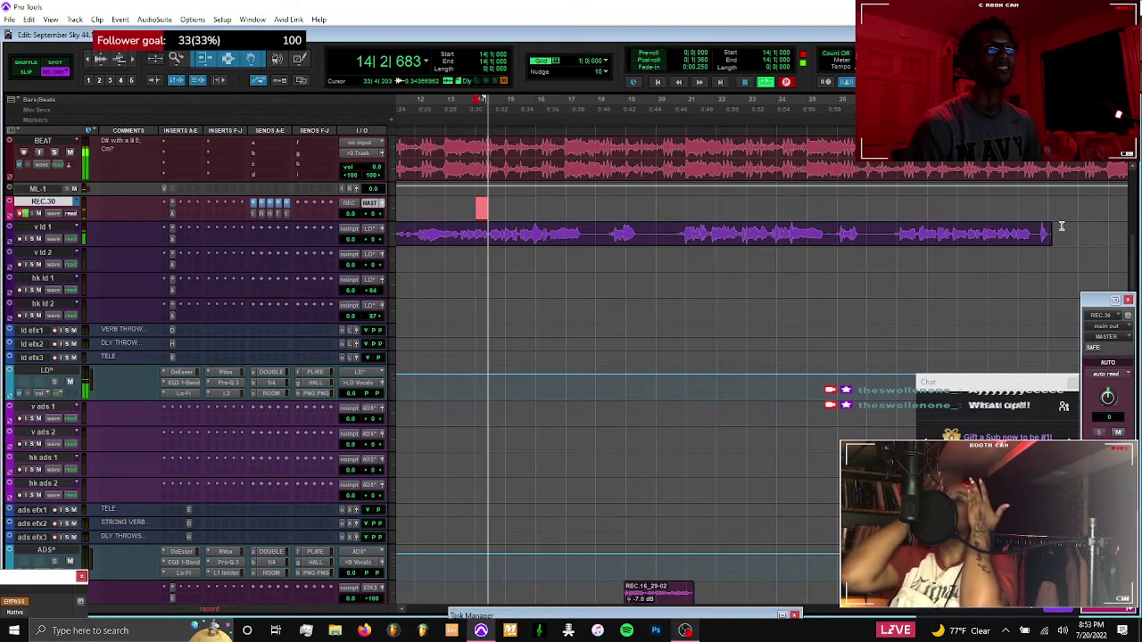
drag(1071, 230, 1050, 230)
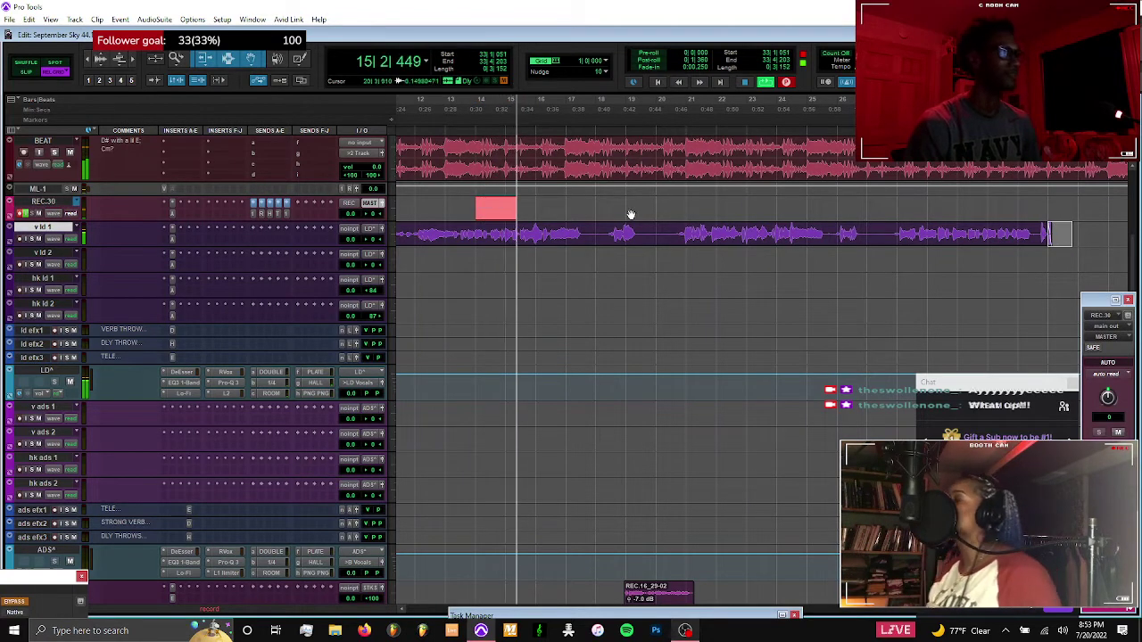
Remove the REC.30 take's lead-in from bar 14 to 16|3|430 and stop the recording
click(479, 204)
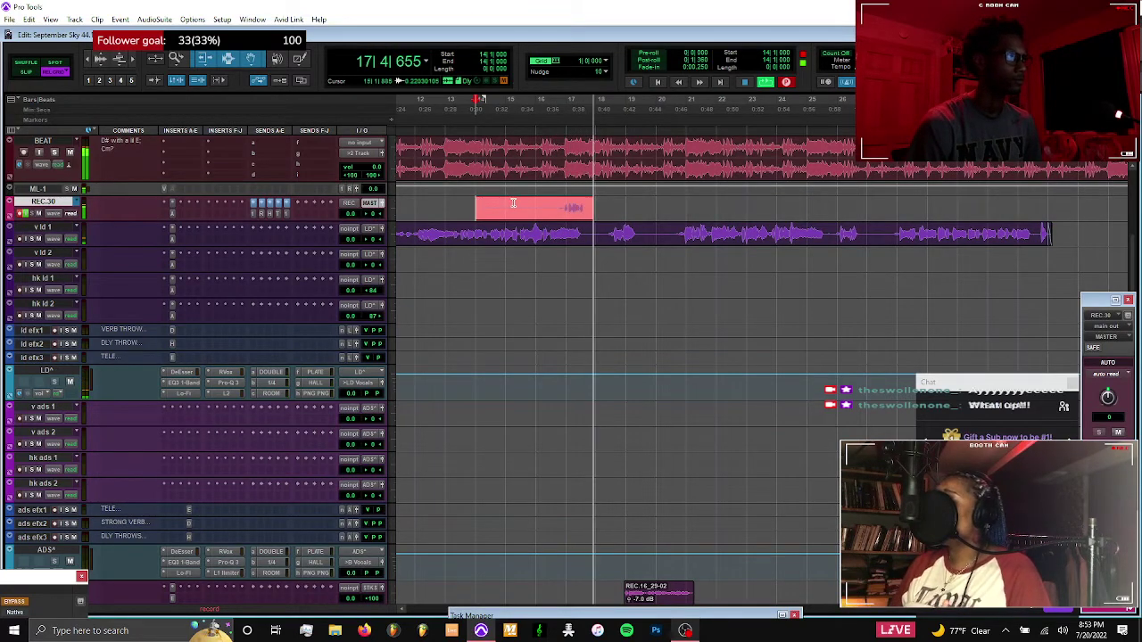
drag(533, 203, 554, 206)
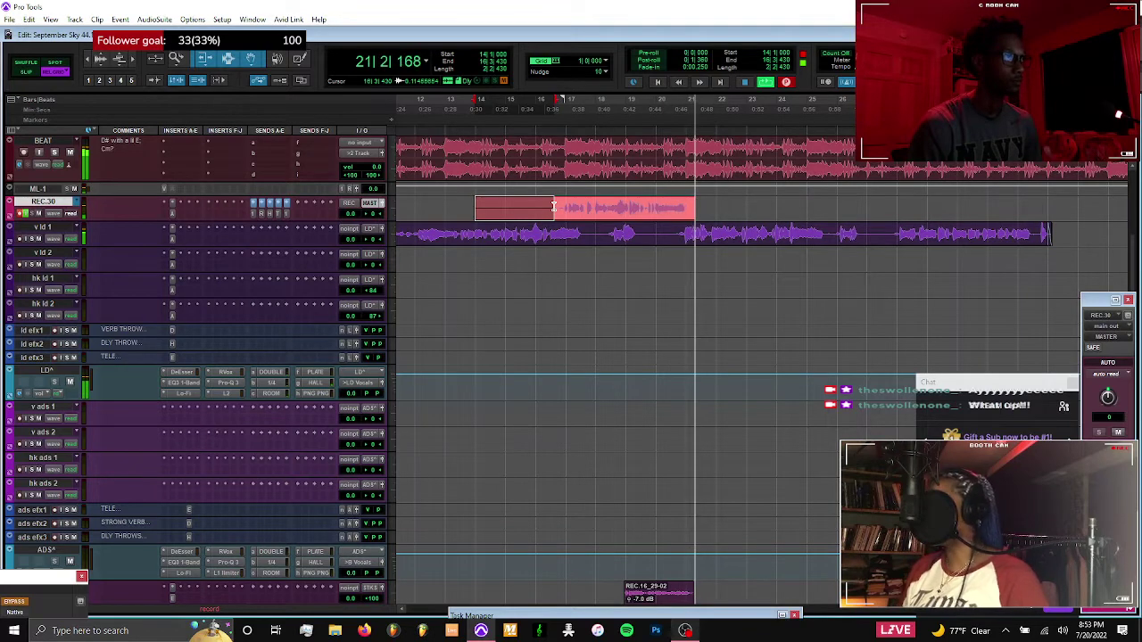
key(space)
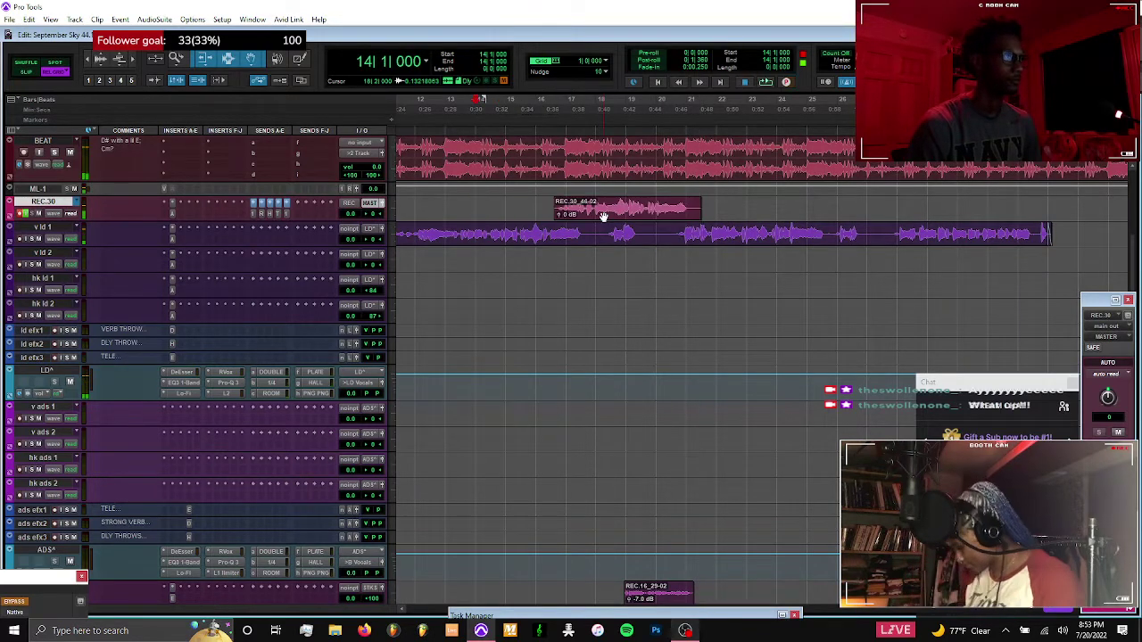
Start another recording pass, move the REC.30_46-02 clip to hk ld 1, and set its gain to -1.0 dB with the track panned 80 left
key(ctrl+space)
drag(605, 272, 605, 283)
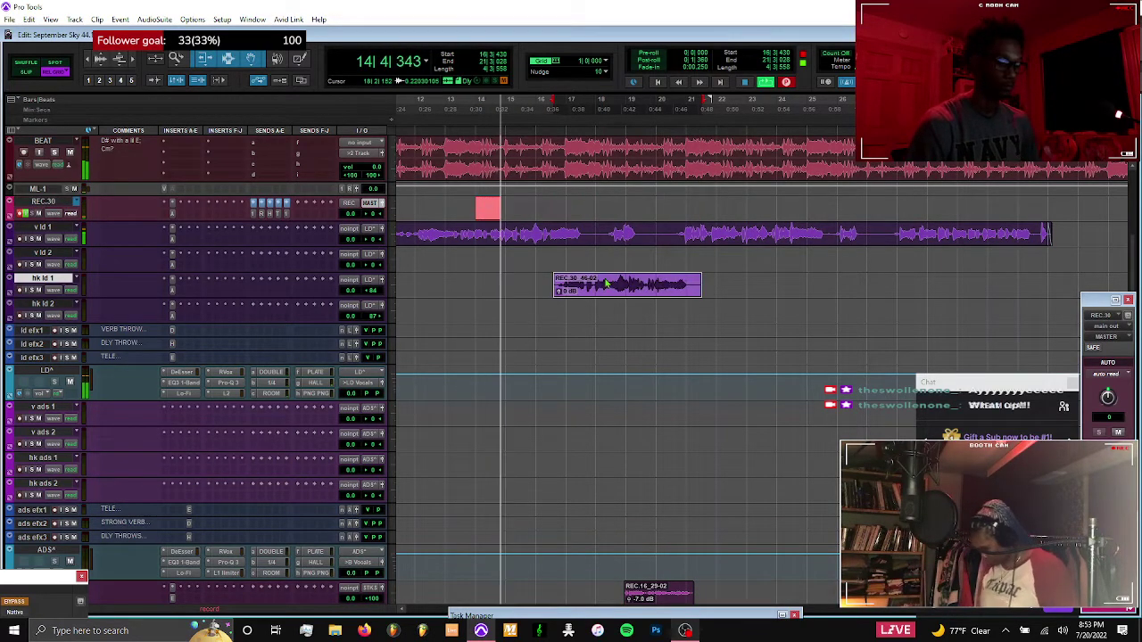
key(ctrl+shift+Up)
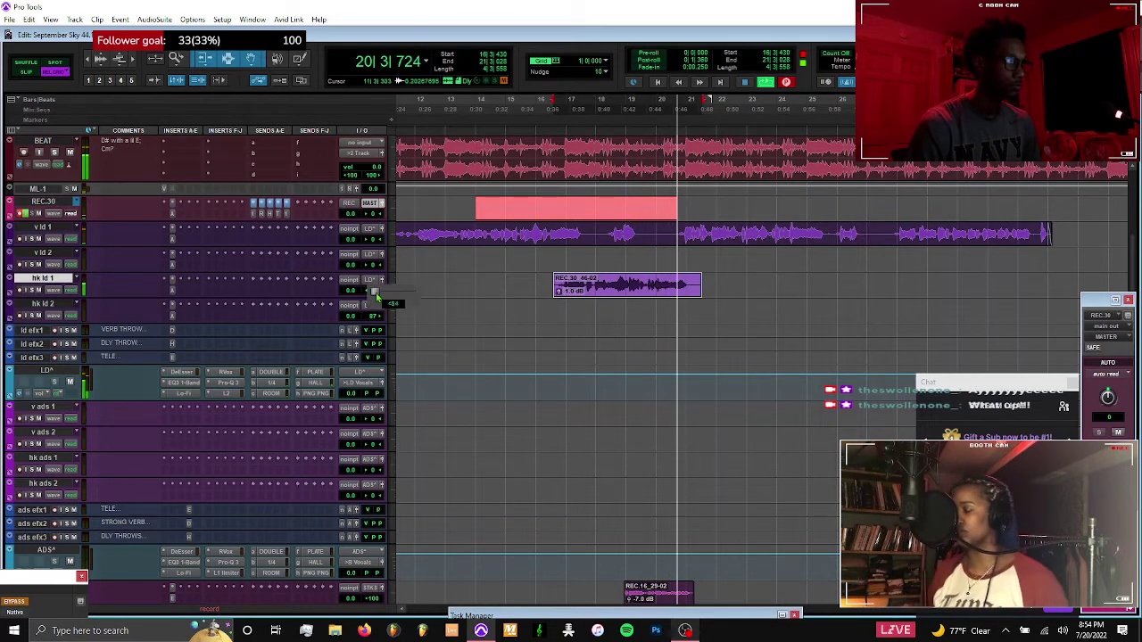
Stop the REC.30_47 recording pass, create a new playlist on the record track, and start recording from bar 14
click(479, 203)
key(space)
key(space)
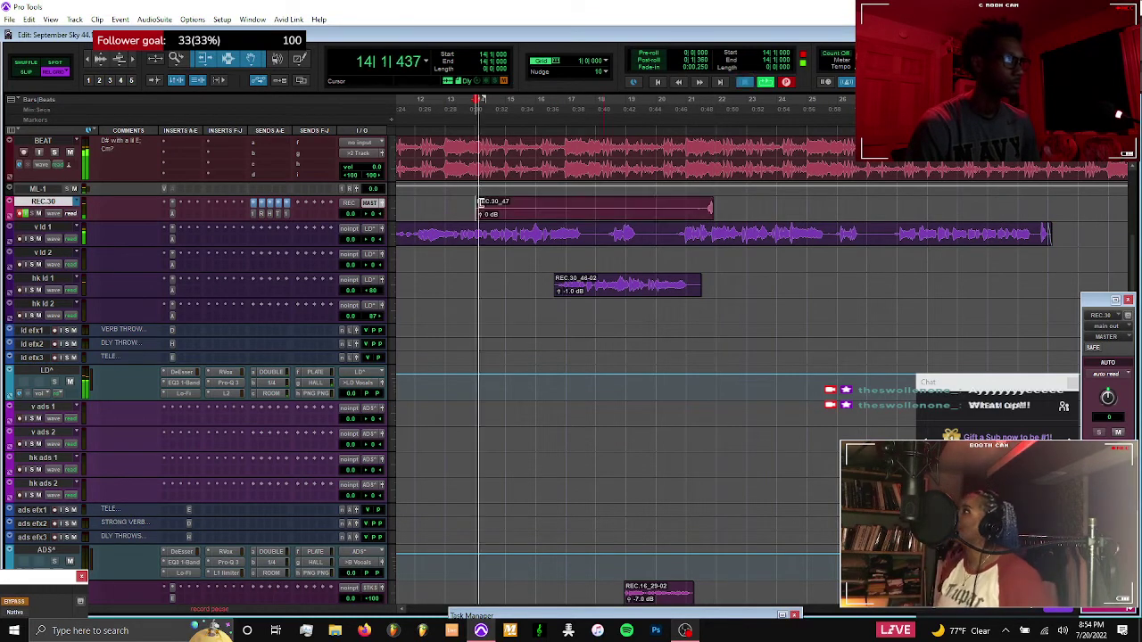
key(super+backslash)
key(Return)
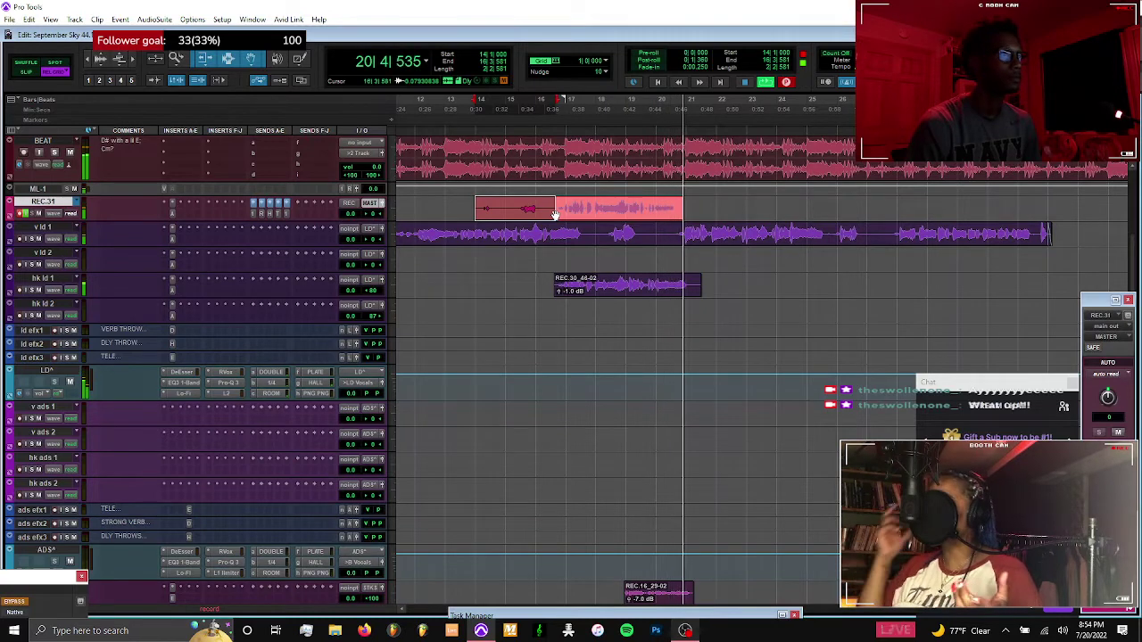
Delete the REC.31 take's lead-in from bar 14 to 16|3|581, stop it, and start recording on a new playlist
key(ctrl+period)
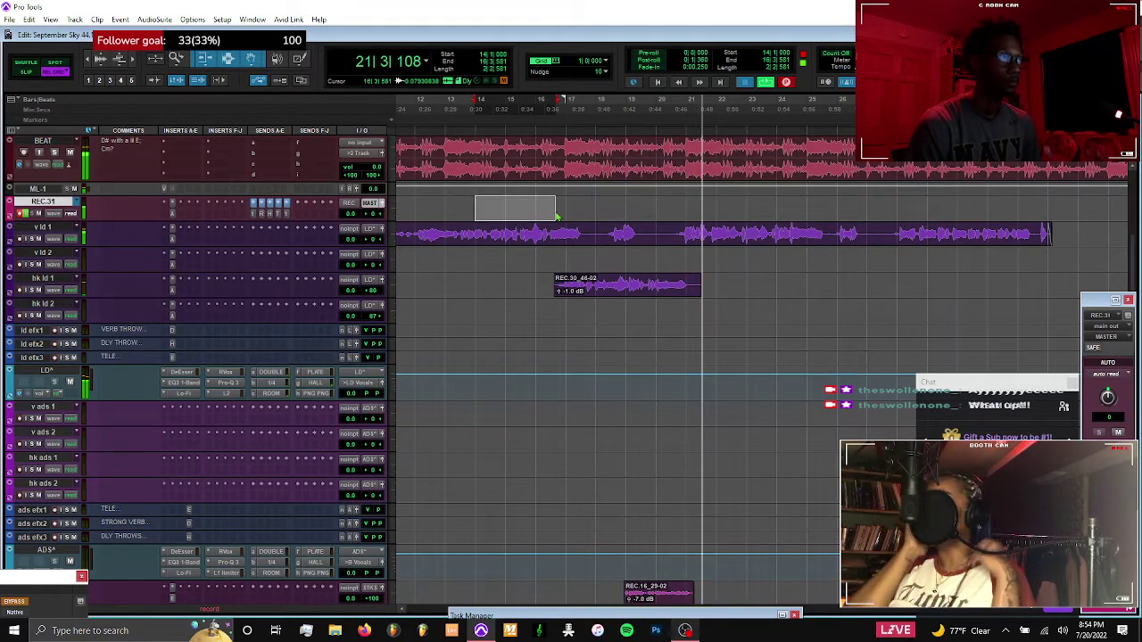
key(ctrl+space)
key(ctrl+backslash)
key(Return)
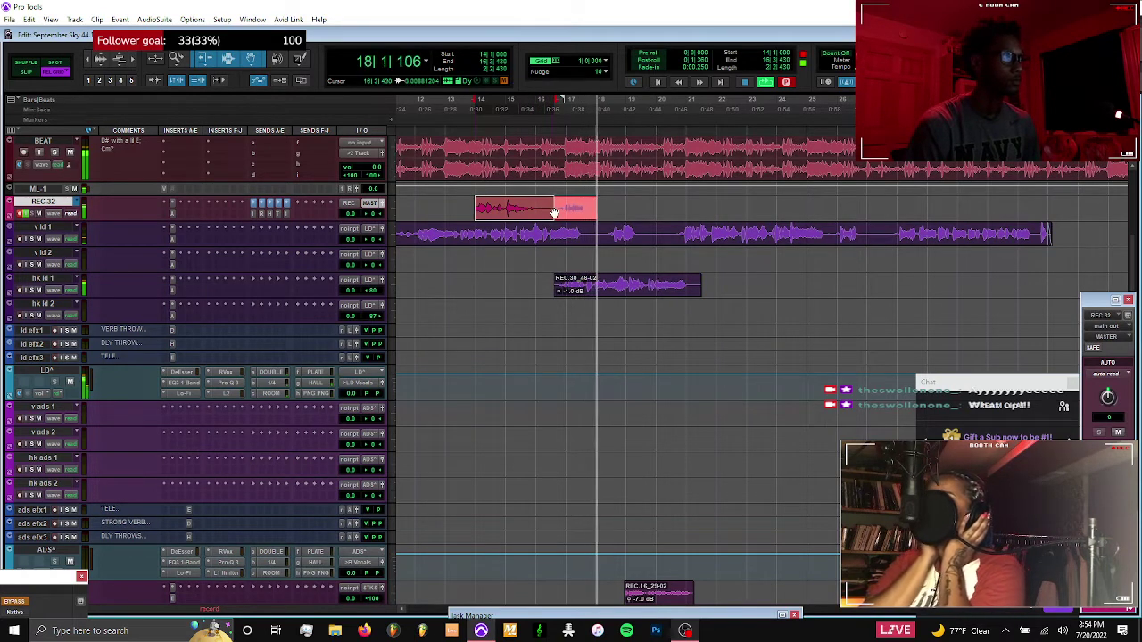
Remove the REC.32 take's lead-in up to 16|3|430, stop recording, and start the next take on a new playlist
key(ctrl+period)
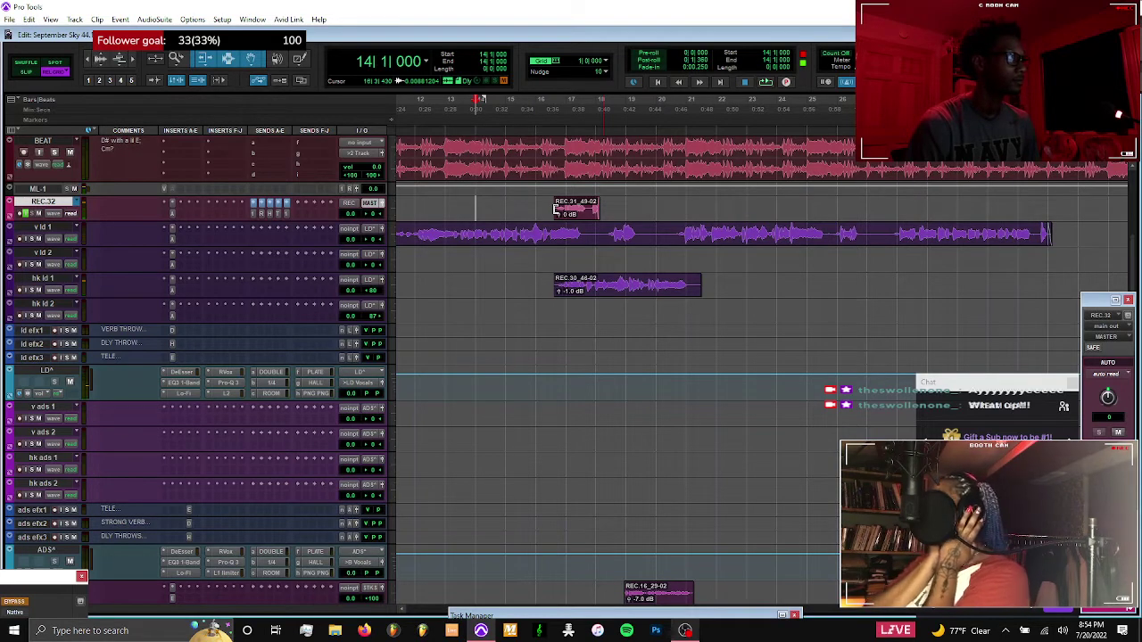
key(super+backslash)
key(Return)
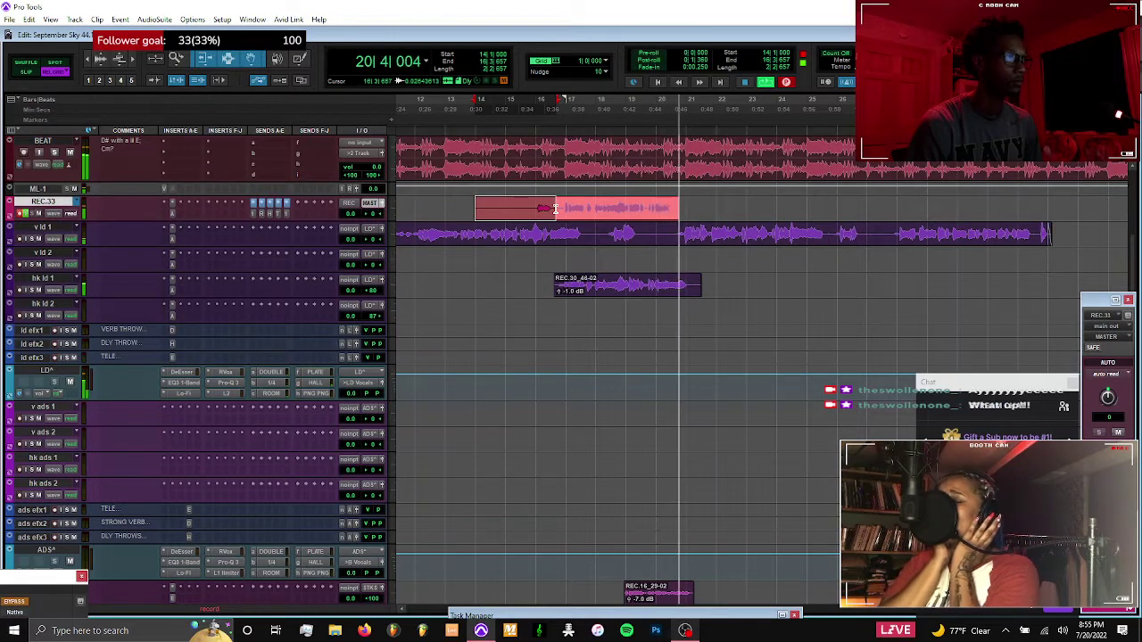
Stop the REC.33 take without its lead-in up to 16|3|657 and move the clip to hk ld 2 at -1.0 dB gain
key(space)
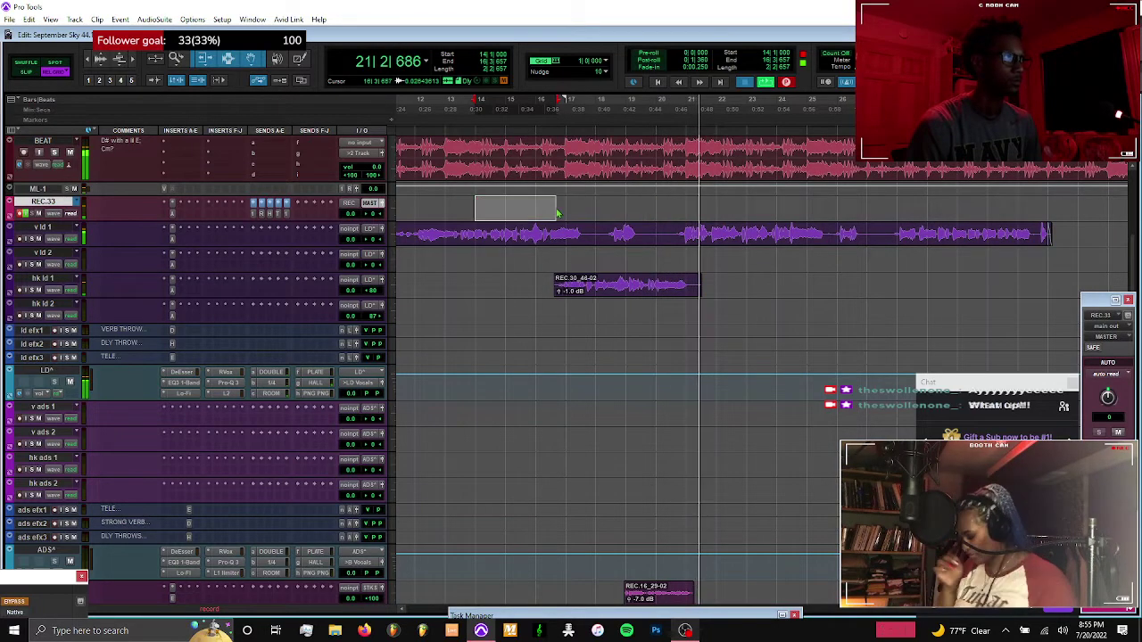
drag(590, 260, 591, 310)
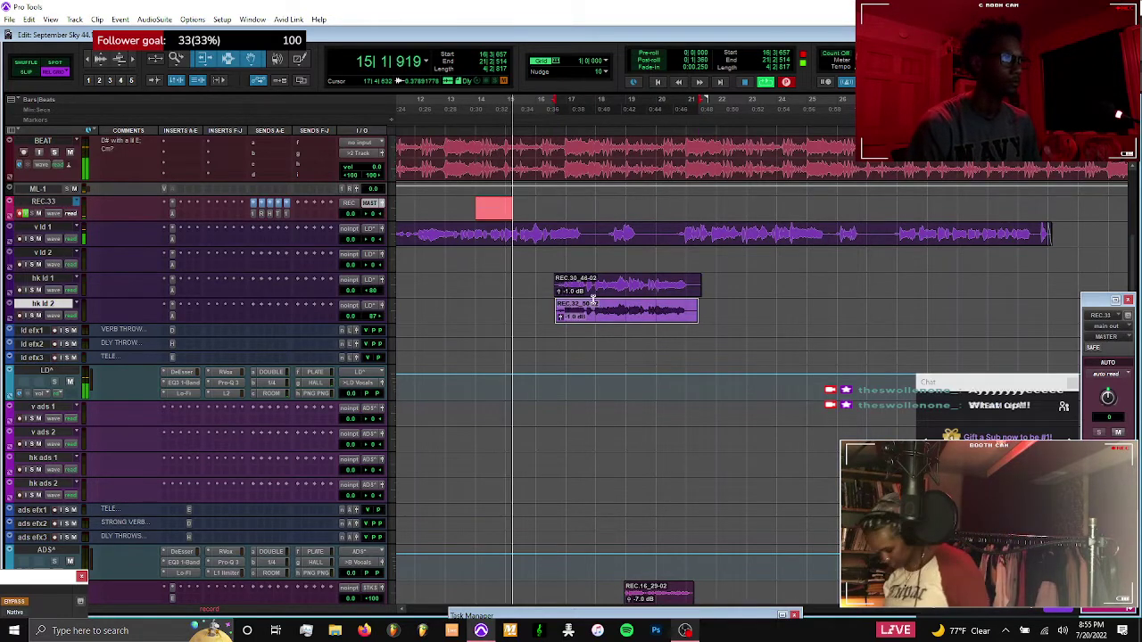
Trim the starts and ends of the two hook clips on hk ld 1 and hk ld 2 together, with short fades at both edges
shift+click(594, 297)
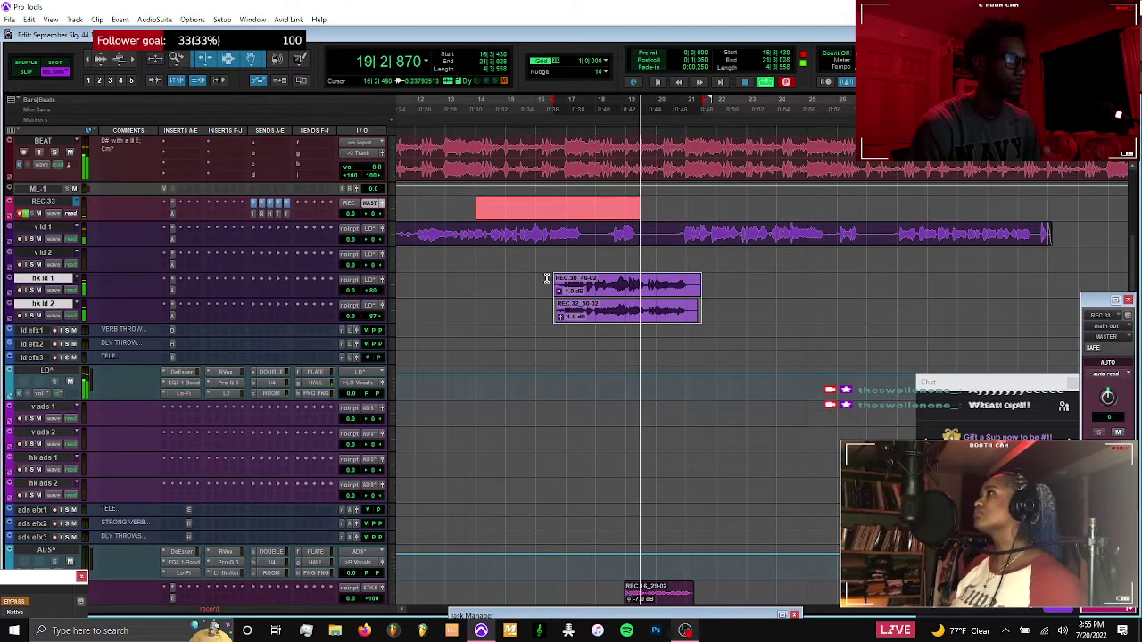
click(546, 279)
key(t)
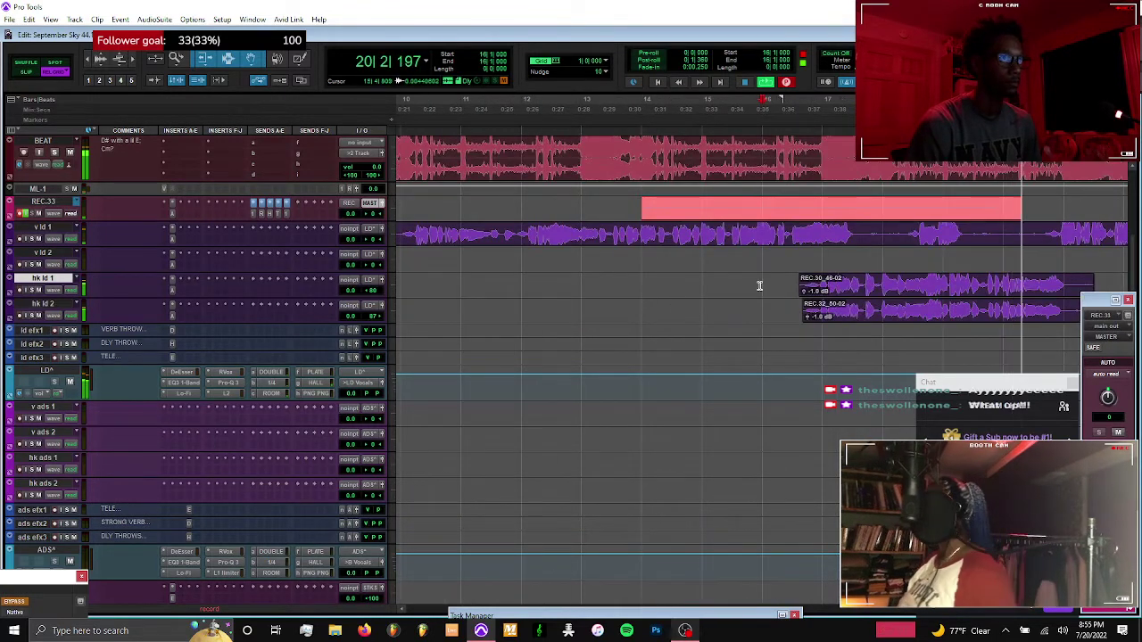
drag(791, 288, 804, 311)
key(Delete)
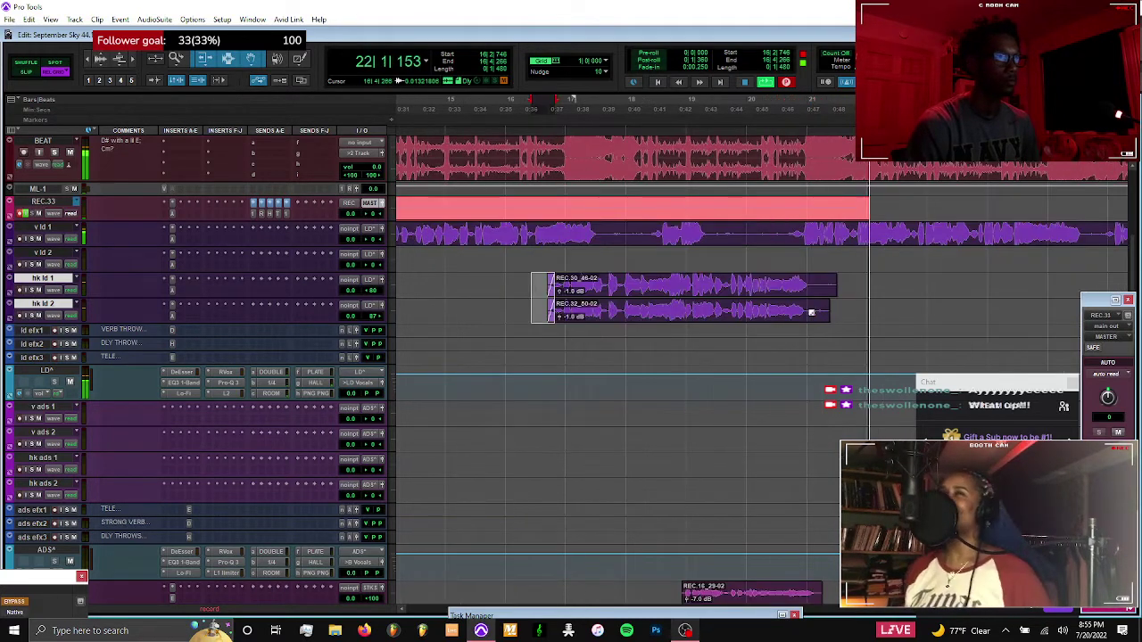
drag(849, 275, 822, 314)
key(Delete)
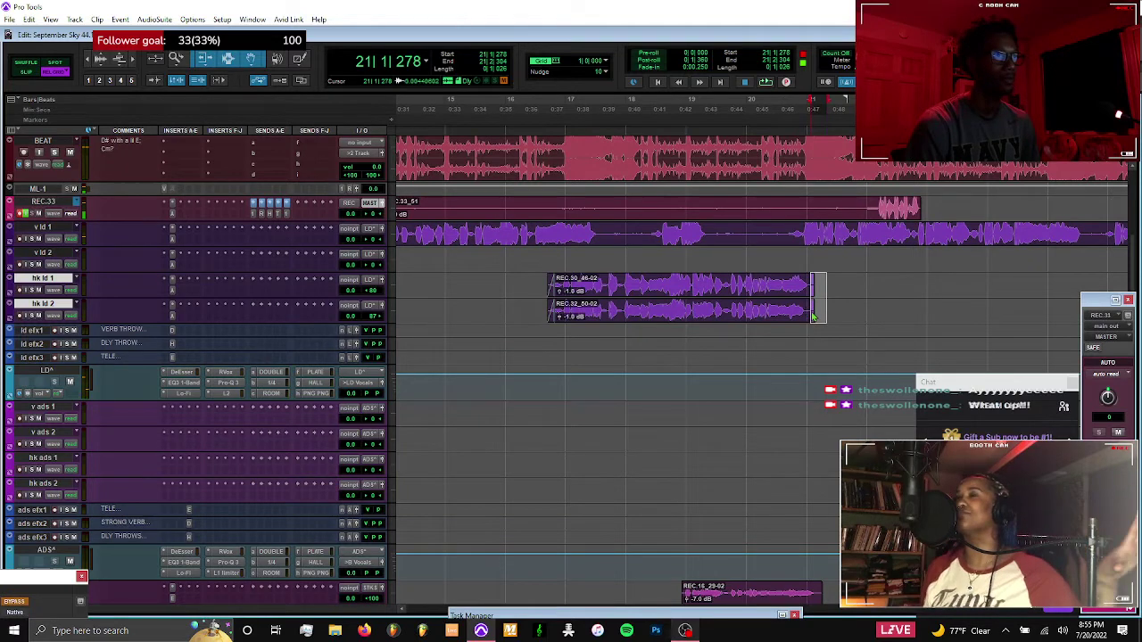
Delete the REC.33_51 take from the record track and start a new recording pass from bar 20
click(735, 218)
key(Delete)
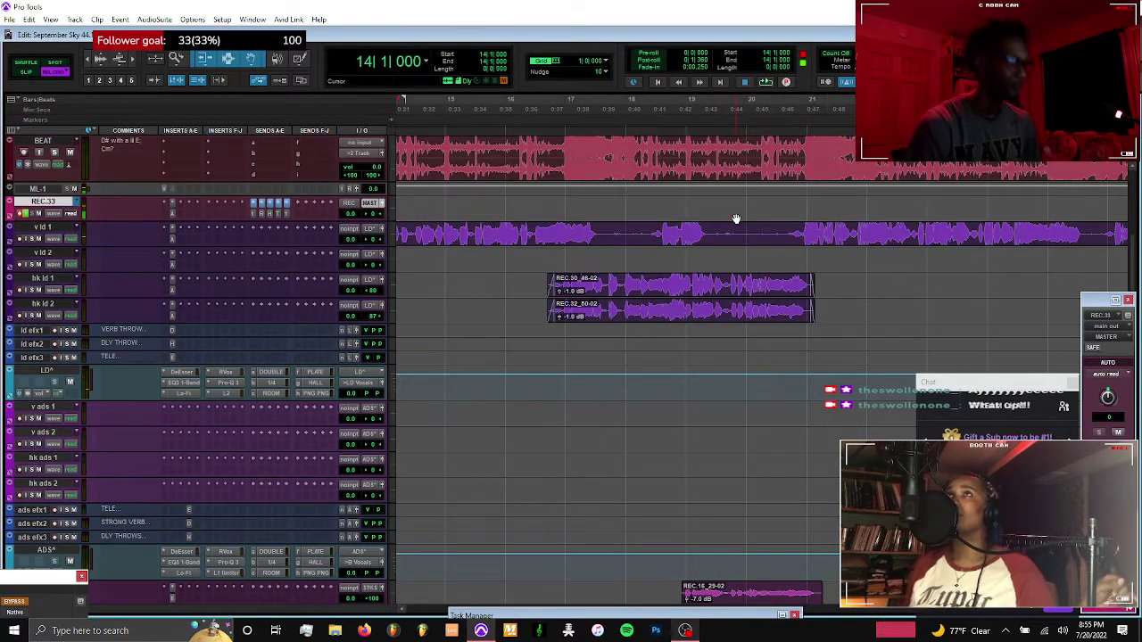
key(r)
key(r)
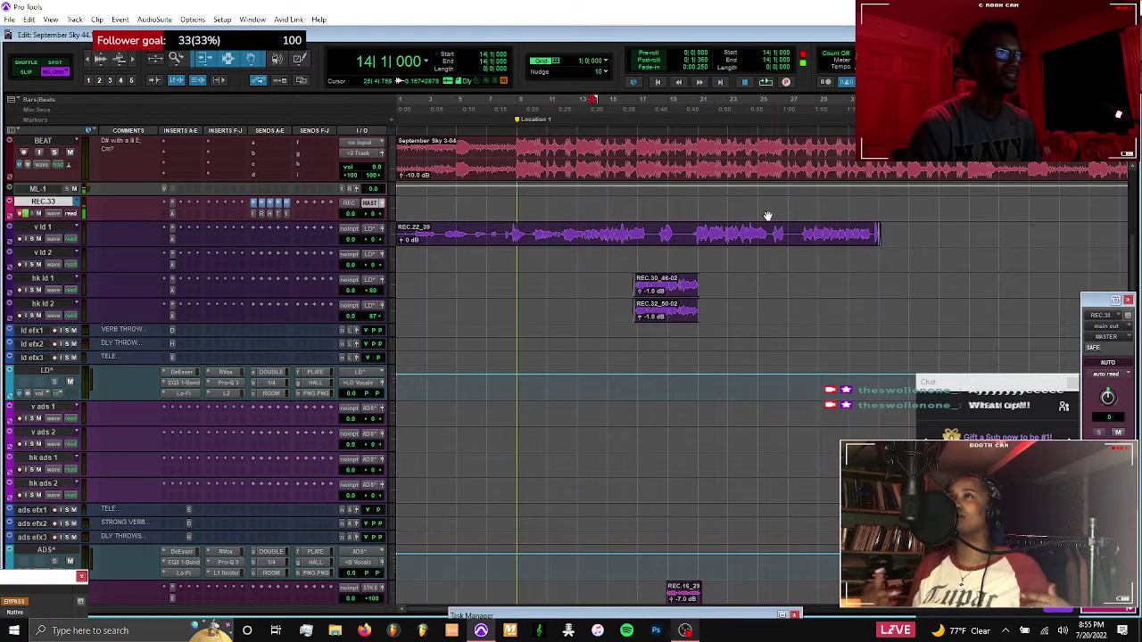
key(ctrl+bracketright)
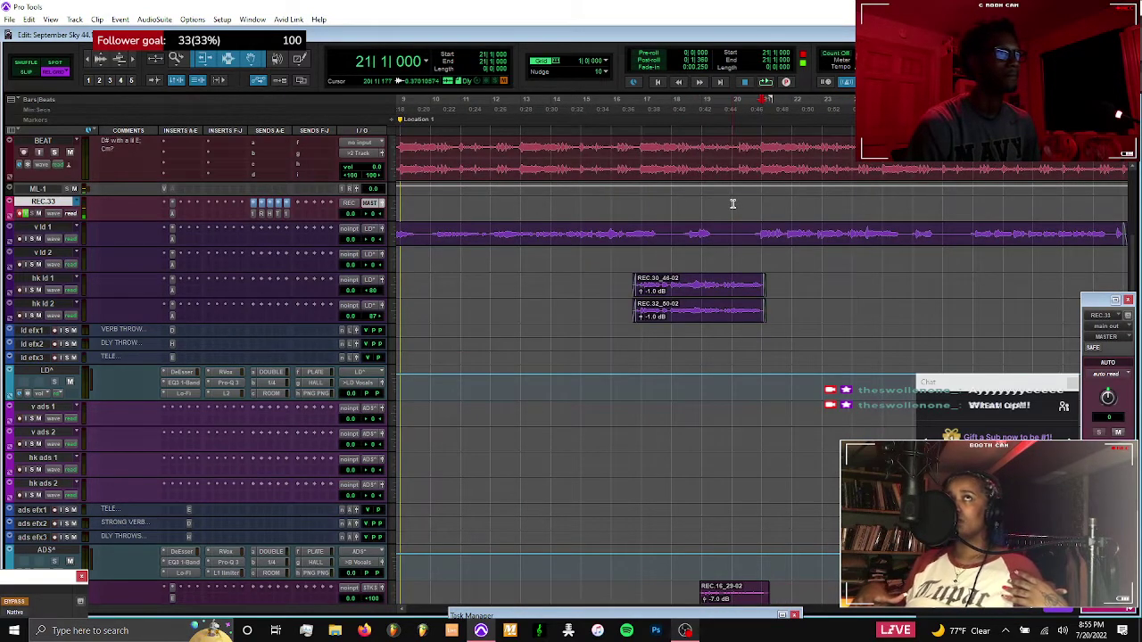
key(ctrl+bracketleft)
key(ctrl+bracketright)
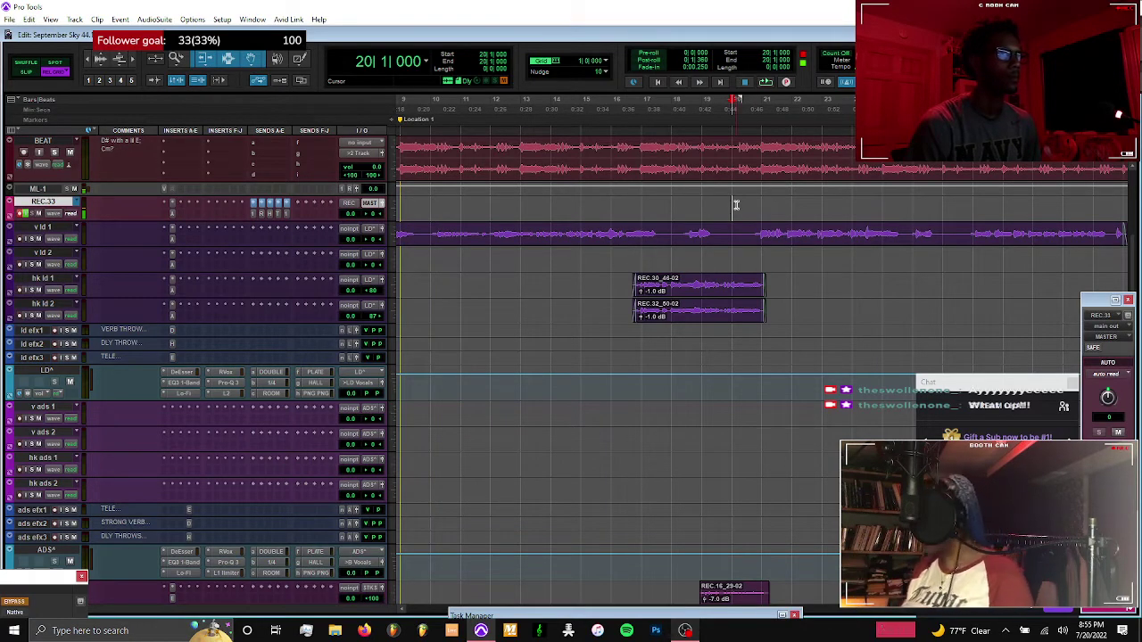
key(ctrl+space)
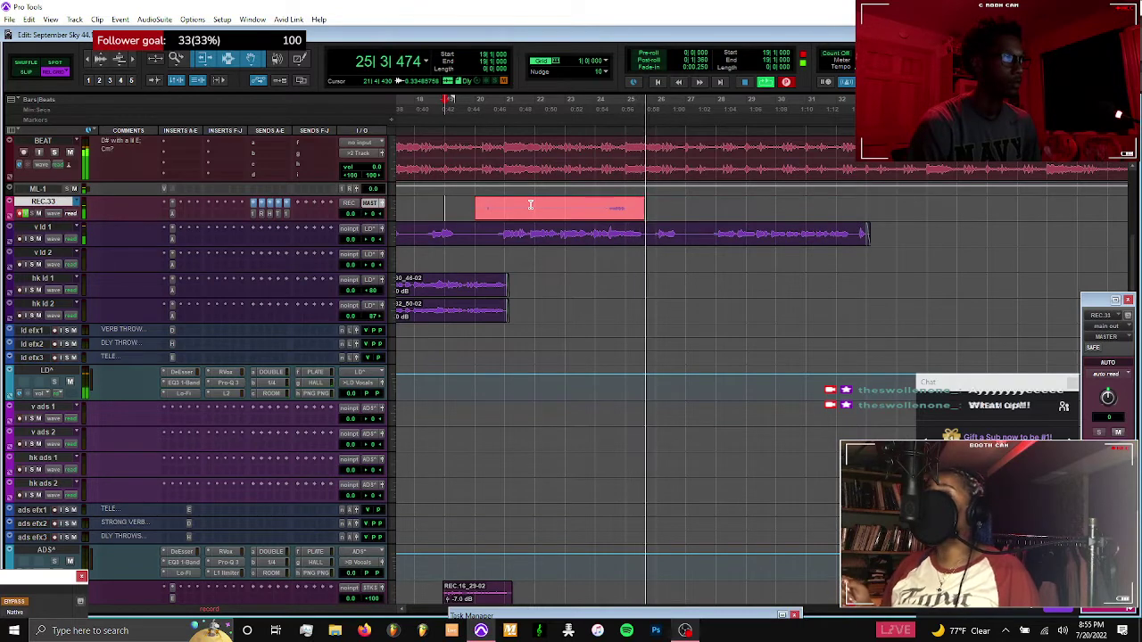
Record the REC.34 take from bar 22 without its lead-in up to 24|2|152, and retake it on a new playlist
key(space)
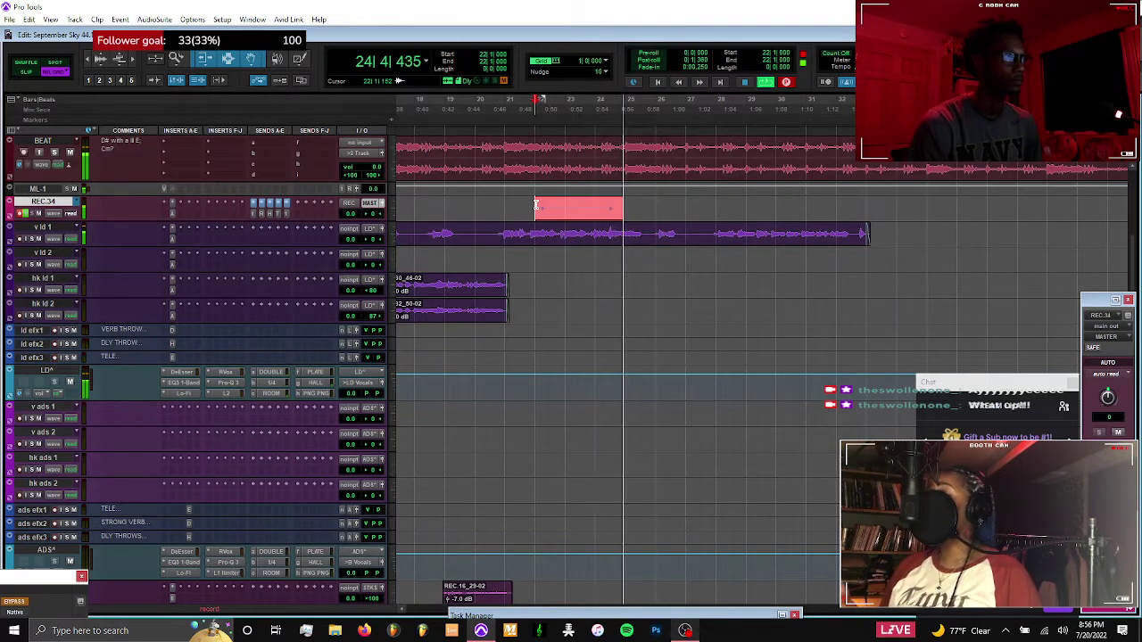
drag(535, 207, 603, 210)
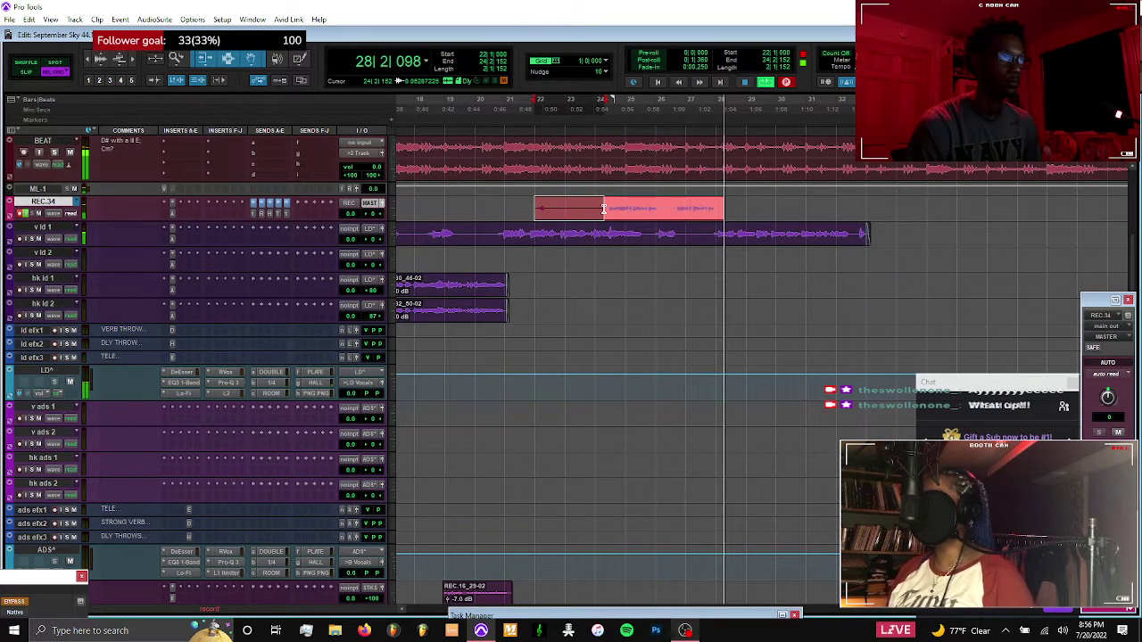
key(space)
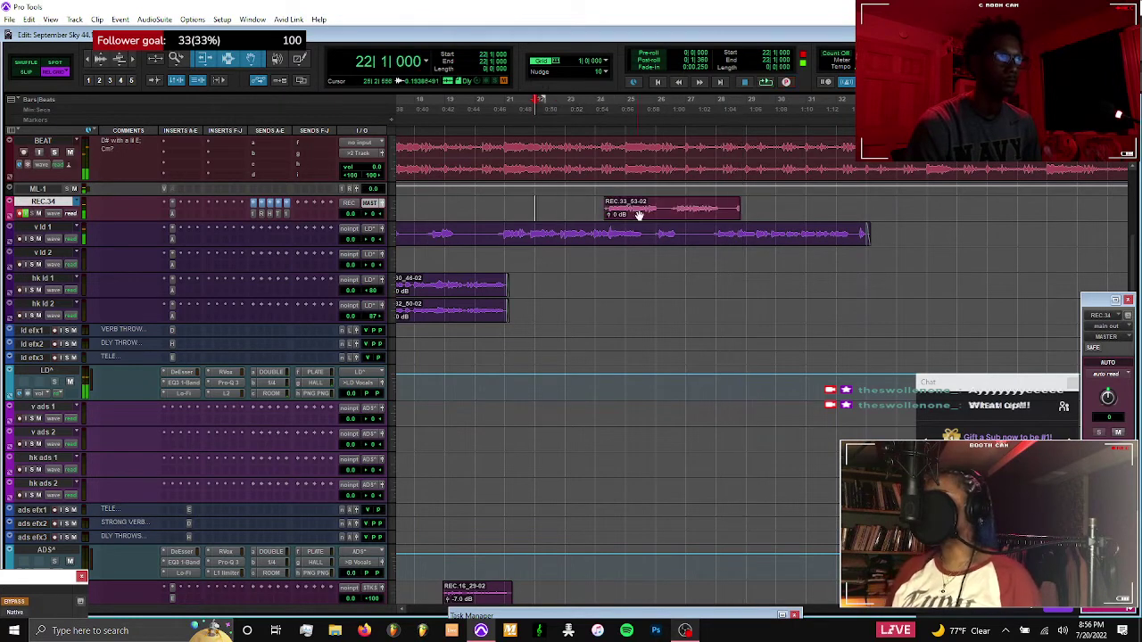
key(ctrl+backslash)
key(Return)
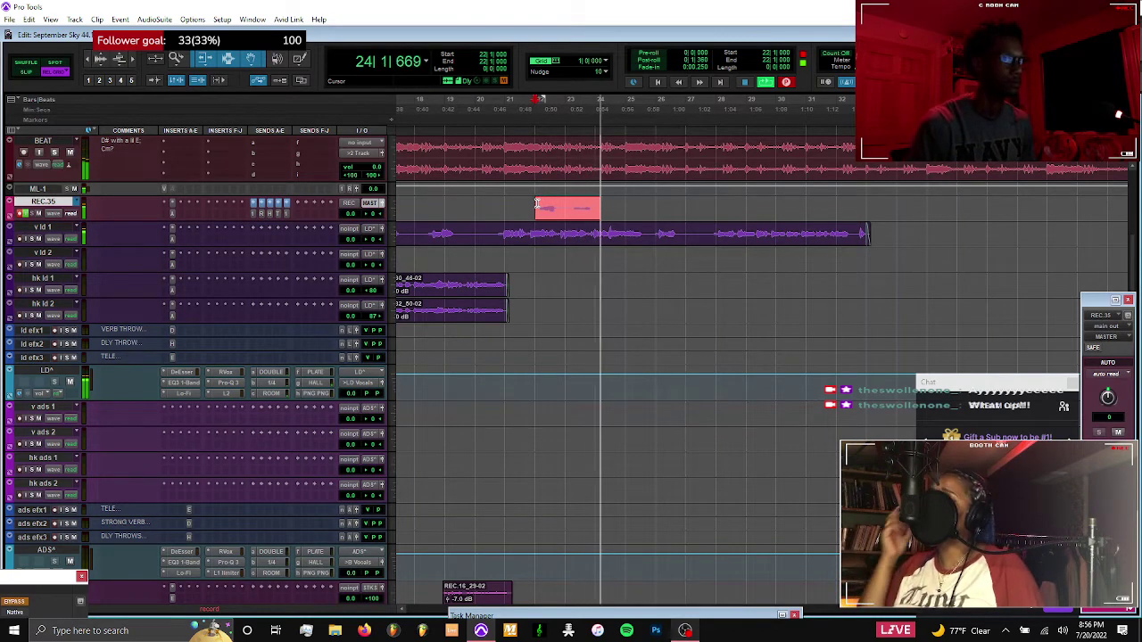
key(space)
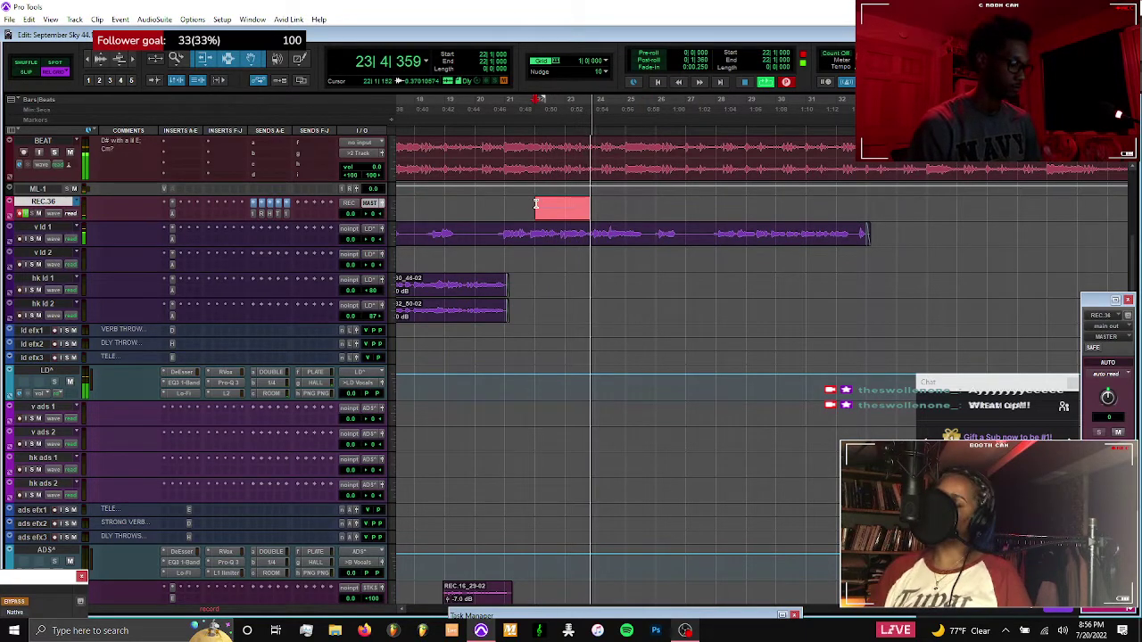
Record the REC.36 take on a new playlist from bar 22 and remove its lead-in up to 24|2|076
key(ctrl+backslash)
click(578, 250)
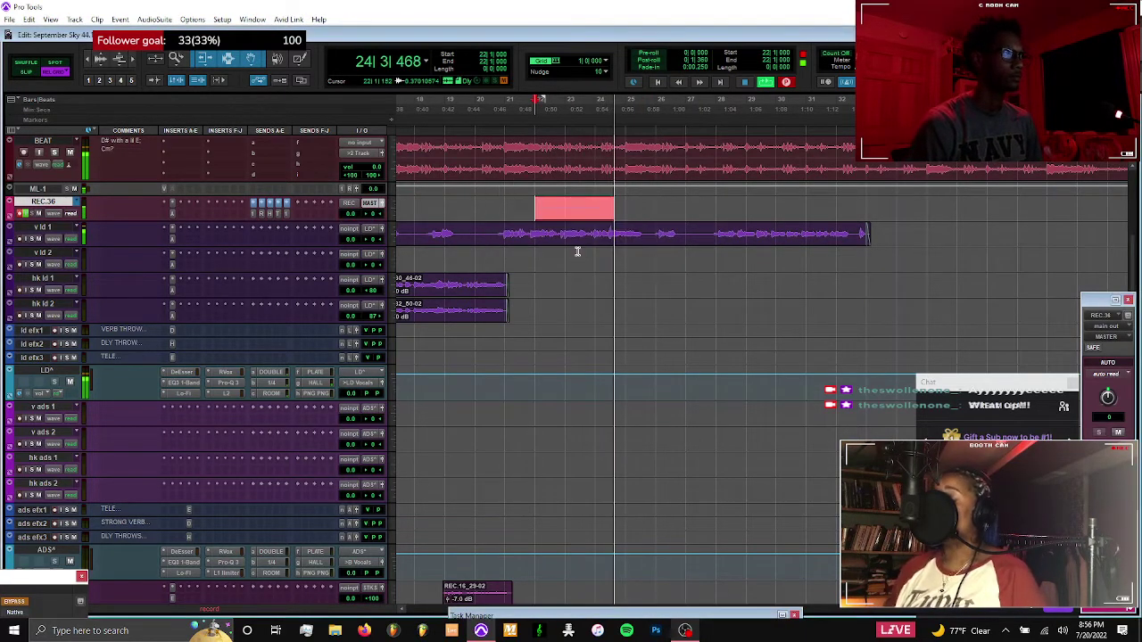
shift+click(592, 209)
drag(595, 210, 603, 215)
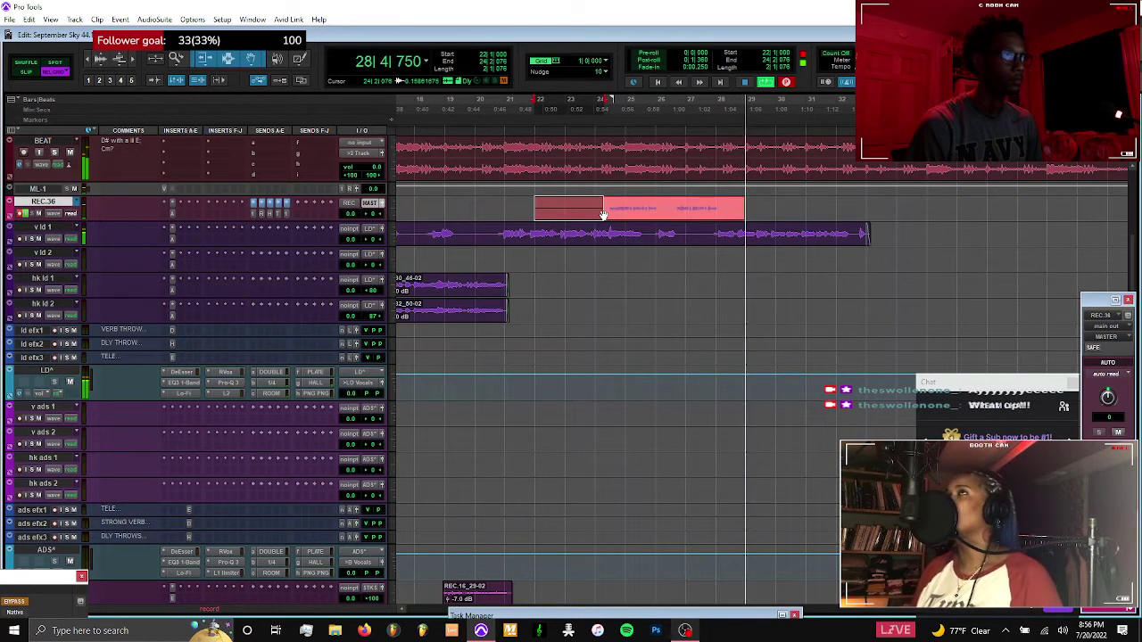
key(space)
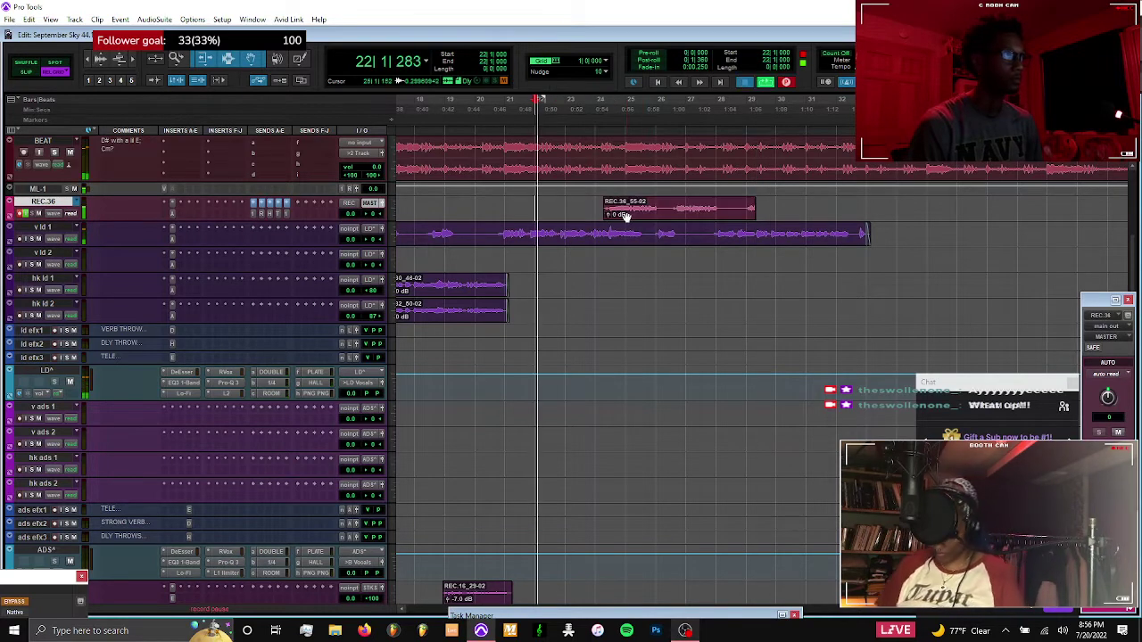
Move the REC.36_55-02 clip to hk ld 1, trim its end to 28|2|405 and lower its gain to -2.0 dB
drag(631, 211, 633, 286)
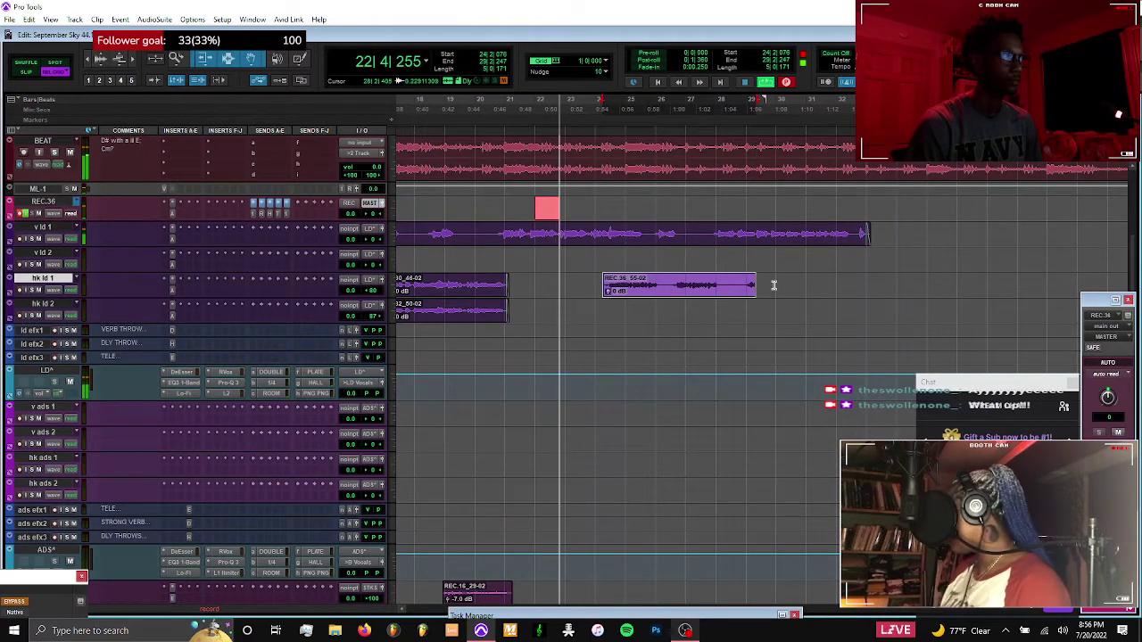
drag(776, 287, 725, 290)
click(701, 295)
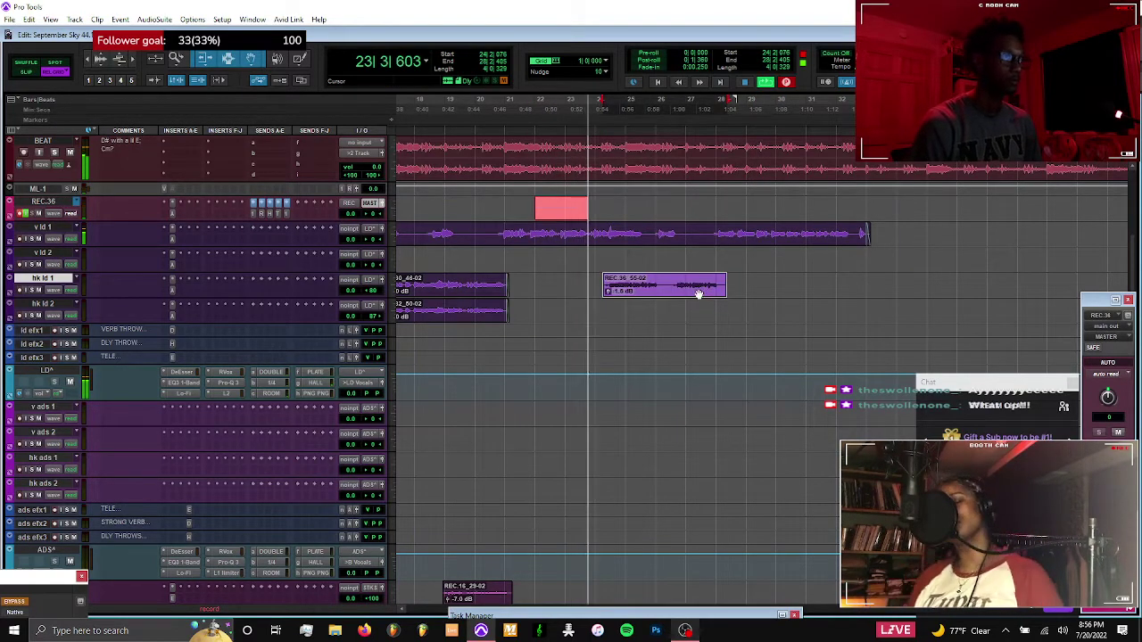
scroll(698, 294, left, 2)
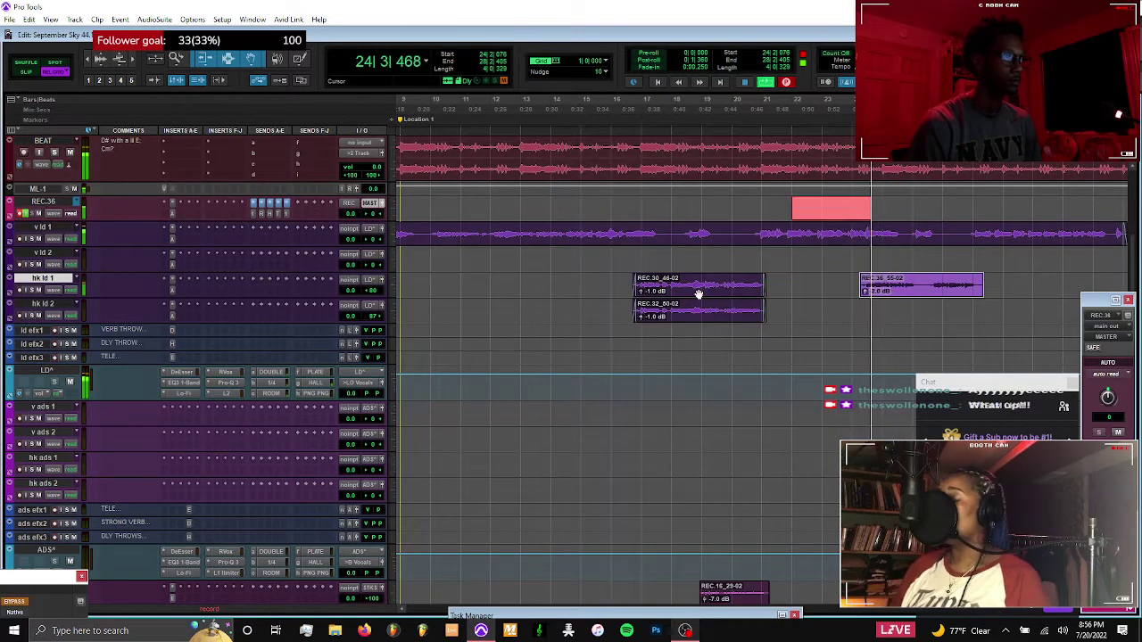
scroll(698, 294, right, 5)
Remove the next take's lead-in up to 24|2|228 and move the REC.36_56-02 clip to hk ld 2 at -1.0 dB gain
drag(584, 205, 605, 212)
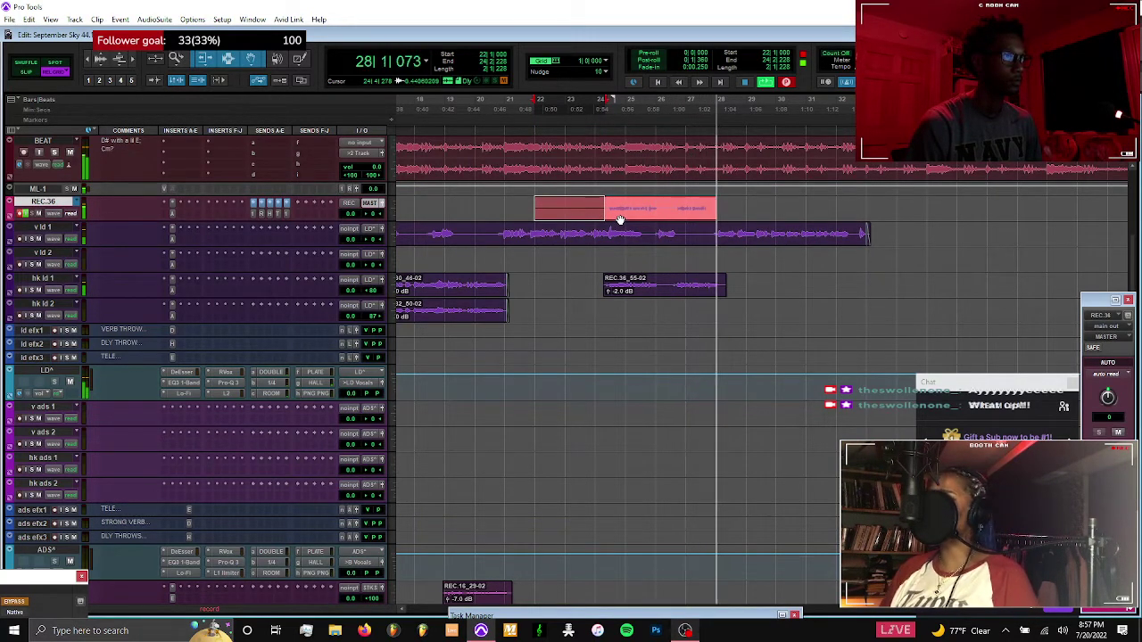
key(space)
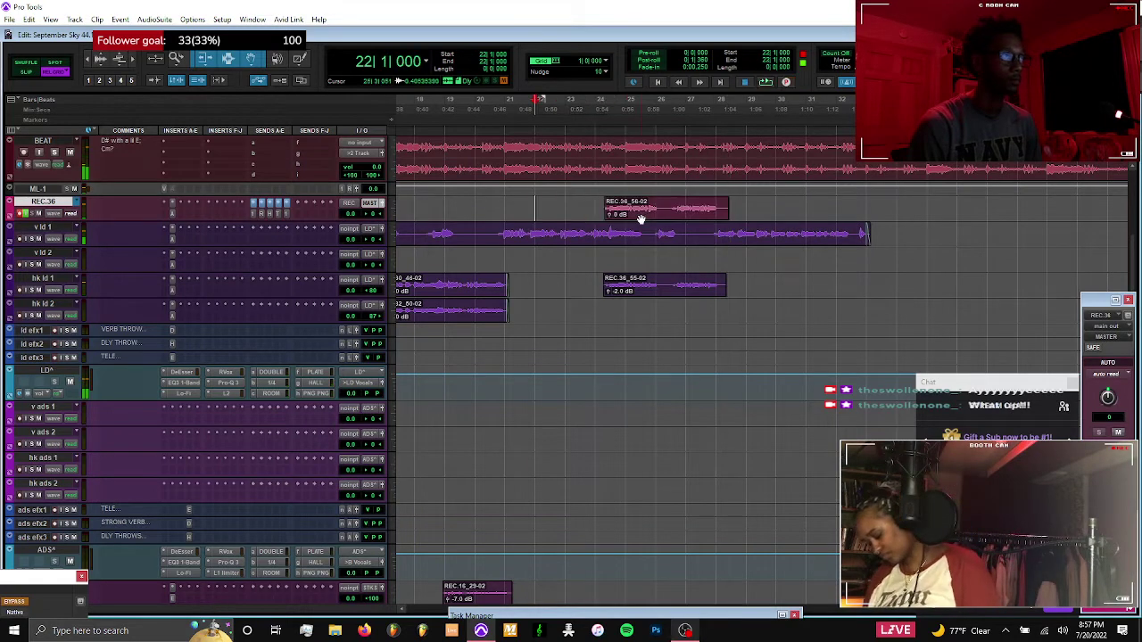
key(ctrl+space)
drag(641, 220, 644, 308)
key(ctrl+shift+Down)
key(ctrl+shift+Down)
Set the gain of the REC.36_55-02 and REC.36_56-02 clips to -1.5 dB and stop the recording pass
click(641, 293)
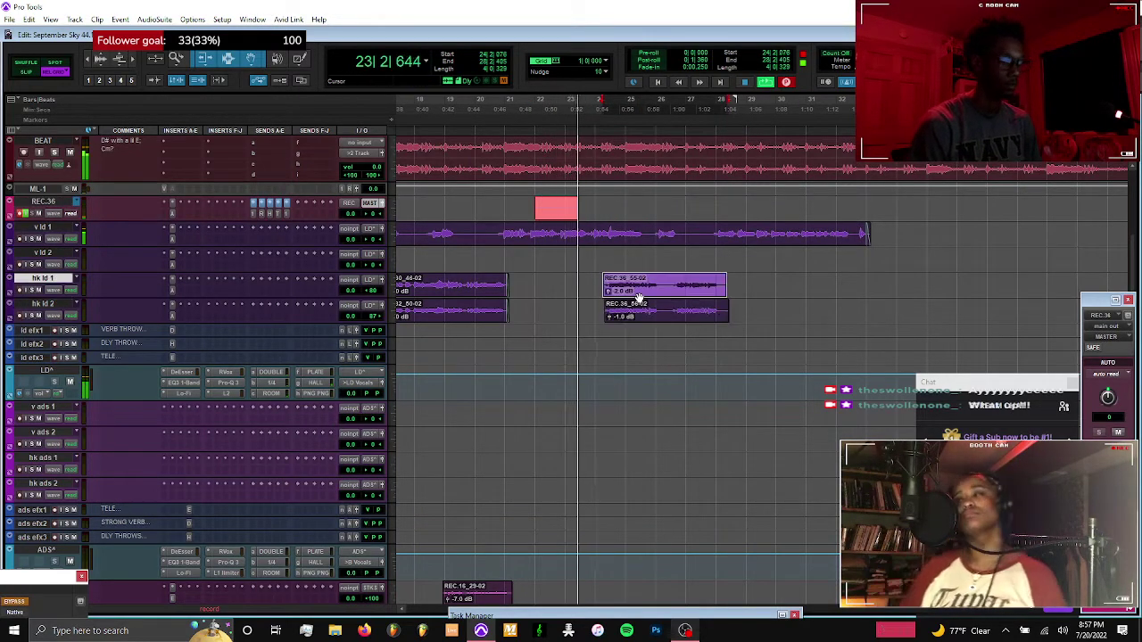
shift+click(635, 317)
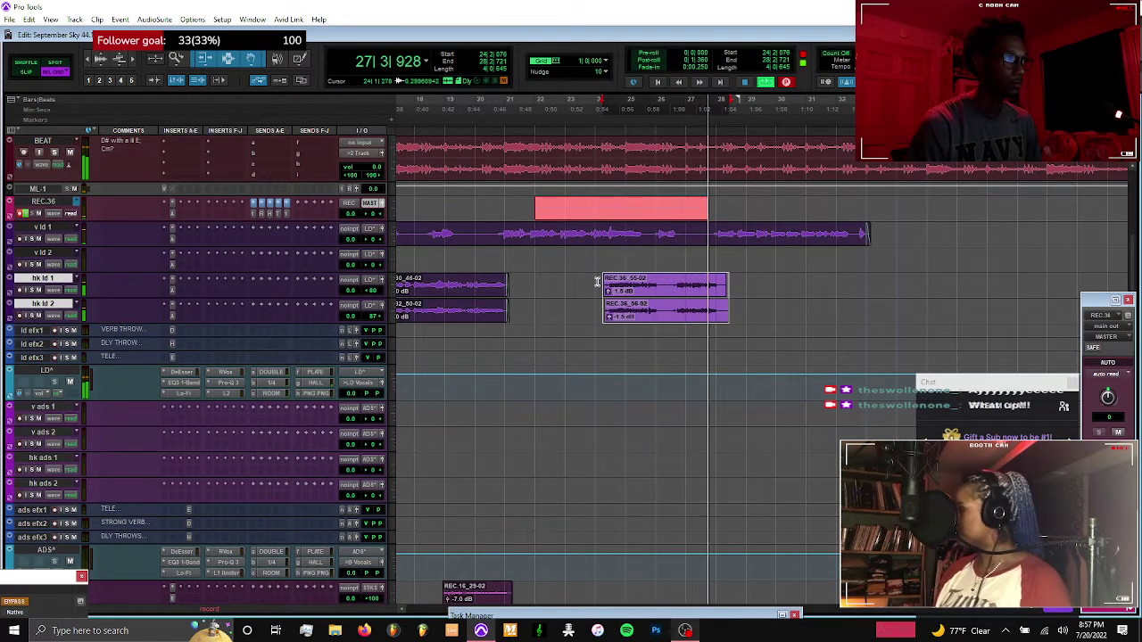
key(space)
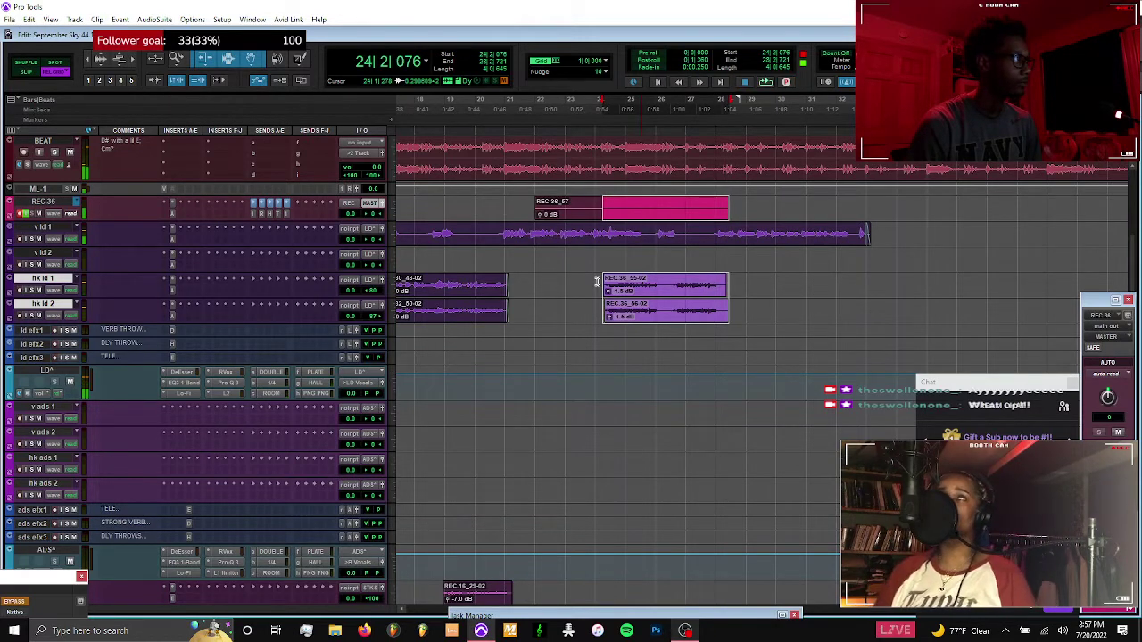
Pan hk ld 1 and hk ld 2 to 30 on opposite sides and play both soloed tracks from bar 24
click(597, 282)
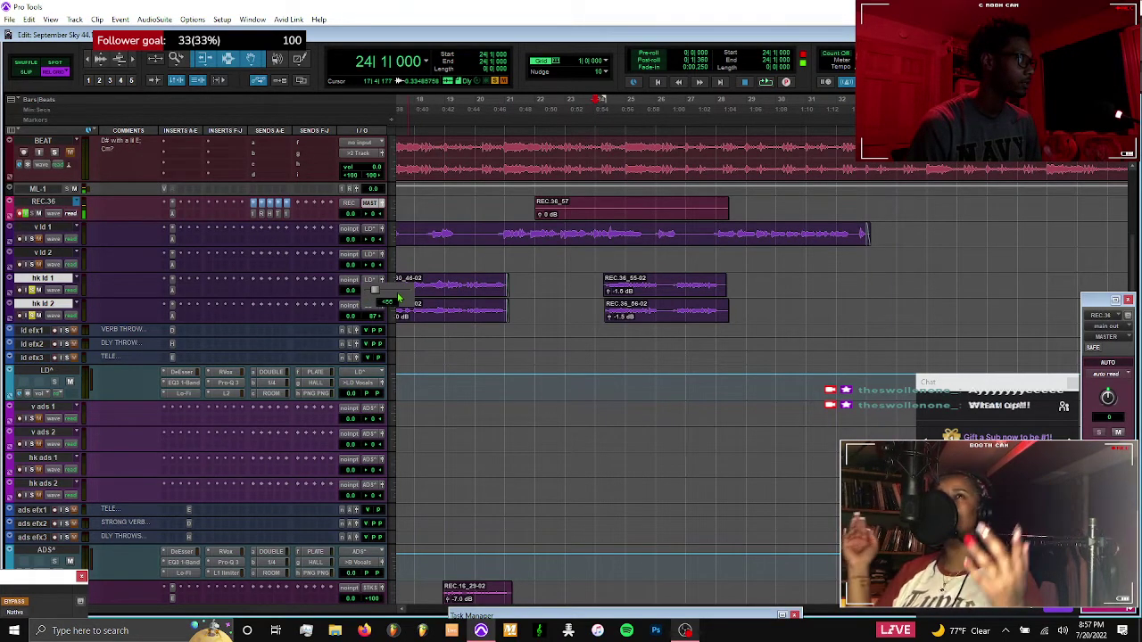
drag(421, 299, 424, 298)
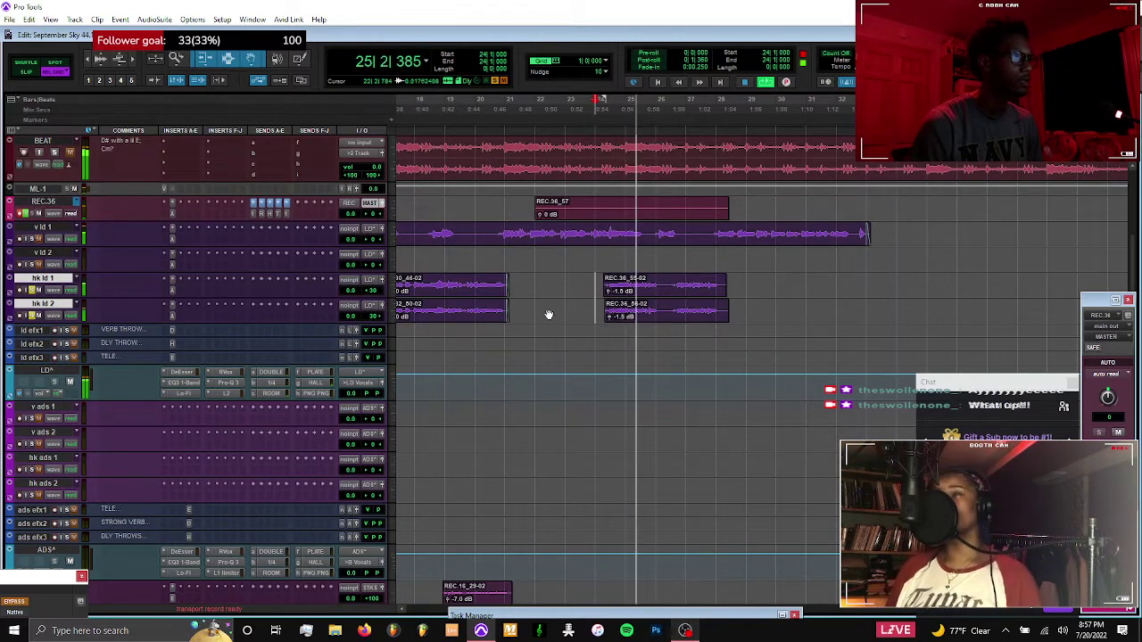
key(space)
Solo and play the REC.36_55-02 and REC.36_56-02 hook clips in turn to compare the two takes
click(629, 292)
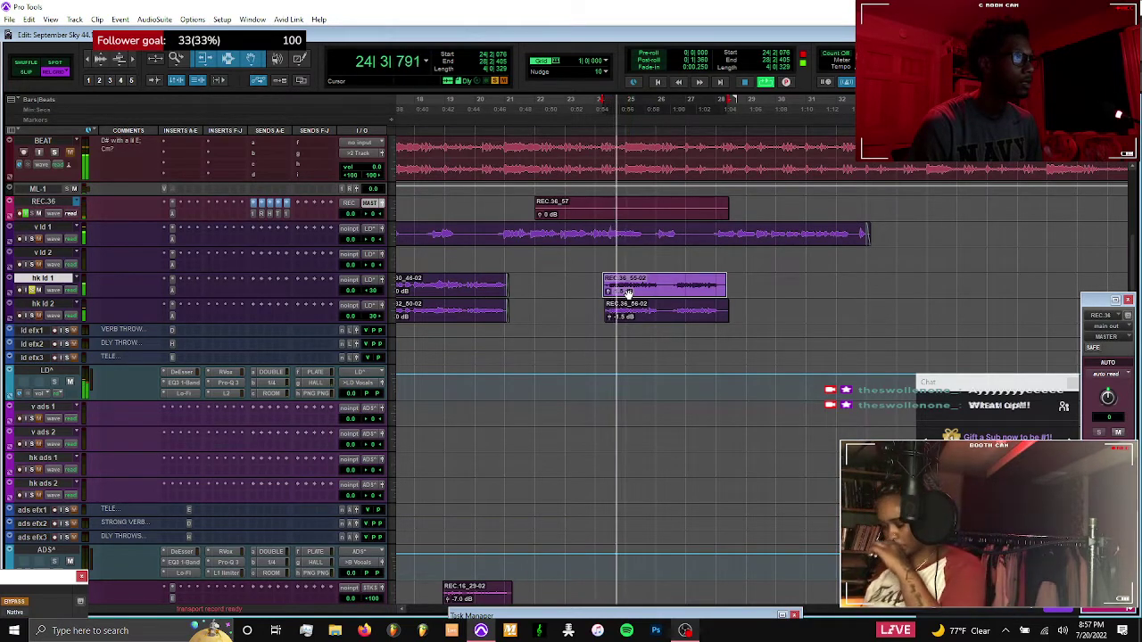
click(629, 314)
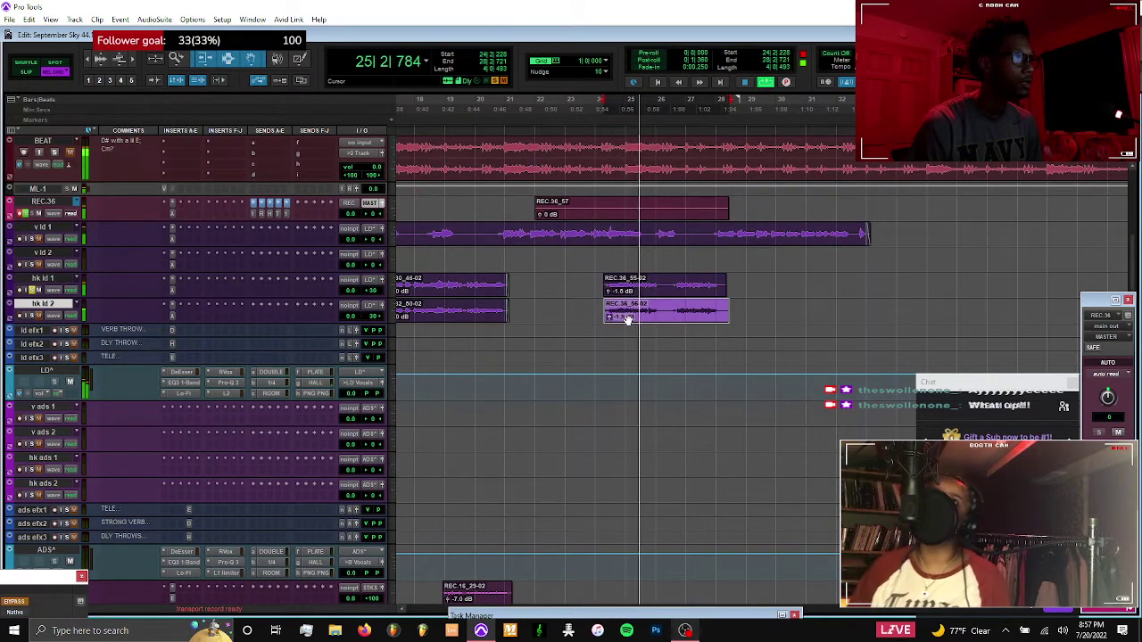
key(space)
key(space)
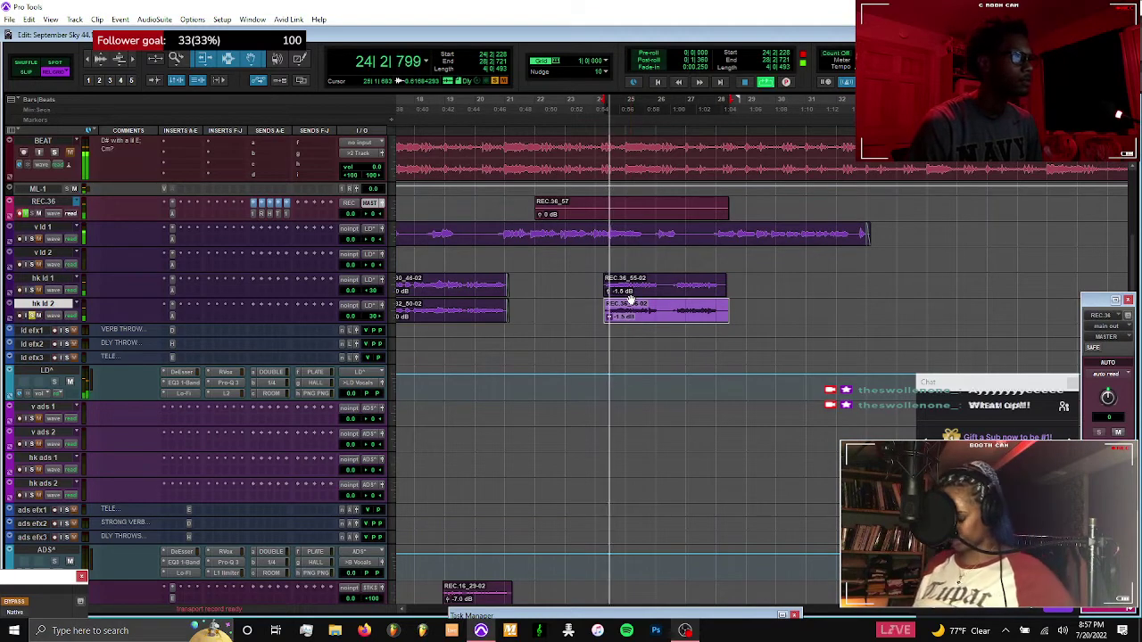
click(630, 291)
key(space)
Move REC.36_55-02 from hk ld 1 back to the record track, create a new playlist and start recording from bar 23
drag(632, 243, 632, 206)
key(ctrl+backslash)
key(Return)
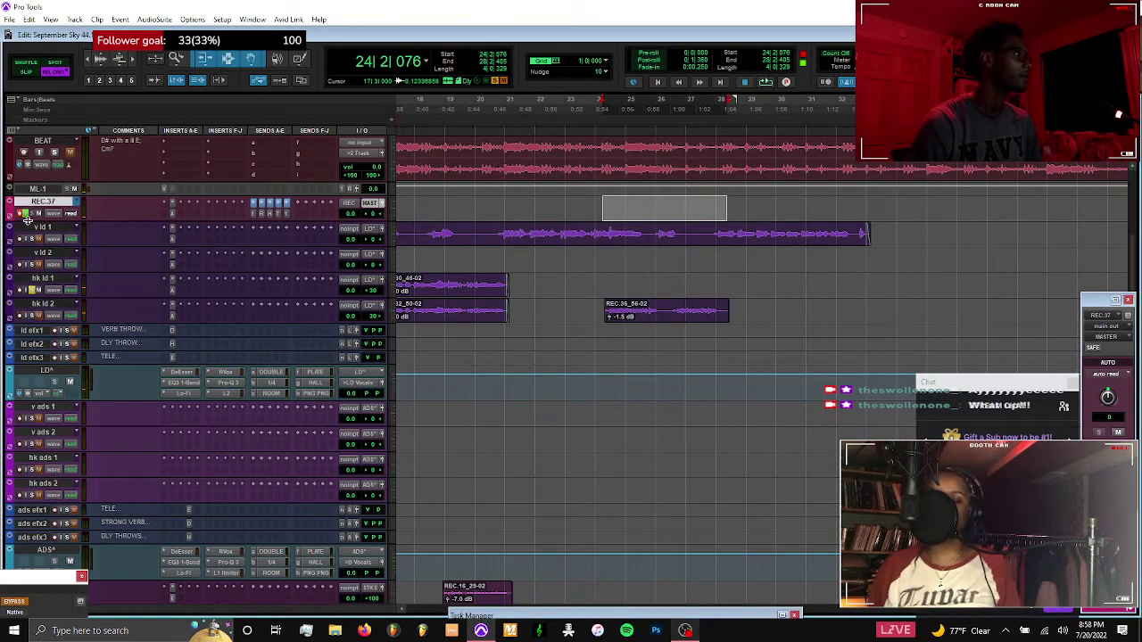
click(566, 206)
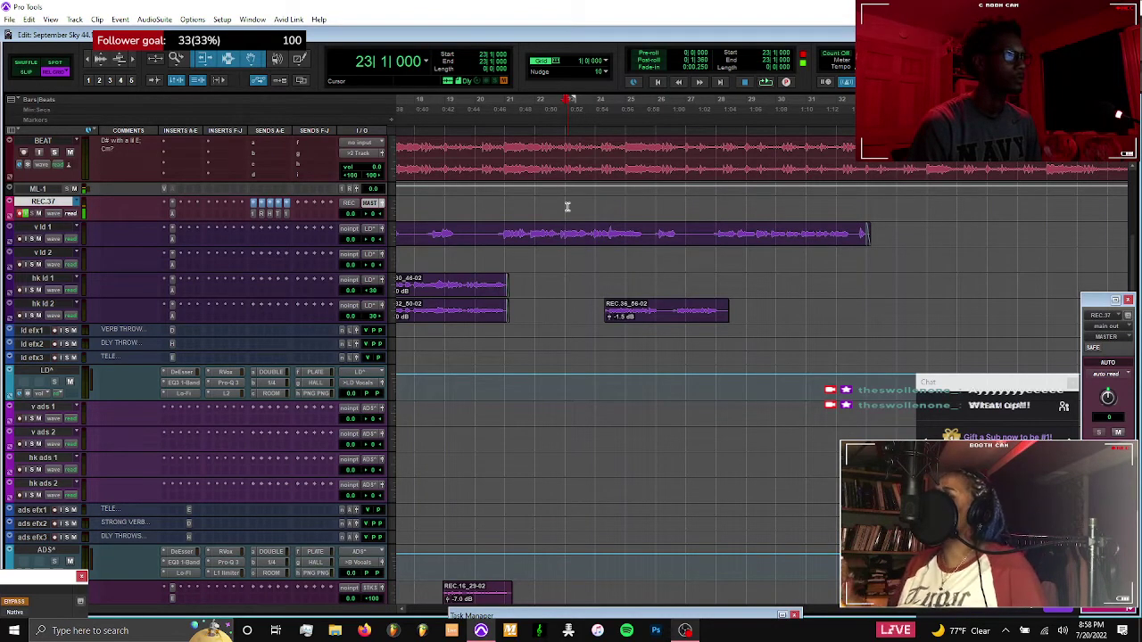
key(ctrl+space)
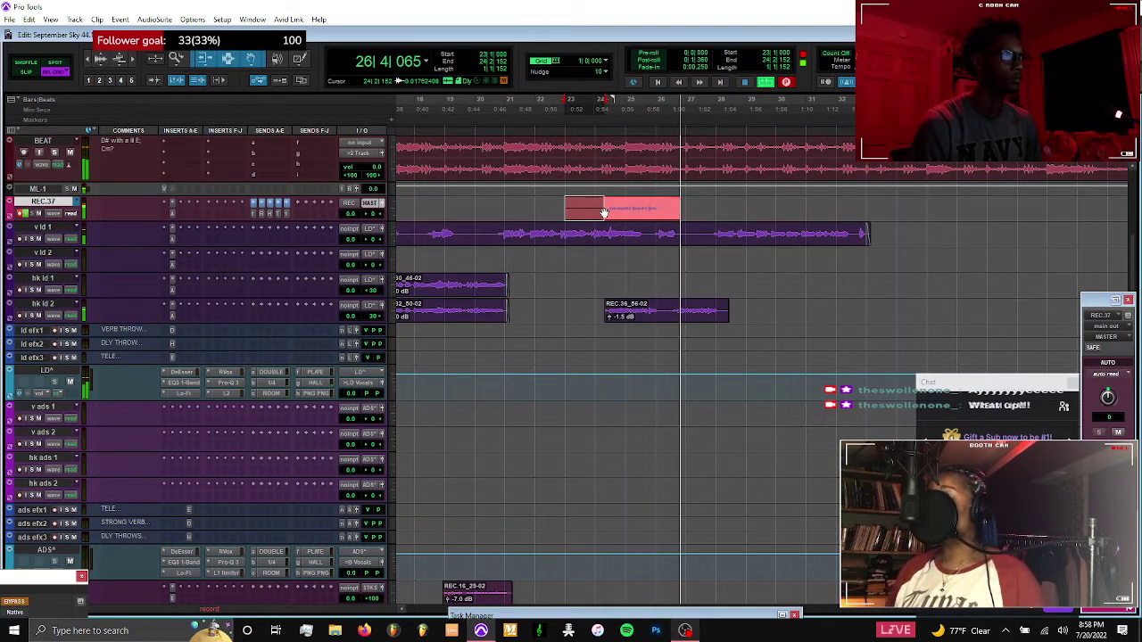
Retake the part on the REC.38 playlist without its lead-in up to 24|2|001, and start another pass from bar 23
key(space)
key(ctrl+space)
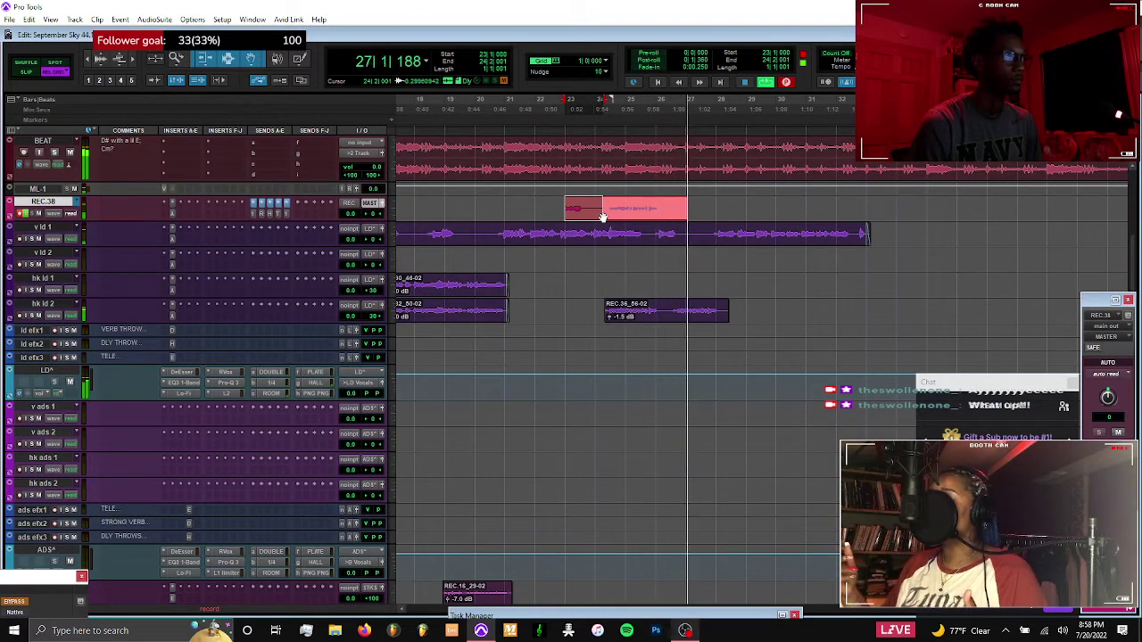
key(space)
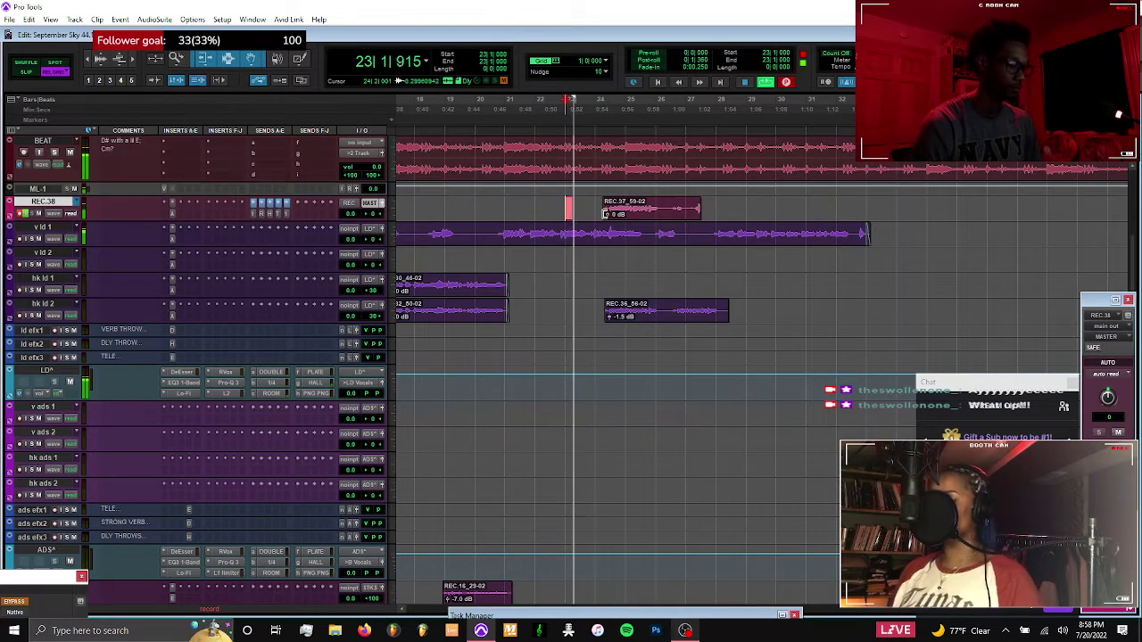
Retake the part from bar 23, trim its lead-in to 24|2|076, and place REC.38_60-02 on hk ld 1 above the hk ld 2 clip
key(ctrl+backslash)
key(Return)
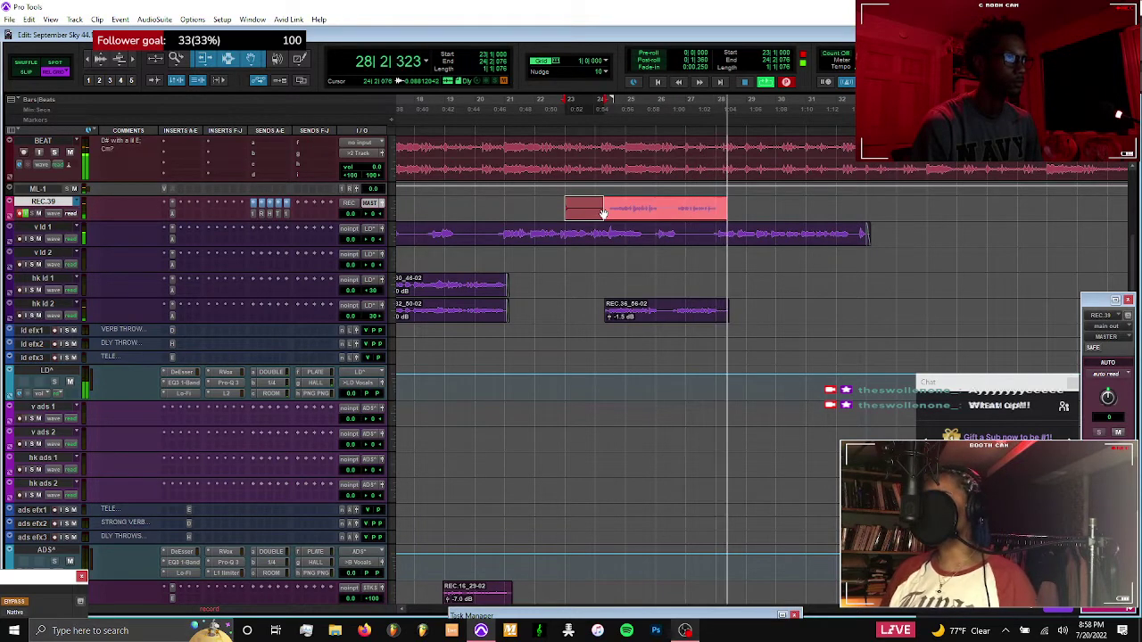
key(space)
drag(628, 220, 628, 294)
shift+click(631, 318)
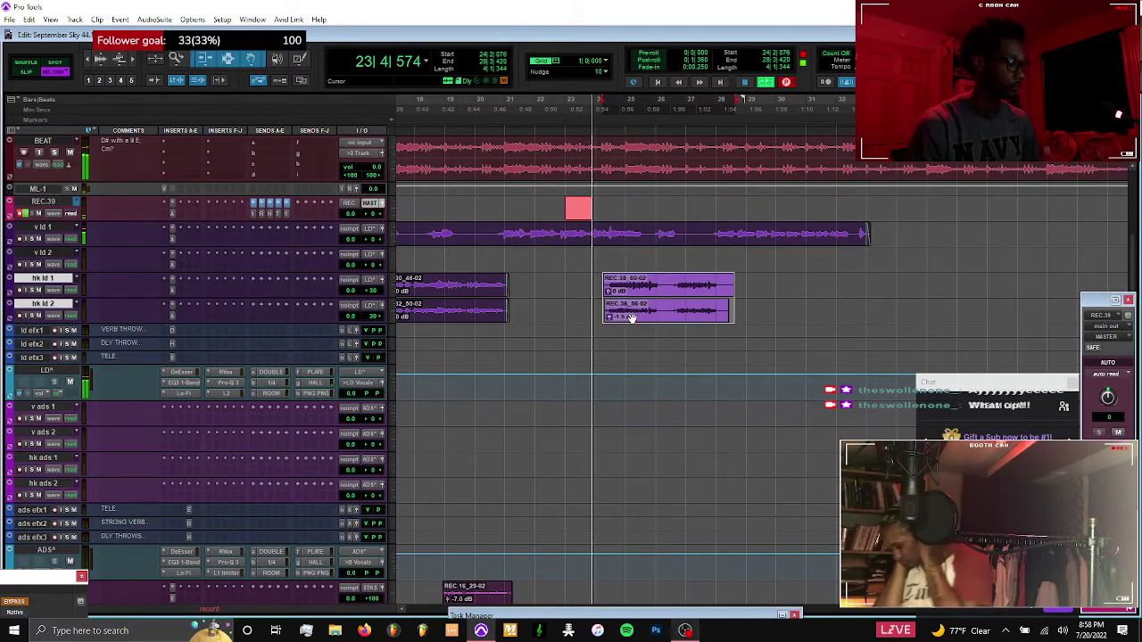
Split REC.38_60-02 before its second phrase and shift that phrase to start at 26|2|774, in time with hk ld 2
key(super+e)
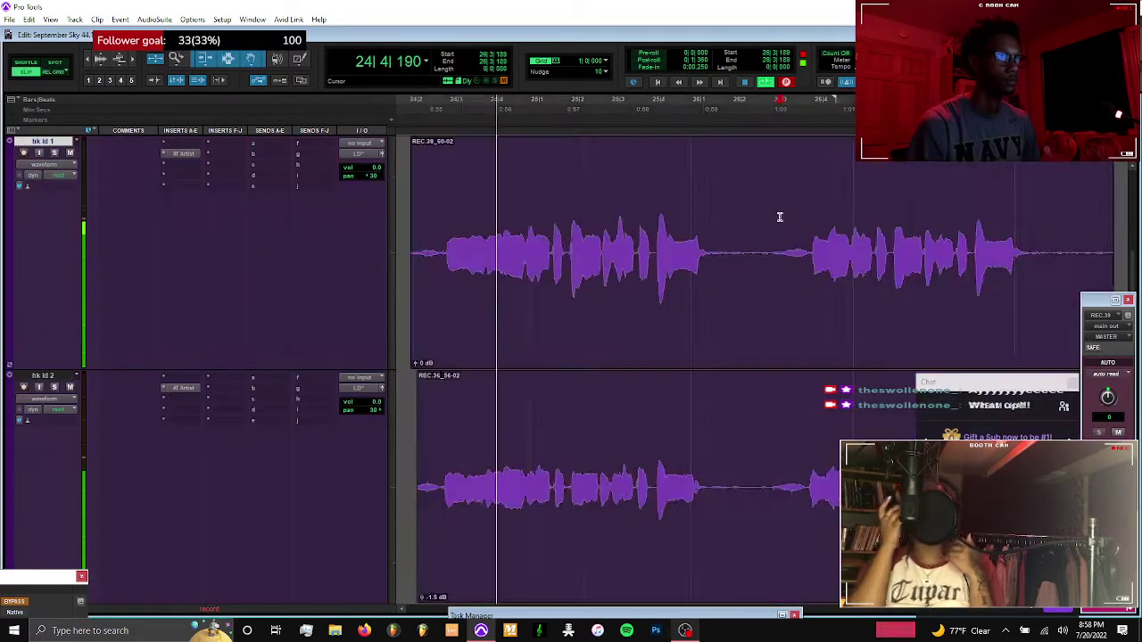
key(t)
key(t)
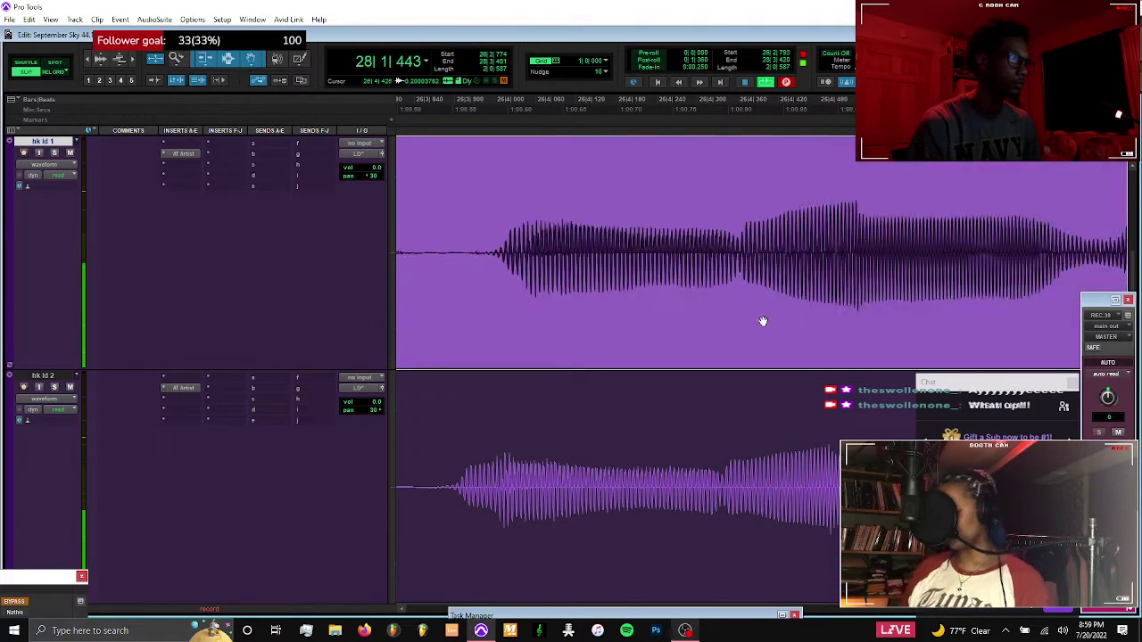
scroll(762, 321, down, 3)
scroll(762, 321, down, 2)
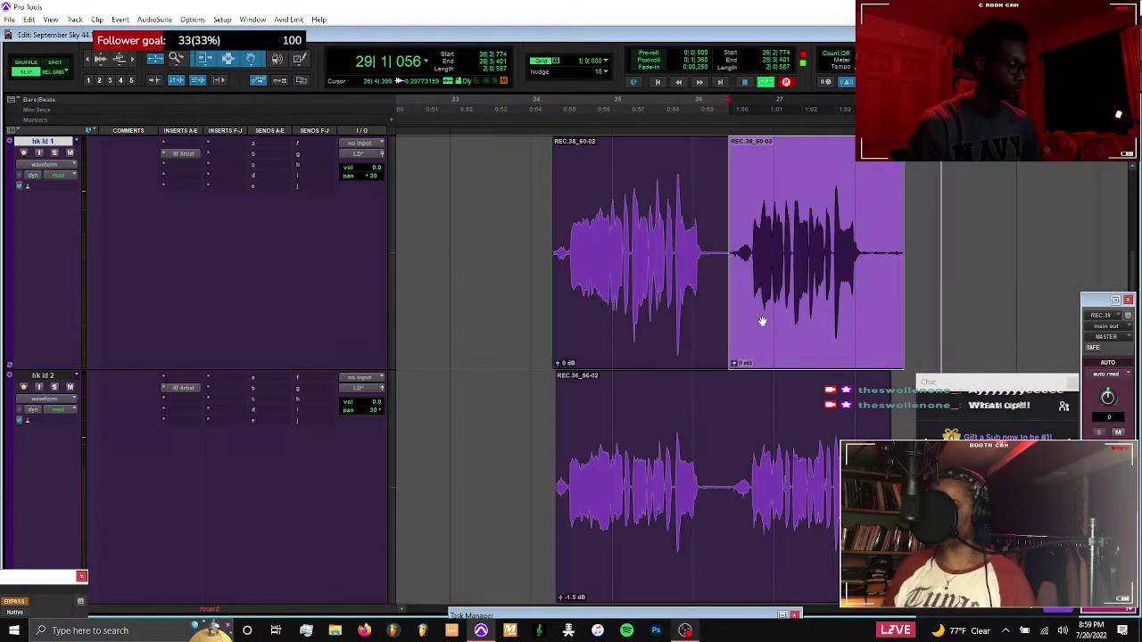
click(716, 323)
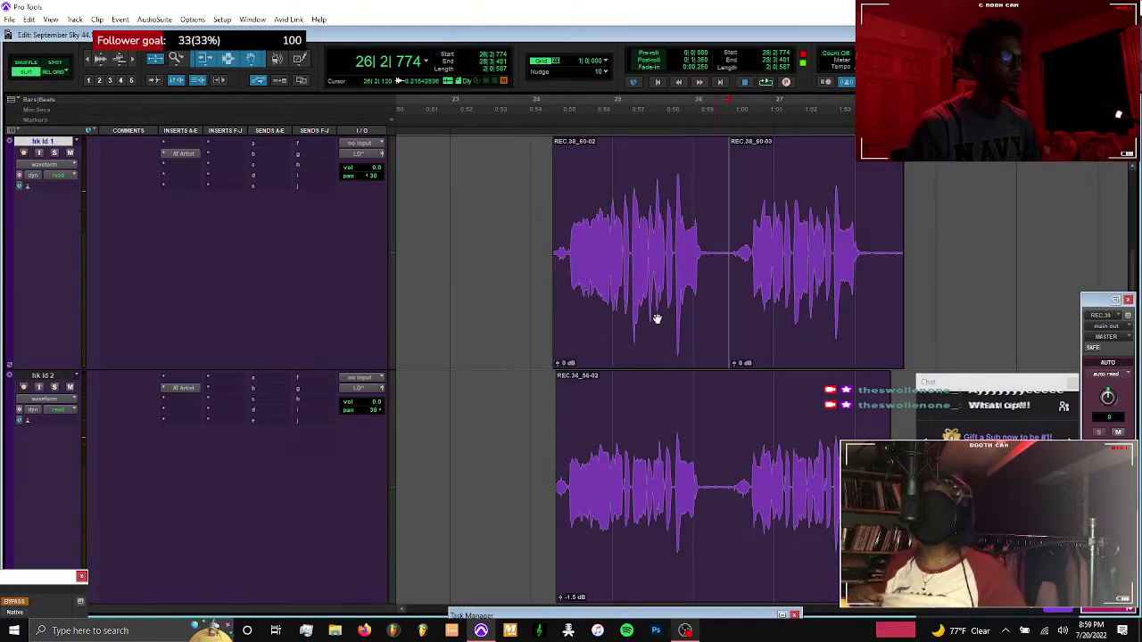
Return to the full track view and start recording a pass from bar 23 on playlist REC.40
key(e)
click(564, 208)
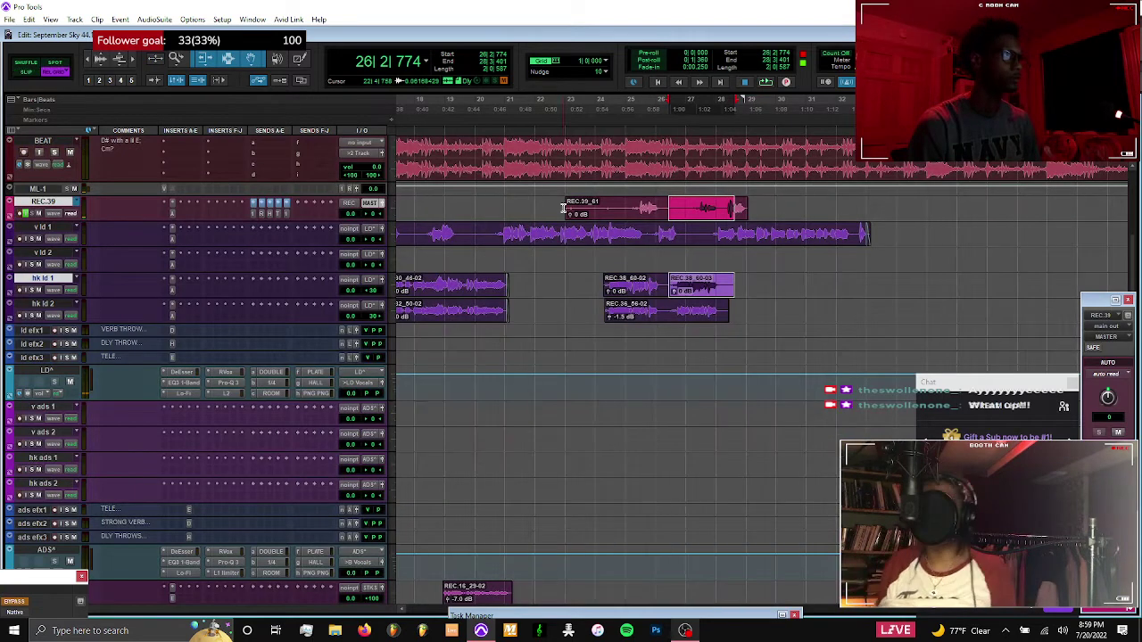
key(space)
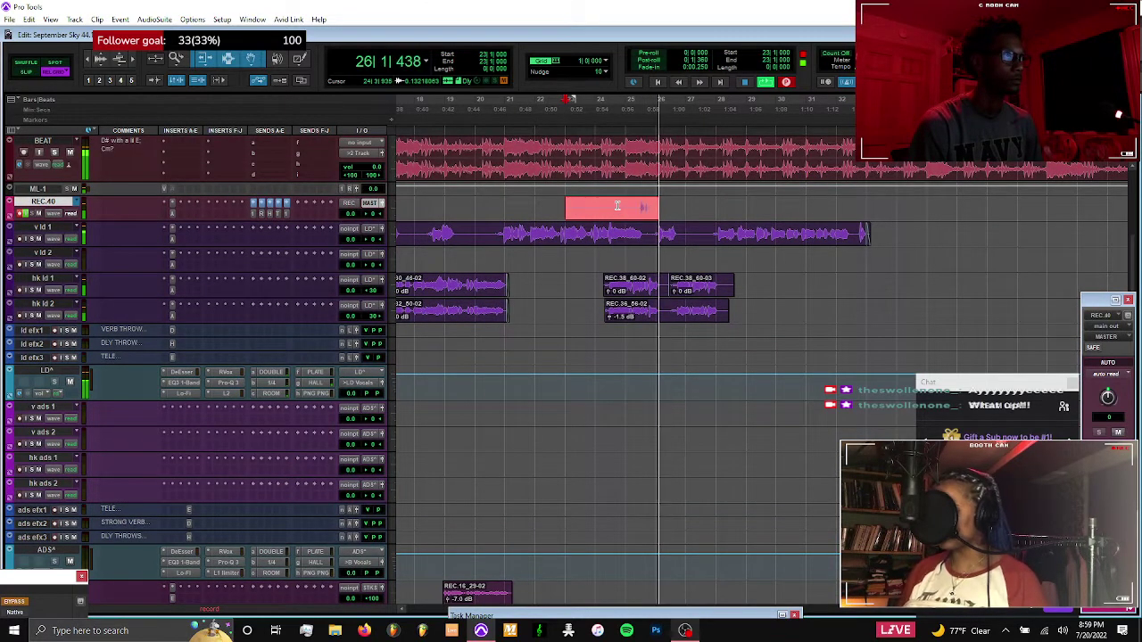
Cut the new take's lead-in from 24|1|000 to 25|2|102 and move REC.39_62-03 to hk stk 1
drag(593, 206, 633, 207)
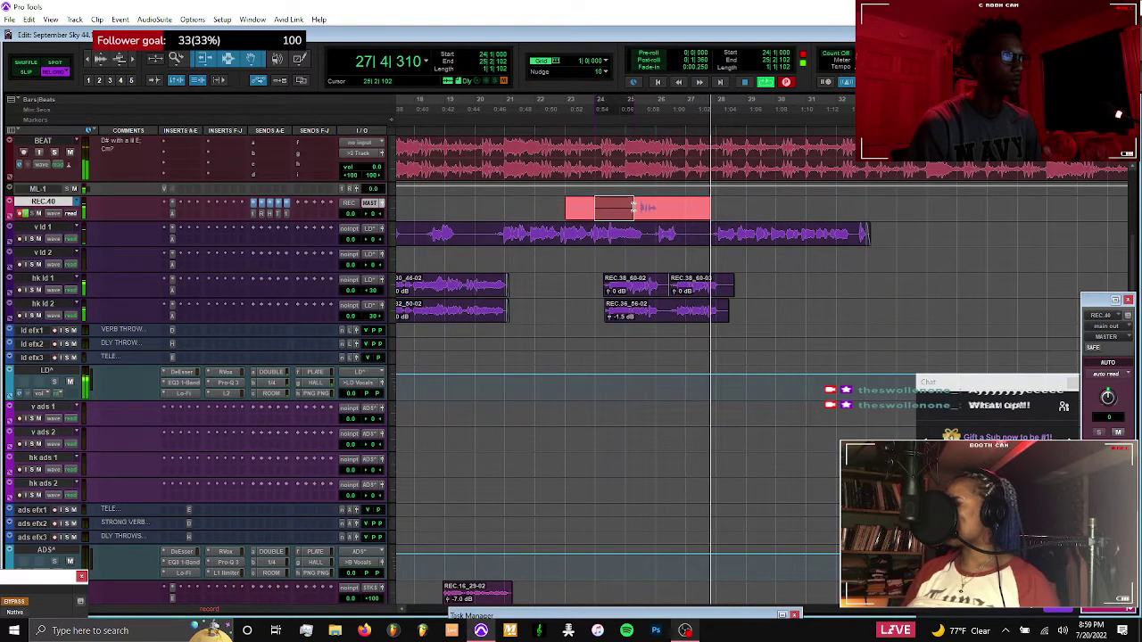
scroll(632, 207, down, 1)
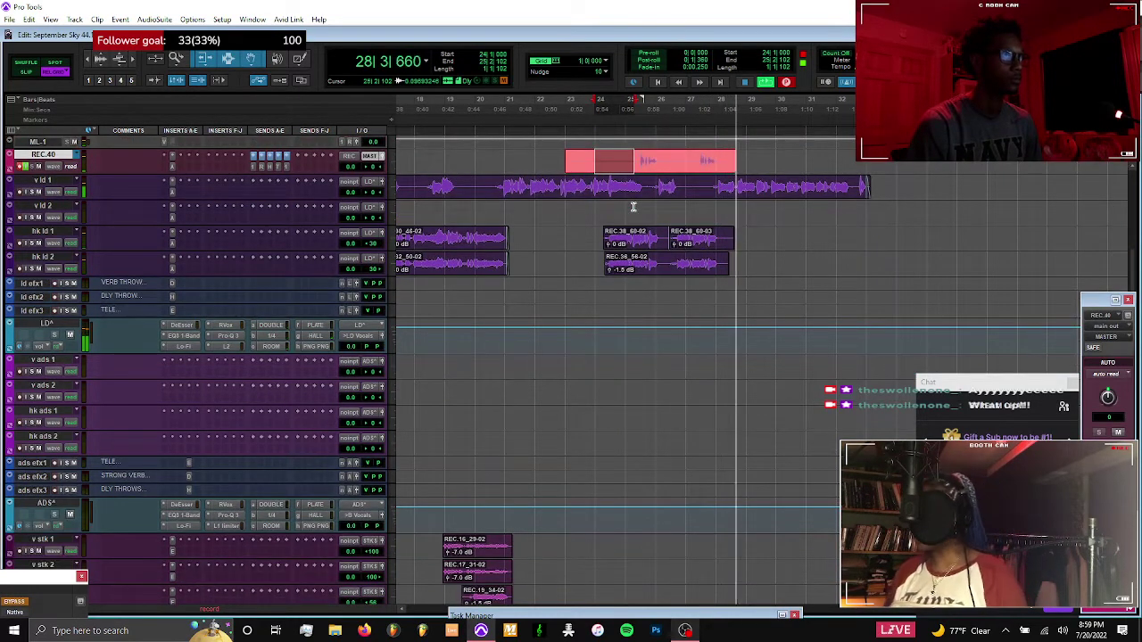
key(space)
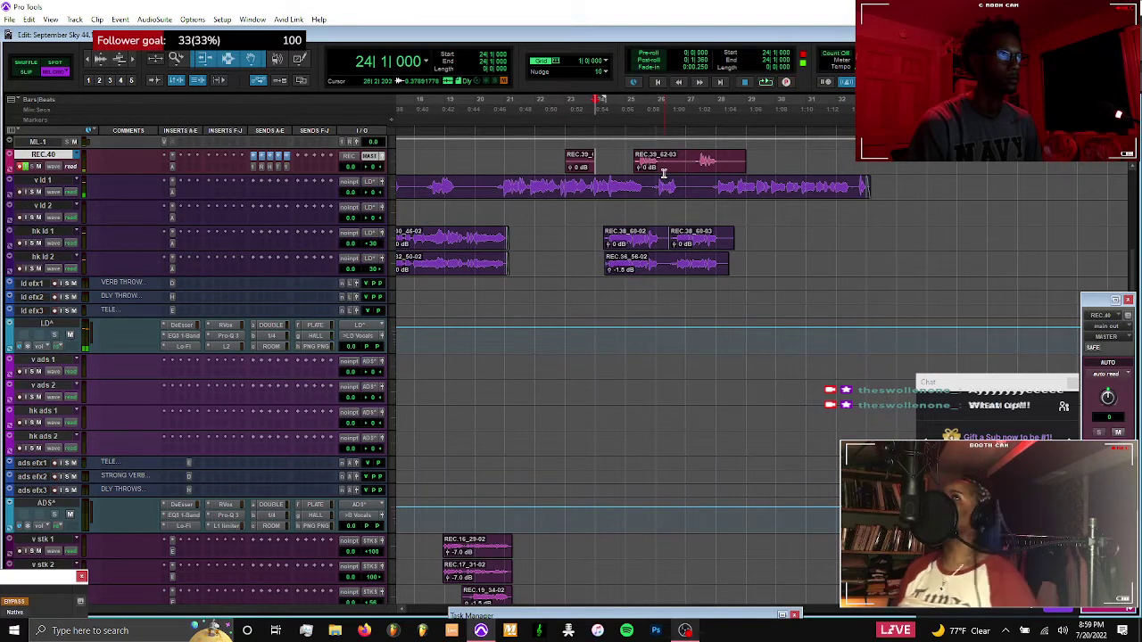
drag(680, 334, 664, 551)
scroll(669, 523, down, 2)
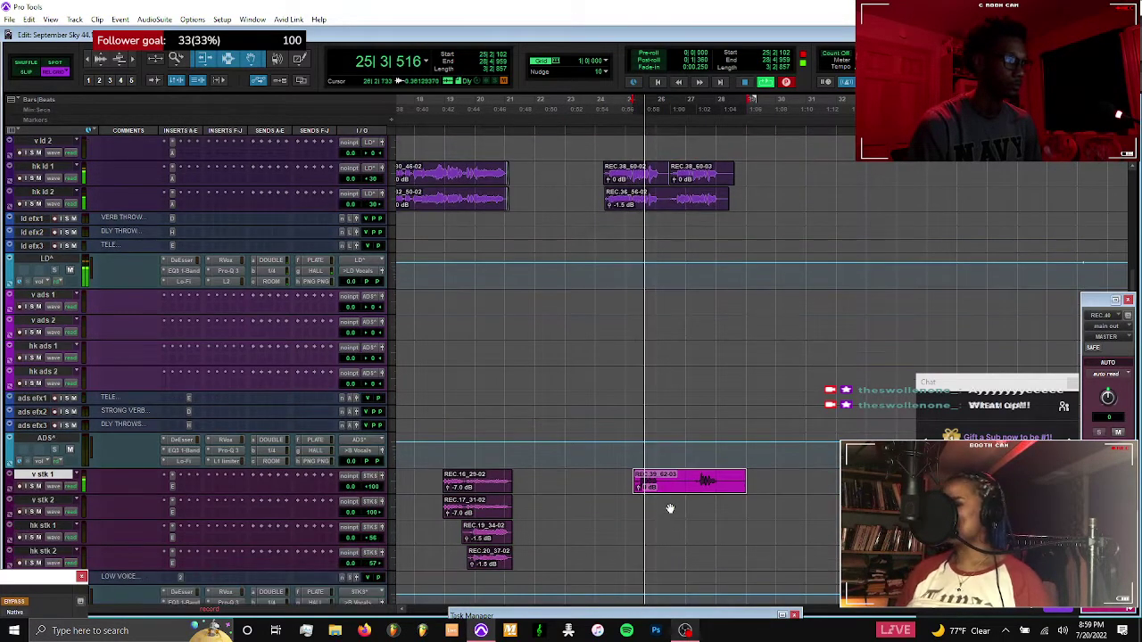
drag(669, 488, 678, 543)
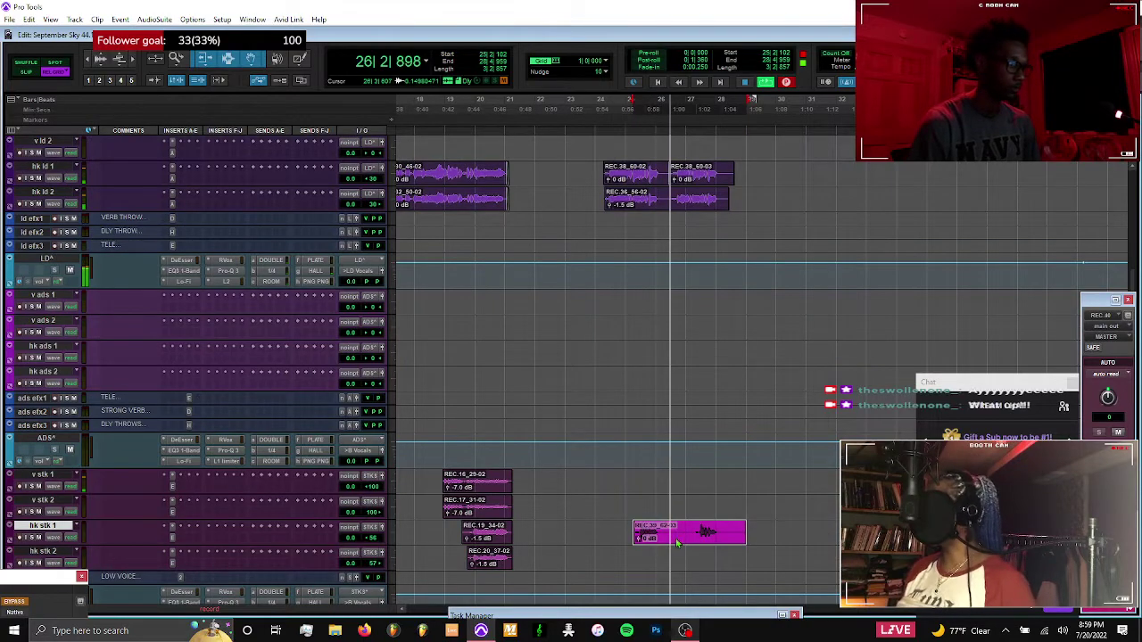
Record the second hook stack from bar 24, trim it to start at 25|1|000, and move REC.40_63-02 to hk stk 2
scroll(674, 541, up, 4)
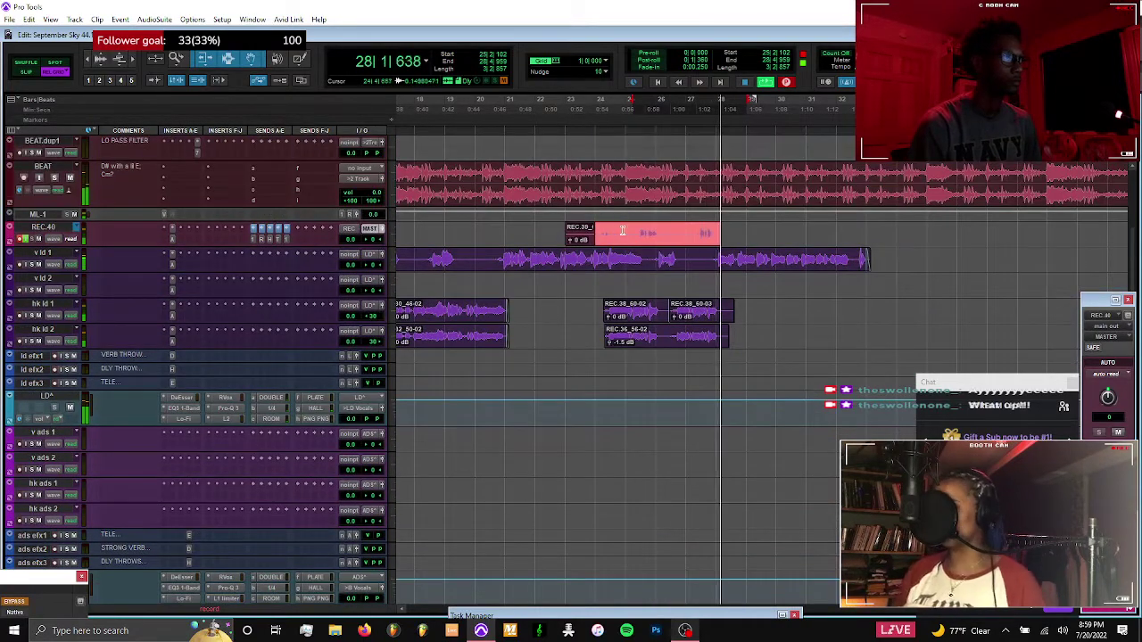
key(ctrl+period)
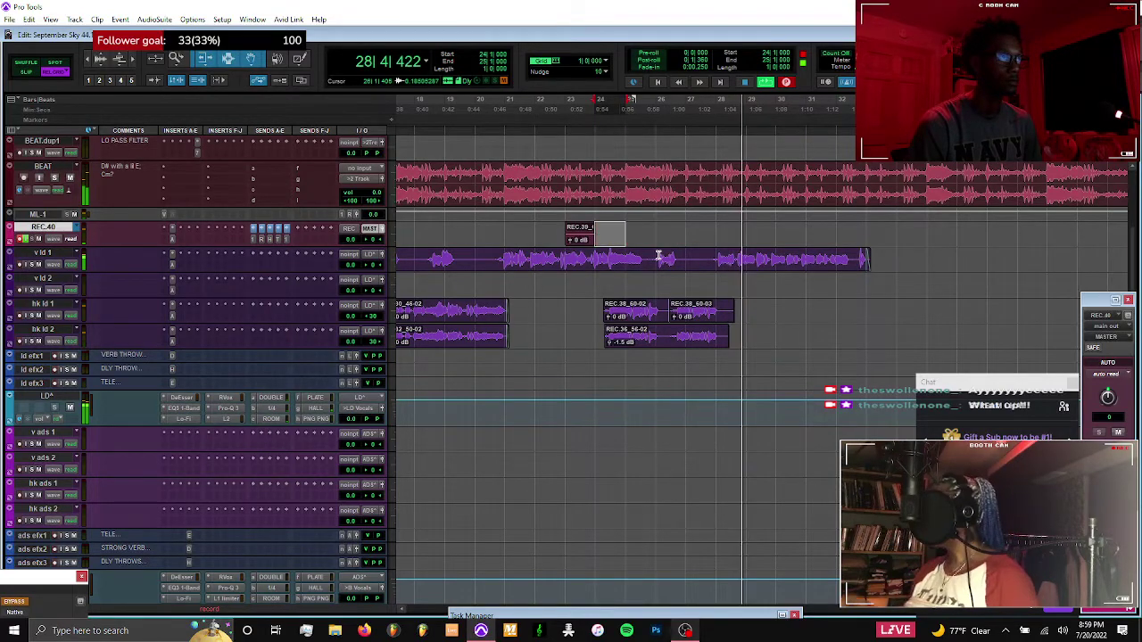
key(space)
drag(661, 240, 672, 399)
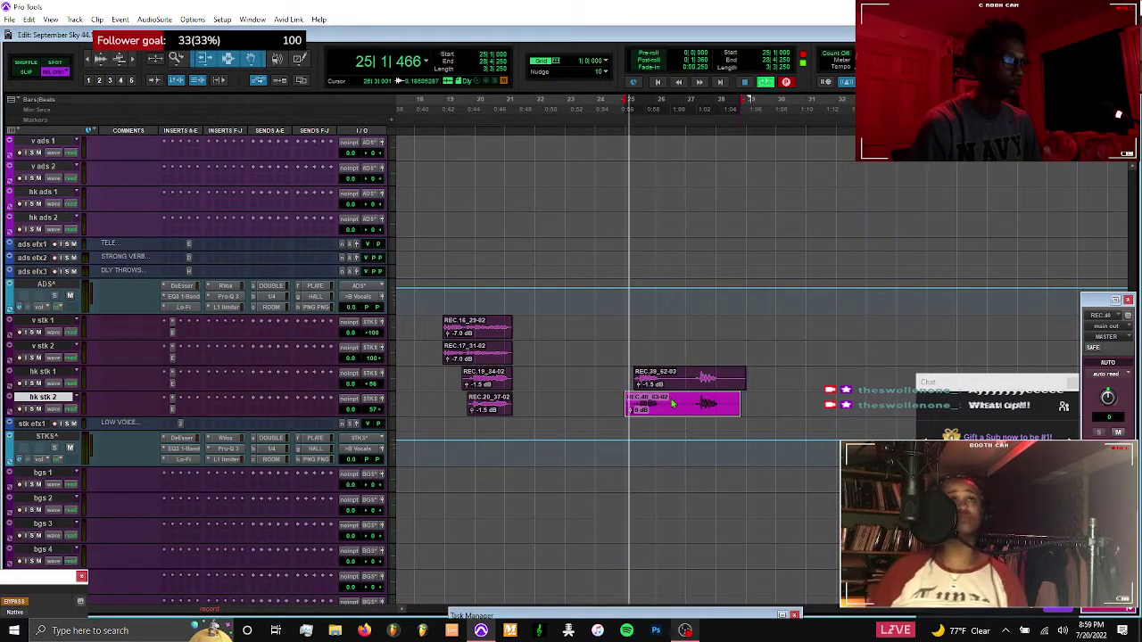
Lower the new hk stk 1 and hk stk 2 clips to -1.5 dB and trim both starts to about 25|2|736
click(620, 403)
key(t)
key(t)
key(t)
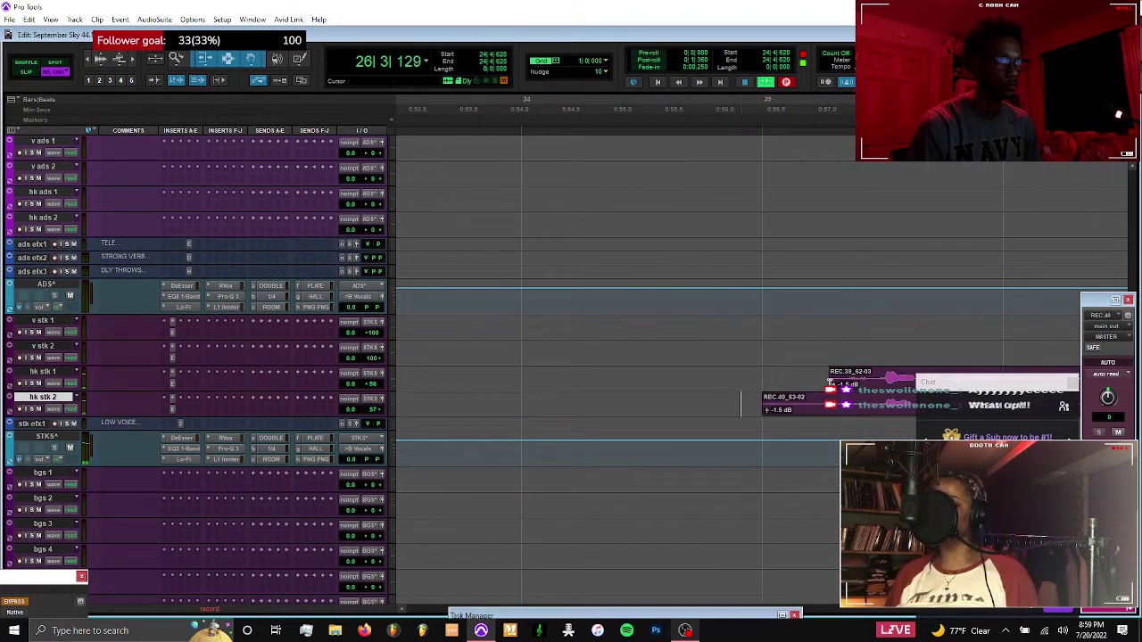
shift+click(860, 373)
key(Delete)
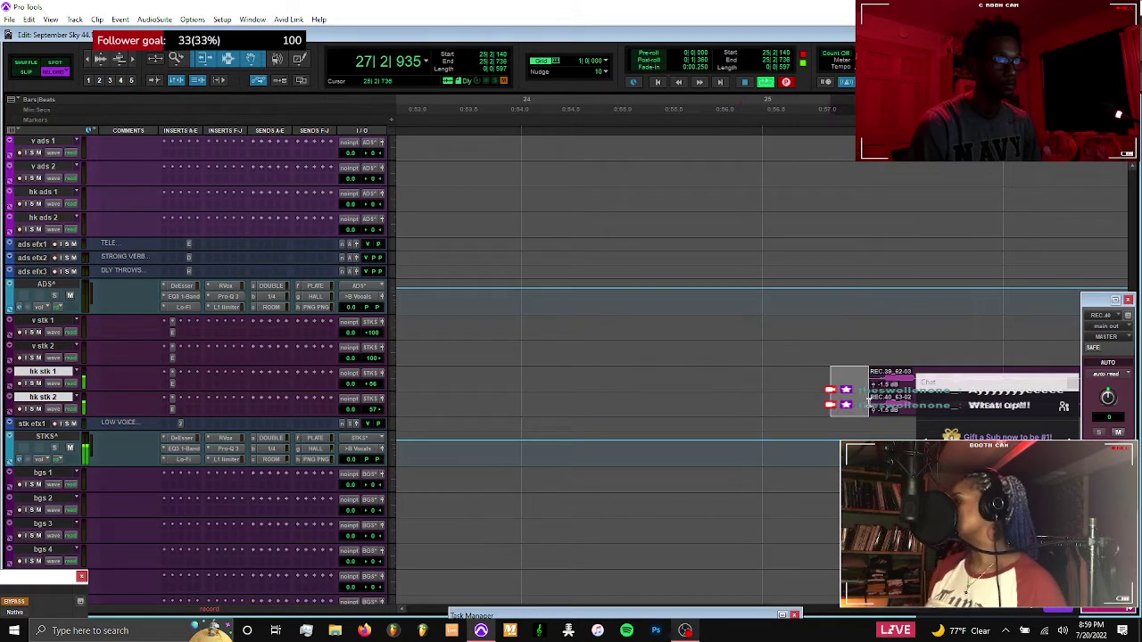
Delete the silent tails of both new hook stack clips and fade out their ends from 28|1|531
scroll(889, 374, right, 4)
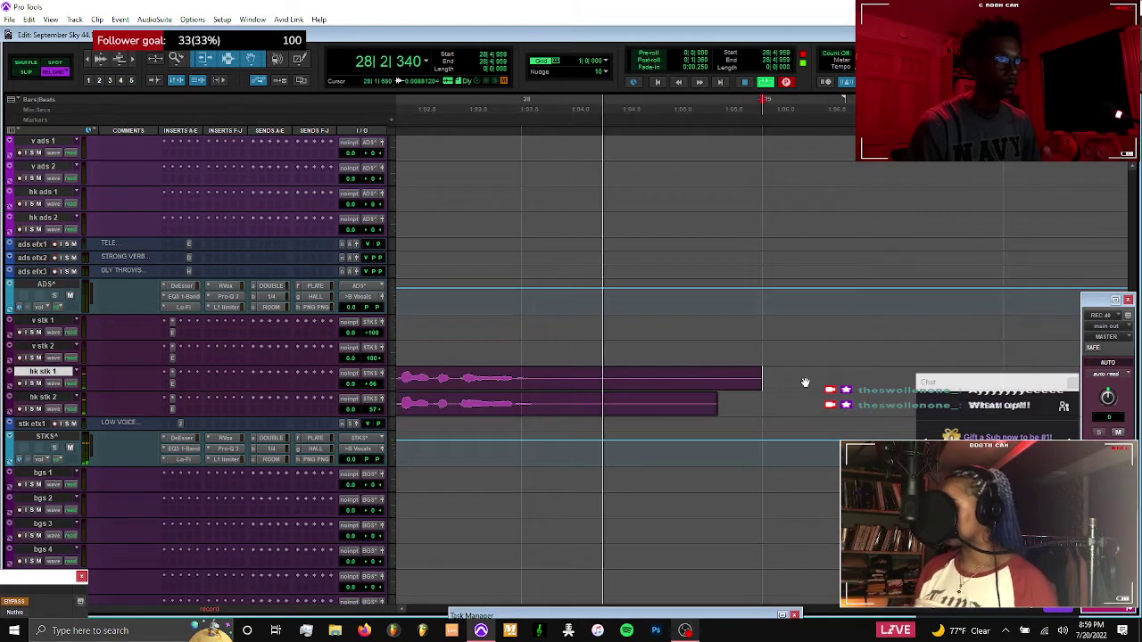
drag(778, 372, 554, 400)
key(Delete)
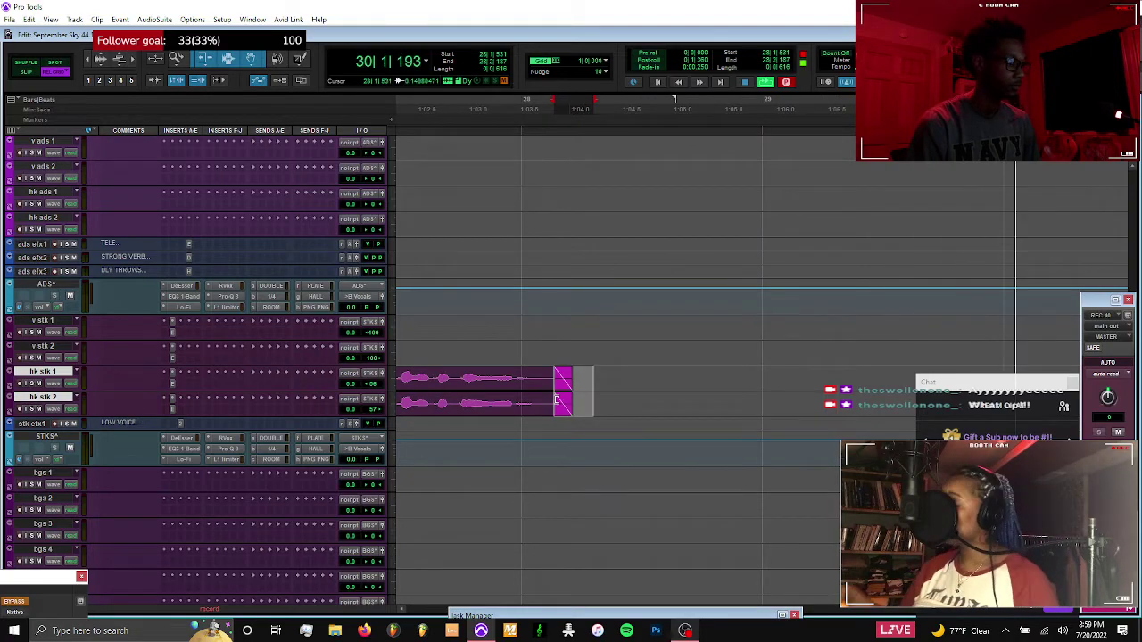
key(r)
key(r)
key(r)
Delete the leftover REC.39 clip from the record track, stop the running pass, and cue the next one at bar 27
scroll(554, 401, up, 6)
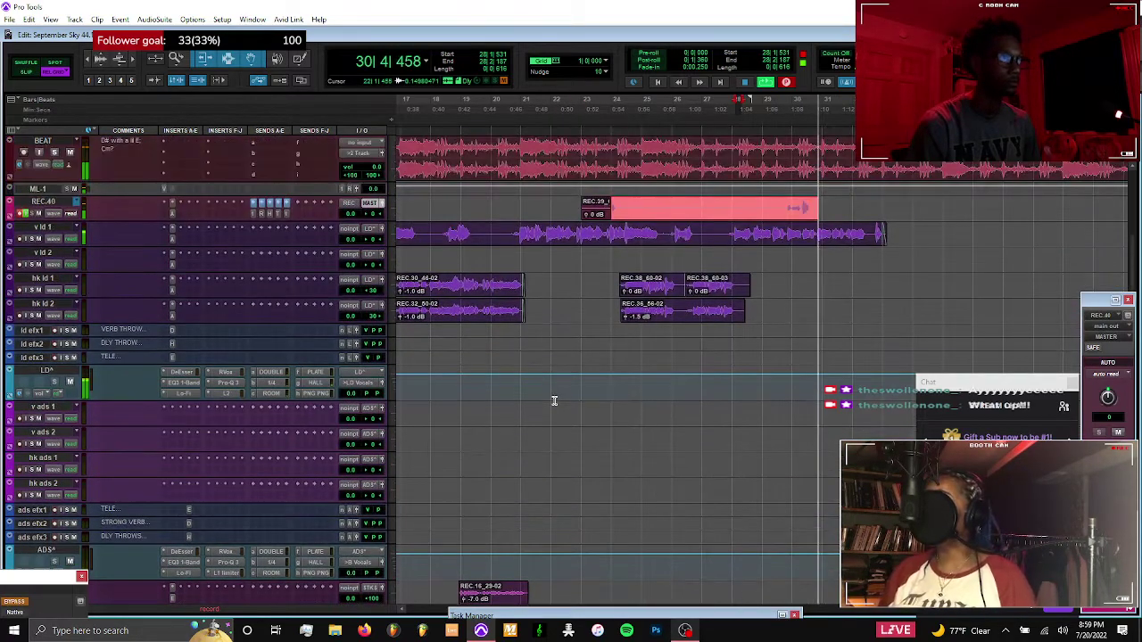
click(596, 215)
key(Delete)
click(596, 210)
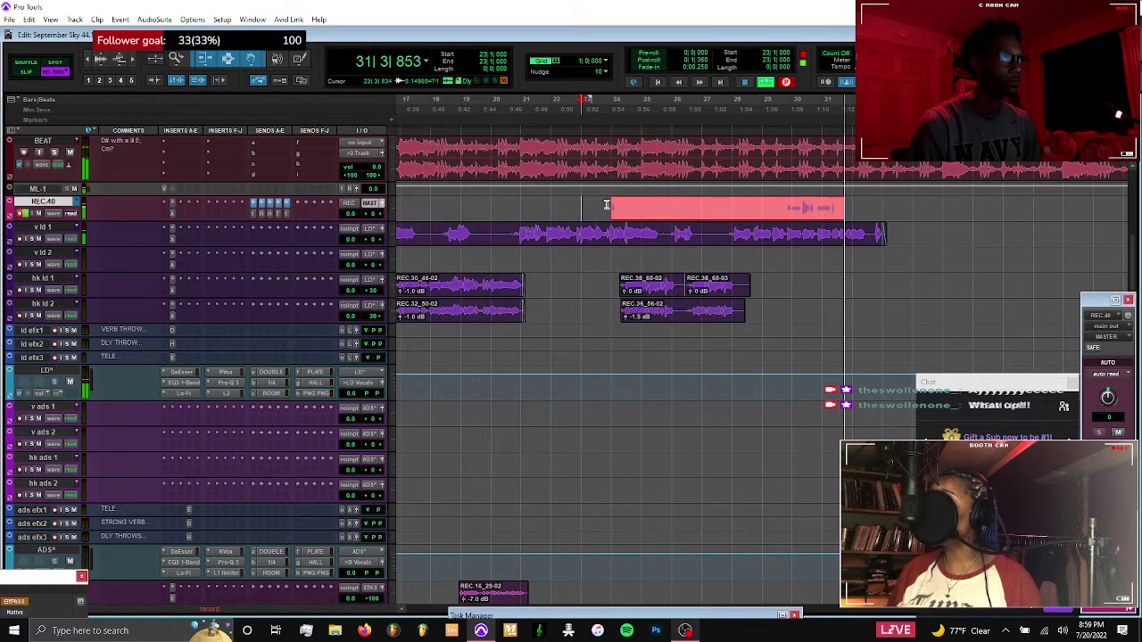
key(space)
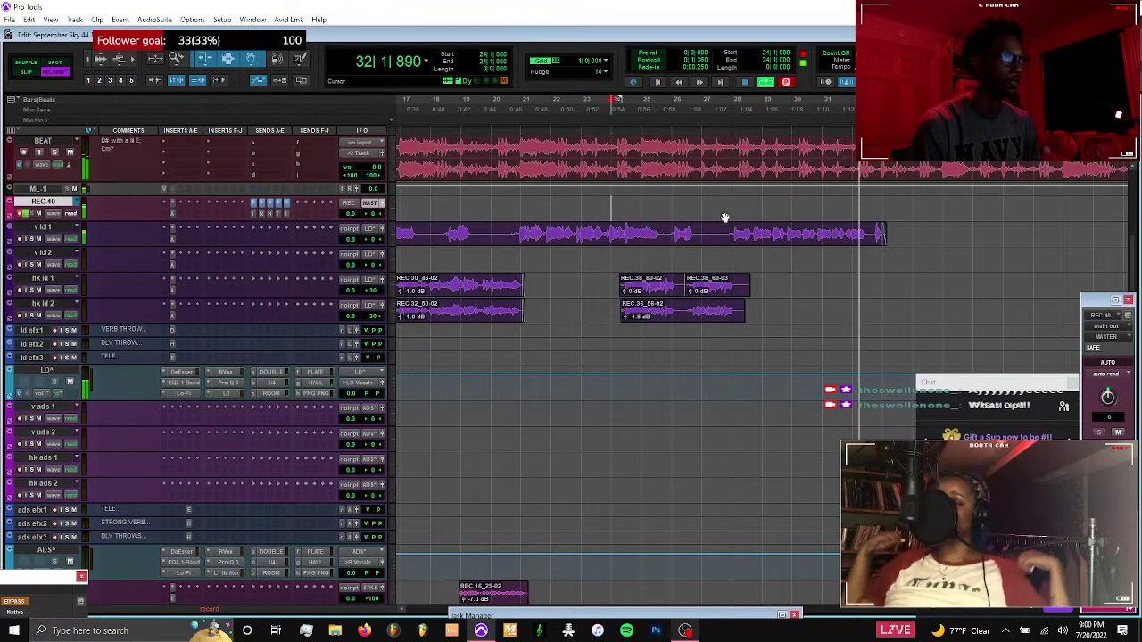
key(space)
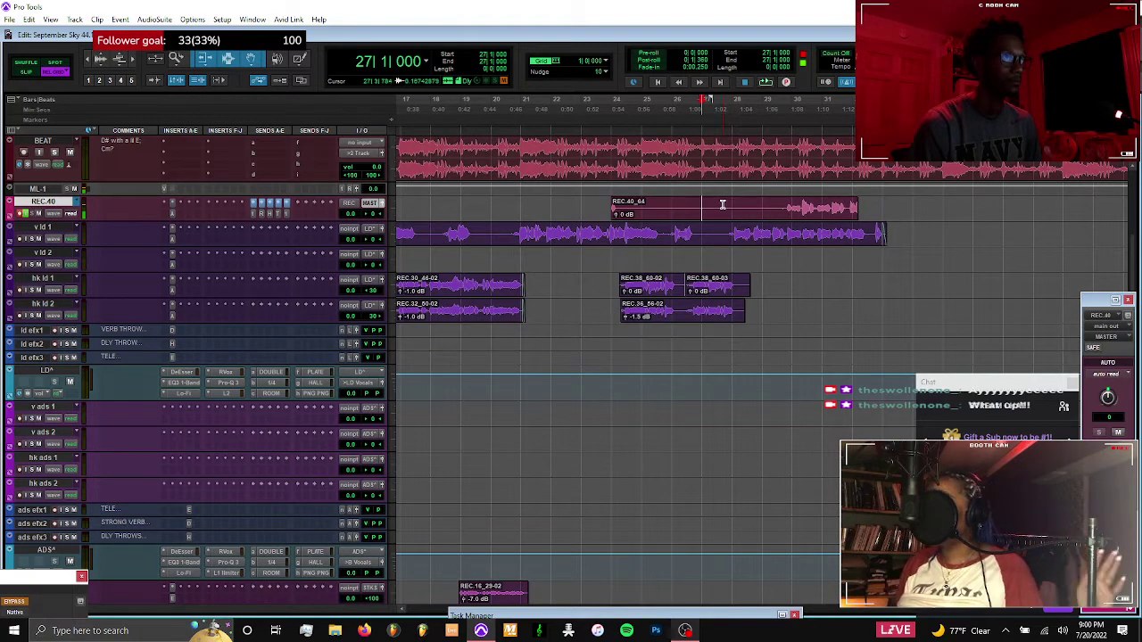
Record a short pass from bar 28 on playlist REC.41, stop it, and restart recording from 26|1|026
key(ctrl+space)
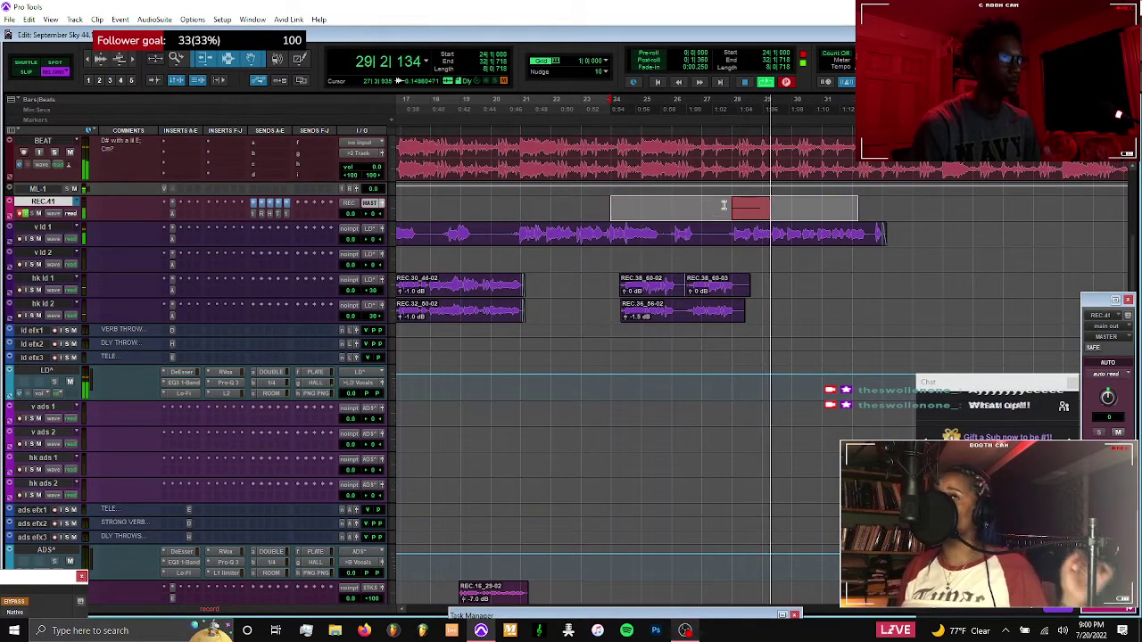
key(space)
click(675, 215)
key(ctrl+space)
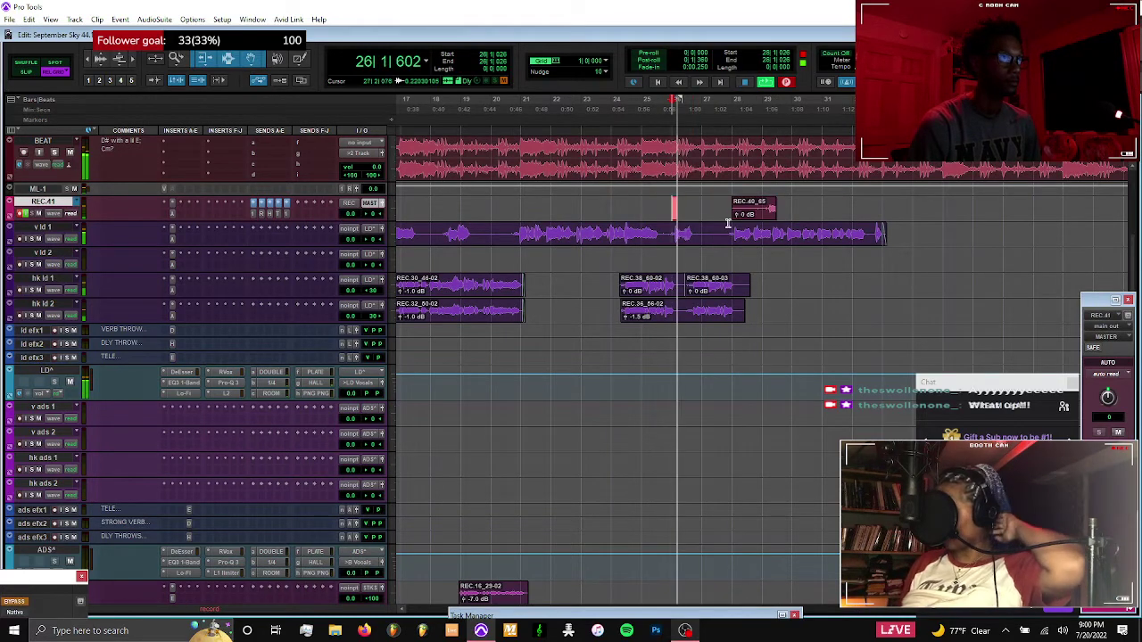
Clear the REC.40_65 clip from the record track and retake the part from bar 27 on playlist REC.43
click(750, 216)
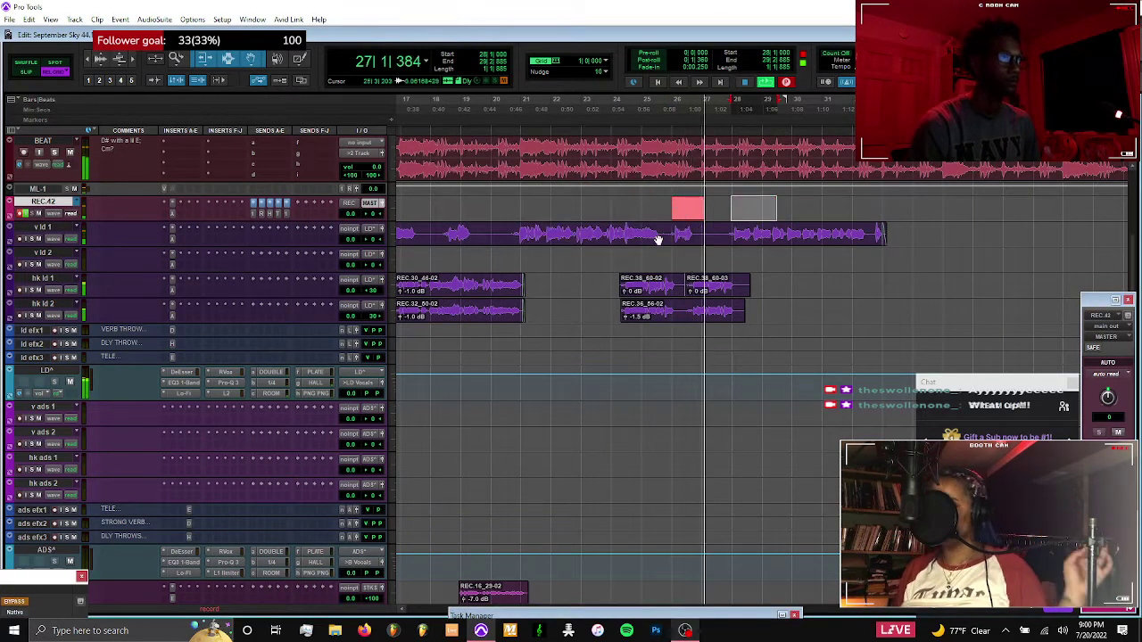
scroll(652, 256, down, 3)
scroll(645, 467, down, 5)
scroll(646, 470, up, 6)
scroll(645, 470, up, 4)
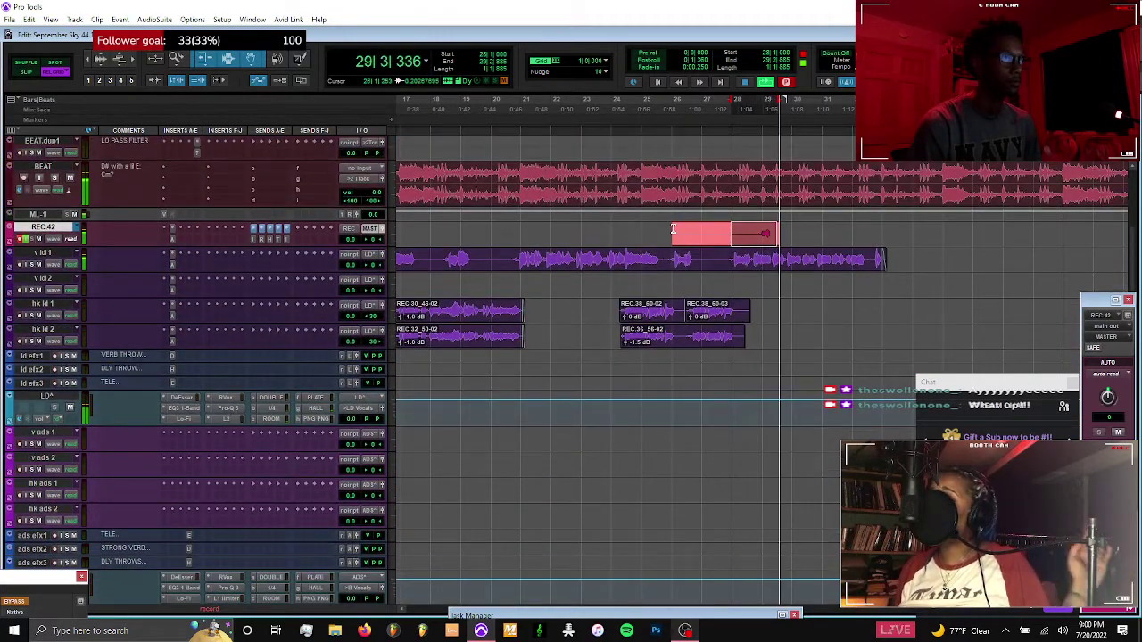
drag(701, 233, 755, 234)
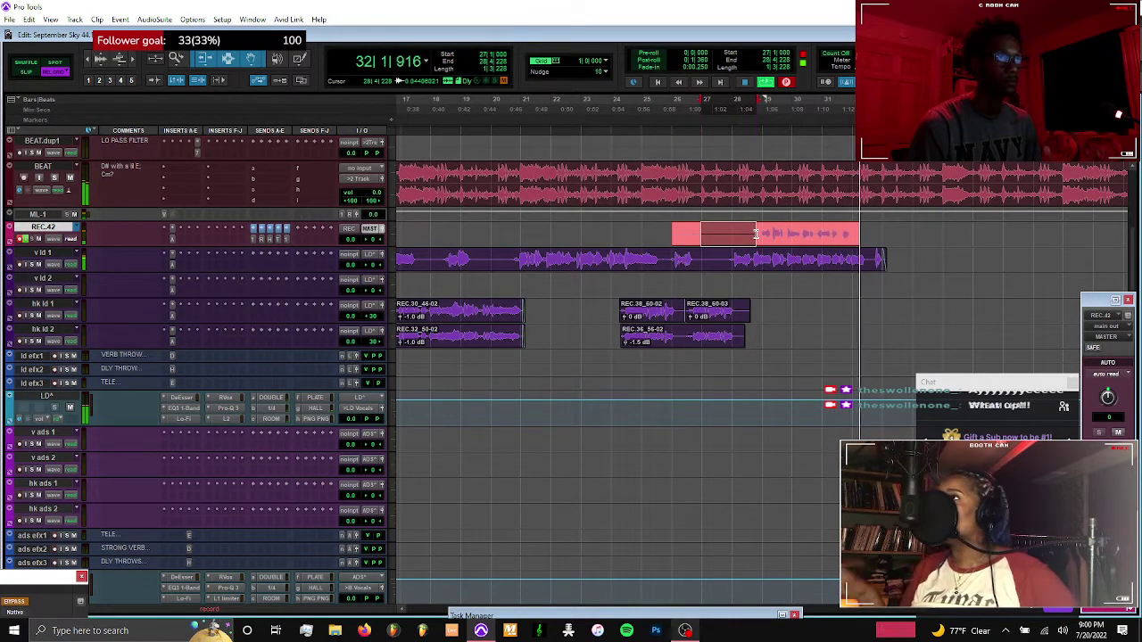
key(ctrl+period)
click(704, 234)
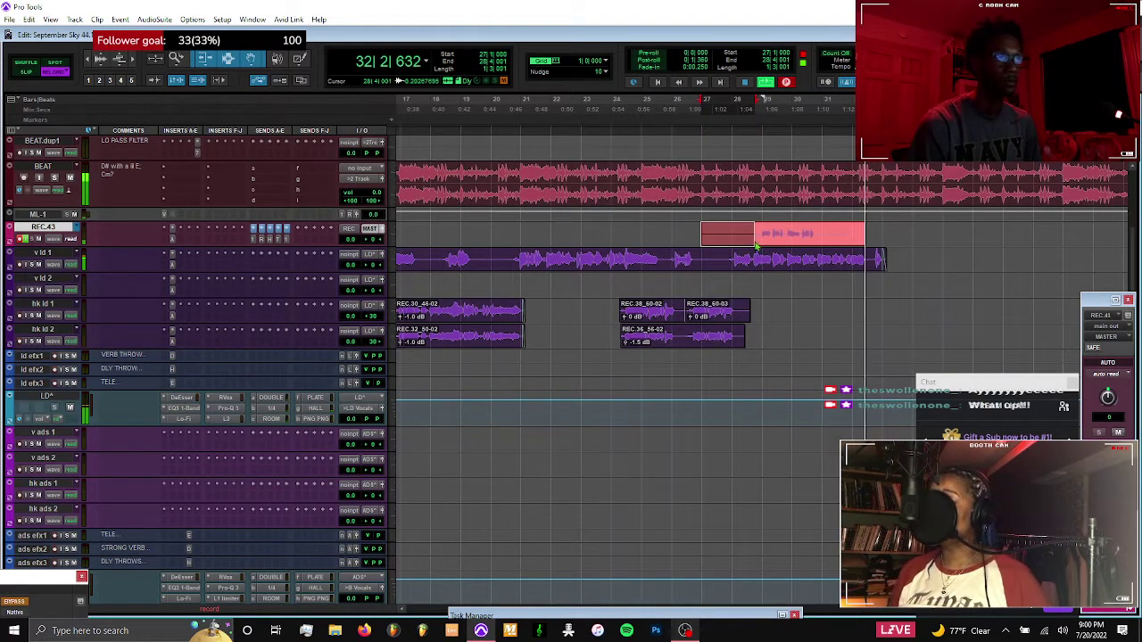
Stop the pass, move REC.42_67-02 to hk stk 1, and trim its end to 30|4|354
key(space)
drag(784, 244, 785, 440)
scroll(784, 299, down, 3)
drag(879, 429, 816, 432)
click(816, 433)
key(s)
scroll(815, 435, up, 2)
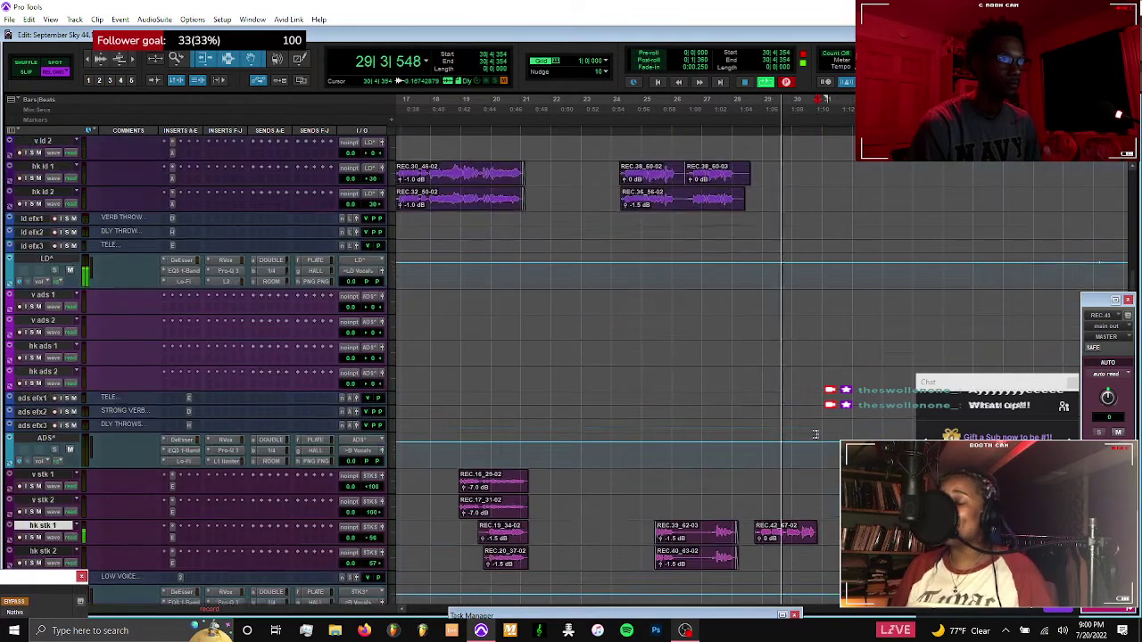
Retake the part from bar 27, continuing on playlist REC.44, and stop the pass
scroll(815, 435, up, 7)
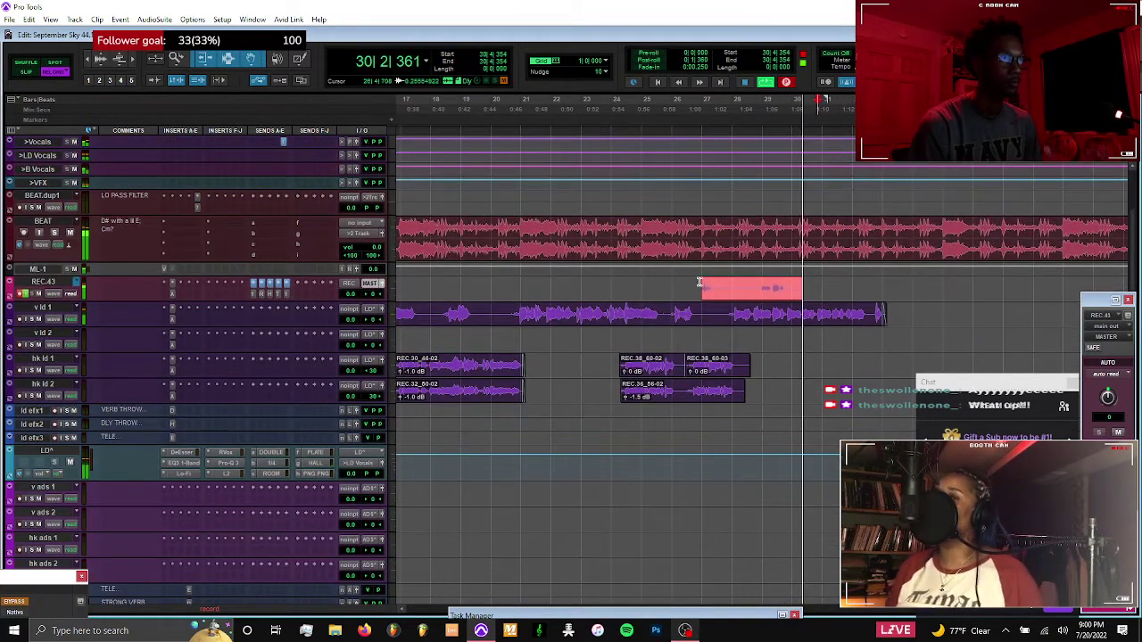
click(699, 282)
key(space)
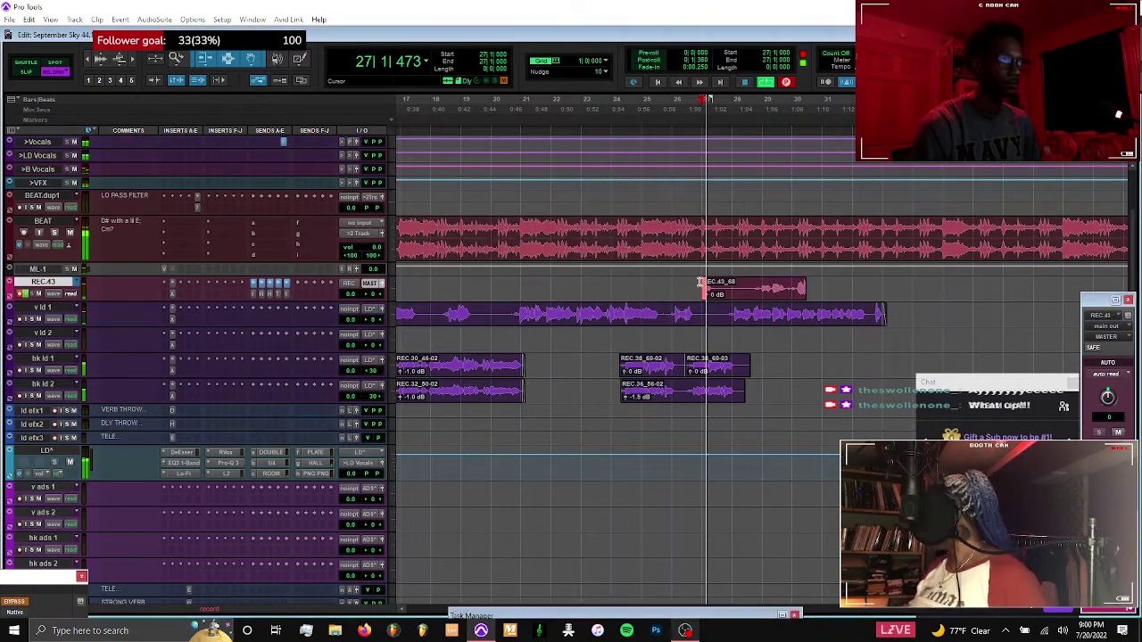
scroll(700, 282, down, 3)
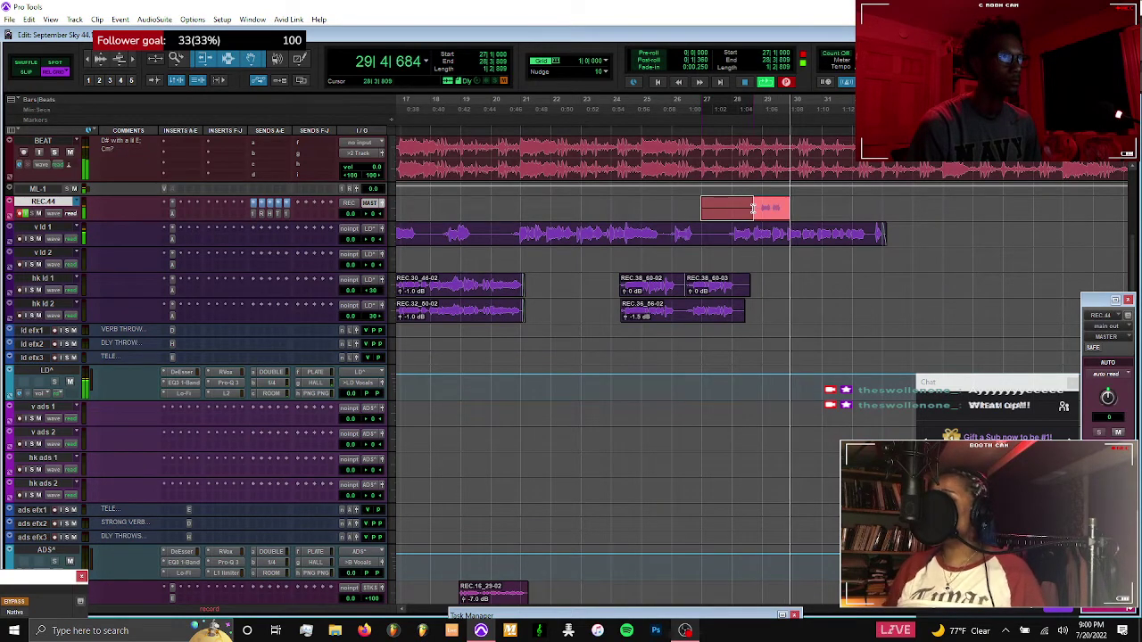
scroll(752, 207, down, 6)
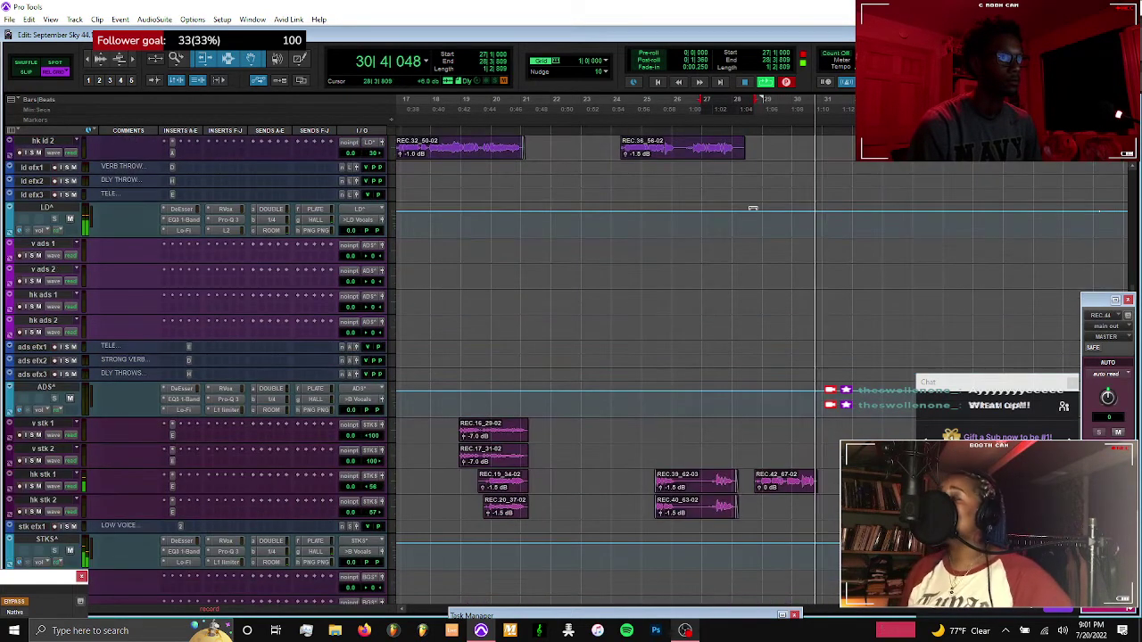
key(space)
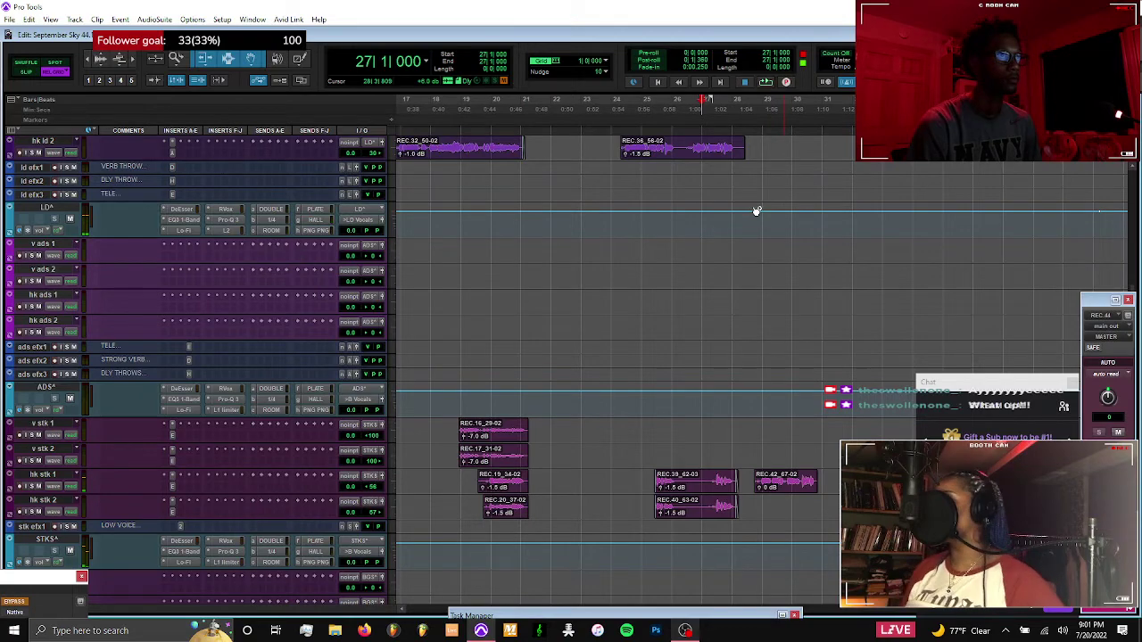
Record a new hook stack pass from bar 27 on playlist REC.45
scroll(752, 208, up, 9)
key(space)
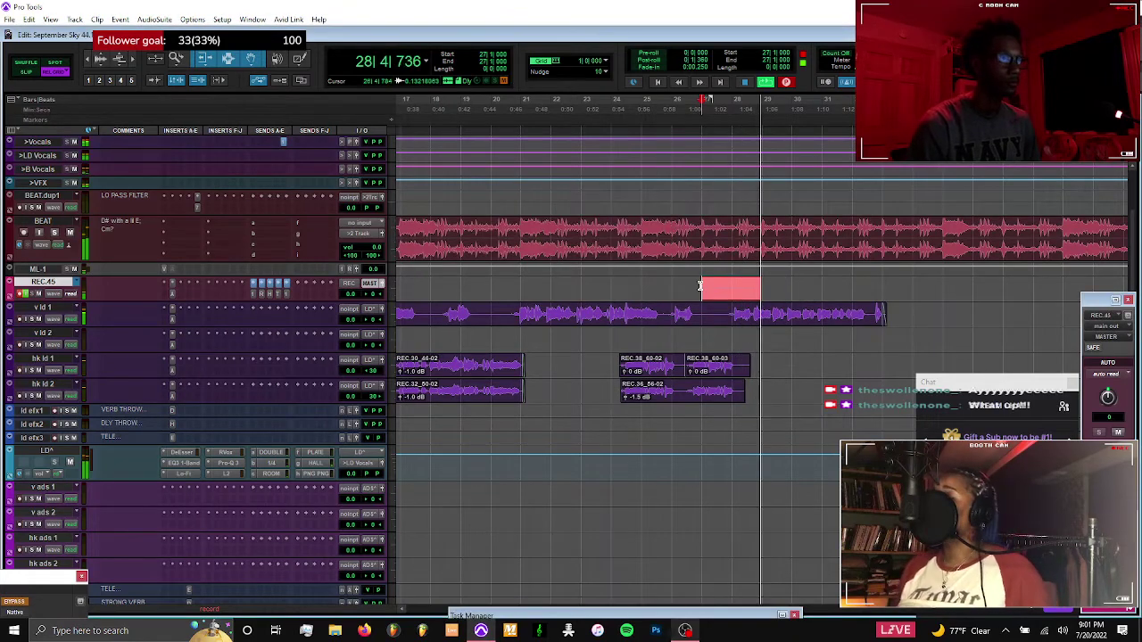
scroll(700, 286, down, 3)
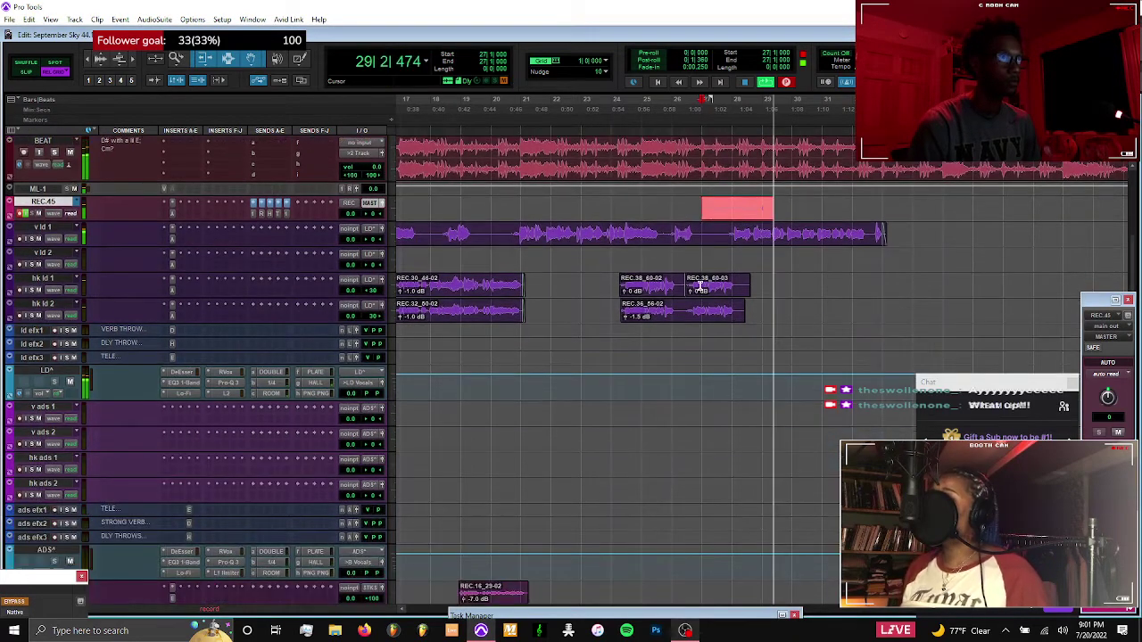
Cut the take's lead-in from bar 27 to 28|4|076 and move REC.44_70-02 to hk stk 2
shift+click(754, 207)
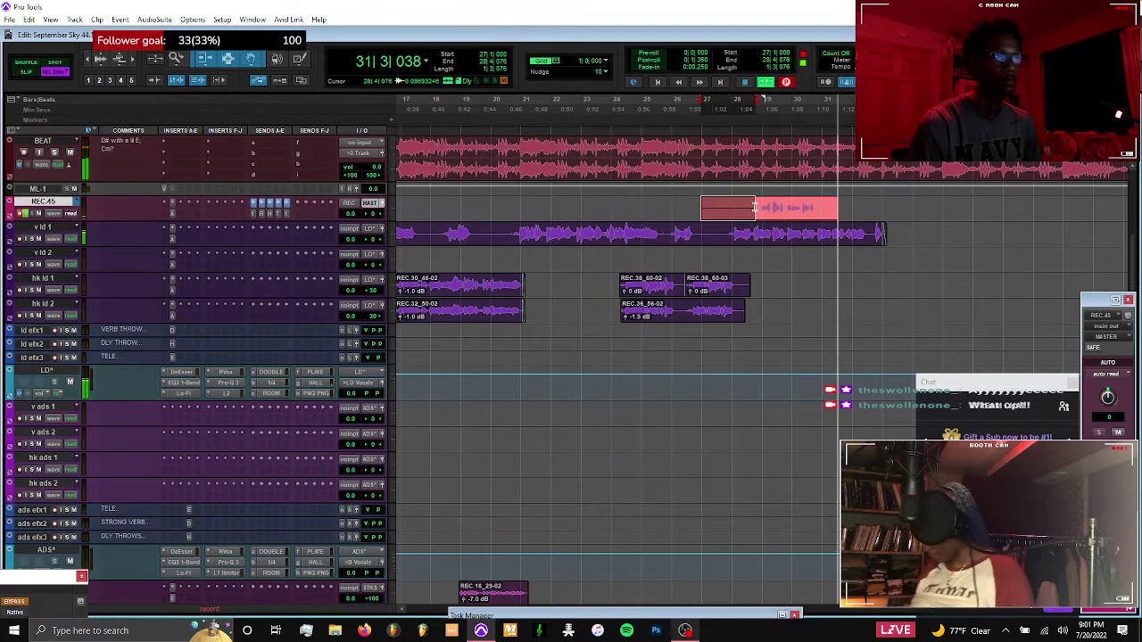
key(space)
key(BackSpace)
key(space)
drag(788, 219, 785, 337)
scroll(788, 274, down, 3)
scroll(786, 275, down, 3)
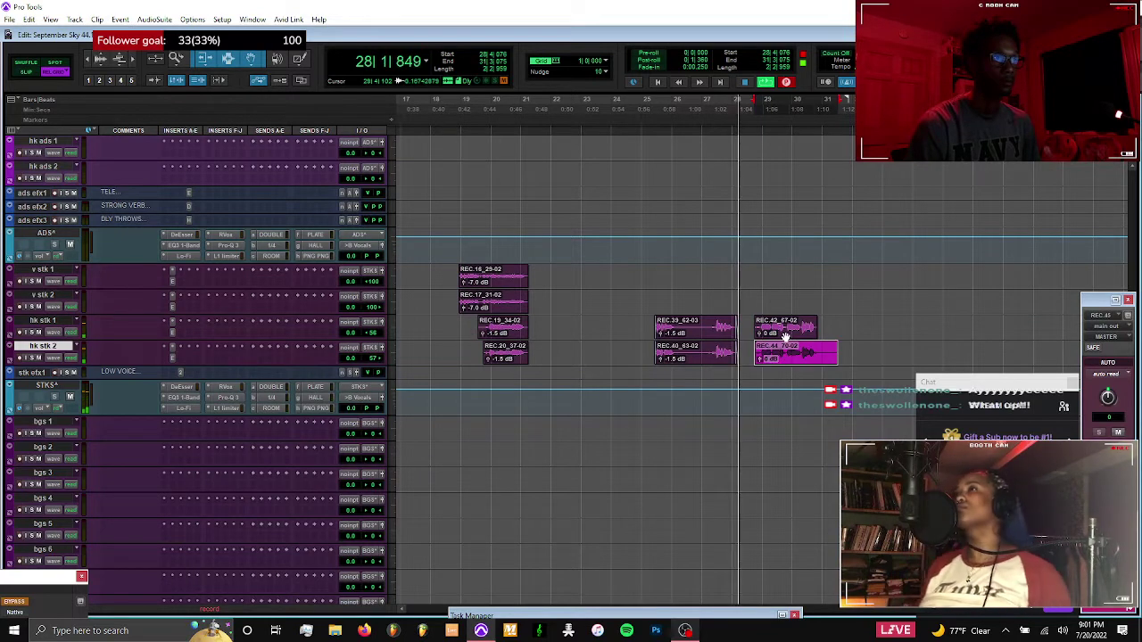
Set REC.42_67-02 and REC.44_70-02 to -1.5 dB and trim the hk stk tails at 30|4|354
shift+click(785, 335)
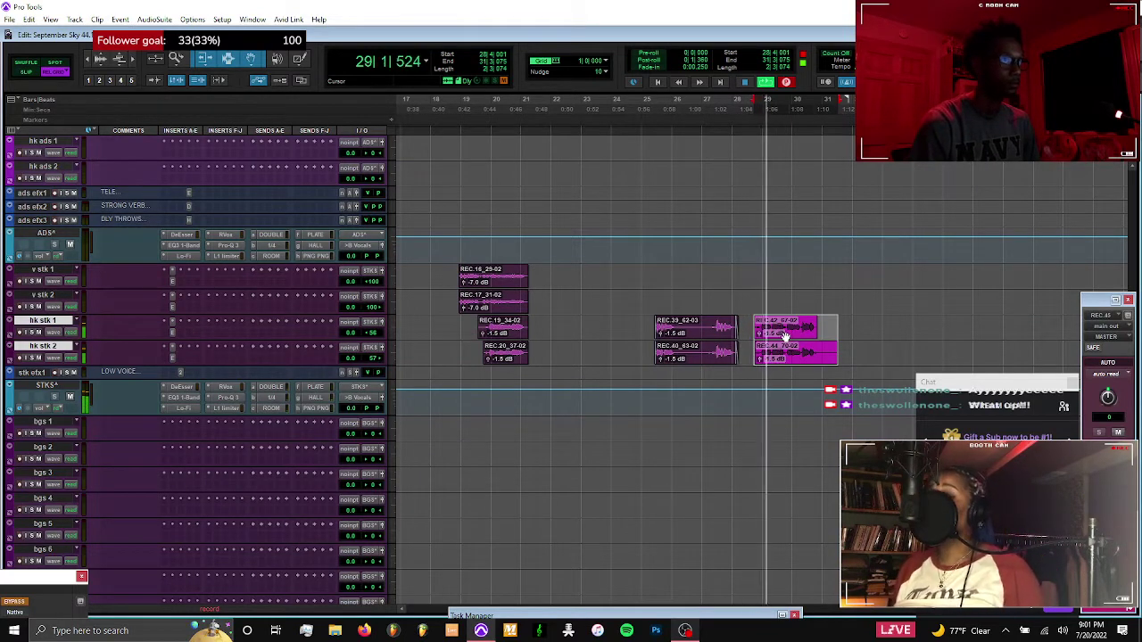
drag(850, 351, 817, 333)
key(Delete)
Restart recording from bar 27 and clear the record track with a new playlist, REC.46
scroll(818, 333, up, 2)
scroll(817, 332, up, 12)
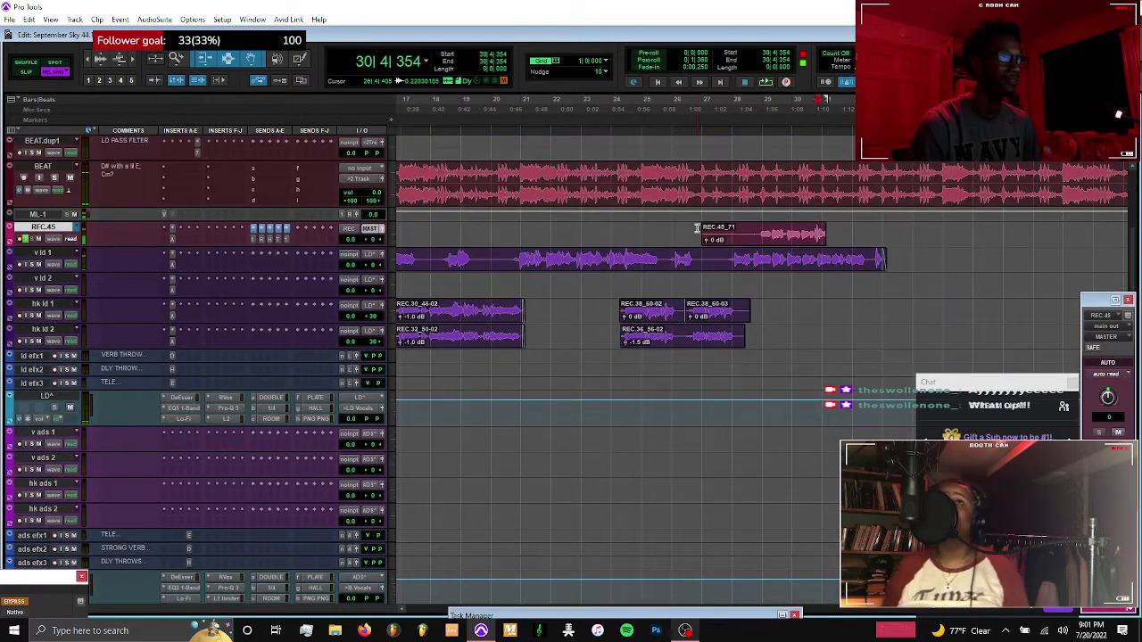
scroll(697, 227, down, 1)
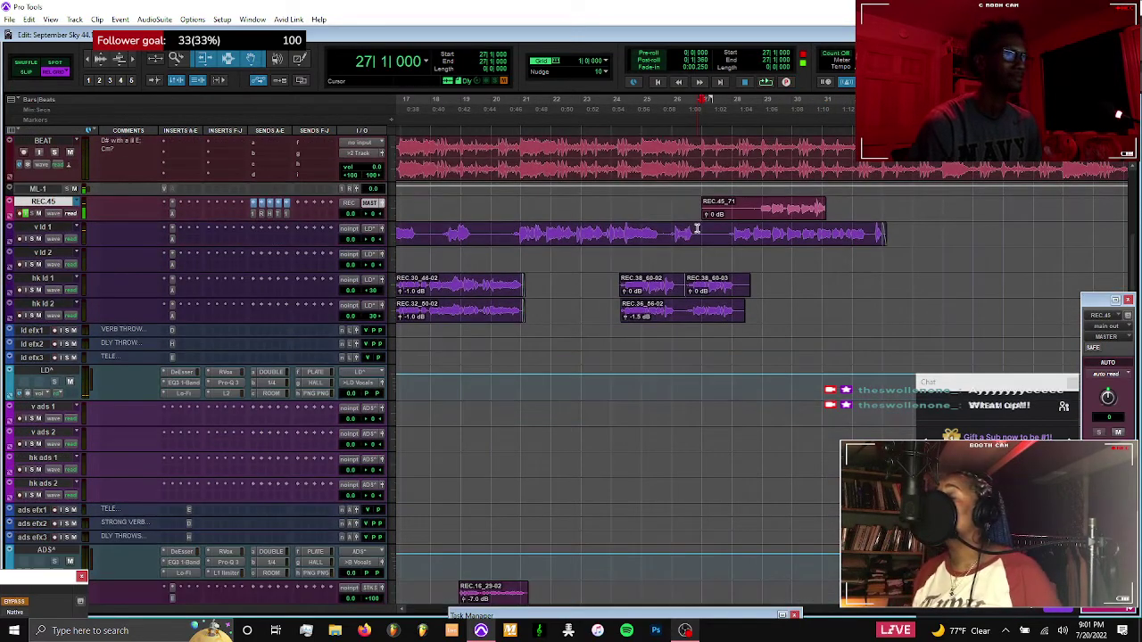
key(ctrl+space)
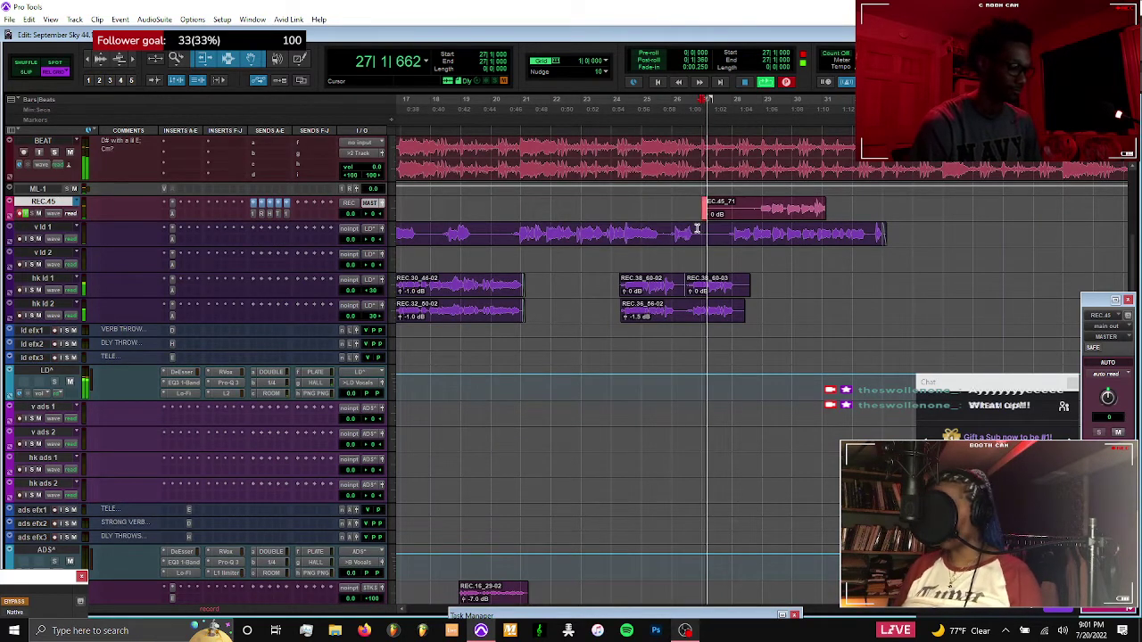
key(ctrl+backslash)
key(Return)
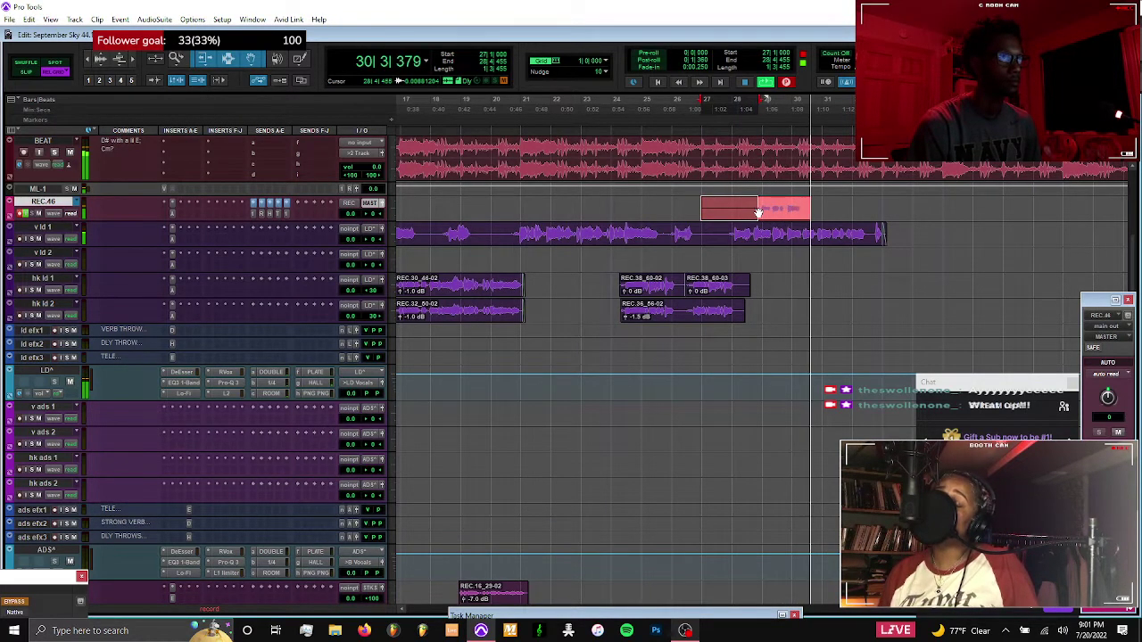
Move REC.45_72-02, starting at 28|4|455, to v stk 1 and trim its end to 30|4|430
key(space)
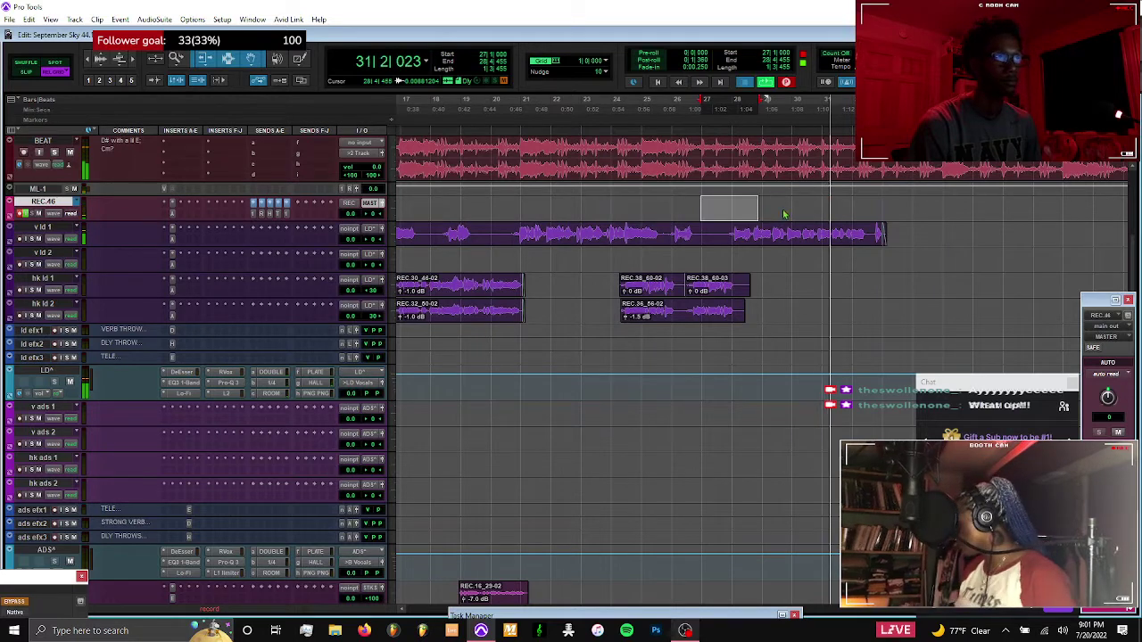
drag(787, 216, 817, 308)
scroll(789, 265, down, 5)
scroll(816, 306, up, 10)
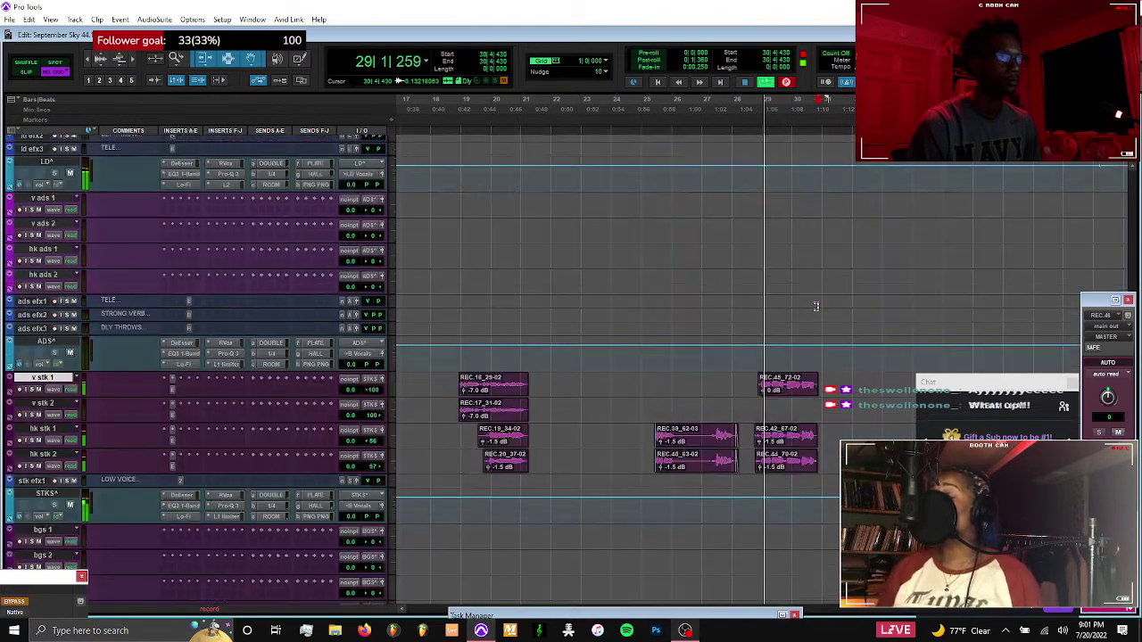
Stop the running pass and cue the REC.46 record track at bar 27 for another take
key(space)
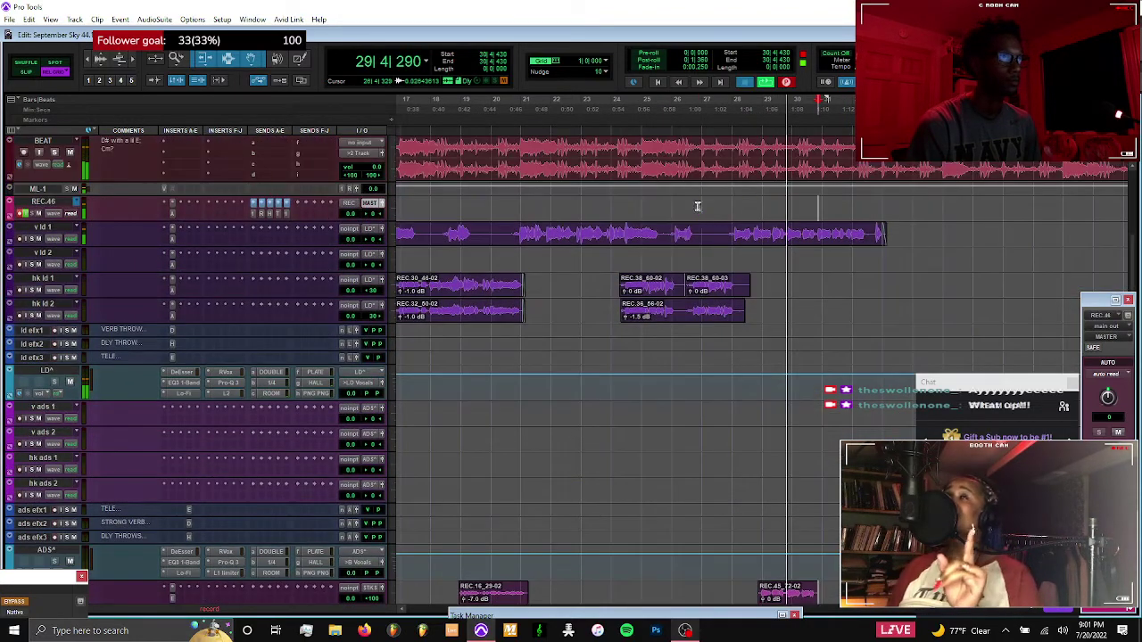
click(698, 206)
scroll(698, 208, down, 4)
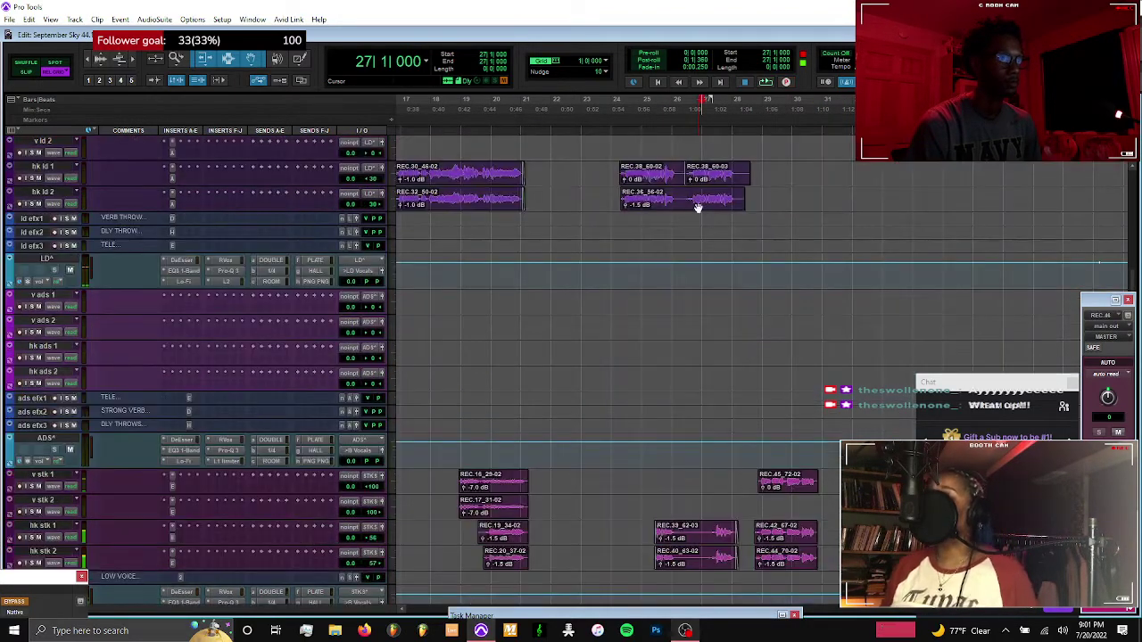
Lower the clip gain of REC.45_72-02 on v stk 1 to -5.0 dB
click(773, 487)
key(ctrl+shift+Down)
key(ctrl+shift+Down)
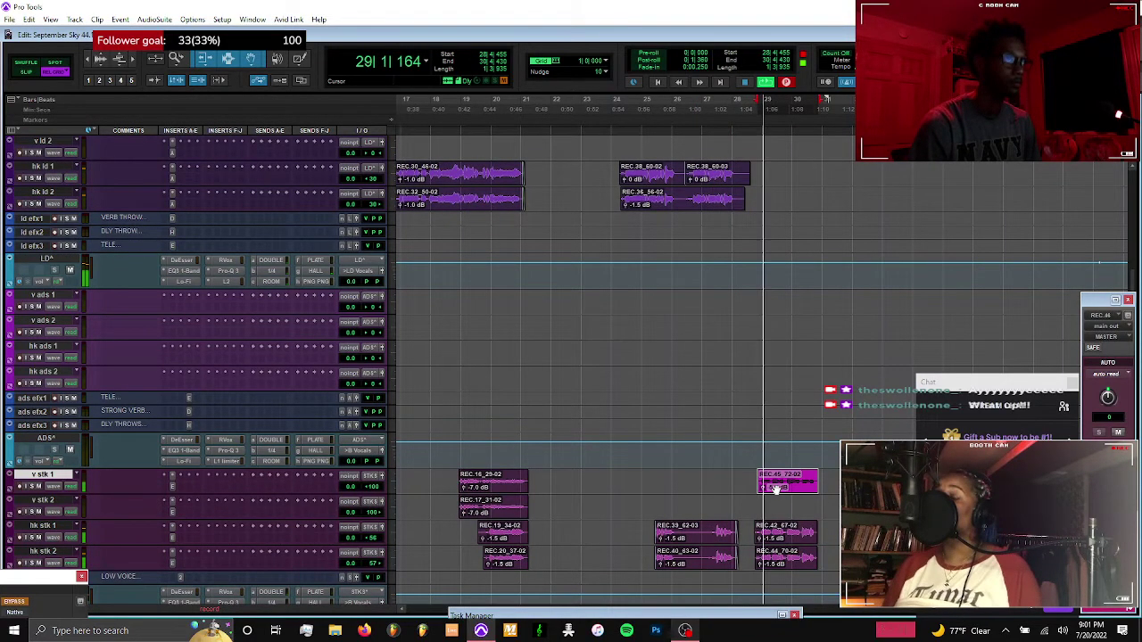
Cut the new take's lead-in from bar 27 to 28|4|152 and move REC.46_74-02 to v stk 2
scroll(776, 489, up, 6)
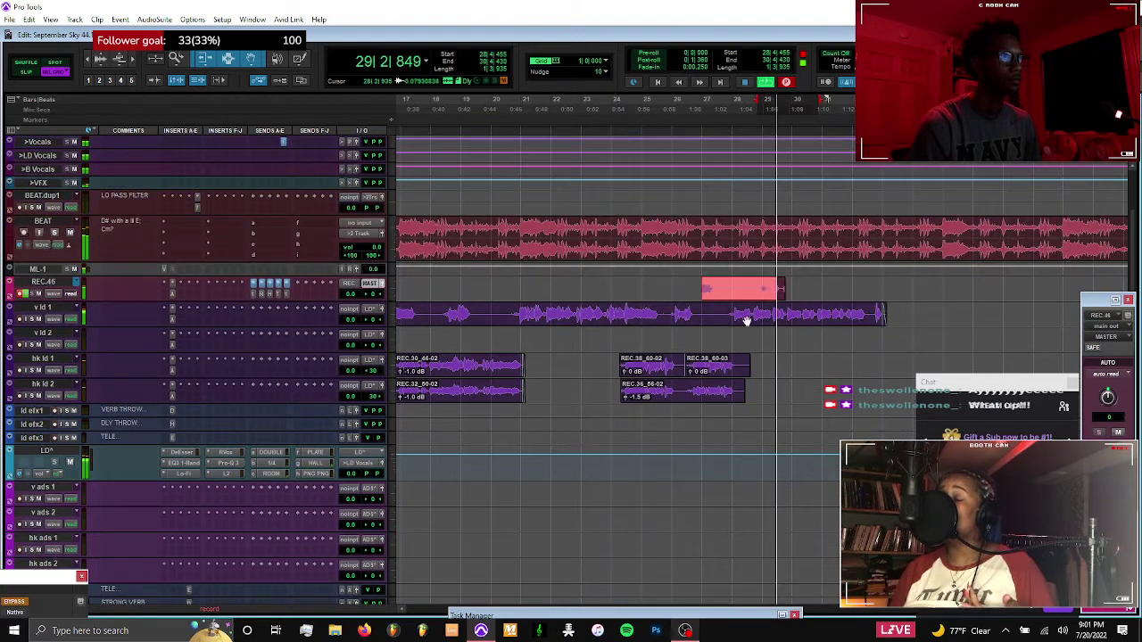
click(700, 283)
shift+click(755, 288)
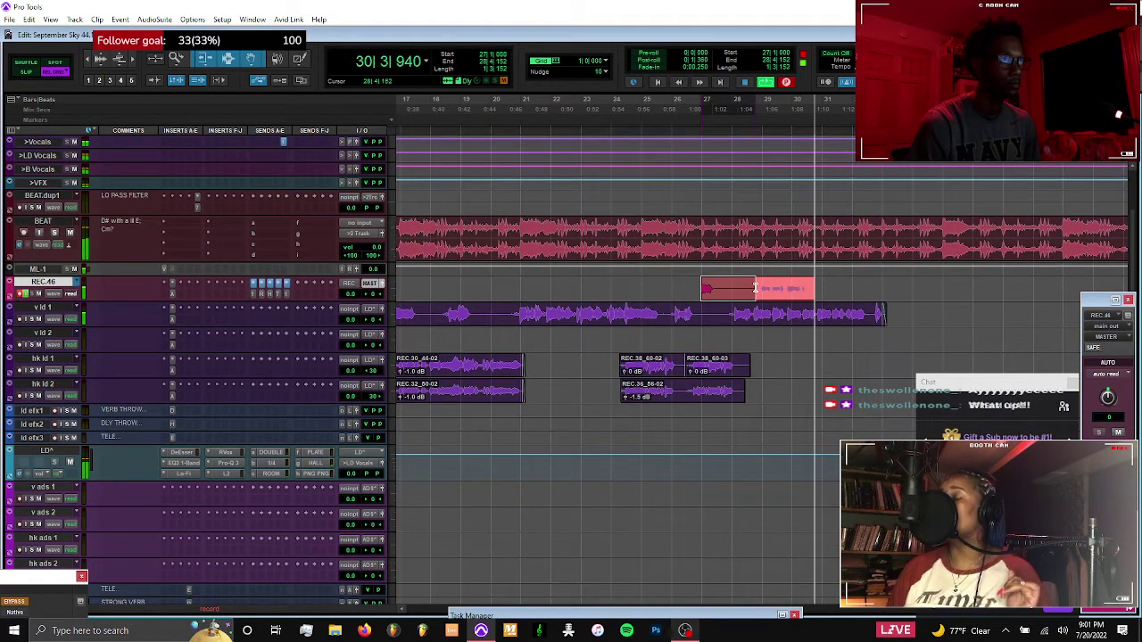
key(space)
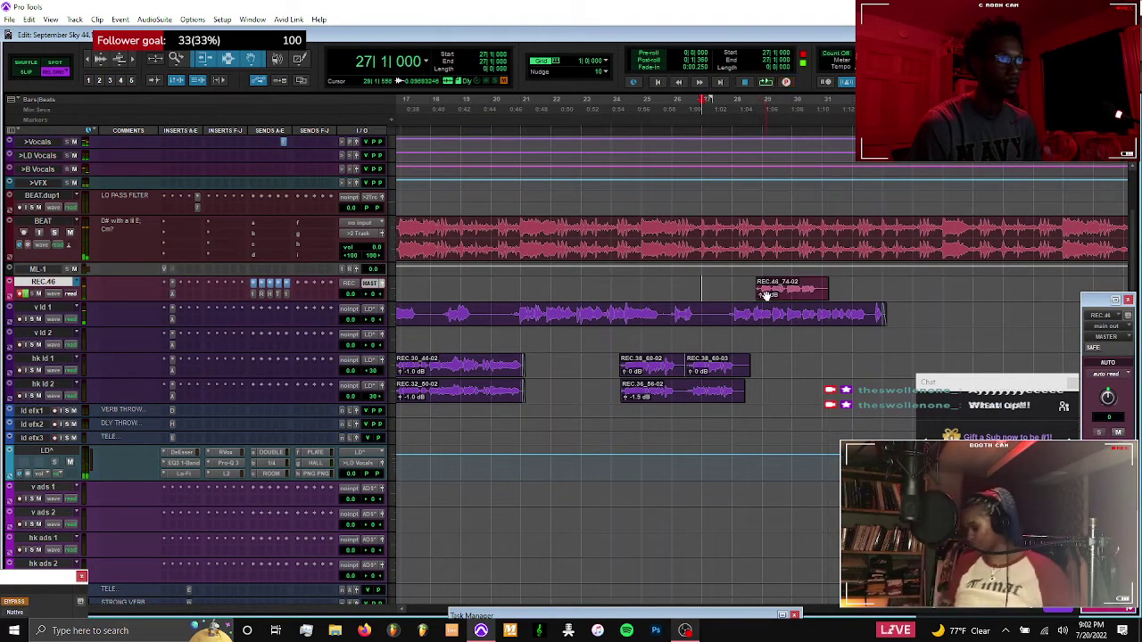
scroll(780, 349, down, 5)
drag(766, 295, 786, 455)
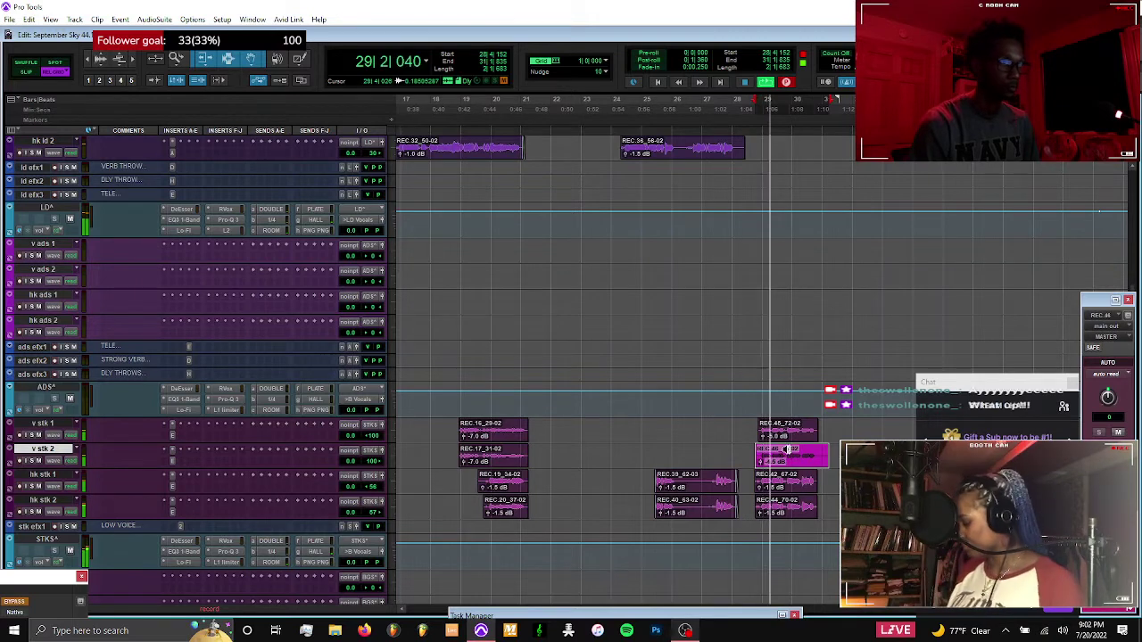
Lower REC.46_74-02 to -5.0 dB and trim the excess tail on v stk 1 and v stk 2 at 30|4|279
shift+click(785, 438)
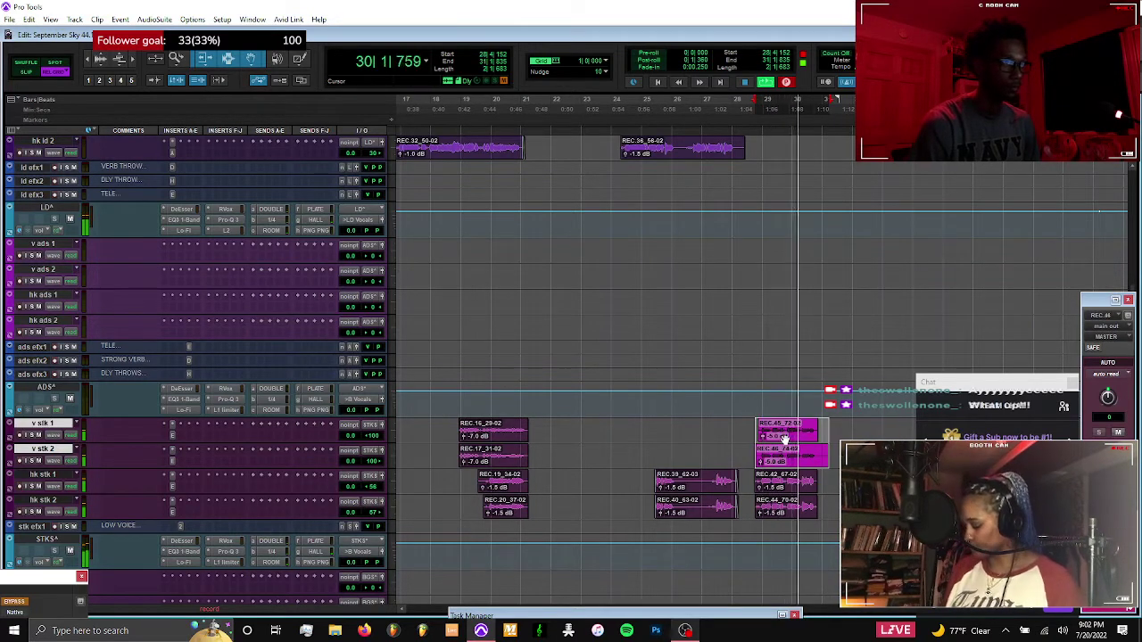
click(846, 460)
click(818, 436)
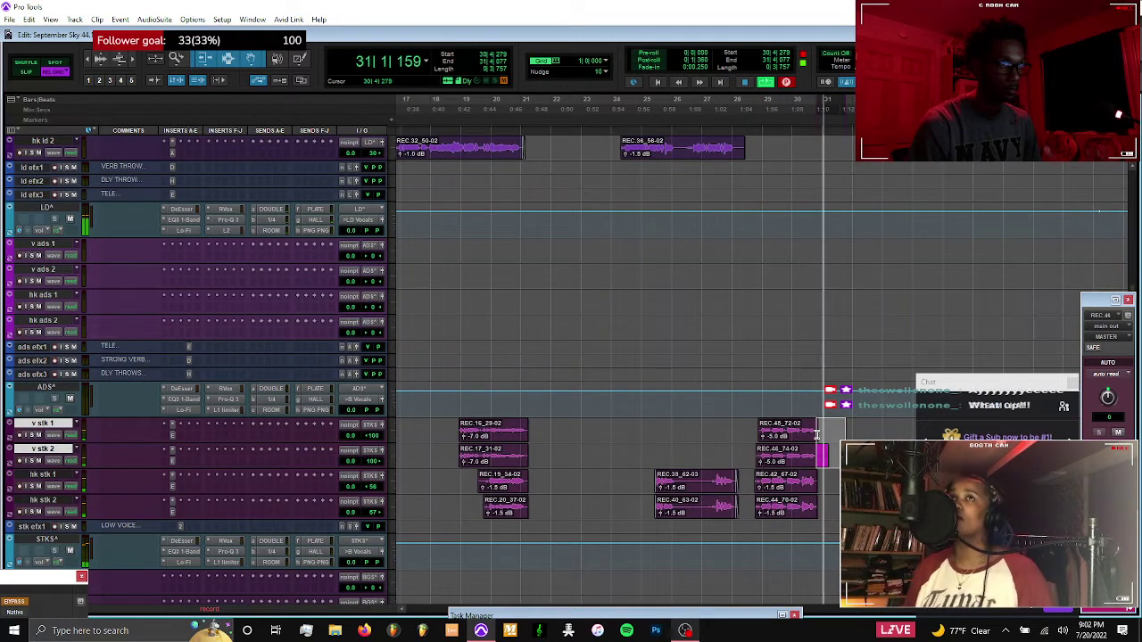
key(s)
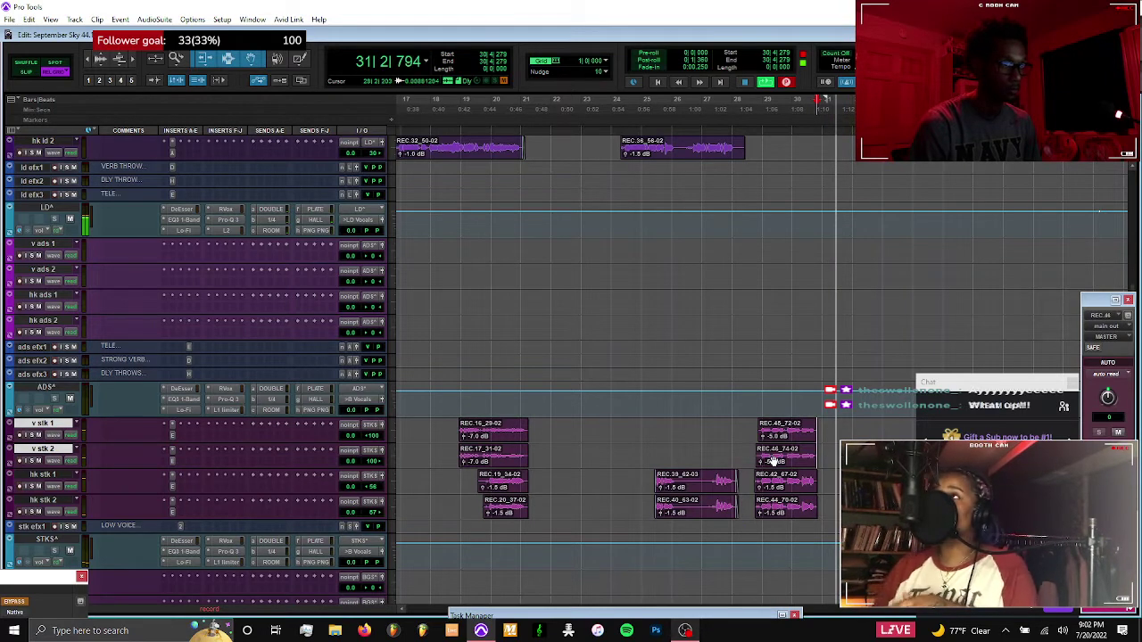
Lower REC.45_72-02 and REC.46_74-02 to -5.5 dB and restart the pass from bar 28
key(space)
click(778, 456)
shift+click(780, 437)
key(ctrl+shift+Down)
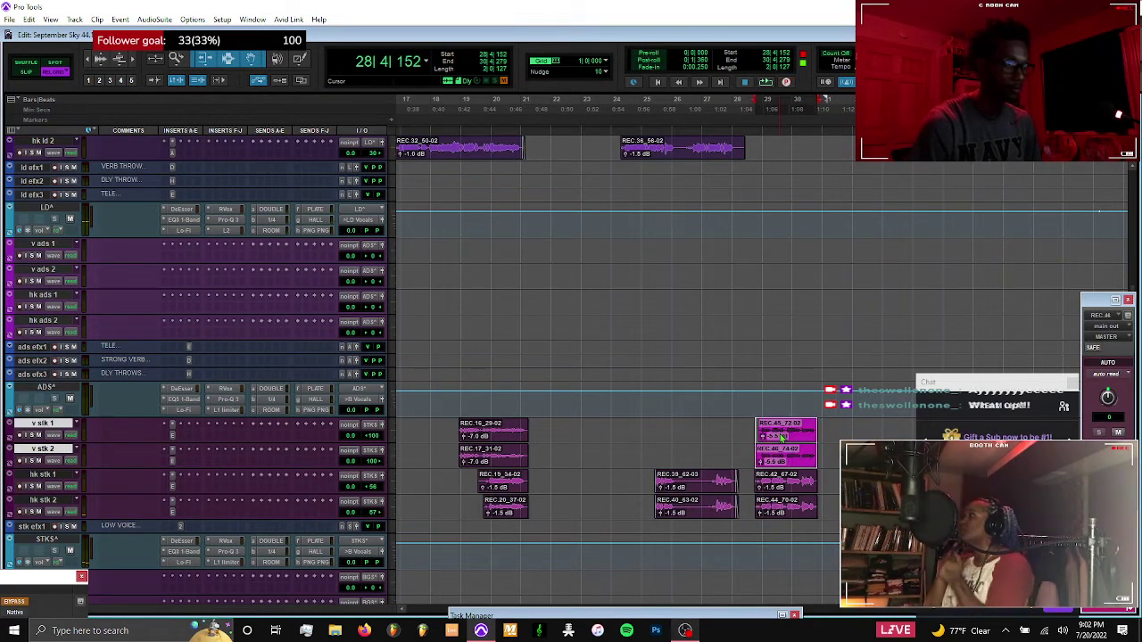
click(733, 427)
key(space)
Lower the clip gain of REC.45_72-02 and REC.46_74-02 together to -10.5 dB
click(789, 443)
shift+click(789, 442)
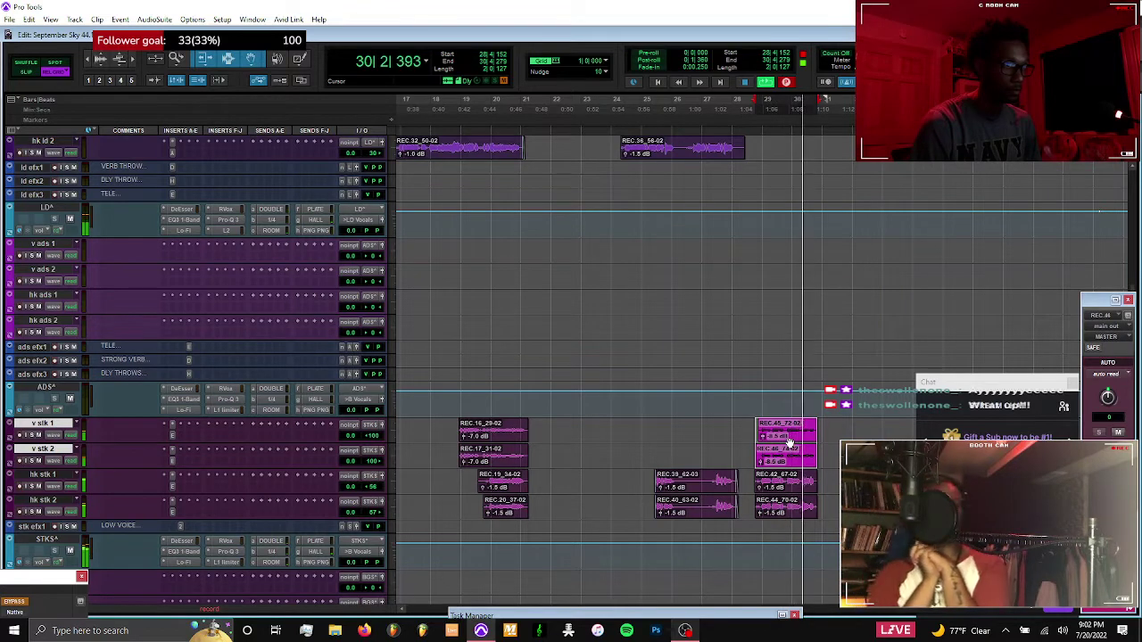
key(ctrl+shift+Down)
key(ctrl+shift+Down)
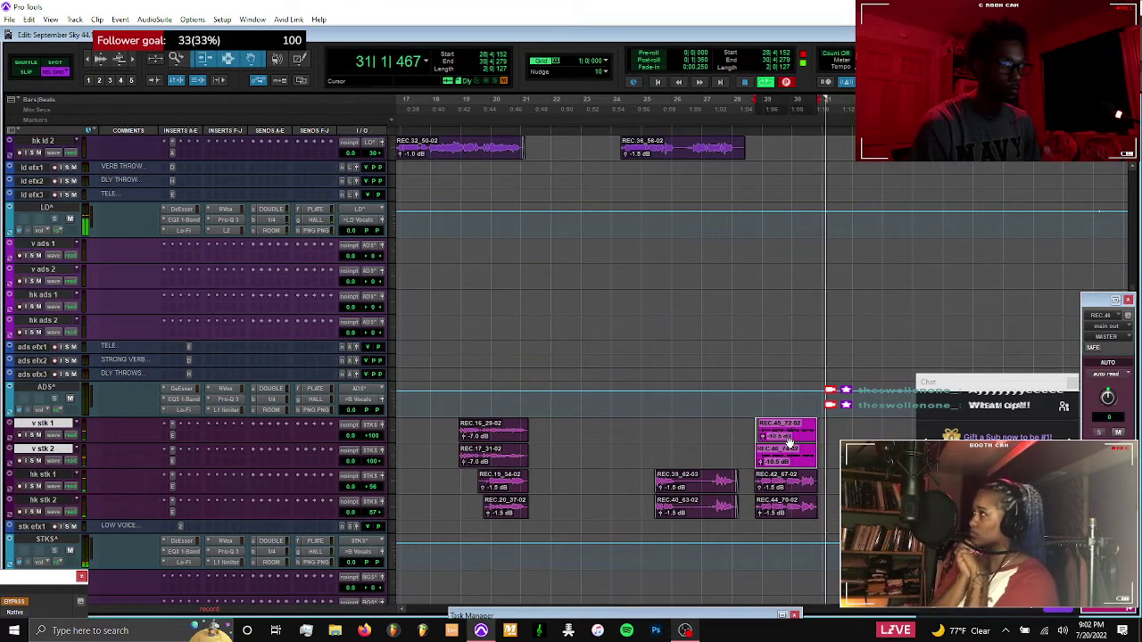
Restart the pass from bar 28 to check the v stk 1 and v stk 2 clips against the mix
click(733, 425)
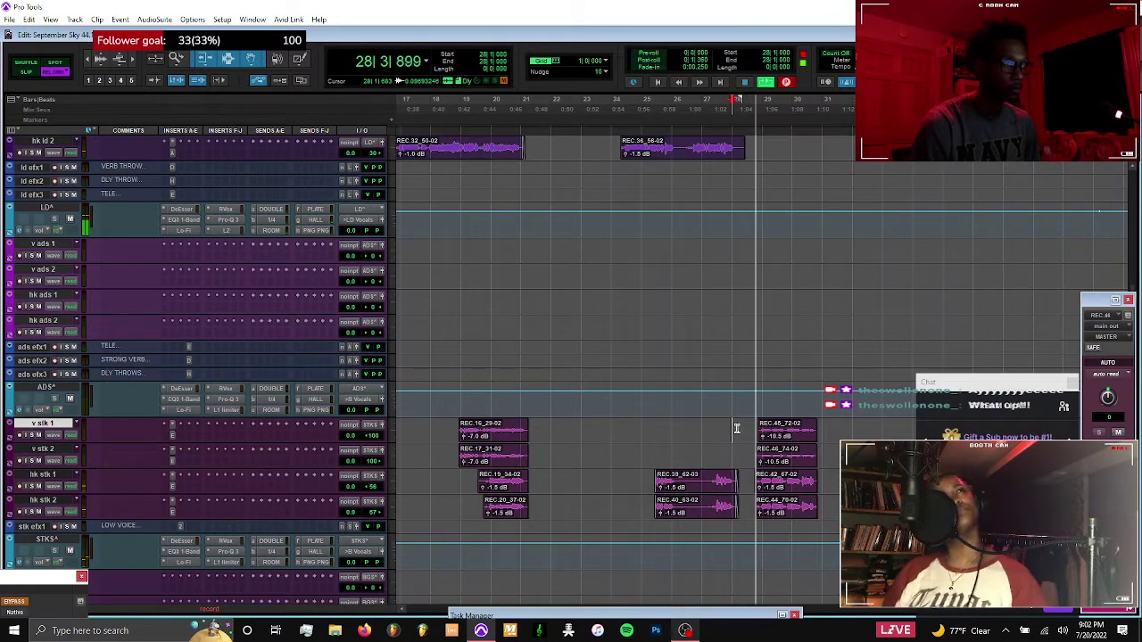
click(778, 462)
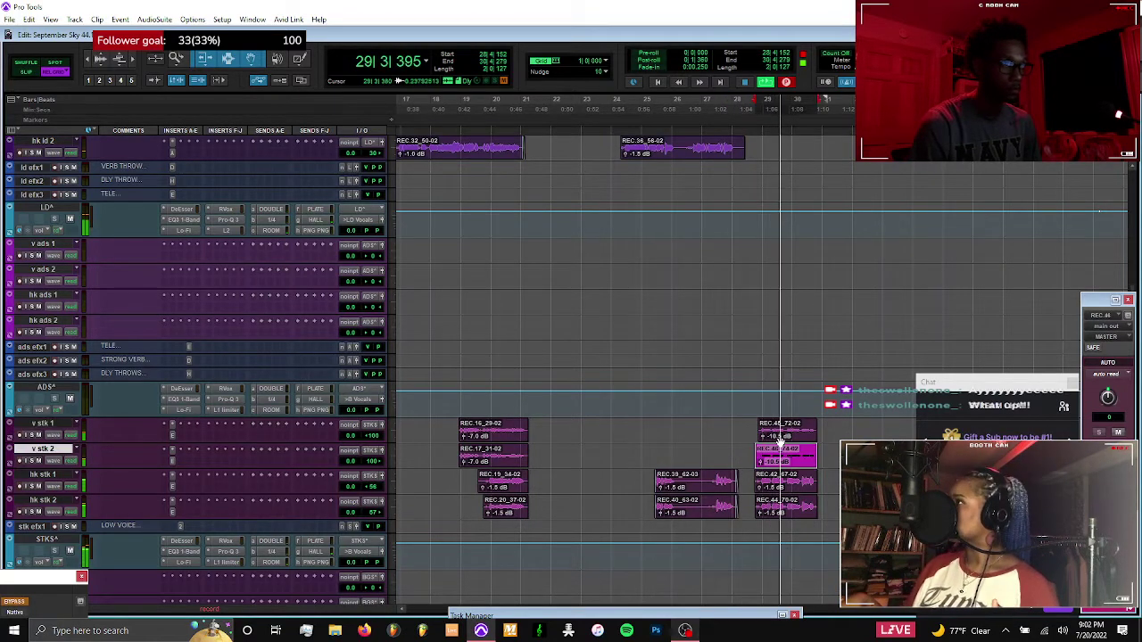
shift+click(781, 437)
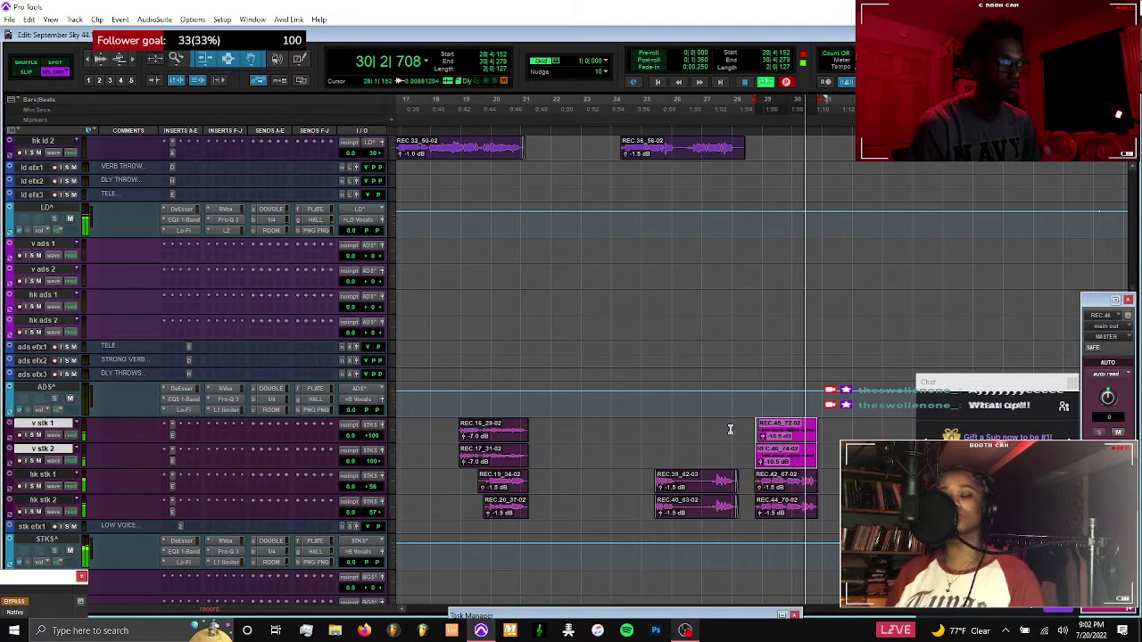
scroll(726, 428, up, 5)
scroll(726, 423, up, 2)
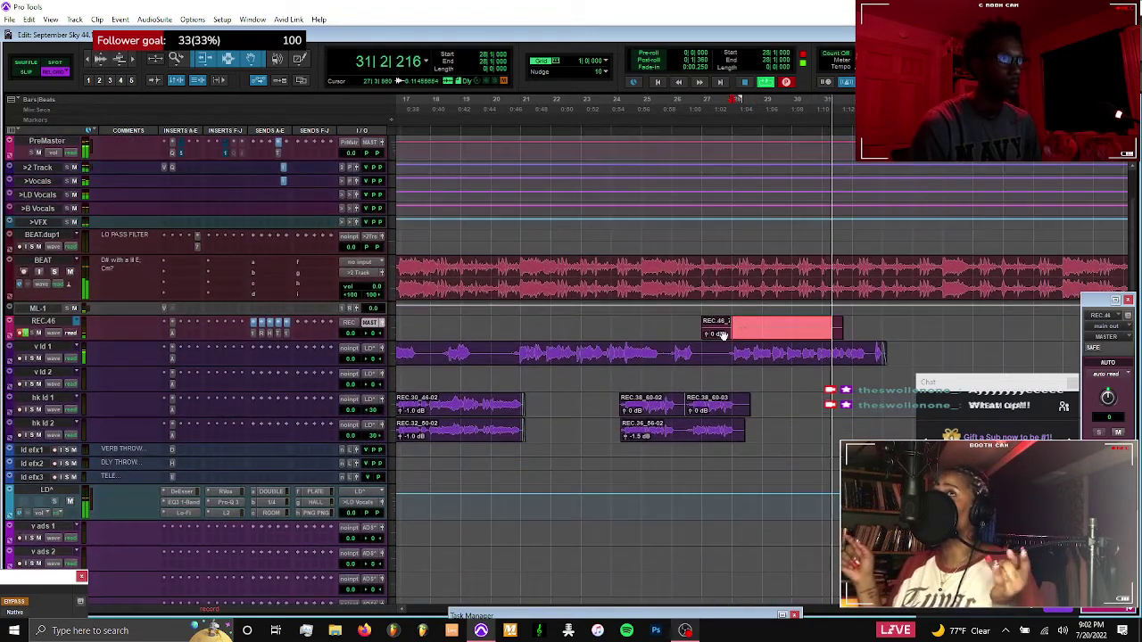
Clear the leftover clip between bars 27 and 28 and finish the pass on playlist REC.47
click(723, 336)
key(ctrl+backslash)
key(Return)
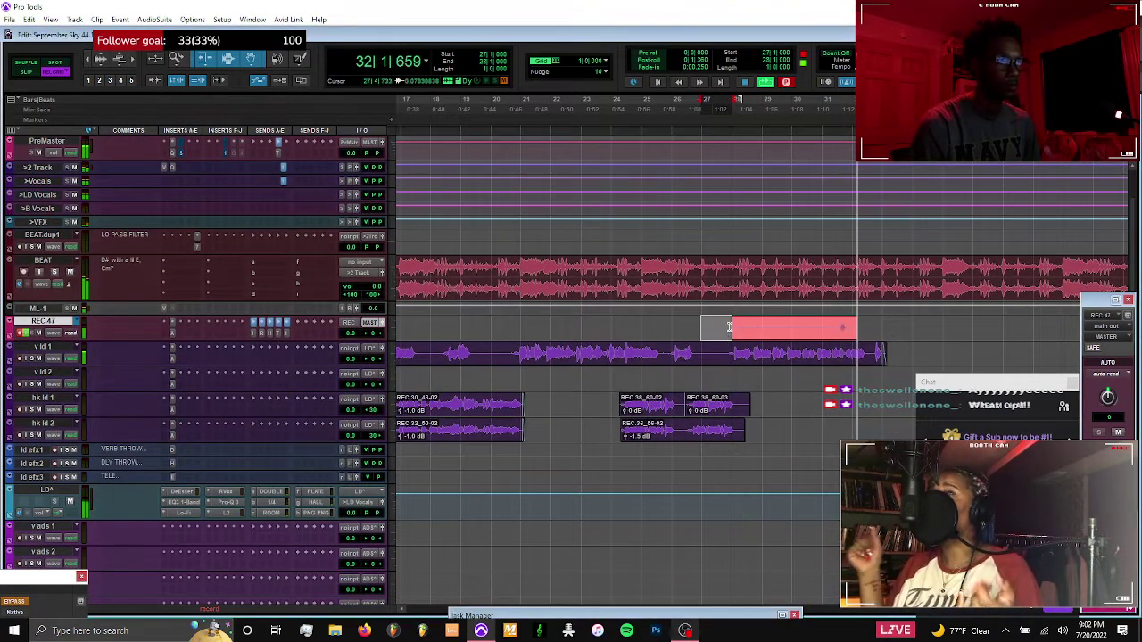
key(space)
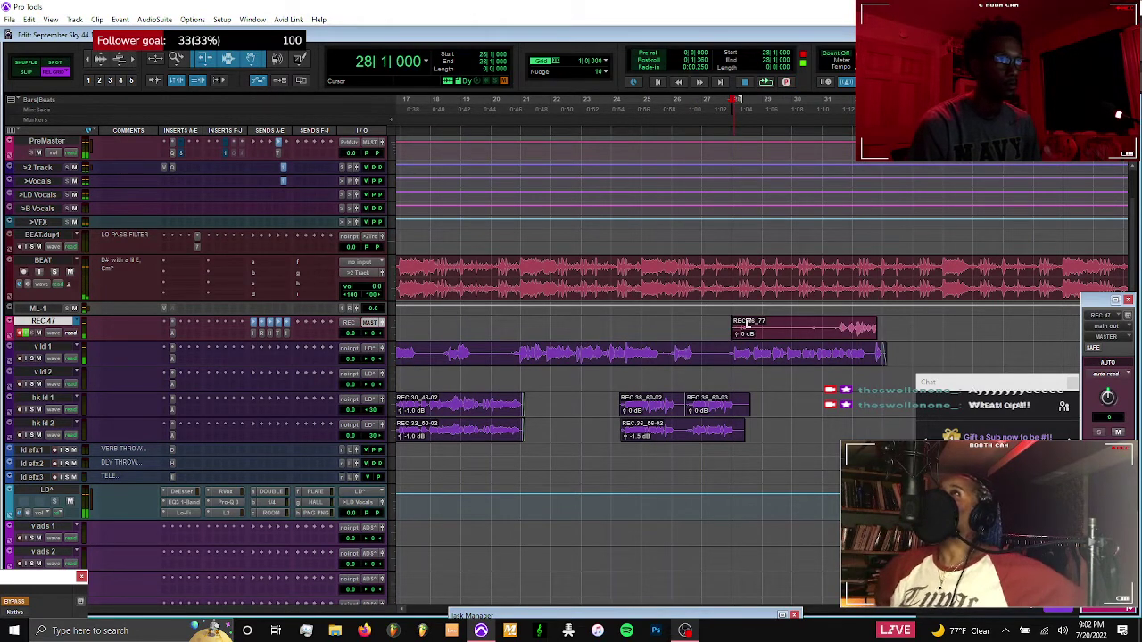
Record a new pass from bar 28 on playlist REC.48
key(ctrl+space)
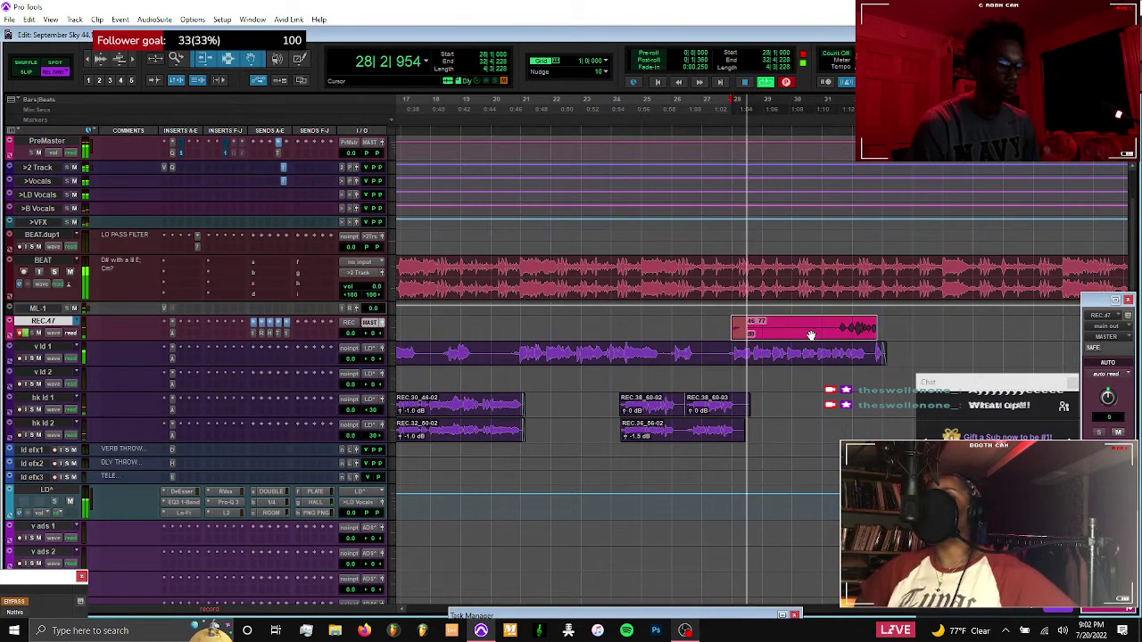
scroll(811, 335, down, 8)
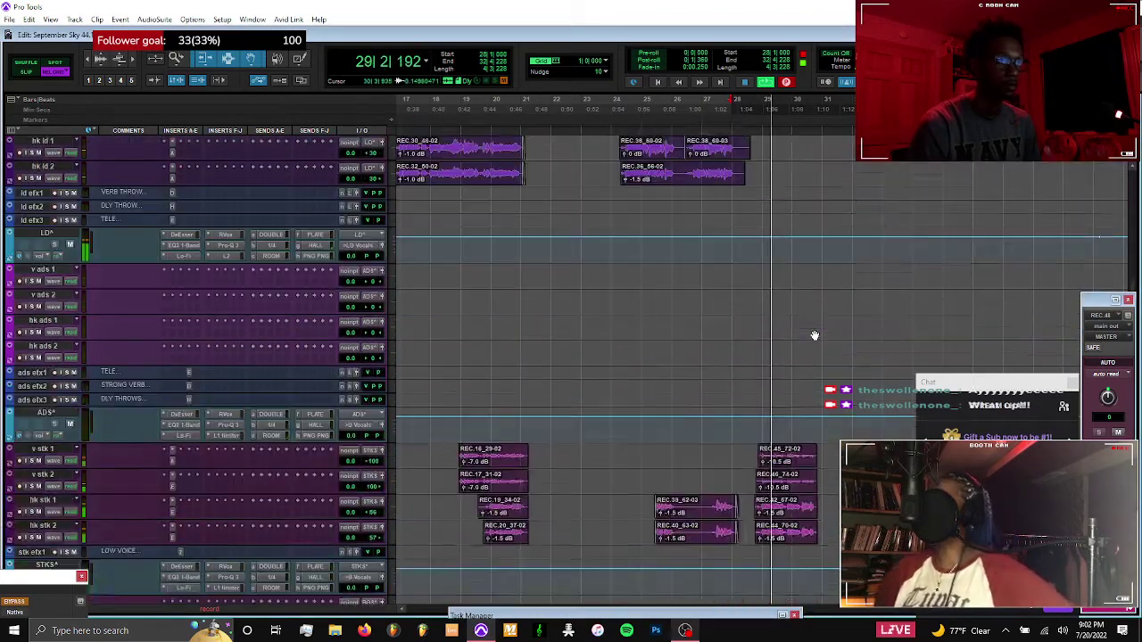
scroll(814, 336, up, 6)
scroll(814, 336, up, 2)
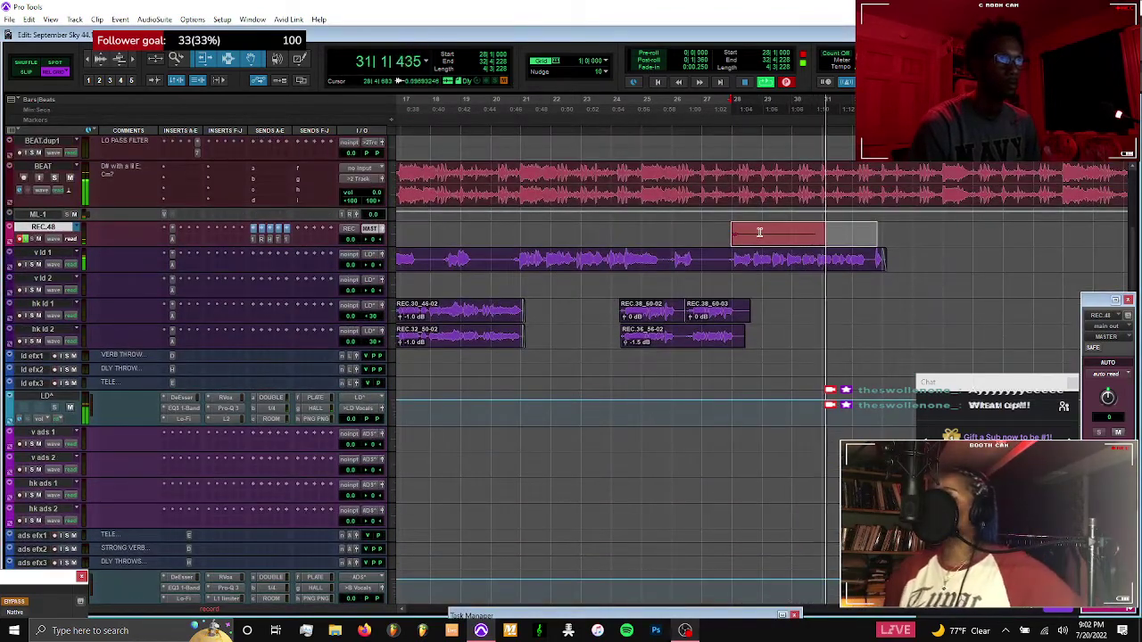
key(space)
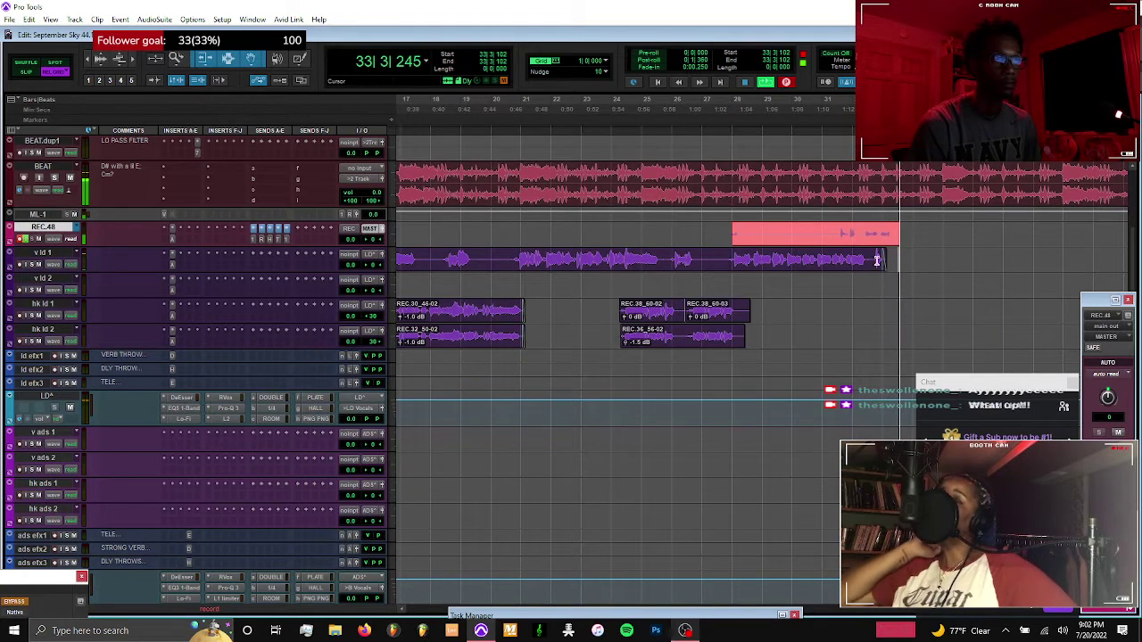
Trim the end of the v ld 1 vocal clip to 32|3|001
drag(882, 258, 873, 261)
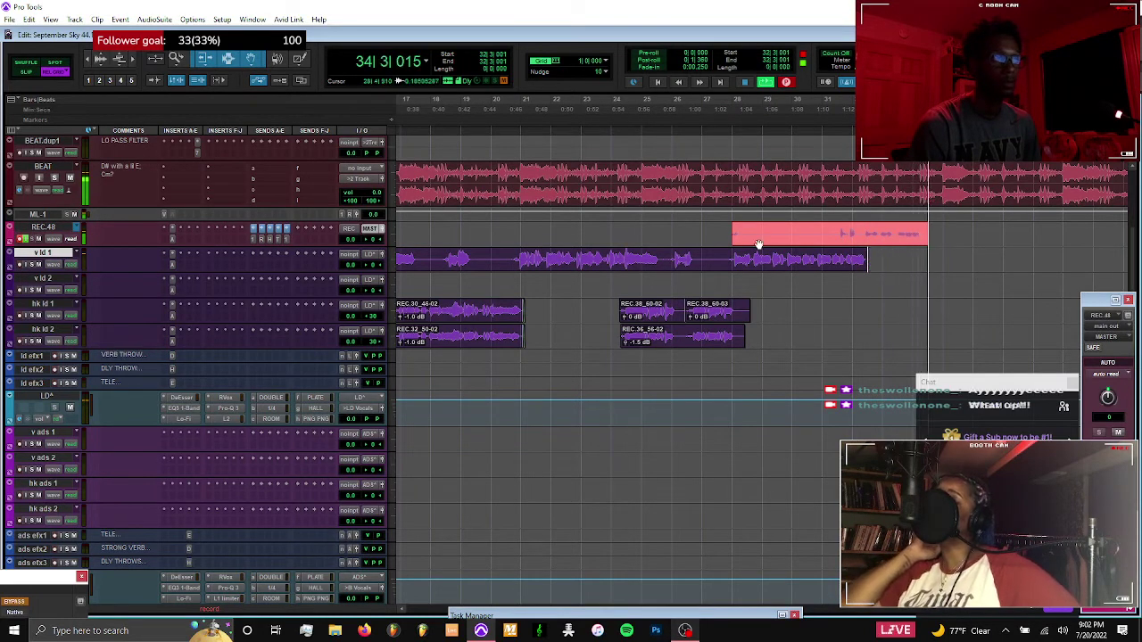
Stop the running take and fade out the end of the v ld 1 clip from 32|2|733
key(space)
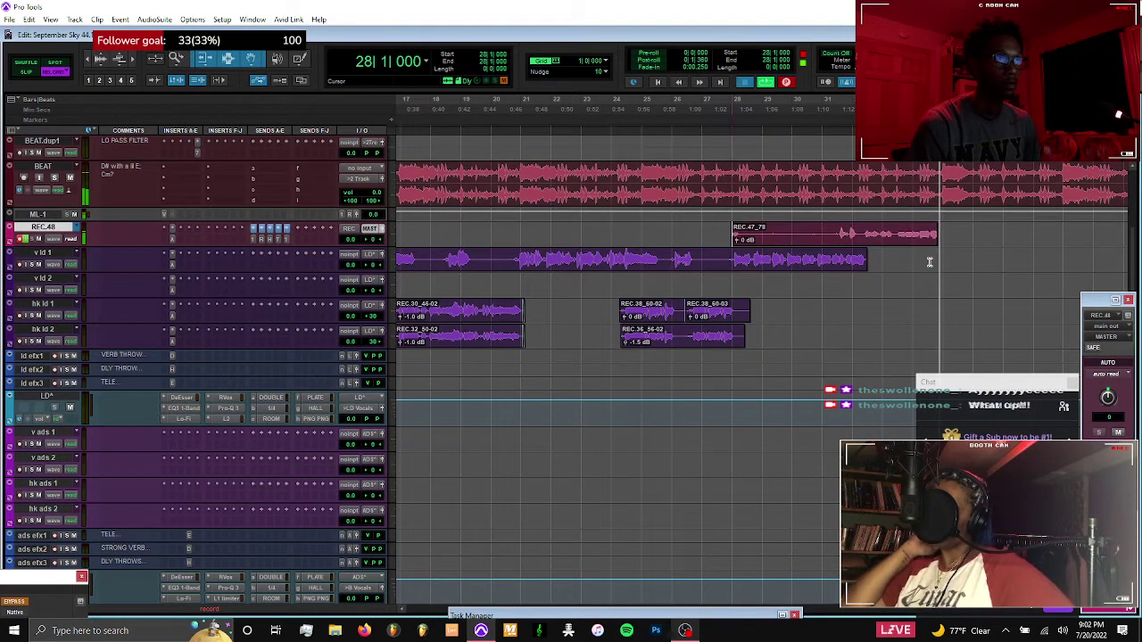
click(885, 259)
key(t)
key(t)
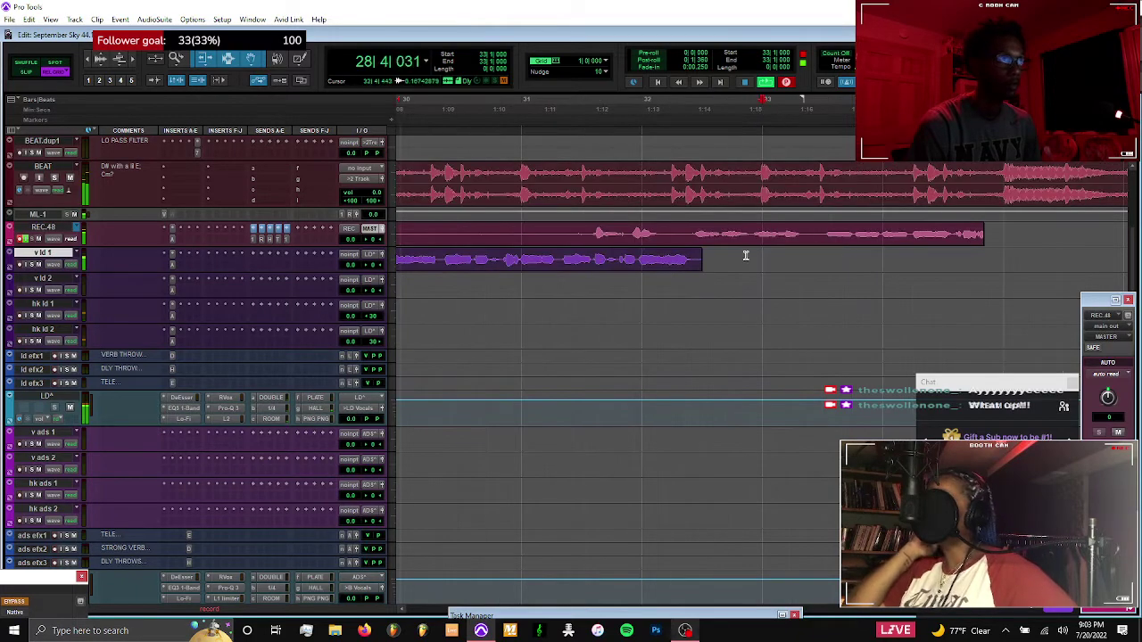
key(f)
scroll(695, 266, up, 1)
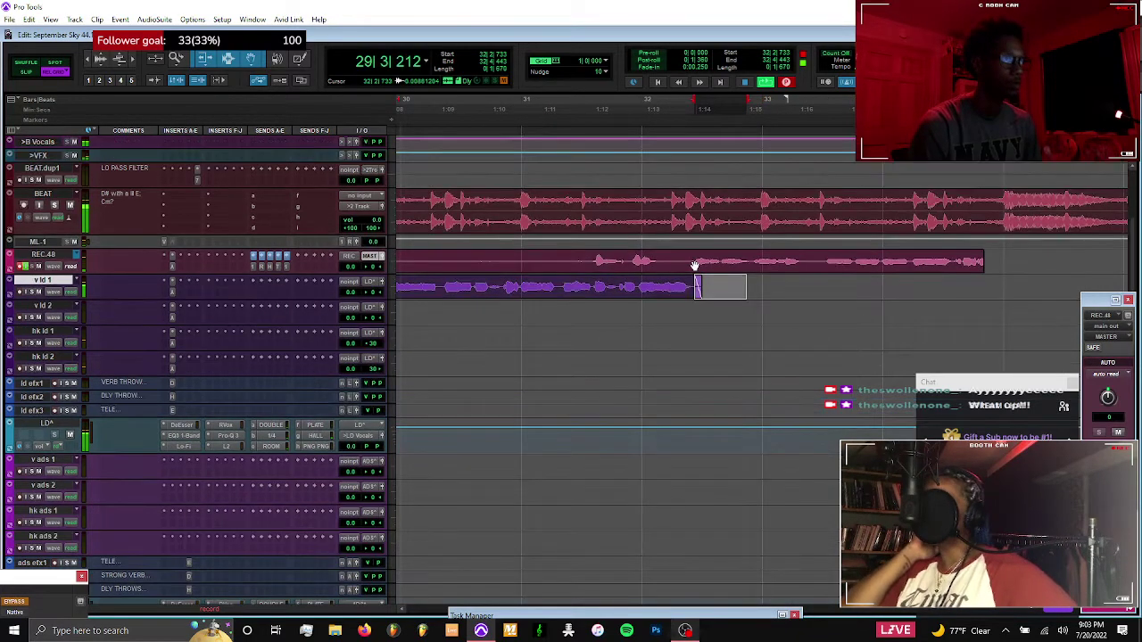
Create new playlists on the REC track and record fresh takes from 28|1|000
key(r)
key(r)
key(r)
click(723, 268)
key(ctrl+backslash)
key(Return)
scroll(686, 253, down, 2)
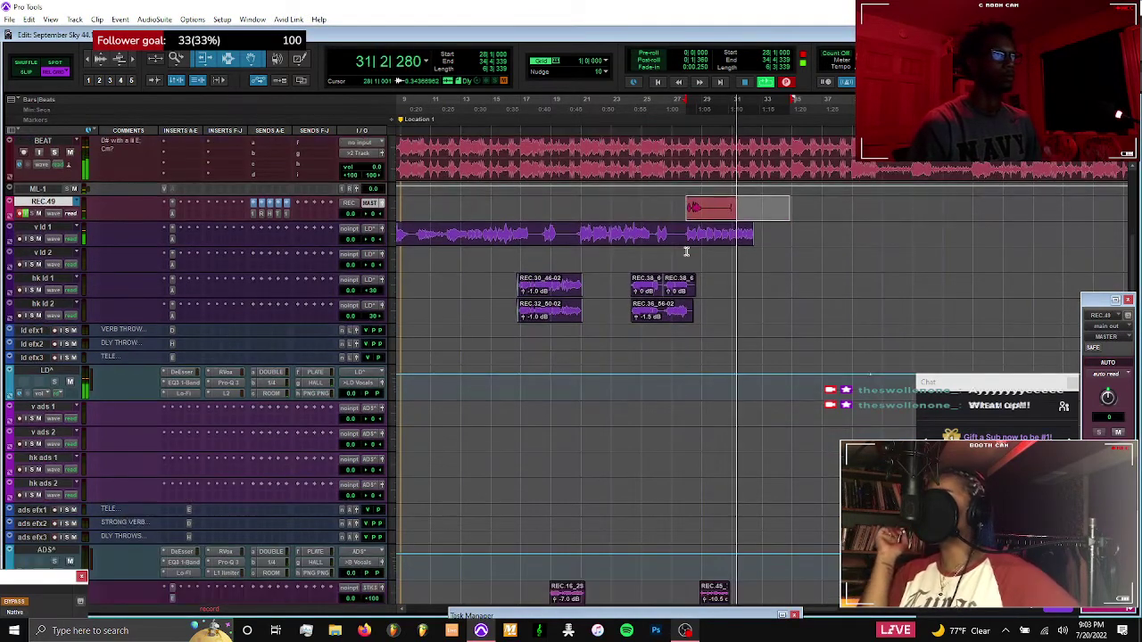
key(ctrl+bracketright)
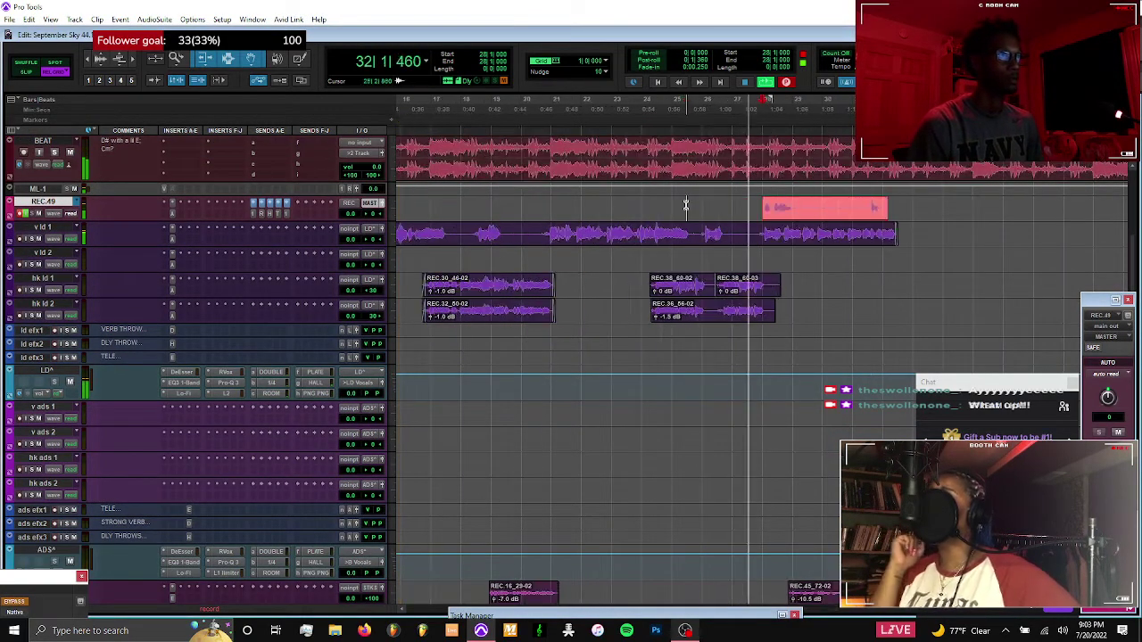
key(ctrl+period)
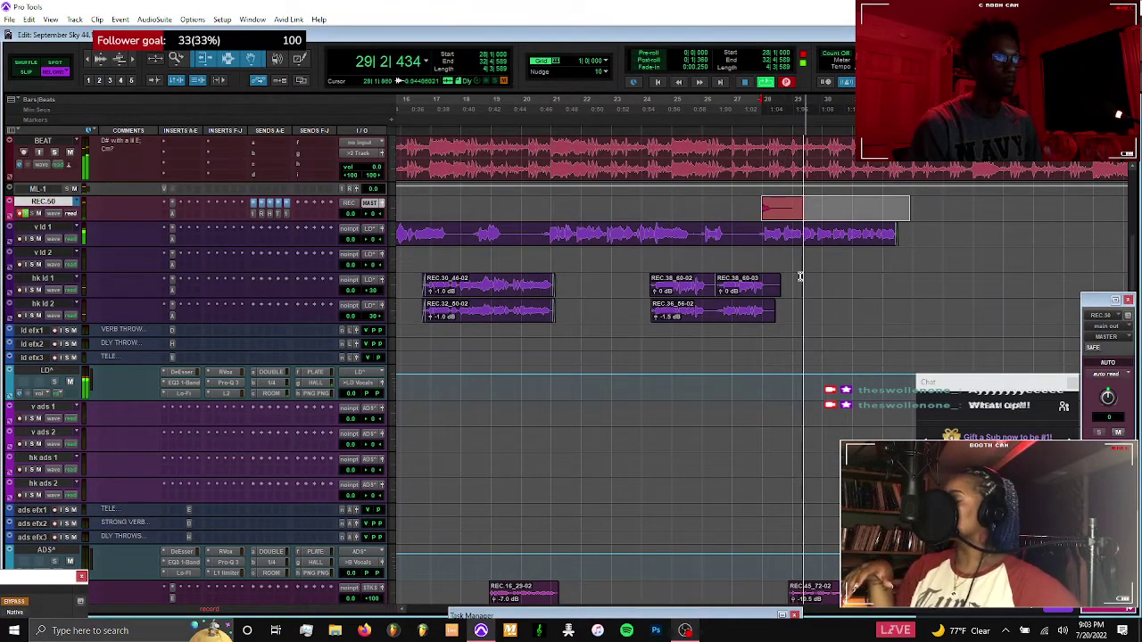
Trim the ends of the last hk ld 1 and hk ld 2 clips at 28|1|759
drag(770, 311, 768, 312)
key(Delete)
scroll(765, 312, right, 3)
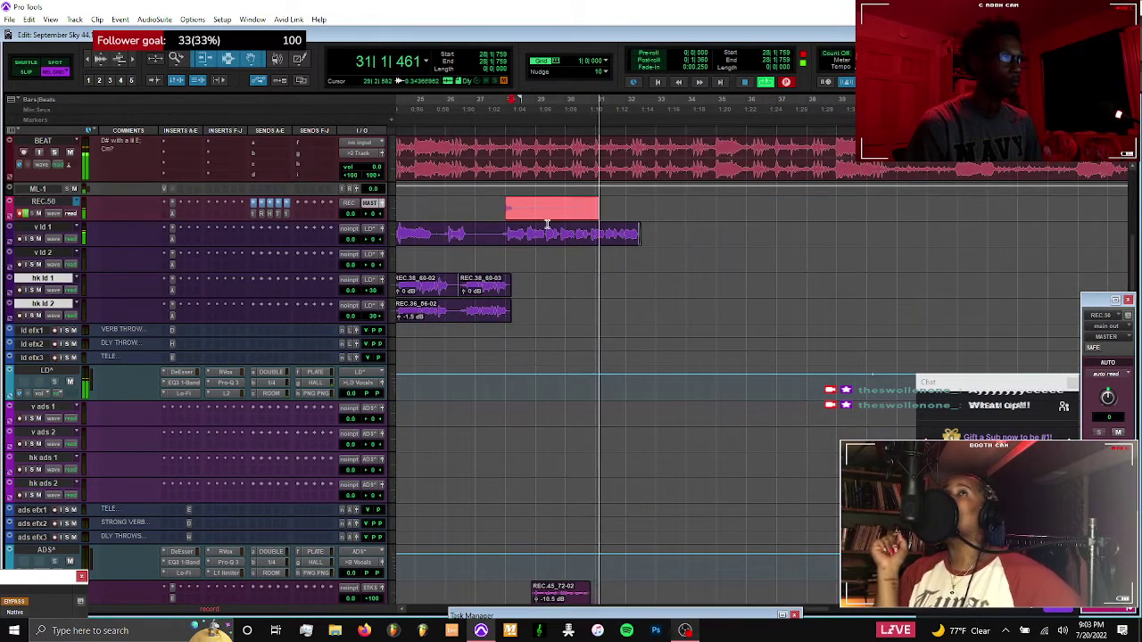
Discard the current take and record again on the REC track from 28|1|000
click(501, 201)
key(ctrl+period)
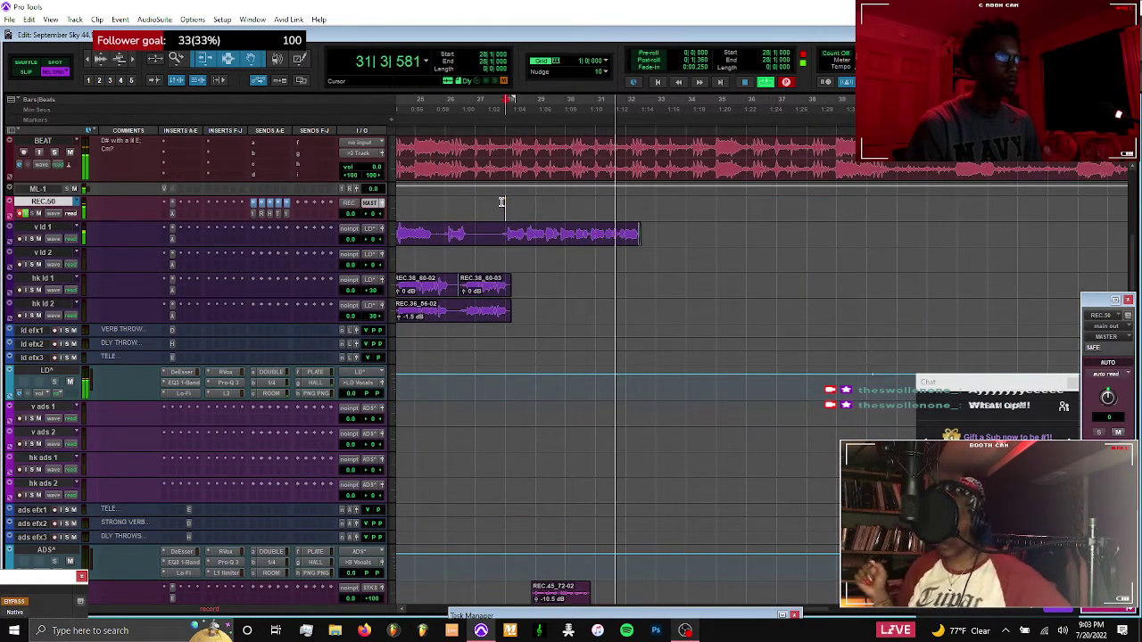
key(ctrl+space)
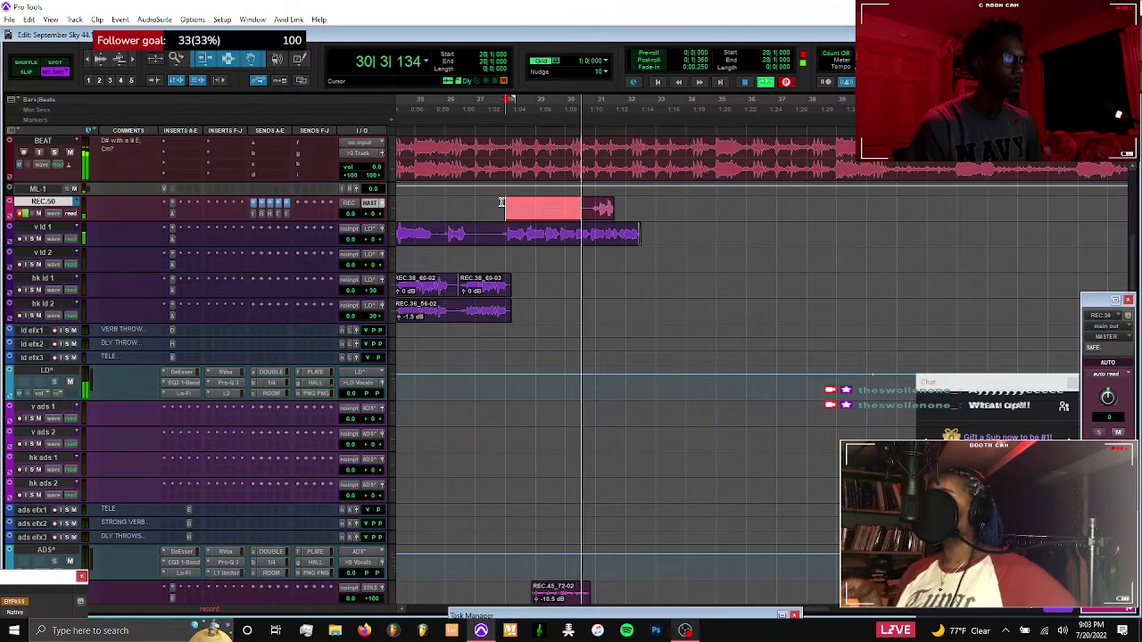
Stop the take, create another new playlist on the REC track, and record from 28|1|000
shift+click(576, 207)
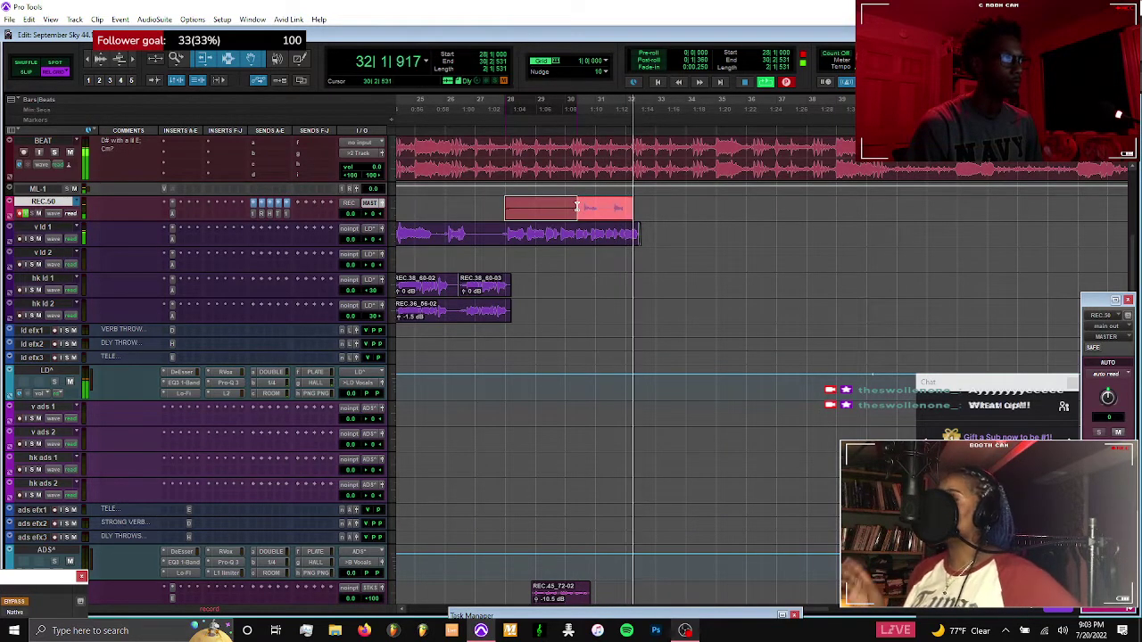
key(space)
key(ctrl+backslash)
key(Return)
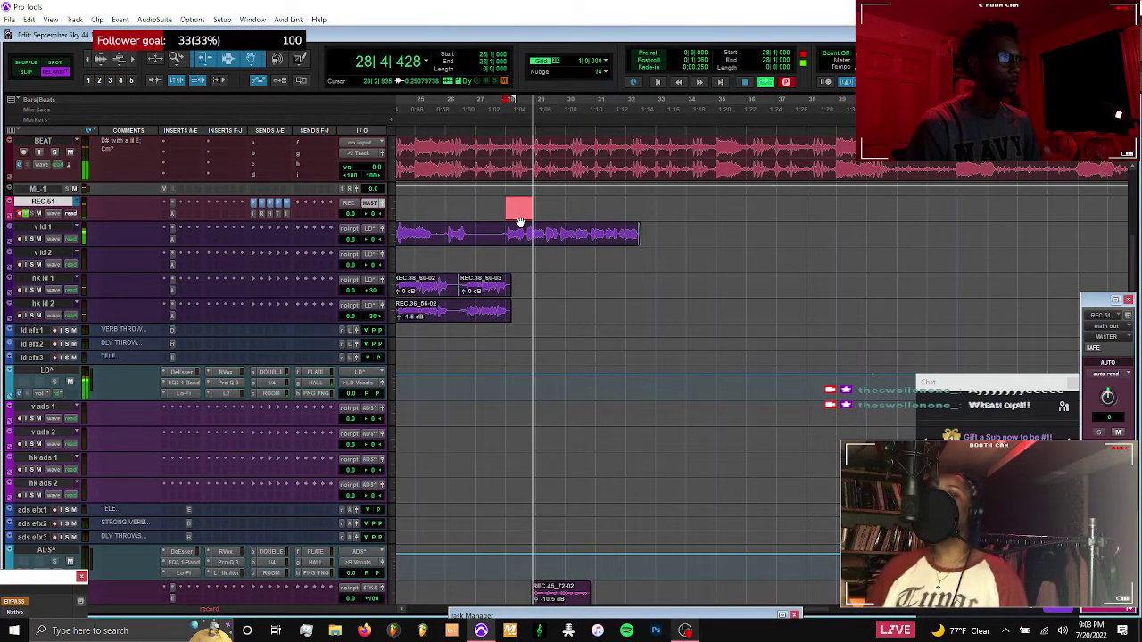
Switch to OBS to check the live stream and return to Pro Tools
click(685, 629)
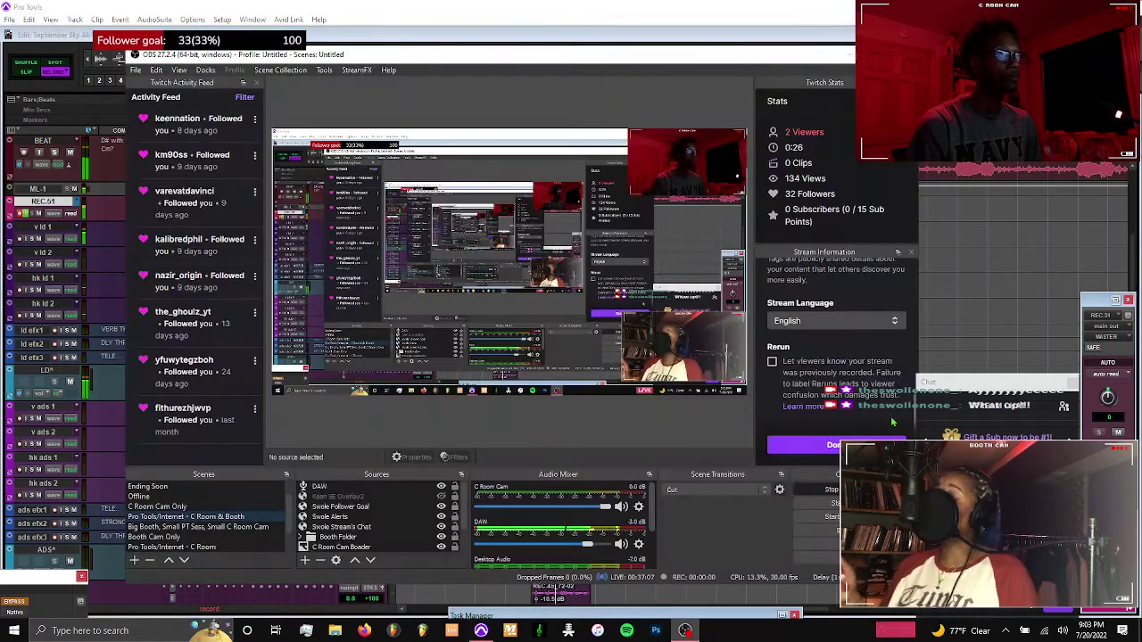
key(alt+Tab)
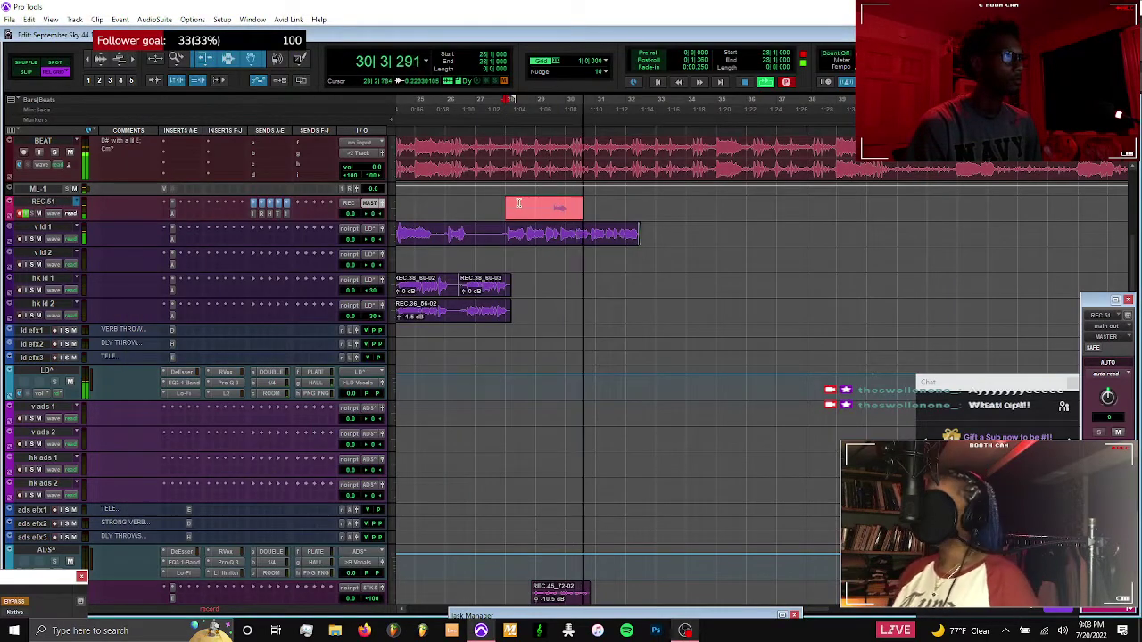
Remove the take's silent lead-in from 28|1|000 to 29|2|885 and move the remaining clip to the bgs 1 track
shift+click(545, 207)
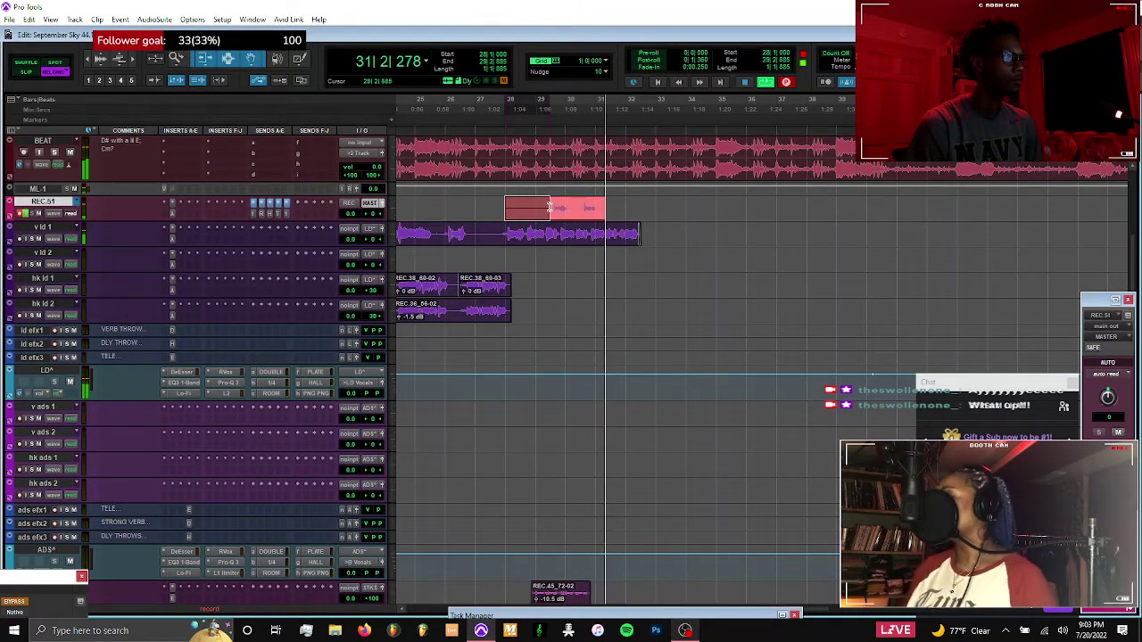
scroll(550, 207, down, 6)
scroll(549, 207, up, 2)
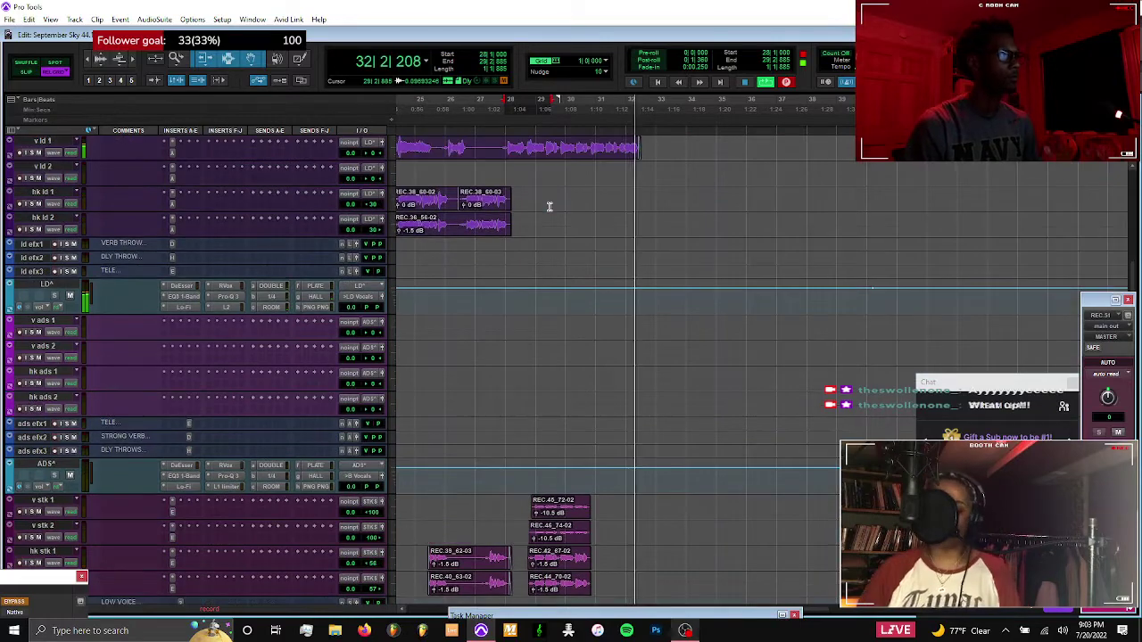
scroll(550, 207, up, 4)
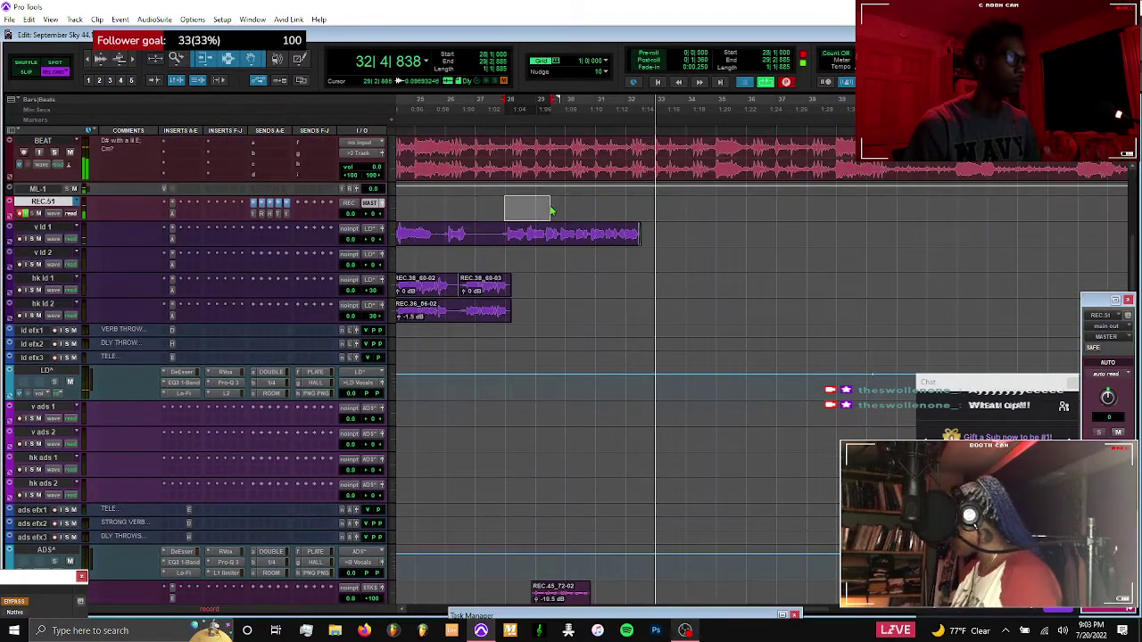
key(space)
key(space)
drag(576, 217, 575, 343)
scroll(577, 283, down, 5)
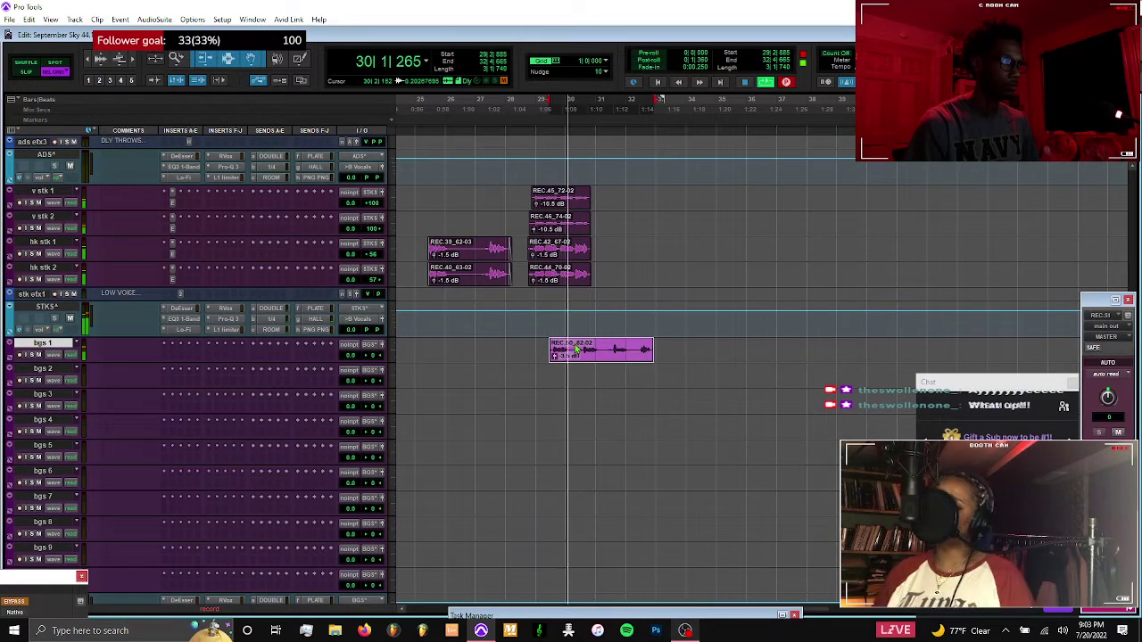
Remove the next take's lead-in from 28|1|000 to 29|2|430 and move the remaining clip to the bgs 2 track
scroll(575, 343, up, 10)
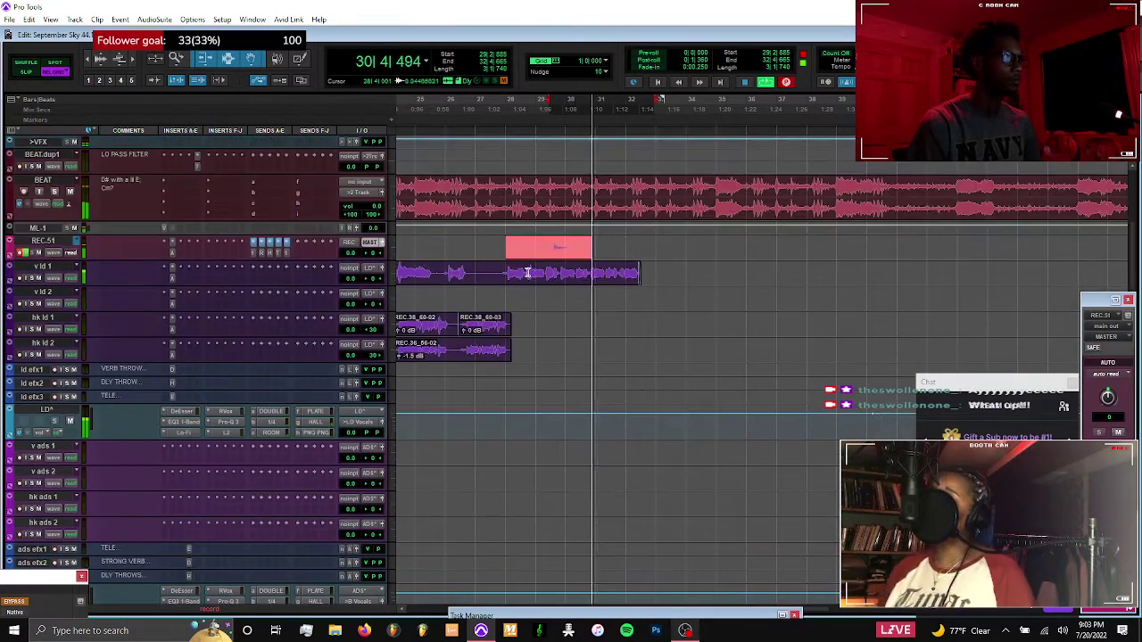
drag(503, 245, 545, 248)
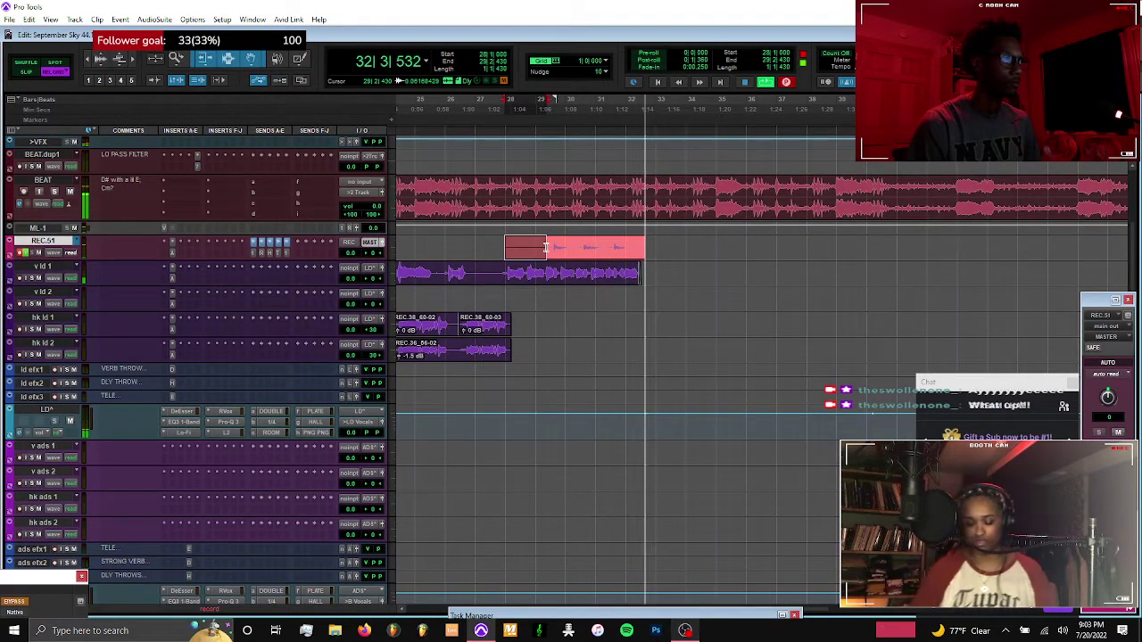
key(space)
drag(571, 252, 637, 475)
scroll(576, 309, down, 8)
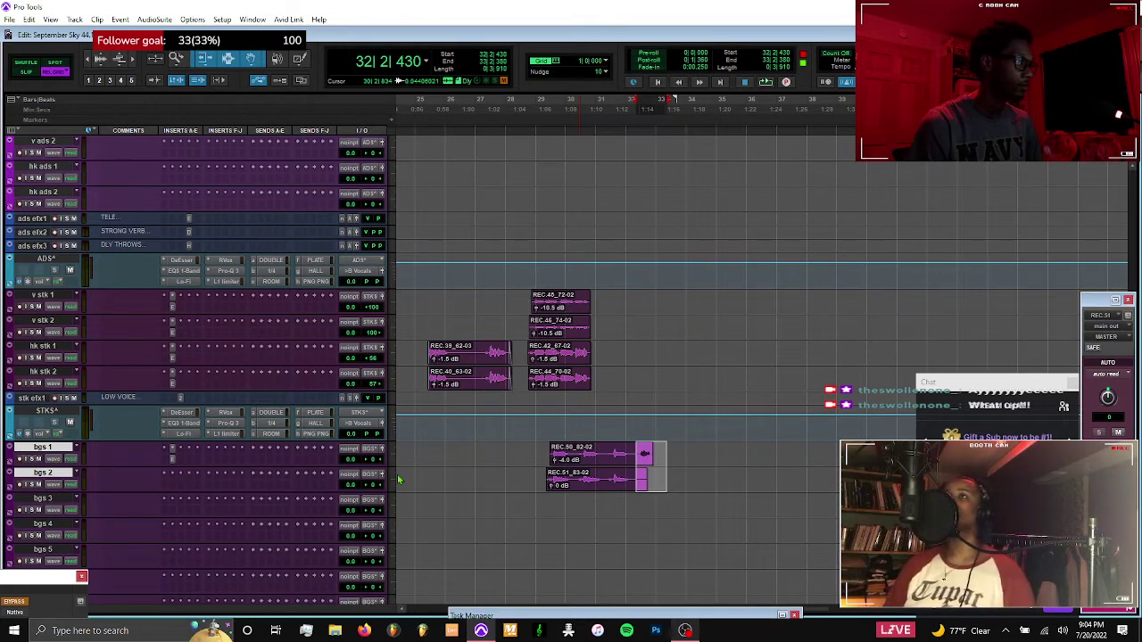
Trim the tails of the bgs 1 and bgs 2 clips to end at 32|2|203
click(504, 449)
key(space)
drag(636, 479, 635, 479)
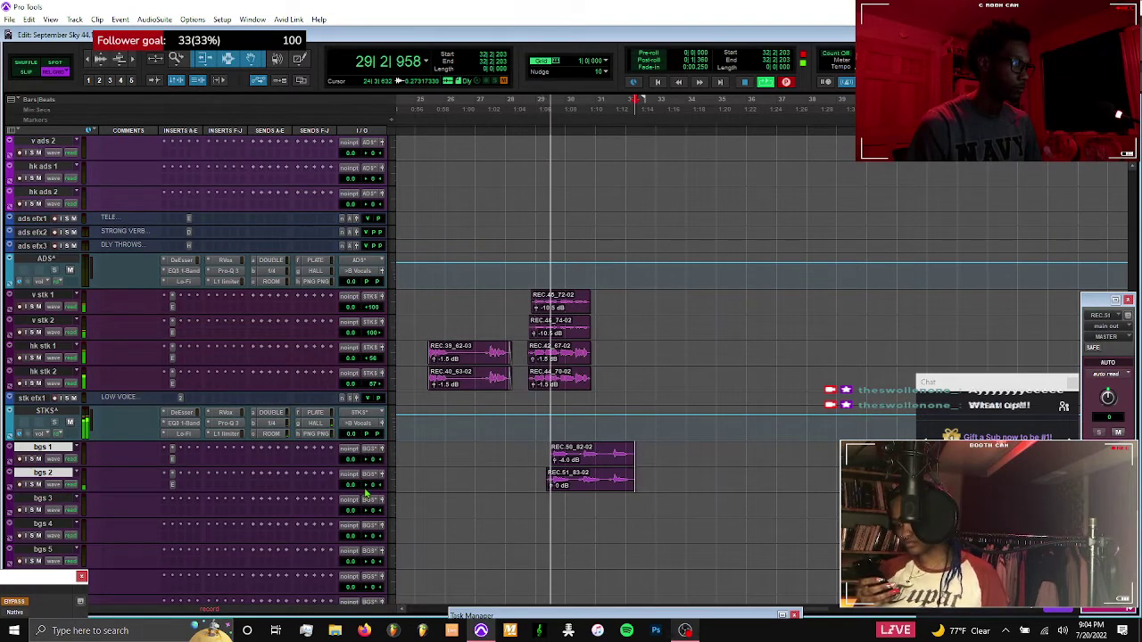
Pan bgs 1 to 16 left and bgs 2 to 28 right, and raise both clips' gain by 1.5 dB
drag(369, 486, 401, 493)
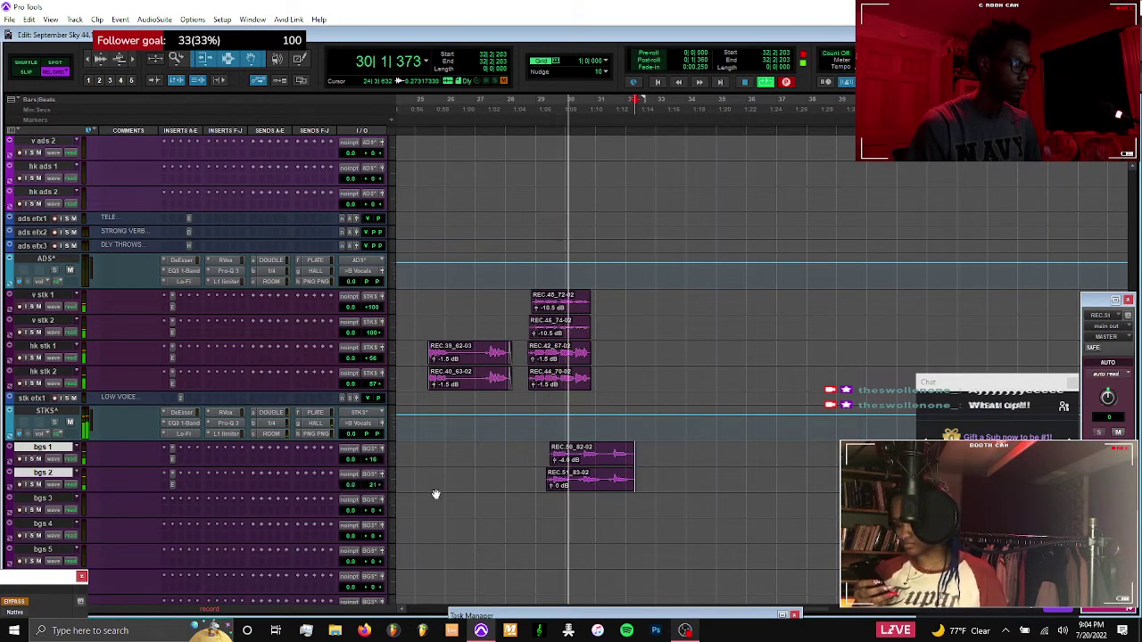
click(567, 483)
shift+click(577, 464)
key(super+shift+Up)
key(super+shift+Up)
key(super+shift+Up)
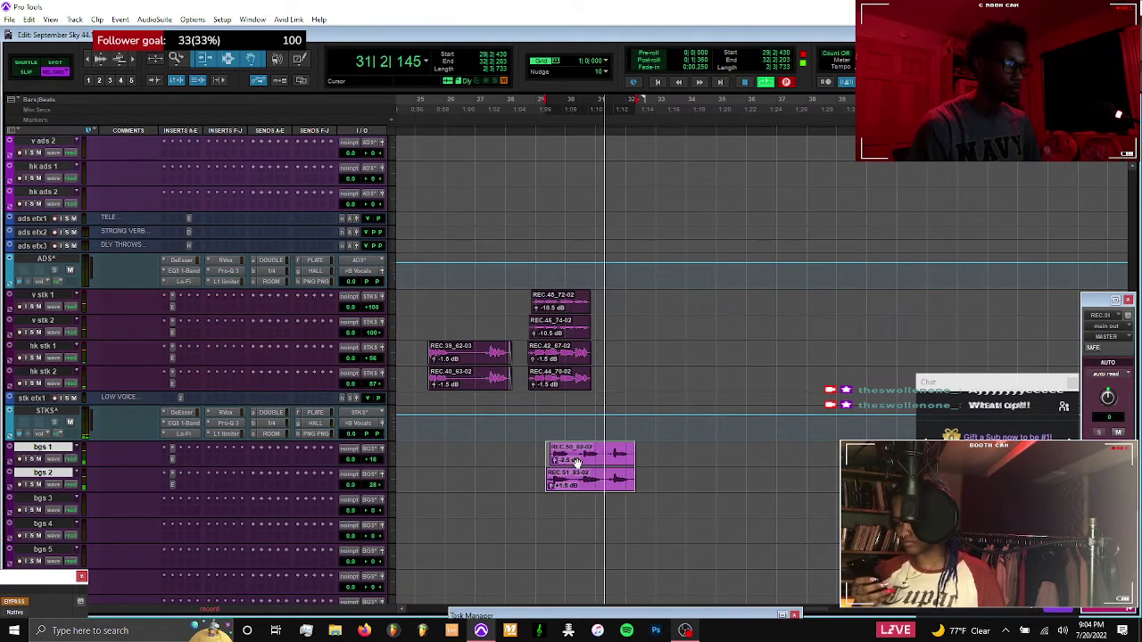
Raise the gain of the bgs 1 clip alone to 0 dB
shift+click(577, 461)
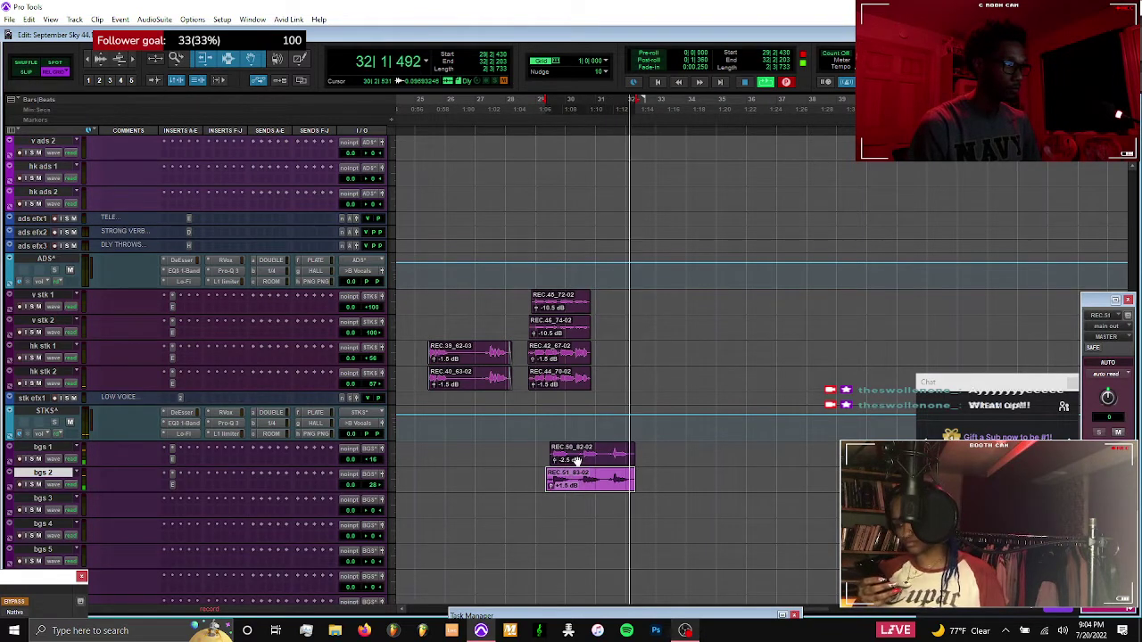
click(577, 461)
key(super+shift+Up)
key(super+shift+Up)
key(super+shift+Up)
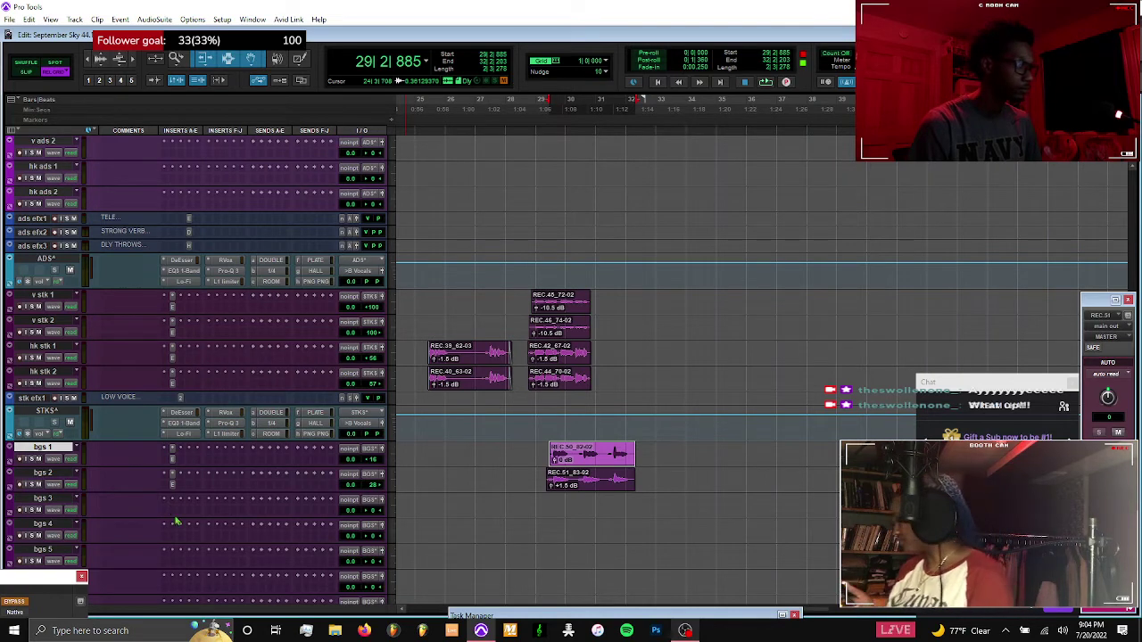
Start recording another take on the REC track and set the bgs 2 clip's gain to 0 dB
click(533, 452)
key(space)
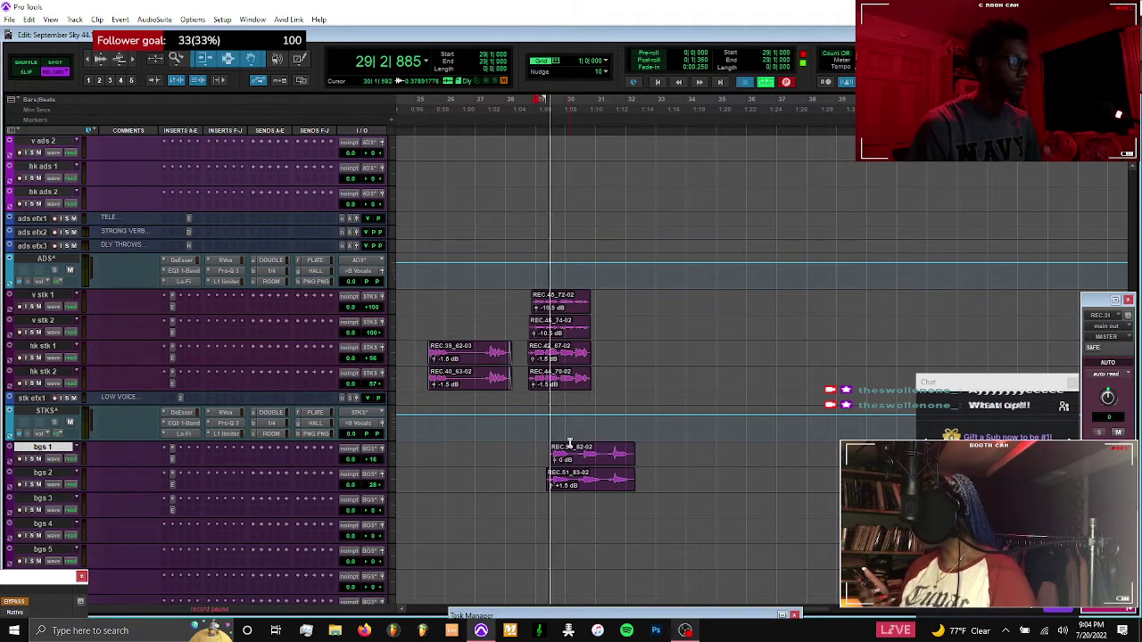
click(574, 485)
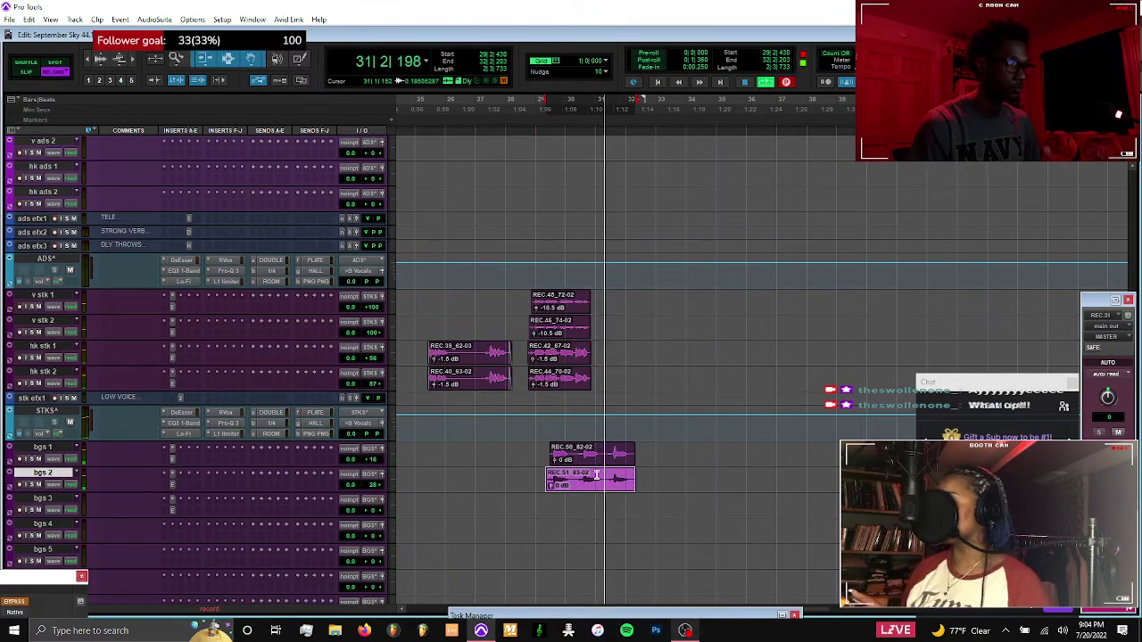
Stop the take, create a new playlist on the REC track, and record from 29|1|000
scroll(596, 474, up, 10)
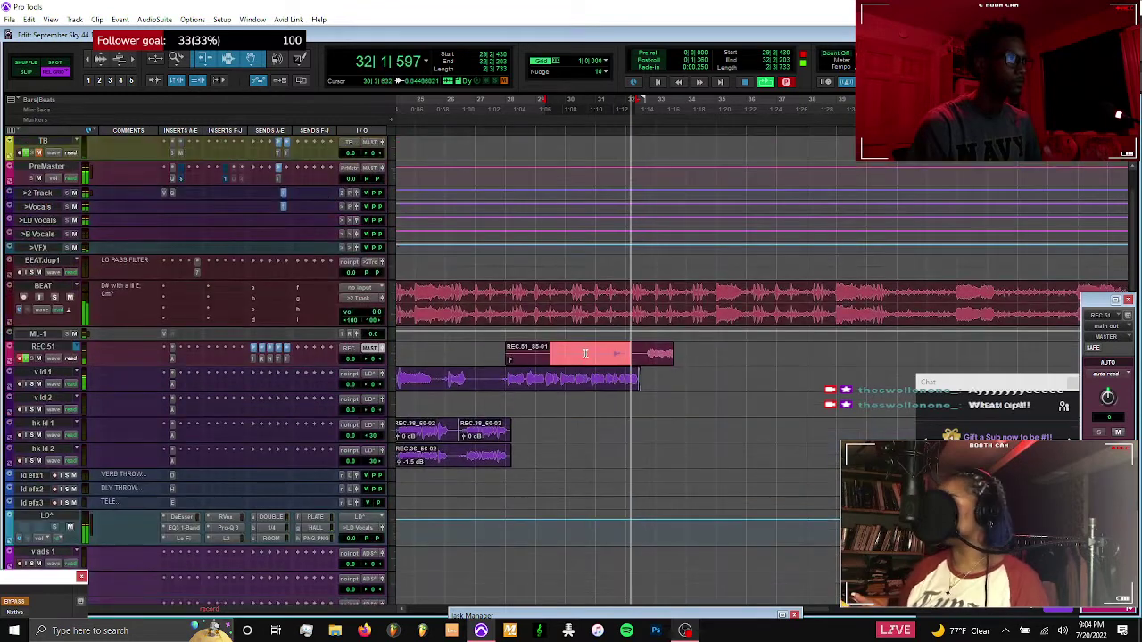
key(space)
key(ctrl+e)
click(536, 351)
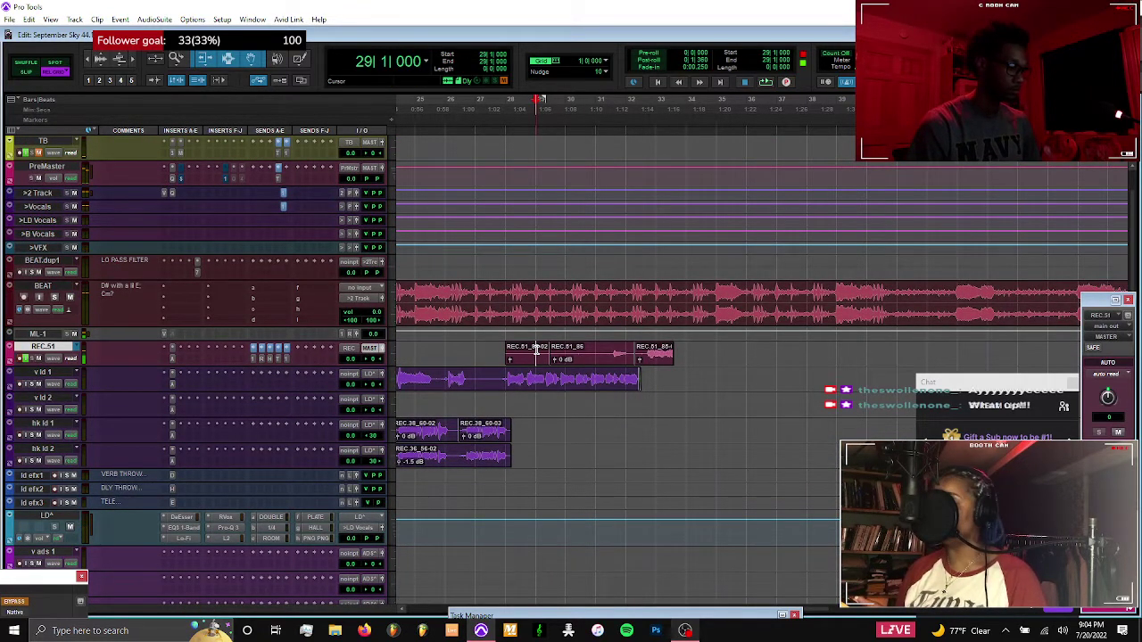
key(ctrl+space)
key(ctrl+backslash)
key(Return)
scroll(536, 349, down, 5)
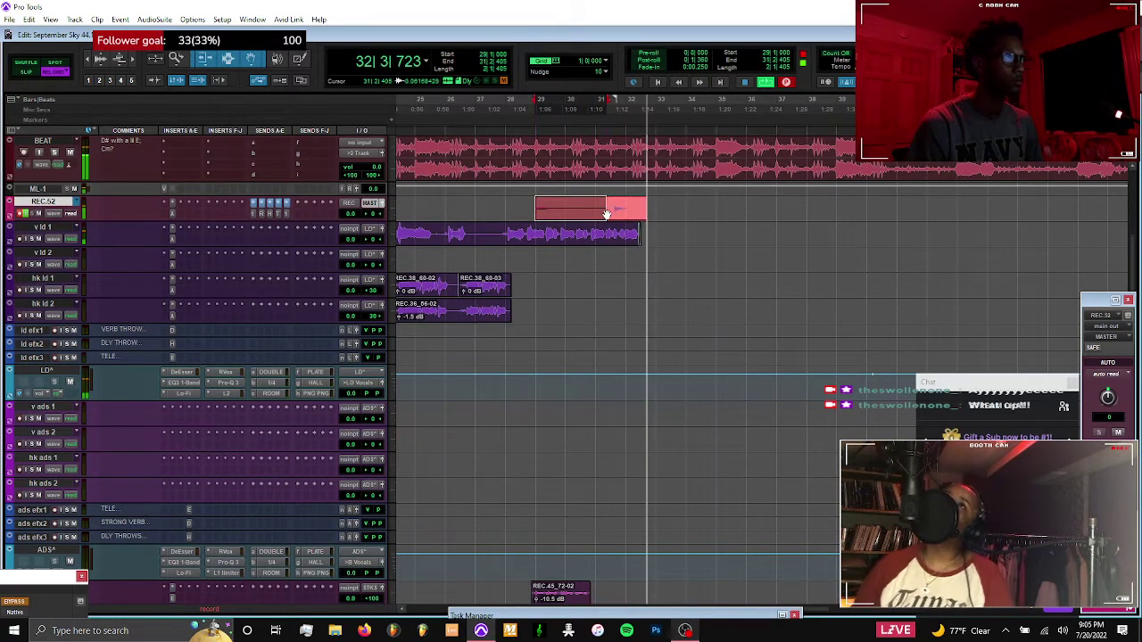
Delete the take's lead-in from 29|1|000 to 31|2|405 and its leftover clip while recording again from 29|1|000
key(space)
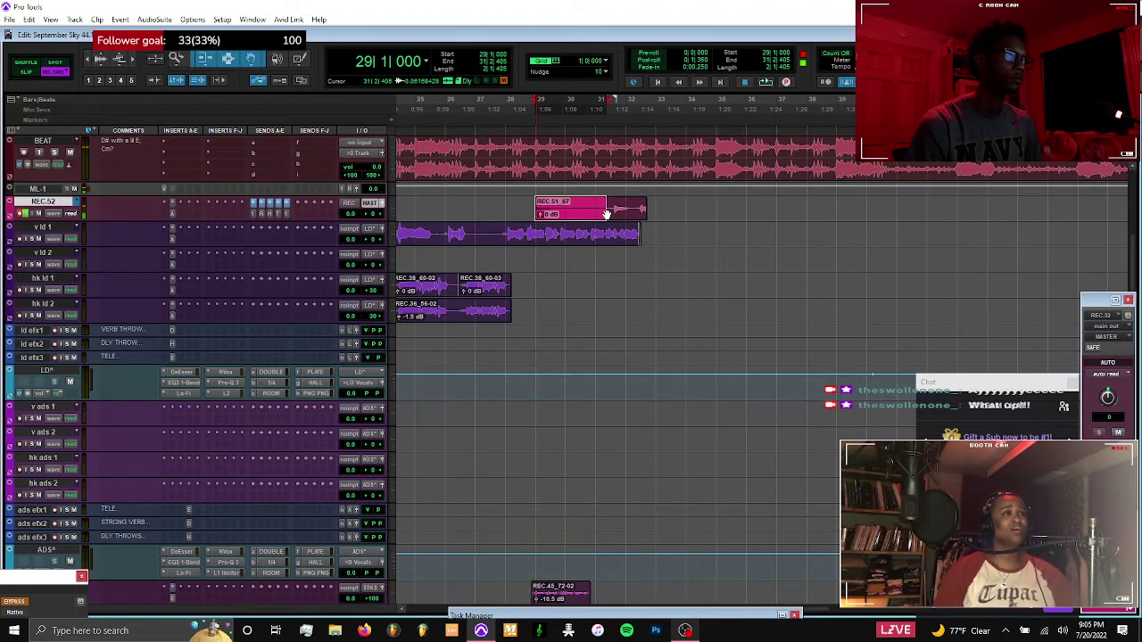
key(Delete)
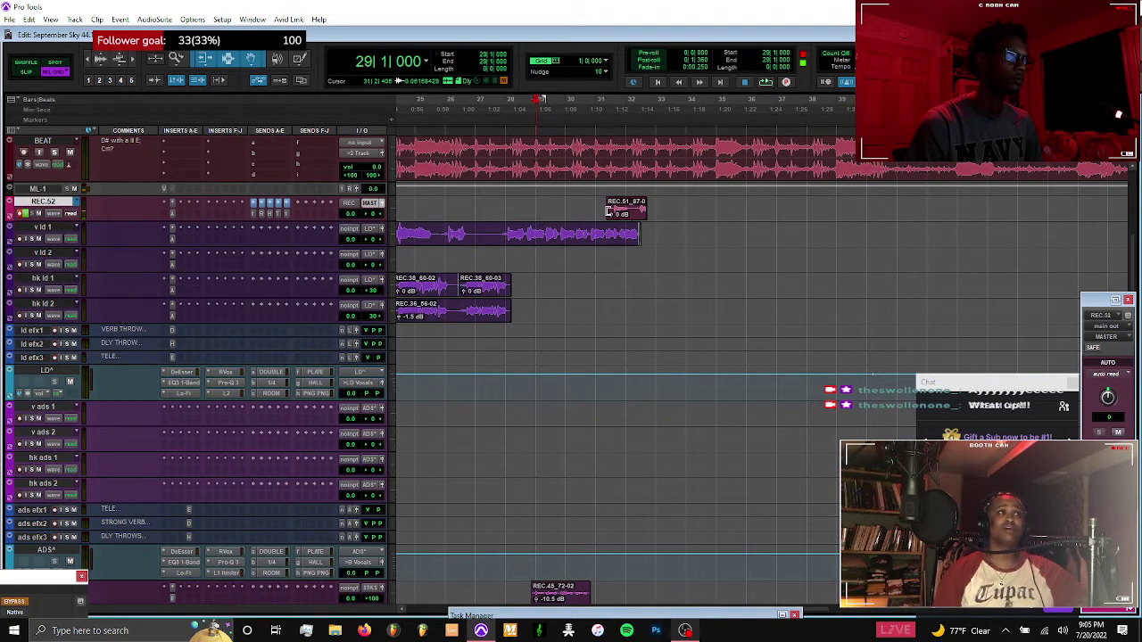
key(ctrl+space)
click(629, 218)
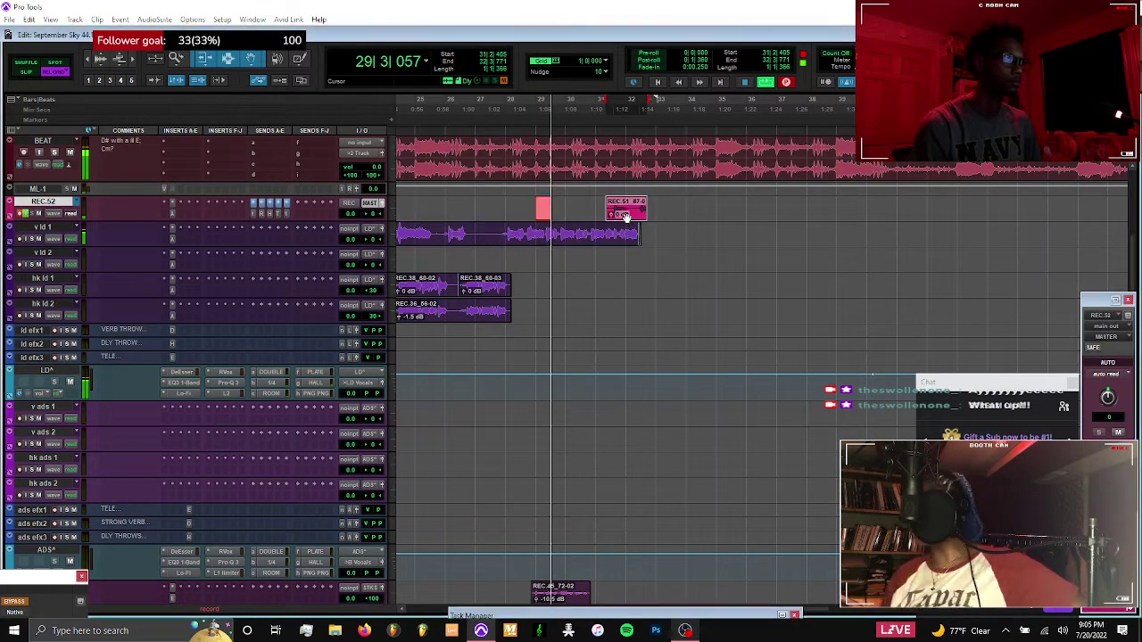
key(Delete)
Record from 29|1|000 on the REC track, select the take's lead-in up to 31|2|556, stop, and create a new playlist
click(535, 206)
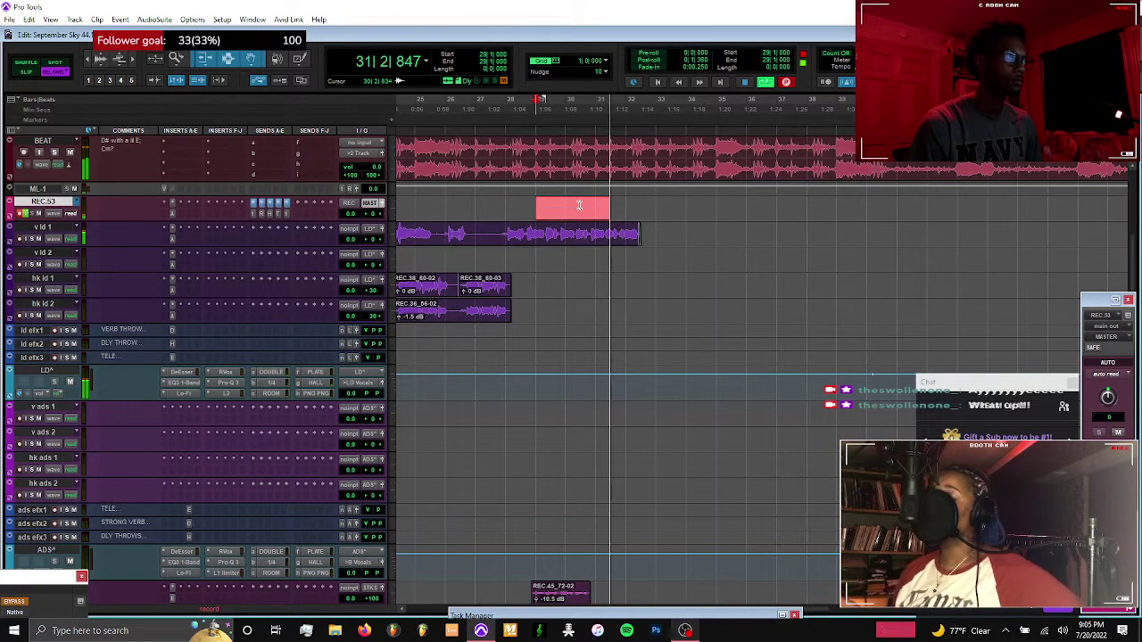
shift+click(603, 210)
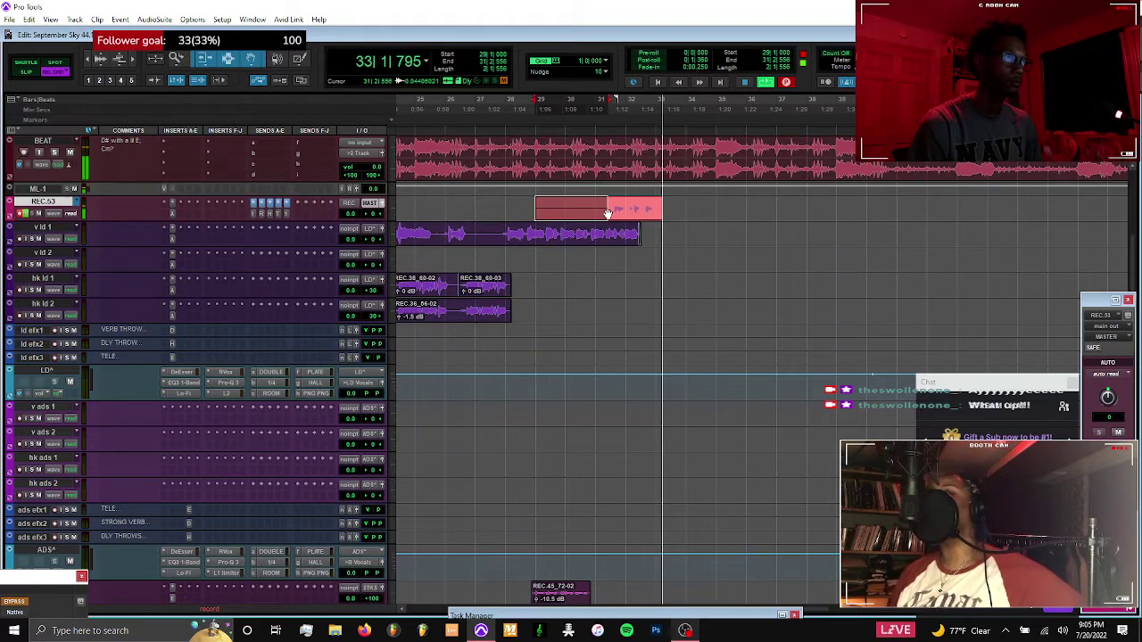
key(space)
key(ctrl+backslash)
key(Return)
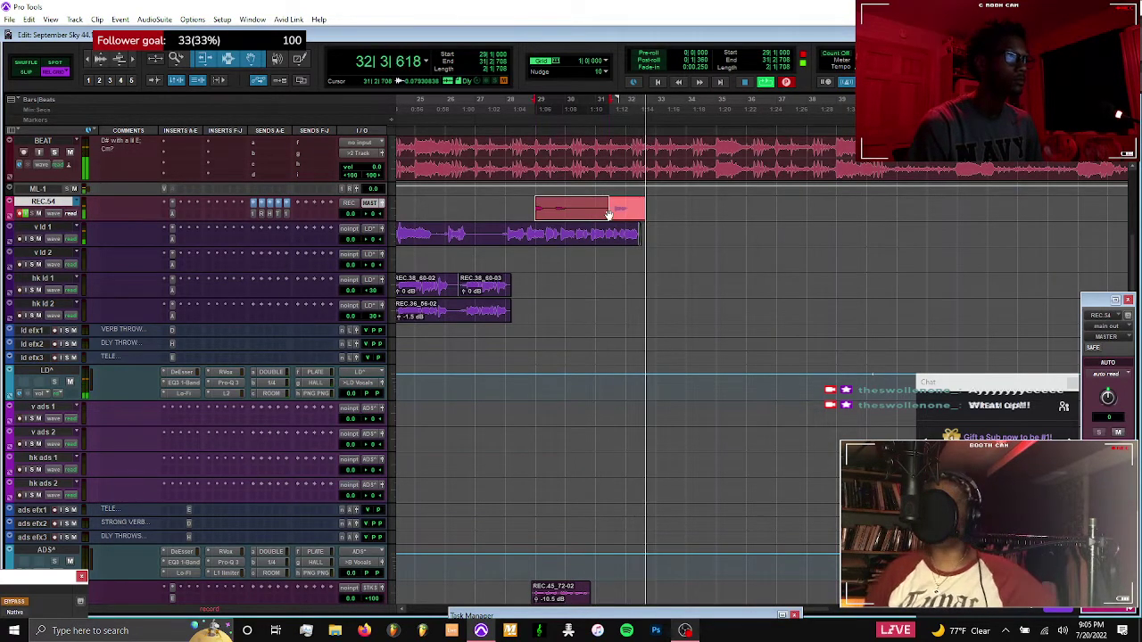
Stop the take, restart recording on the REC track, and move the trimmed take starting at 31|2|708 onto bgs 3
key(space)
key(space)
drag(628, 213, 628, 266)
scroll(628, 263, down, 6)
drag(626, 313, 627, 321)
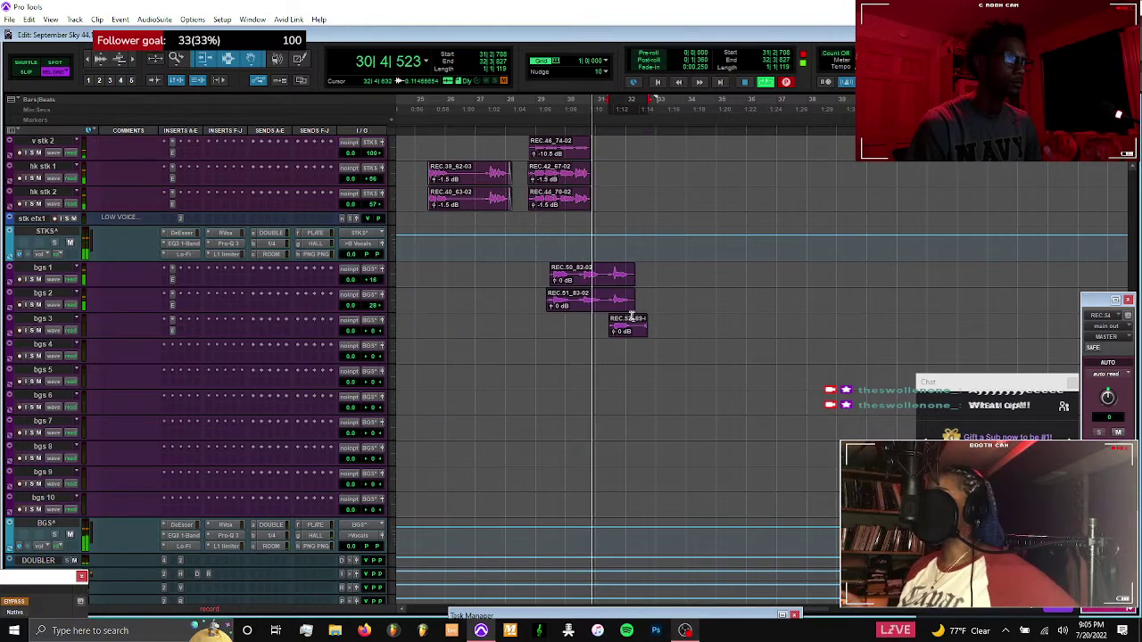
Delete the new REC take's lead-in from 29|1|000 to 31|2|405, stop recording, and move the remaining clip onto bgs 4
scroll(639, 317, up, 8)
scroll(638, 316, up, 10)
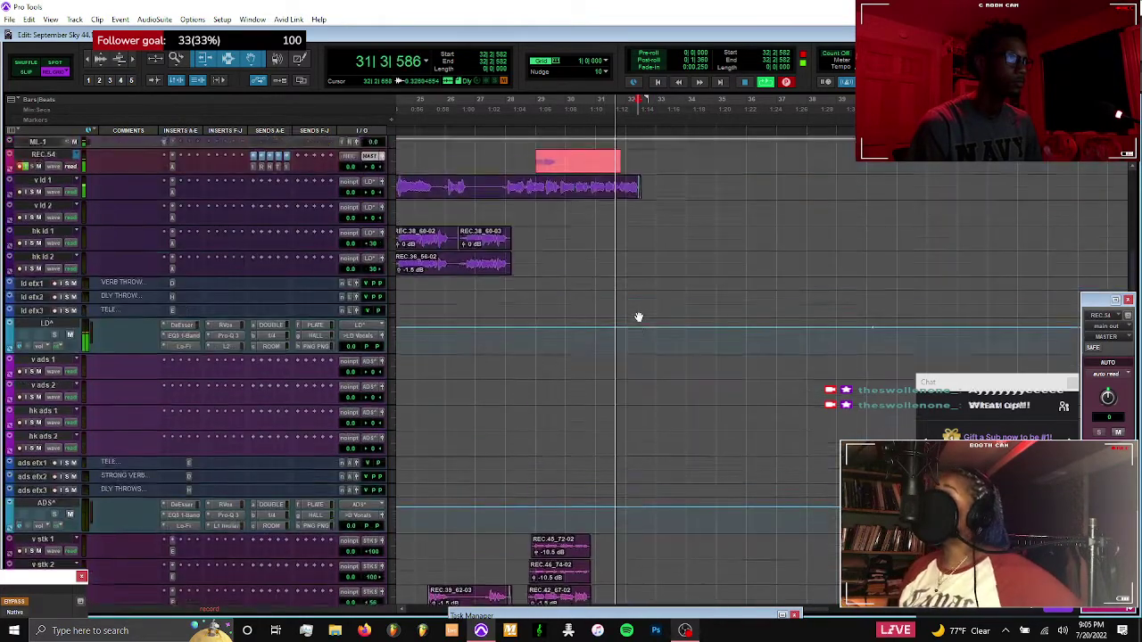
shift+click(606, 261)
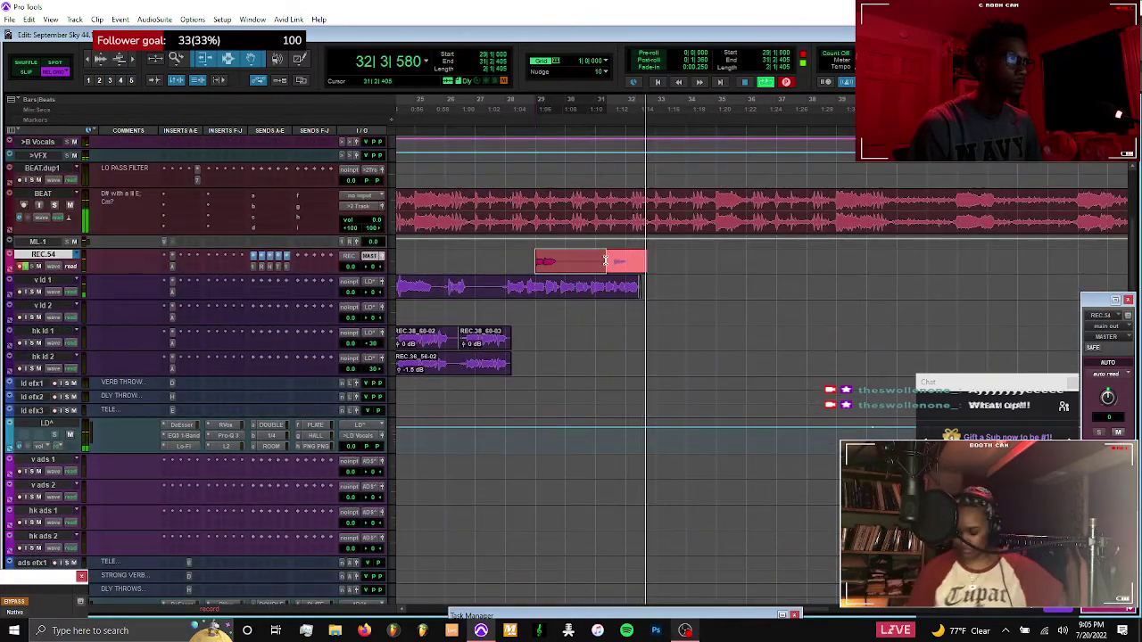
key(ctrl+period)
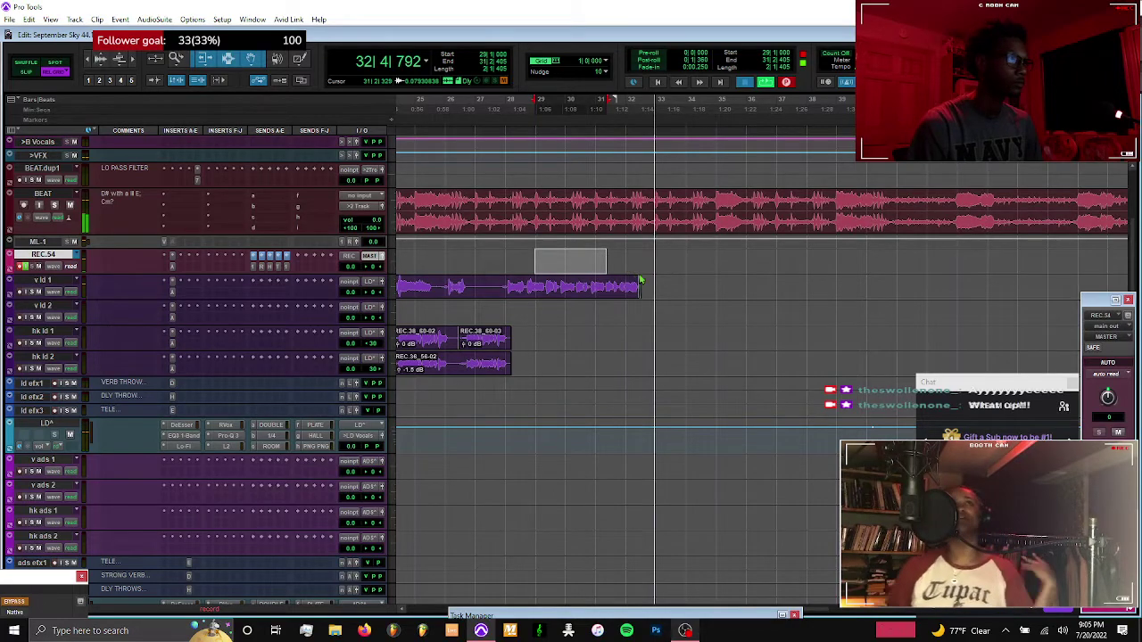
key(space)
scroll(619, 309, down, 10)
drag(619, 259, 622, 307)
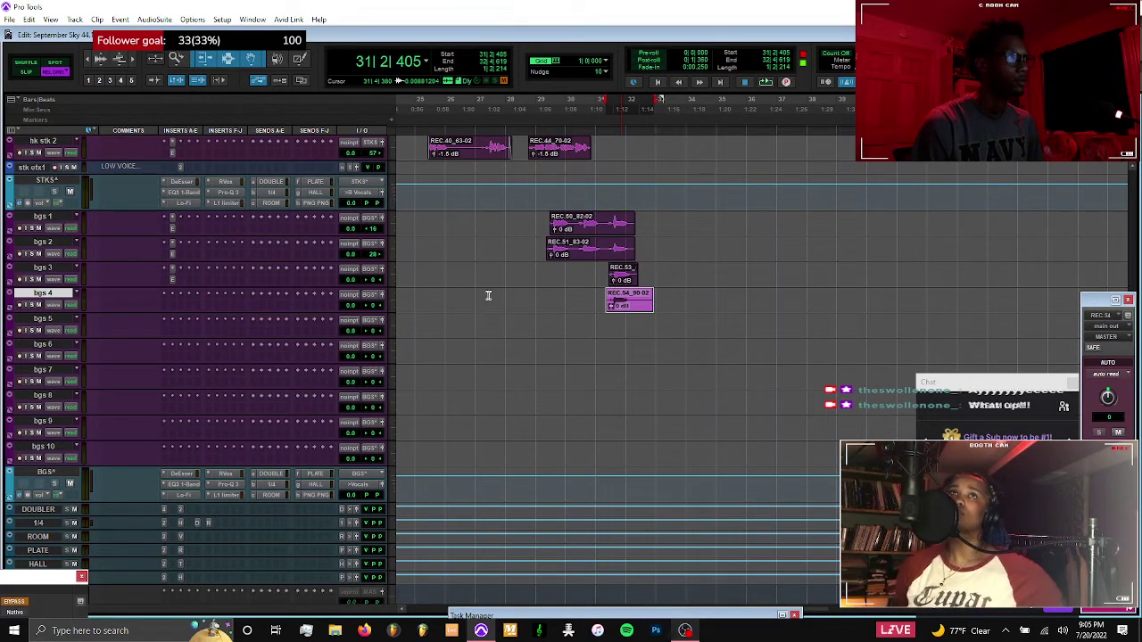
Play back the background vocals from 29|1|000 and again from a bar earlier to check the new bgs 3 and bgs 4 clips
click(535, 270)
click(612, 311)
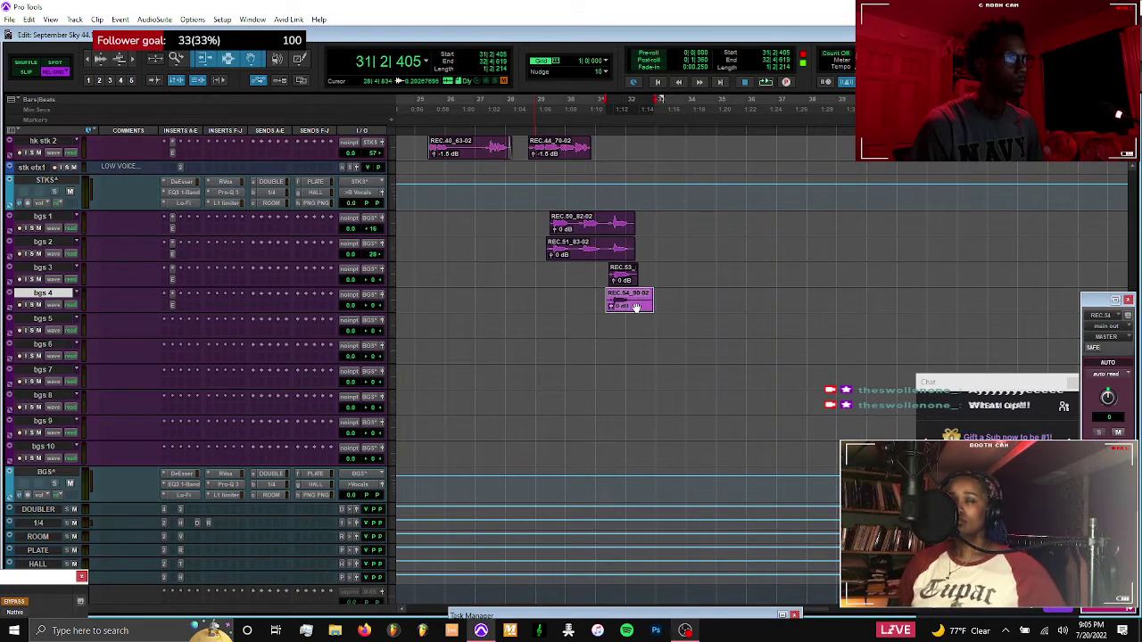
key(space)
key(ctrl+z)
key(space)
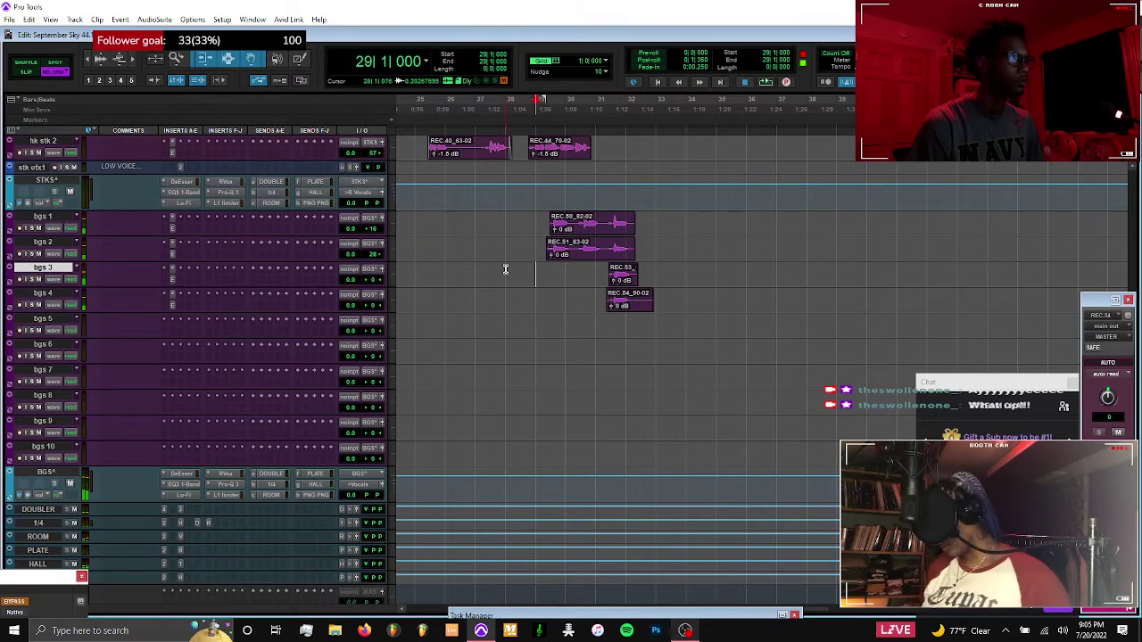
click(505, 270)
key(space)
Lower the bgs 3 and bgs 4 clips' gain together to -7.0 dB, panning bgs 3 to 38 left and bgs 4 to 45 right
click(629, 282)
shift+click(629, 307)
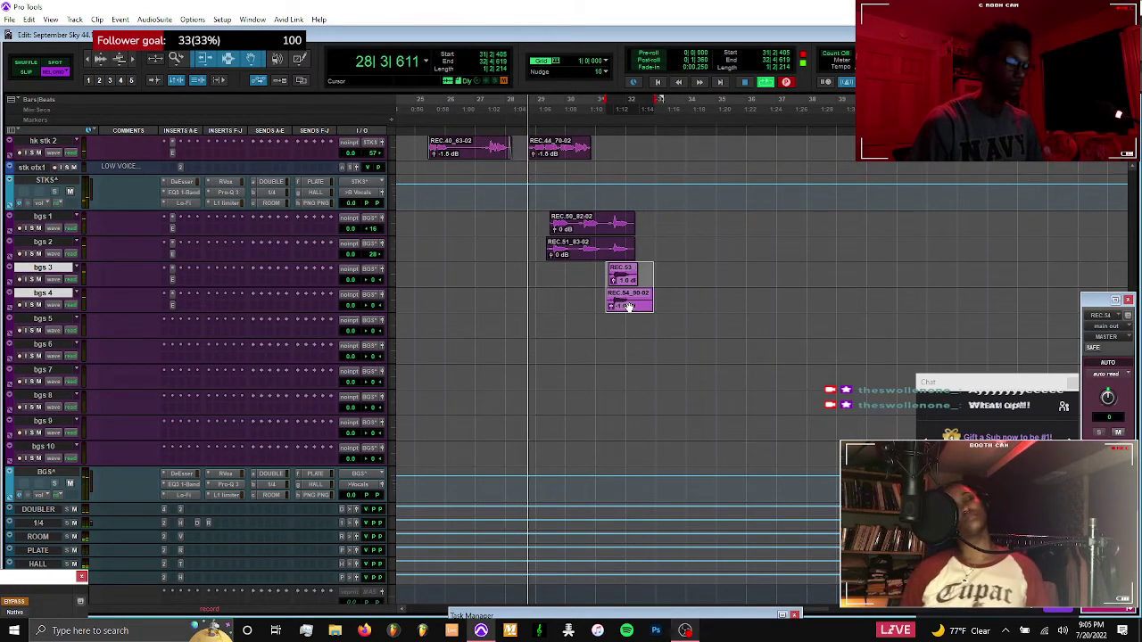
scroll(356, 257, down, 1)
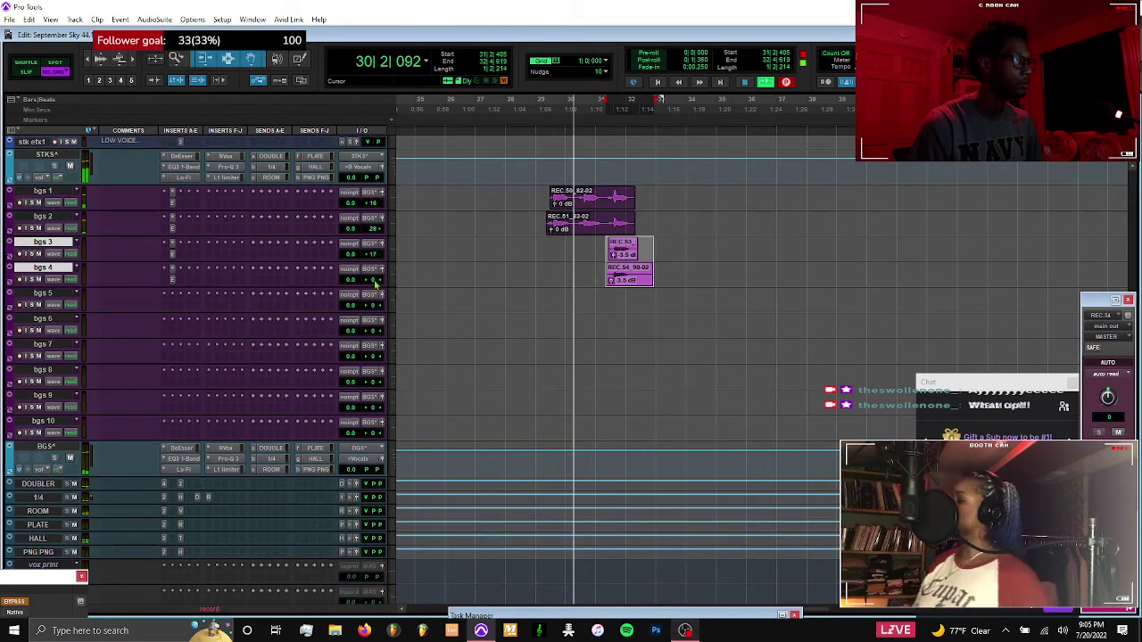
drag(370, 280, 420, 287)
drag(371, 255, 348, 256)
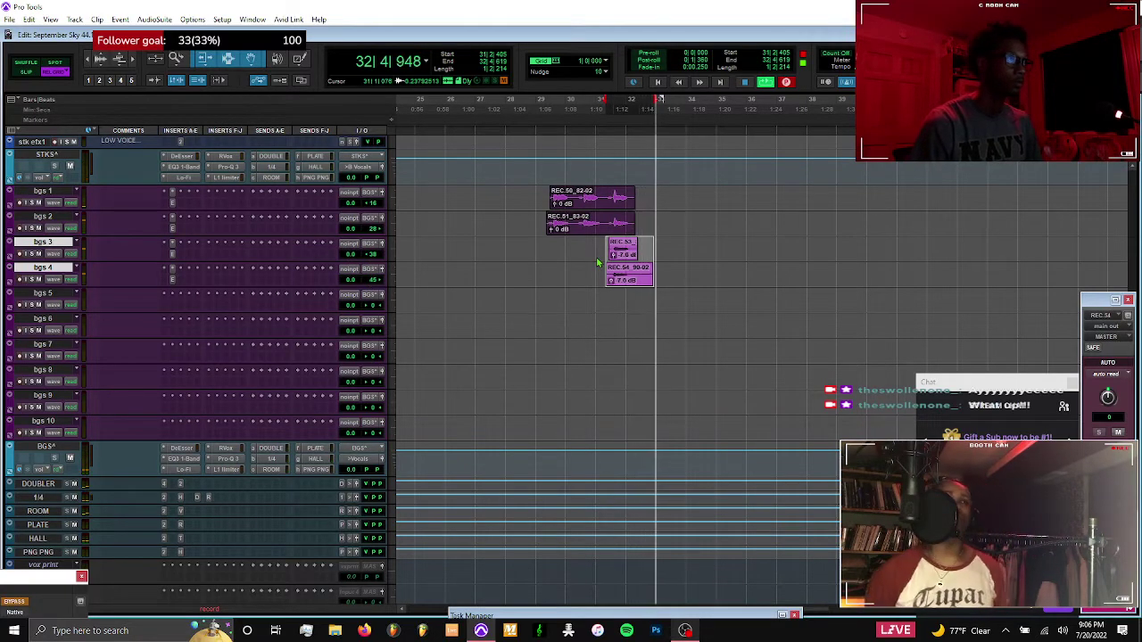
Stop playback and audition the background vocals again from 29|1|000
key(space)
drag(536, 238, 654, 276)
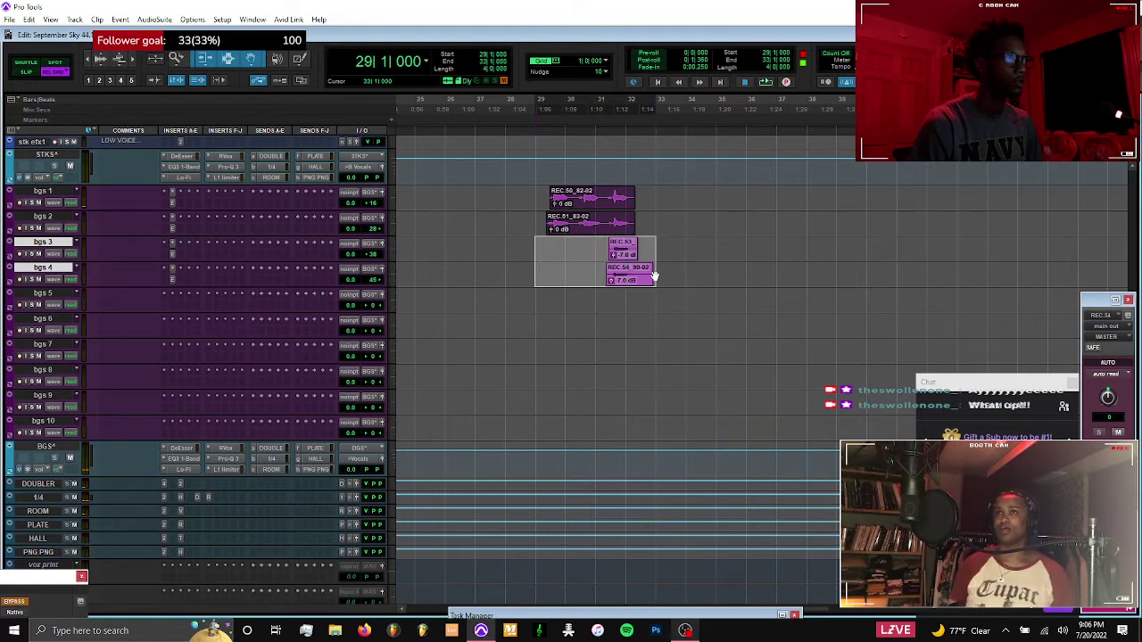
click(541, 244)
key(space)
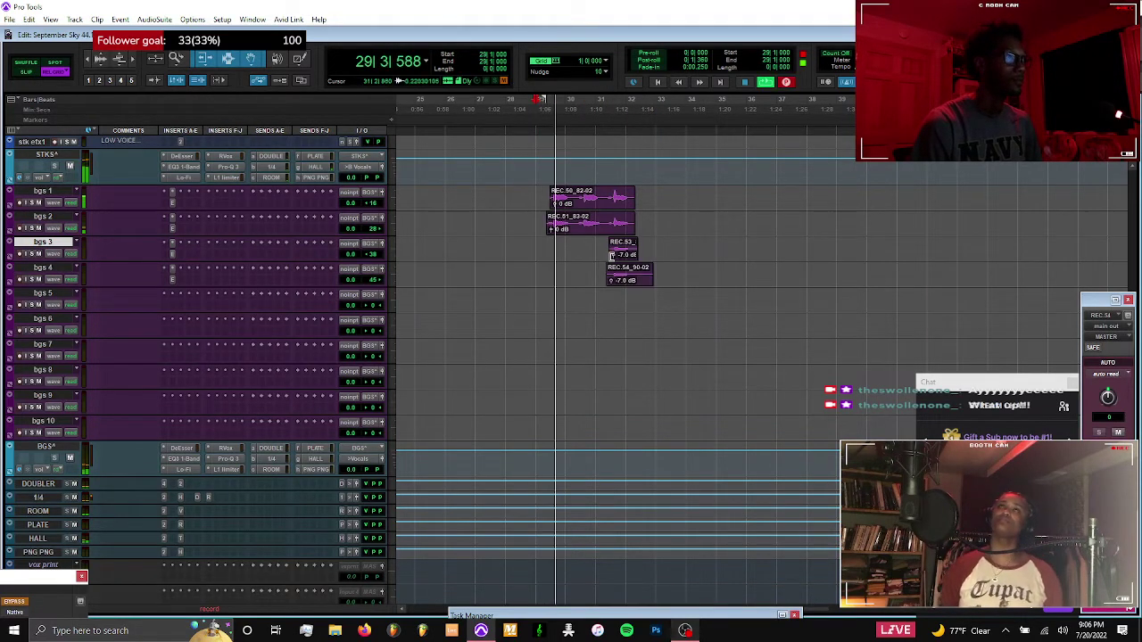
Delete the lead-ins of the bgs 3 and bgs 4 clips up to 31|3|260
click(632, 280)
key(t)
key(t)
key(ctrl+alt+bracketright)
key(ctrl+alt+bracketright)
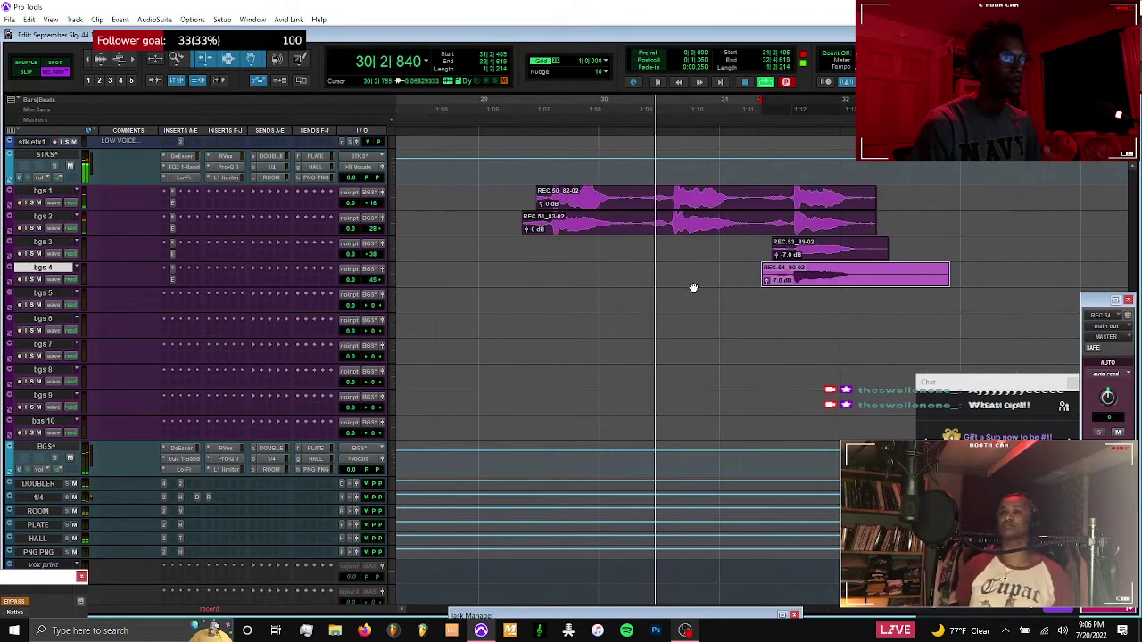
drag(725, 254, 788, 283)
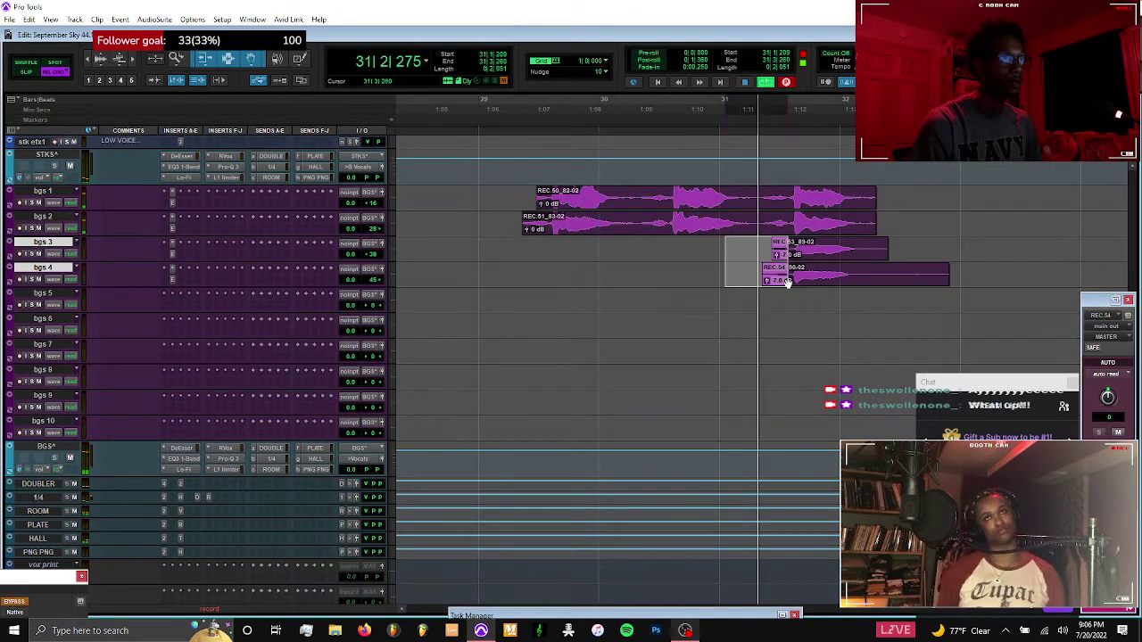
key(Delete)
Cut the ends of the bgs 1 to bgs 4 clips at 32|1|670 and fade them out from 32|1|291
drag(985, 267, 865, 250)
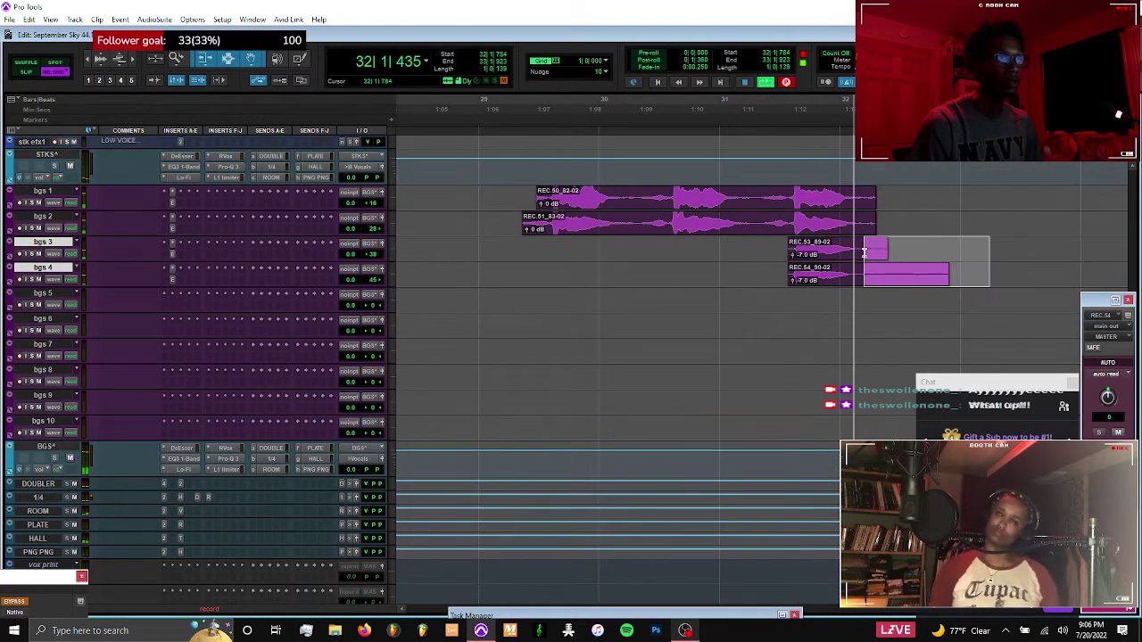
shift+click(861, 204)
key(Delete)
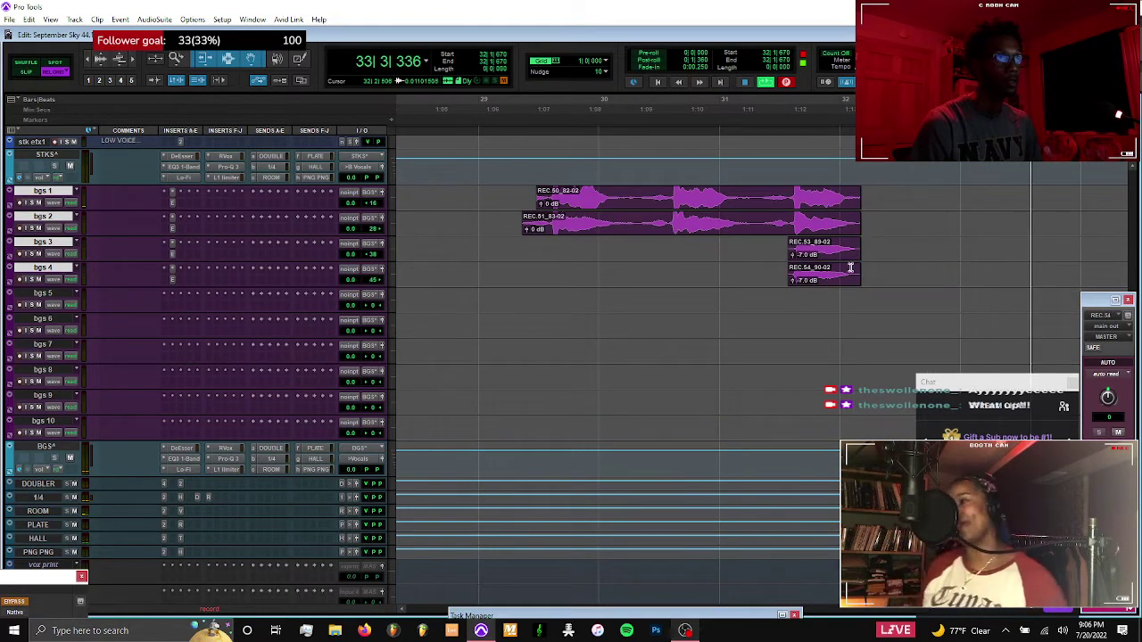
drag(886, 198, 849, 267)
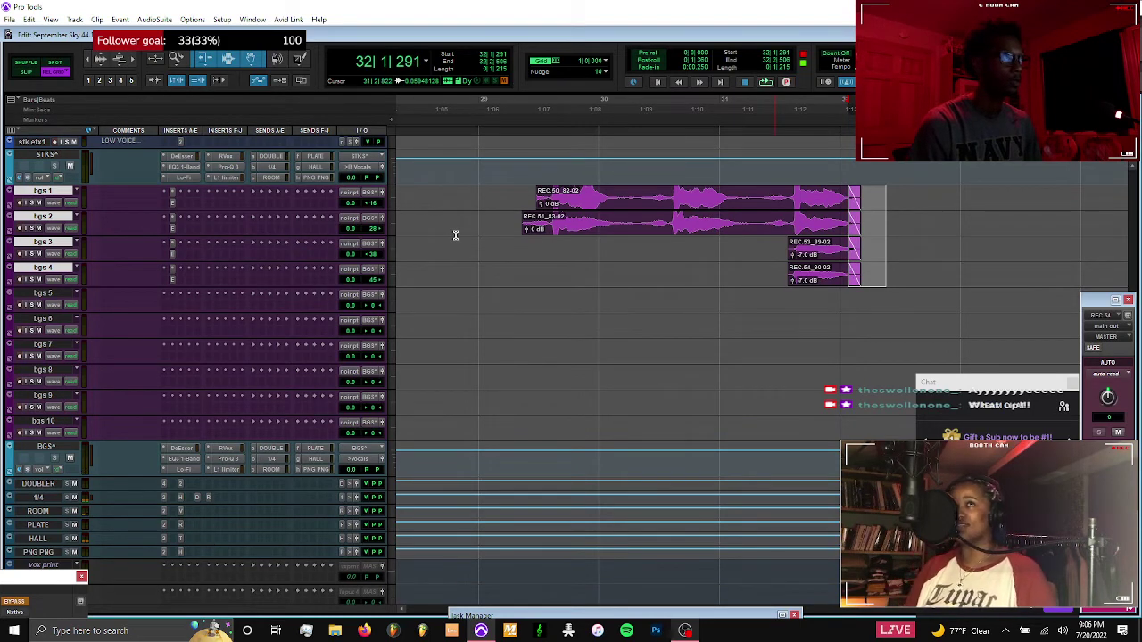
Delete the lead-ins of the bgs 1 and bgs 2 clips up to 29|3|152 and fade both in up to 29|3|342
drag(477, 225, 539, 196)
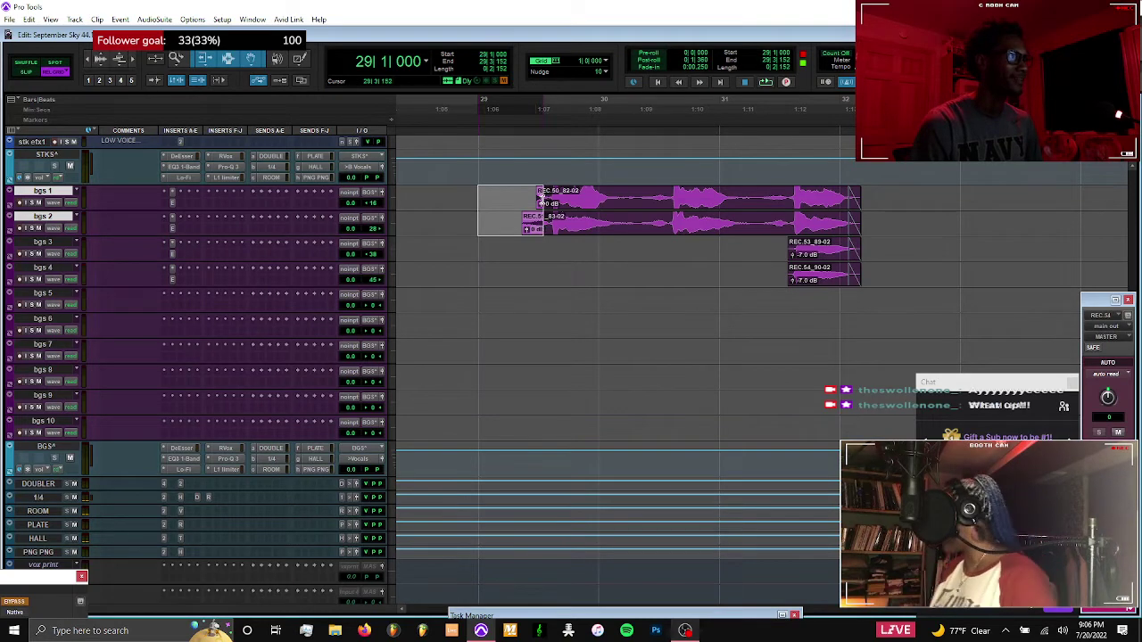
key(Delete)
drag(505, 194, 550, 220)
key(f)
Move the hk ld 1 clip starting at 16|3|771 up onto the REC track
key(r)
key(r)
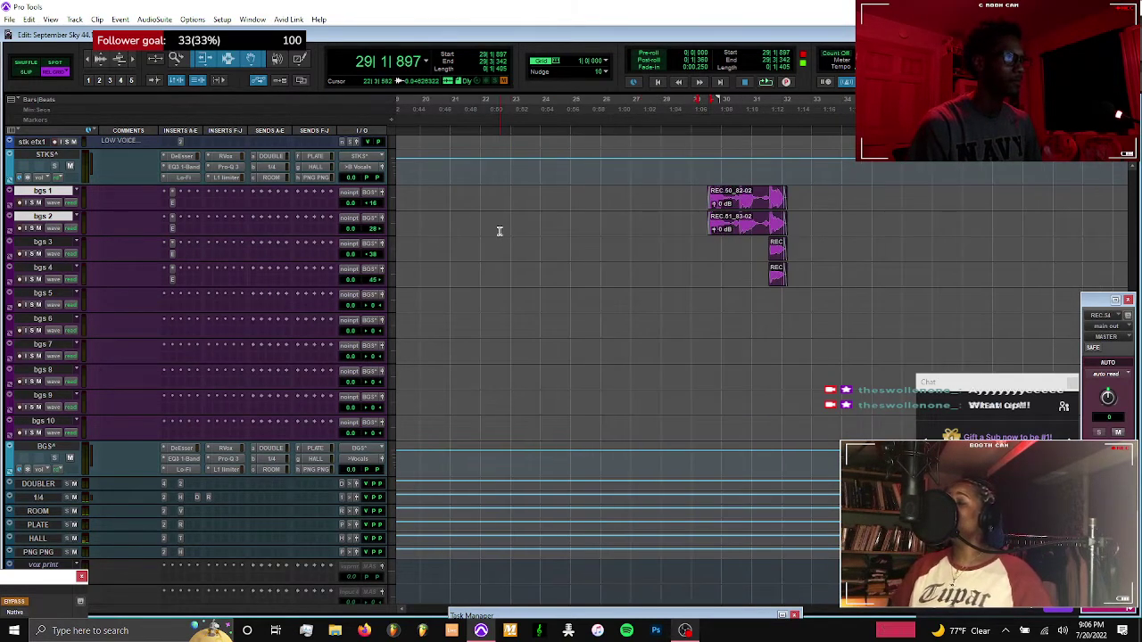
key(e)
key(e)
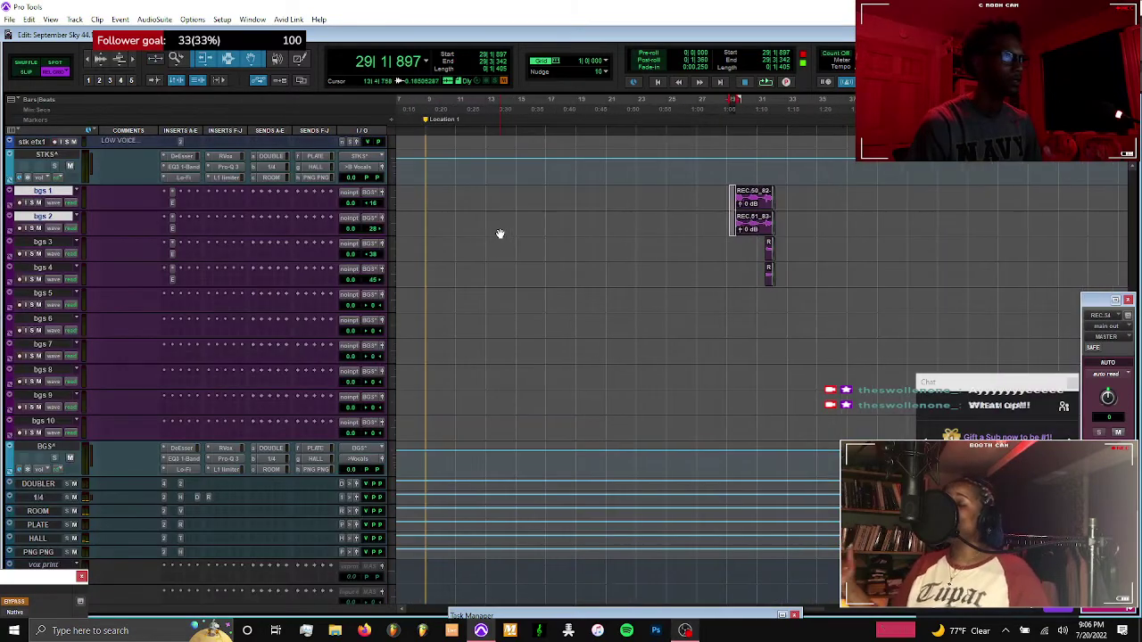
scroll(500, 233, up, 10)
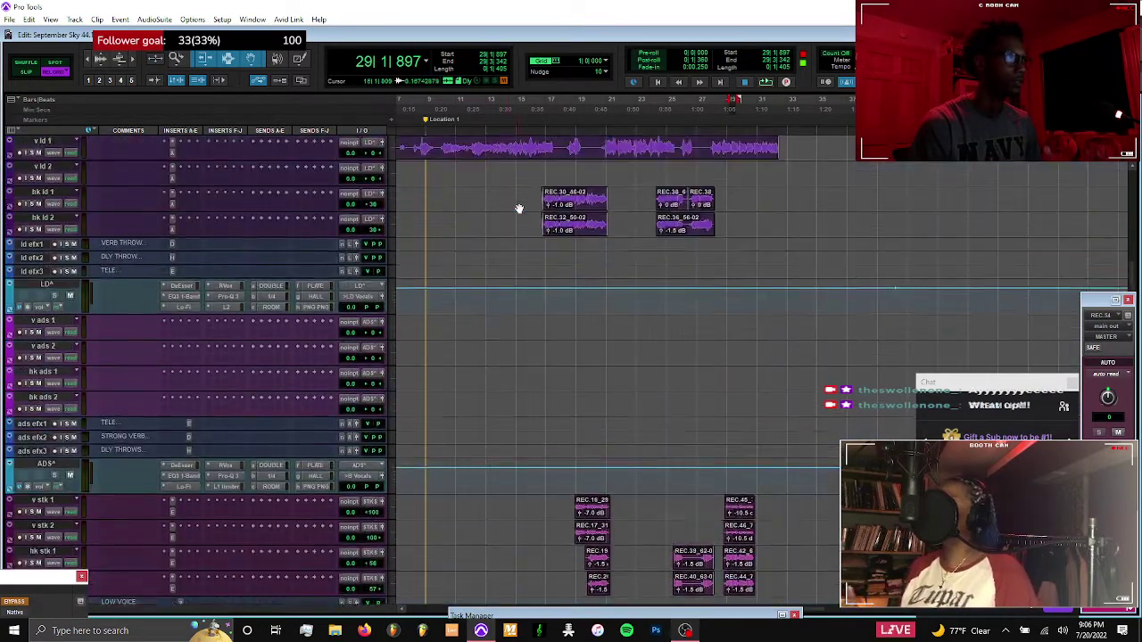
drag(529, 218, 615, 261)
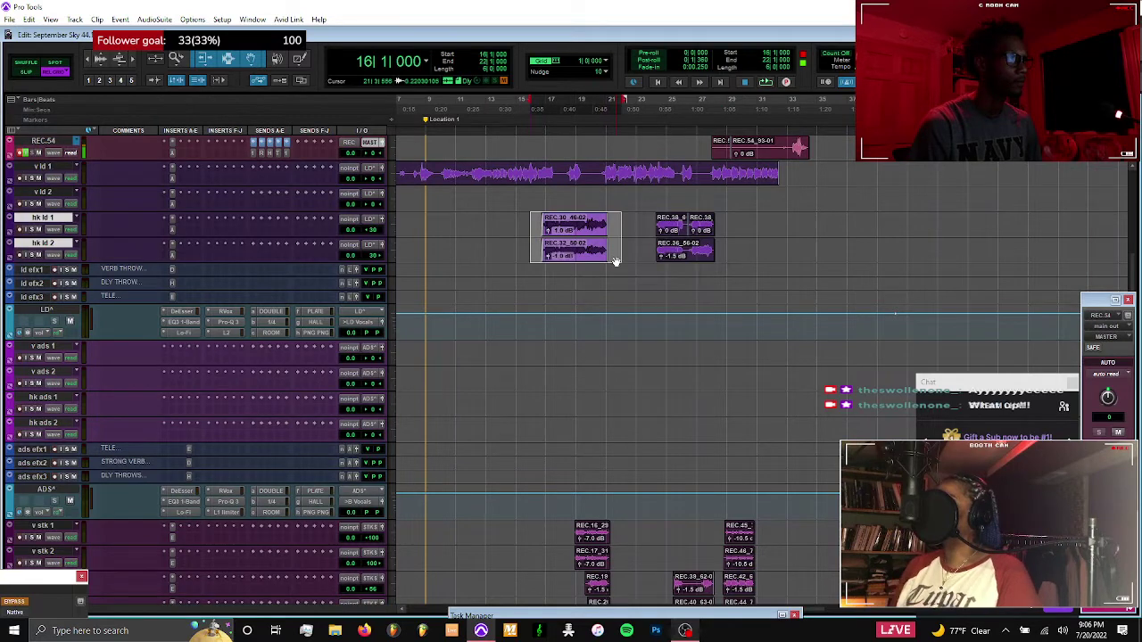
scroll(616, 261, up, 2)
click(536, 264)
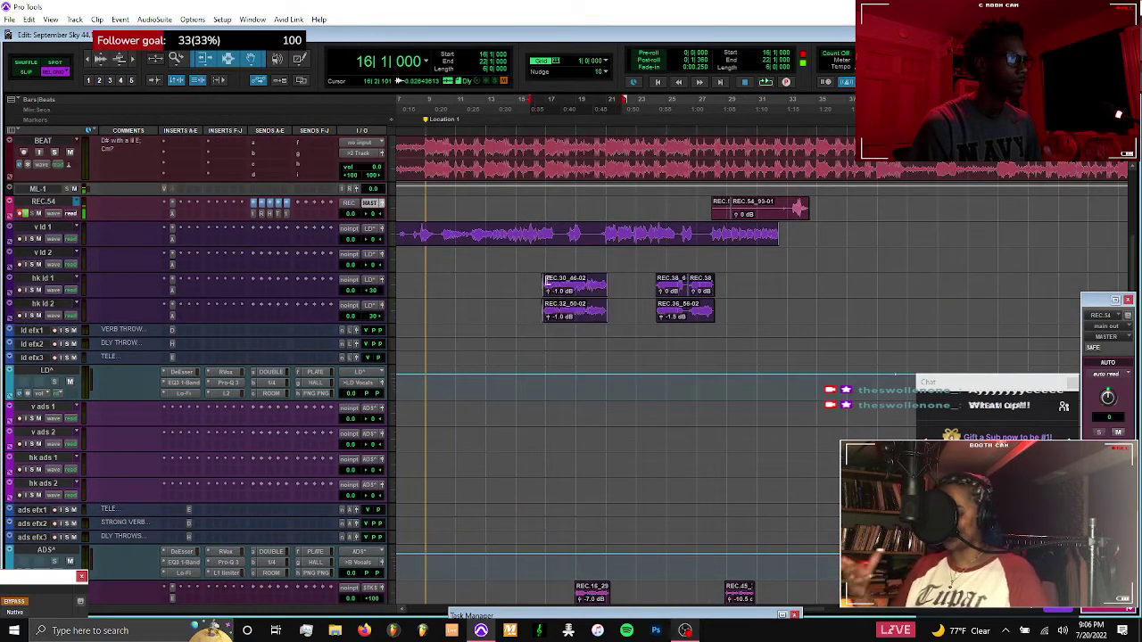
drag(564, 291, 565, 214)
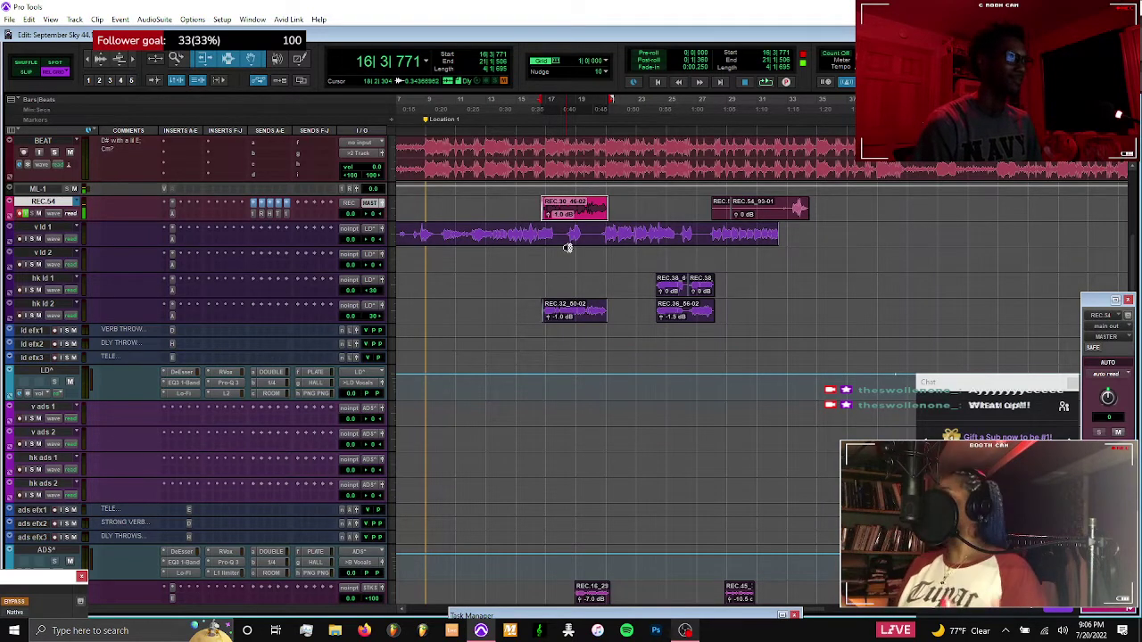
key(ctrl+backslash)
key(Return)
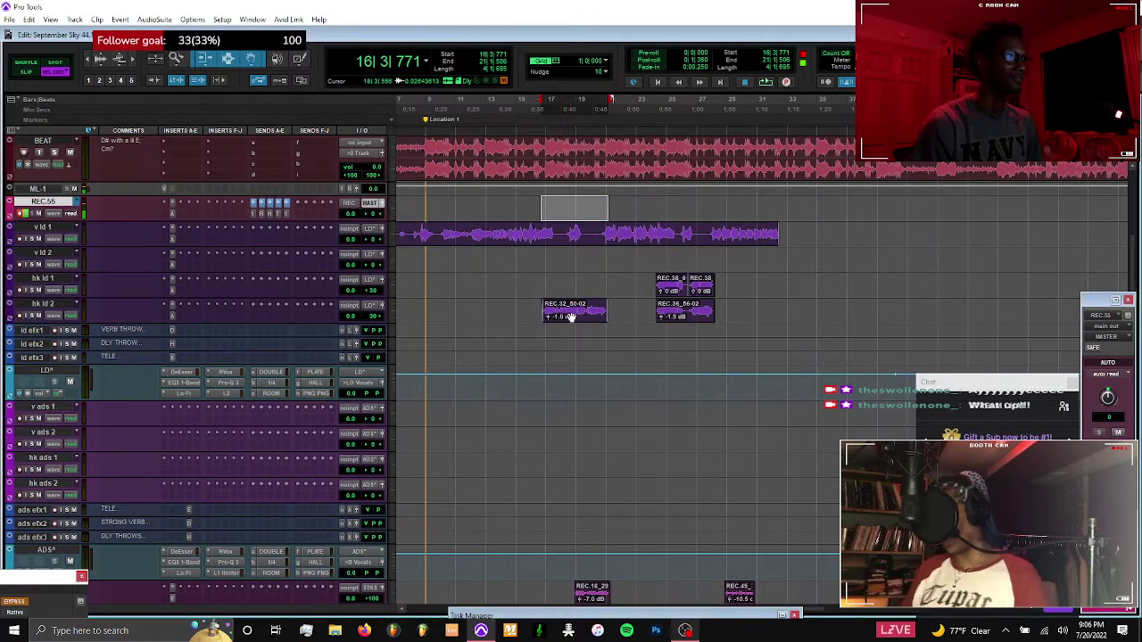
key(ctrl+z)
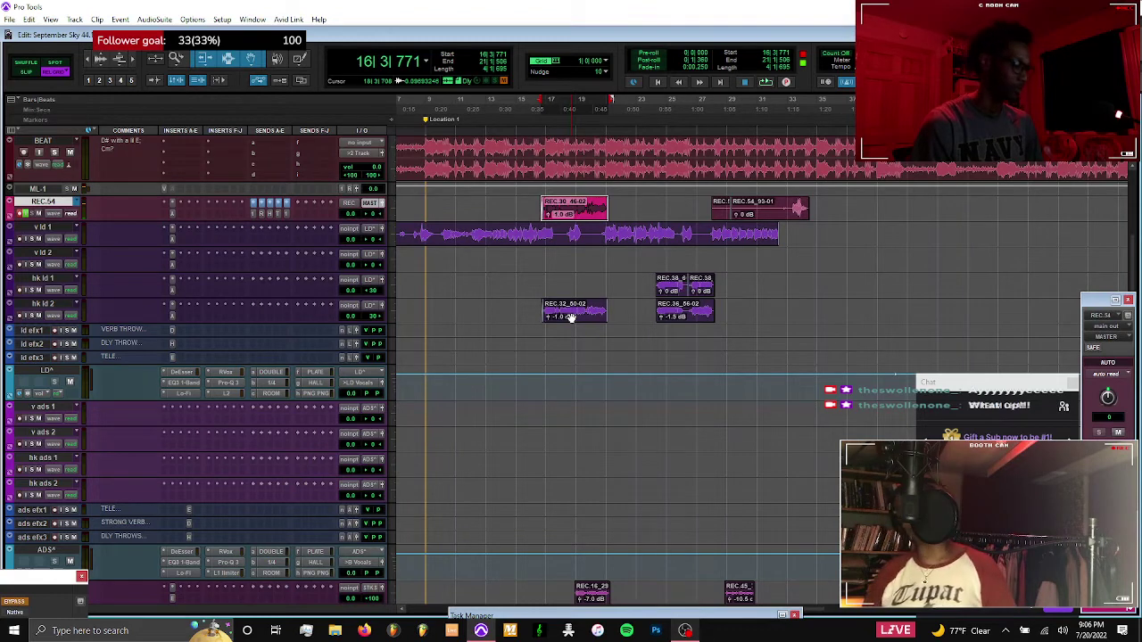
Create a new REC playlist, move the first hk ld 2 clip onto the REC track, and create another empty playlist
key(ctrl+backslash)
key(Return)
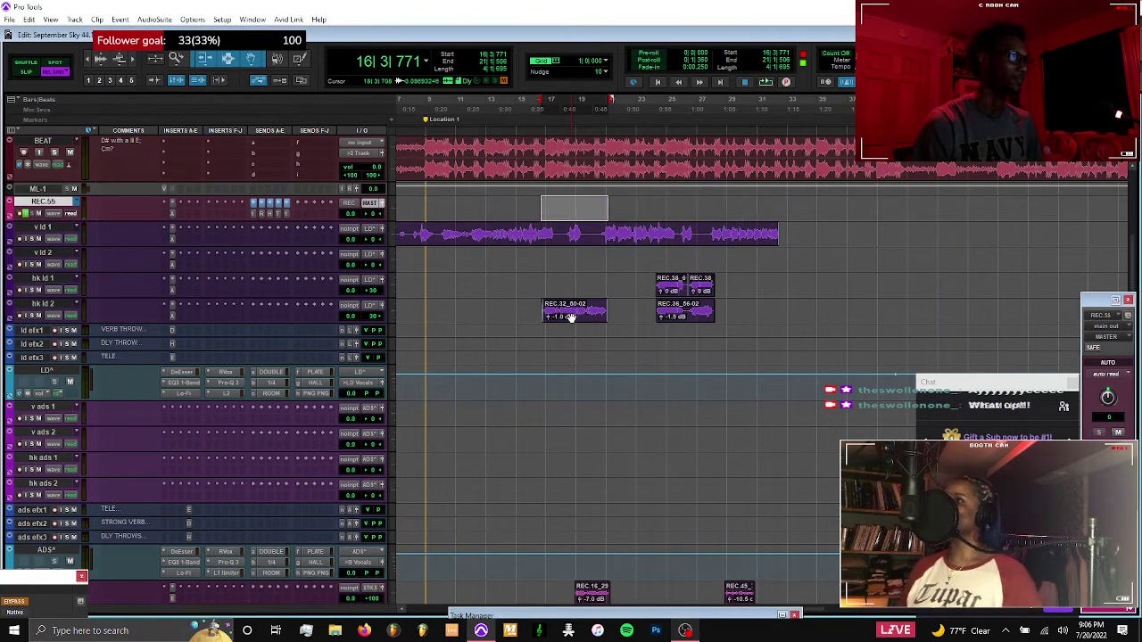
click(572, 314)
drag(573, 230, 574, 208)
key(ctrl+backslash)
key(Return)
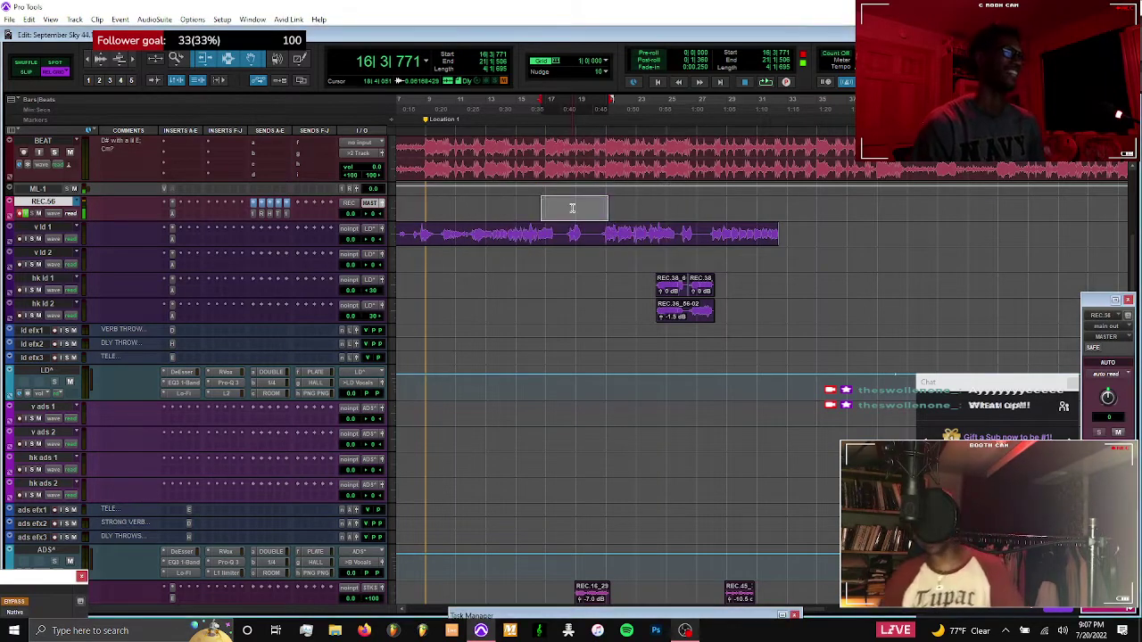
Place the edit cursor at 14|1|000 on the REC track
click(515, 202)
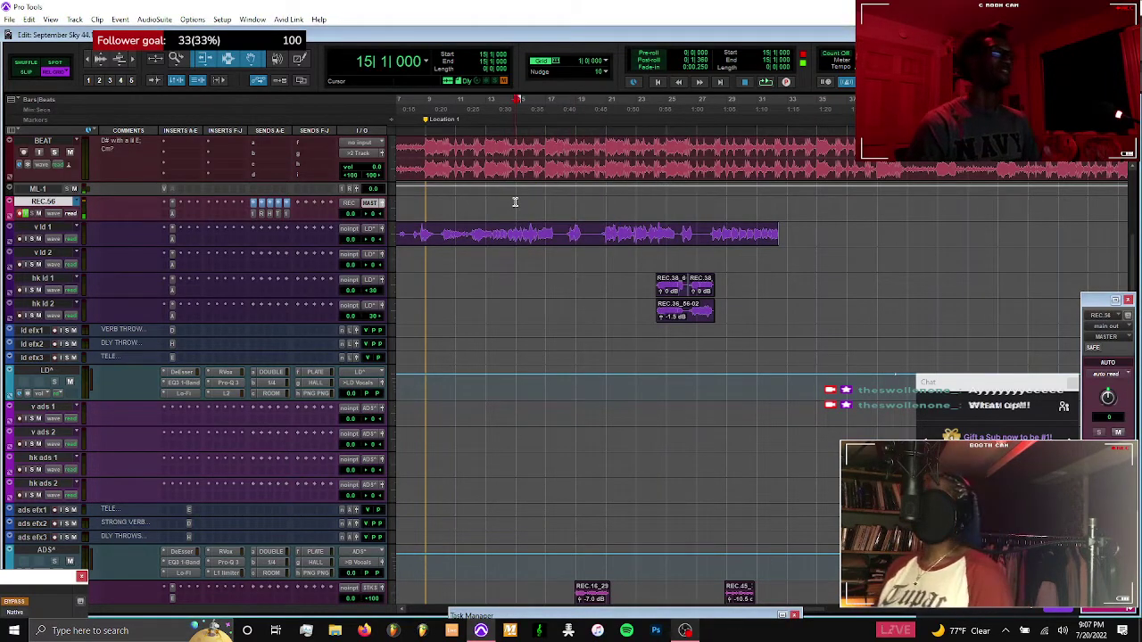
key(ctrl+bracketright)
key(ctrl+bracketright)
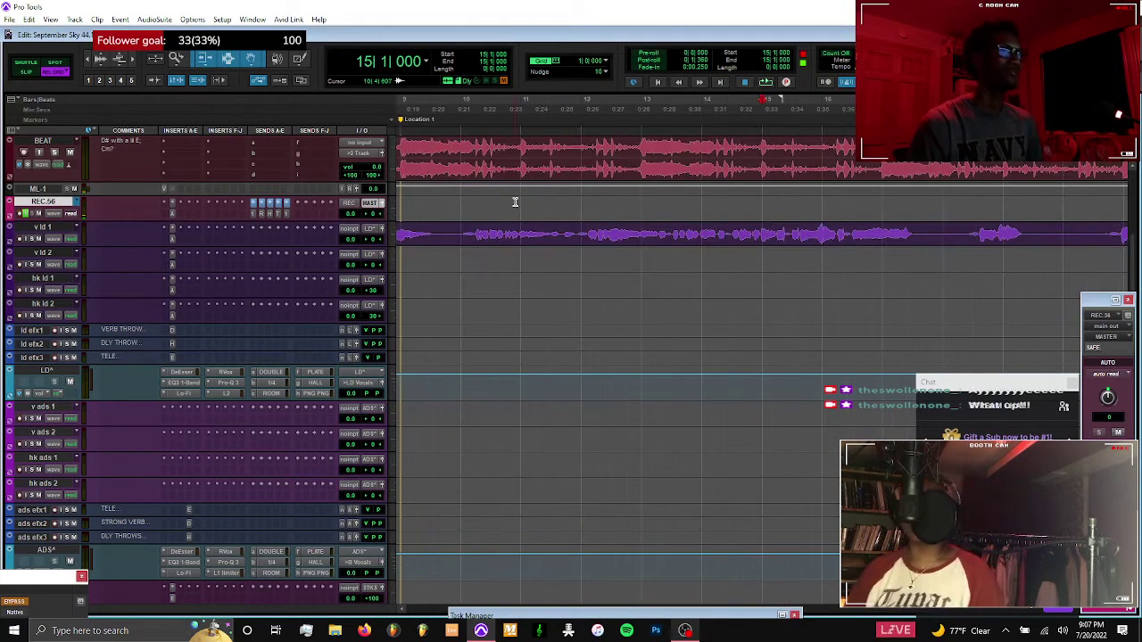
click(704, 201)
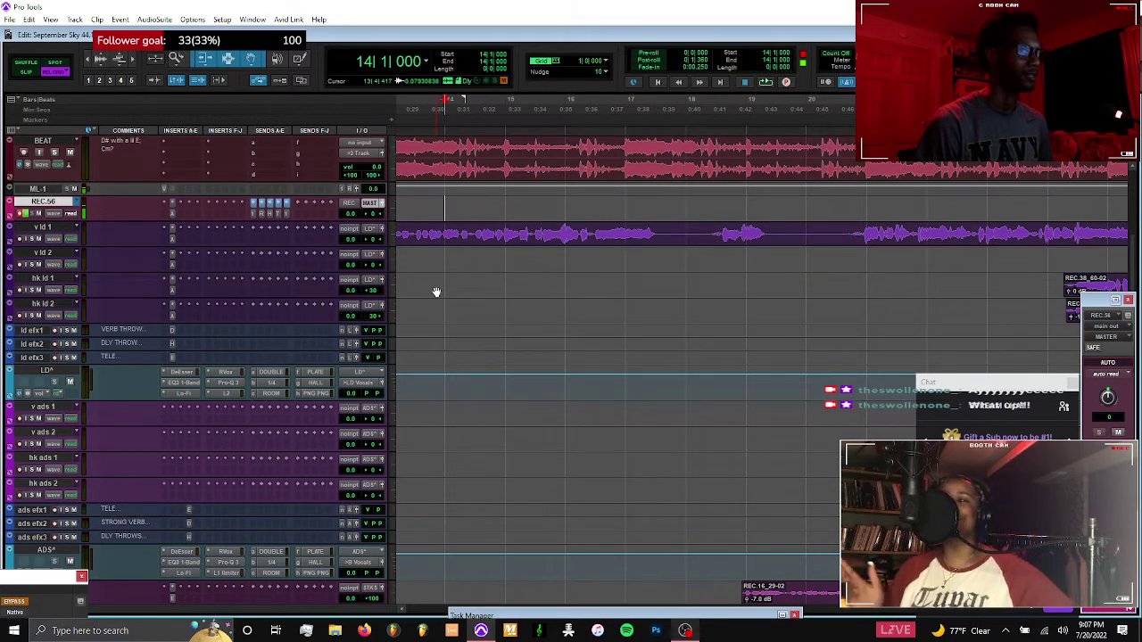
scroll(437, 292, left, 3)
key(r)
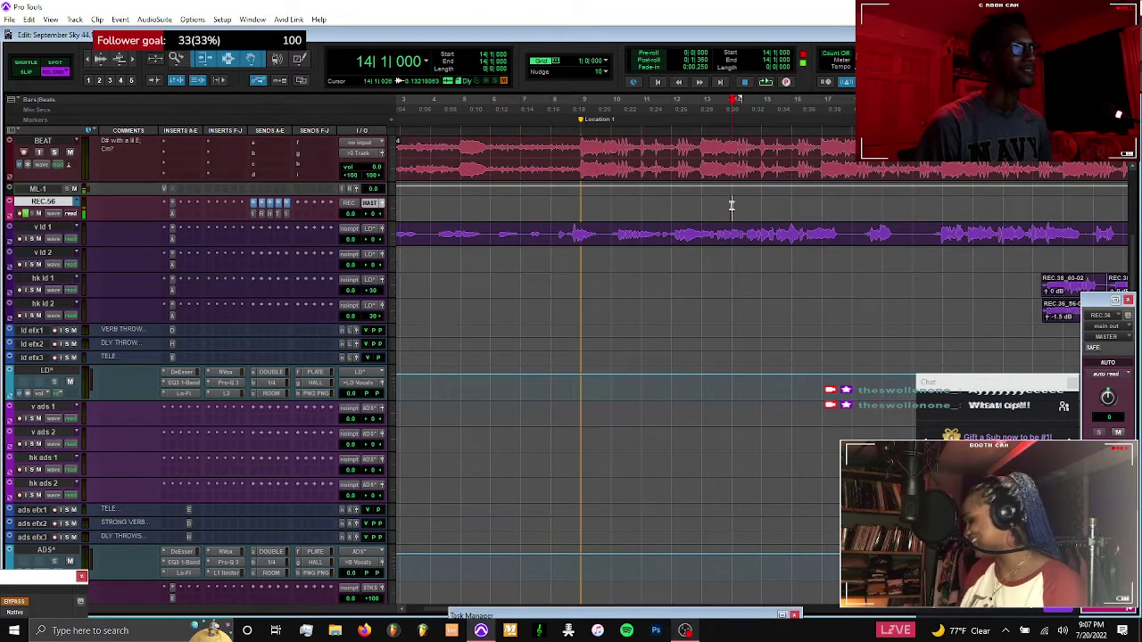
Start recording a take on the REC track from 14|1|000 and set the LD* track's RVox to -6.5 compression and -5.7 gain
key(t)
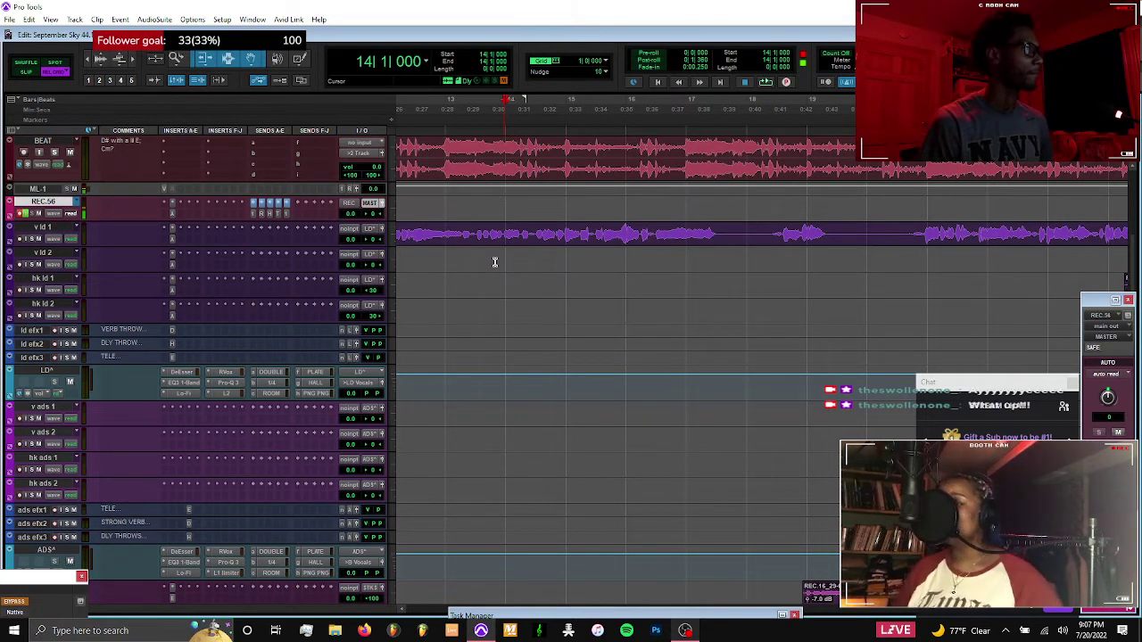
key(ctrl+space)
click(224, 375)
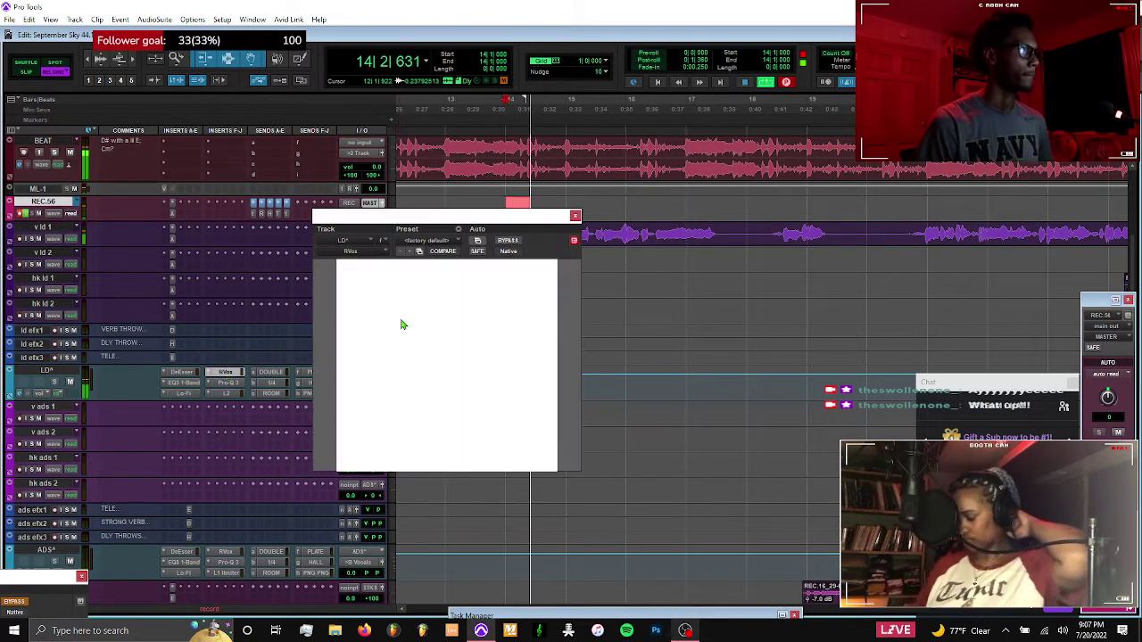
drag(446, 335, 447, 349)
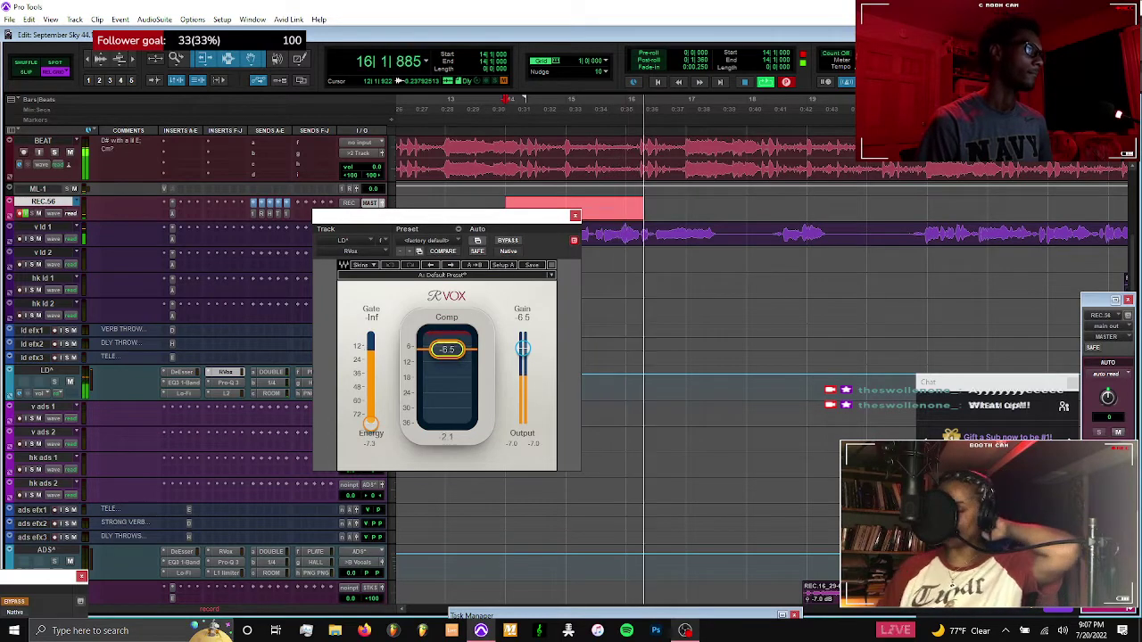
drag(522, 348, 523, 344)
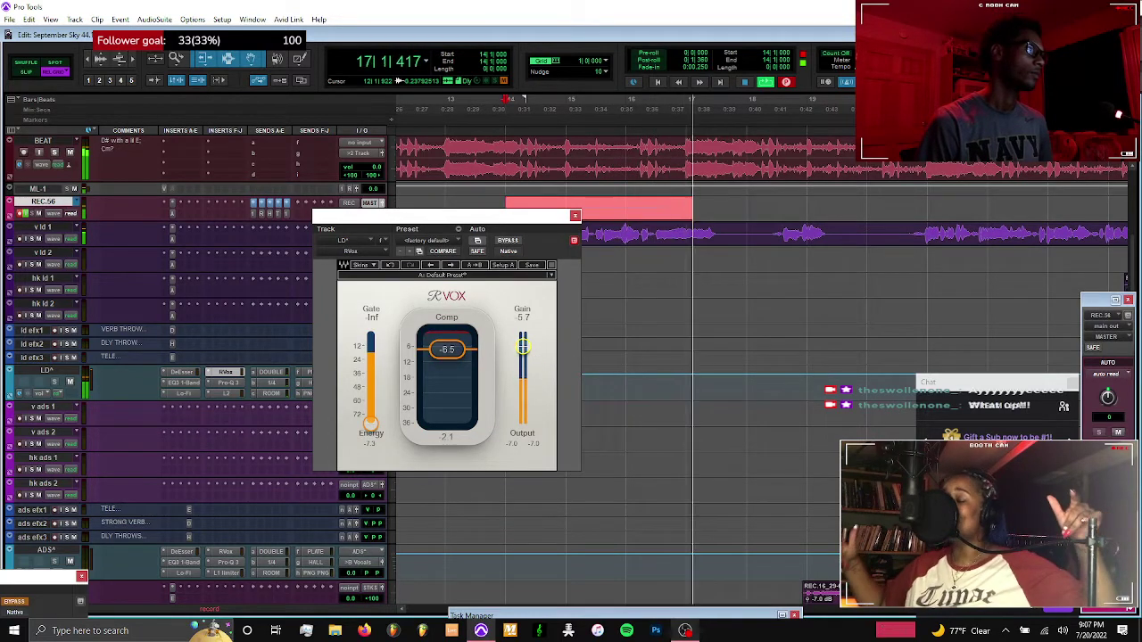
click(574, 215)
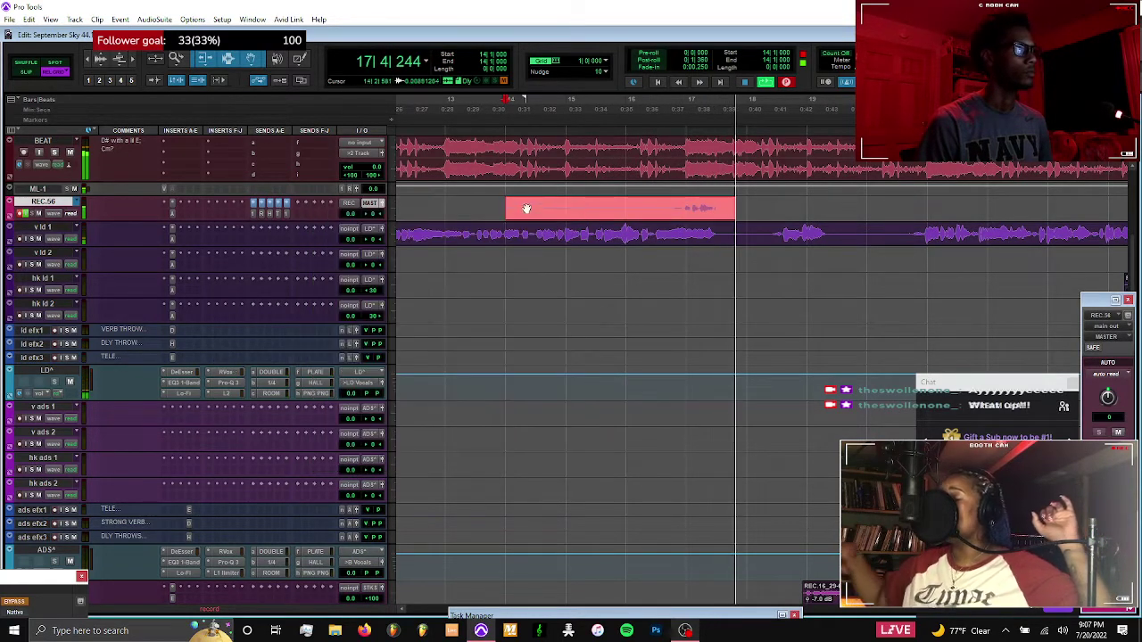
Stop recording and delete the silent lead-in of the REC take starting at 14|1|000
drag(515, 204, 667, 210)
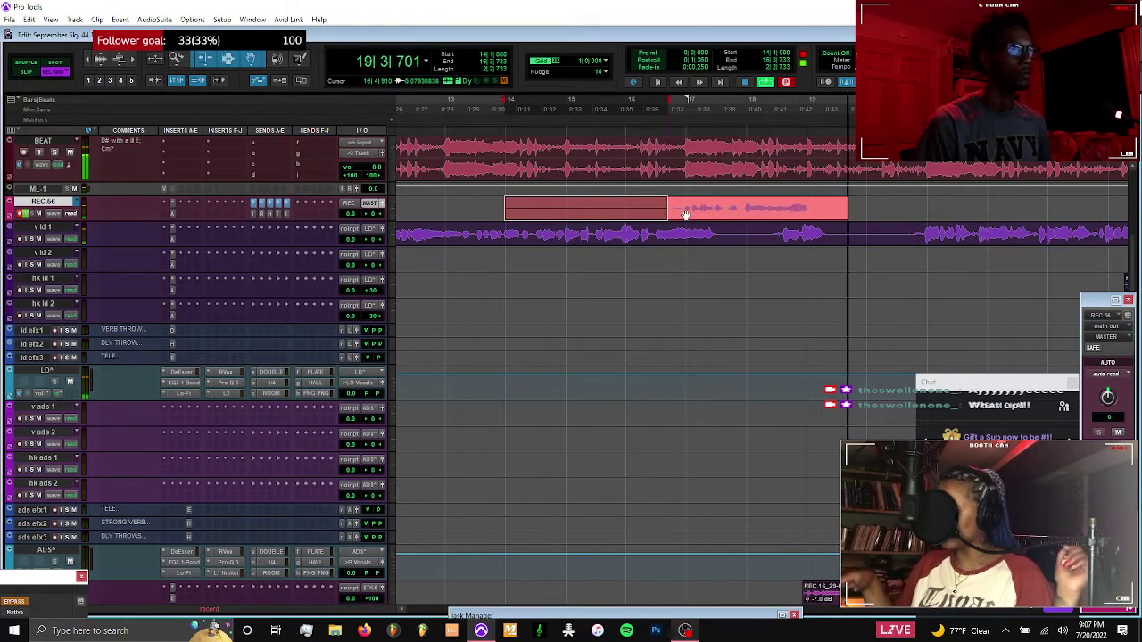
key(space)
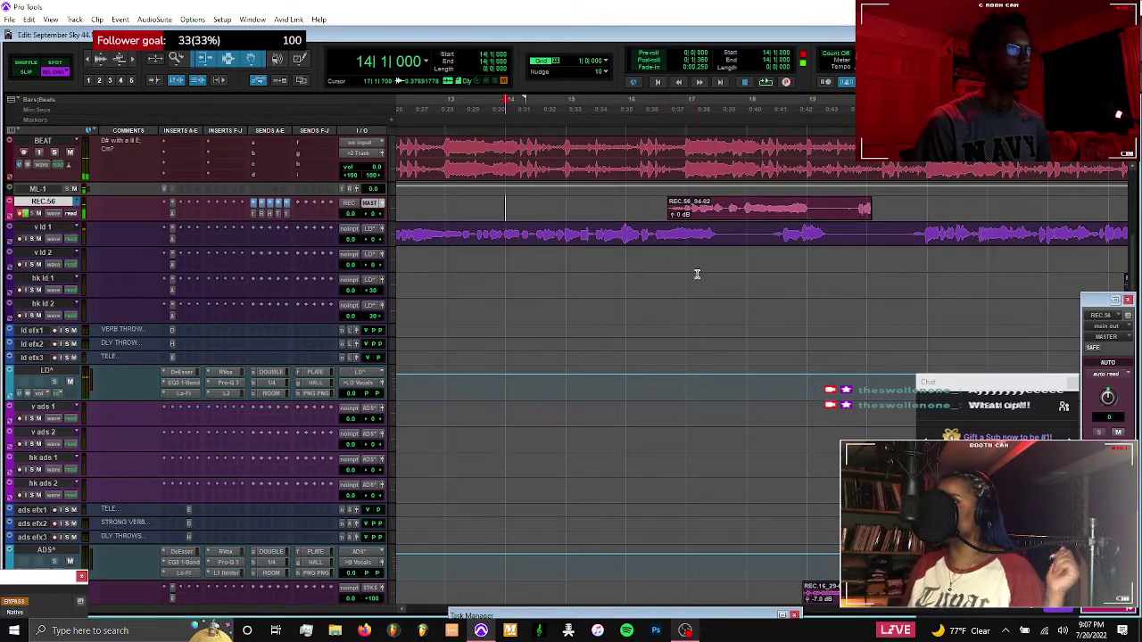
Check the first group of stack clips between 18|1|000 and 22|1|000 on v stk 1 through hk stk 2
scroll(697, 274, down, 3)
scroll(697, 274, down, 2)
key(r)
key(r)
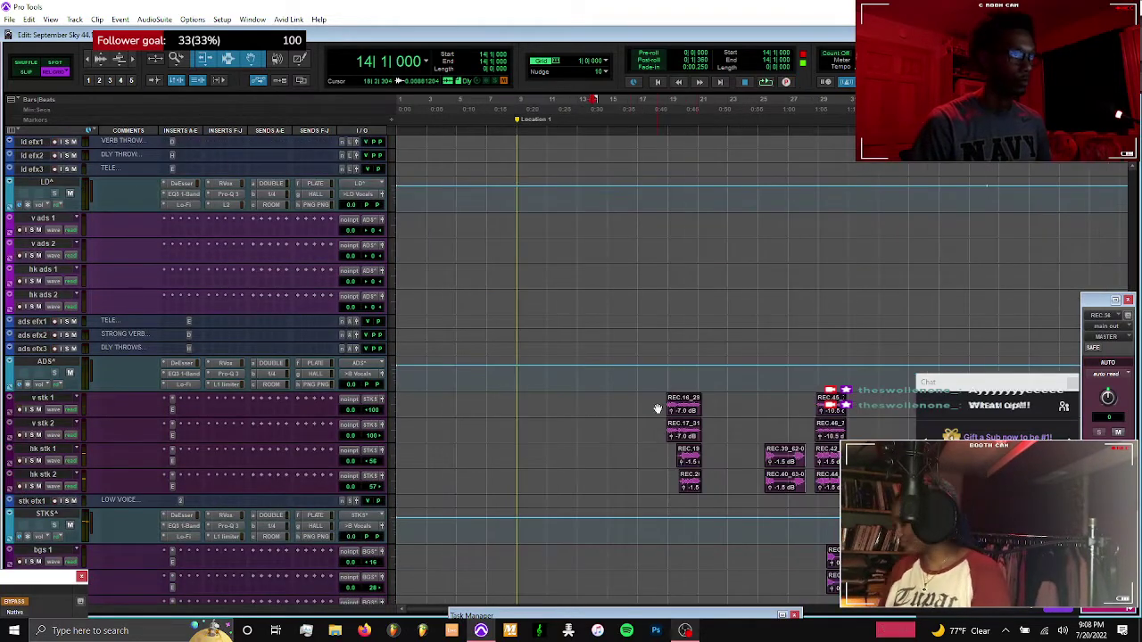
drag(653, 393, 708, 487)
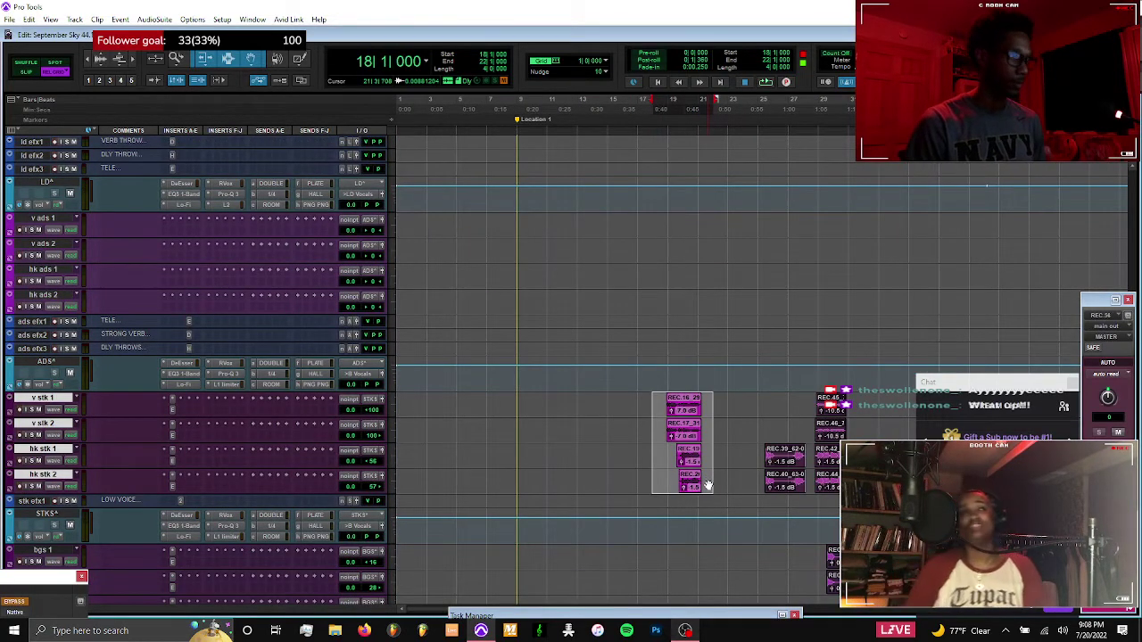
scroll(707, 486, down, 3)
scroll(707, 486, up, 8)
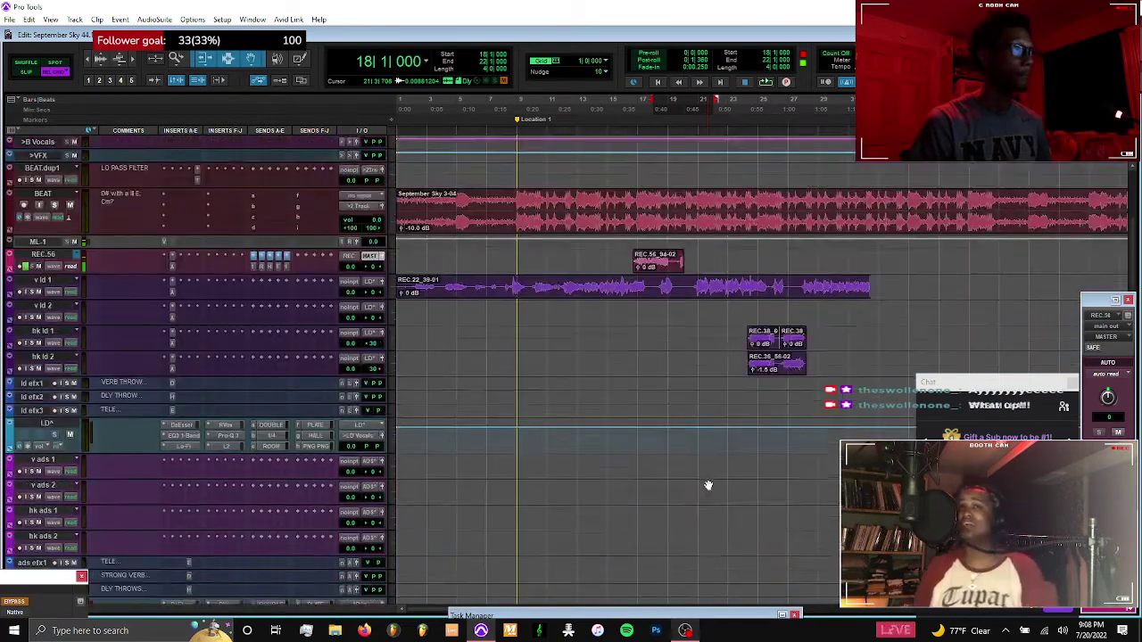
scroll(708, 486, up, 3)
Place the edit cursor at 15|1|000 on the REC track and start recording a take in a new playlist
click(607, 323)
key(t)
key(t)
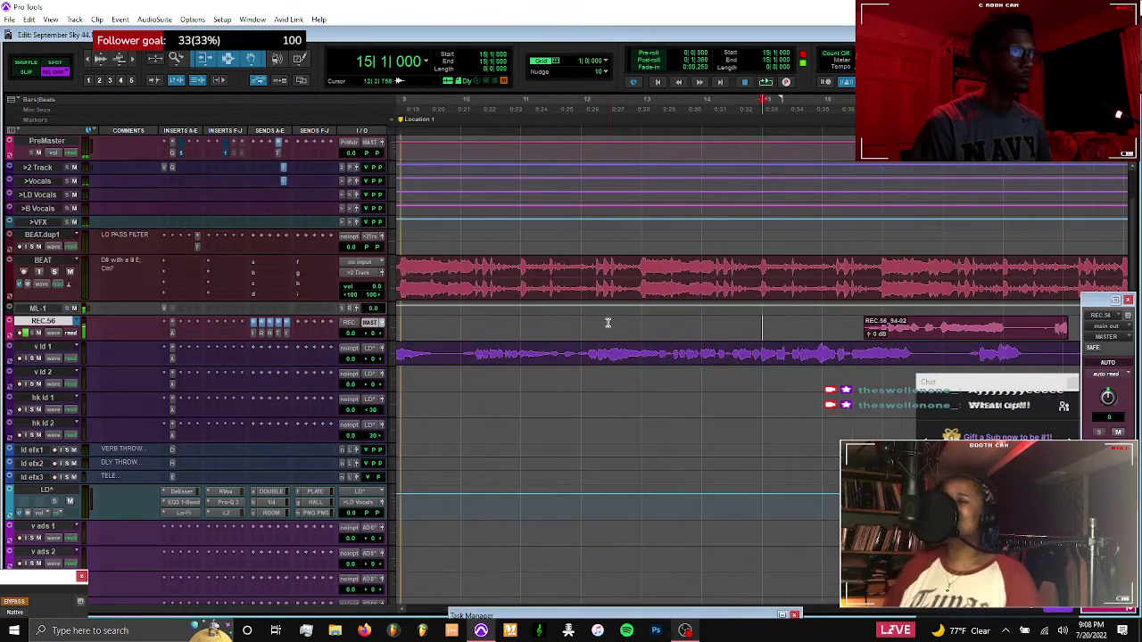
scroll(607, 322, right, 6)
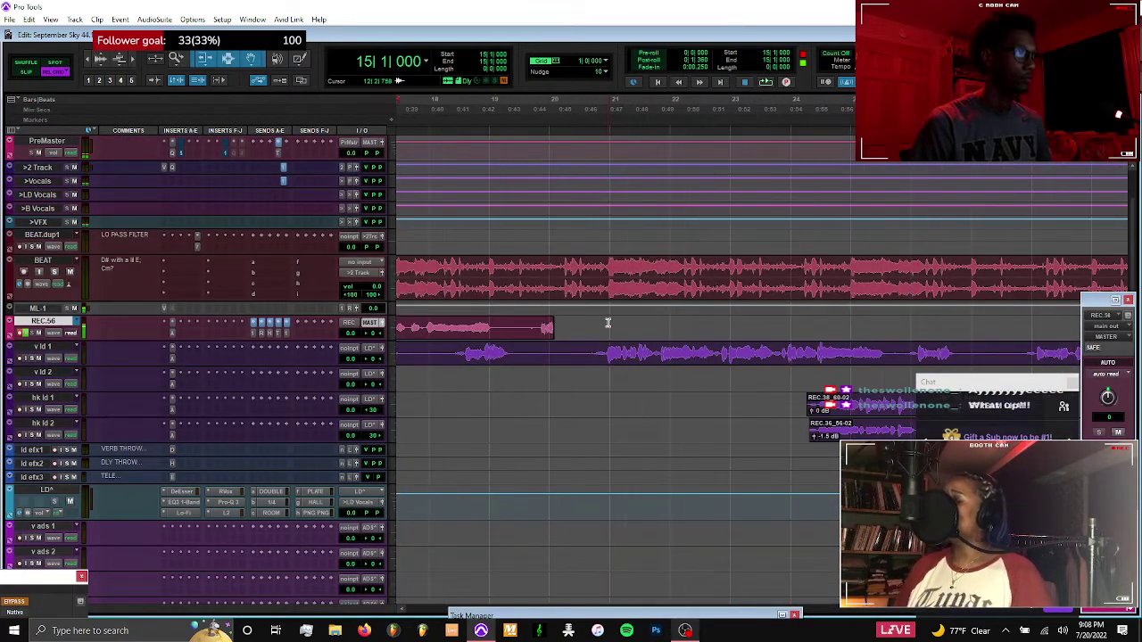
scroll(607, 322, left, 3)
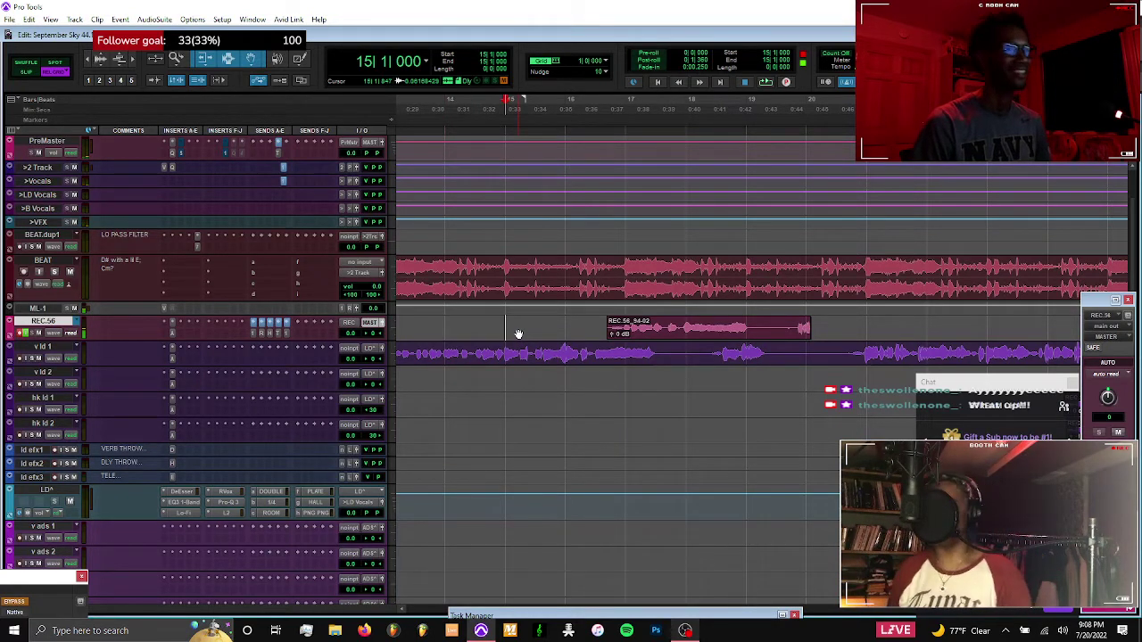
key(ctrl+space)
key(ctrl+backslash)
key(Return)
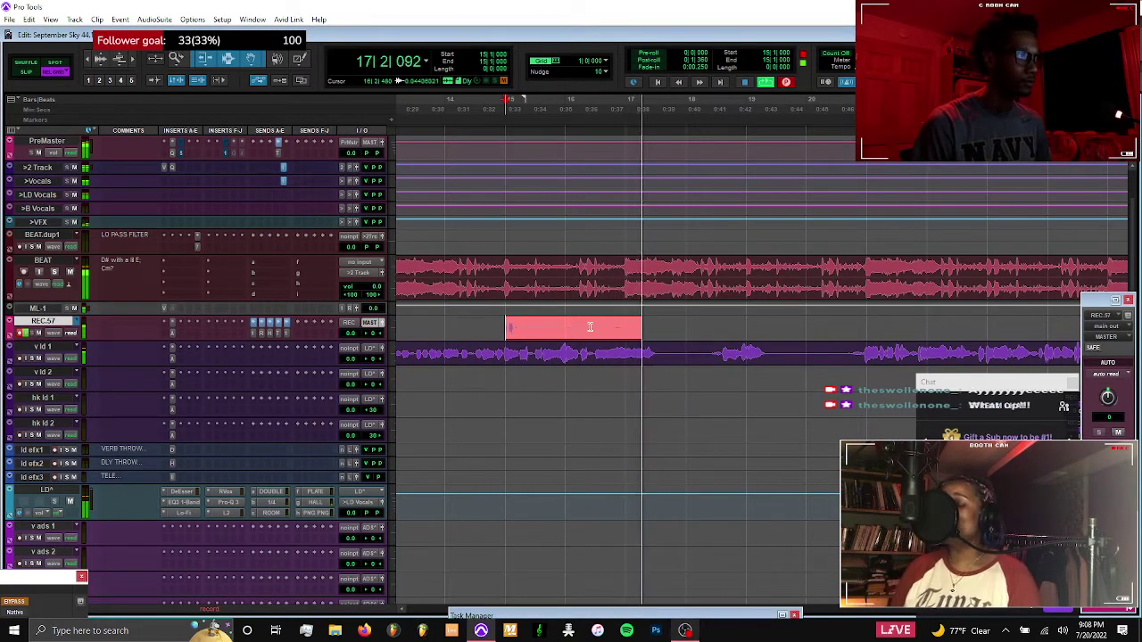
Delete the take's lead-in up to 16|3|885 and move the clip down to hk ld 1 at -1.5 dB clip gain
drag(599, 326, 609, 332)
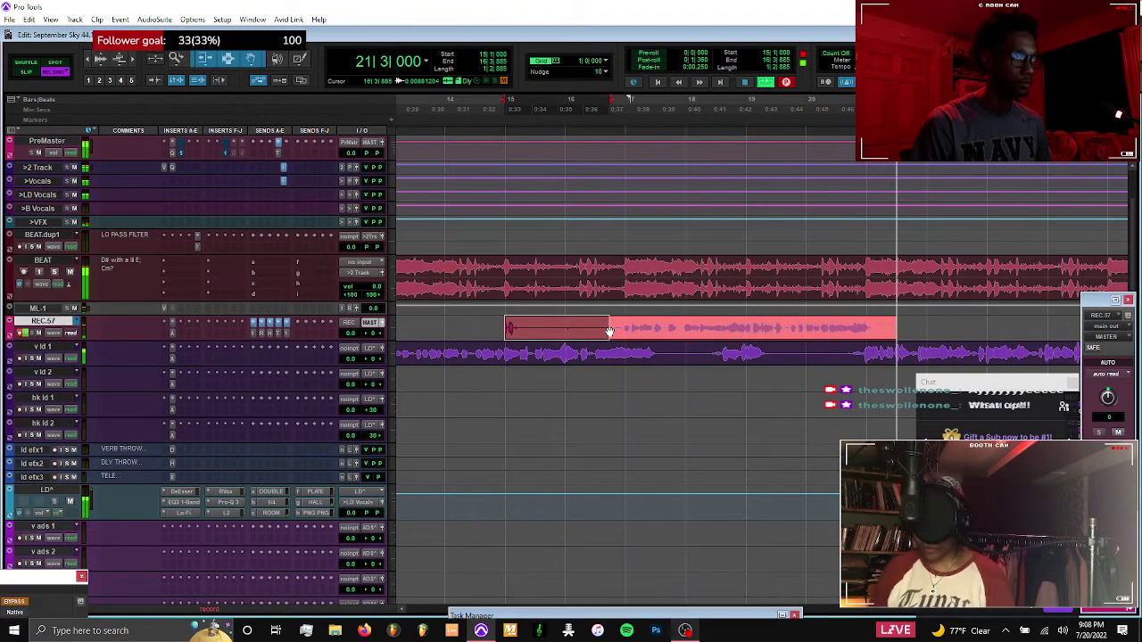
key(space)
key(BackSpace)
key(ctrl+space)
drag(667, 340, 668, 401)
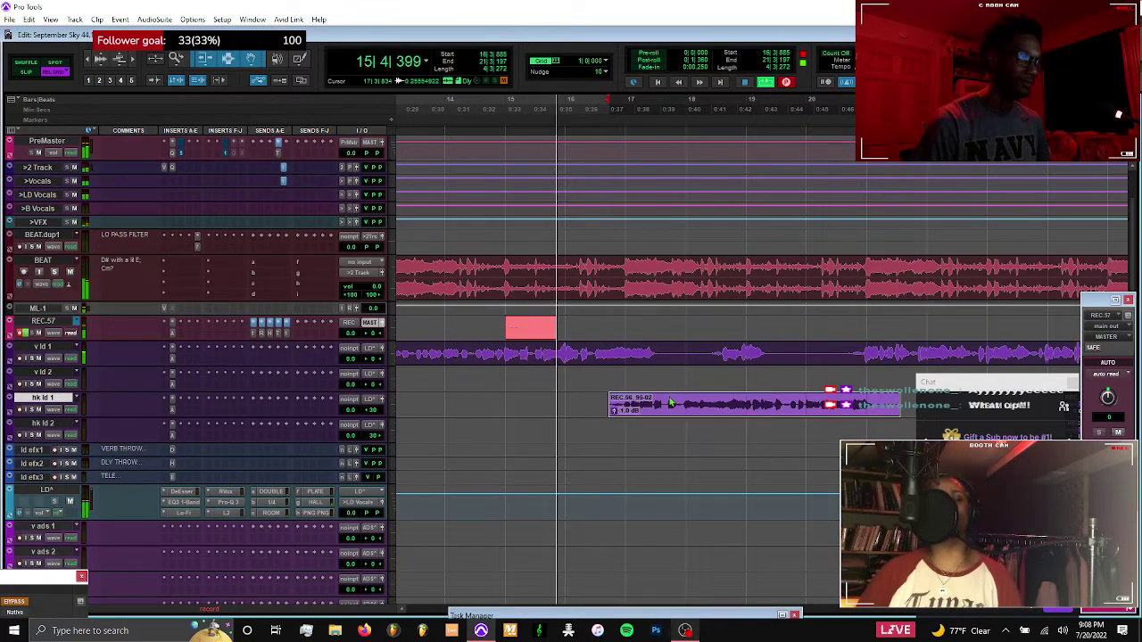
Record a doubling take on the REC track from 15|1|000 and delete its lead-in up to 16|3|771
click(512, 326)
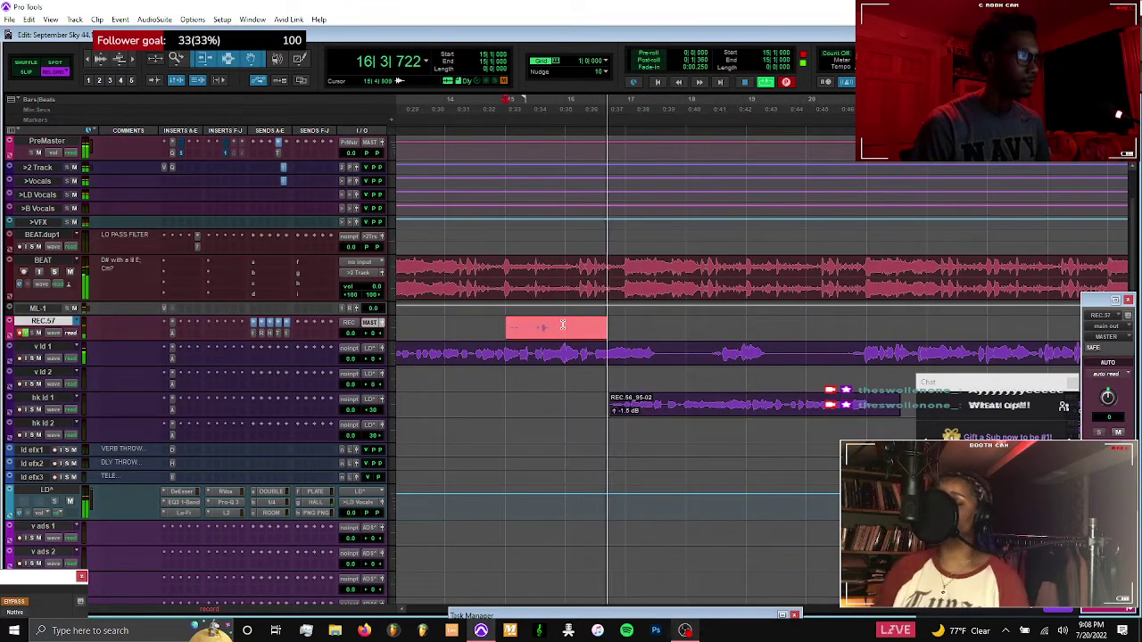
drag(607, 330, 609, 332)
key(ctrl+period)
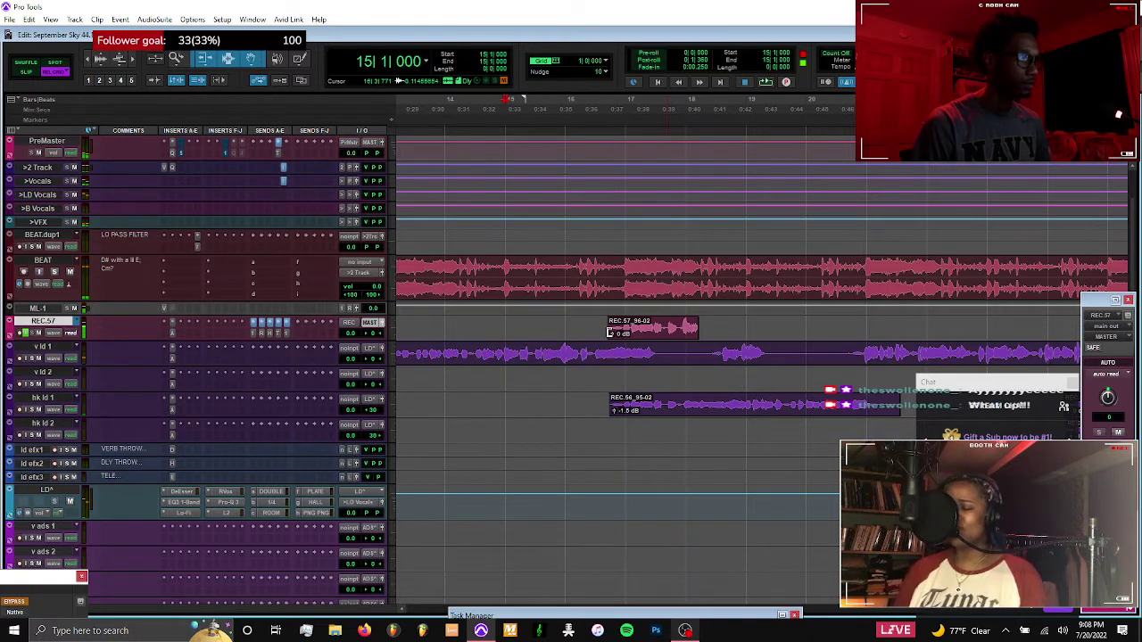
Record another doubling take from 15|1|000 in a new REC playlist and delete its lead-in up to 16|3|885
key(ctrl+space)
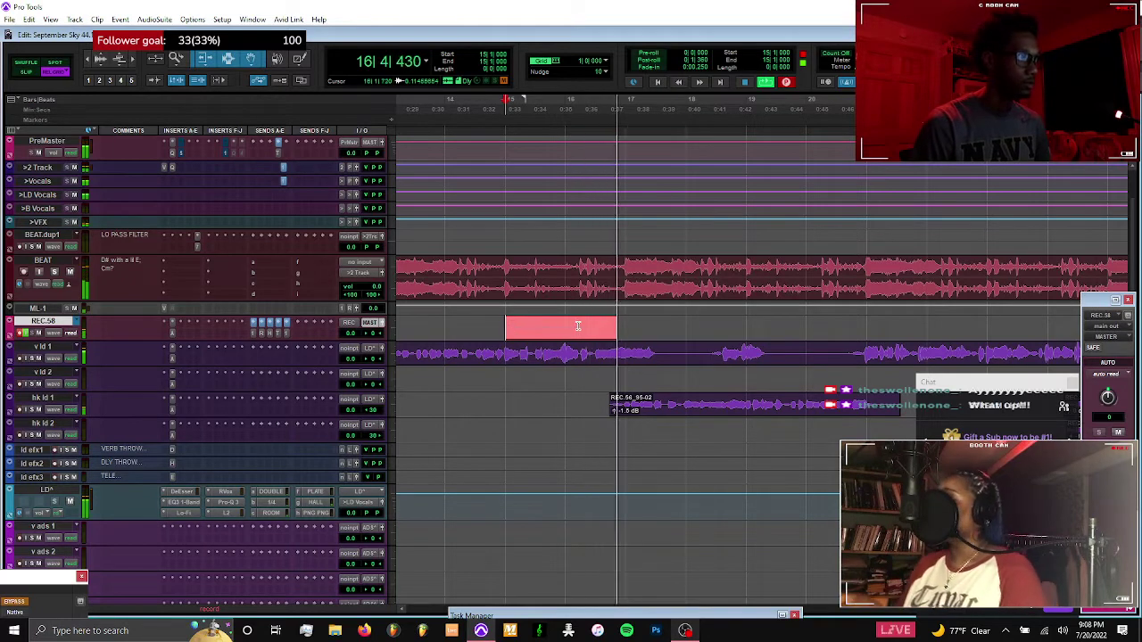
drag(593, 326, 612, 328)
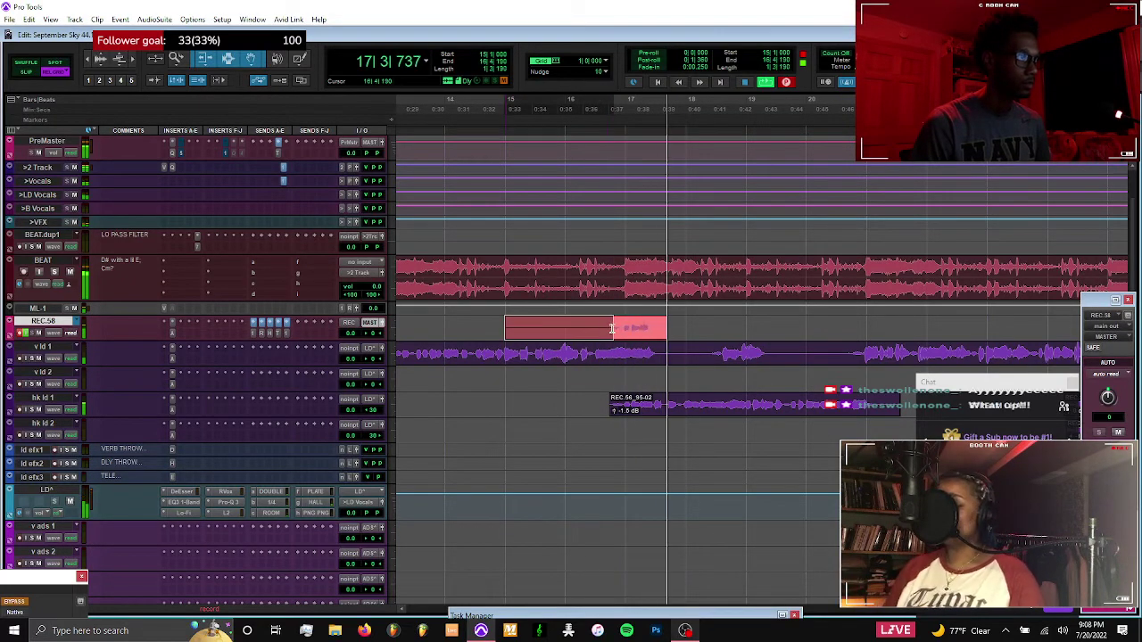
key(space)
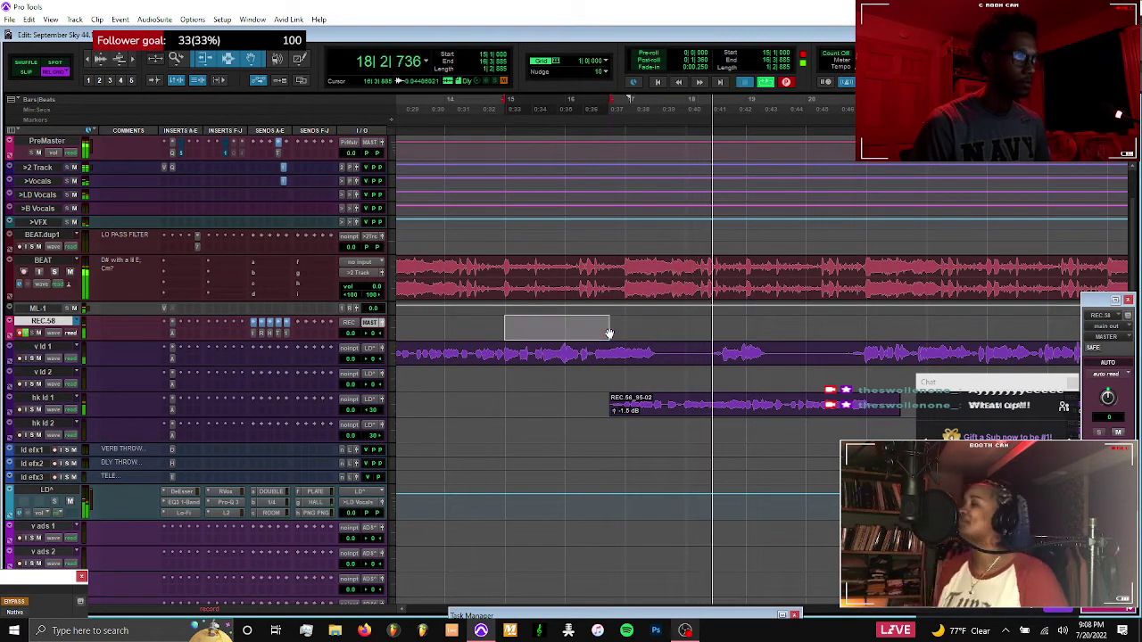
Retake the double from 15|1|000 in a further REC playlist and delete its lead-in up to 16|4|038
key(ctrl+backslash)
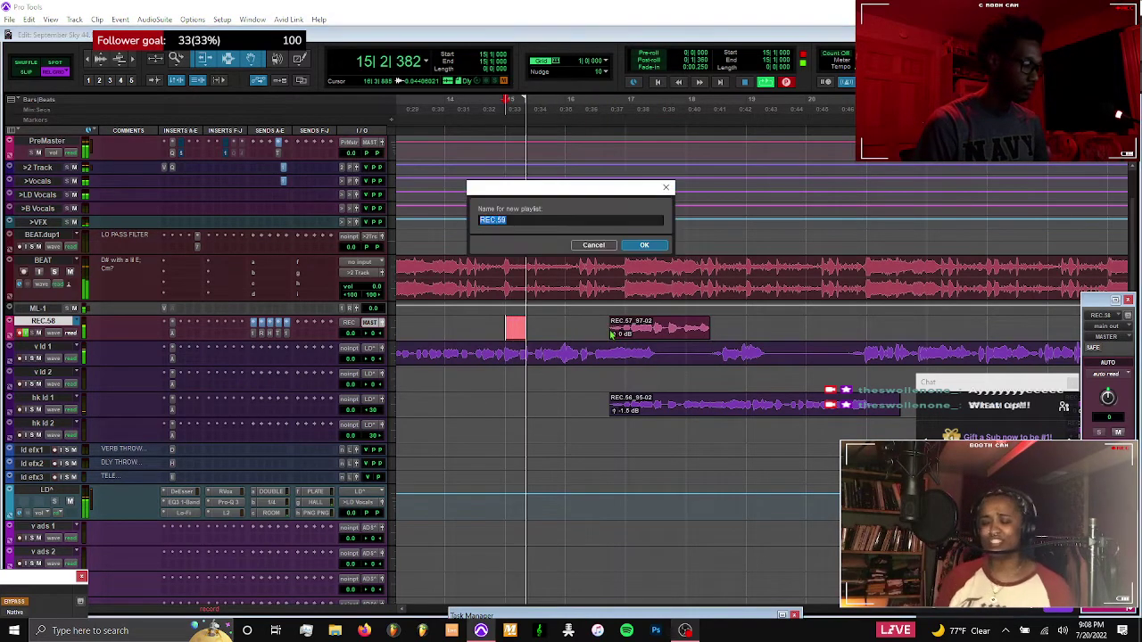
key(Return)
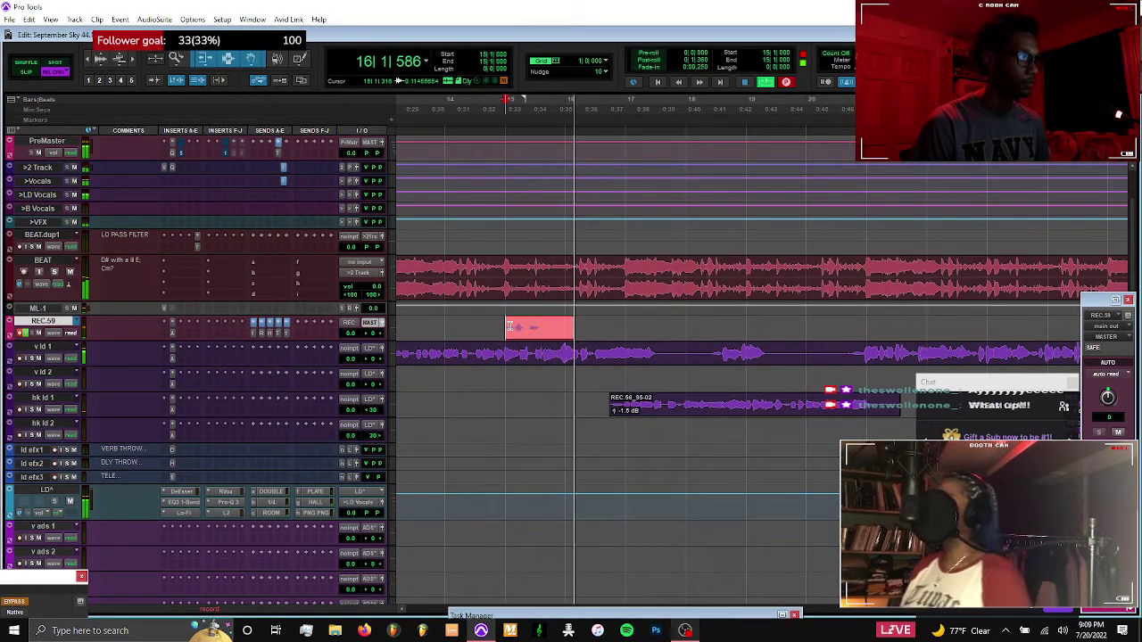
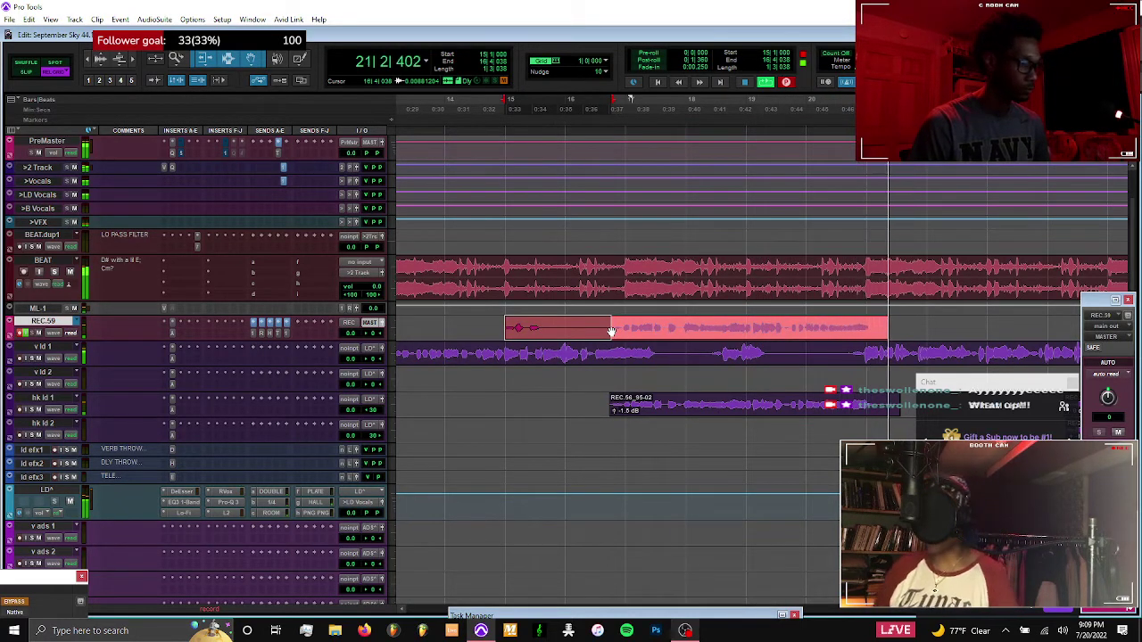
key(space)
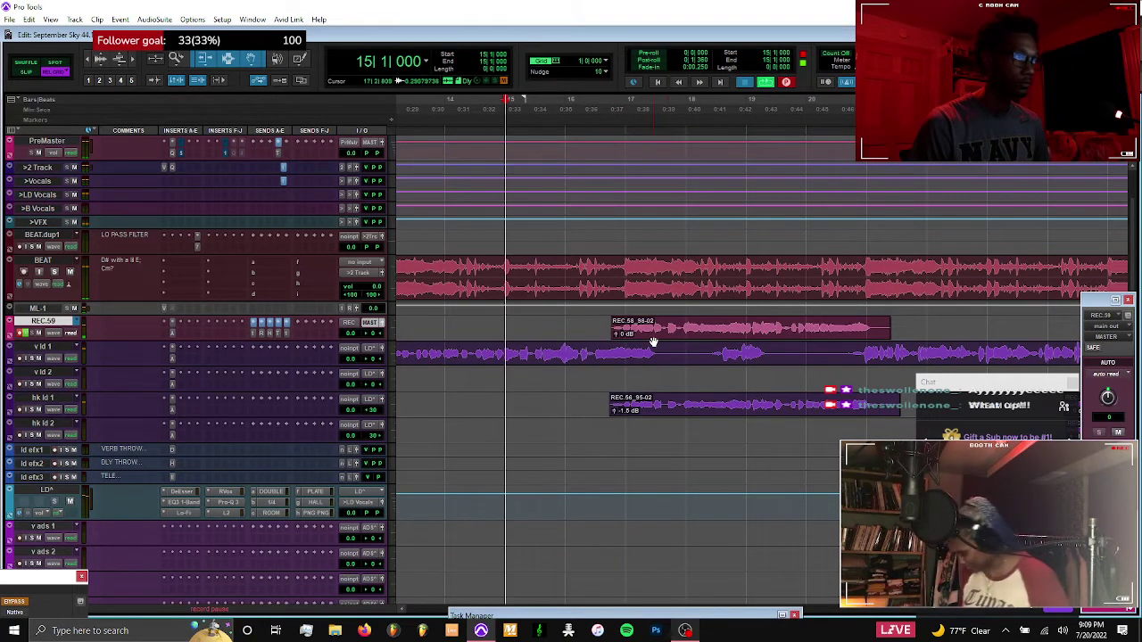
Move the trimmed take to hk ld 2 at +1.5 dB clip gain and set the hk ld 1 clip's gain to -0.5 dB
drag(655, 431, 655, 432)
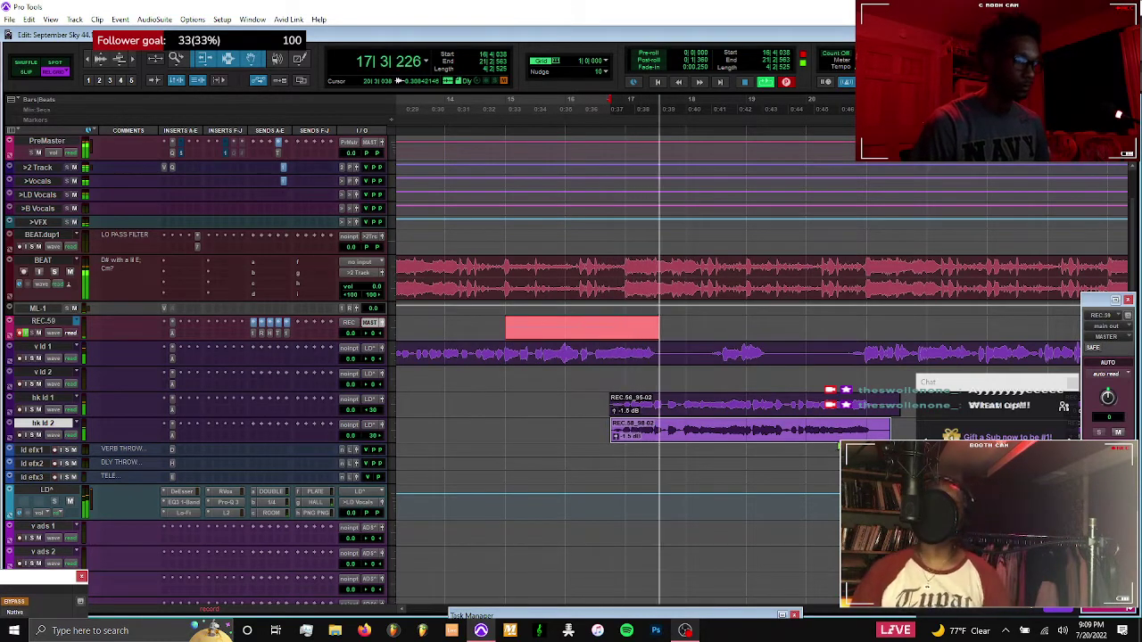
click(816, 411)
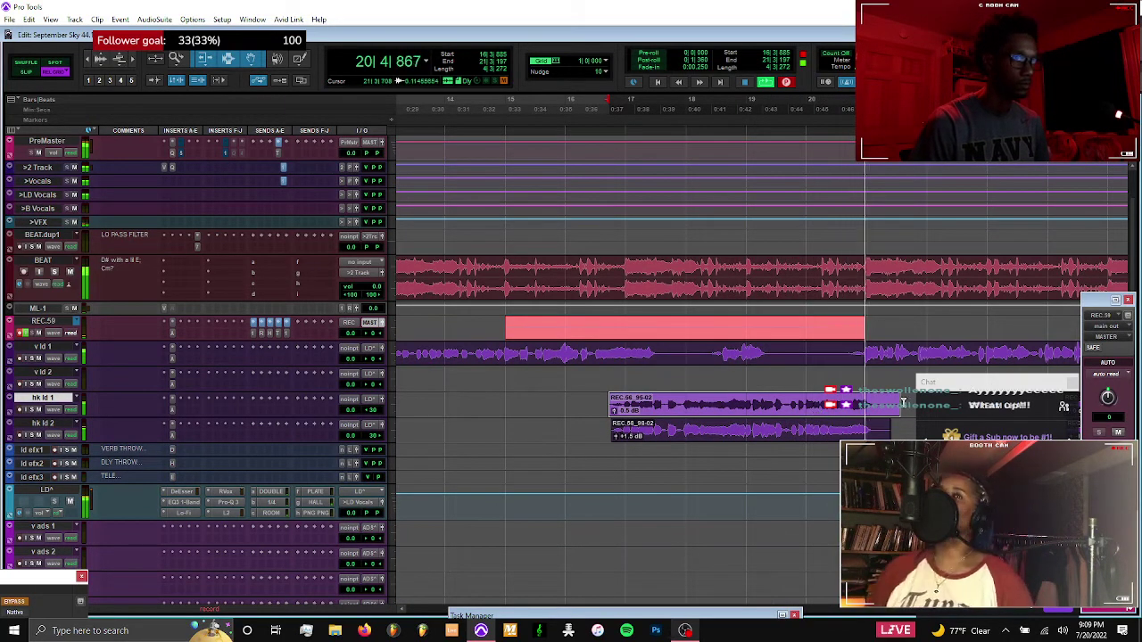
Trim the ends of the hk ld 1 and hk ld 2 clips to 21|1|695 and stop recording
drag(878, 405, 879, 430)
key(s)
key(space)
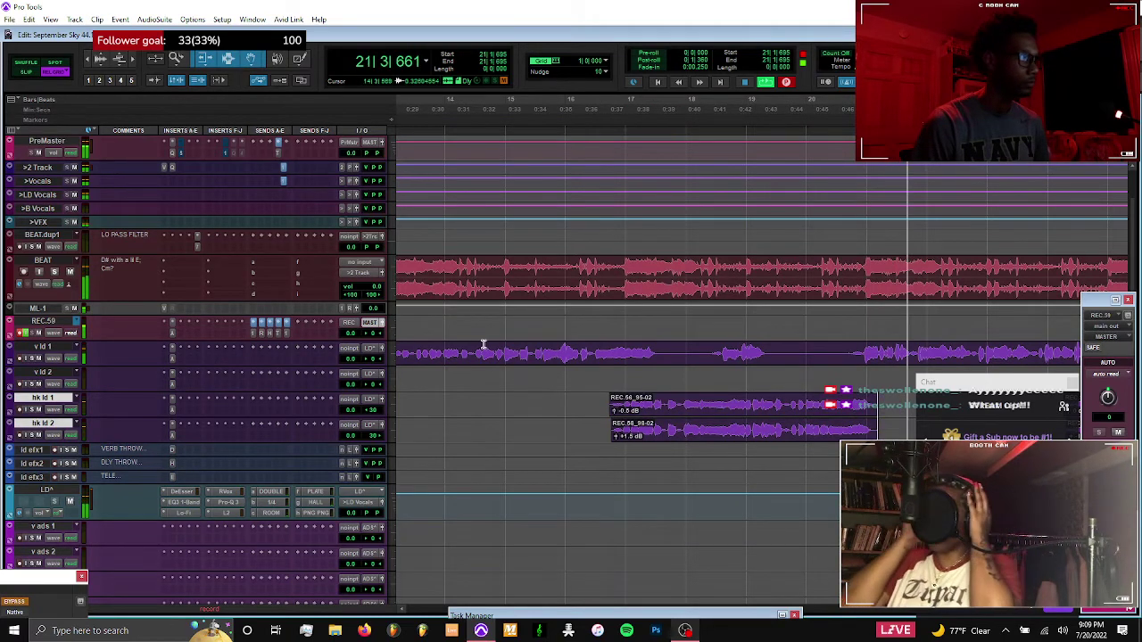
key(space)
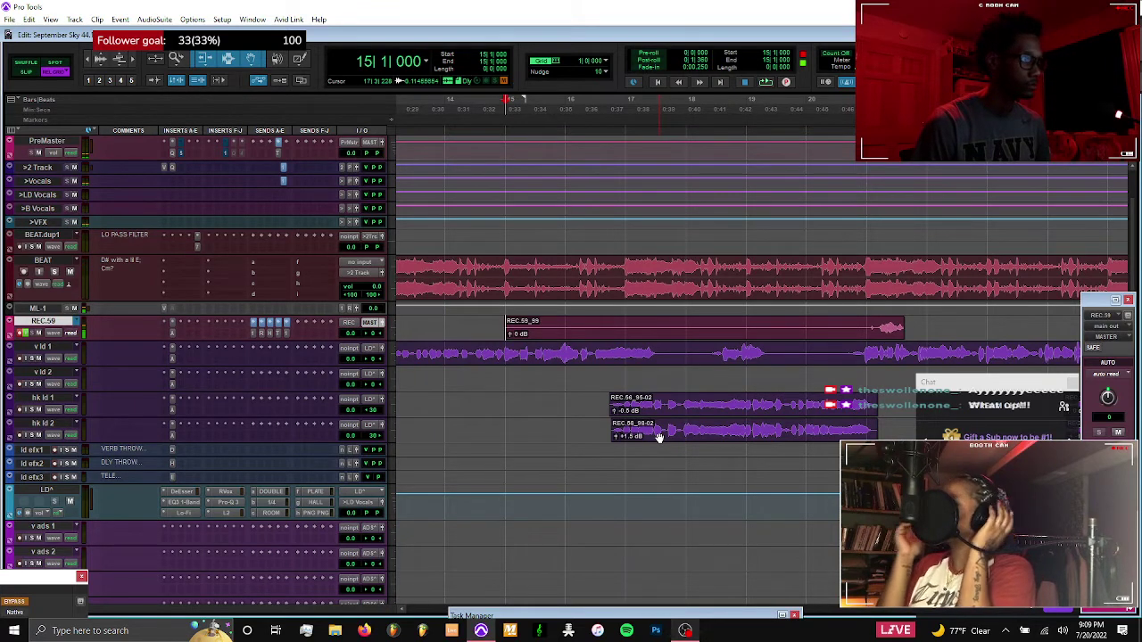
Move the hk ld 2 clip back up to the REC track and start recording from 15|1|000 in a new playlist
drag(658, 437, 652, 339)
key(ctrl+space)
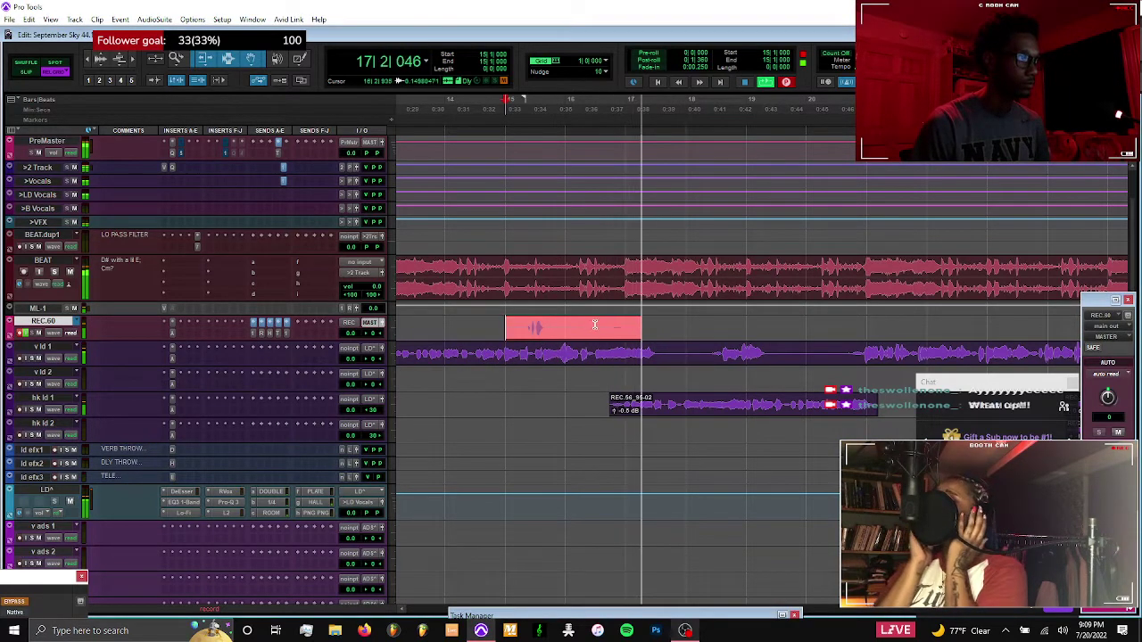
Delete the new take's lead-in up to 16|3|847 and stop recording
shift+click(607, 329)
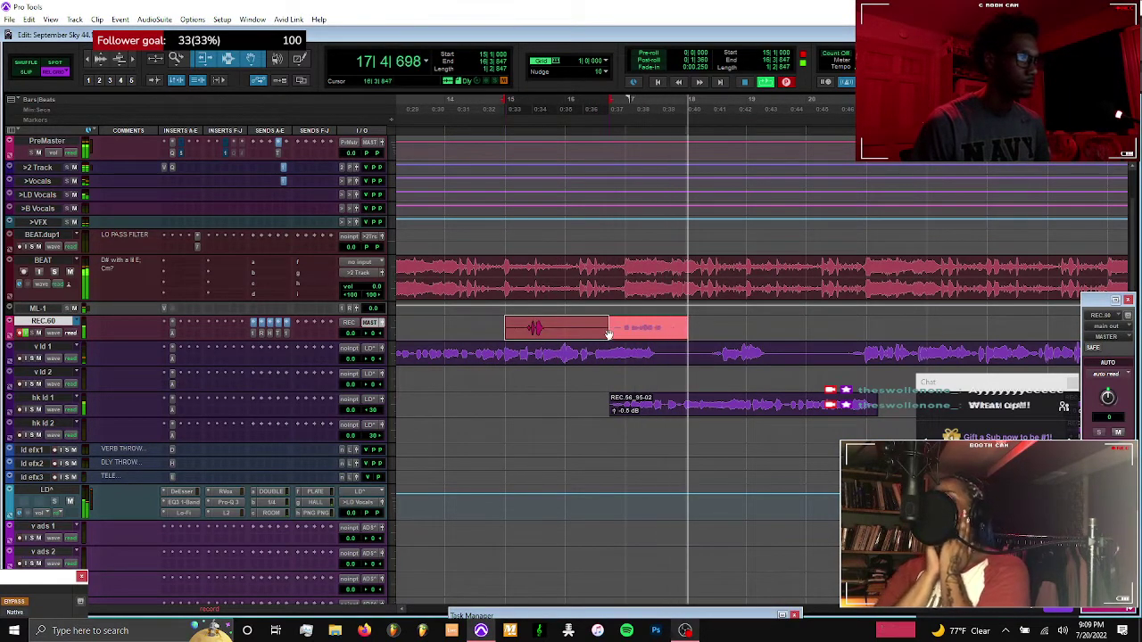
key(ctrl+period)
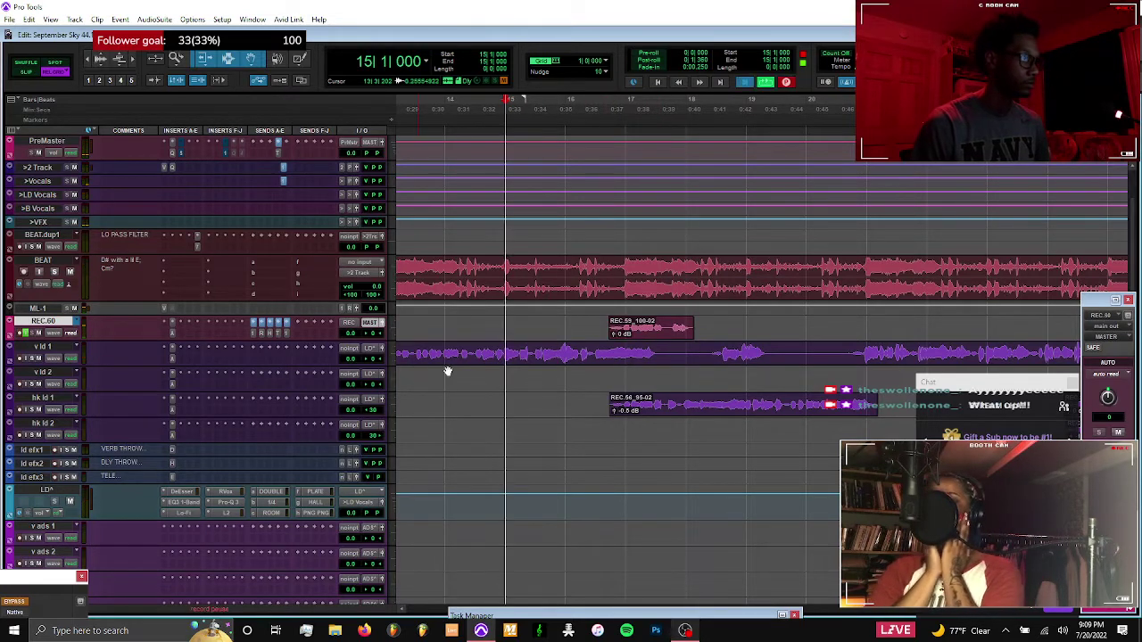
Record a new take on the REC track from 15|1|000 and cut its lead-in up to 16|3|771
key(ctrl+space)
scroll(500, 373, down, 2)
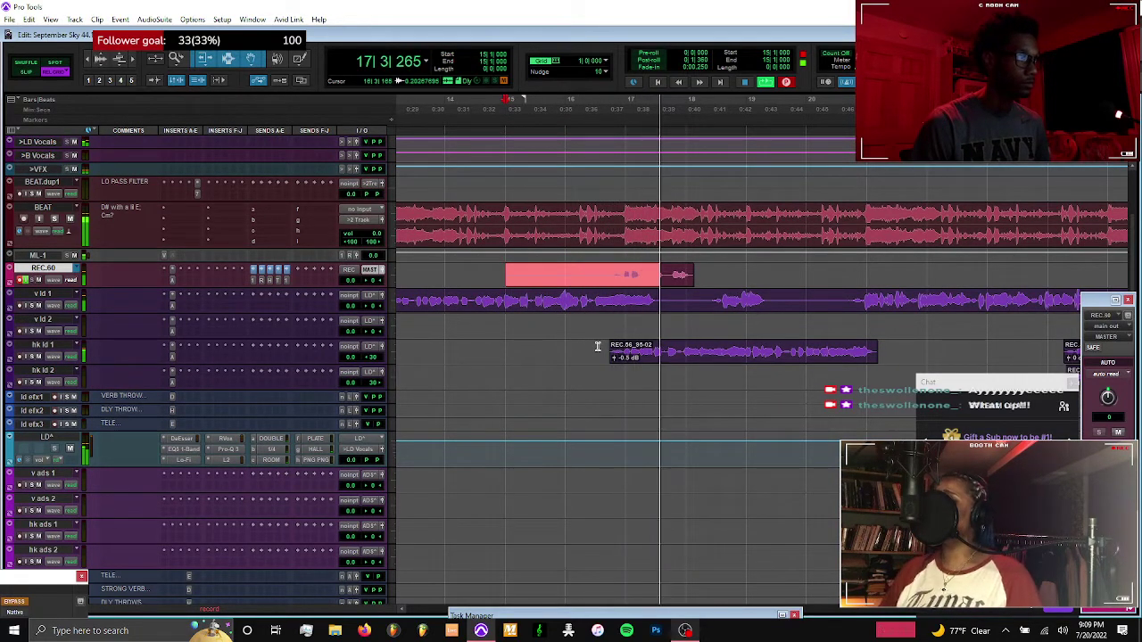
drag(594, 270, 608, 277)
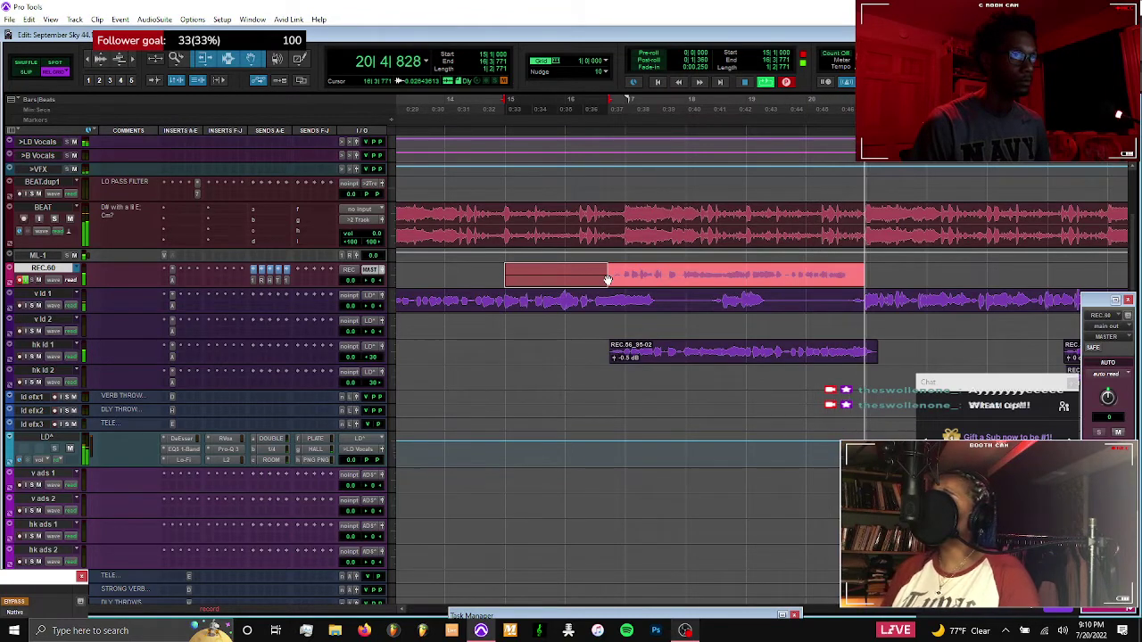
key(space)
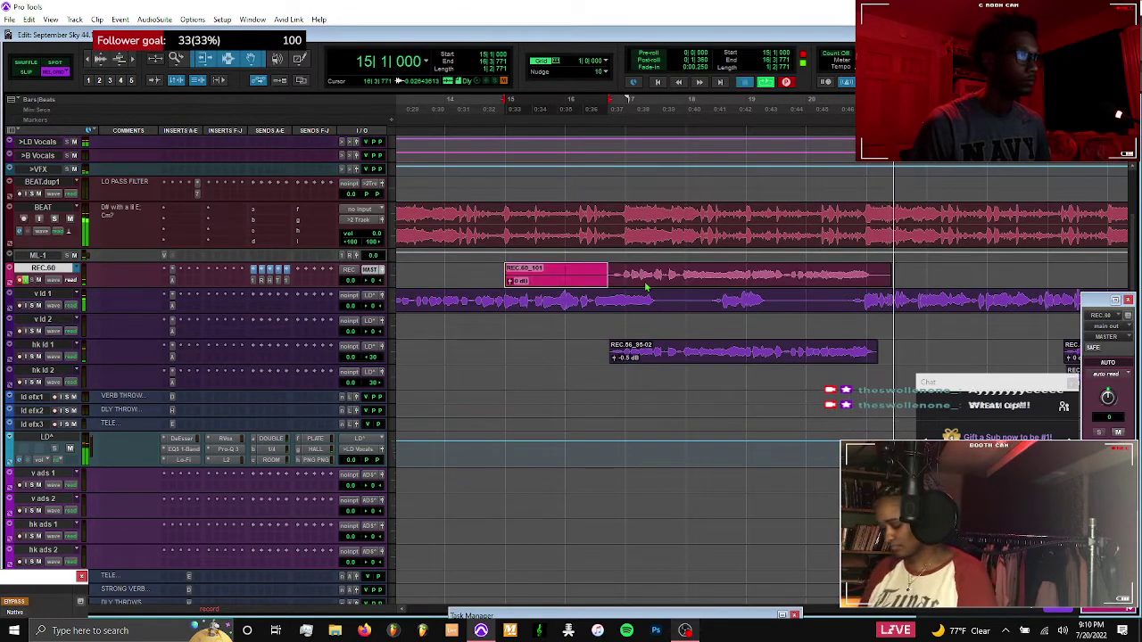
Move the trimmed take to hk ld 2, and set both hook lead clips to +1.0 dB gain, ending at 21|1|506
key(ctrl+space)
drag(650, 274, 650, 377)
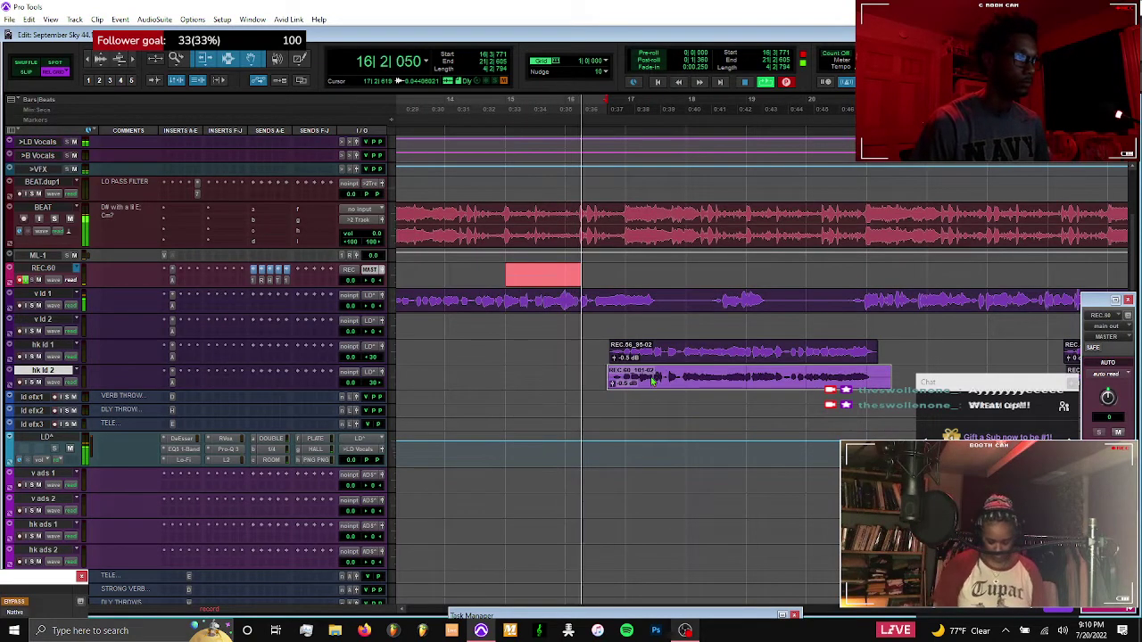
shift+click(652, 364)
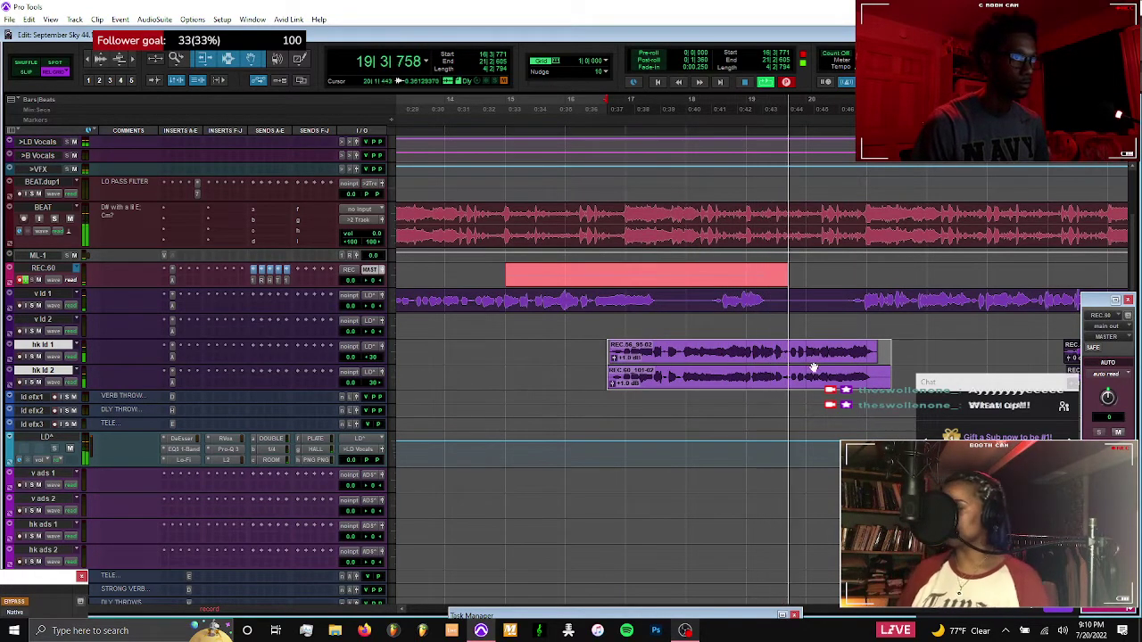
drag(900, 372, 873, 355)
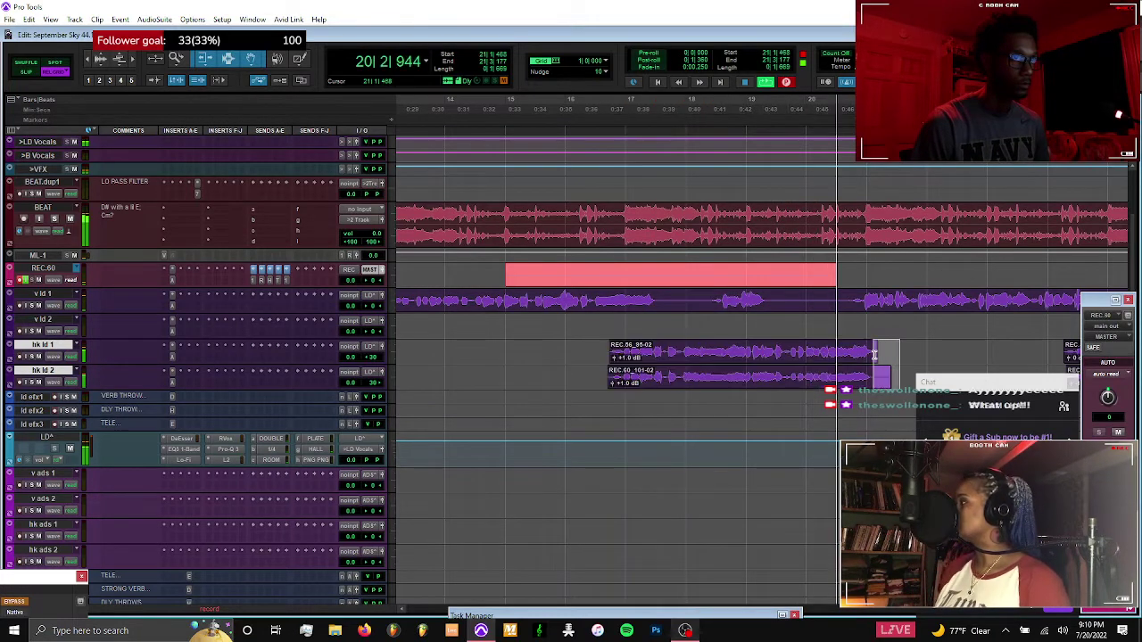
key(space)
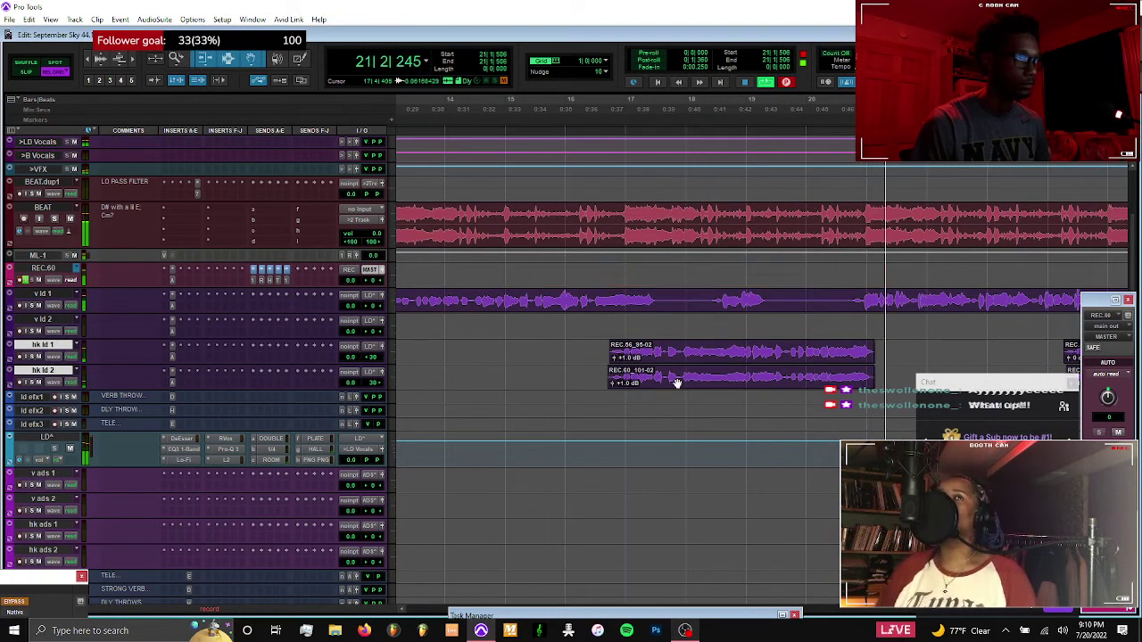
Move the hk ld 1 clip up to the REC track and the hk ld 2 clip onto a new REC playlist
click(668, 350)
click(668, 361)
drag(665, 284, 665, 285)
key(ctrl+backslash)
key(Return)
drag(663, 389, 662, 273)
Try recording a take on the REC track from 16|1|000 and stop it
scroll(440, 405, down, 5)
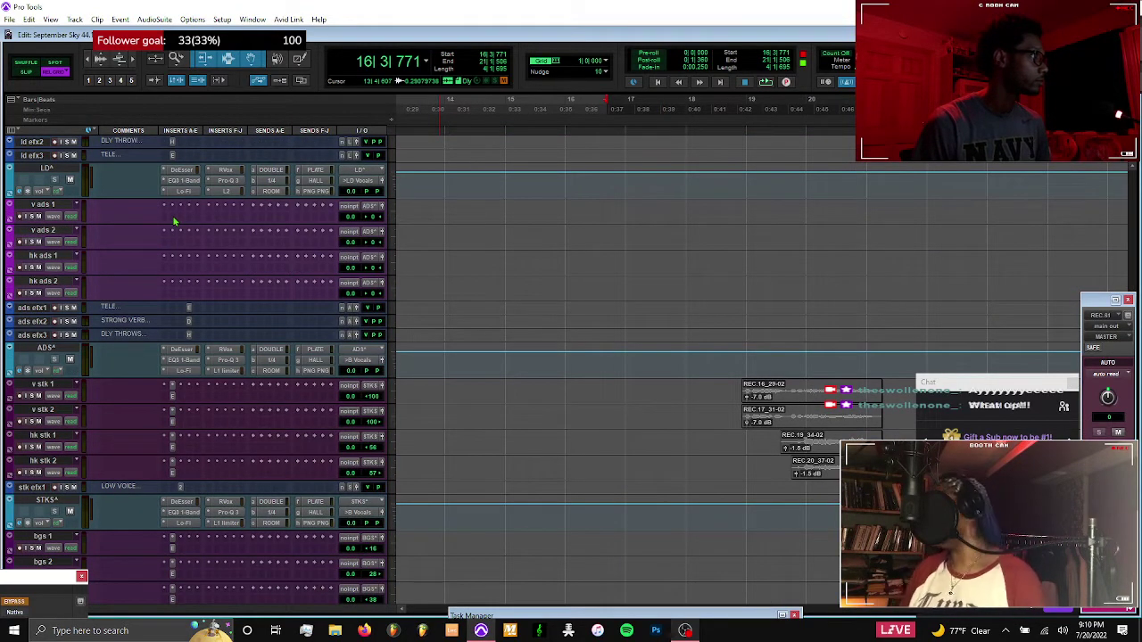
click(587, 208)
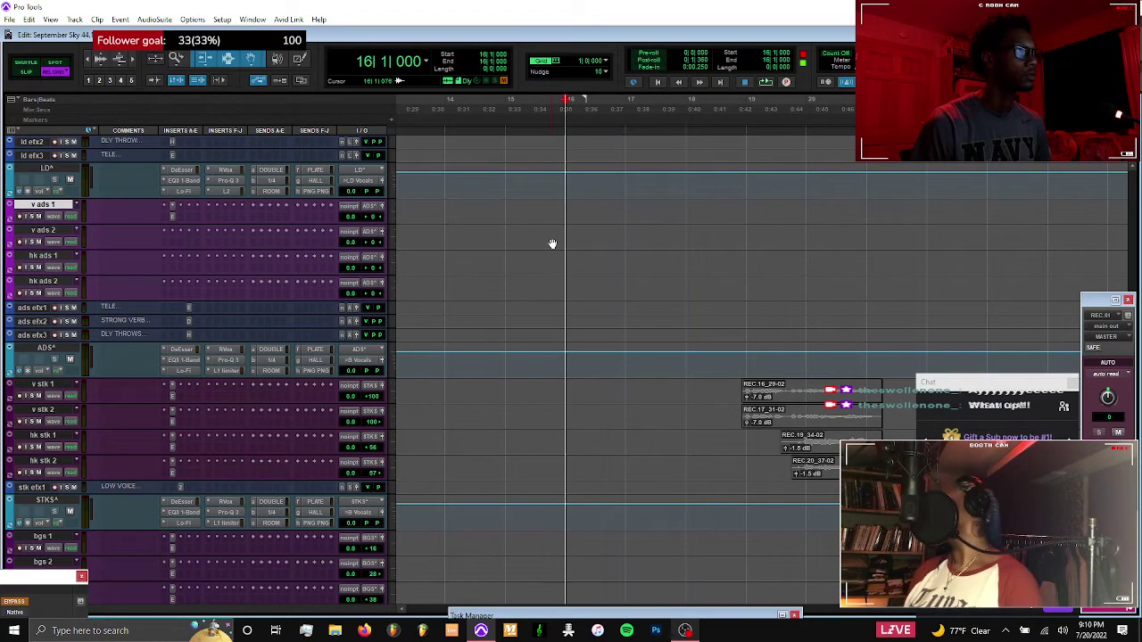
key(space)
scroll(553, 243, up, 5)
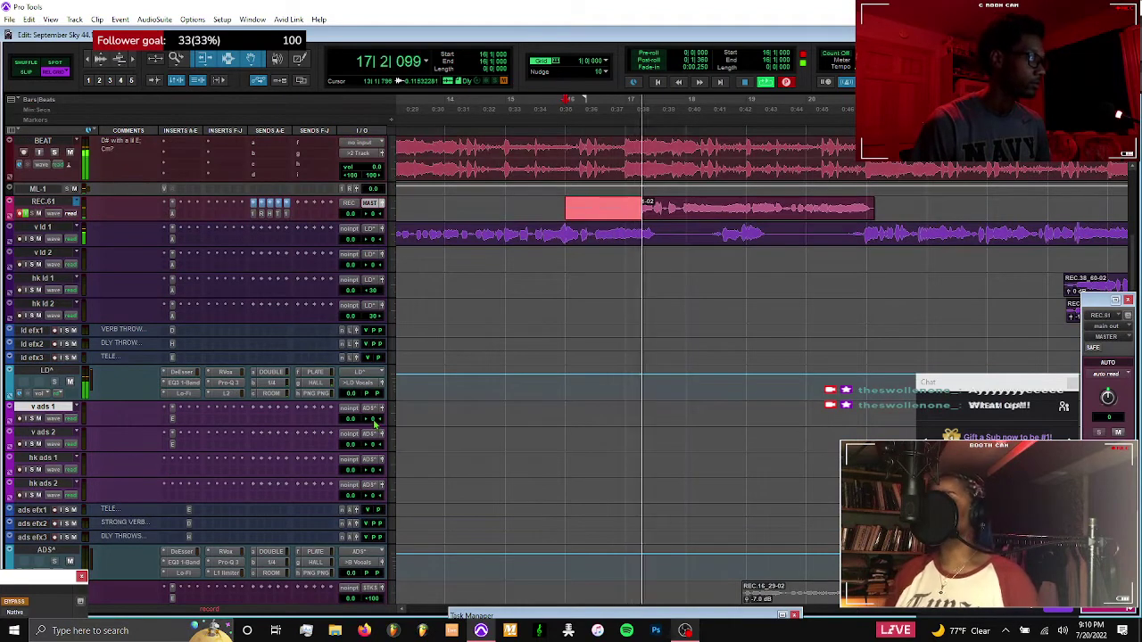
key(space)
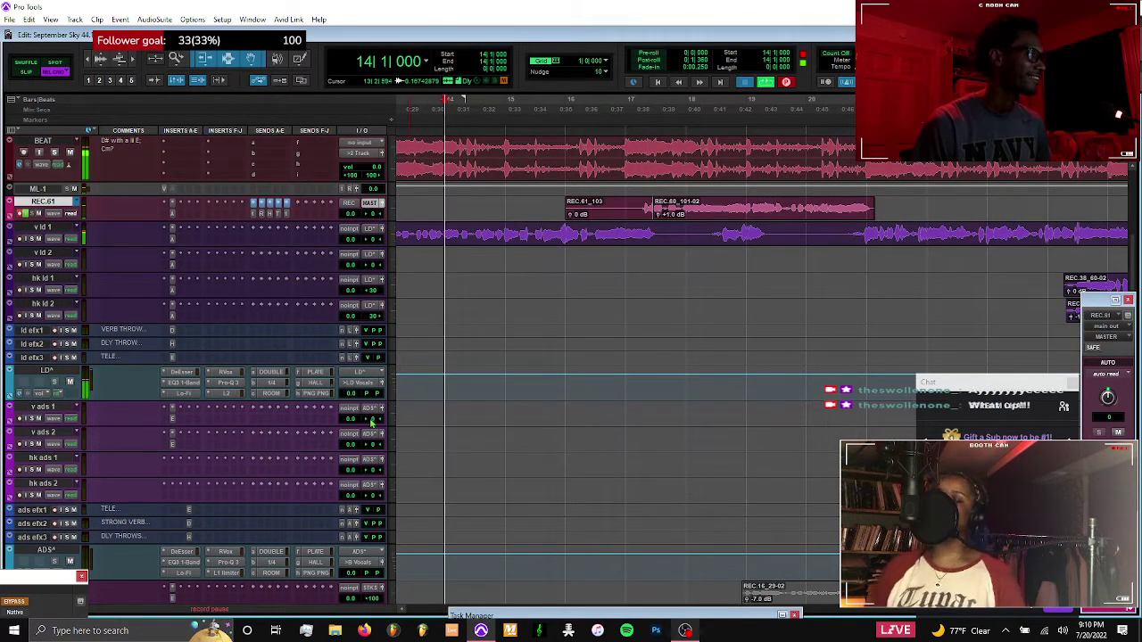
Record another take from 14|1|000 while opening the v ads 1 output window and panning the track to -79
key(space)
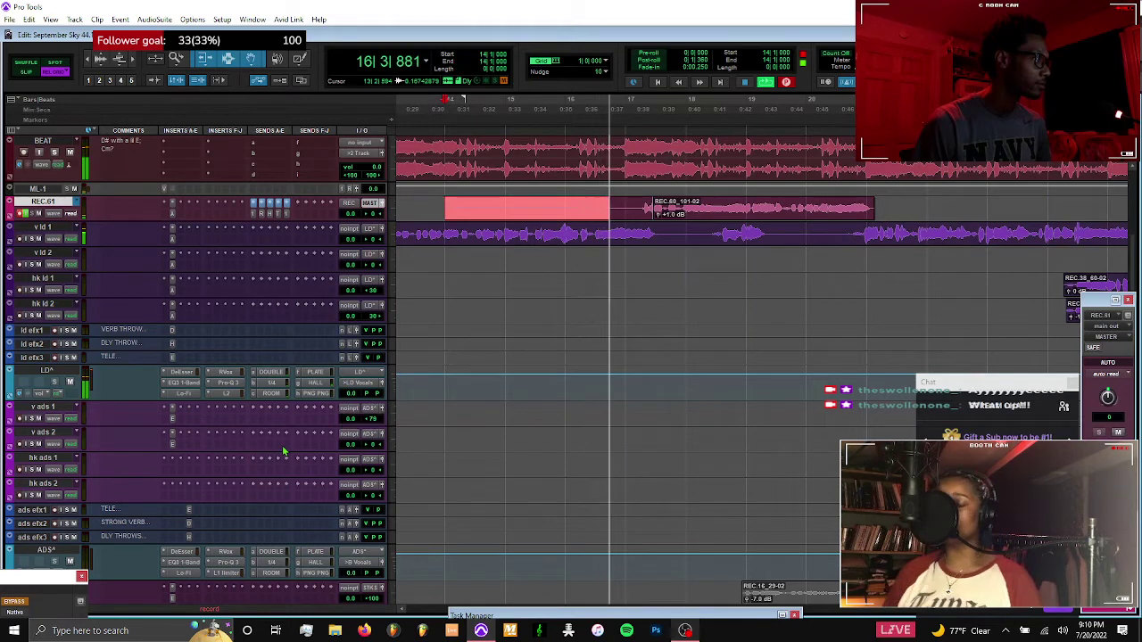
click(378, 416)
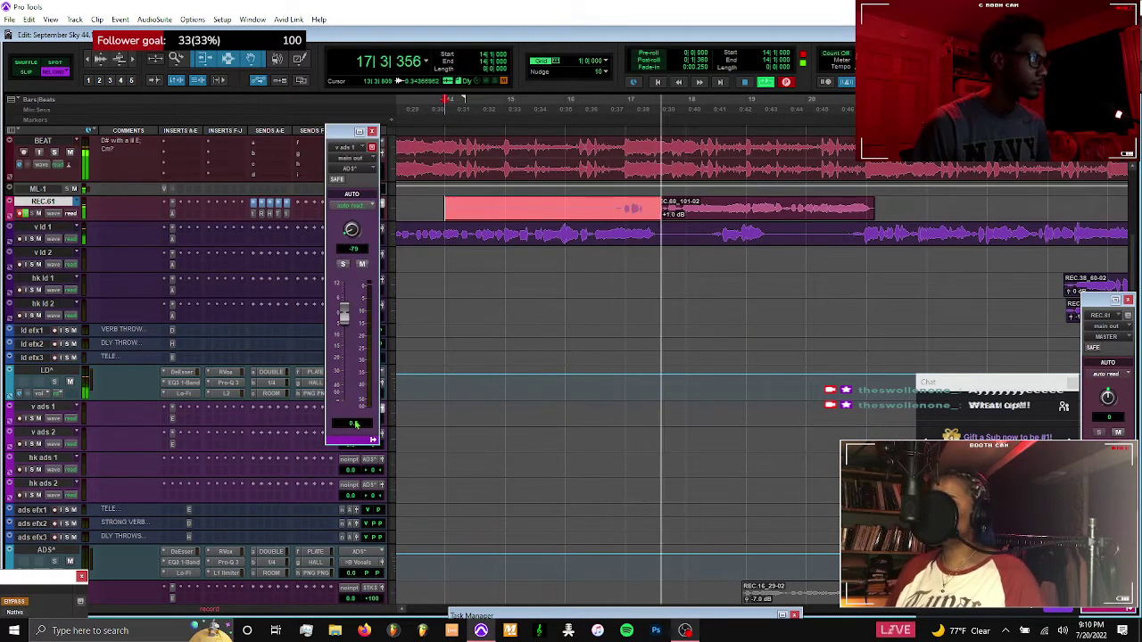
key(space)
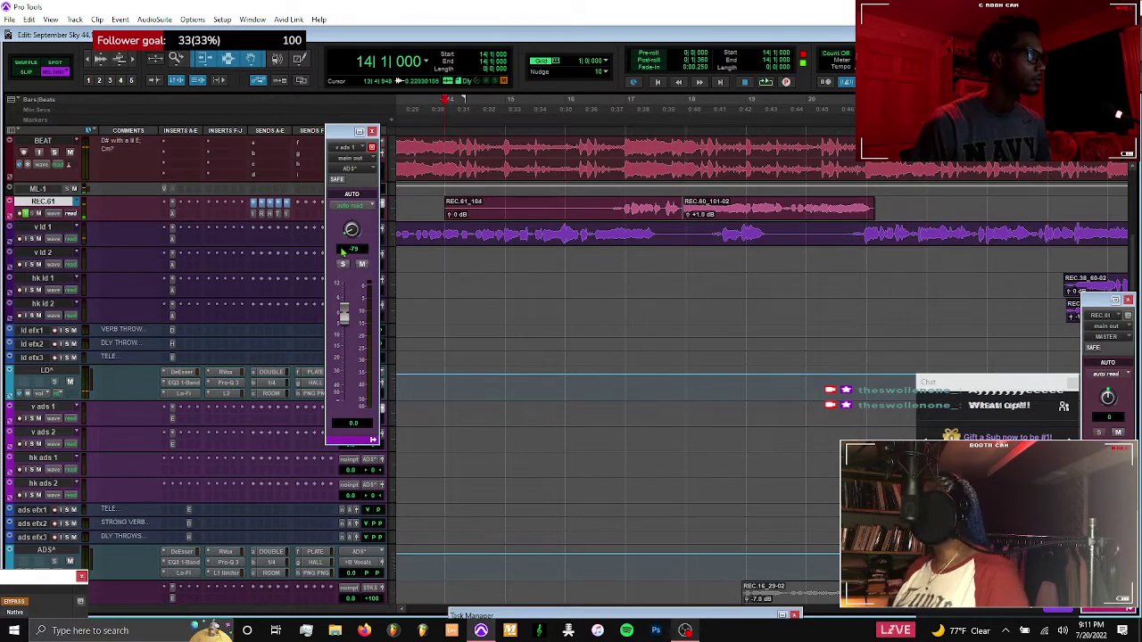
key(ctrl+space)
key(KP_Enter)
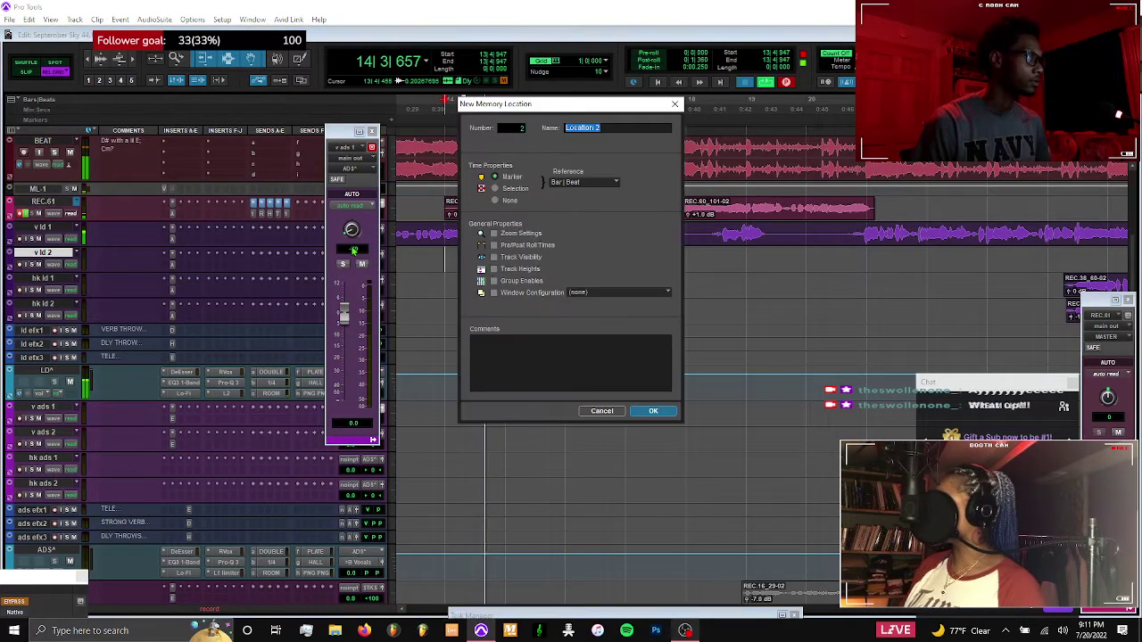
click(602, 411)
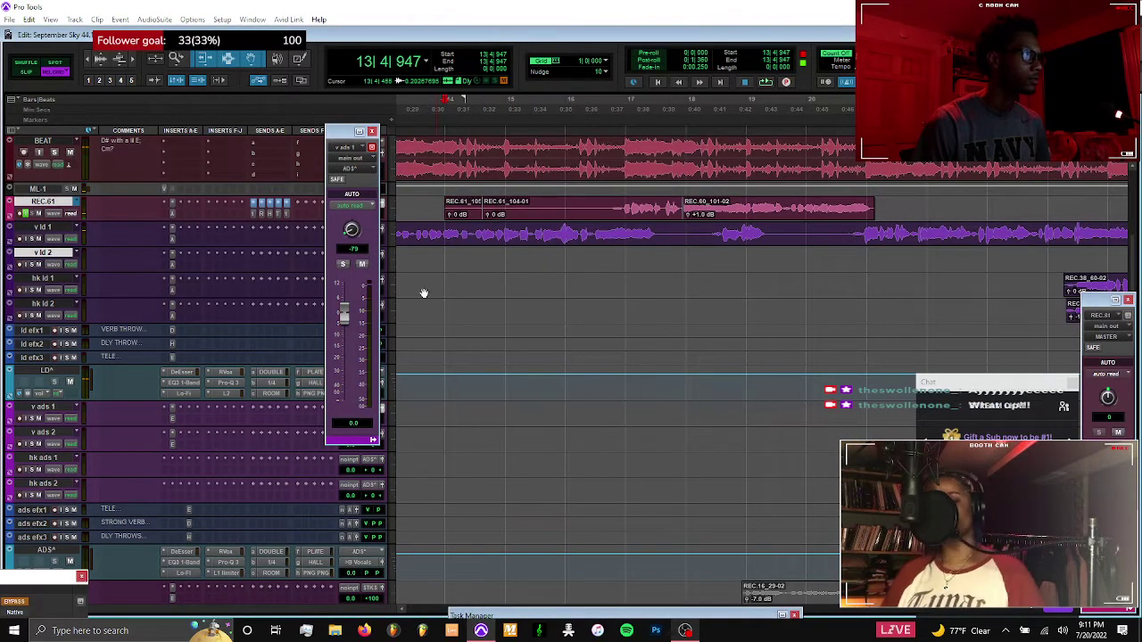
Start a new recording from 14|1|000 and pan v ads 1 to -80 and v ads 2 to 80
key(ctrl+space)
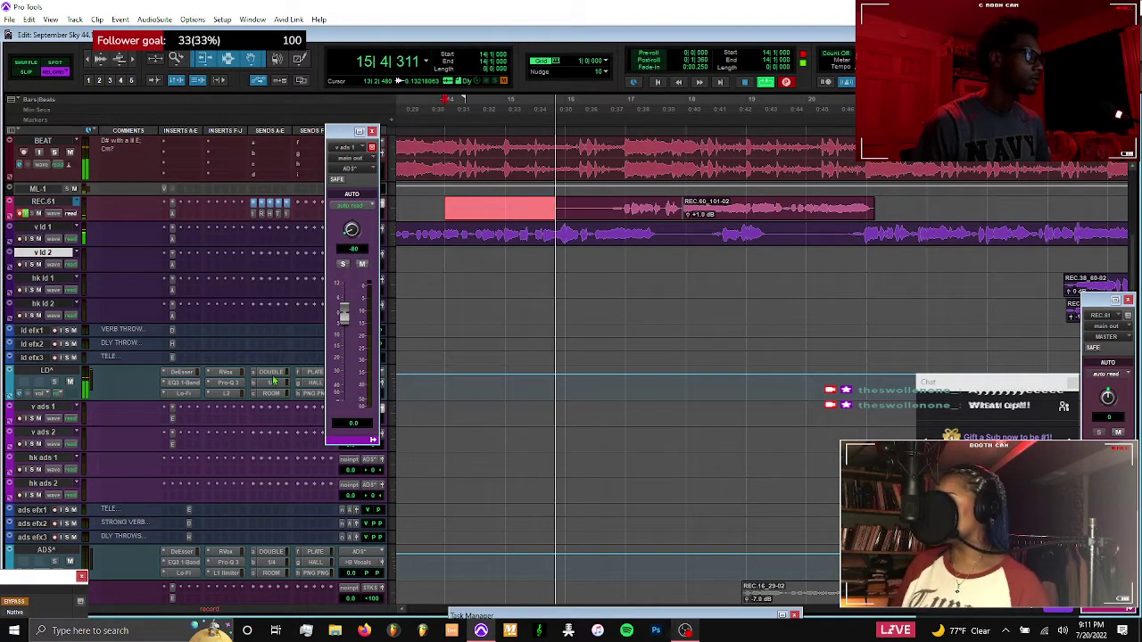
drag(349, 132, 272, 144)
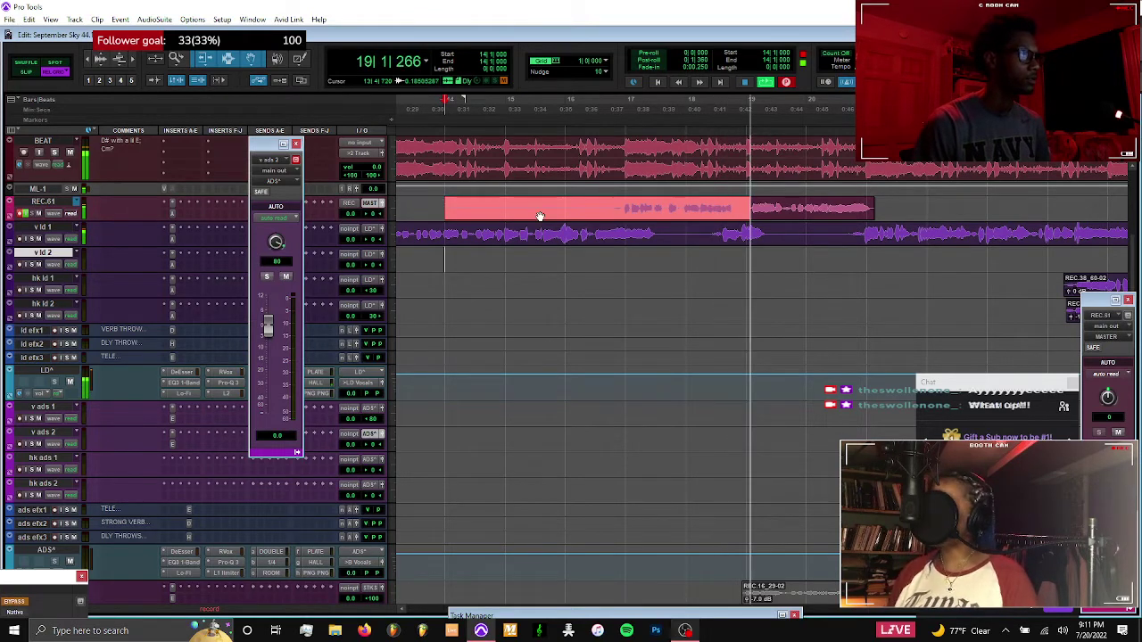
Delete the new take's lead-in up to 16|3|809 and move the take to v ads 1 at -2.0 dB clip gain
shift+click(608, 208)
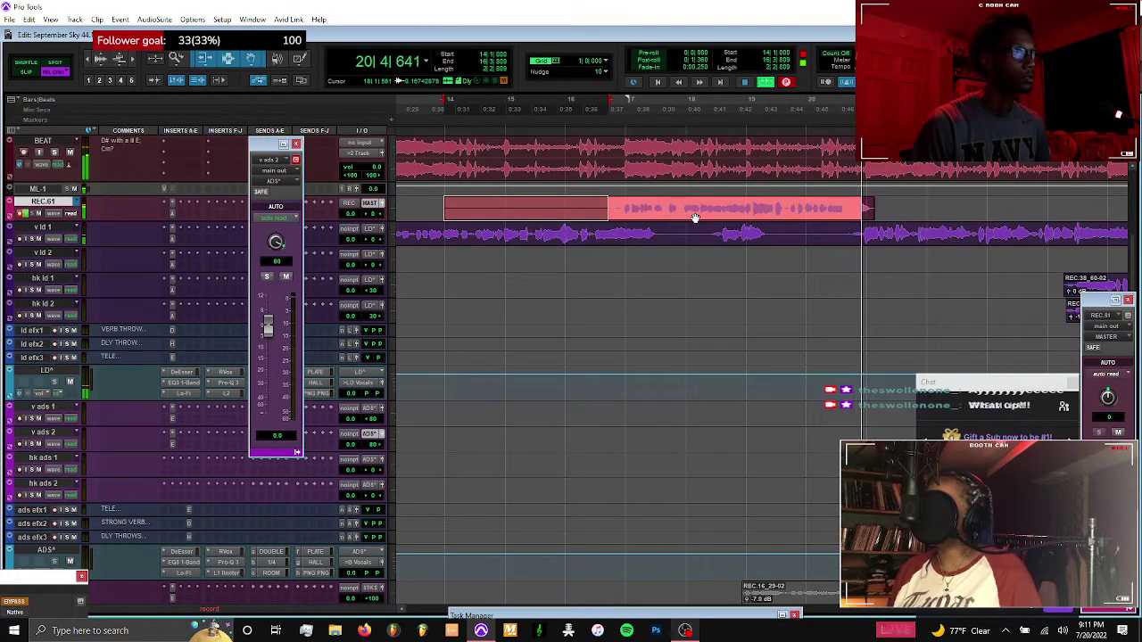
key(space)
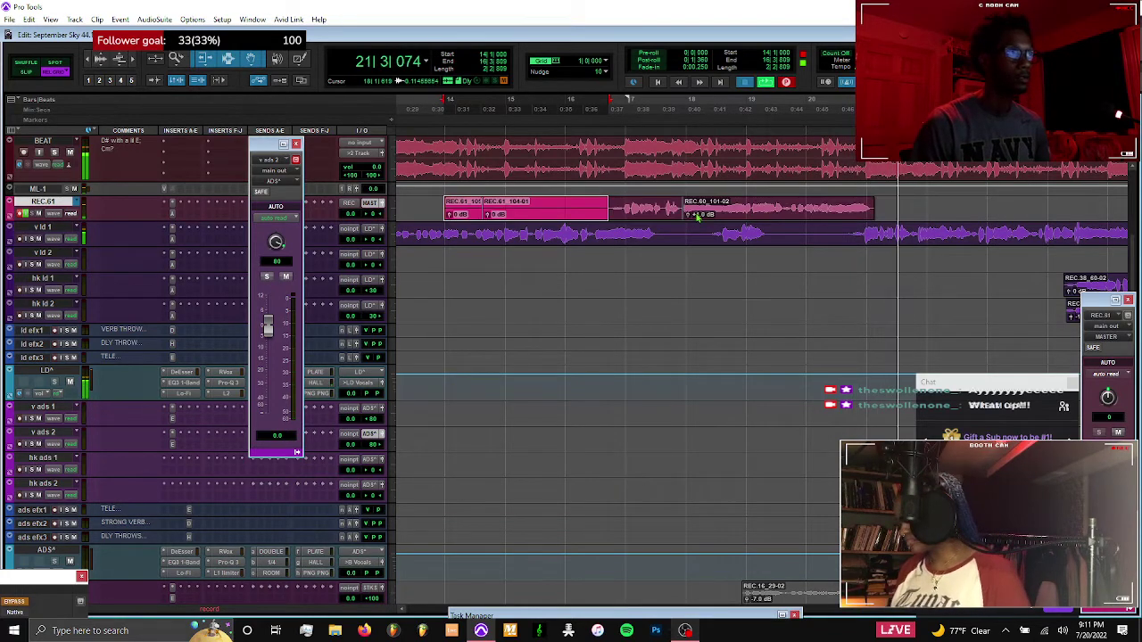
key(Delete)
key(ctrl+space)
drag(696, 216, 694, 419)
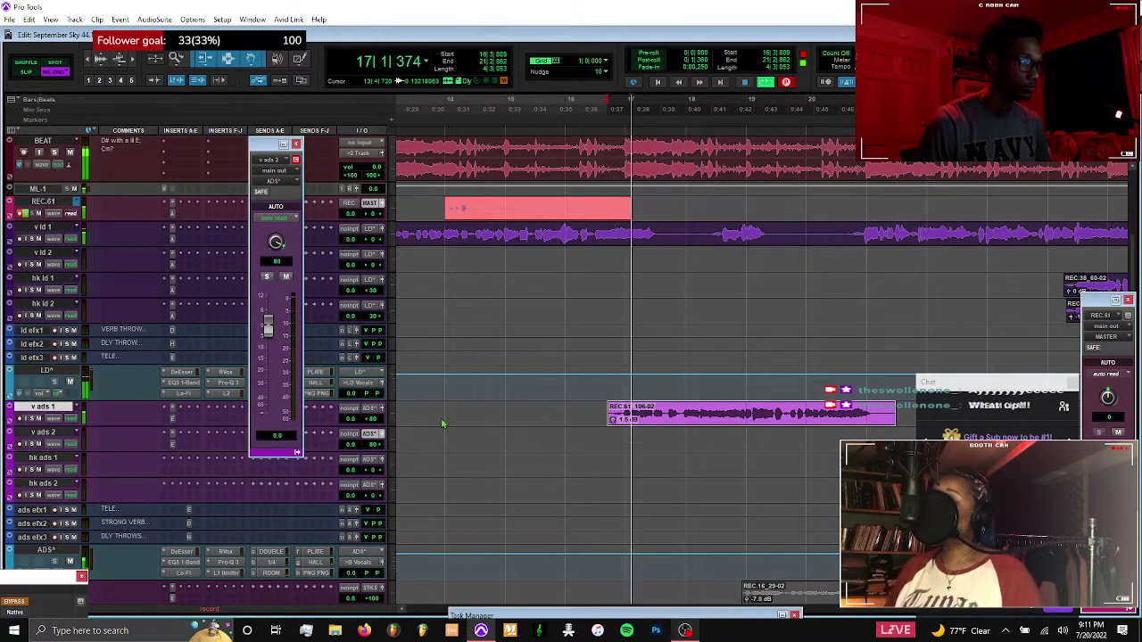
Delete the second take's lead-in from 14|1|000 to 16|4|000 and move the take to v ads 2 at -1.0 dB clip gain
click(446, 207)
shift+click(610, 206)
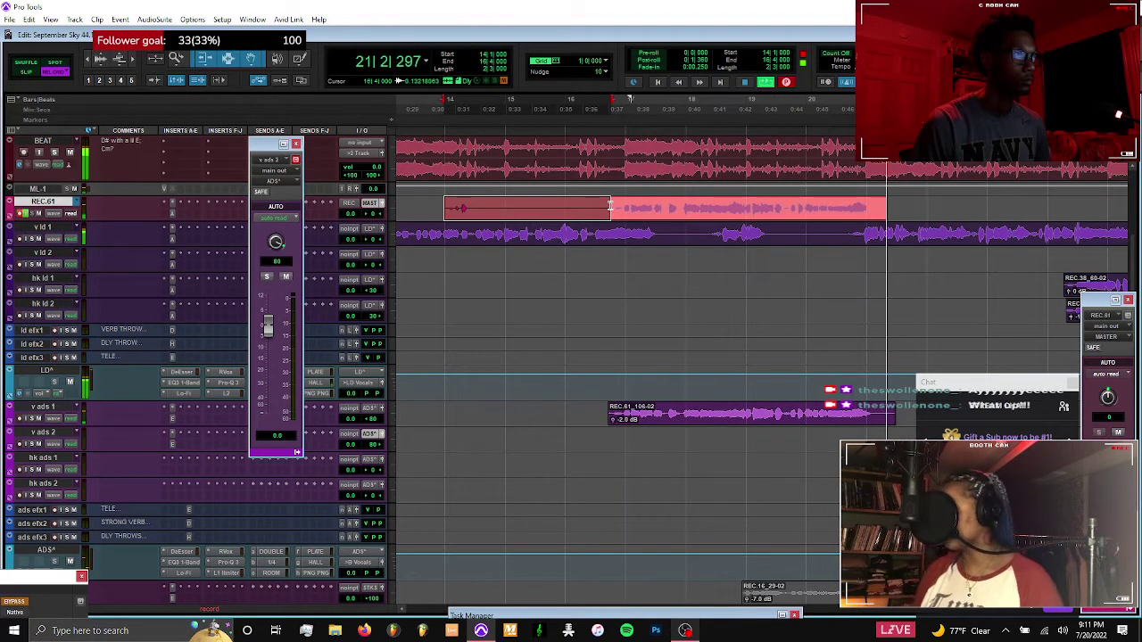
key(space)
key(Delete)
drag(695, 335, 700, 442)
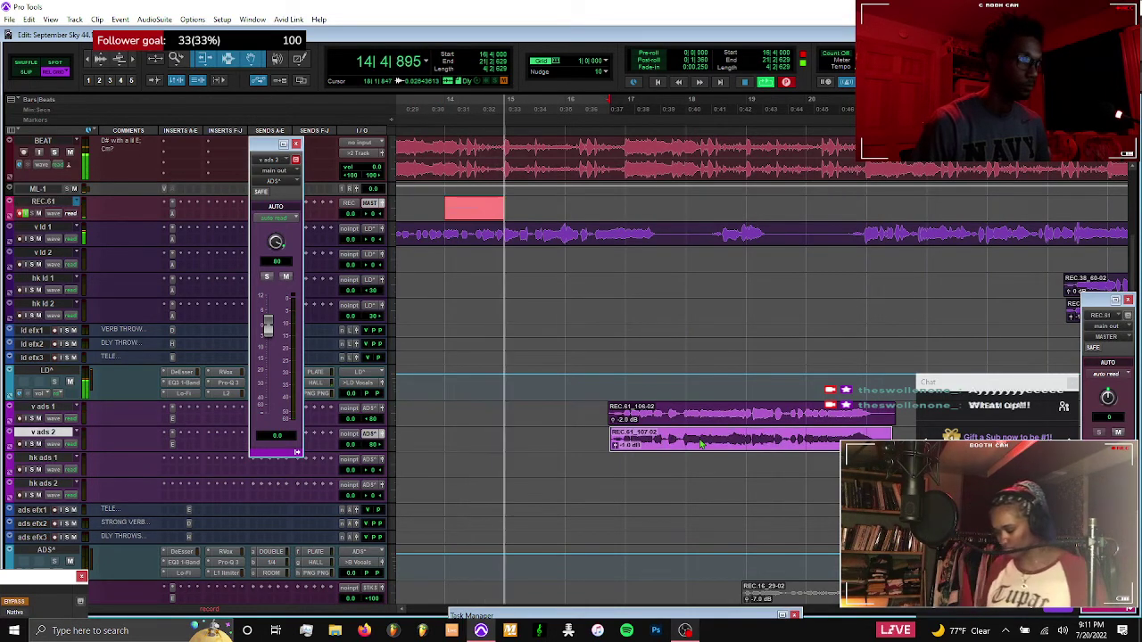
Set the v ads 1 and v ads 2 clips to -1.0 dB gain and the ADS^ track's RVox compression to -3.3
shift+click(696, 419)
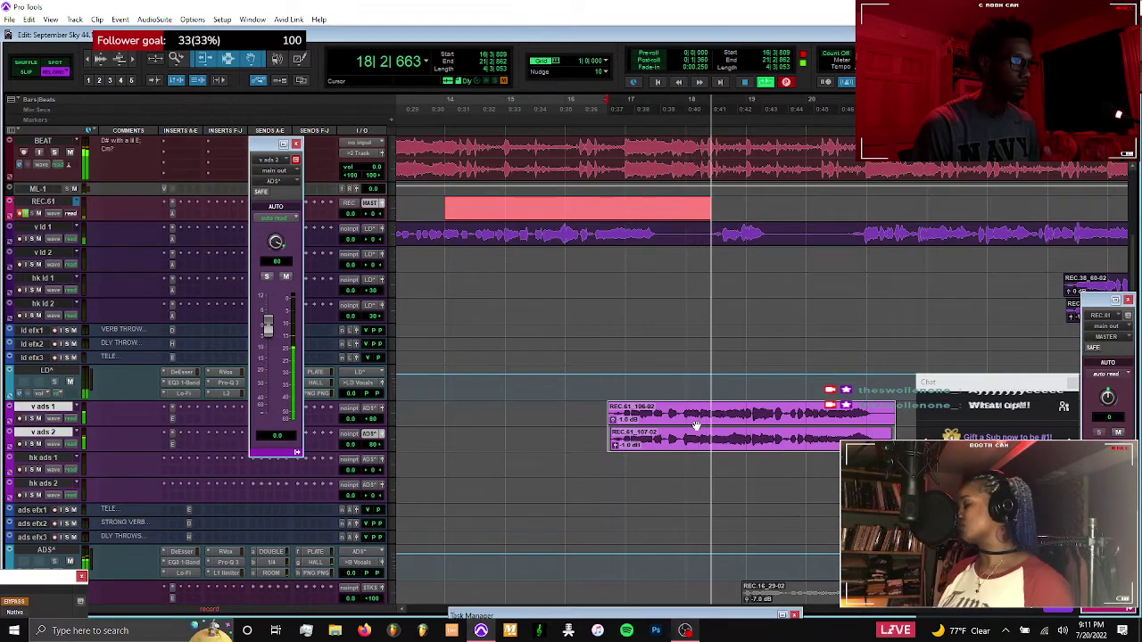
click(229, 554)
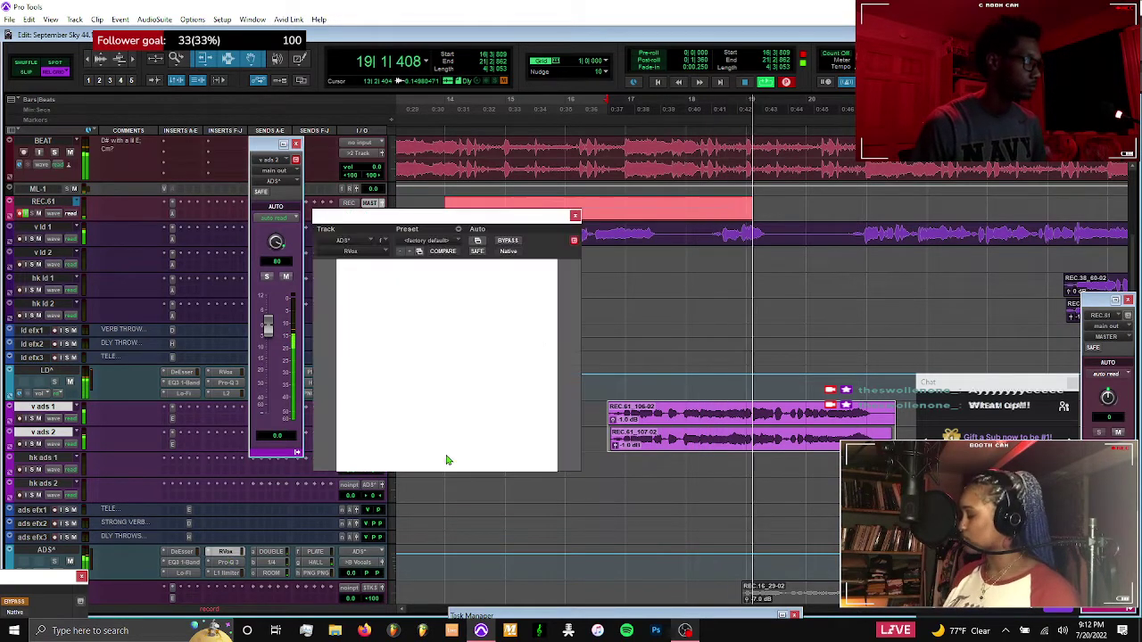
drag(448, 336, 447, 342)
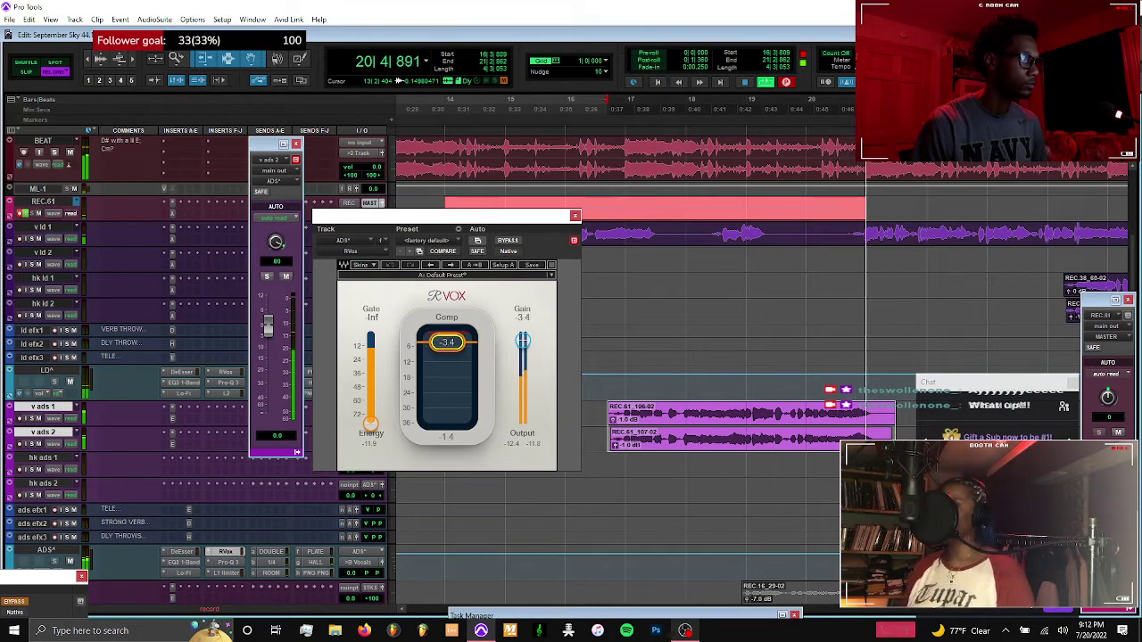
key(space)
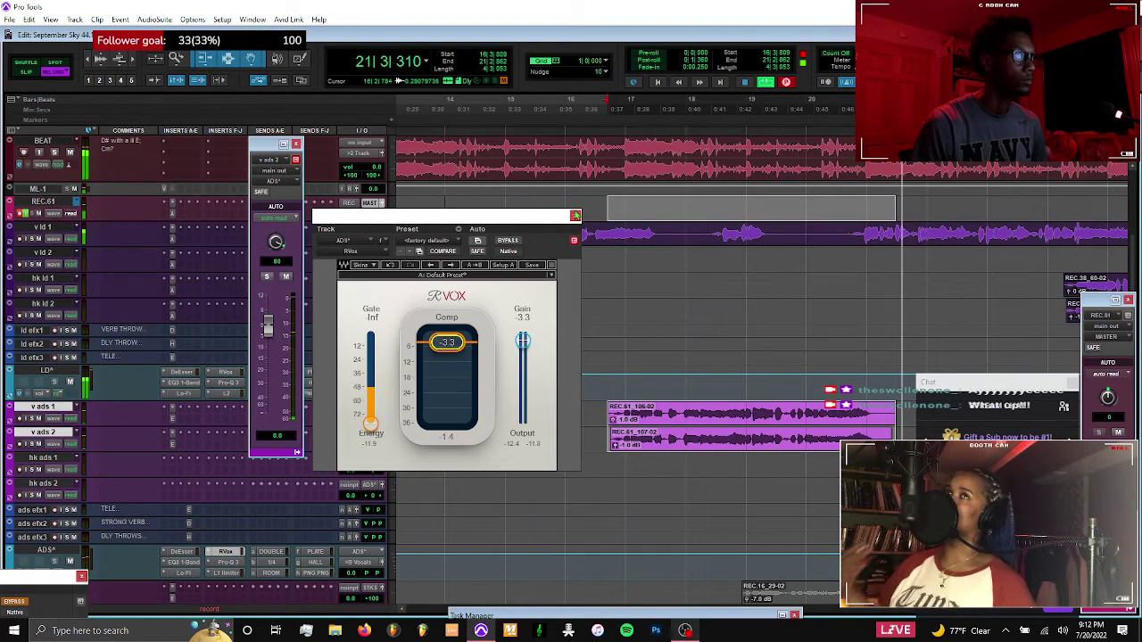
click(575, 217)
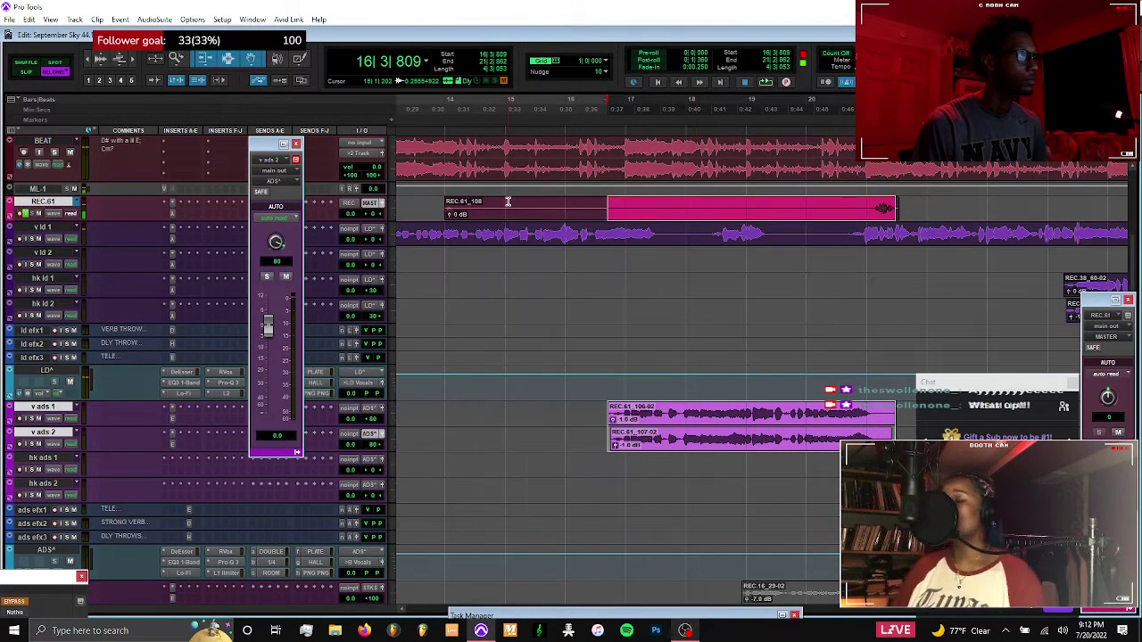
Move the v stk 1 clip up to the REC track and set the start point to 16|1|000 on a new playlist
click(507, 201)
scroll(515, 220, down, 3)
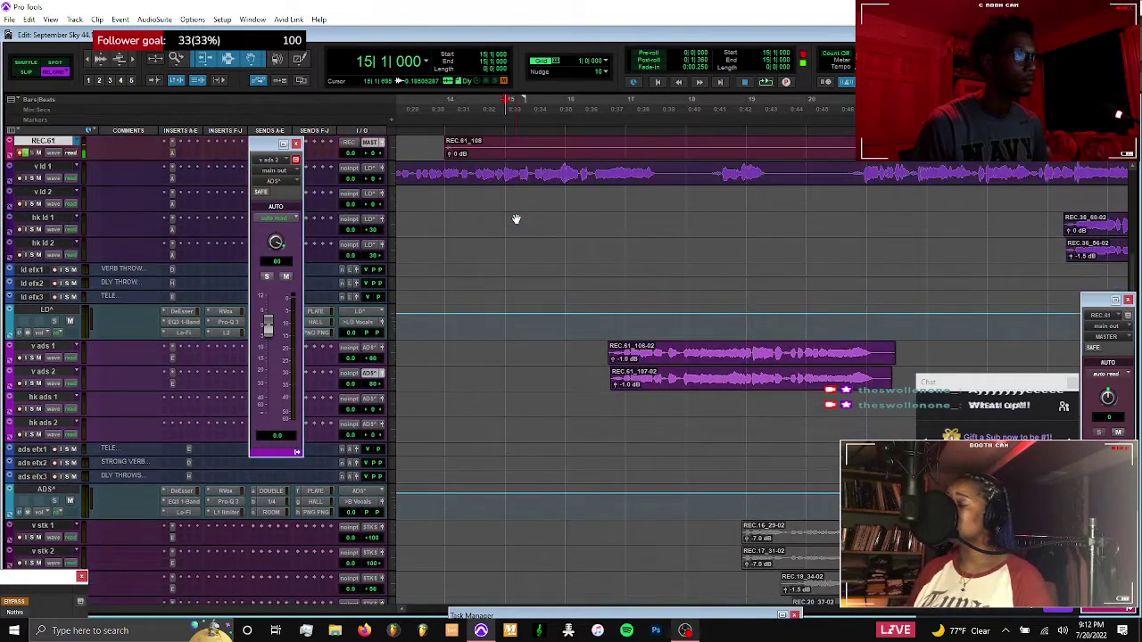
scroll(747, 445, down, 1)
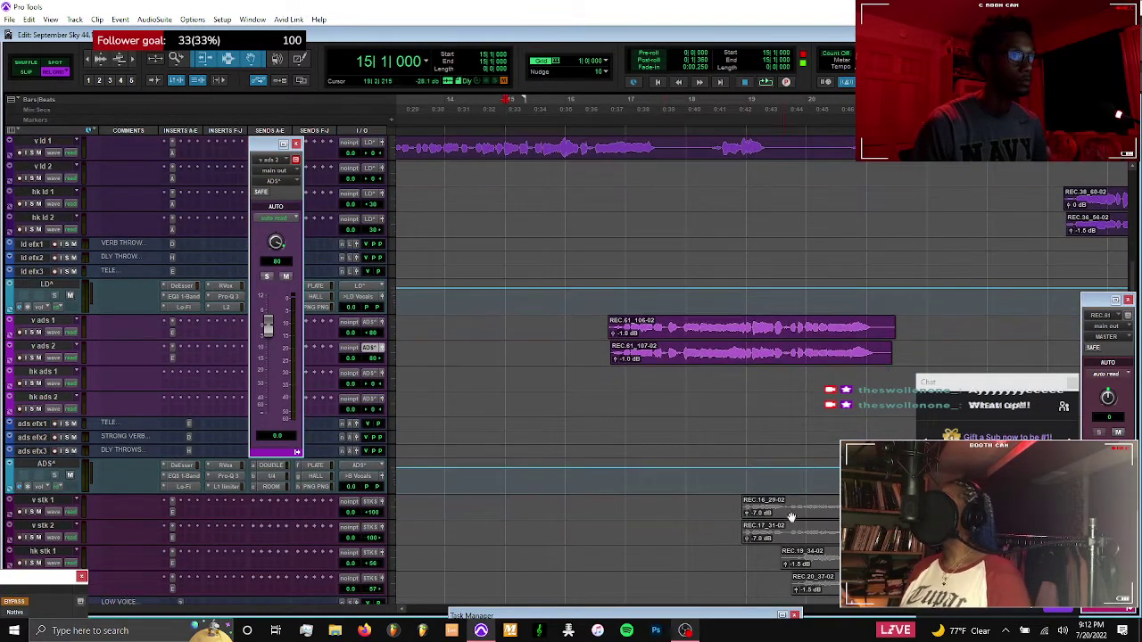
drag(805, 517, 793, 298)
click(563, 287)
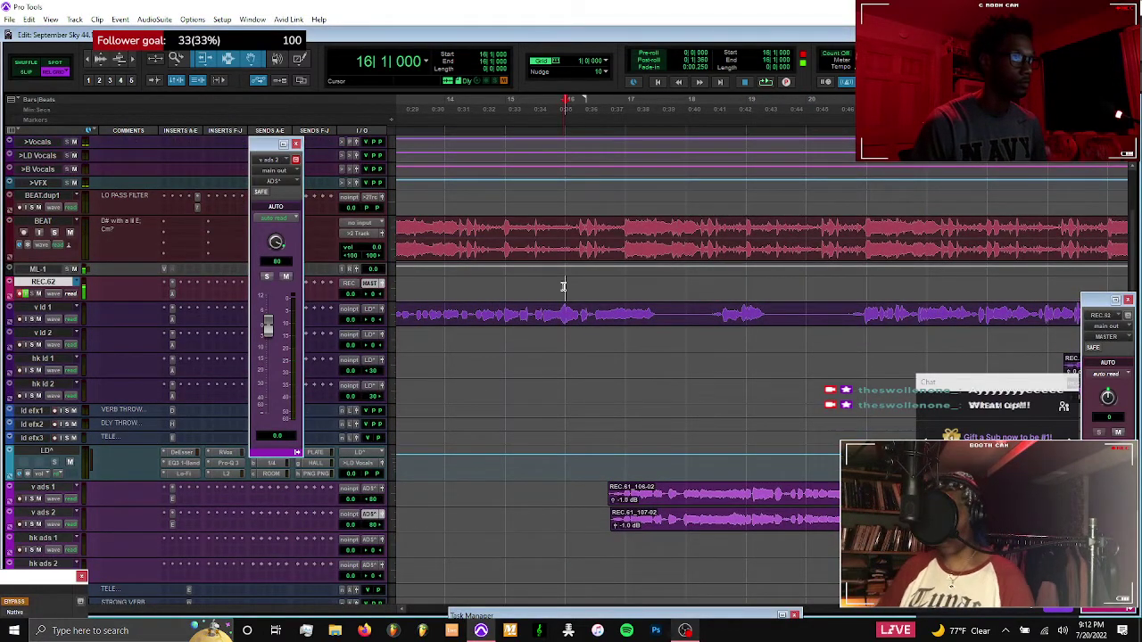
Move the v stk 2 clip up to the REC track and create another new playlist there
key(ctrl+space)
scroll(563, 288, down, 9)
drag(768, 514, 774, 353)
key(ctrl+backslash)
key(Return)
scroll(772, 350, down, 4)
scroll(773, 351, down, 5)
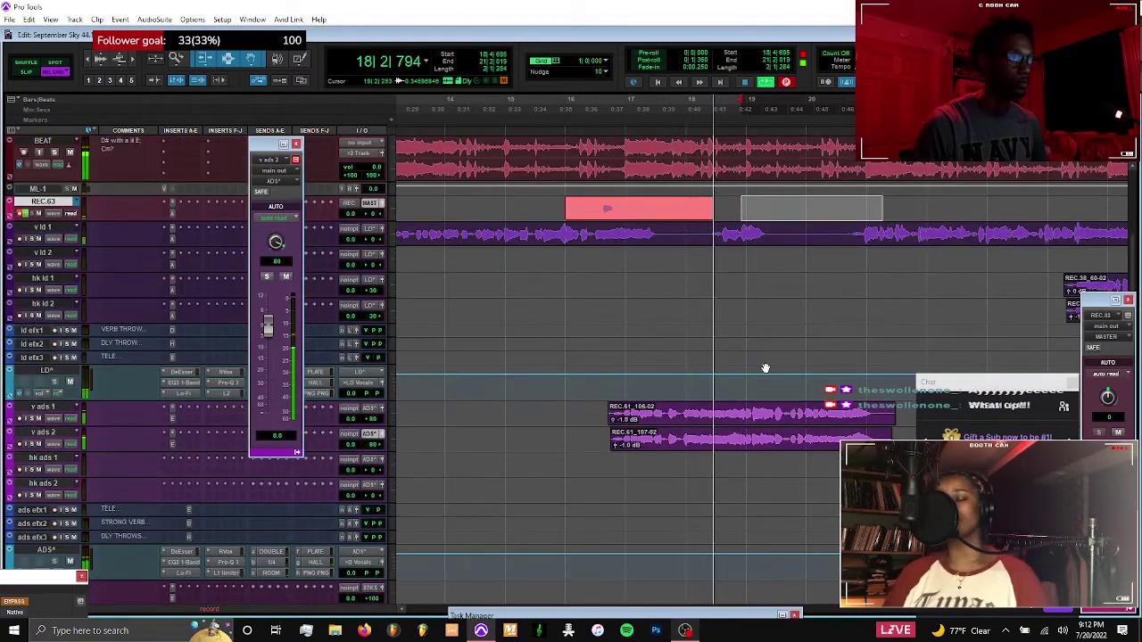
Stop the current take and restart recording on the REC track from 16|1|000
scroll(763, 361, up, 3)
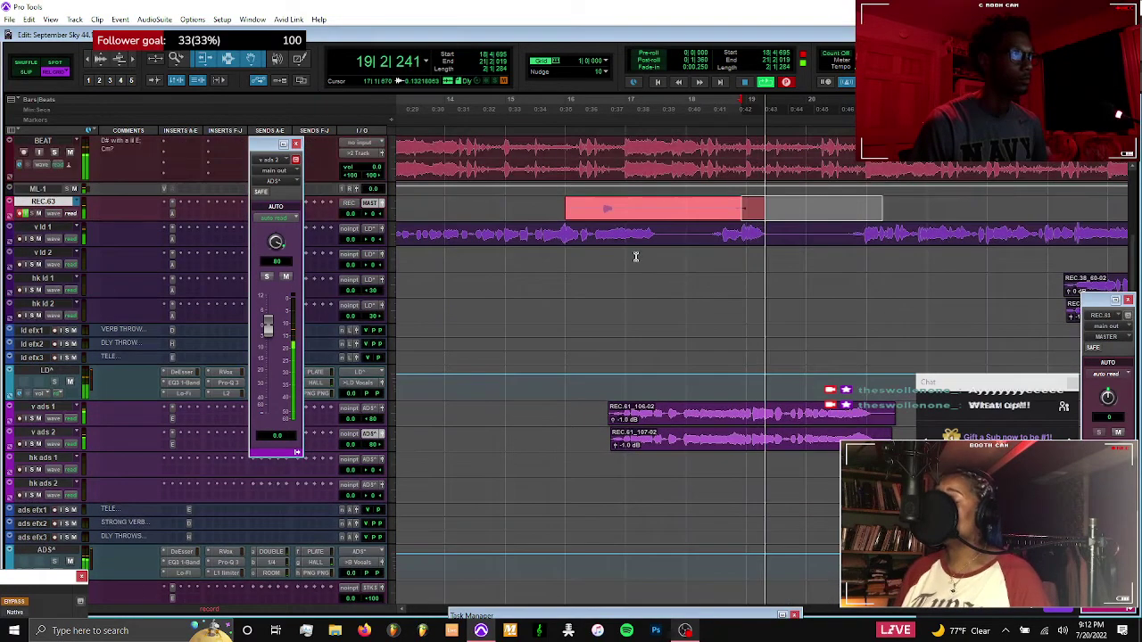
key(space)
key(space)
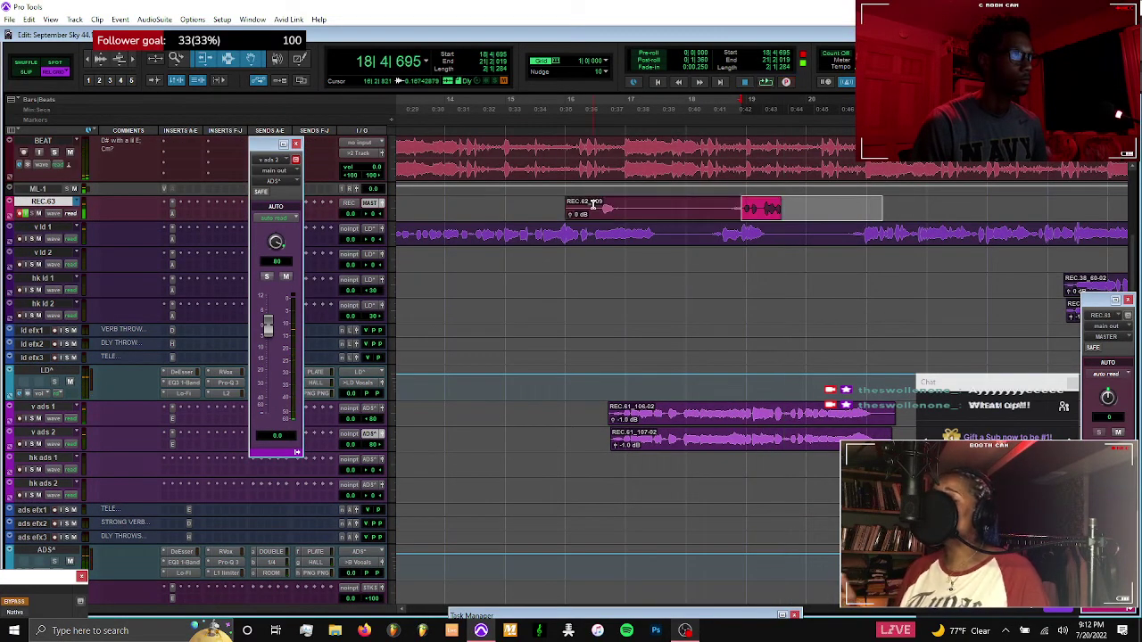
key(ctrl+space)
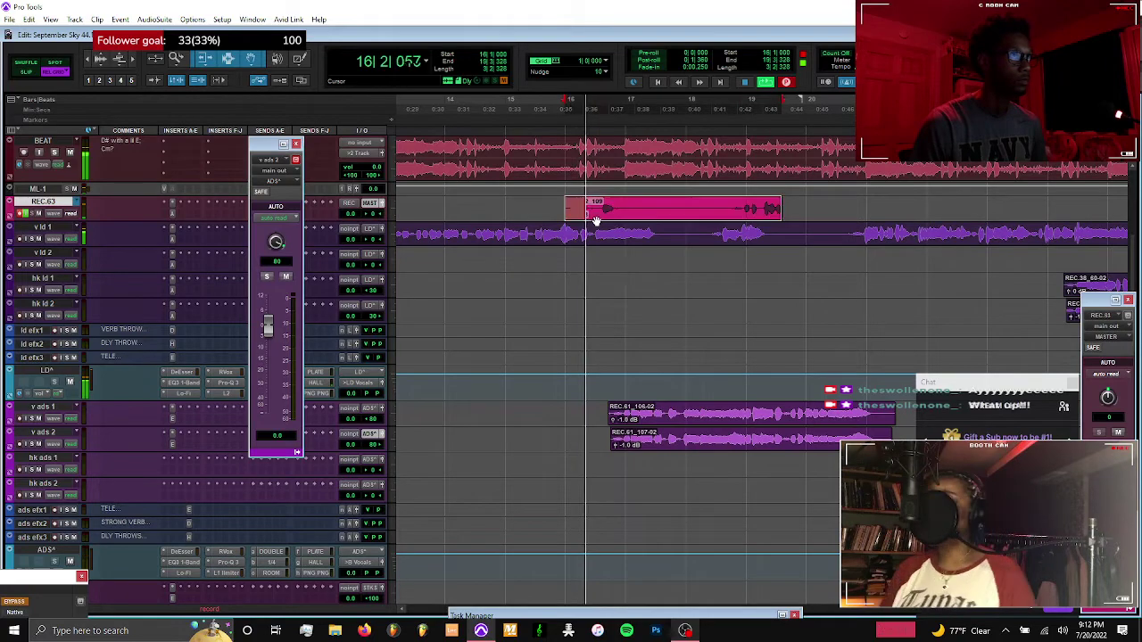
Move the hk stk 1 clip up to the REC track and create a new playlist there while recording continues
key(ctrl+\)
key(Return)
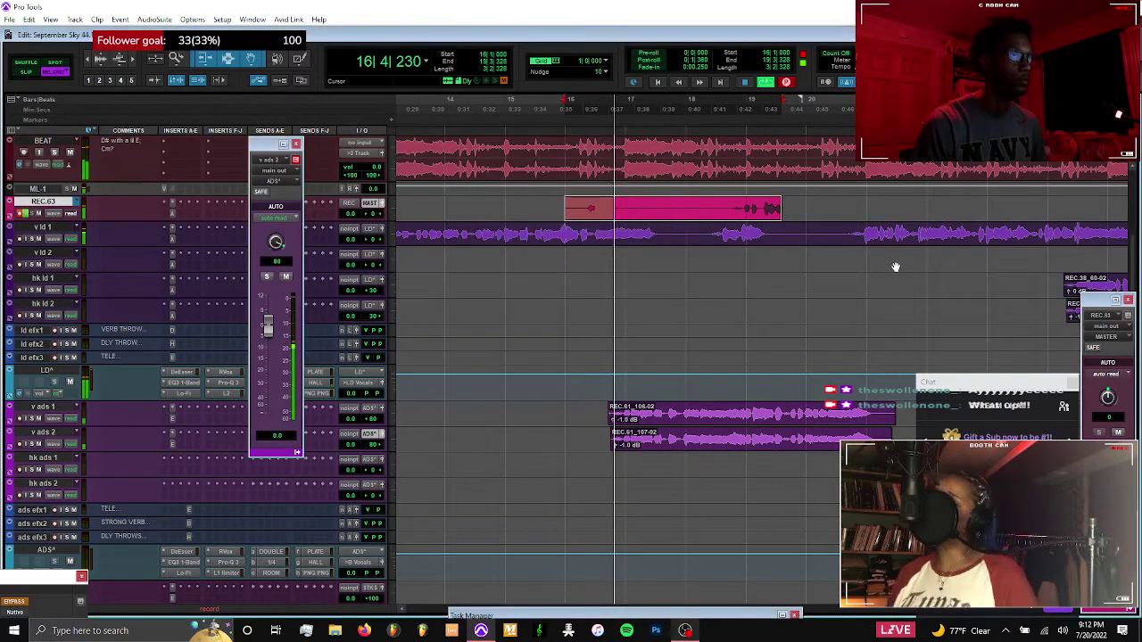
scroll(896, 265, down, 2)
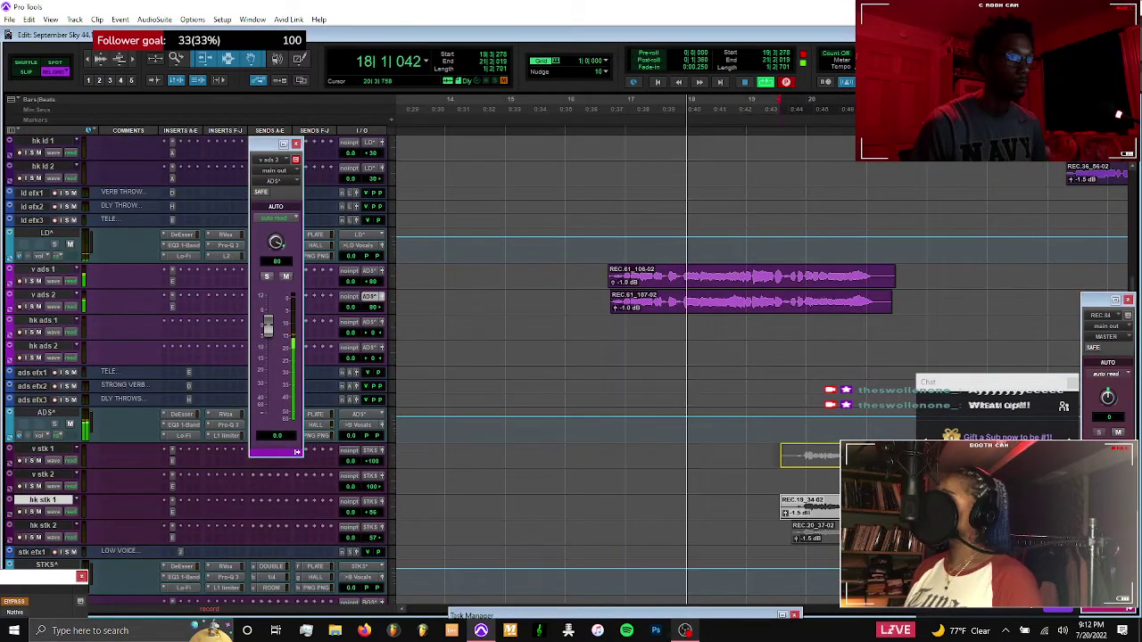
scroll(852, 357, up, 5)
drag(852, 358, 852, 355)
key(ctrl+\)
key(Return)
scroll(661, 319, down, 3)
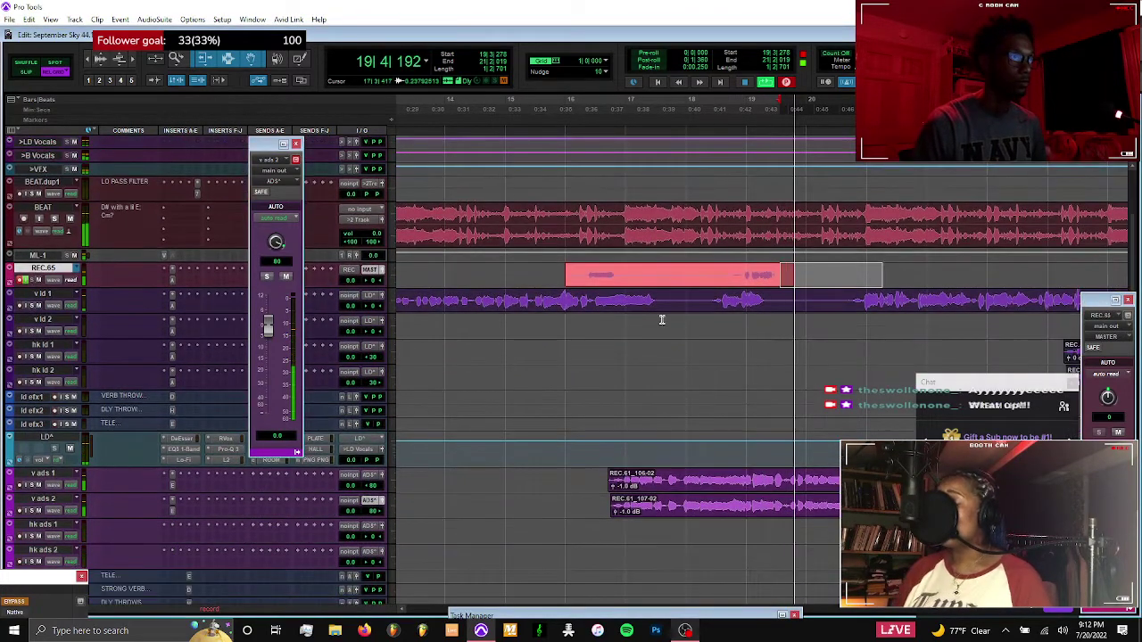
Remove the new REC take's blank start from 16|1|000 to 18|3|632 and stop recording
drag(568, 273, 725, 273)
scroll(725, 279, down, 3)
key(ctrl+period)
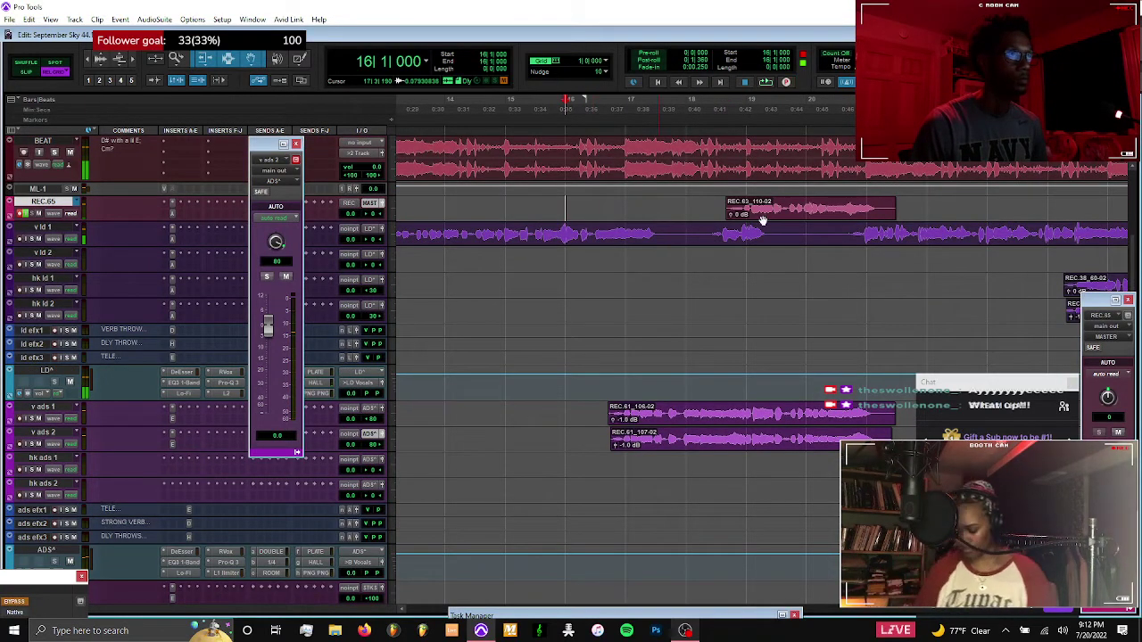
Restart recording and move the trimmed take to v stk 1 at -5.0 dB clip gain, panning that track to 30
key(ctrl+space)
drag(785, 219, 788, 379)
scroll(785, 285, down, 6)
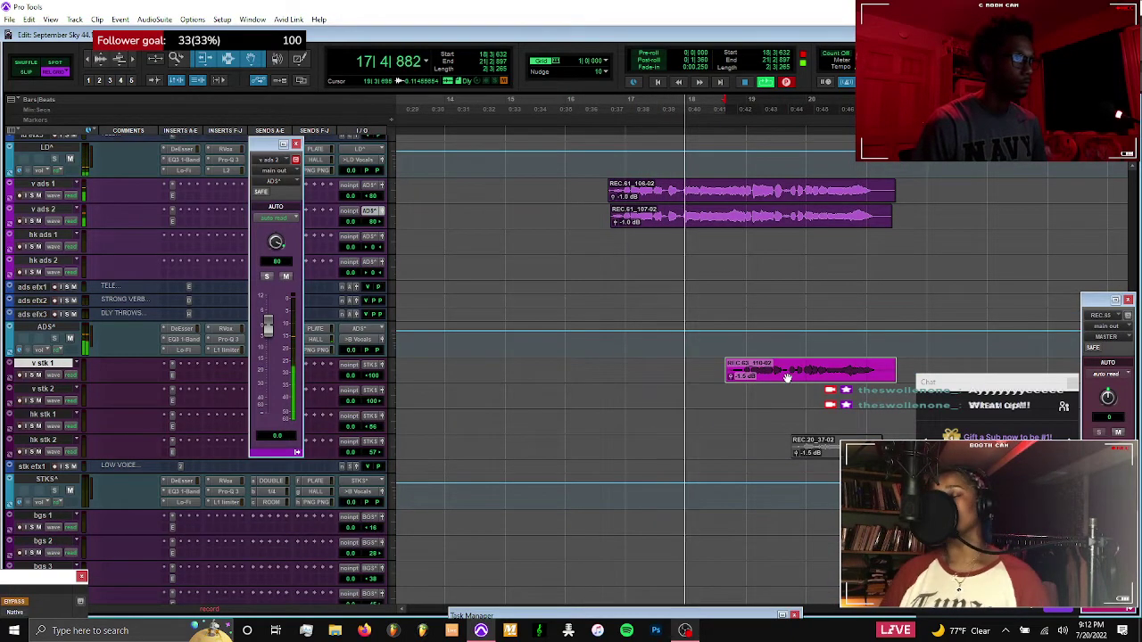
key(super+shift+Down)
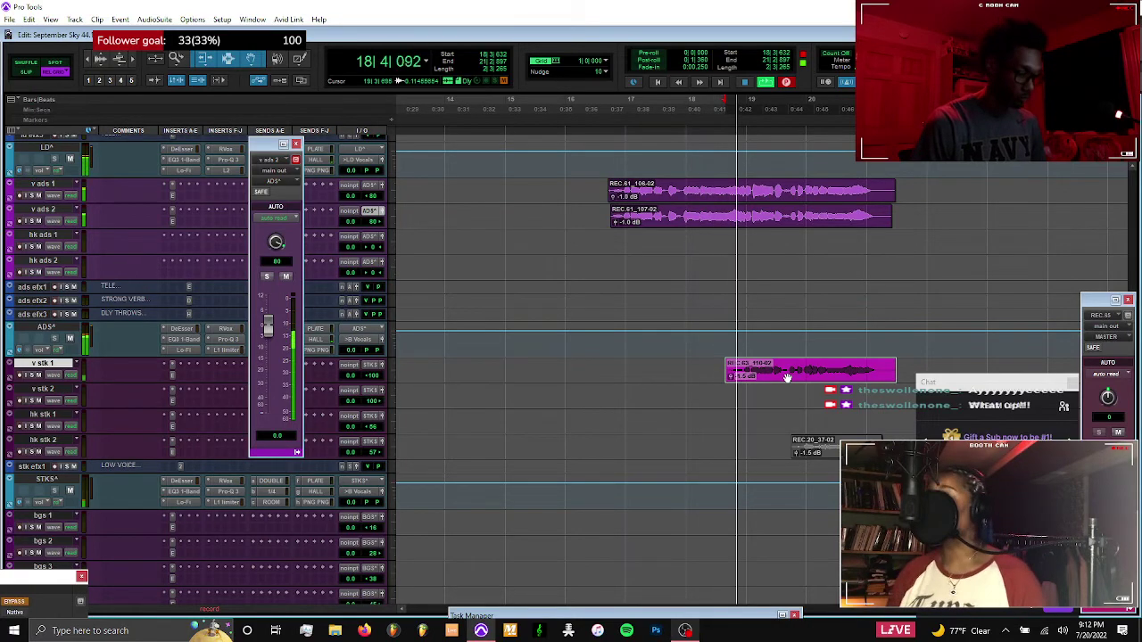
scroll(788, 378, down, 2)
scroll(788, 378, down, 4)
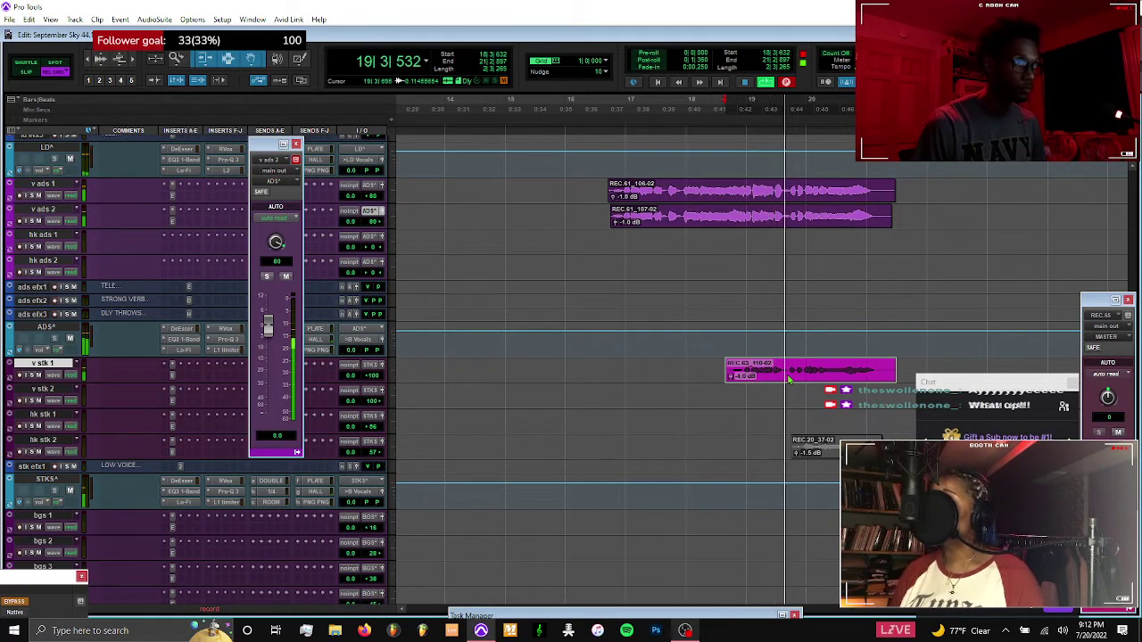
Clear the blank part of the new REC take between 17|1|000 and the first vocal phrase, and stop recording
scroll(711, 252, up, 5)
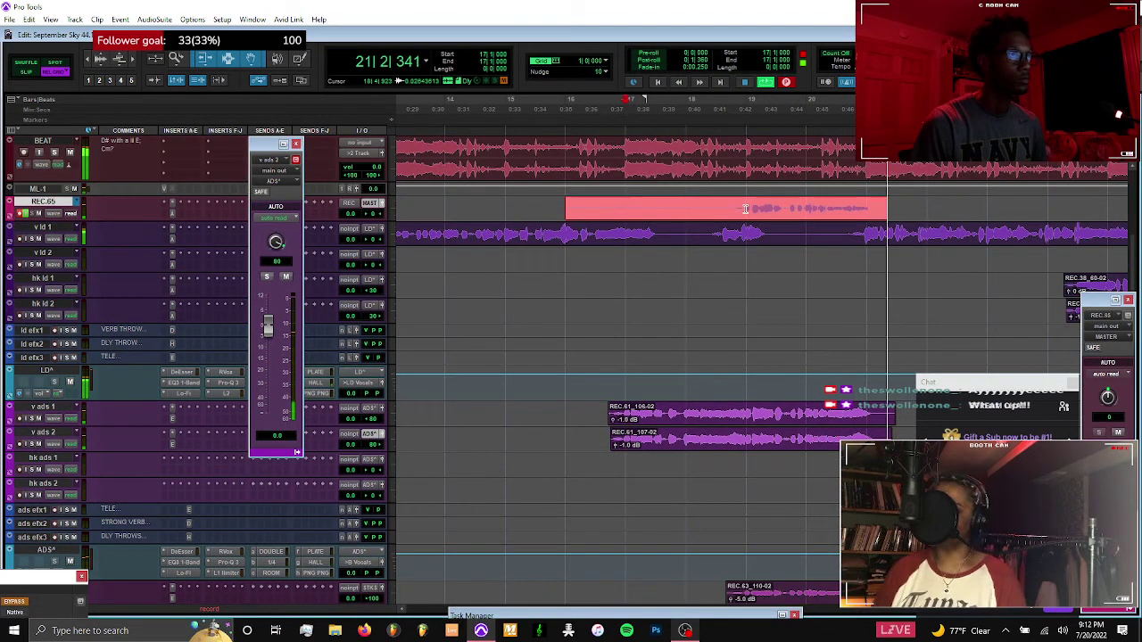
shift+click(731, 210)
key(ctrl+period)
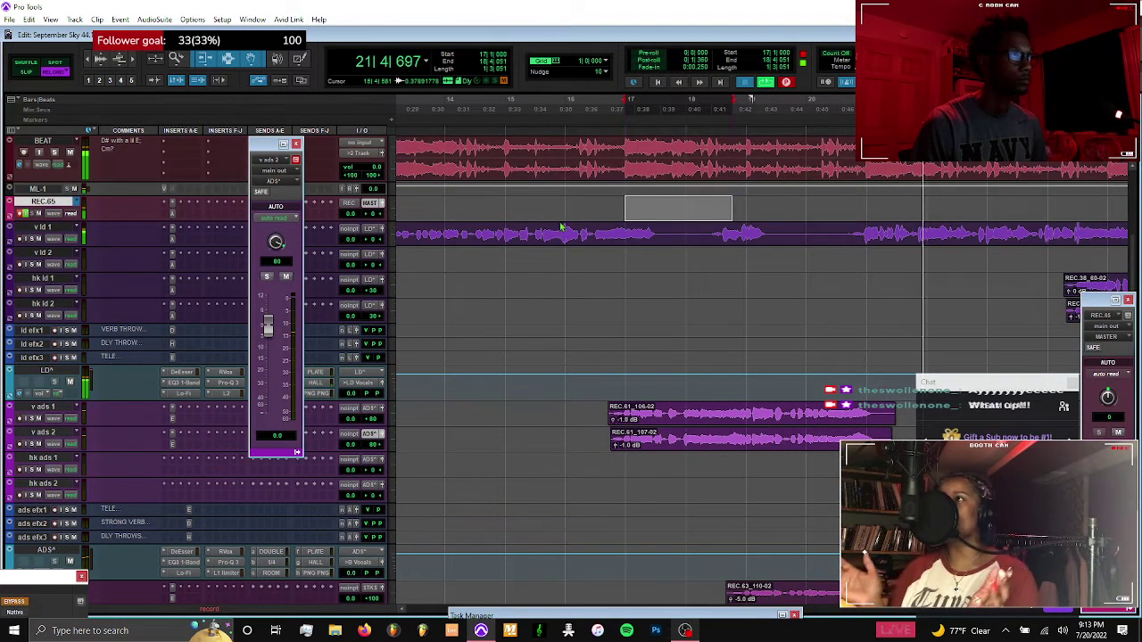
key(space)
Record another REC take from 17|1|000 and delete the leftover clip between bars 16 and 17
scroll(559, 222, down, 3)
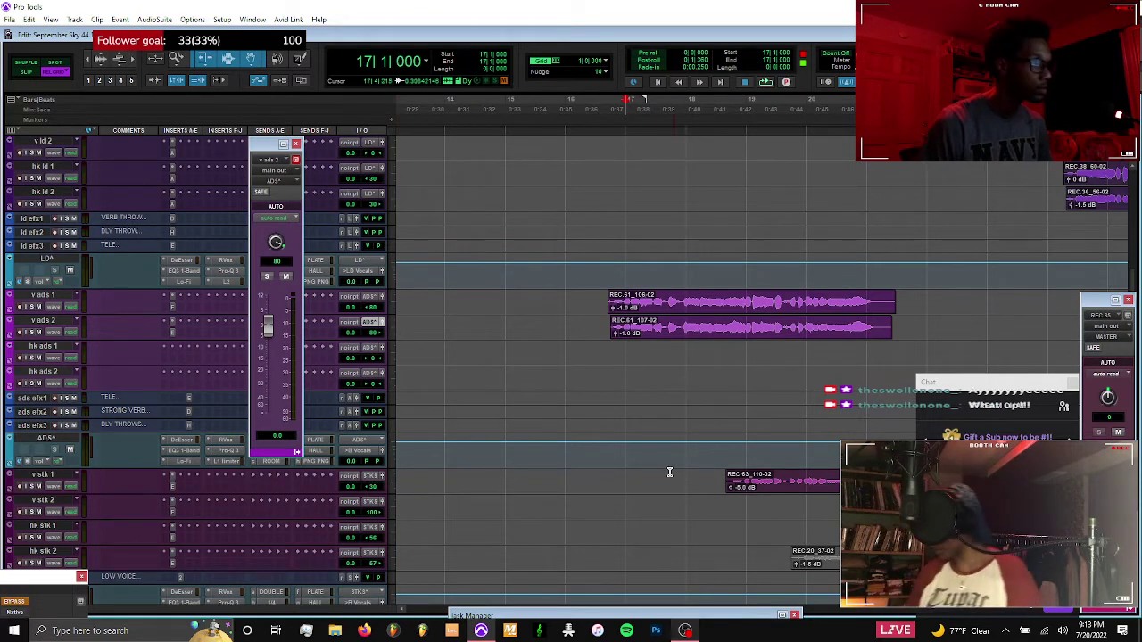
key(space)
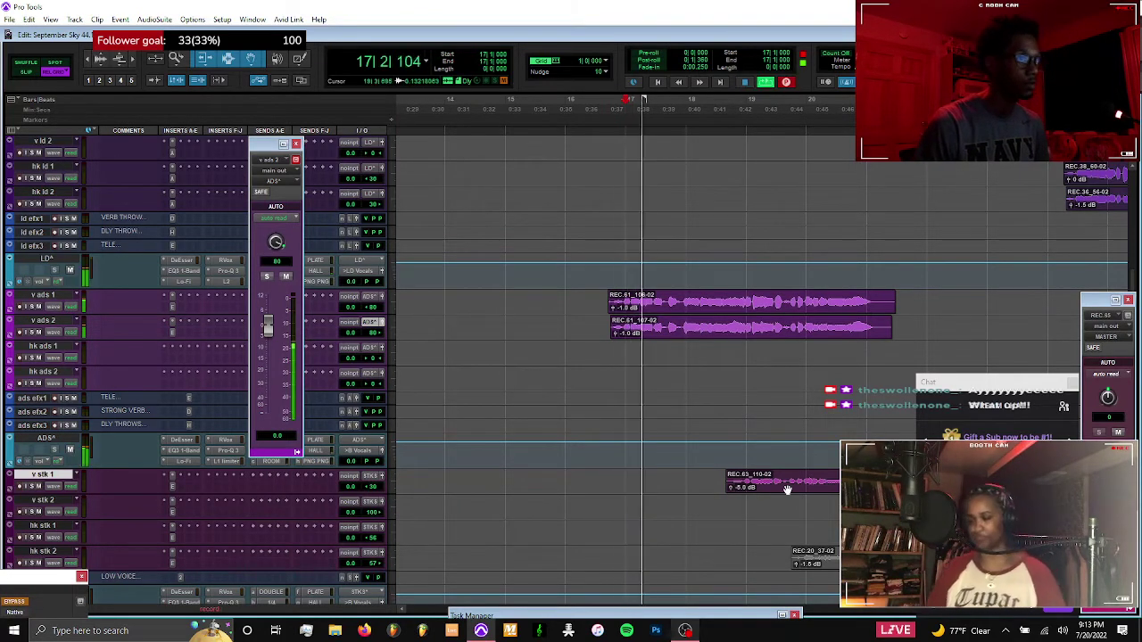
click(788, 488)
scroll(682, 407, up, 5)
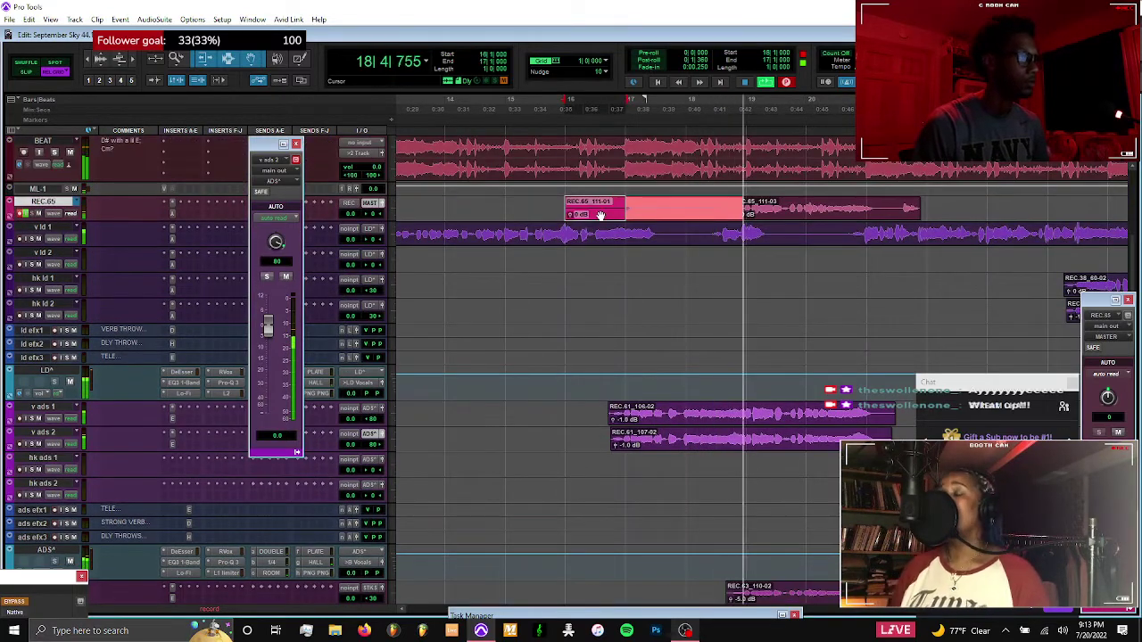
key(Delete)
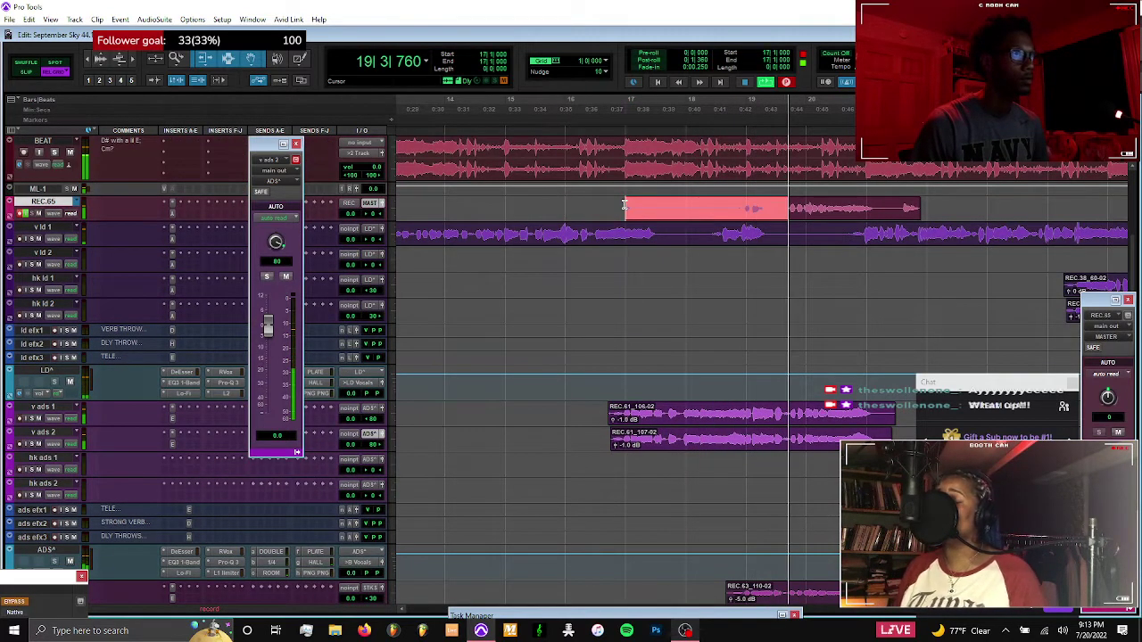
key(ctrl+period)
key(space)
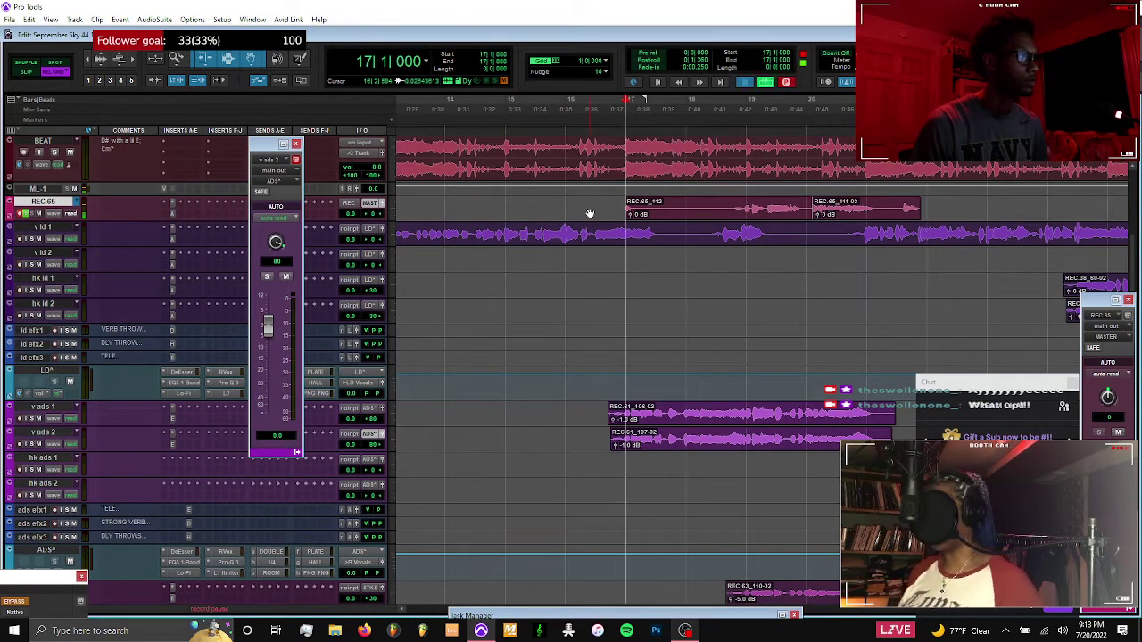
Record over the REC take from 17|1|000 again while panning v stk 2 to 30, and stop recording
key(space)
scroll(588, 214, down, 3)
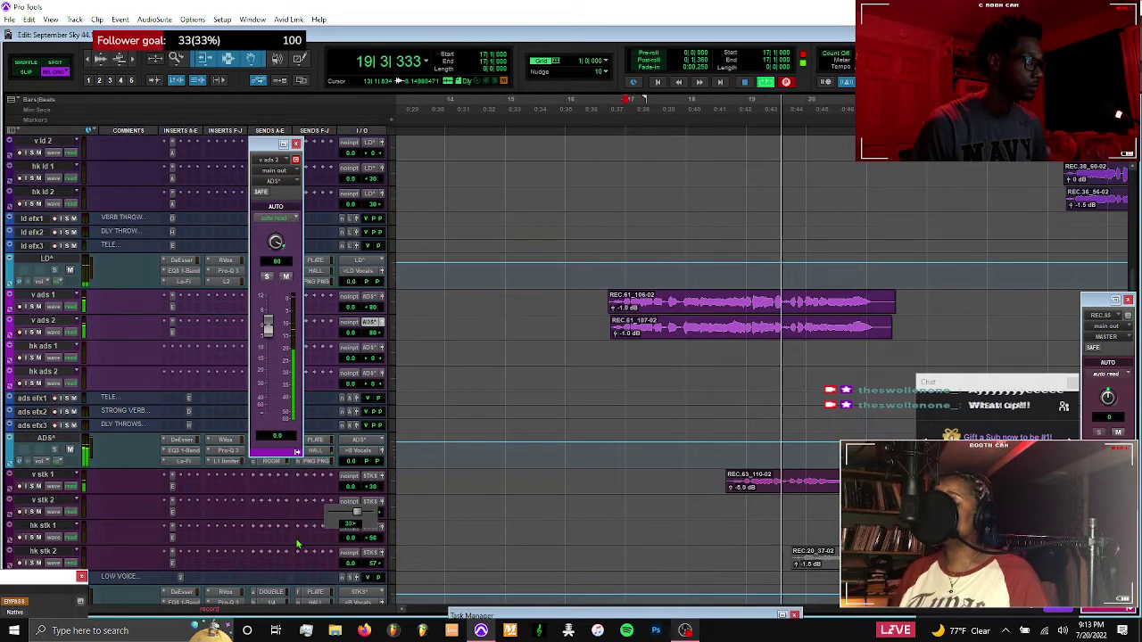
scroll(726, 387, up, 4)
key(space)
scroll(730, 444, down, 3)
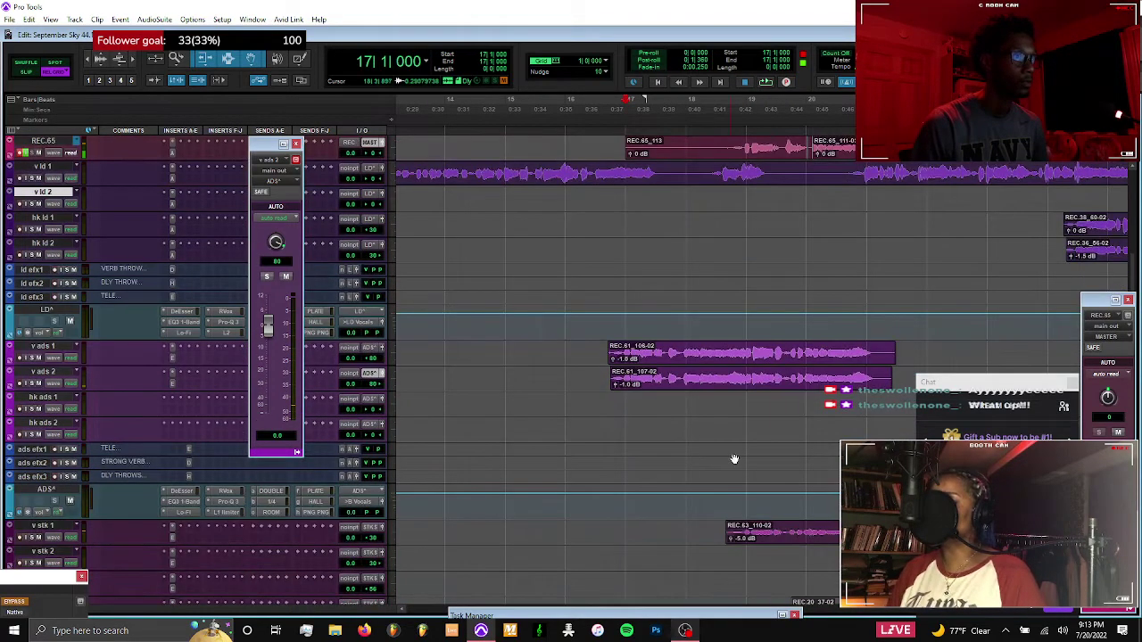
Restart recording, move the v stk 1 clip back up to the REC track and create a new playlist there
key(ctrl+space)
scroll(776, 499, up, 7)
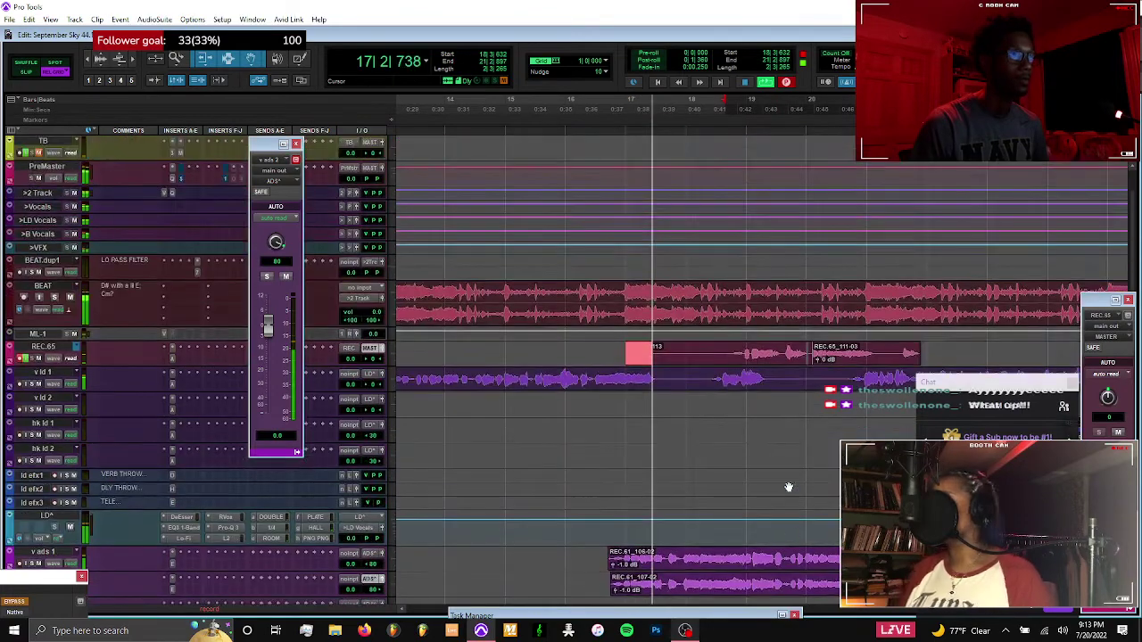
drag(780, 378, 781, 363)
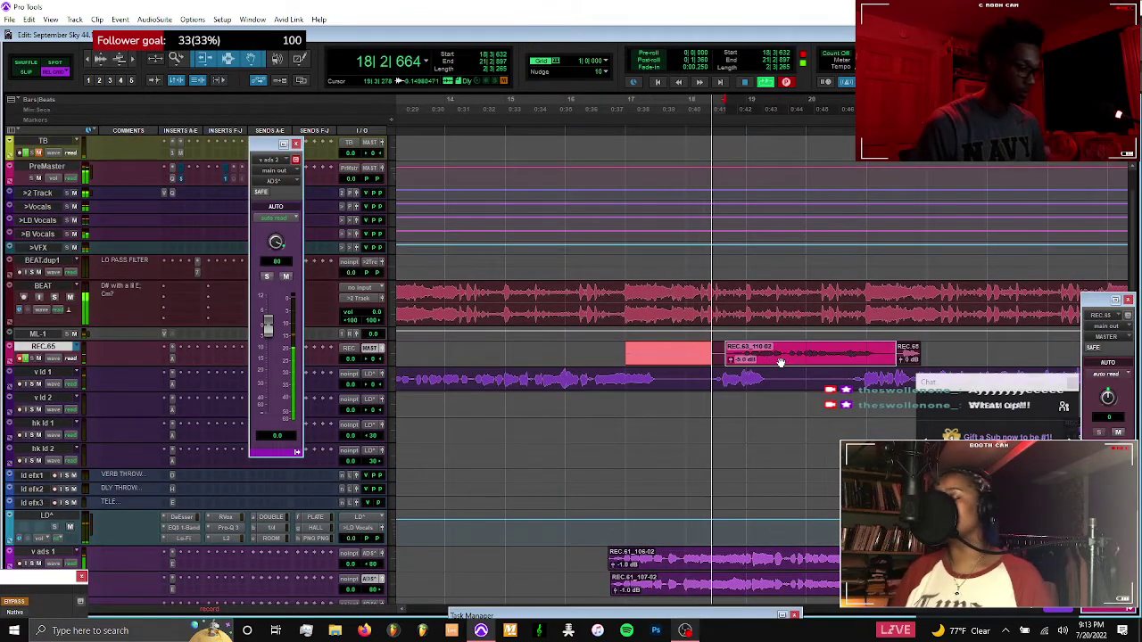
key(Return)
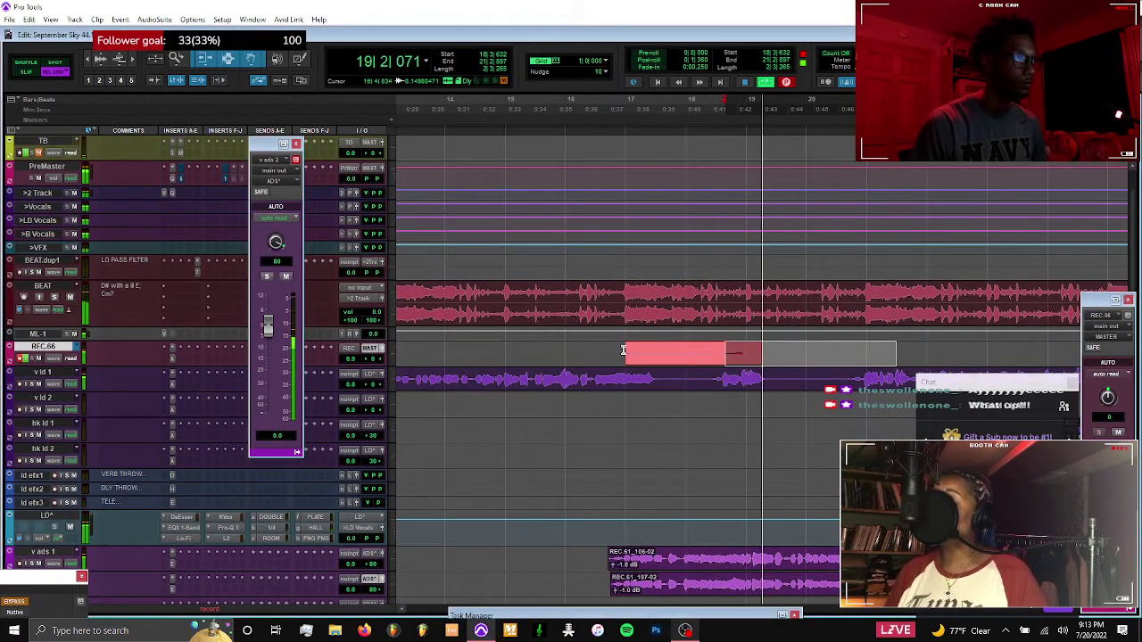
Remove the blank start of the REC take from 17|1|000 to 18|3|821 and stop recording
click(625, 349)
shift+click(729, 353)
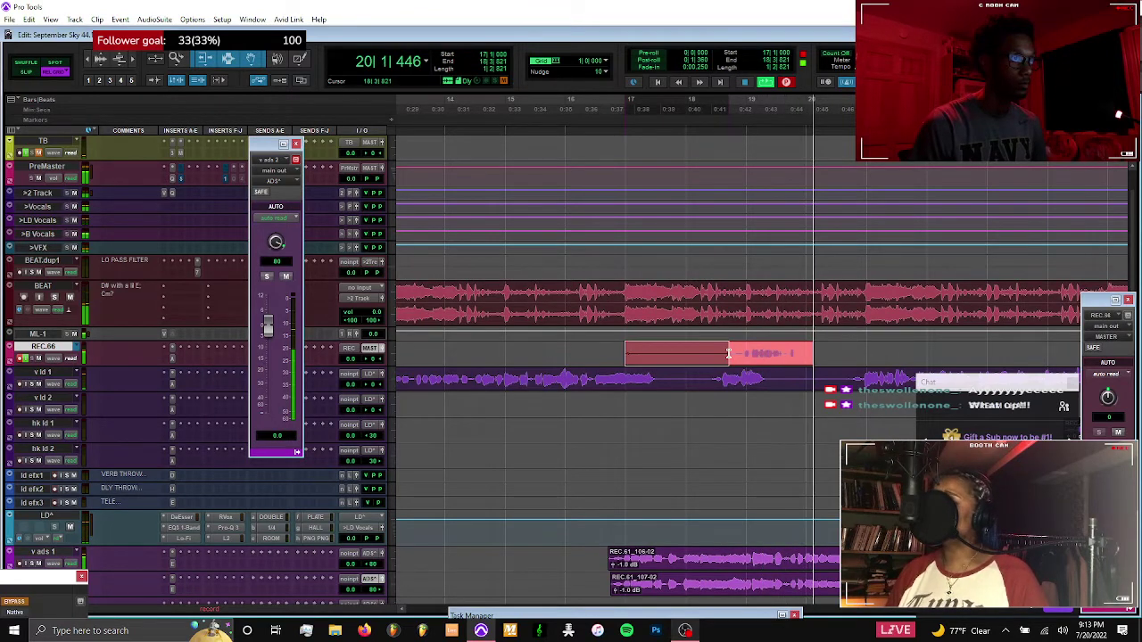
key(space)
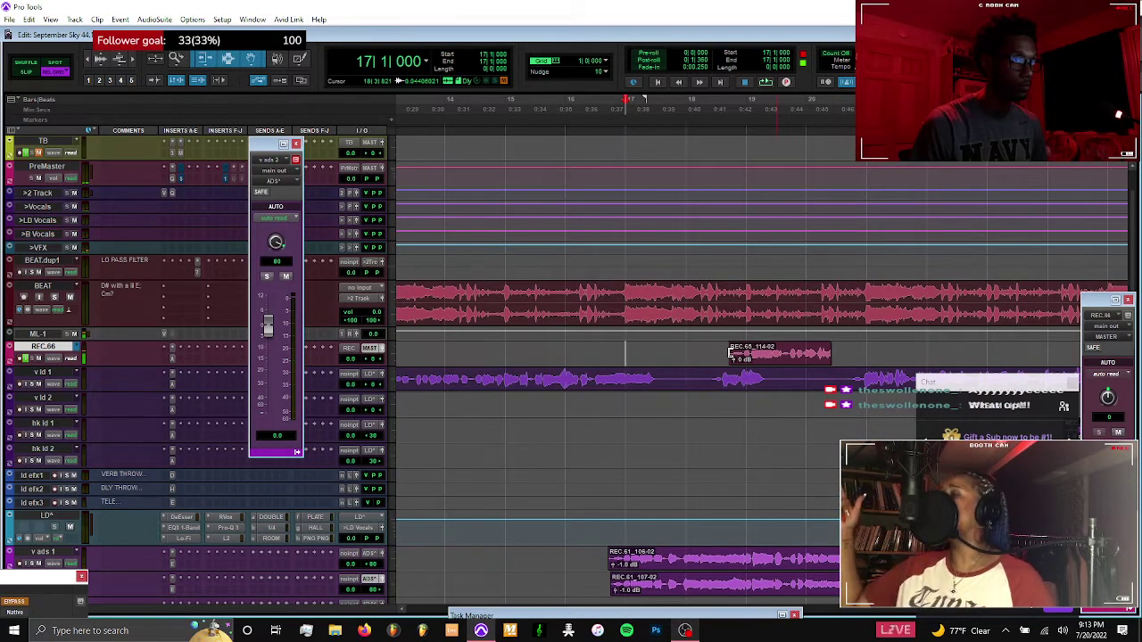
Record another take on a new REC playlist from 17|1|000 and cut its blank start up to 18|4|013
key(ctrl+space)
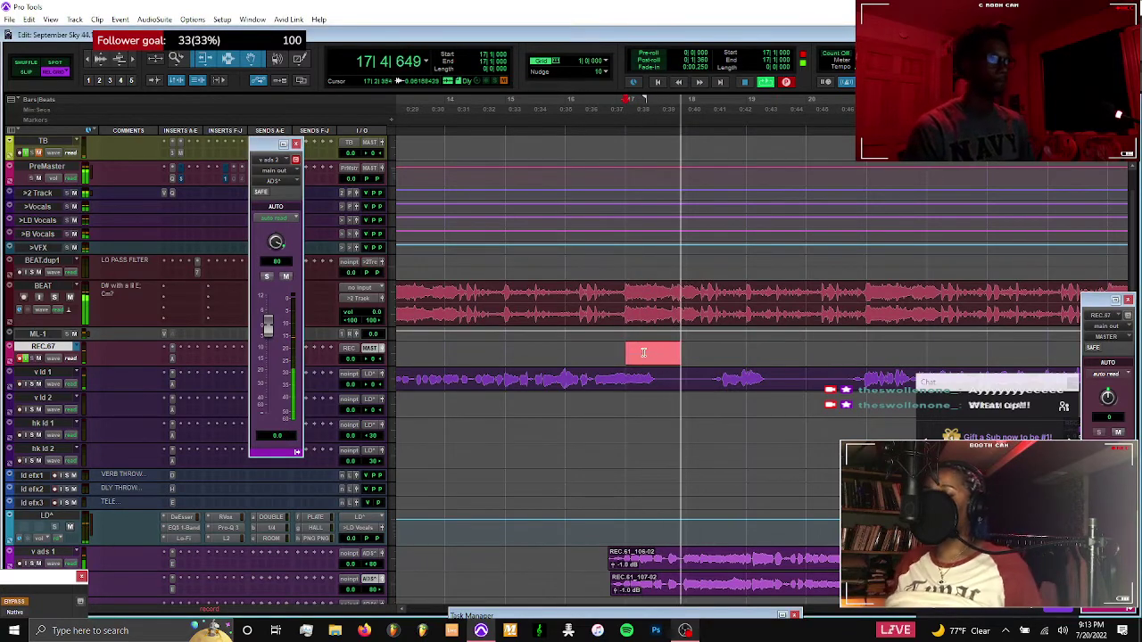
scroll(641, 352, down, 3)
scroll(642, 352, down, 3)
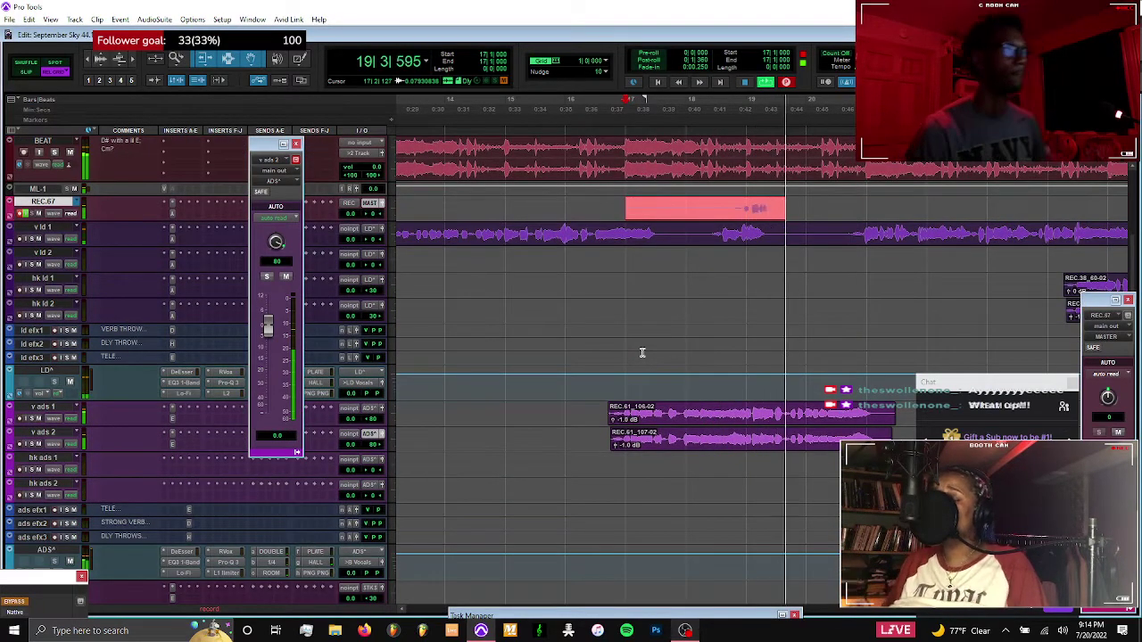
shift+click(730, 208)
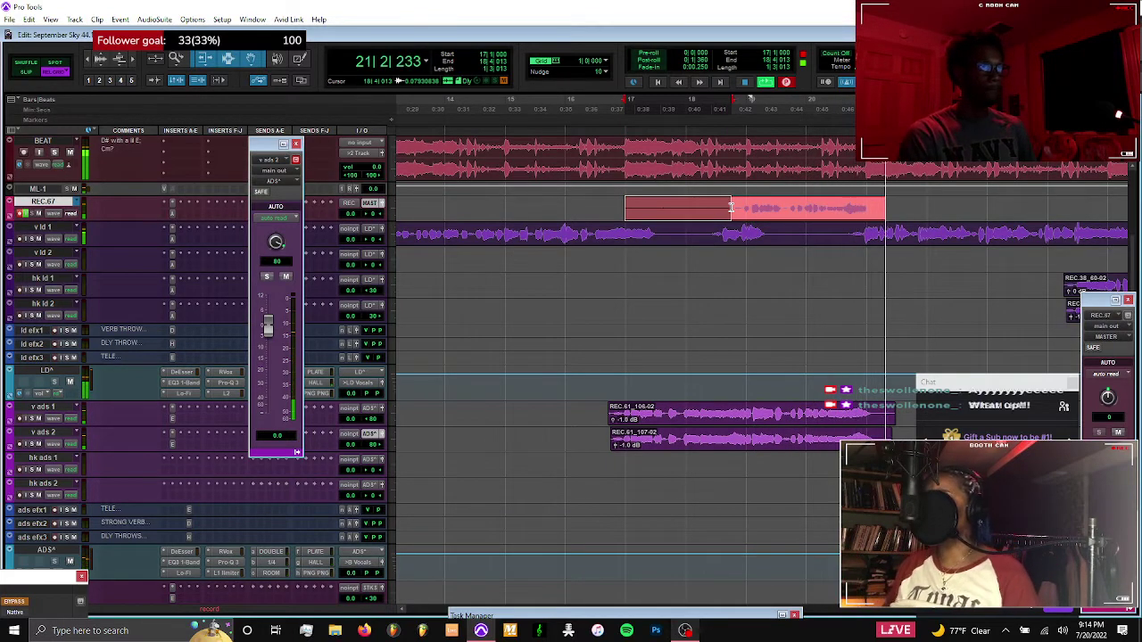
key(ctrl+period)
key(space)
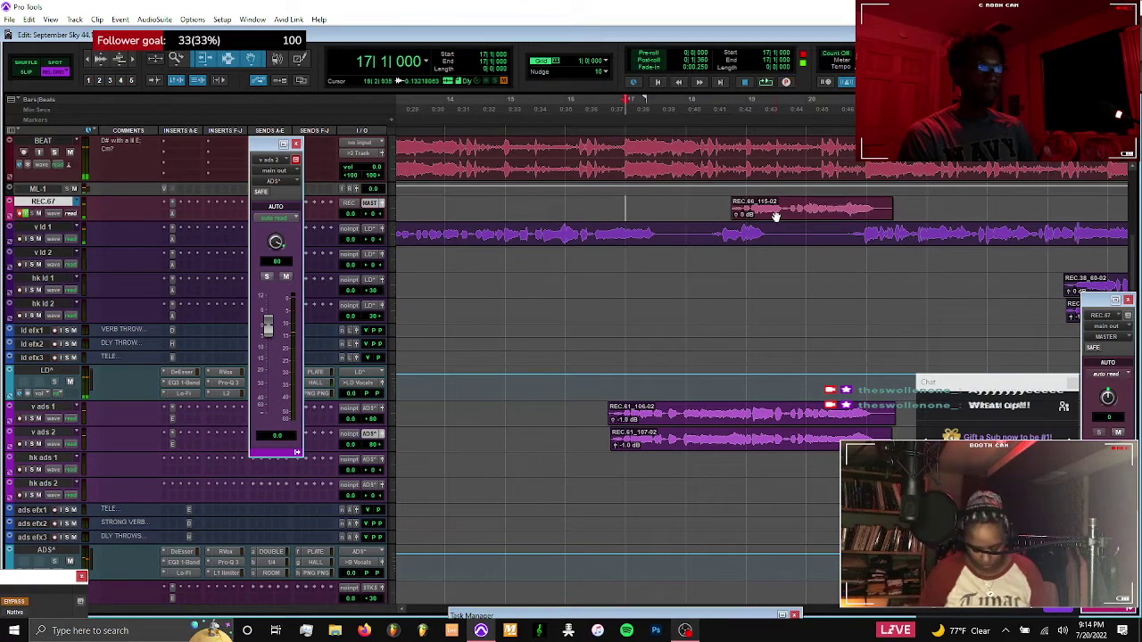
Restart recording, move the trimmed REC take to v stk 1 and lower its clip gain to -5.0 dB
scroll(776, 268, down, 3)
key(ctrl+space)
drag(776, 268, 775, 328)
key(ctrl+shift+Down)
key(ctrl+shift+Down)
key(ctrl+shift+Down)
key(ctrl+shift+Down)
drag(778, 325, 778, 330)
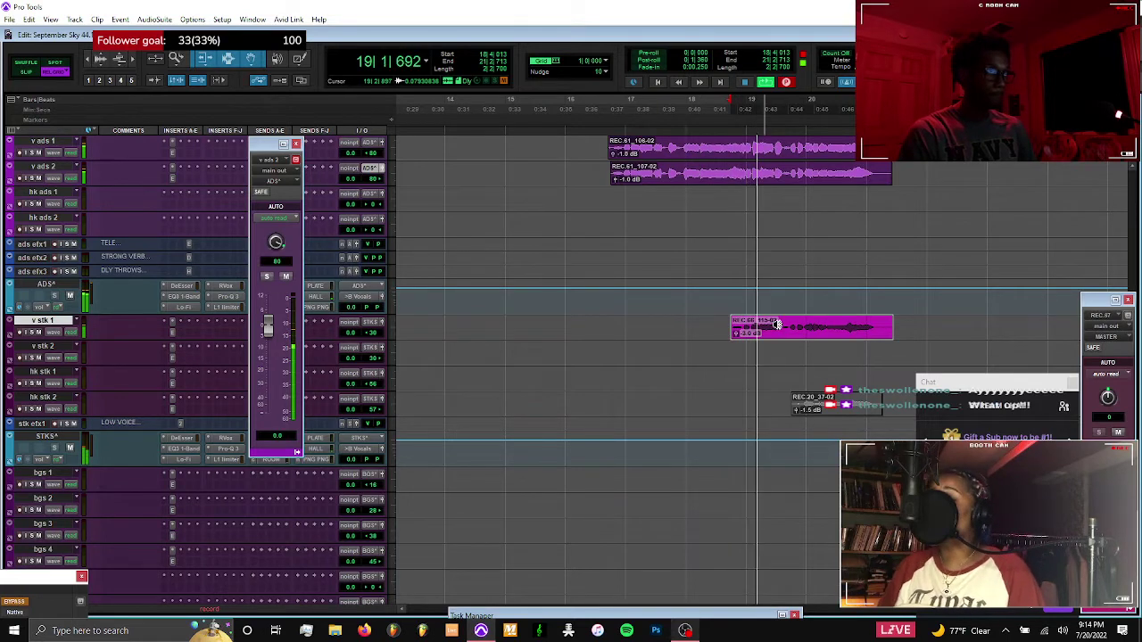
key(space)
Restart recording on the REC track from 17|1|000 and set the interrupted take aside by creating a new playlist
click(657, 319)
scroll(658, 318, up, 5)
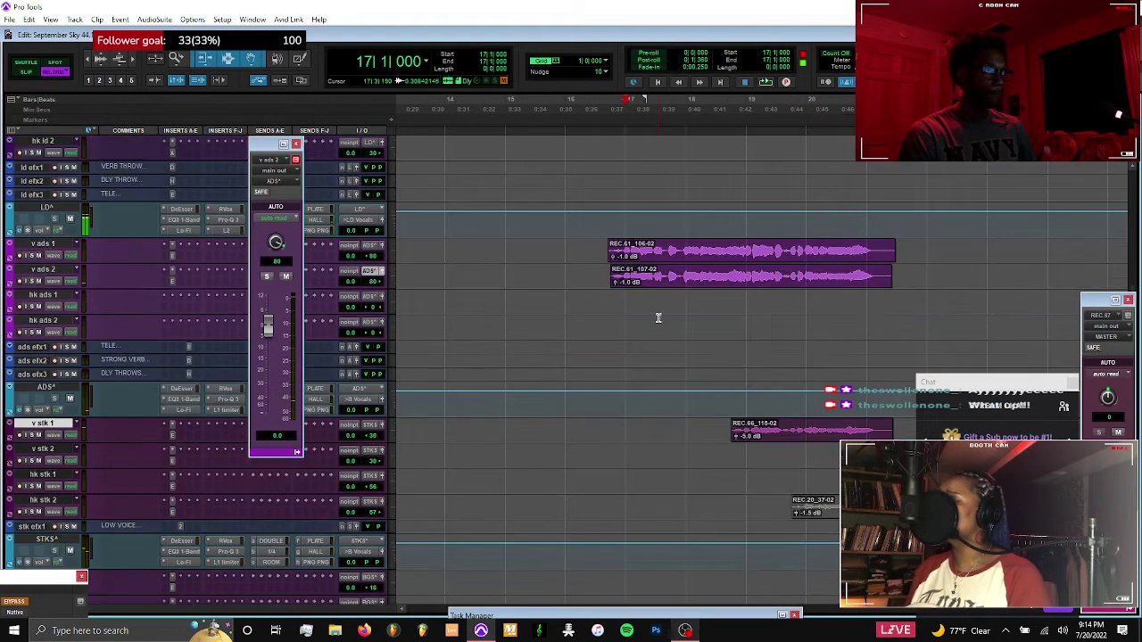
scroll(658, 321, up, 4)
key(ctrl+space)
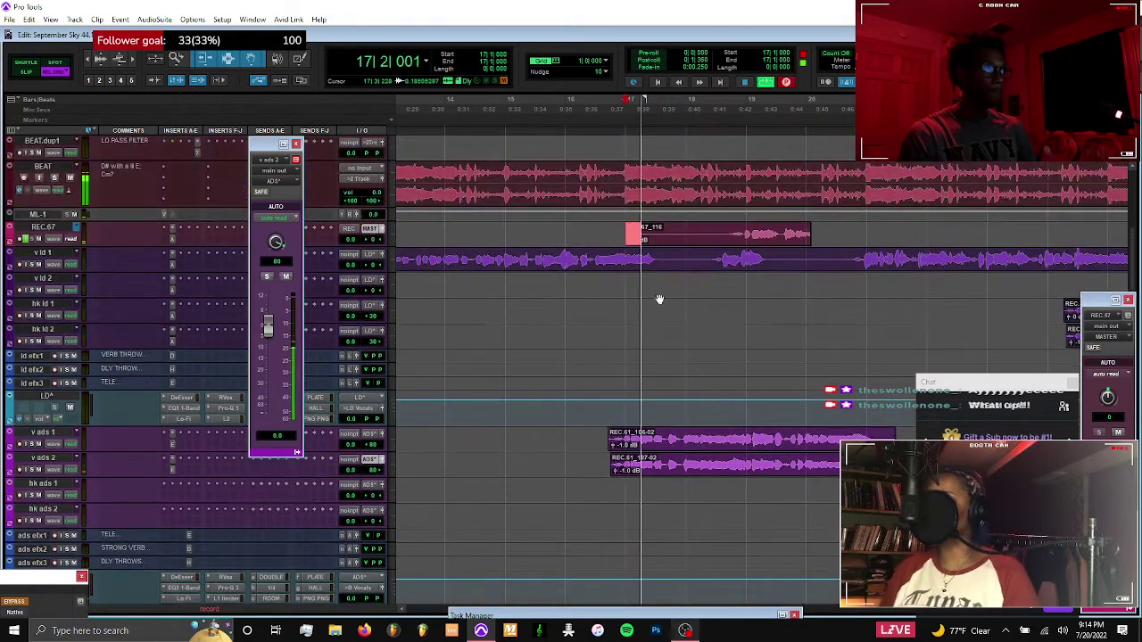
click(663, 243)
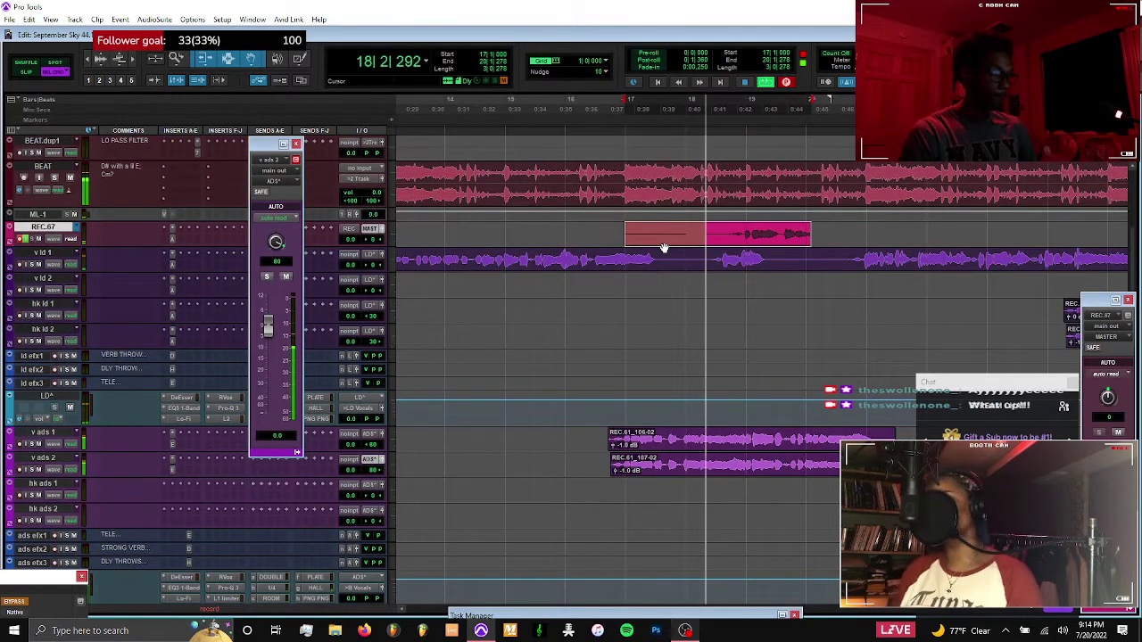
key(super+backslash)
click(663, 247)
key(ctrl+space)
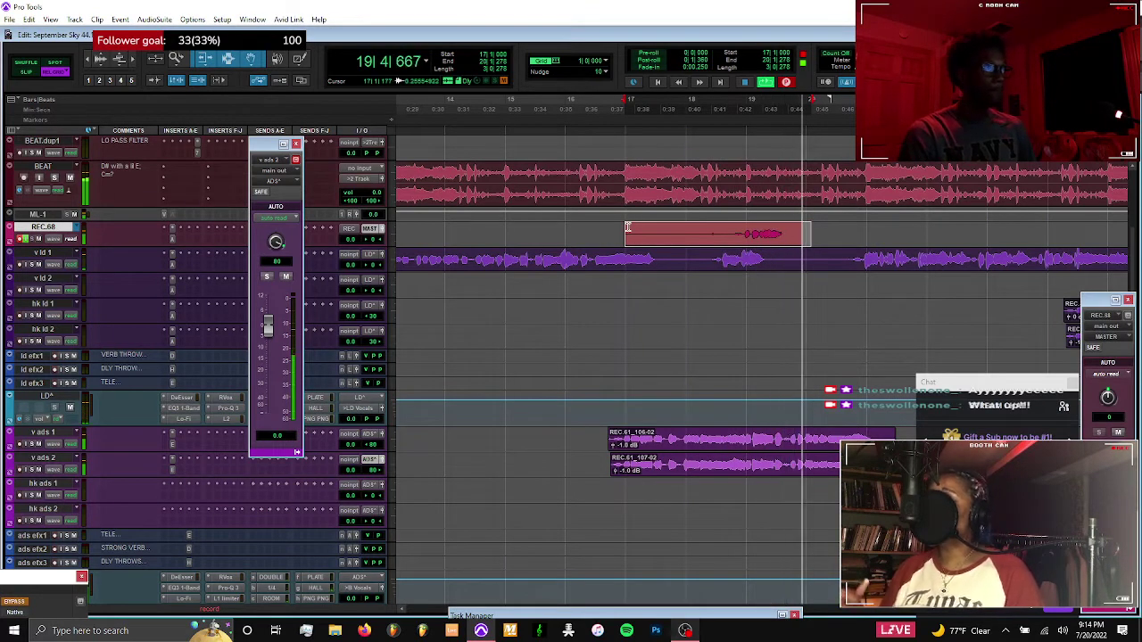
Remove the blank start of the new REC take from 17|1|000 to 18|3|859 and stop recording
click(627, 227)
shift+click(729, 234)
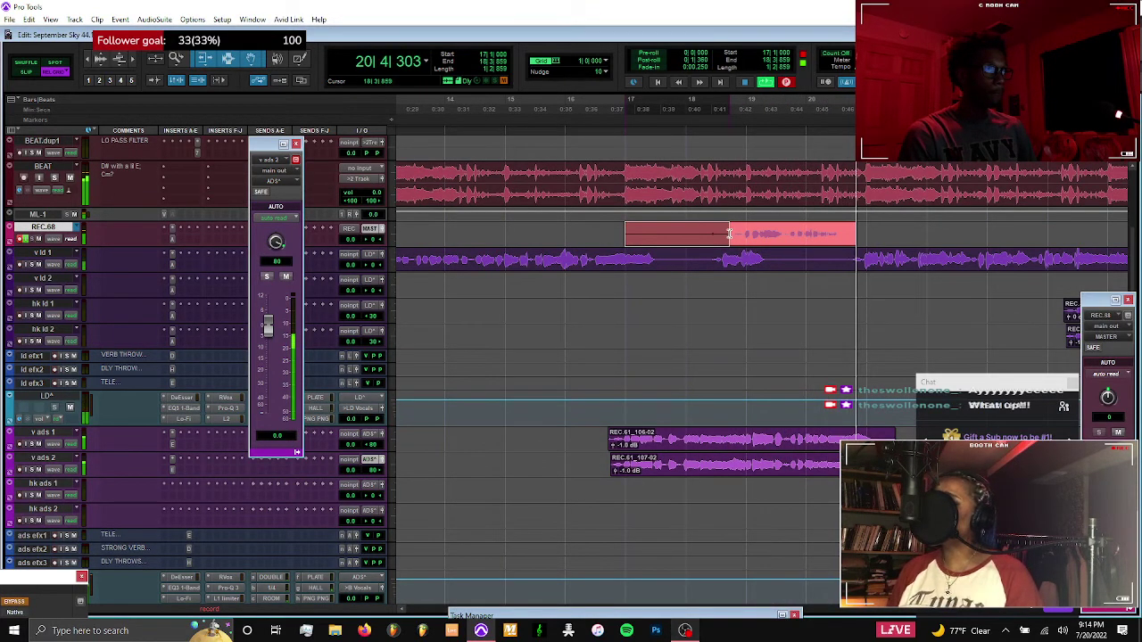
key(space)
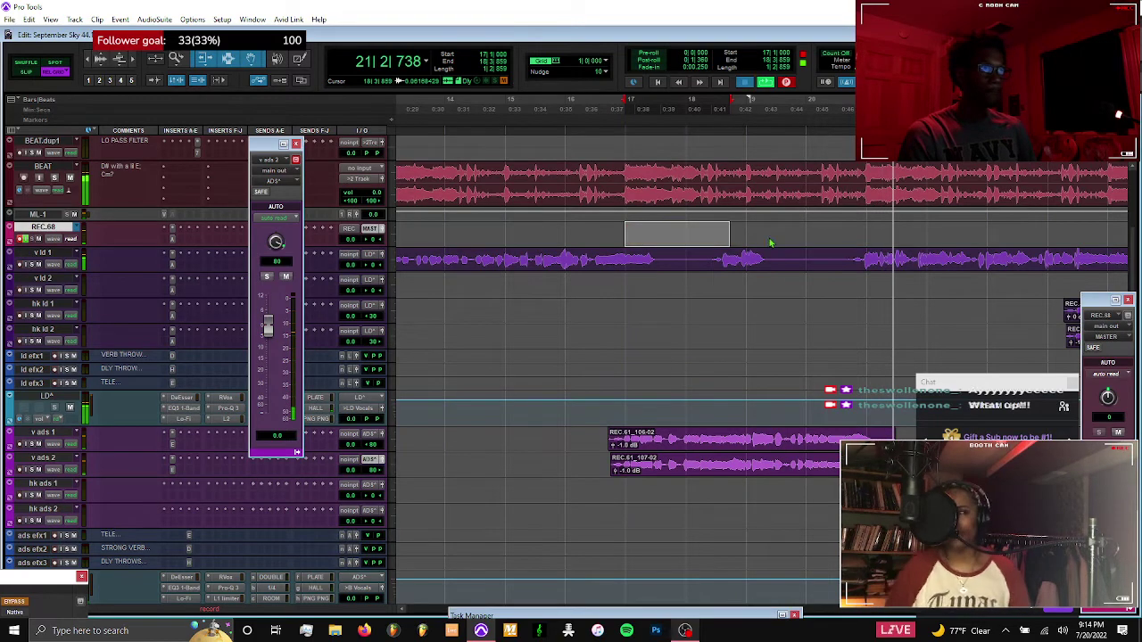
key(space)
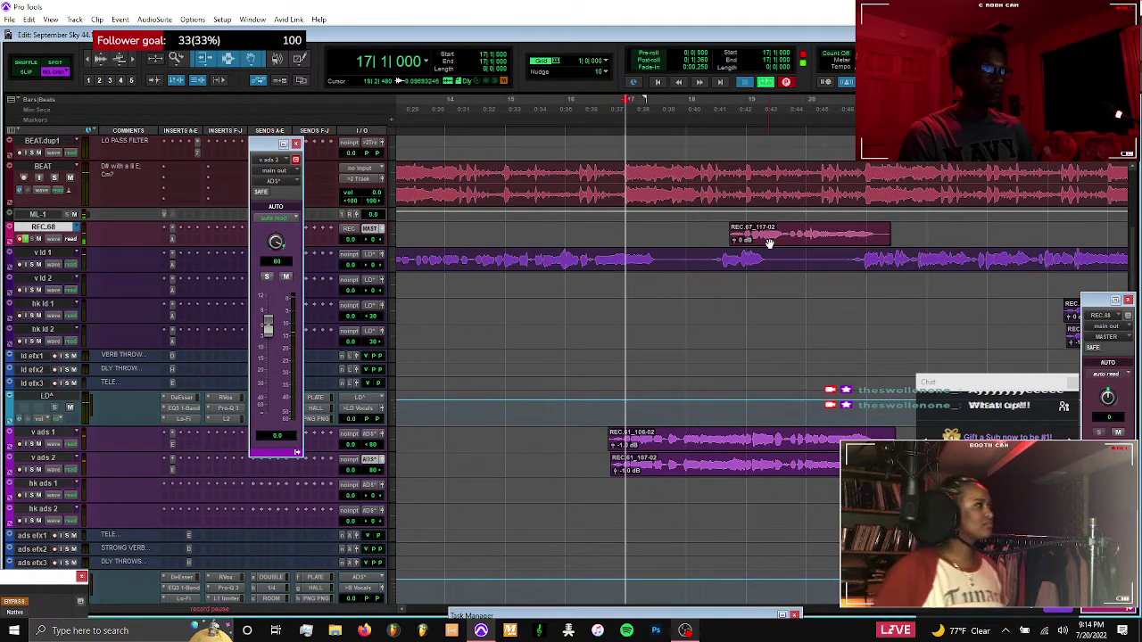
Move the trimmed REC take down to v stk 2 and extend the selection to include the v stk 1 clip
key(space)
scroll(767, 264, down, 3)
drag(766, 264, 769, 304)
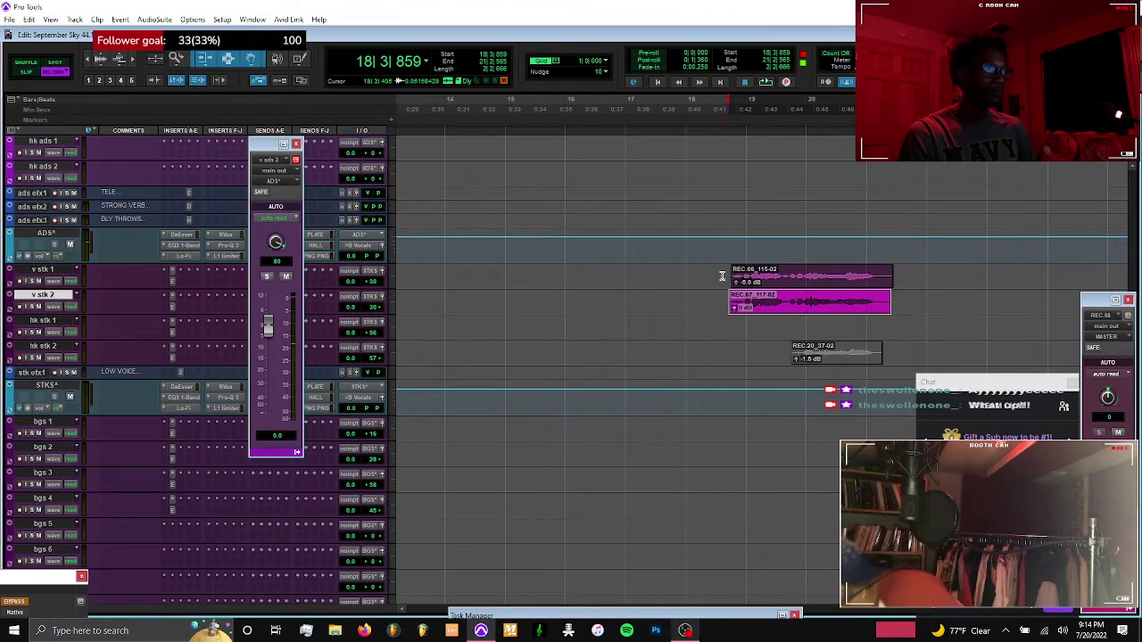
key(shift+p)
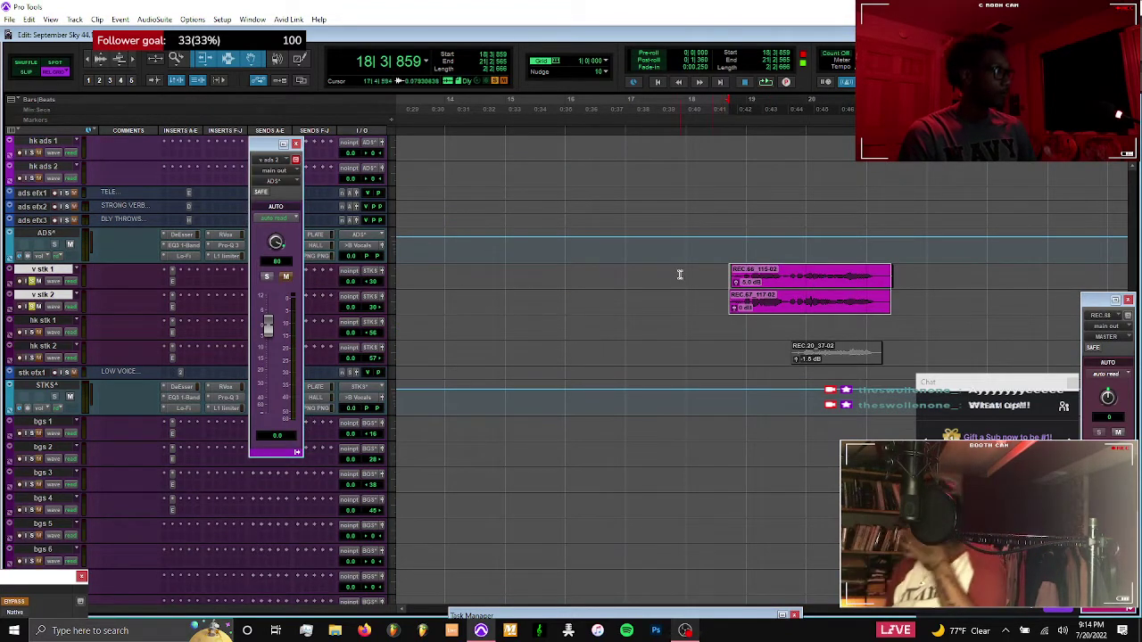
Play the doubled v stk clips from 18|2|417 and lower the v stk 2 clip's gain to -5.0 dB
click(706, 272)
key(space)
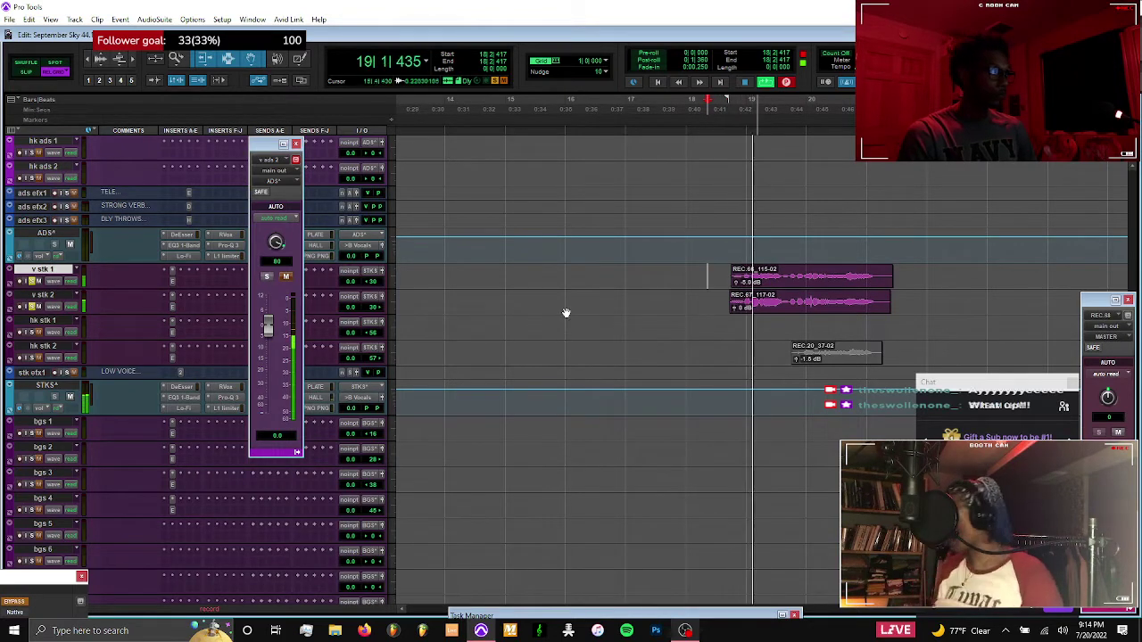
click(742, 305)
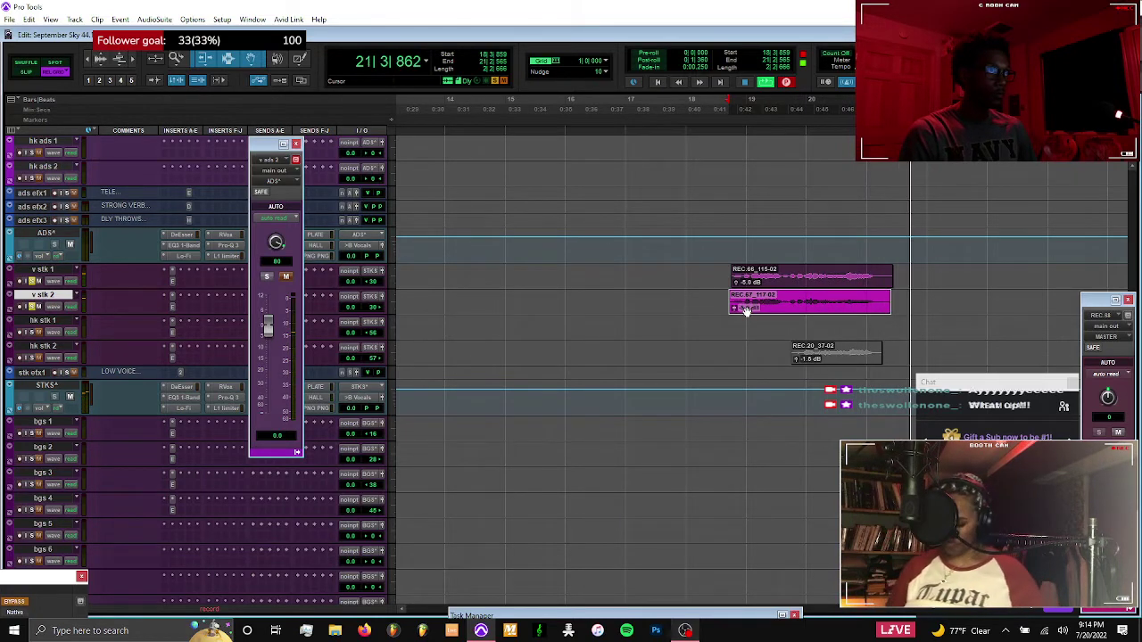
Restart recording from 17|1|000 and move the muted hk stk 2 clip up to the REC track
click(688, 272)
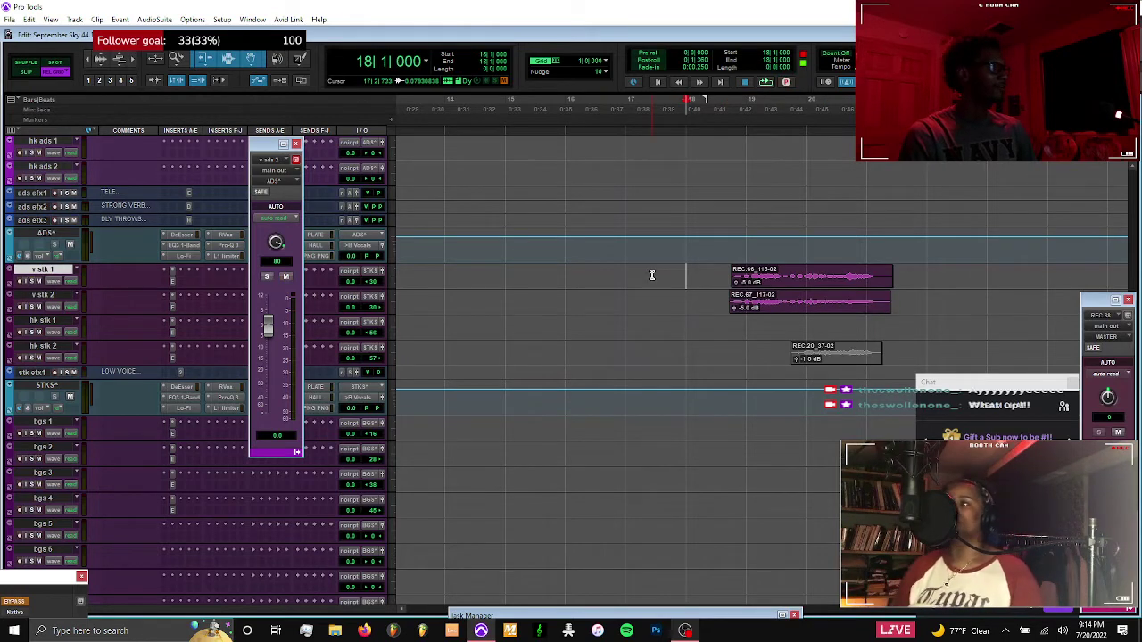
click(624, 274)
key(ctrl+space)
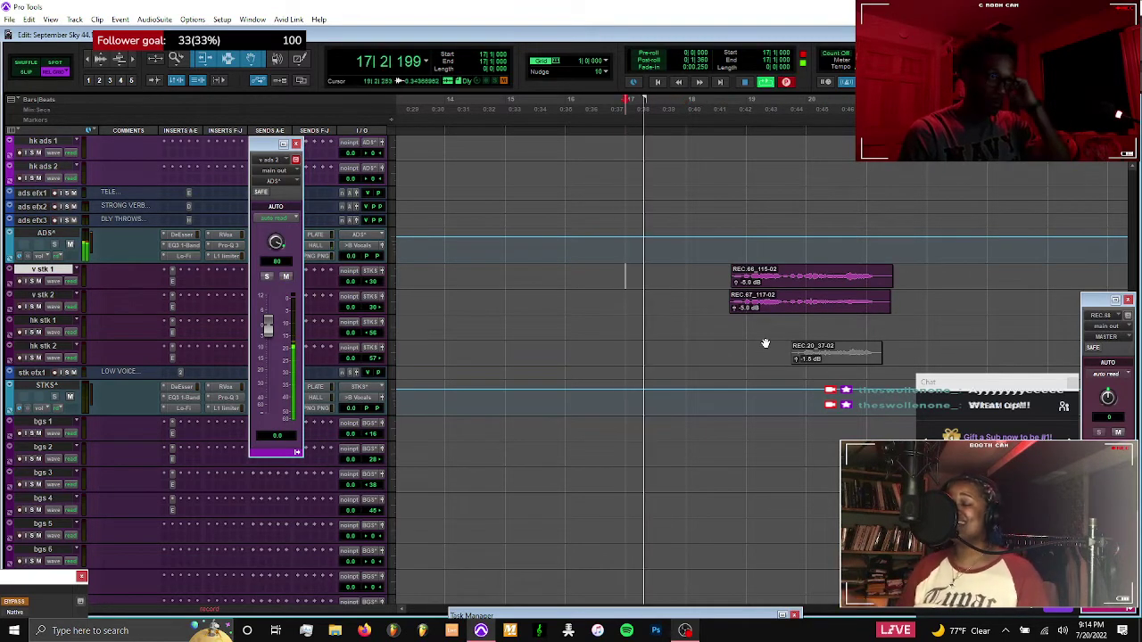
click(839, 364)
scroll(838, 363, up, 6)
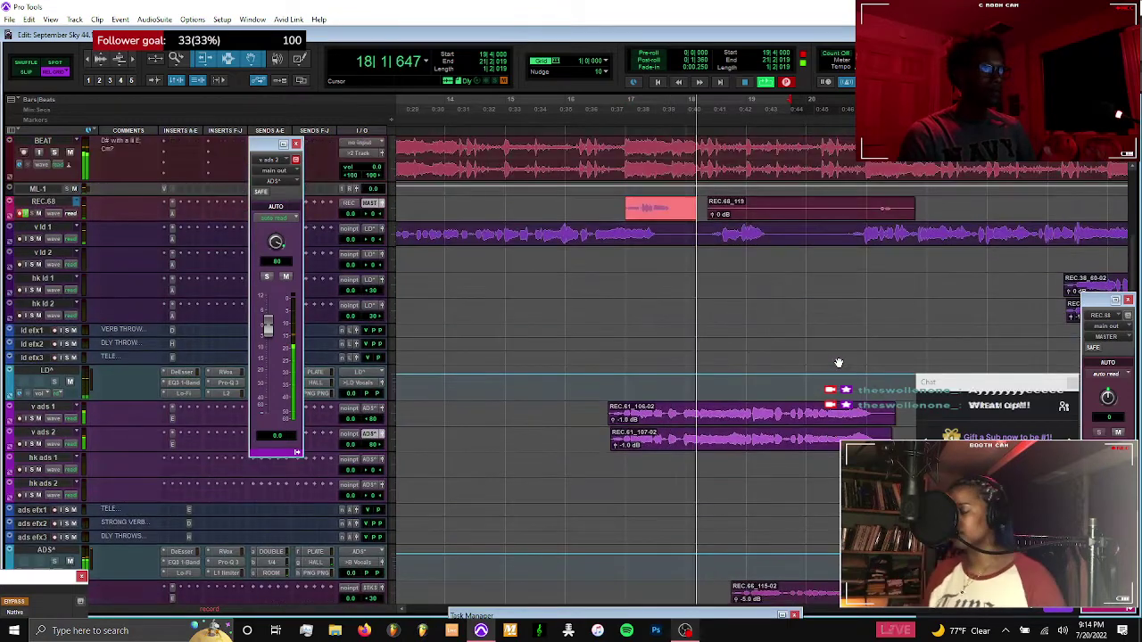
drag(838, 231, 838, 216)
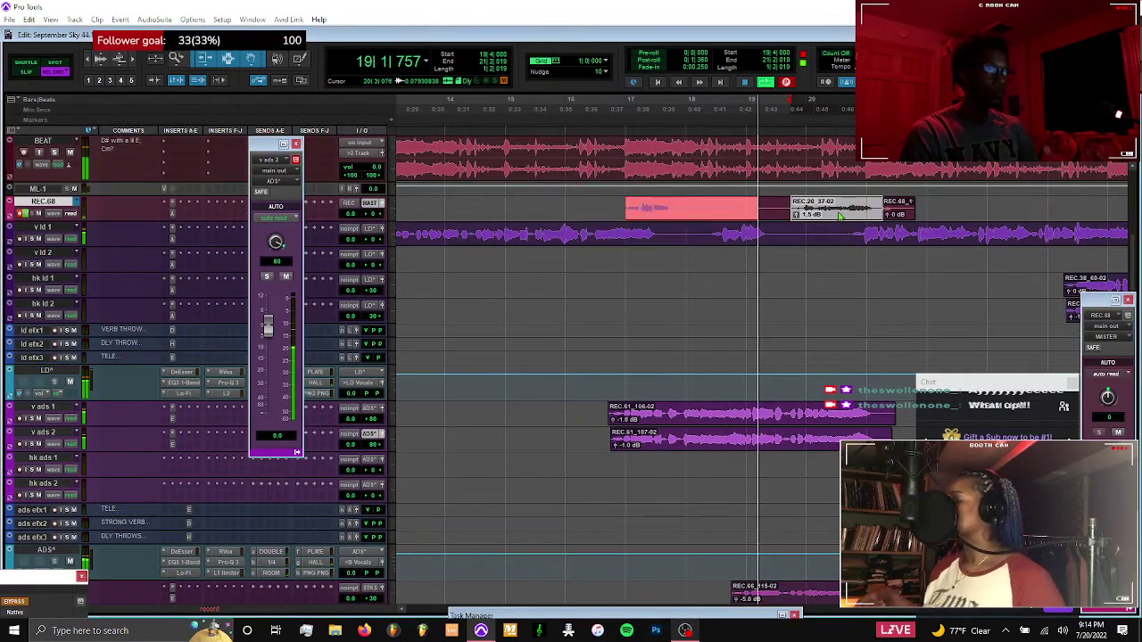
Record again from 17|1|000 on a new REC playlist and remove the new take's opening up to 19|4|152
click(623, 205)
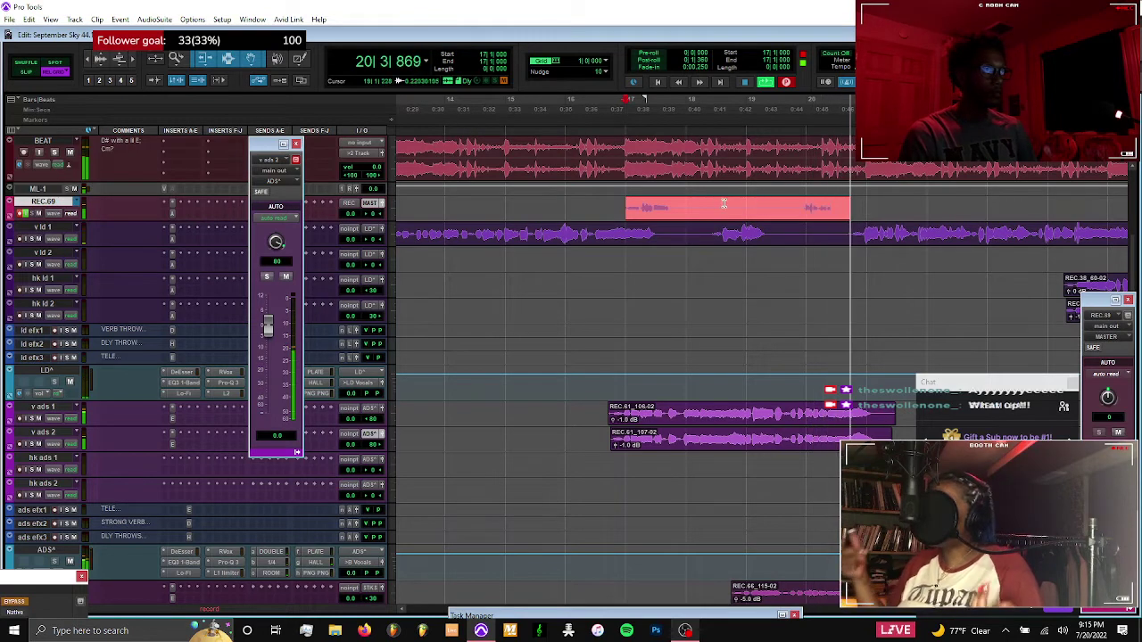
shift+click(792, 208)
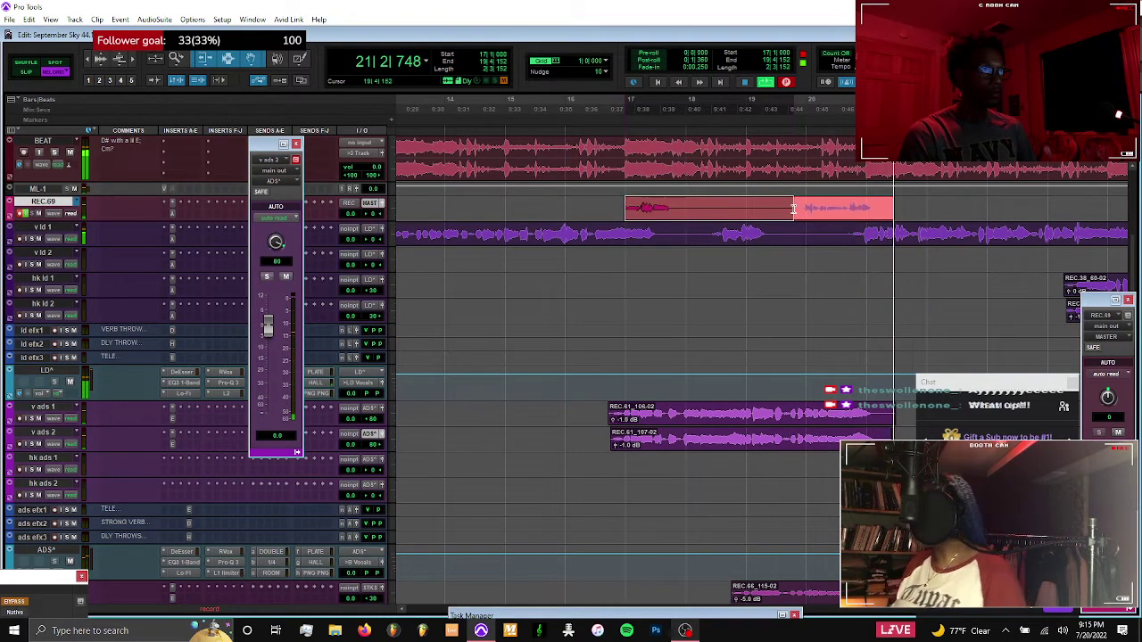
key(space)
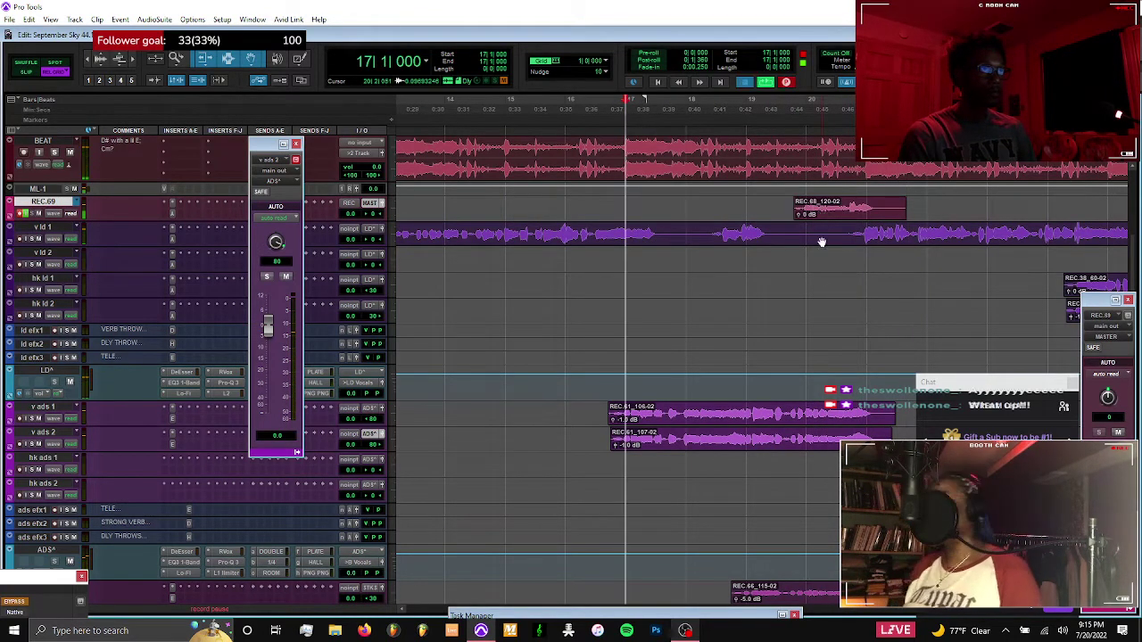
Move the trimmed REC take to hk stk 1, pan that track 25 left and lower the clip gain to -1.5 dB
key(space)
scroll(820, 278, down, 3)
drag(821, 213, 813, 301)
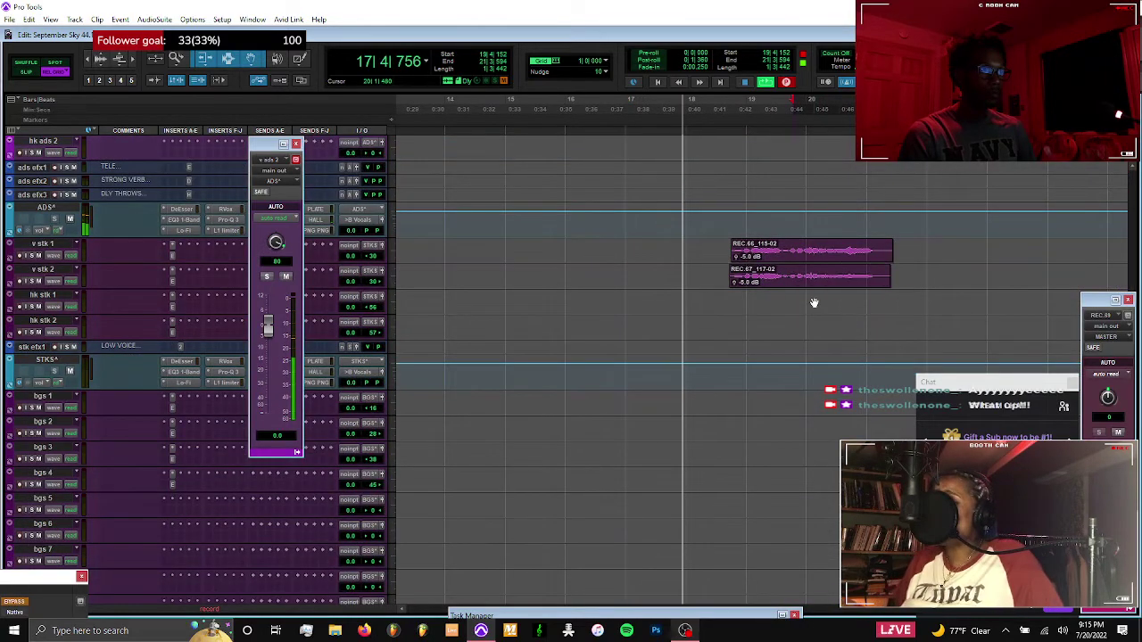
drag(373, 307, 409, 314)
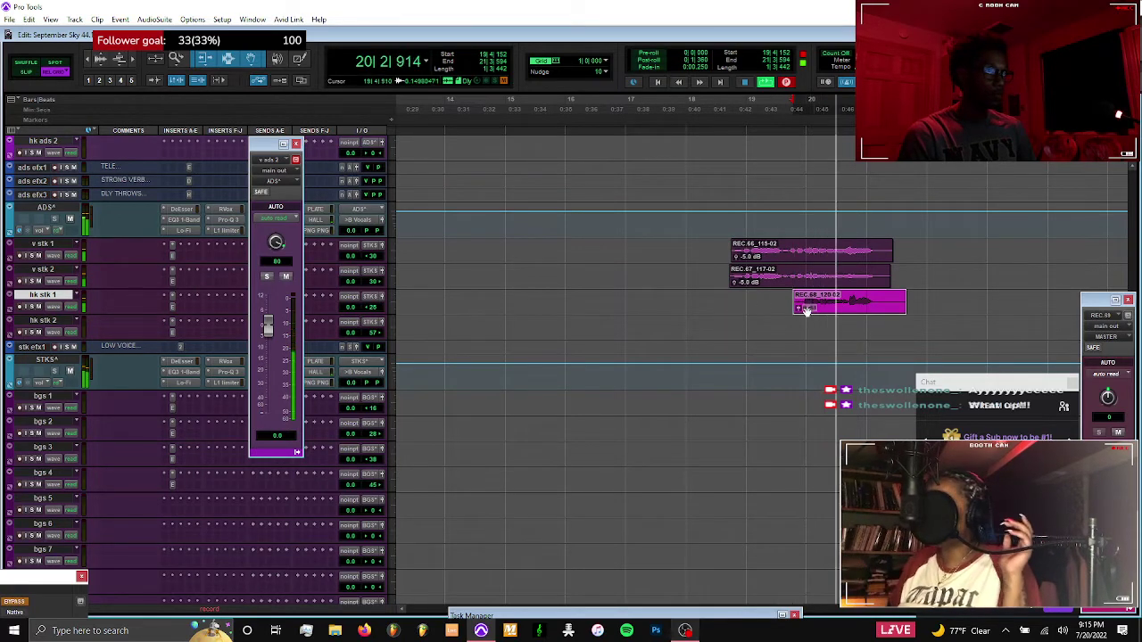
Restart recording from 18|1|000, returning the hk stk 1 clip to the REC track and setting it aside with a new playlist
click(690, 298)
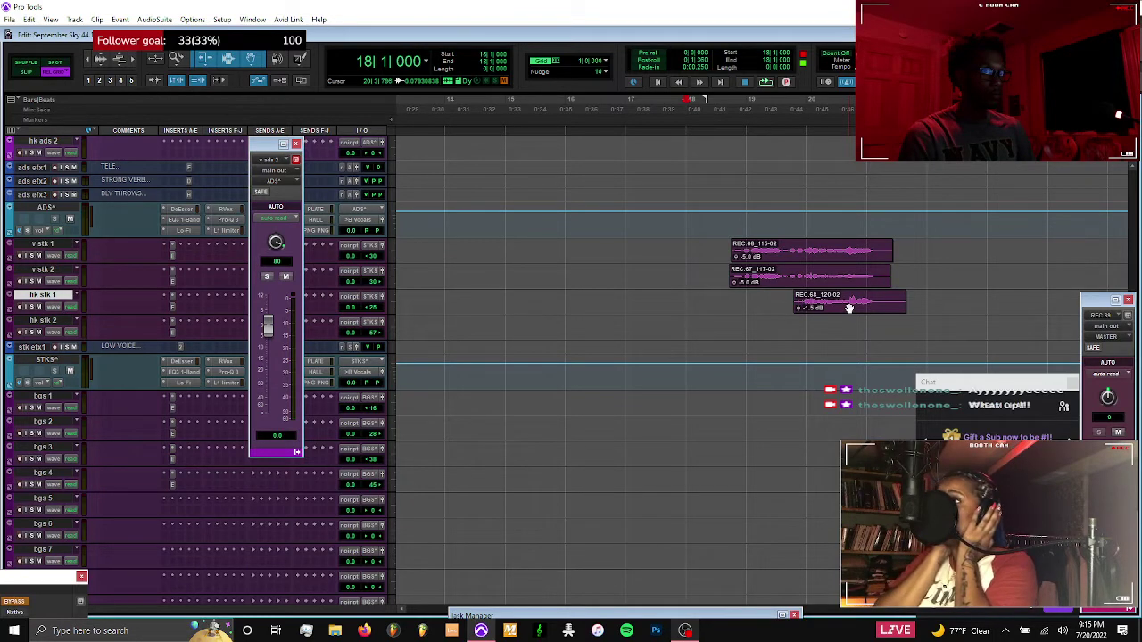
key(space)
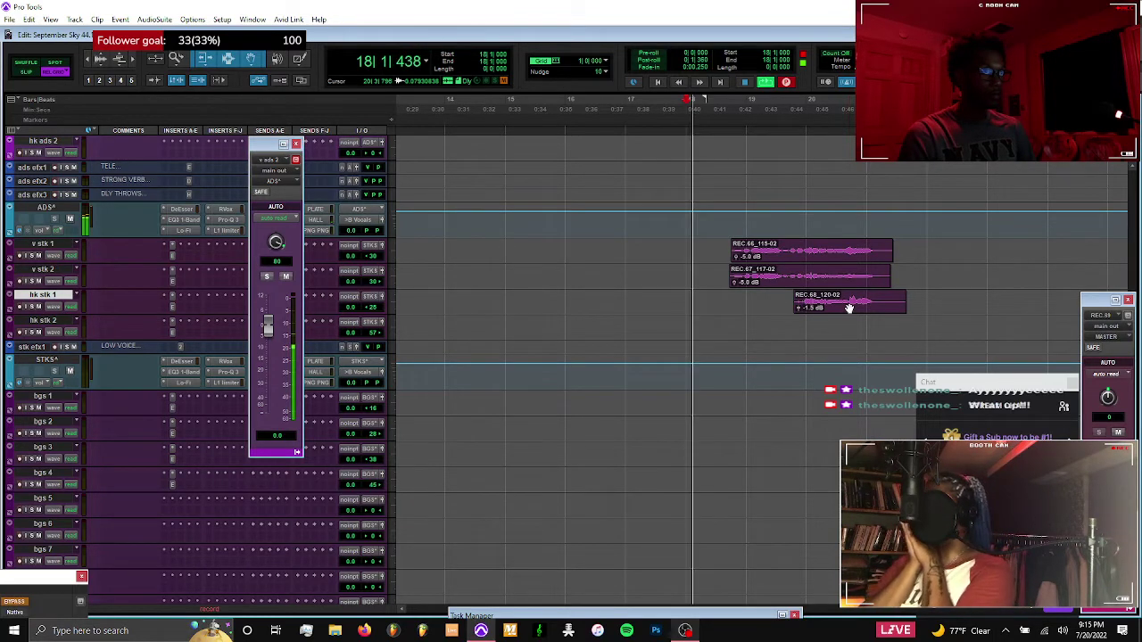
click(849, 308)
drag(849, 307, 848, 265)
scroll(848, 303, up, 8)
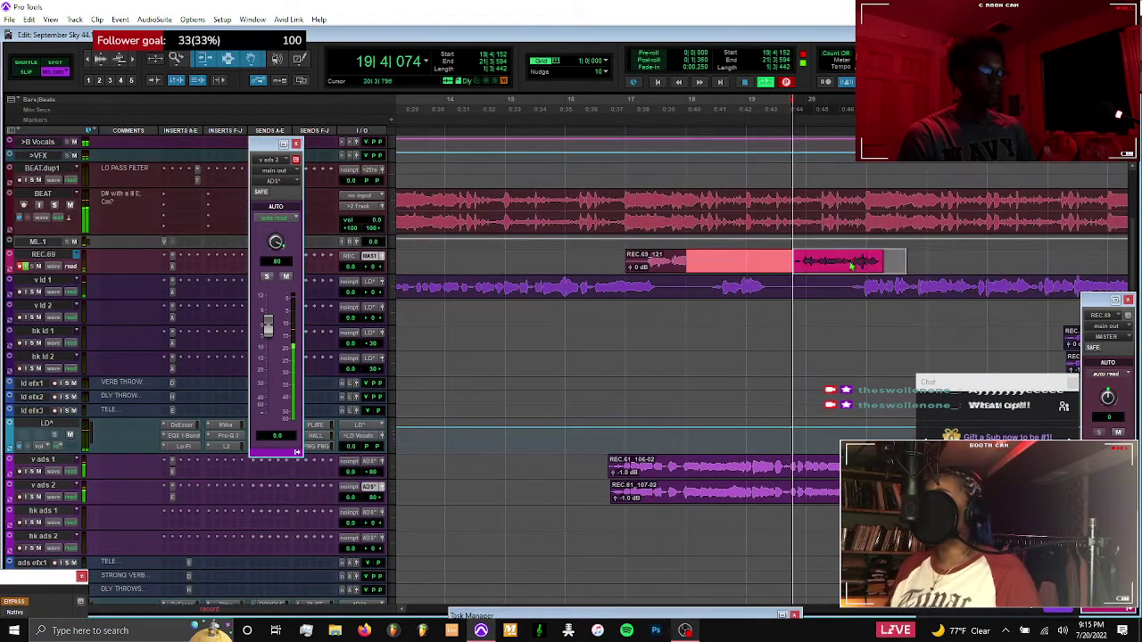
key(ctrl+backslash)
key(Escape)
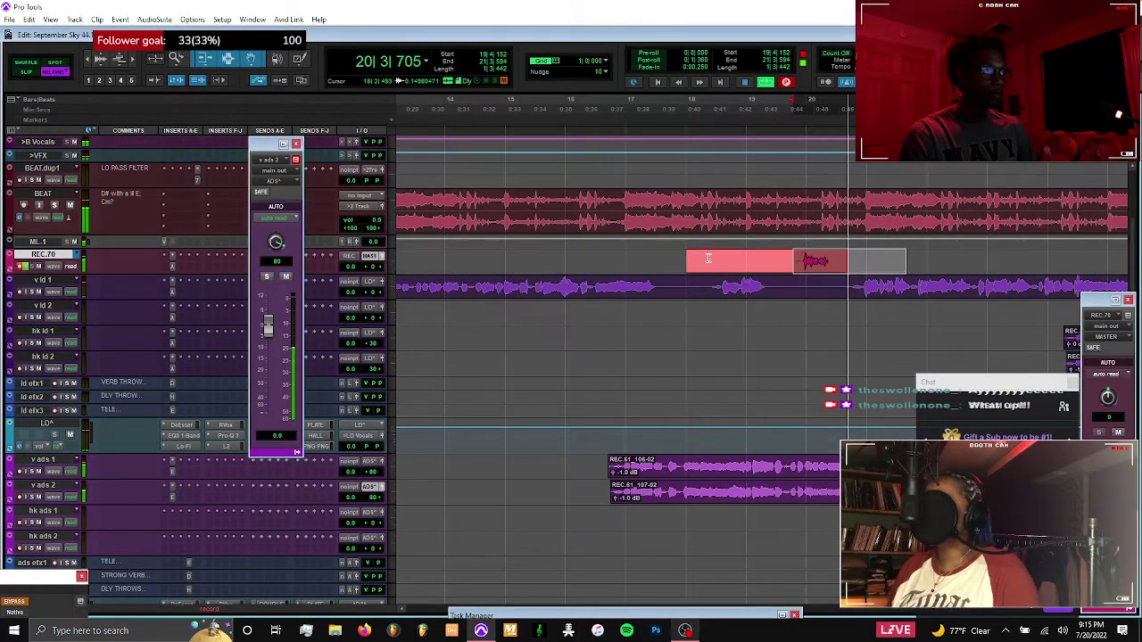
Remove the opening of the new REC take from 18|1|000 to 19|4|228 and stop recording
shift+click(795, 257)
key(ctrl+period)
key(space)
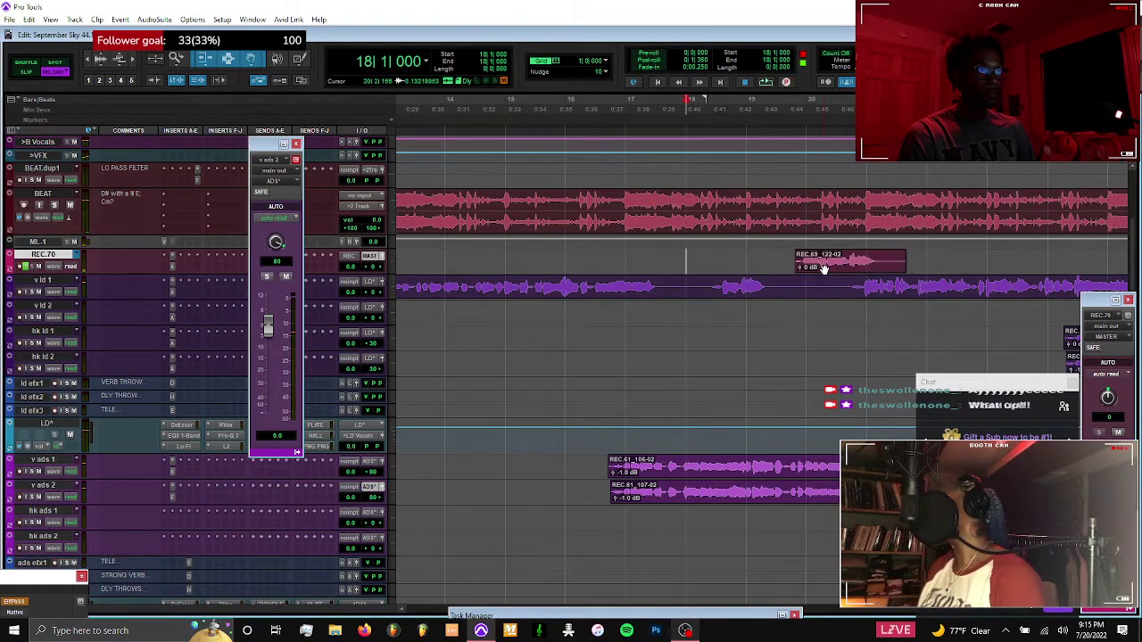
Move the trimmed REC take down to hk stk 1 and lower its clip gain to -4.0 dB
scroll(823, 328, down, 3)
drag(824, 328, 830, 486)
key(ctrl+shift+Up)
key(ctrl+shift+Up)
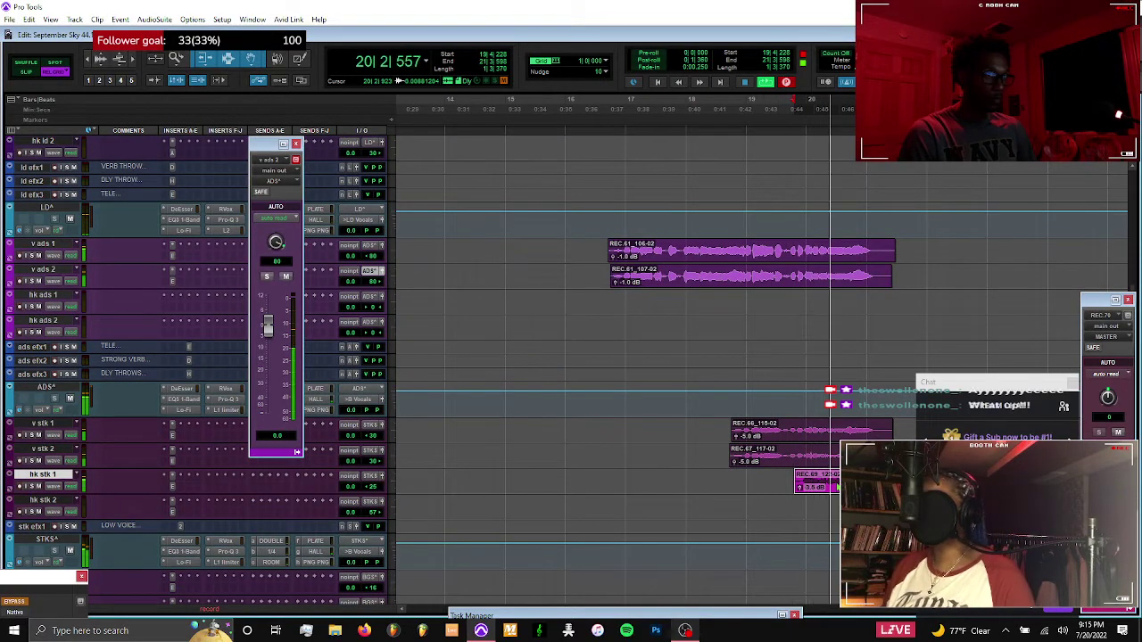
Return the edit cursor to 18|1|000 and pan the hk stk 2 track 25 right, closing its output window
click(686, 474)
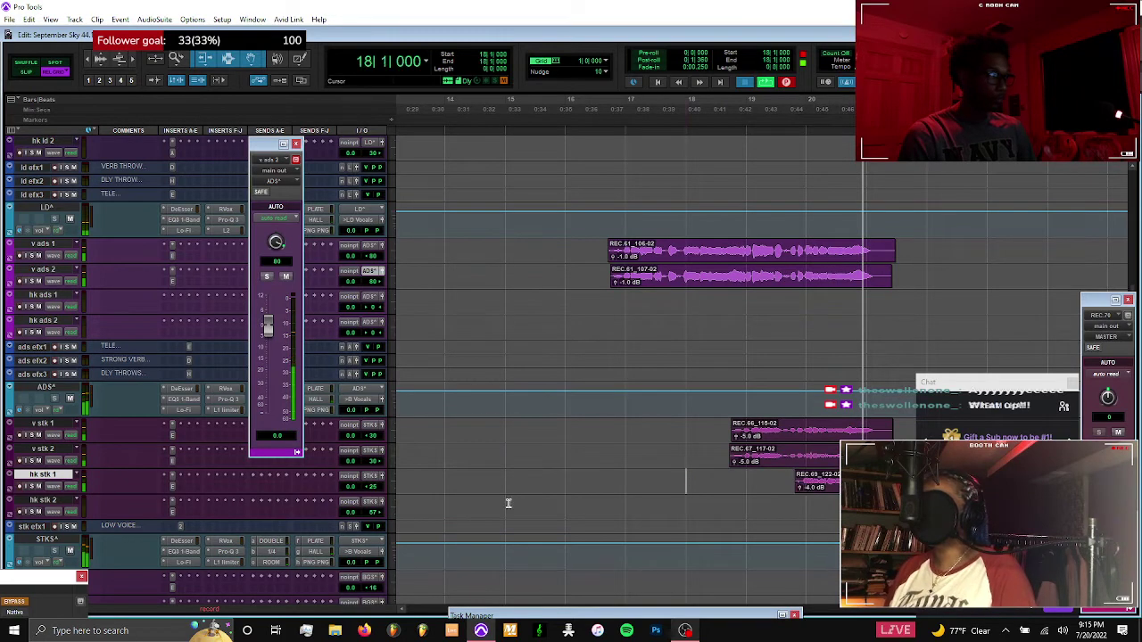
click(382, 502)
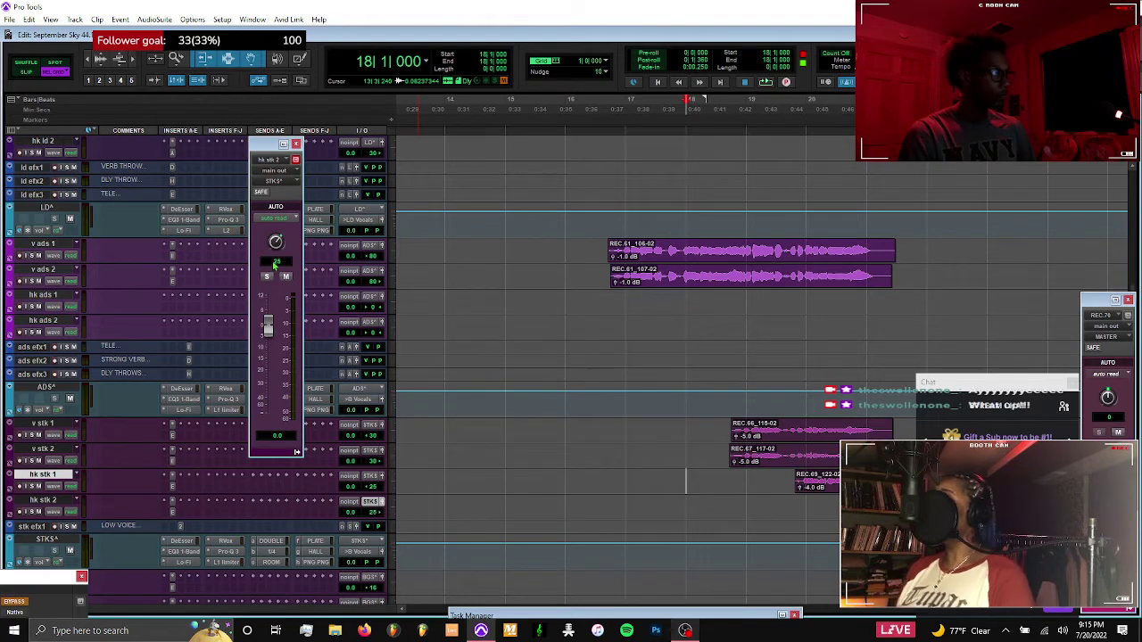
click(296, 144)
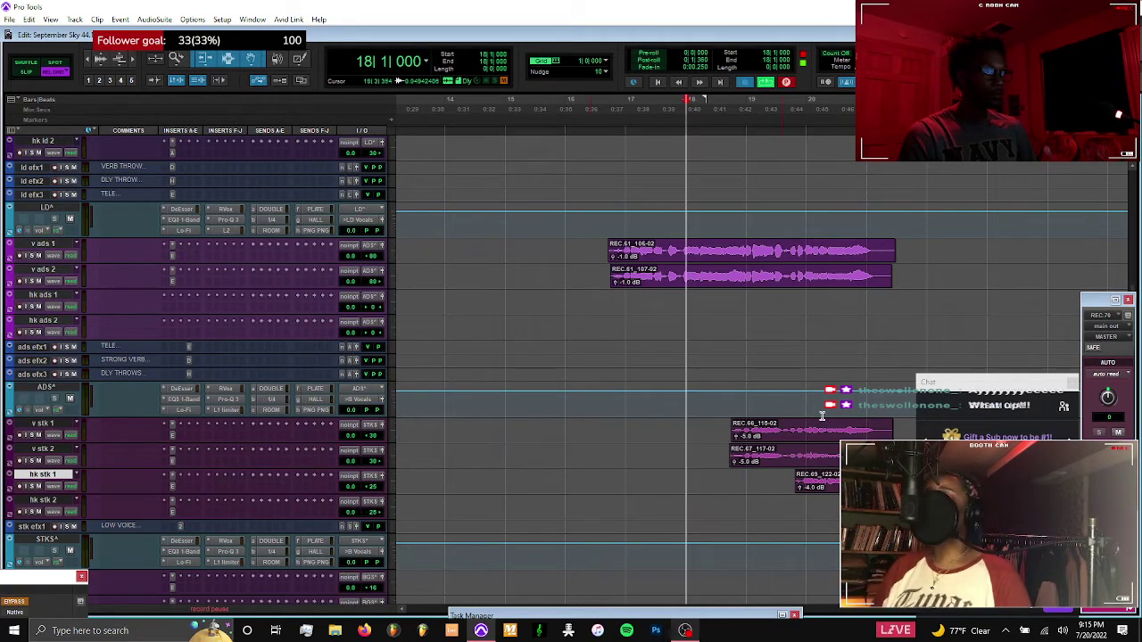
Record another REC take from 18|1|000, remove its opening up to 19|4|228 and stop recording
key(space)
scroll(782, 347, up, 3)
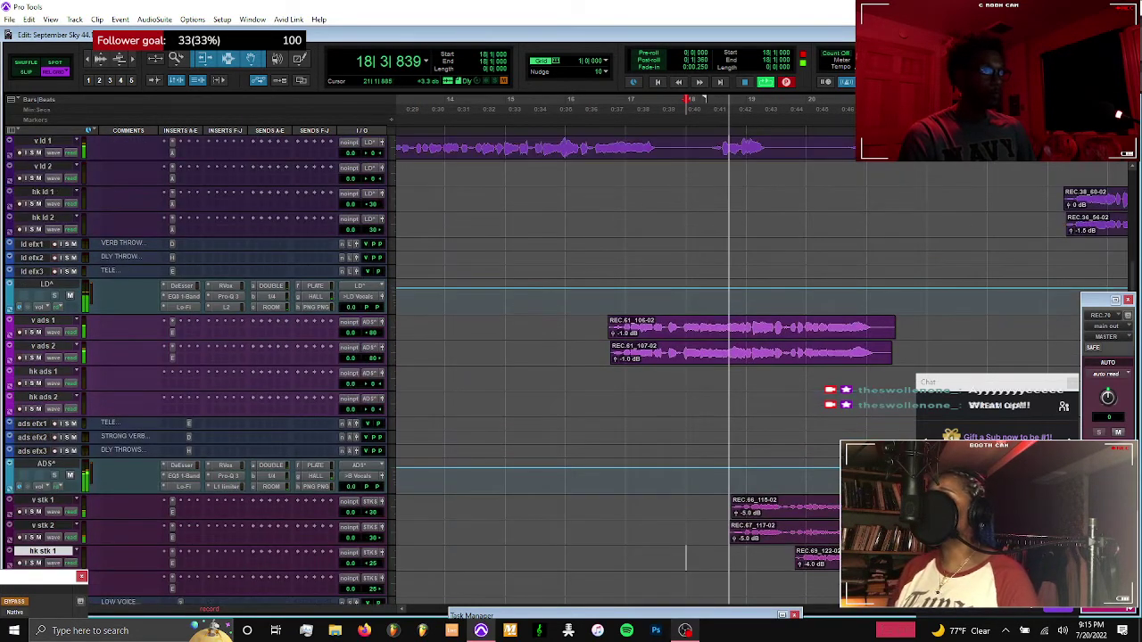
scroll(765, 329, up, 8)
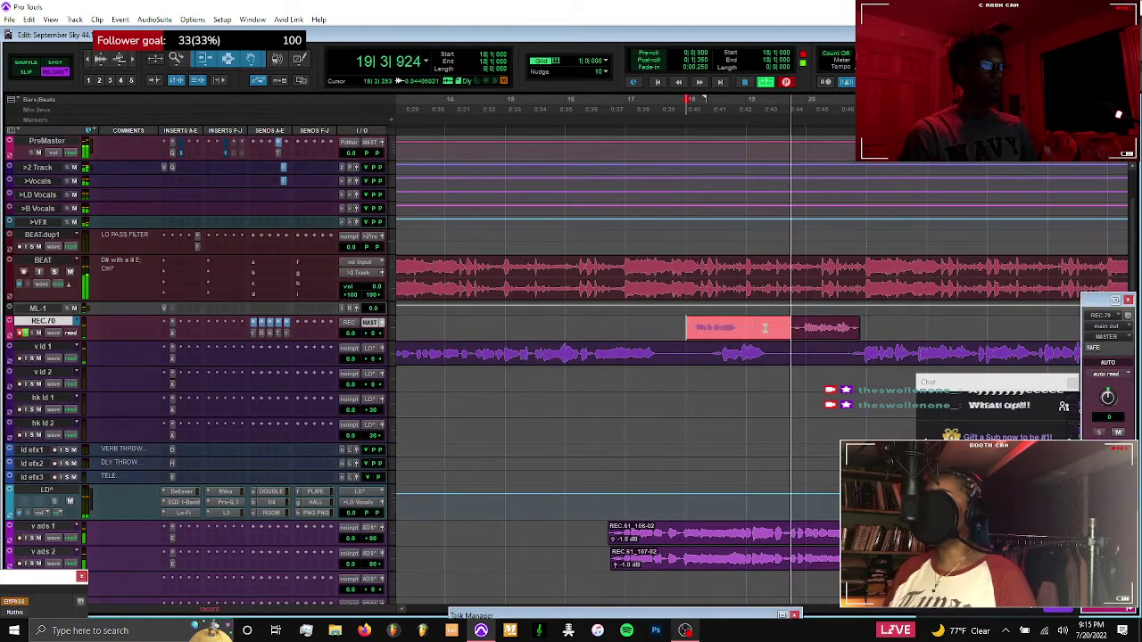
drag(775, 328, 794, 335)
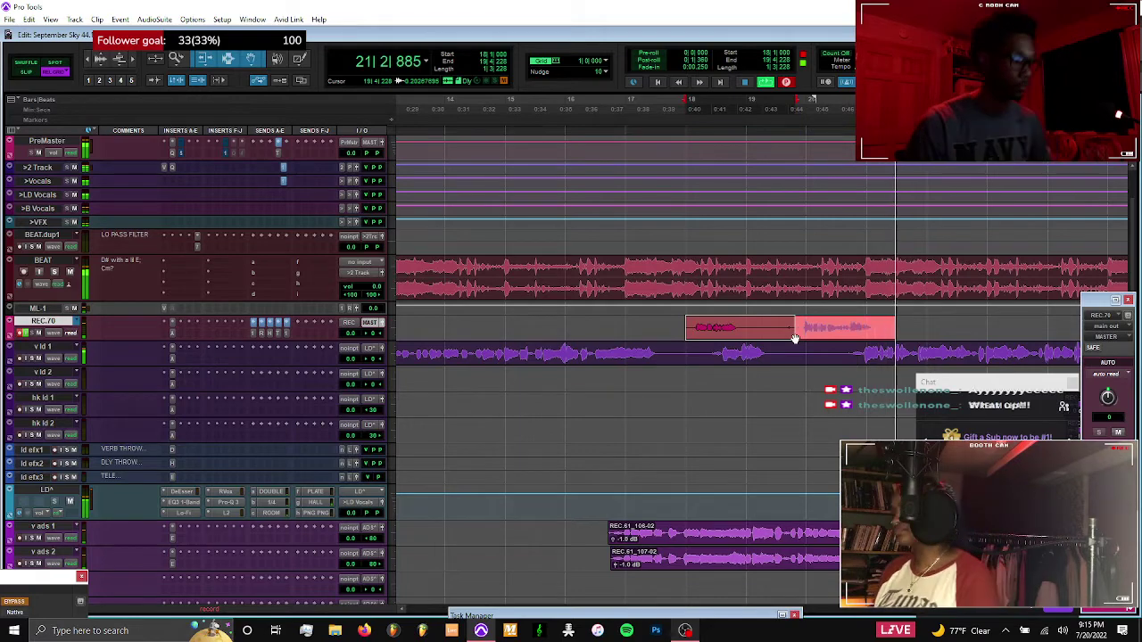
key(space)
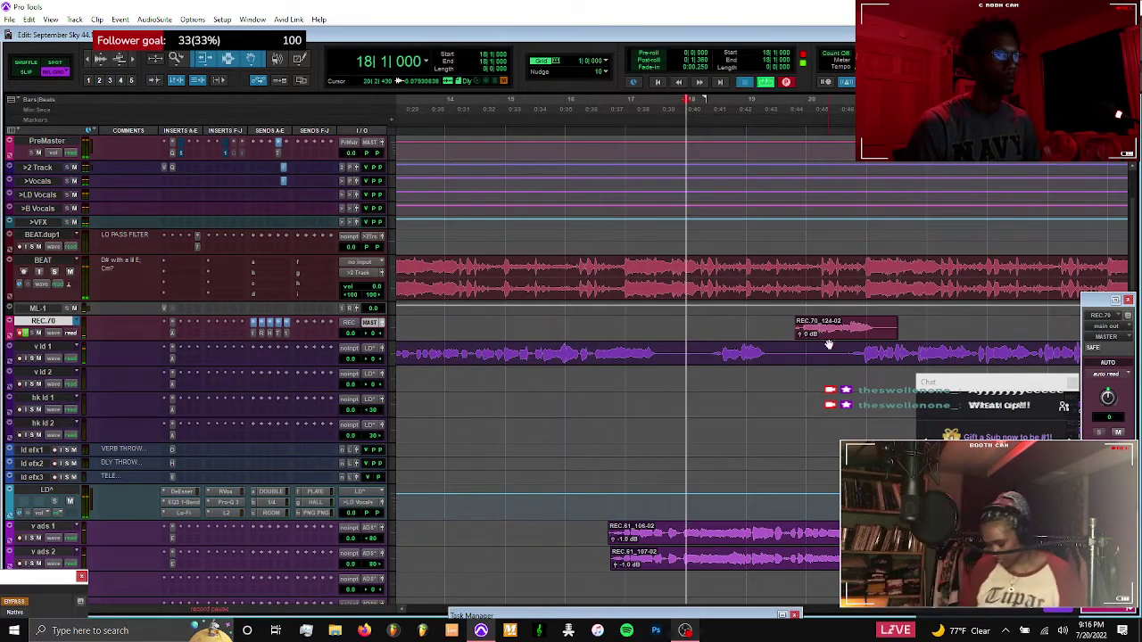
Move the trimmed REC take down to hk stk 2 and lower its clip gain to -4.0 dB
scroll(833, 372, down, 3)
drag(835, 371, 822, 212)
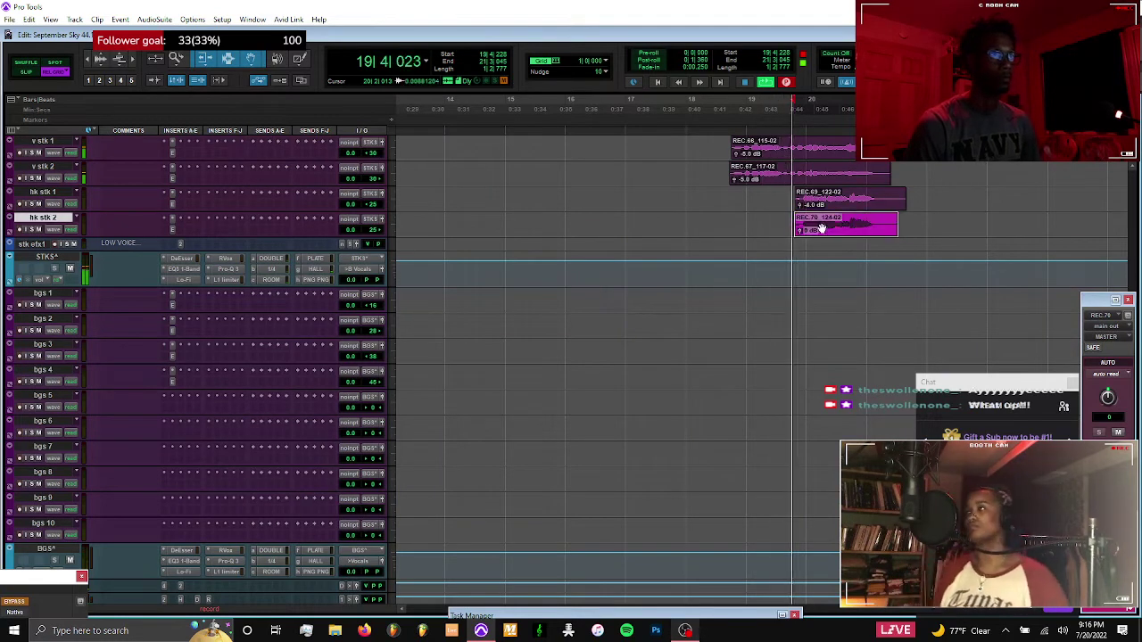
scroll(823, 223, down, 3)
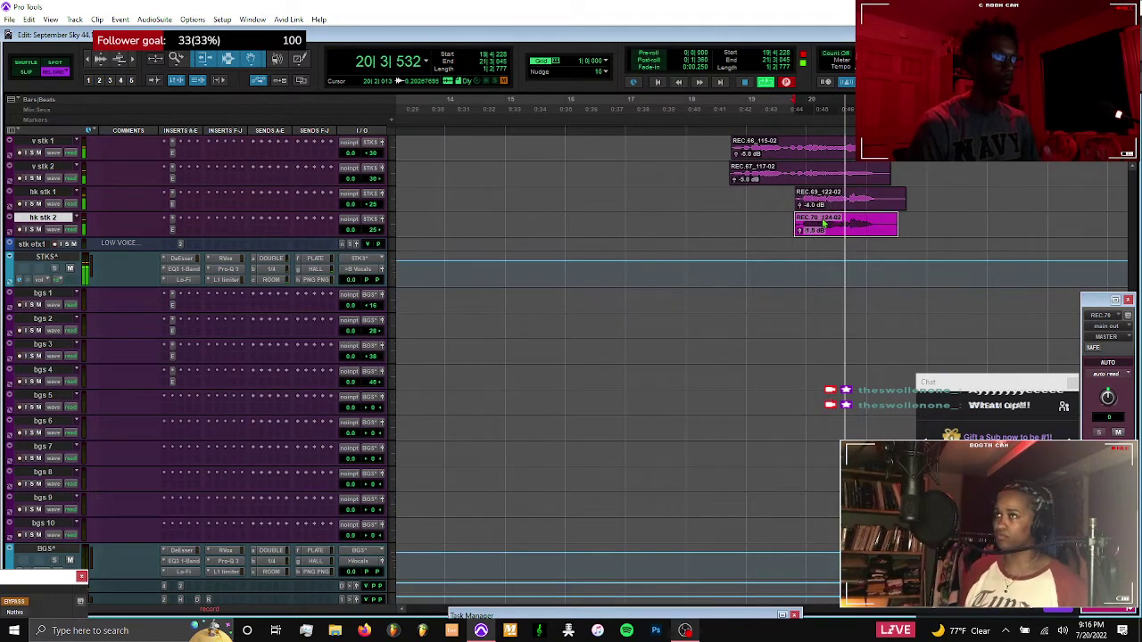
key(ctrl+shift+Up)
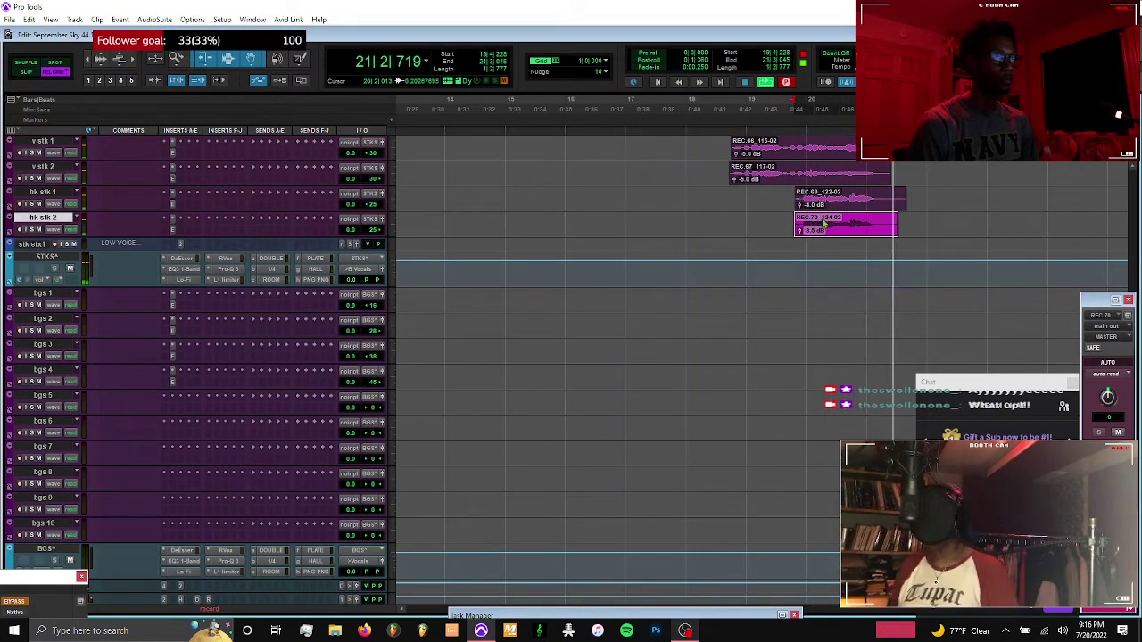
Trim and fade out the tails of the four v stk and hk stk clips, and fade in both v stk clips
scroll(901, 217, up, 3)
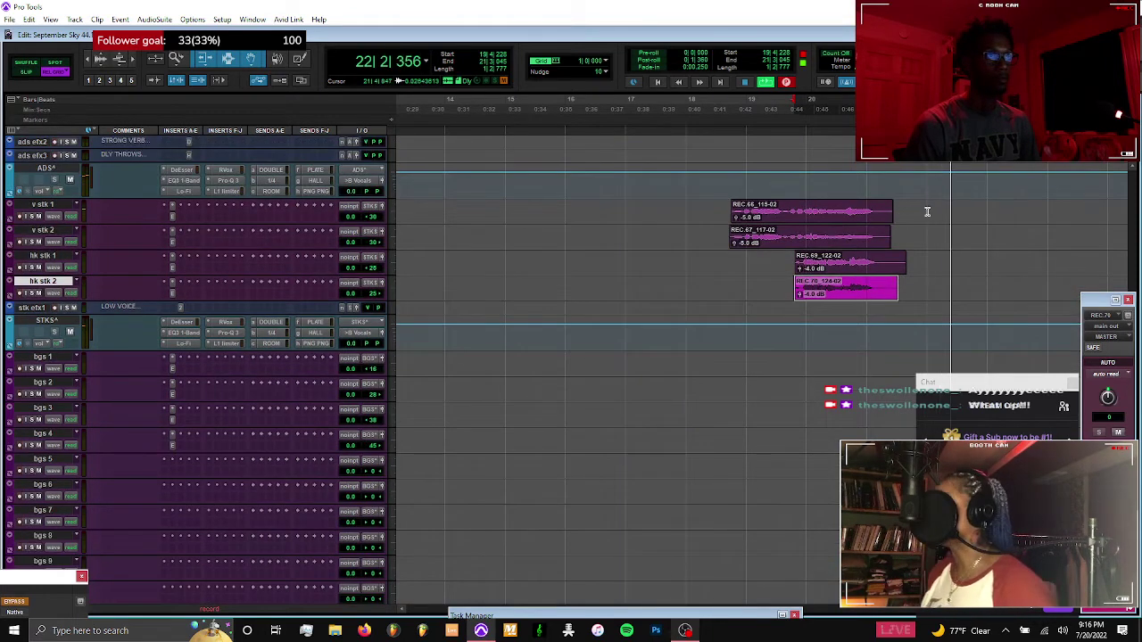
drag(927, 207, 874, 218)
key(Delete)
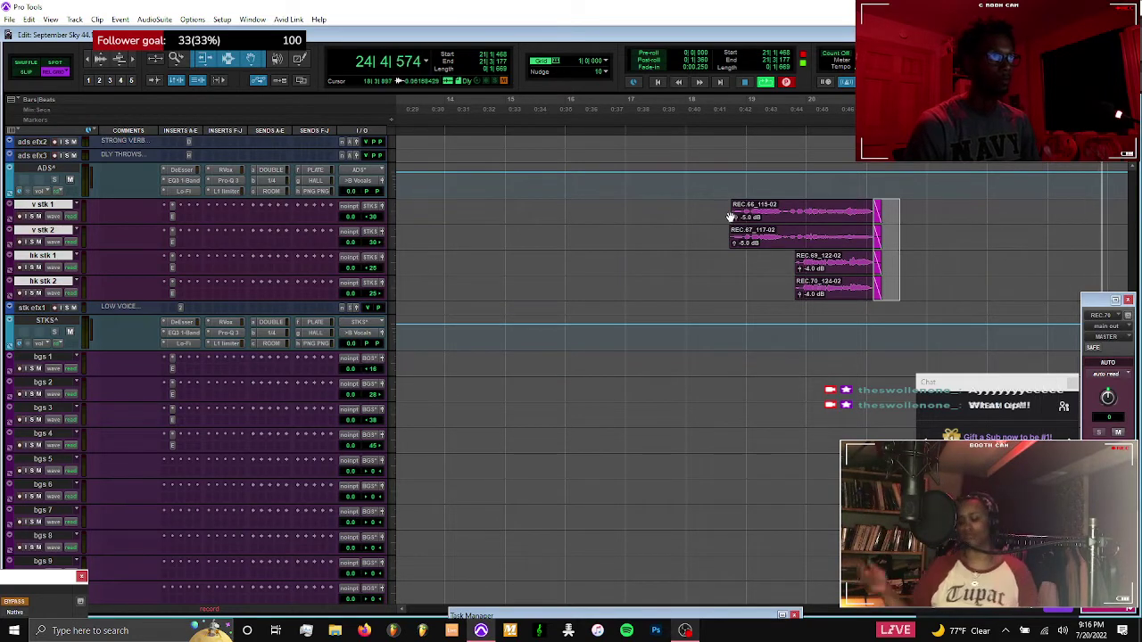
drag(717, 216, 736, 241)
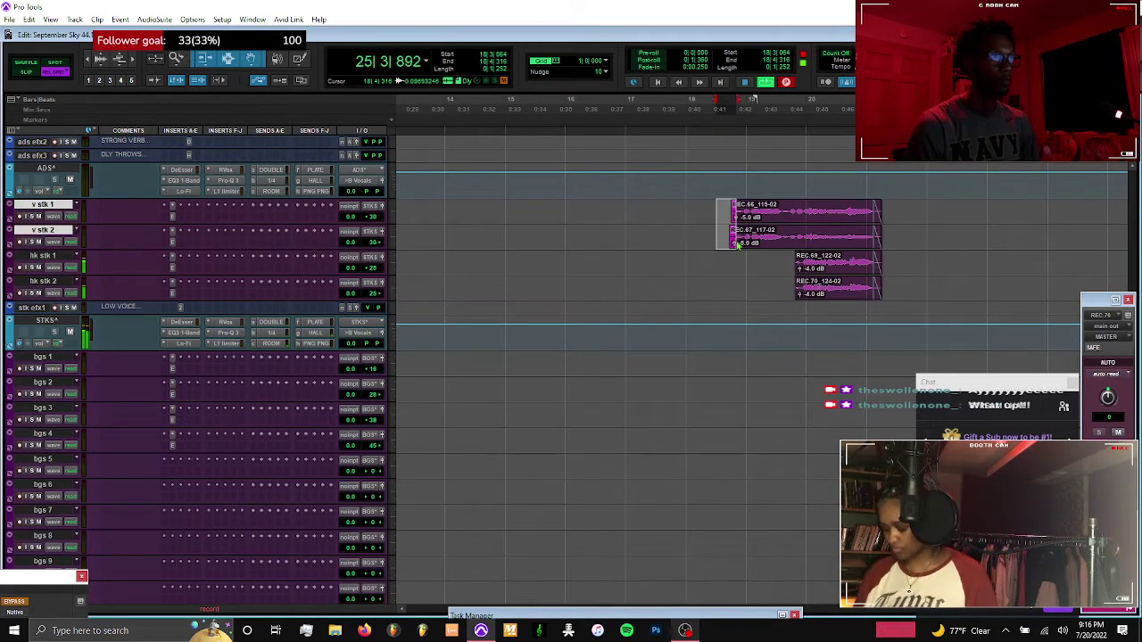
Trim and fade the tails and starts of the v ads 1 and v ads 2 clips
scroll(736, 243, up, 6)
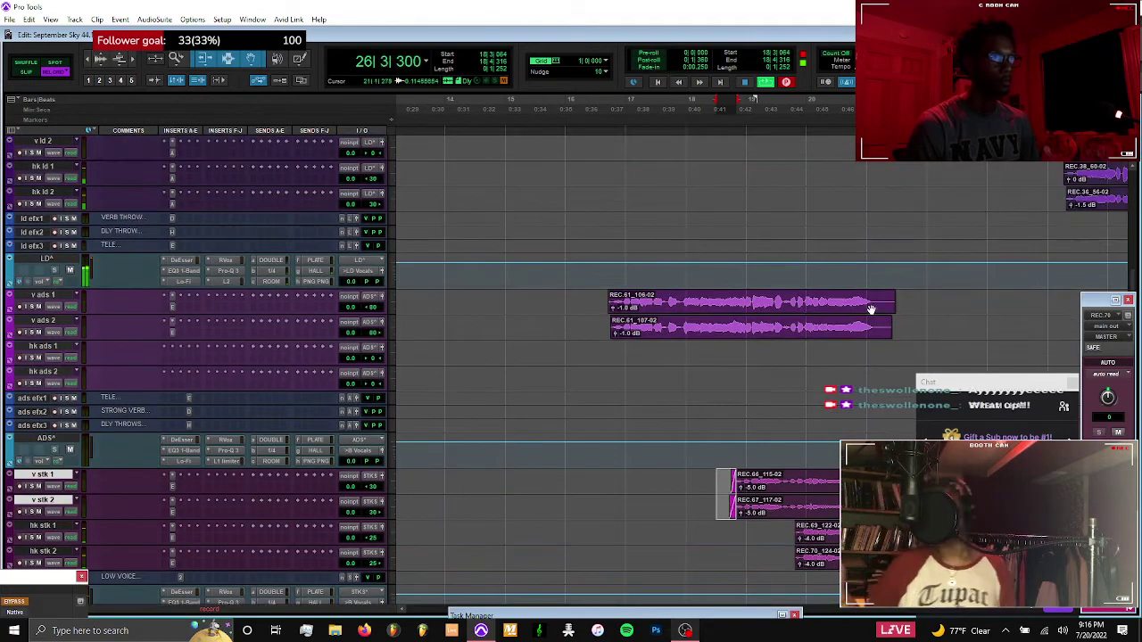
drag(903, 301, 879, 335)
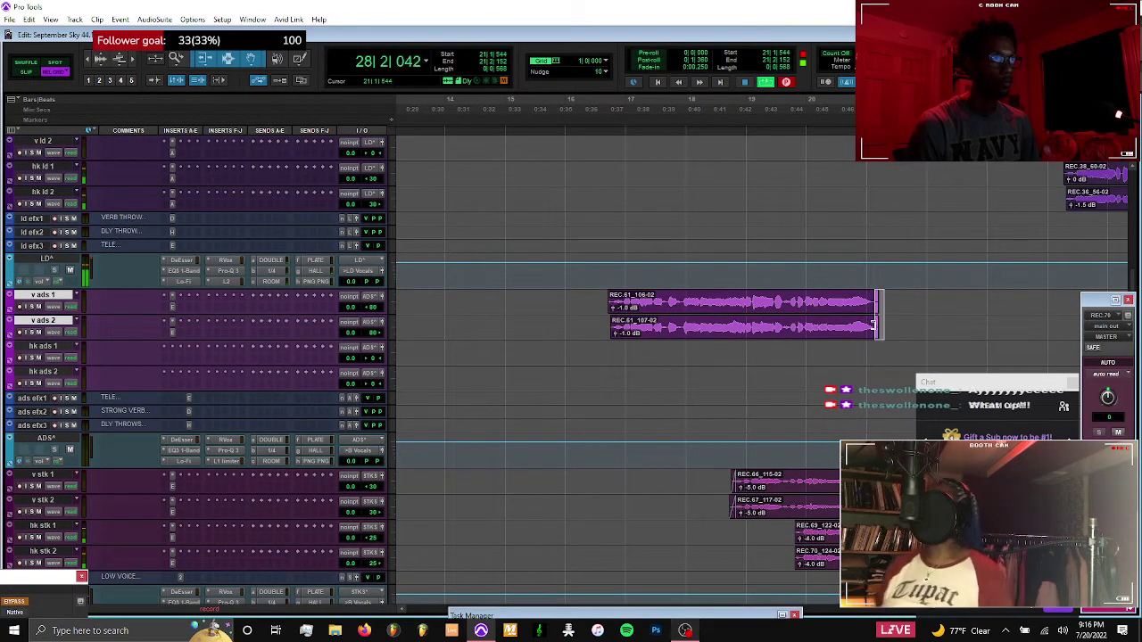
drag(602, 304, 616, 329)
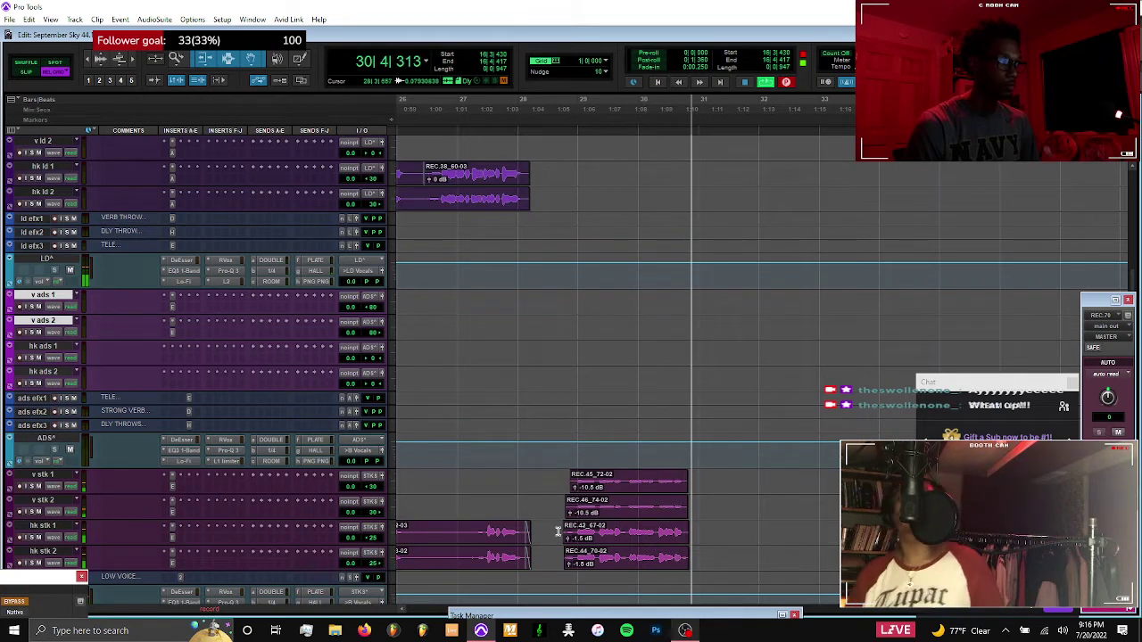
Listen through the stack section, select the hk stk clips from 29|1|000 to 31|1|000 and stop playback
drag(557, 531, 684, 559)
key(r)
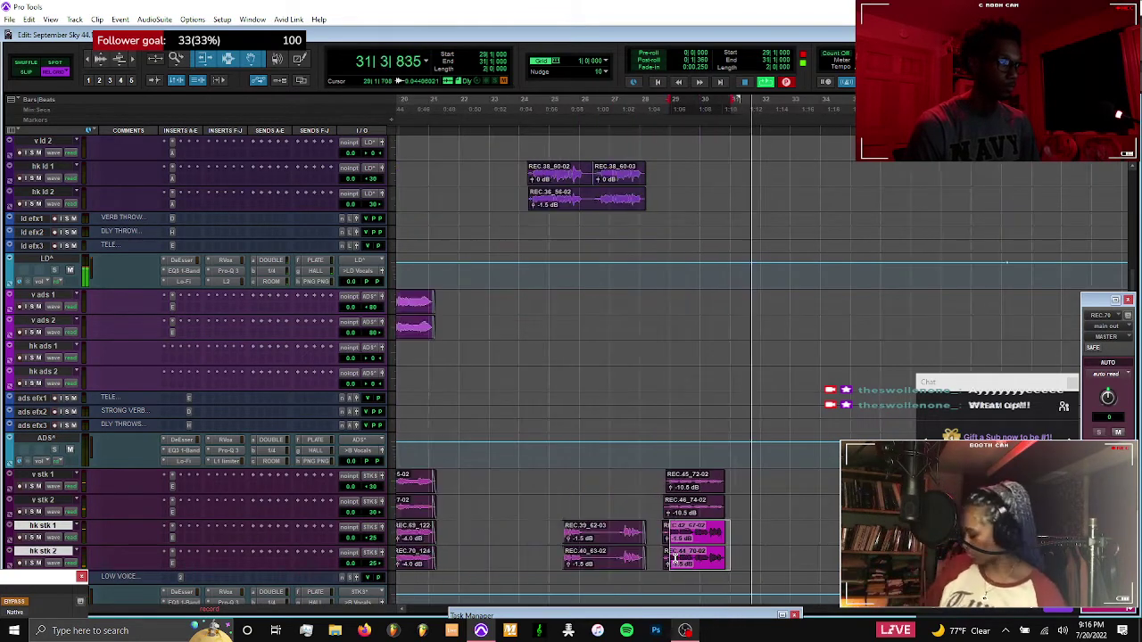
scroll(607, 535, down, 3)
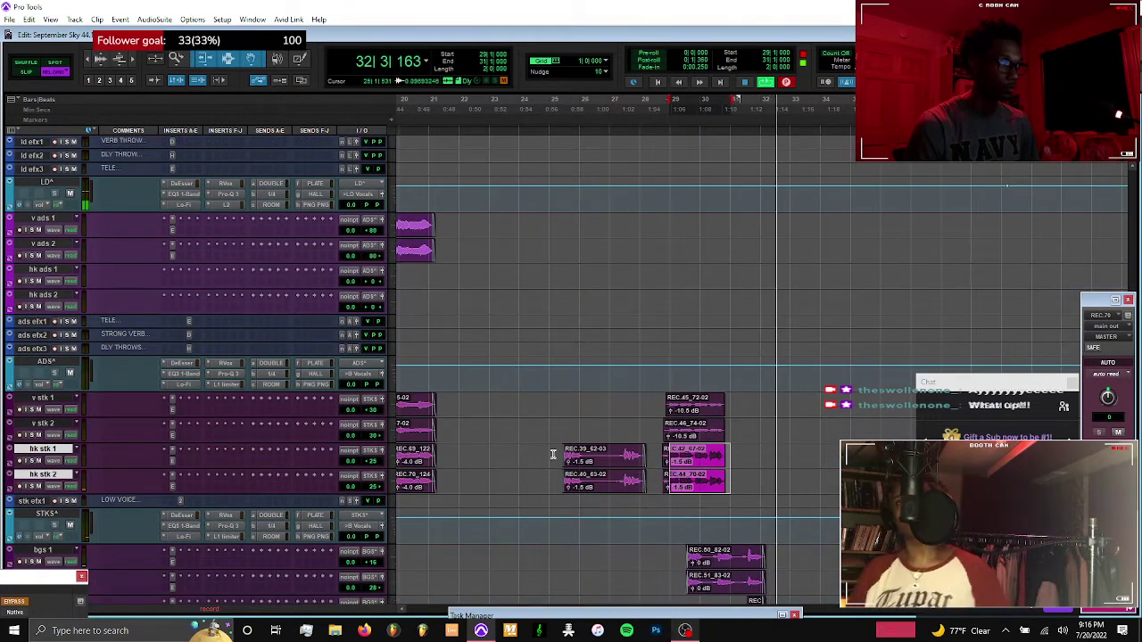
key(space)
scroll(655, 453, left, 5)
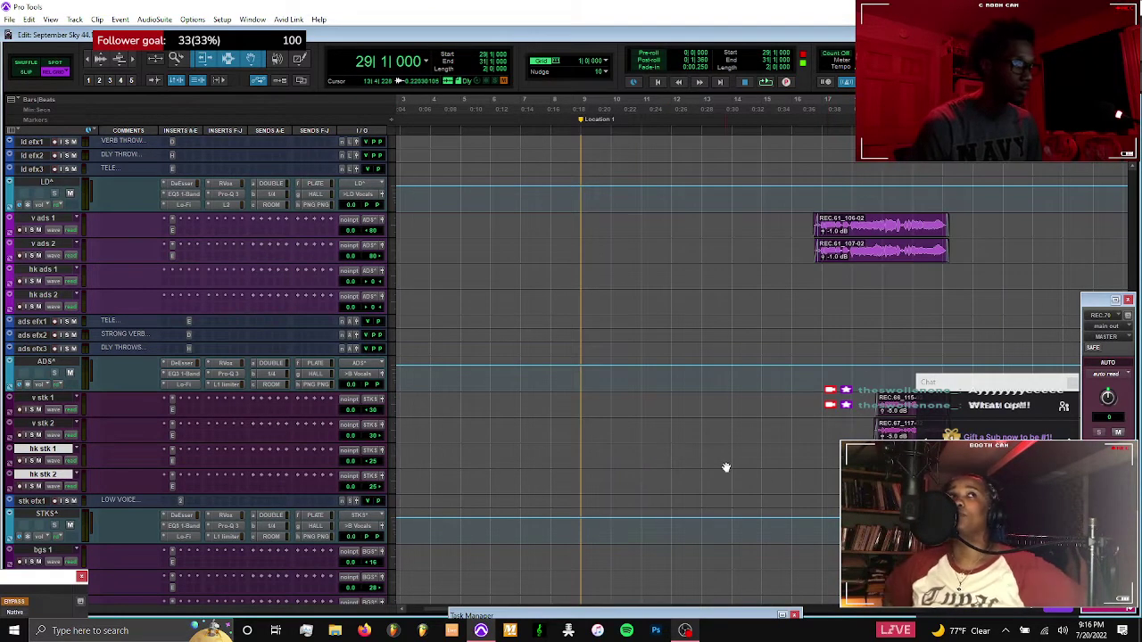
scroll(726, 468, right, 3)
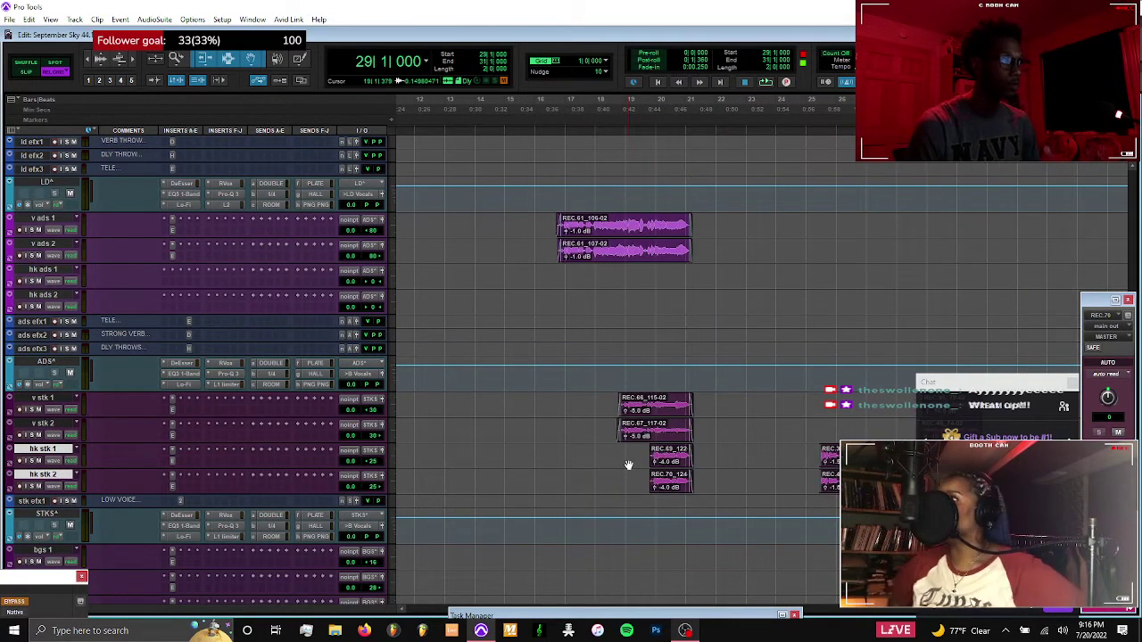
Start recording REC from 20|1|000, restart it on a new REC playlist and stop the take
click(656, 270)
key(space)
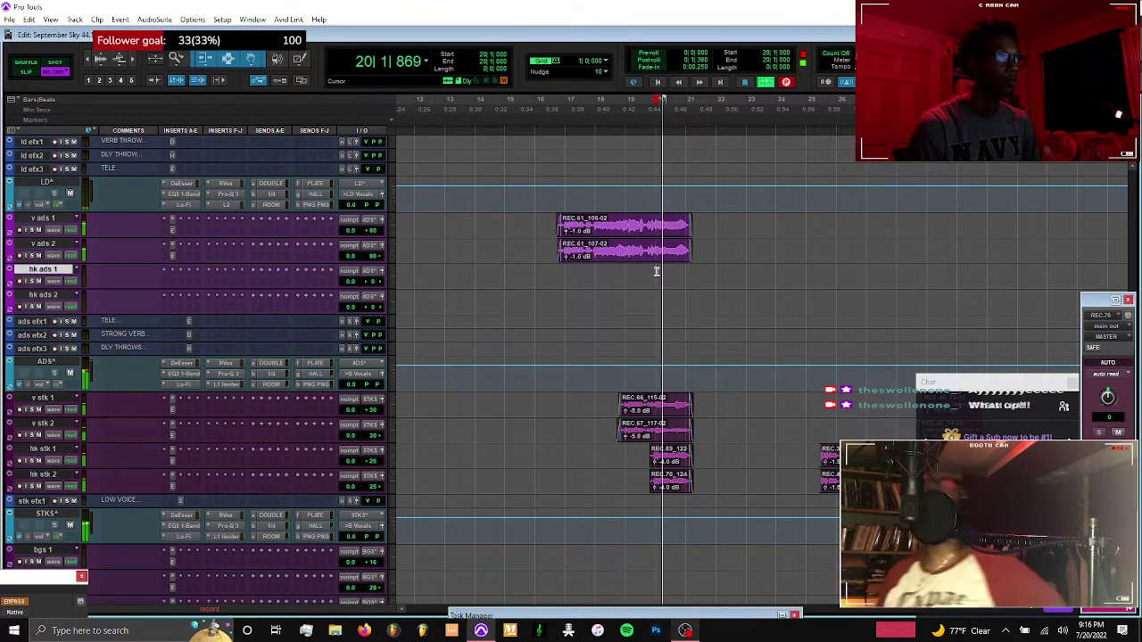
scroll(661, 268, up, 3)
scroll(661, 268, up, 3)
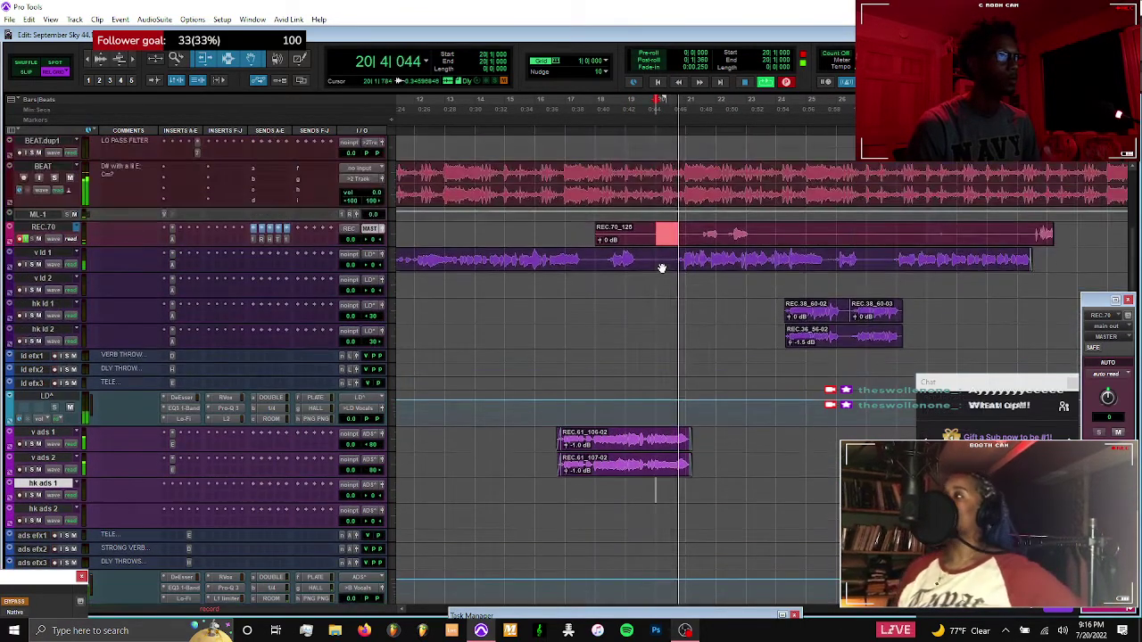
click(711, 244)
key(ctrl+\)
key(Return)
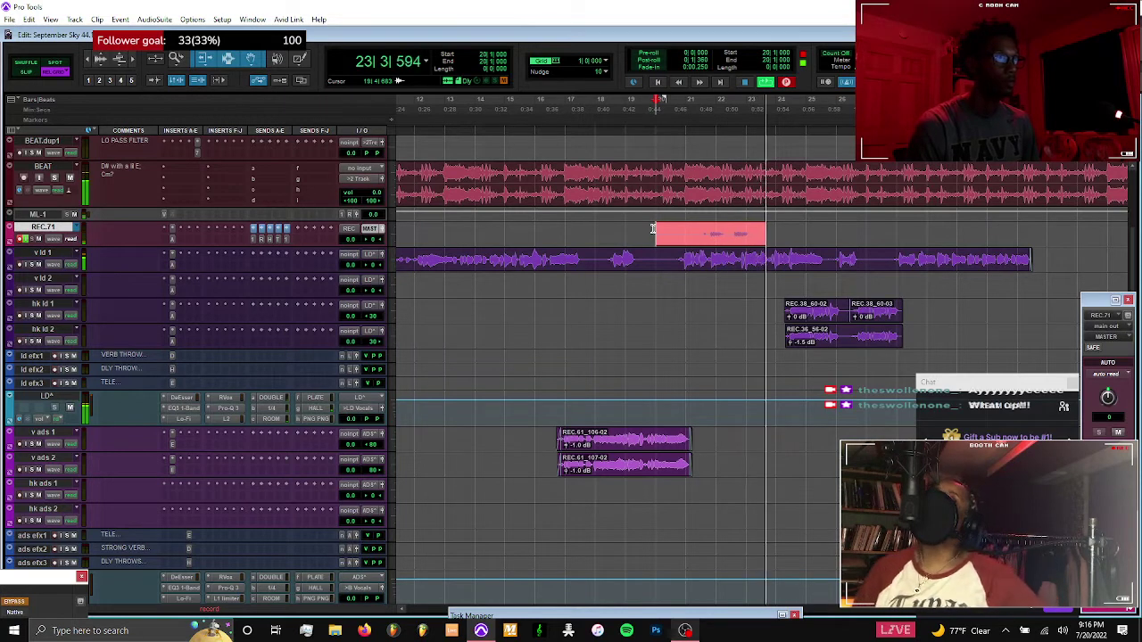
key(ctrl+period)
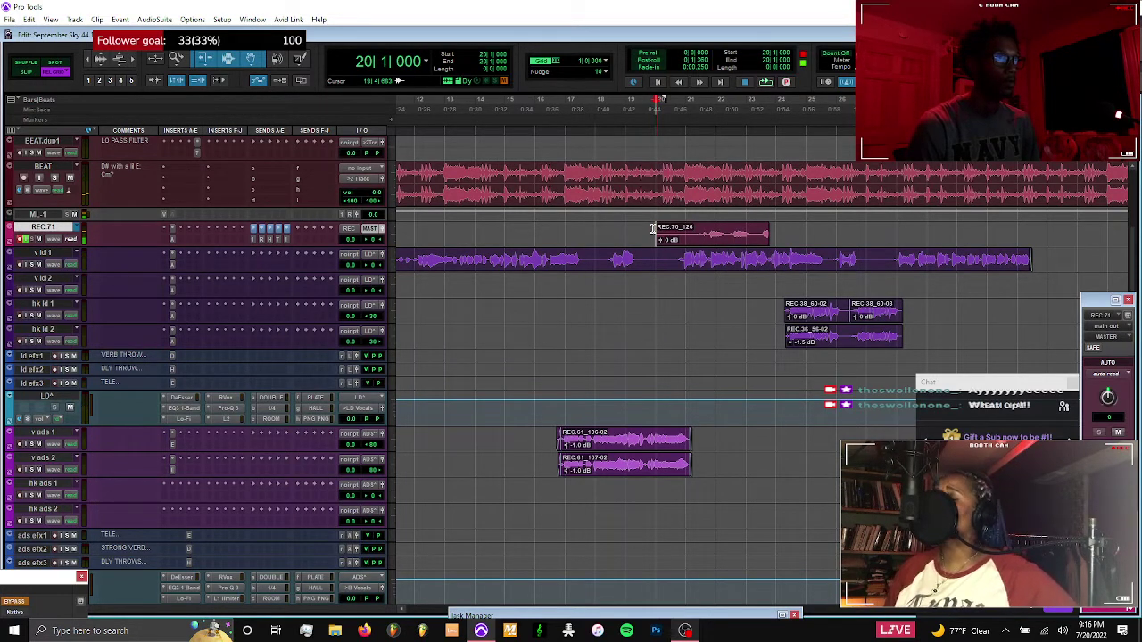
Record another REC take from 20|1|000, select its opening up to 21|3|026 and stop recording
key(ctrl+space)
scroll(653, 229, down, 6)
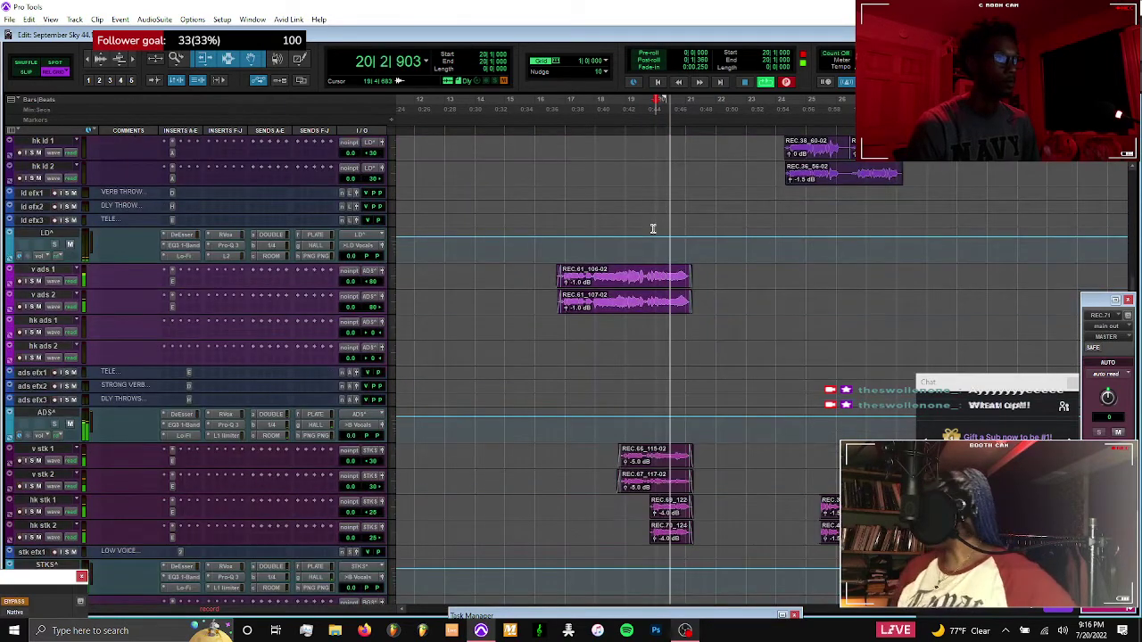
scroll(653, 228, up, 3)
scroll(653, 228, up, 2)
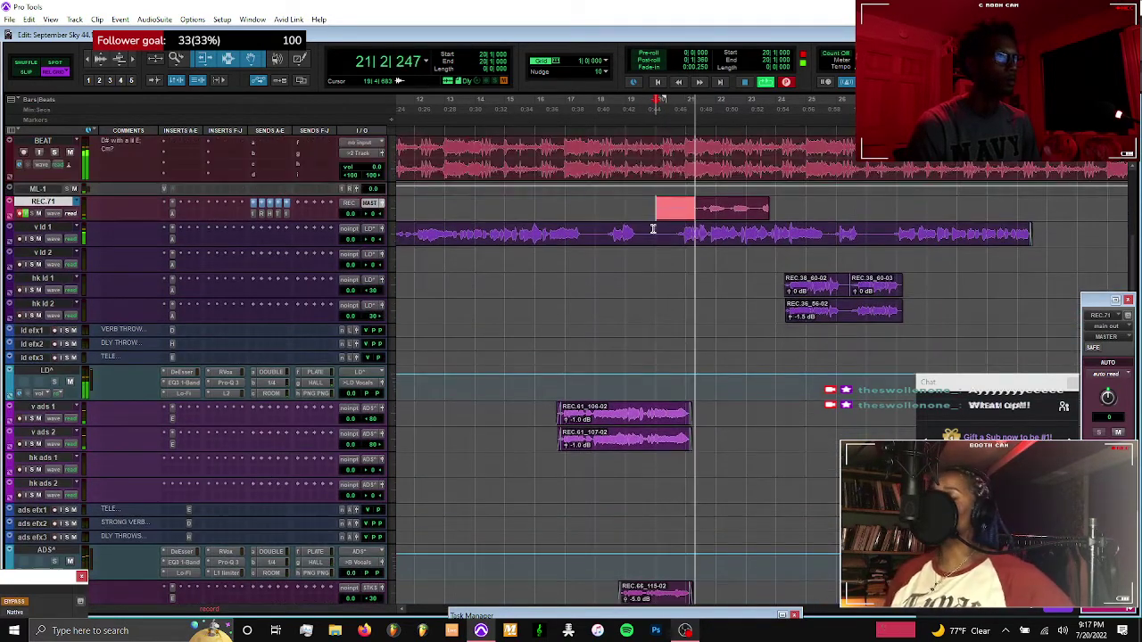
shift+click(698, 210)
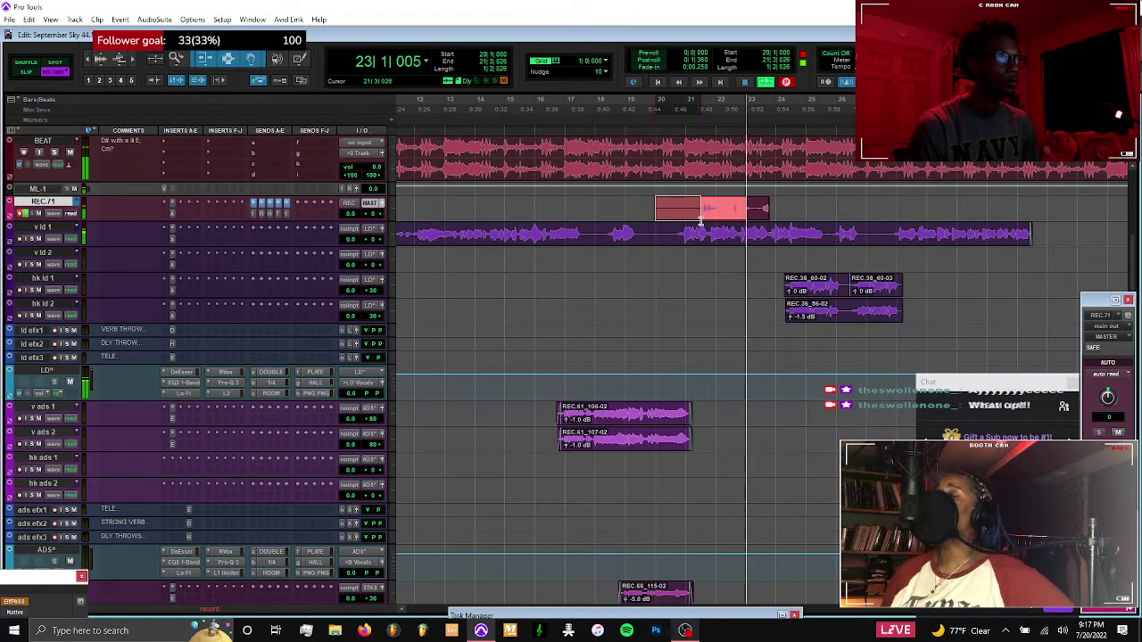
key(space)
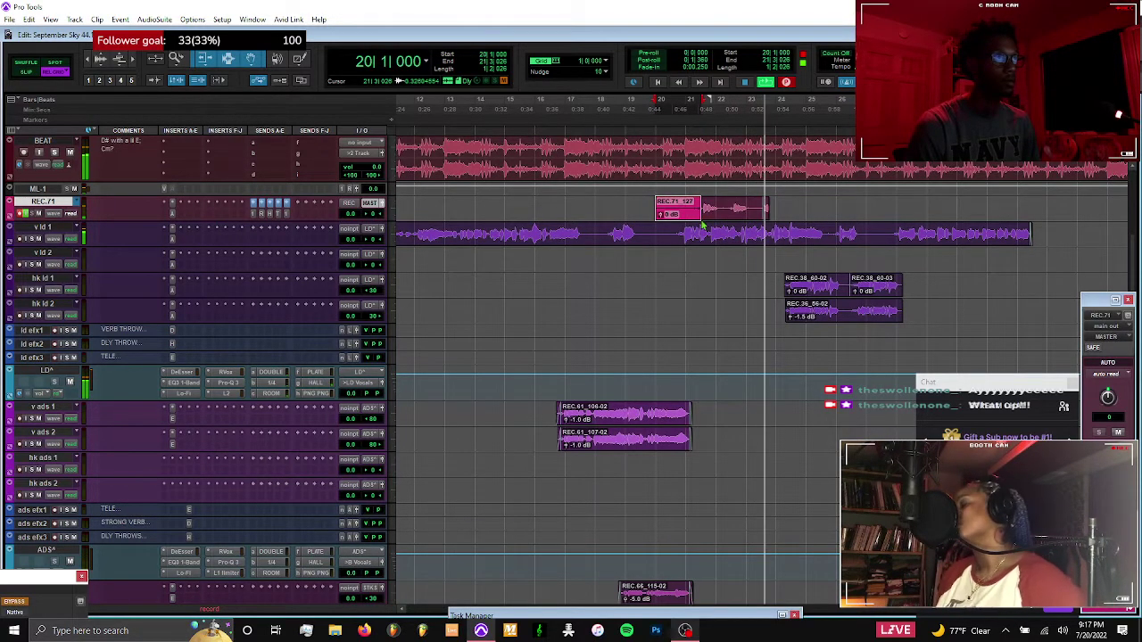
Move the trimmed REC take down to v stk 1 and lower its clip gain to -3.0 dB
drag(747, 273, 745, 343)
drag(746, 286, 745, 290)
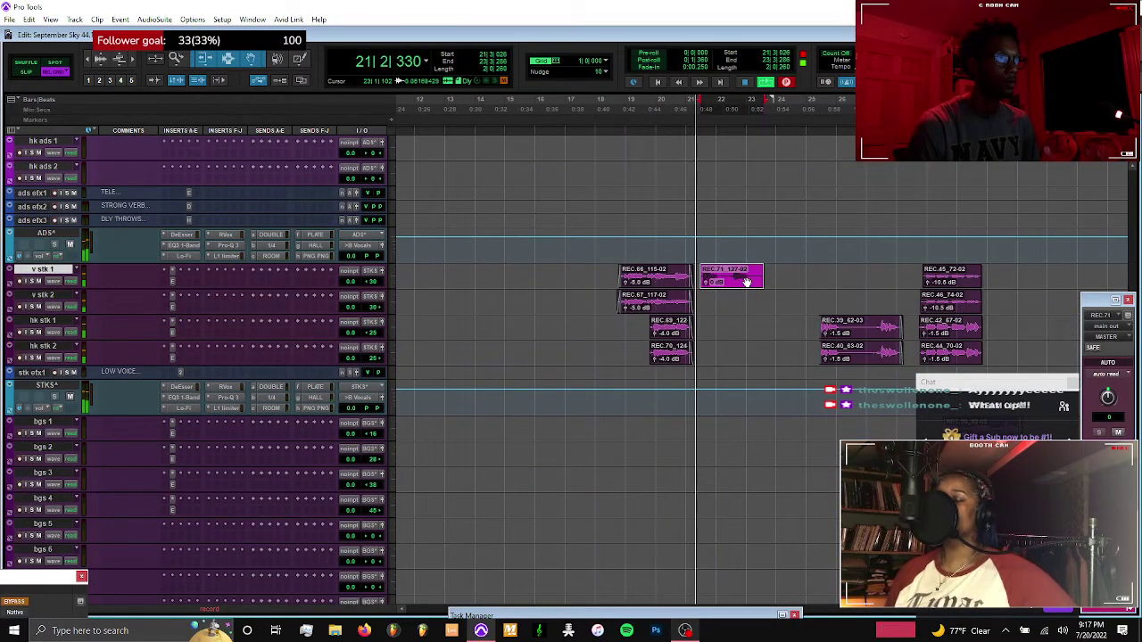
scroll(725, 291, up, 3)
scroll(727, 292, up, 3)
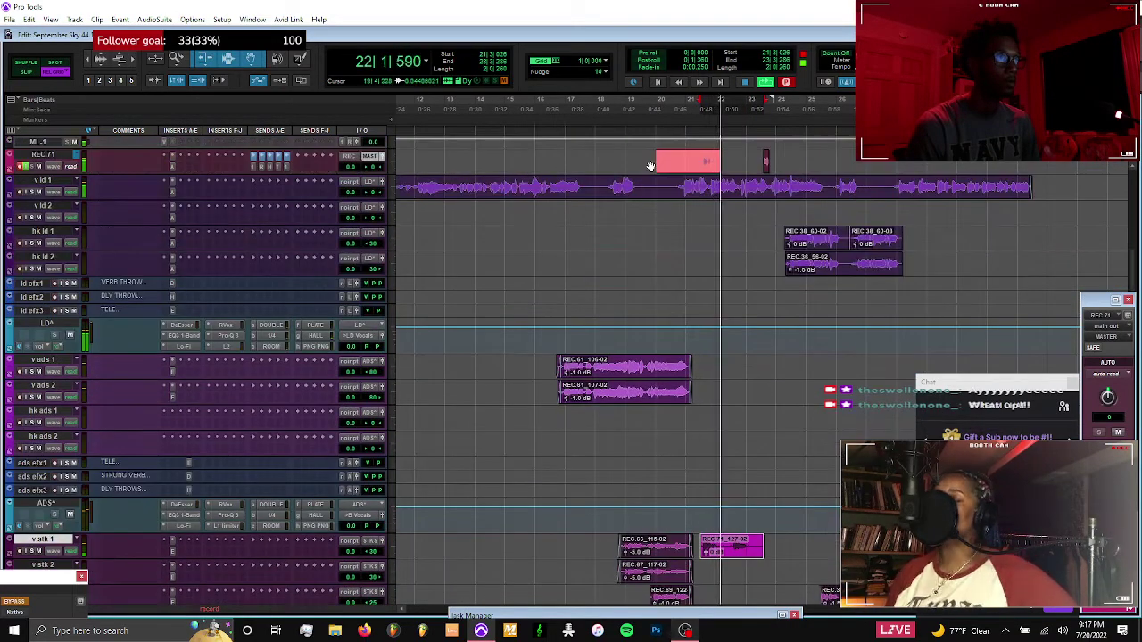
key(space)
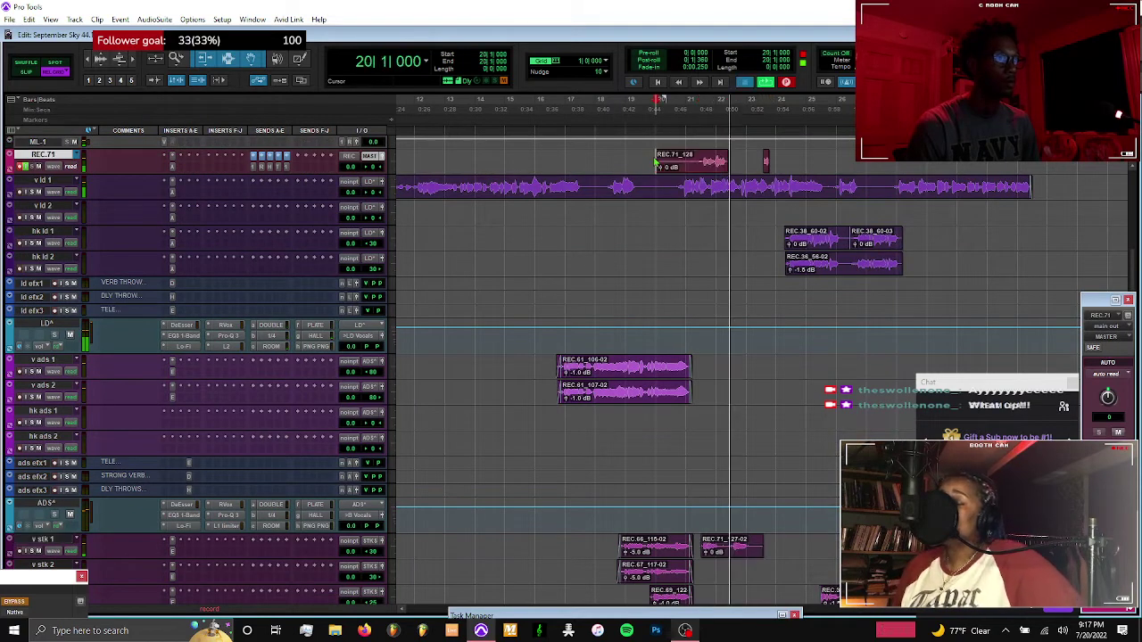
click(732, 555)
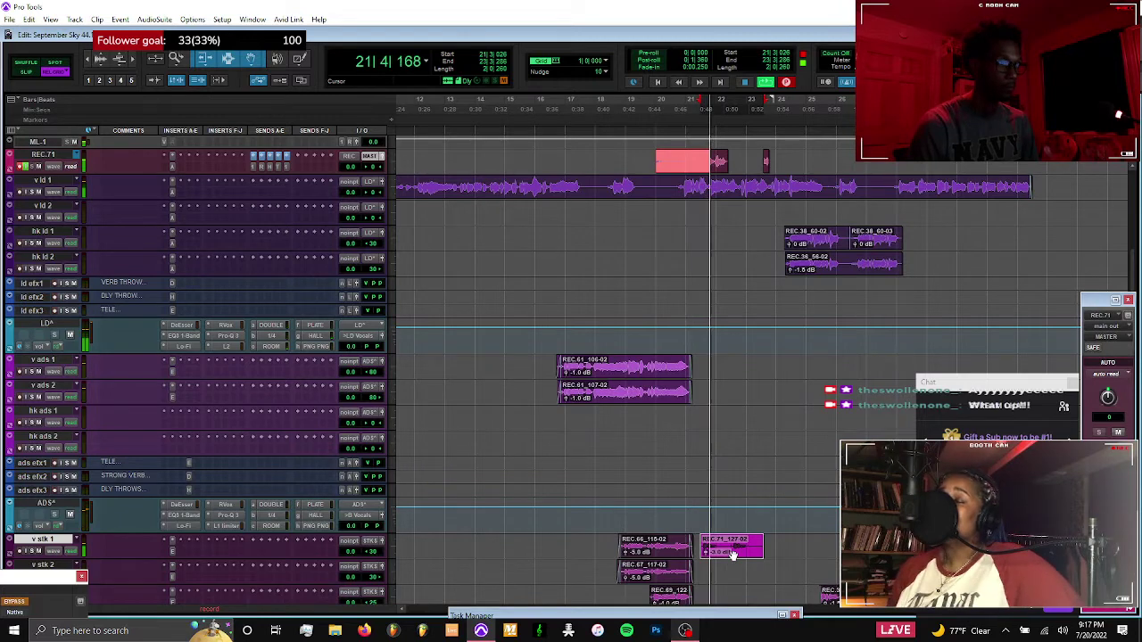
Record further REC takes from 20|1|000 on a new playlist and remove the last take's opening up to 21|2|228
scroll(731, 555, up, 1)
scroll(732, 555, up, 2)
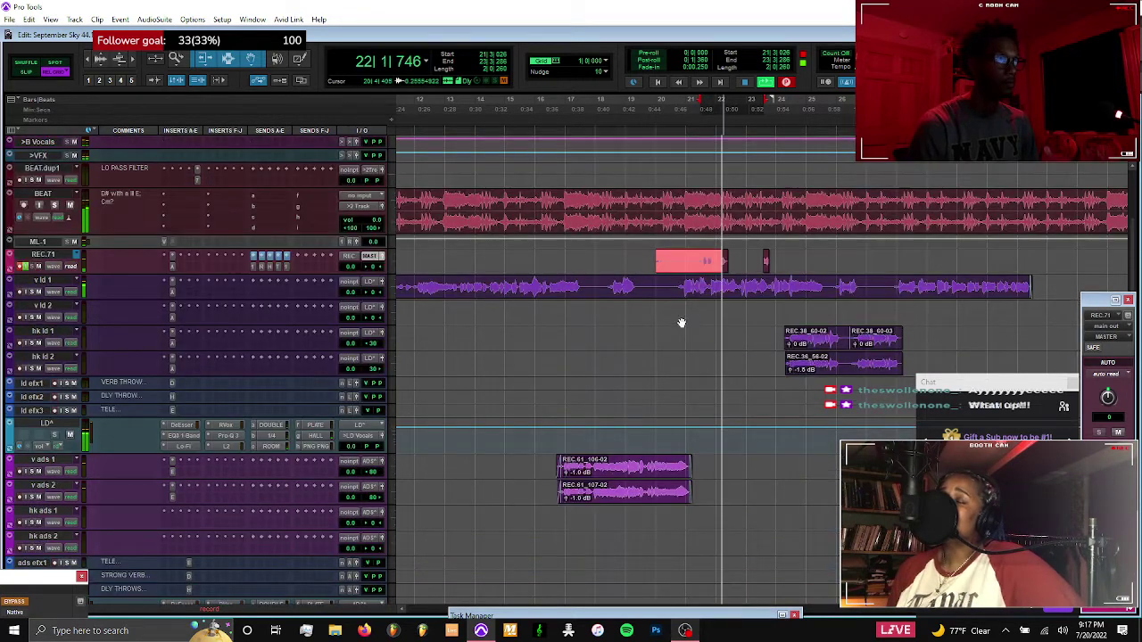
click(668, 257)
key(space)
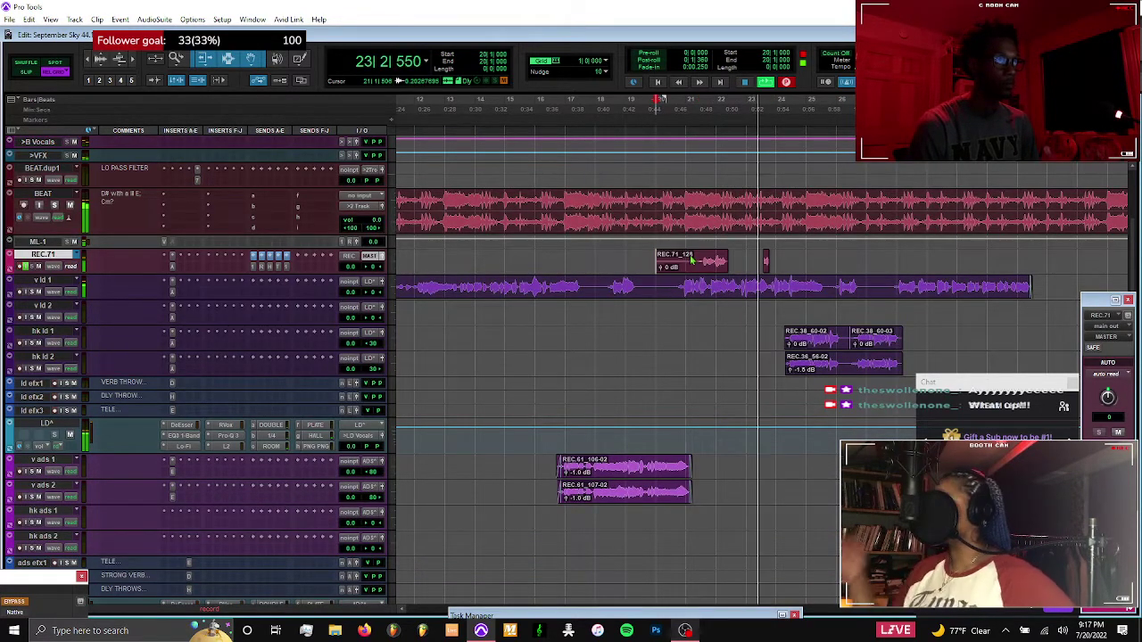
key(space)
key(ctrl+backslash)
key(Return)
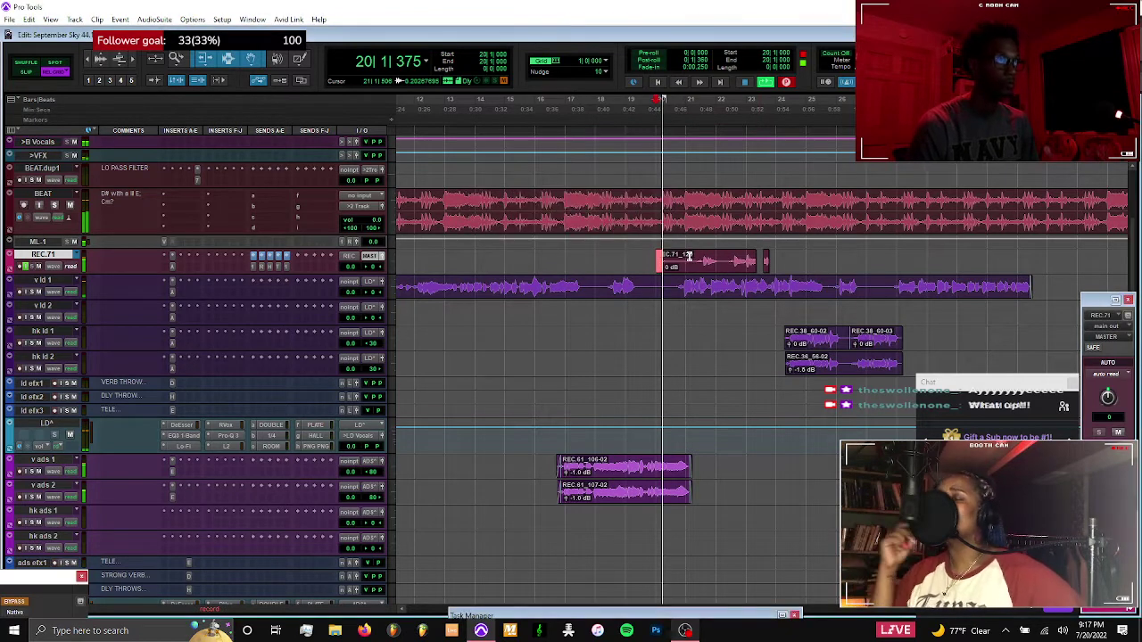
key(ctrl+space)
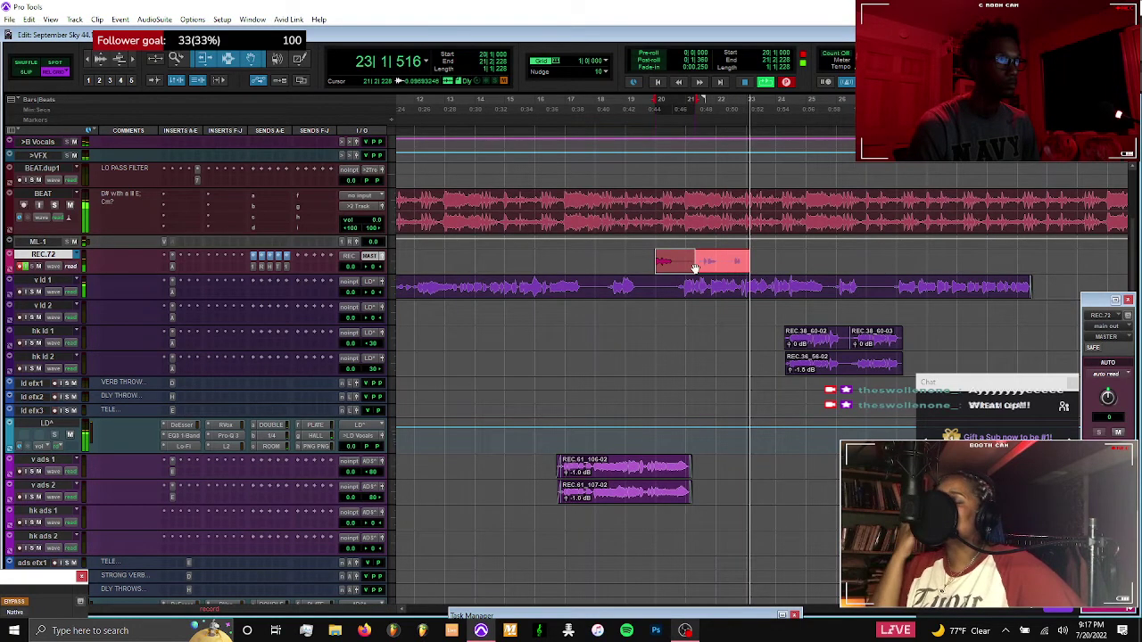
key(space)
key(space)
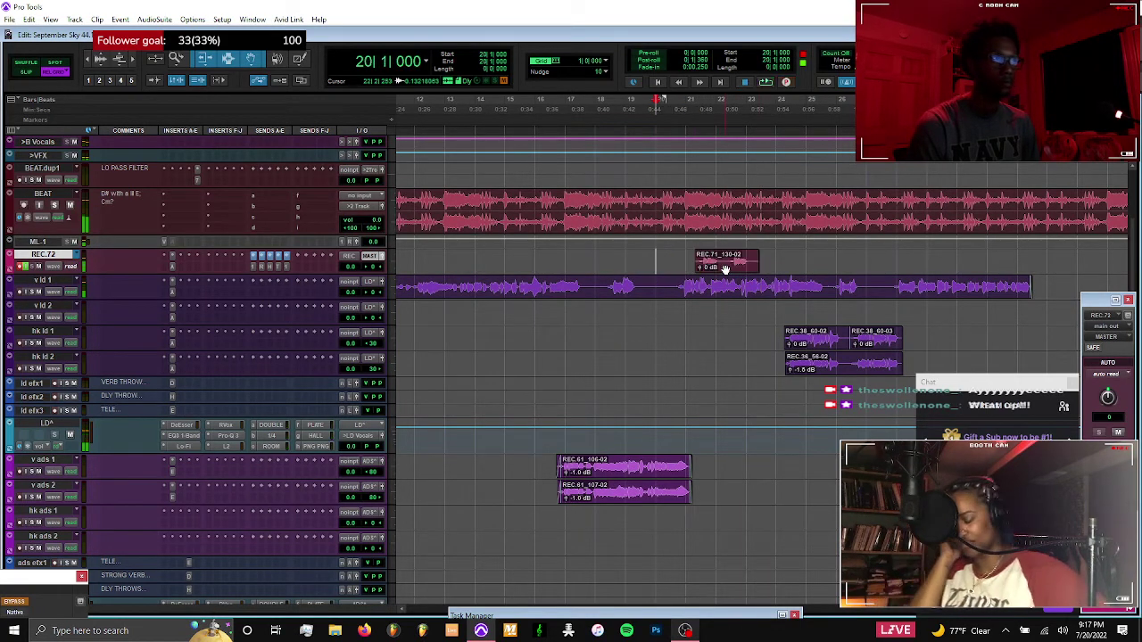
Move the trimmed REC take down to v stk 2 and lower its clip gain to -3.0 dB
drag(725, 269, 731, 331)
key(space)
scroll(730, 331, down, 4)
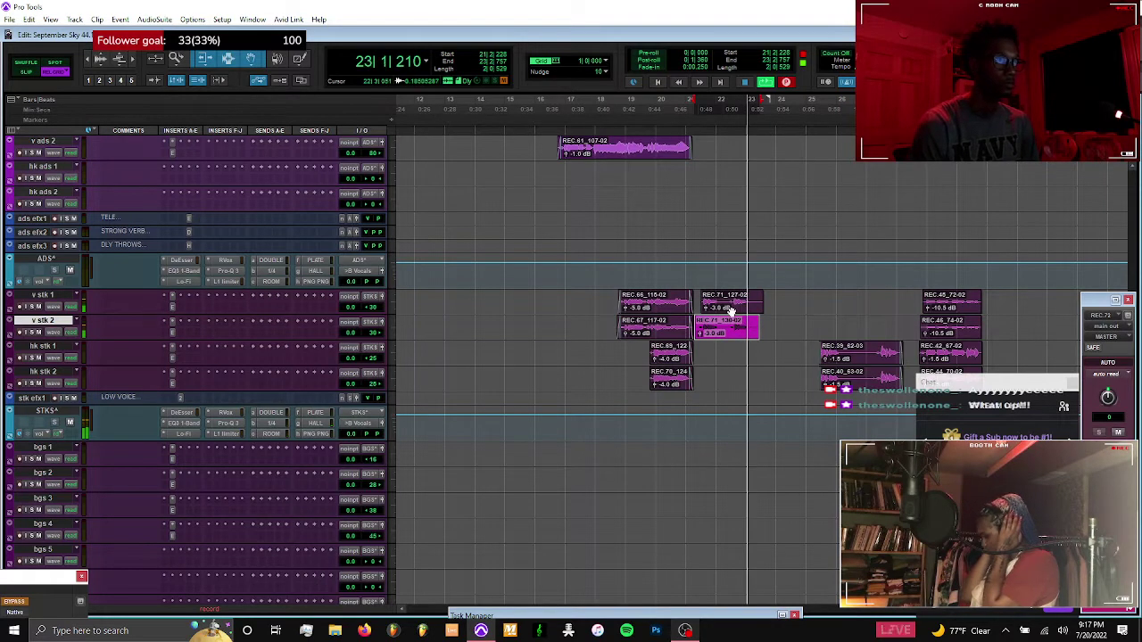
Raise the clip gain of both new v stk clips to -1.5 dB and play from 21|1|000
shift+click(732, 313)
key(ctrl+shift+Up)
key(ctrl+shift+Up)
key(ctrl+shift+Up)
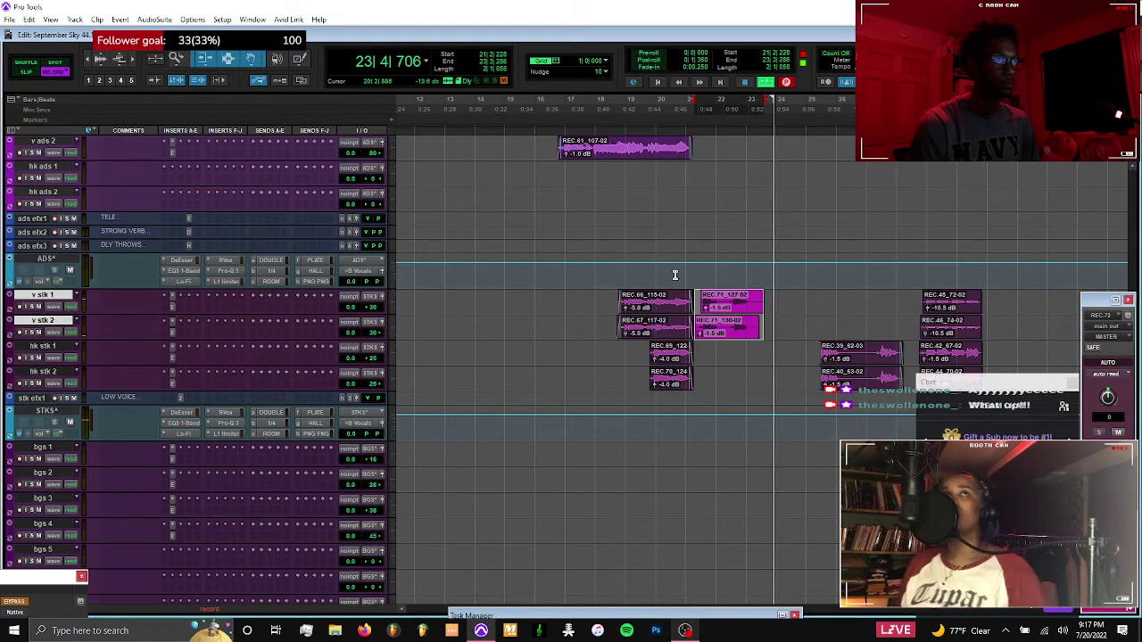
click(685, 275)
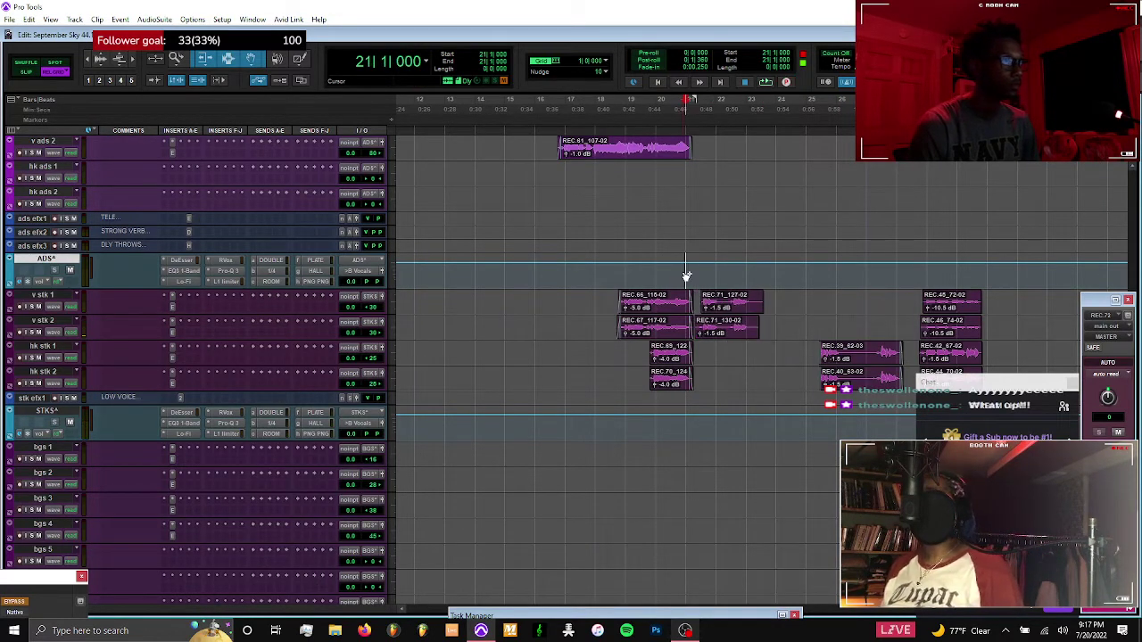
key(space)
Trim the start of the new v stk 2 clip and fade in both new v stk clips
click(727, 335)
key(t)
key(t)
key(t)
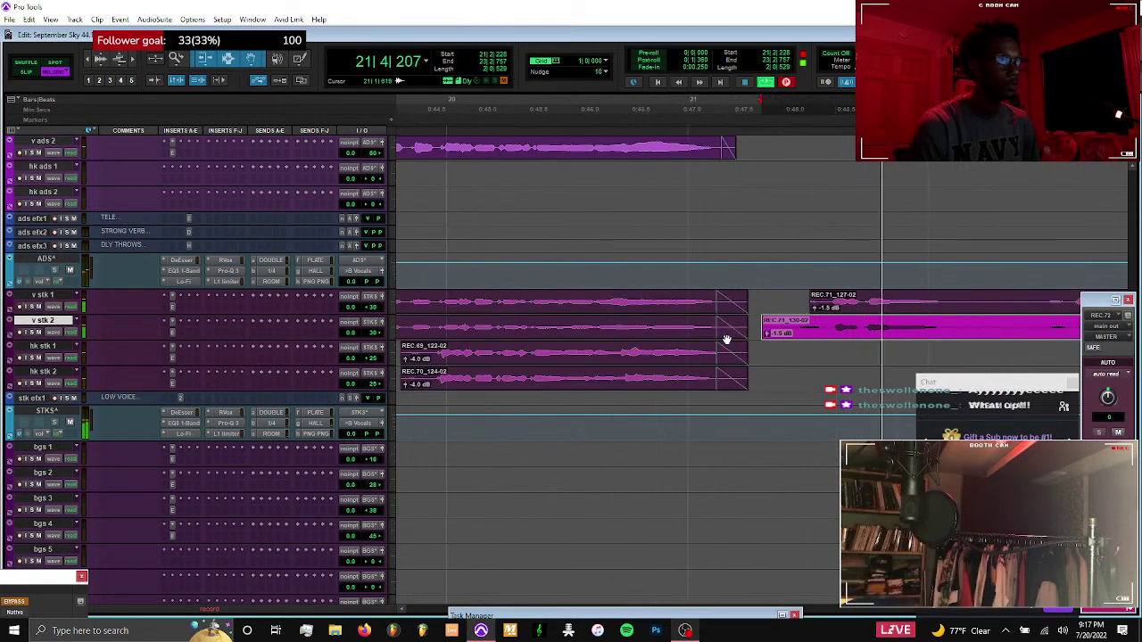
drag(769, 319, 822, 333)
key(Delete)
drag(803, 294, 828, 317)
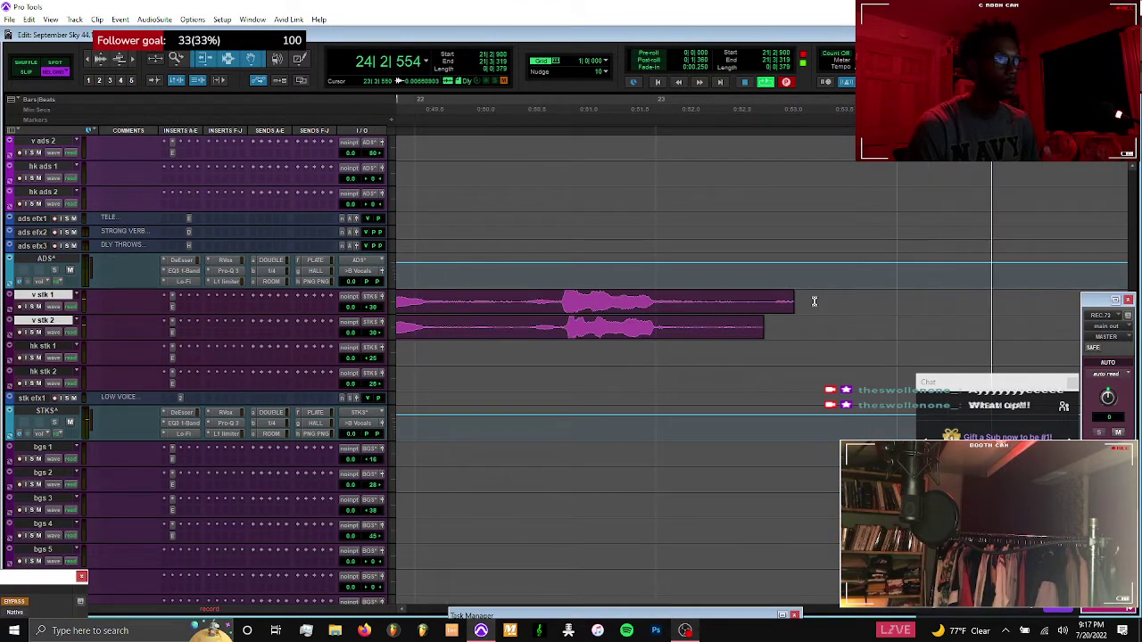
Trim the tails of both new v stk clips back to 23|1|575 and fade them out from 23|1|244
drag(815, 307, 691, 333)
click(693, 334)
key(s)
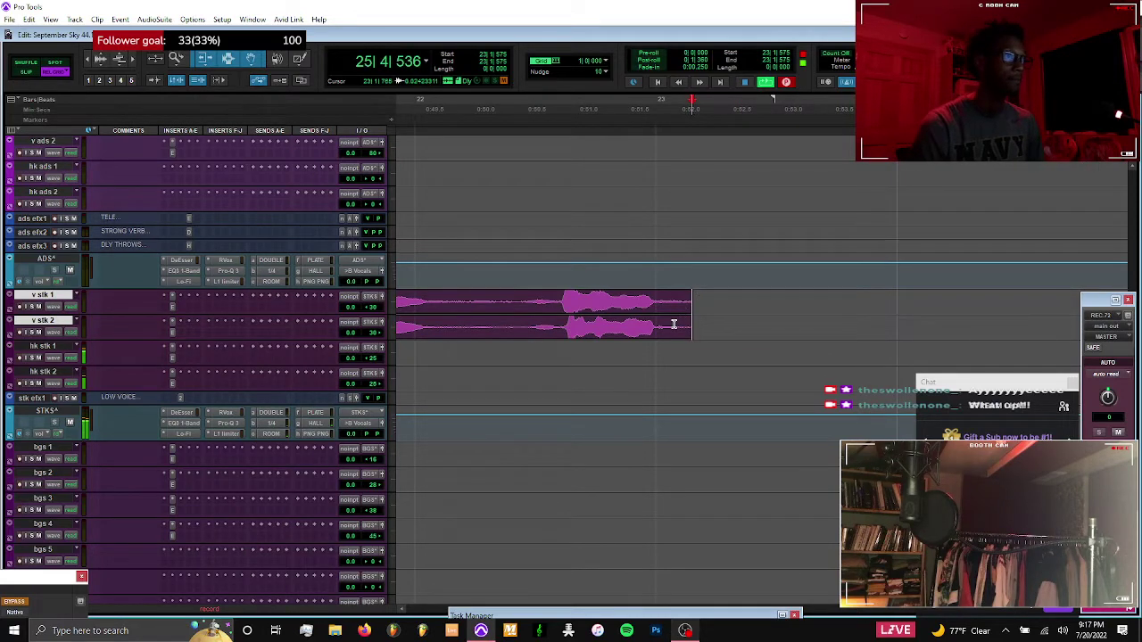
drag(703, 324, 671, 327)
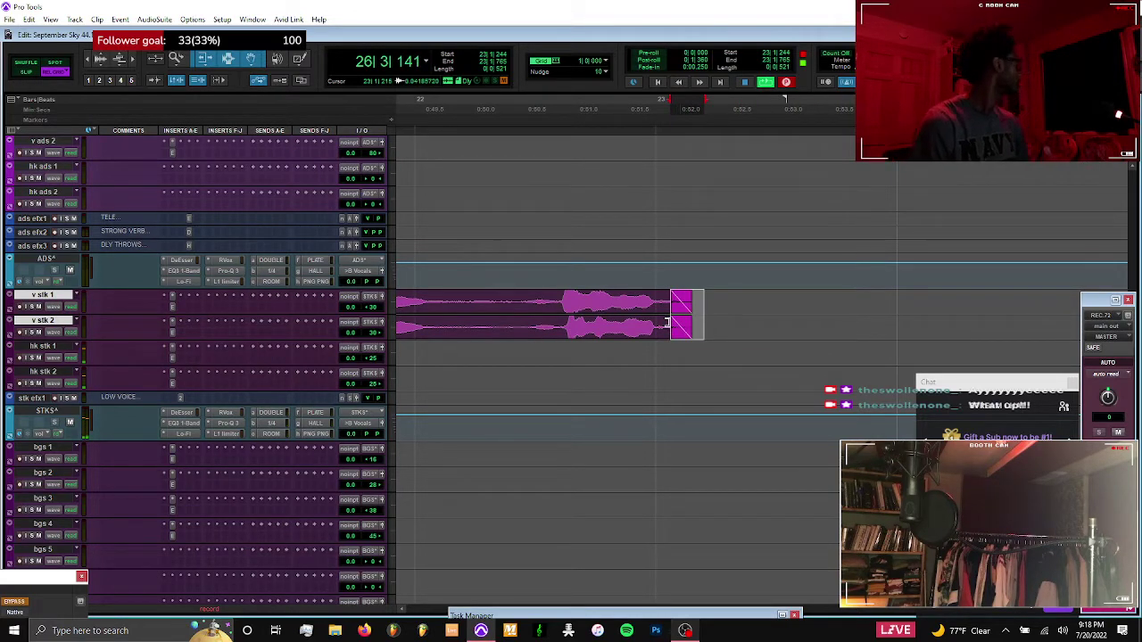
key(space)
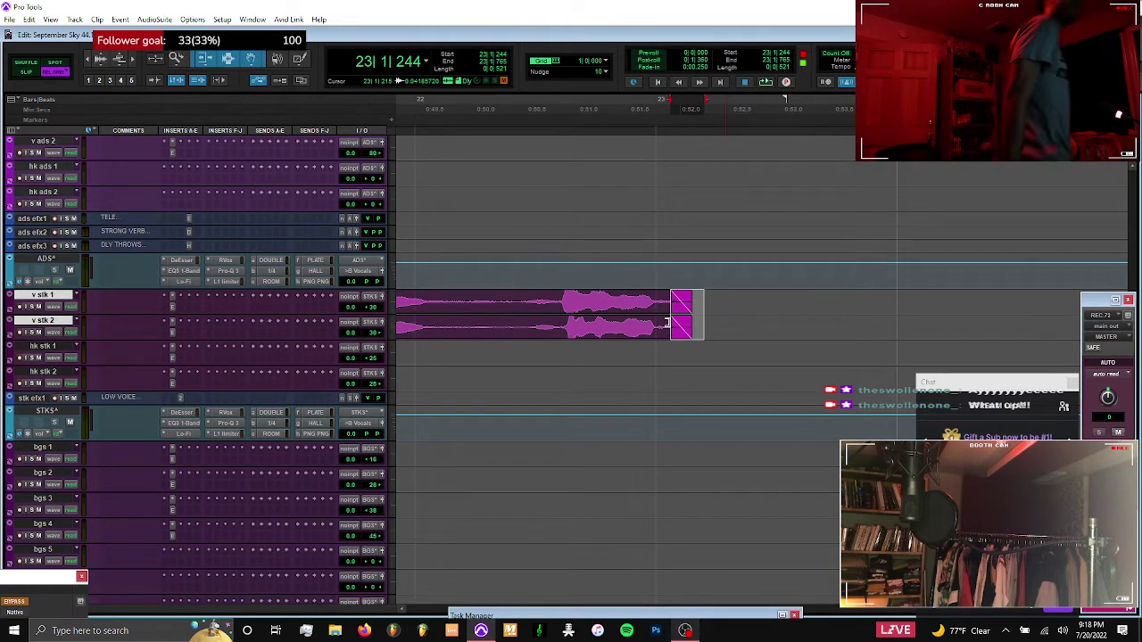
Examine the whole vocal arrangement and look over the channels in the mixer
key(r)
key(r)
key(r)
key(r)
key(r)
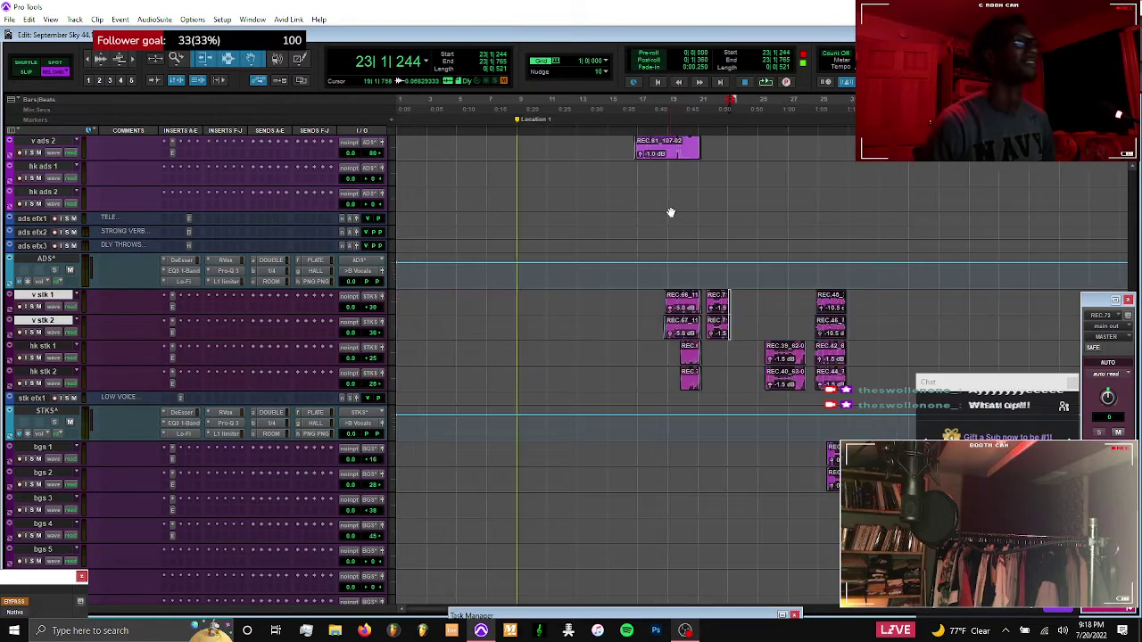
key(ctrl+=)
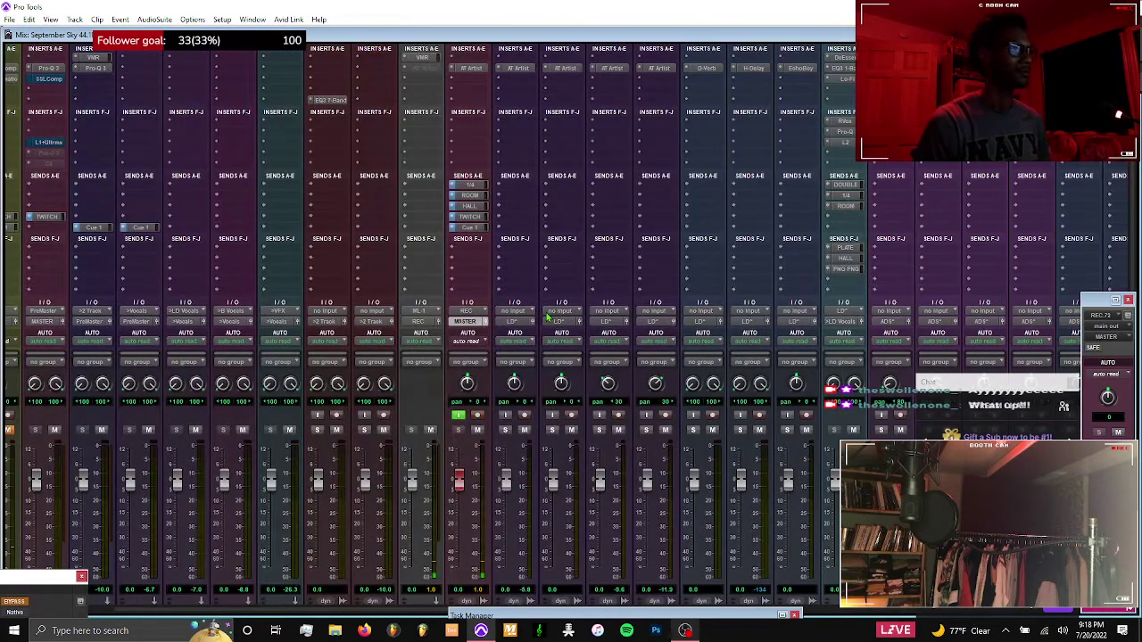
key(ctrl+equal)
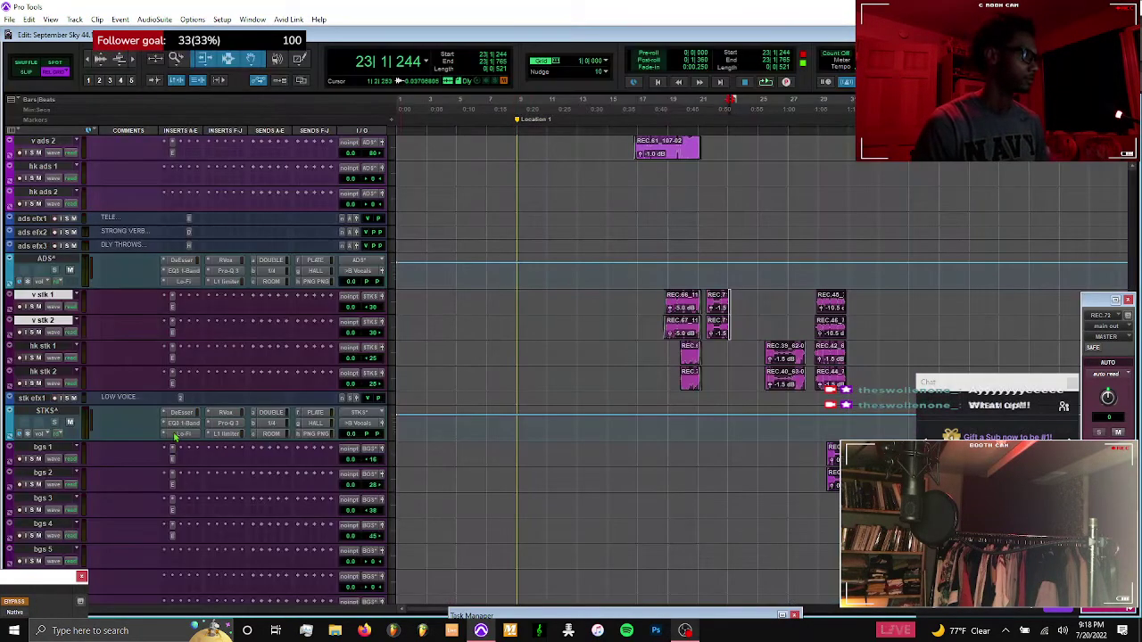
Mute the ADS^ bus and play the v ld tracks over the range 9|1|000 to 32|1|000
scroll(142, 417, down, 5)
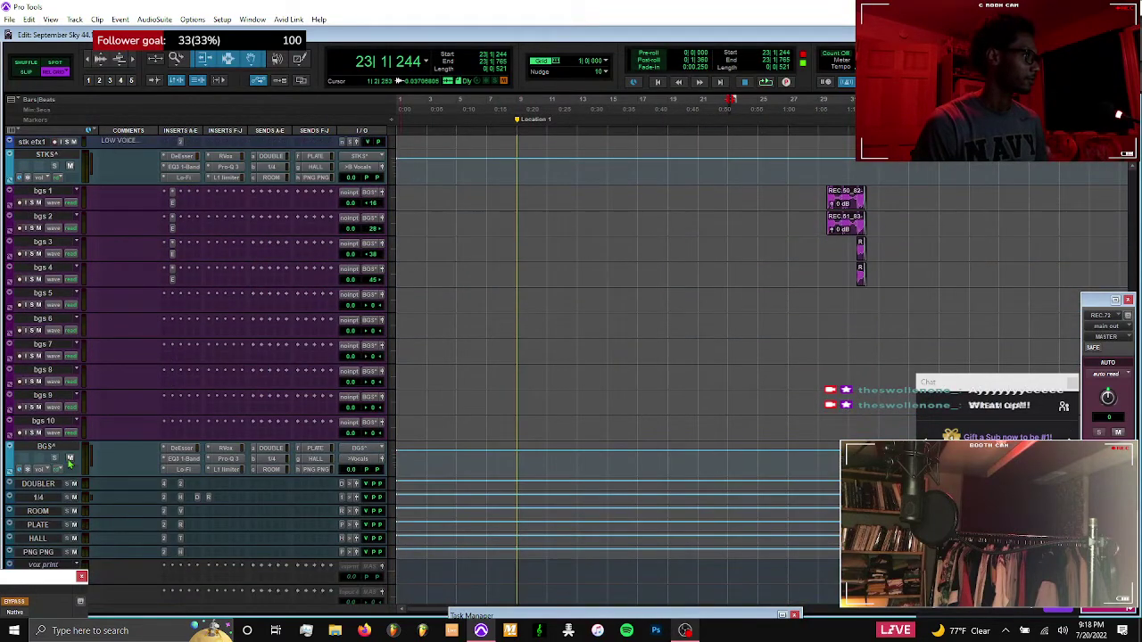
scroll(69, 459, up, 5)
scroll(70, 397, up, 3)
scroll(70, 359, up, 3)
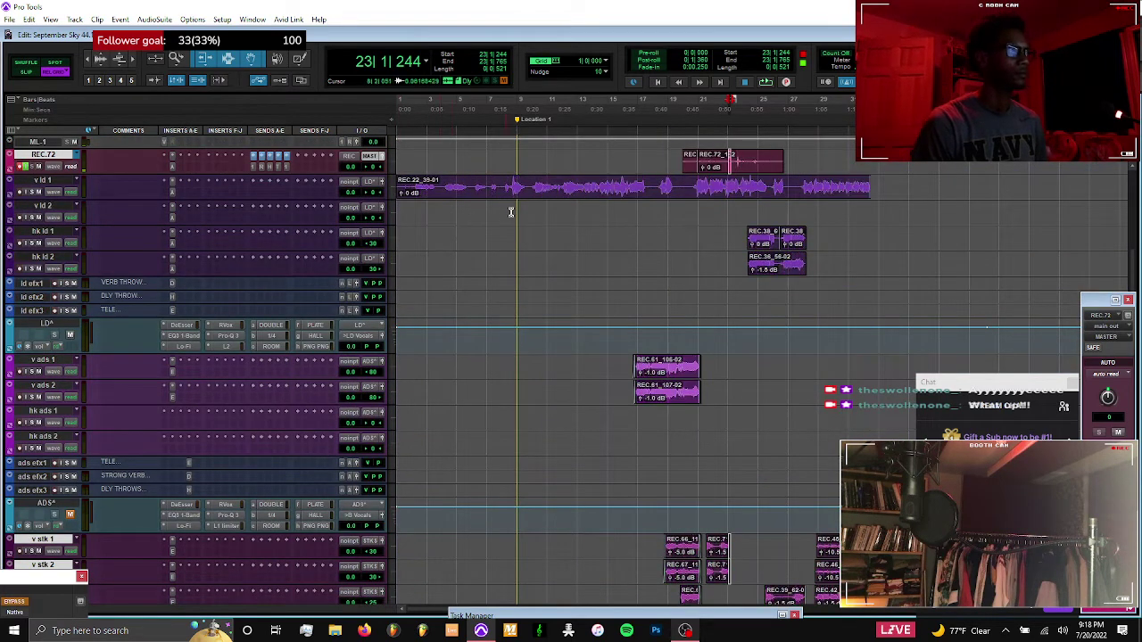
drag(516, 204, 865, 189)
key(space)
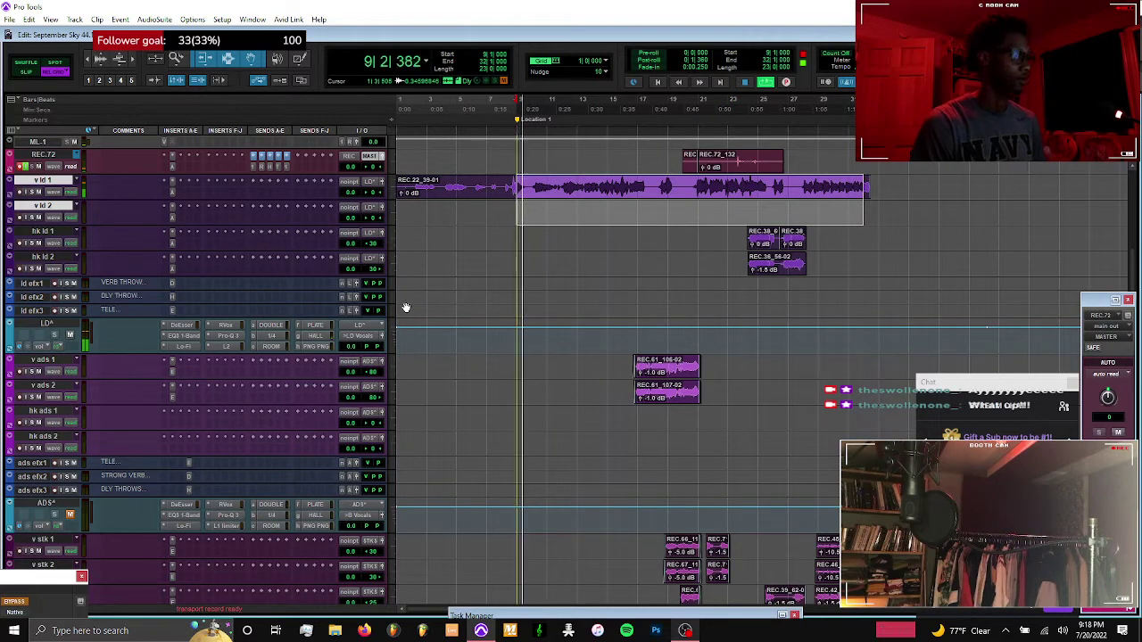
Check the LD^ bus's EQ3 high-pass filter and raise the bus's DOUBLER send to about -21.8 dB
click(184, 335)
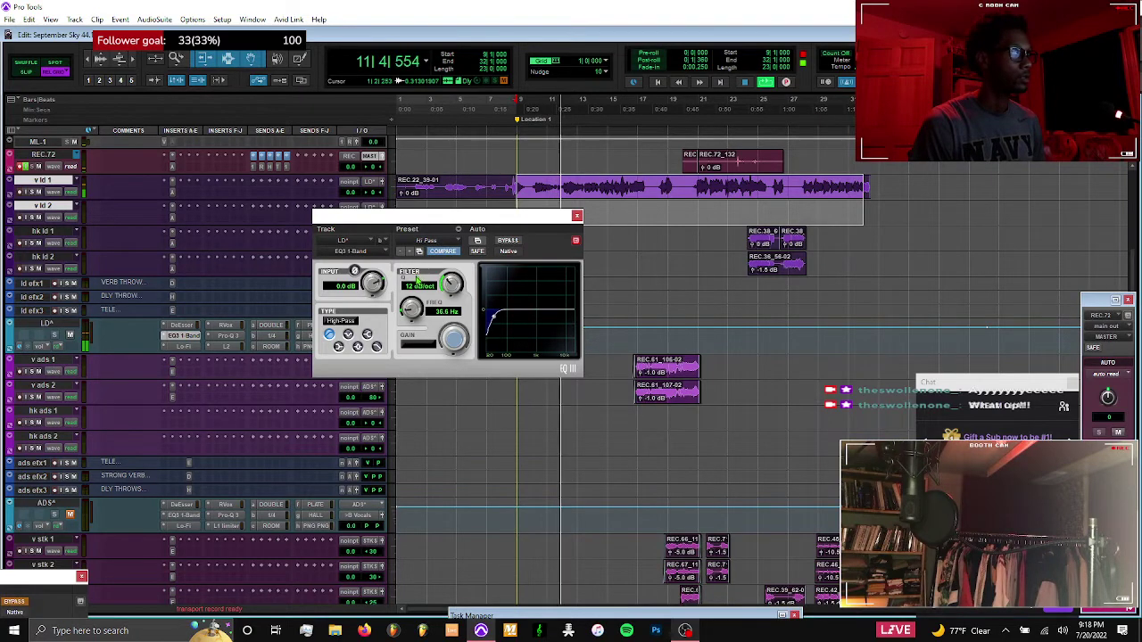
click(577, 216)
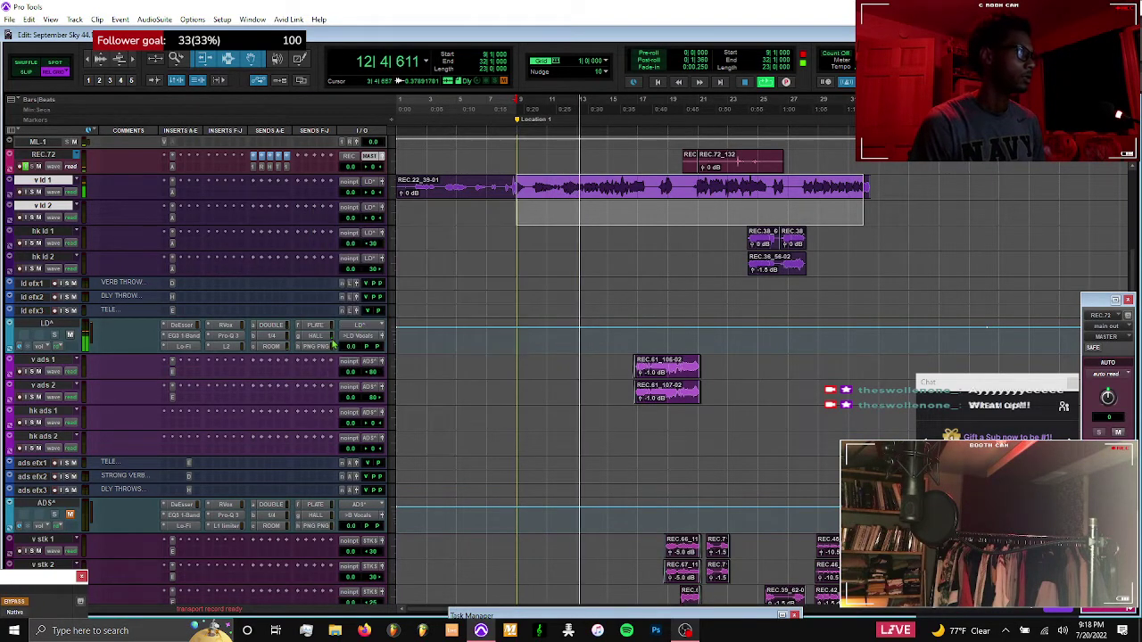
click(281, 327)
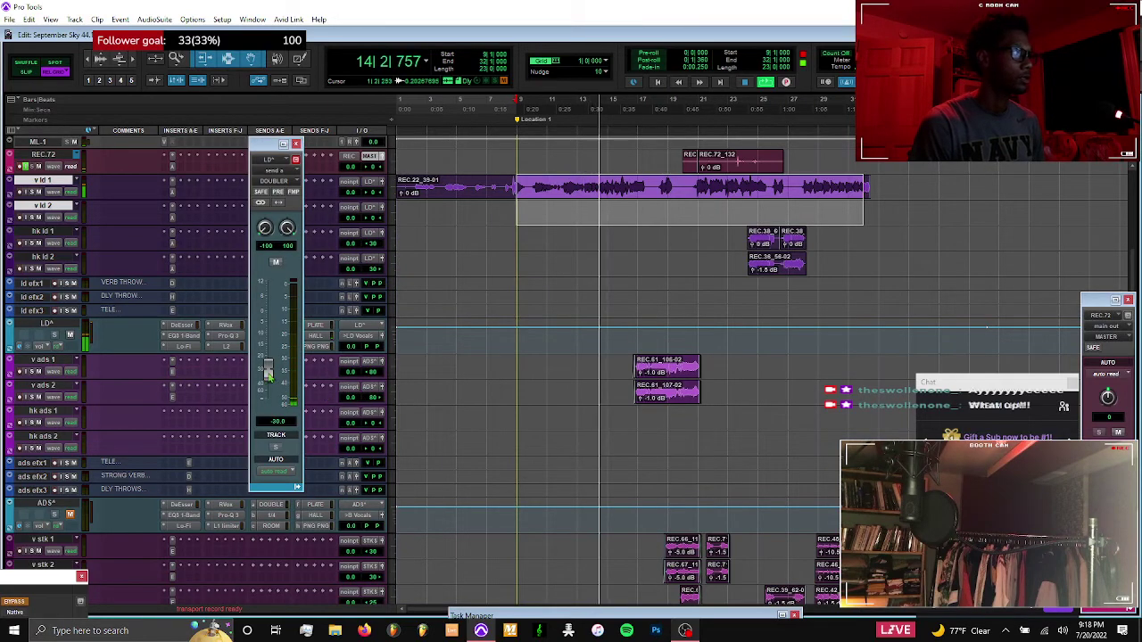
mouse_move(269, 372)
mouse_down()
mouse_move(269, 339)
mouse_move(270, 373)
mouse_move(269, 361)
mouse_up()
drag(259, 150, 453, 165)
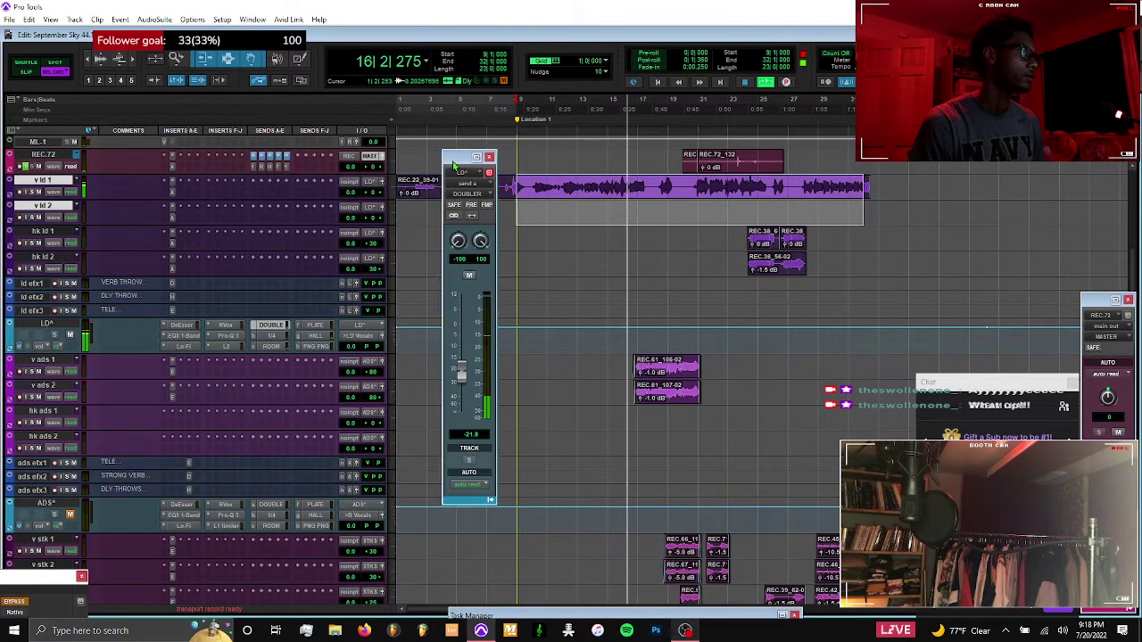
Raise the LD^ bus's 1/4 send to -20.0 dB and fine-tune its DOUBLER send to -22.0 dB
click(275, 337)
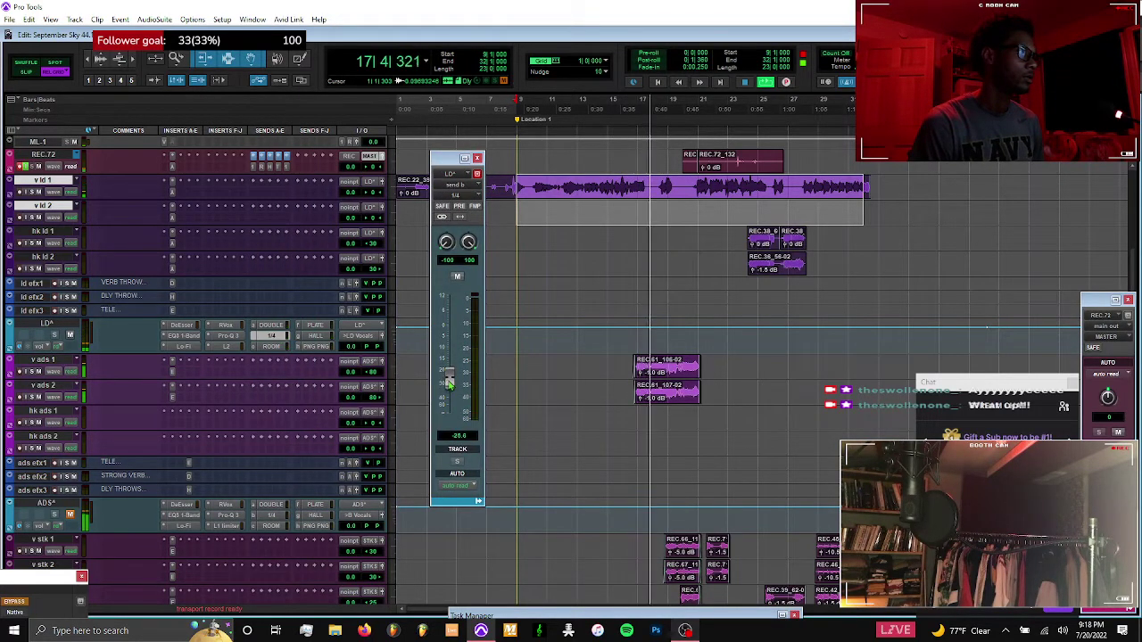
drag(449, 389, 451, 379)
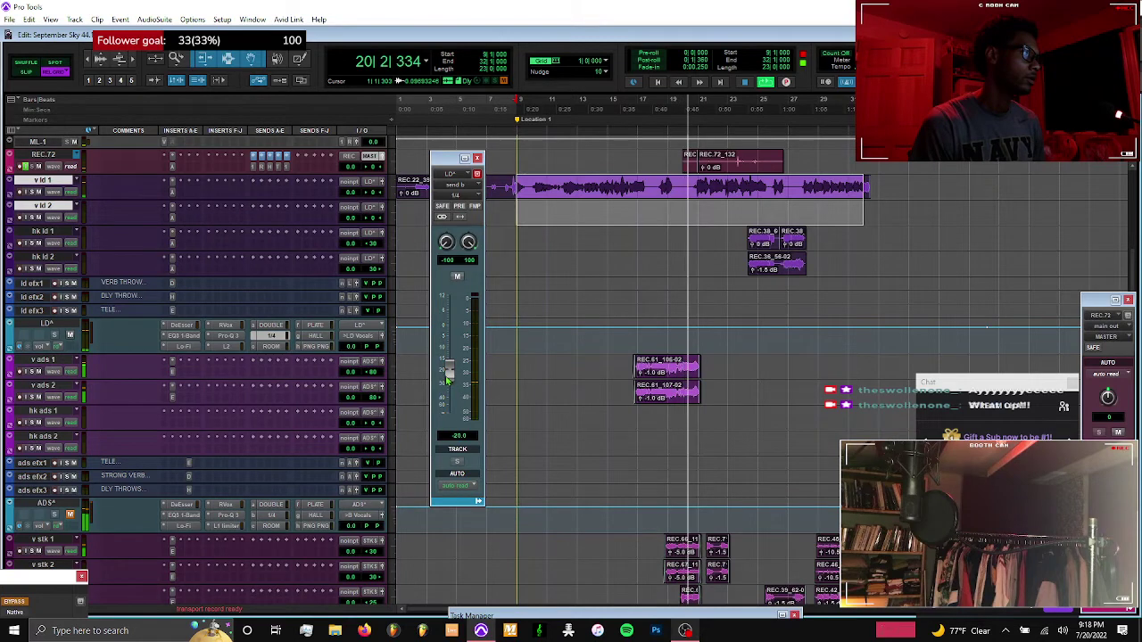
drag(449, 372, 449, 377)
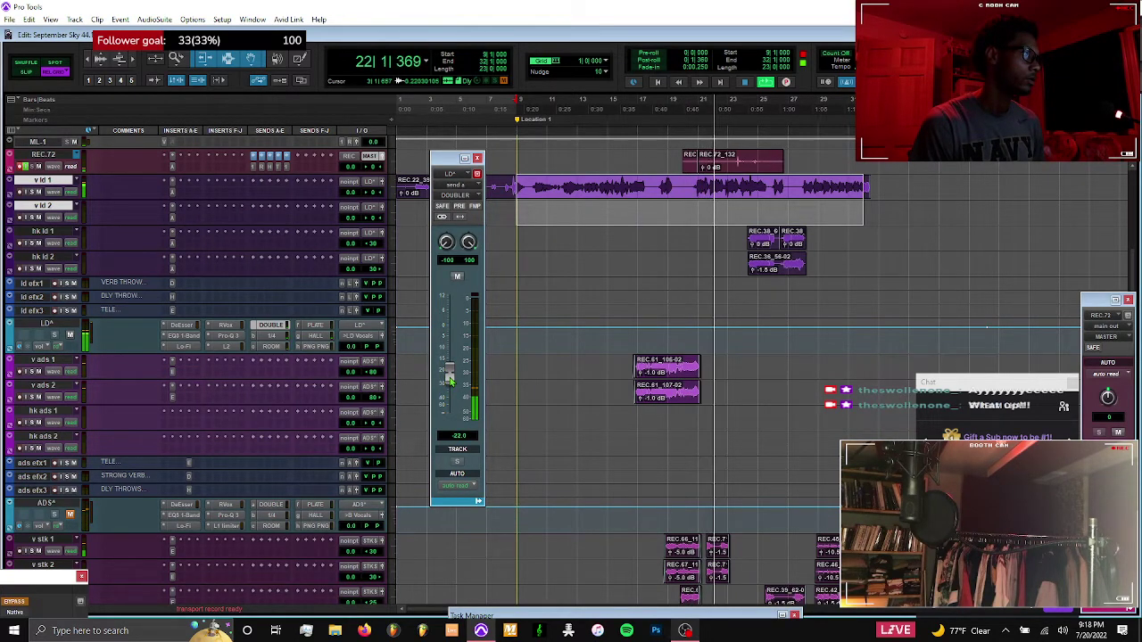
Check the ROOM return's Valhalla Supermassive reverb and set the LD^ bus's ROOM send to -18.0 dB during playback
click(269, 347)
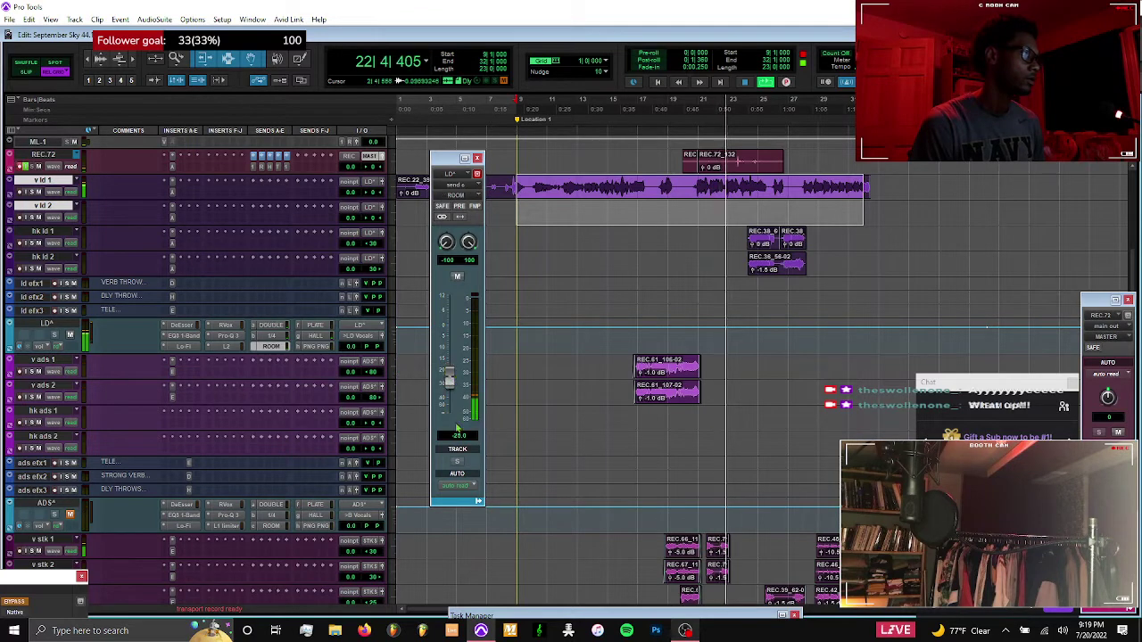
mouse_move(449, 379)
mouse_down()
mouse_move(452, 328)
mouse_move(450, 370)
mouse_up()
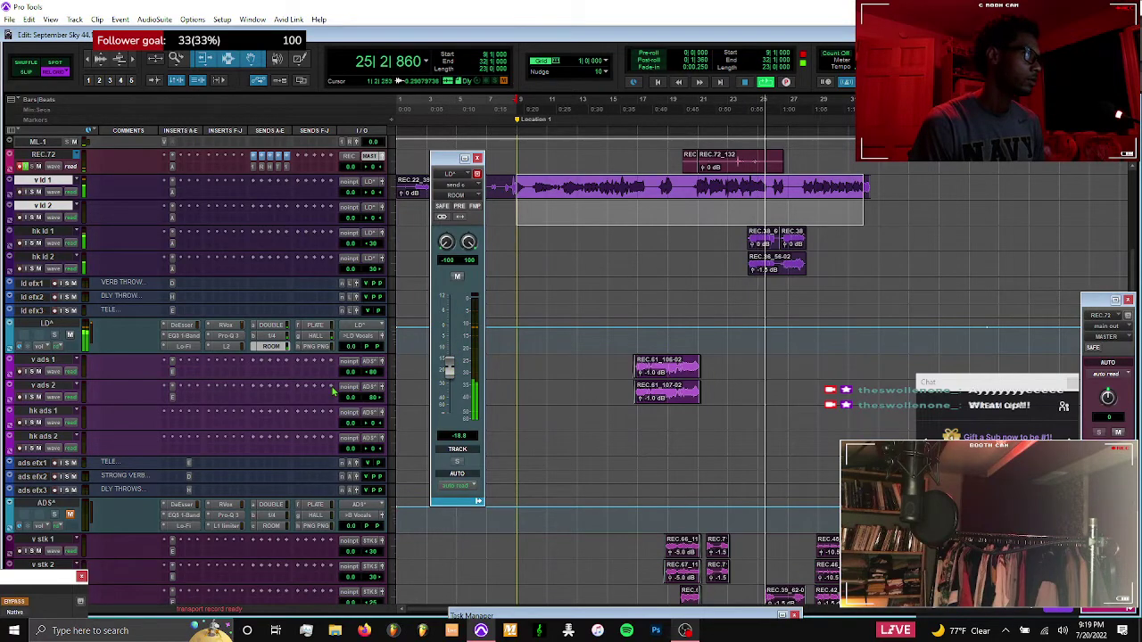
scroll(334, 391, down, 5)
scroll(334, 390, down, 14)
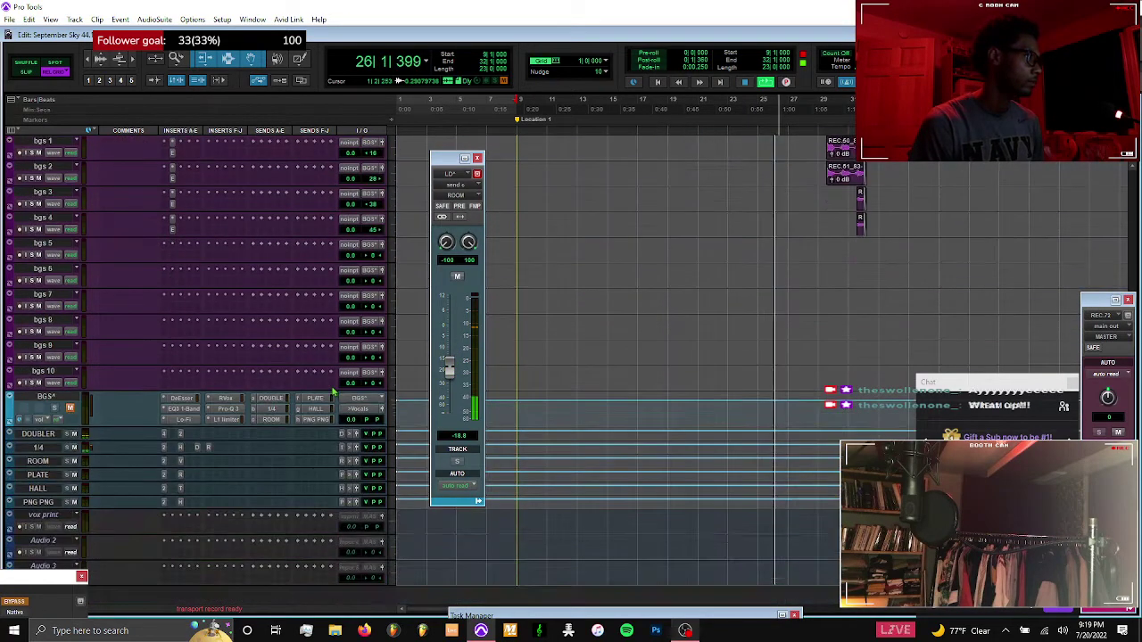
click(181, 462)
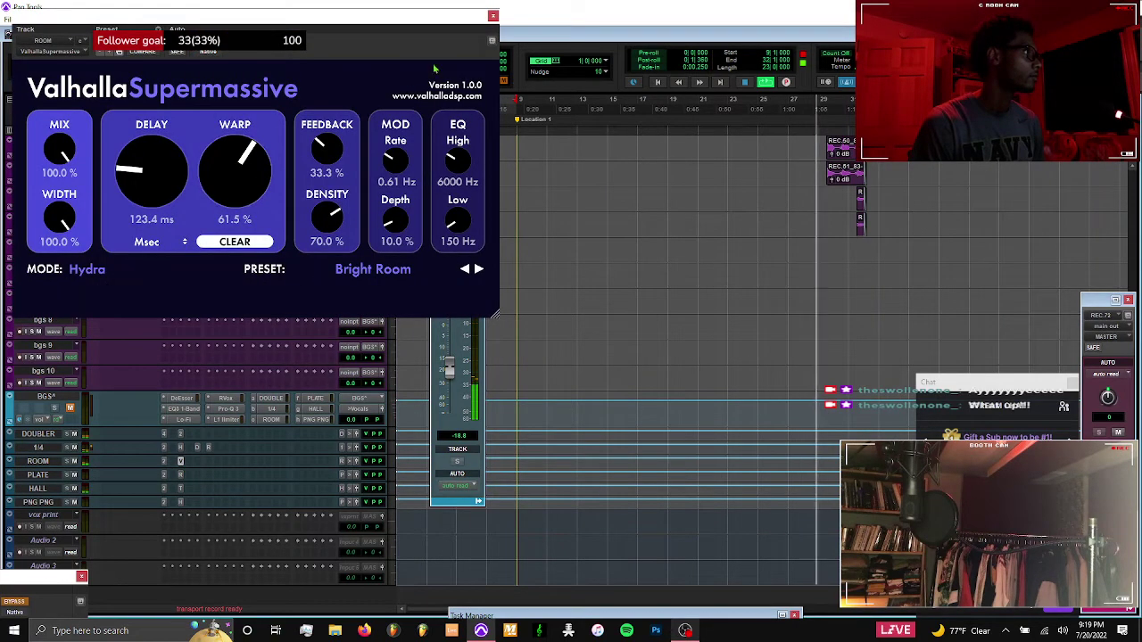
click(493, 16)
drag(449, 370, 451, 345)
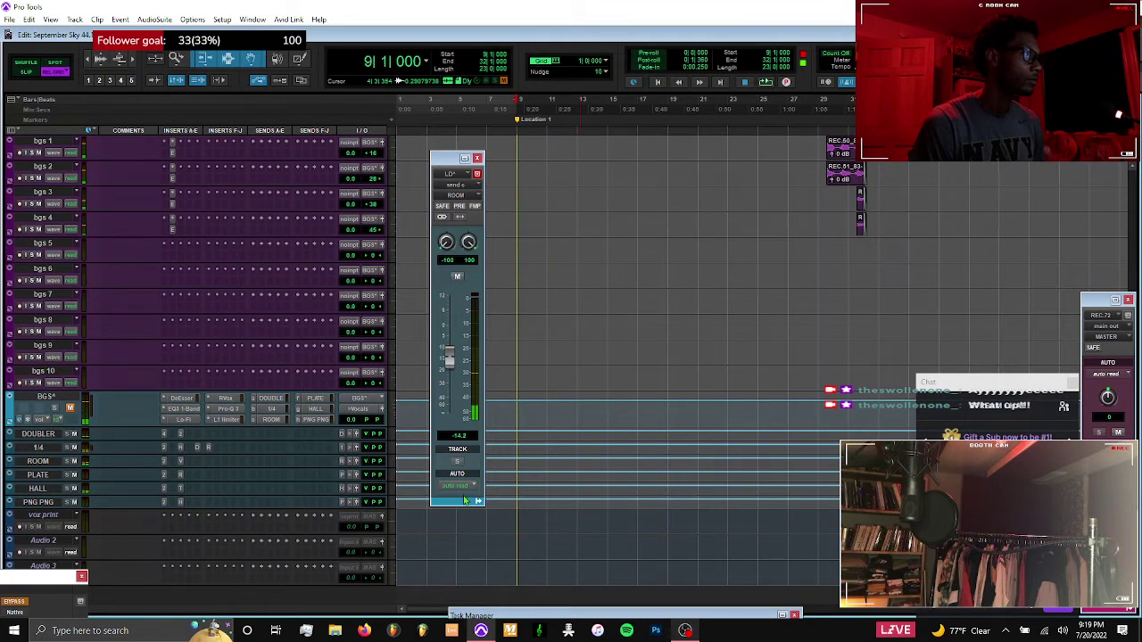
key(space)
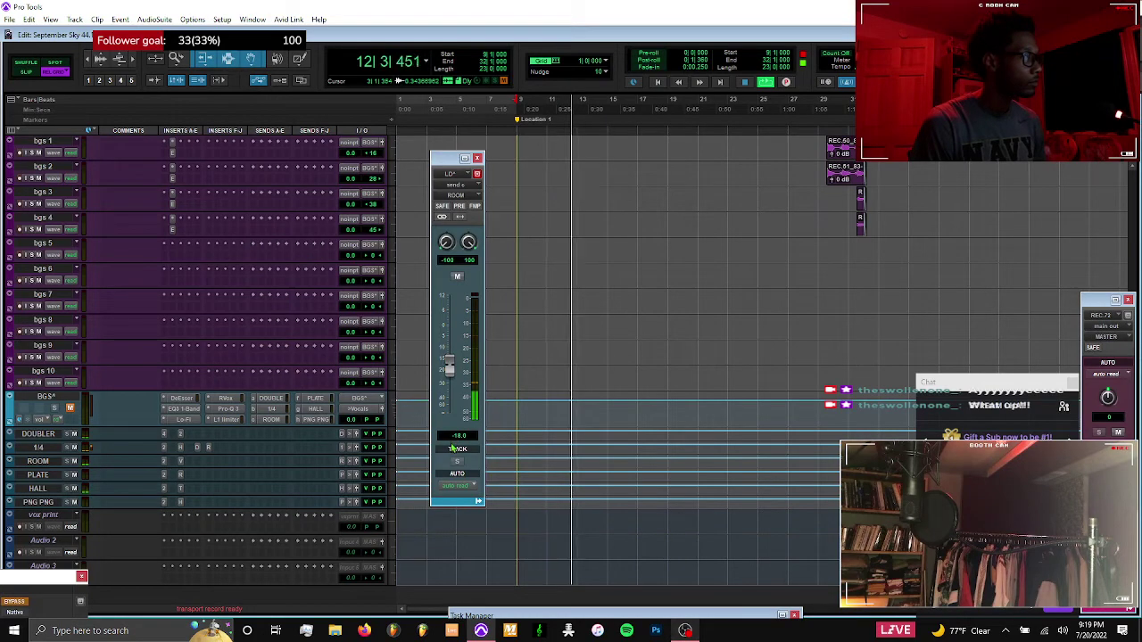
key(space)
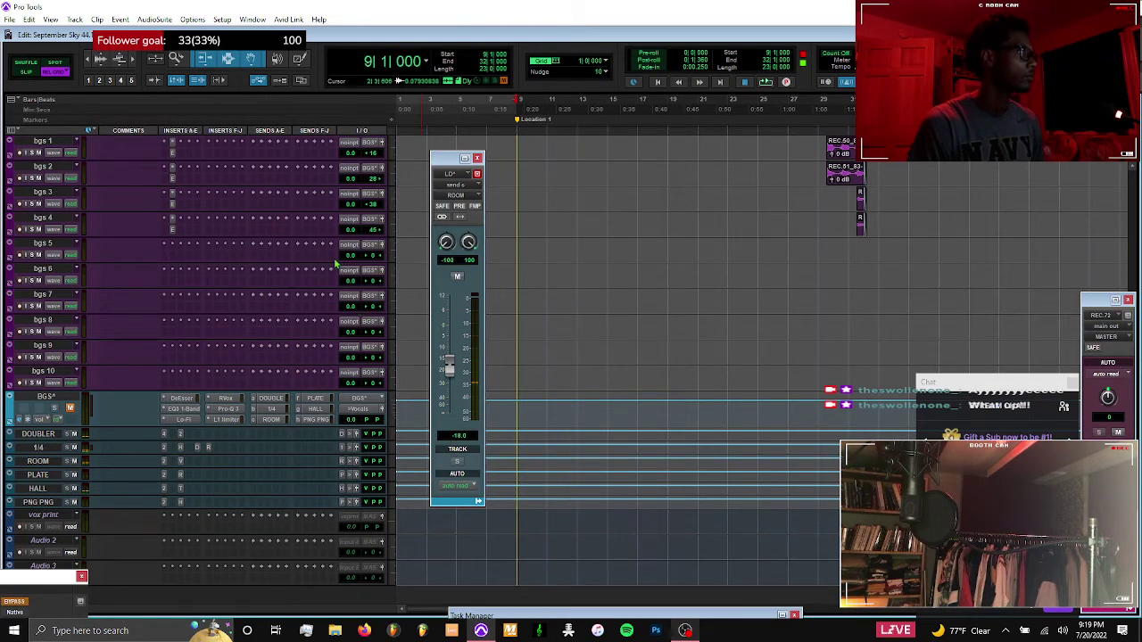
Set the LD^ bus's PLATE send to -35.0 dB and its HALL send to -29.1 dB while the lead plays
scroll(281, 339, up, 10)
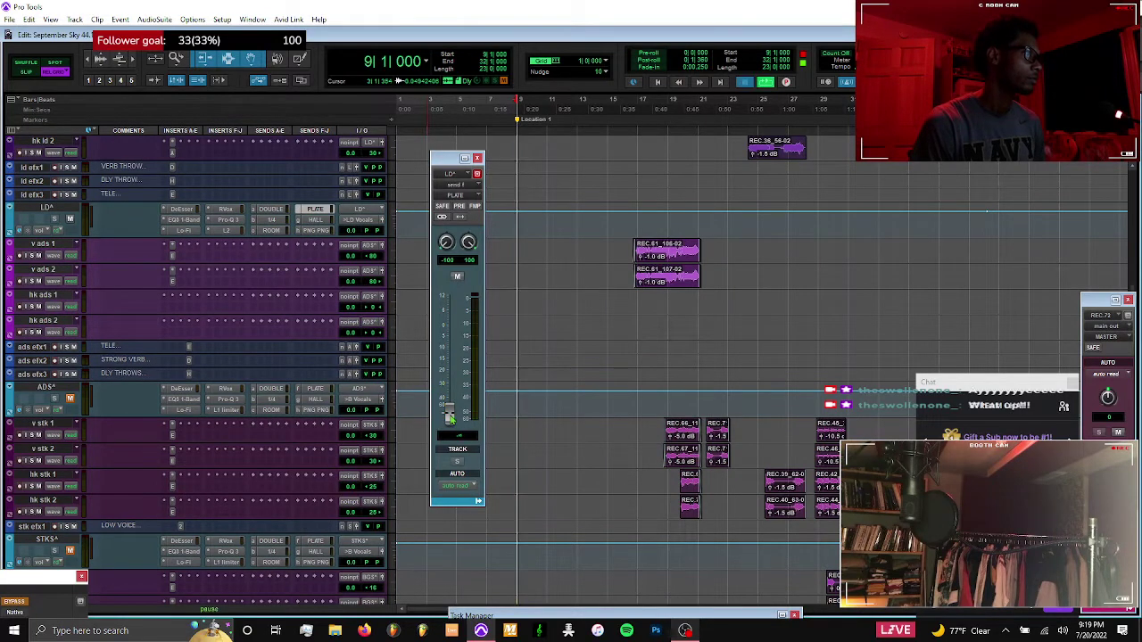
mouse_move(449, 413)
mouse_down()
mouse_move(450, 336)
mouse_move(451, 412)
mouse_move(451, 395)
mouse_up()
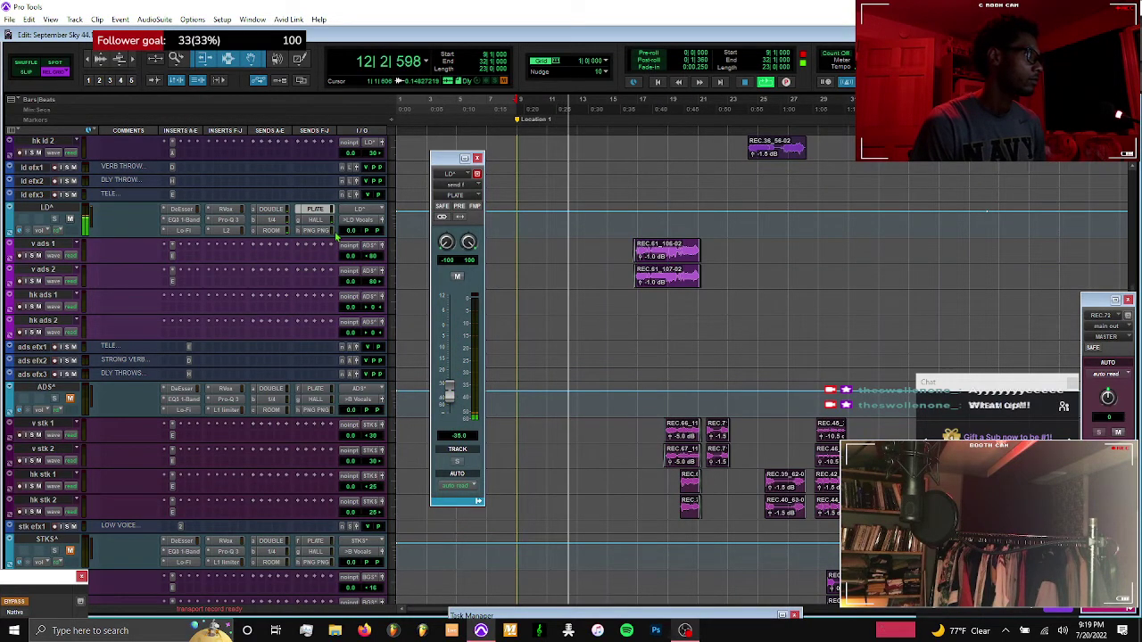
drag(451, 346, 451, 391)
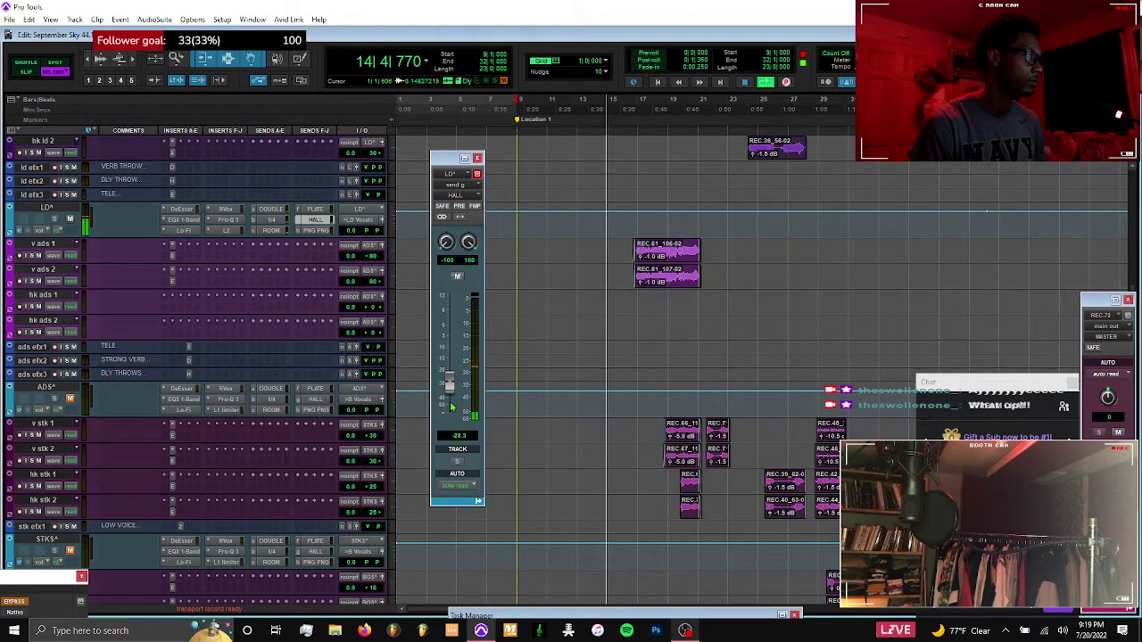
drag(451, 407, 452, 417)
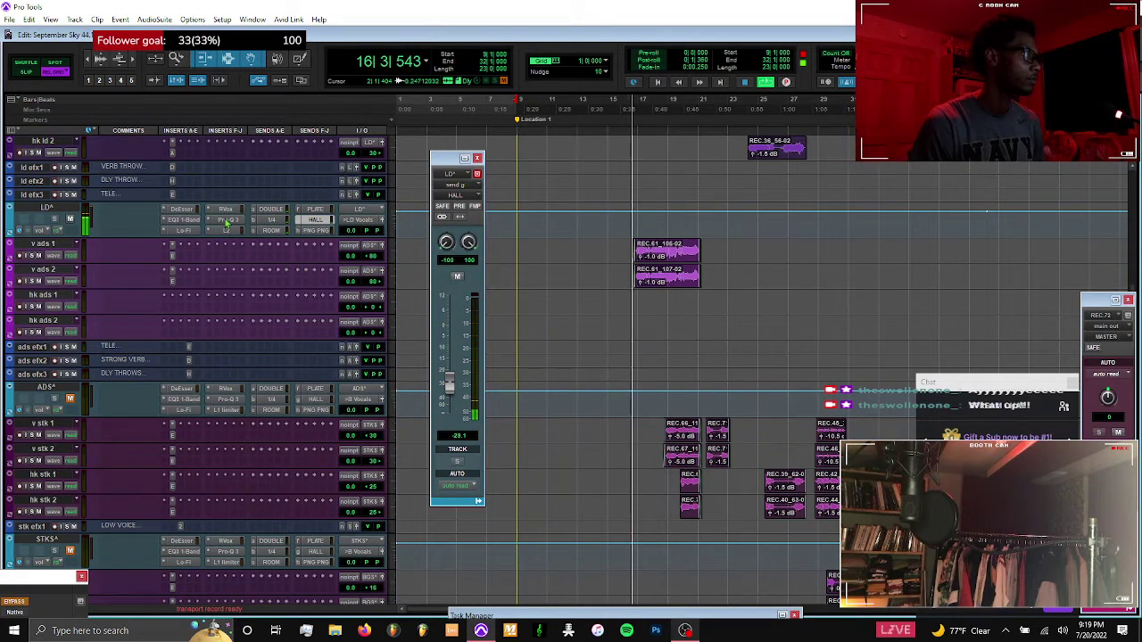
Shape the low end in the LD^ bus's Pro-Q 3 with a -1.53 dB bell at 312.65 Hz and a slight boost below it
click(227, 220)
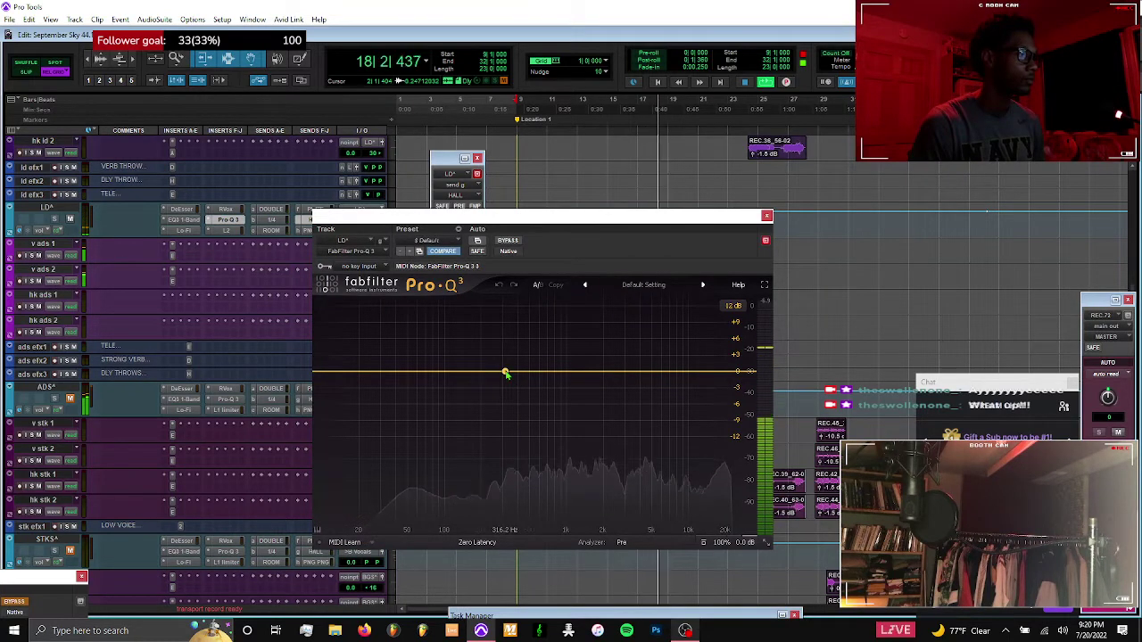
drag(505, 373, 505, 381)
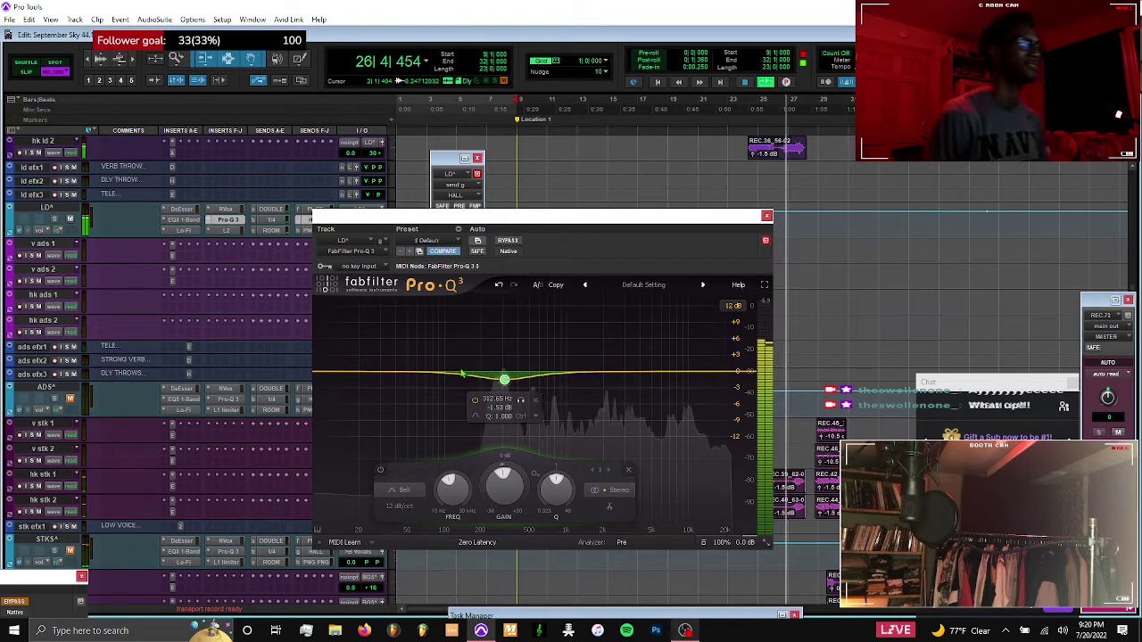
drag(364, 373, 531, 373)
mouse_move(445, 375)
mouse_down()
mouse_move(444, 362)
mouse_move(454, 368)
mouse_up()
scroll(445, 362, down, 2)
Add a high-shelf boost of about 1.3 dB and a +1.31 dB bell at 1536.7 Hz to the LD^ bus's Pro-Q 3
click(674, 368)
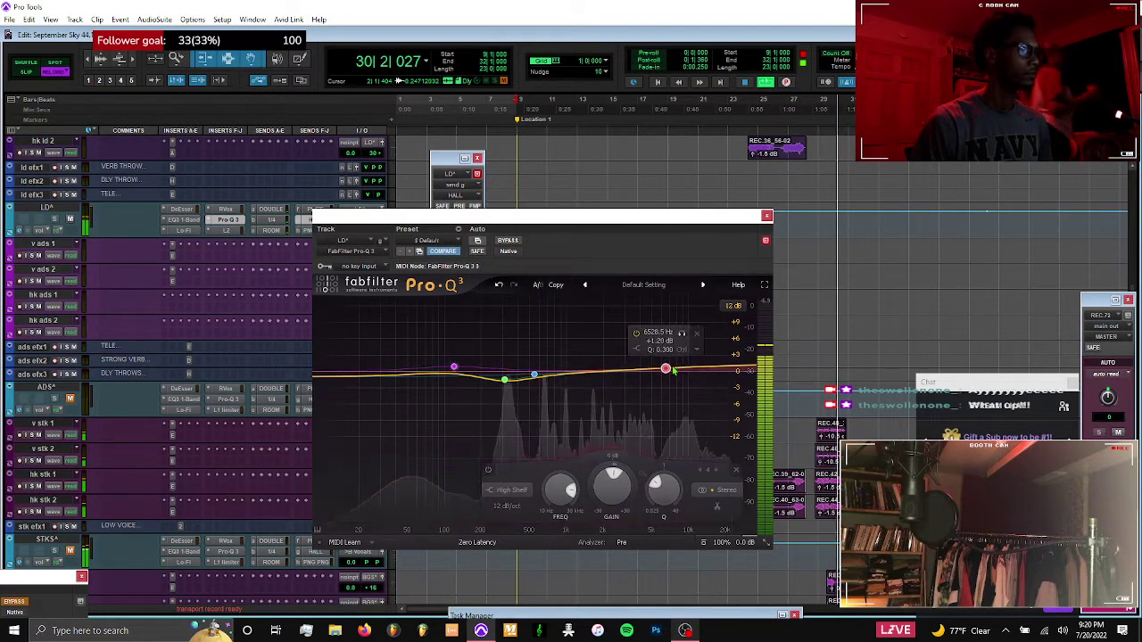
click(585, 366)
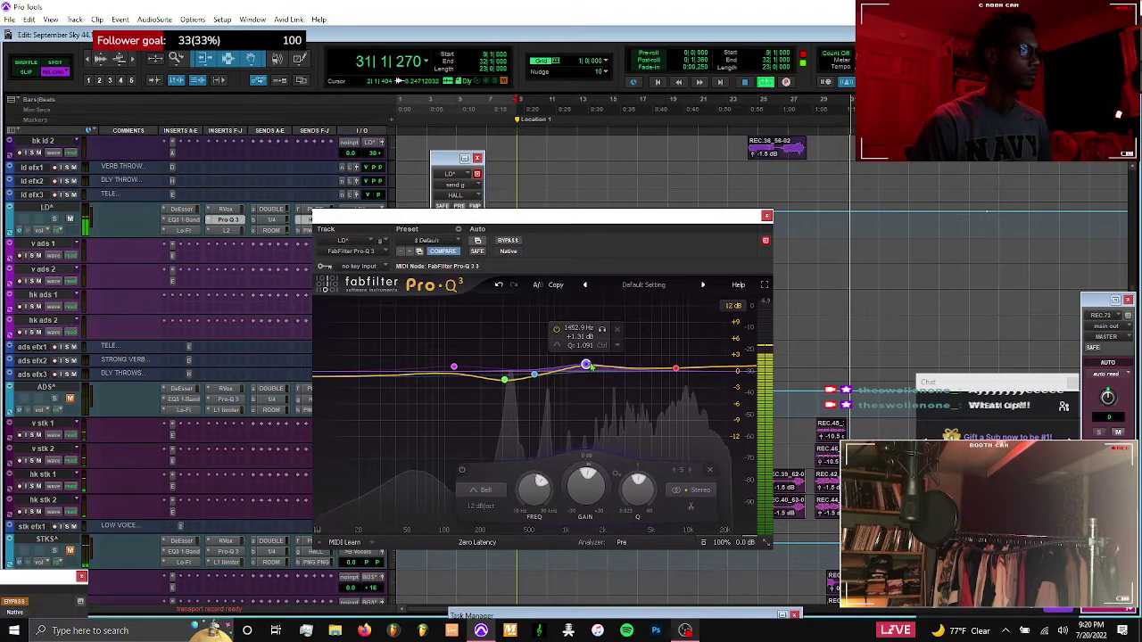
drag(585, 366, 588, 365)
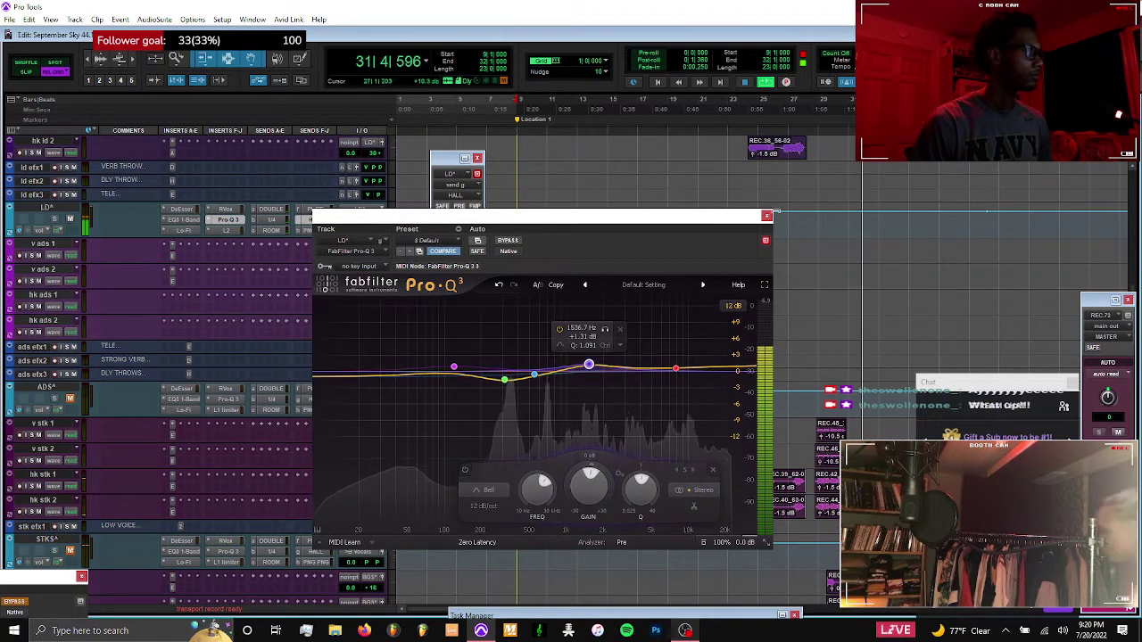
click(767, 217)
Unmute the ADS^ bus and select the v ads clips over the range 16|1|000 to 22|1|000 for playback
click(520, 214)
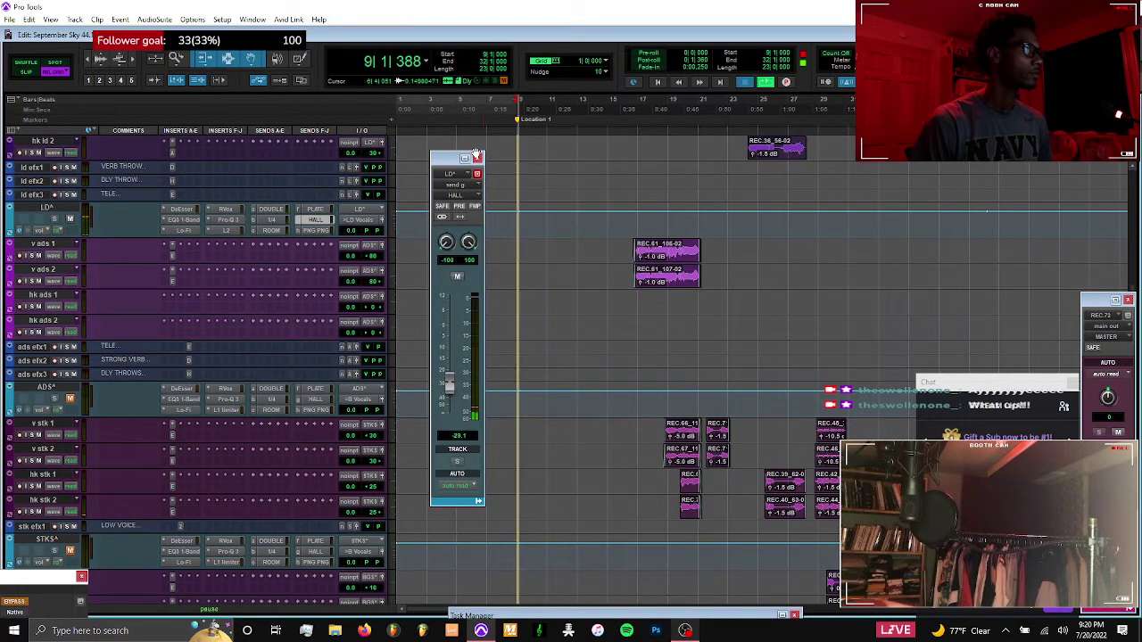
key(space)
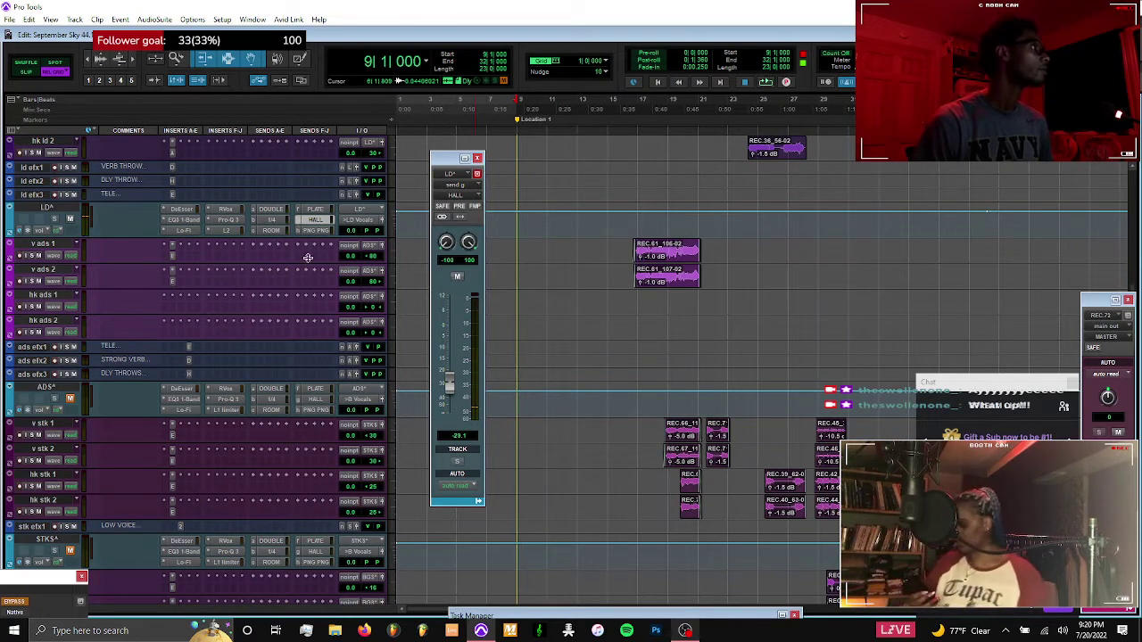
key(space)
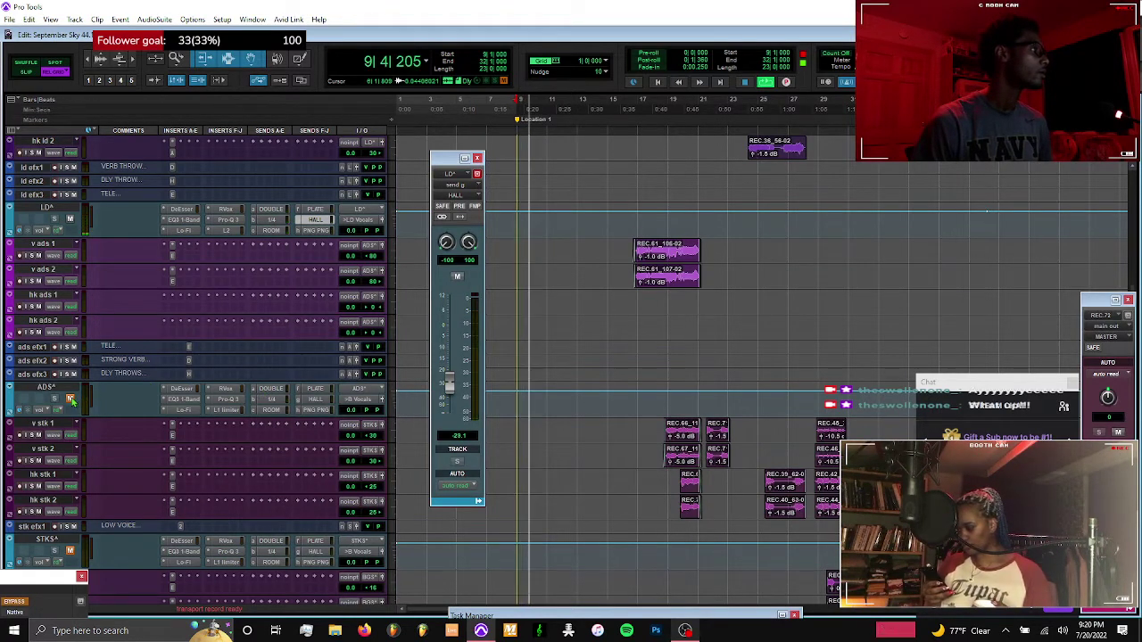
drag(623, 242, 714, 287)
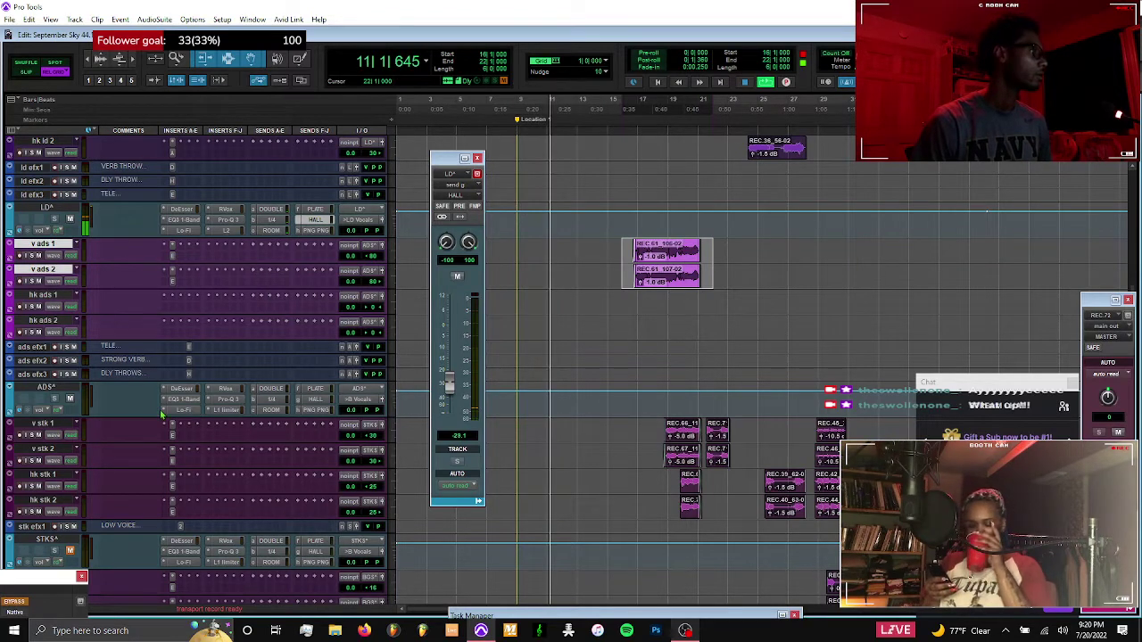
Look over the ADS^ bus's RVox and Pro-Q 3, and set its EQ3 high-pass filter to 65.8 Hz at 18 dB/oct
click(226, 389)
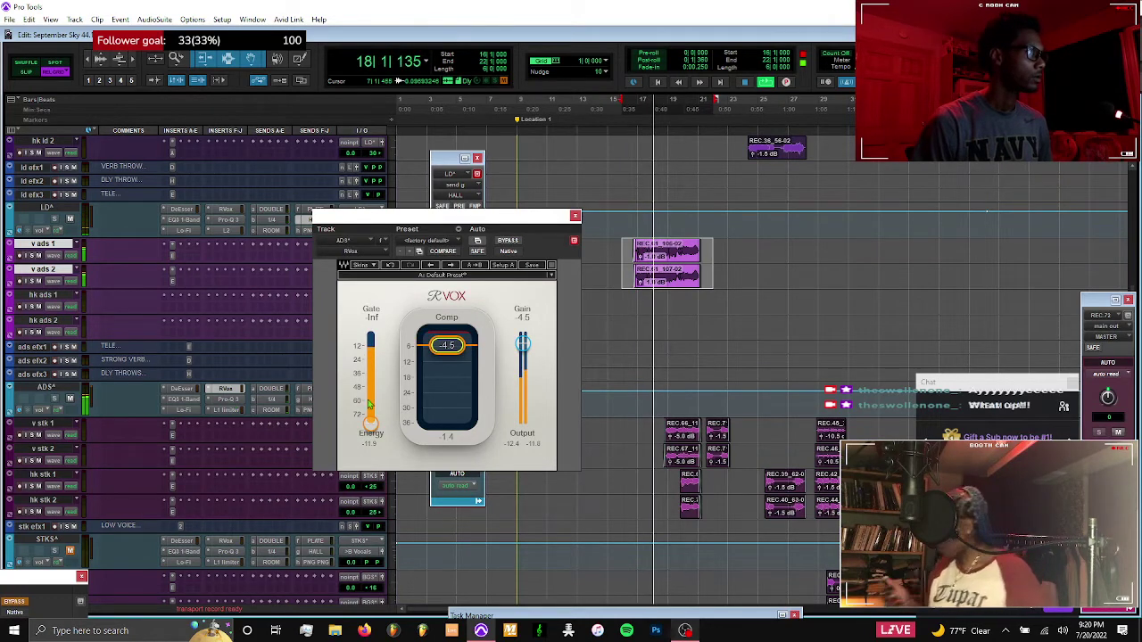
click(228, 399)
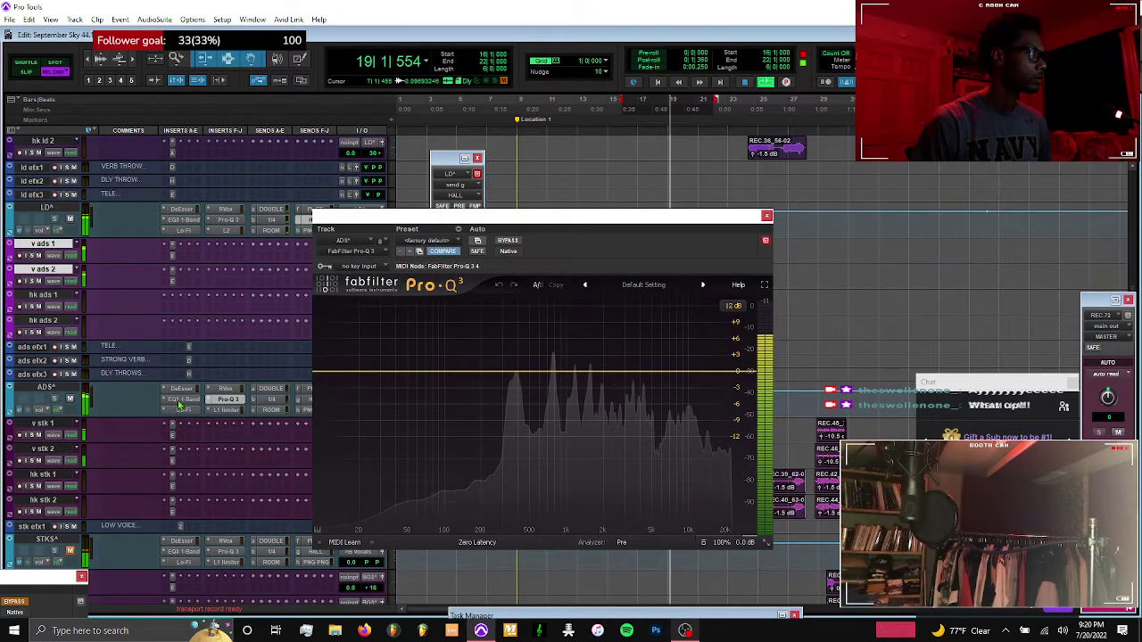
click(178, 401)
mouse_move(412, 298)
mouse_down()
mouse_move(413, 287)
mouse_move(416, 309)
mouse_move(417, 287)
mouse_up()
key(space)
key(space)
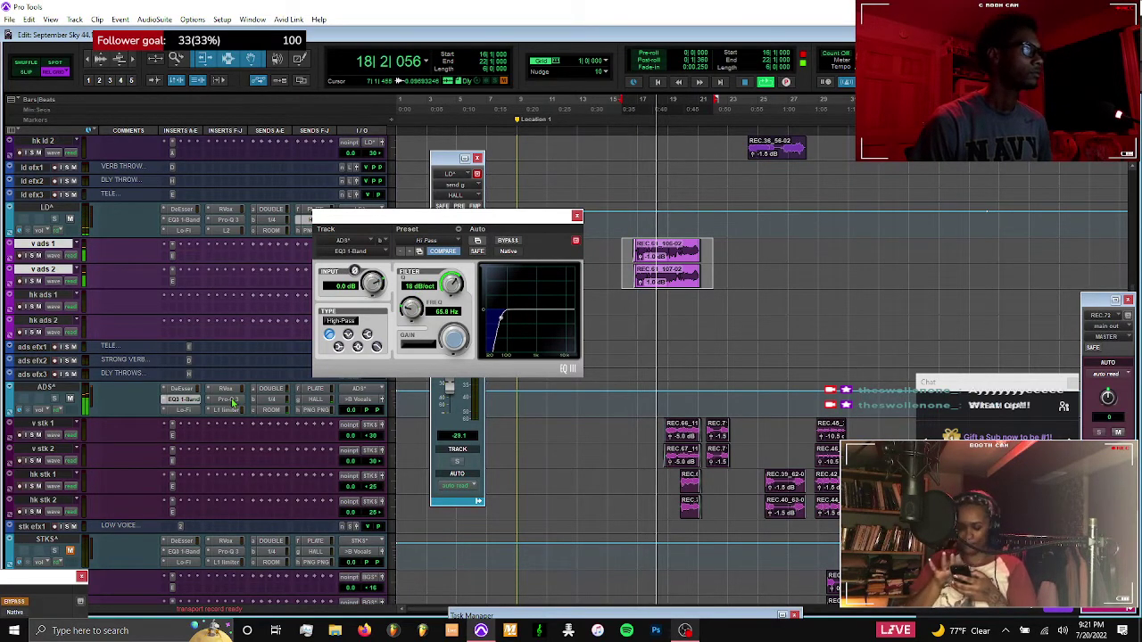
Brighten the ADS^ bus in Pro-Q 3 with a high shelf and a +0.87 dB bell at 9139.2 Hz, and cut about 1.9 dB at 790 Hz
click(230, 400)
drag(623, 375, 704, 366)
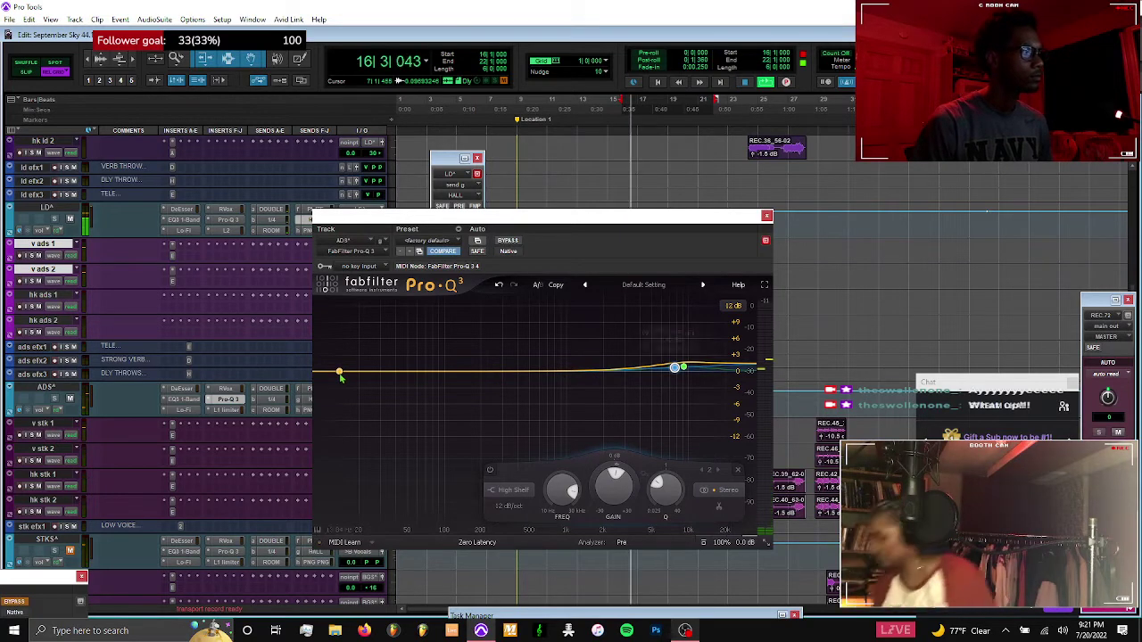
drag(509, 375, 541, 384)
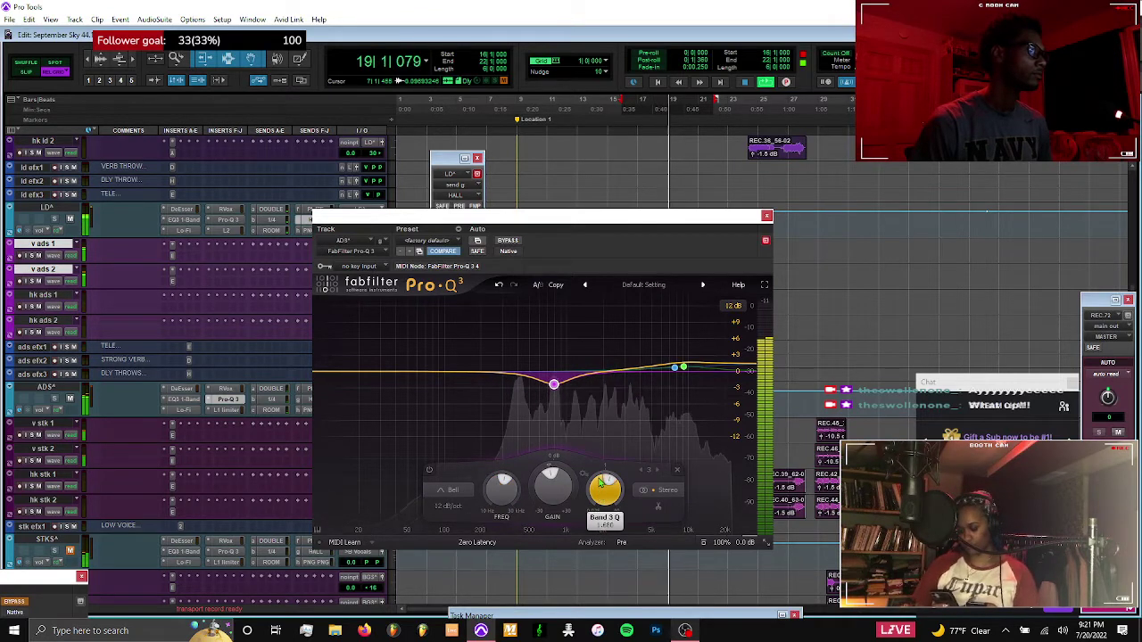
Add slight bell boosts on either side of the 790 Hz cut and a gentle low-end reduction in the ADS^ bus's Pro-Q 3
drag(584, 375, 585, 374)
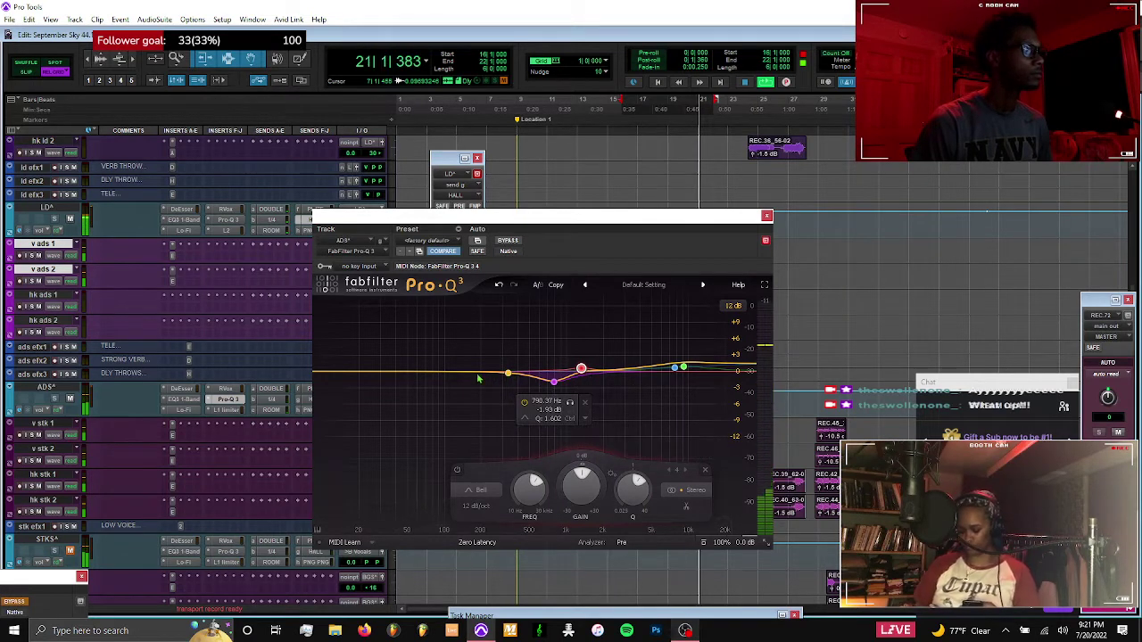
drag(370, 379, 513, 378)
double_click(511, 374)
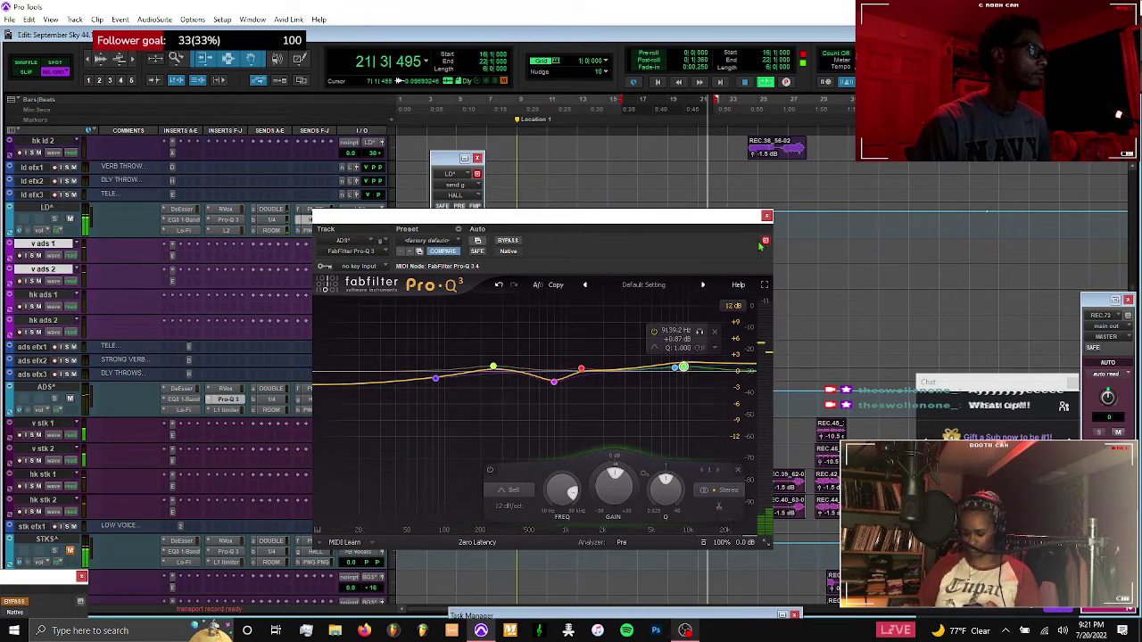
click(767, 216)
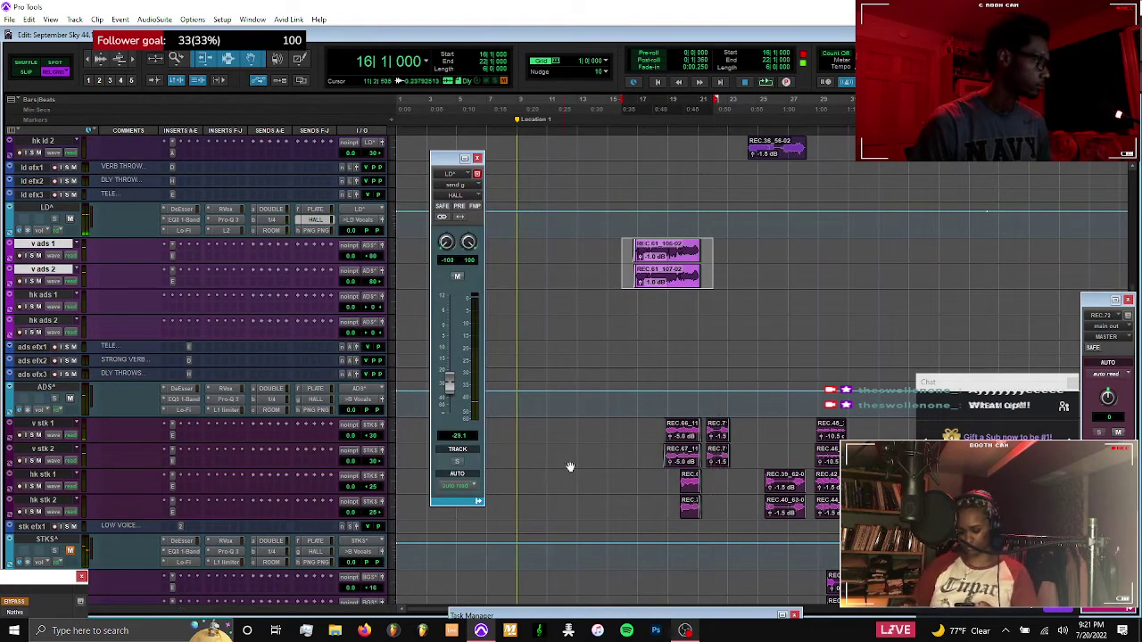
Unmute the STKS^ bus and play the v stk and hk stk clips selected over 18|1|000 to 31|1|000
drag(649, 427, 848, 518)
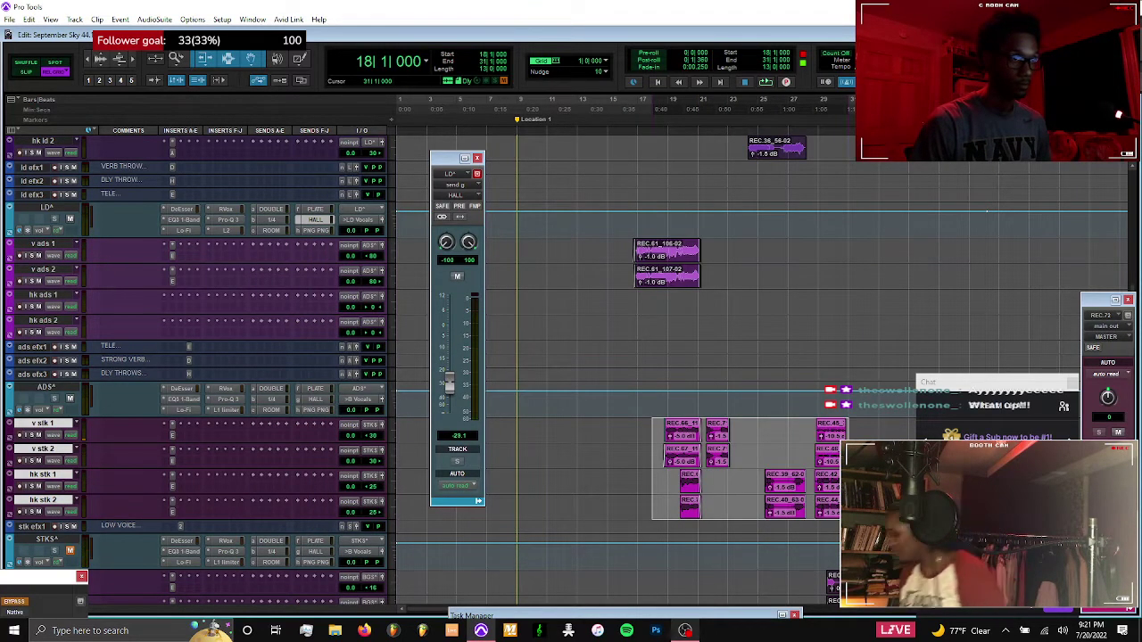
scroll(121, 521, down, 3)
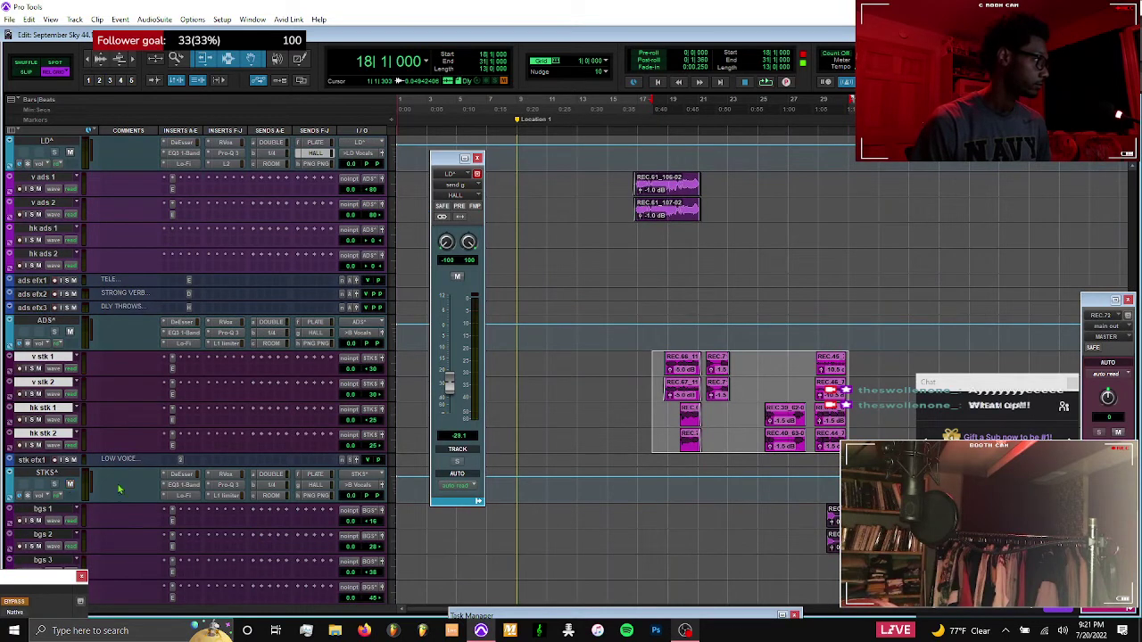
key(space)
Set the STKS^ bus's RVox compression to -7.2 and its gain to -7.6
click(226, 489)
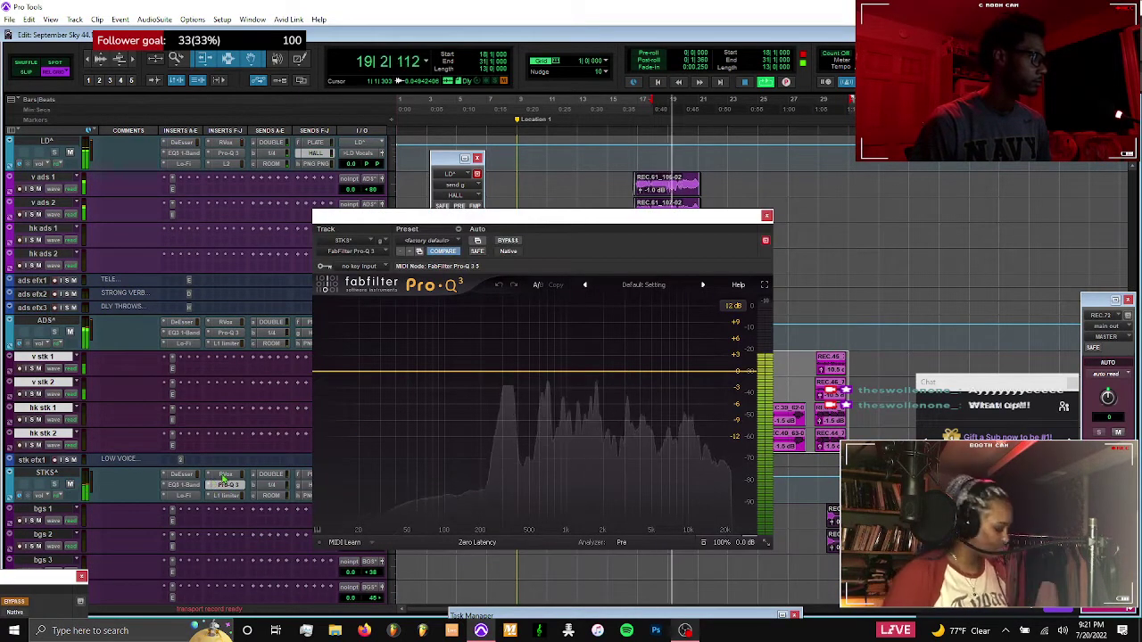
click(225, 475)
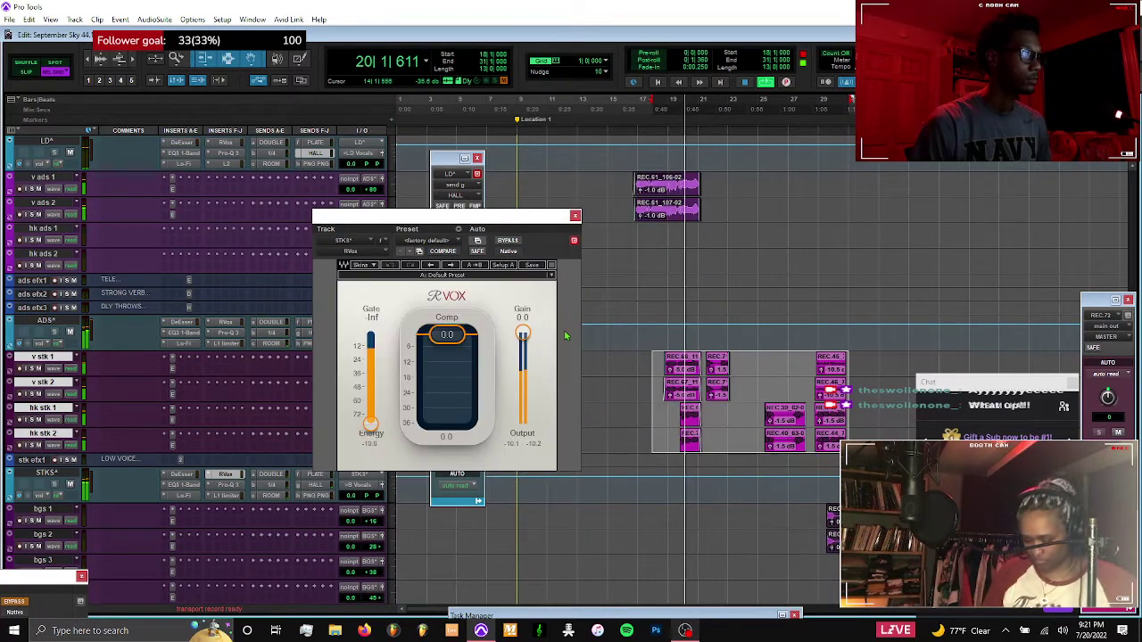
mouse_move(447, 335)
mouse_down()
mouse_move(447, 365)
mouse_move(447, 352)
mouse_up()
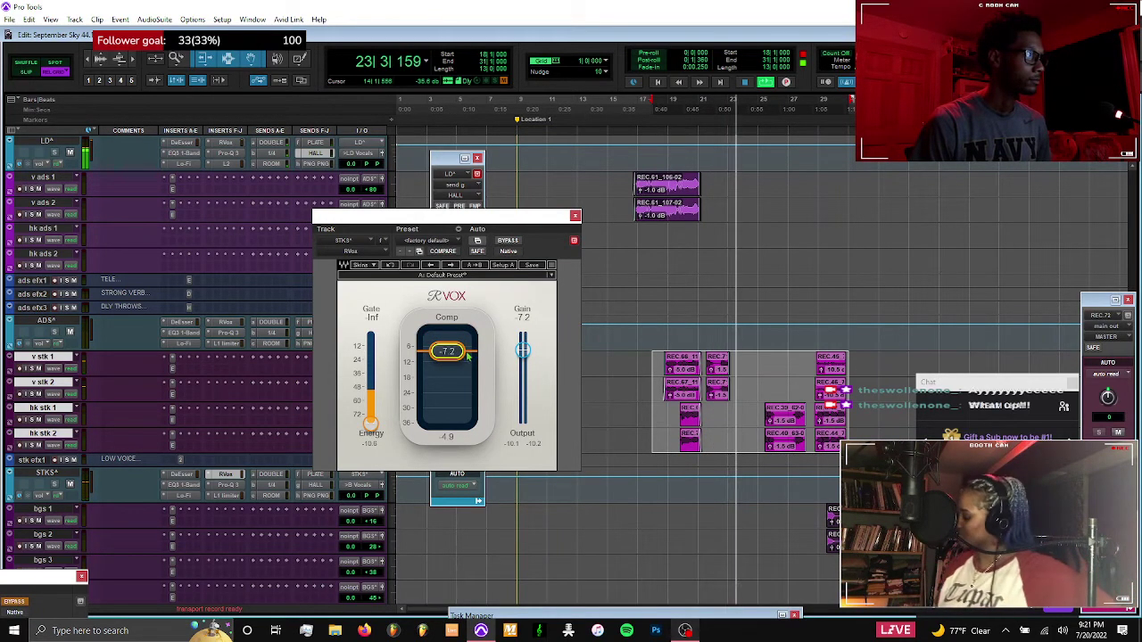
drag(523, 350, 523, 351)
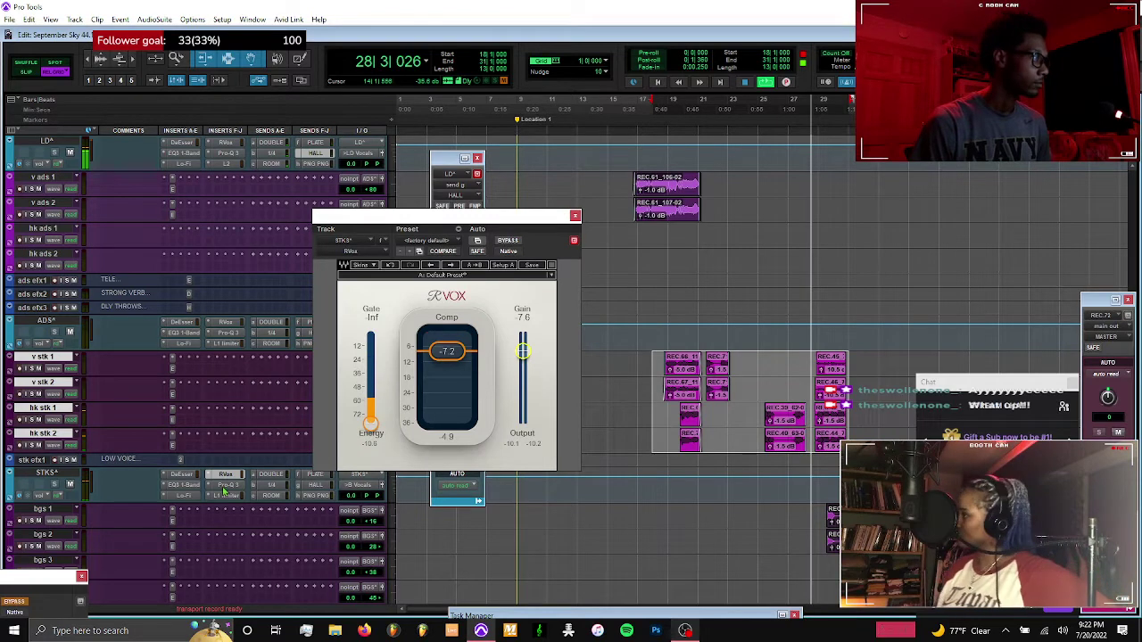
In the STKS^ bus's Pro-Q 3, cut 2.51 dB near 387 Hz, boost 0.76 dB at 867 Hz, and add a high shelf and a -2.07 dB low shelf
click(226, 485)
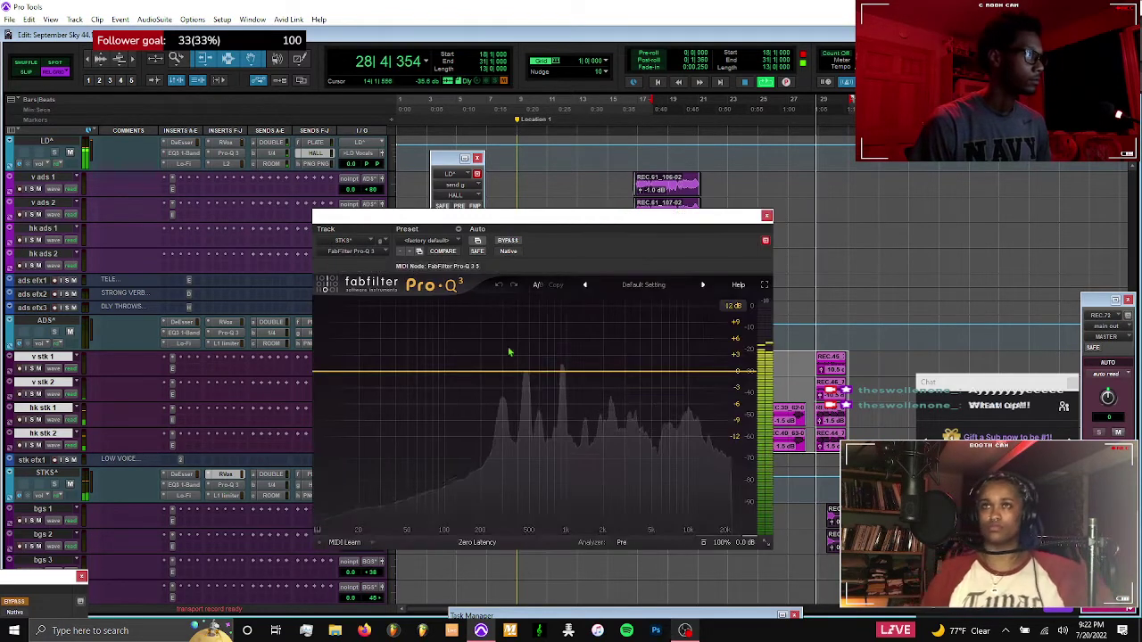
drag(527, 373, 610, 370)
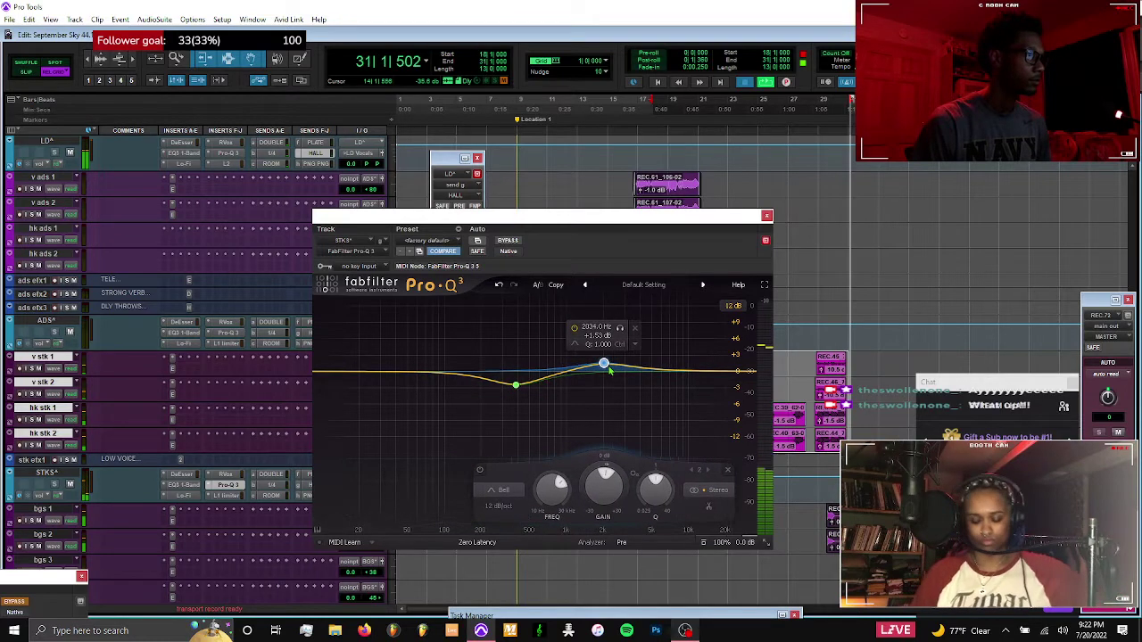
drag(754, 374, 696, 367)
drag(604, 367, 559, 368)
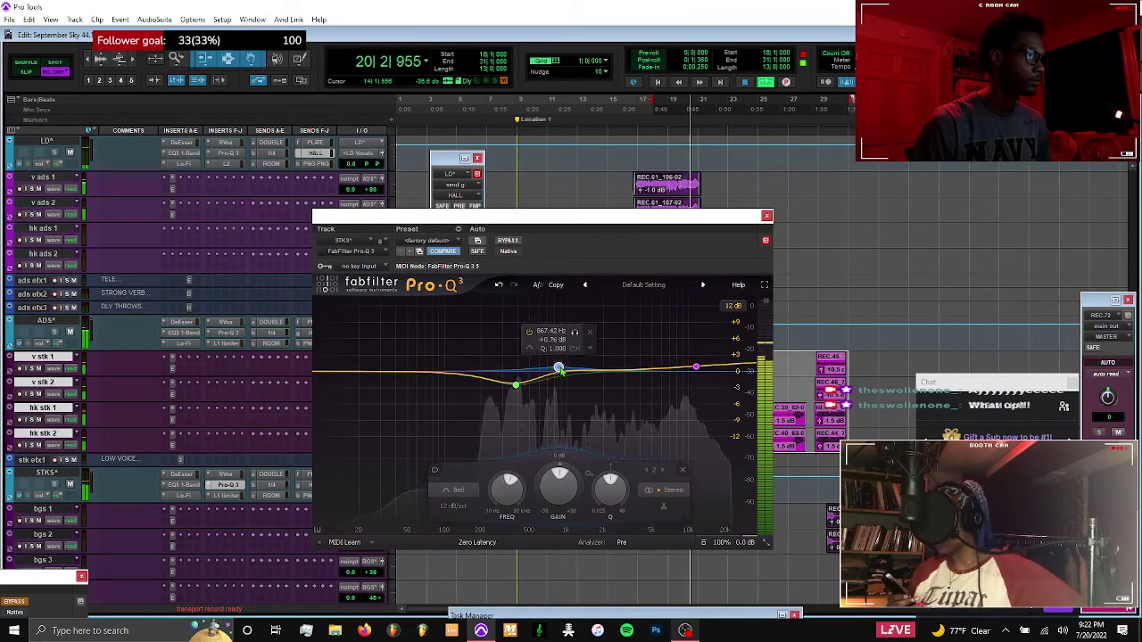
drag(344, 372, 552, 389)
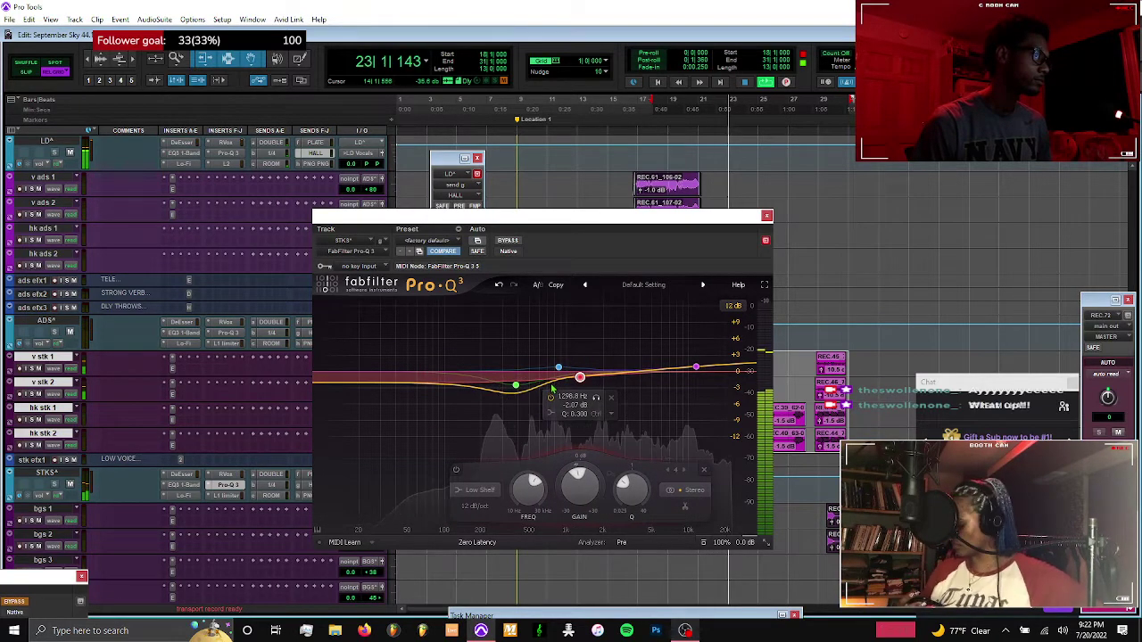
Raise the STKS^ high shelf to +2.51 dB at 11566 Hz and add a +1.96 dB bell at 4932.5 Hz with Q 0.627
click(696, 368)
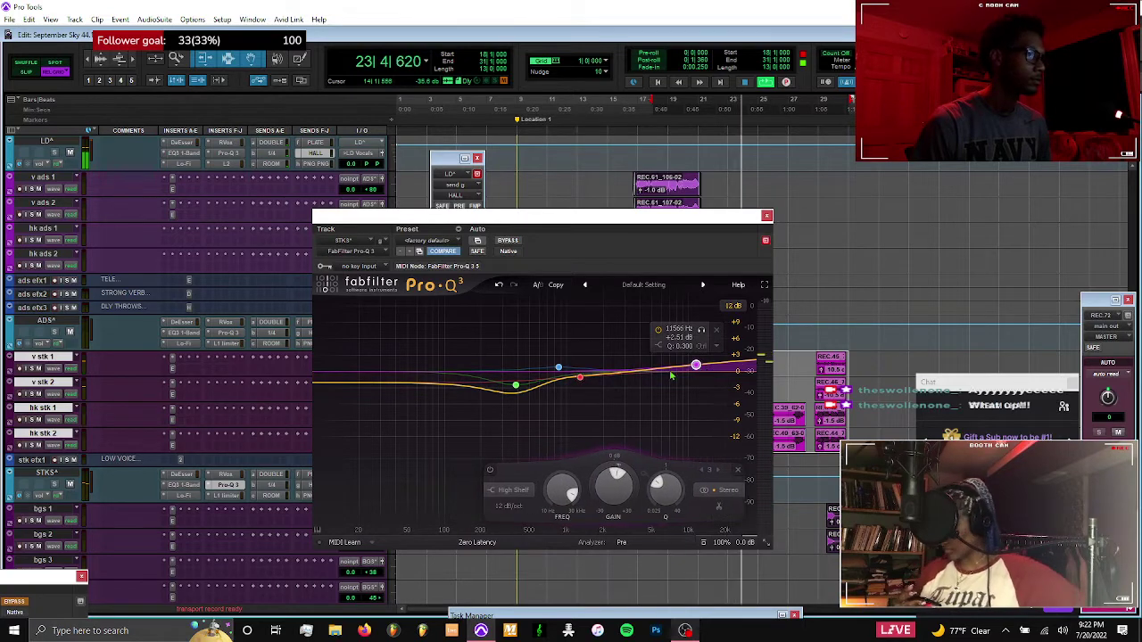
drag(637, 371, 679, 367)
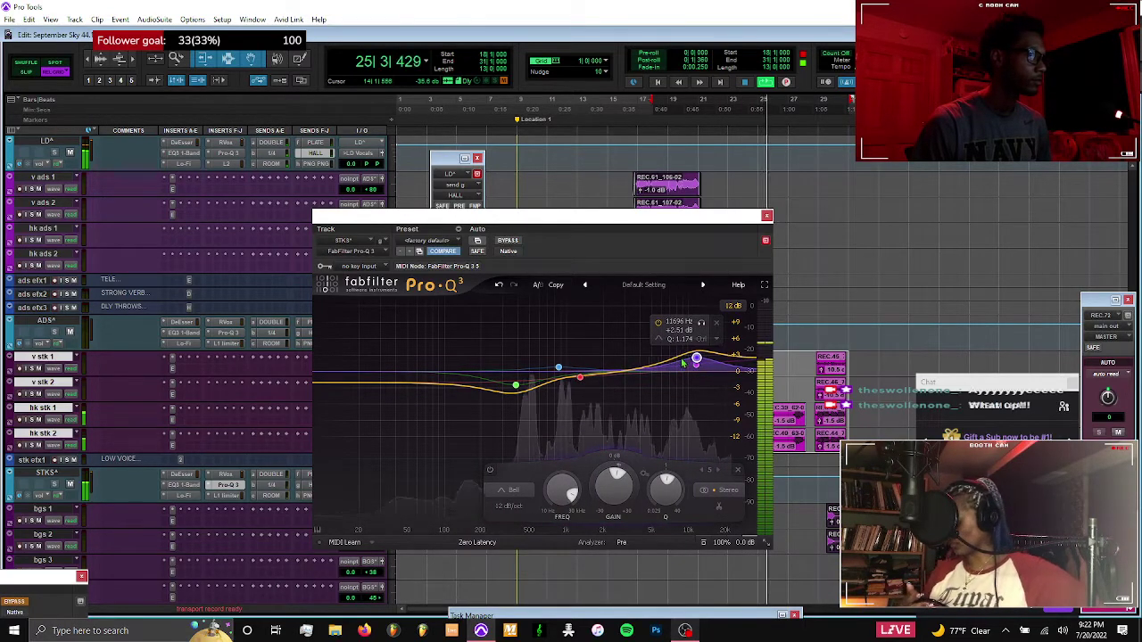
drag(592, 361, 650, 361)
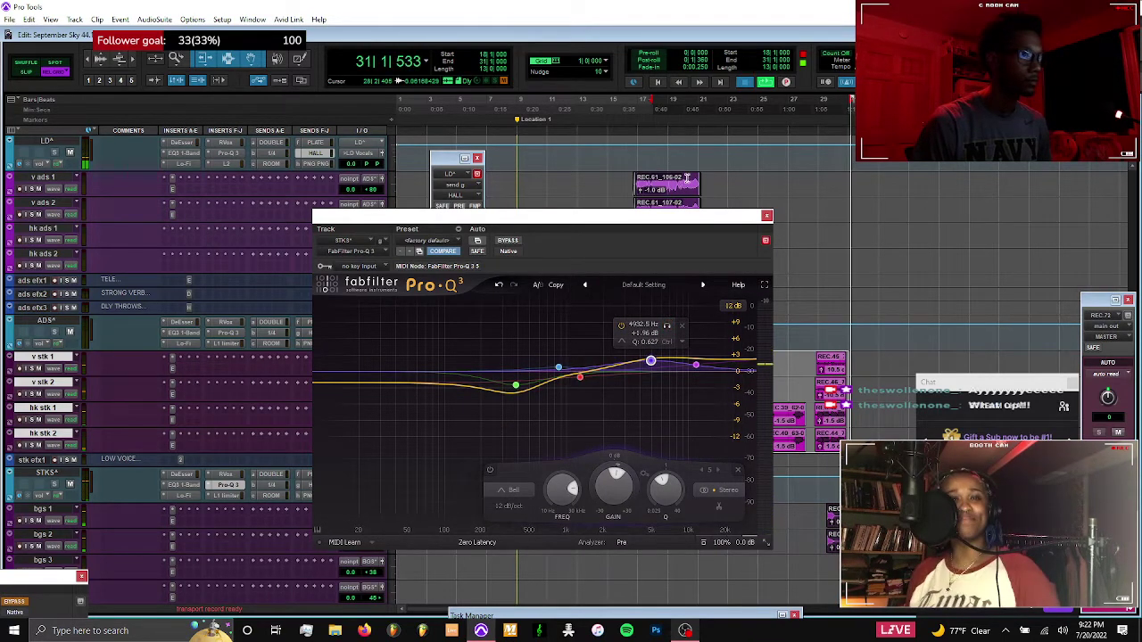
key(space)
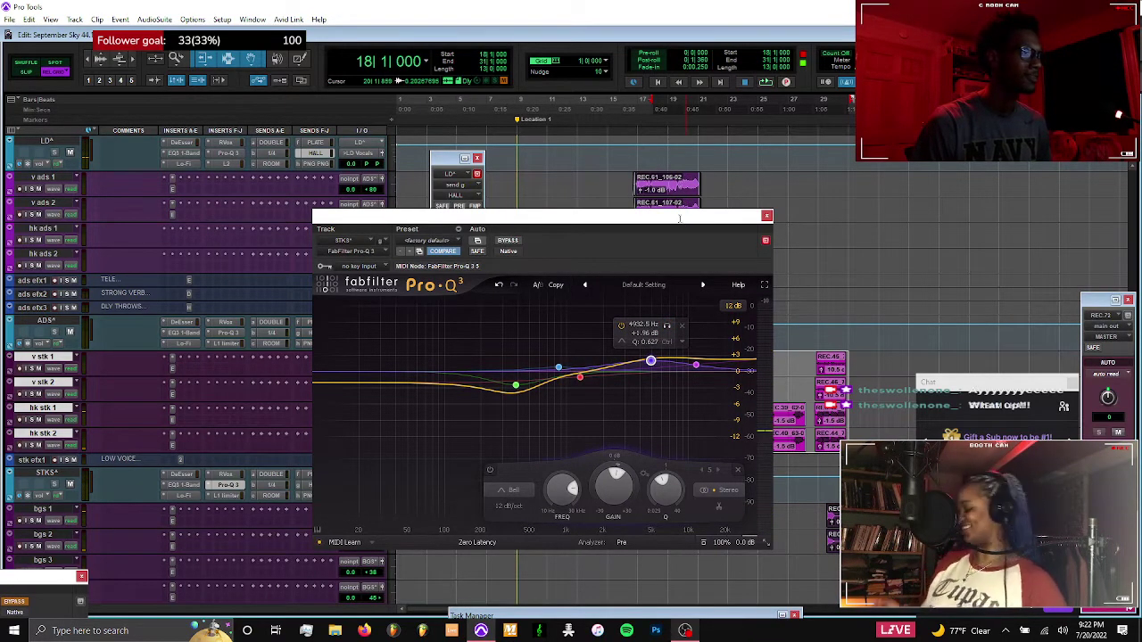
Add a +1.20 dB bell at 182.52 Hz with Q 1.343 in the STKS^ bus's Pro-Q 3, and close the plug-in
drag(635, 219, 459, 225)
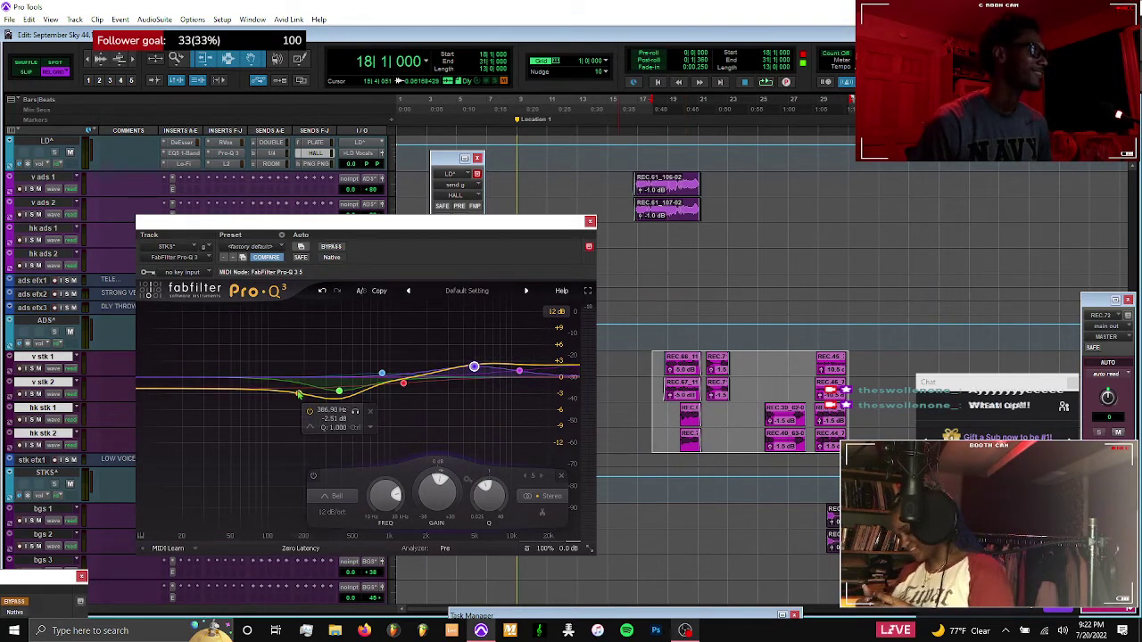
drag(276, 393, 300, 388)
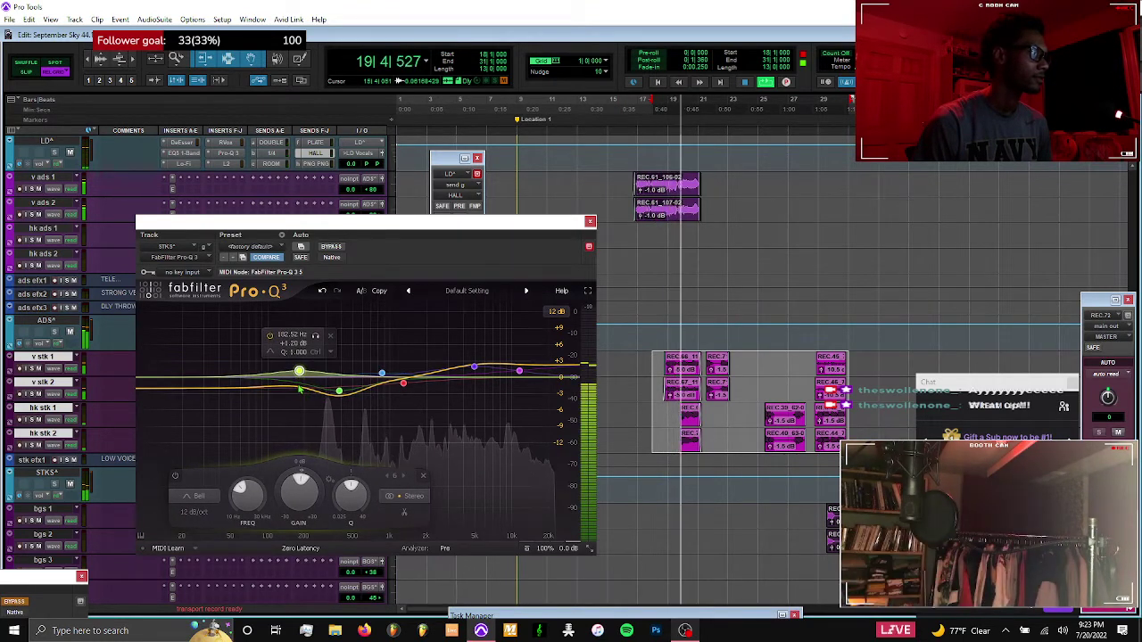
drag(312, 221, 409, 213)
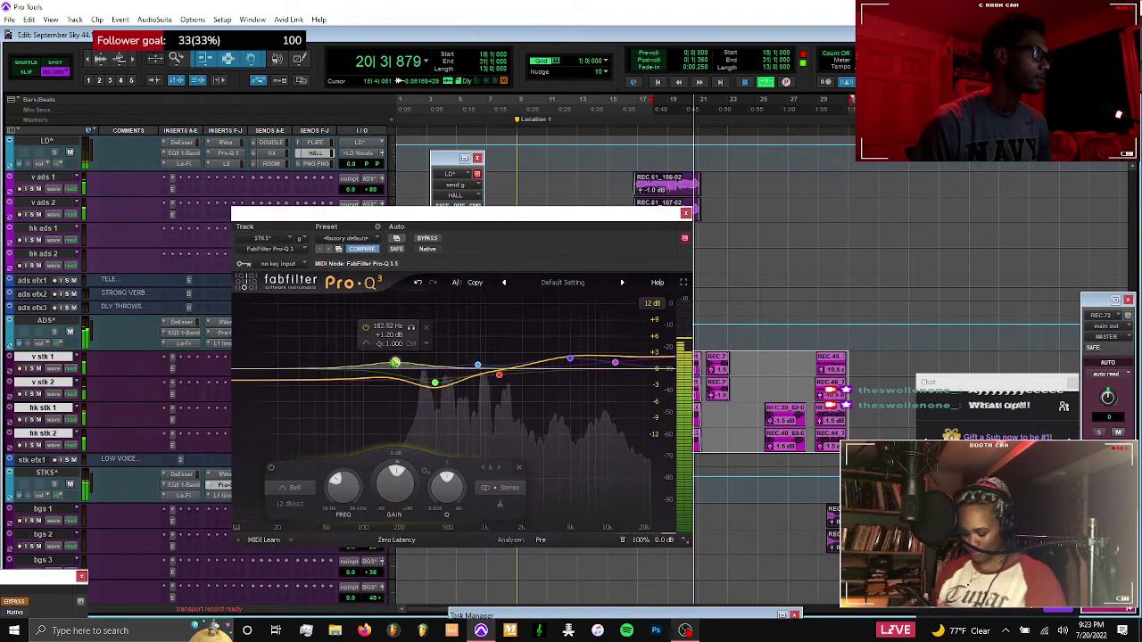
drag(394, 362, 394, 363)
scroll(395, 364, up, 3)
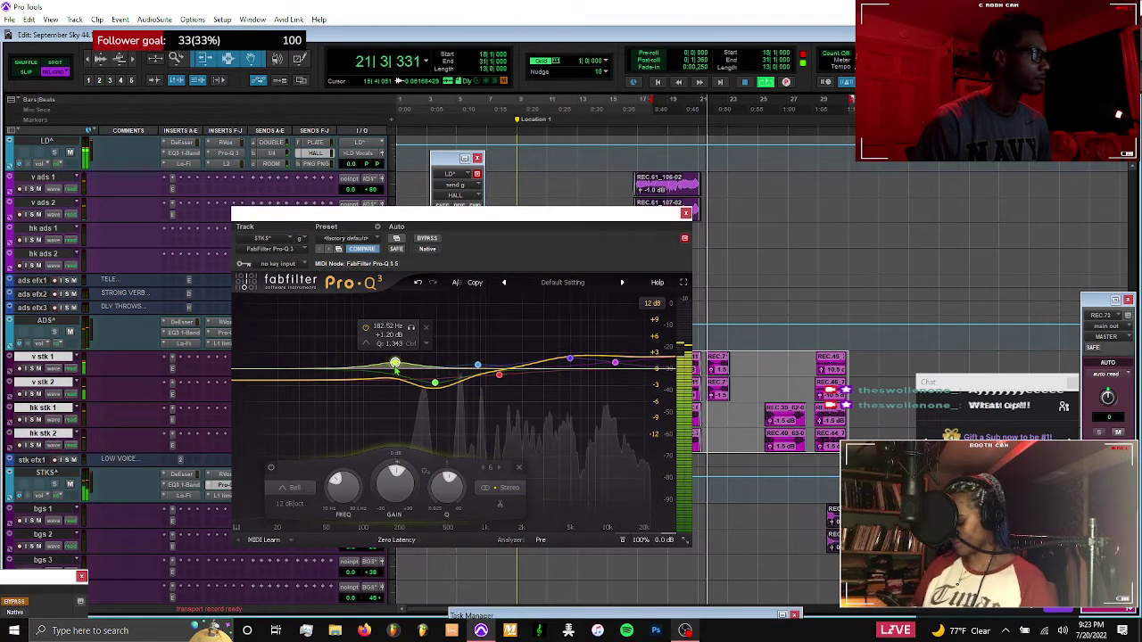
click(434, 383)
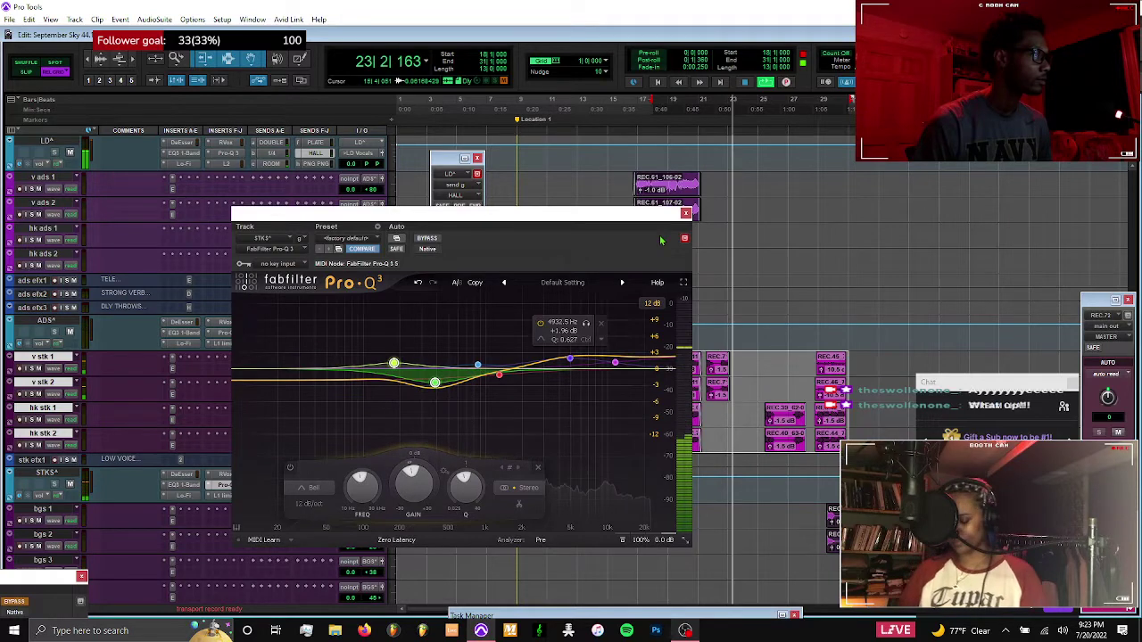
click(686, 214)
Raise the STKS^ bus's RVox gain to -5.7 and close the plug-in
click(219, 474)
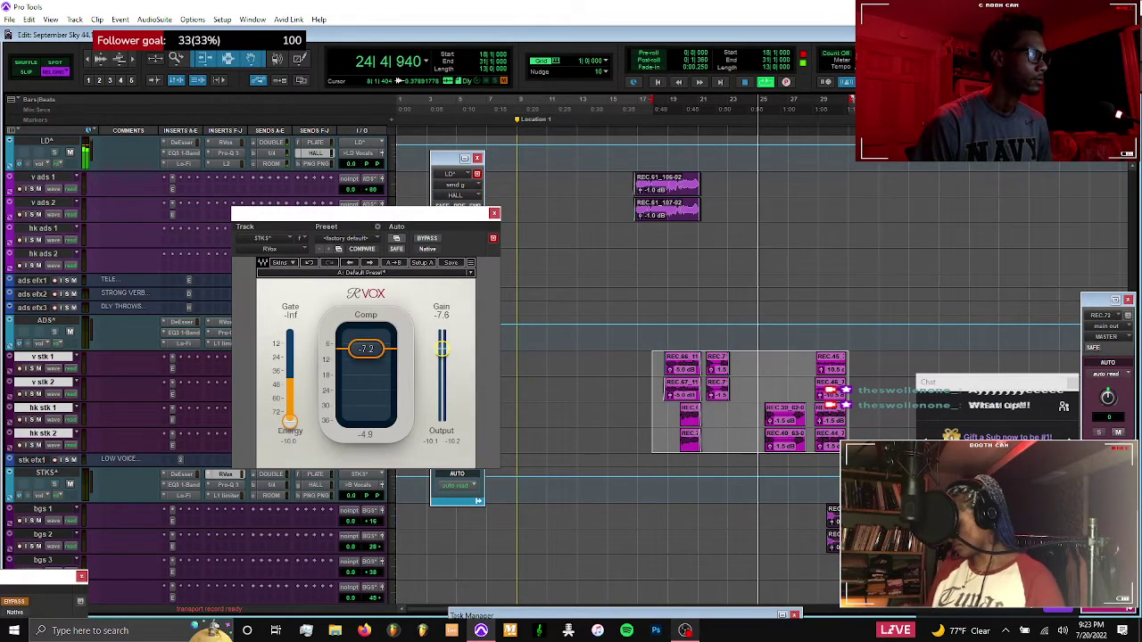
drag(442, 343, 444, 346)
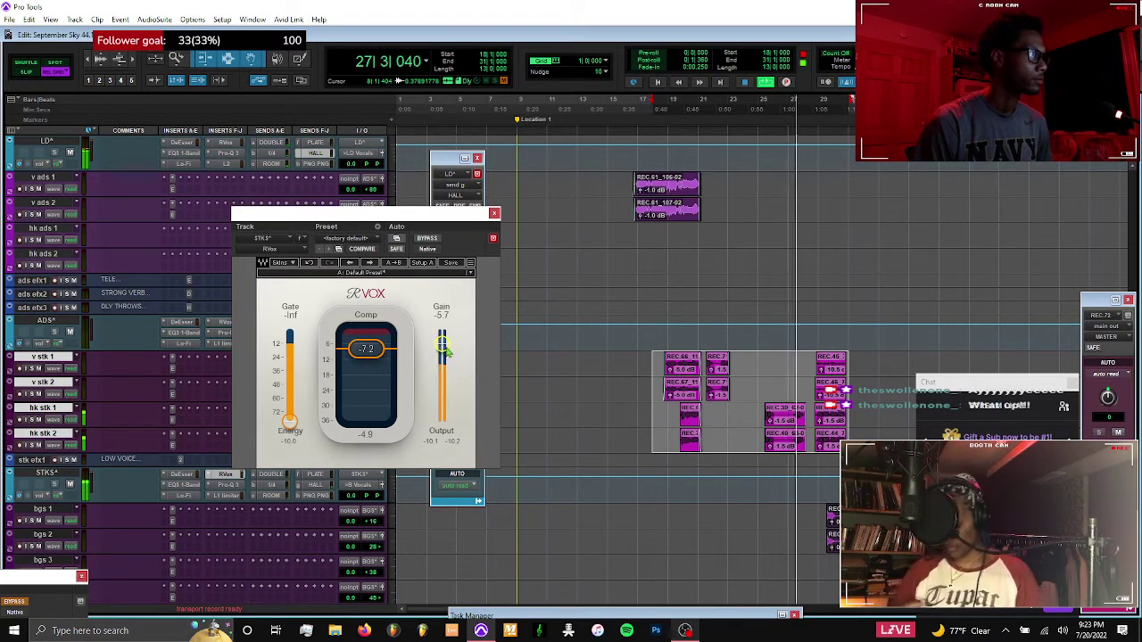
click(495, 215)
Stop playback and select the bgs clips over the range 29|1|000 to 33|1|000
scroll(617, 395, down, 4)
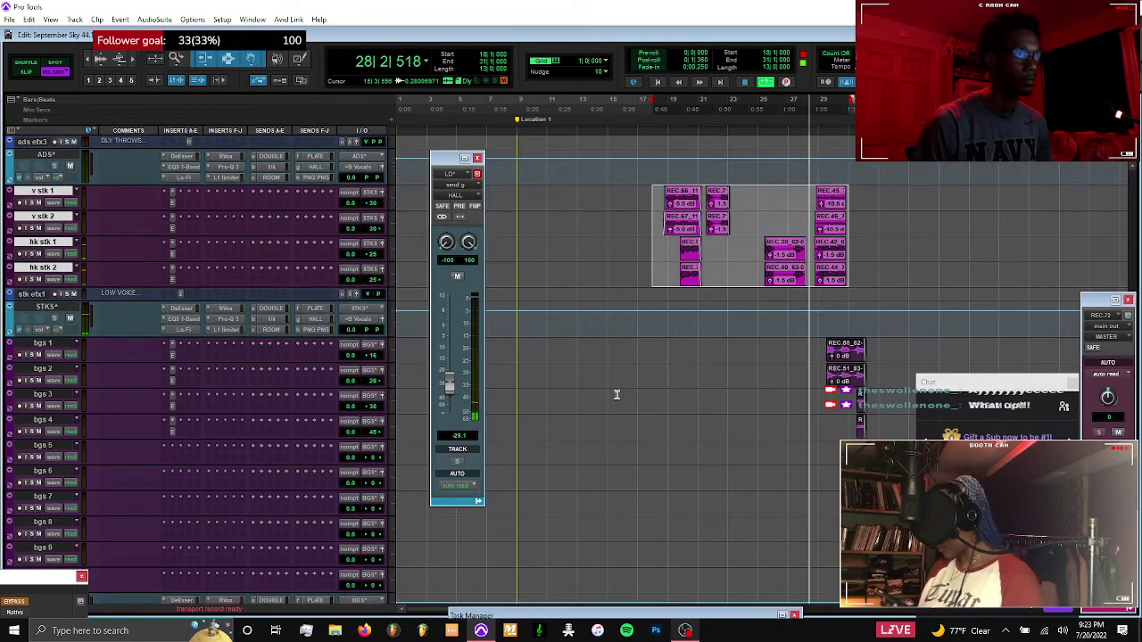
scroll(794, 362, up, 6)
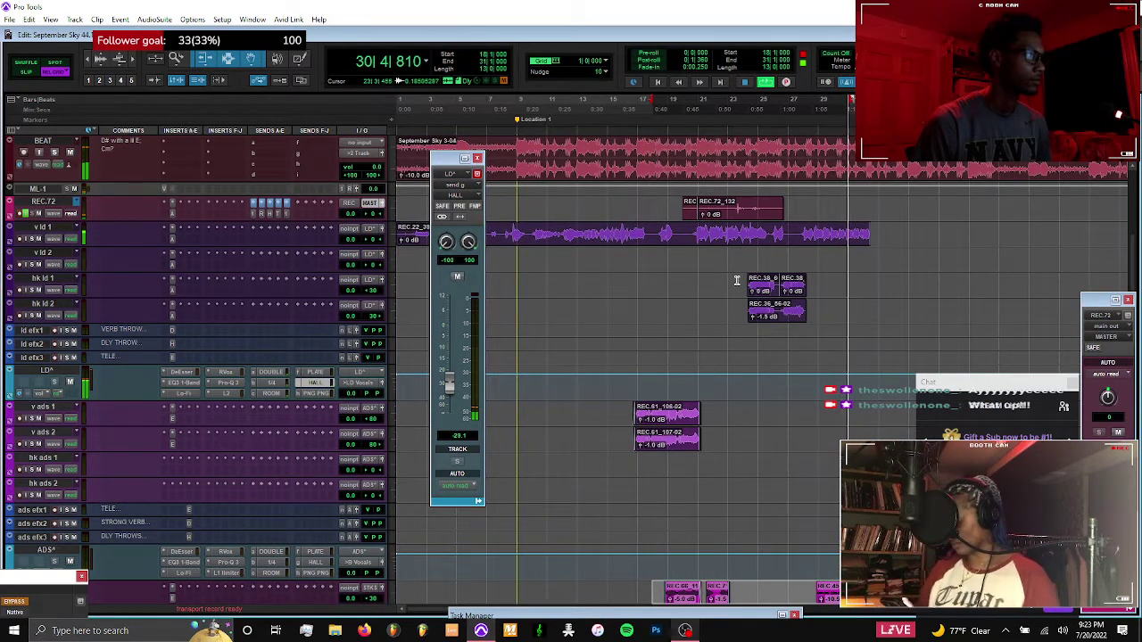
key(space)
scroll(651, 484, down, 5)
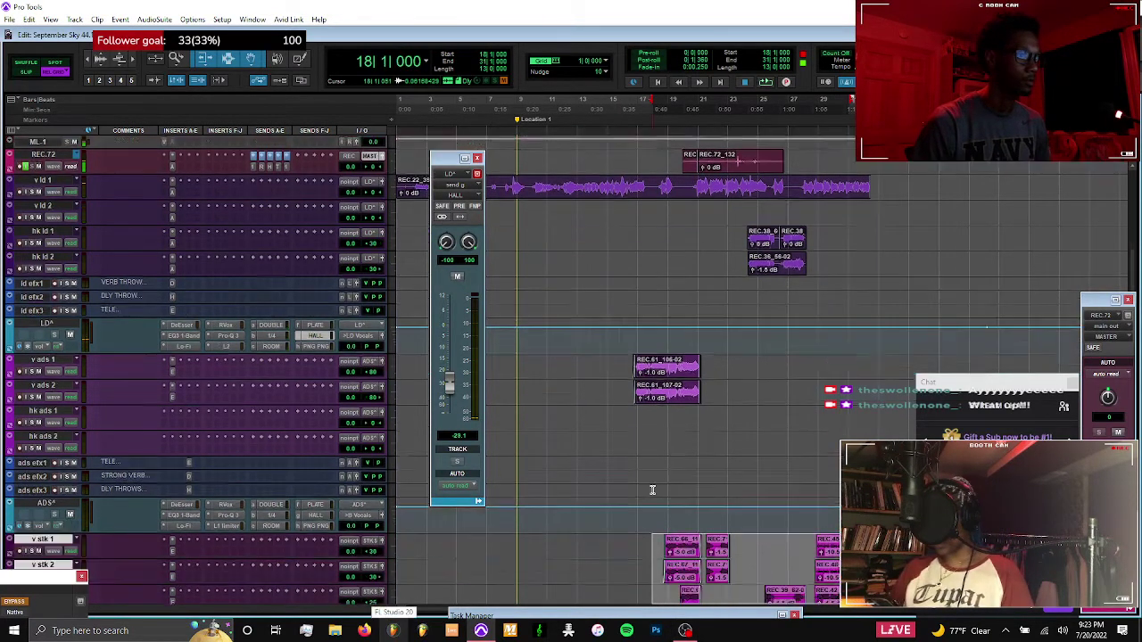
scroll(808, 503, down, 1)
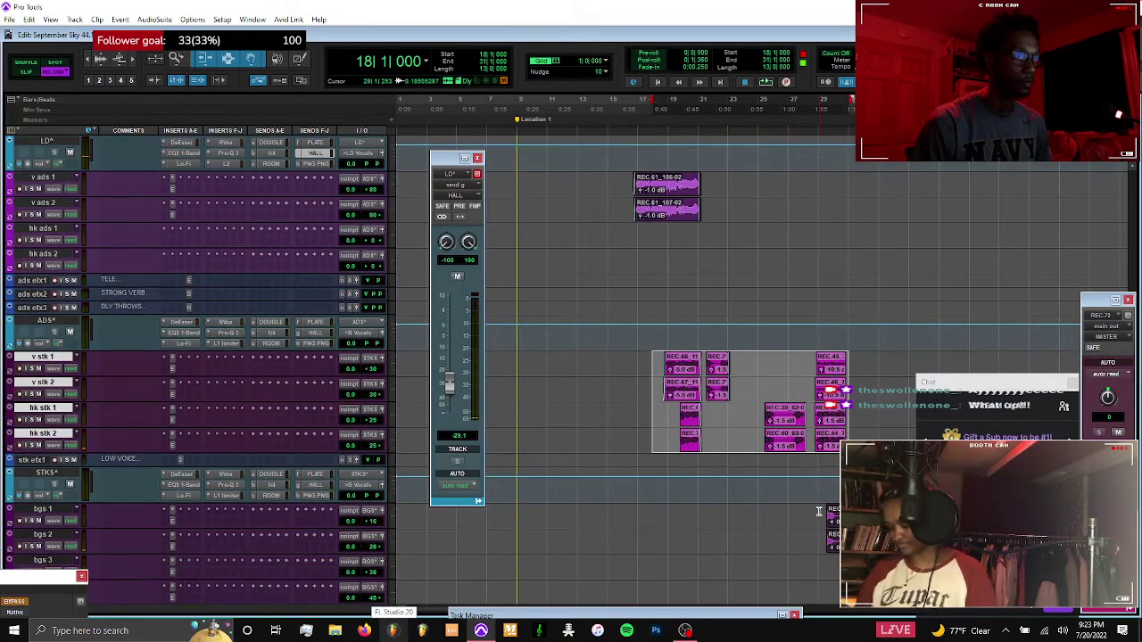
drag(818, 511, 847, 576)
scroll(624, 365, down, 5)
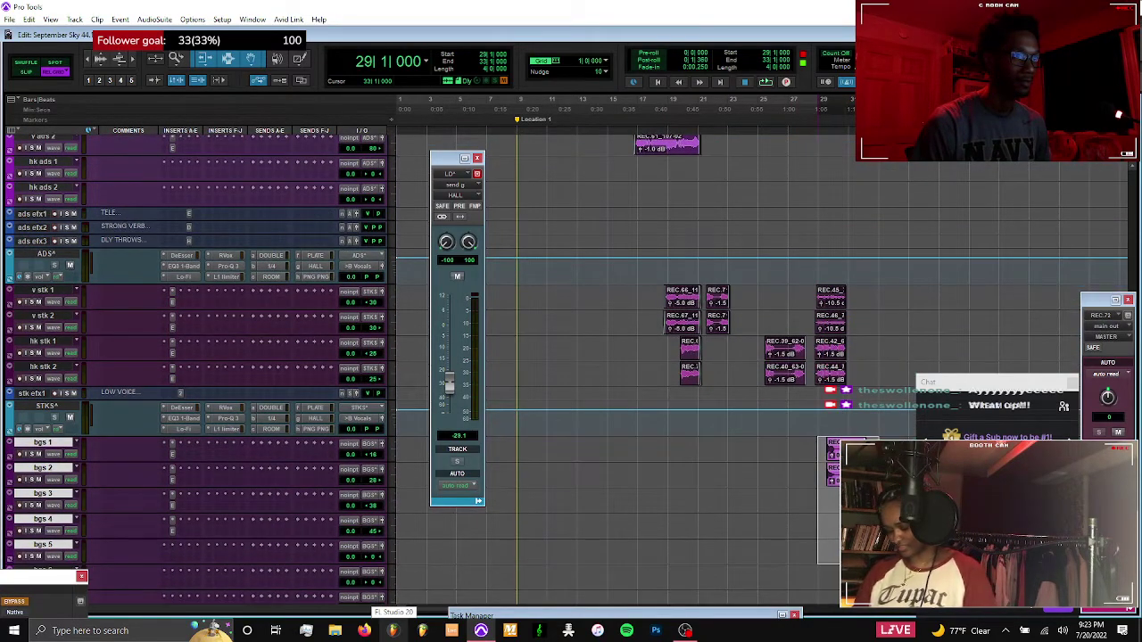
Switch to OBS to check the live stream, and return to Pro Tools
click(685, 631)
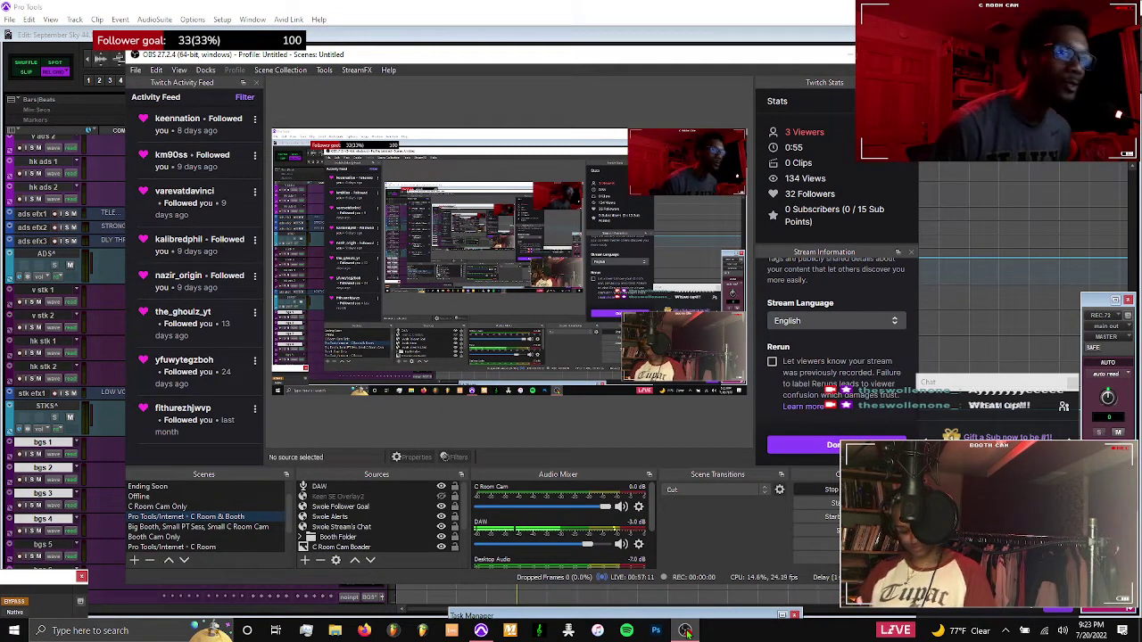
click(685, 631)
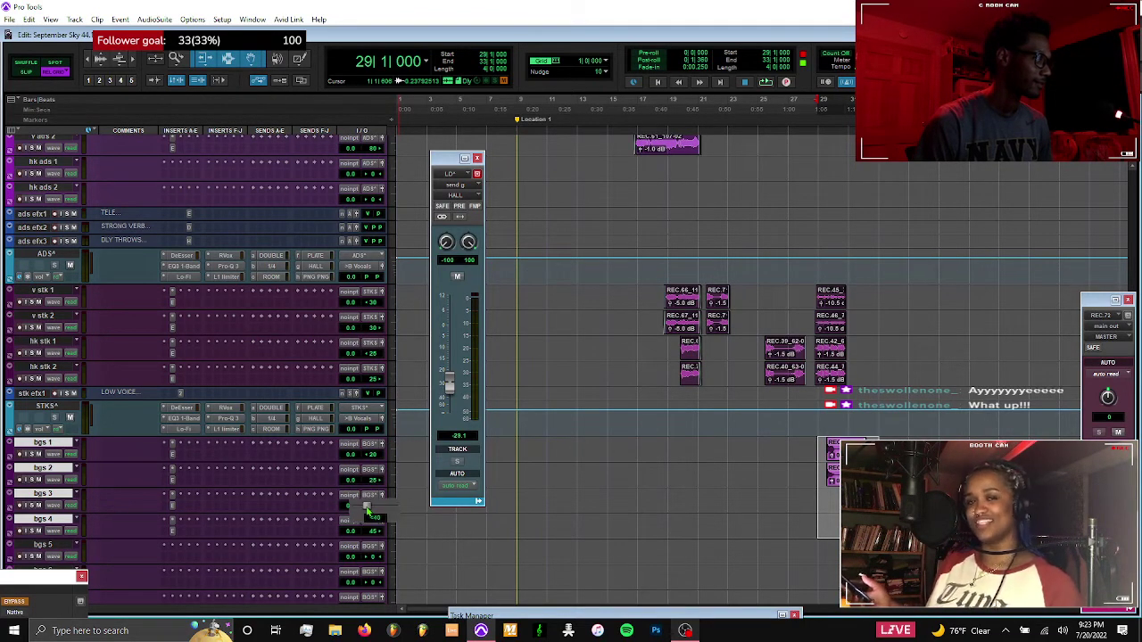
Play the selected bgs clips and set the BGS^ bus's RVox compression to -8.1 and gain to -7.4
key(space)
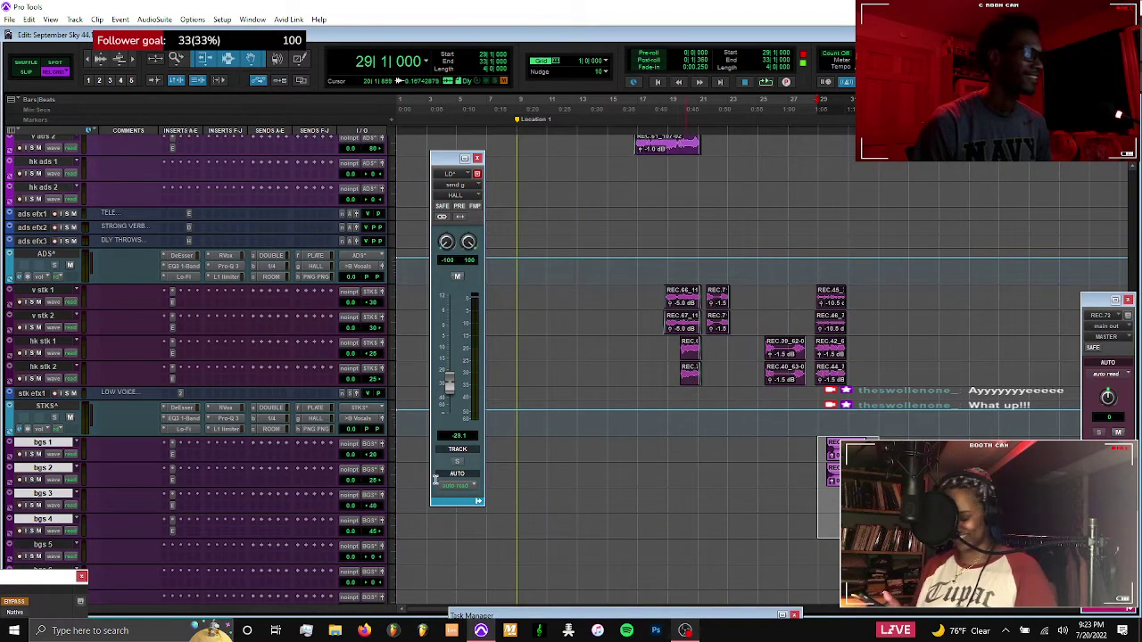
scroll(321, 430, down, 3)
scroll(314, 435, down, 3)
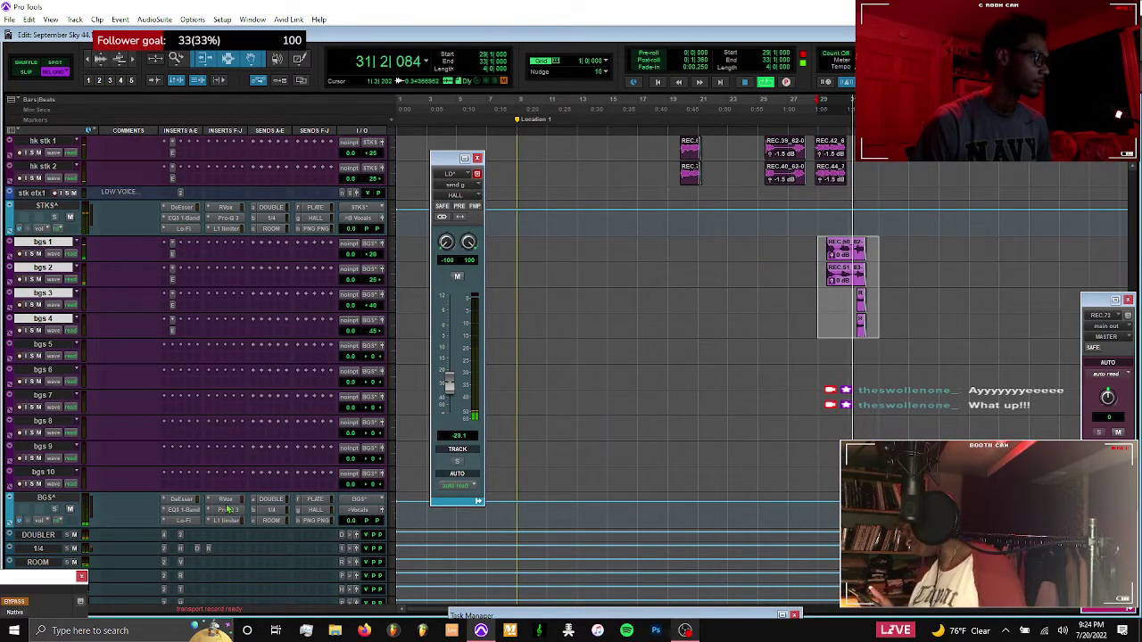
click(226, 500)
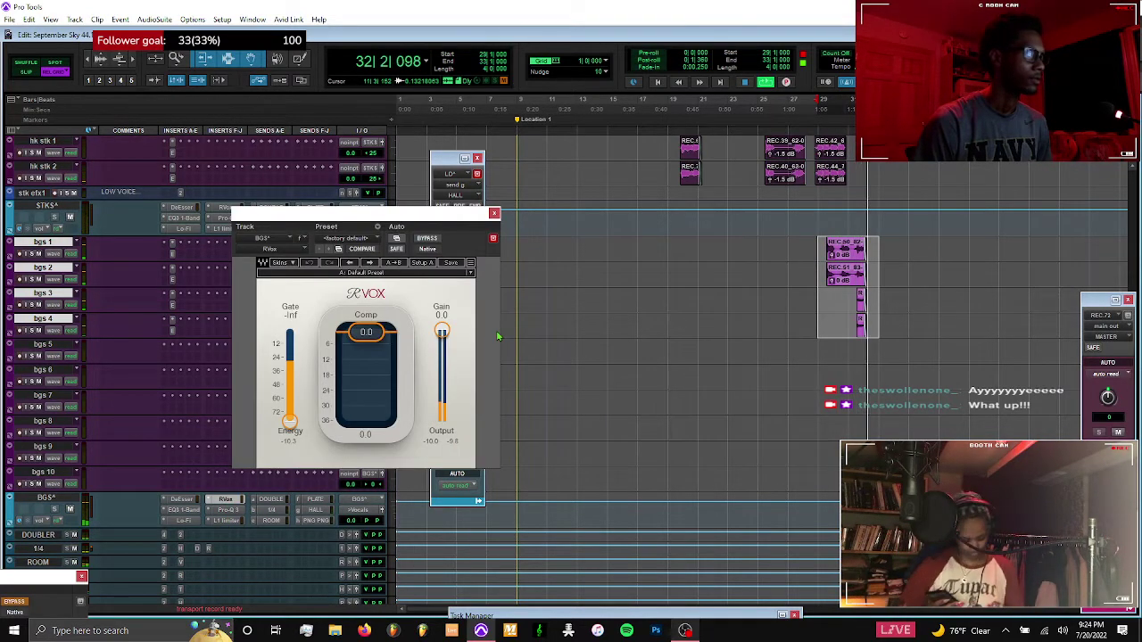
drag(442, 331, 442, 348)
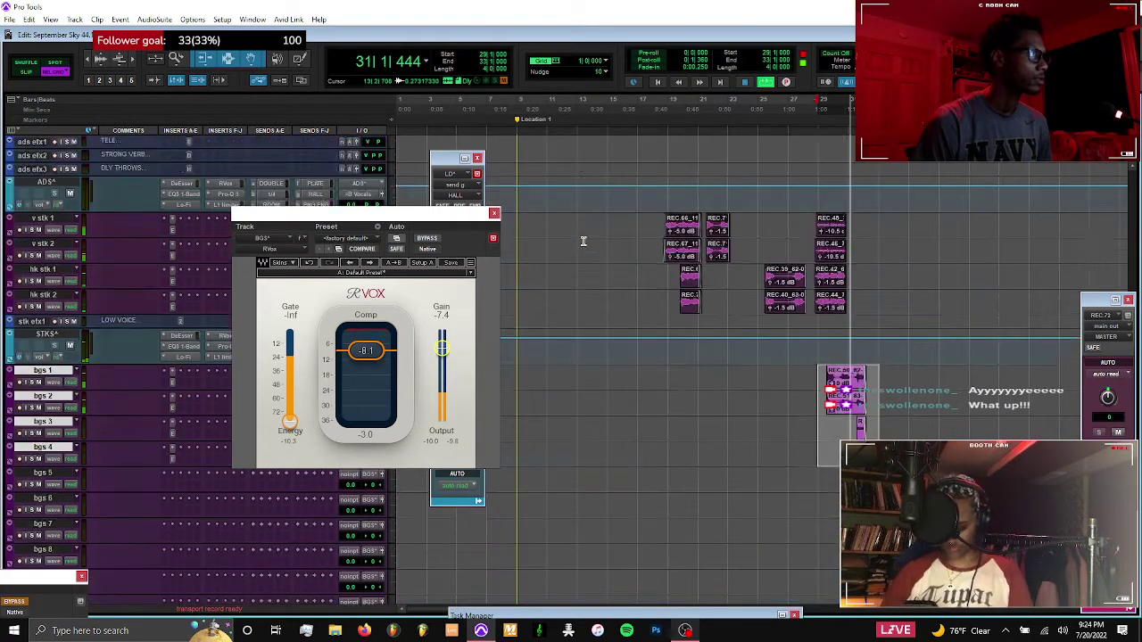
Place the playback start at 23|1|000 on the hk ld 1 track and play the hook vocals from there
scroll(584, 241, up, 10)
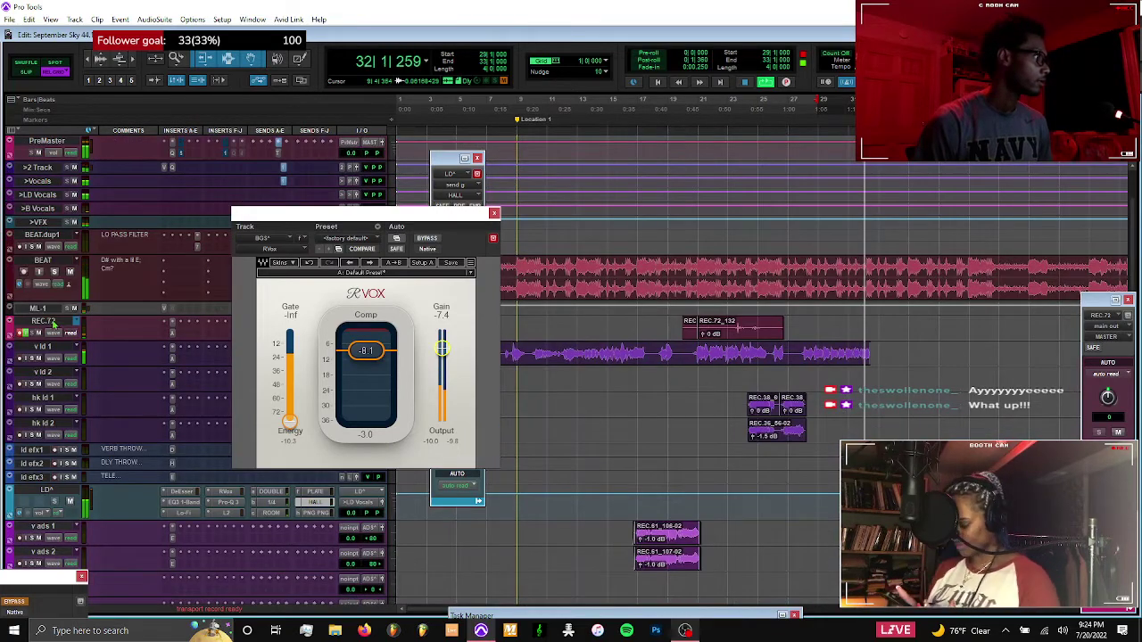
scroll(578, 456, down, 5)
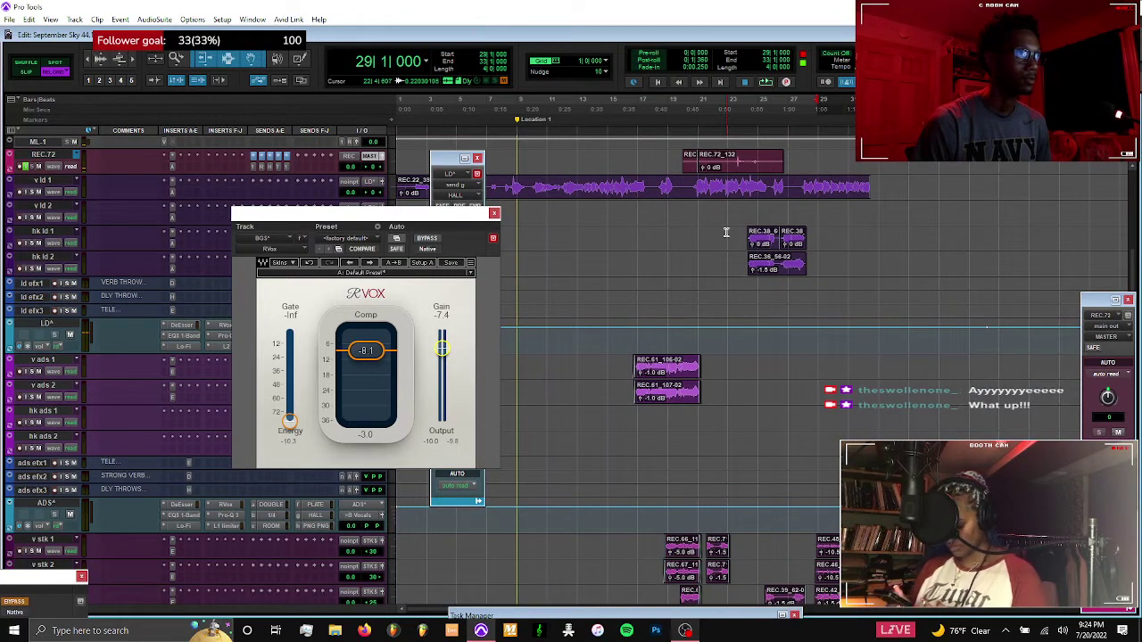
click(725, 233)
key(space)
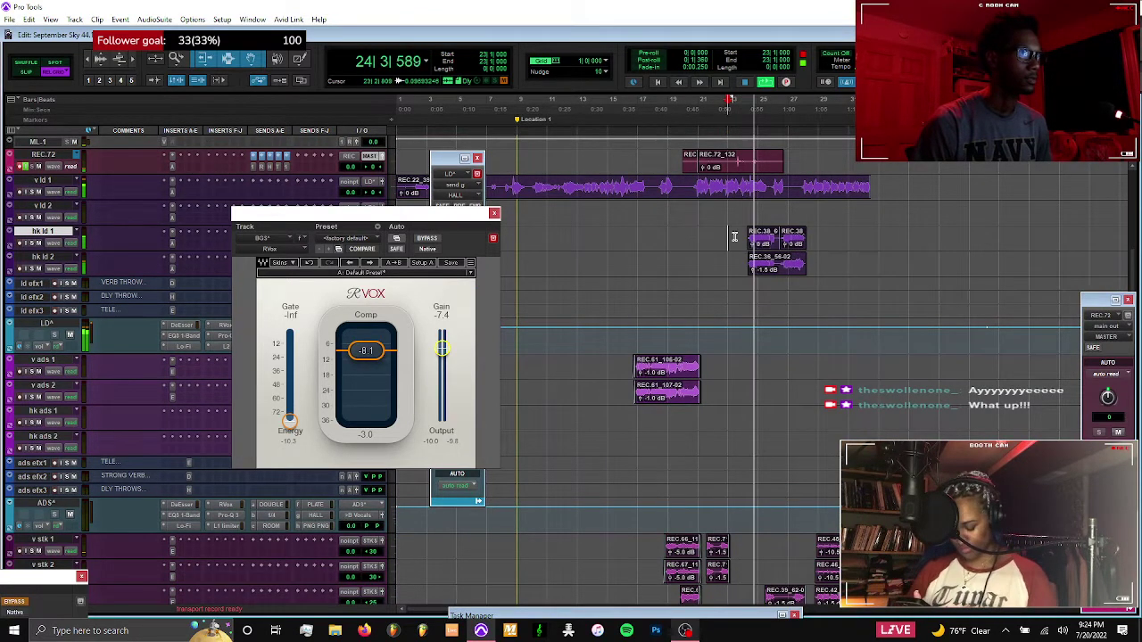
Extend the selection over the hk ld 1 and hk ld 2 hook clips, and close the RVox and HALL send windows
shift+click(846, 272)
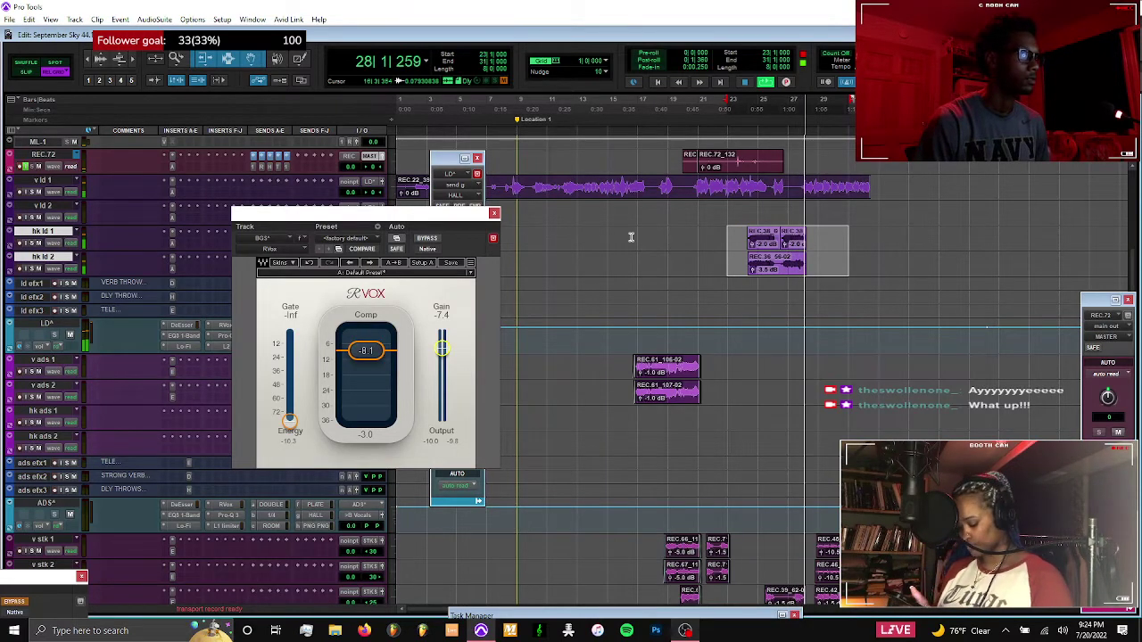
click(494, 213)
scroll(544, 252, down, 4)
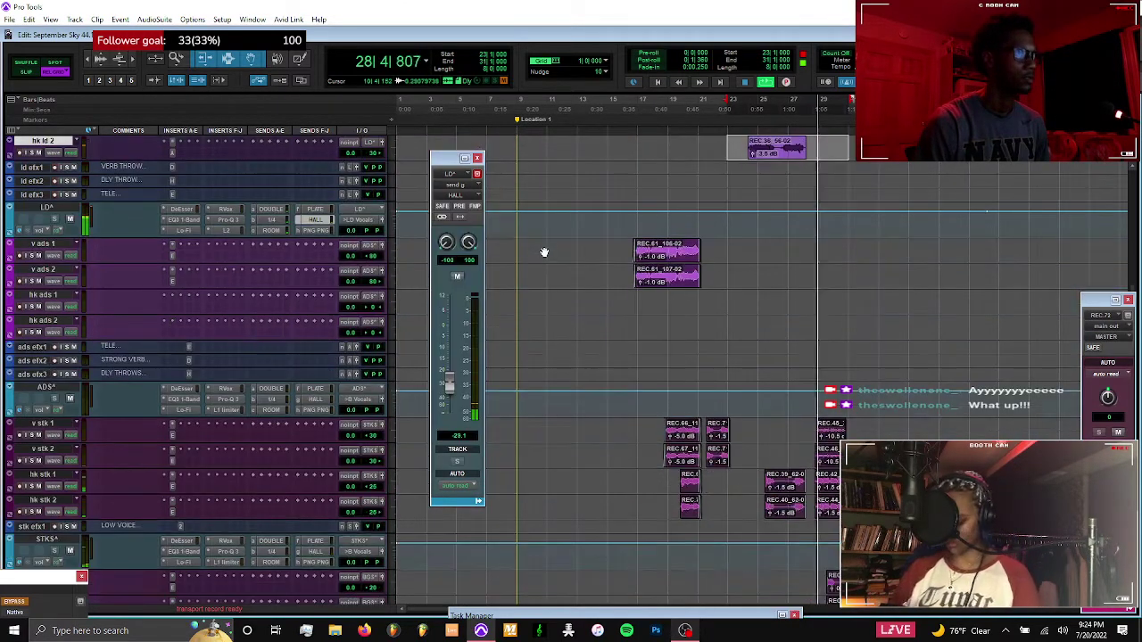
scroll(544, 252, down, 6)
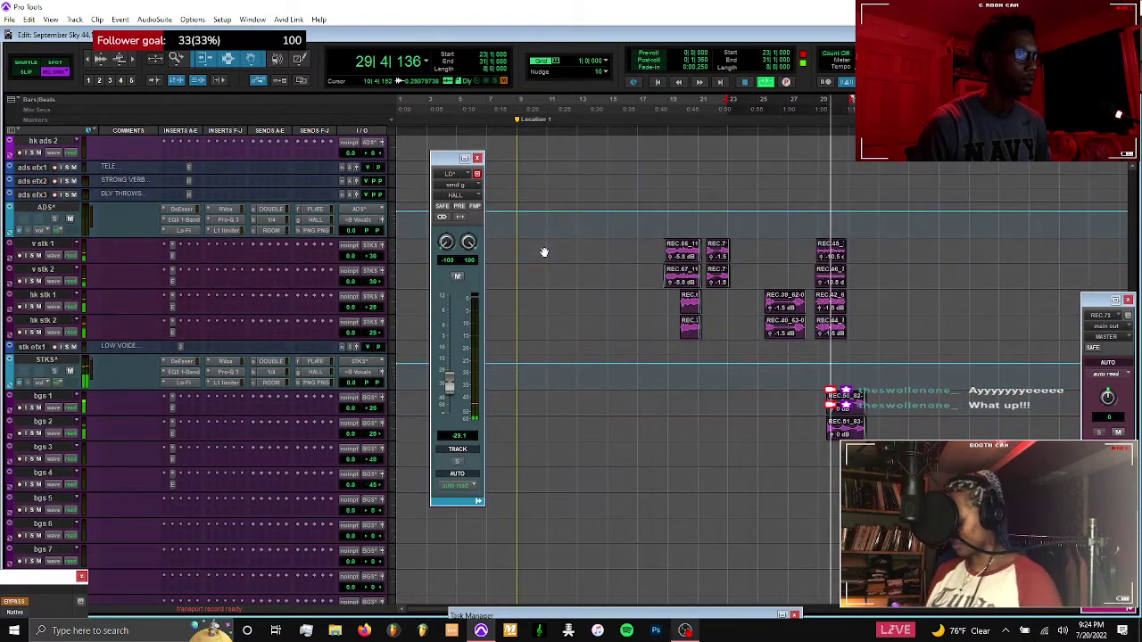
scroll(341, 440, down, 2)
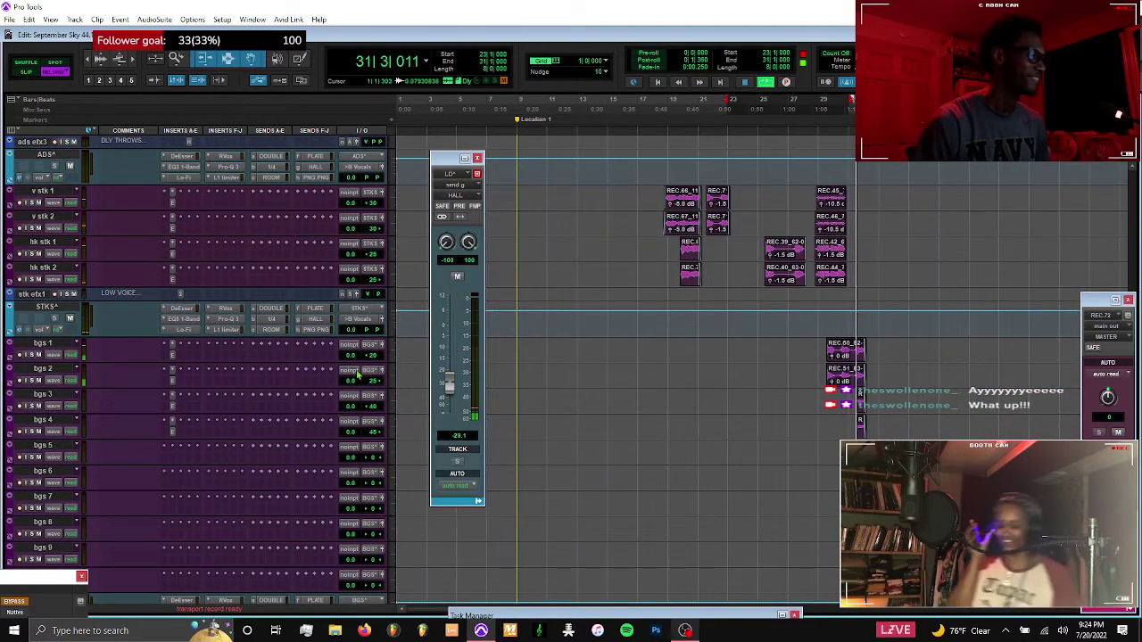
click(476, 160)
scroll(204, 526, down, 4)
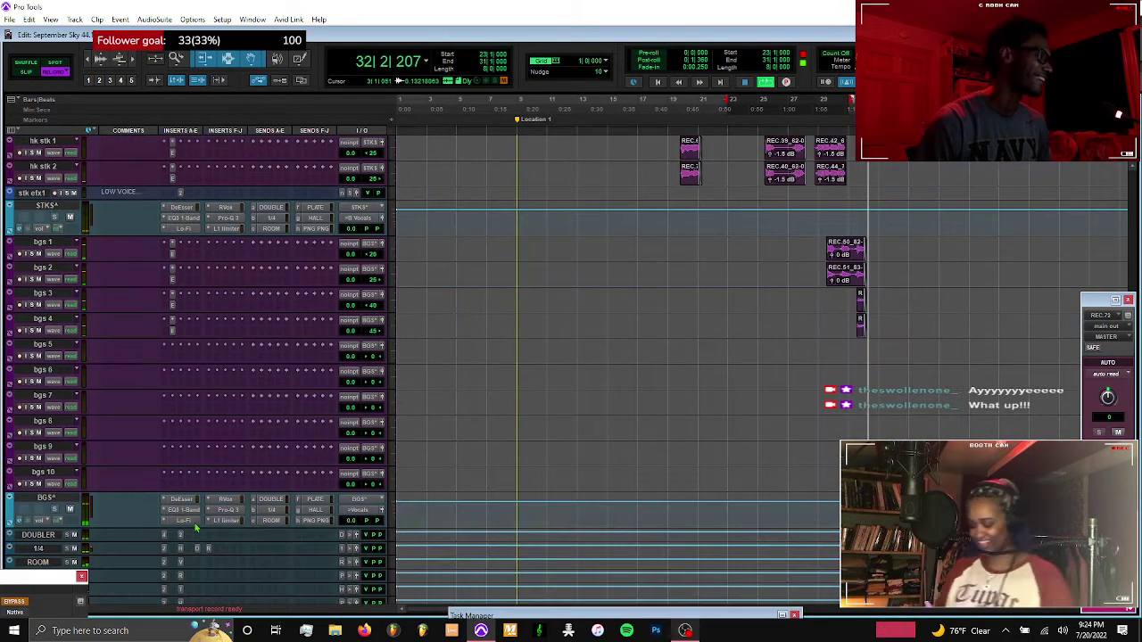
Play the bgs clips from 29|1|000 and set the BGS^ bus's EQ3 1-Band high-pass frequency to 94.6 Hz
click(187, 511)
key(space)
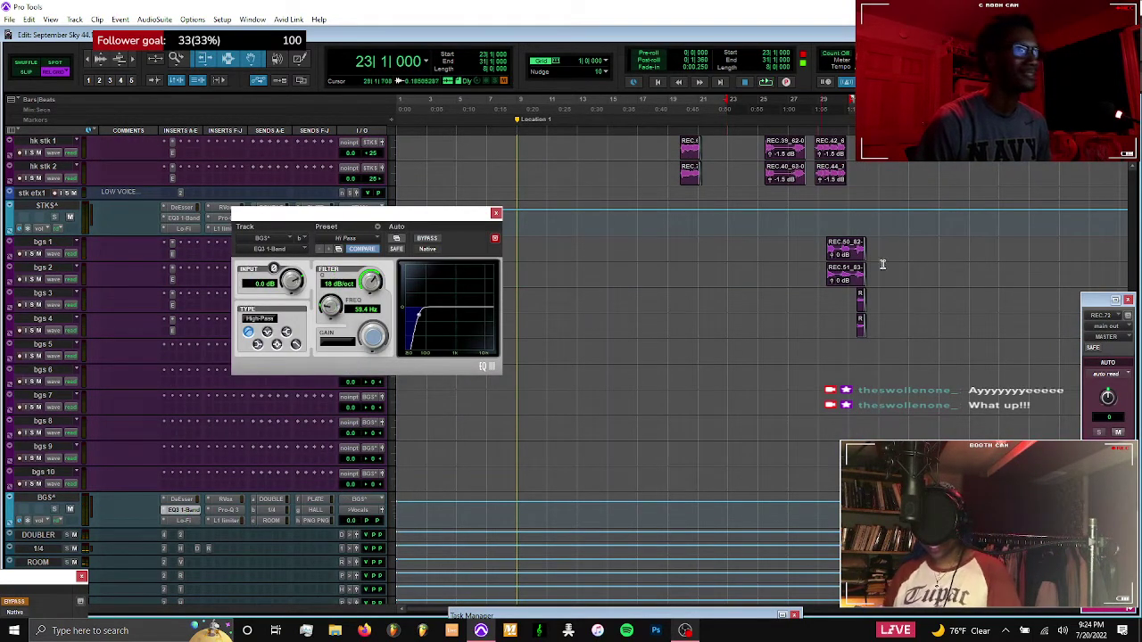
click(825, 242)
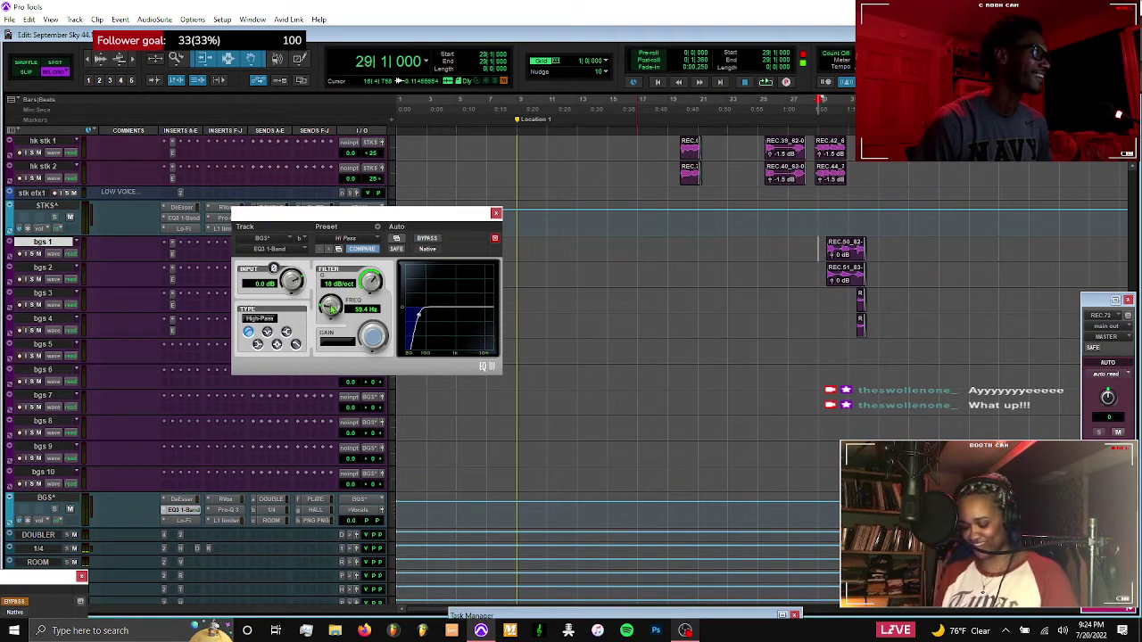
key(space)
drag(330, 307, 329, 295)
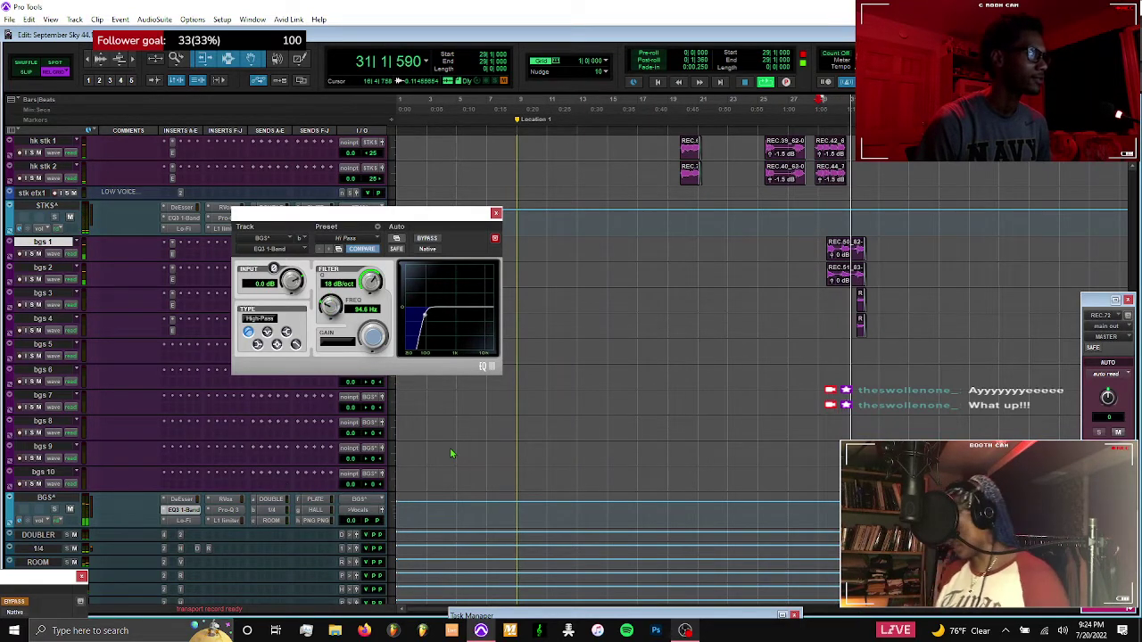
Shape the BGS^ bus in Pro-Q 3 with a cut of about 2.4 dB near 391 Hz, a gentle high-end boost and +0.44 dB at 1797.9 Hz
click(223, 509)
drag(265, 370, 437, 415)
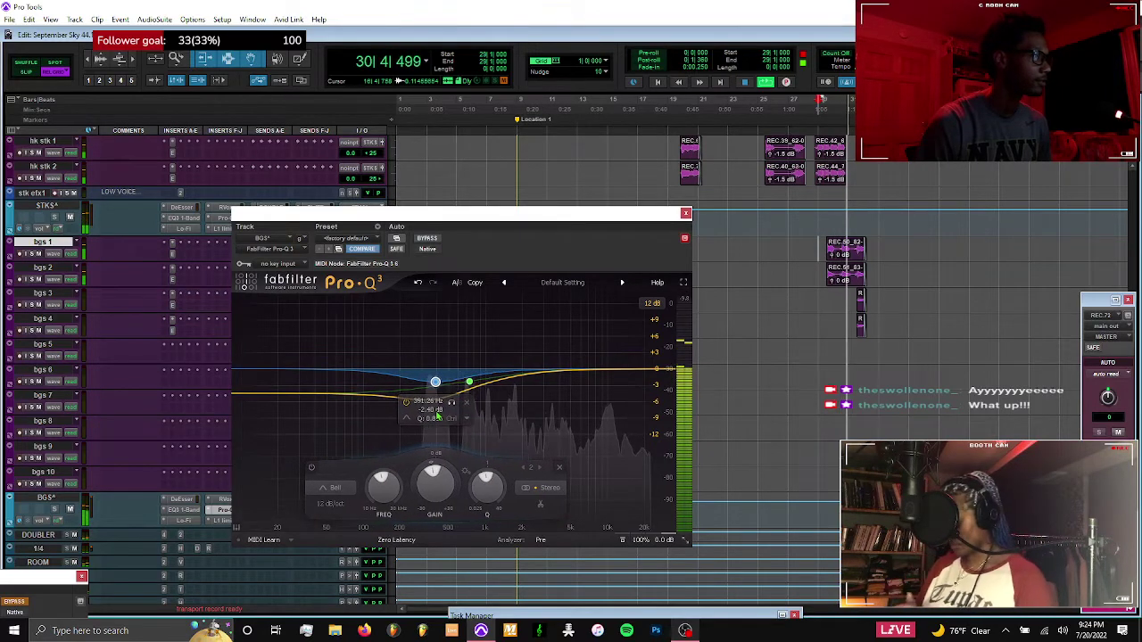
drag(660, 369, 627, 364)
drag(528, 367, 521, 373)
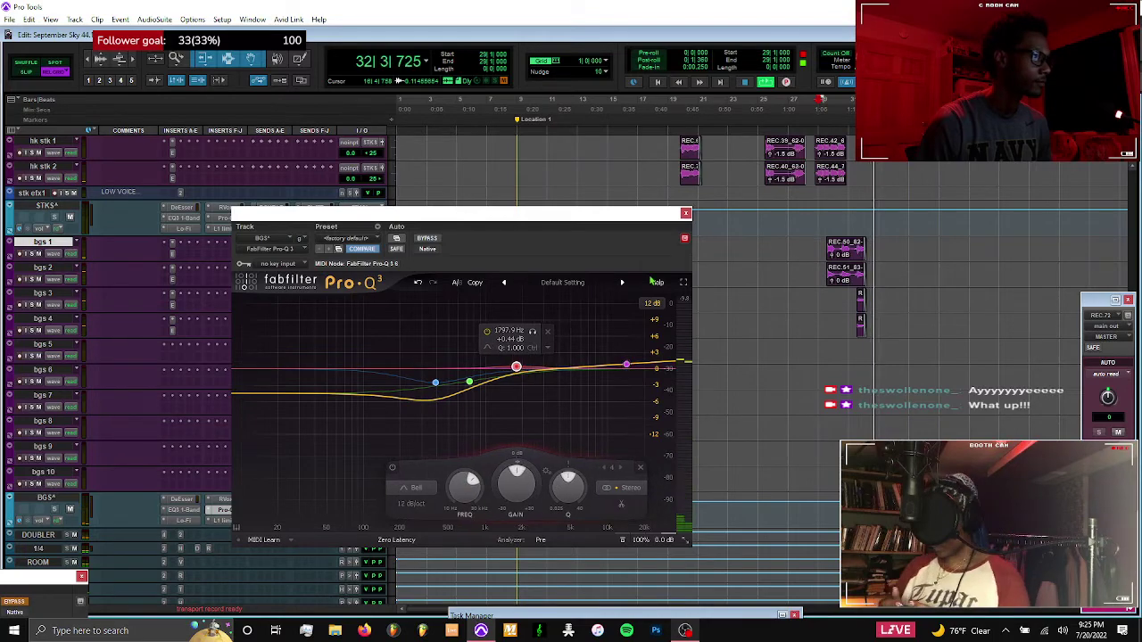
click(686, 213)
Create a new empty playlist on the REC.72 recording track and place the cursor at 27|1|000
scroll(698, 342, up, 5)
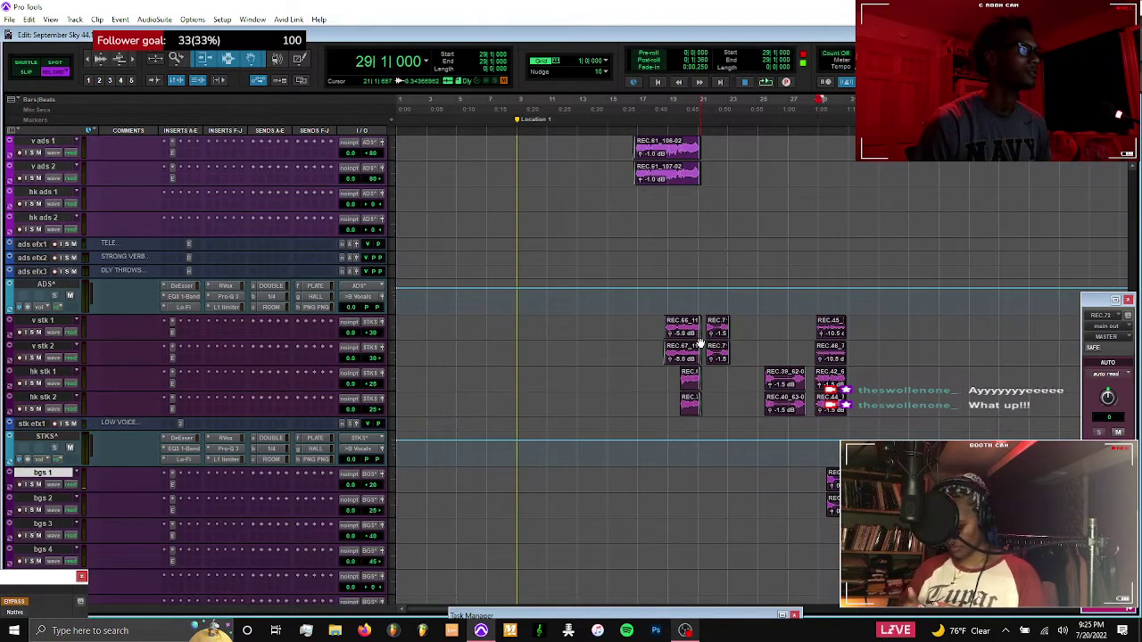
scroll(700, 342, up, 5)
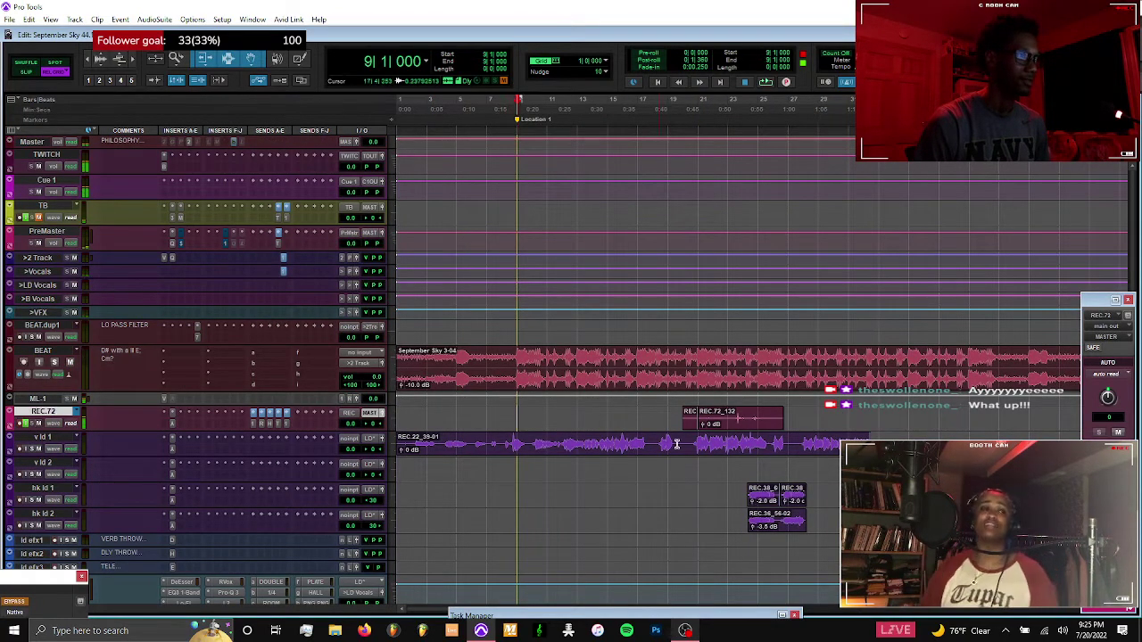
click(733, 426)
key(super+backslash)
key(Return)
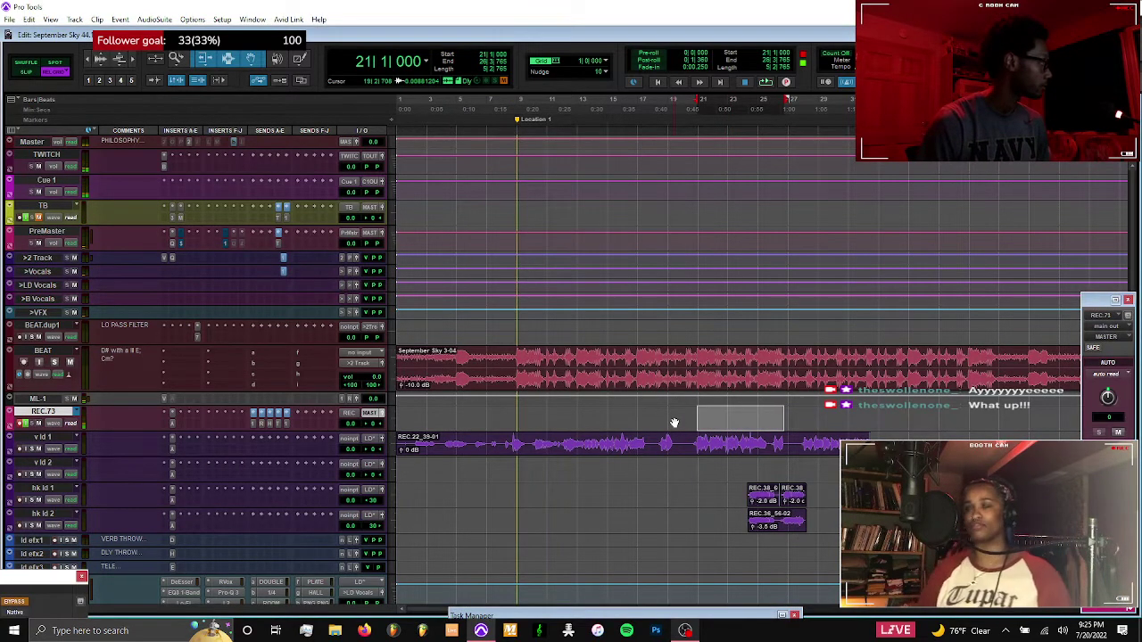
scroll(675, 422, down, 3)
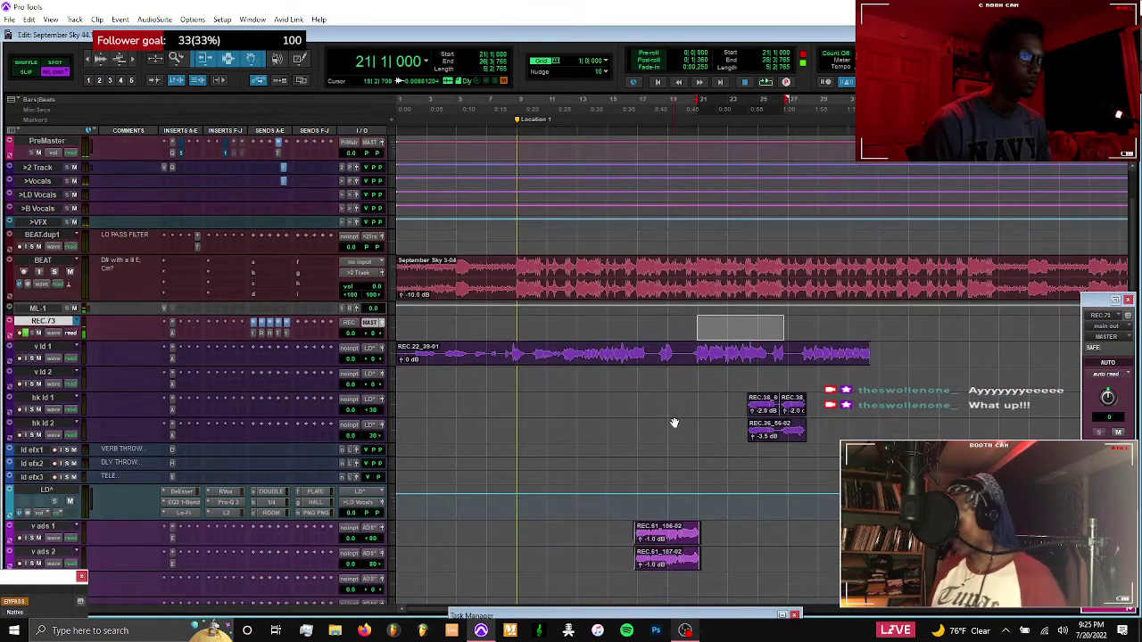
click(790, 325)
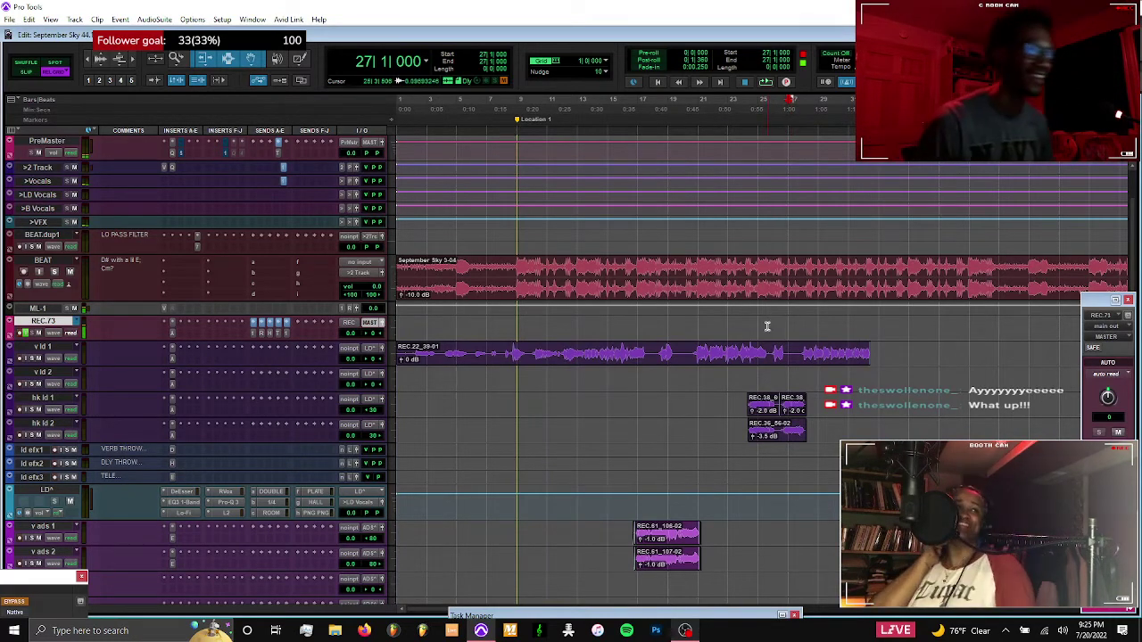
Crossfade the junction between the two REC.38_60 clips on the hk ld 1 track
click(789, 416)
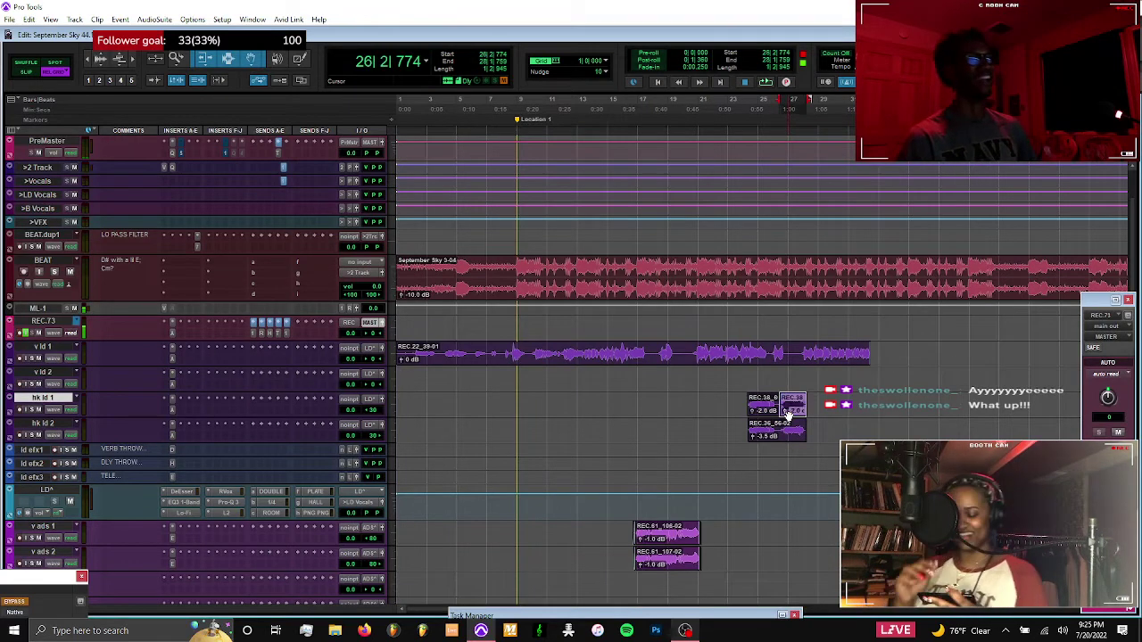
scroll(789, 416, up, 2)
drag(760, 414, 766, 414)
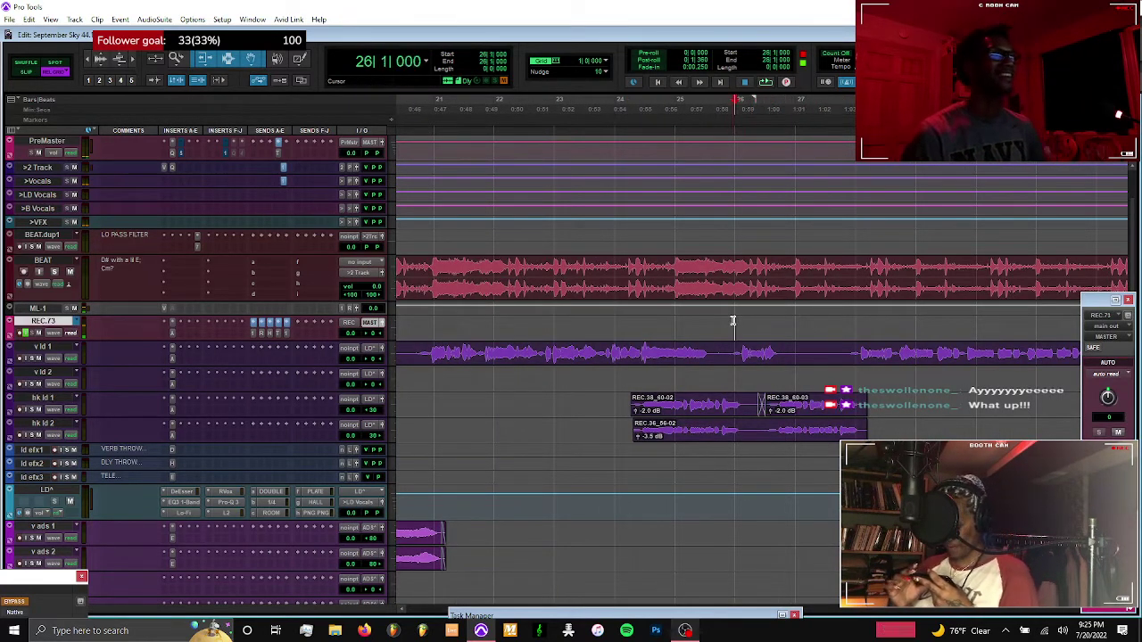
Start recording a new vocal take on the REC.73 track from 27|1|000
scroll(732, 320, down, 2)
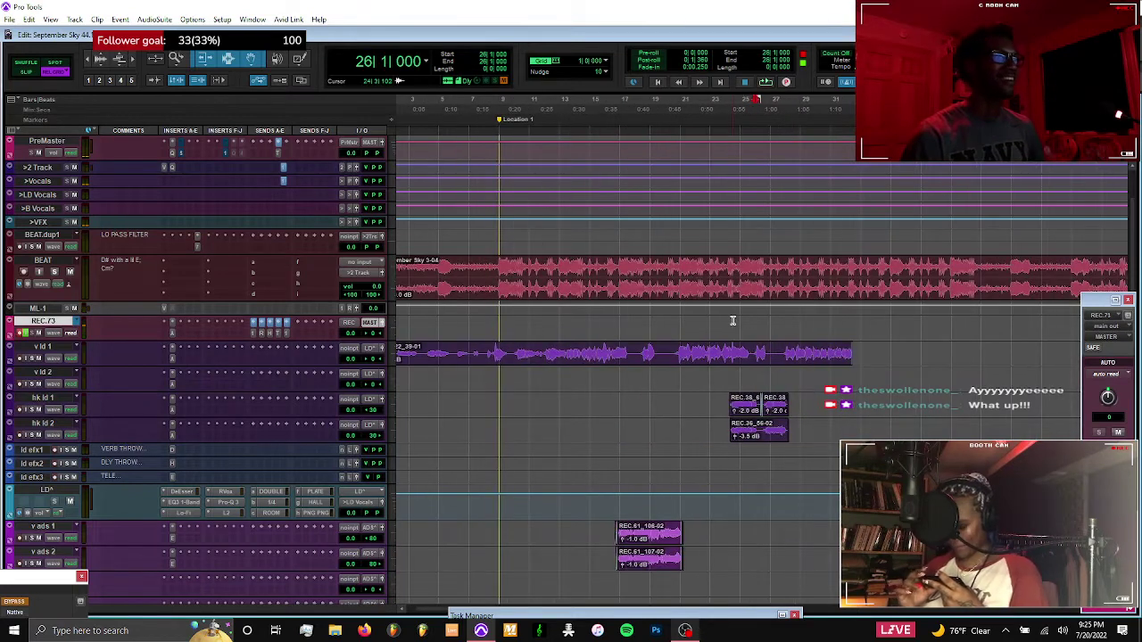
scroll(757, 320, up, 1)
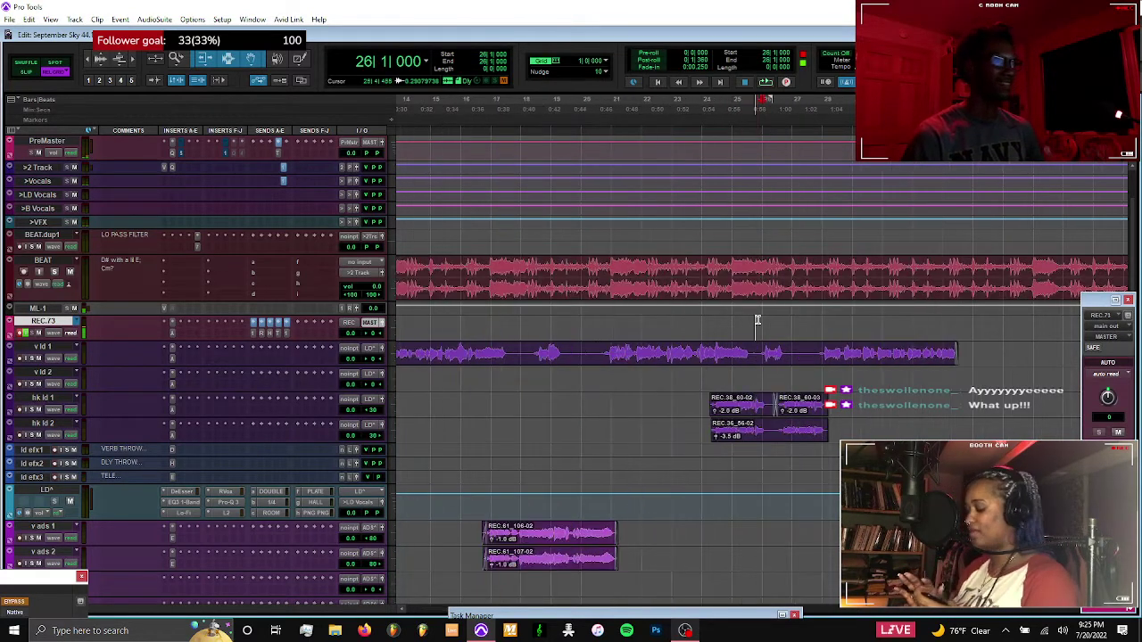
key(ctrl+space)
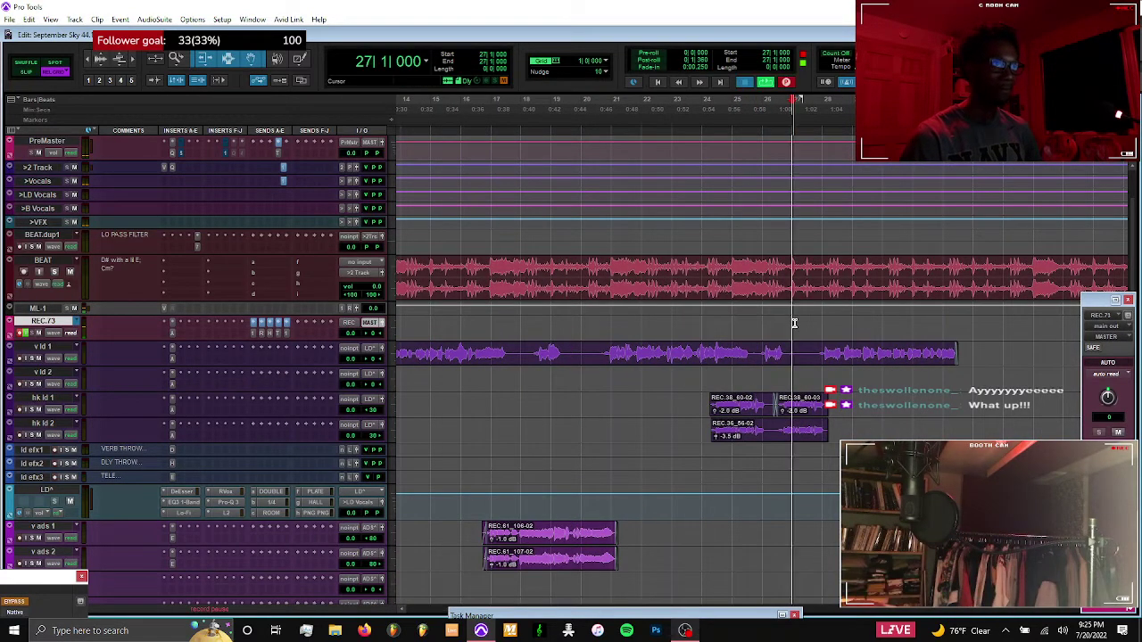
scroll(802, 349, down, 1)
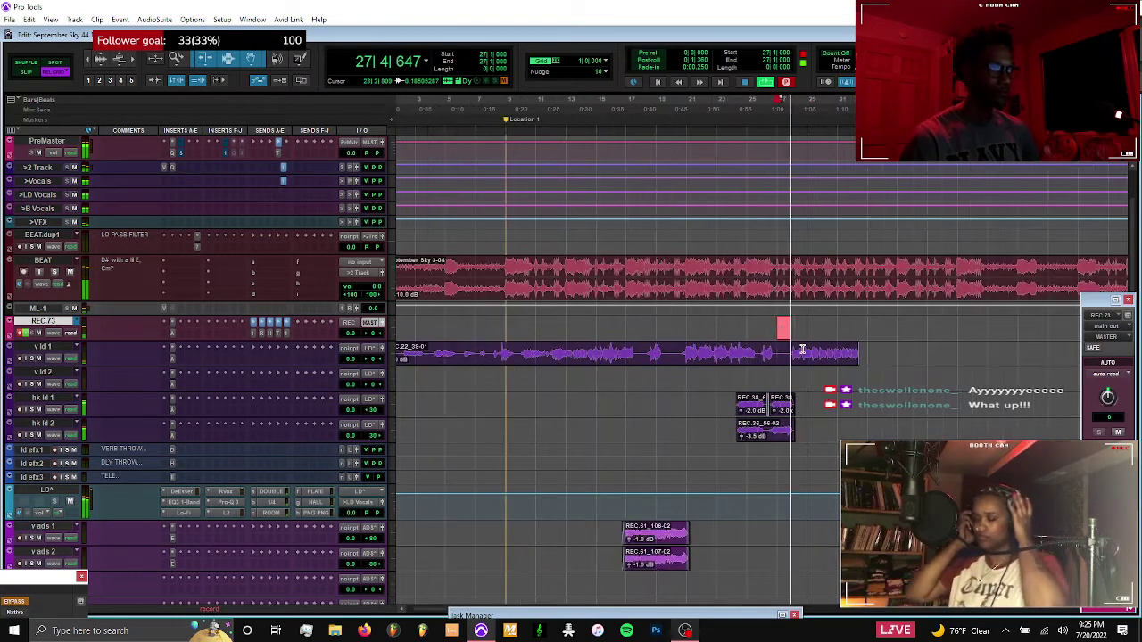
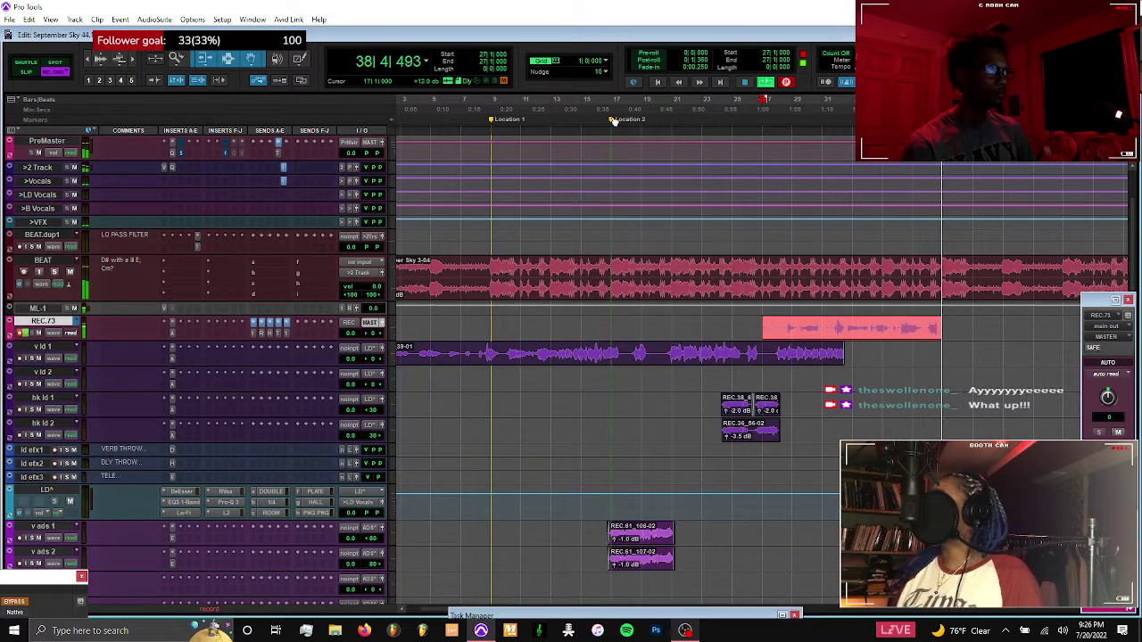
Add memory locations at bars 33, 43 and 51 while the vocal take is recording
key(KP_Enter)
key(Return)
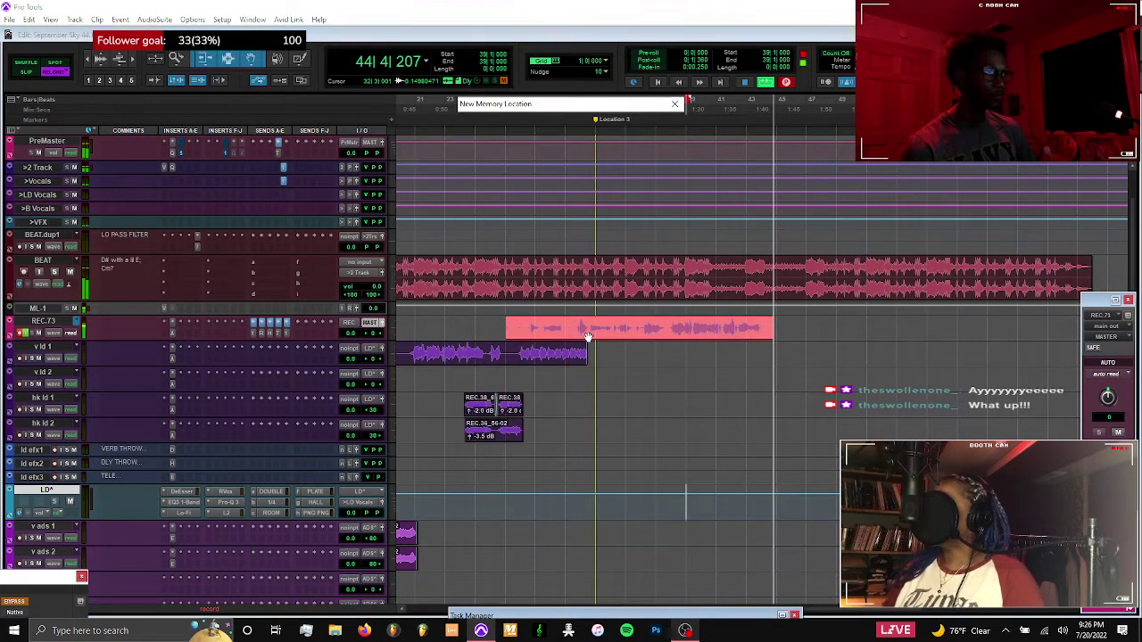
key(KP_Enter)
drag(775, 119, 746, 120)
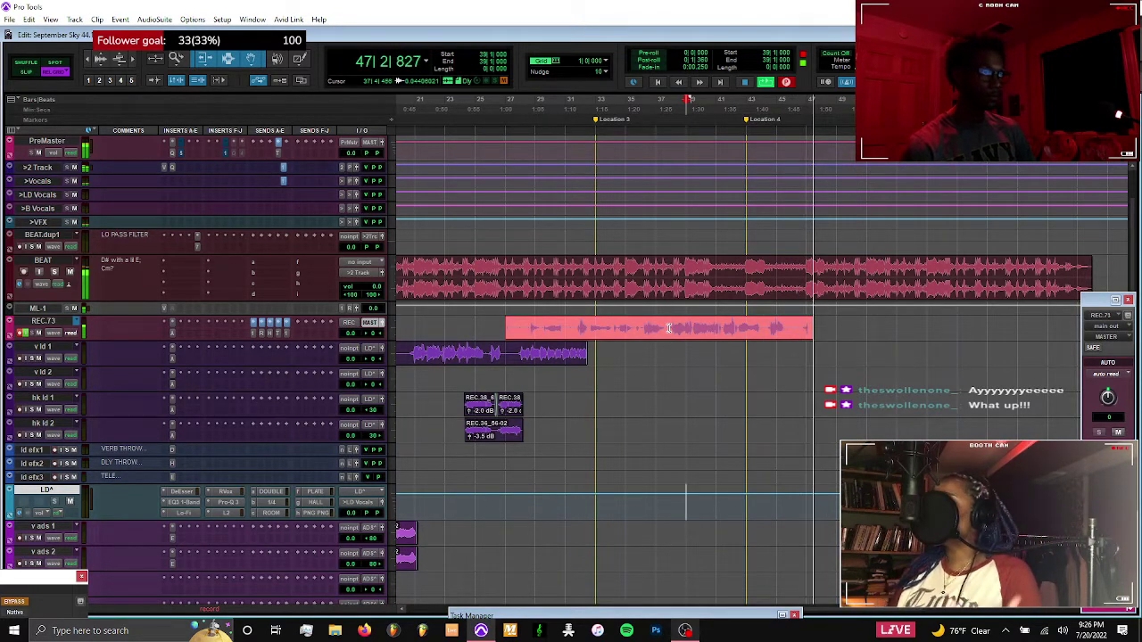
scroll(669, 328, left, 3)
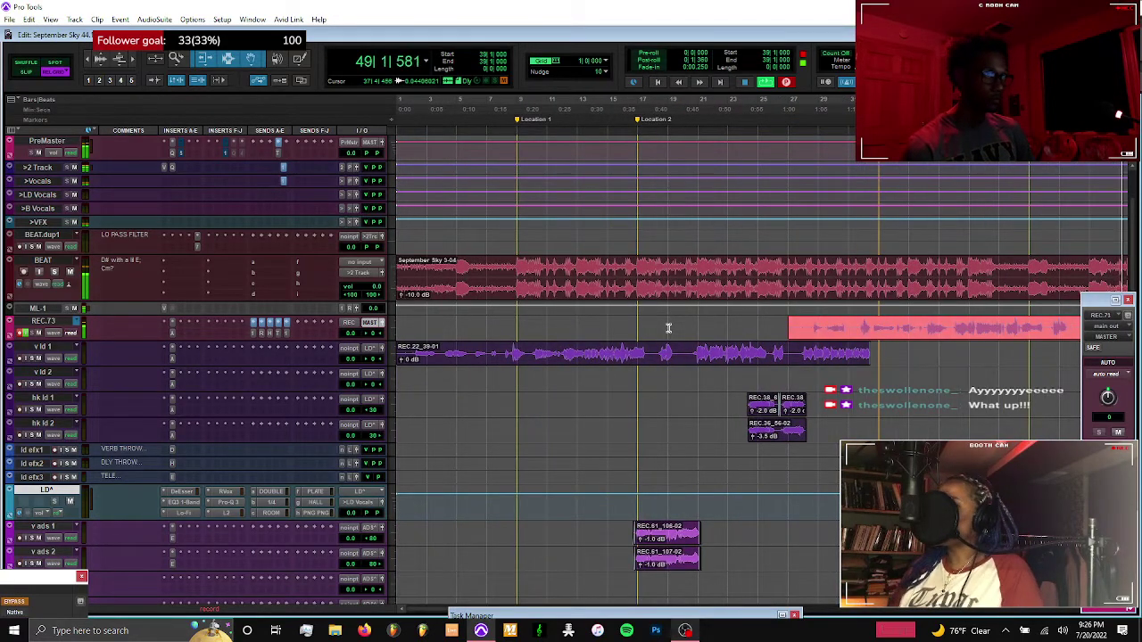
scroll(667, 328, right, 8)
scroll(667, 328, left, 5)
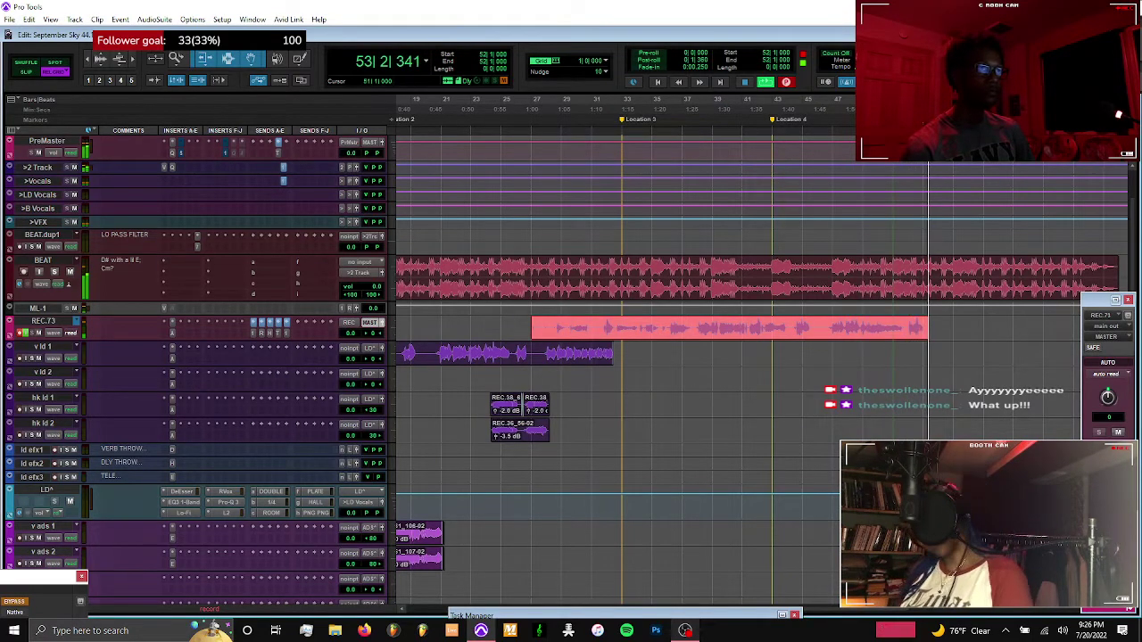
Stop the recording and trim the take's silent beginning so the clip starts at 28|2|860
click(585, 326)
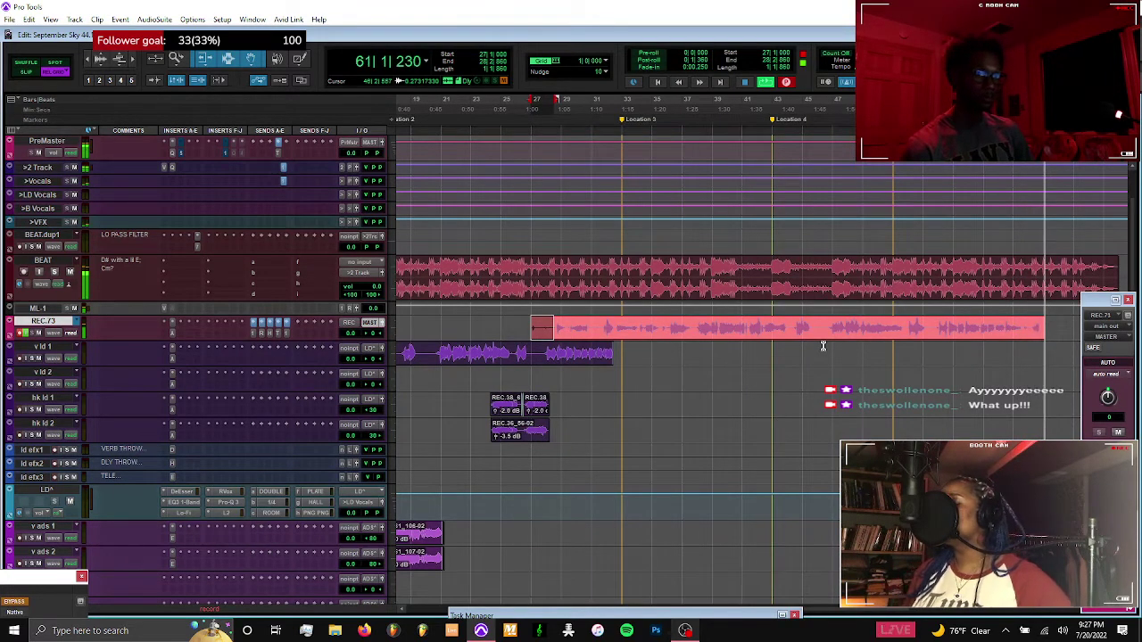
key(space)
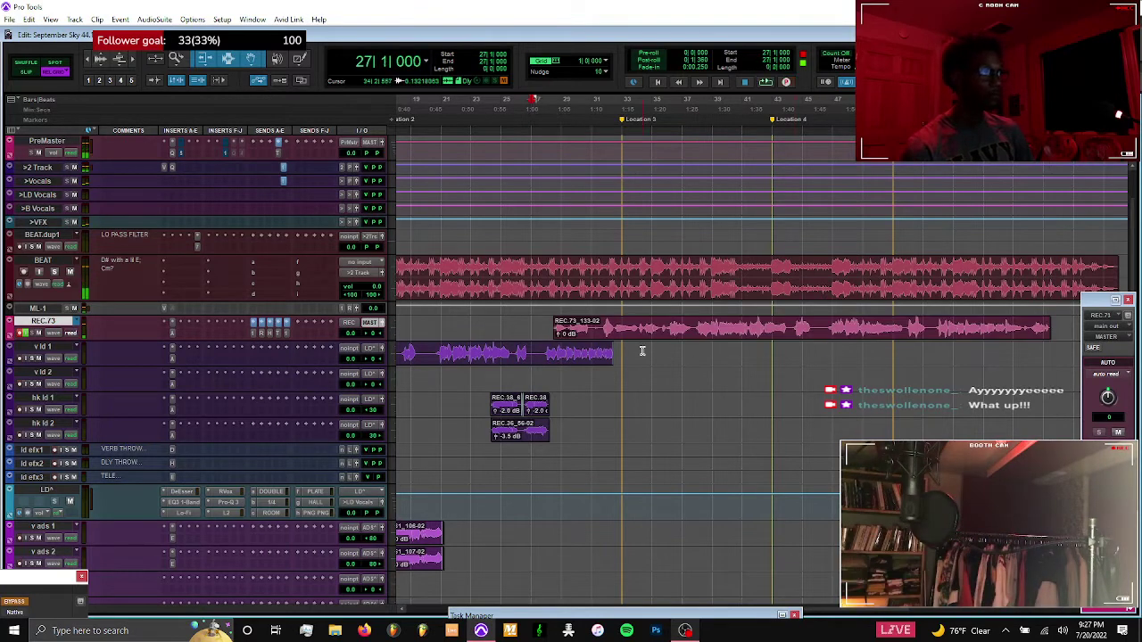
Start another take on REC.73 from 27|1|000 and move the REC.73_133-02 clip to the v ld 2 track
key(space)
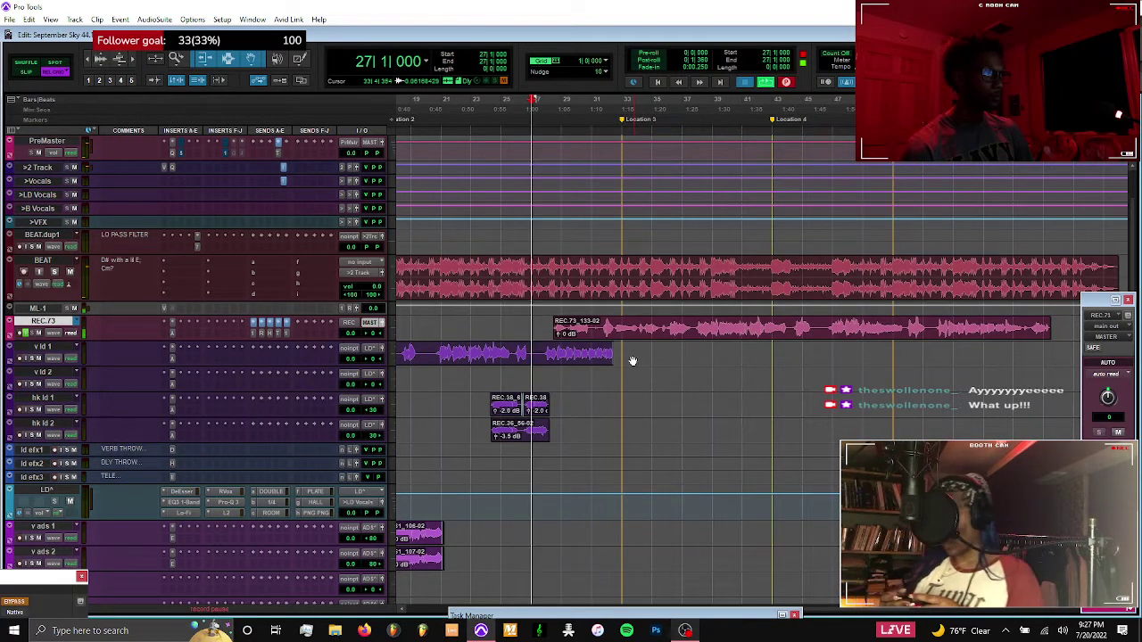
drag(632, 329, 633, 379)
Switch to OBS to bring up the live stream's chat window, and return to Pro Tools
click(687, 631)
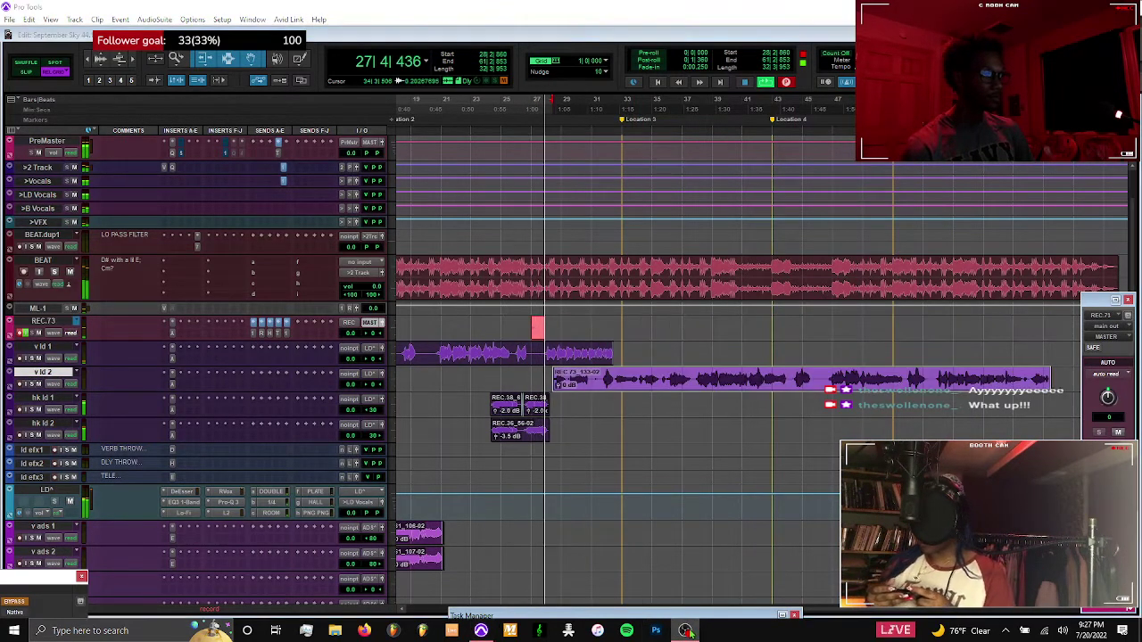
click(1001, 293)
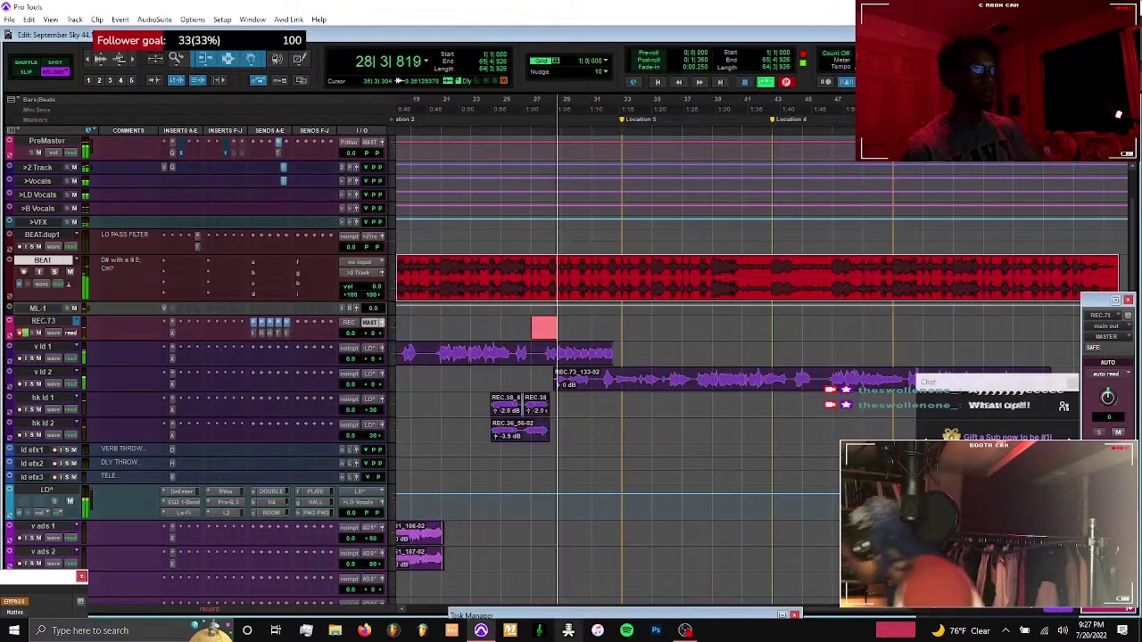
key(alt+Tab)
key(alt+Tab)
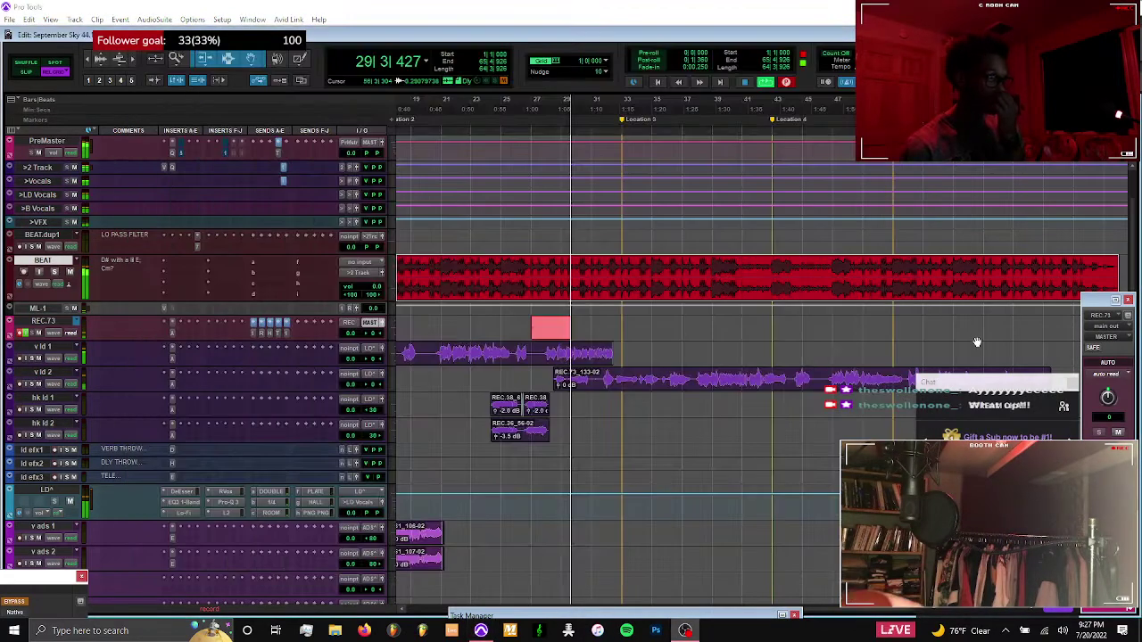
click(977, 342)
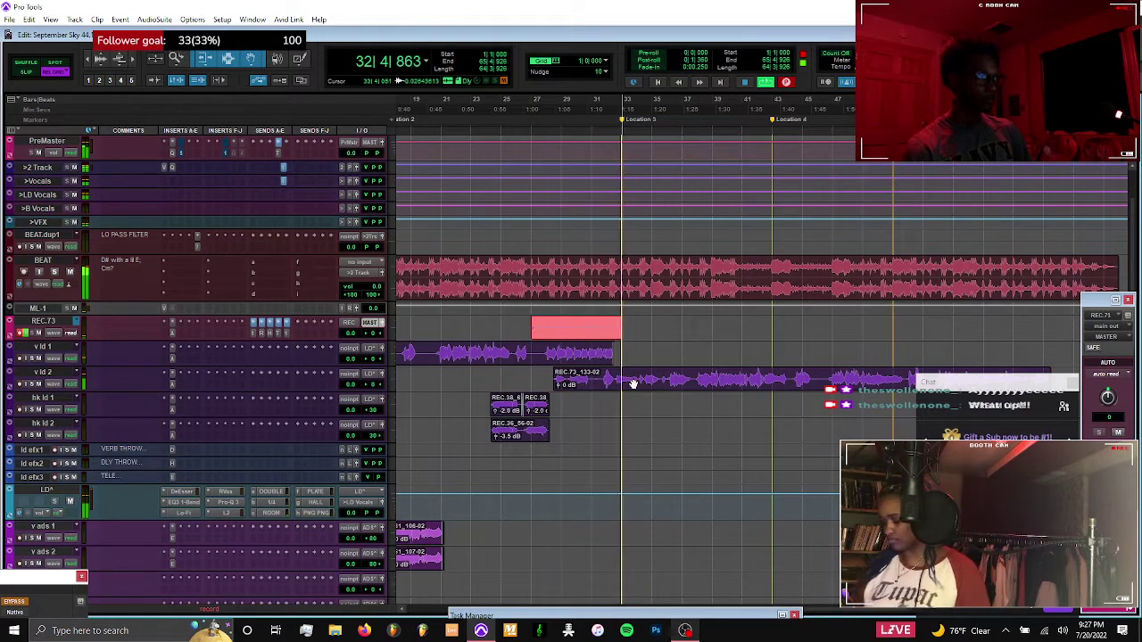
Set the gain of the REC.73_133-02 clip on v ld 2 to +0.5 dB and fade in its beginning
click(616, 384)
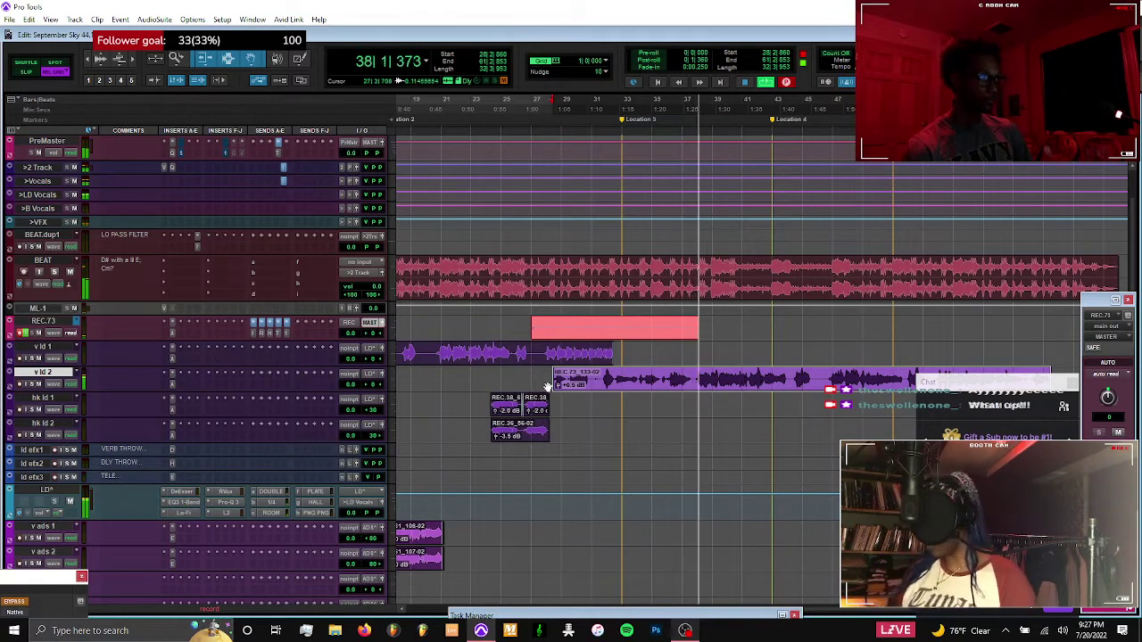
key(ctrl+])
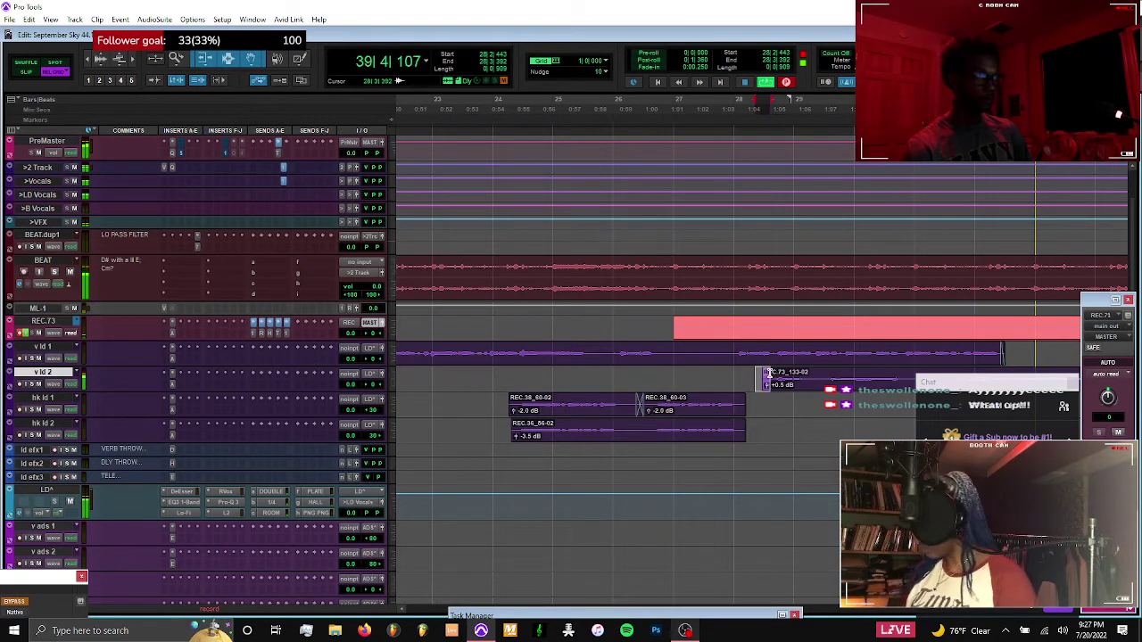
key(r)
key(r)
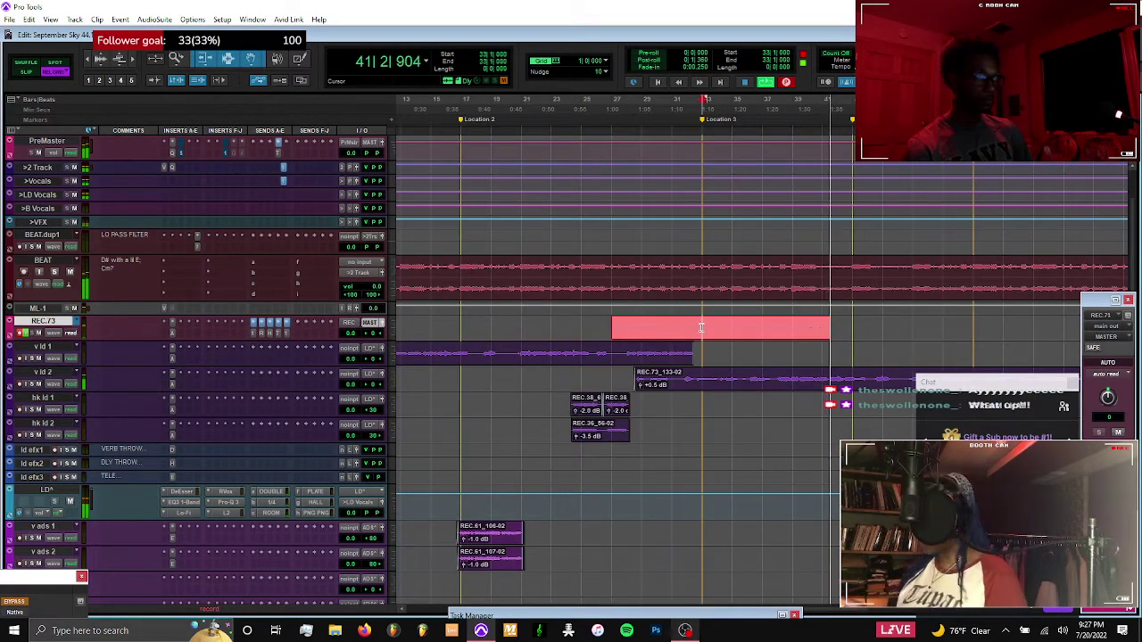
Duplicate the hook lead, ad-lib, stack and background clips on hk ld 1 through bgs 4 from bars 17–43, with the copies starting at 43|1|000
scroll(701, 328, right, 3)
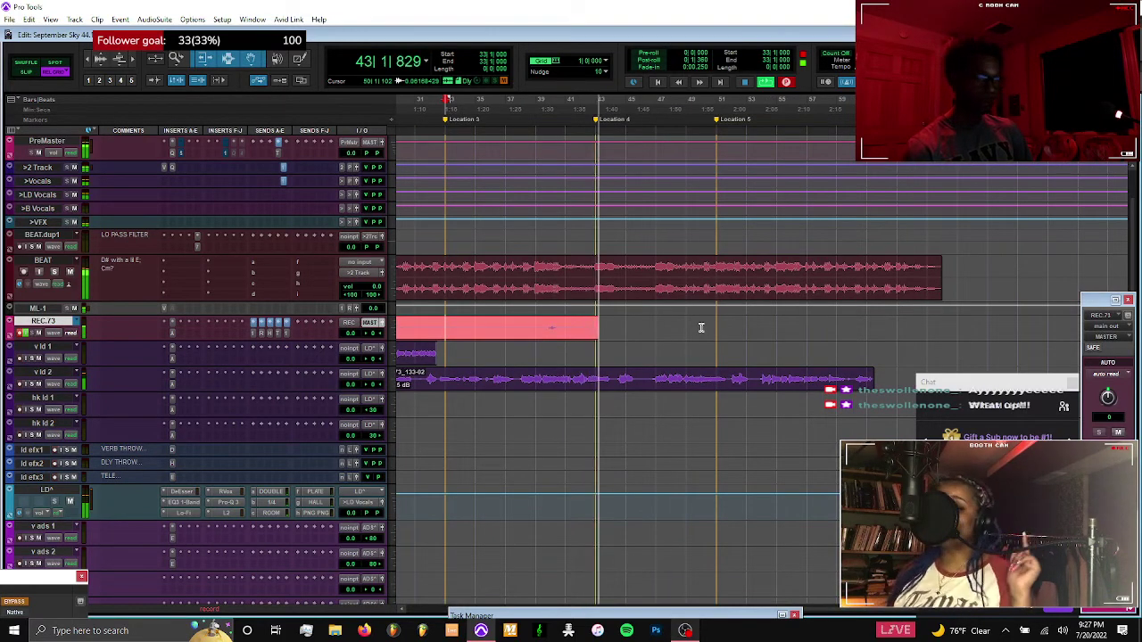
key(r)
key(r)
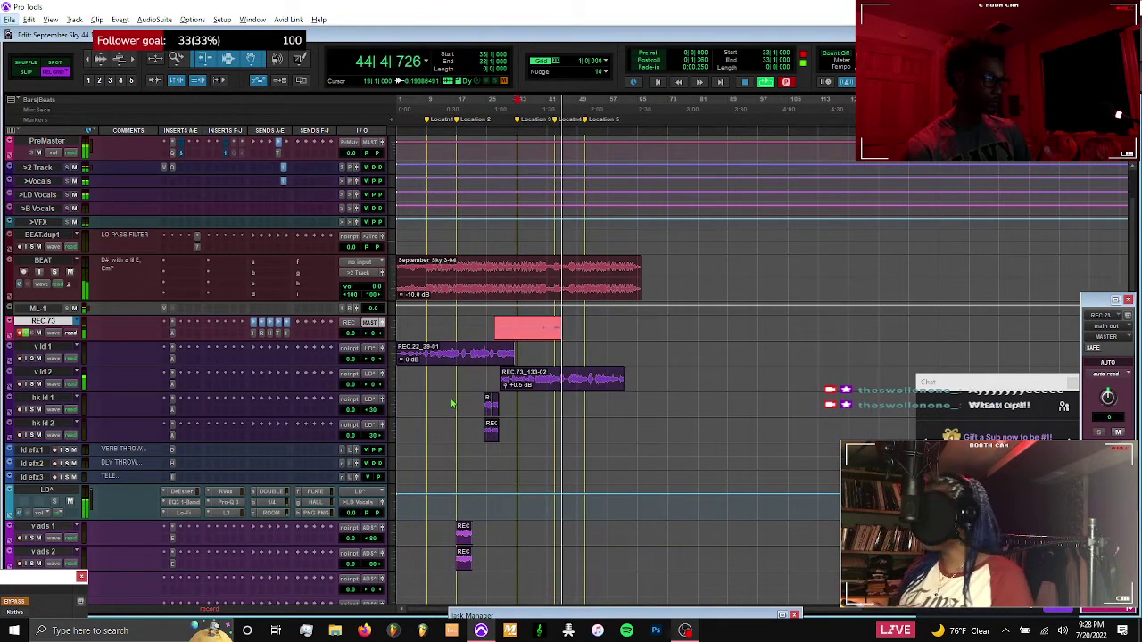
drag(459, 393, 495, 520)
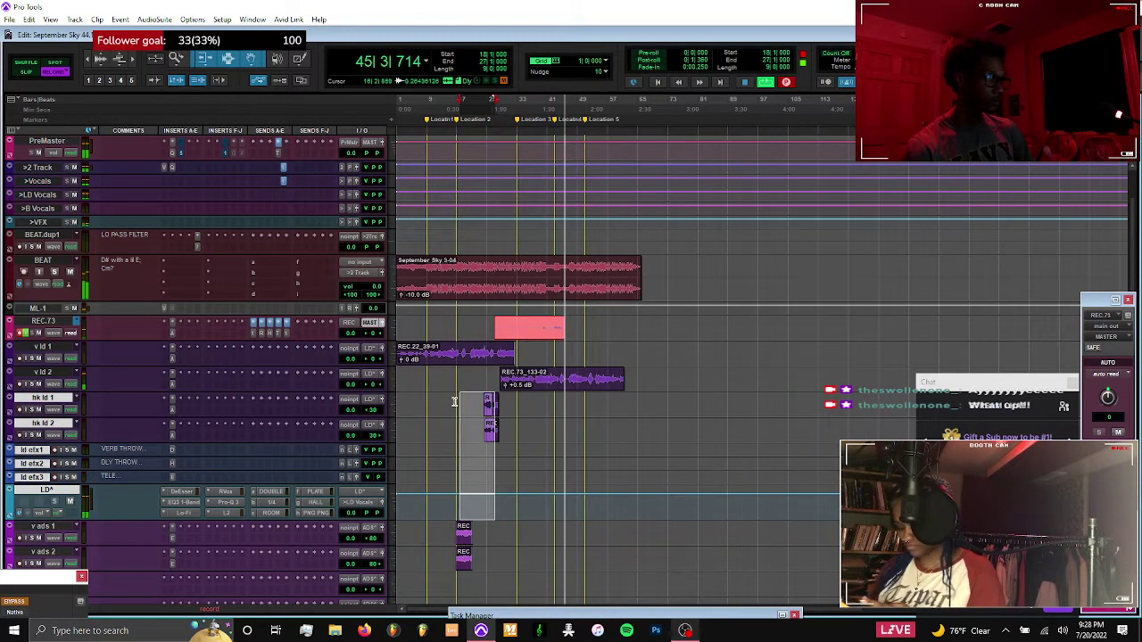
shift+click(457, 403)
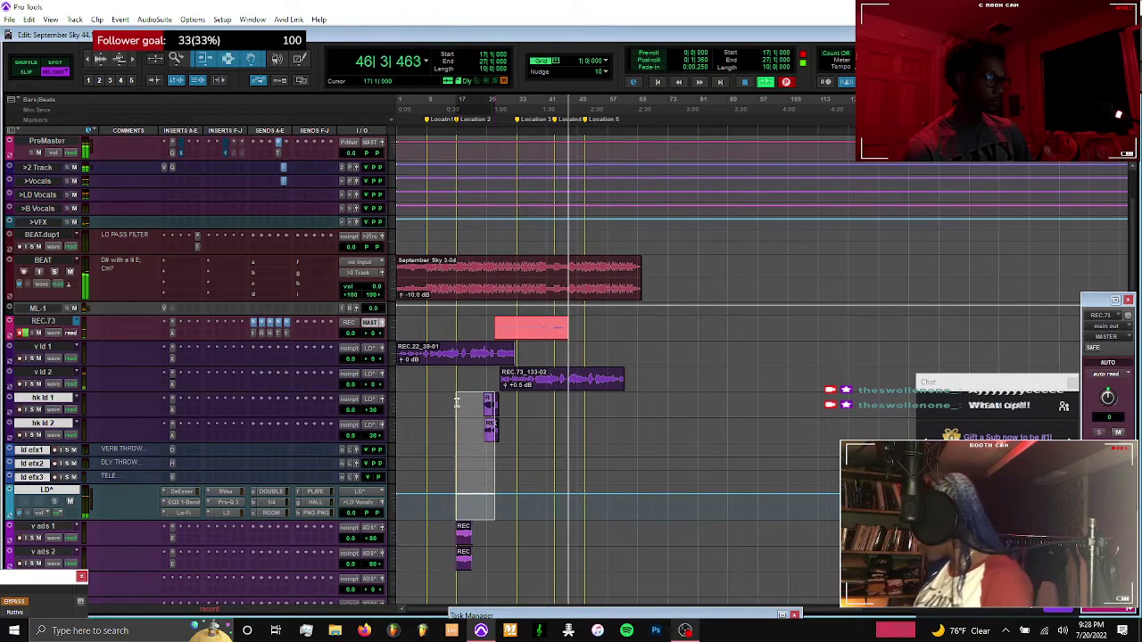
scroll(459, 402, down, 6)
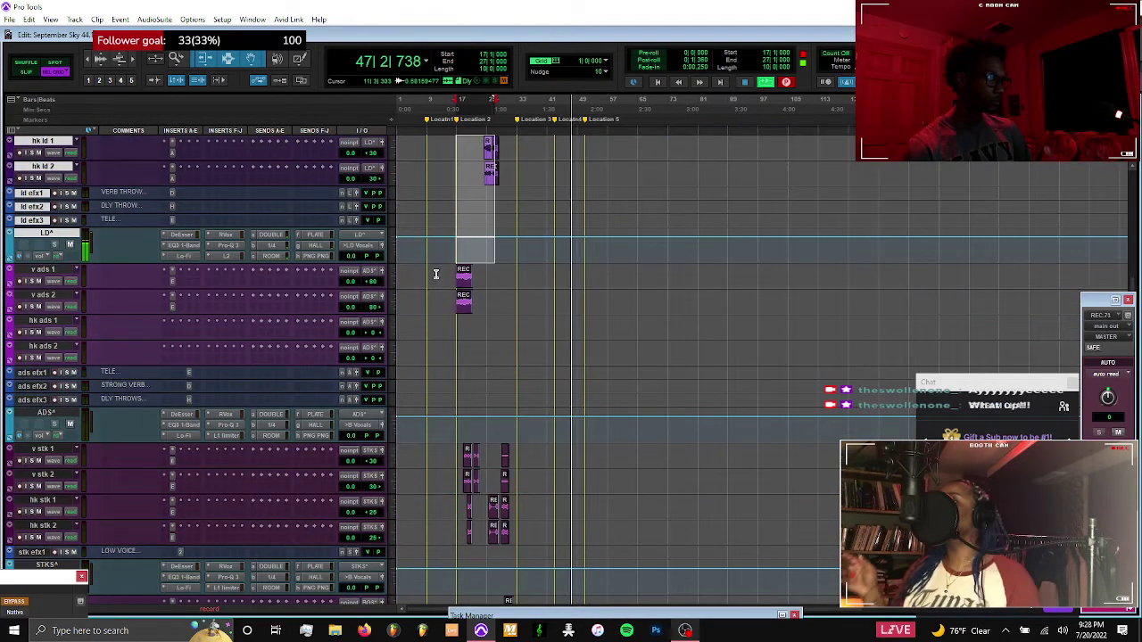
drag(465, 422, 457, 567)
shift+click(554, 555)
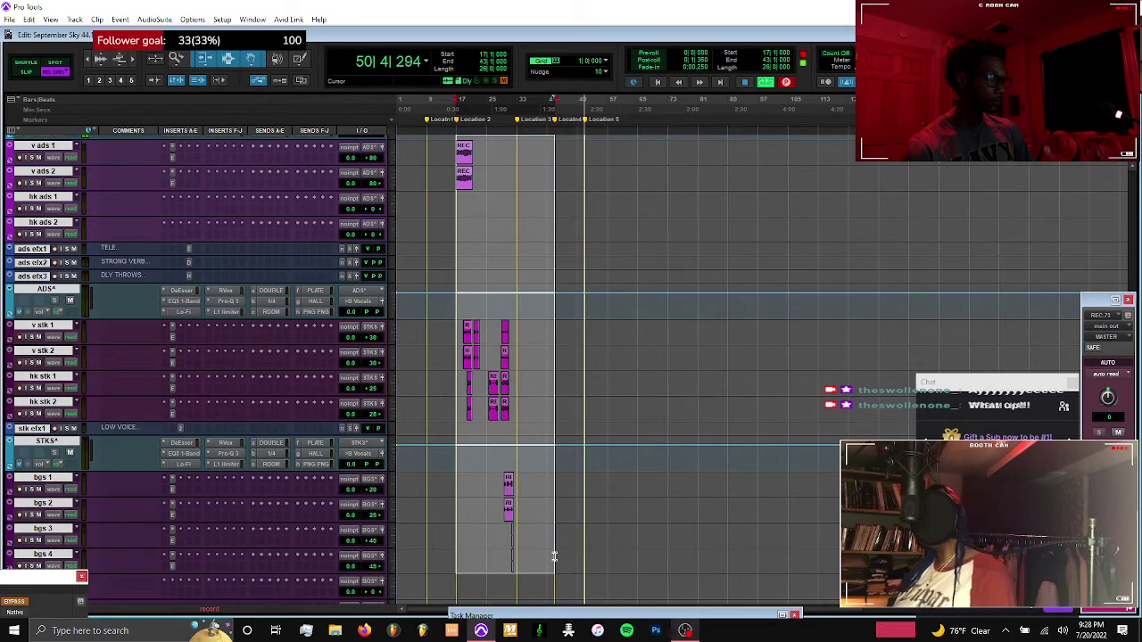
key(ctrl+d)
key(t)
key(t)
scroll(554, 556, up, 1)
scroll(553, 556, up, 5)
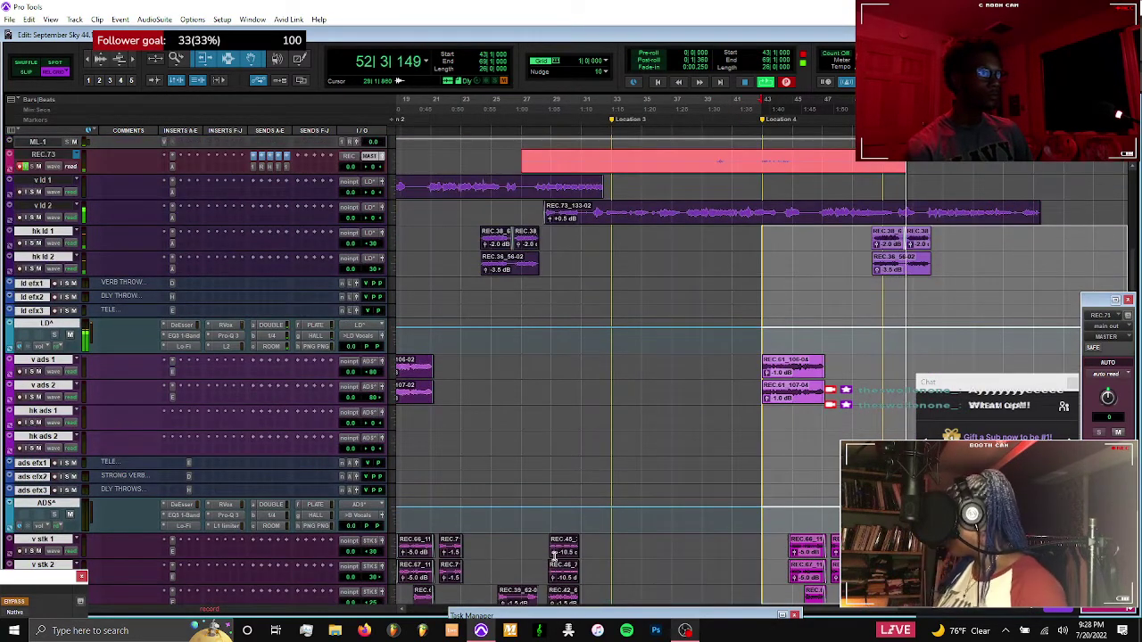
Try to extend the start of the duplicated v ads 1 and v ads 2 clips to 42|4|554, and undo that edit
scroll(656, 416, up, 3)
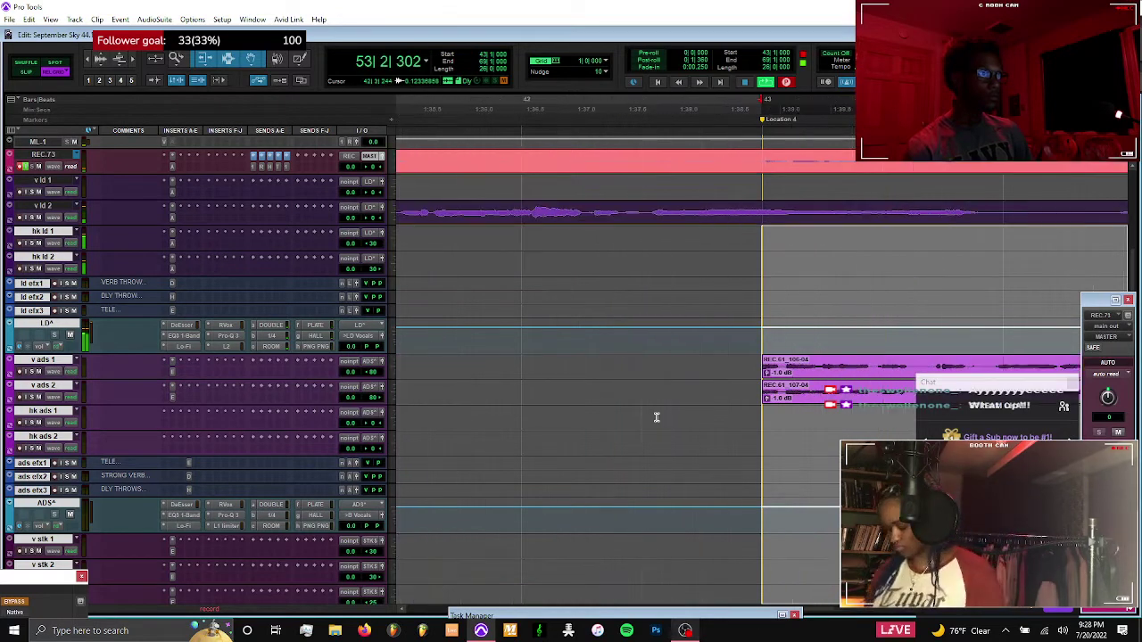
click(745, 371)
drag(740, 372, 734, 372)
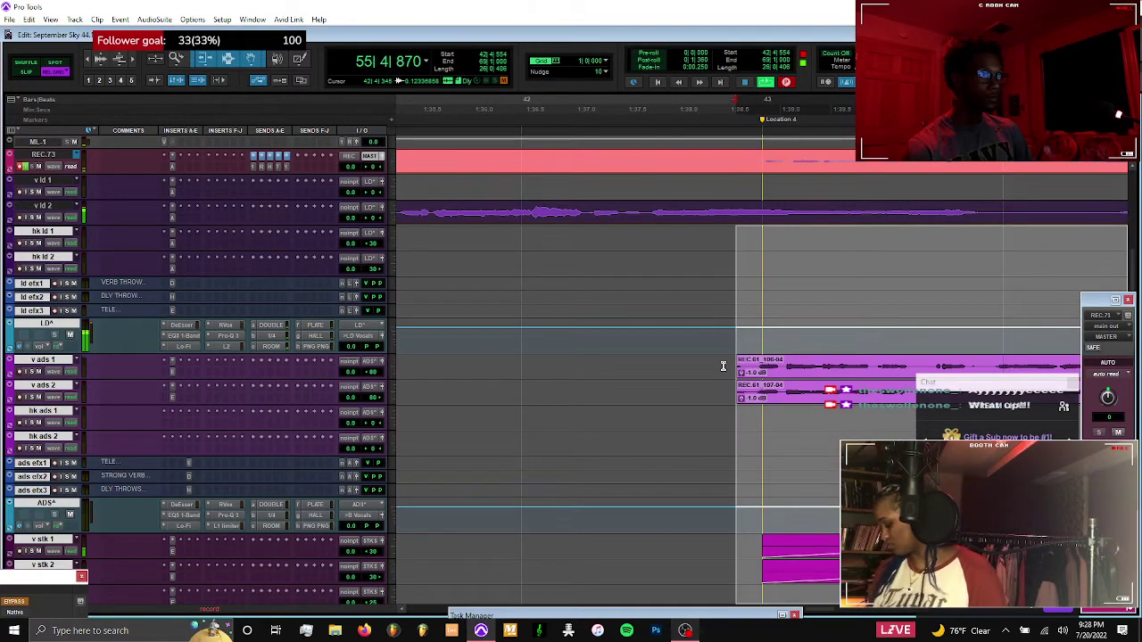
key(ctrl+z)
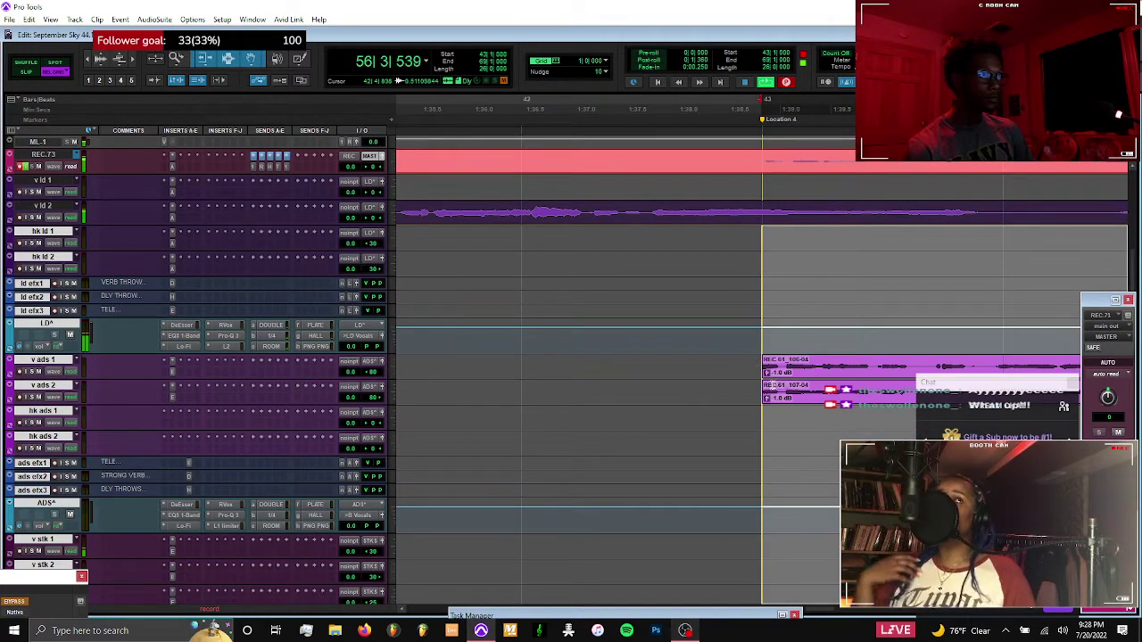
Stop the running vocal take and place the edit position at 43|1|000
click(774, 384)
key(space)
key(r)
key(r)
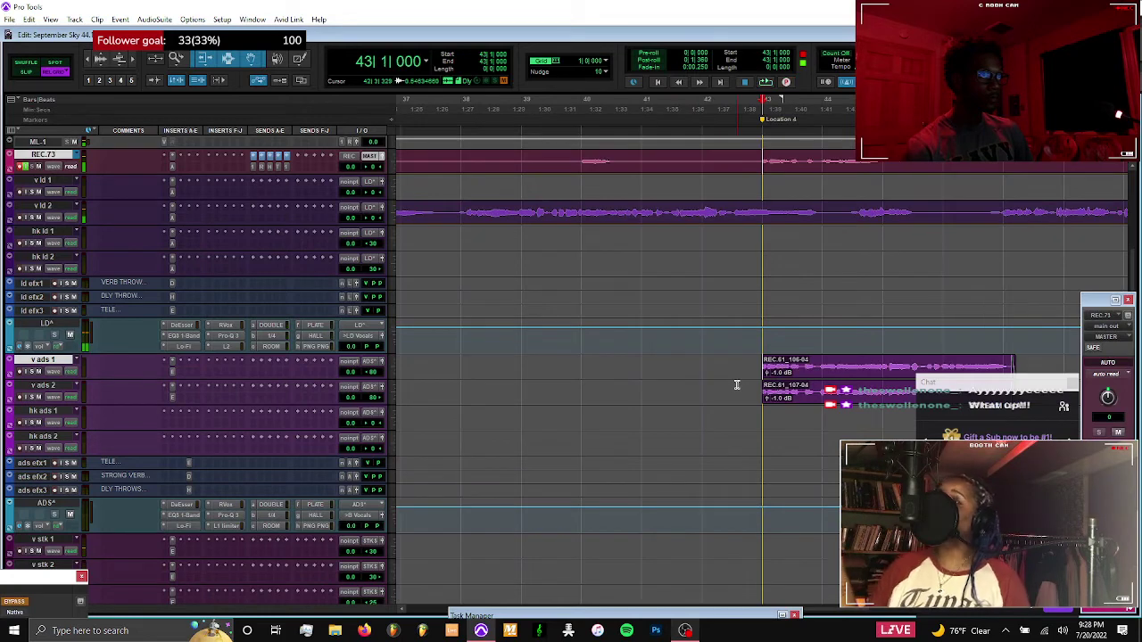
key(r)
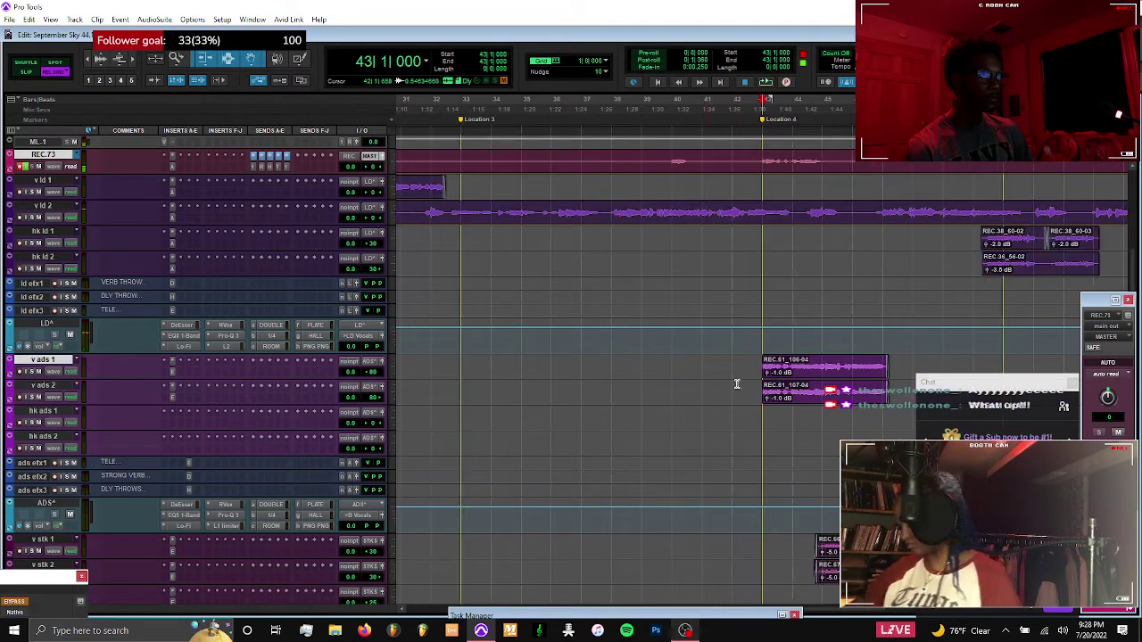
Extend the duplicated v ads 1 and v ads 2 clips to start before bar 43, and add fade-ins ending at 42|4|658
click(794, 397)
key(t)
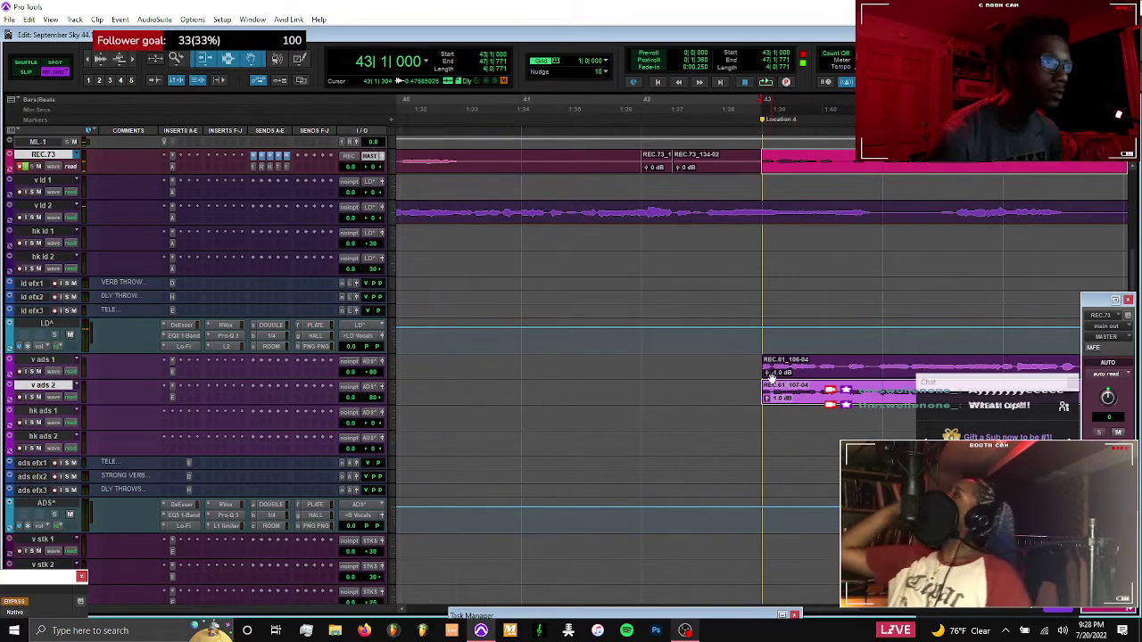
shift+click(766, 365)
drag(766, 365, 752, 383)
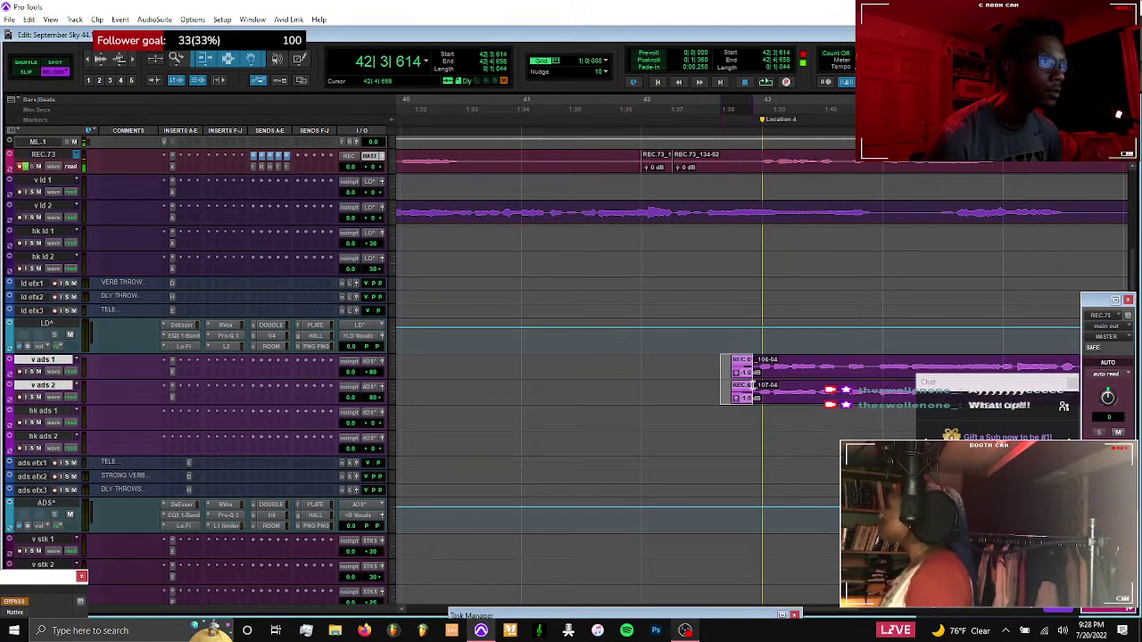
key(f)
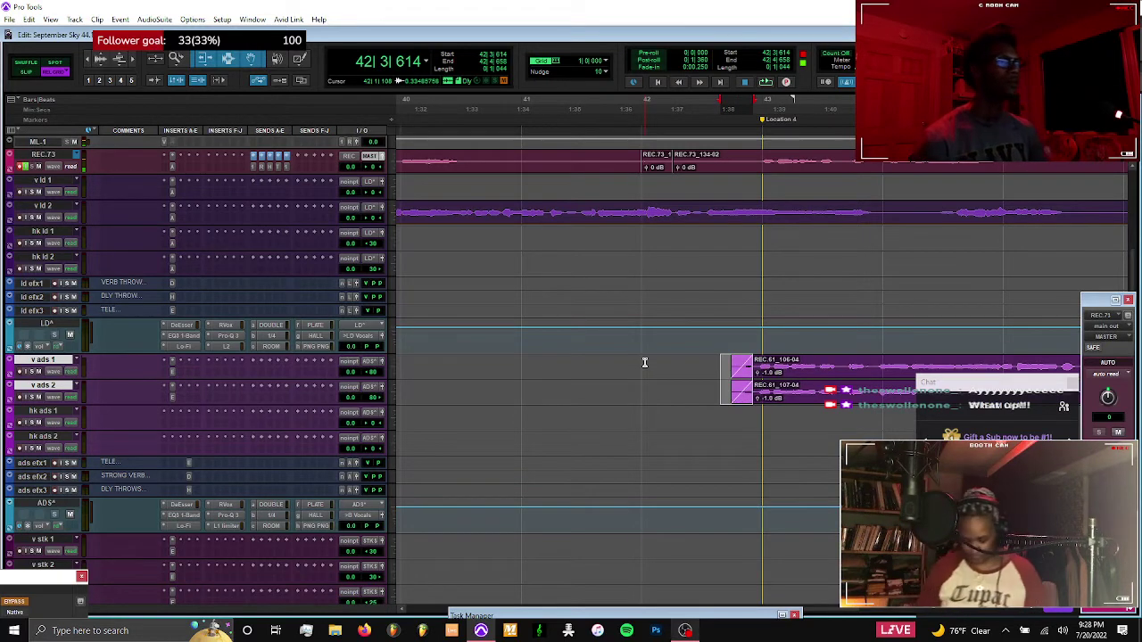
Start recording another vocal take on REC.73 from 42|1|000
click(644, 362)
key(ctrl+space)
key(r)
key(r)
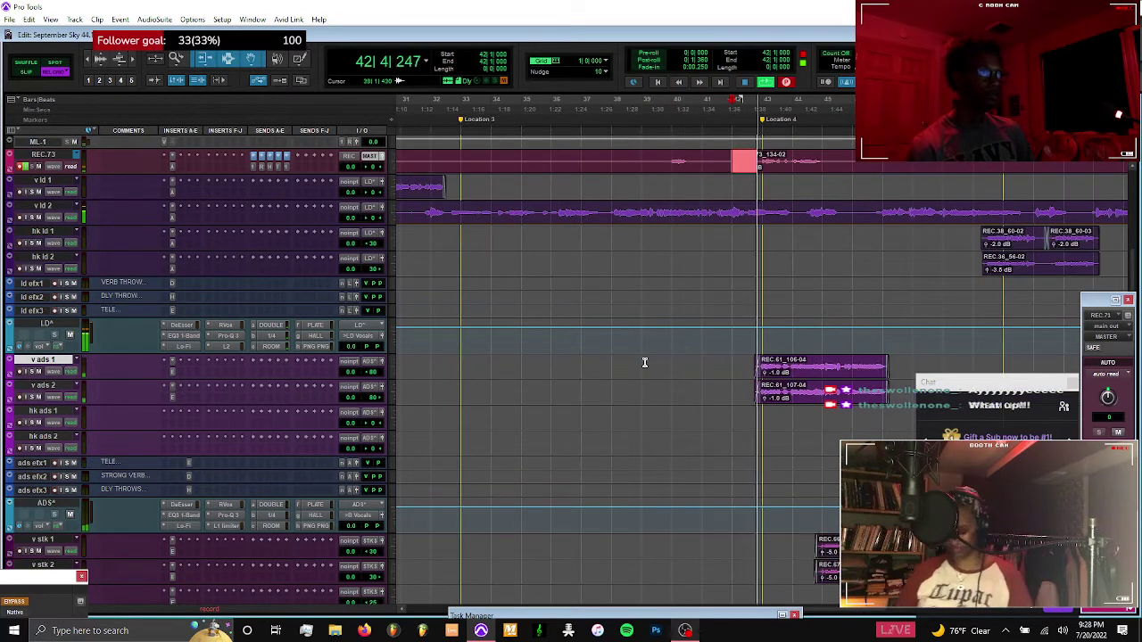
key(r)
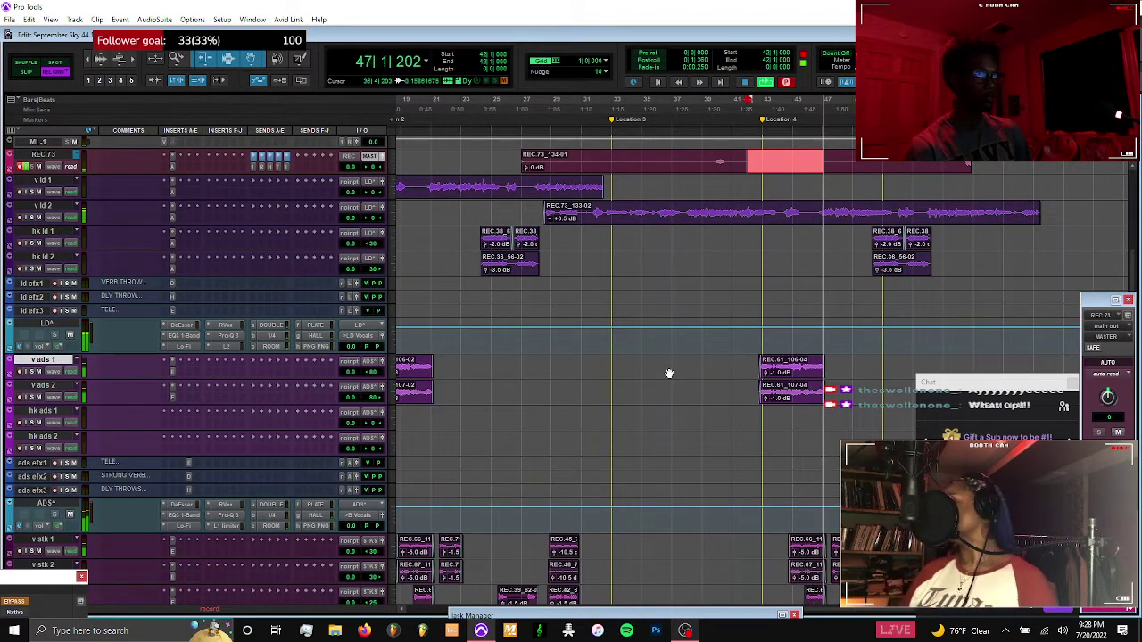
Look over the duplicated hook lead, ad-lib, stack and background clips from bar 43 onward while the take records
scroll(669, 373, down, 2)
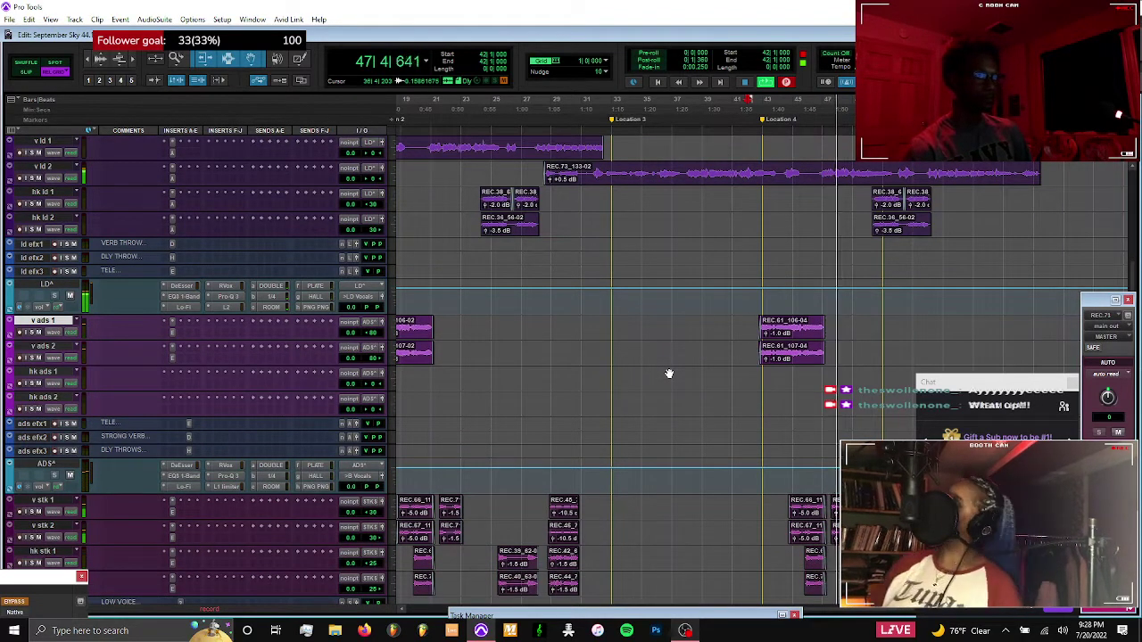
scroll(669, 373, down, 4)
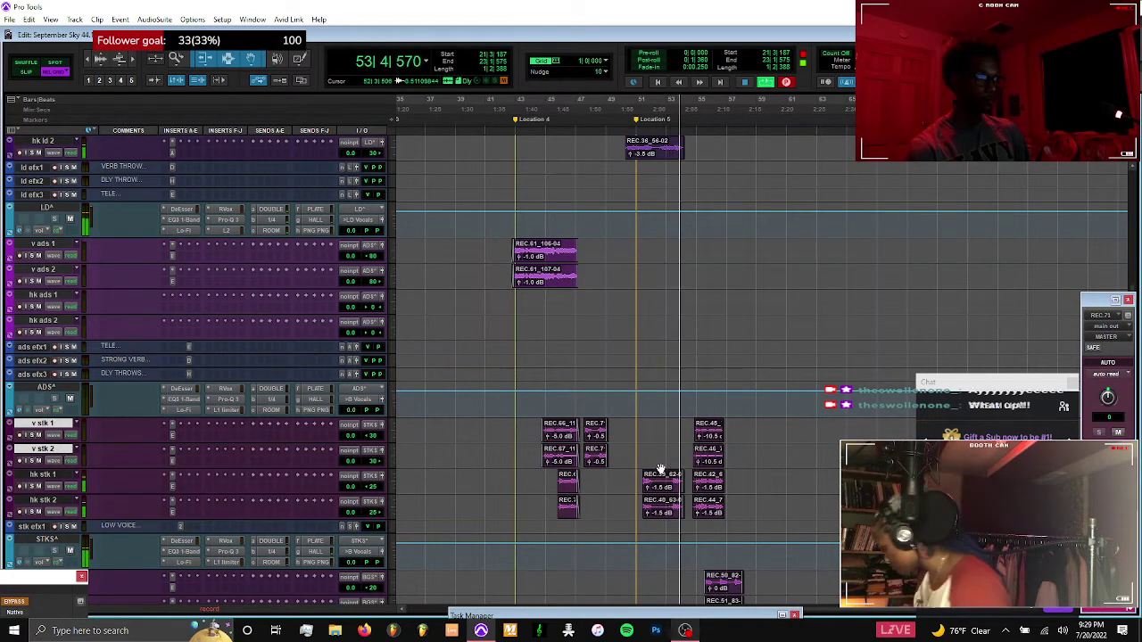
scroll(661, 470, up, 2)
scroll(660, 470, up, 5)
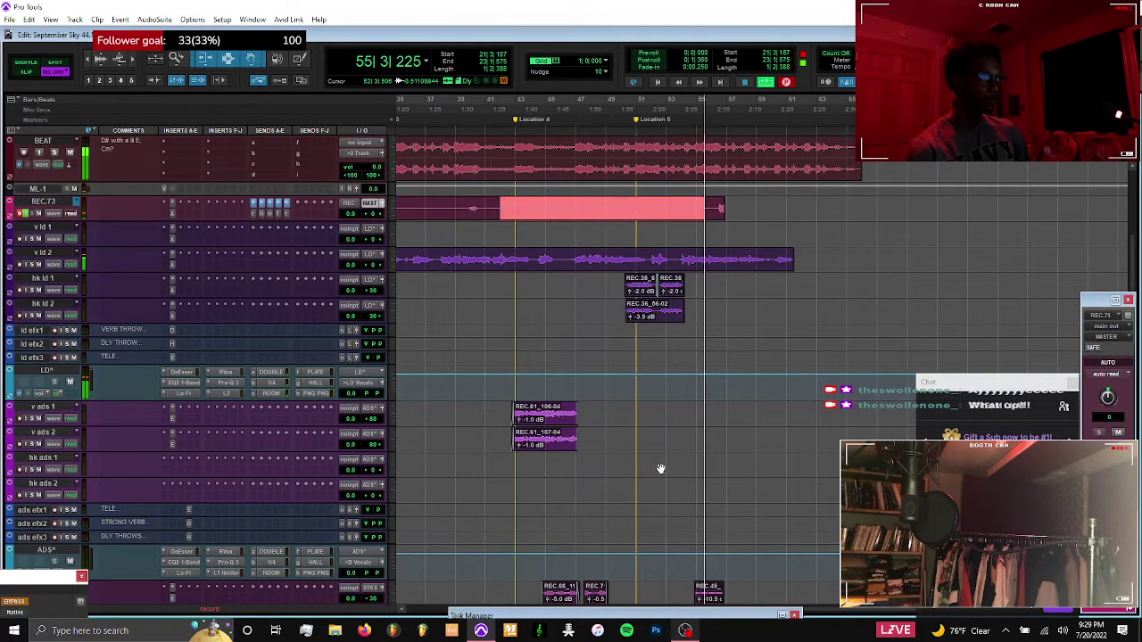
scroll(660, 468, down, 2)
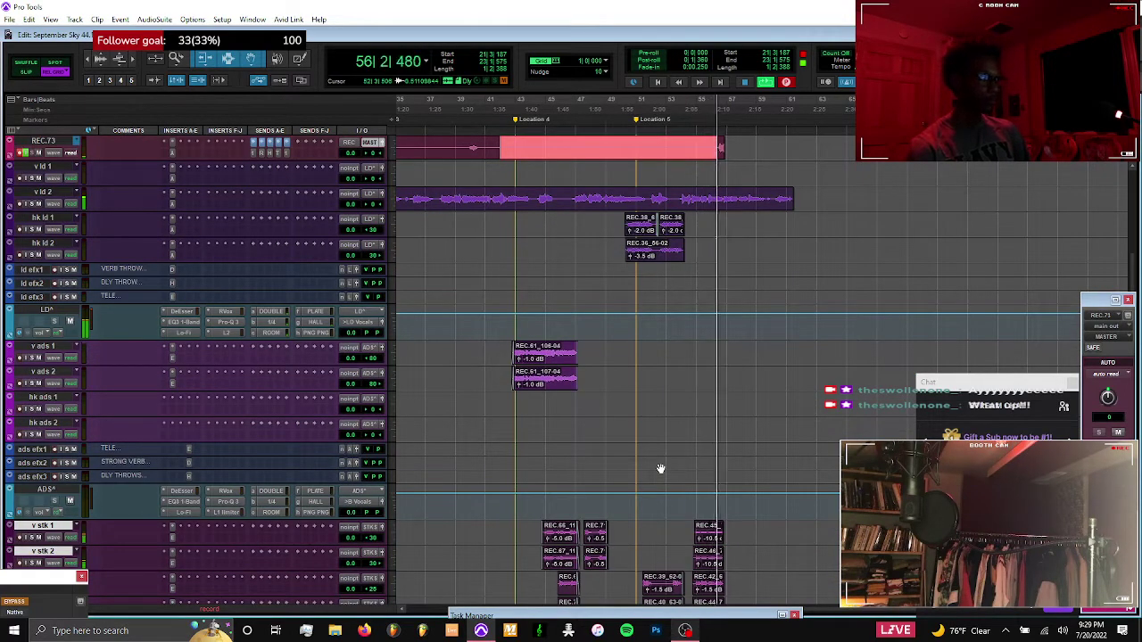
scroll(660, 468, down, 2)
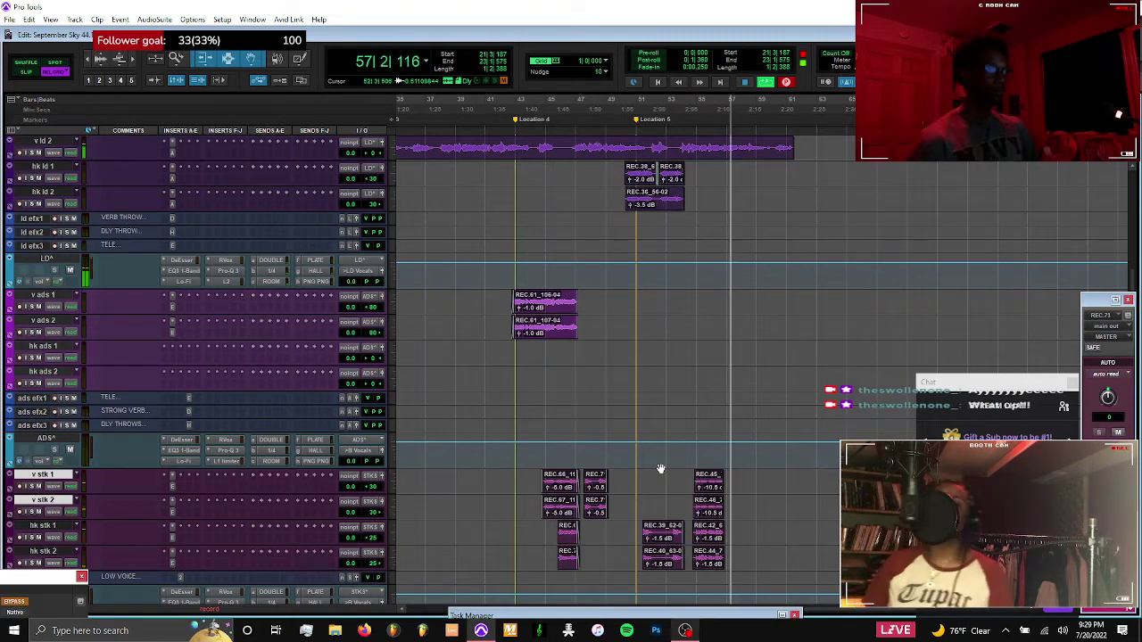
scroll(660, 468, up, 2)
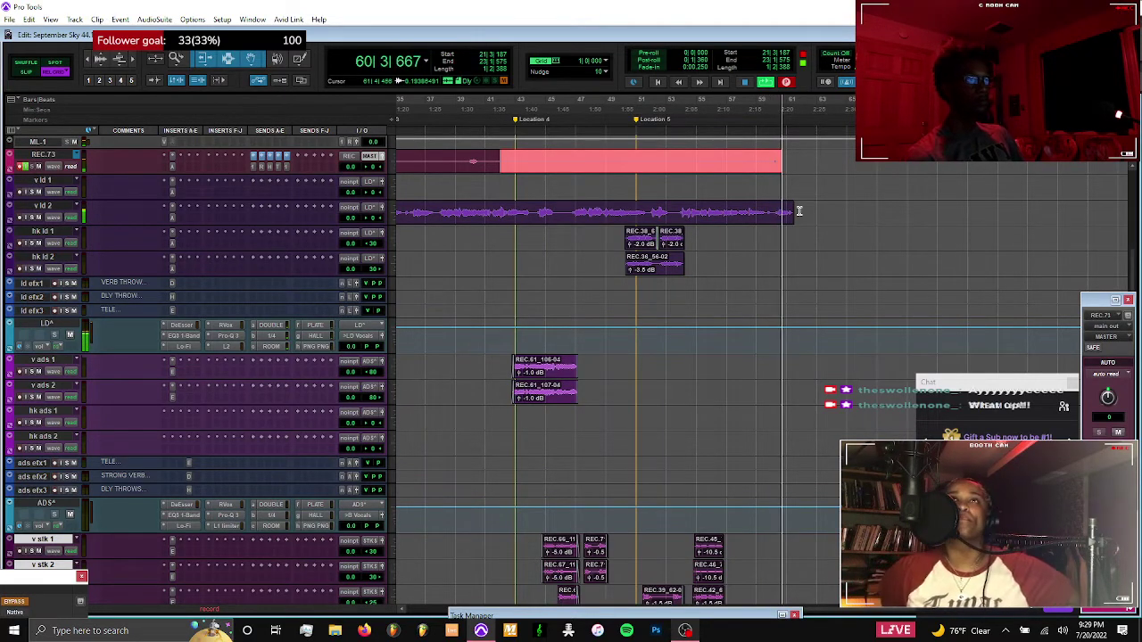
Stop the take and move the REC.73_133-02 clip from v ld 2 back to the REC.73 track at its original position
key(space)
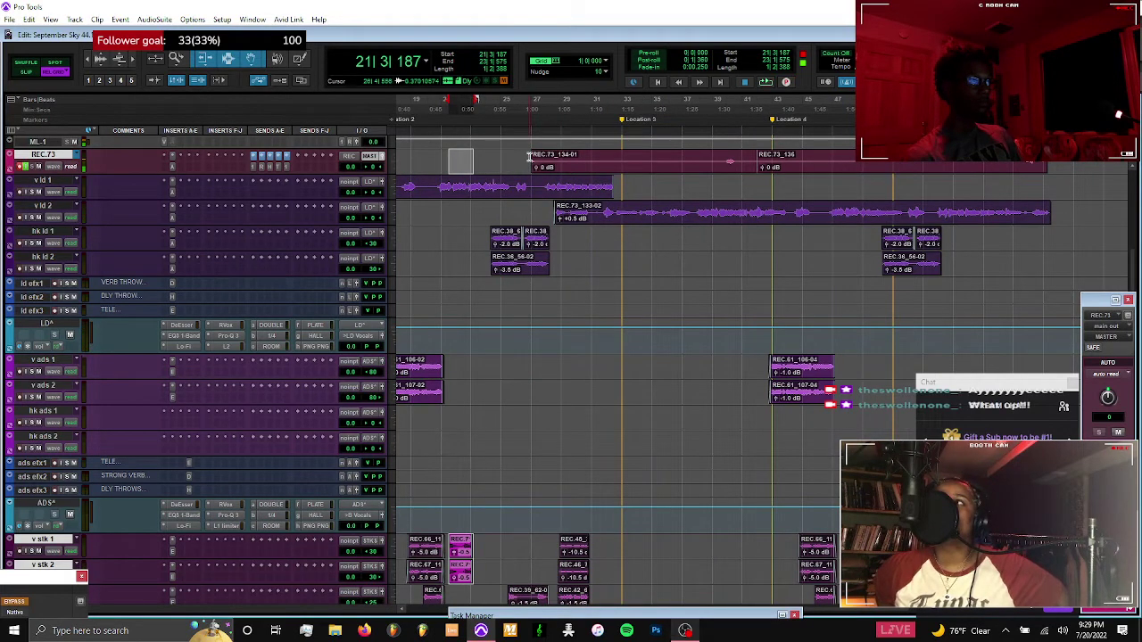
click(531, 156)
drag(629, 221, 517, 158)
Start recording a fresh take from 27|1|000 on a new playlist of the vocal recording track
click(528, 156)
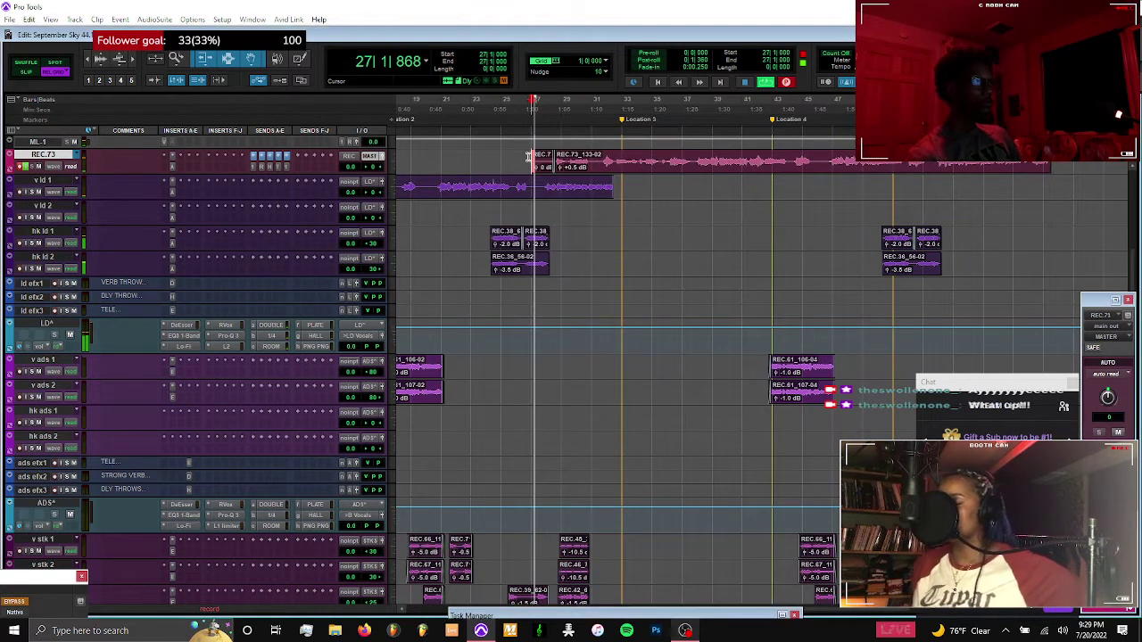
key(space)
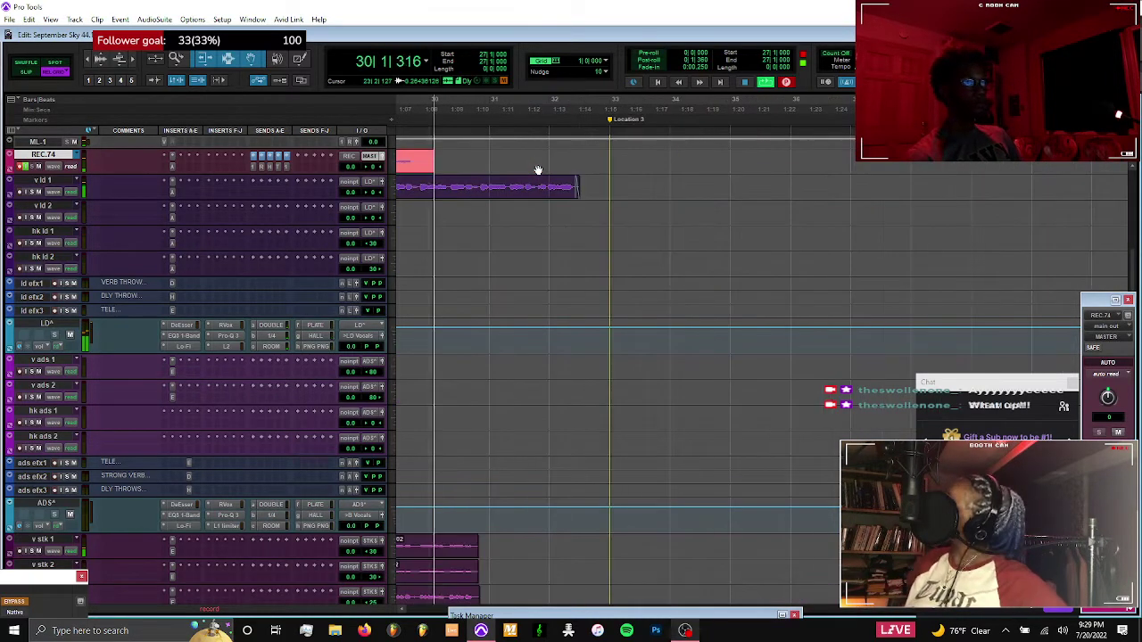
key(r)
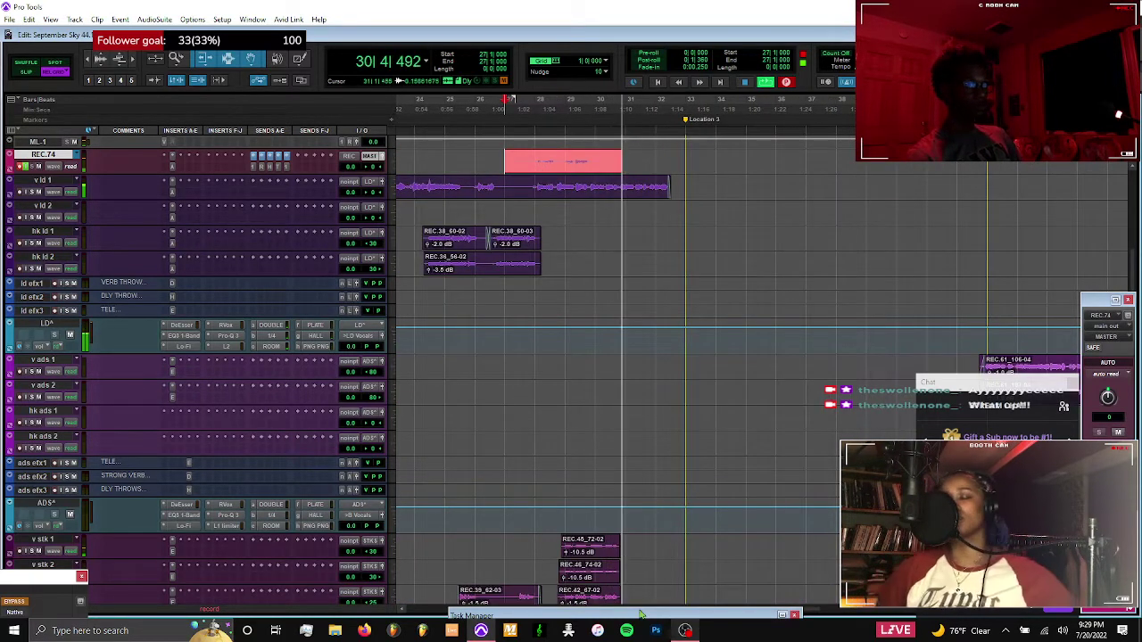
click(620, 235)
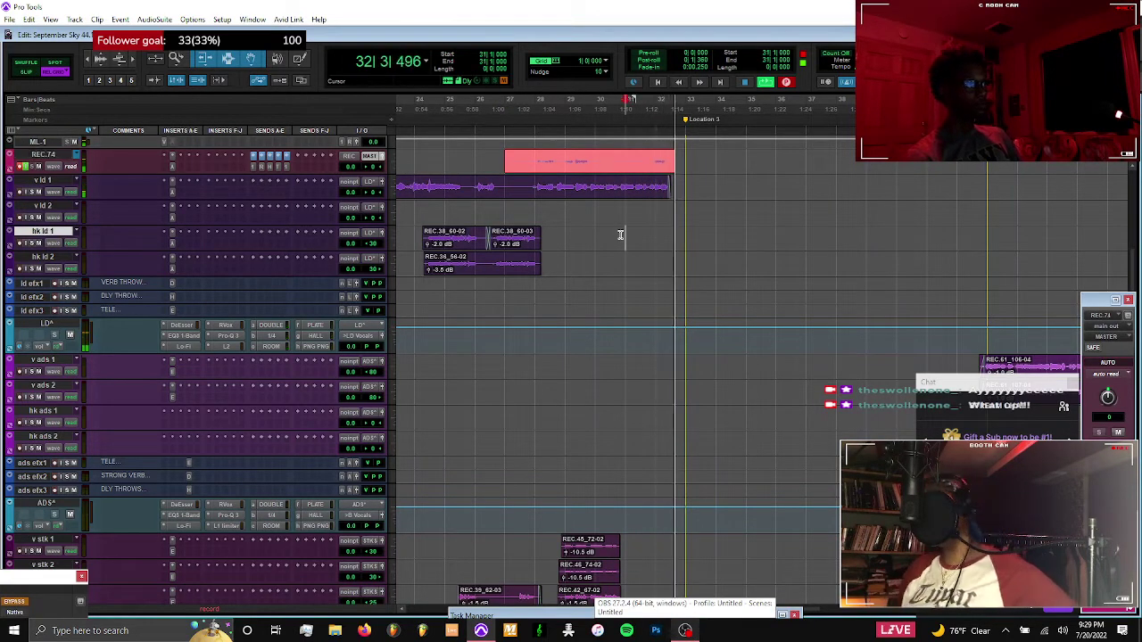
Stop the take and delete its section from 30|1|000 to 31|3|885
click(596, 157)
drag(637, 157, 646, 161)
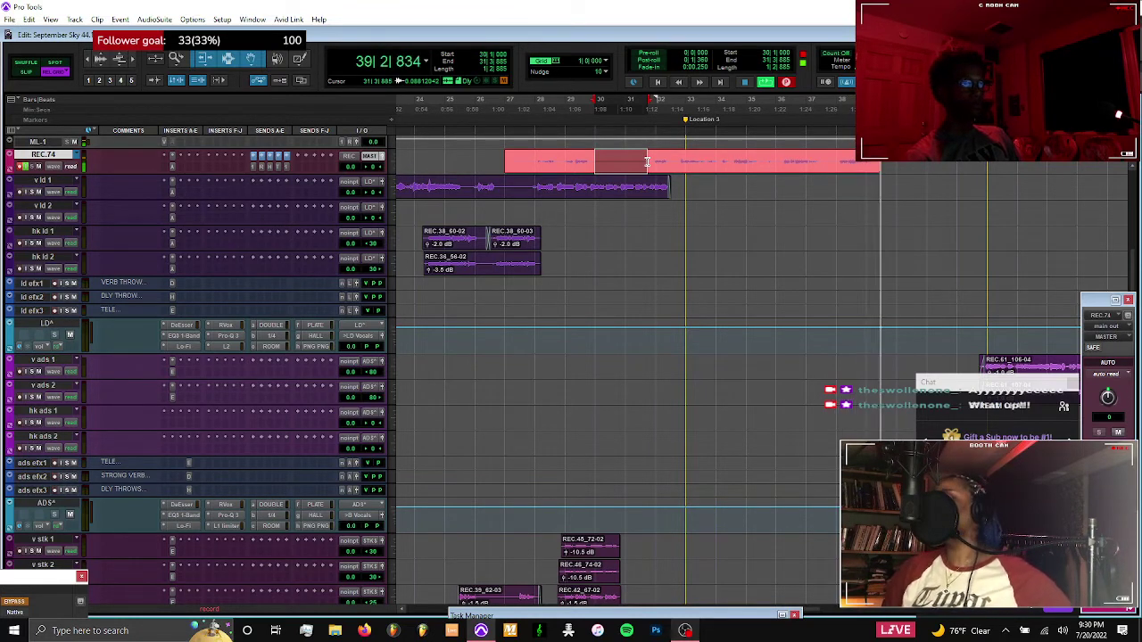
key(space)
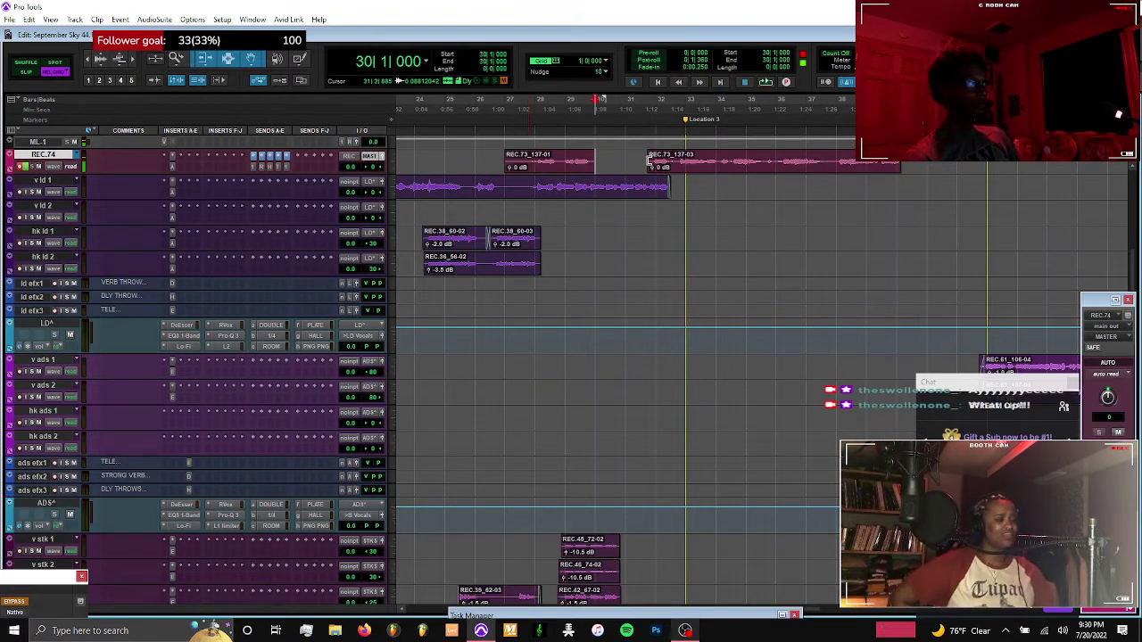
Create another empty playlist on the vocal recording track, with the edit position at 30|1|000
key(space)
key(super+backslash)
key(Return)
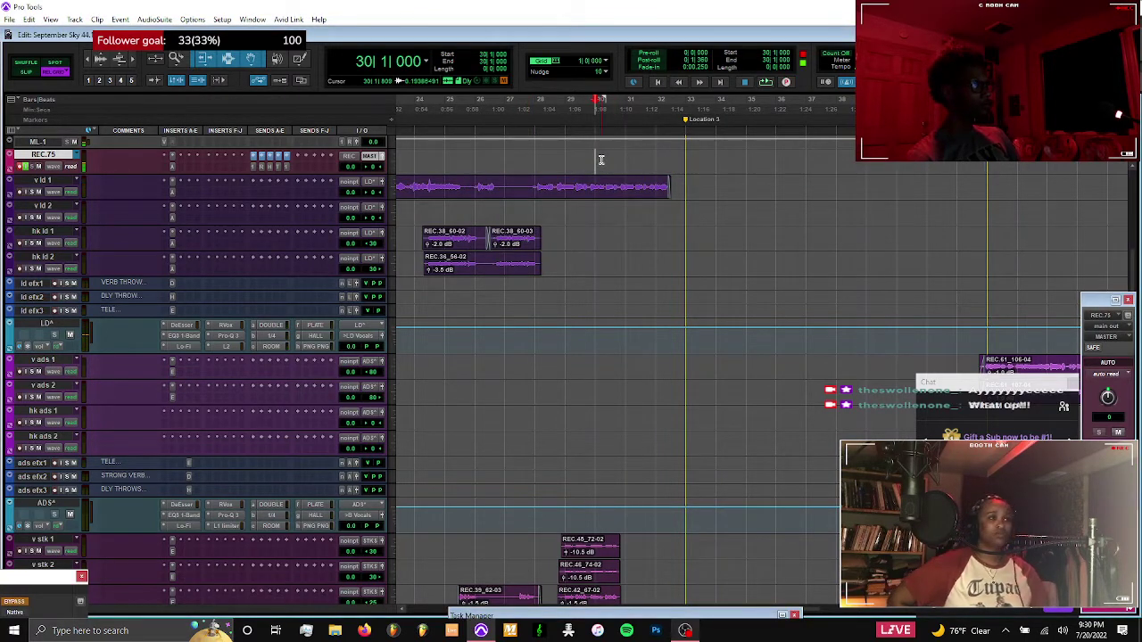
scroll(602, 160, up, 2)
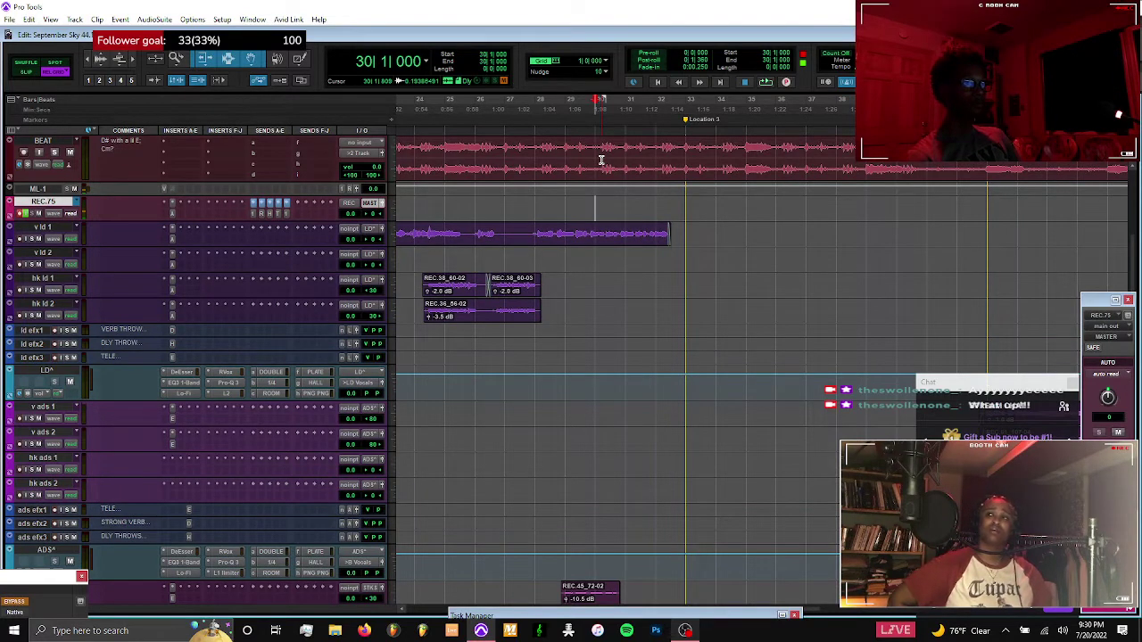
Start recording a take on the REC.75 track from 30|1|000 and check the livestream in OBS while it runs
key(space)
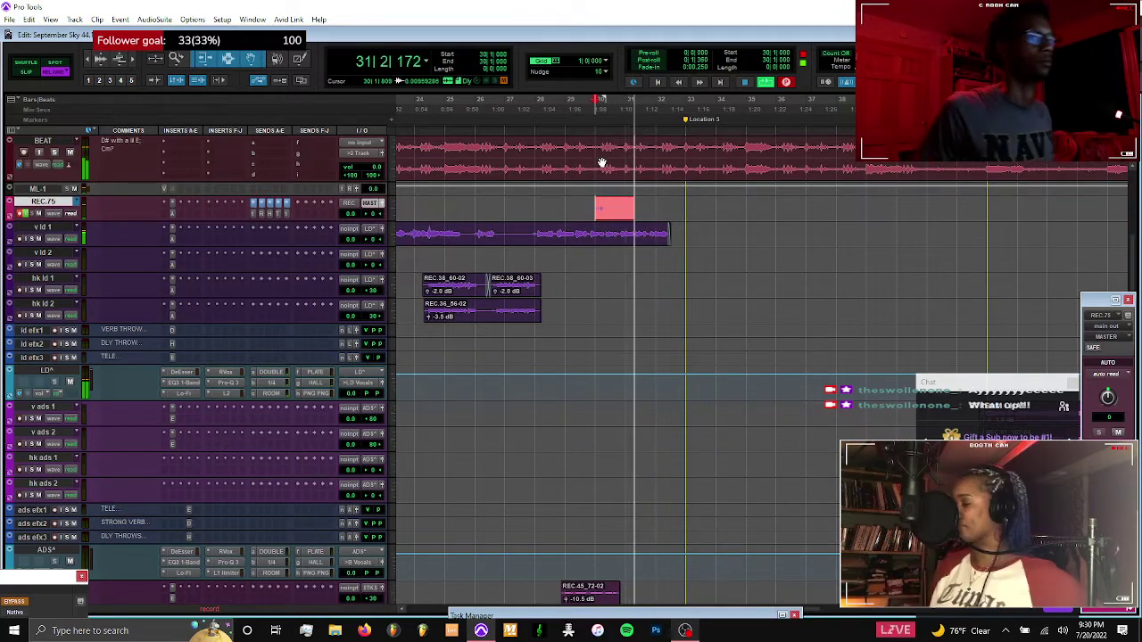
click(685, 629)
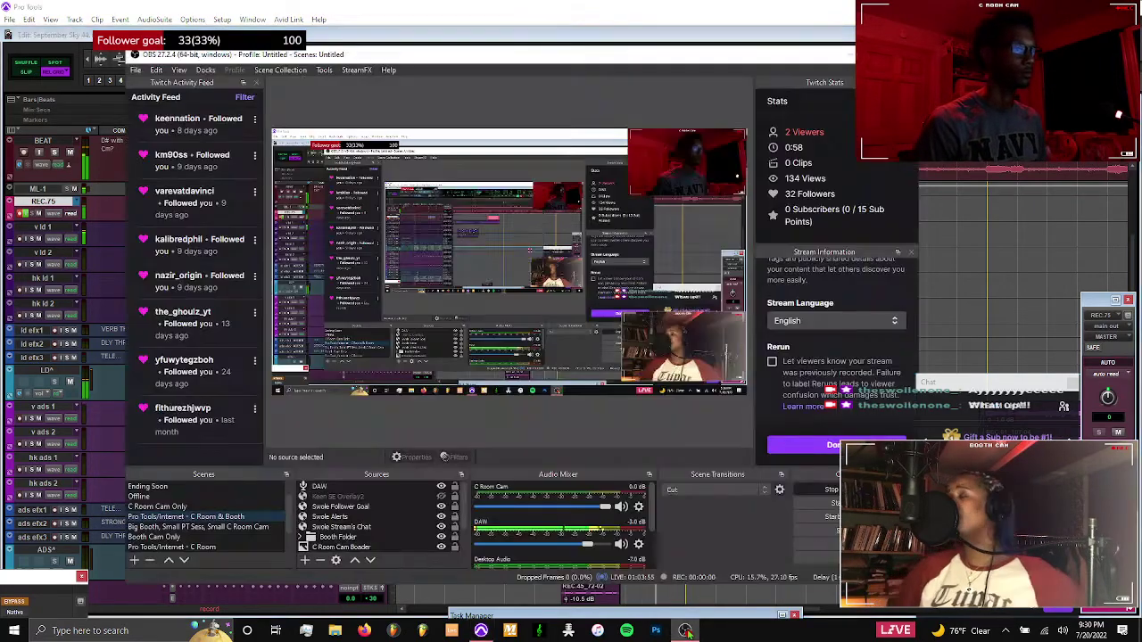
click(1010, 301)
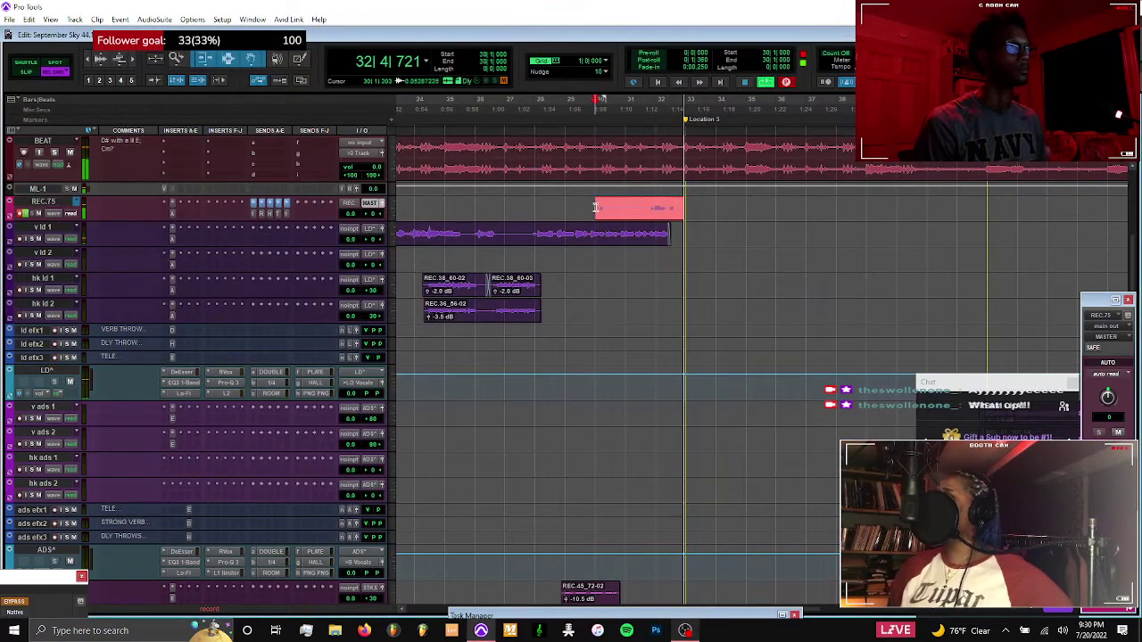
Remove the REC.75 take's opening from 30|1|000 to 31|3|658 and move the remaining clip to v ld 2 at the same position
shift+click(645, 208)
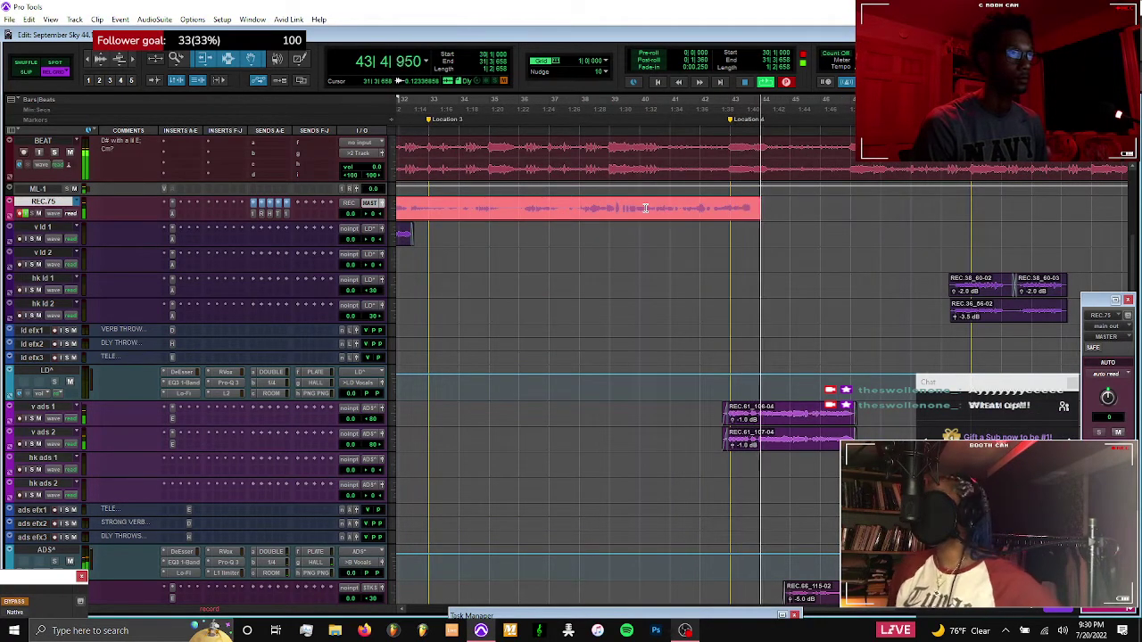
key(space)
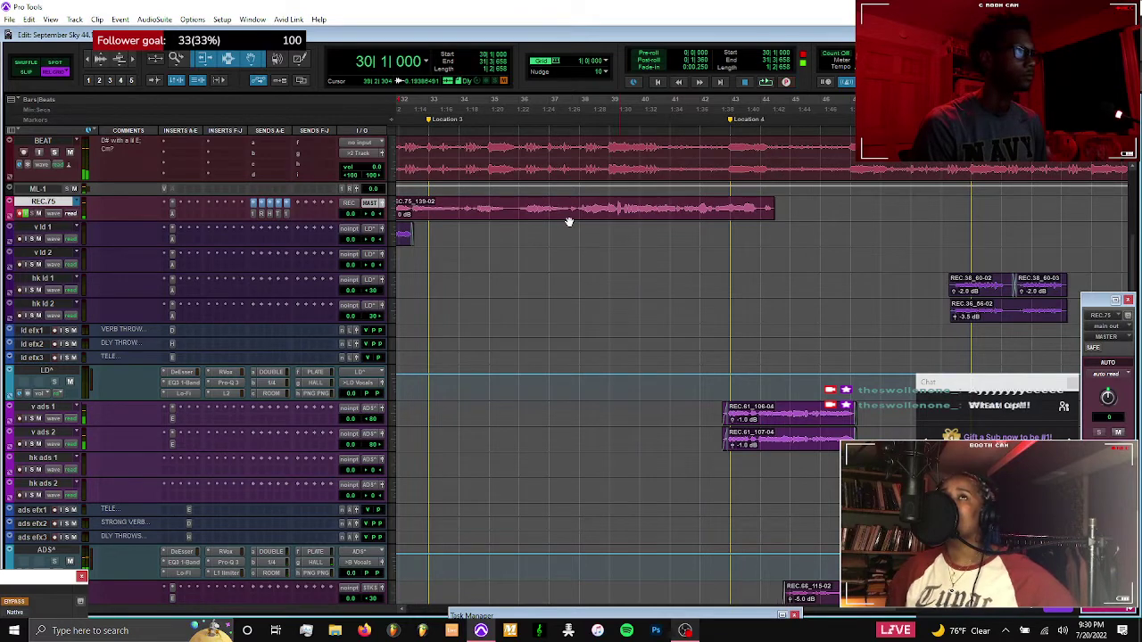
drag(569, 208, 569, 269)
scroll(569, 270, left, 3)
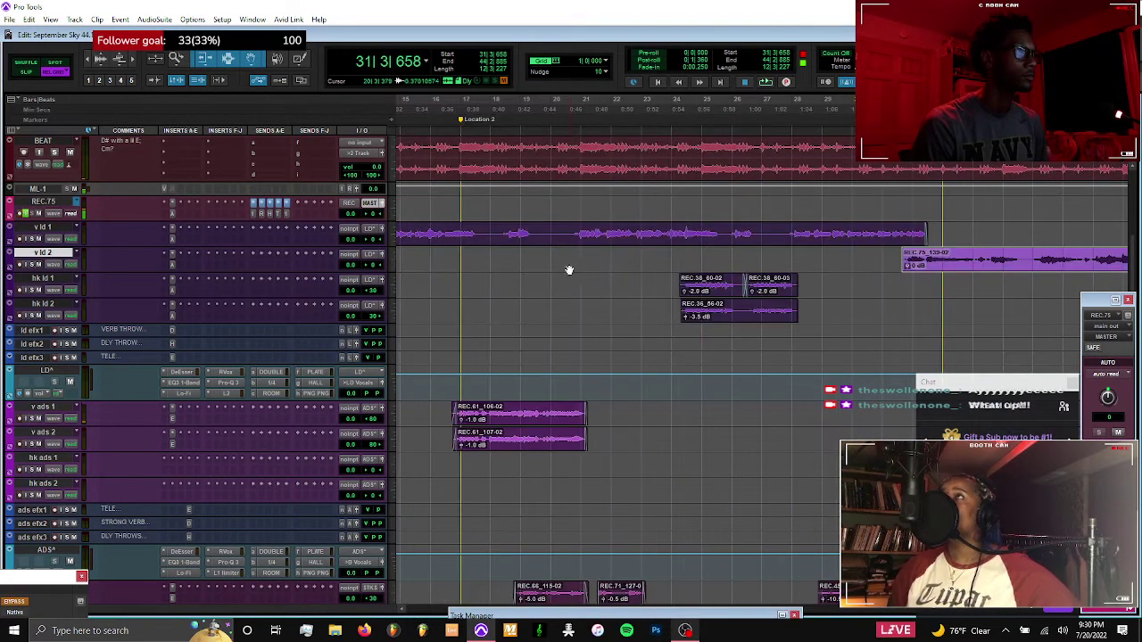
Record a vocal take on the REC.75 track from bar 34 and select its lead-in up to about 35|4|329
click(878, 204)
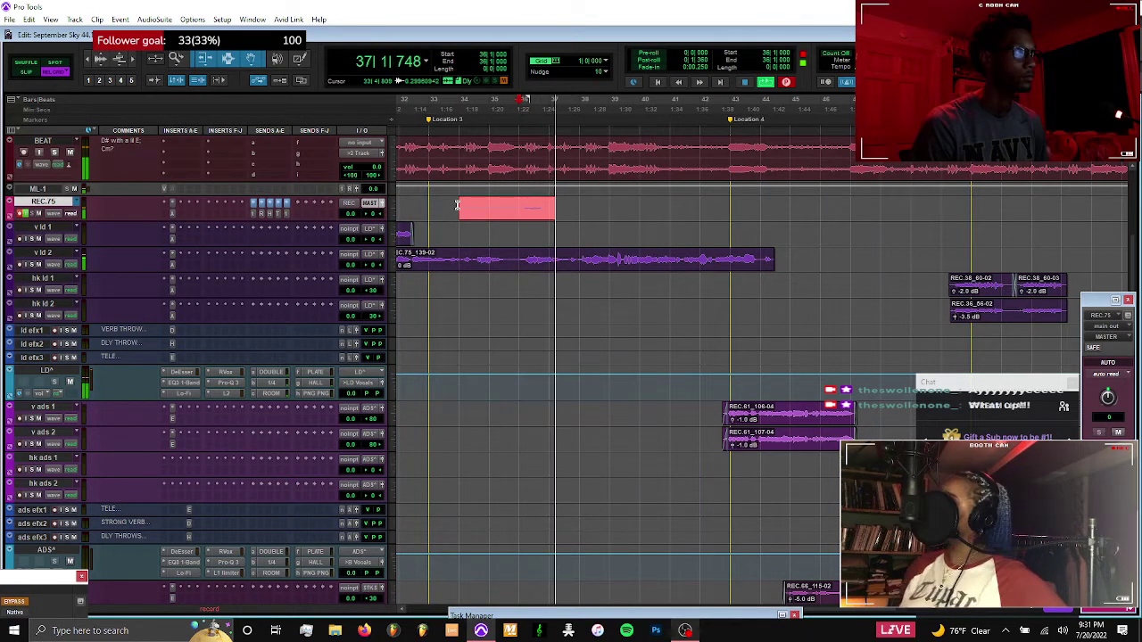
drag(457, 206, 513, 210)
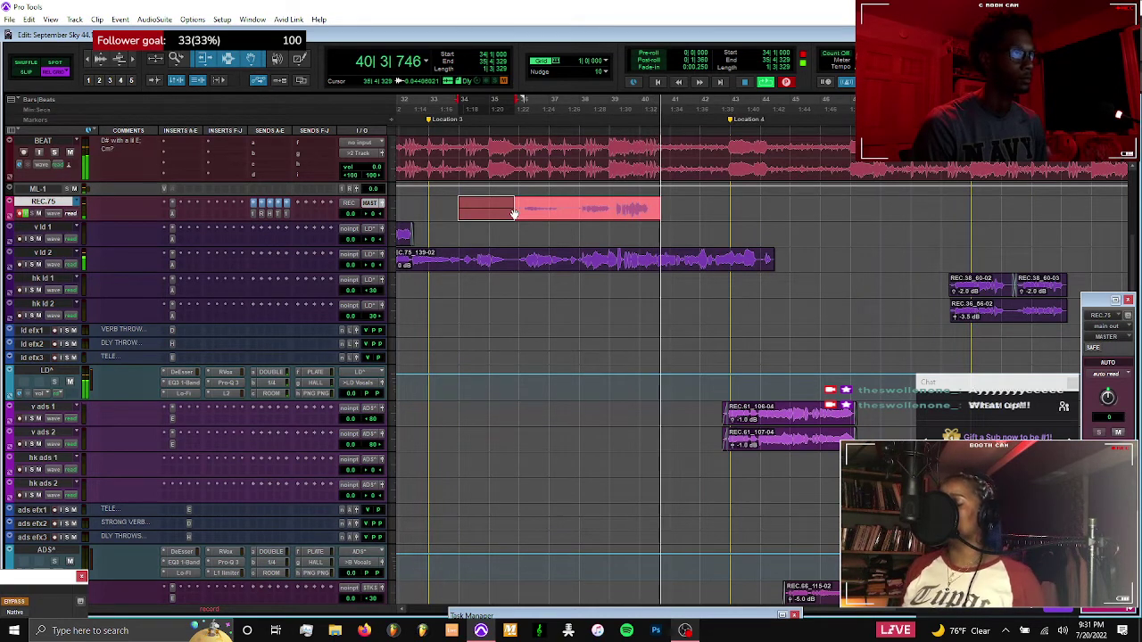
key(space)
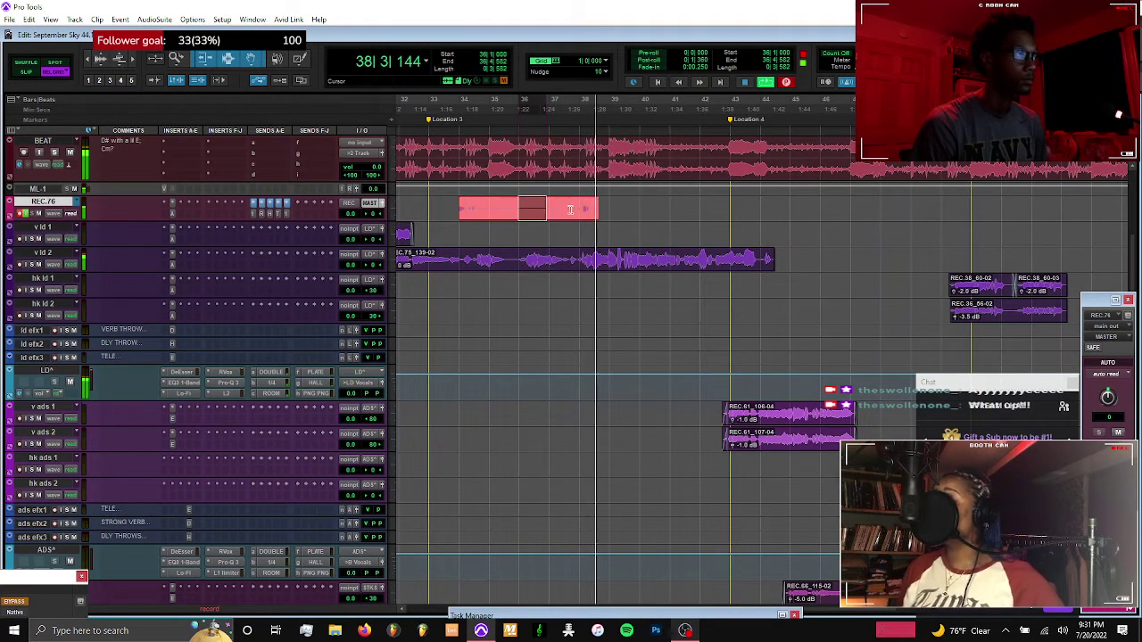
Record another take from bar 34 on the record track and clear its section from bar 36 to 37|4|380
drag(567, 208, 575, 209)
key(space)
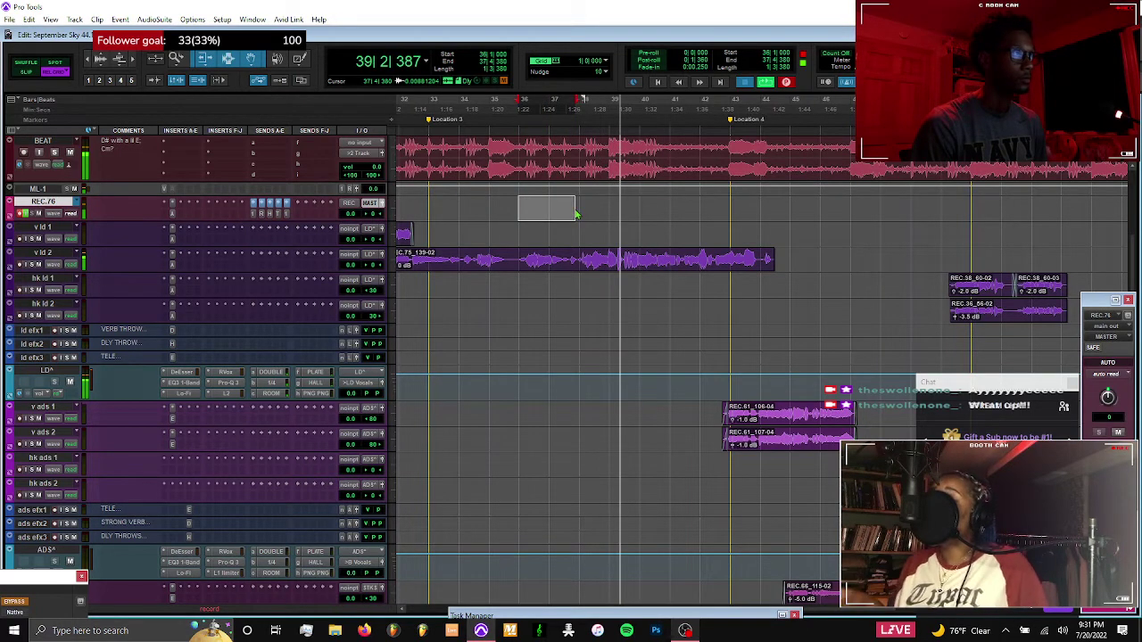
key(space)
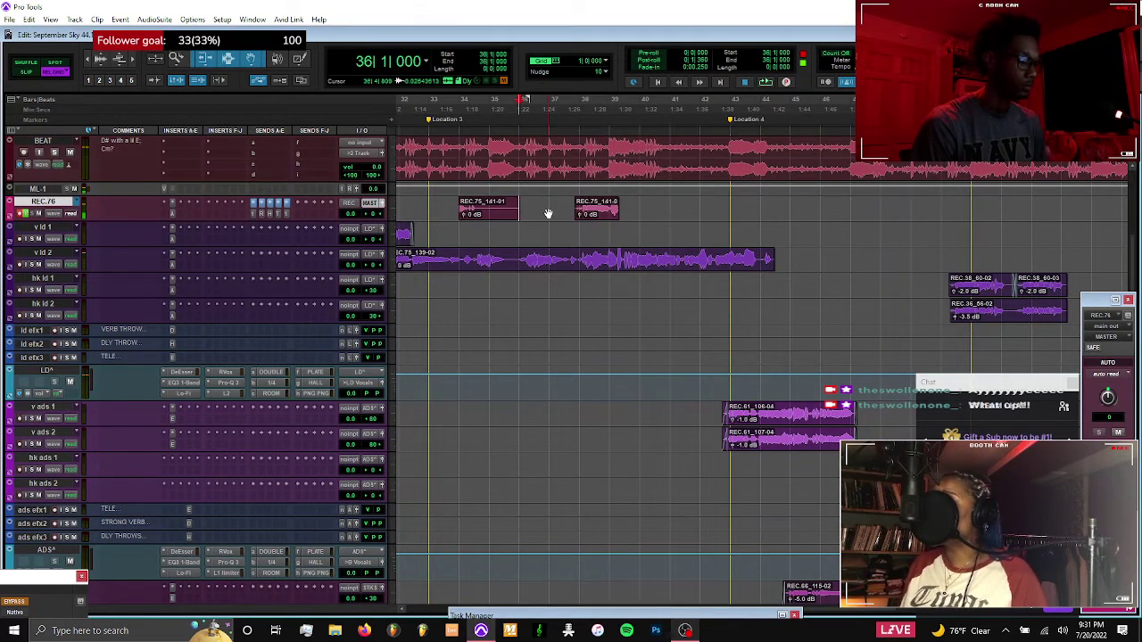
Record a stack vocal from bar 36 on a new playlist of the record track, selecting the lead-in up to 37|4|077
key(ctrl+space)
key(ctrl+backslash)
key(Return)
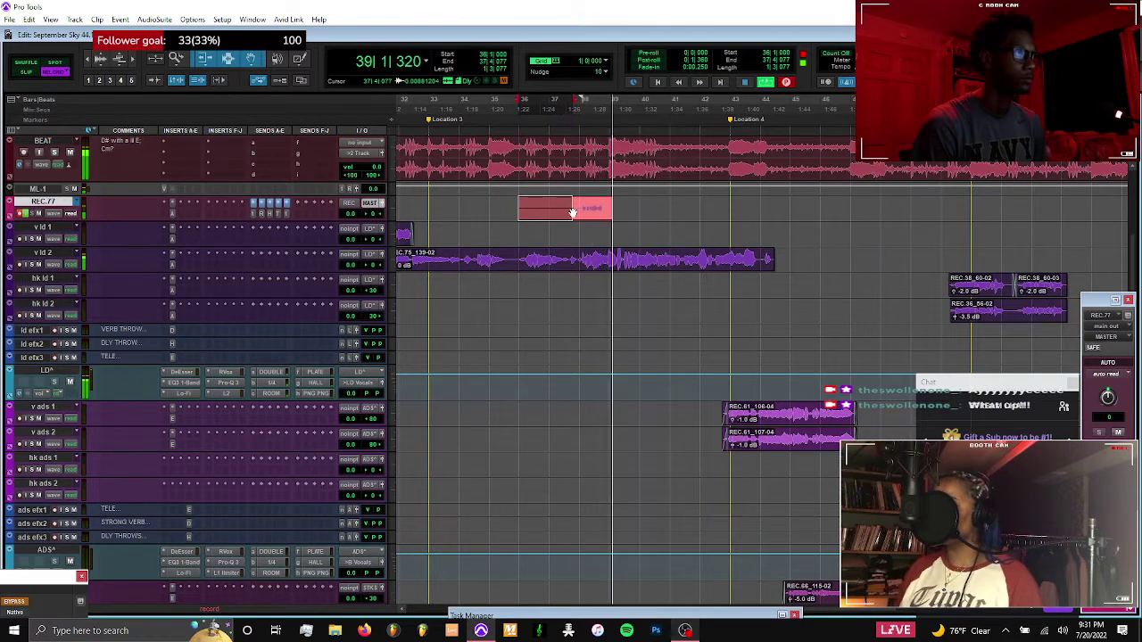
key(space)
Move the trimmed take from the record track to v stk 1 and set its clip gain to -2.5 dB
key(ctrl+space)
drag(600, 217, 605, 306)
scroll(607, 260, down, 4)
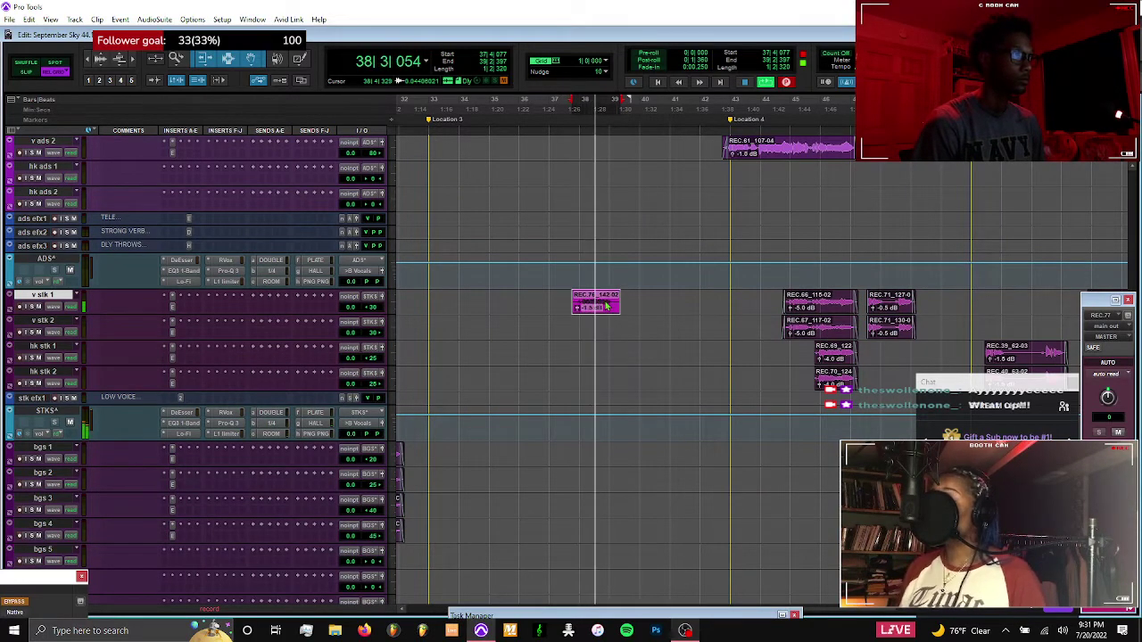
scroll(604, 301, up, 5)
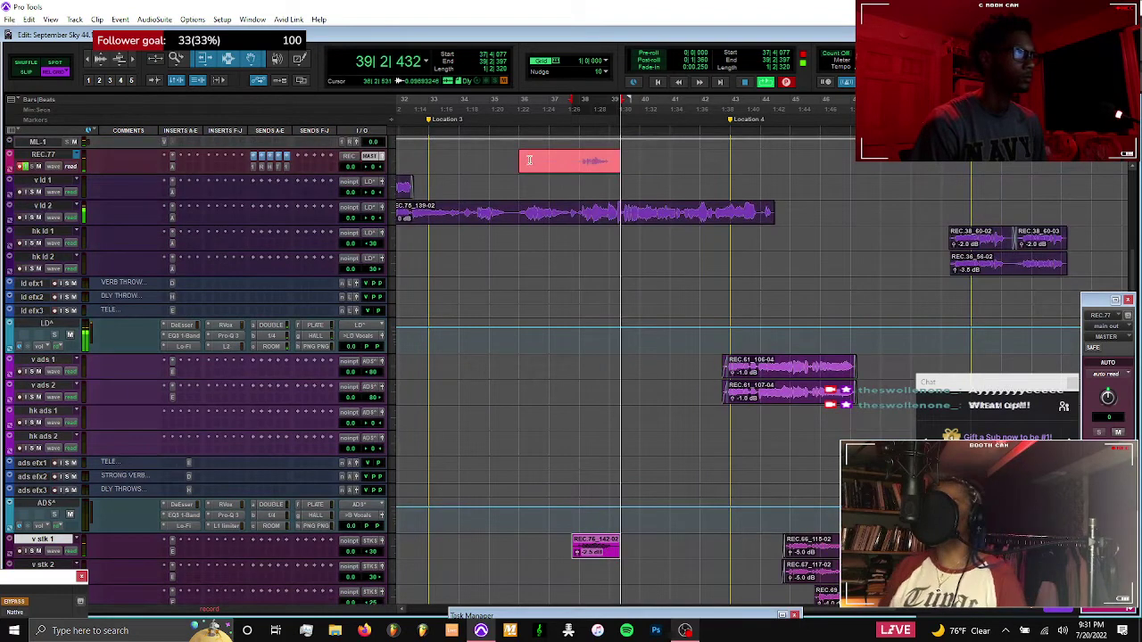
Record a doubling take from bar 36 on a new playlist and remove its lead-in before 37|4|380
click(520, 155)
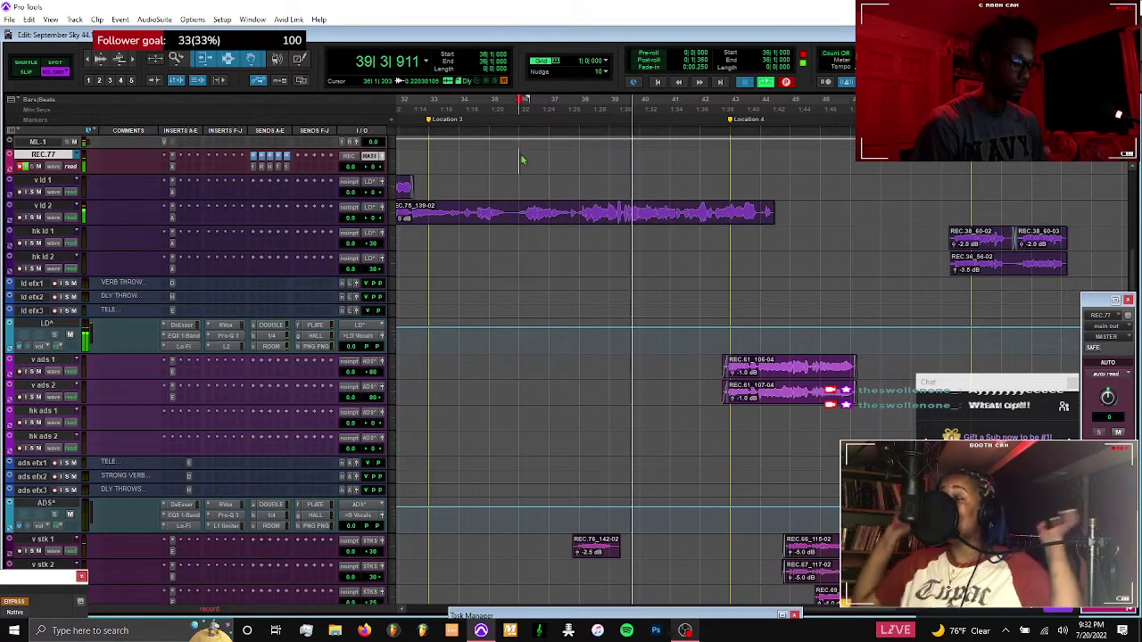
key(ctrl+space)
key(ctrl+backslash)
key(Return)
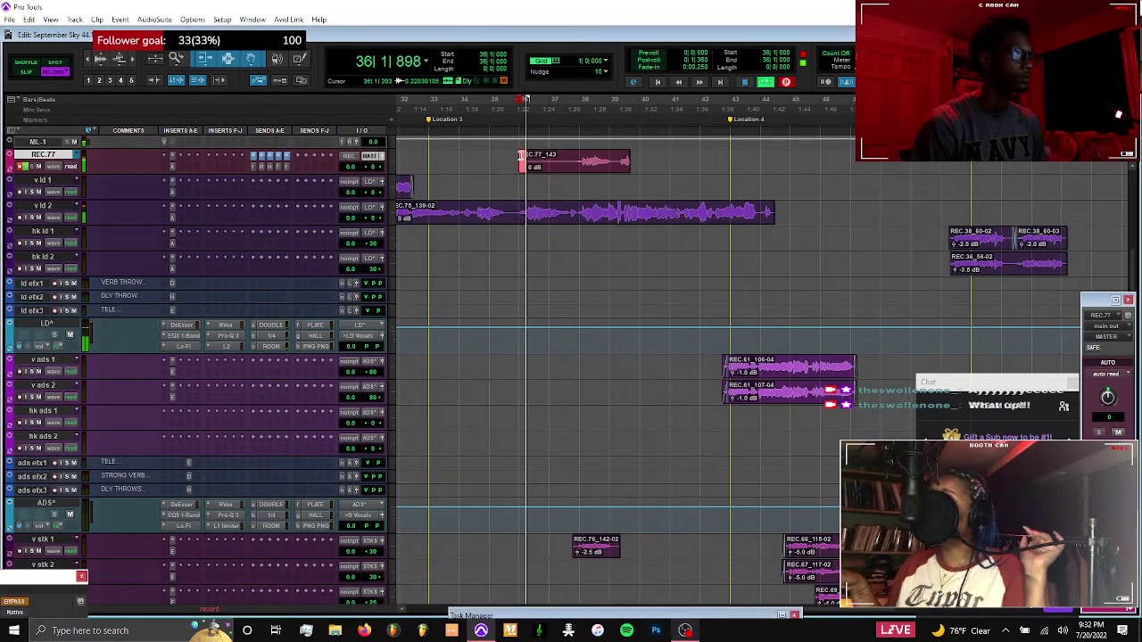
scroll(527, 174, up, 1)
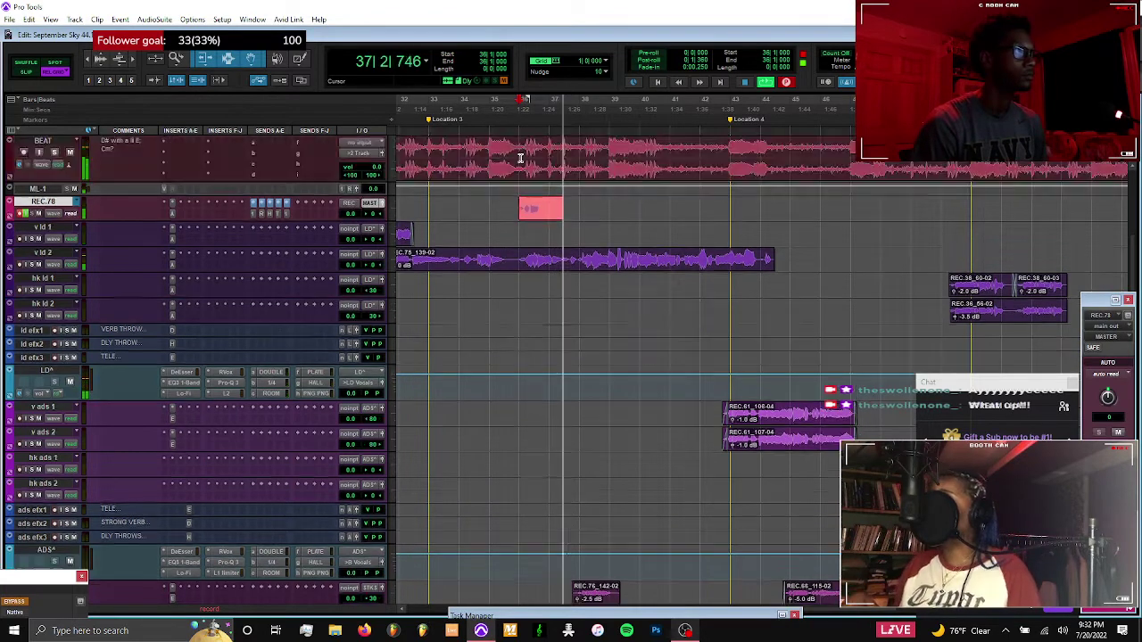
drag(550, 206, 575, 212)
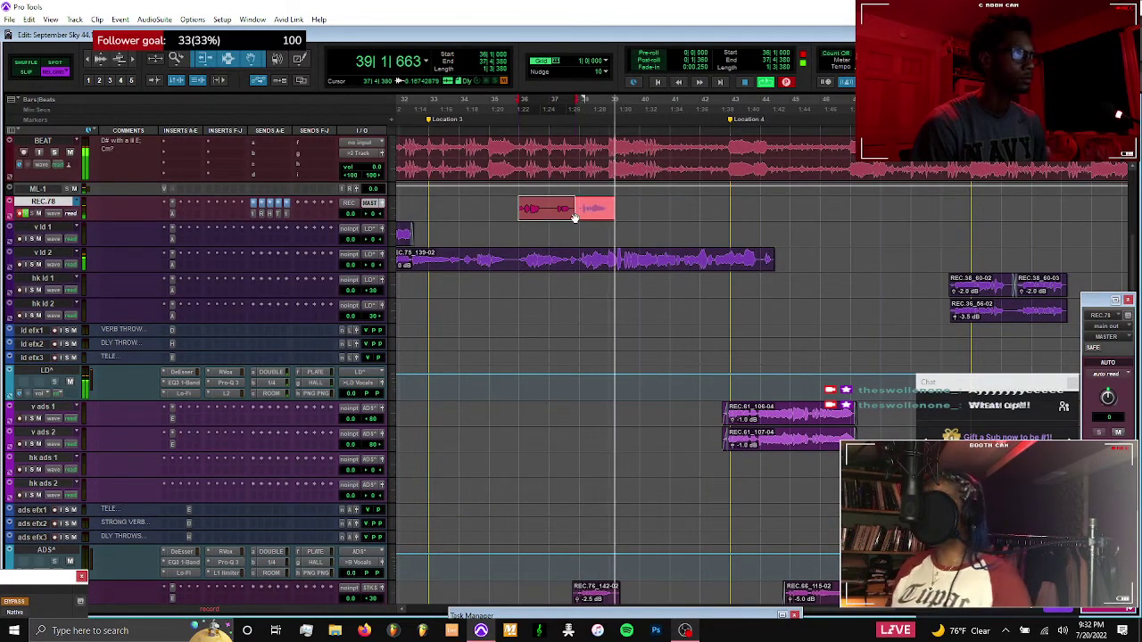
key(ctrl+period)
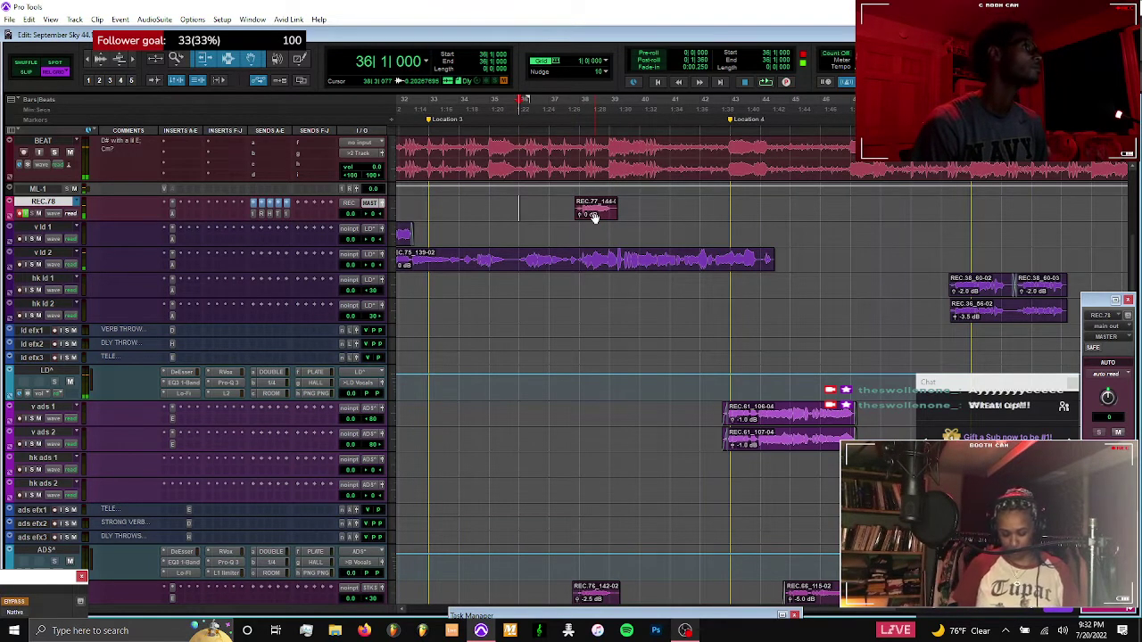
Move the doubling take to v stk 2 and set the clip gain of both stack clips to -1.5 dB
drag(593, 217, 602, 353)
scroll(596, 316, down, 5)
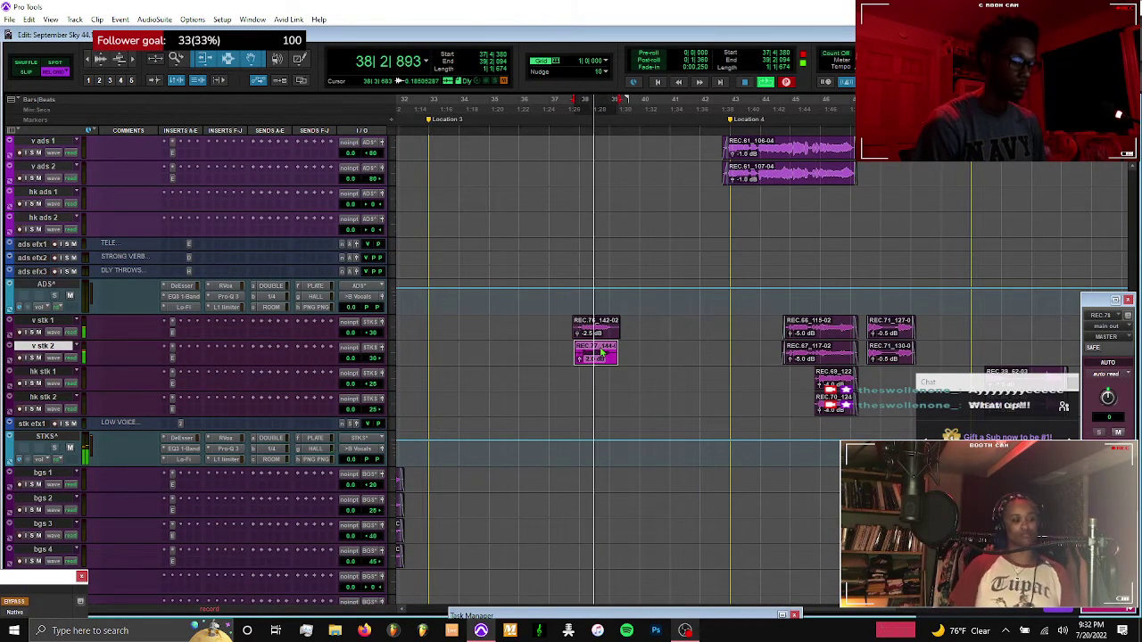
click(601, 335)
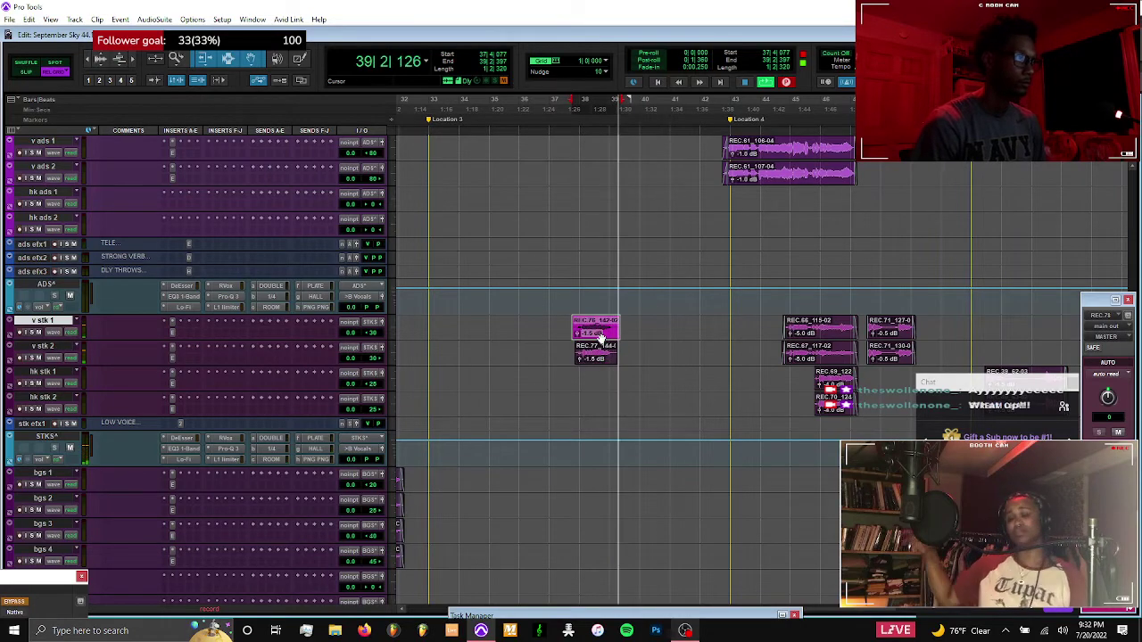
Set the record start to bar 38 and record the next stack line on a new playlist, trimming its lead-in
scroll(601, 337, up, 10)
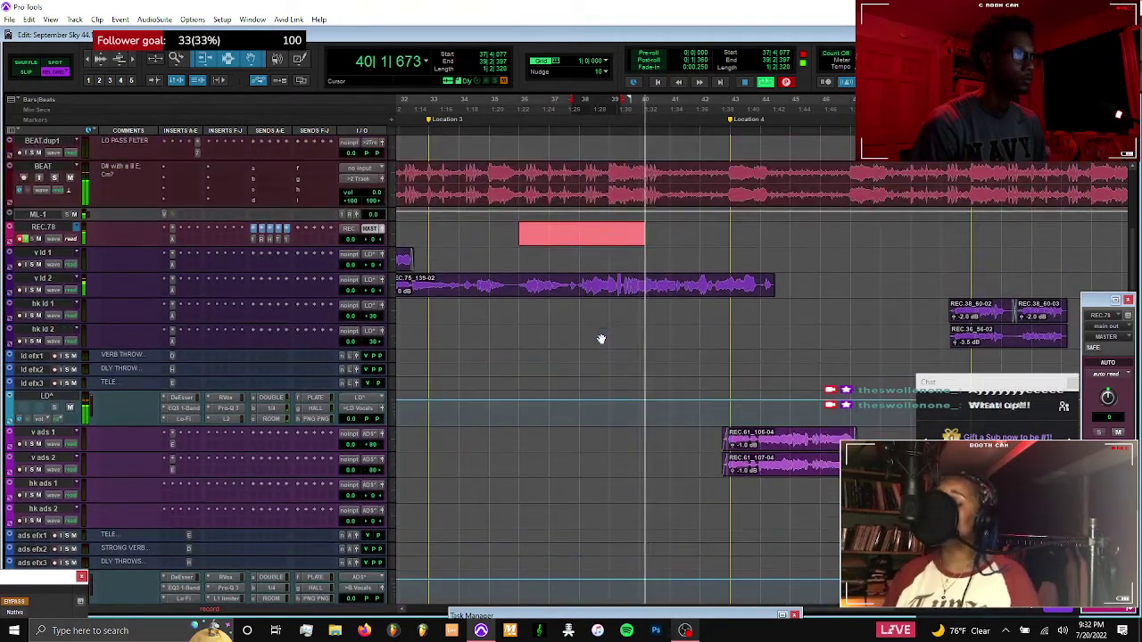
click(579, 231)
key(ctrl+period)
key(space)
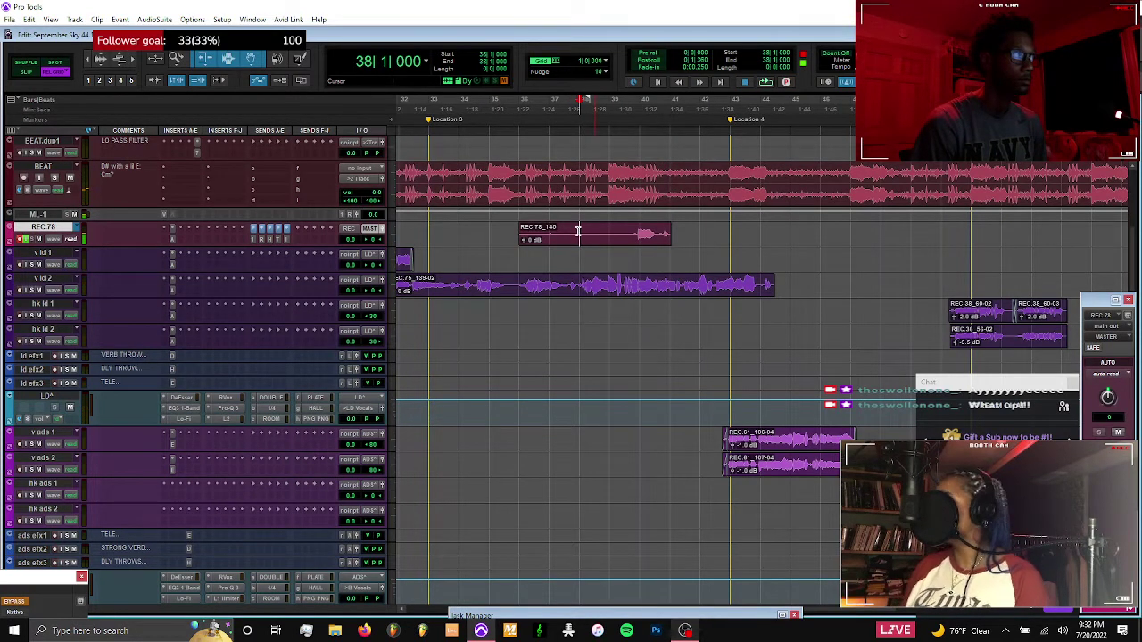
key(space)
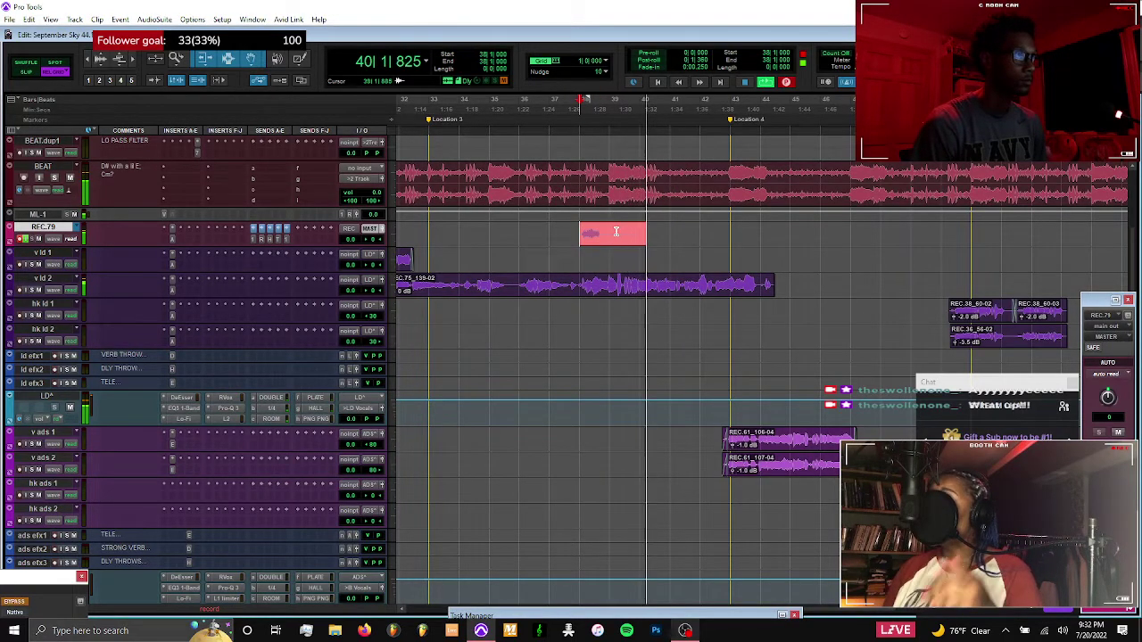
key(space)
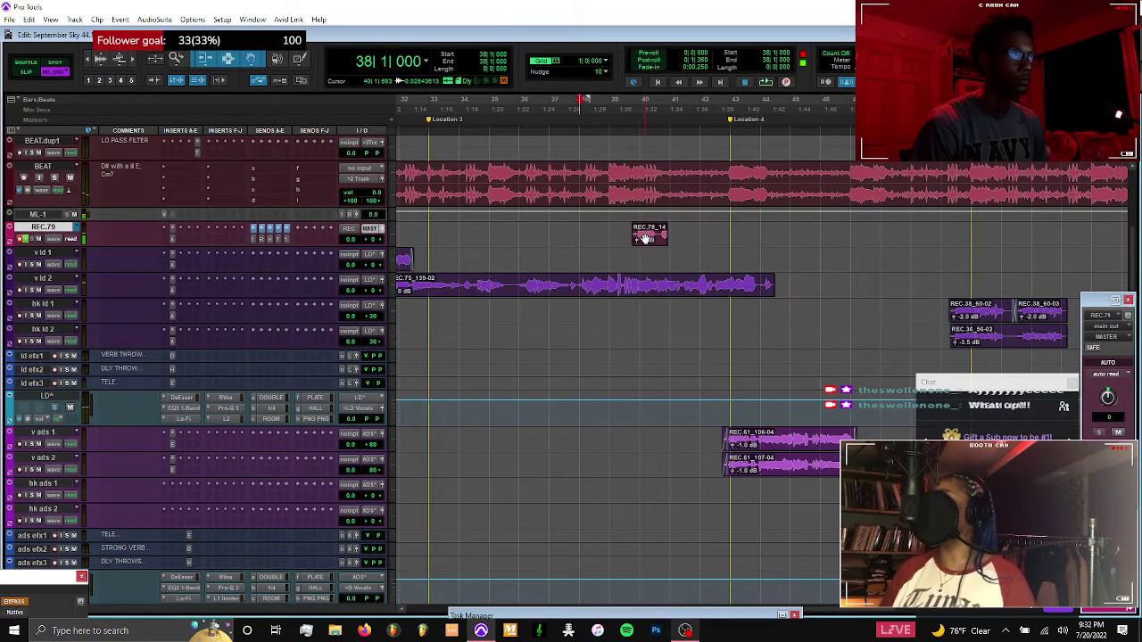
Re-record the line from bar 38 on fresh playlists and remove the last take's lead-in before 39|3|329
key(ctrl+space)
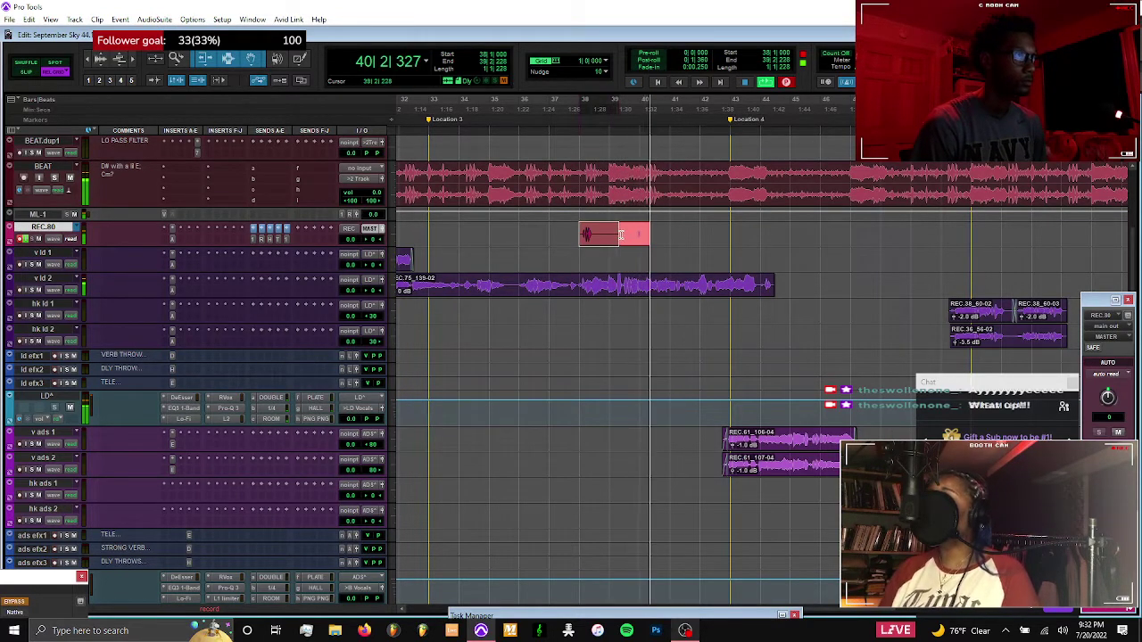
key(space)
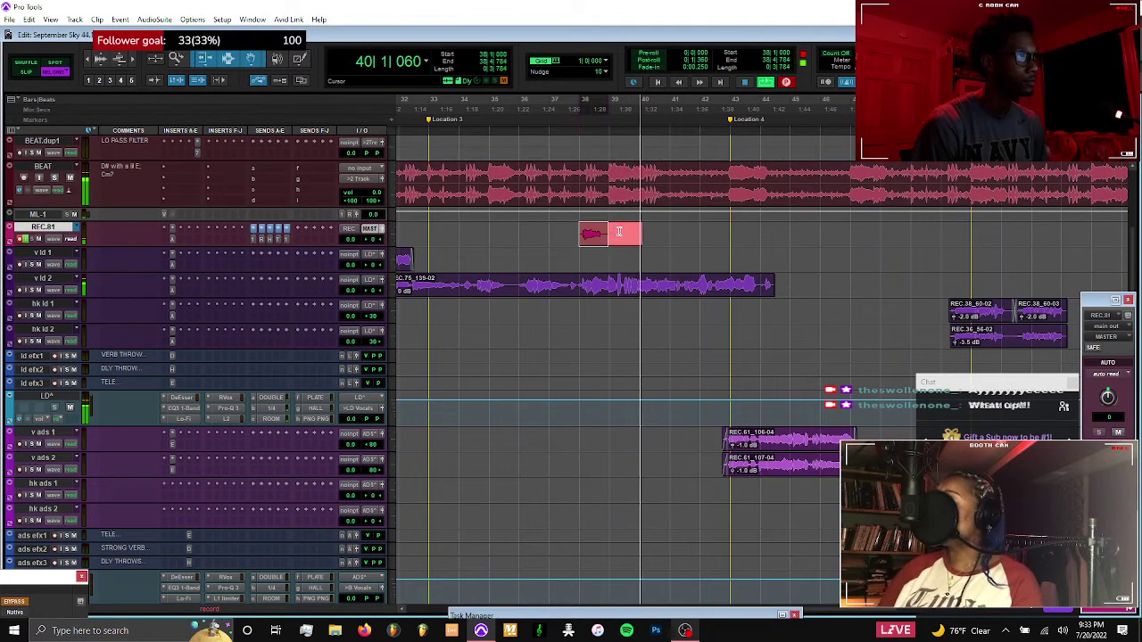
key(space)
key(ctrl+space)
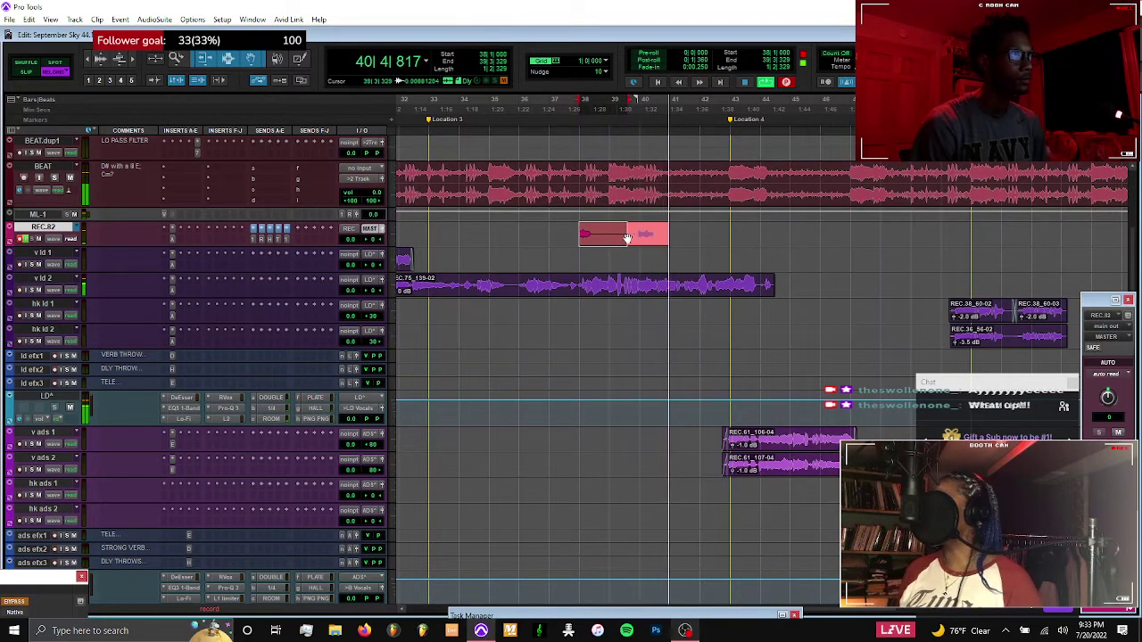
key(space)
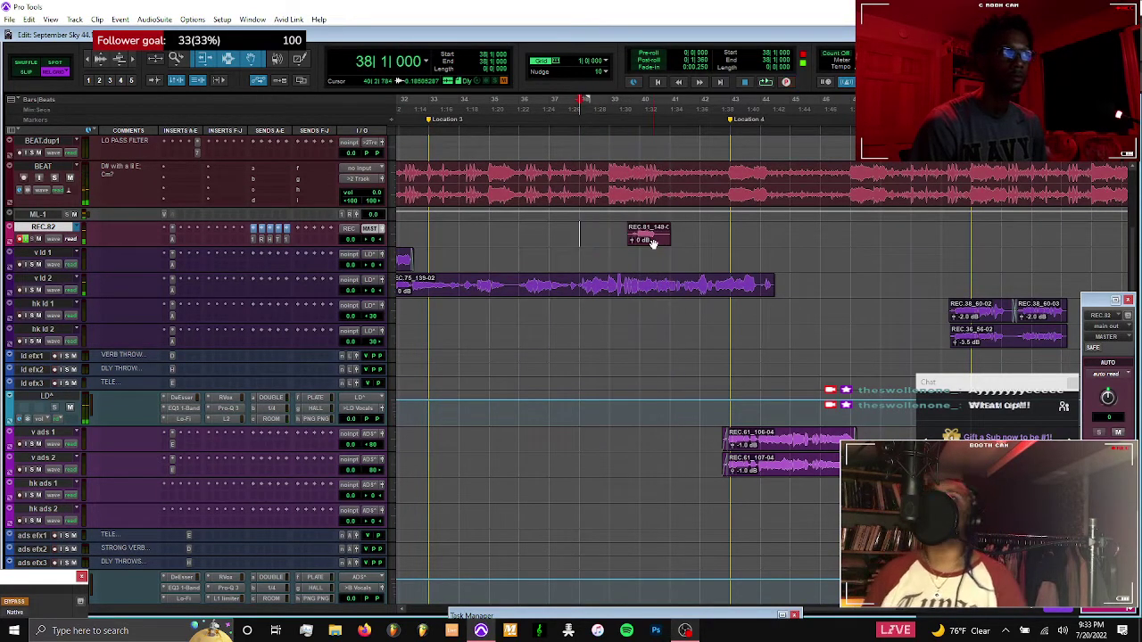
Move the trimmed take to v stk 1 beside the earlier stack clip and set its clip gain to -2.0 dB
scroll(650, 288, down, 4)
drag(651, 236, 652, 322)
click(651, 323)
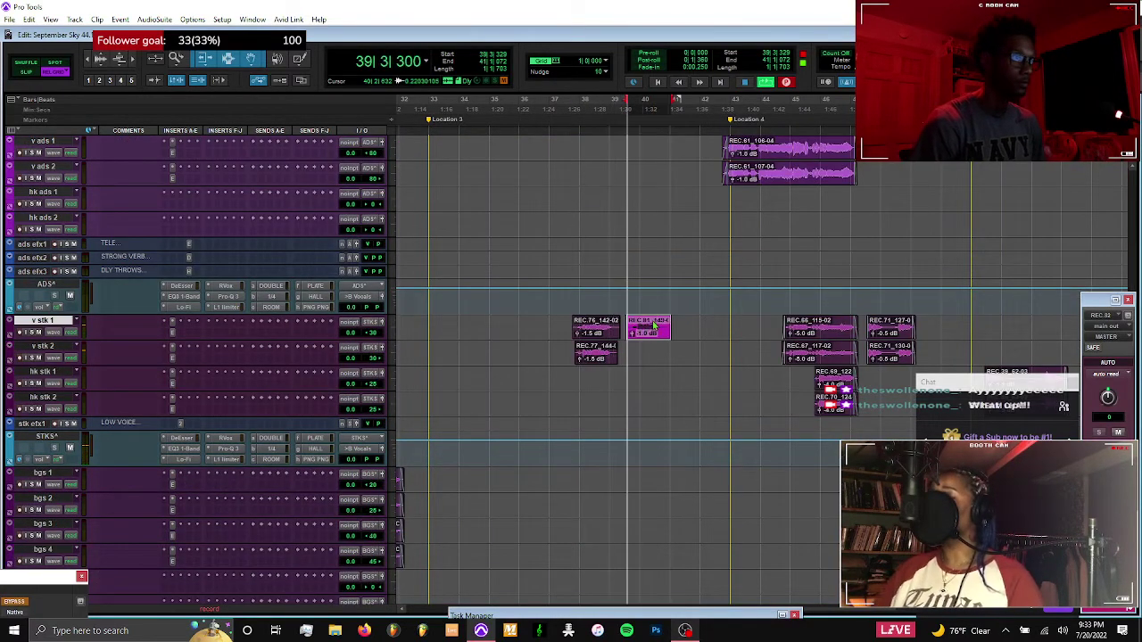
Record doubling takes from bar 38, the last on a new playlist, and remove its lead-in before 39|3|936
scroll(658, 303, up, 5)
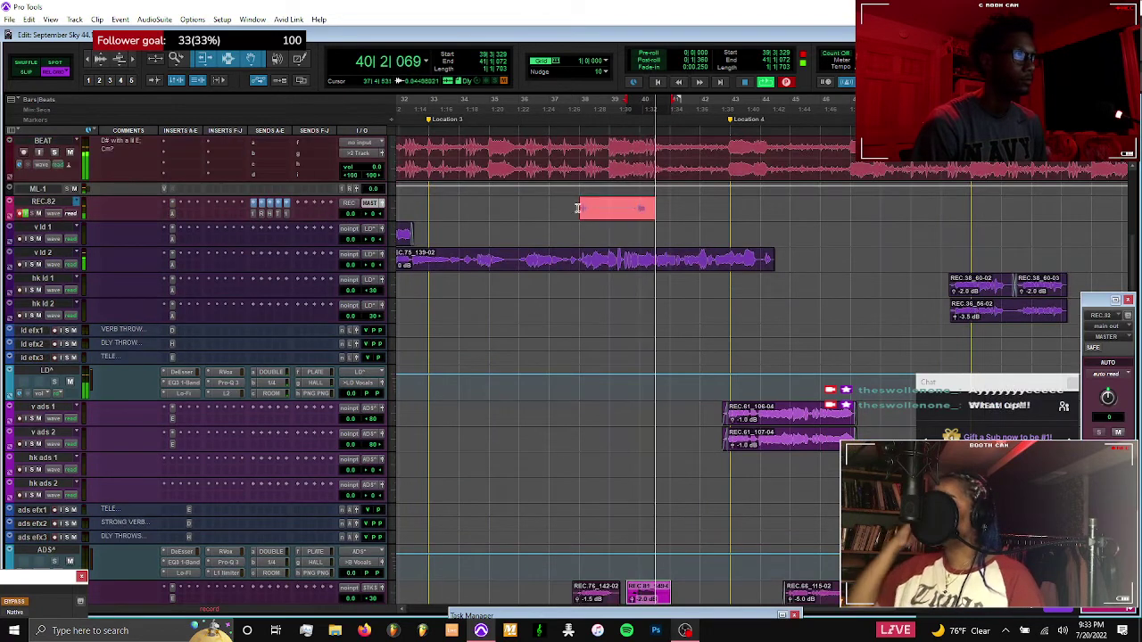
key(space)
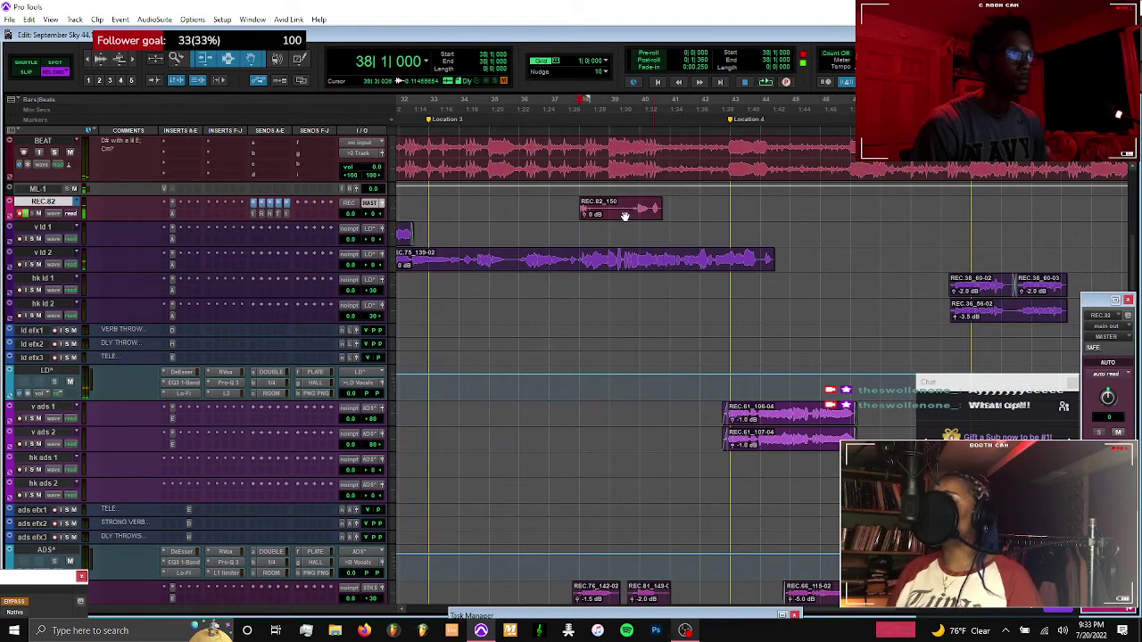
key(ctrl+space)
key(ctrl+backslash)
key(Return)
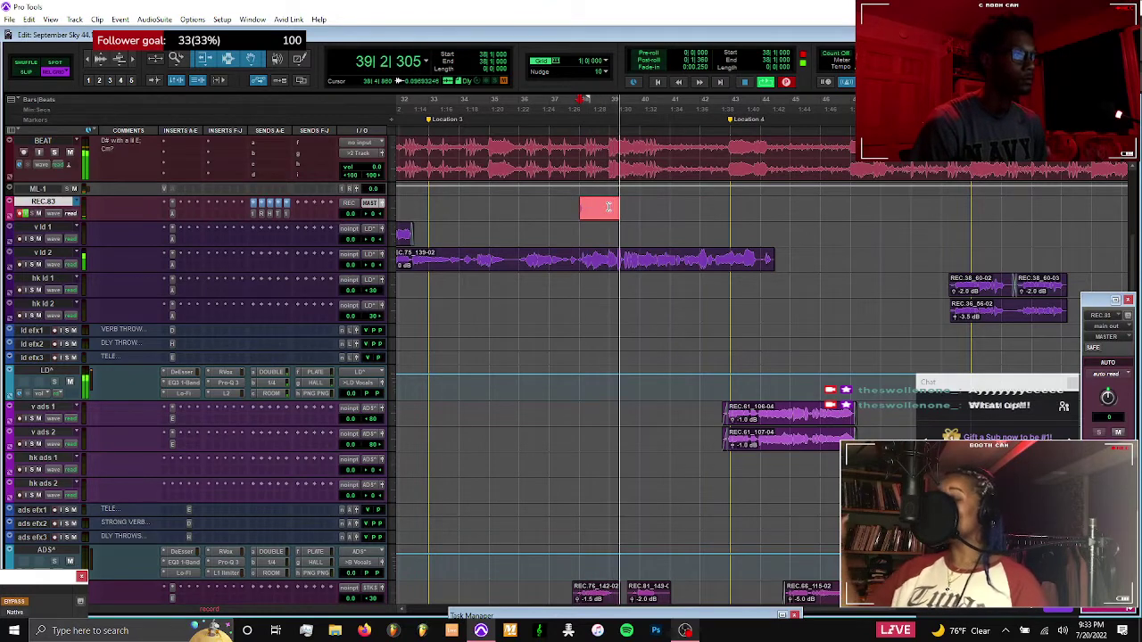
drag(614, 206, 631, 212)
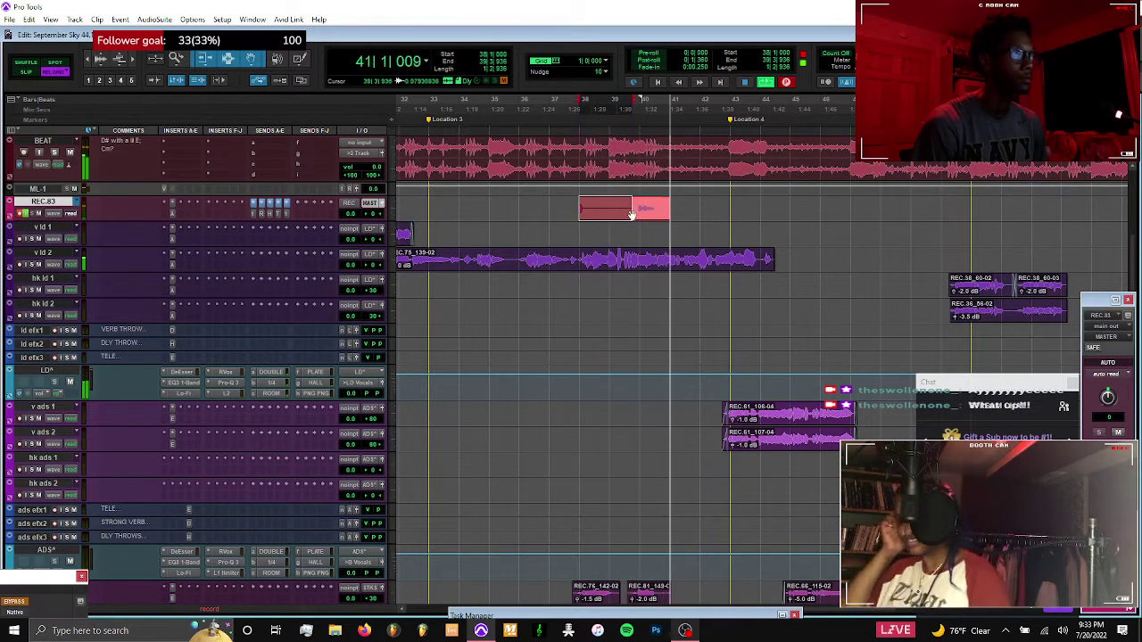
key(space)
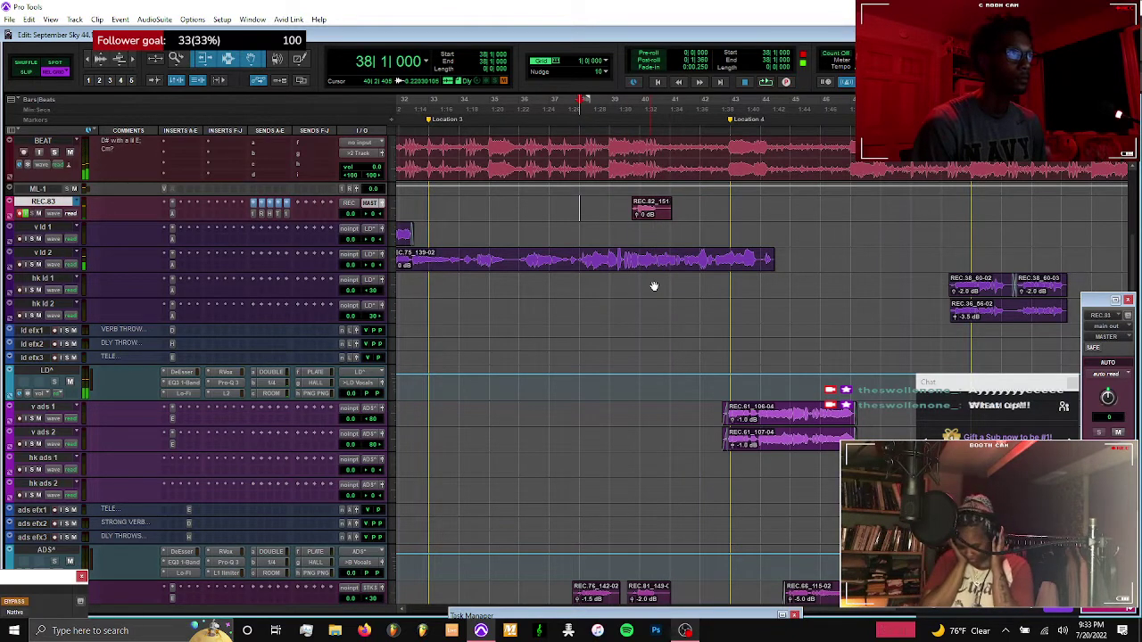
Move the trimmed doubling take from the record track to v stk 2, beneath the matching v stk 1 clip
key(space)
scroll(654, 286, down, 5)
mouse_move(654, 286)
mouse_down()
mouse_move(650, 295)
mouse_move(650, 285)
mouse_up()
scroll(649, 286, down, 4)
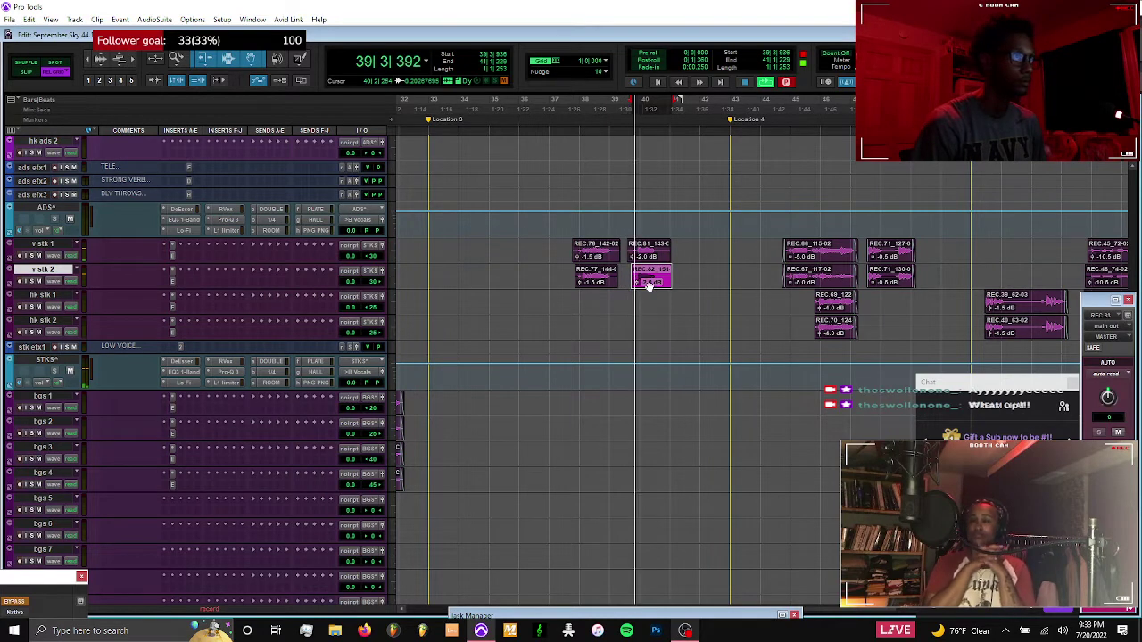
Set the clip gain of both new stack clips between bars 39 and 41 to -3.5 dB and audition them soloed
shift+click(648, 261)
scroll(648, 262, down, 2)
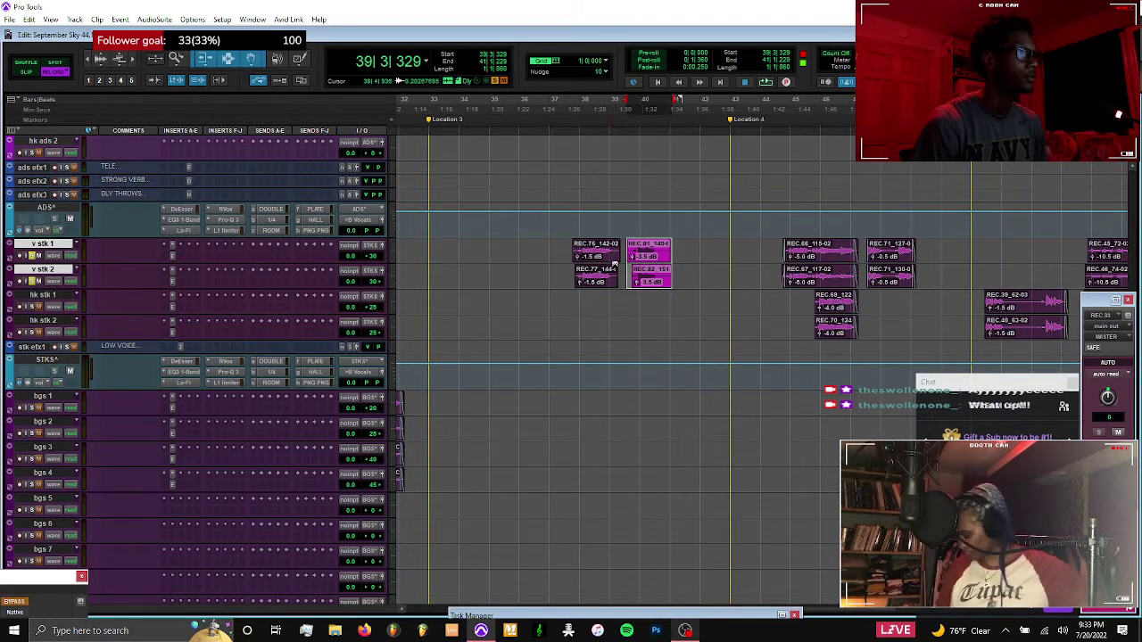
key(space)
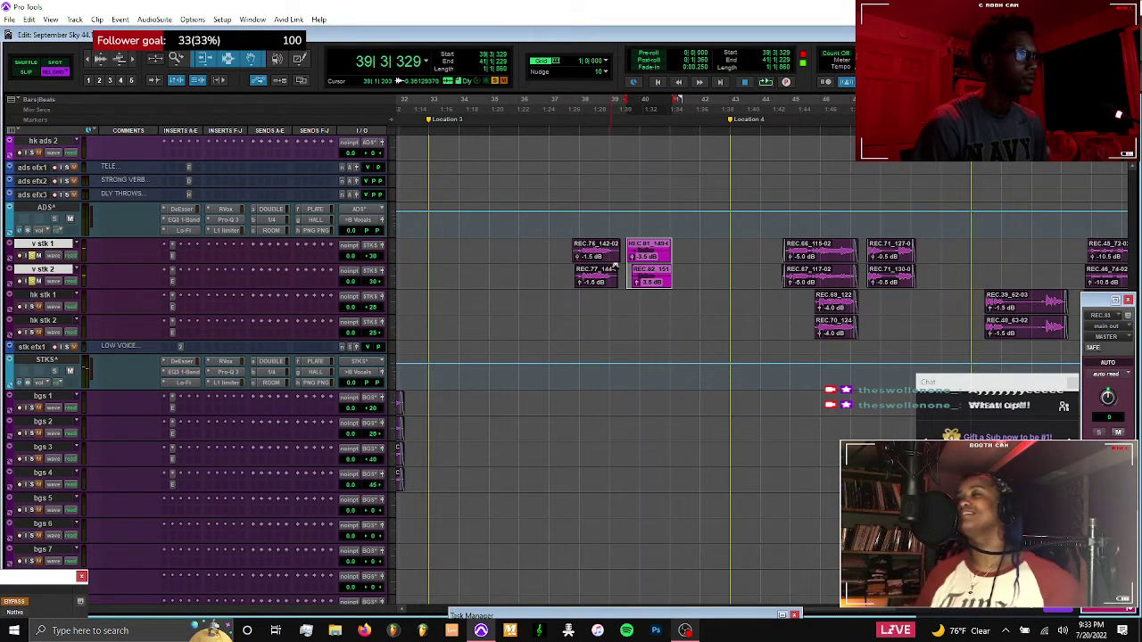
Record another take over the beat from bar 38 to about bar 42 on the record track
scroll(567, 246, up, 8)
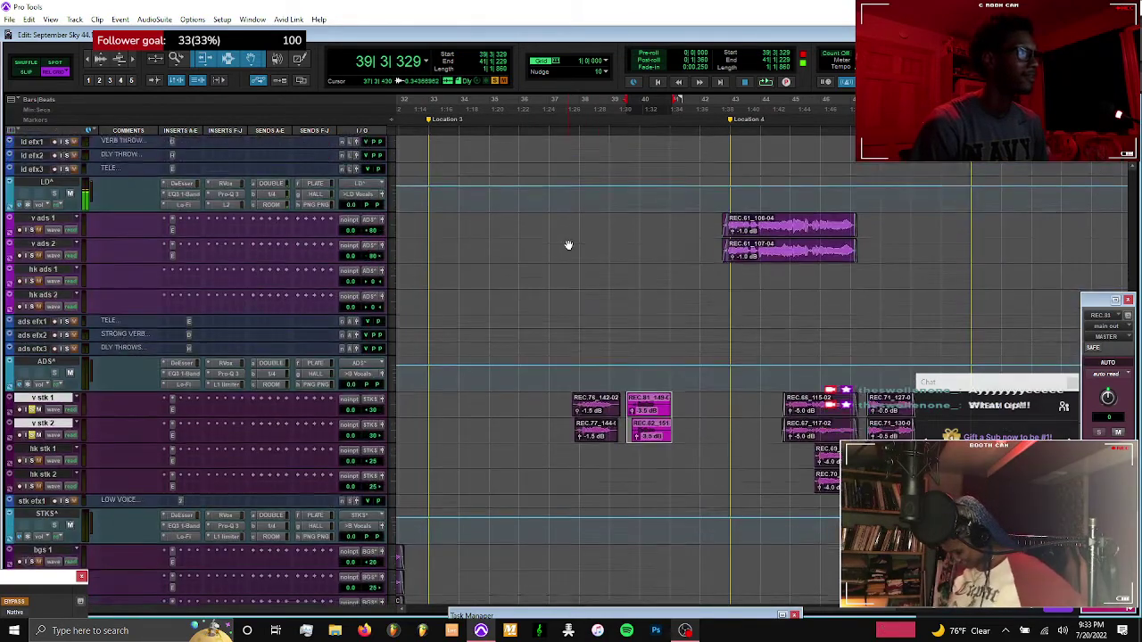
click(567, 254)
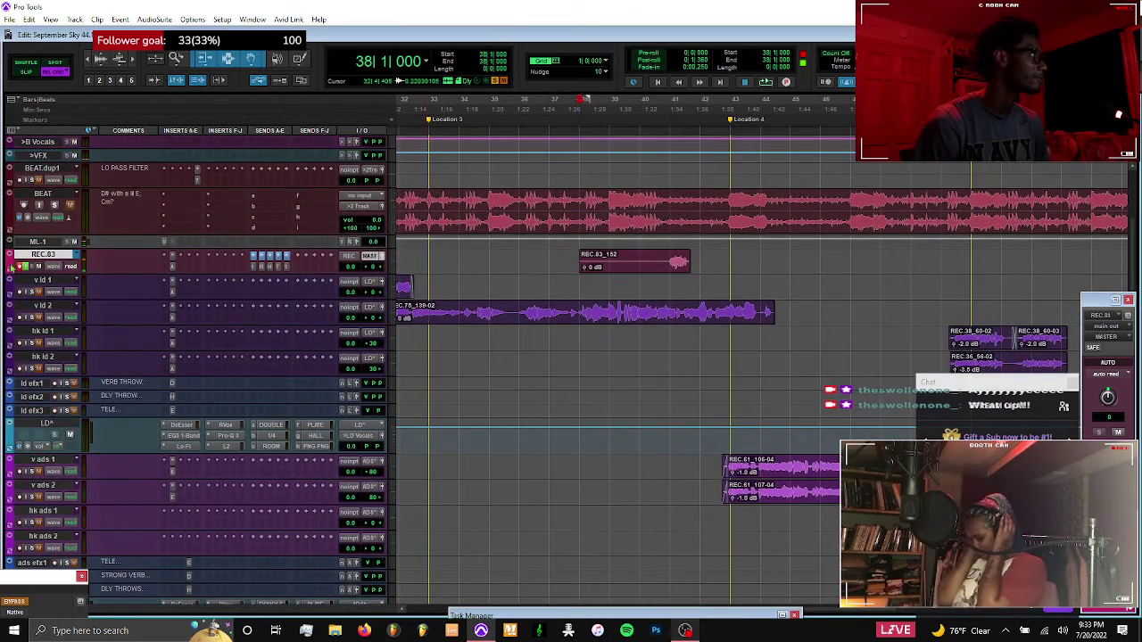
key(ctrl+space)
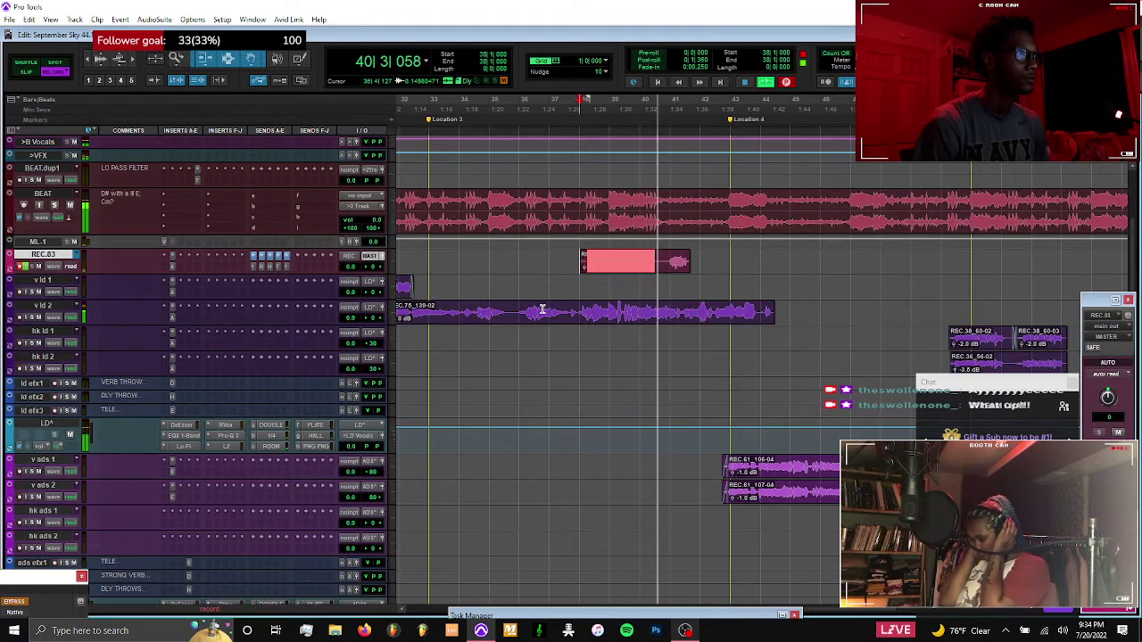
scroll(623, 275, down, 1)
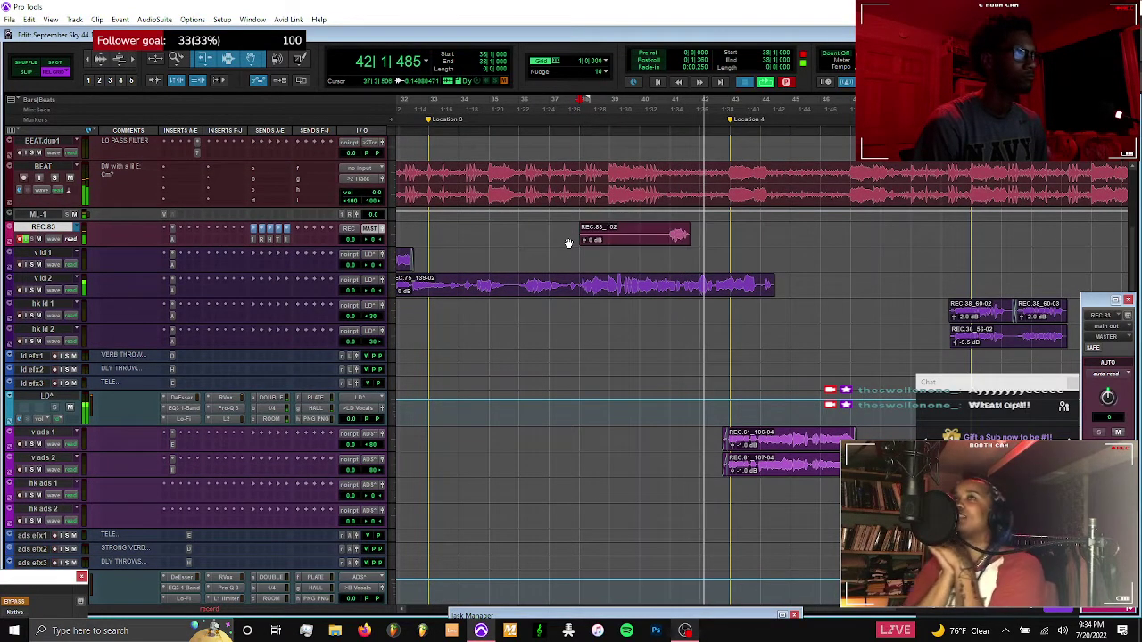
key(space)
Check the new v stk 2 clip and start recording another vocal take from bar 37
scroll(575, 232, down, 7)
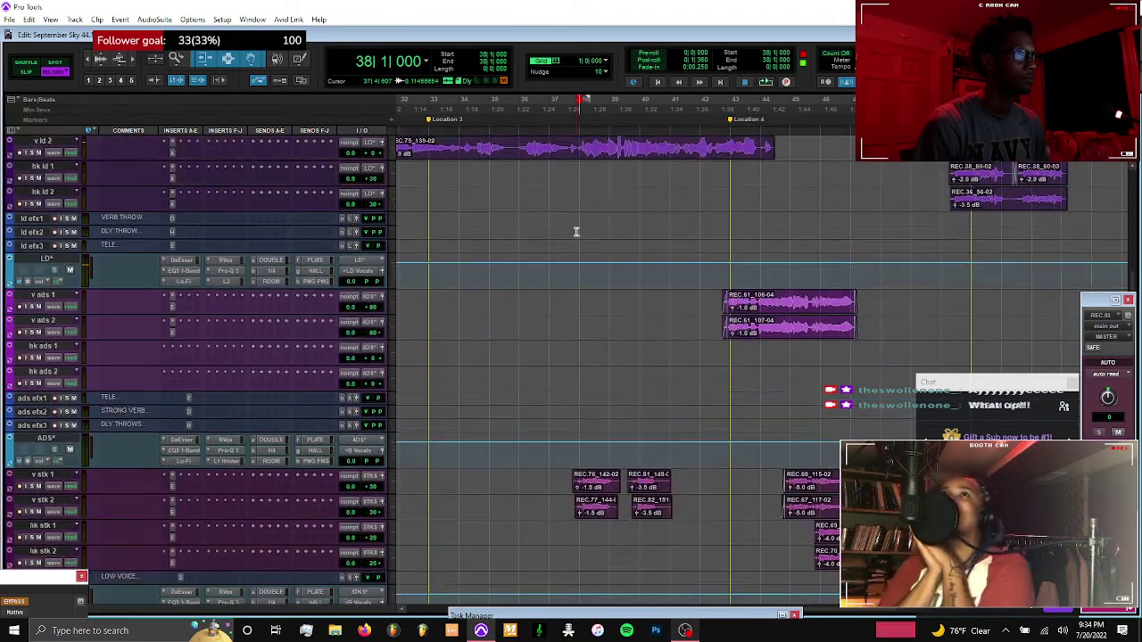
click(660, 462)
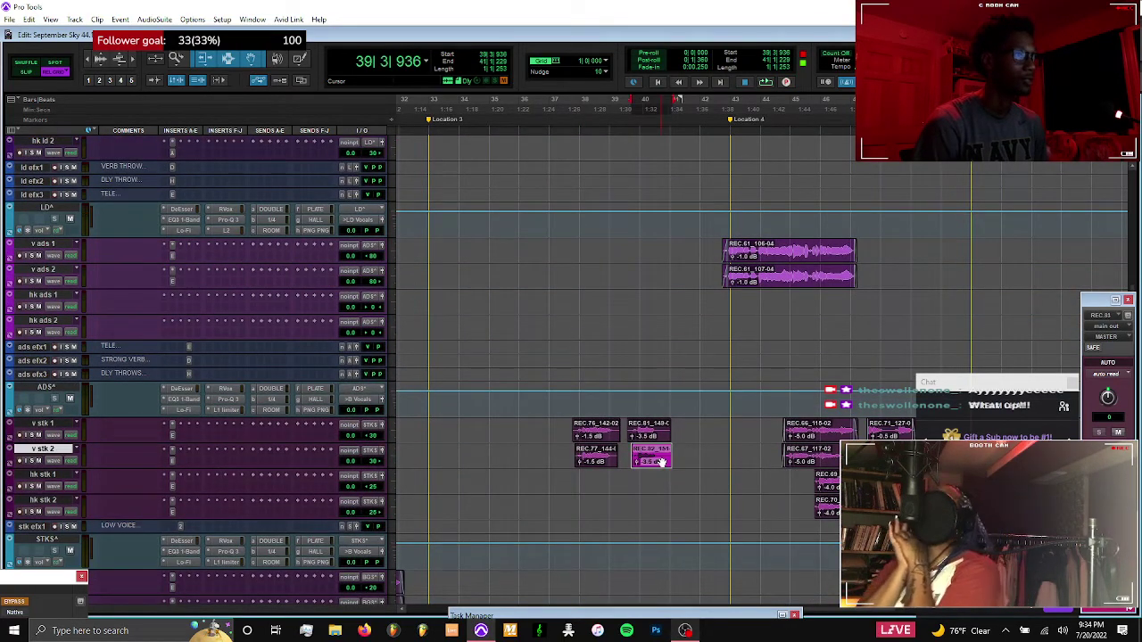
key(ctrl+bracketright)
key(ctrl+bracketright)
key(ctrl+bracketright)
key(ctrl+bracketleft)
key(ctrl+bracketleft)
key(ctrl+bracketleft)
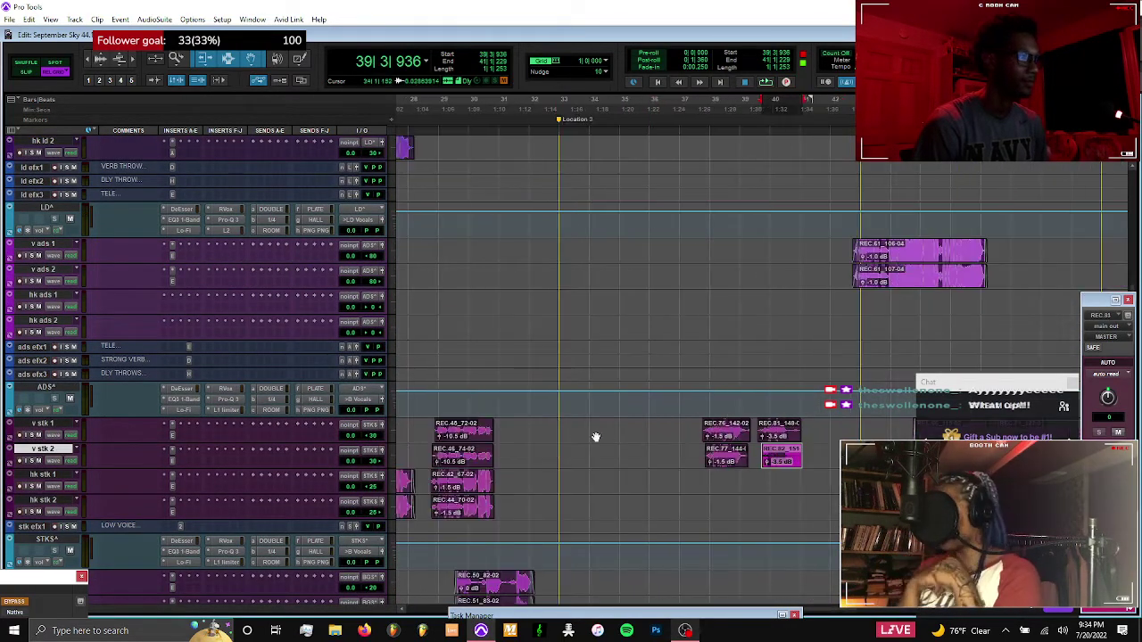
click(675, 427)
key(space)
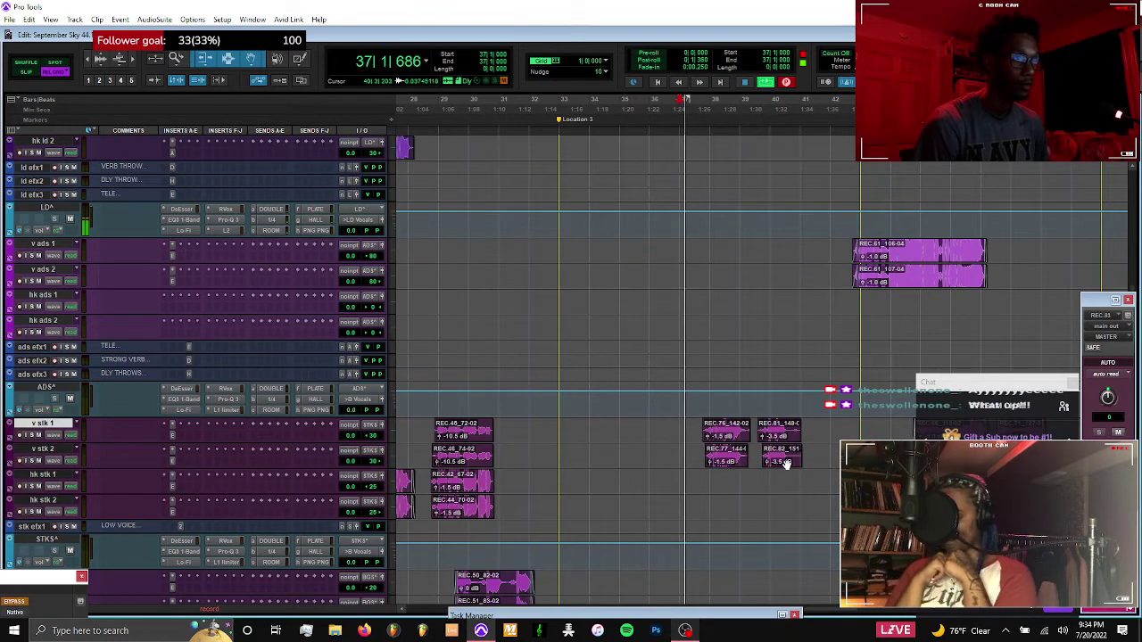
Delete the lead-in of both stack clips just before bar 40 on v stk 1 and v stk 2
click(787, 464)
key(ctrl+bracketright)
key(ctrl+bracketright)
drag(709, 427, 806, 458)
key(Delete)
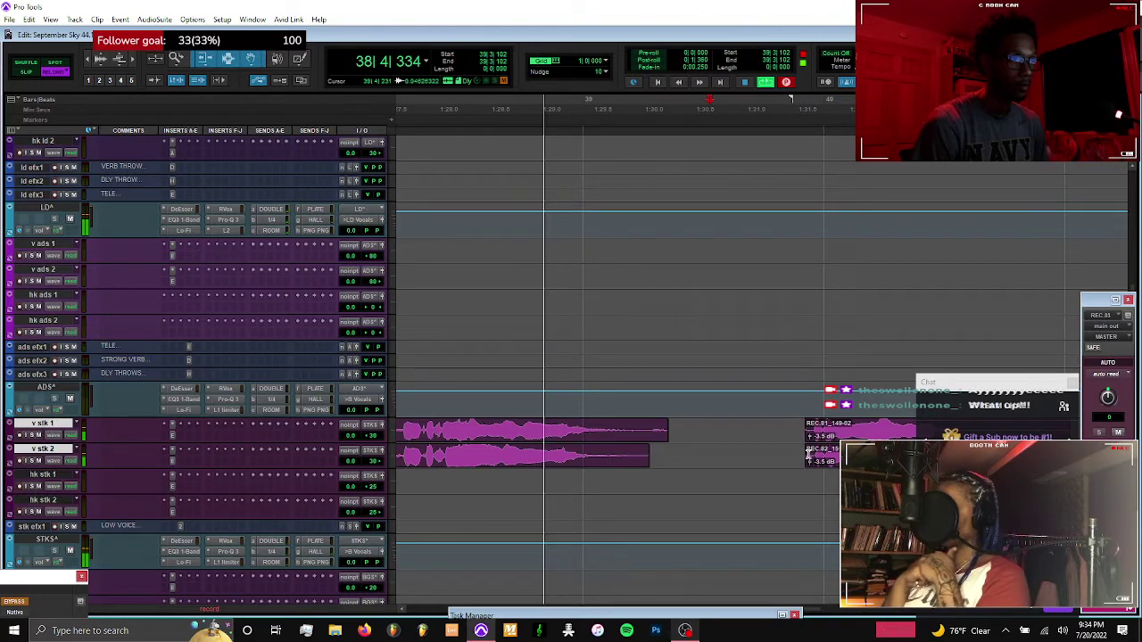
Fade out the ends of the earlier v stk 1 and v stk 2 clips just past bar 39
drag(807, 455, 622, 453)
key(r)
key(r)
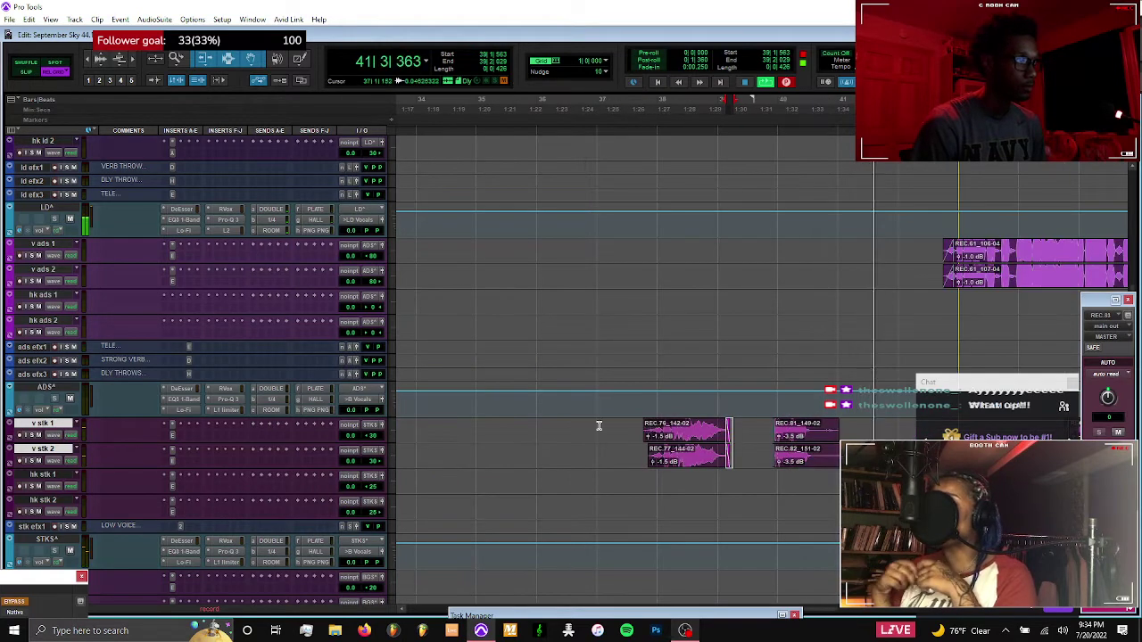
Restart recording from bar 37, then trim and fade out the tails of the newer v stk clips from 40|3|203
click(601, 429)
key(space)
key(space)
drag(854, 429, 810, 452)
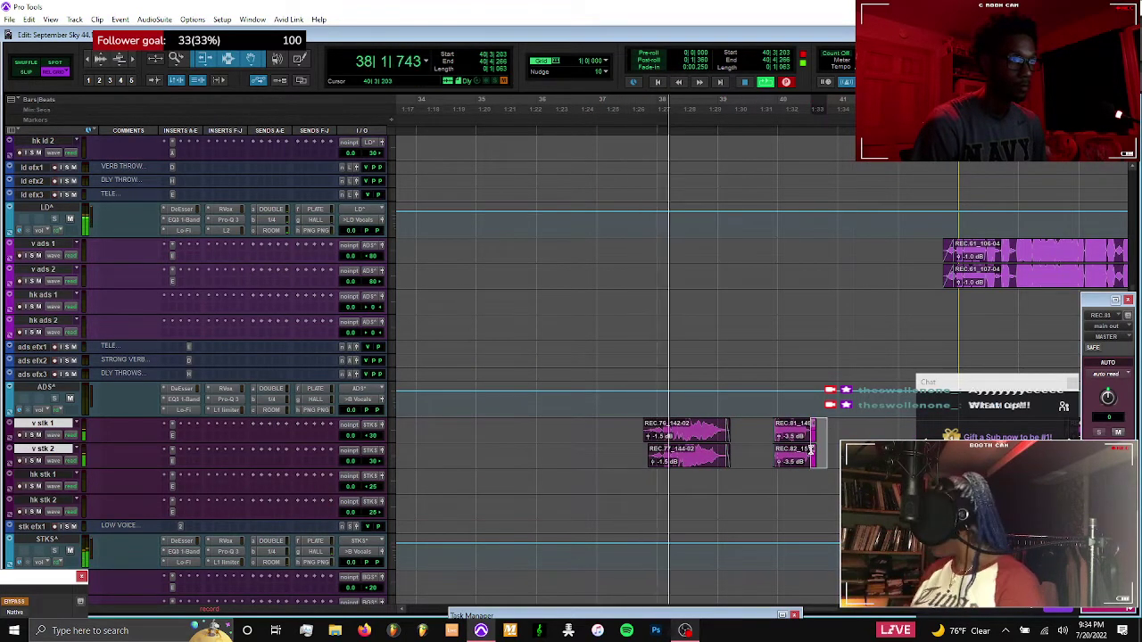
Finish the vocal take recorded from bar 37 on the record track and return the edit cursor to bar 38
scroll(647, 419, up, 8)
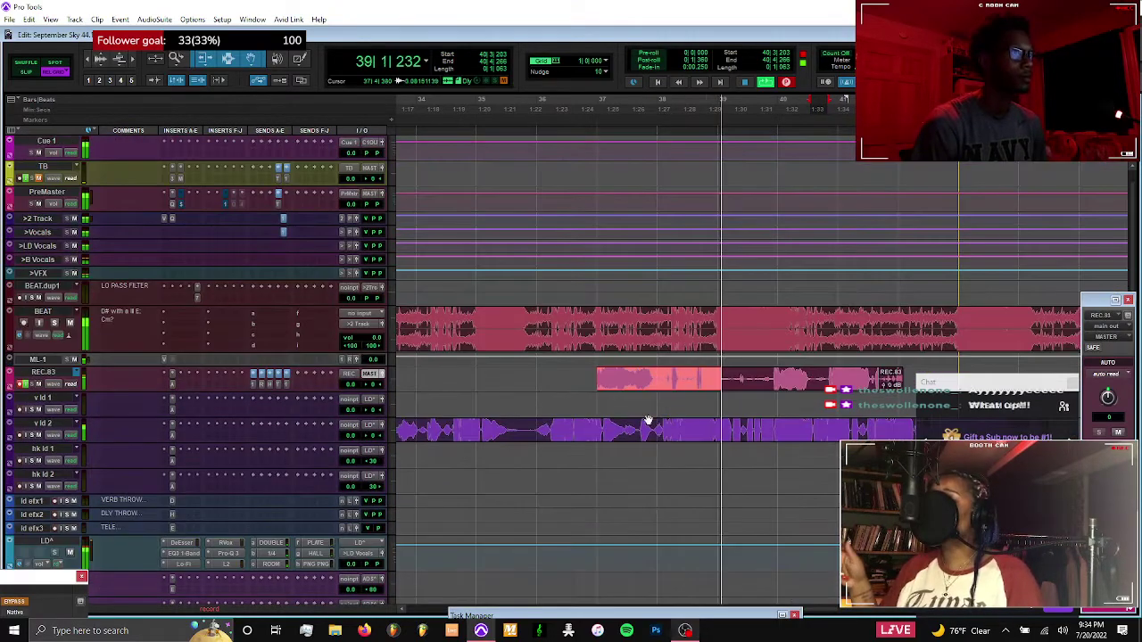
click(594, 378)
drag(597, 378, 769, 383)
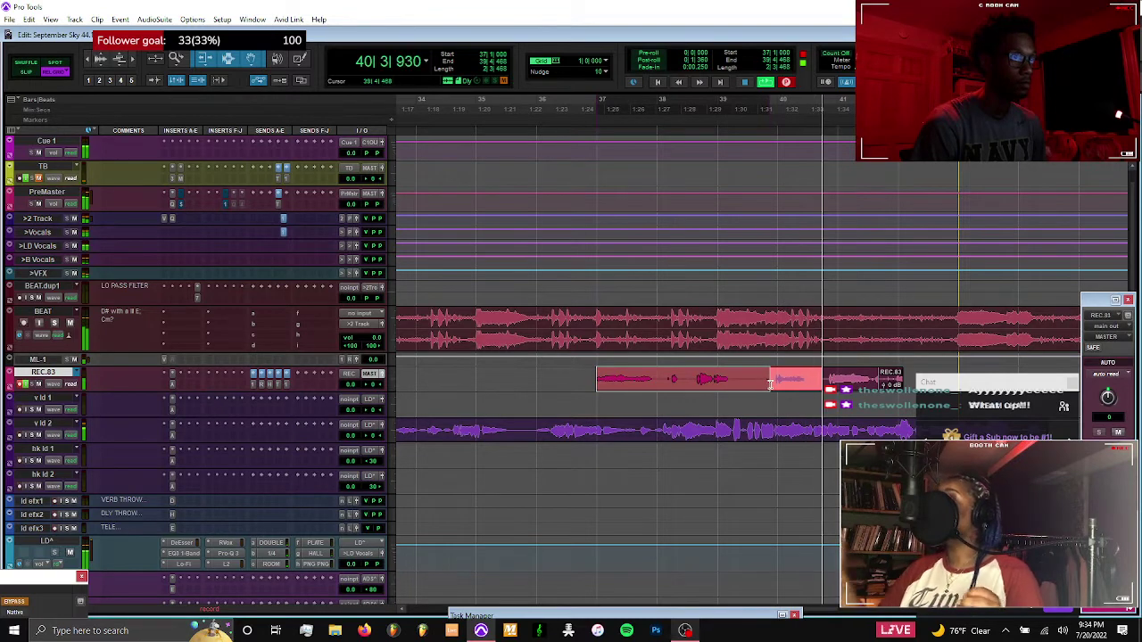
click(660, 376)
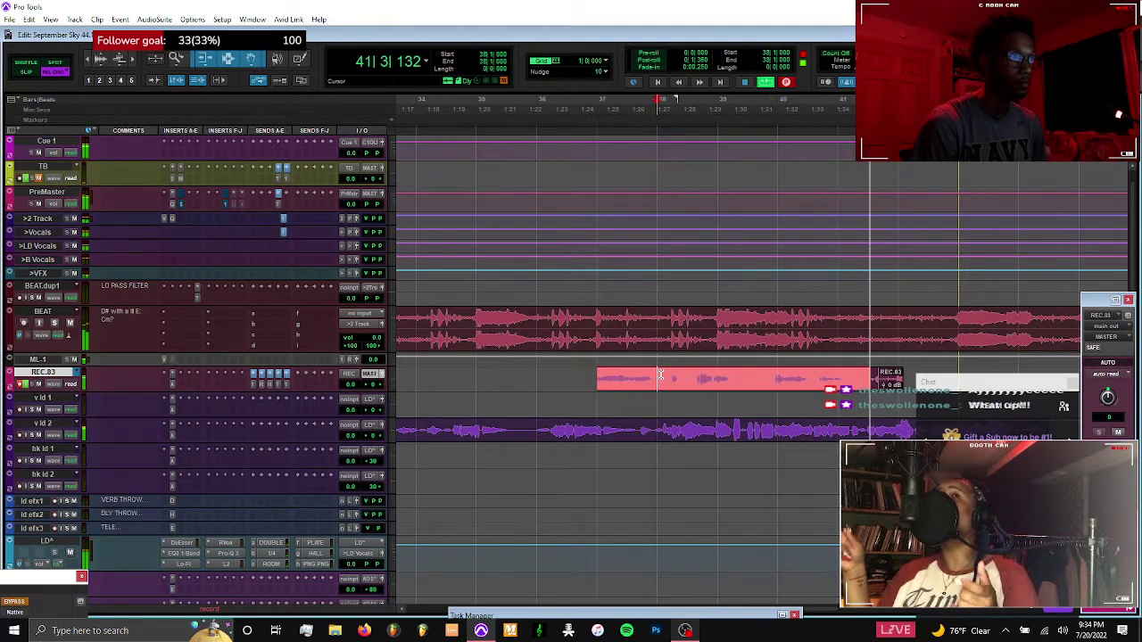
key(space)
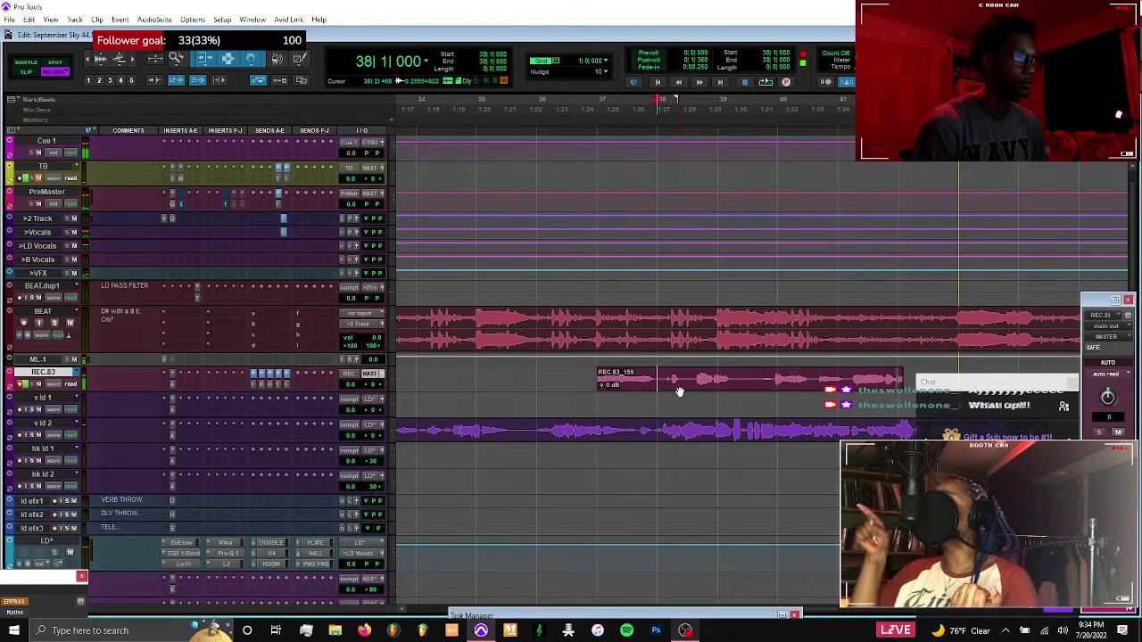
Move the take from the record track to v ld 1, mute the clip and restart recording from bar 37
drag(679, 393, 679, 409)
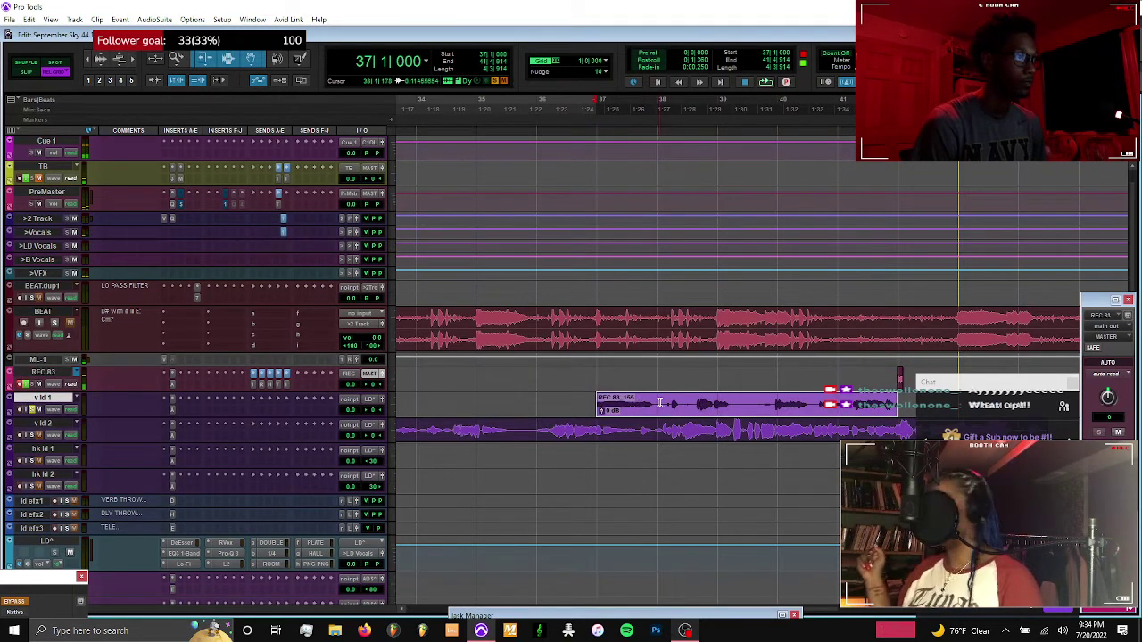
click(659, 404)
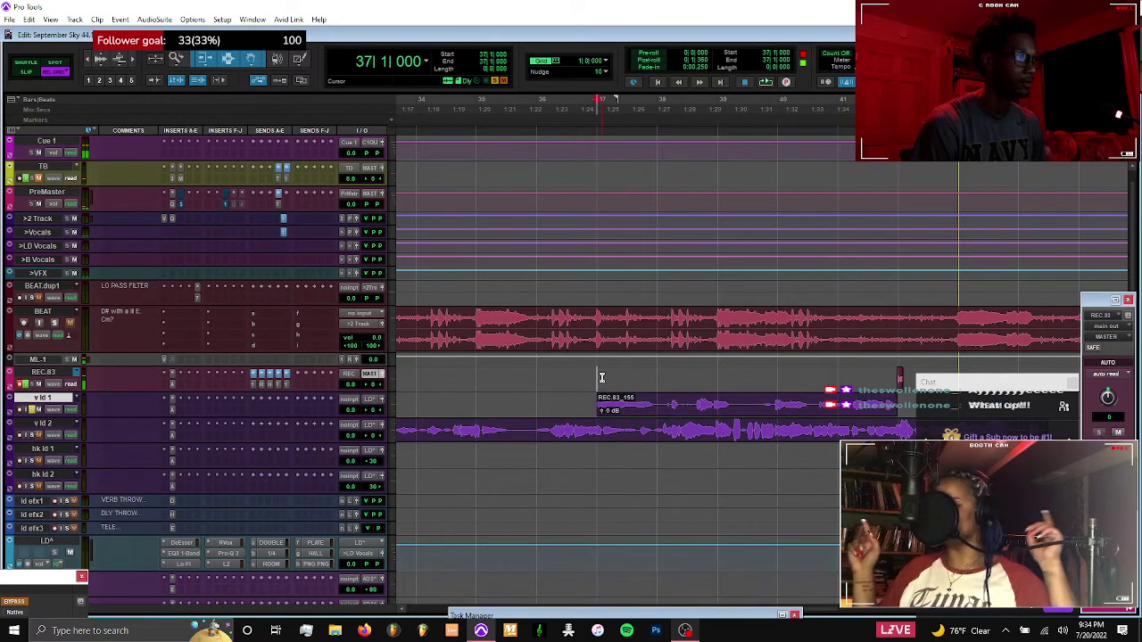
click(647, 408)
key(space)
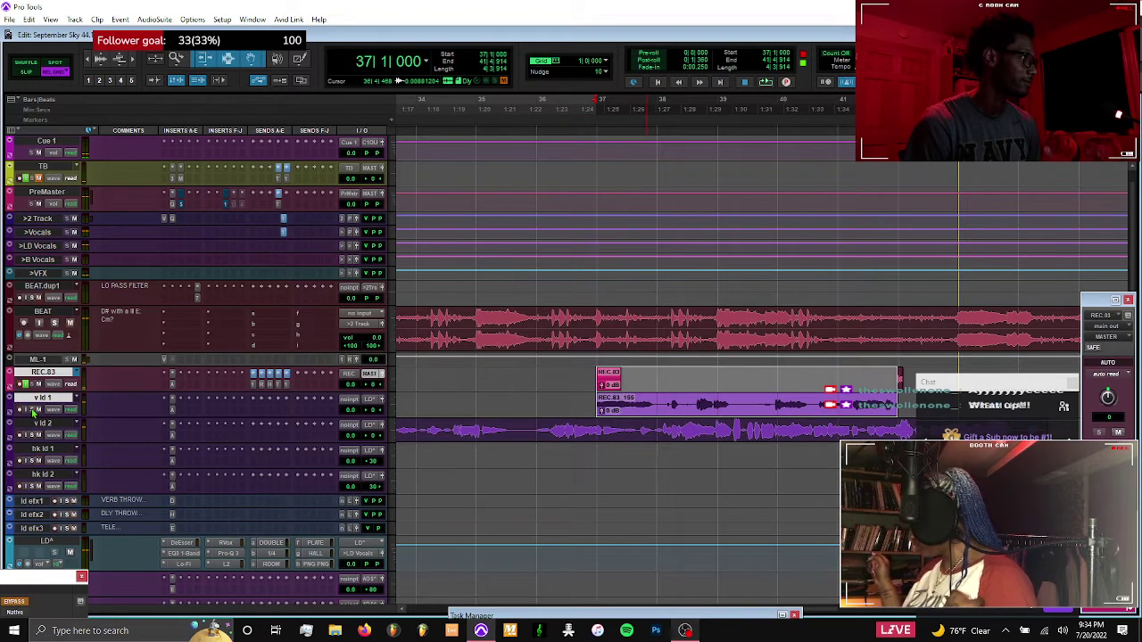
click(635, 389)
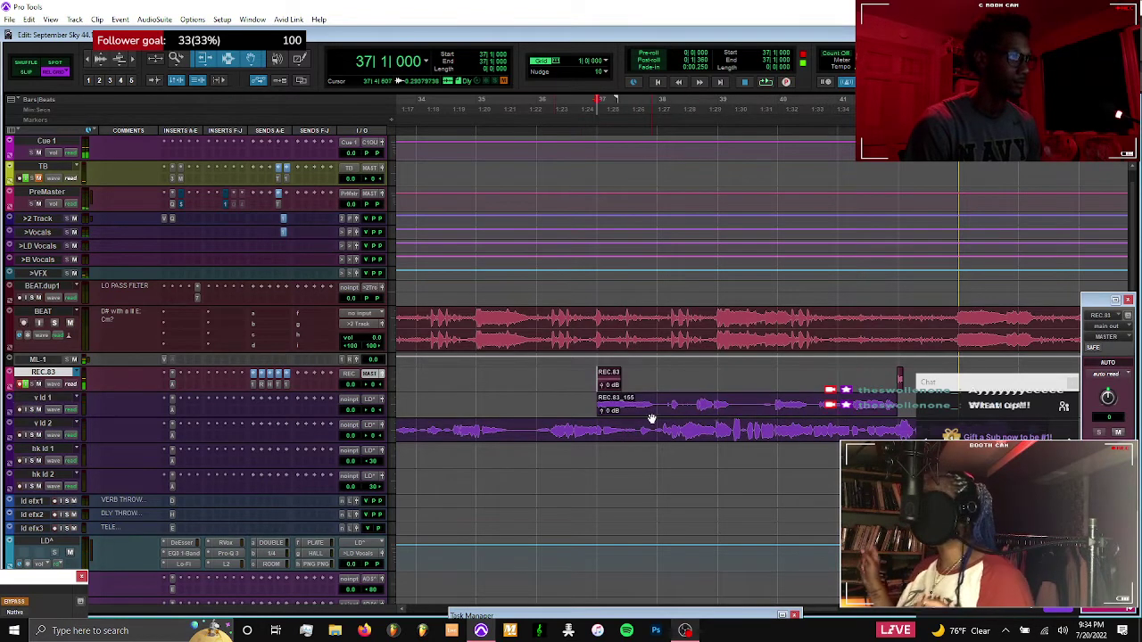
click(624, 410)
key(ctrl+m)
click(626, 389)
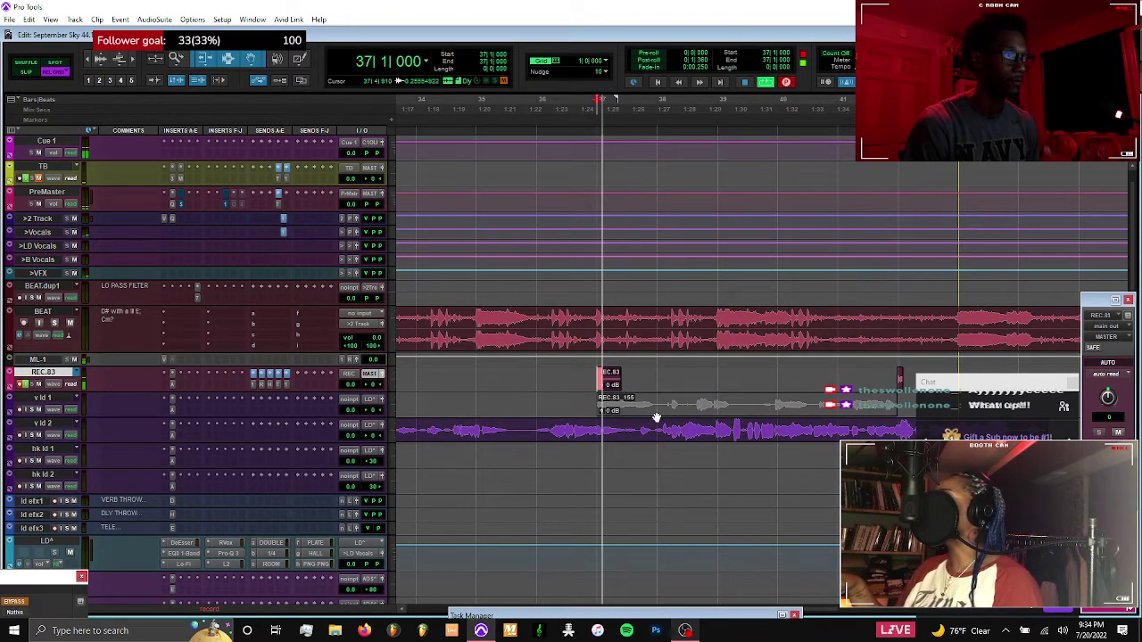
Move the take back to the record track and record from bar 37 on a new playlist
drag(658, 406, 657, 387)
key(ctrl+backslash)
key(Return)
key(space)
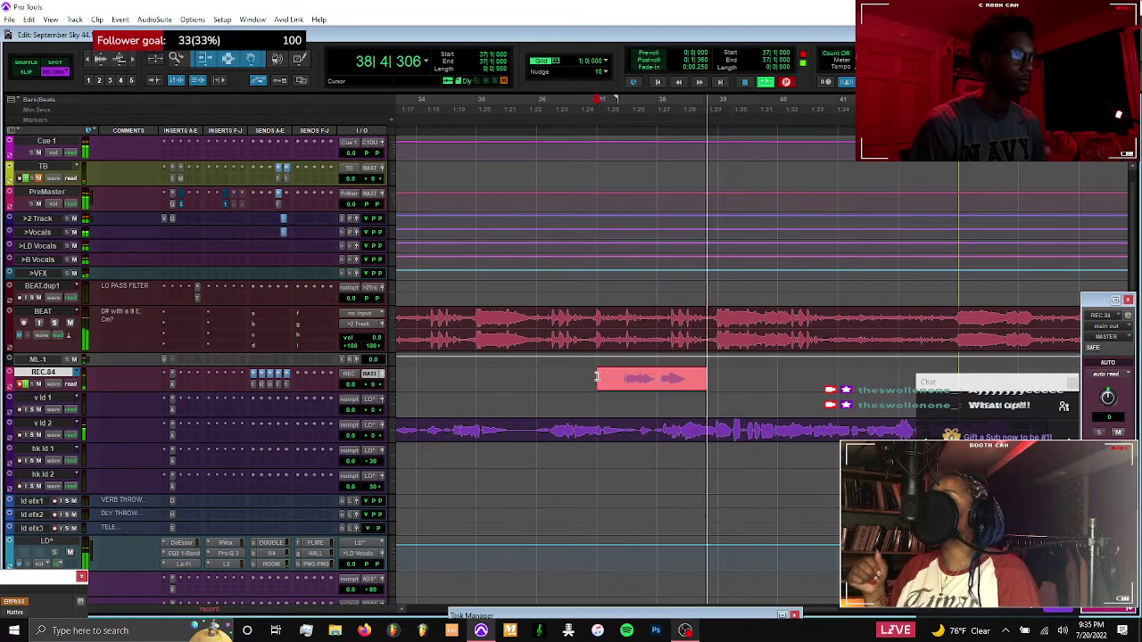
Discard the take that starts at bar 37 and record one from bar 38 on a new playlist
scroll(597, 376, down, 2)
scroll(597, 376, down, 5)
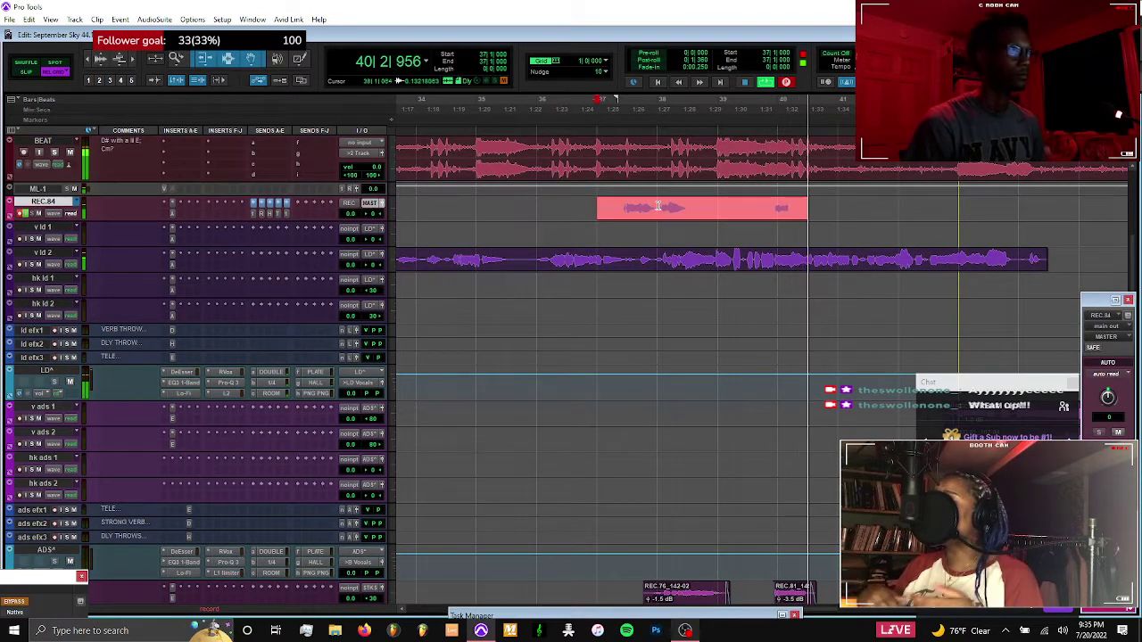
drag(751, 208, 655, 206)
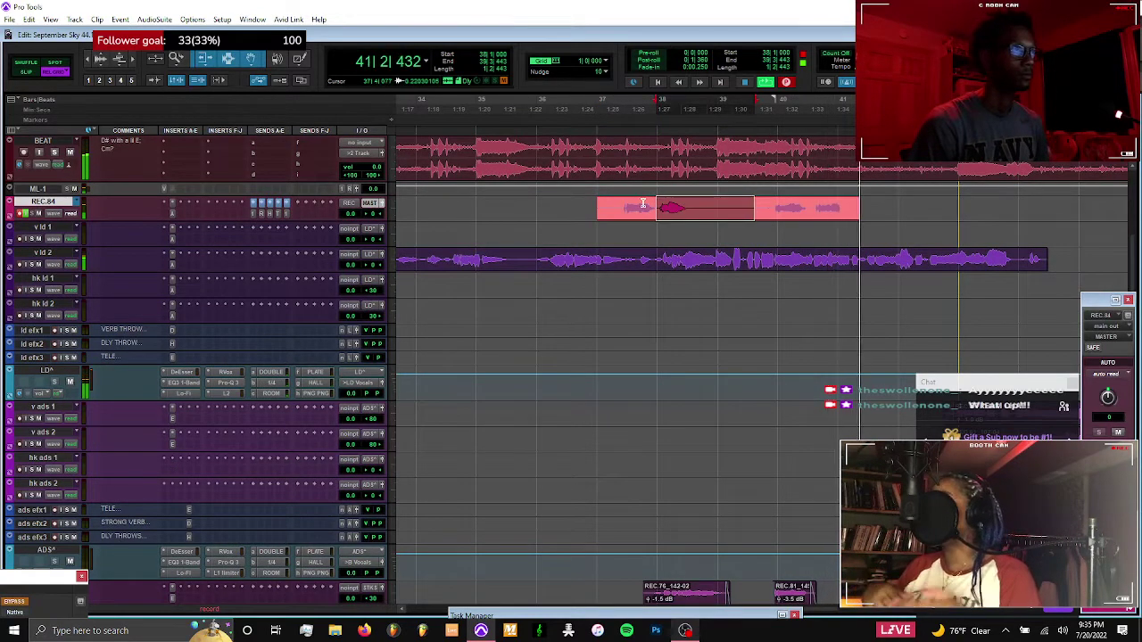
click(652, 205)
key(ctrl+period)
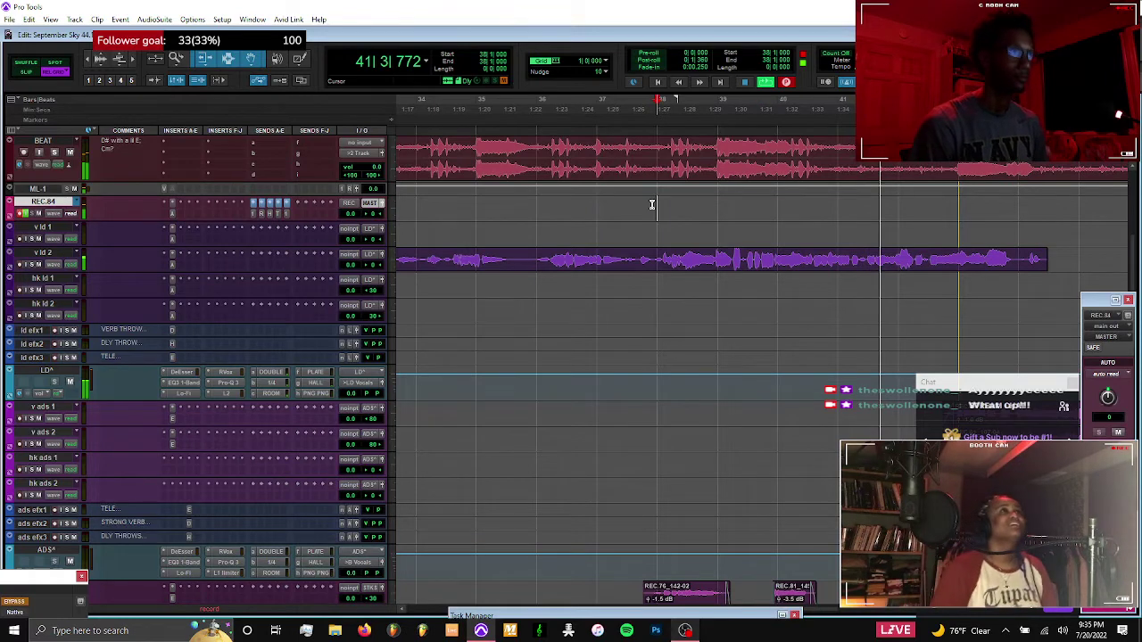
key(space)
key(ctrl+space)
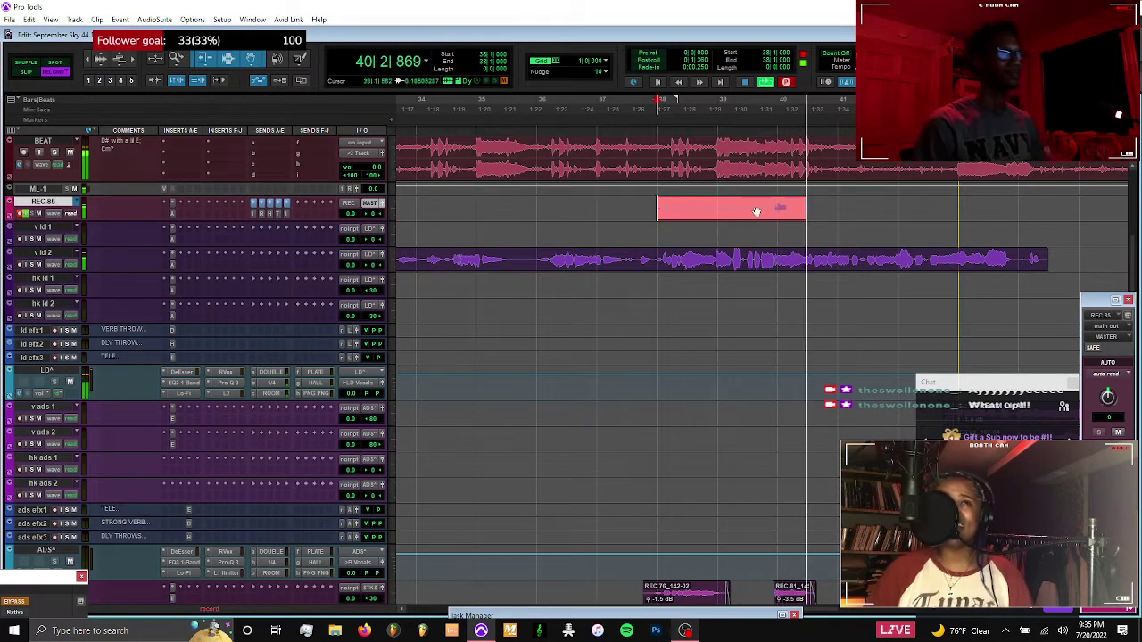
key(space)
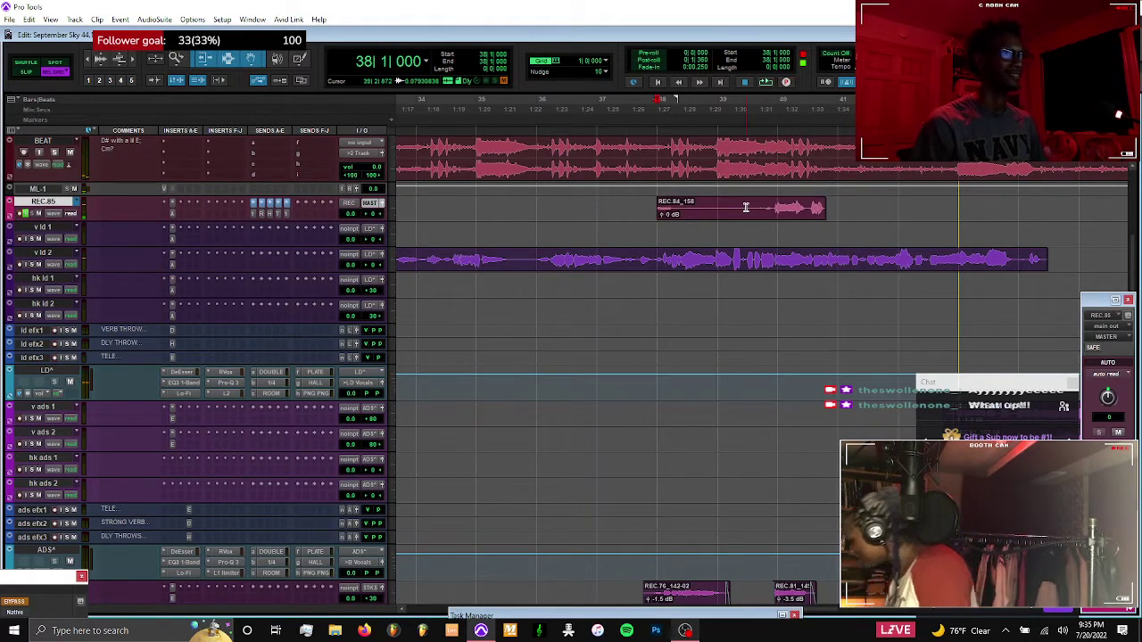
Record another take from bar 38 on a new playlist and remove its lead-in before 39|3|746
key(ctrl+space)
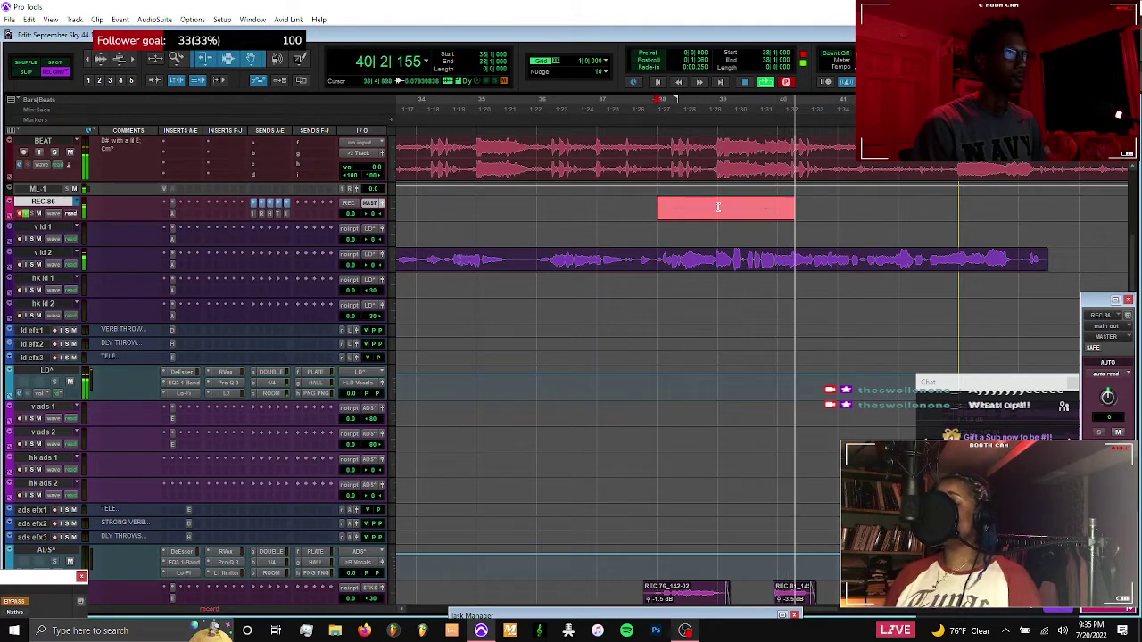
shift+click(755, 209)
key(ctrl+period)
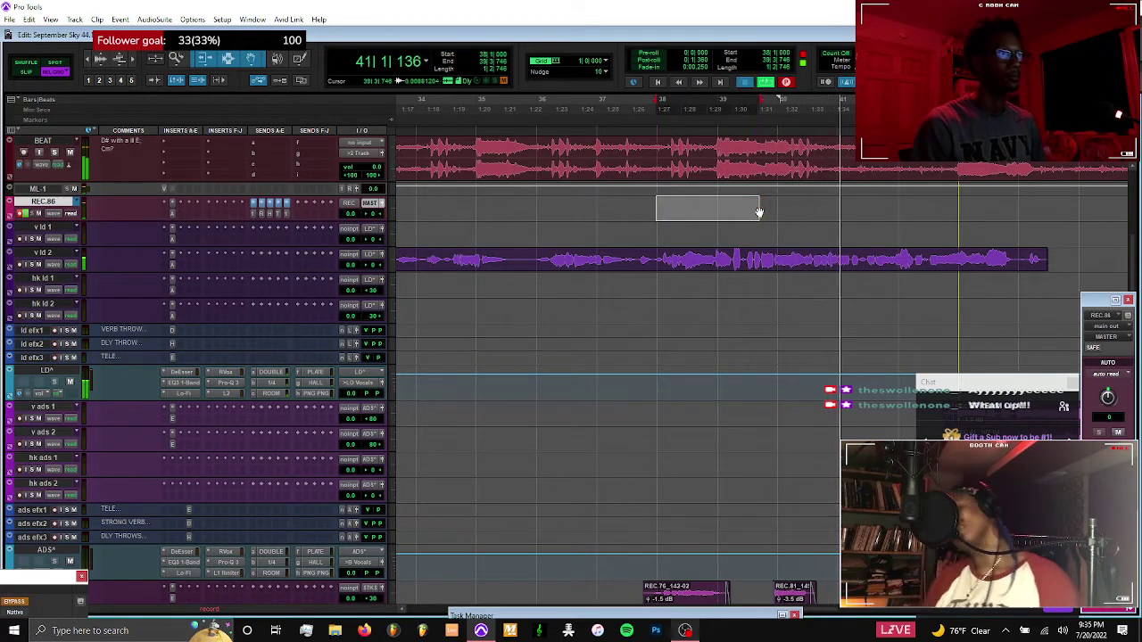
key(space)
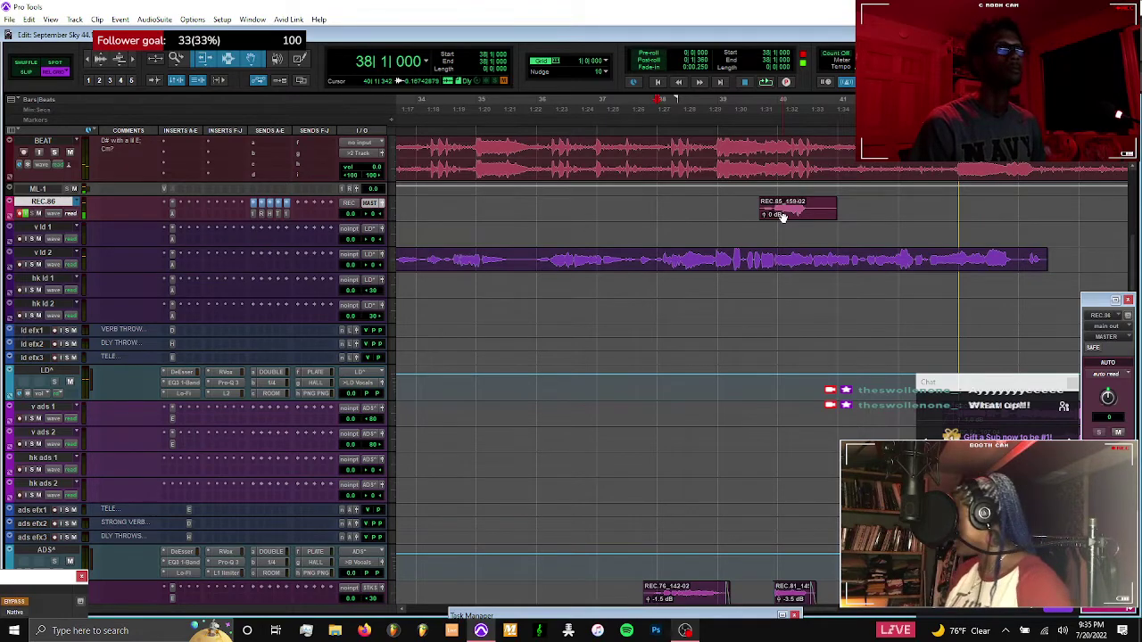
Restart recording from bar 38, then move the trimmed take to hk stk 1 with its clip gain at -4.0 dB
key(ctrl+space)
drag(782, 217, 793, 378)
scroll(786, 277, down, 3)
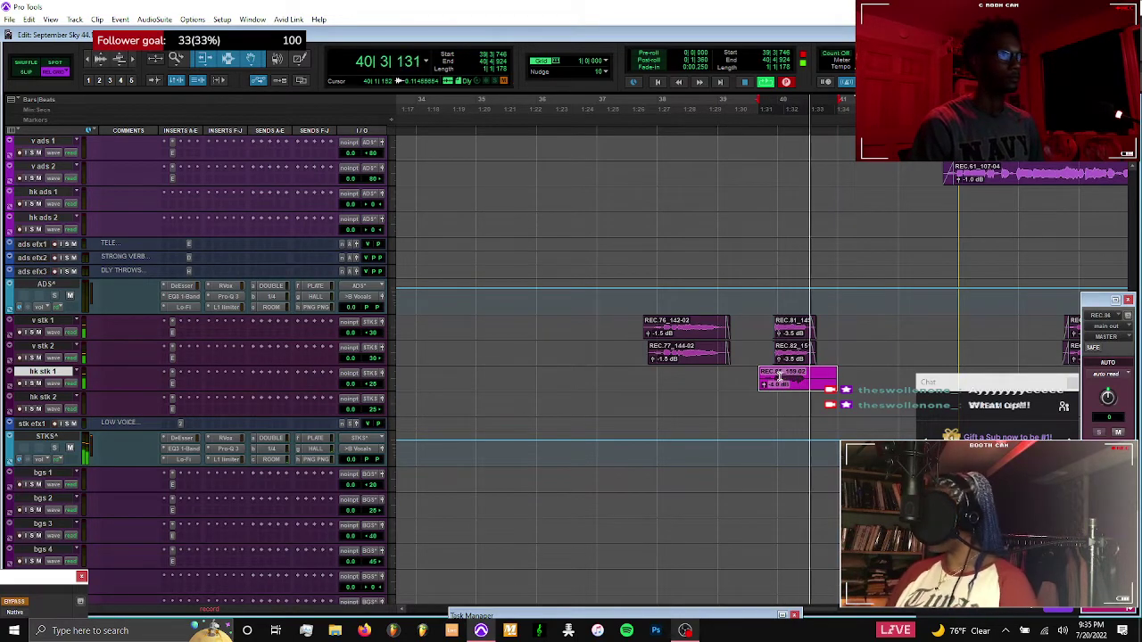
Stop the running doubling take and record from bar 38 again on a new playlist
scroll(779, 378, up, 6)
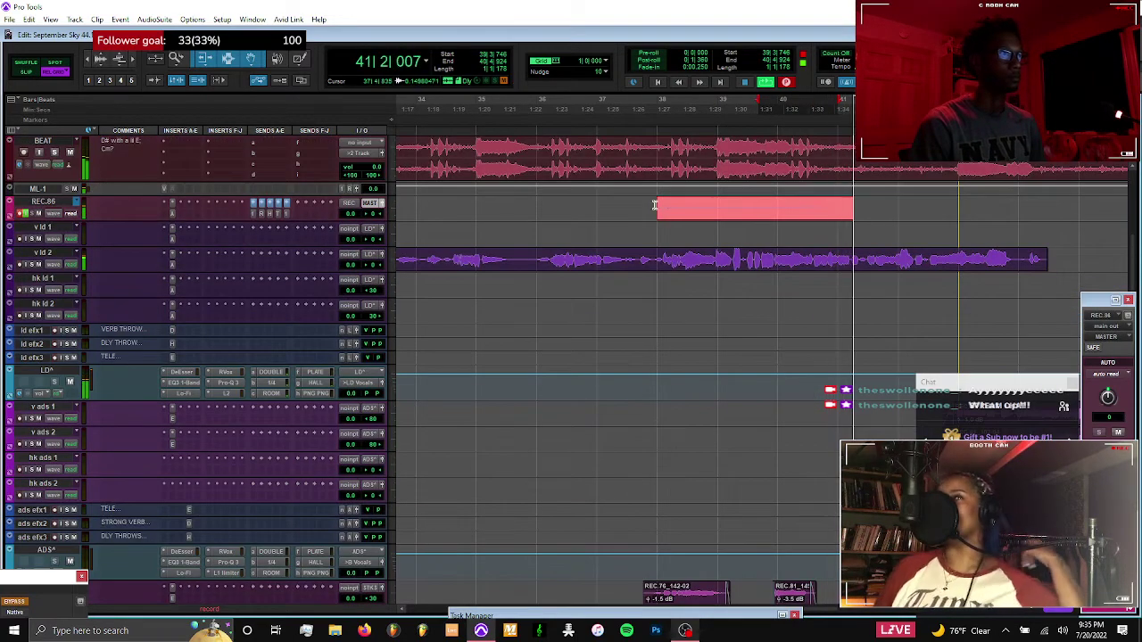
key(space)
key(space)
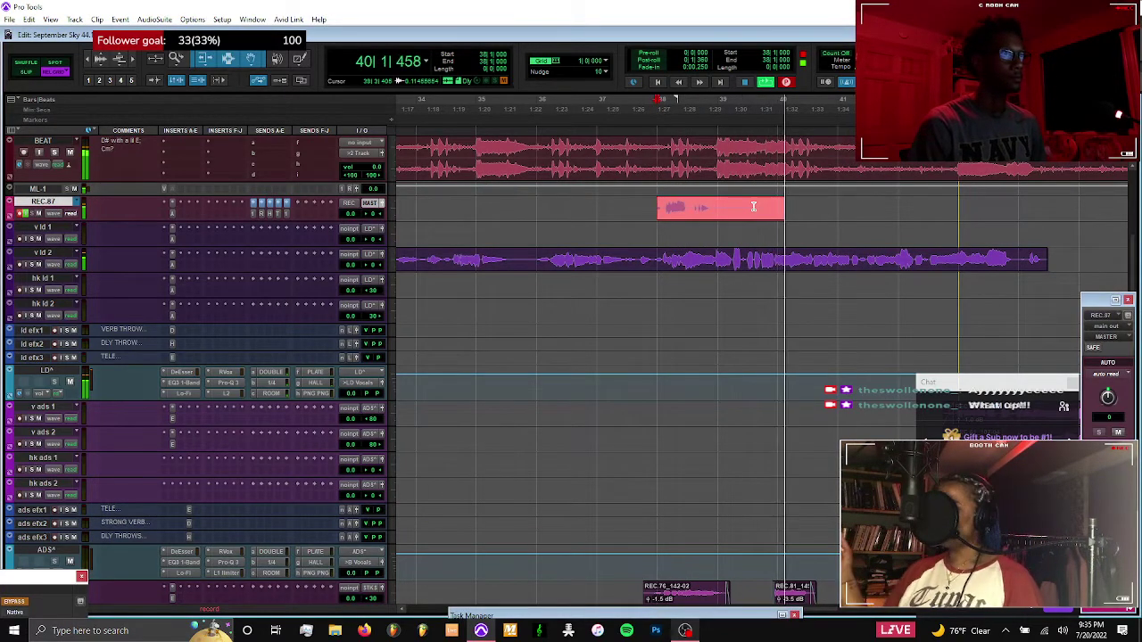
Remove the doubling take's lead-in before 39|4|620, move it to hk stk 2 and start another recording
drag(761, 210, 797, 308)
key(ctrl+period)
key(space)
key(ctrl+space)
scroll(795, 269, down, 4)
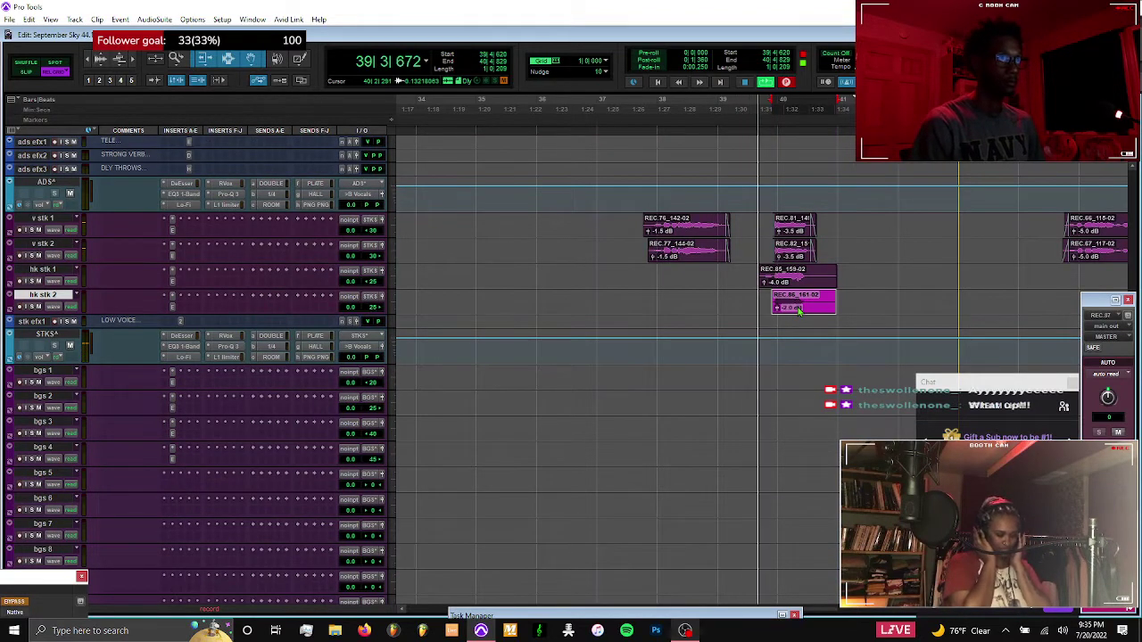
Set the hk stk 2 clip's gain to -4.0 dB and delete the tails of both hk stk clips from 40|3|127
drag(845, 274, 809, 301)
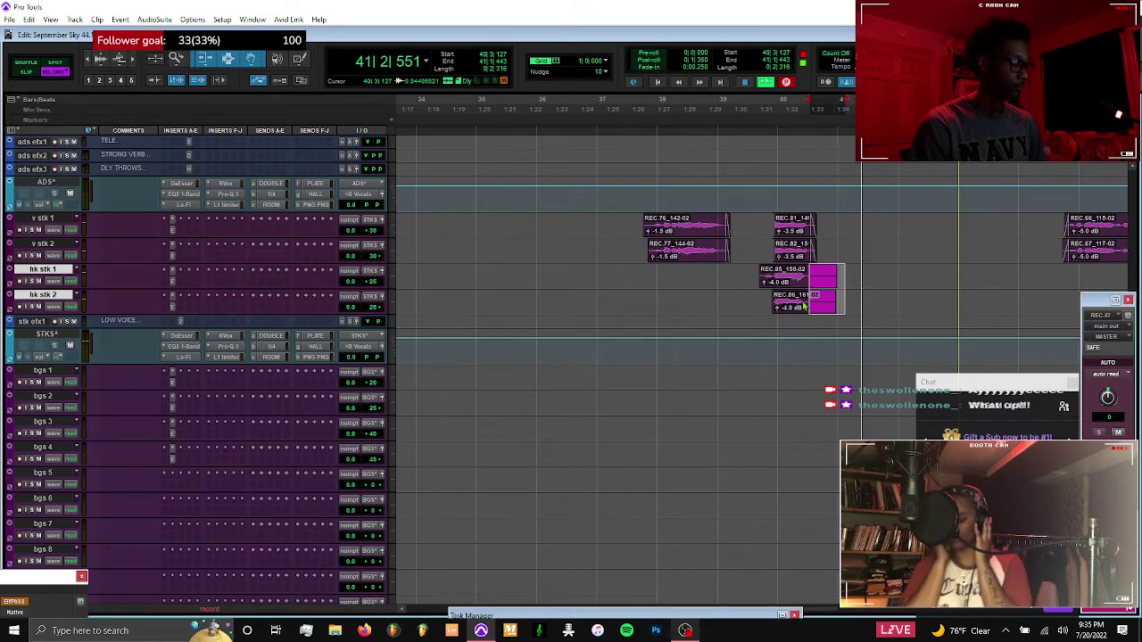
key(Delete)
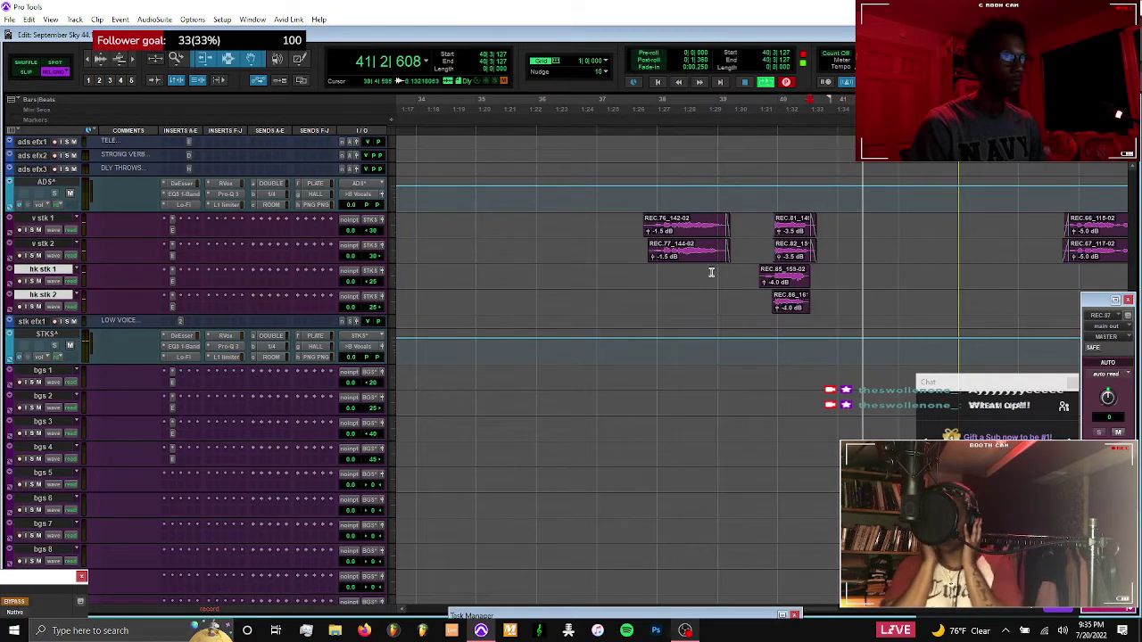
Trim the starts of the hk stk 1 and hk stk 2 clips near bar 40 to 39|4|634
click(596, 271)
key(space)
click(795, 285)
key(t)
key(t)
key(t)
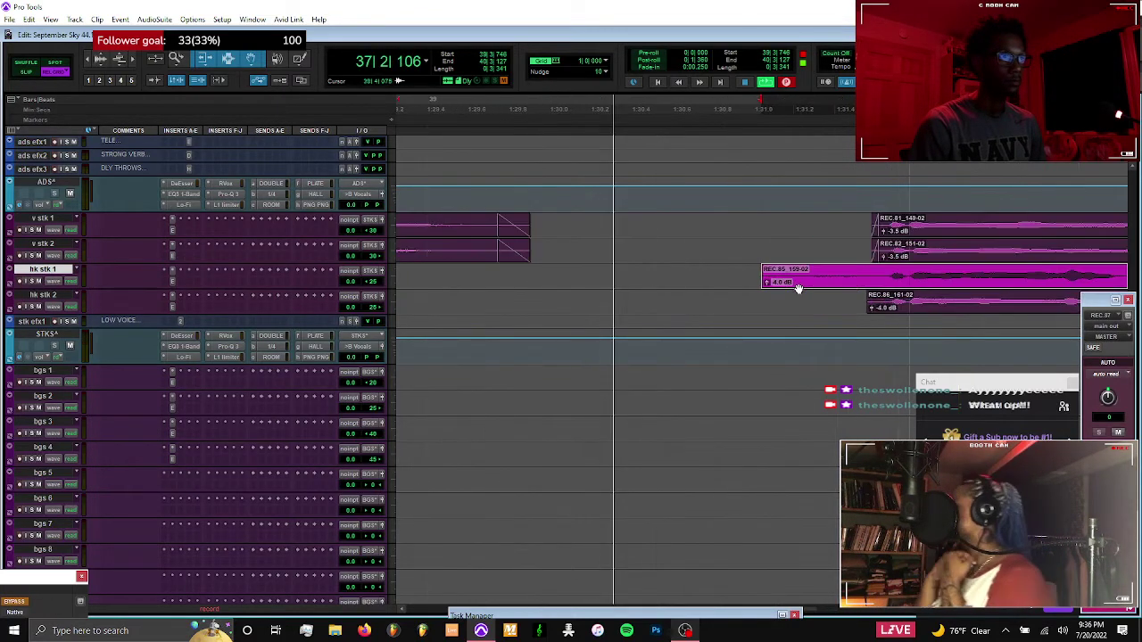
drag(741, 275, 863, 298)
click(870, 304)
key(a)
Set the clip gain of both trimmed hk stk clips to -4.5 dB
click(909, 307)
shift+click(910, 285)
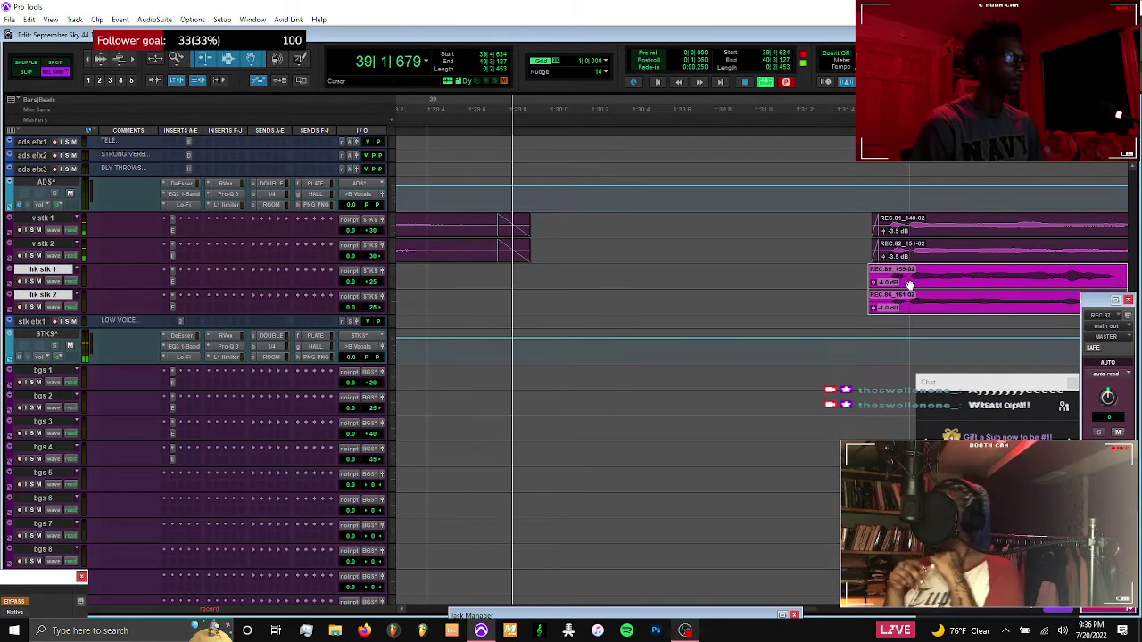
key(ctrl+shift+Down)
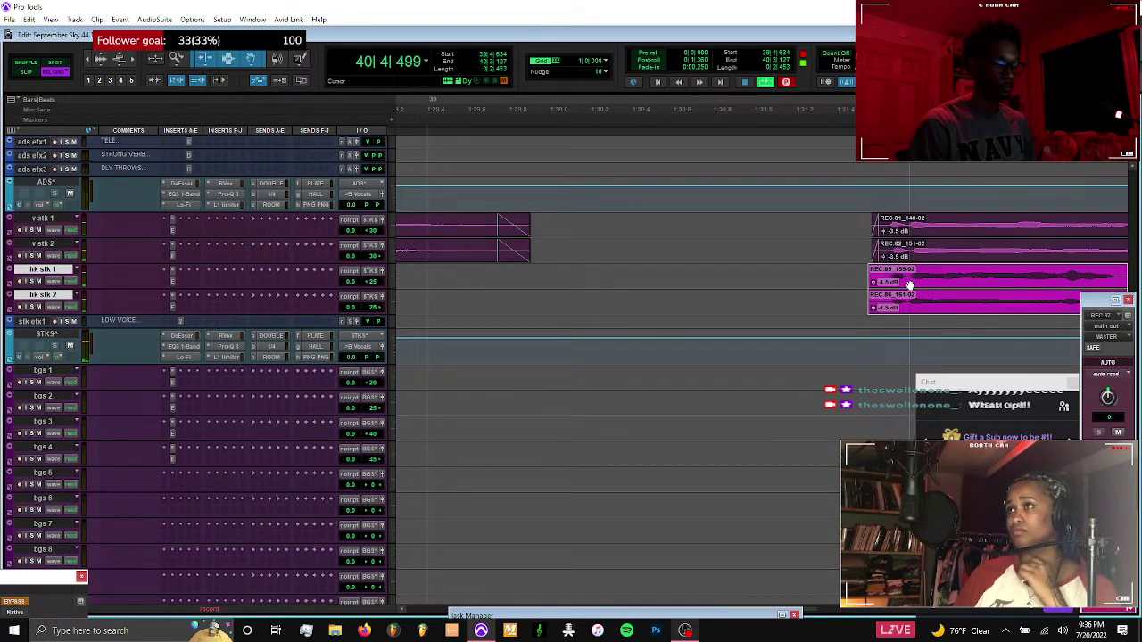
key(ctrl+[)
Replay the section before bar 40 and lower the hk stk 1 clip's gain to -7.0 dB
click(738, 273)
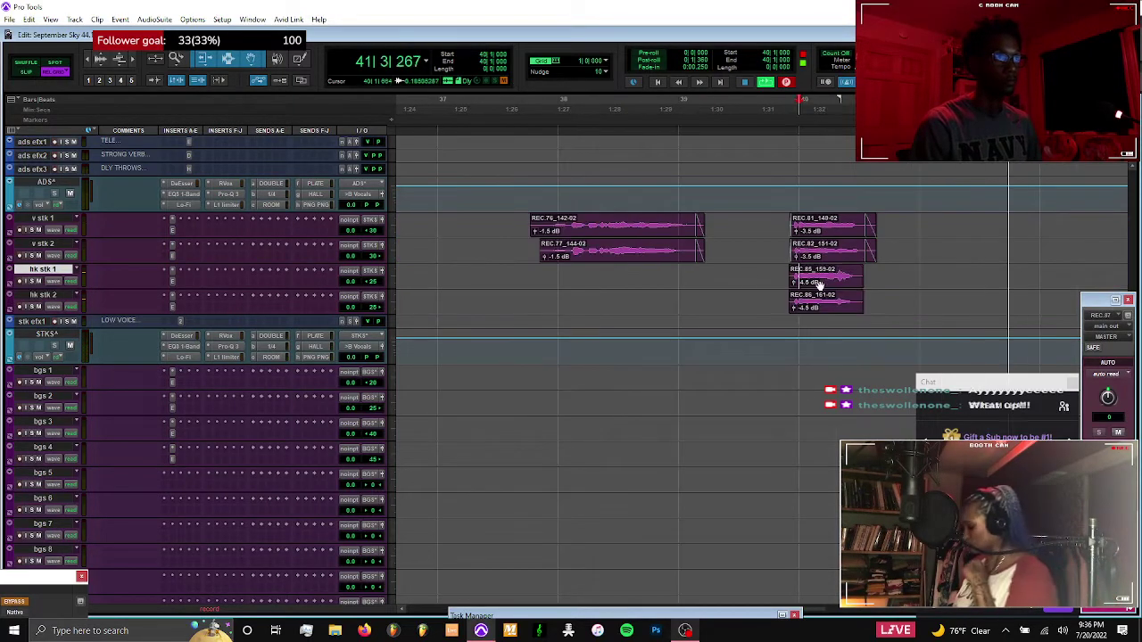
click(819, 284)
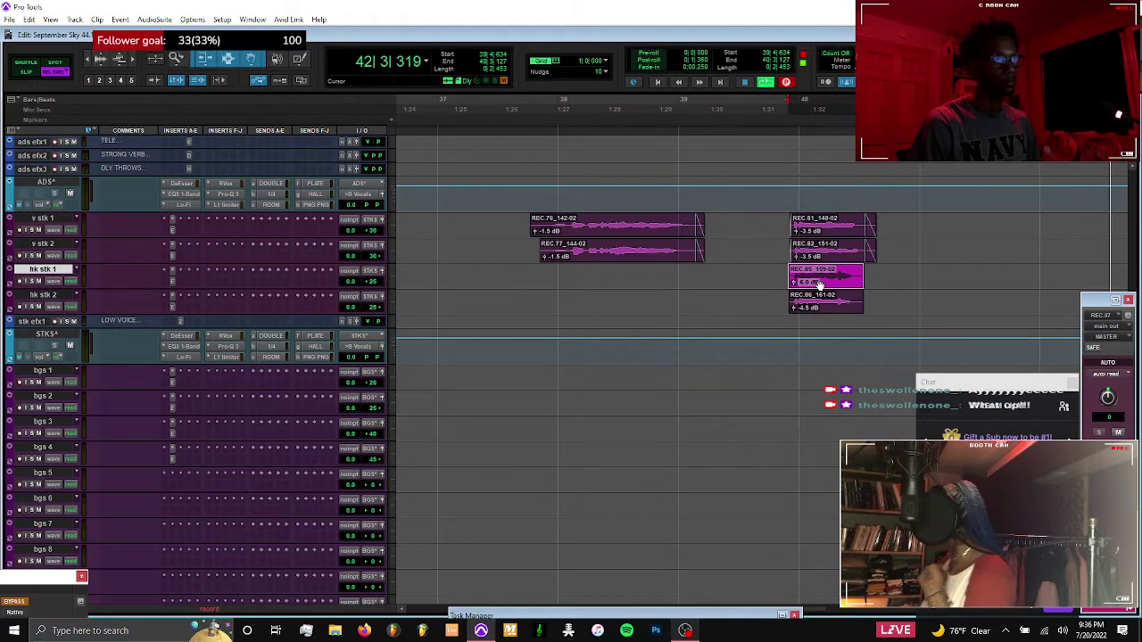
click(737, 274)
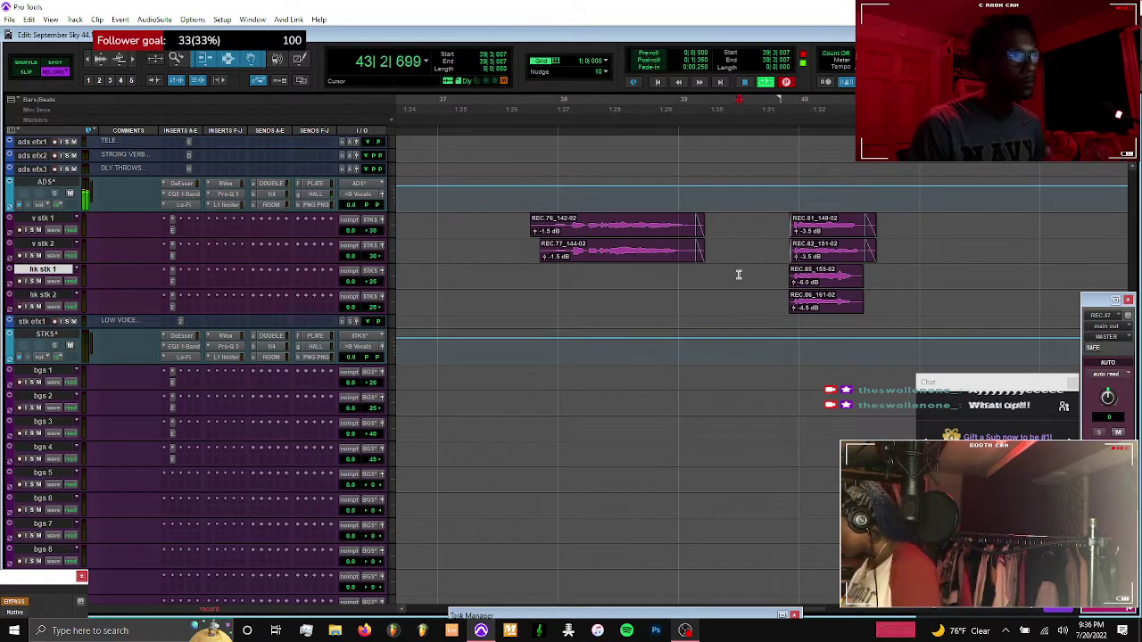
click(813, 284)
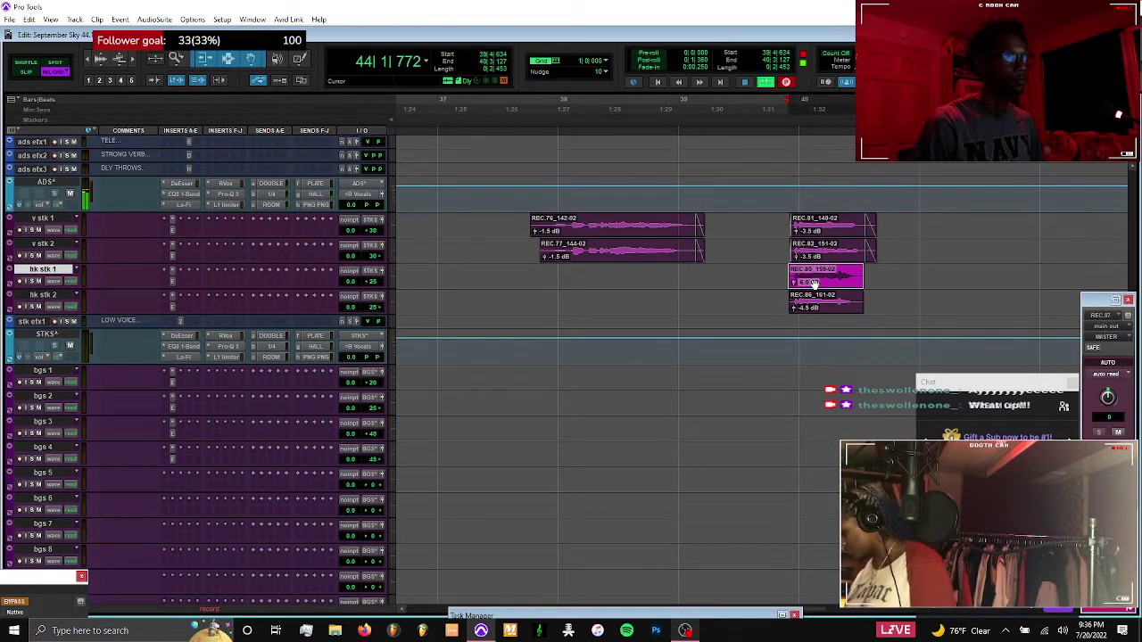
click(677, 276)
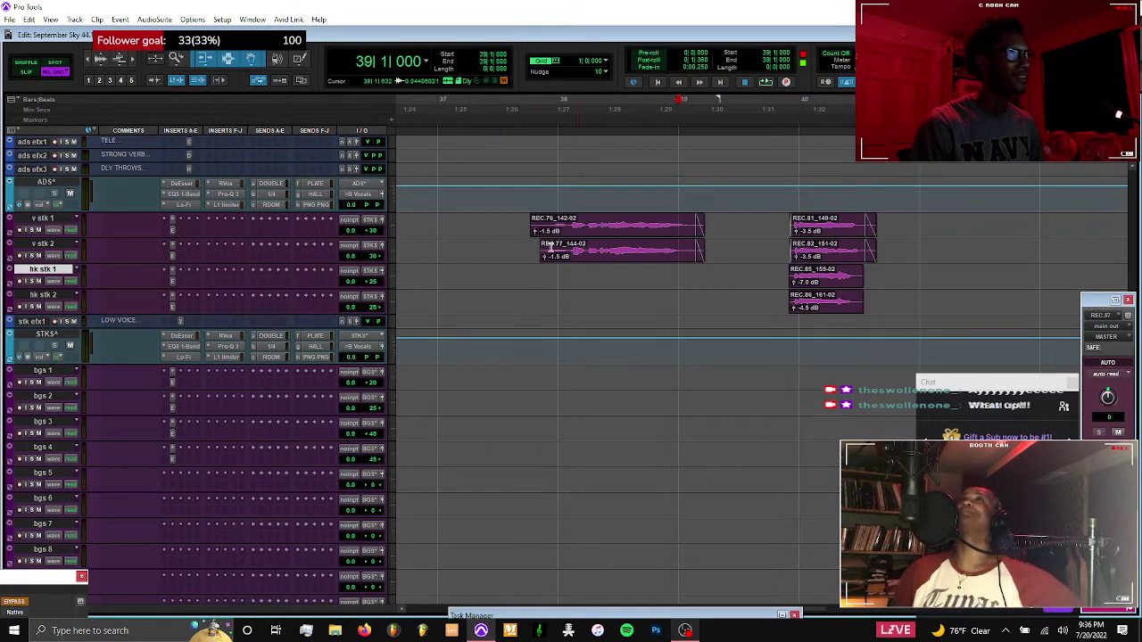
Delete the lead-ins of the v stk 1 and v stk 2 clips before bar 38, fade in their starts and select the hk stk 2 clip
drag(524, 223, 559, 249)
key(Delete)
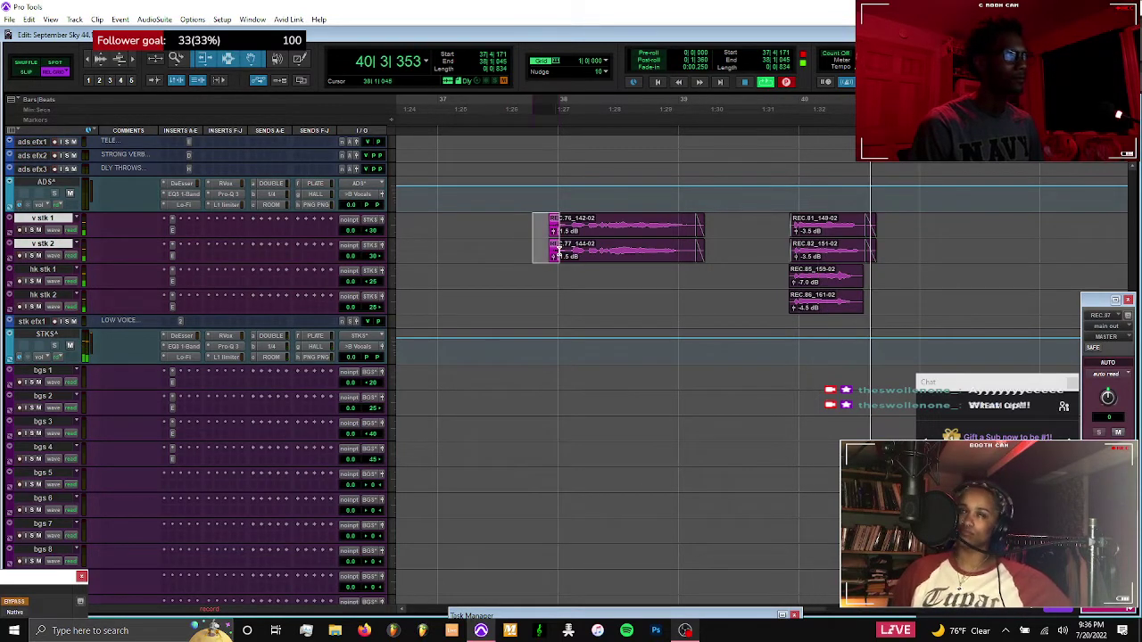
key(f)
click(809, 309)
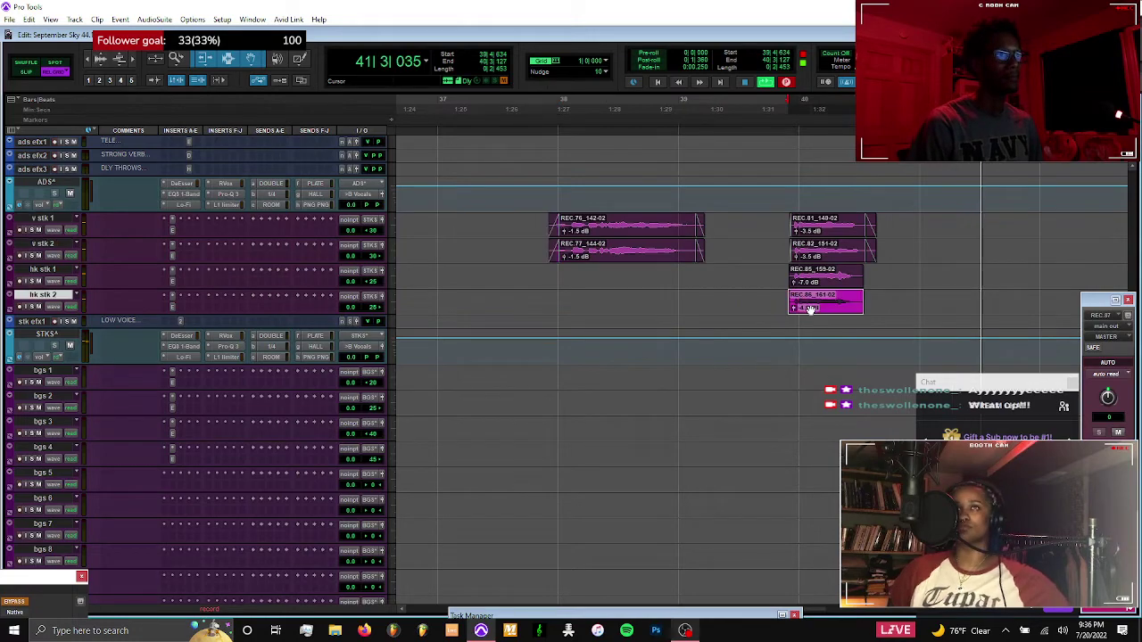
key(r)
key(r)
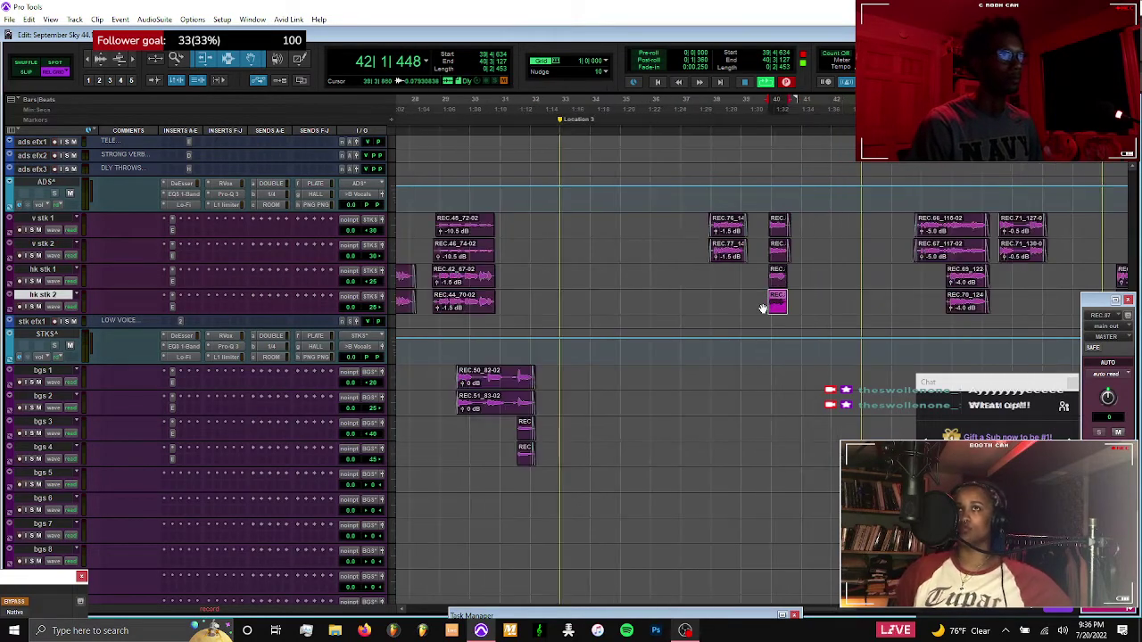
Stop the running recording and split the take on the record track at 41|1|000
scroll(763, 309, up, 8)
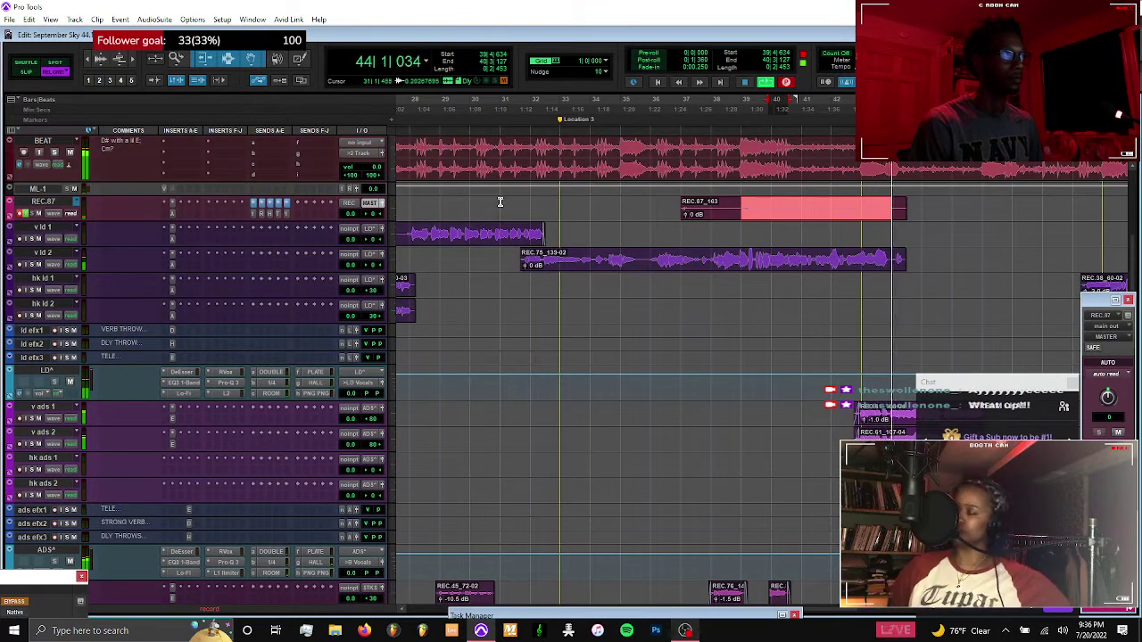
key(space)
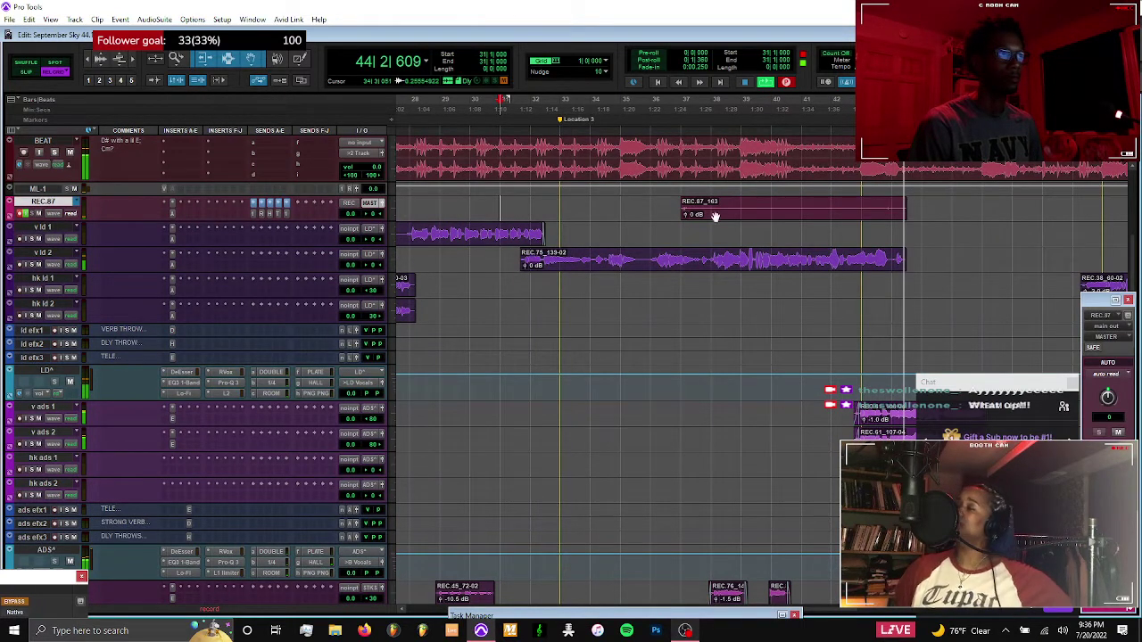
click(803, 206)
key(b)
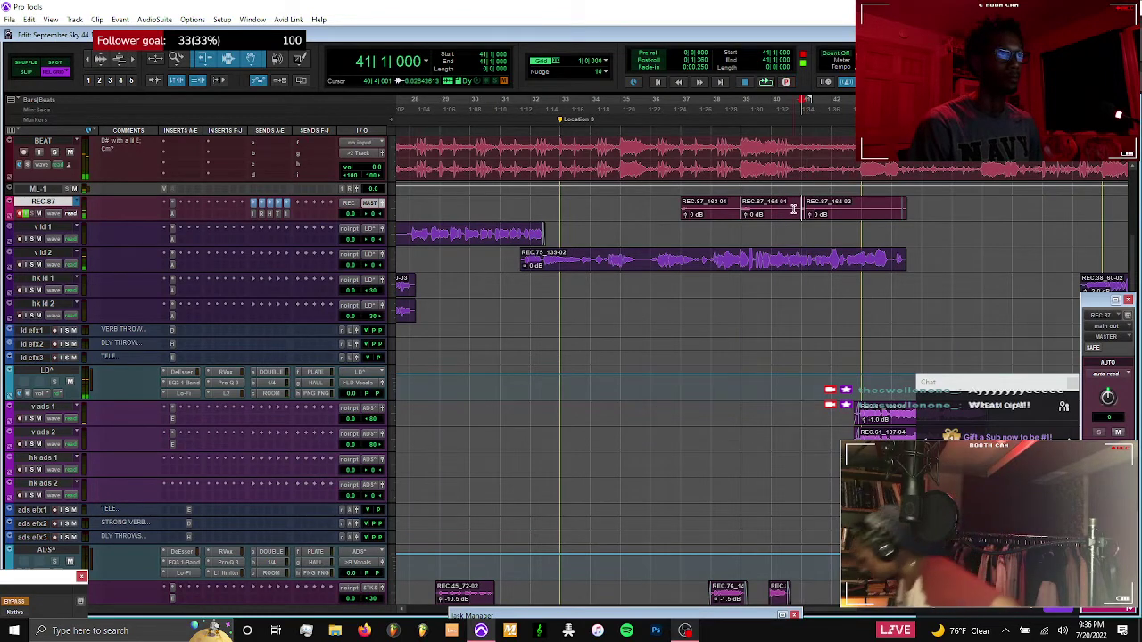
Create a new playlist on the record track and return to the start of the song
key(ctrl+backslash)
key(Return)
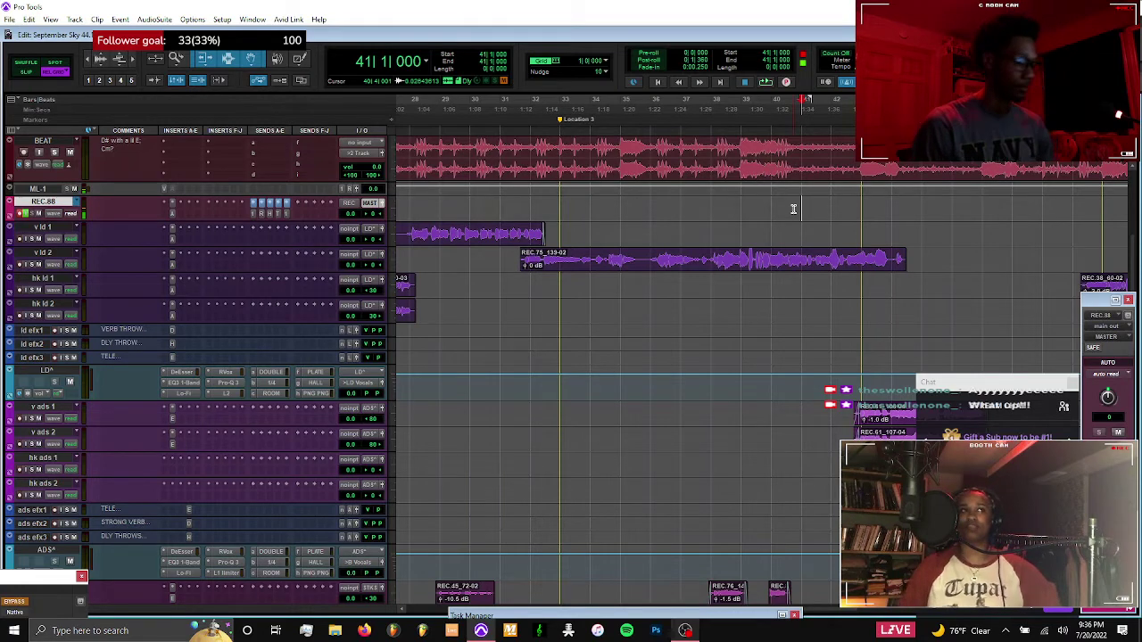
key(Return)
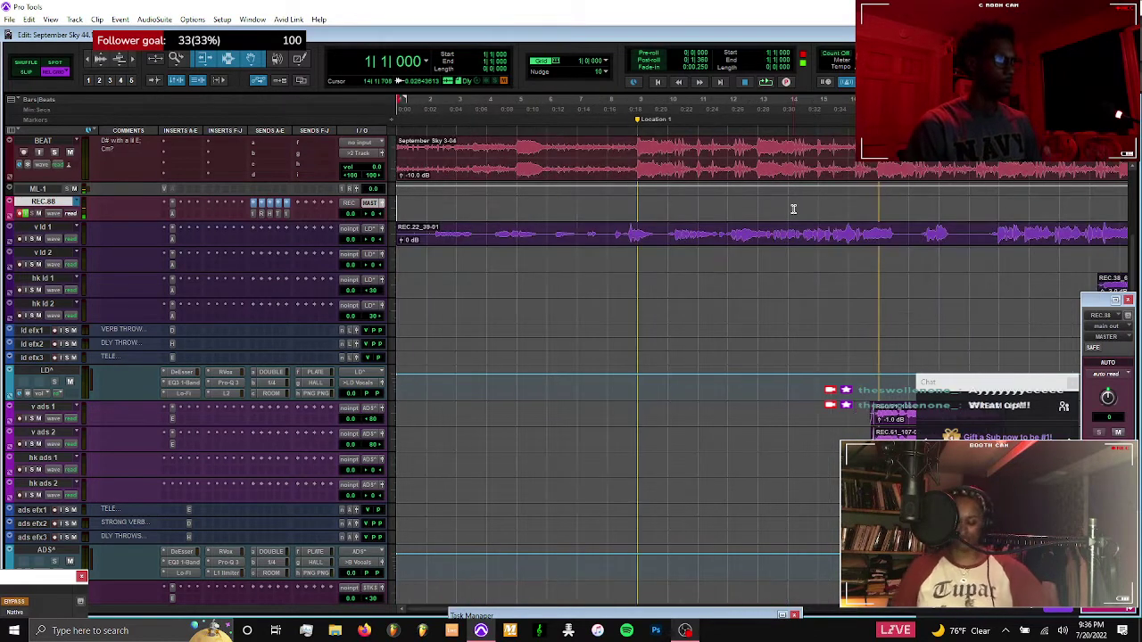
Move the long lead vocal clip from v ld 1 onto the record track and create another new playlist there
click(444, 239)
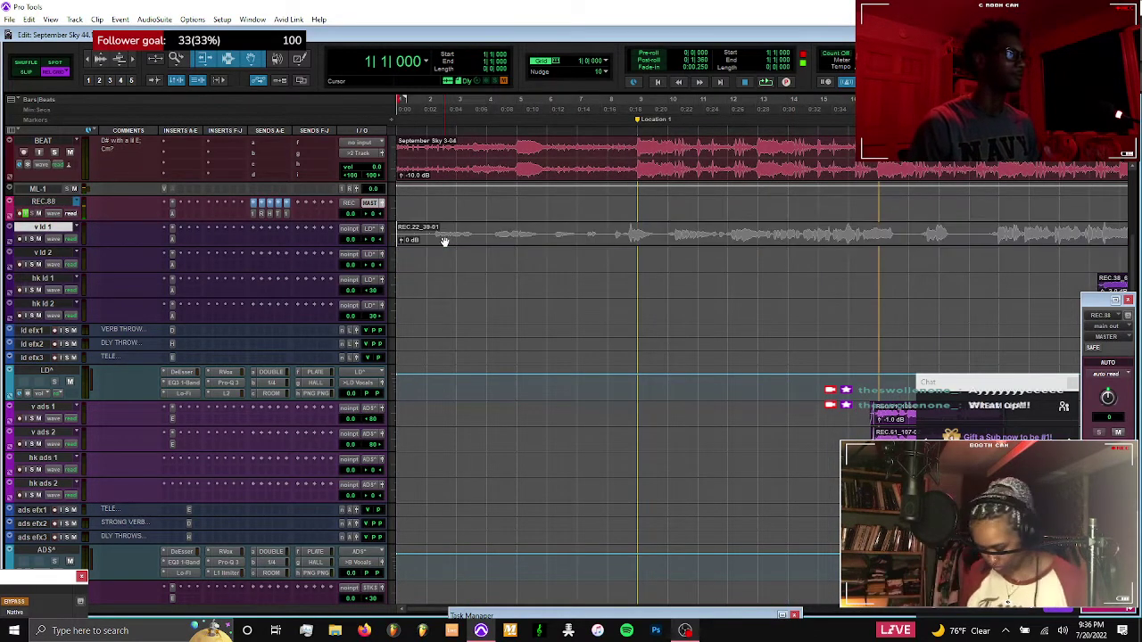
scroll(445, 241, right, 2)
key(r)
key(r)
drag(477, 230, 478, 219)
key(super+backslash)
key(Return)
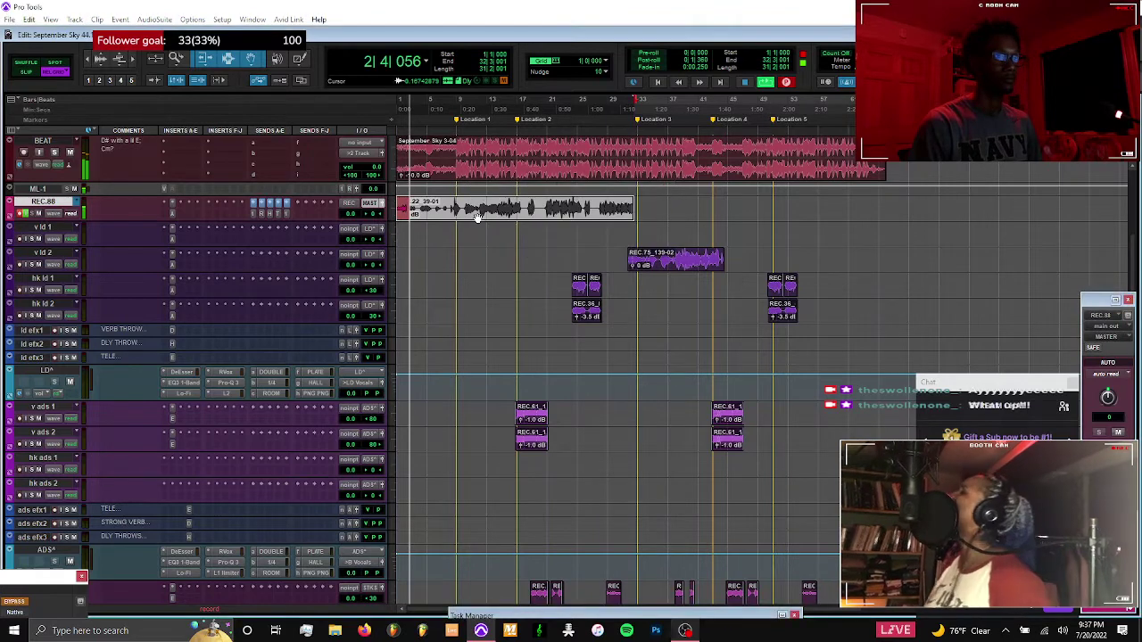
Move the v ld 2 vocal clip straight up onto the record track and give that track a fresh playlist
drag(661, 259, 661, 217)
key(super+backslash)
key(Return)
key(ctrl+alt+bracketleft)
key(ctrl+alt+bracketleft)
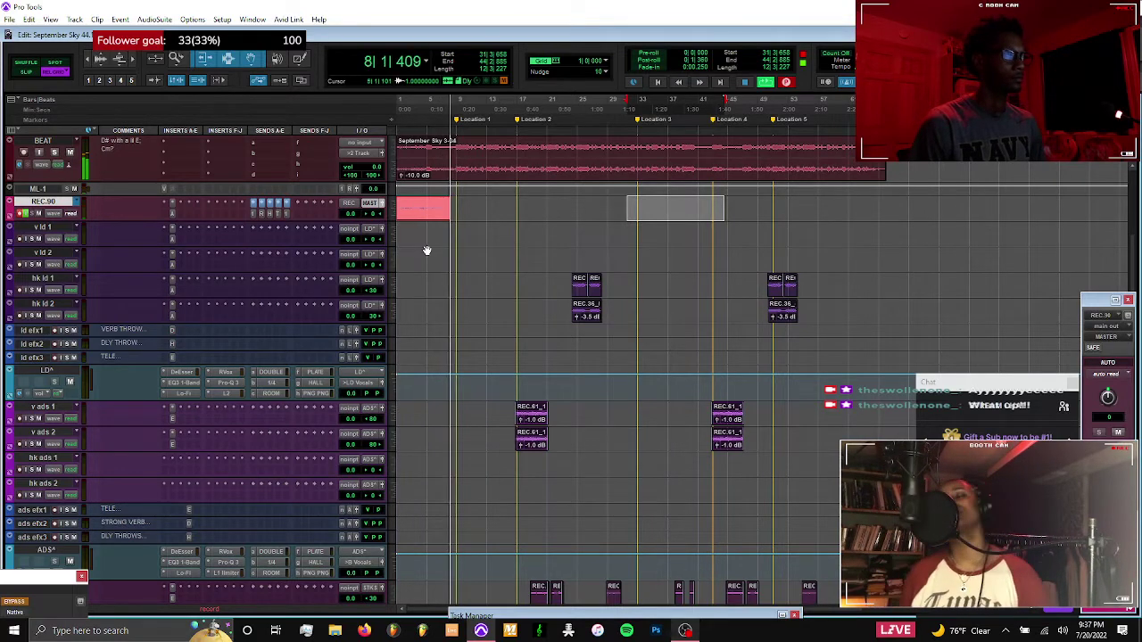
key(t)
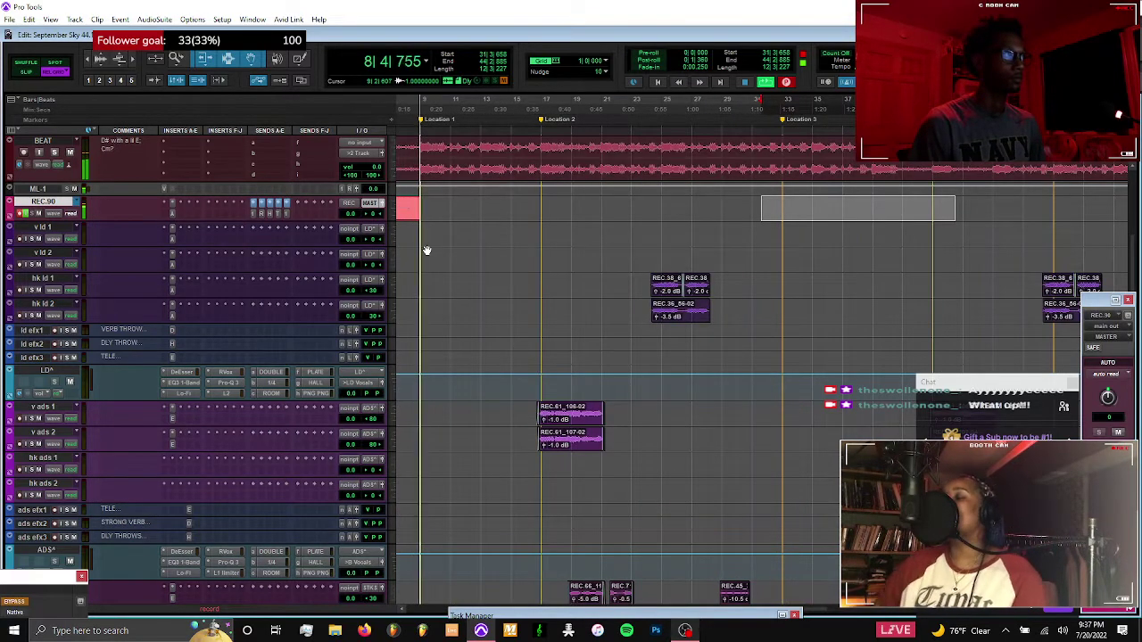
Lower the v ads 1 and v ads 2 clips at Location 2 to -1.5 dB clip gain
scroll(427, 251, left, 2)
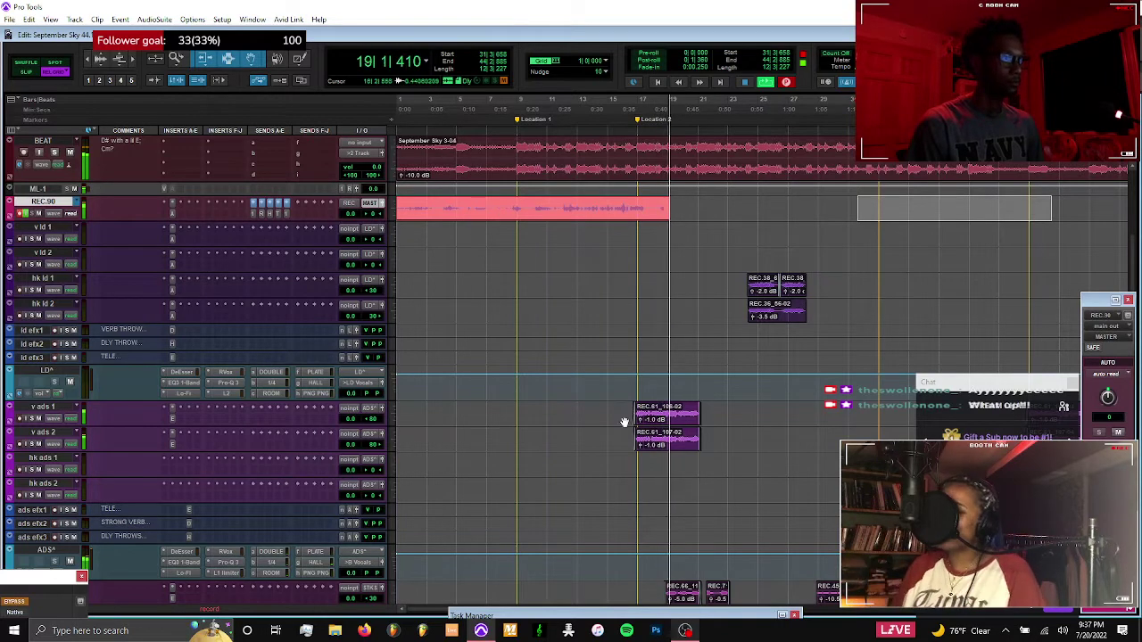
drag(637, 416, 711, 446)
key(shift+super+Down)
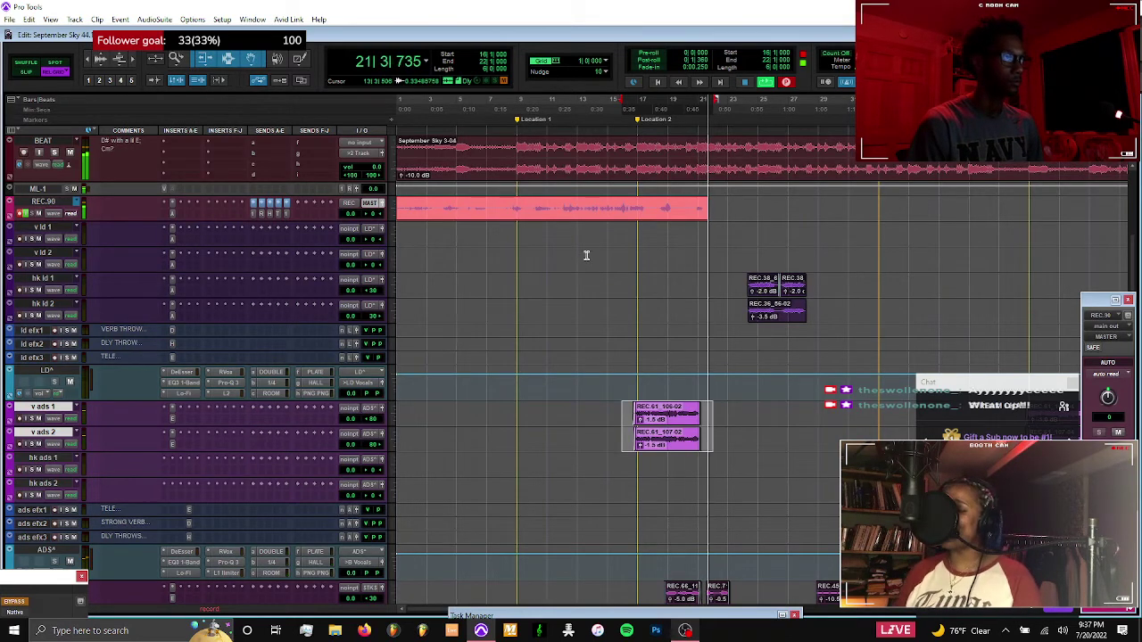
Set the clip gain of the v stk 1 and v stk 2 pairs at 21|3|187 and 47|3|187 to -1.5 dB
scroll(586, 255, down, 5)
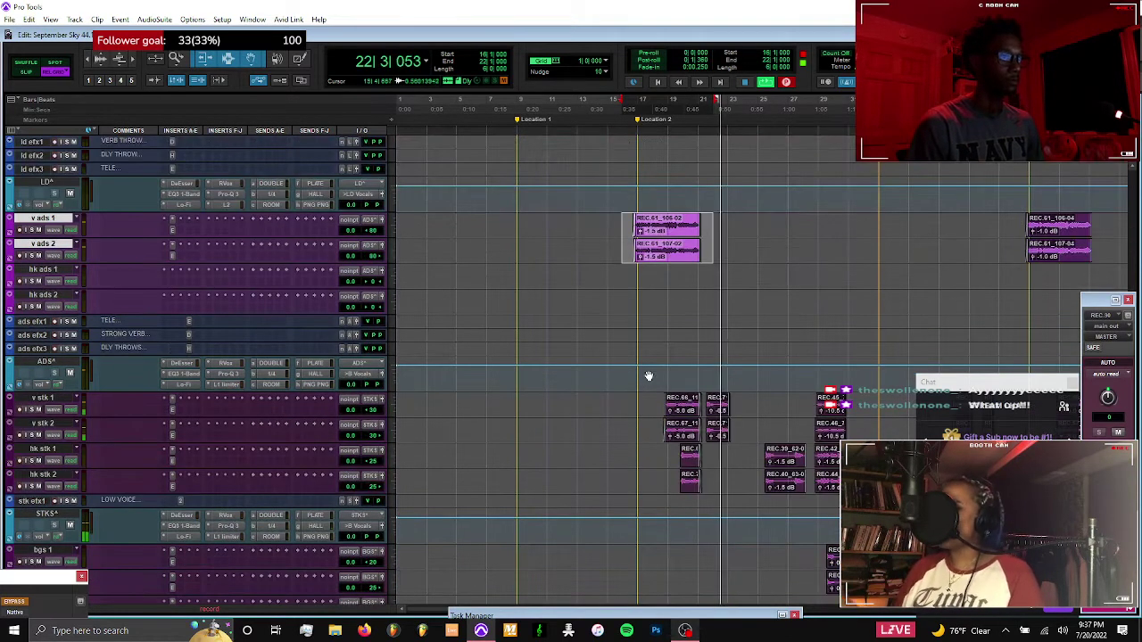
click(718, 412)
shift+click(719, 433)
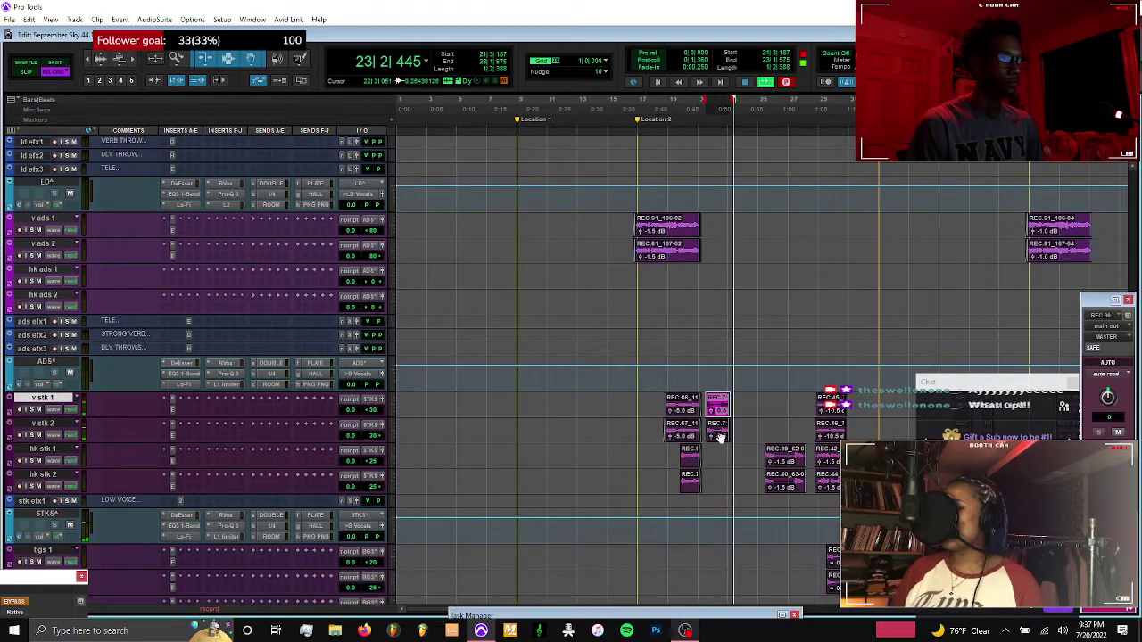
scroll(719, 437, right, 5)
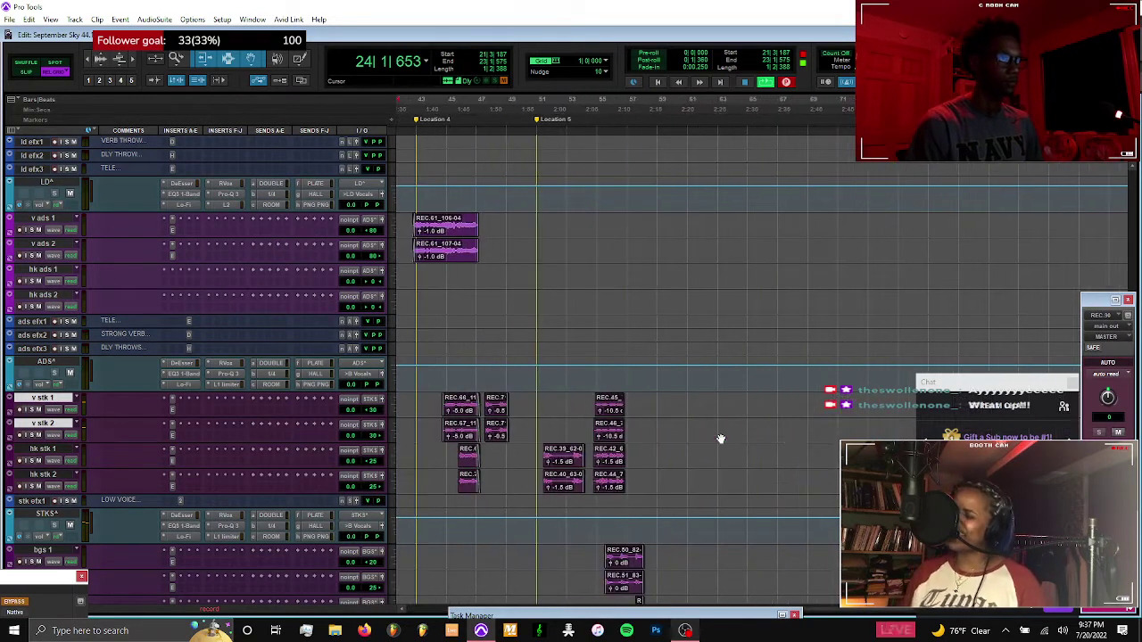
scroll(721, 439, left, 1)
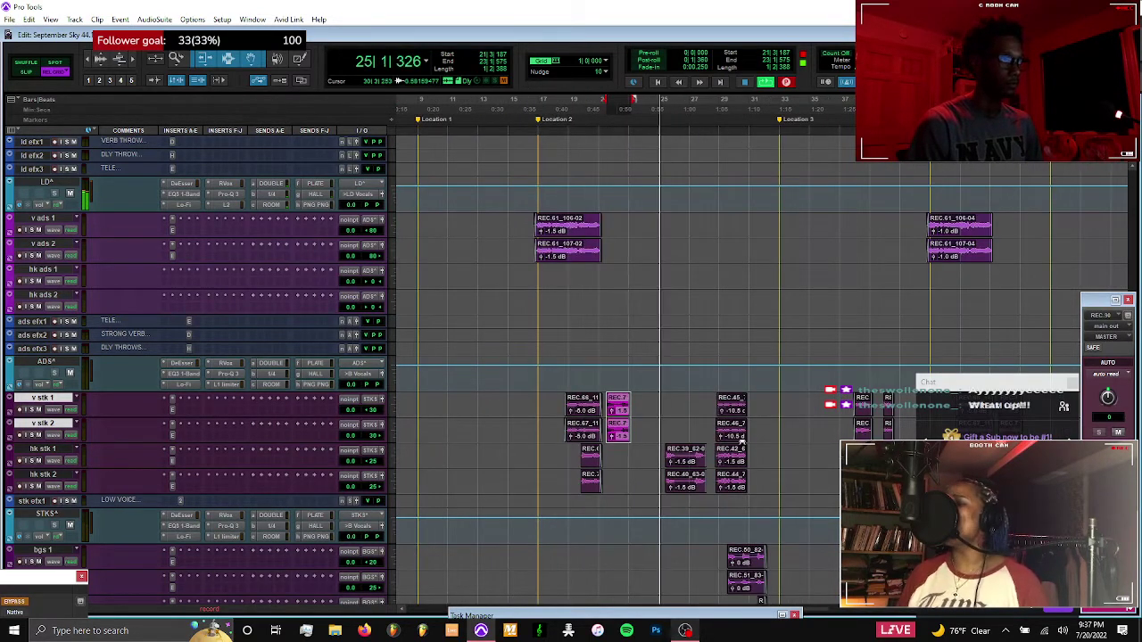
scroll(741, 441, left, 1)
click(756, 432)
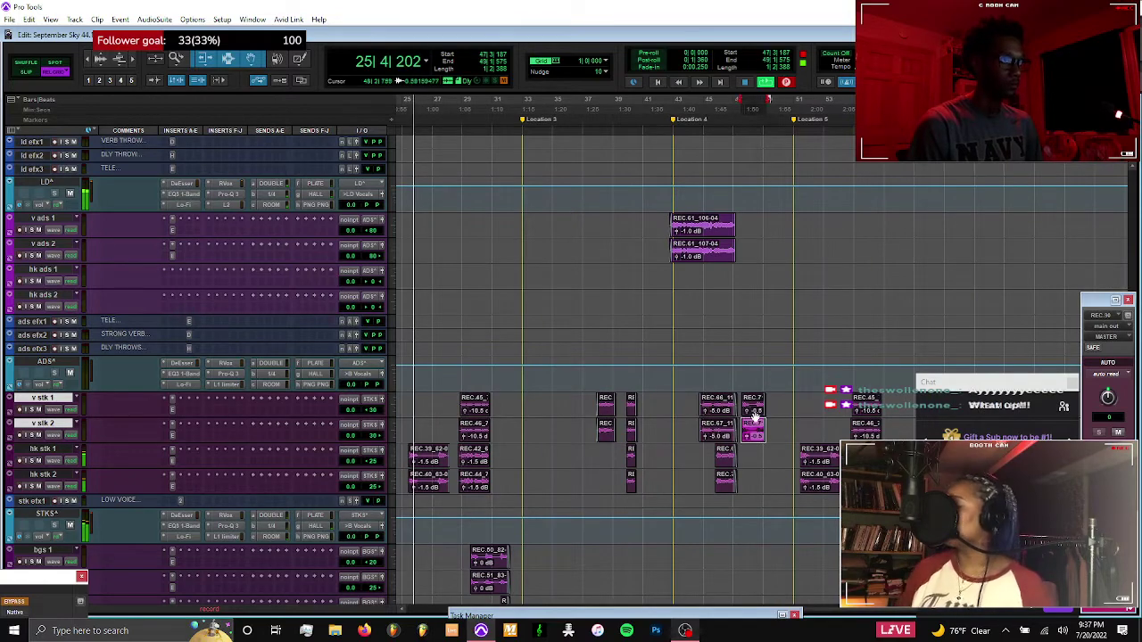
shift+click(756, 412)
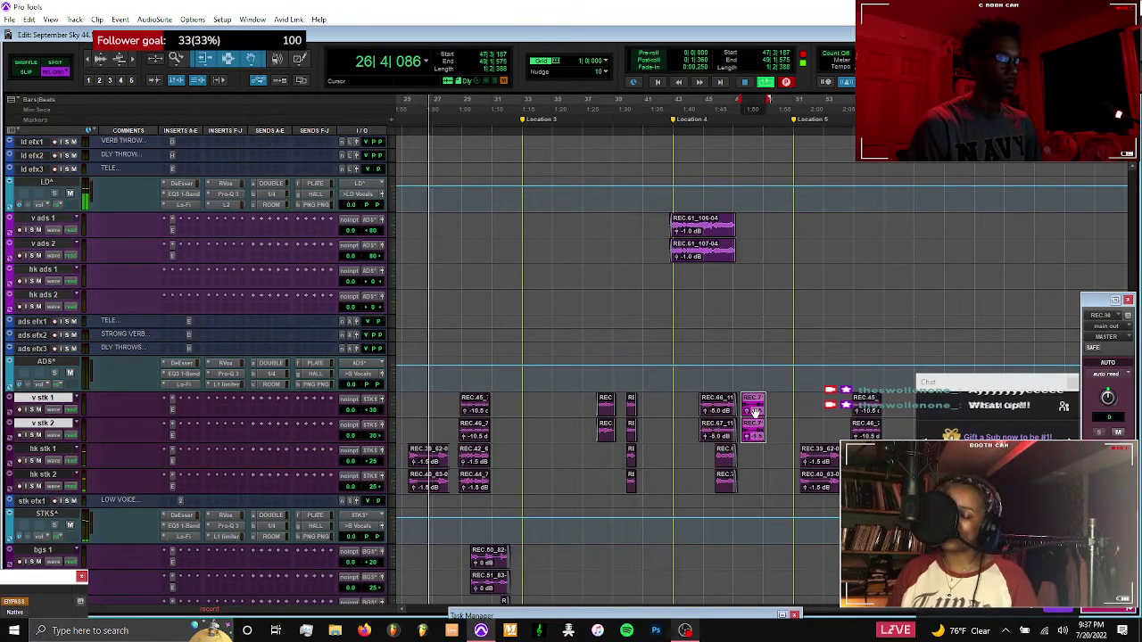
Raise the stack clips near bar 28 to -9.5 dB on v stk and -0.5 dB on hk stk, and select the bgs 1–4 clips below
scroll(755, 408, up, 8)
scroll(761, 400, down, 2)
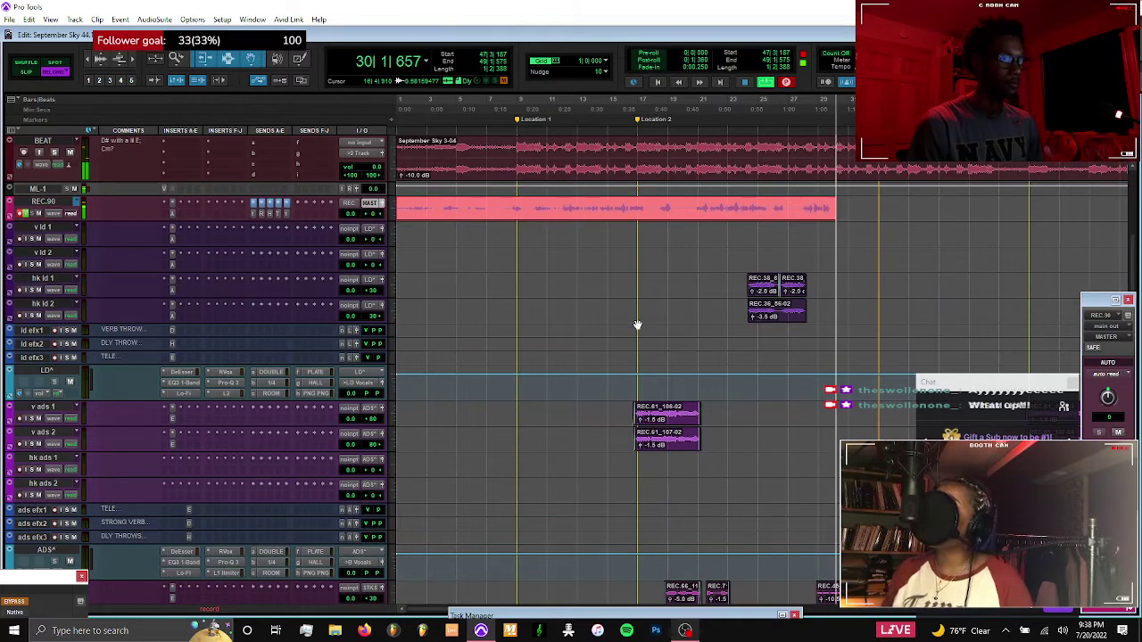
scroll(637, 324, down, 8)
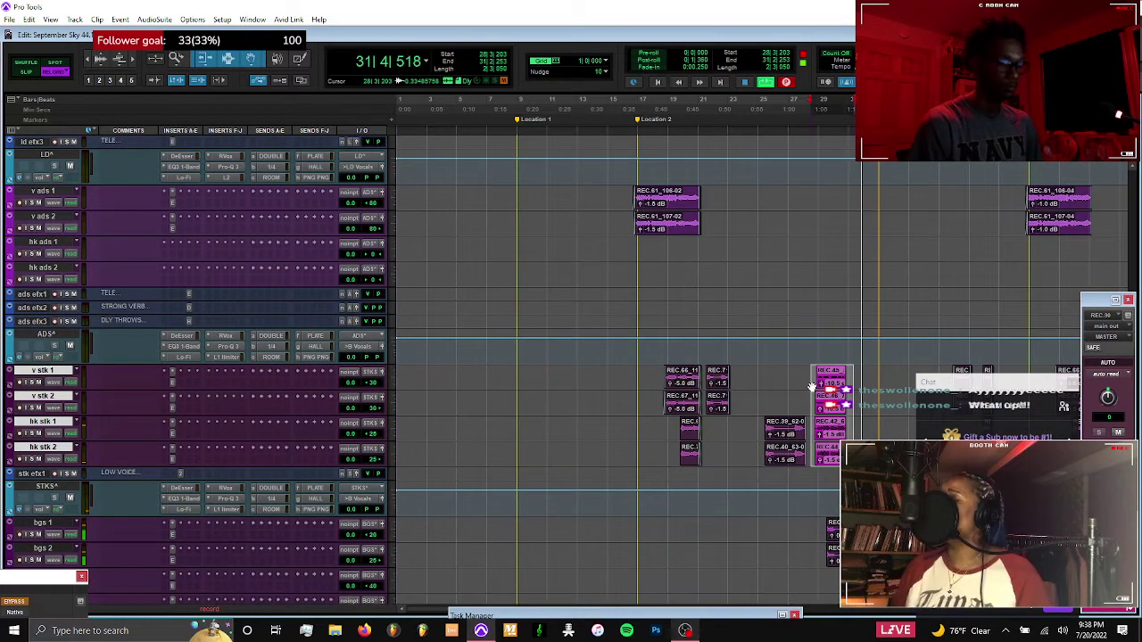
scroll(816, 525, down, 3)
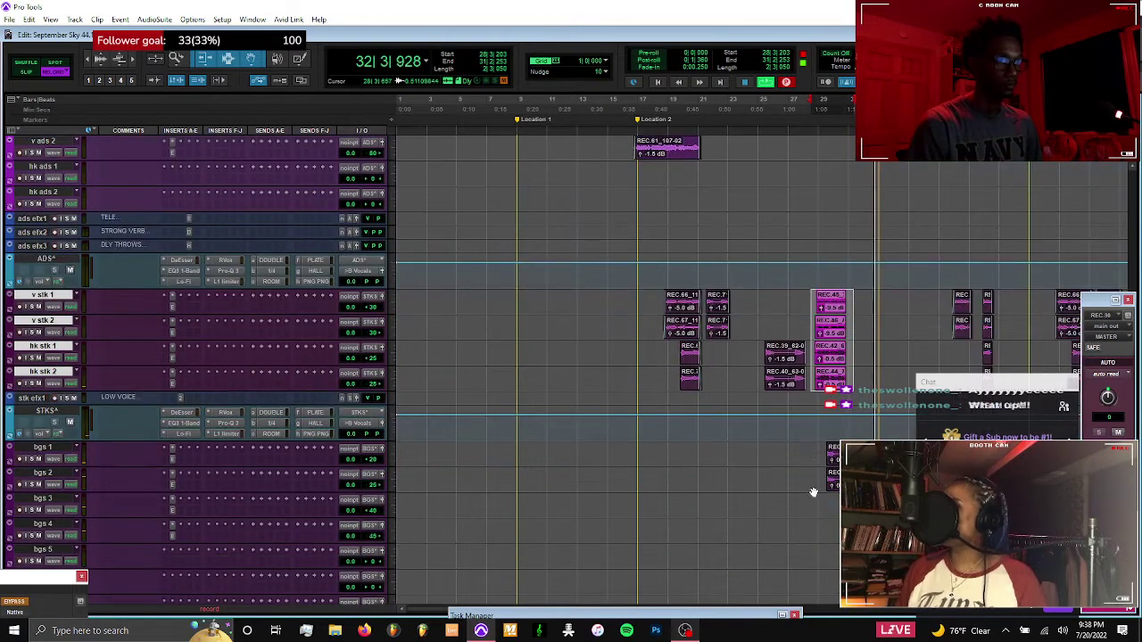
drag(814, 450, 884, 531)
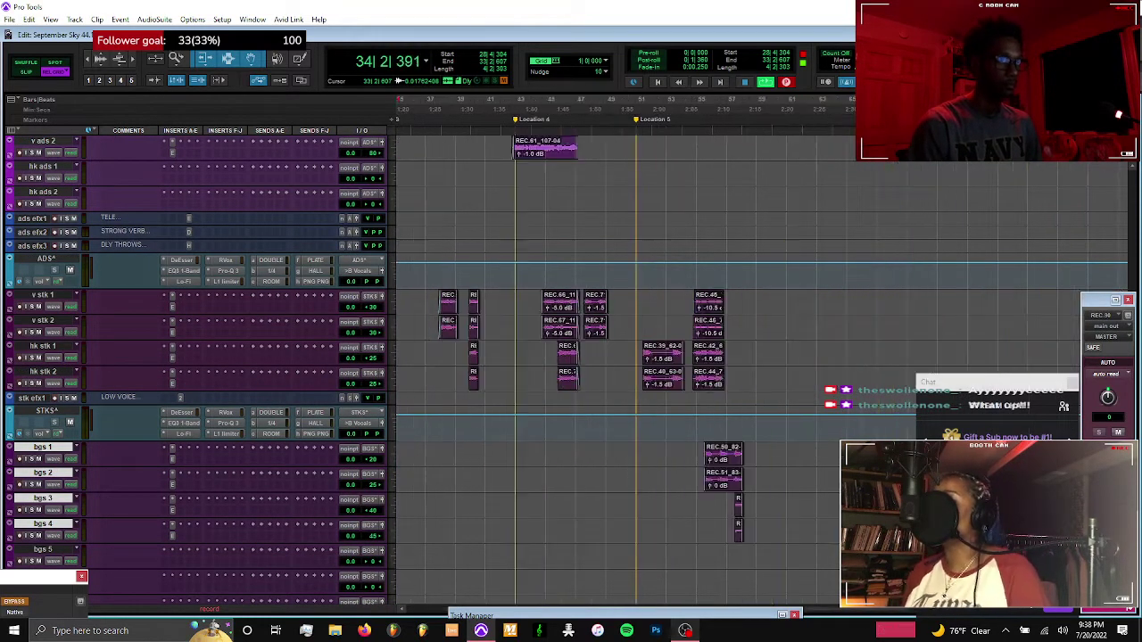
Raise the v stk, hk stk and bgs 1–4 clips near bar 54 by 1 dB, putting v stk at -9.5 dB and hk stk at -0.5 dB
drag(756, 513, 689, 309)
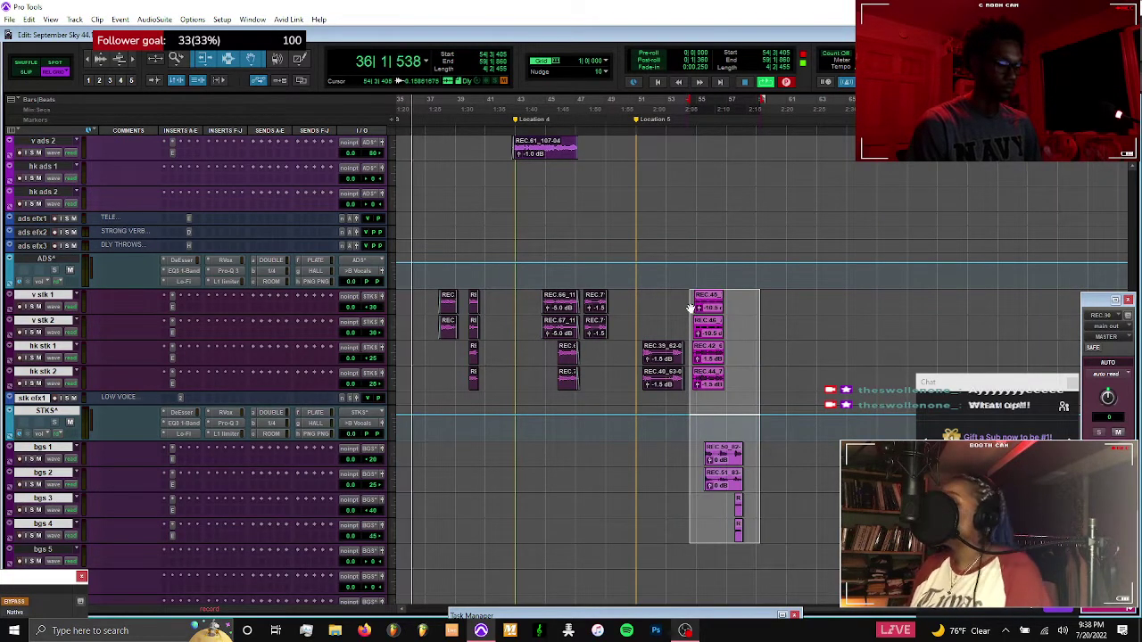
key(super+shift+Up)
key(super+shift+Up)
scroll(690, 306, up, 10)
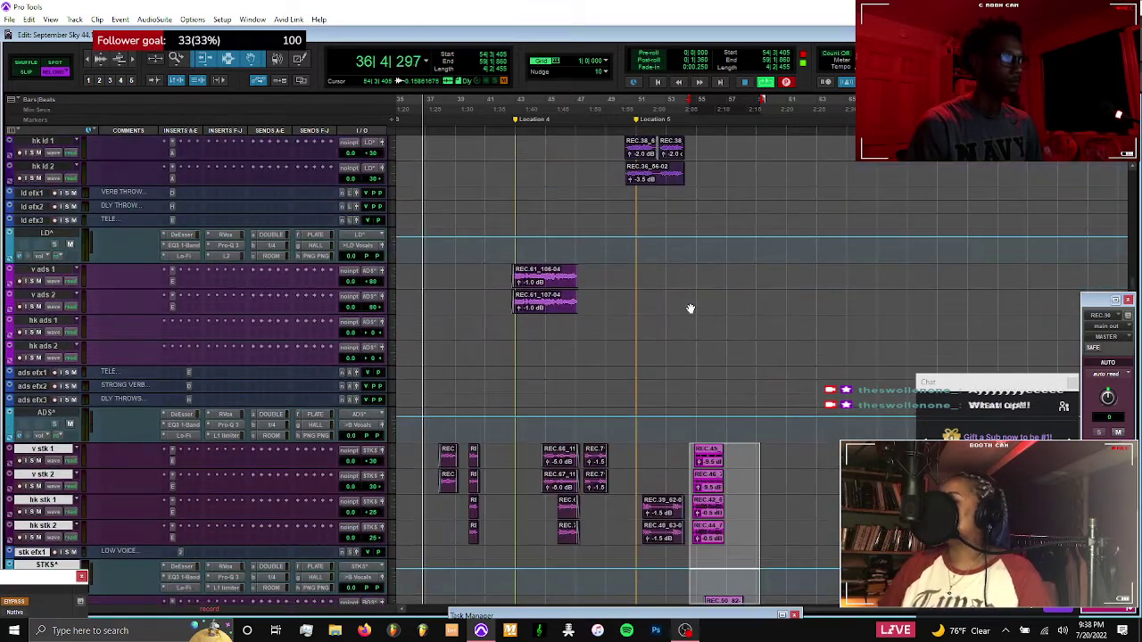
scroll(690, 306, down, 2)
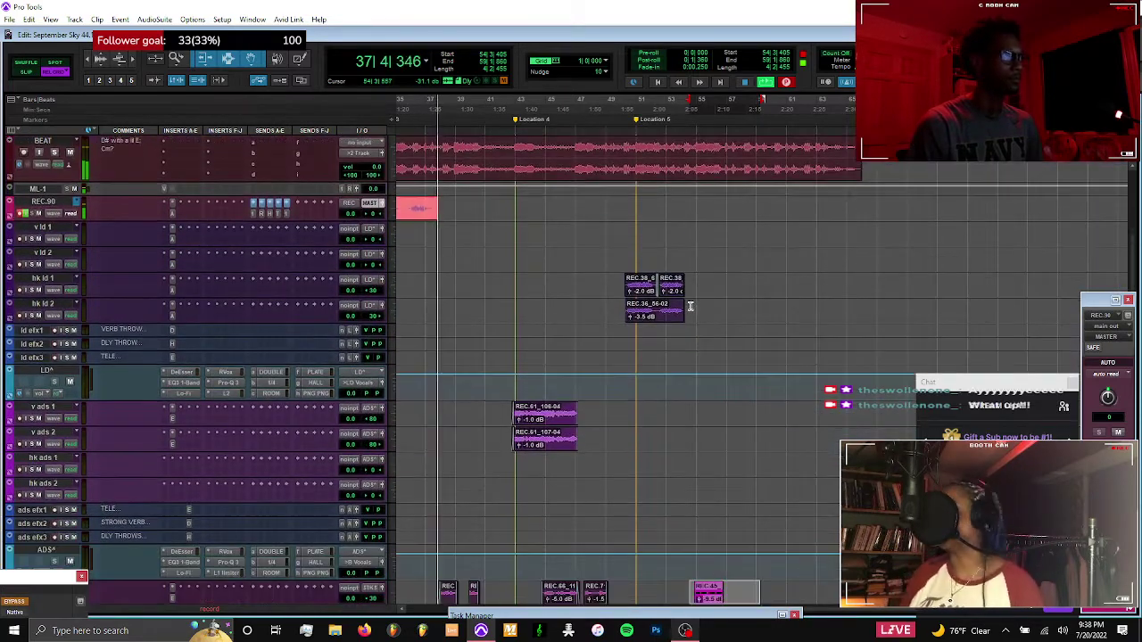
Select the v stk 1 and v stk 2 clips near bar 38 and stop the running lead recording
scroll(691, 306, left, 2)
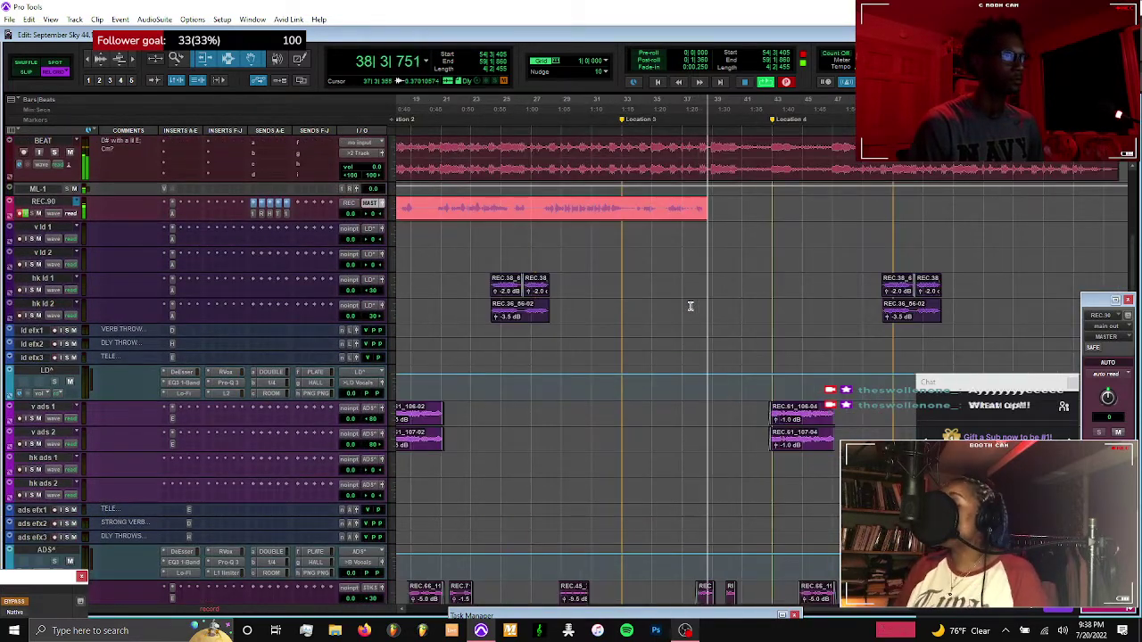
scroll(689, 306, down, 4)
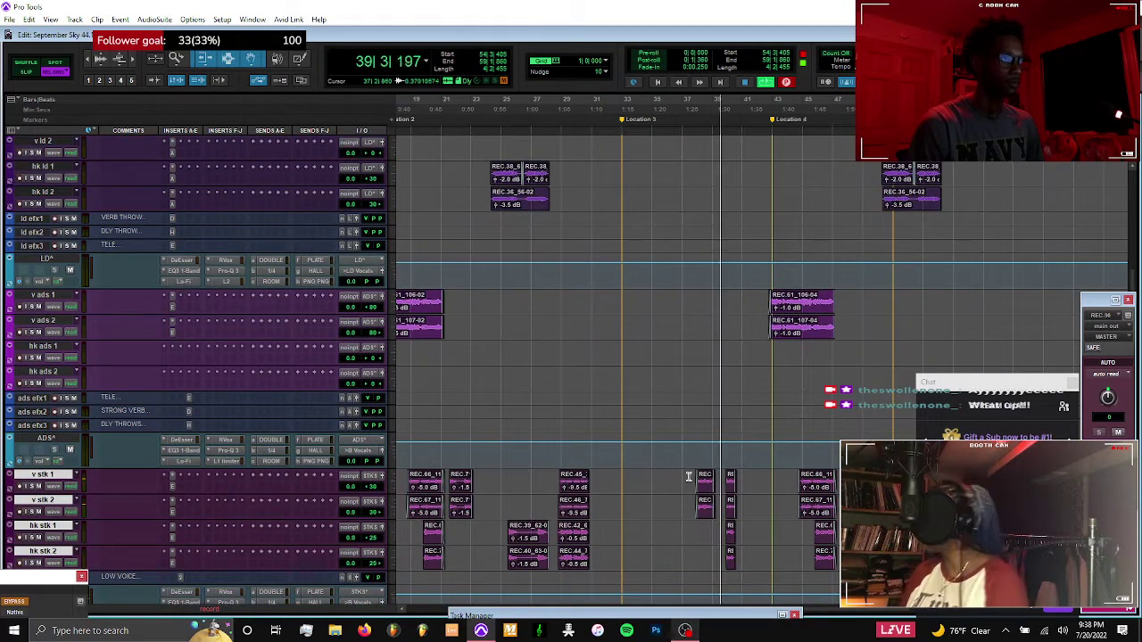
drag(689, 478, 714, 511)
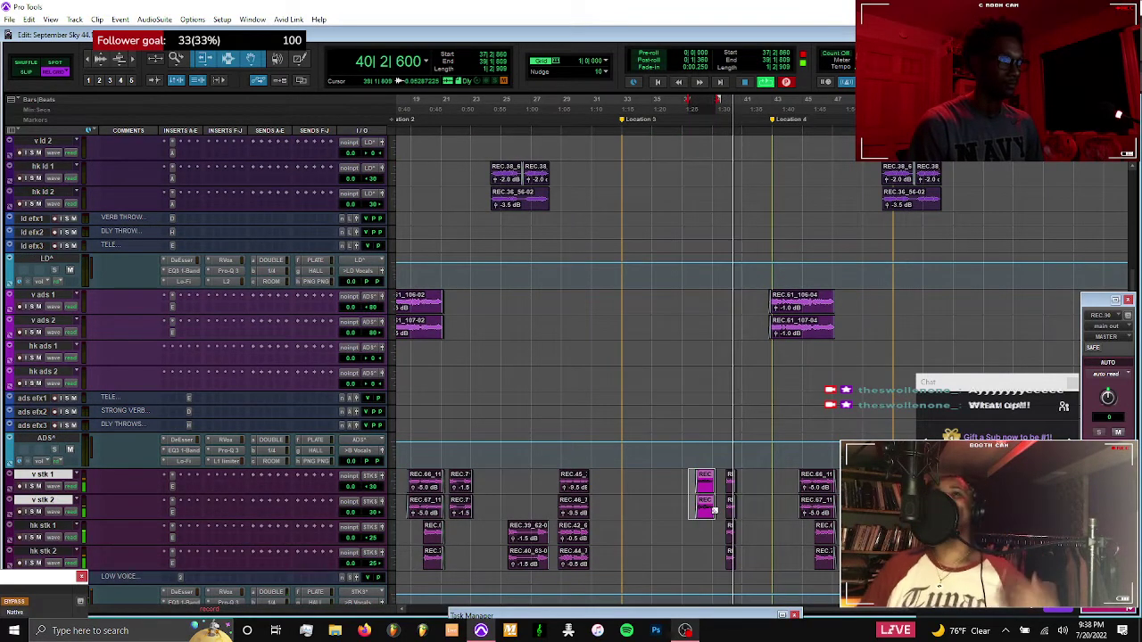
key(space)
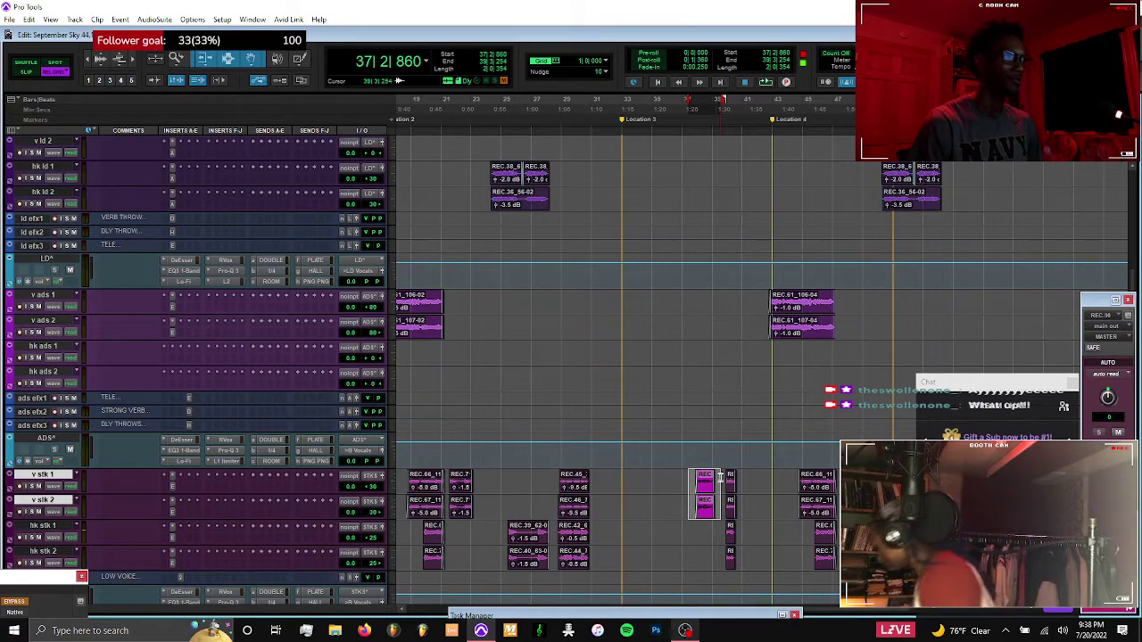
Move the recorded lead take down to v ld 1, then split it at 35|4|405 and mute the remainder
scroll(721, 477, left, 5)
scroll(721, 467, up, 5)
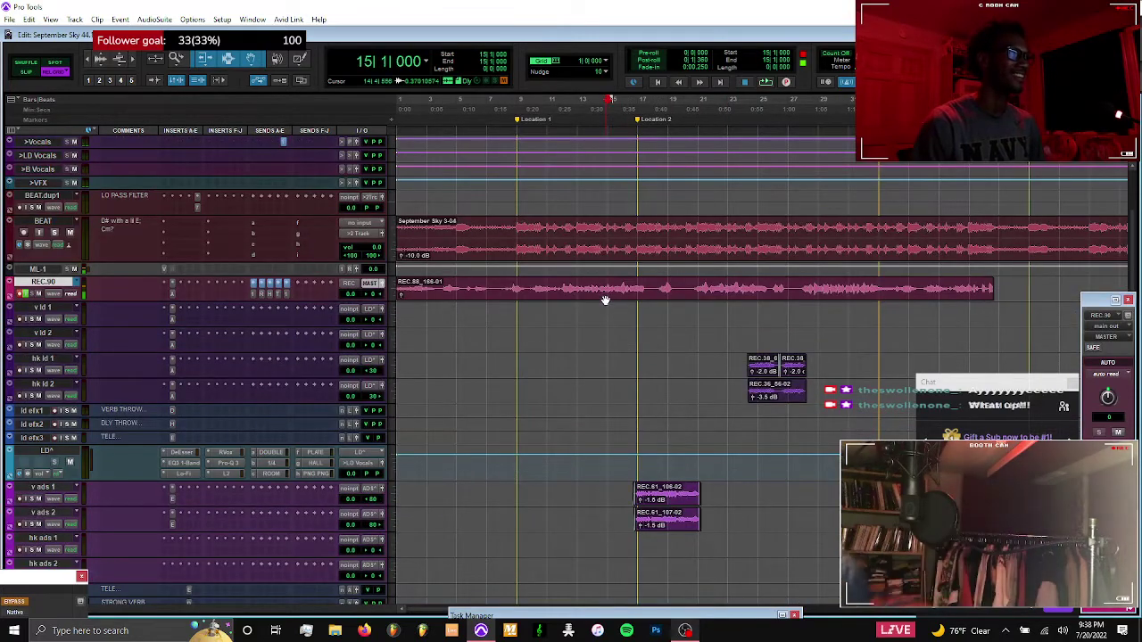
drag(591, 297, 594, 318)
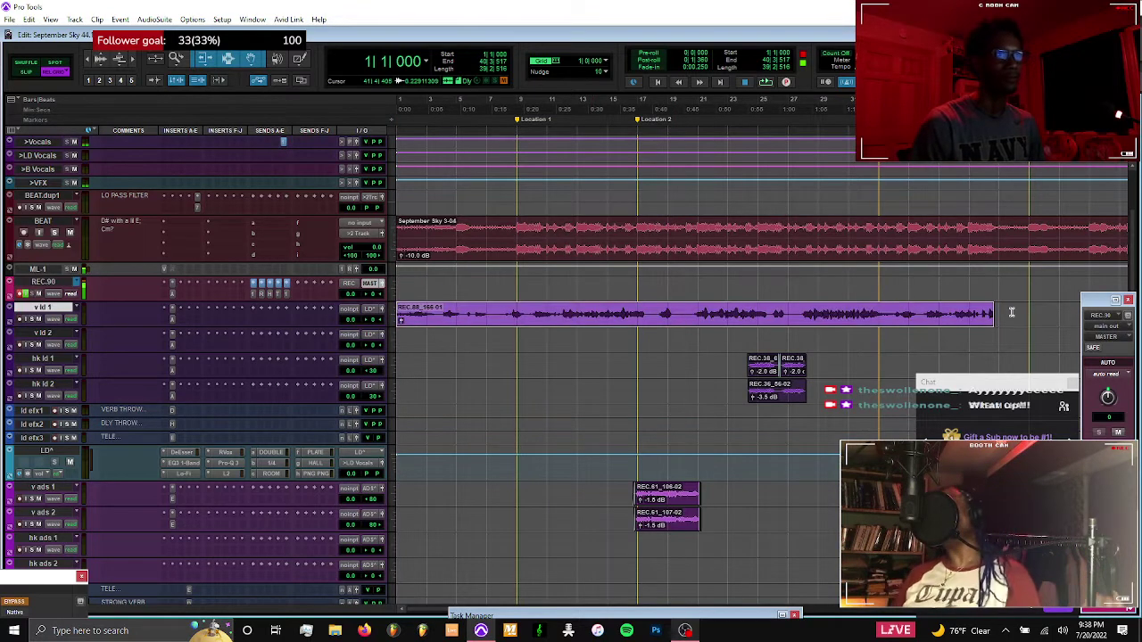
drag(956, 314, 922, 317)
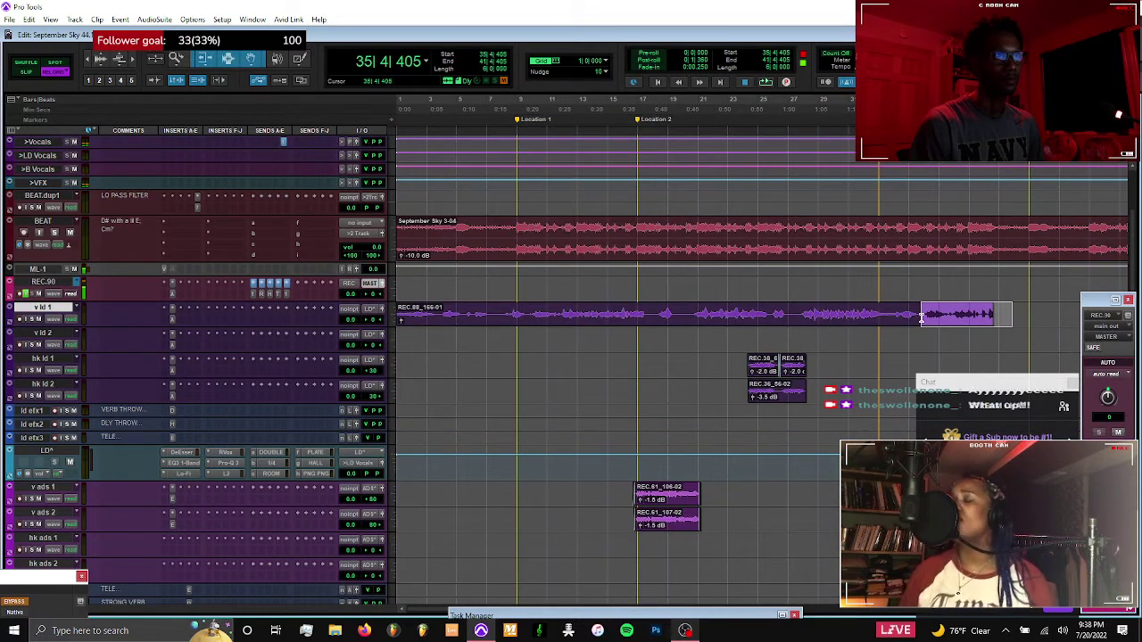
click(923, 319)
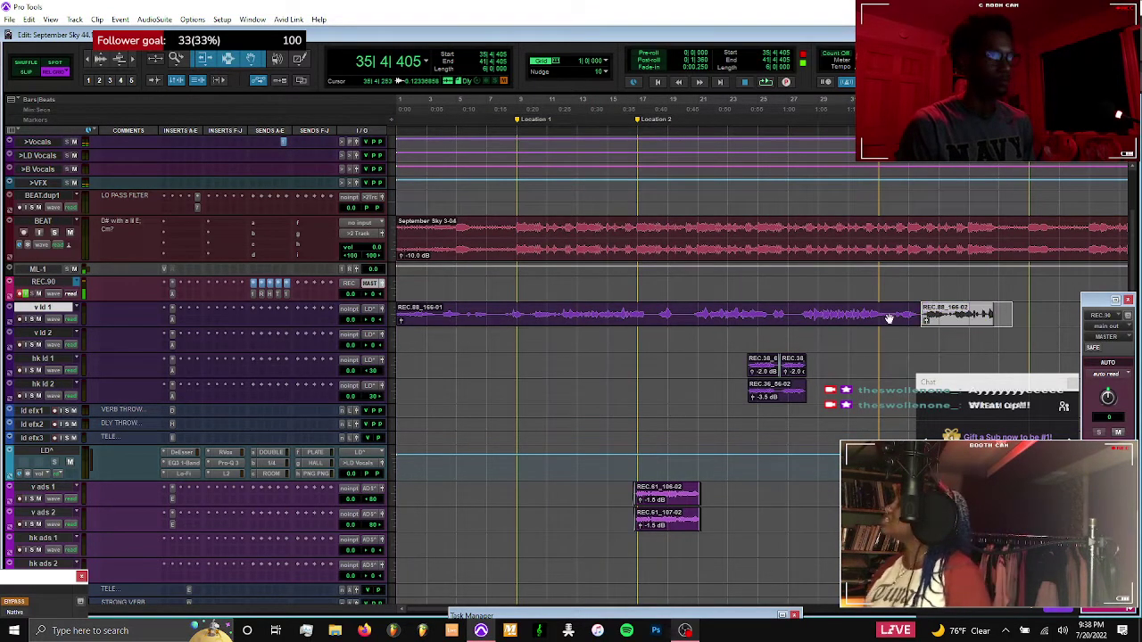
Inspect the hk ld 1 and hk ld 2 clips near bar 26 beside the lead take on v ld 1
click(817, 285)
key(t)
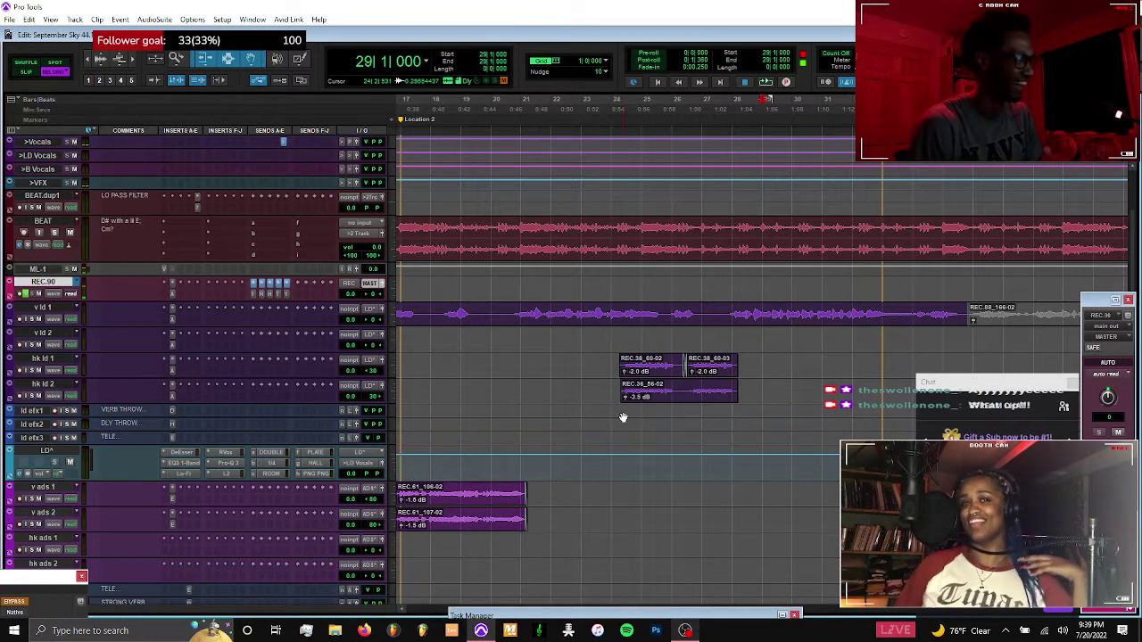
click(724, 283)
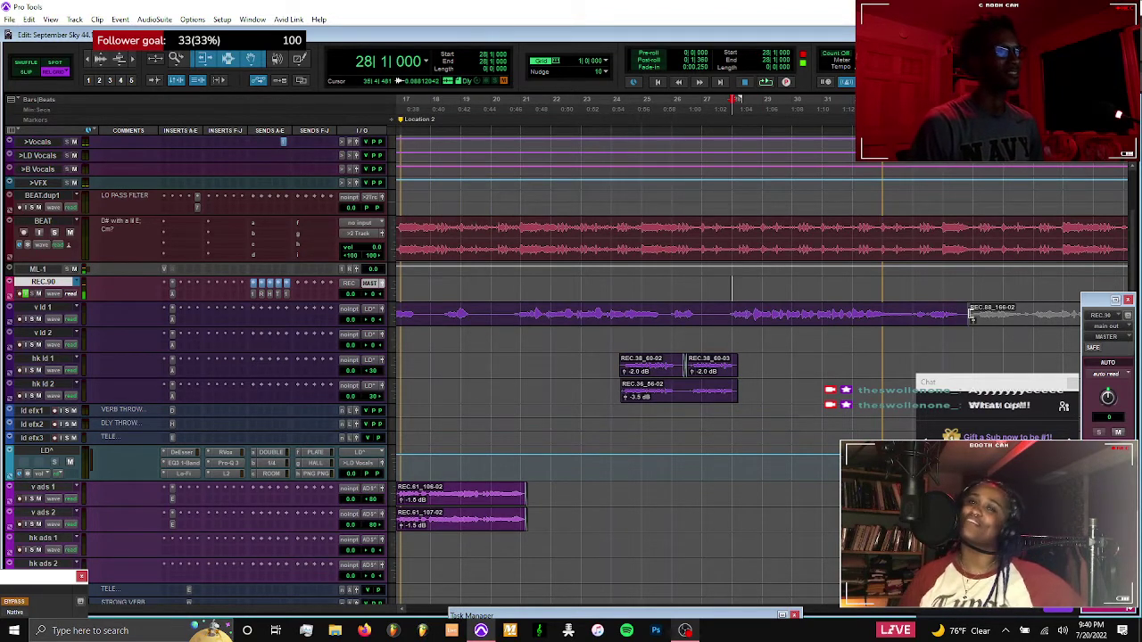
click(712, 375)
key(t)
key(t)
key(t)
key(t)
key(r)
key(r)
key(r)
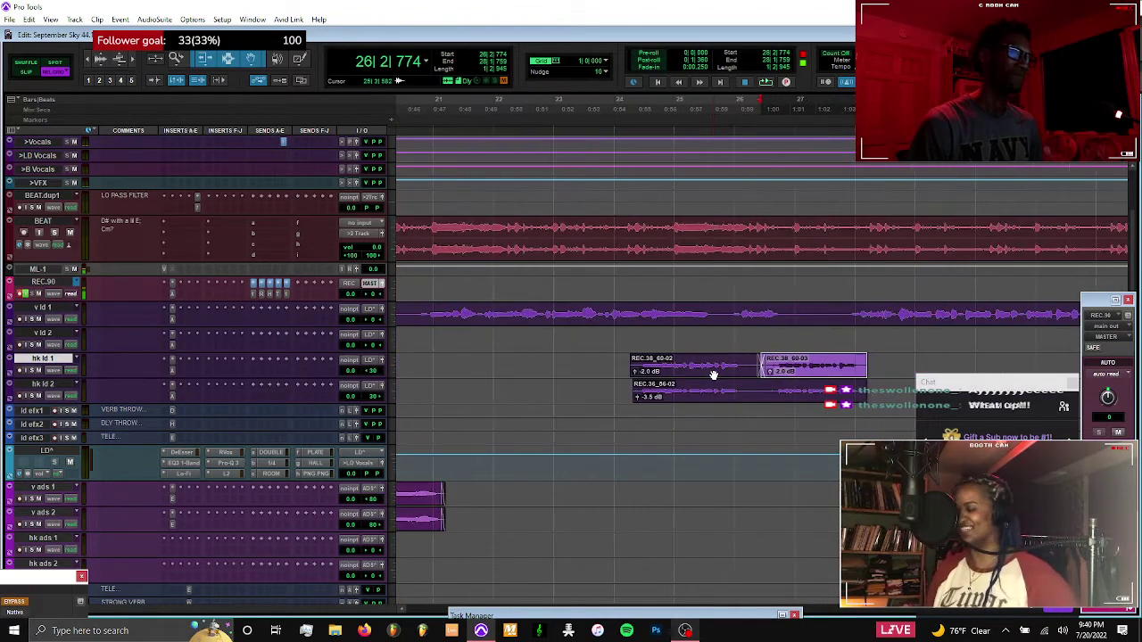
Record a lead take on REC.90 from 28|1|000 and stop it at about bar 37
key(ctrl+bracketleft)
click(809, 288)
key(ctrl+bracketright)
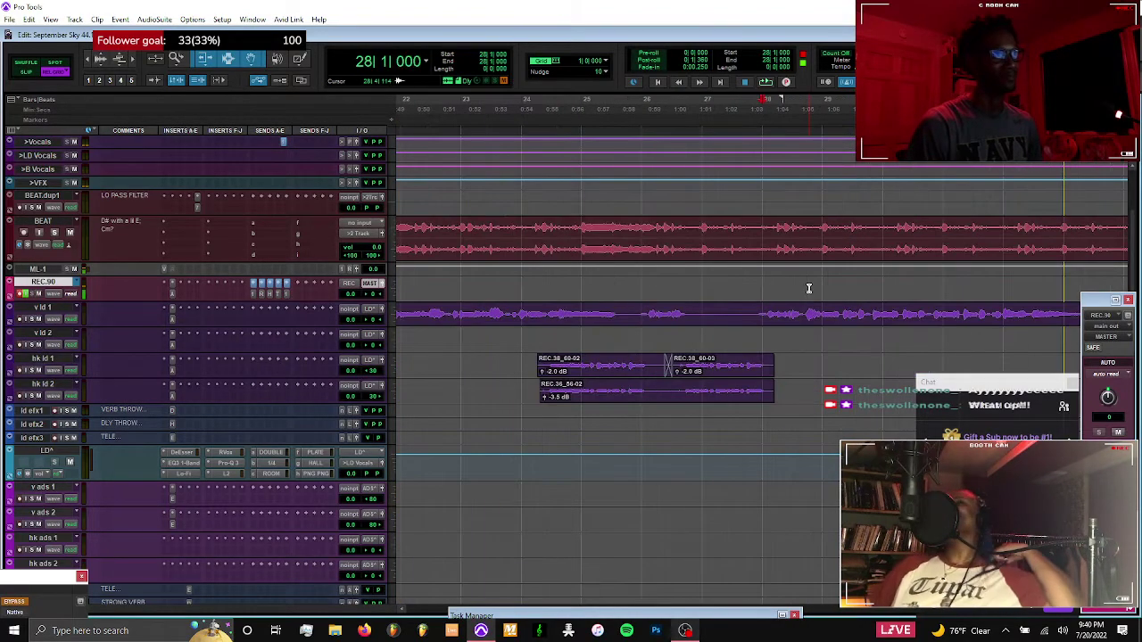
scroll(808, 288, down, 3)
key(ctrl+bracketleft)
key(ctrl+bracketleft)
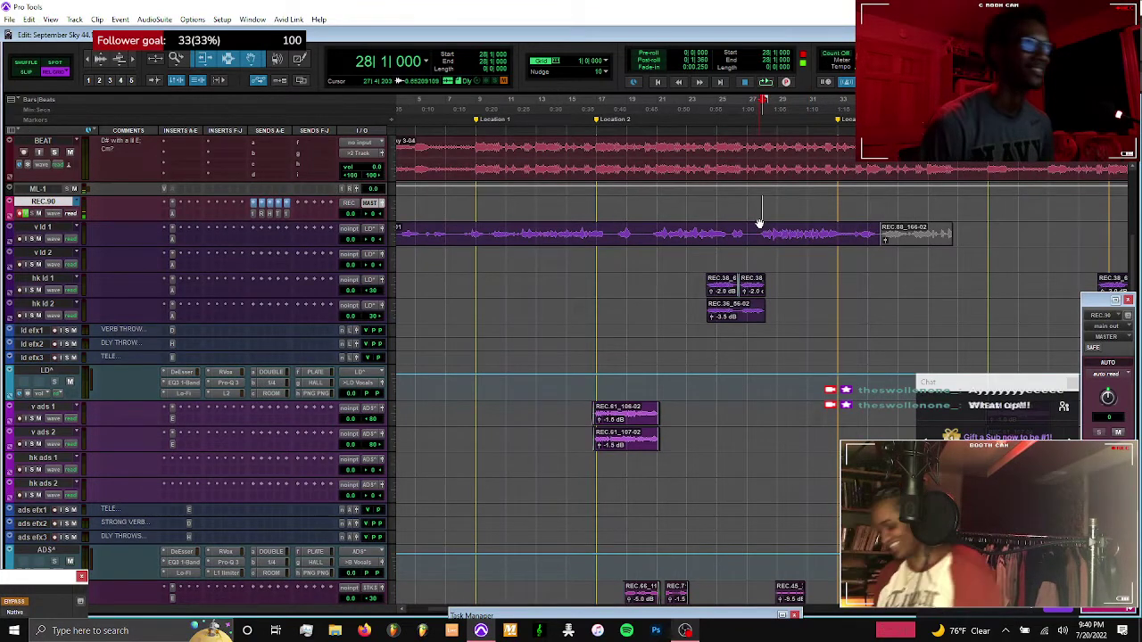
key(ctrl+bracketright)
key(ctrl+bracketright)
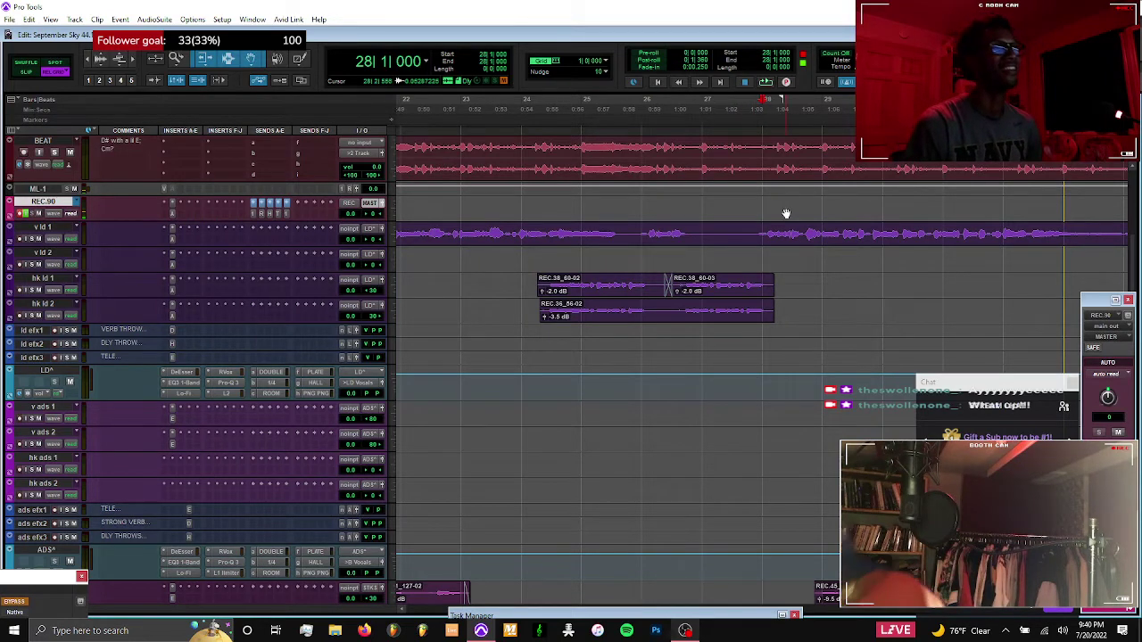
scroll(787, 214, right, 3)
key(r)
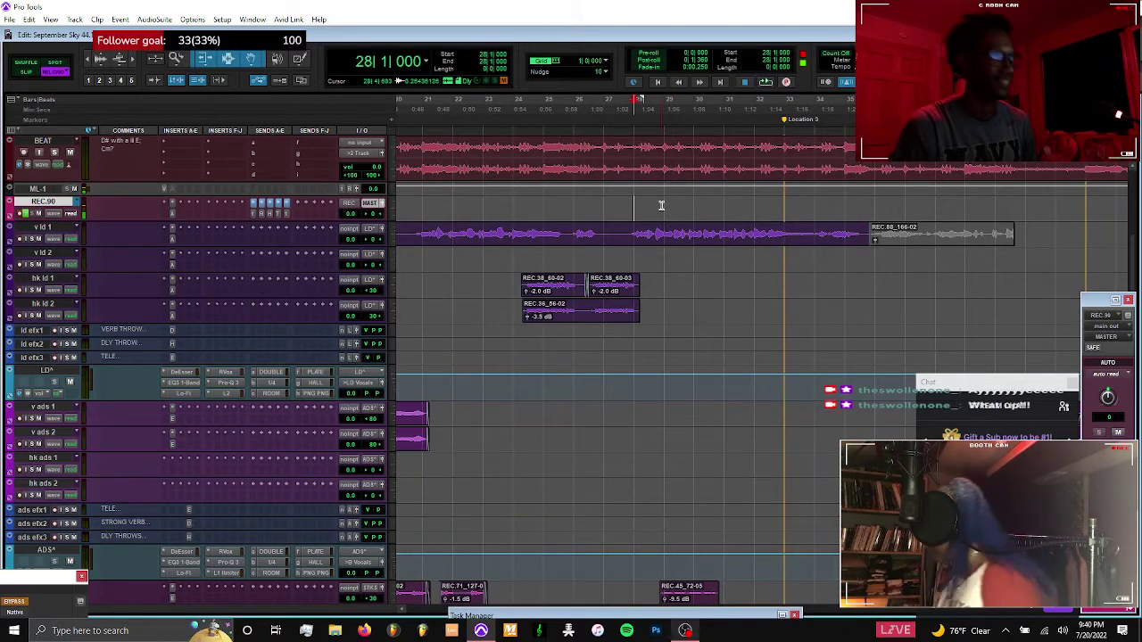
key(ctrl+space)
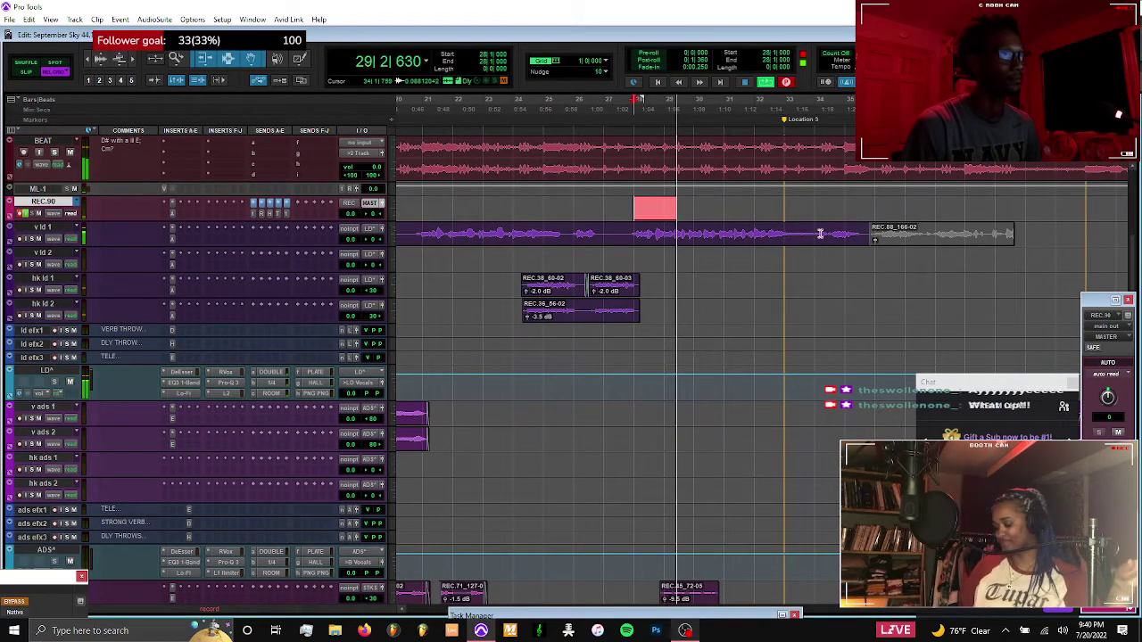
click(820, 230)
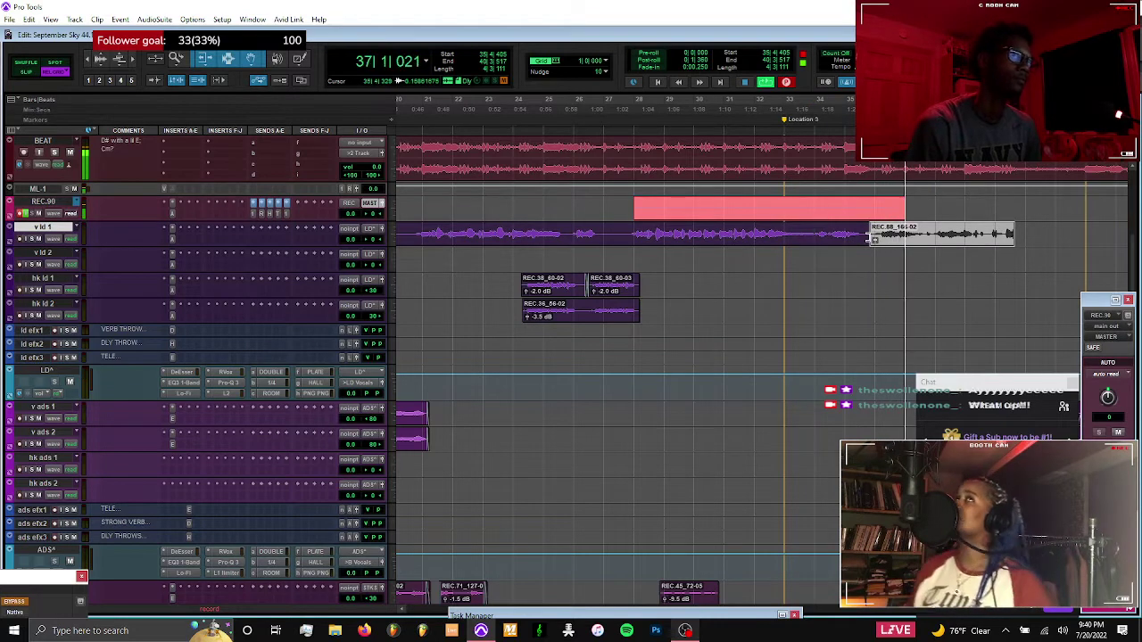
key(space)
Trim the start of the muted REC.88_166-02 clip on v ld 1 to 35|3|797
click(874, 232)
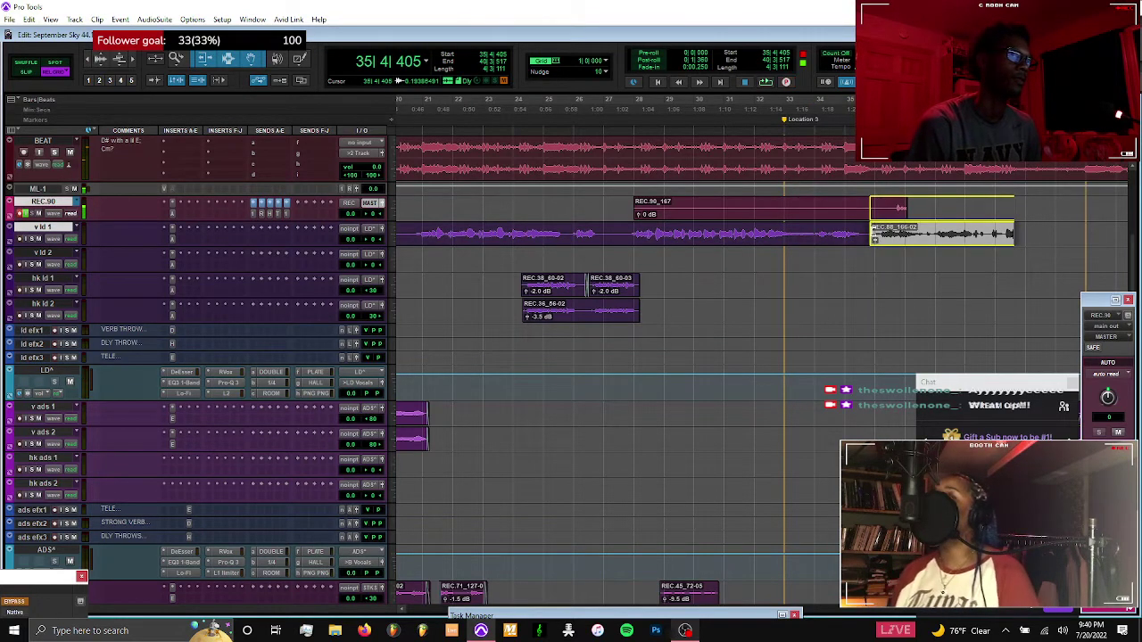
drag(874, 237, 828, 237)
click(830, 238)
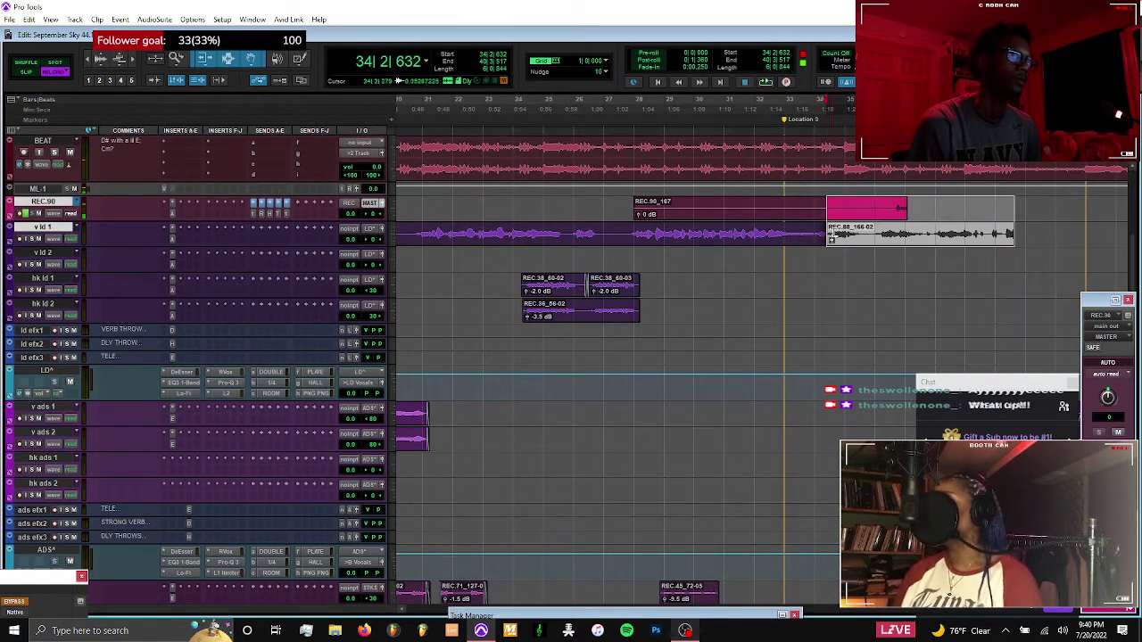
click(833, 236)
key(t)
key(t)
key(t)
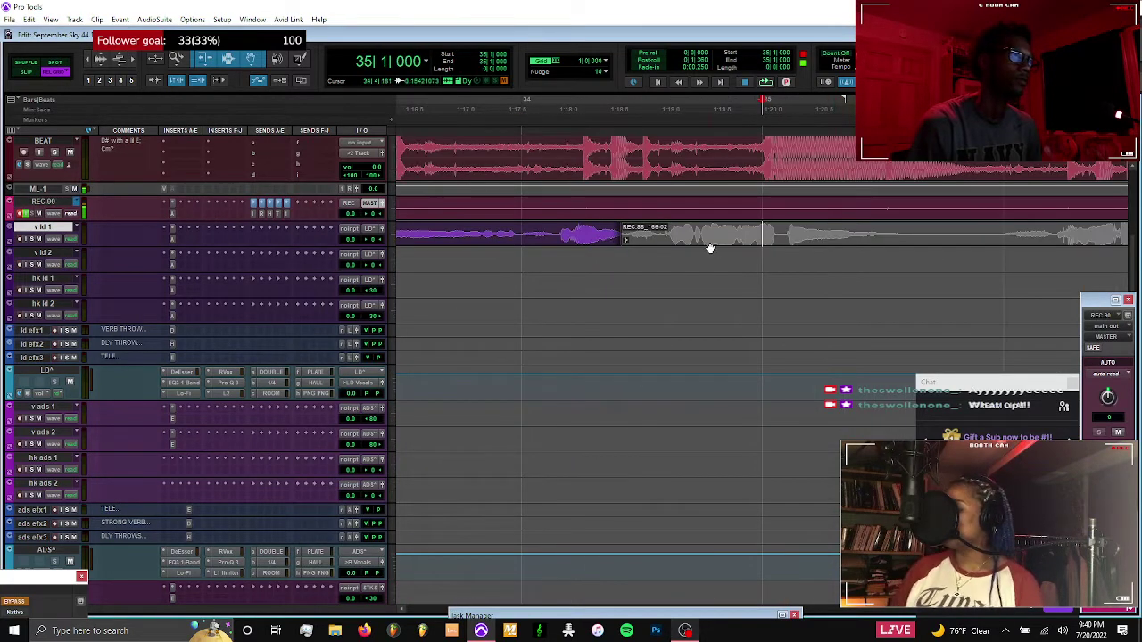
click(629, 236)
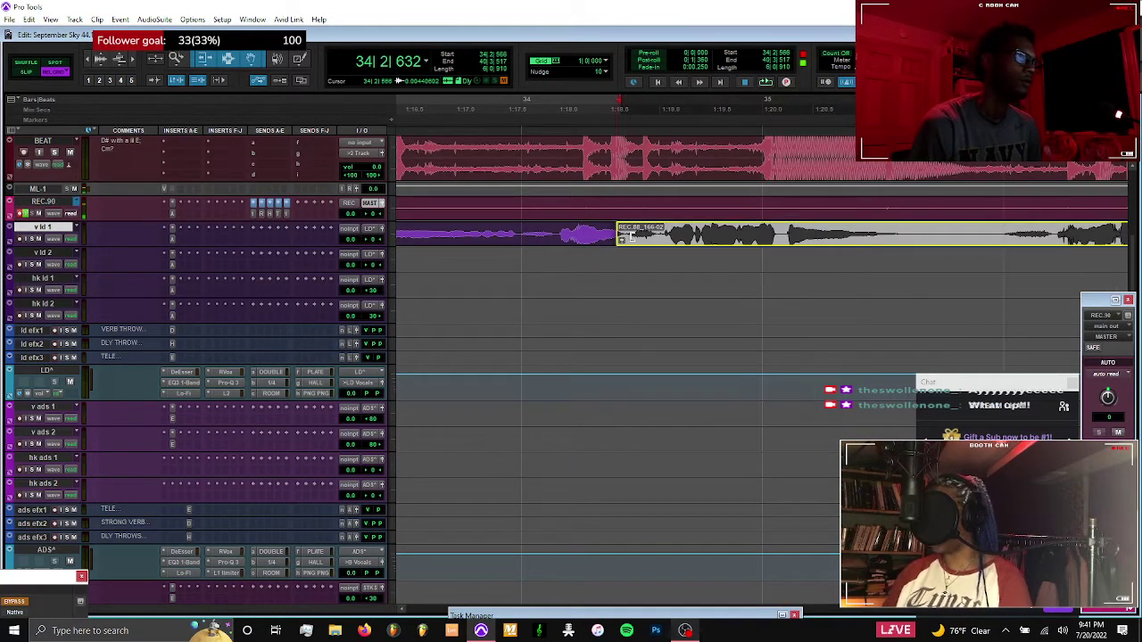
drag(642, 237, 936, 234)
click(889, 228)
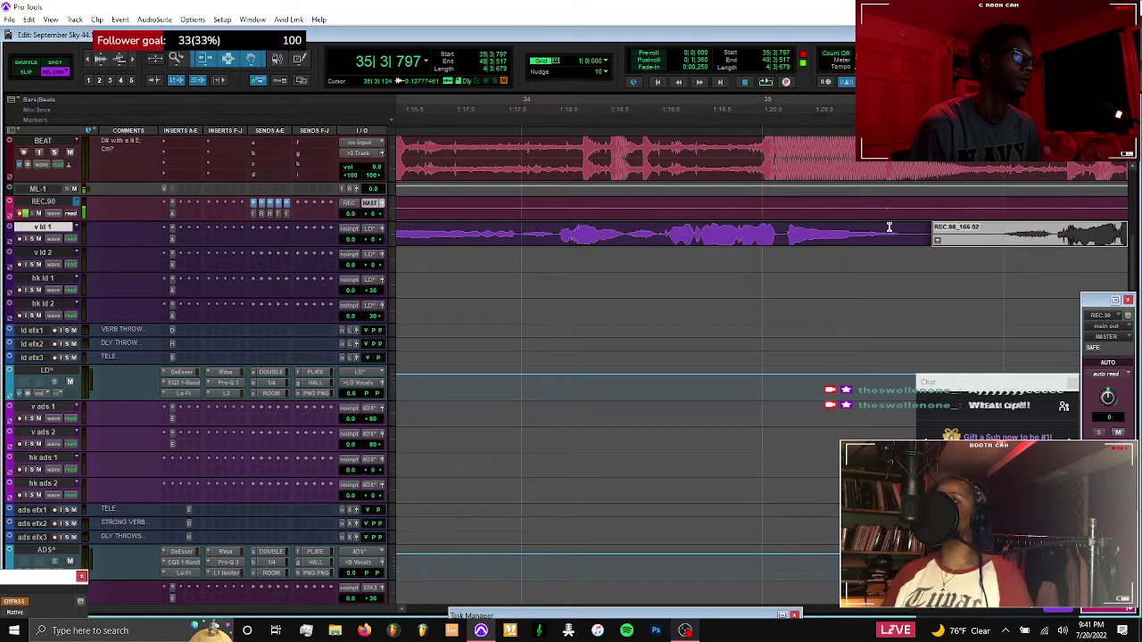
Delete the REC.90_167 take and extend the unmuted part of the v ld 1 lead to 37|3|809
alt+scroll(889, 228, down, 4)
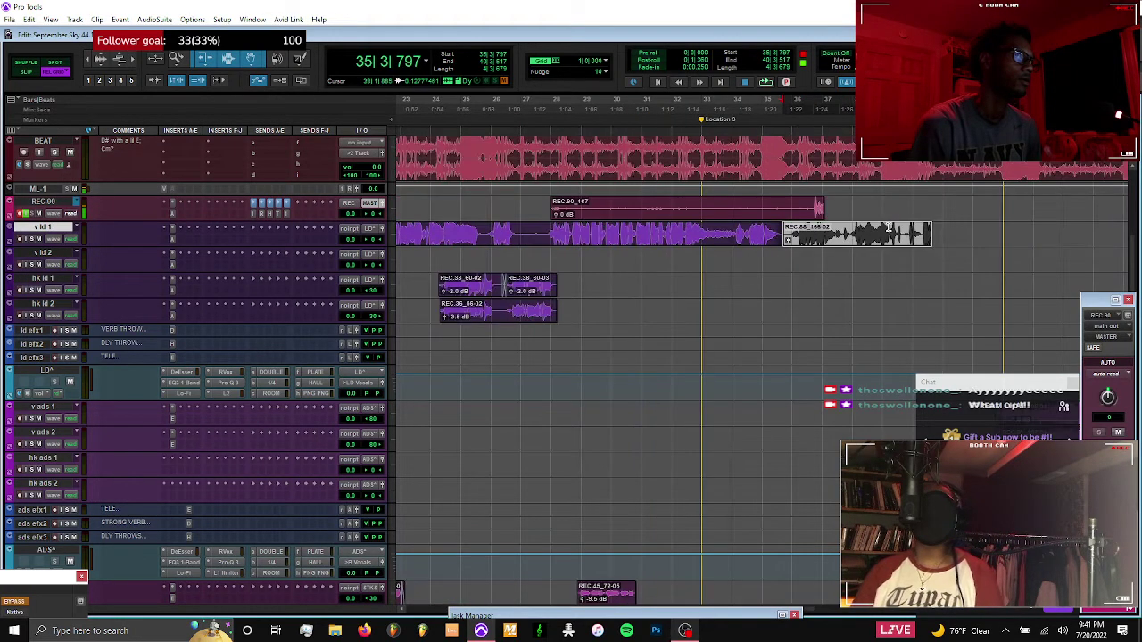
click(798, 215)
key(Delete)
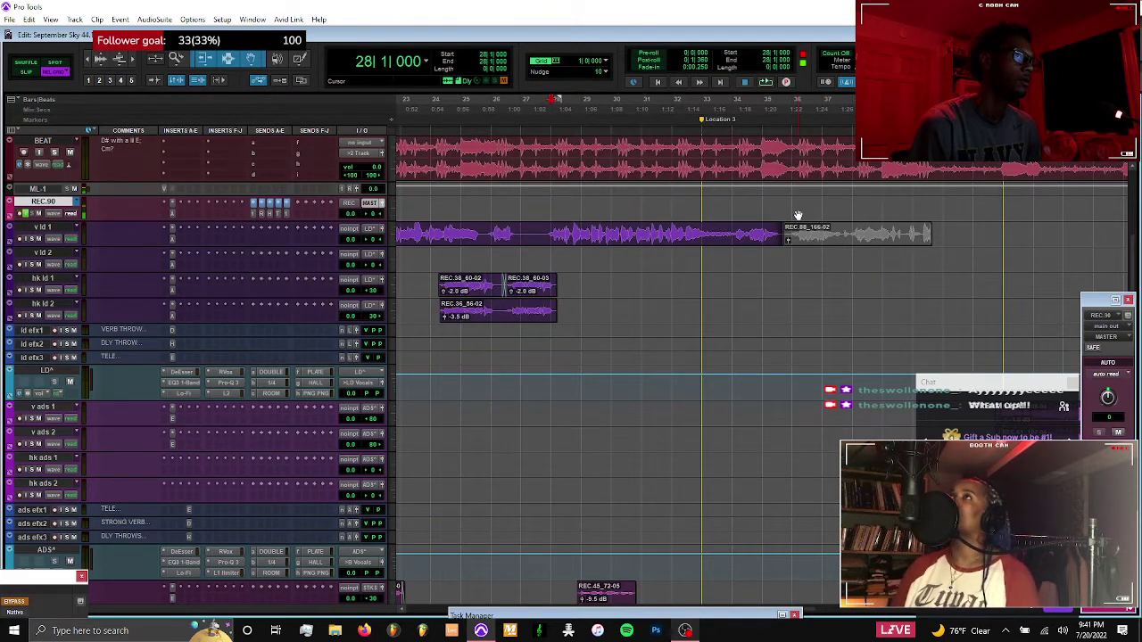
drag(787, 239, 846, 250)
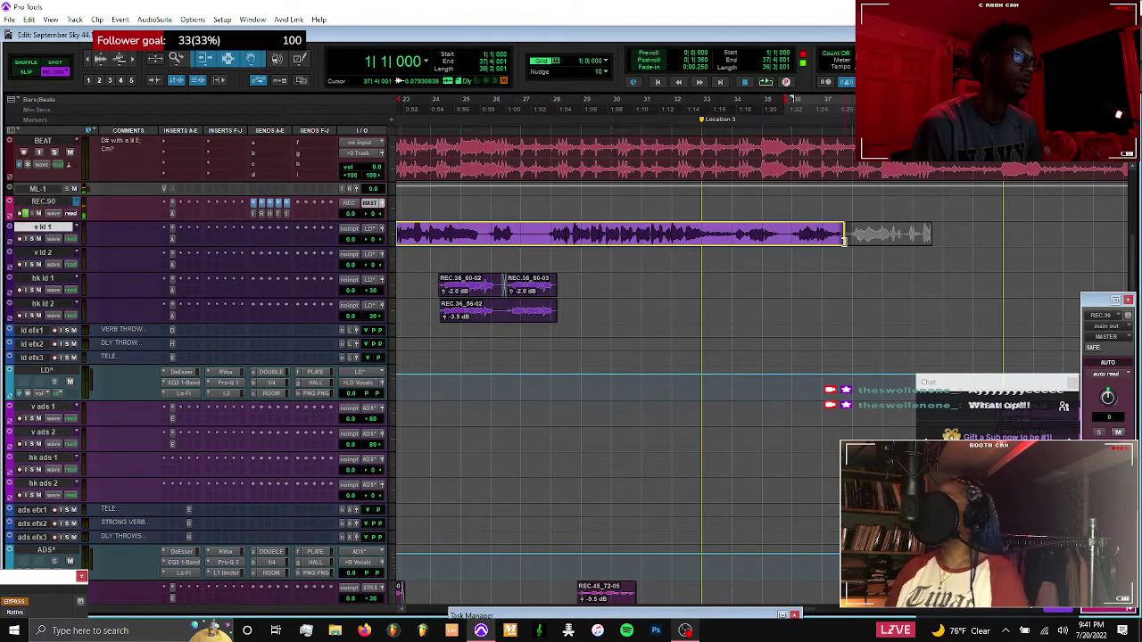
Record a lead take on REC.90 from 36|1|000 and stop it past bar 39
click(791, 201)
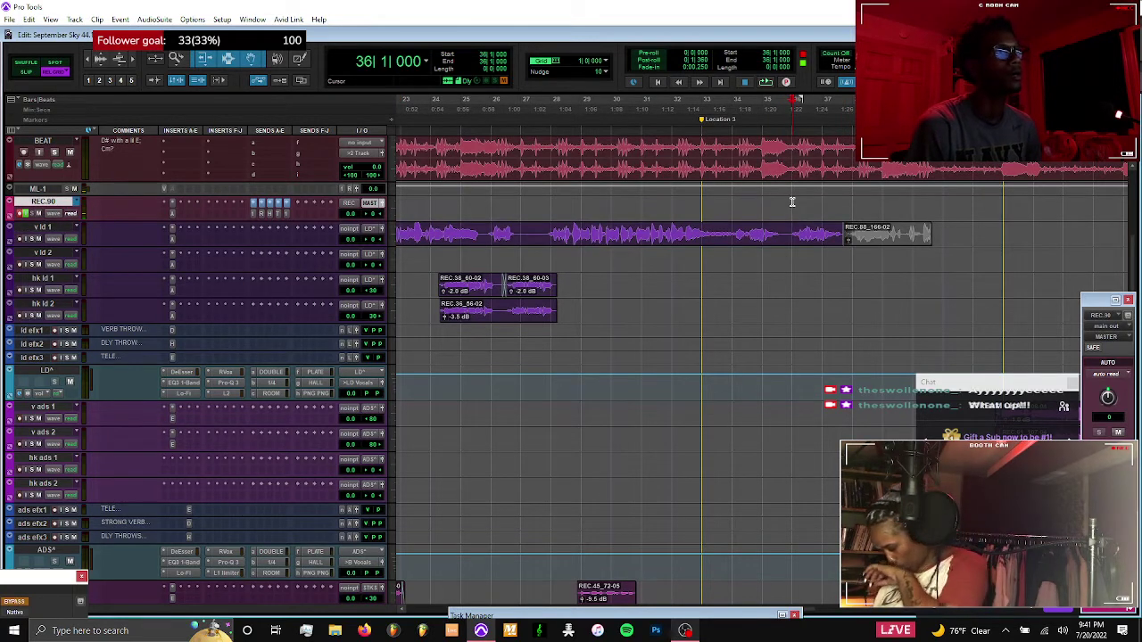
key(space)
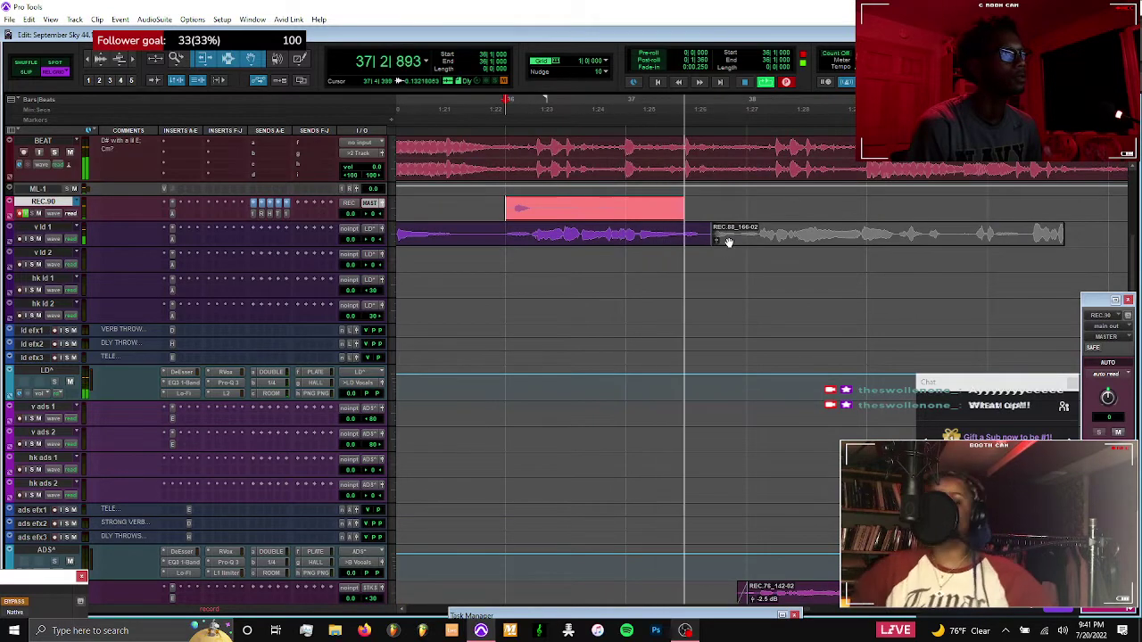
key(r)
key(r)
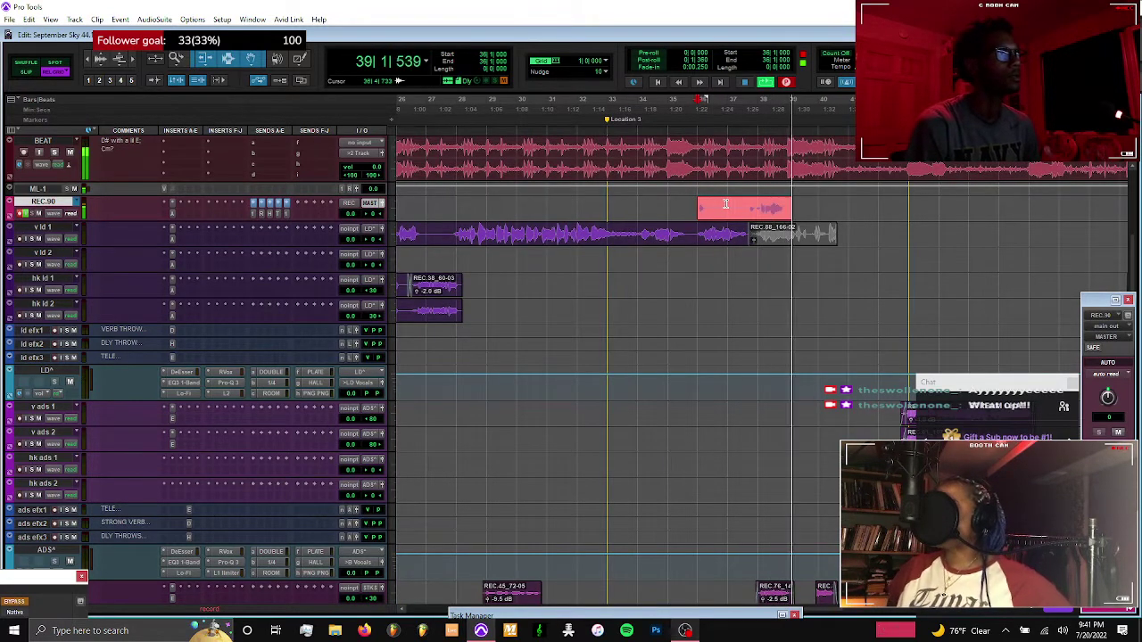
key(space)
Start recording another lead take on REC.90 from 34|1|000
click(638, 204)
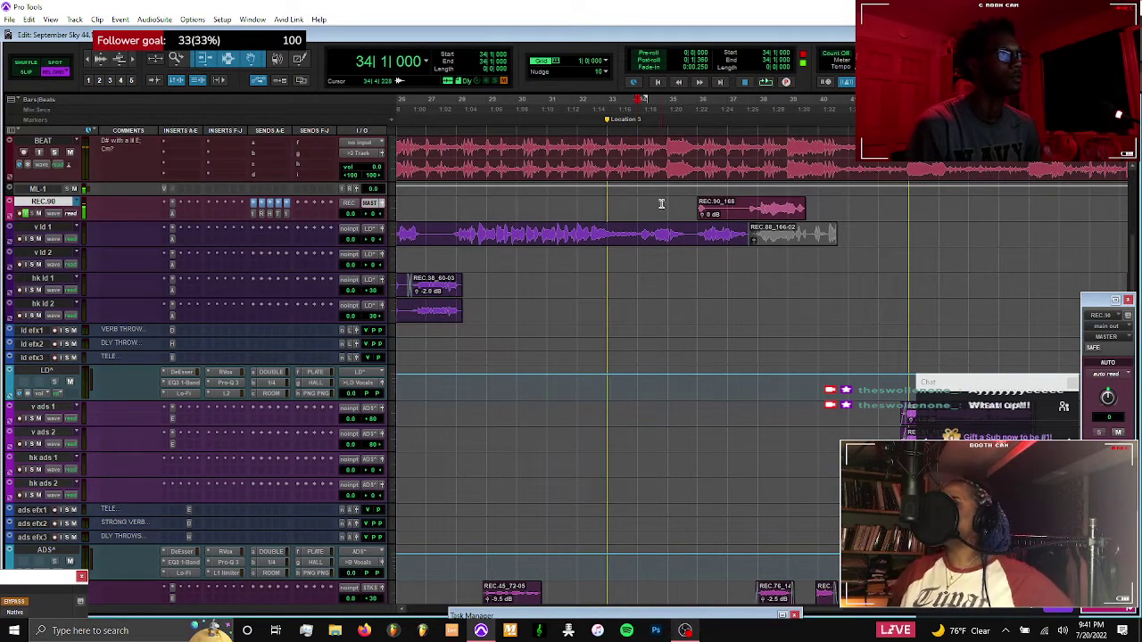
click(667, 205)
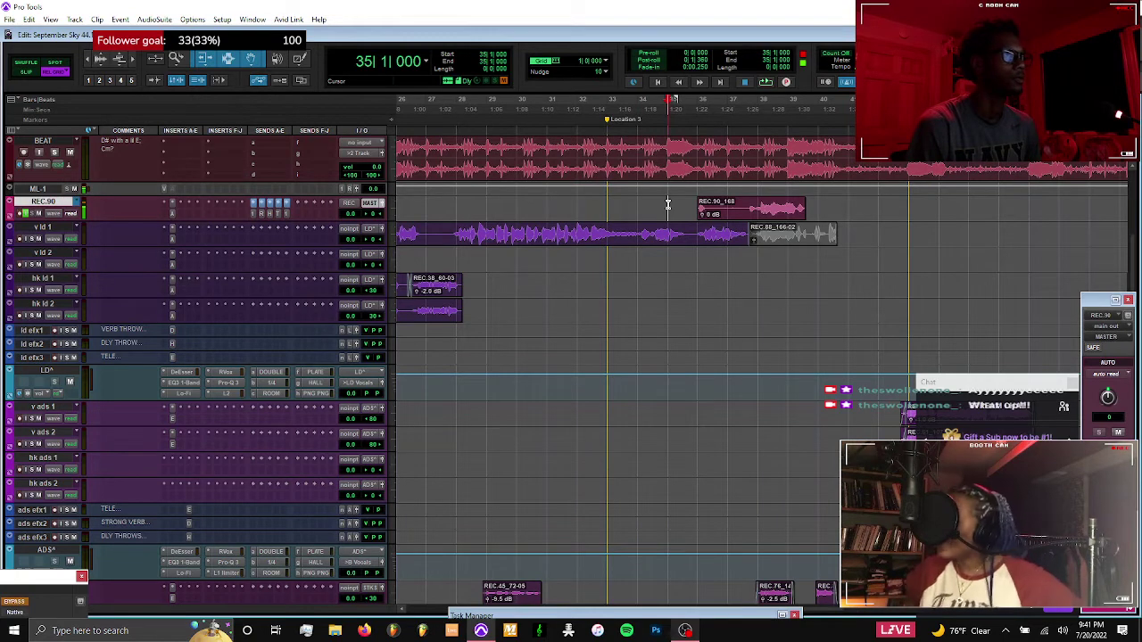
click(651, 205)
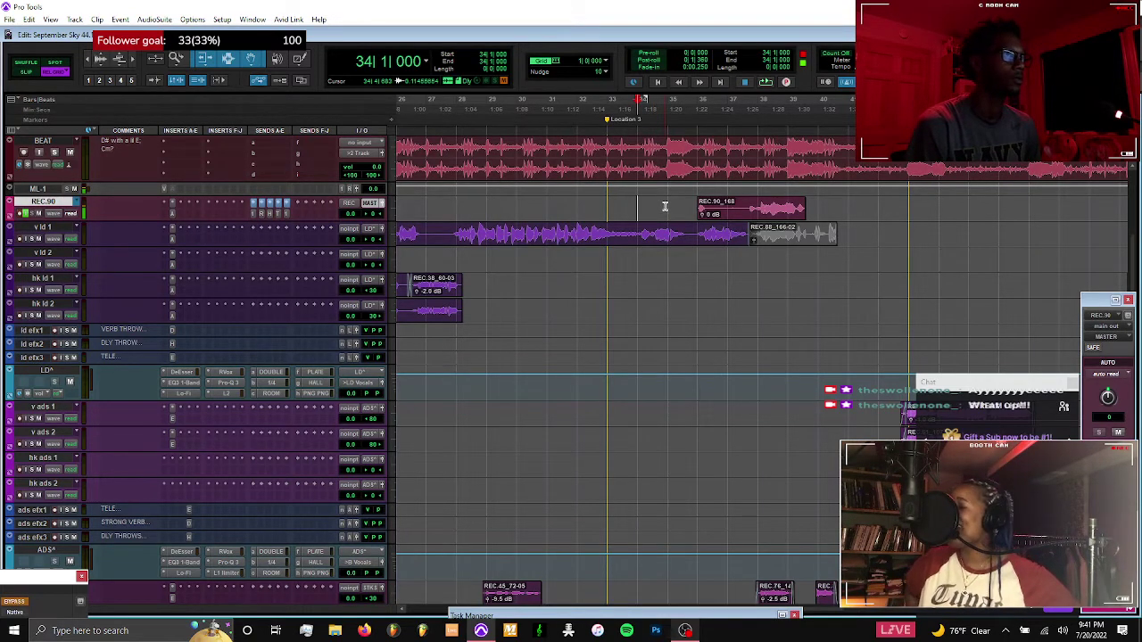
key(ctrl+space)
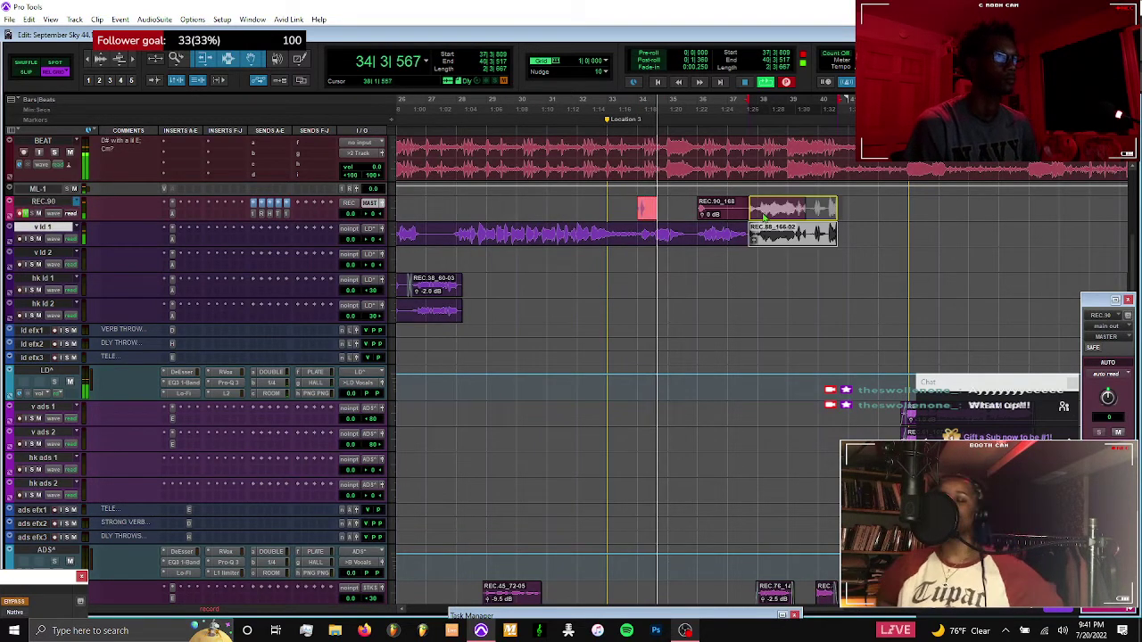
Create the new playlist REC.91 on the record track and move the muted end of the v ld 1 lead onto it
click(753, 213)
key(ctrl+backslash)
key(Return)
drag(762, 240, 766, 214)
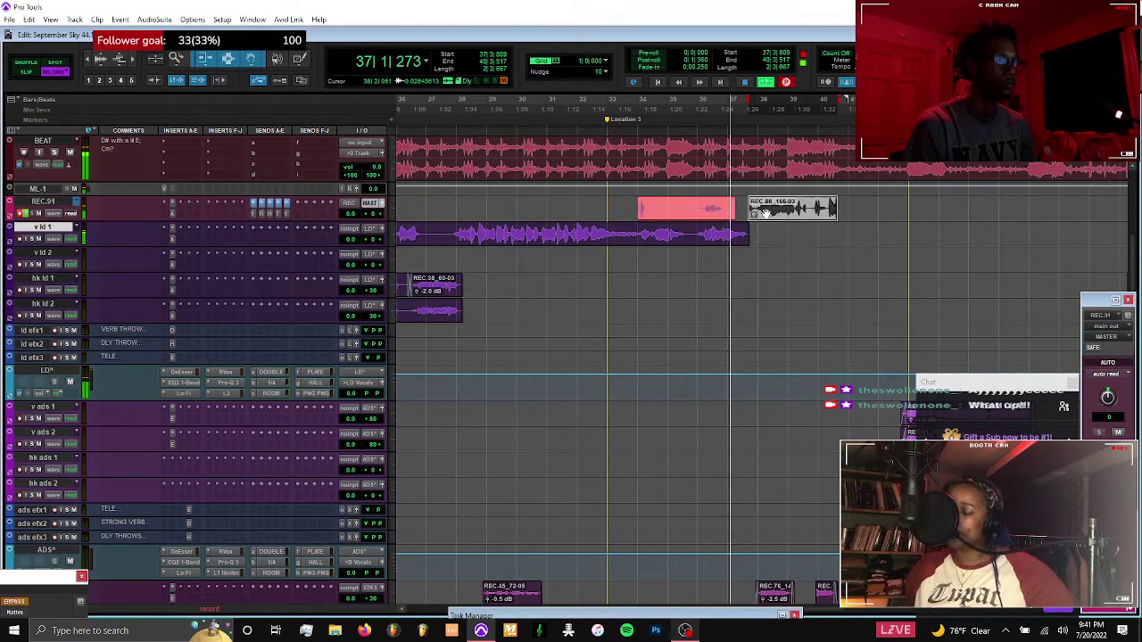
Stop recording the lead take and cut out its part from 36|1|000 to 37|3|430 on the record track
click(697, 207)
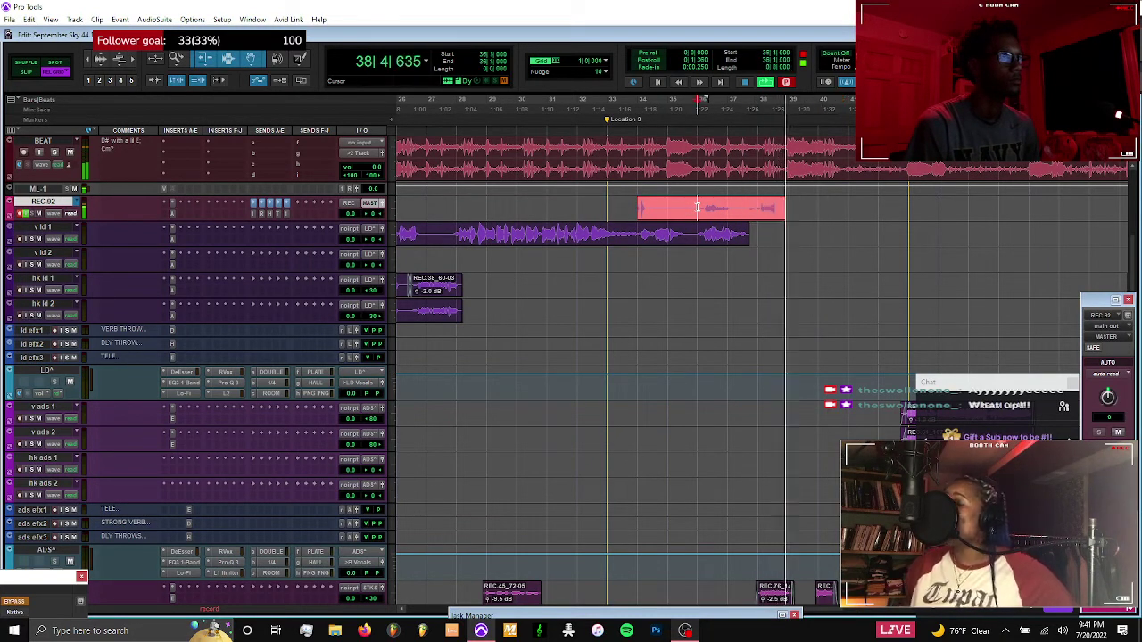
shift+click(745, 209)
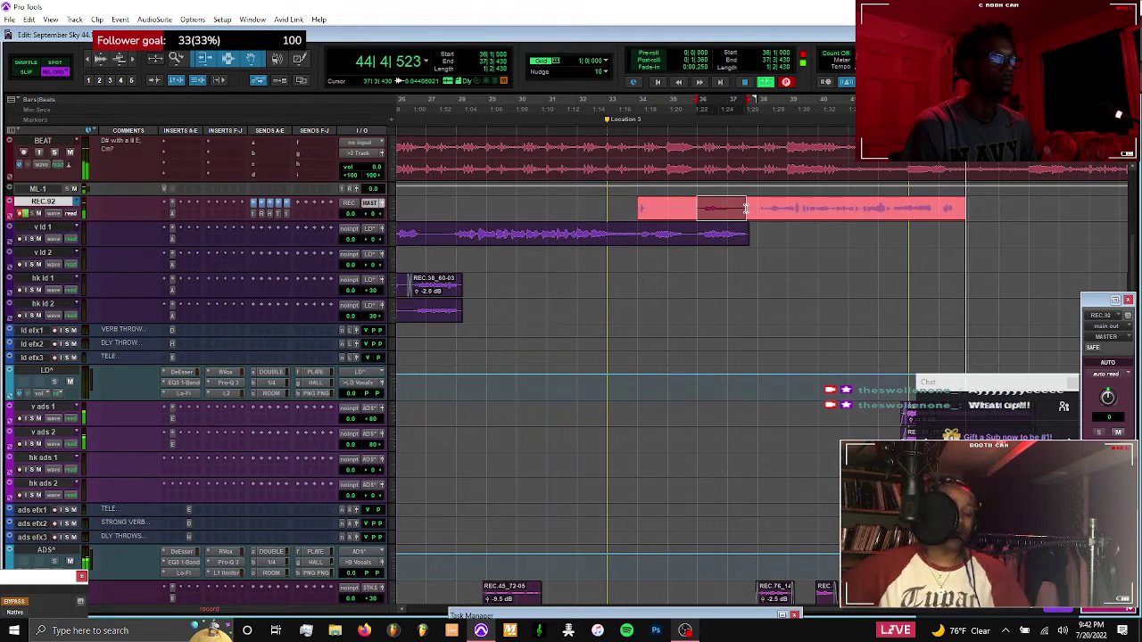
key(ctrl+period)
key(space)
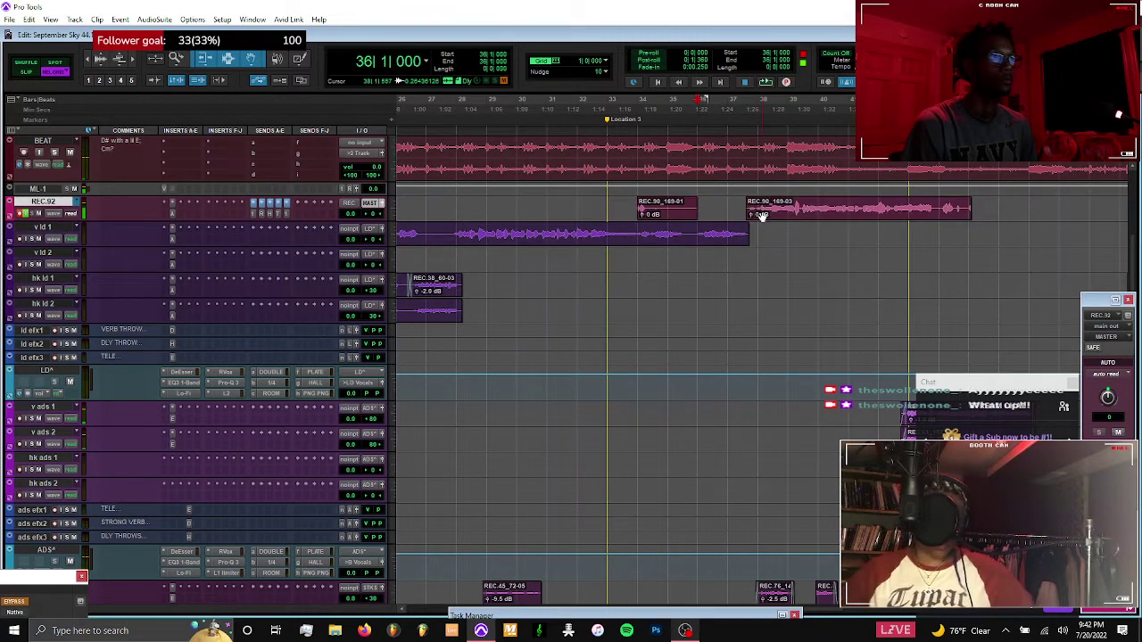
Move the REC.90_169-03 clip onto the end of the v ld 1 lead and crossfade the joint near 37|3|653
drag(763, 208, 801, 244)
key(t)
key(t)
key(t)
key(t)
key(ctrl+alt+bracketright)
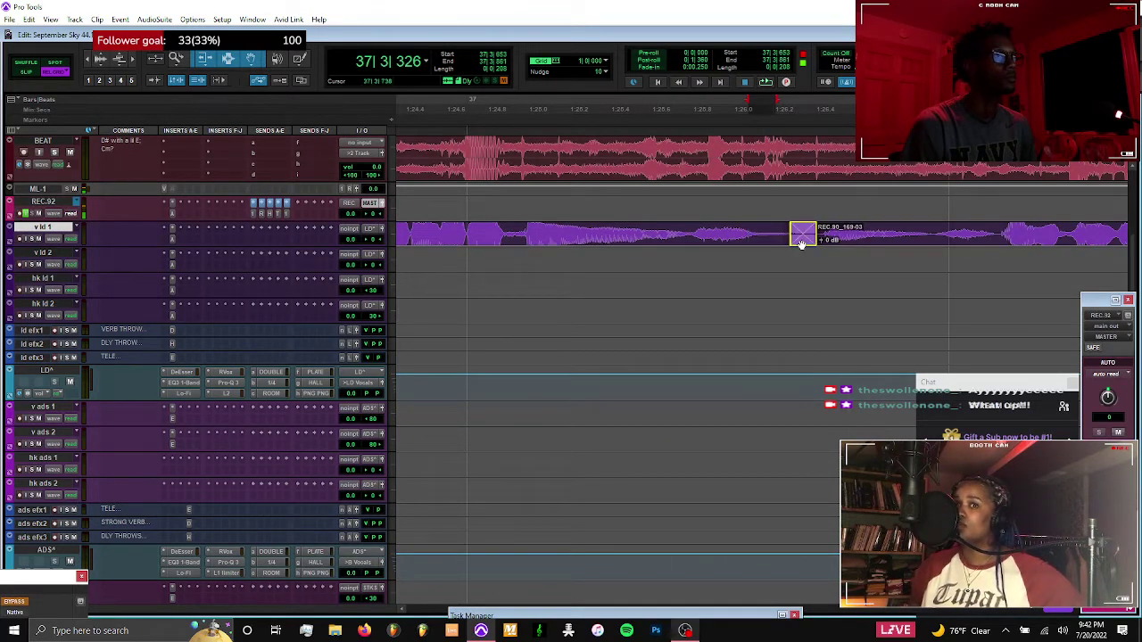
Trim the end of the v ld 1 lead back to 43|4|532 and delete the leftover REC.90_169-01 clip
key(r)
key(r)
key(r)
key(r)
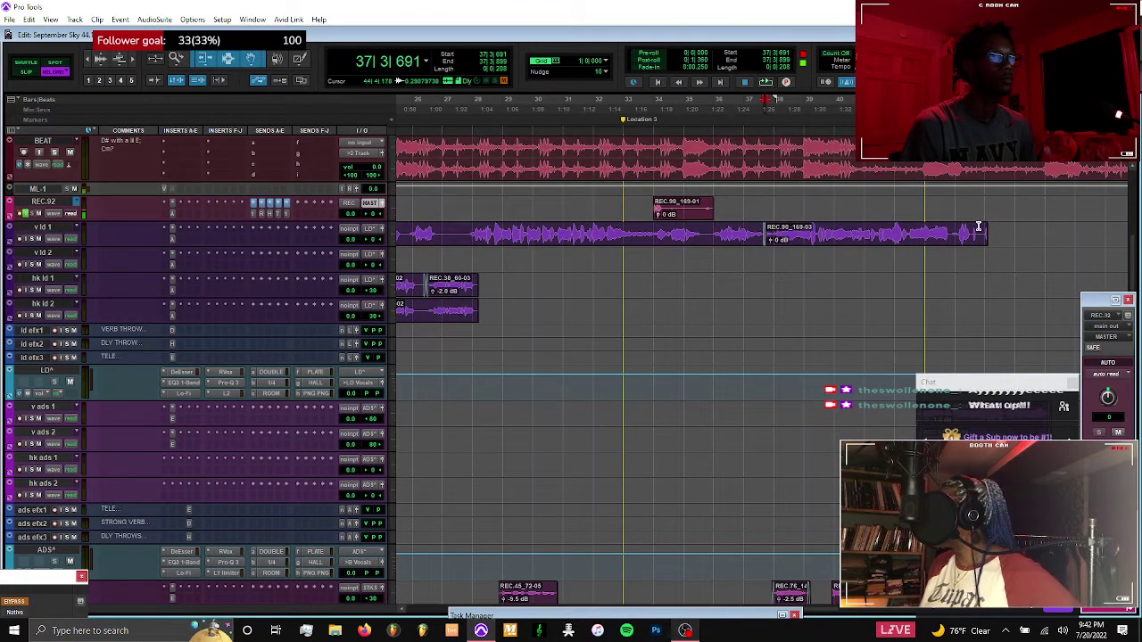
drag(993, 230, 950, 234)
key(Delete)
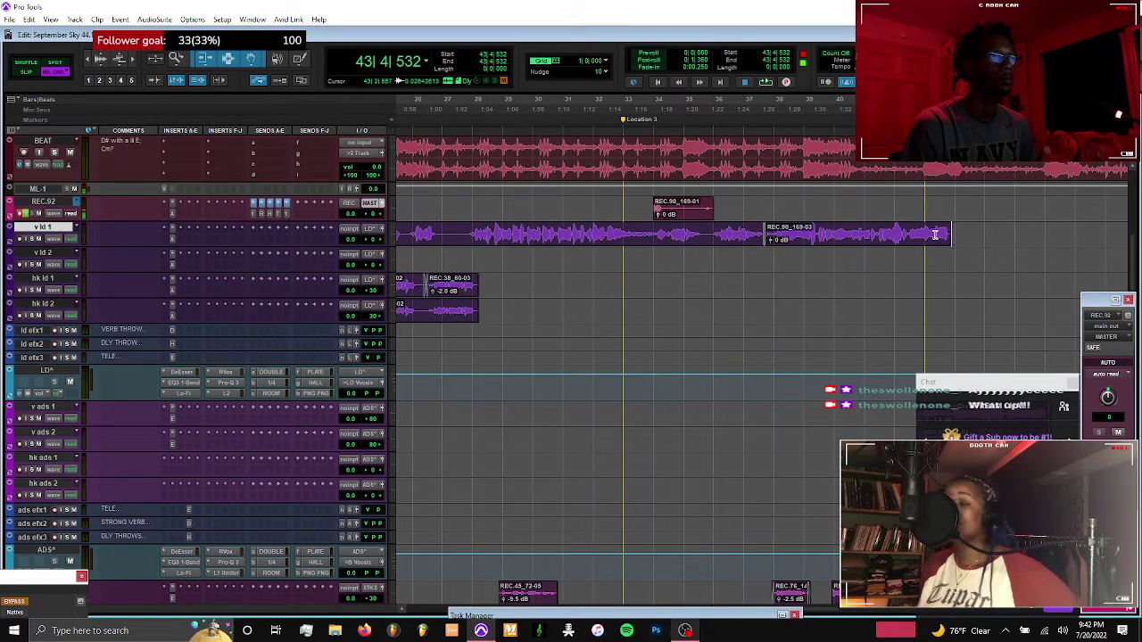
click(704, 219)
key(Delete)
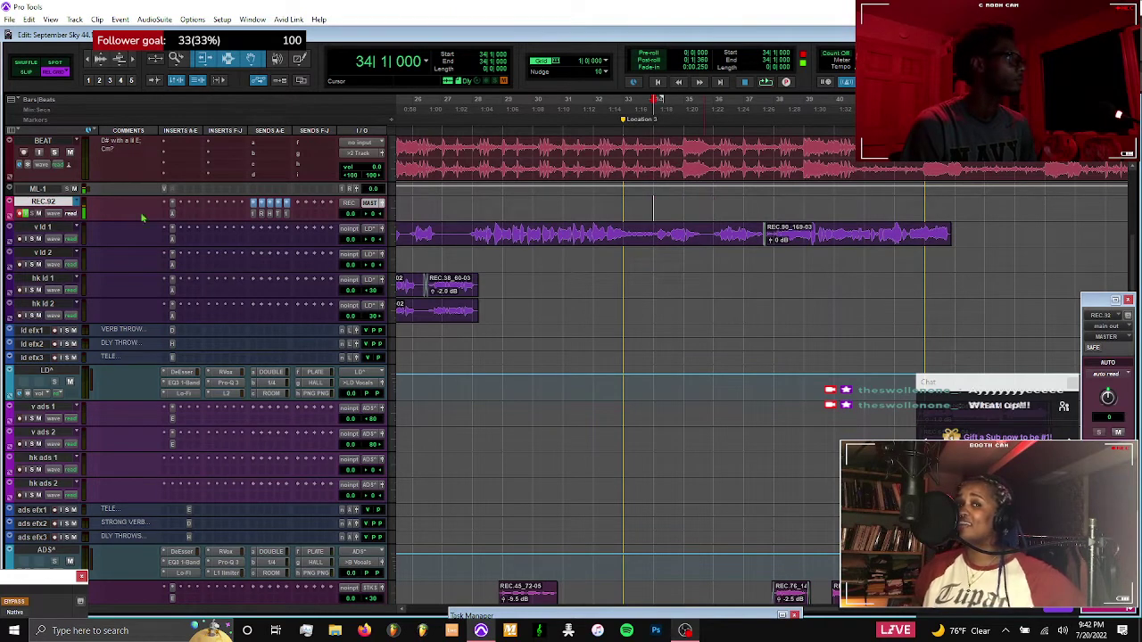
Show the record track's playlists and move the REC.75_139-02 clip from REC.89 onto v ld 2
click(52, 214)
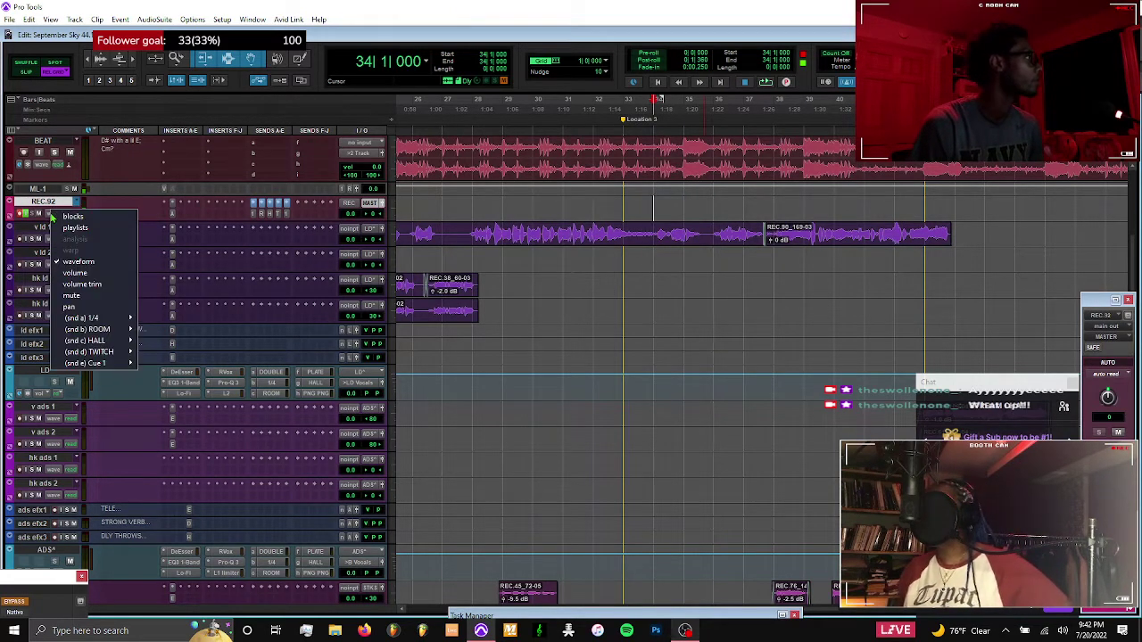
click(75, 228)
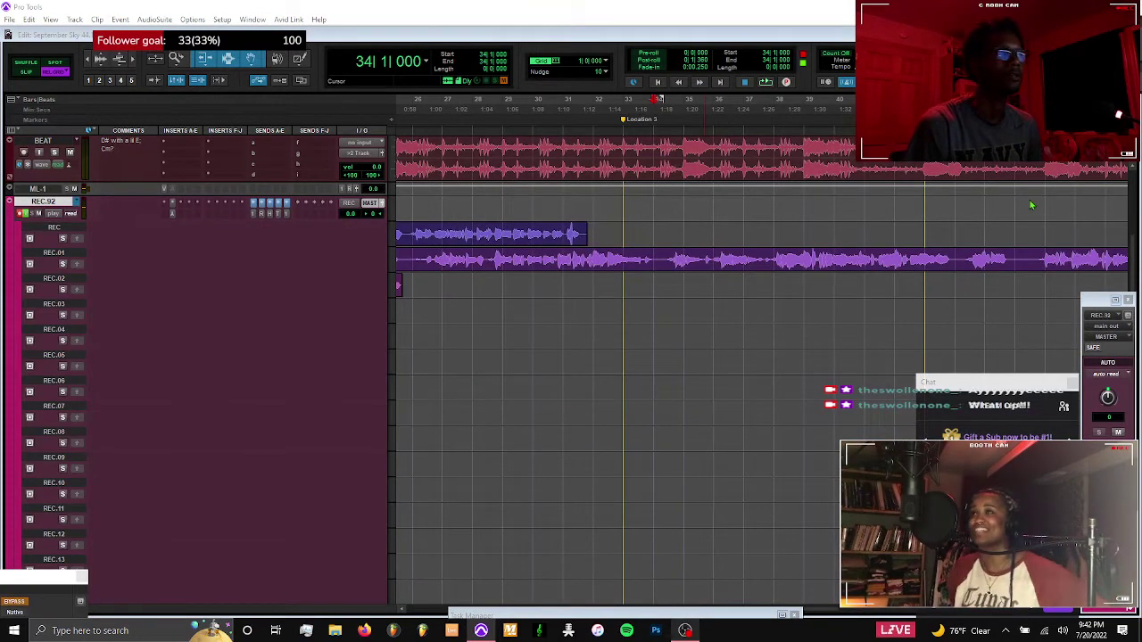
drag(1134, 222, 1134, 471)
scroll(624, 304, up, 1)
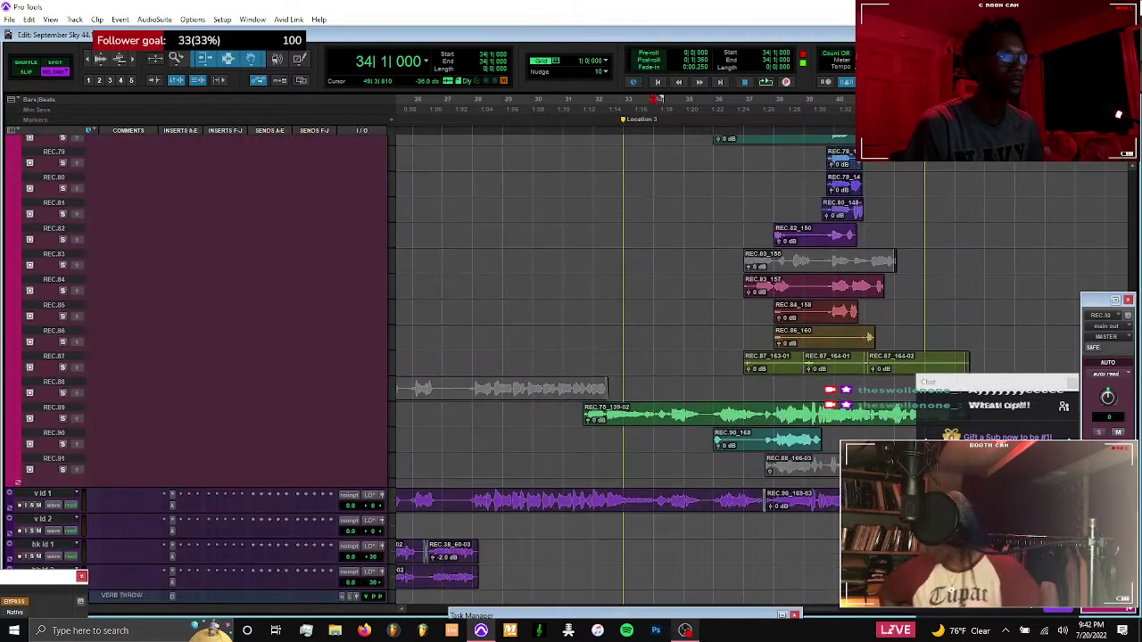
scroll(619, 457, down, 2)
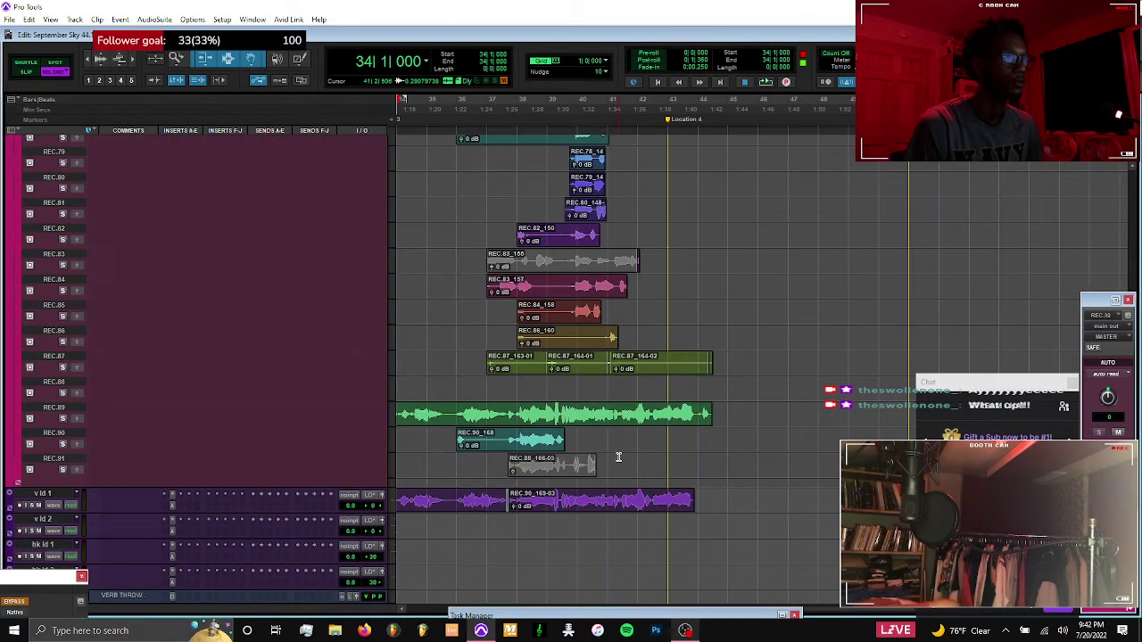
drag(615, 421, 612, 526)
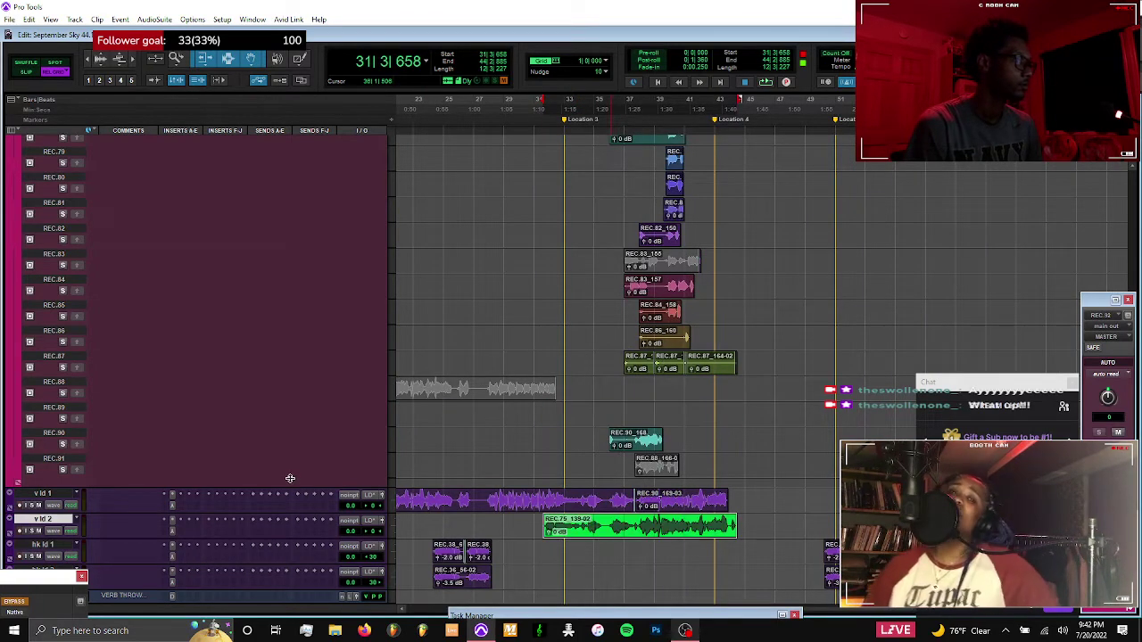
Return the REC.92 track from playlists view to waveform view
scroll(301, 461, up, 5)
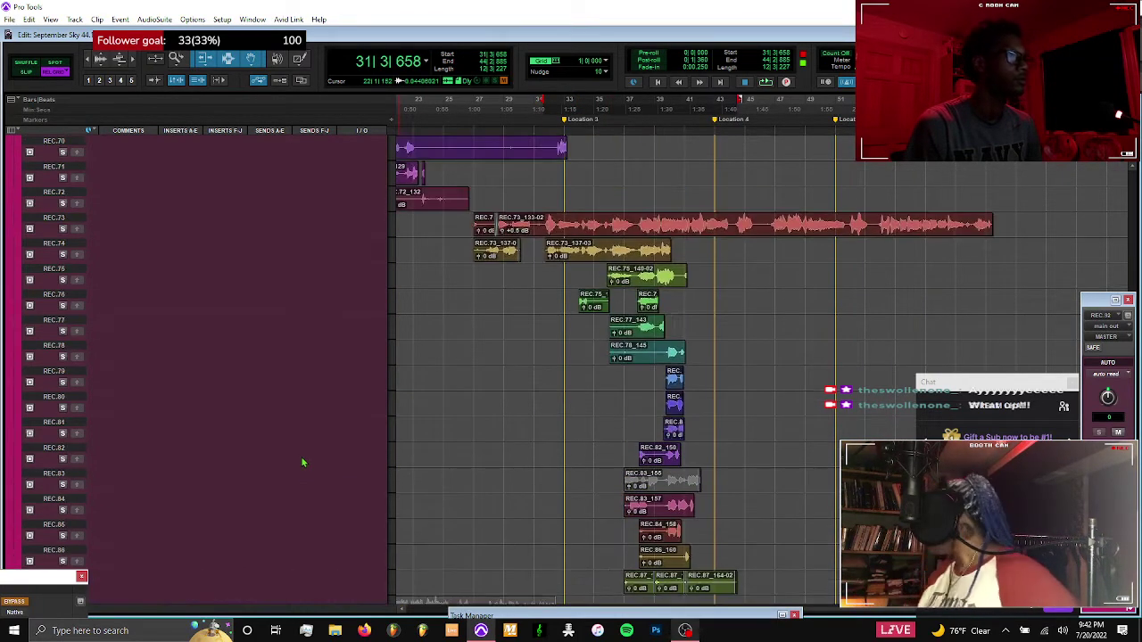
scroll(1133, 198, up, 15)
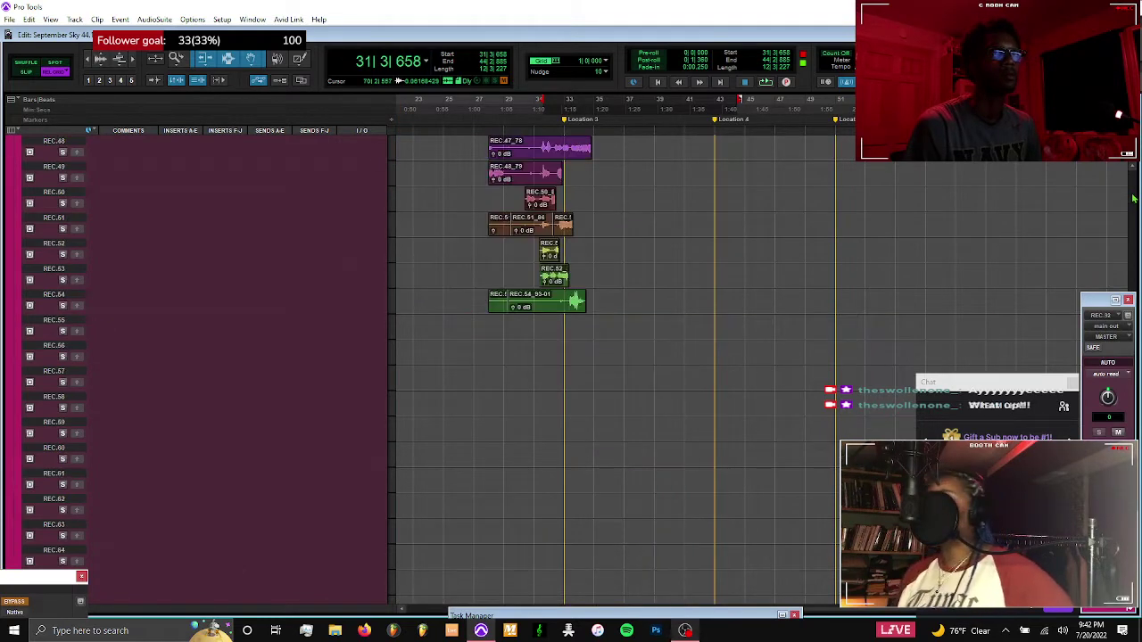
scroll(372, 268, up, 3)
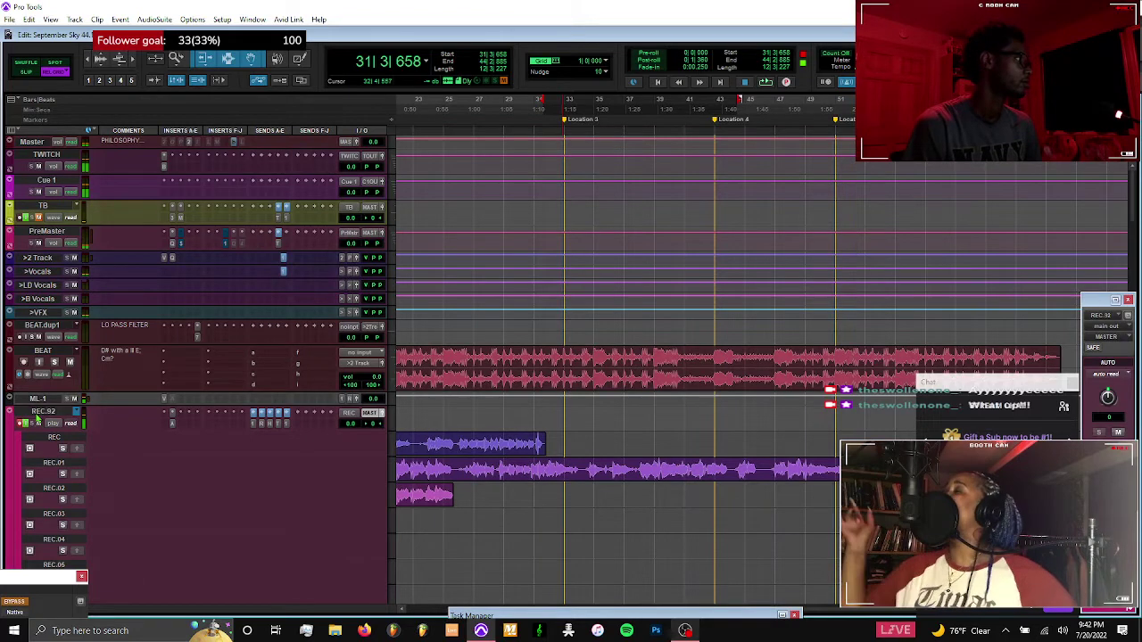
click(38, 416)
click(38, 416)
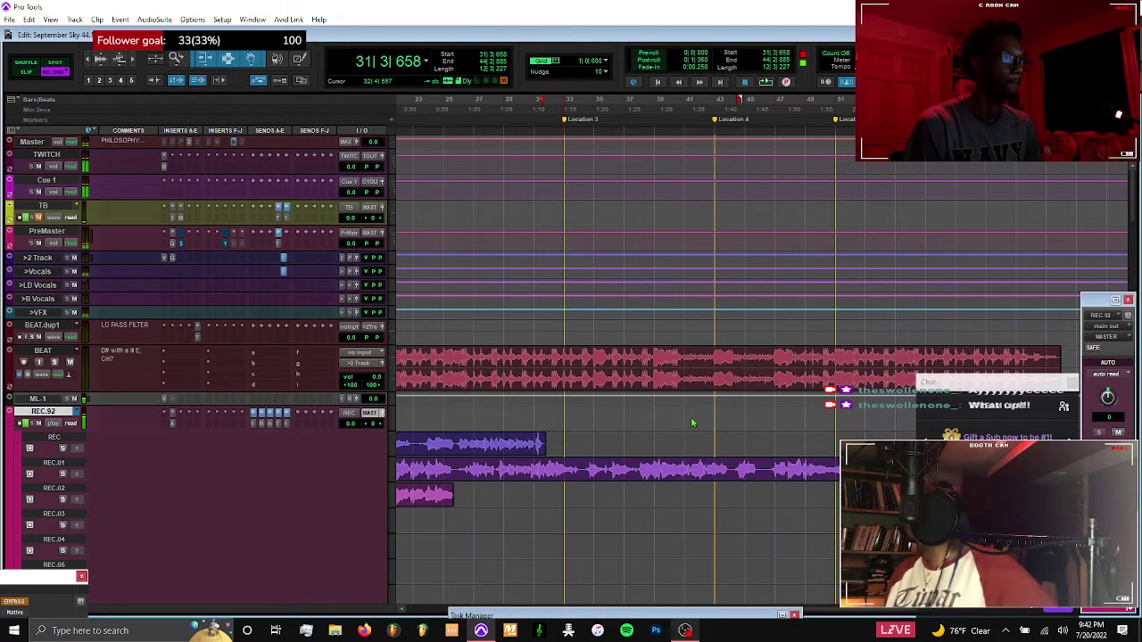
key(minus)
scroll(691, 419, down, 2)
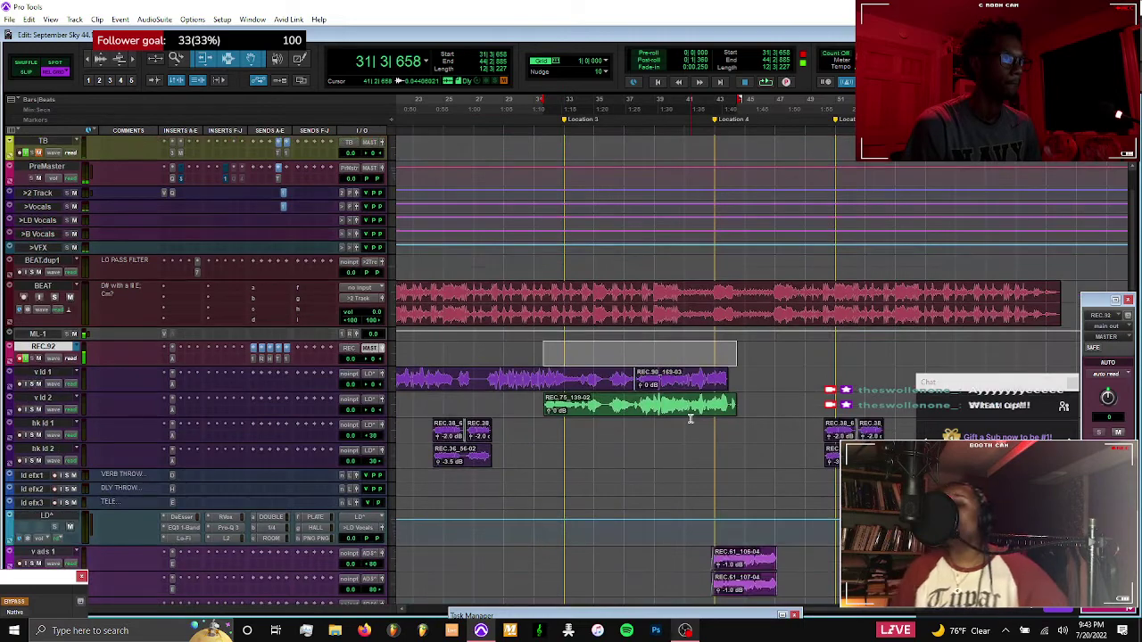
Split REC.75_139-02 on v ld 2 where REC.90_169-03 begins, then mute its earlier part and the REC.90_169-03 clip on v ld 1
click(616, 402)
key(ctrl+bracketright)
key(ctrl+bracketright)
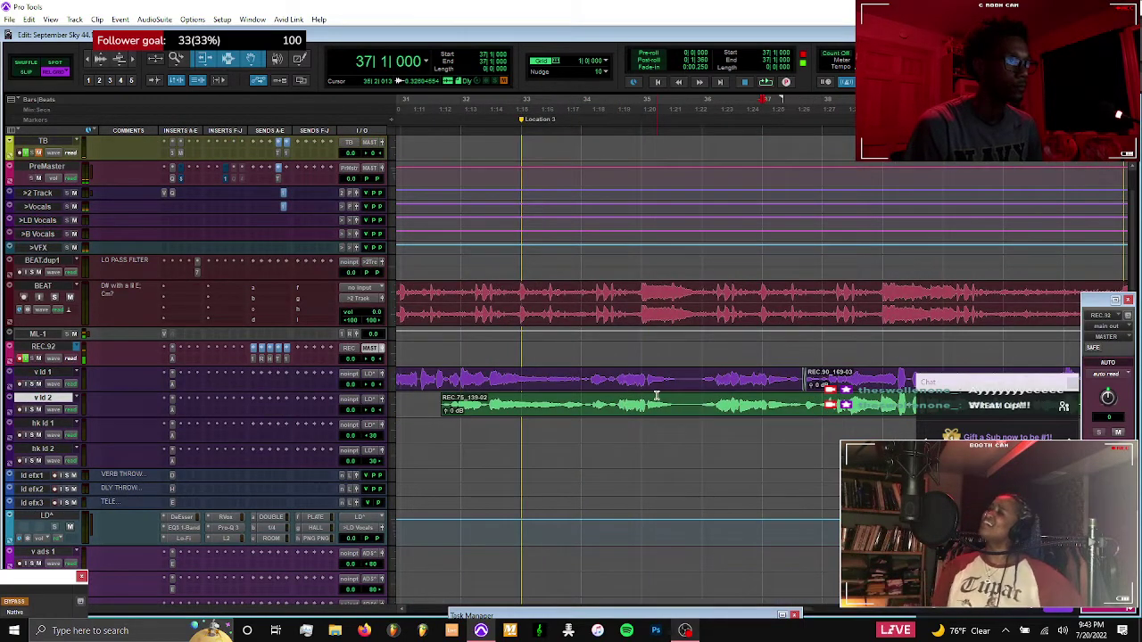
key(ctrl+bracketleft)
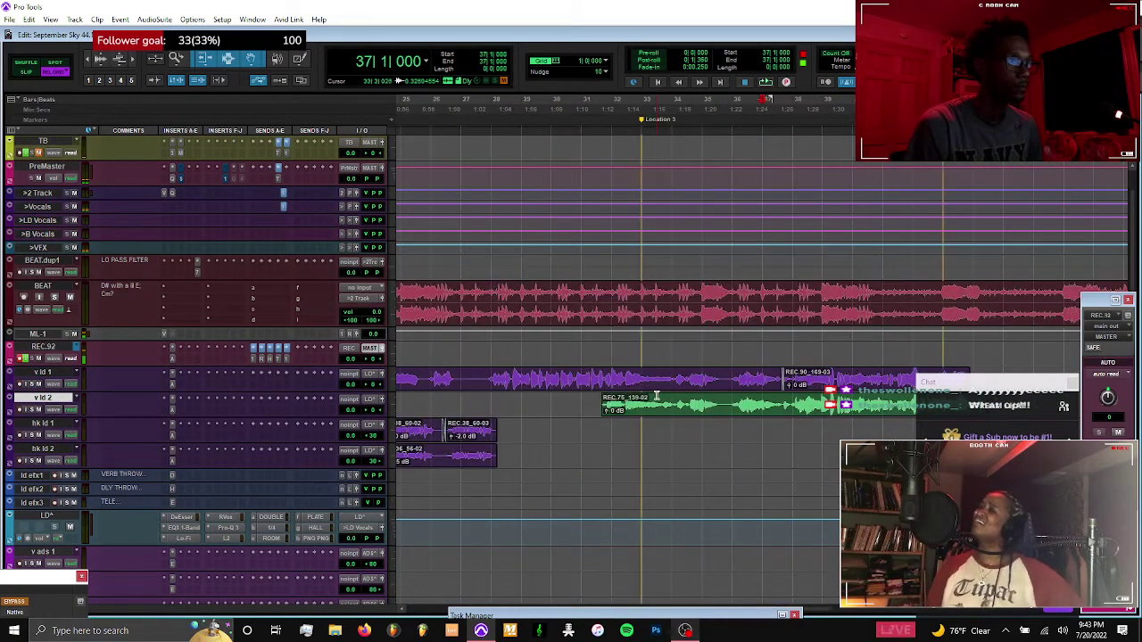
click(782, 402)
key(b)
click(760, 414)
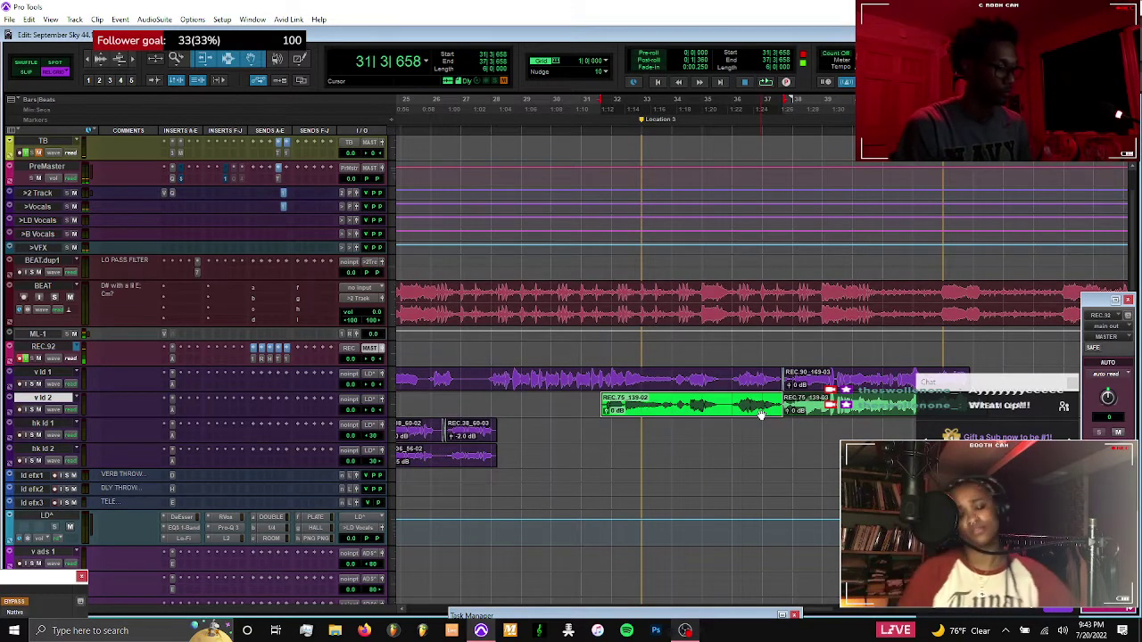
key(ctrl+m)
click(805, 388)
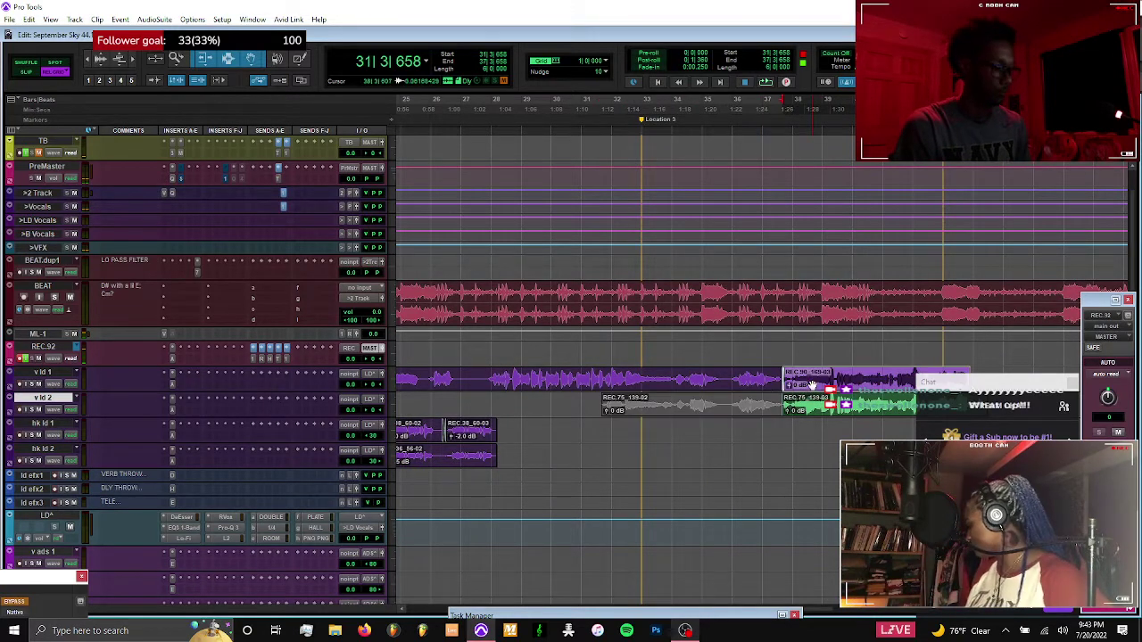
Record a take on REC.92 from 36|1|000 and stop it just past 43|1|000
click(731, 396)
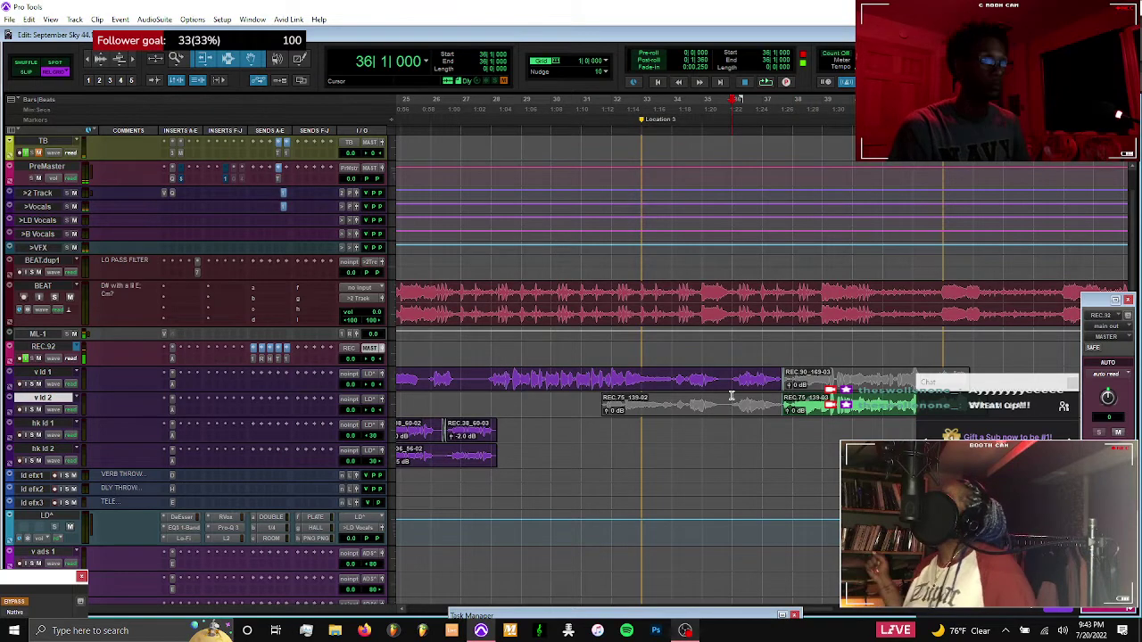
scroll(731, 395, right, 3)
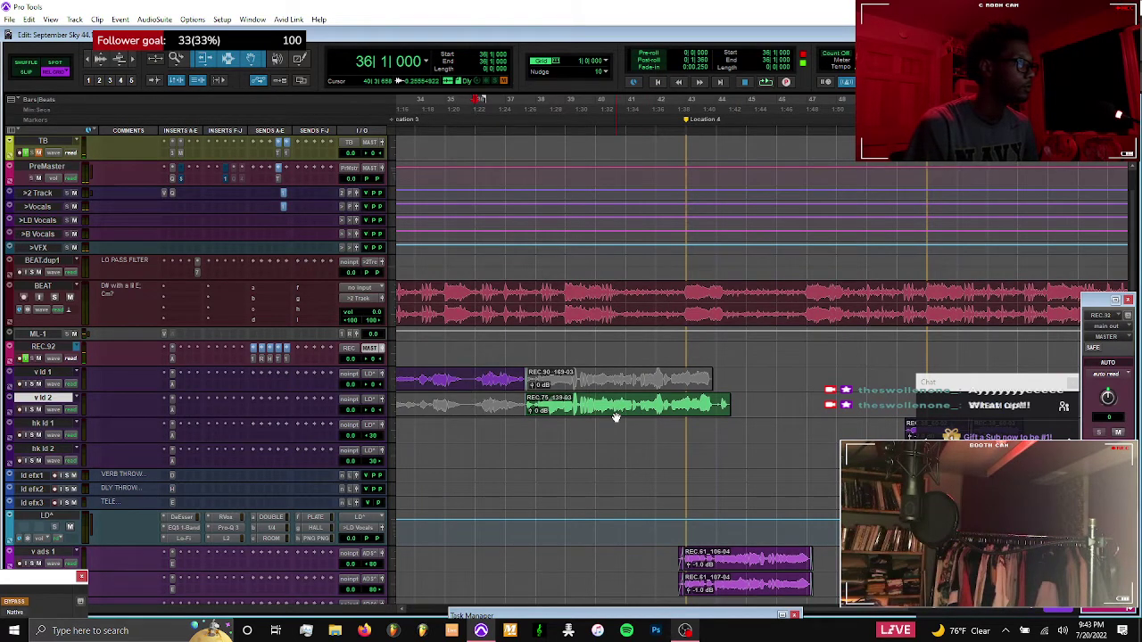
key(ctrl+space)
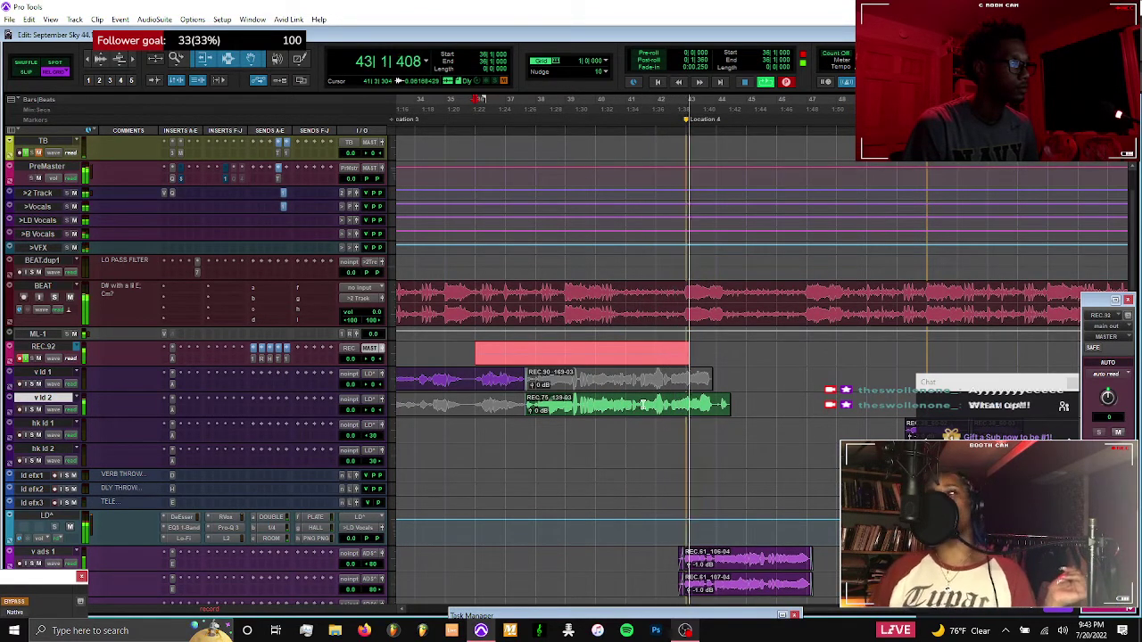
key(space)
key(space)
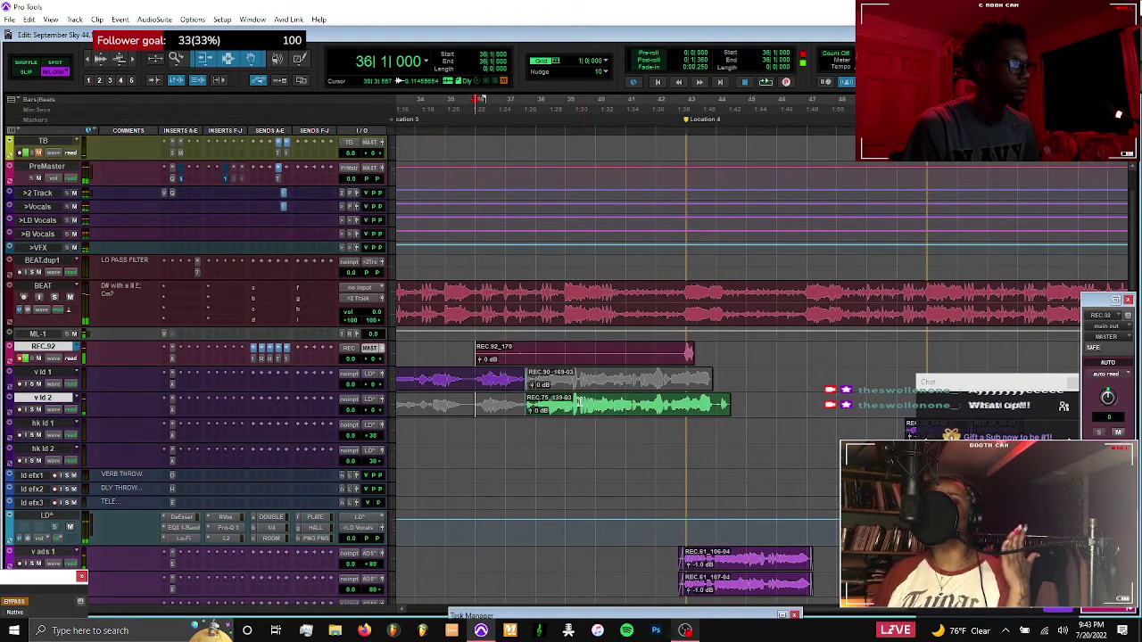
Switch to Slip mode, place the edit cursor on v ld 2 at 38|1|367 and briefly play from there
key(t)
key(t)
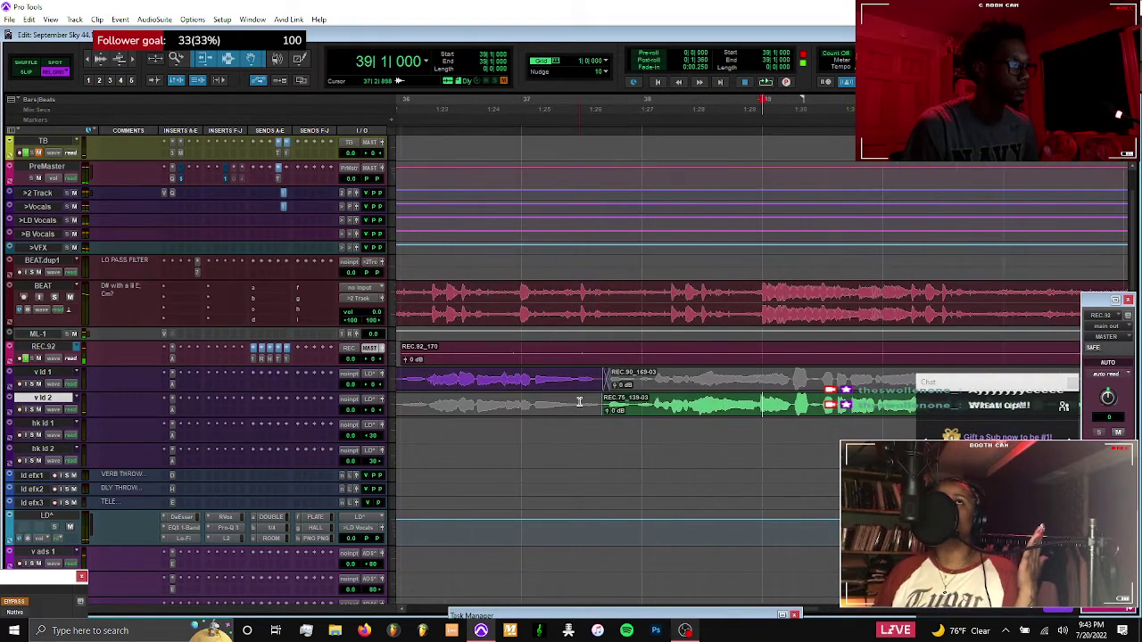
key(r)
key(r)
key(F2+F4)
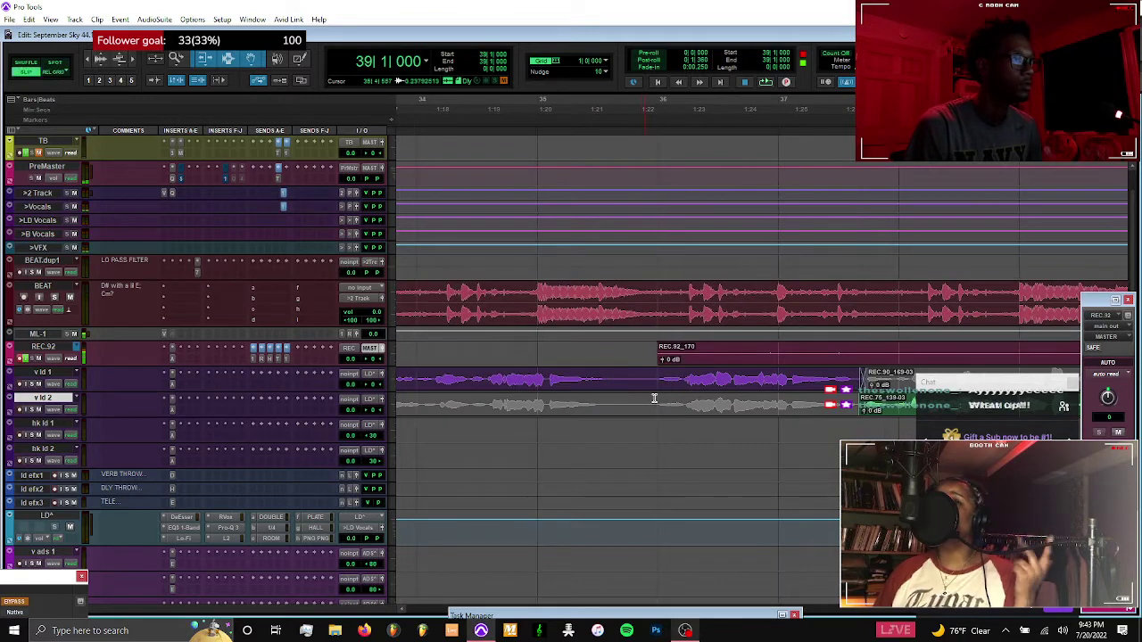
key(t)
key(t)
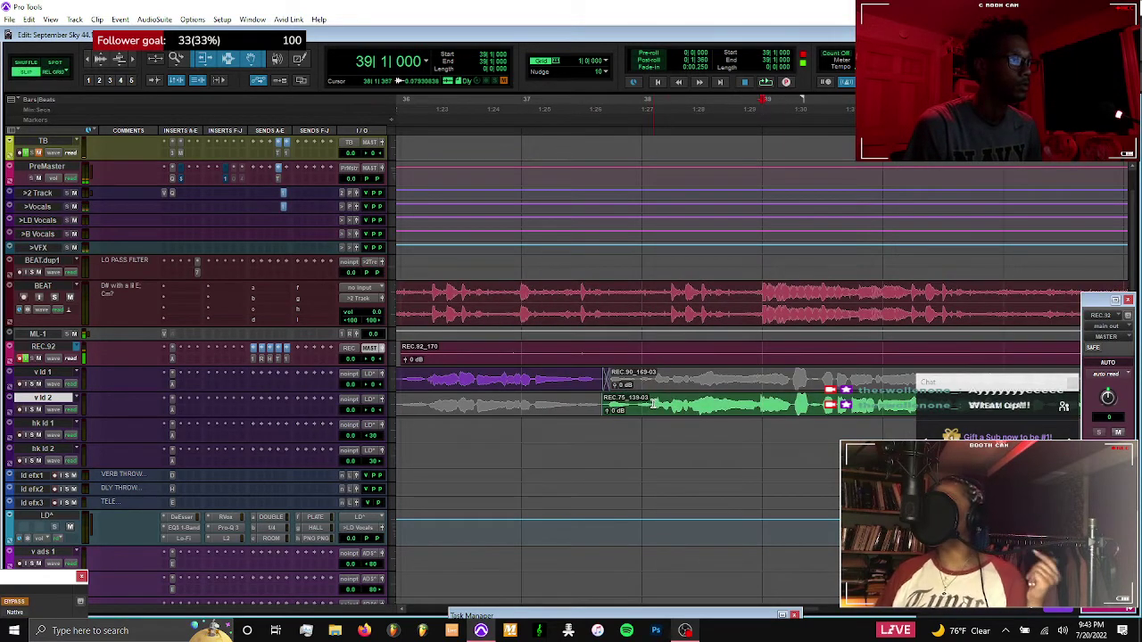
scroll(638, 406, right, 5)
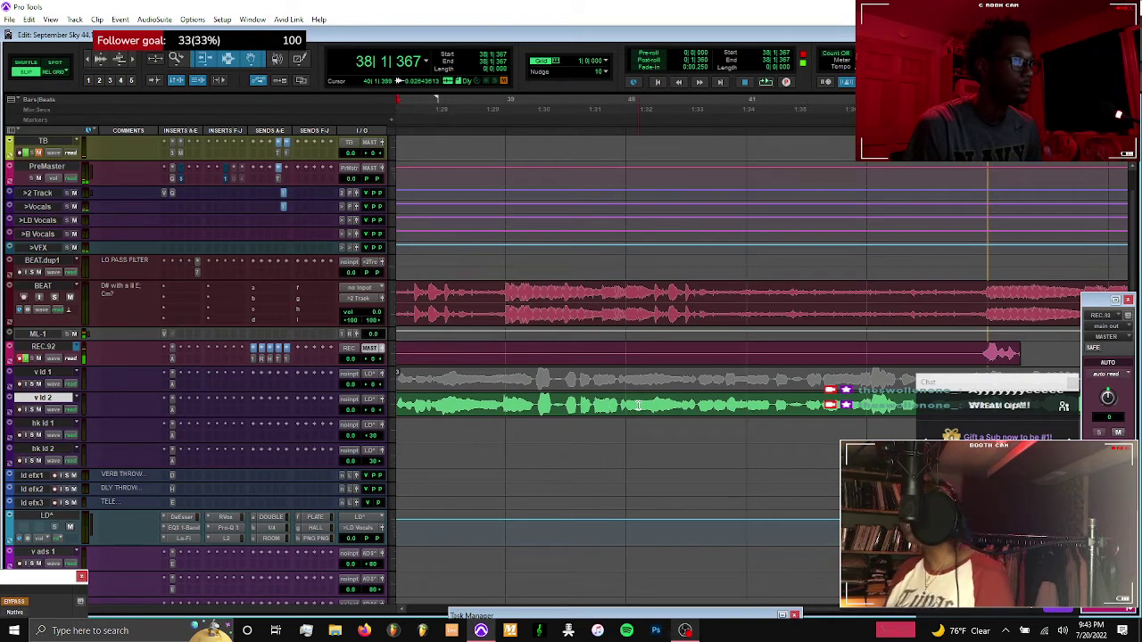
key(space)
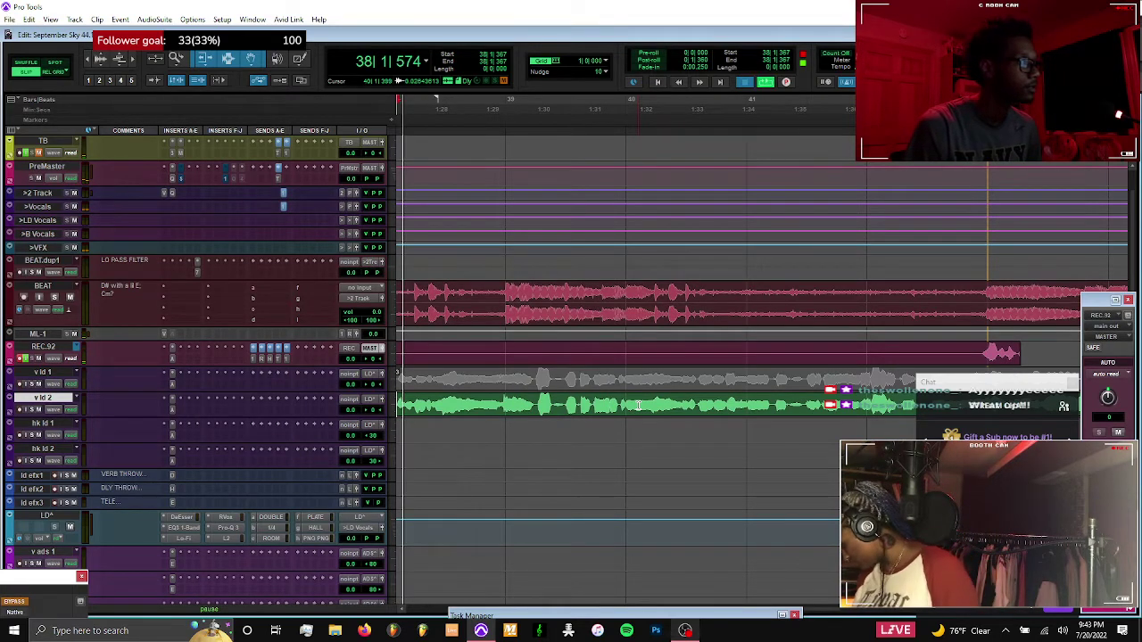
key(space)
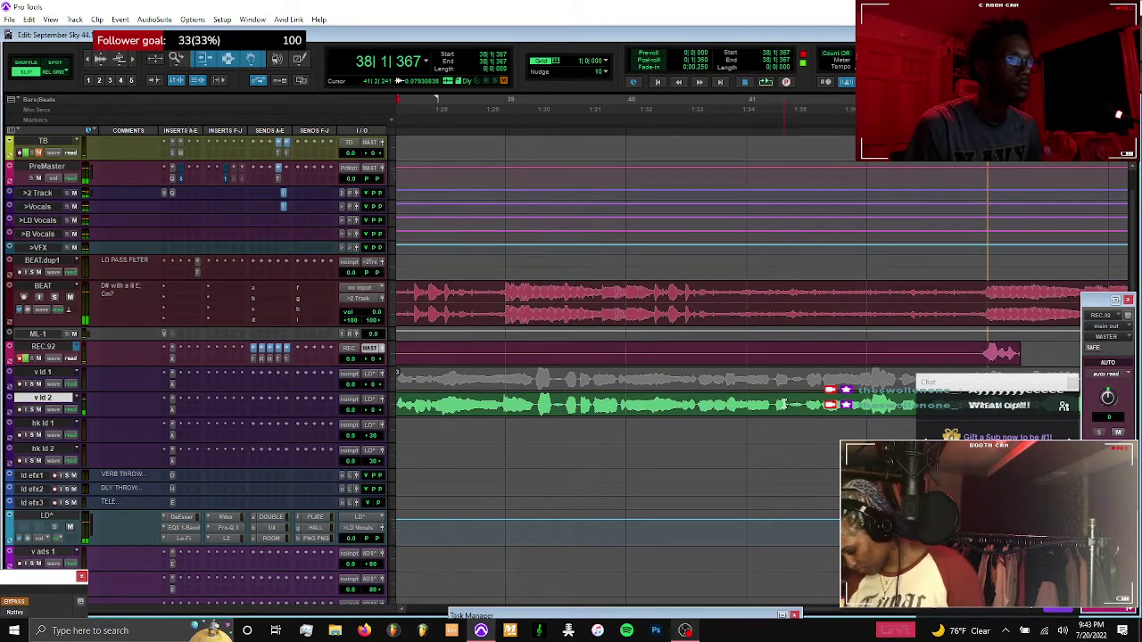
Split the green v ld 2 clip at 38|1|367 and 41|2|393 and mute the part after 41|2|393
shift+click(788, 406)
key(b)
click(809, 408)
key(ctrl+m)
scroll(674, 413, left, 8)
scroll(649, 406, left, 3)
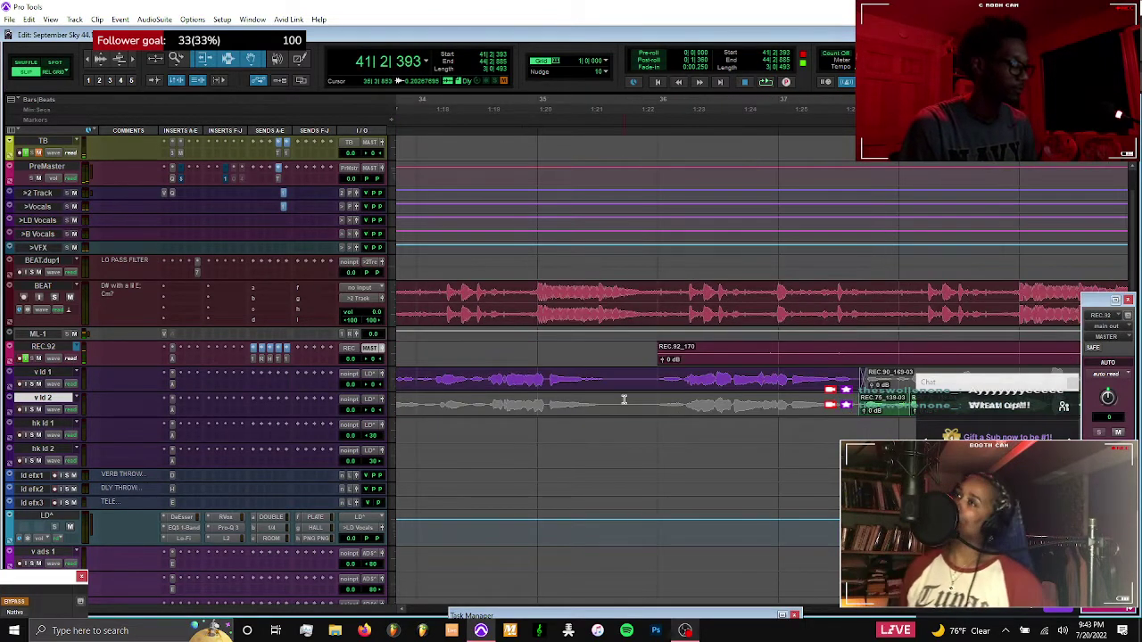
Record another take on REC.92 from 36|1|000 and stop it just past 42|1|000
click(652, 348)
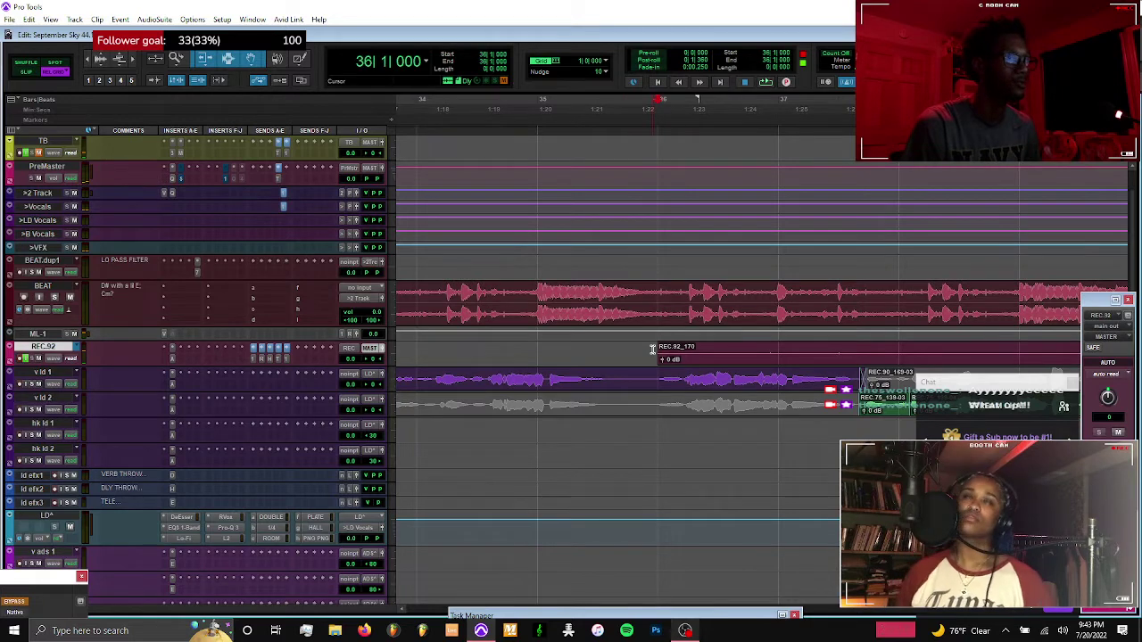
key(space)
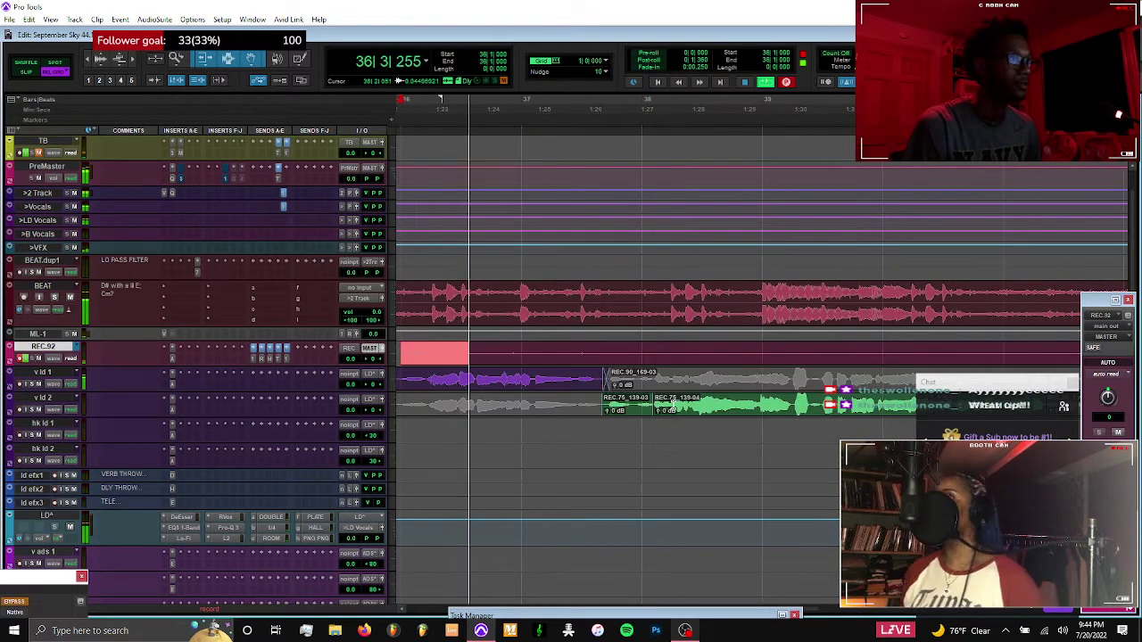
click(674, 412)
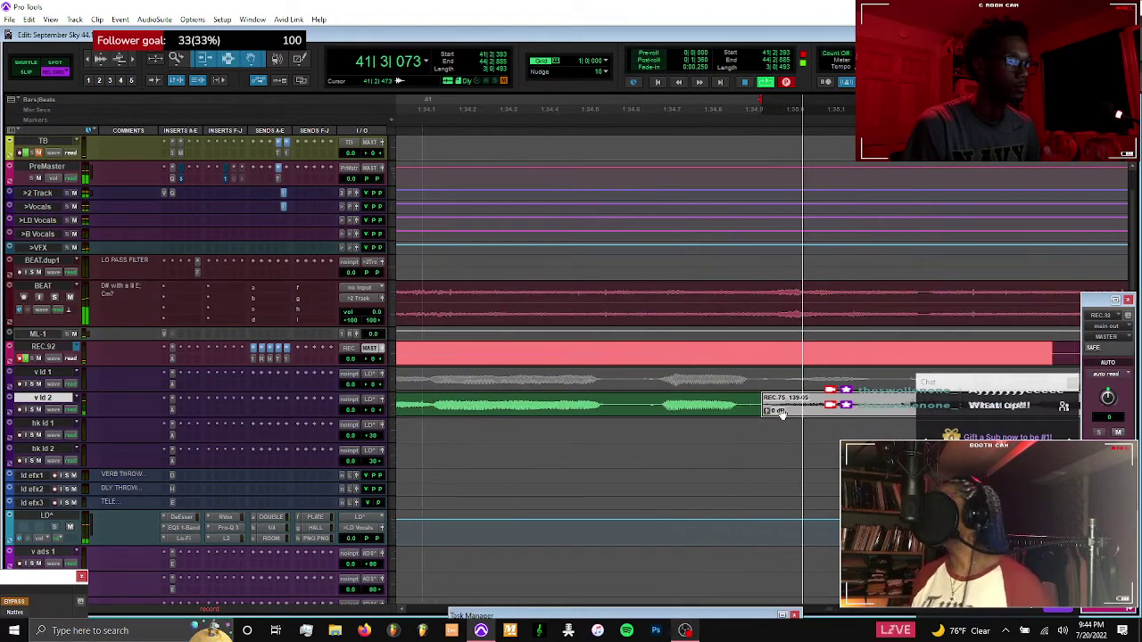
key(space)
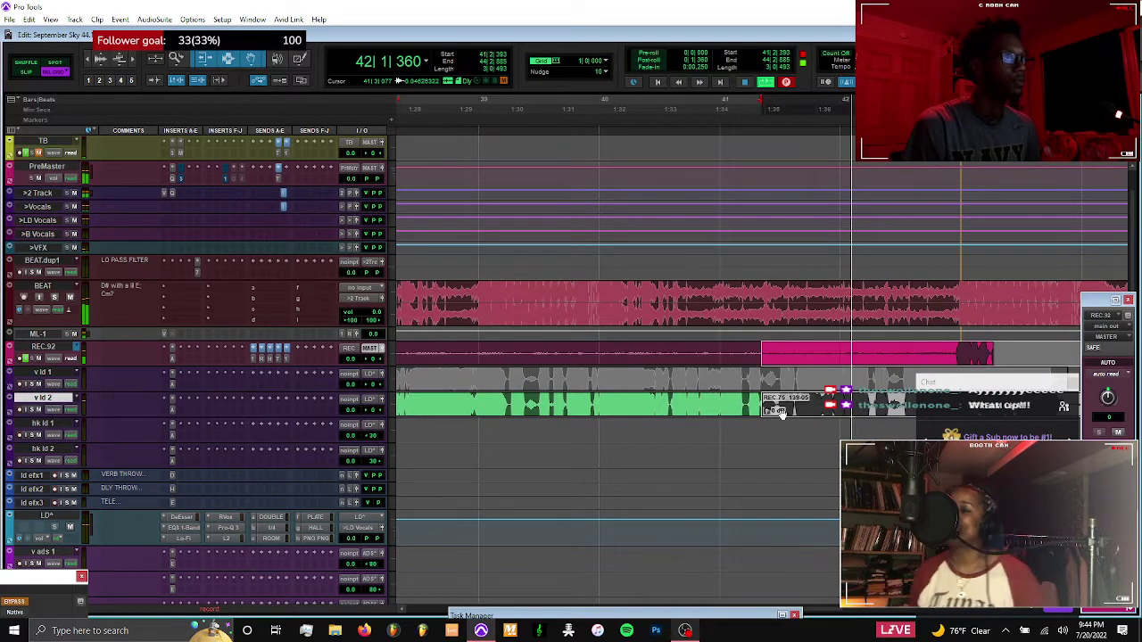
Move the muted REC.90_169-03 clip from v ld 1 back to the record track and give that track a new empty playlist
click(765, 377)
click(765, 387)
key(ctrl+m)
key(ctrl+m)
drag(759, 373, 758, 352)
key(ctrl+super+backslash)
key(Return)
key(Delete)
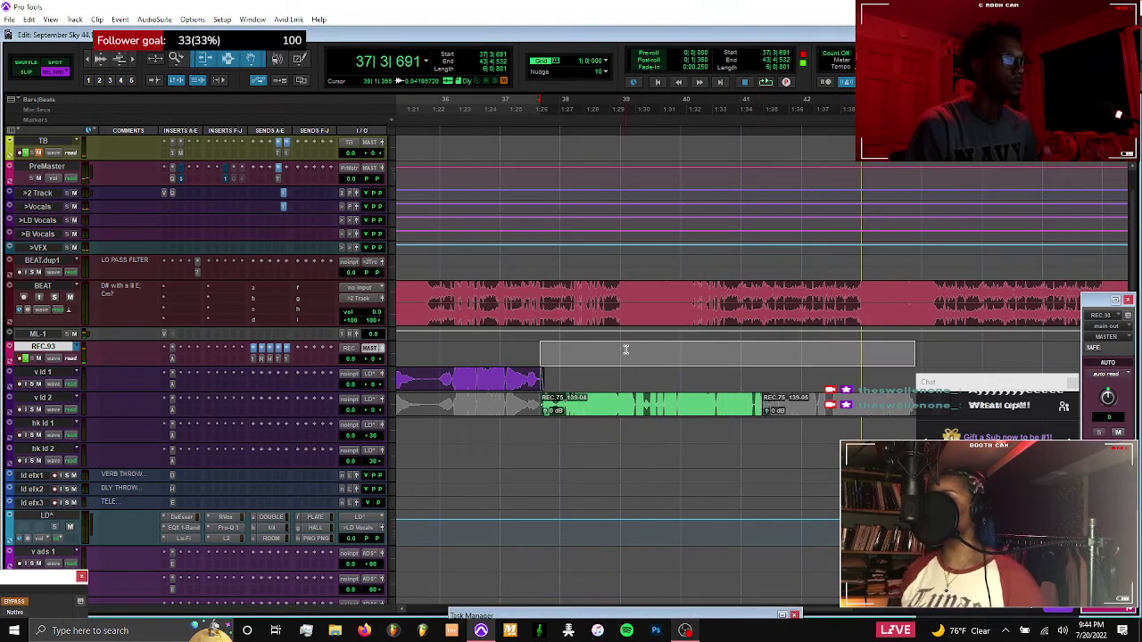
Take REC.75_139-05 off v ld 2 onto the record track and record a take from 39|1|000 on a new playlist
click(625, 350)
key(ctrl+space)
drag(801, 406, 800, 360)
key(space)
key(ctrl+super+backslash)
key(Return)
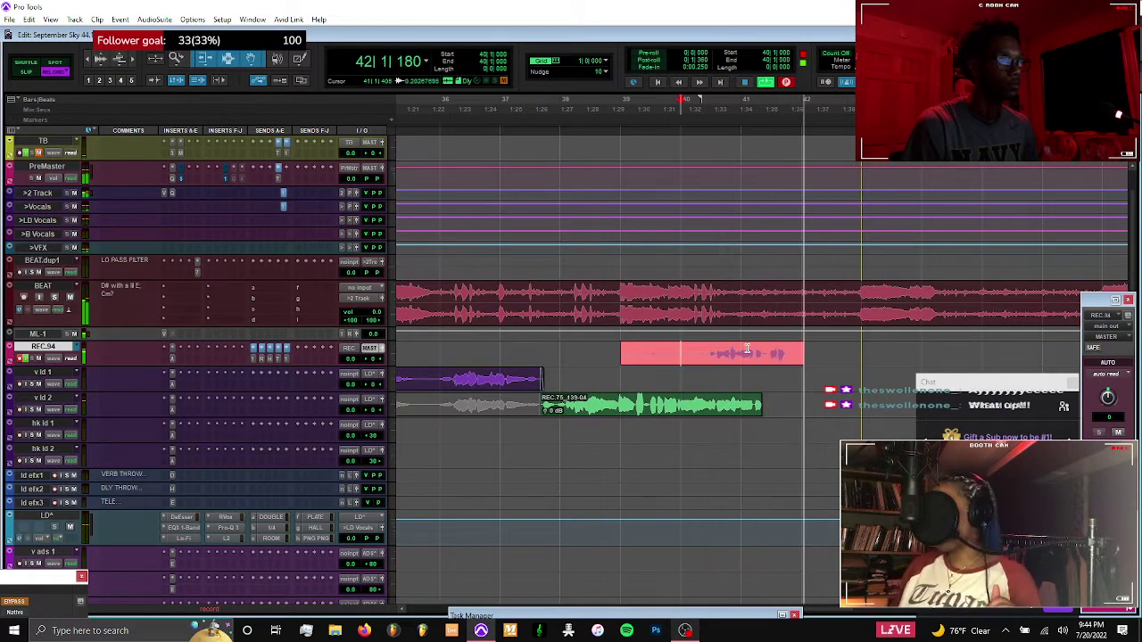
Stop the take and delete its part from 40|1|000 to 41|2|355
shift+click(759, 357)
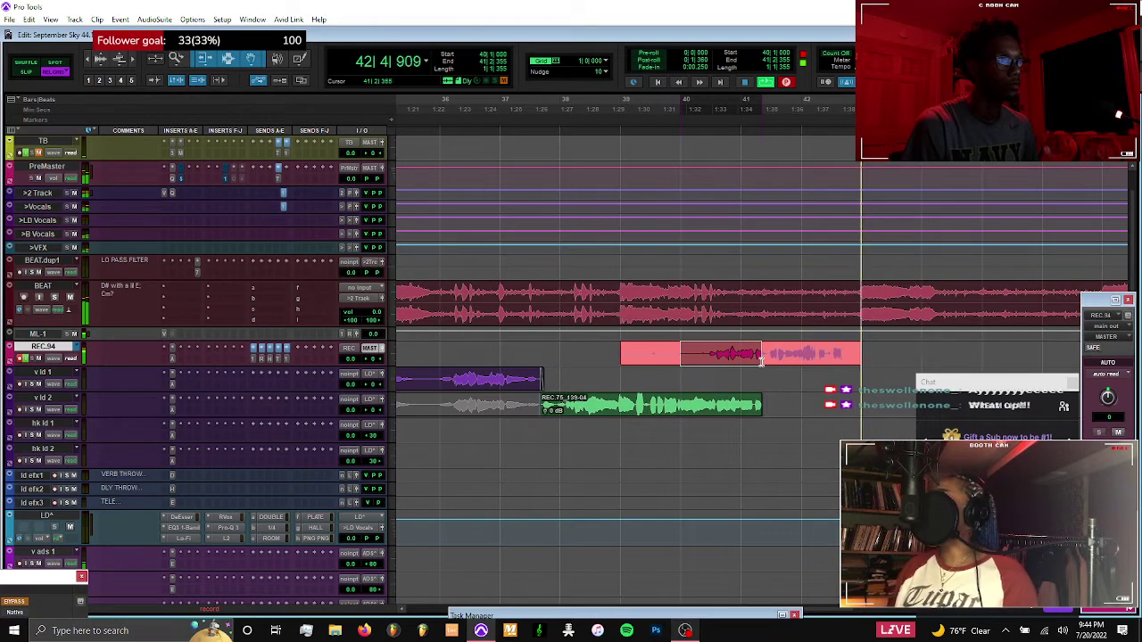
key(space)
key(Delete)
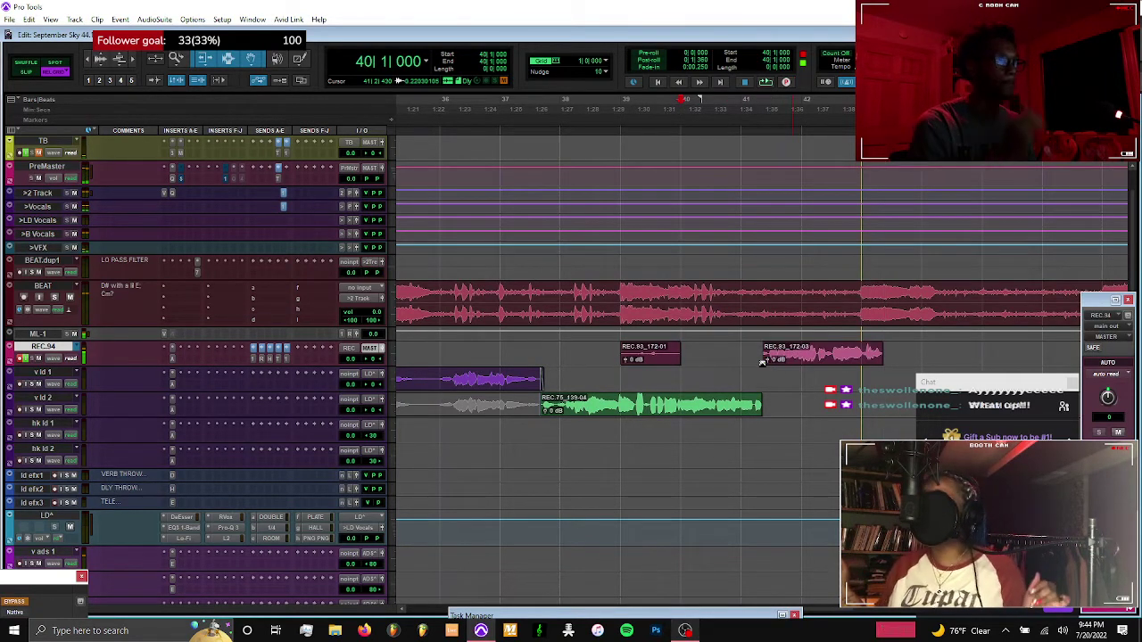
Record a take from 40|1|000 on a new playlist and delete everything in it before 41|2|014
key(ctrl+space)
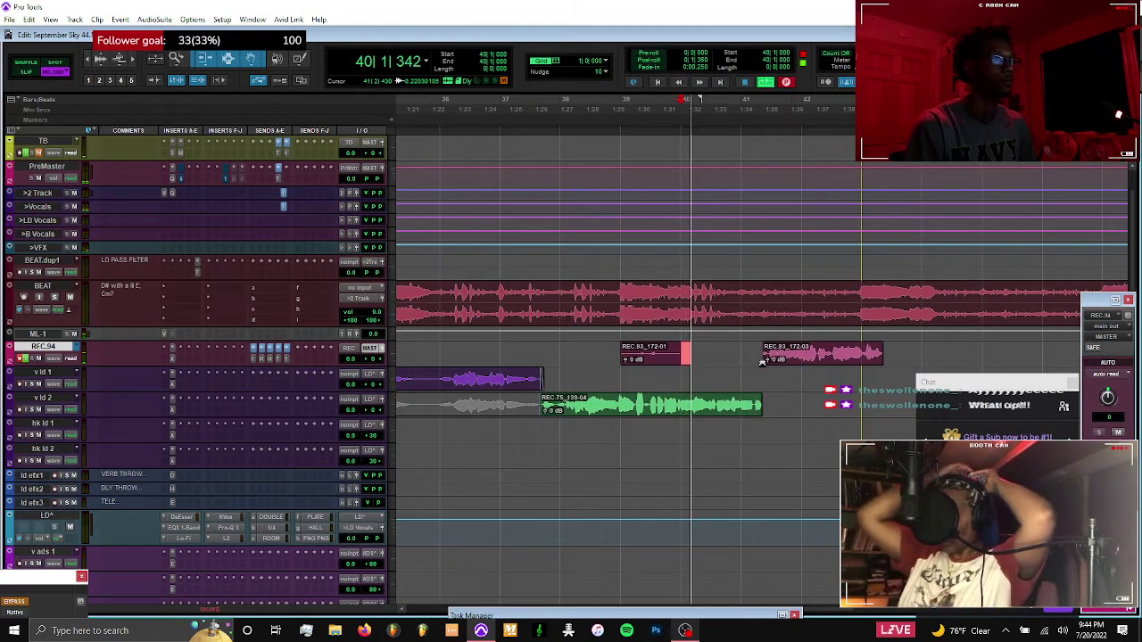
click(747, 345)
key(ctrl+backslash)
key(Return)
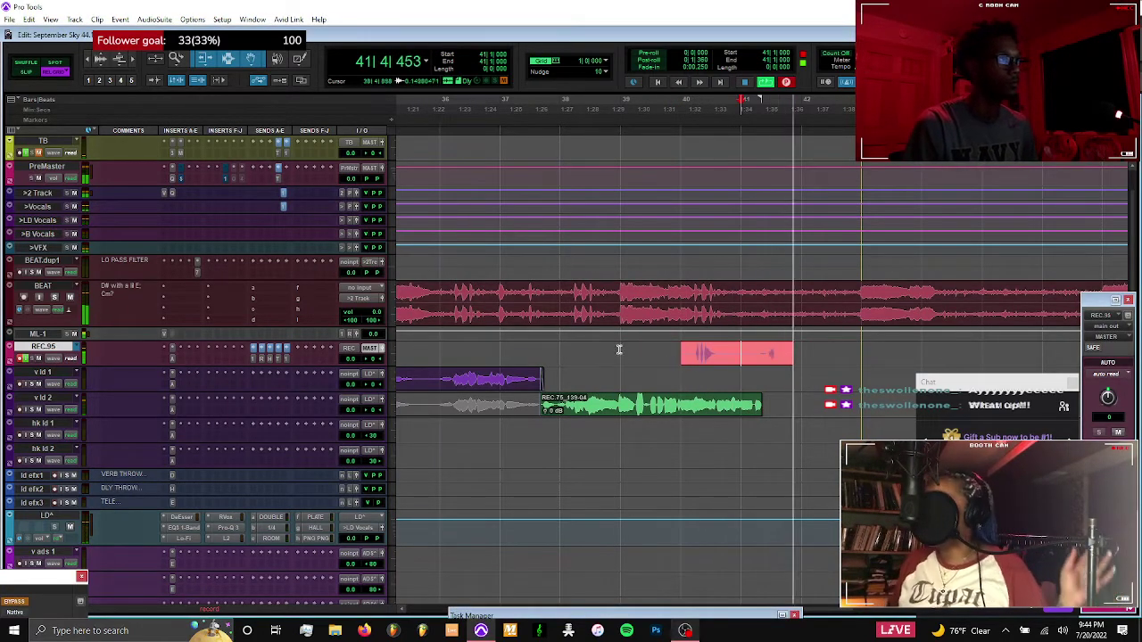
shift+click(757, 352)
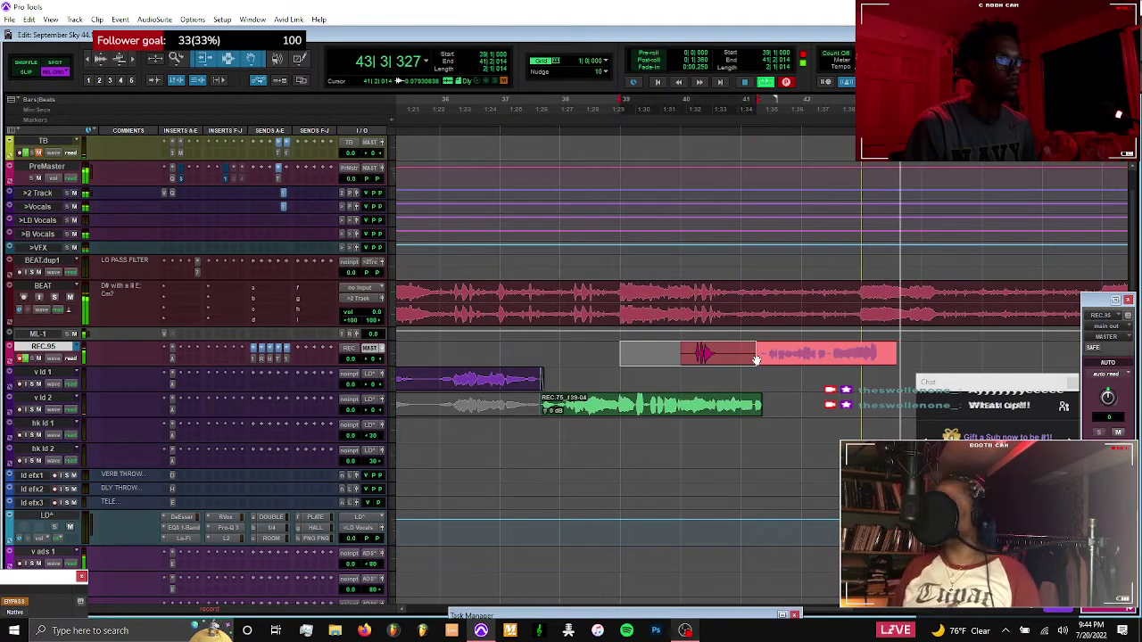
key(space)
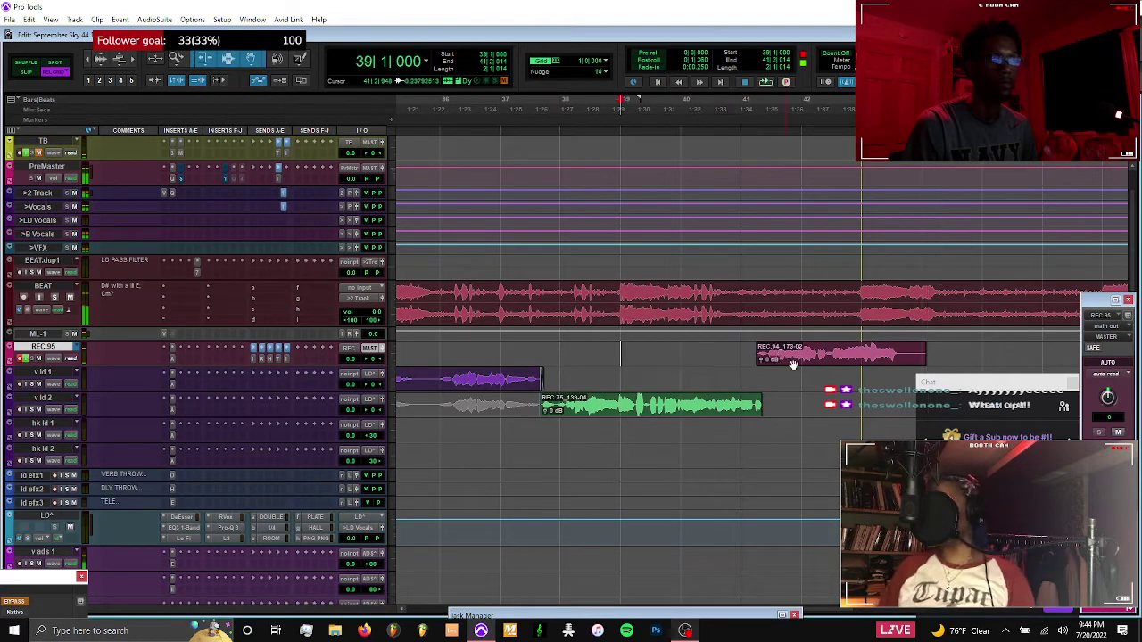
Move the REC.94_173-02 clip onto v ld 1 and record another take on REC.95 from 40|1|000
click(759, 361)
click(735, 351)
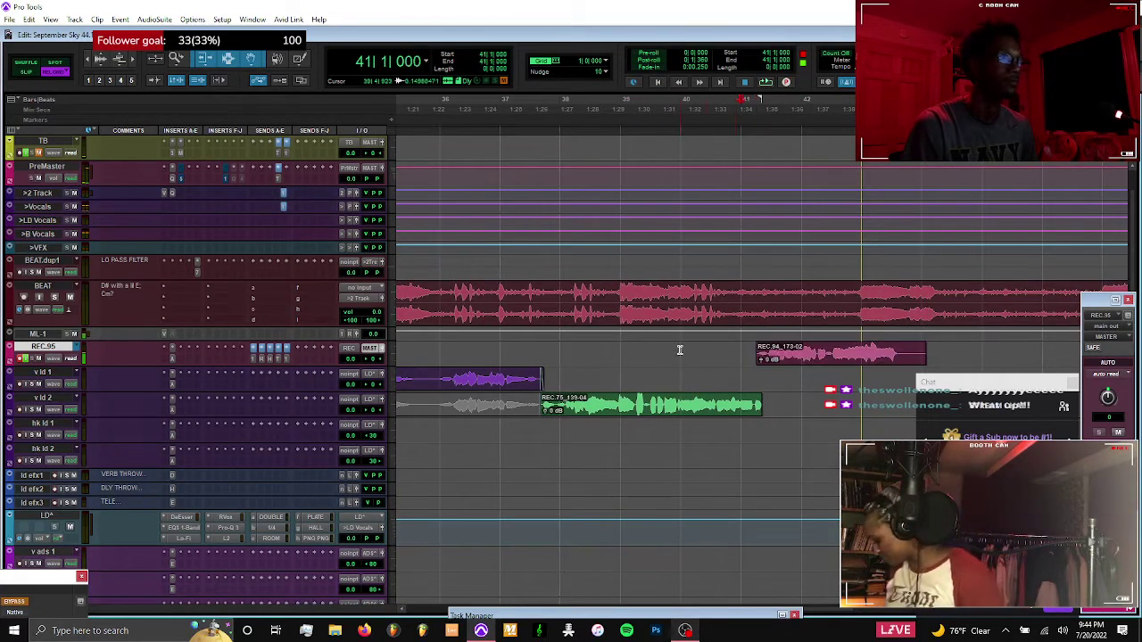
key(ctrl+space)
drag(781, 361, 791, 388)
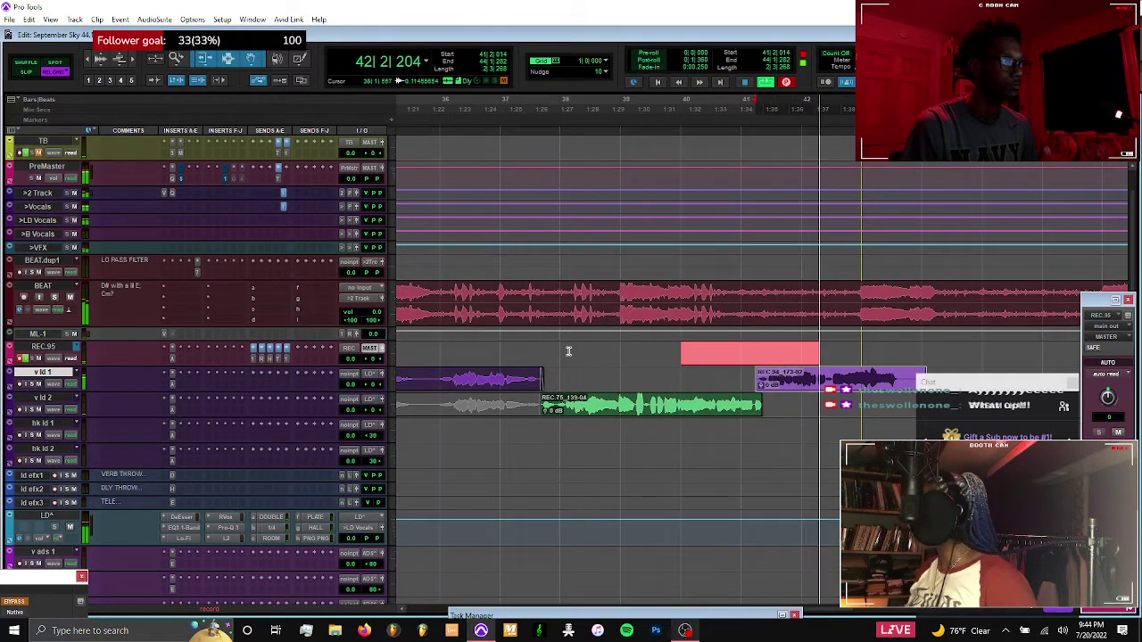
click(616, 349)
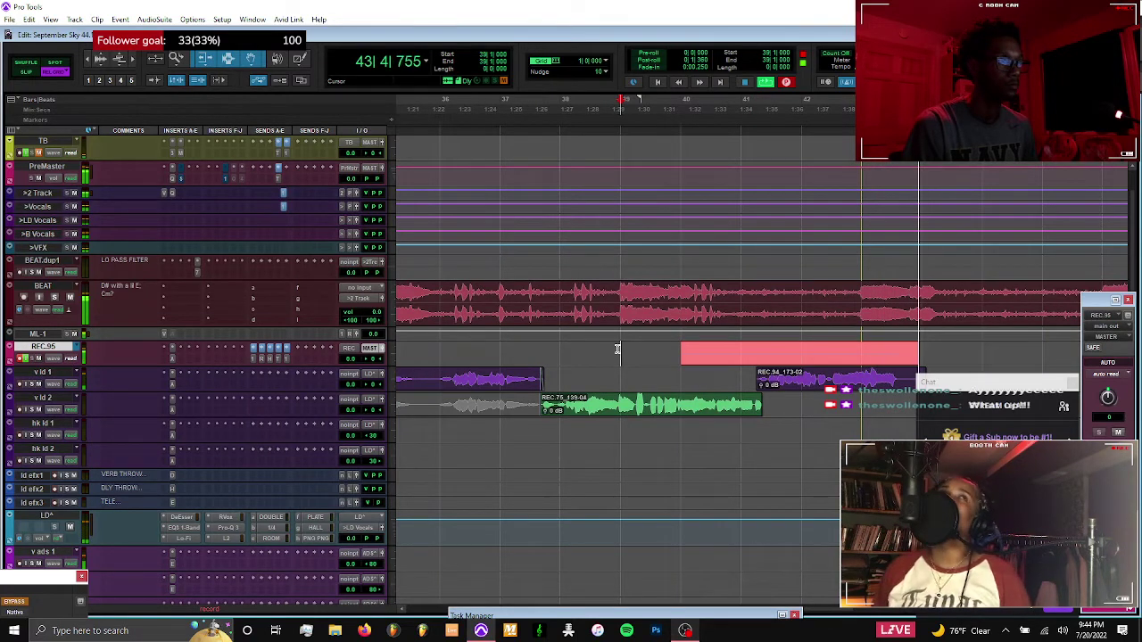
key(space)
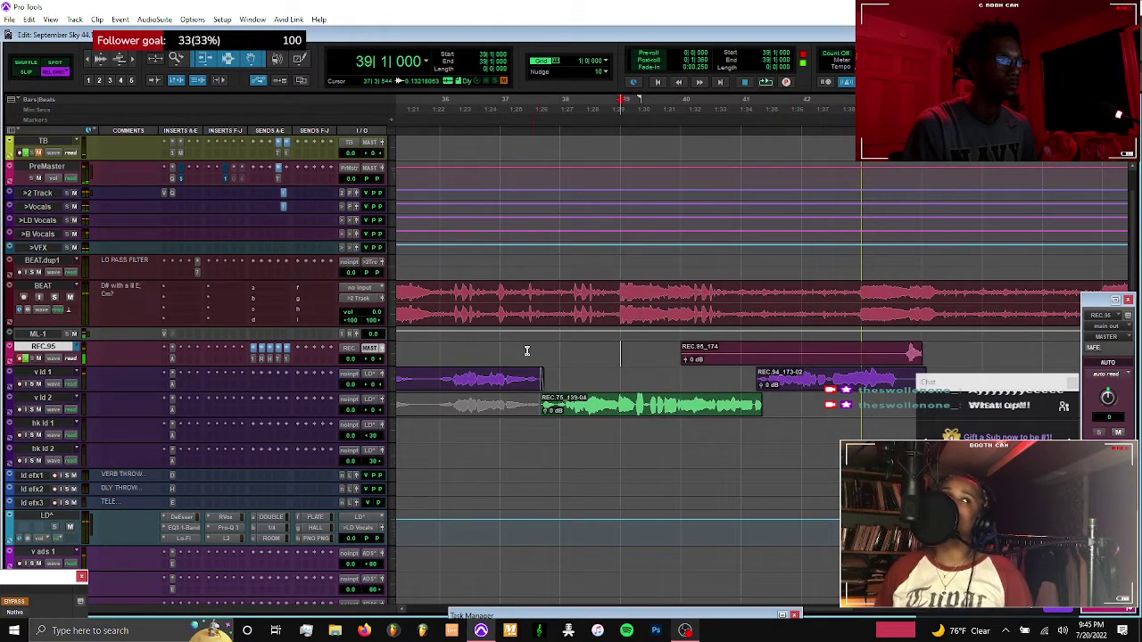
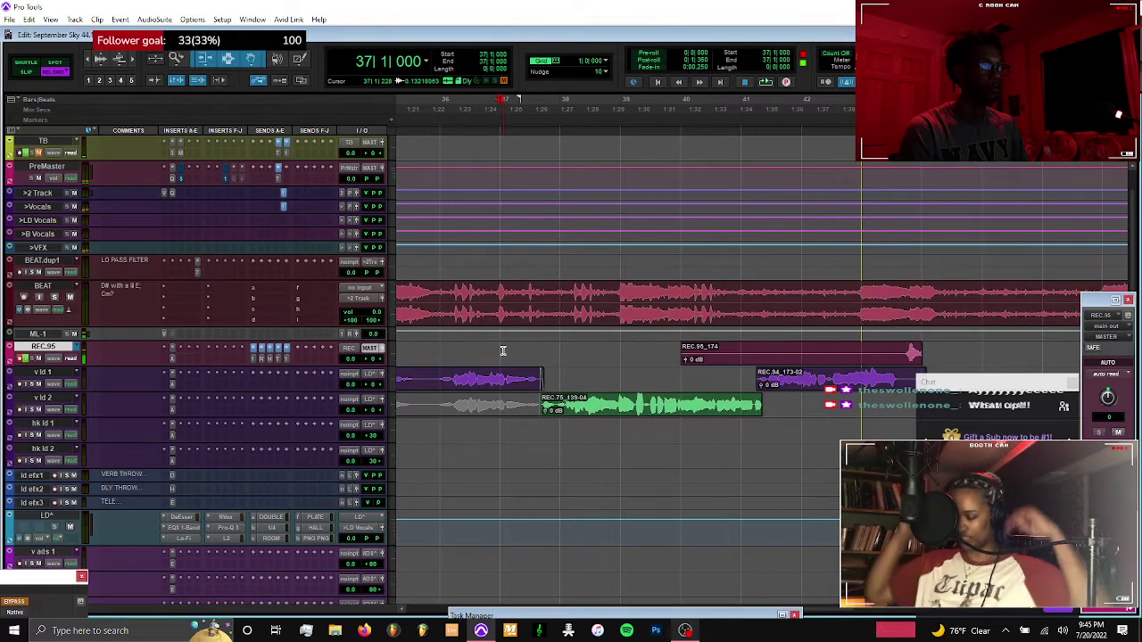
Move REC.94_173-02 from v ld 1 back to the record track and record from 38|1|000 on a new playlist
click(556, 350)
key(ctrl+space)
drag(792, 384, 790, 353)
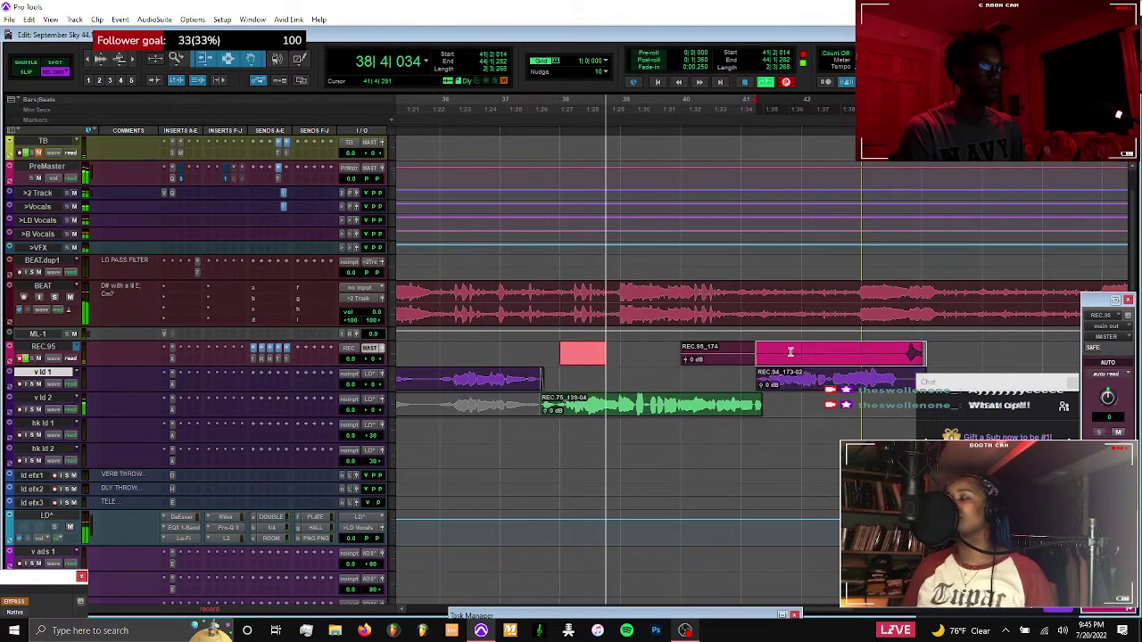
key(ctrl+backslash)
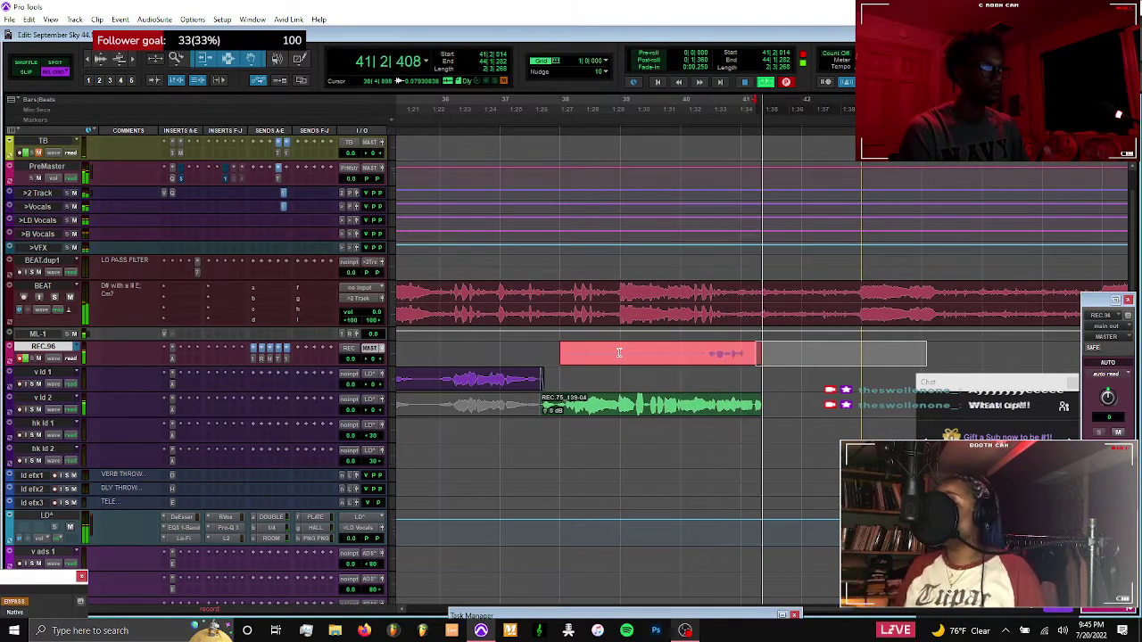
Stop the take, cut out its part from 39|1|000 to 41|2|506 and move the remaining REC.95_175-03 clip onto v ld 1
shift+click(755, 353)
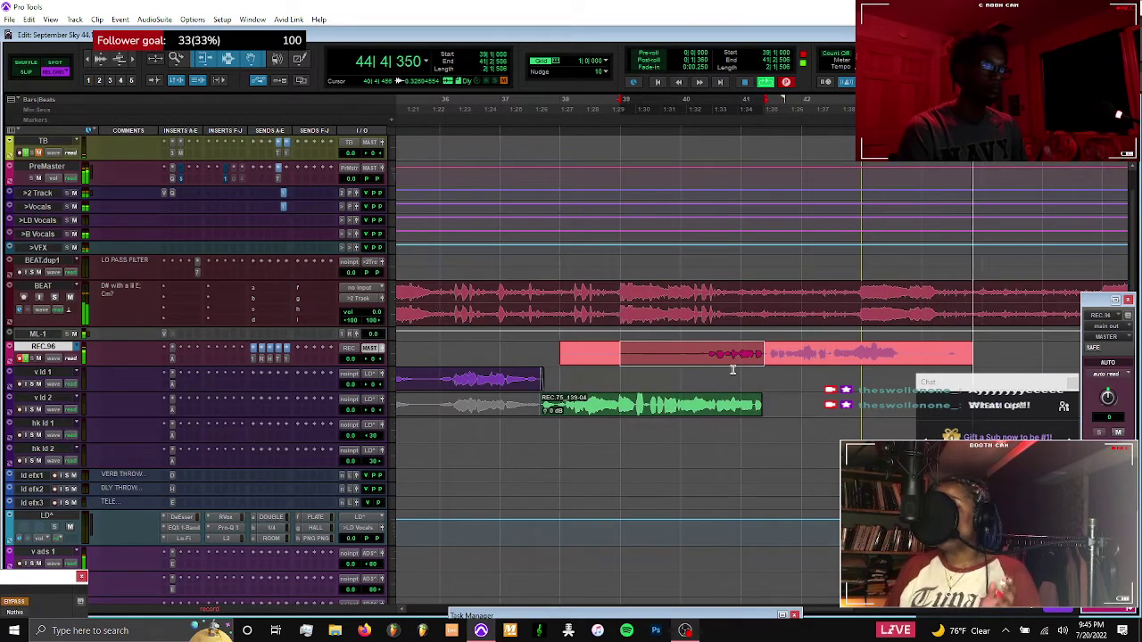
scroll(732, 369, right, 2)
key(r)
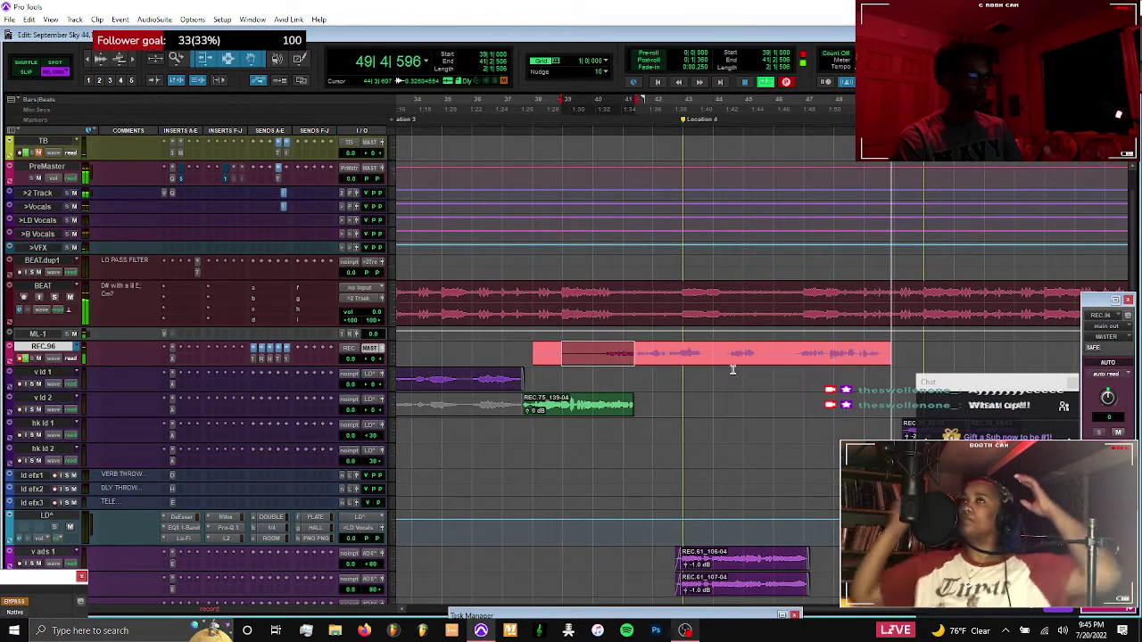
key(space)
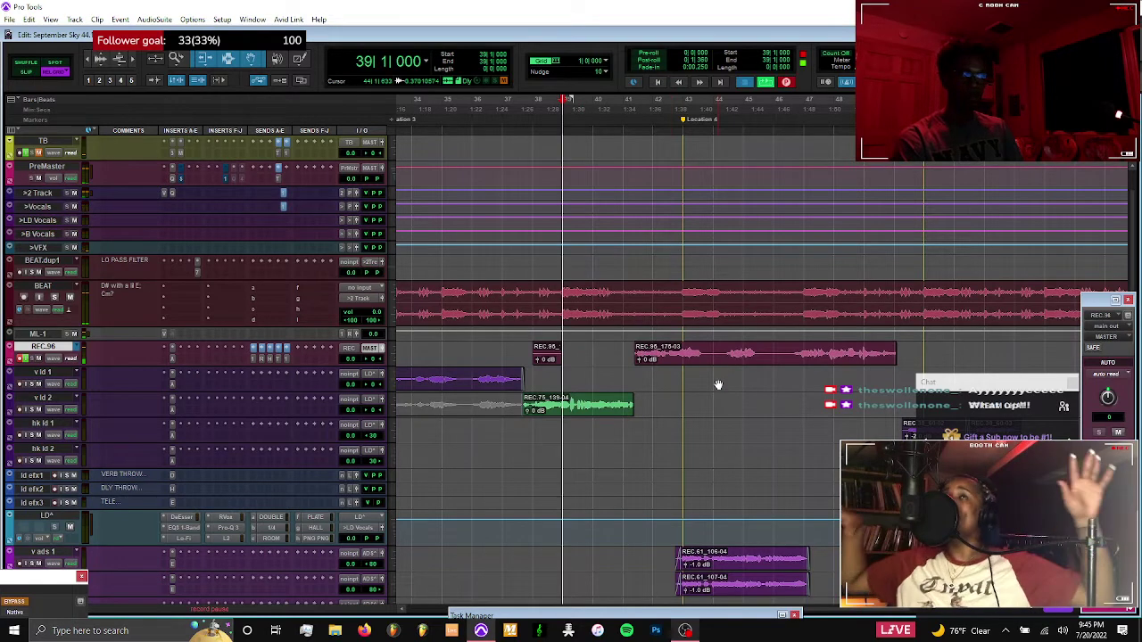
drag(719, 387, 719, 383)
Start recording on REC.96 from 39|1|000 and cut off the v ld 1 clip's tail after 48|4|374
key(space)
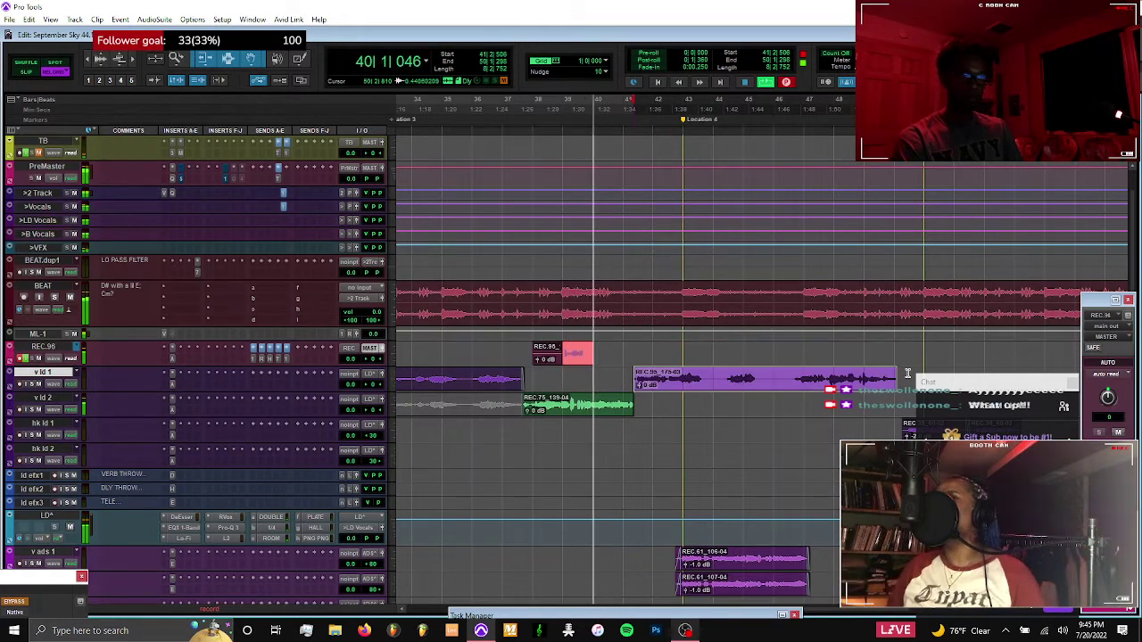
drag(907, 380, 862, 388)
key(t)
key(t)
key(t)
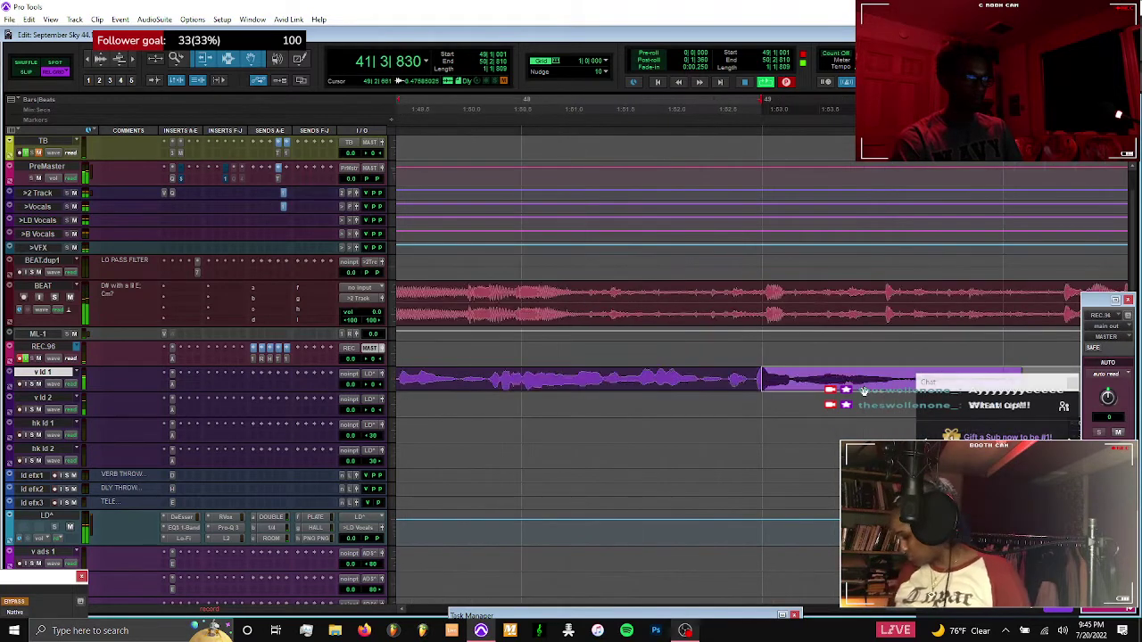
click(725, 386)
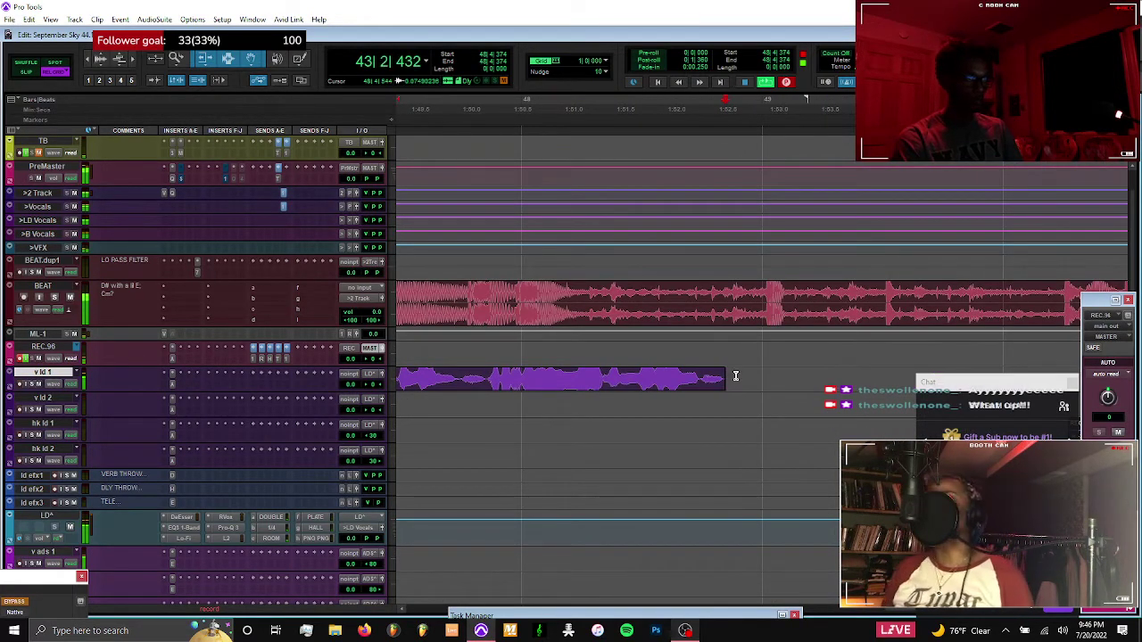
Fade out the end of the v ld 1 clip from 48|4|288 to 48|4|544 and stop the running take
key(r)
key(r)
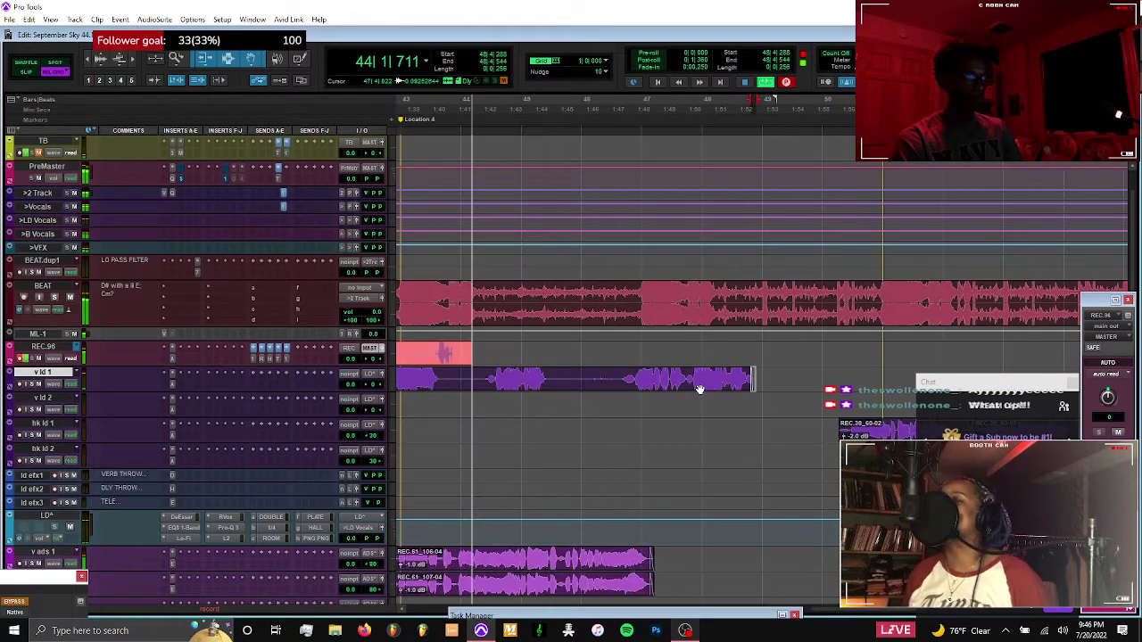
key(ctrl+period)
scroll(662, 391, left, 3)
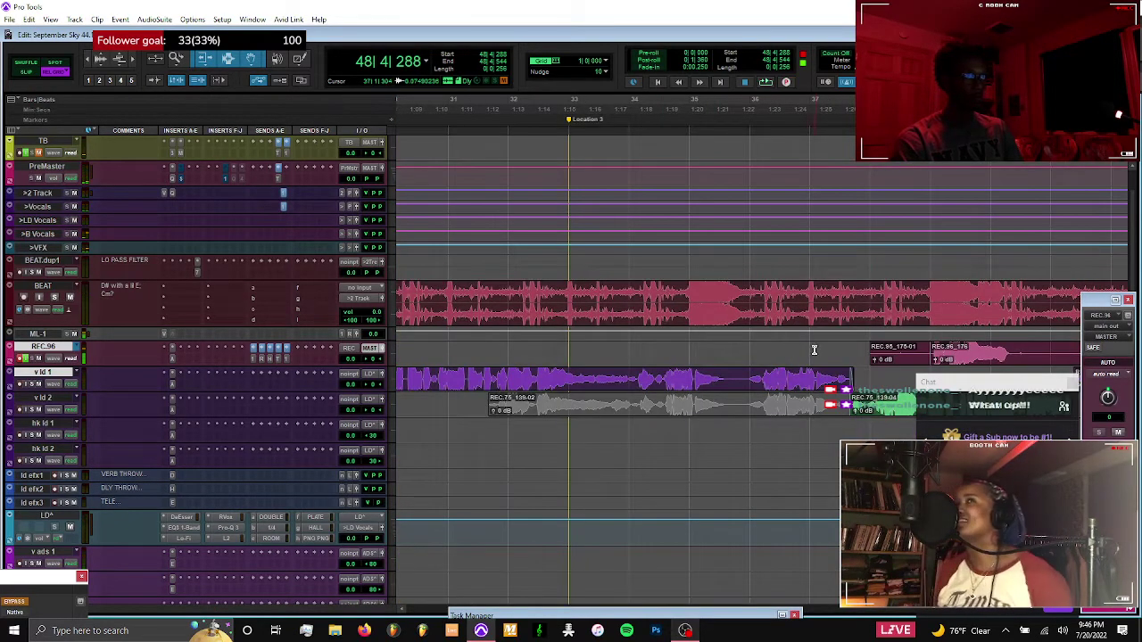
Start another REC.96 take from 39|1|000, and split off and mute the v ld 1 section from 42|3|102 to 43|4|001
key(space)
scroll(808, 350, right, 3)
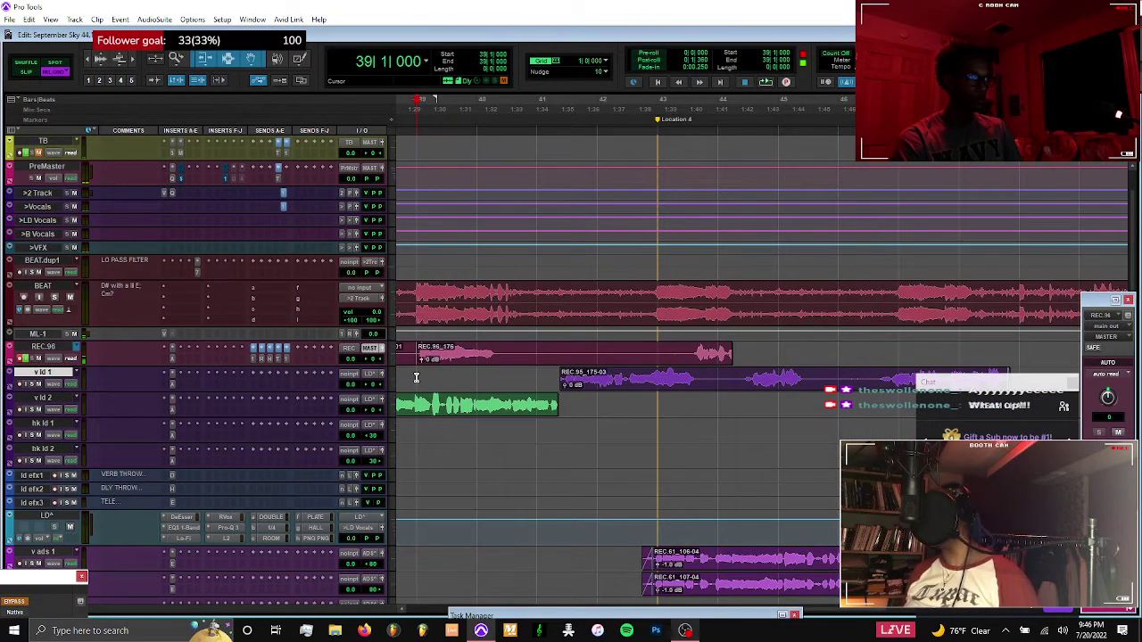
key(ctrl+space)
drag(703, 378, 628, 389)
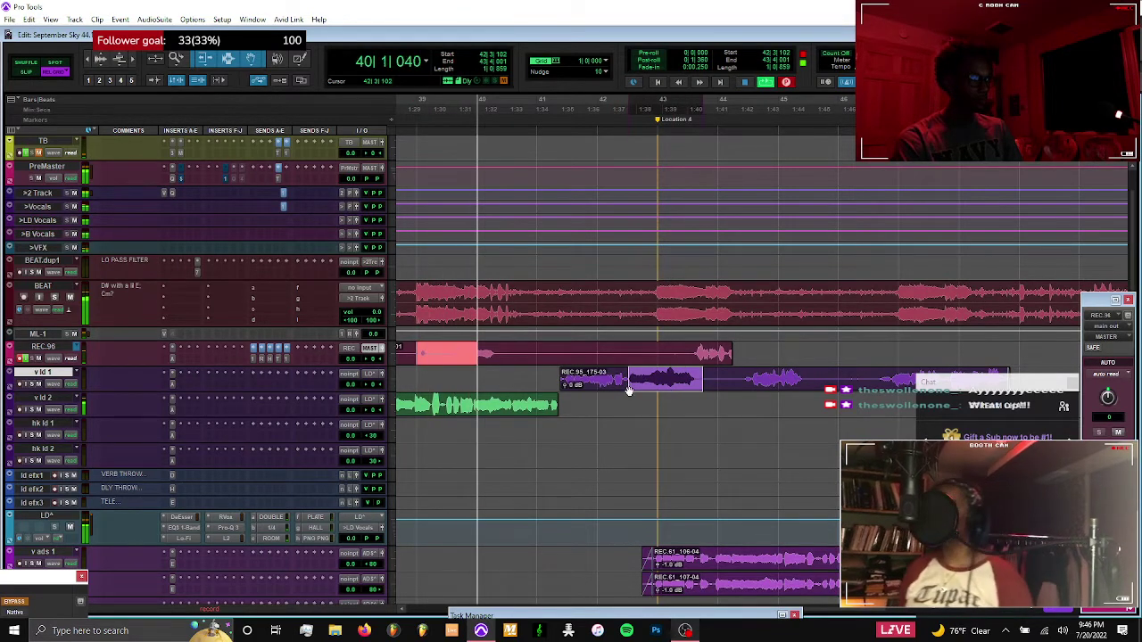
key(b)
click(628, 389)
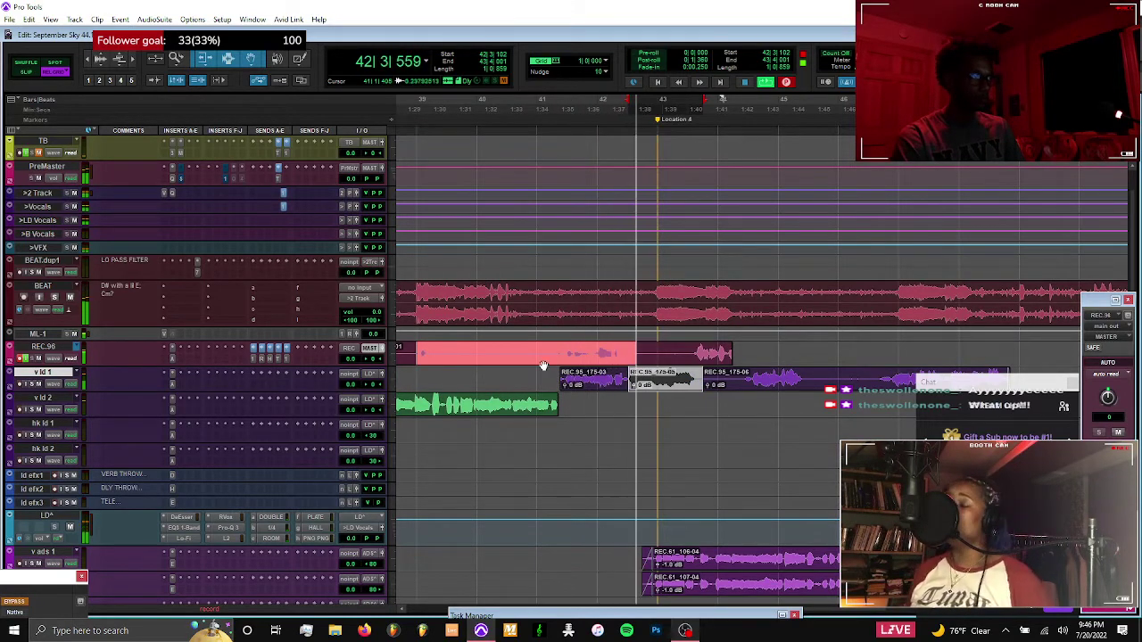
Mark 41|1|000 to 42|2|683 on the running REC.96 take and mute the REC.95_175-06 clip on v ld 1
double_click(538, 353)
click(537, 353)
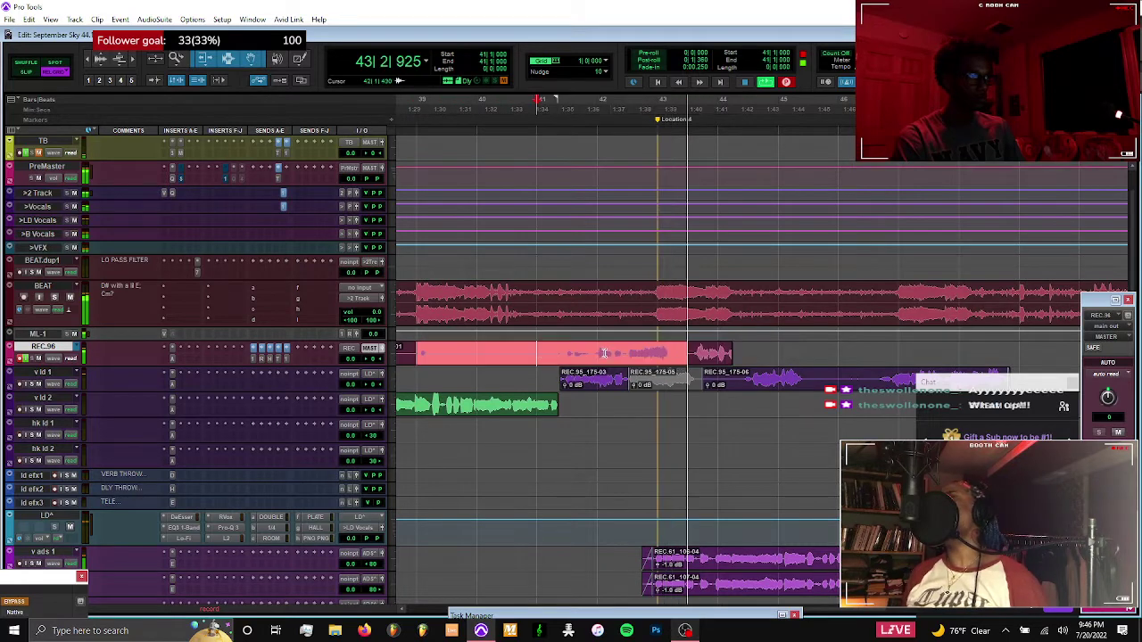
shift+click(624, 356)
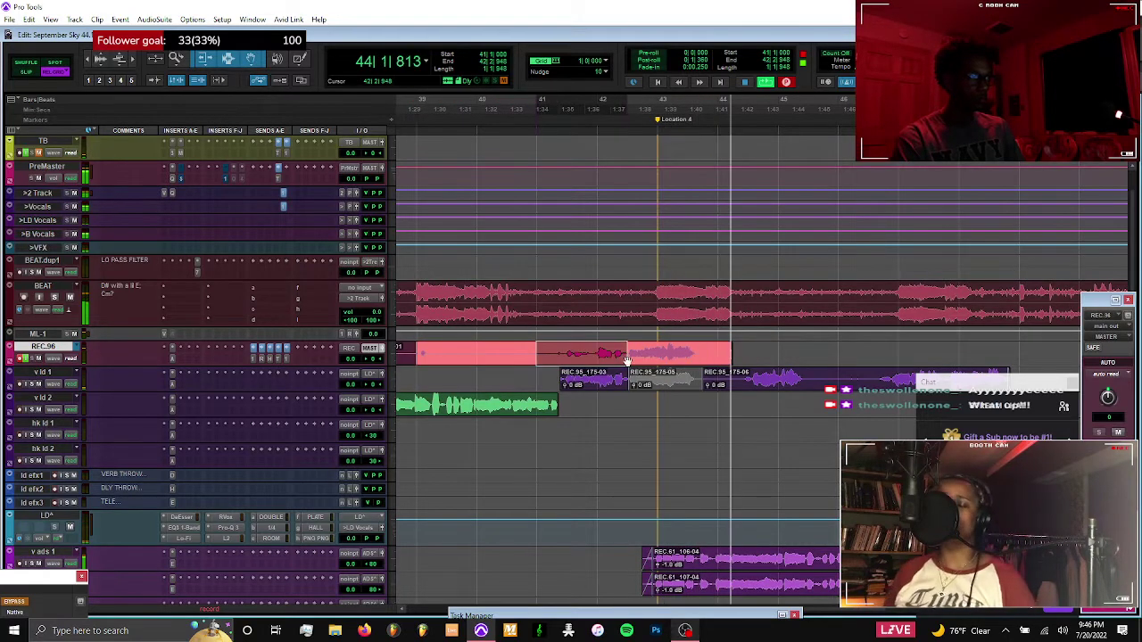
click(688, 374)
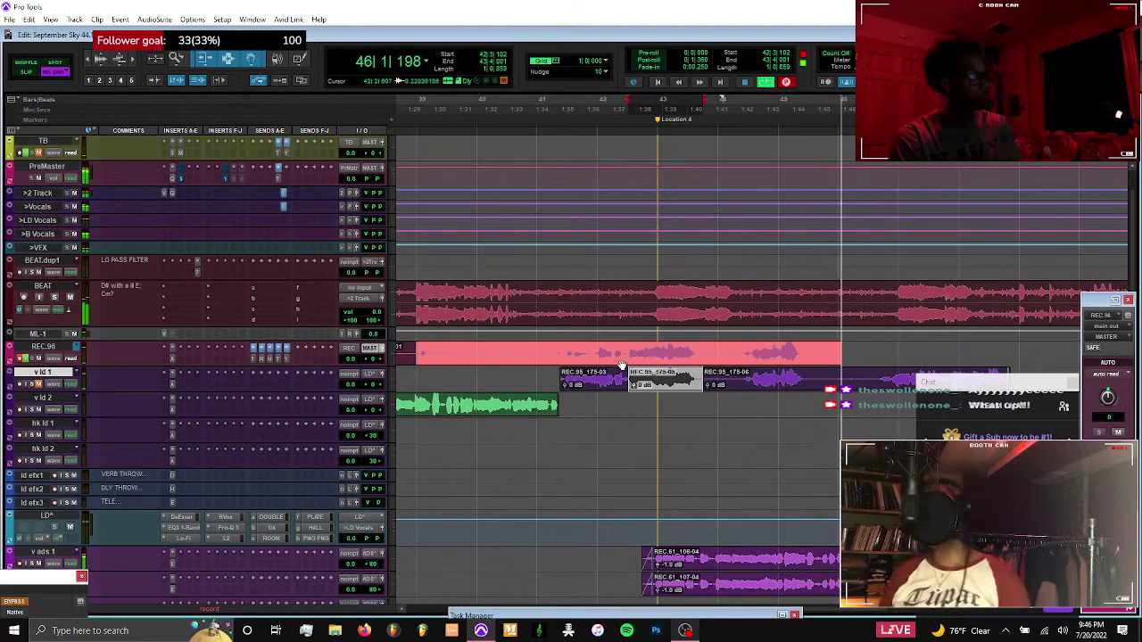
drag(536, 349, 630, 361)
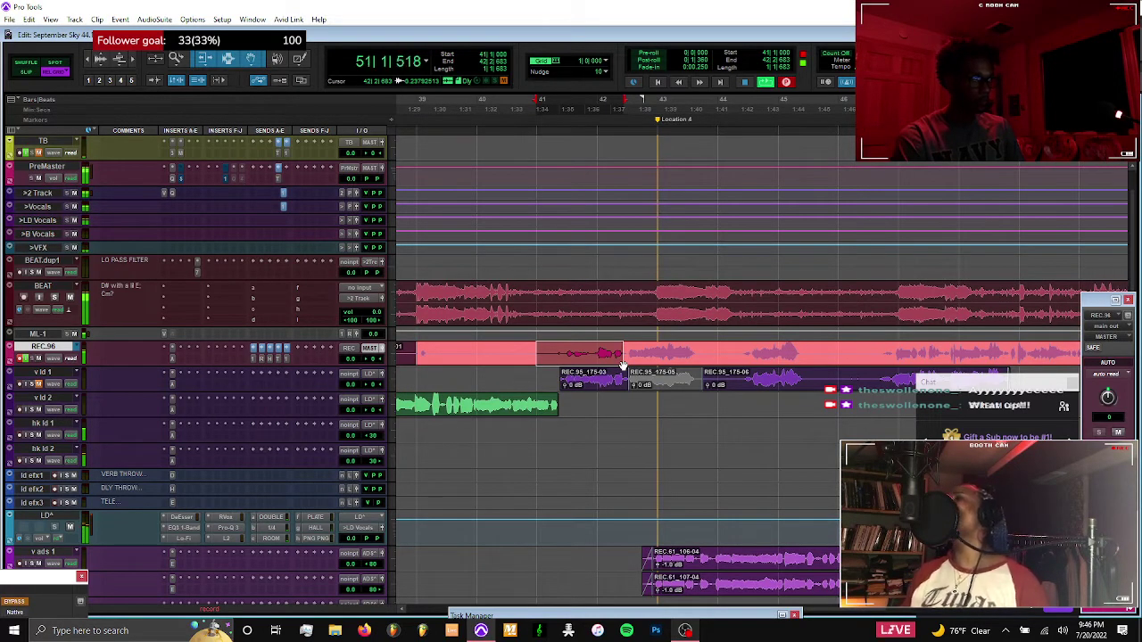
click(749, 386)
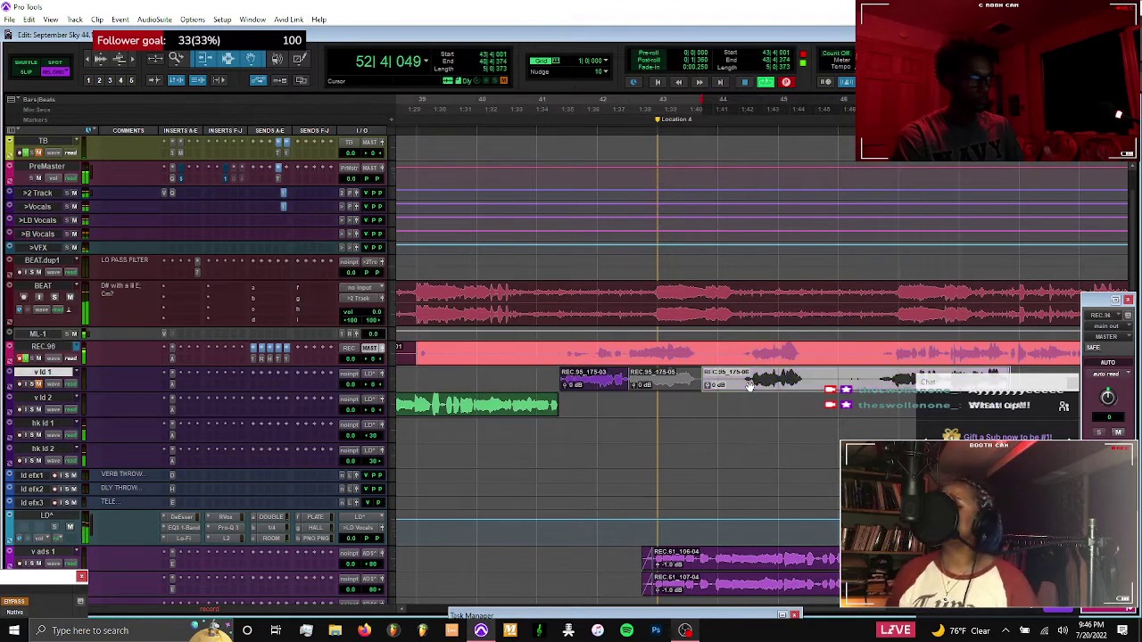
Remove the muted REC.95_175-06 clip from v ld 1, and stop the running take with its 41|1|000 to 42|2|645 section cut out
drag(750, 417, 750, 358)
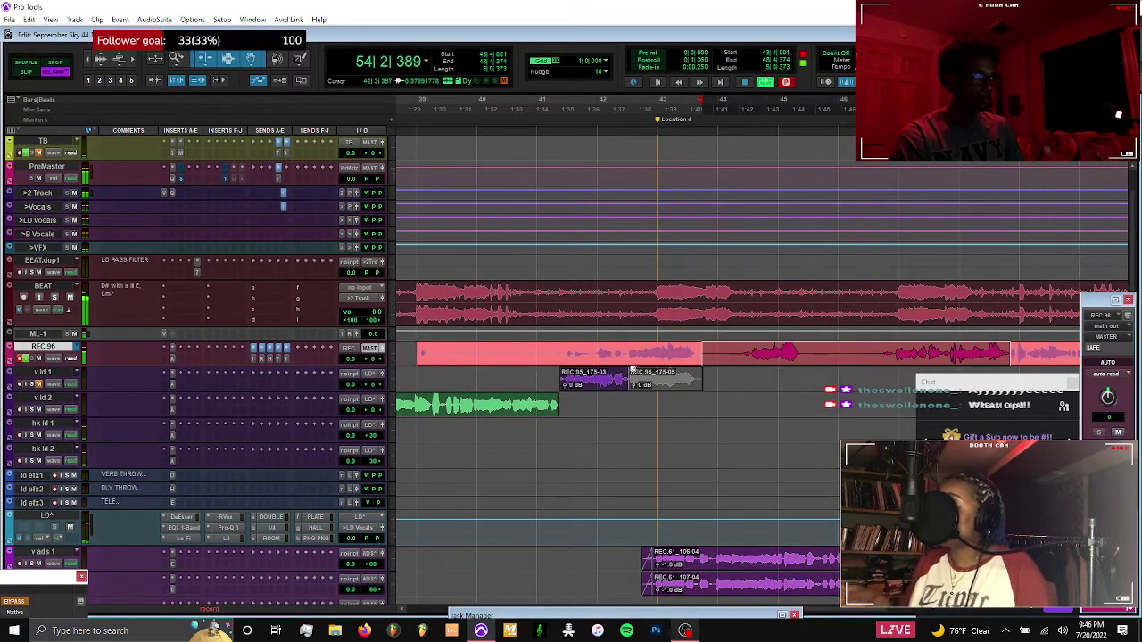
drag(536, 353, 620, 354)
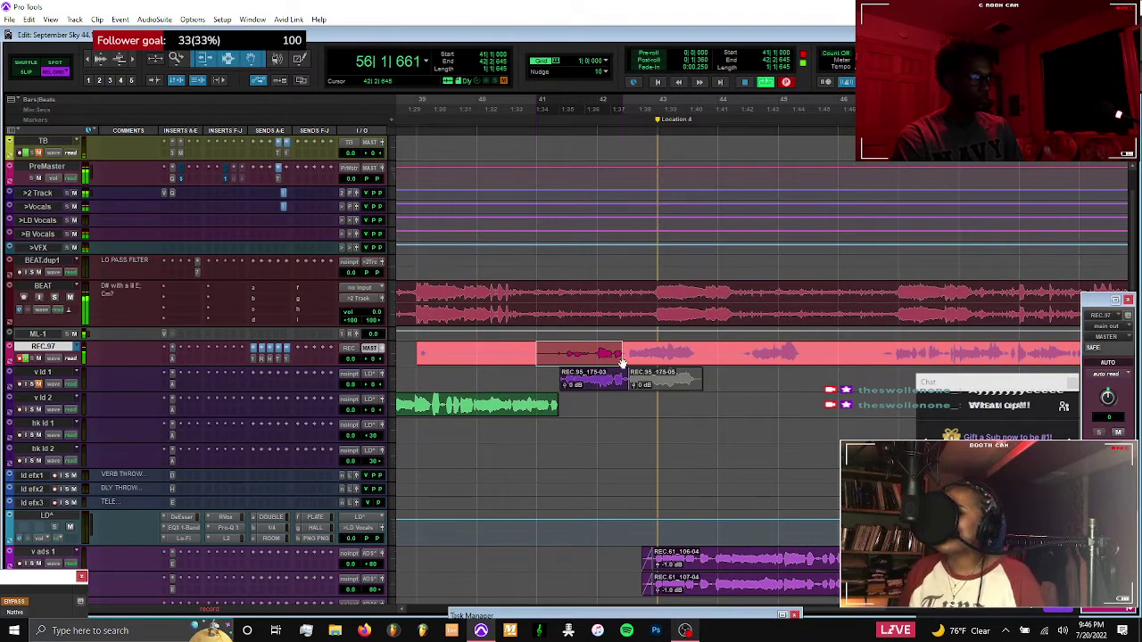
scroll(621, 362, right, 4)
scroll(622, 361, left, 3)
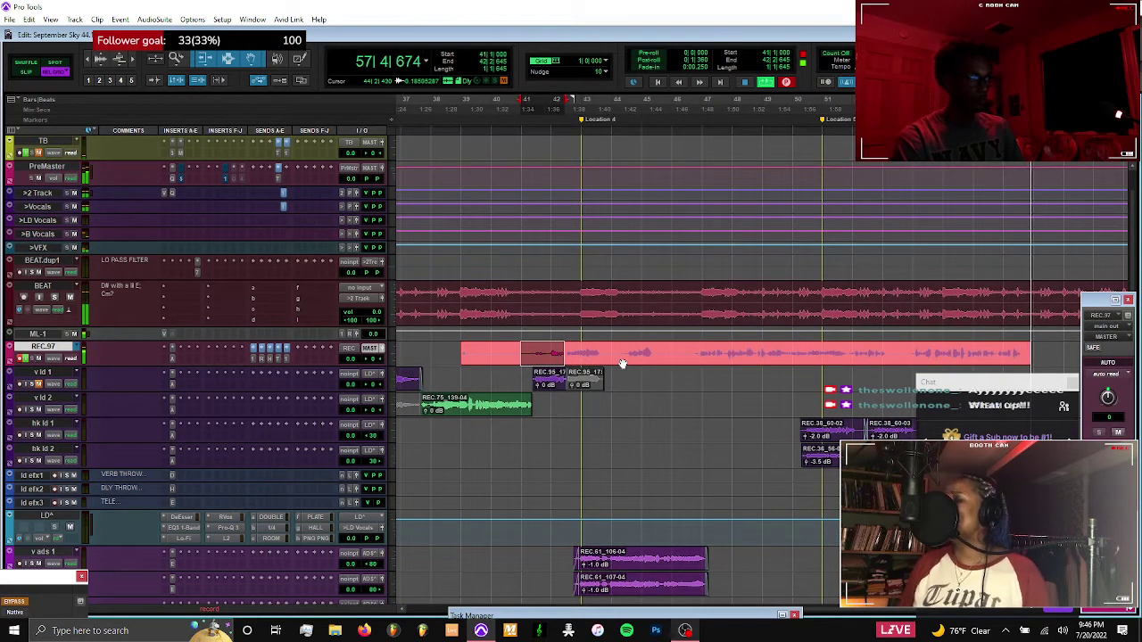
scroll(622, 363, left, 4)
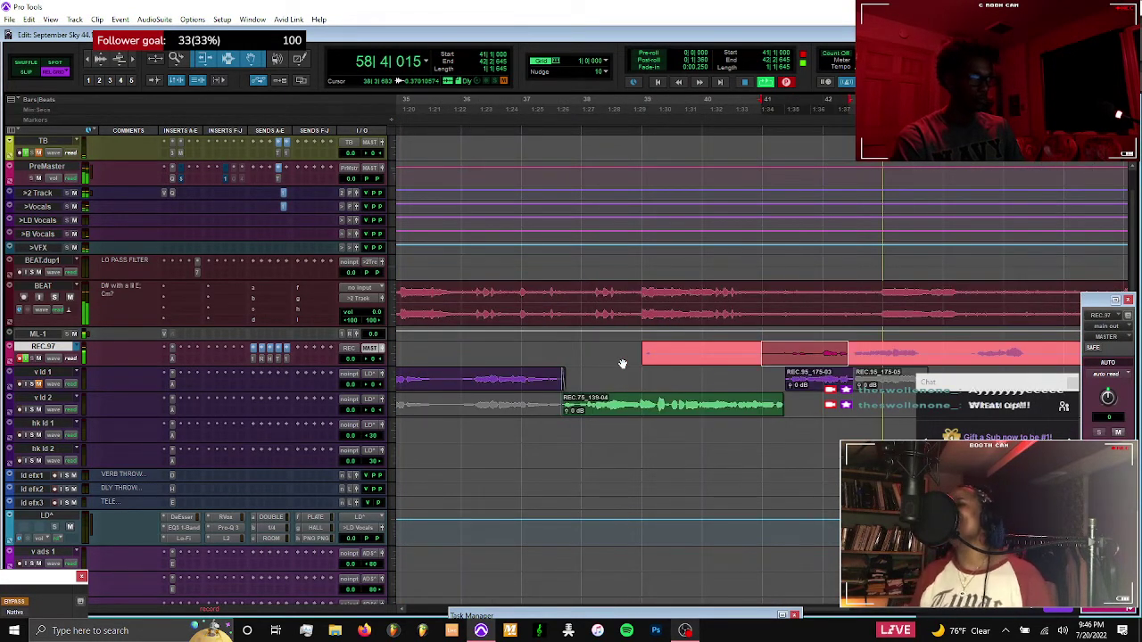
scroll(621, 363, right, 4)
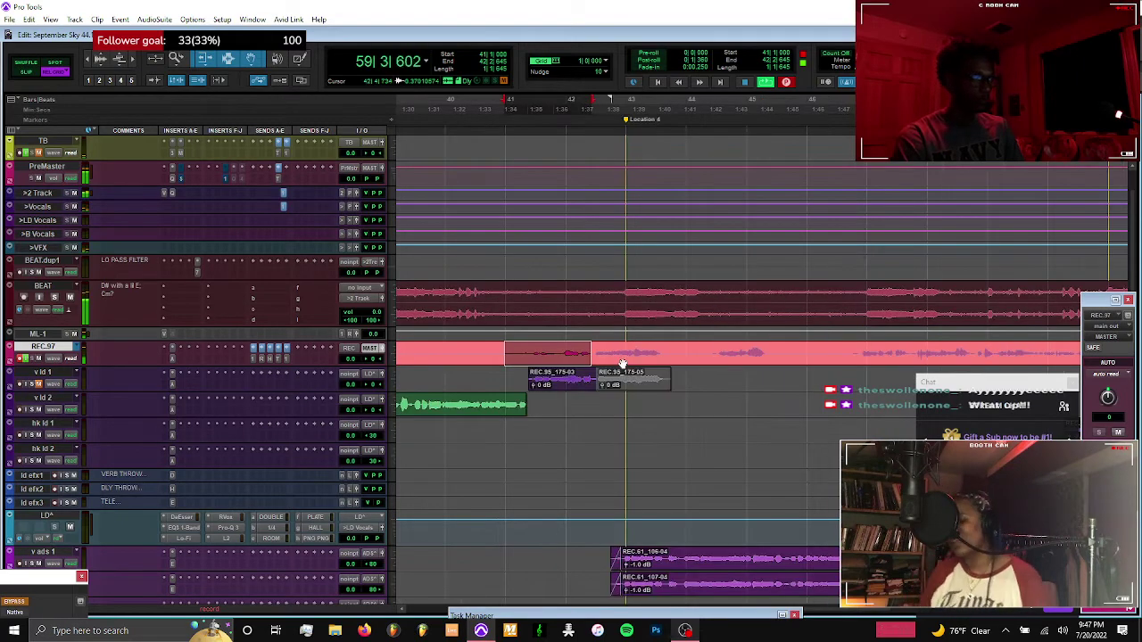
key(r)
key(r)
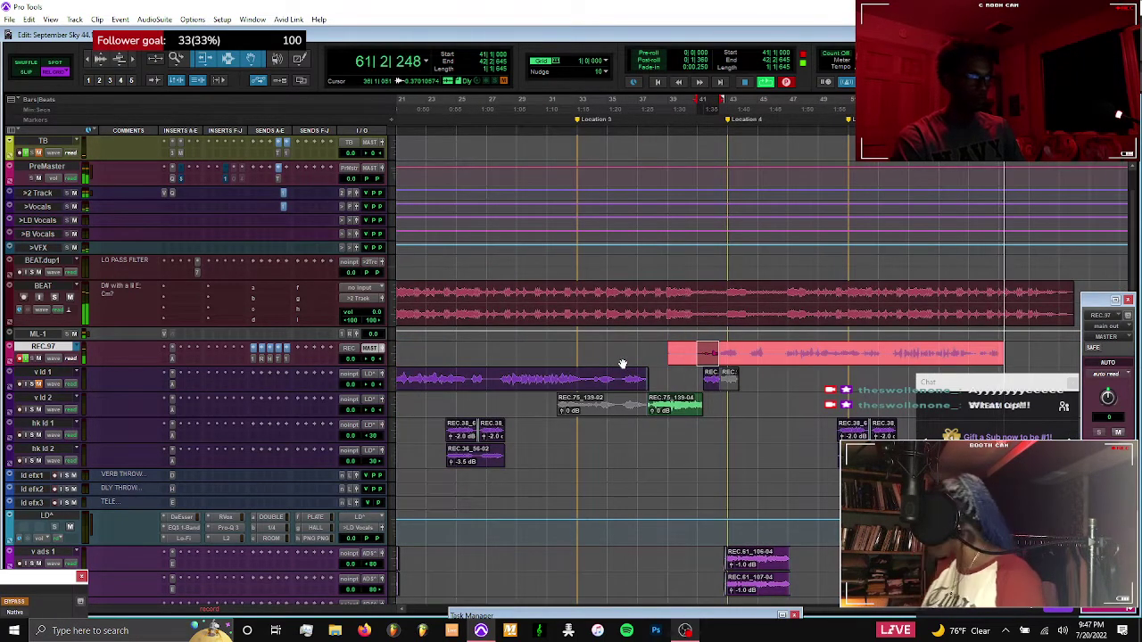
scroll(622, 363, up, 2)
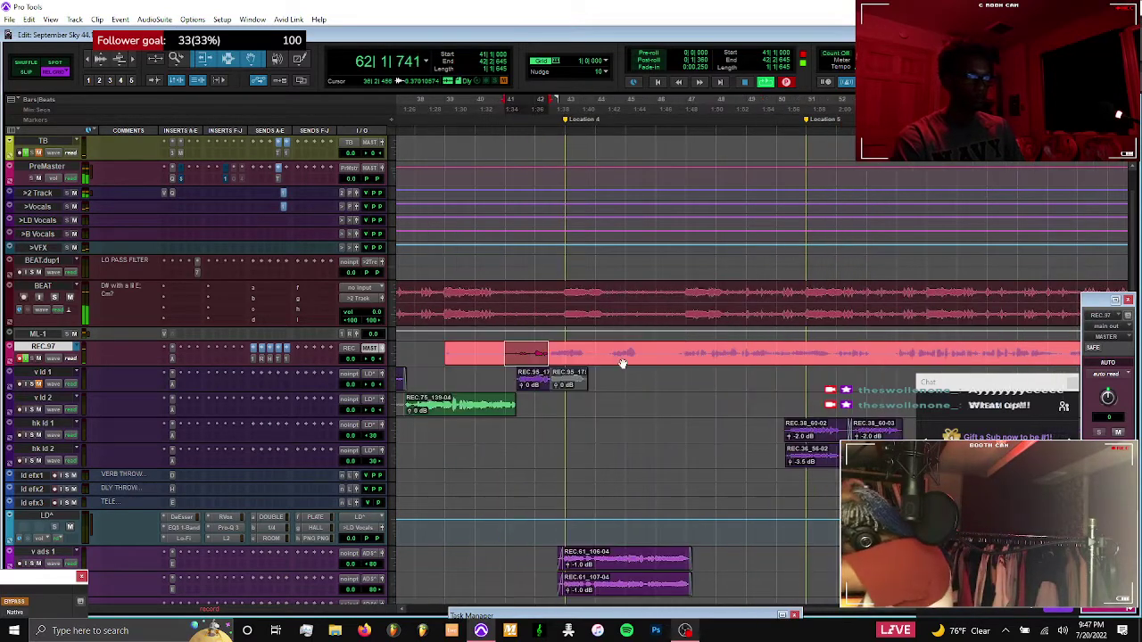
key(space)
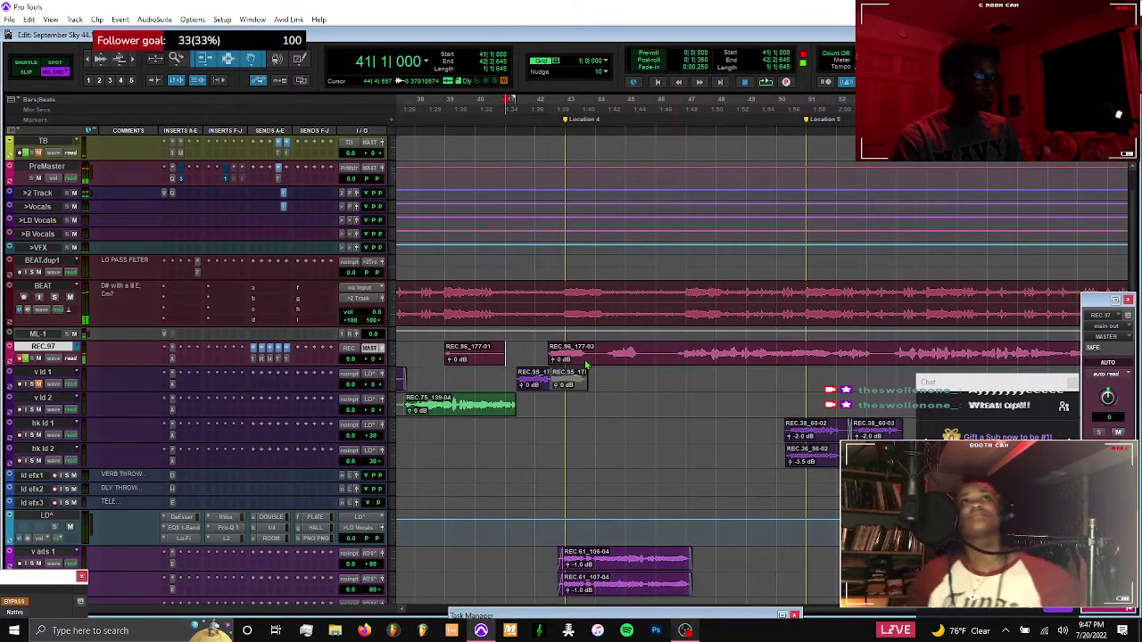
Delete the REC.96_177-01 clip and move REC.96_177-03 to v ld 1 in place of the muted clip, ending the short take
click(472, 347)
key(space)
drag(619, 355, 619, 390)
key(t)
key(t)
key(t)
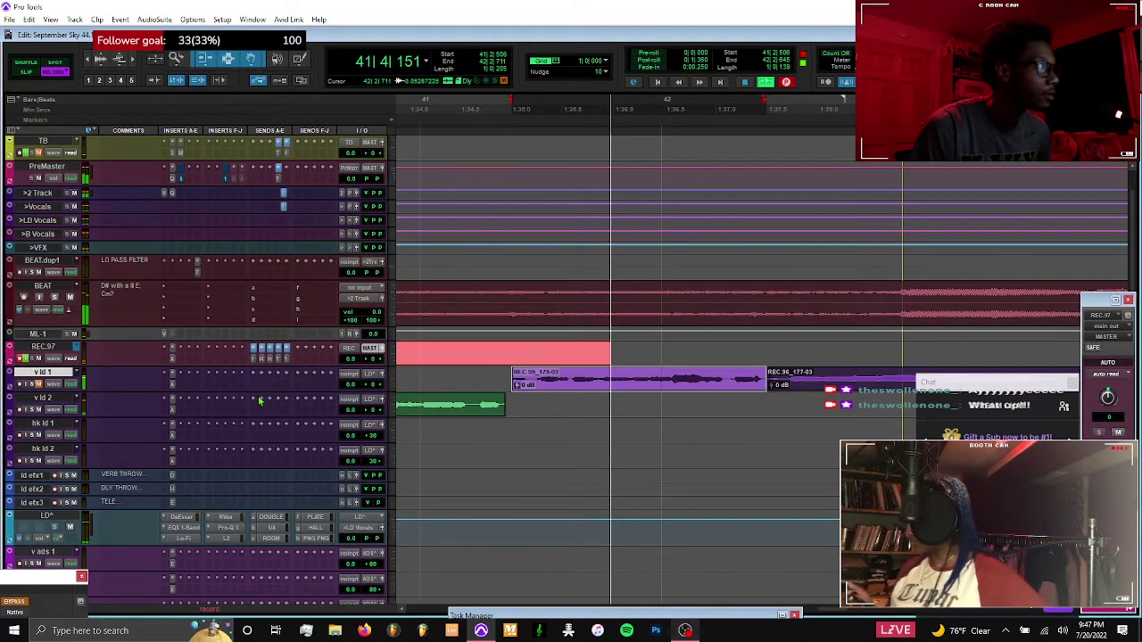
key(space)
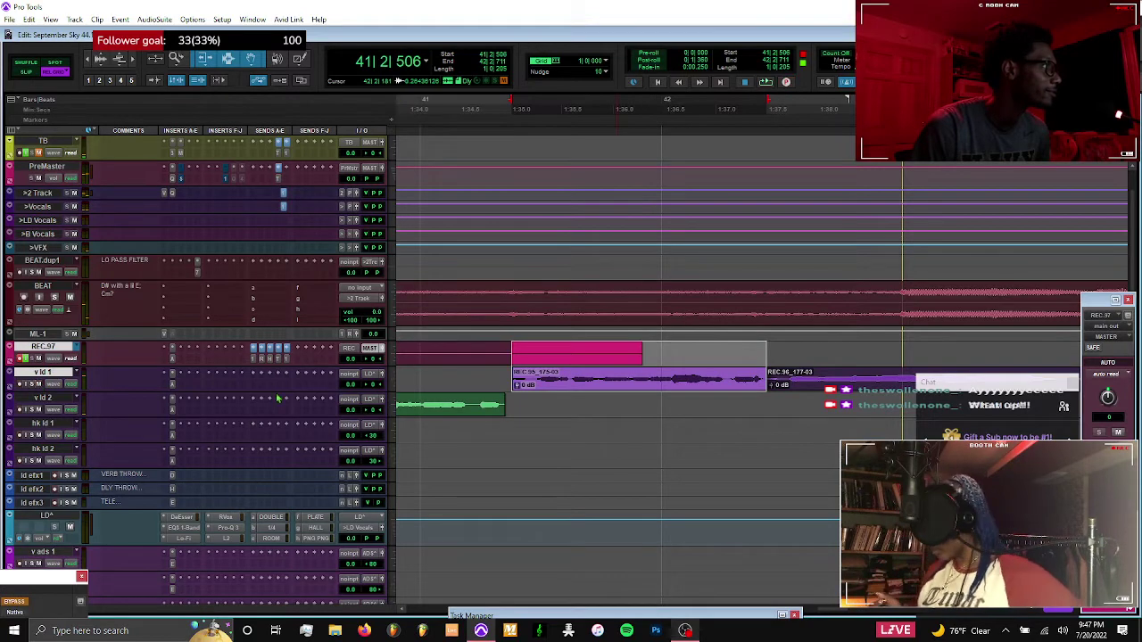
Start a REC.97 take from 41|1|000 and crossfade REC.95_175-03 into REC.96_177-03 on v ld 1 from 42|2|661 to 42|2|694
click(438, 379)
key(ctrl+space)
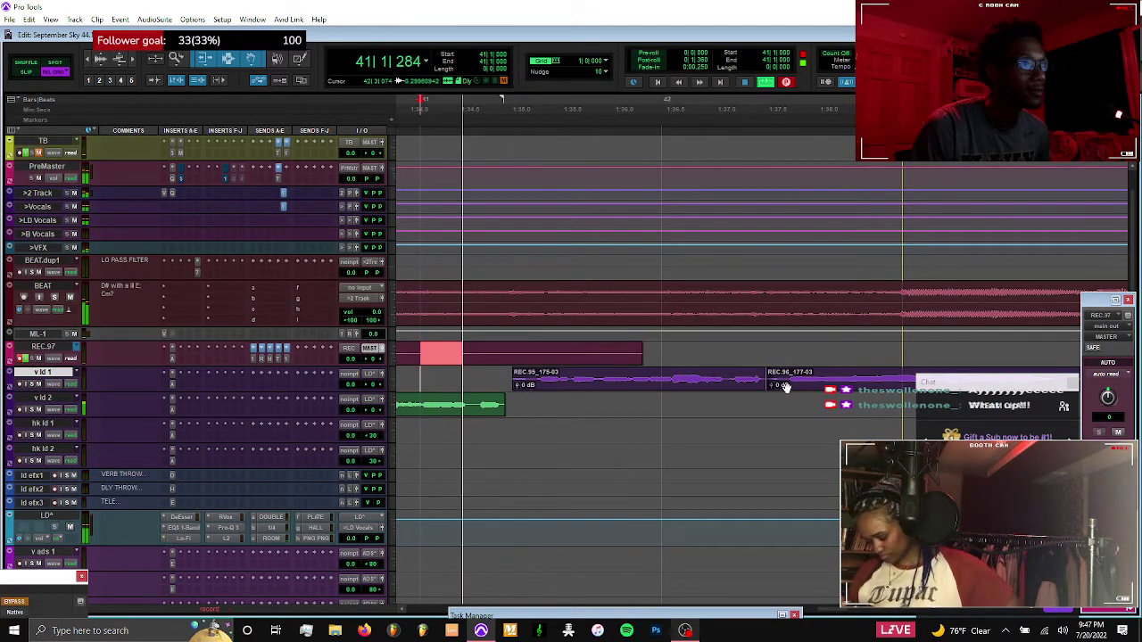
click(785, 387)
key(t)
key(t)
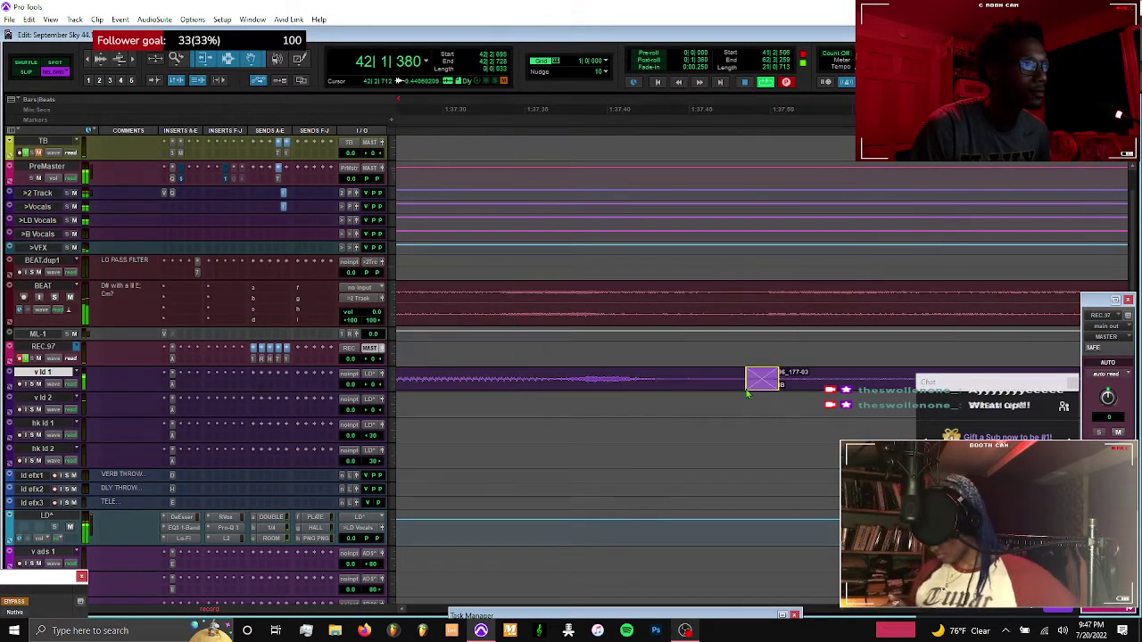
drag(764, 389, 731, 391)
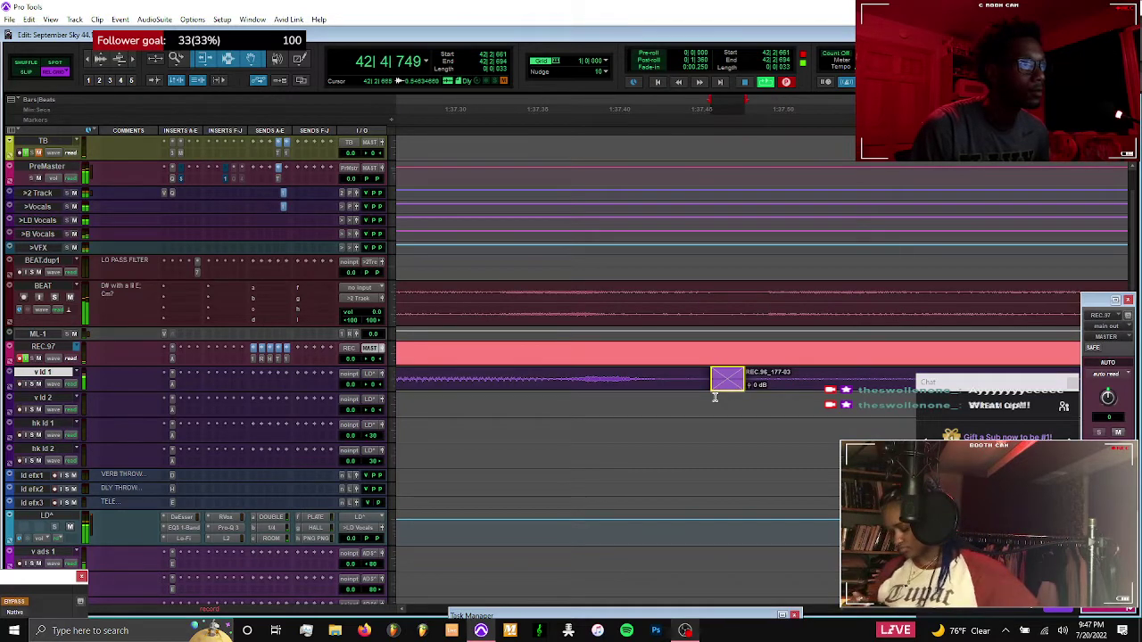
Delete the leftover take fragment just before 41|1|000 on the record track while the recording keeps running
key(space)
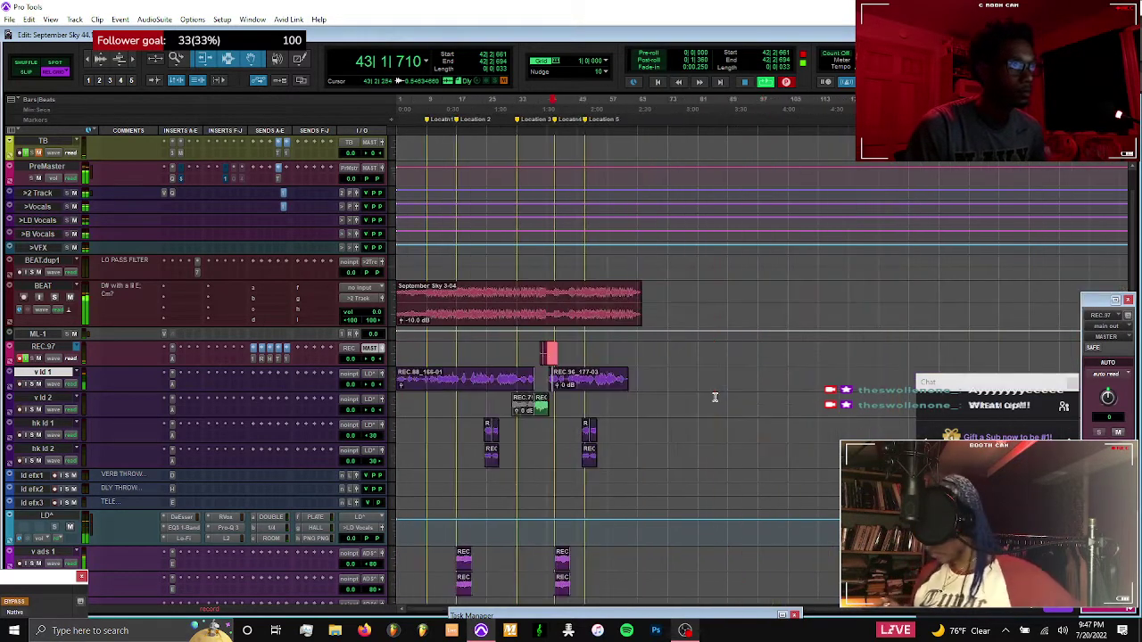
key(space)
click(569, 348)
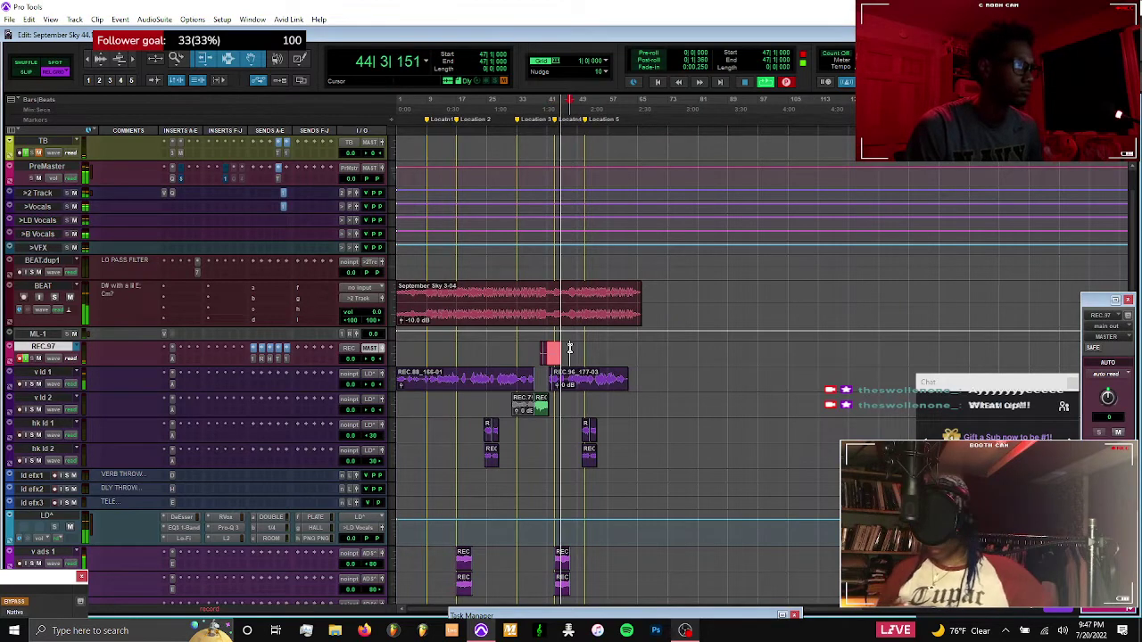
key(space)
click(542, 351)
key(t)
key(t)
key(t)
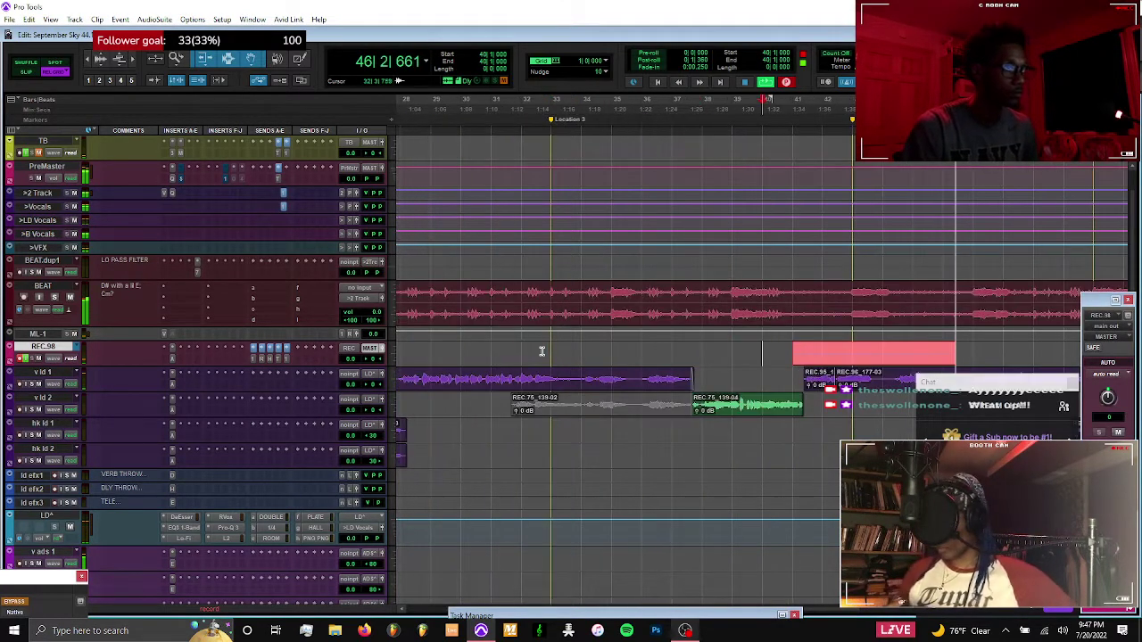
Cut off the tail of the v ld 1 clip after 61|2|406
scroll(542, 351, right, 3)
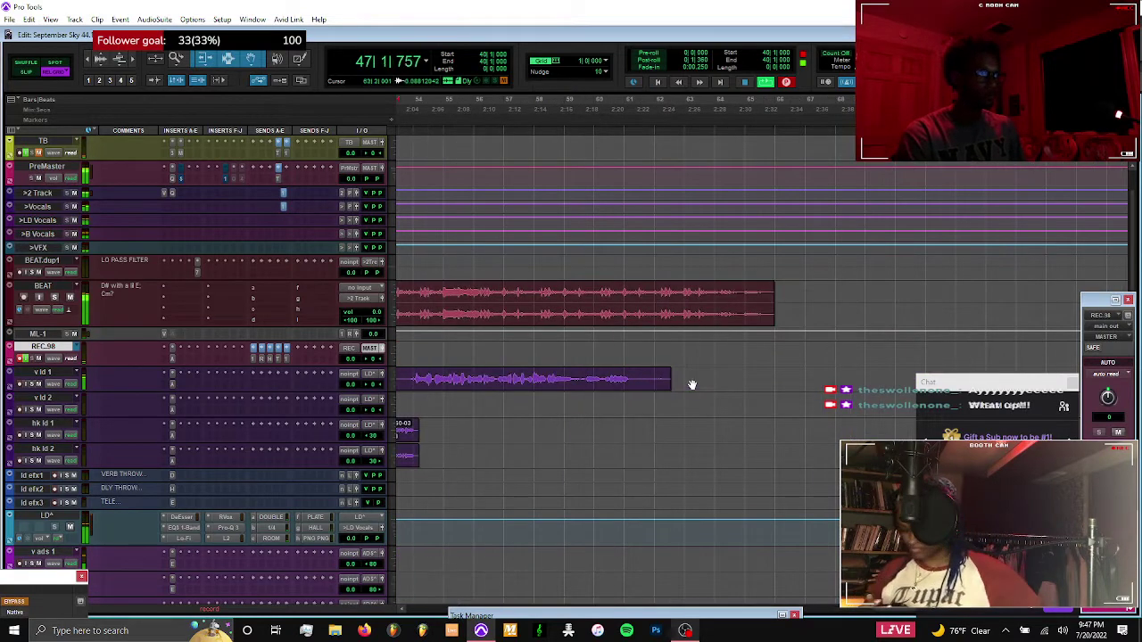
drag(692, 372, 635, 382)
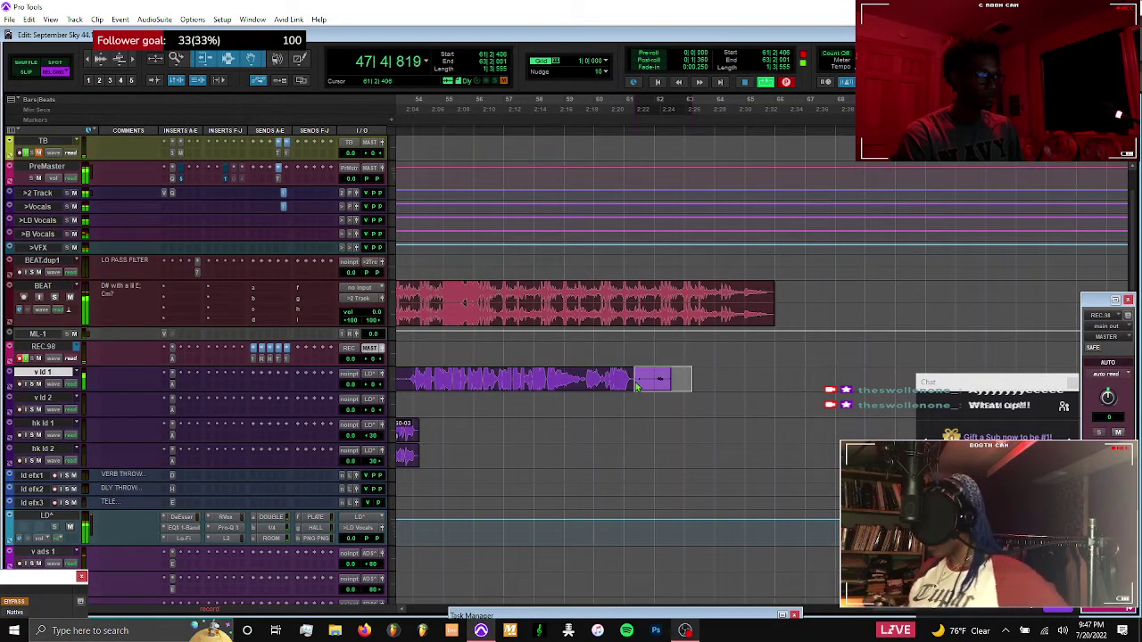
key(Delete)
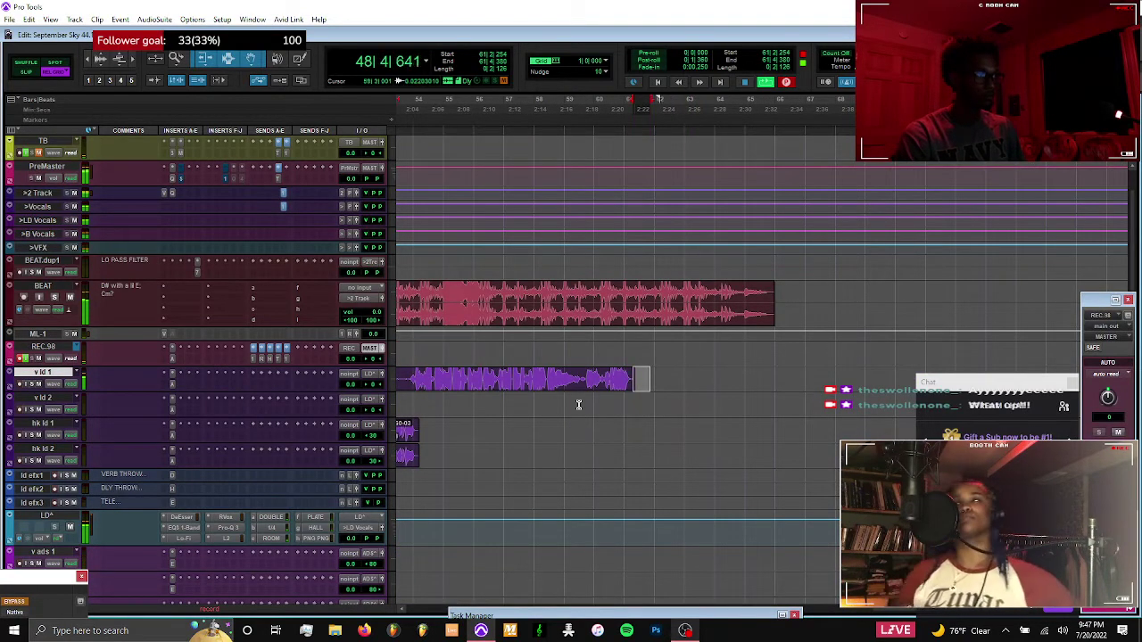
Let the running take continue past bar 61 while following the arrangement, and stop the recording
scroll(579, 405, left, 3)
scroll(579, 405, down, 3)
scroll(579, 405, right, 1)
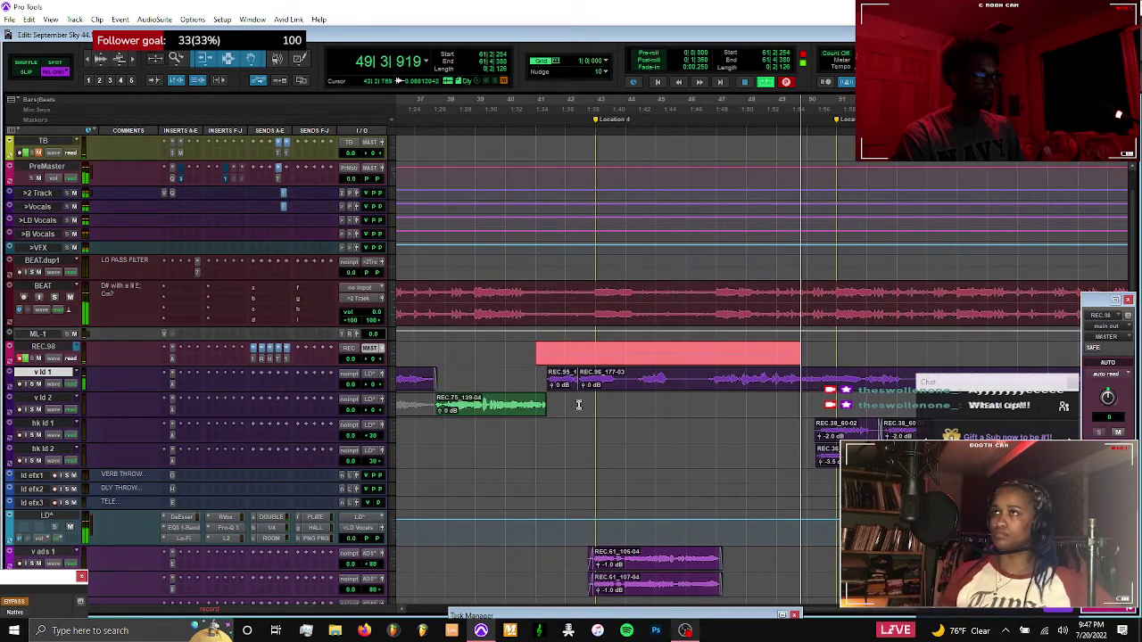
scroll(579, 405, right, 2)
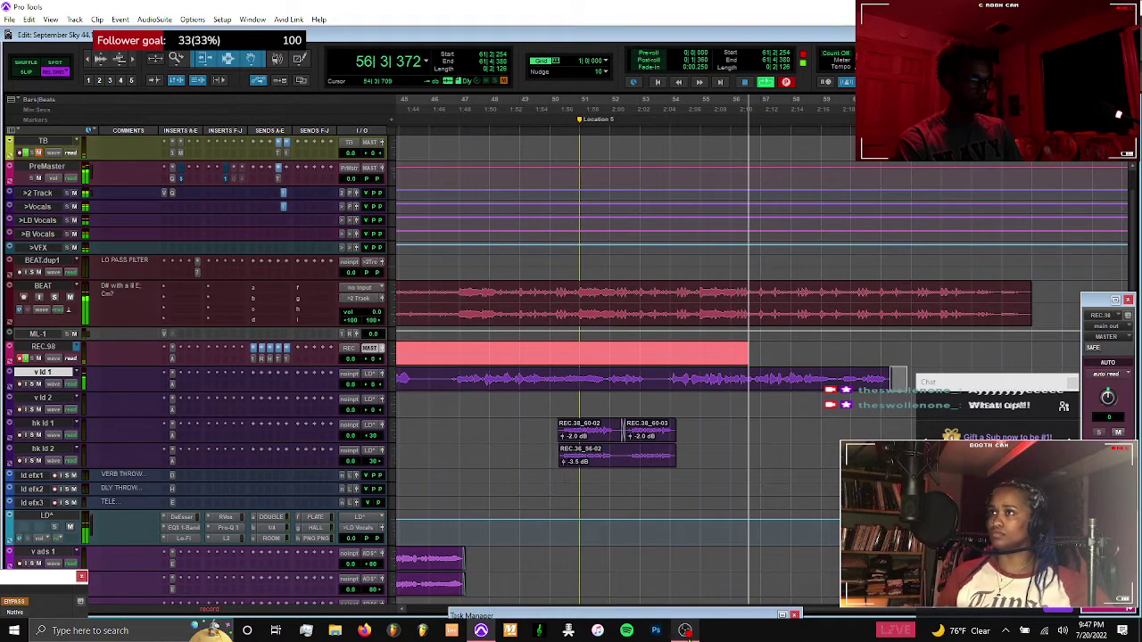
click(685, 630)
click(1017, 366)
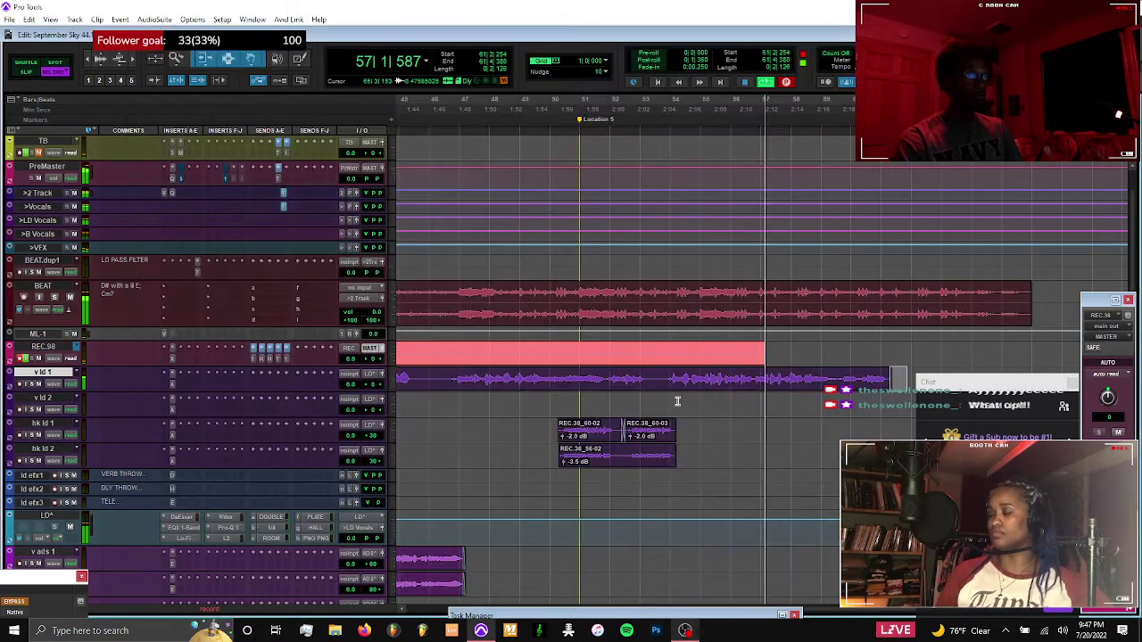
scroll(678, 401, down, 5)
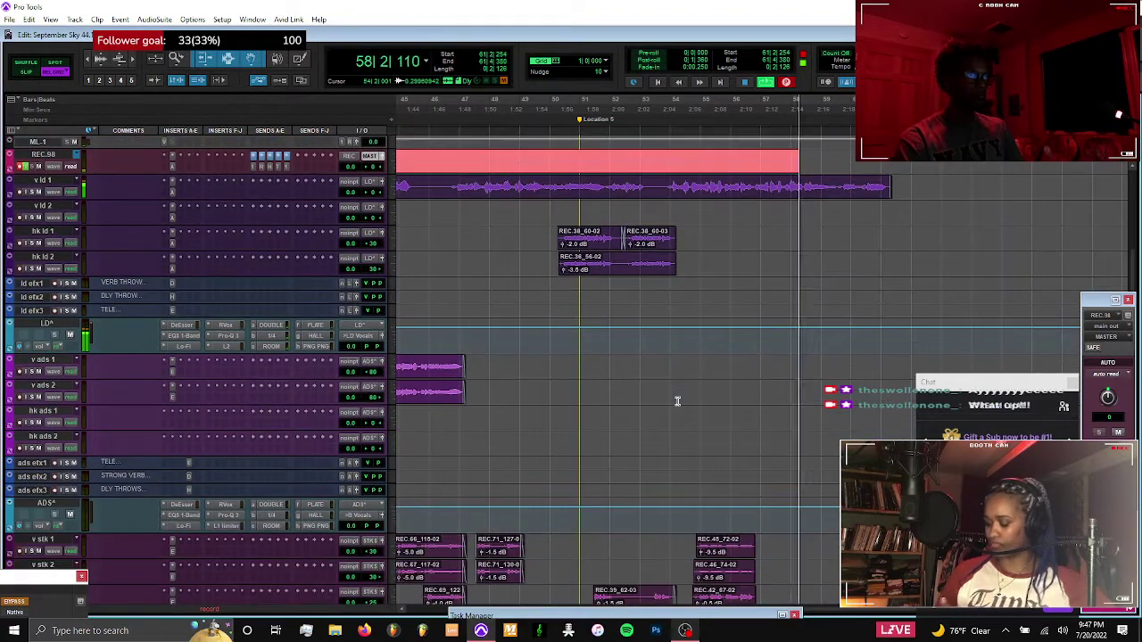
scroll(678, 401, up, 1)
scroll(677, 402, up, 1)
scroll(677, 401, down, 1)
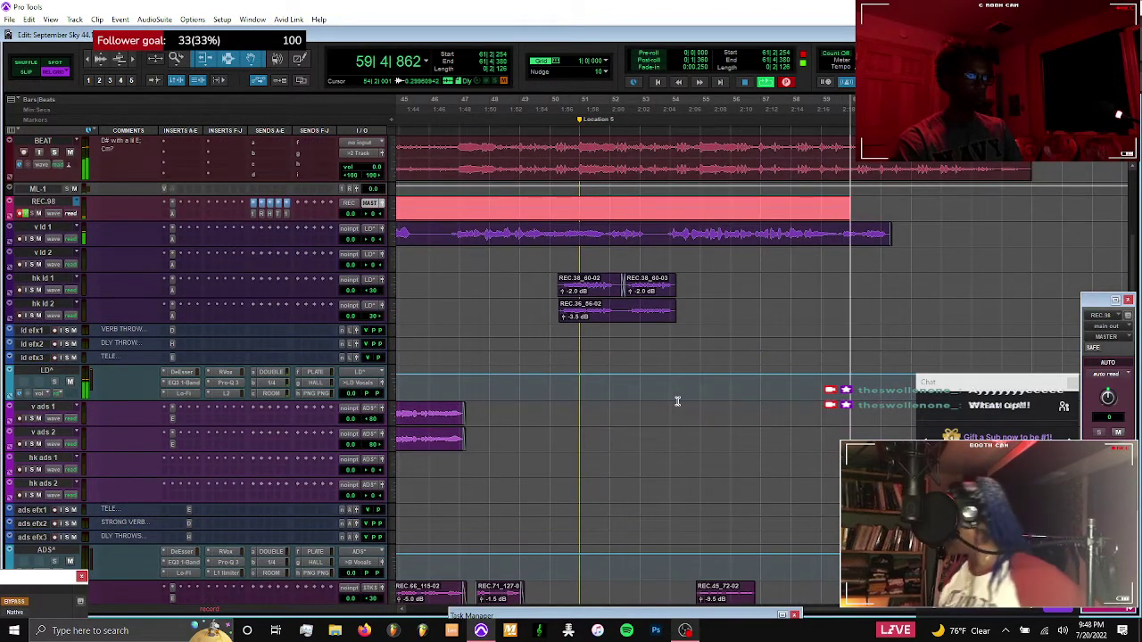
scroll(677, 402, left, 5)
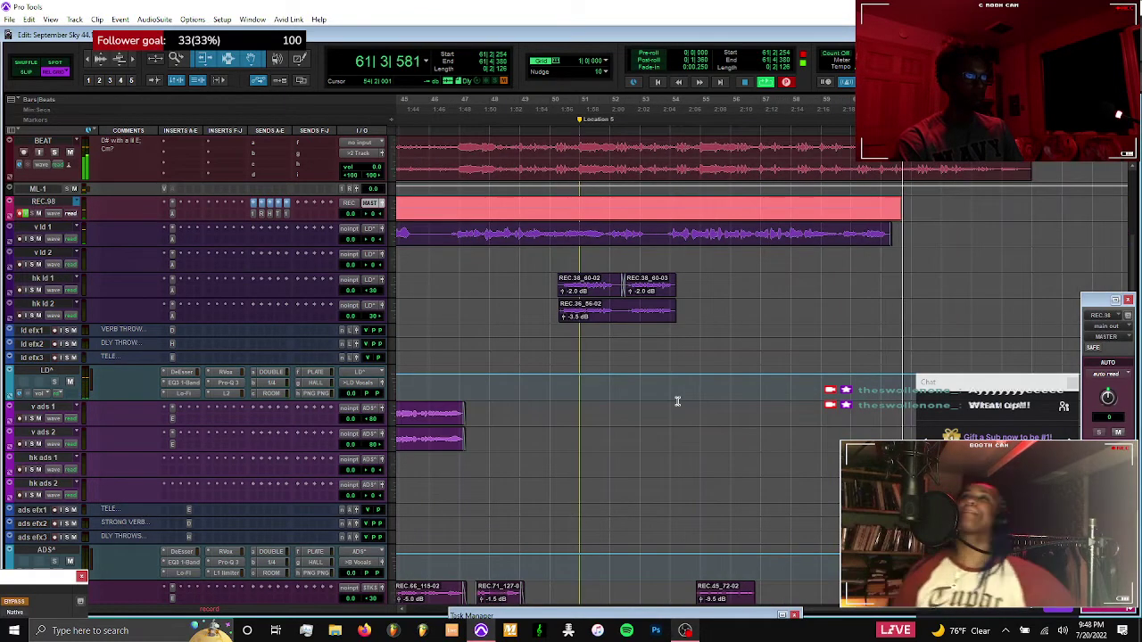
key(space)
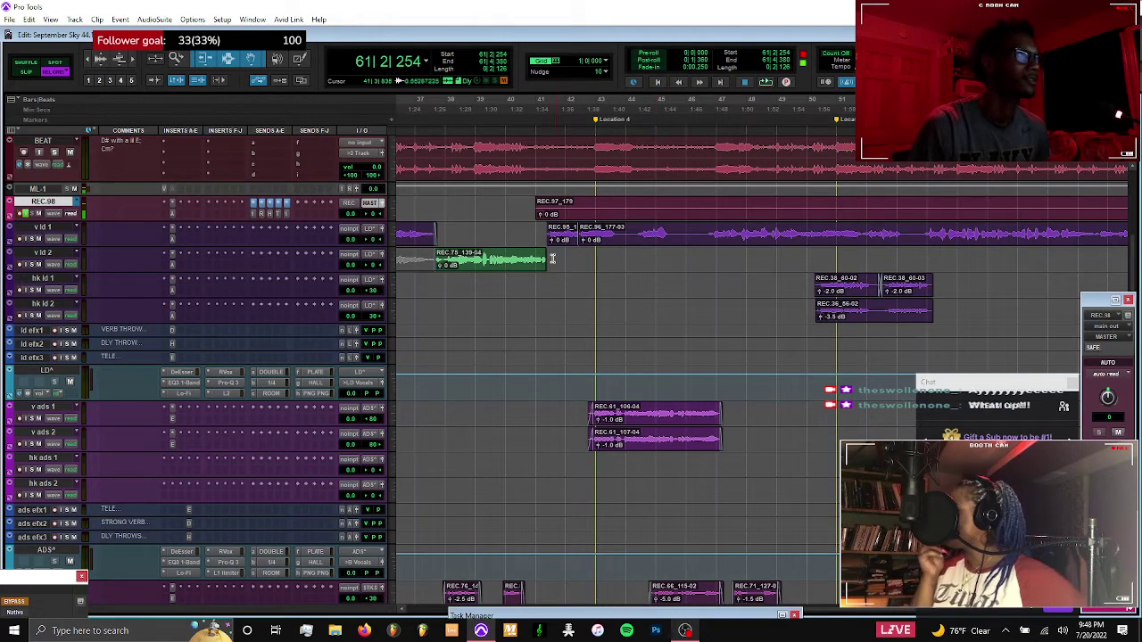
Select 46|3|582 to 51|4|203 on v ld 1 and play back that phrase
click(705, 230)
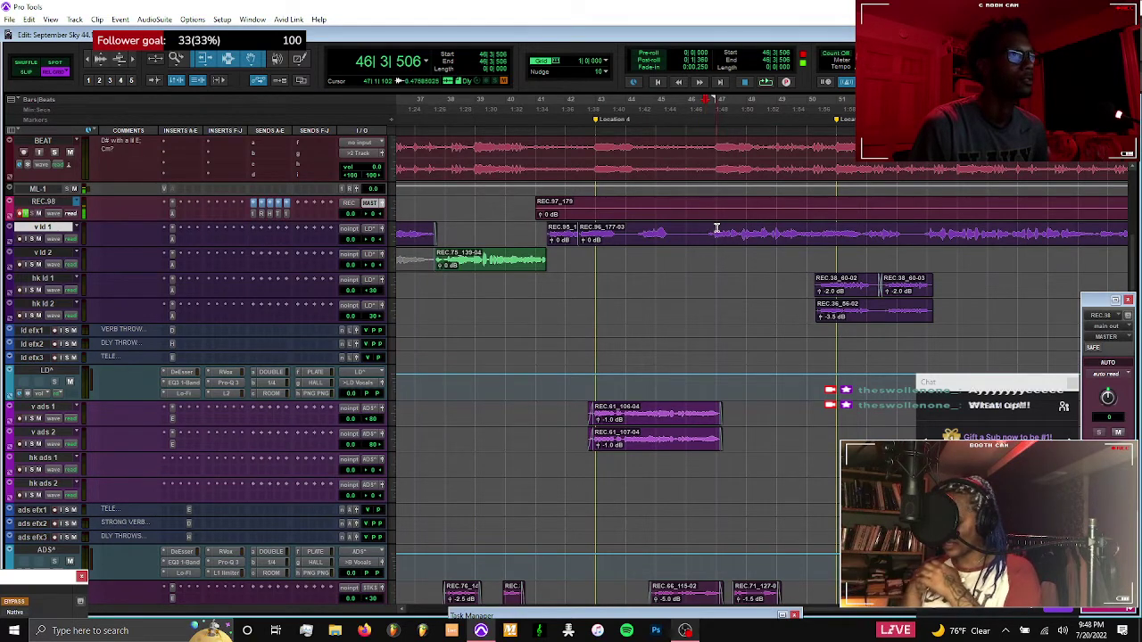
click(859, 232)
click(706, 231)
ctrl+click(705, 232)
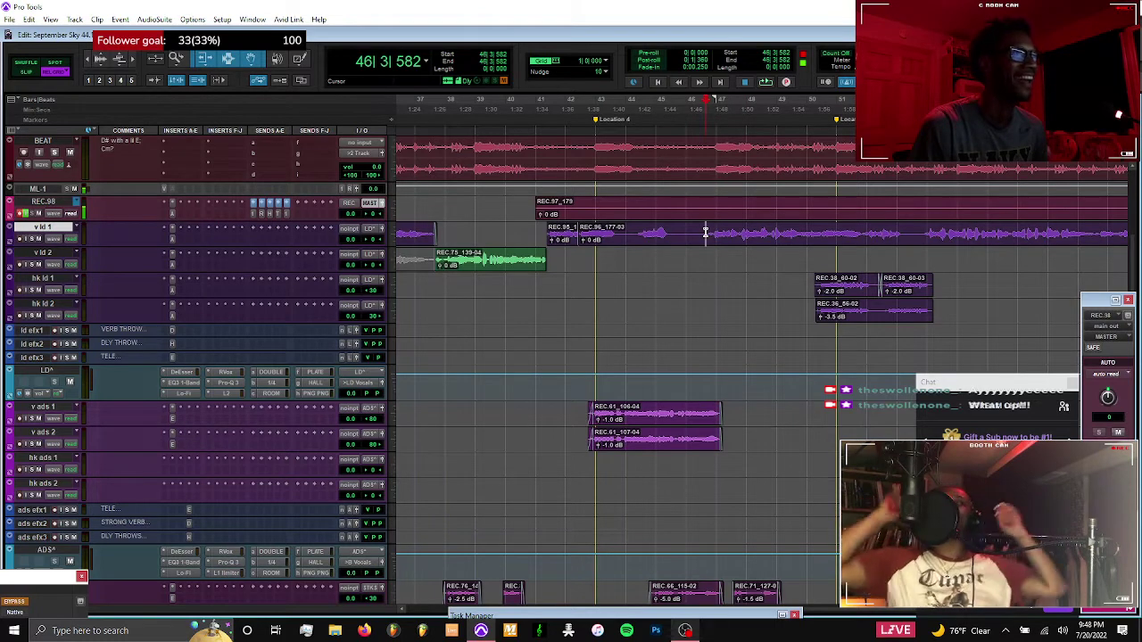
shift+click(860, 232)
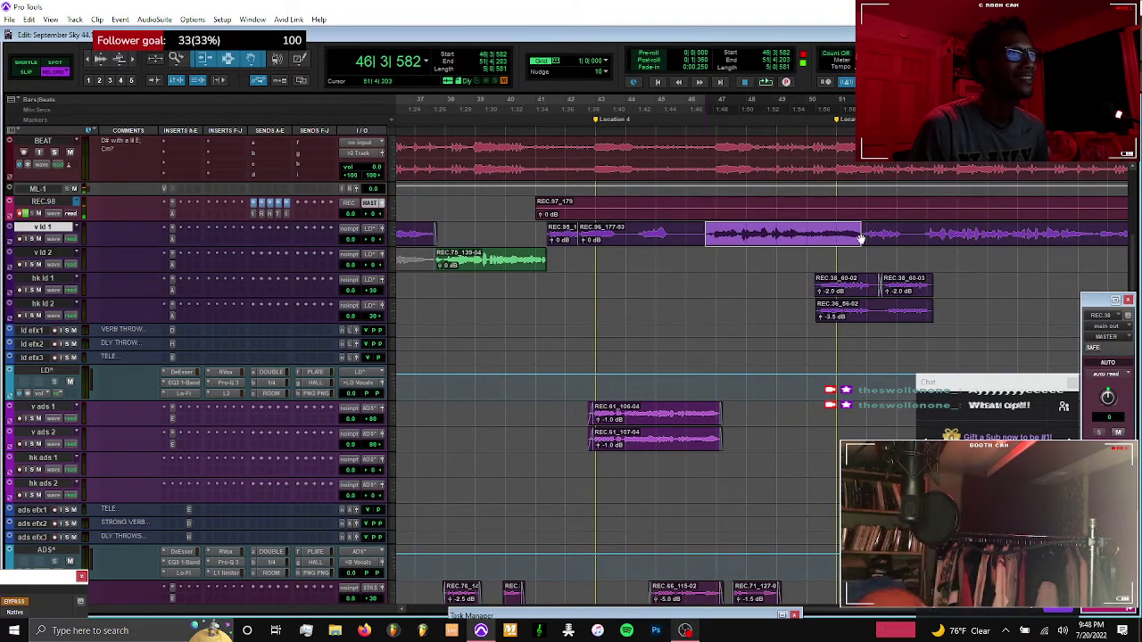
key(space)
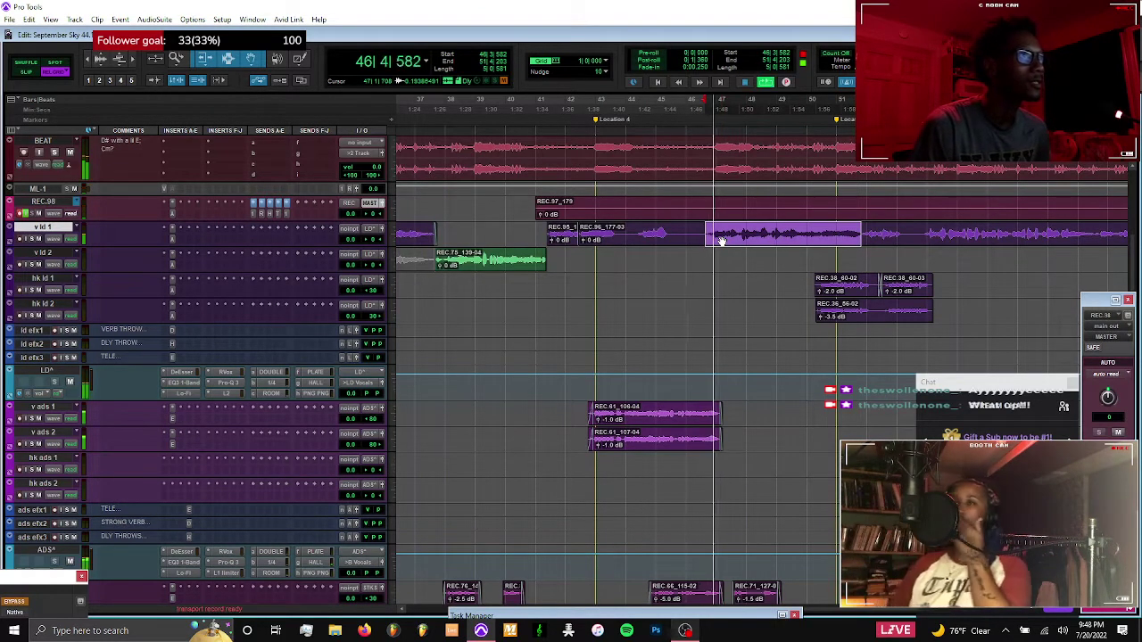
Split off and mute the v ld 1 section from 46|3|582 to 51|4|412 and stop playback
key(t)
key(t)
scroll(721, 242, right, 3)
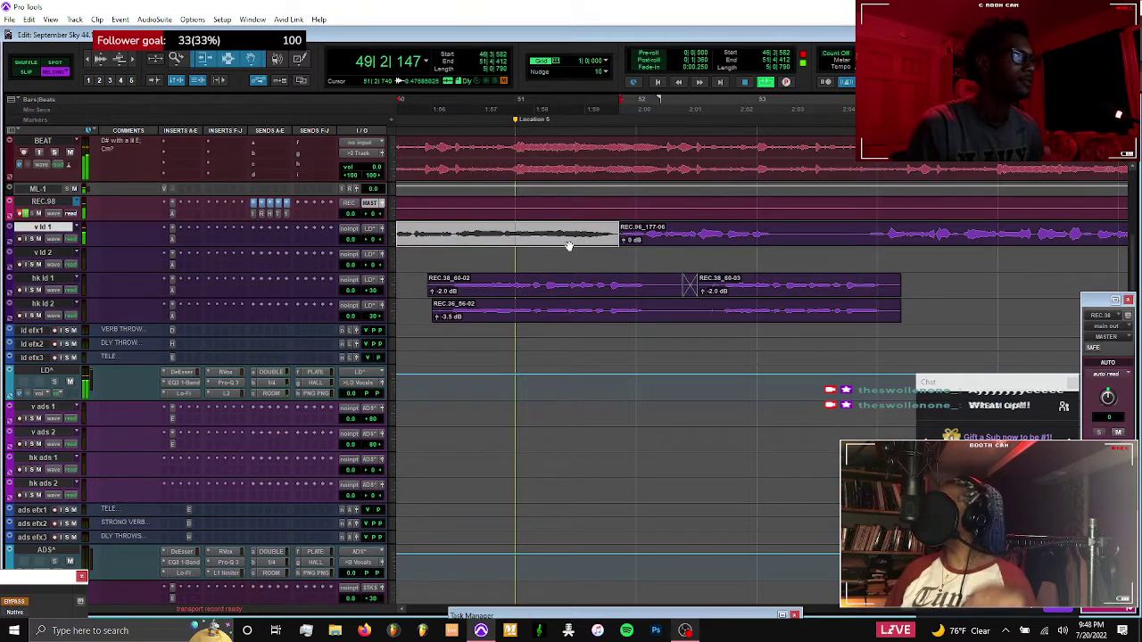
key(space)
key(r)
key(r)
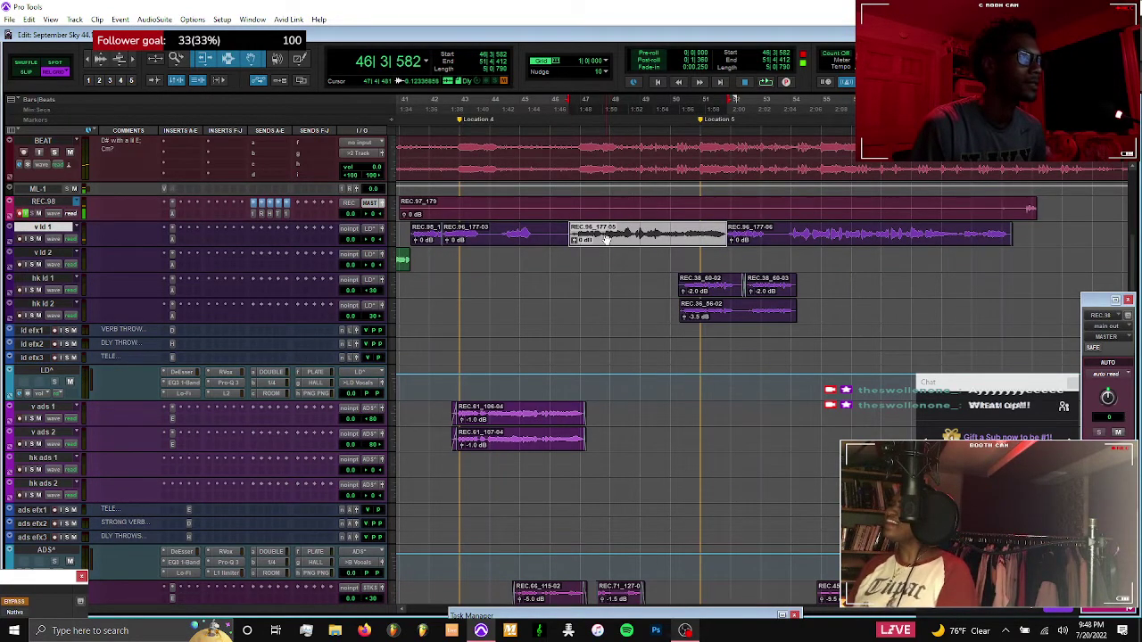
Extend REC.96_177-03 on v ld 1 to 48|4|203 over the muted clip's start, and start a REC.98 take from bar 48
drag(574, 239, 635, 236)
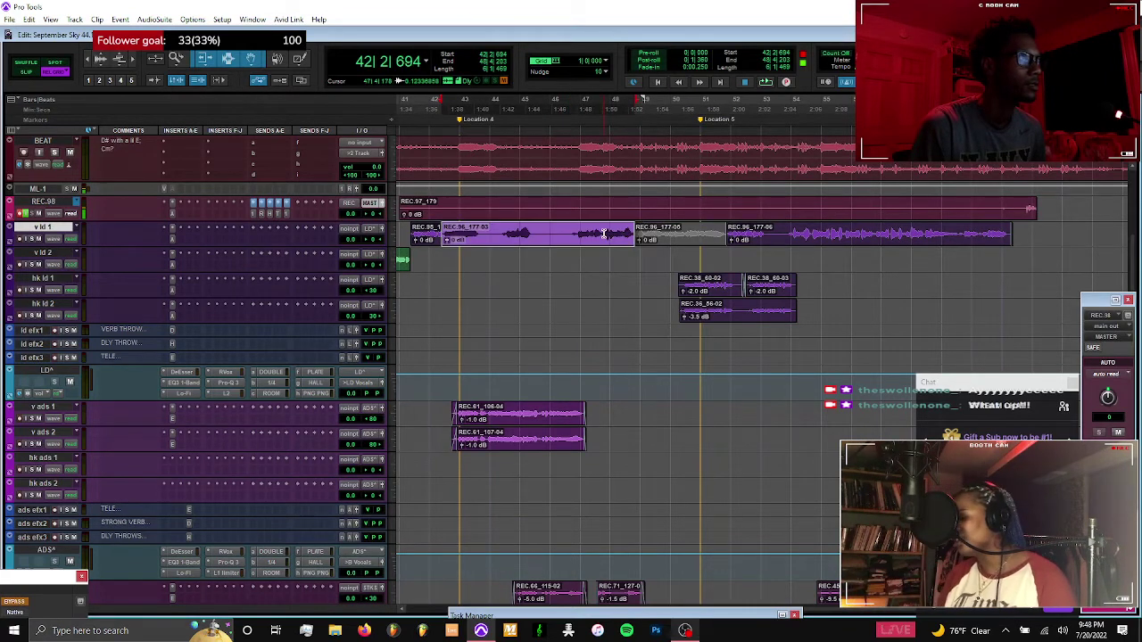
click(602, 234)
key(ctrl+space)
Extend the start of the muted REC.96_177-05 clip on v ld 1 back to 48|3|945
click(655, 240)
key(t)
key(t)
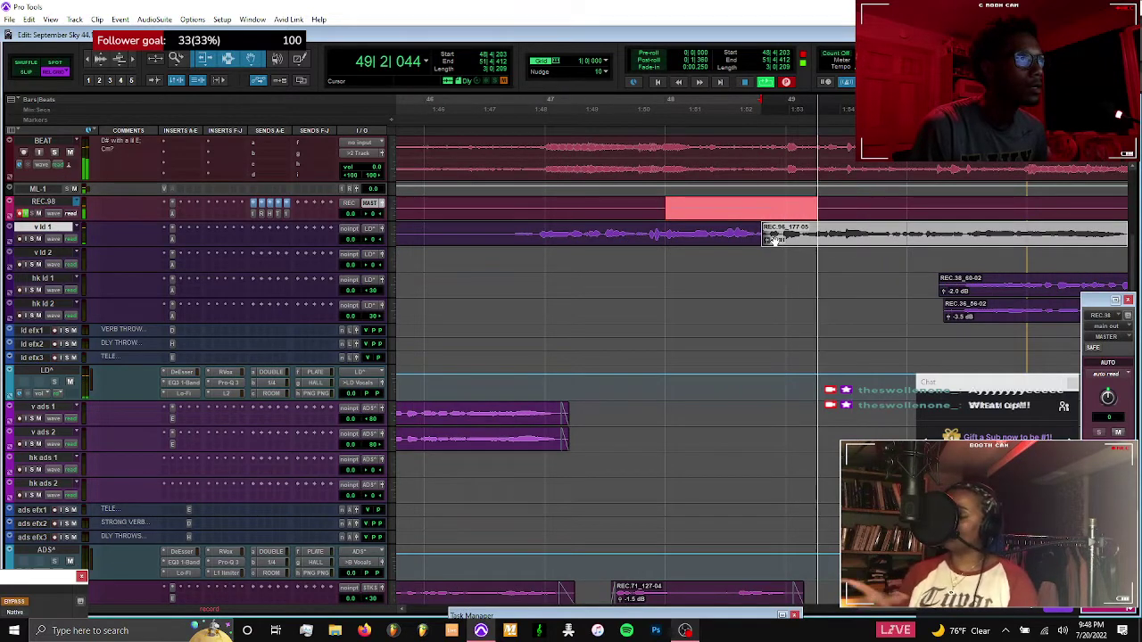
key(t)
key(t)
drag(767, 236, 742, 239)
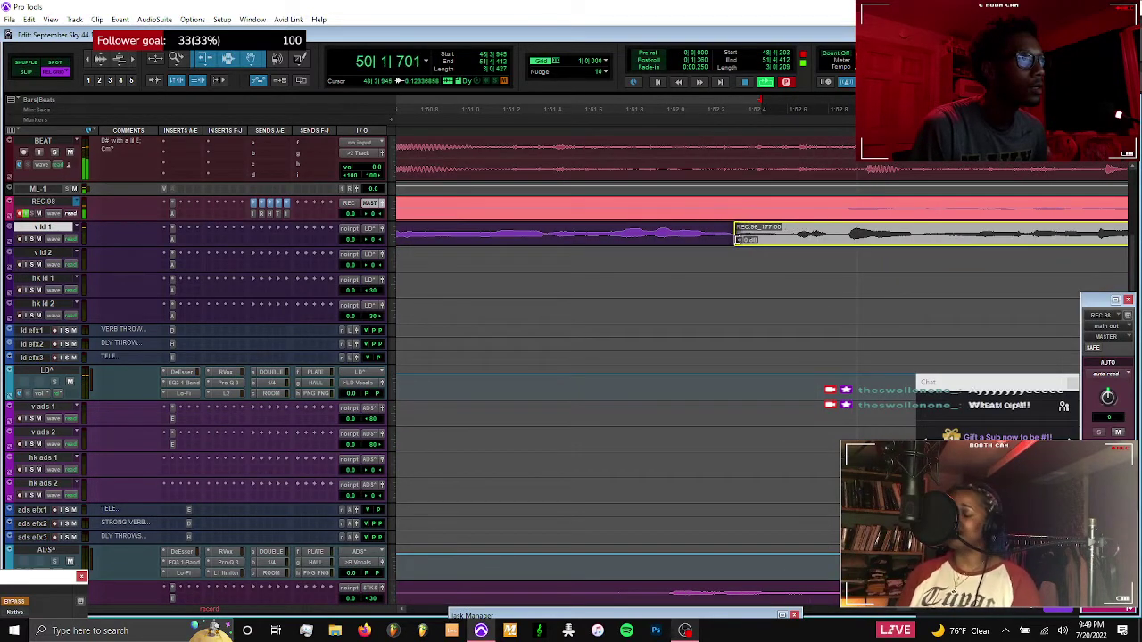
Remove the muted REC.96_177-05 clip from v ld 1 and stop the running take
key(ctrl+[)
key(ctrl+[)
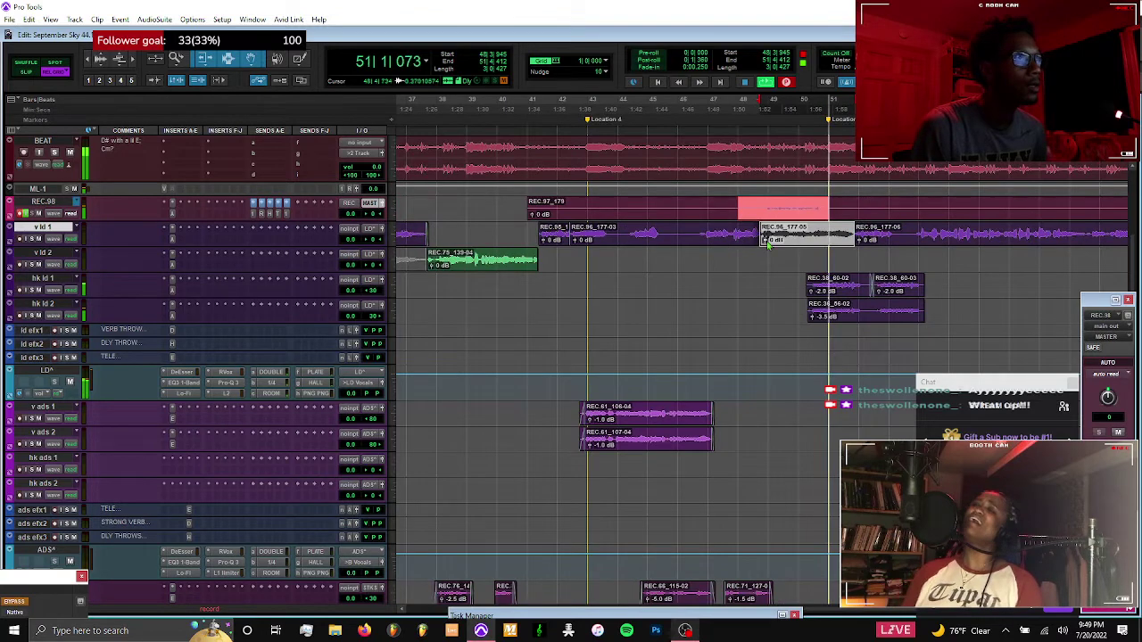
key(ctrl+])
key(ctrl+])
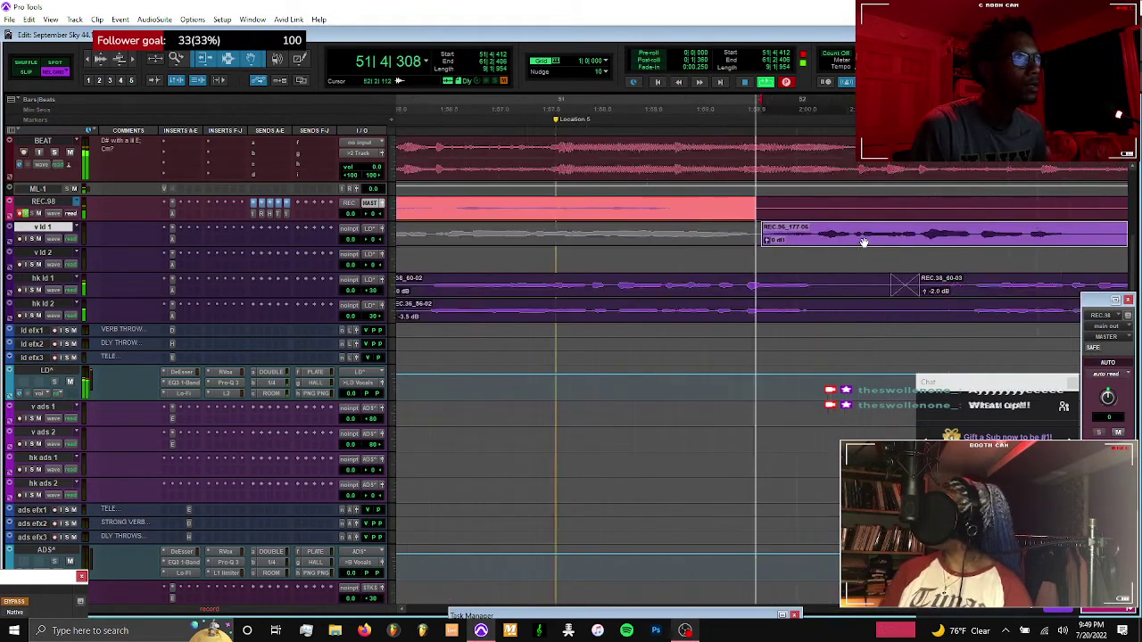
key(ctrl+[)
key(ctrl+[)
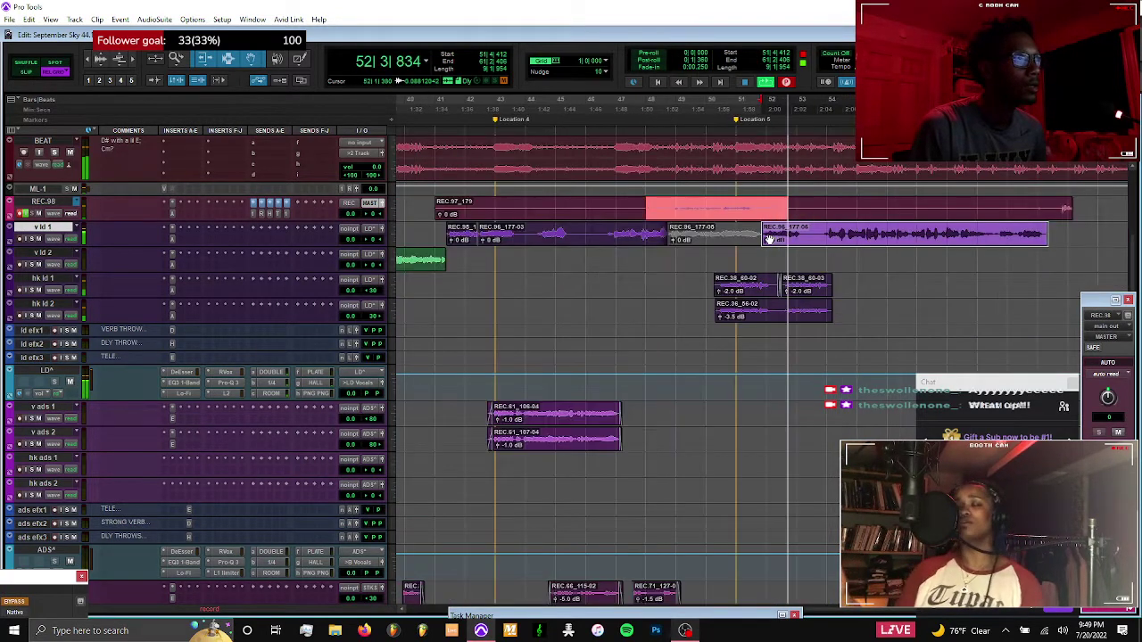
click(721, 239)
drag(721, 216, 720, 216)
double_click(721, 216)
key(Return)
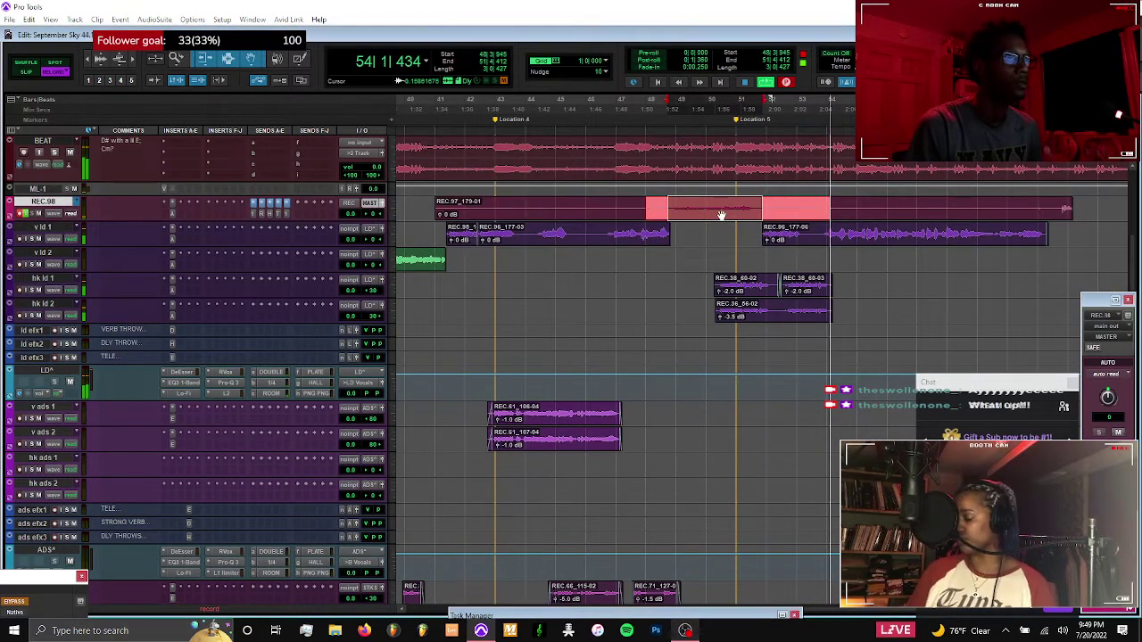
scroll(754, 228, right, 2)
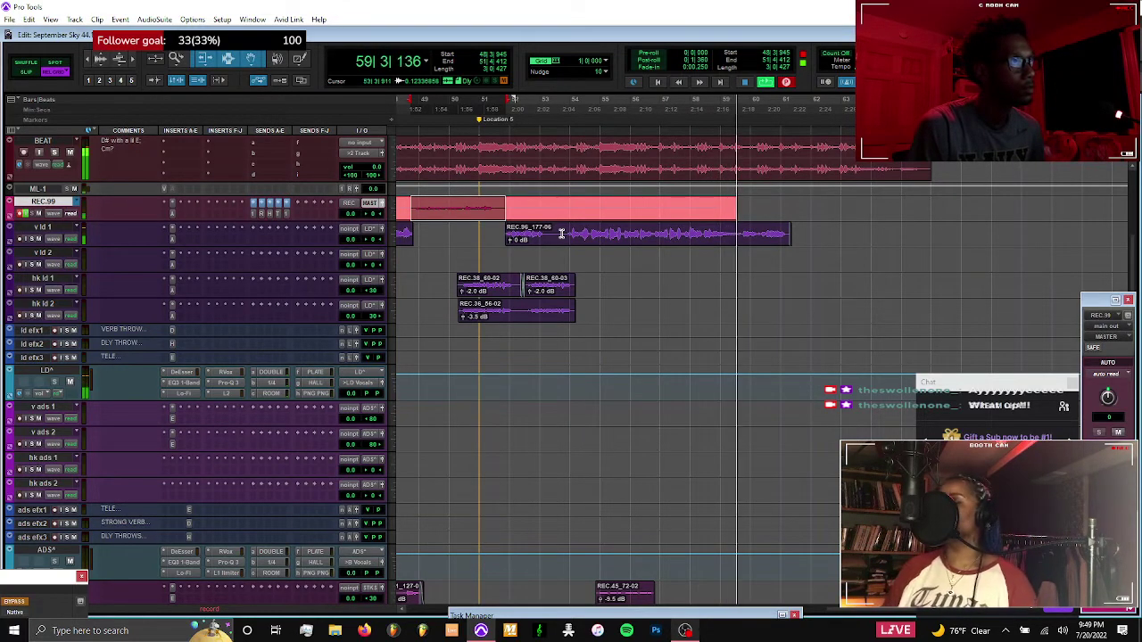
key(space)
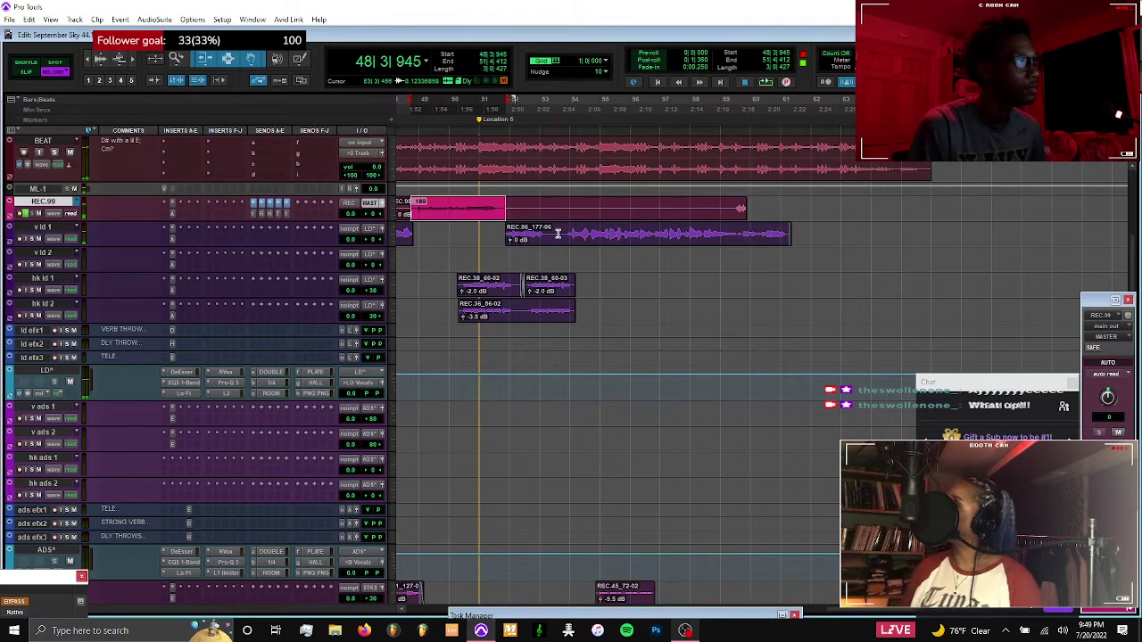
Cut REC.96_177-06 on v ld 1 at 53|2|658, removing everything after it, and create the empty REC.100 playlist
click(552, 238)
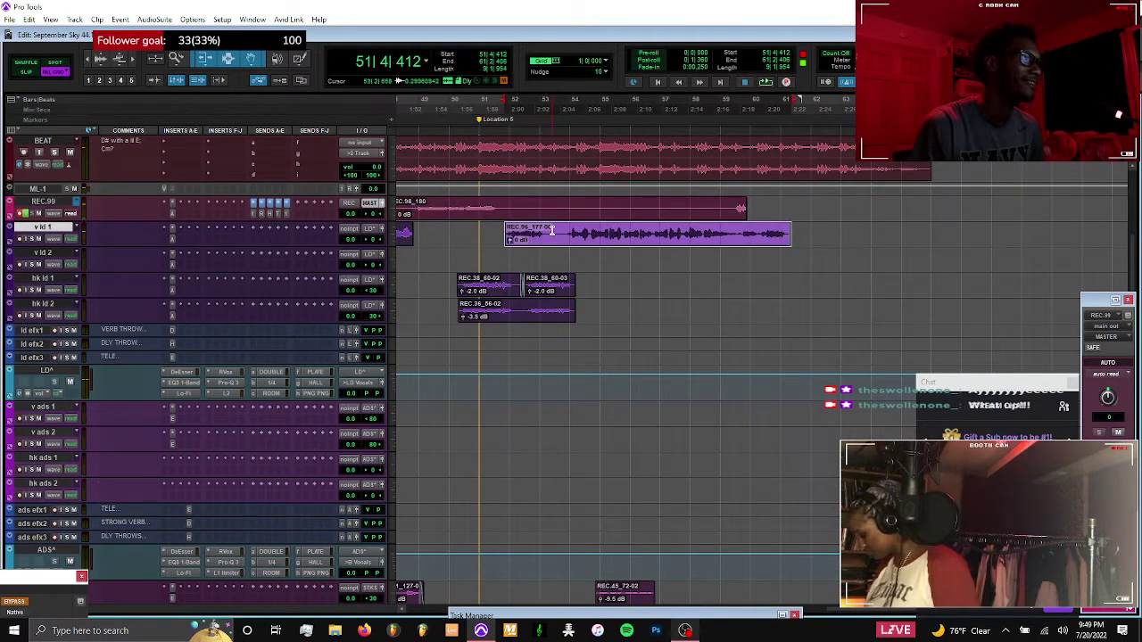
click(552, 232)
key(b)
drag(581, 244, 581, 223)
key(ctrl+backslash)
key(Return)
scroll(535, 242, left, 3)
scroll(534, 242, left, 3)
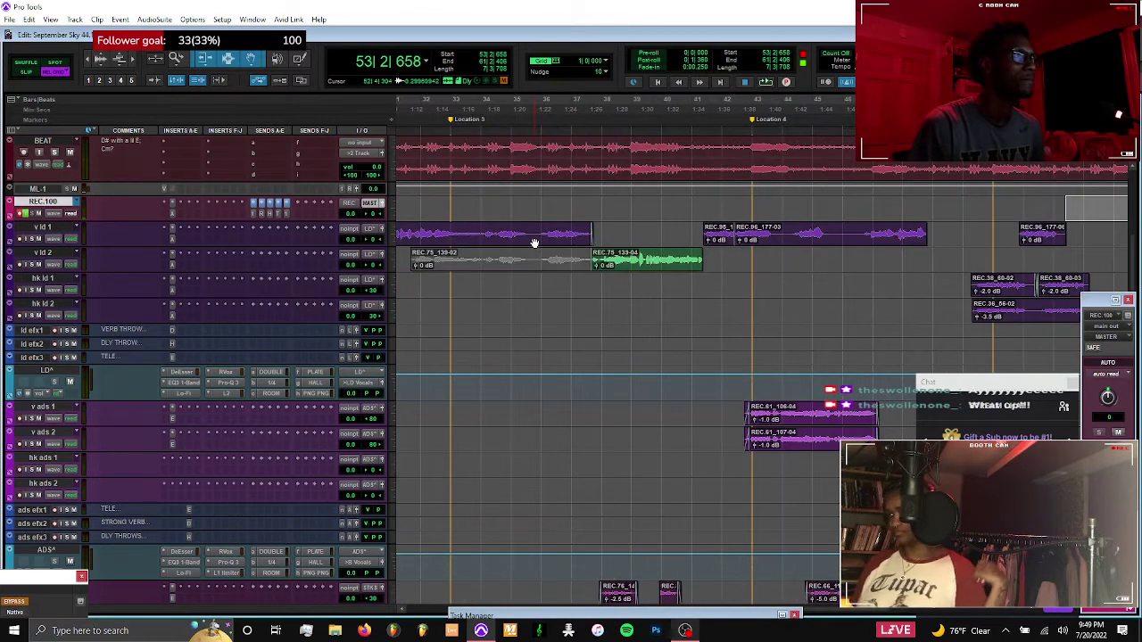
Record a short take on REC.100 starting from 46|2|936
scroll(707, 223, right, 5)
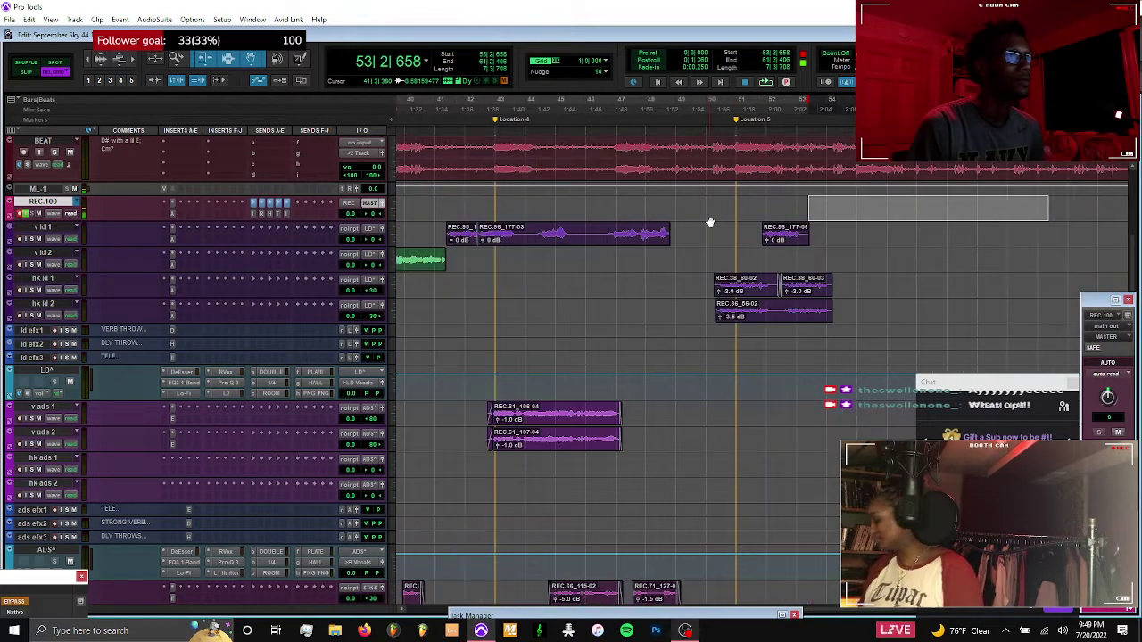
click(599, 206)
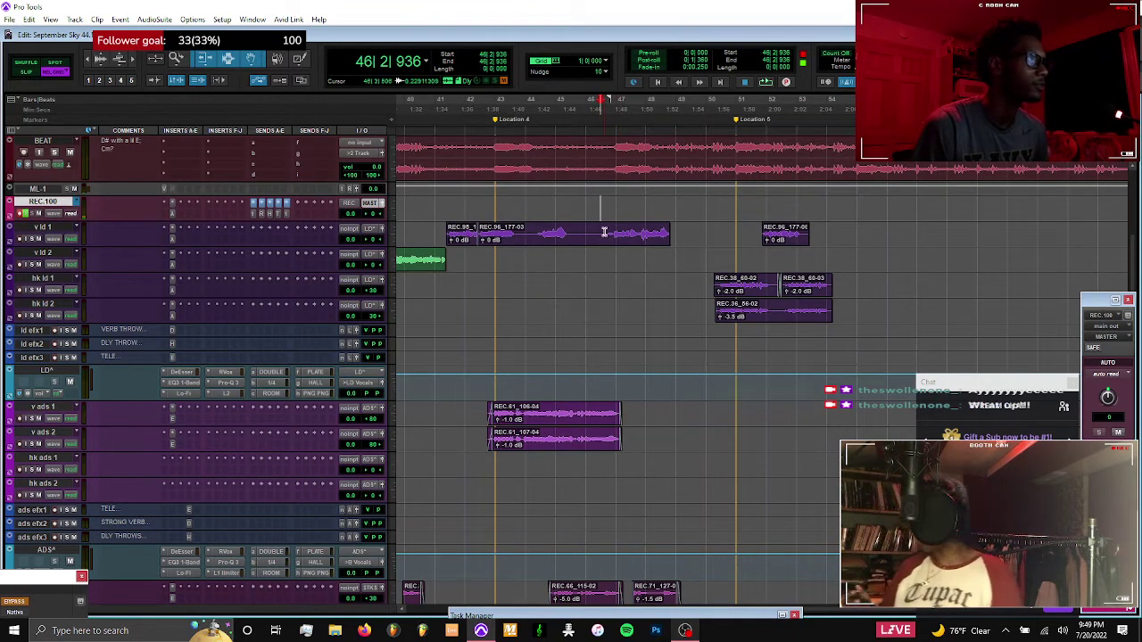
key(ctrl+space)
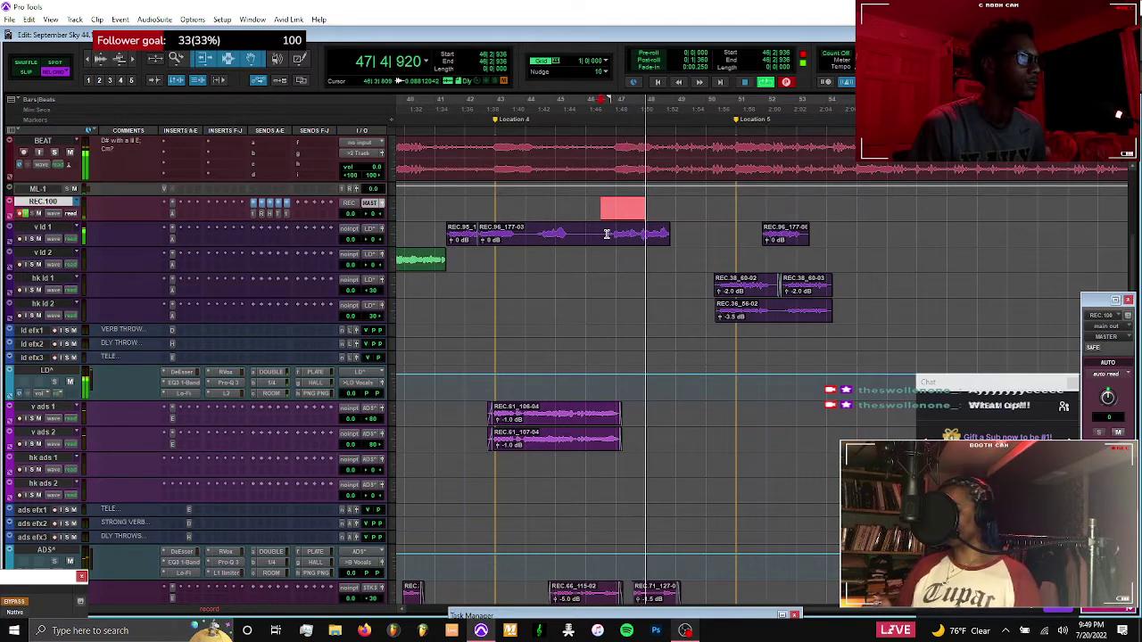
key(space)
Trim the tail of REC.96_177-03 on v ld 1 back to 48|3|907
click(675, 233)
key(t)
key(t)
key(t)
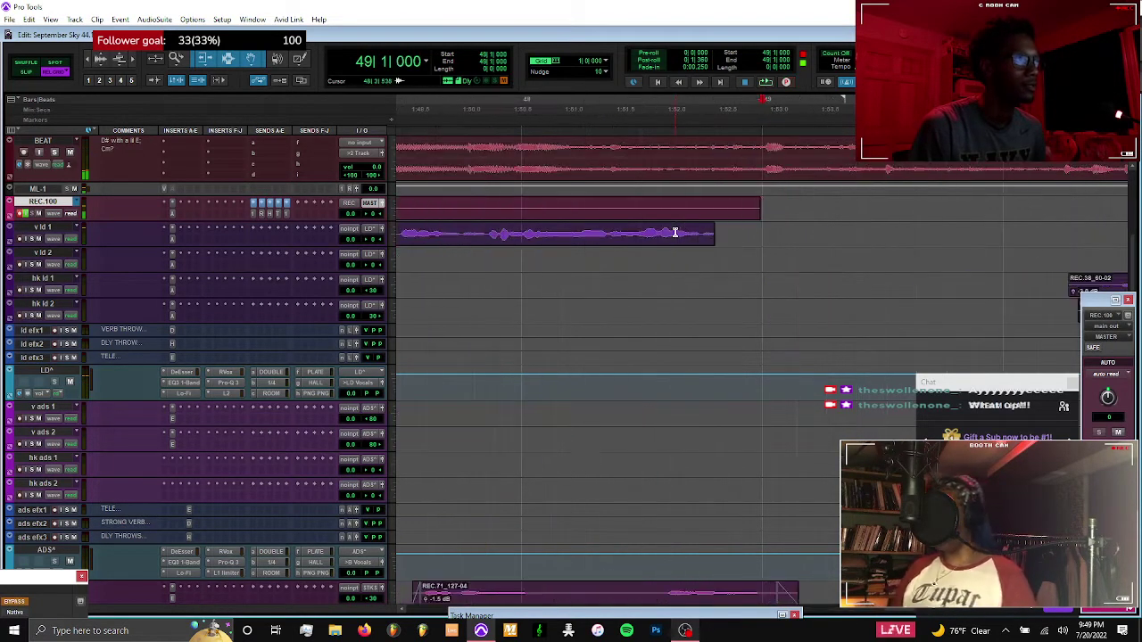
click(723, 230)
key(ctrl+alt+])
key(ctrl+alt+])
key(ctrl+alt+])
shift+click(702, 237)
drag(716, 231, 697, 233)
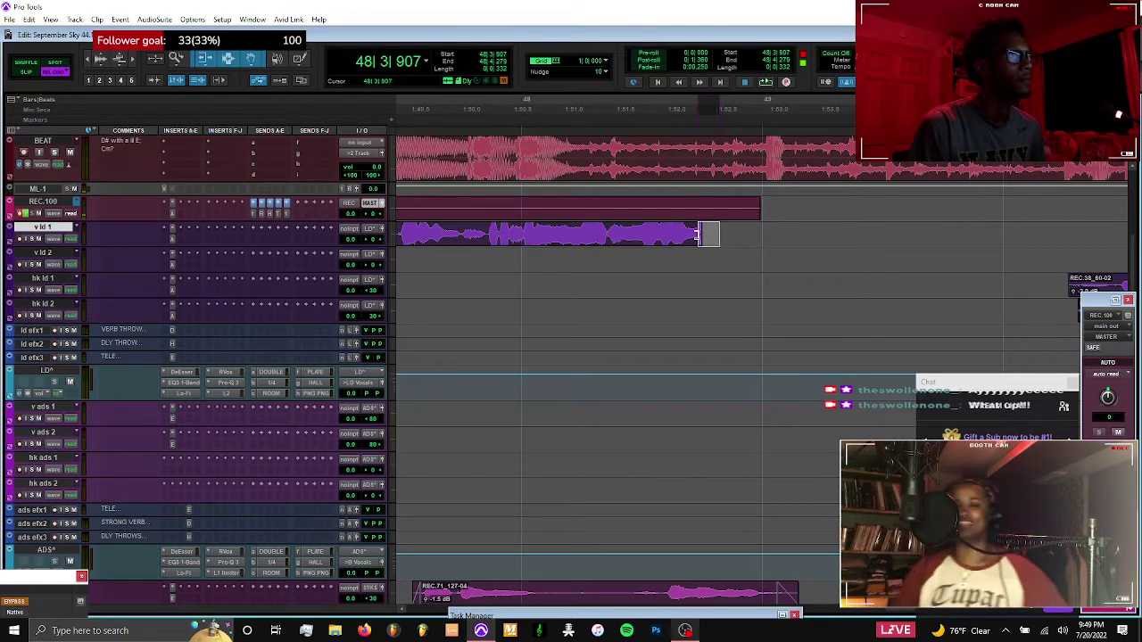
key(r)
key(r)
key(r)
key(ctrl+alt+[)
key(ctrl+alt+[)
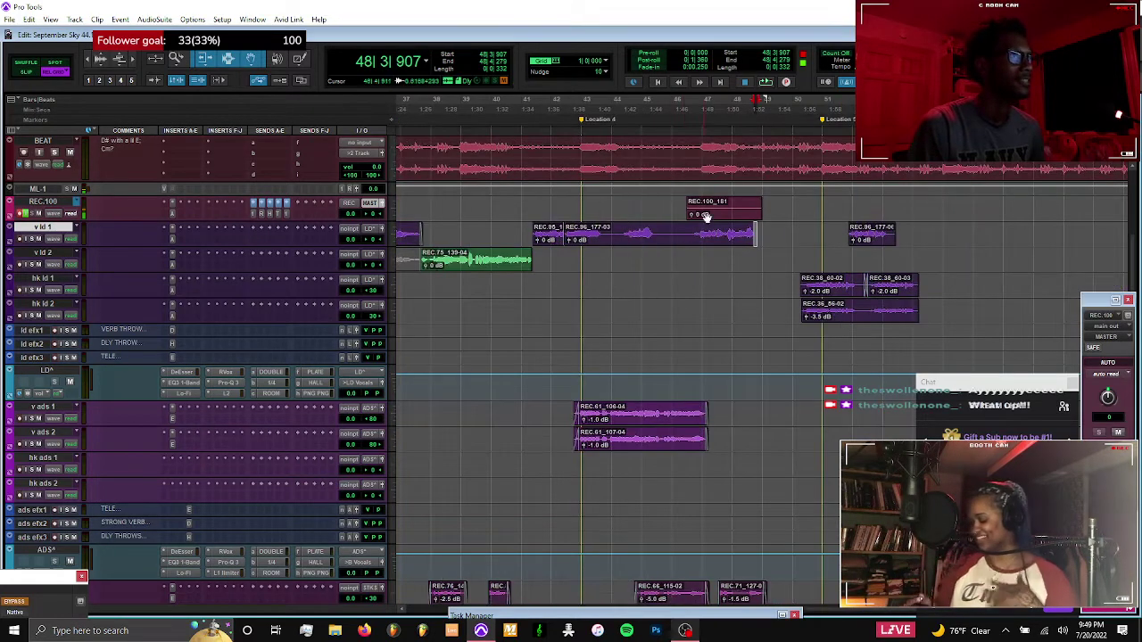
Delete the REC.100_181 take and set the record position to bar 47 on REC.100
click(710, 215)
key(Delete)
click(700, 206)
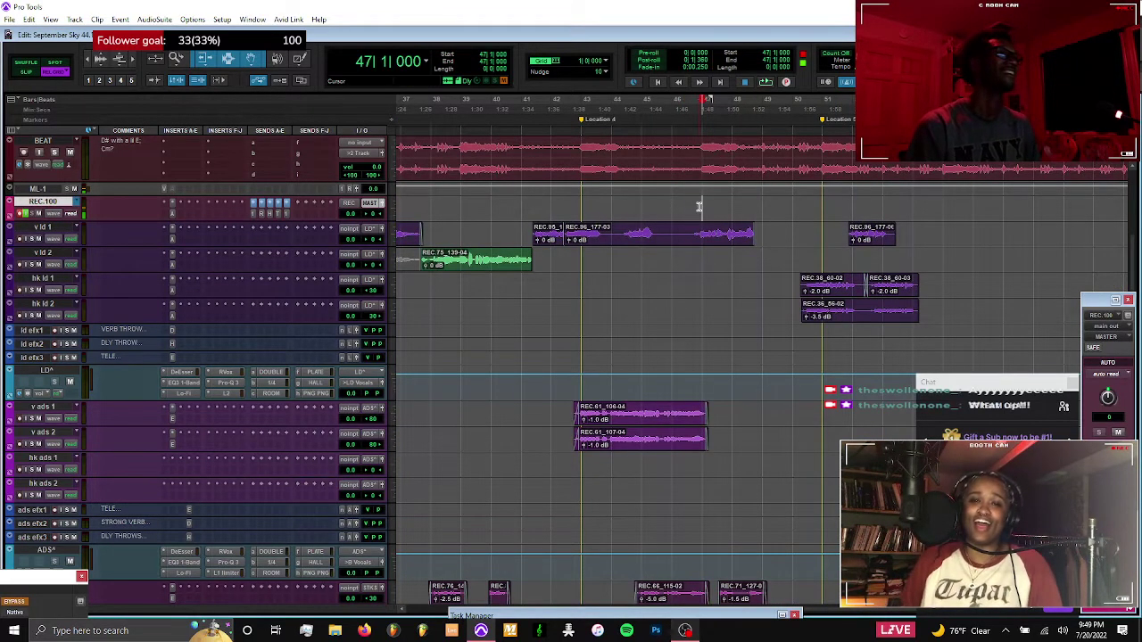
key(t)
key(ctrl+])
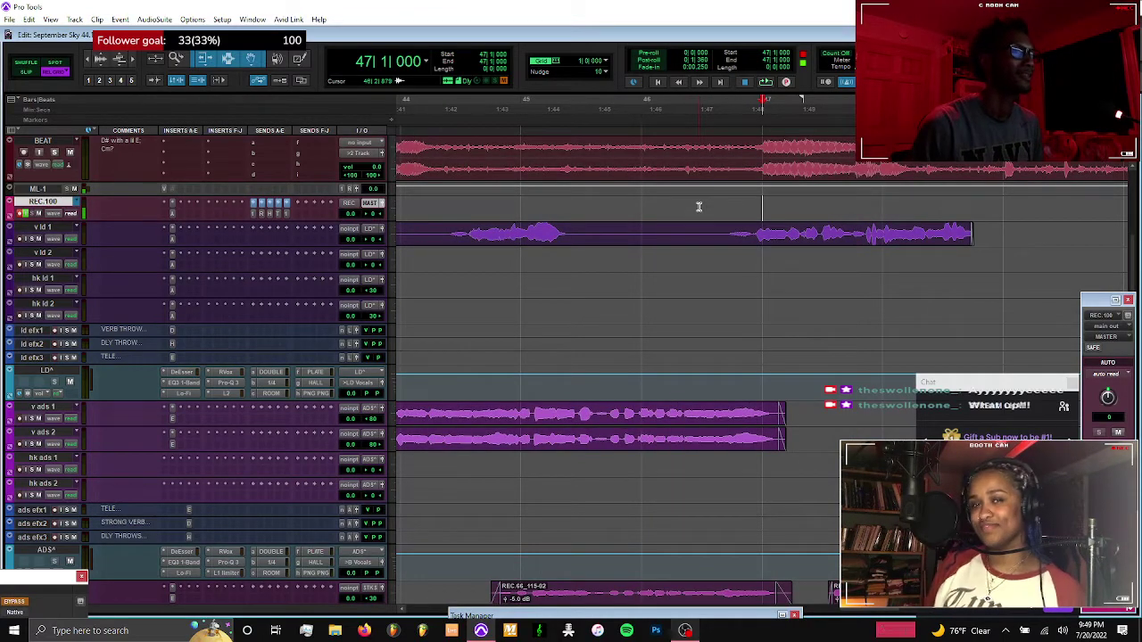
Switch to OBS to check the stream, and return to Pro Tools at bar 47 on REC.100
click(685, 629)
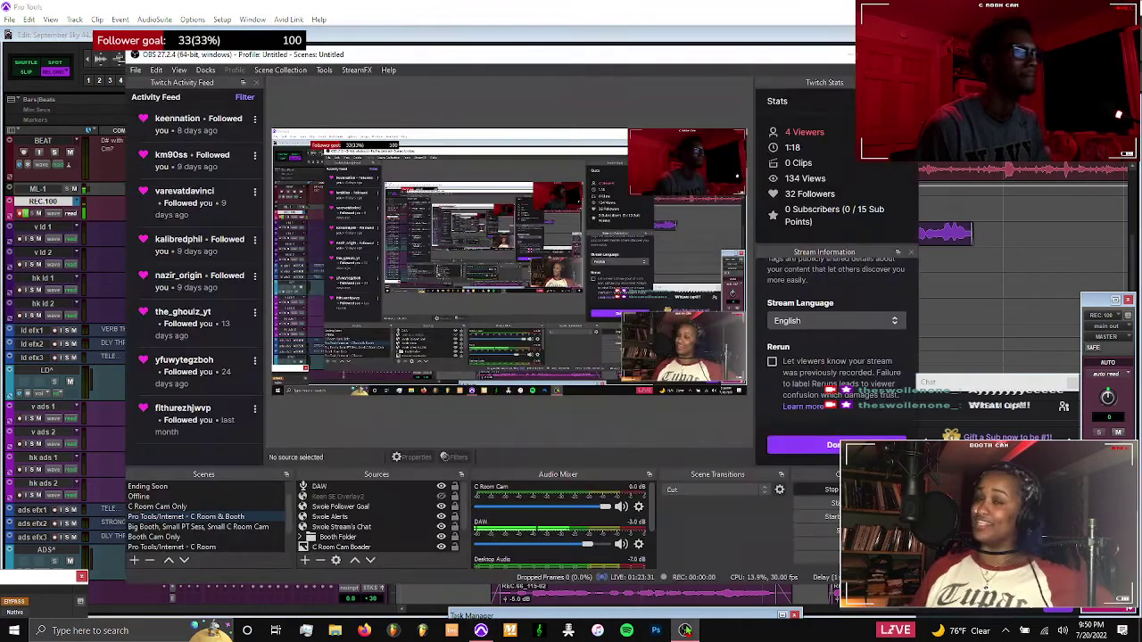
click(972, 326)
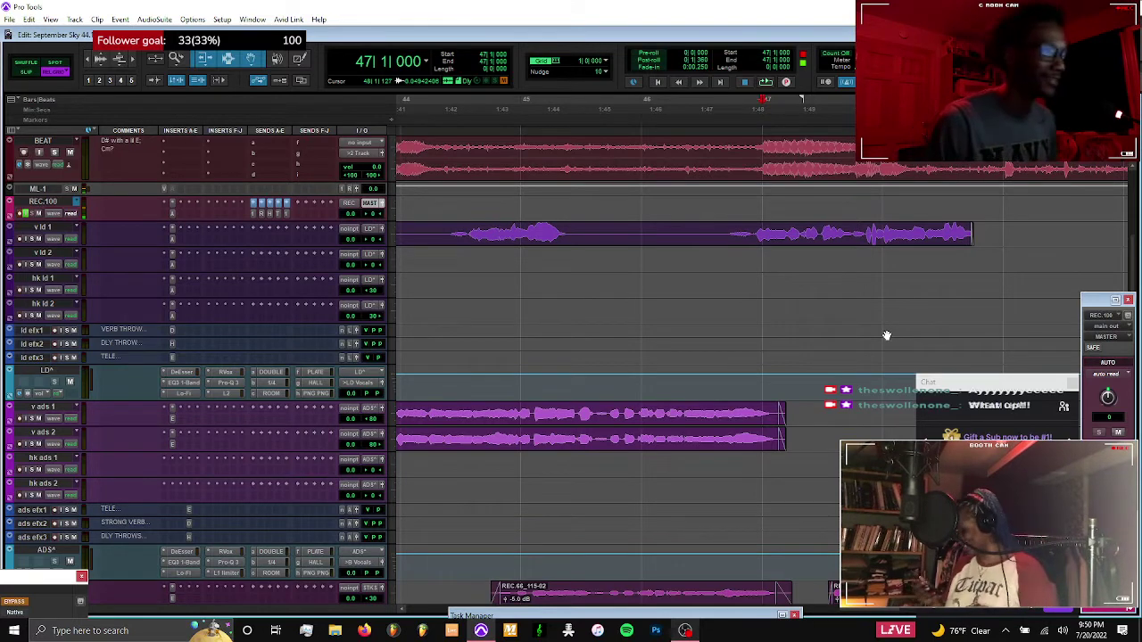
click(759, 206)
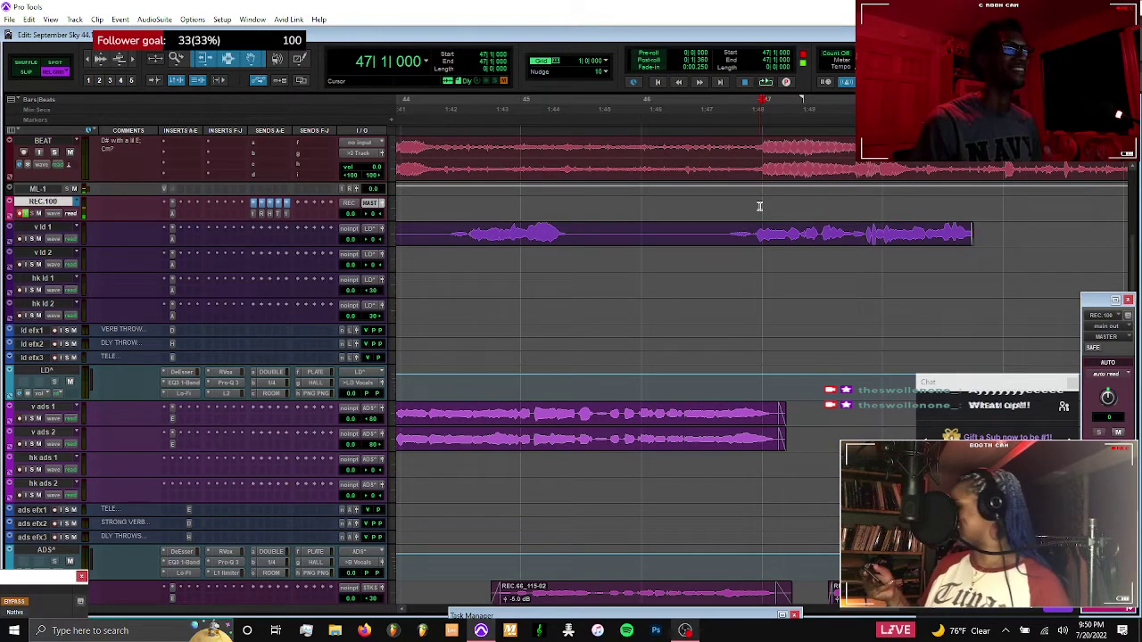
Examine the REC.96_177-03 clip and its join with the preceding clip on v ld 1
key(r)
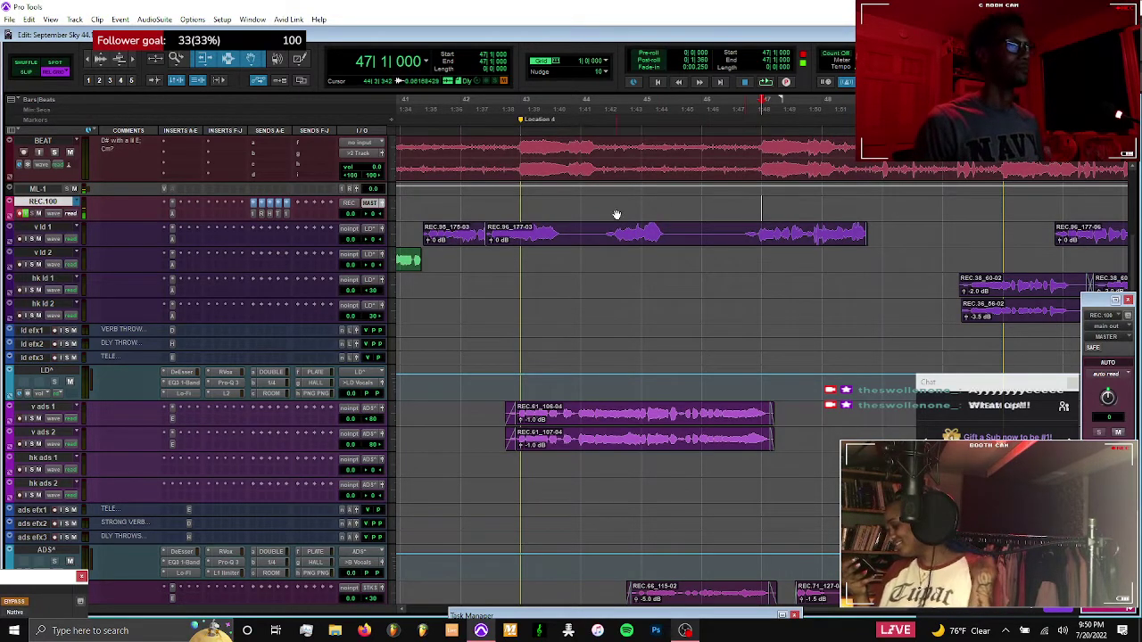
click(534, 243)
key(t)
key(t)
key(t)
key(r)
key(r)
scroll(850, 235, right, 5)
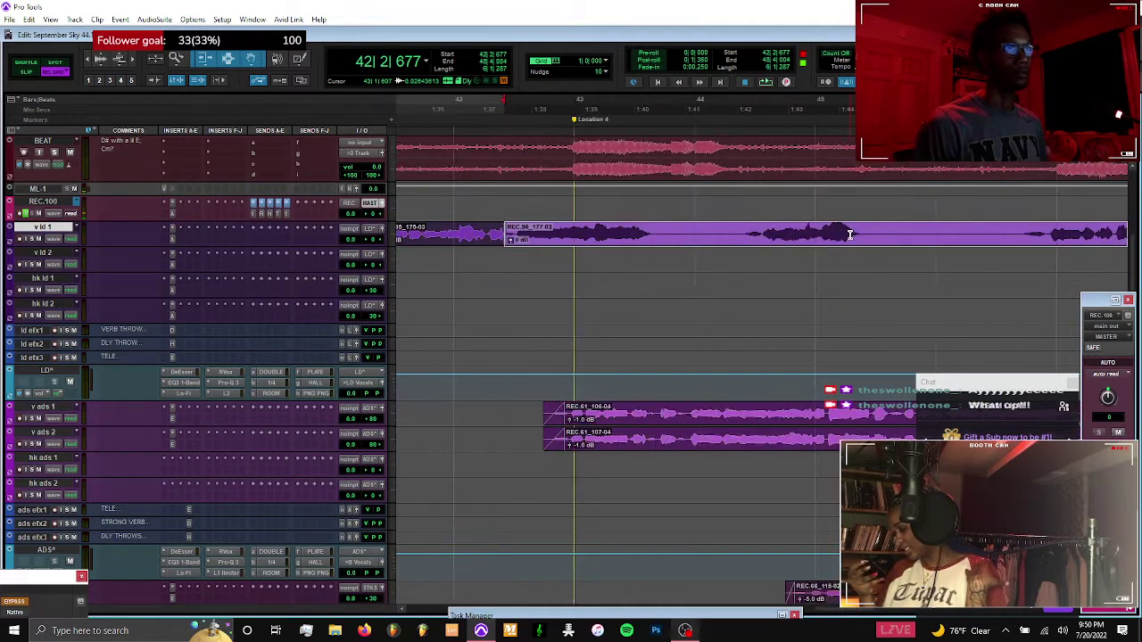
Start recording a take on REC.100 from bar 47
click(794, 205)
scroll(794, 205, right, 3)
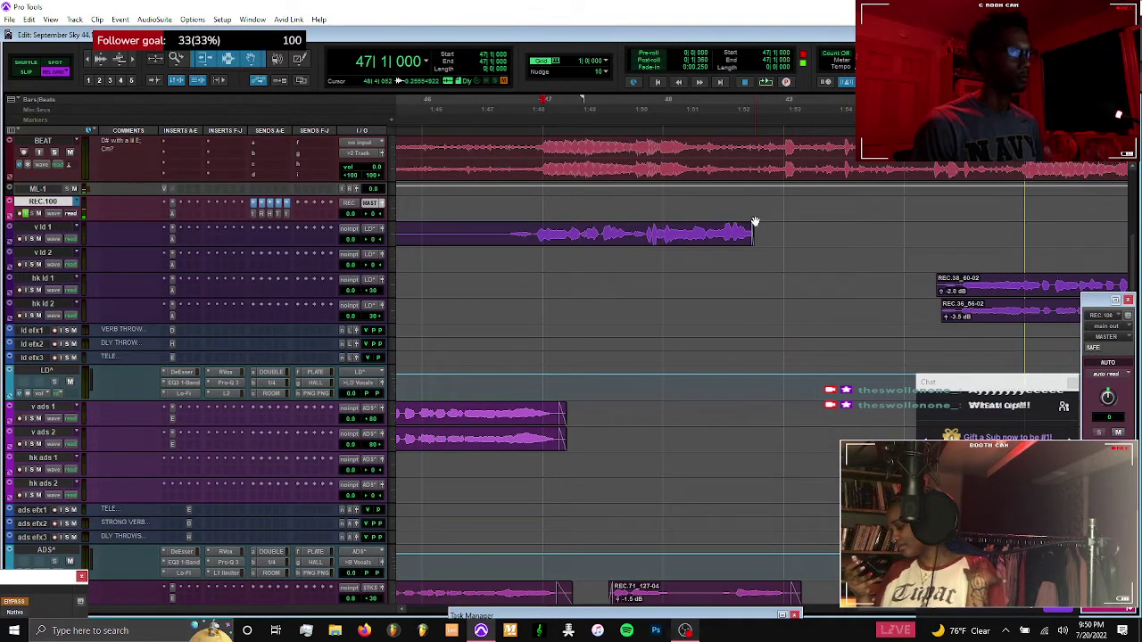
scroll(754, 221, down, 2)
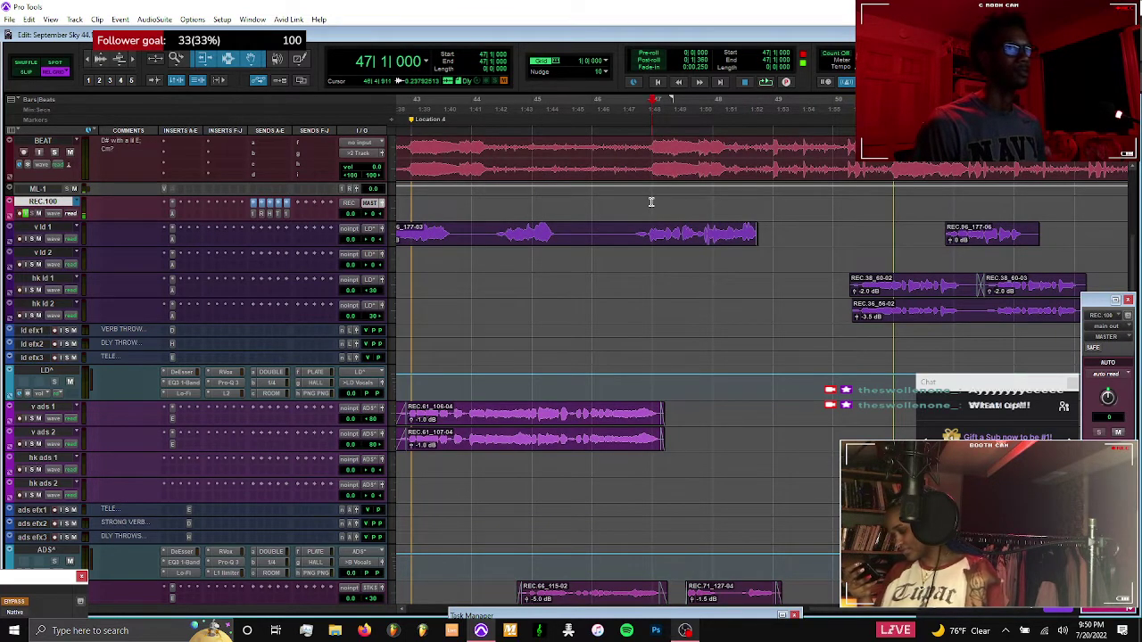
key(ctrl+space)
Add a short fade-in at the start of REC.96_177-06 on v ld 1 over the range beginning at 51|4|364, and stop recording
click(980, 244)
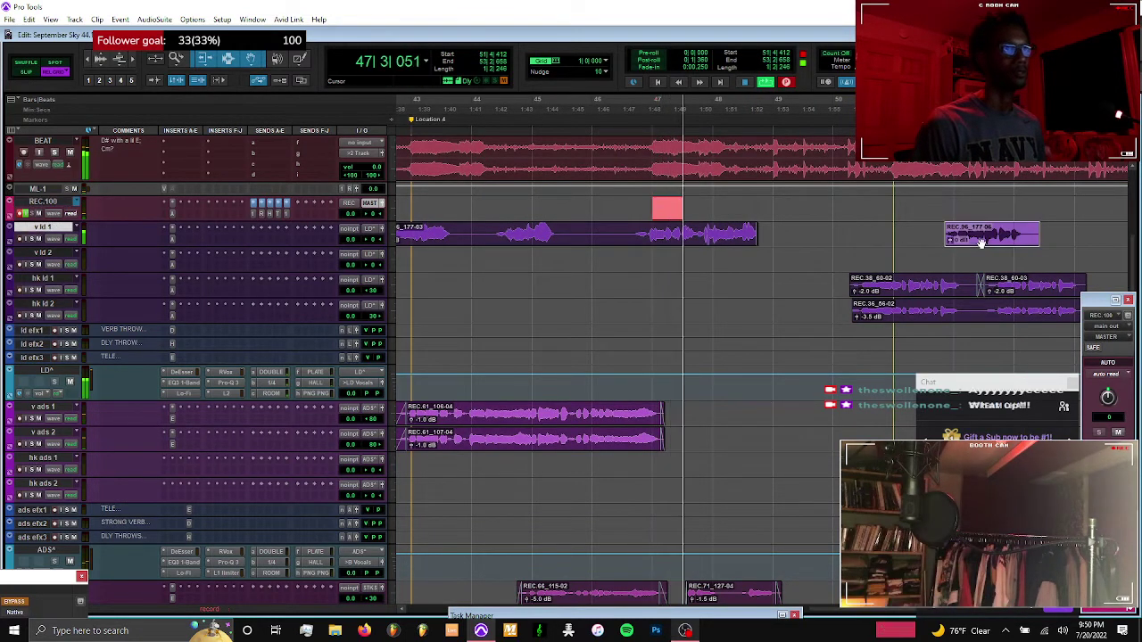
key(t)
key(t)
key(t)
key(t)
key(ctrl+alt+bracketright)
key(ctrl+alt+bracketright)
key(ctrl+alt+bracketright)
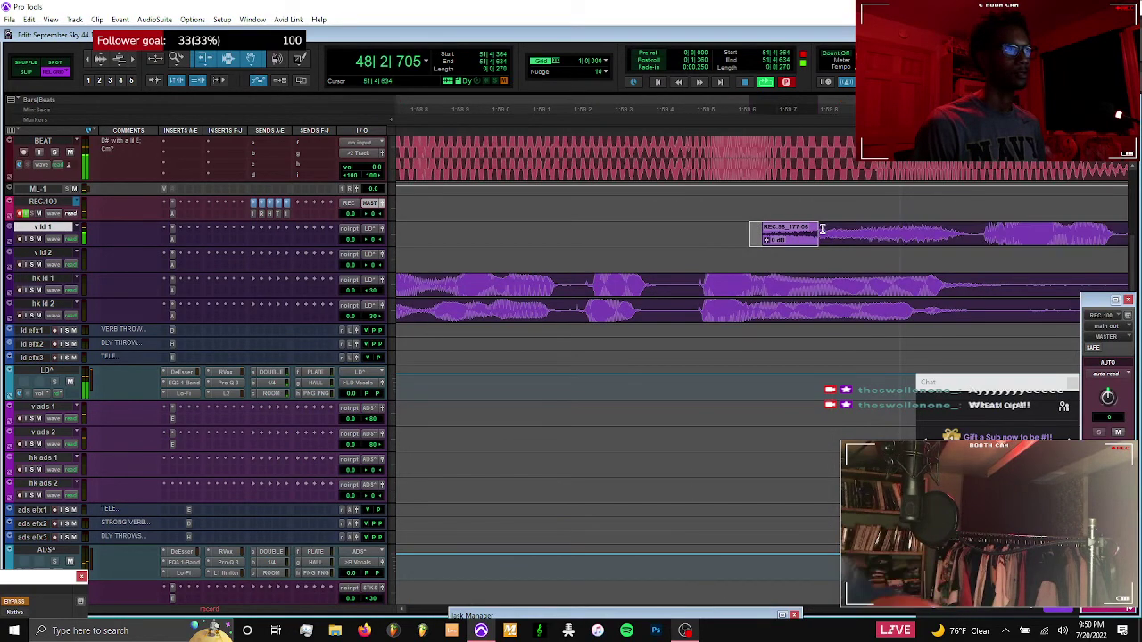
scroll(759, 232, down, 4)
scroll(761, 232, down, 2)
scroll(759, 234, left, 1)
scroll(899, 223, right, 1)
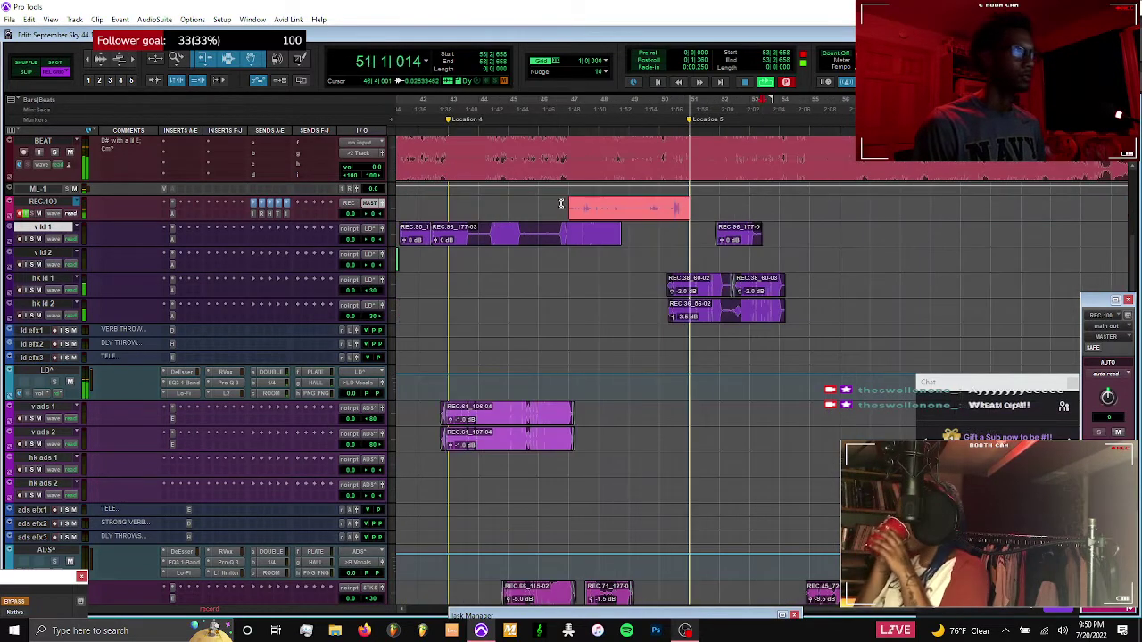
key(space)
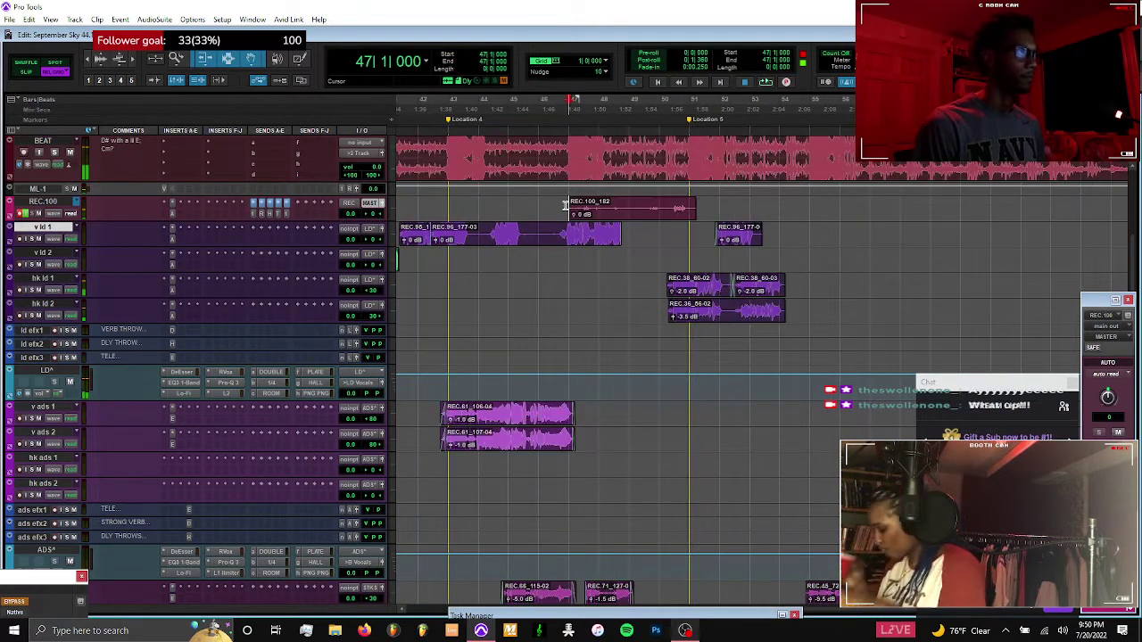
Trim the end of REC.96_177-06 on v ld 1 back to 53|1|756
click(759, 237)
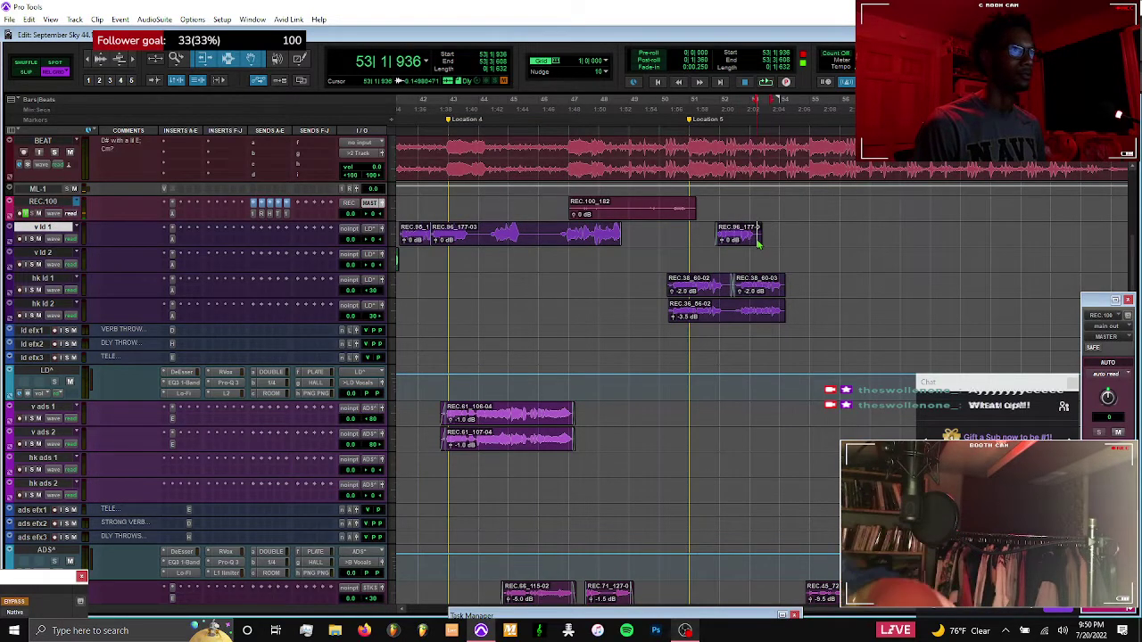
key(t)
key(t)
key(t)
key(t)
key(ctrl+alt+])
key(ctrl+alt+])
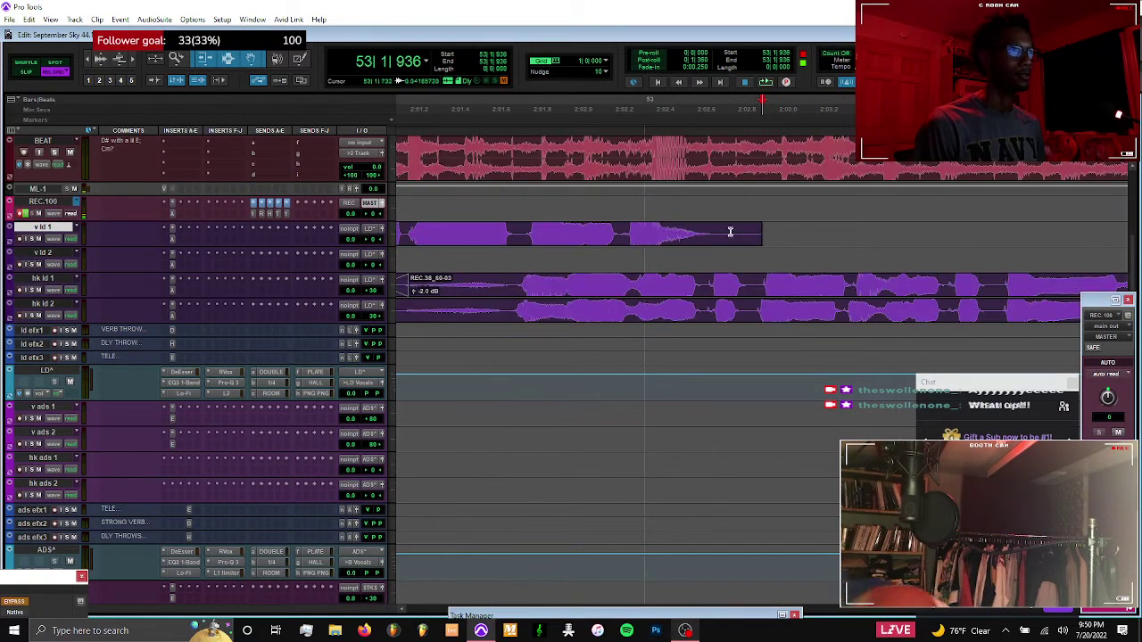
click(729, 233)
drag(775, 233, 739, 235)
key(BackSpace)
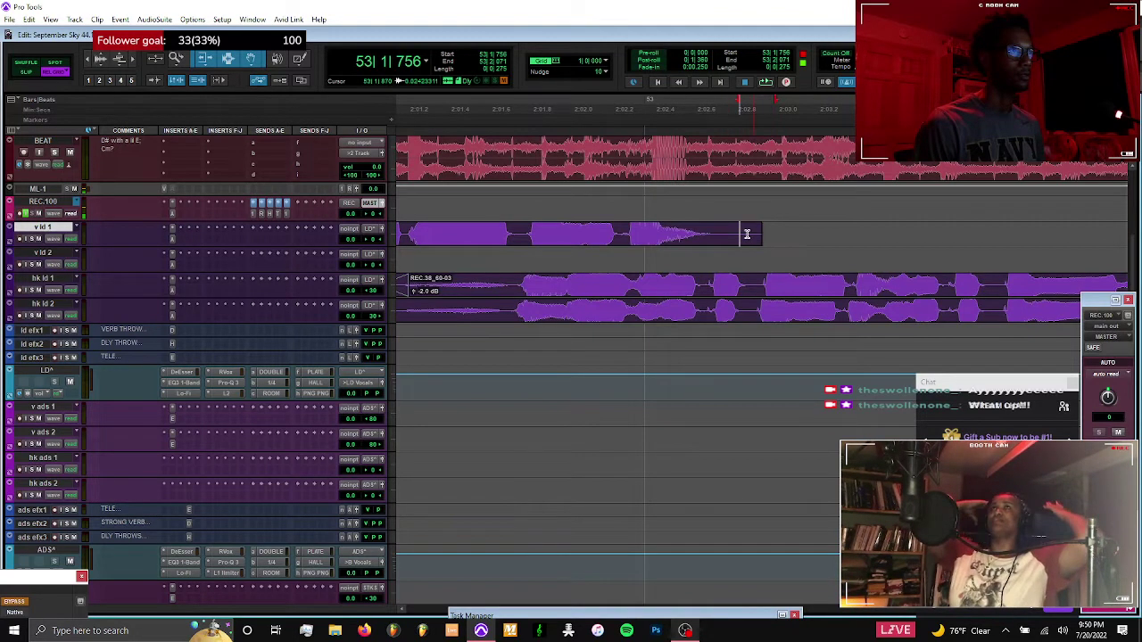
key(r)
key(r)
key(r)
key(ctrl+[)
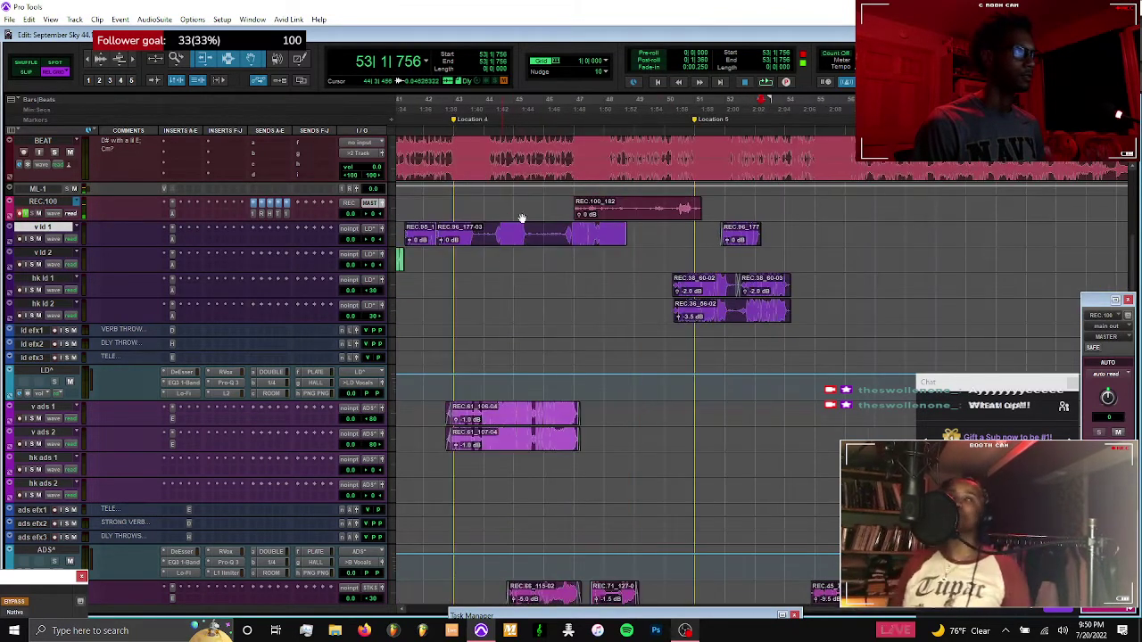
Restart recording at bar 47 on a new REC.101 playlist, abandoning the take begun over REC.100_182
click(575, 206)
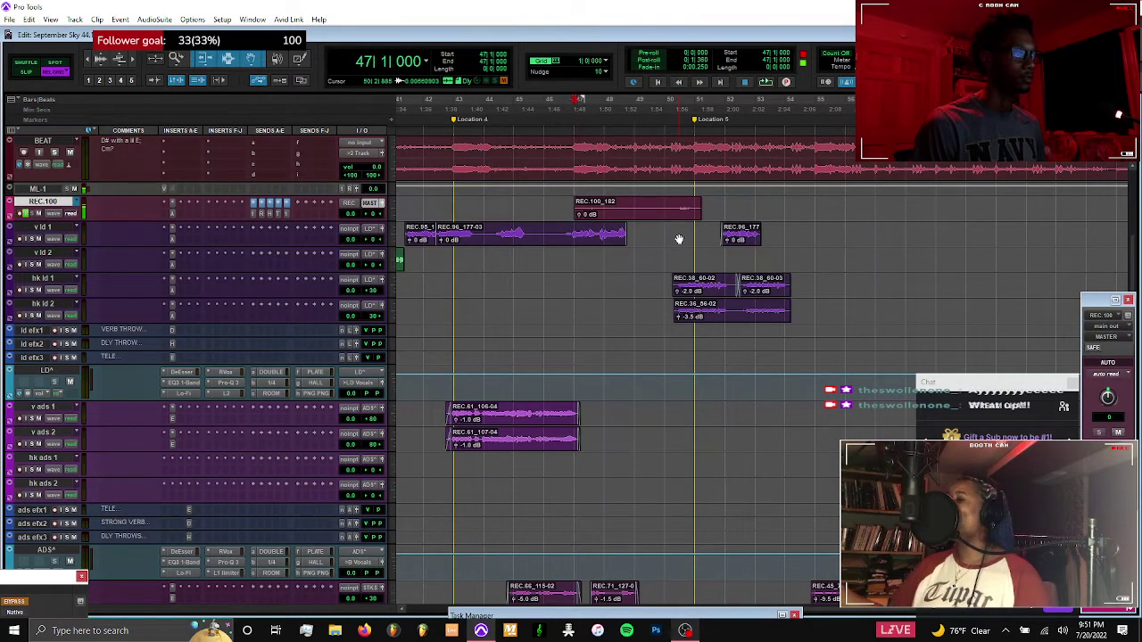
key(ctrl+space)
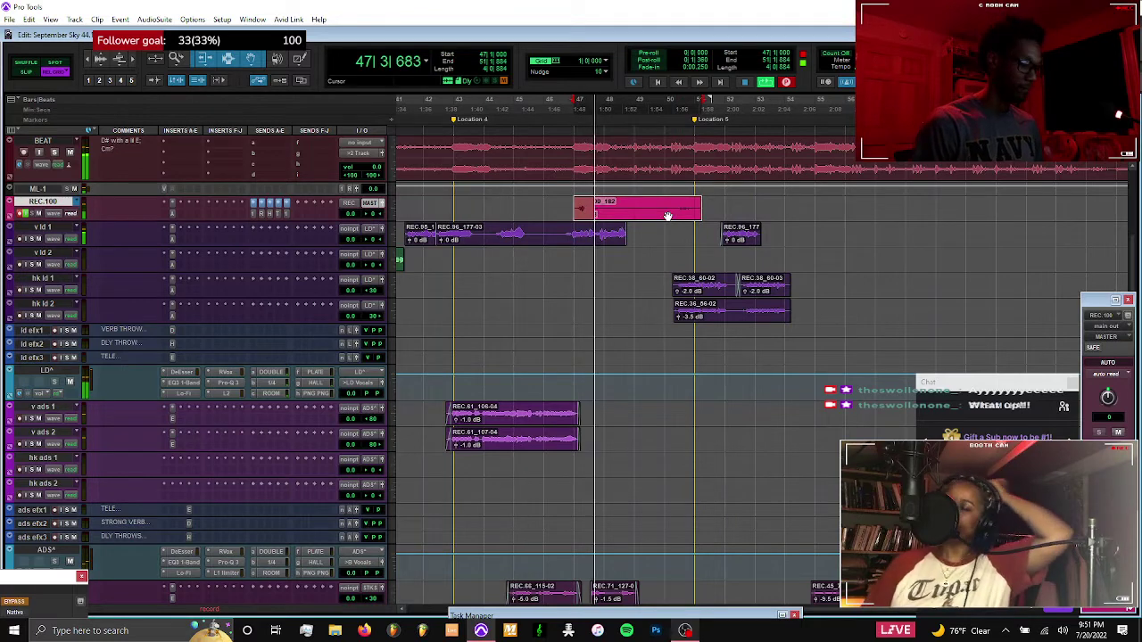
key(ctrl+backslash)
key(Return)
click(575, 203)
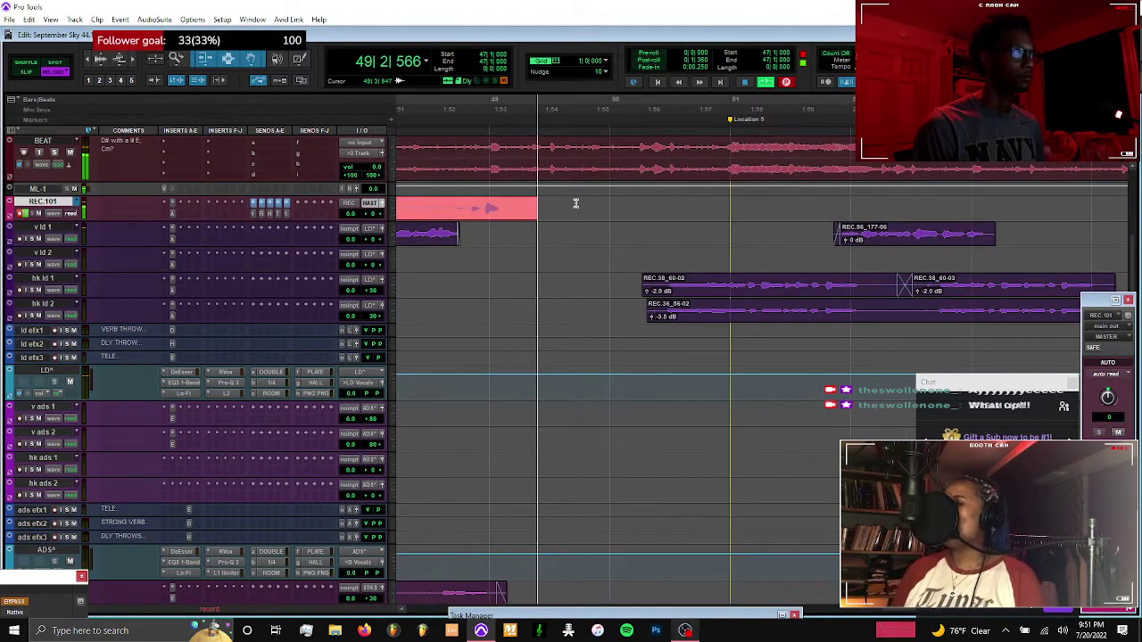
Cut the lead-in of the REC.101 take from bar 47 to 48|3|519 and stop recording
key(r)
drag(581, 204, 603, 210)
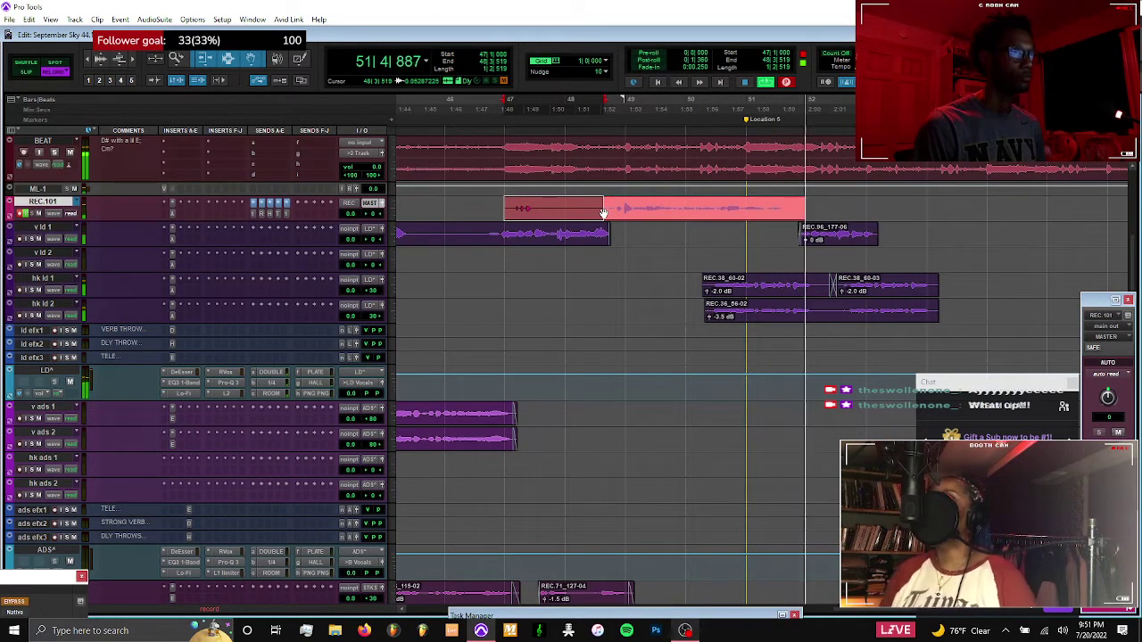
key(space)
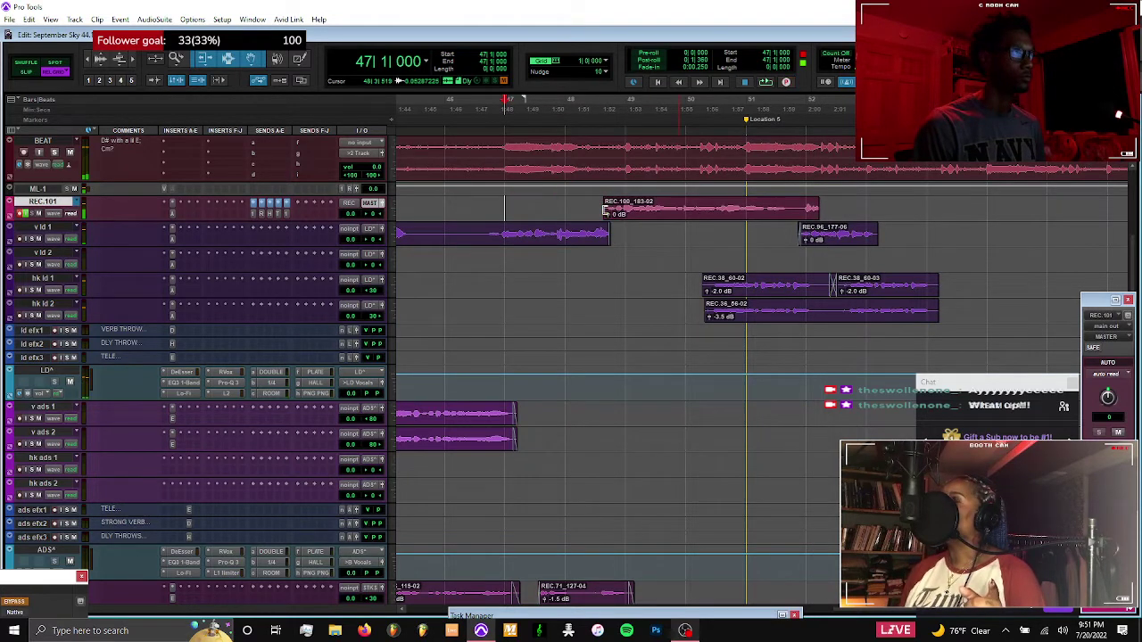
Record a take from bar 47 on a new REC.102 playlist and cut its lead-in up to about 48|4|127
key(ctrl+z)
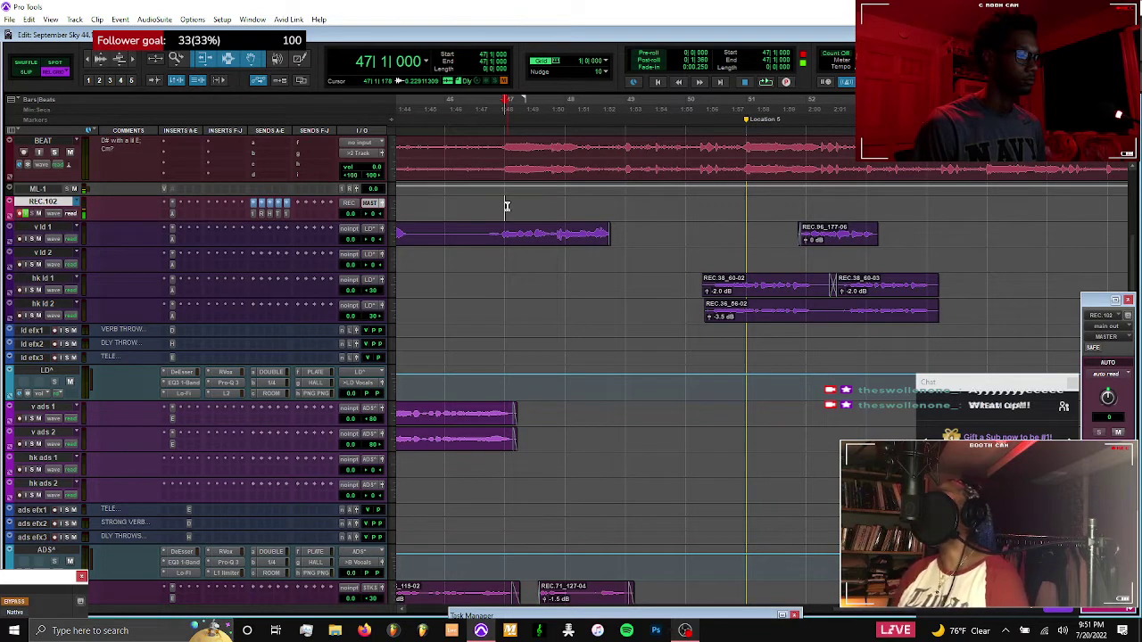
key(ctrl+space)
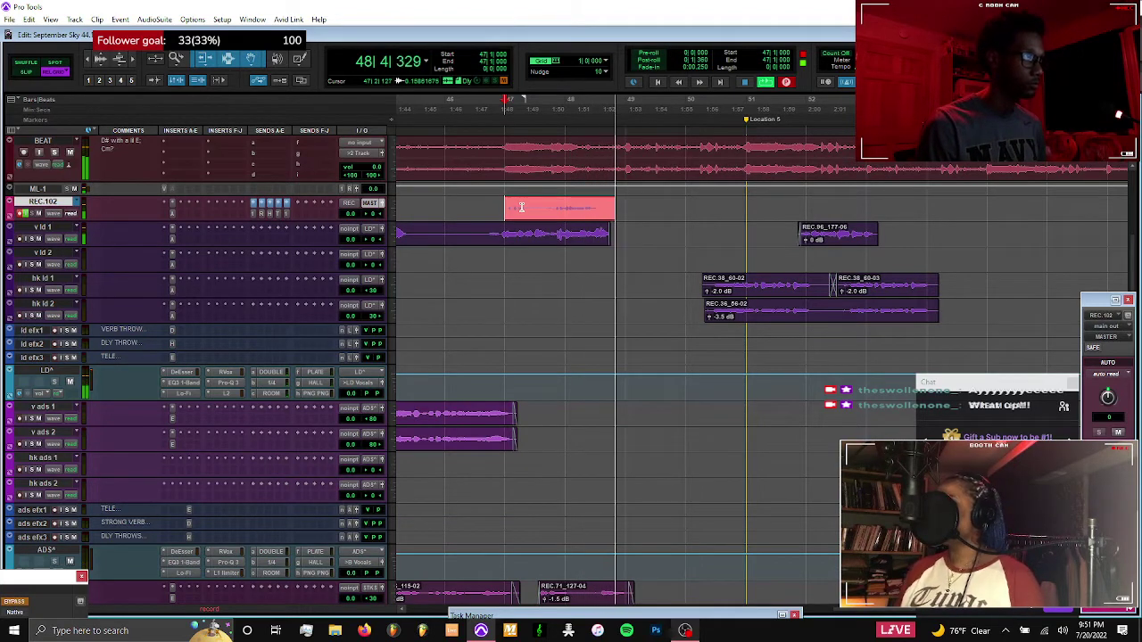
drag(506, 207, 611, 214)
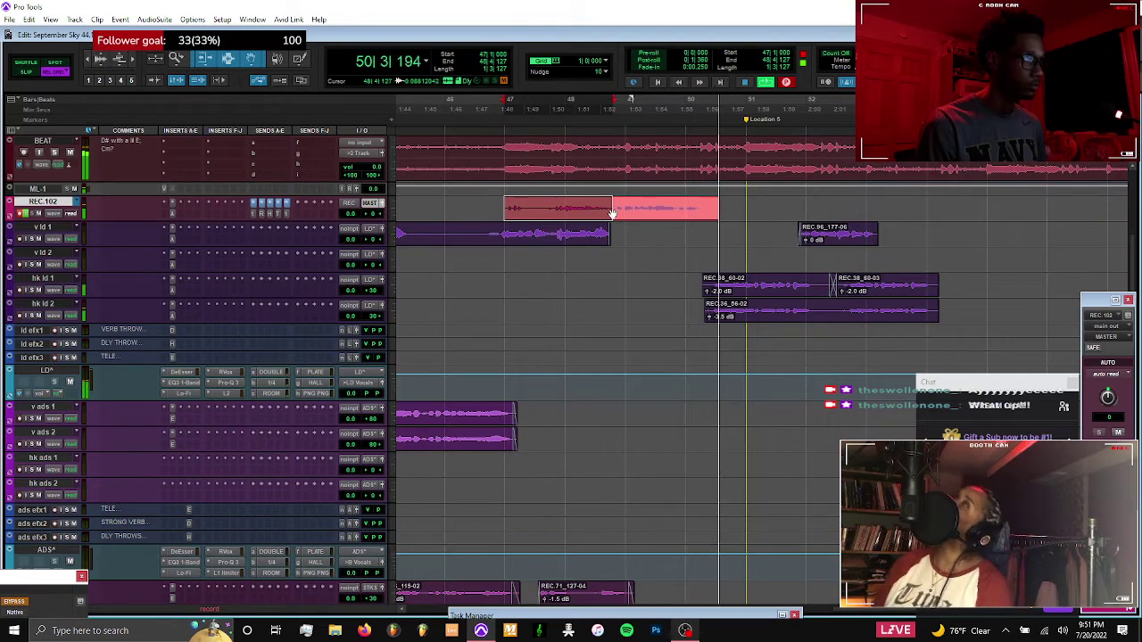
key(space)
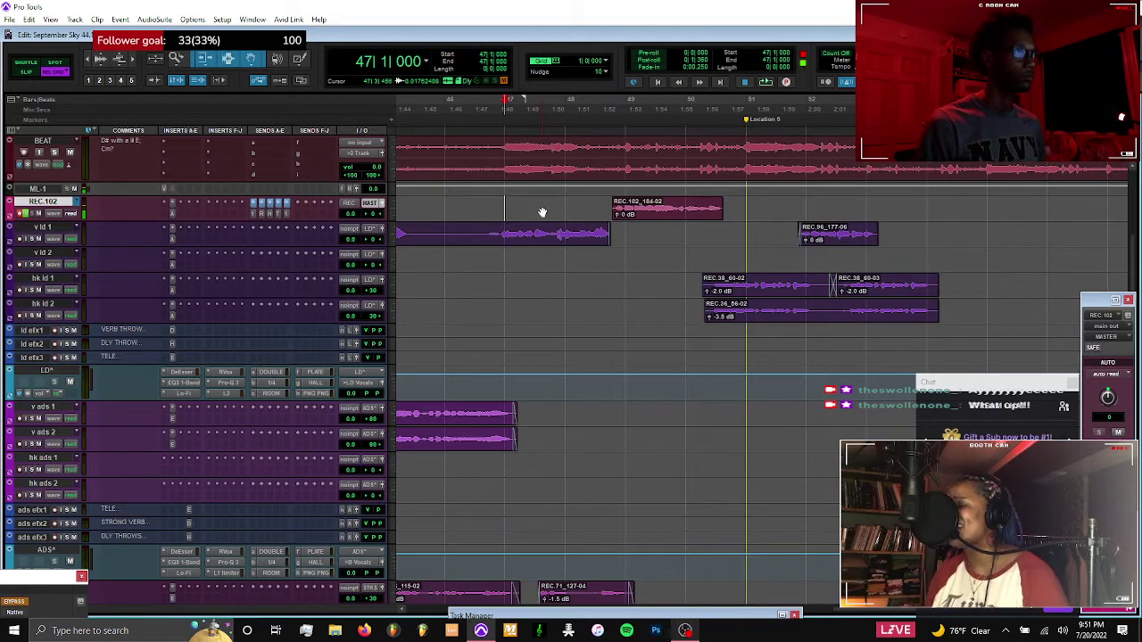
Restart recording on REC.102 from bar 47 and fade in the hk ld 1 and hk ld 2 clips from 50|1|178 to 50|2|431
key(space)
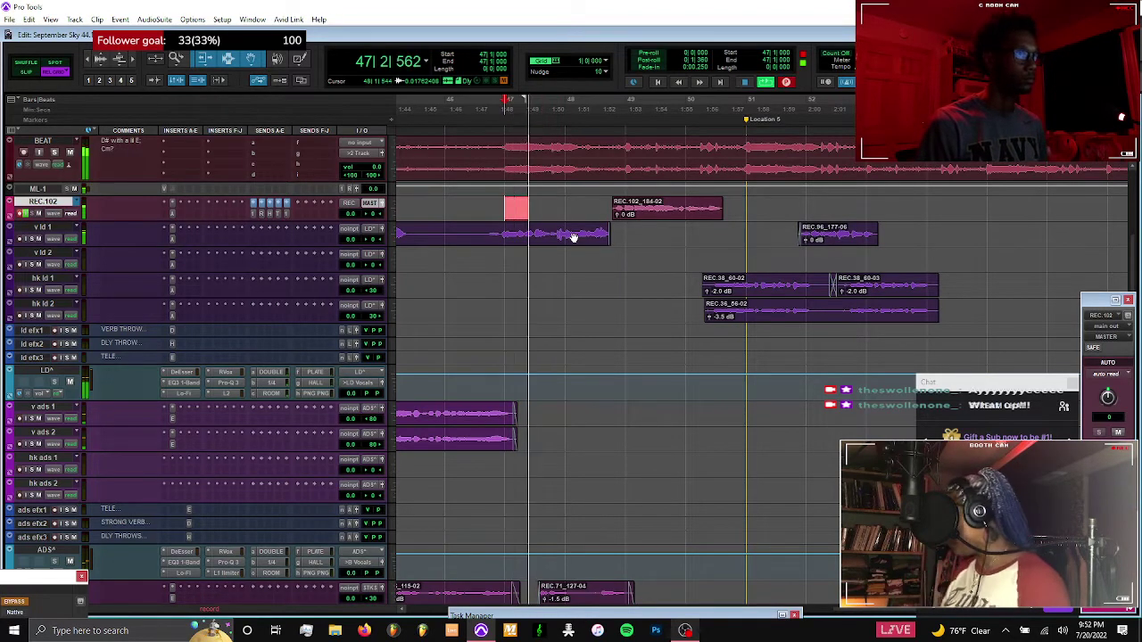
drag(688, 285, 708, 314)
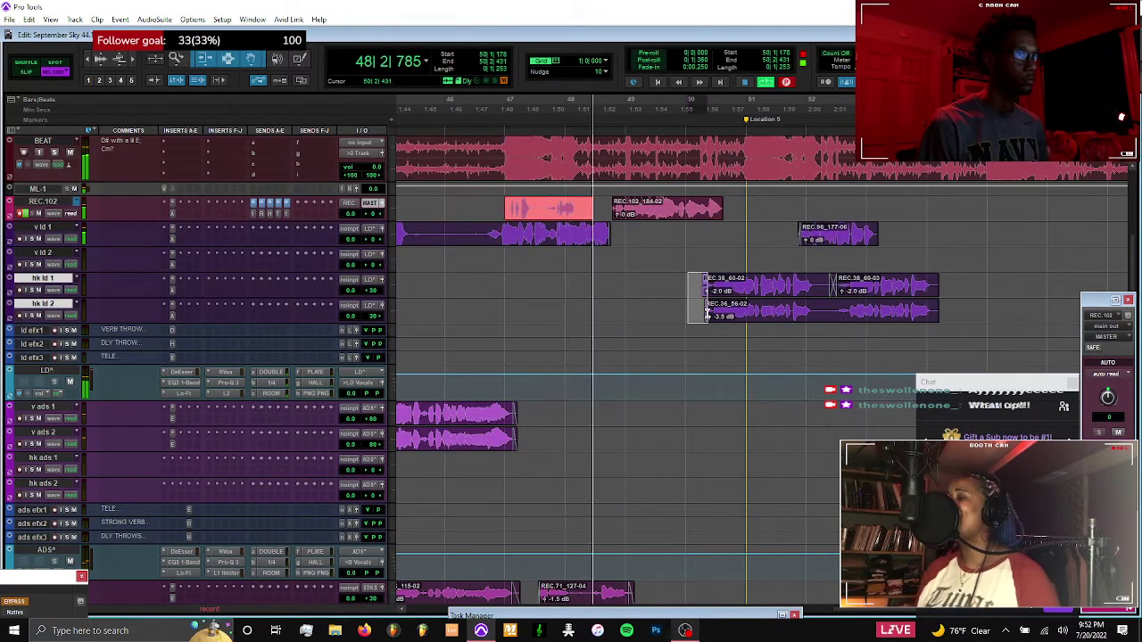
Cut the lead-in of the running REC.102 take from bar 47 to 48|3|898 and stop recording
click(503, 206)
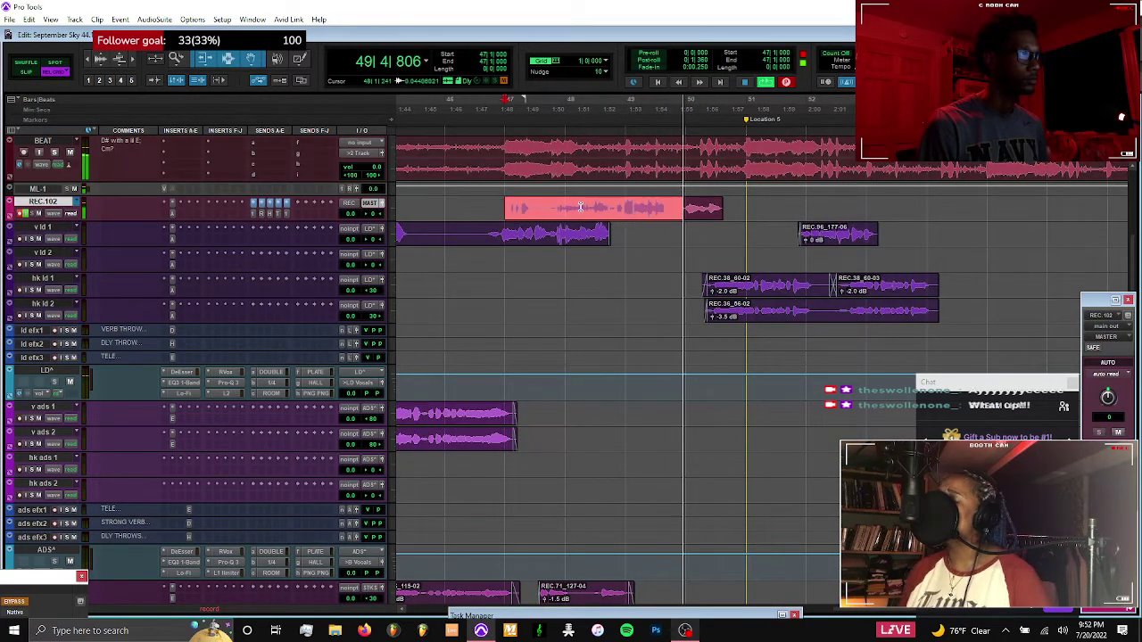
shift+click(609, 208)
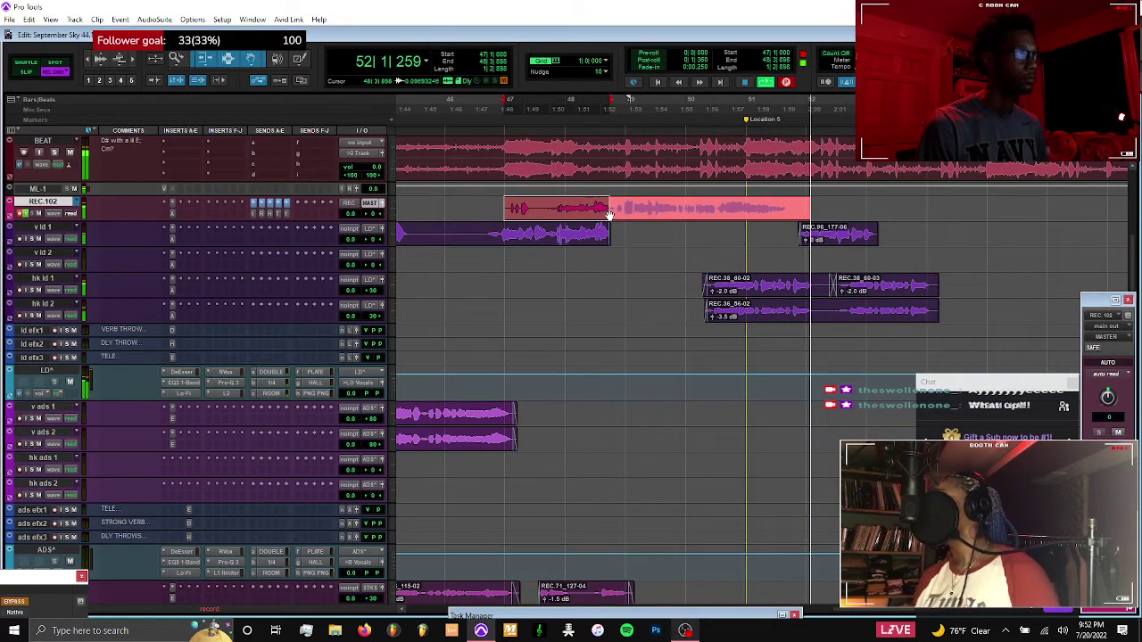
key(space)
Record a take from bar 47 on a new REC.103 playlist and cut its lead-in up to 48|4|014
key(ctrl+backslash)
key(Return)
key(ctrl+space)
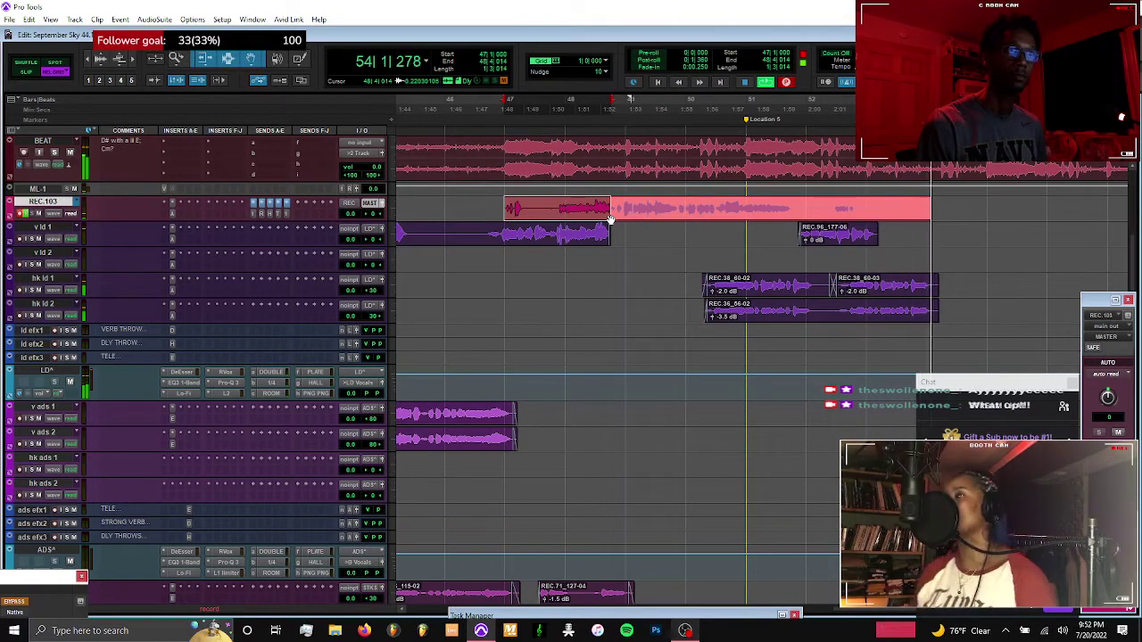
key(space)
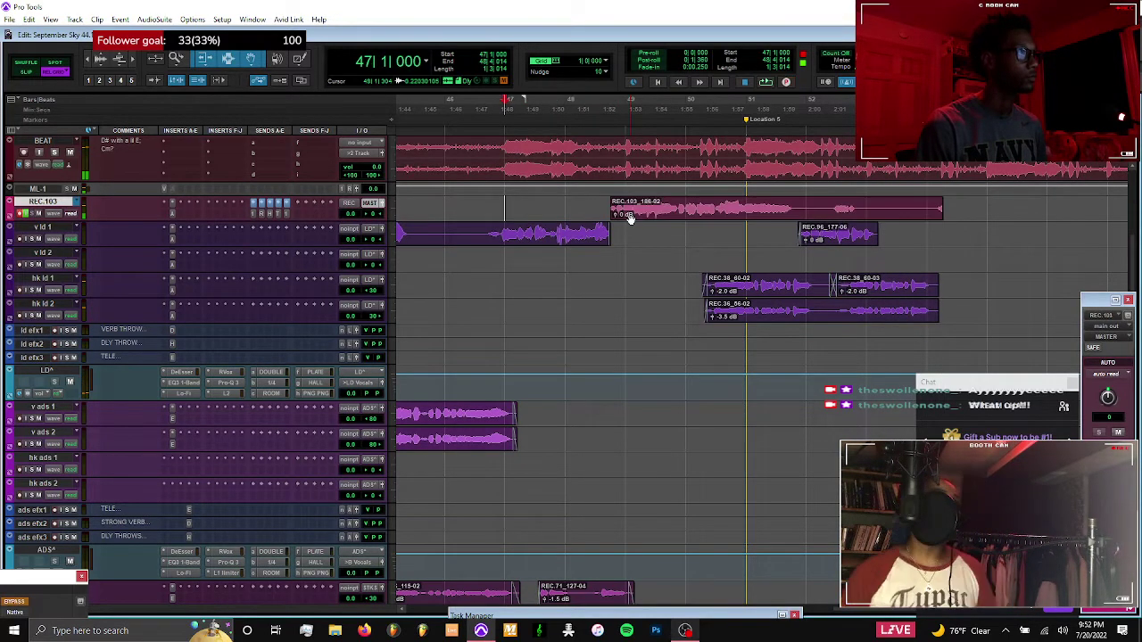
While recording again from bar 47, move REC.103_186-02 to v ld 2 and fade in its start over the range beginning at 48|3|905
key(ctrl+space)
drag(631, 269, 631, 268)
key(t)
key(t)
key(t)
key(t)
key(t)
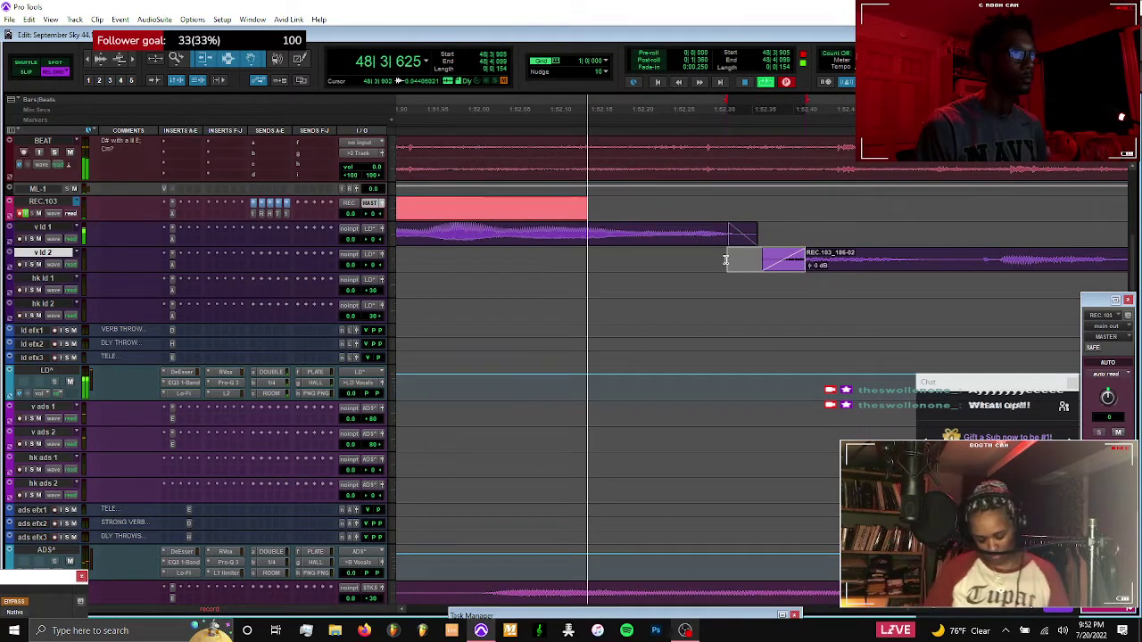
Stop recording, return REC.103_186-02 from v ld 2 to REC.103, and start a take from bar 47 on a new REC.104 playlist
key(r)
key(r)
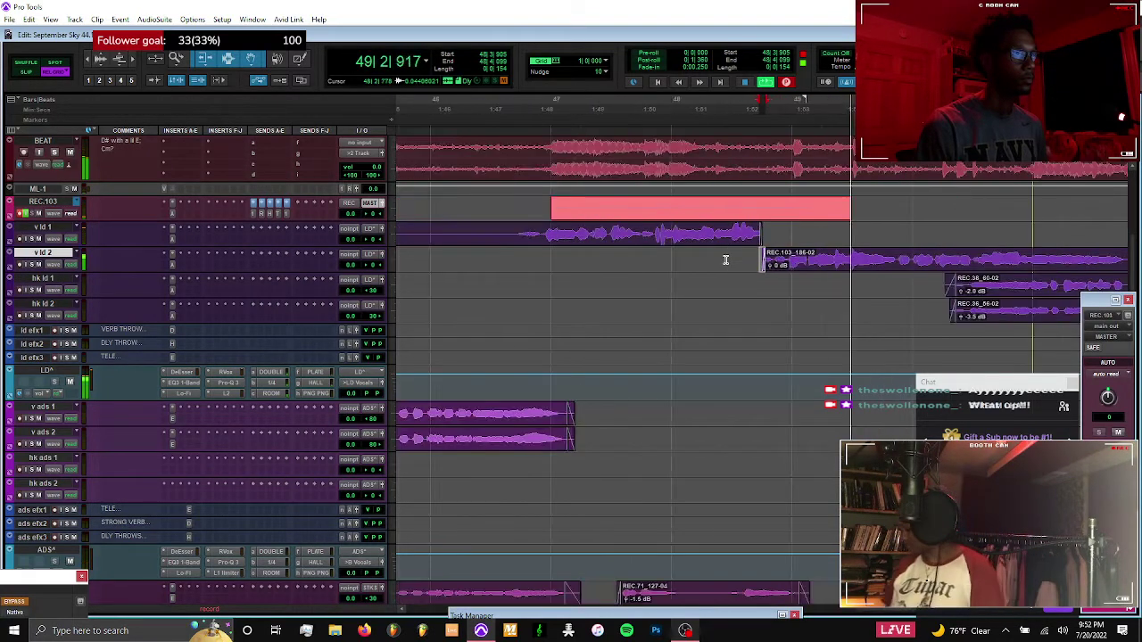
scroll(548, 206, down, 2)
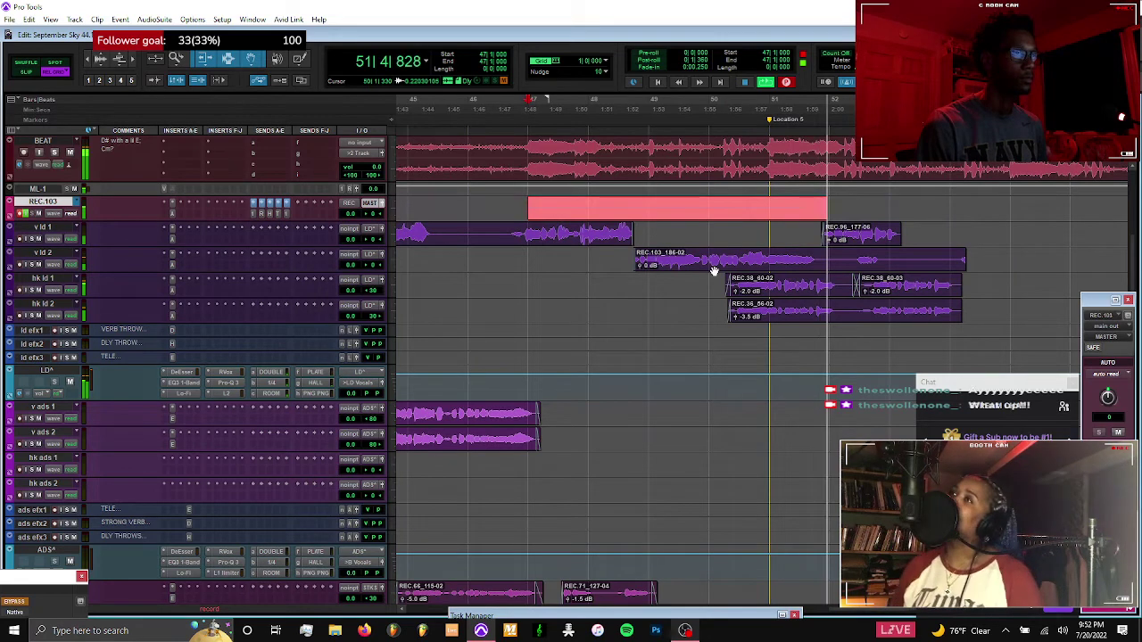
key(space)
drag(714, 271, 714, 211)
key(ctrl+backslash)
key(Return)
key(ctrl+space)
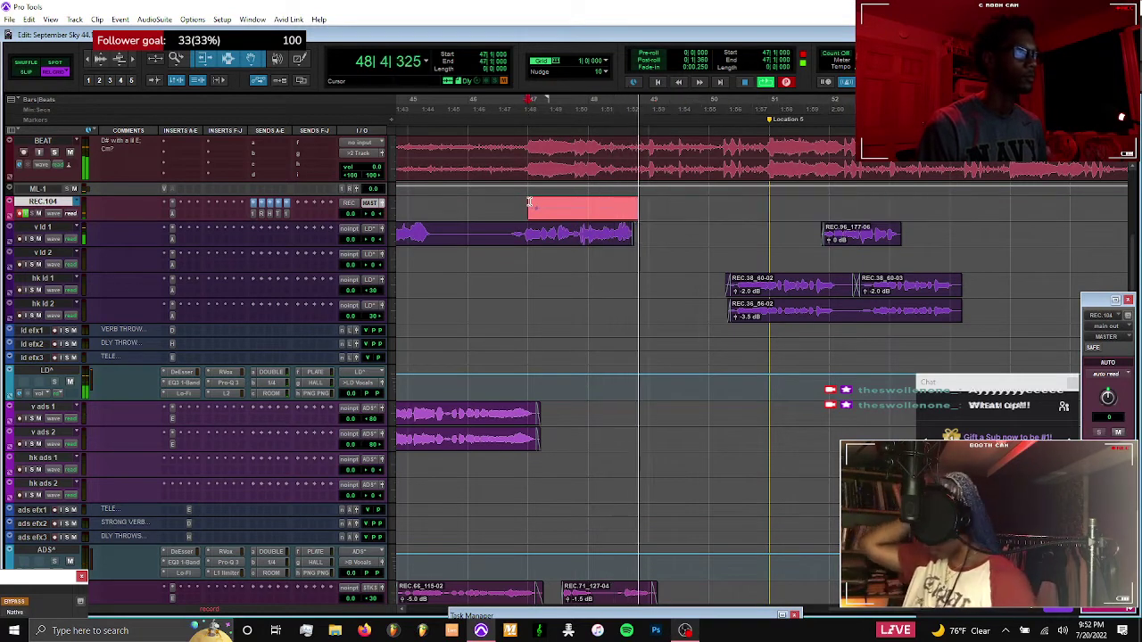
Stop recording and delete the abandoned short take from REC.104
key(r)
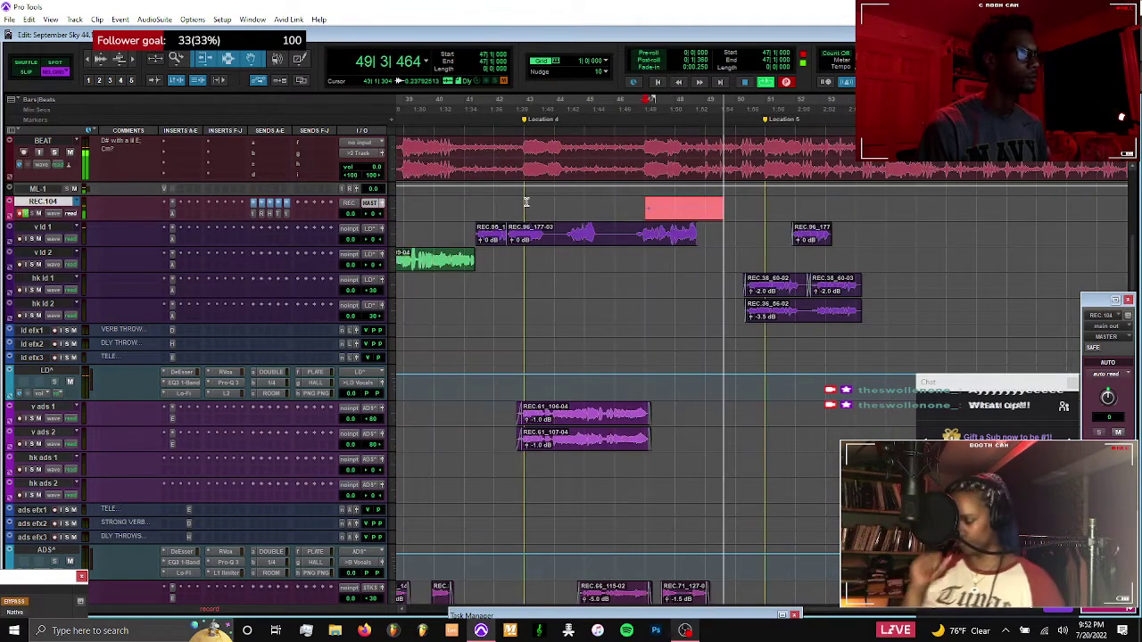
key(space)
click(647, 206)
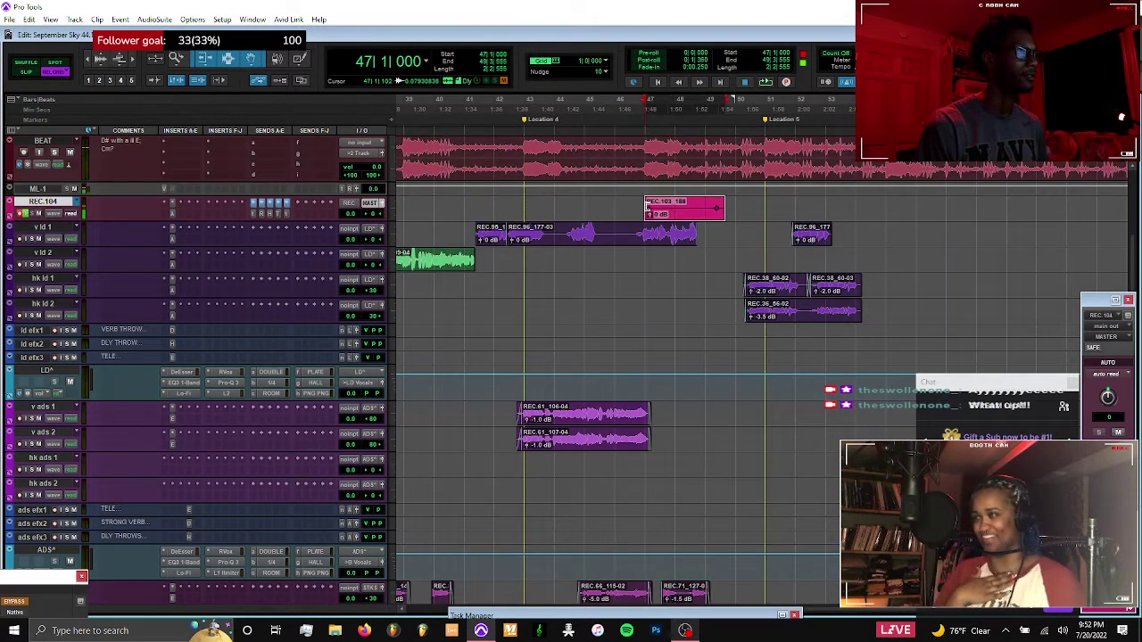
key(Delete)
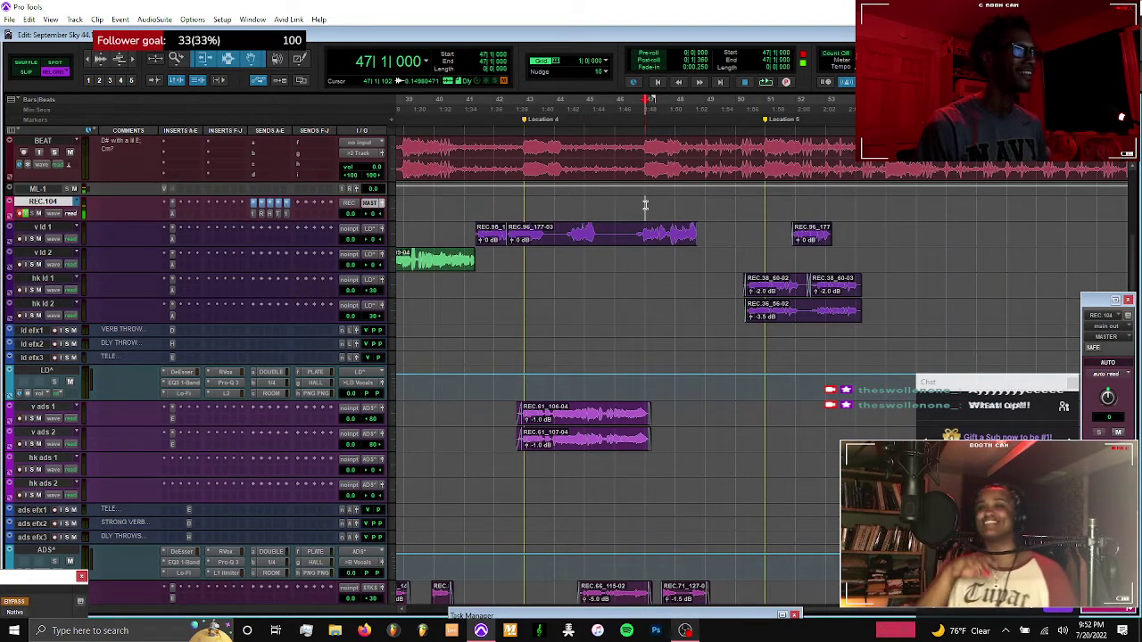
Record a take on REC.104 from bar 47 and cut its lead-in up to 48|3|936
key(ctrl+bracketright)
key(ctrl+alt+bracketleft)
key(ctrl+alt+bracketleft)
key(ctrl+alt+bracketright)
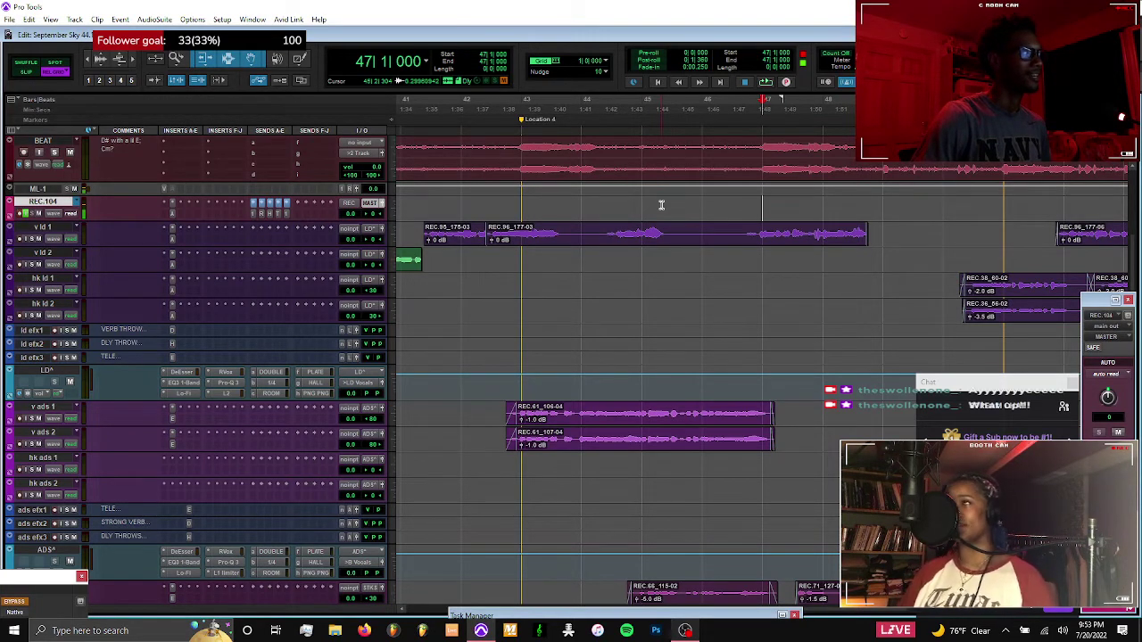
key(space)
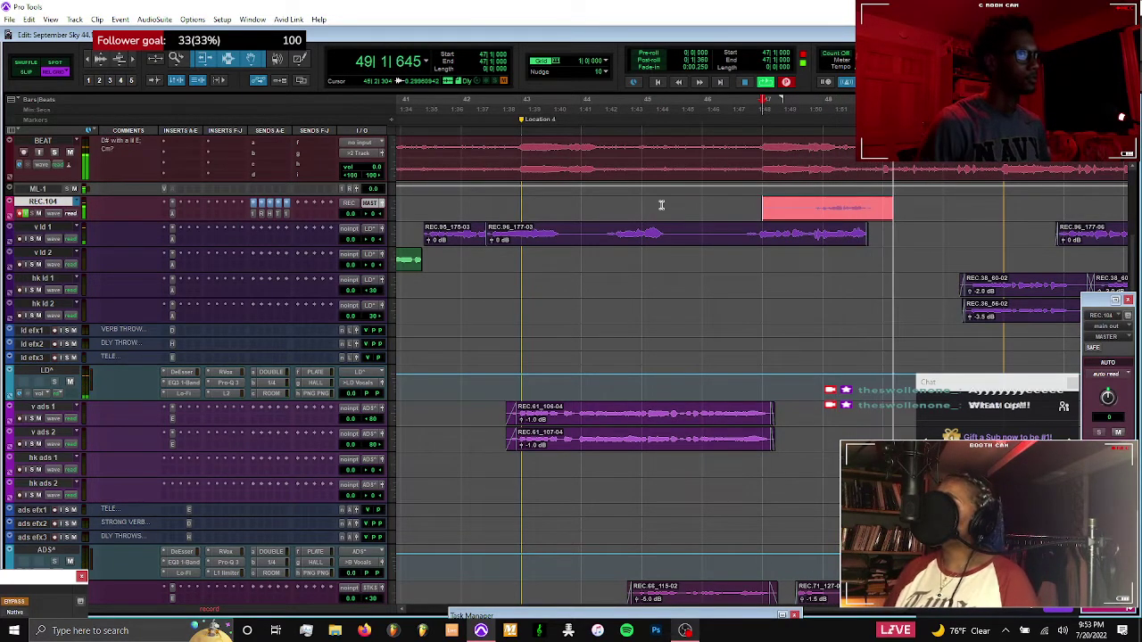
shift+click(864, 207)
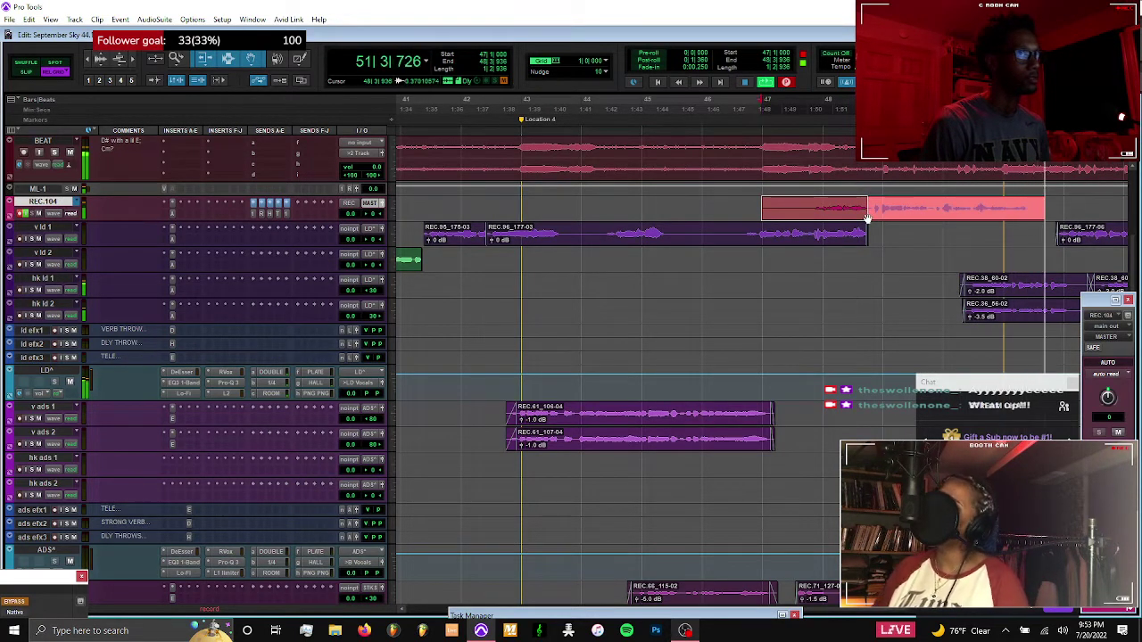
key(space)
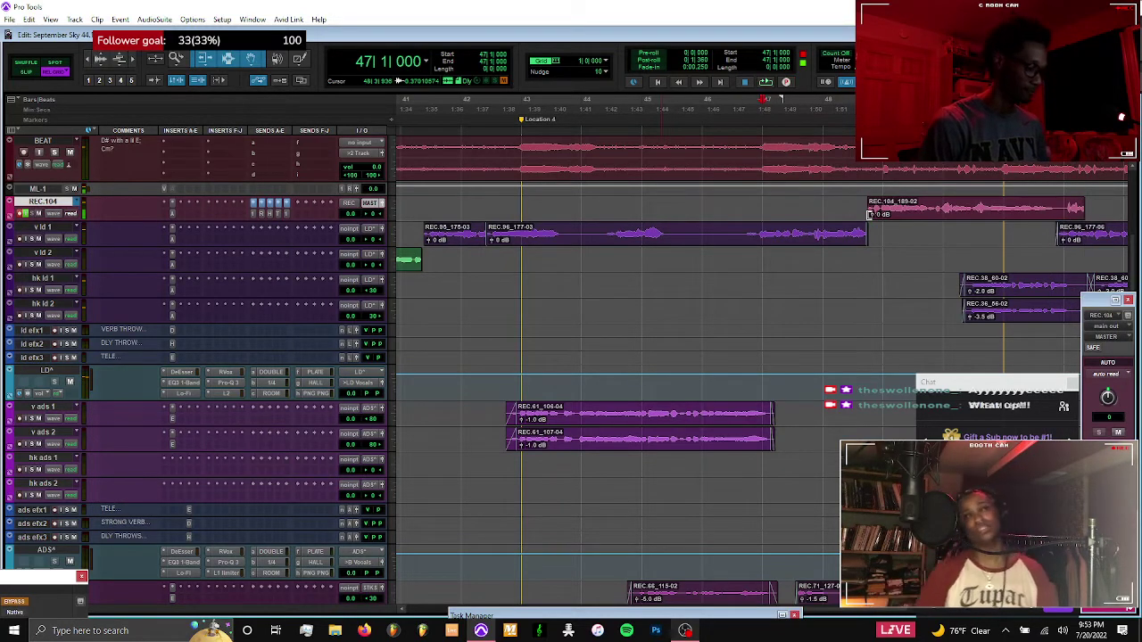
Record a take from bar 47 on a new REC.105 playlist and cut its lead-in up to 48|3|936
key(ctrl+space)
key(ctrl+backslash)
key(Return)
scroll(778, 209, down, 1)
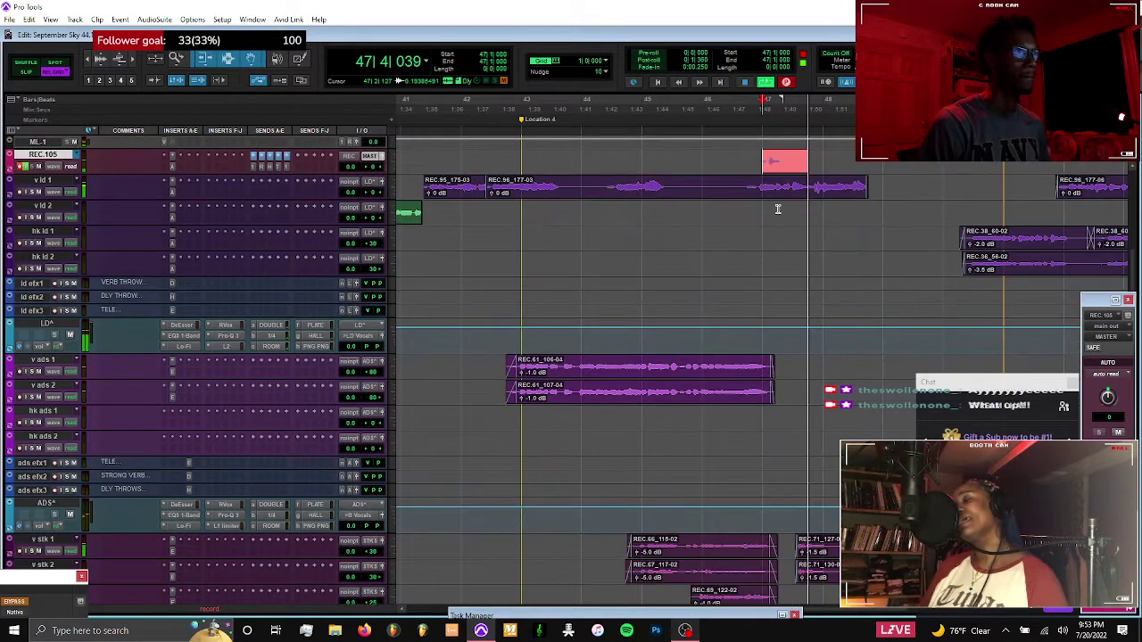
scroll(764, 200, up, 1)
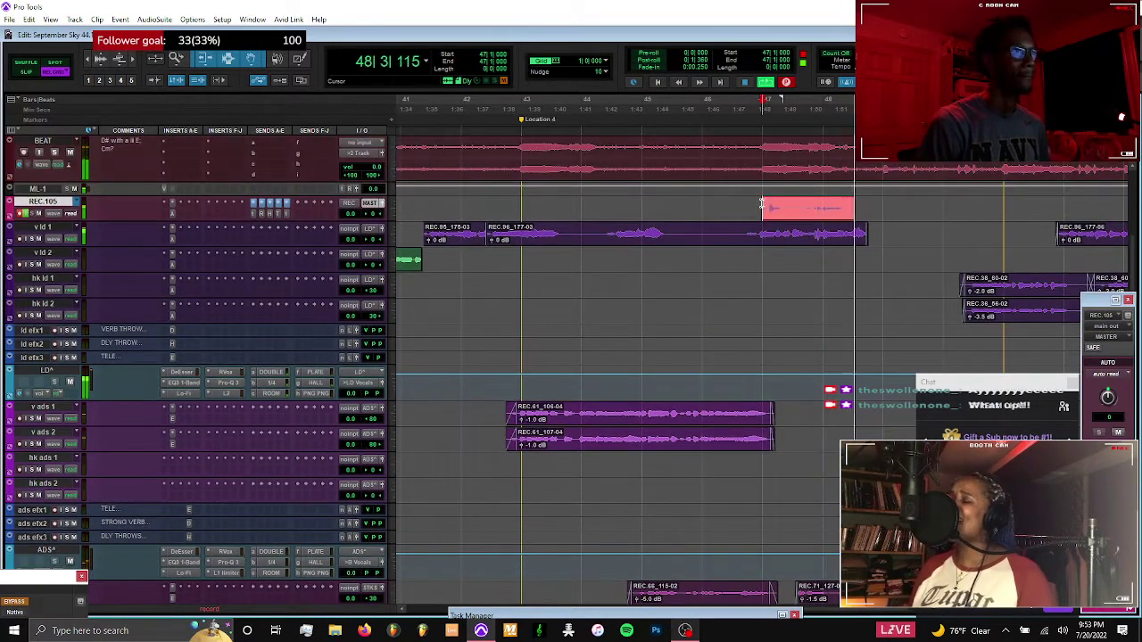
shift+click(848, 209)
drag(859, 210, 866, 214)
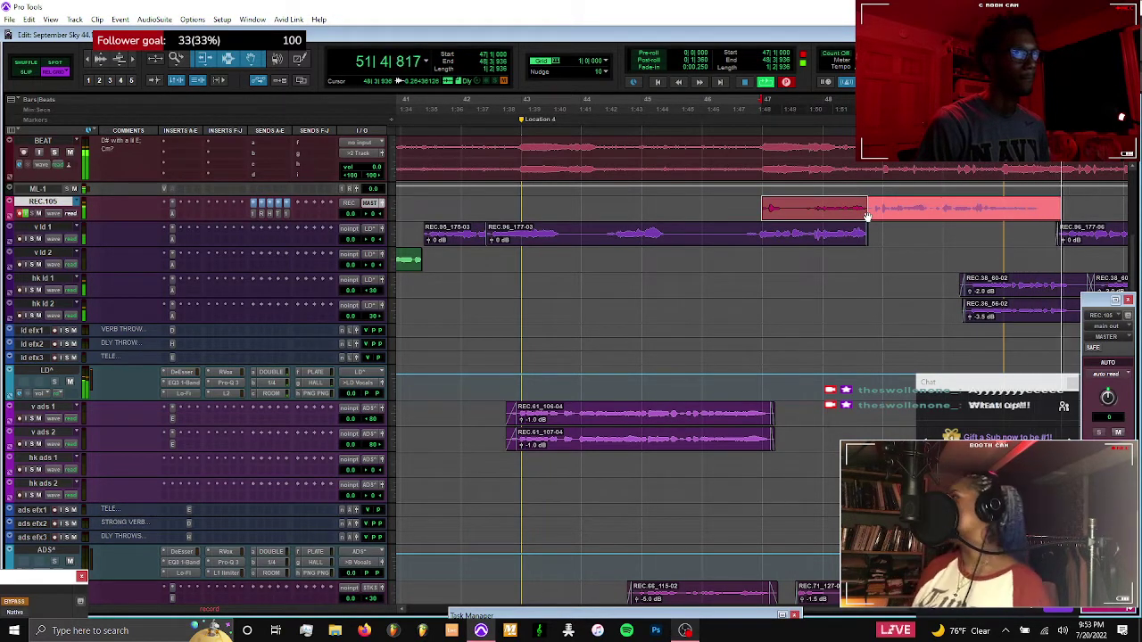
key(space)
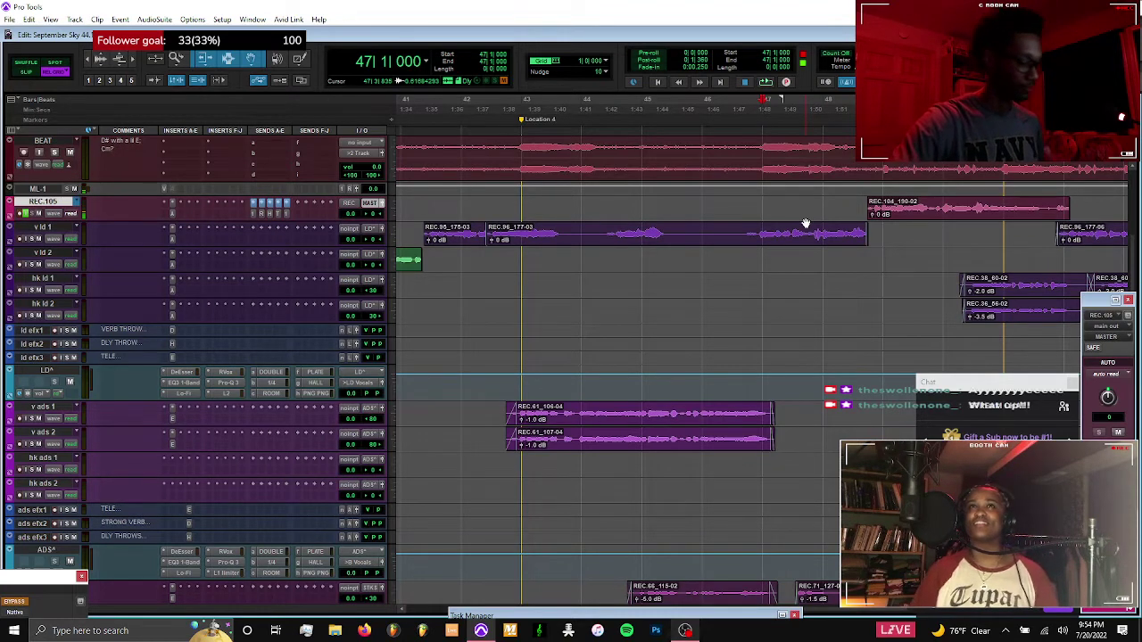
Record a take from bar 47 on a new REC.106 playlist and cut its lead-in up to 48|4|052
key(ctrl+space)
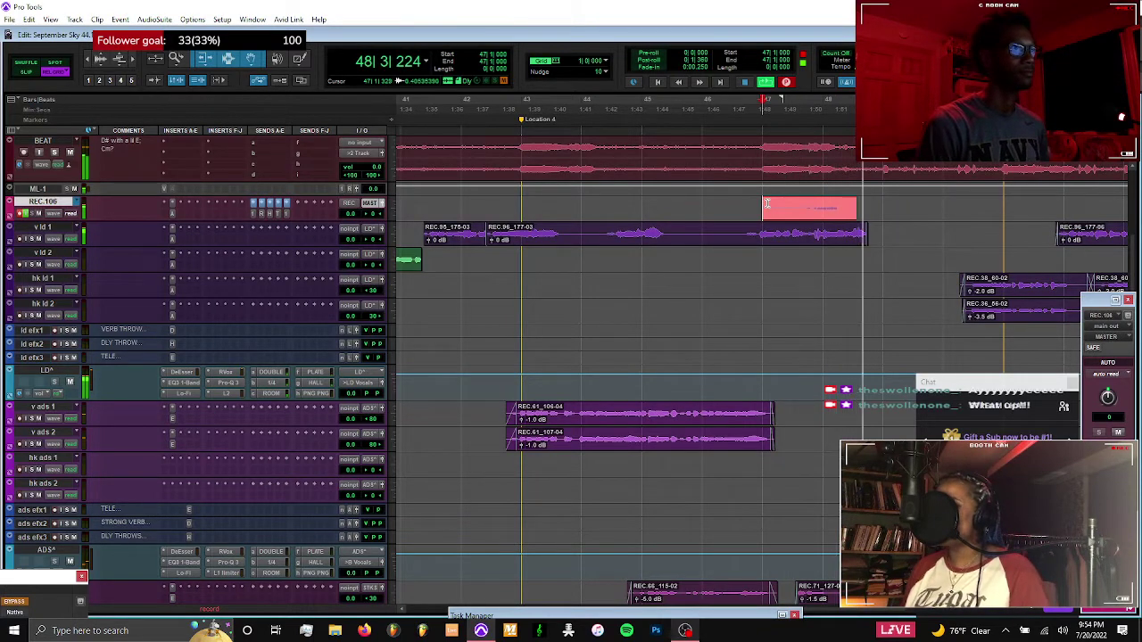
shift+click(864, 208)
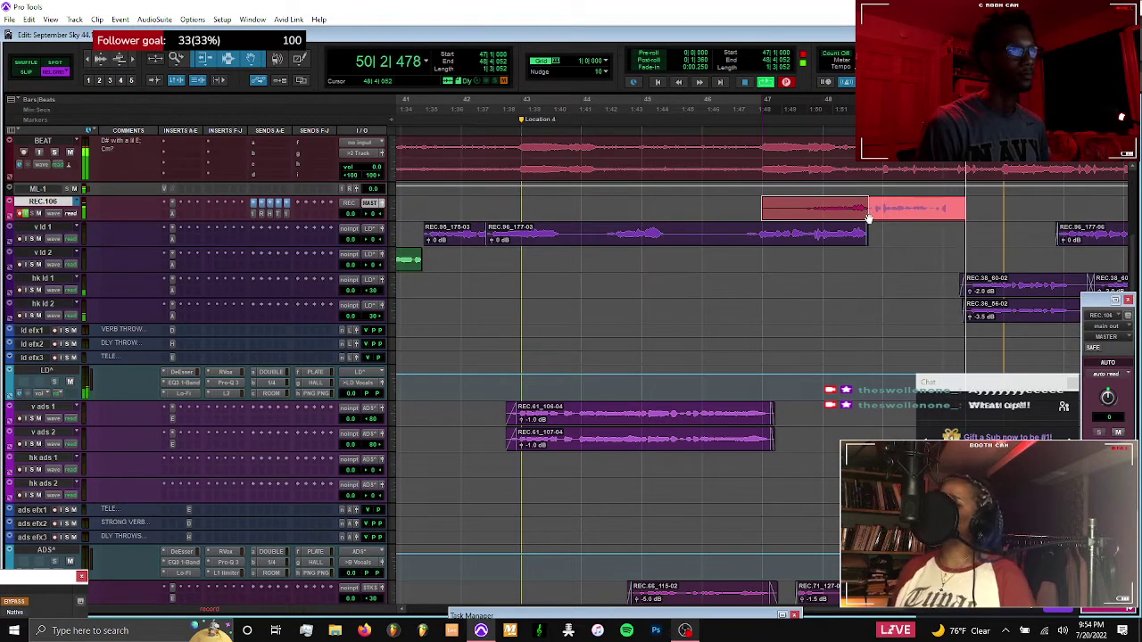
key(space)
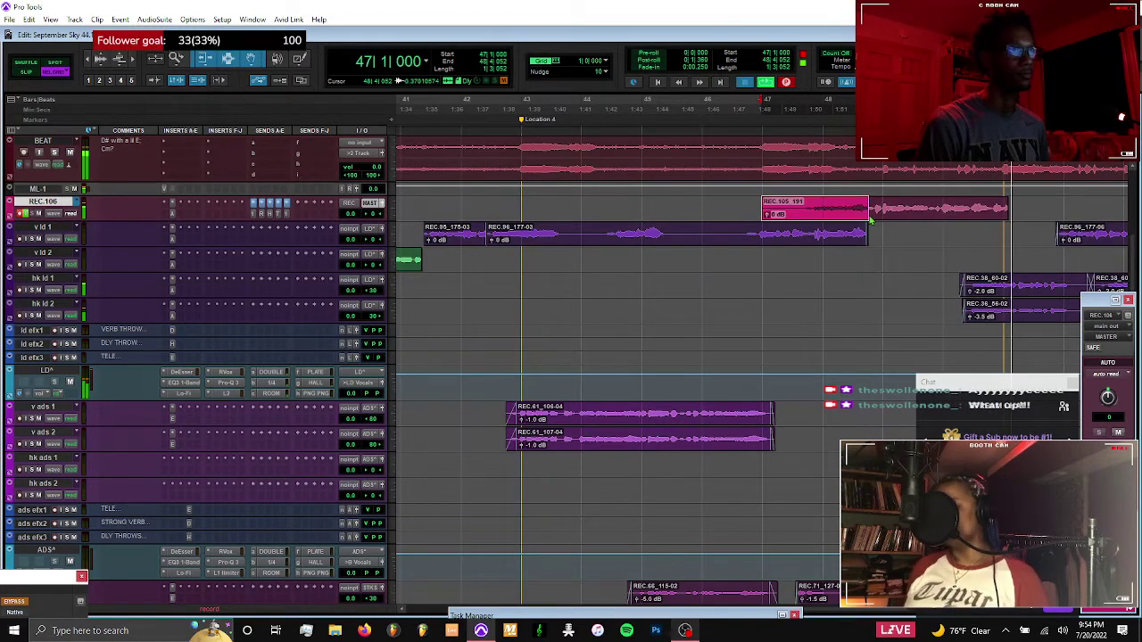
Retake the phrase from bar 47 on the REC.108 playlist, cutting the lead-in up to 48|3|936
key(space)
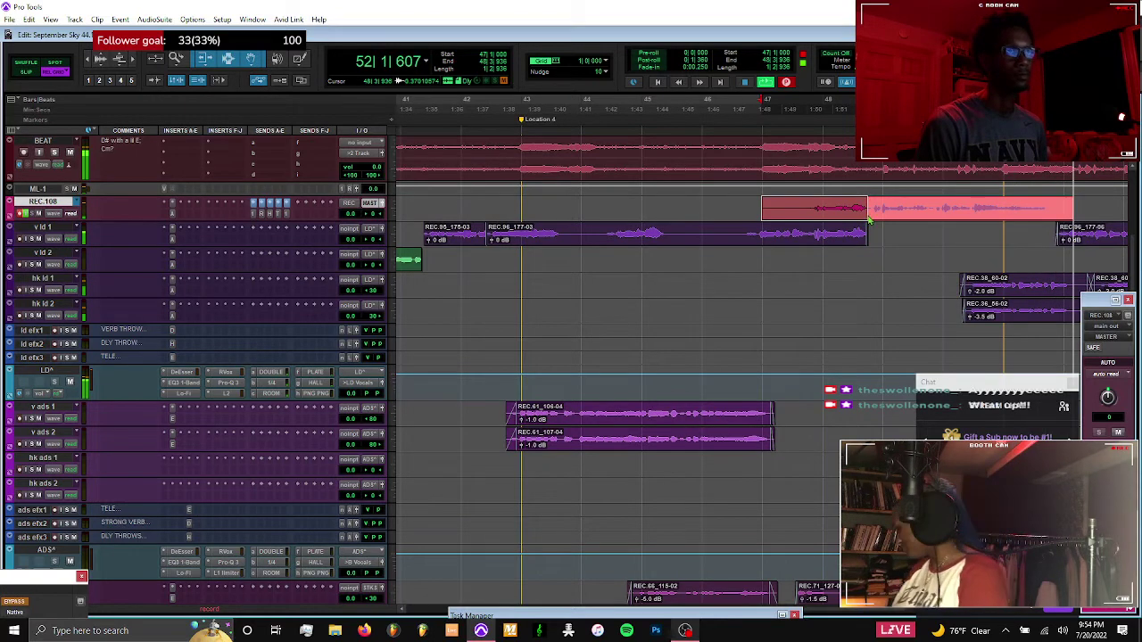
key(space)
While recording again from bar 47, move REC.107_193-02 to v ld 2 and fade in its start over the range beginning at 48|3|775
key(ctrl+space)
drag(891, 218, 889, 259)
key(t)
key(t)
key(t)
drag(741, 252, 790, 256)
key(f)
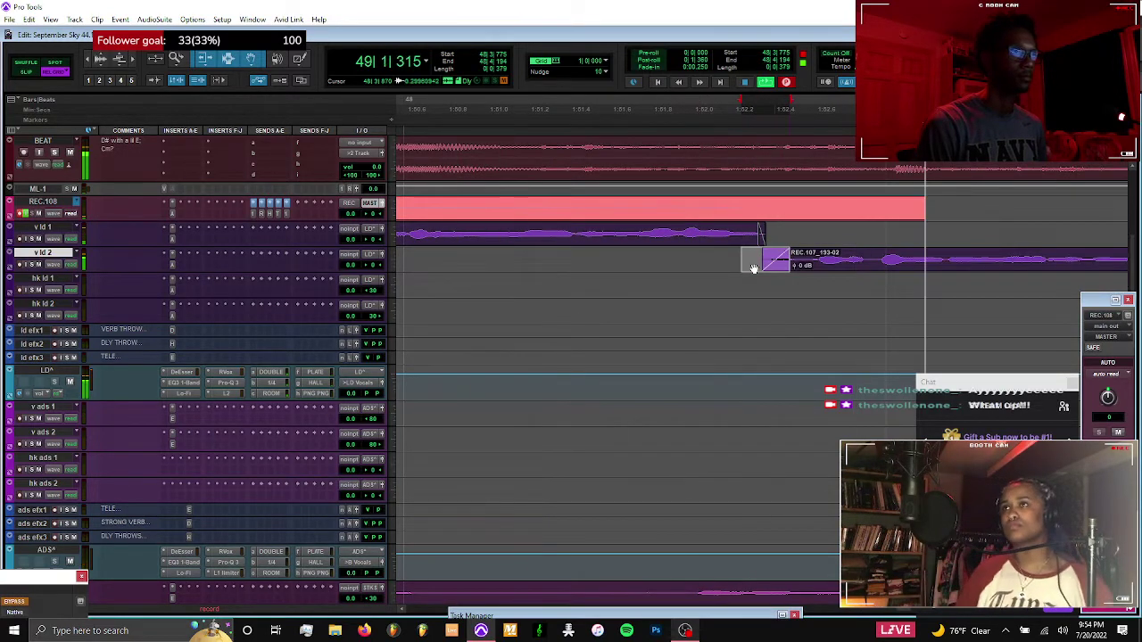
Return the edit cursor to bar 47 on REC.108, and raise the clip gain of REC.107_193-02 on v ld 2 to +0.5 dB
key(r)
key(r)
key(r)
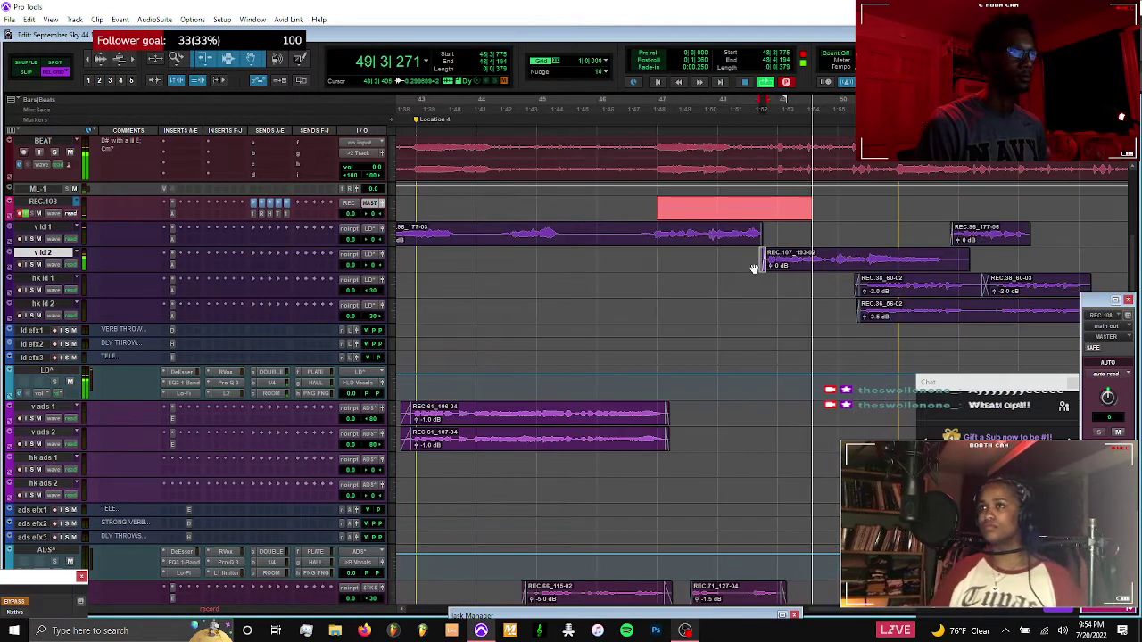
click(654, 204)
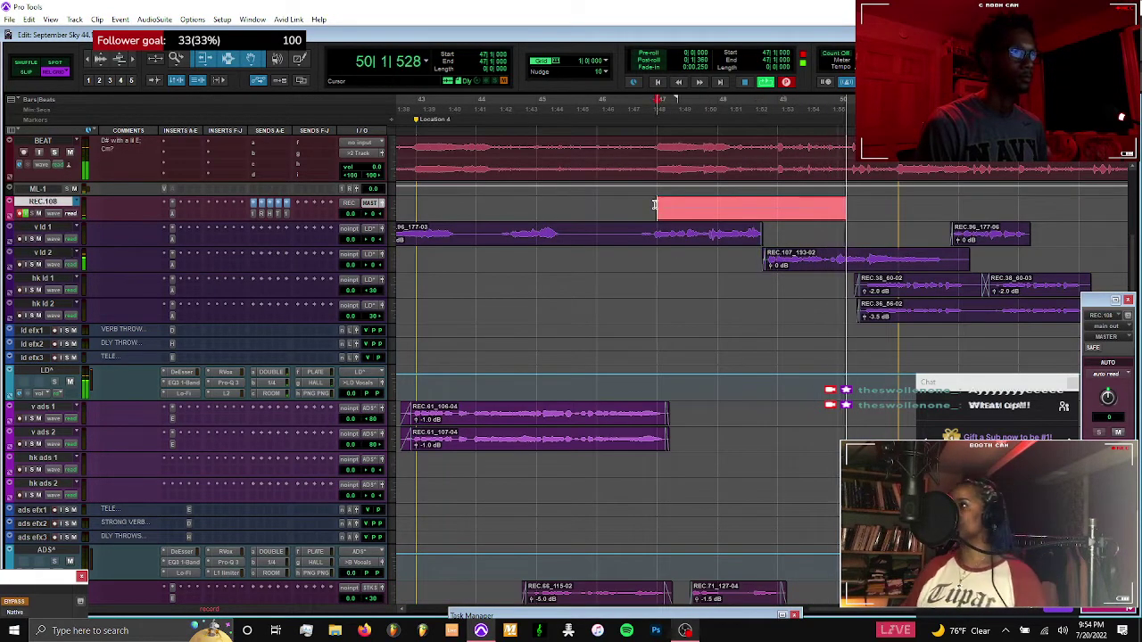
click(778, 265)
key(shift+super+Up)
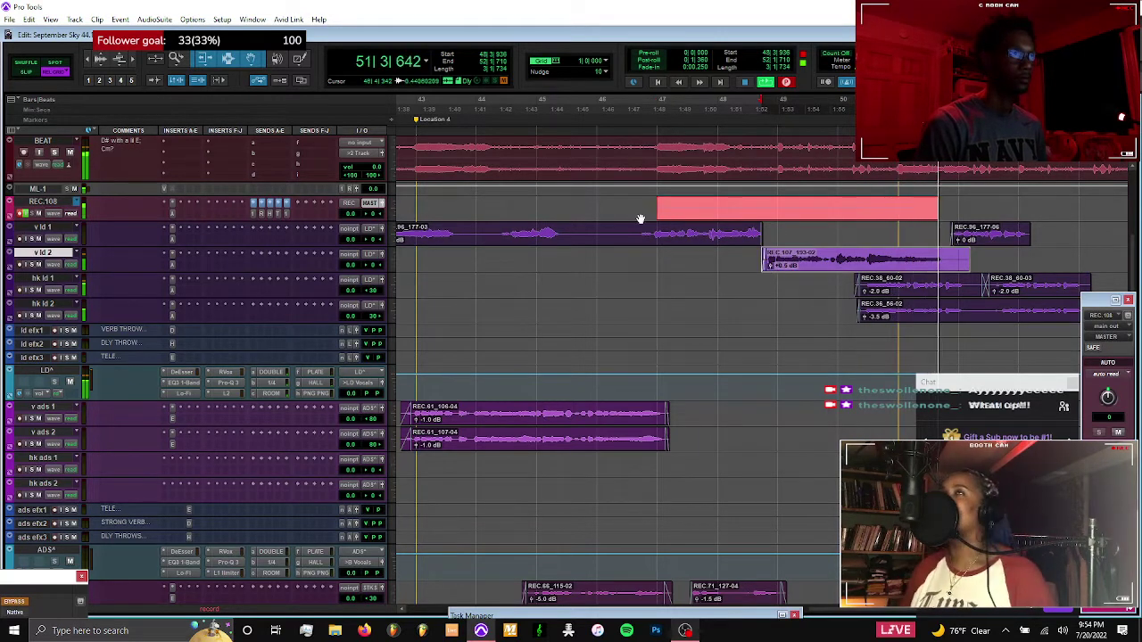
Discard the running take and record a short one from 46|3|696 on the REC.108 playlist
key(ctrl+period)
key(space)
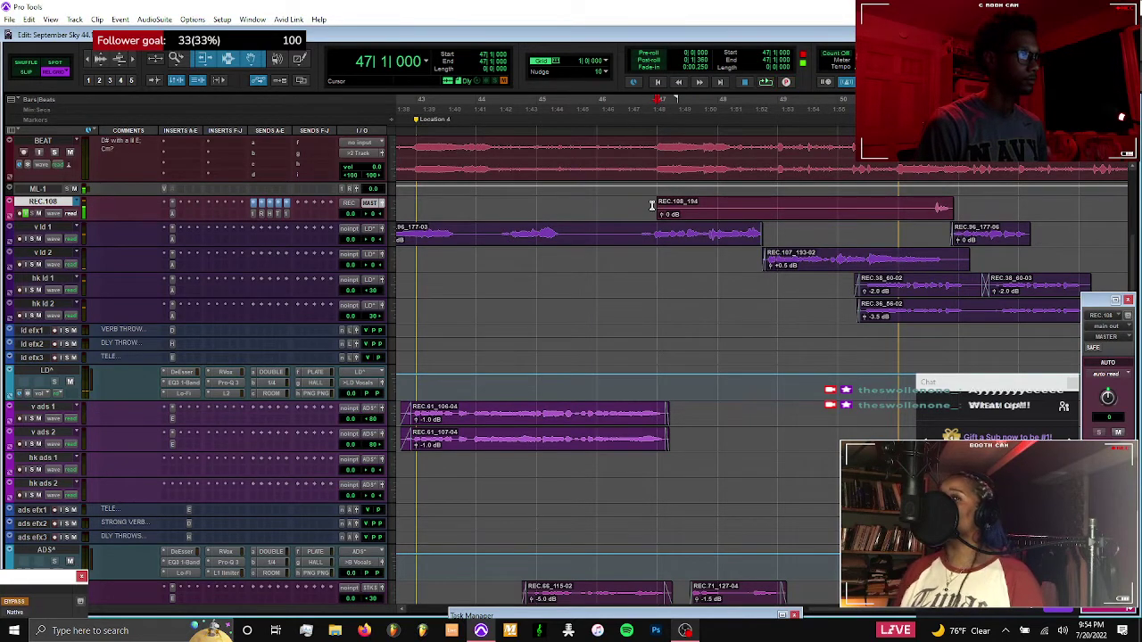
scroll(652, 206, left, 3)
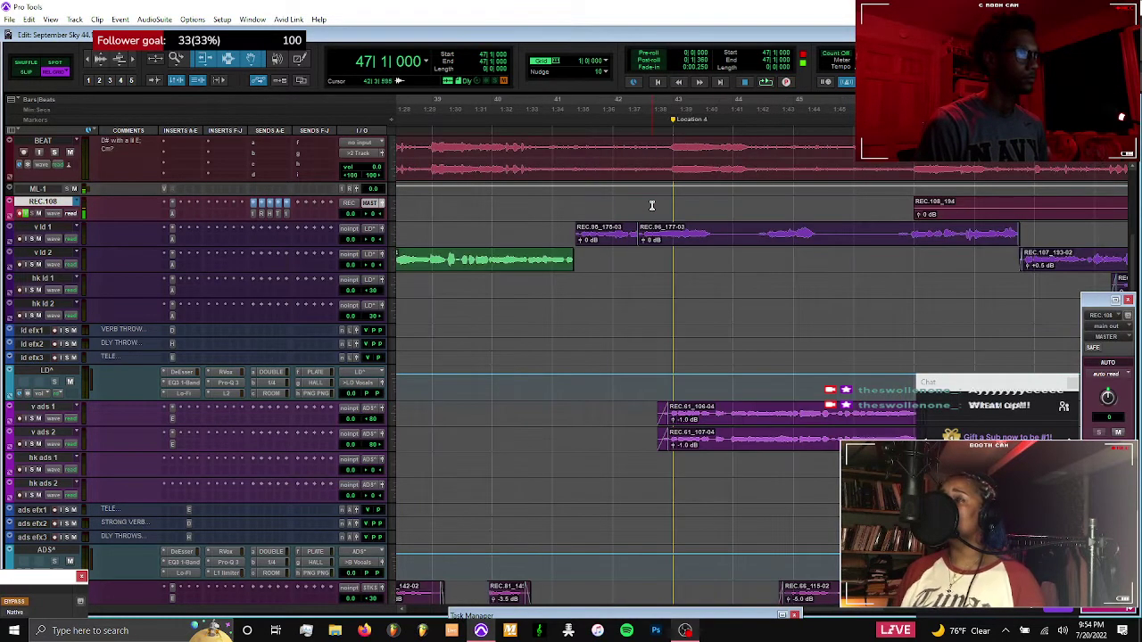
click(552, 207)
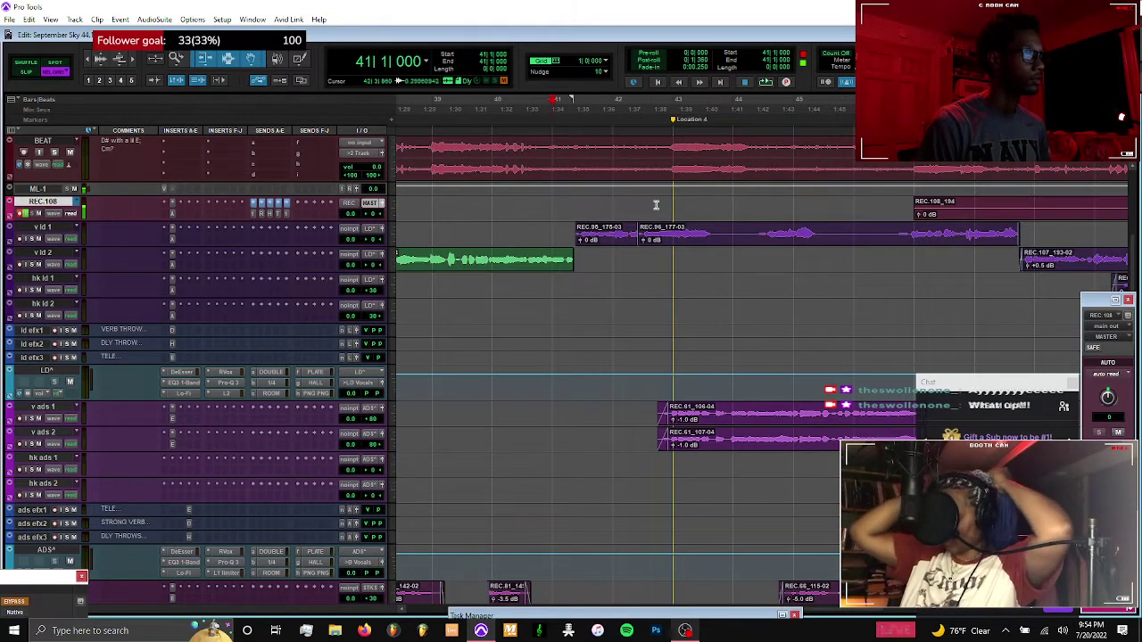
key(ctrl+space)
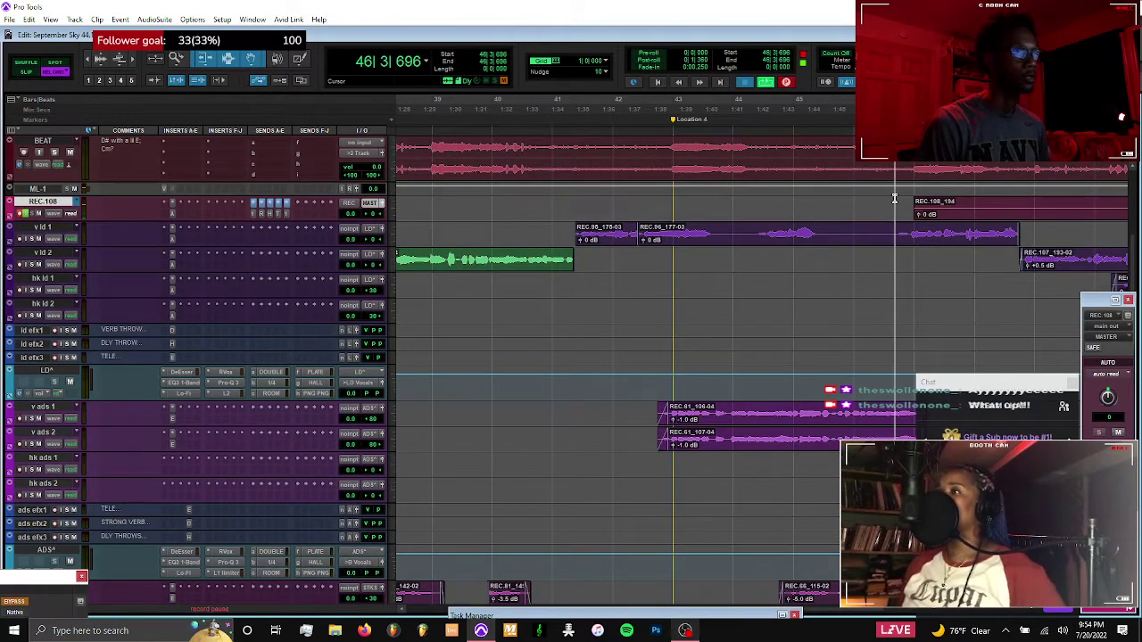
key(space)
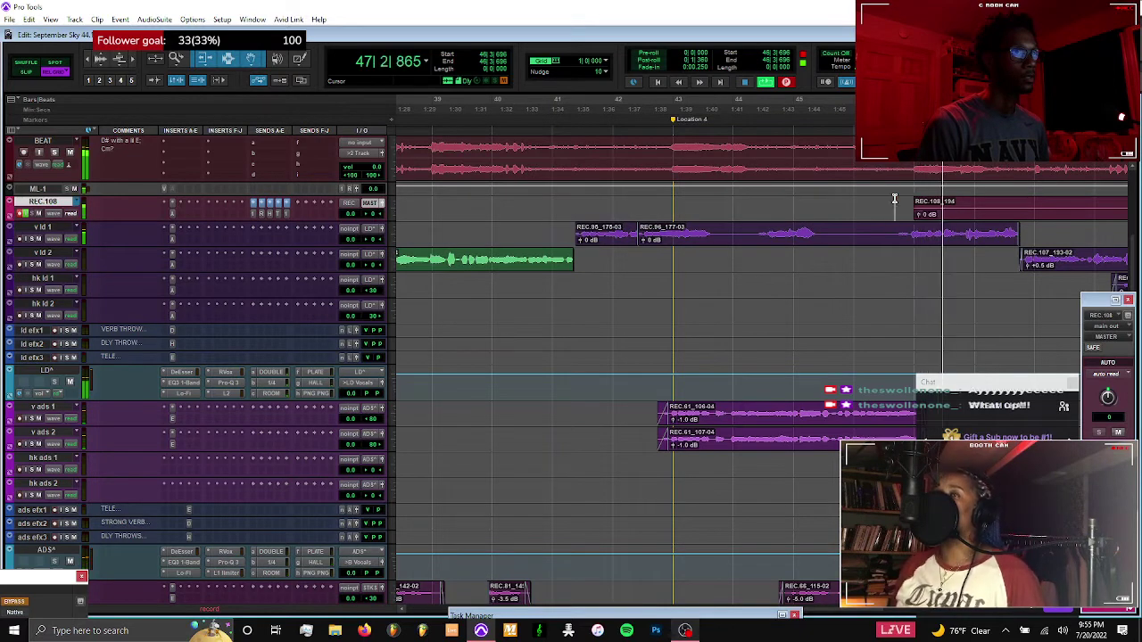
key(space)
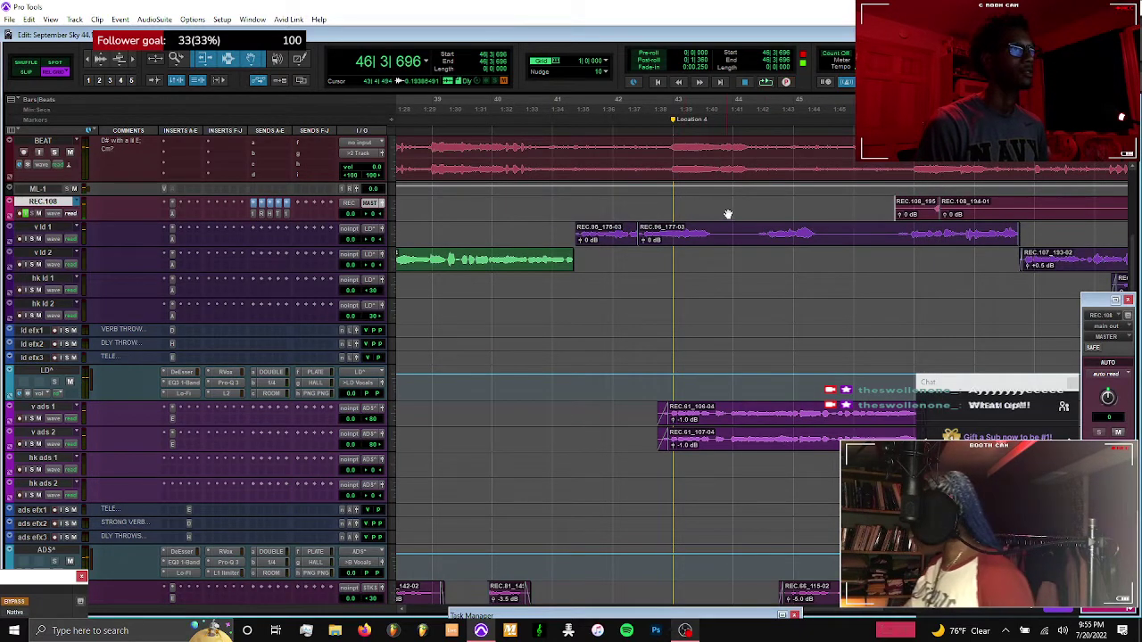
While recording from bar 44 on REC.108, split REC.96_177-03 on v ld 1 at 46|2|292 and mute the part after the cut
key(ctrl+space)
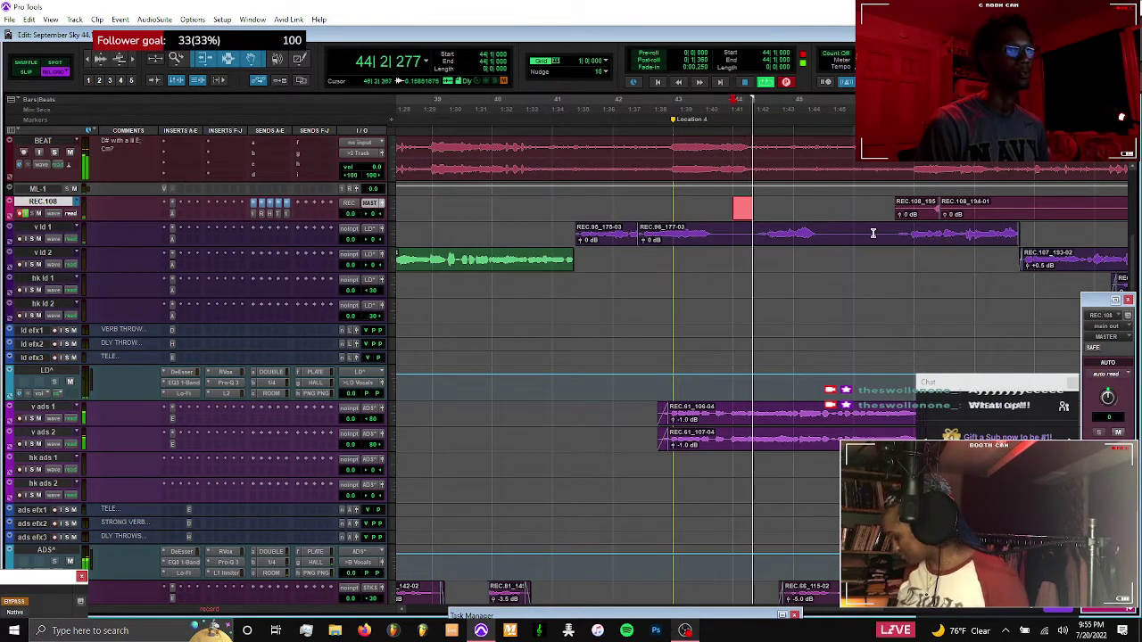
click(875, 234)
key(b)
click(907, 248)
key(Right)
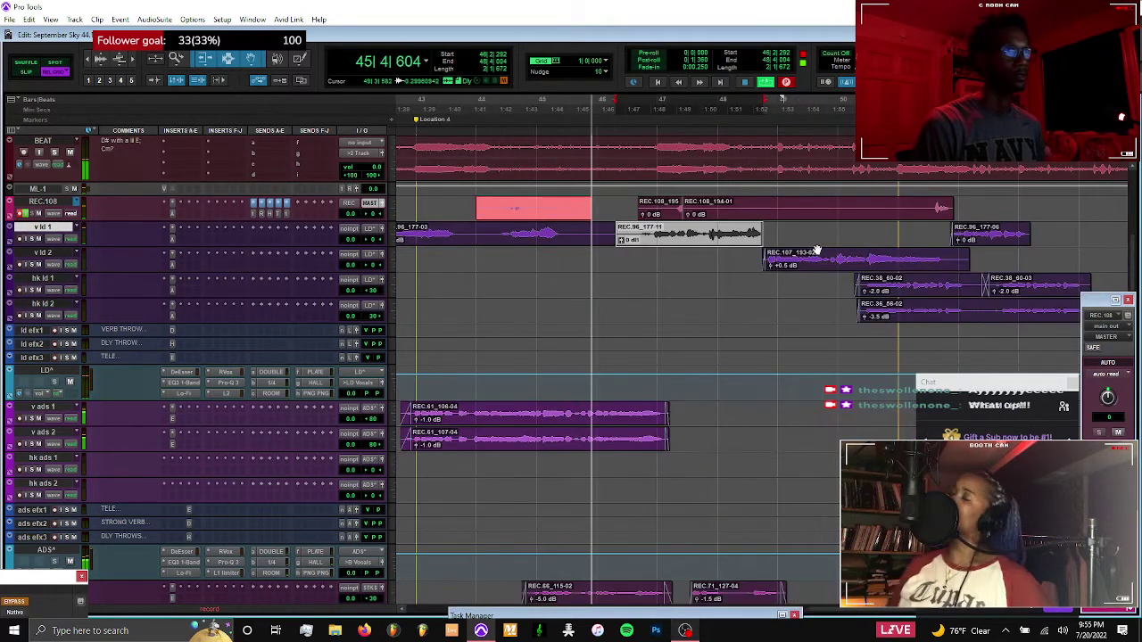
Park REC.96_177-11 and REC.107_193-02 from the lead tracks on REC.108 and switch the record track to the new REC.109 playlist
double_click(816, 234)
key(ctrl+z)
key(ctrl+z)
drag(738, 240, 736, 207)
drag(792, 266, 790, 209)
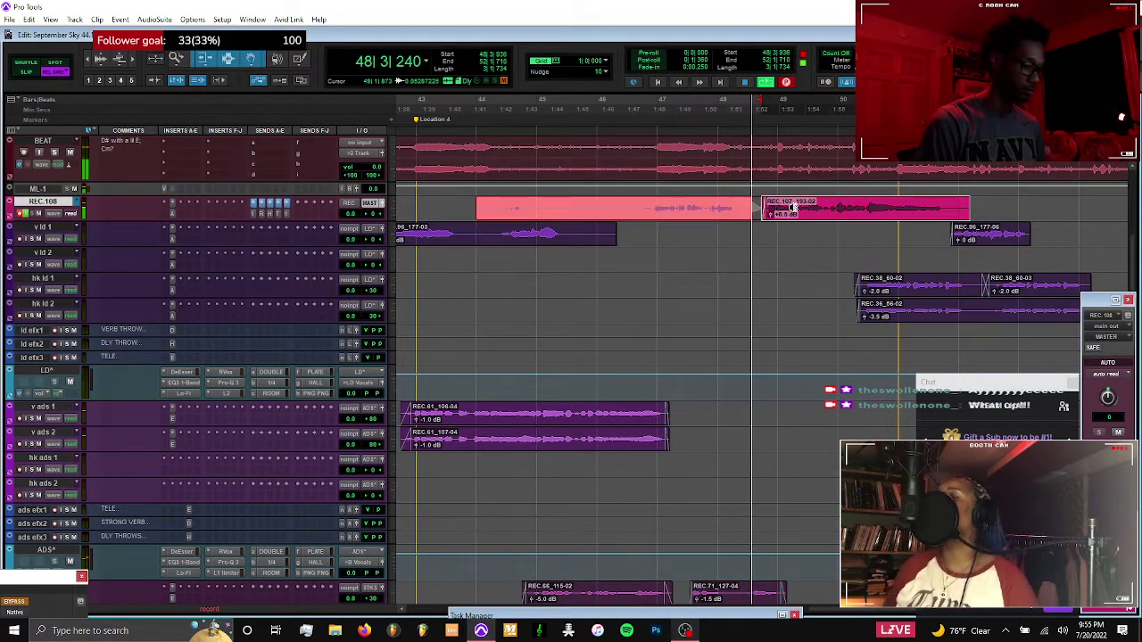
double_click(791, 212)
key(Escape)
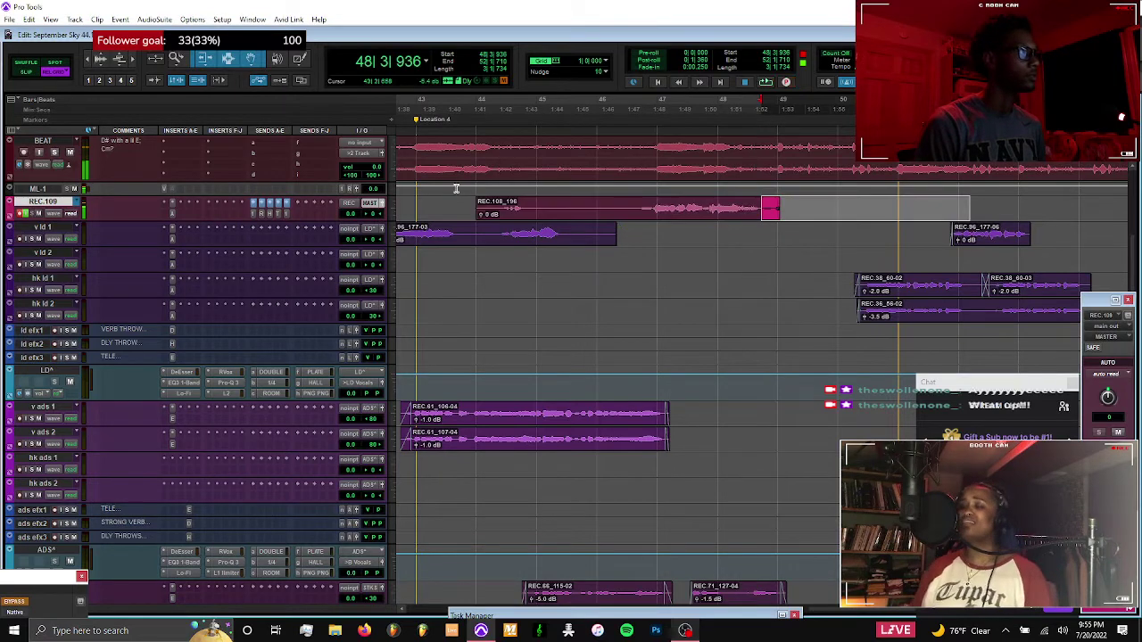
Return the edit cursor to bar 44 and record a new take on a fresh REC.110 playlist
key(space)
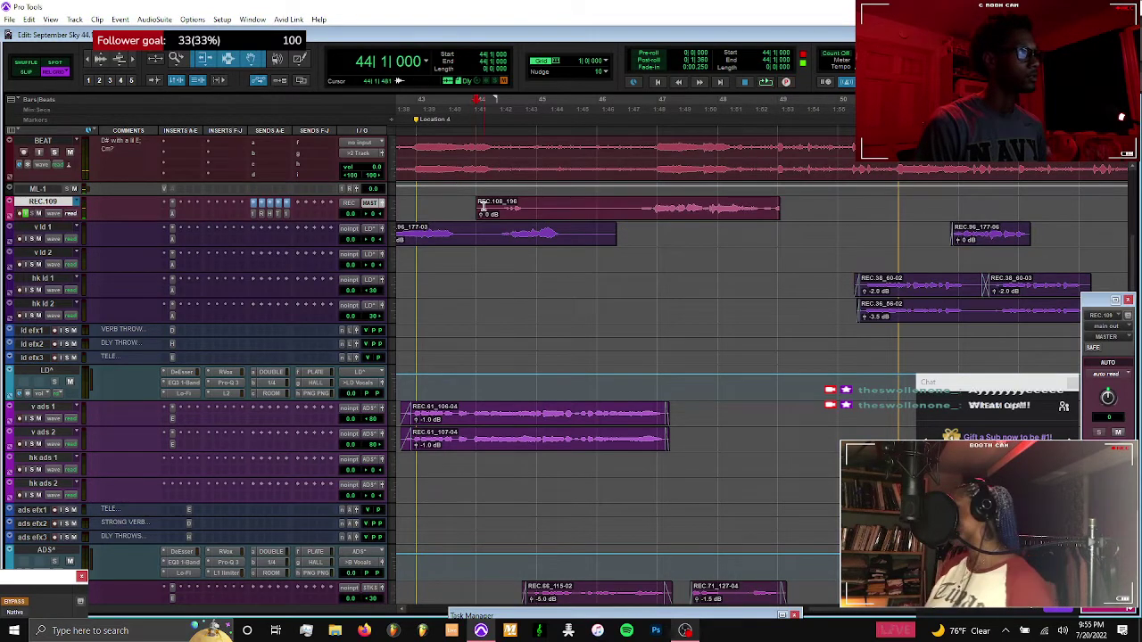
key(space)
click(506, 215)
key(ctrl+backslash)
key(Return)
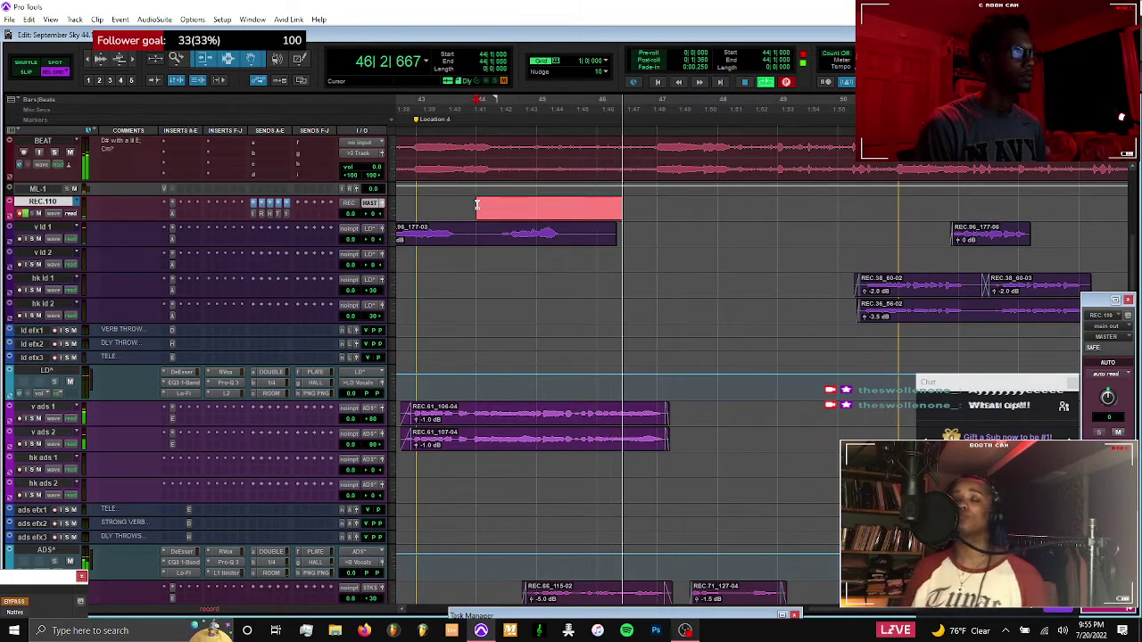
Stop the take, delete its range from bar 45 to 46|3|734, and start recording again from bar 45
click(539, 204)
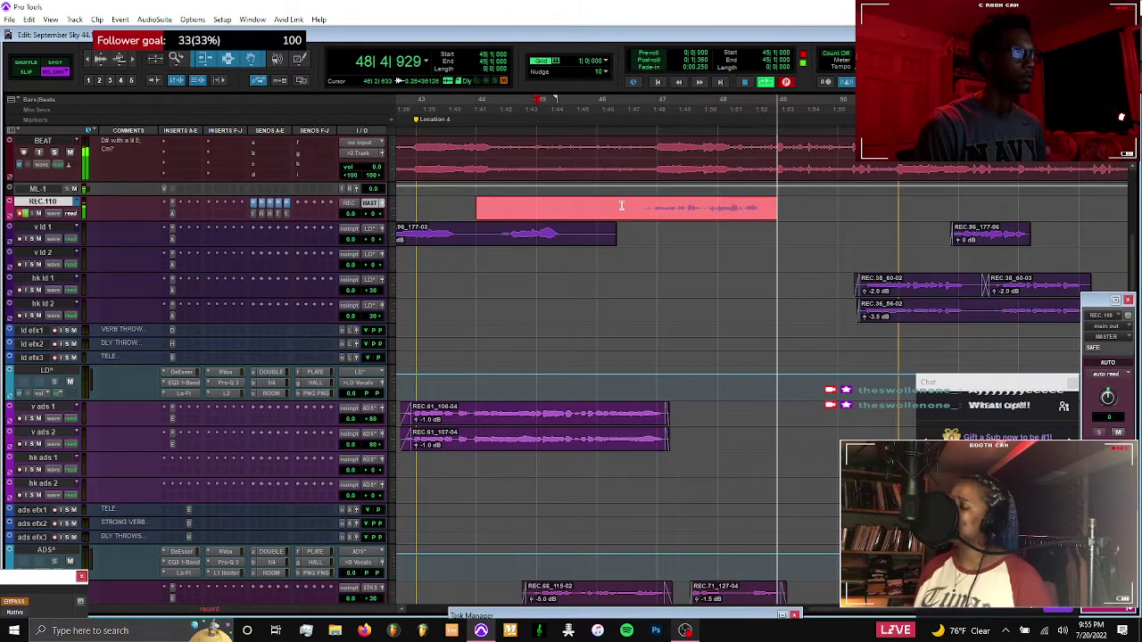
shift+click(637, 209)
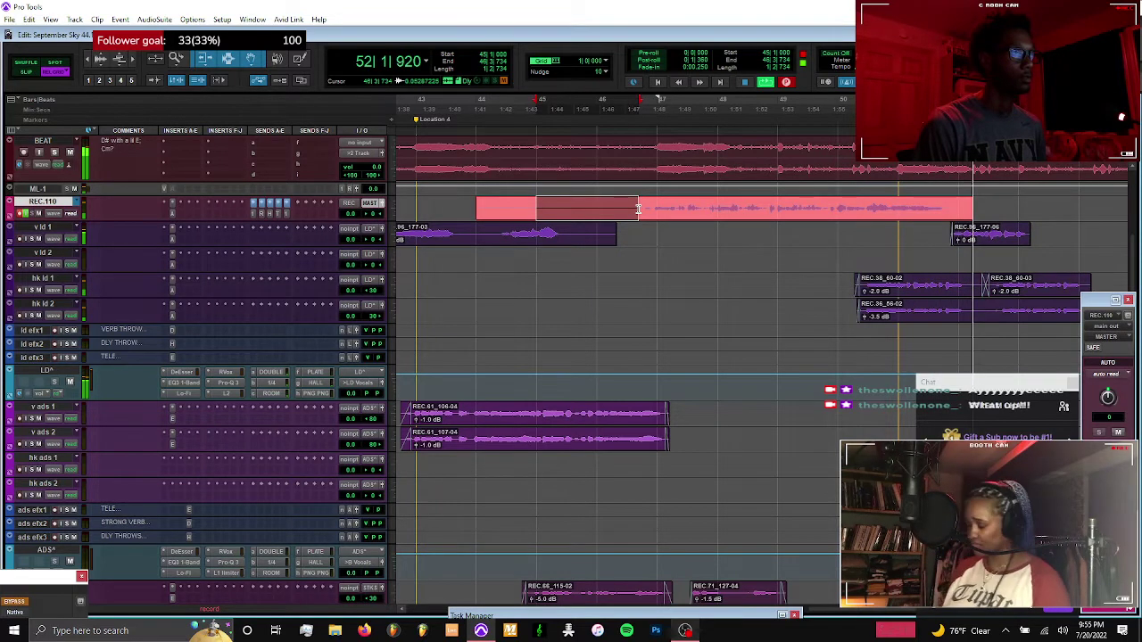
key(space)
key(Delete)
key(ctrl+space)
Move REC.109_197-03 off the record track onto v ld 1, cutting its tail after 51|4|469, and stop recording
drag(692, 211, 692, 261)
drag(986, 260, 950, 261)
click(951, 261)
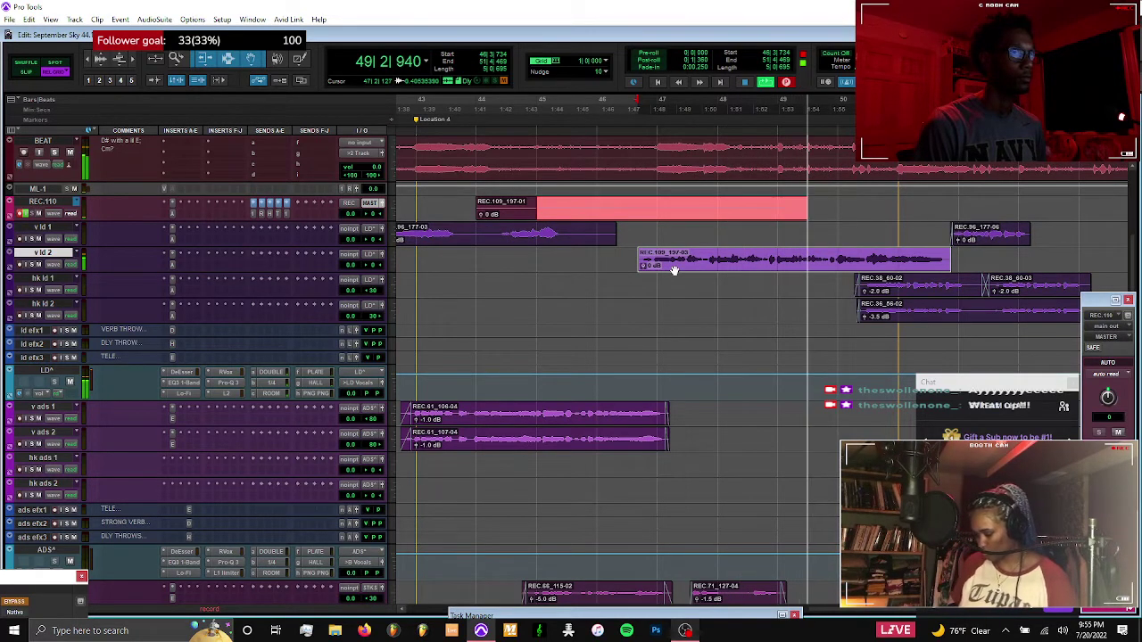
drag(910, 259, 907, 239)
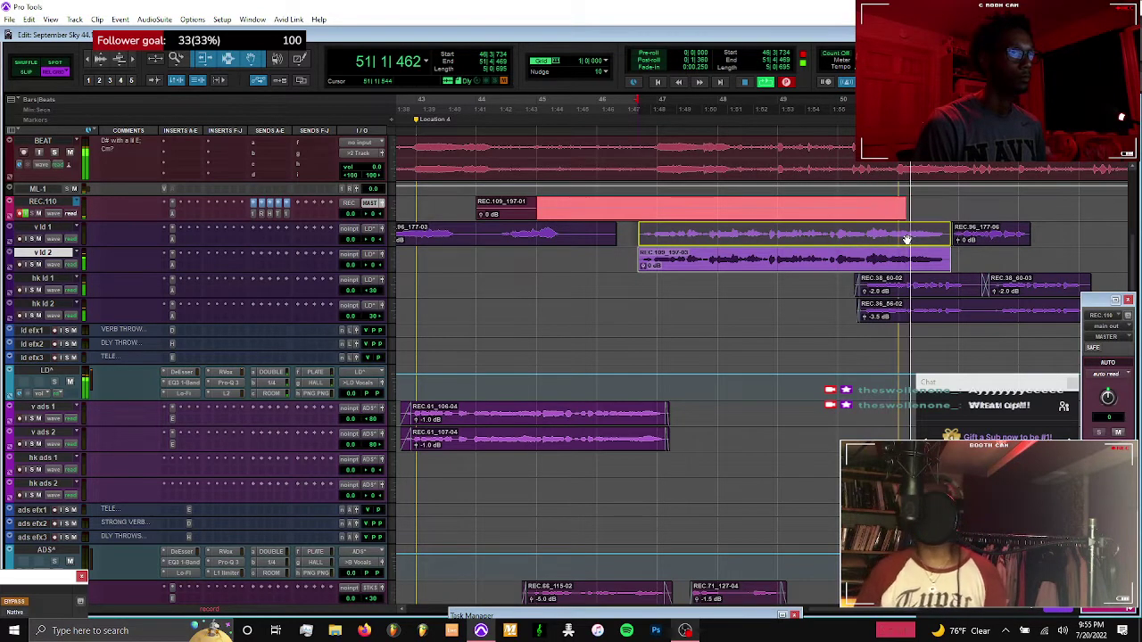
drag(908, 241, 908, 239)
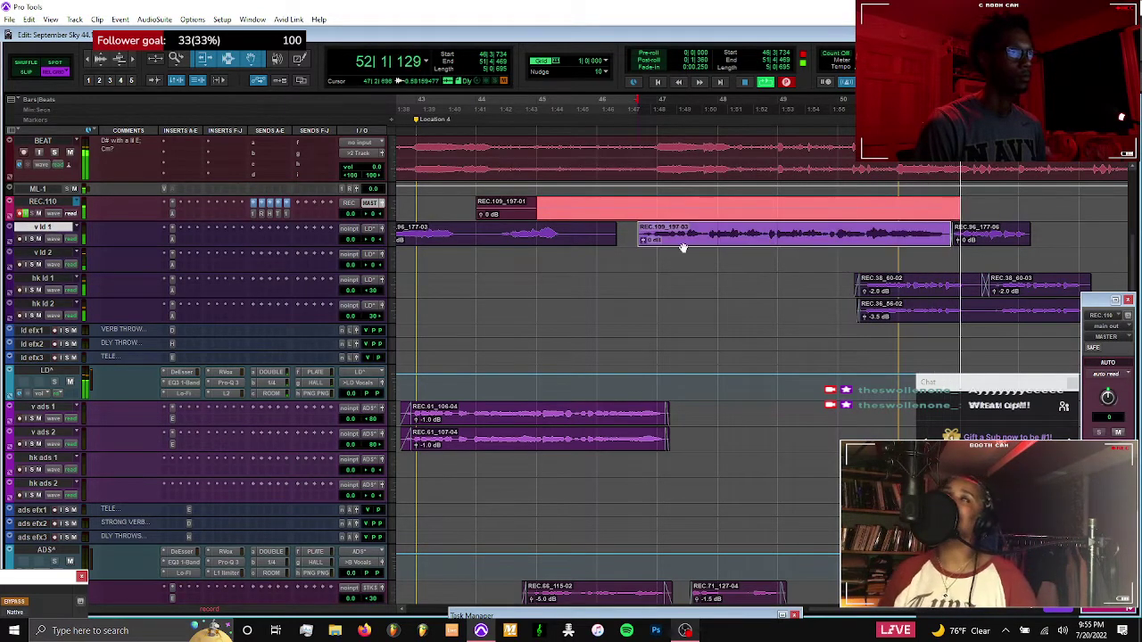
key(space)
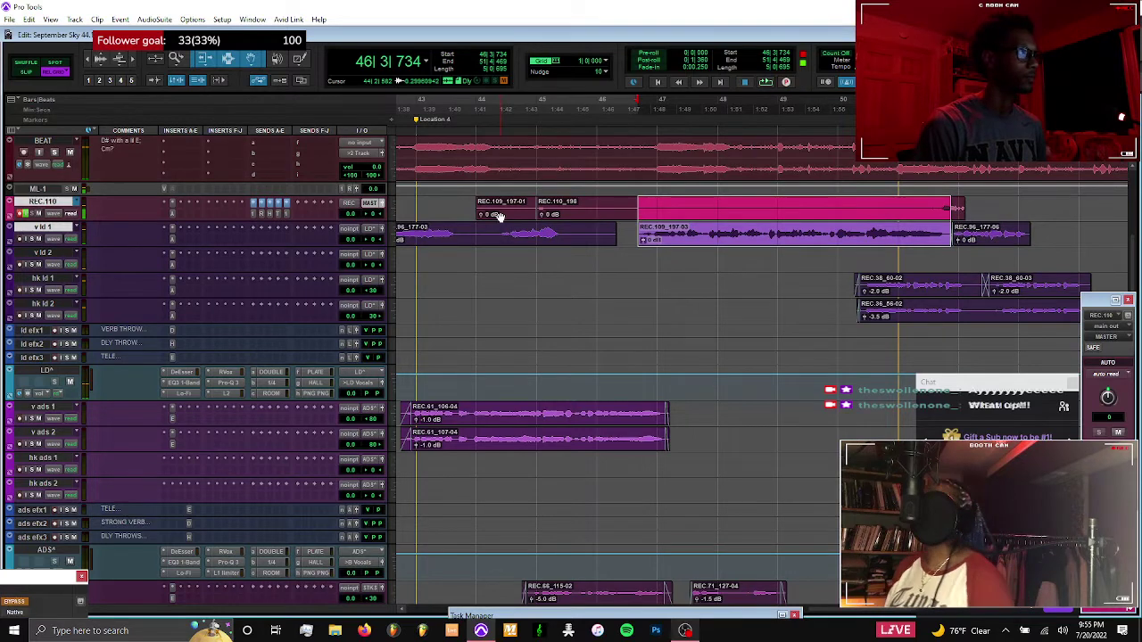
Remove the leftover REC.109_197-01 clip from REC.110 and show the record track's playlists down to the latest takes
click(499, 217)
click(55, 215)
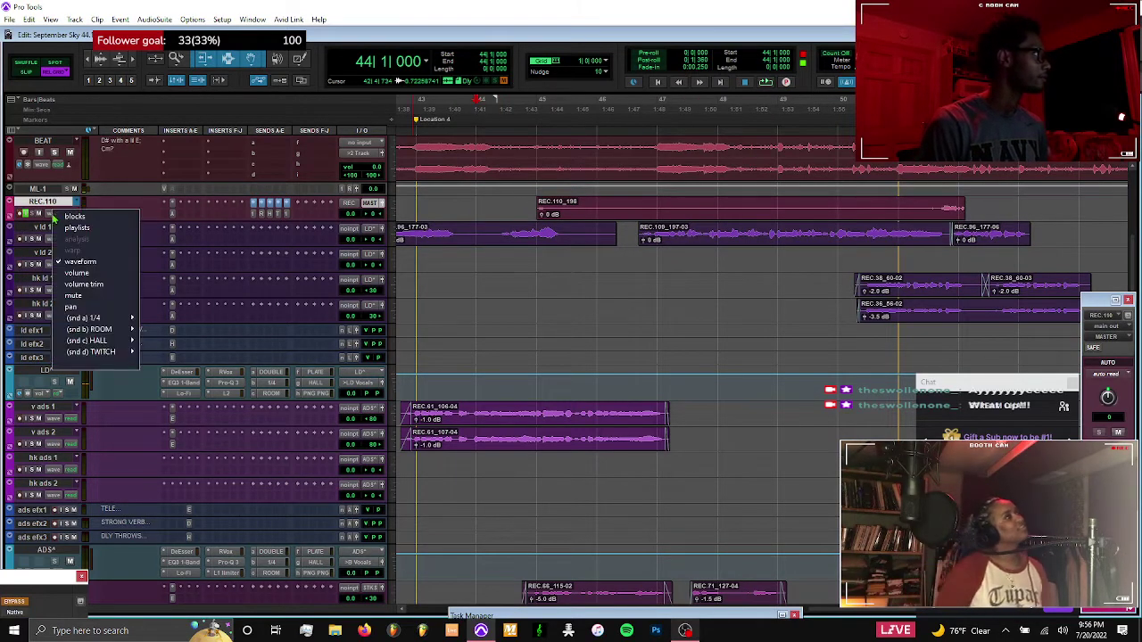
click(68, 230)
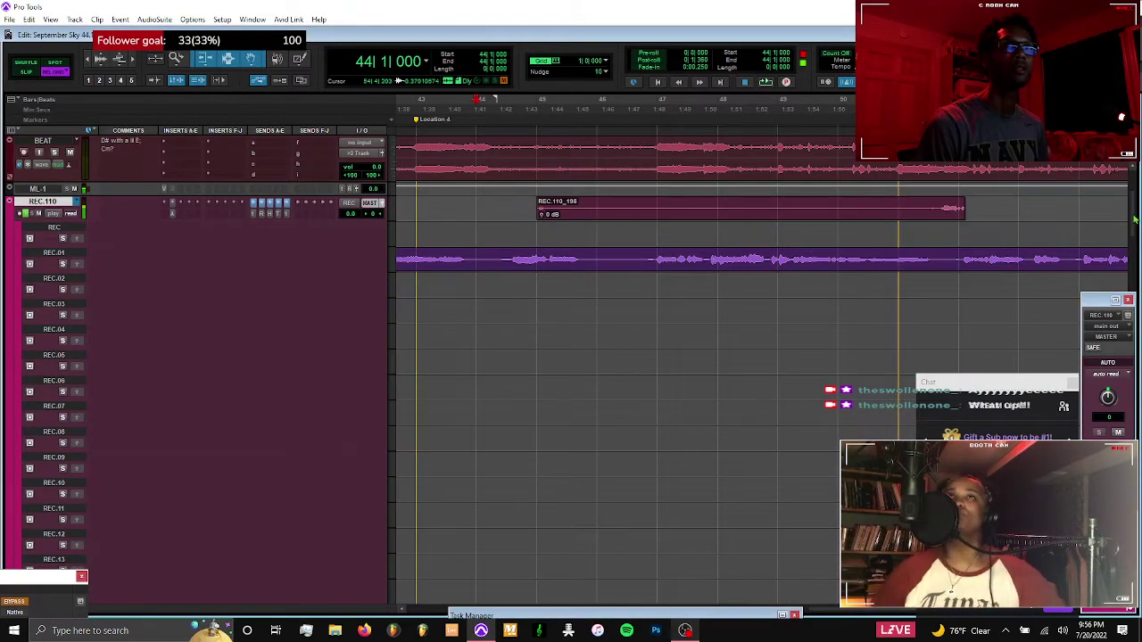
drag(1133, 218, 1133, 479)
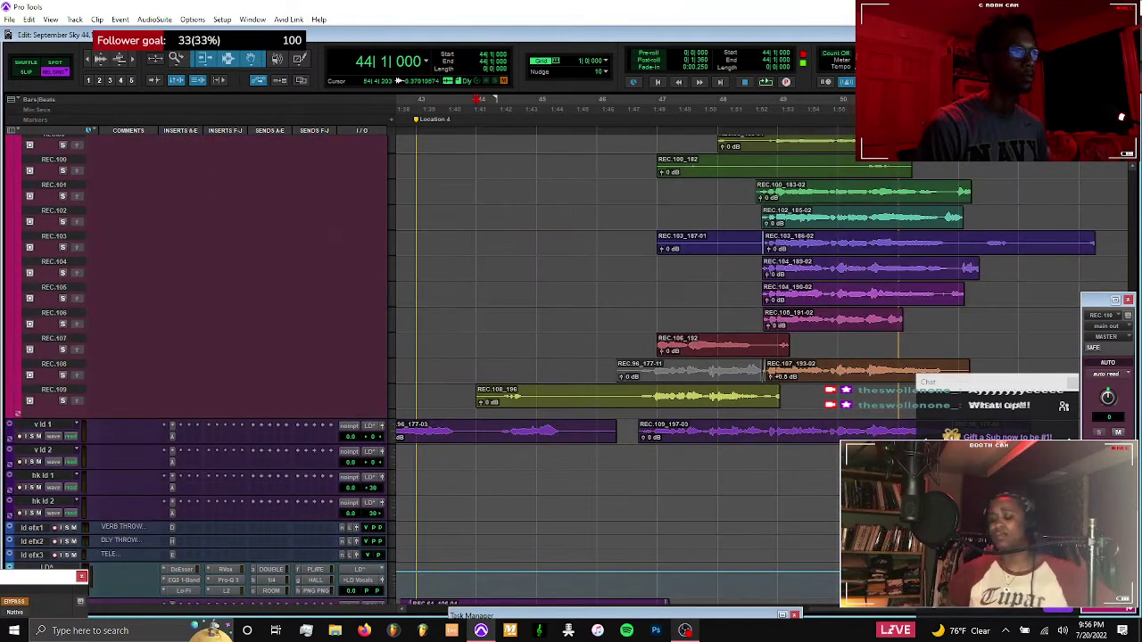
Swap REC.109_197-03 from v ld 1 onto its own playlist lane, and place REC.96_177-11, unmuted, with REC.107_193-02 on v ld 2
click(765, 432)
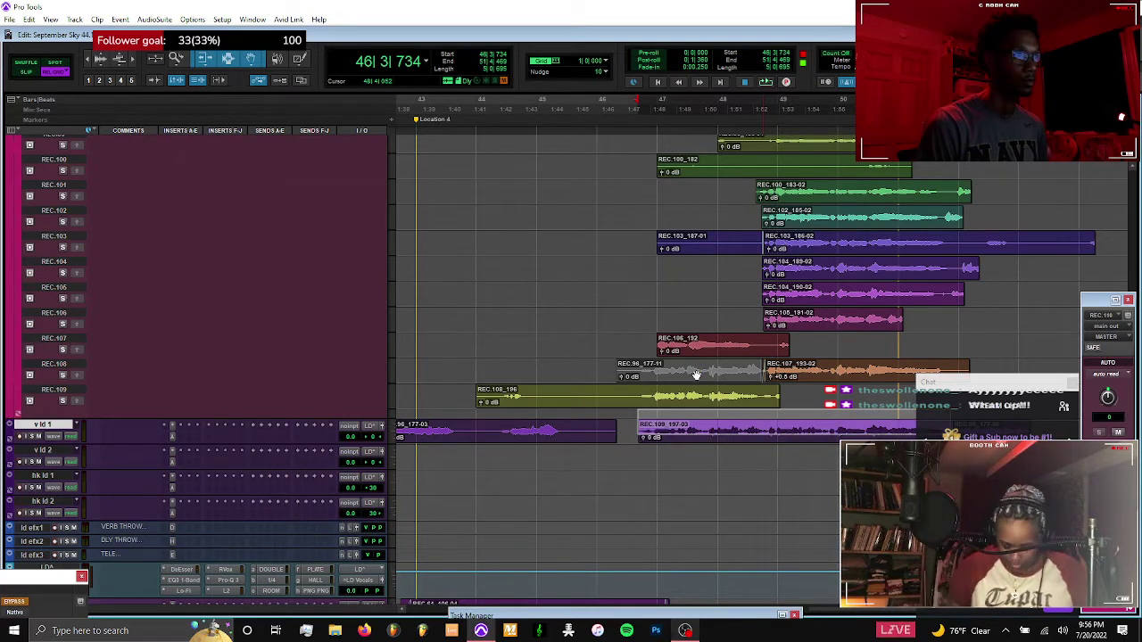
shift+click(813, 381)
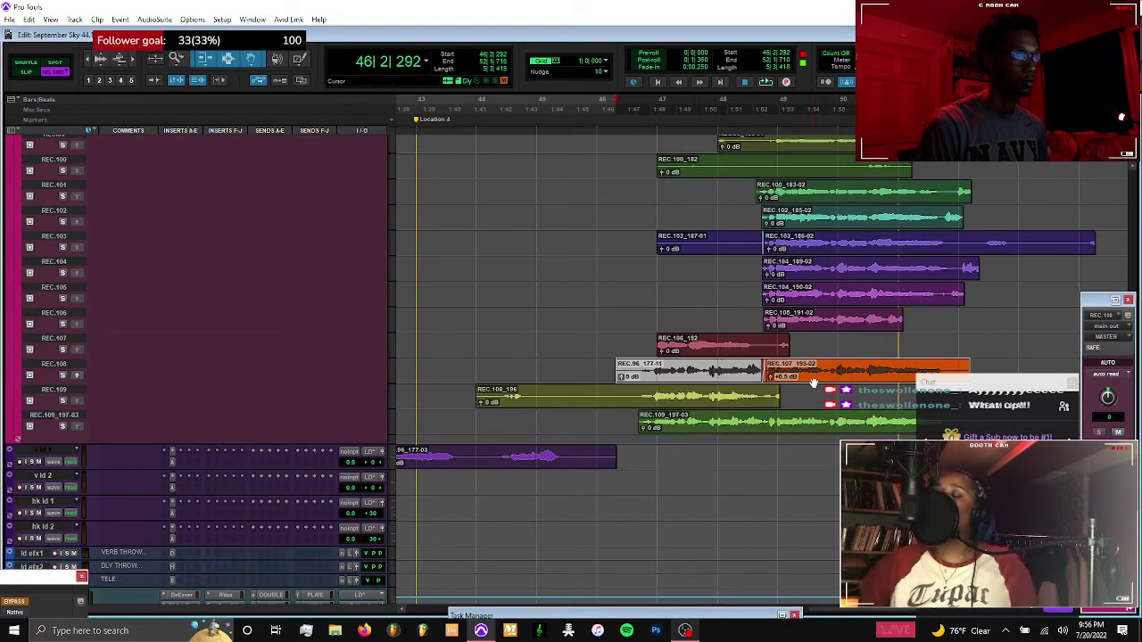
drag(810, 476, 813, 491)
key(ctrl+m)
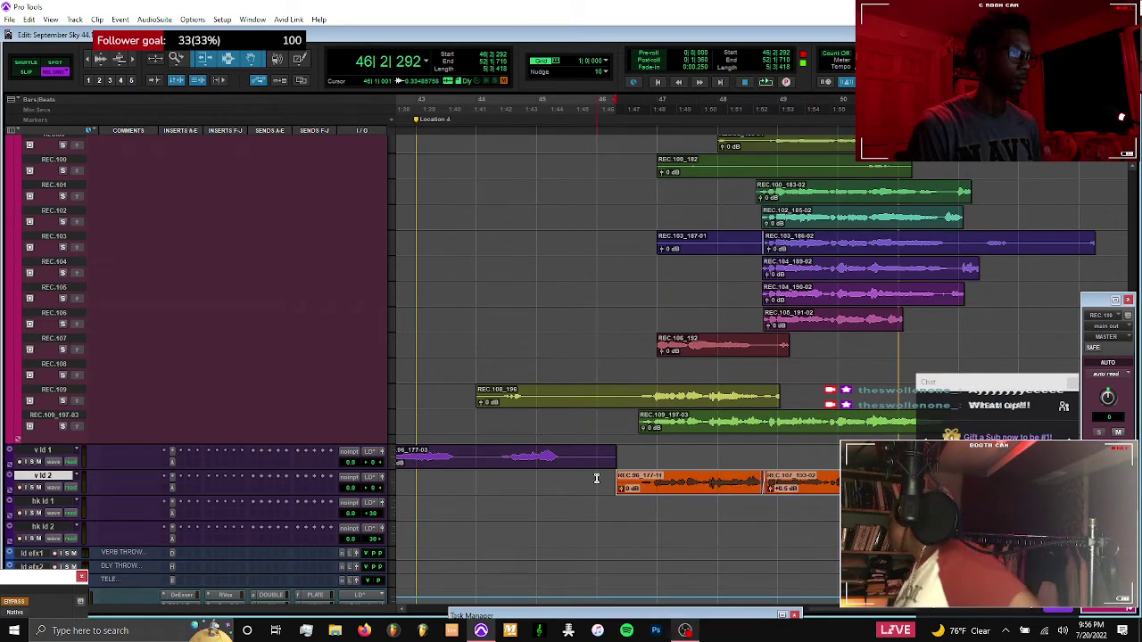
While recording from bar 46, enlarge the waveforms and delete the tail of REC.107_193-02 on v ld 2 after 51|4|014
key(space)
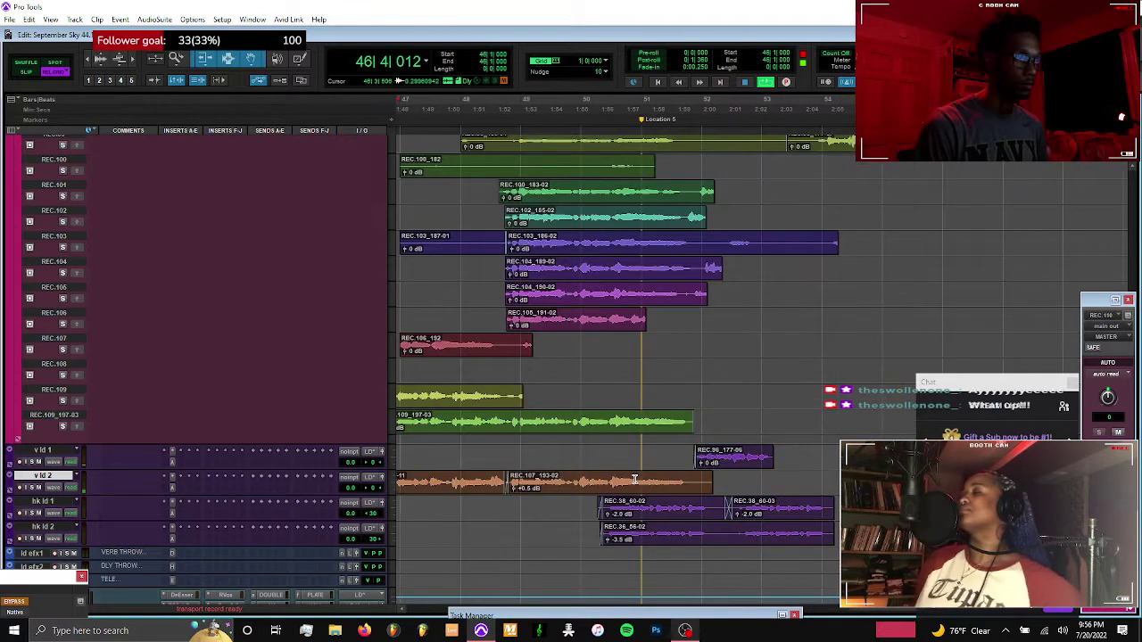
key(ctrl+alt+])
drag(723, 487, 686, 487)
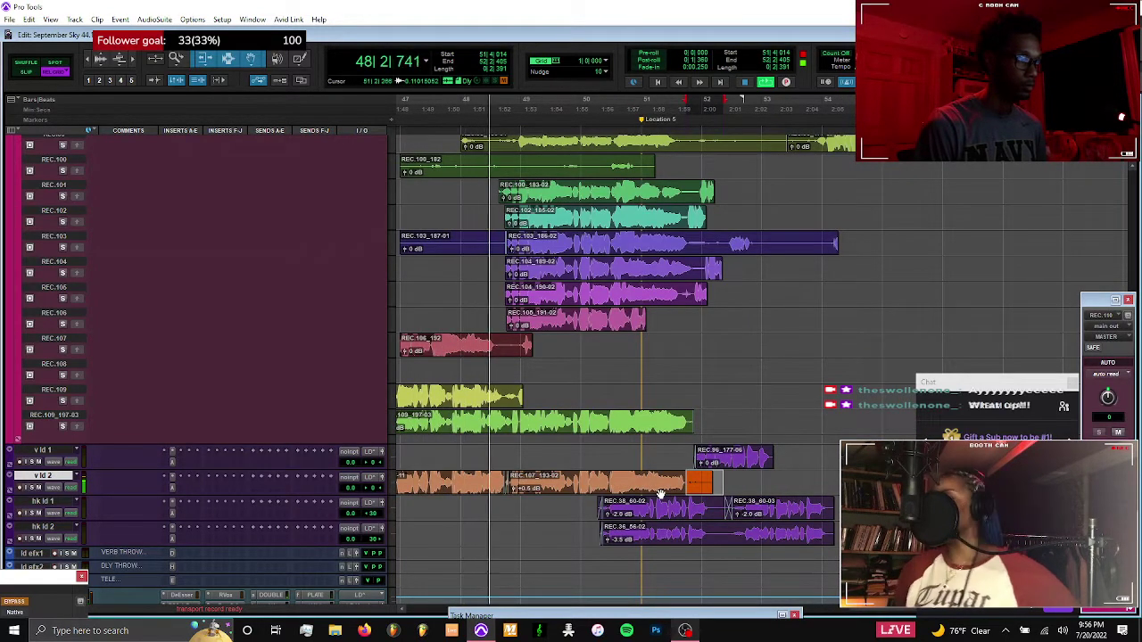
click(660, 491)
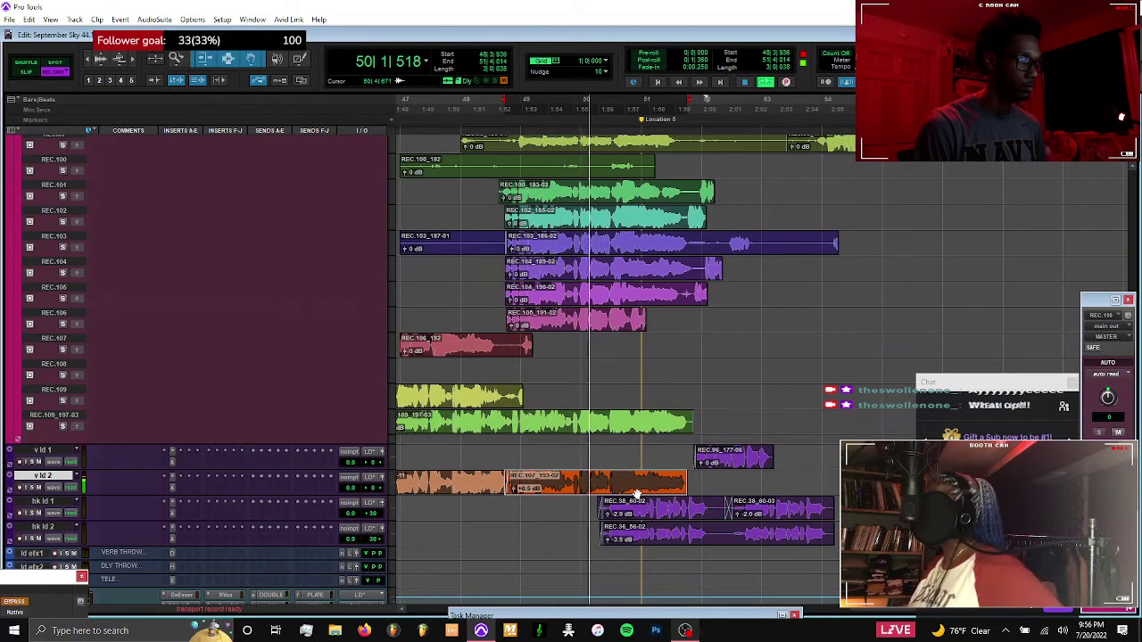
scroll(614, 495, left, 3)
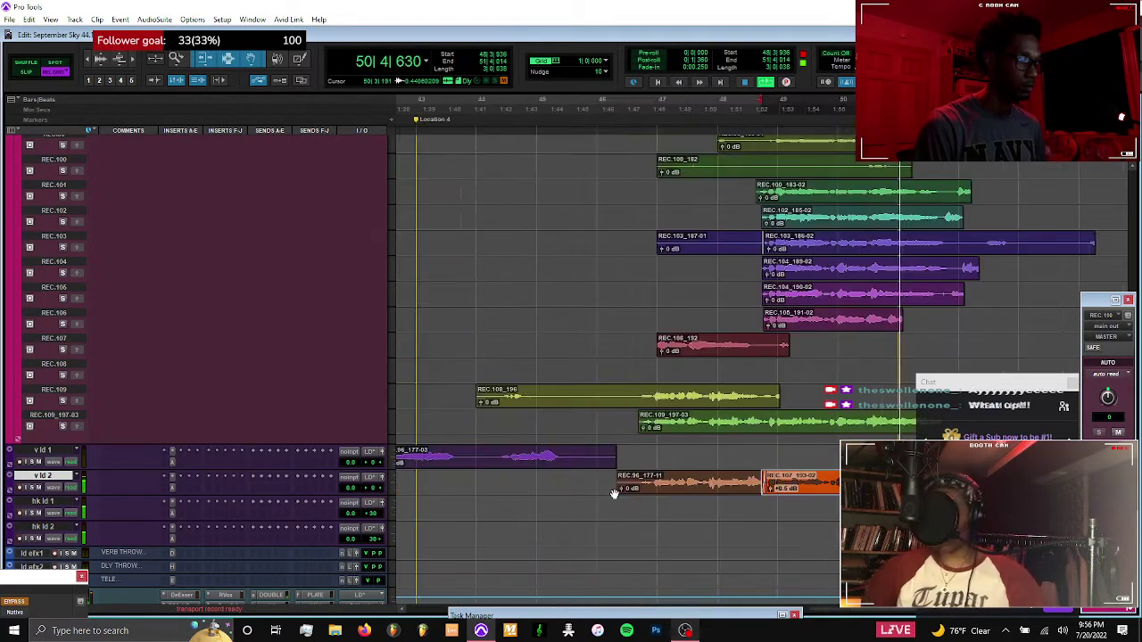
click(661, 493)
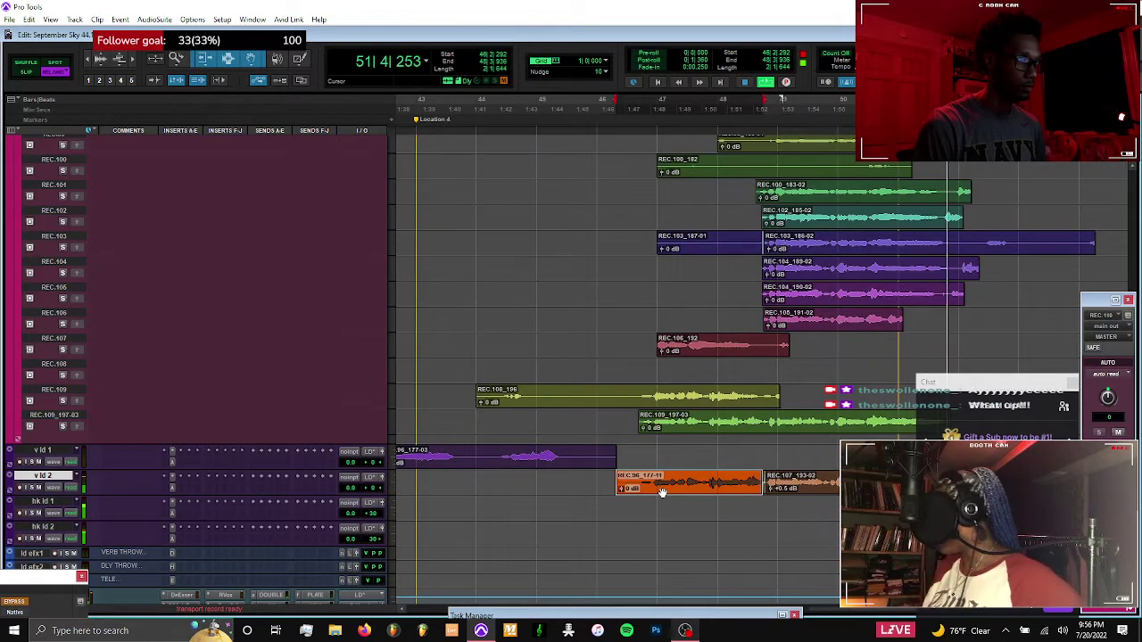
scroll(661, 492, right, 3)
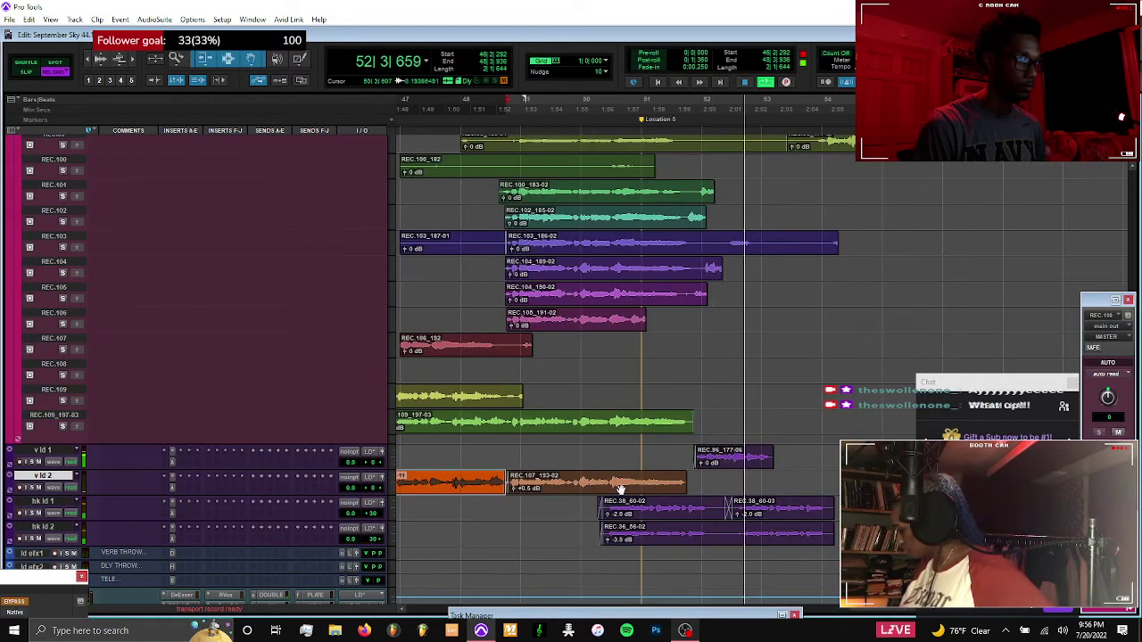
Stop recording and return the REC.110 track from playlists view to waveform view
scroll(621, 489, up, 8)
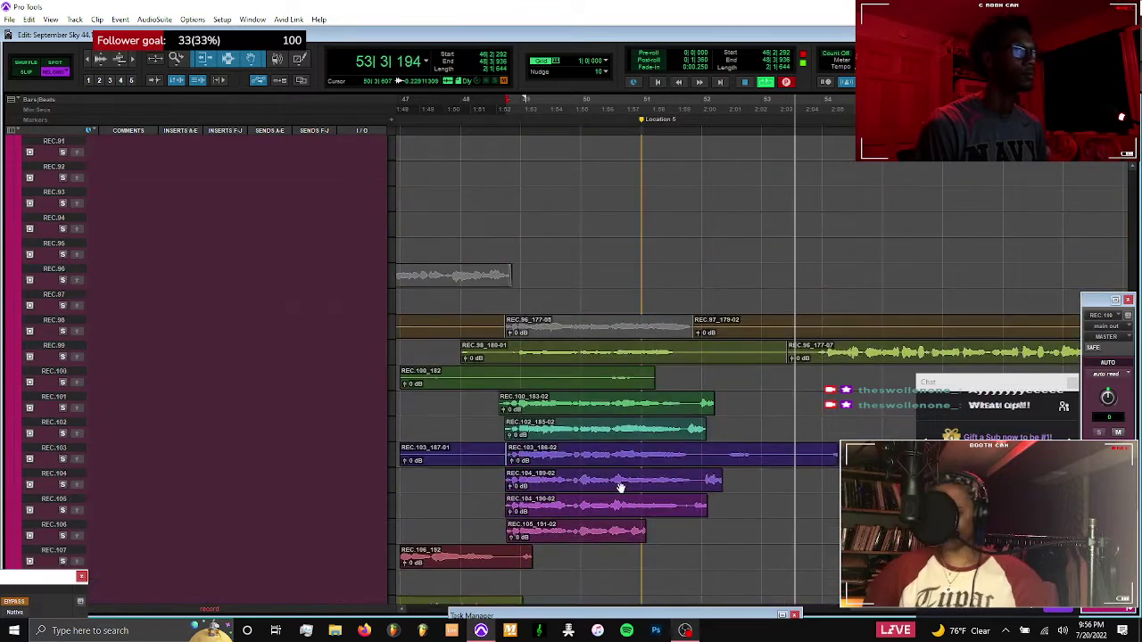
scroll(621, 489, up, 4)
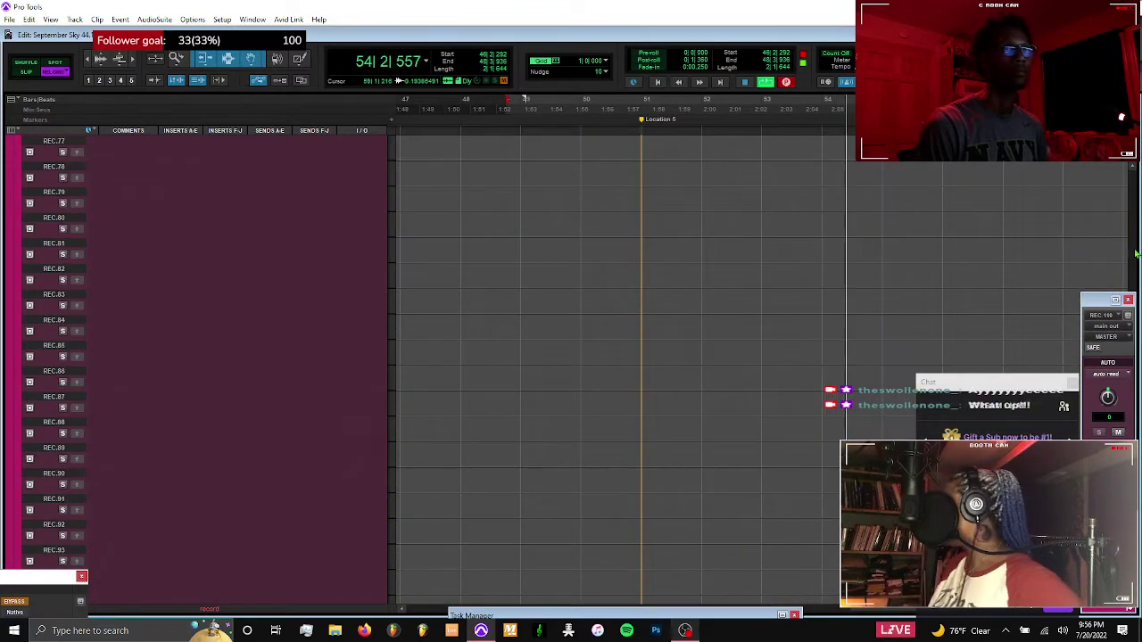
scroll(621, 357, up, 15)
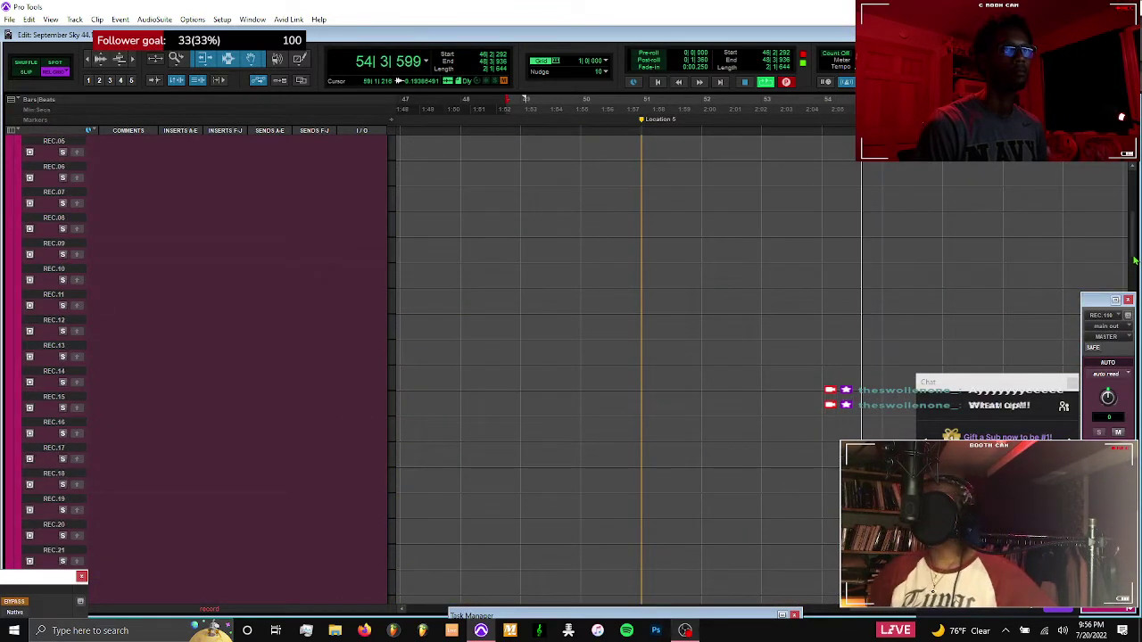
drag(1137, 198, 1137, 166)
key(space)
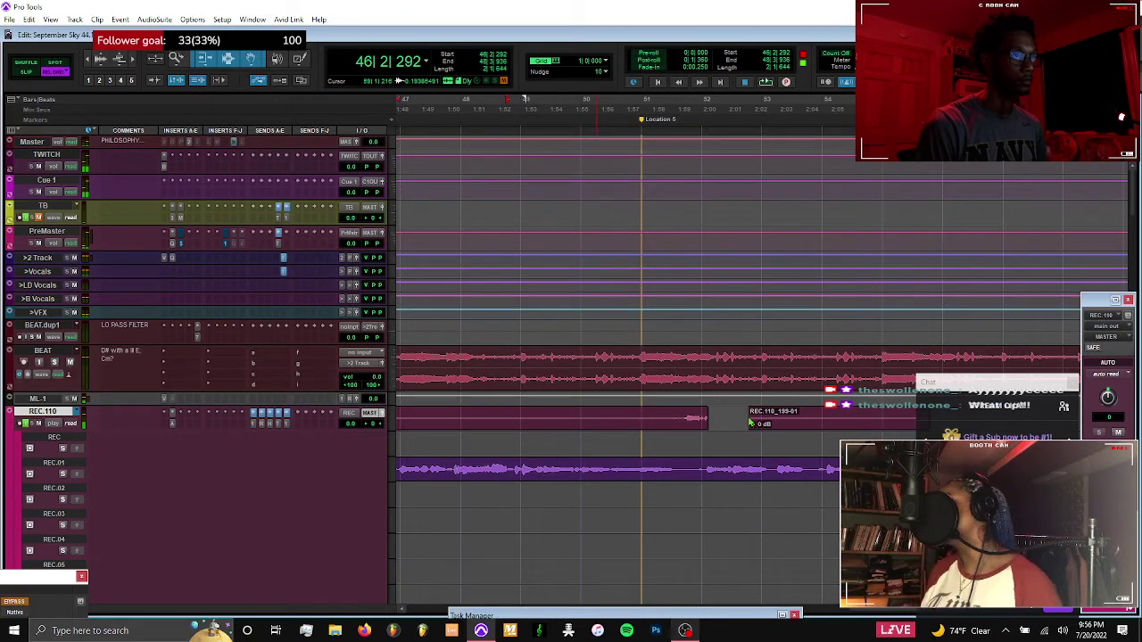
key(minus)
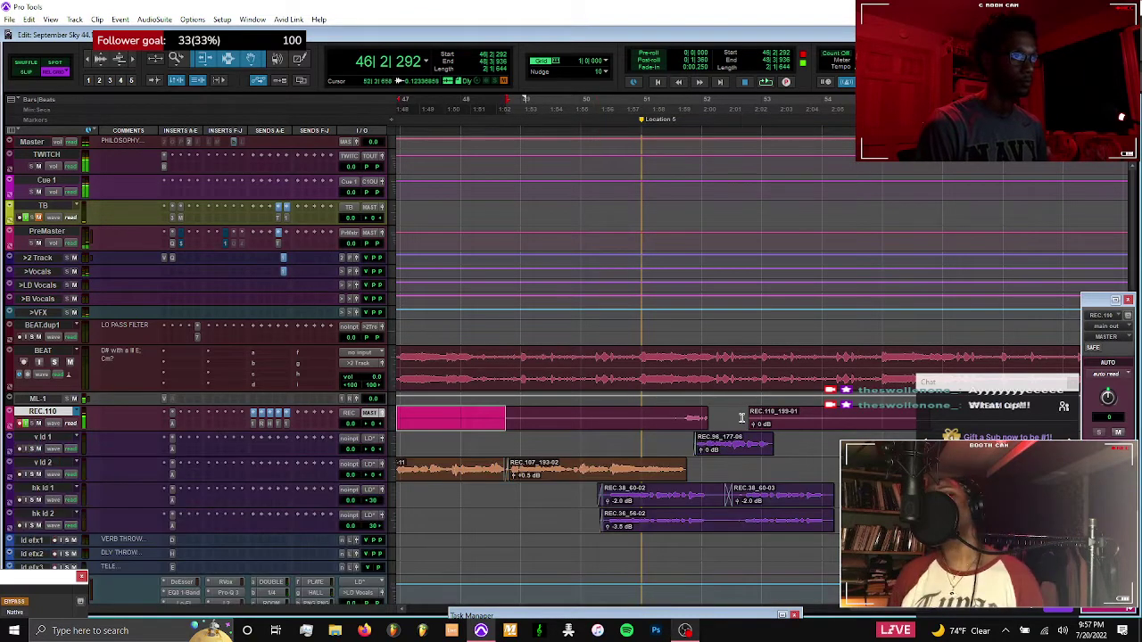
Create playlist REC.111 on the record track and record on it, restarting the pass from bar 51
click(741, 417)
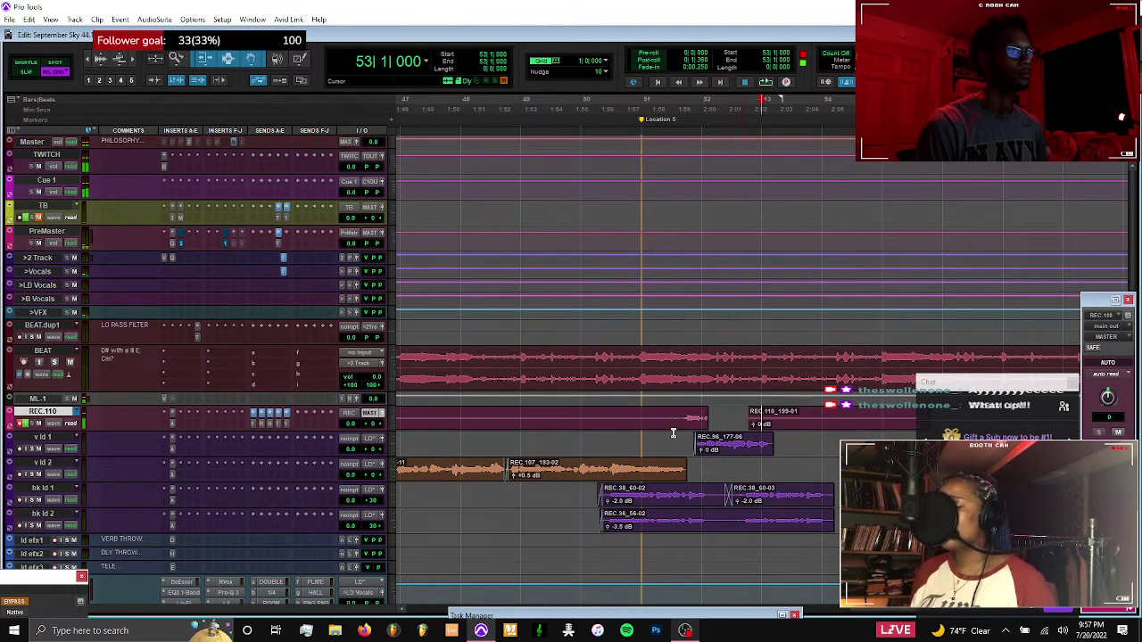
key(super+backslash)
key(Return)
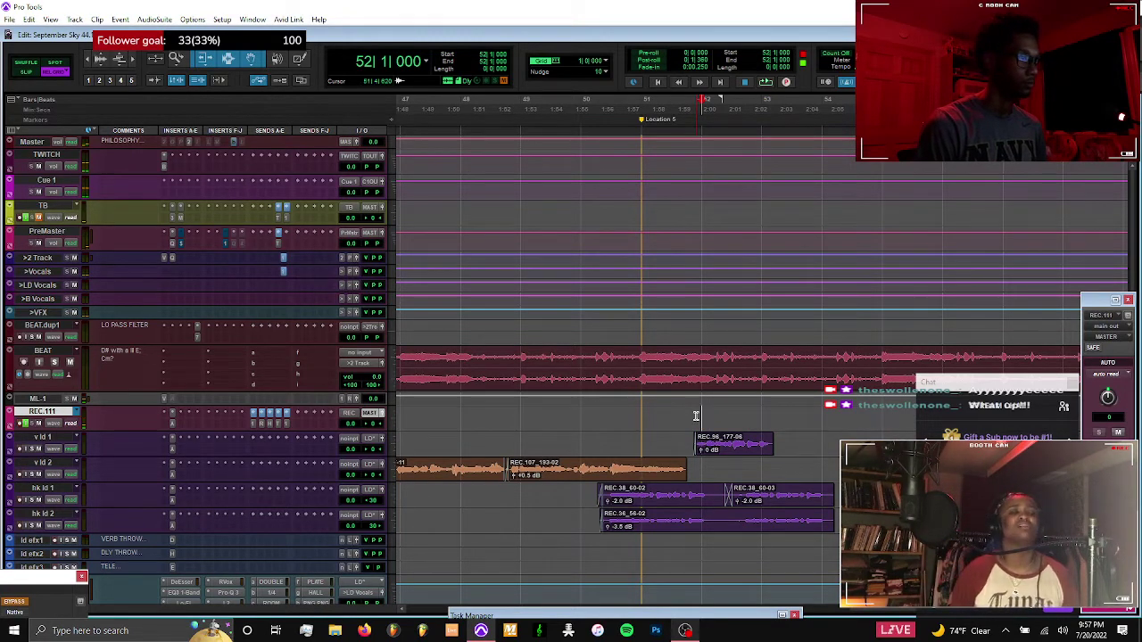
key(ctrl+space)
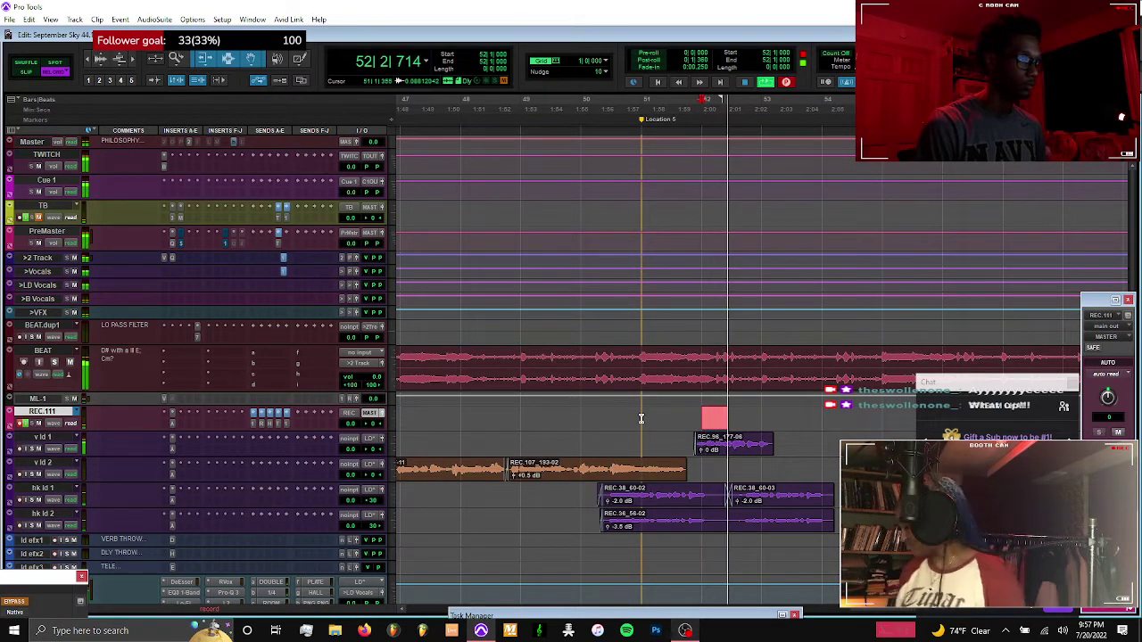
click(640, 419)
key(ctrl+space)
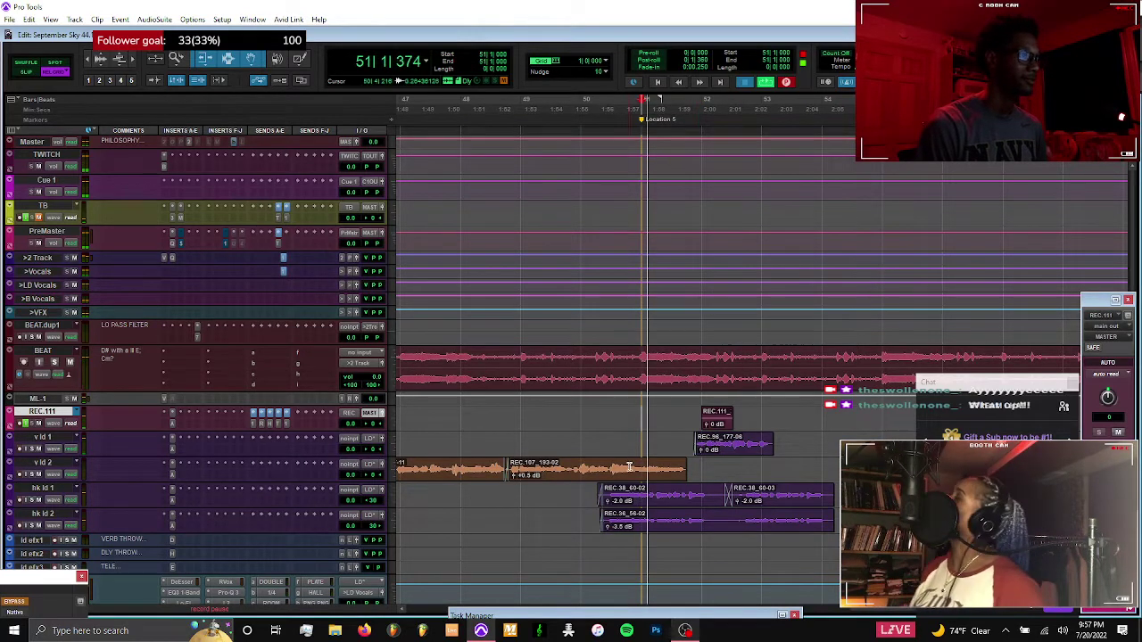
While recording continues, fade out the end of REC.107_193-02 on v ld 2 over 51|3|841 to 51|4|118
click(696, 470)
key(t)
key(t)
key(t)
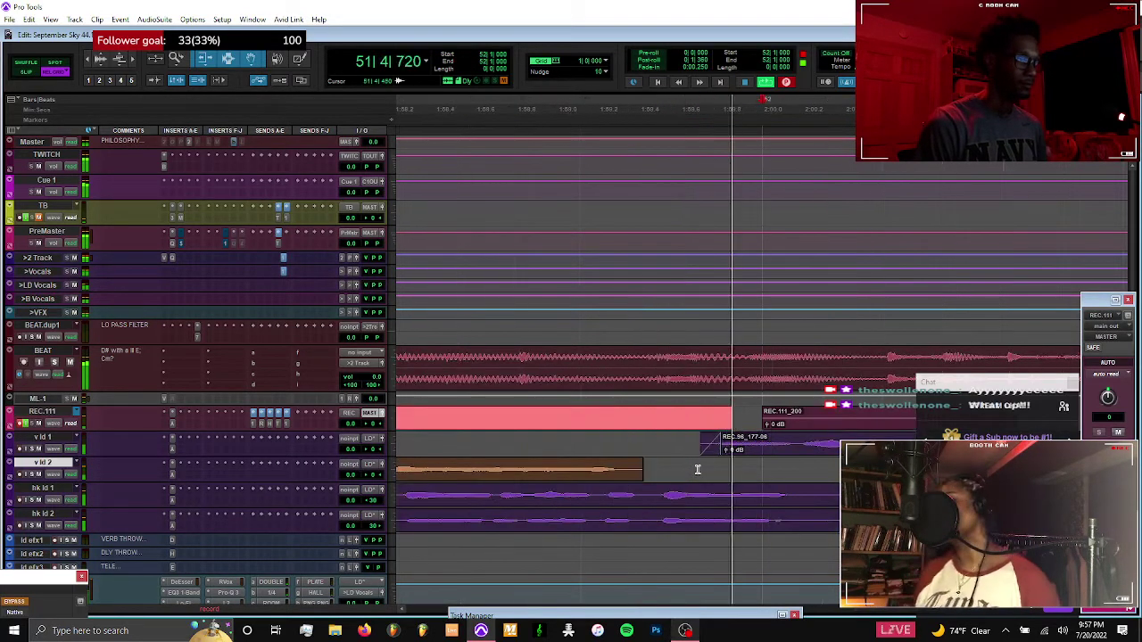
key(ctrl+alt+])
drag(652, 468, 627, 468)
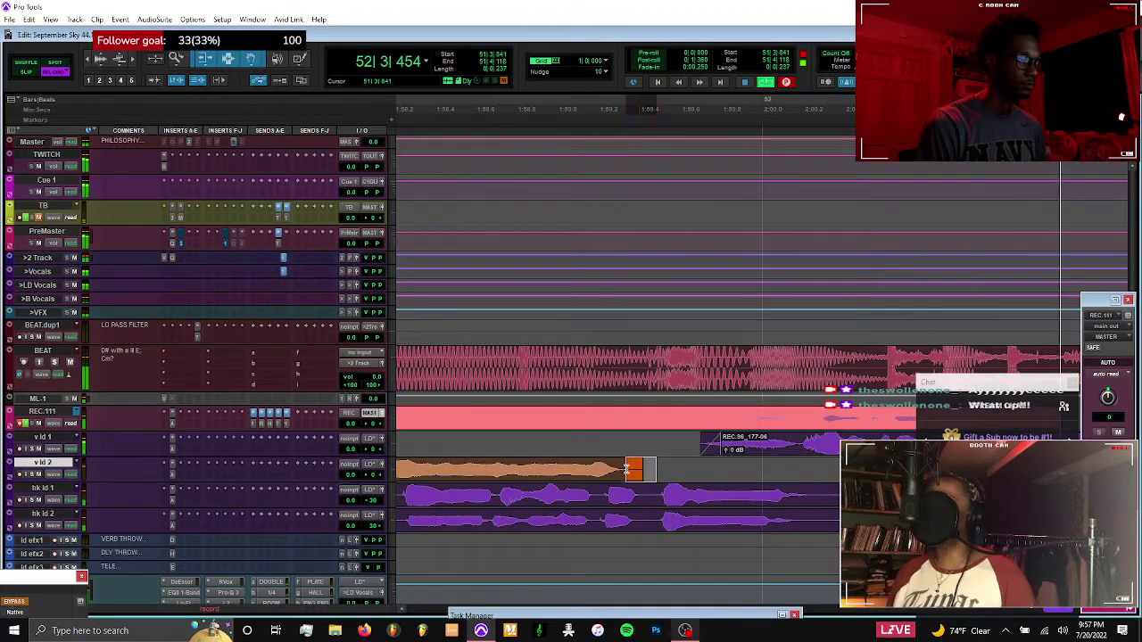
Stop the REC.111 take, create playlist REC.112 and record again from bar 52
alt+scroll(624, 468, down, 2)
alt+scroll(625, 469, down, 3)
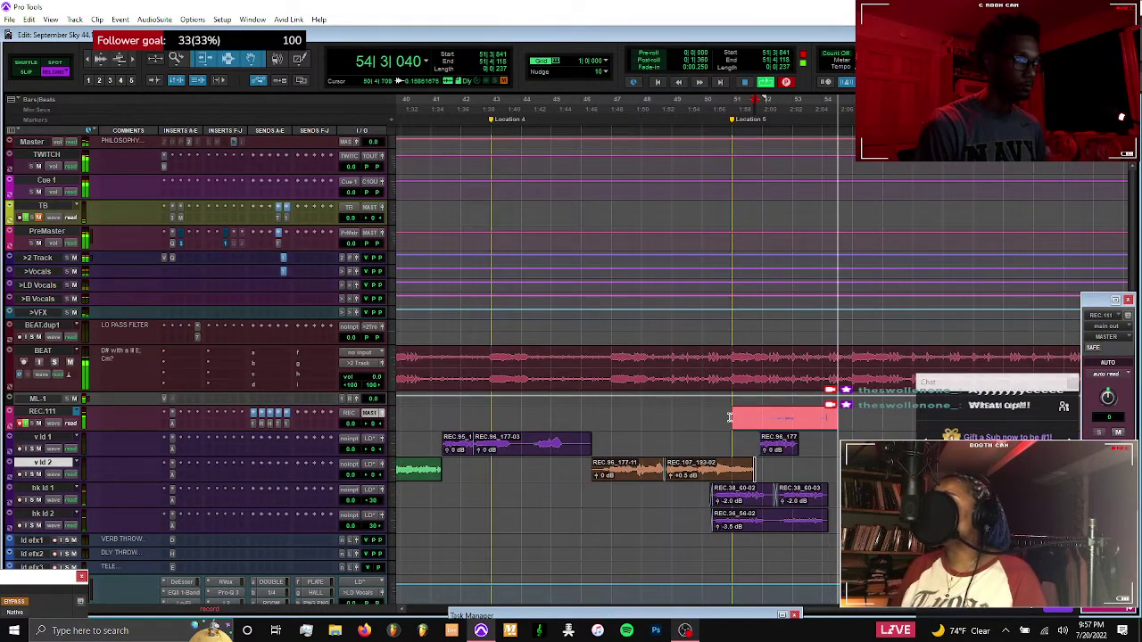
alt+scroll(730, 417, up, 1)
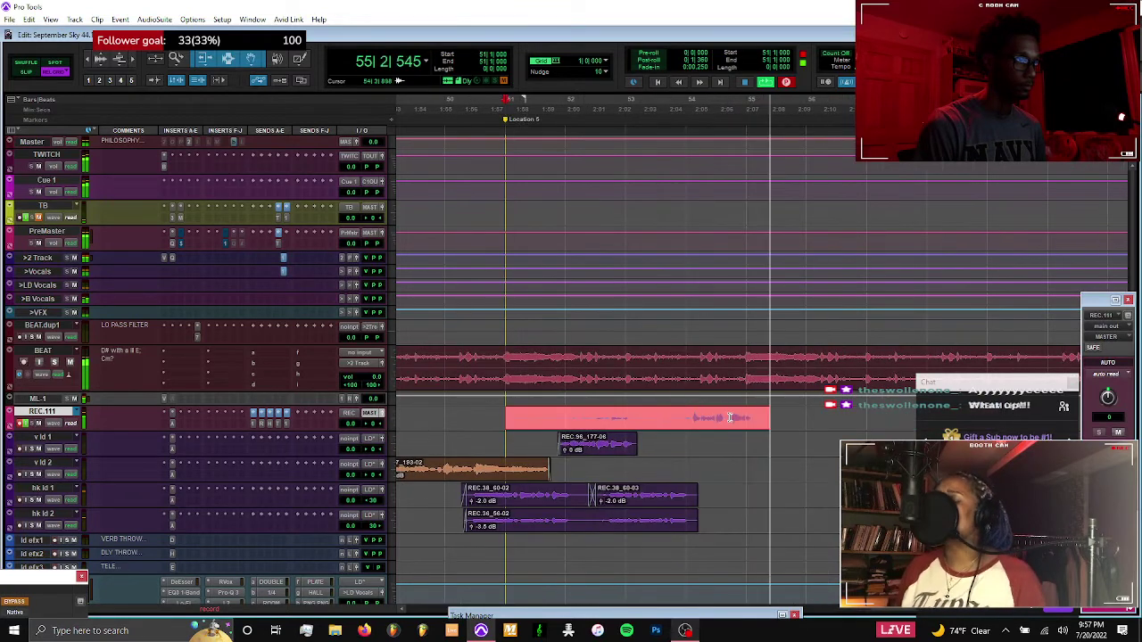
key(space)
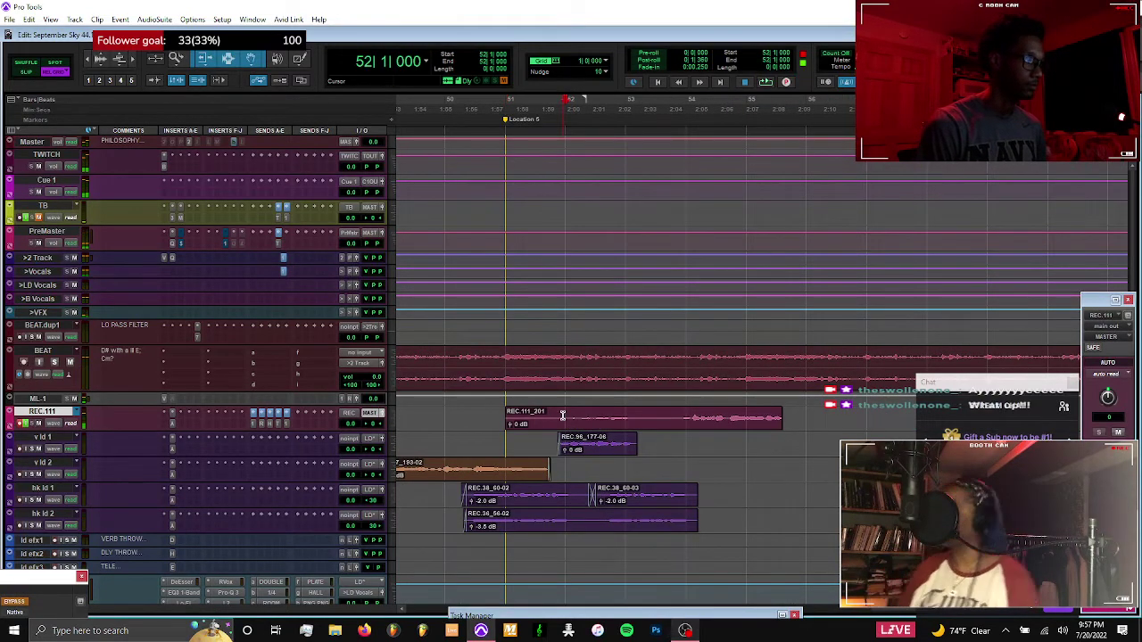
click(553, 429)
key(ctrl+backslash)
key(Return)
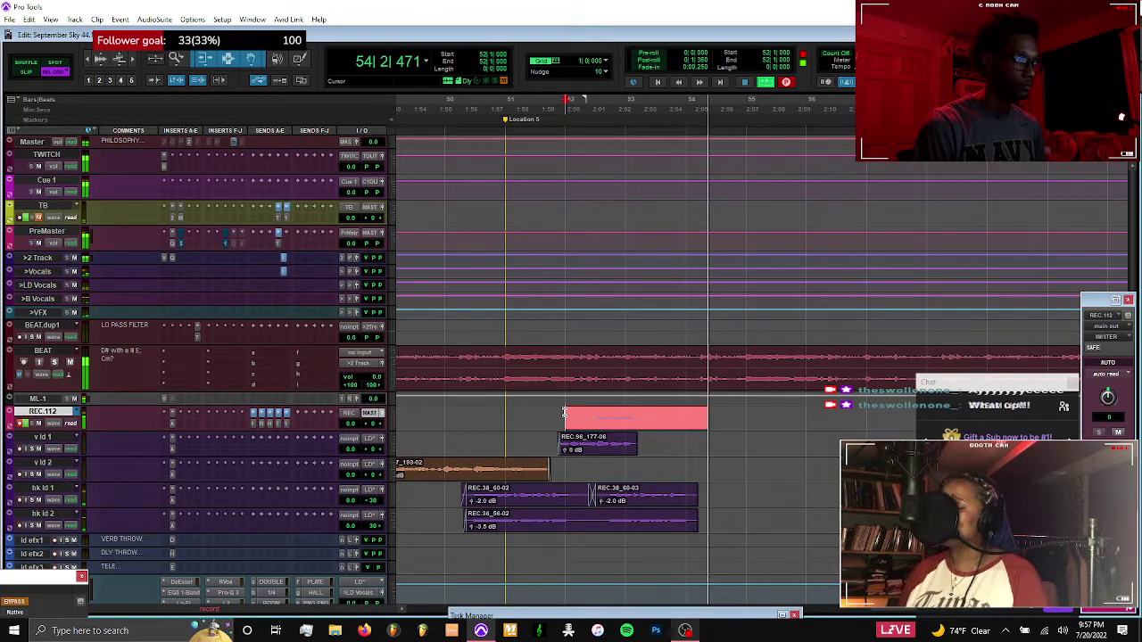
Delete the opening of the REC.112 take from 52|1|000 to 53|4|443 and stop recording
shift+click(672, 417)
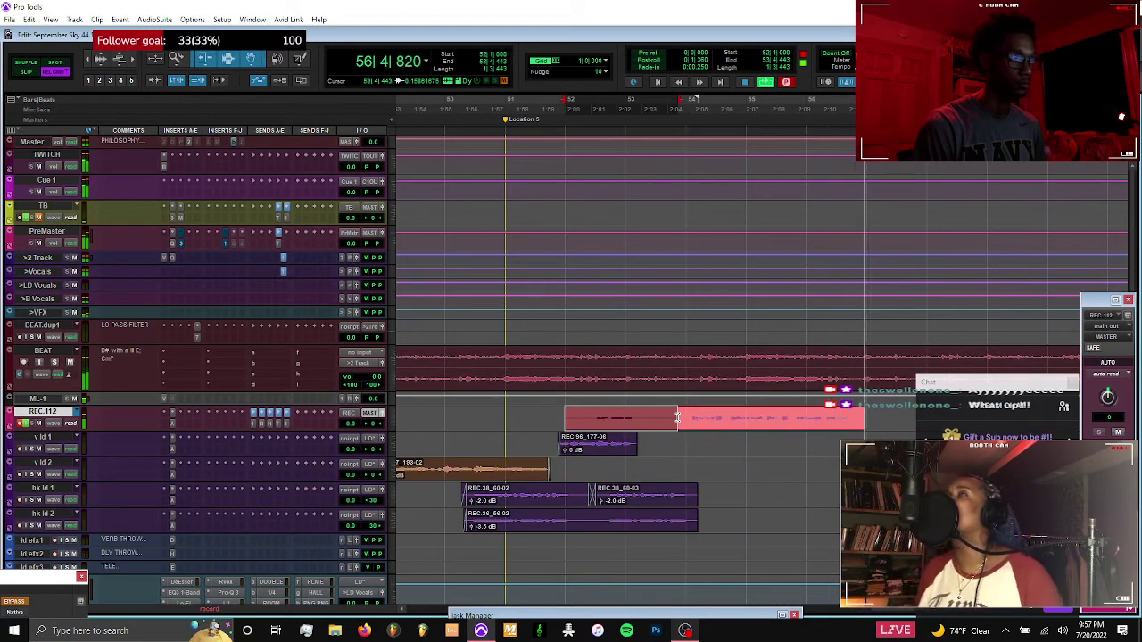
key(r)
key(space)
key(space)
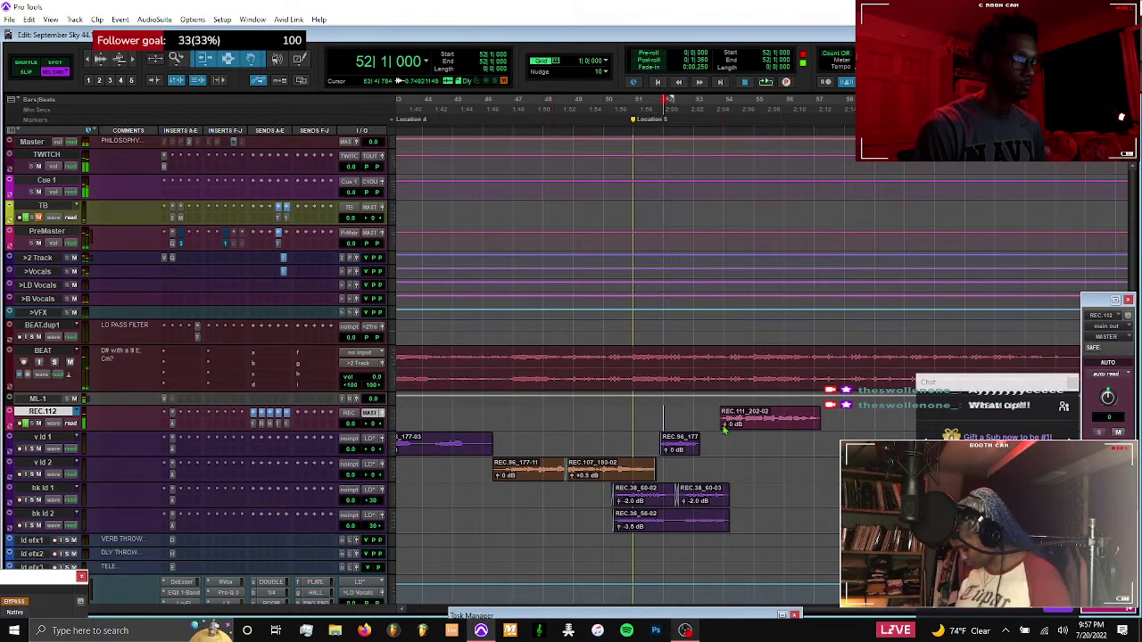
Record from bar 52 on new playlist REC.113, meanwhile trimming the end of REC.96_177-03 on v ld 1 back to 45|3|254
key(ctrl+space)
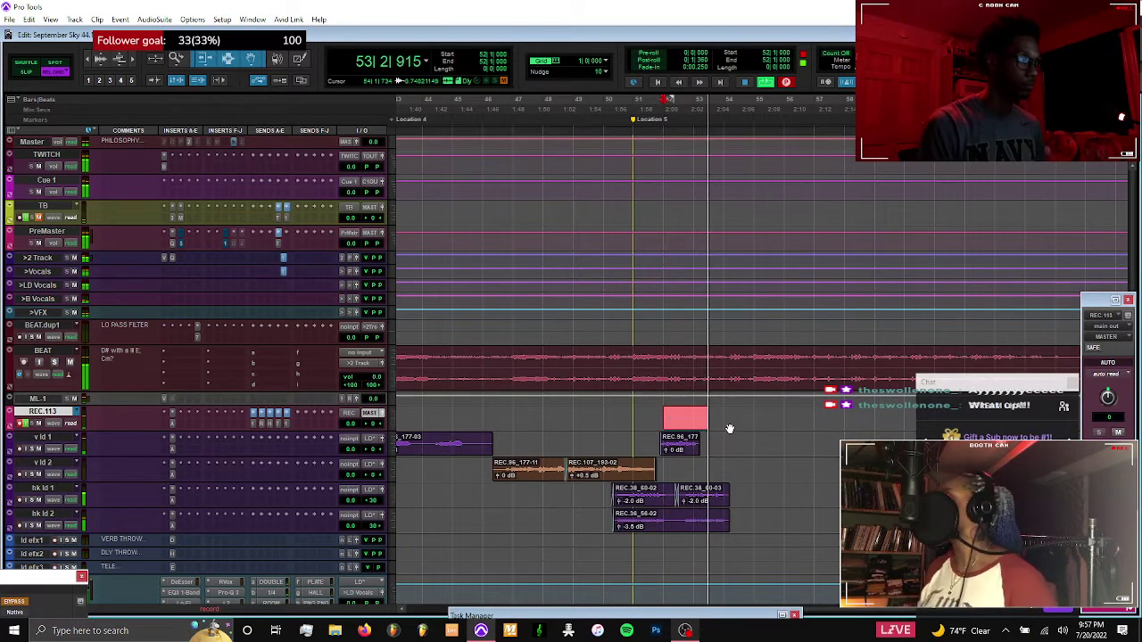
drag(507, 443, 468, 447)
click(468, 448)
key(s)
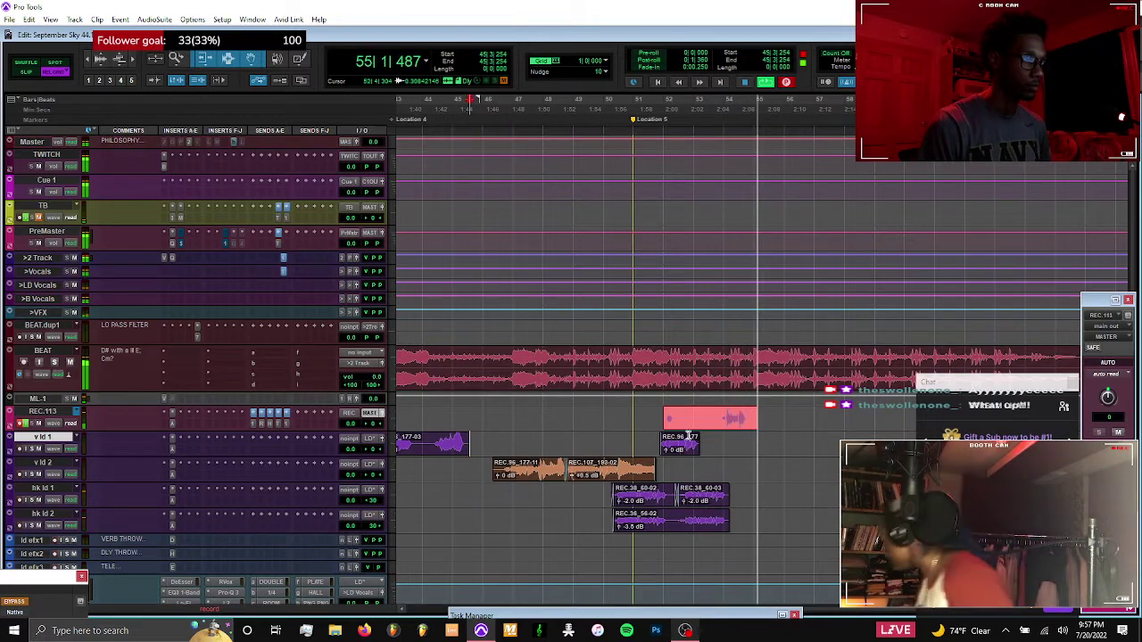
key(ctrl+alt+bracketleft)
key(ctrl+alt+bracketleft)
Restart the REC.113 pass, create playlist REC.114 and record on it from bar 52
key(space)
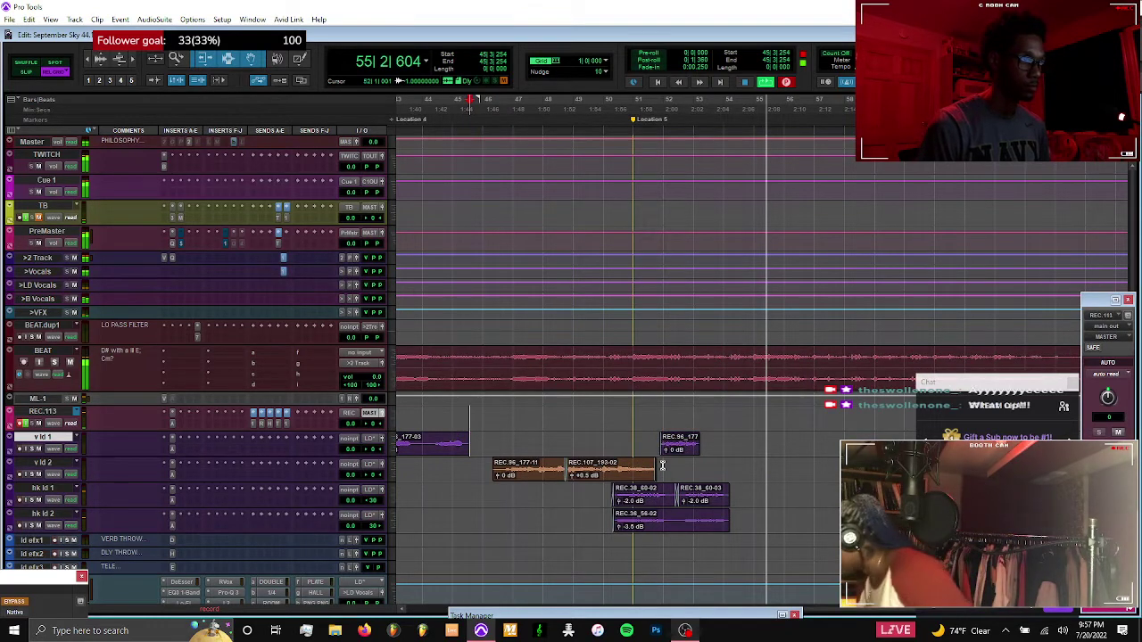
key(space)
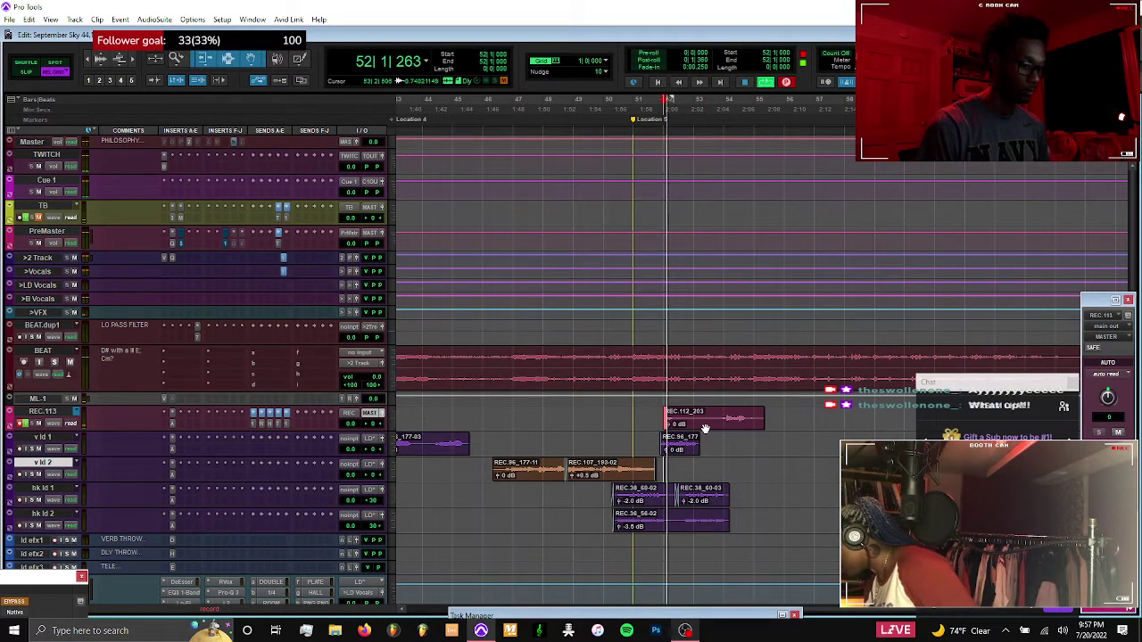
click(704, 422)
key(ctrl+backslash)
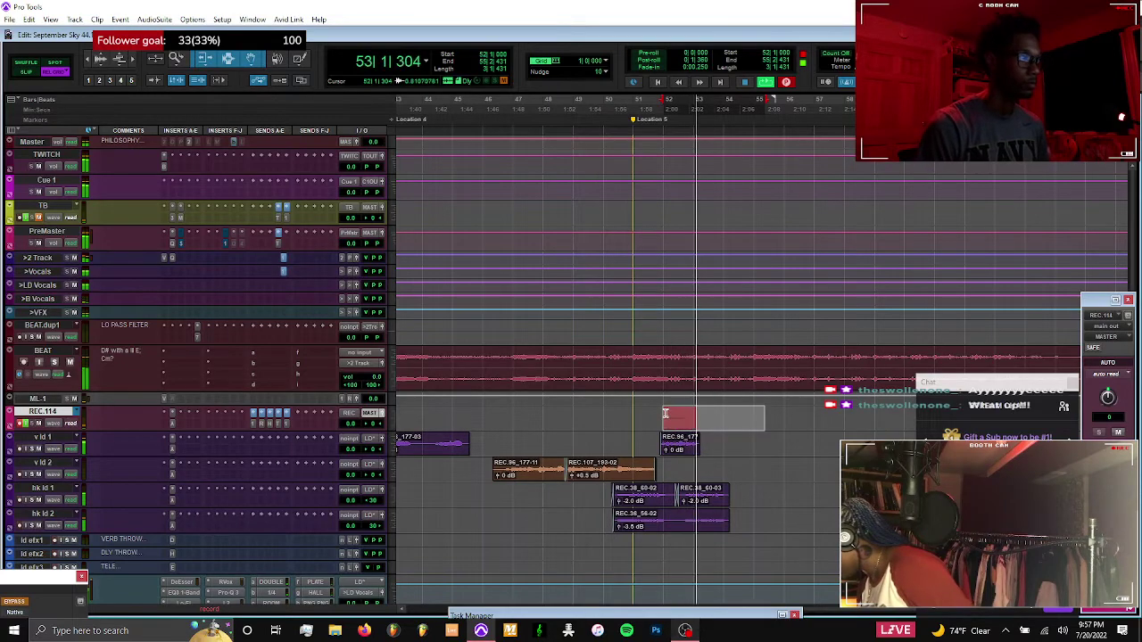
click(665, 413)
scroll(666, 413, left, 3)
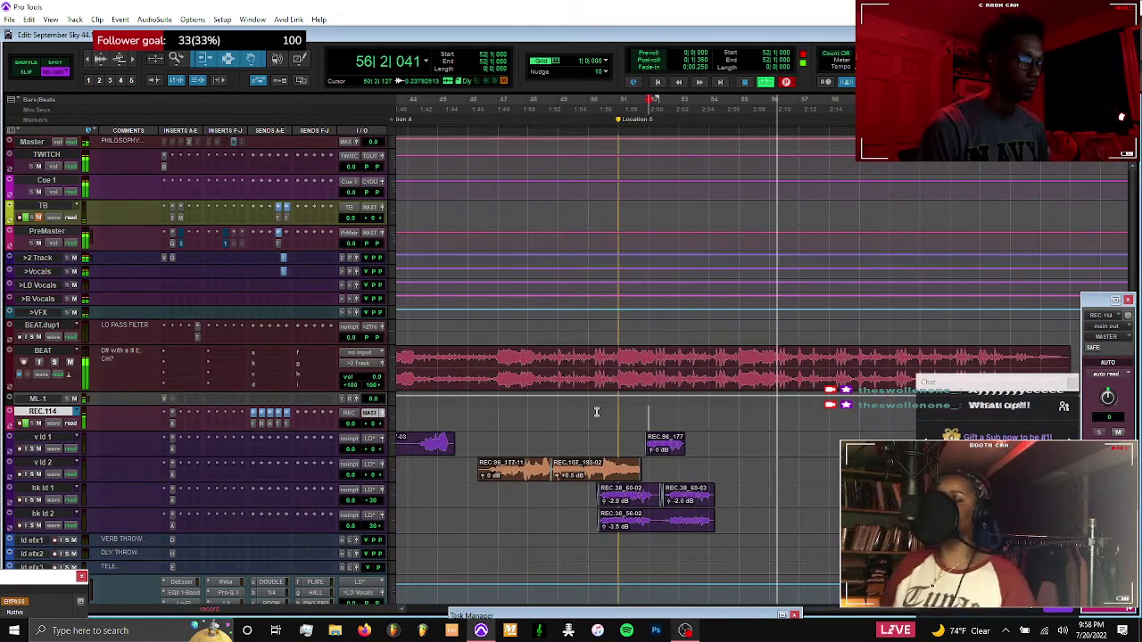
Stop the REC.114 take, create playlist REC.115 and record another pass from bar 52
key(space)
key(ctrl+space)
key(ctrl+backslash)
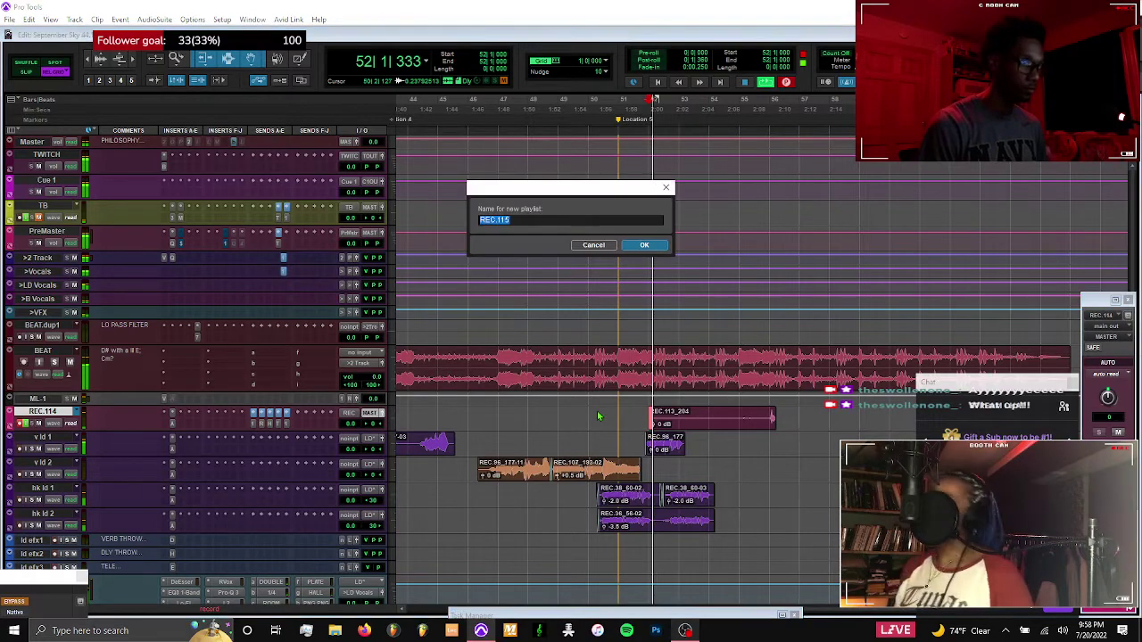
key(Return)
scroll(623, 423, down, 2)
scroll(623, 423, down, 5)
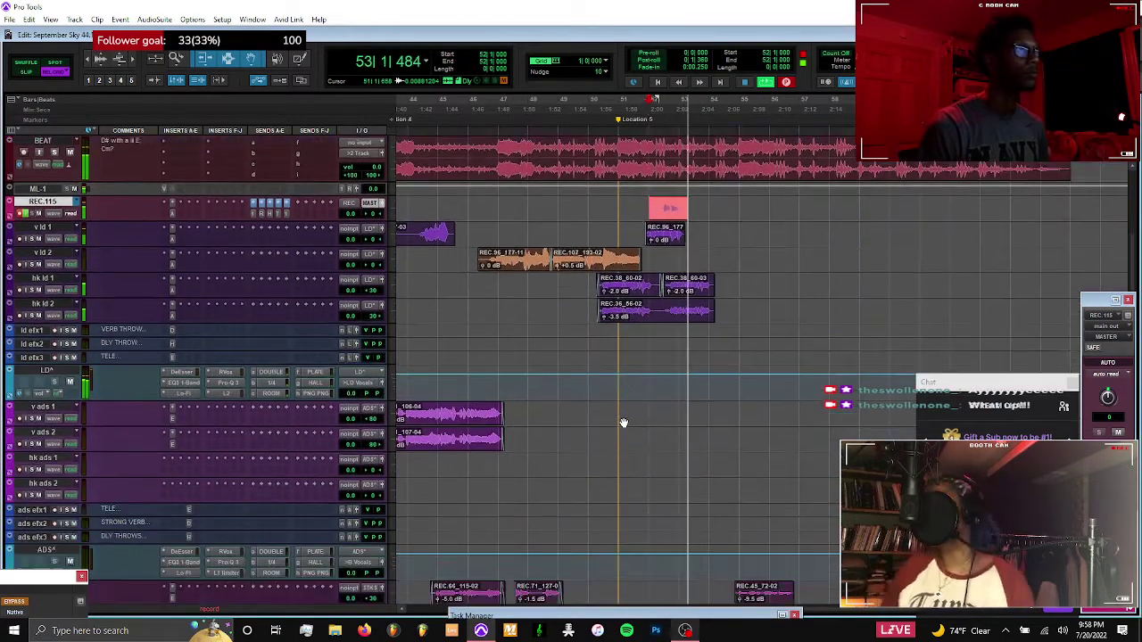
Delete the opening of the REC.115 take from 52|1|000 to 53|4|519 while recording continues
key(t)
key(t)
scroll(640, 325, right, 2)
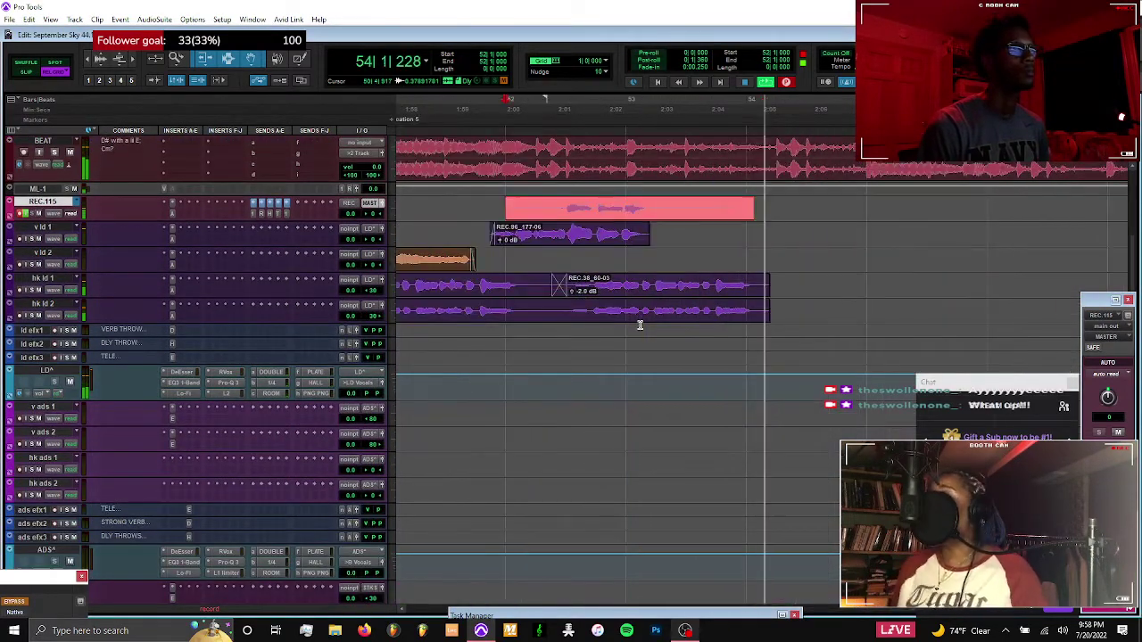
shift+click(730, 207)
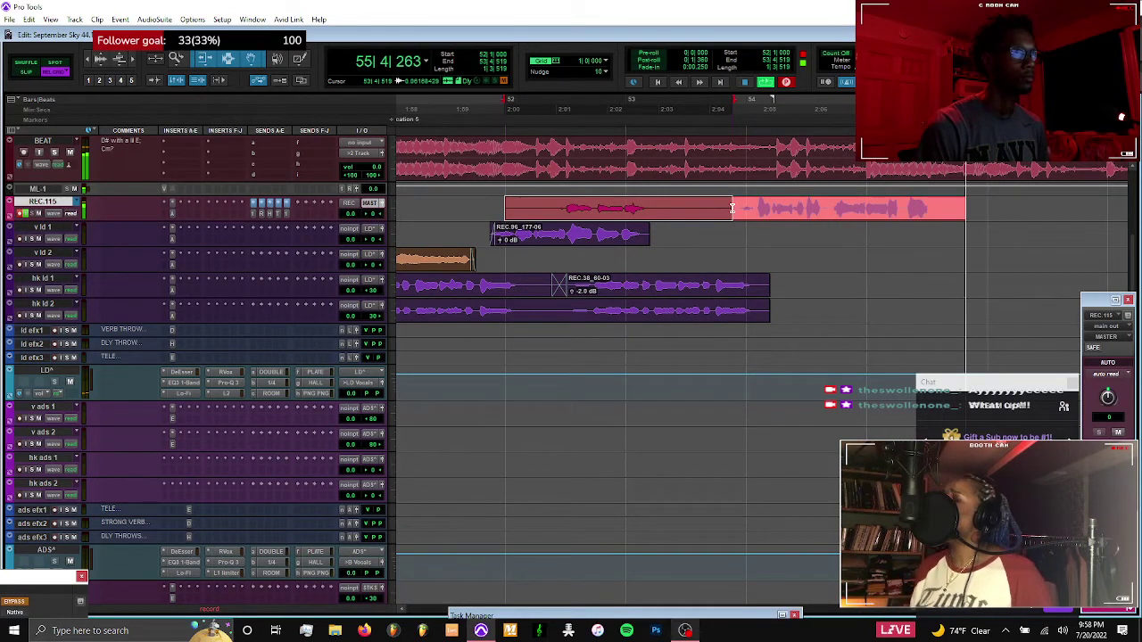
key(r)
key(r)
key(ctrl+alt+[)
key(ctrl+alt+[)
key(t)
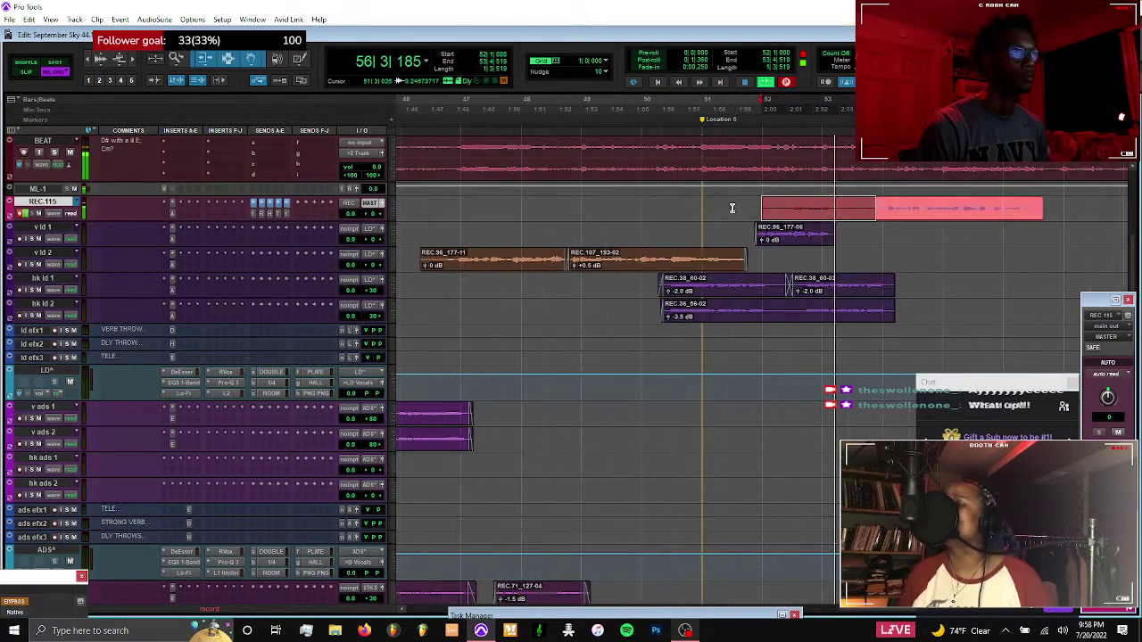
alt+scroll(732, 208, down, 1)
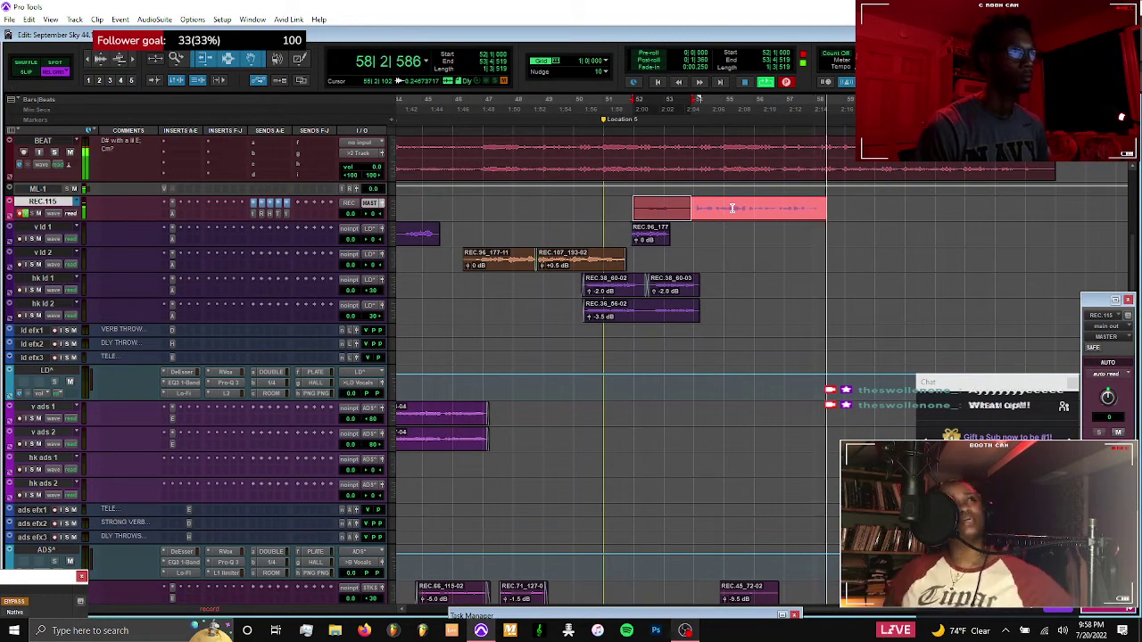
Stop recording, move REC.114_205-02 down to v ld 1 and switch the record track to playlists view
key(space)
drag(732, 221, 734, 239)
click(55, 213)
click(83, 228)
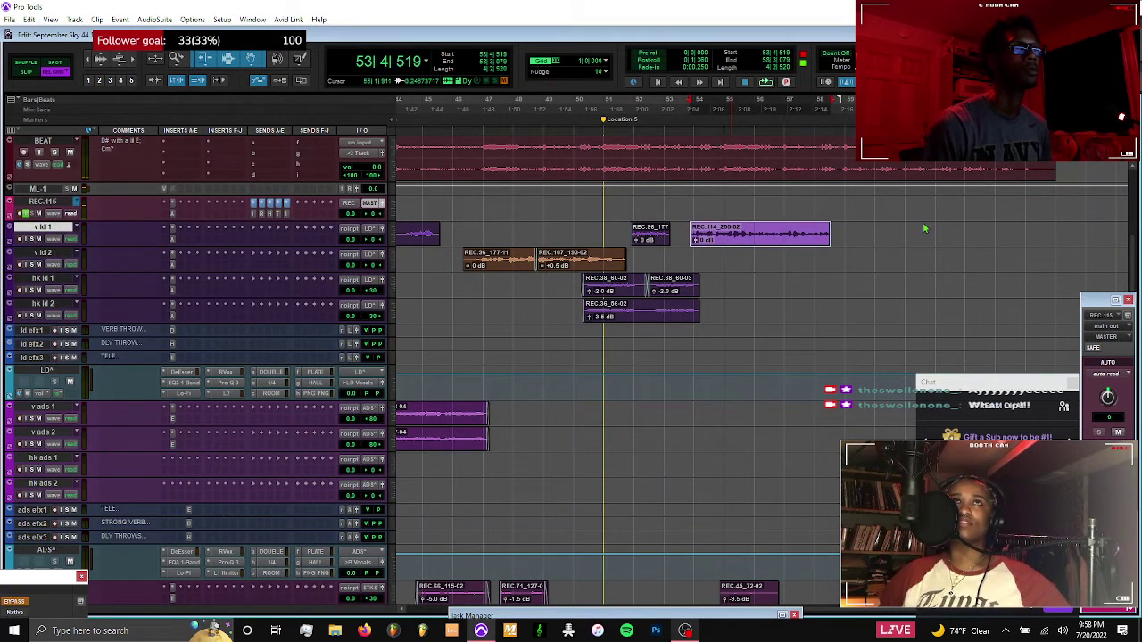
click(695, 239)
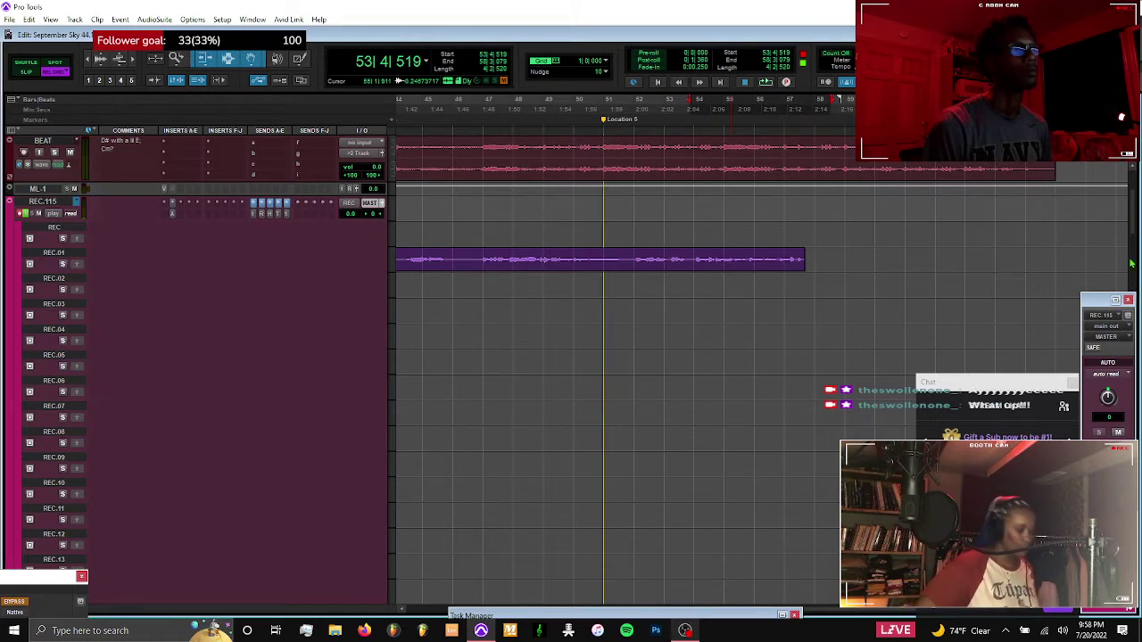
Find the REC.73 take among the record track's playlists and place its section from 53|3|380 onto v ld 2
drag(1130, 219, 1128, 490)
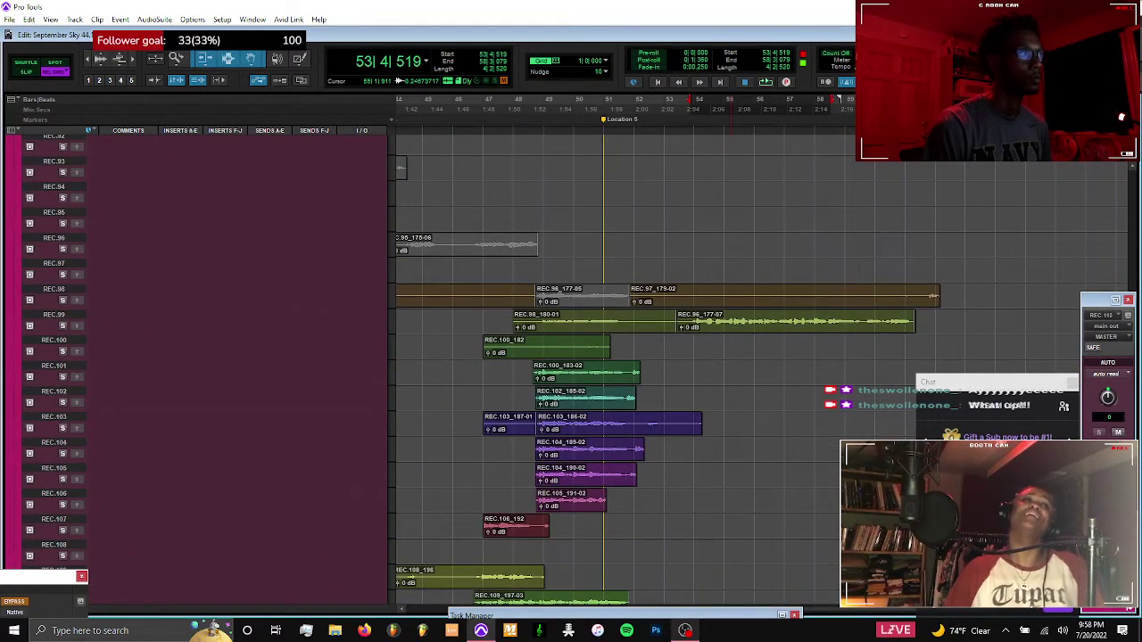
drag(1128, 490, 1129, 484)
scroll(731, 370, up, 3)
mouse_move(1128, 438)
mouse_down()
mouse_move(1130, 379)
mouse_move(1130, 436)
mouse_up()
scroll(625, 357, up, 8)
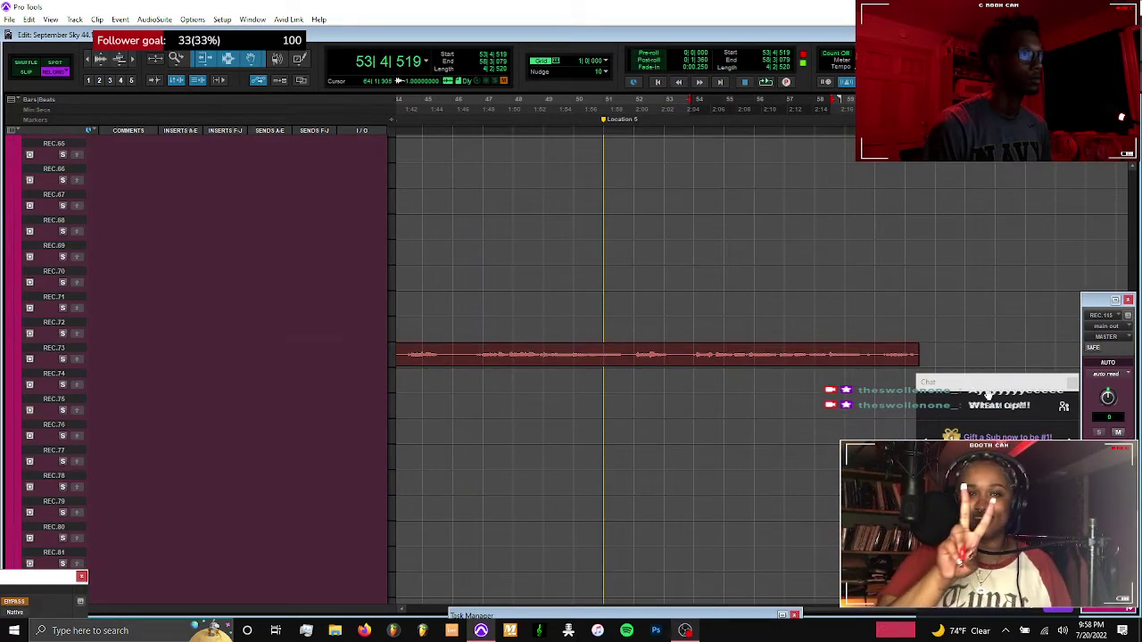
scroll(705, 347, down, 1)
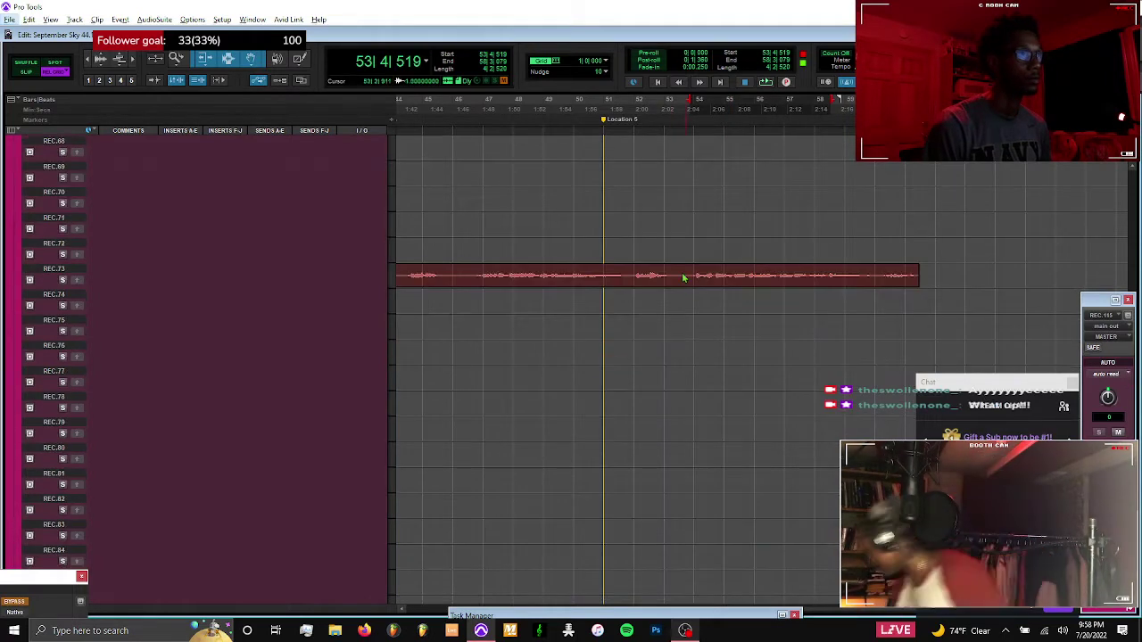
click(682, 272)
drag(717, 287, 717, 390)
scroll(721, 344, down, 10)
scroll(721, 345, down, 9)
Mute REC.114_205-02 on v ld 1 and audition REC.73_133-03 on v ld 2 from bar 53
click(717, 360)
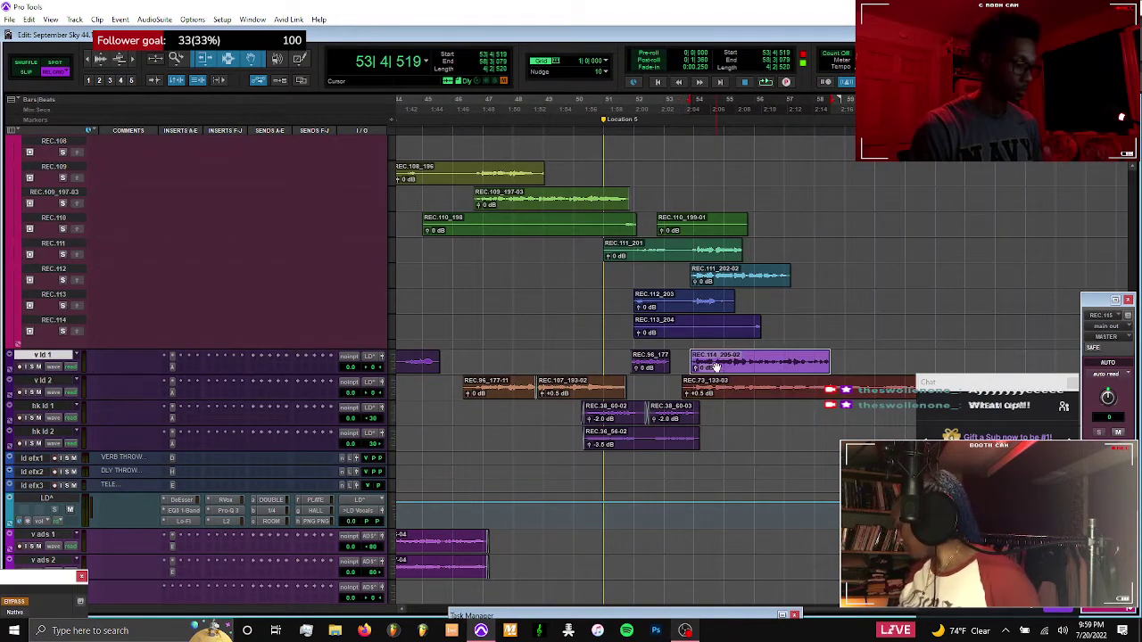
click(672, 383)
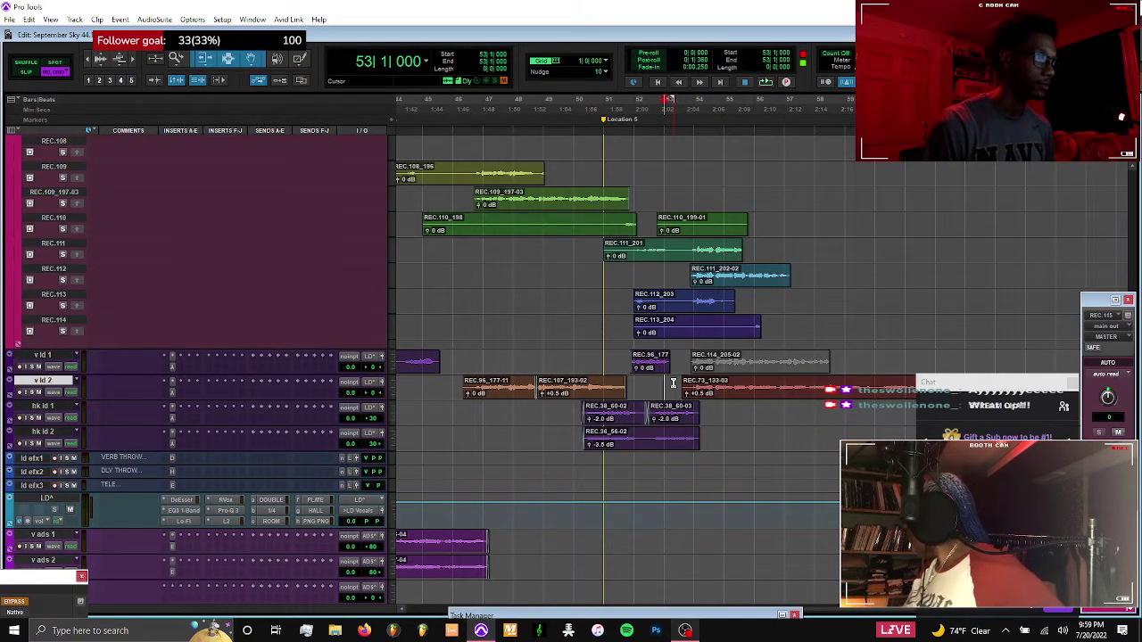
key(ctrl+])
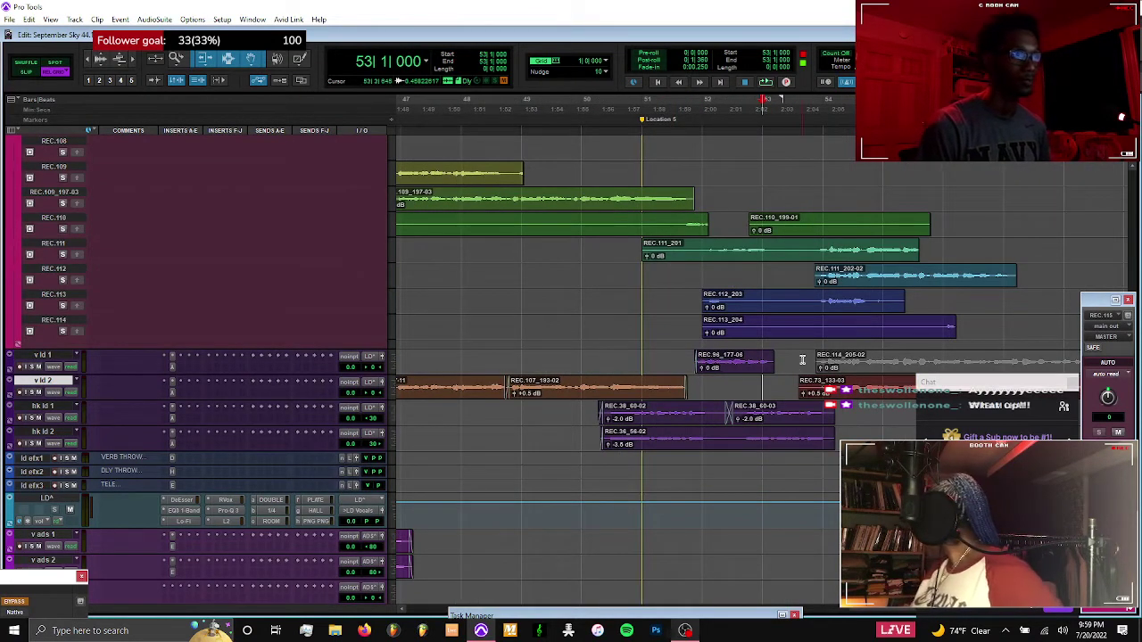
key(space)
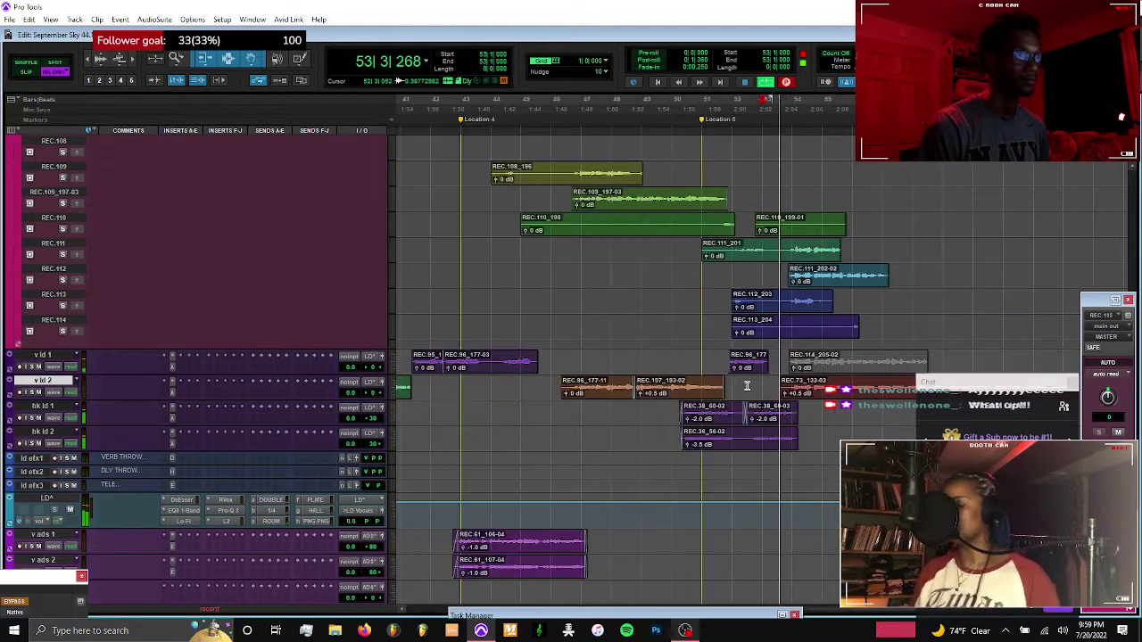
key(ctrl+[)
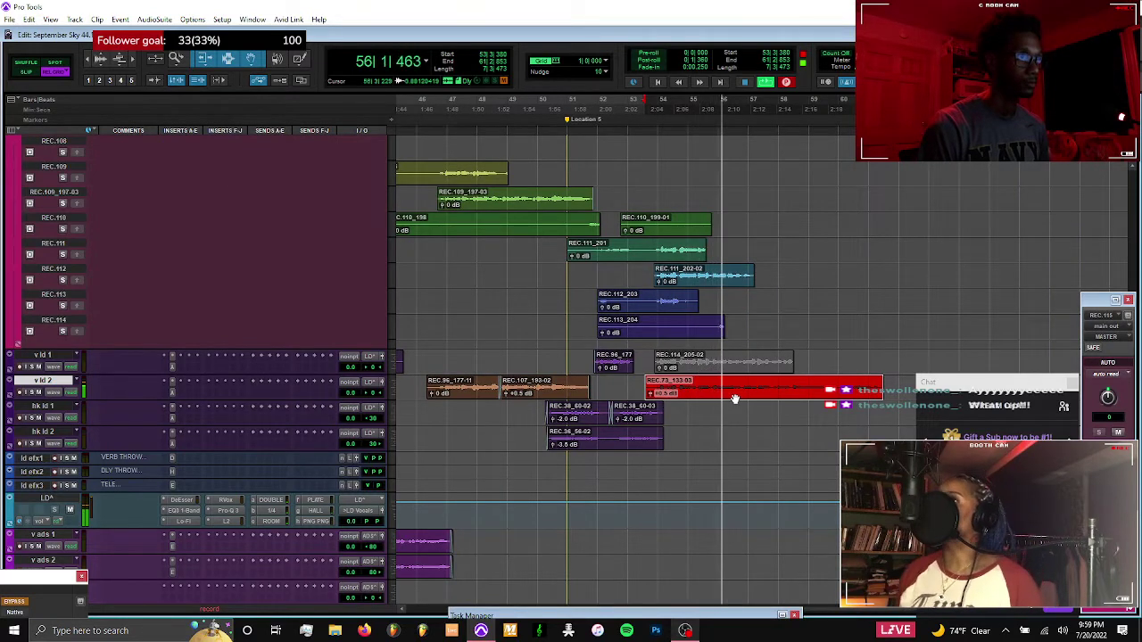
key(space)
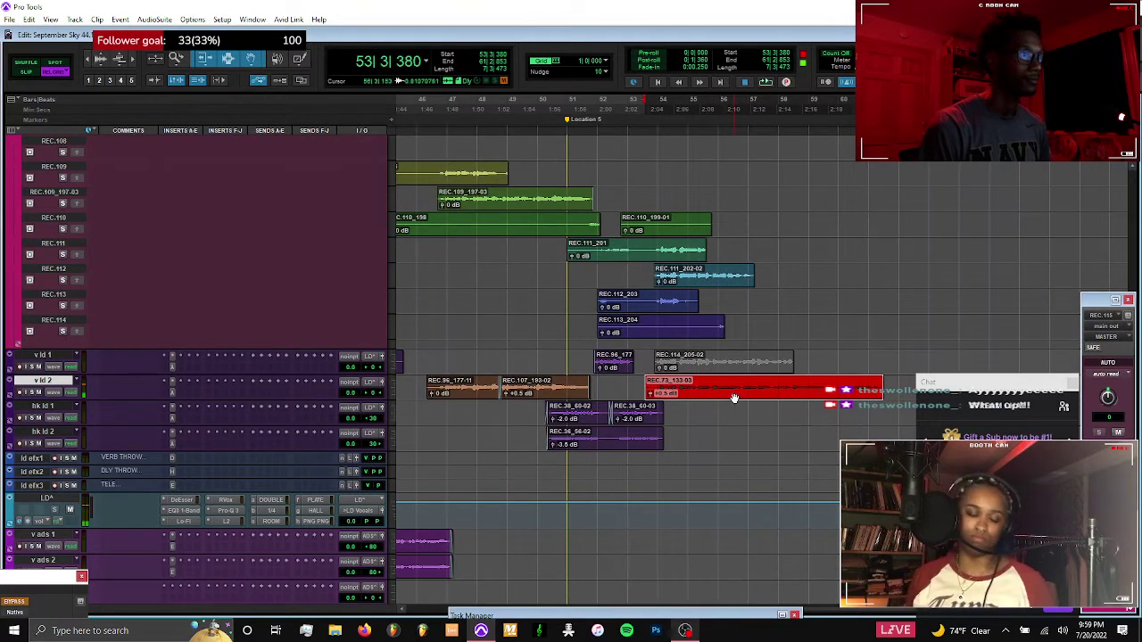
Undo the muting of REC.114_205-02 and the placement of REC.73_133-03 on v ld 2
key(ctrl+z)
key(ctrl+z)
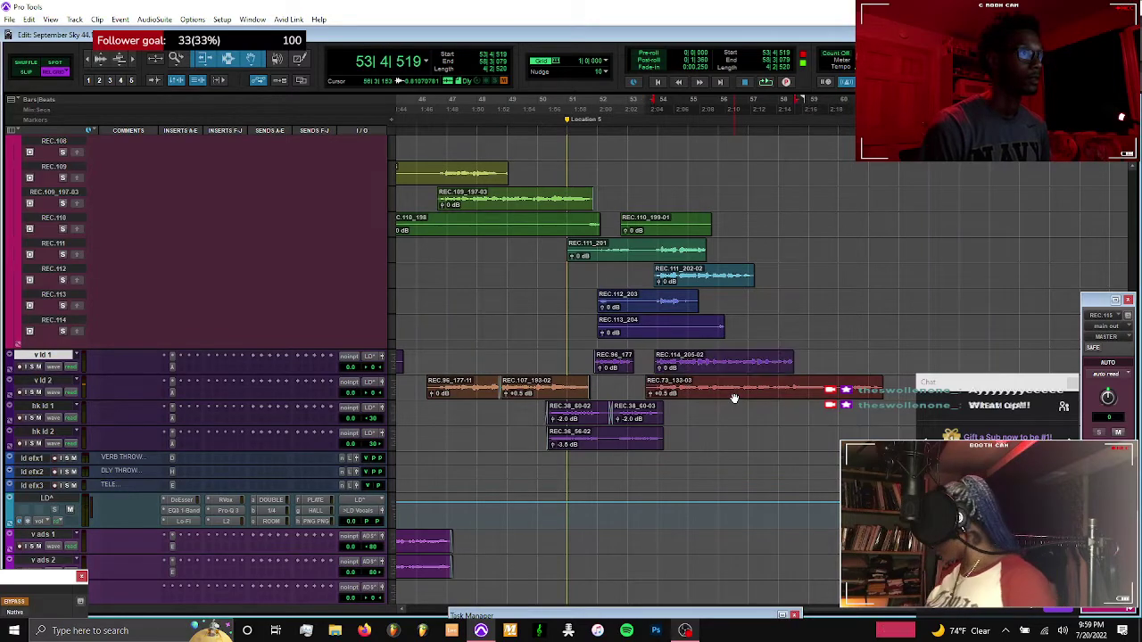
key(ctrl+z)
Place REC.96_177-07 from playlist REC.99 onto v ld 2 and mute REC.114_205-02 on v ld 1
scroll(734, 399, up, 3)
scroll(734, 397, up, 10)
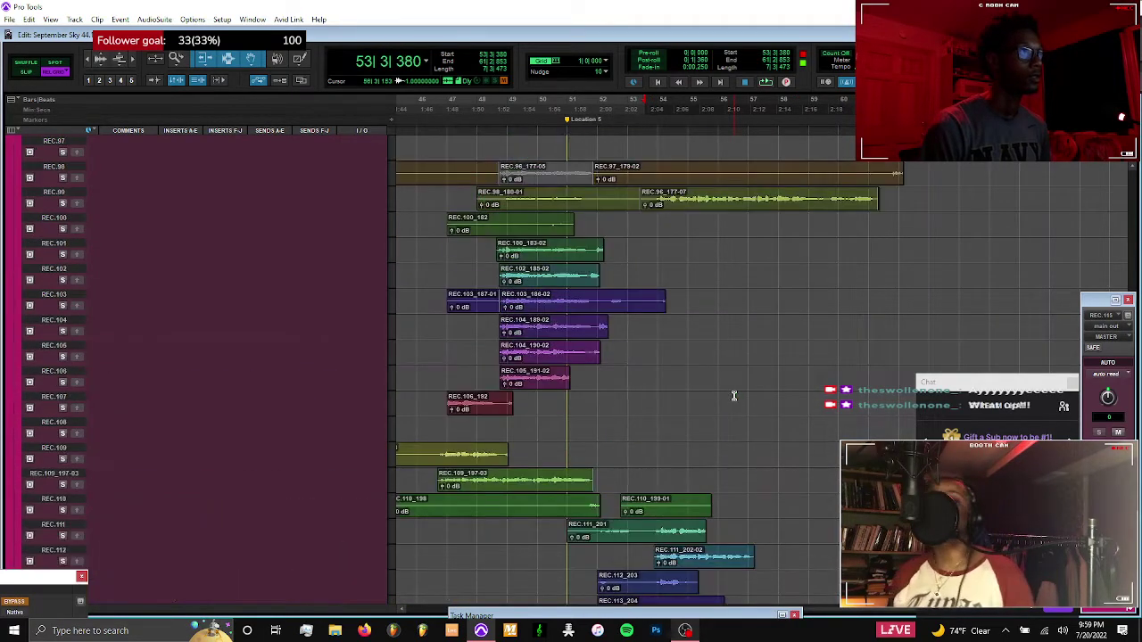
drag(726, 312, 729, 353)
scroll(728, 352, down, 10)
drag(729, 451, 729, 457)
click(728, 444)
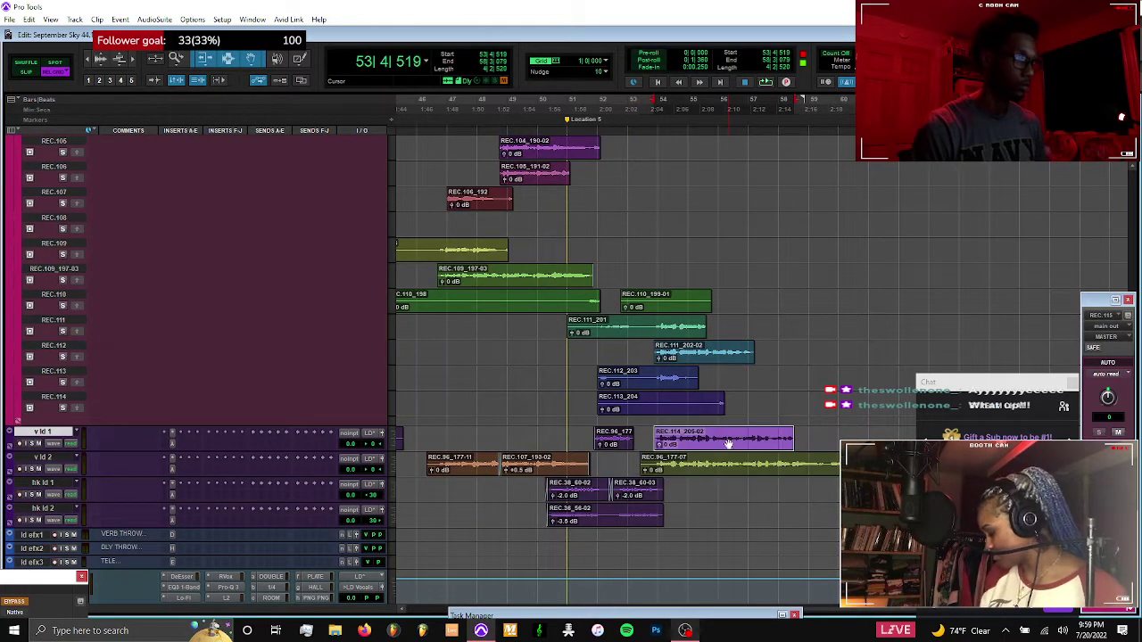
Audition REC.96_177-07 on v ld 2 from bar 53 and select the clip
click(628, 459)
key(space)
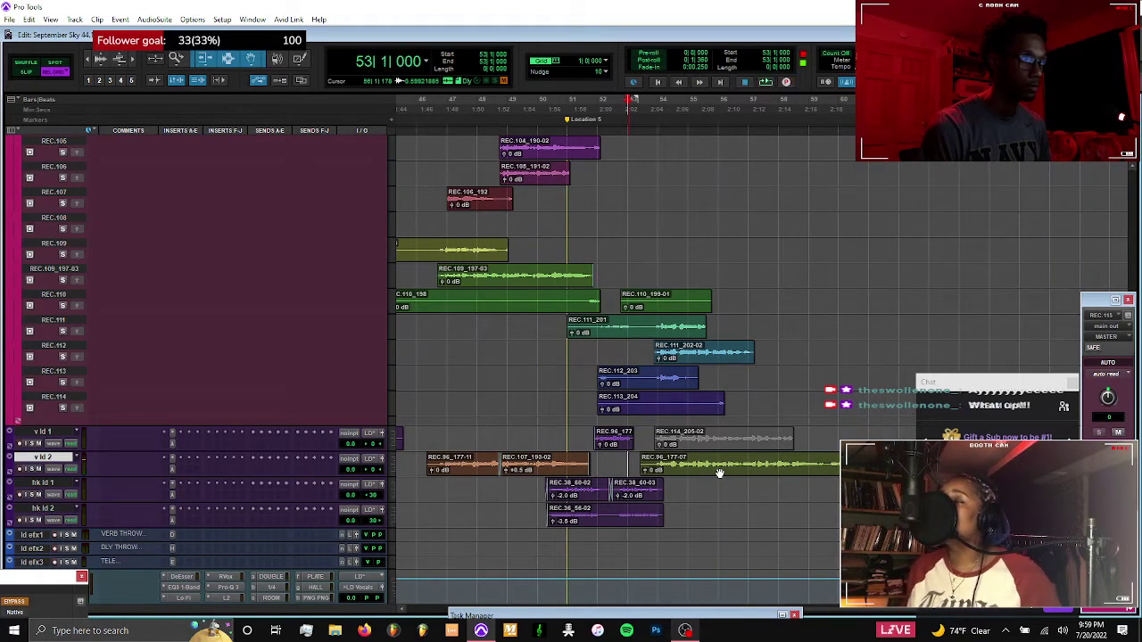
click(719, 473)
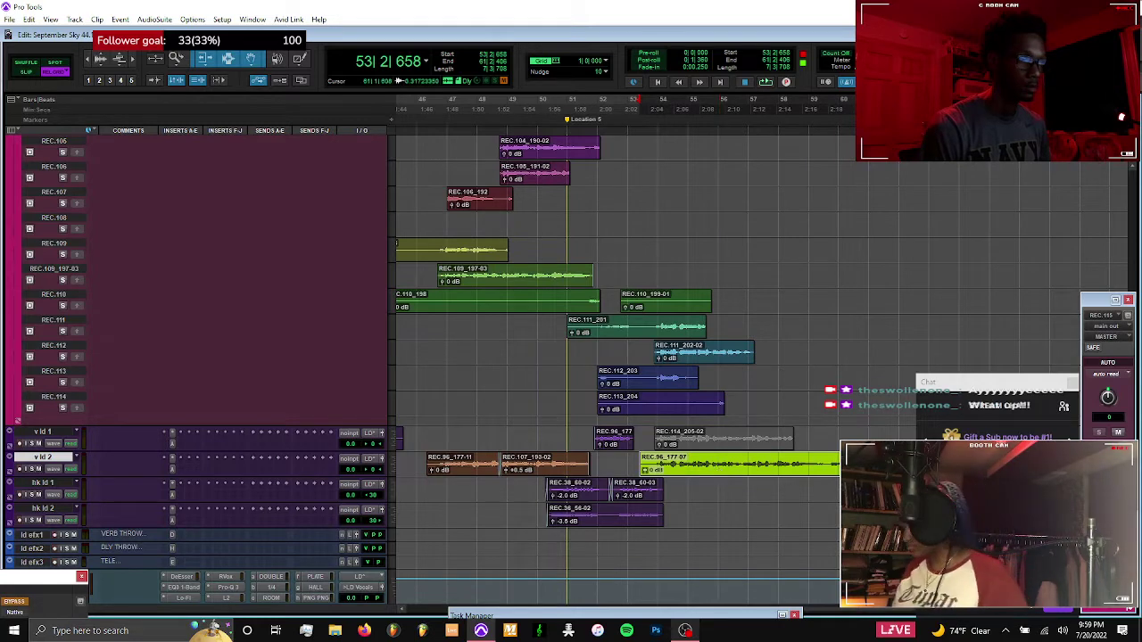
Play back the REC.96_177-07 vocal on v ld 2 from around bar 53 to audition it
click(887, 473)
key(t)
key(t)
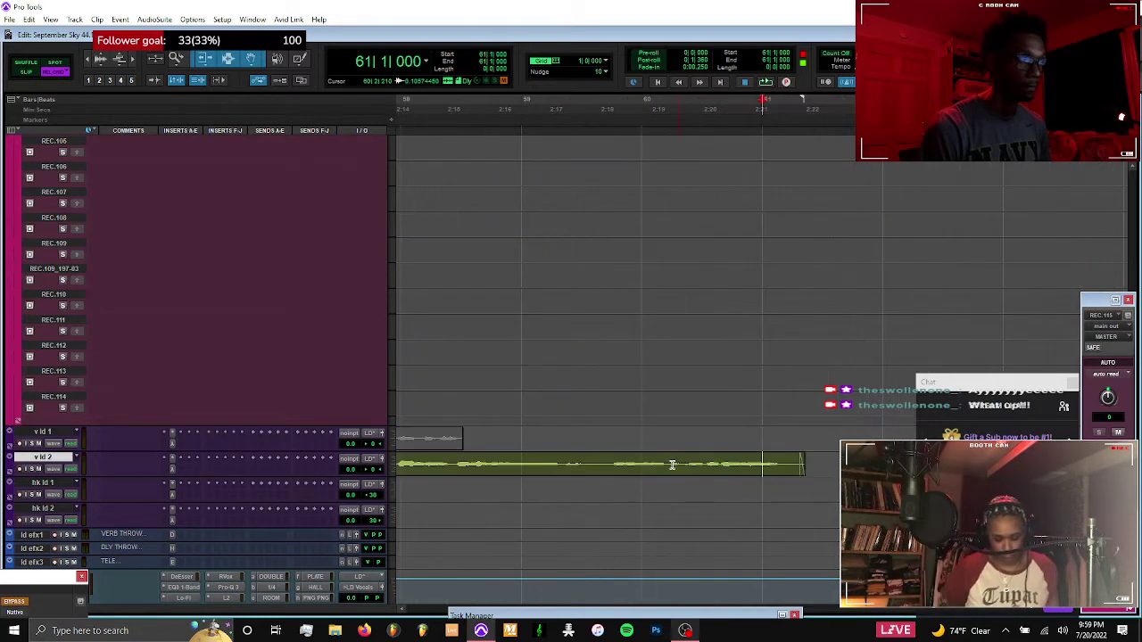
key(r)
key(r)
click(527, 459)
key(space)
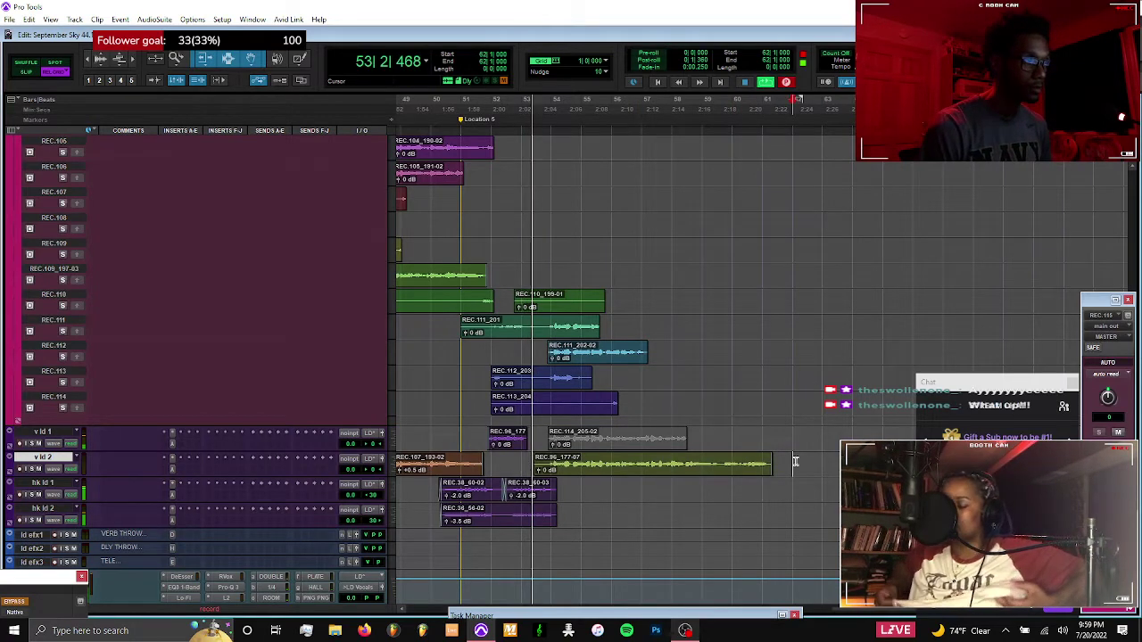
Delete the tail of the REC.96_177-07 clip on v ld 2 so it ends at 60|1|848
key(ctrl+bracketright)
drag(767, 461, 682, 465)
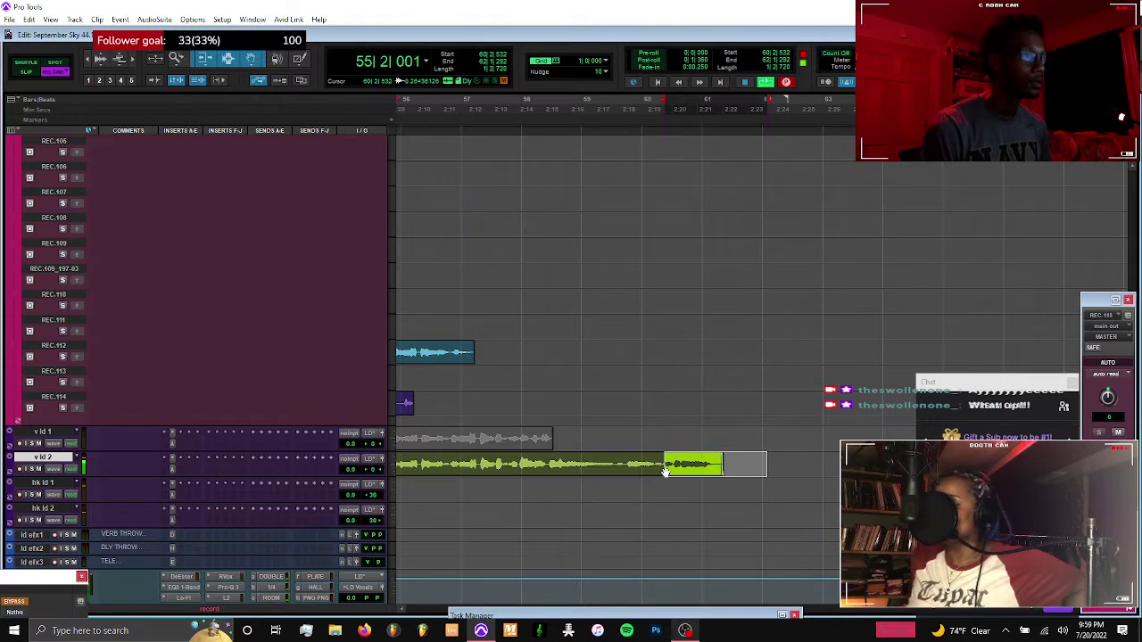
key(Delete)
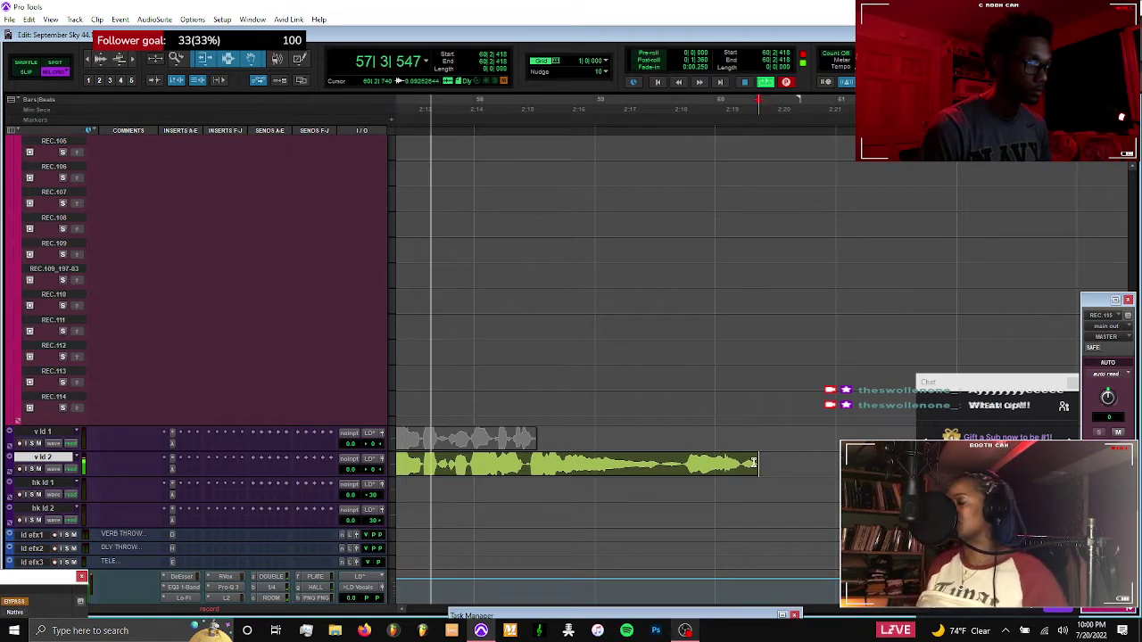
drag(767, 465, 742, 465)
key(Delete)
key(ctrl+alt+[)
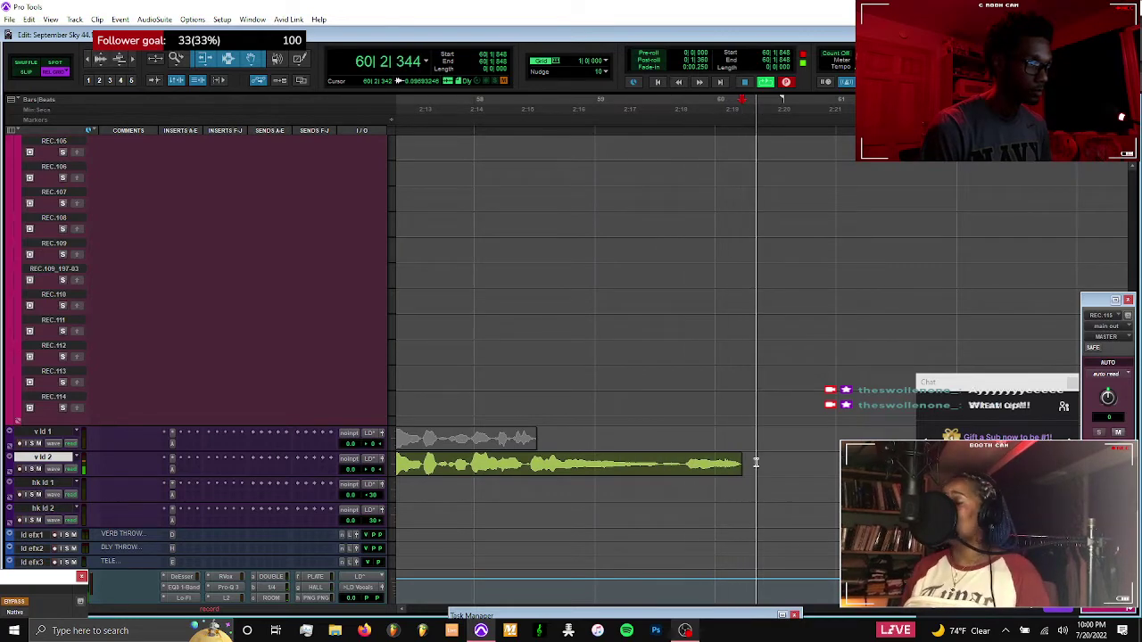
Stop the transport and collapse the playlist lanes of the REC.115 track
key(r)
key(r)
key(r)
scroll(754, 461, up, 3)
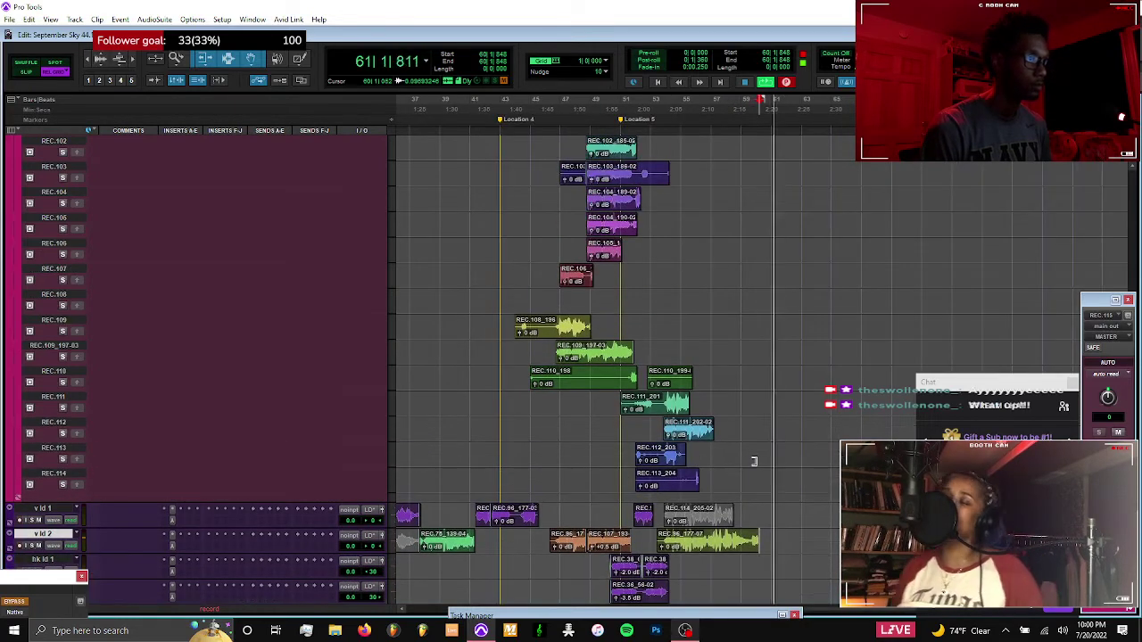
key(space)
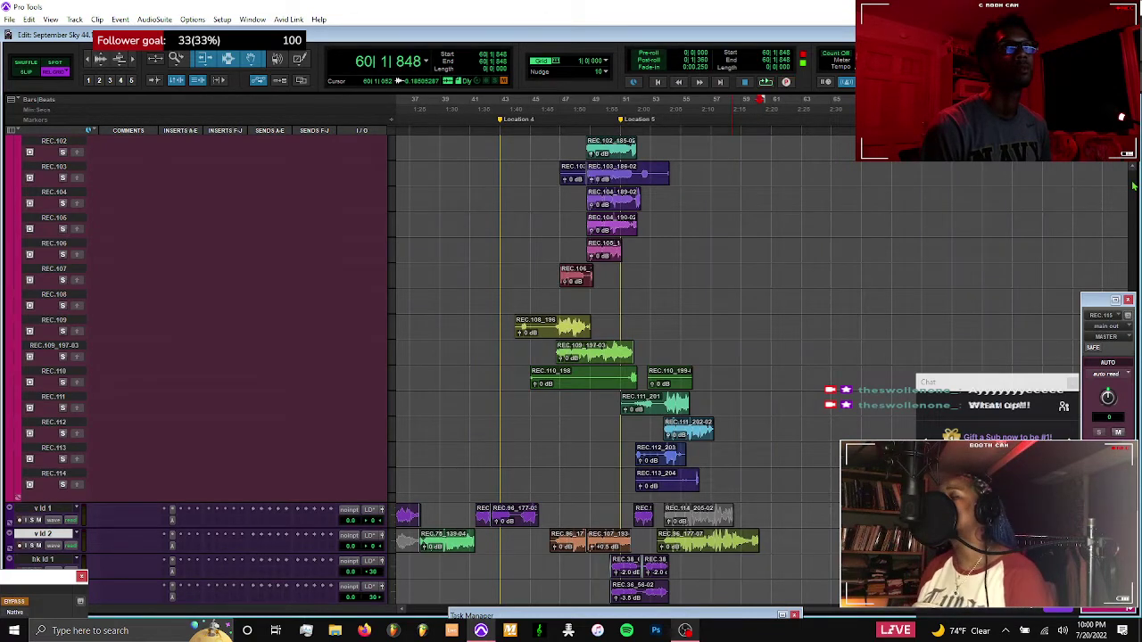
scroll(1133, 186, up, 15)
scroll(1133, 185, up, 5)
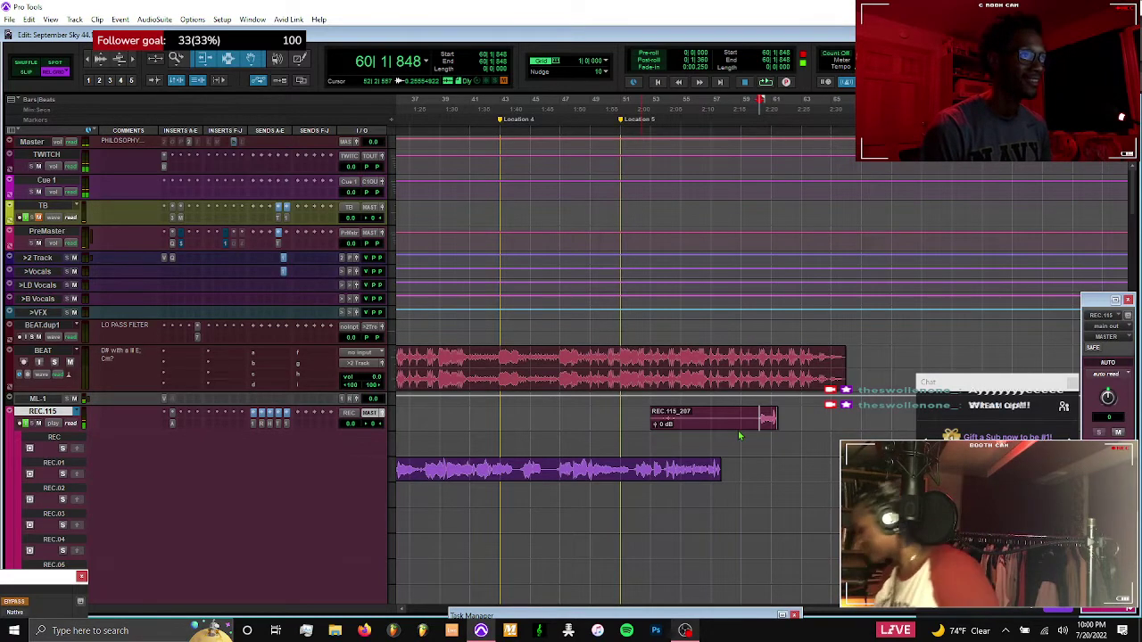
key(minus)
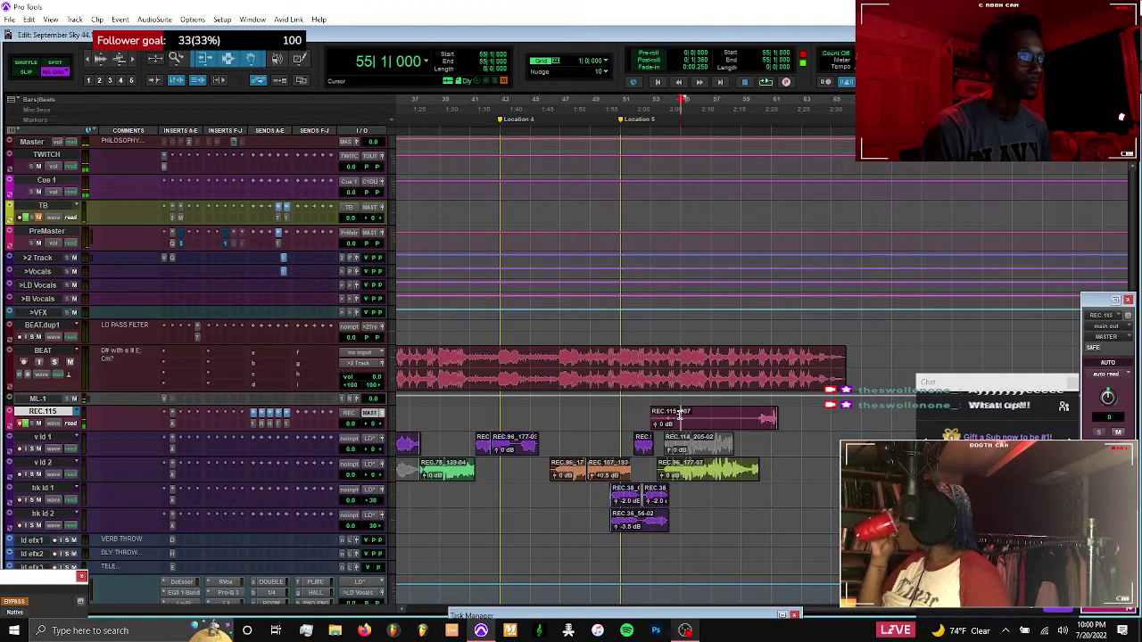
Archive the REC.115_207 take and the muted REC.114_205-02 clip from v ld 1 on the record track, creating a new playlist after each
key(space)
click(733, 428)
key(ctrl+backslash)
key(Return)
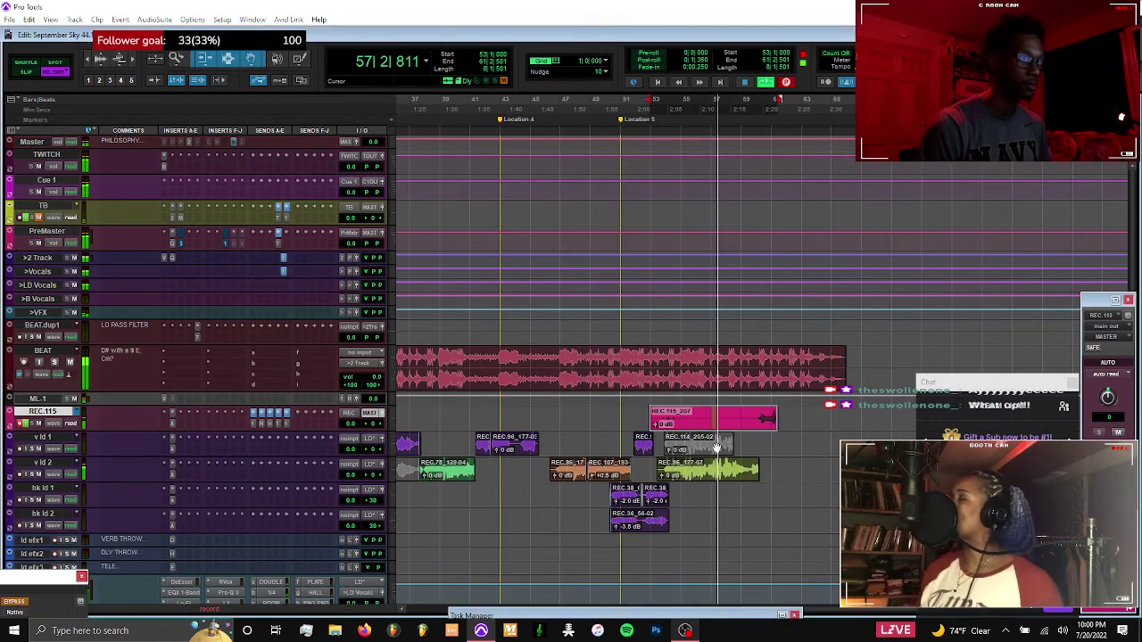
drag(707, 451, 706, 422)
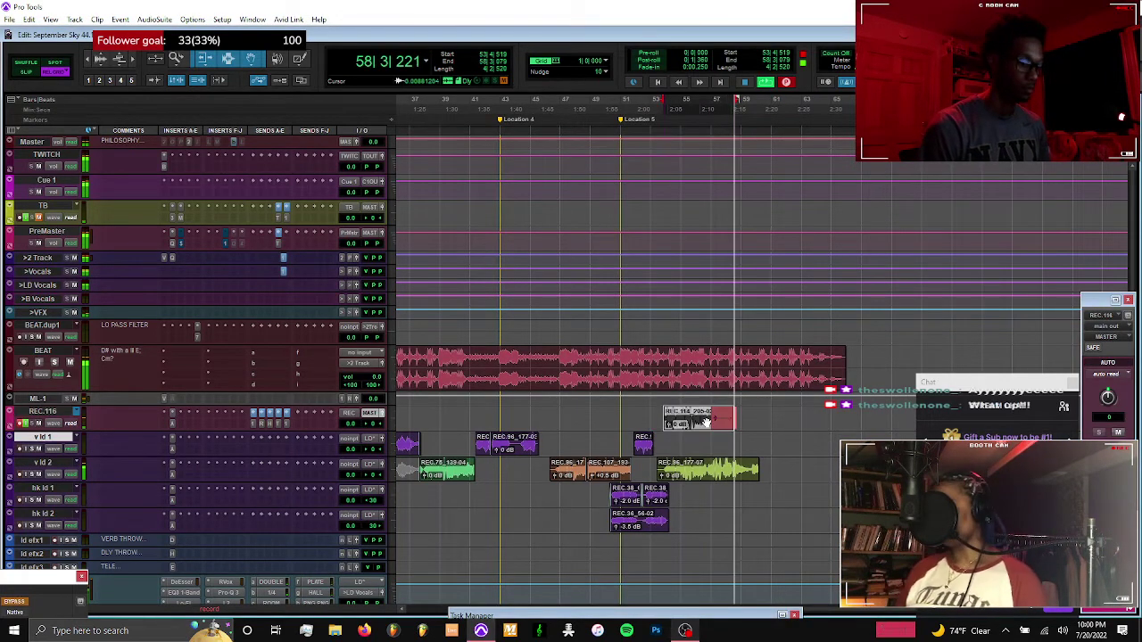
key(ctrl+backslash)
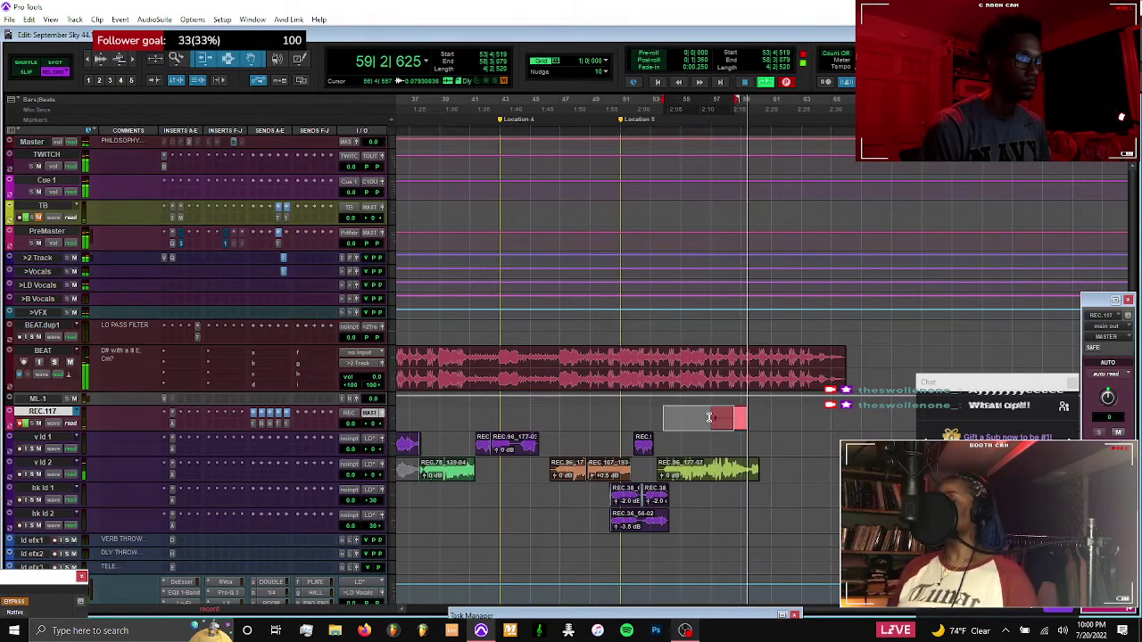
Delete the stretch from 59|1|000 to 60|1|734 of the newly recorded take on the record track
click(709, 418)
key(t)
key(t)
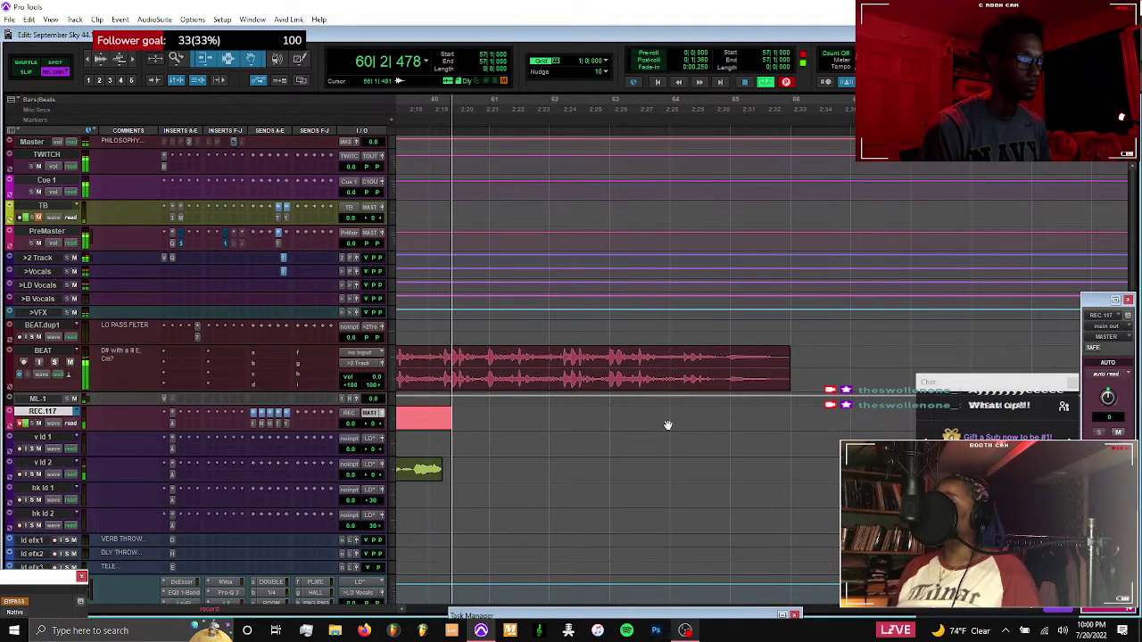
key(ctrl+bracketleft)
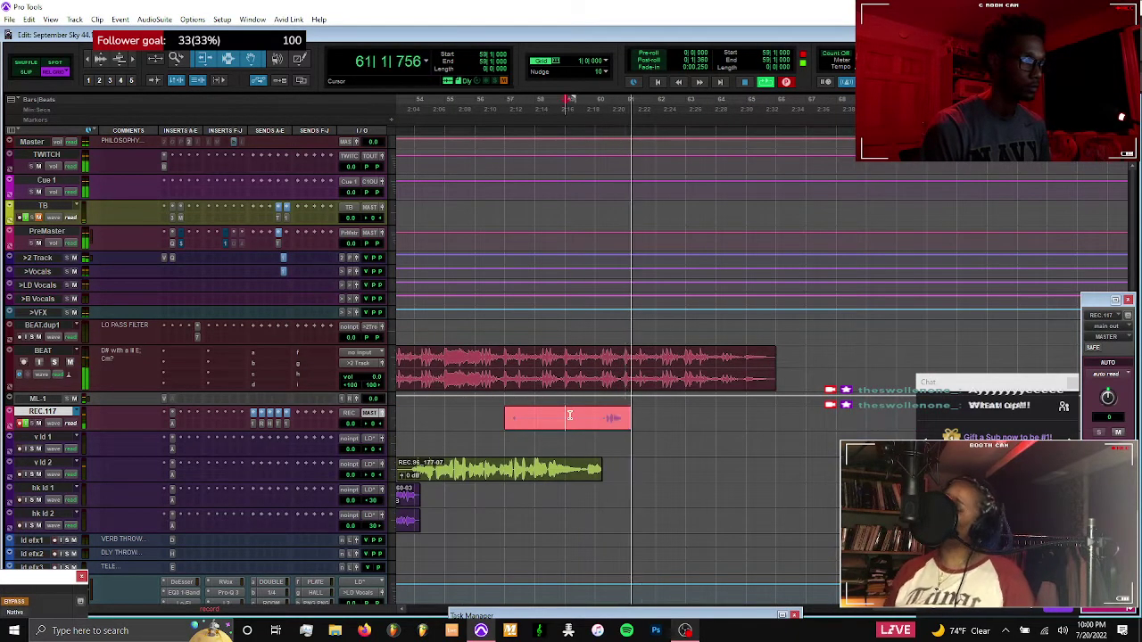
key(ctrl+])
key(ctrl+])
shift+click(646, 414)
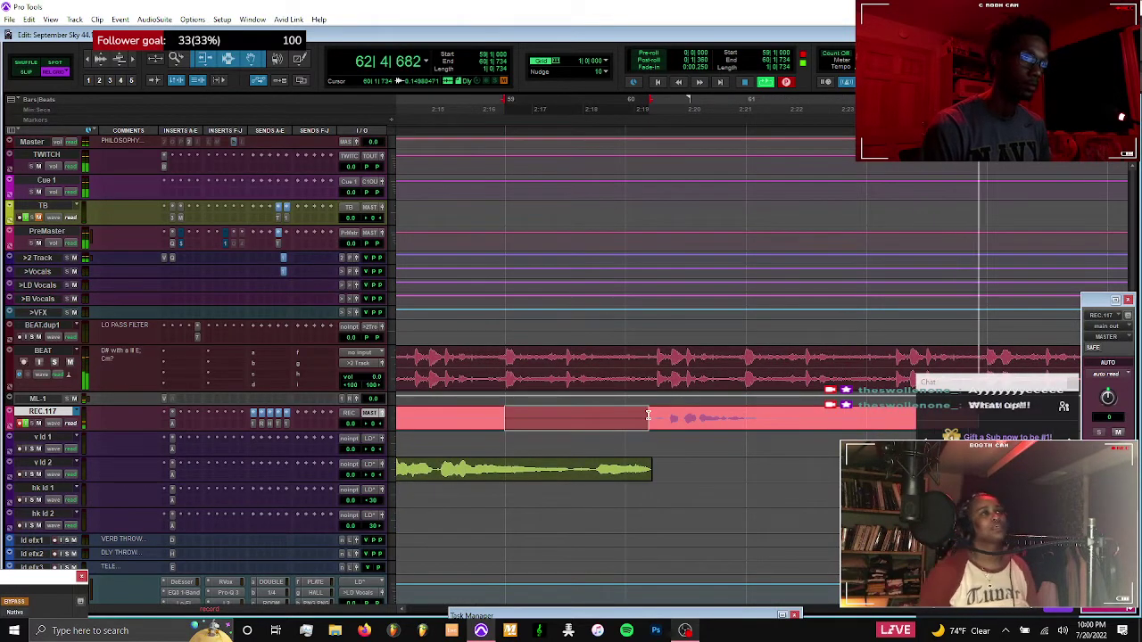
key(space)
key(BackSpace)
Stop recording and move the REC.115_208-03 clip from the record track to v ld 1
click(686, 430)
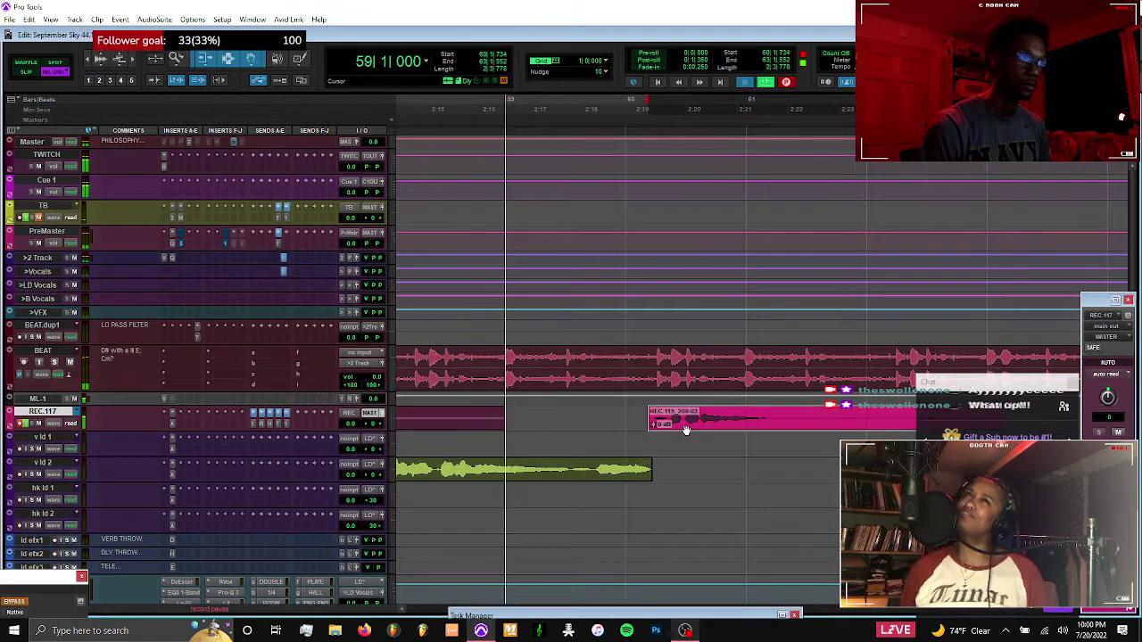
key(space)
drag(686, 430, 685, 452)
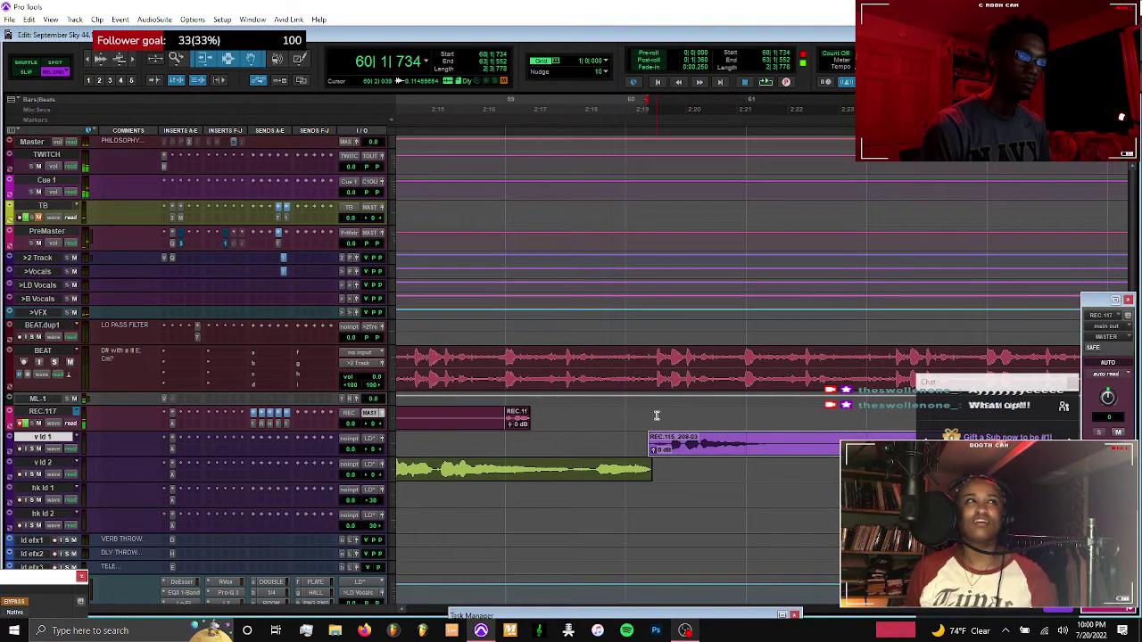
Return the transport to the start of the song and run it from bar 1
click(656, 415)
key(Return)
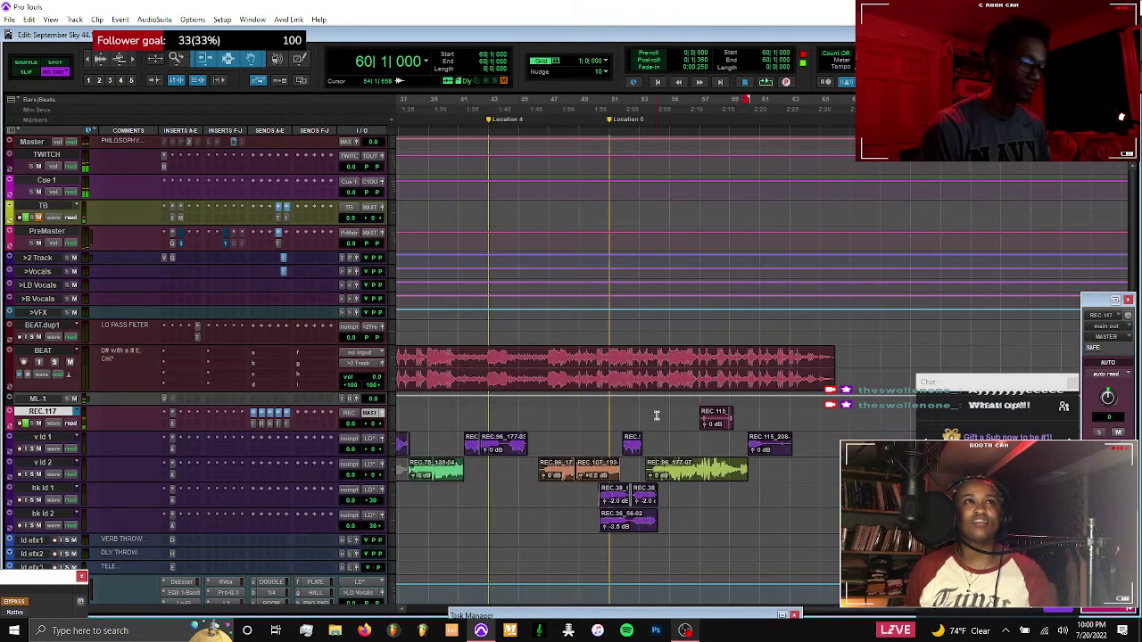
key(ctrl+alt+bracketleft)
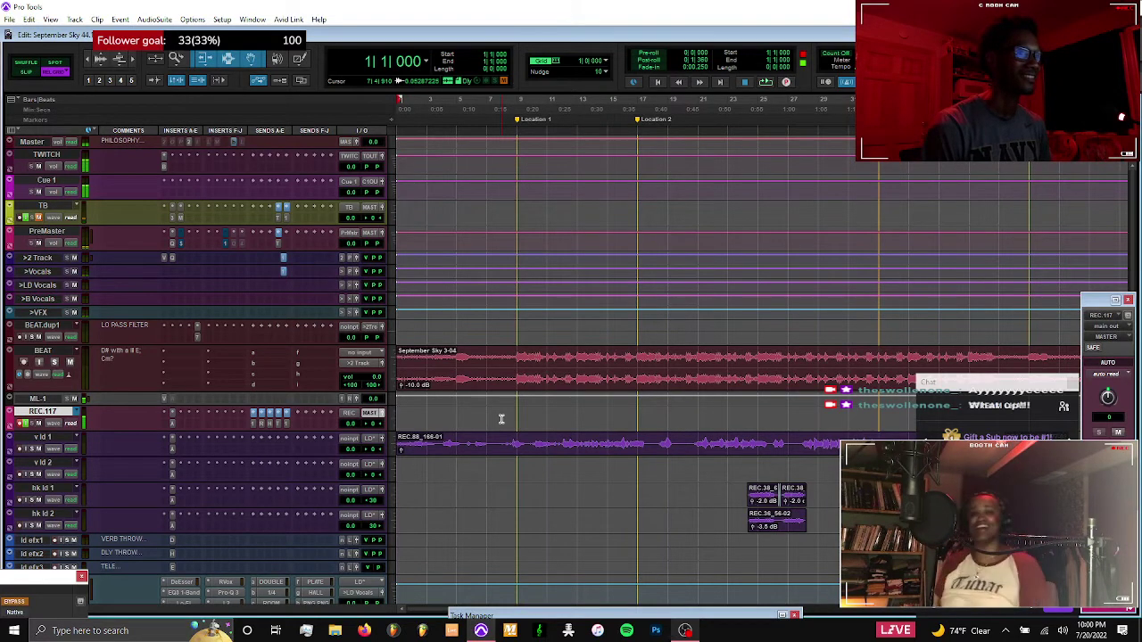
key(space)
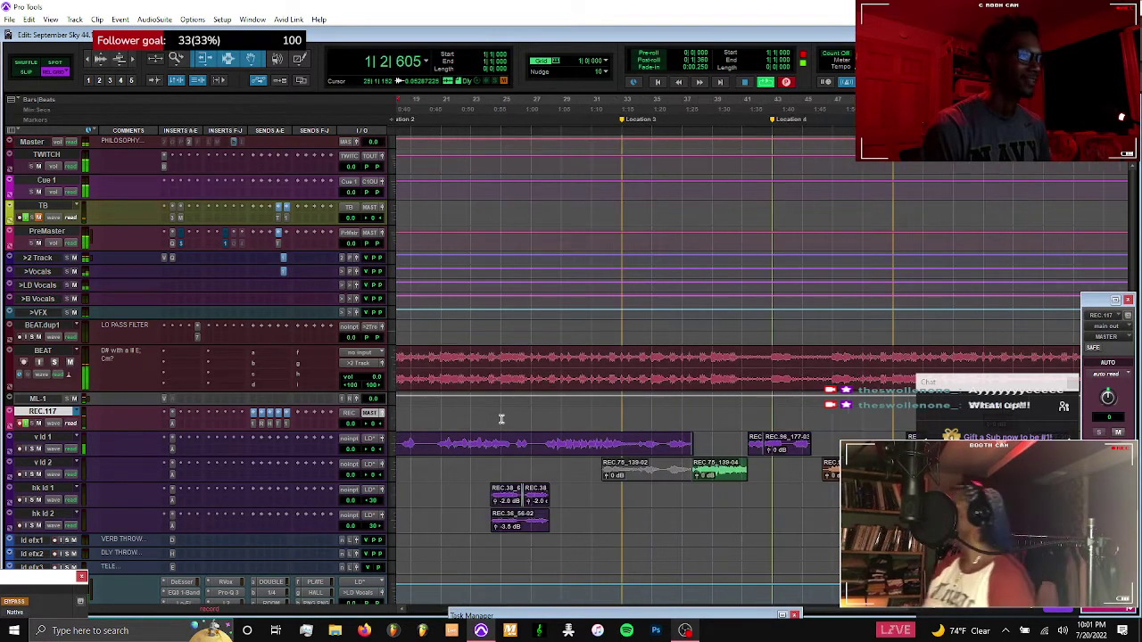
Move the muted REC.75_139-02 clip from v ld 2 to the record track and create a new playlist there
drag(629, 477, 630, 425)
key(ctrl+backslash)
key(Return)
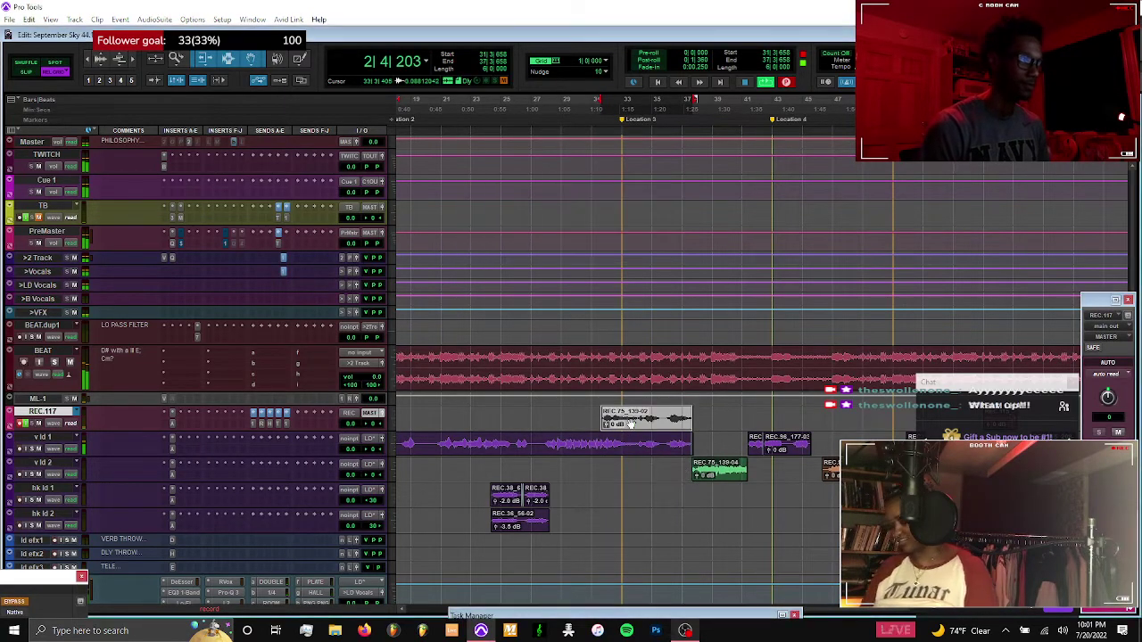
Set the LD^ track's RVox compression to -7.0 and its gain to -5.8
scroll(591, 426, down, 5)
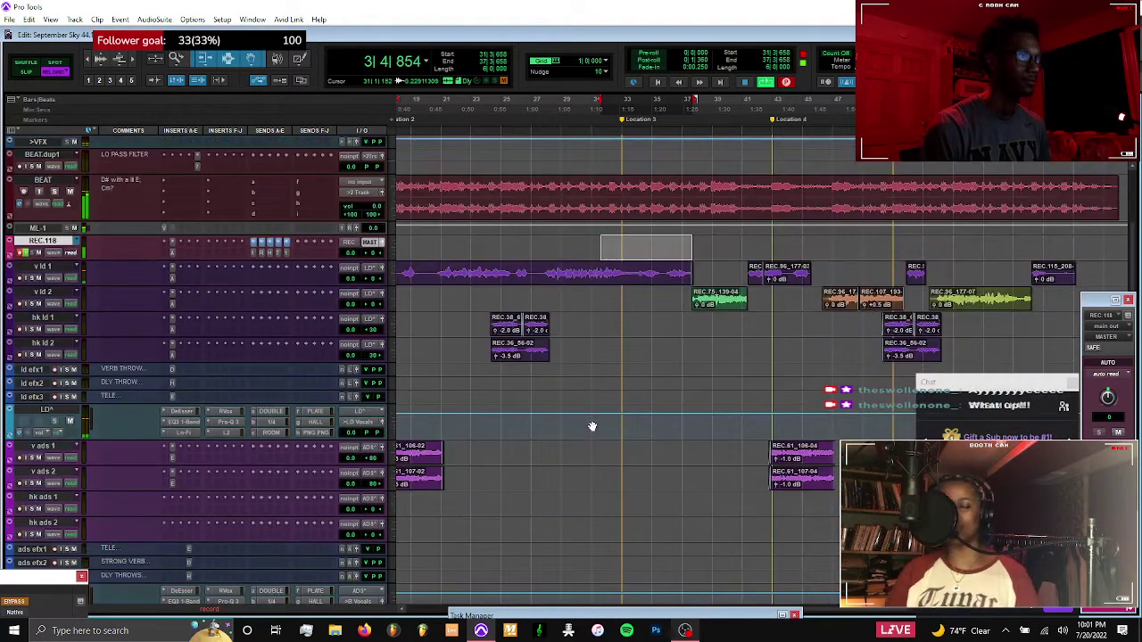
key(r)
key(r)
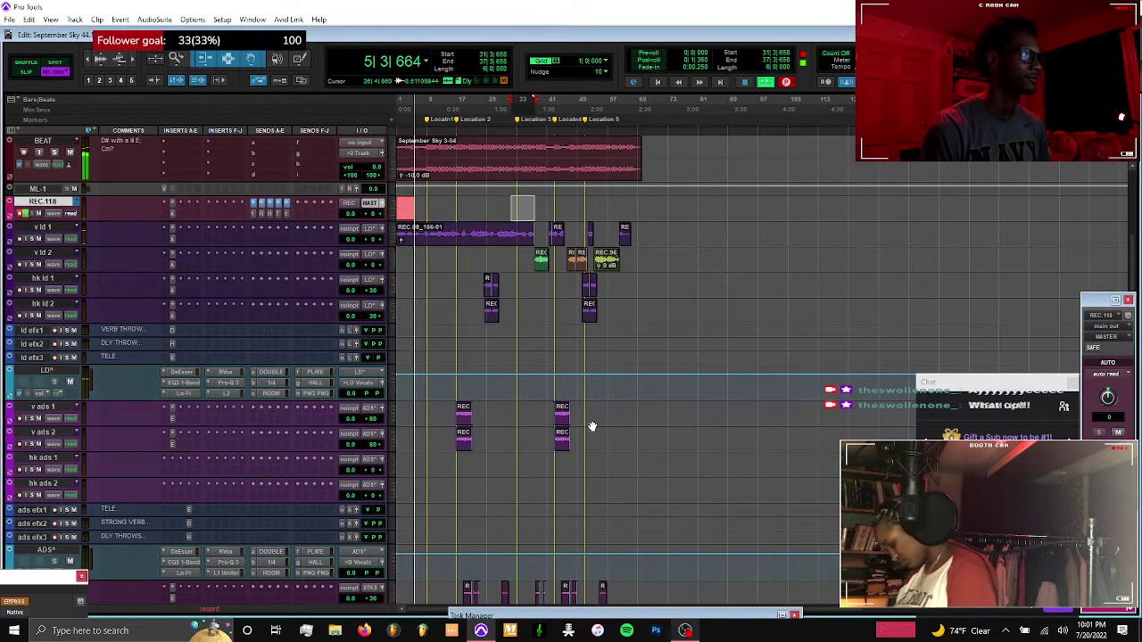
key(ctrl+bracketright)
key(ctrl+bracketright)
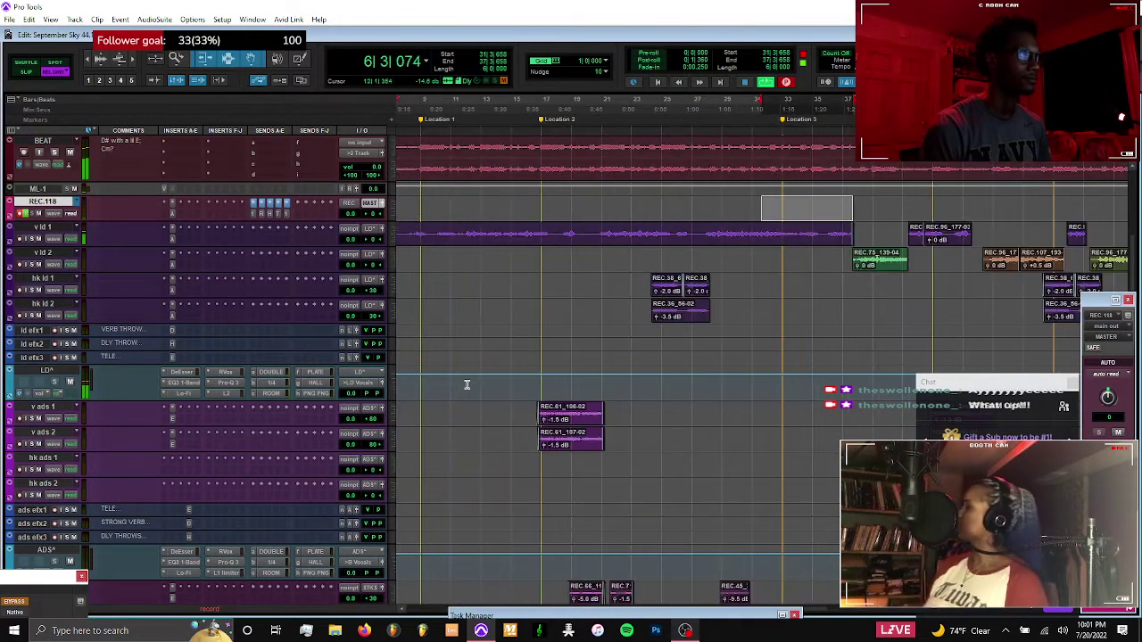
scroll(467, 385, left, 2)
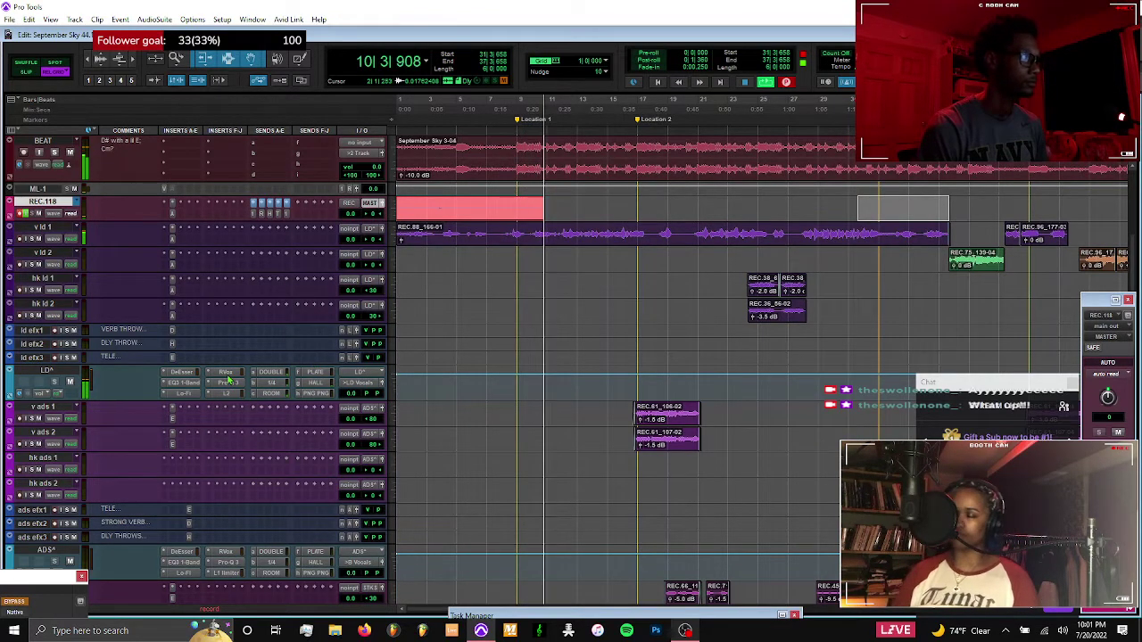
click(227, 373)
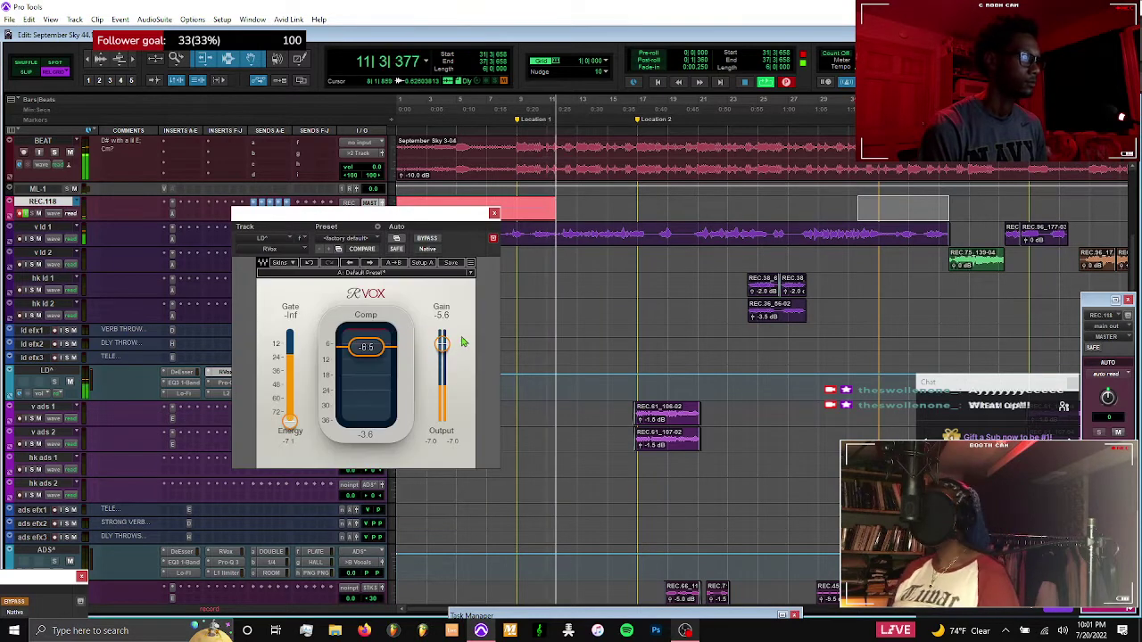
drag(381, 355, 377, 357)
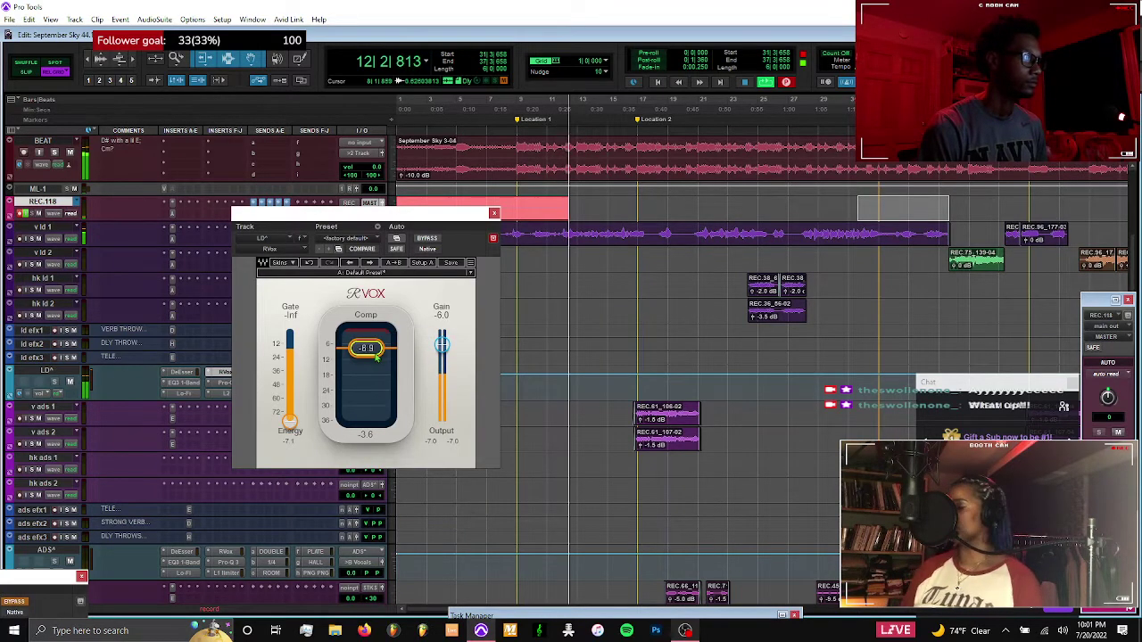
scroll(454, 356, down, 2)
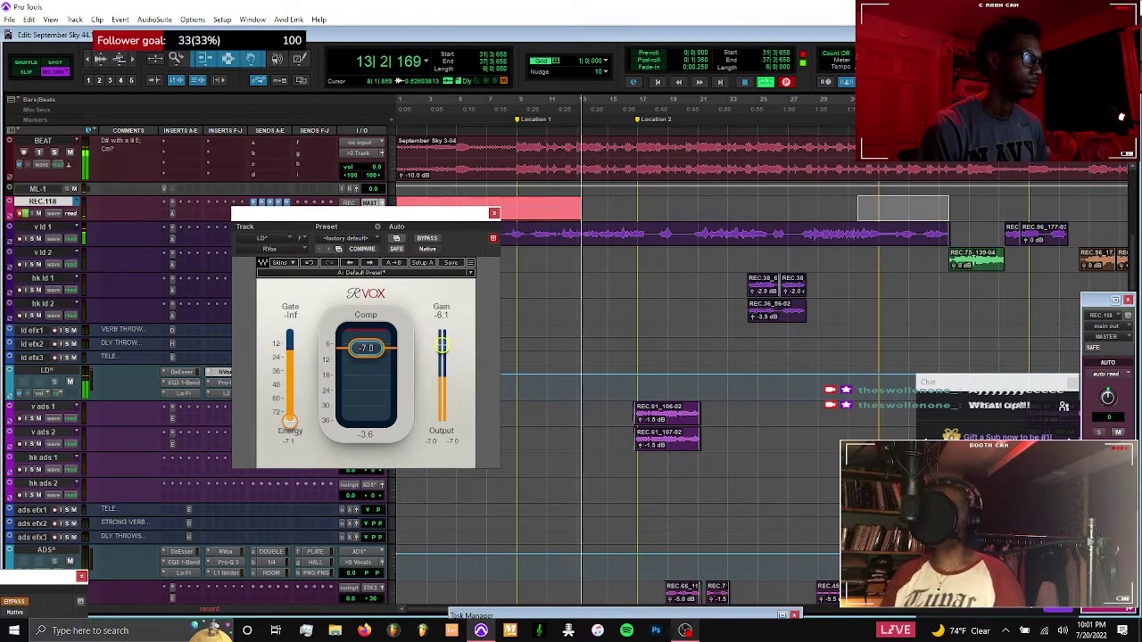
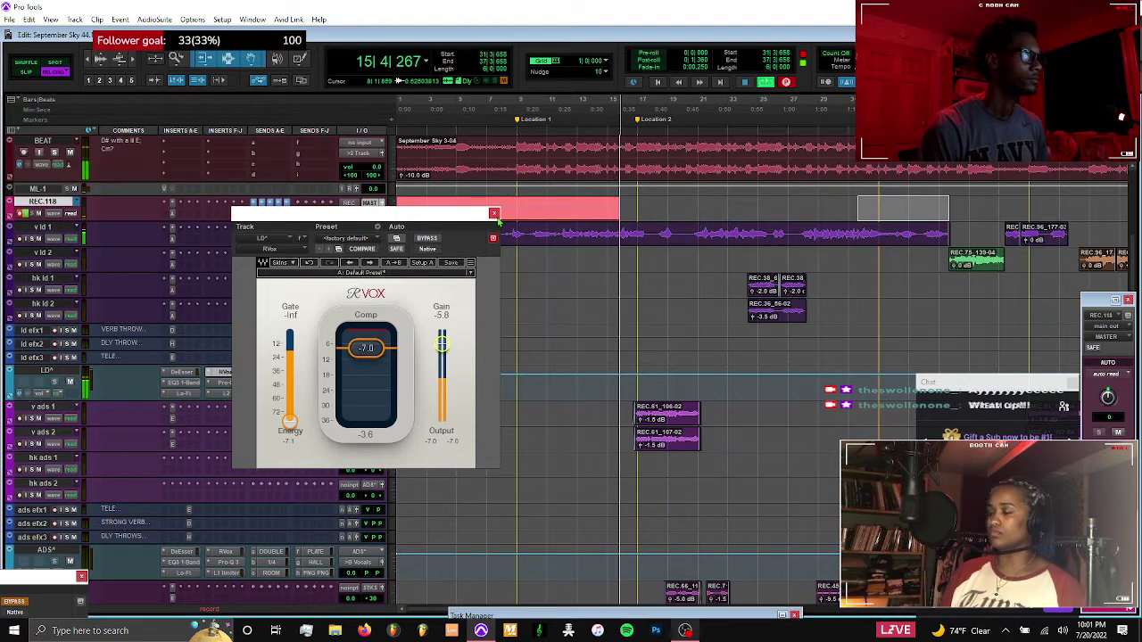
click(495, 213)
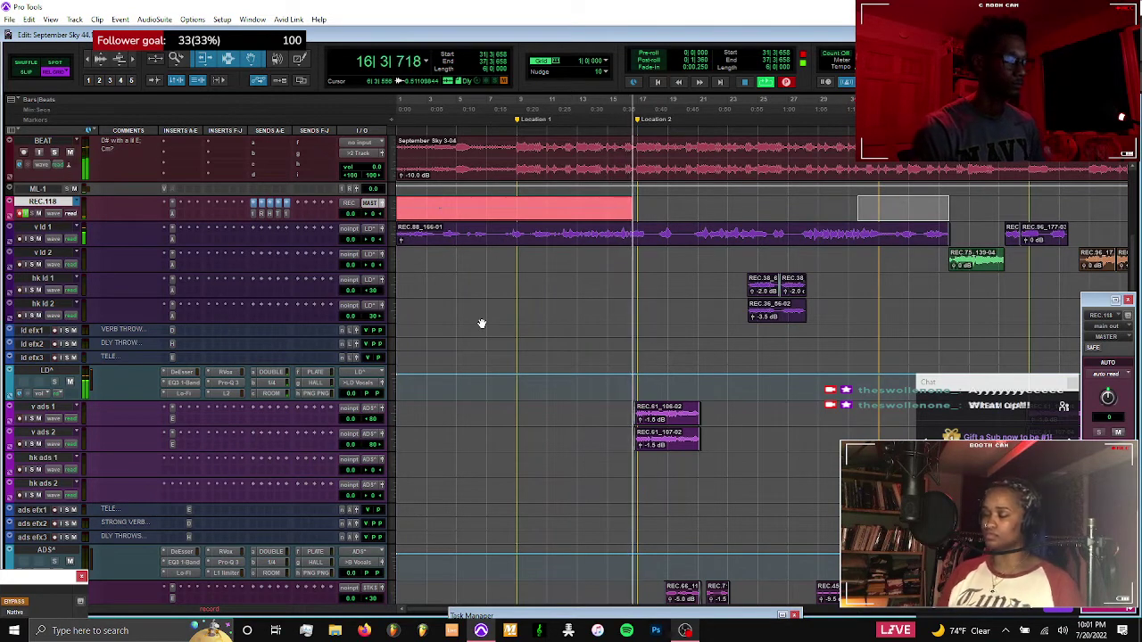
Shift the 790 Hz cut band of the ADS^ track's Pro-Q 3 to a lower frequency
click(227, 563)
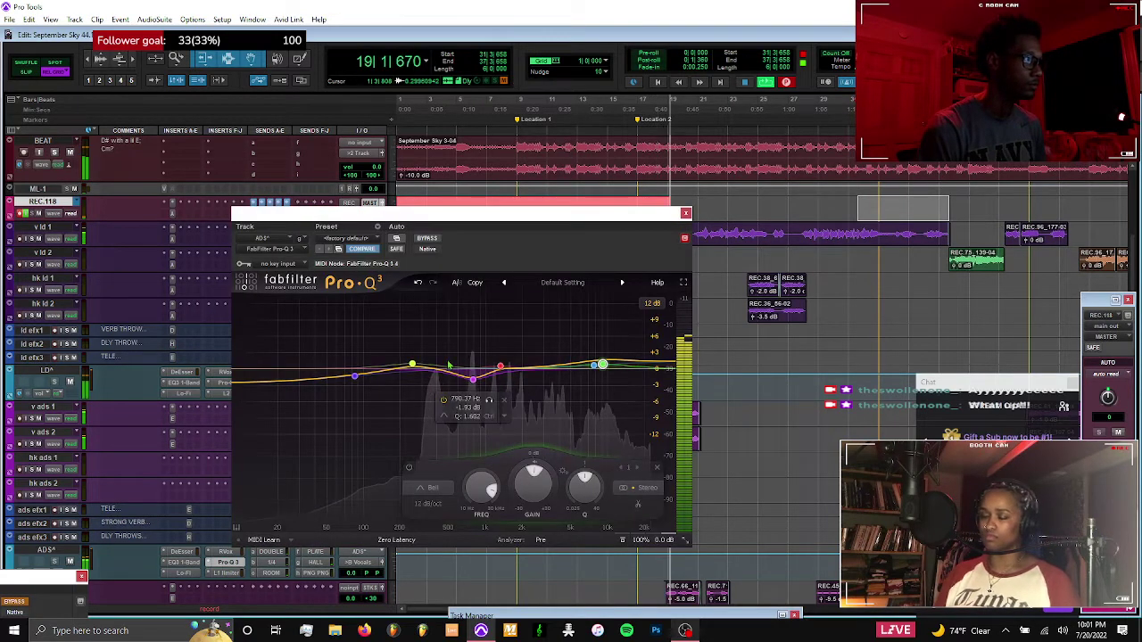
click(414, 365)
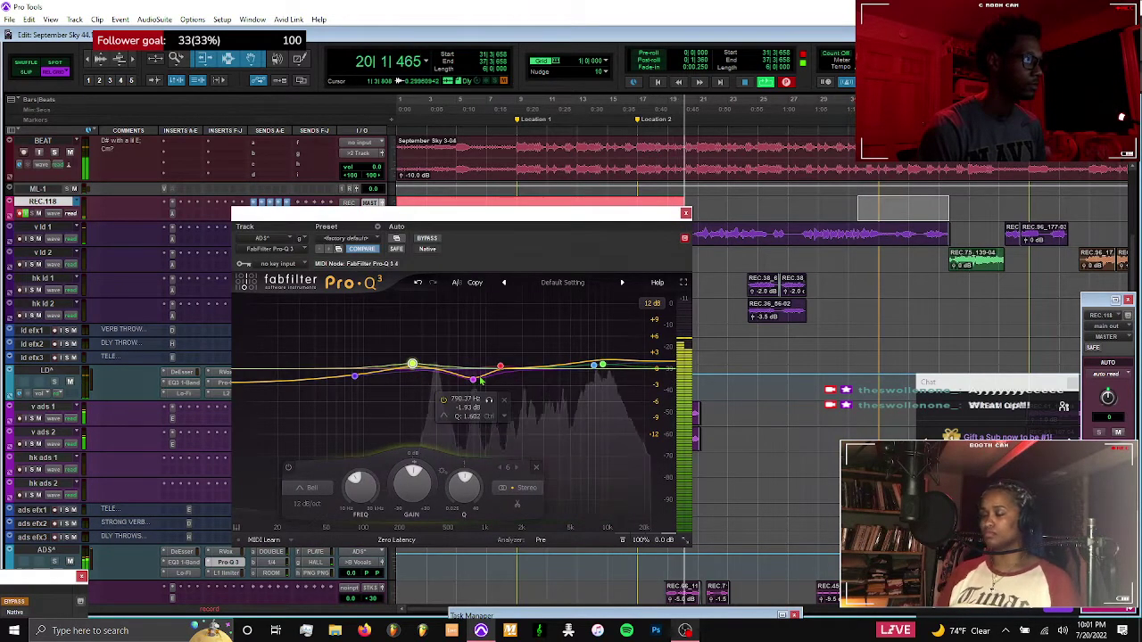
drag(474, 382, 460, 381)
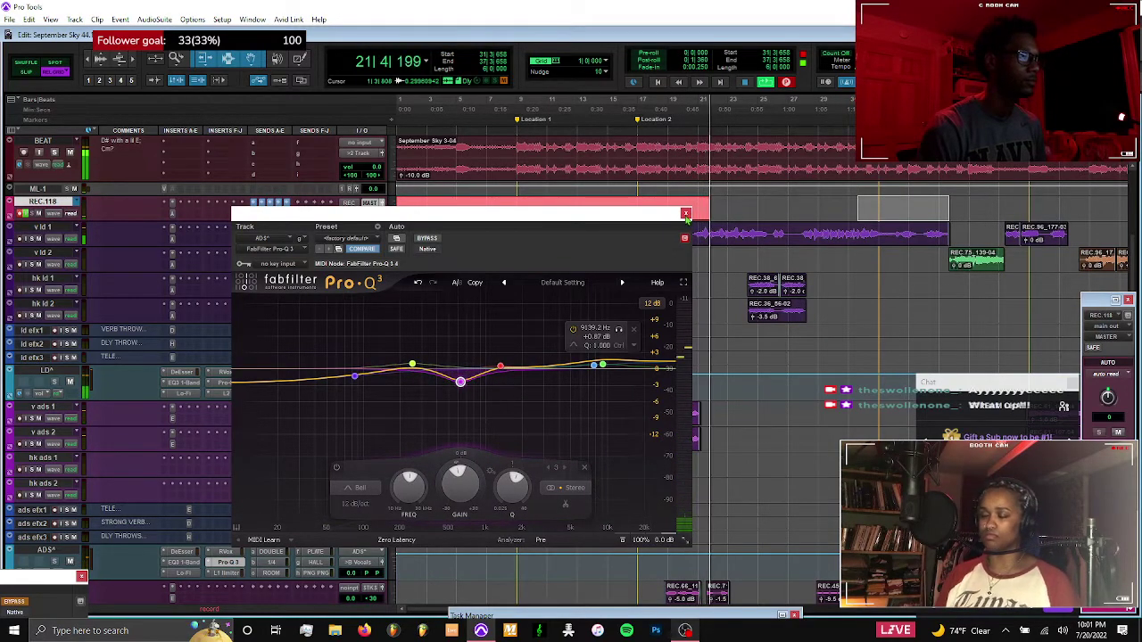
click(685, 214)
Move the low shelf band of the STKS^ track's Pro-Q 3 to about 1719 Hz at -3.38 dB and set its RVox gain to -5.5
scroll(709, 377, down, 3)
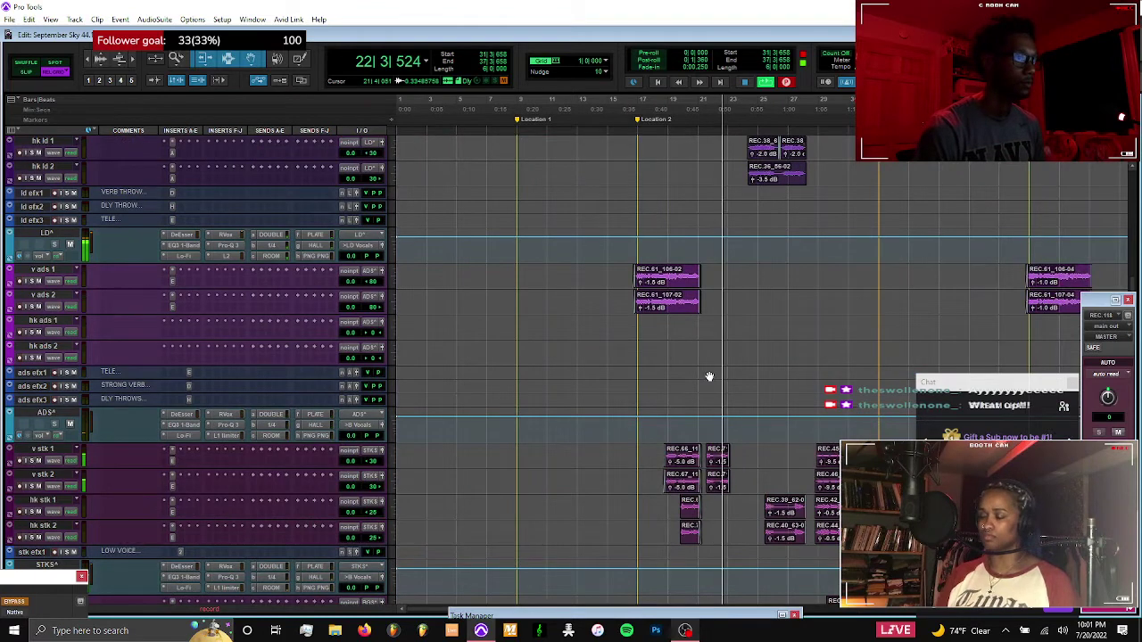
click(233, 581)
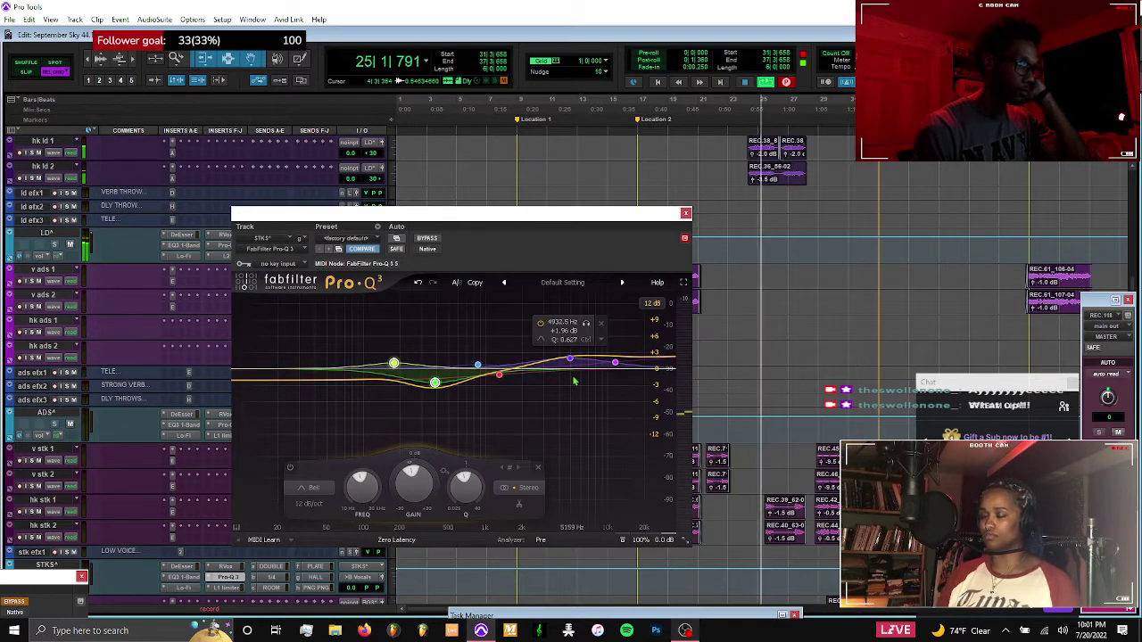
mouse_move(498, 375)
mouse_down()
mouse_move(485, 378)
mouse_move(515, 387)
mouse_up()
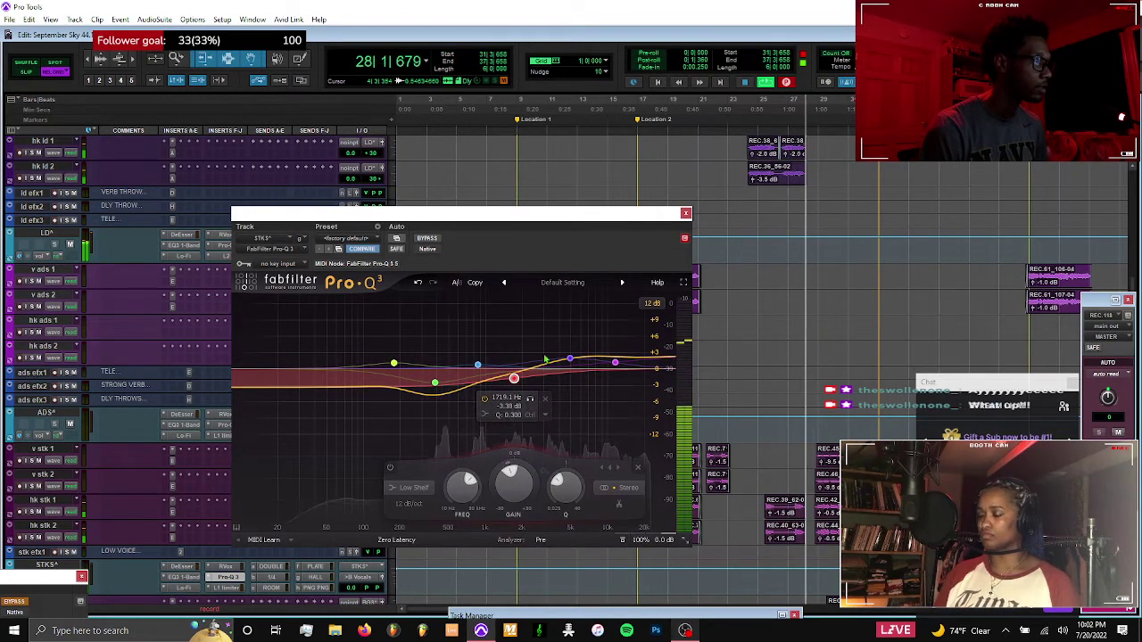
click(685, 213)
click(227, 569)
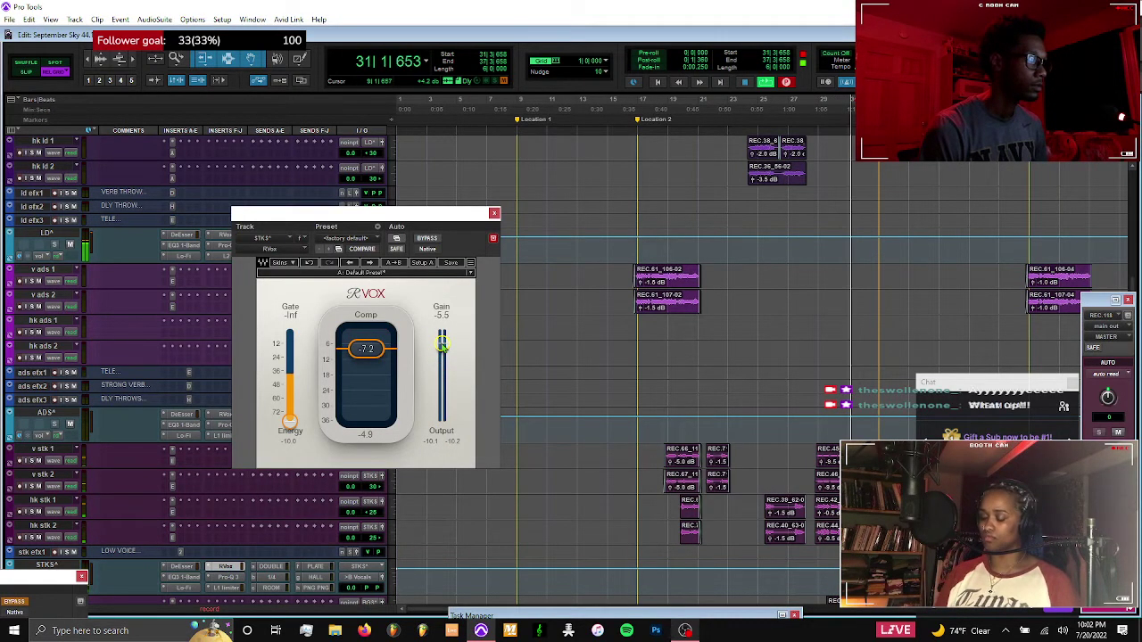
click(495, 213)
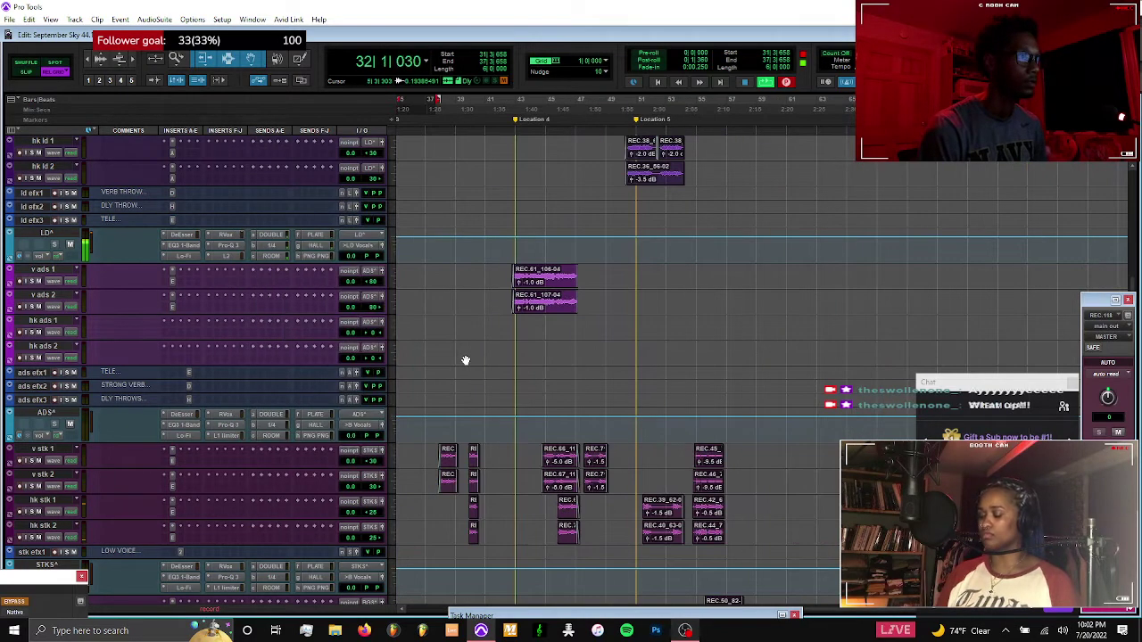
Raise the BGS^ track's RVox gain to -7.0
scroll(465, 360, down, 1)
scroll(465, 357, left, 1)
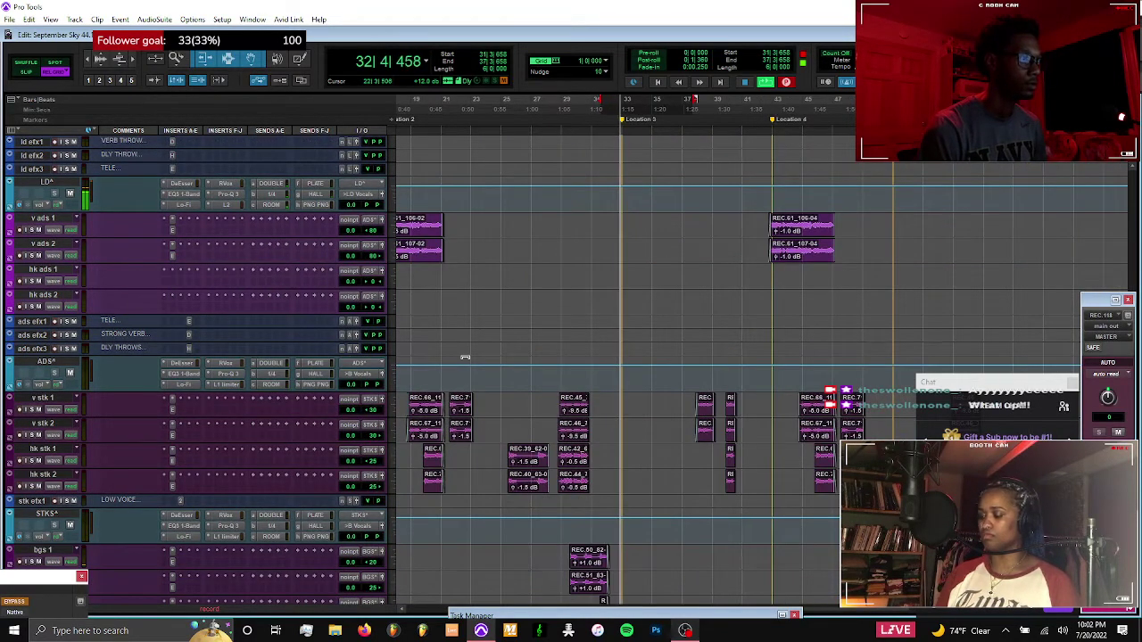
scroll(465, 357, down, 3)
scroll(465, 358, down, 3)
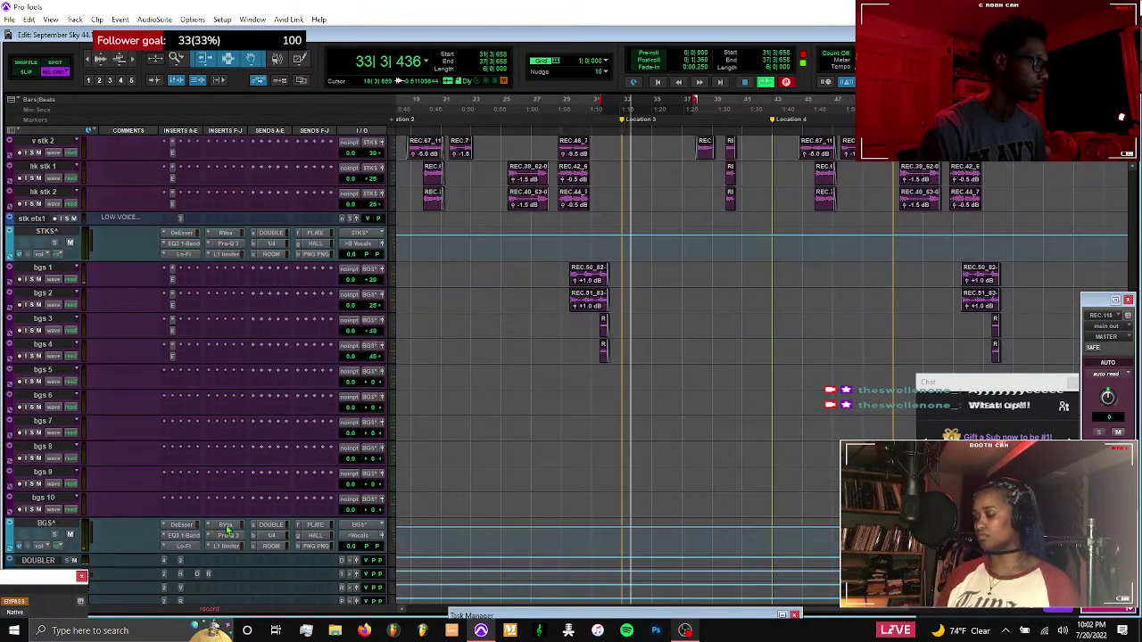
click(226, 526)
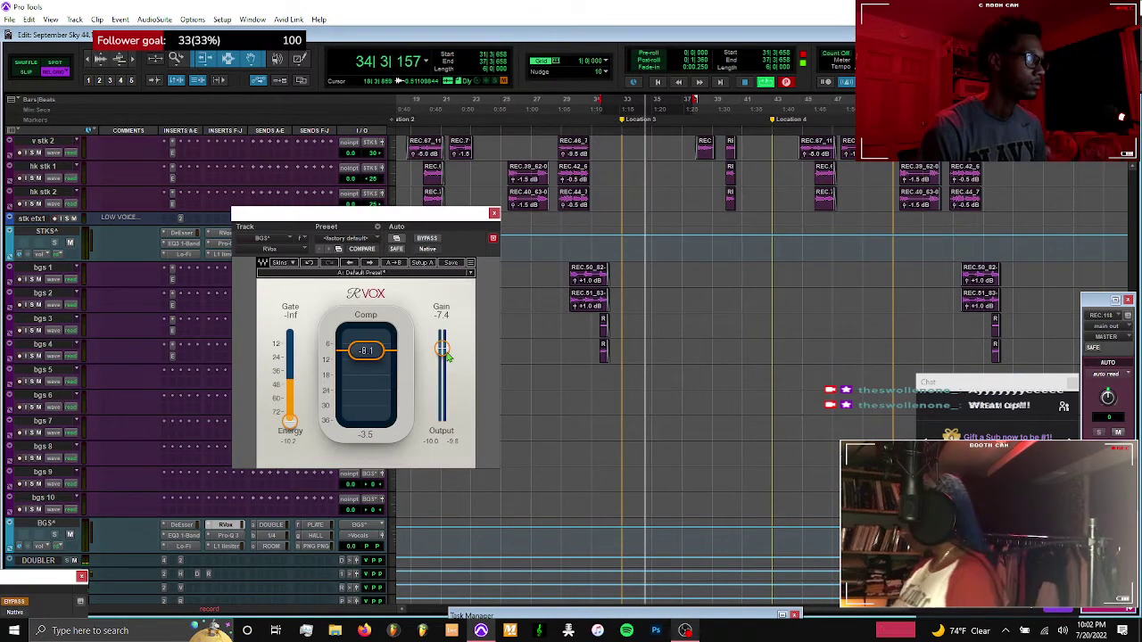
drag(443, 351, 444, 347)
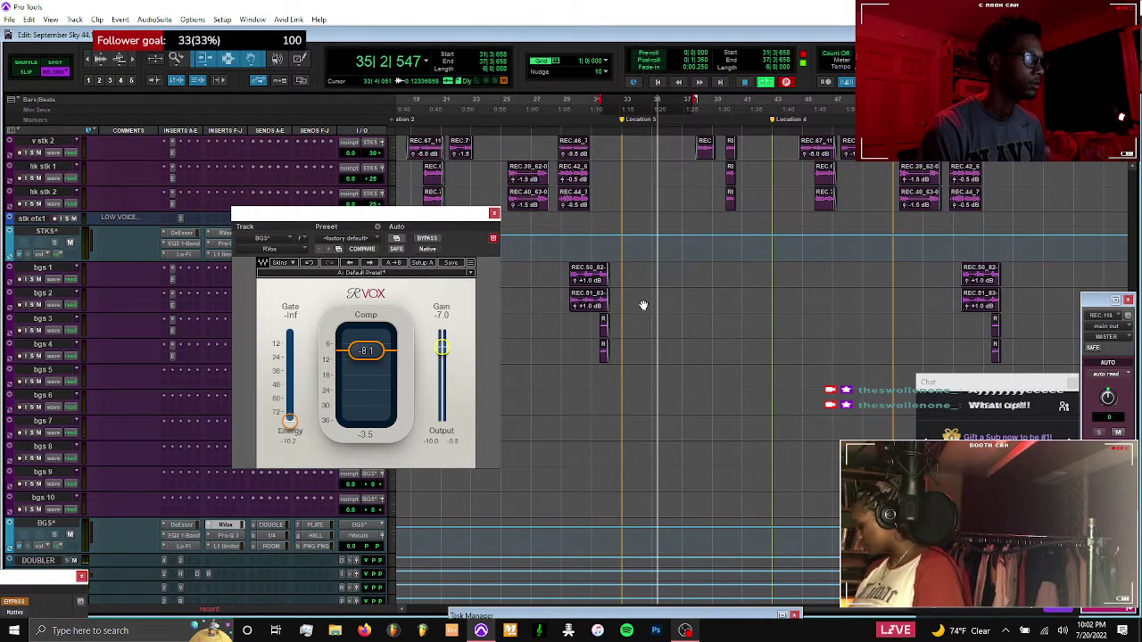
scroll(639, 308, up, 3)
scroll(645, 305, up, 10)
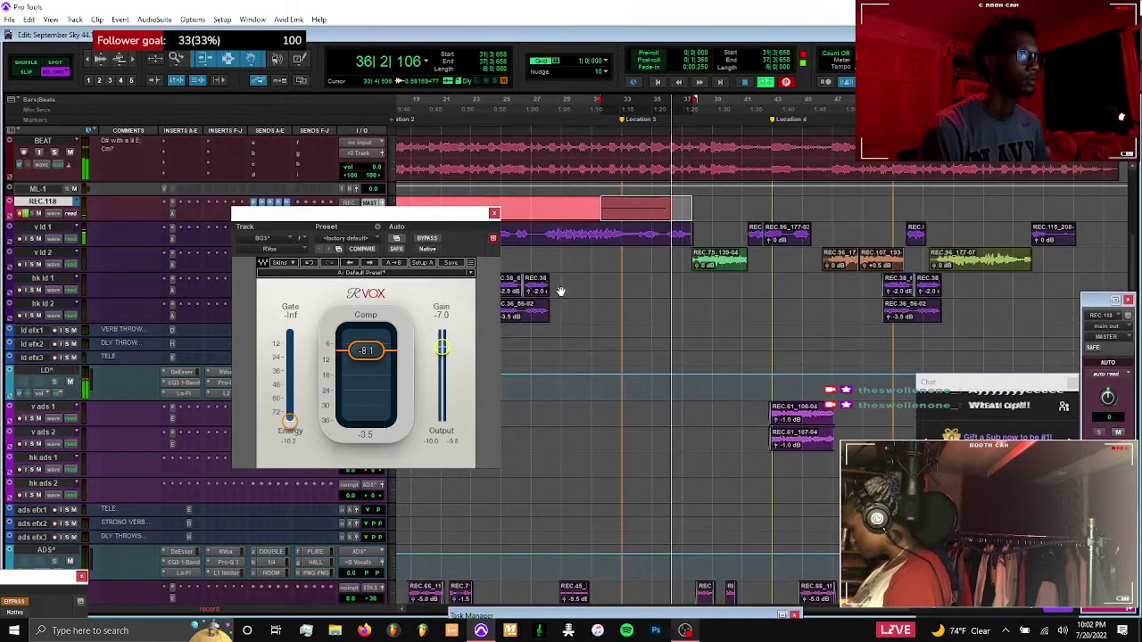
click(494, 214)
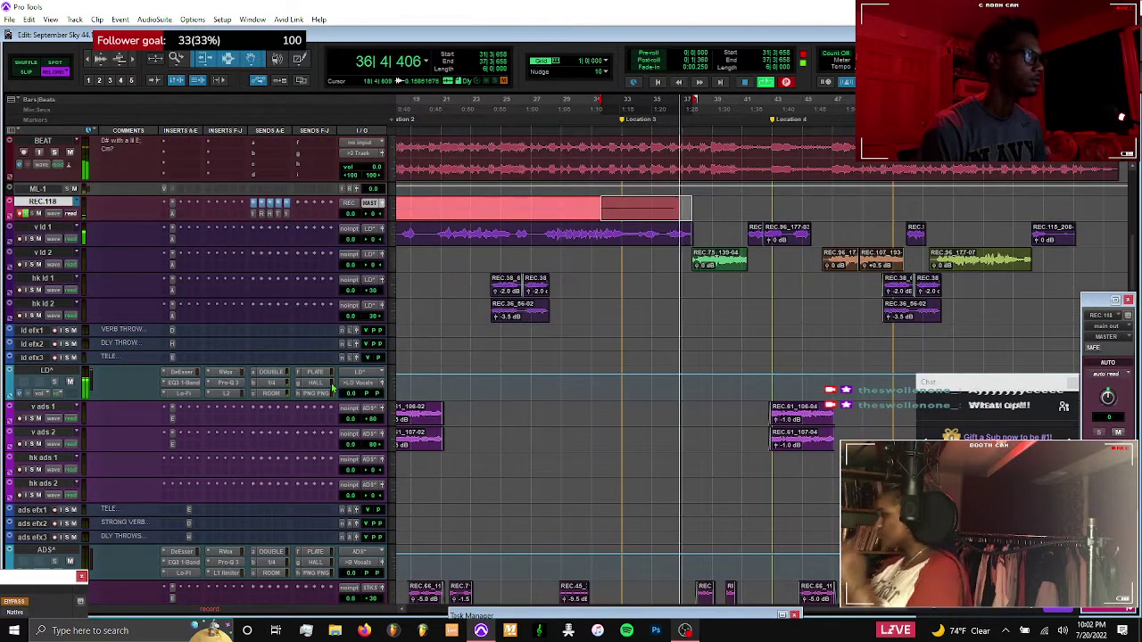
Set the LD^ track's 1/4 send level to -18.0 dB
click(280, 384)
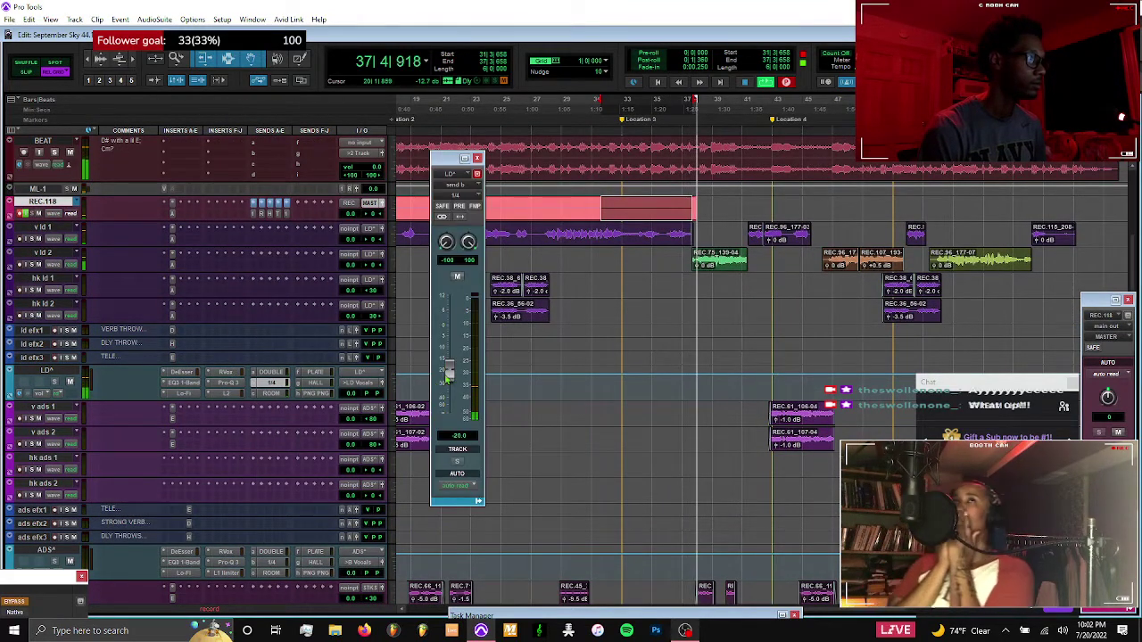
drag(449, 375, 454, 329)
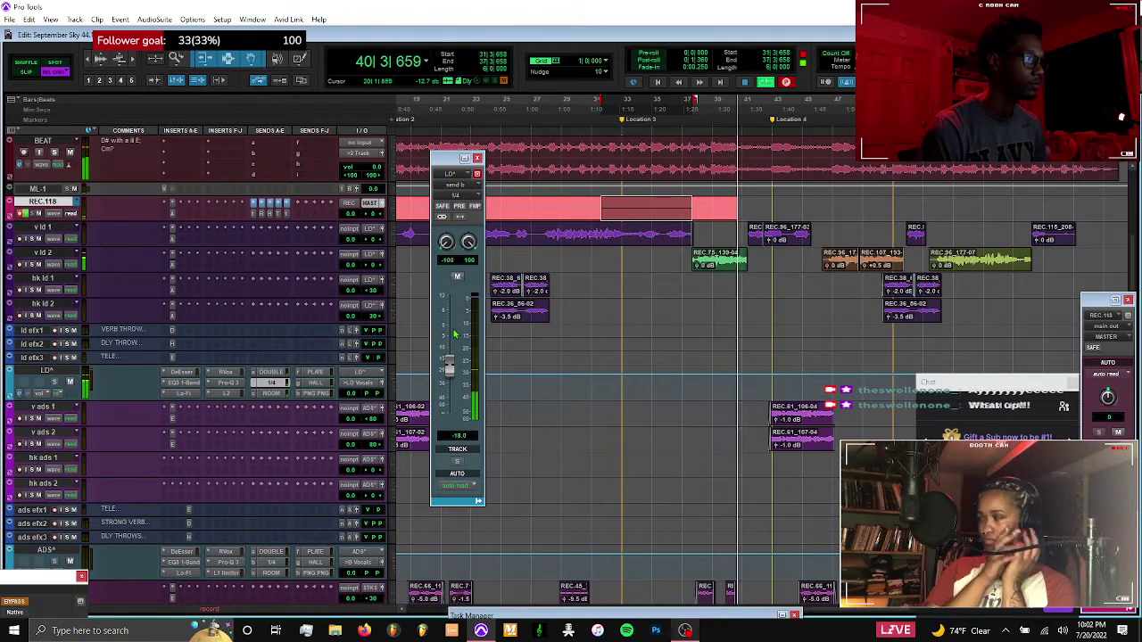
click(476, 158)
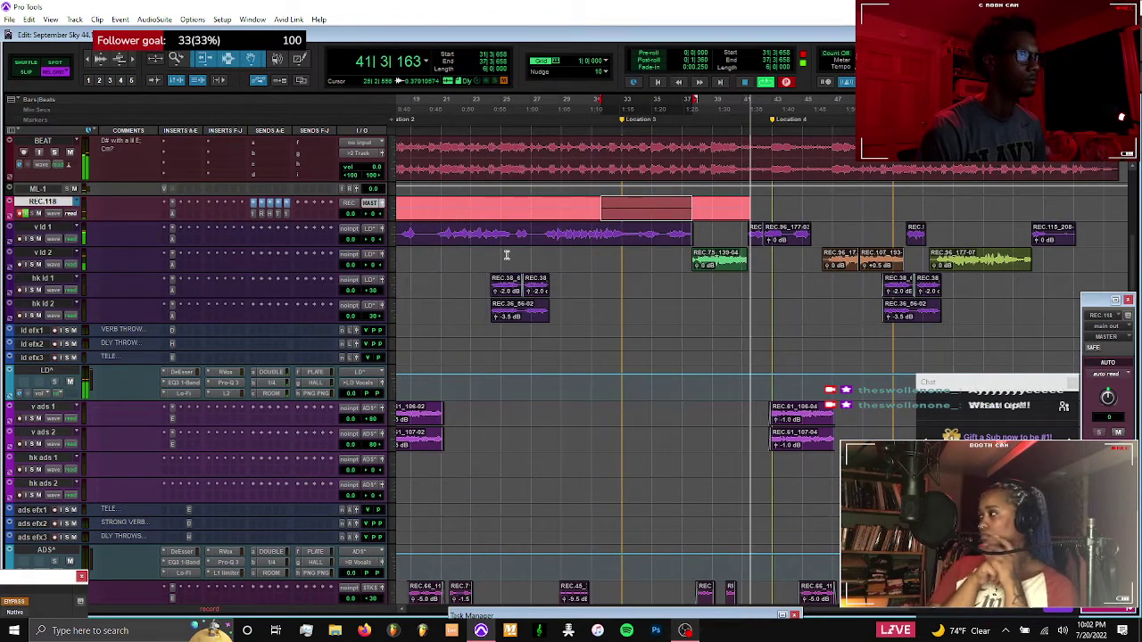
click(625, 207)
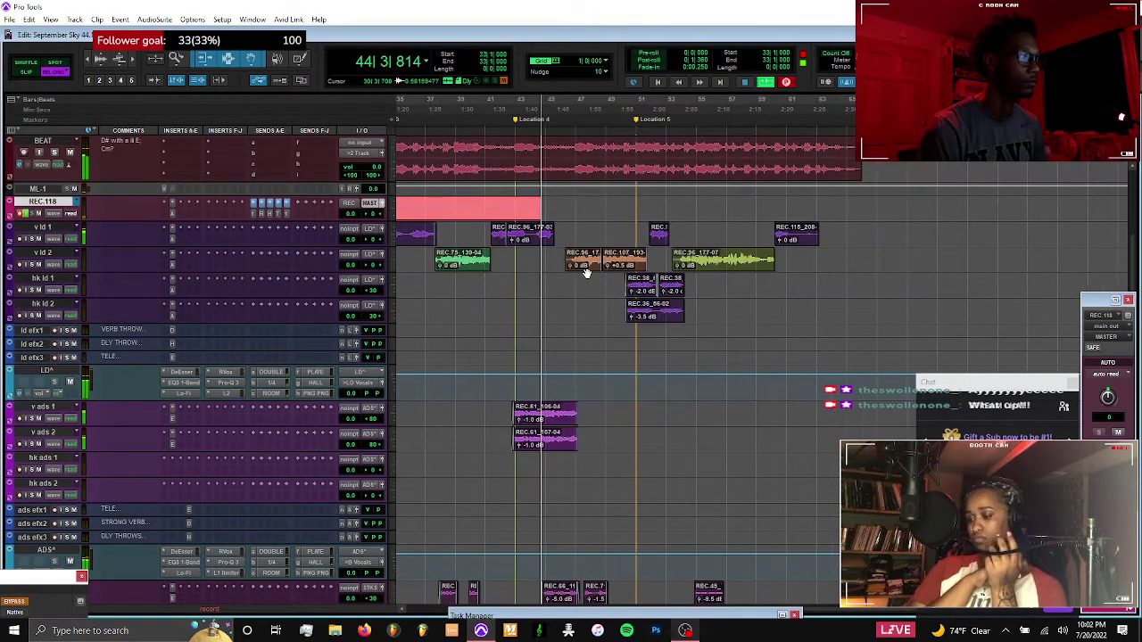
Shift the ADS^ track's Pro-Q 3 cut band further down in frequency, keeping roughly the same depth
scroll(586, 273, down, 2)
scroll(586, 273, down, 5)
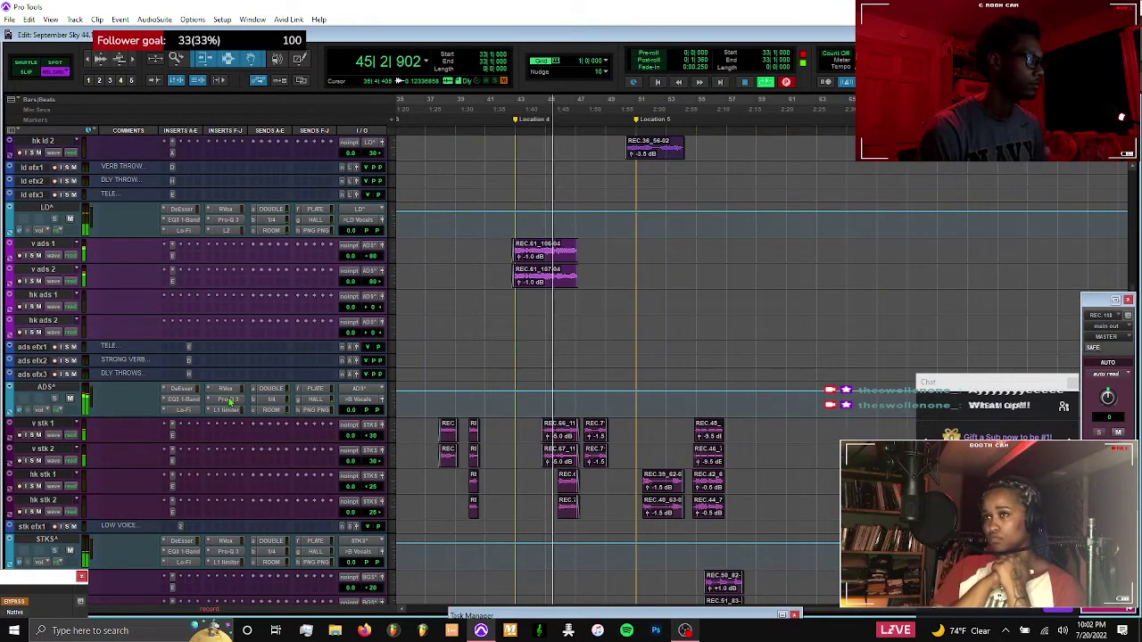
click(229, 400)
drag(460, 382, 445, 386)
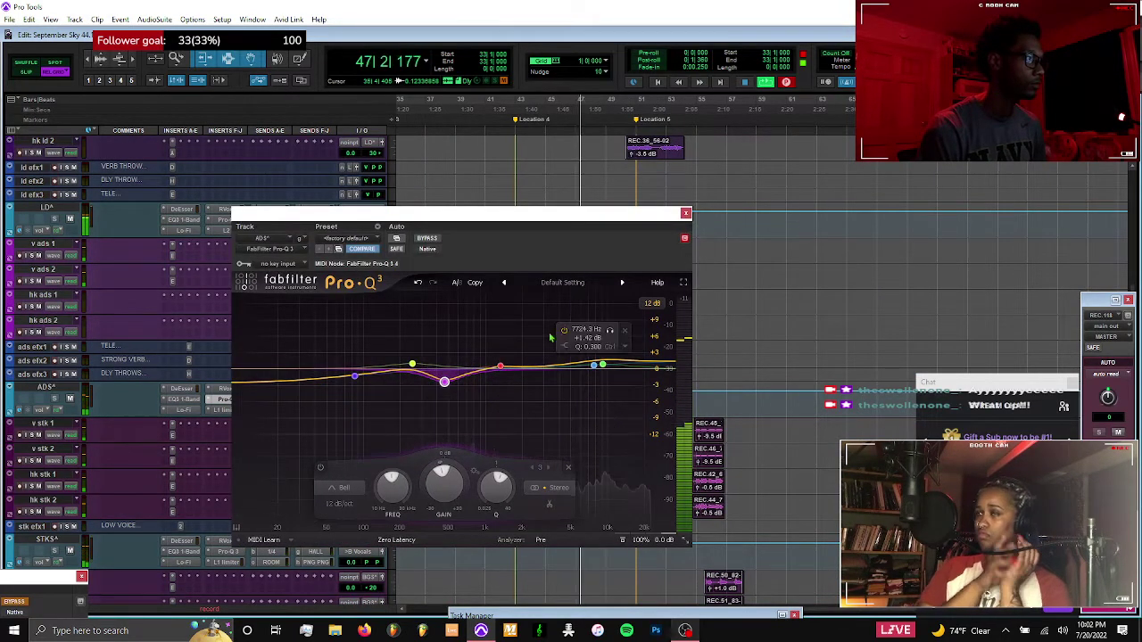
click(685, 213)
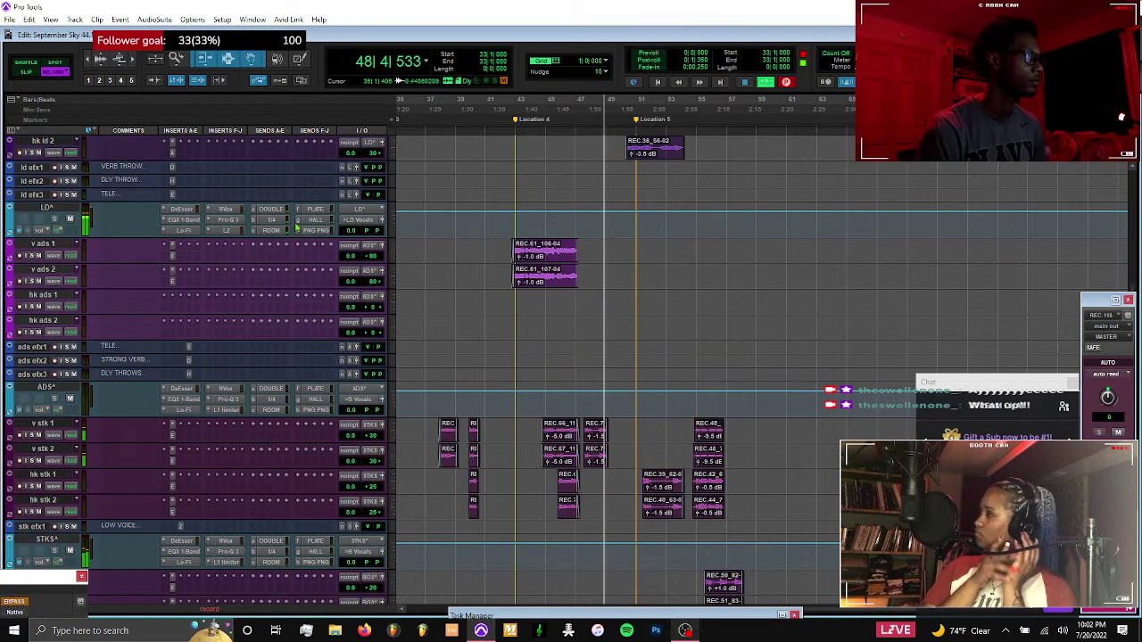
Lower the level of the LD^ track's 1/4 send to -19.6 dB
click(285, 220)
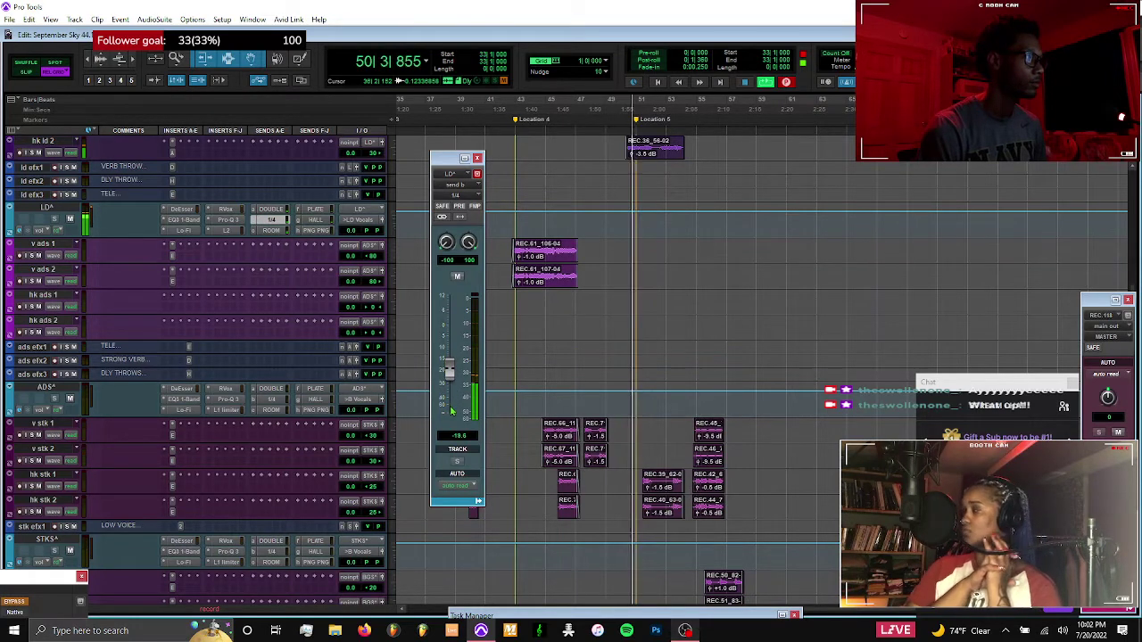
click(478, 159)
Add a bell boost at about 2632 Hz and +0.65 dB to the >2 Track's Pro-Q 3, and switch the band to Side
scroll(540, 332, up, 4)
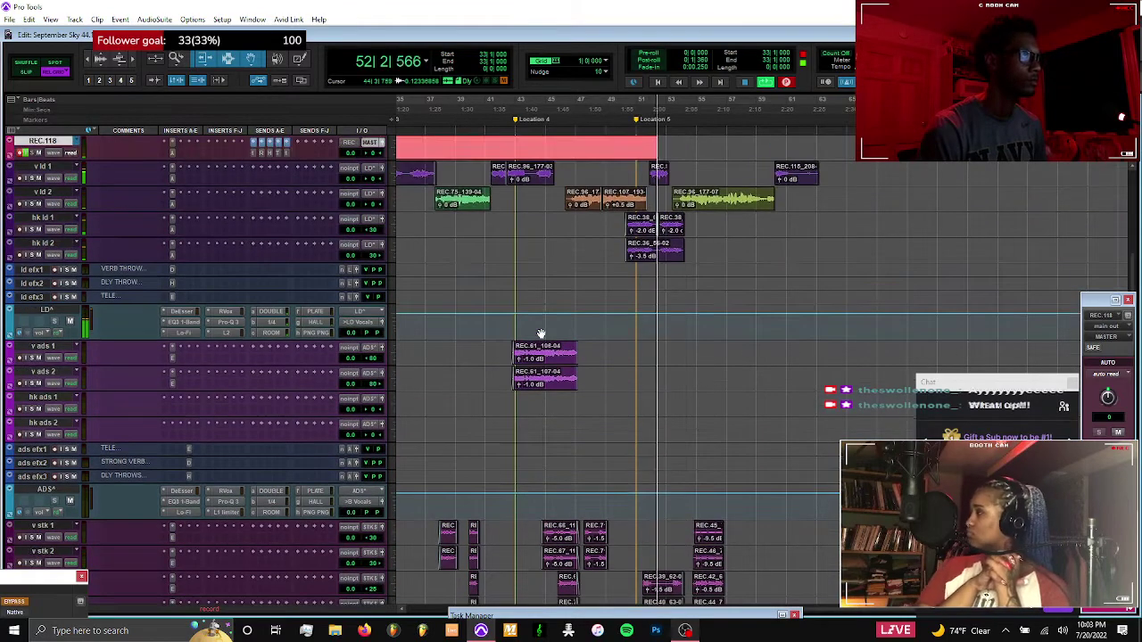
scroll(541, 334, up, 3)
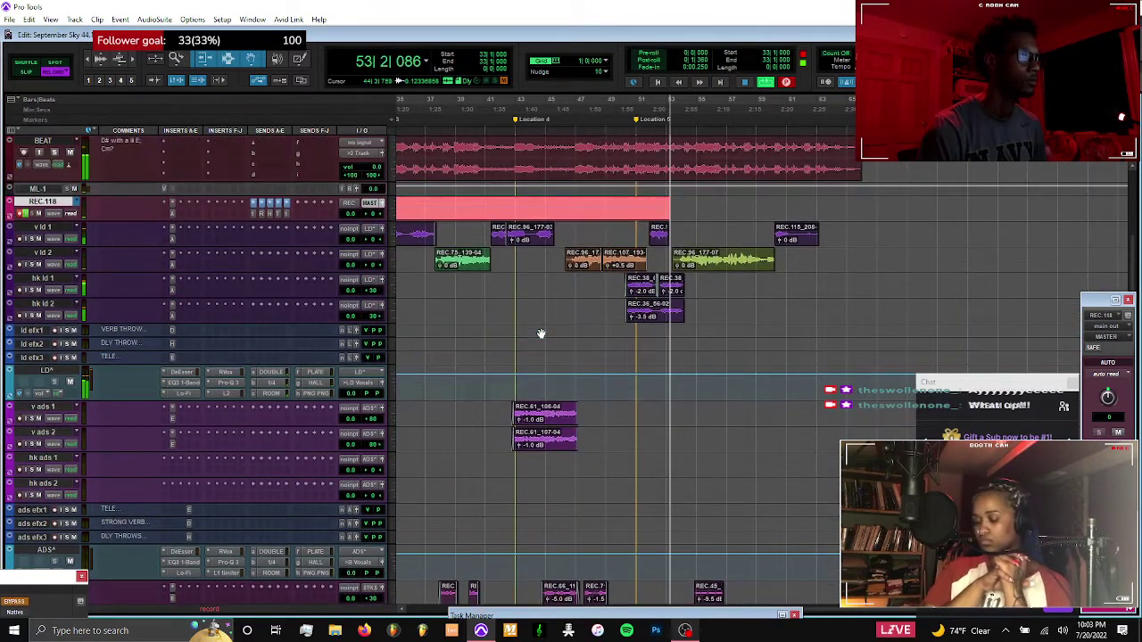
scroll(540, 334, down, 3)
scroll(540, 334, up, 2)
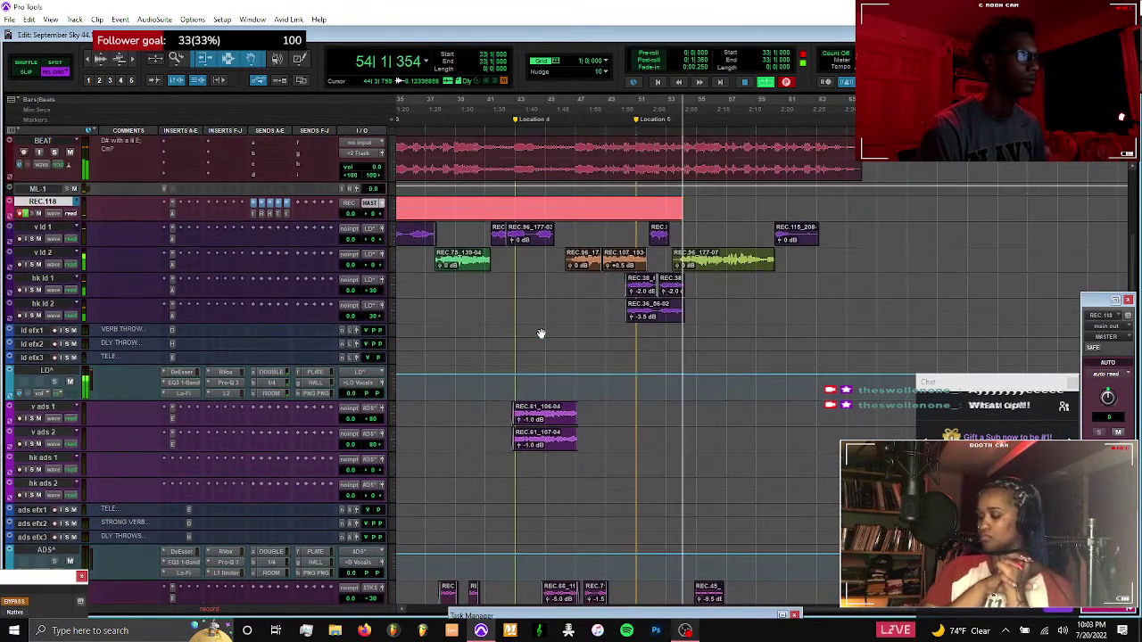
scroll(540, 334, up, 6)
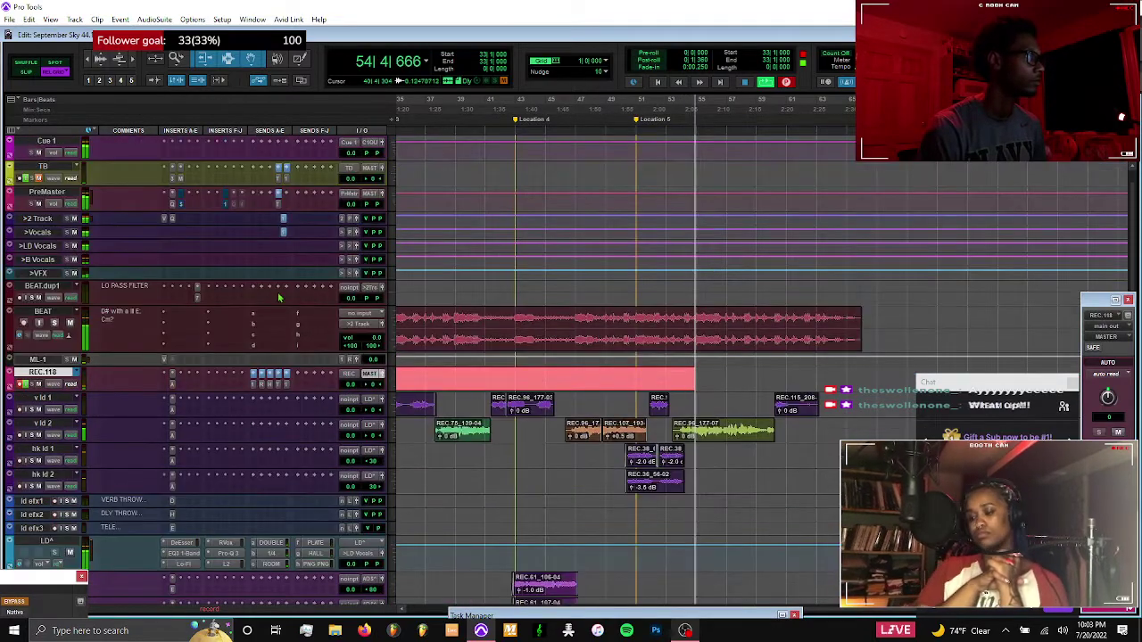
click(173, 224)
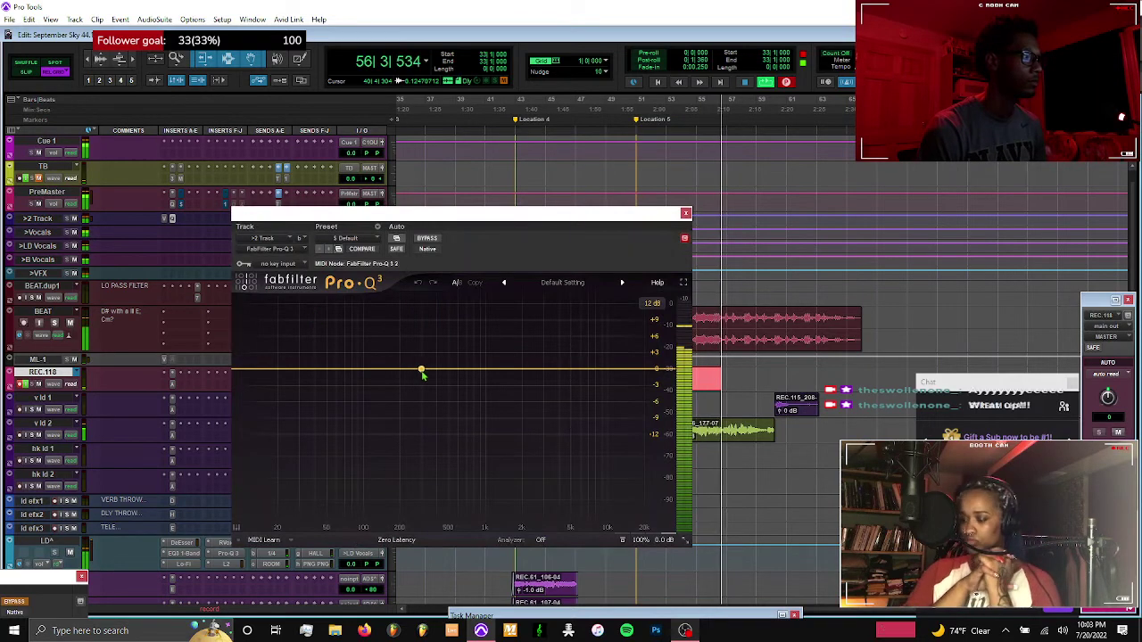
drag(522, 372, 535, 366)
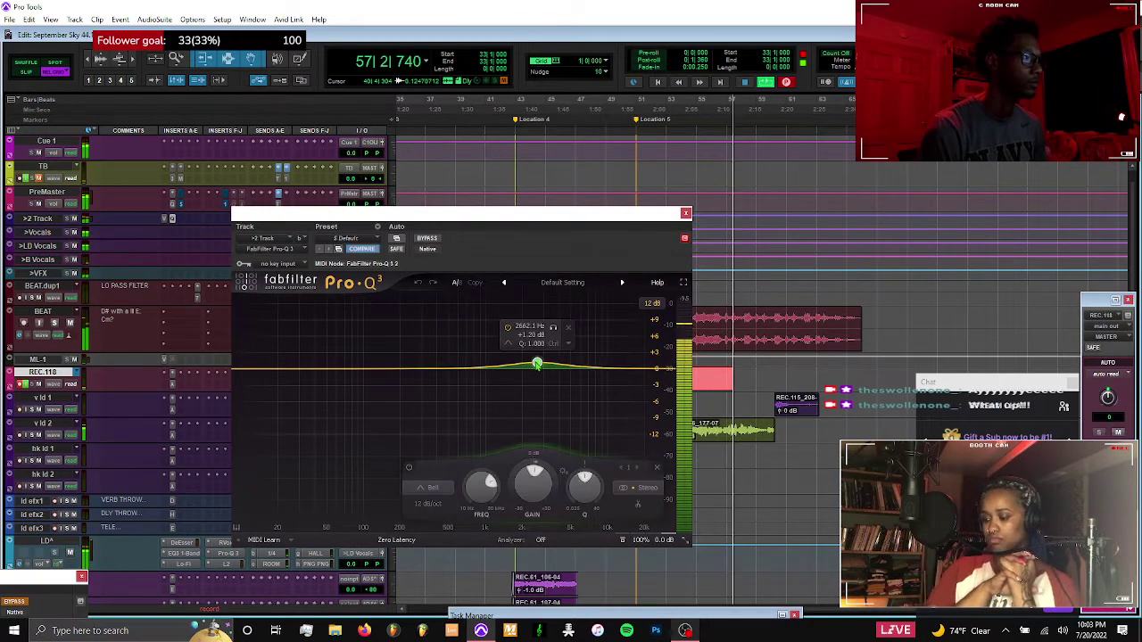
click(644, 488)
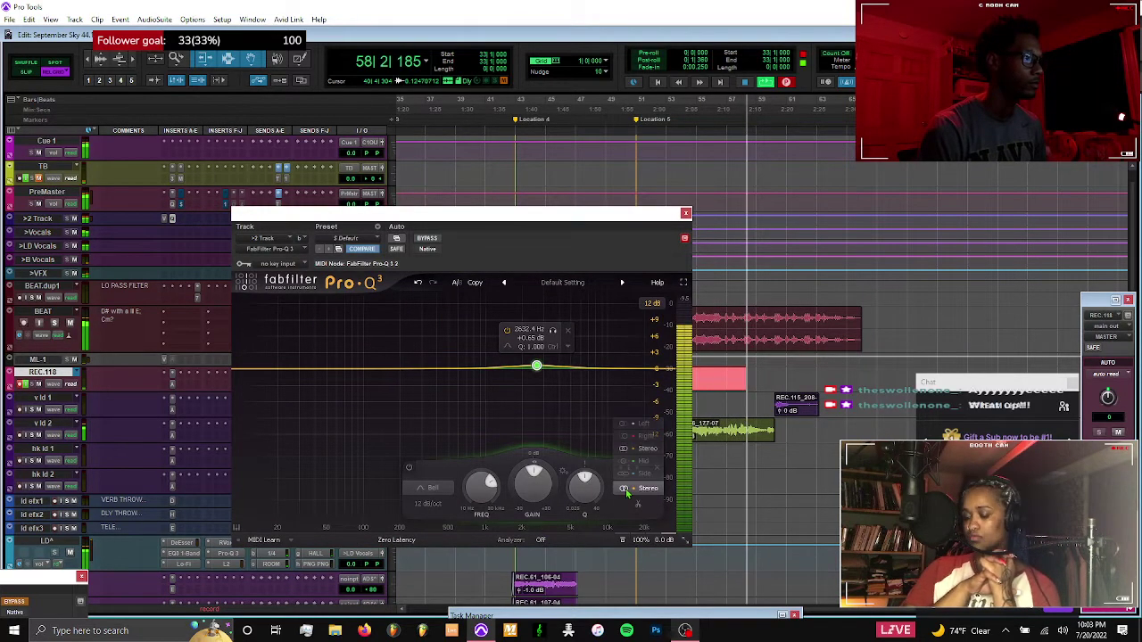
click(642, 474)
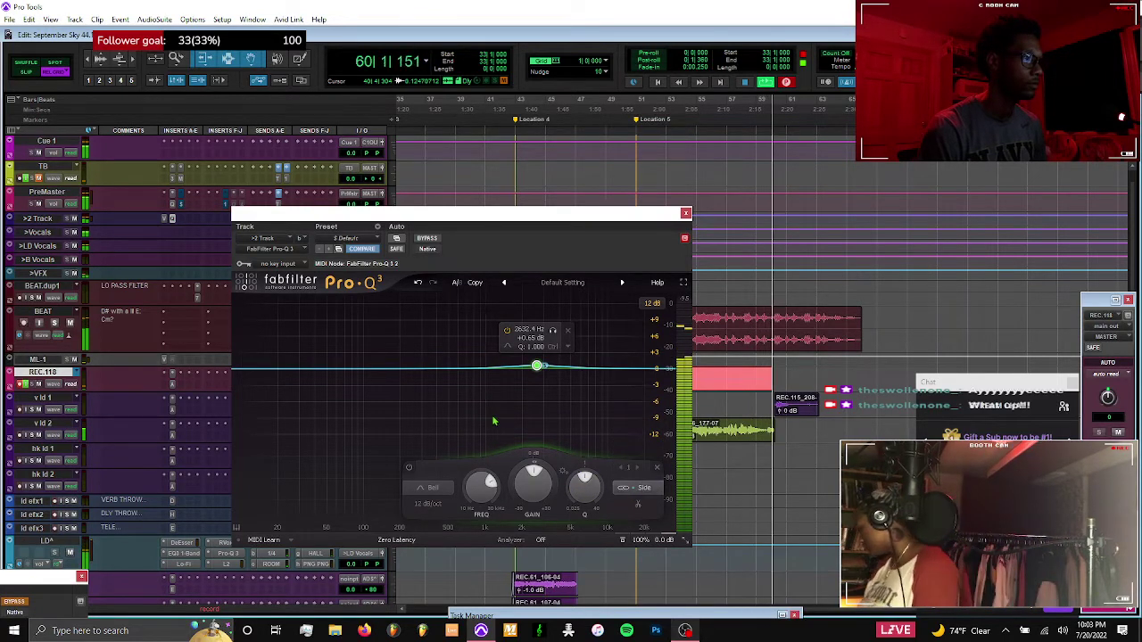
Add a second bell band to the >2 Track's Pro-Q 3, cutting about 1.2 dB near 664 Hz, and set it to Stereo
click(466, 370)
click(571, 488)
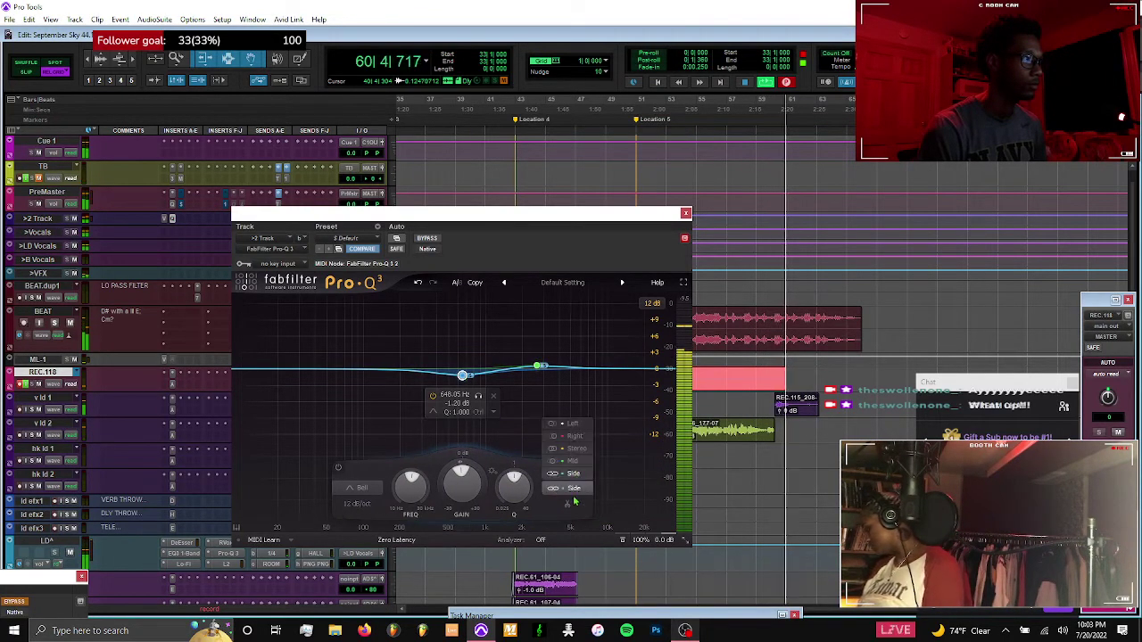
click(572, 448)
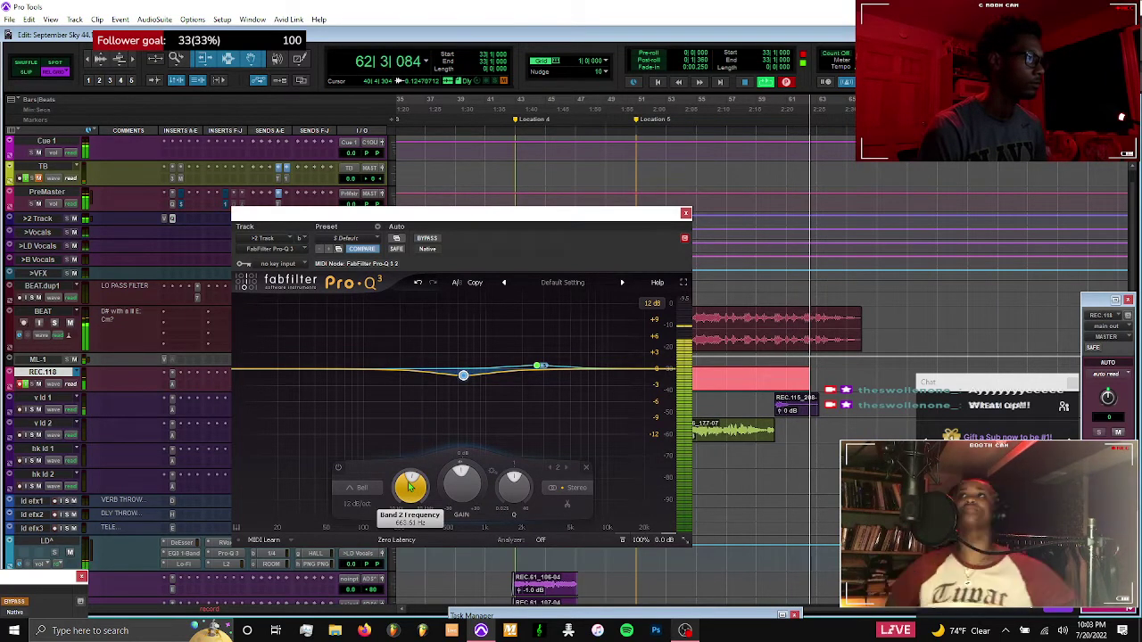
click(685, 213)
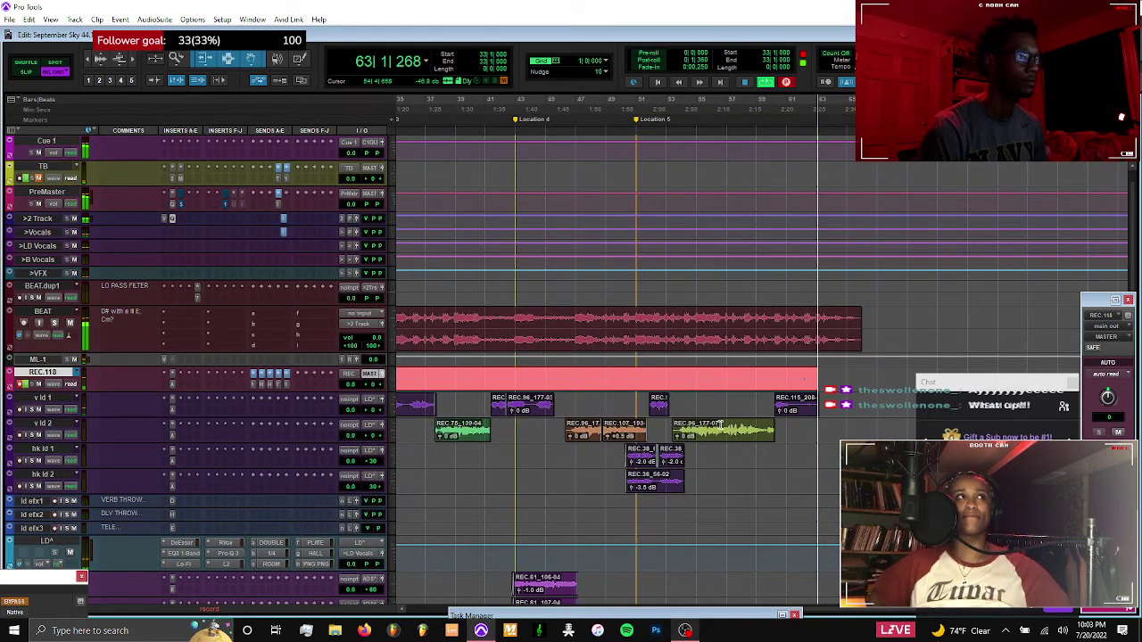
Stop the recording, enlarge the waveforms, and cut off the tail of the last v ld 1 clip from 61|2|406
key(space)
key(ctrl+alt+])
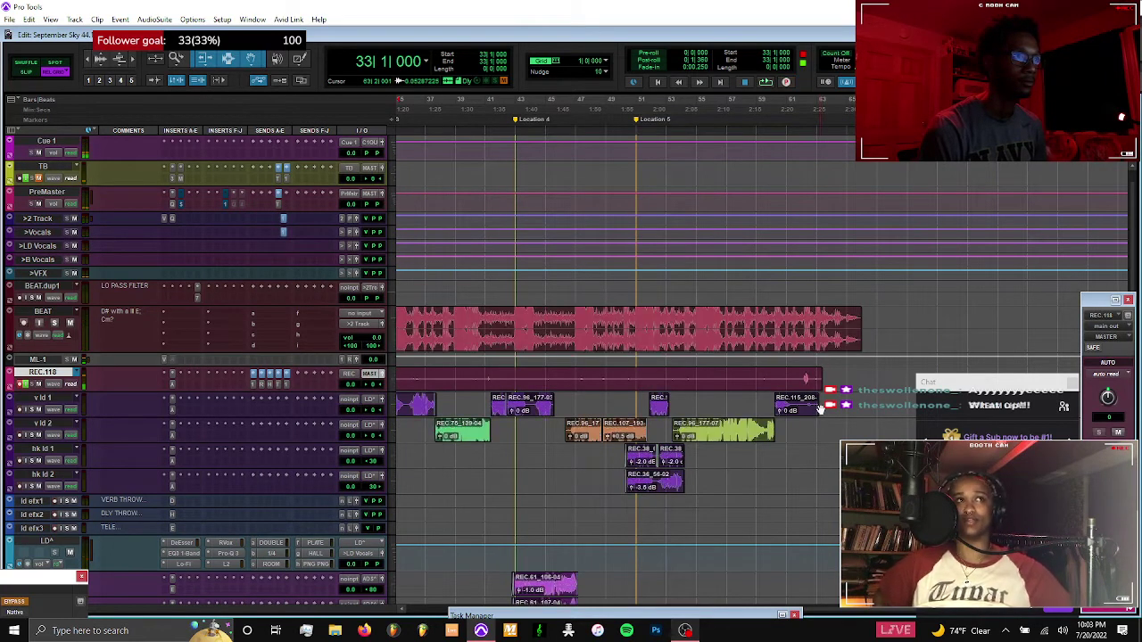
click(791, 407)
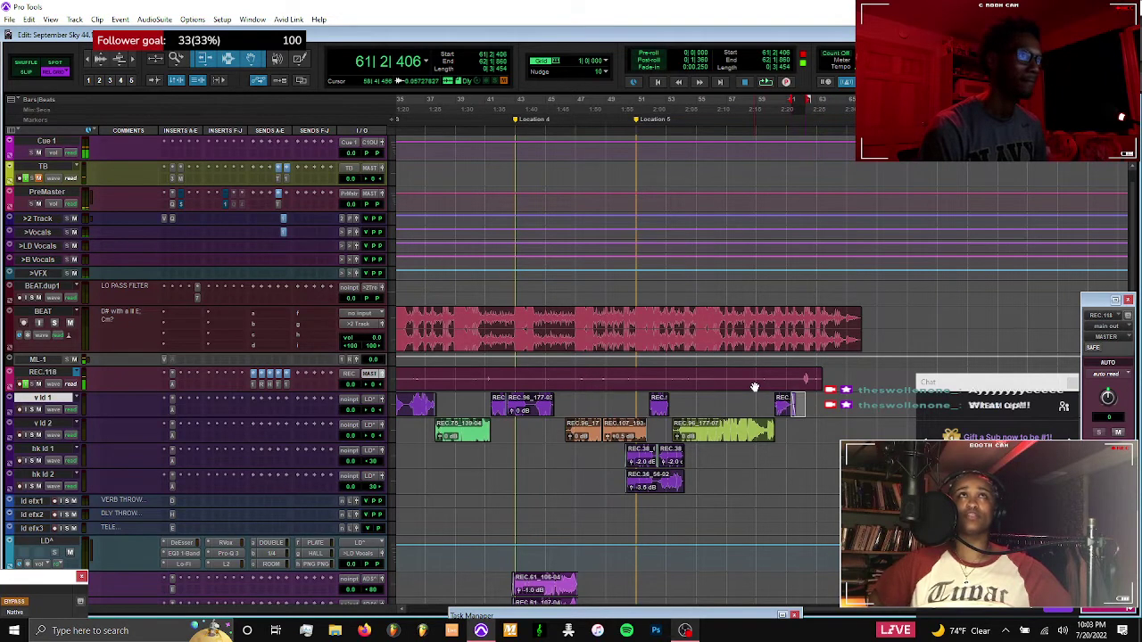
Create a new empty playlist on the record track and place the edit cursor at bar 9, Location 1
key(Return)
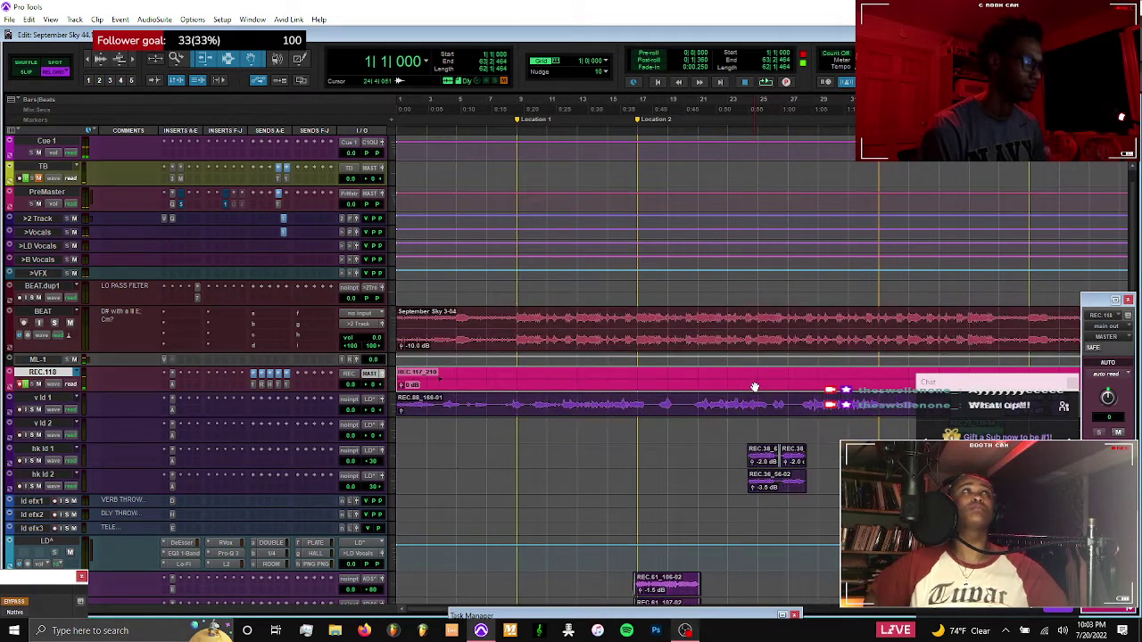
key(super+backslash)
key(Return)
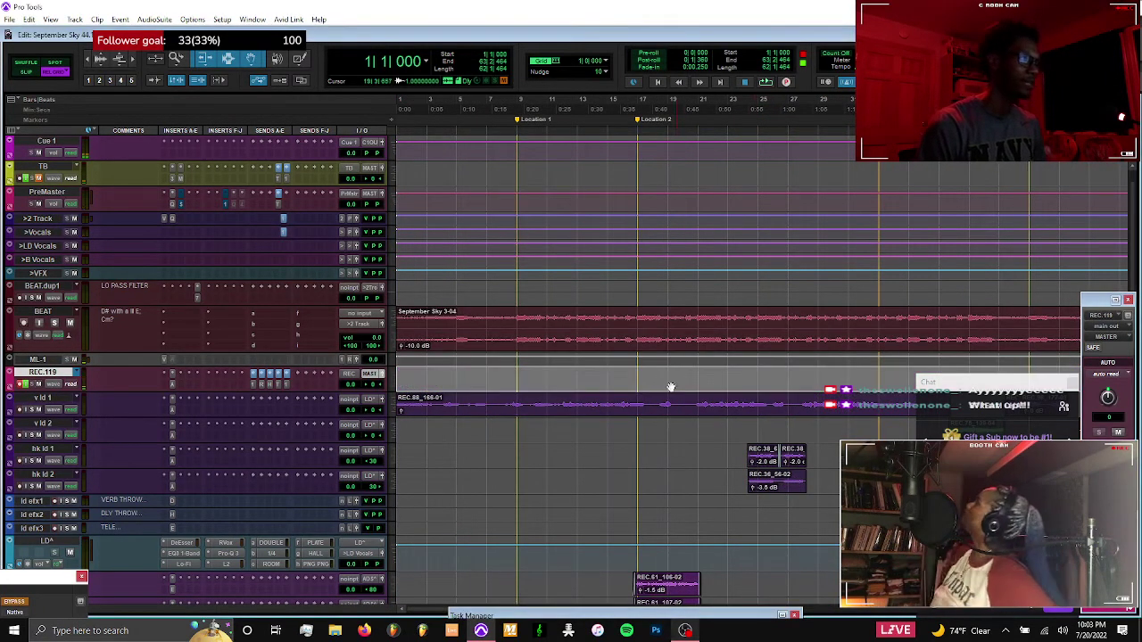
click(661, 377)
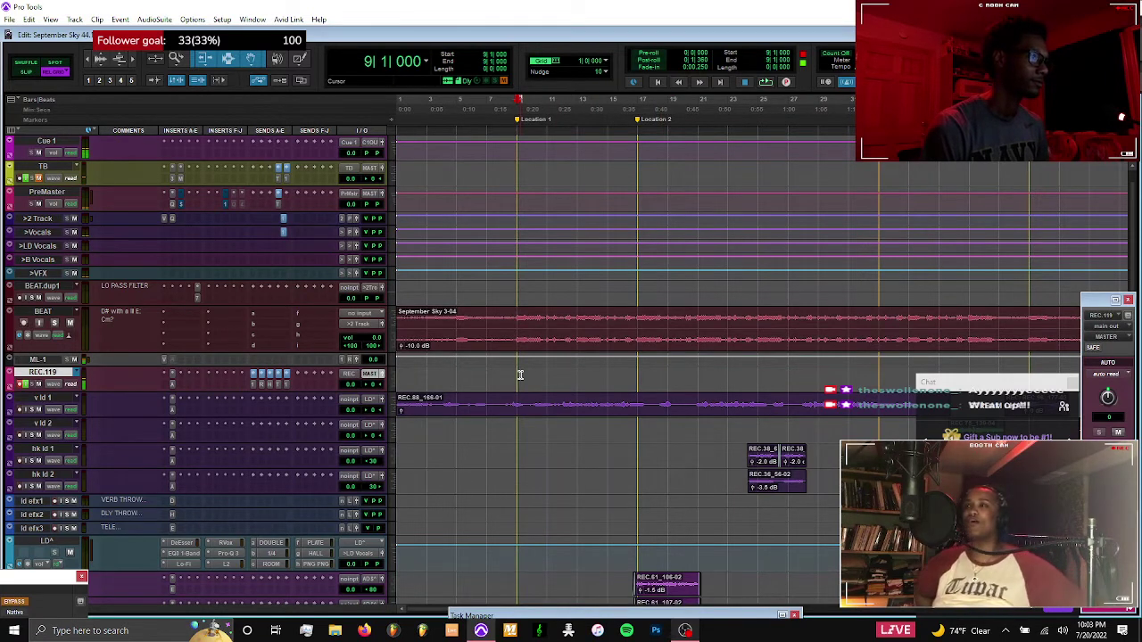
Mute all clips on v ld 1 and v ld 2, move them to ld efx1 and ld efx2, and place the record track's cursor at bar 1
key(r)
key(r)
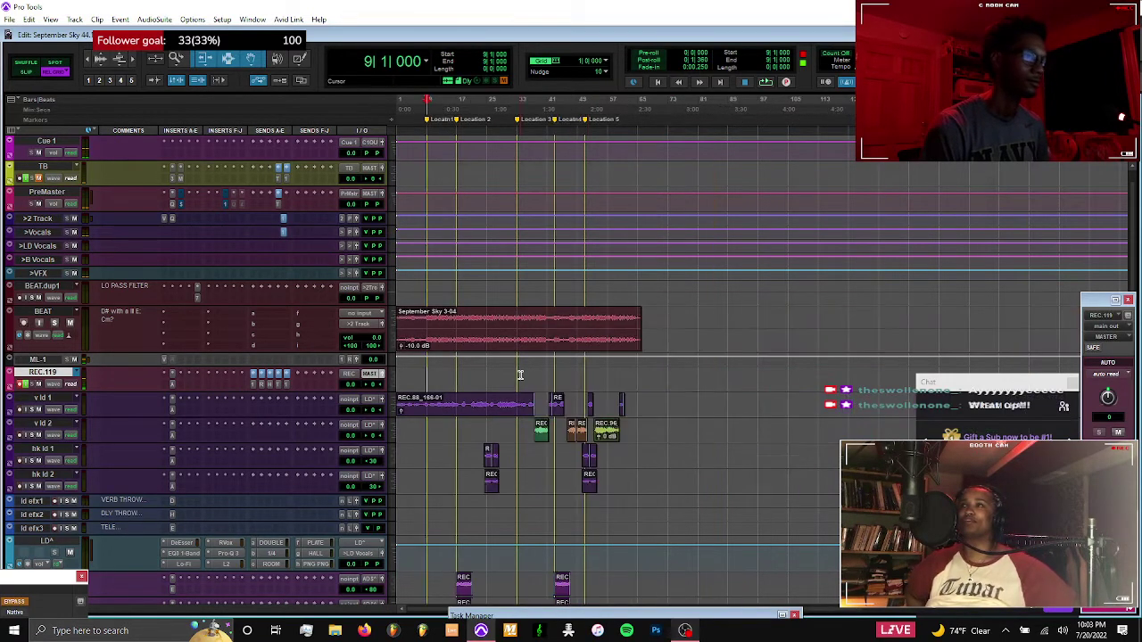
click(486, 413)
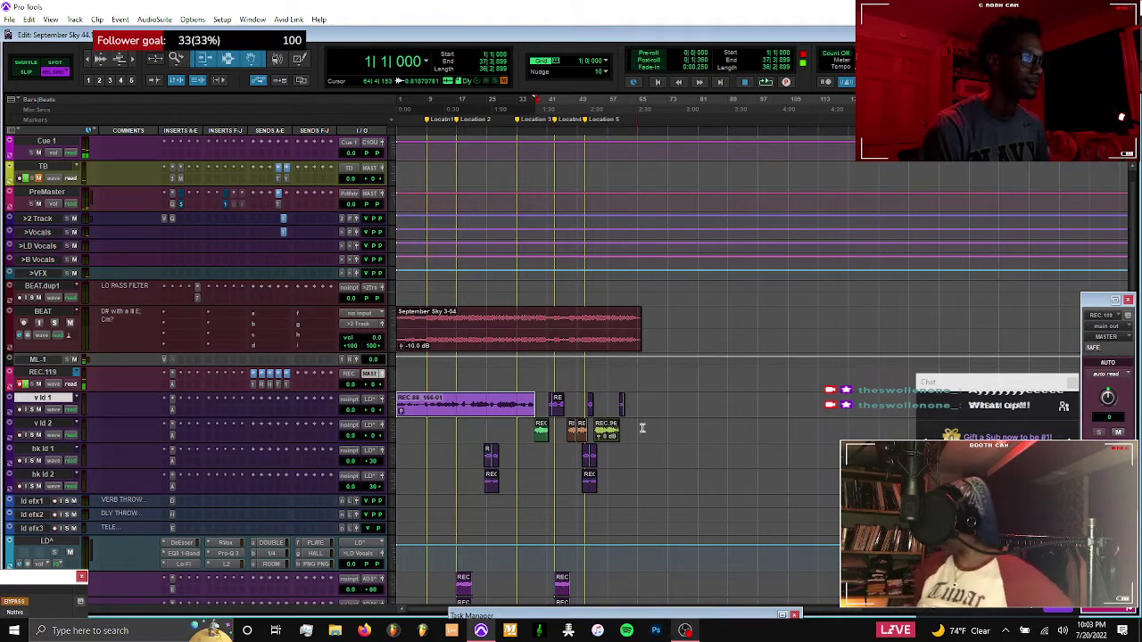
shift+click(642, 429)
key(ctrl+m)
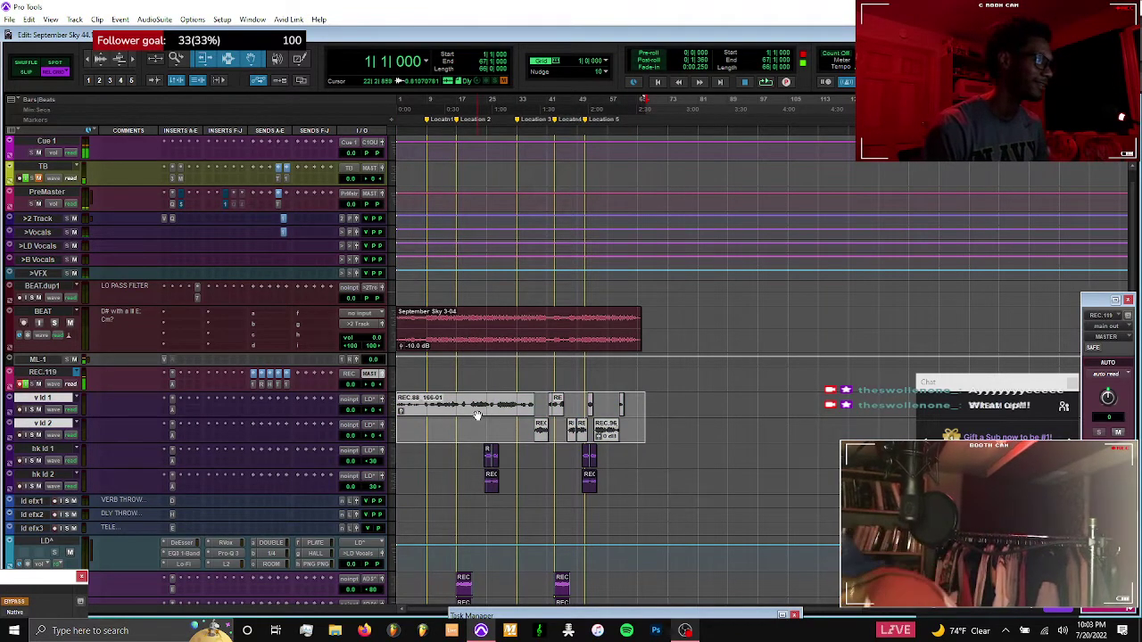
drag(458, 408, 458, 515)
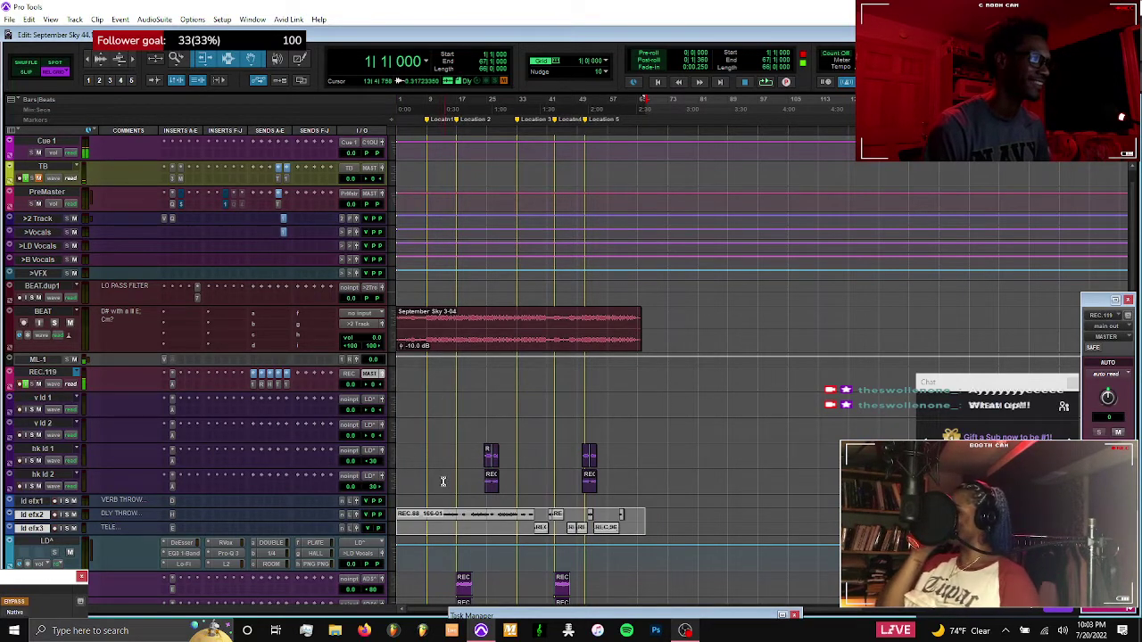
drag(428, 506, 428, 507)
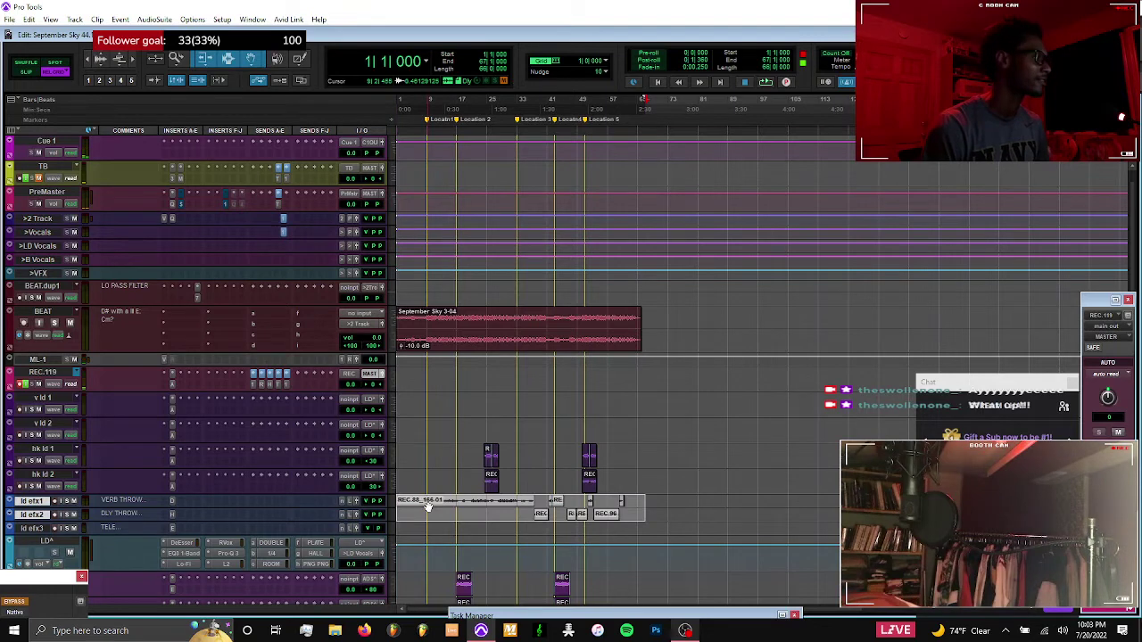
click(422, 369)
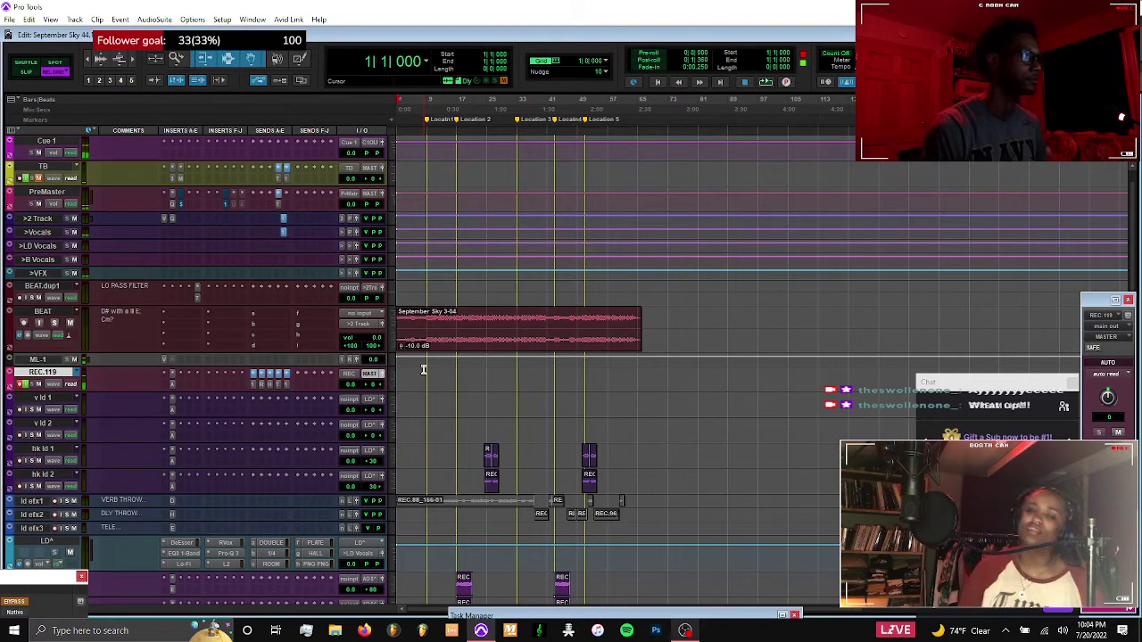
click(686, 630)
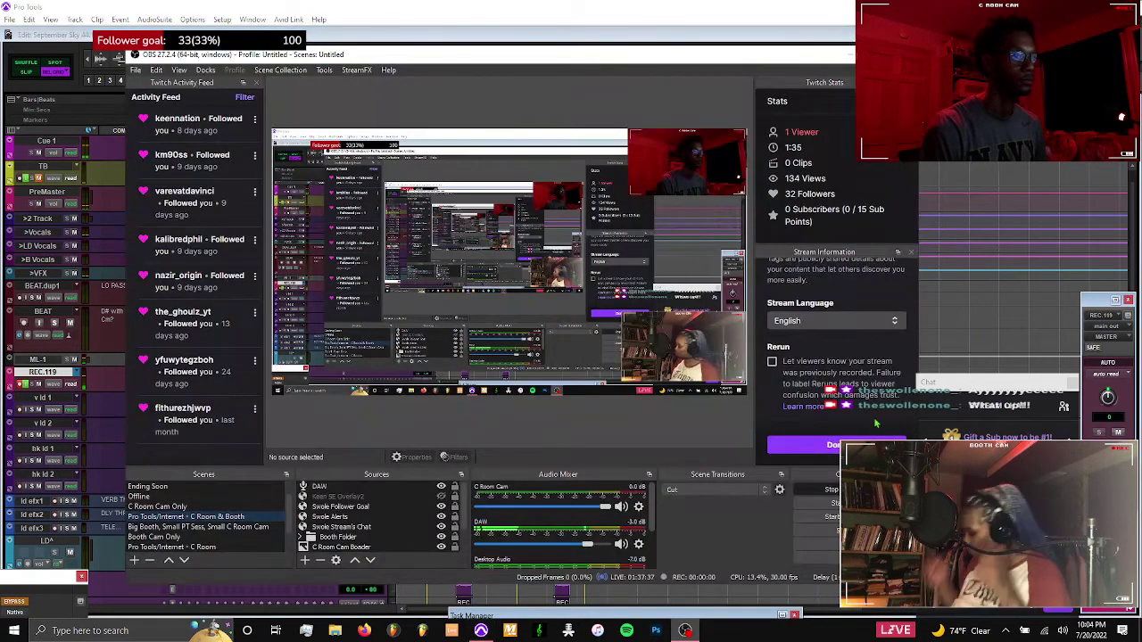
click(946, 338)
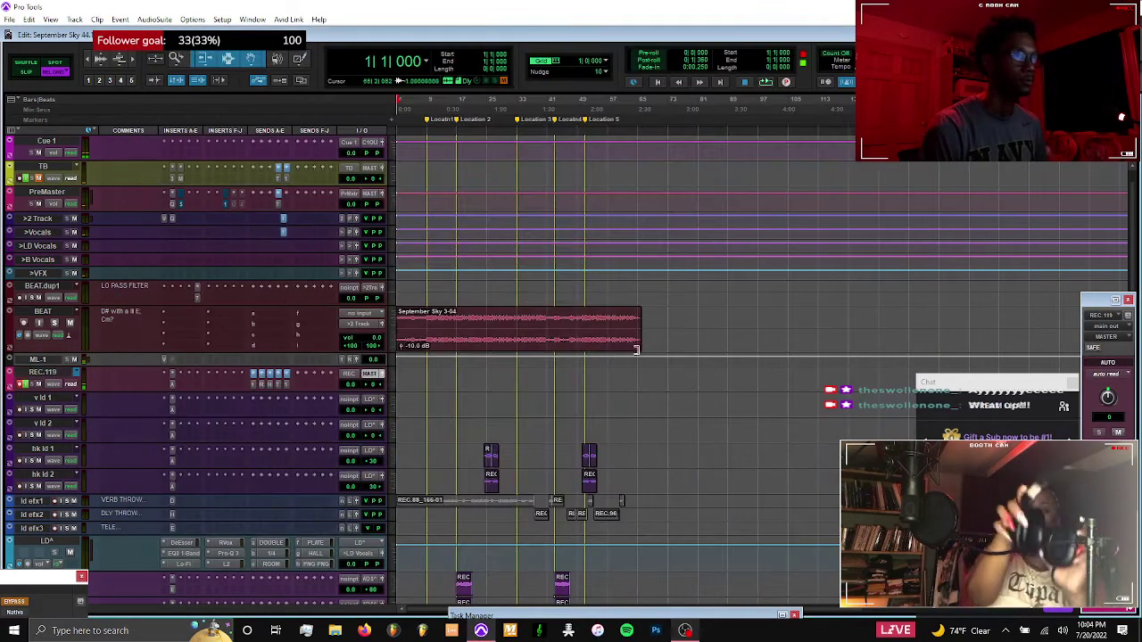
scroll(503, 372, down, 6)
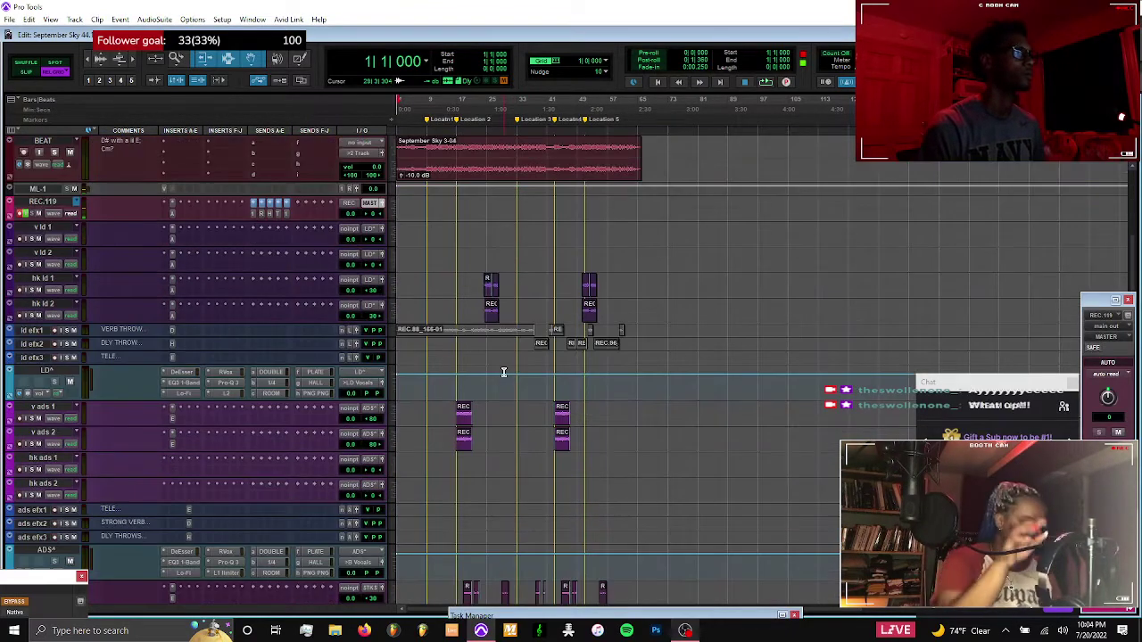
scroll(503, 372, down, 1)
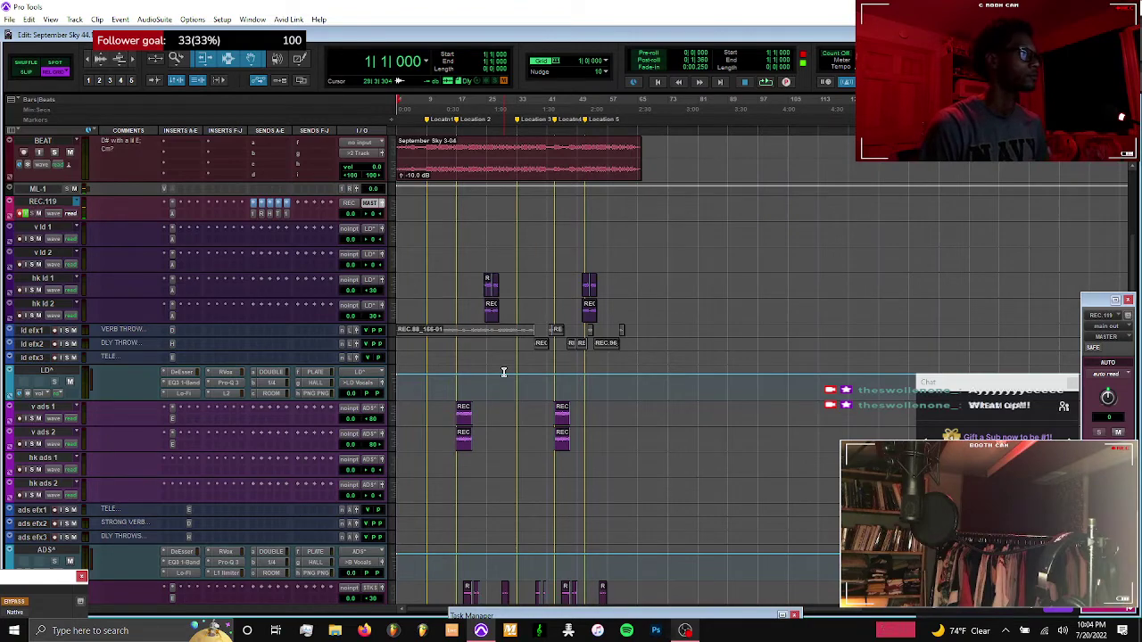
scroll(503, 372, up, 8)
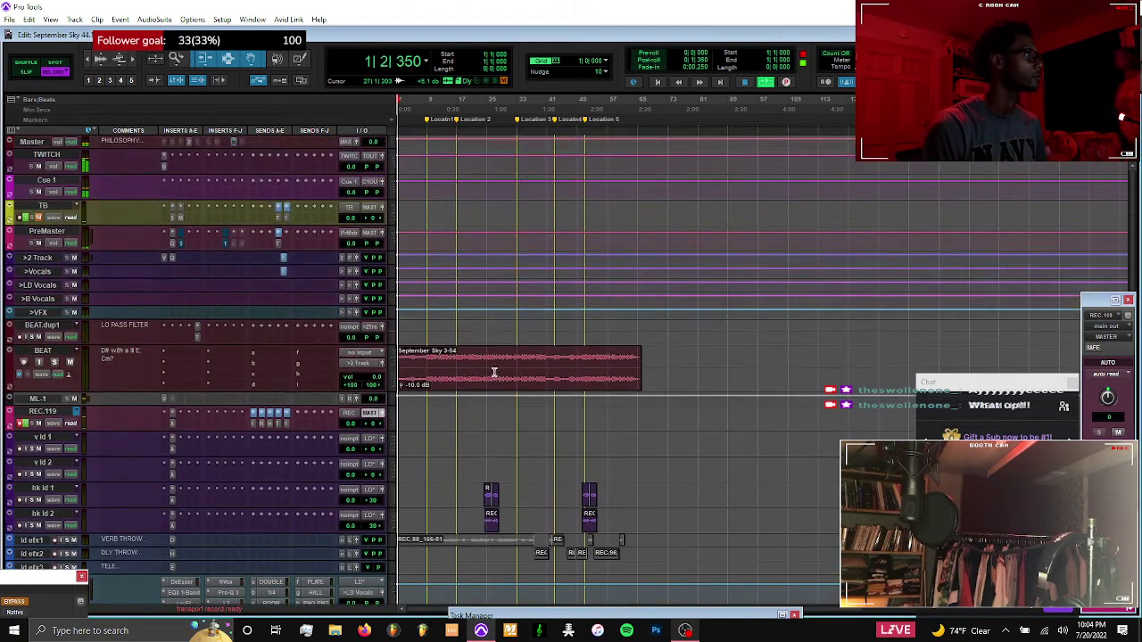
Audition the beat from bar 1, stop the transport, and insert AIR Chorus (stereo) on the >B Vocals track
key(space)
click(174, 305)
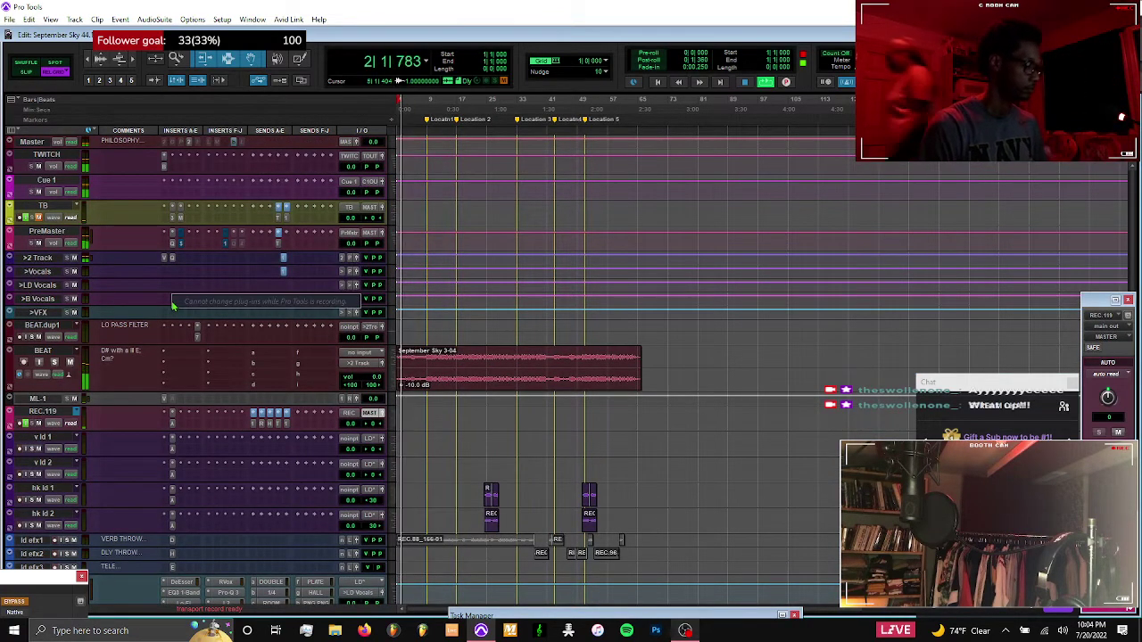
click(44, 300)
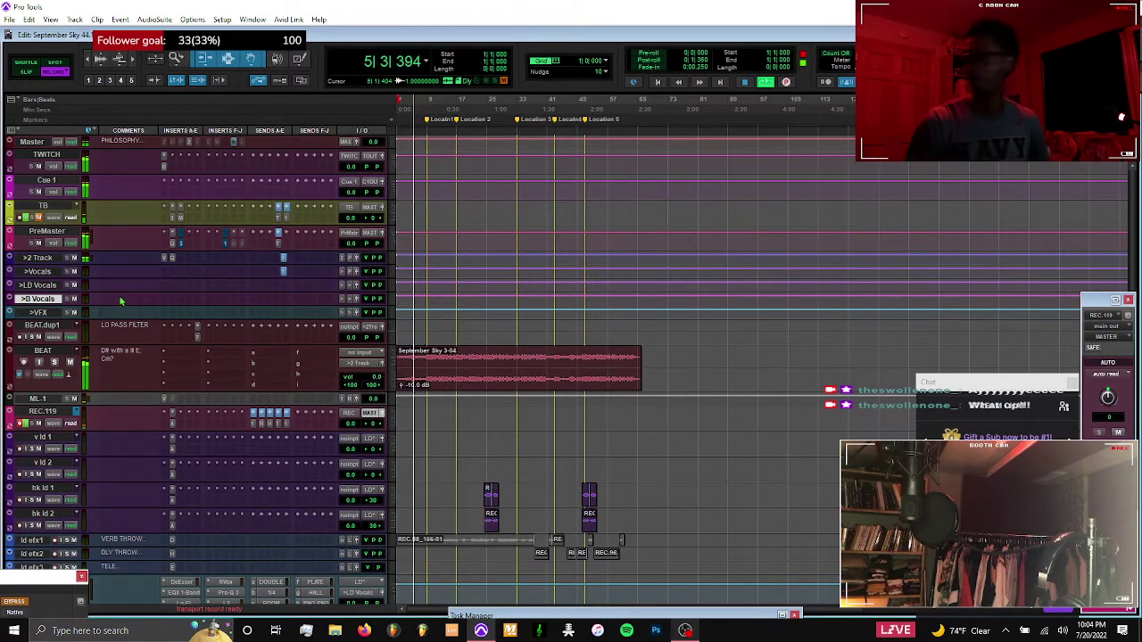
key(space)
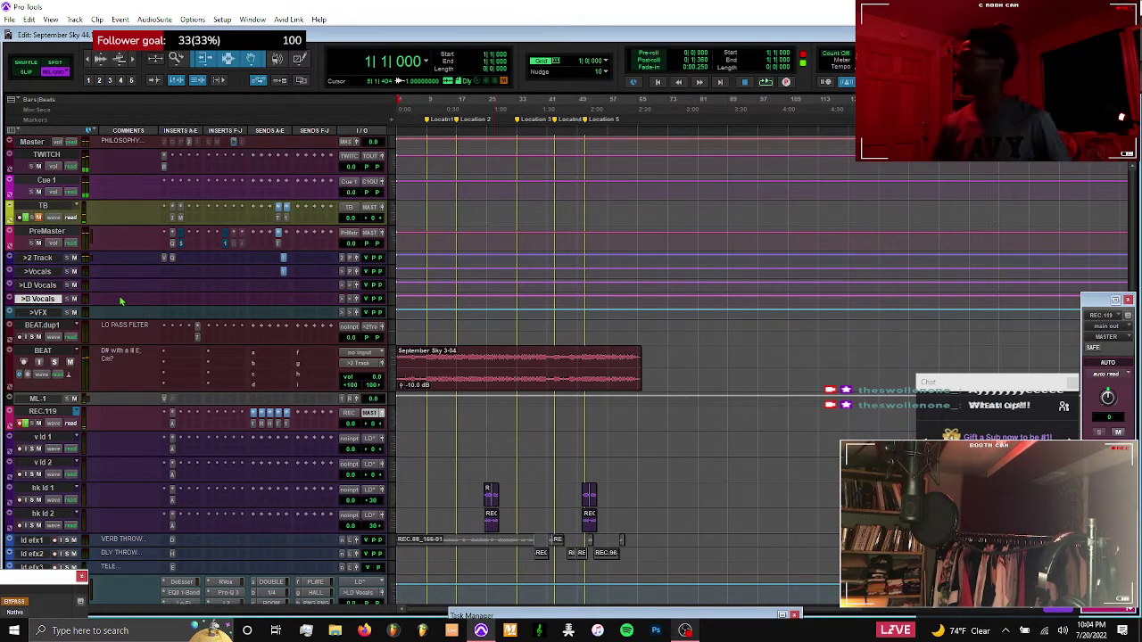
key(space)
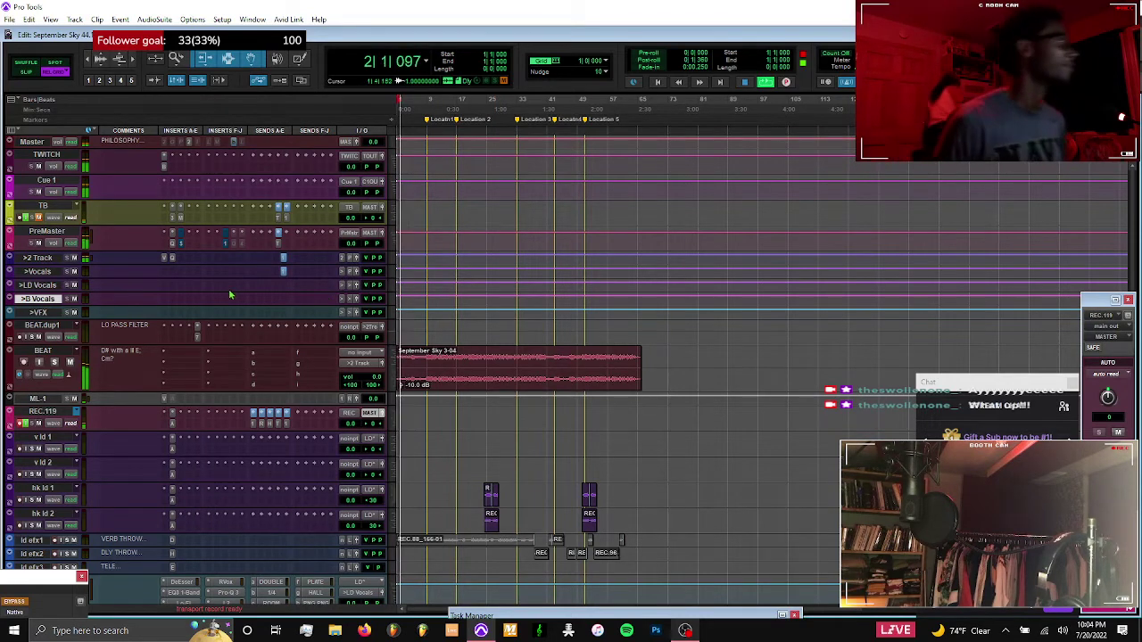
key(space)
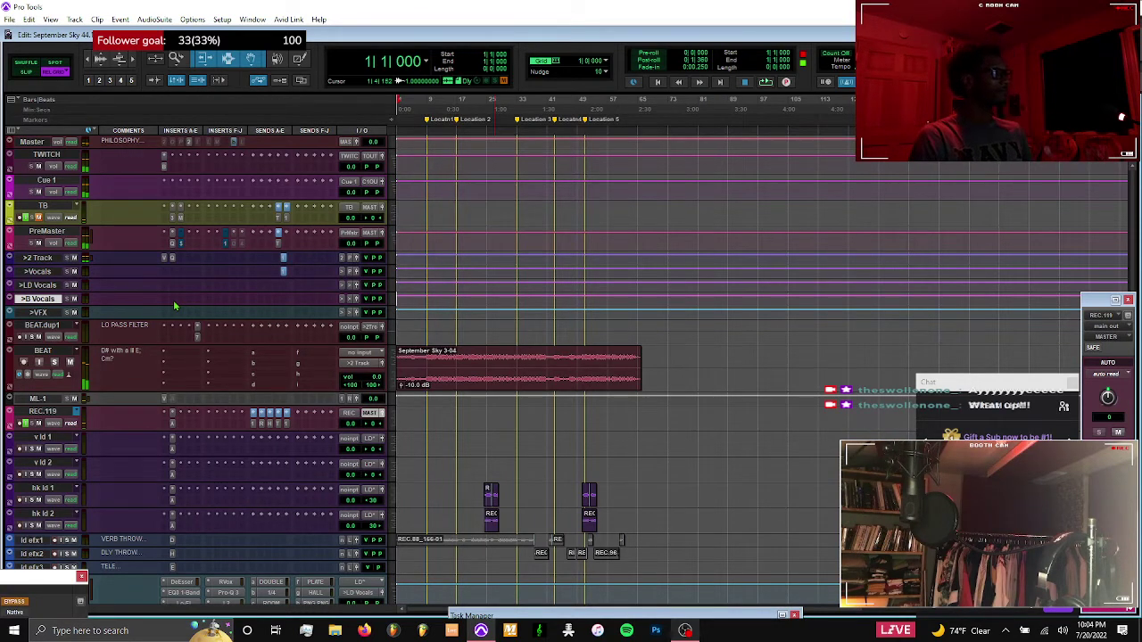
click(175, 306)
text(air)
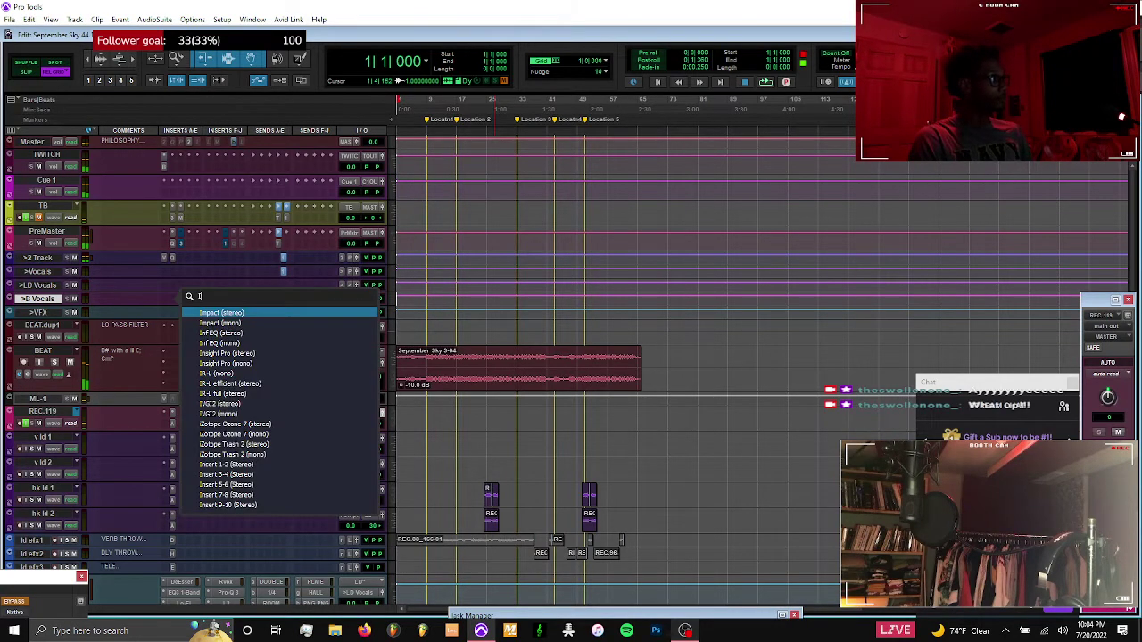
text( ch)
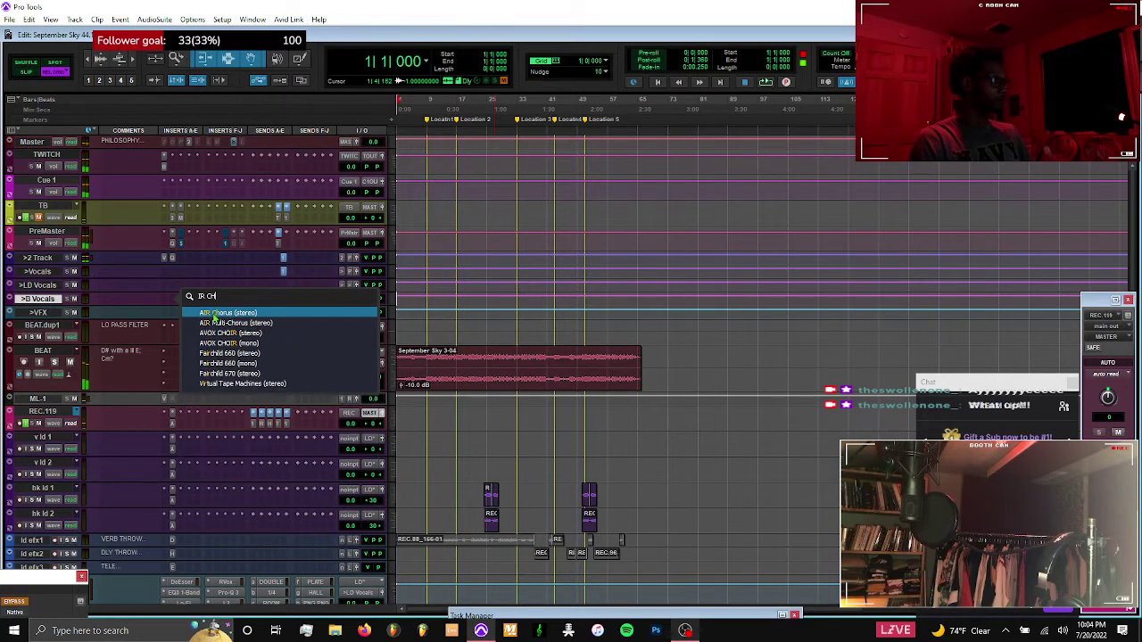
click(216, 314)
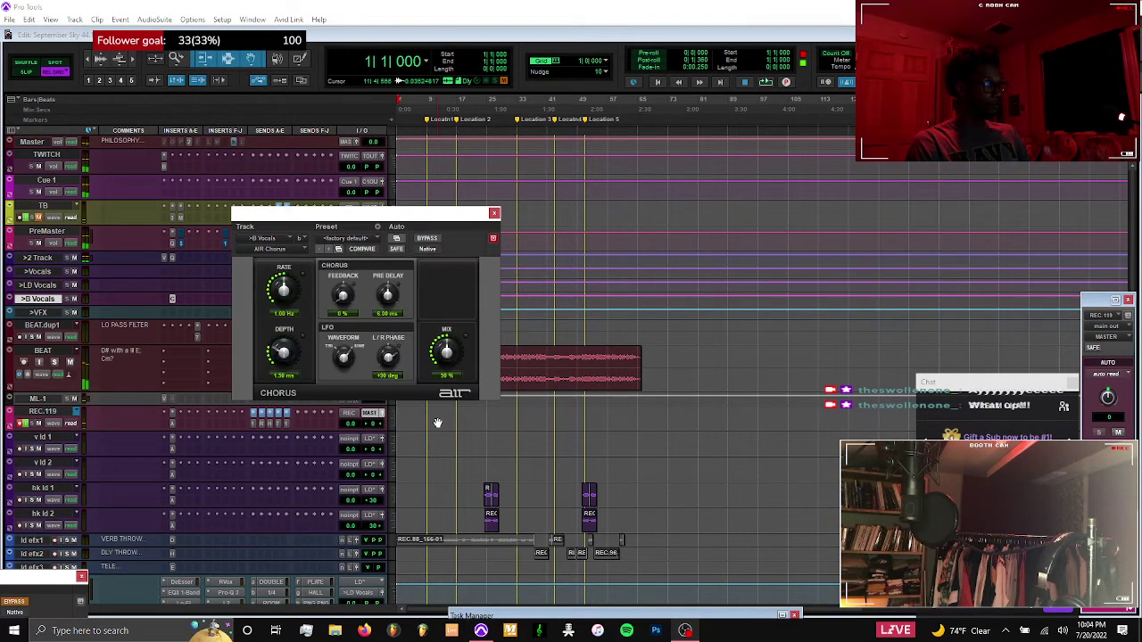
Audition the vocals from bar 16 and set the AIR Chorus mix on >B Vocals to 10%
scroll(437, 422, down, 10)
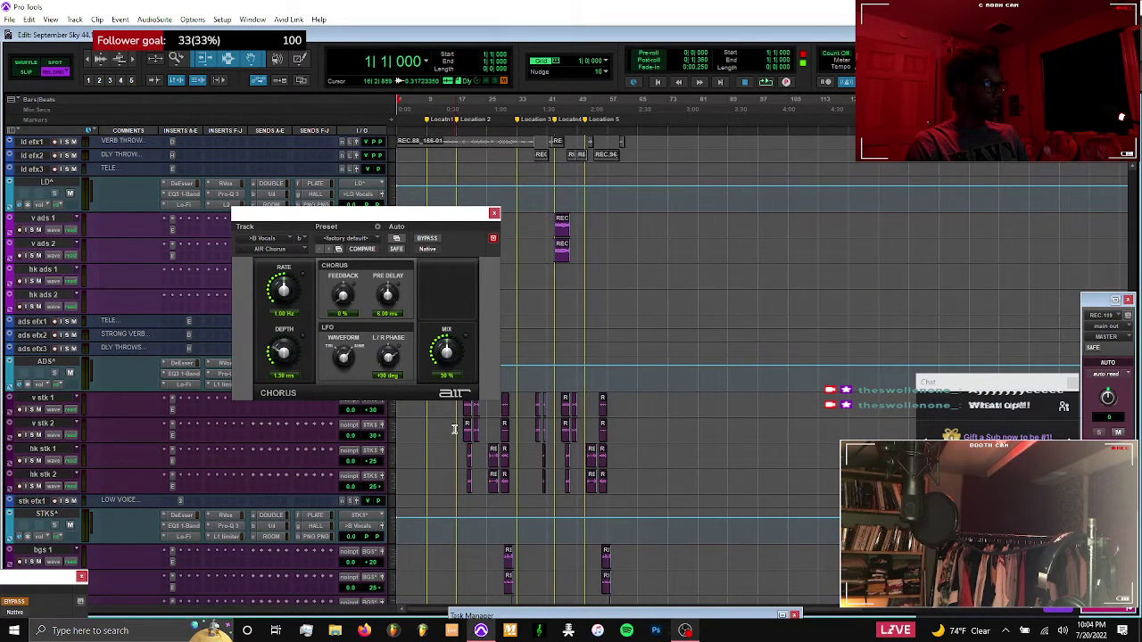
click(454, 429)
drag(446, 353, 455, 392)
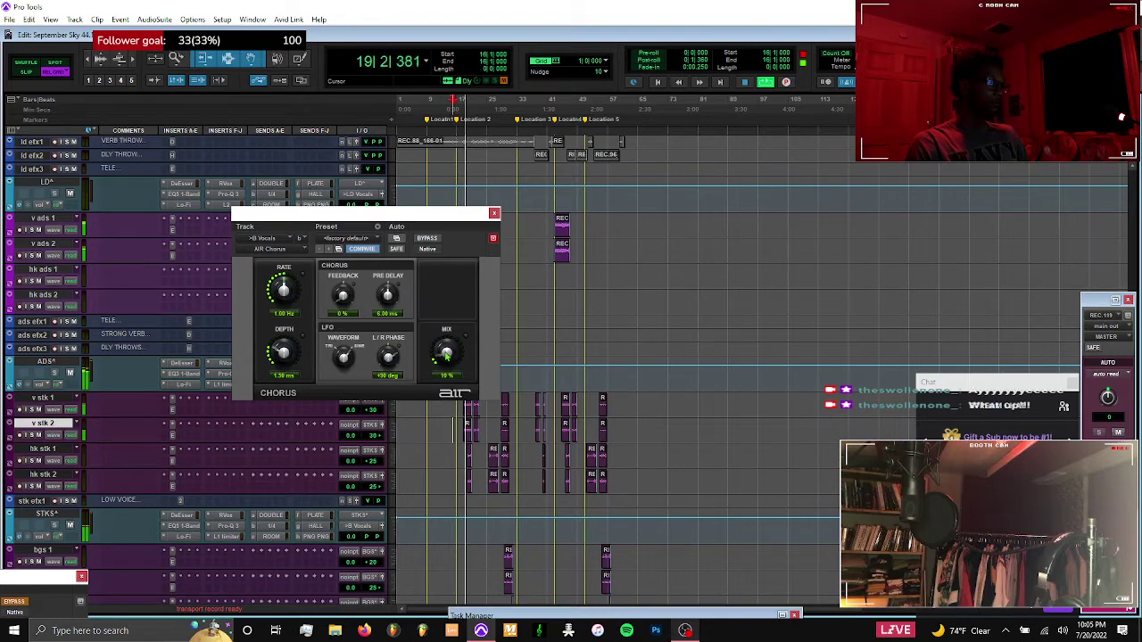
click(495, 214)
Select the first stack clips from bars 19 to 25 and add a low shelf at about 61 Hz, cutting about 4.6 dB, to the STKS^ Pro-Q 3
scroll(259, 292, up, 10)
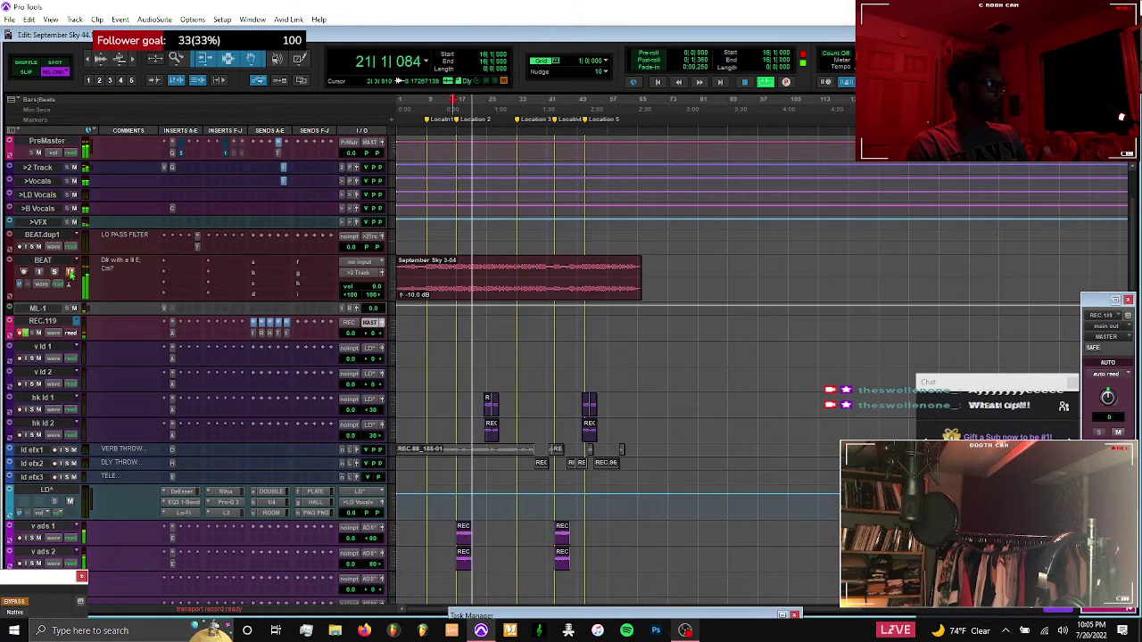
scroll(186, 337, down, 13)
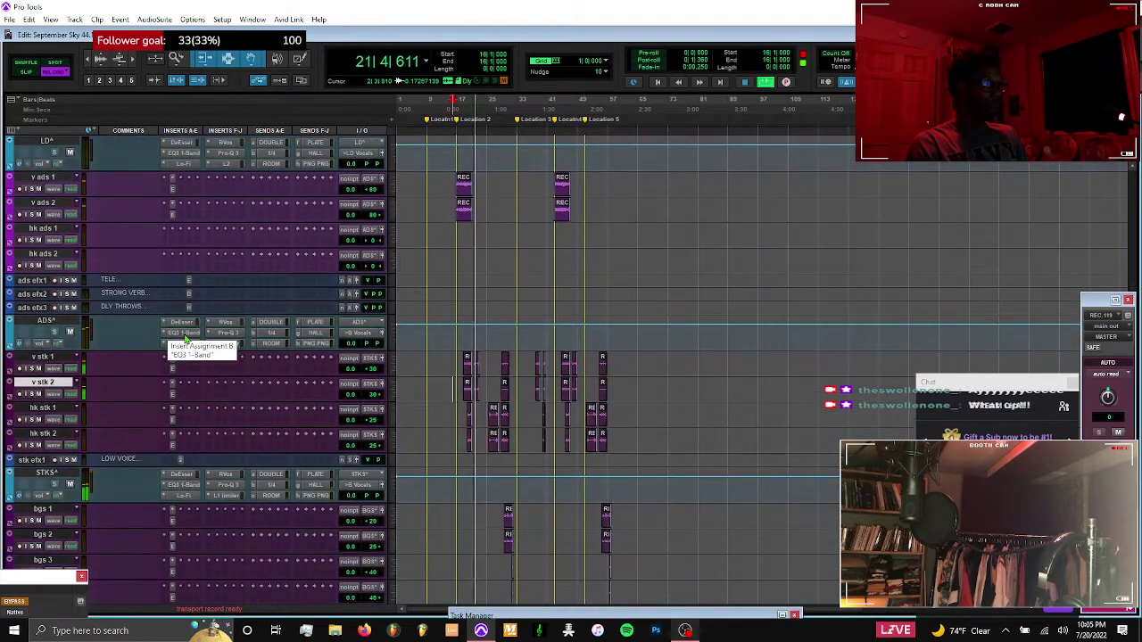
scroll(185, 337, down, 3)
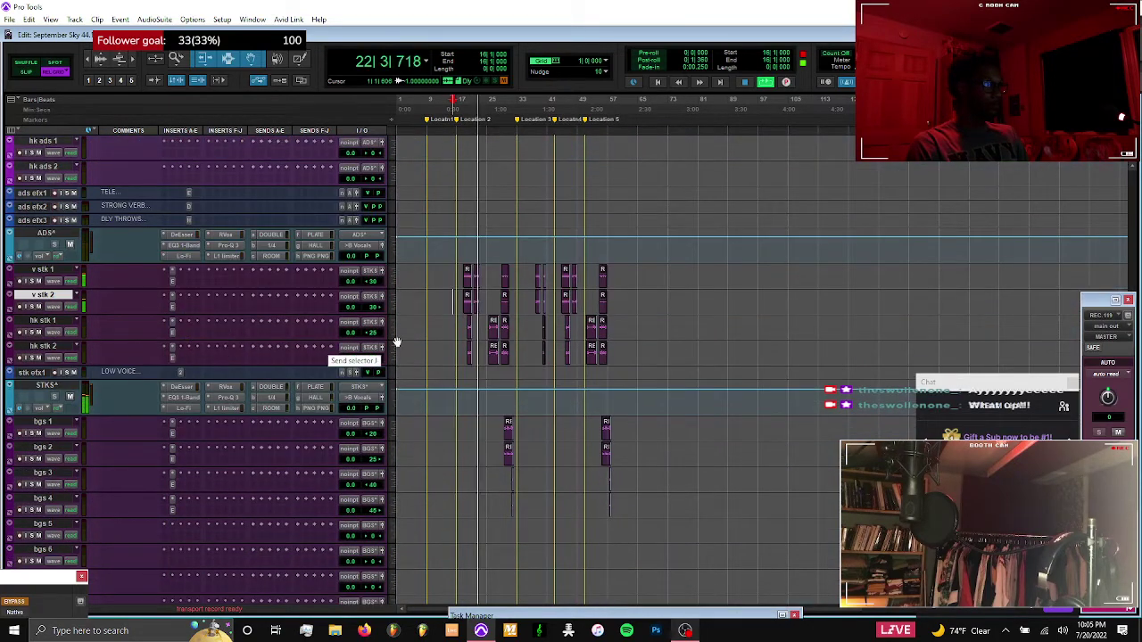
drag(463, 272, 484, 350)
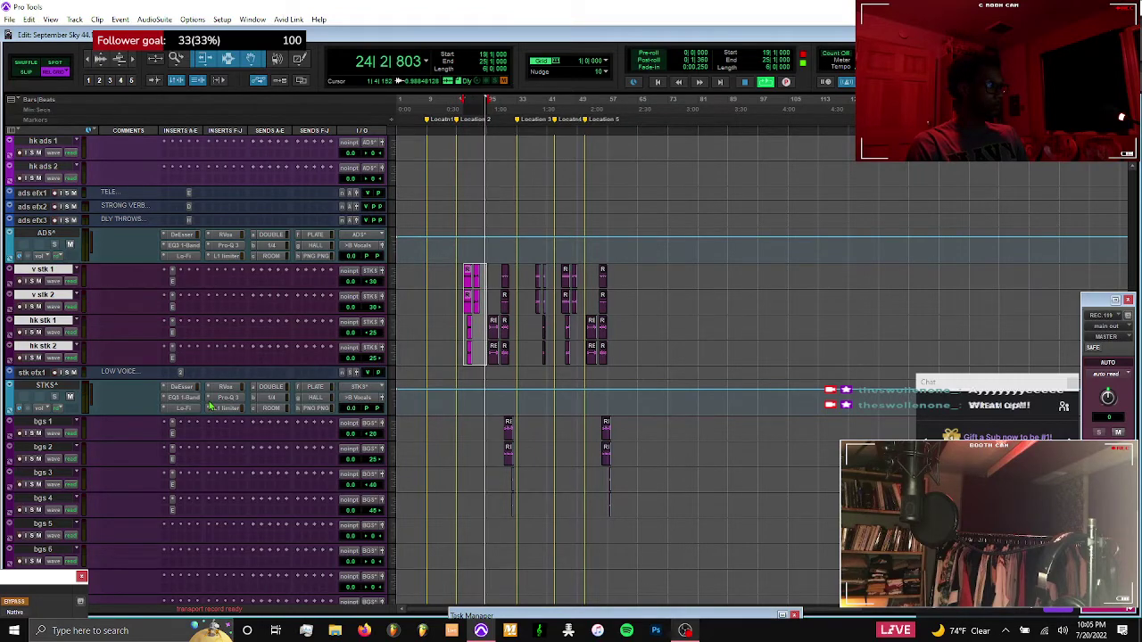
scroll(209, 406, down, 4)
scroll(210, 405, up, 3)
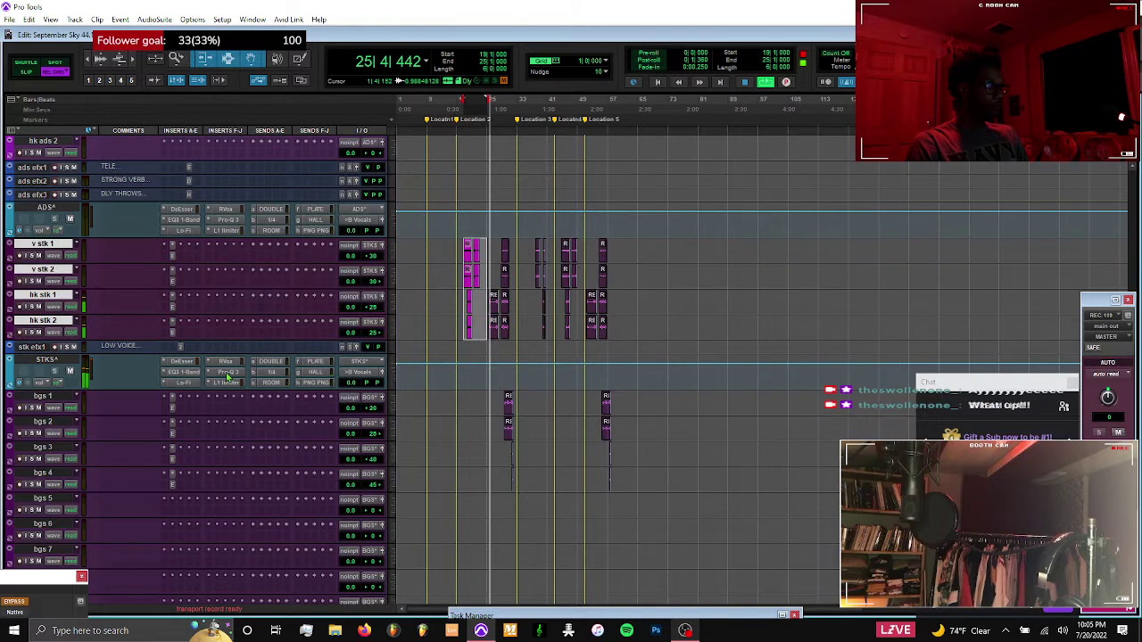
click(228, 372)
drag(274, 388, 337, 413)
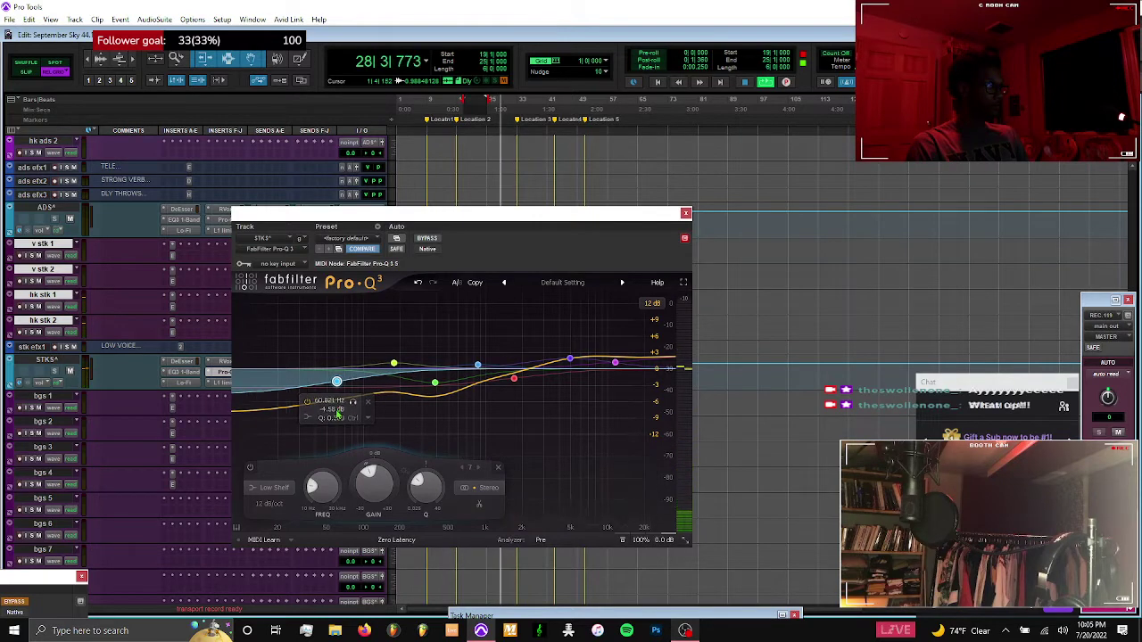
mouse_move(419, 486)
mouse_move(417, 505)
mouse_down()
mouse_move(420, 535)
mouse_move(415, 487)
mouse_move(424, 477)
mouse_move(429, 487)
mouse_up()
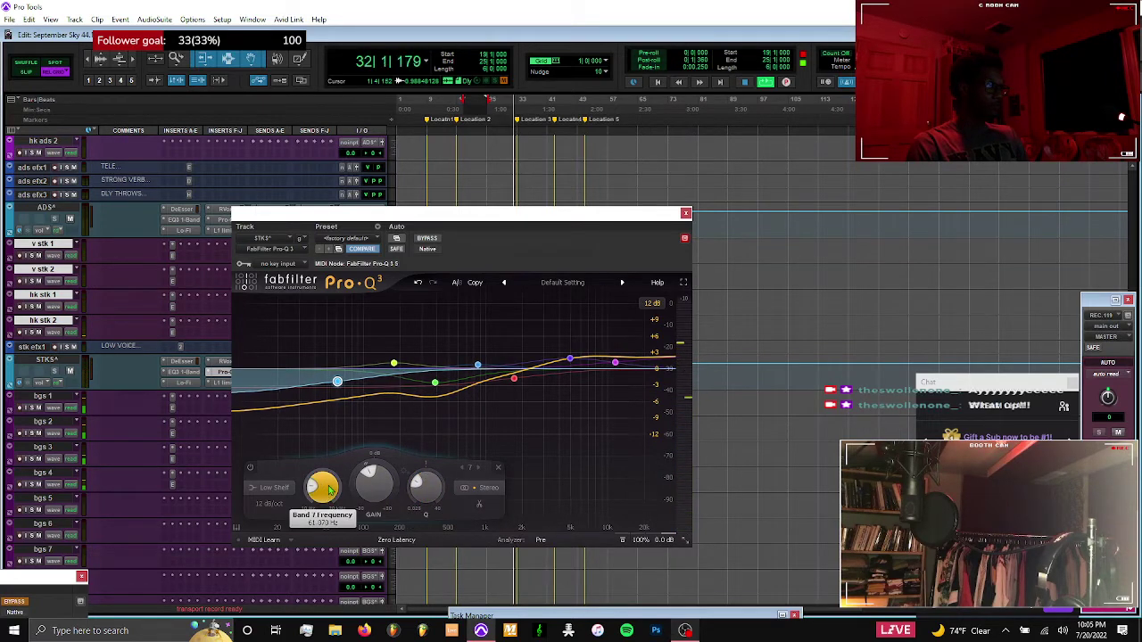
Audition the v stk 1 clips near bars 37 and 44 to check the stack EQ, and close the Pro-Q 3 window
drag(477, 214, 832, 206)
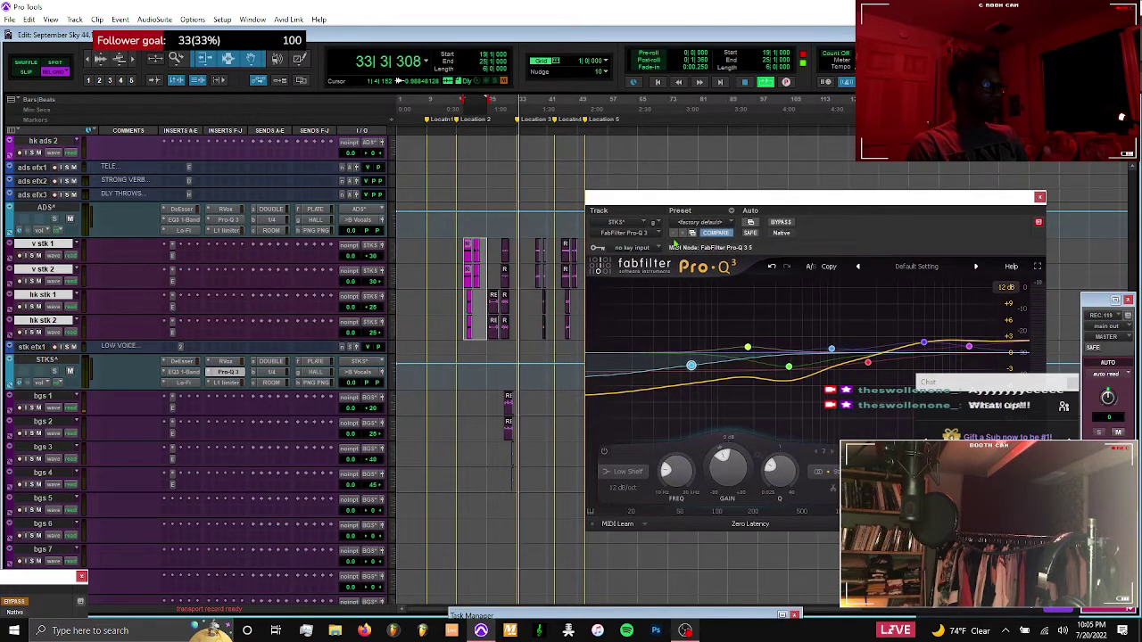
click(536, 246)
drag(664, 211, 530, 214)
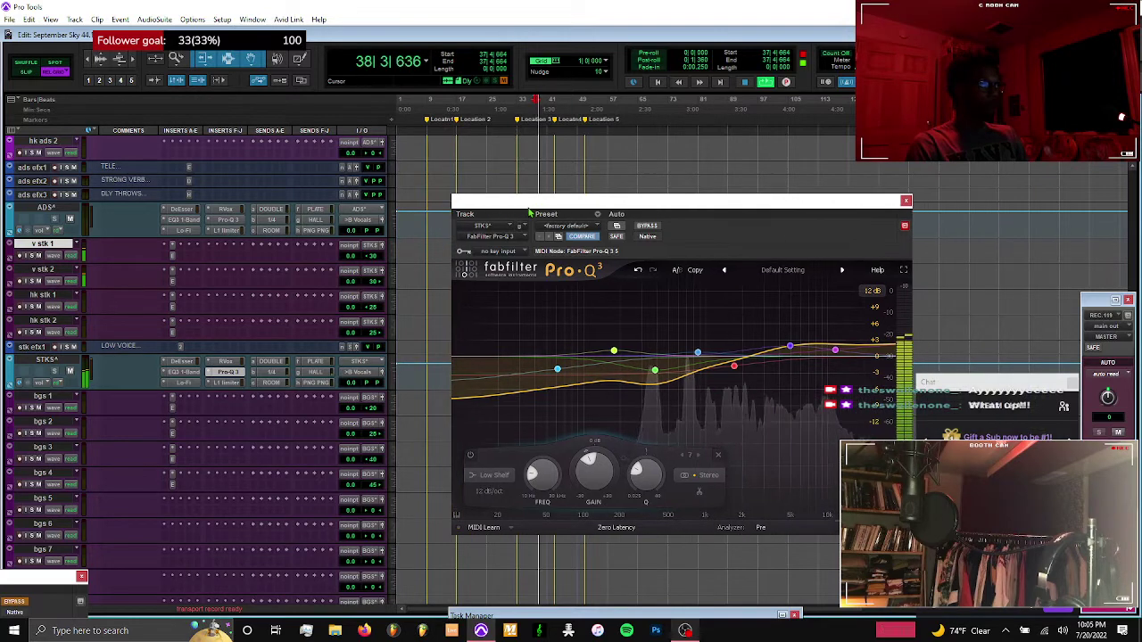
click(905, 200)
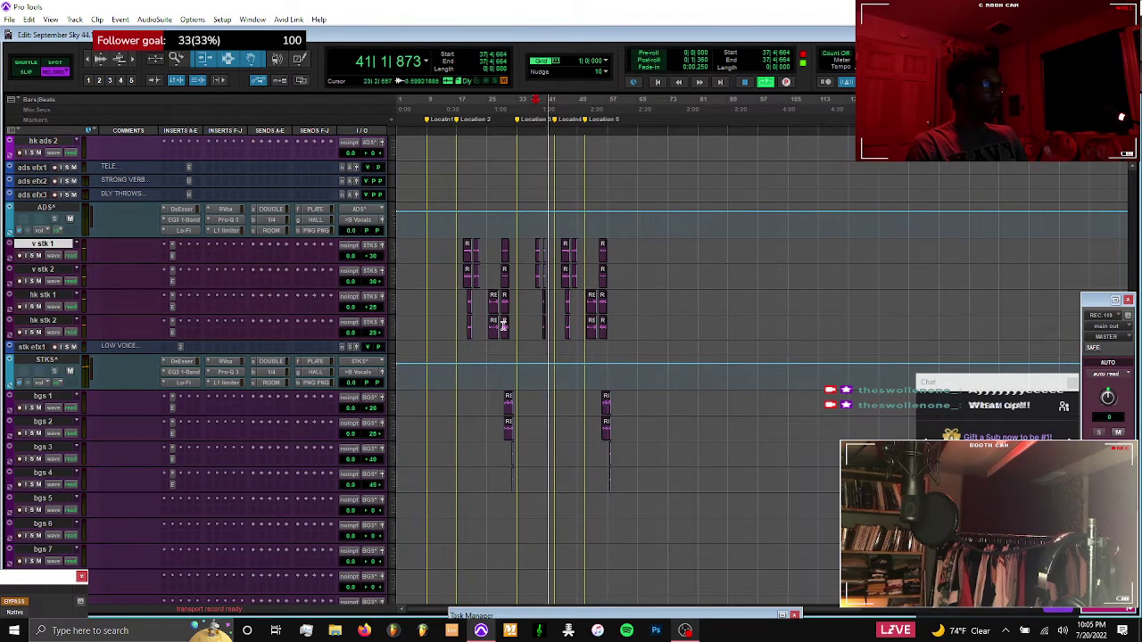
click(560, 247)
key(space)
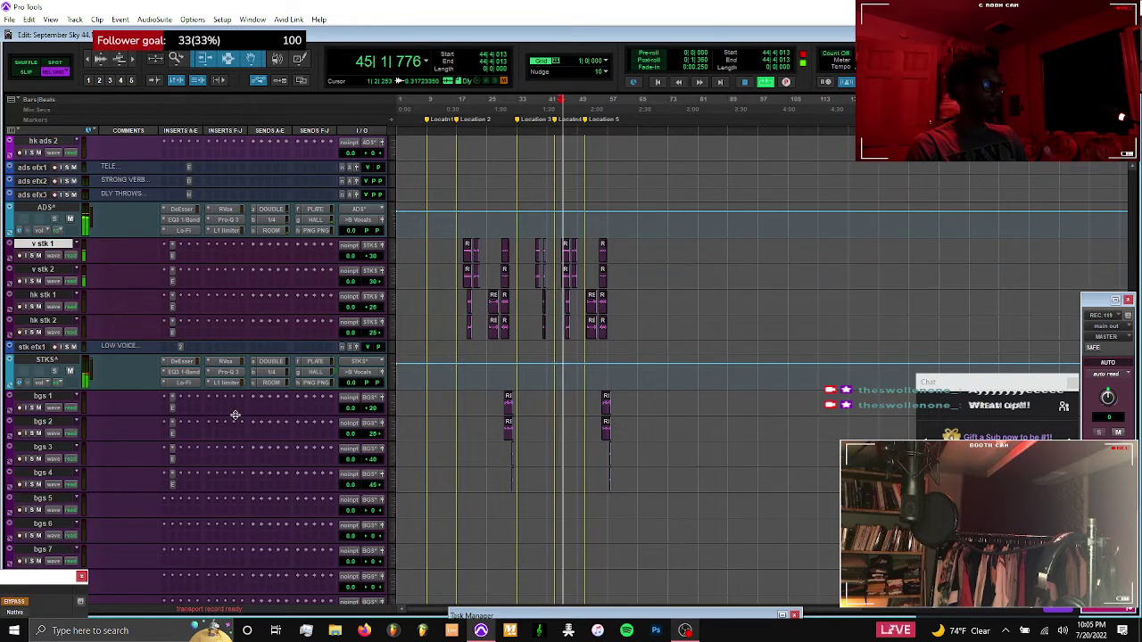
Audition the bgs clips from bar 29 and add a 36 dB/oct low cut band to the BGS^ Pro-Q 3
click(504, 397)
scroll(212, 515, down, 6)
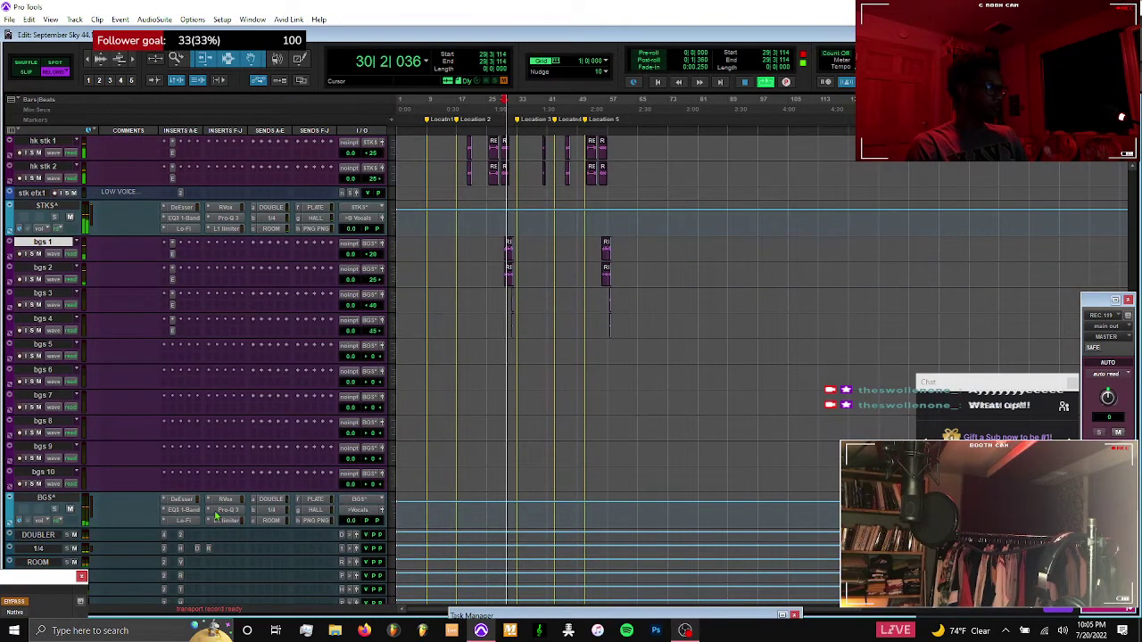
click(228, 510)
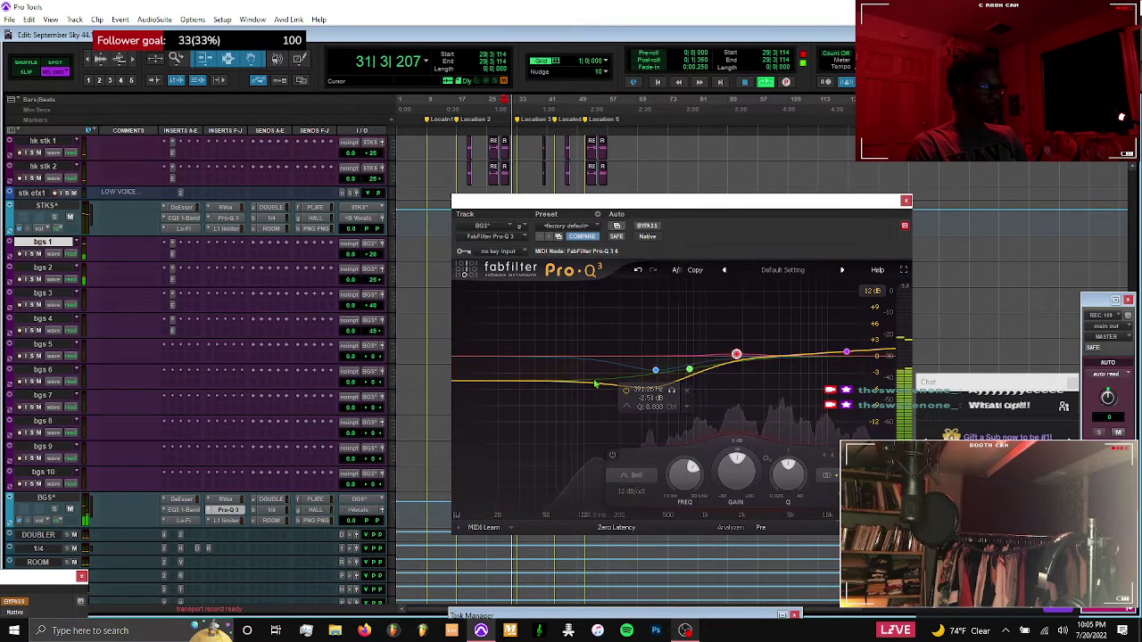
click(504, 382)
click(475, 406)
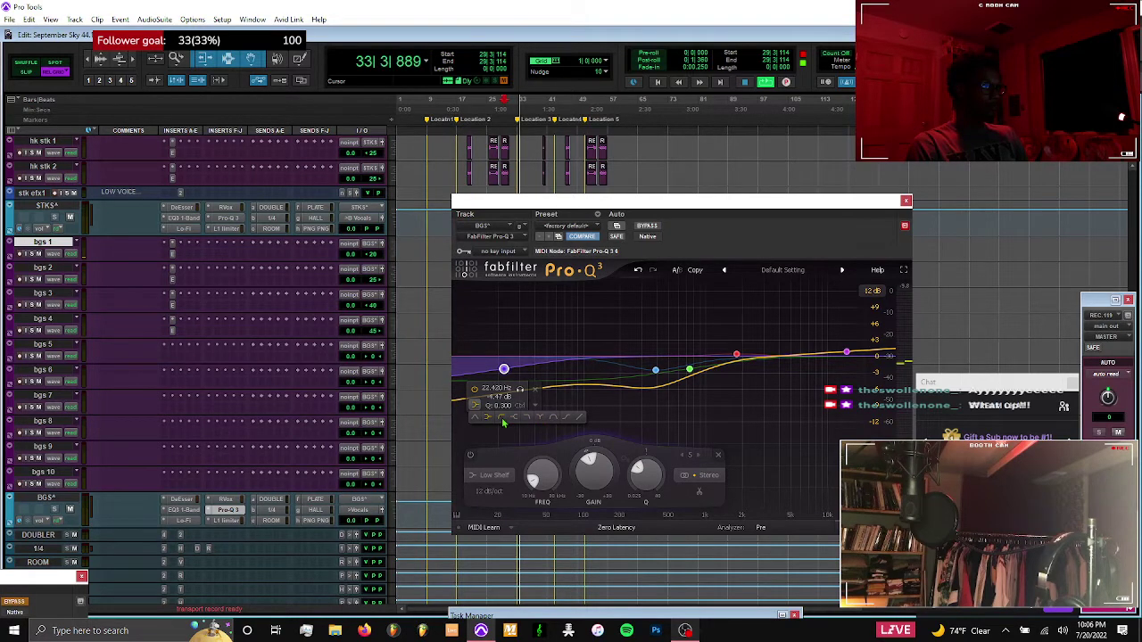
click(503, 420)
scroll(504, 410, up, 4)
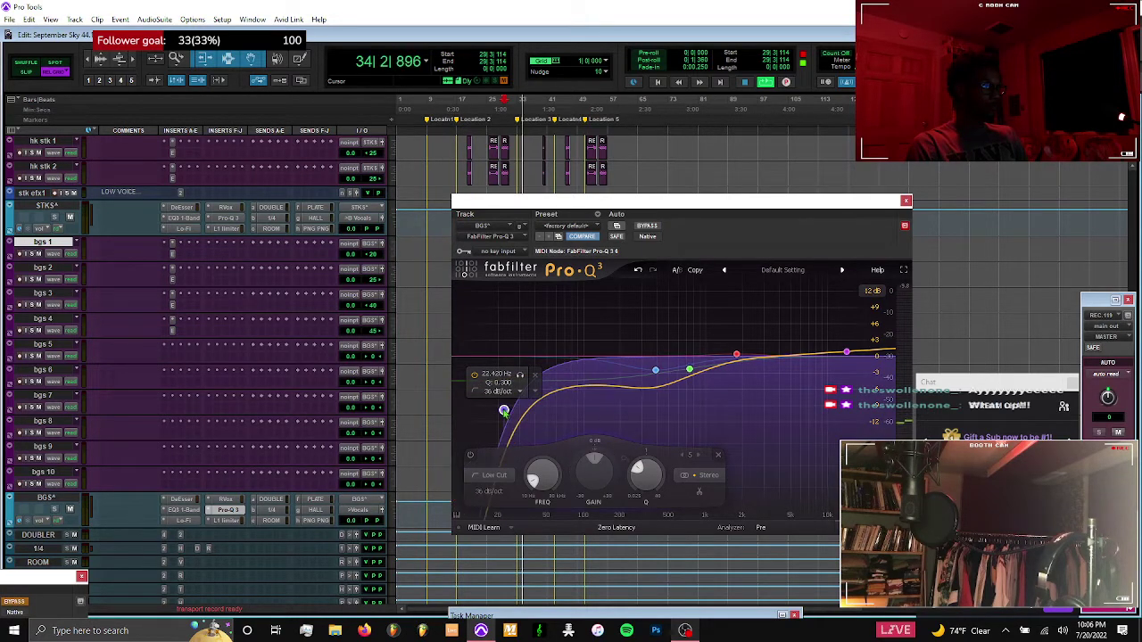
Set the BGS^ low cut frequency to about 133 Hz, reset its Q to default, close the plug-in, and restart playback
drag(504, 409, 597, 360)
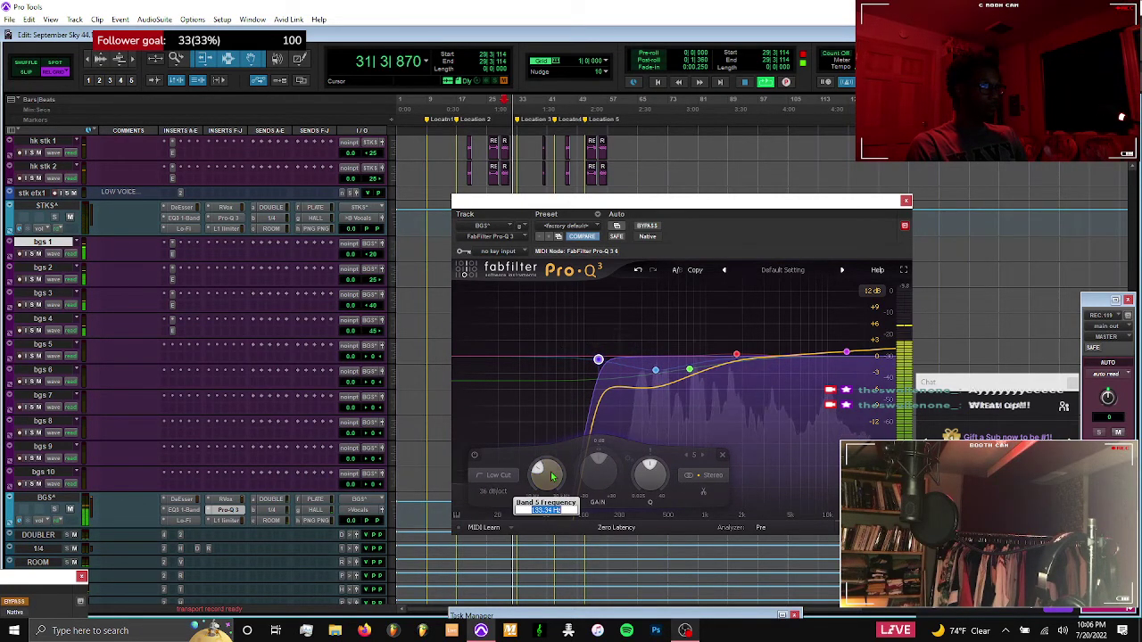
key(Return)
alt+click(650, 475)
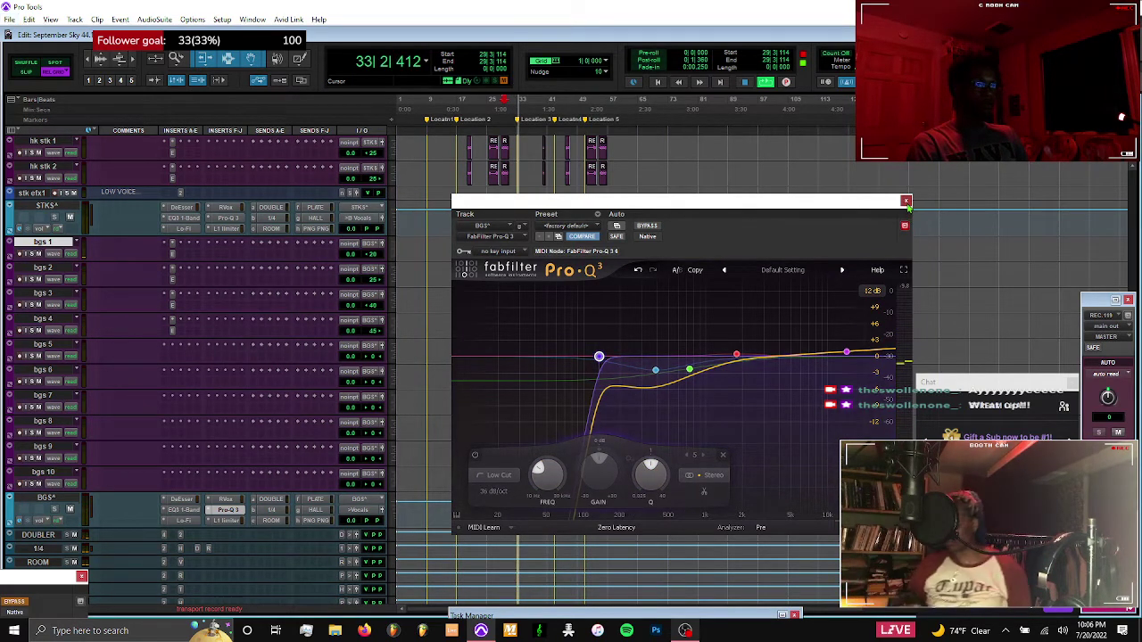
click(906, 200)
key(space)
key(space)
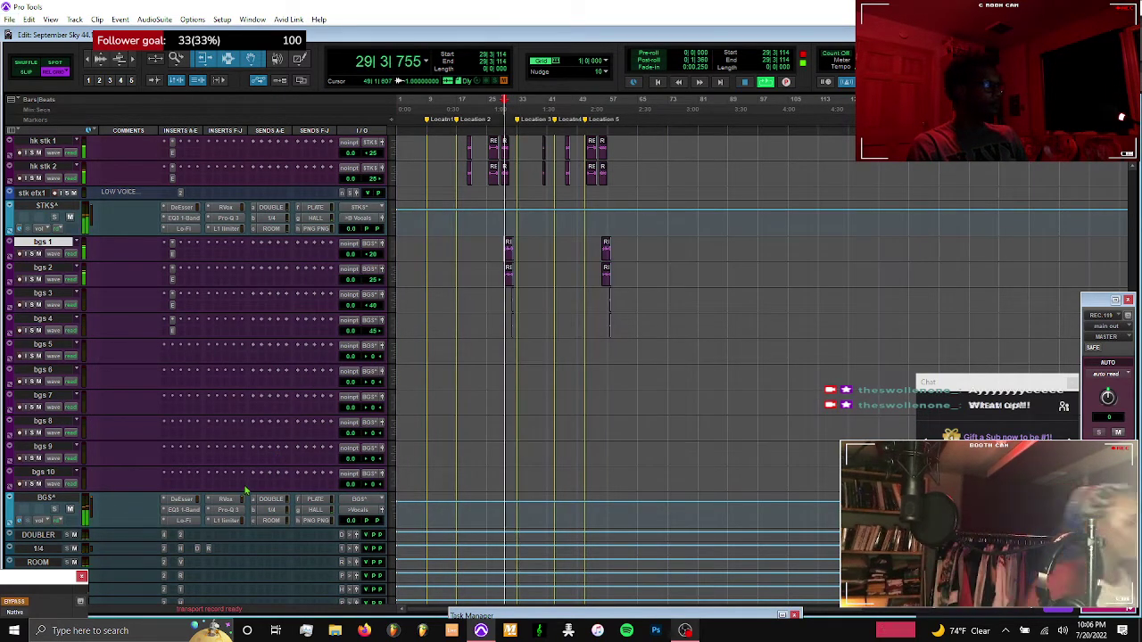
Reopen the BGS^ Pro-Q 3, return from OBS to Pro Tools, and resume auditioning the backgrounds from bar 29
click(229, 509)
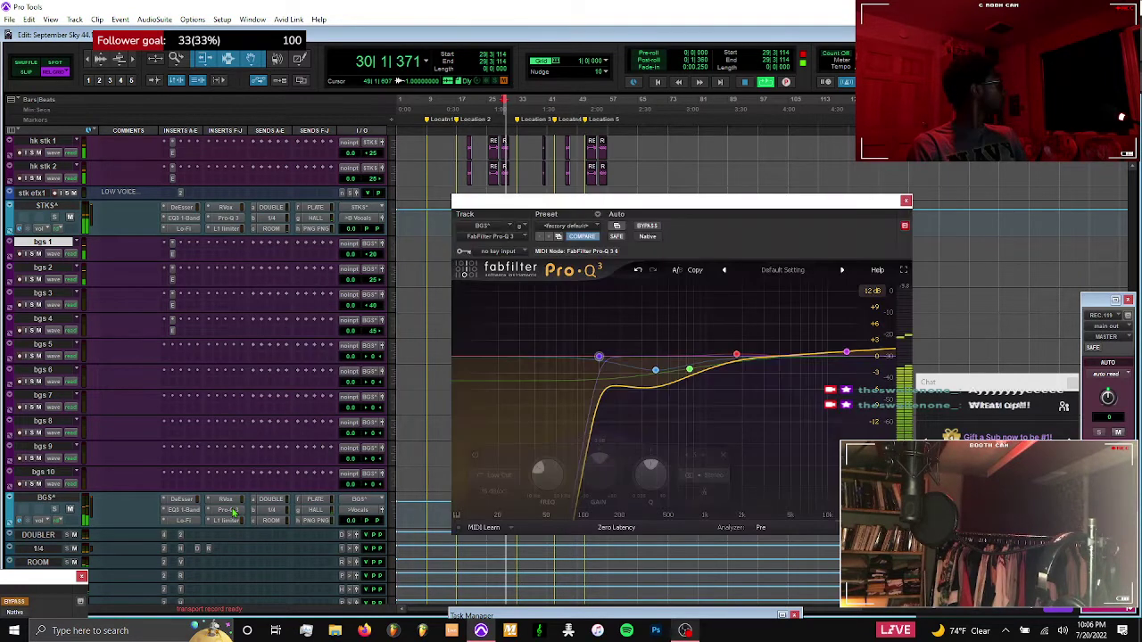
key(space)
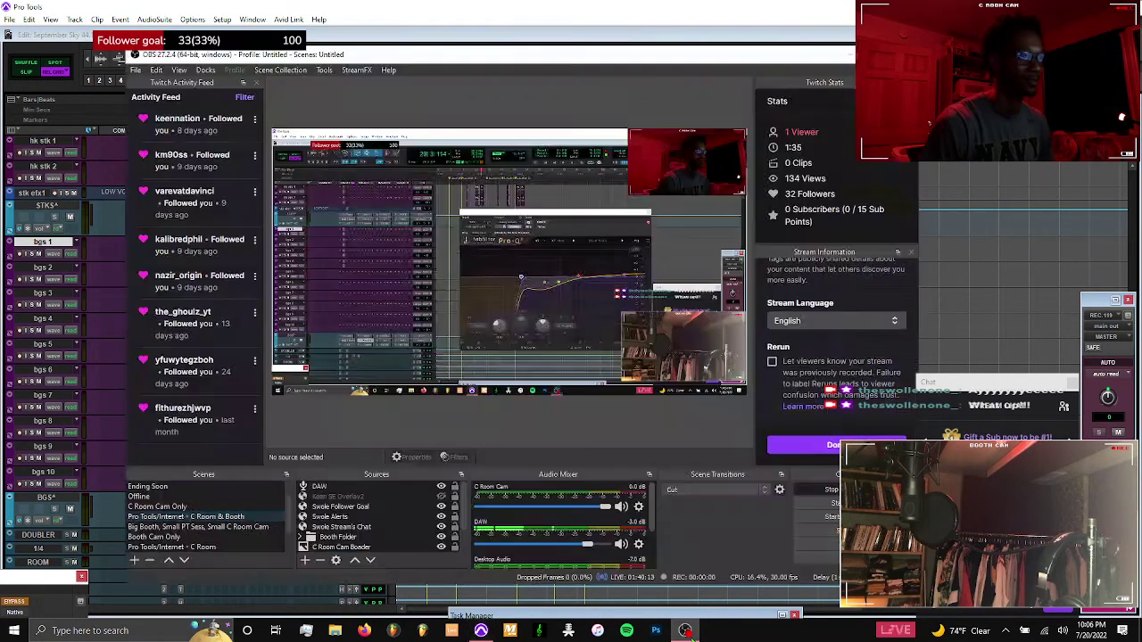
click(685, 631)
click(965, 334)
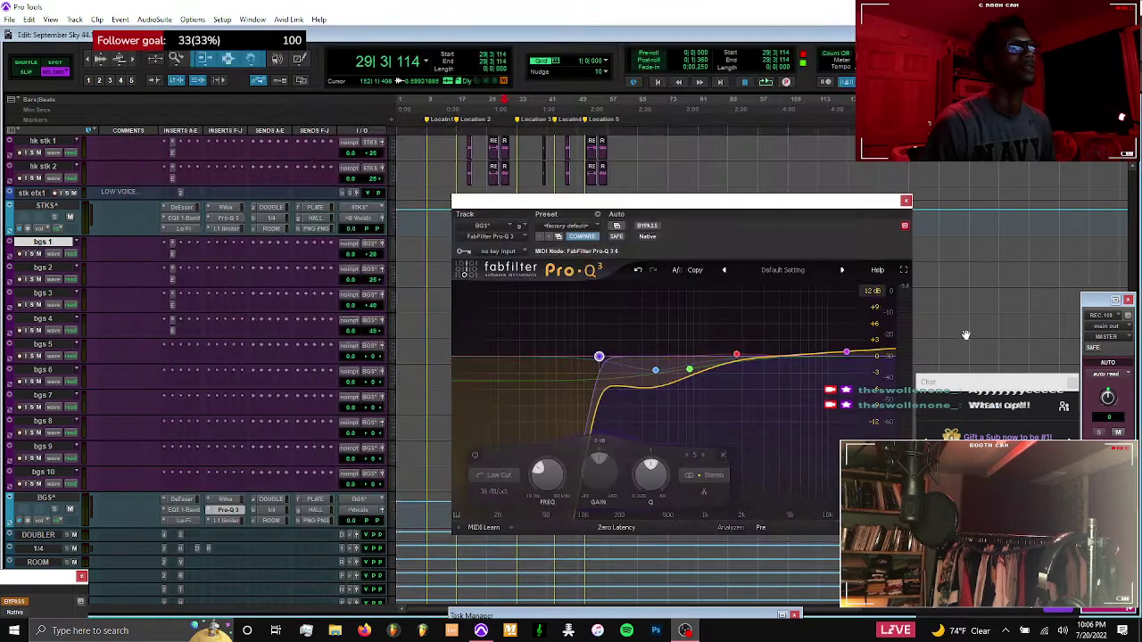
key(space)
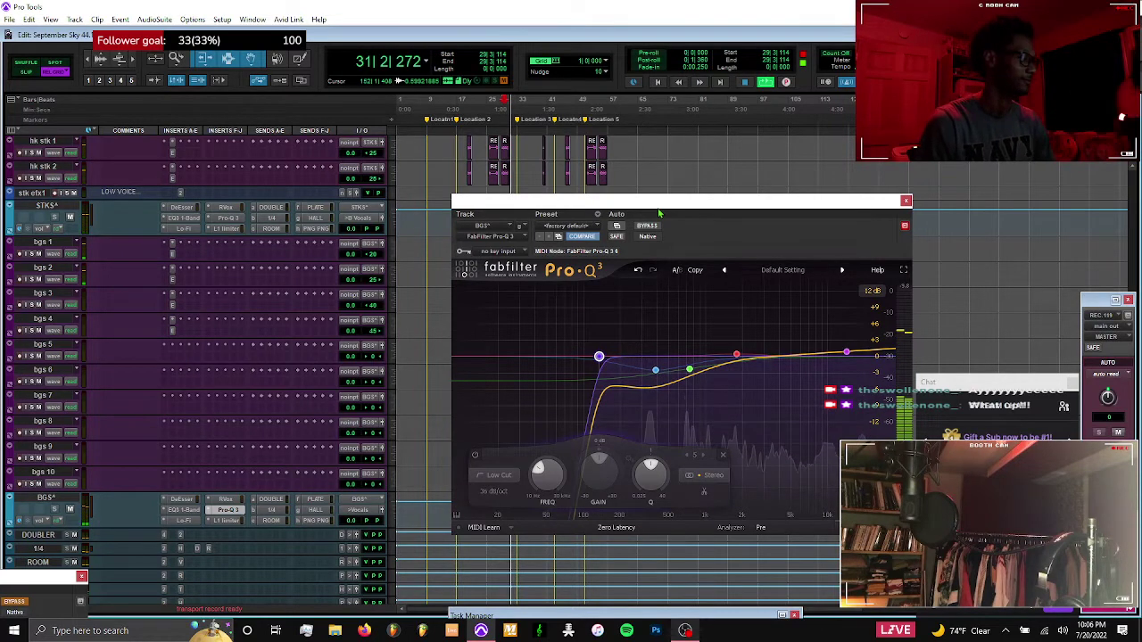
drag(658, 212, 613, 205)
mouse_move(619, 365)
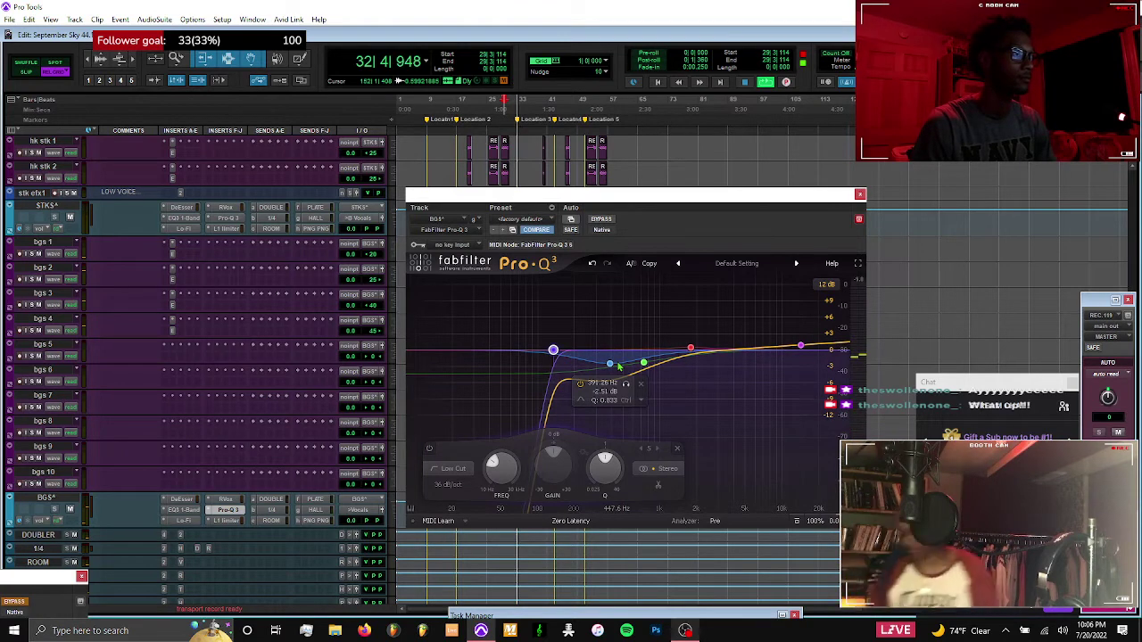
Shift band 2 of the BGS^ Pro-Q 3 to about 741 Hz, widen its Q, deepen the cut past 3 dB, and close the window
key(space)
drag(625, 384, 640, 332)
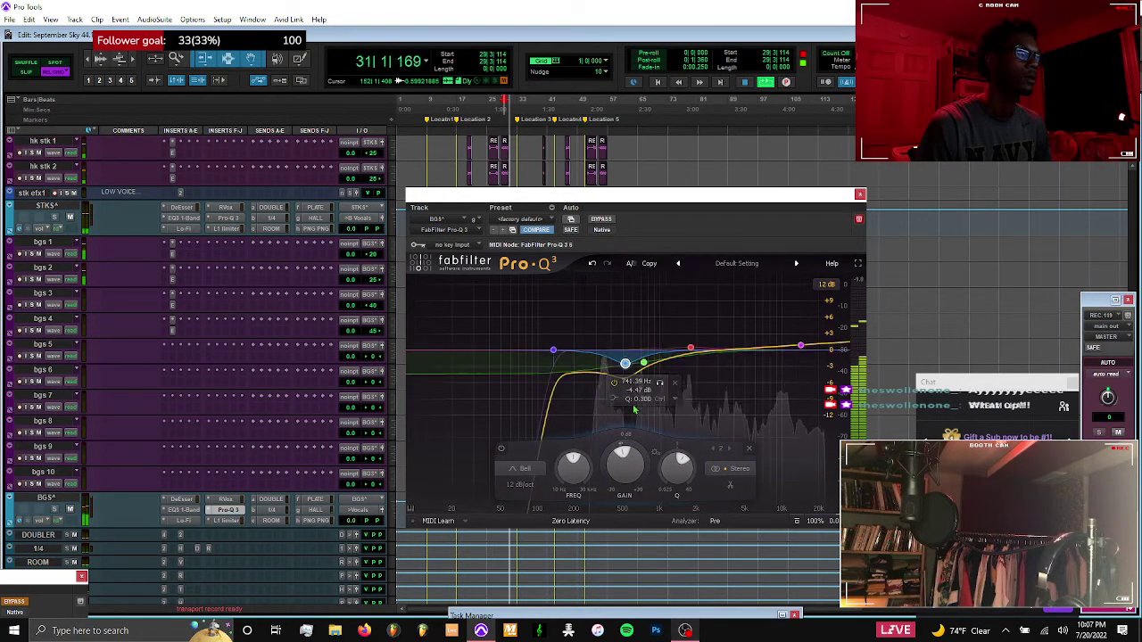
drag(684, 477, 692, 581)
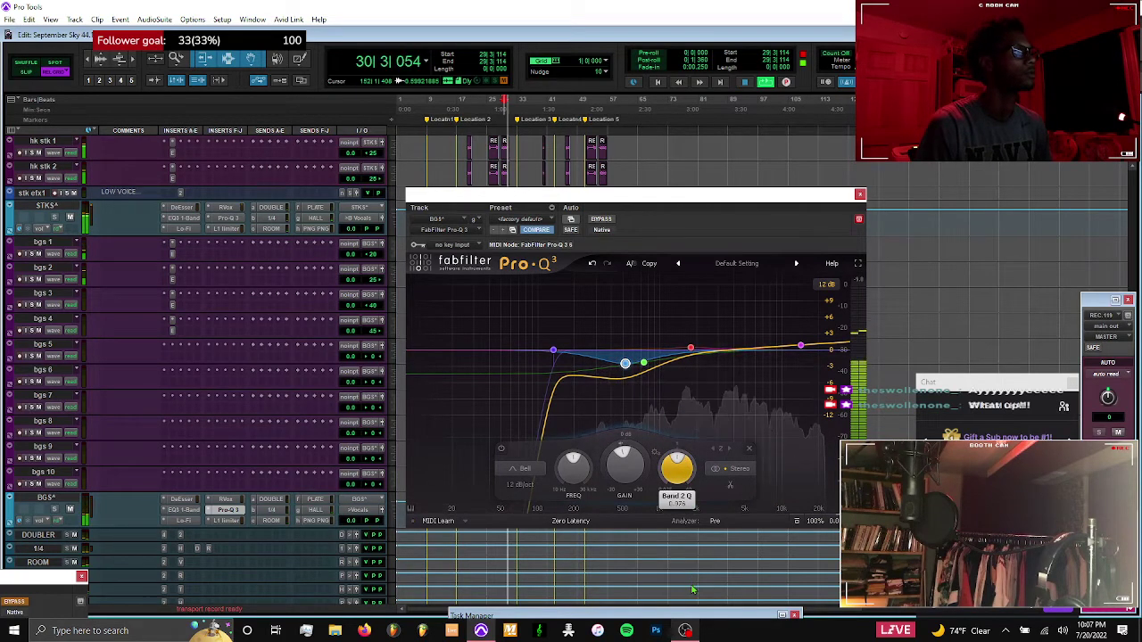
drag(625, 463, 627, 507)
scroll(626, 461, down, 3)
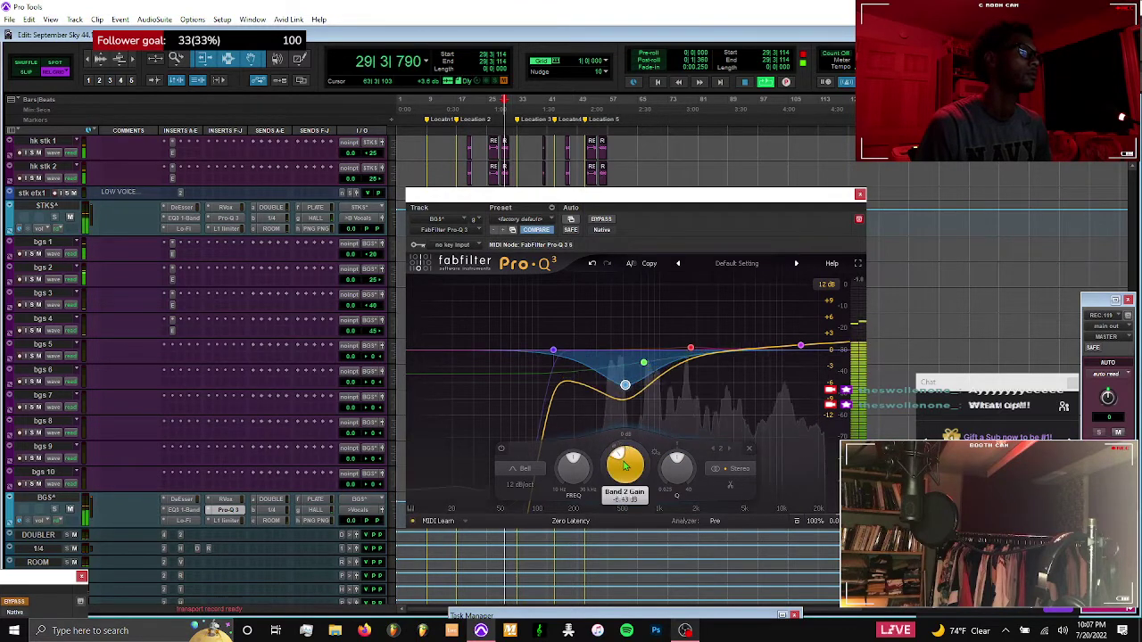
scroll(627, 462, up, 3)
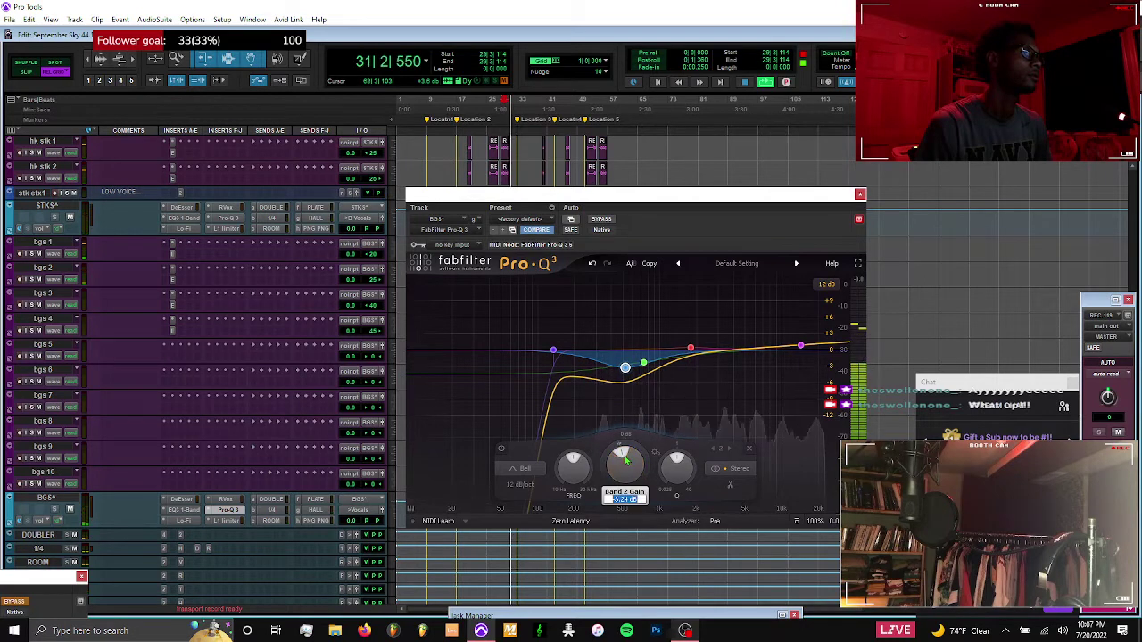
scroll(626, 461, down, 1)
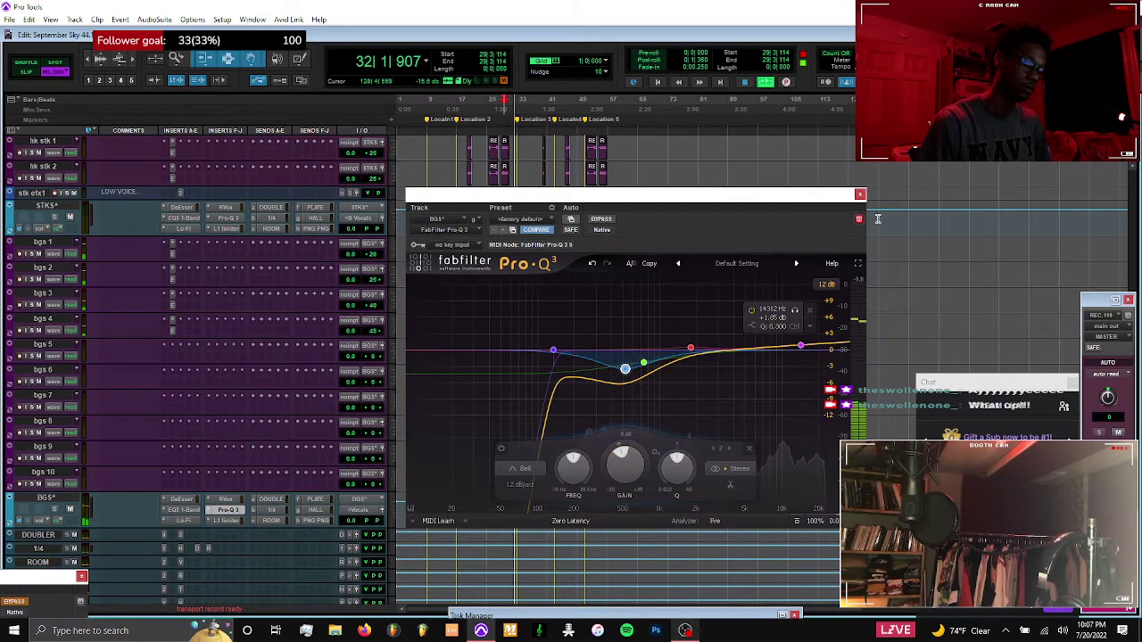
click(859, 194)
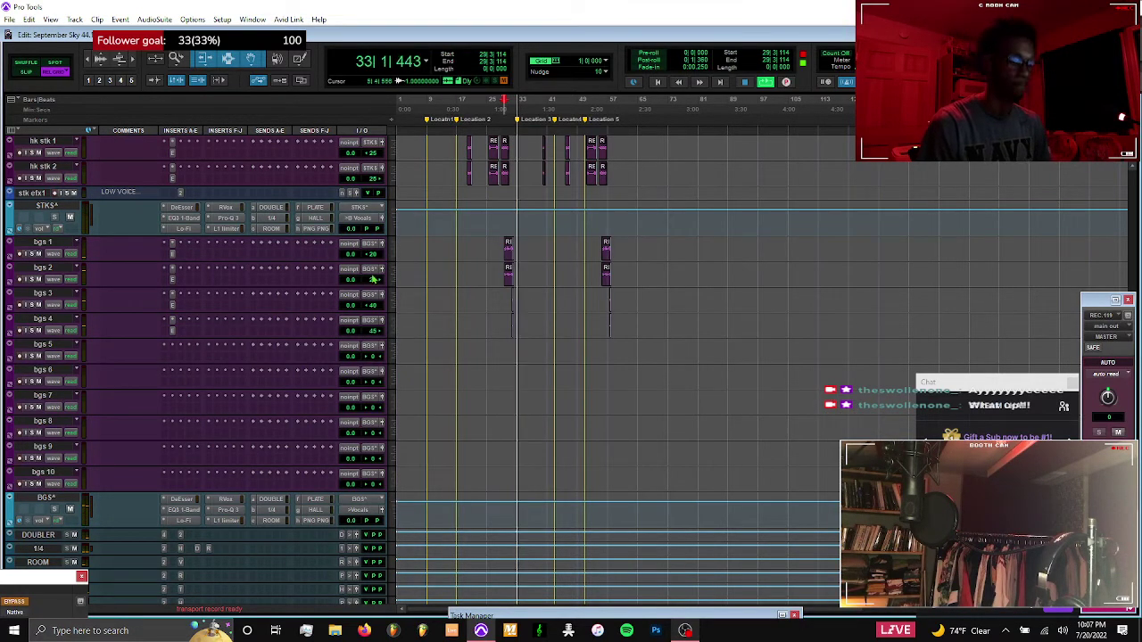
Move all lead vocal clips from ld efx1 and ld efx2 up to v ld 1 and v ld 2, keeping their timing
scroll(528, 305, up, 10)
scroll(397, 294, up, 1)
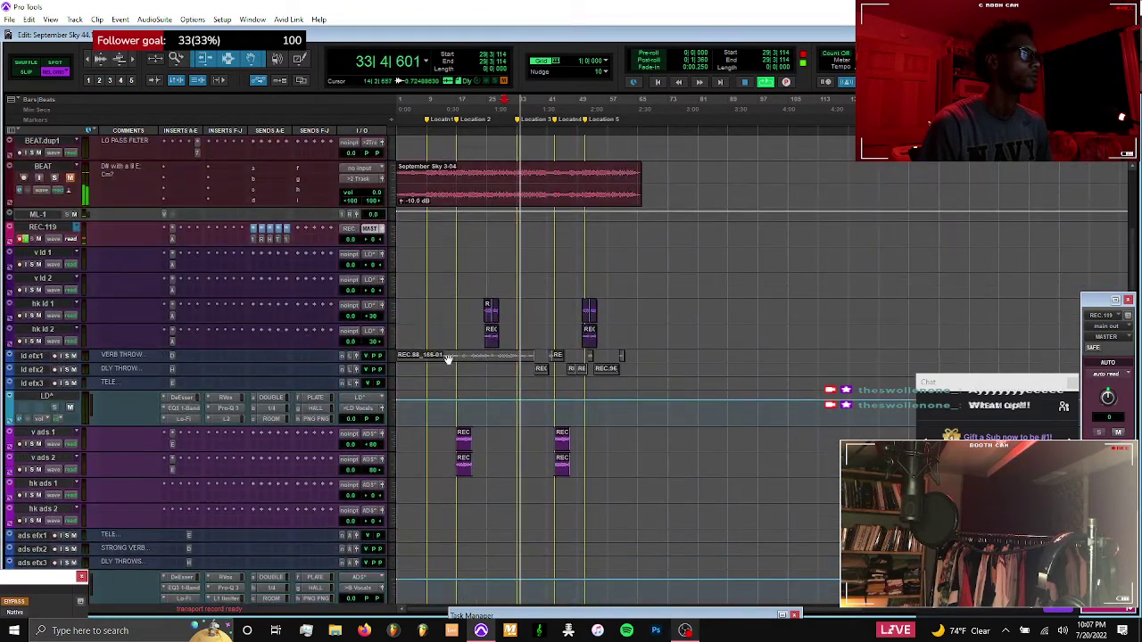
shift+click(464, 374)
key(ctrl+a)
drag(464, 362, 461, 254)
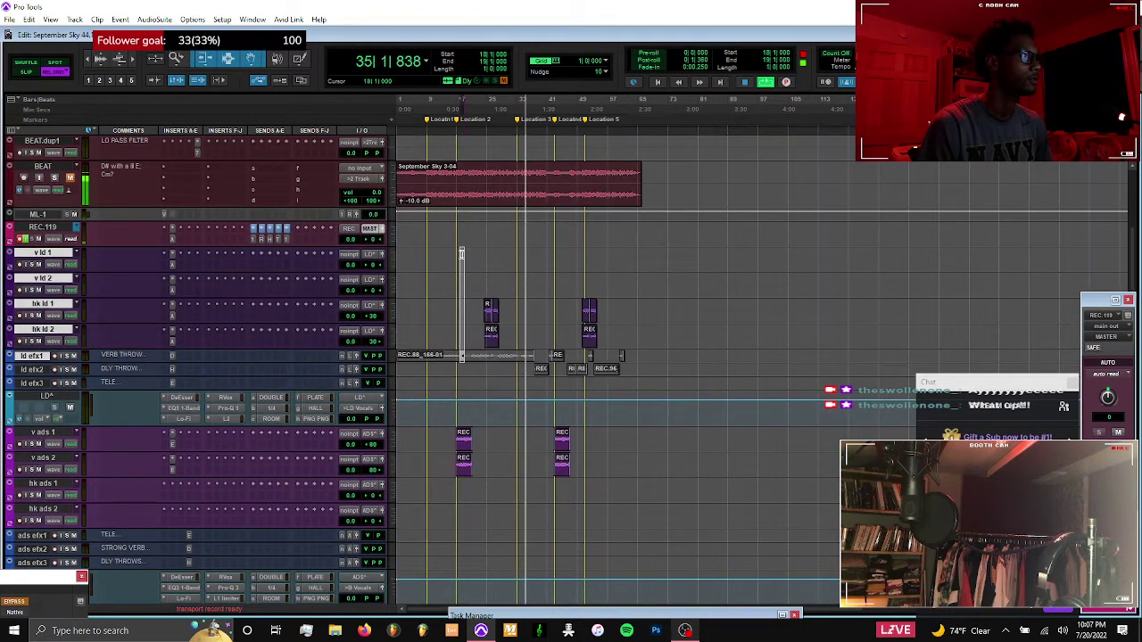
click(450, 364)
drag(450, 339, 446, 264)
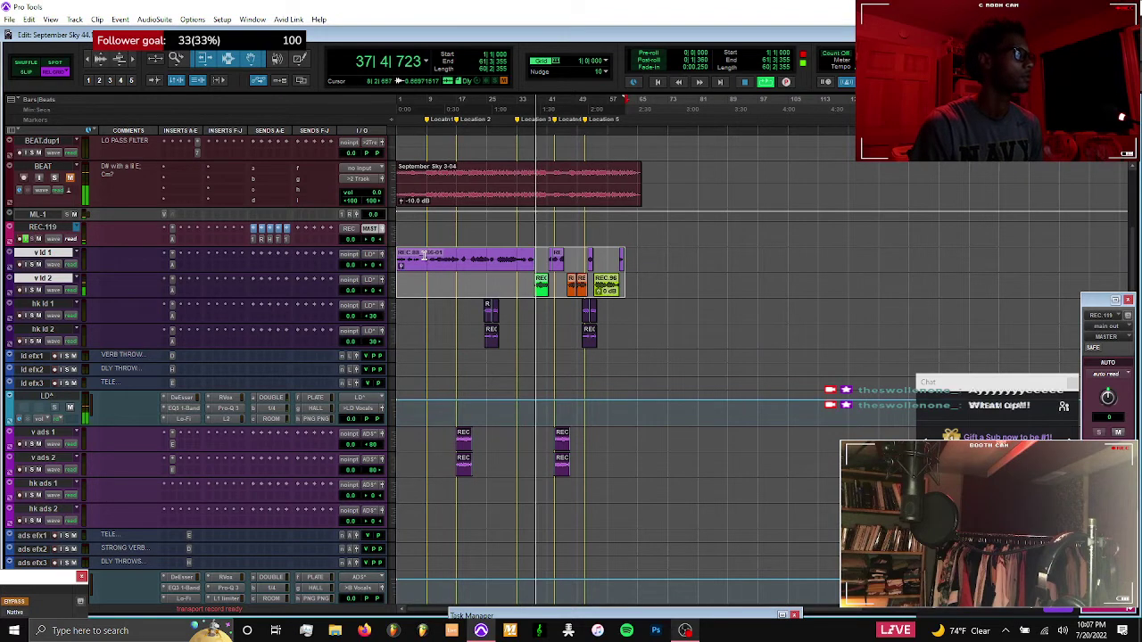
Play the lead vocal from bar 8 and add a bell cut of about 2 dB near 800 Hz to the LD^ Pro-Q 3
click(425, 262)
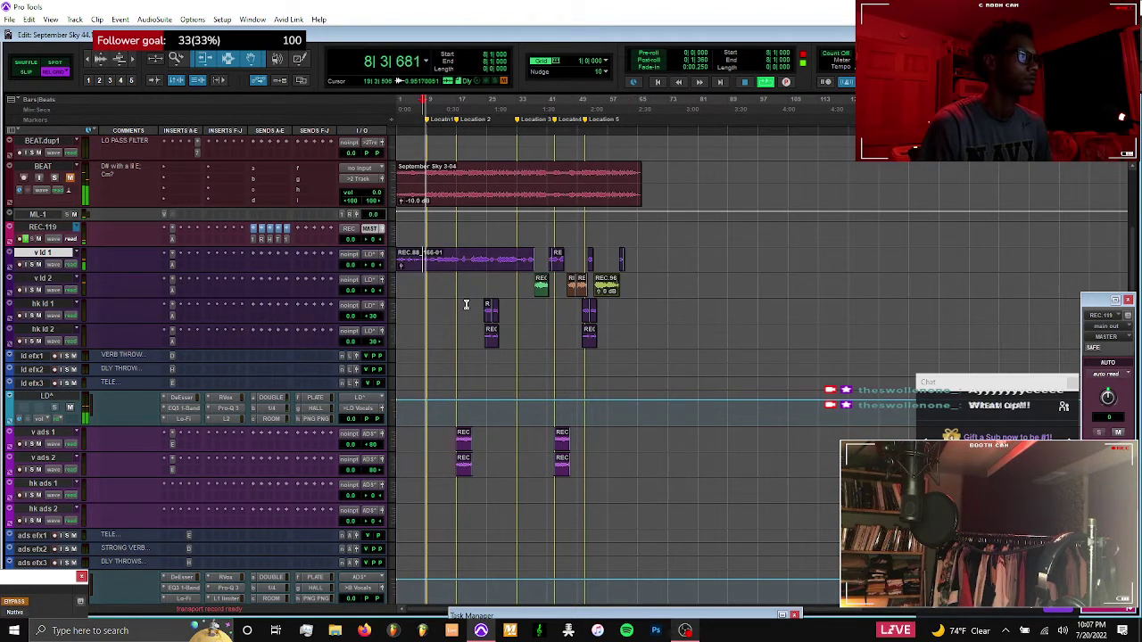
scroll(465, 304, down, 3)
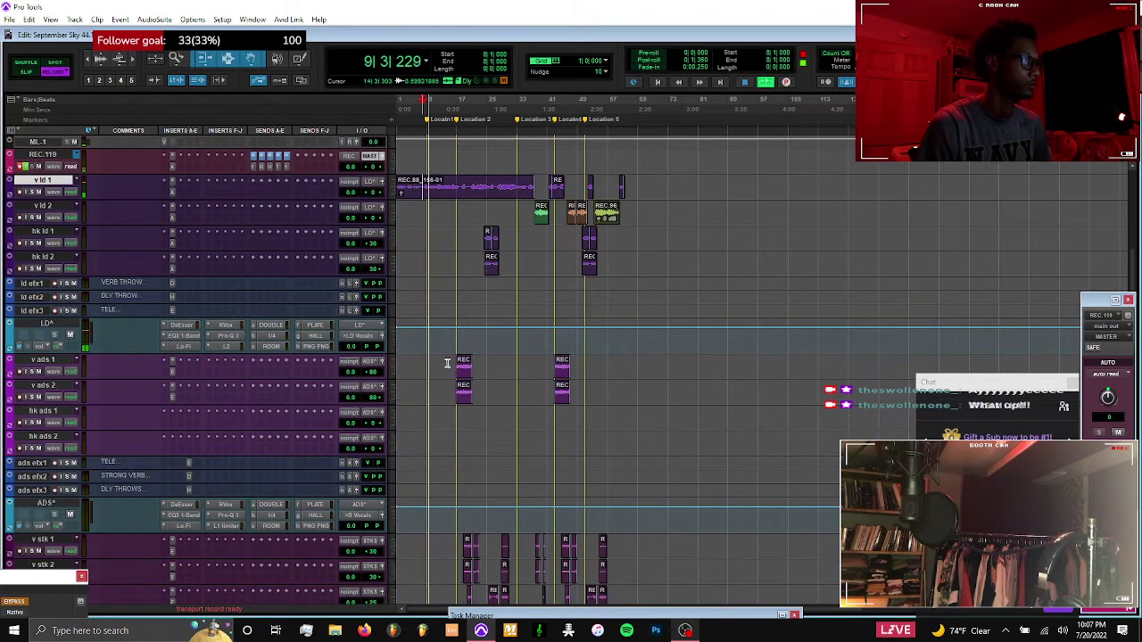
click(225, 339)
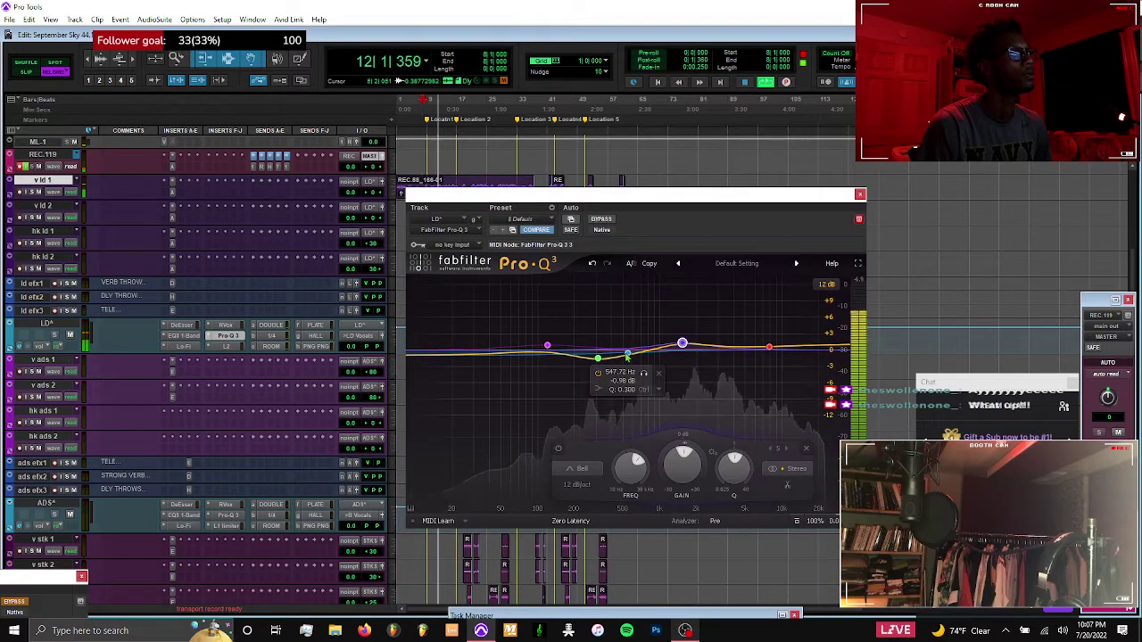
drag(615, 359, 653, 346)
scroll(636, 359, up, 4)
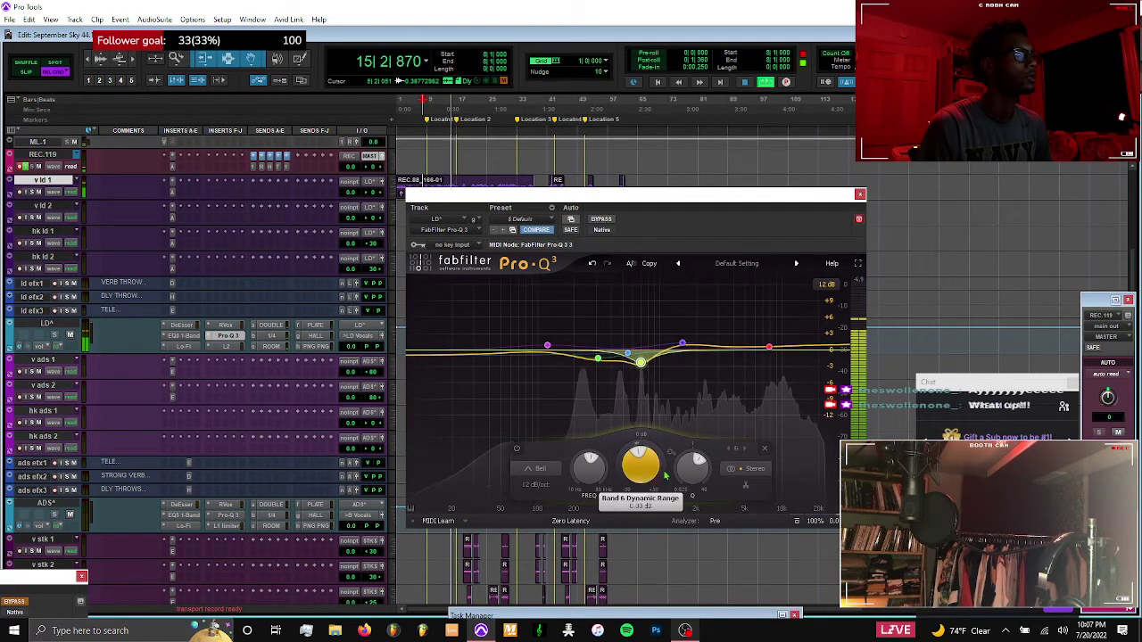
drag(592, 470, 592, 465)
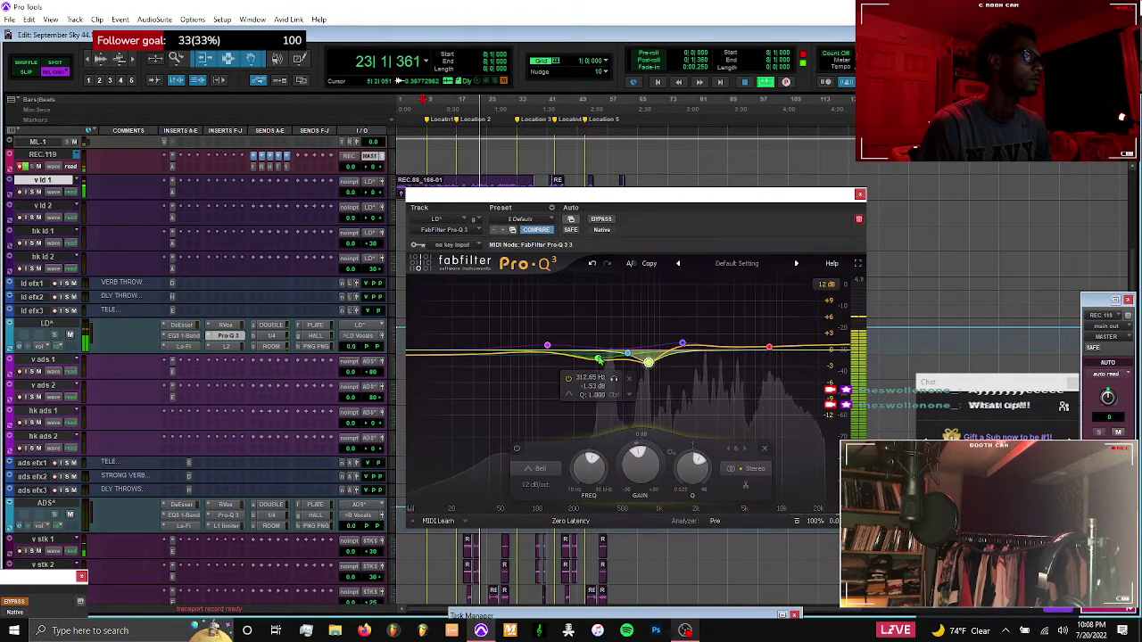
Slightly deepen the 312 Hz bell cut on the LD^ Pro-Q 3 and set the band 2 low shelf gain to about -2.28 dB
click(598, 357)
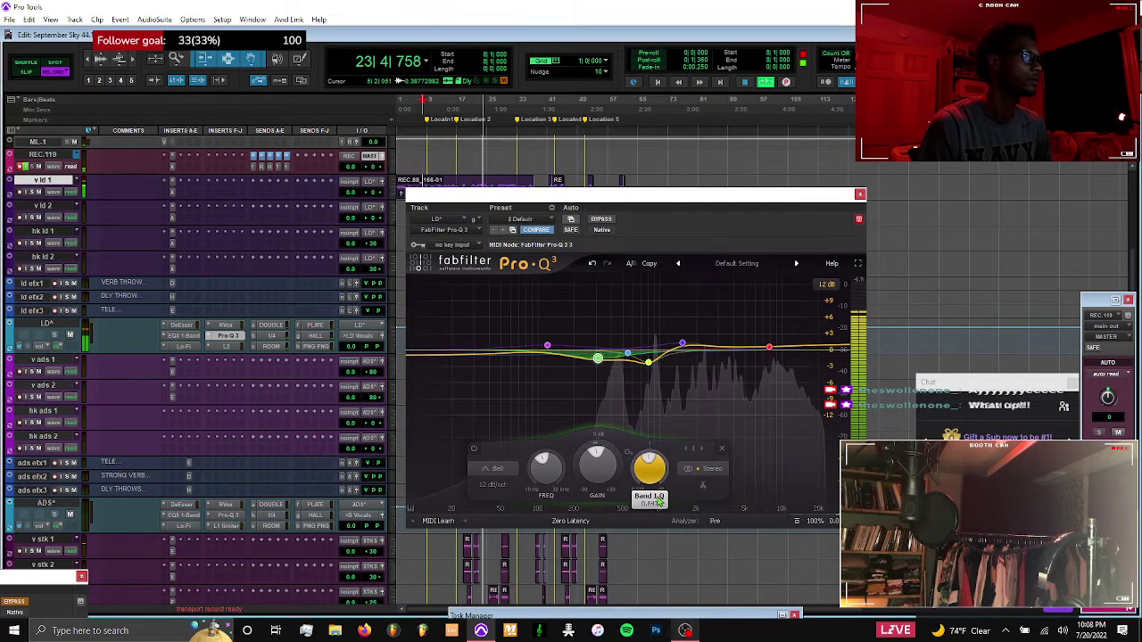
drag(599, 464, 654, 491)
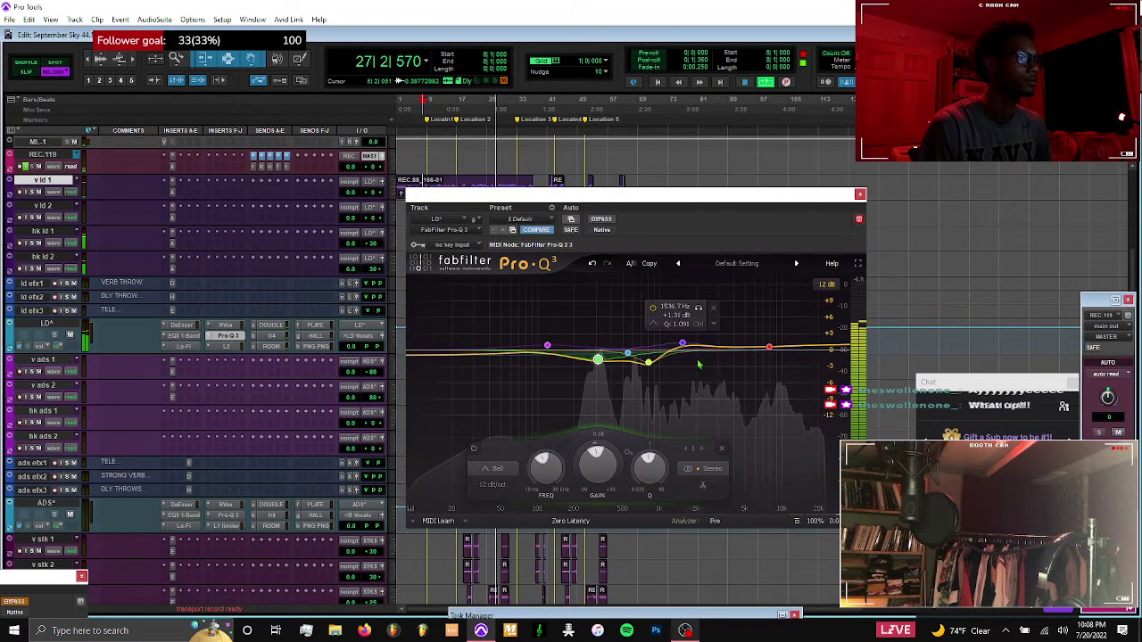
click(628, 353)
drag(629, 453, 628, 467)
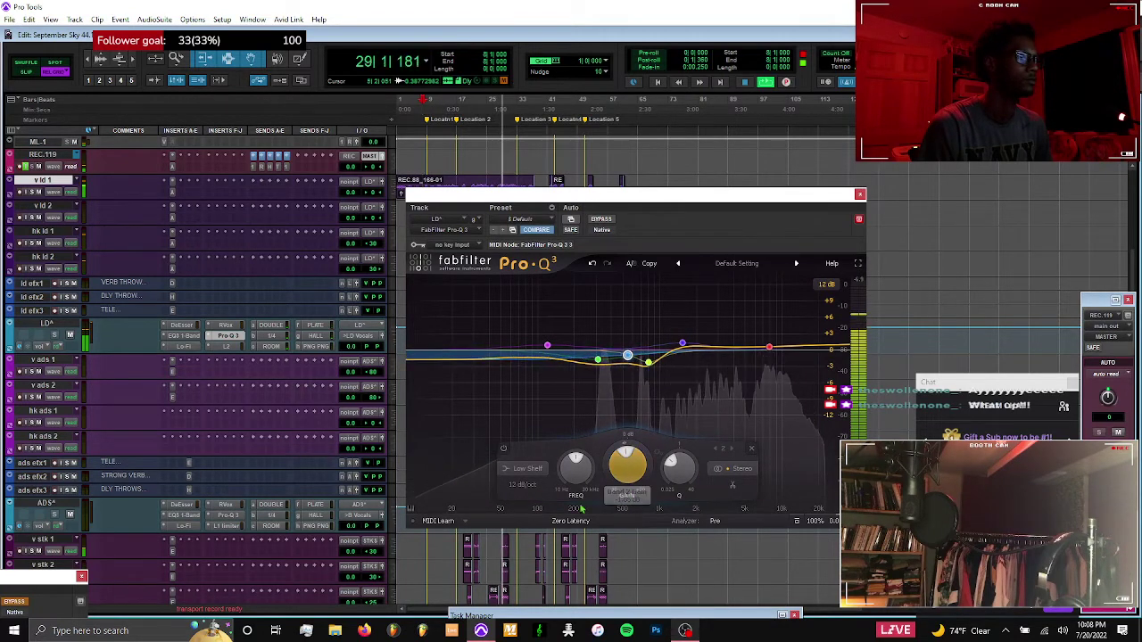
drag(575, 473, 628, 479)
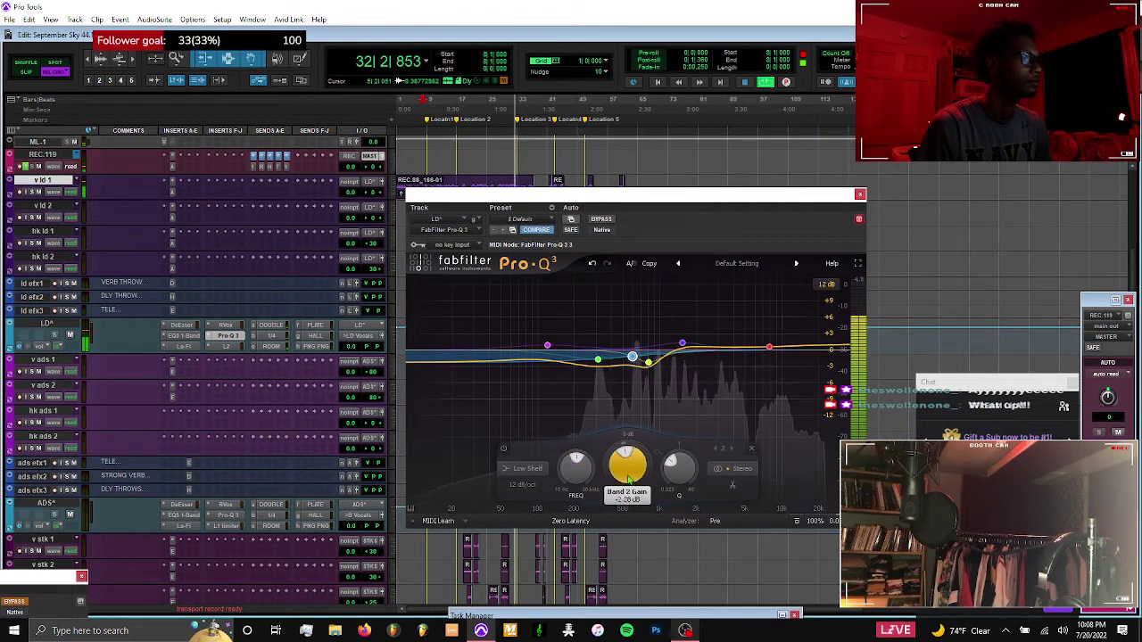
Set the high-pass frequency of the EQ3 1-Band on LD^ to 50 Hz and close the plug-in
click(183, 335)
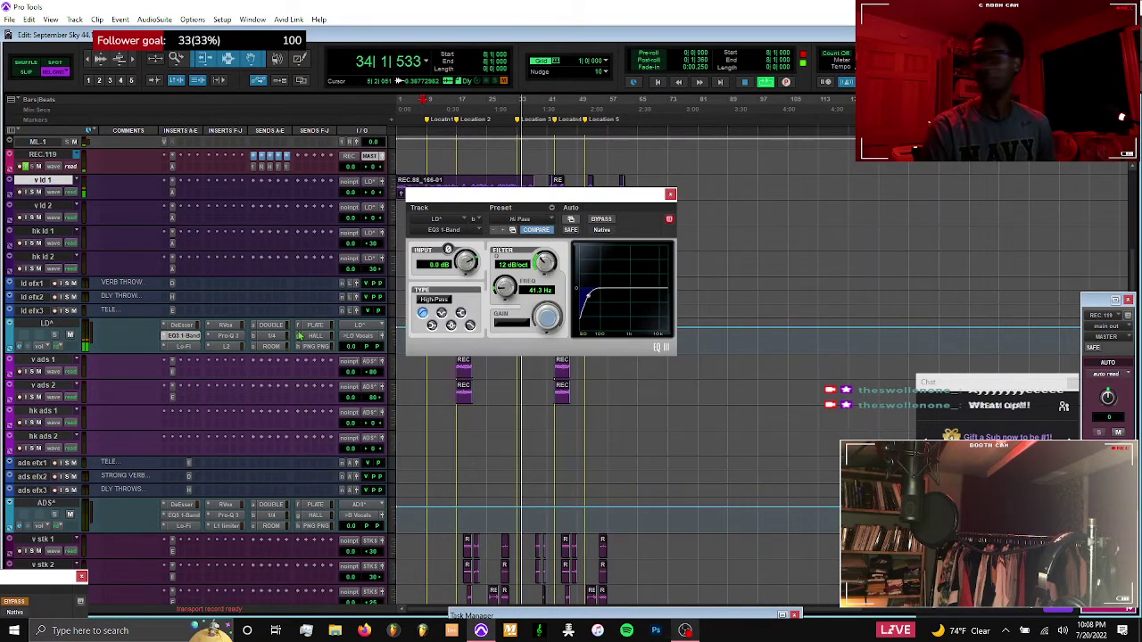
drag(506, 289, 505, 284)
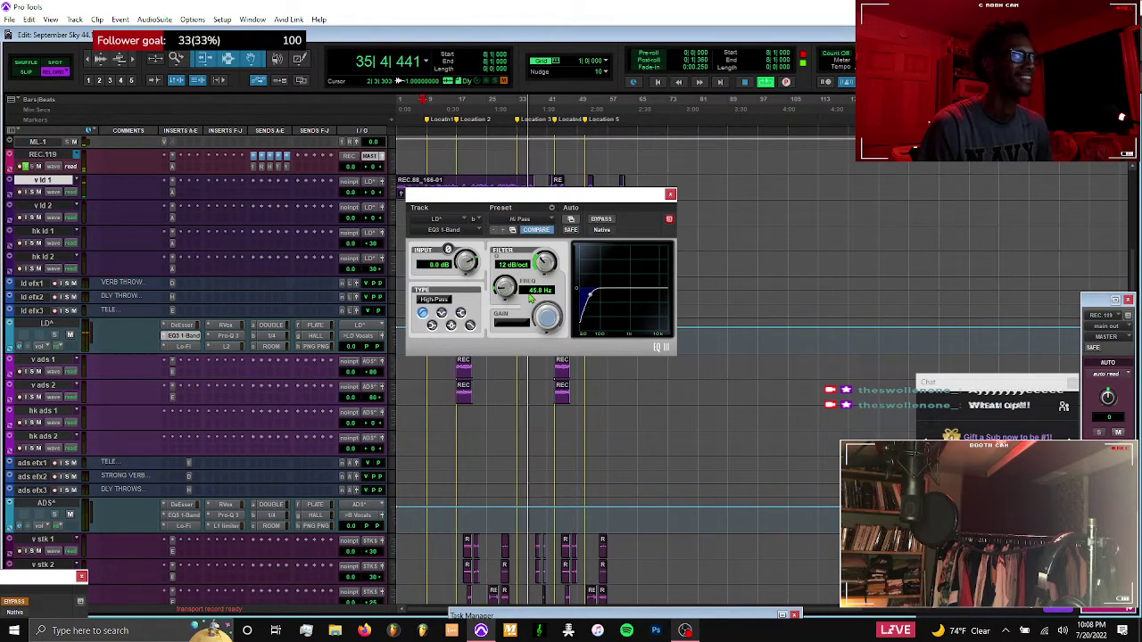
text(50)
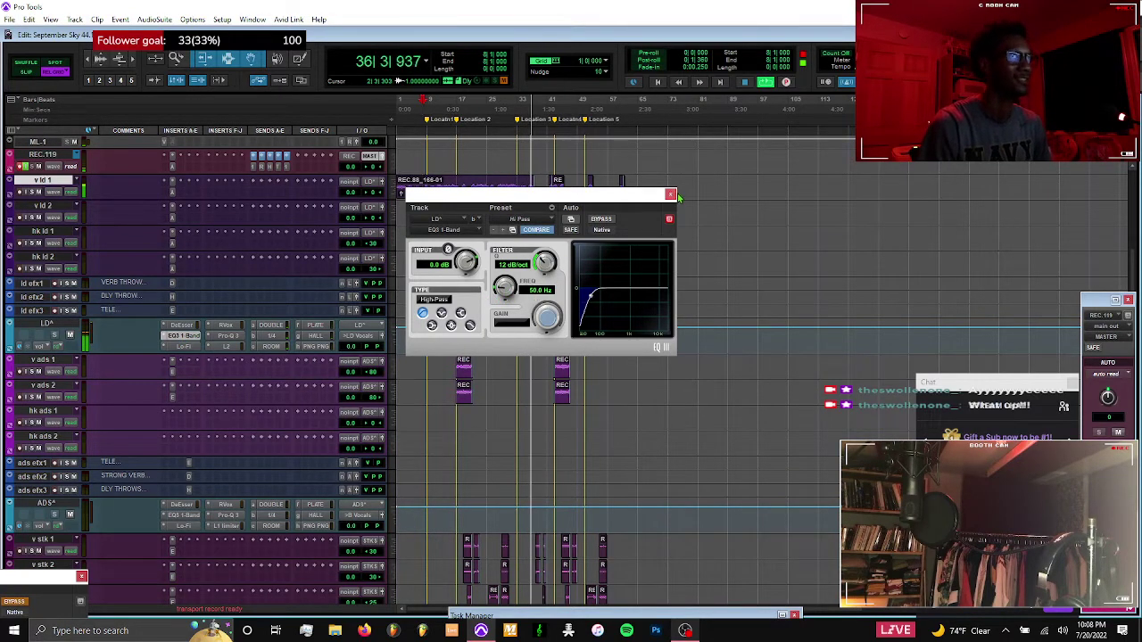
click(671, 195)
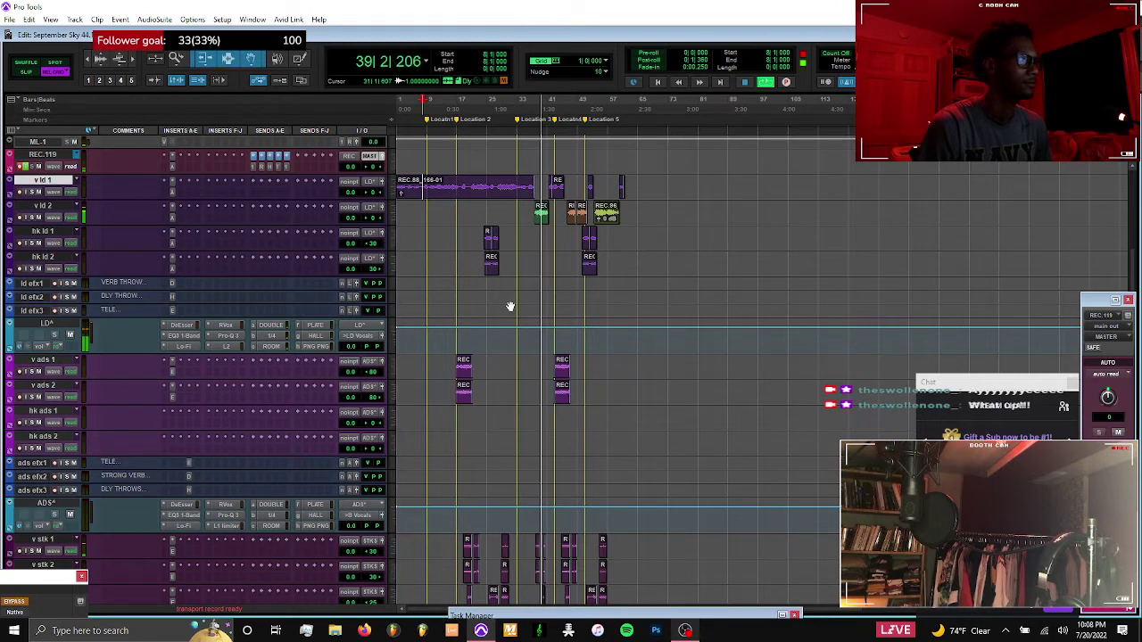
scroll(509, 306, down, 3)
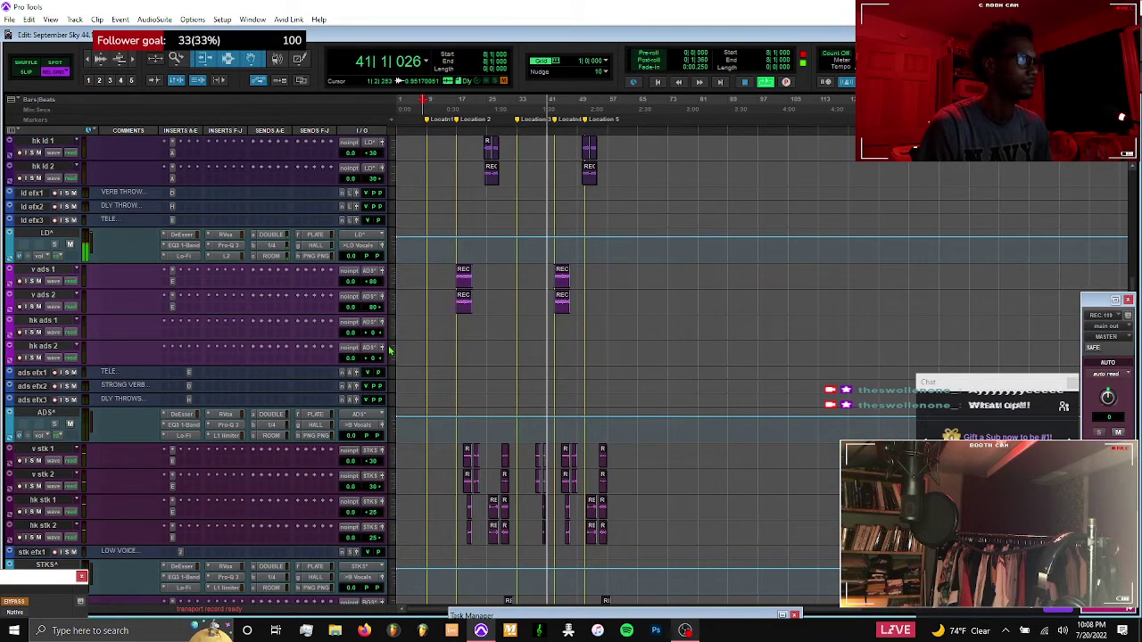
Open the ROOM send fader of LD^ and look over the vocal tracks during playback
click(282, 258)
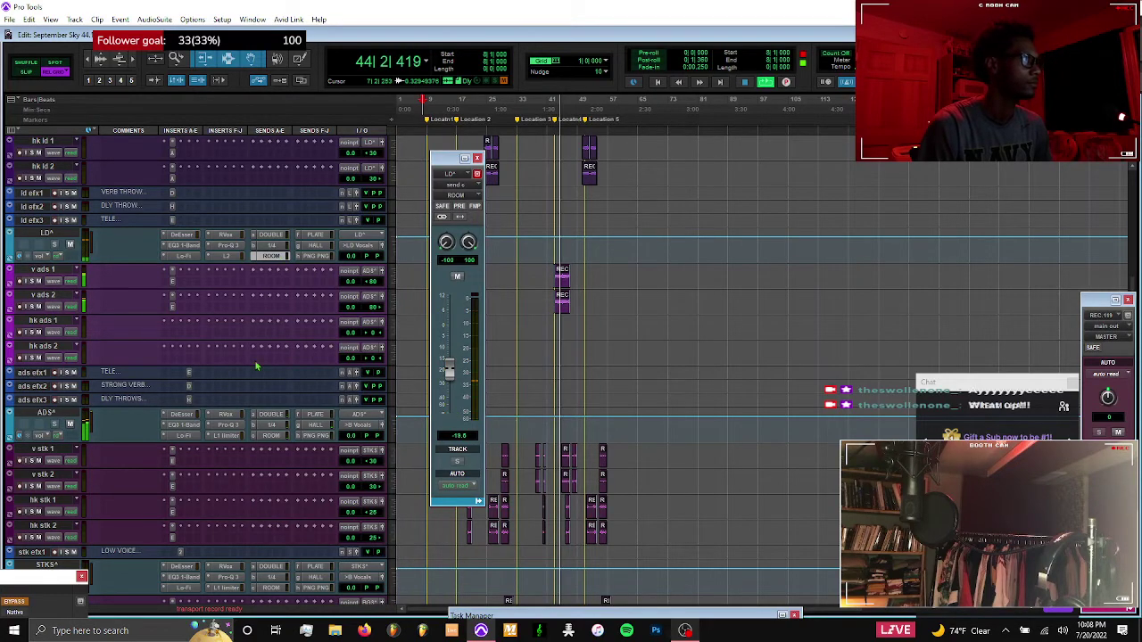
scroll(261, 341, down, 10)
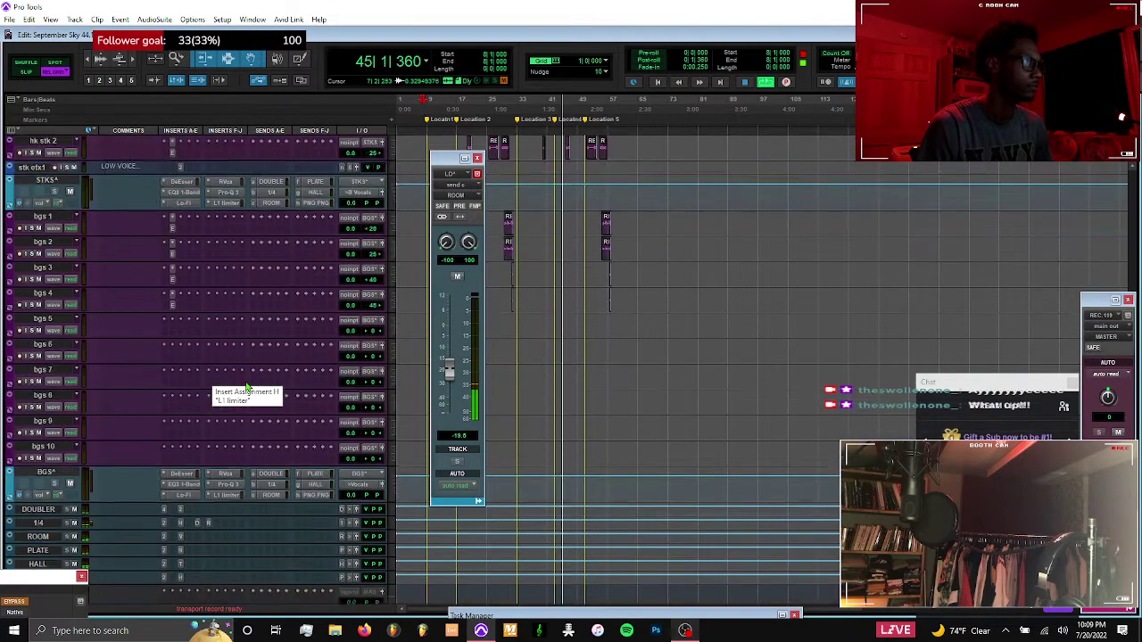
scroll(247, 385, up, 9)
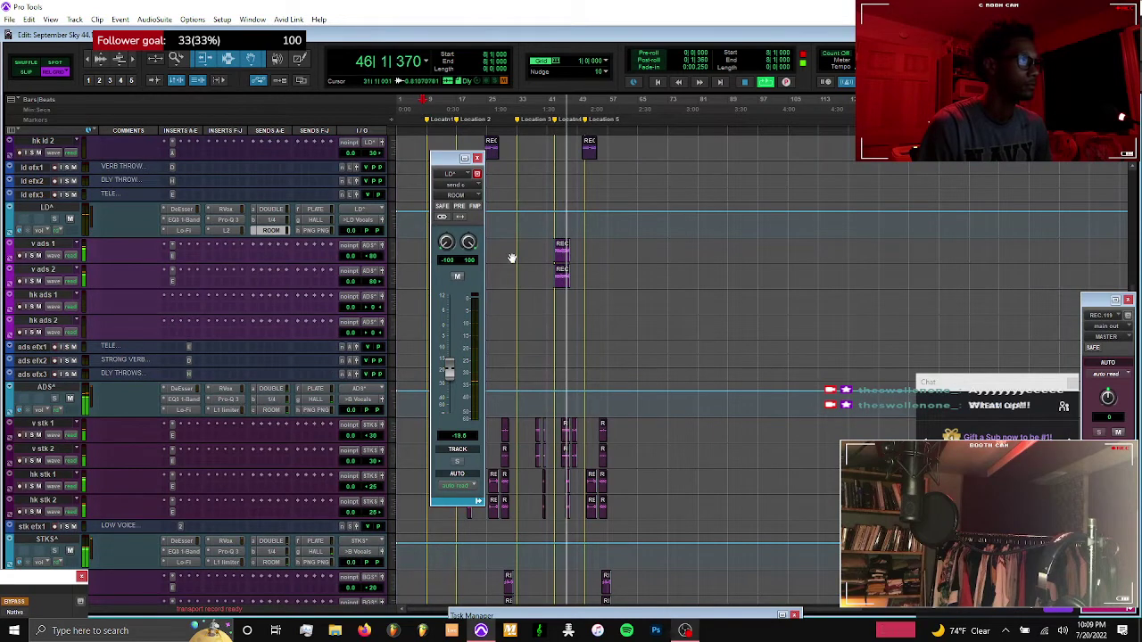
Play the ad-libs from just before Location 4, lower the ADS^ RVox gain to about -5.8 and close both floating windows
click(226, 390)
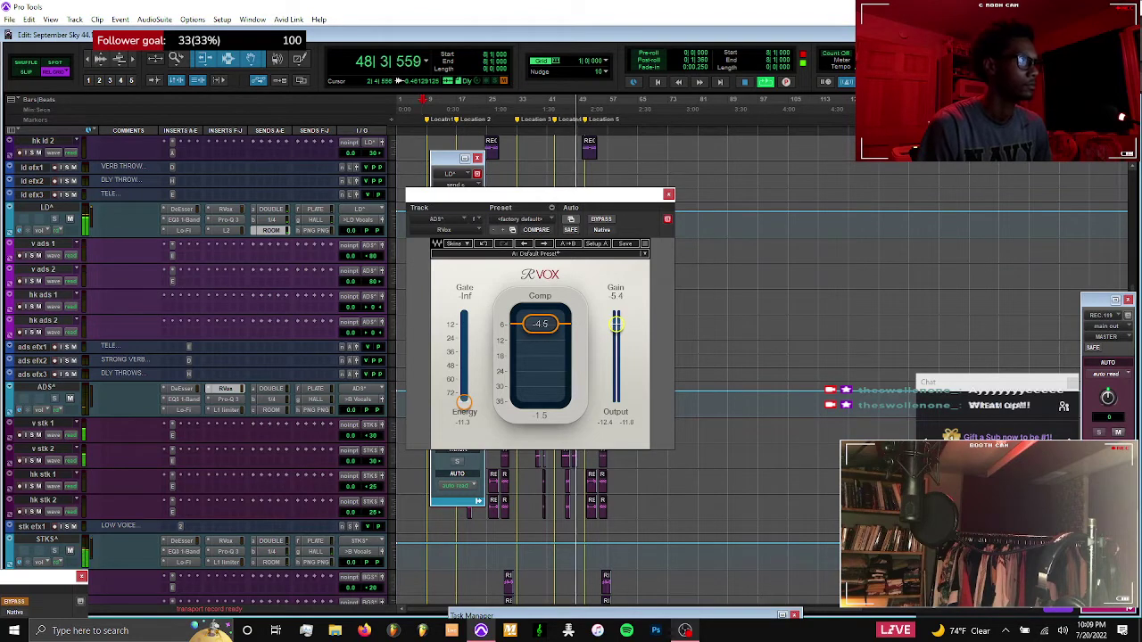
drag(588, 198, 825, 238)
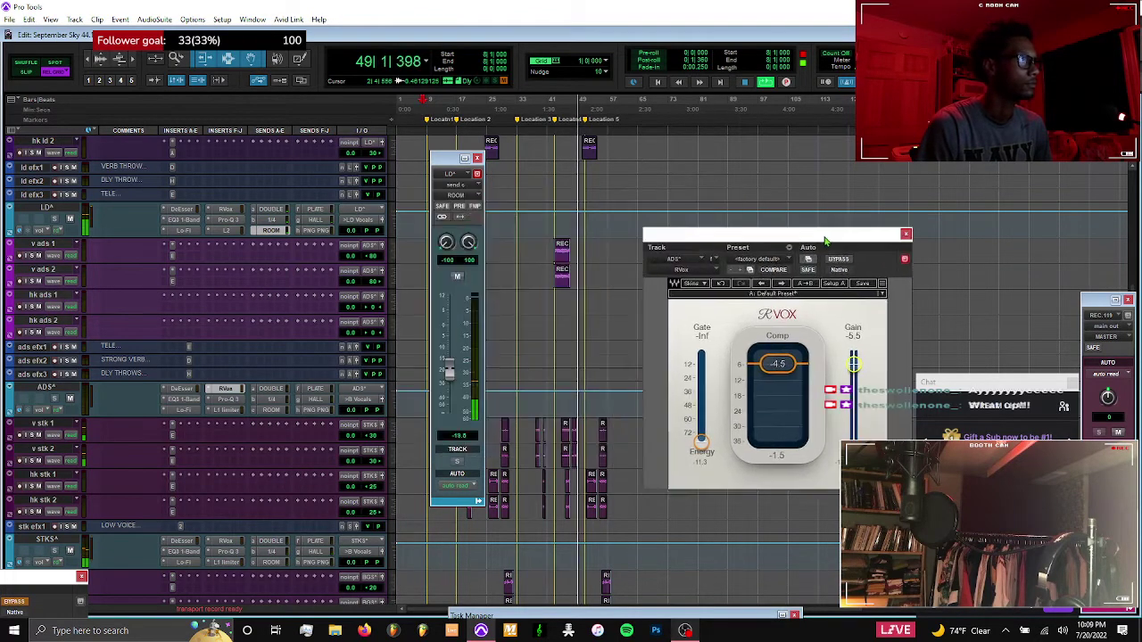
click(546, 248)
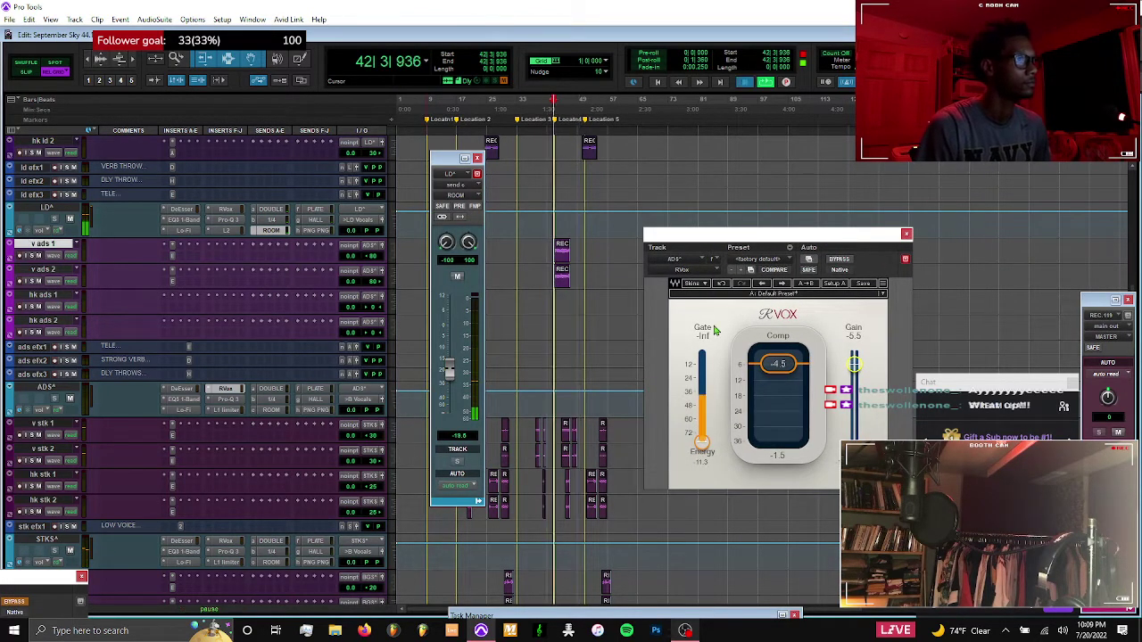
key(space)
drag(854, 364, 854, 370)
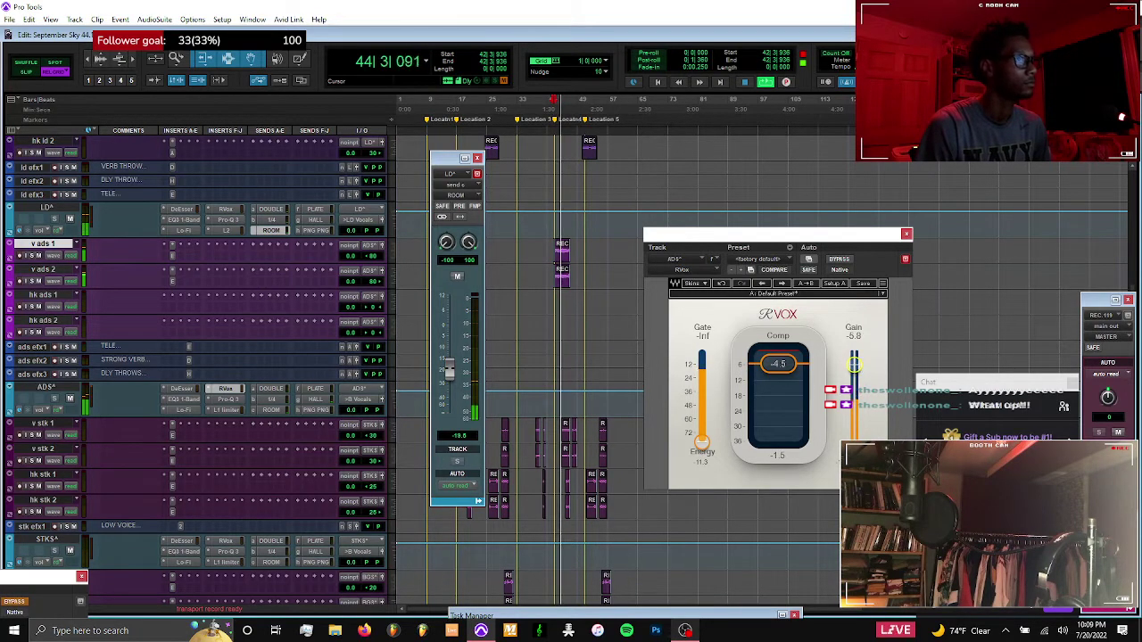
drag(855, 370, 855, 368)
click(906, 235)
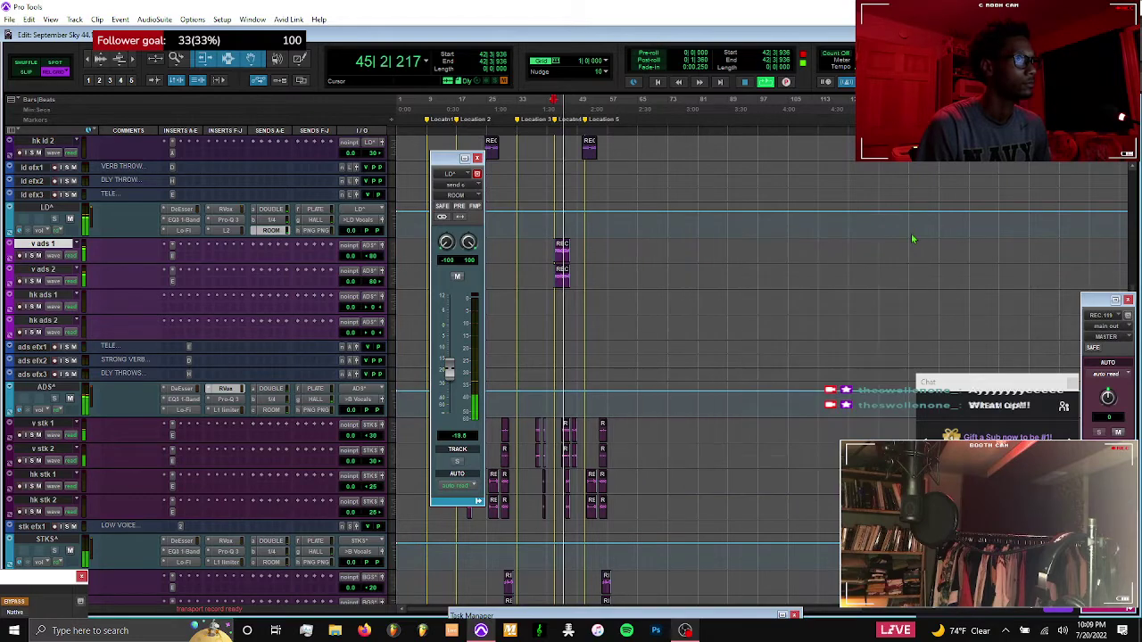
click(477, 158)
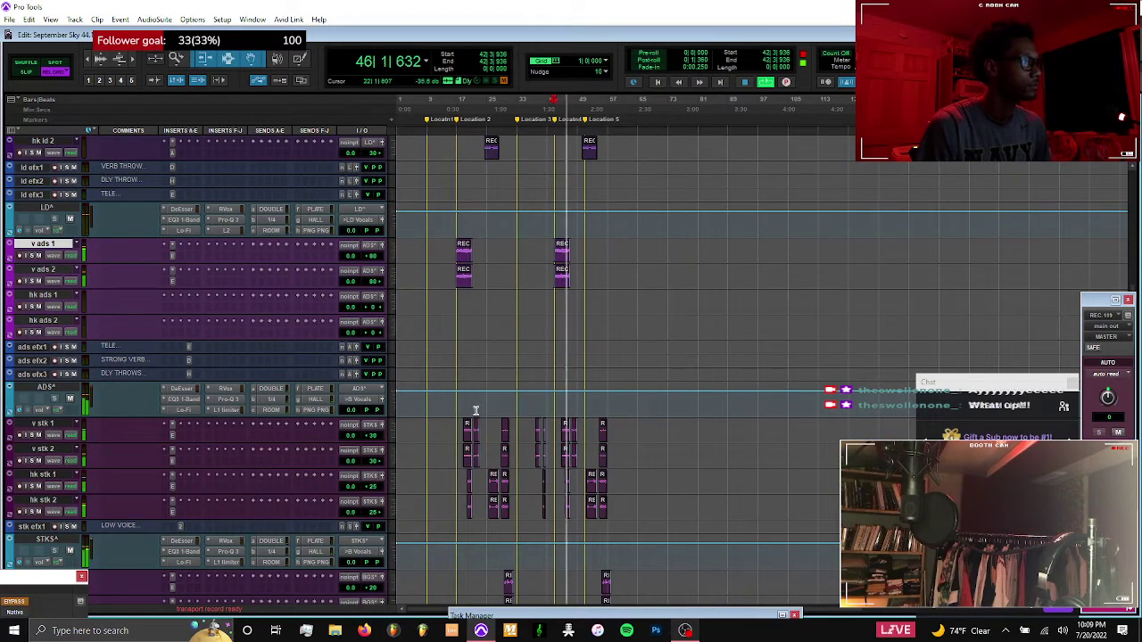
Set the feedback of the H-Delay on the 1/4 track to 25
scroll(471, 408, down, 6)
scroll(322, 495, down, 5)
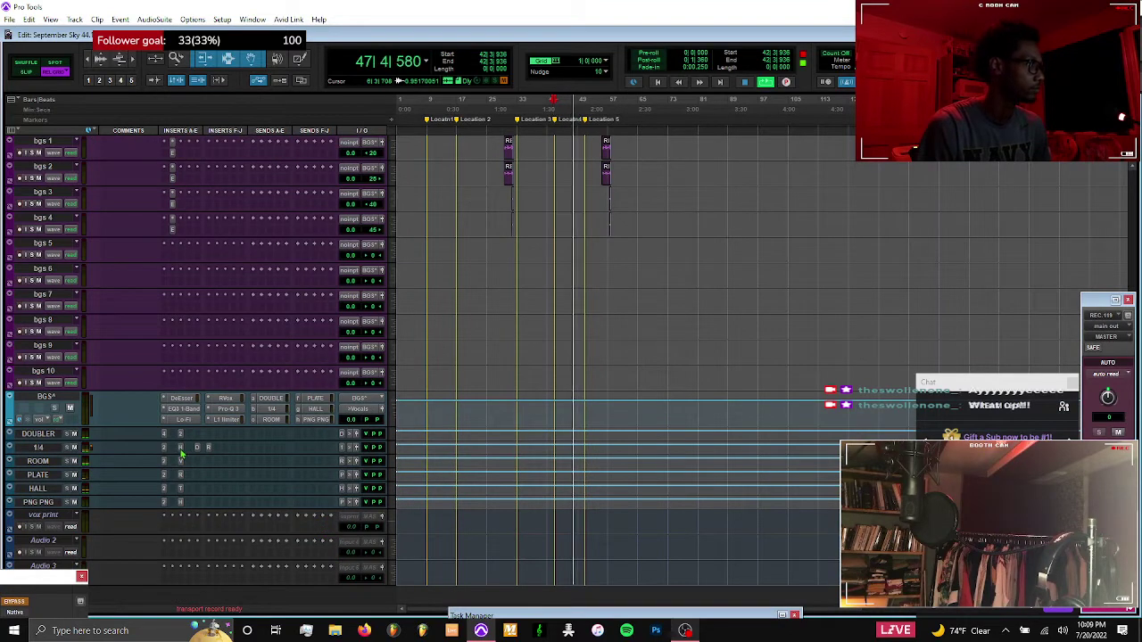
click(180, 447)
drag(948, 354, 948, 382)
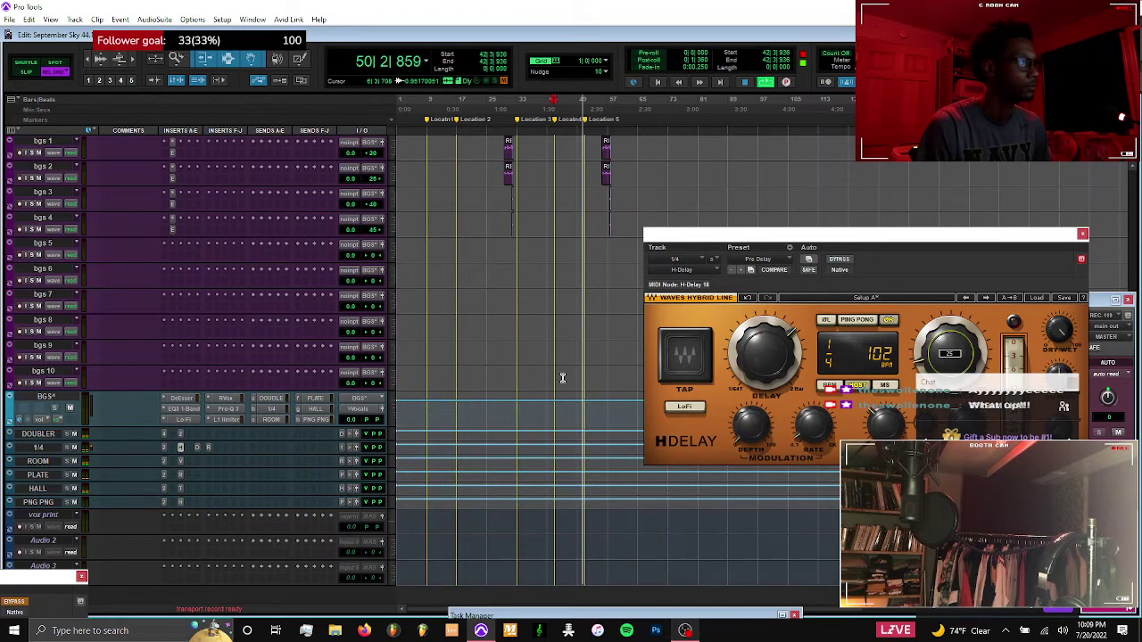
Examine the RCompressor settings on the 1/4 track and close the plug-in
click(207, 448)
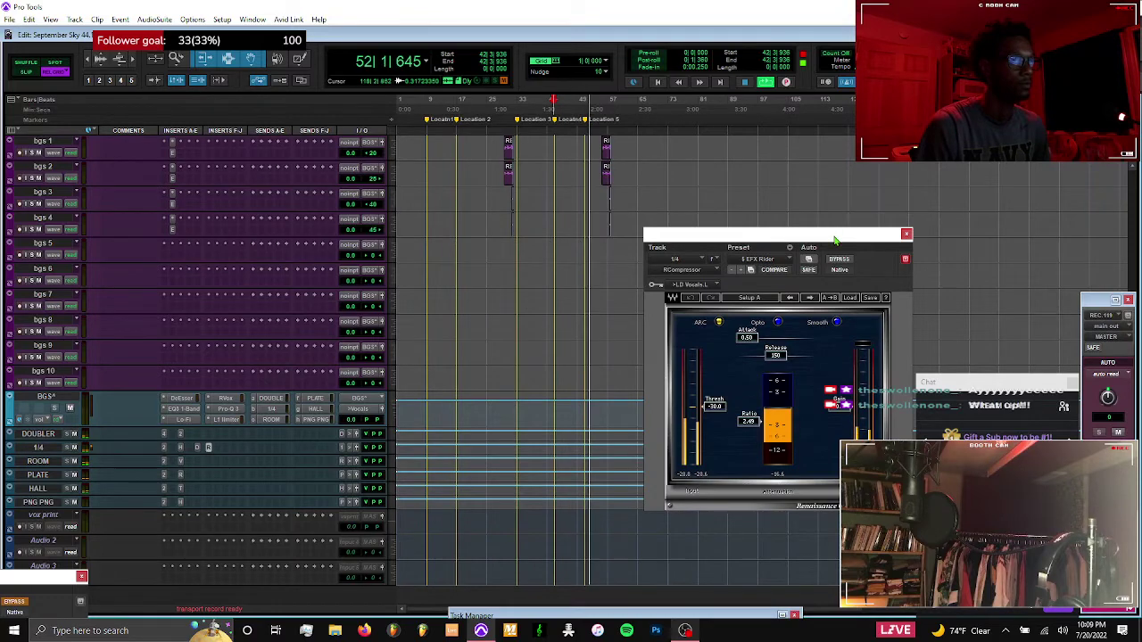
drag(840, 234, 735, 222)
click(803, 224)
Audition the lead vocals on v ld 1 and v ld 2 from bar 37 and from bar 46
scroll(688, 290, up, 10)
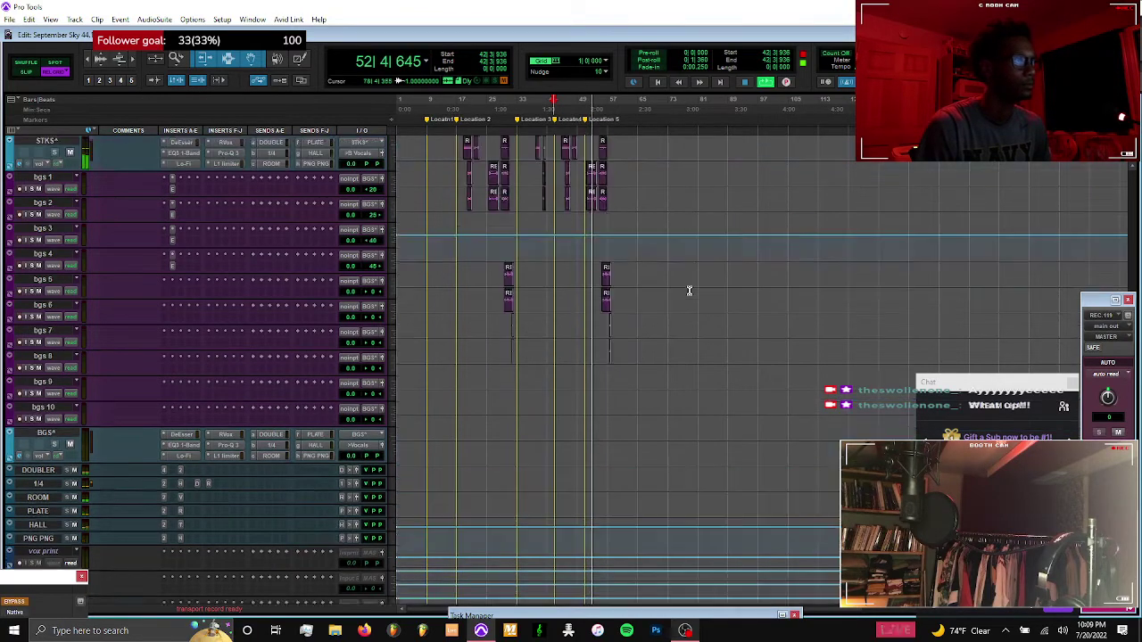
scroll(689, 290, up, 5)
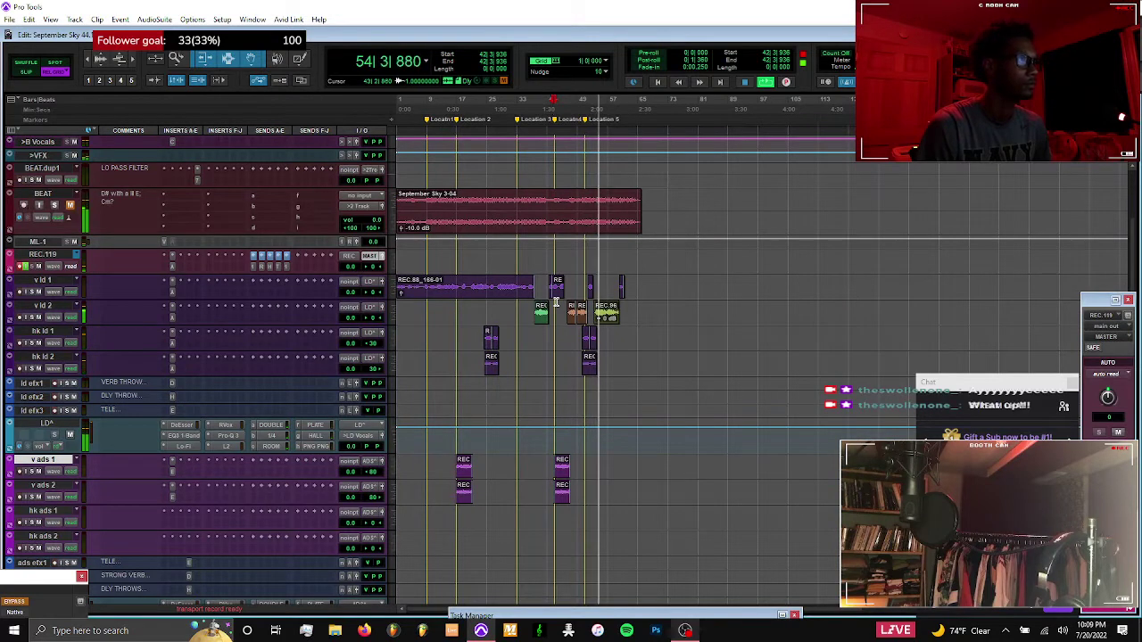
key(space)
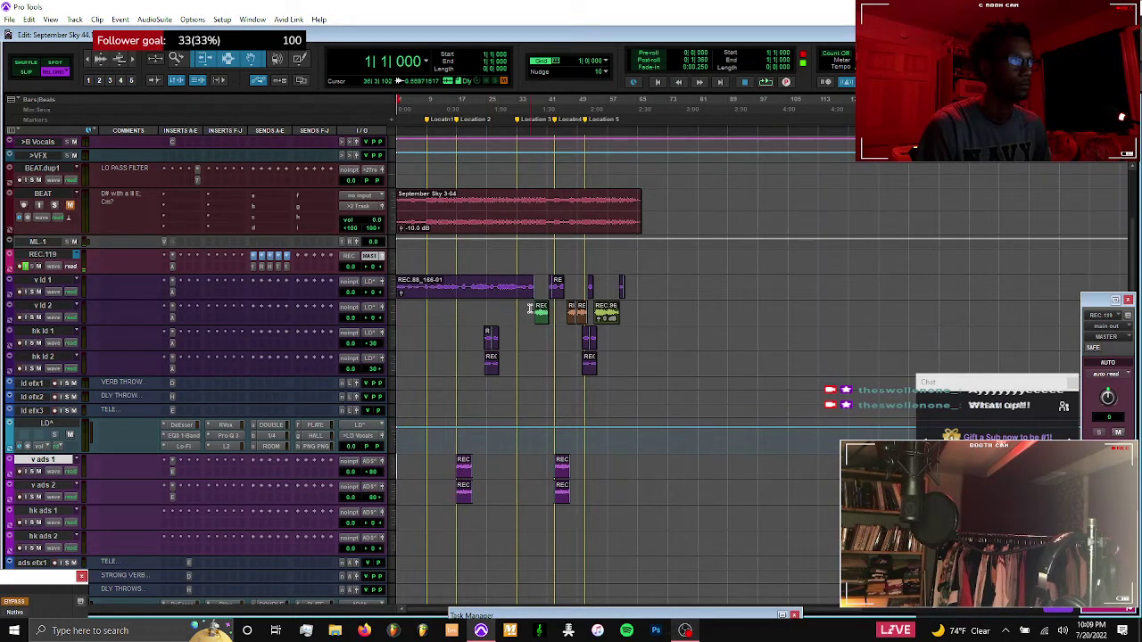
click(530, 308)
key(t)
key(t)
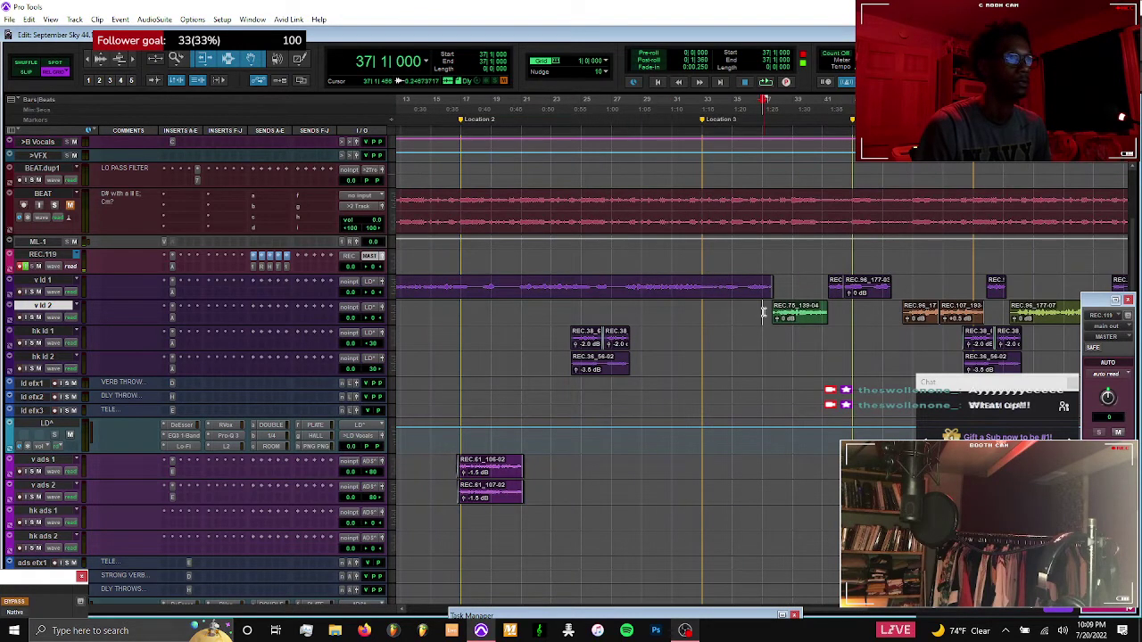
key(space)
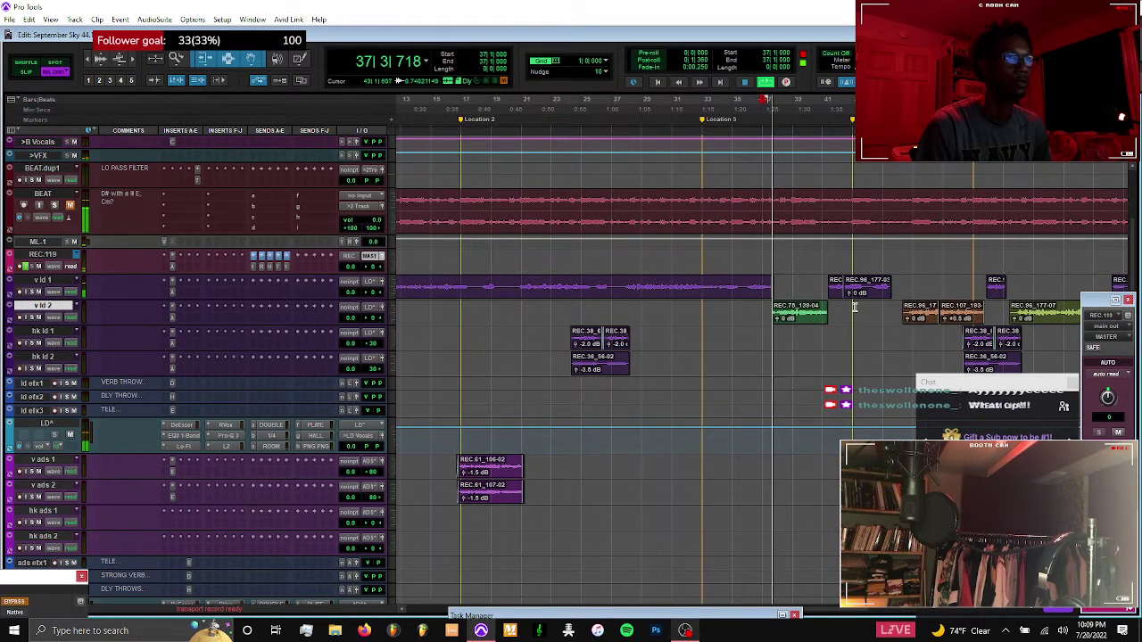
click(899, 308)
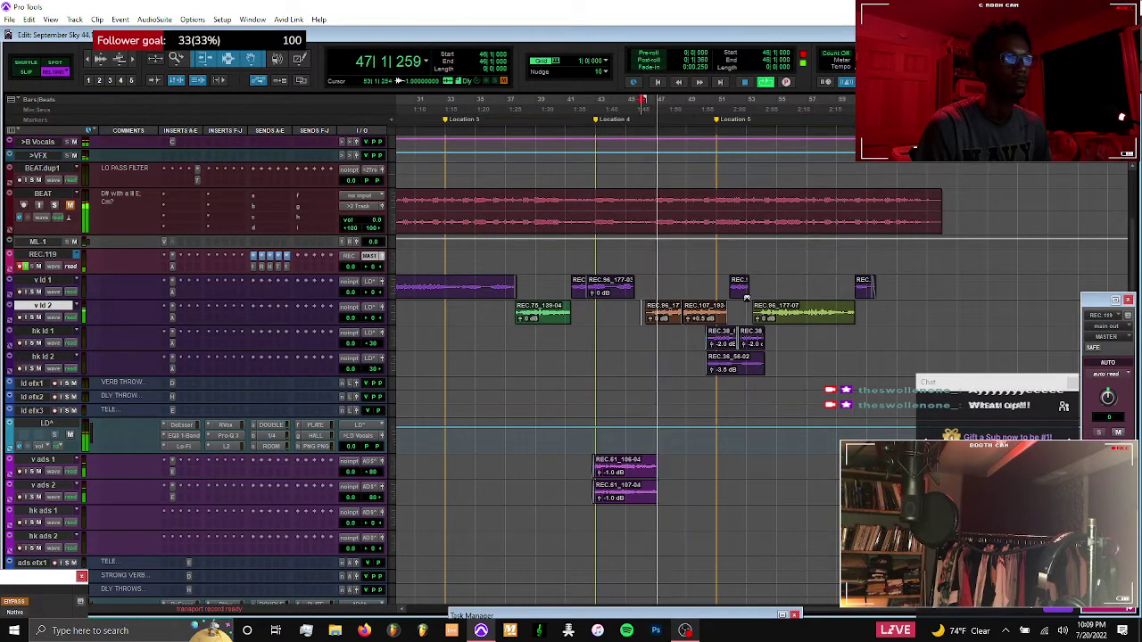
Copy v ld 2 from bar 45 to the end of the orange REC.96_177 clip and paste it on v ld 2 at bar 20
click(627, 311)
shift+click(668, 323)
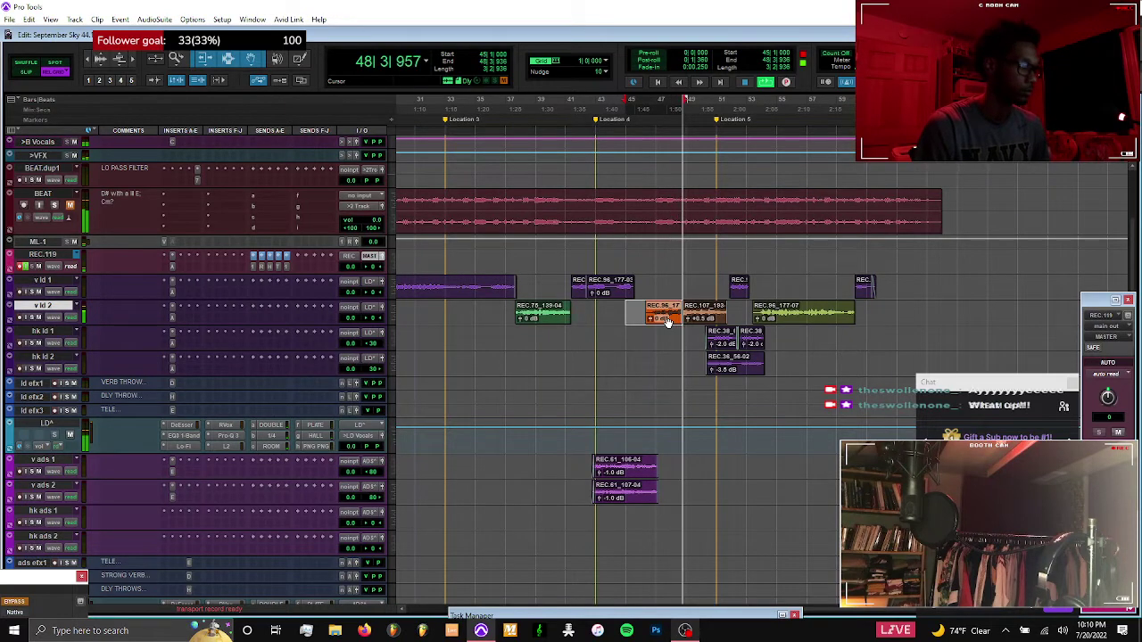
scroll(668, 323, left, 3)
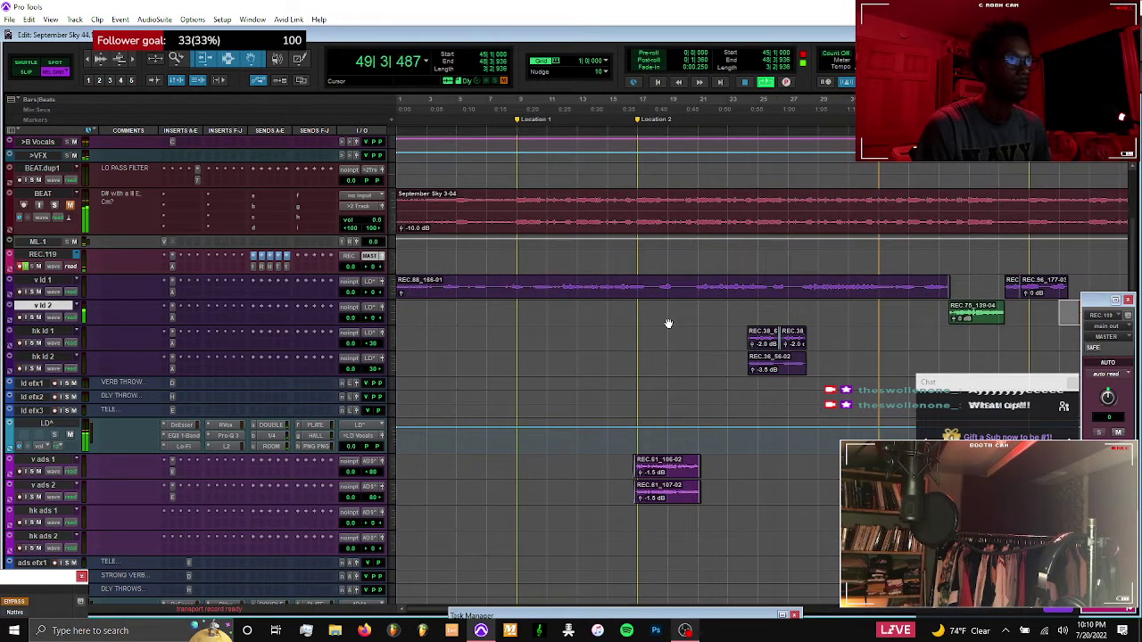
key(r)
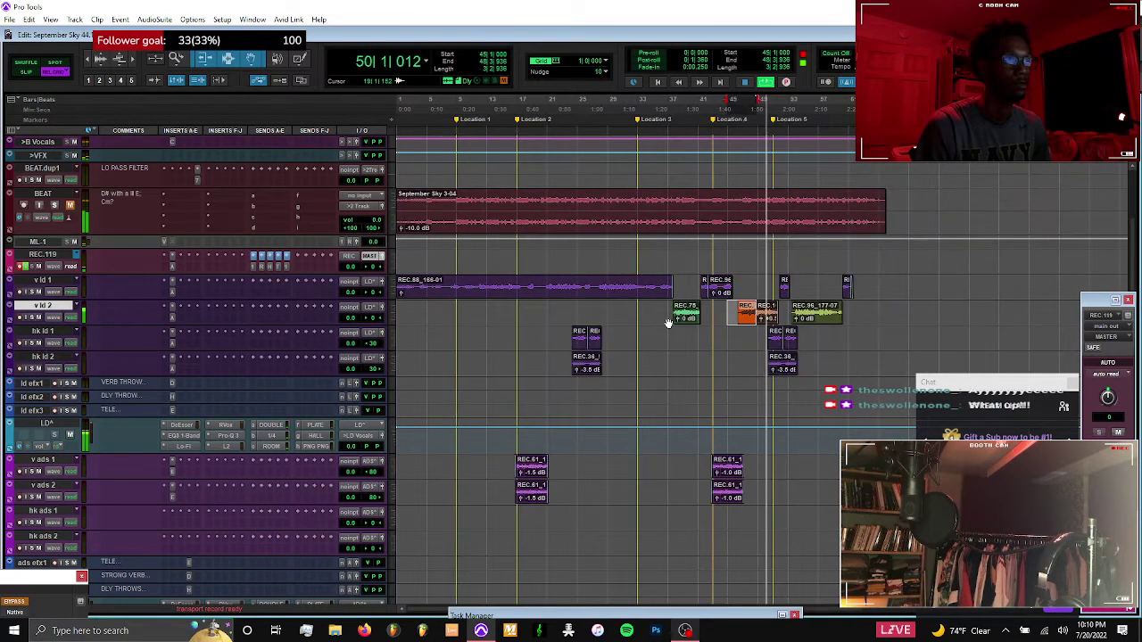
click(480, 308)
click(539, 306)
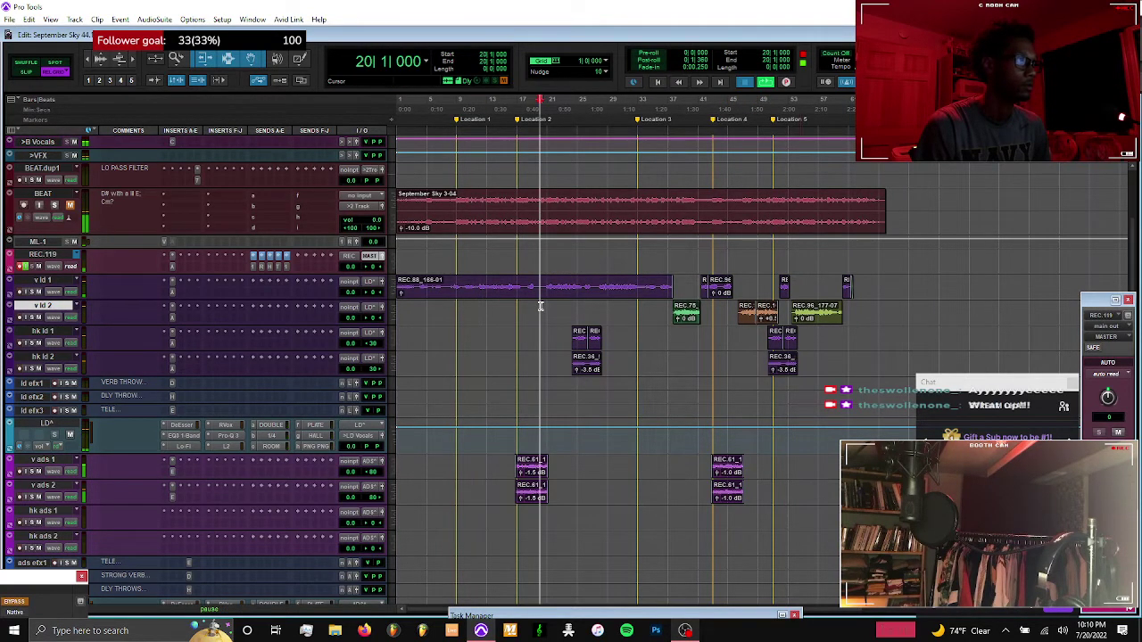
key(t)
key(t)
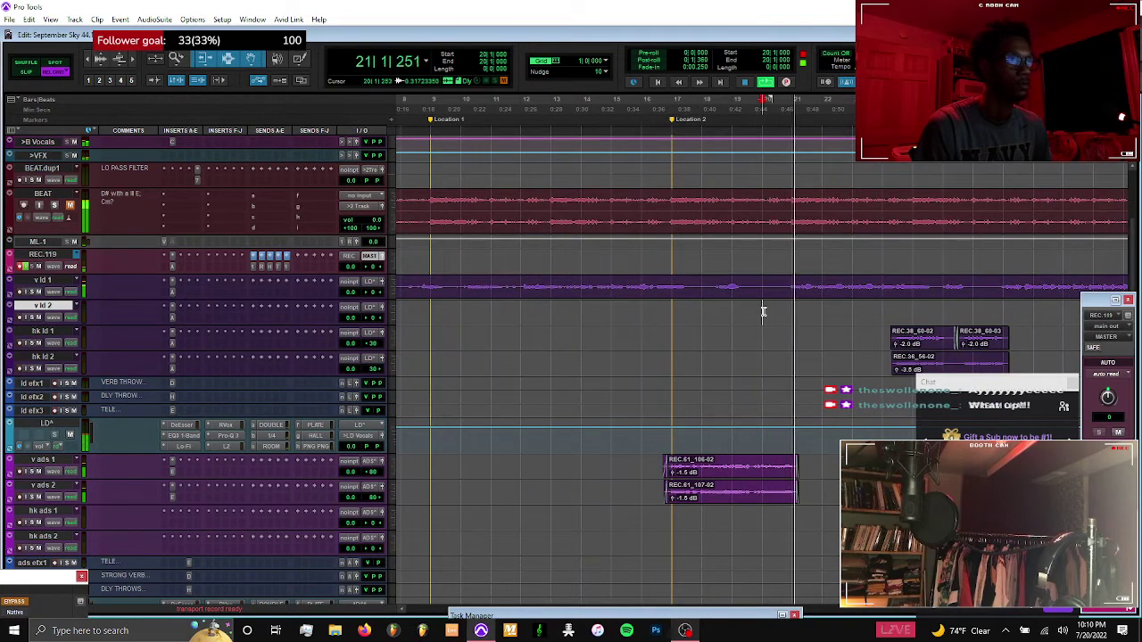
key(space)
key(ctrl+v)
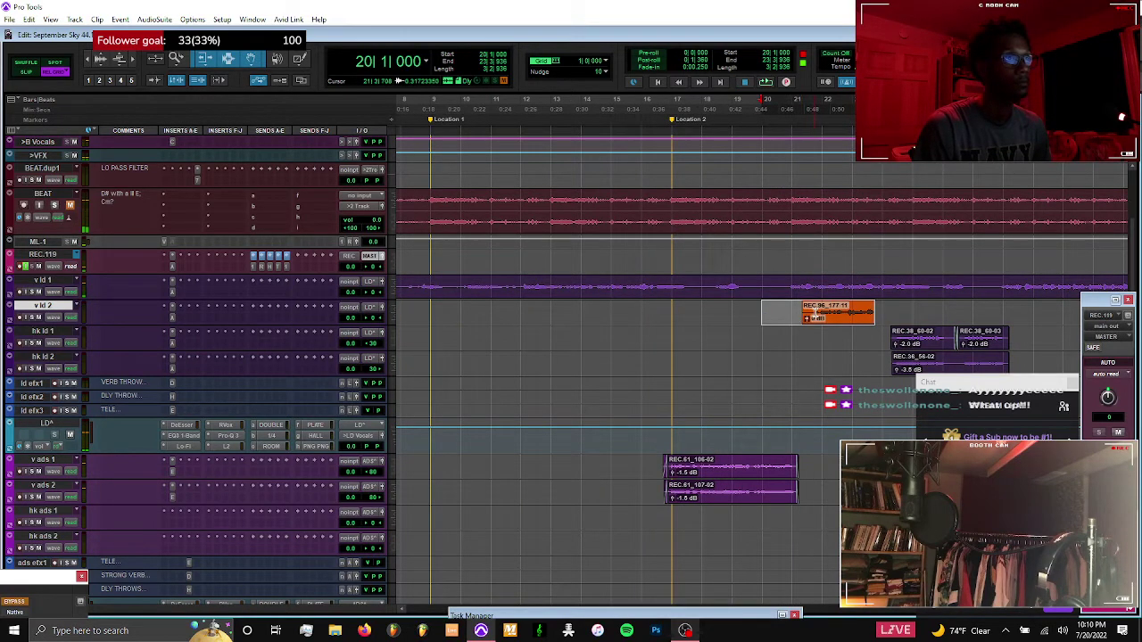
Move the pasted clip one bar earlier, then separate and mute the v ld 1 section from bar 20 to 22|3|942
drag(814, 321, 844, 287)
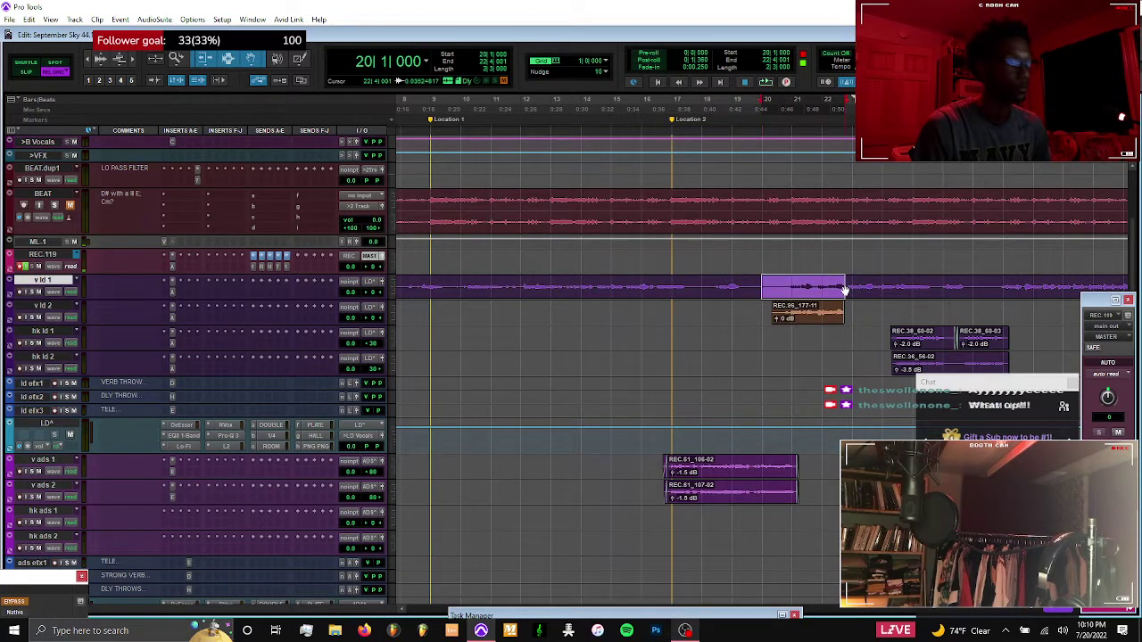
key(t)
key(t)
key(ctrl+alt+])
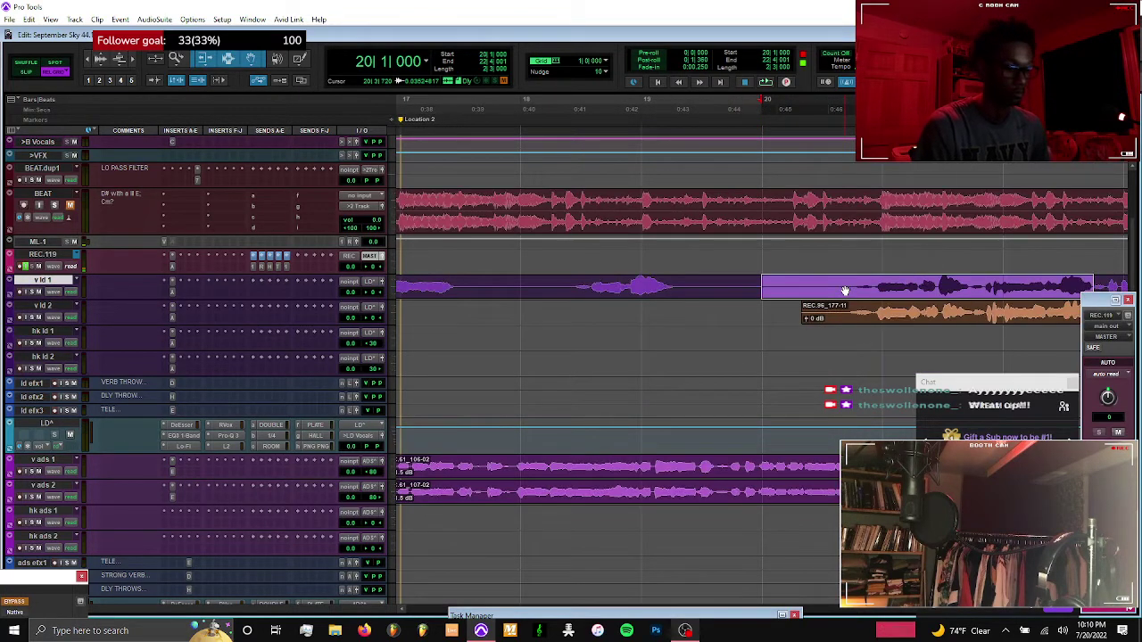
key(Right)
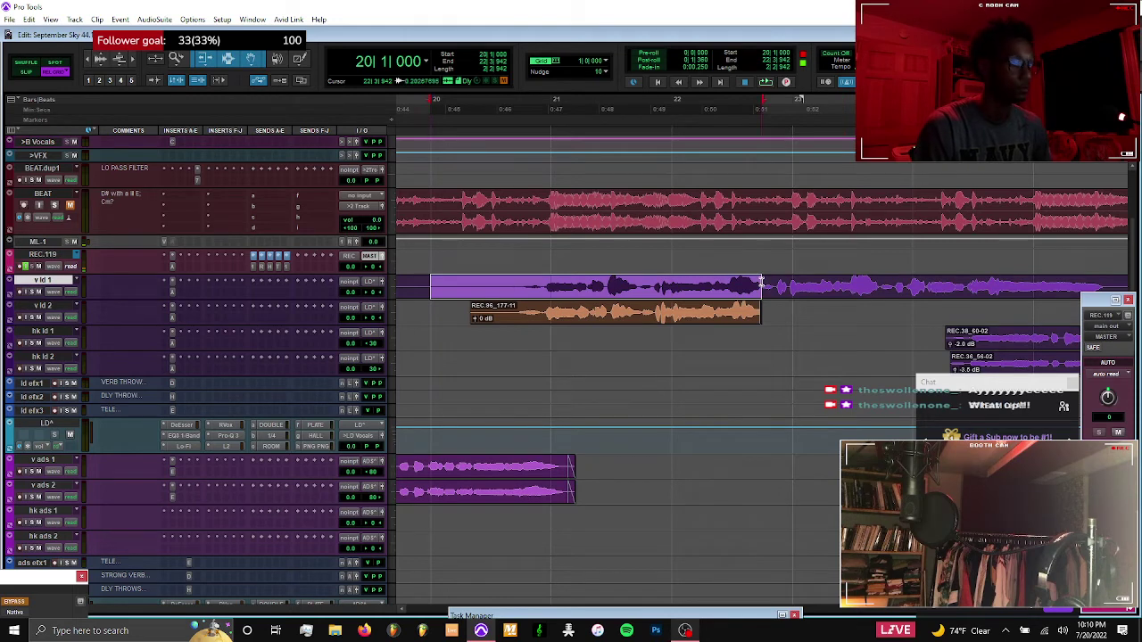
key(ctrl+e)
Record a brief pass on REC.119 from bar 18
key(ctrl+[)
key(ctrl+[)
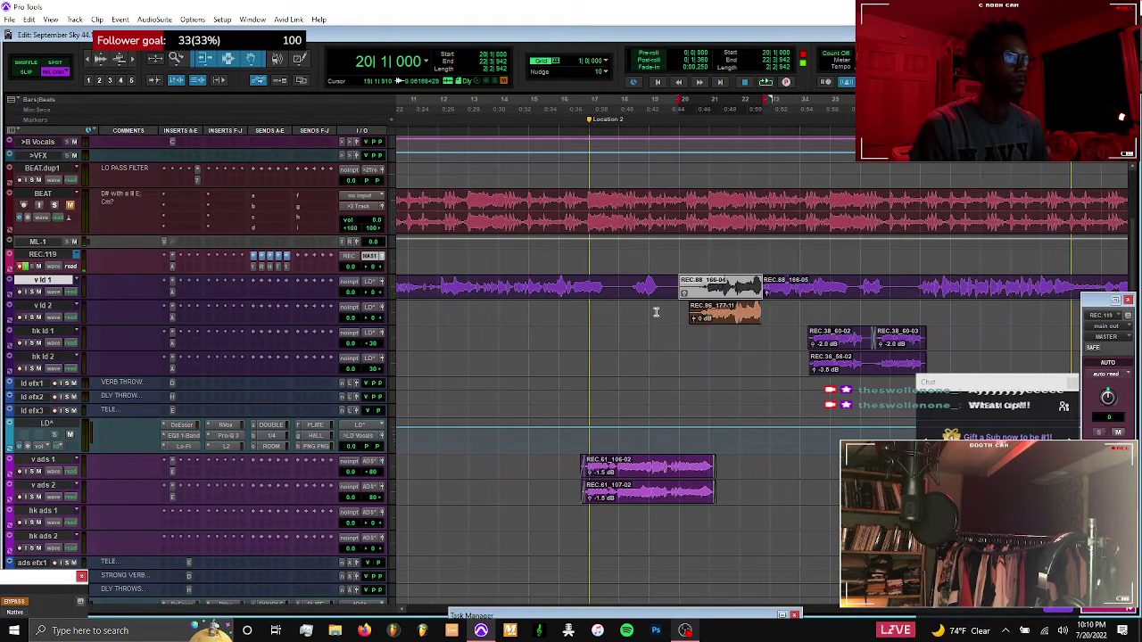
click(615, 310)
key(ctrl+space)
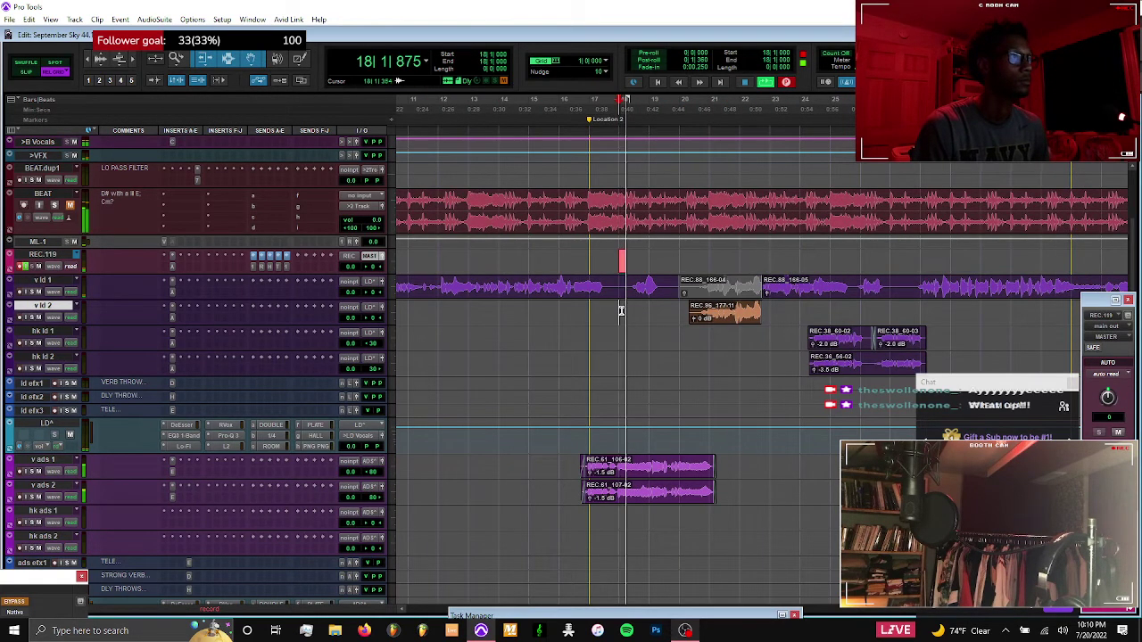
Add a short fade-out at the end of the pasted REC.96_177-11 clip on v ld 2
click(729, 323)
key(ctrl+])
key(ctrl+])
key(ctrl+])
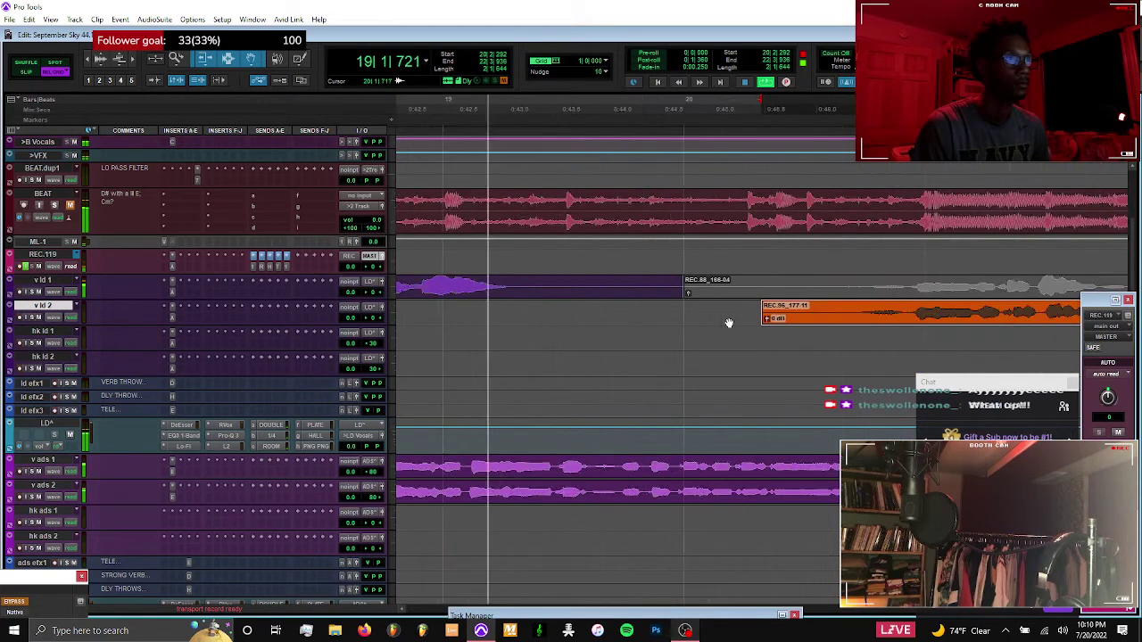
scroll(729, 323, right, 2)
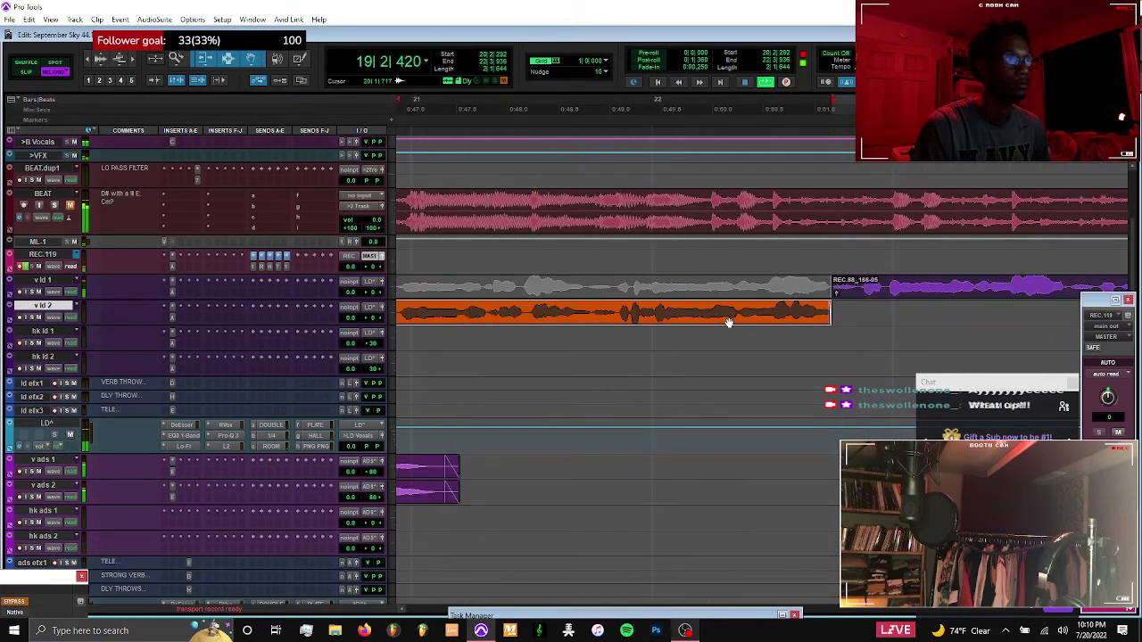
Add a fade-in of 0|0|027 at the start of REC.88_166-05 on v ld 1 and listen through the transition
click(859, 298)
key(ctrl+])
key(ctrl+])
key(ctrl+])
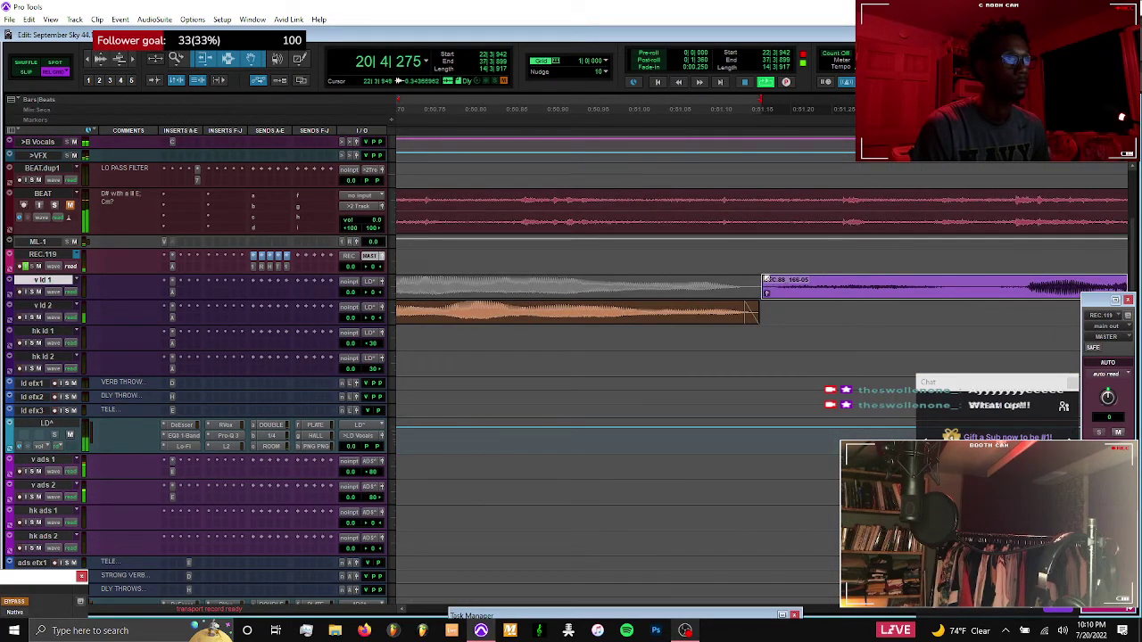
key(ctrl+[)
key(ctrl+[)
key(ctrl+[)
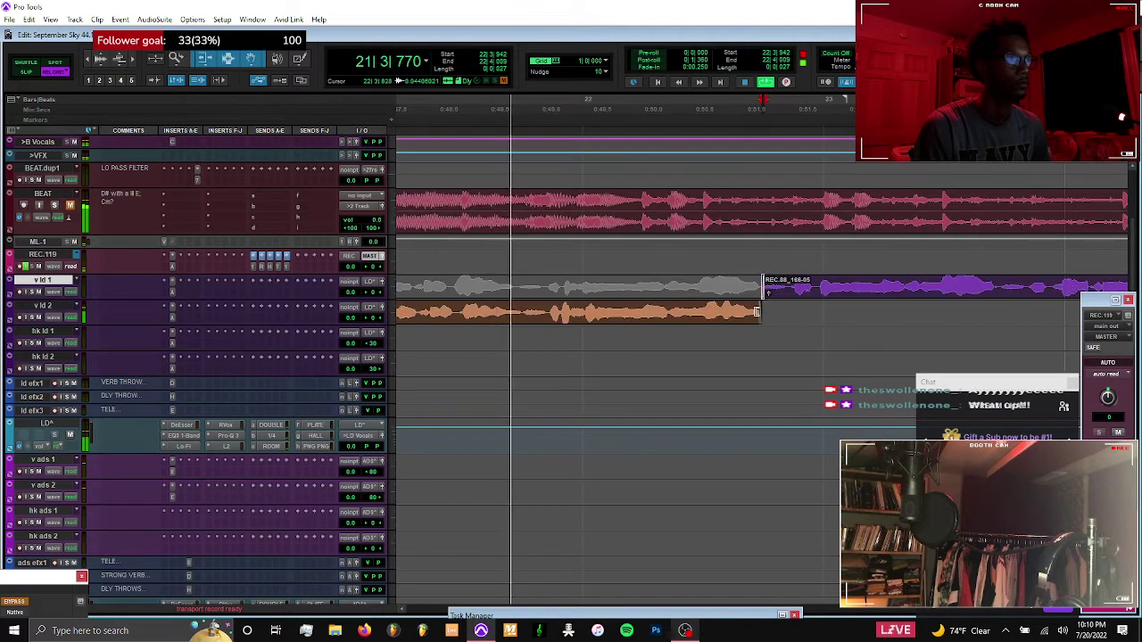
key(ctrl+[)
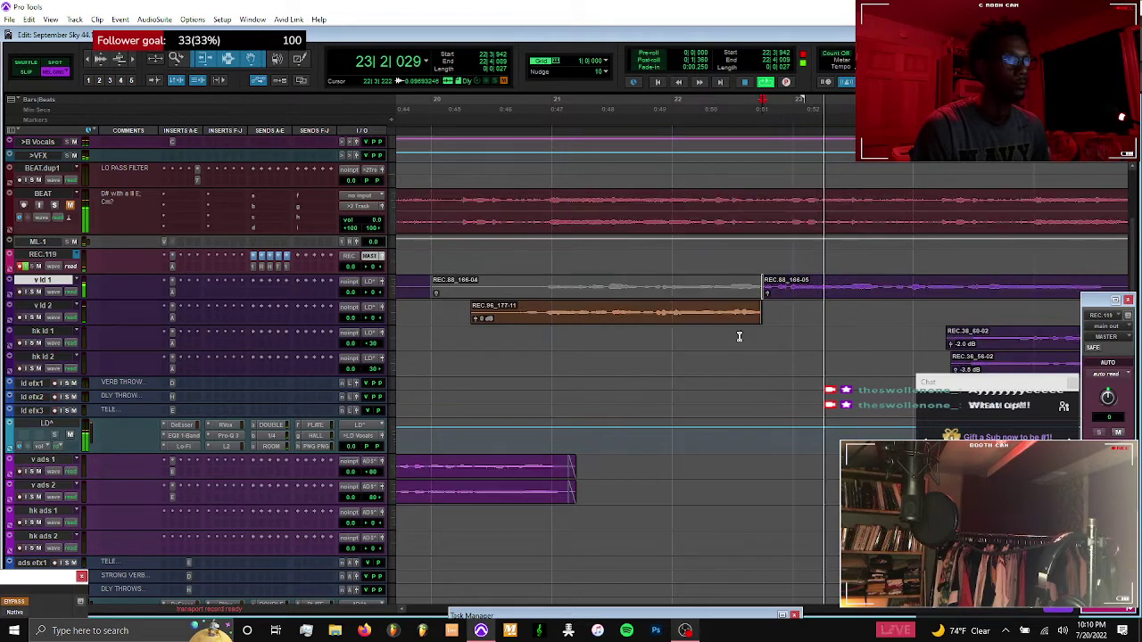
key(ctrl+[)
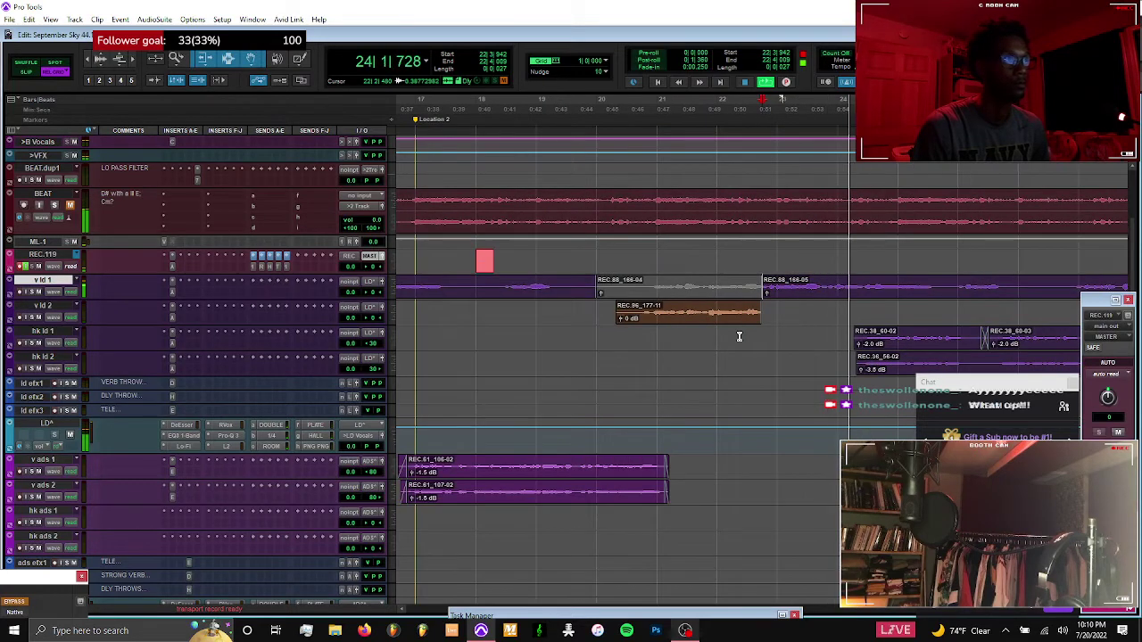
Stop the transition playback, return to the start of the session and play from bar 1
key(ctrl+[)
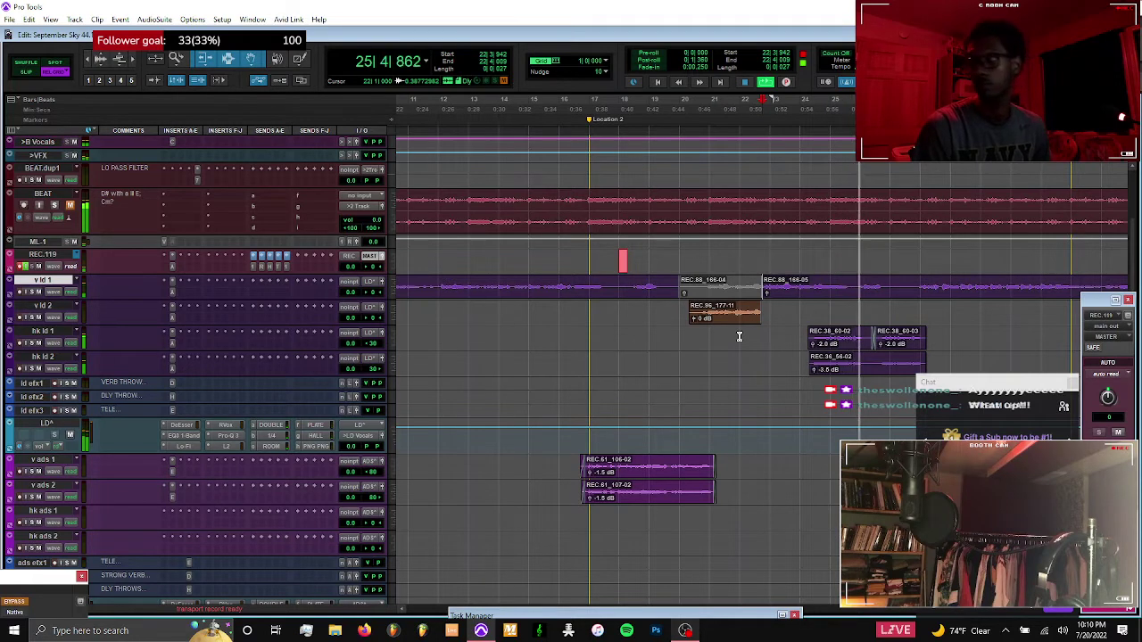
key(space)
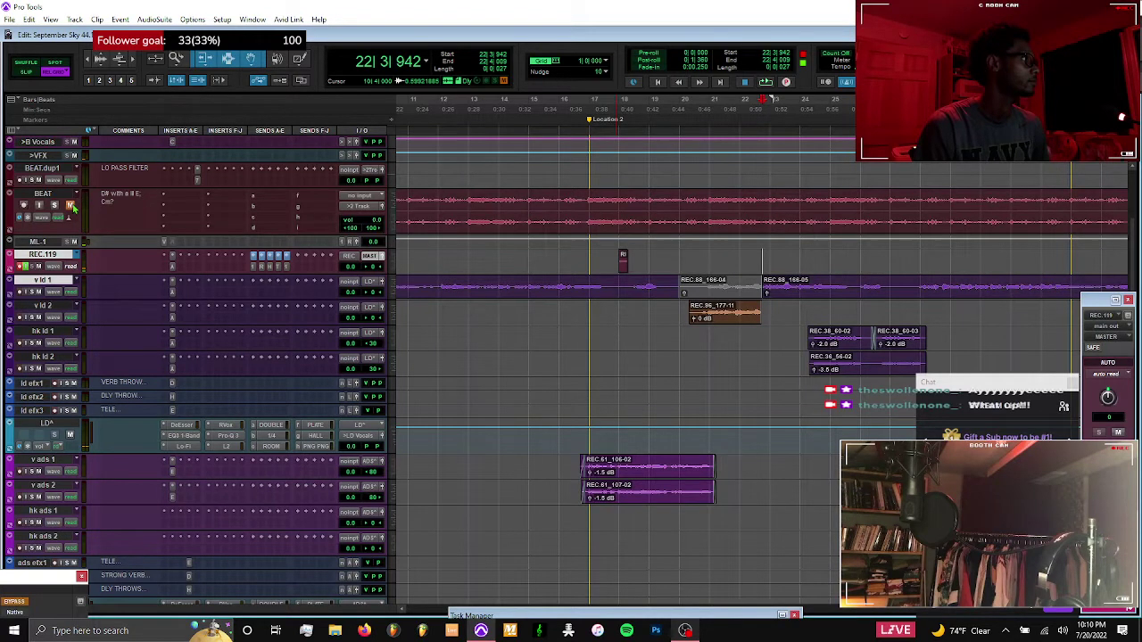
key(Return)
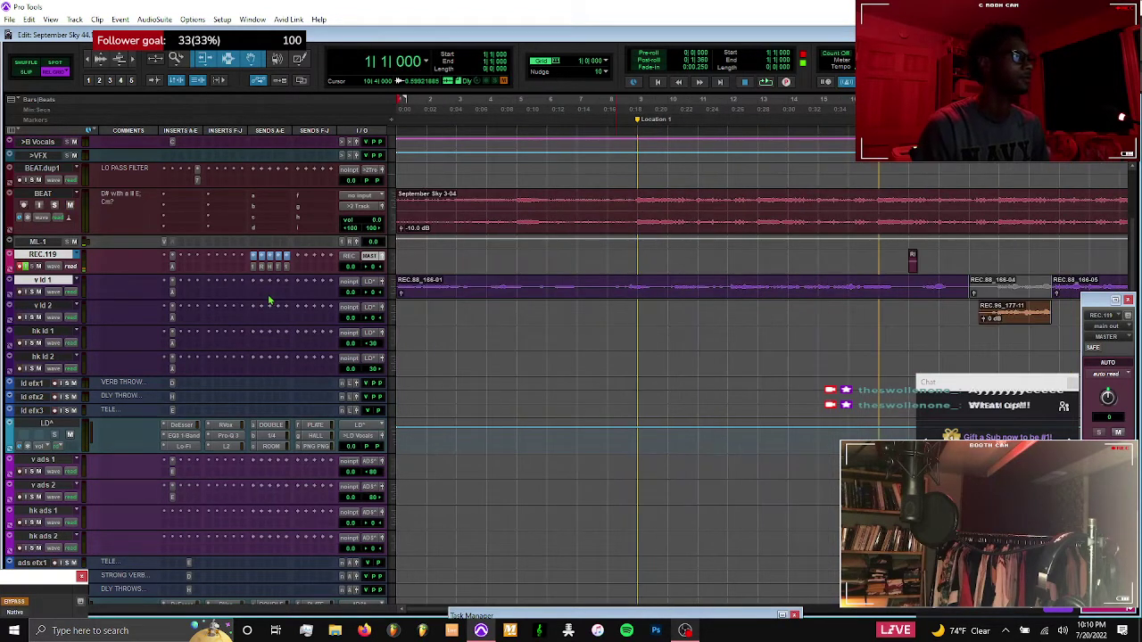
key(space)
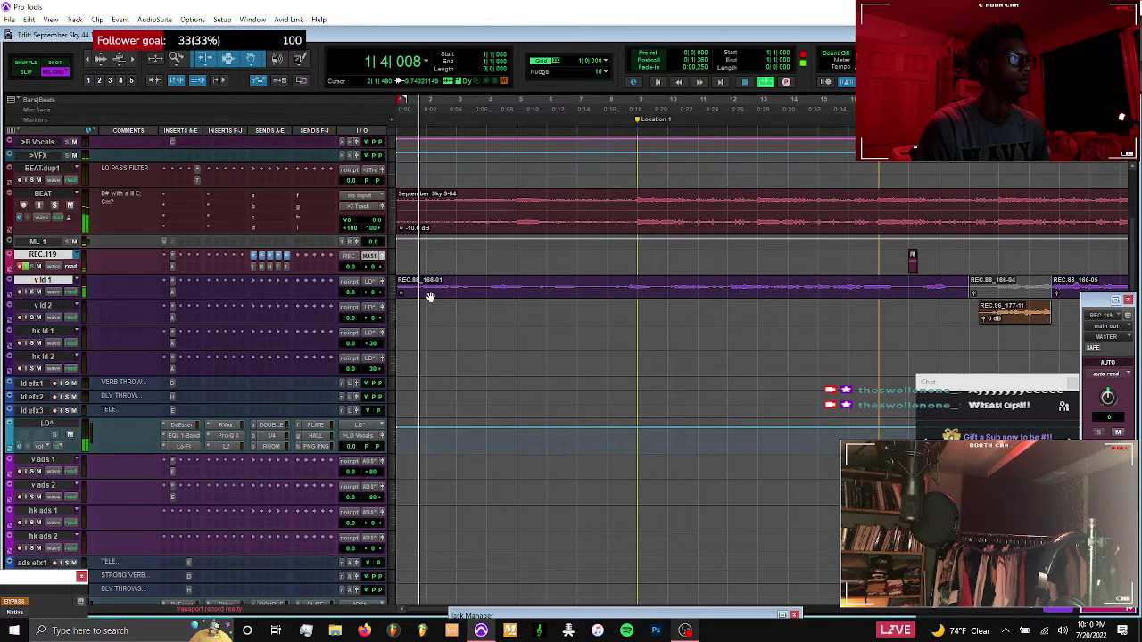
In the LD^ track's Pro-Q 3, set the 809.59 Hz band's dynamic range to -5 dB and manually lower its threshold
key(r)
key(r)
key(r)
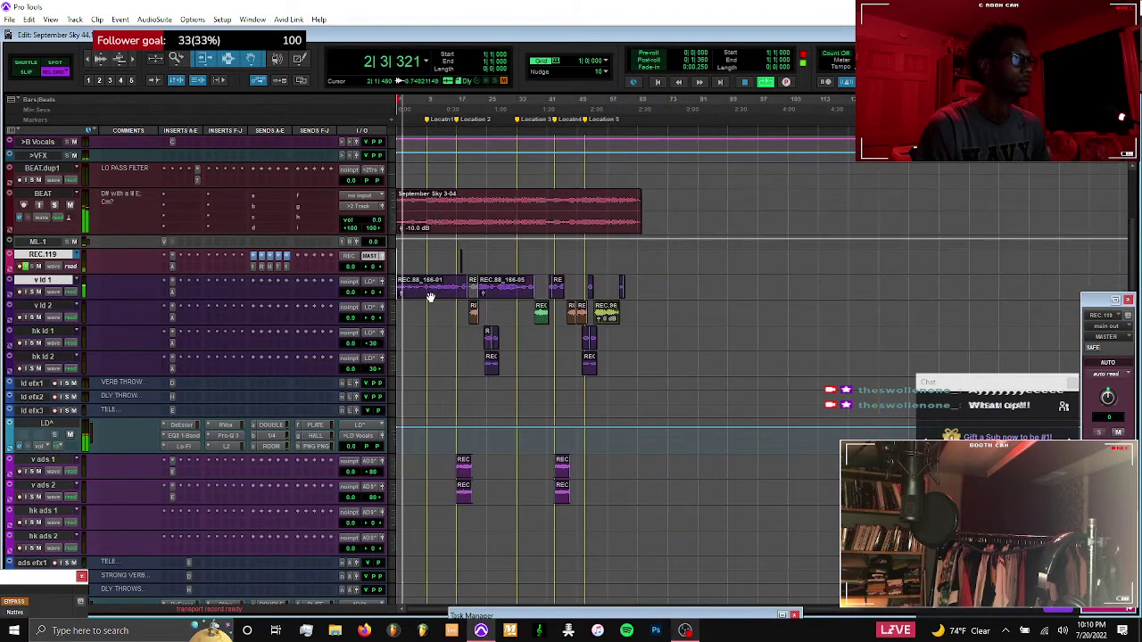
click(229, 435)
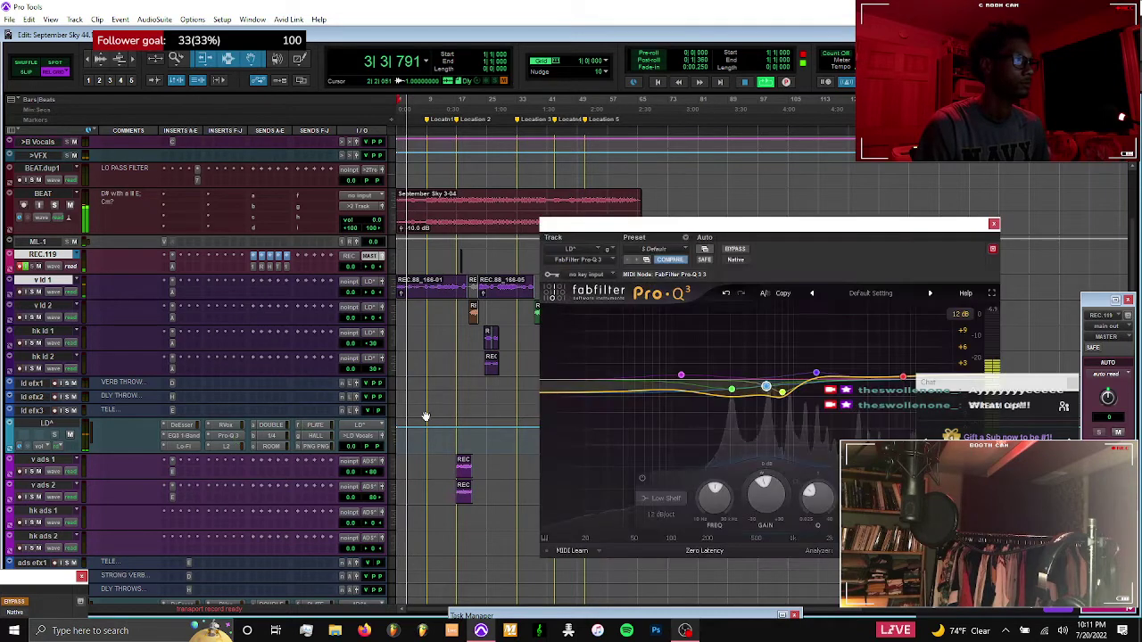
click(782, 392)
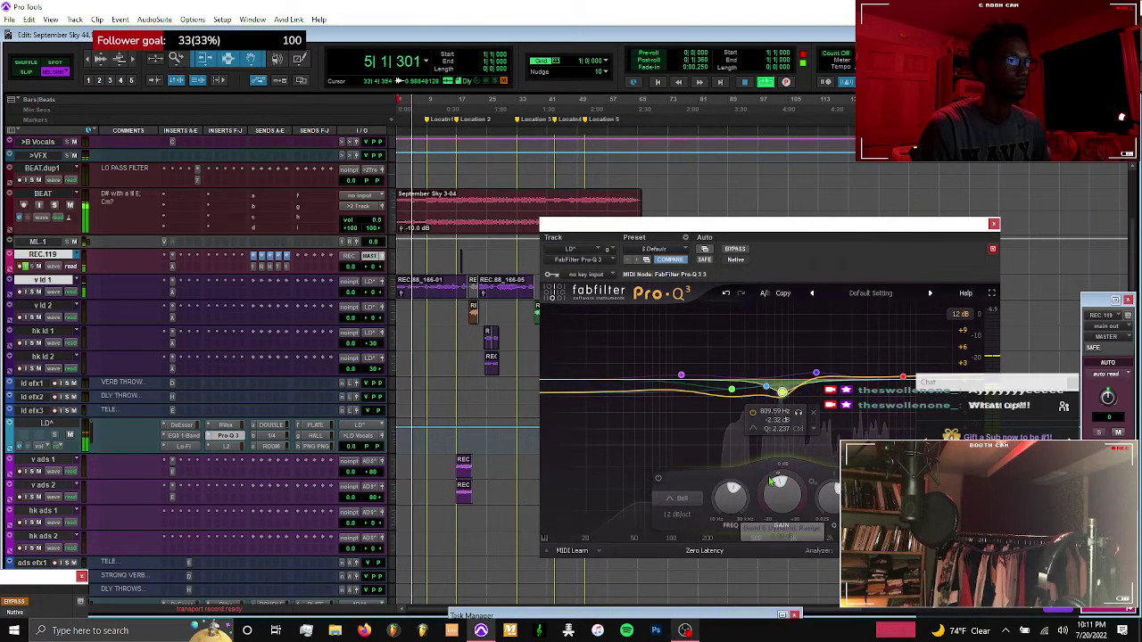
drag(760, 513, 760, 519)
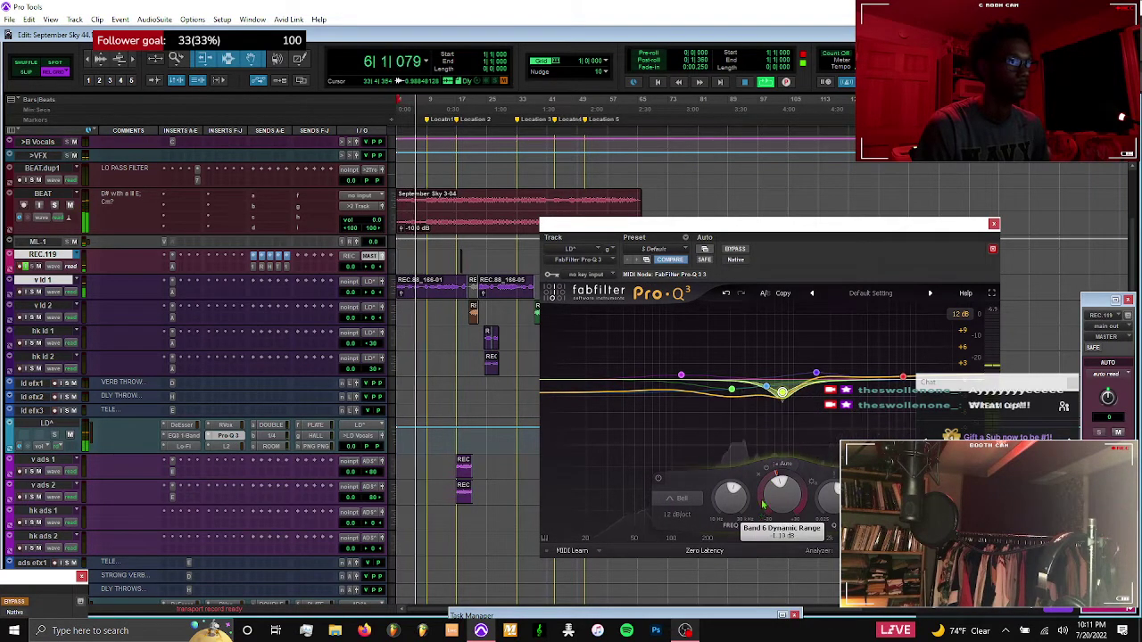
double_click(760, 519)
text(-5)
key(Return)
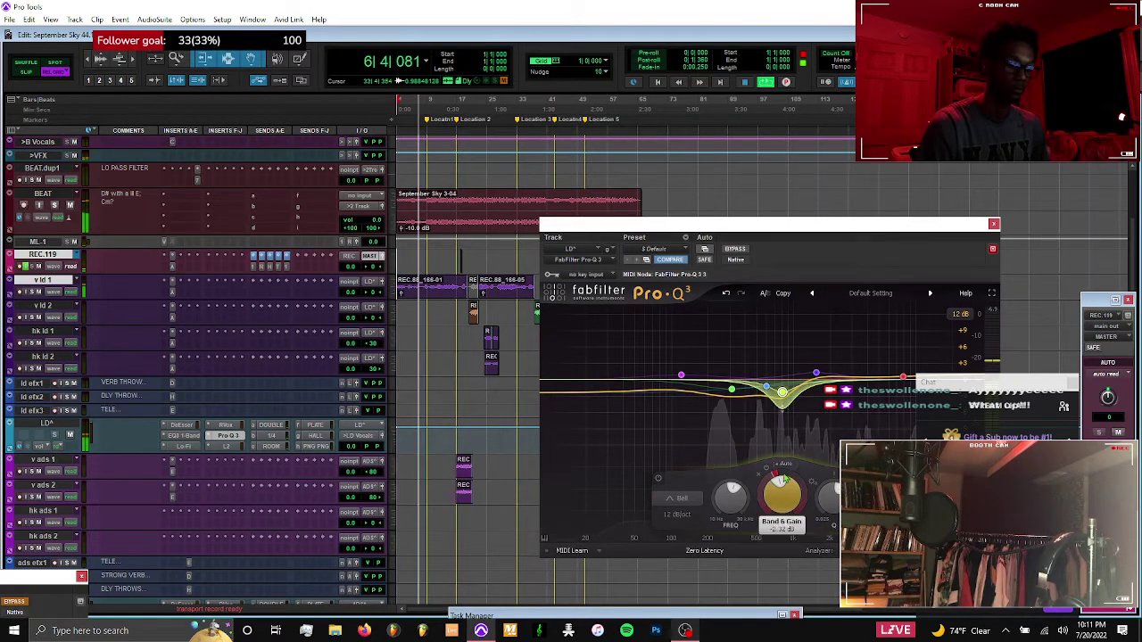
click(784, 464)
drag(816, 491, 818, 506)
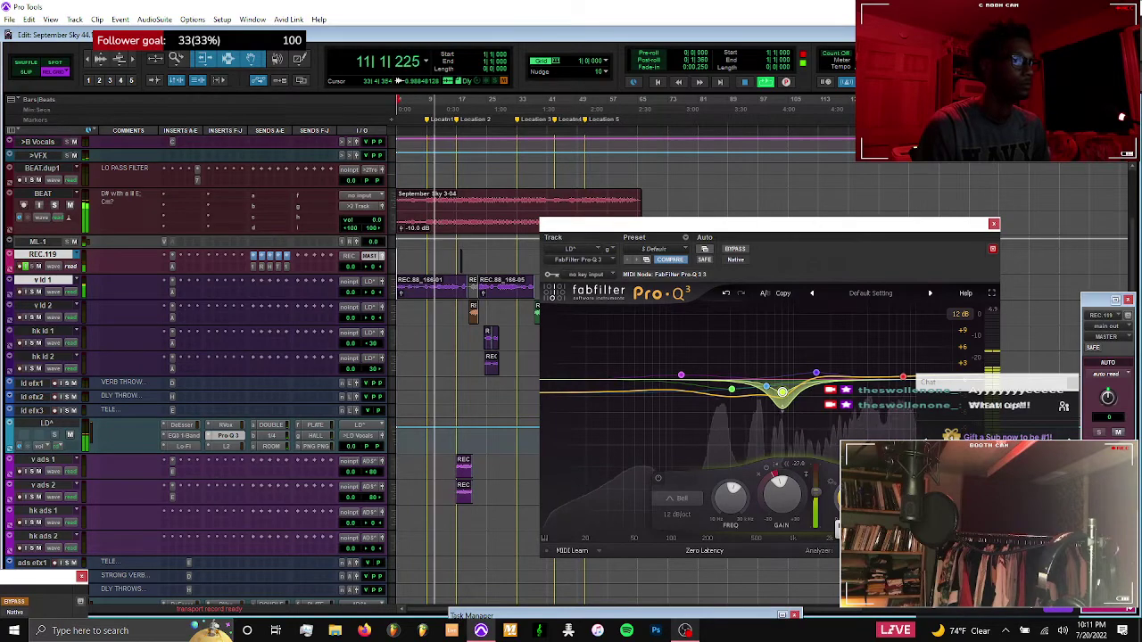
Sweep the frequency of band 2 in the >2 Track's Pro-Q 3 up to about 1040 Hz during playback
scroll(126, 258, up, 5)
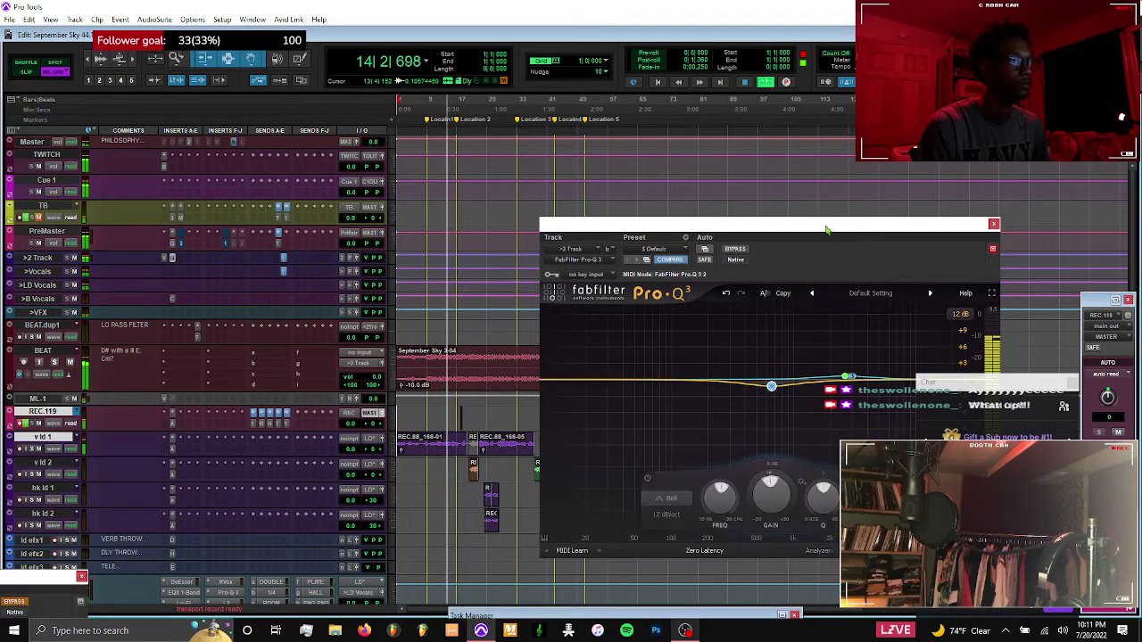
drag(827, 230, 741, 212)
mouse_move(634, 481)
mouse_down()
mouse_move(636, 389)
mouse_move(647, 479)
mouse_move(651, 466)
mouse_up()
drag(737, 476, 735, 443)
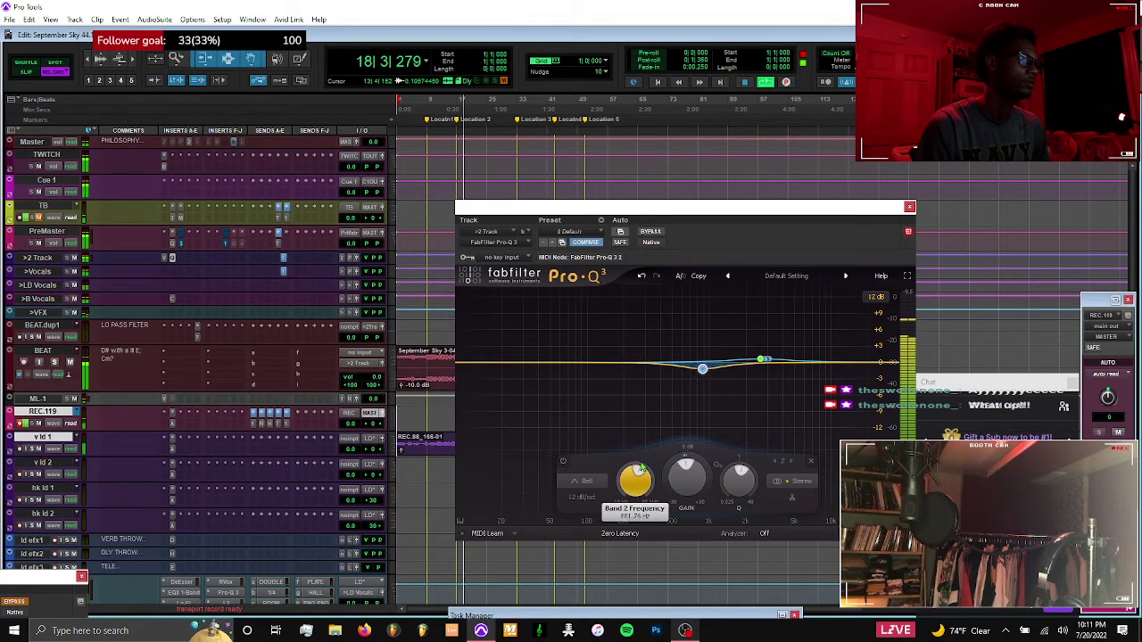
drag(641, 460, 642, 455)
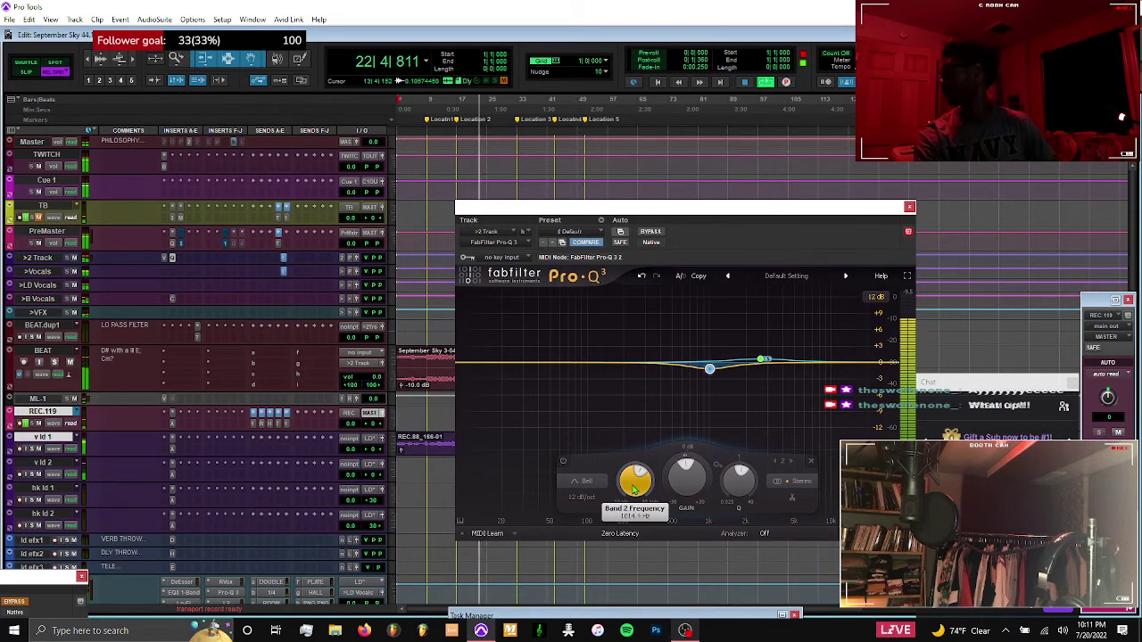
drag(632, 491, 632, 488)
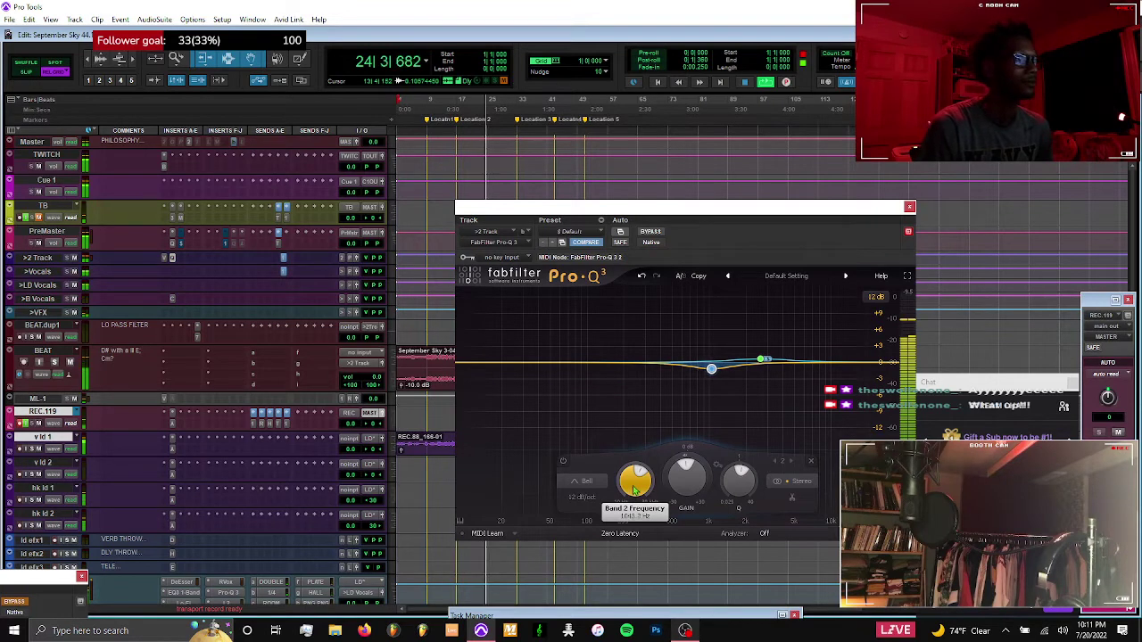
Deepen the band 2 cut and adjust its Q on >2 Track, comparing the band on and off
click(562, 462)
click(562, 462)
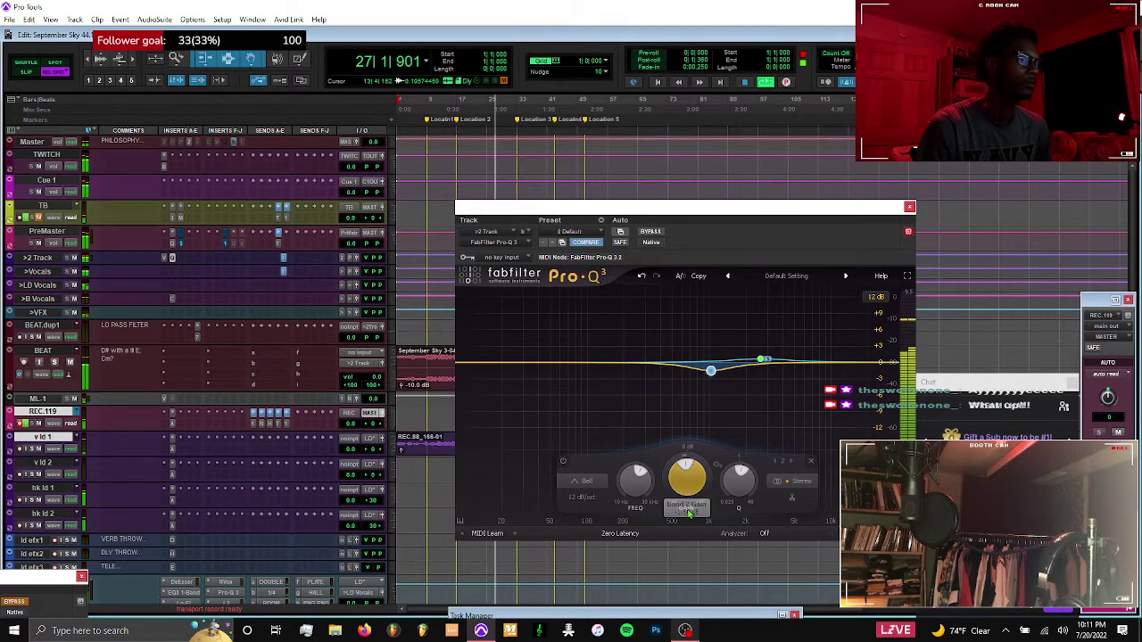
click(562, 462)
click(562, 462)
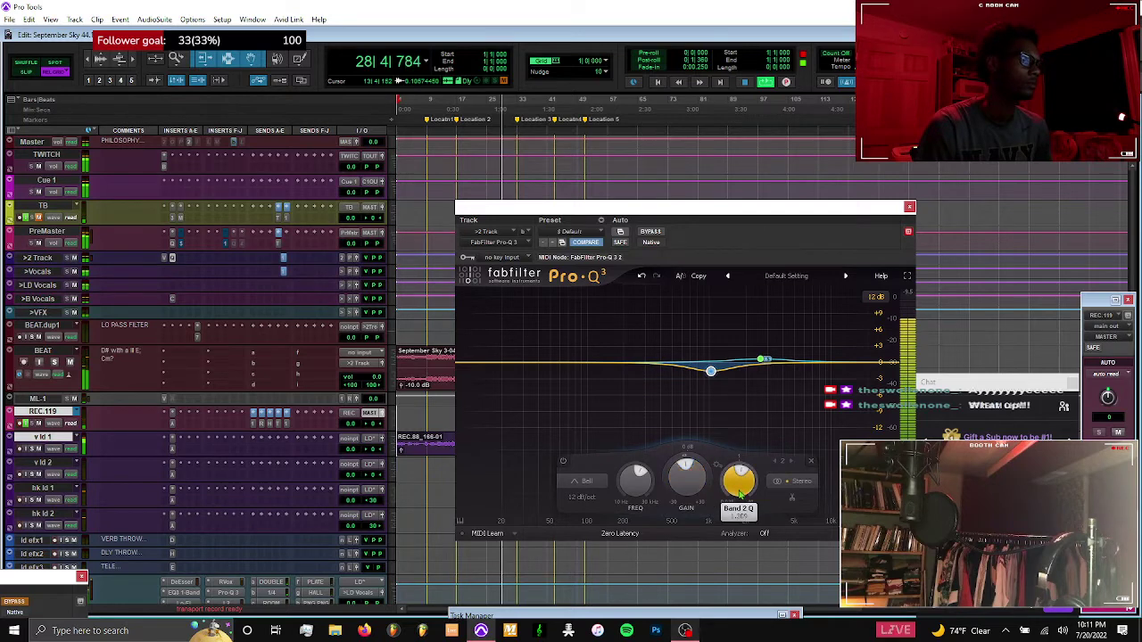
Add a slight band 3 cut at about 216 Hz on >2 Track, adjust its Q, then stop playback and close the EQ
double_click(592, 369)
drag(601, 376, 630, 373)
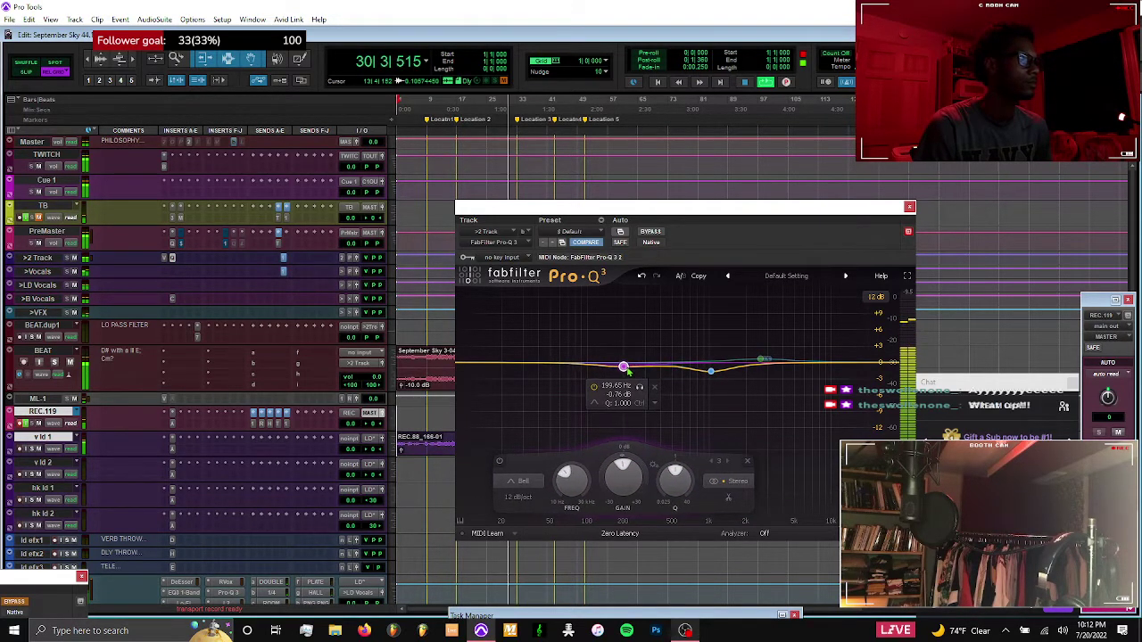
drag(571, 486, 569, 480)
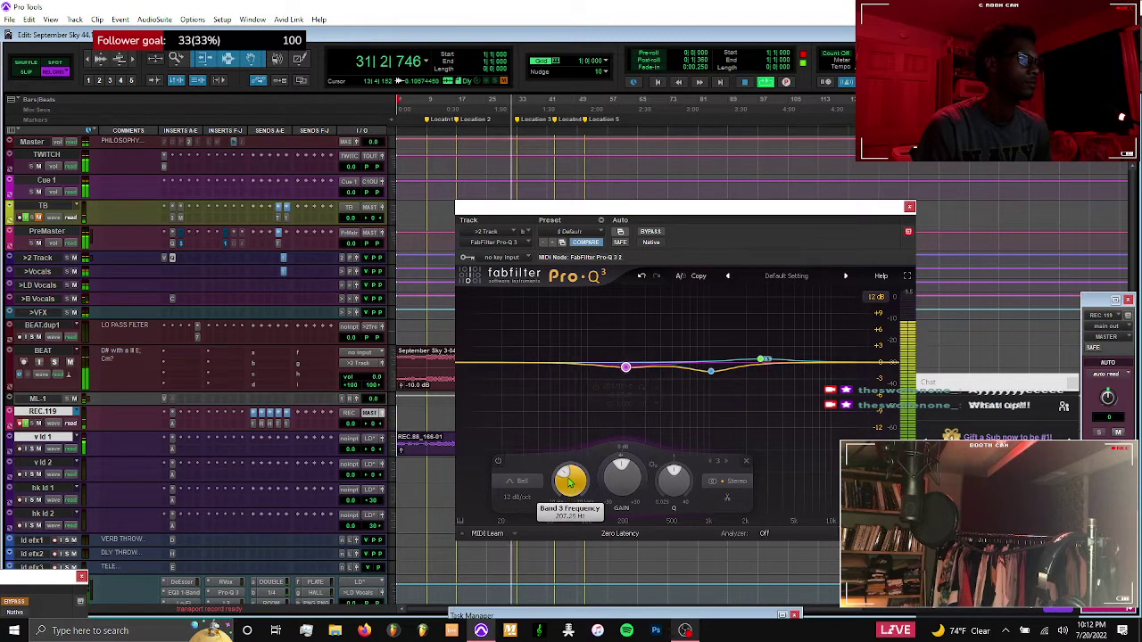
drag(677, 485, 676, 486)
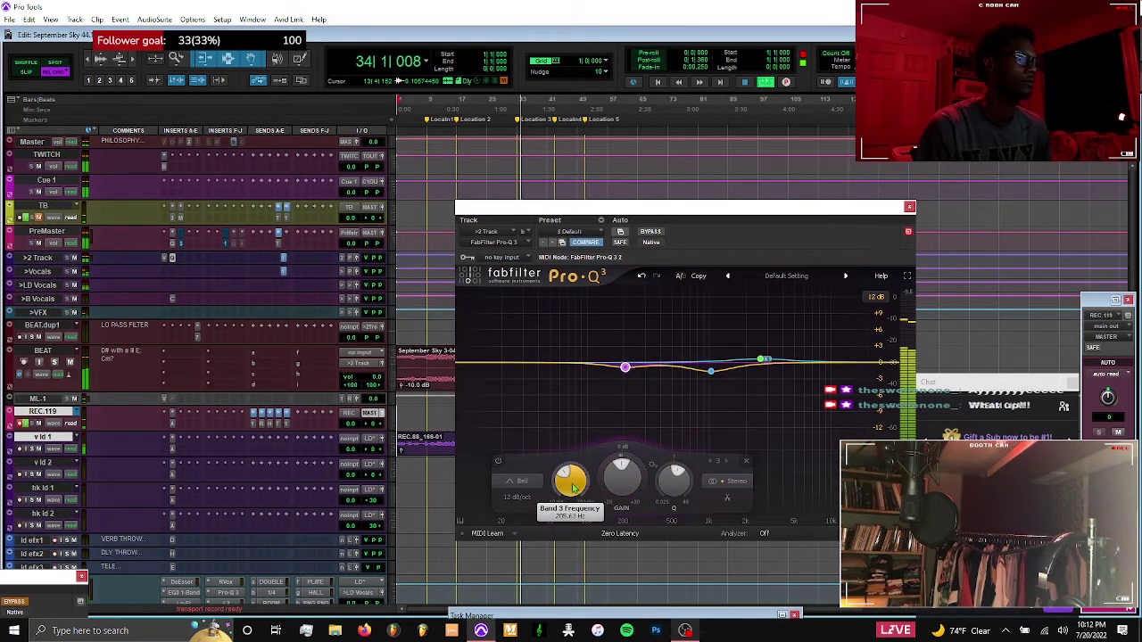
drag(573, 479, 573, 478)
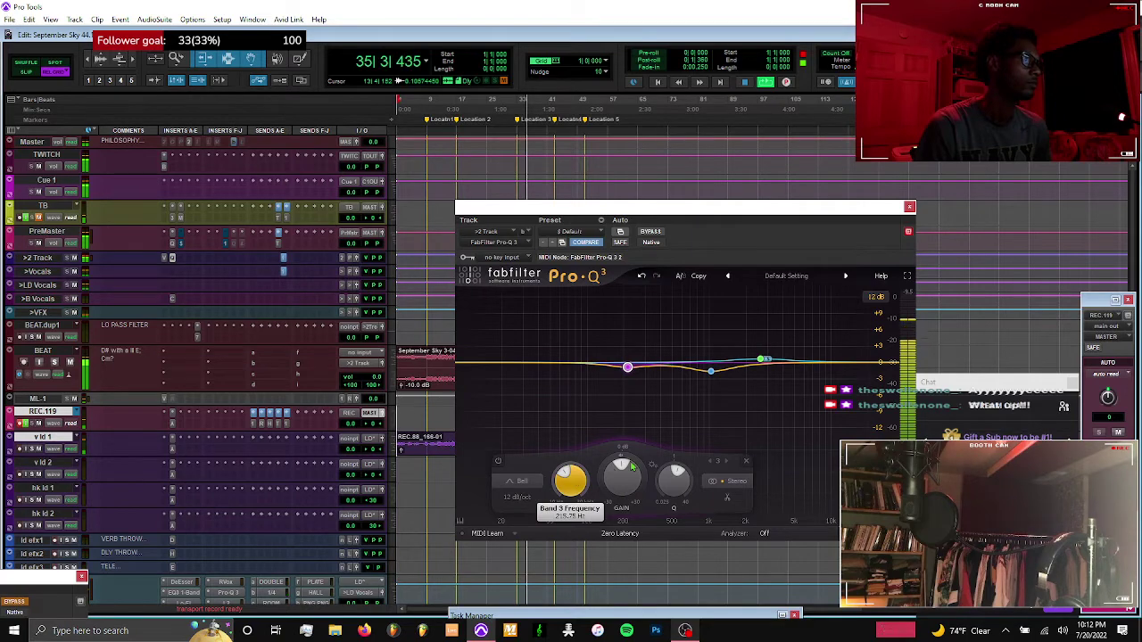
key(space)
click(909, 207)
Select all clips on the tracks from v ld 1 down to bgs 4
scroll(668, 422, down, 2)
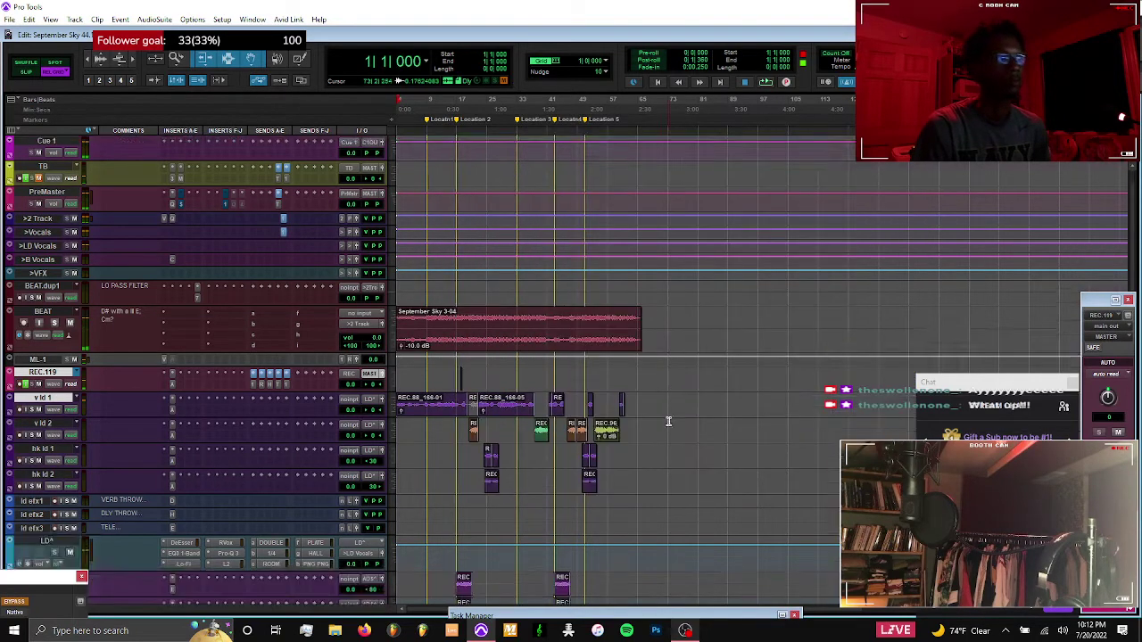
scroll(668, 422, down, 1)
drag(645, 374, 563, 500)
key(ctrl+a)
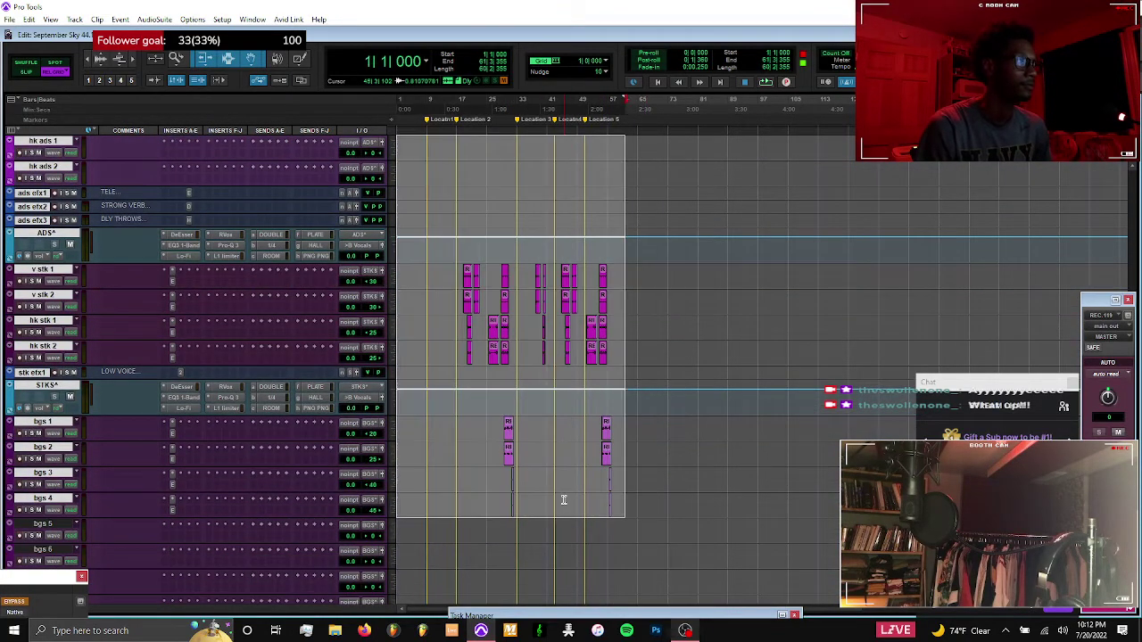
scroll(562, 499, up, 5)
scroll(564, 500, up, 3)
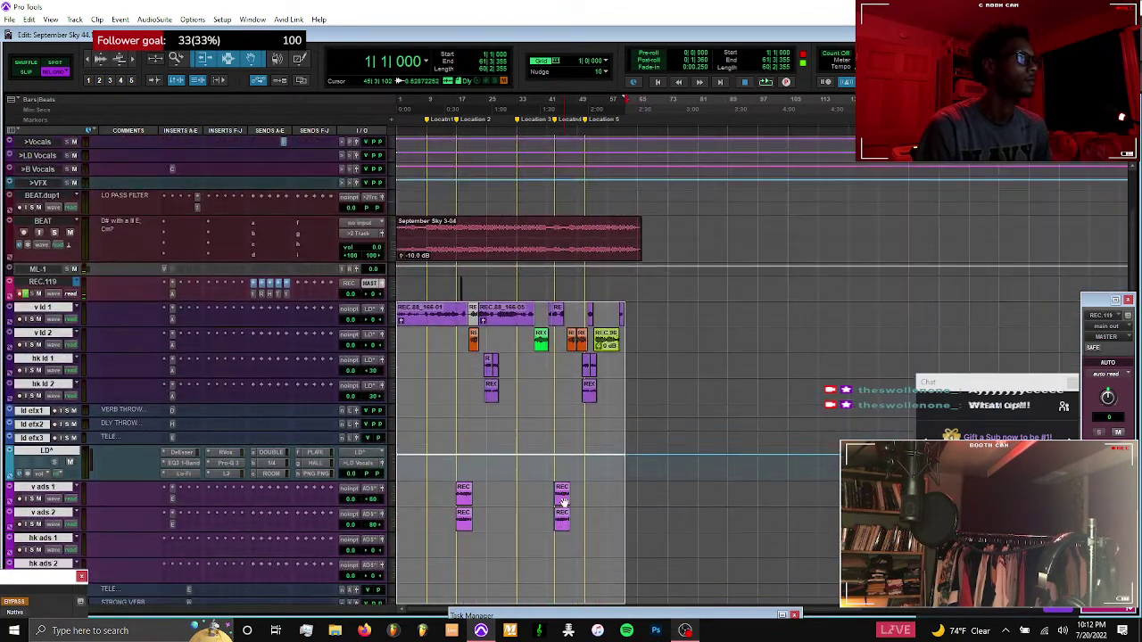
key(t)
key(t)
key(t)
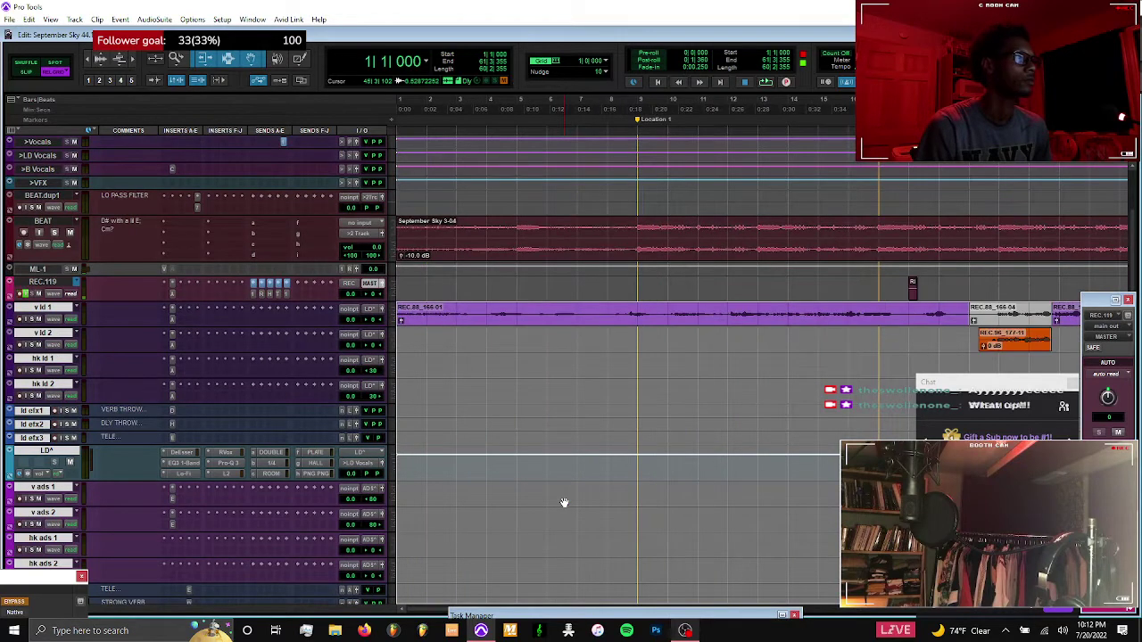
Nudge the selected vocals to start at 1|1|041, using Min:Secs nudge values of 10 msec and 1 msec
click(605, 73)
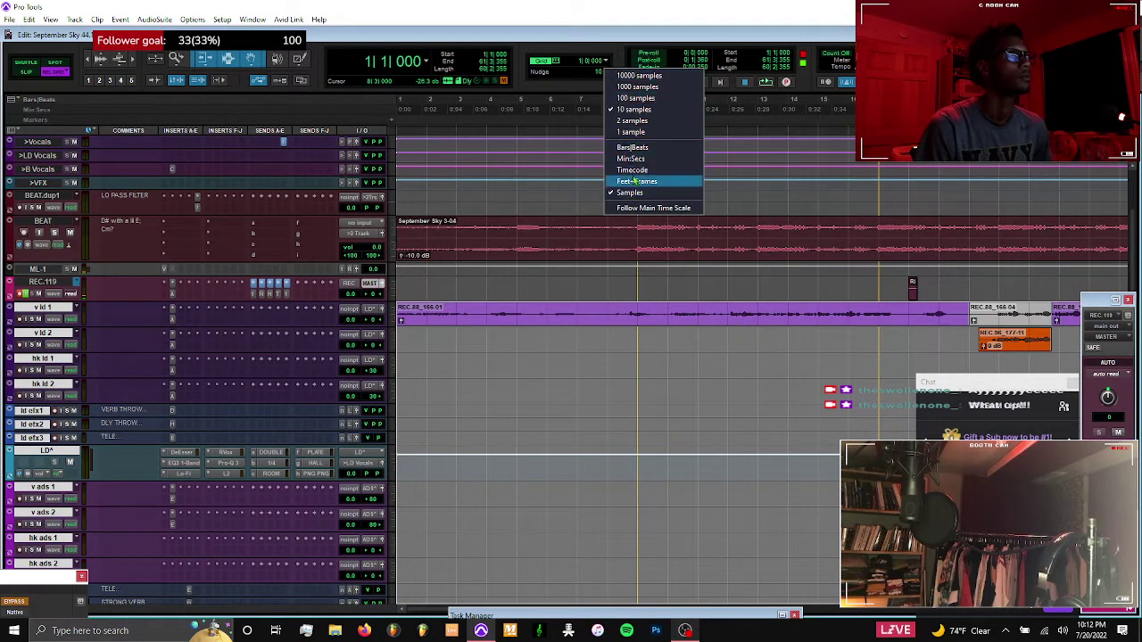
click(633, 149)
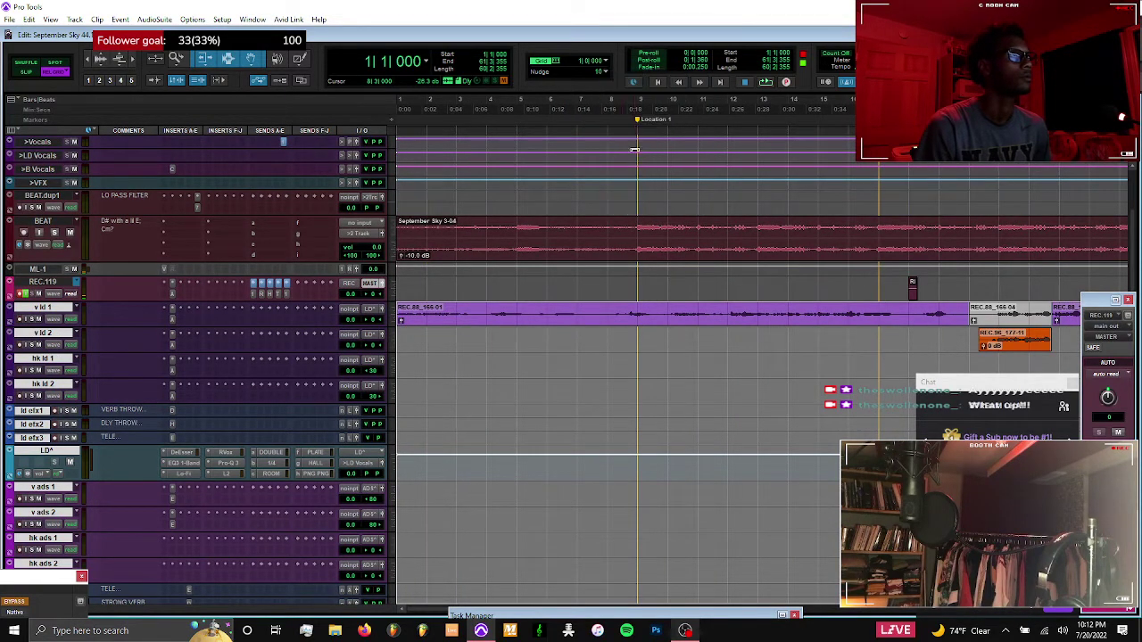
click(606, 73)
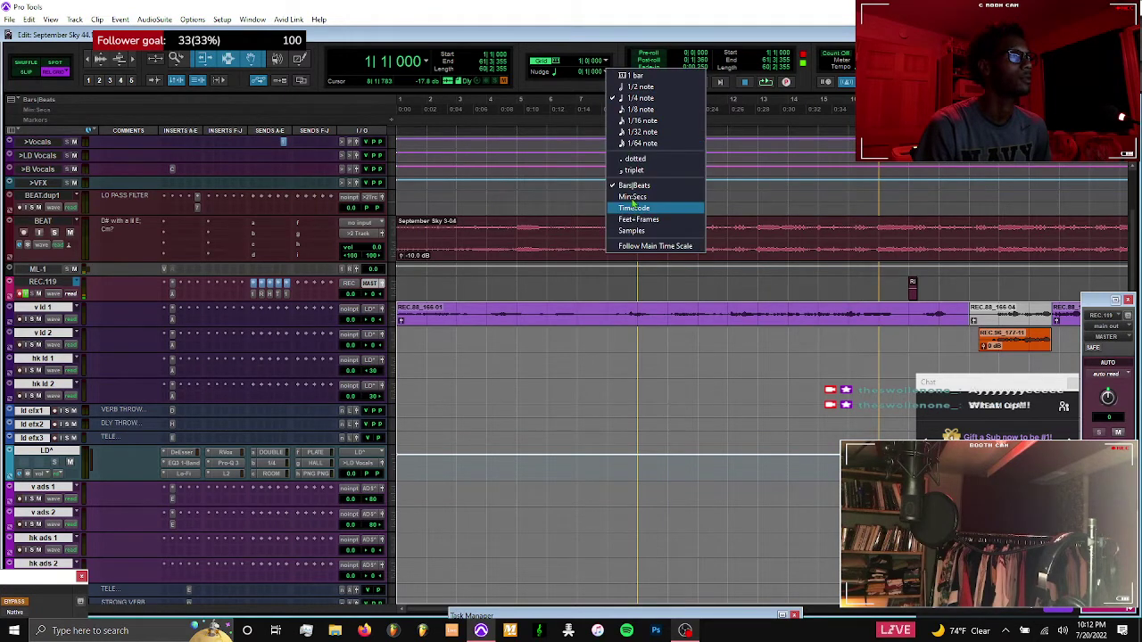
click(631, 197)
click(606, 73)
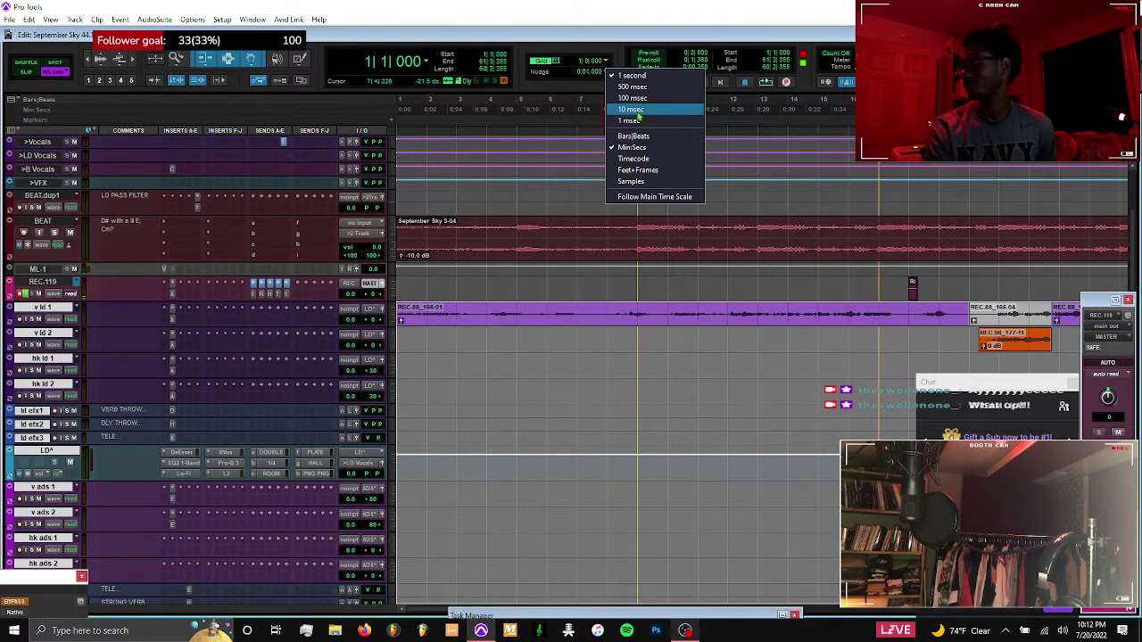
click(637, 111)
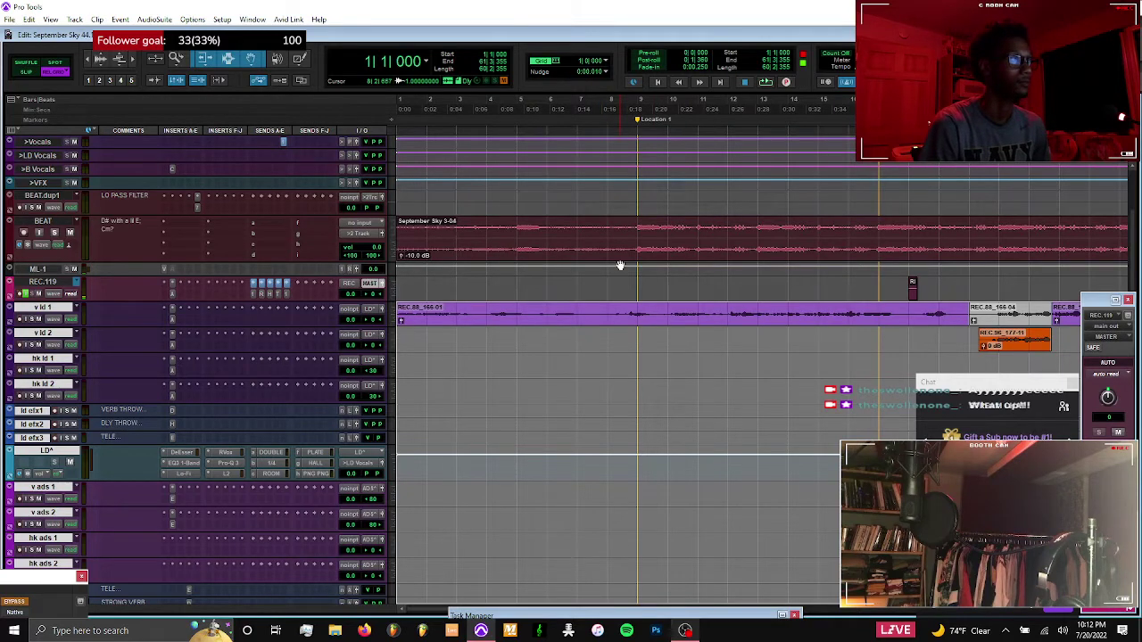
click(606, 72)
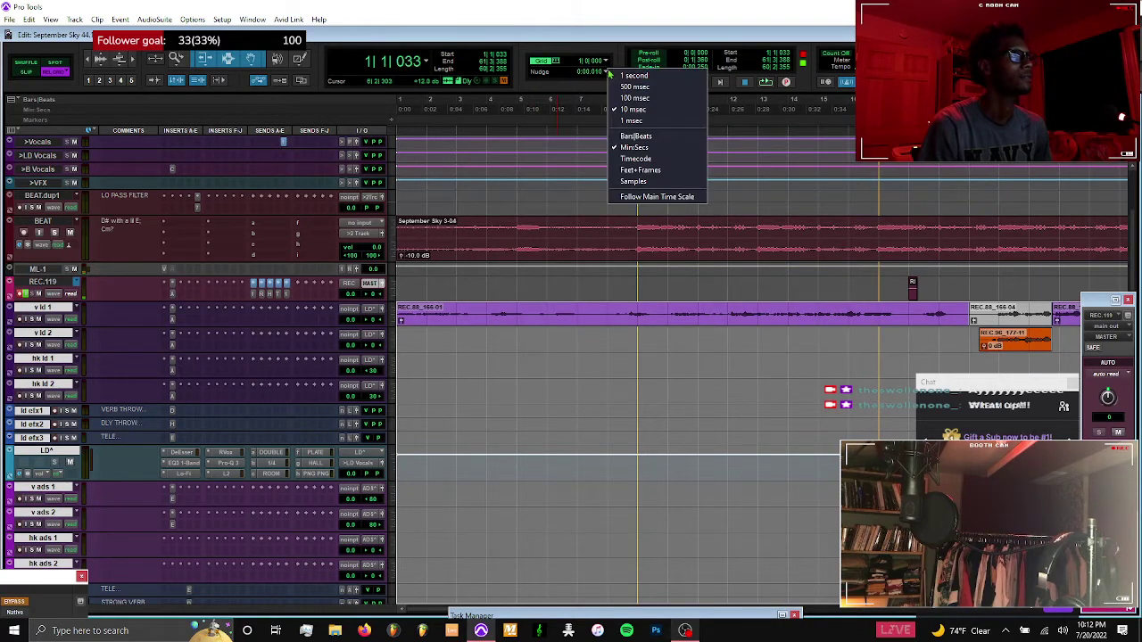
click(637, 121)
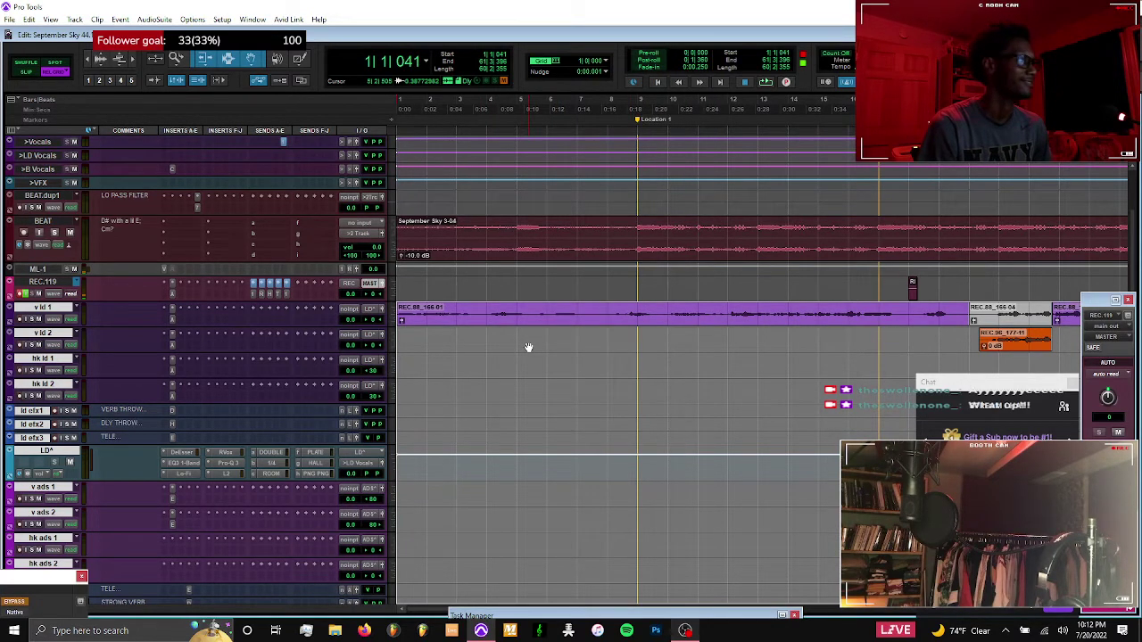
Play the song through with the shifted vocals to check their timing, then return to the session start
key(space)
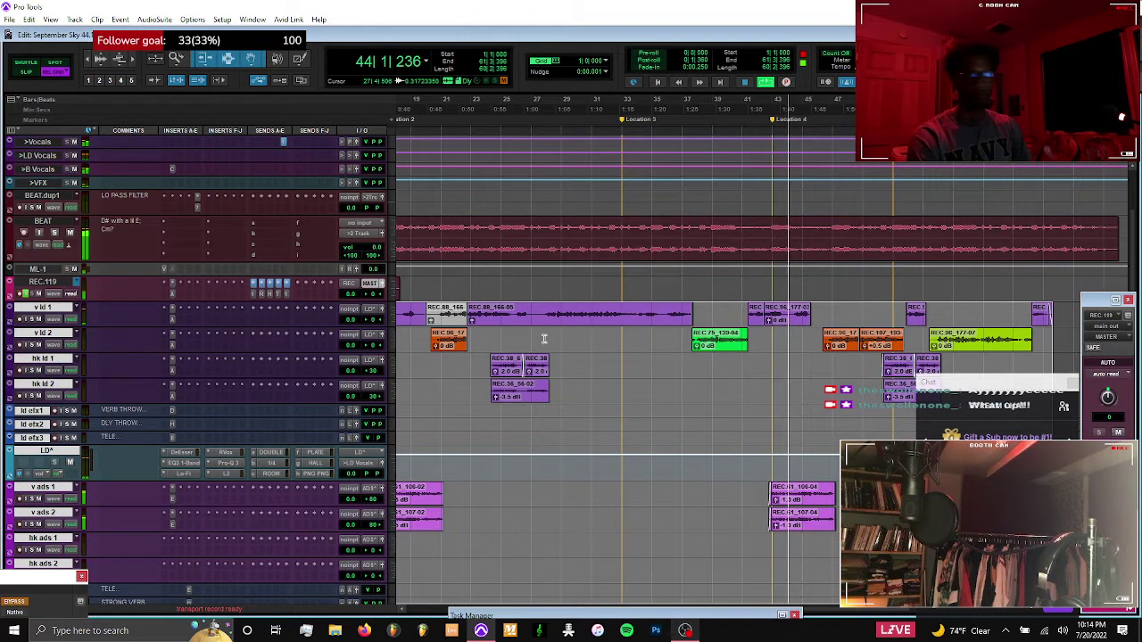
key(space)
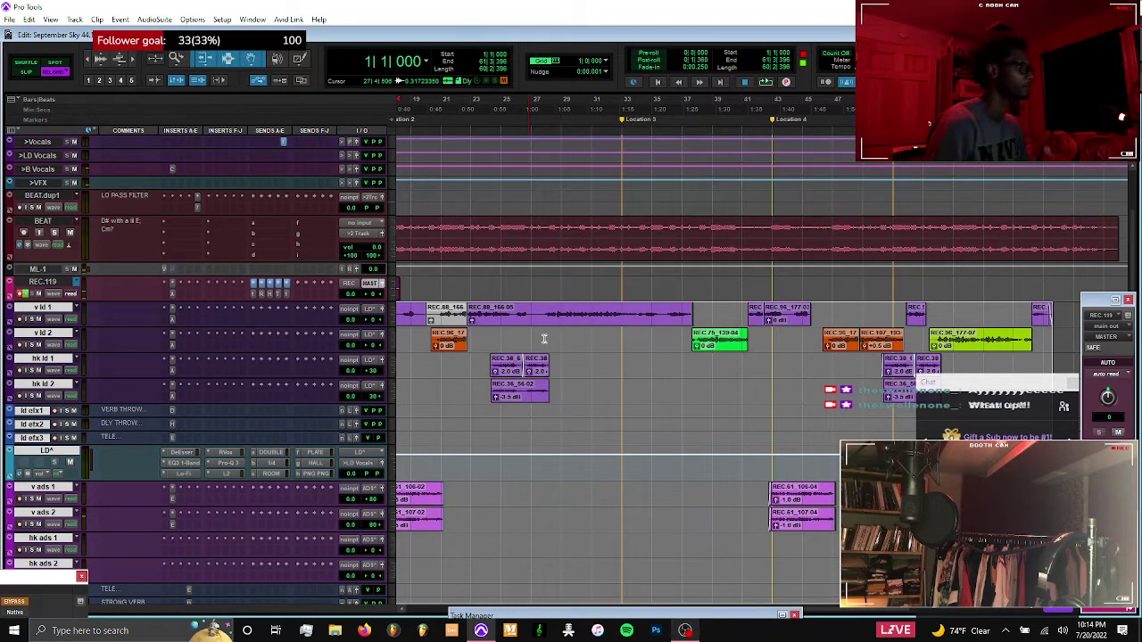
key(Return)
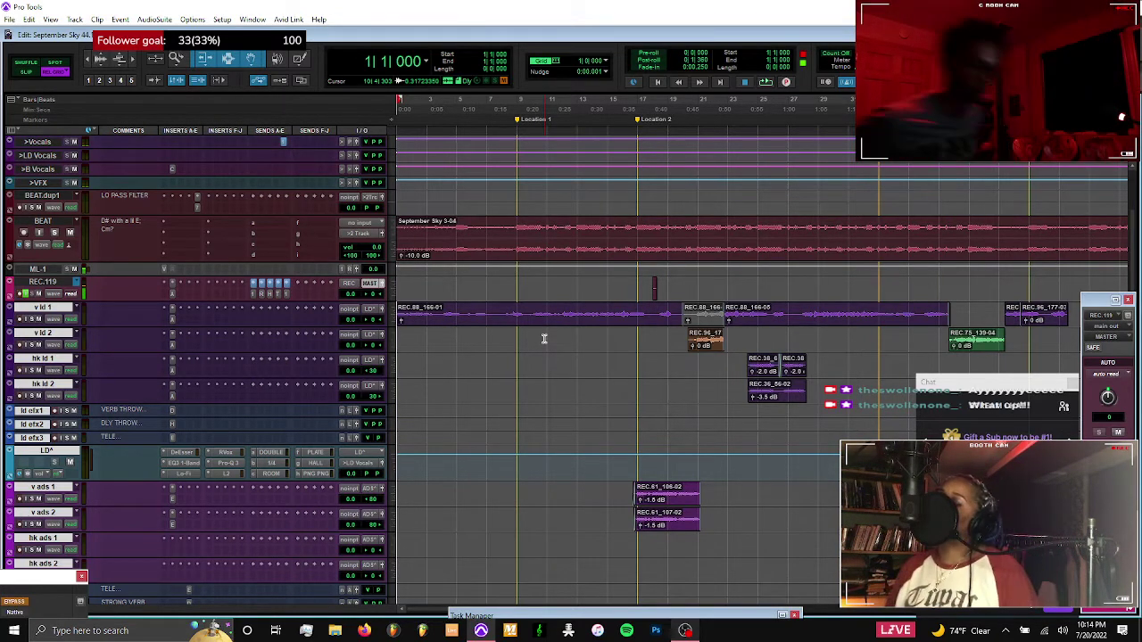
Select every clip on the v ld 1 and v ld 2 tracks and mute them
drag(541, 311, 554, 339)
key(ctrl+a)
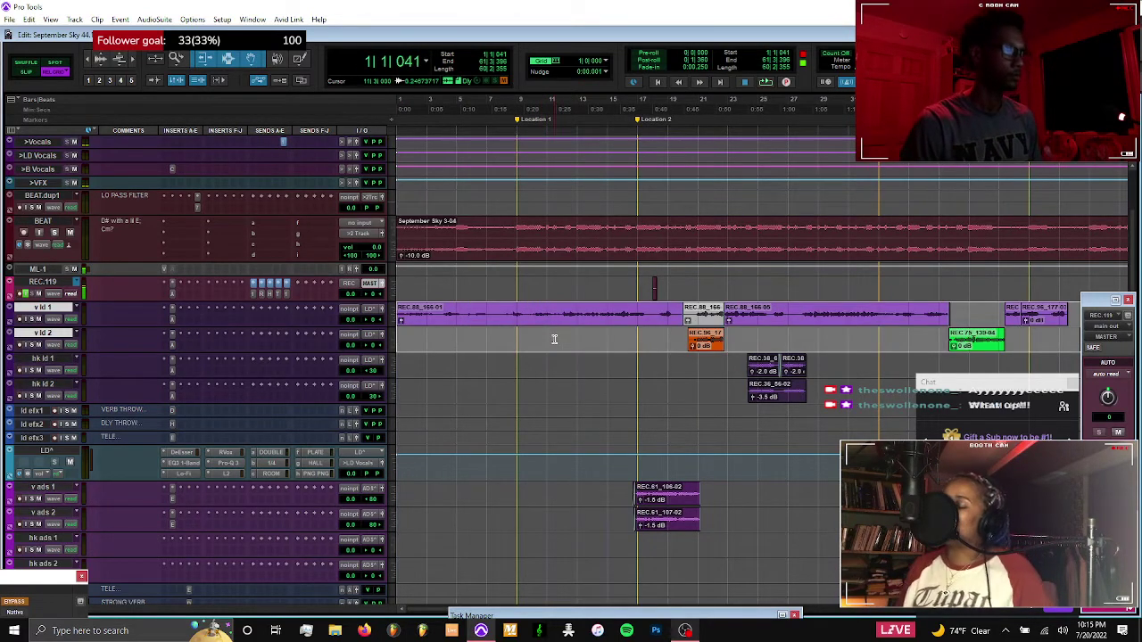
key(ctrl+m)
key(ctrl+m)
click(708, 314)
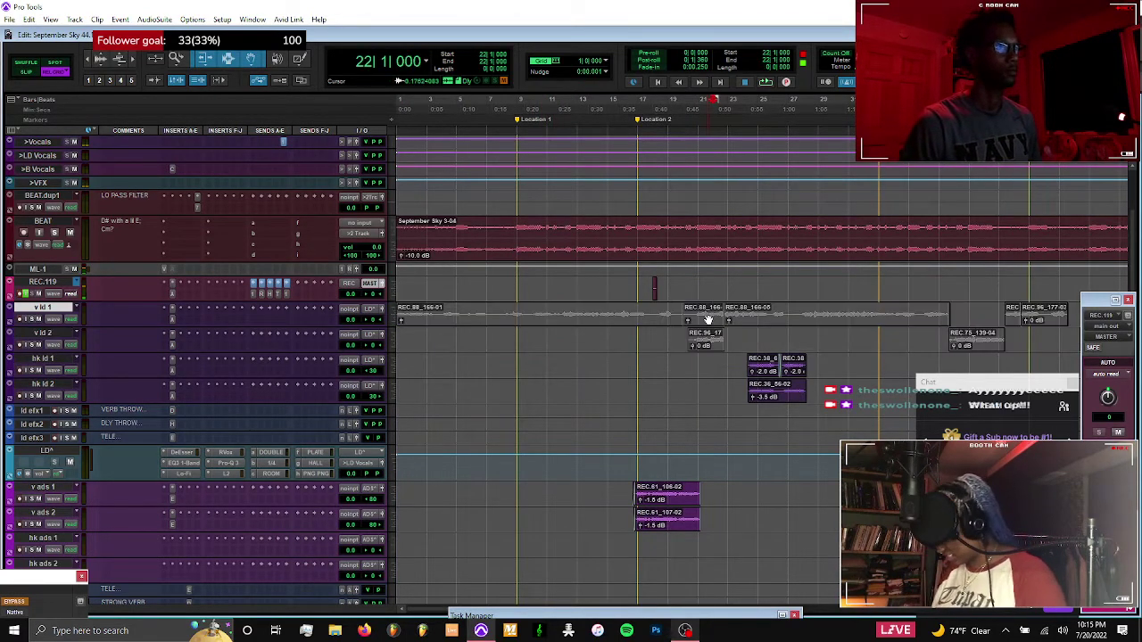
Create a new empty playlist on the REC.119 track for the next take and show the whole song
drag(707, 314, 708, 303)
key(ctrl+backslash)
key(Return)
click(699, 312)
key(r)
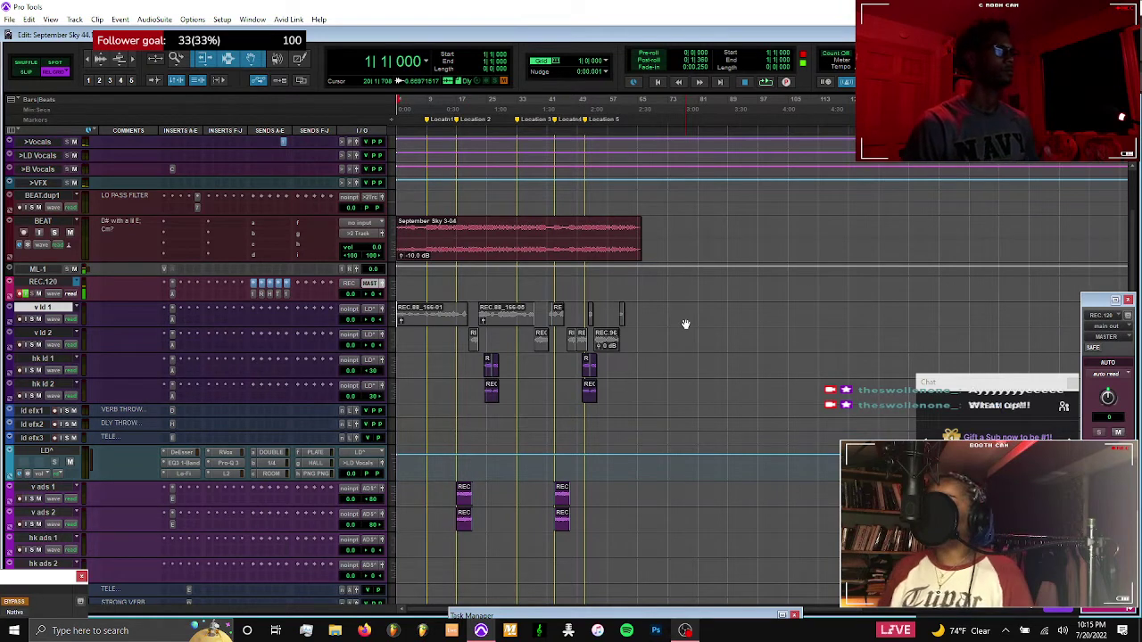
key(ctrl+bracketright)
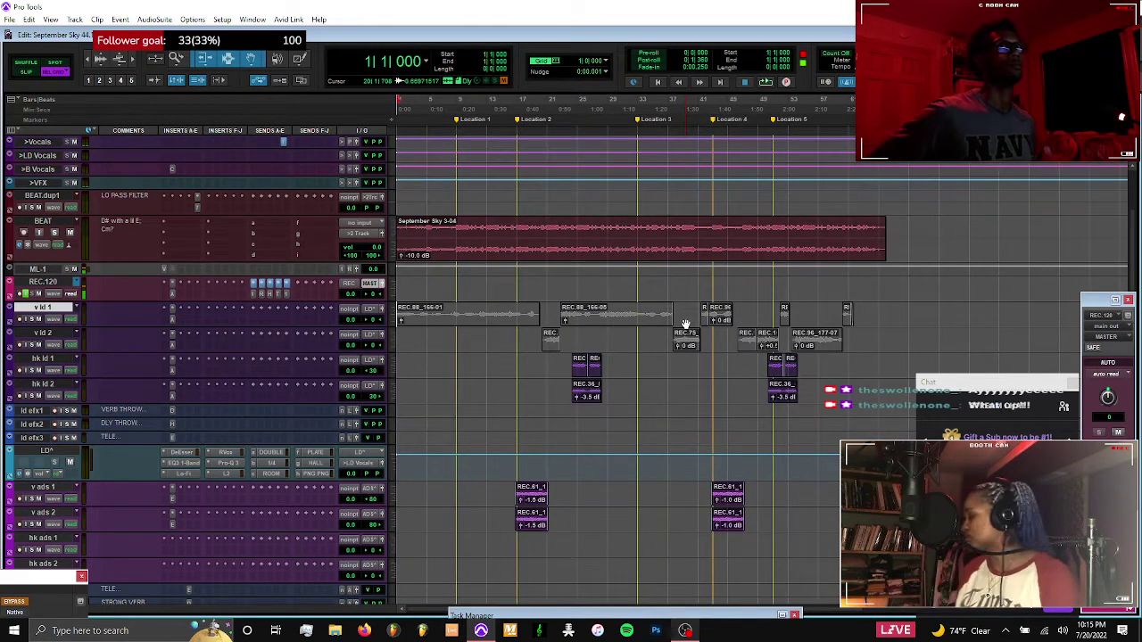
Start recording a vocal take from the session start and move the muted v ld 1 and v ld 2 clips to ld efx1 and ld efx2
key(space)
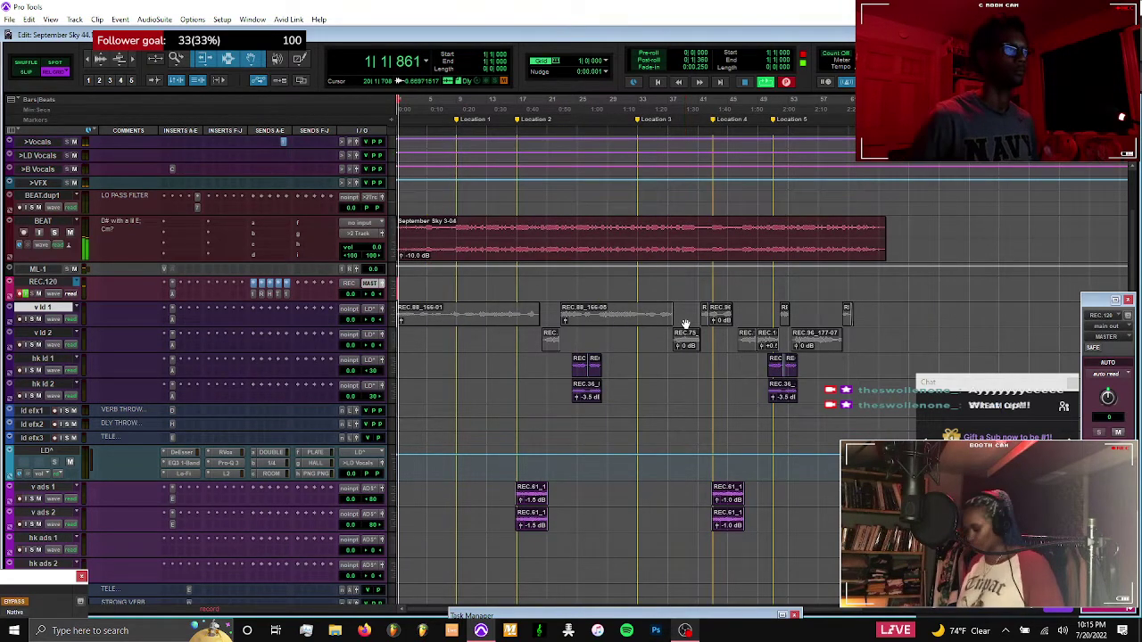
click(520, 332)
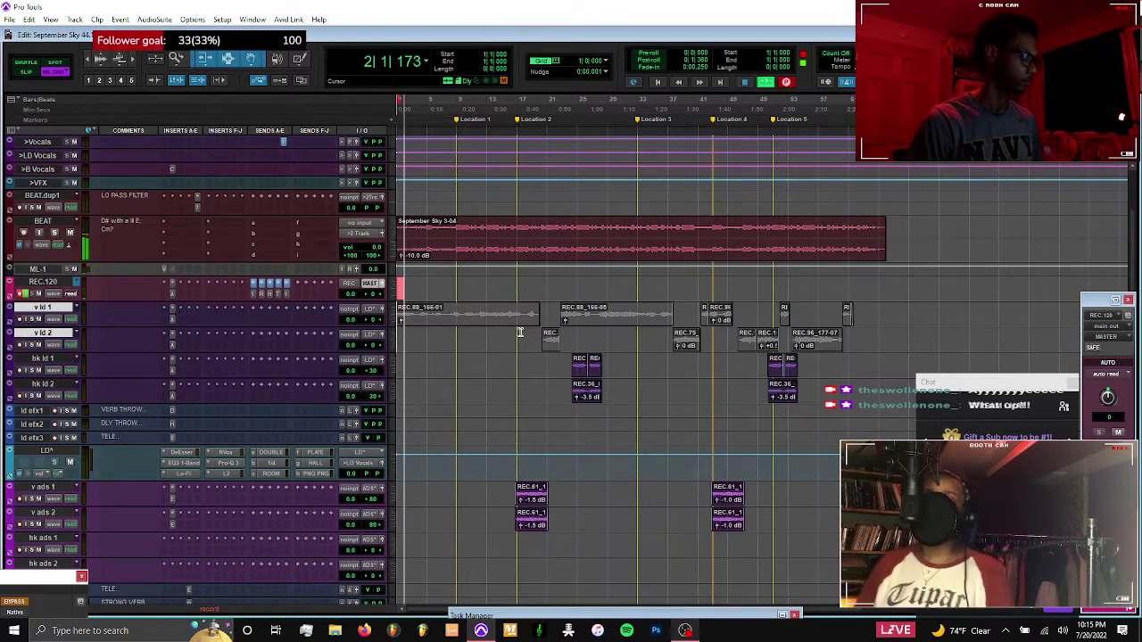
key(ctrl+a)
drag(496, 311, 507, 345)
key(ctrl+a)
drag(495, 412, 495, 413)
Record the REC.120 take through to about bar 62, briefly checking the stream in OBS, and stop the transport
click(453, 287)
key(t)
key(t)
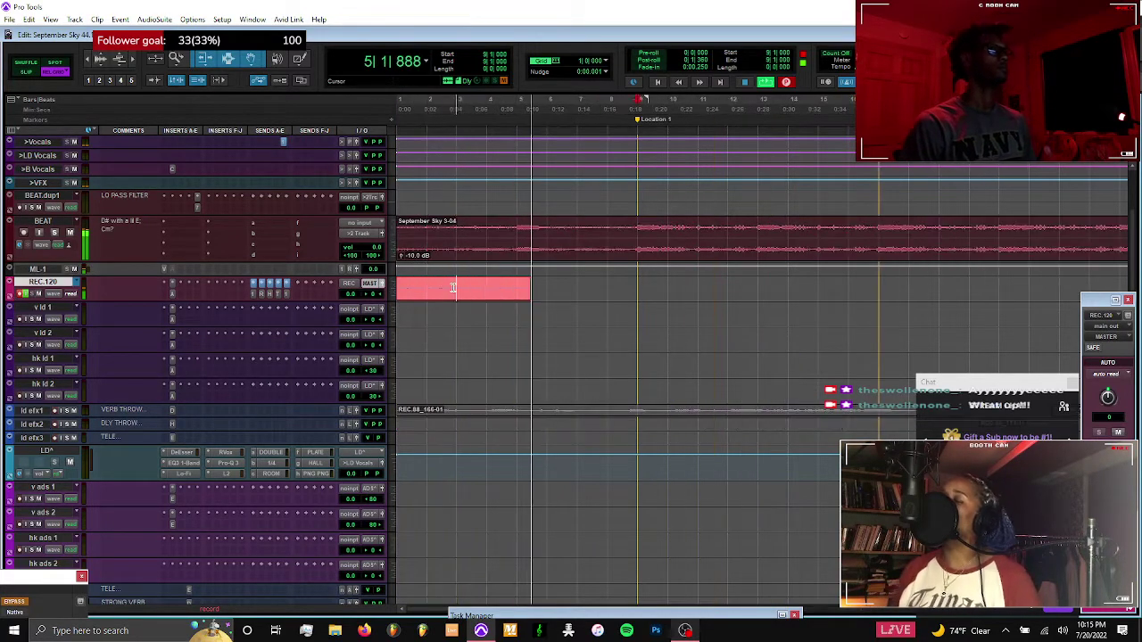
scroll(453, 288, down, 2)
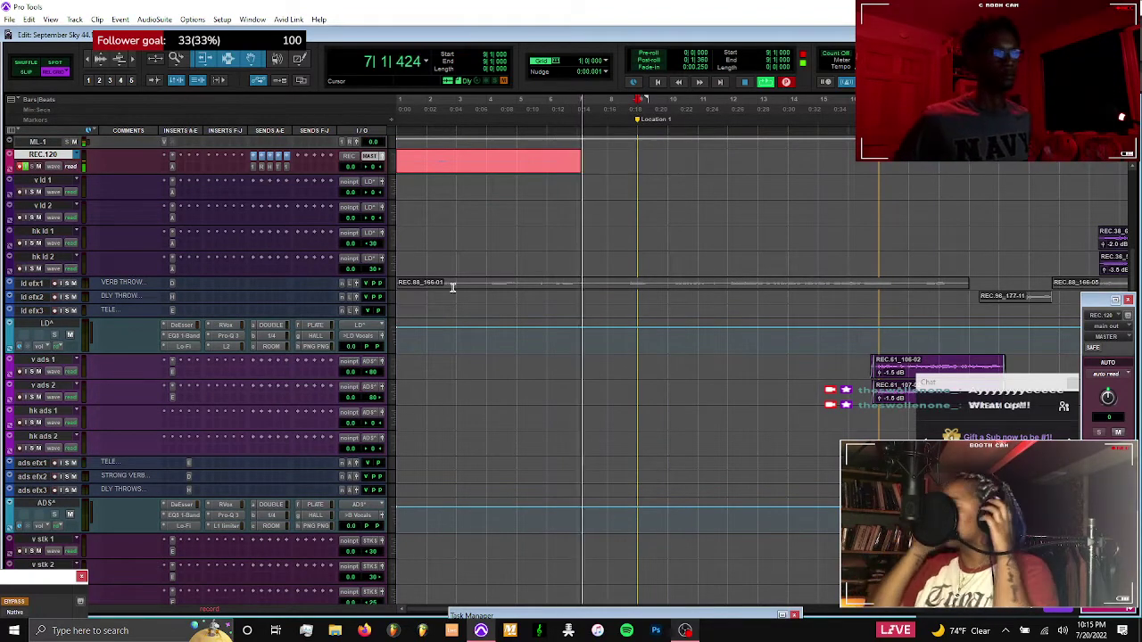
click(686, 630)
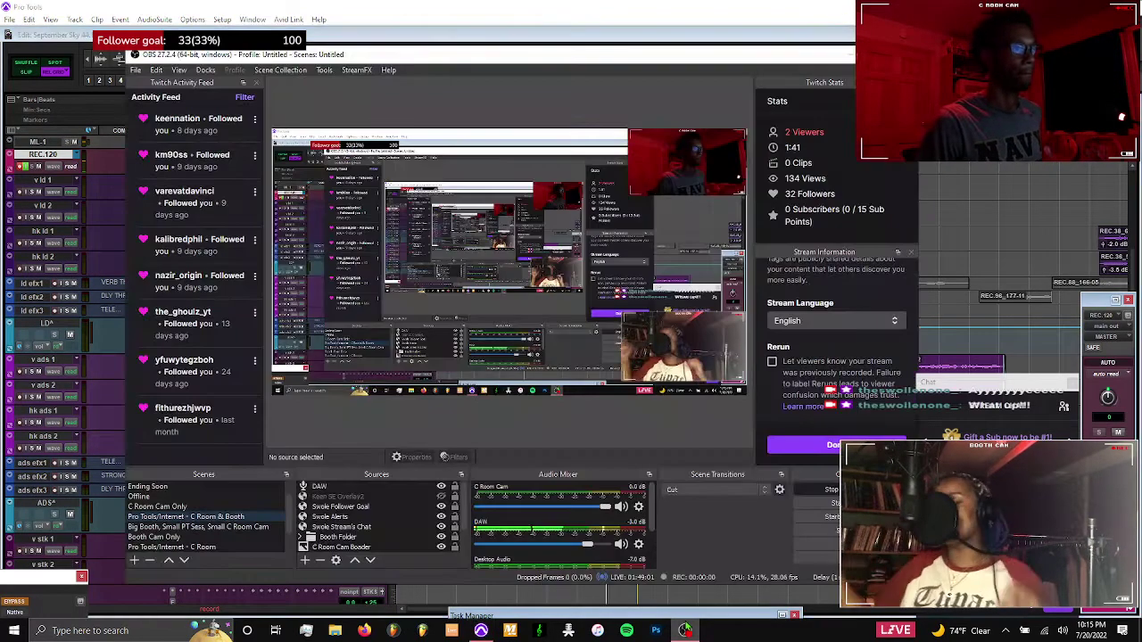
click(976, 251)
scroll(689, 326, up, 1)
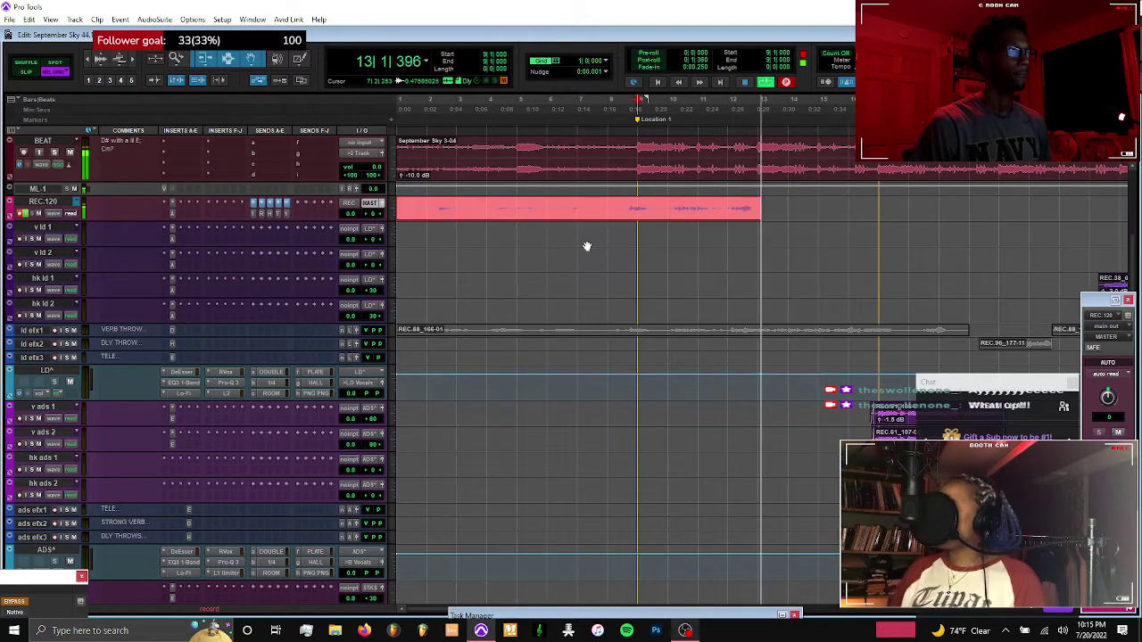
click(517, 228)
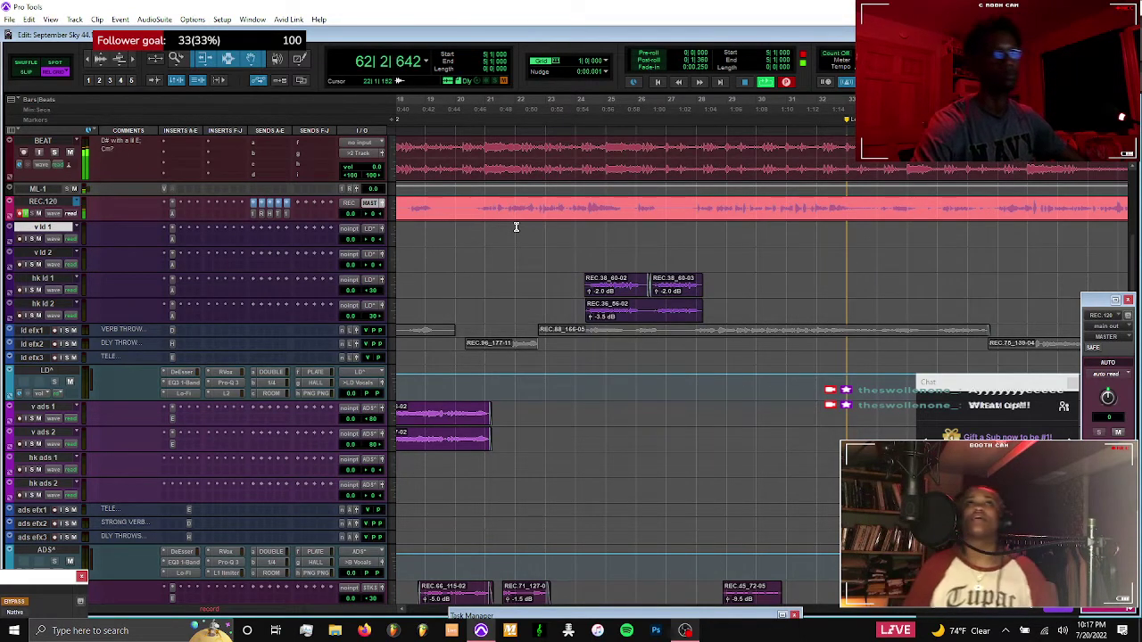
key(space)
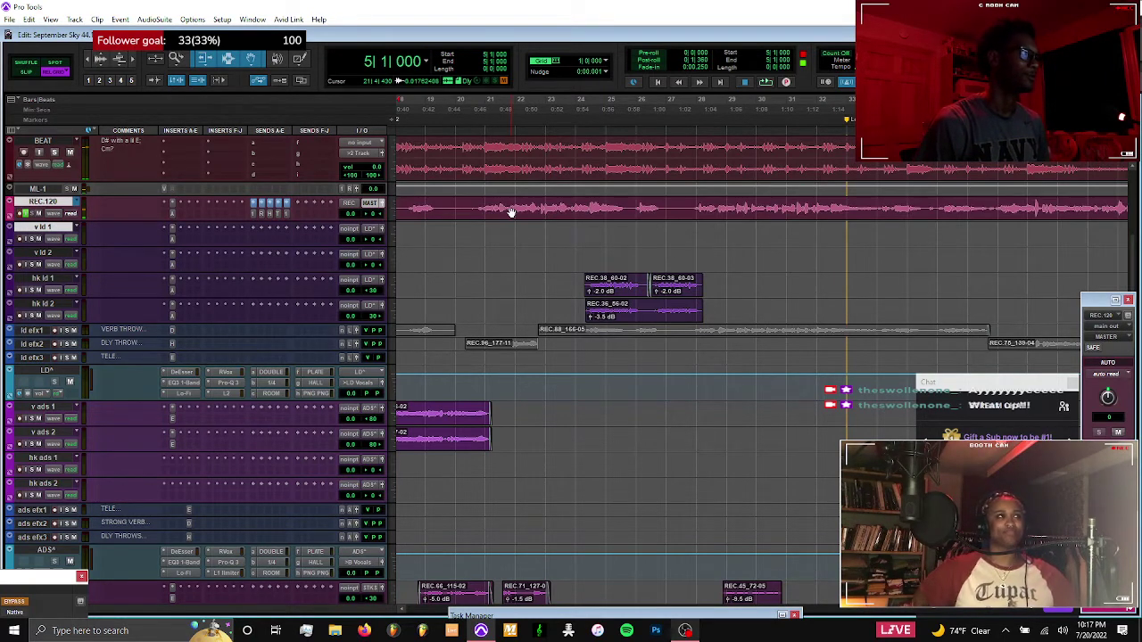
Select the finished REC.120 take, add a fresh playlist for another take and return to the session start
click(453, 219)
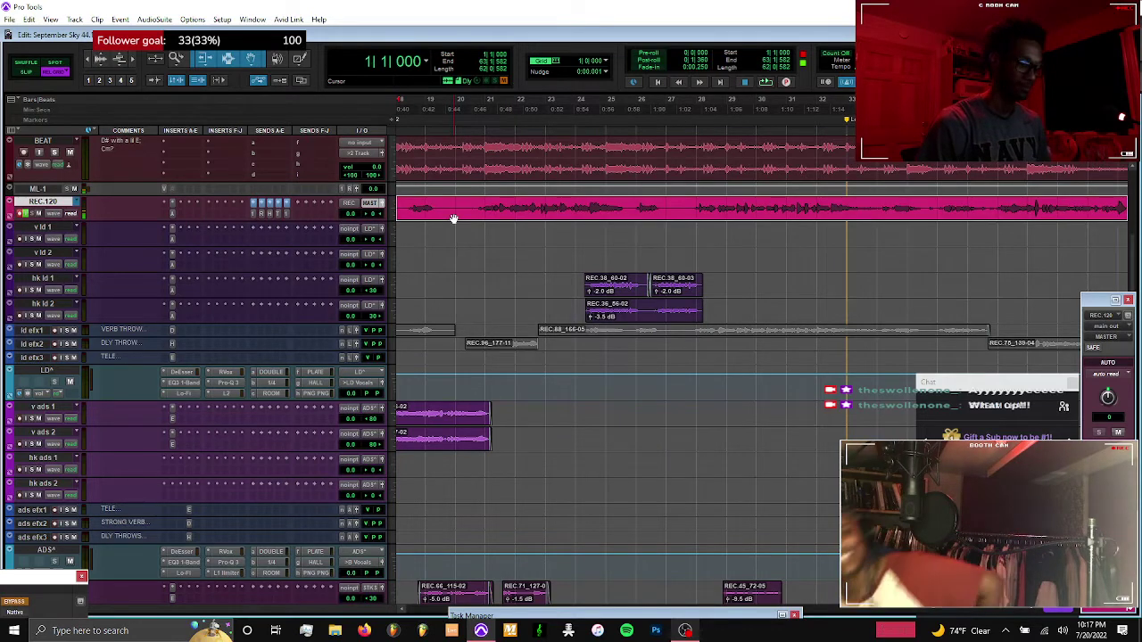
key(Delete)
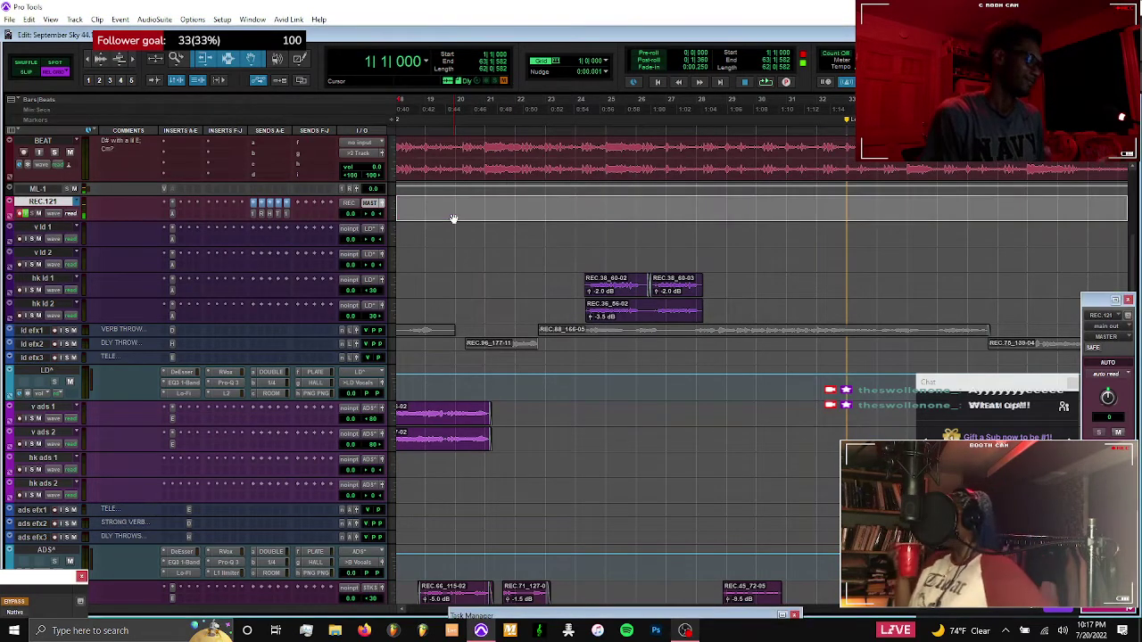
key(Return)
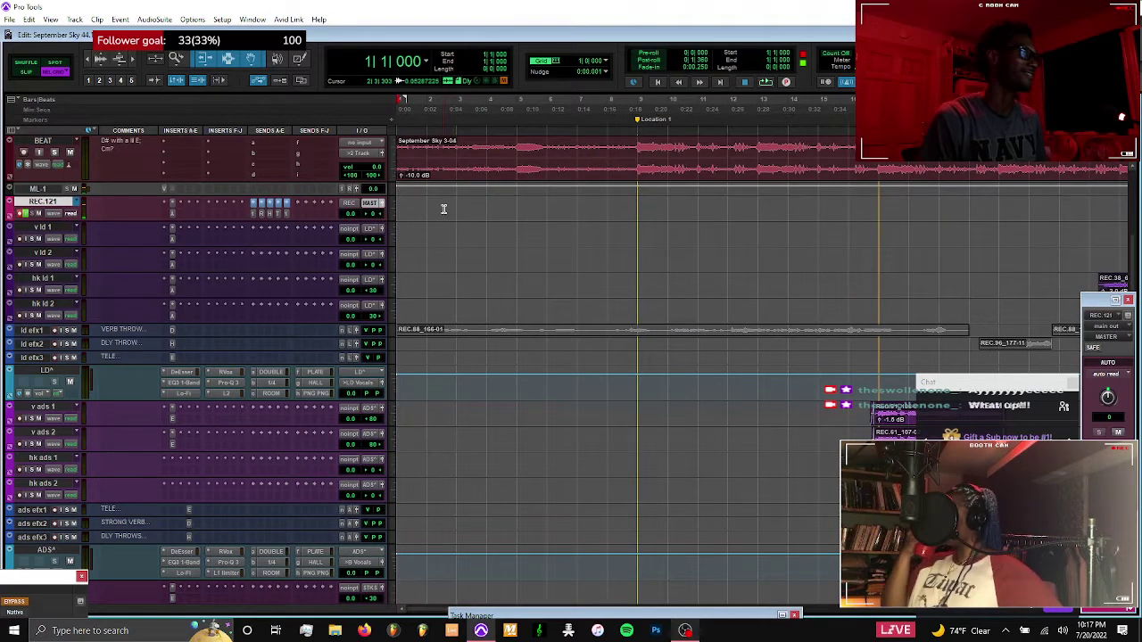
Record another full vocal take on REC.121 from bar 1 to about bar 62, checking OBS early on, and stop
key(ctrl+space)
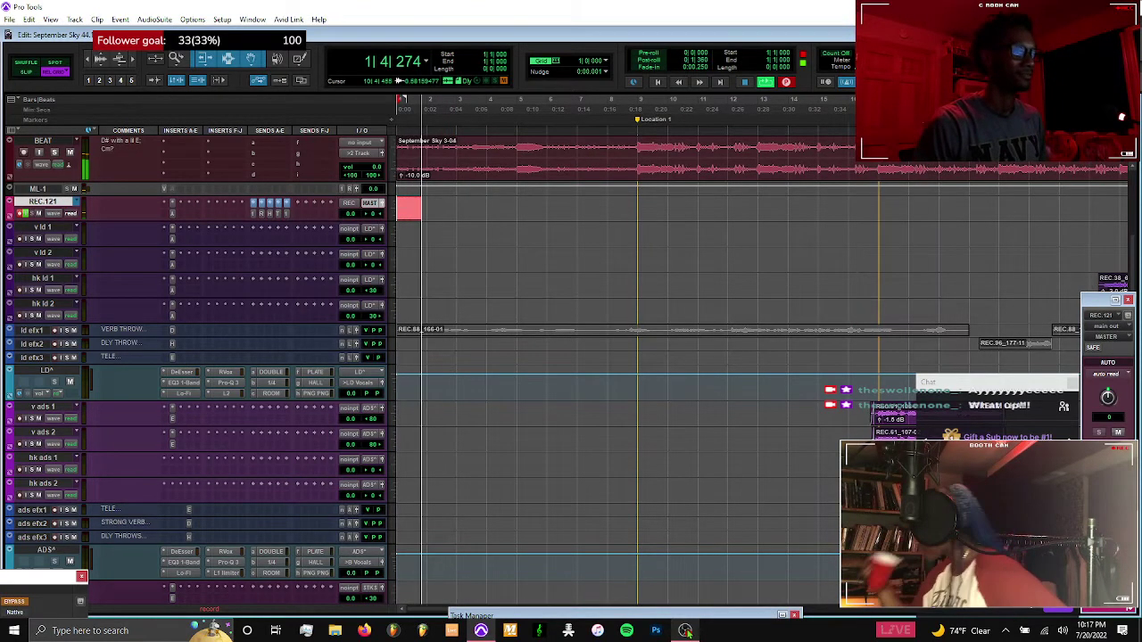
click(685, 631)
click(968, 259)
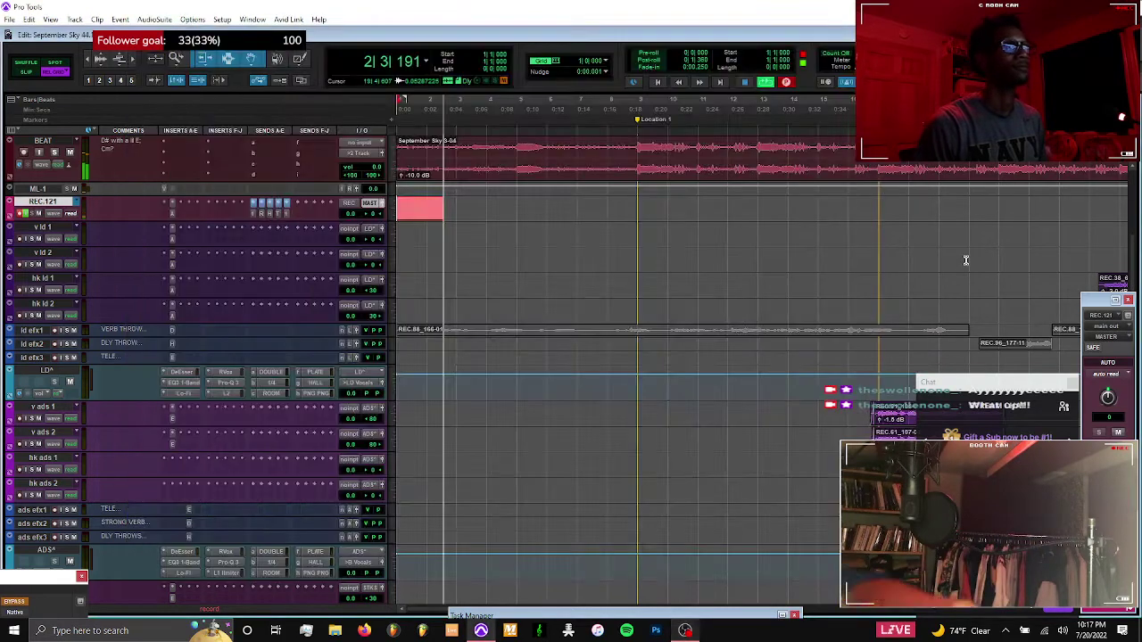
click(685, 631)
click(924, 339)
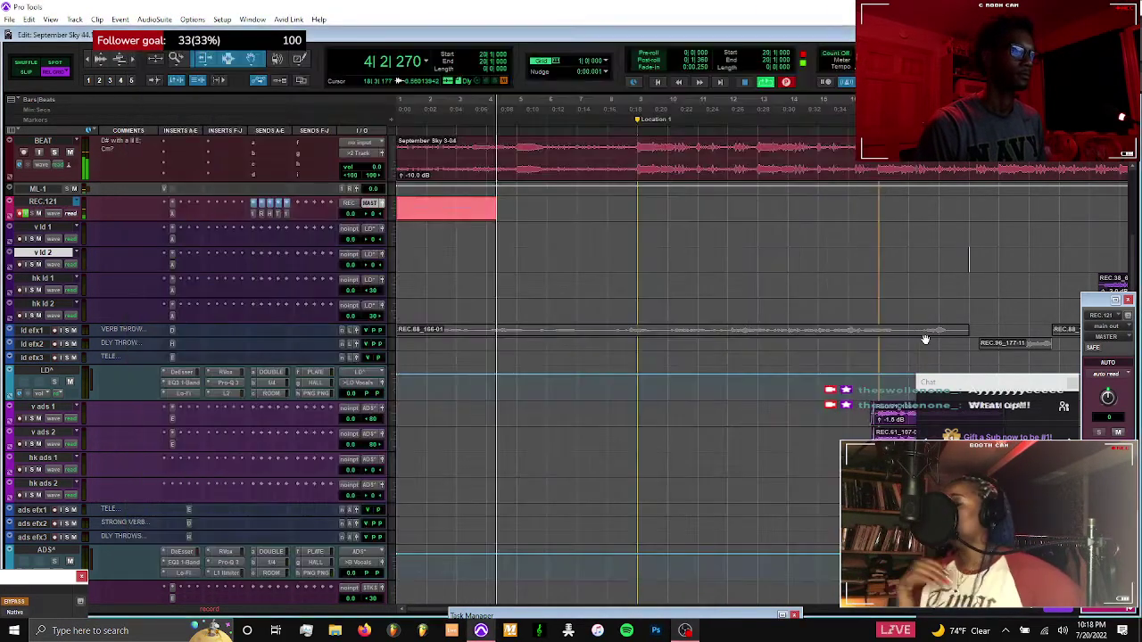
click(485, 253)
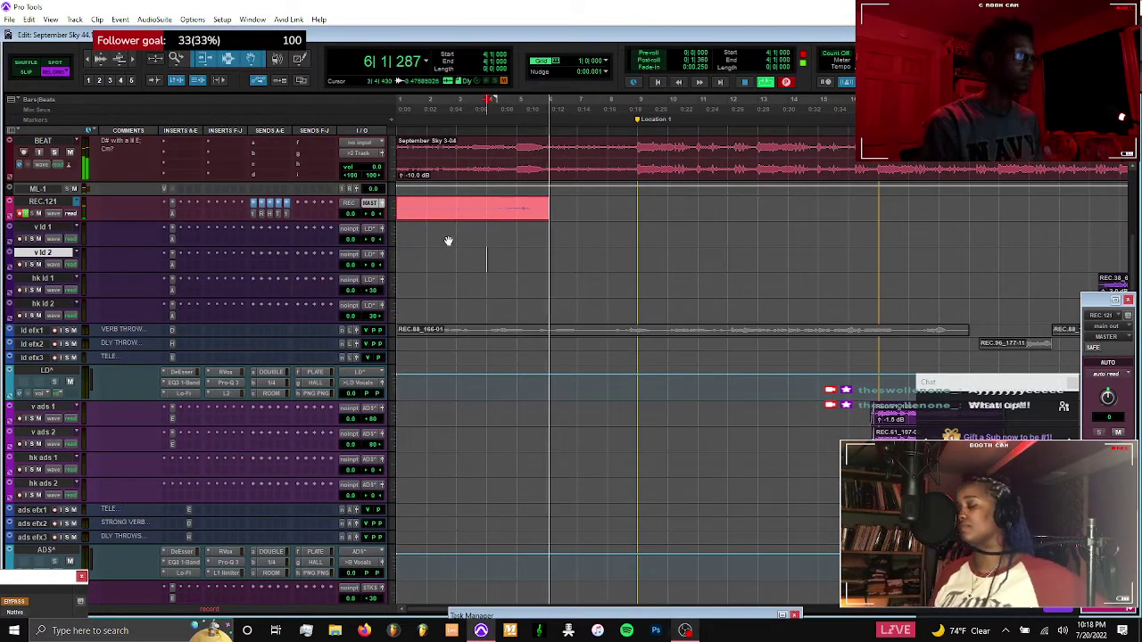
click(404, 203)
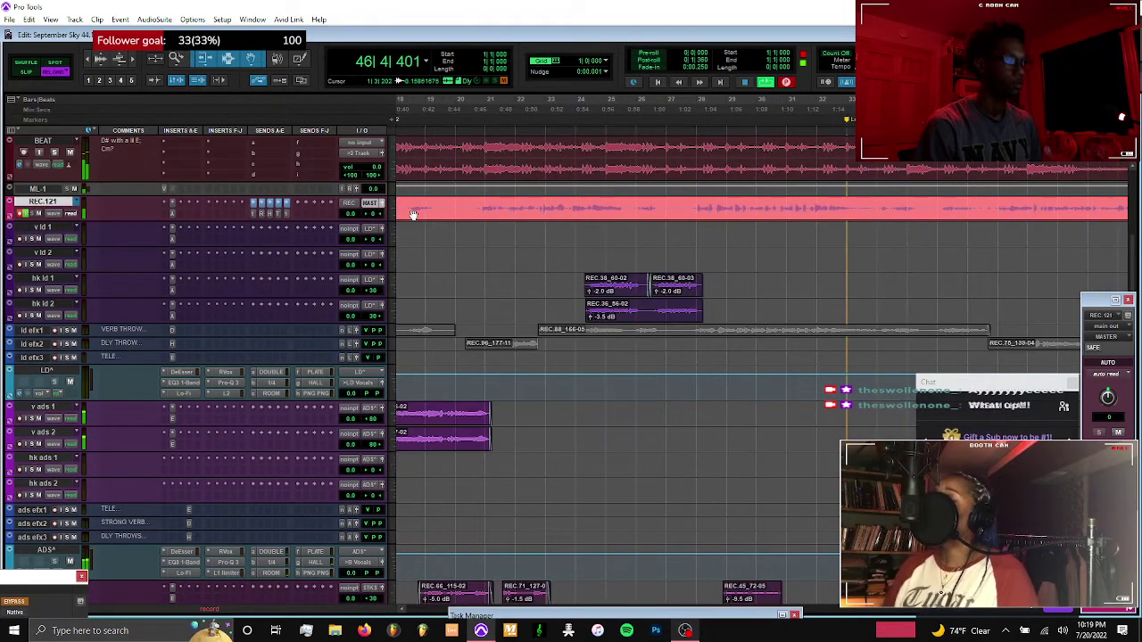
key(ctrl+bracketleft)
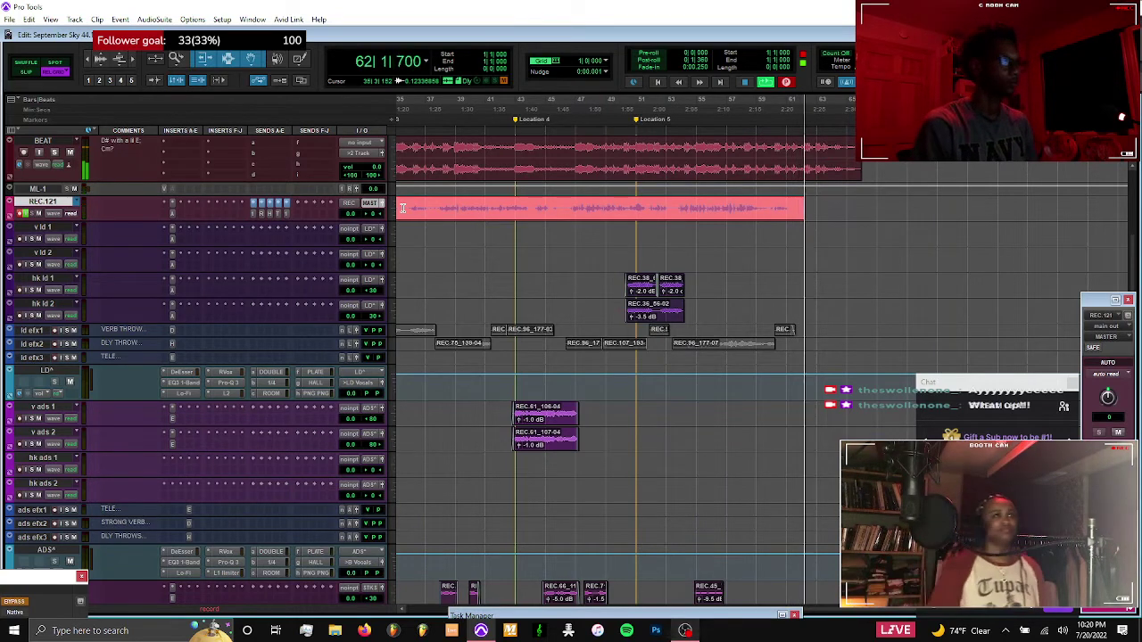
scroll(396, 209, left, 1)
key(space)
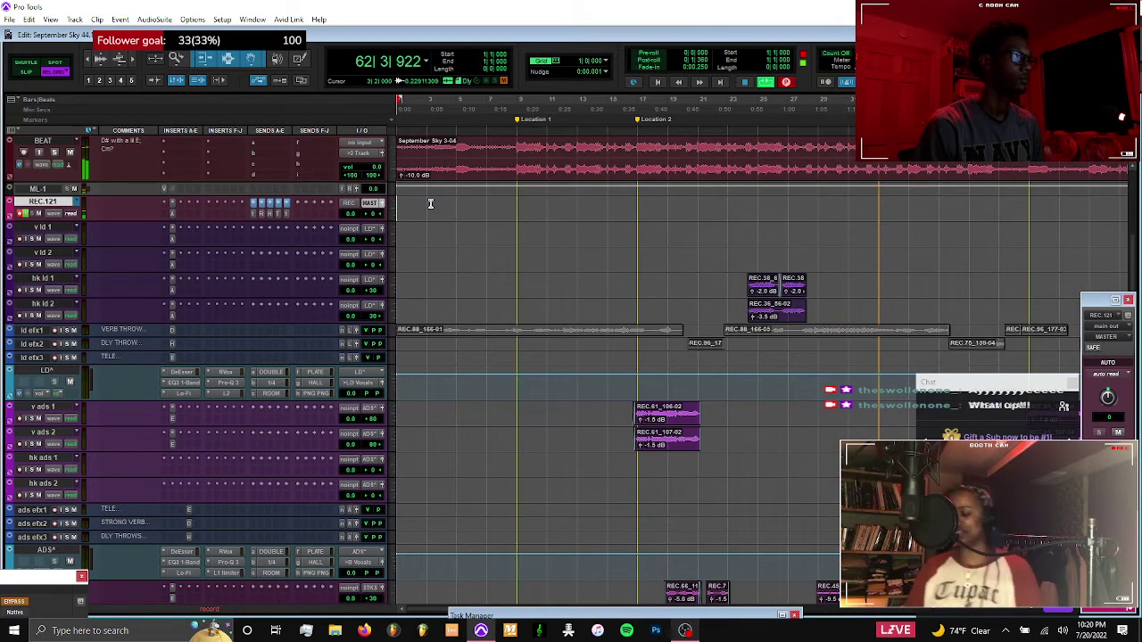
Record a partial vocal take on REC.122 up to about bar 16, stop, and set up an empty playlist for a retake
key(space)
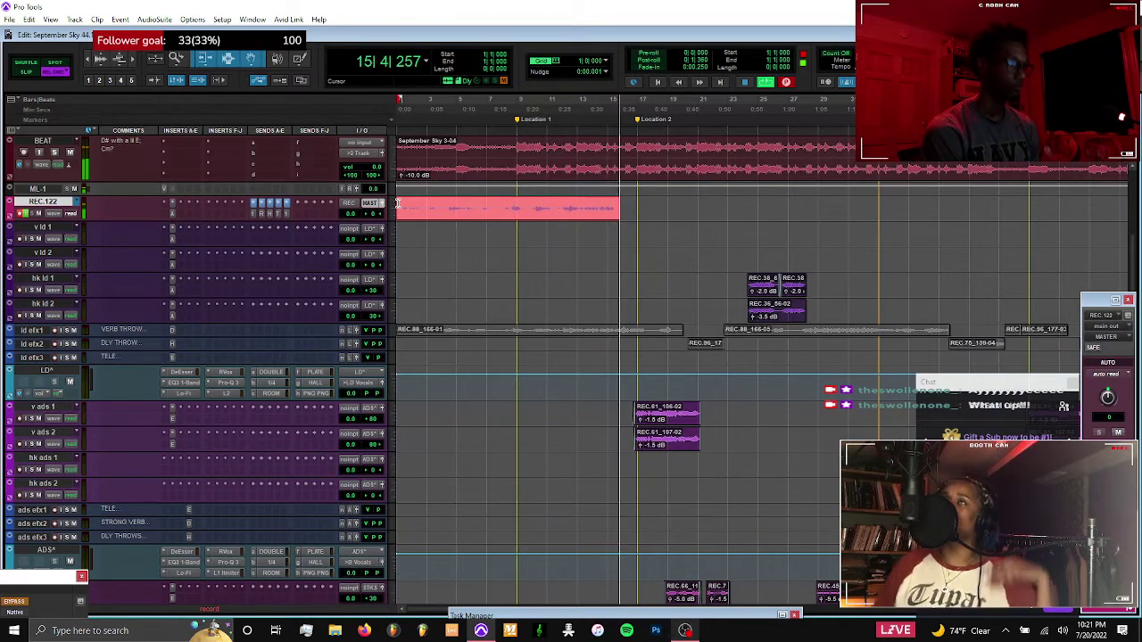
key(space)
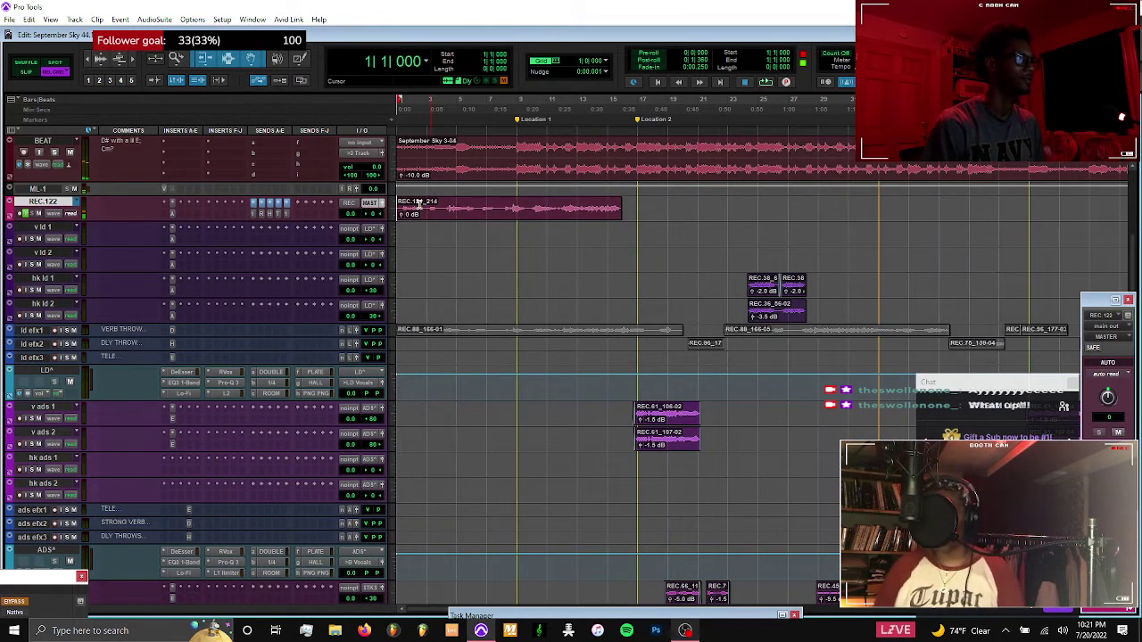
click(420, 217)
key(Delete)
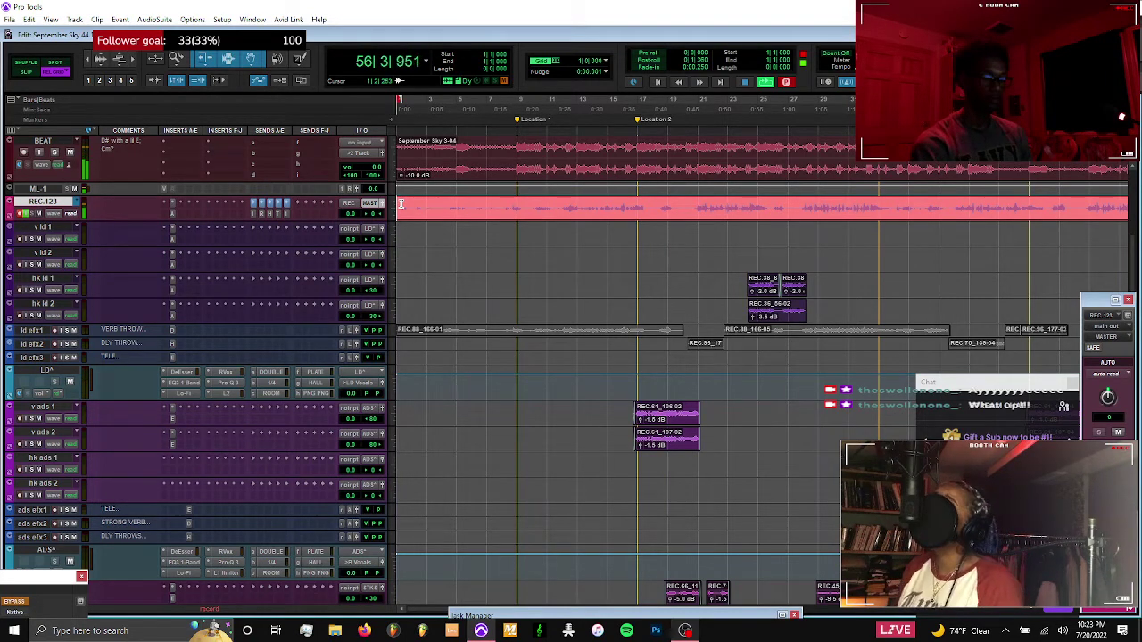
Record a complete vocal take on REC.123 through to about bar 62 and stop the transport
scroll(502, 140, up, 1)
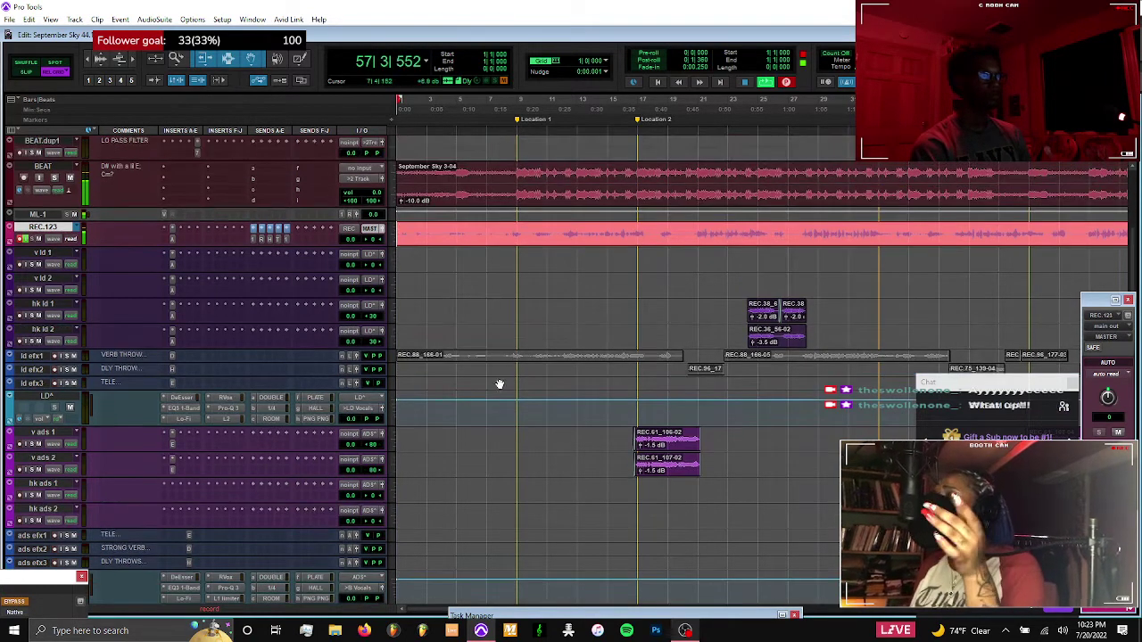
scroll(593, 296, right, 3)
scroll(594, 297, right, 3)
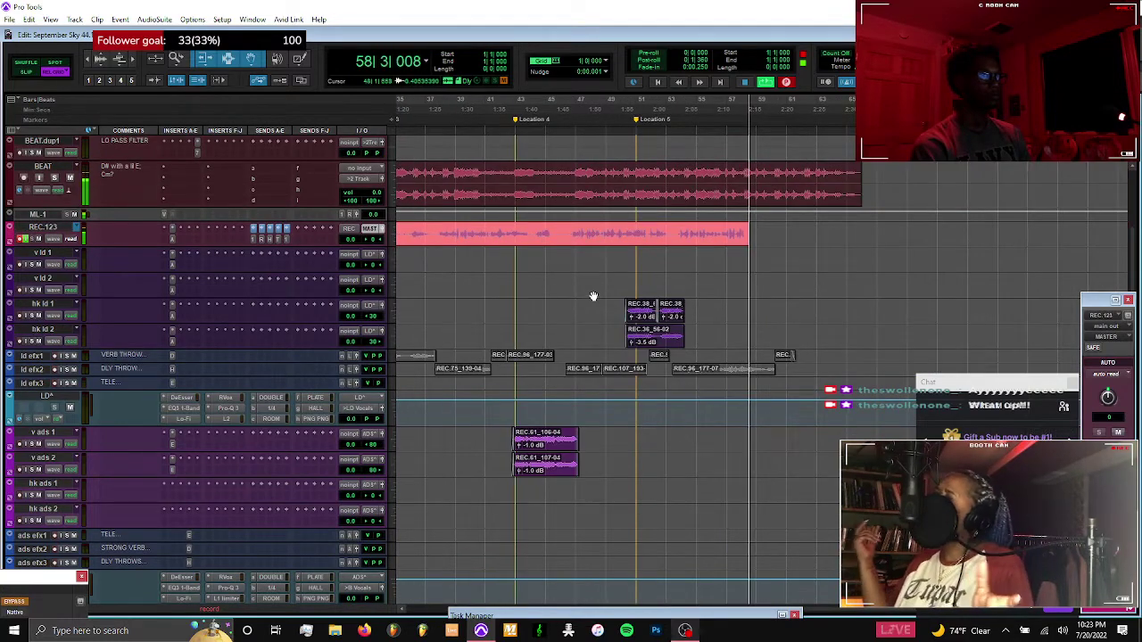
scroll(593, 296, down, 1)
scroll(593, 296, down, 1)
scroll(593, 296, up, 1)
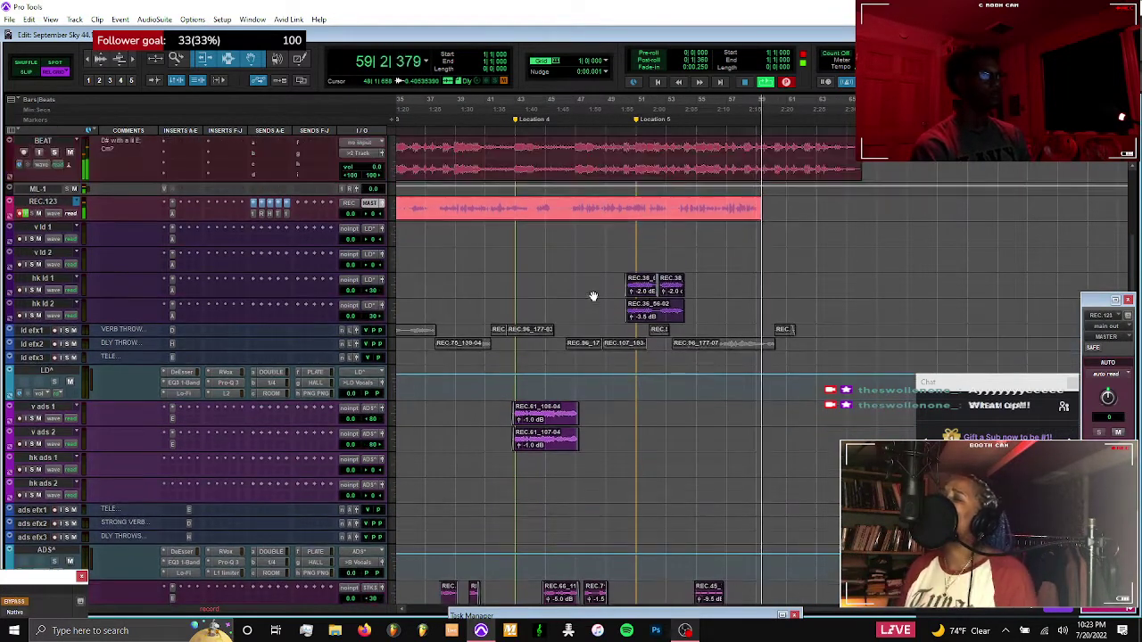
scroll(593, 296, left, 4)
key(r)
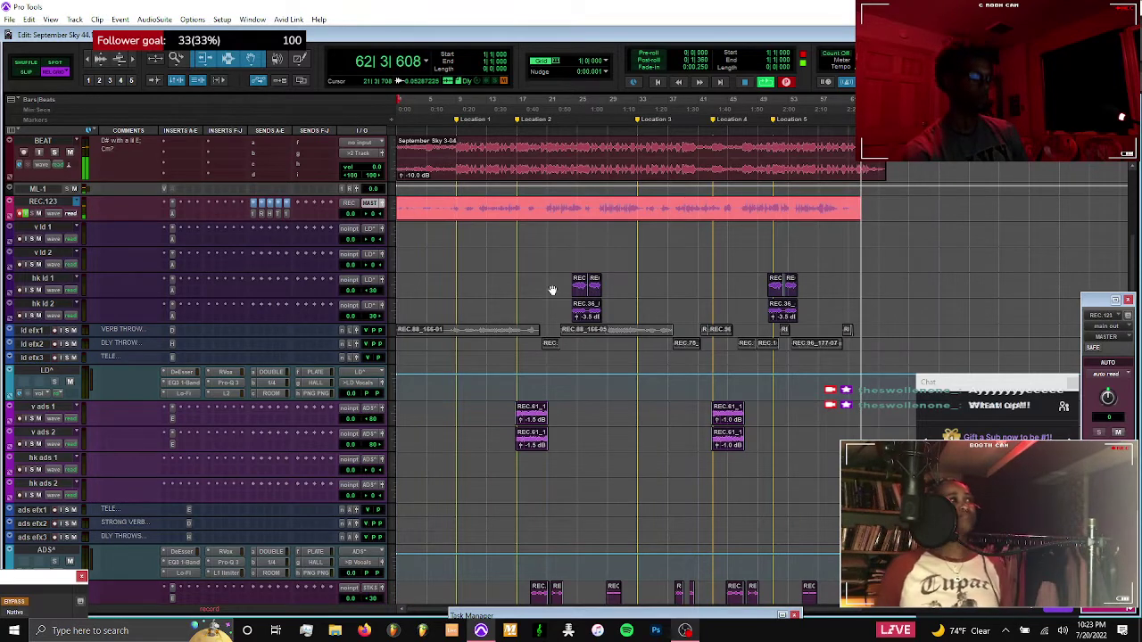
key(space)
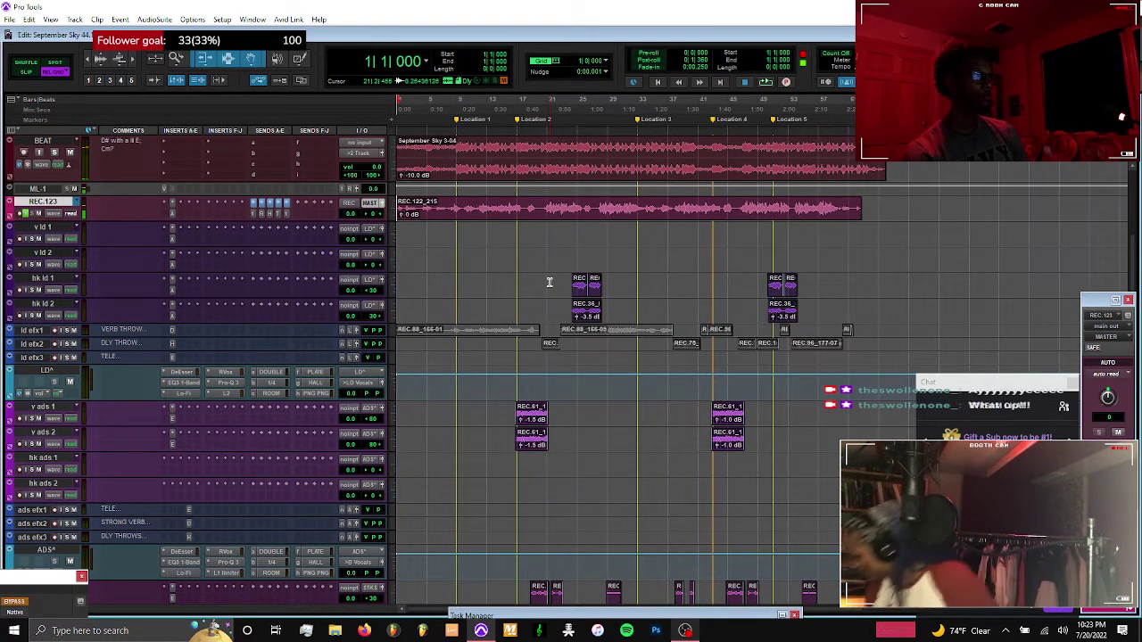
Select the finished REC.123 take and create a new empty playlist on the record track
click(420, 216)
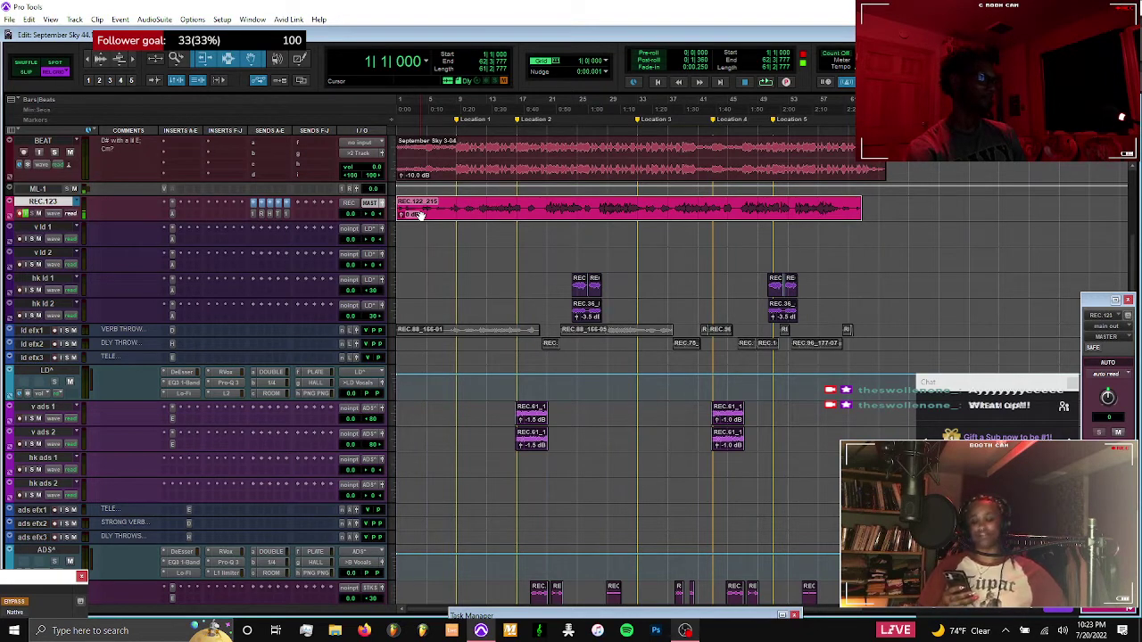
key(super+backslash)
key(Return)
Switch the REC.124 track to playlists view to display all recorded takes beneath it
click(55, 216)
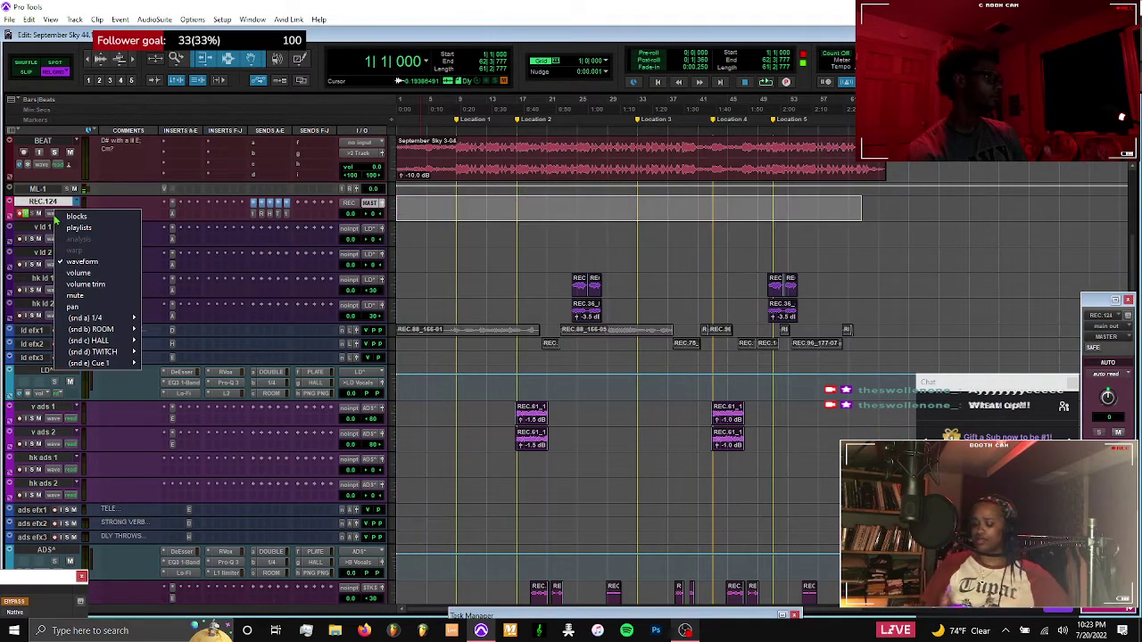
click(68, 229)
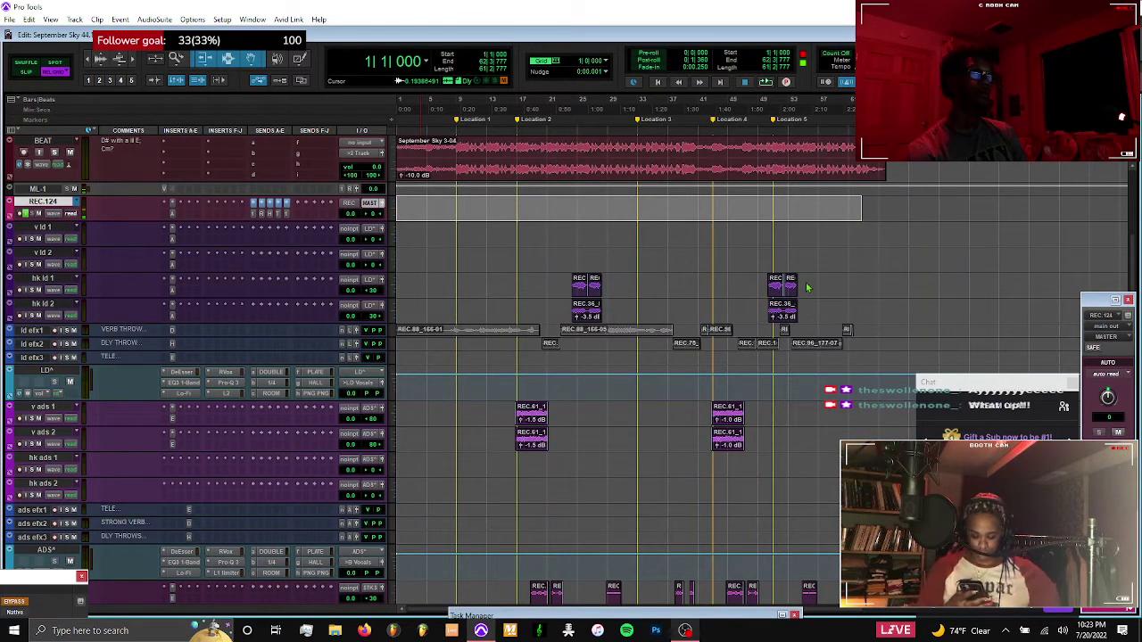
click(433, 260)
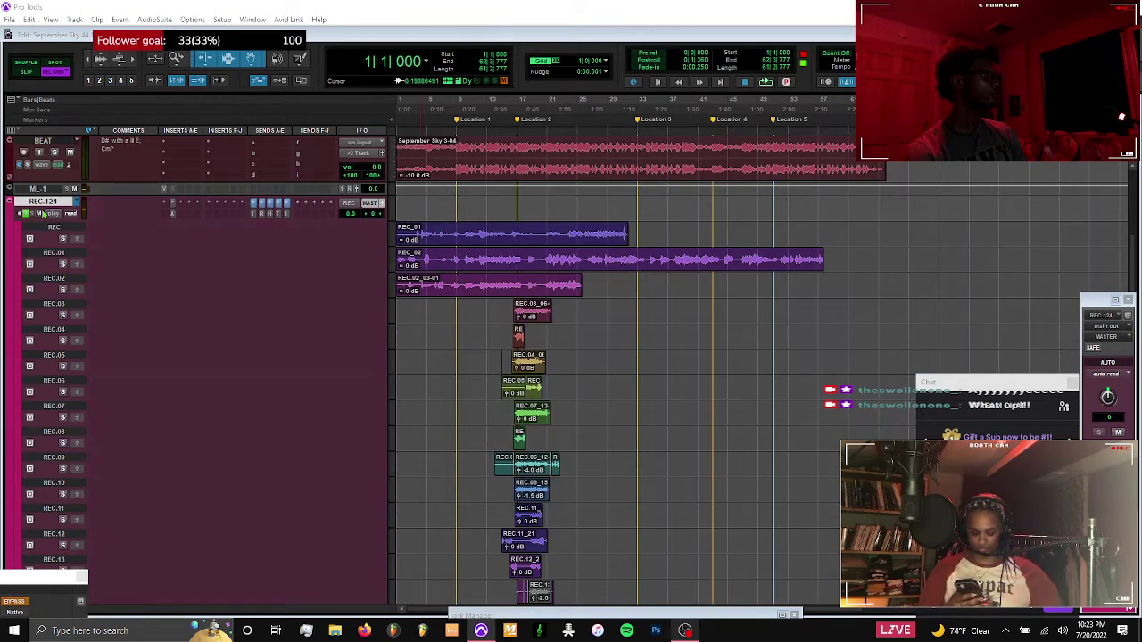
click(22, 229)
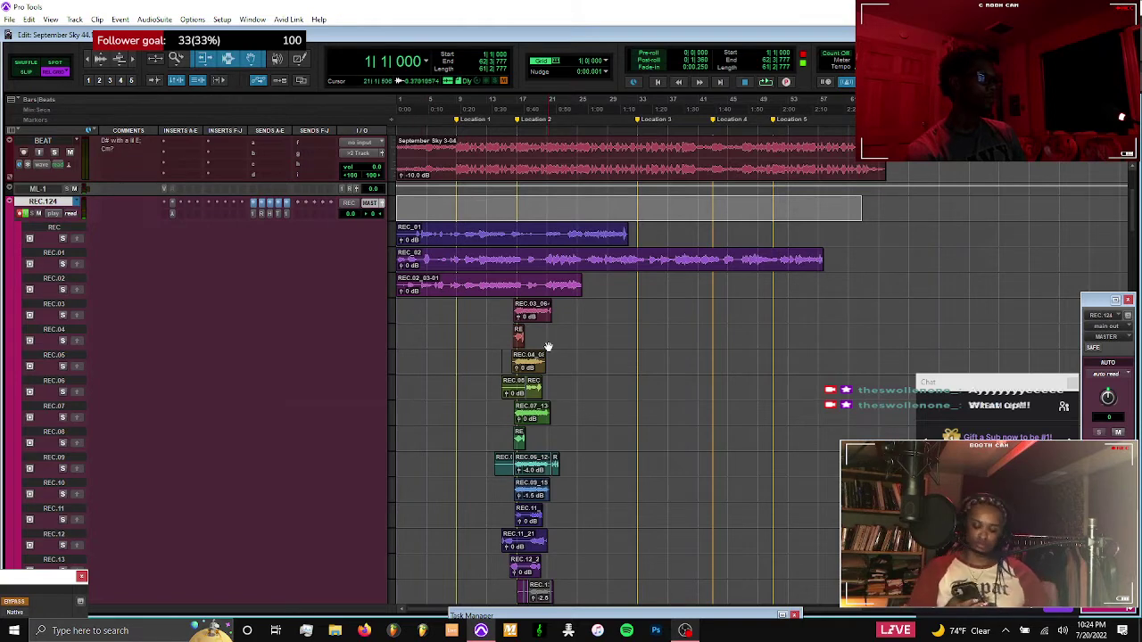
Solo the REC.120 take in the playlist lanes and listen to it from bar 8 to about bar 16
scroll(1121, 188, down, 5)
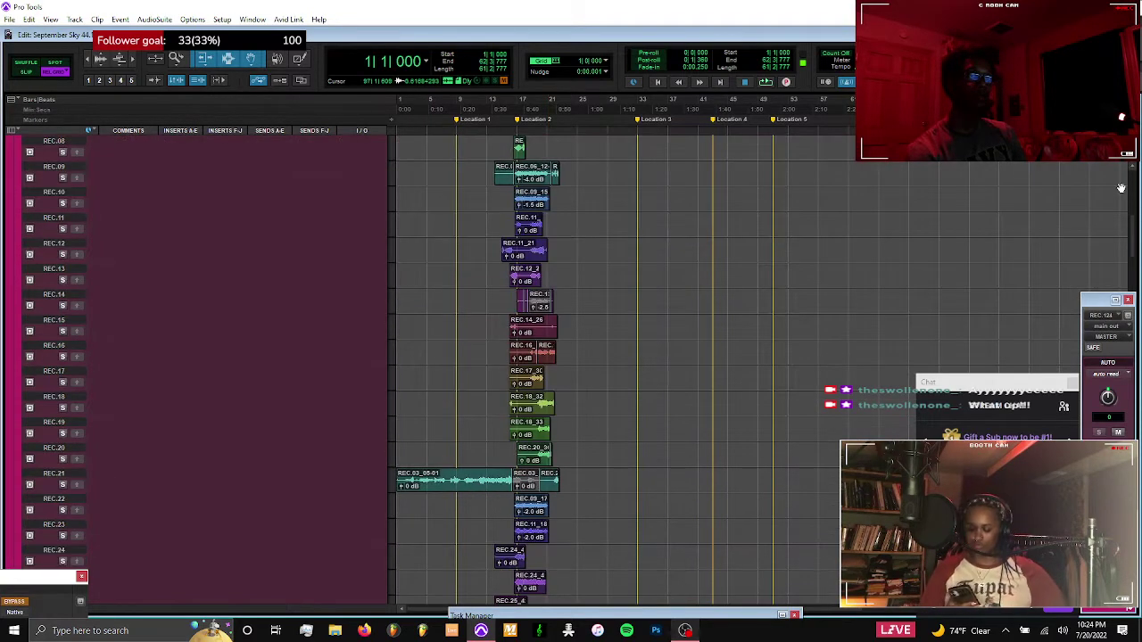
drag(1131, 235, 1130, 482)
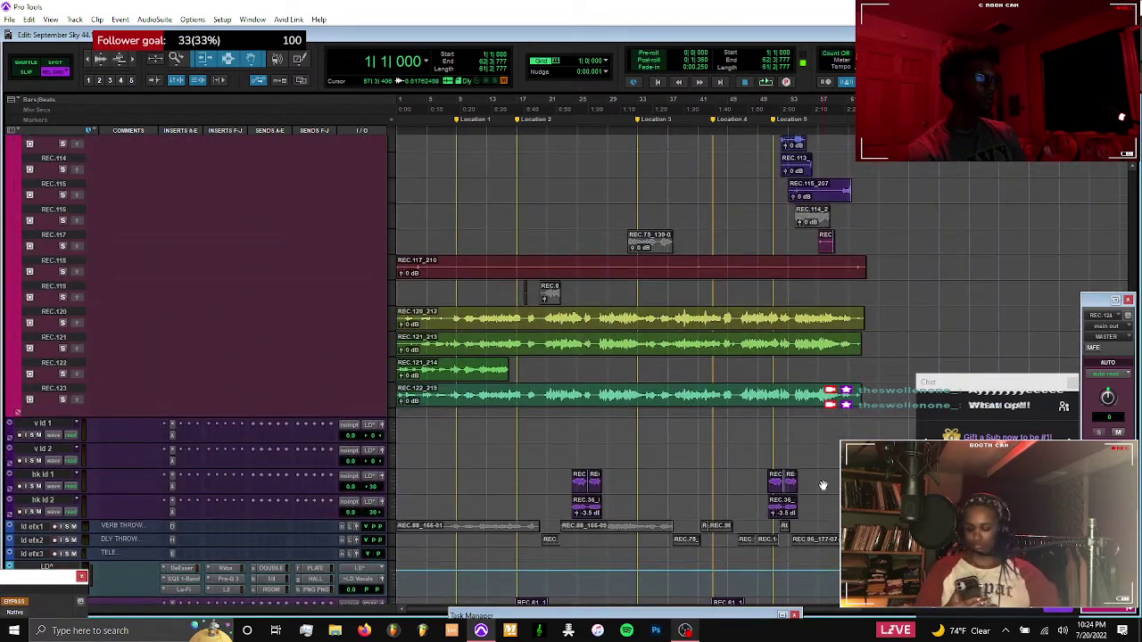
click(449, 317)
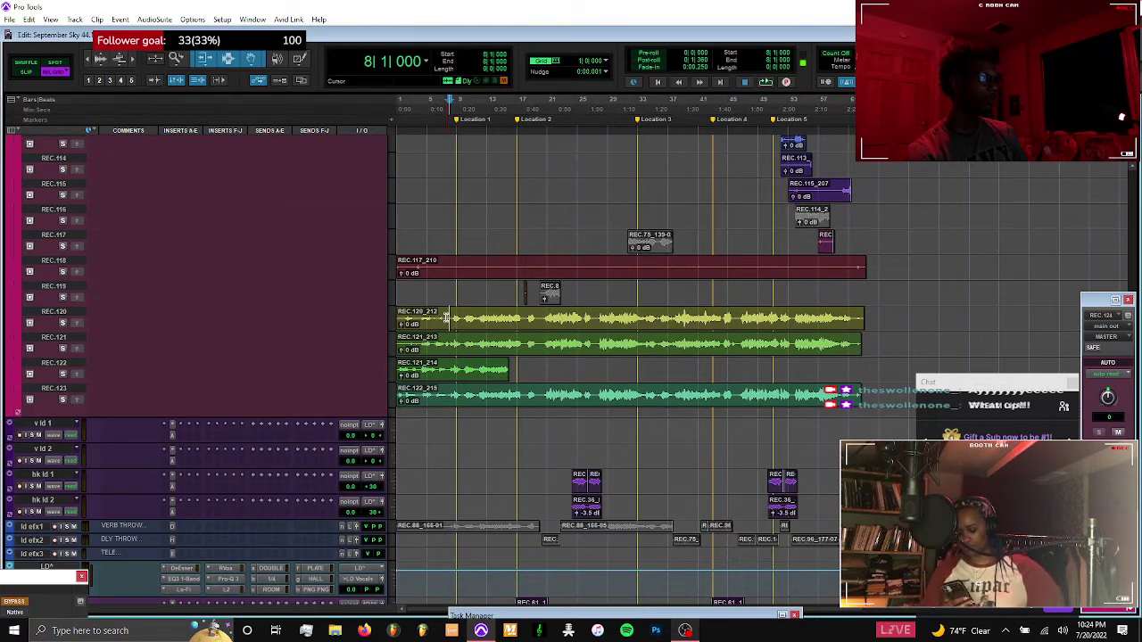
key(shift+s)
key(space)
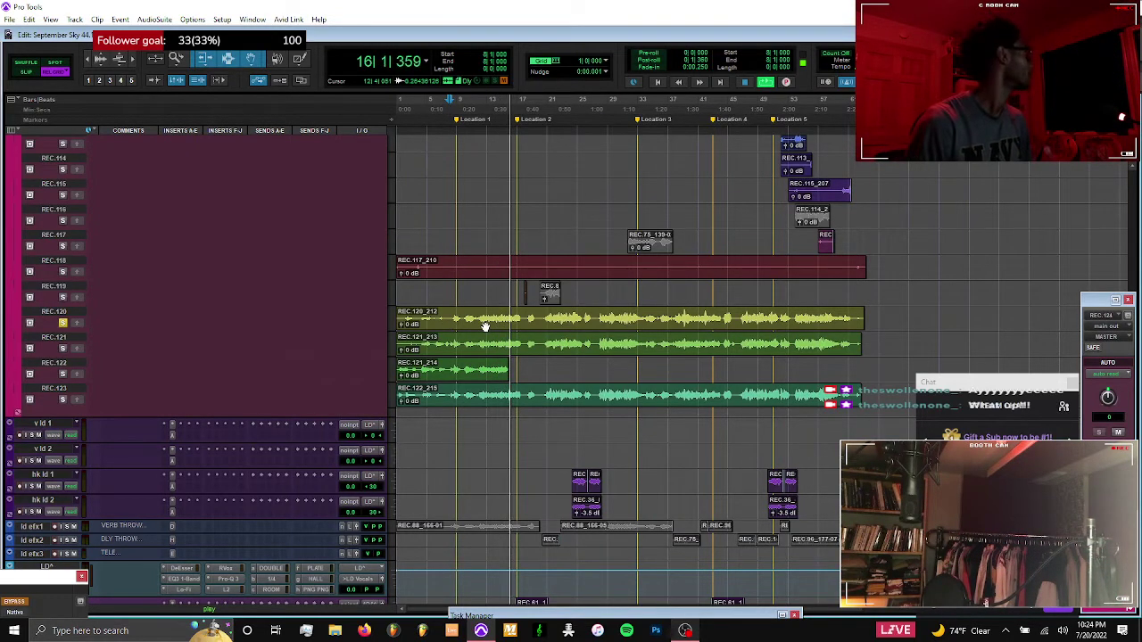
key(space)
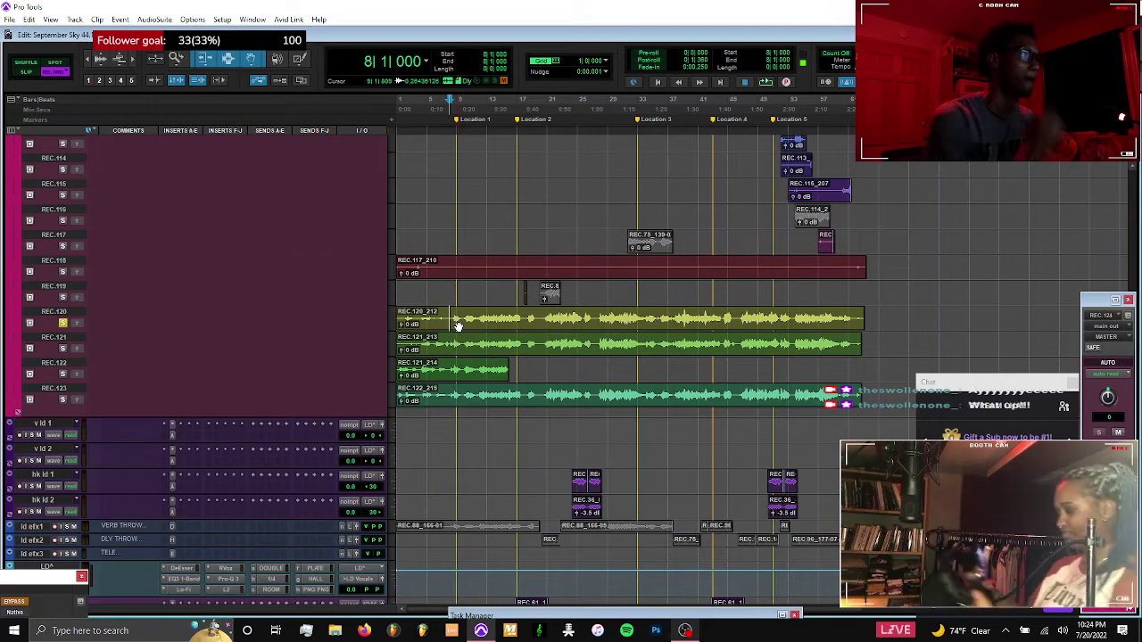
Replay the soloed REC.120 take from bar 8 past bar 20, and place the edit cursor at bar 8 on REC.121
key(space)
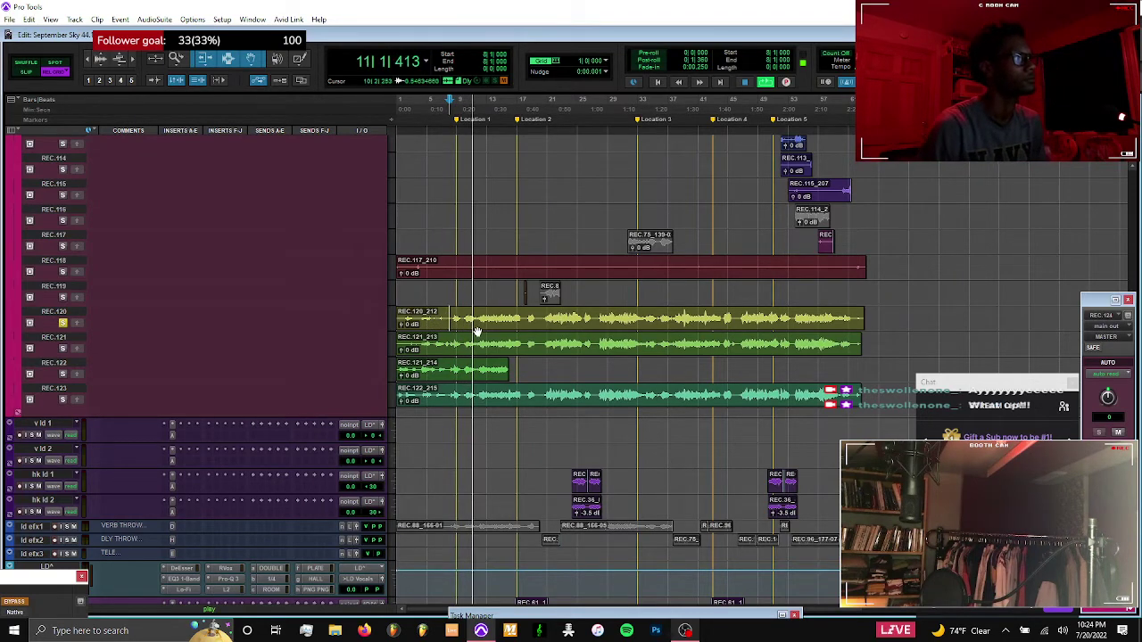
scroll(450, 339, up, 10)
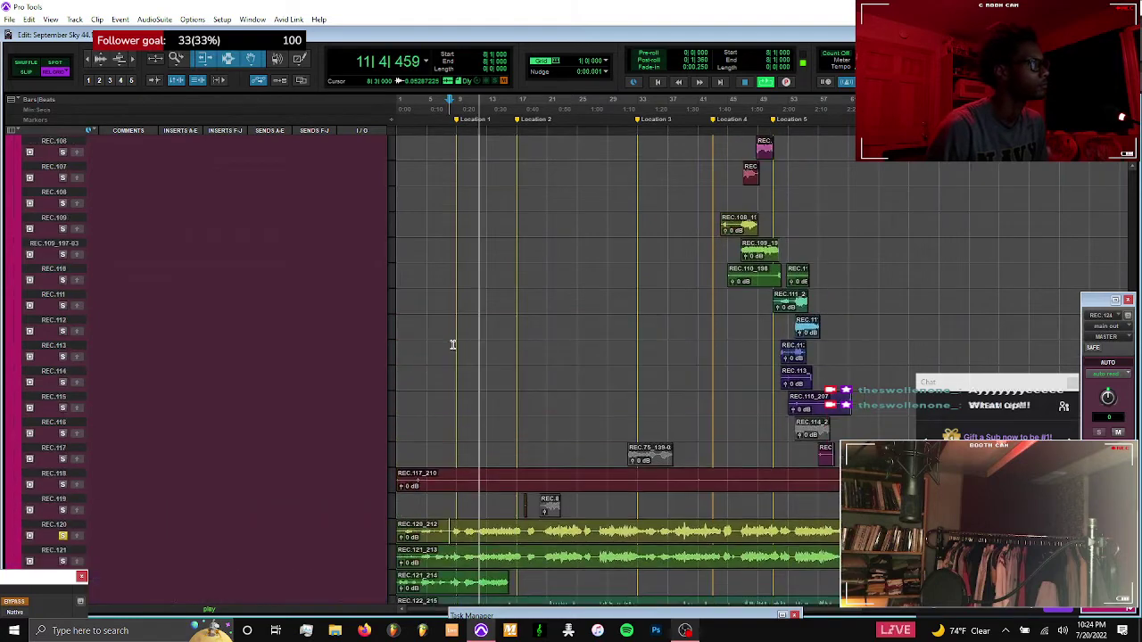
scroll(450, 343, up, 3)
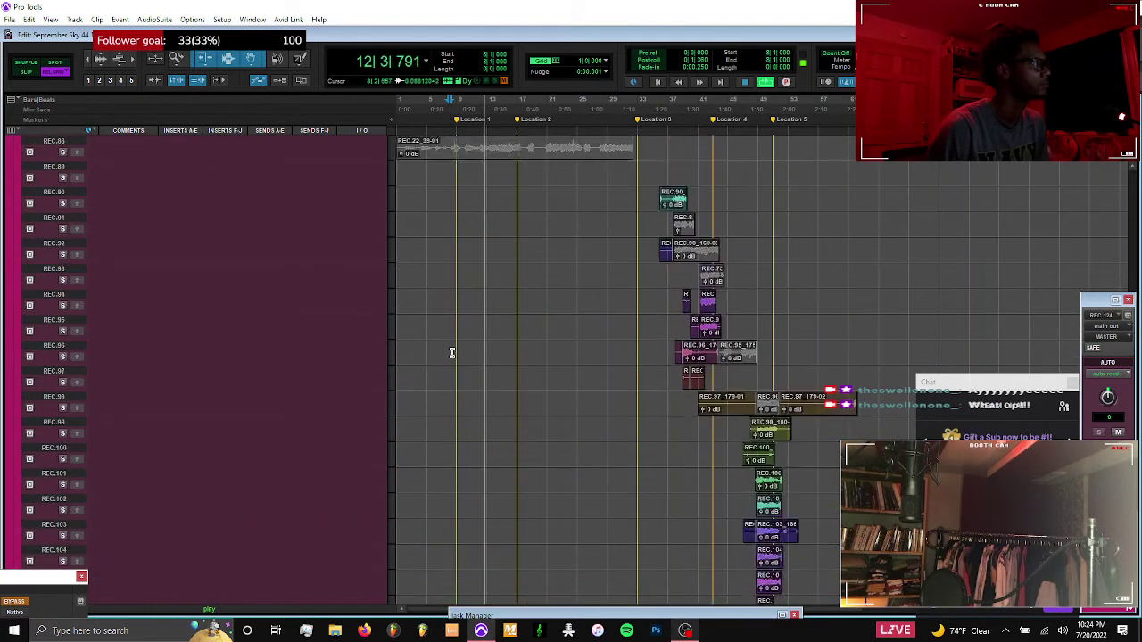
scroll(451, 353, down, 20)
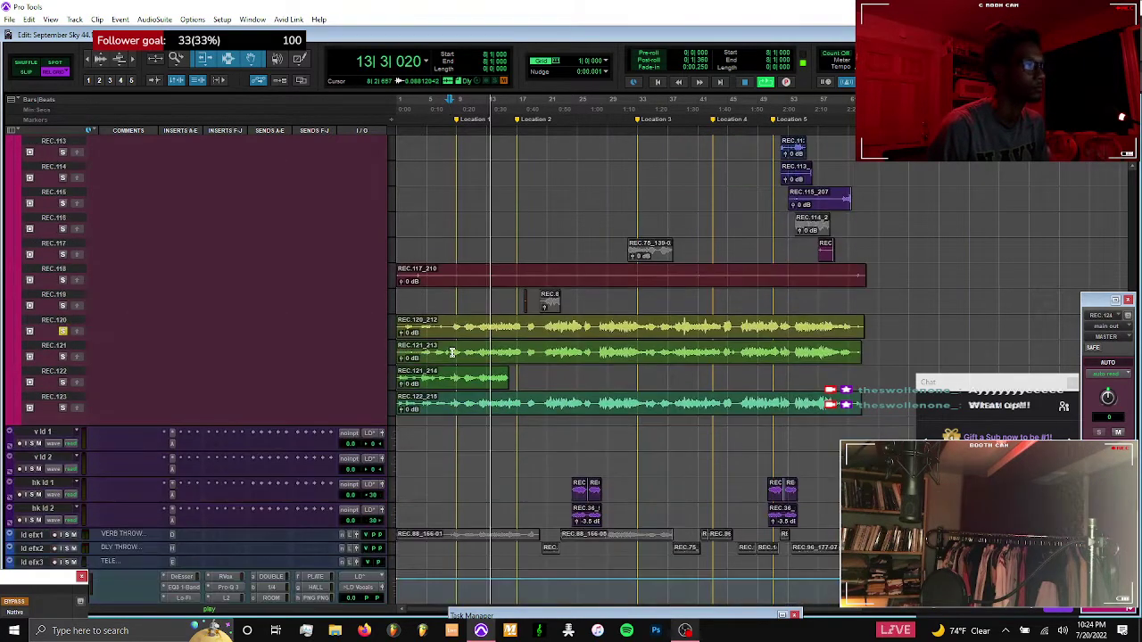
key(t)
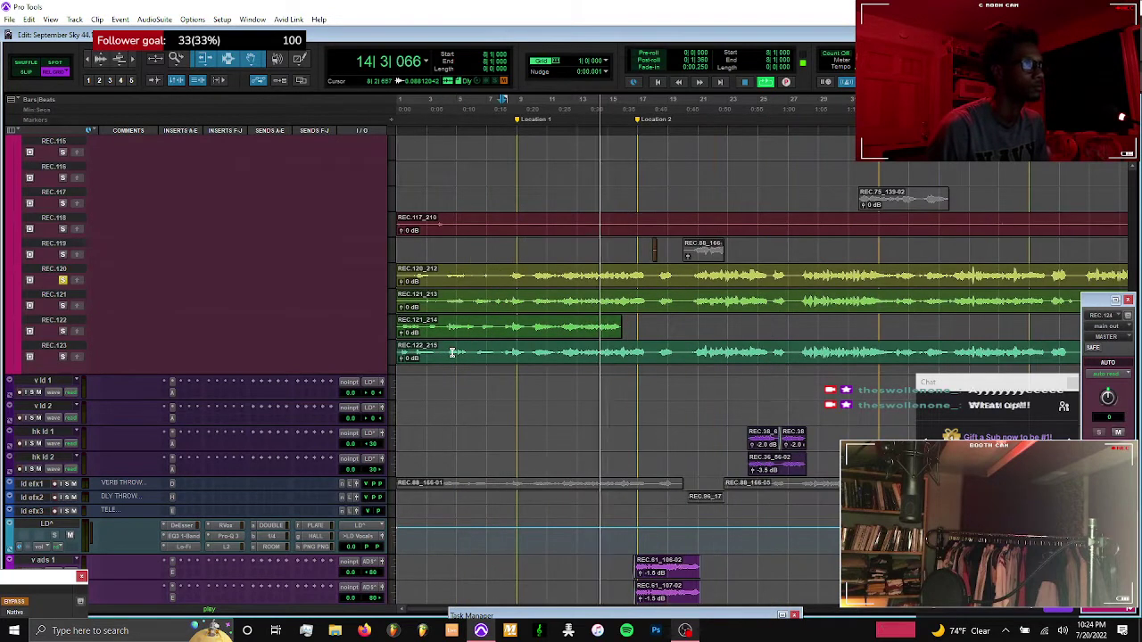
key(ctrl+bracketleft)
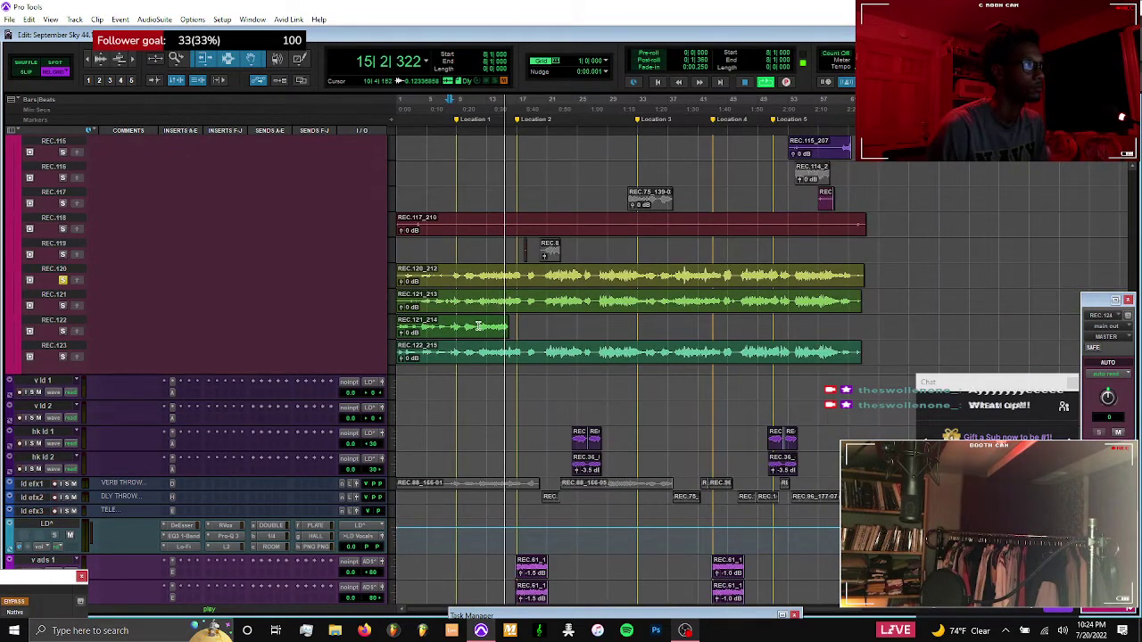
key(ctrl+bracketright)
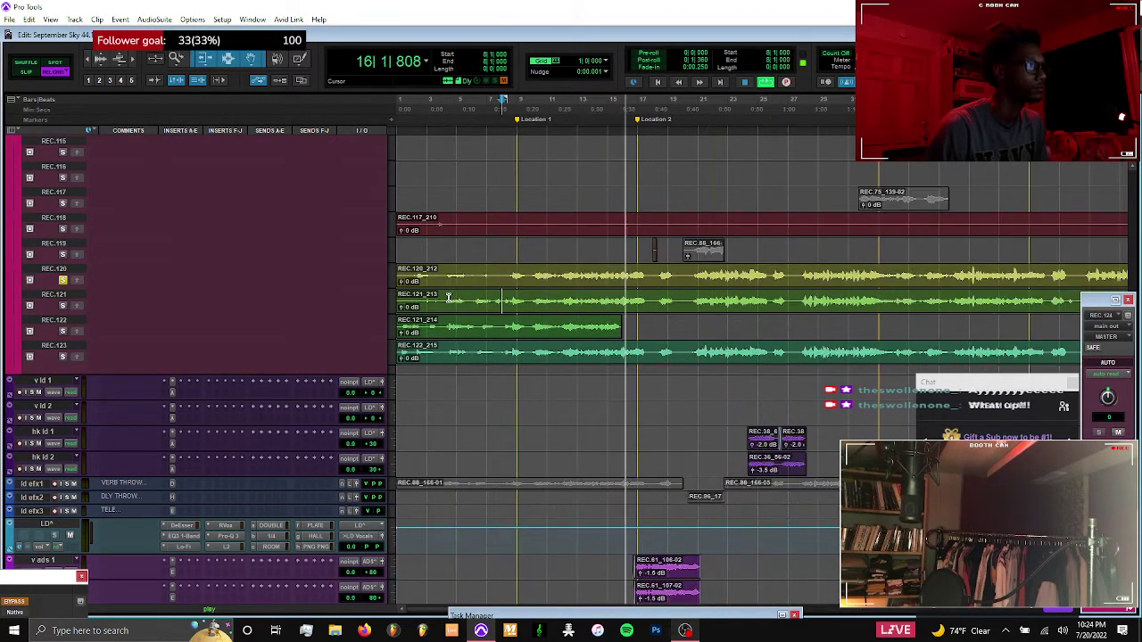
key(ctrl+bracketright)
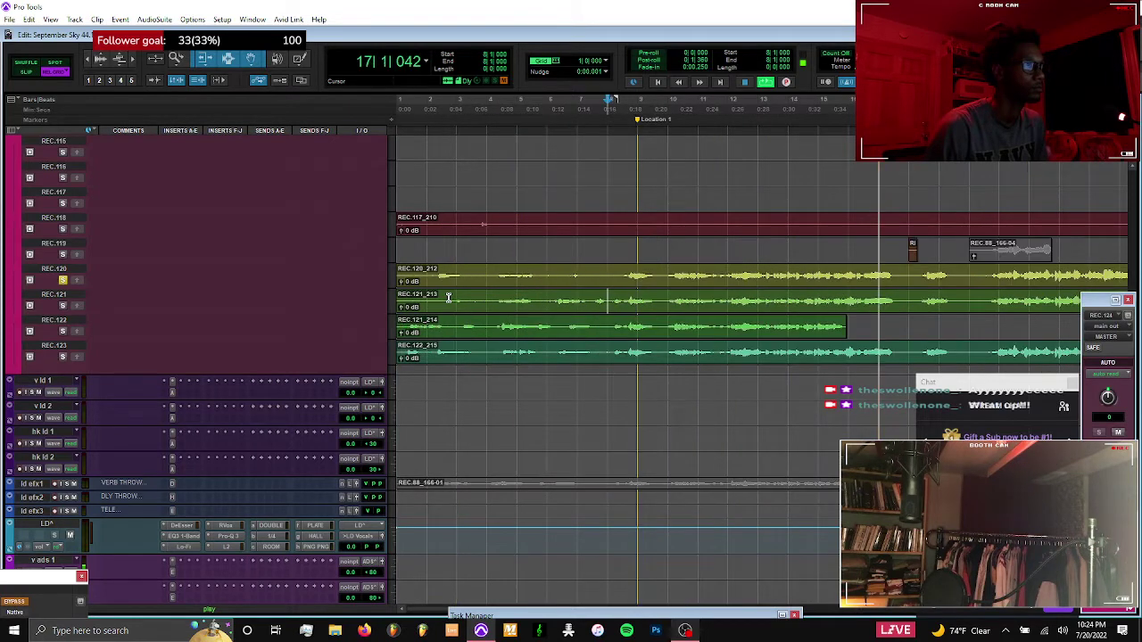
key(ctrl+bracketleft)
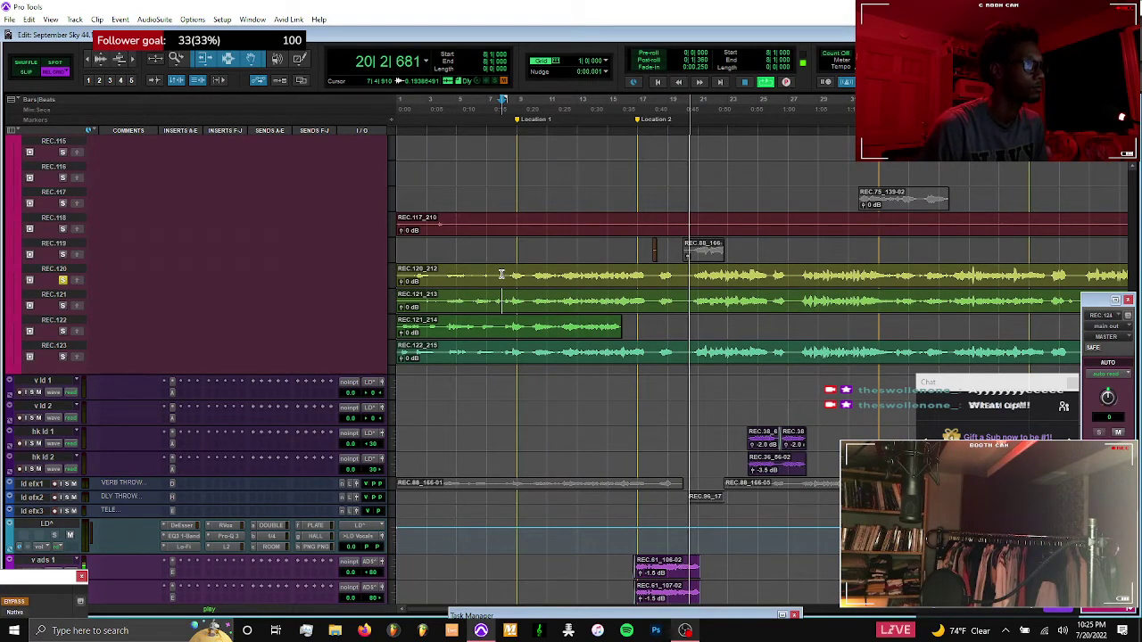
key(space)
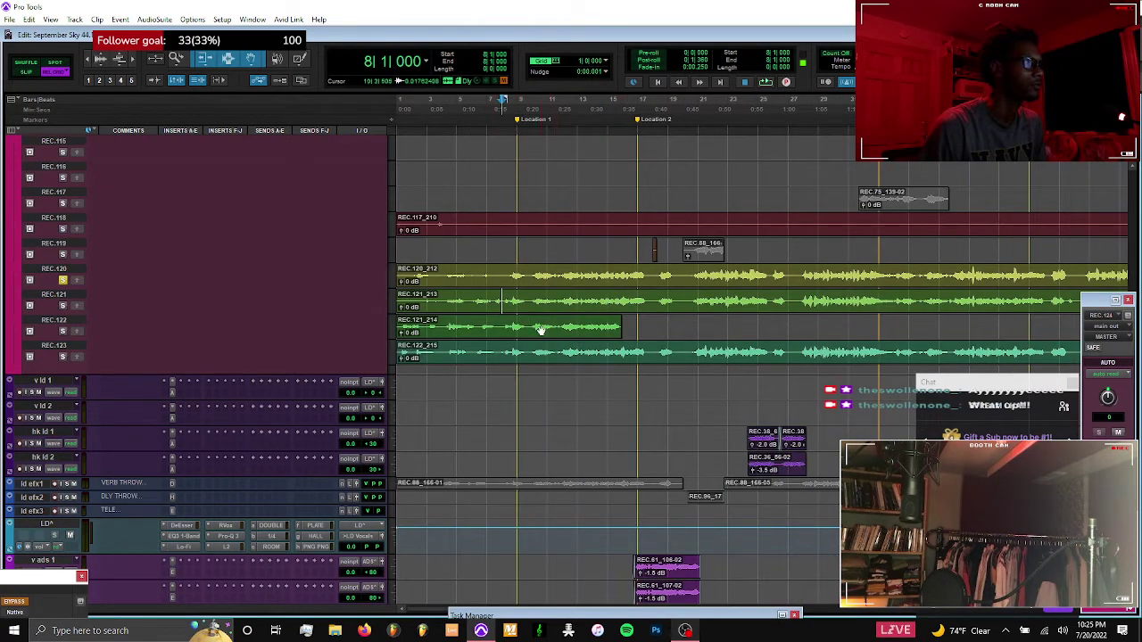
Listen to the REC.121 take soloed from bar 8 to about bar 17, and solo REC.122 from the same start point
key(space)
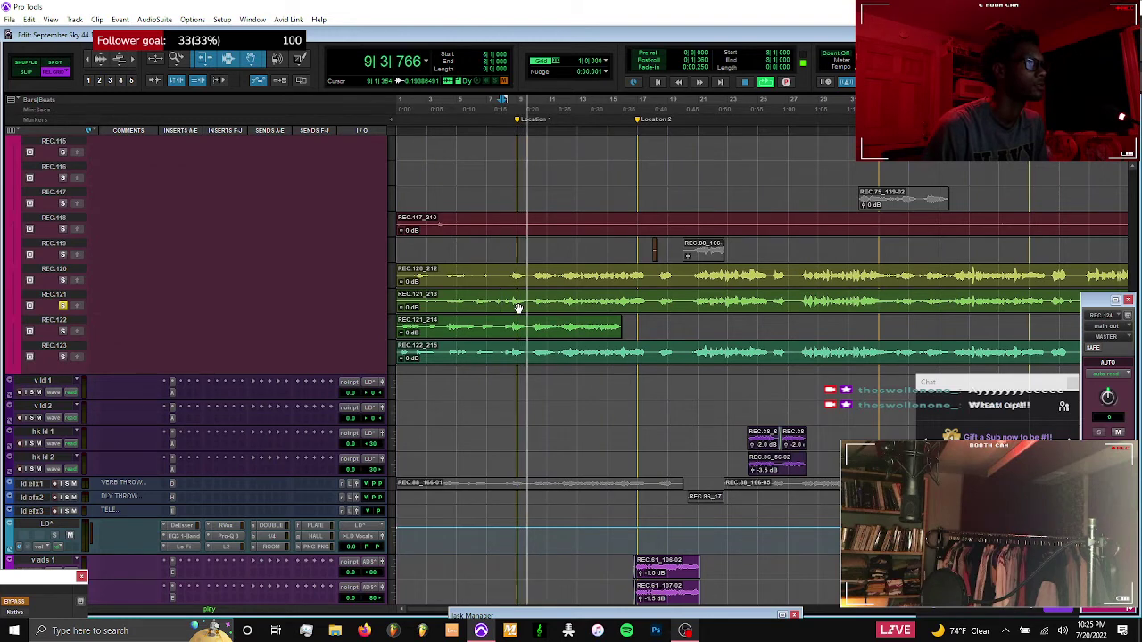
key(ctrl+bracketright)
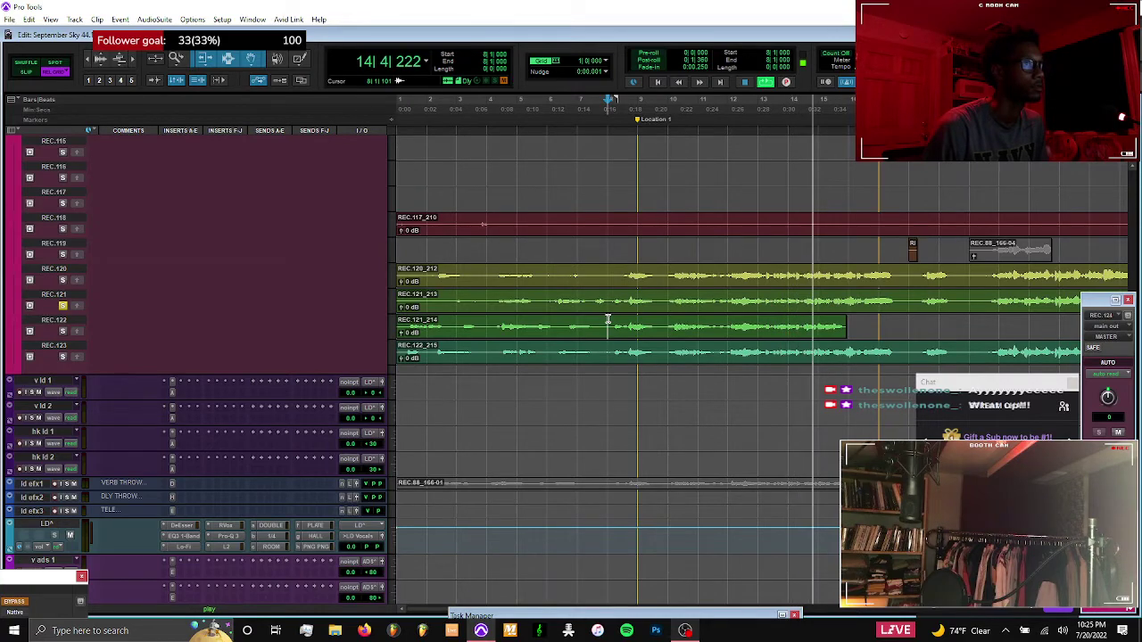
key(r)
key(r)
scroll(607, 318, up, 15)
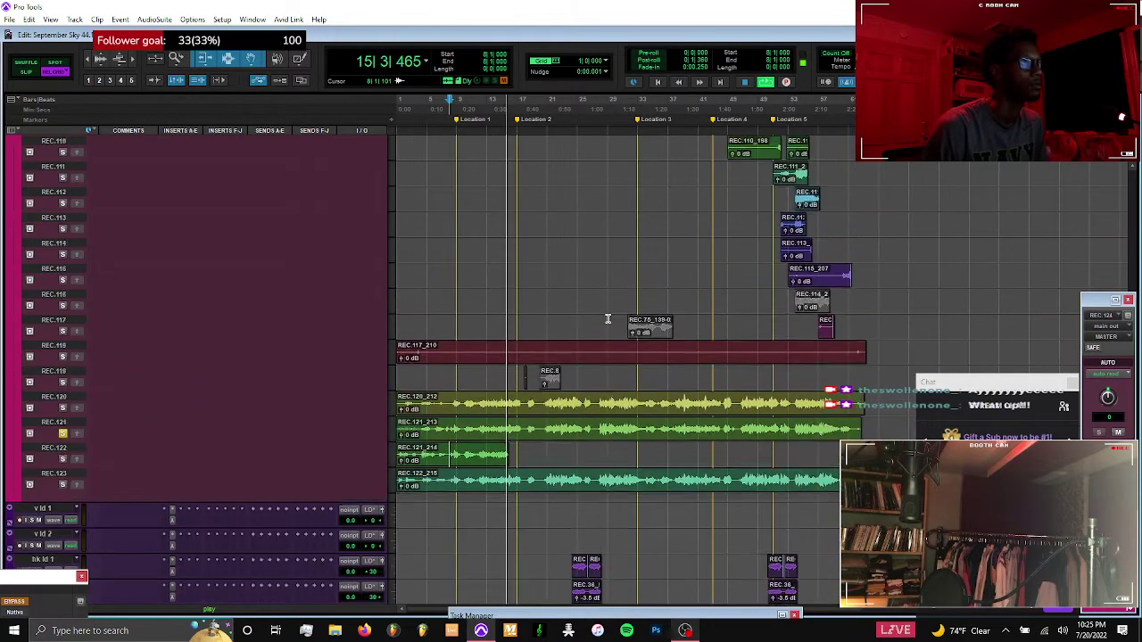
scroll(607, 319, down, 8)
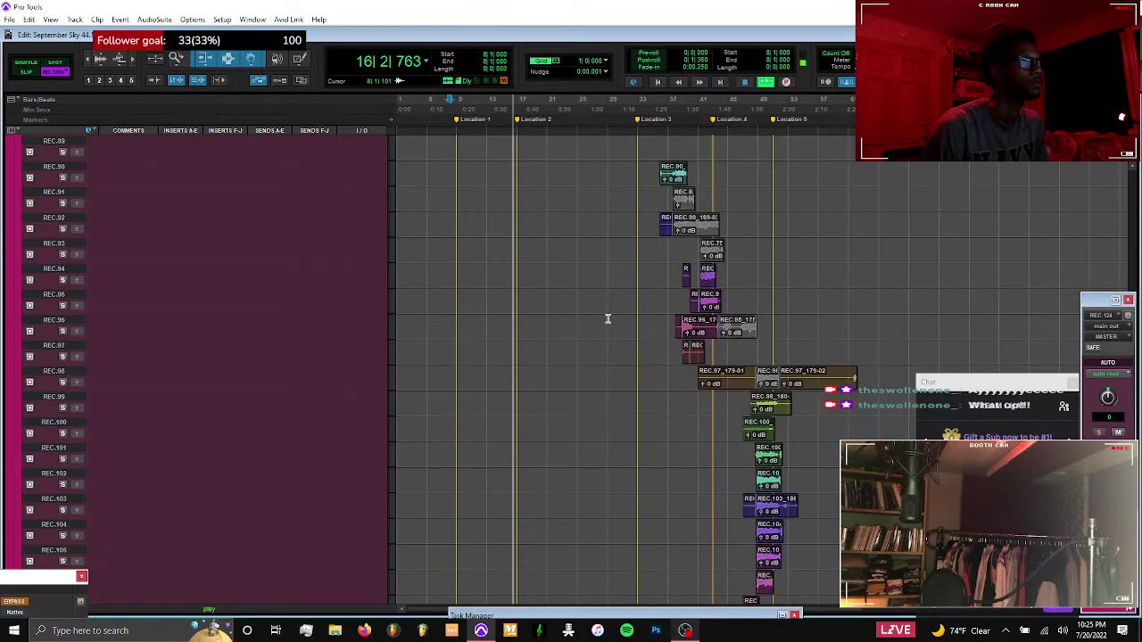
scroll(608, 318, down, 5)
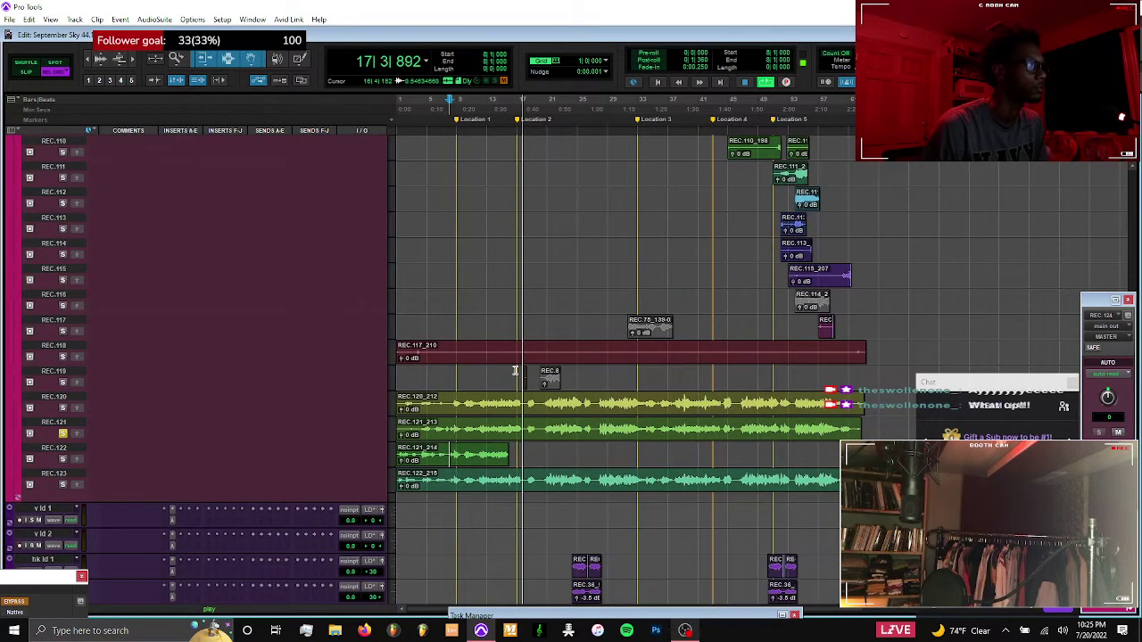
key(space)
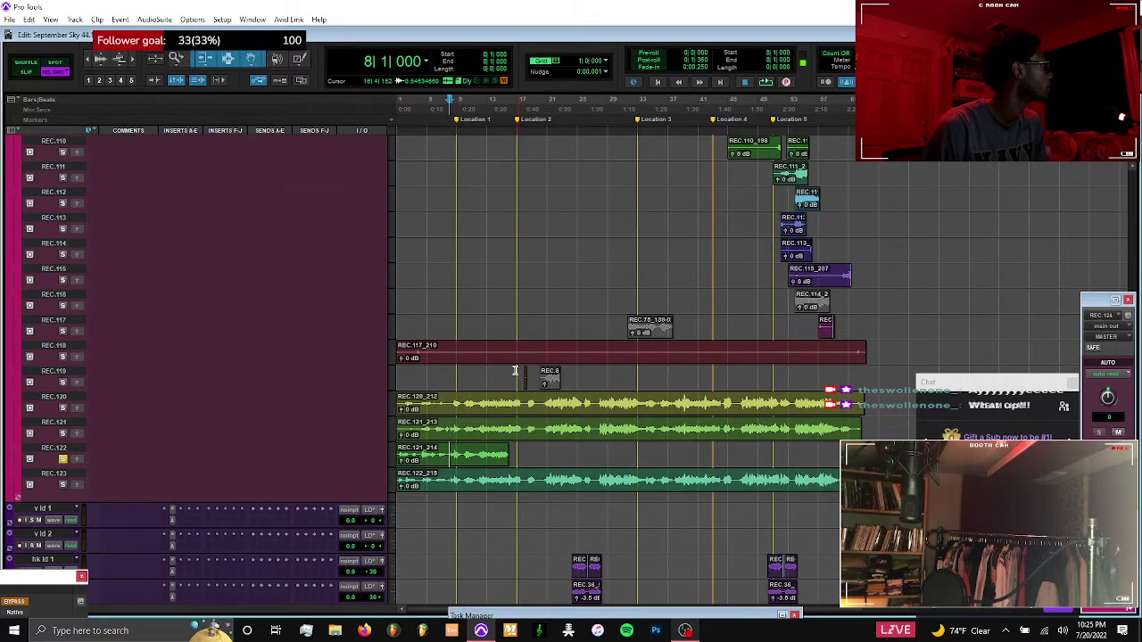
Play the soloed REC.122 partial take from bar 8 to compare its phrasing with the other takes
scroll(515, 370, down, 2)
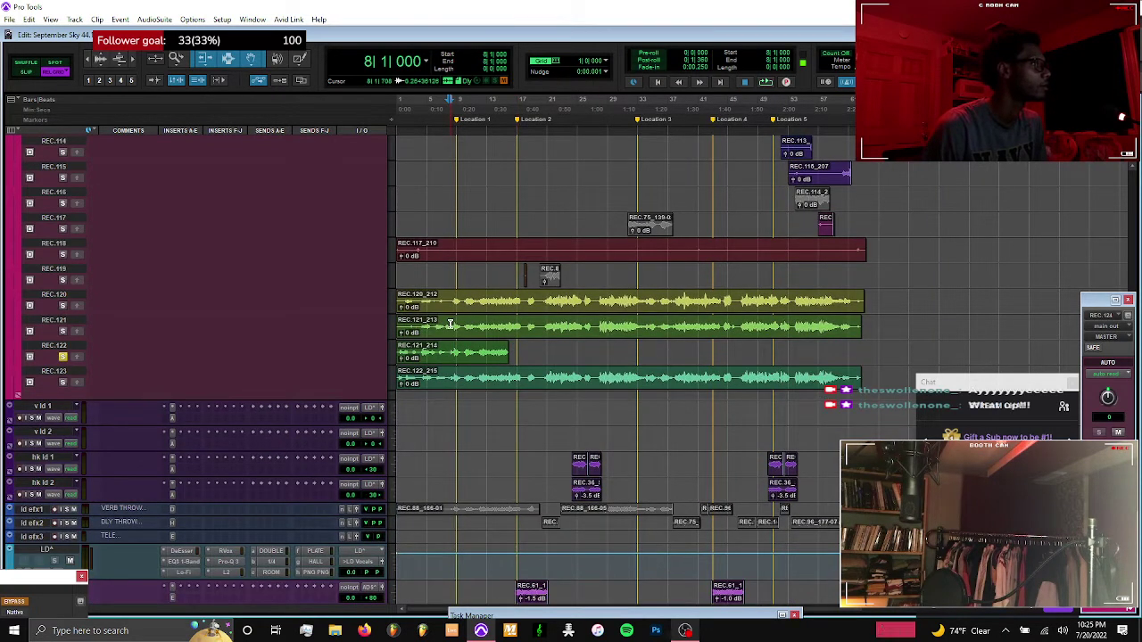
key(t)
key(t)
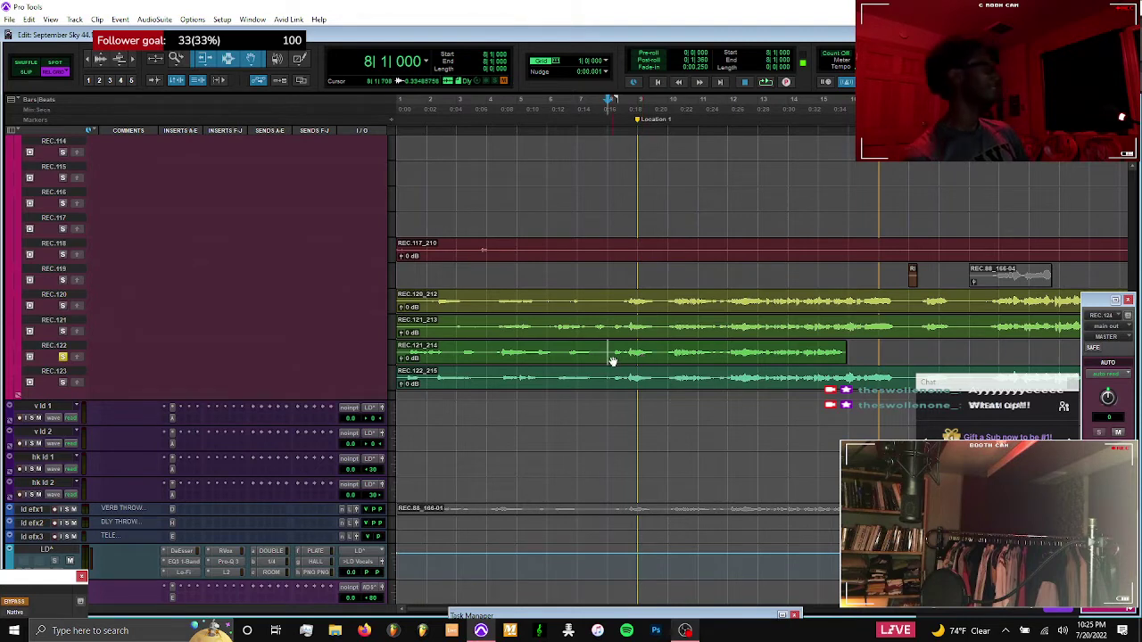
key(space)
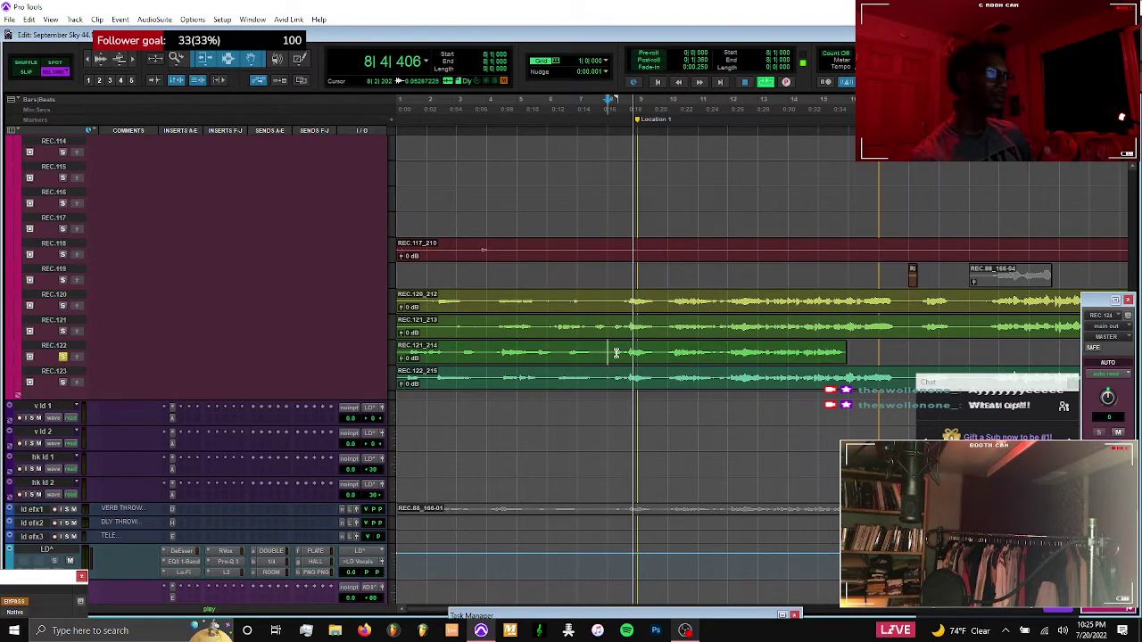
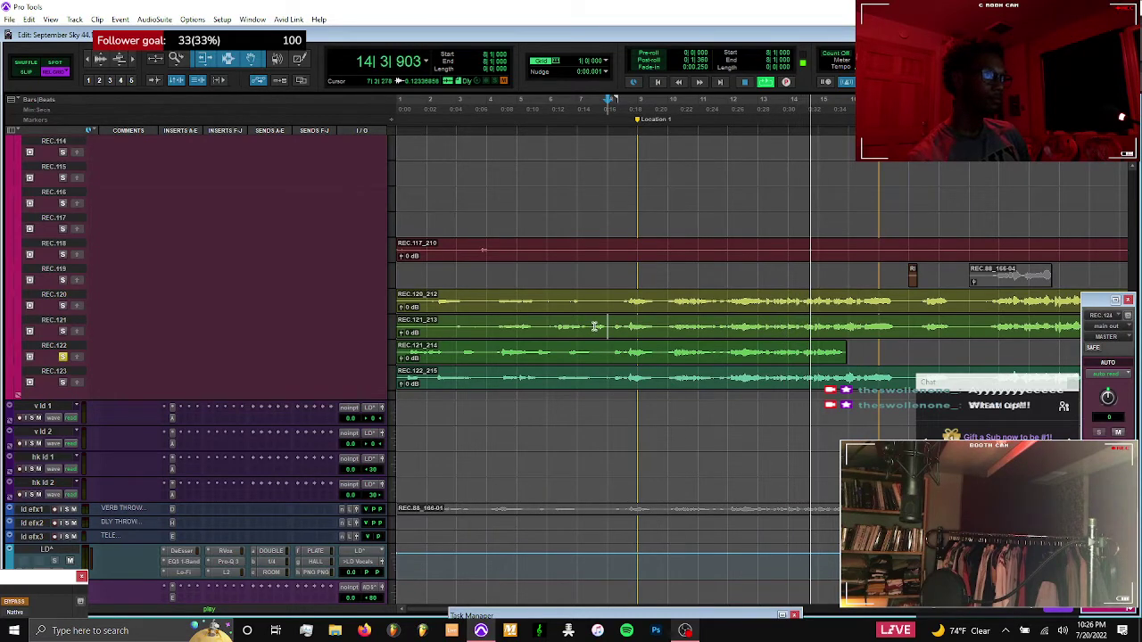
key(space)
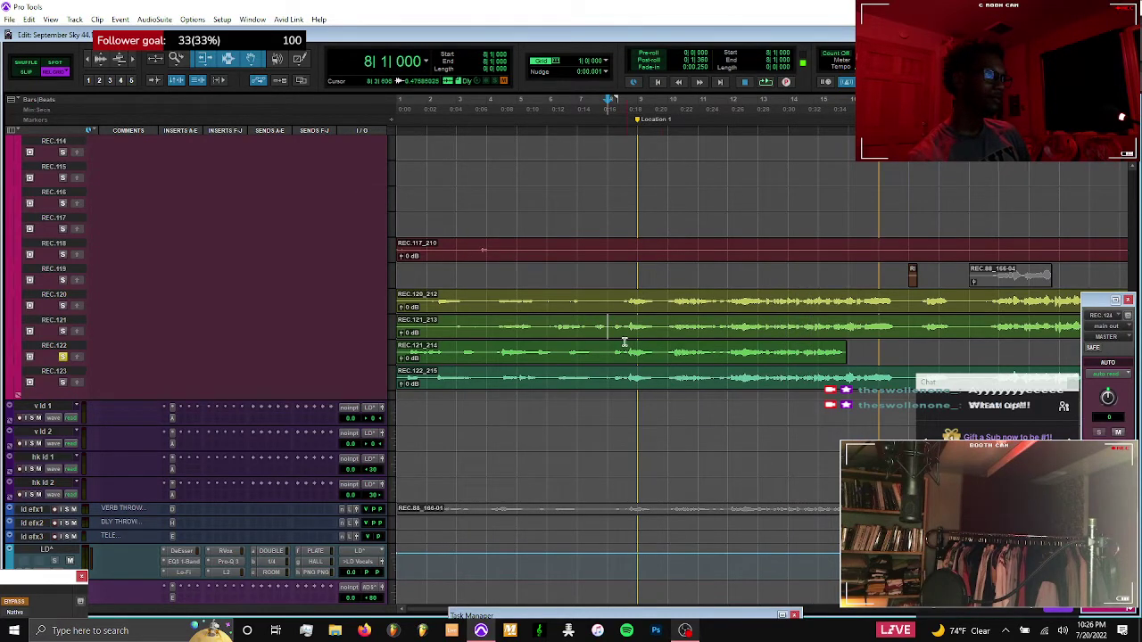
Replay REC.121 against REC.122, selecting the phrase from bar 8 to about 11|3 on REC.122 and on REC.121
key(space)
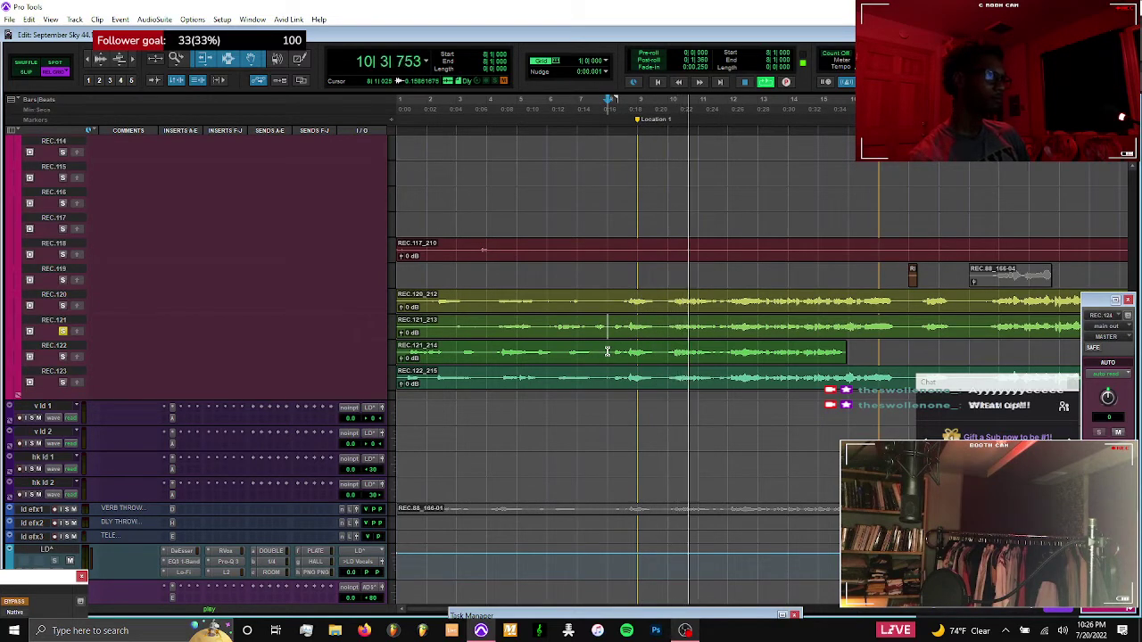
drag(606, 351, 718, 364)
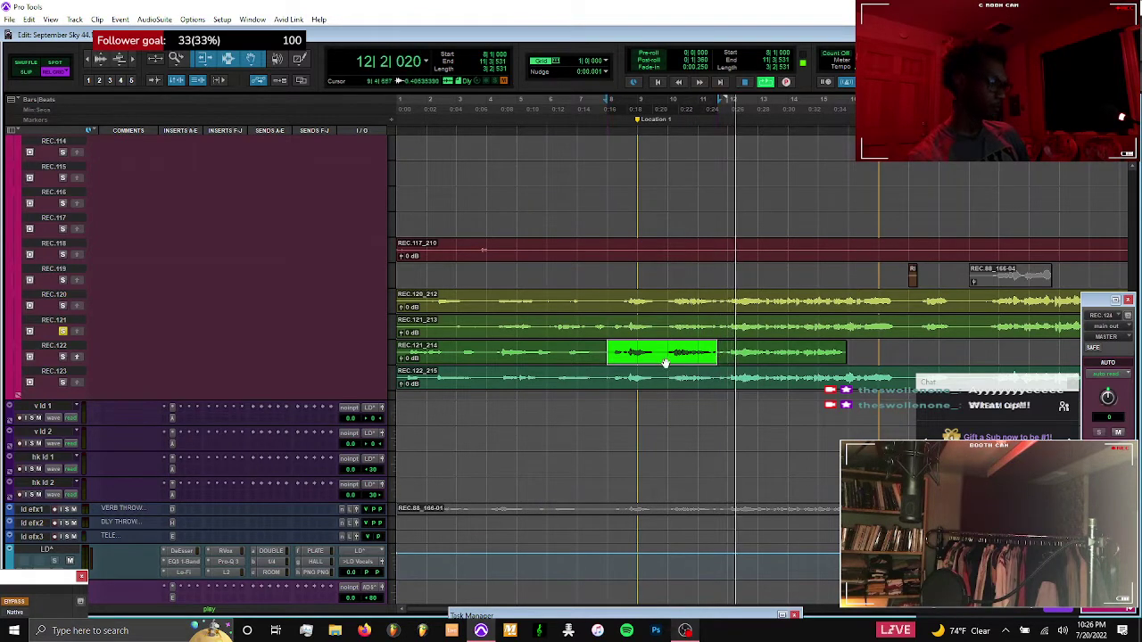
key(space)
click(62, 356)
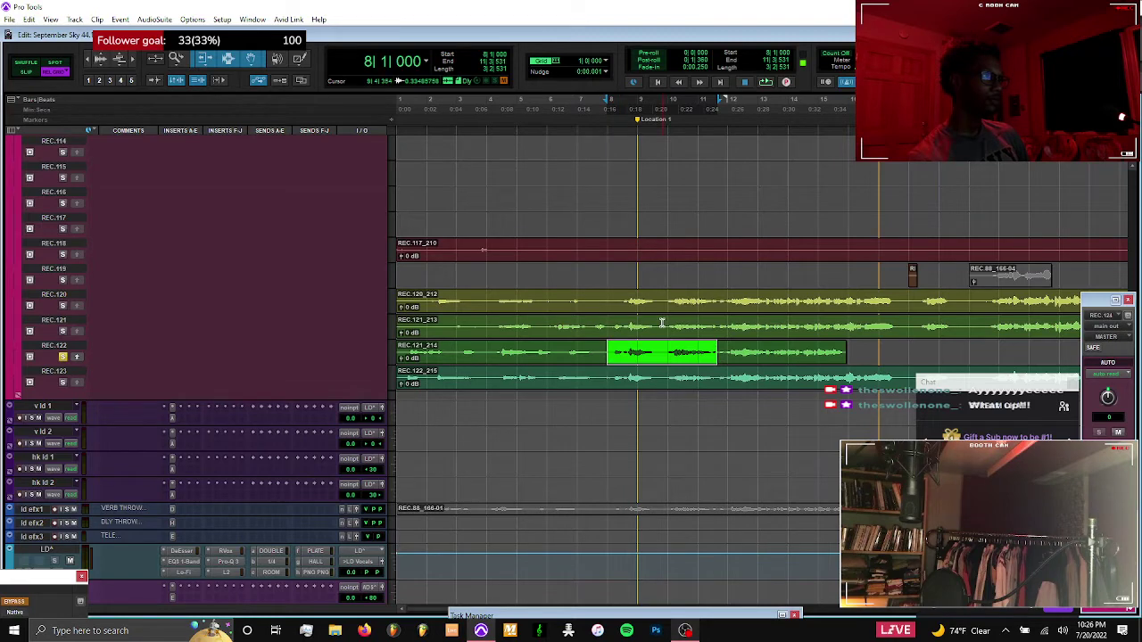
click(608, 324)
drag(608, 324, 721, 332)
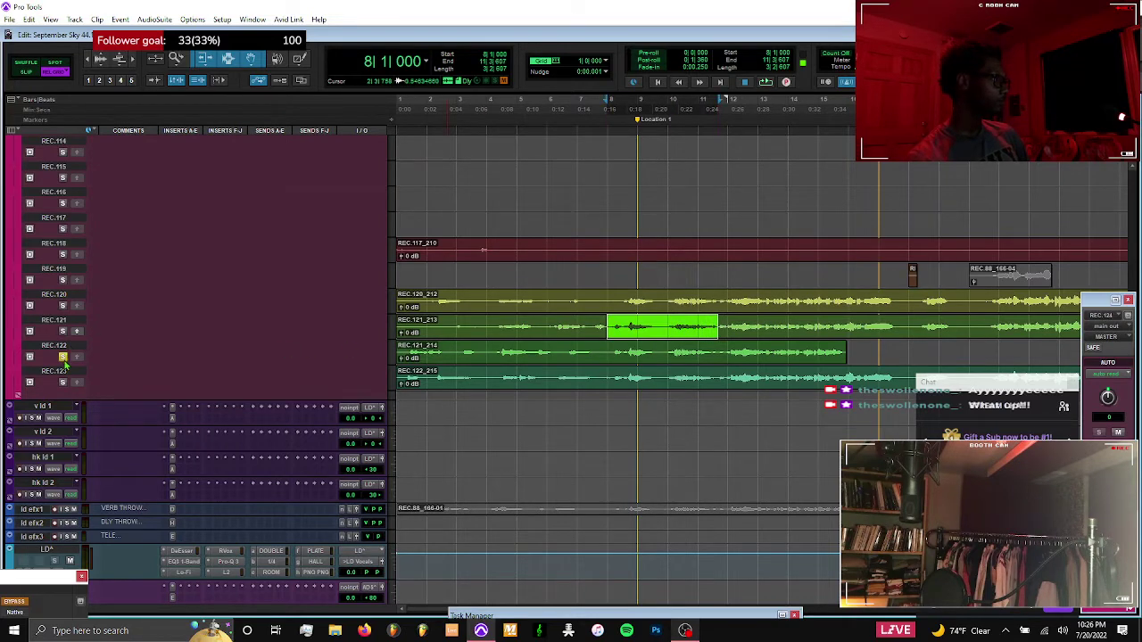
Switch to Slip mode, solo REC.120 and listen to its next phrase, placing the start at 11|3|720
click(720, 301)
key(shift+s)
key(F2)
key(space)
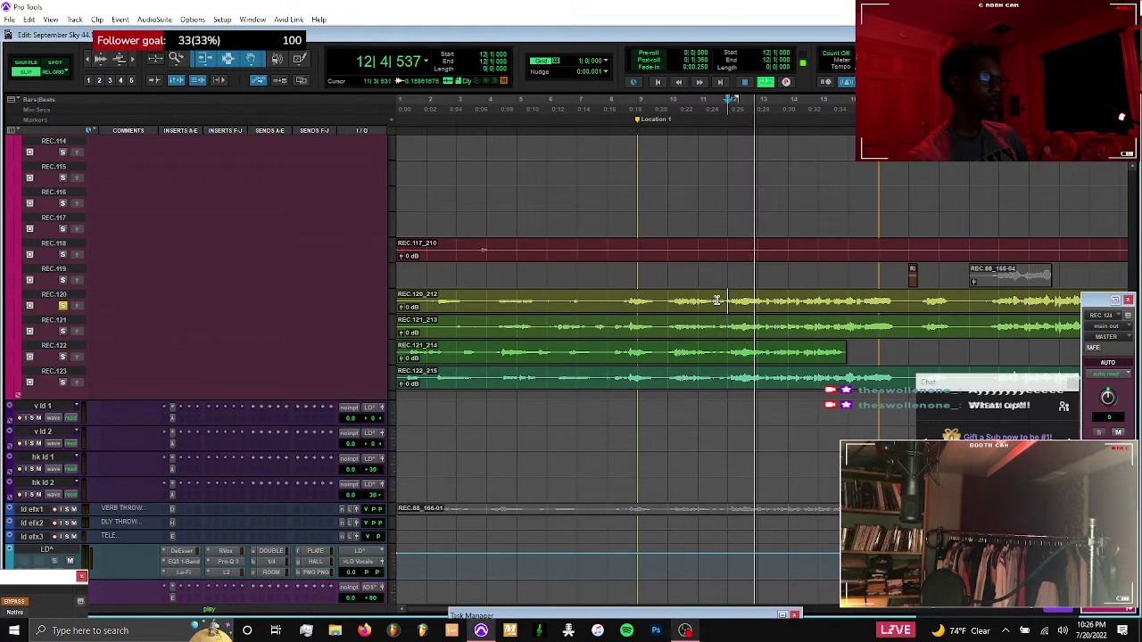
key(t)
key(t)
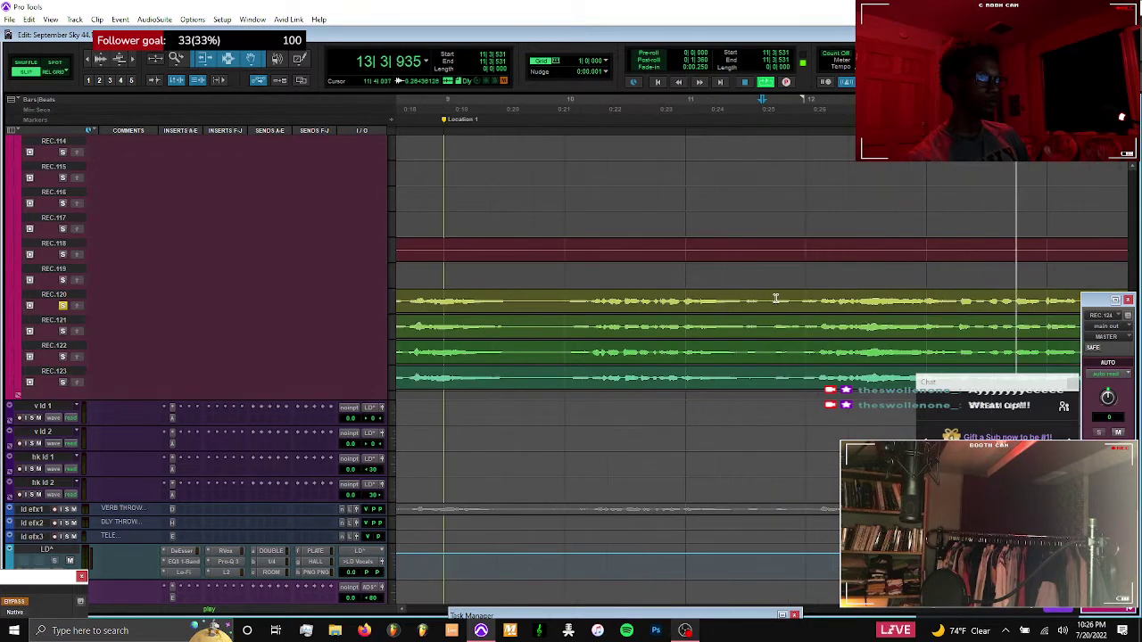
click(771, 300)
key(r)
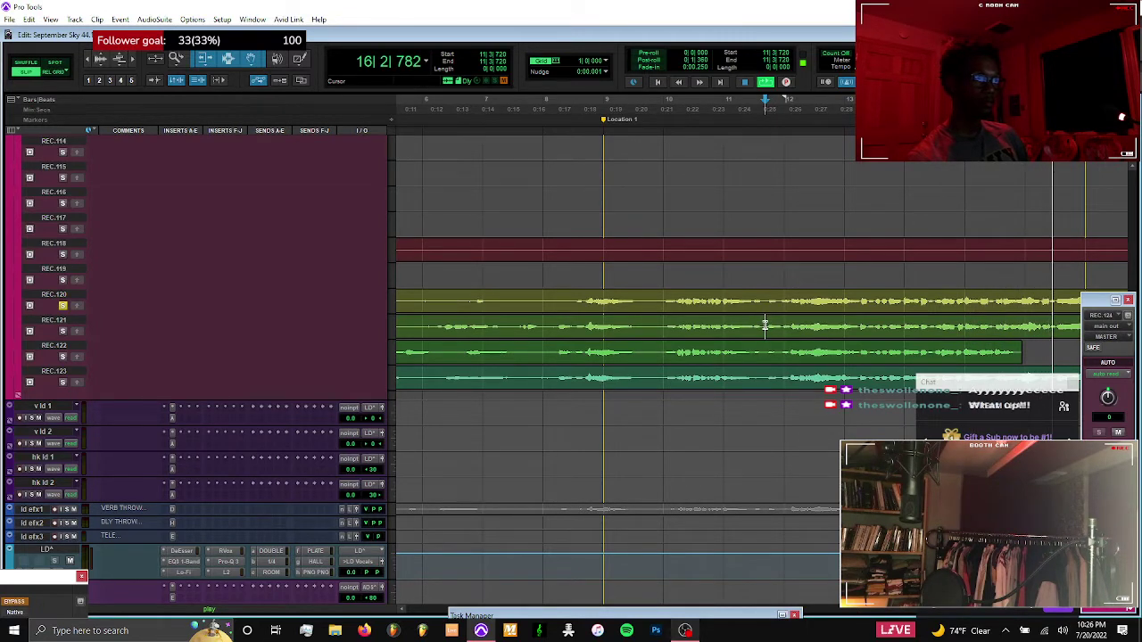
Solo REC.121 and play it from 11|3|720 to compare the same phrase
click(765, 324)
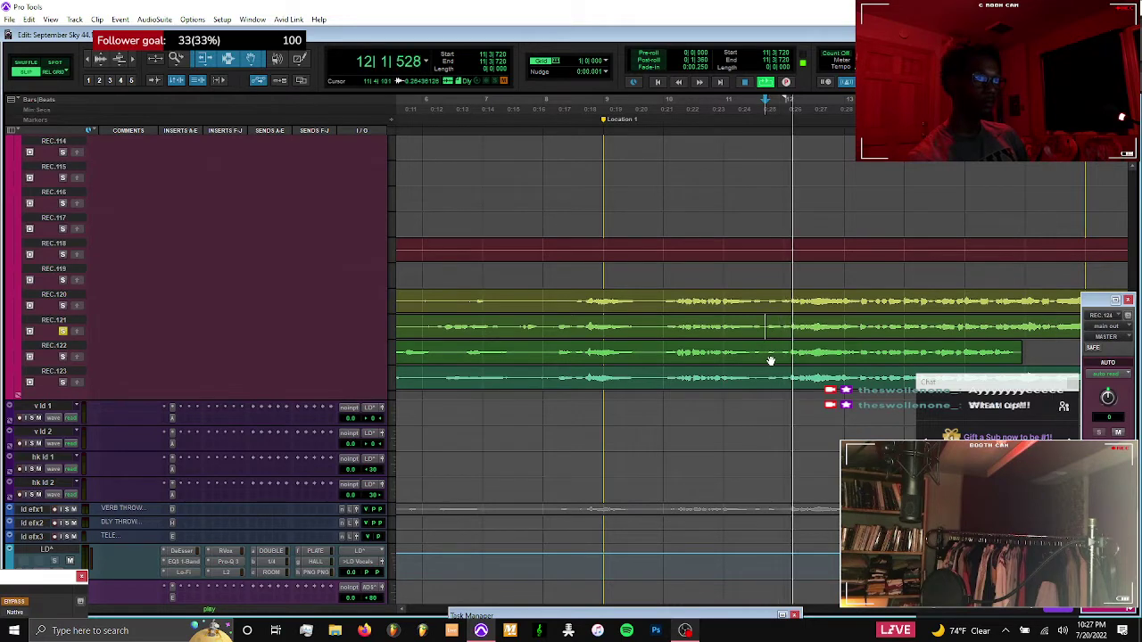
key(r)
key(r)
scroll(768, 370, down, 3)
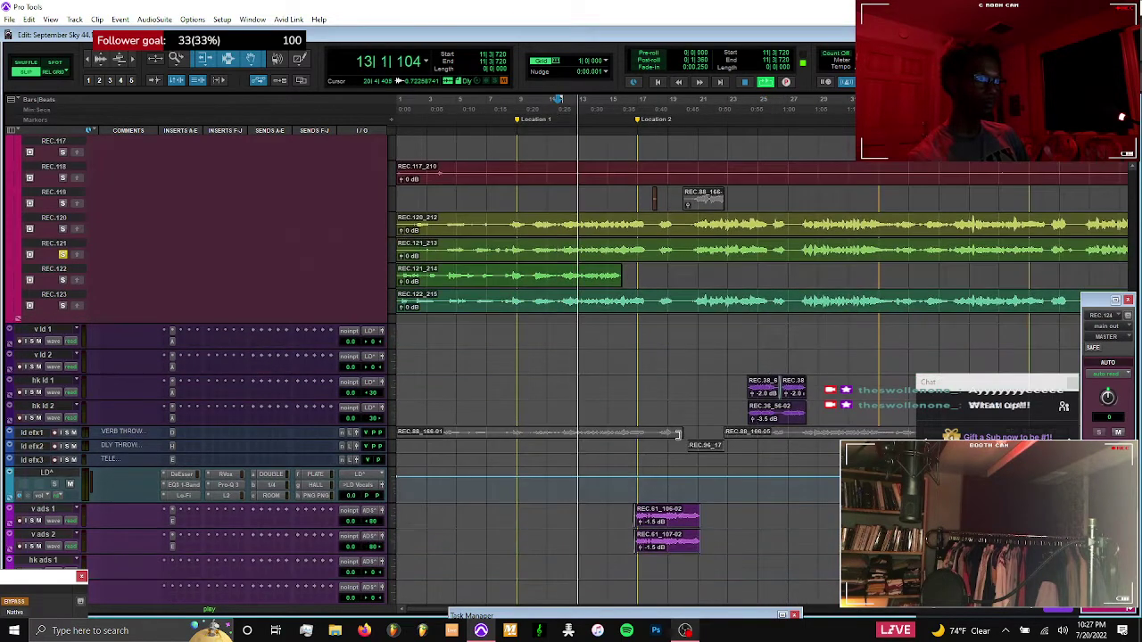
Move the REC.96_17 clip near bar 20 and the REC.75_139-04 clip near bar 37 from ld efx2 to ld efx1
drag(710, 445, 709, 432)
scroll(709, 430, right, 4)
scroll(709, 430, left, 3)
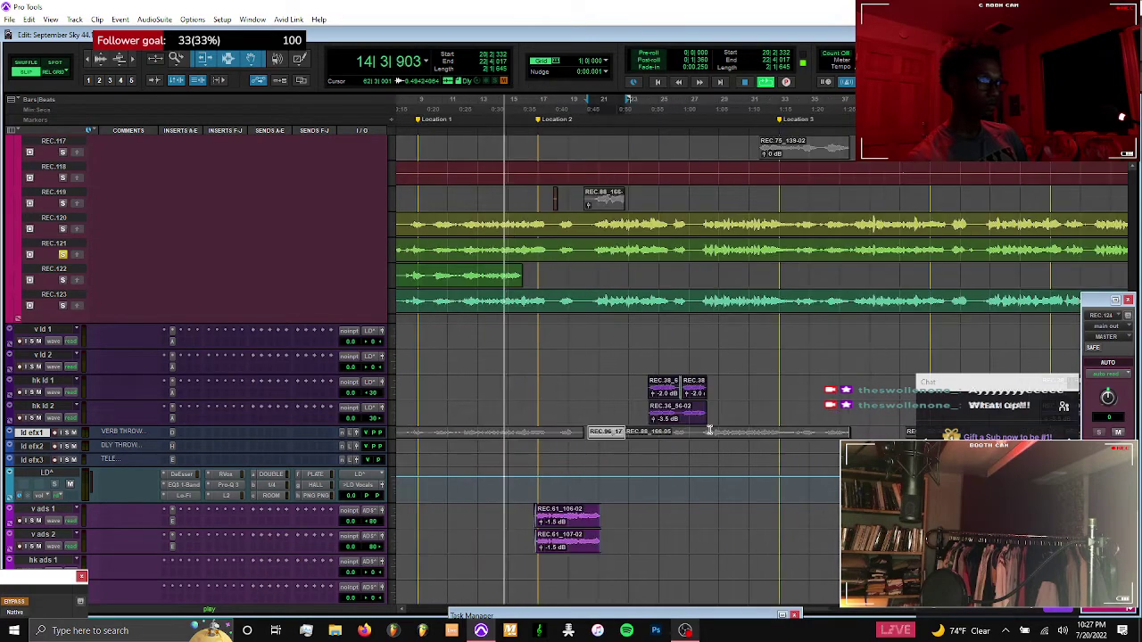
drag(867, 437, 851, 437)
scroll(843, 438, right, 4)
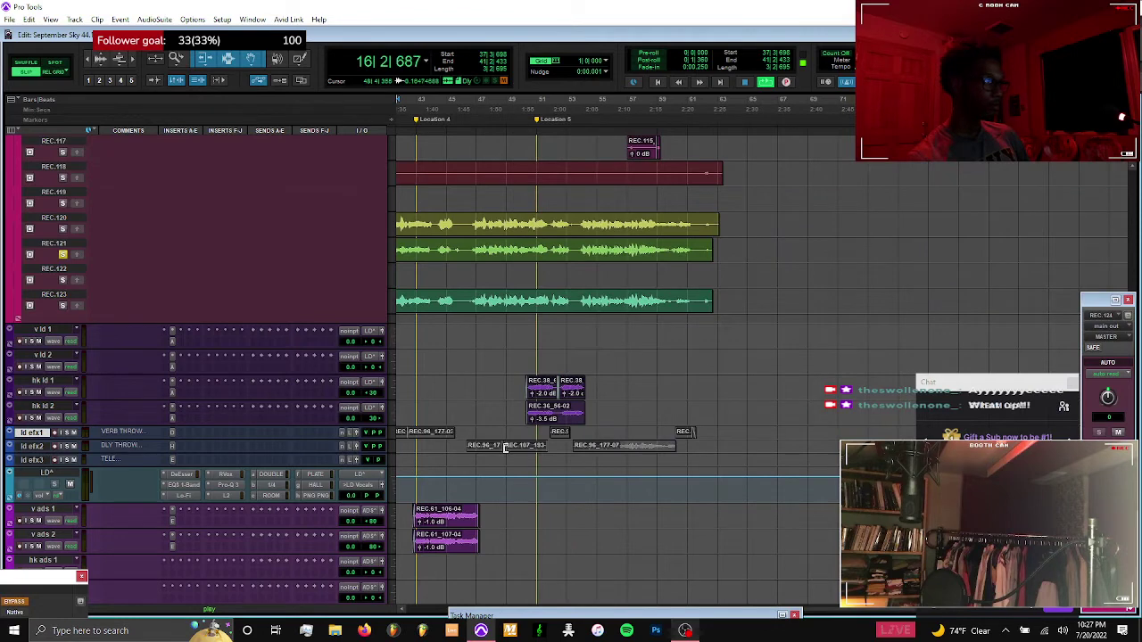
scroll(515, 453, left, 4)
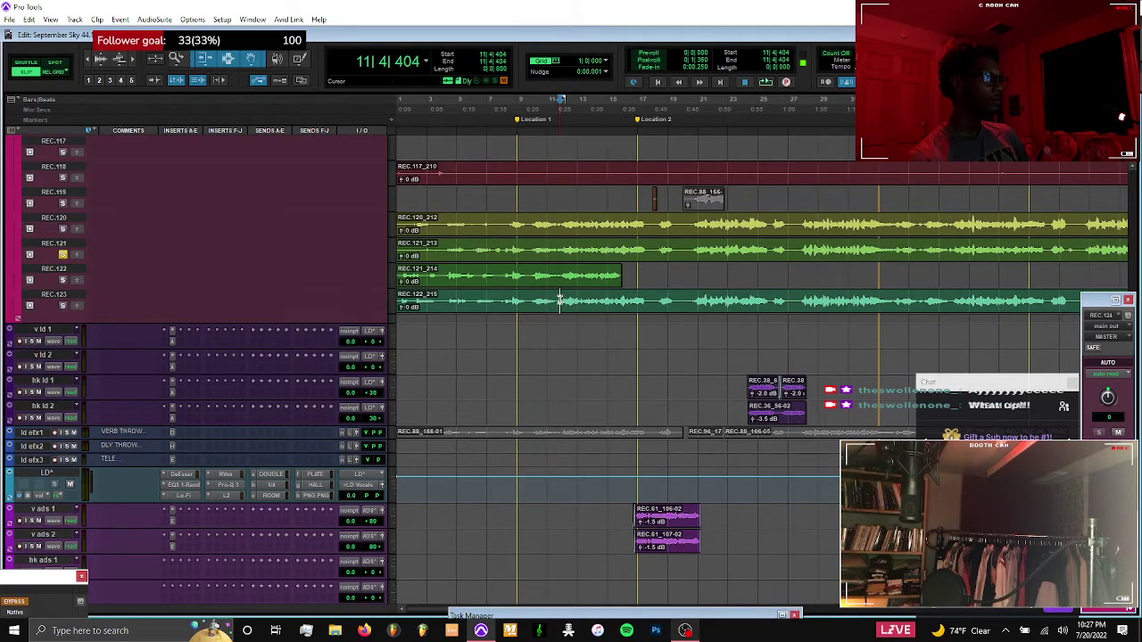
Audition the REC.123 take from 16|1|948 and promote its phrase from 16|2|935 to 17|3|682 to the comp
key(t)
key(t)
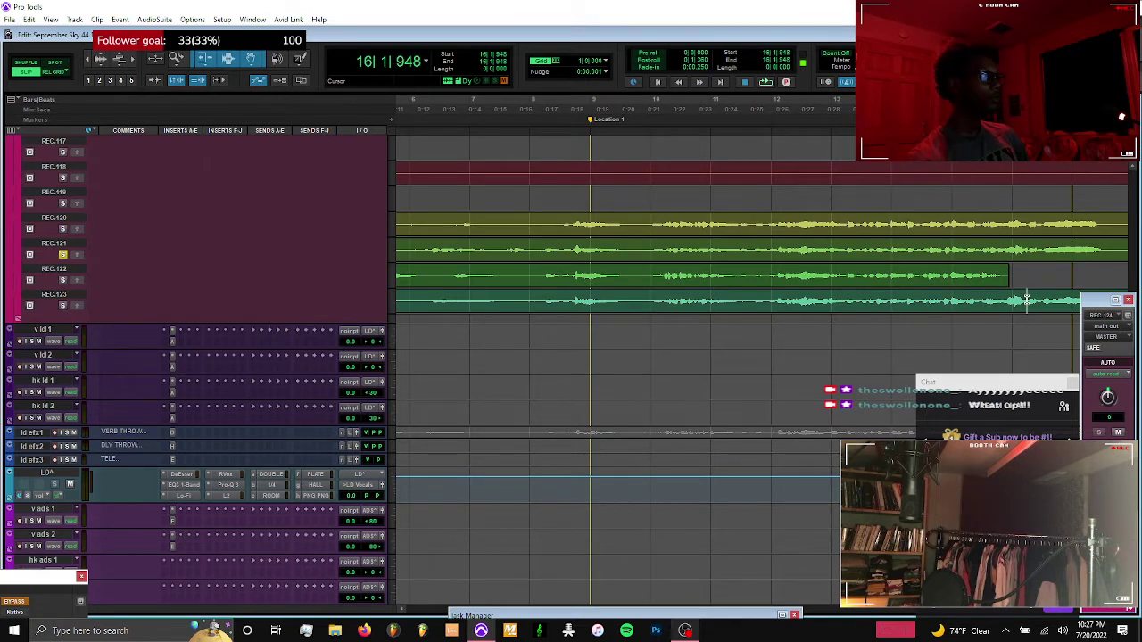
key(space)
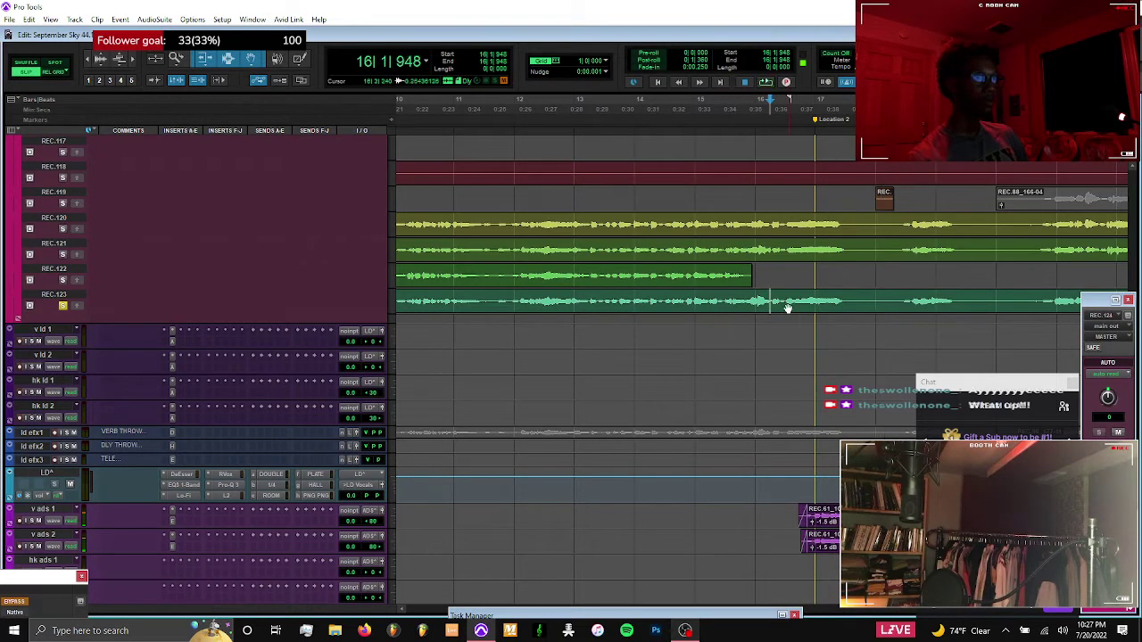
mouse_move(783, 299)
mouse_down()
mouse_move(855, 300)
mouse_move(789, 303)
mouse_up()
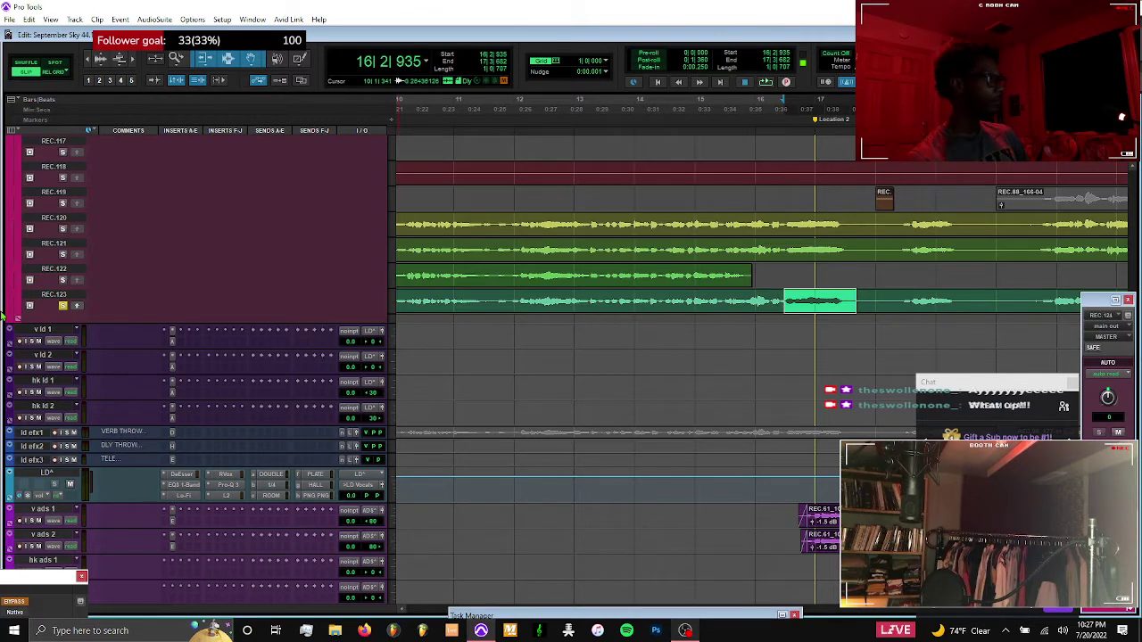
Play soloed REC.121 from 11|3|758 and 11|4|821, and compare the same phrase on soloed REC.120
click(495, 249)
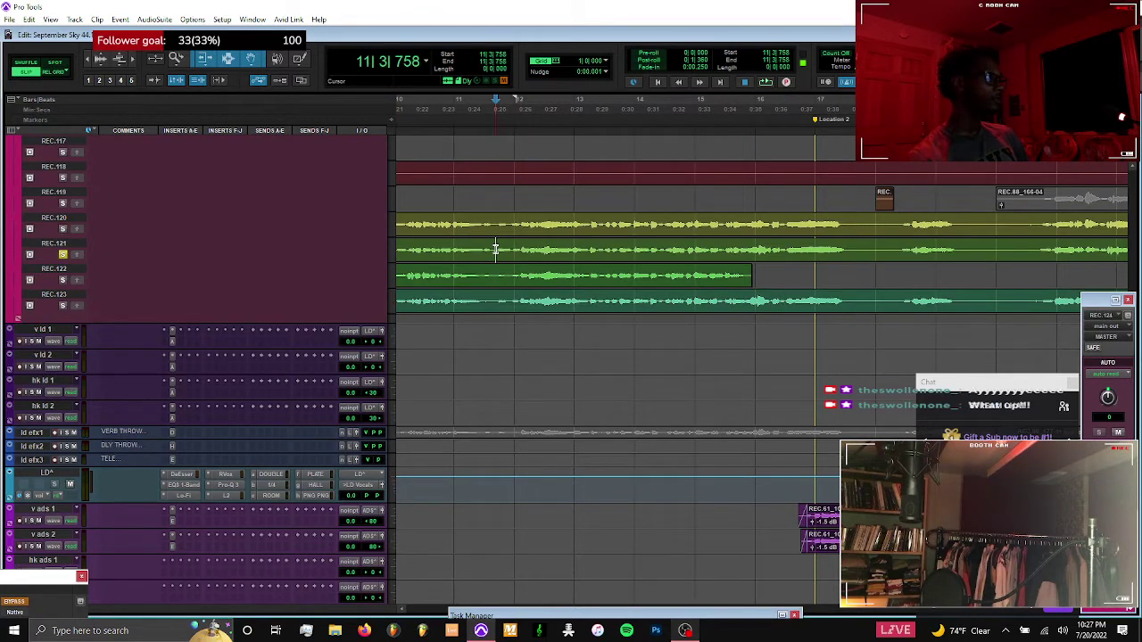
key(space)
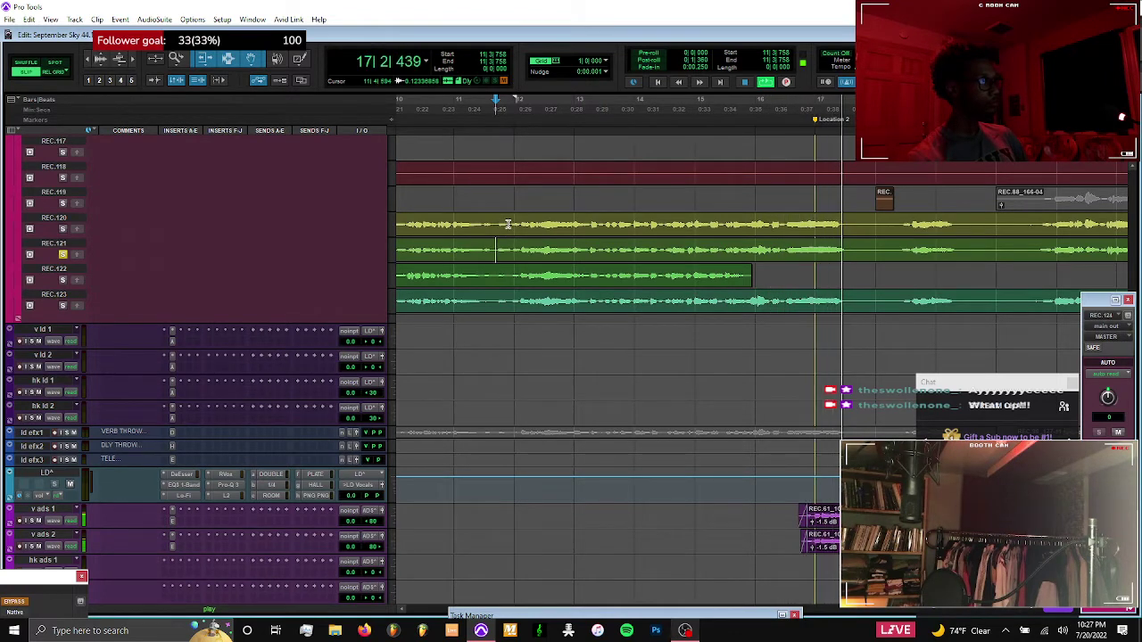
key(space)
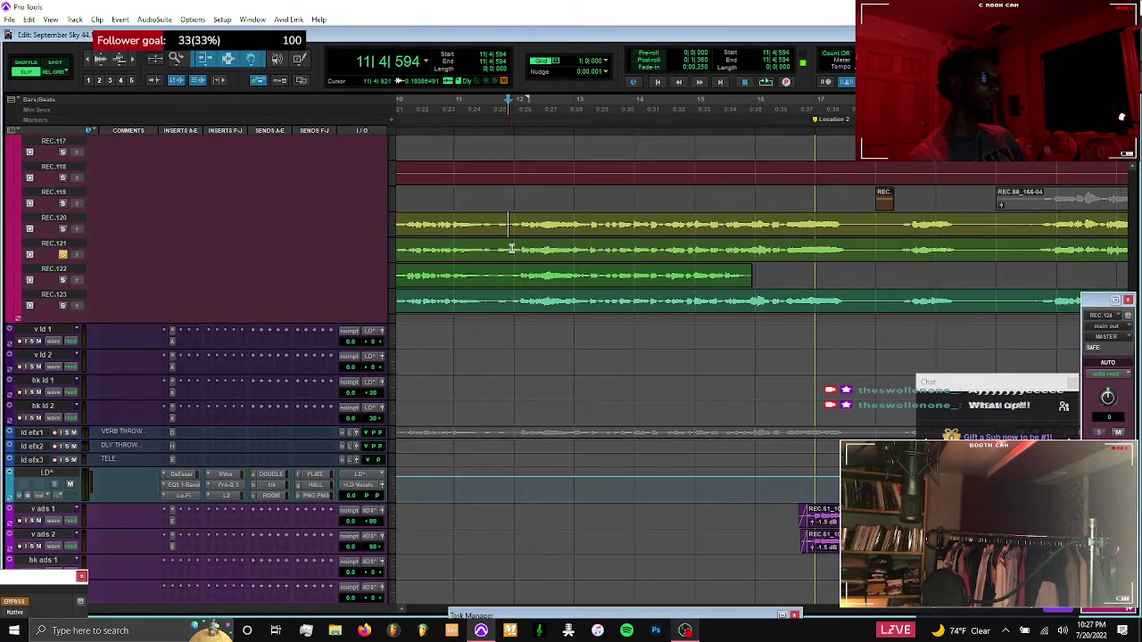
key(space)
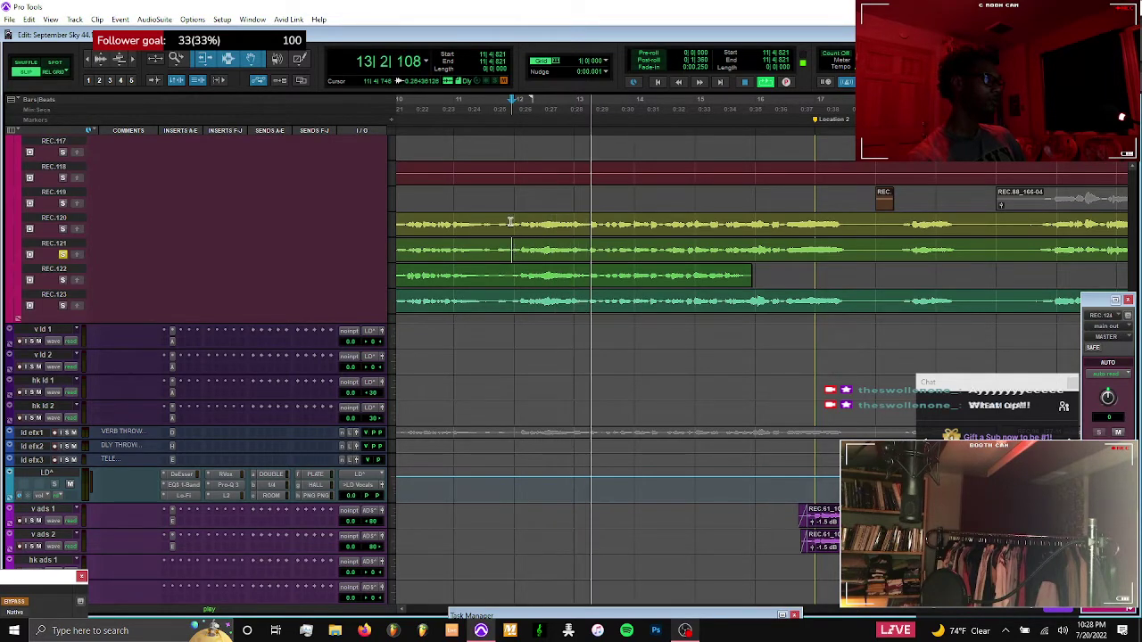
click(508, 265)
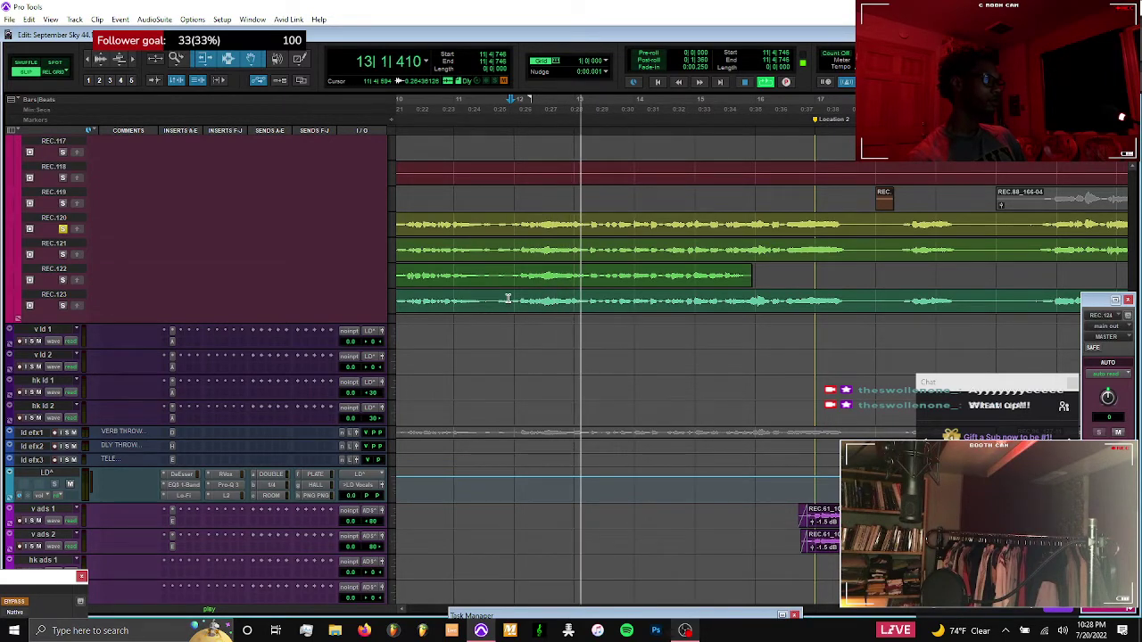
Solo REC.123, play it from 11|4|594 and promote its phrase from 11|4|935 to about 12|4|733 to the comp
click(508, 298)
key(space)
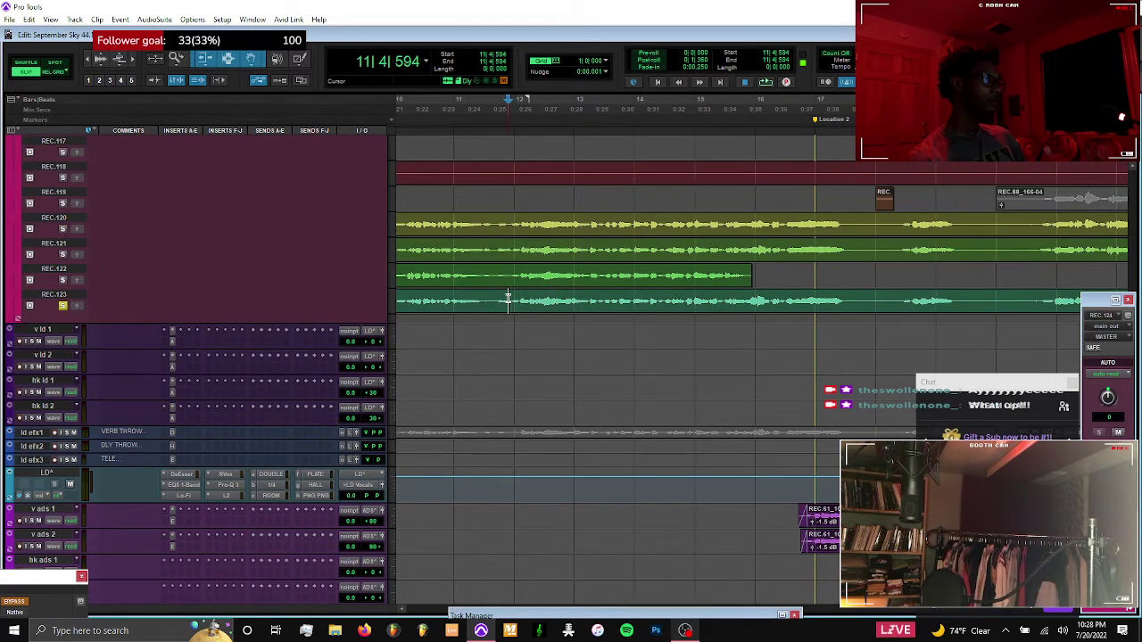
key(space)
shift+click(572, 299)
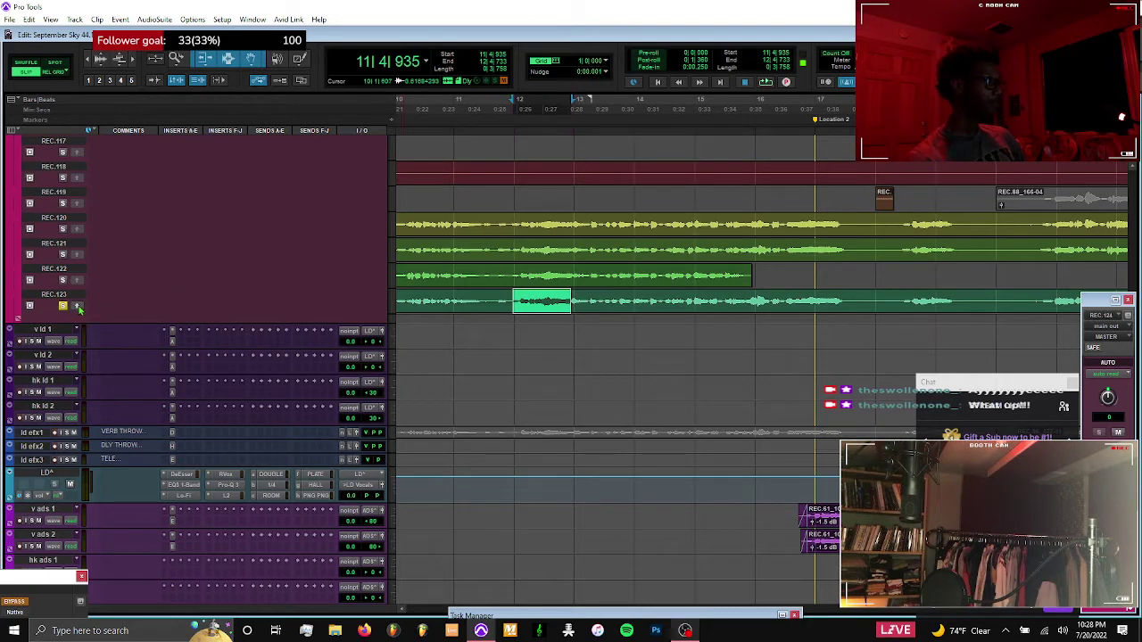
Listen to soloed REC.122 from 12|1|202 and REC.121 from 12|4|733, selecting about a bar of REC.121
click(515, 275)
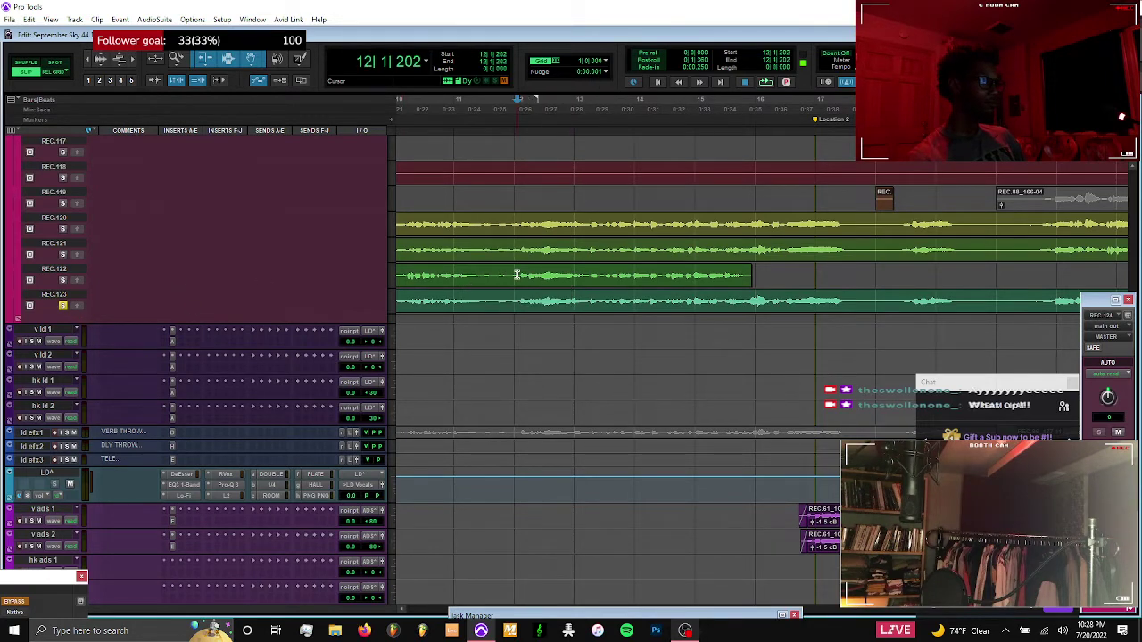
key(space)
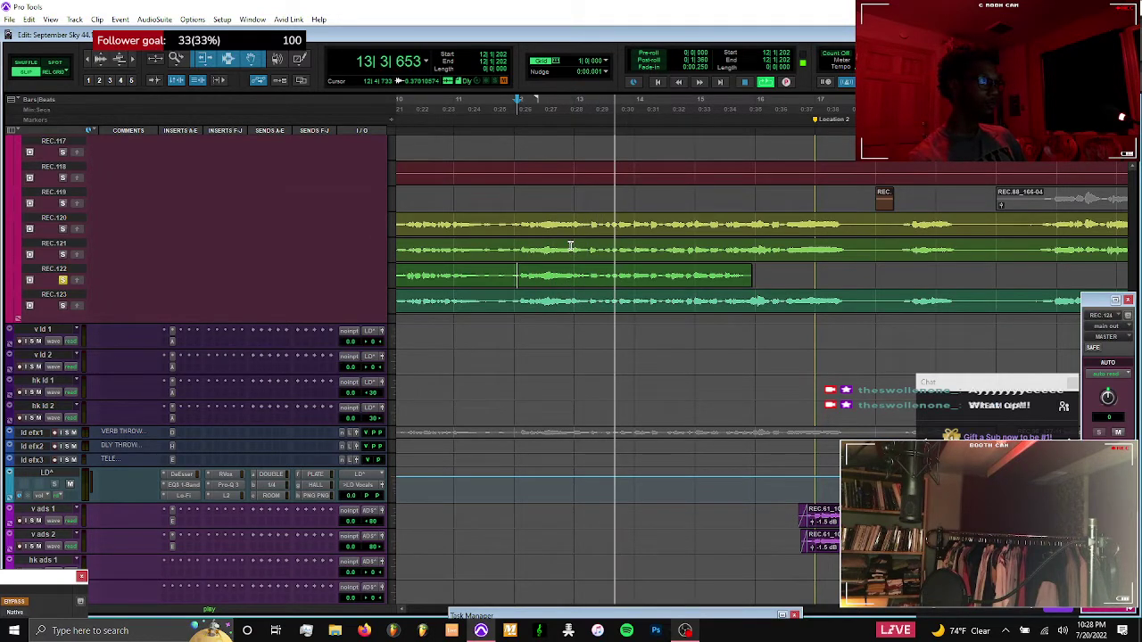
click(562, 247)
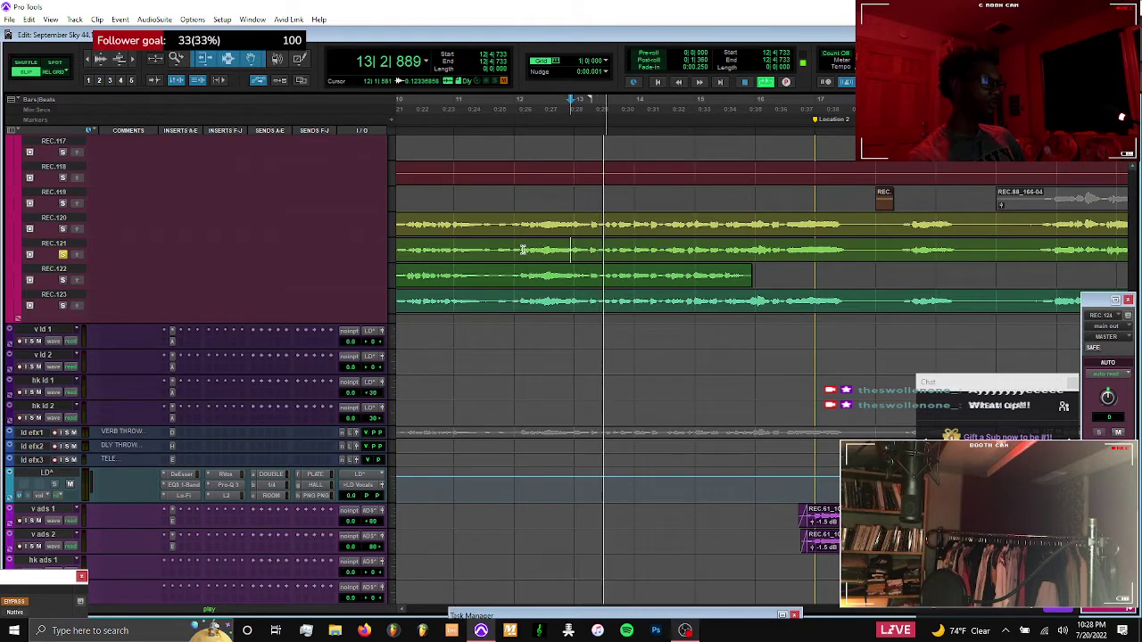
drag(628, 247, 571, 254)
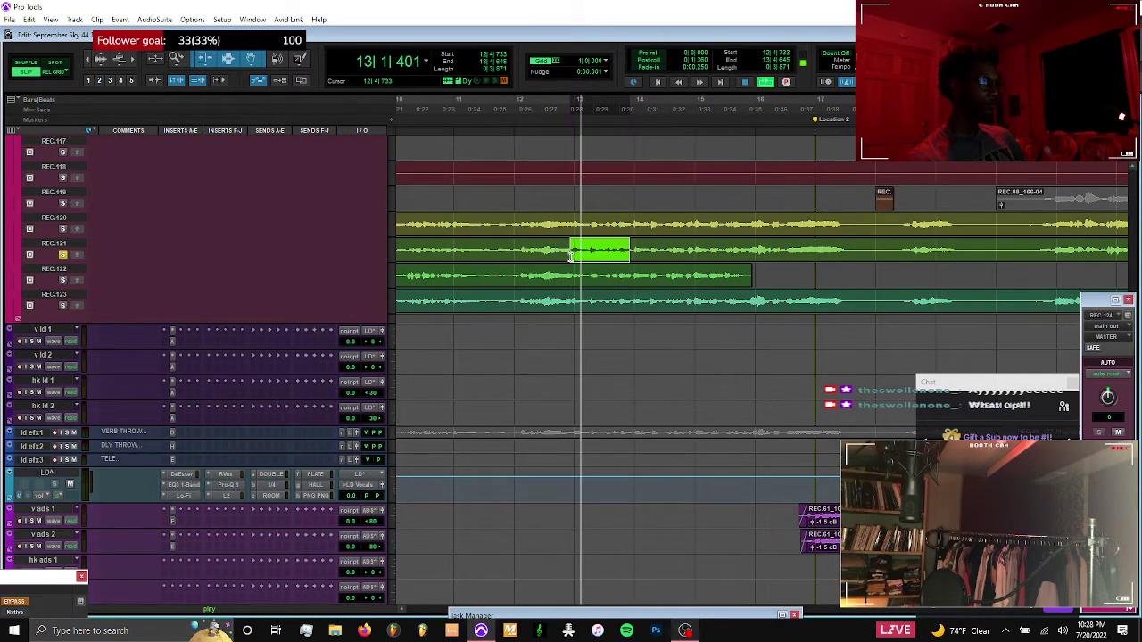
Compare REC.121 and REC.120 from 11|4|518, and promote the REC.120 fragment from 12|4|884 to 13|2|518 to the comp
click(506, 227)
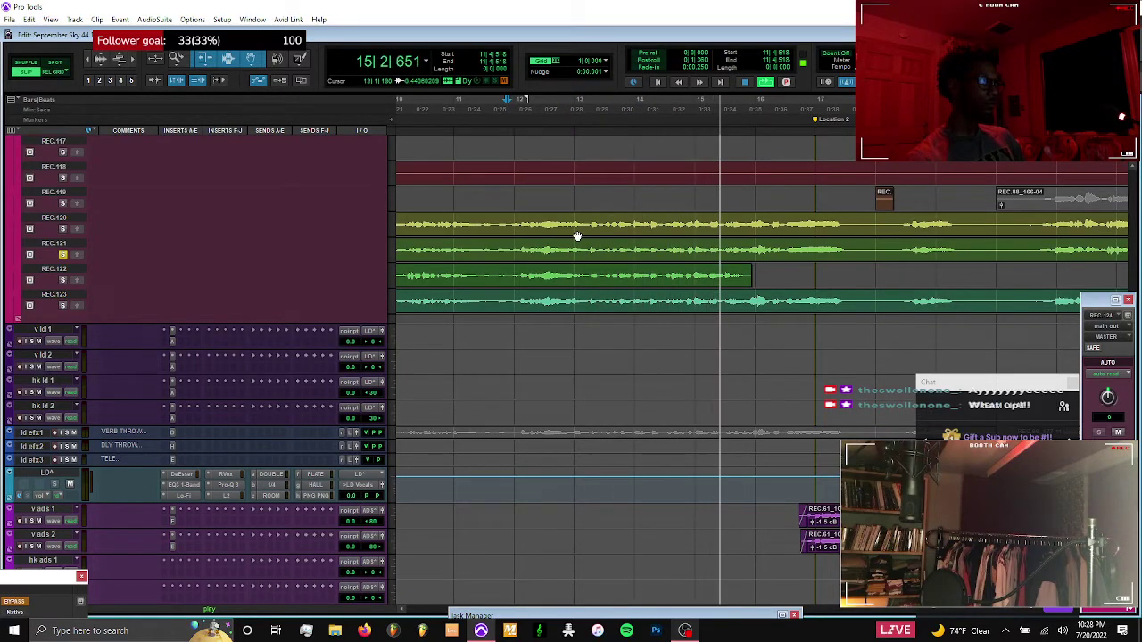
key(space)
key(space)
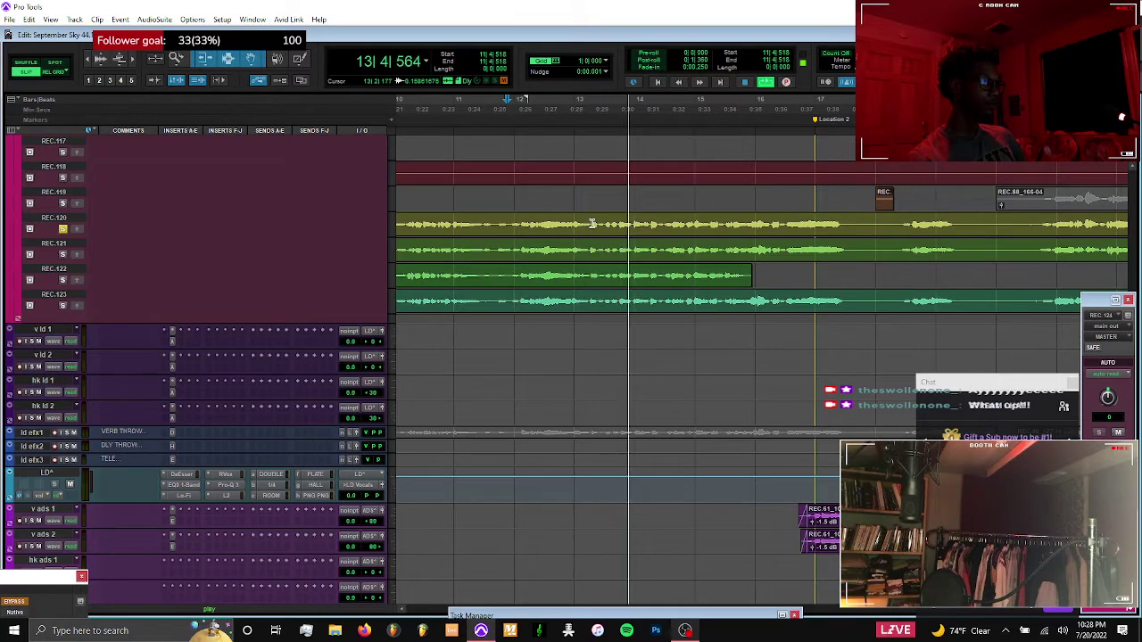
click(592, 223)
shift+click(573, 226)
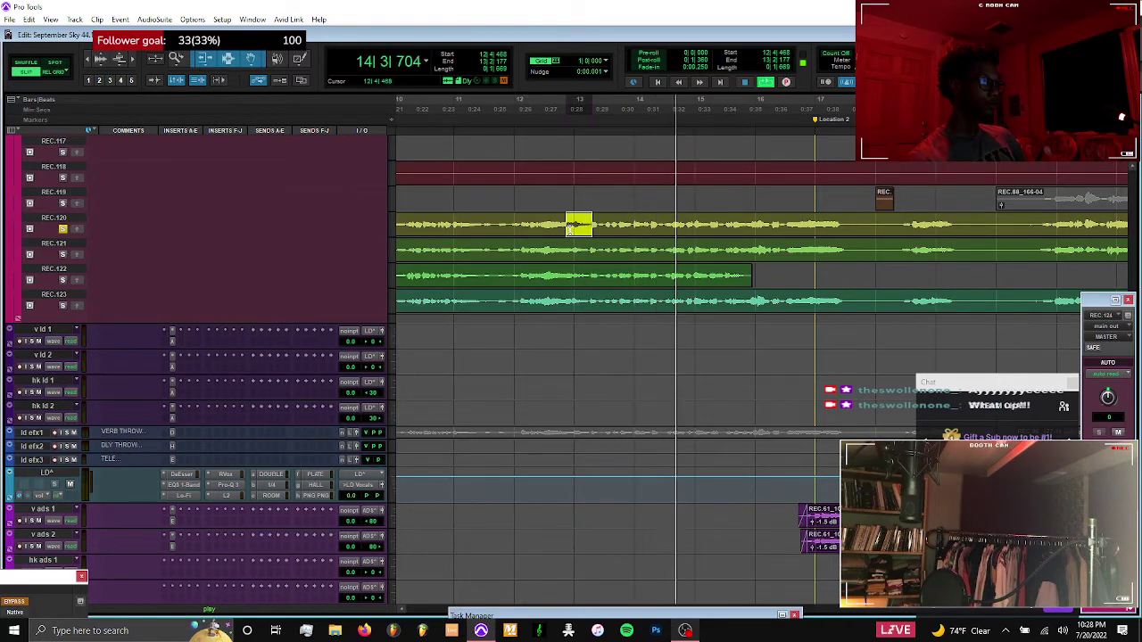
drag(596, 223, 596, 223)
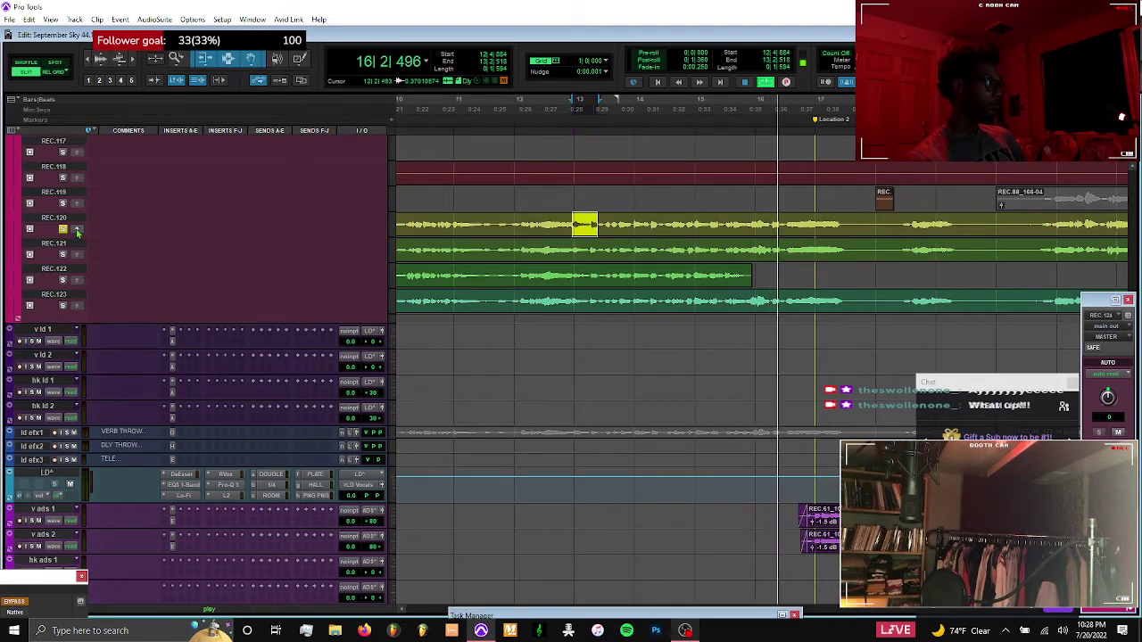
Promote the REC.121 phrase from 13|2|518 to about 16|2|746 to the comp and stop playback
drag(653, 251, 595, 254)
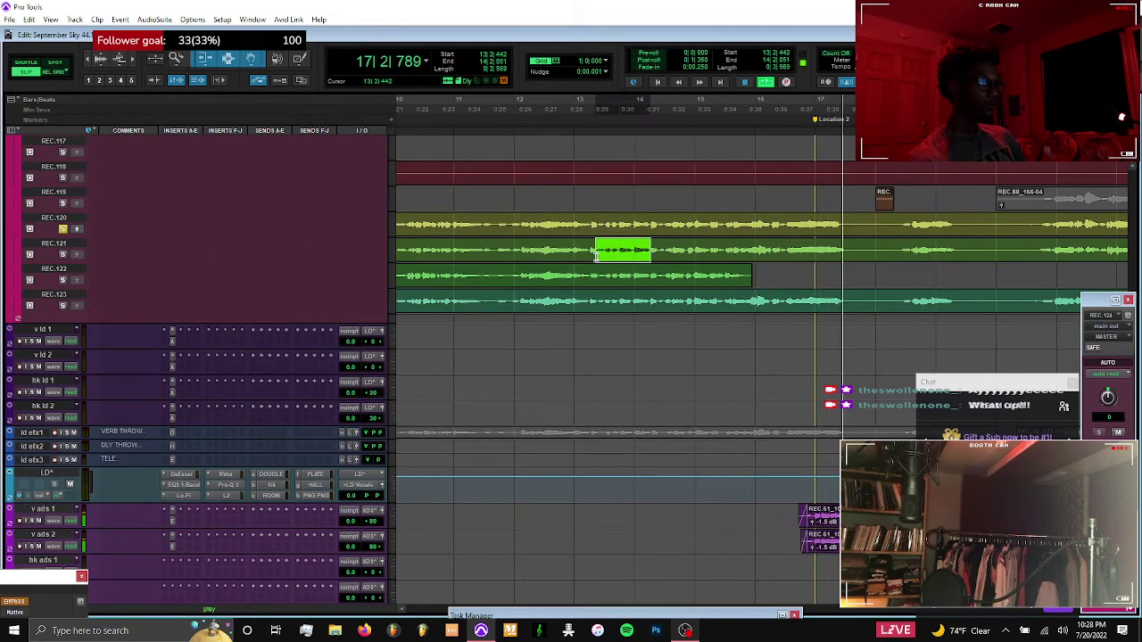
shift+click(780, 253)
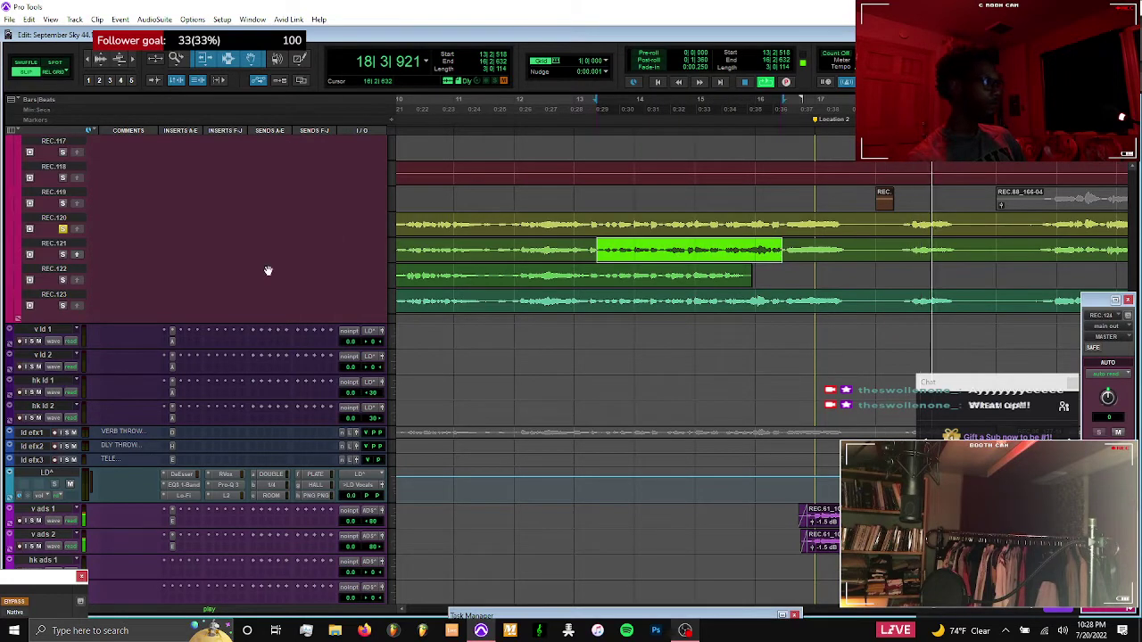
key(space)
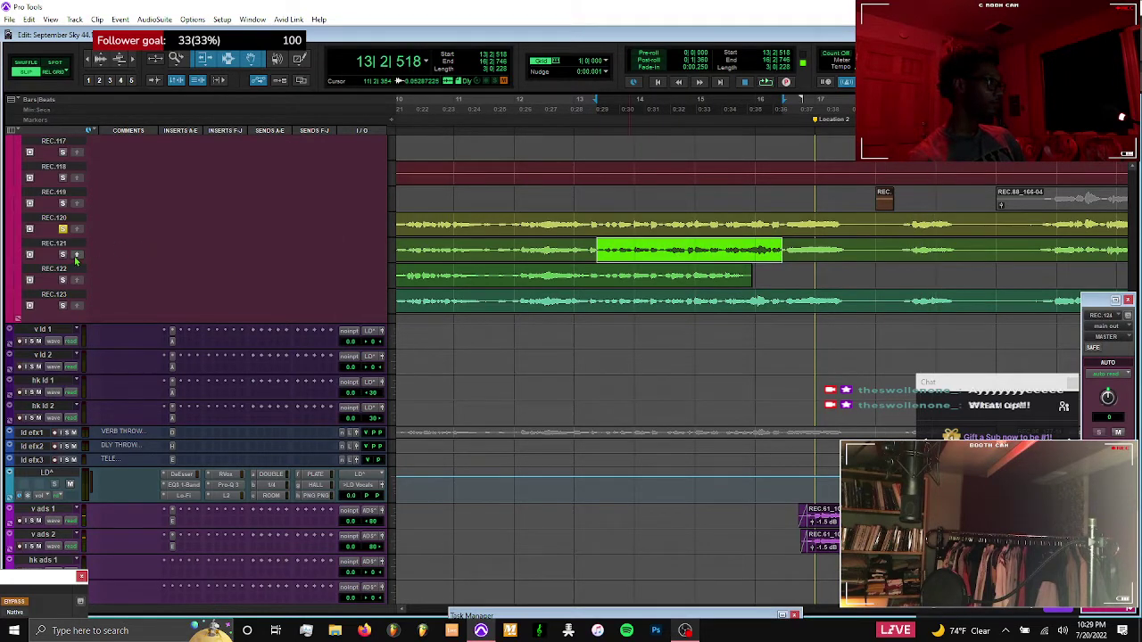
Move the REC.96_17, REC.107_193 and REC.96_177-07 clips between about bars 46 and 60 from ld efx2 to ld efx1
scroll(584, 311, down, 3)
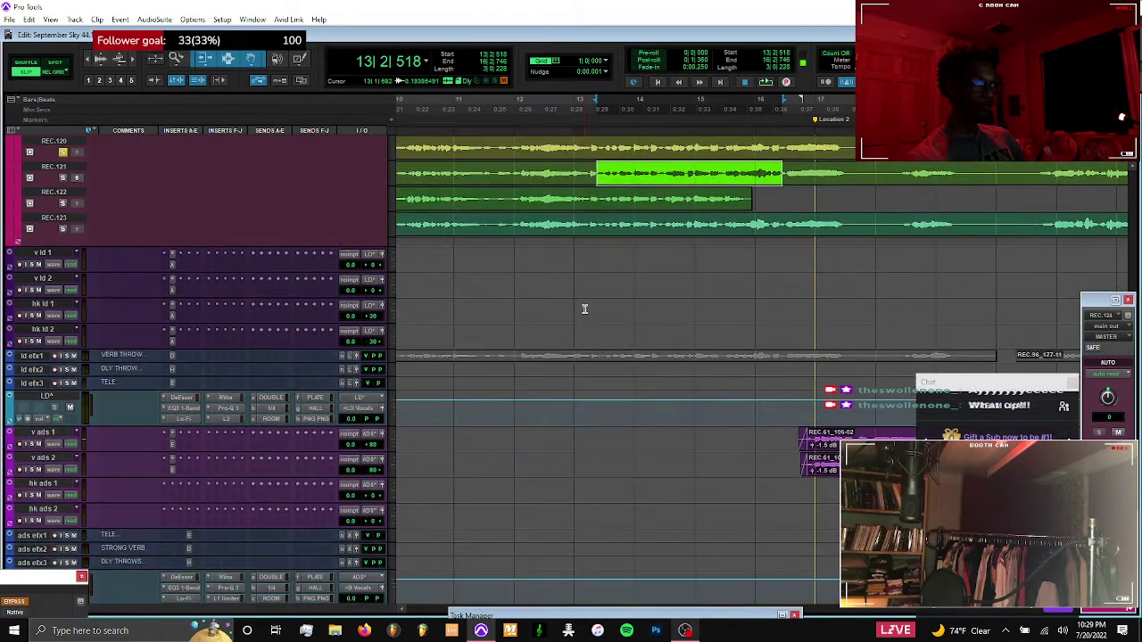
key(r)
key(r)
click(587, 361)
scroll(587, 361, right, 4)
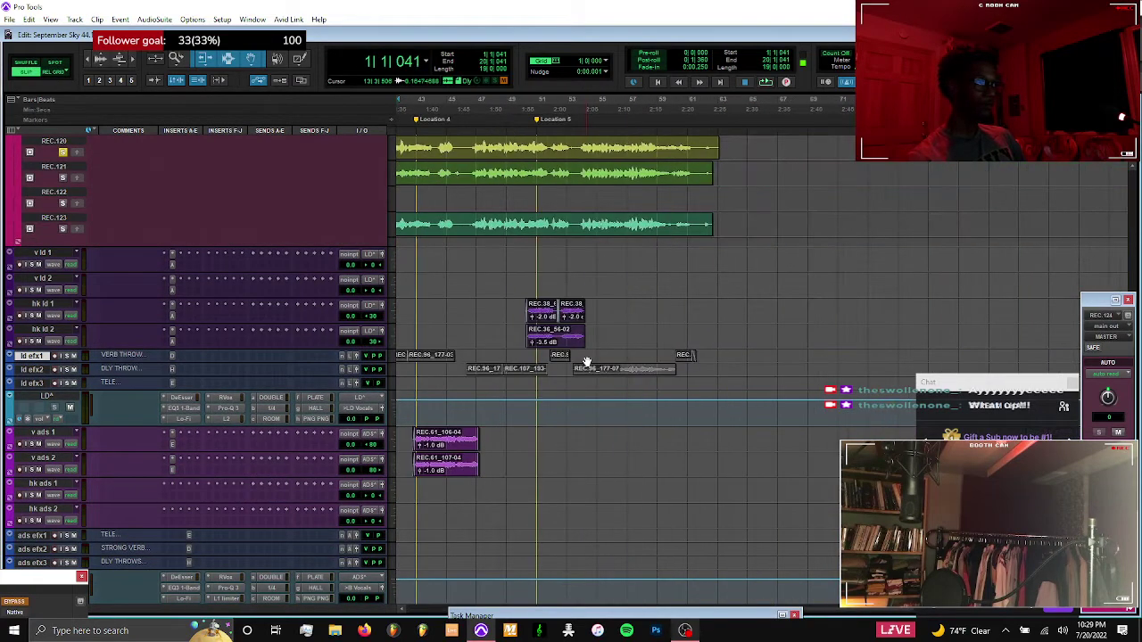
drag(534, 368, 493, 358)
drag(644, 372, 645, 358)
Select all the old lead clips on ld efx1 and move them into a new playlist lane below REC.123
key(Return)
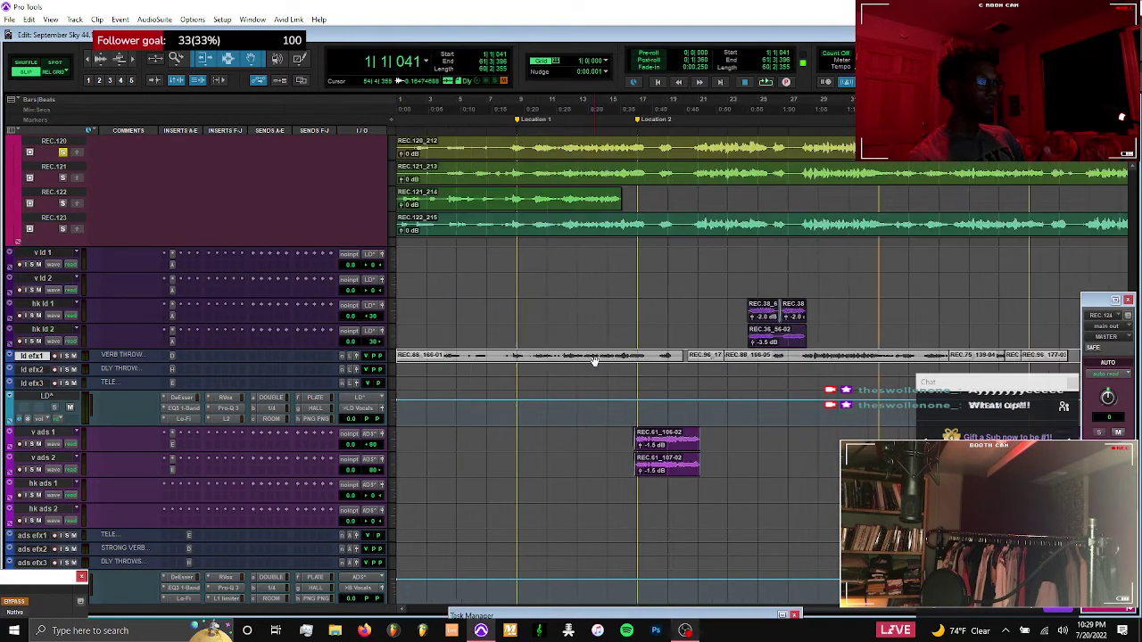
click(589, 361)
drag(588, 331, 575, 249)
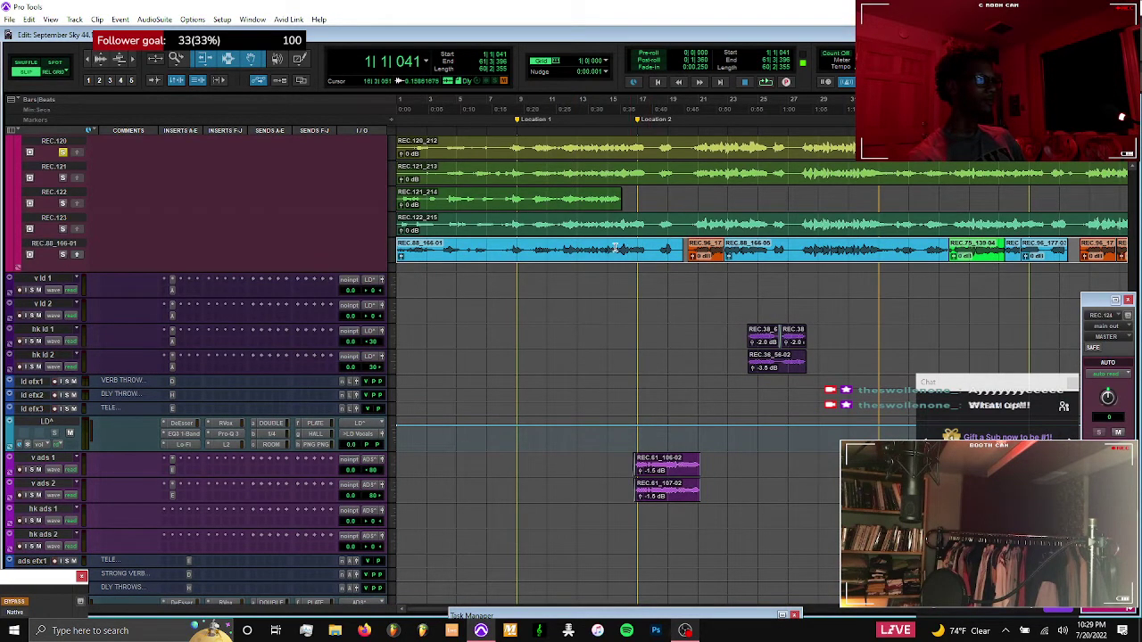
Return to the main REC.124 track and play the comped lead with the beat from 7|4|000
scroll(623, 250, up, 4)
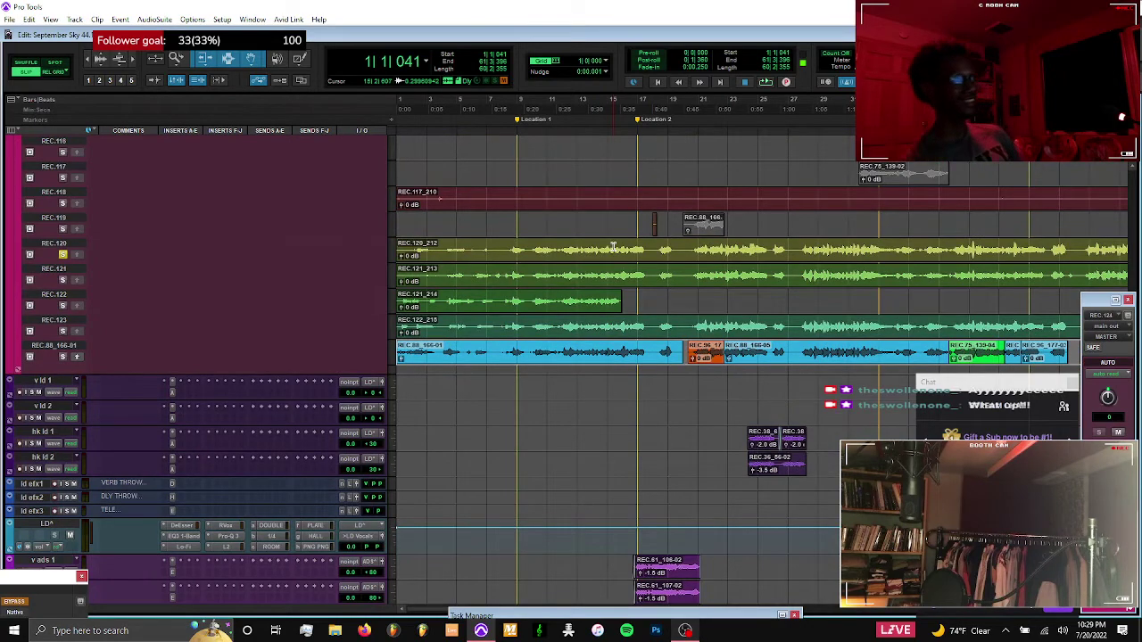
scroll(613, 246, up, 10)
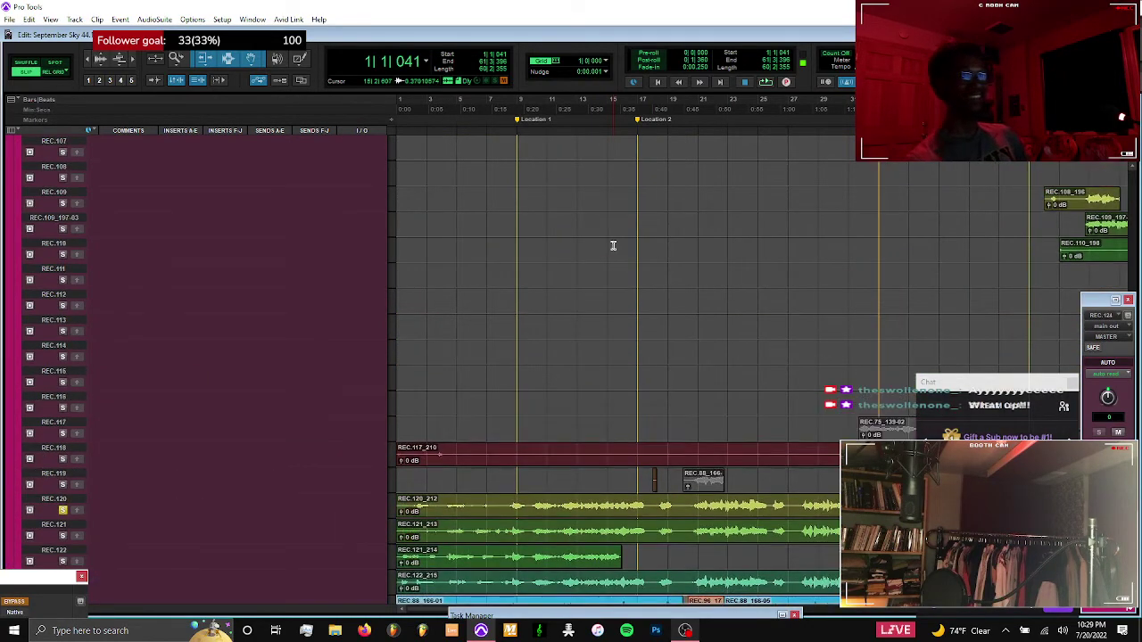
scroll(615, 243, up, 20)
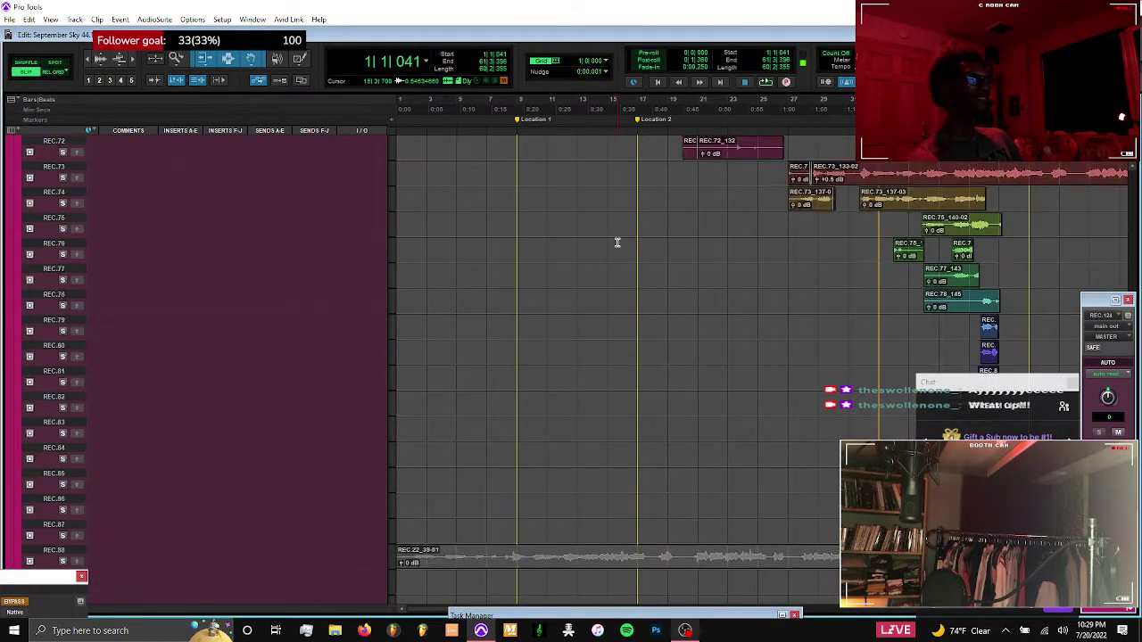
scroll(616, 242, up, 15)
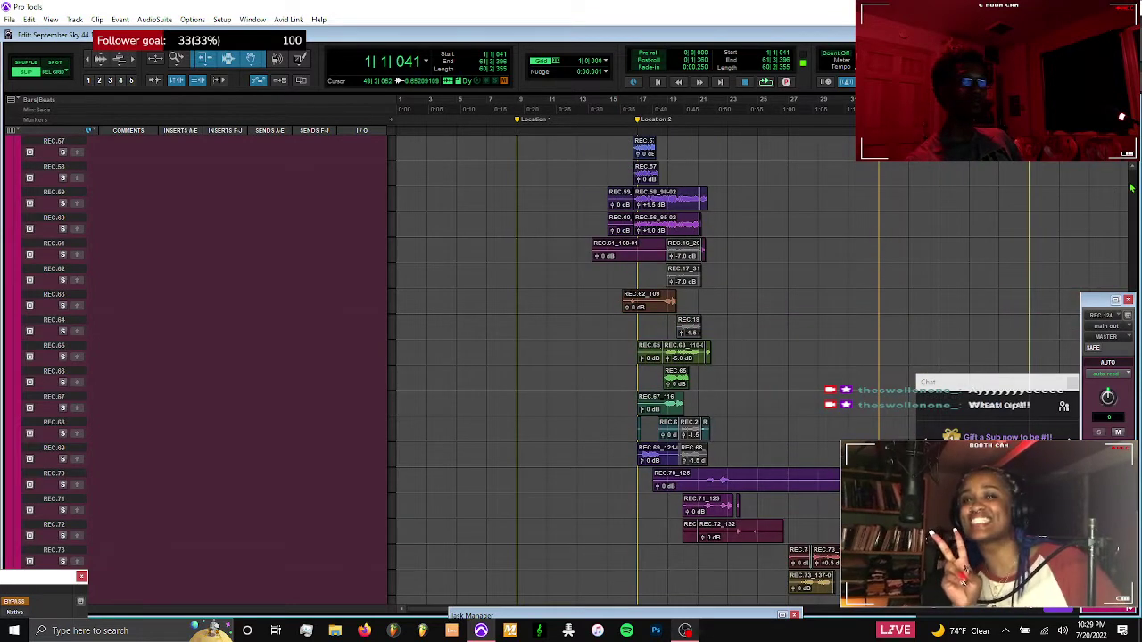
scroll(617, 242, up, 20)
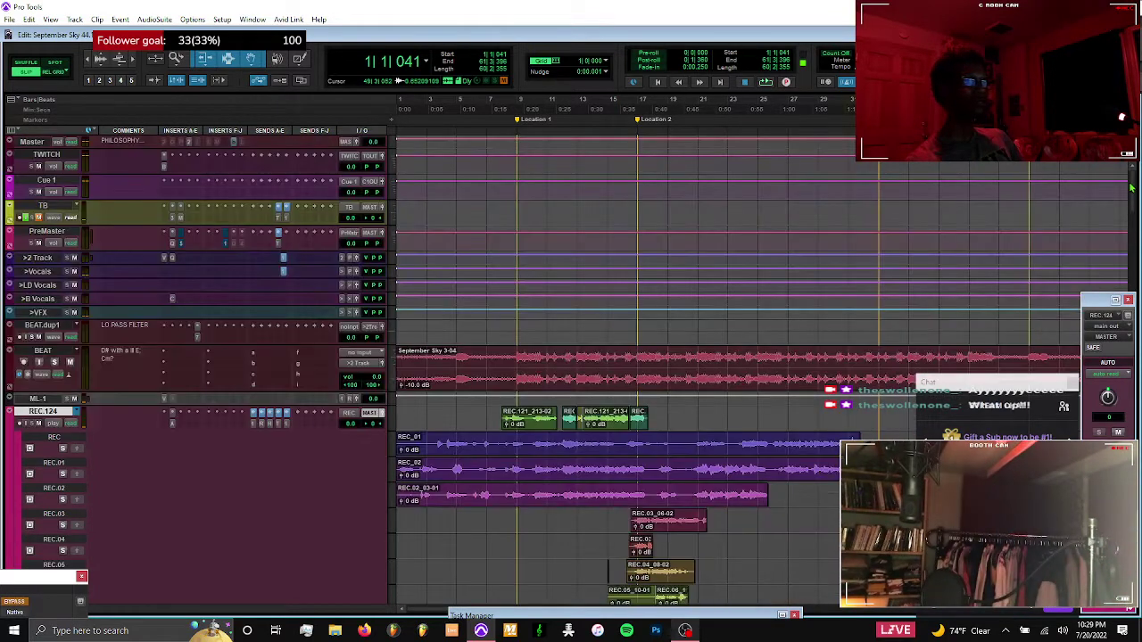
click(498, 413)
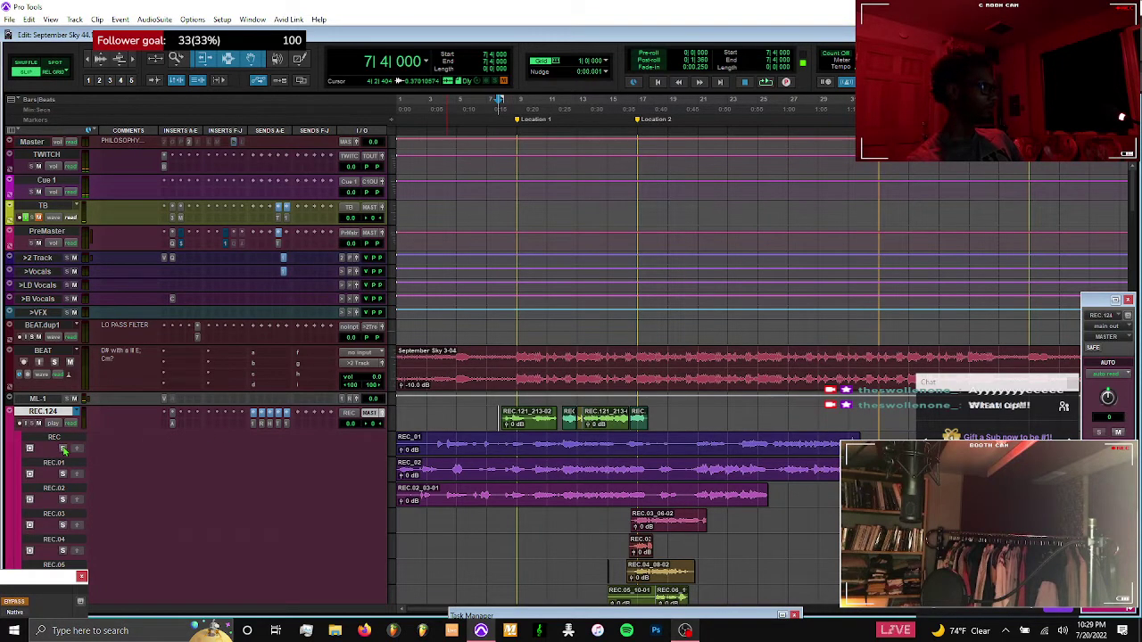
key(space)
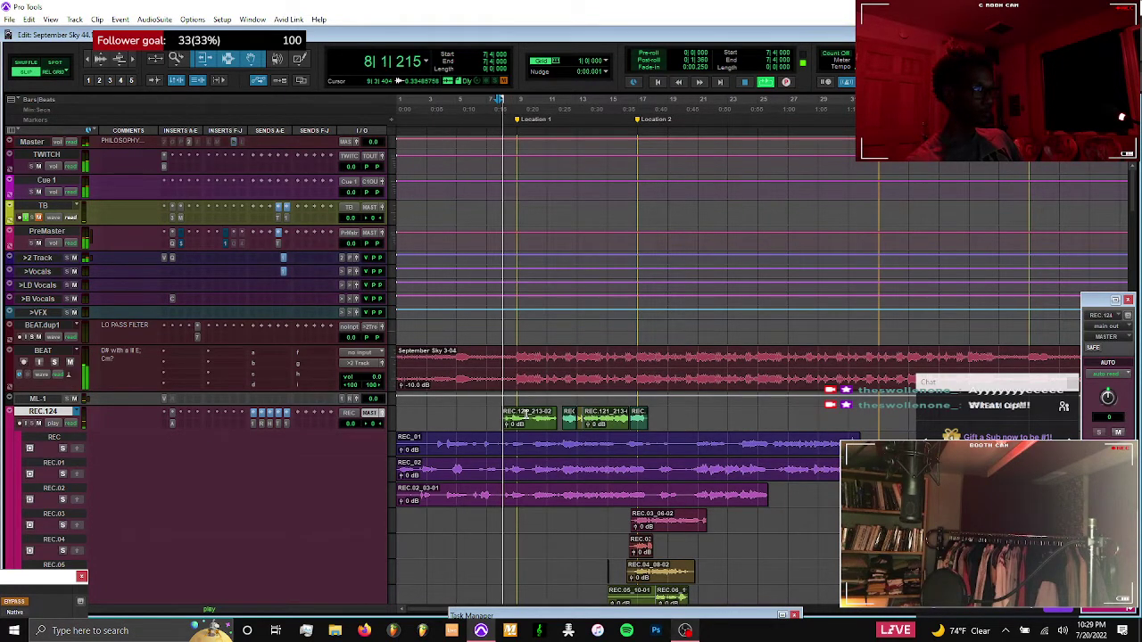
Extend the start of the REC.122_215-03 clip back to 11|3|758, close to the end of REC.121_213-02
click(526, 413)
key(t)
key(t)
scroll(525, 415, right, 3)
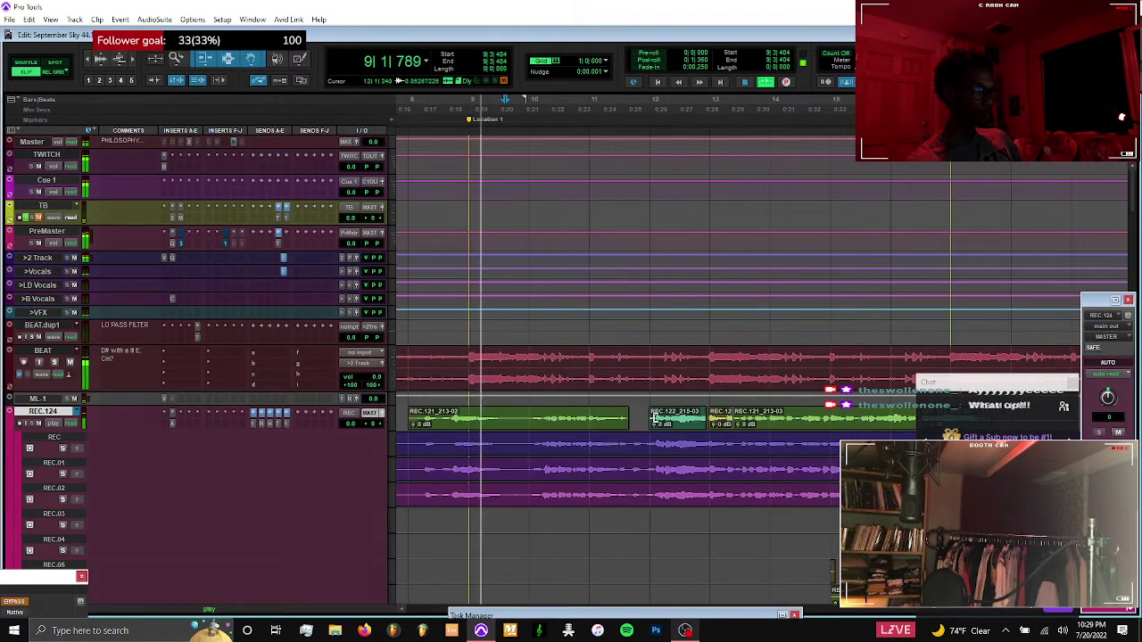
drag(652, 417, 628, 431)
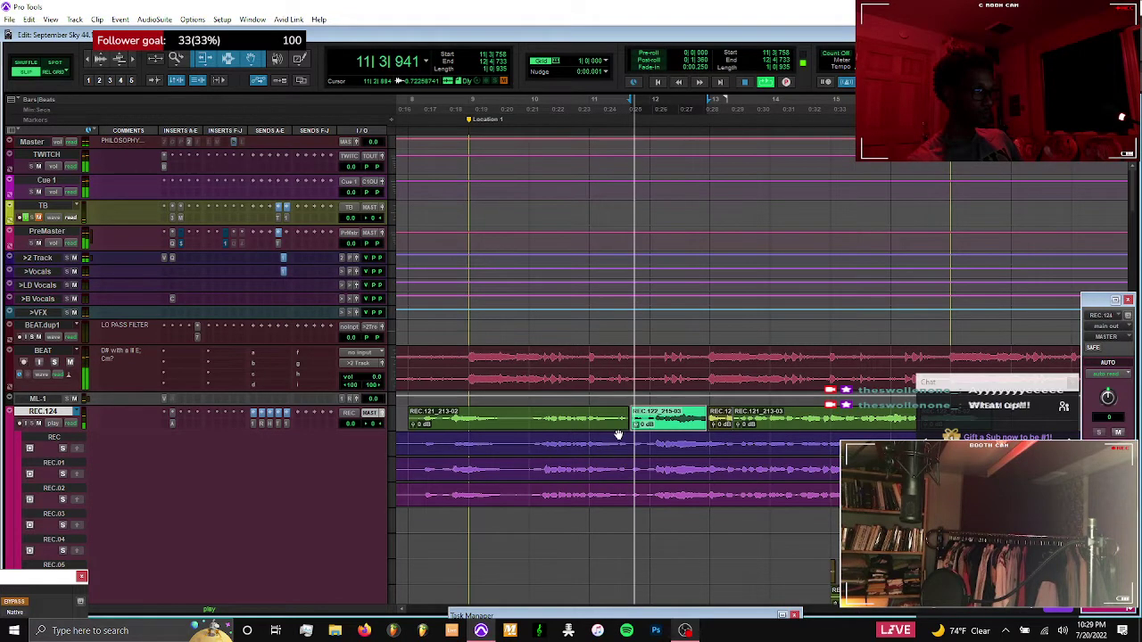
Extend the end of the REC.122_215-03 clip toward the start of REC.120_212-02, just before bar 13
click(719, 425)
key(t)
key(t)
key(t)
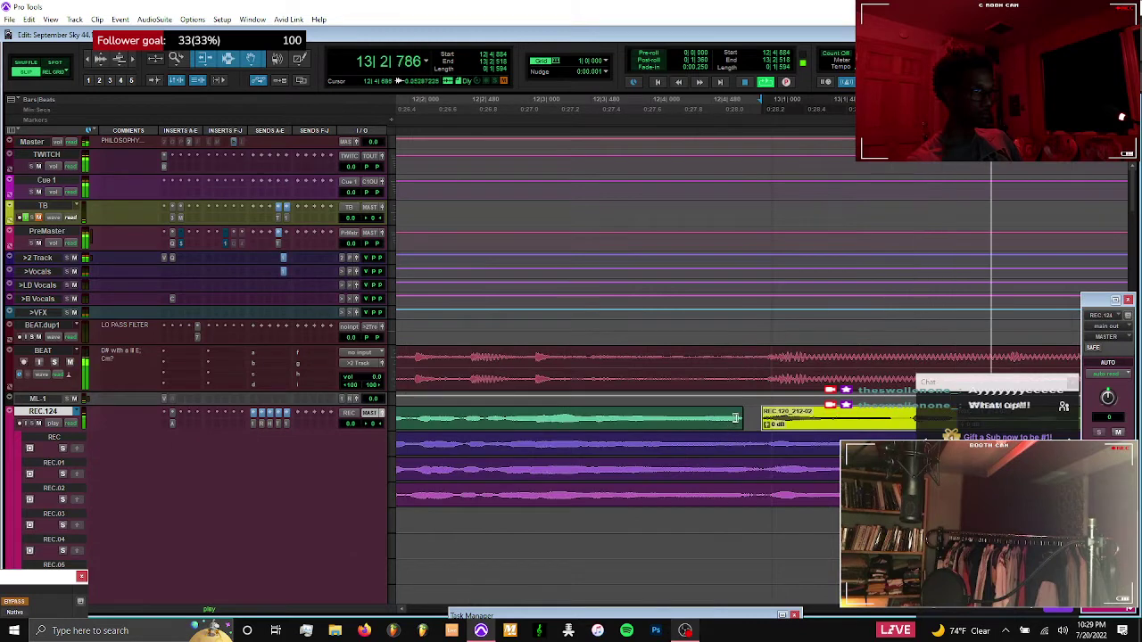
click(738, 418)
mouse_move(742, 428)
mouse_down()
mouse_move(769, 428)
mouse_move(759, 425)
mouse_up()
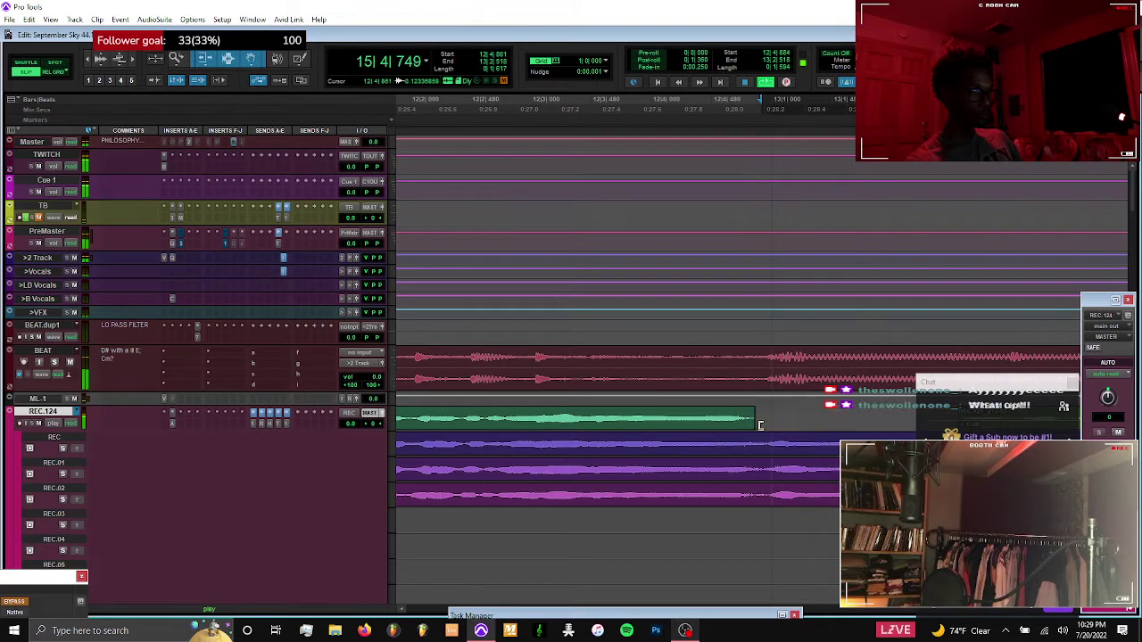
Stop playback, extend the start of REC.122_215-02 back to 16|2|646 and crossfade it with REC.121_213-03
click(772, 417)
key(r)
key(r)
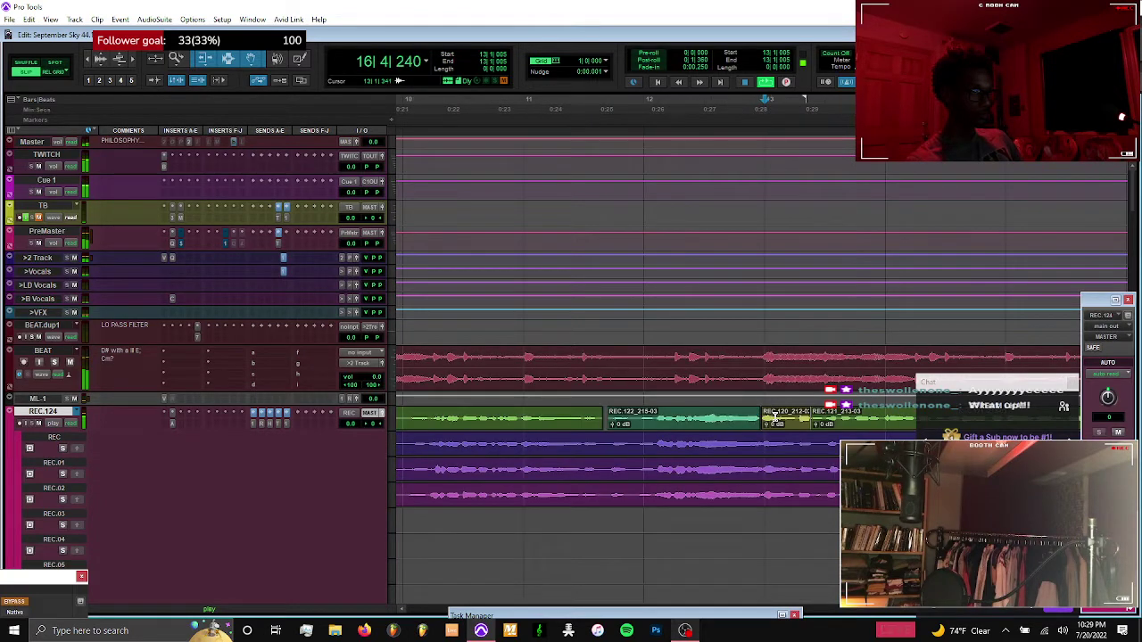
scroll(775, 418, right, 3)
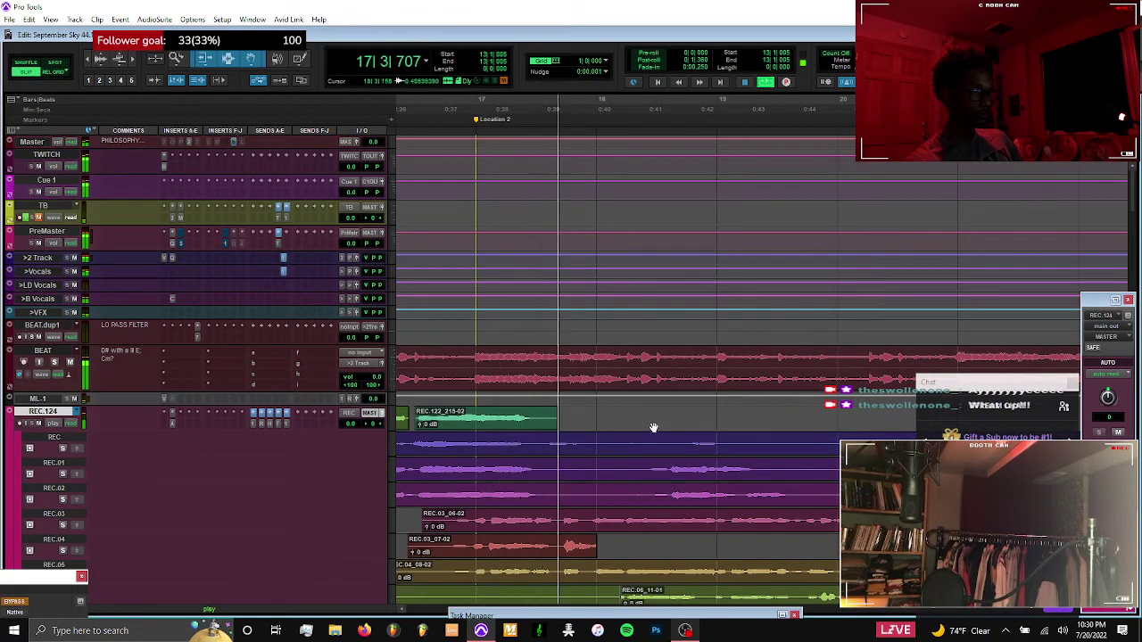
click(451, 424)
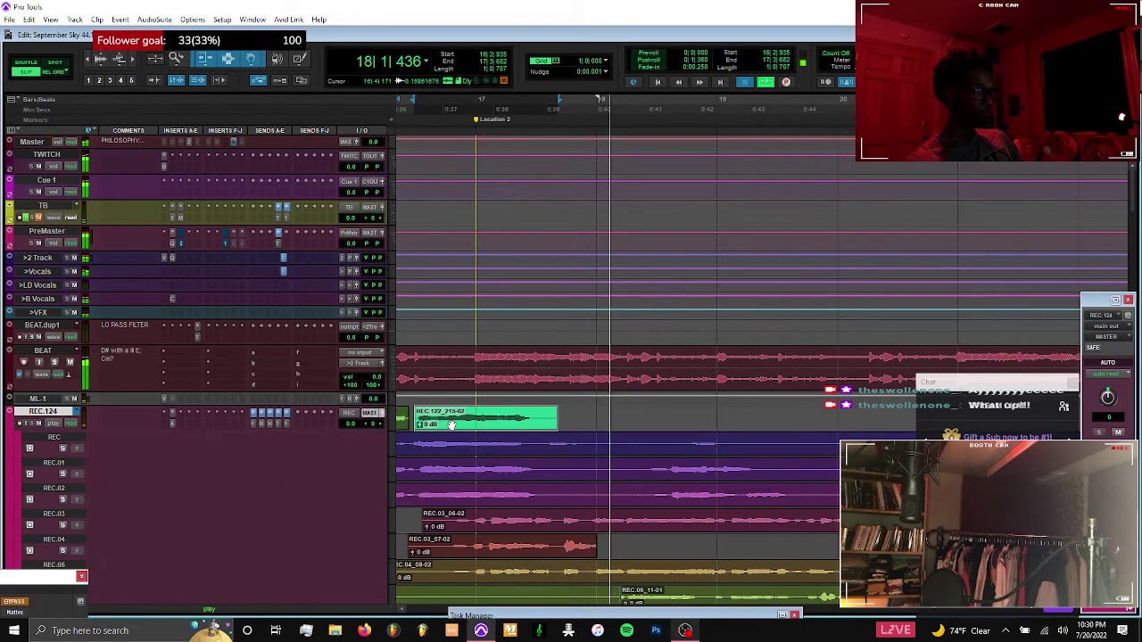
key(space)
key(t)
key(t)
drag(762, 423, 725, 425)
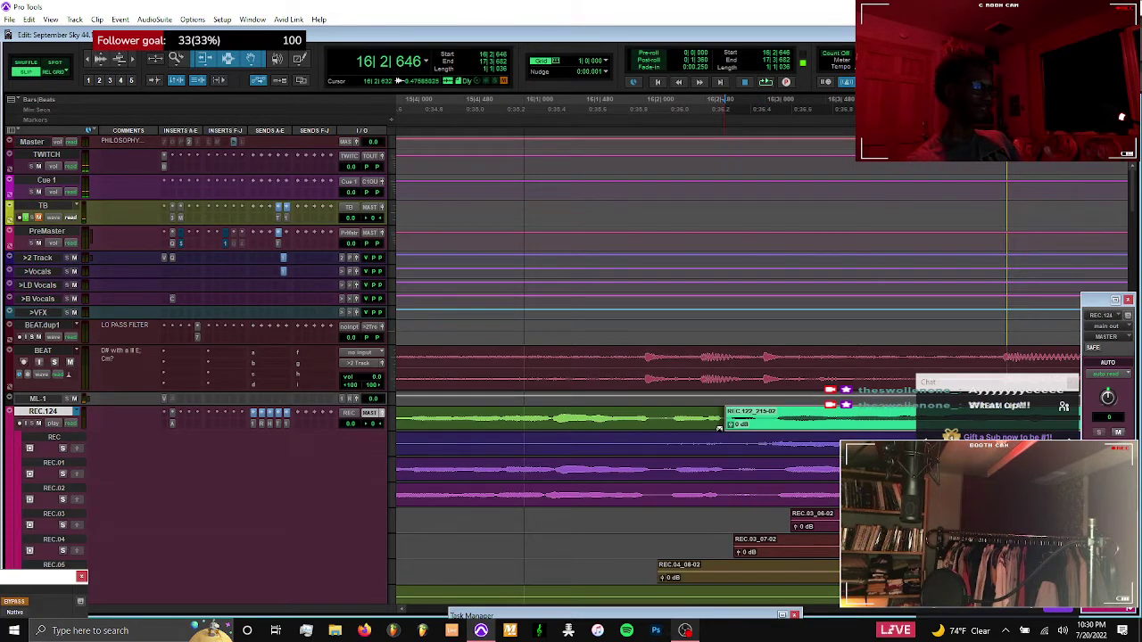
key(ctrl+bracketleft)
key(ctrl+bracketleft)
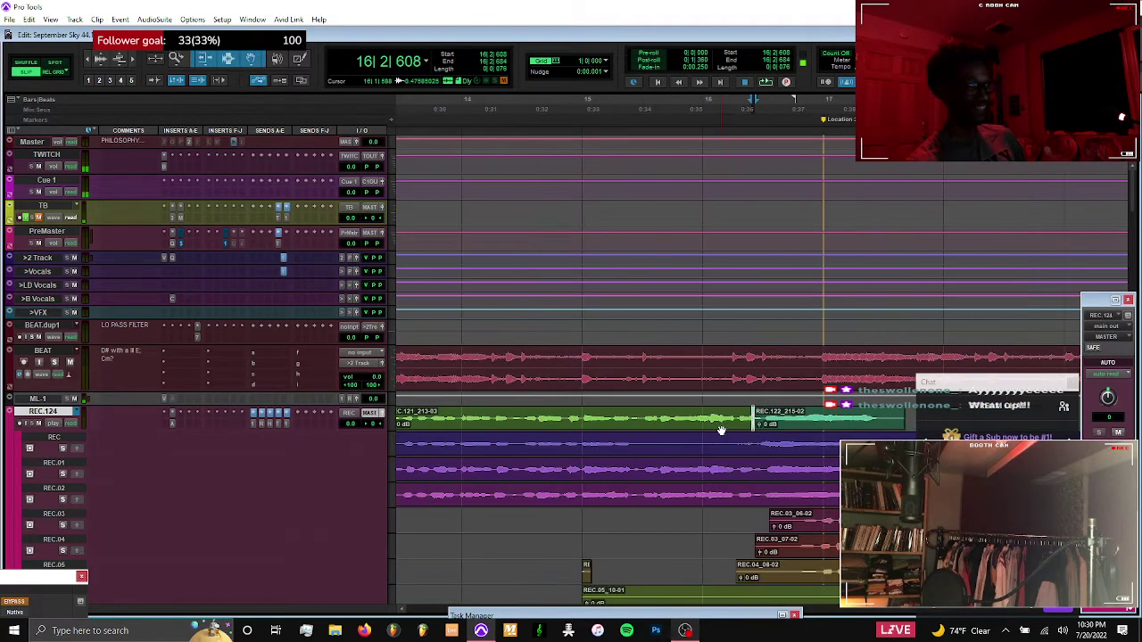
Crossfade the joint between REC.120_212-02 and REC.121_213-03 at about 13|2|506
click(633, 430)
click(632, 431)
key(Left)
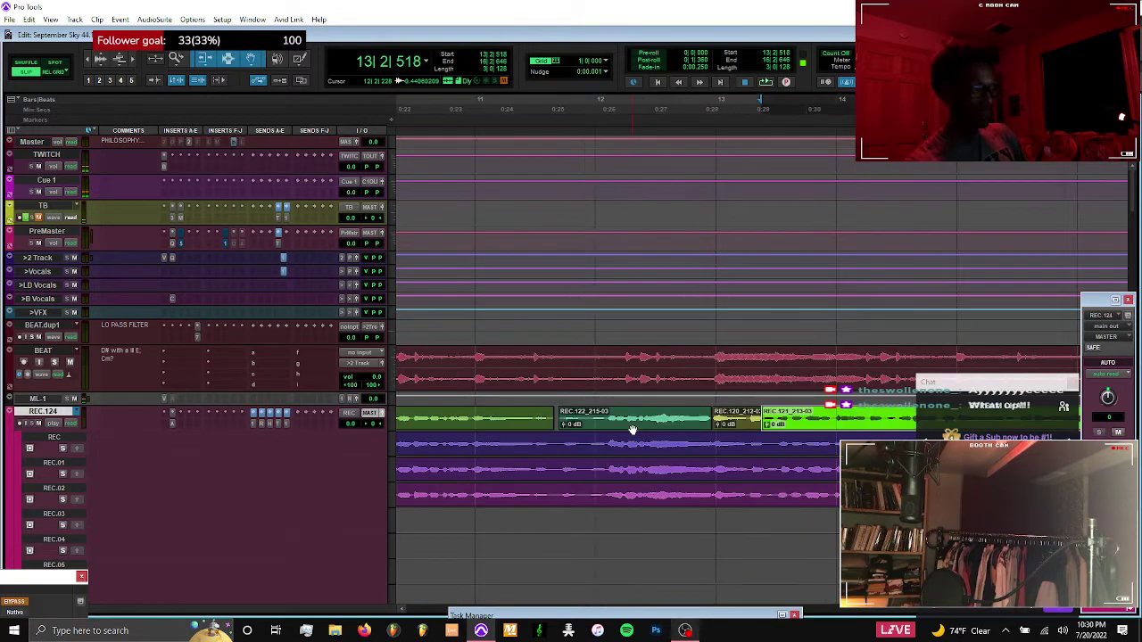
key(ctrl+bracketright)
key(ctrl+bracketright)
key(ctrl+bracketright)
key(ctrl+bracketright)
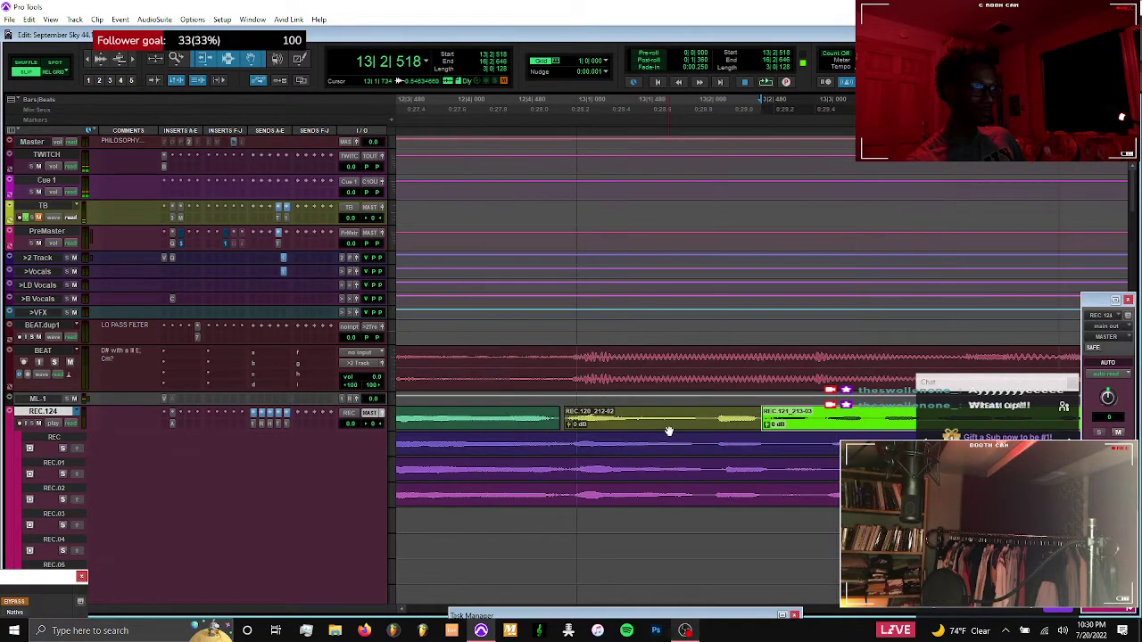
click(759, 426)
mouse_move(749, 427)
mouse_down()
mouse_move(734, 424)
mouse_move(759, 423)
mouse_up()
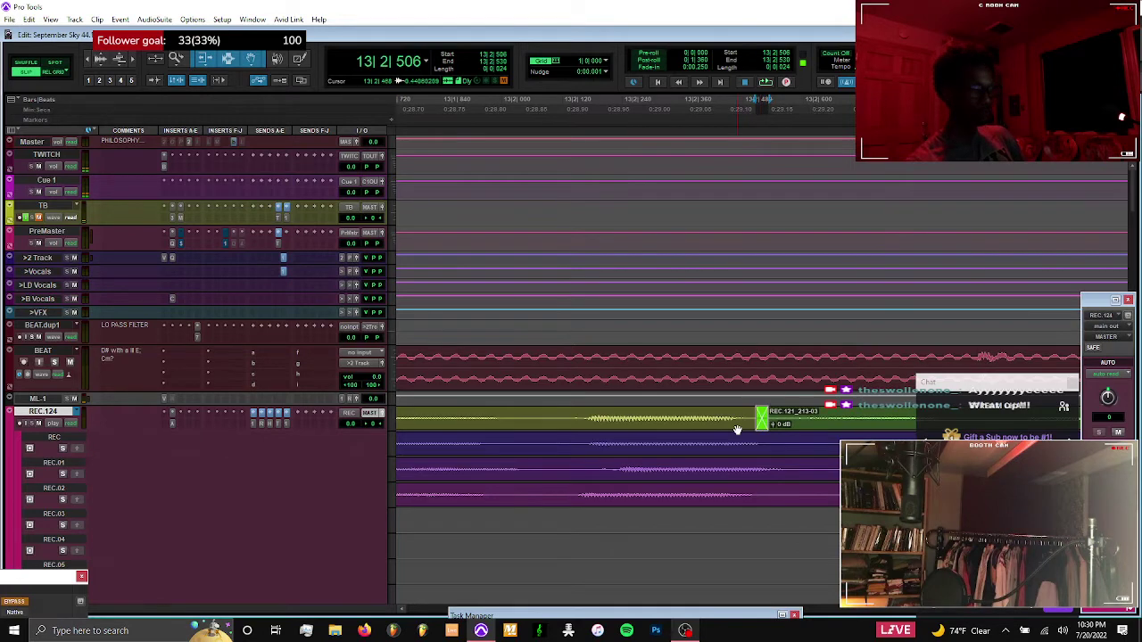
Add a short fade-in to REC.120_212-02 at 12|4|854 and a fade-out to the end of REC.122_215-03 from 12|4|805
click(737, 430)
key(Left)
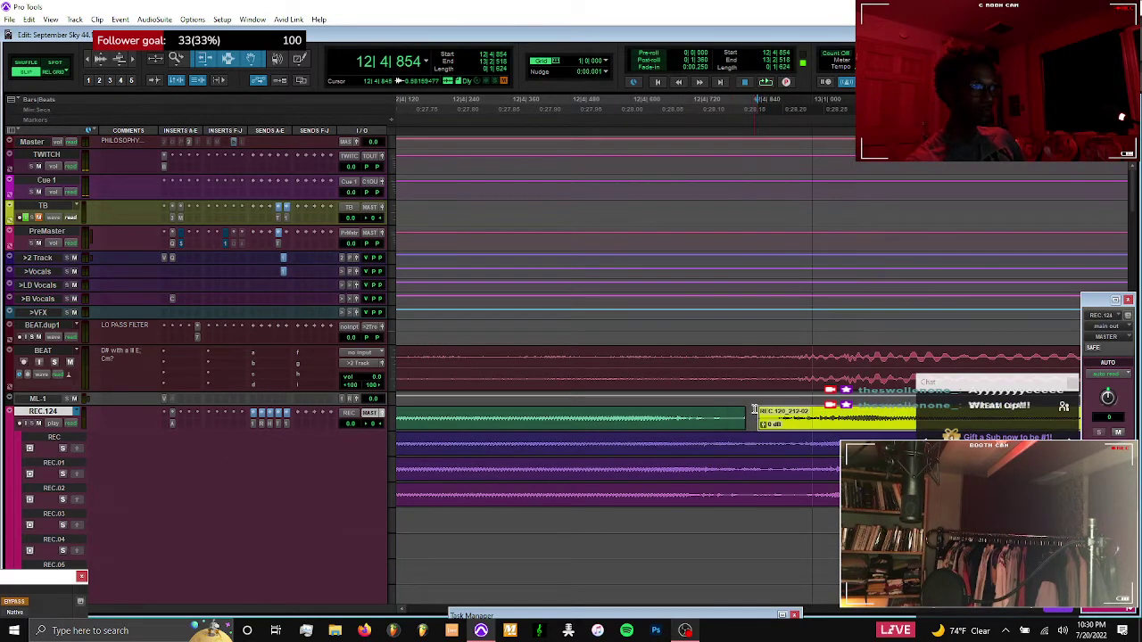
click(739, 416)
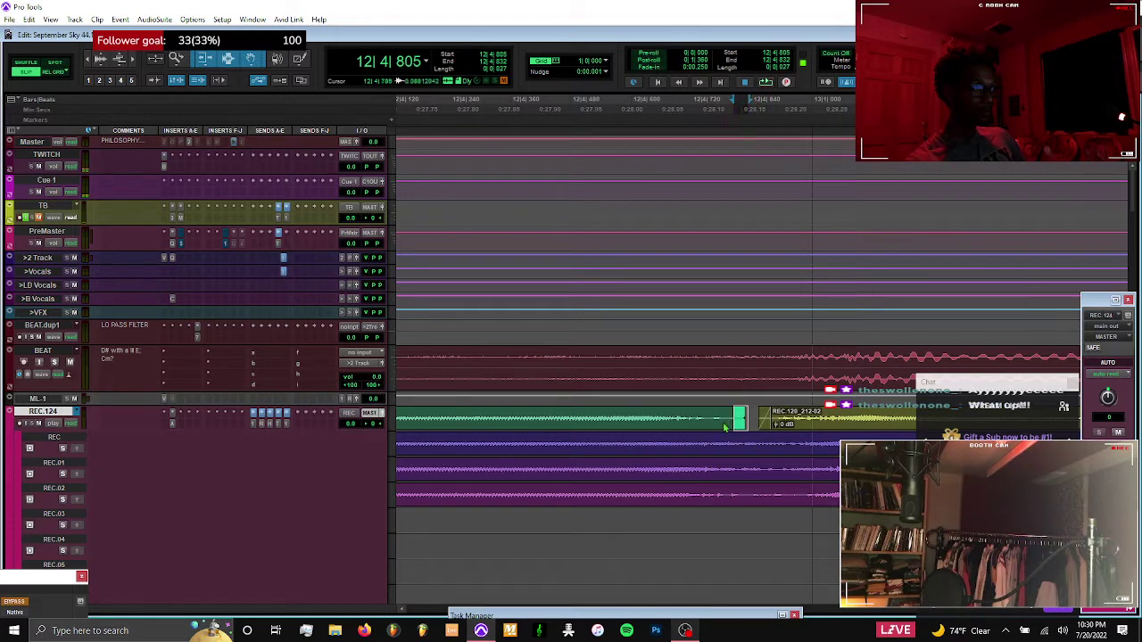
Extend the end of REC.121_213-02 to meet REC.122_215-03 and crossfade the joint from about 11|3|668
click(714, 430)
key(Left)
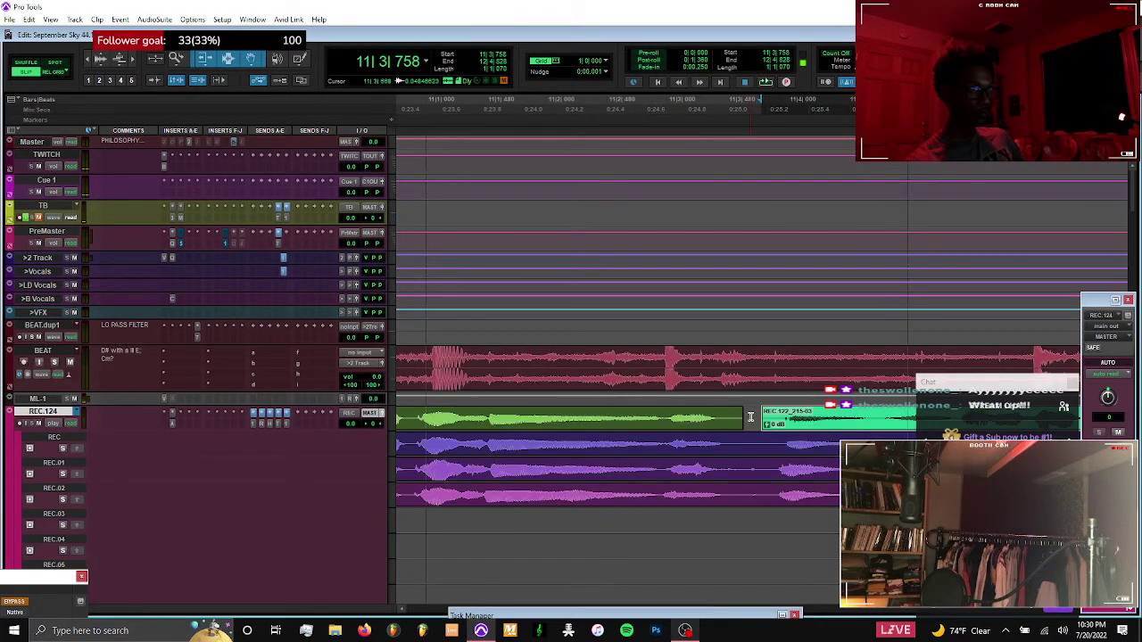
mouse_move(738, 418)
mouse_down()
mouse_move(772, 418)
mouse_move(726, 425)
mouse_move(744, 426)
mouse_up()
click(727, 423)
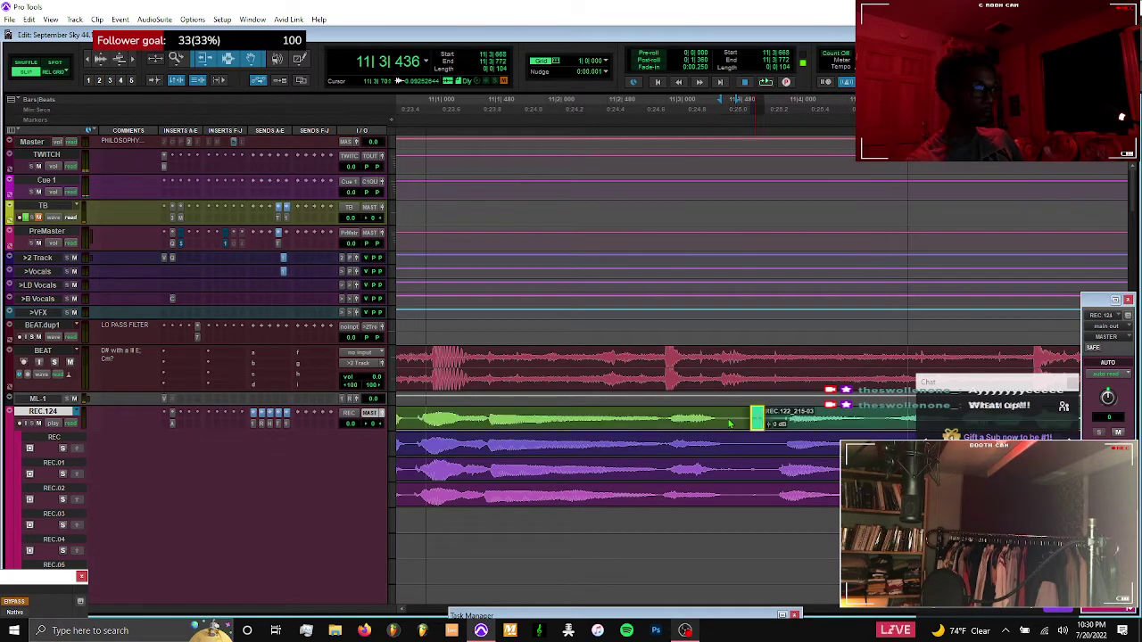
Add a short fade-in at the start of the REC.121_213-02 clip near bar 8
scroll(728, 423, left, 3)
scroll(728, 423, down, 2)
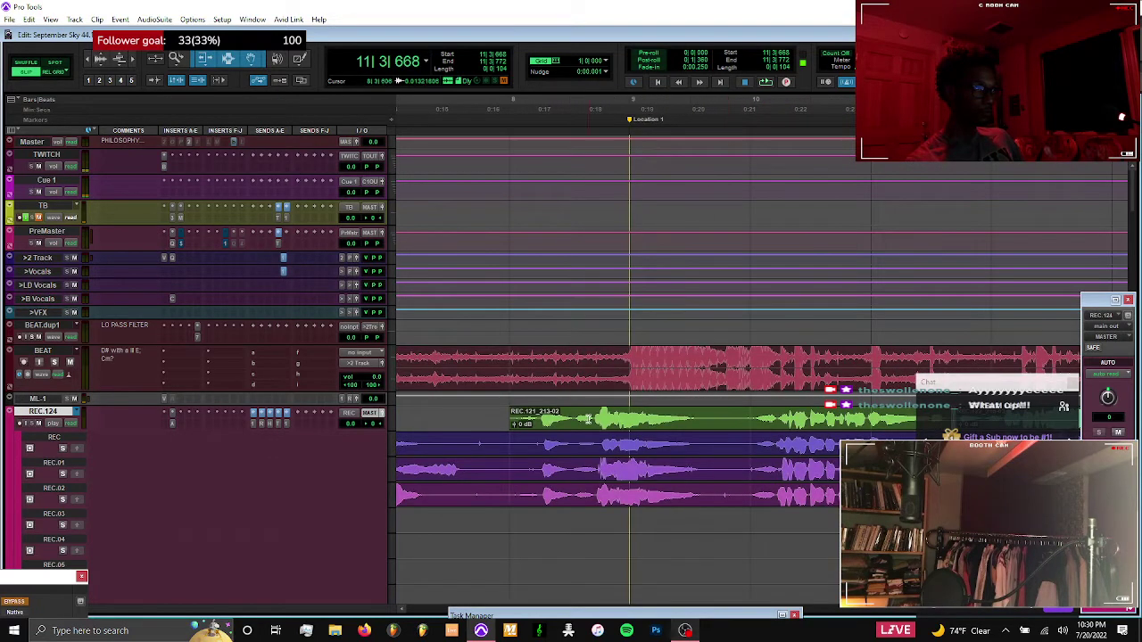
drag(497, 415, 514, 416)
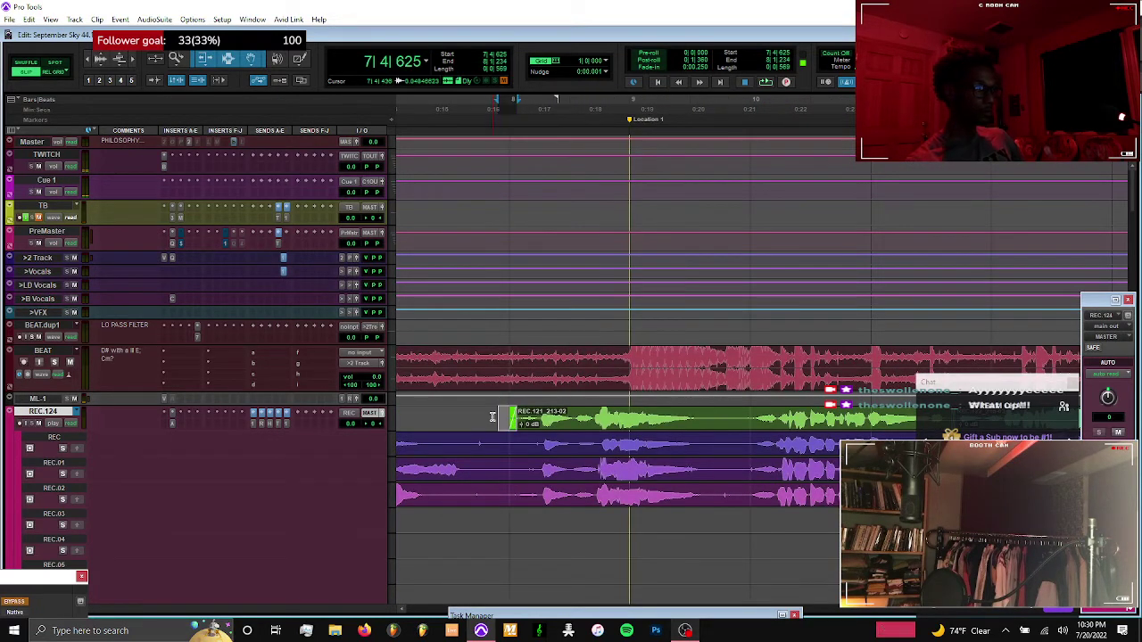
Play the edited lead comp from 7|4|436 to past bar 17, then stop playback
key(space)
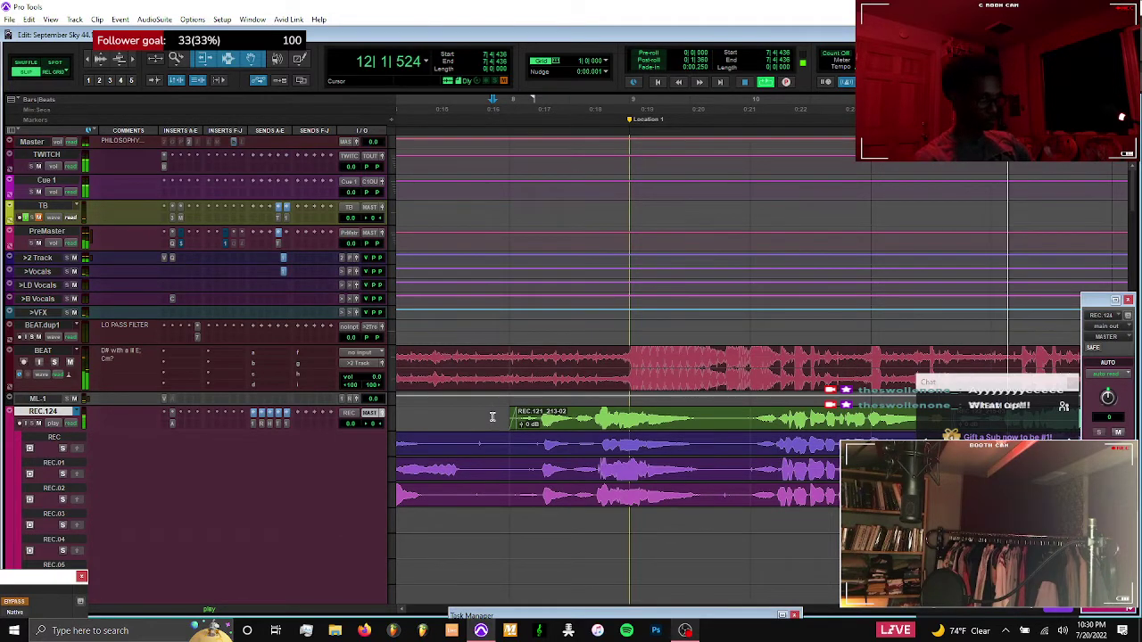
key(r)
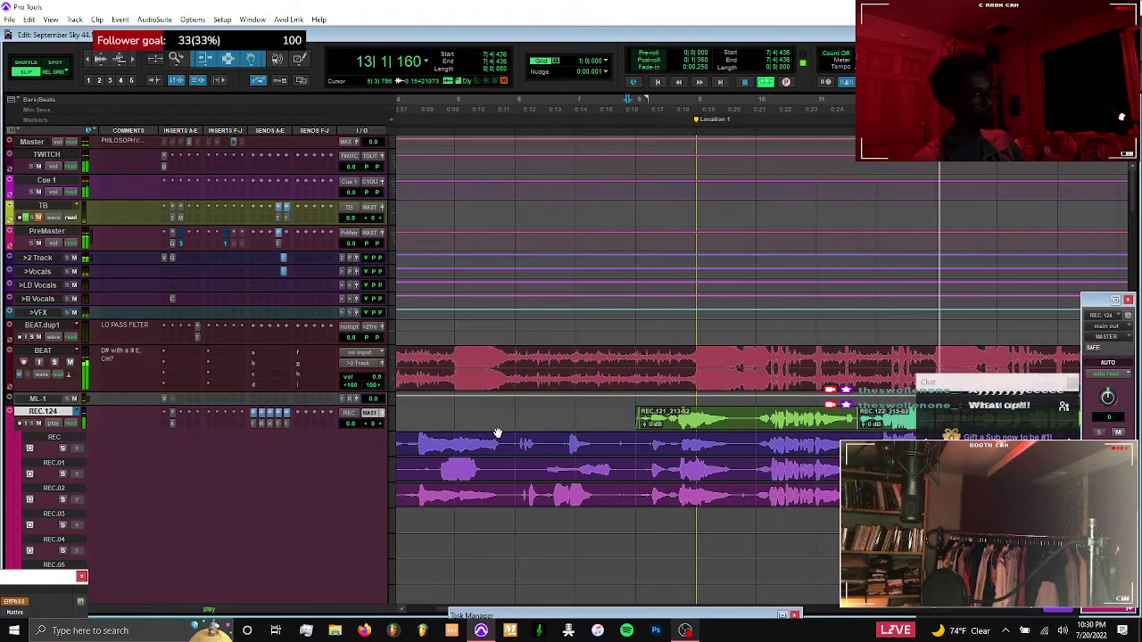
scroll(498, 432, right, 3)
key(r)
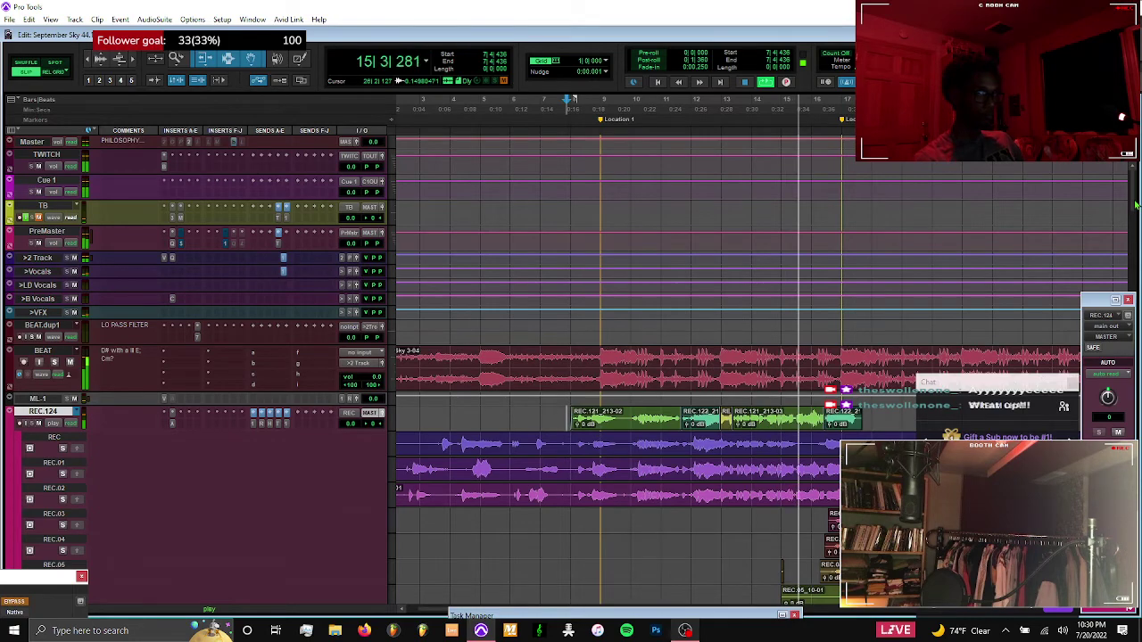
drag(1136, 205, 1134, 220)
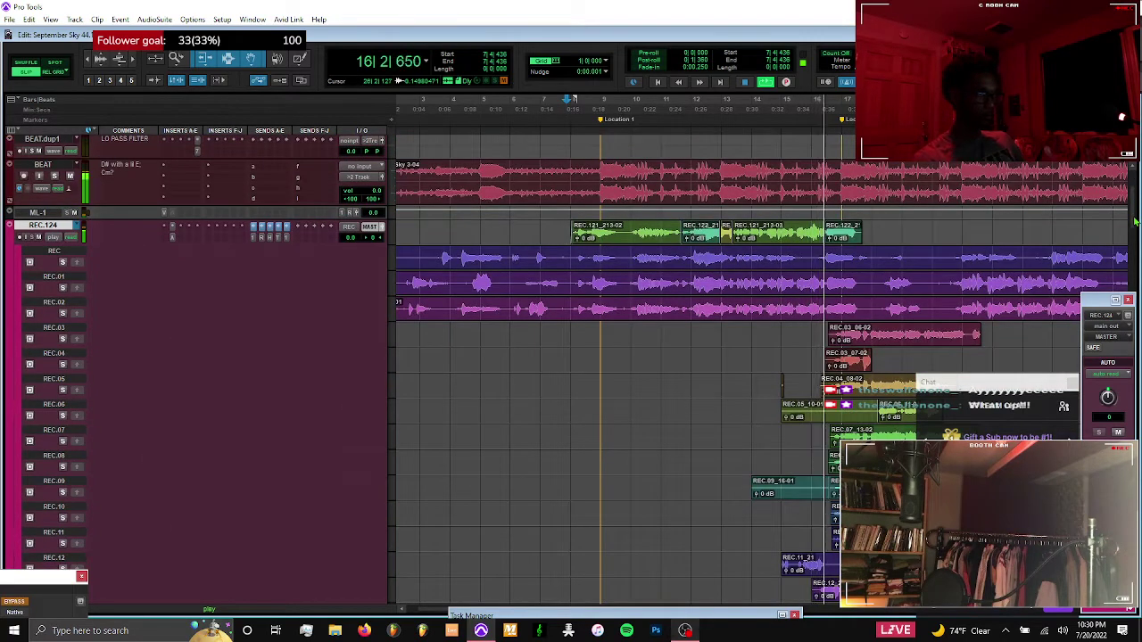
drag(1134, 221, 1135, 230)
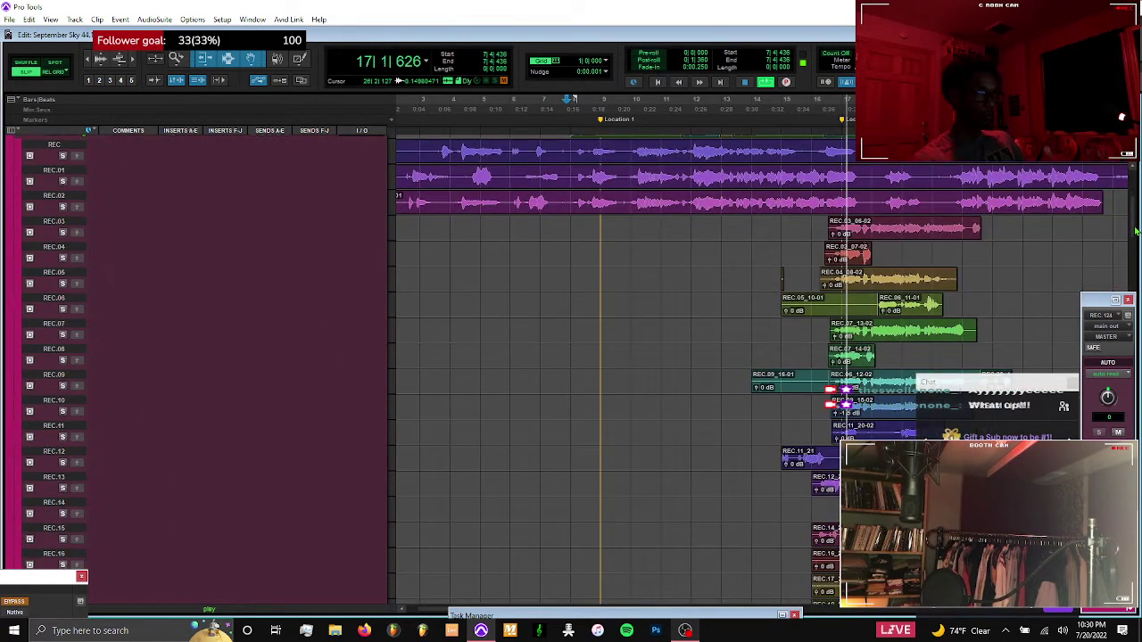
key(space)
Go to the REC.120 to REC.123 playlist lanes and play the lead from 13|1|607 and from 15|2|834
drag(1138, 306, 1131, 509)
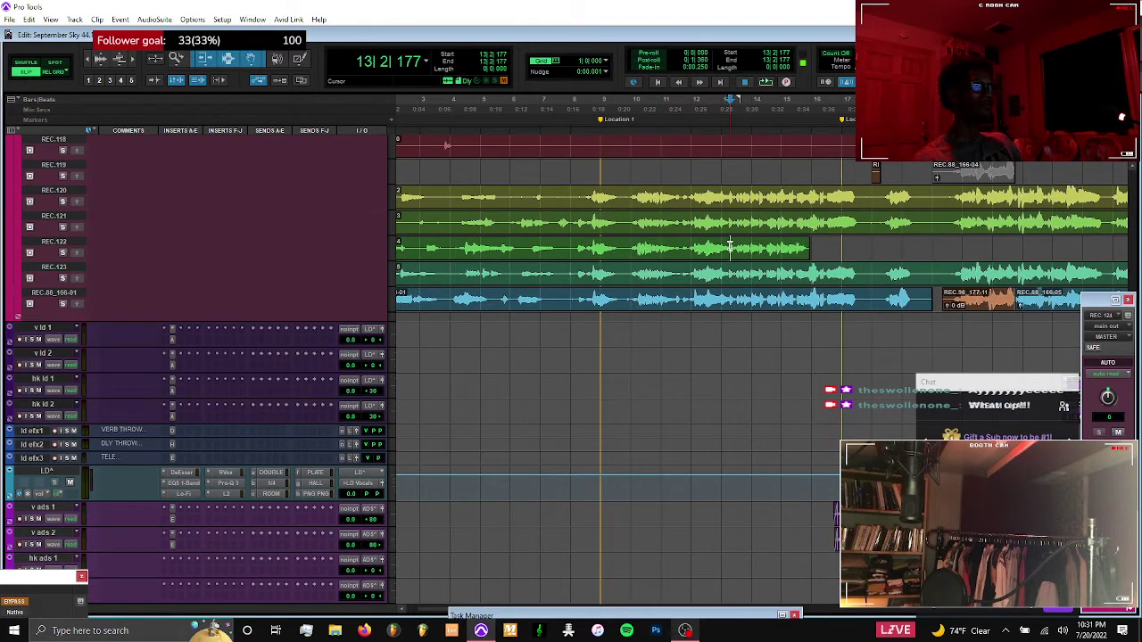
click(725, 219)
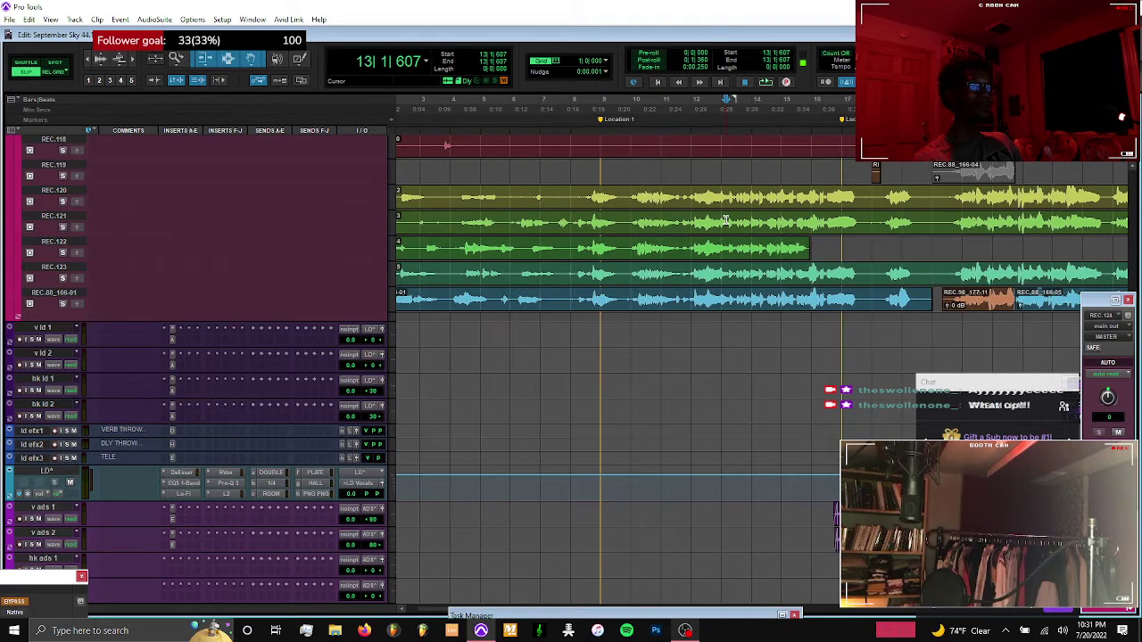
key(space)
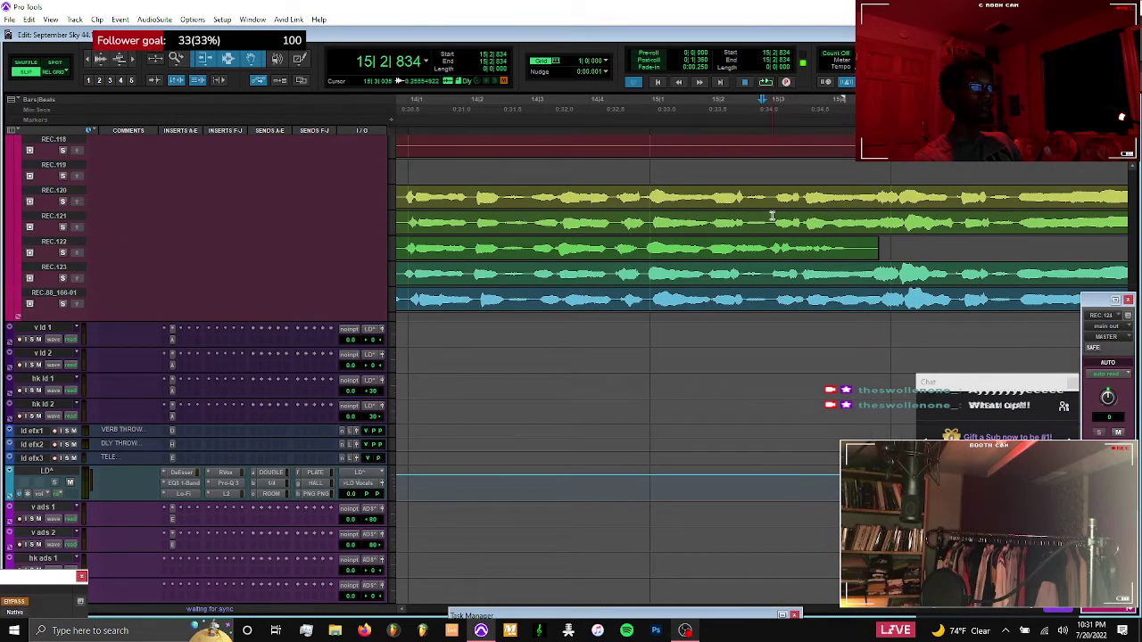
key(space)
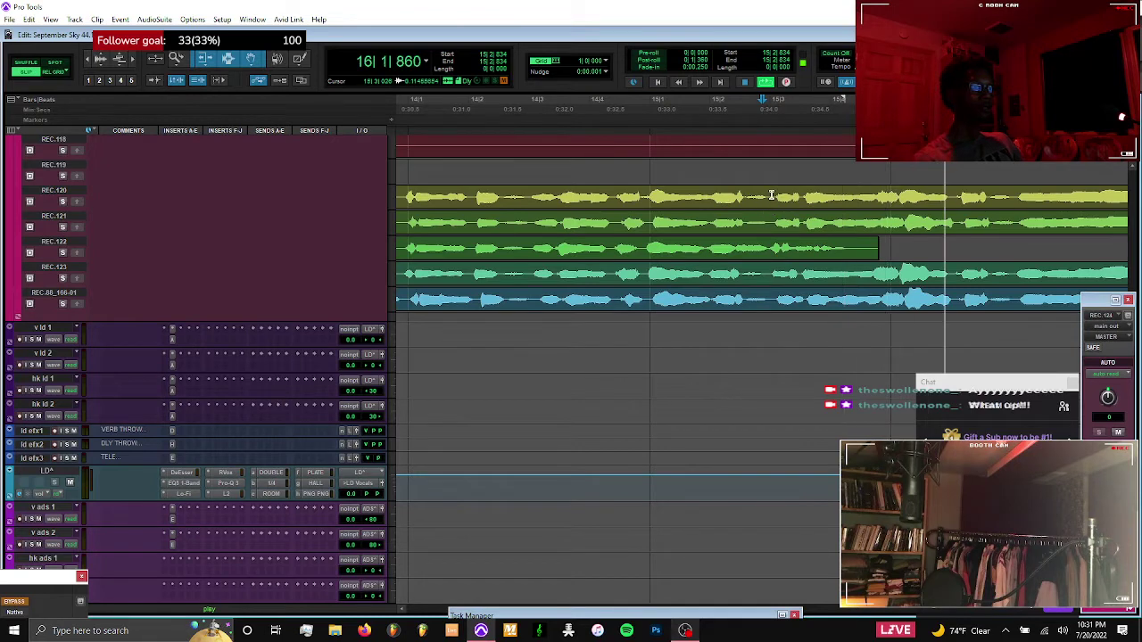
Solo the REC.120, REC.123 and REC.88_166-01 takes one after another to compare the phrase from about 15|3
click(771, 194)
key(shift+s)
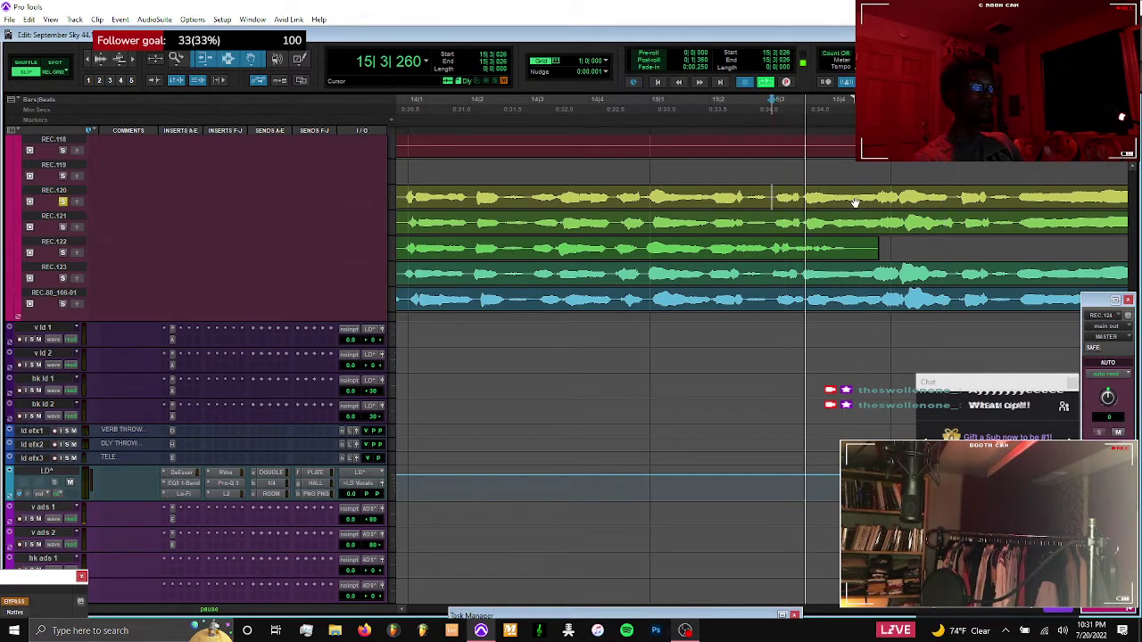
click(765, 274)
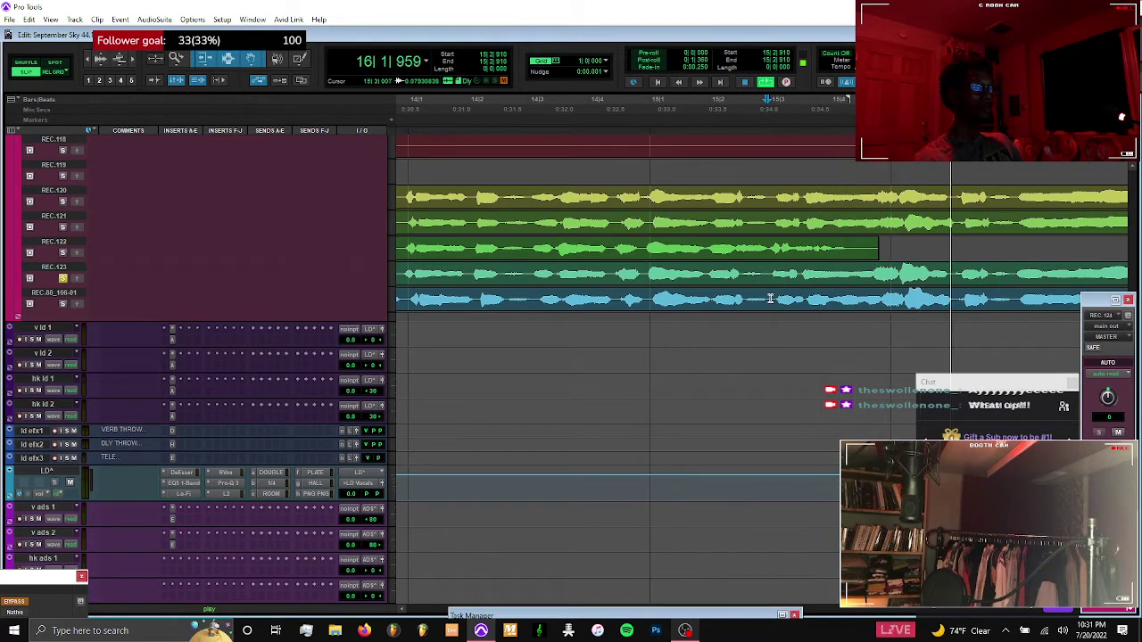
click(770, 298)
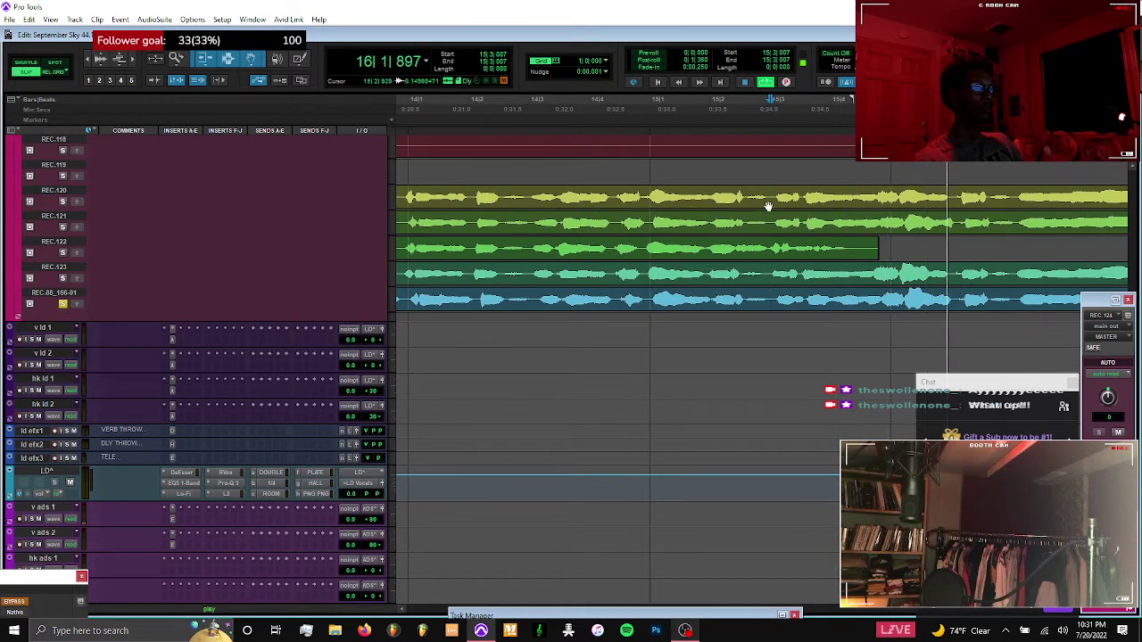
Replay the REC.120 take, stop playback and select its phrase from 15|4|752 to 16|2|613
click(939, 190)
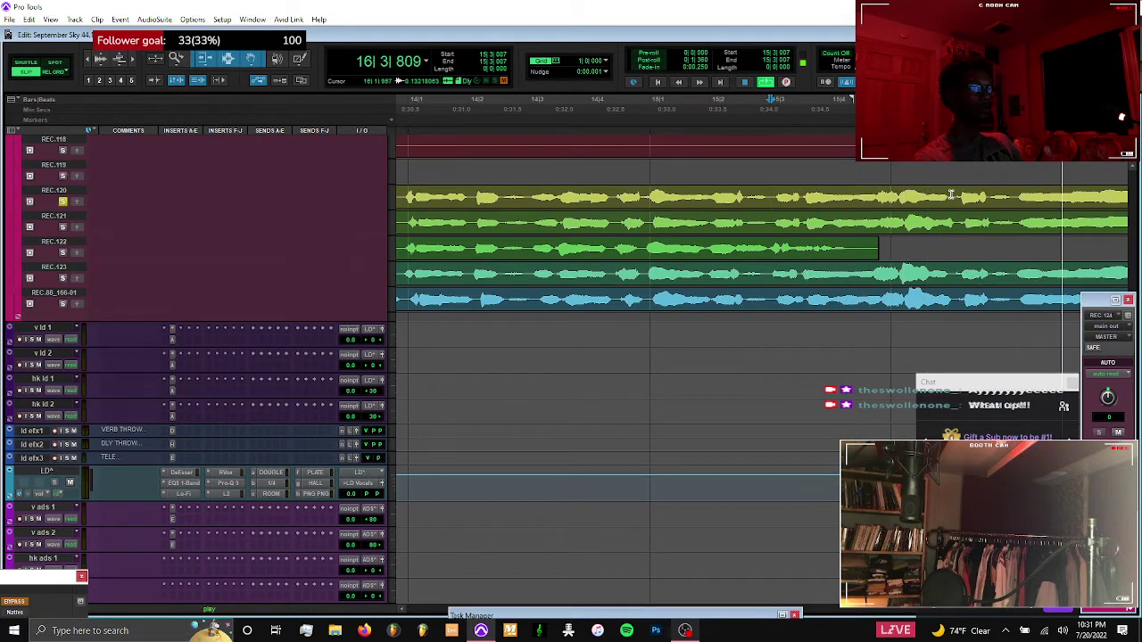
key(space)
drag(988, 197, 874, 200)
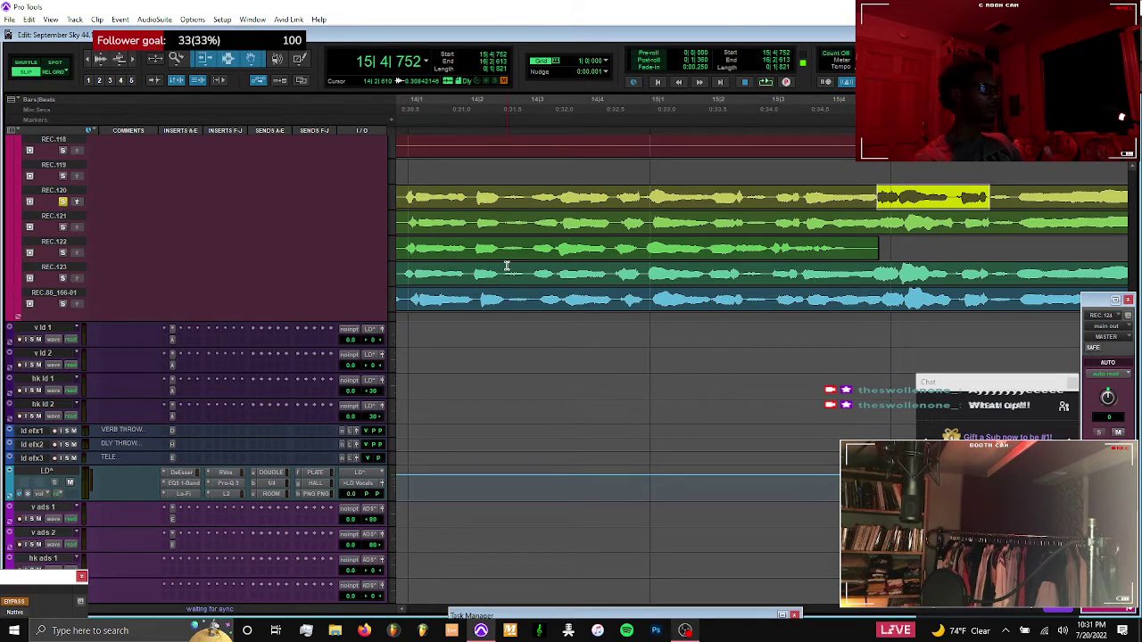
Return to the start of the phrase and audition the soloed REC.122 take from 8|1|632
key(r)
scroll(507, 266, left, 5)
key(r)
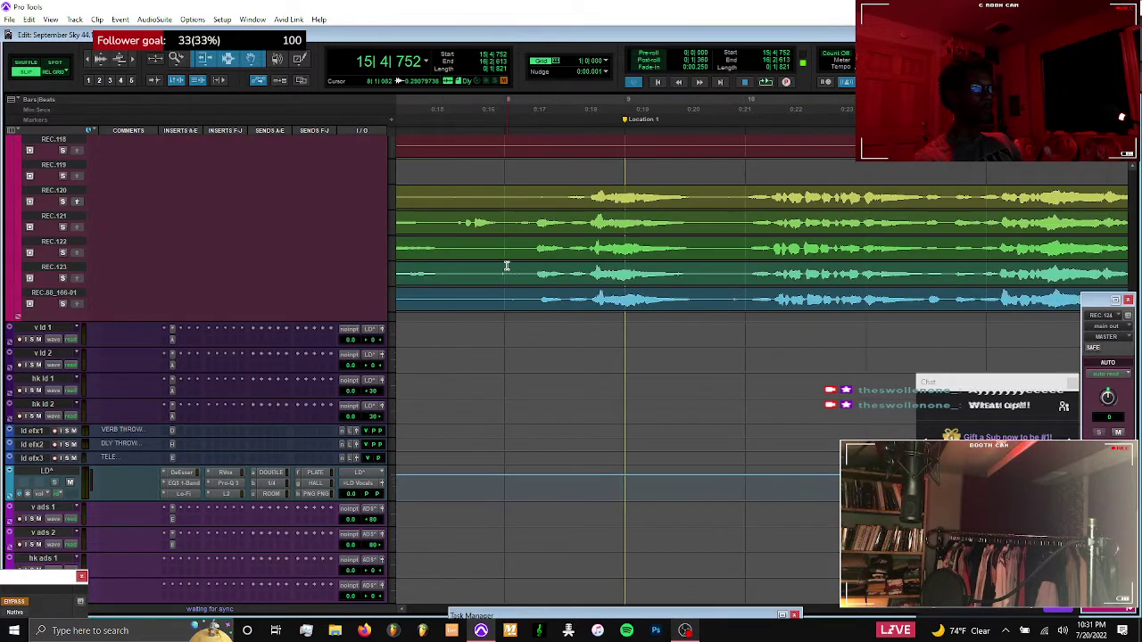
key(r)
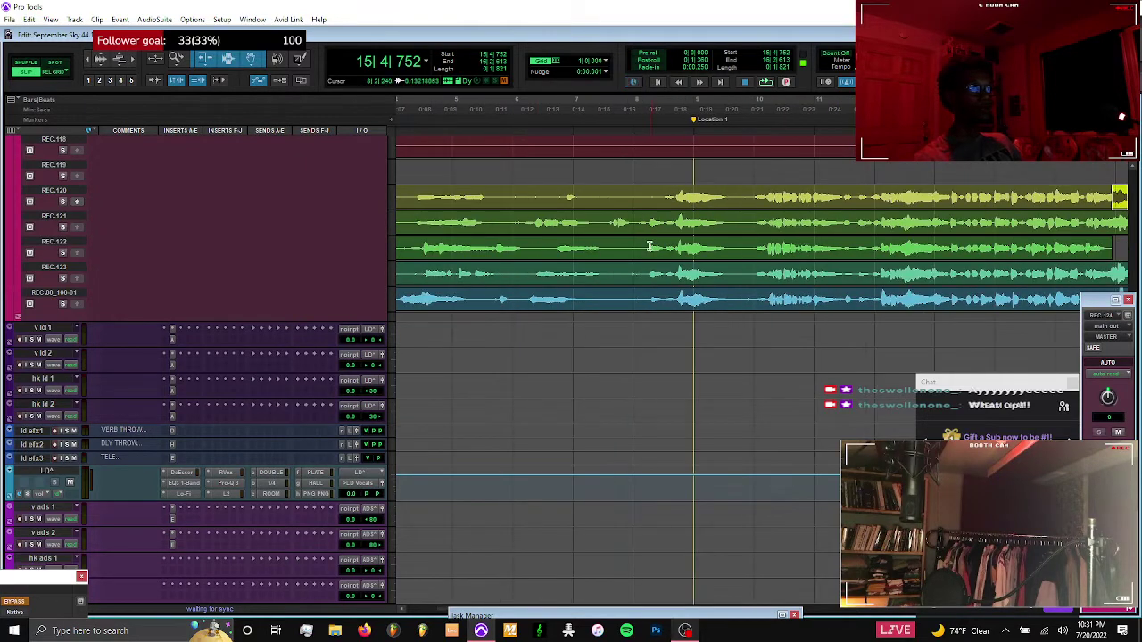
key(space)
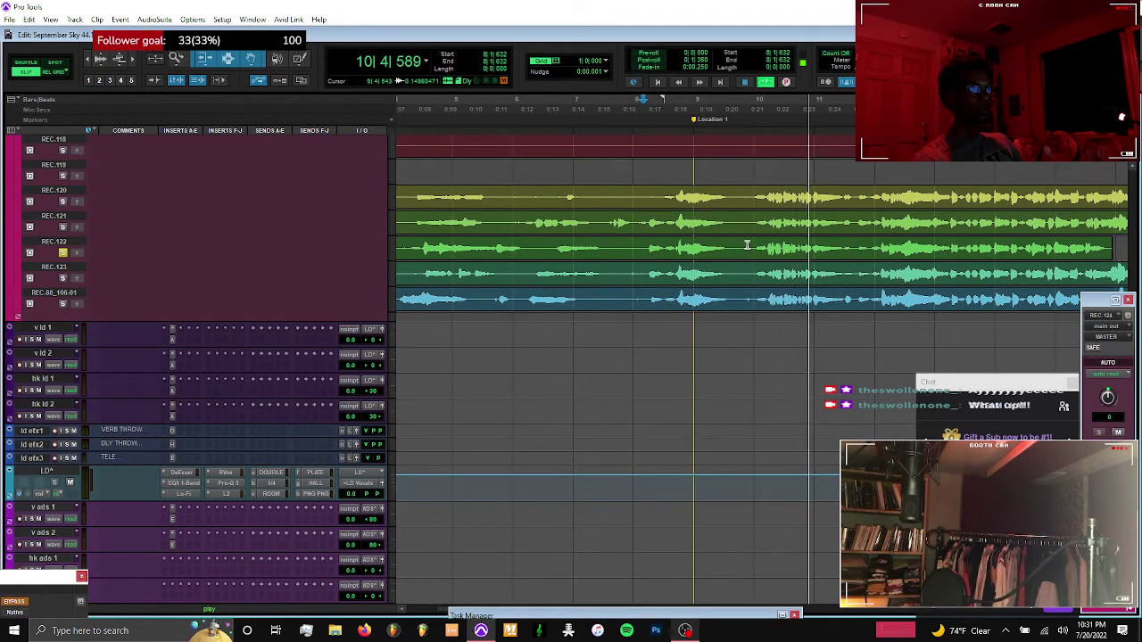
Select the REC.122 phrase from 8|3|076 to 10|2|783 and copy it into the main REC.124 comp
drag(747, 248, 778, 251)
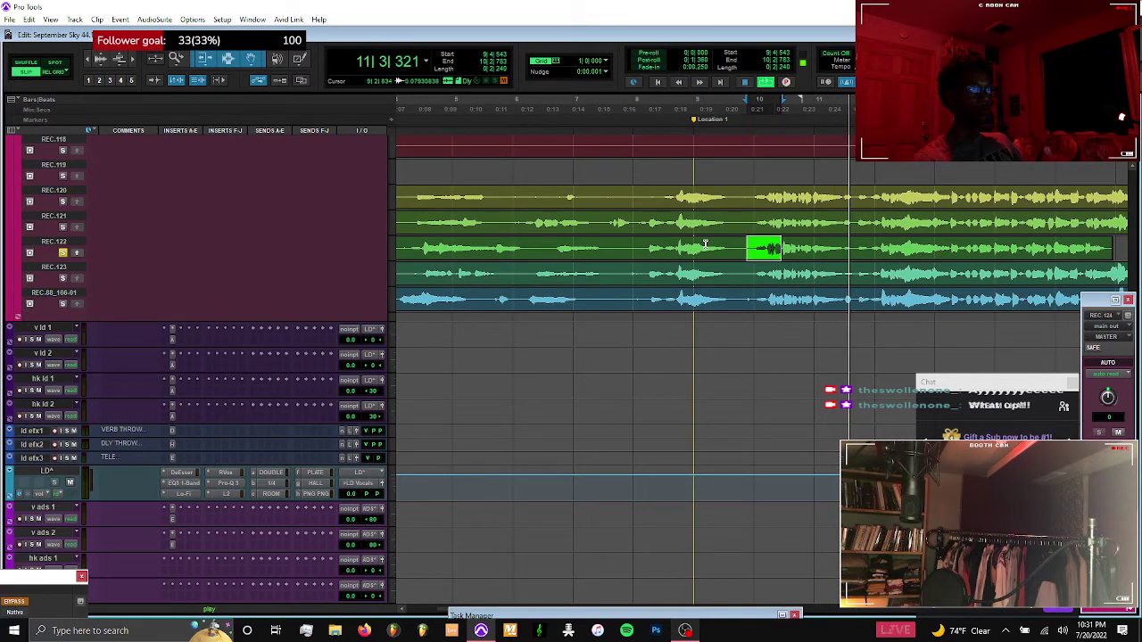
shift+click(662, 250)
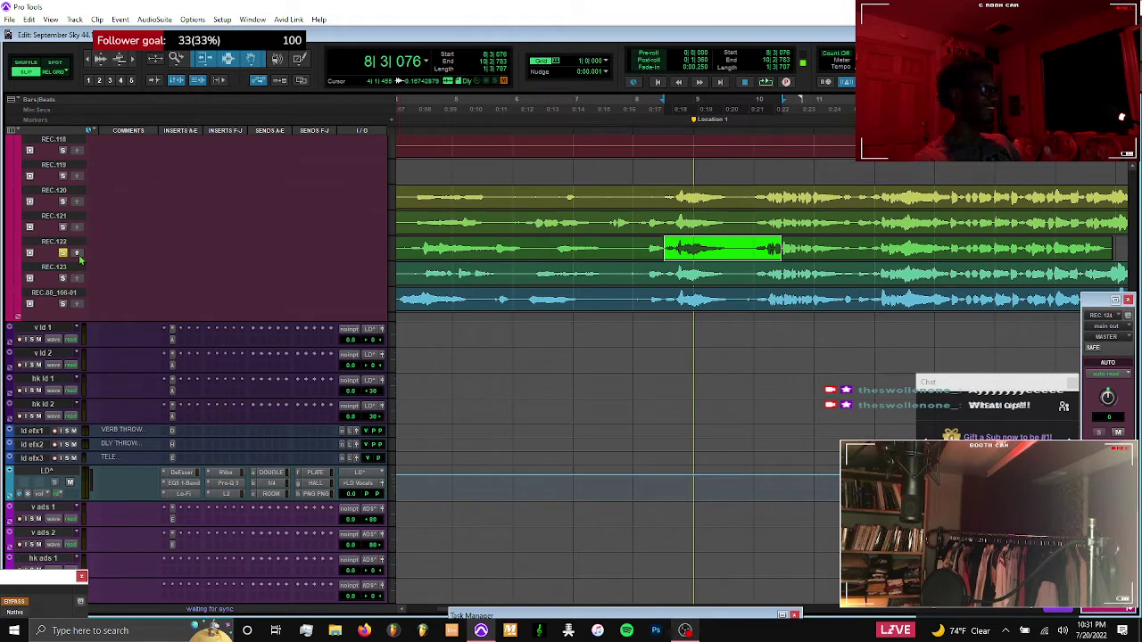
Play REC.122 on from 9|4|695 and copy its passage from 10|3|847 to 10|4|758 into the REC.124 comp
click(750, 243)
key(space)
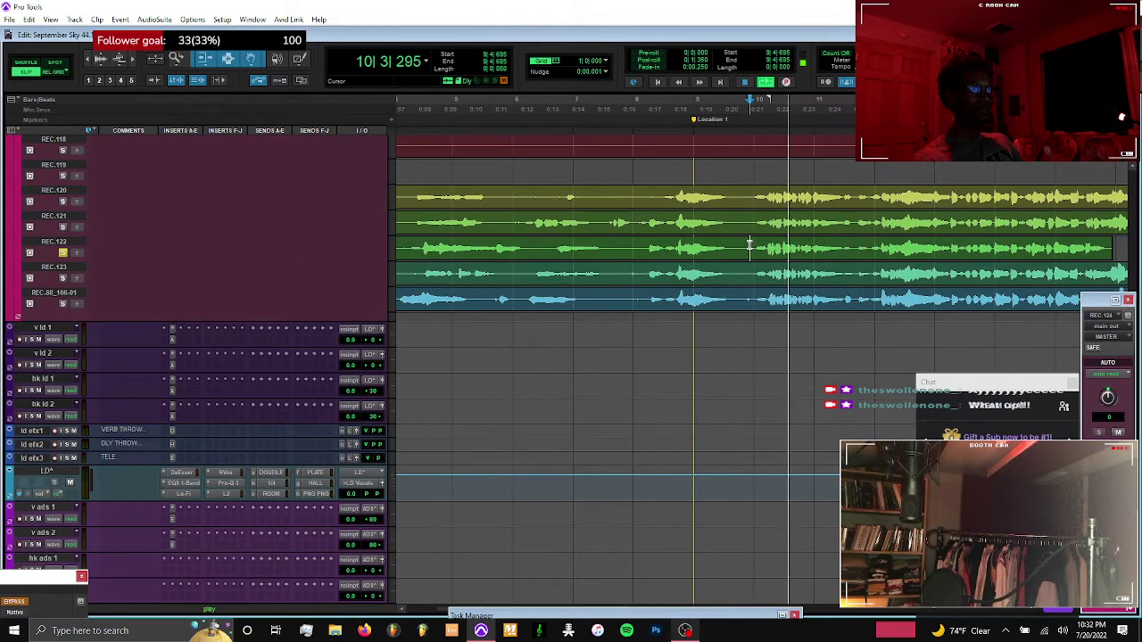
drag(810, 246, 798, 254)
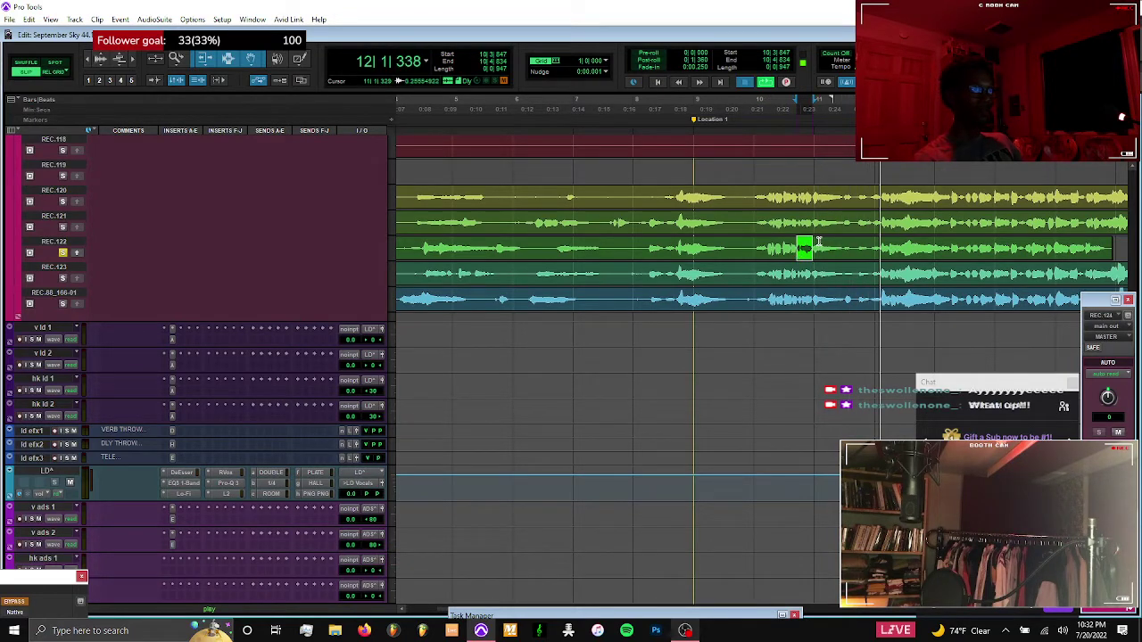
key(space)
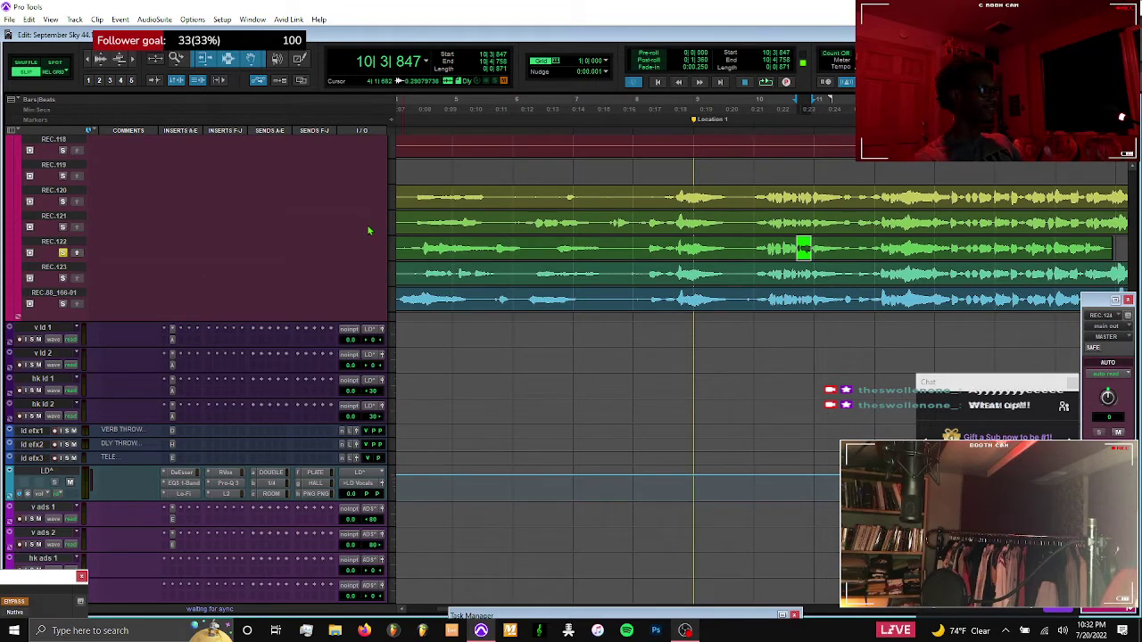
Go to the REC.124 comp and crossfade the joint between REC.121_213-04 and REC.121_214-02 near 8|3|052
scroll(1136, 190, up, 15)
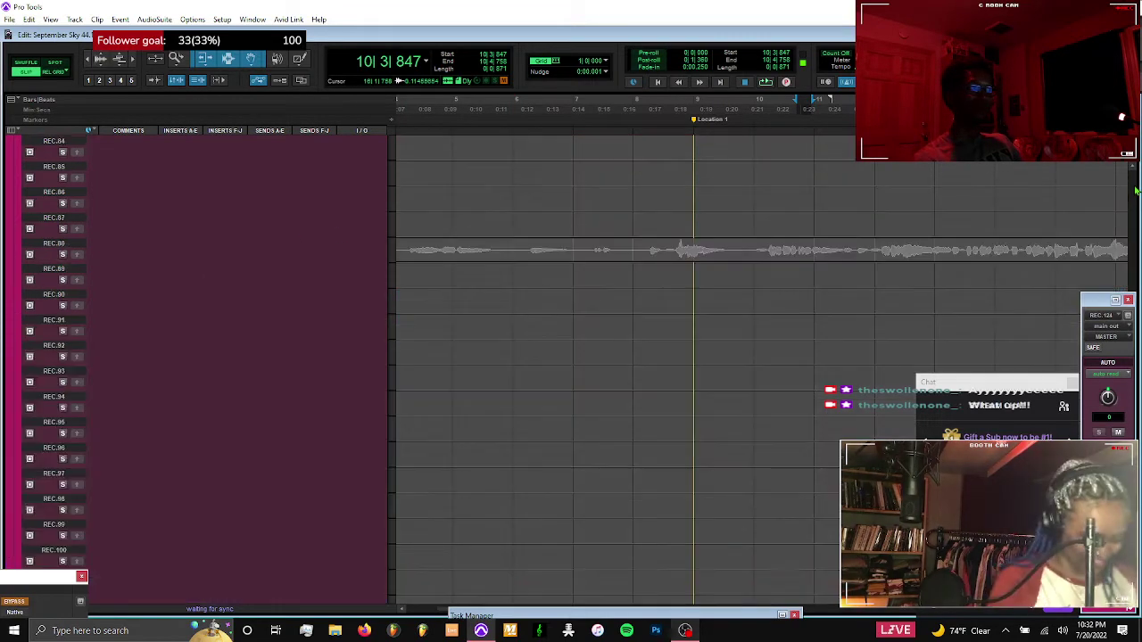
scroll(1135, 190, up, 12)
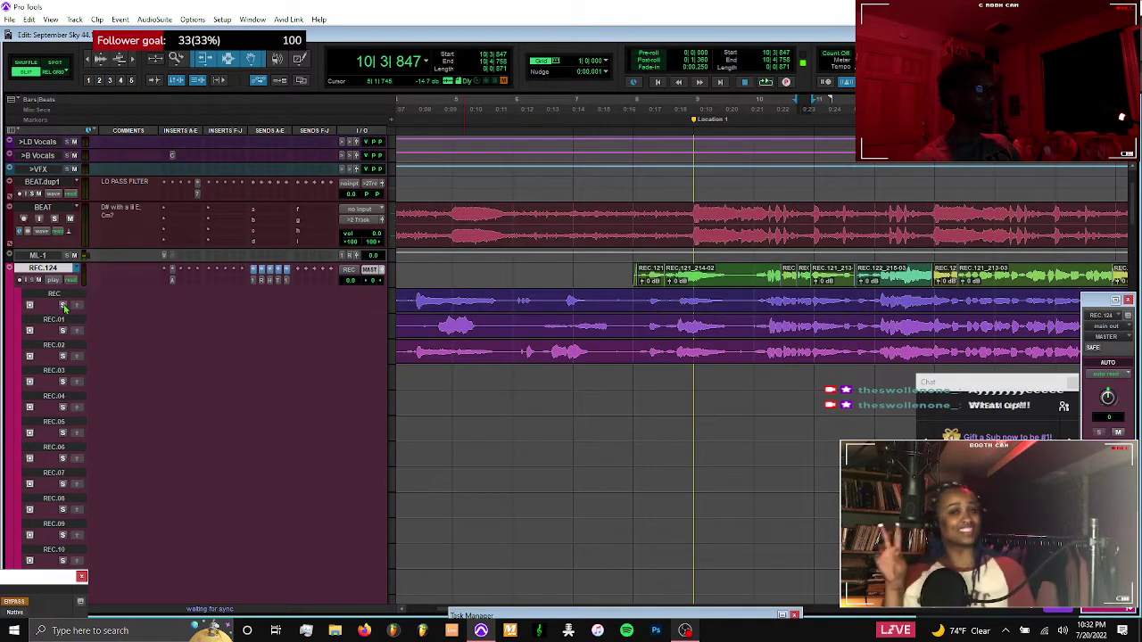
click(677, 282)
key(t)
key(t)
key(t)
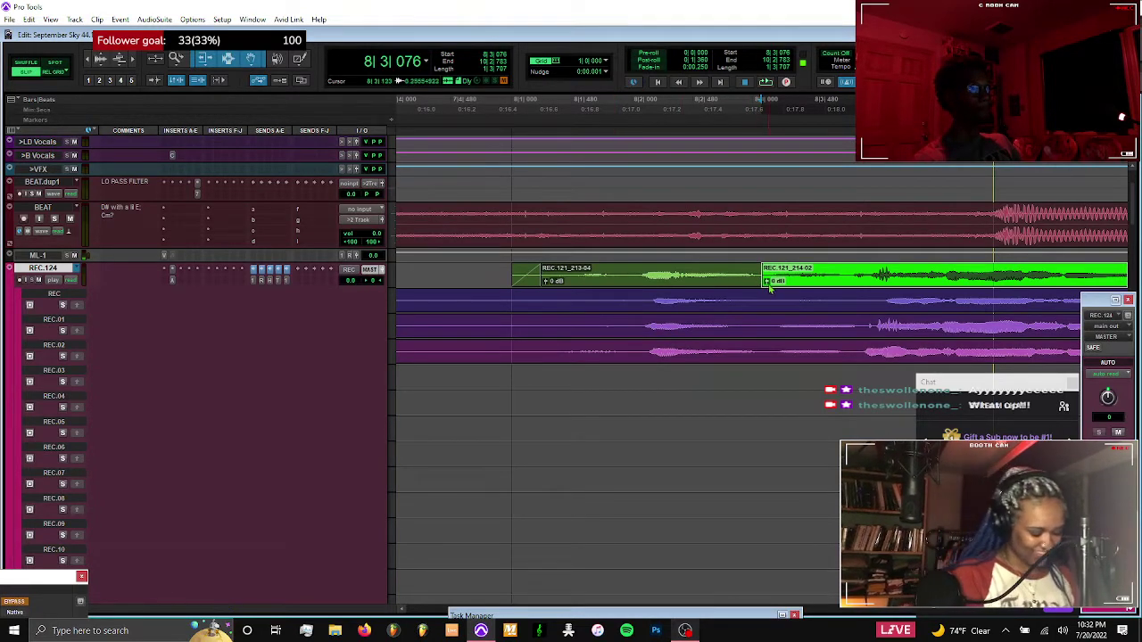
drag(763, 284, 761, 284)
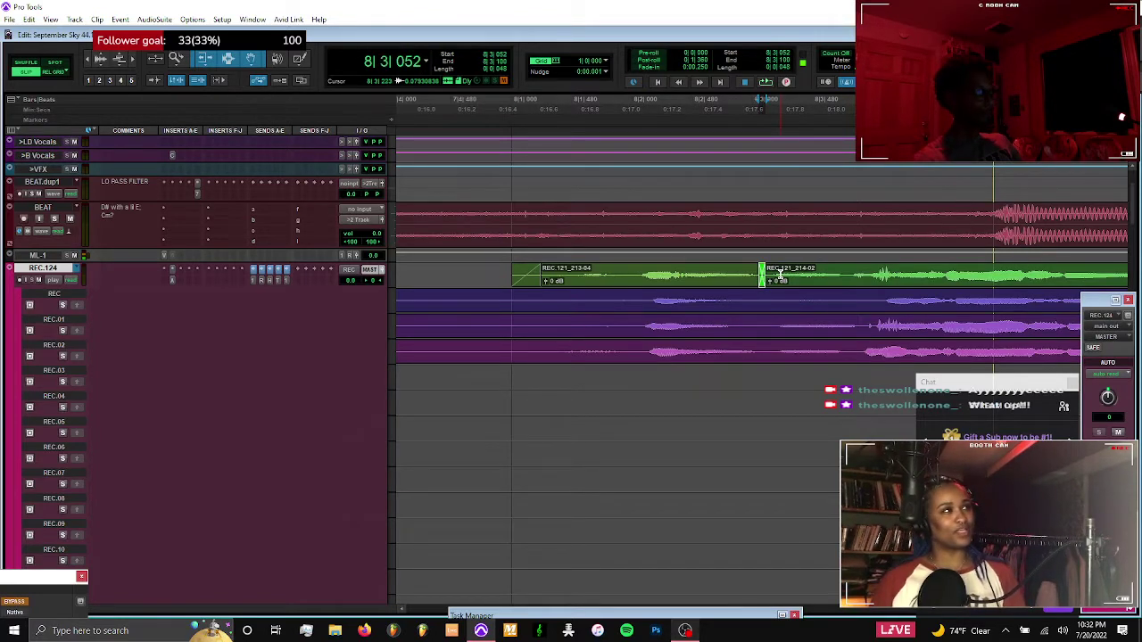
Crossfade the three following comp joints around REC.121_213-06 and REC.121_214-03, near 10|2|850, 10|3|823 and 10|4|777
key(Tab)
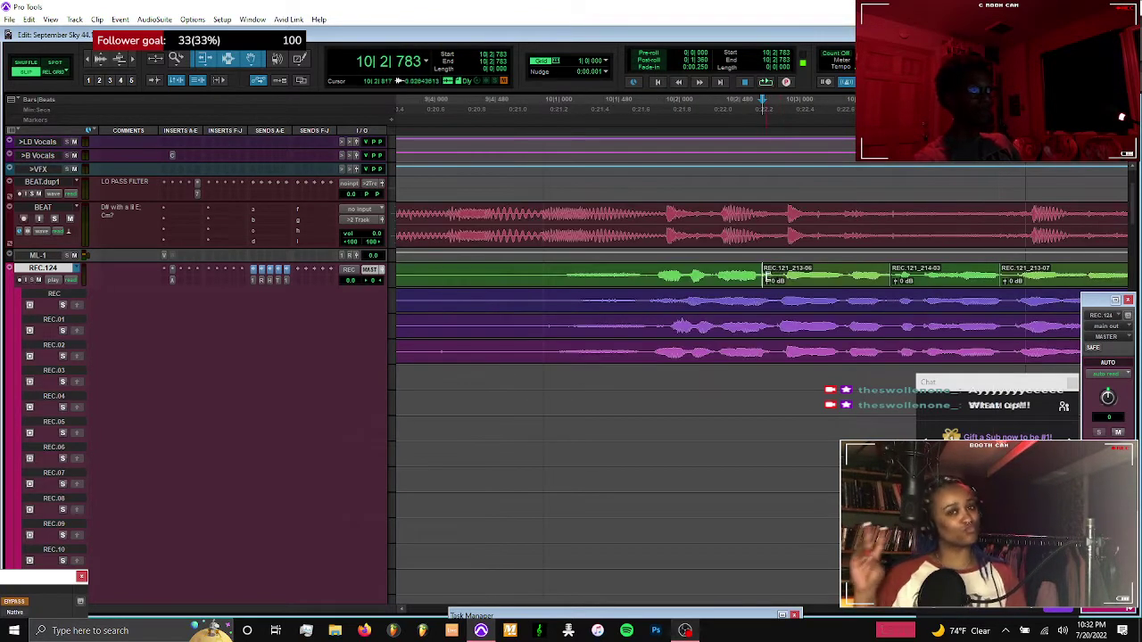
drag(760, 280, 778, 285)
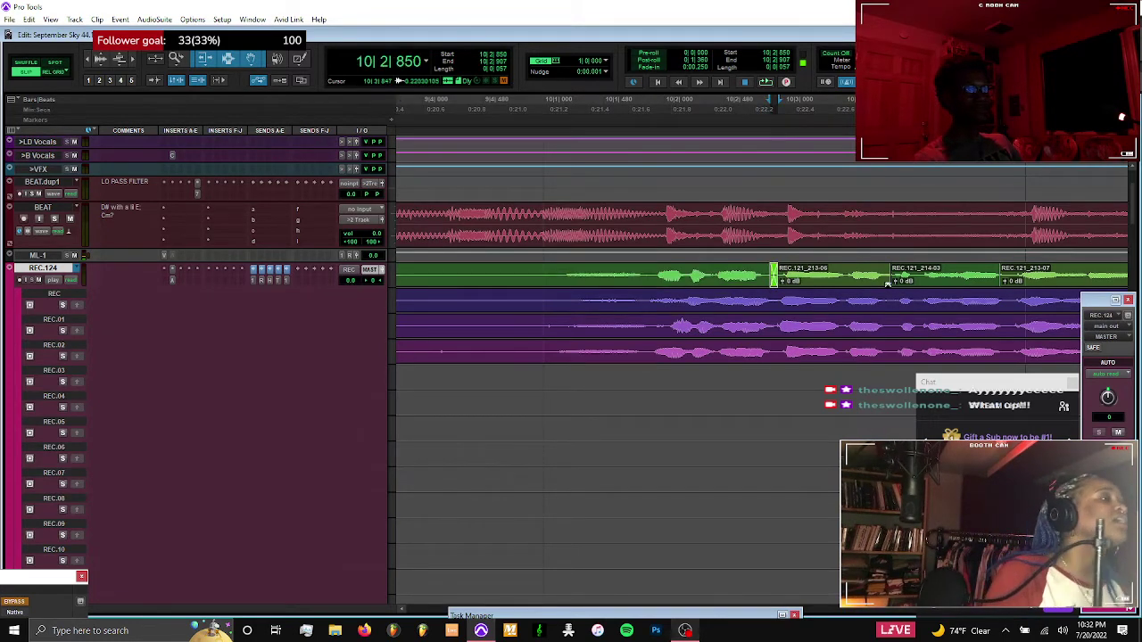
drag(887, 281, 893, 282)
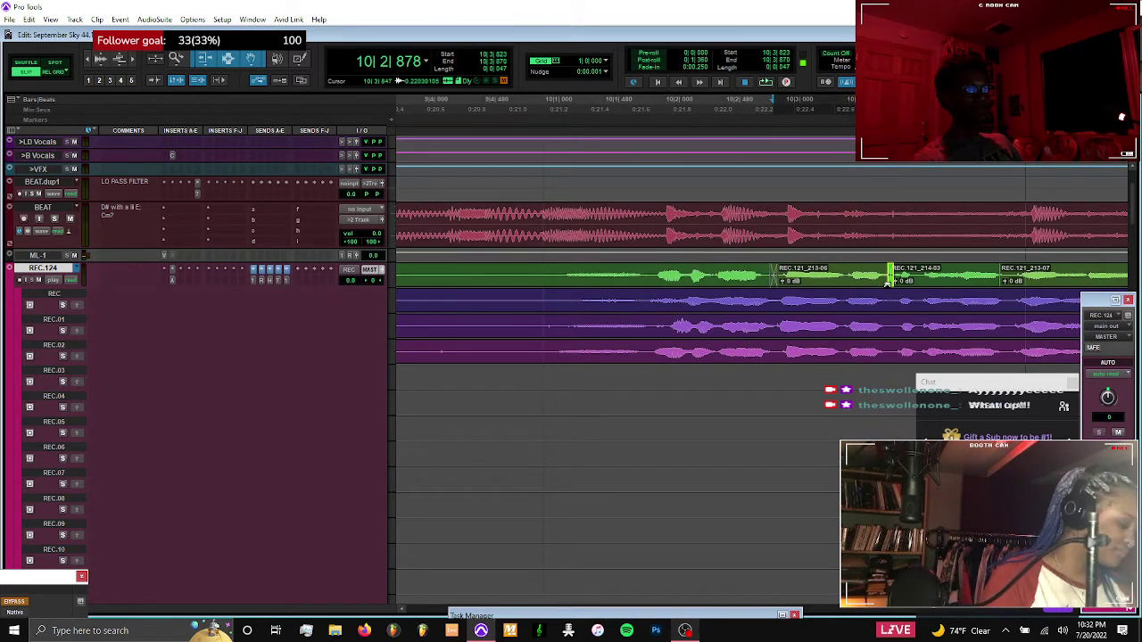
drag(996, 282, 1000, 283)
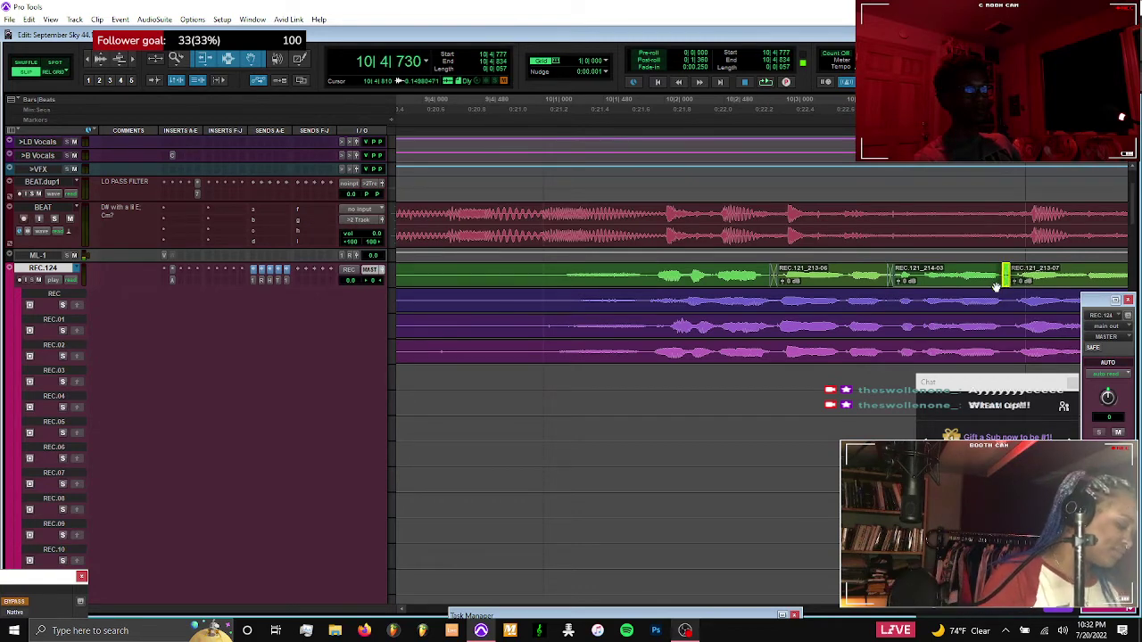
scroll(1003, 281, right, 5)
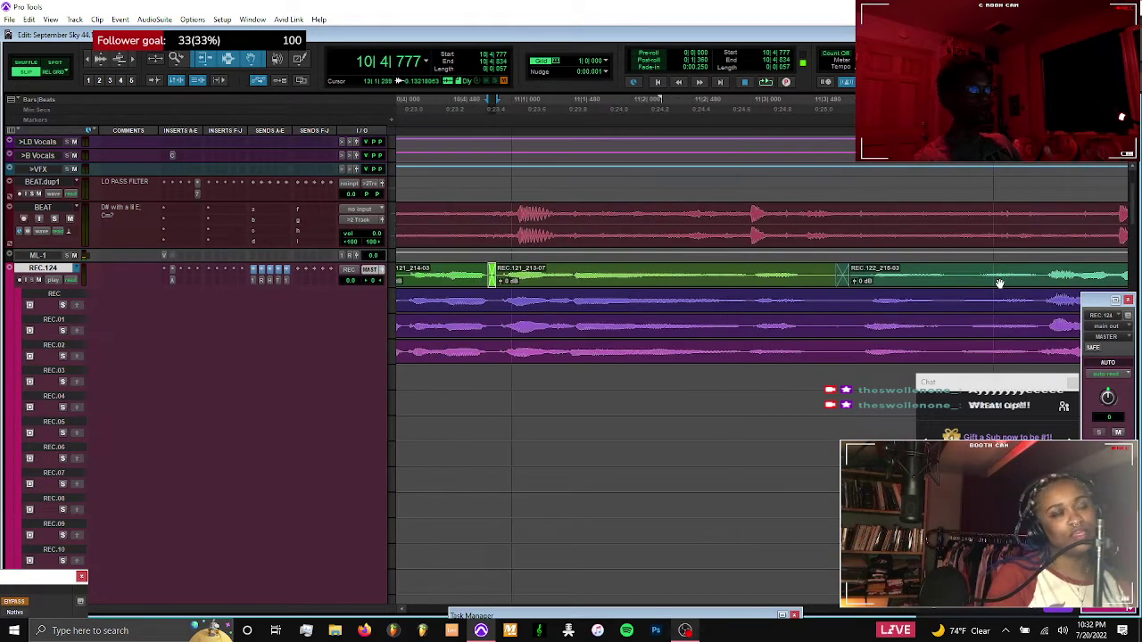
Play the REC.124 comp from 7|4|720 to check the newly joined phrases
key(r)
key(r)
scroll(597, 284, left, 3)
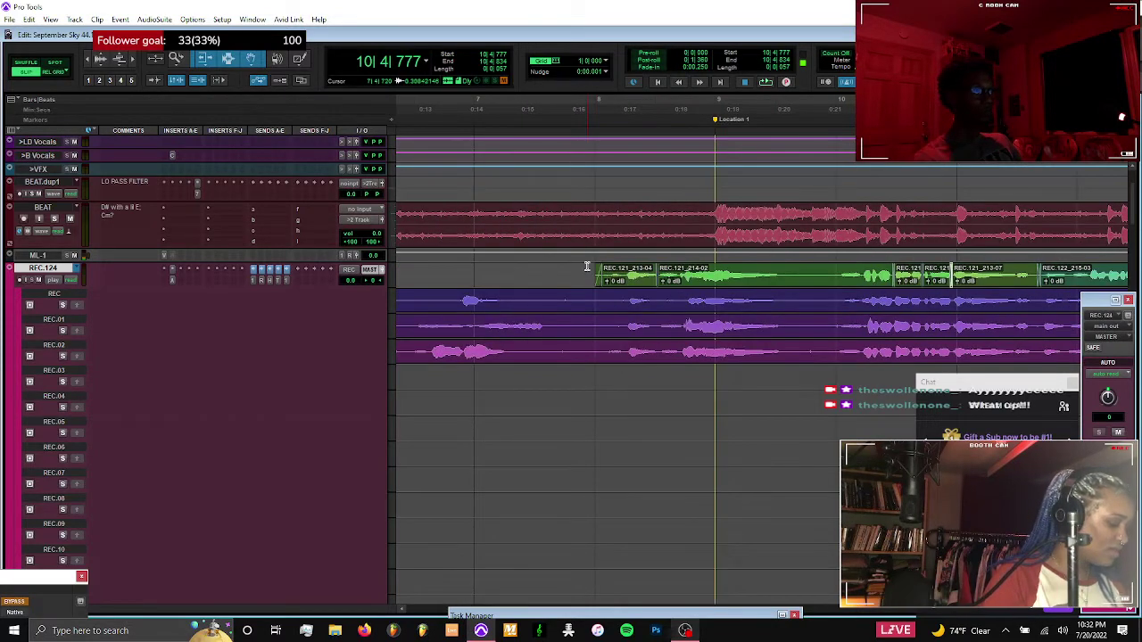
click(587, 268)
key(space)
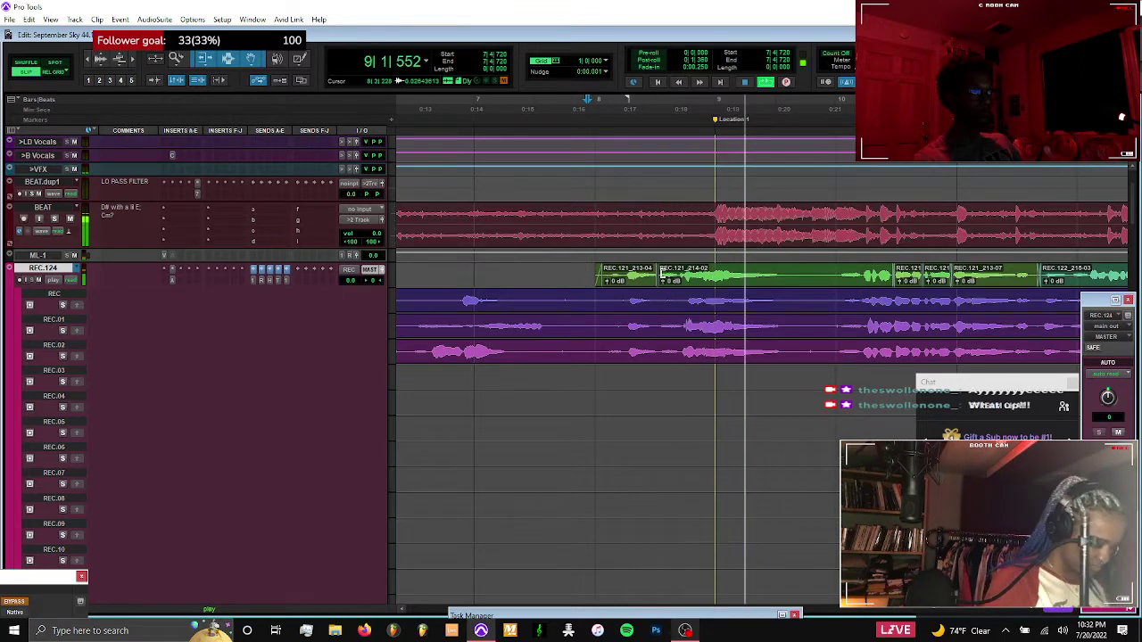
scroll(660, 286, right, 3)
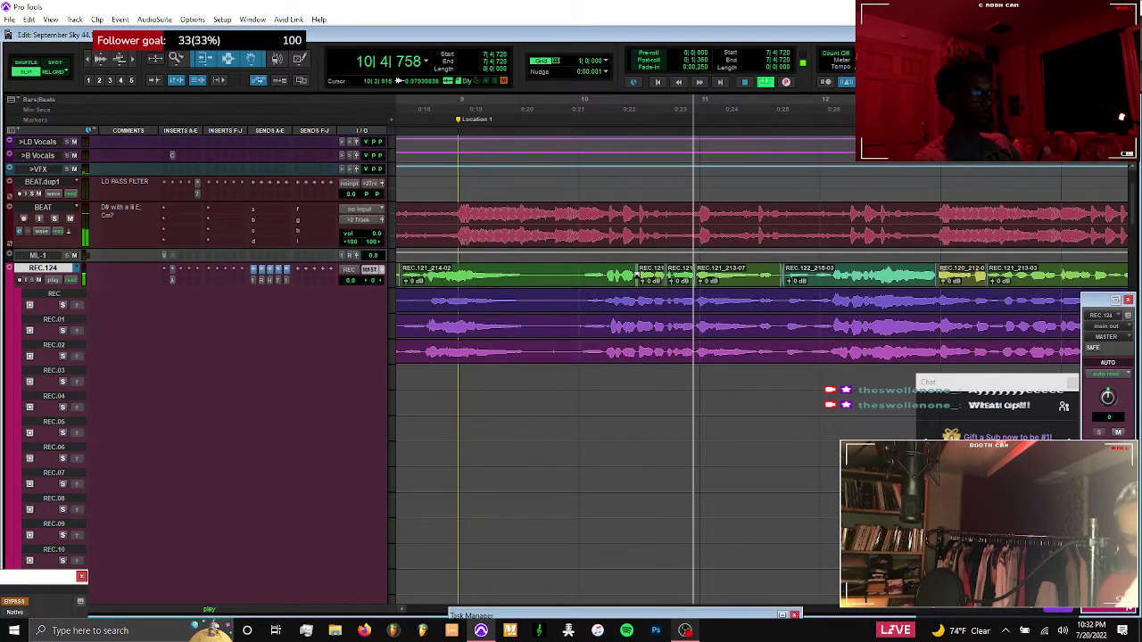
Extend the end of REC.121_214-02 over REC.121_213-06 to 10|4|247, where REC.121_214-03 begins
click(631, 276)
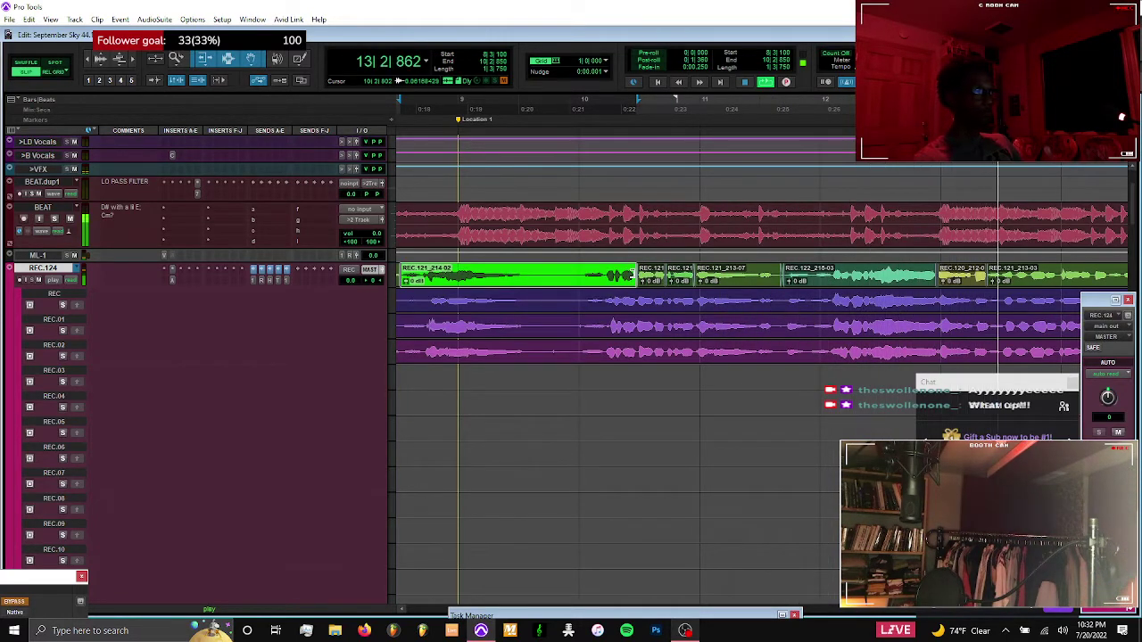
drag(665, 279, 676, 279)
click(682, 282)
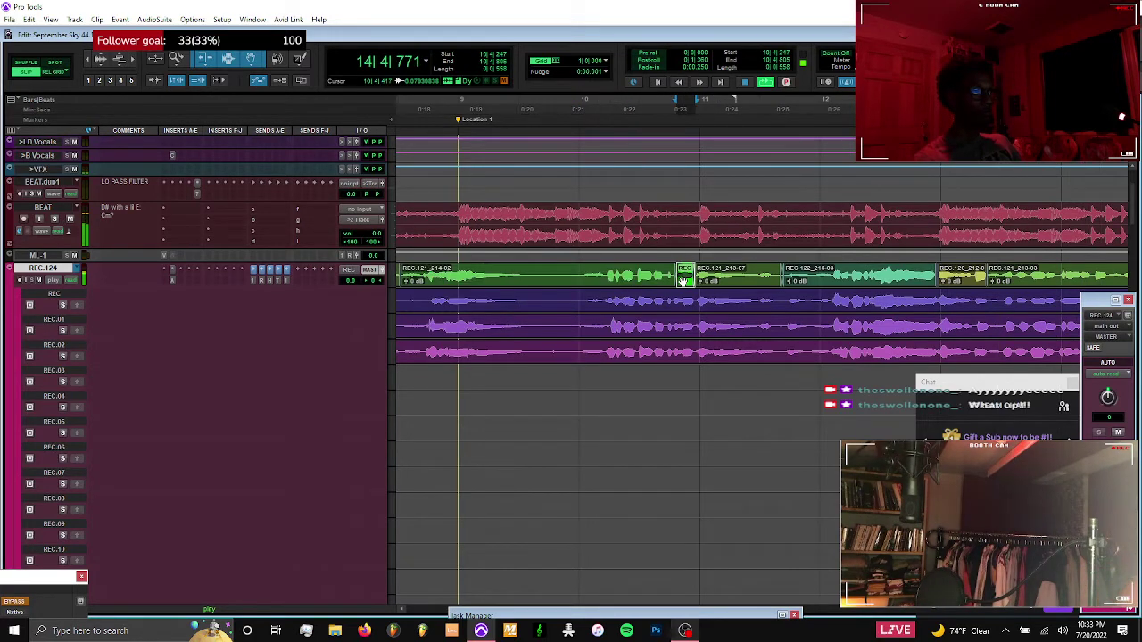
Trim the joint between REC.121_214-02 and REC.121_214-03 back to 10|4|144
key(t)
key(t)
key(t)
key(t)
drag(788, 282, 713, 284)
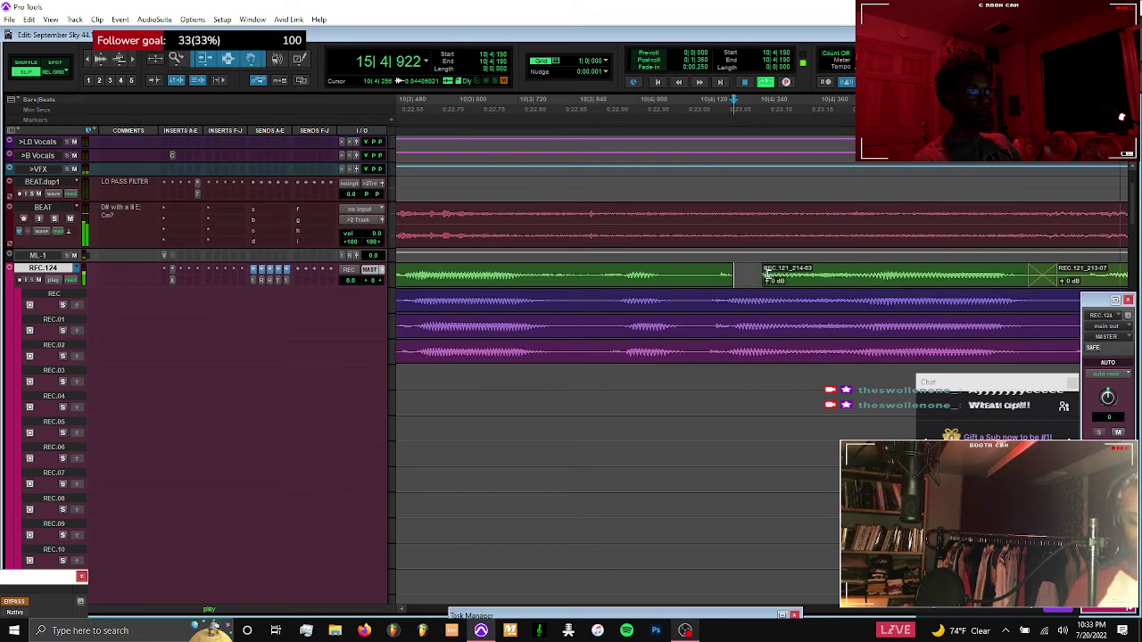
key(ctrl+bracketleft)
key(ctrl+bracketleft)
key(ctrl+bracketleft)
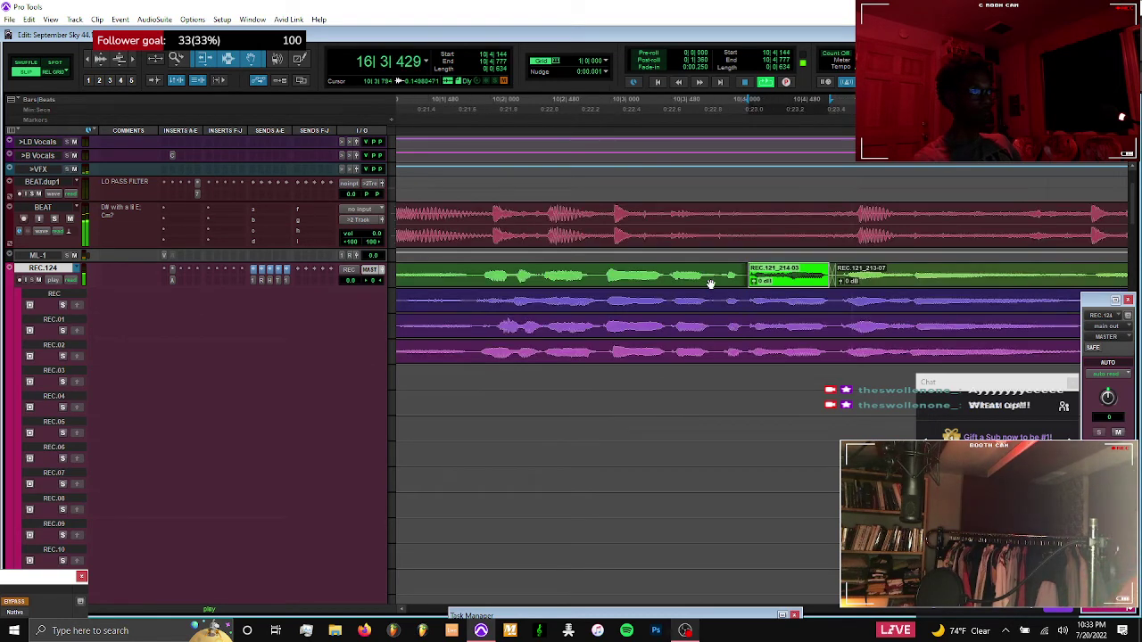
Listen from 9|4|875 and heal the two adjoining REC.121_214 clips into a single clip
click(560, 272)
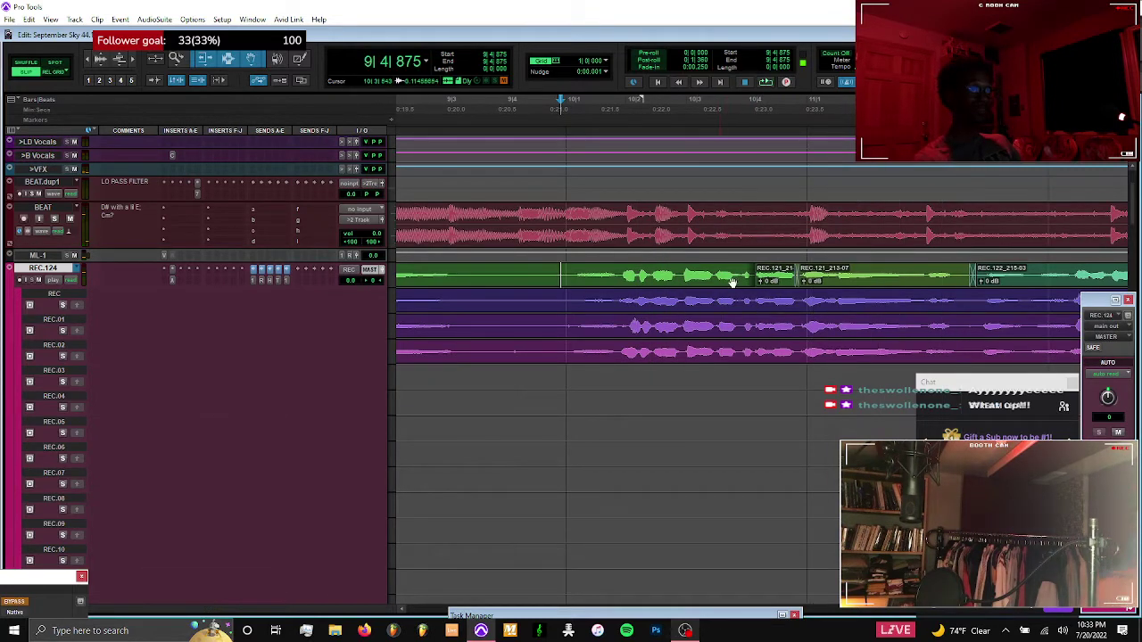
click(767, 282)
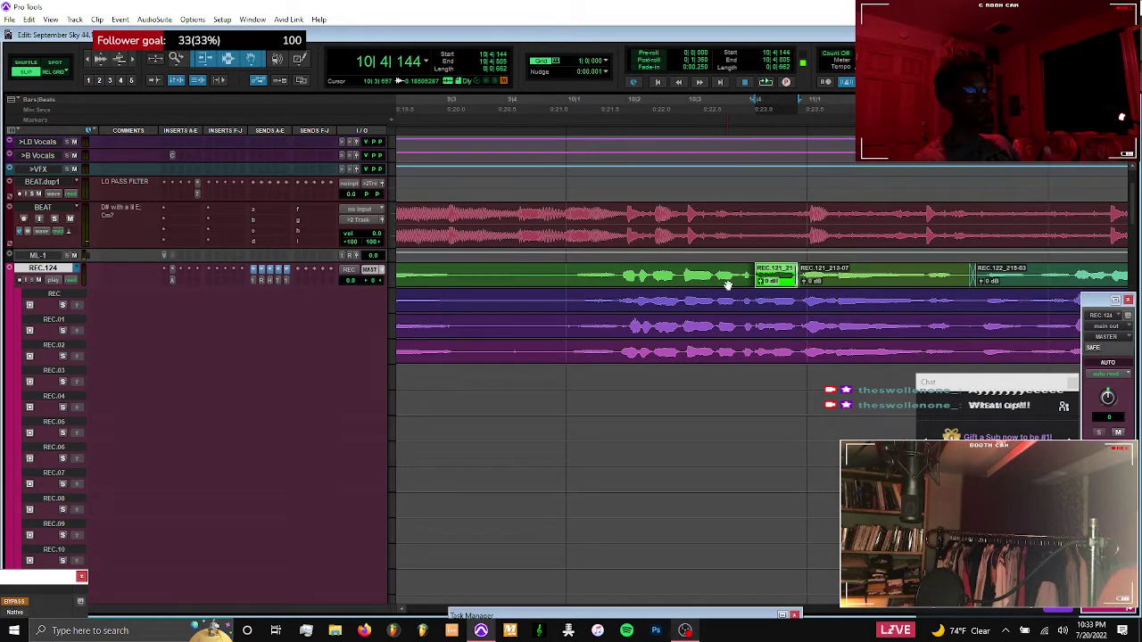
shift+click(727, 284)
key(ctrl+h)
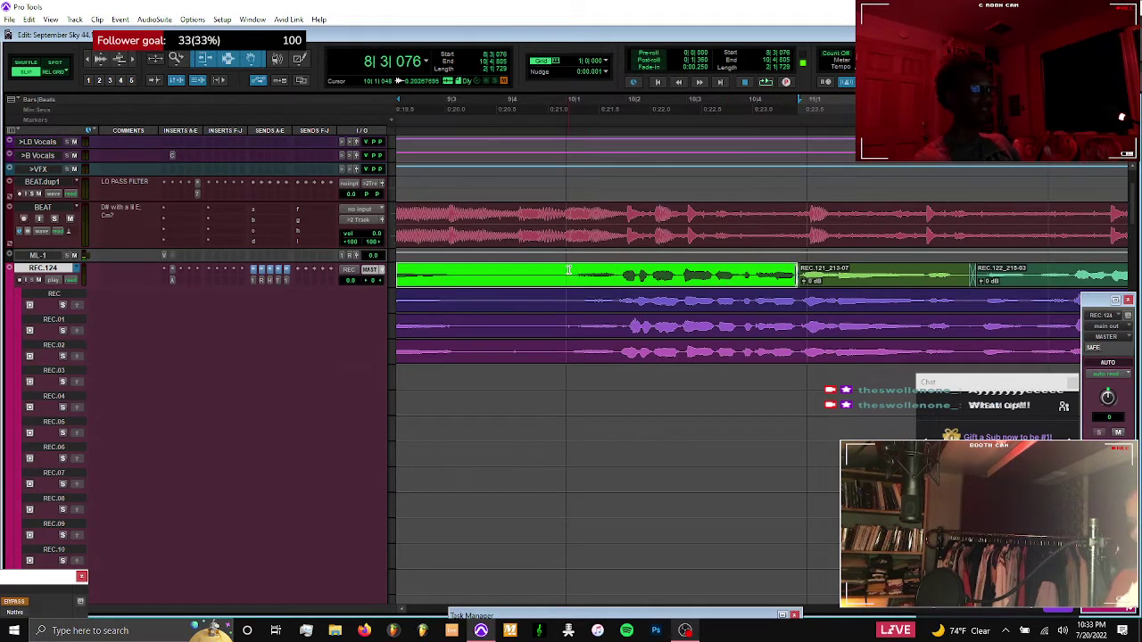
Play the healed clip from 10|1|048, extend its end over REC.121_213-07 to 11|3|502 and replay from 10|1|038
click(569, 269)
key(space)
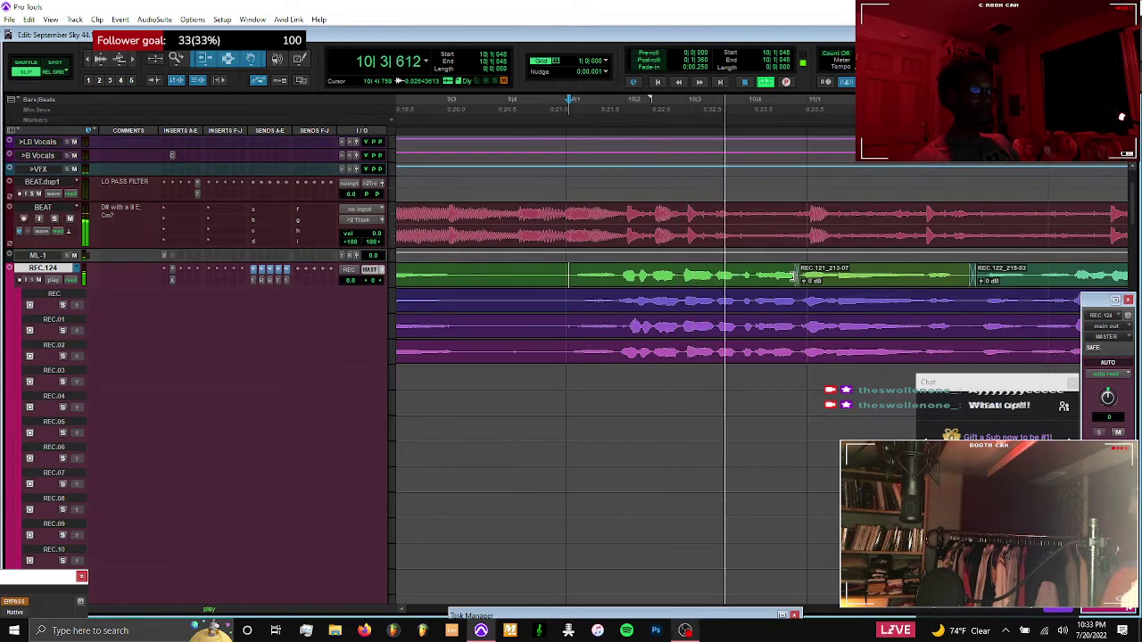
click(789, 277)
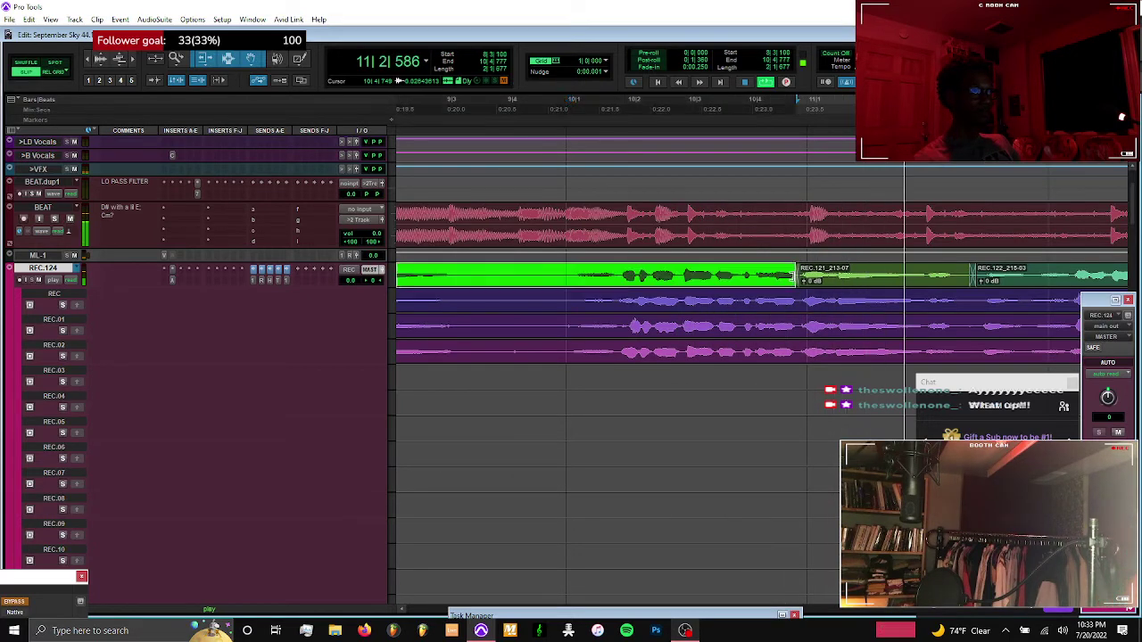
drag(890, 280, 962, 280)
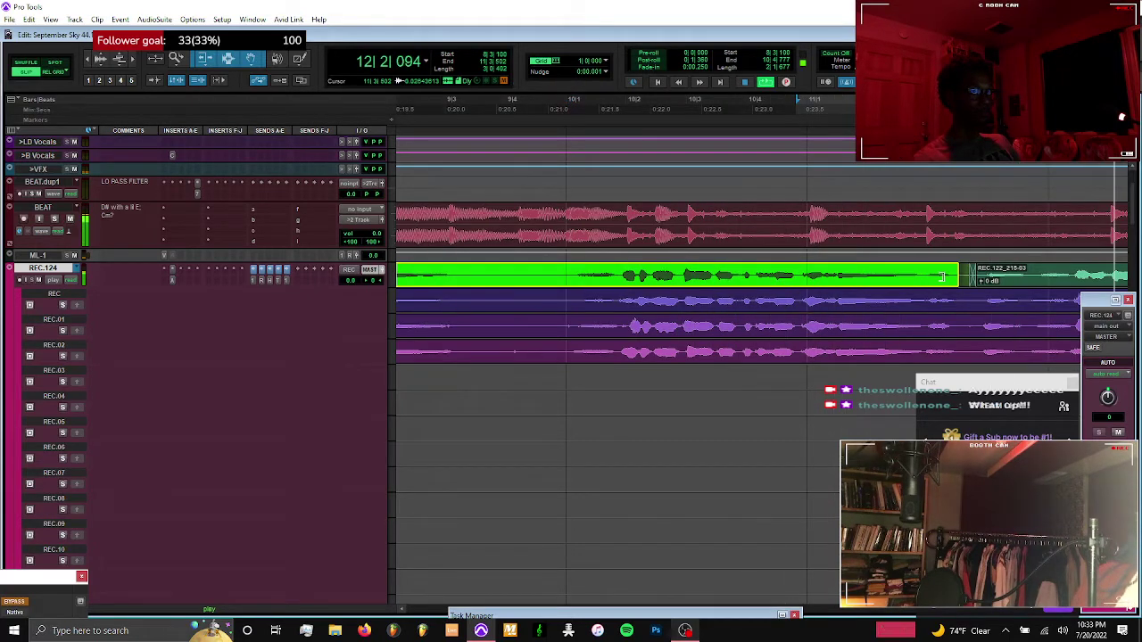
click(568, 272)
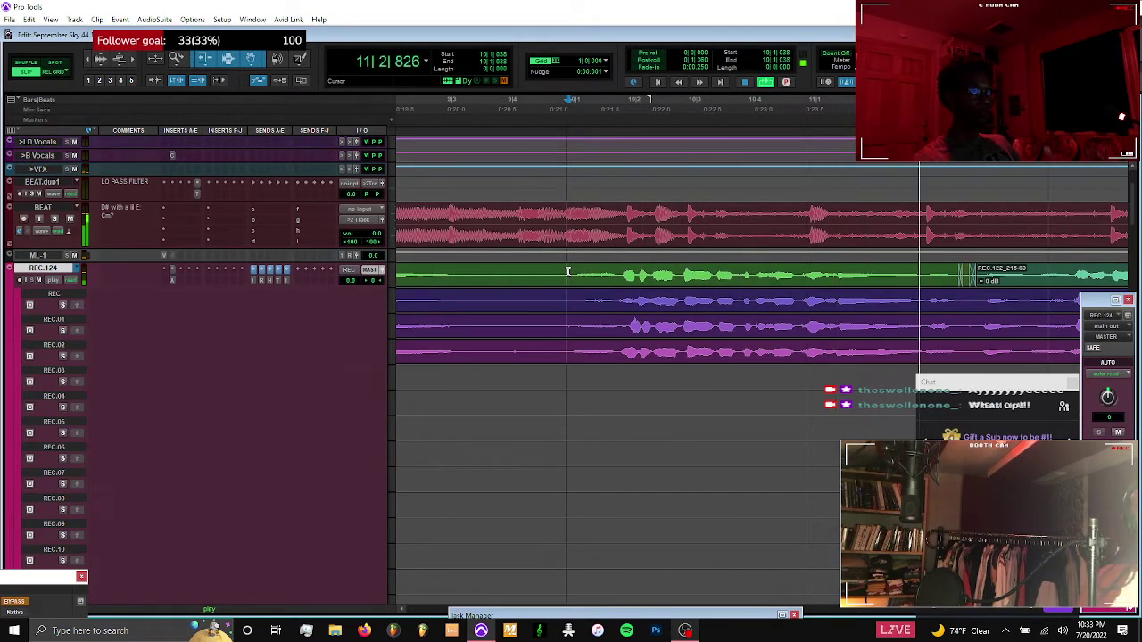
Crossfade the joint at the start of the REC.120_212-03 clip from 15|4|772 to 15|4|800
key(r)
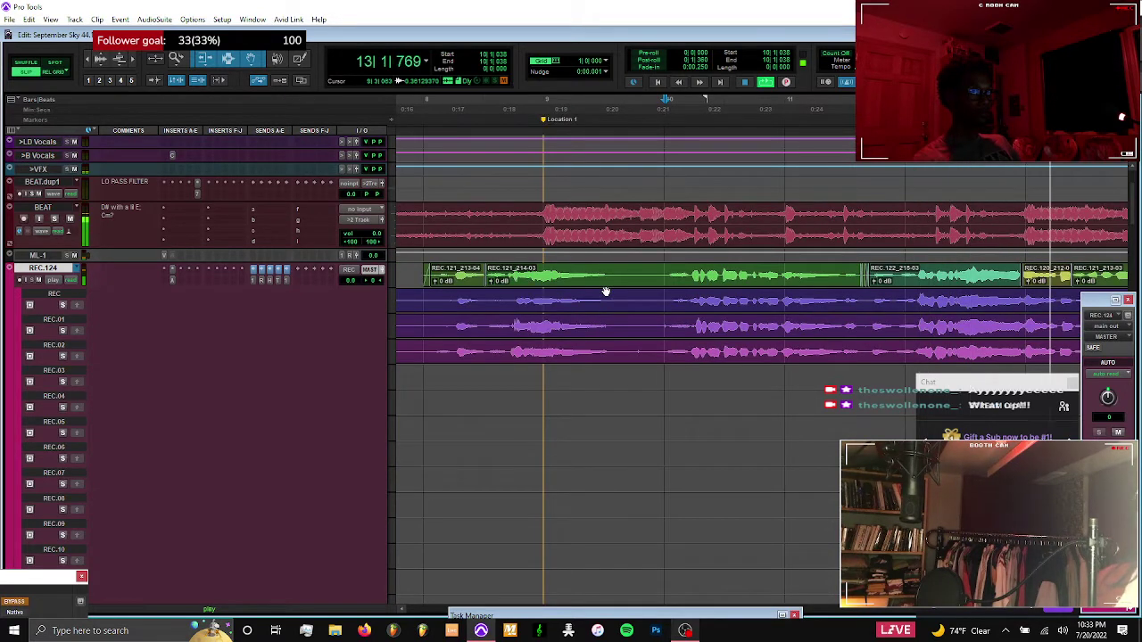
scroll(605, 292, right, 2)
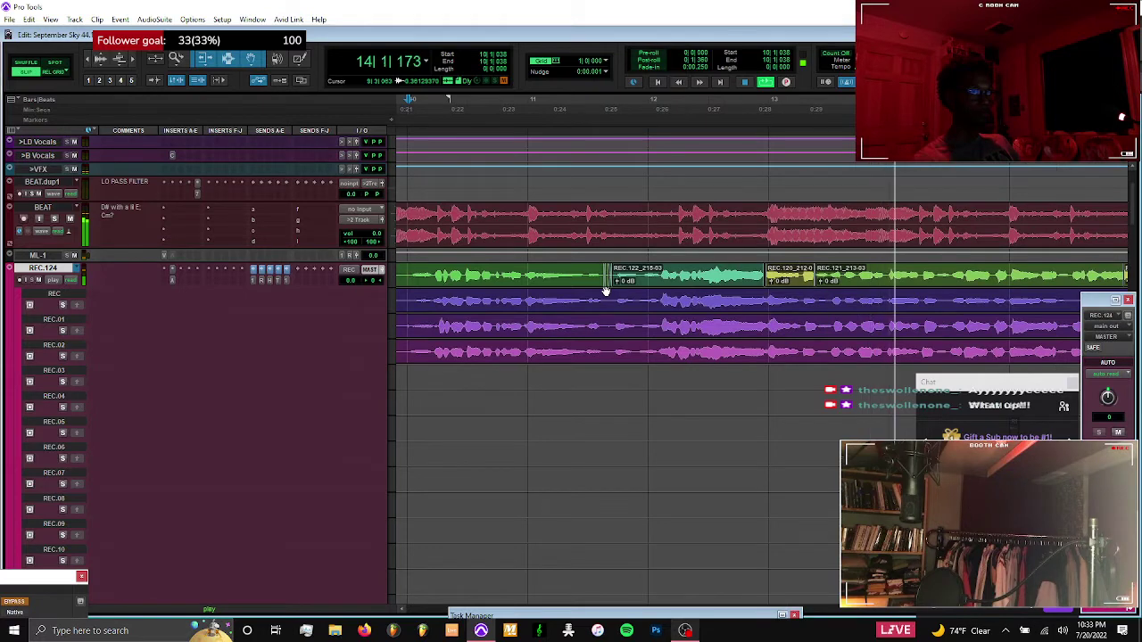
key(ctrl+bracketleft)
key(ctrl+bracketleft)
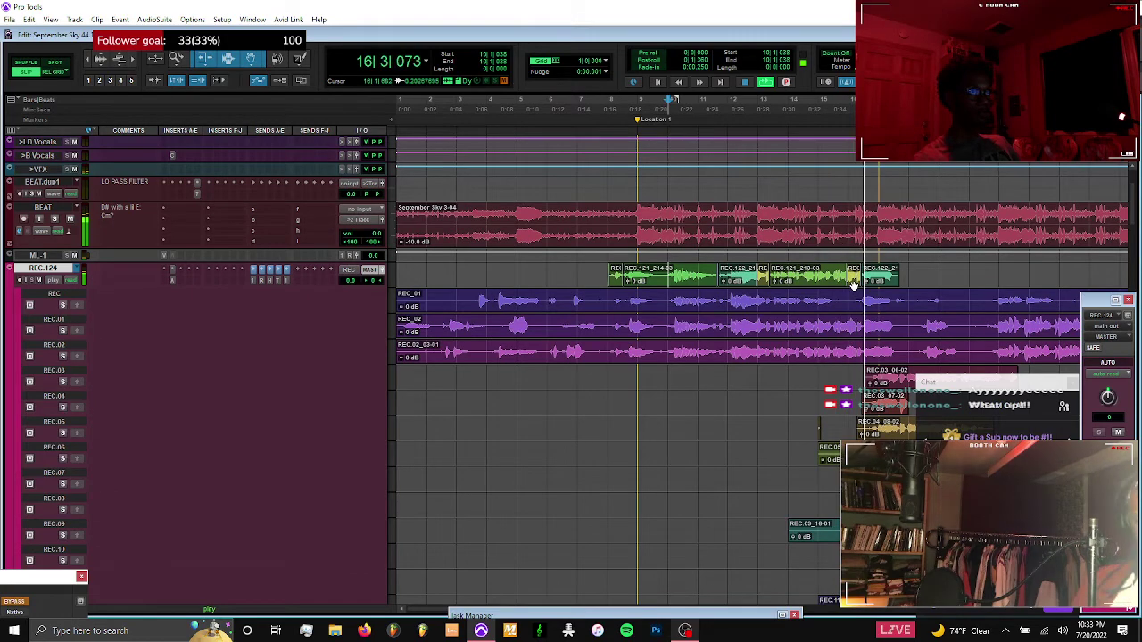
key(ctrl+bracketright)
key(ctrl+bracketright)
key(ctrl+bracketright)
key(ctrl+bracketright)
key(ctrl+bracketright)
key(ctrl+bracketright)
key(ctrl+bracketright)
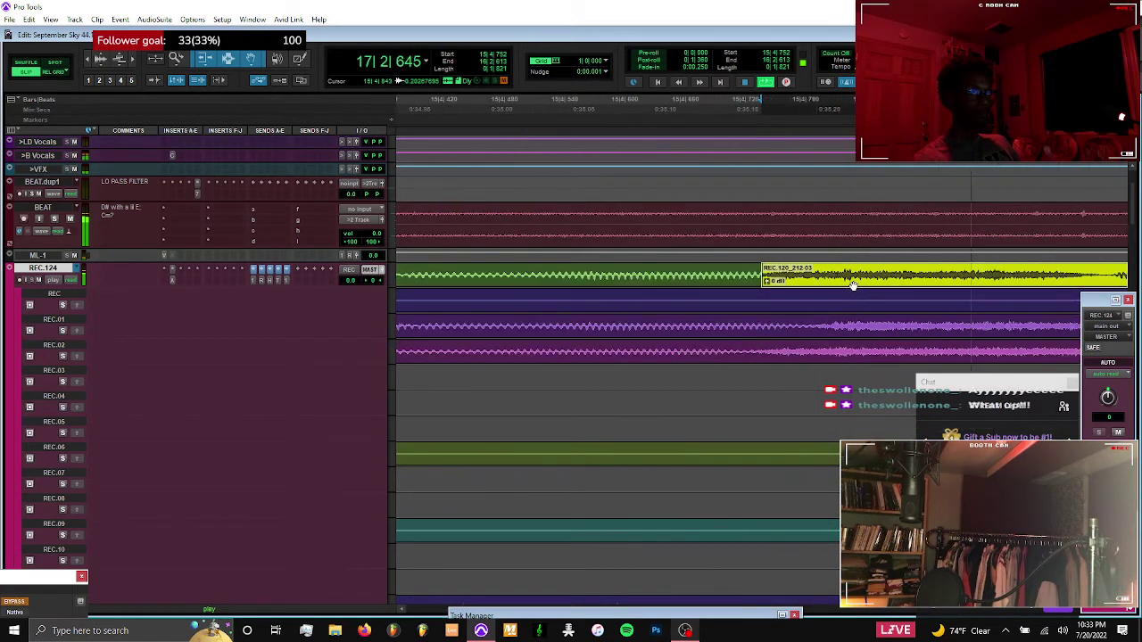
key(space)
mouse_move(761, 284)
mouse_down()
mouse_move(808, 282)
mouse_move(780, 288)
mouse_up()
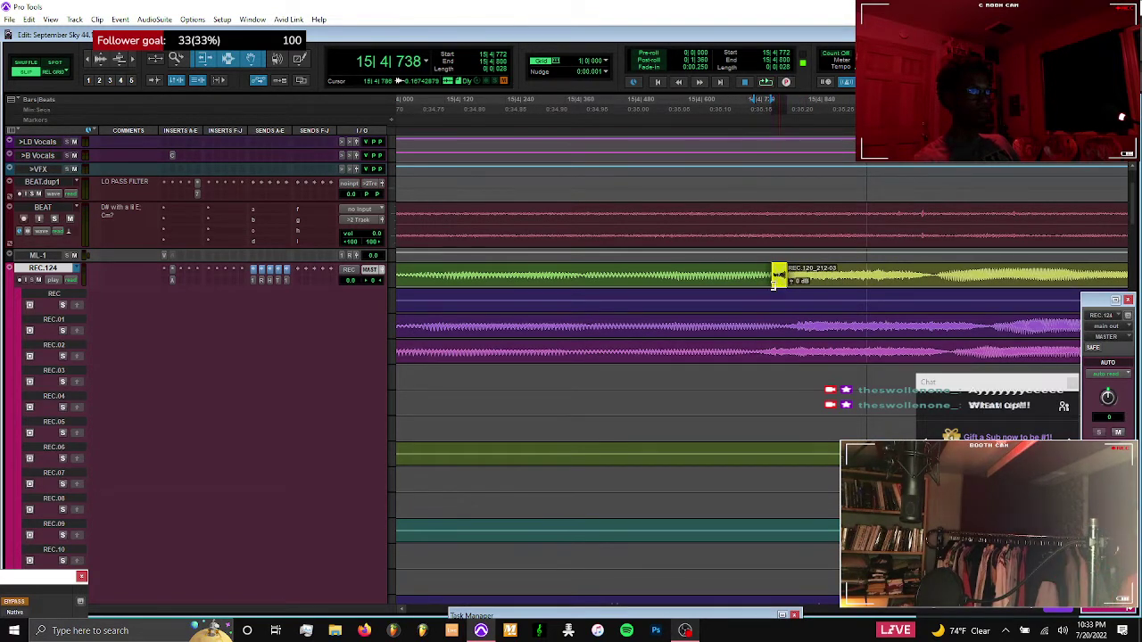
Play the comp from 15|3|007 to check the joint into REC.120_212-03
key(r)
key(r)
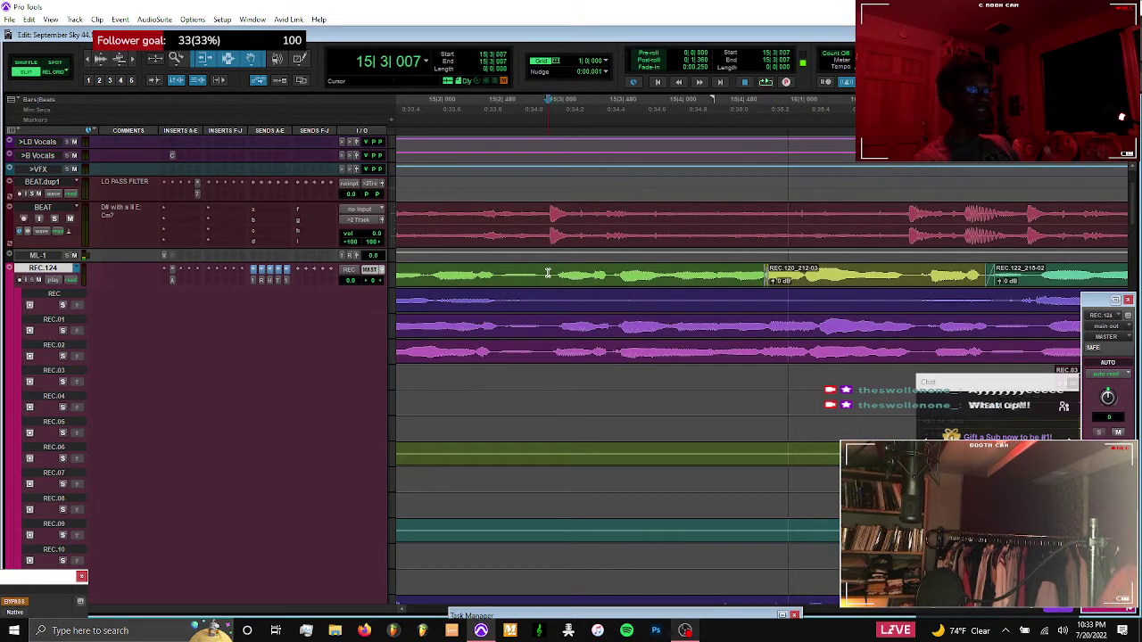
key(space)
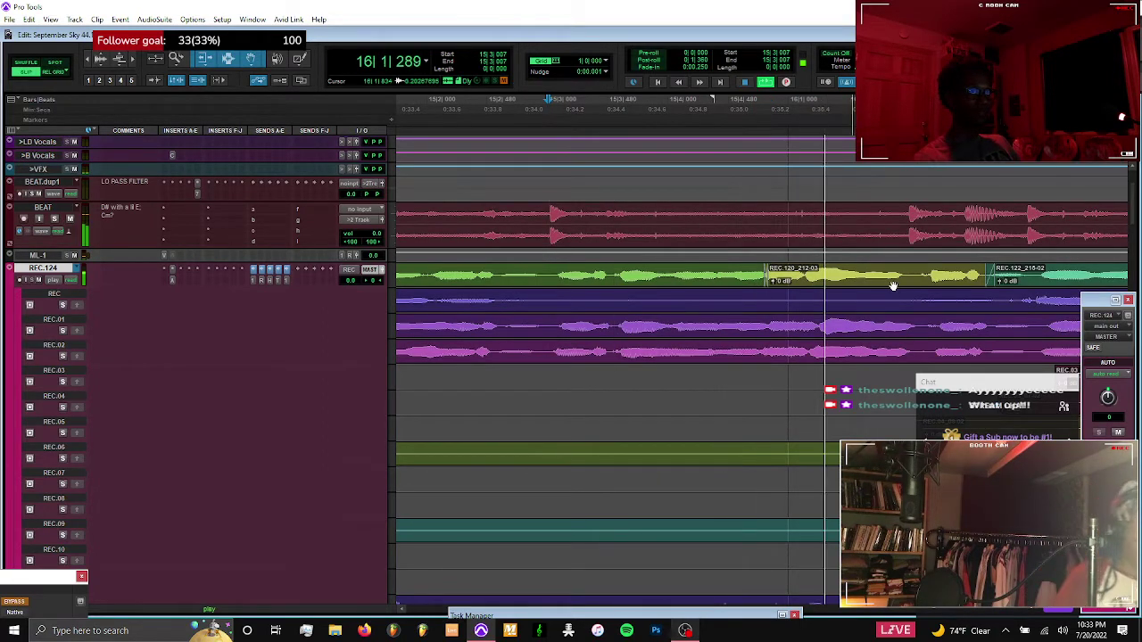
Replace the fade-in of REC.122_215-02 with a crossfade from REC.120_212-03 starting at 16|2|590
click(1009, 286)
key(t)
key(t)
key(t)
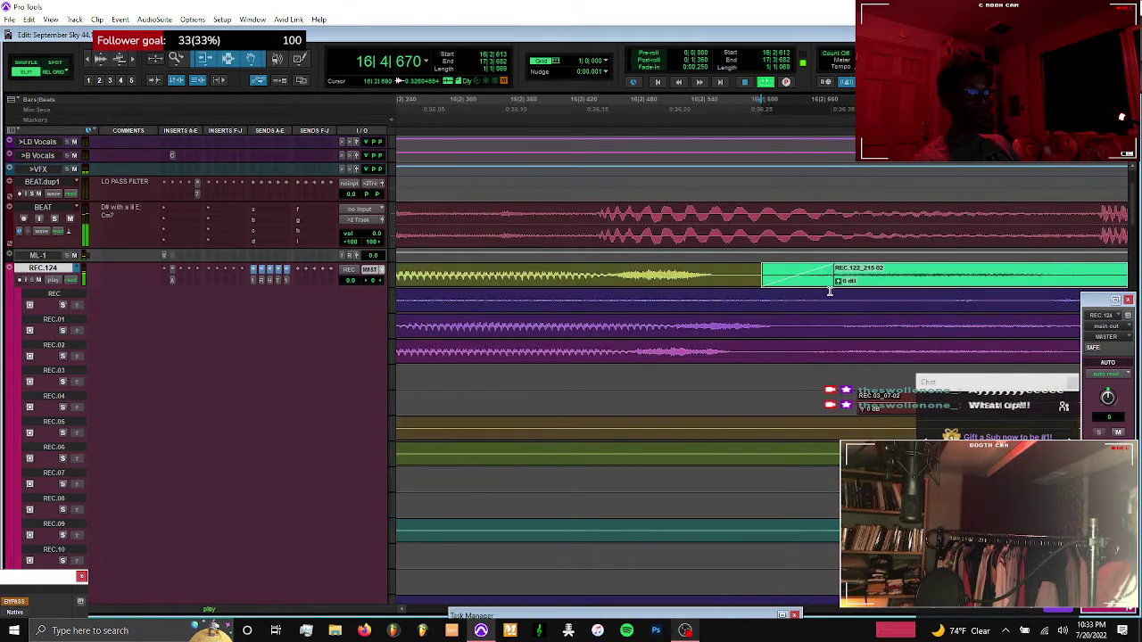
click(800, 284)
click(805, 284)
click(835, 268)
key(a)
drag(835, 270, 740, 283)
key(r)
key(r)
key(r)
key(r)
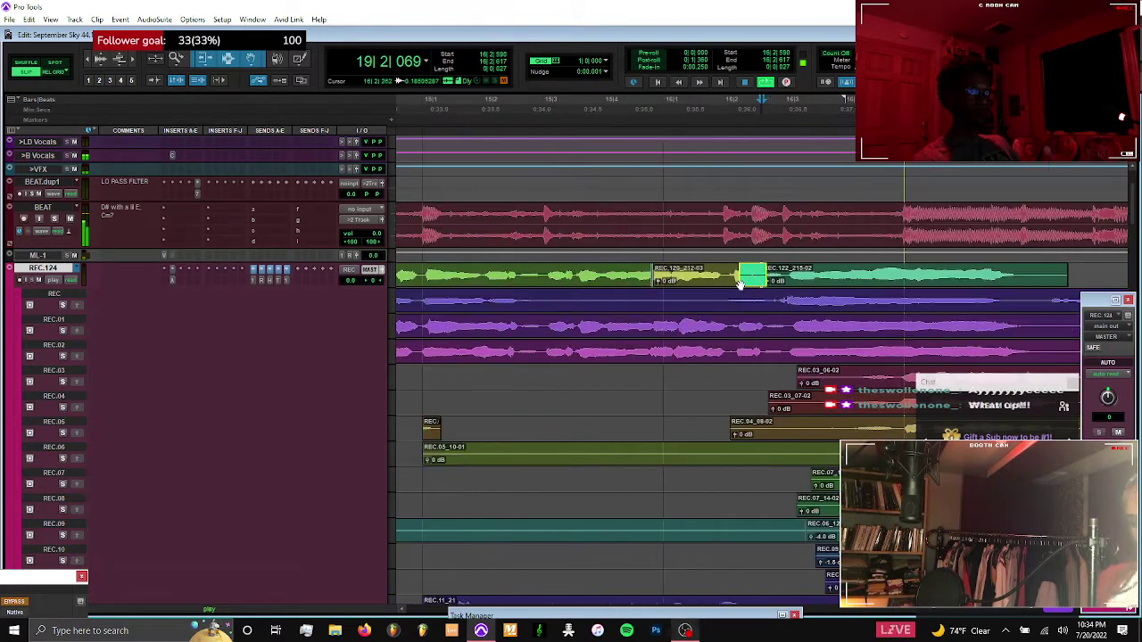
scroll(739, 284, down, 3)
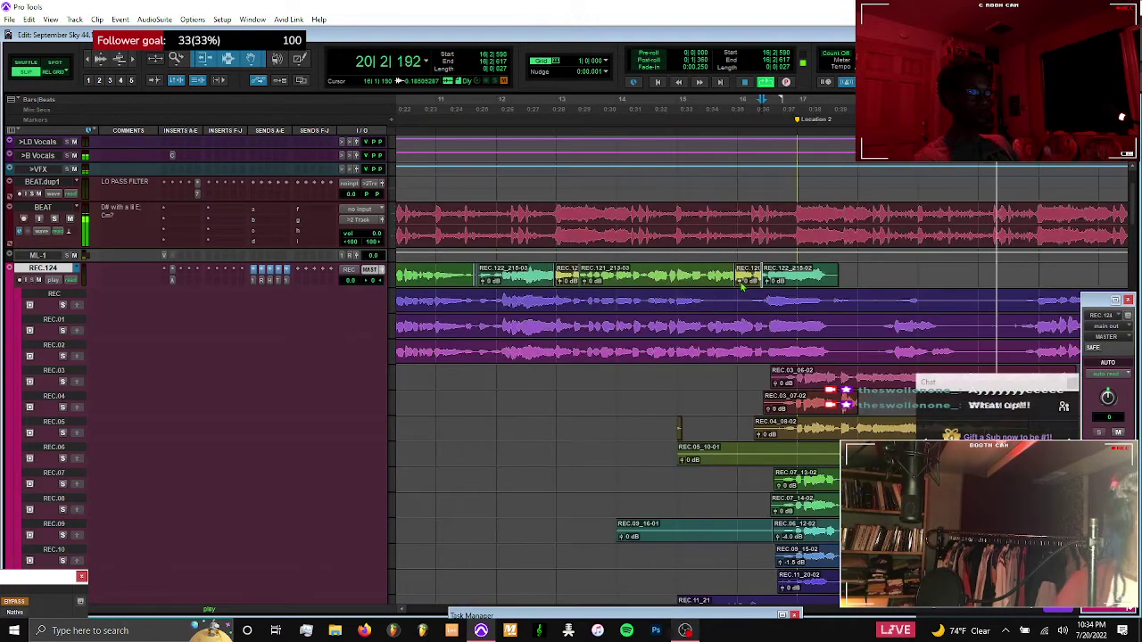
Play the REC.88_166-01 take alone from the end of bar 17
scroll(667, 300, down, 3)
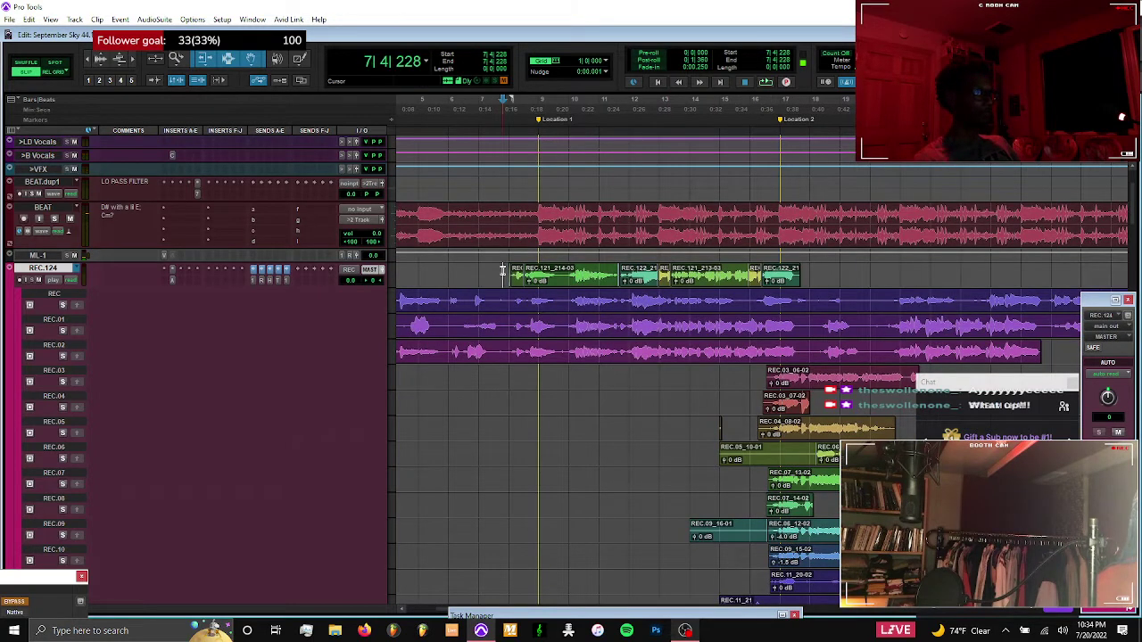
scroll(878, 327, down, 5)
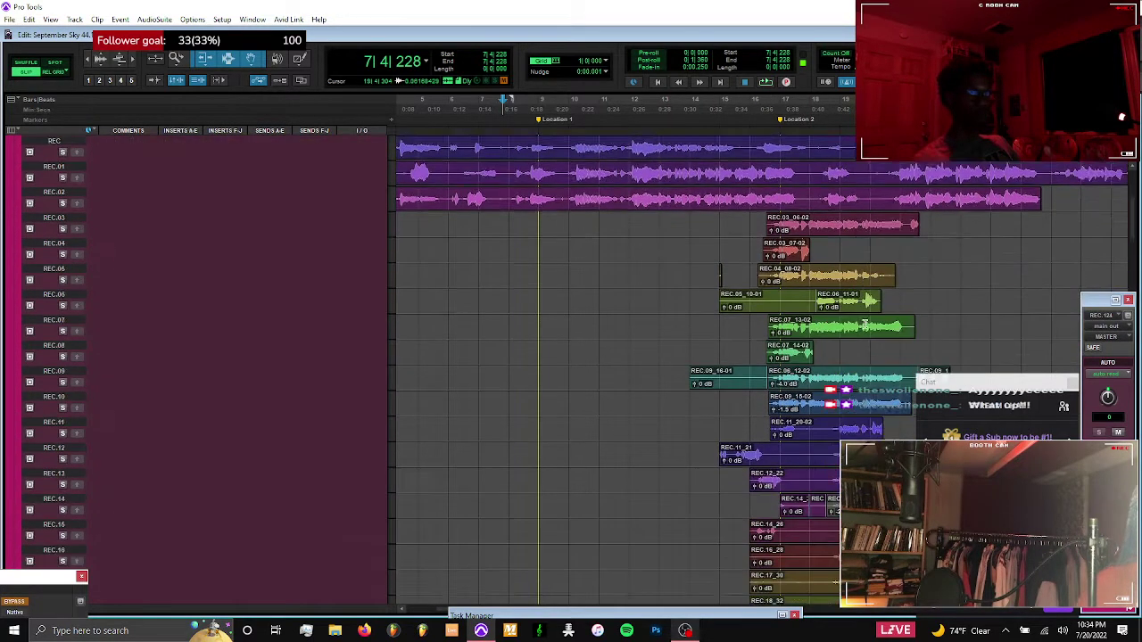
drag(1135, 233, 1126, 412)
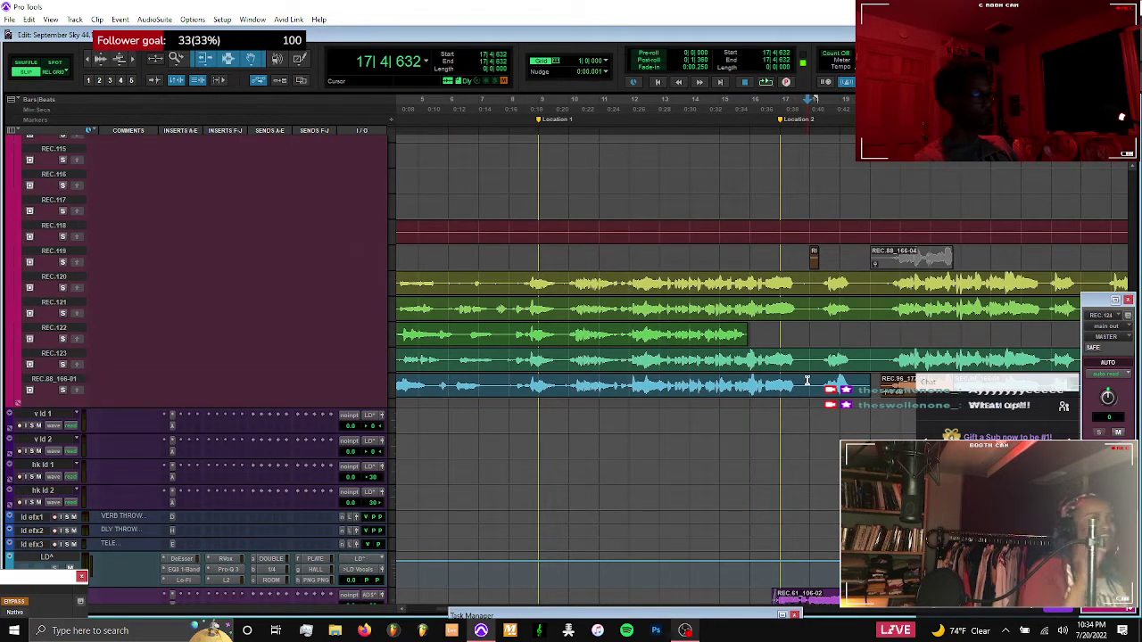
key(space)
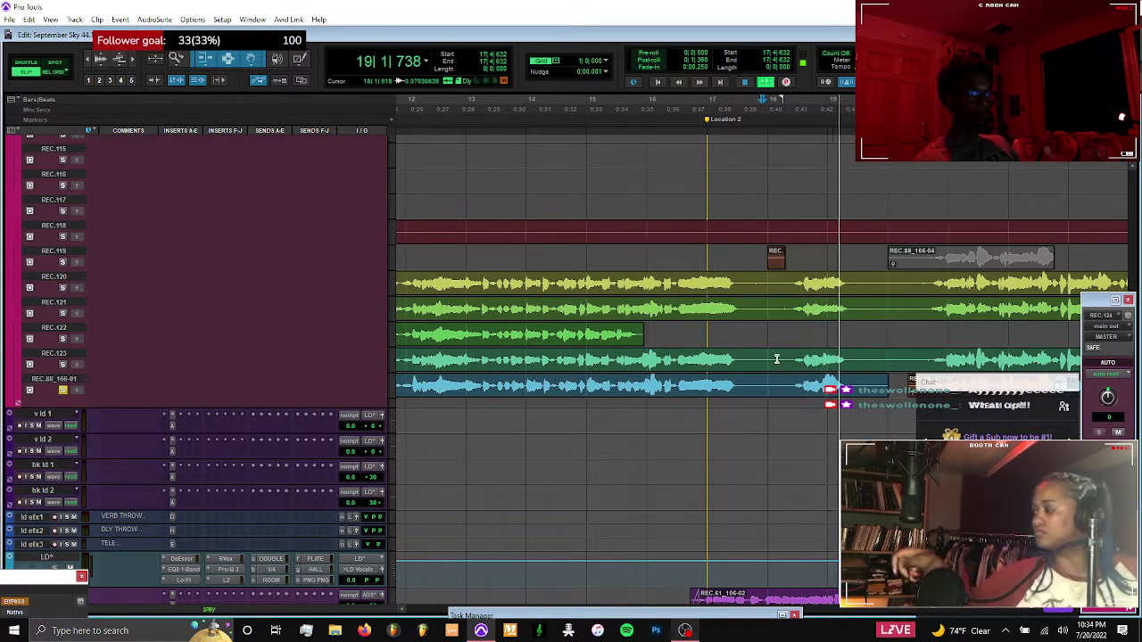
Compare the REC.123, REC.121 and REC.120 takes from bar 18, then select the REC.121 phrase between bars 18 and 19 and replay that take
click(773, 314)
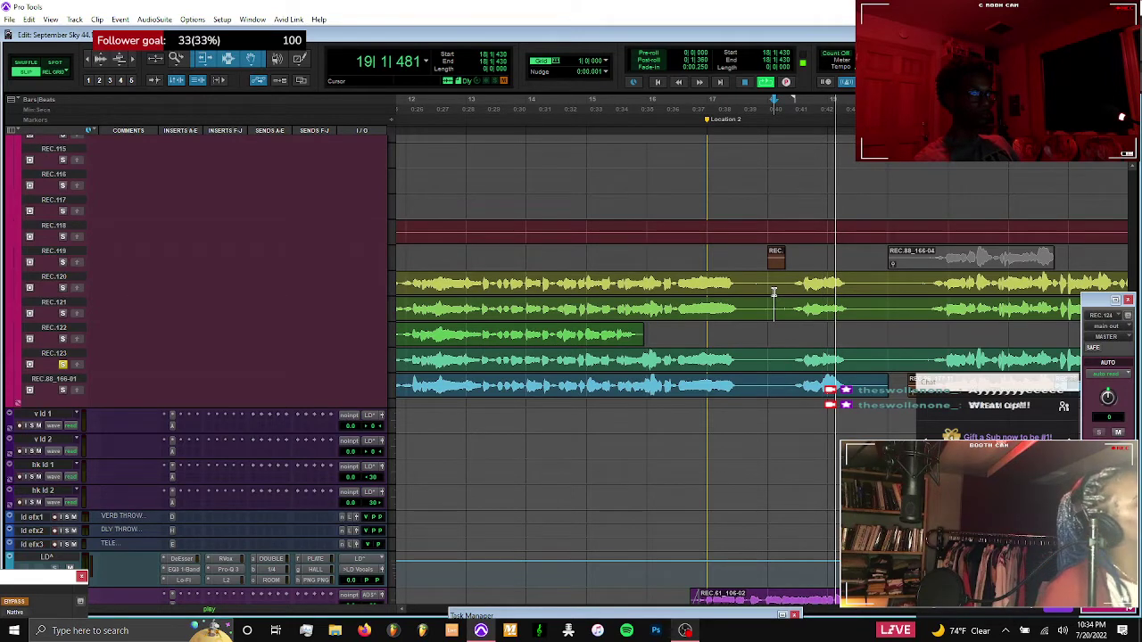
click(774, 280)
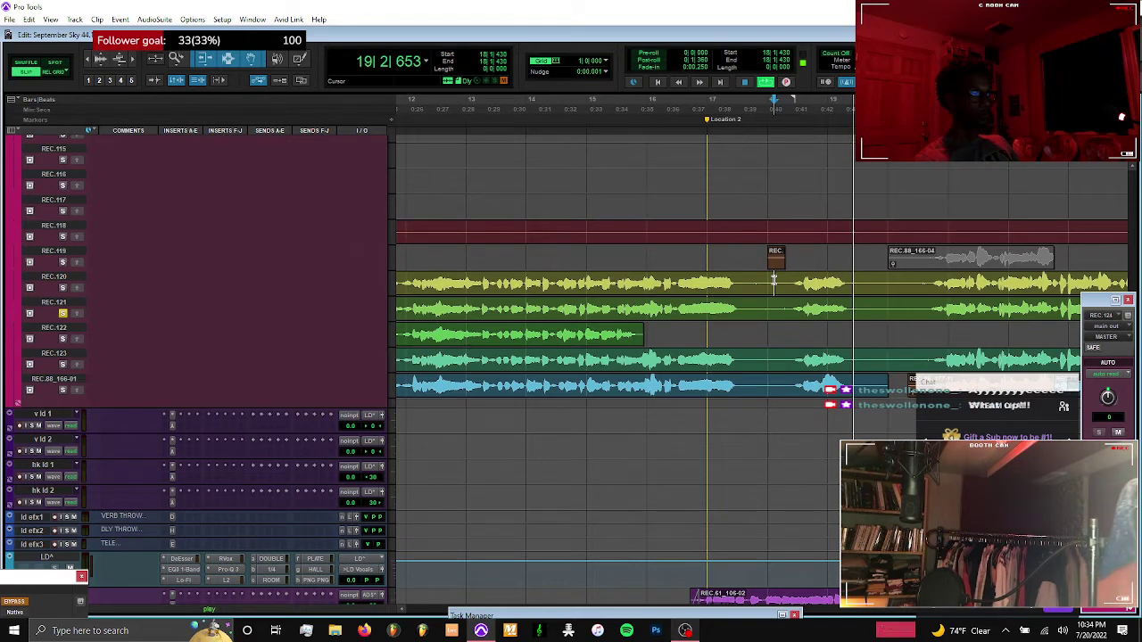
click(781, 299)
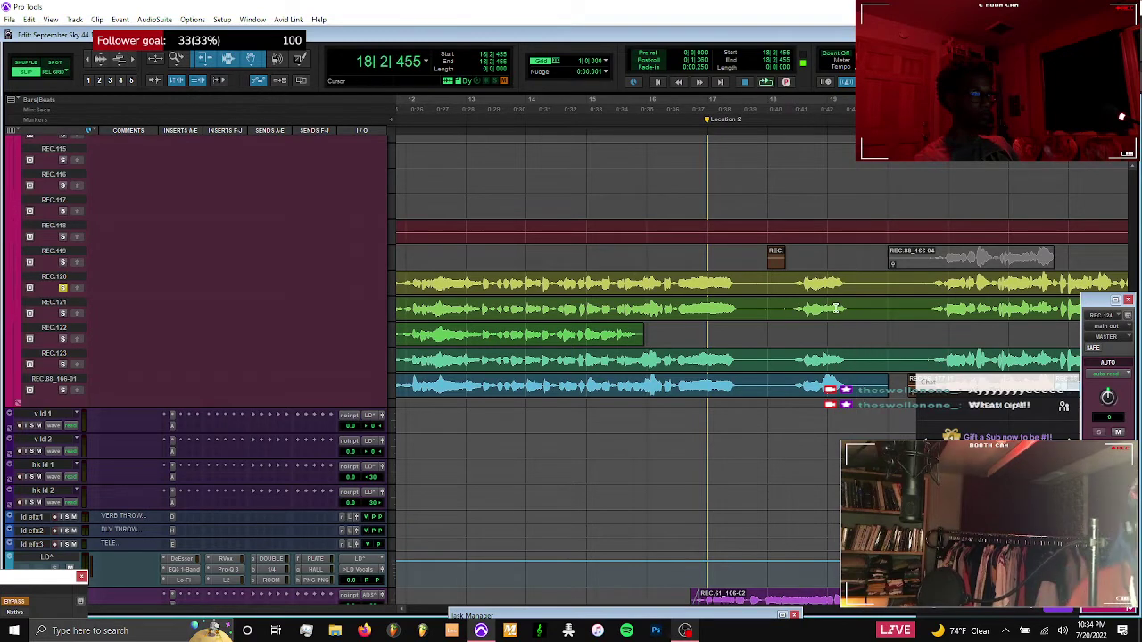
drag(789, 307, 850, 308)
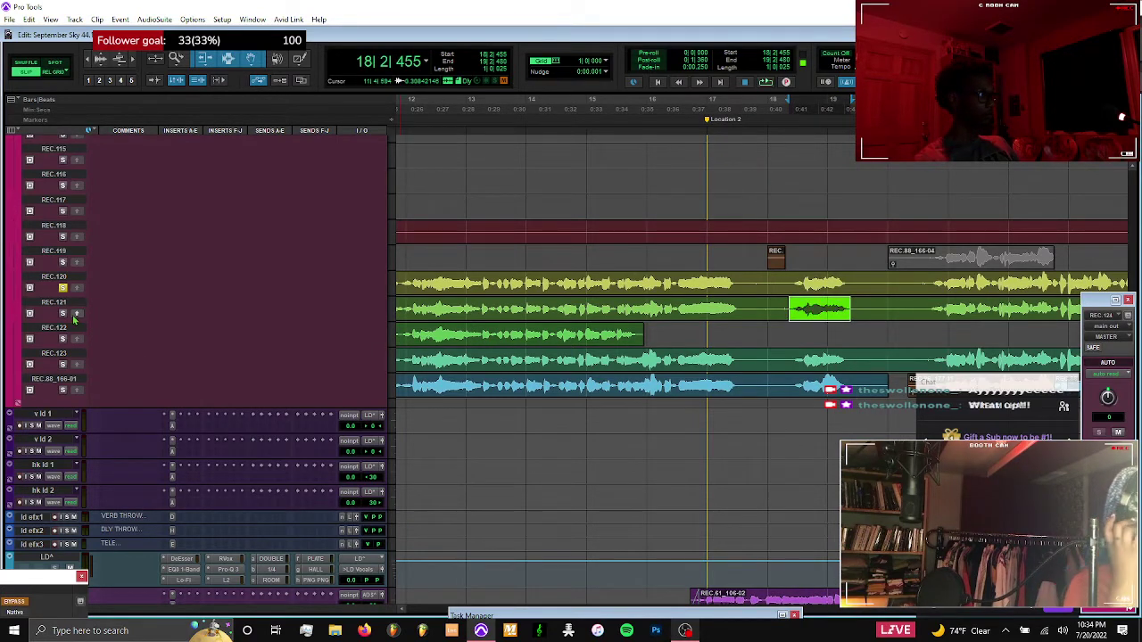
click(778, 304)
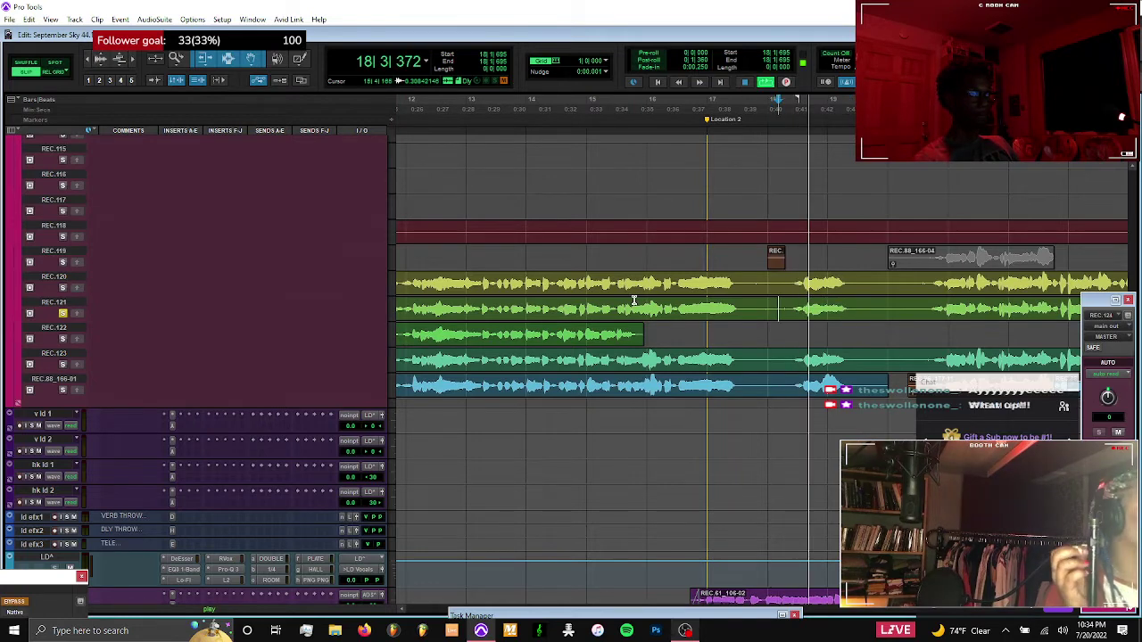
Audition the next phrase in REC.121 from bar 20 beat 3 and in REC.88_166-01 from bar 20 beat 1
scroll(633, 300, right, 3)
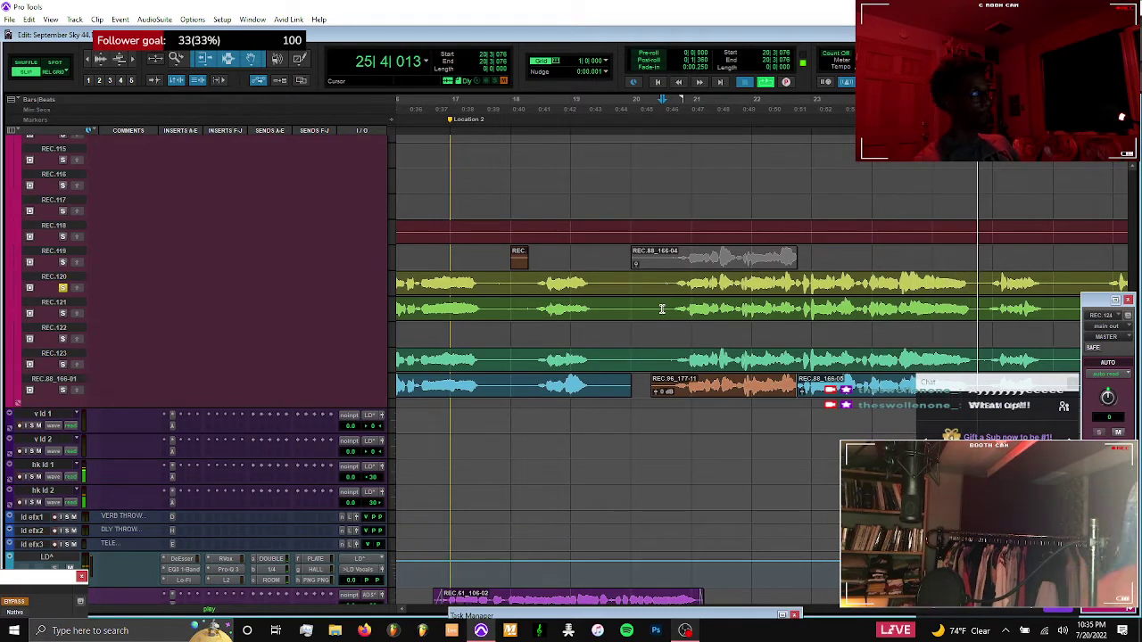
click(661, 309)
key(space)
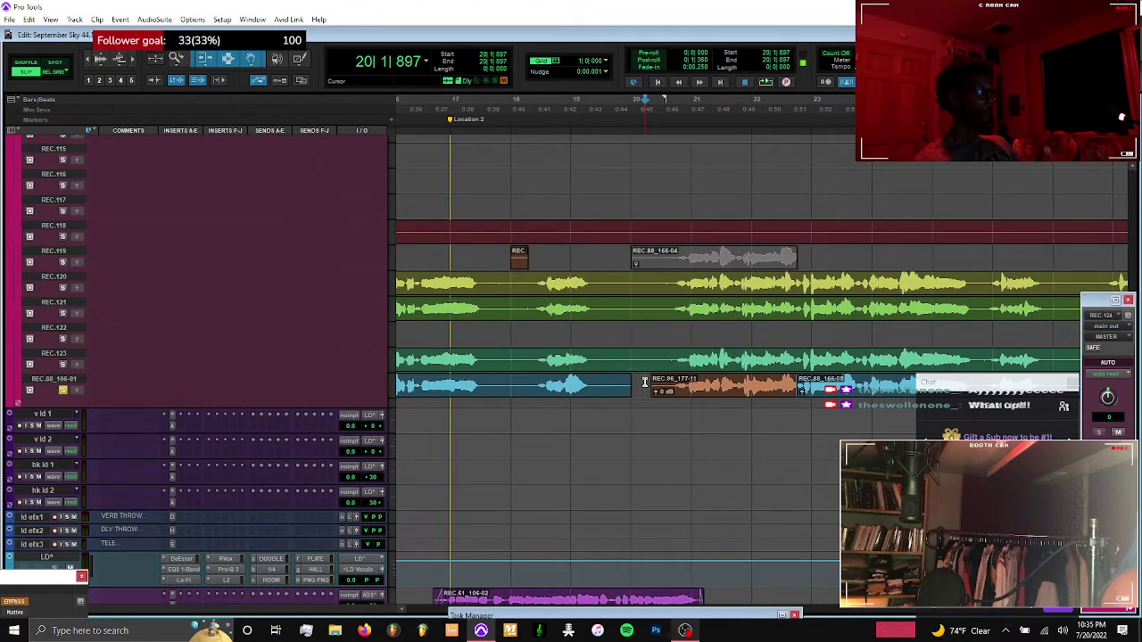
key(space)
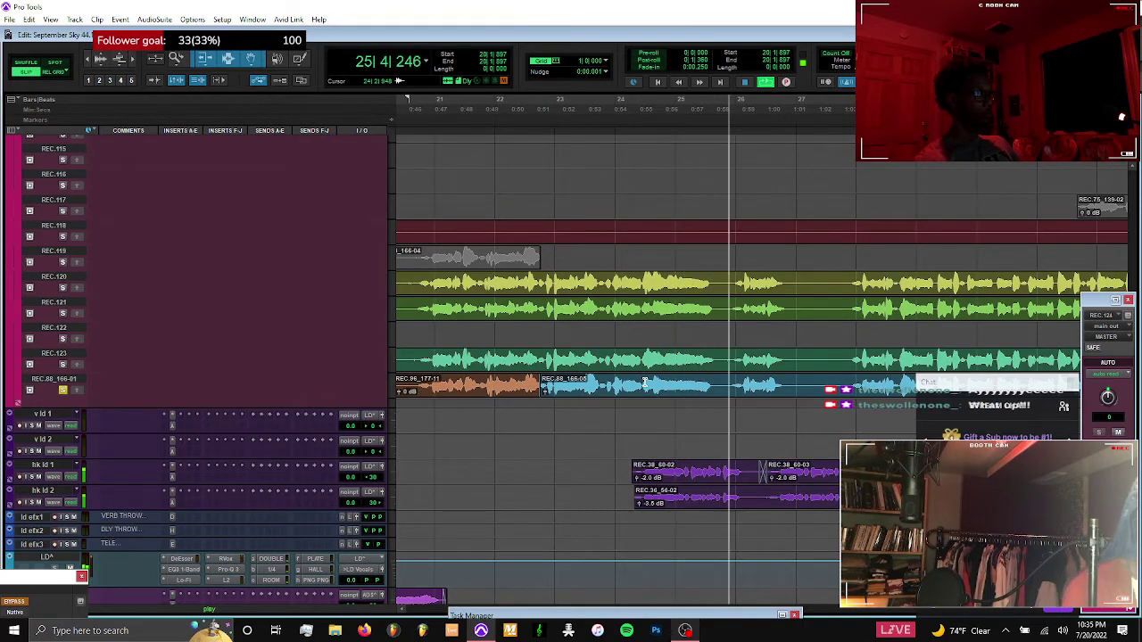
key(r)
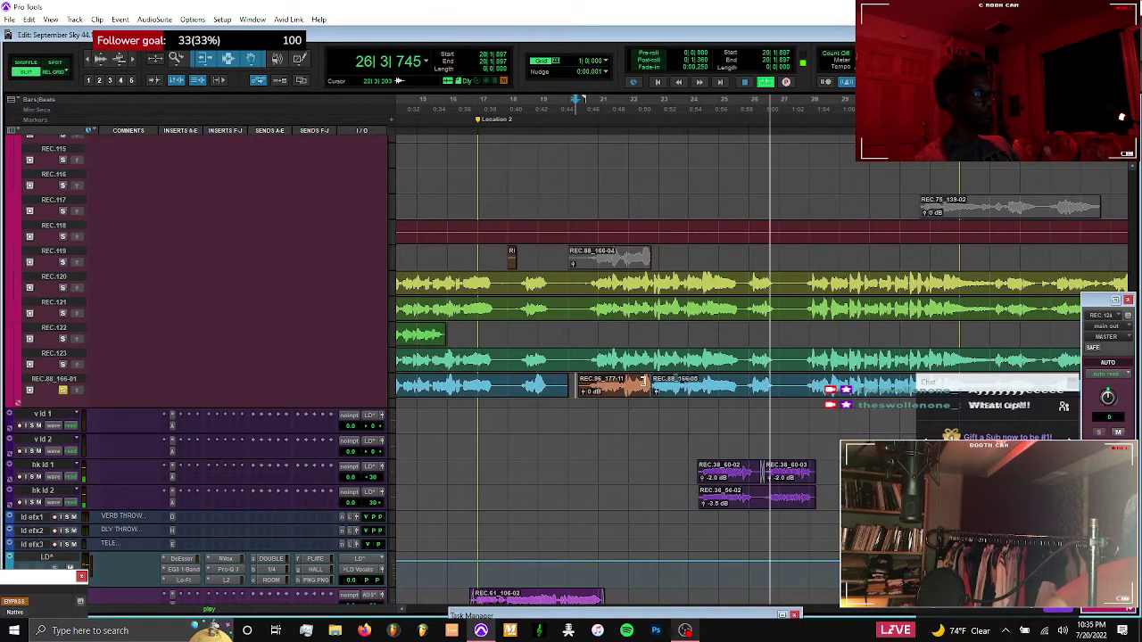
Select the REC.96_177-11 clip in the REC.88_166-01 take and review the take's following clips past Location 3 during playback
click(642, 383)
scroll(680, 391, right, 2)
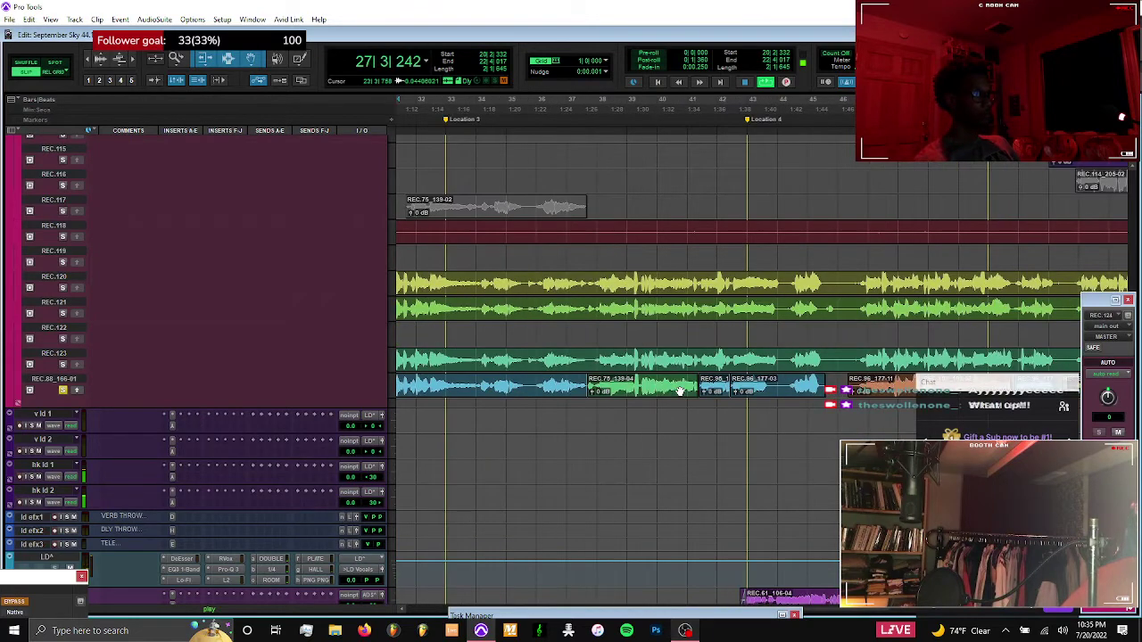
scroll(680, 392, left, 1)
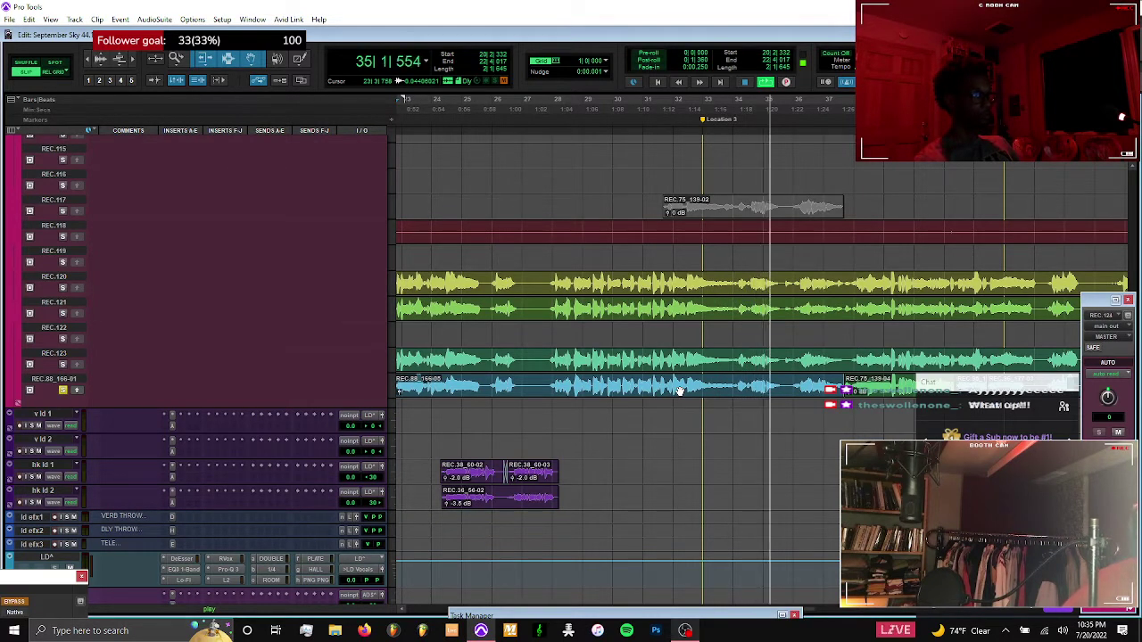
key(r)
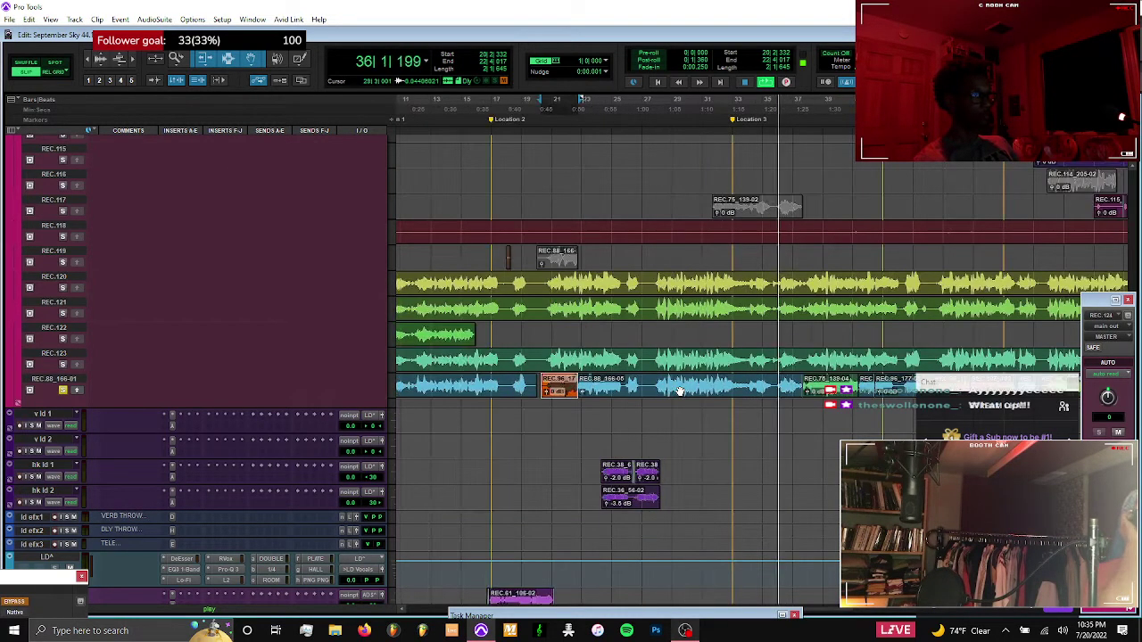
key(space)
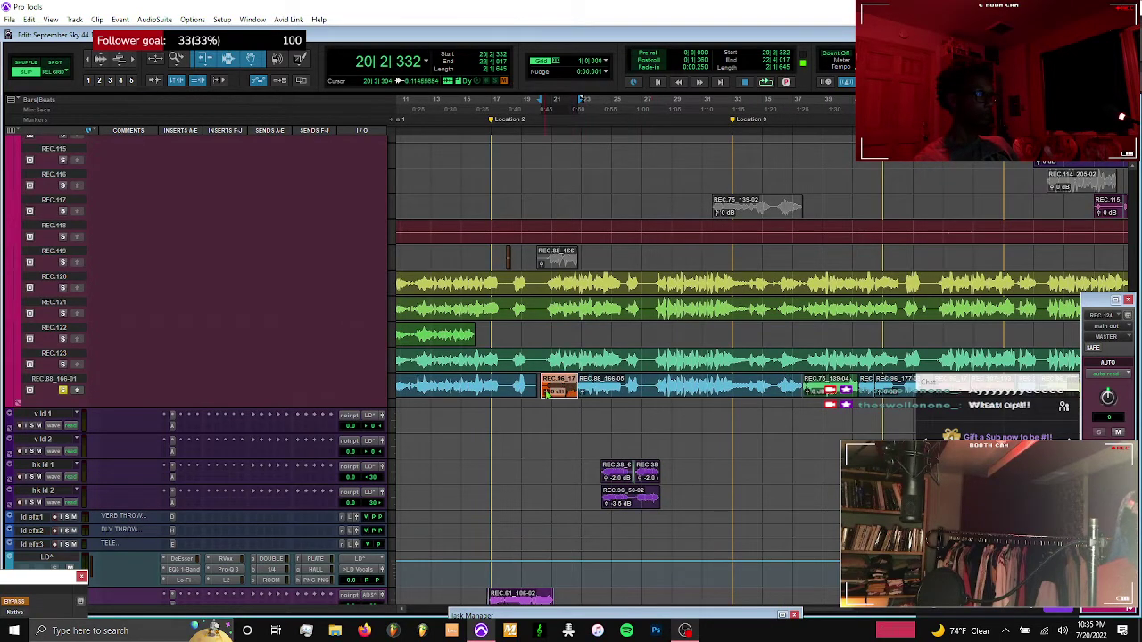
Audition the REC.88_166-01 take from bar 27 beat 3, and again from just before its REC.96_177-11 clip at bar 20
click(650, 382)
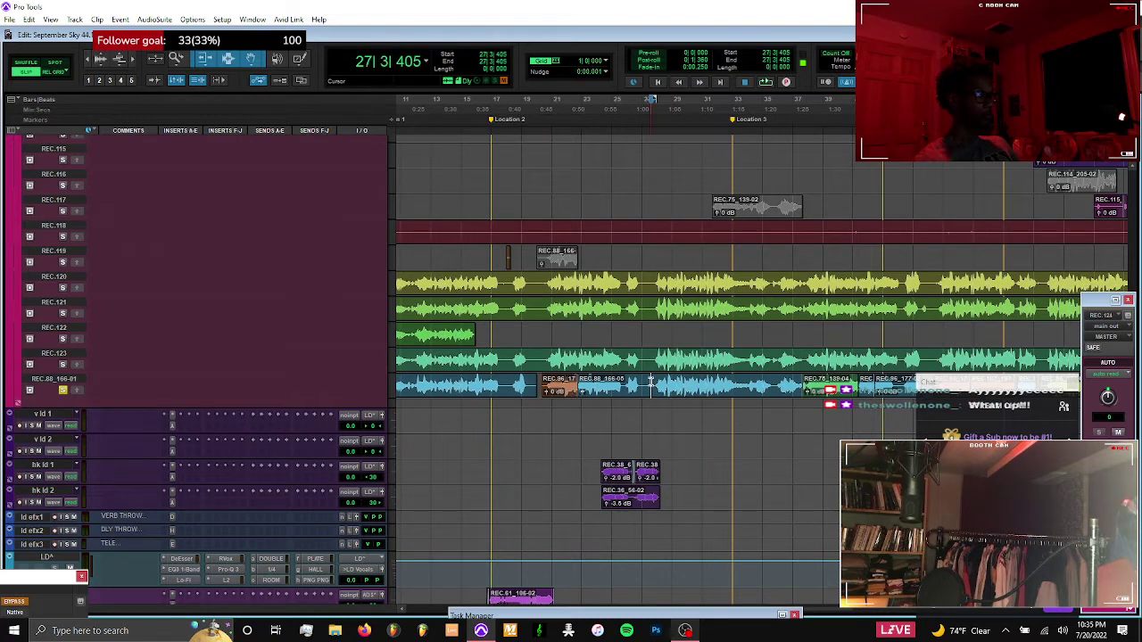
key(space)
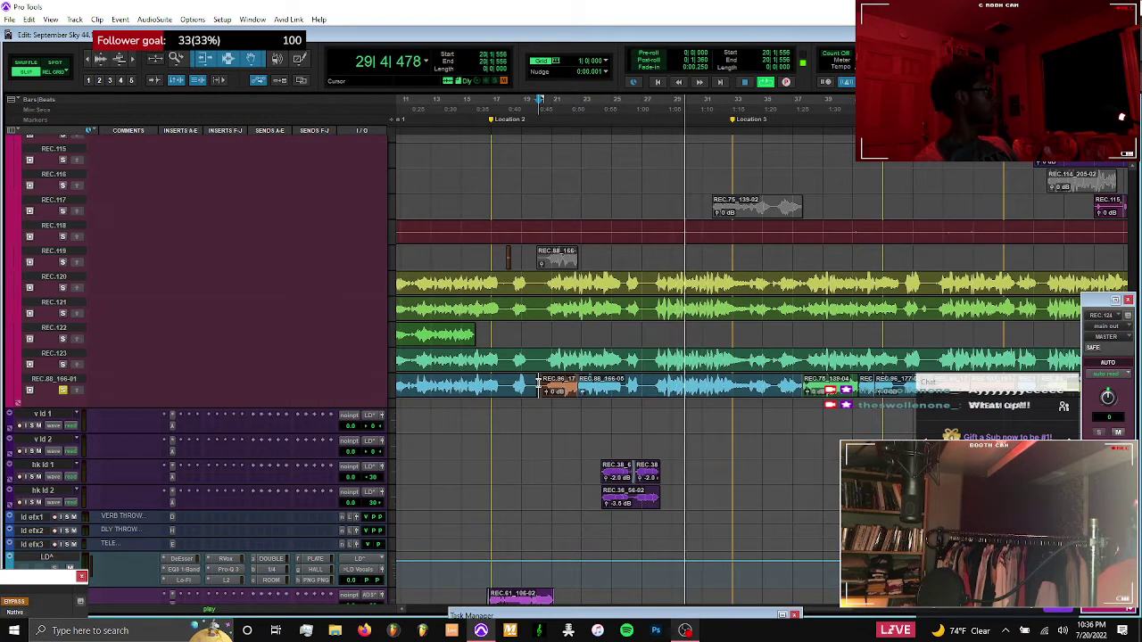
key(space)
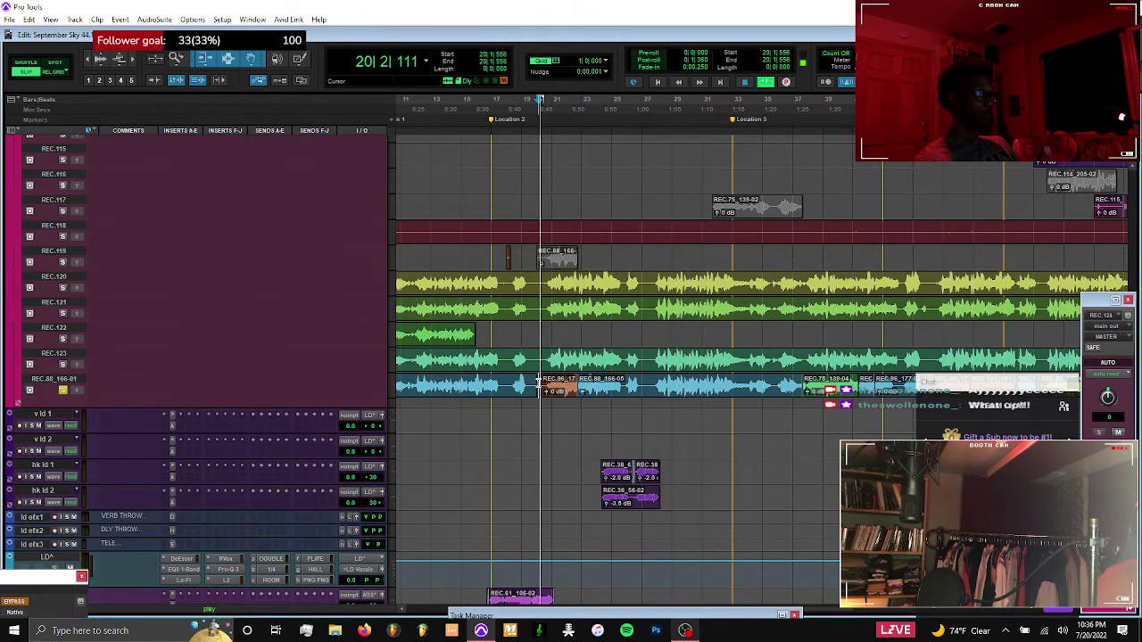
key(t)
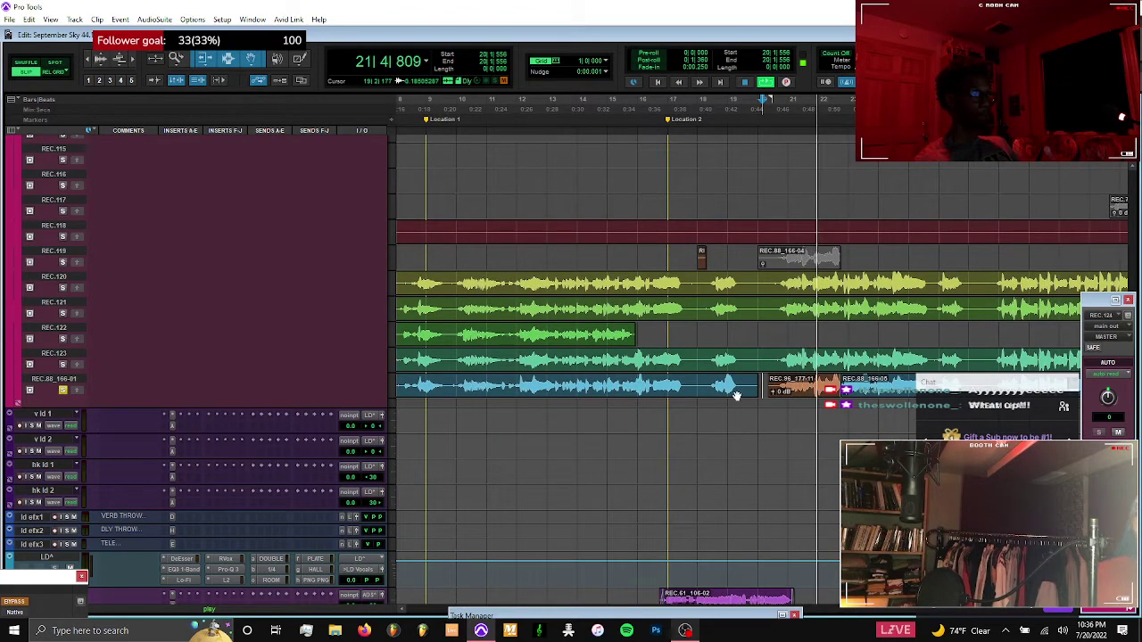
scroll(737, 396, right, 3)
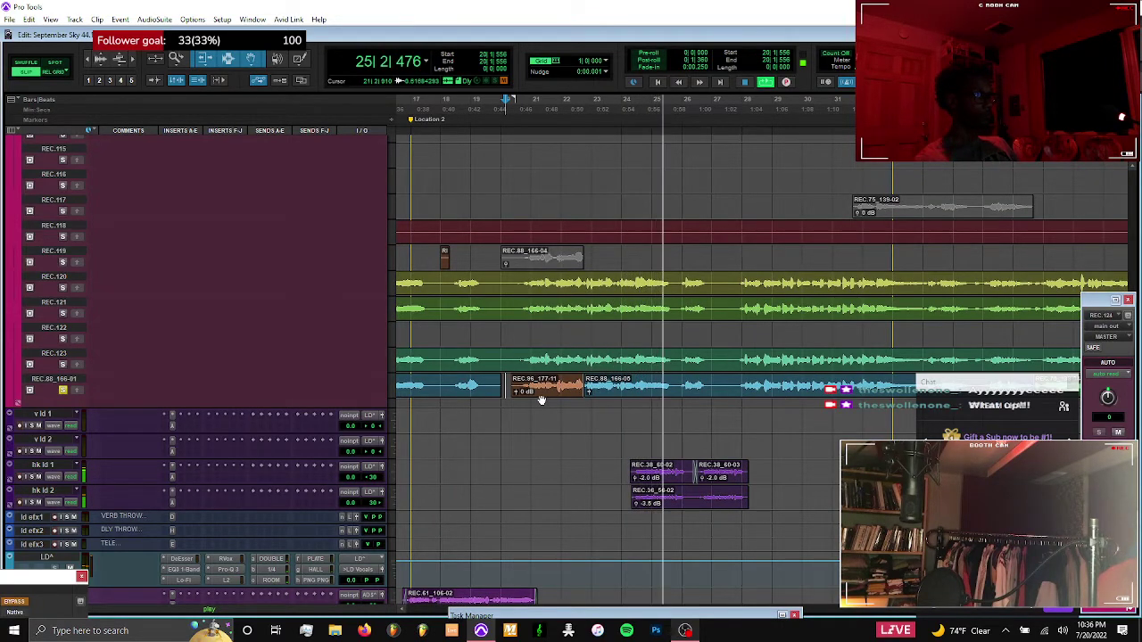
key(space)
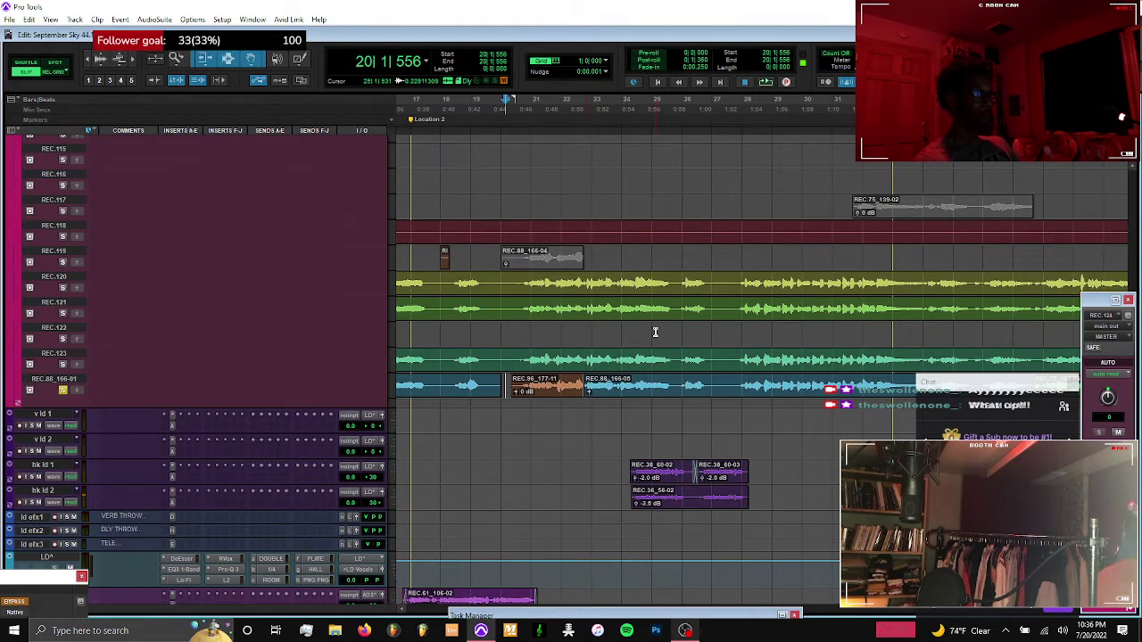
Solo the REC.123 take and play its phrase from bar 23 beat 3
click(613, 359)
key(t)
key(t)
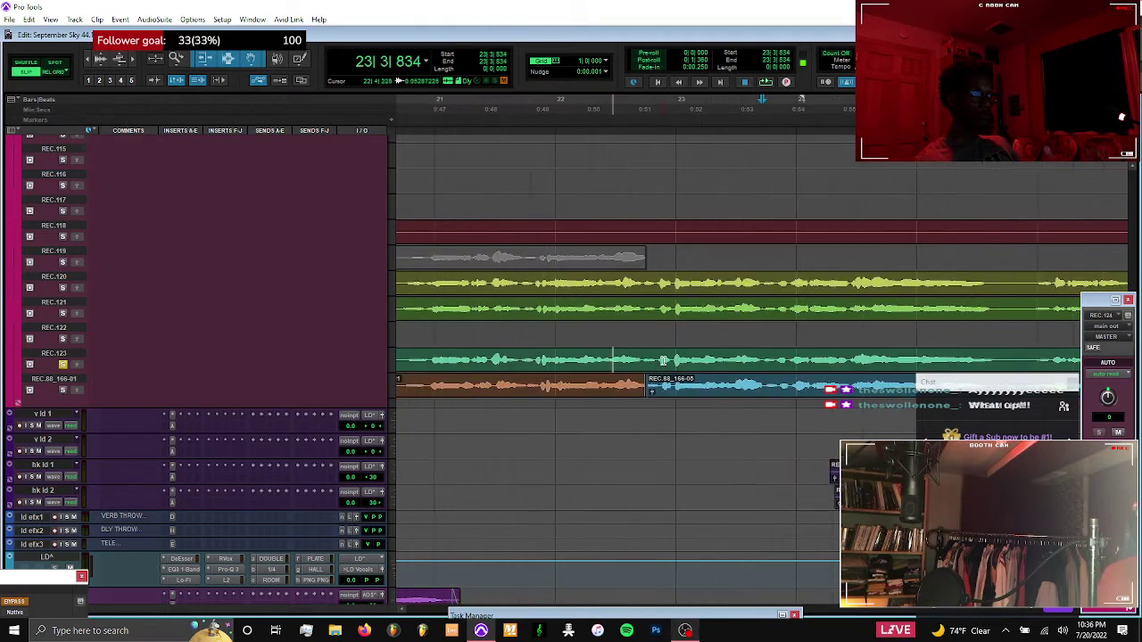
click(761, 358)
key(space)
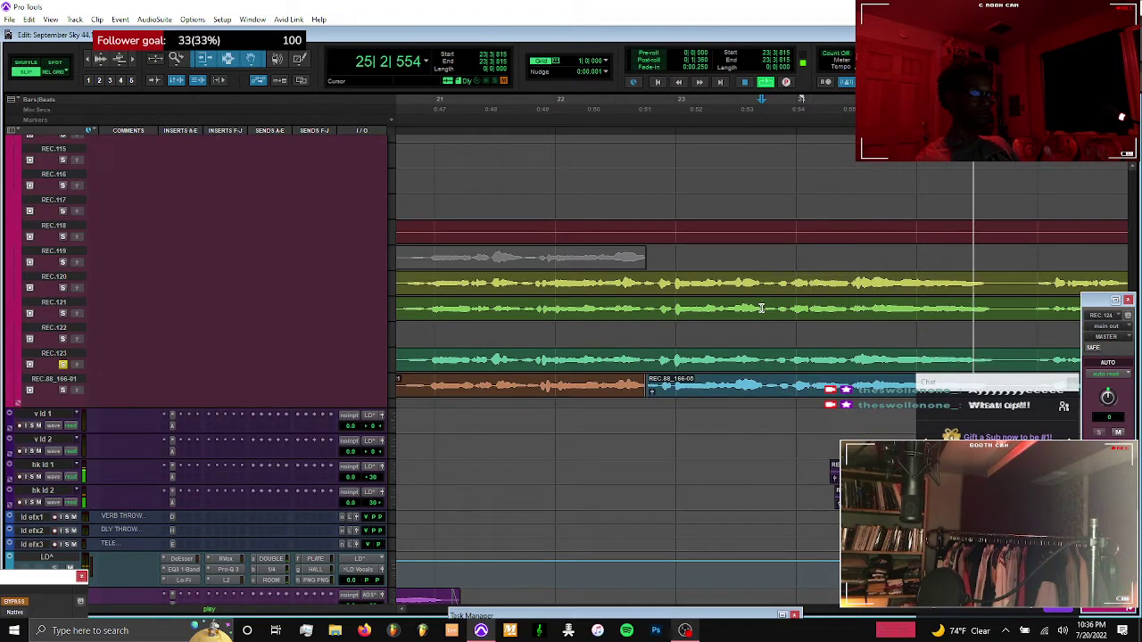
Audition the REC.121 and REC.120 takes from bar 23 beat 3, and select the REC.120 phrase from there into bar 25
key(space)
key(space)
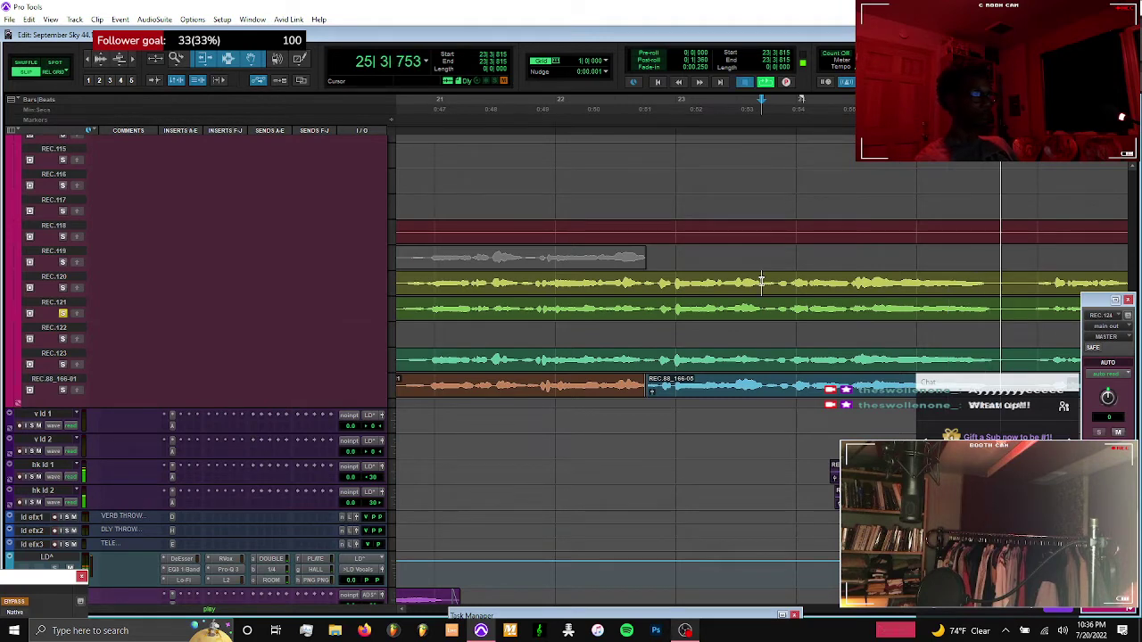
key(space)
key(space)
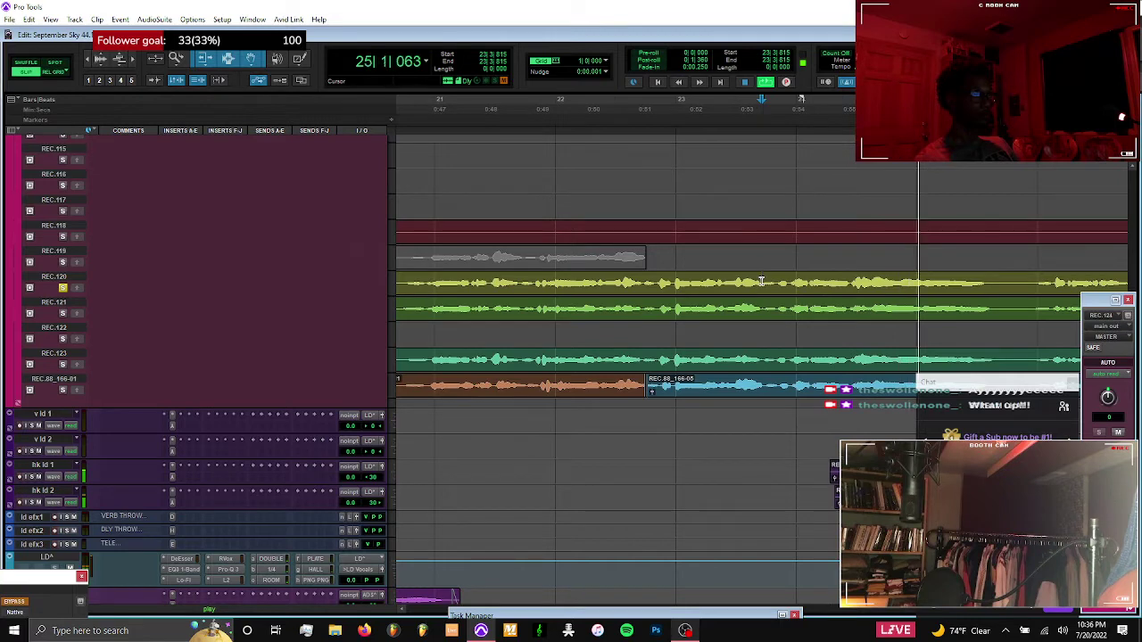
key(space)
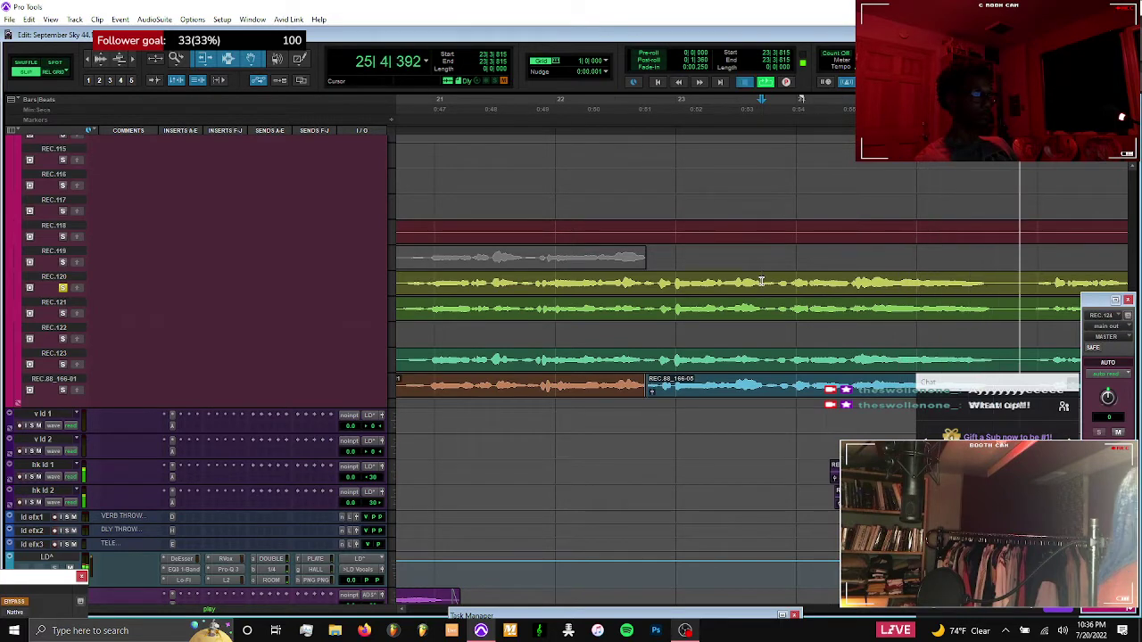
shift+click(1001, 283)
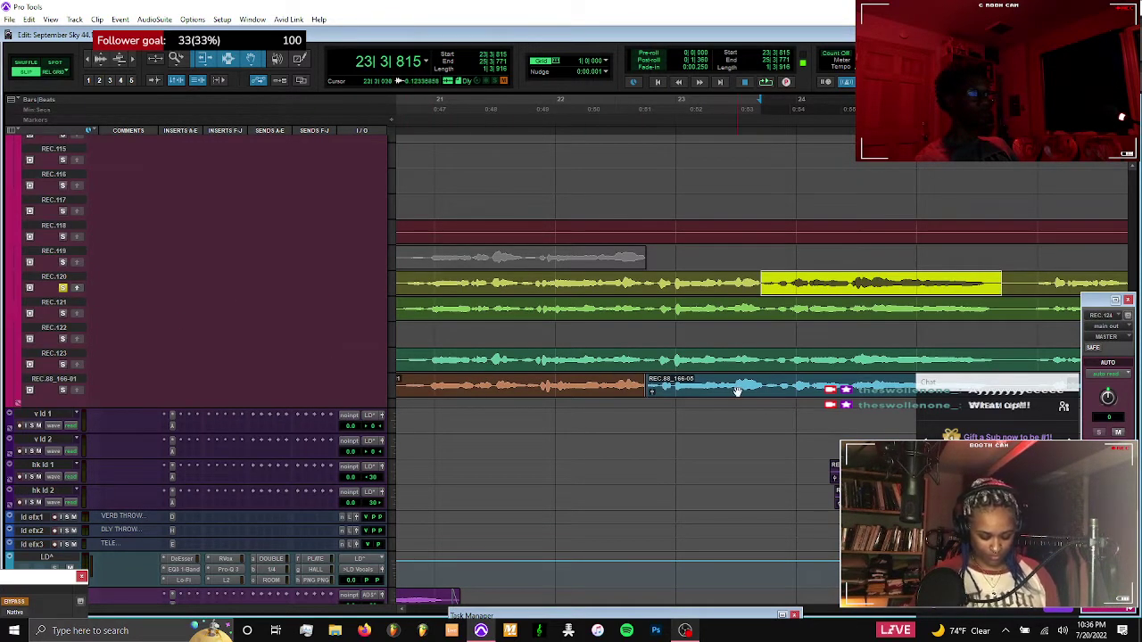
Select the REC.88_166-01 take from the start of its REC.96_177-11 clip at bar 20 through bar 23 beat 3
shift+click(898, 384)
mouse_move(856, 382)
mouse_down()
mouse_move(387, 389)
mouse_move(870, 392)
mouse_up()
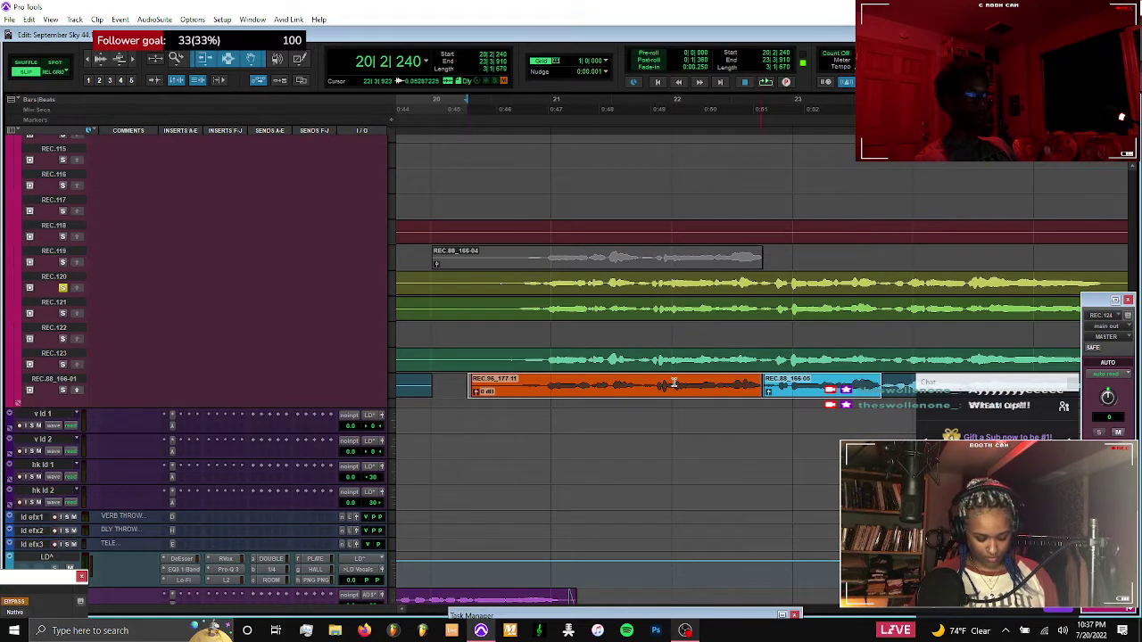
scroll(273, 372, right, 3)
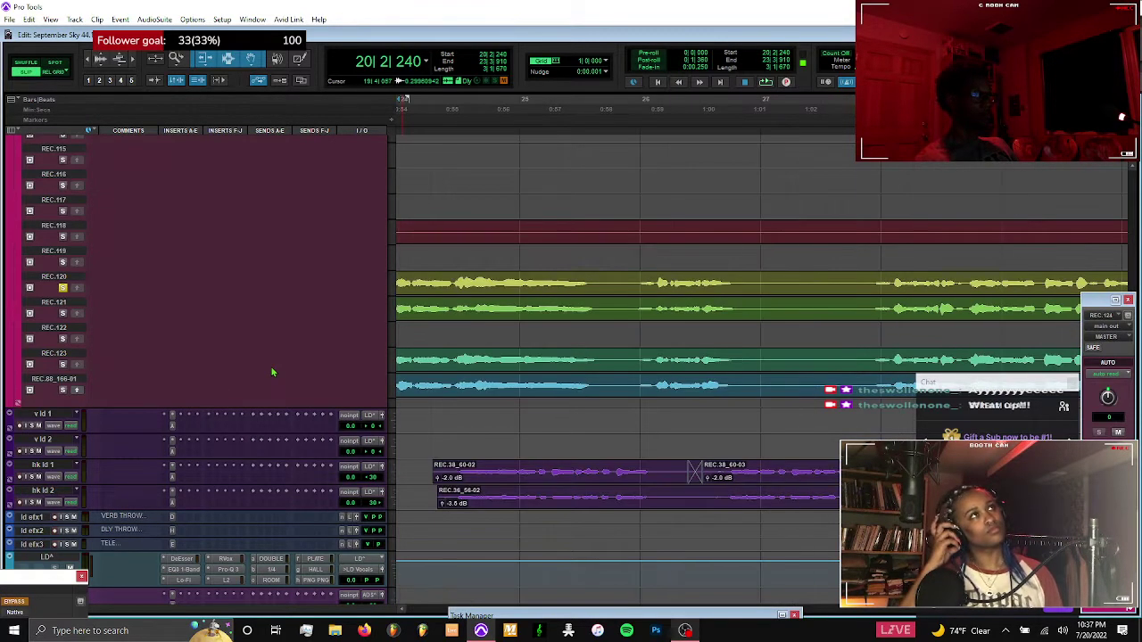
key(r)
scroll(454, 383, left, 3)
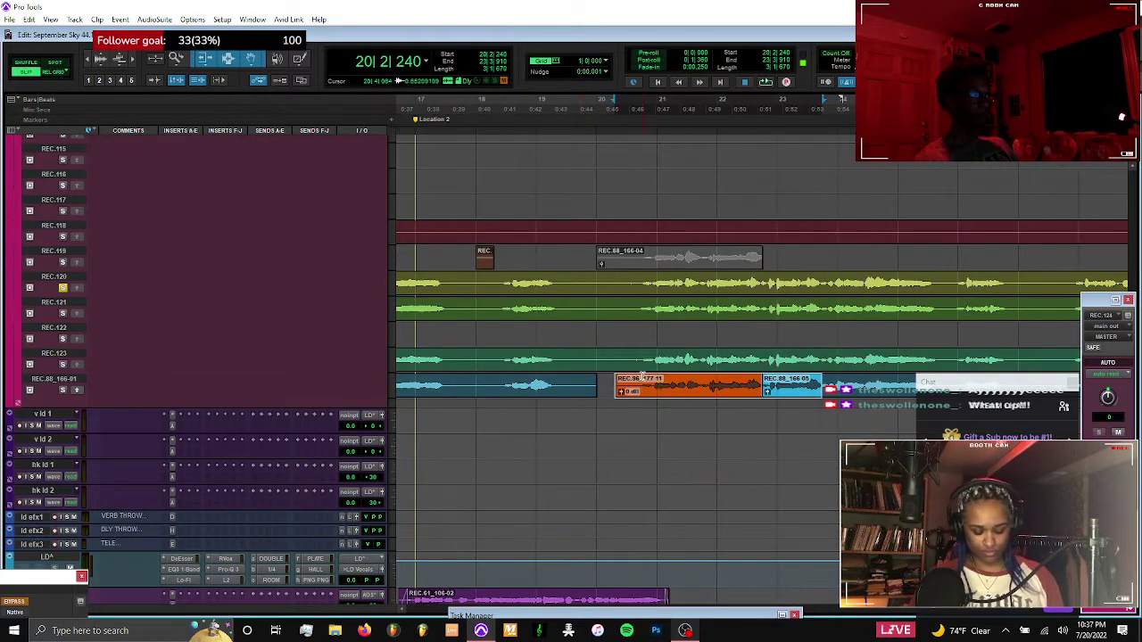
Play back from bar 20 beat 1, just before the REC.96_177-11 clip, to check the phrases through bar 26
click(609, 383)
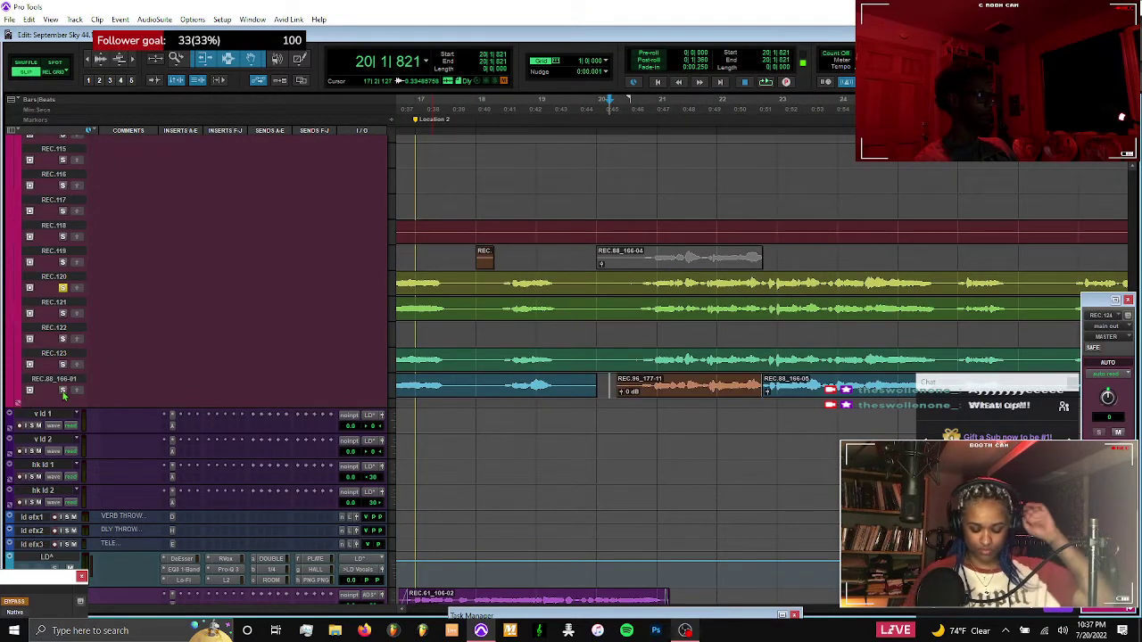
key(space)
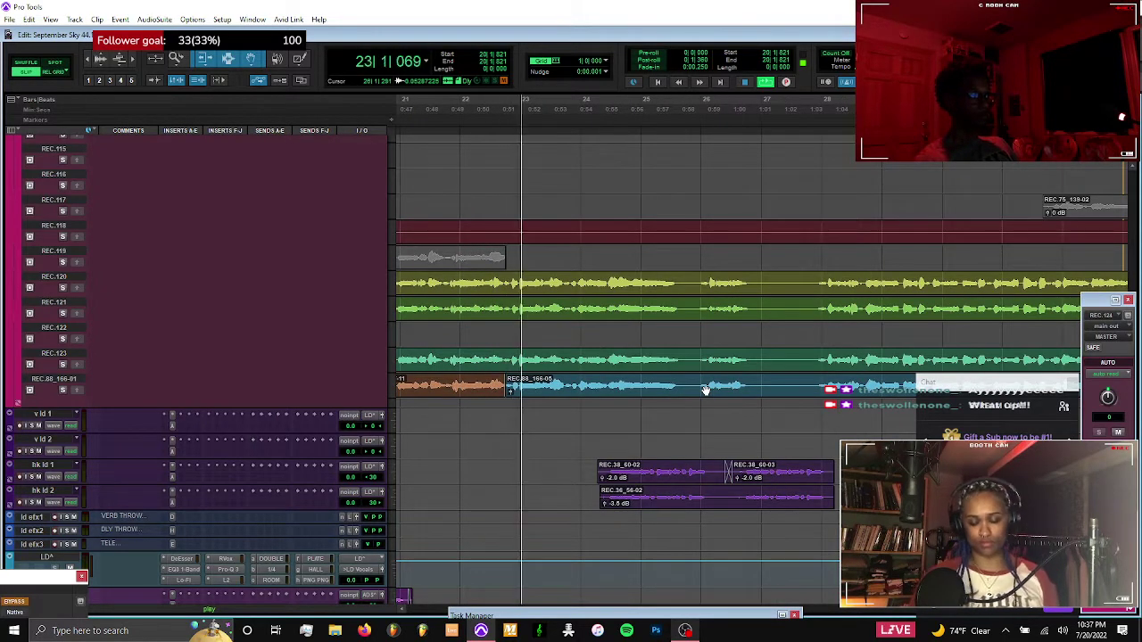
scroll(971, 285, up, 3)
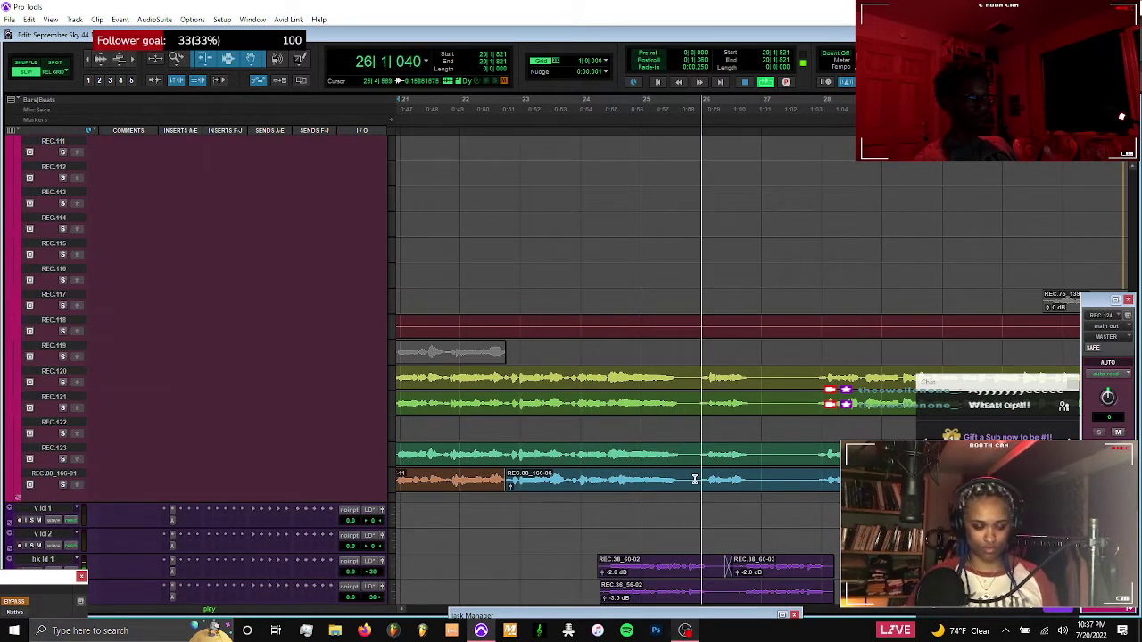
Stop playback and select the REC.88_166-01 take from the start of its REC.96_177-11 clip at bar 20 to its end in bar 61
key(space)
scroll(694, 479, right, 3)
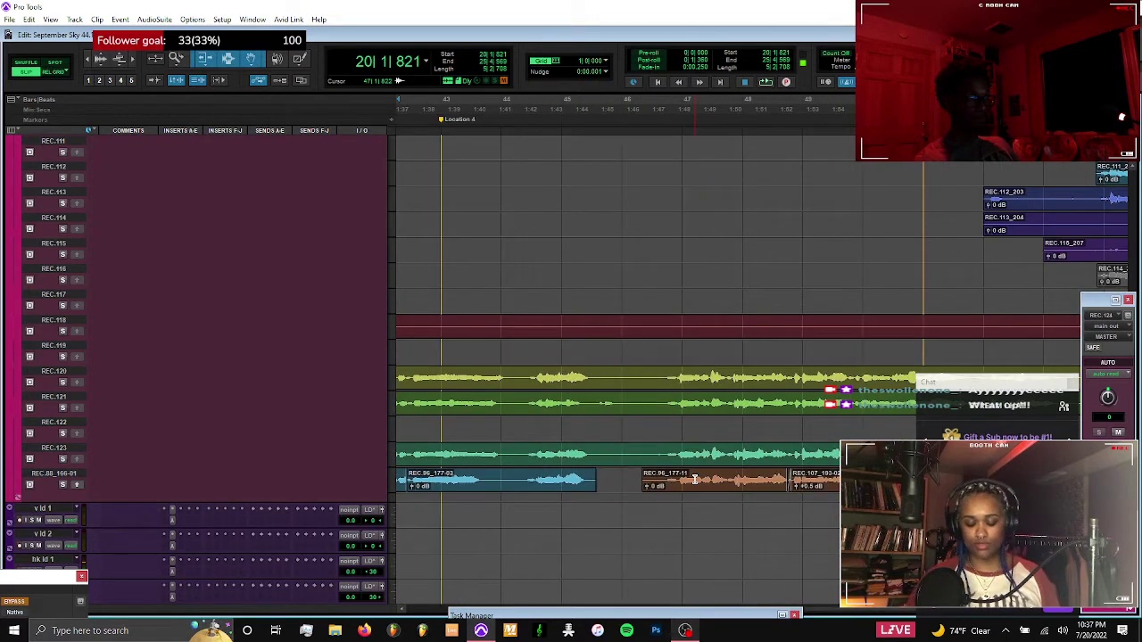
key(r)
scroll(694, 479, right, 2)
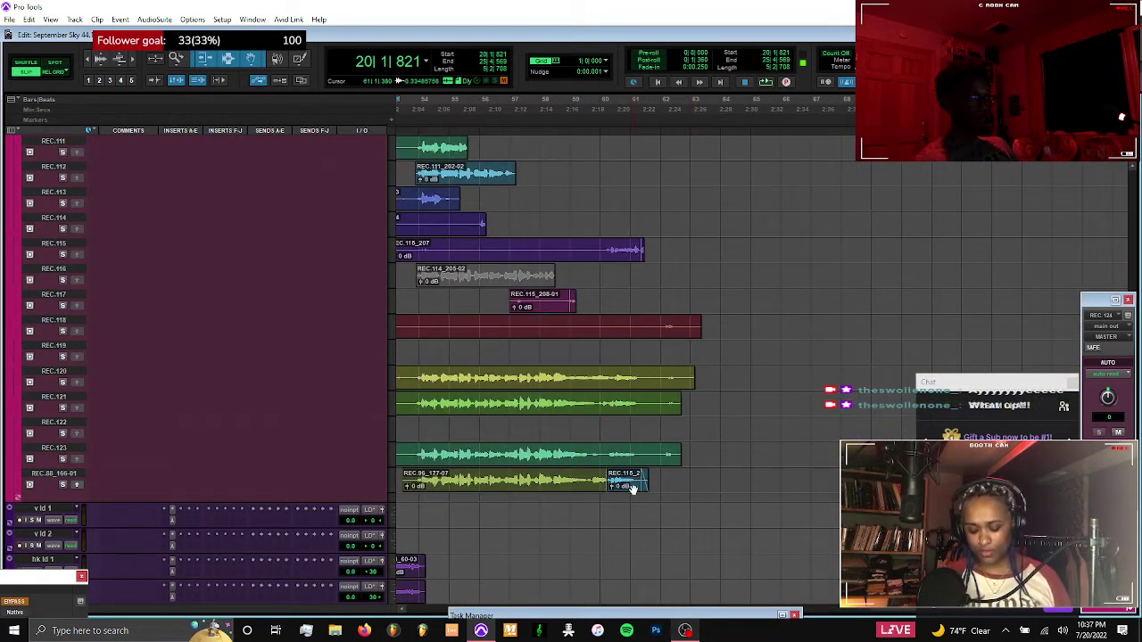
drag(631, 488, 378, 491)
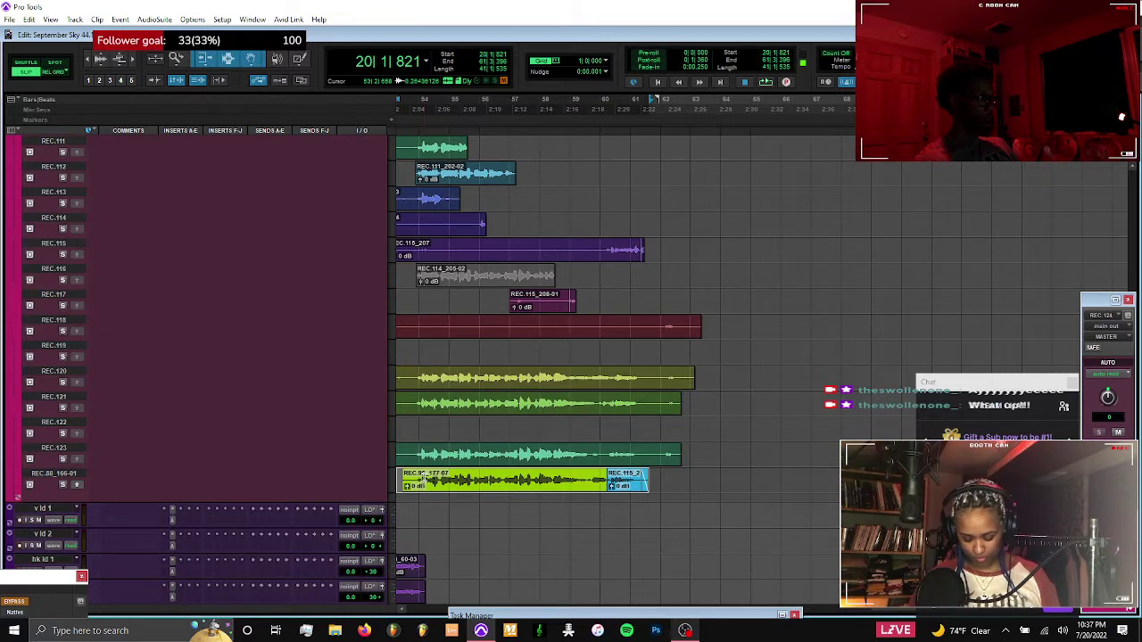
scroll(544, 453, left, 3)
scroll(668, 469, left, 7)
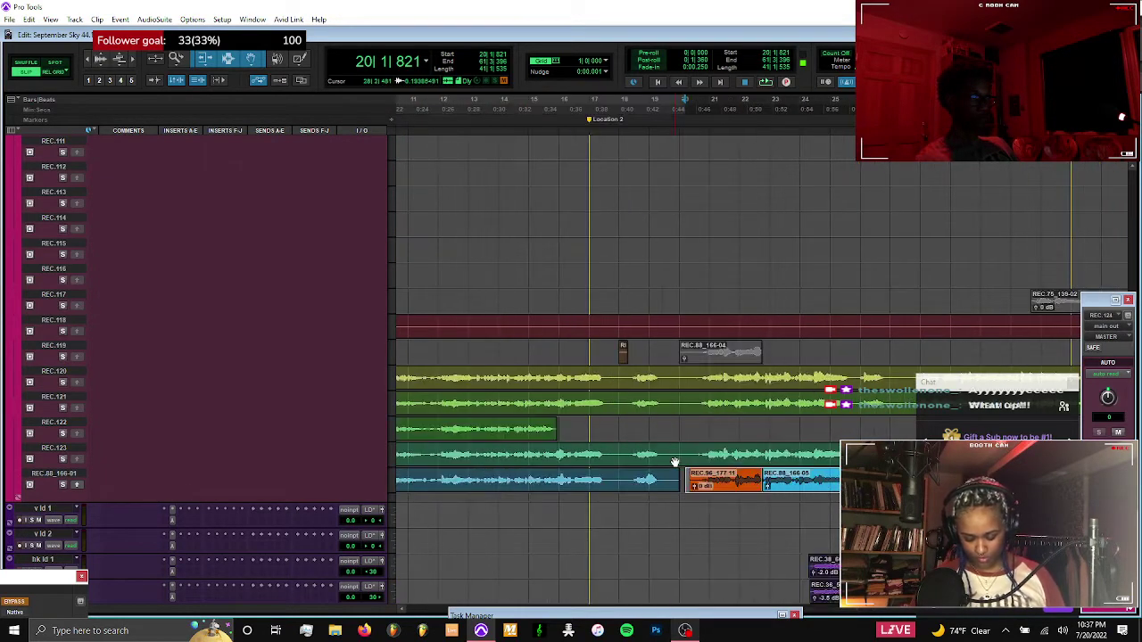
scroll(728, 484, right, 4)
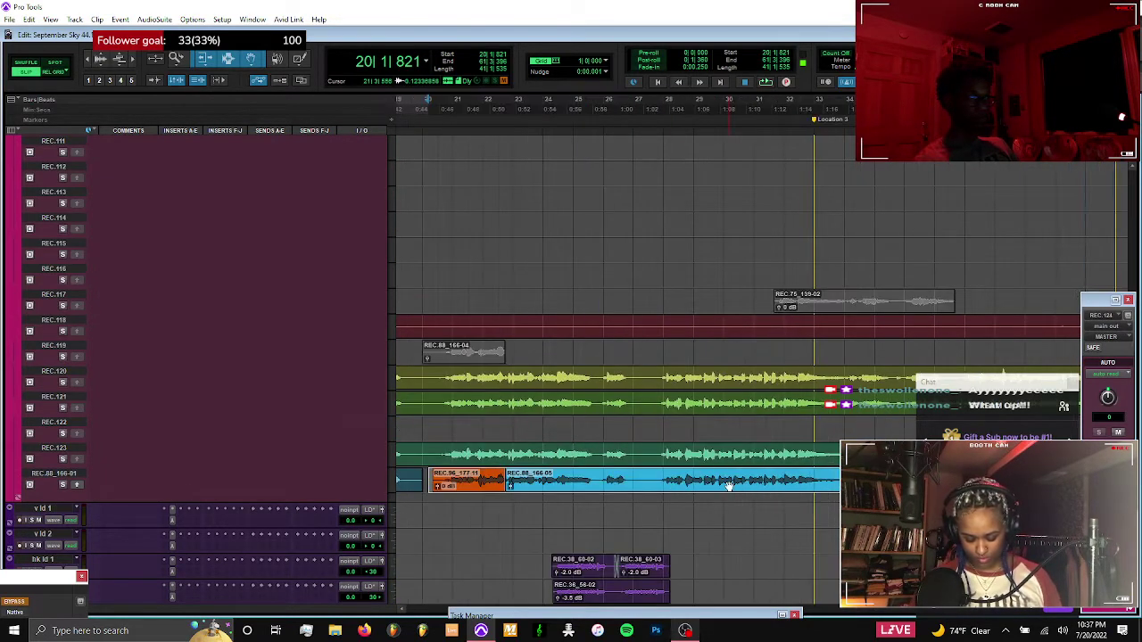
Play back the song from bar 25 beat 2, checking the OBS stream window during playback before returning to Pro Tools
click(582, 479)
key(space)
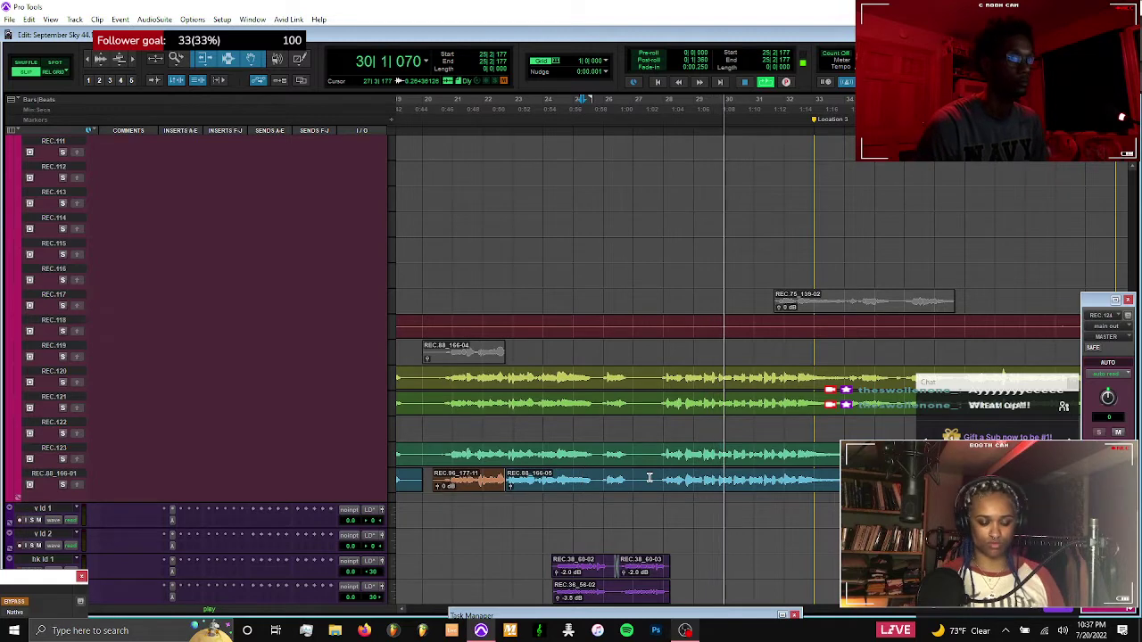
click(685, 631)
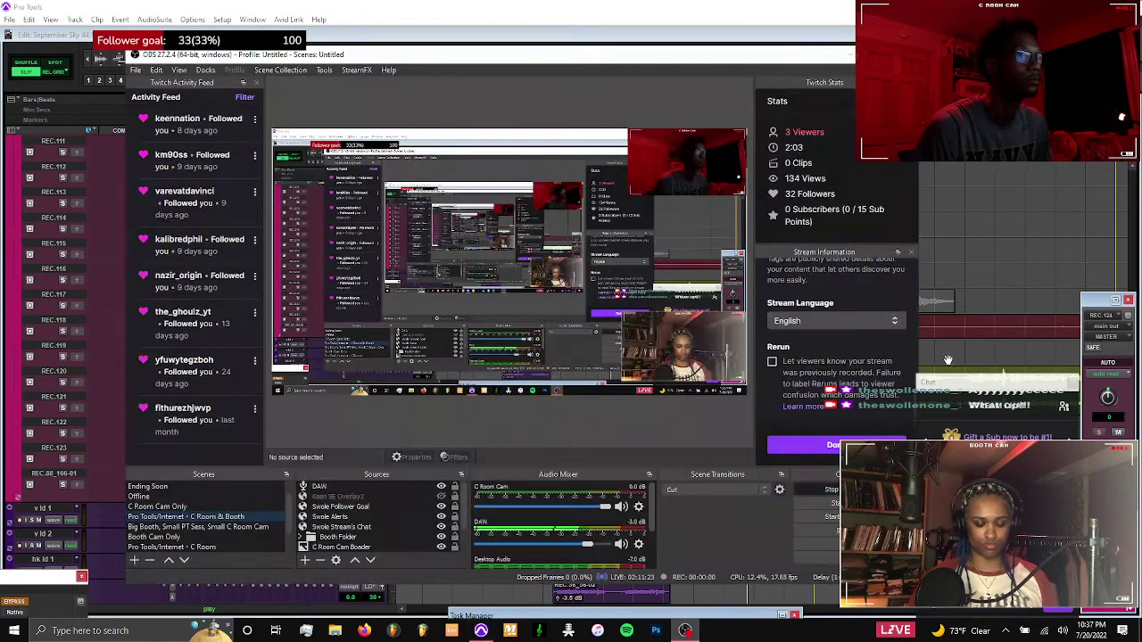
click(971, 256)
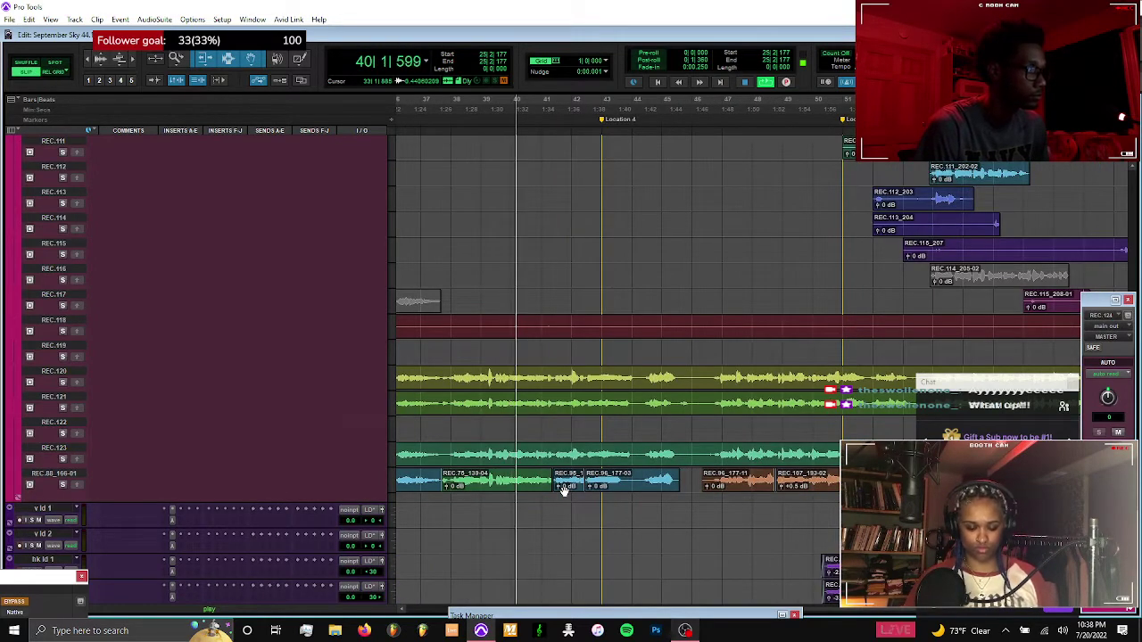
Split the REC.75_139-04 clip at bar 39 and separate the REC.88_166-01 take's section from bar 34 to bar 36
click(494, 479)
key(b)
scroll(494, 478, left, 3)
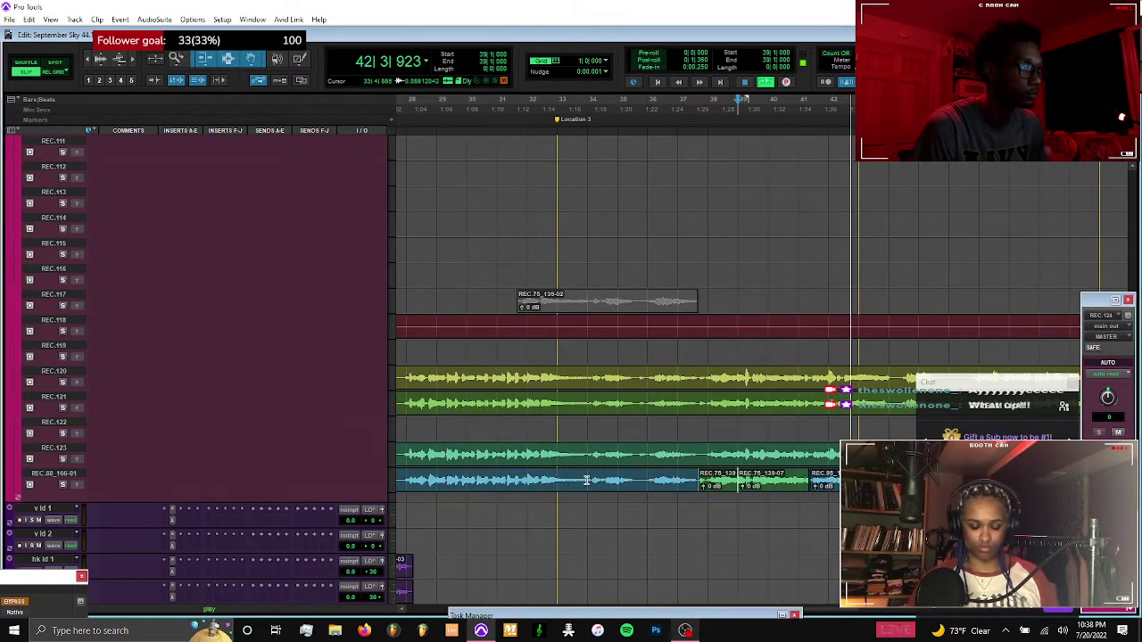
drag(648, 483, 591, 484)
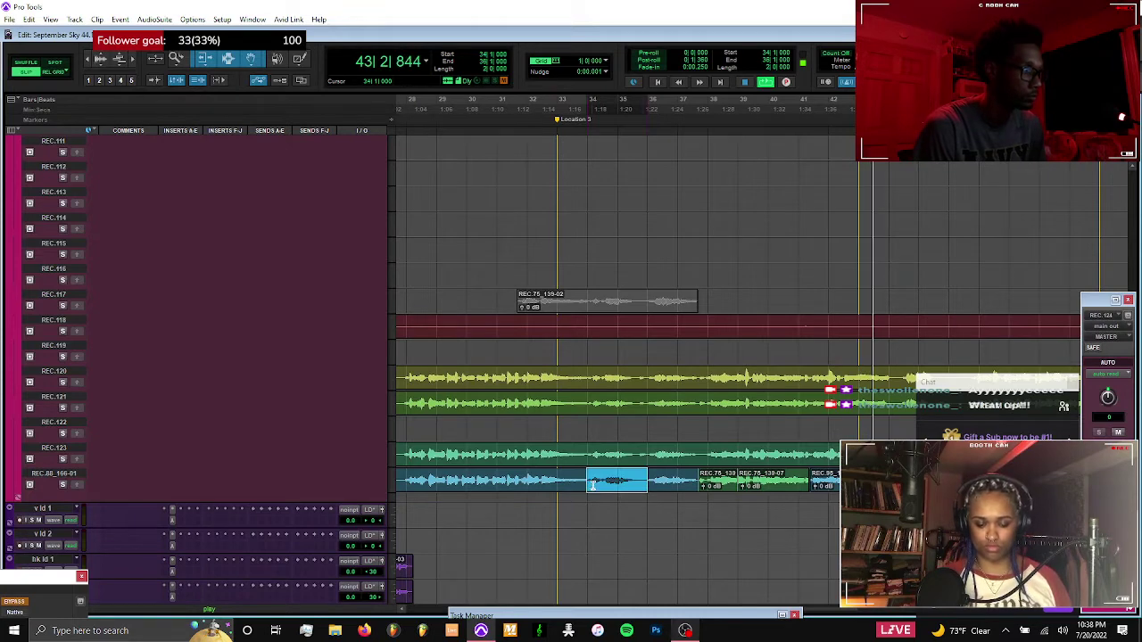
key(ctrl+e)
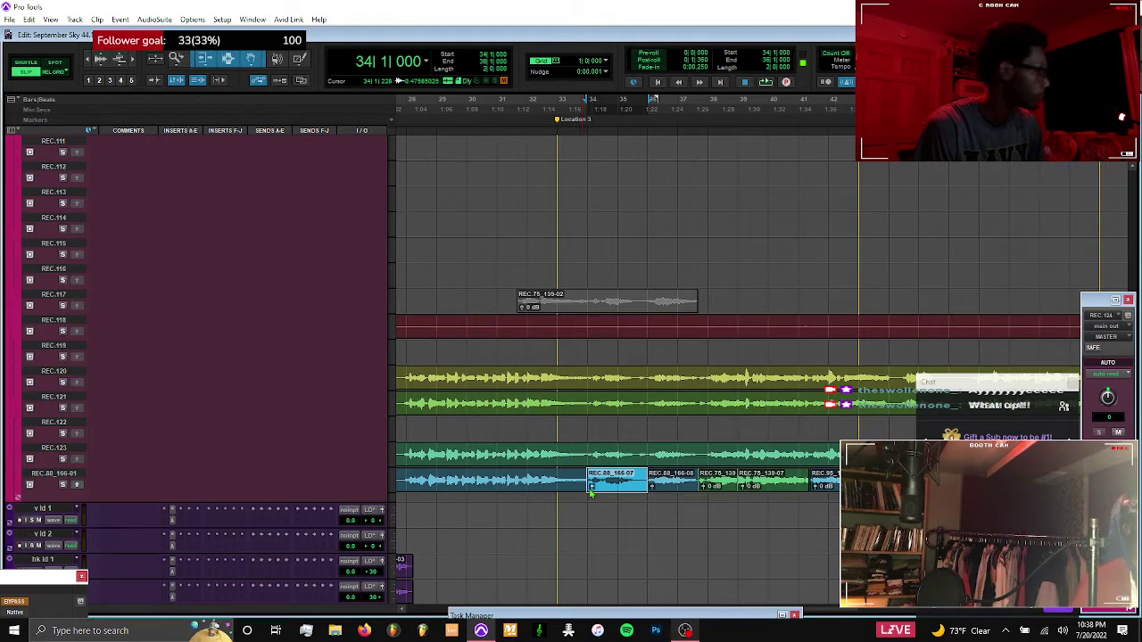
Solo the REC.123 take and play its phrase from bar 41 beat 2, at the start of the REC.95_175-03 clip
click(810, 451)
key(s)
key(Escape)
key(t)
key(t)
key(shift+s)
scroll(810, 451, right, 2)
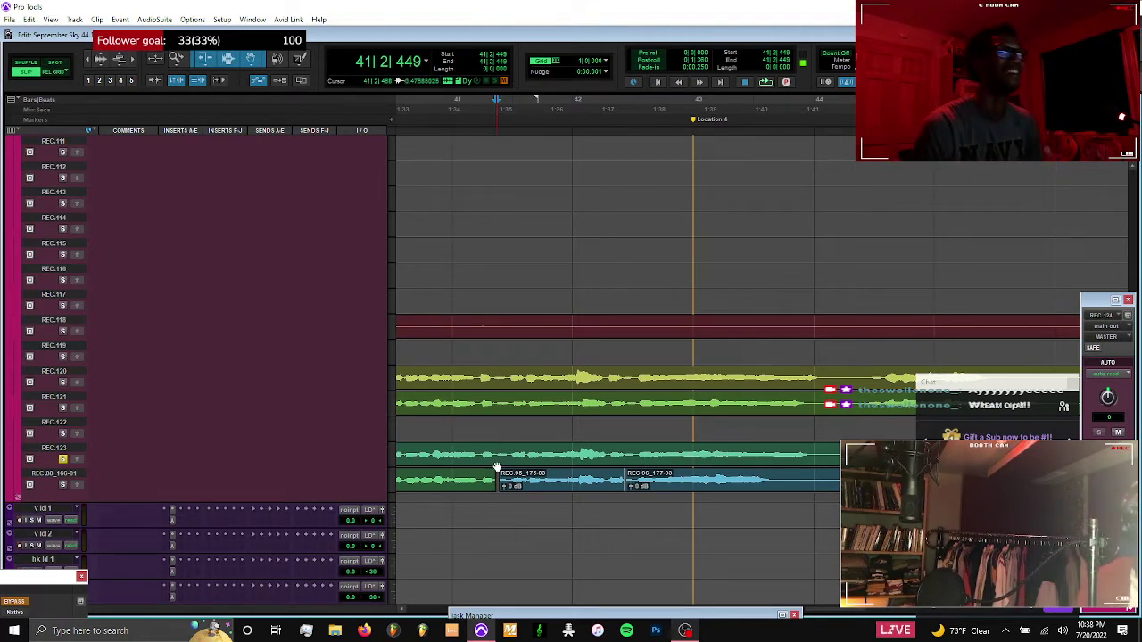
key(space)
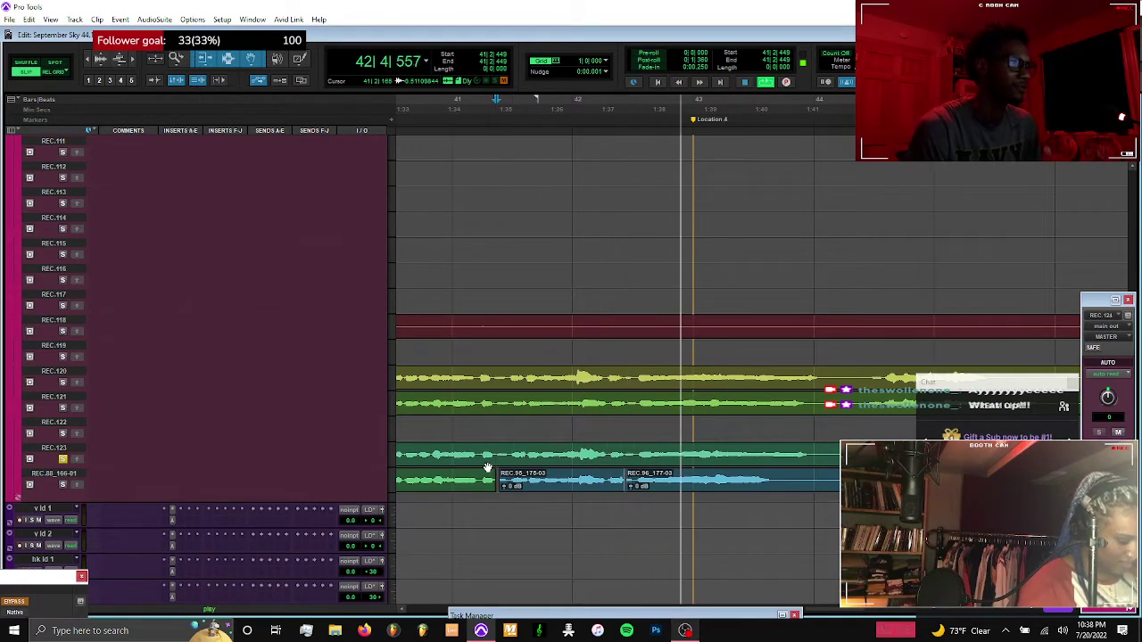
Audition the REC.121, REC.120 and REC.88_166-01 takes in turn from bar 41 beat 2
click(493, 402)
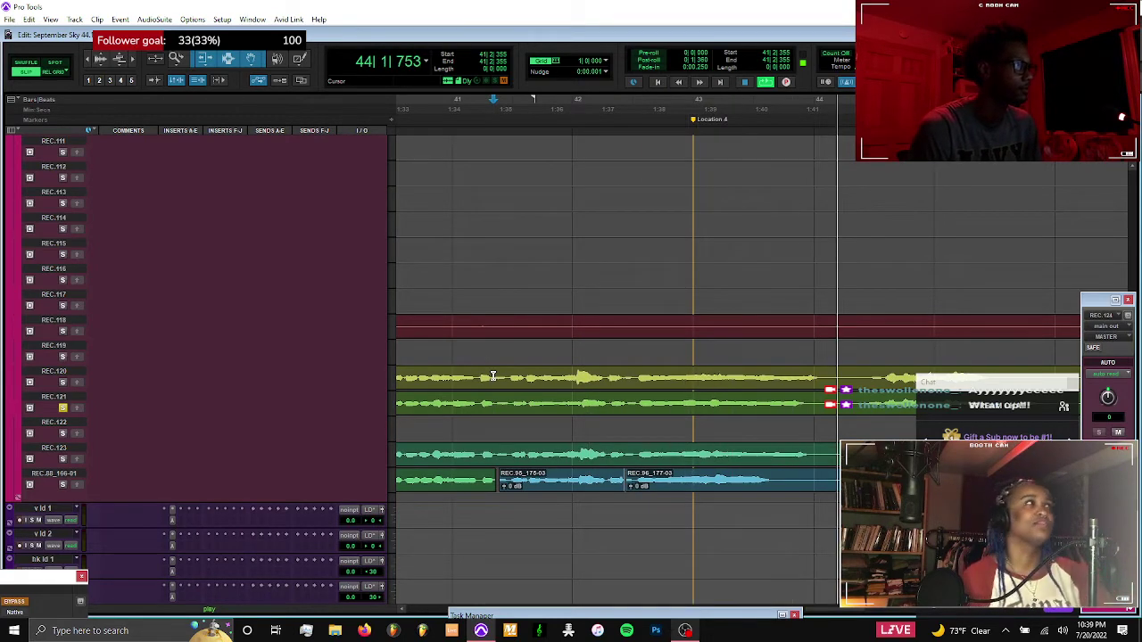
key(space)
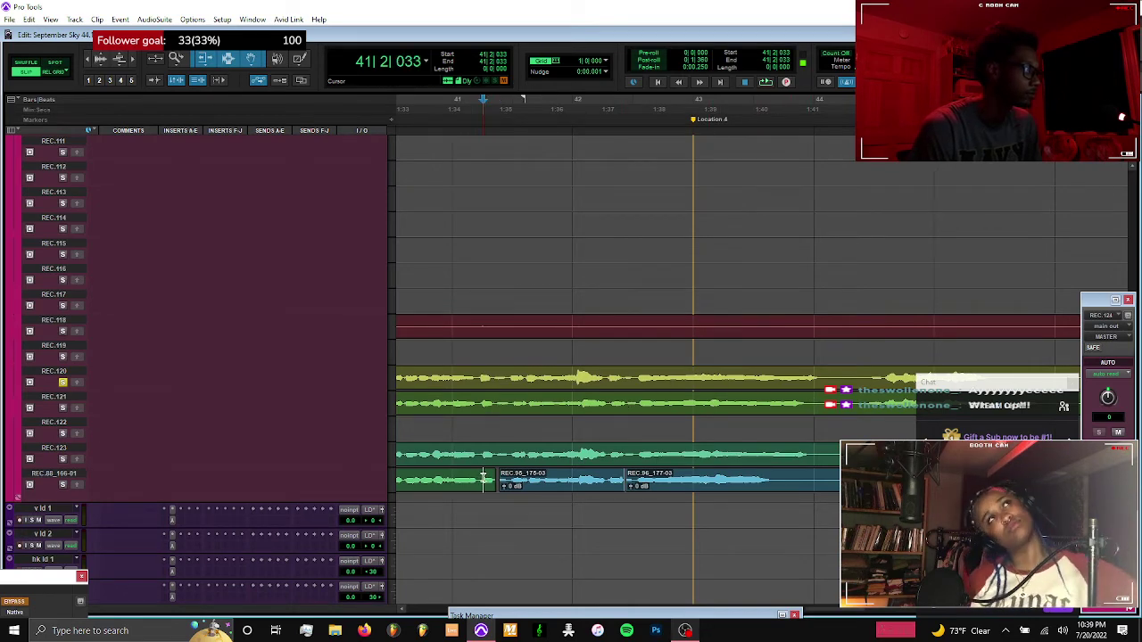
key(shift+s)
key(space)
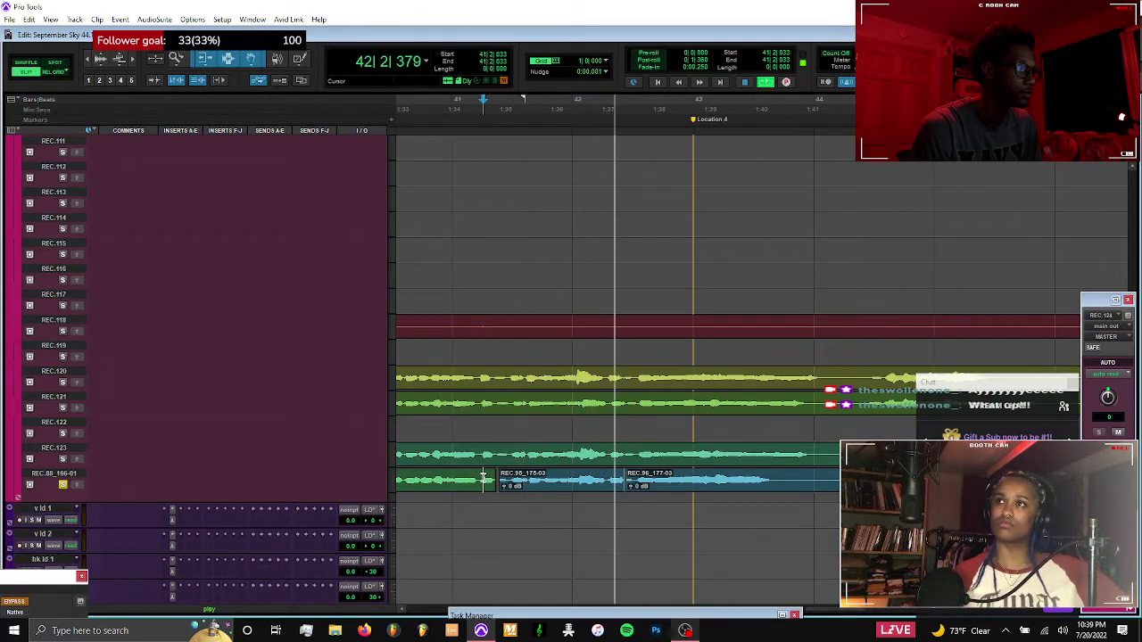
key(space)
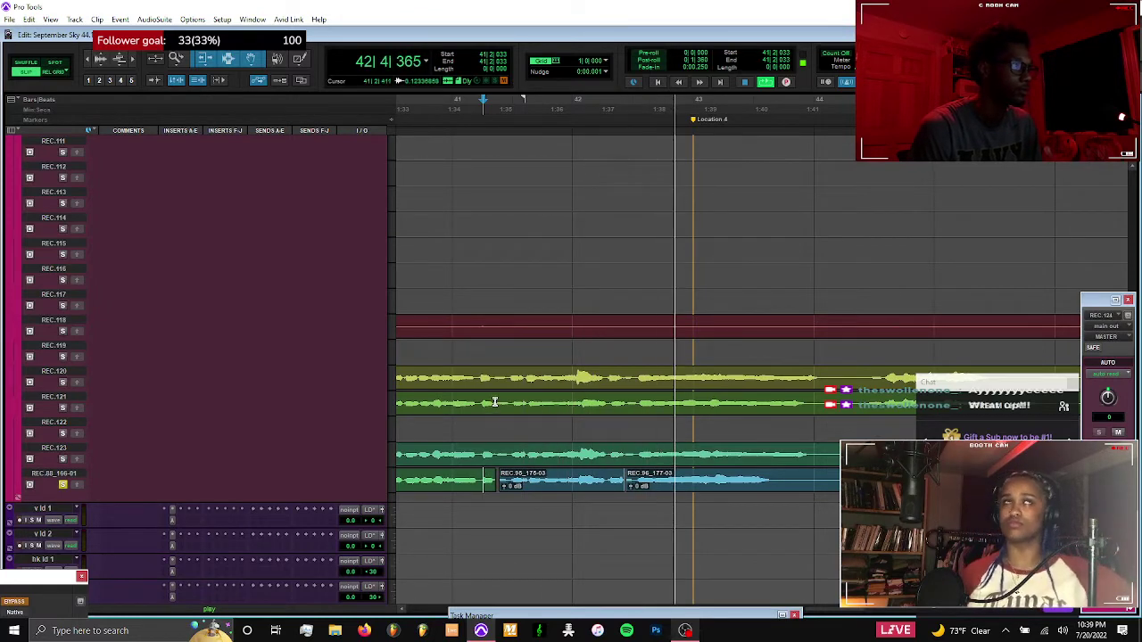
Play from bar 41 beat 2 and select the REC.121 phrase from there to bar 44 beat 1 for the comp
click(494, 403)
key(space)
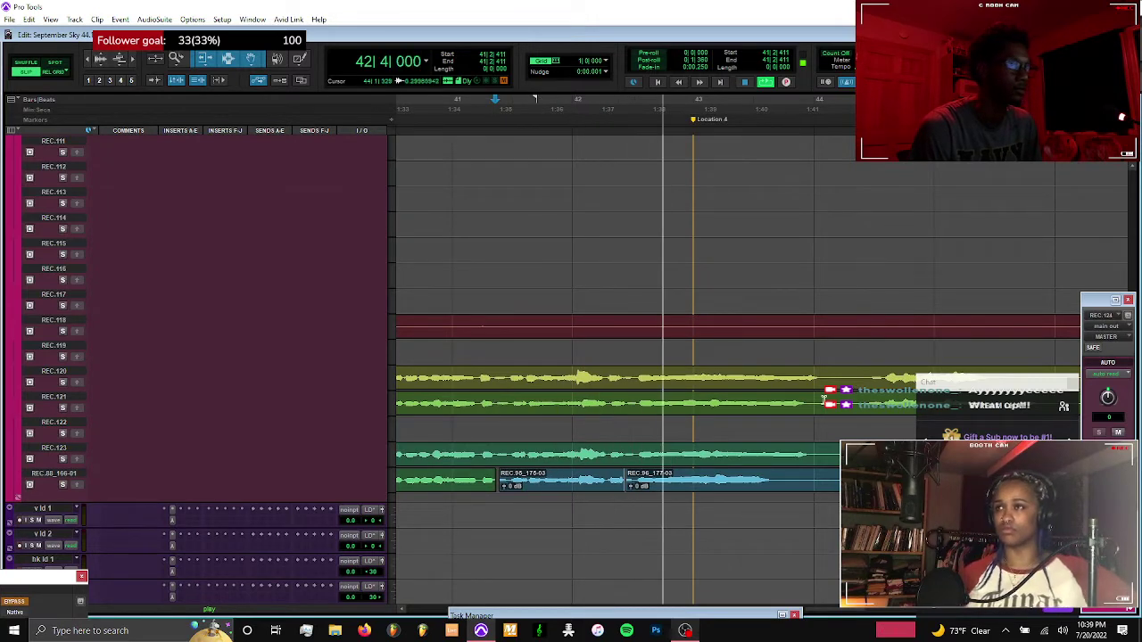
drag(495, 402, 824, 404)
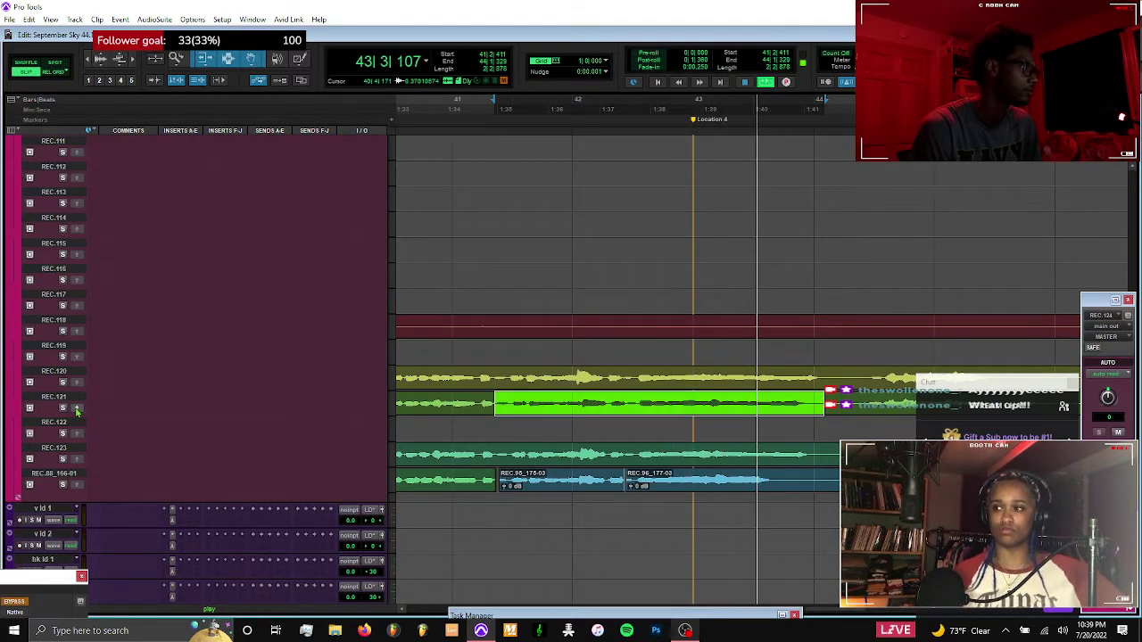
key(space)
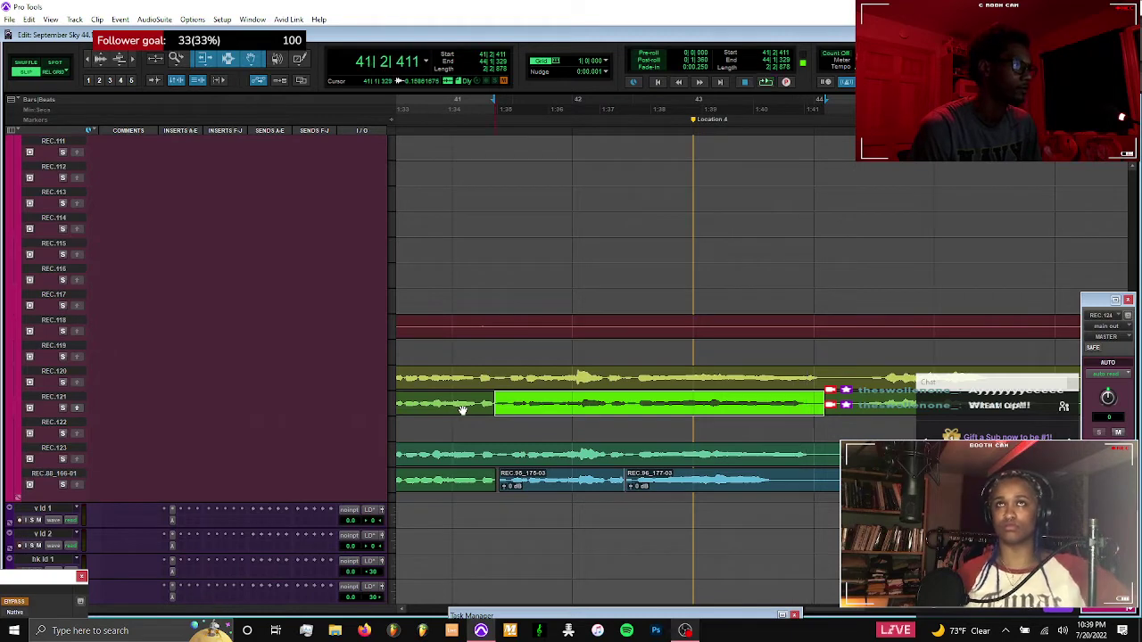
scroll(485, 404, left, 5)
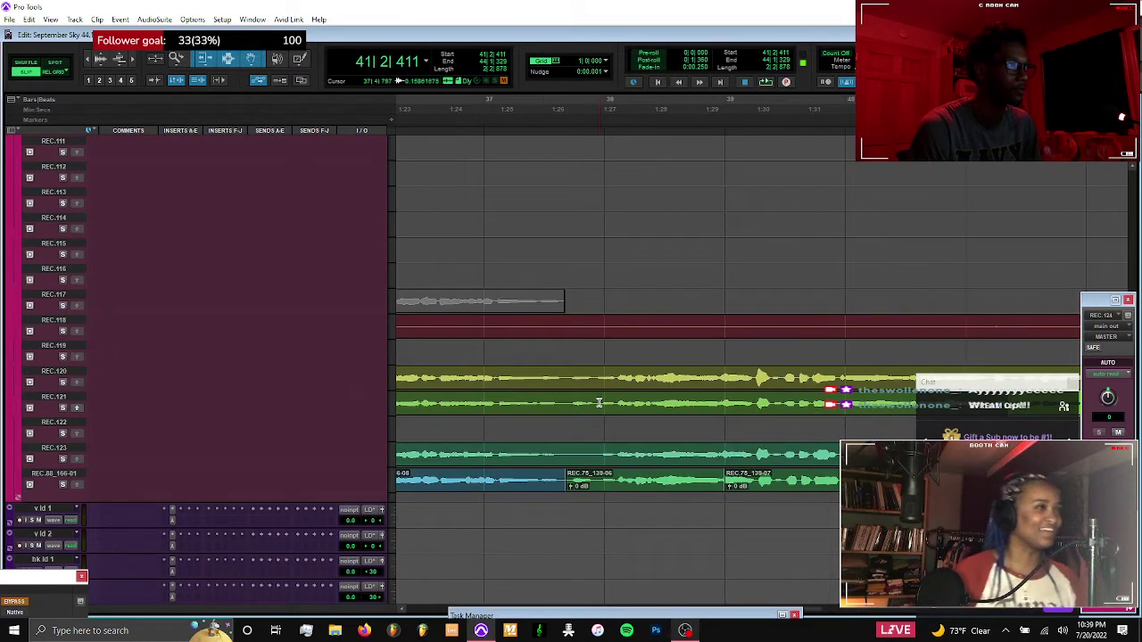
scroll(599, 403, right, 5)
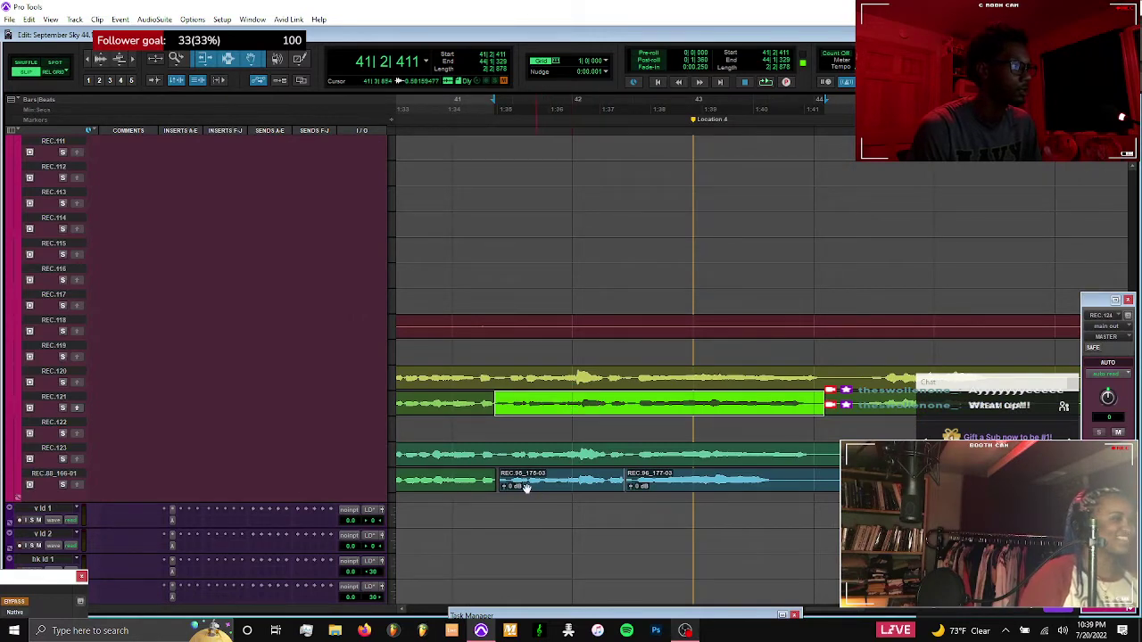
Audition REC.88_166-01 from bar 41 beat 1, and select its REC.95_175-03 clip plus the REC.121 phrase from bar 42 beat 2 to bar 44 beat 1
click(475, 479)
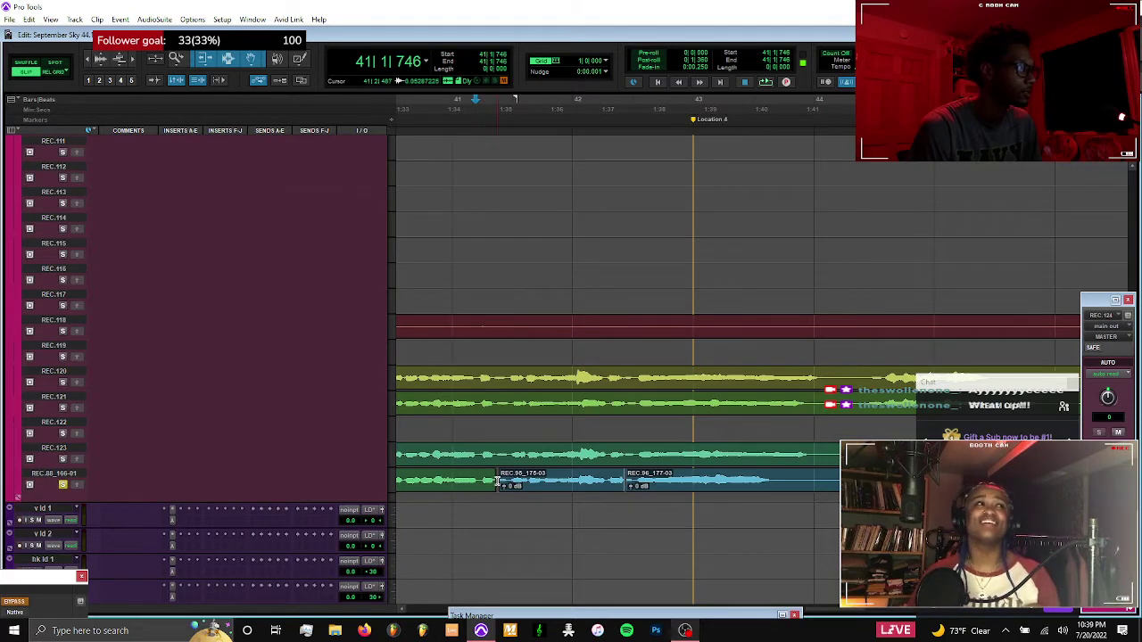
key(space)
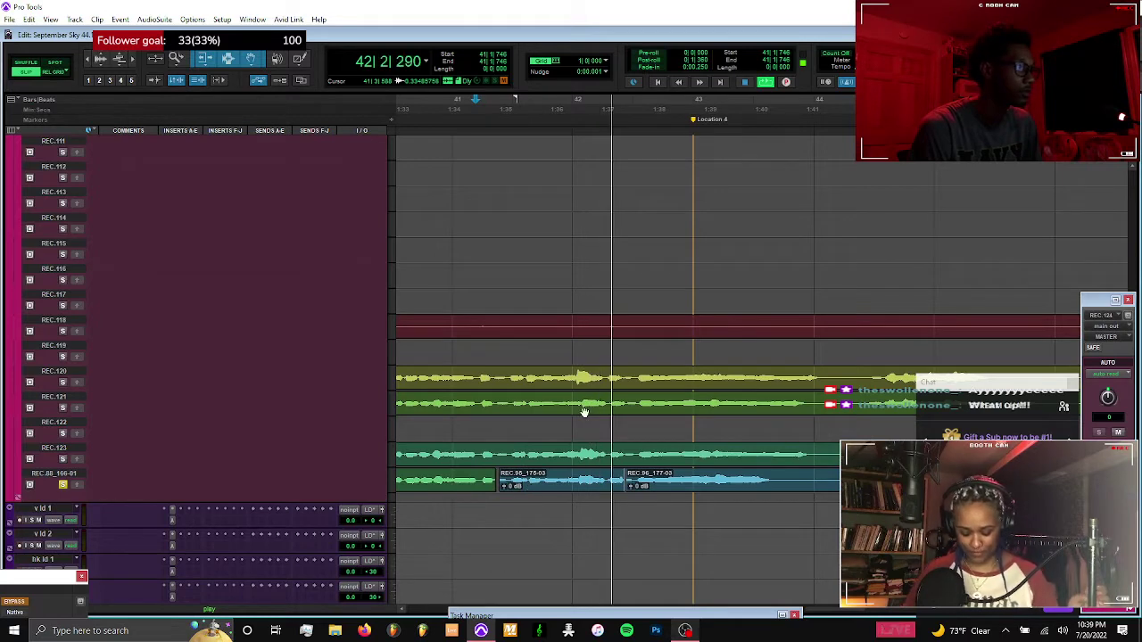
key(space)
key(Tab)
key(shift+Tab)
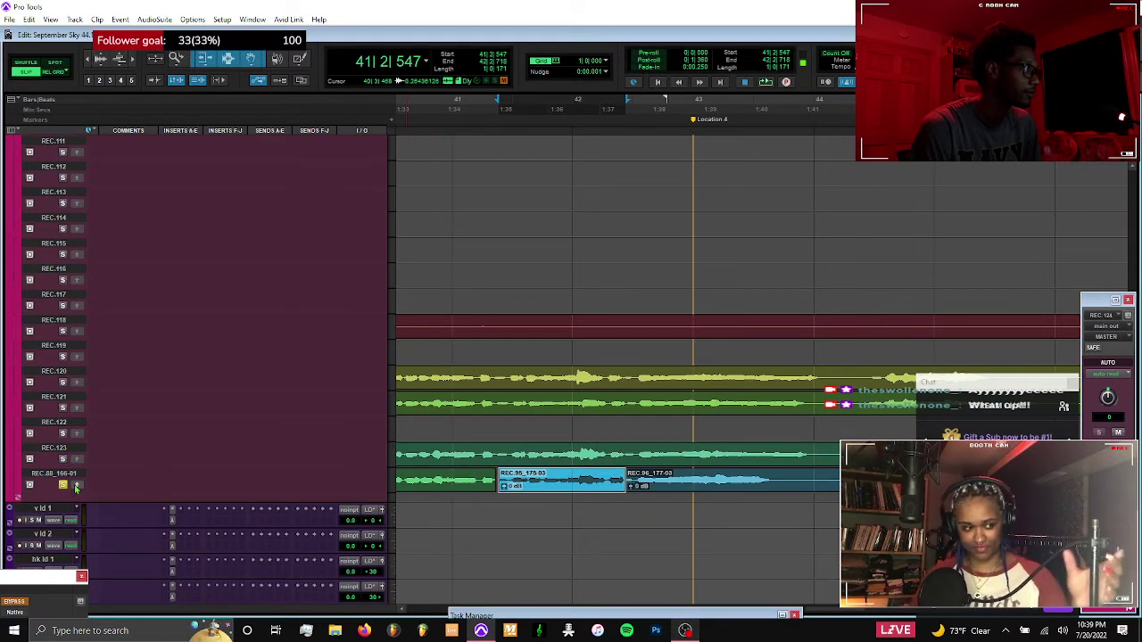
click(625, 403)
shift+click(821, 401)
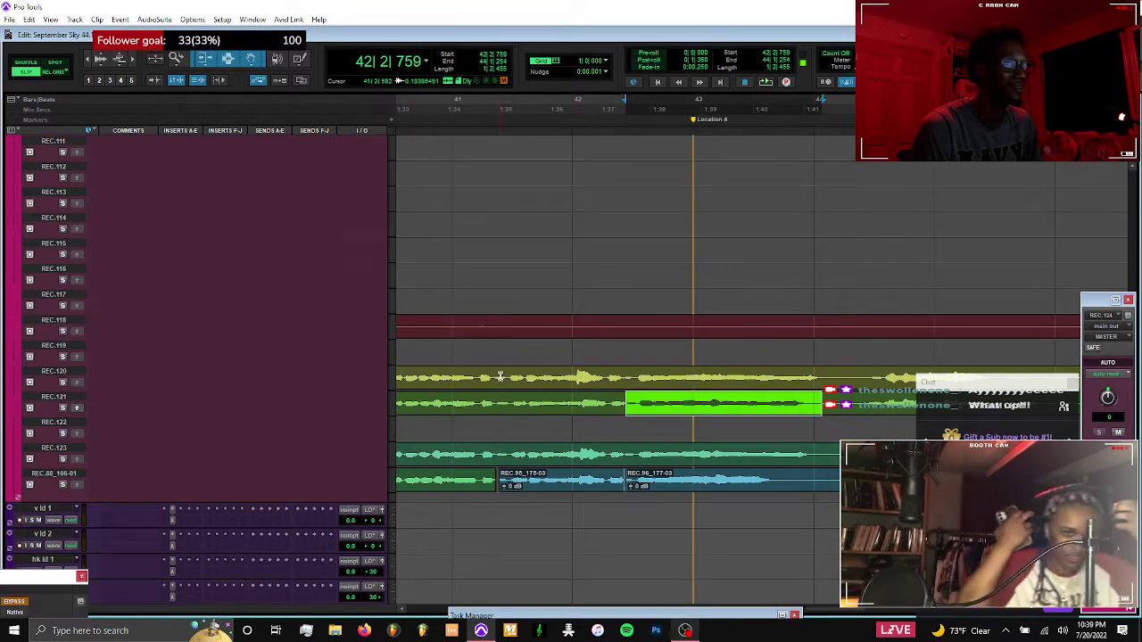
Look through the older takes around bar 41, and play back from bar 41 beat 1 and from bar 46 beat 3 to check the phrases
click(477, 403)
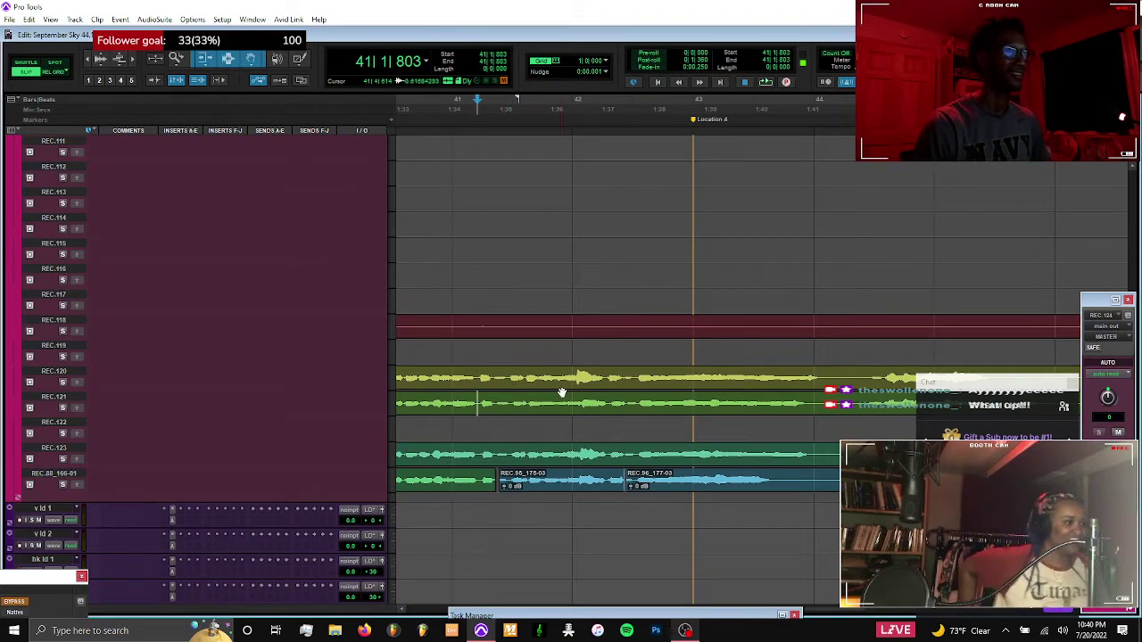
scroll(487, 410, up, 7)
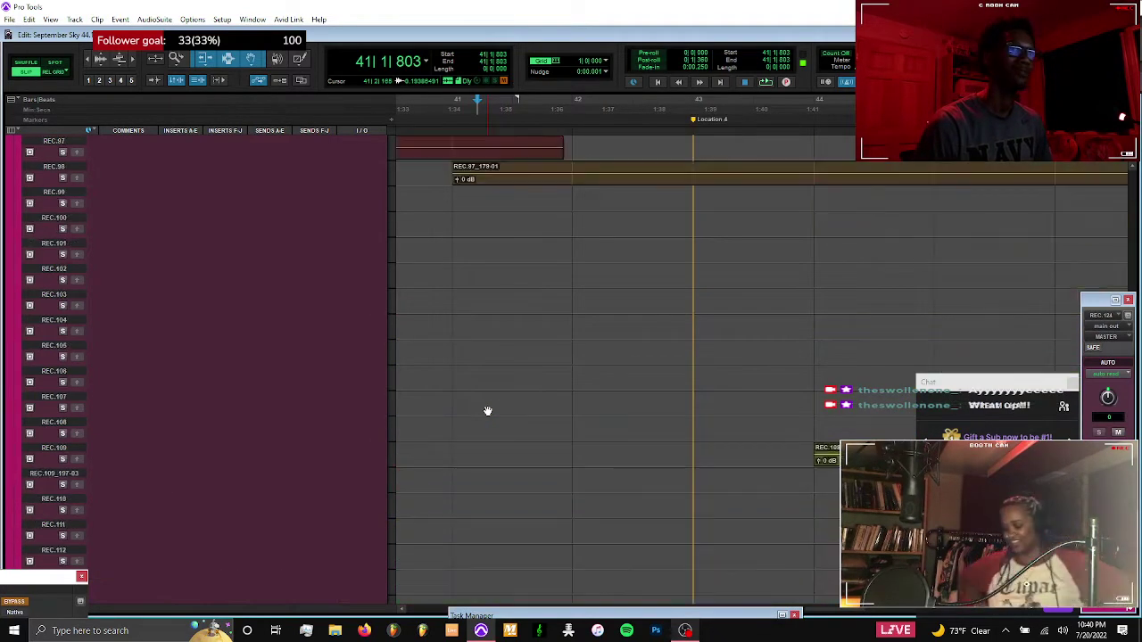
scroll(487, 410, down, 7)
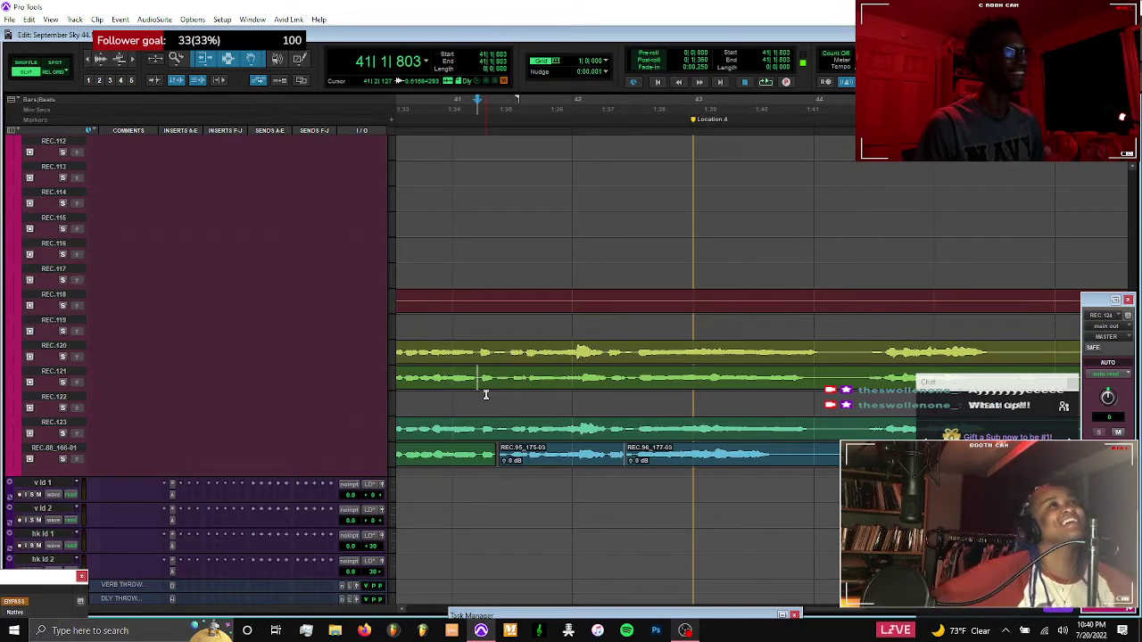
scroll(485, 395, left, 3)
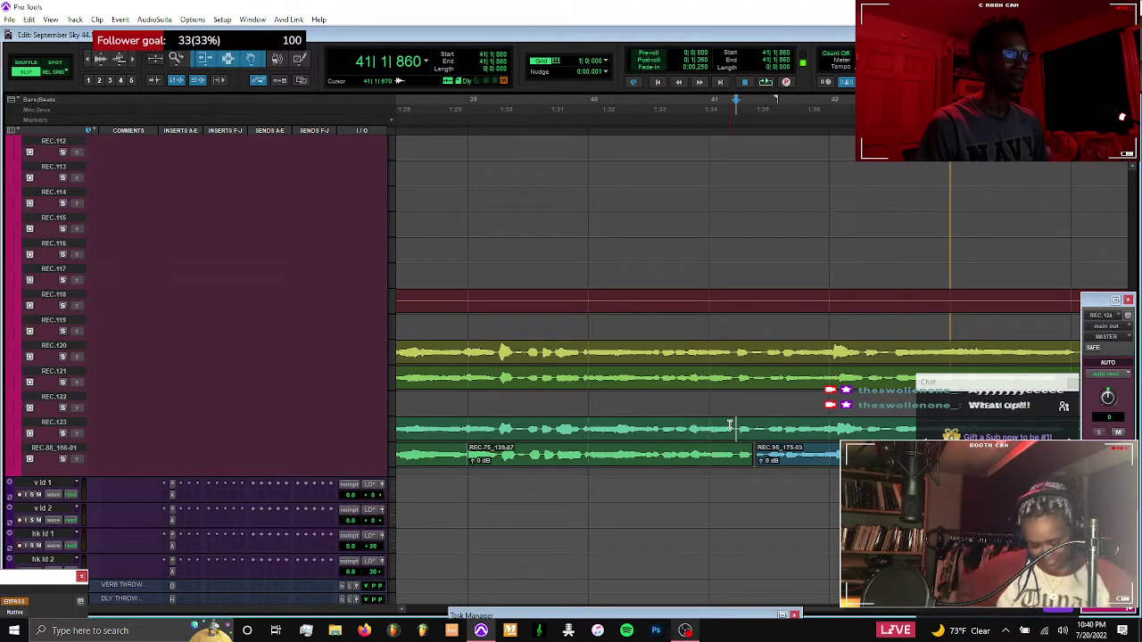
key(space)
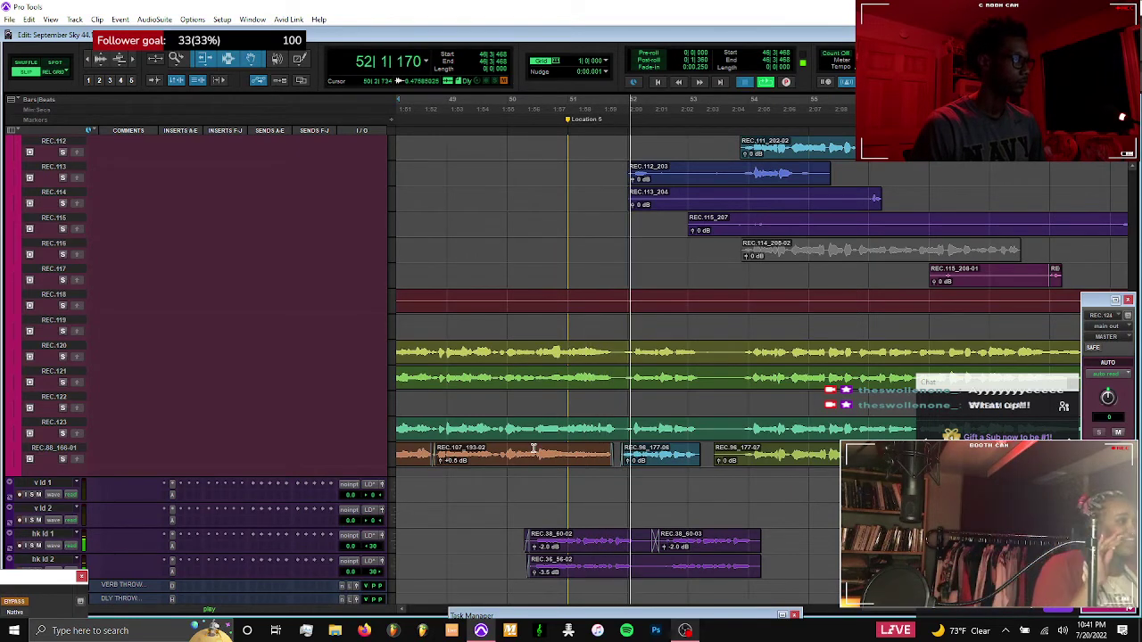
Solo the REC.123 take and play its phrase from bar 49 beat 4 into bar 52
key(space)
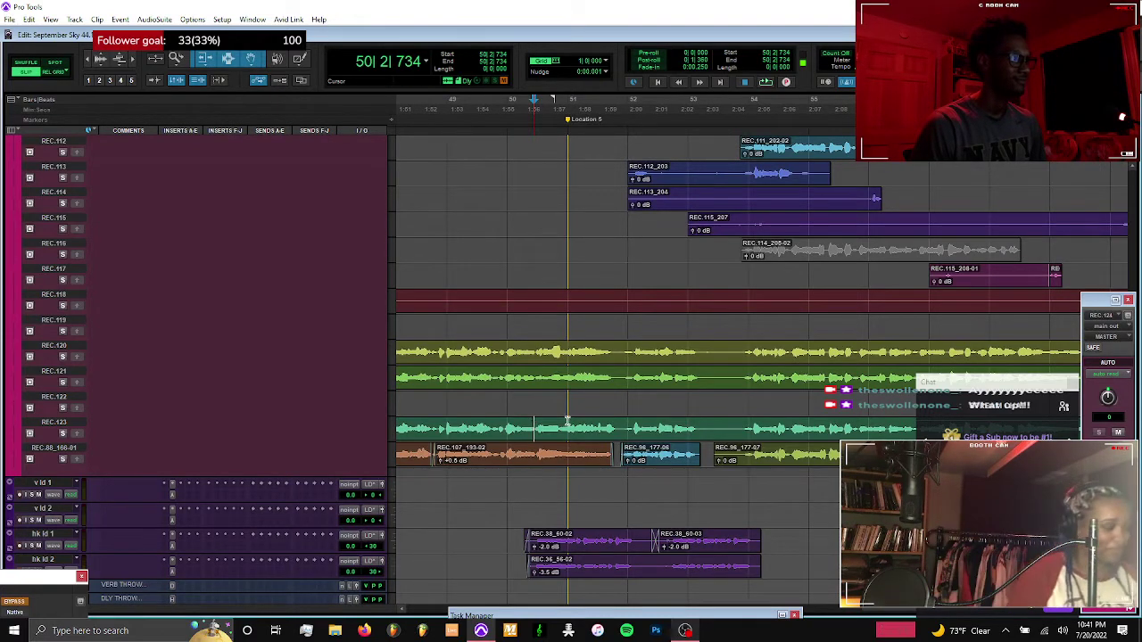
key(t)
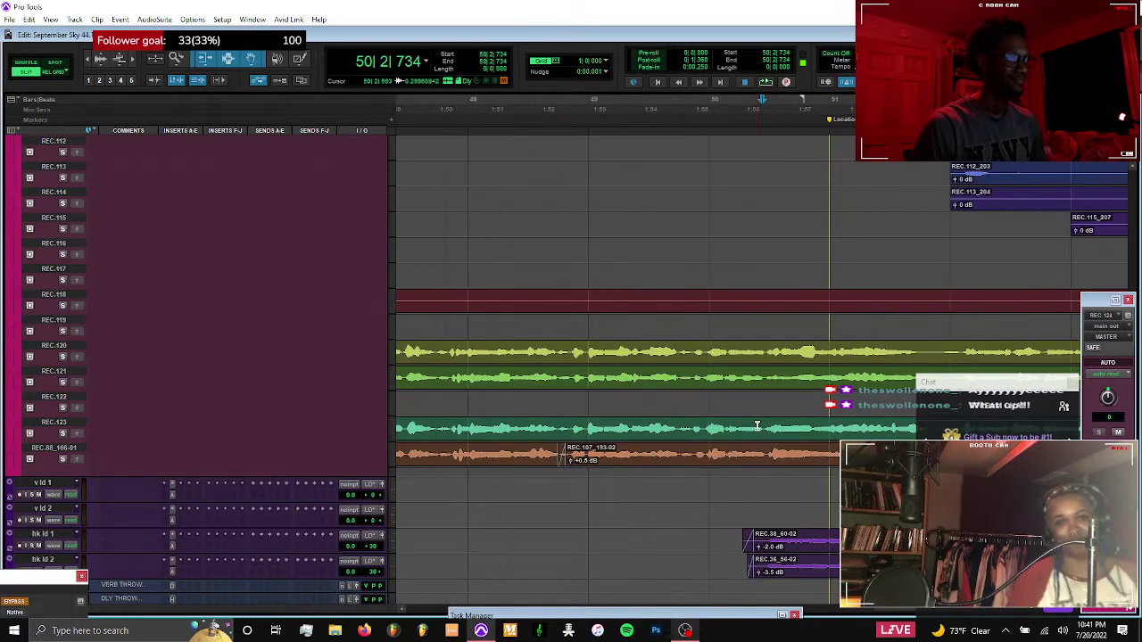
key(space)
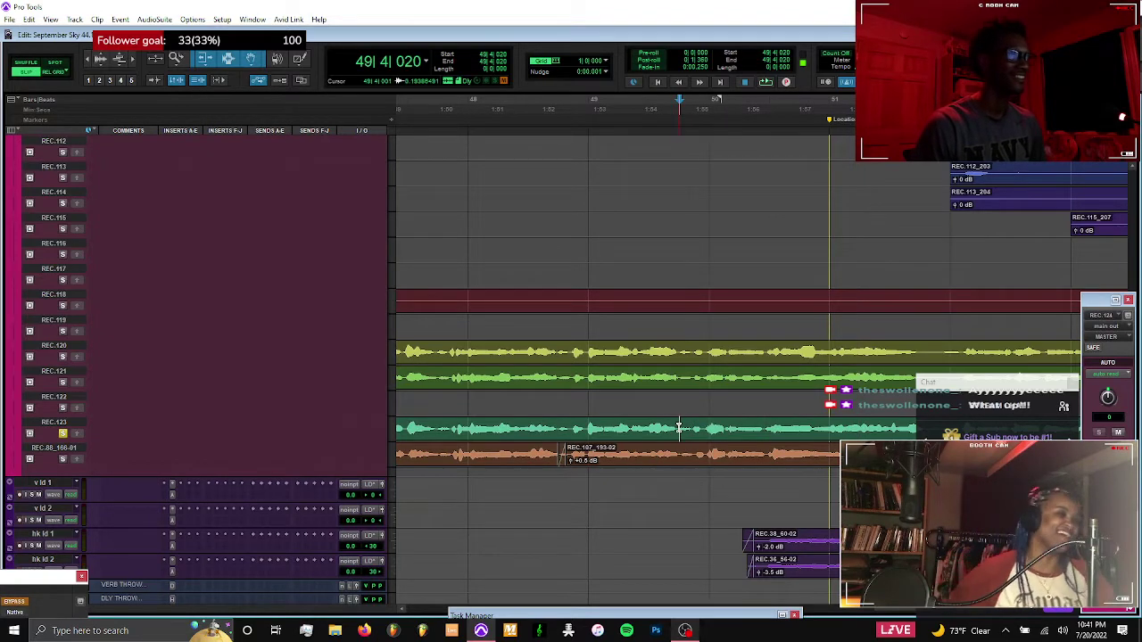
key(space)
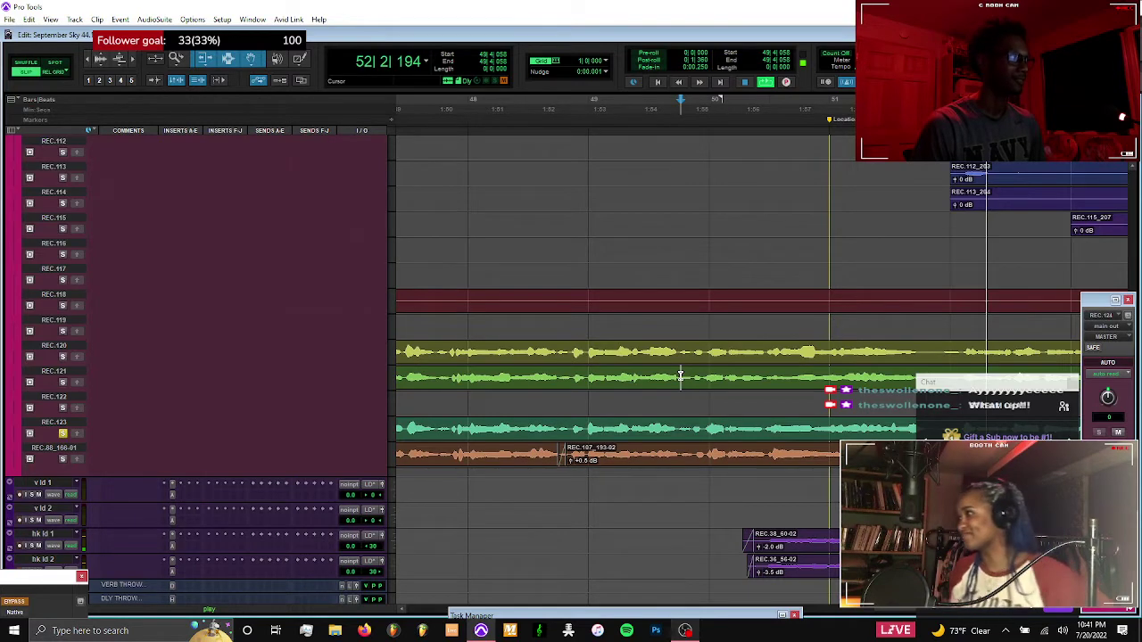
Audition REC.120 from bar 49 beat 4, and select and play the REC.123 phrase from bar 49 beat 3 to bar 51 beat 4
key(space)
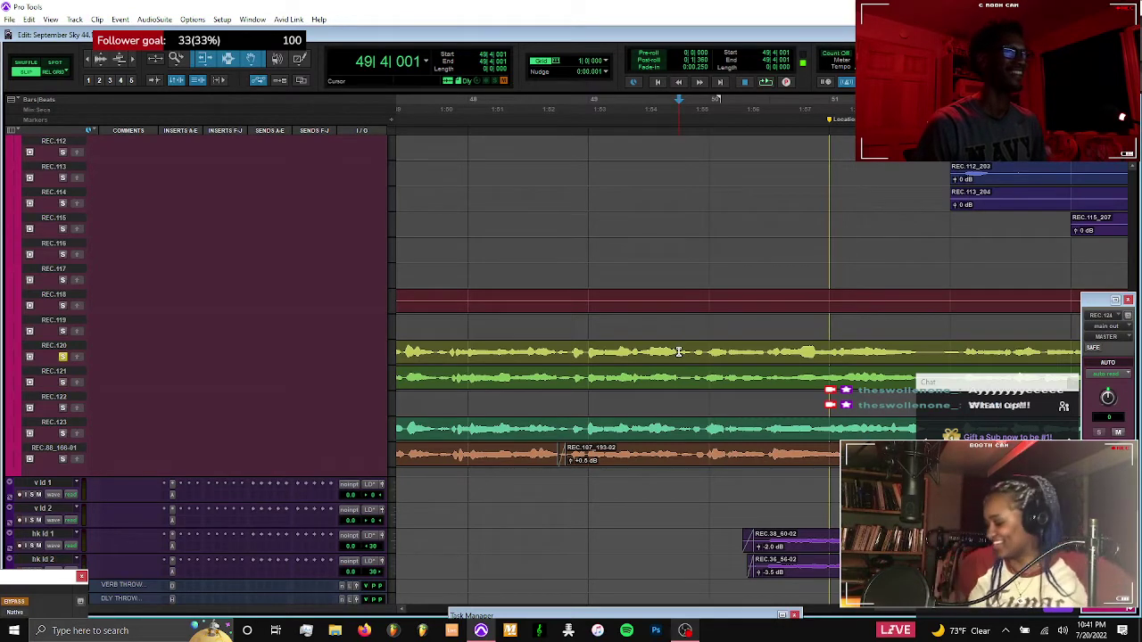
key(space)
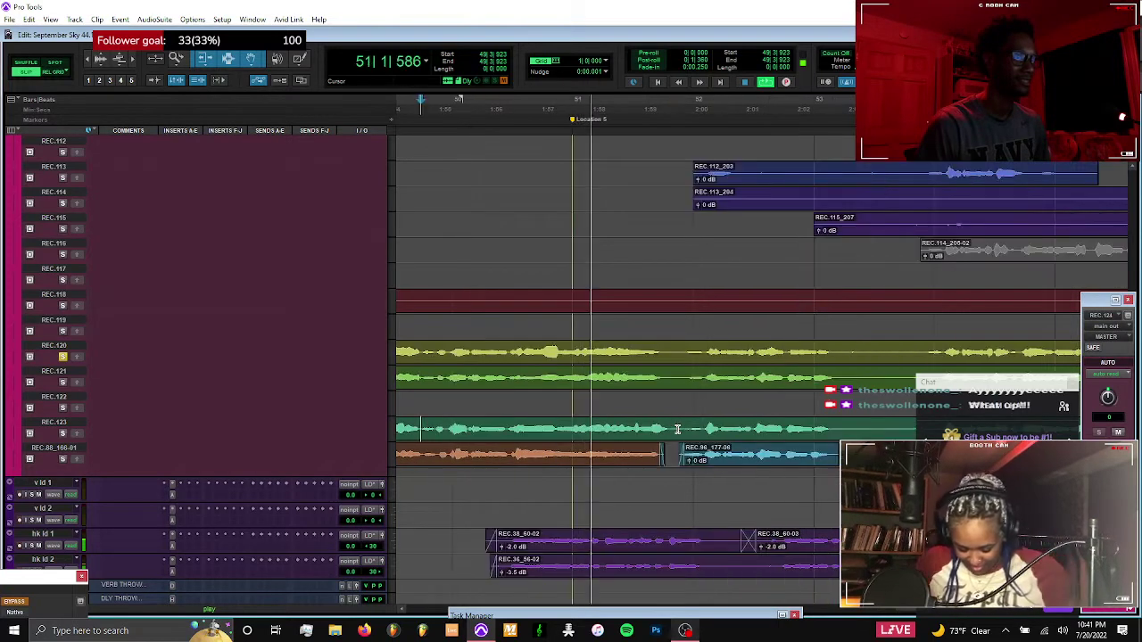
double_click(677, 429)
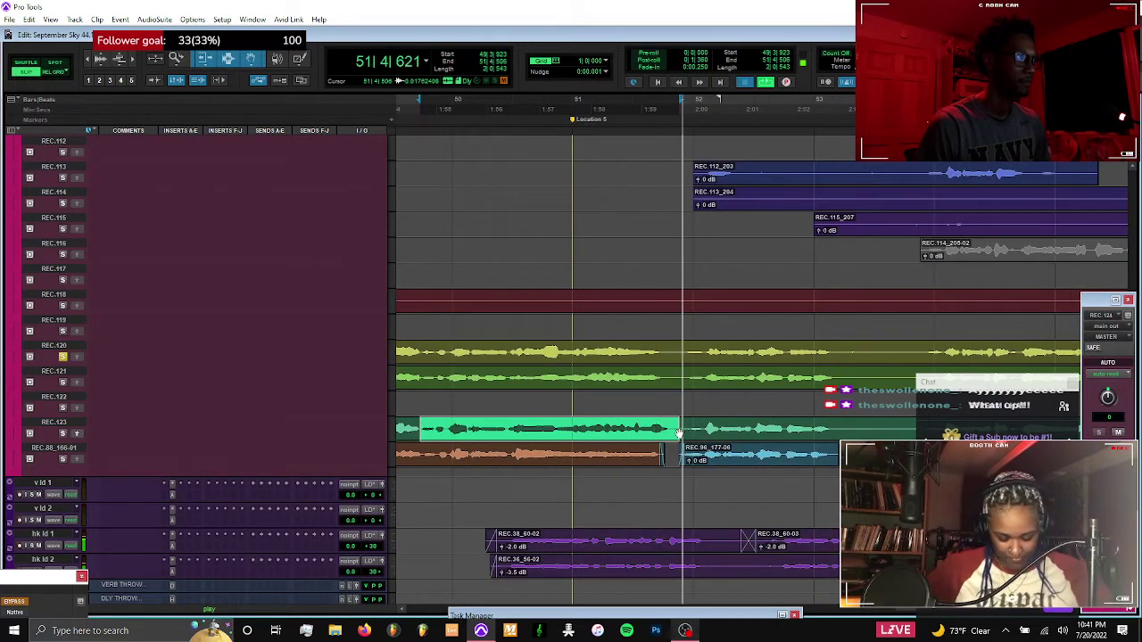
key(space)
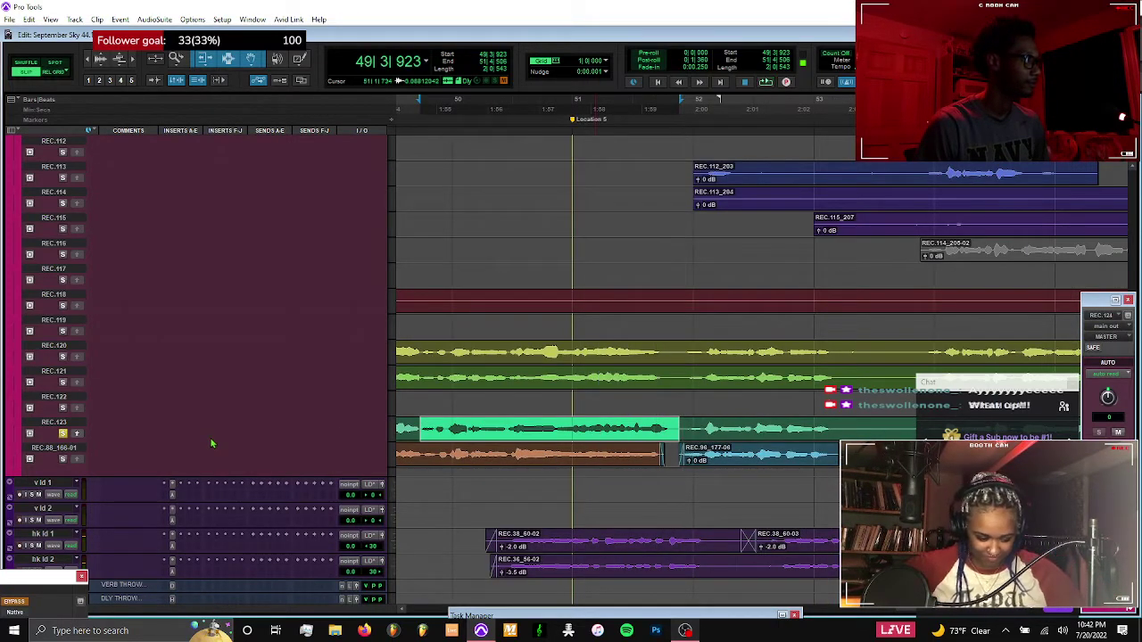
key(space)
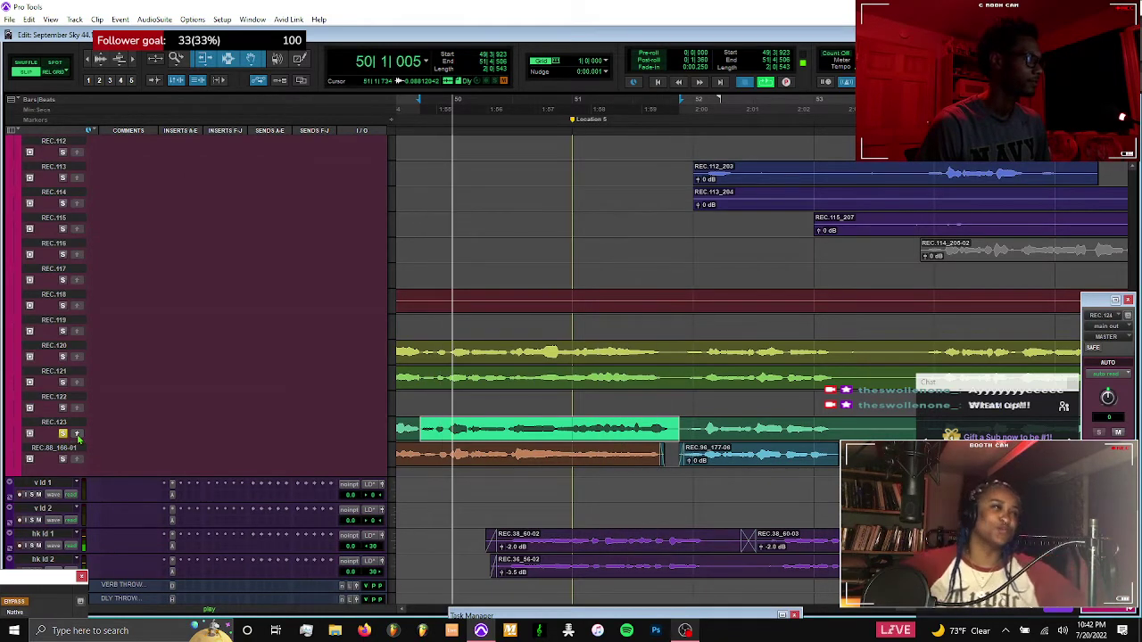
key(space)
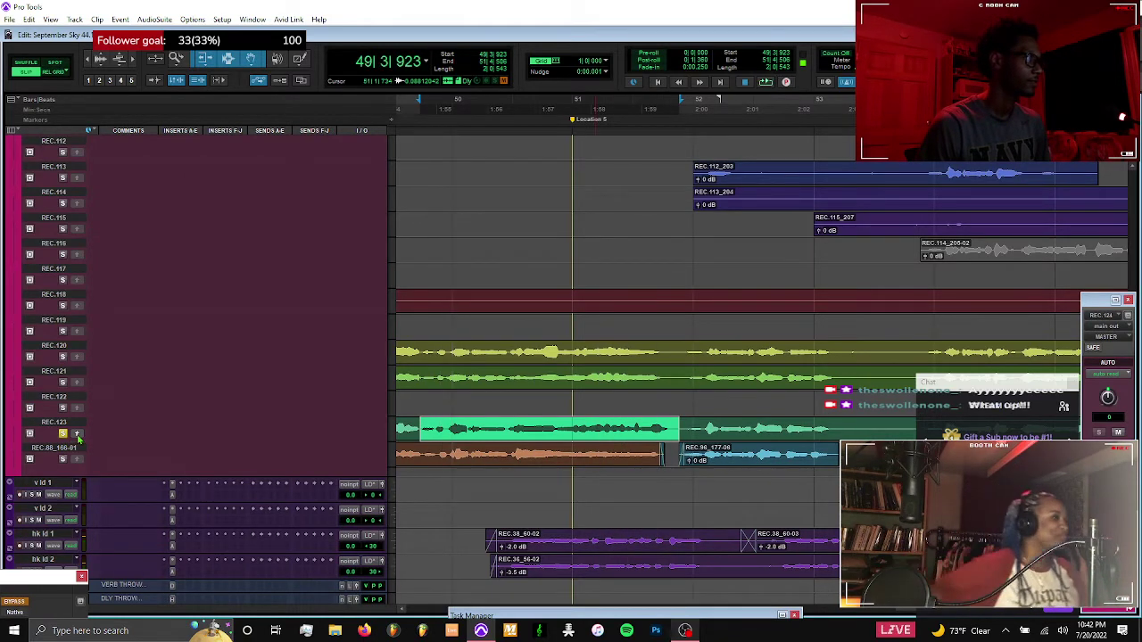
Play REC.120 from bar 49 beat 3 and select its phrase from there to bar 51 beat 4 for the comp
click(420, 350)
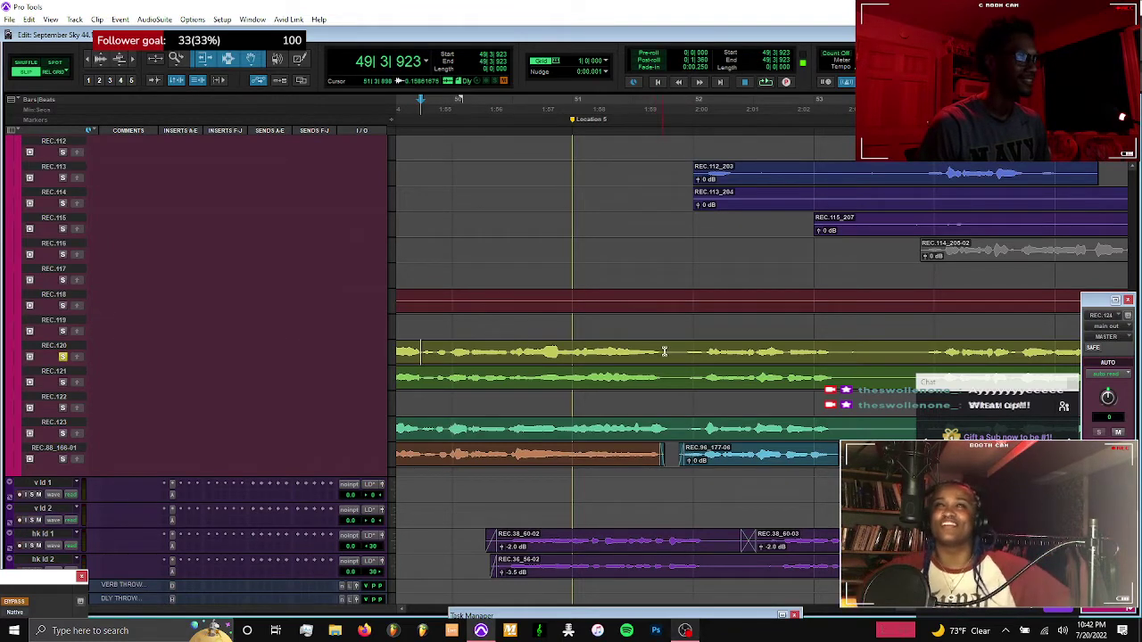
key(space)
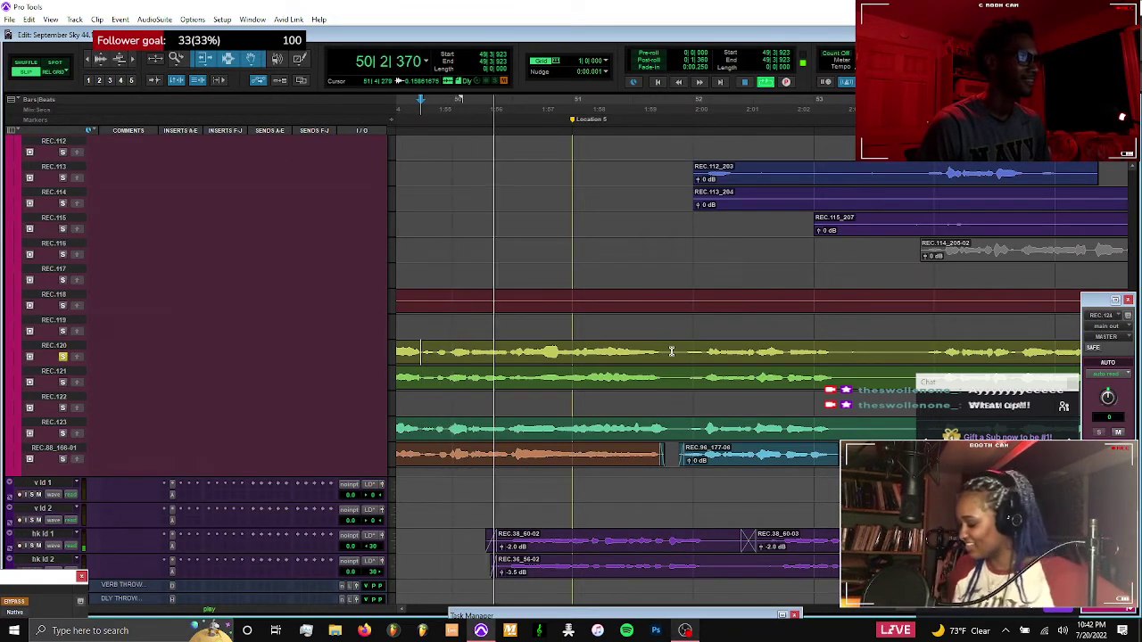
shift+click(671, 352)
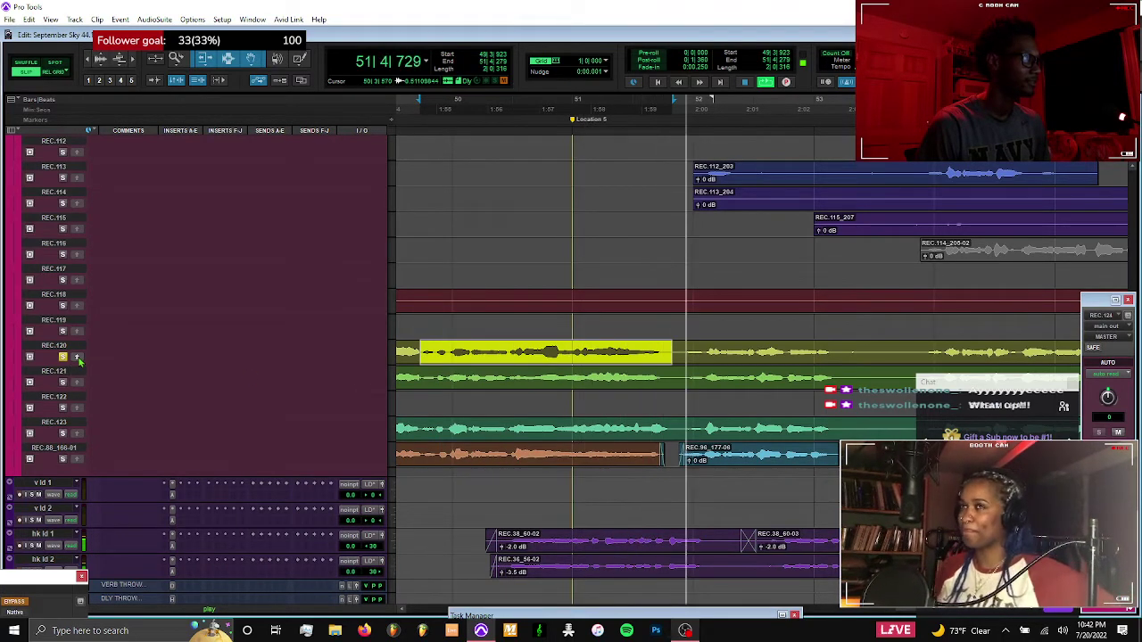
key(space)
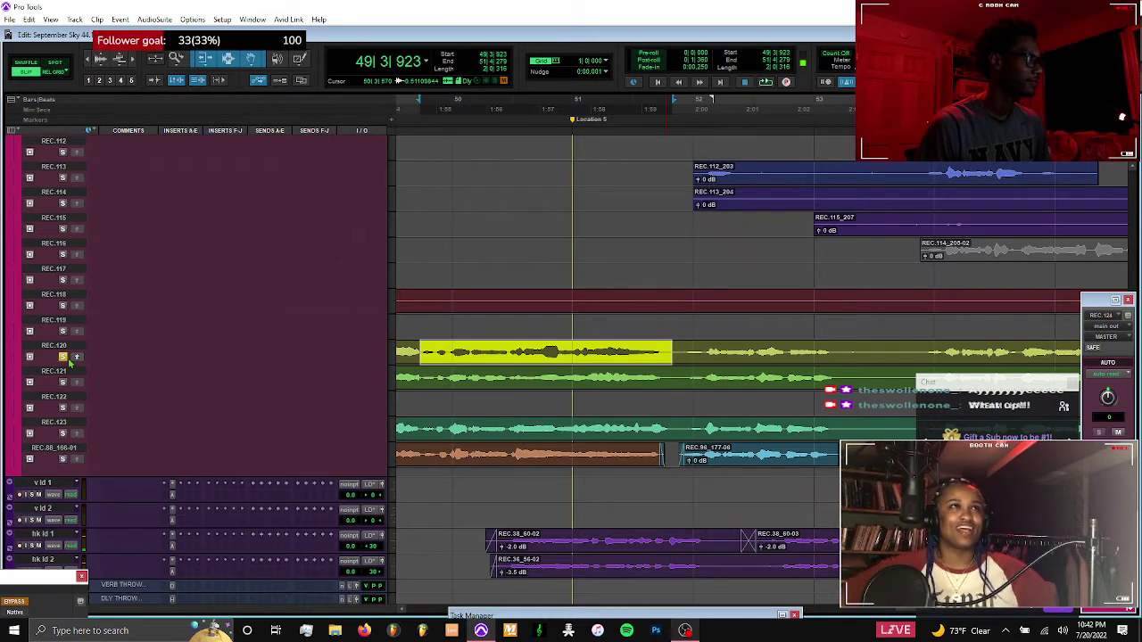
Play REC.120 from bar 46 beat 3, and audition the next phrase from bar 53 beat 4
scroll(518, 364, left, 5)
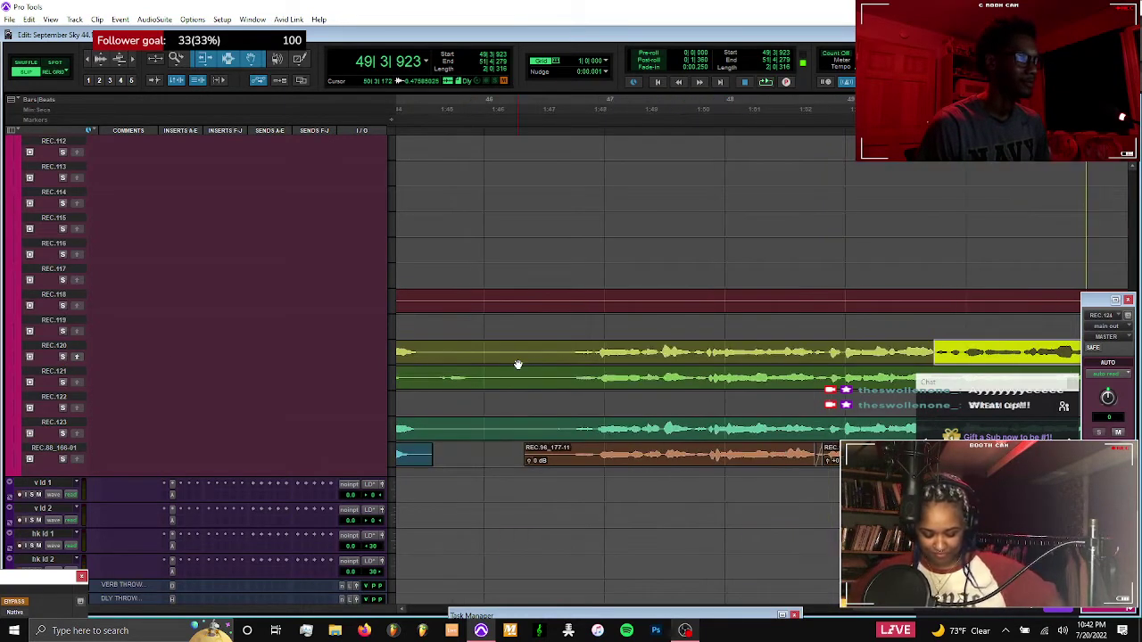
click(559, 352)
key(space)
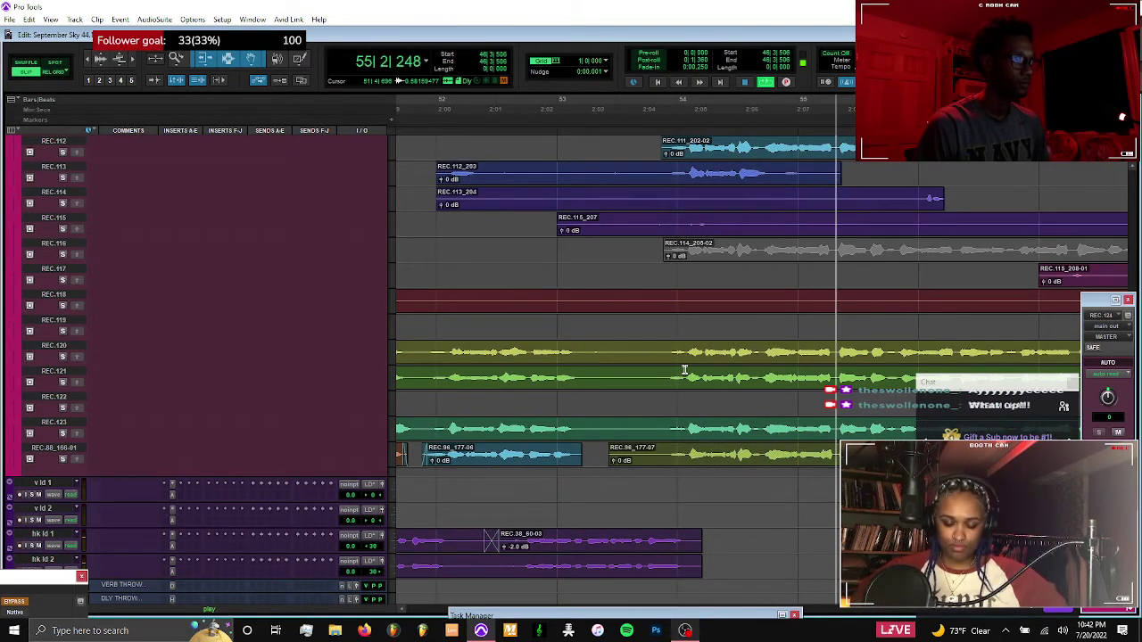
key(ctrl+bracketleft)
key(ctrl+bracketleft)
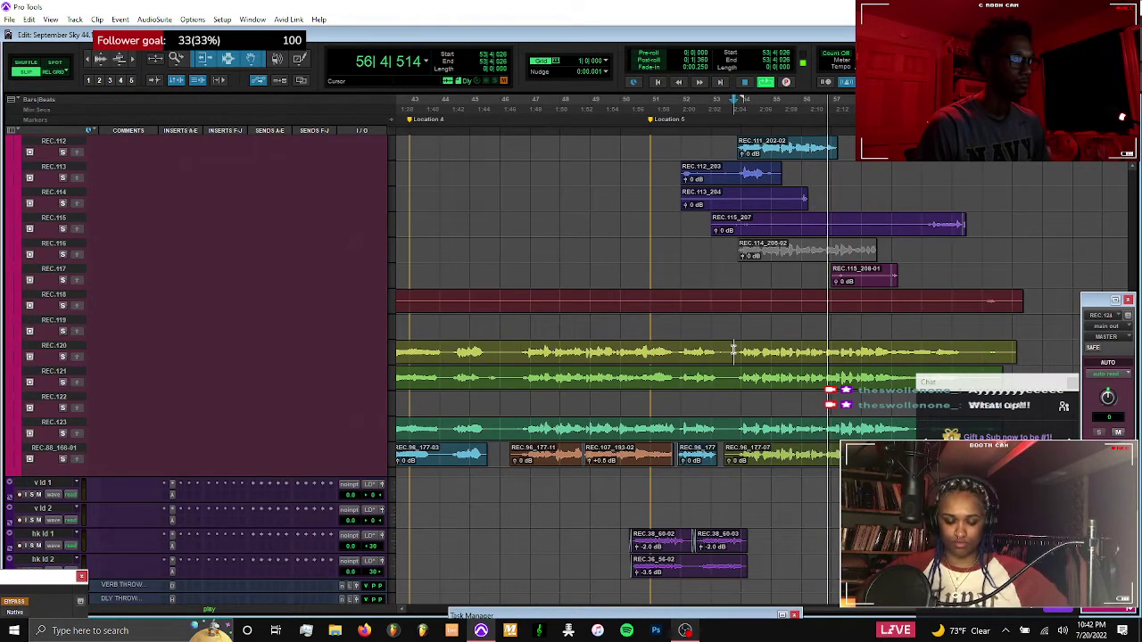
Play the ending of REC.123 from bar 60 beat 1 and select its phrase from there to bar 61 beat 2 for the comp
key(ctrl+bracketright)
scroll(734, 349, right, 3)
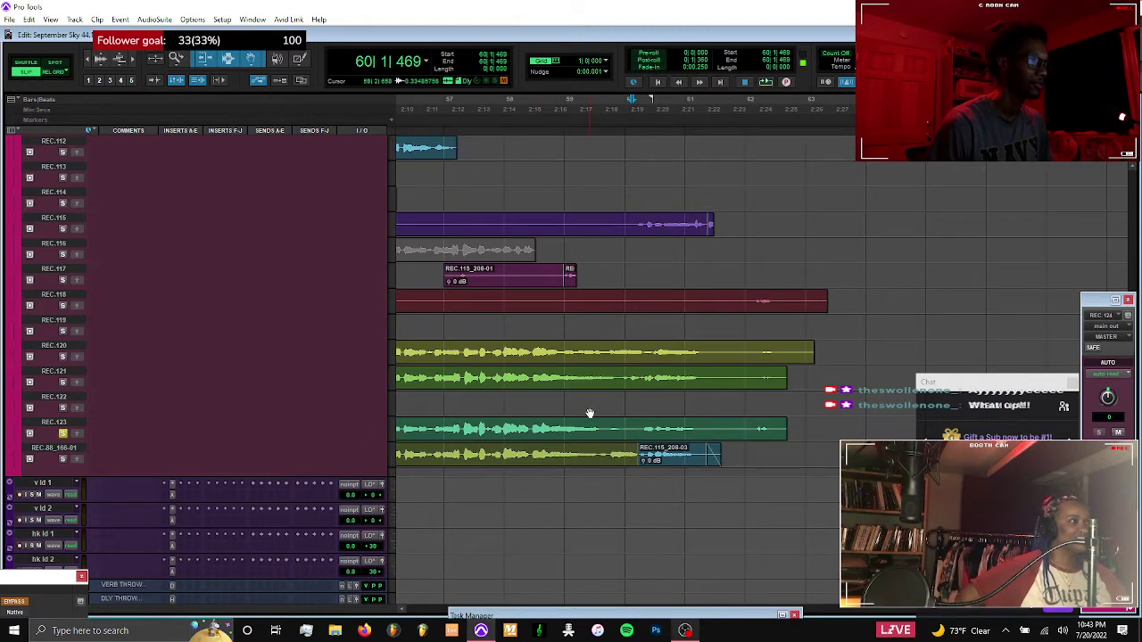
key(space)
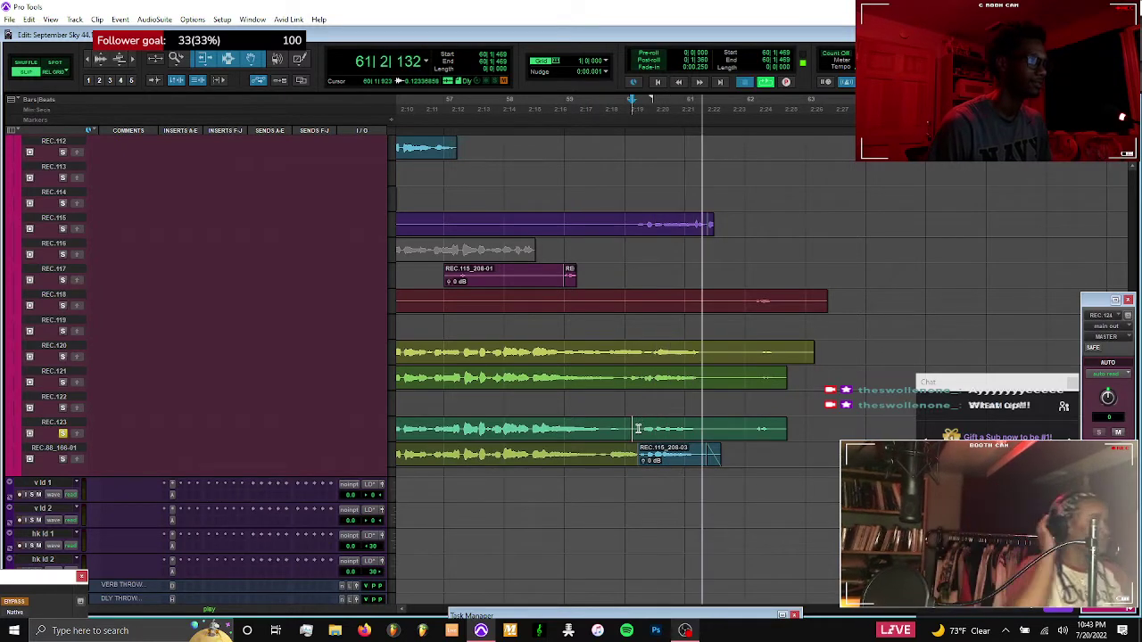
key(space)
drag(639, 429, 706, 429)
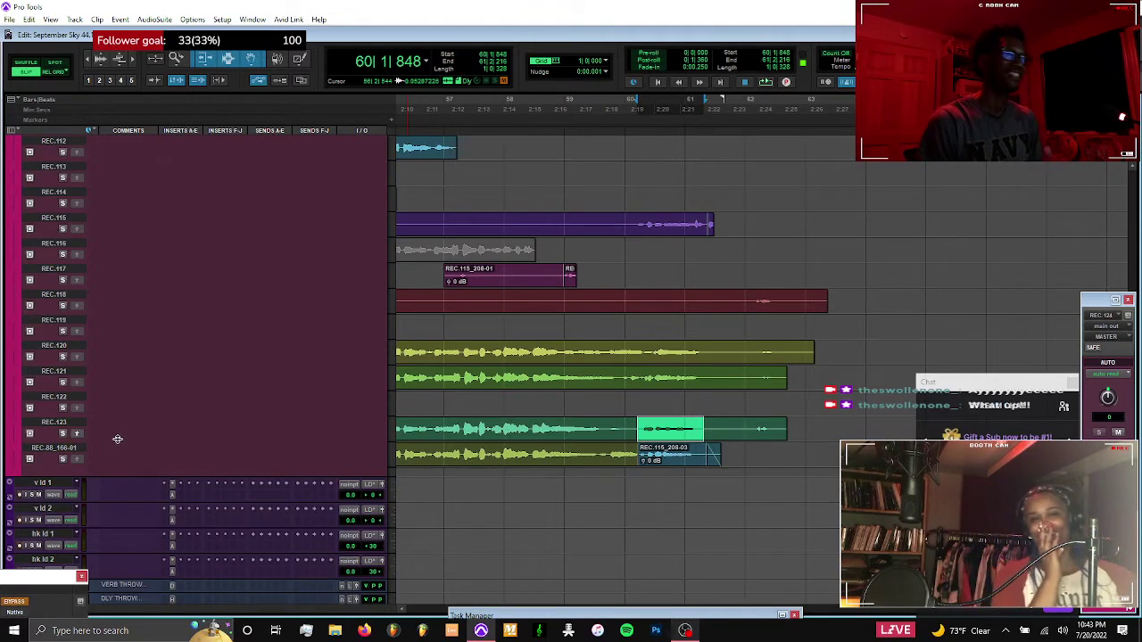
Look over the vocal takes between bars 42 and 63 and check the older takes above REC.112
scroll(508, 446, left, 3)
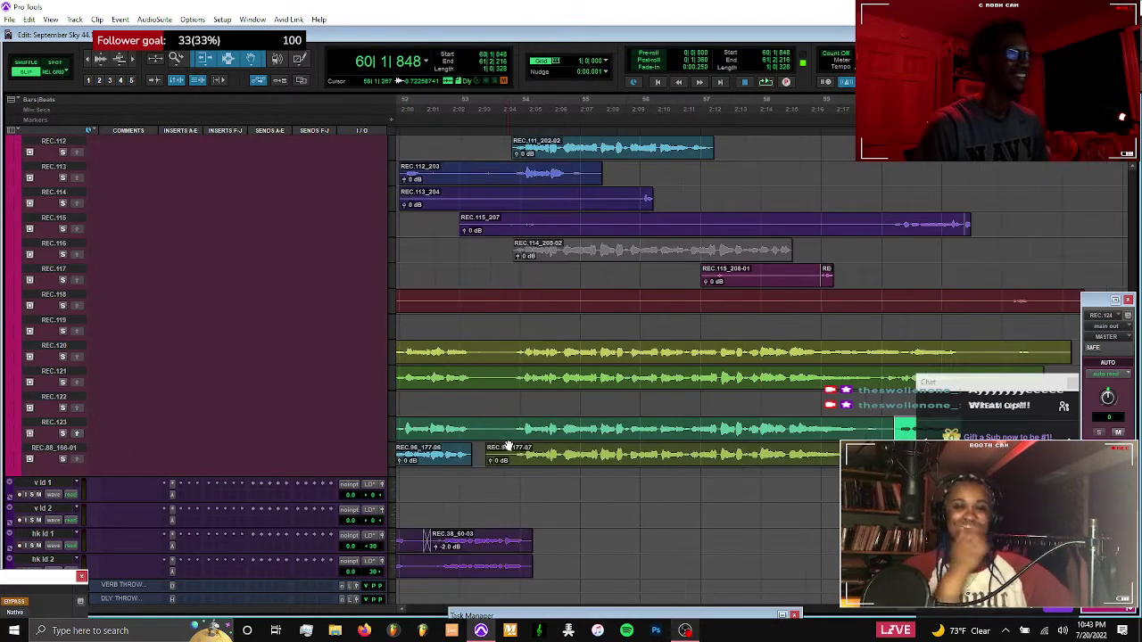
scroll(507, 446, left, 3)
scroll(507, 446, left, 3)
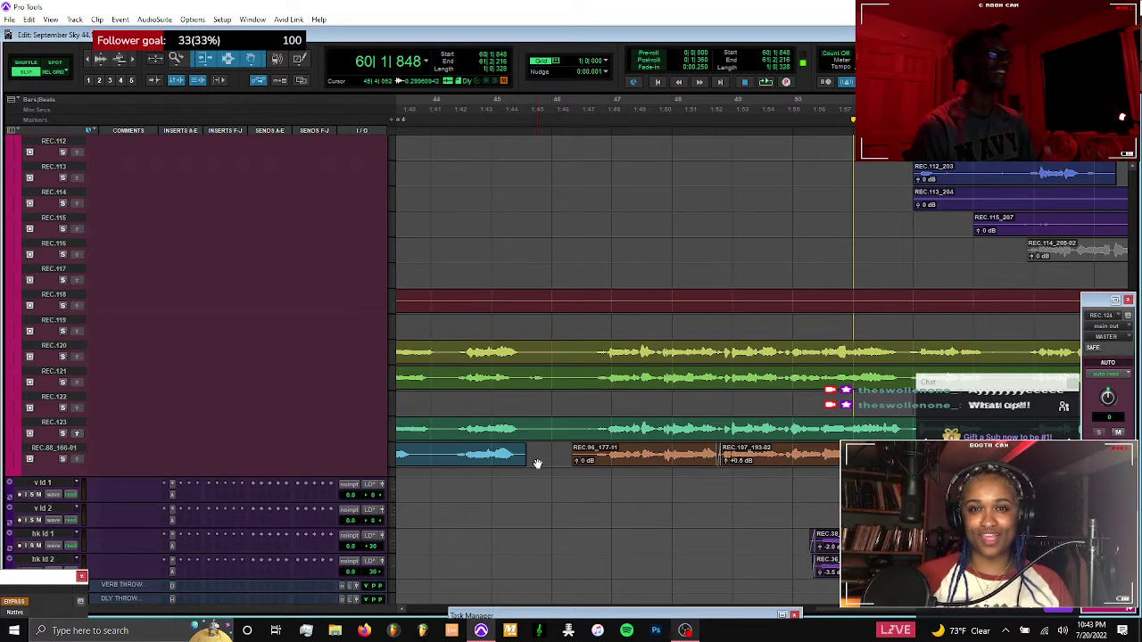
scroll(537, 464, right, 6)
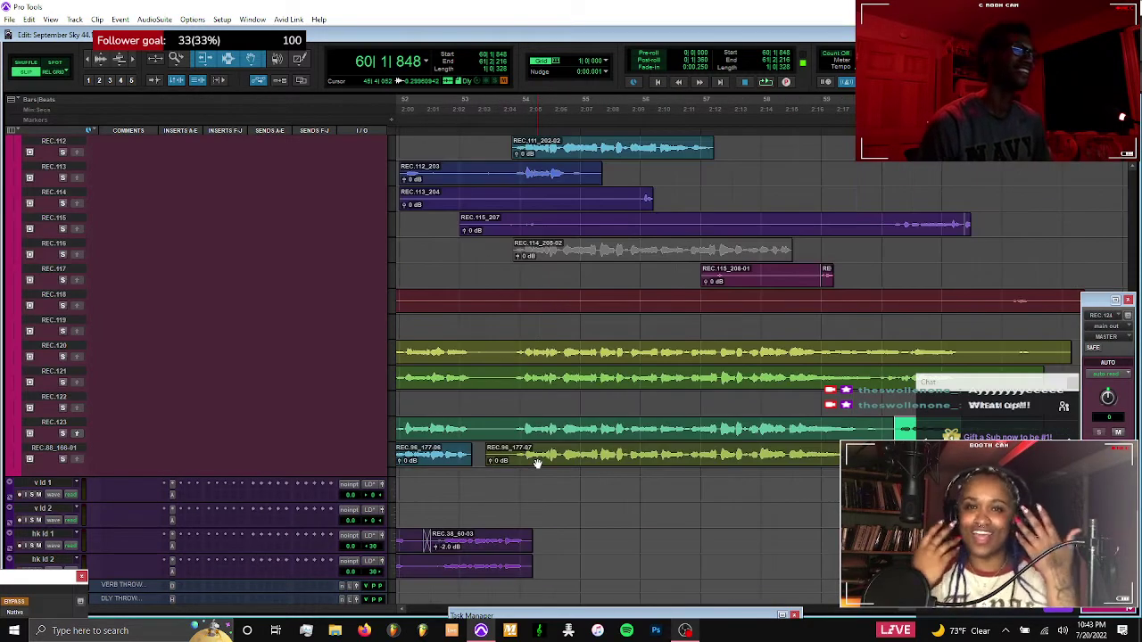
scroll(537, 464, right, 3)
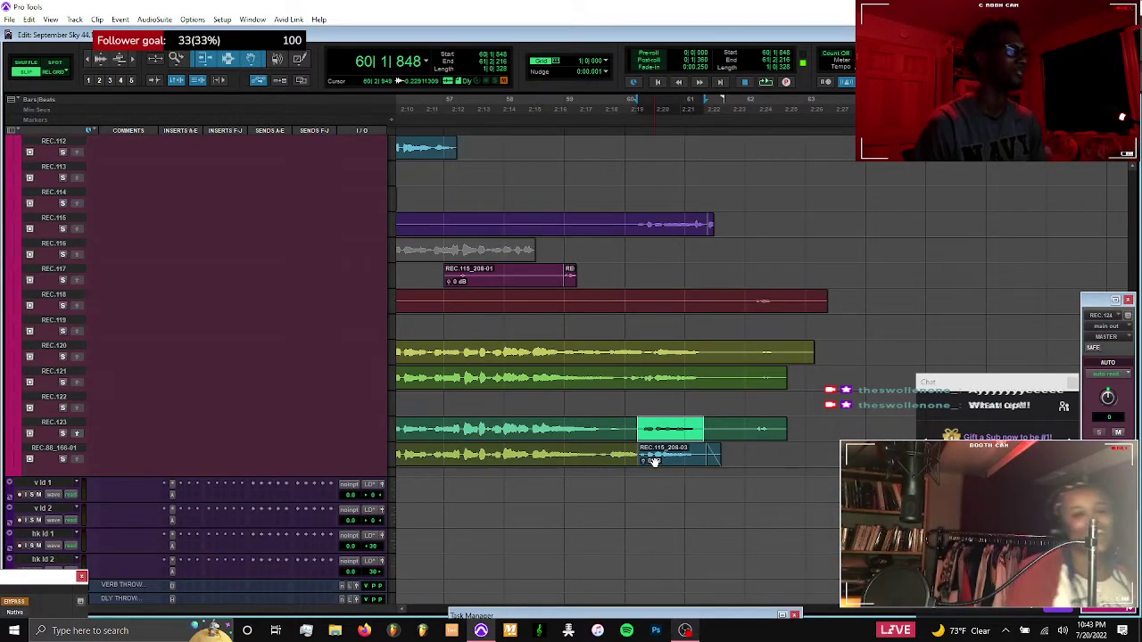
scroll(598, 459, up, 7)
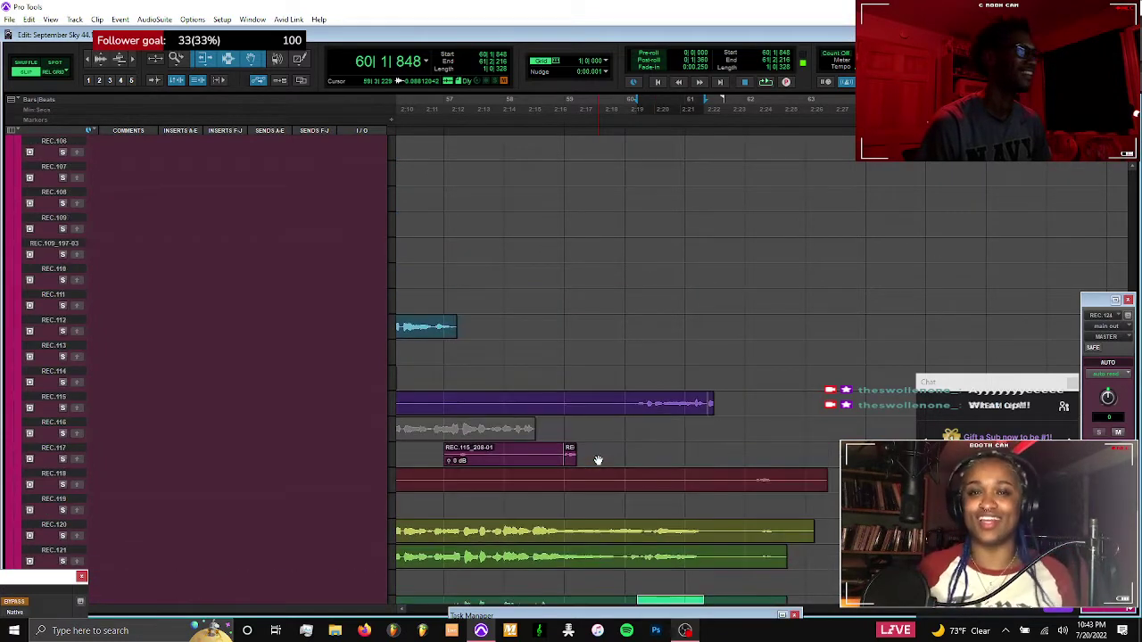
scroll(598, 460, down, 4)
scroll(598, 459, left, 5)
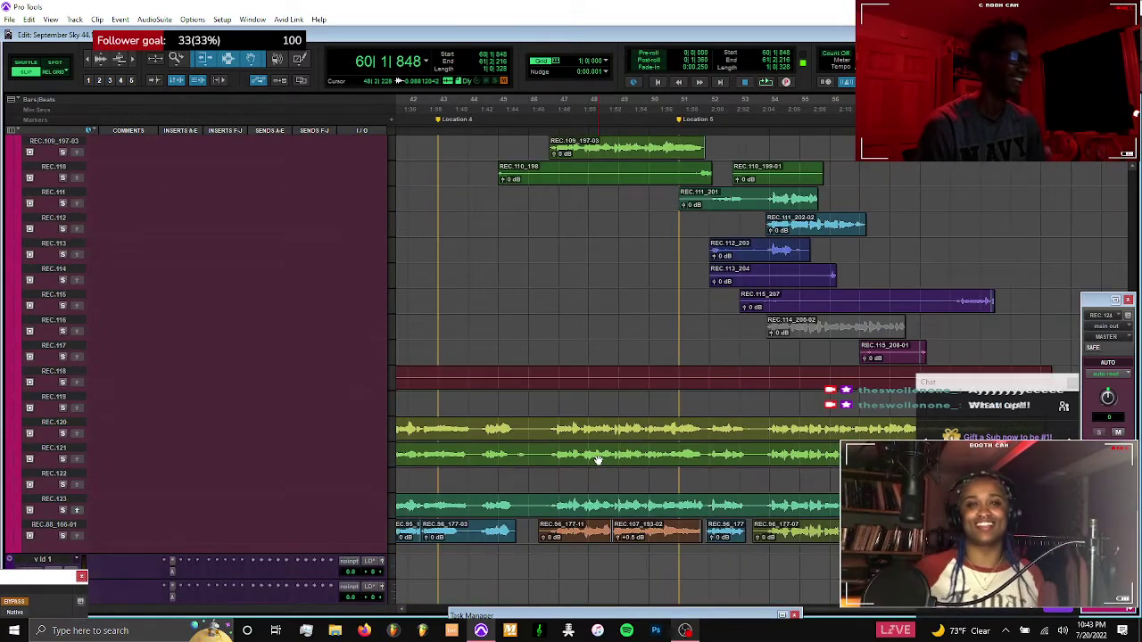
Return to the session start and switch the REC.124 track from playlists to waveform view
key(Return)
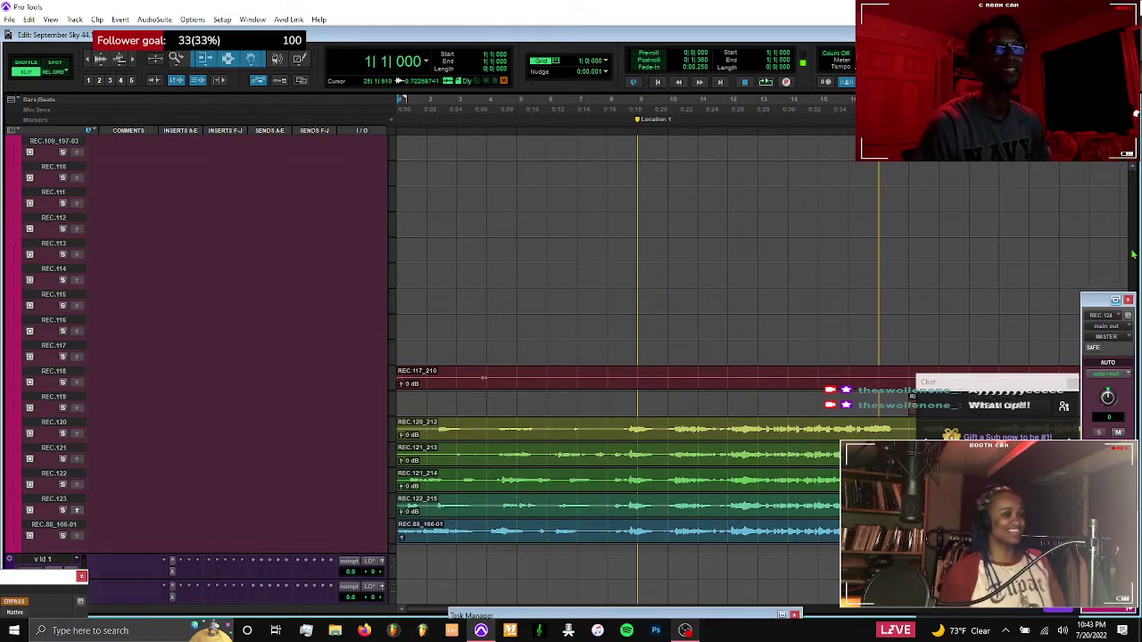
drag(1135, 218, 1126, 198)
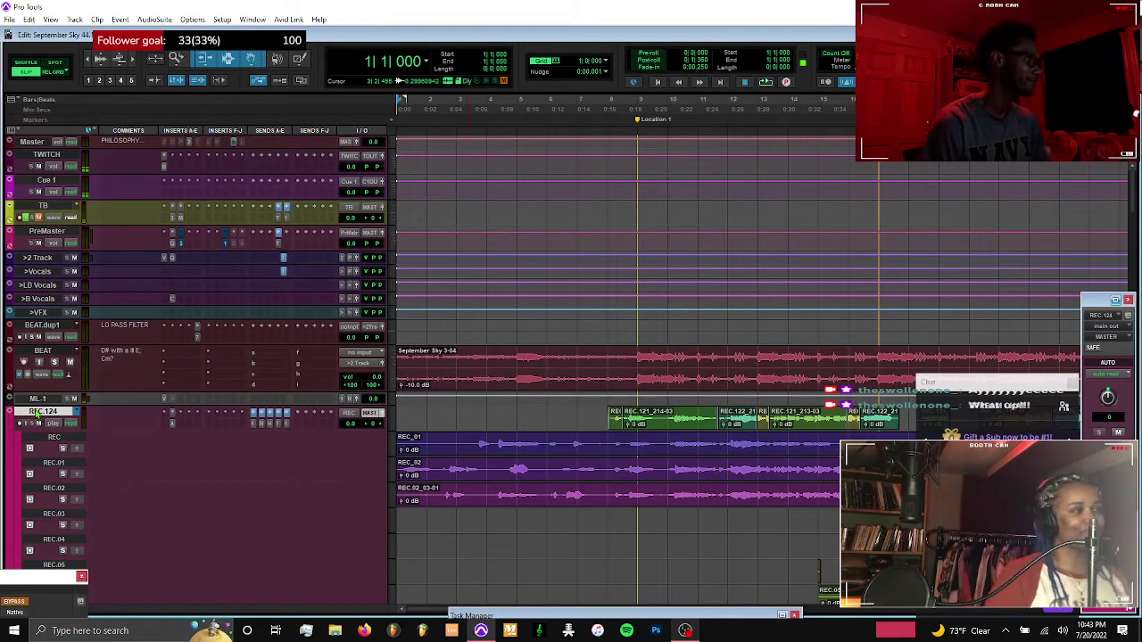
click(37, 412)
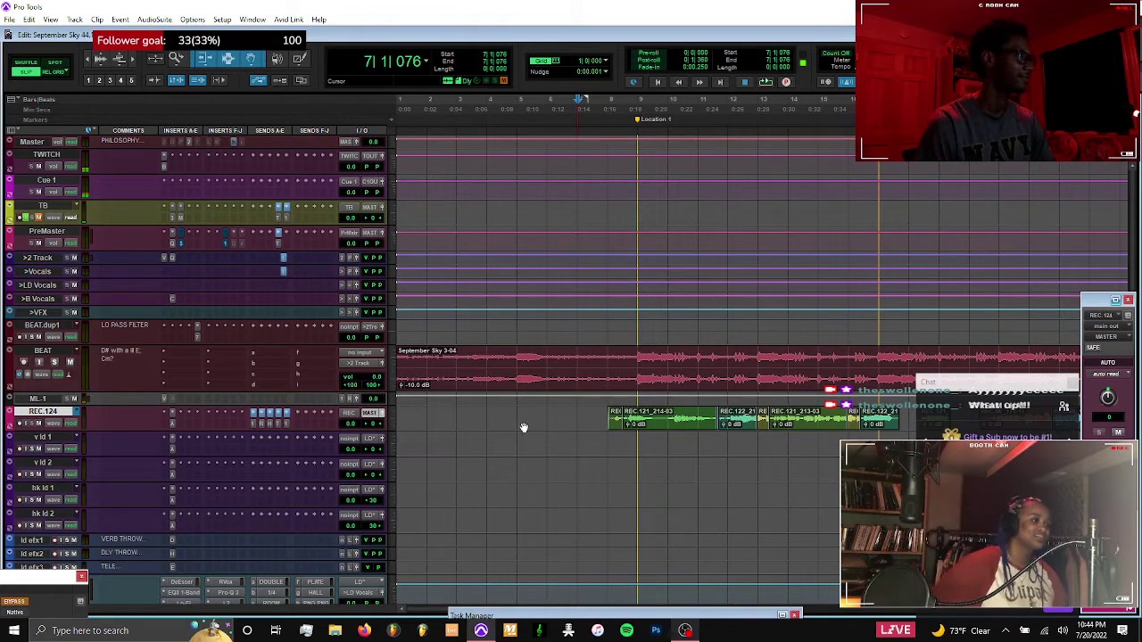
Select all comped clips on REC.124 from bar 8 to bar 61 and move them to the v ld 1 track
triple_click(589, 415)
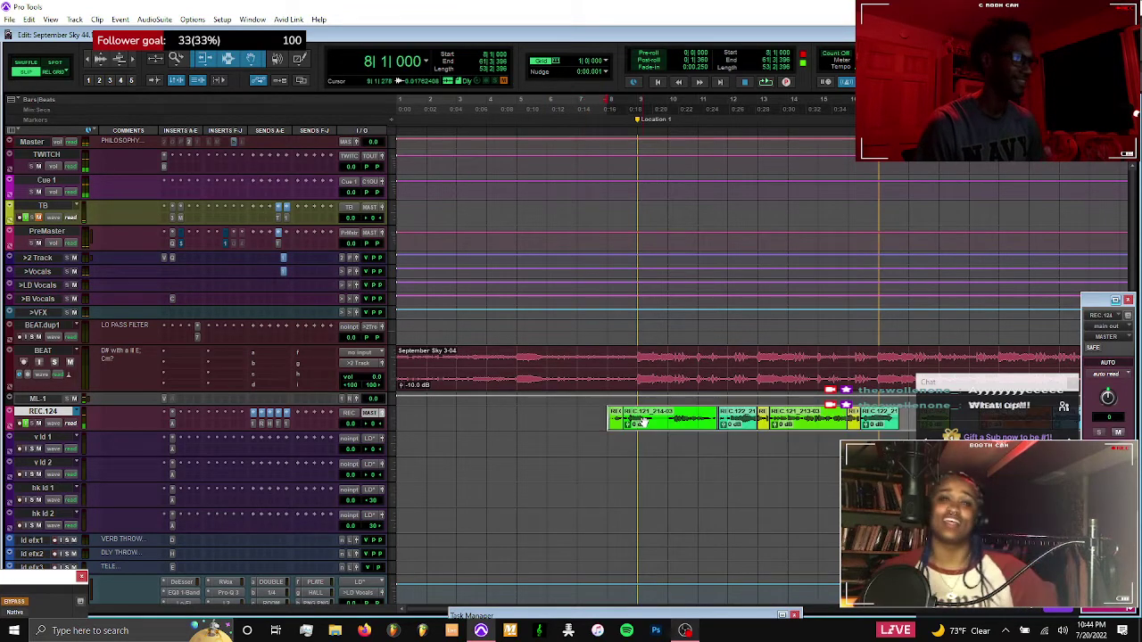
drag(651, 449, 651, 448)
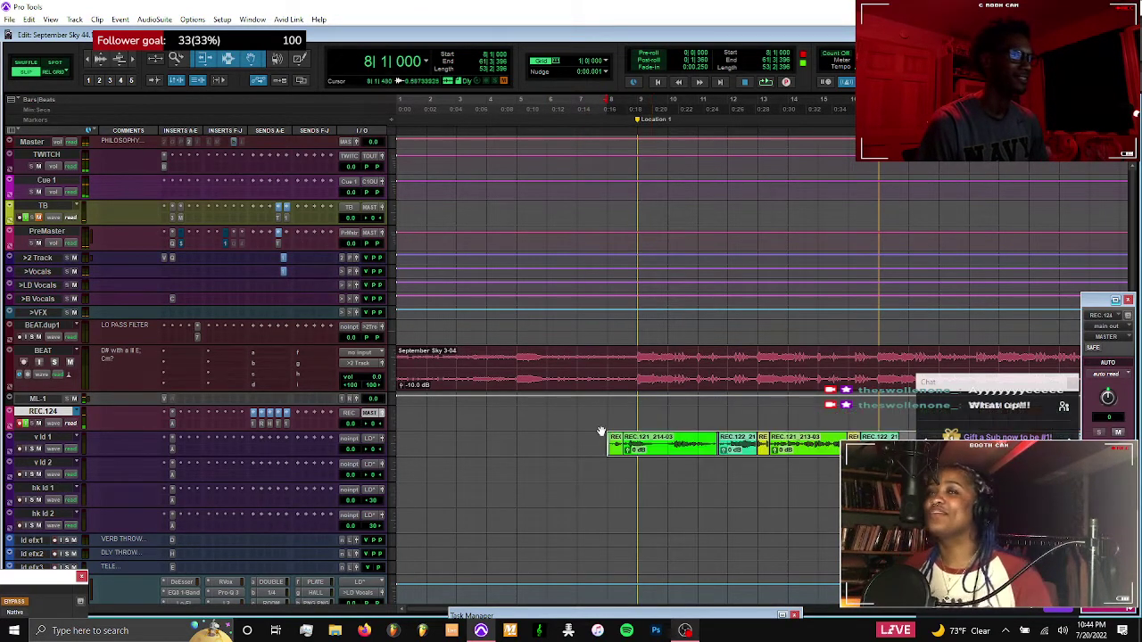
click(600, 412)
key(r)
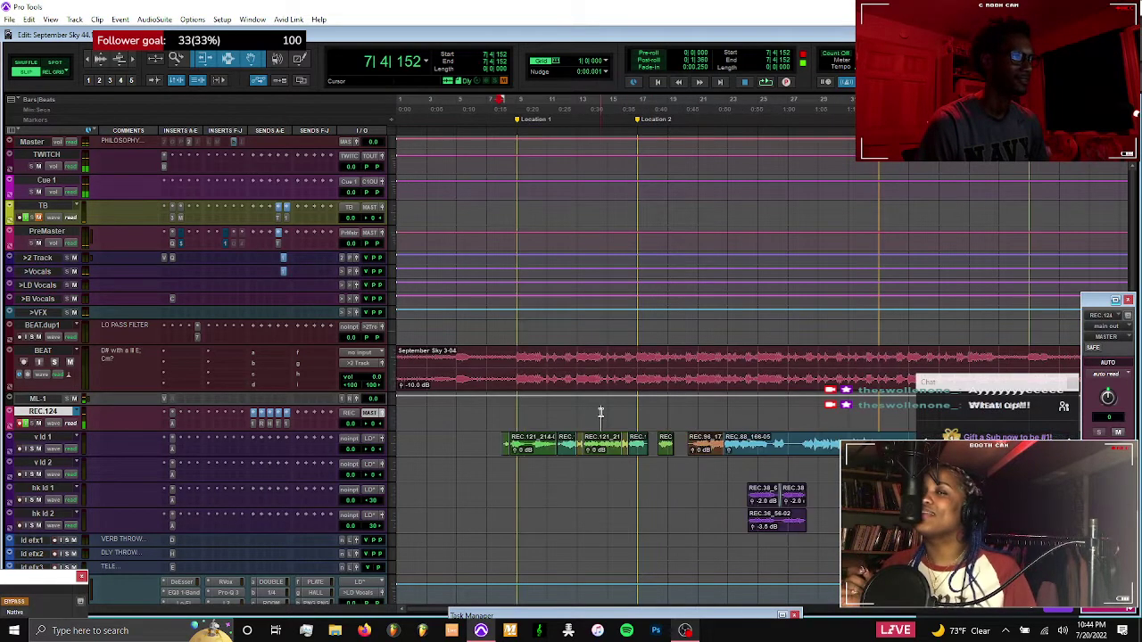
Switch REC.124 back to playlists view and look through its takes from REC.45 to REC.88_166-01
click(52, 423)
click(87, 439)
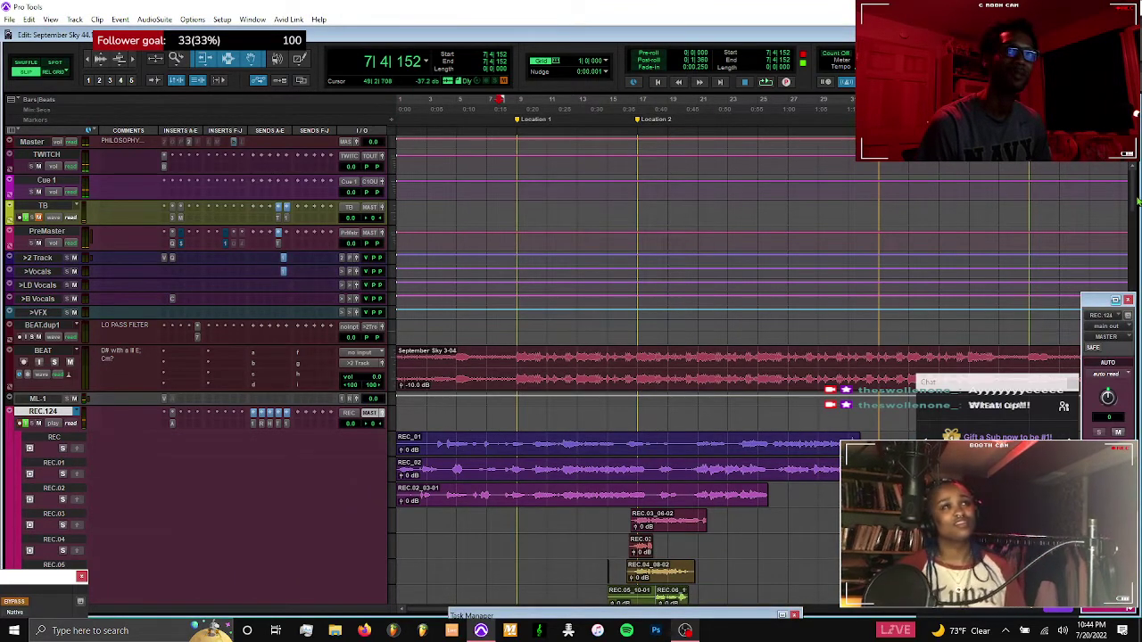
scroll(1131, 214, down, 10)
scroll(1131, 215, down, 20)
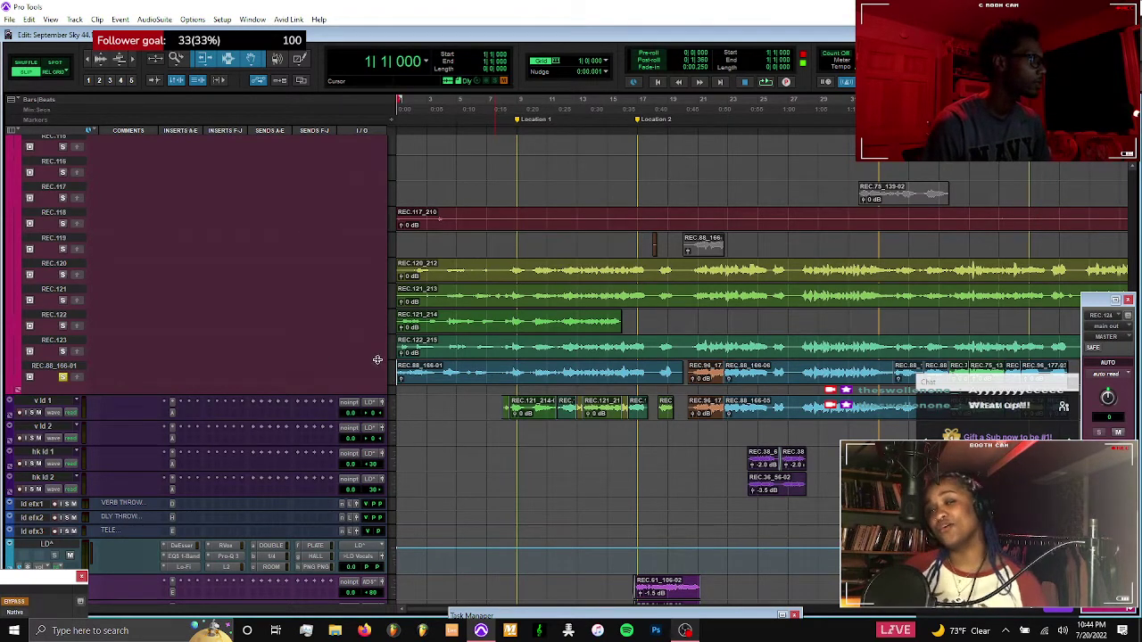
scroll(1136, 189, up, 10)
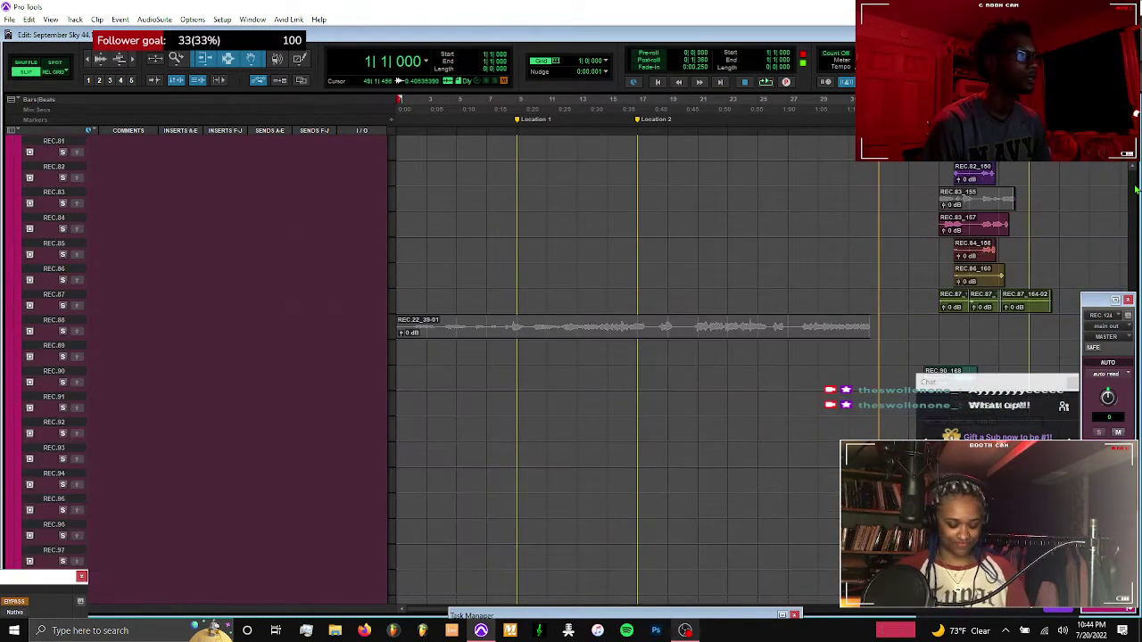
scroll(1135, 254, up, 20)
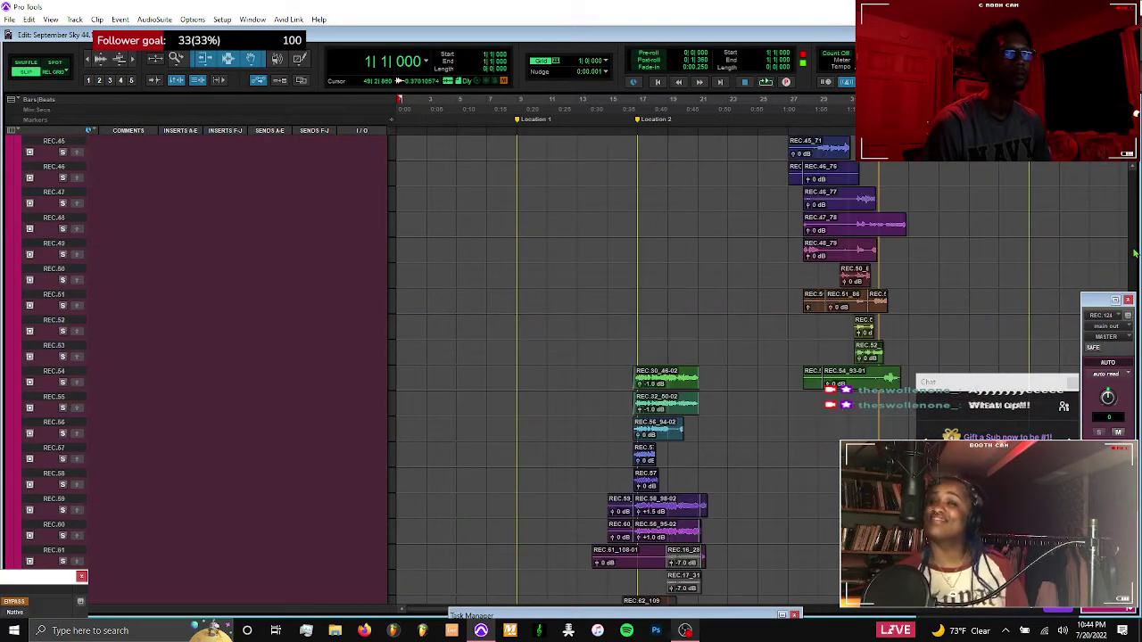
scroll(1136, 253, down, 20)
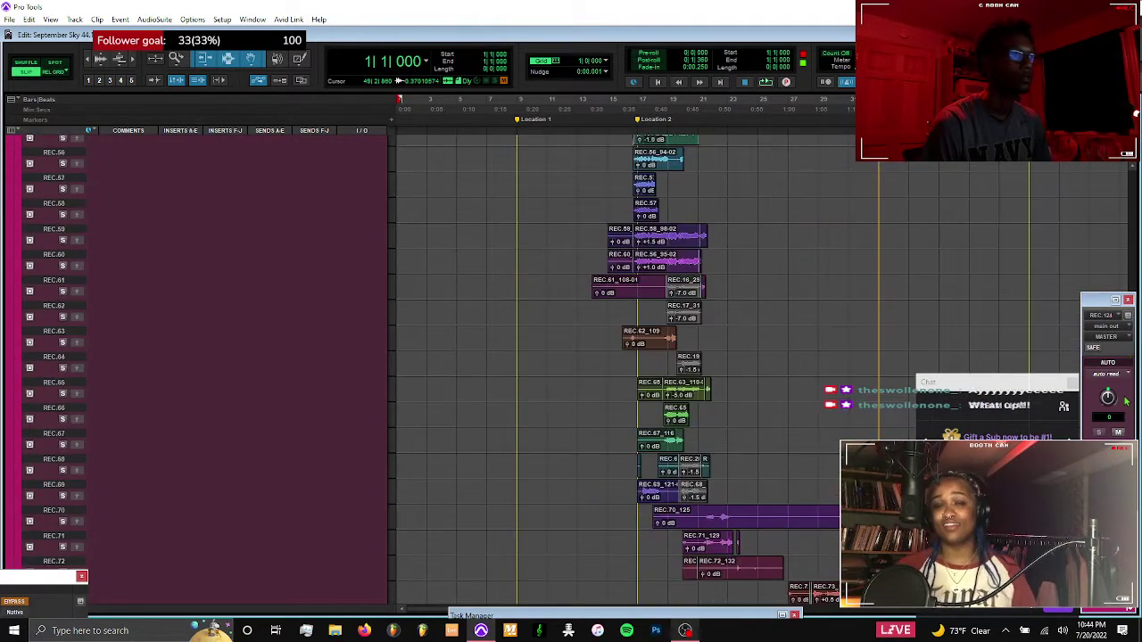
Move the intro section of the REC.88_166-01 take, from bar 1 to about bar 8, onto the v ld 1 track
scroll(1126, 401, down, 15)
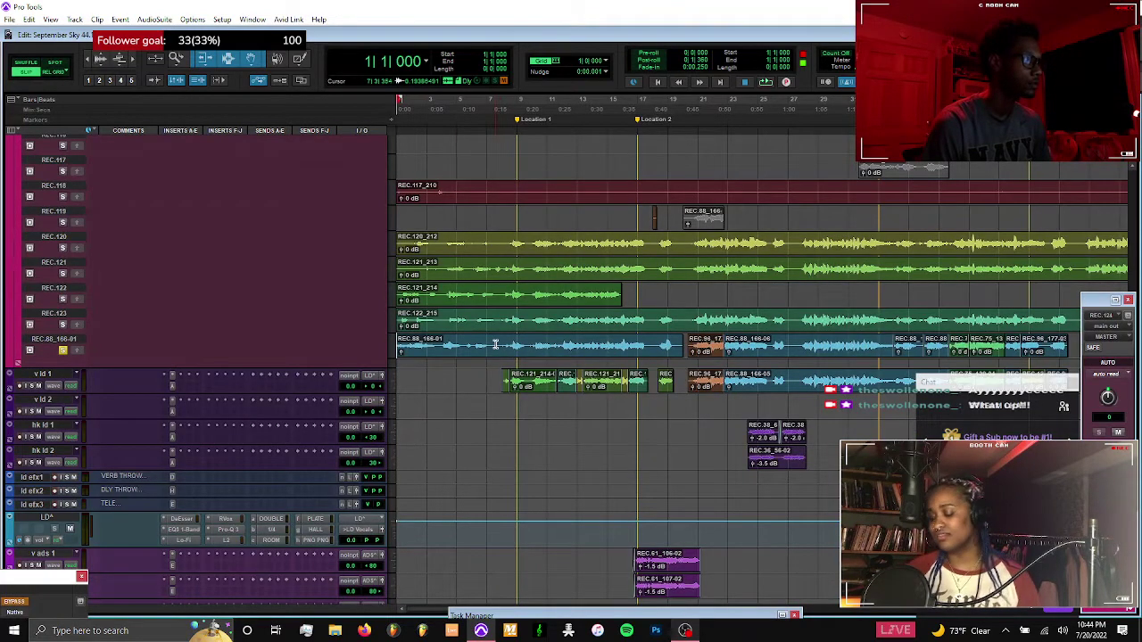
drag(468, 355, 465, 382)
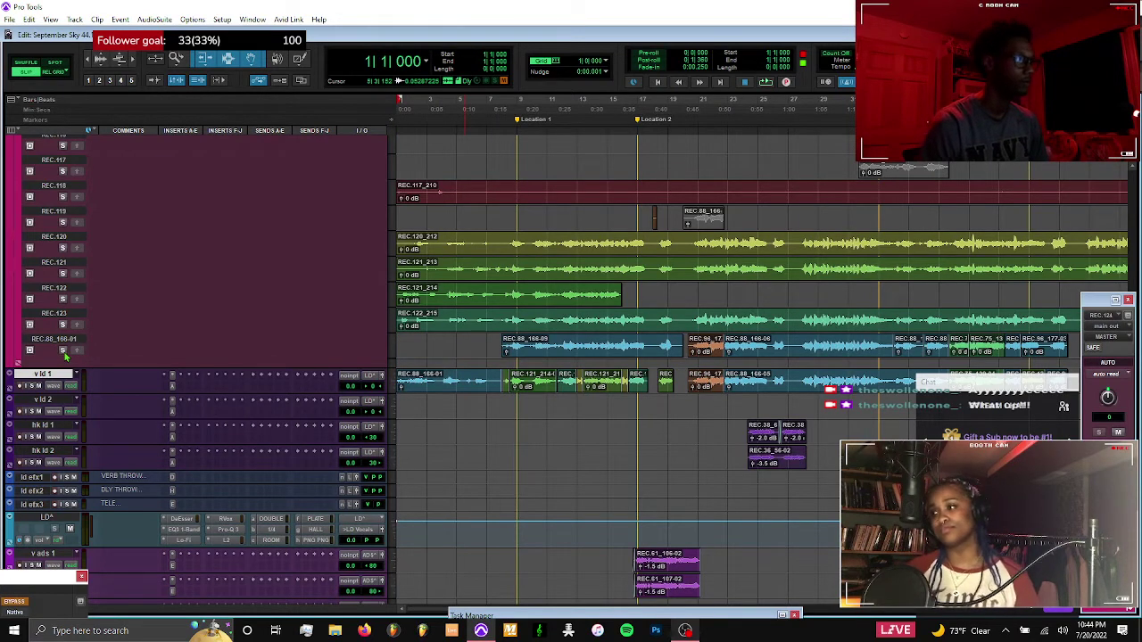
Audition the intro on v ld 1, stop playback, and return its REC.88_166-01 clip to the REC.88_166-01 playlist
key(space)
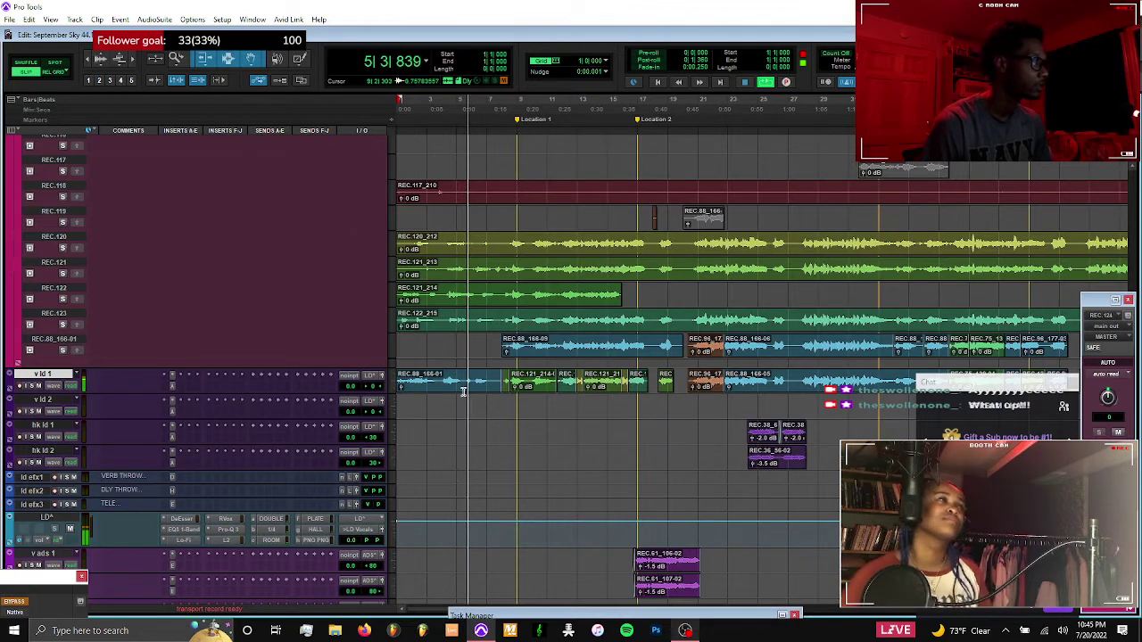
key(space)
click(453, 362)
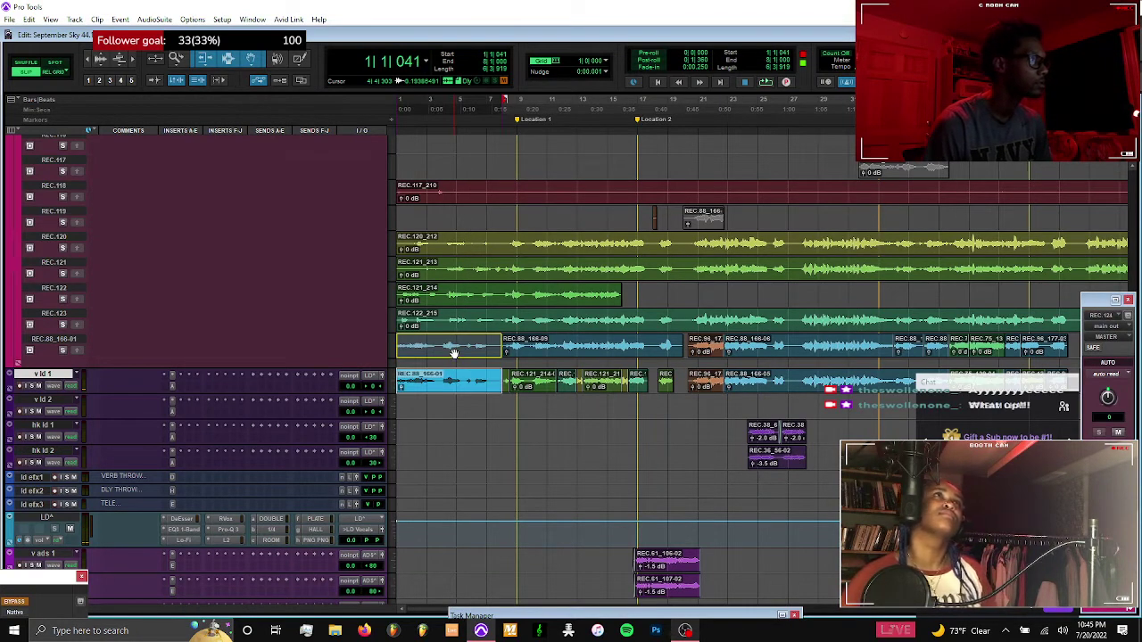
drag(454, 353, 454, 351)
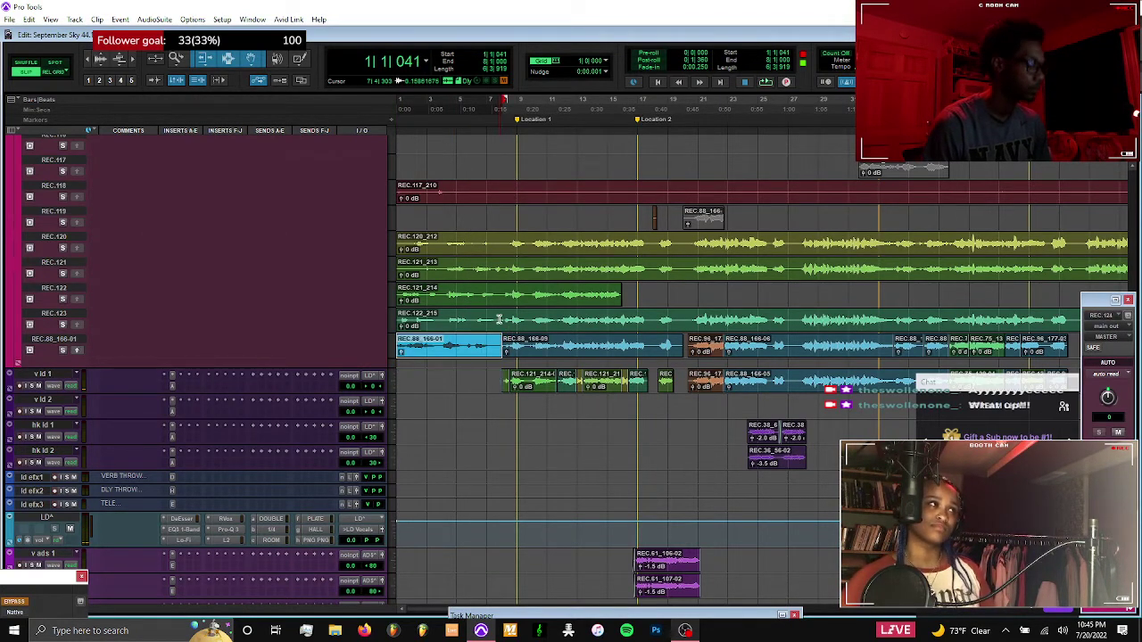
Split the REC.122_215 take at bar 8, move its intro section onto v ld 1, and audition it
click(500, 319)
drag(457, 321, 457, 381)
key(space)
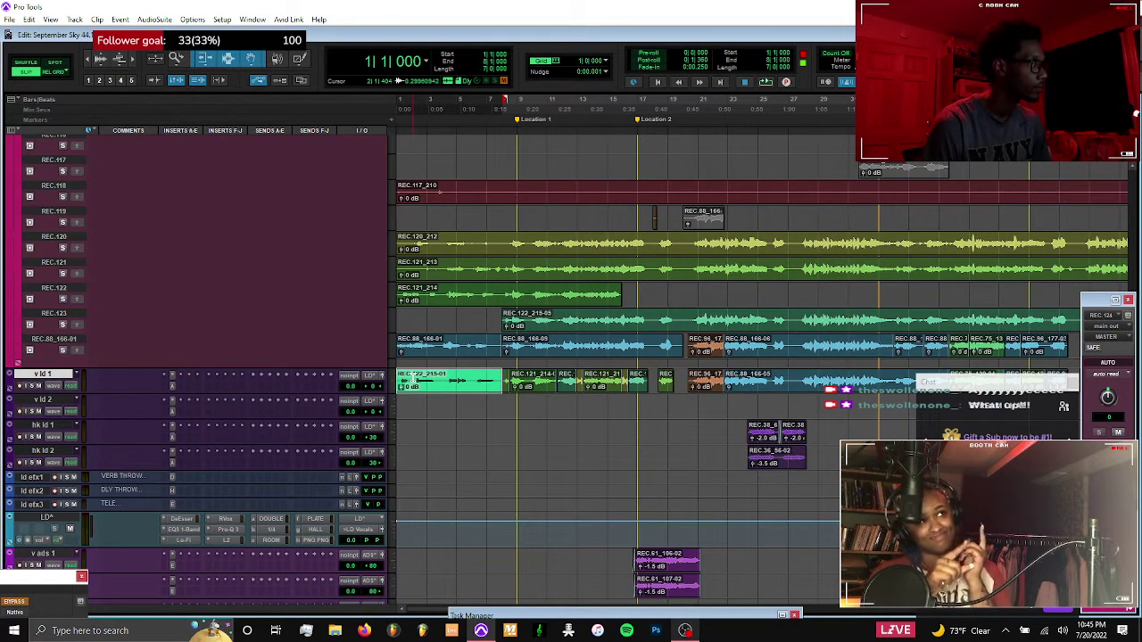
click(412, 380)
key(space)
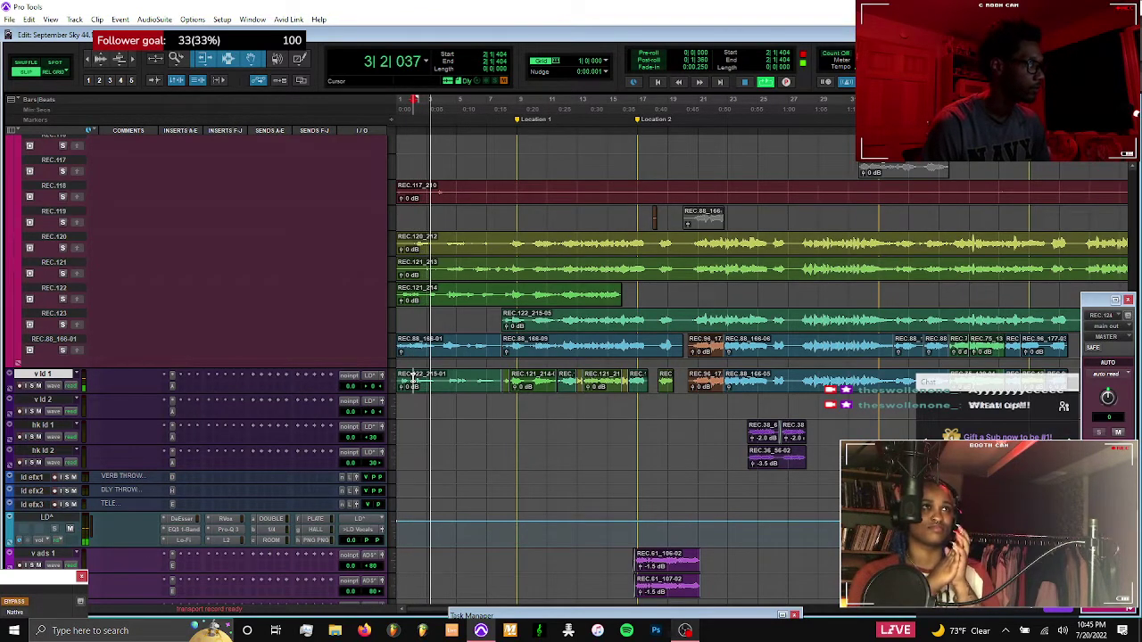
key(space)
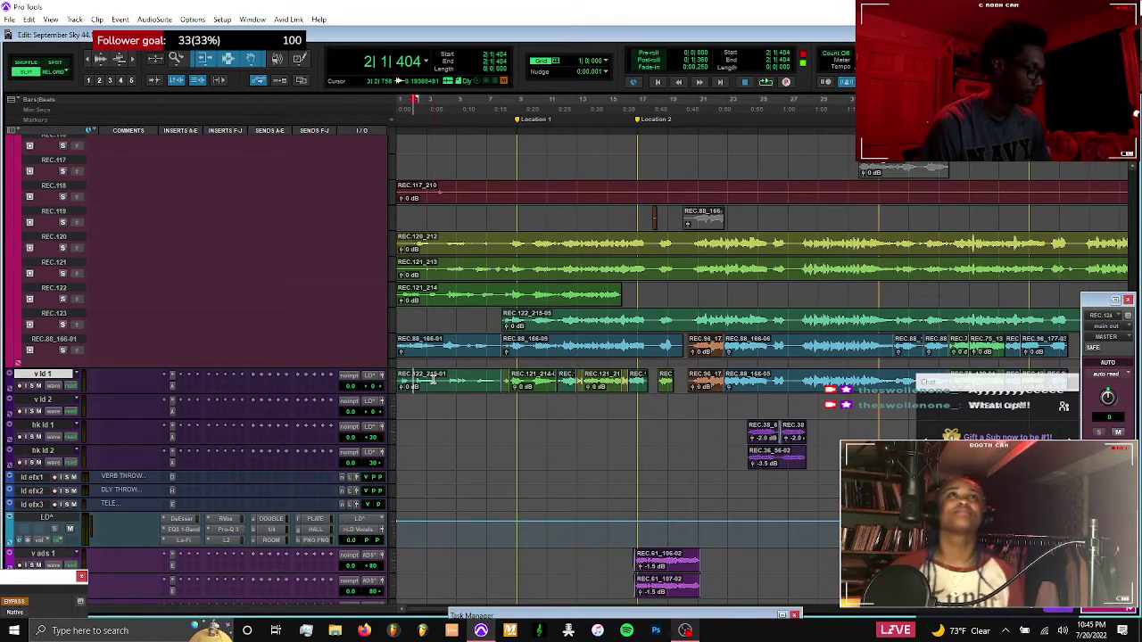
Split the v ld 1 intro clip at about bars 2 and 4 and return its first and last pieces to the REC.123 playlist
key(b)
click(443, 381)
key(b)
click(401, 316)
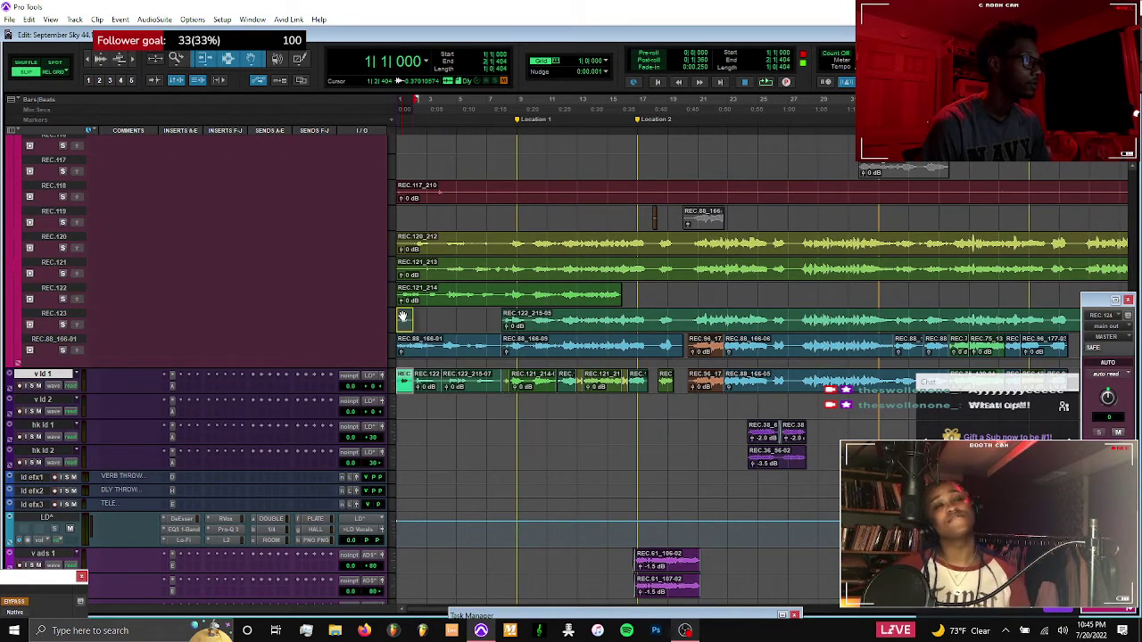
drag(476, 388, 475, 327)
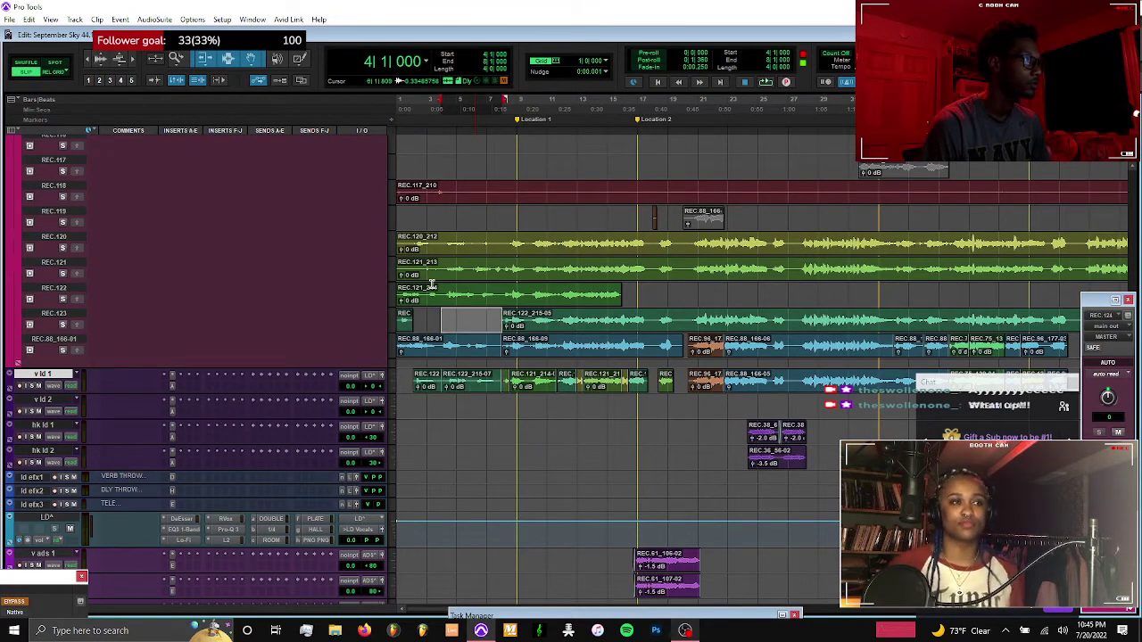
Split the REC.121_214 take around bars 3, 4 and 8 and move its opening and bar 4 to 8 pieces onto v ld 2
click(432, 293)
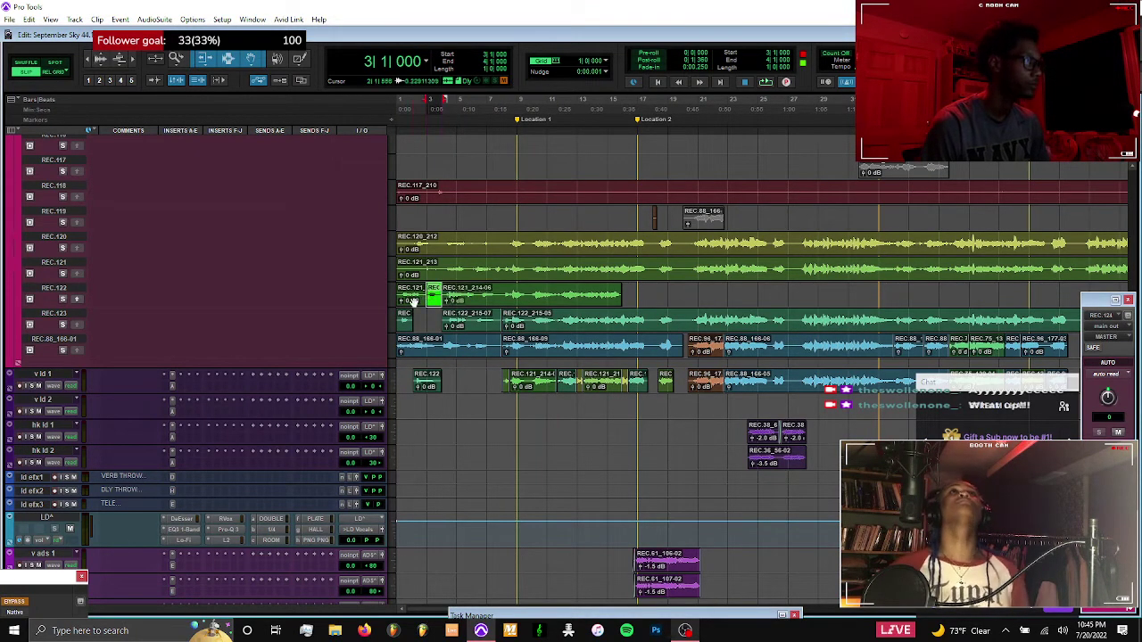
drag(409, 341, 403, 406)
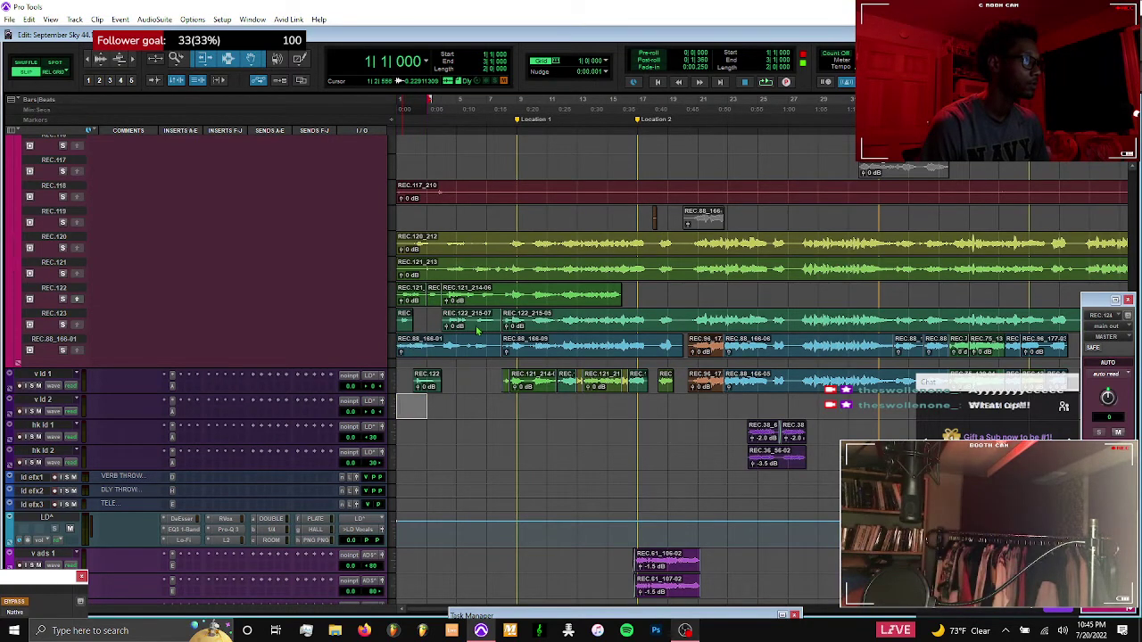
click(501, 289)
drag(471, 295, 474, 414)
key(Return)
key(space)
click(686, 631)
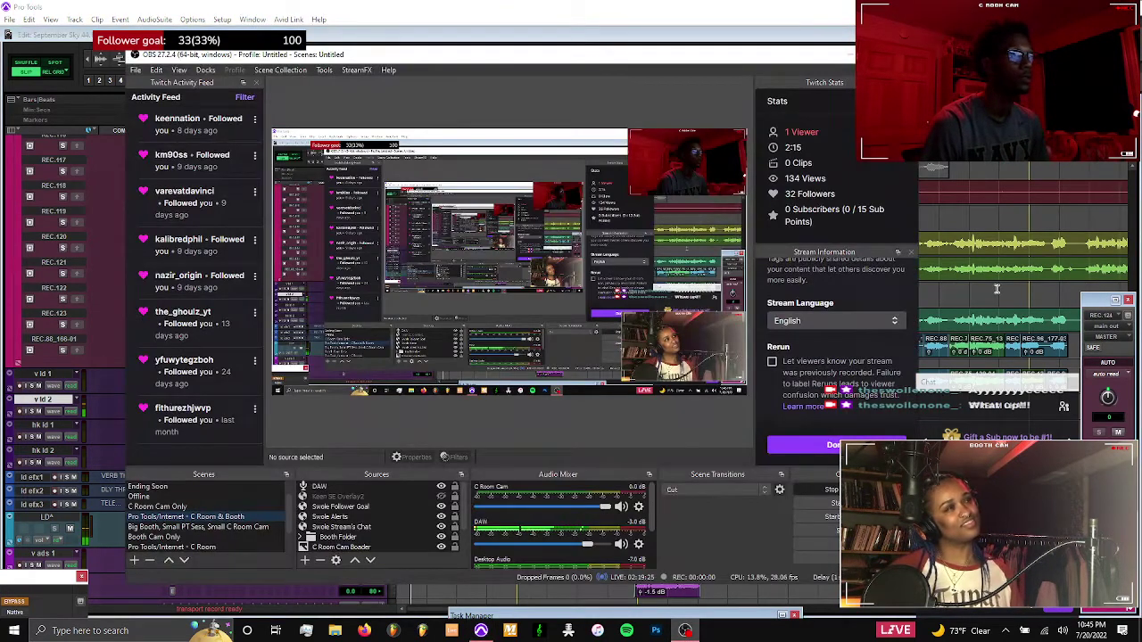
click(997, 288)
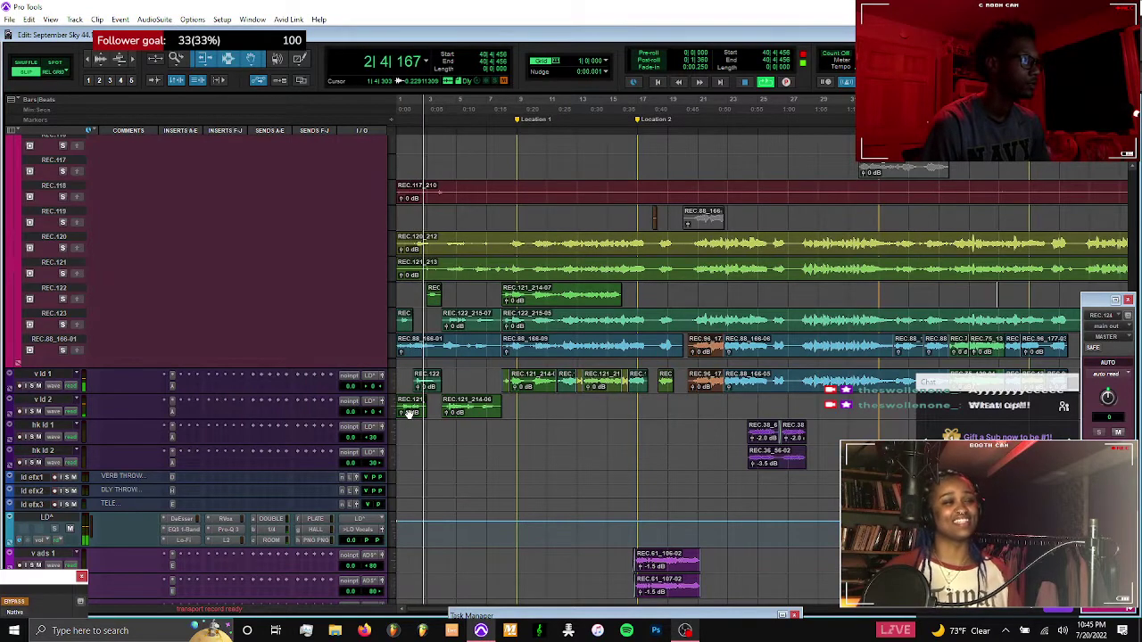
Return the opening REC.121_214 piece from v ld 2 to the REC.122 playlist at bar 1
drag(409, 406, 407, 293)
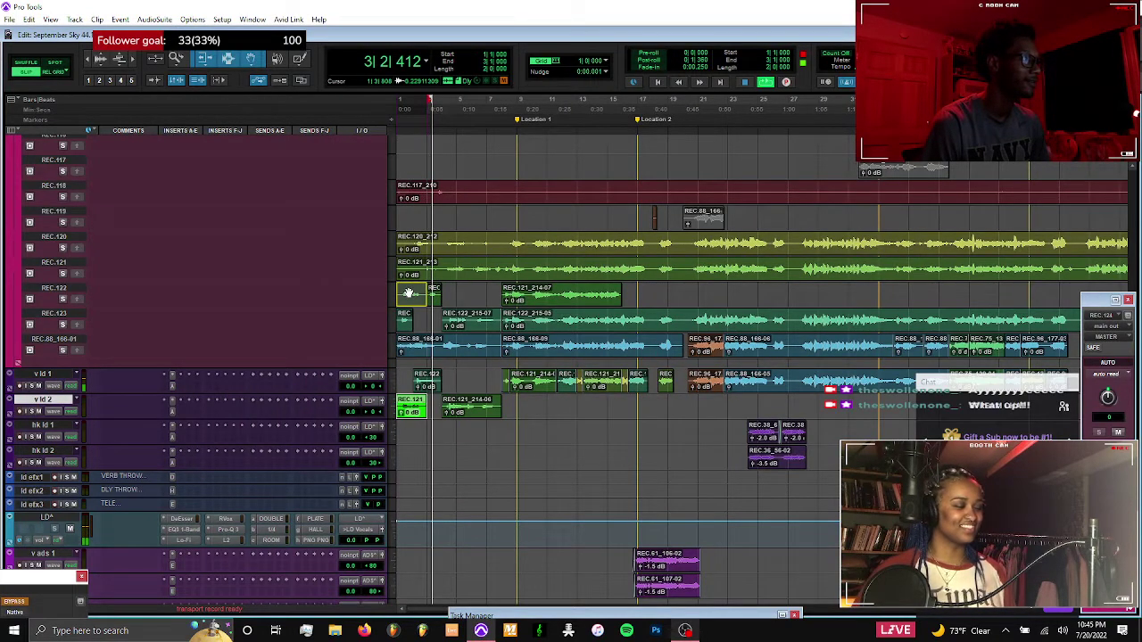
click(408, 292)
key(ctrl+v)
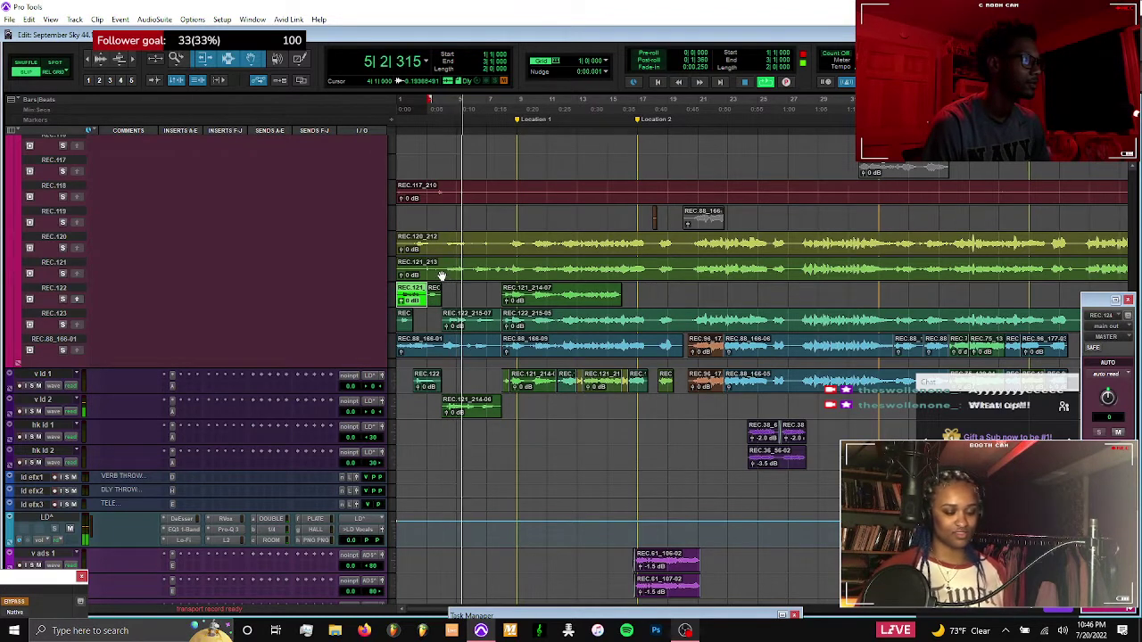
Split the REC.121_213 take at bar 8, replace REC.121_214-06 on v ld 2 with its intro section, and audition it
click(502, 268)
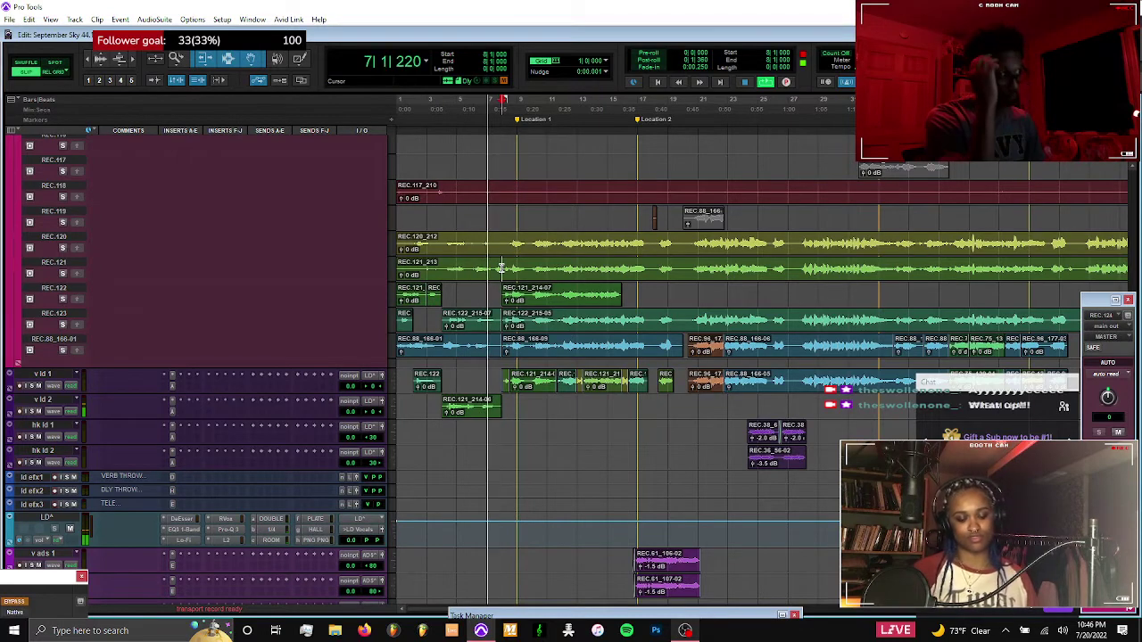
key(ctrl+e)
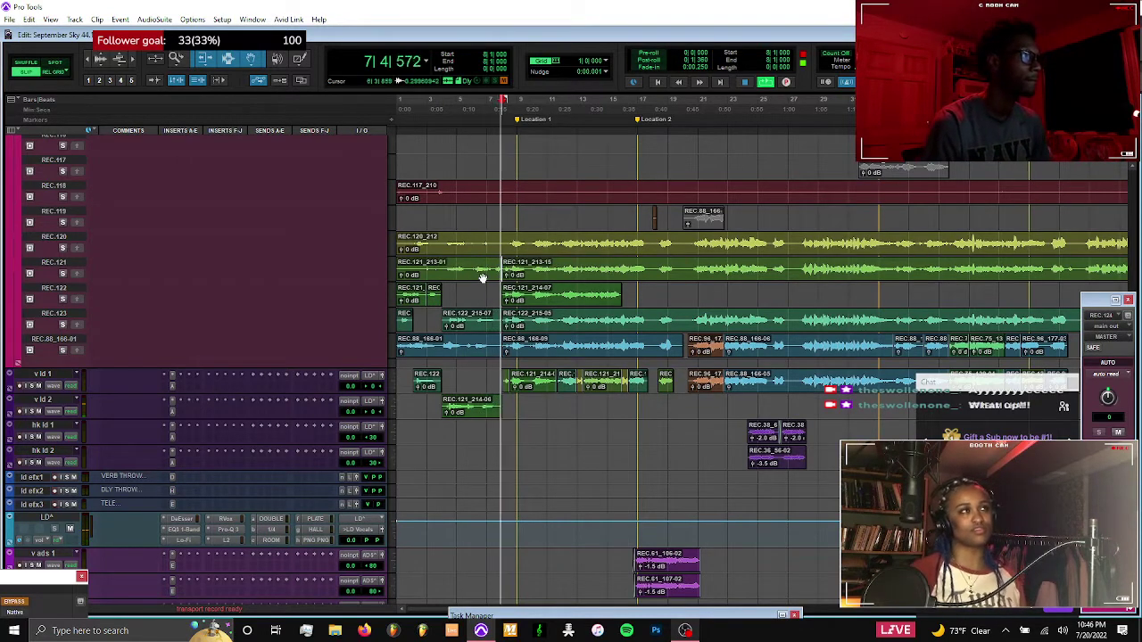
click(481, 414)
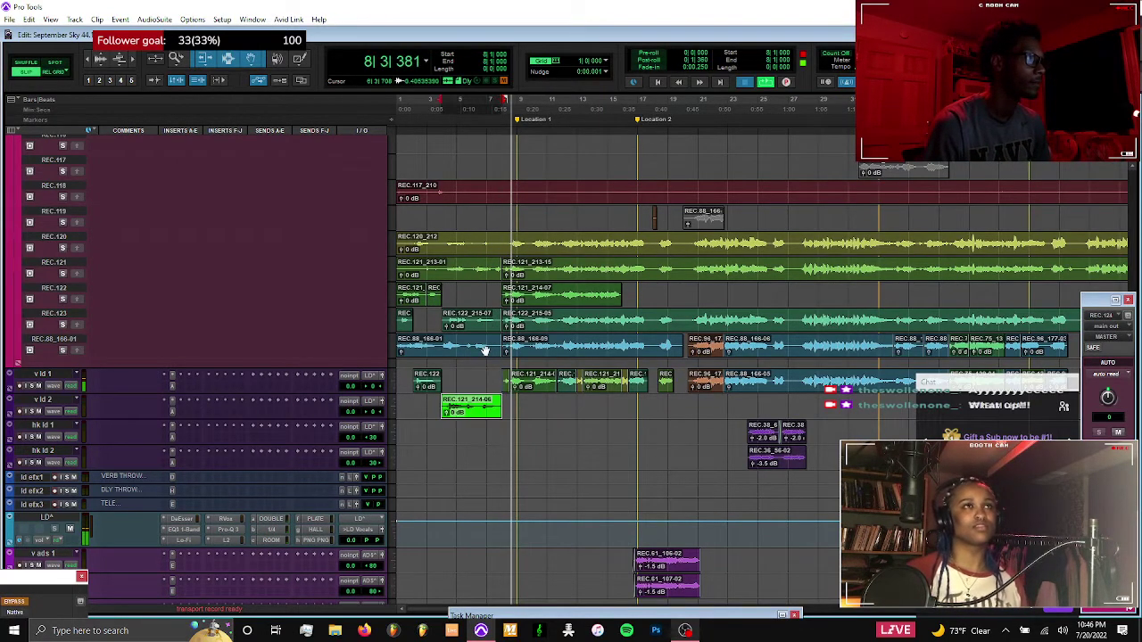
drag(483, 300, 441, 402)
click(440, 401)
key(space)
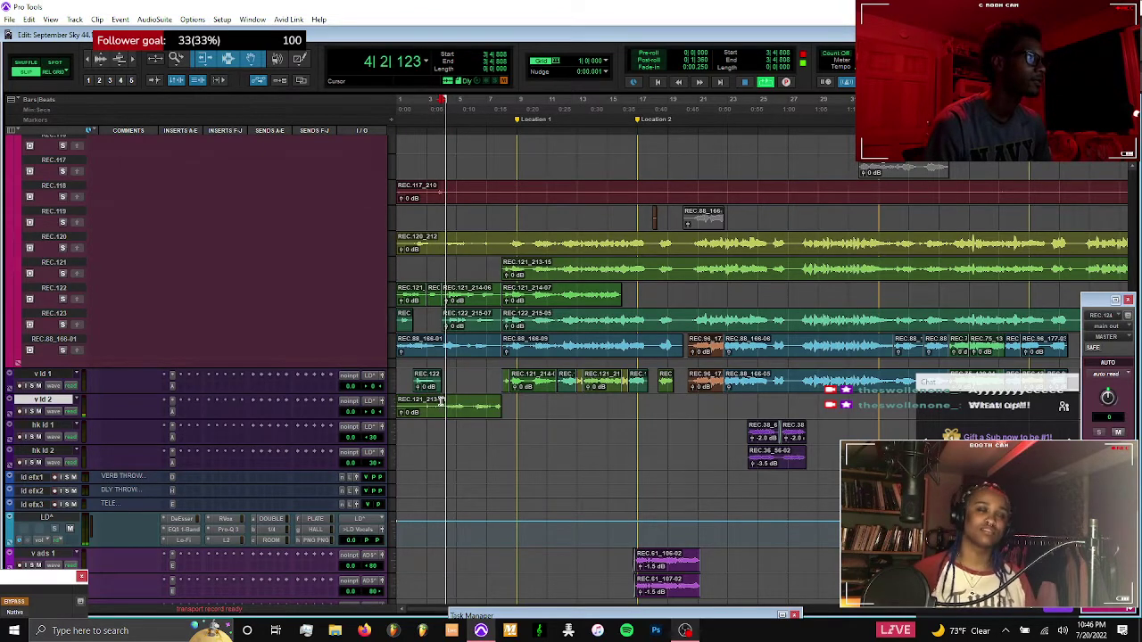
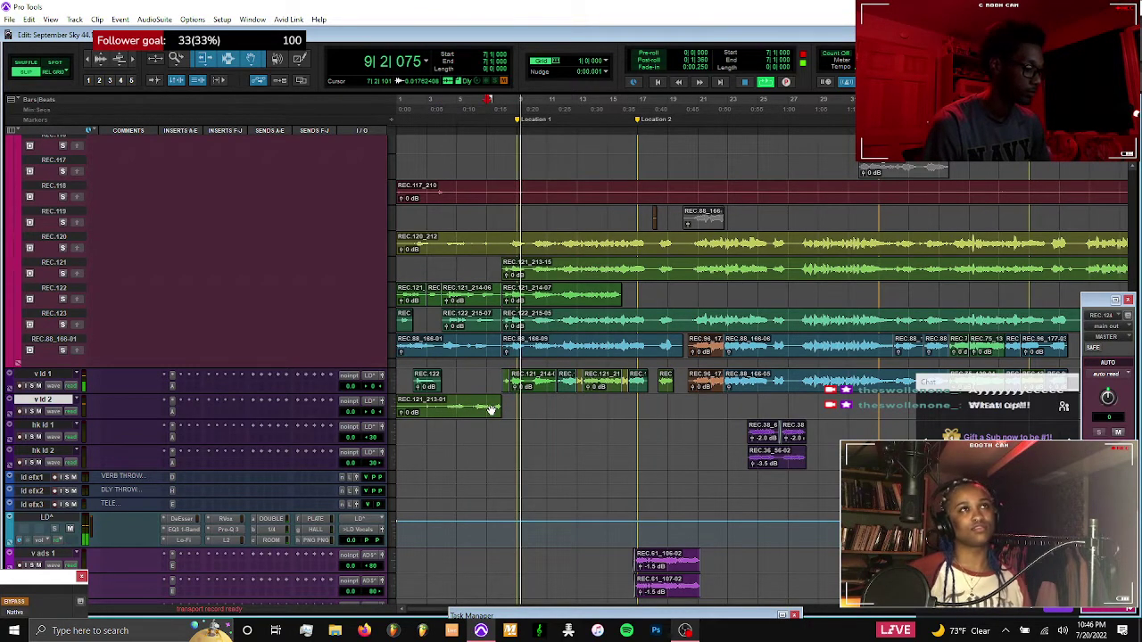
key(space)
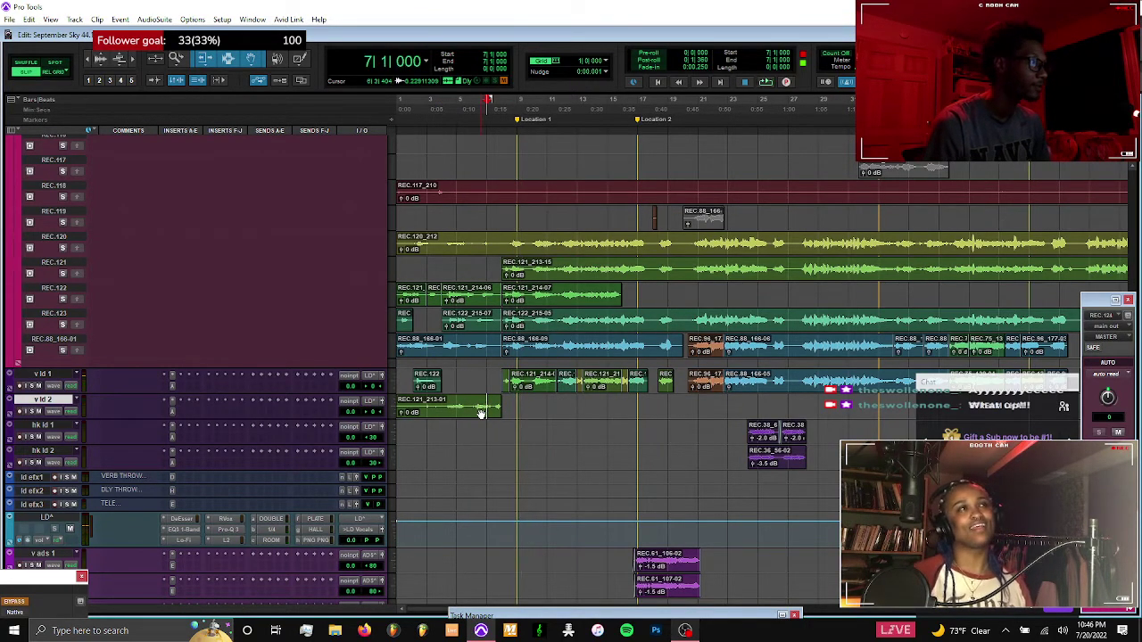
Return the REC.121_213-01 intro clip from v ld 2 to the REC.121 playlist
key(ctrl+super+Tab)
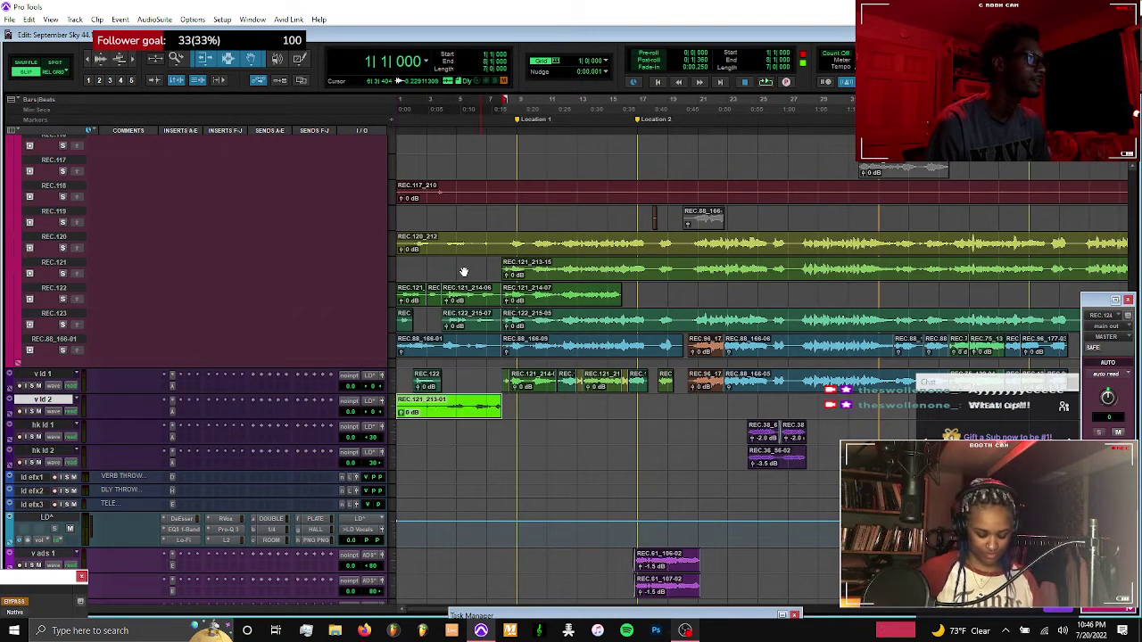
click(463, 268)
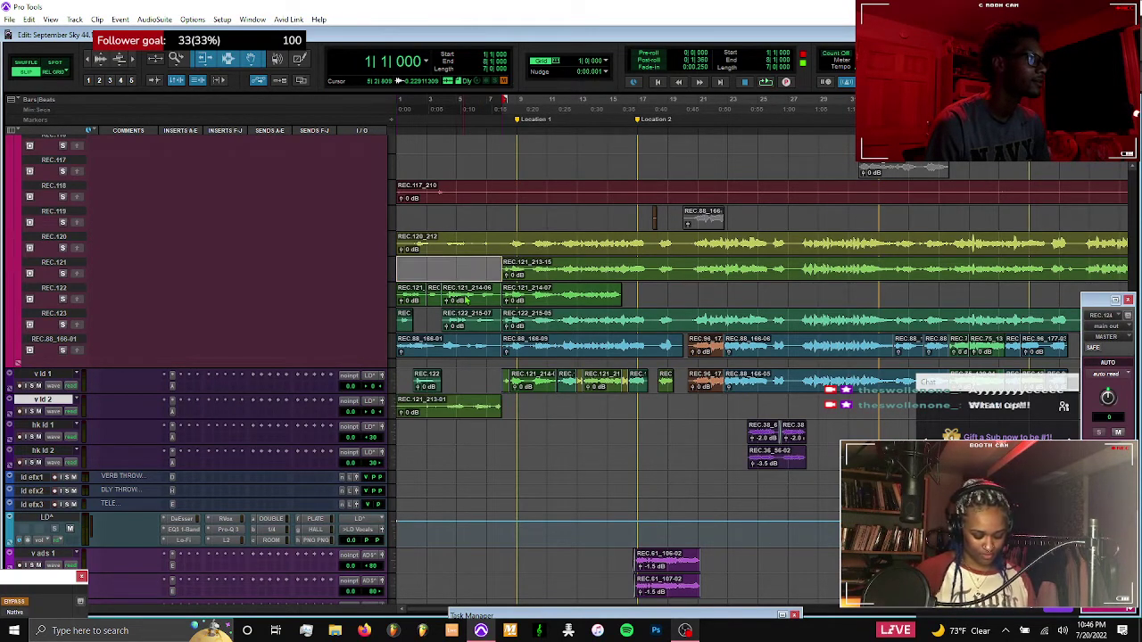
key(ctrl+z)
Move REC.121_214-06 onto v ld 2 from bar 4 and the REC.121_213 phrase from 7|2|708 to bar 8 onto v ld 1
drag(467, 301, 467, 402)
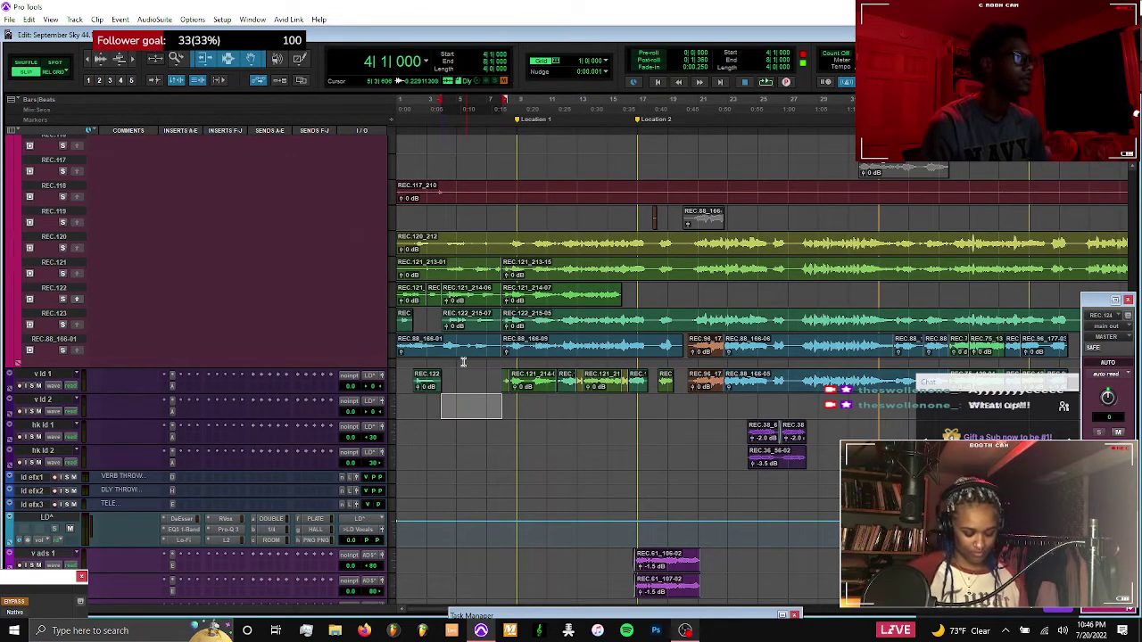
key(Return)
key(space)
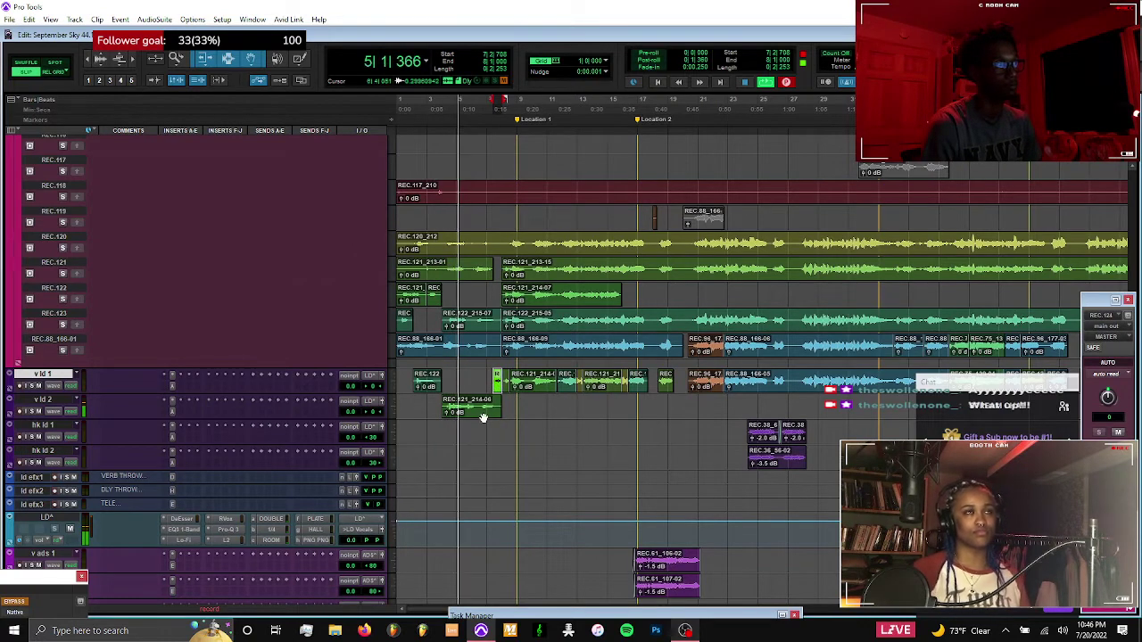
Shorten the end of the REC.122 clip before bar 4 on v ld 1 and give it a short fade-out
drag(473, 378, 488, 411)
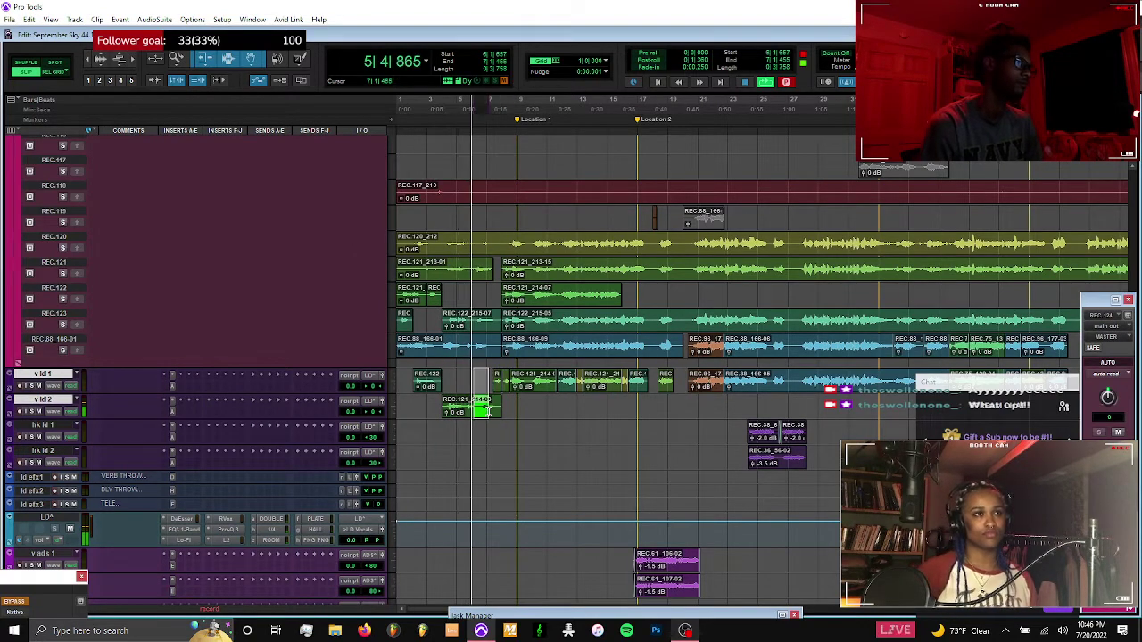
key(e)
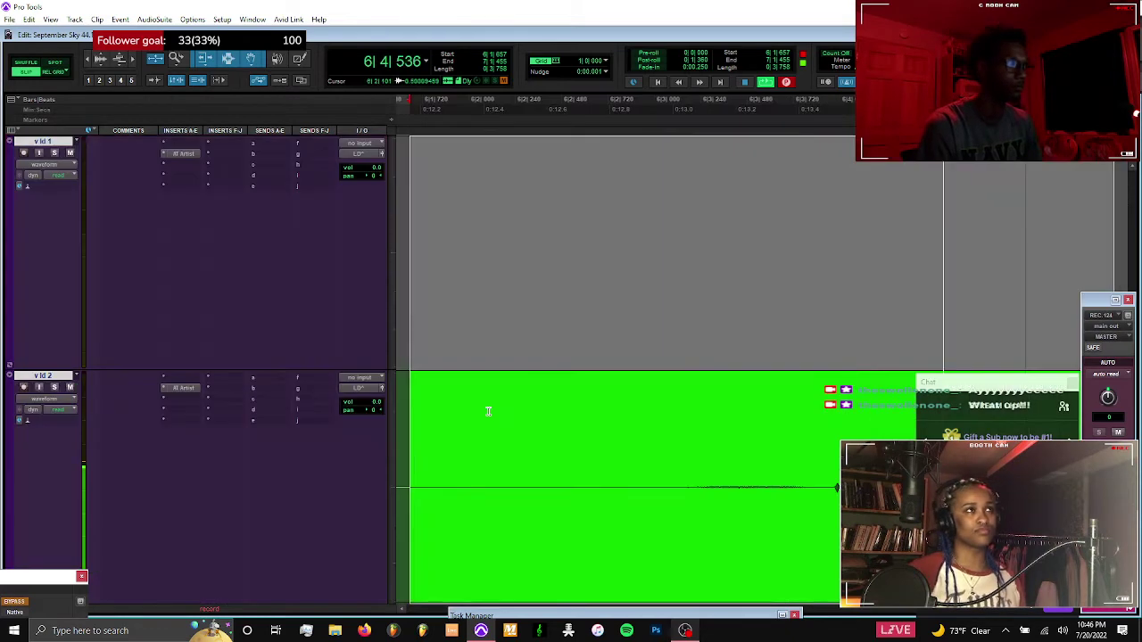
key(r)
key(r)
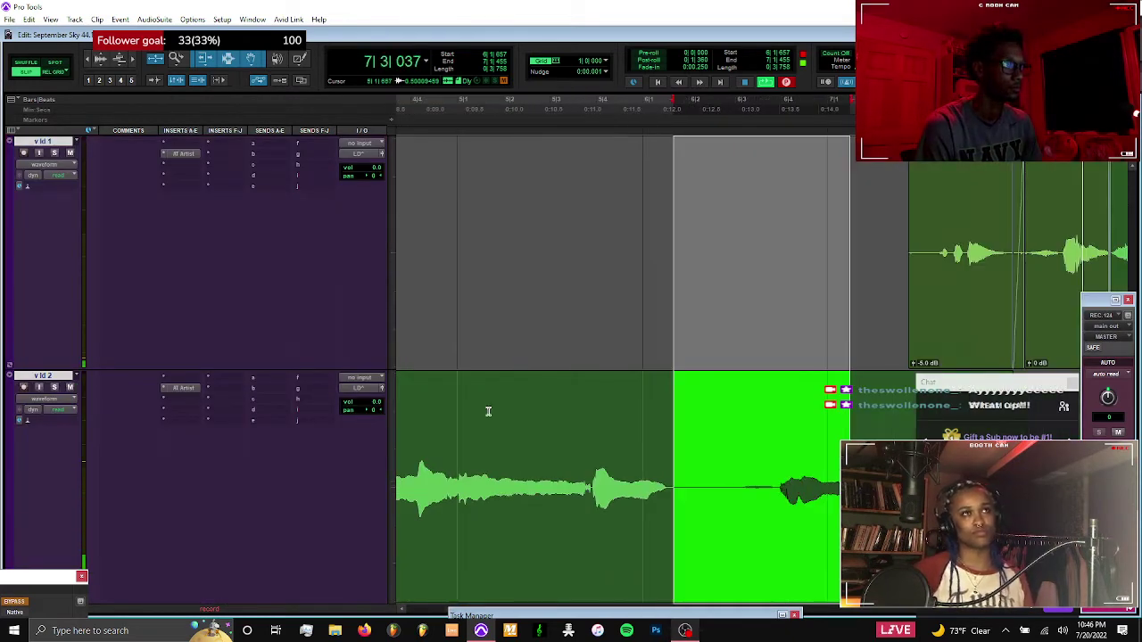
key(ctrl+alt+bracketright)
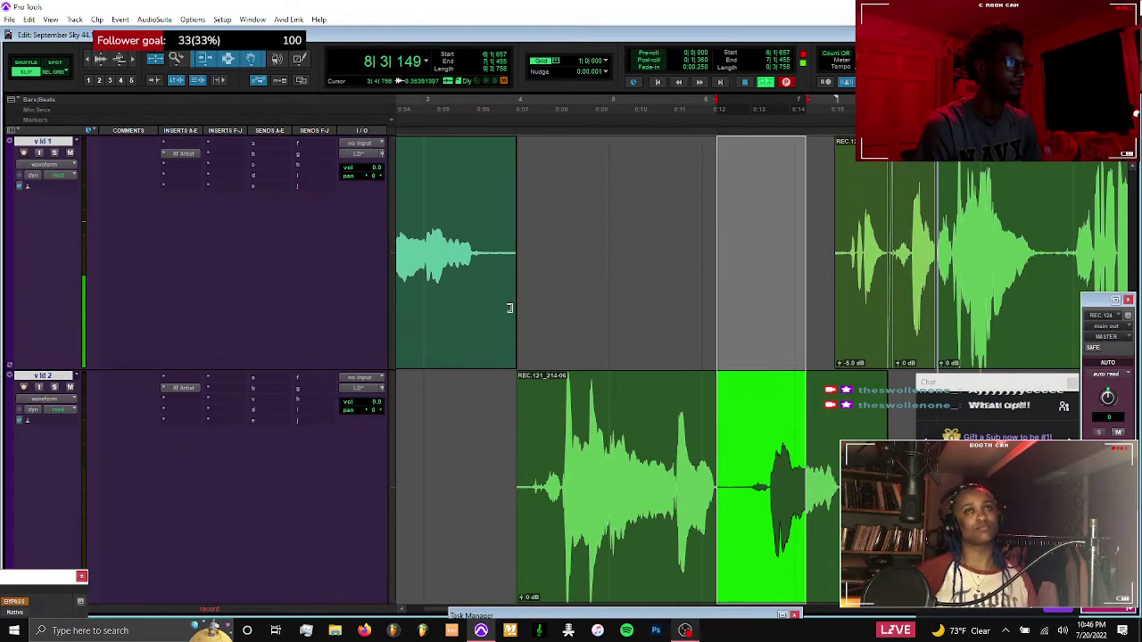
drag(536, 211, 484, 230)
key(BackSpace)
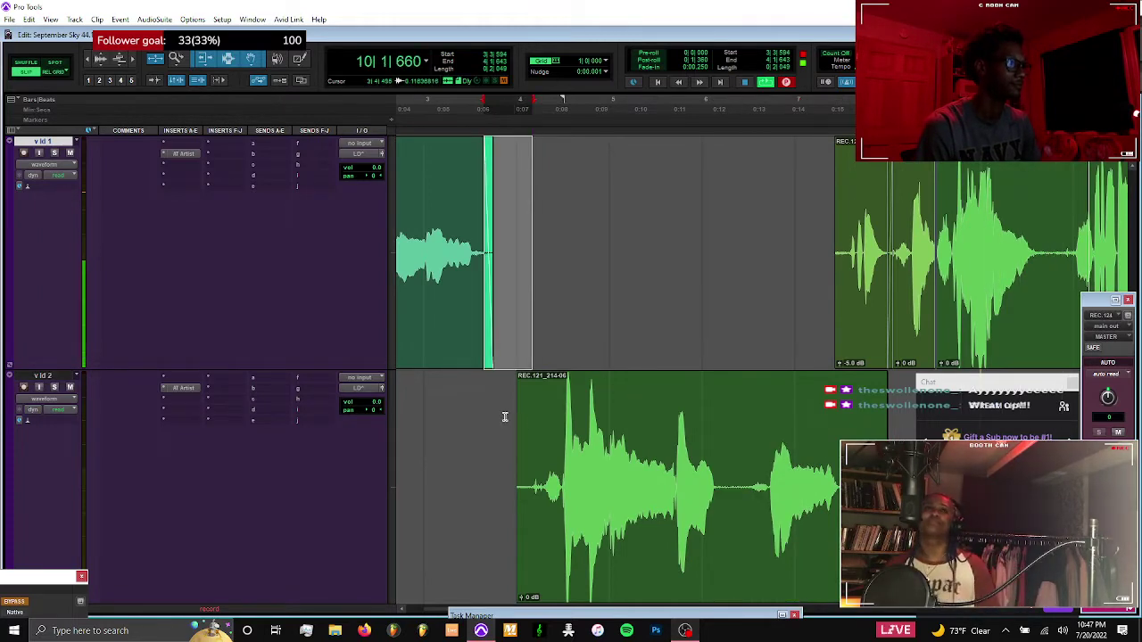
Fade the start and end of REC.121_214-06 on v ld 2 and fade in the REC.121_213-16 clip on v ld 1
drag(505, 417, 530, 425)
scroll(703, 438, right, 3)
drag(681, 436, 592, 451)
click(609, 454)
key(BackSpace)
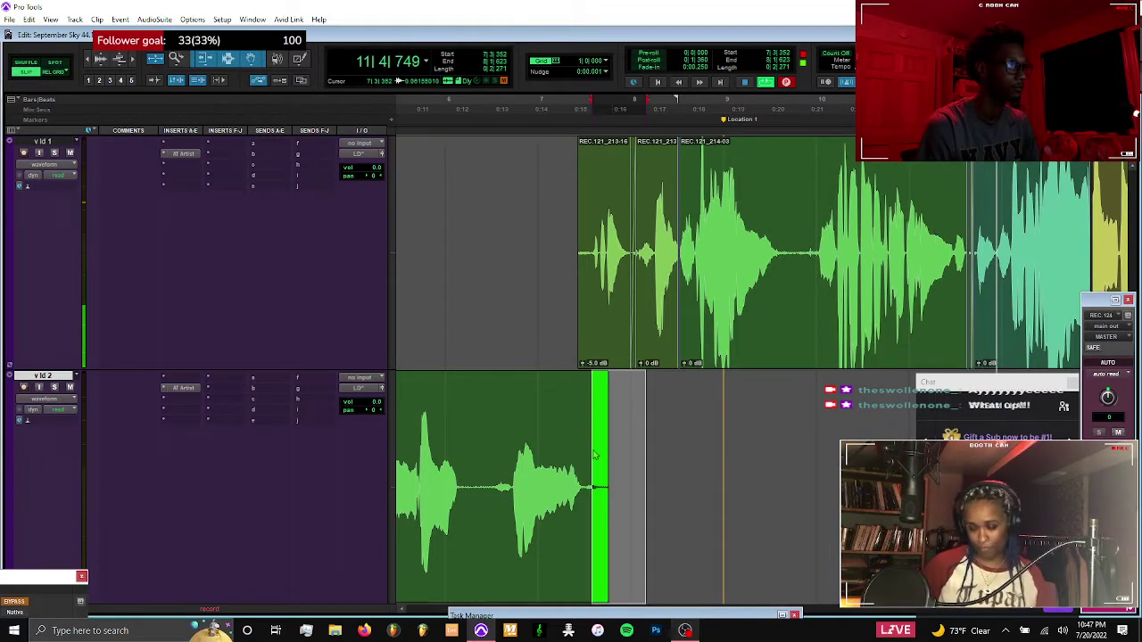
key(f)
drag(553, 219, 592, 225)
key(f)
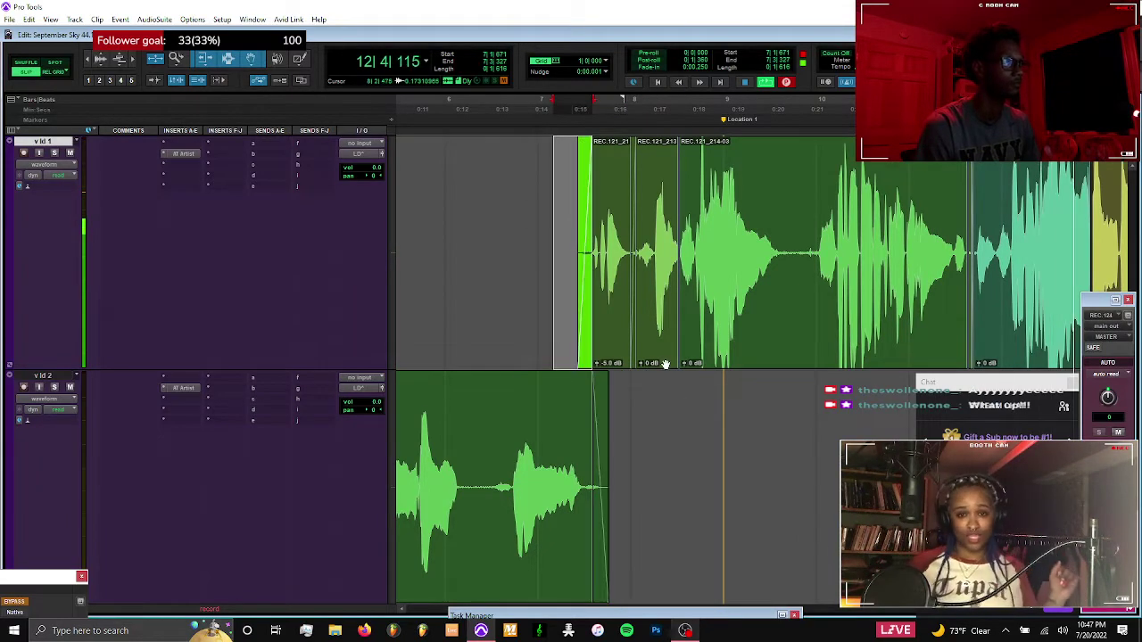
Delete the fade between REC.121_213-16 and REC.121_213-04 near bar 8 and adjust their edit point so the clips meet
click(666, 364)
key(t)
key(t)
click(756, 401)
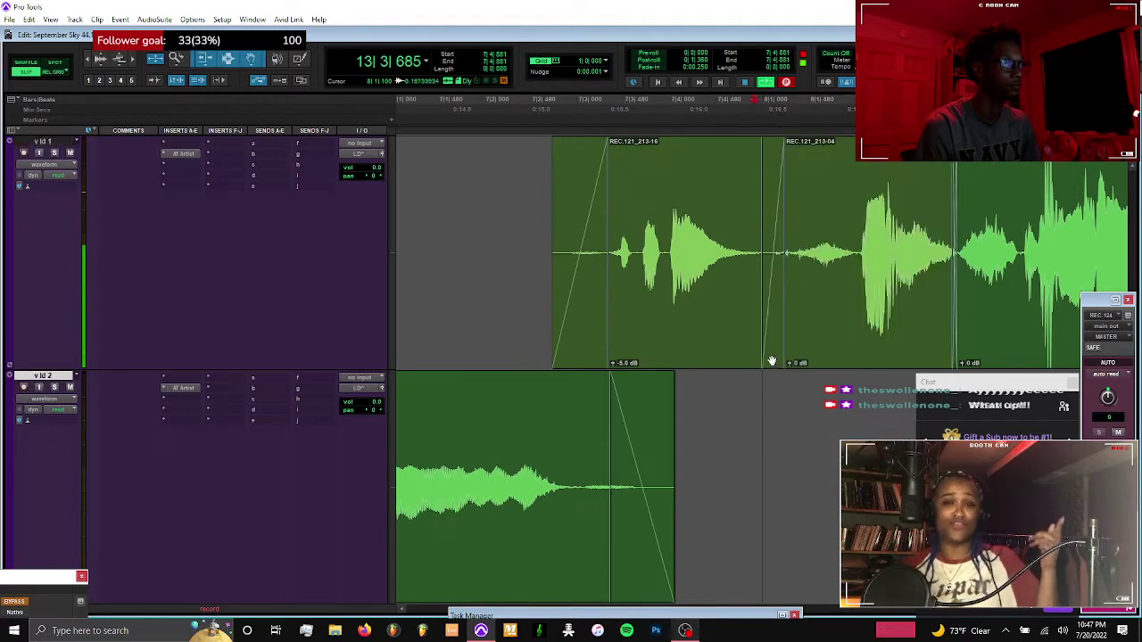
click(764, 260)
key(BackSpace)
drag(756, 242, 797, 250)
shift+click(815, 304)
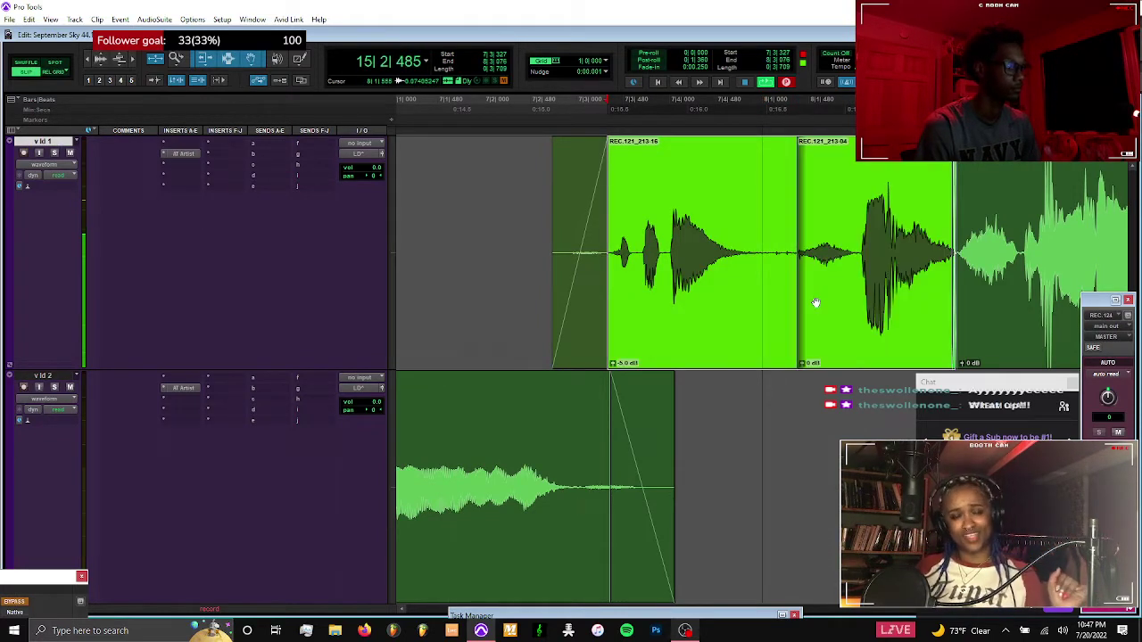
Replace the tiny leftover clip before REC.122_215-03 on v ld 1 with a single edit point at 11|3|707
key(ctrl+h)
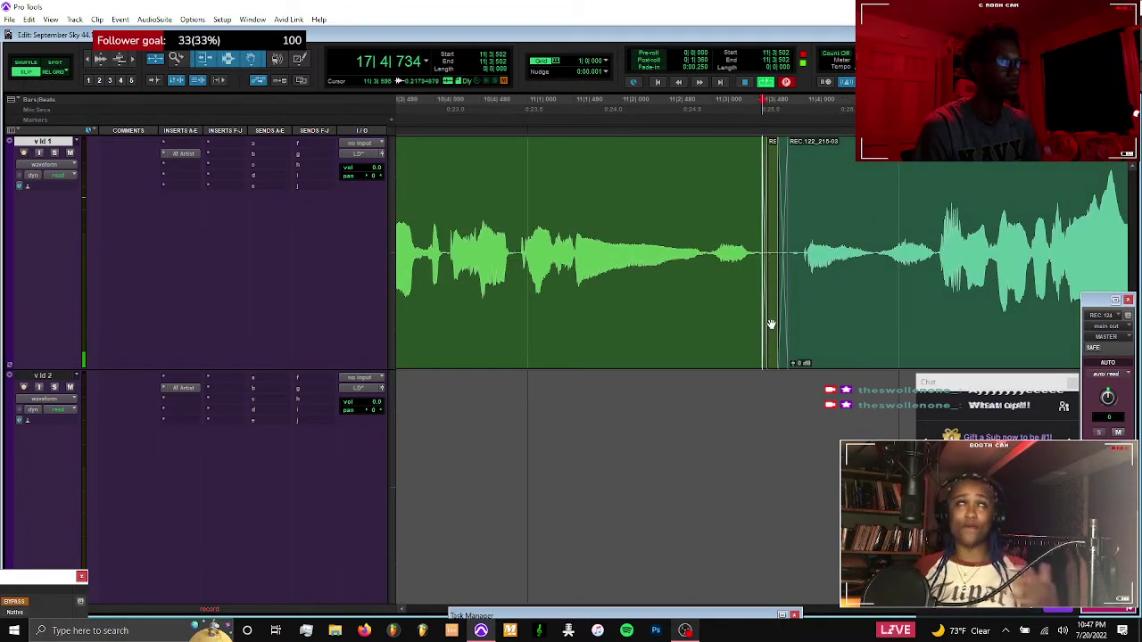
drag(755, 253, 782, 250)
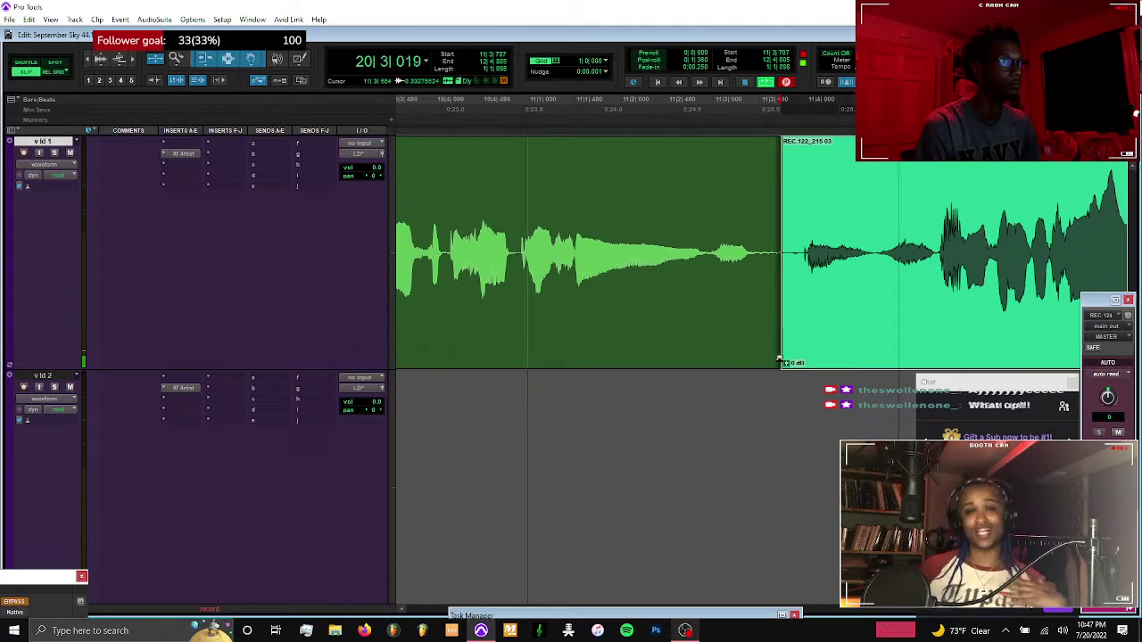
Crossfade the edit point before REC.122_215-03 on v ld 1
drag(776, 358, 771, 360)
key(Tab)
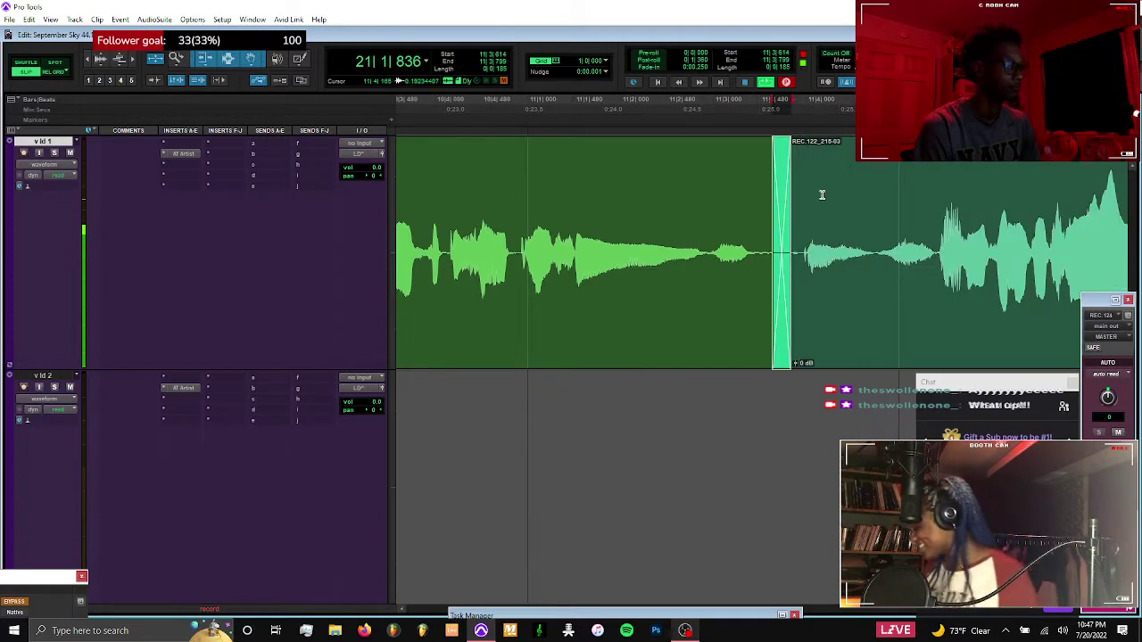
key(Tab)
Reshape the fade-out of REC.122_215-03 and the fade-in of REC.120_212-02 around 12|4 on v ld 1
click(820, 359)
key(t)
key(t)
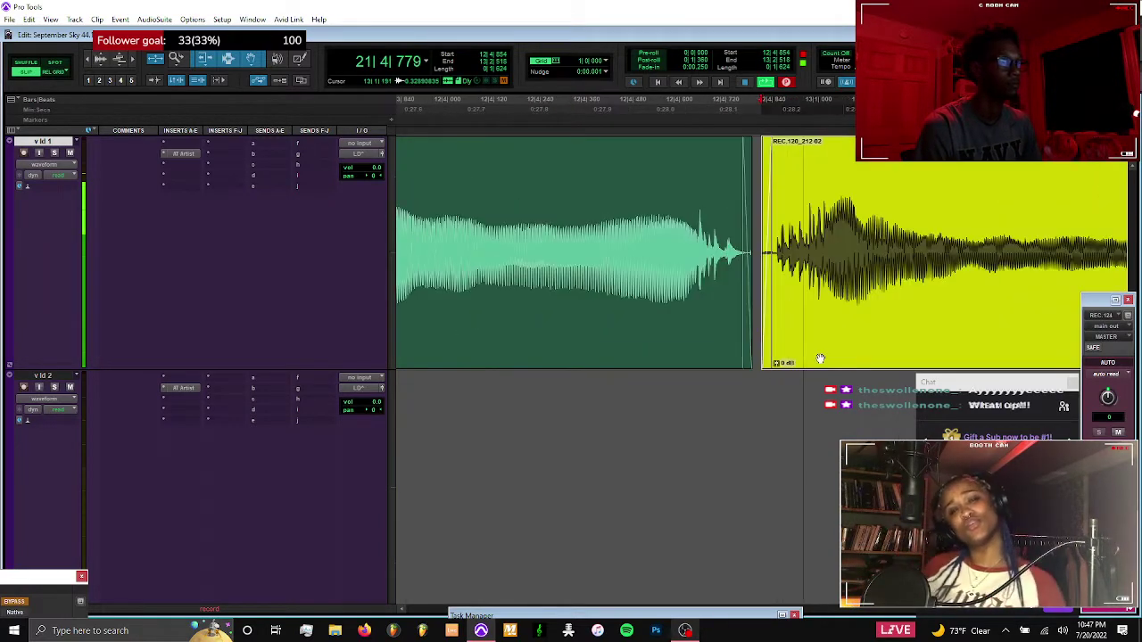
click(749, 356)
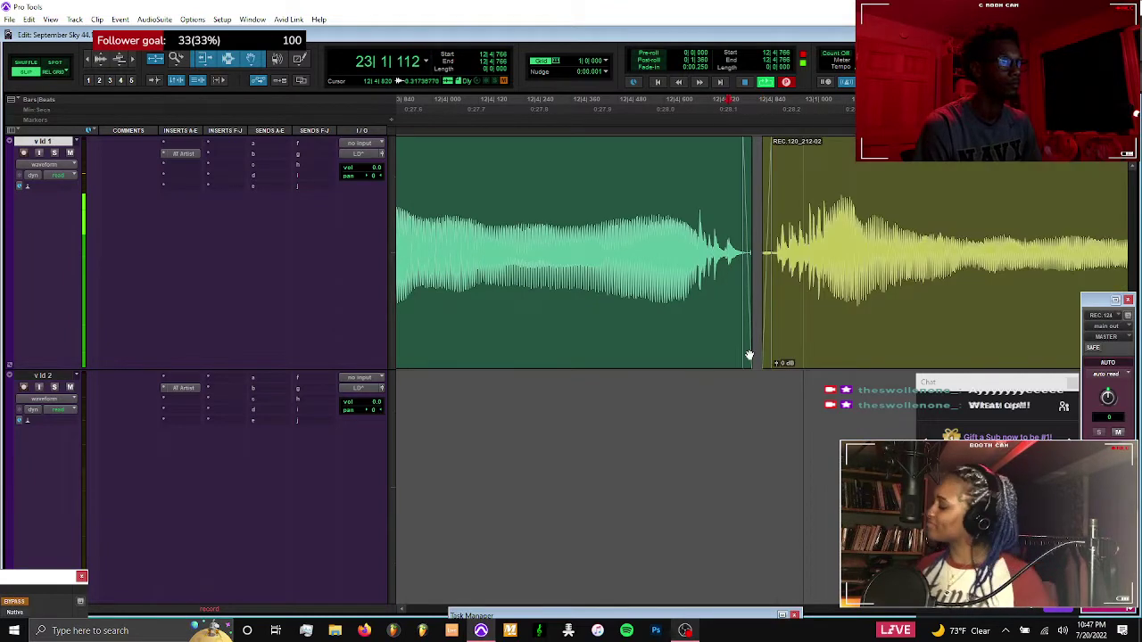
click(747, 360)
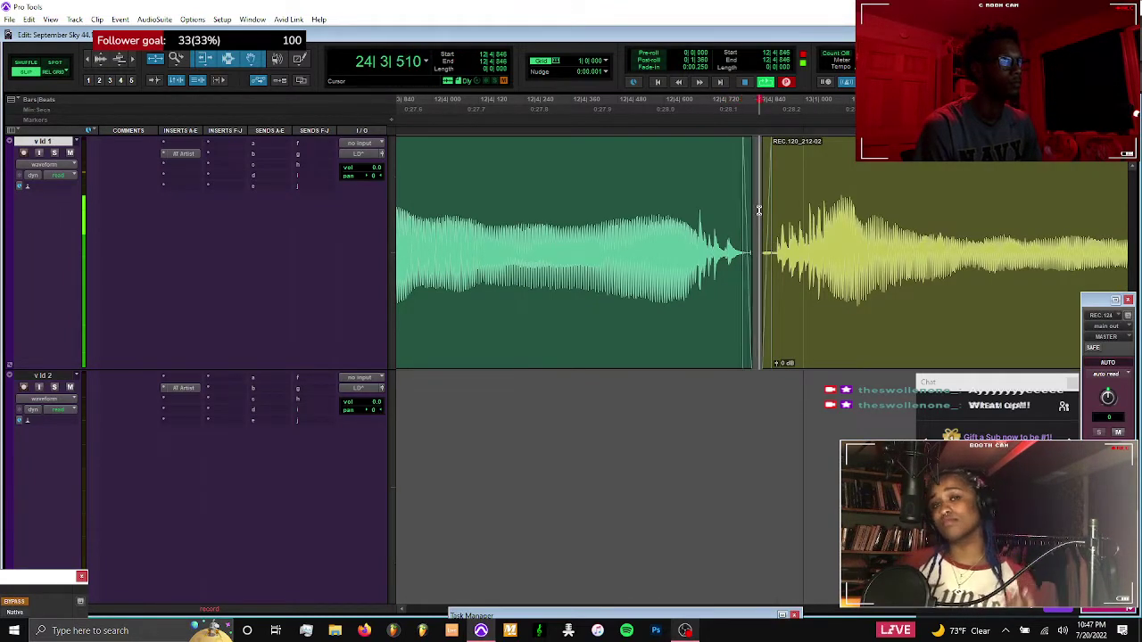
key(ctrl+bracketright)
drag(747, 207, 709, 210)
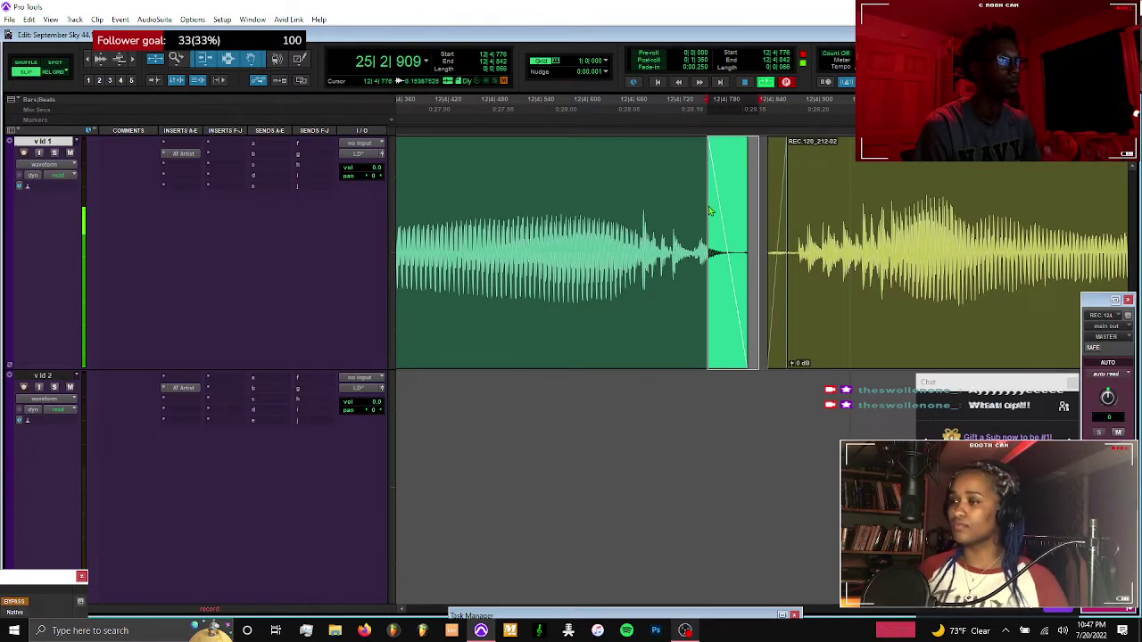
click(796, 182)
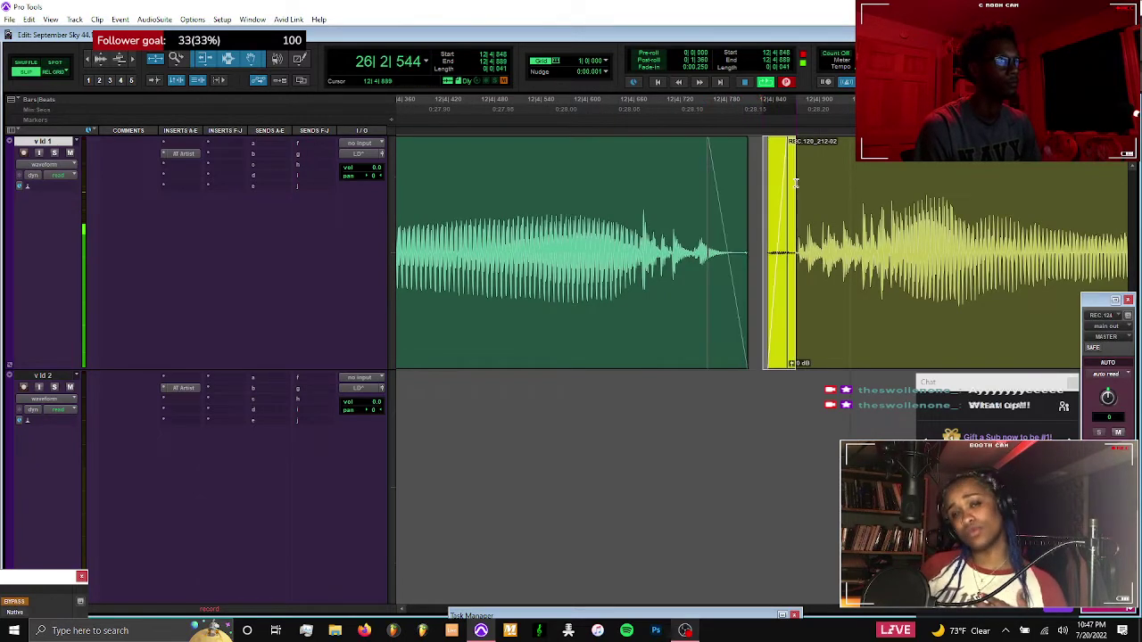
key(f)
Trim the silent tail of the clip ending at 17|3 on v ld 1 and fade out its end from about 17|3|128
key(Tab)
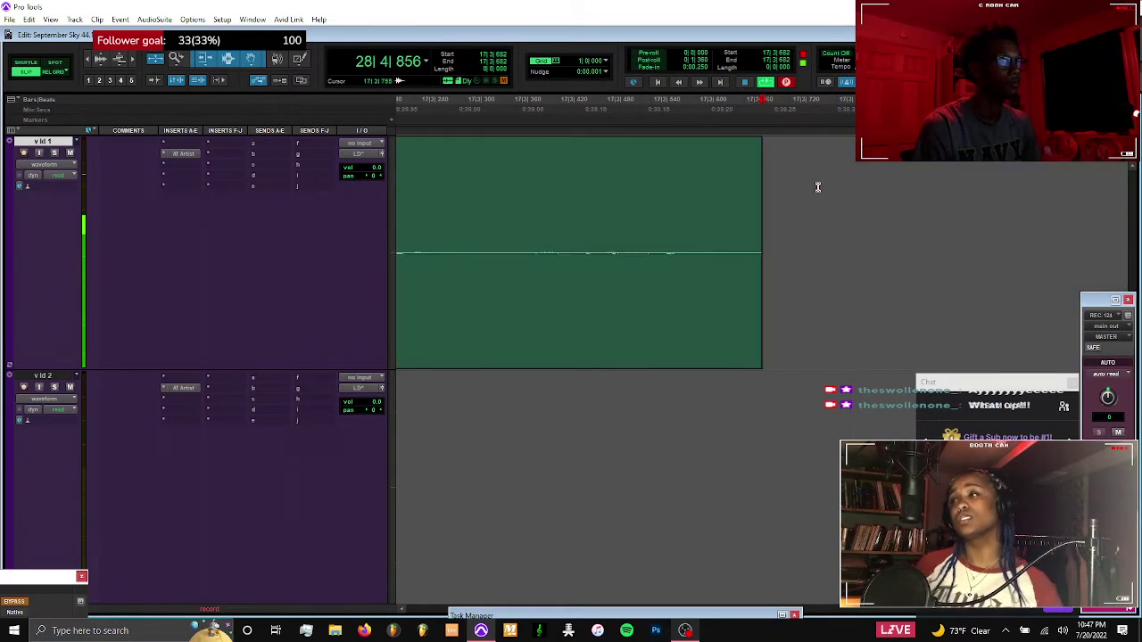
drag(790, 197, 681, 205)
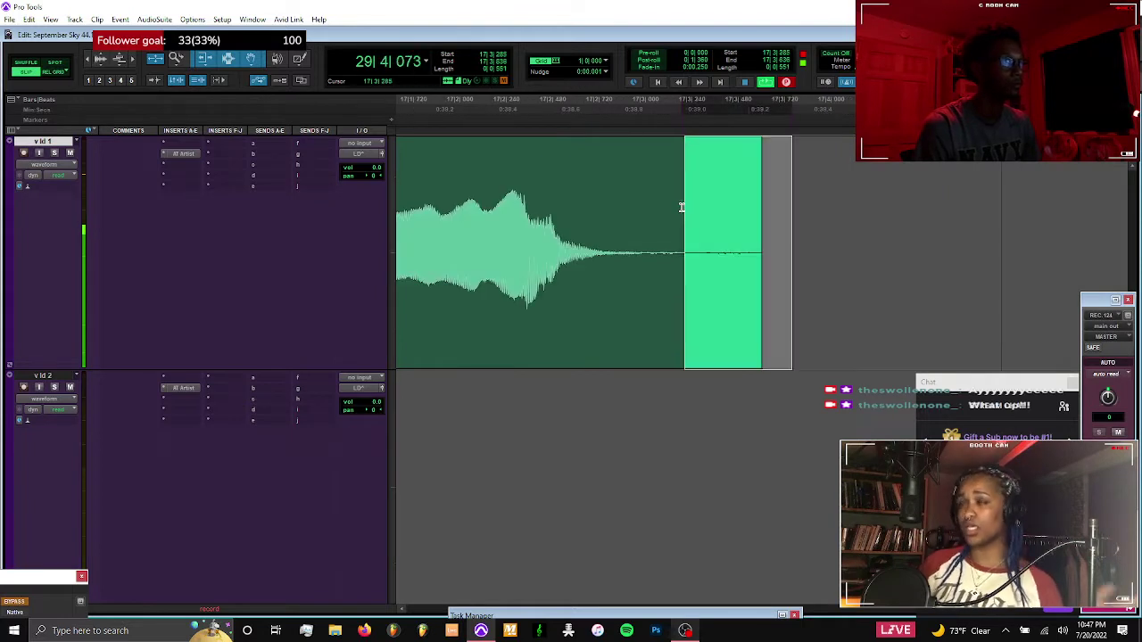
key(Delete)
drag(759, 201, 655, 204)
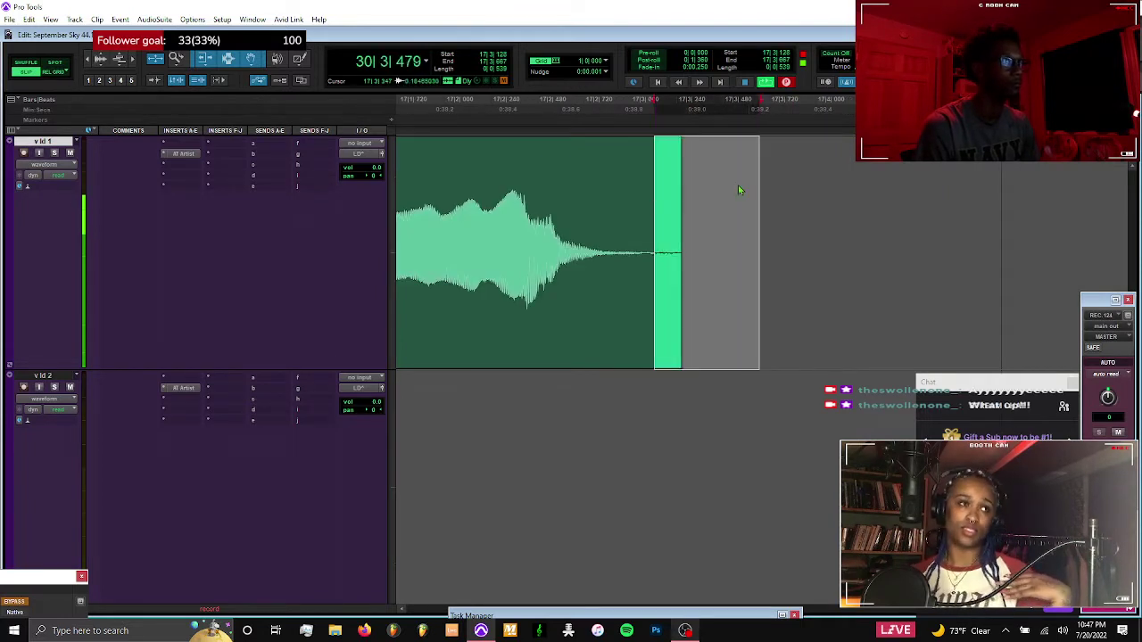
key(Tab)
drag(739, 191, 1042, 202)
key(f)
Trim the silent start of the next clip on v ld 1 near 20|3 and fade it in
key(Tab)
key(f)
key(Delete)
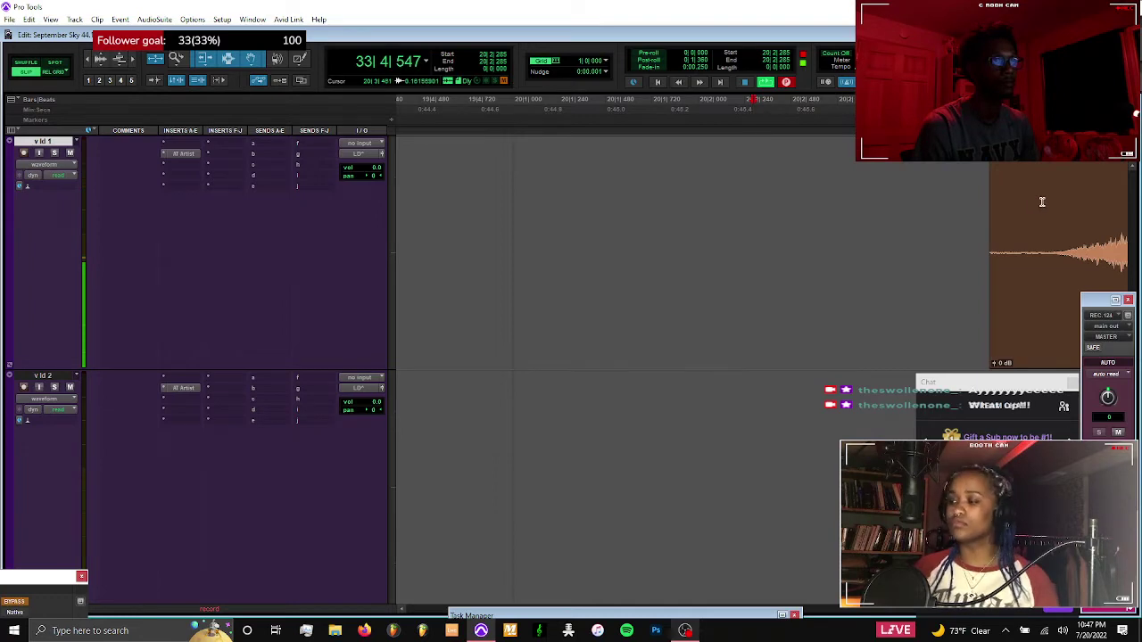
key(f)
Replace the separate fades before REC.88_166-05 on v ld 1 with one crossfade from about 22|3|957 to 22|4|040
key(Tab)
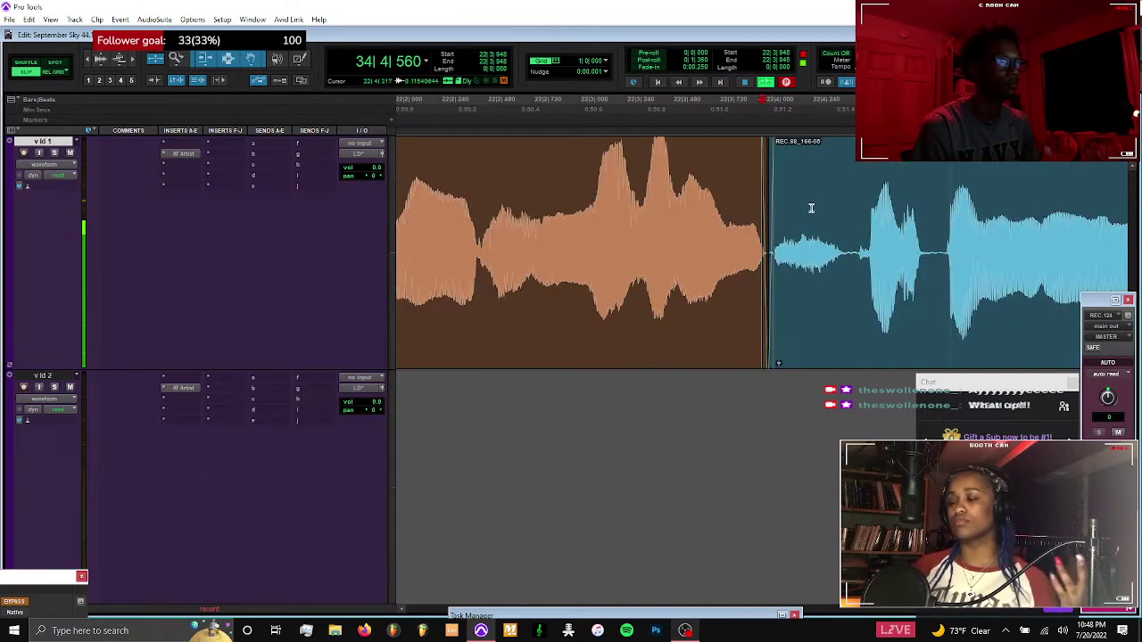
click(800, 353)
key(t)
key(t)
key(t)
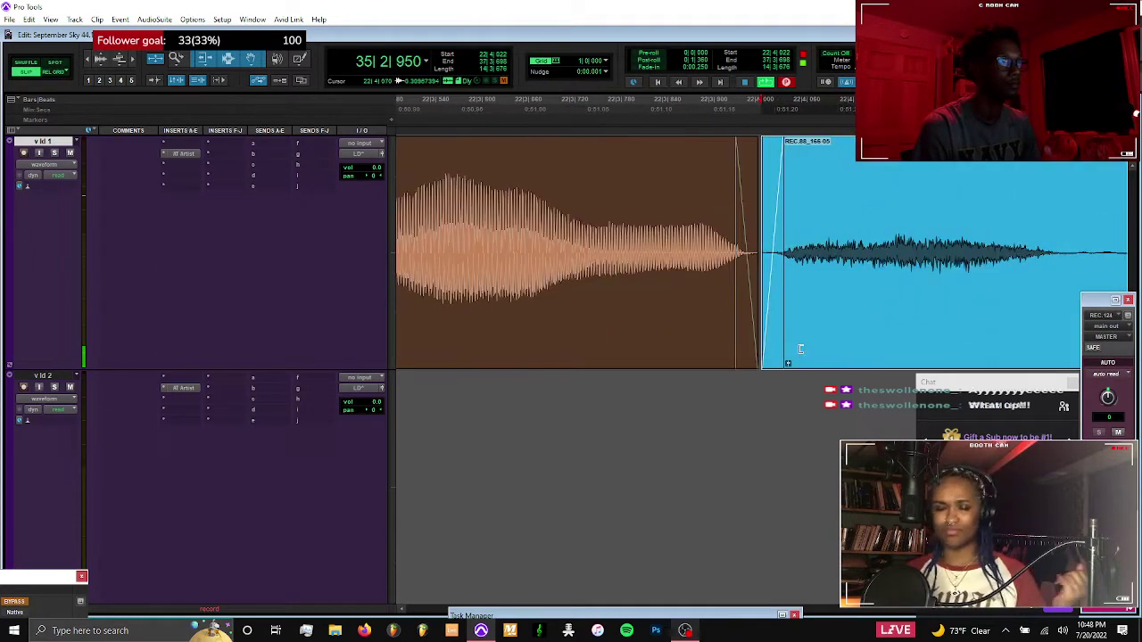
click(771, 413)
click(786, 357)
key(ctrl+z)
key(ctrl+z)
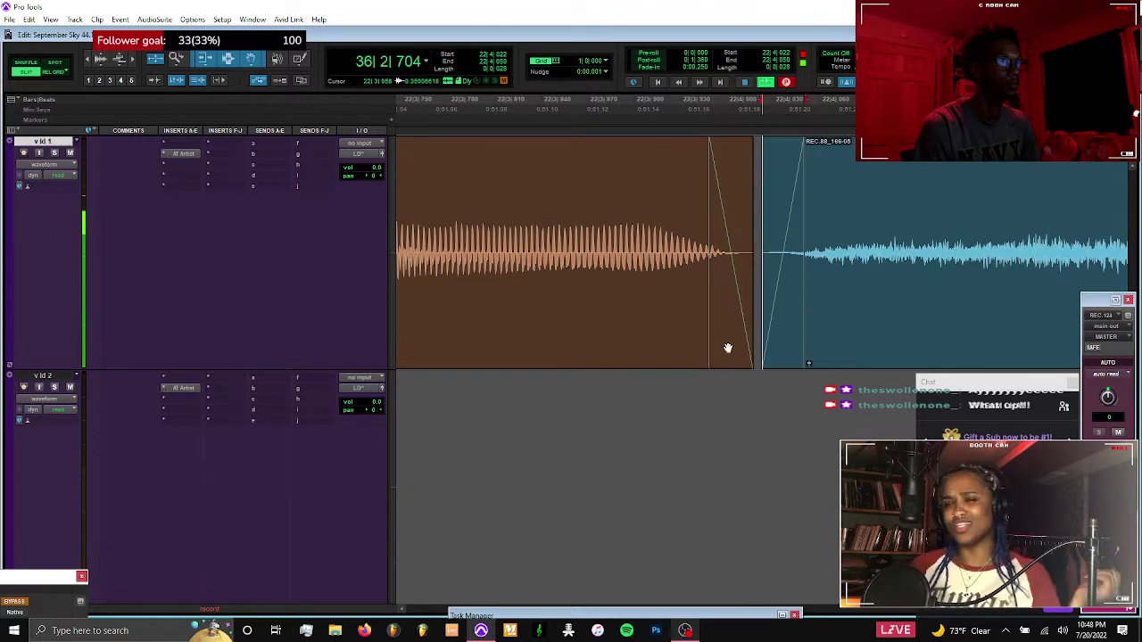
drag(702, 233, 815, 256)
drag(786, 337, 779, 340)
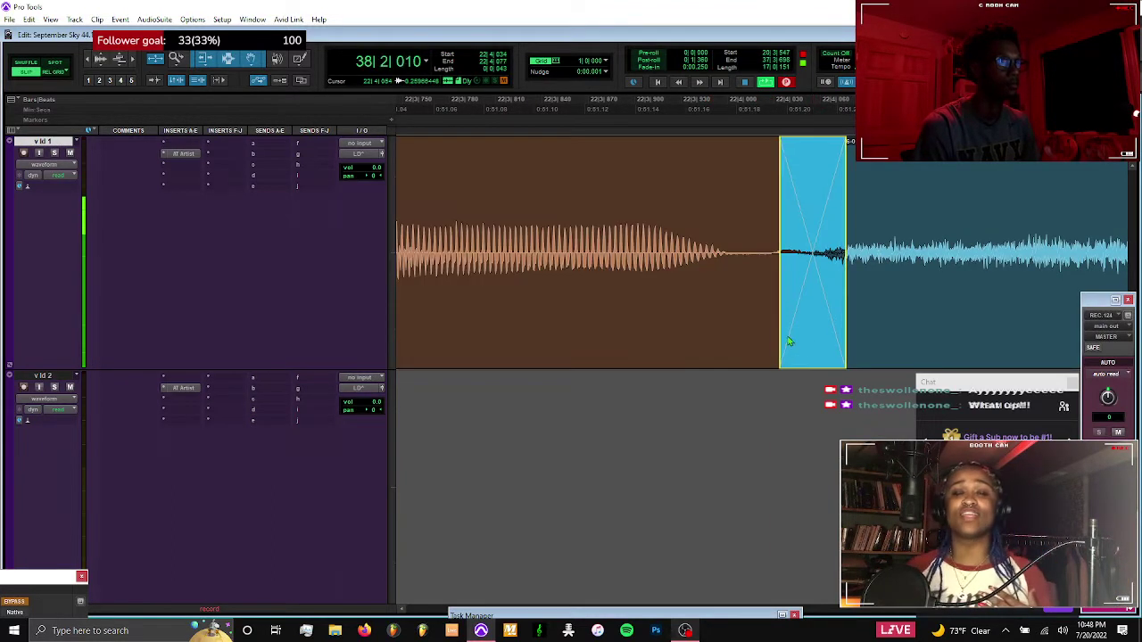
key(r)
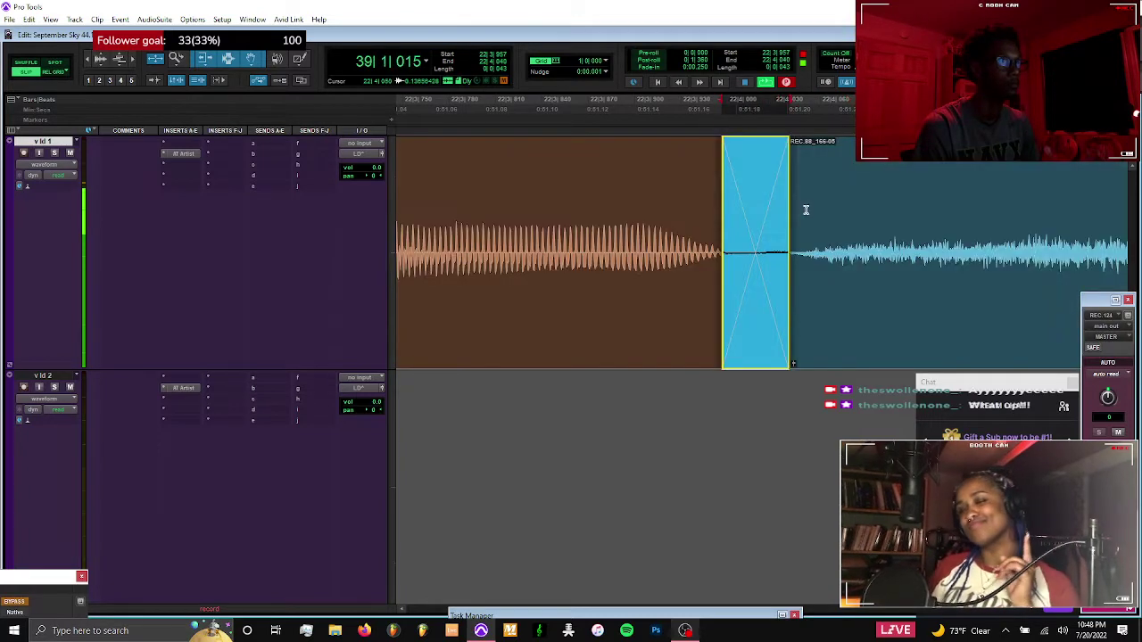
Crossfade the edit point at the start of REC.75_139-04 on v ld 1, at 37|3|698
key(Tab)
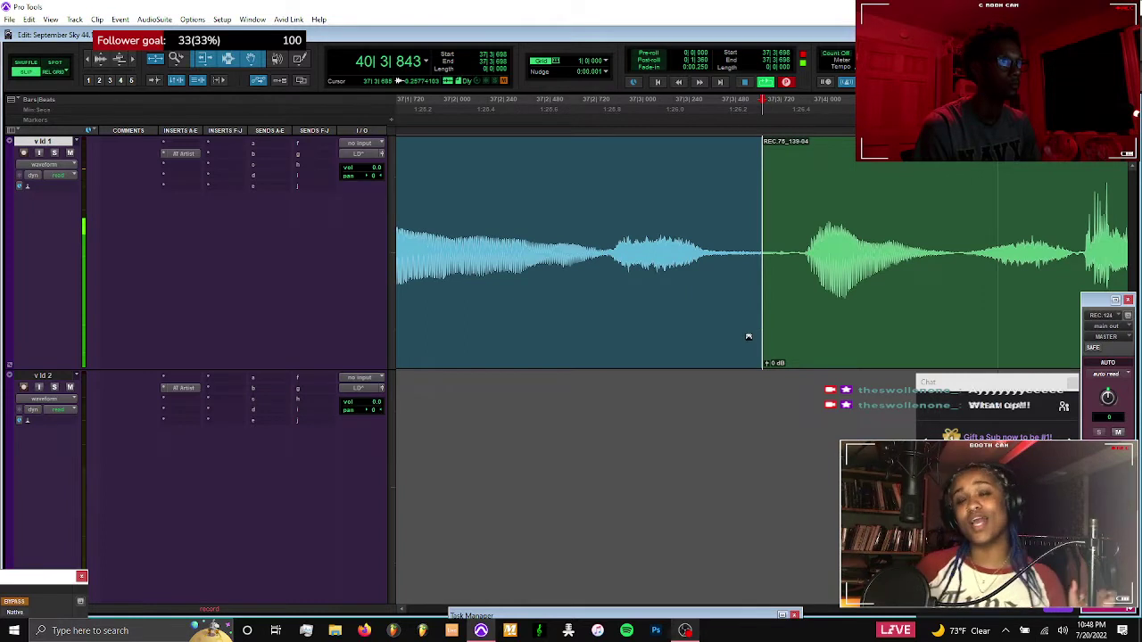
drag(749, 336, 747, 335)
Delete the short clip at 41|2|411 on v ld 1 and extend the blue clip after it to close the gap
key(Tab)
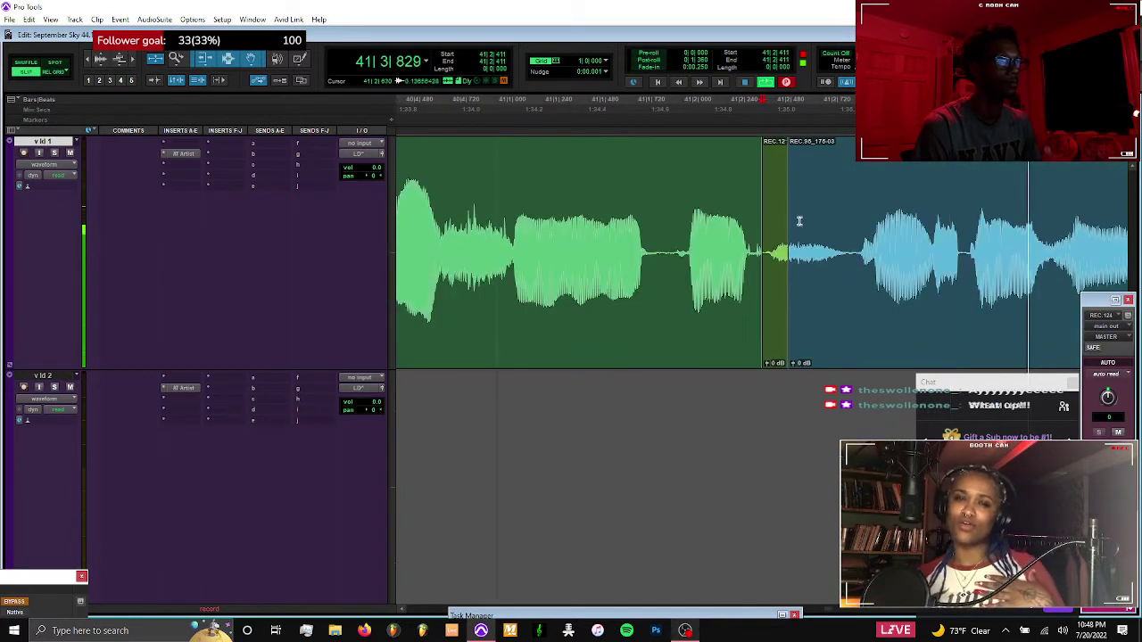
click(775, 347)
key(BackSpace)
key(t)
key(t)
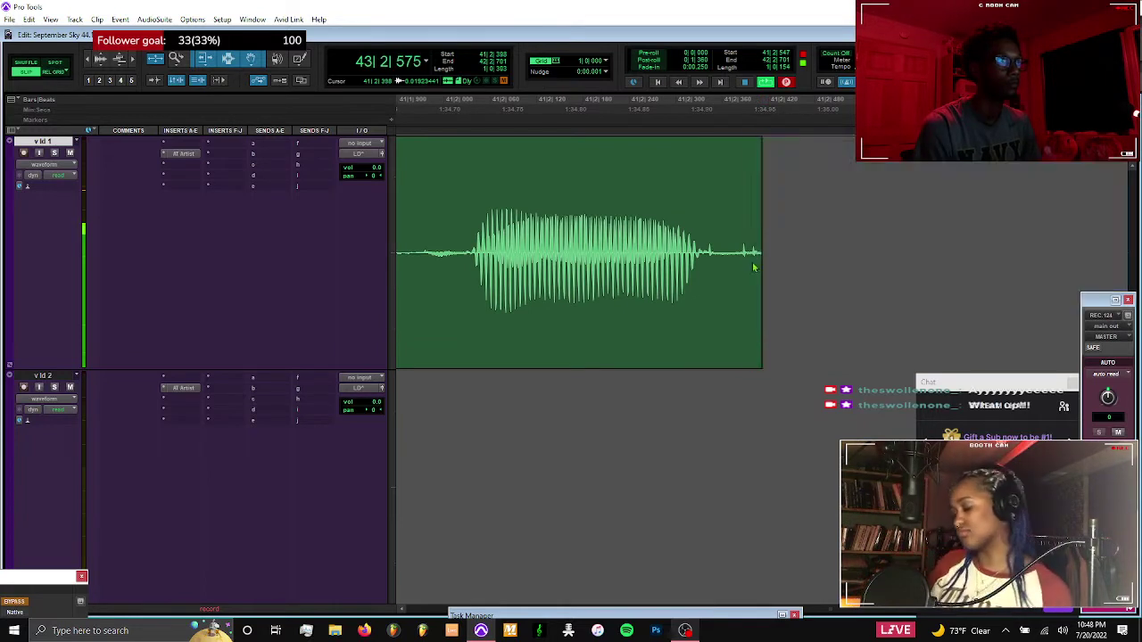
drag(747, 340, 792, 349)
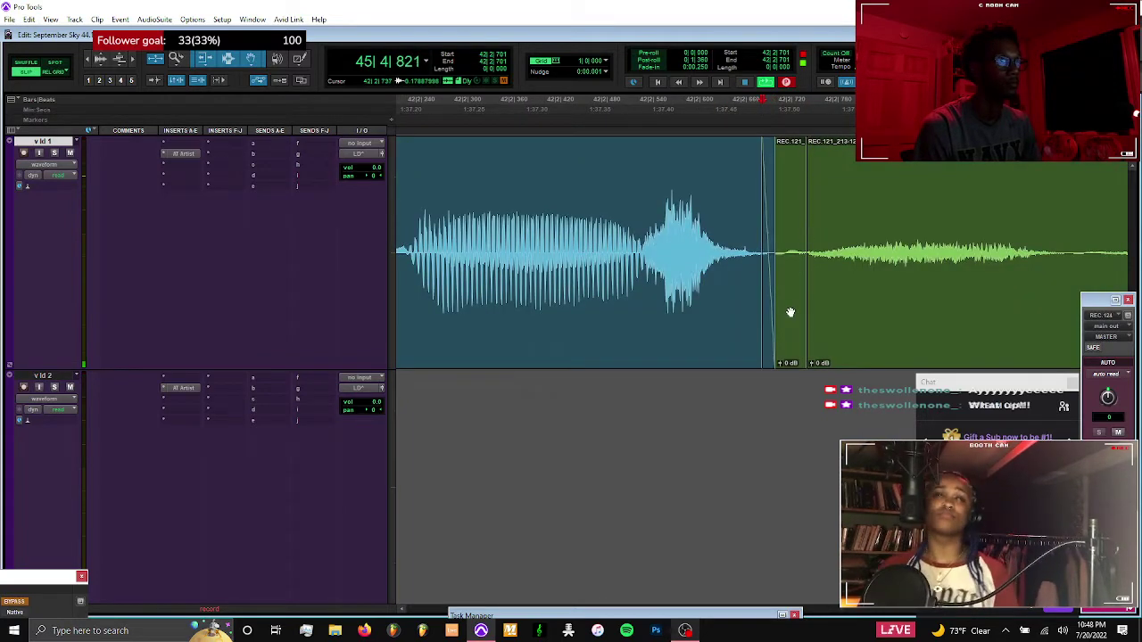
Replace the short clip and fade before REC.121_213-12 with a crossfade from about 42|2|708 to 42|2|736, extending REC.121_213-12 to meet the blue clip
key(Delete)
click(766, 361)
key(Delete)
drag(809, 220, 780, 243)
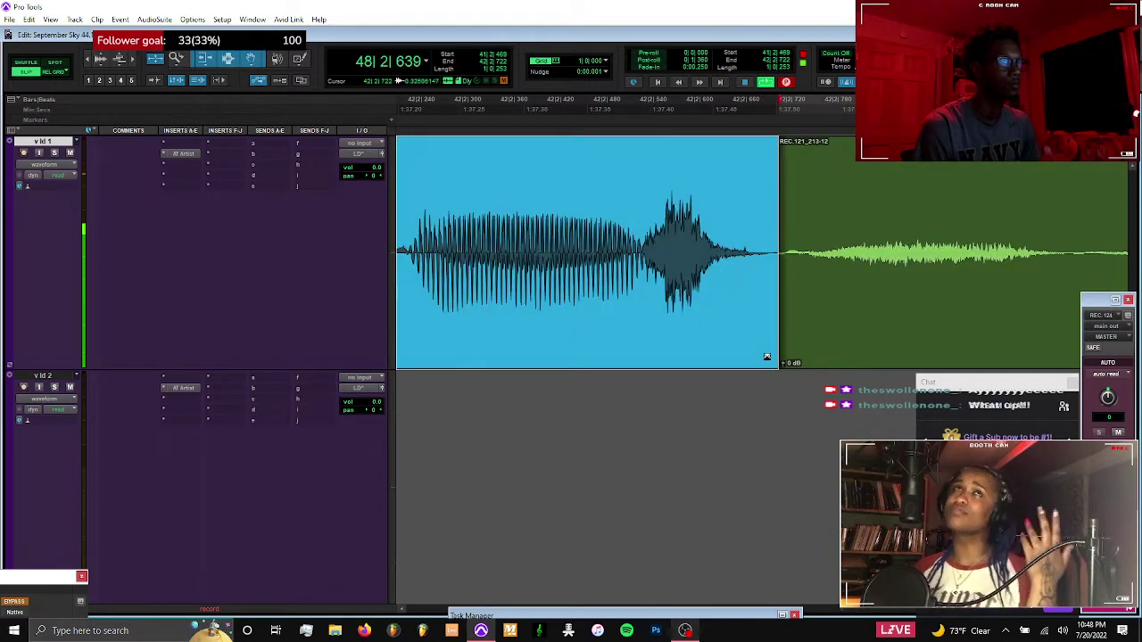
click(768, 357)
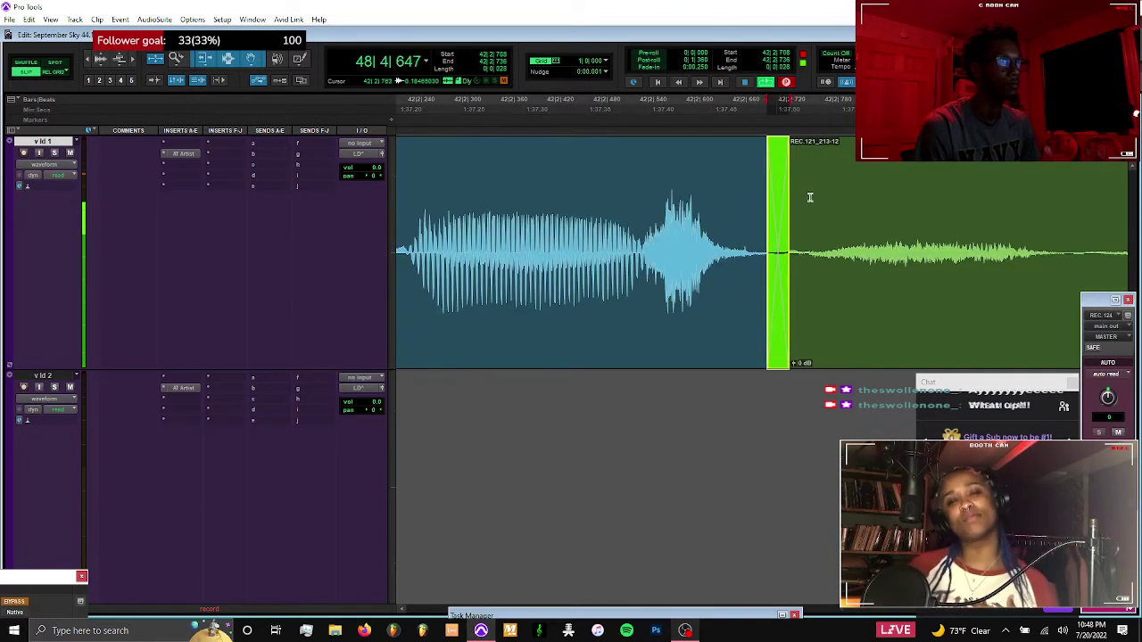
Delete the short REC.121_213-14 clip, extend the start of REC.96_177-16 over the gap, and crossfade the edit from about 43|4|765
key(Tab)
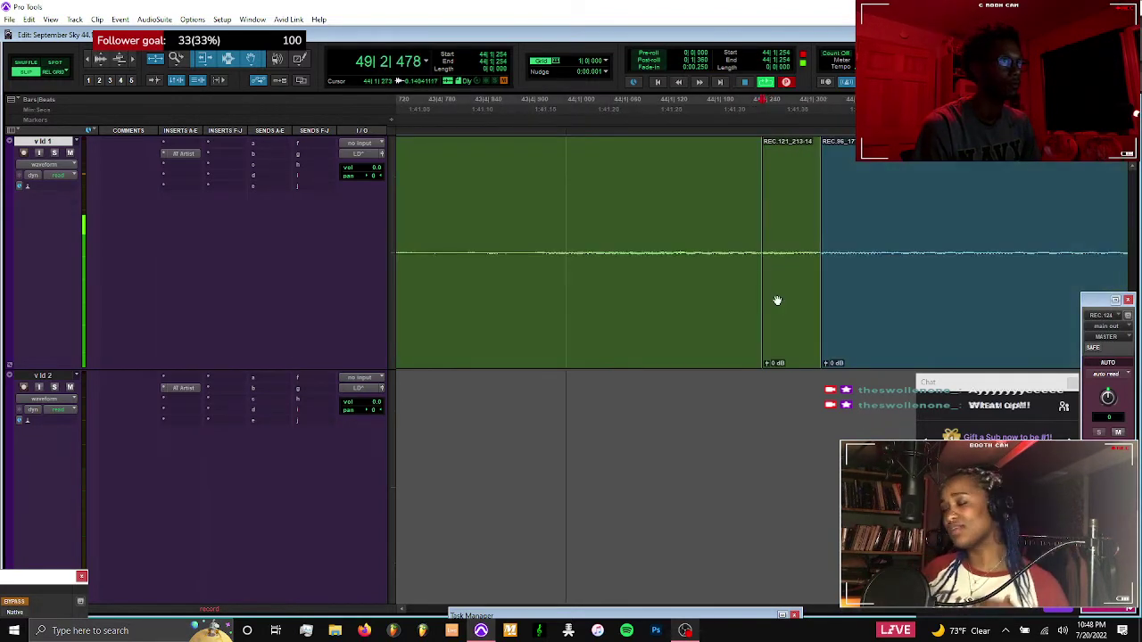
click(788, 340)
key(BackSpace)
key(r)
key(r)
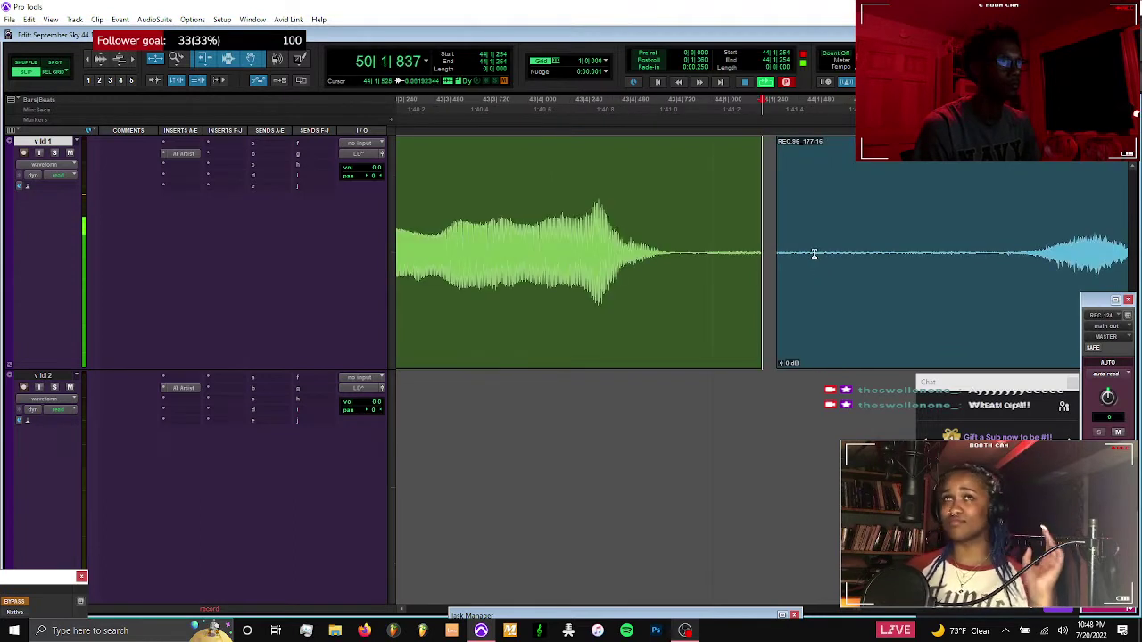
drag(779, 252, 688, 272)
drag(674, 358, 703, 361)
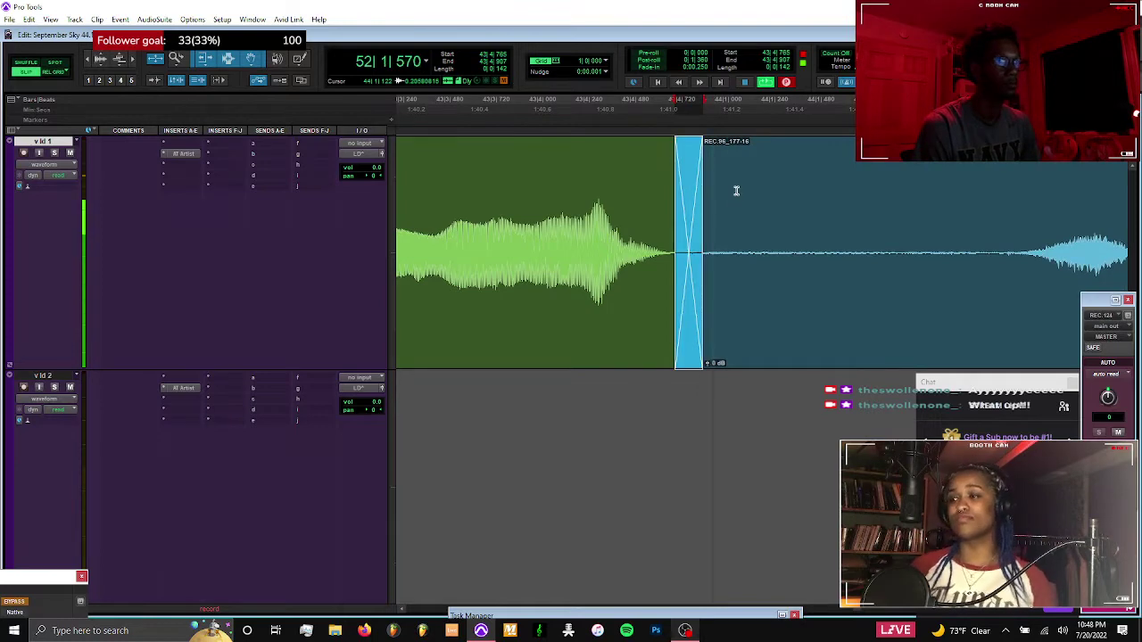
Trim the silent tail off the end of REC.96_177-16 near 45|3 on v ld 1
key(Tab)
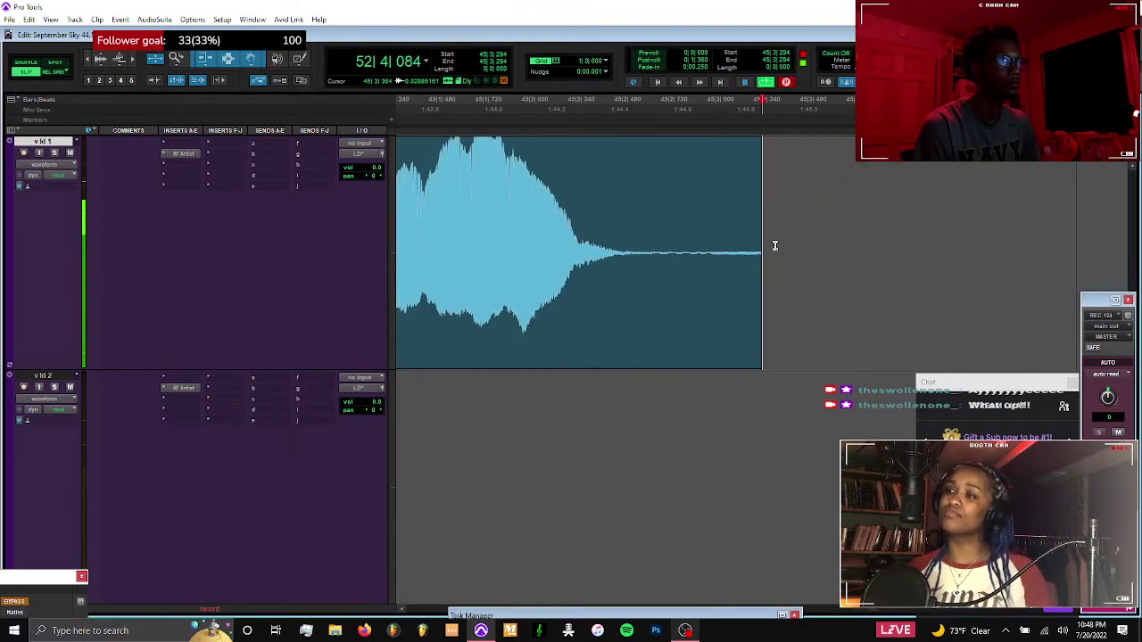
key(r)
drag(753, 250, 828, 242)
drag(726, 249, 728, 249)
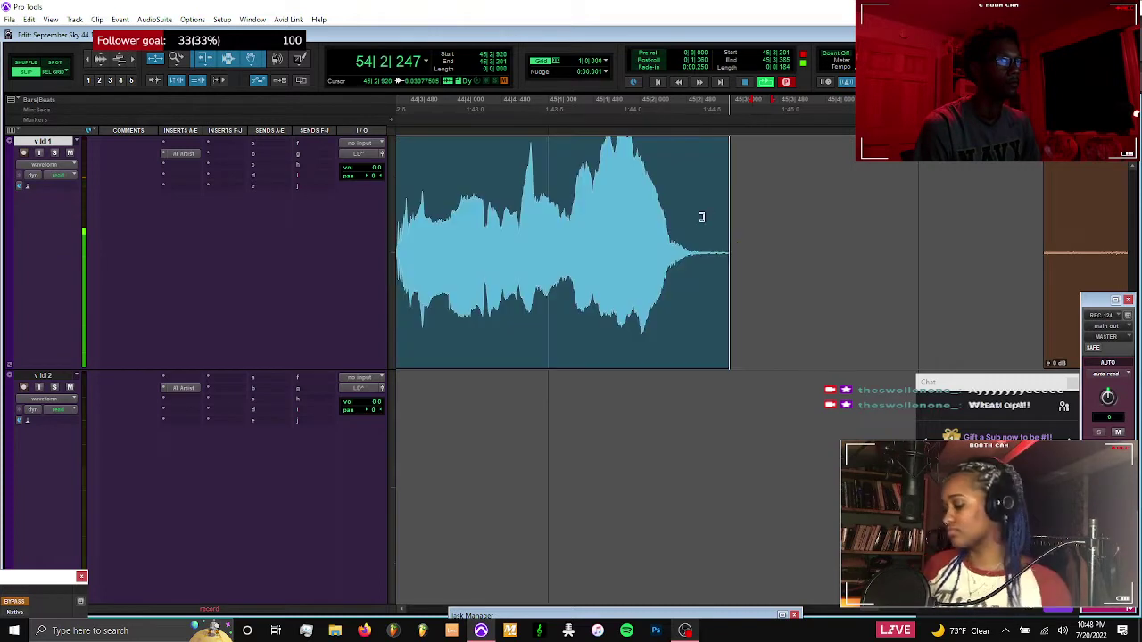
shift+click(704, 217)
click(773, 195)
Cut the silent start off REC.96_177-11 before bar 47 on v ld 1 and fade the clip in
scroll(772, 194, right, 3)
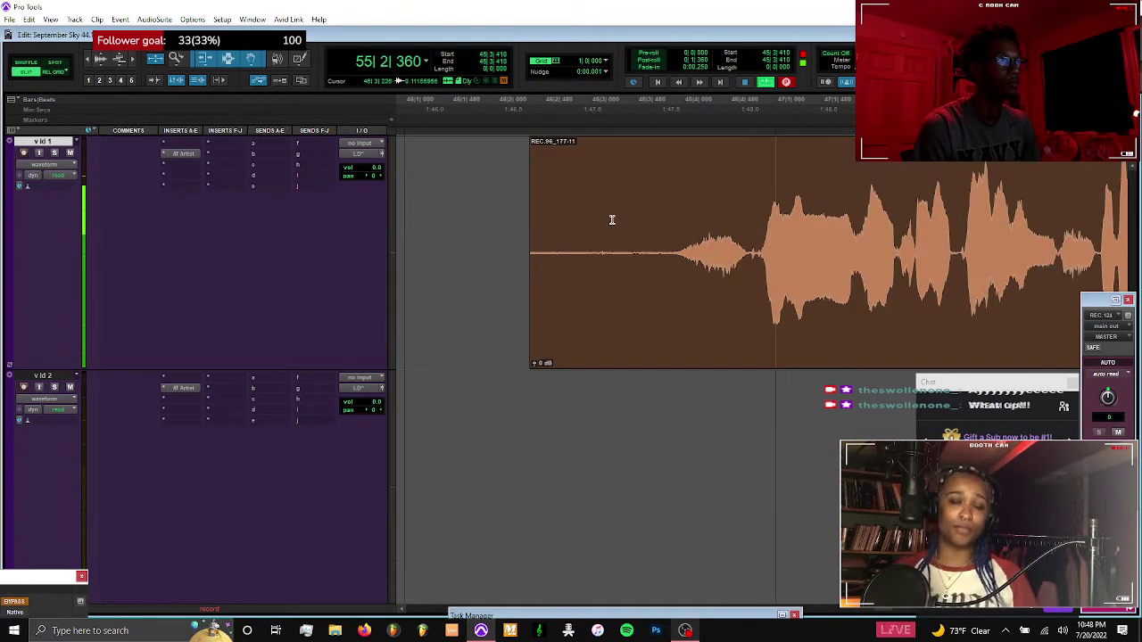
drag(511, 210, 679, 205)
key(Delete)
key(f)
Delete the fade-in of REC.107_193-04 and the fade-out of the clip before it near 48|4
key(Tab)
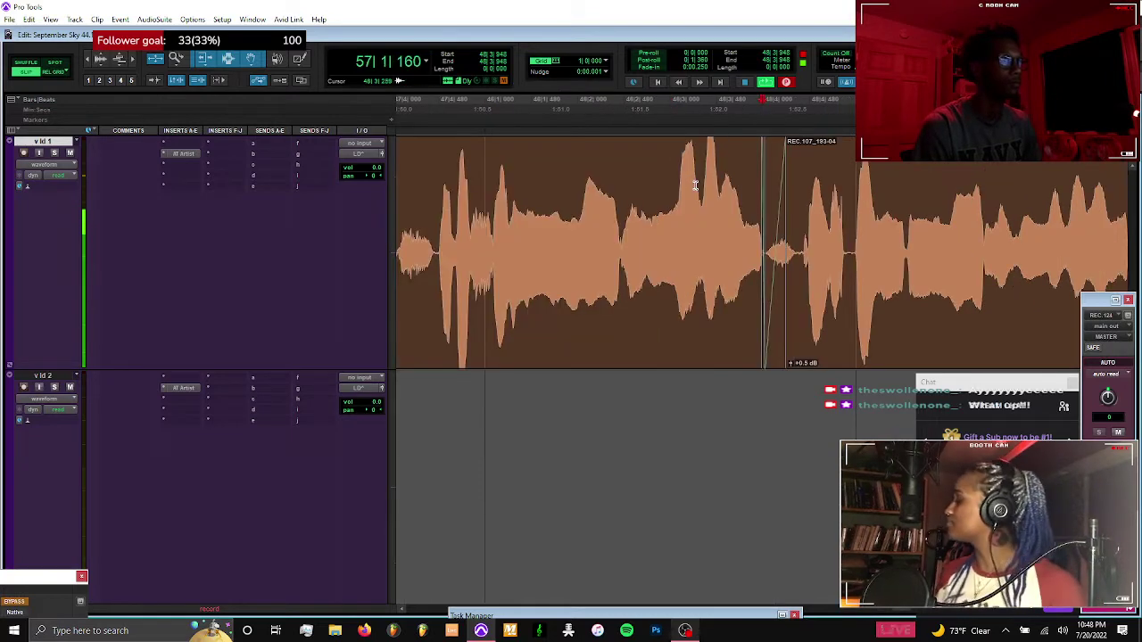
click(823, 347)
key(t)
key(t)
key(t)
key(t)
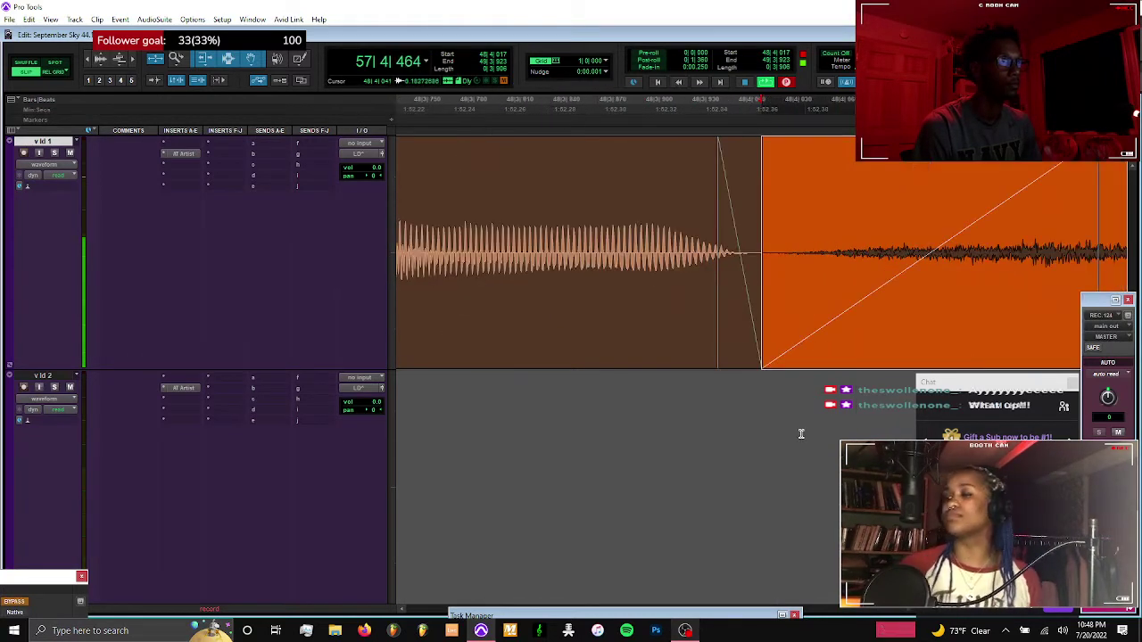
click(826, 342)
key(Delete)
key(r)
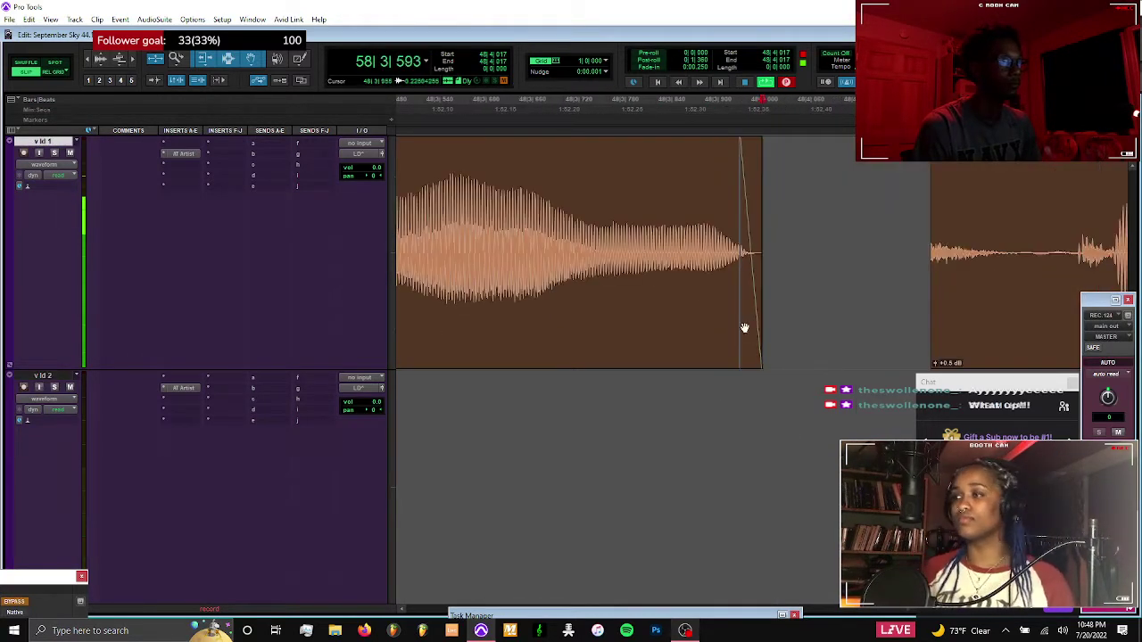
click(745, 340)
key(Delete)
Extend the start of REC.107_193-04 to meet the preceding clip and crossfade their edit point
drag(936, 237, 747, 254)
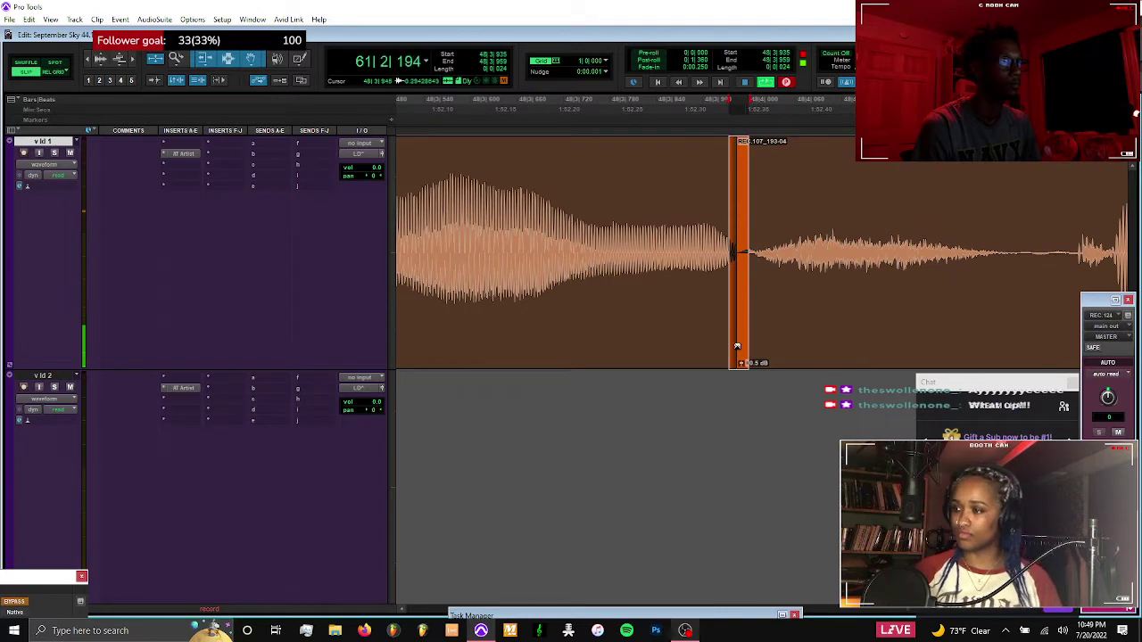
drag(727, 348, 755, 348)
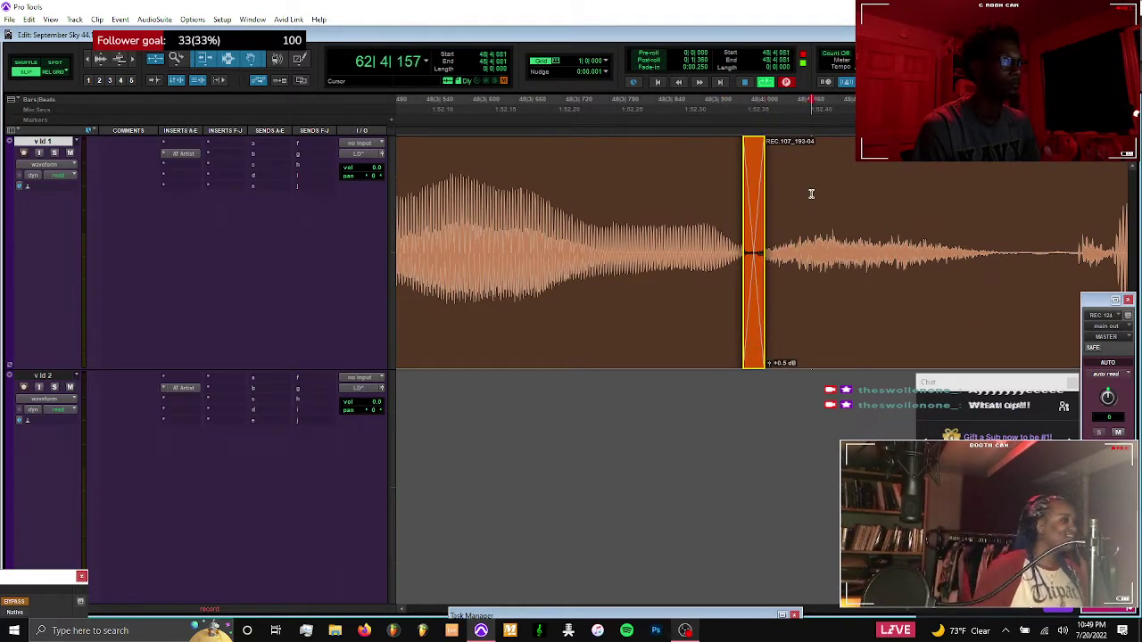
click(811, 194)
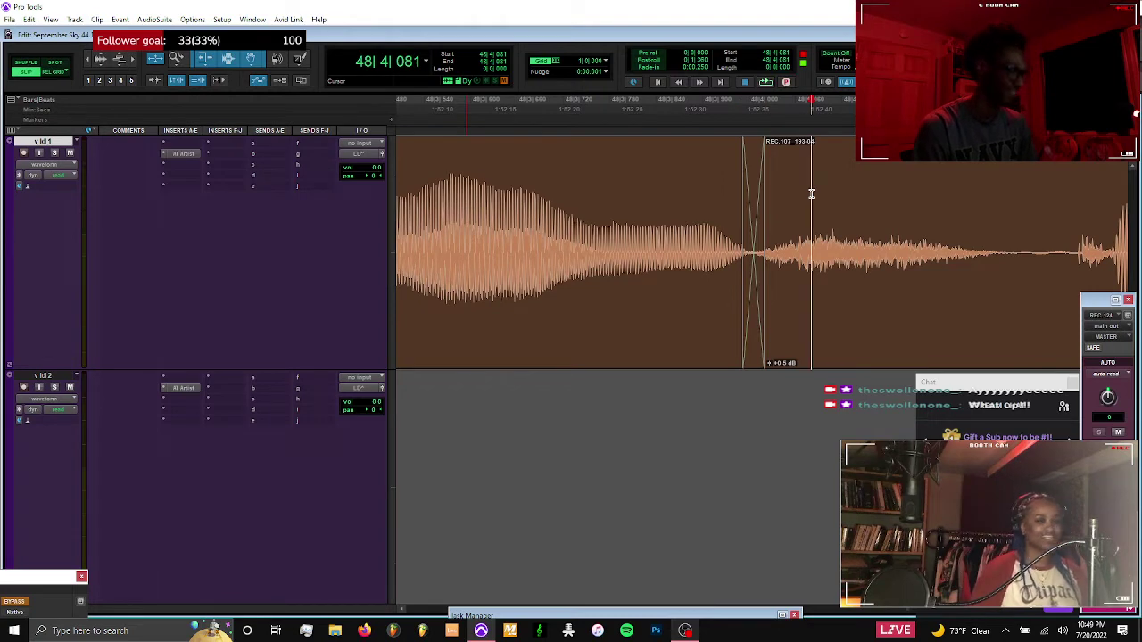
Move the edit point between the REC.120_212 clip and the preceding clip near 49|3 closer to the breath and crossfade it
key(Tab)
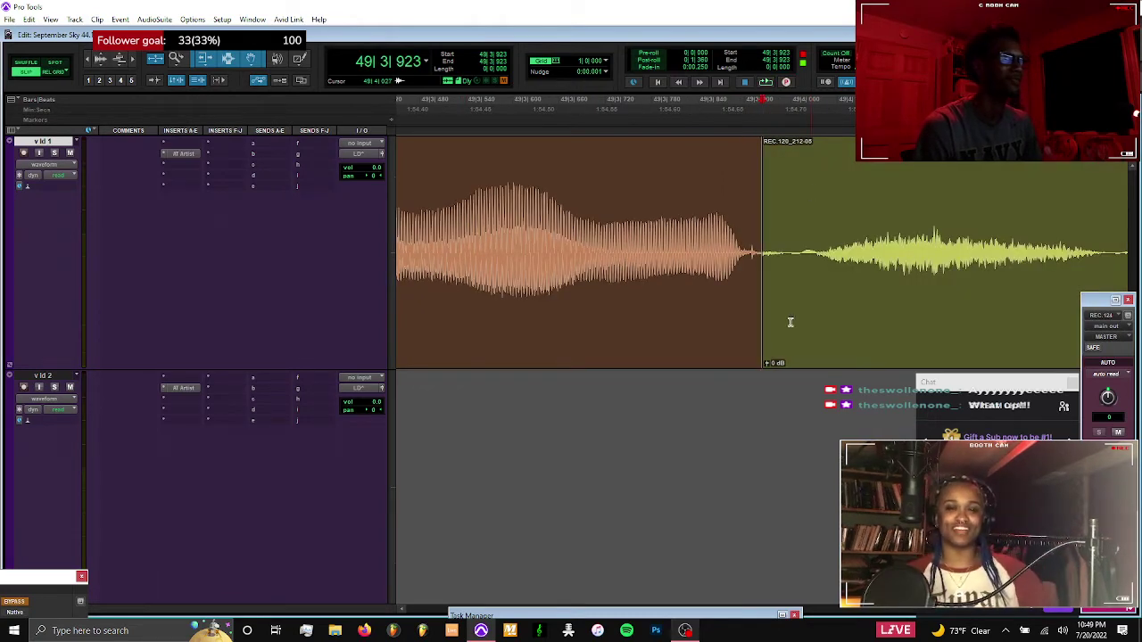
drag(758, 356, 795, 362)
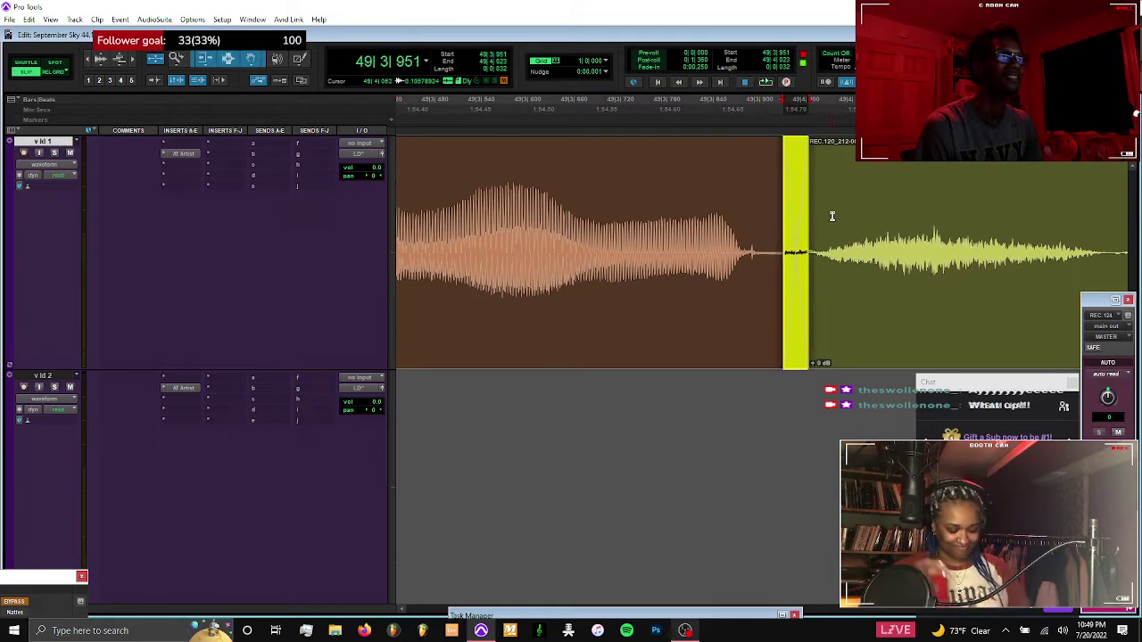
Trim the silent tail off the yellow clip ending near 51|3 on v ld 1 and fade out its new end
key(Tab)
key(Tab)
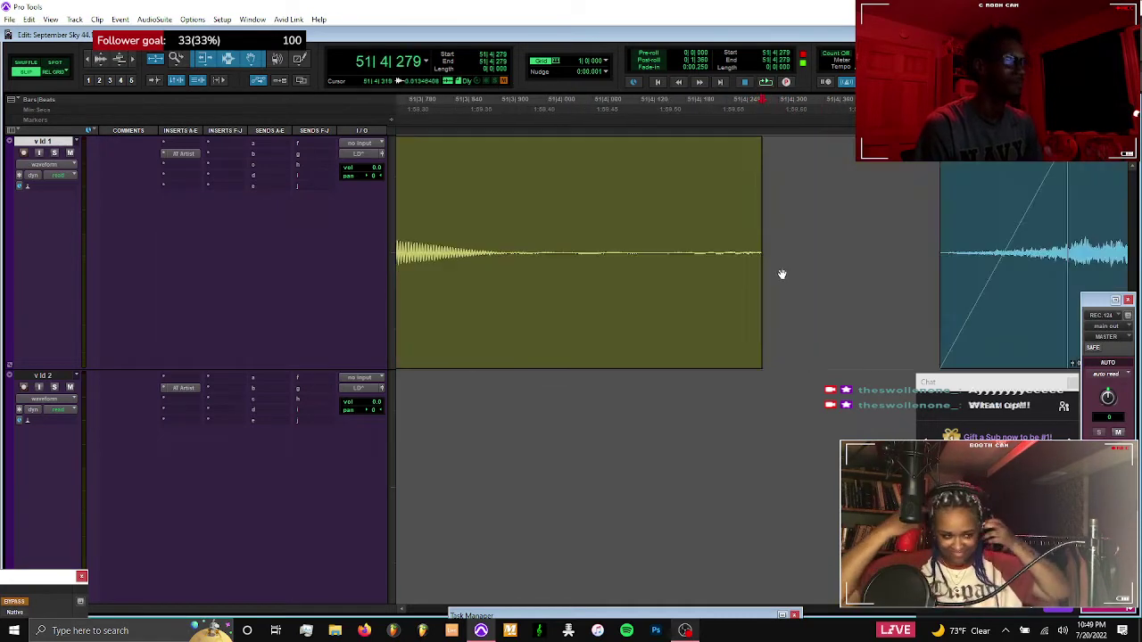
key(r)
drag(780, 207, 636, 214)
key(Delete)
key(f)
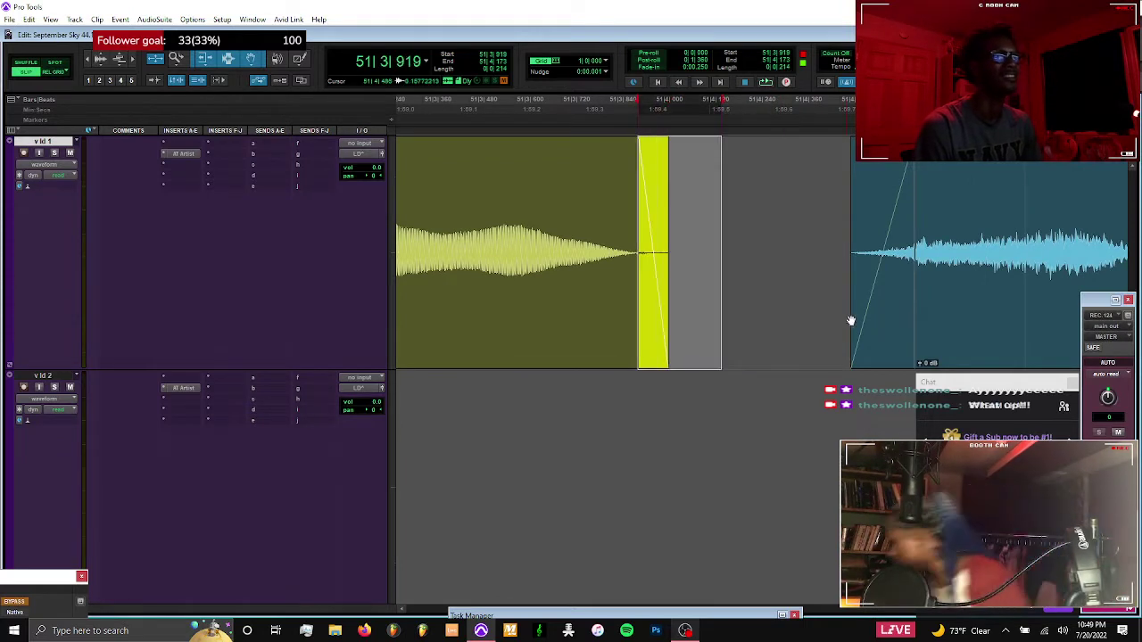
Replace the fade-in of REC.96_177-25 with a new one after extending the clip's start back to about 51|4|350
click(884, 349)
key(Delete)
drag(920, 239, 782, 241)
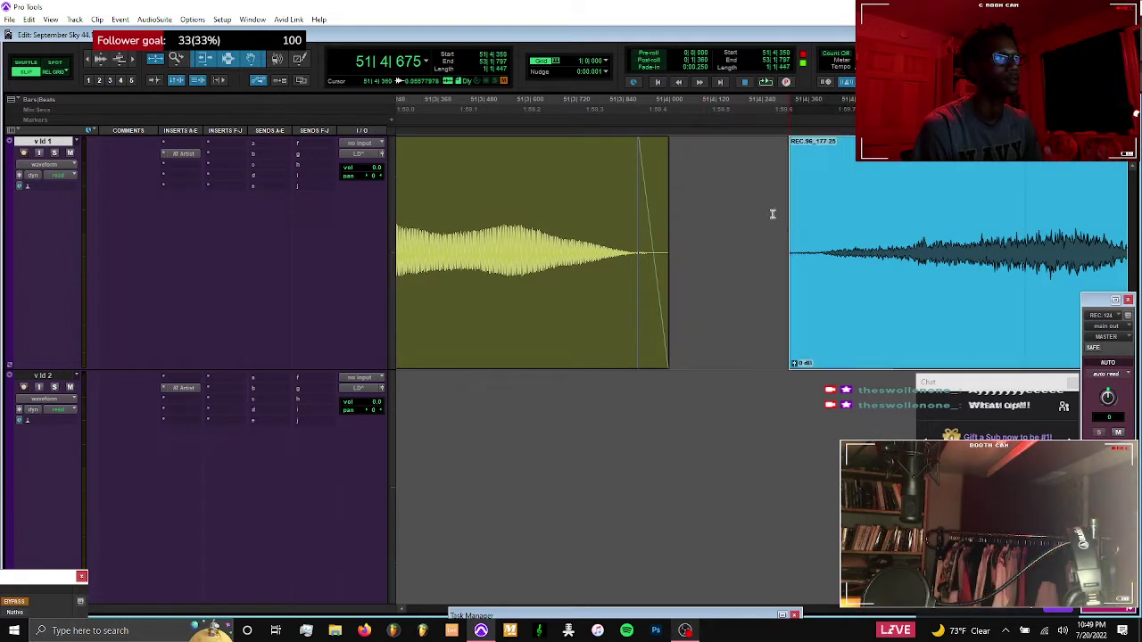
key(f)
drag(828, 208, 704, 231)
Trim the silent tail off REC.96_177-25 near 53|1 on v ld 1 and fade out its end
key(Tab)
key(Delete)
drag(780, 210, 669, 209)
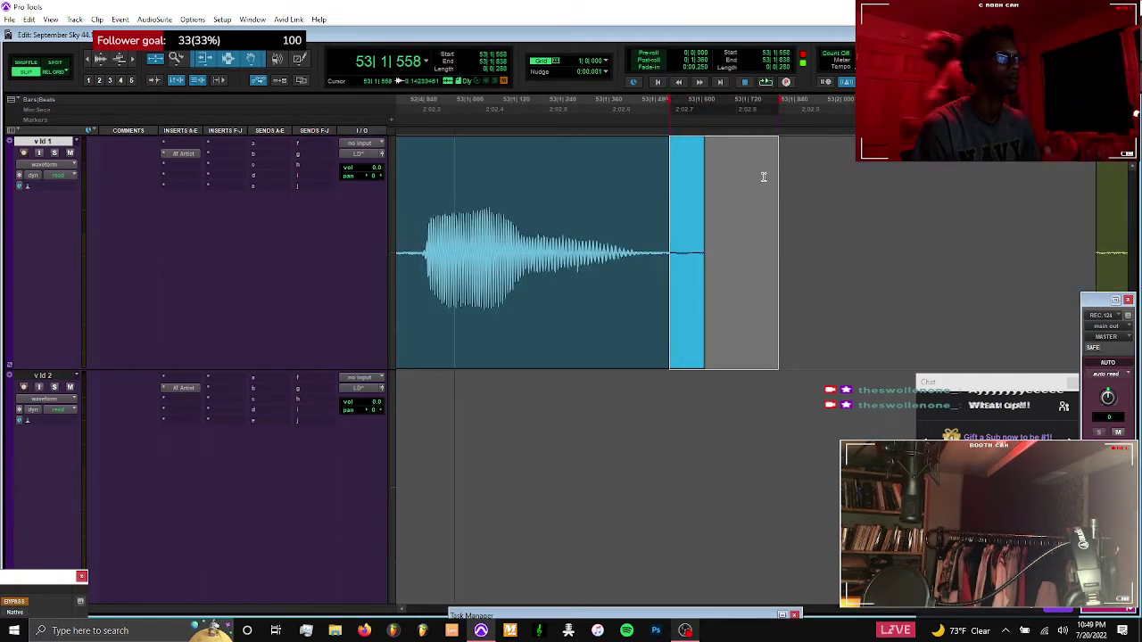
key(f)
Cut the silent start off REC.96_177-17 up to about 53|4|465 on v ld 1 and fade the clip in
key(Tab)
key(r)
scroll(820, 246, right, 2)
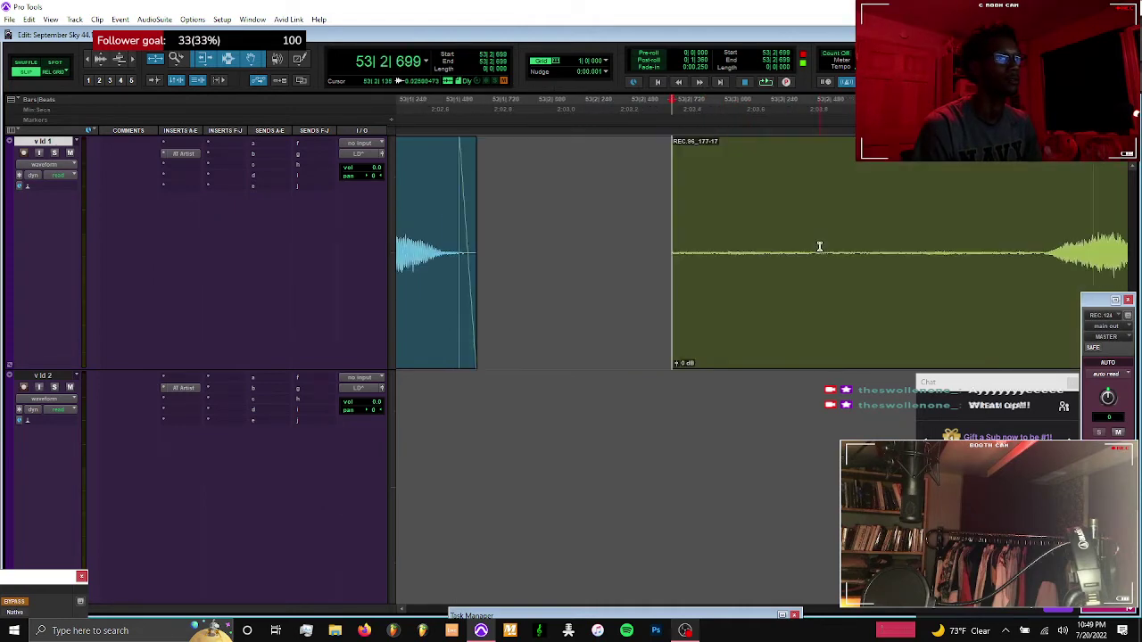
drag(643, 213, 1055, 204)
click(997, 215)
key(Delete)
key(f)
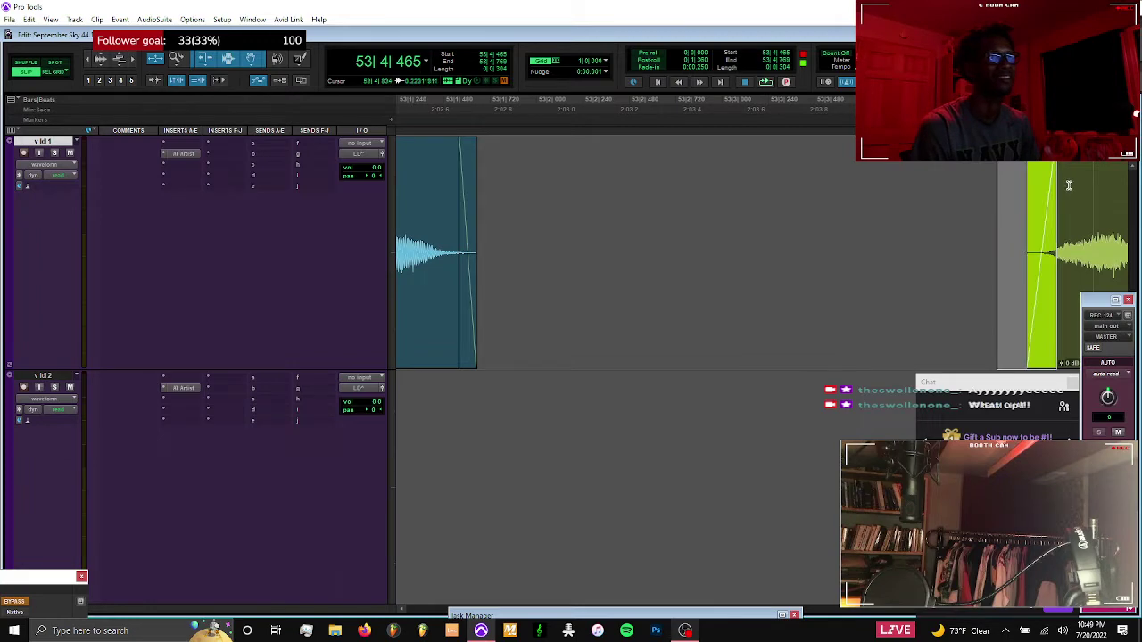
Crossfade the edit point between REC.122_215-04 and the clip before it near 60|1 on v ld 1
key(Tab)
click(795, 343)
key(t)
key(t)
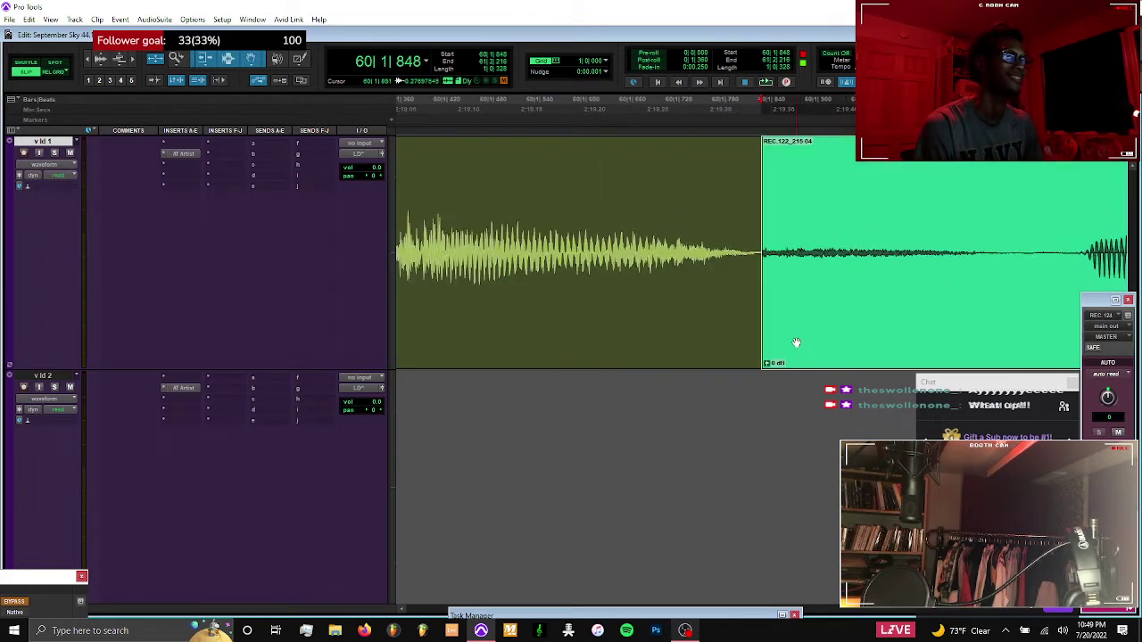
mouse_move(763, 353)
mouse_down()
mouse_move(735, 346)
mouse_move(765, 346)
mouse_up()
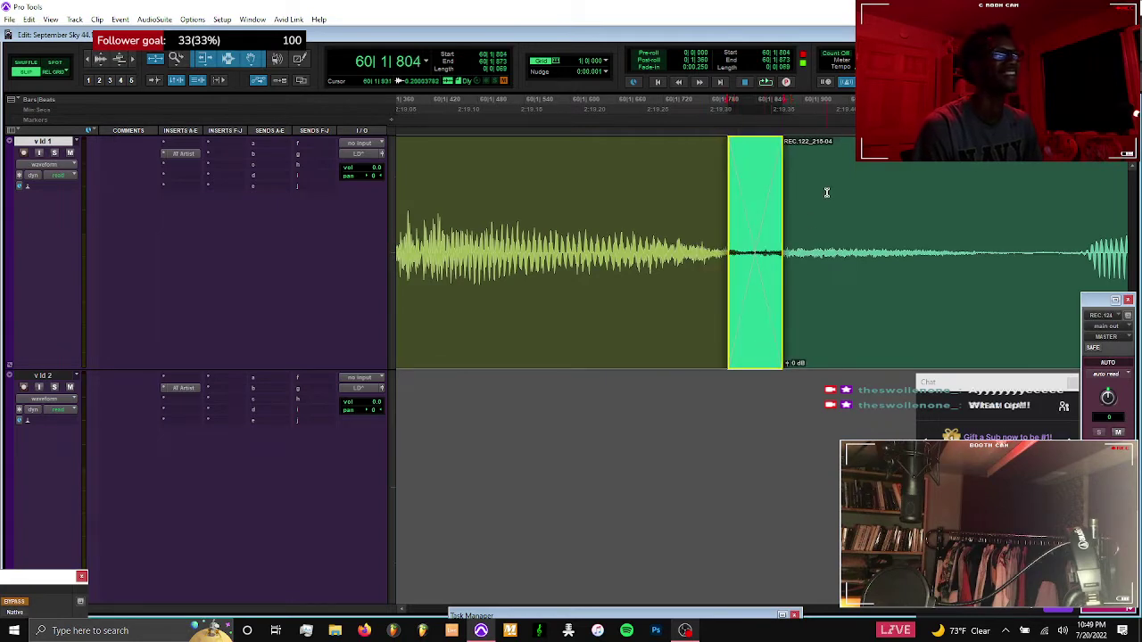
Delete the silent blue clip after 61|2|216 on v ld 1 and fade out the end of the preceding clip
key(Tab)
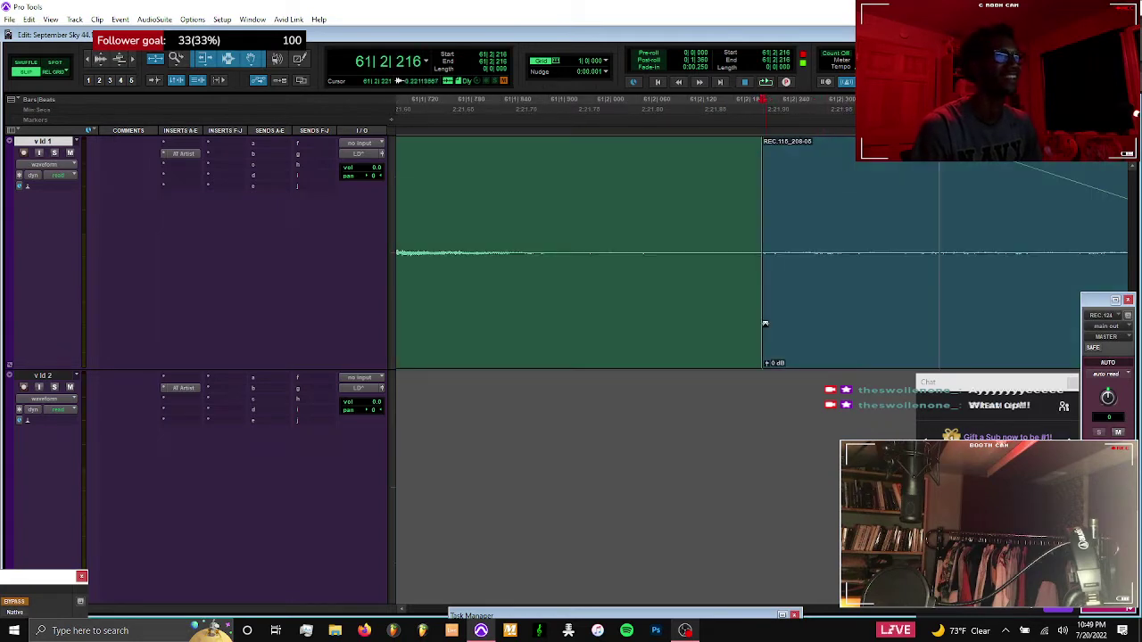
key(r)
key(r)
key(s)
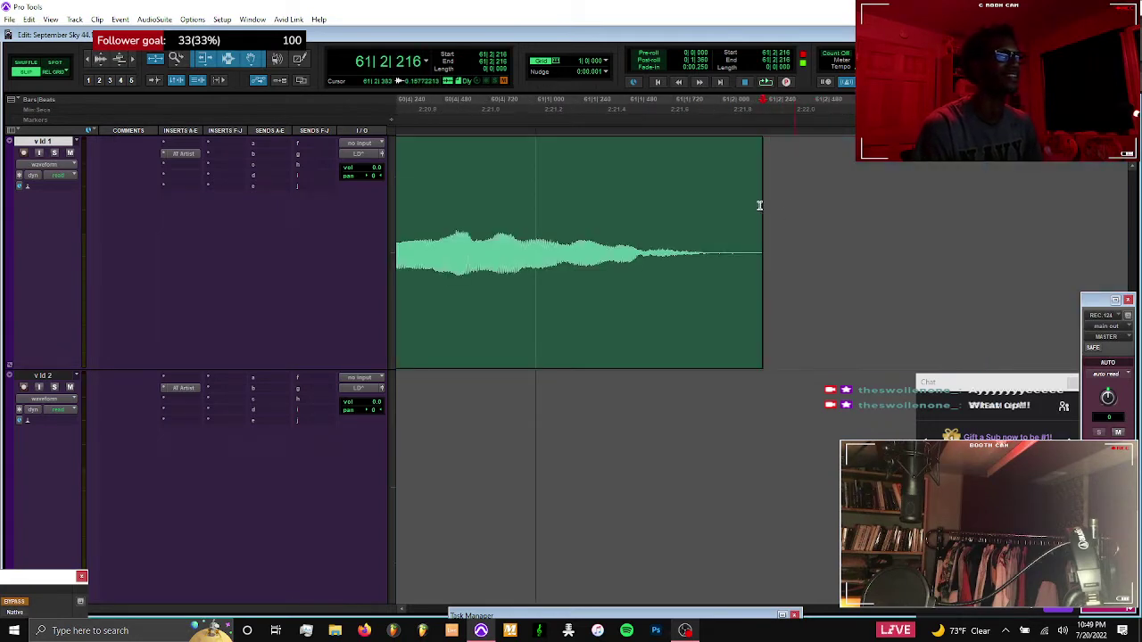
drag(794, 206, 696, 205)
key(Tab)
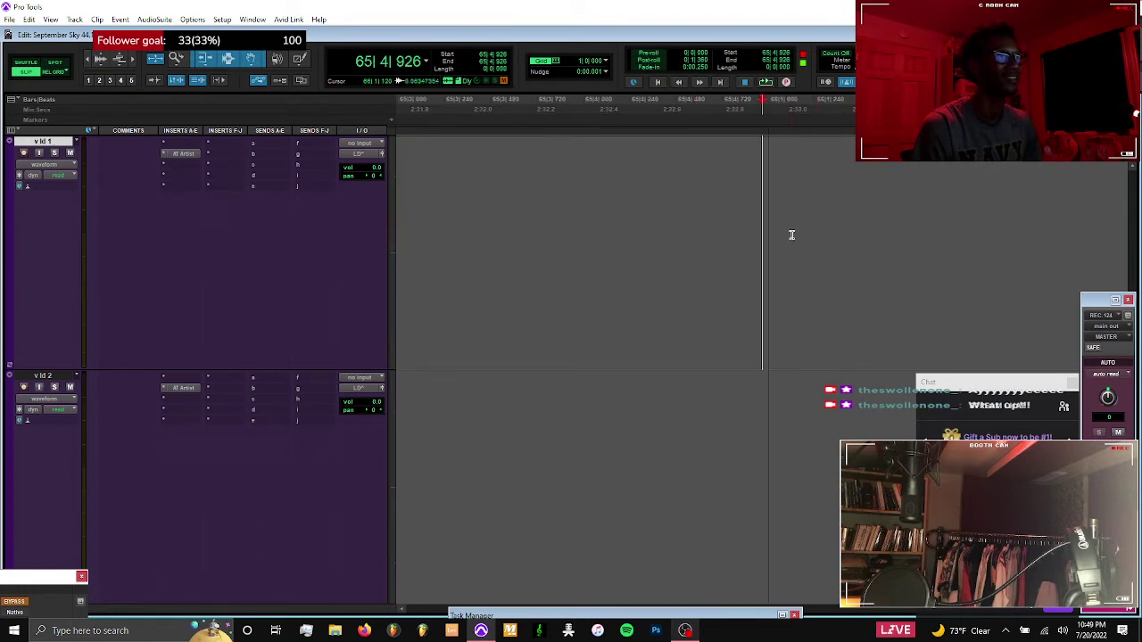
Play from the session start and add a fade-in to REC.122_215-06 in bar 2 on v ld 1
key(Return)
key(space)
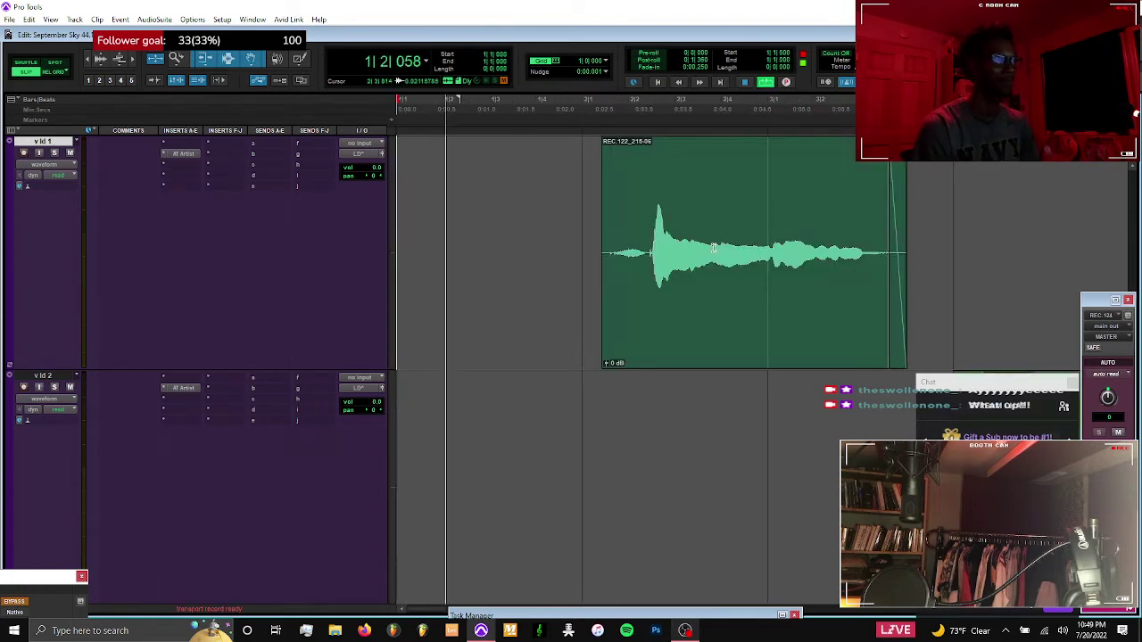
key(space)
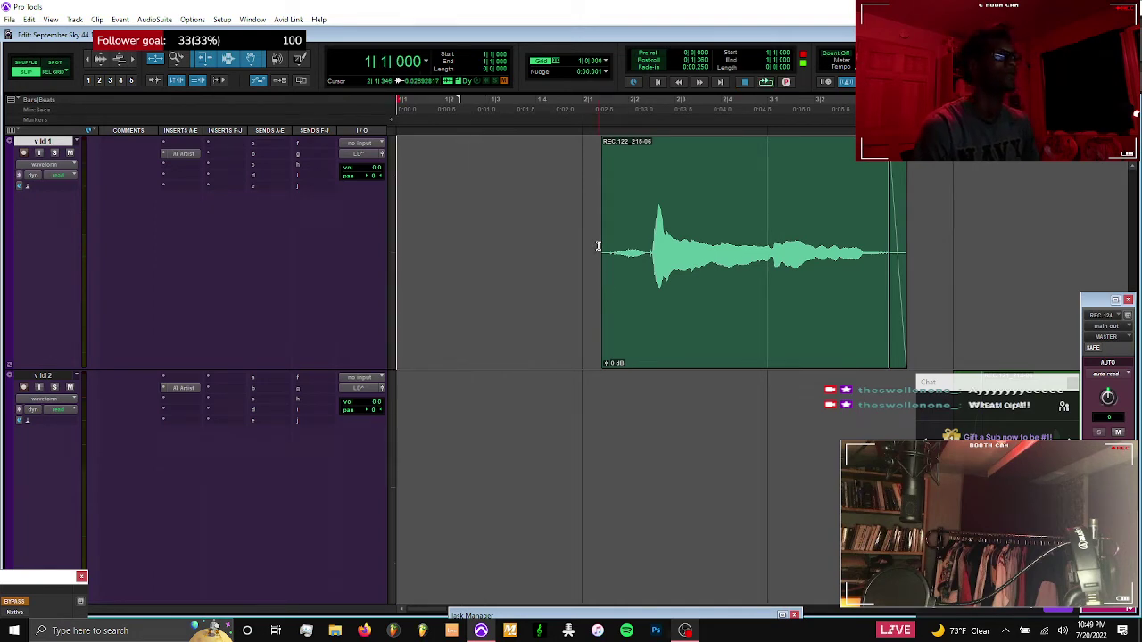
key(space)
drag(594, 205, 623, 204)
key(f)
key(e)
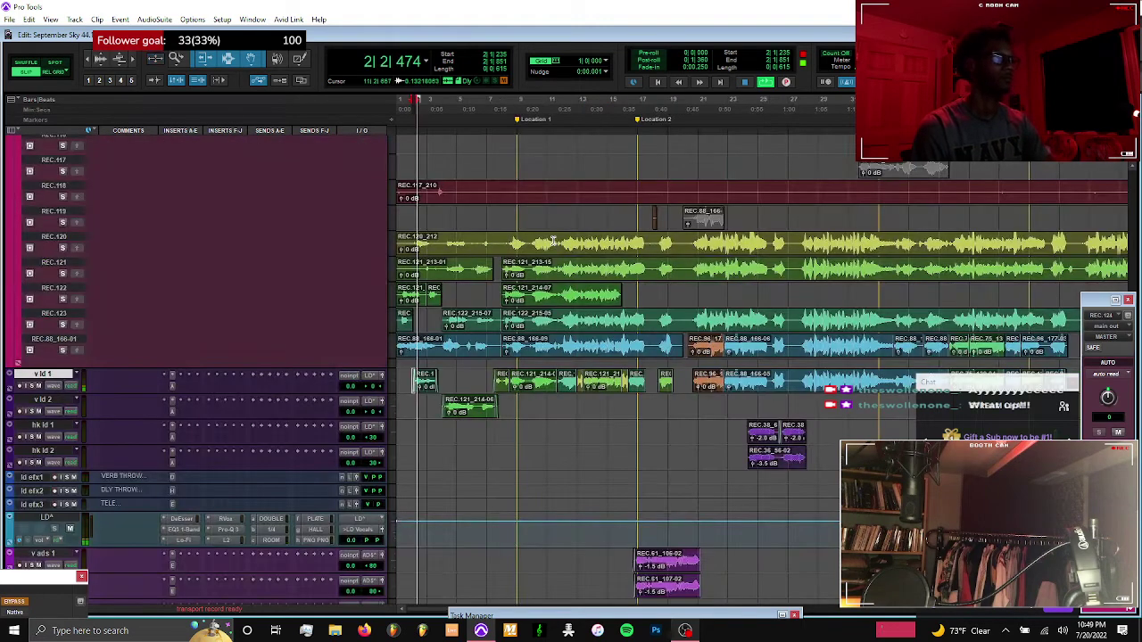
Switch the REC.124 track from playlists view to waveform view so its alternate lanes are hidden
click(1133, 183)
click(1133, 184)
click(1133, 183)
scroll(1055, 193, up, 20)
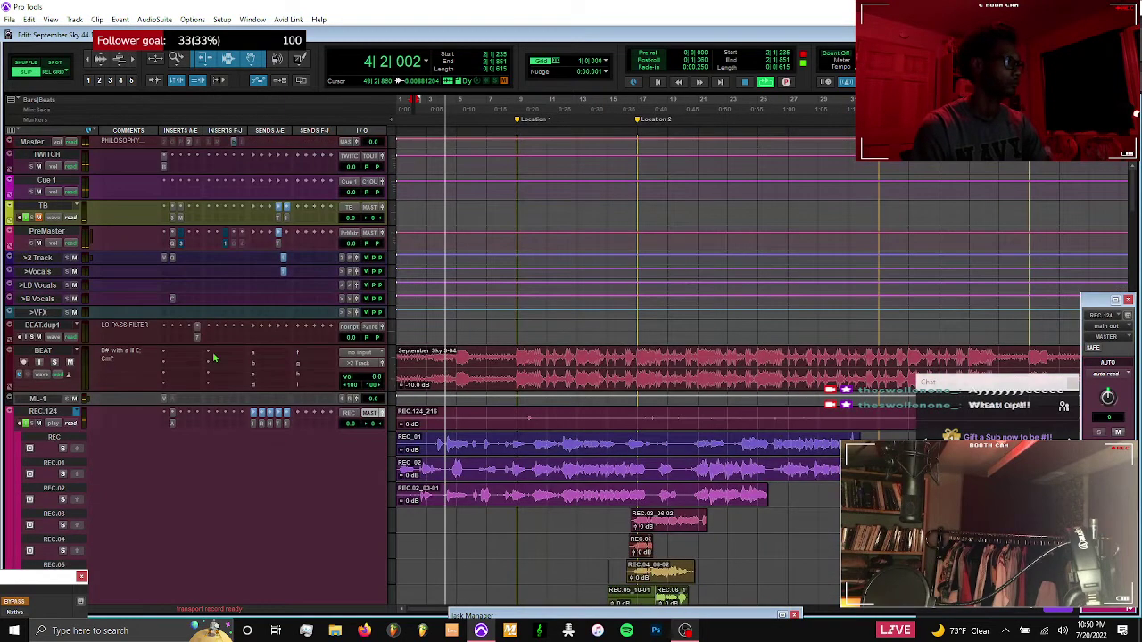
click(40, 414)
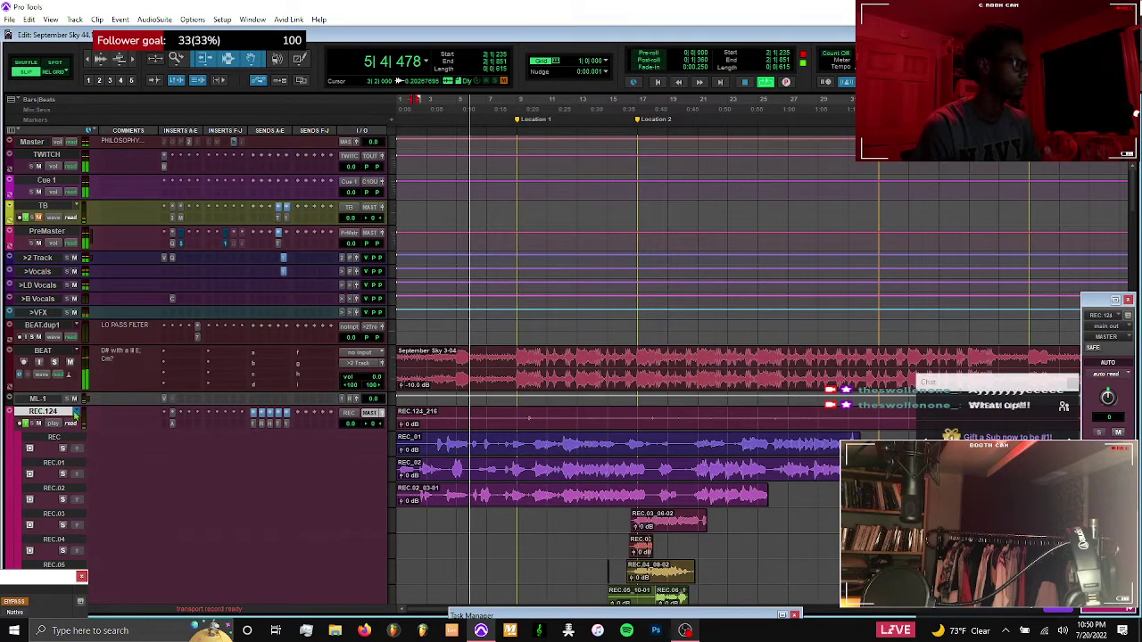
key(space)
Set the distortion of the Lo-Fi insert on the LD* track to 0.1 during playback
key(ctrl+equal)
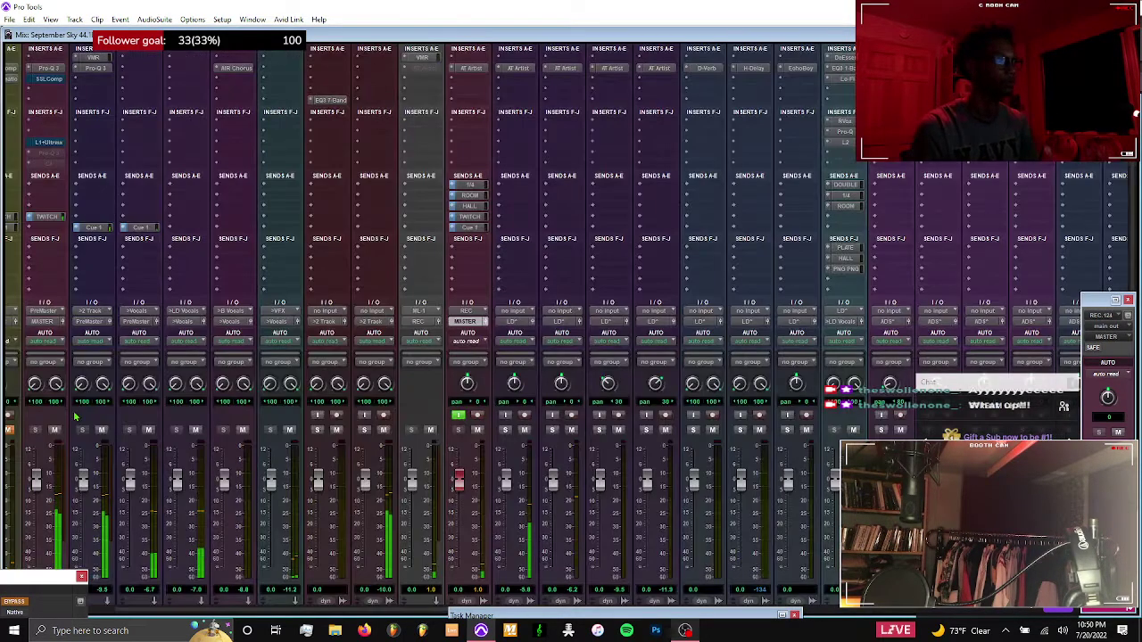
scroll(286, 395, right, 7)
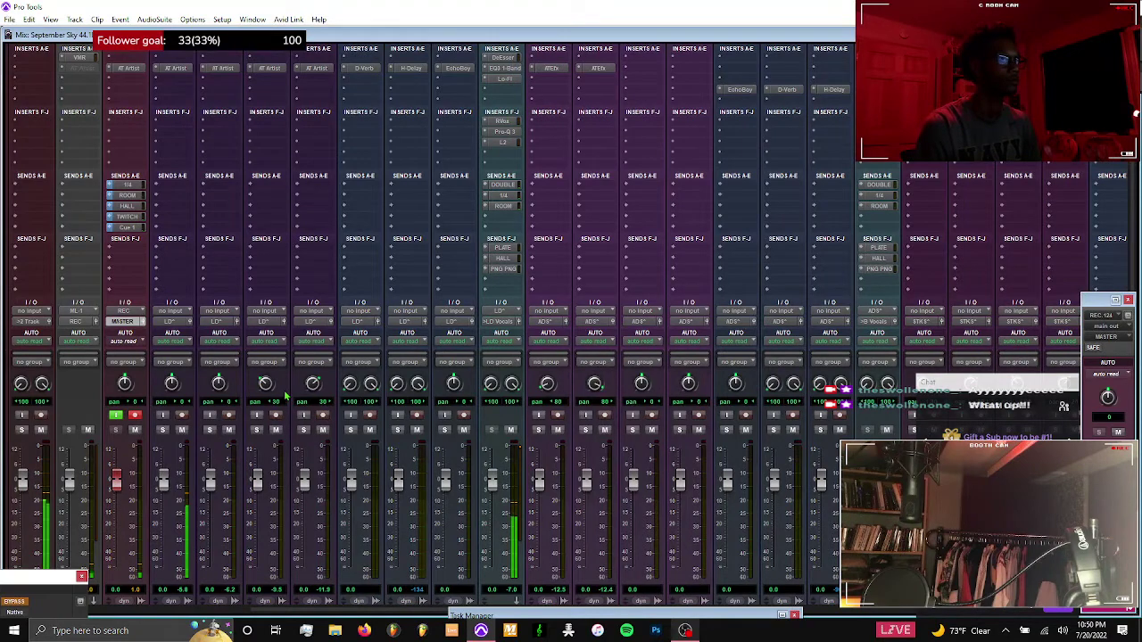
click(507, 79)
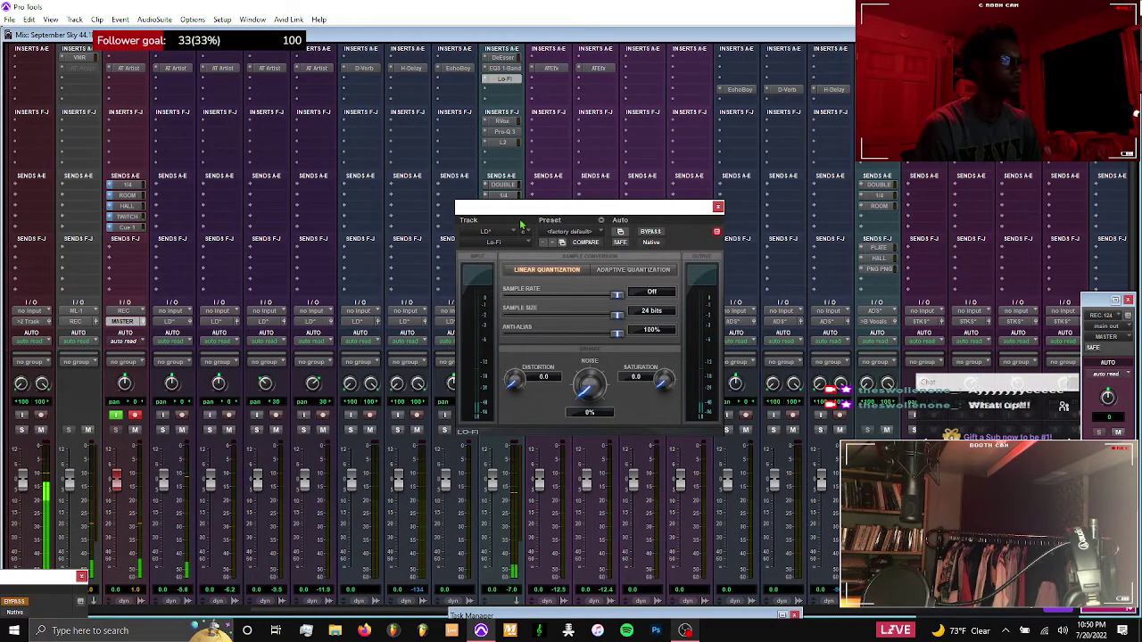
key(ctrl+equal)
scroll(515, 385, up, 2)
scroll(514, 384, down, 1)
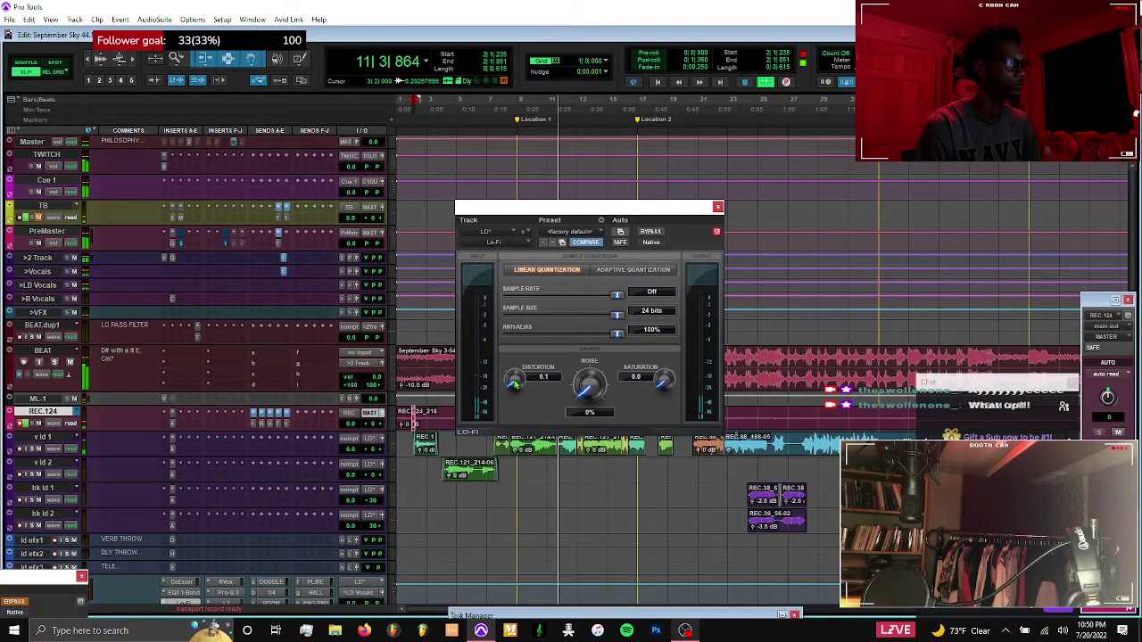
drag(604, 207, 597, 177)
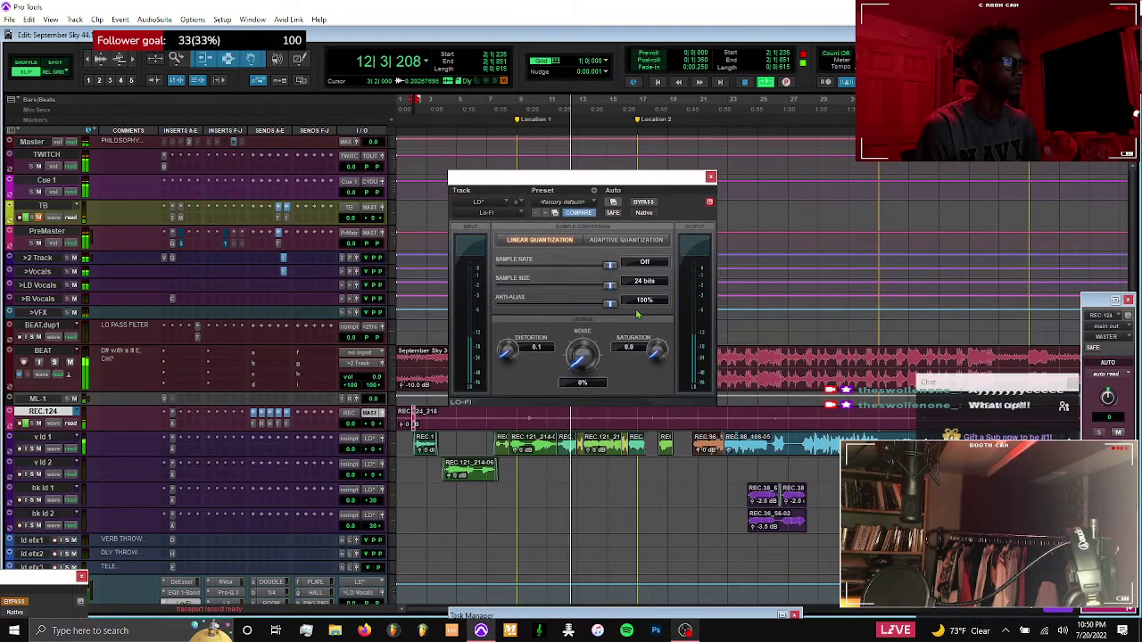
scroll(656, 354, down, 1)
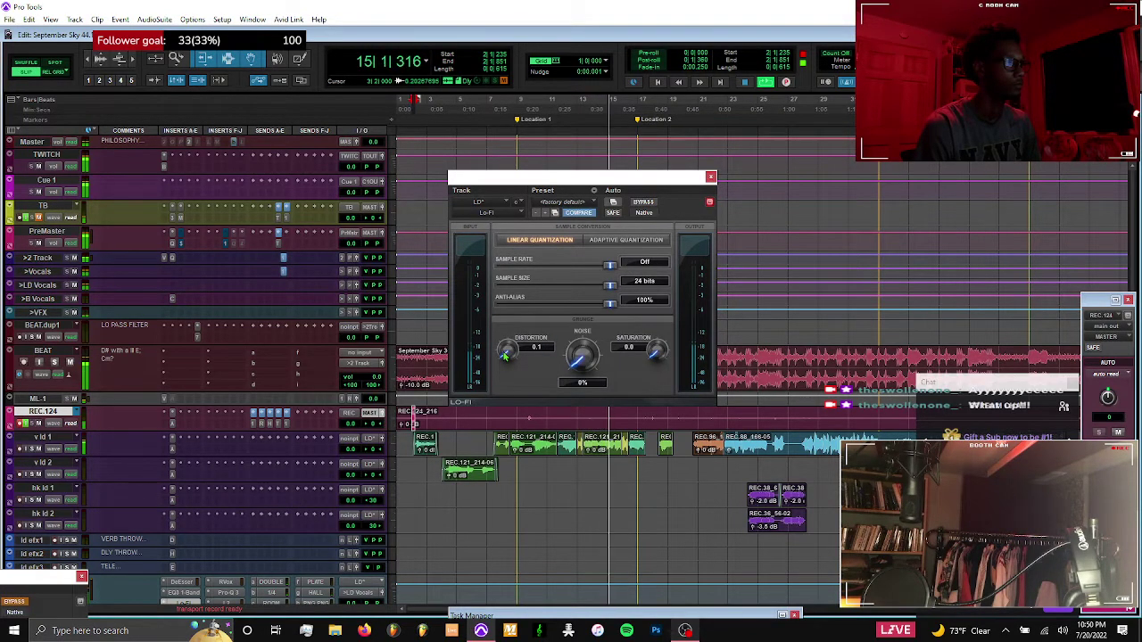
click(710, 176)
Reset the distortion of the LD* track's Lo-Fi insert to 0.0
scroll(479, 321, down, 6)
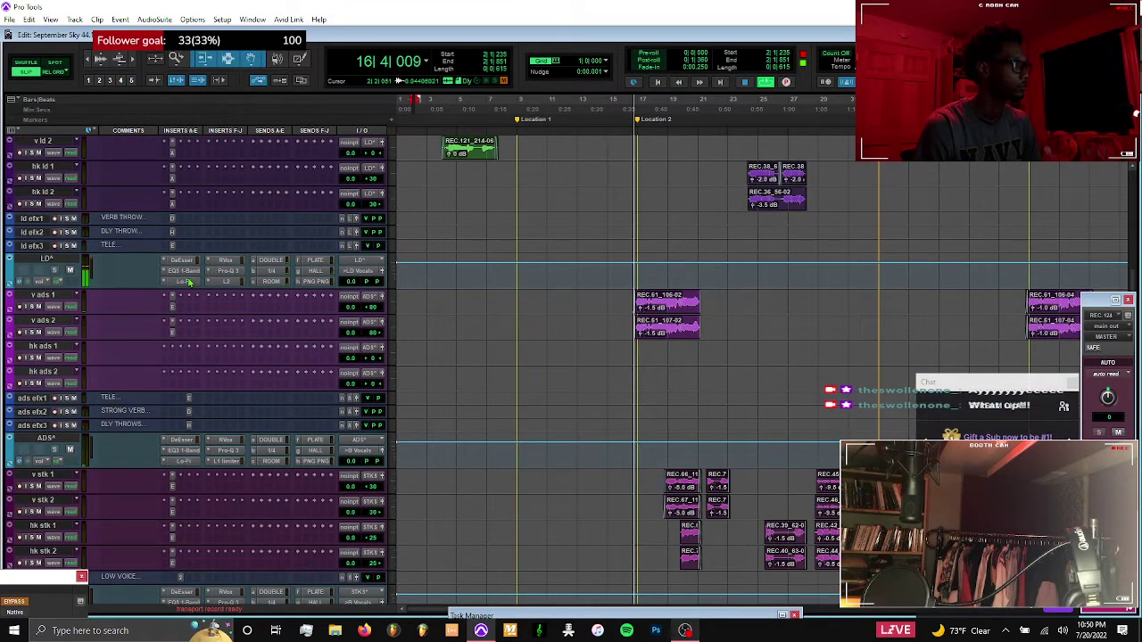
click(184, 281)
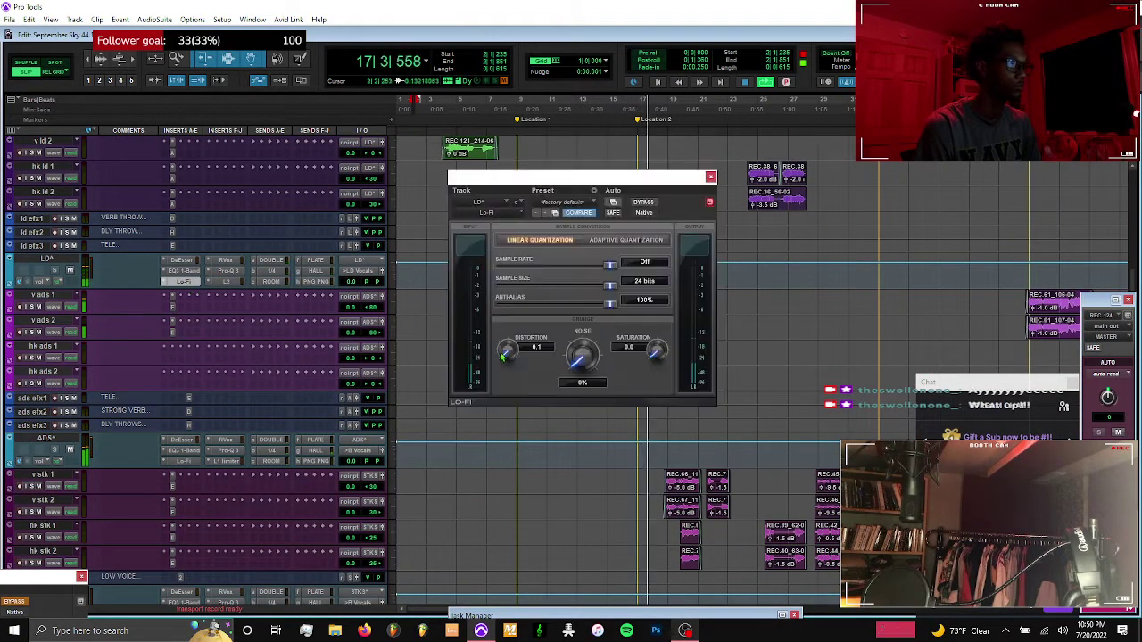
scroll(660, 358, up, 1)
scroll(660, 361, down, 1)
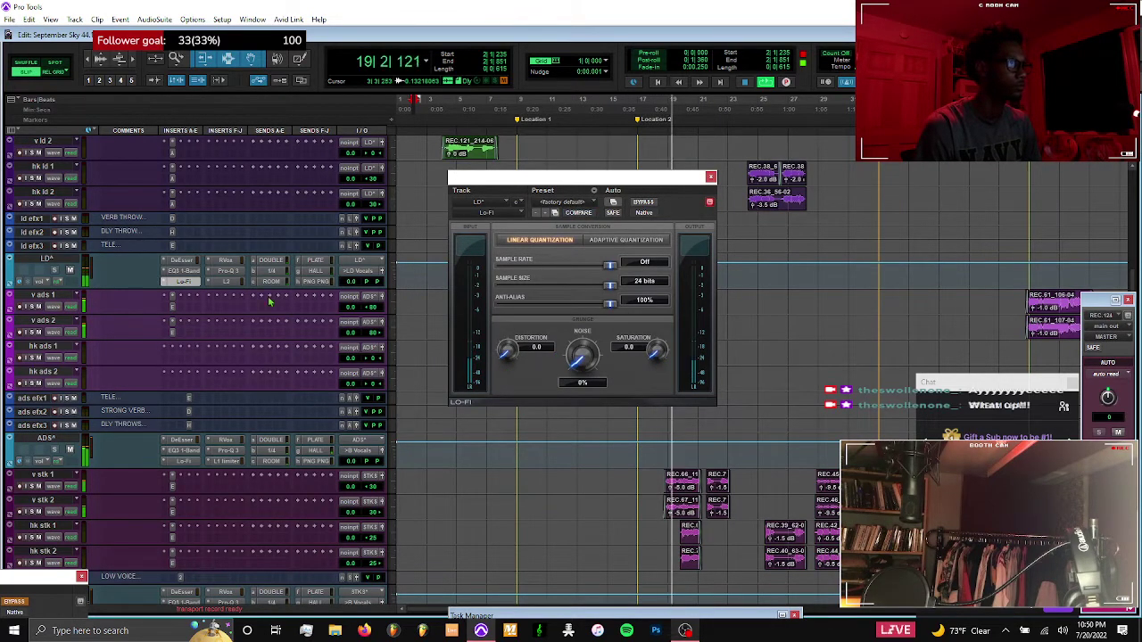
Set the RVox compressor on the LD* track to a compression of about -6.4 and a gain of -4.2
click(228, 264)
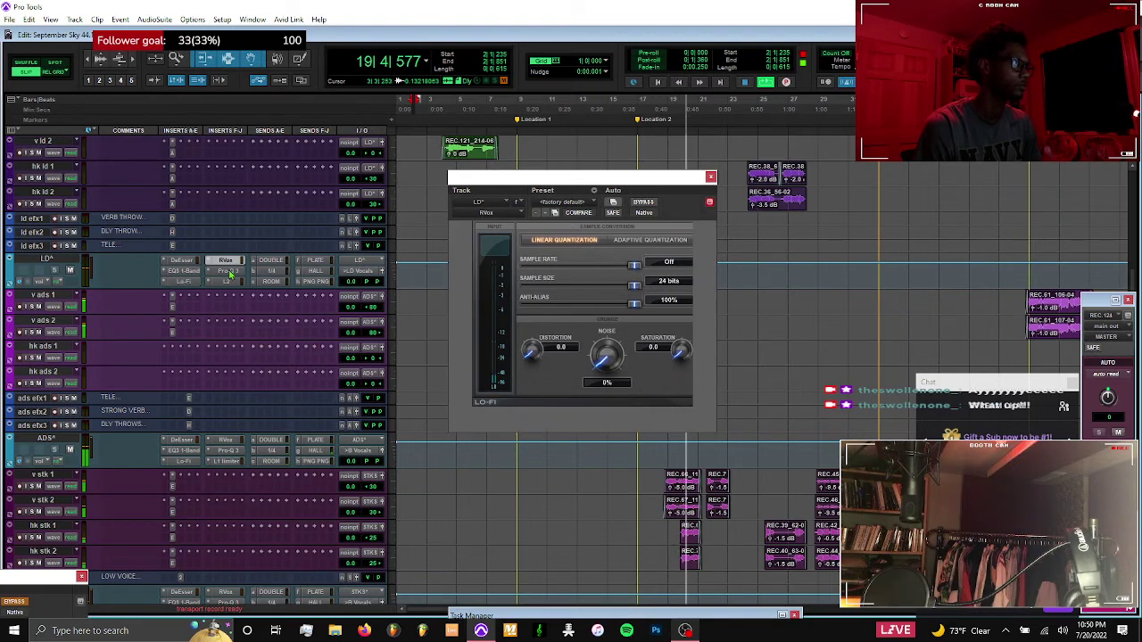
drag(587, 321, 587, 325)
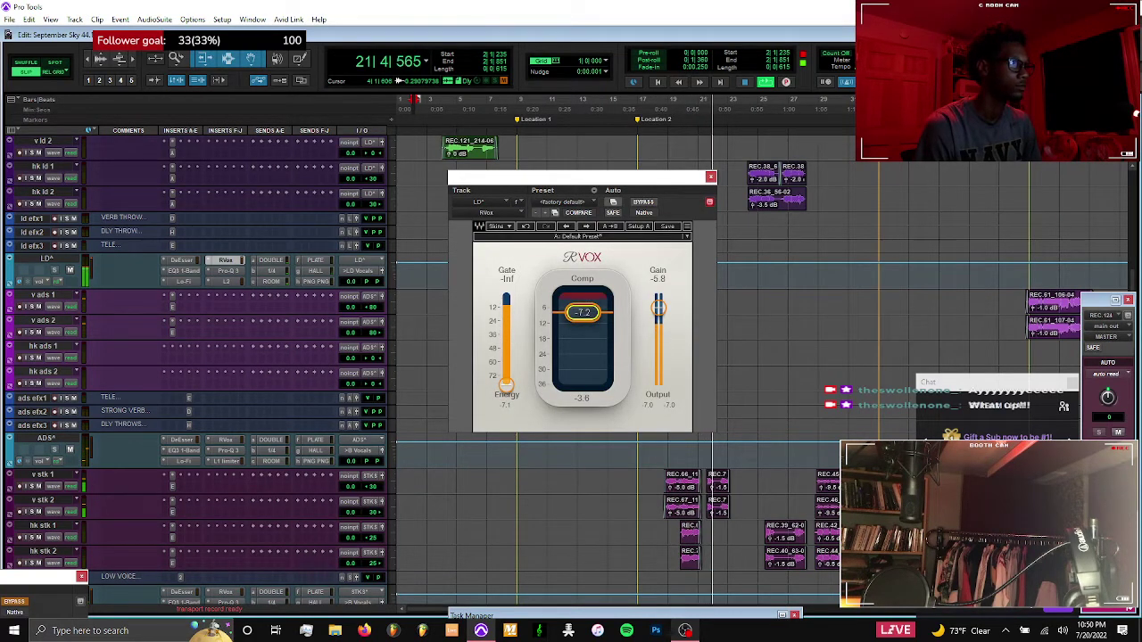
drag(658, 309, 658, 305)
drag(581, 327, 581, 322)
drag(658, 304, 586, 313)
drag(657, 307, 656, 306)
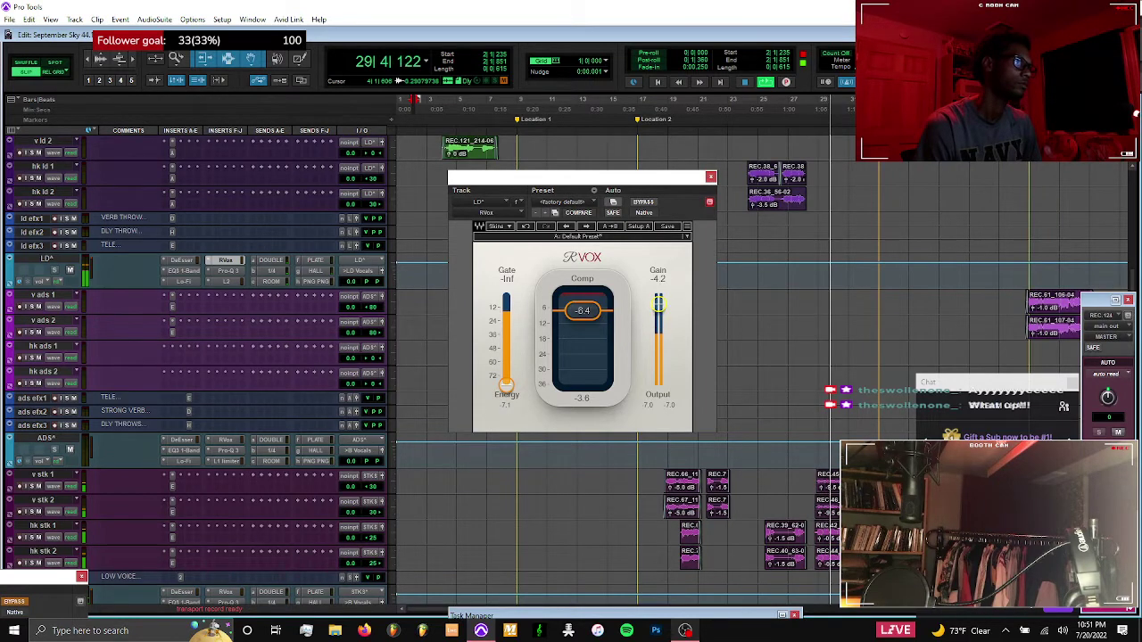
click(710, 177)
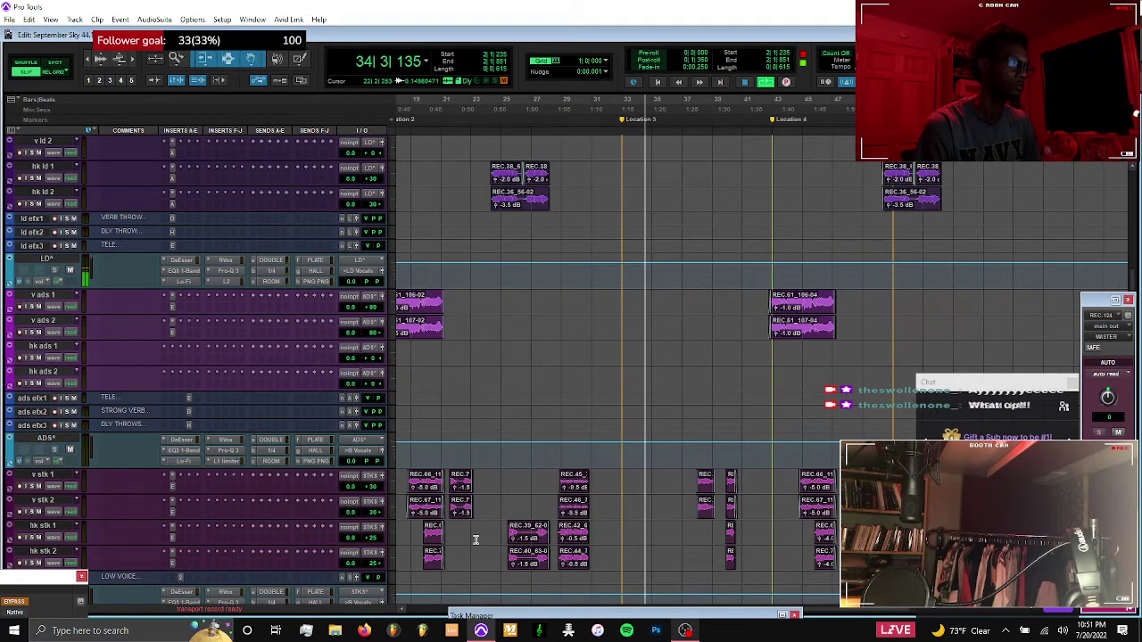
Enlarge the v stk 1, v stk 2, hk stk 1 and hk stk 2 tracks around the clips at bar 22
drag(459, 540, 476, 549)
click(476, 552)
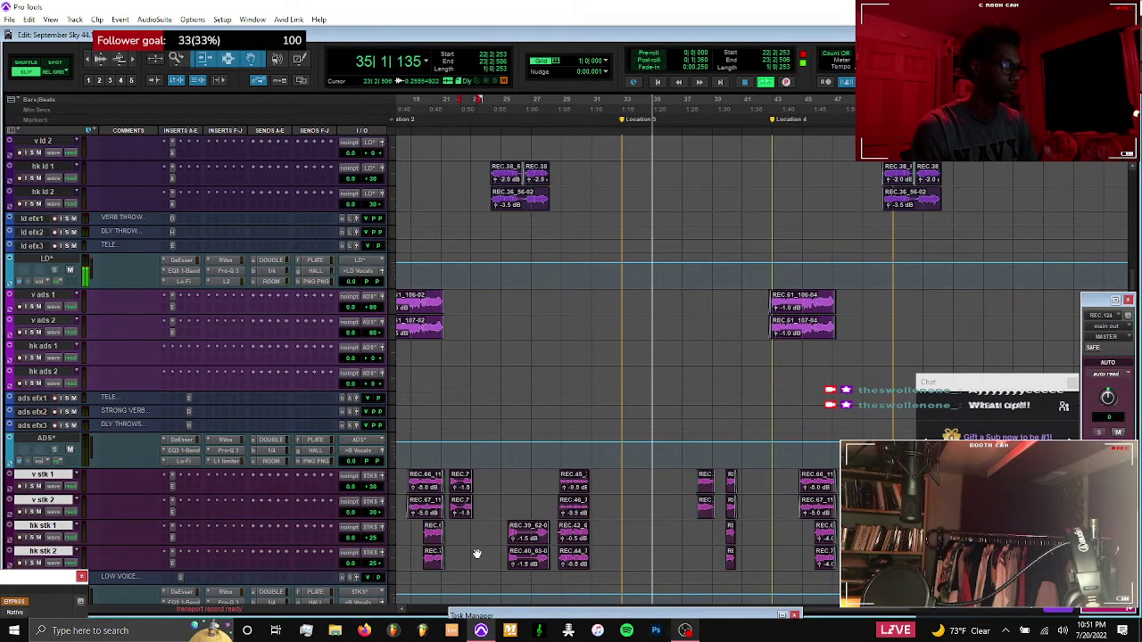
key(e)
key(t)
key(r)
key(r)
key(r)
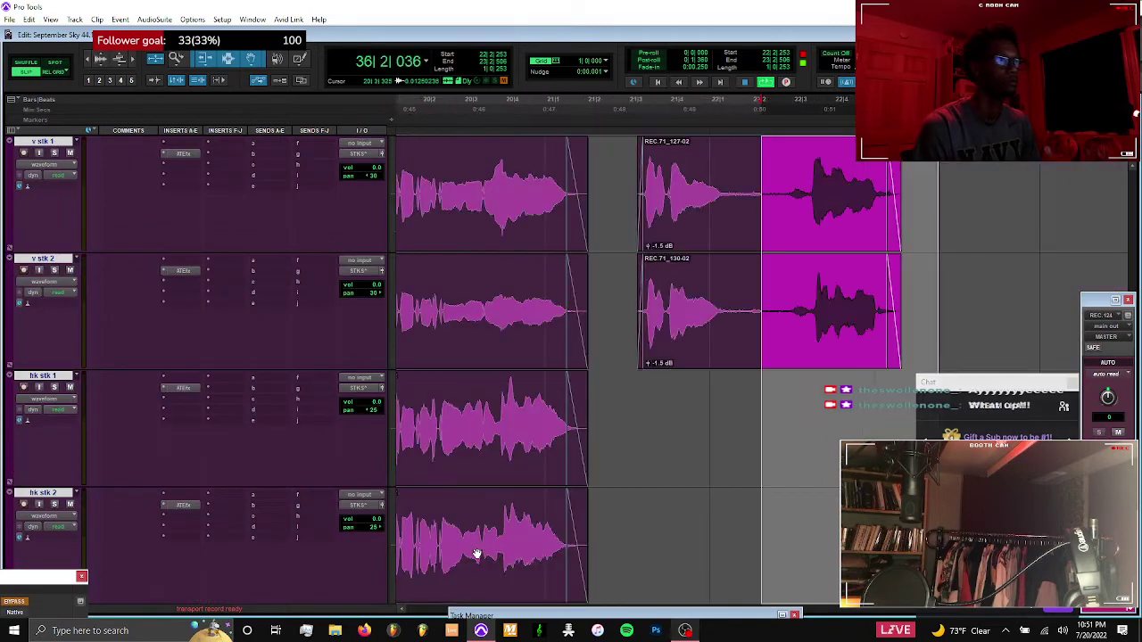
key(t)
key(t)
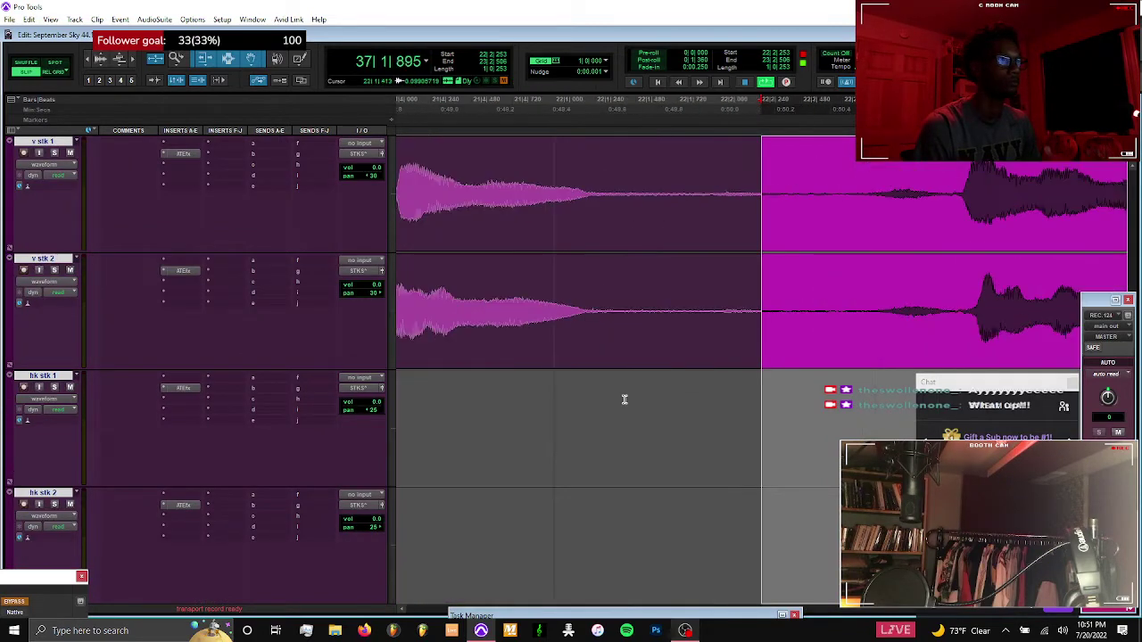
Cut the silence between the two phrases on v stk 1 and v stk 2 at bar 22 and fade the cut edges
drag(705, 182, 601, 319)
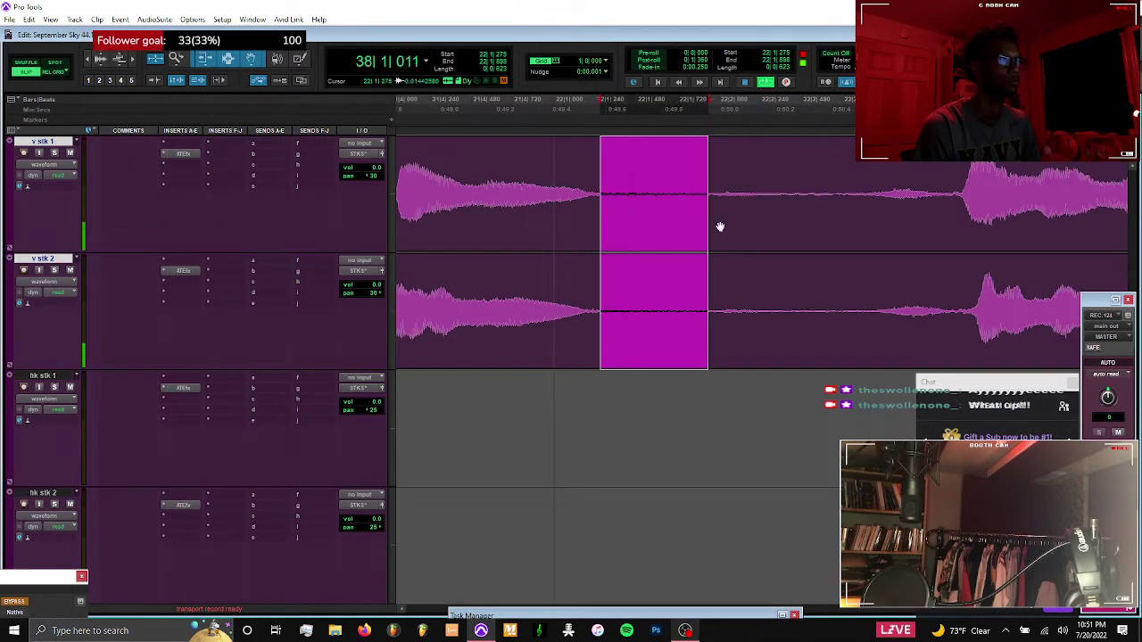
drag(871, 163, 943, 247)
key(Delete)
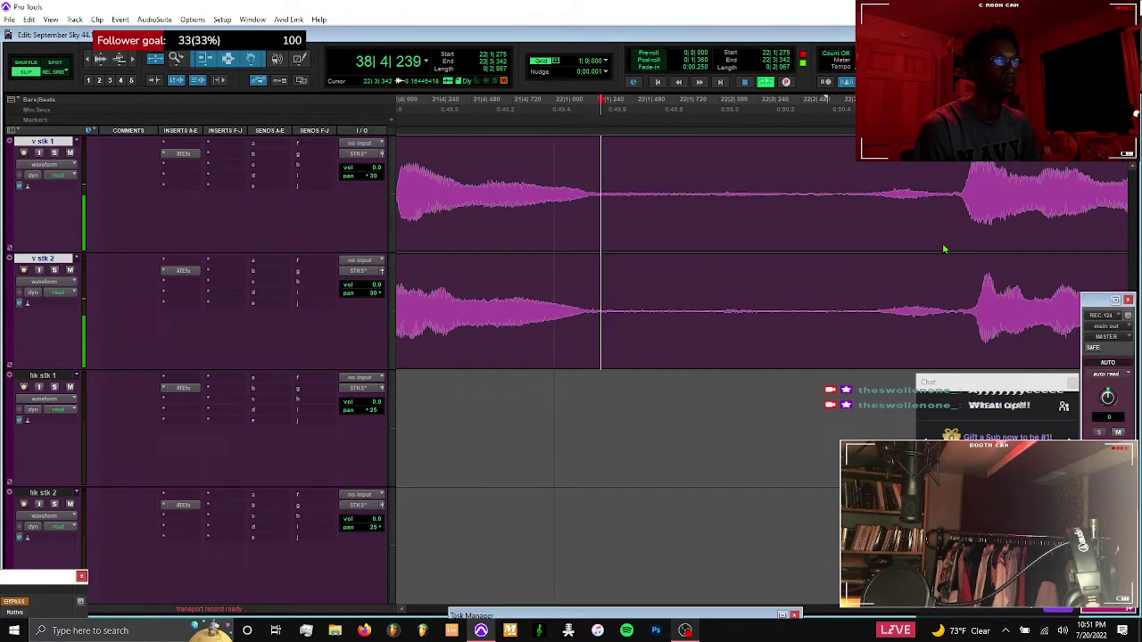
drag(657, 160, 585, 320)
click(690, 284)
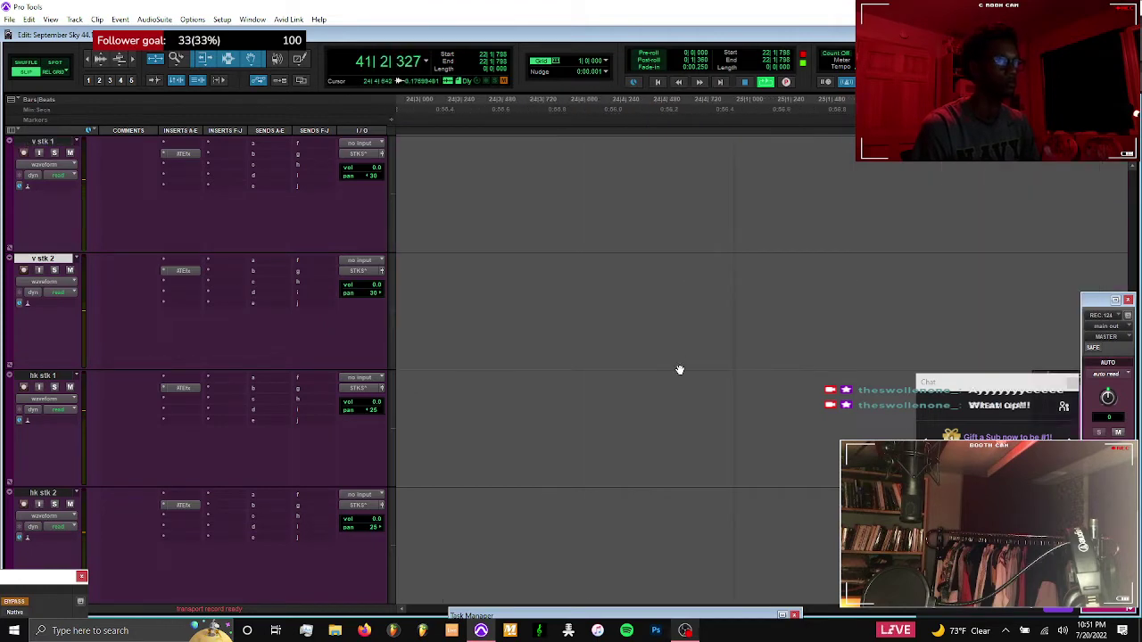
Trim the breath from the start of the hk stk 1 and hk stk 2 clips just before bar 20 and add fade-ins
key(space)
key(r)
key(r)
key(r)
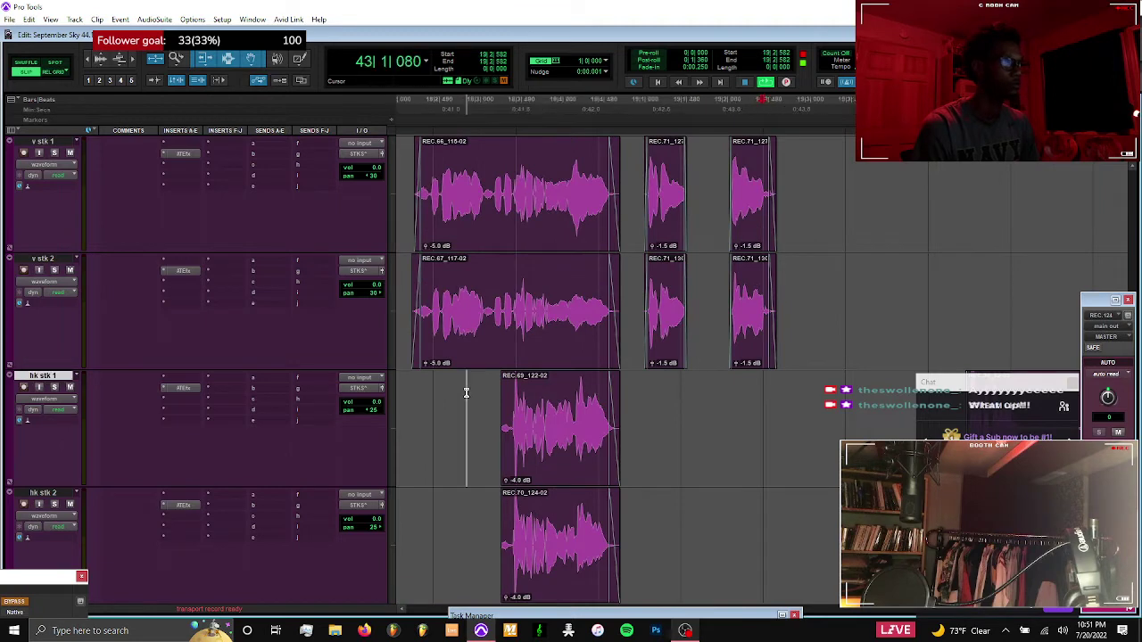
key(t)
key(t)
key(t)
key(r)
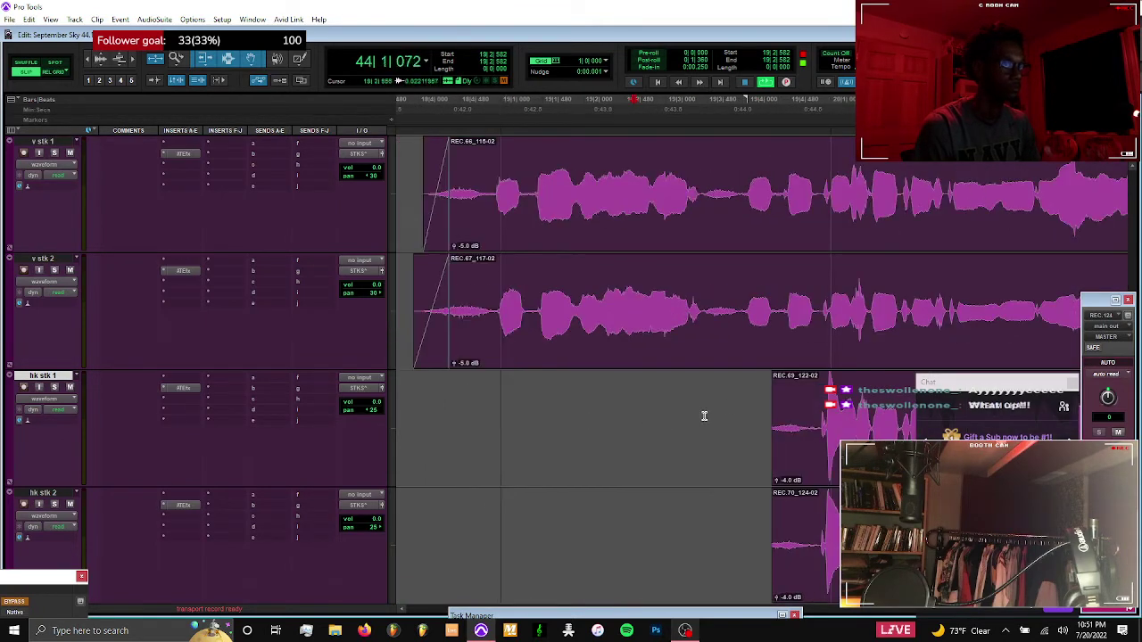
drag(728, 471, 812, 550)
key(BackSpace)
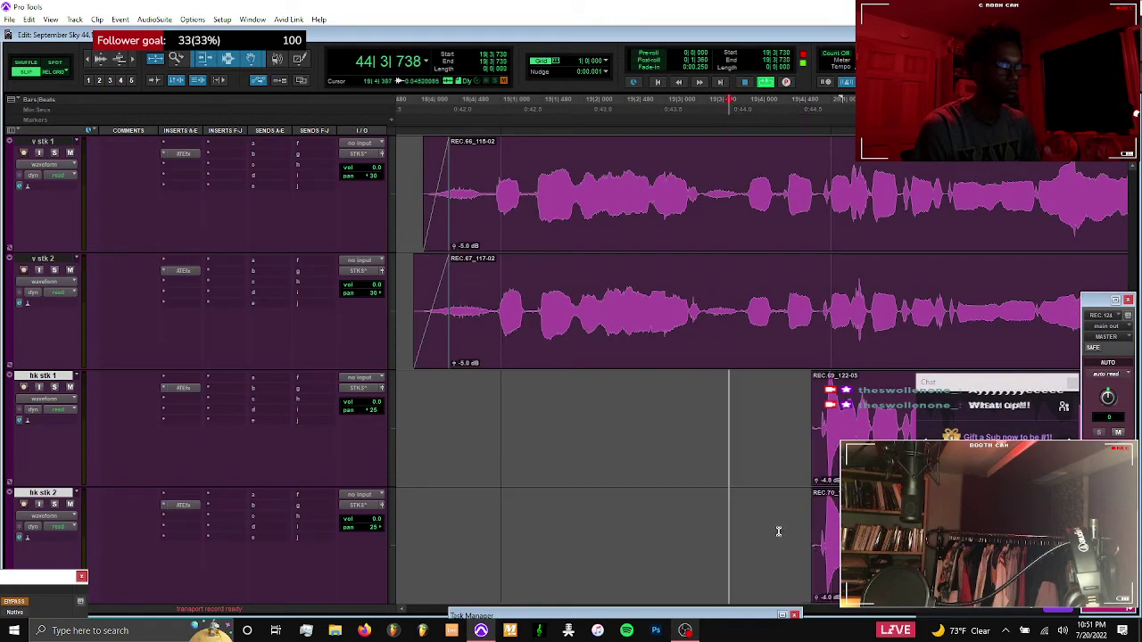
drag(777, 464, 817, 426)
key(f)
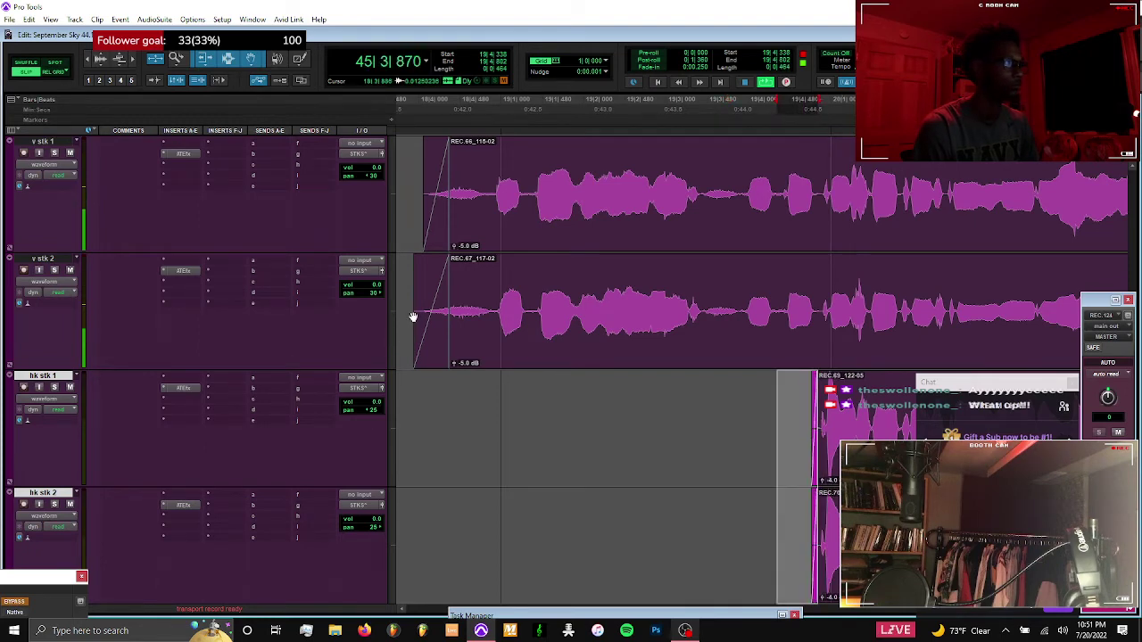
Trim the breath from the start of the v stk 1 and v stk 2 clips just before bar 19 and add fade-ins
drag(404, 308, 493, 275)
key(Delete)
key(f)
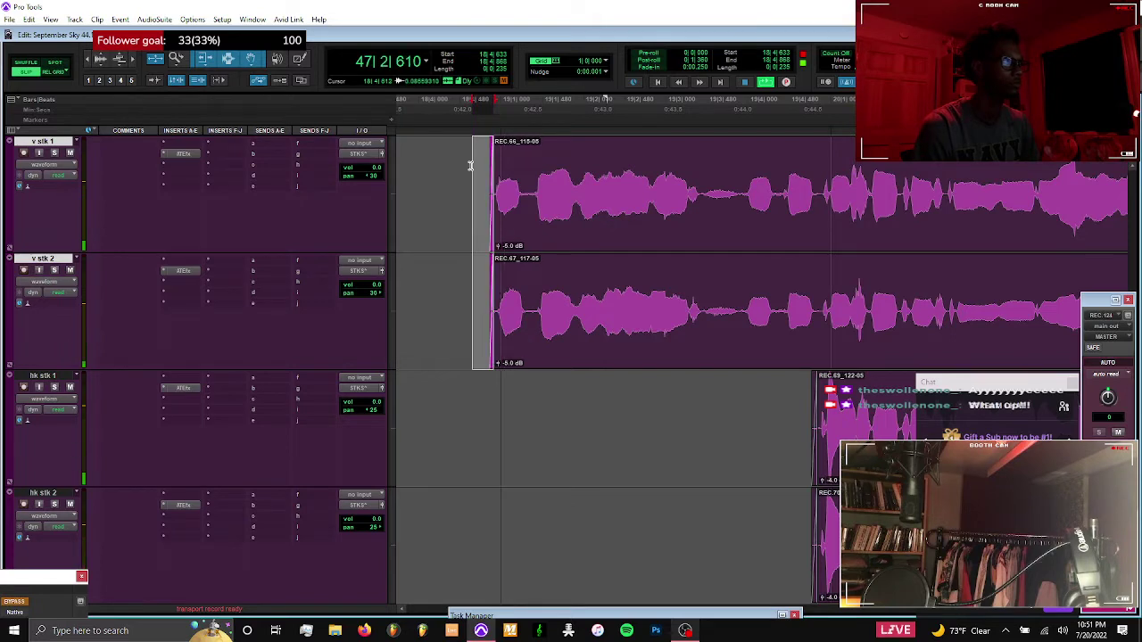
click(470, 165)
Delete the silence and breath between the two phrases on hk stk 1 and hk stk 2 across bars 26 and 27
key(r)
key(r)
scroll(470, 165, left, 3)
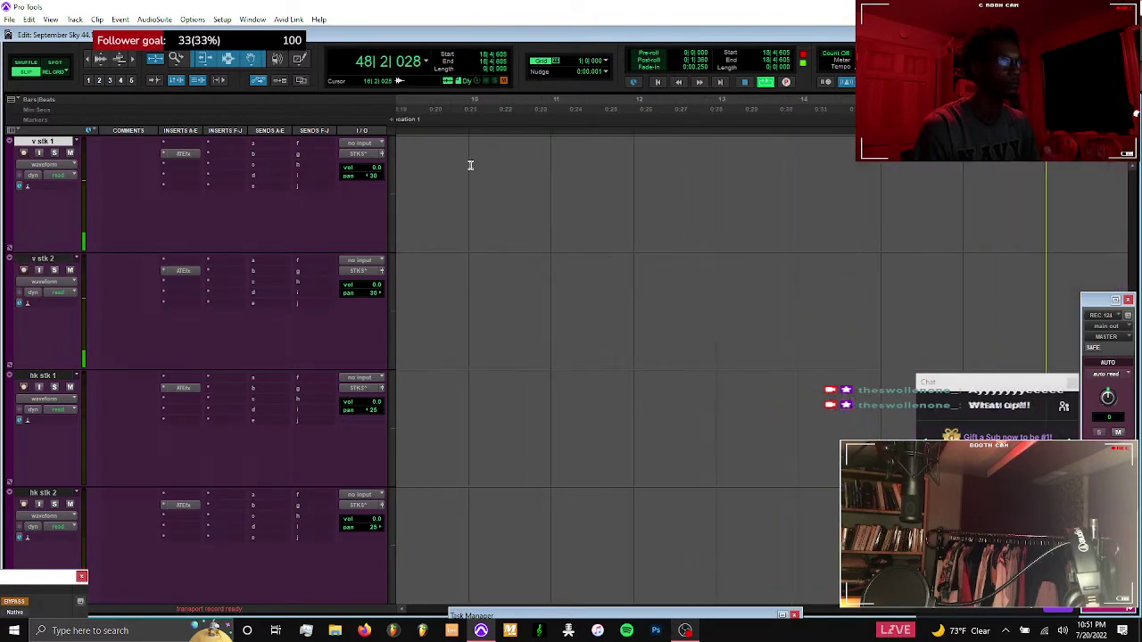
key(r)
scroll(470, 165, right, 3)
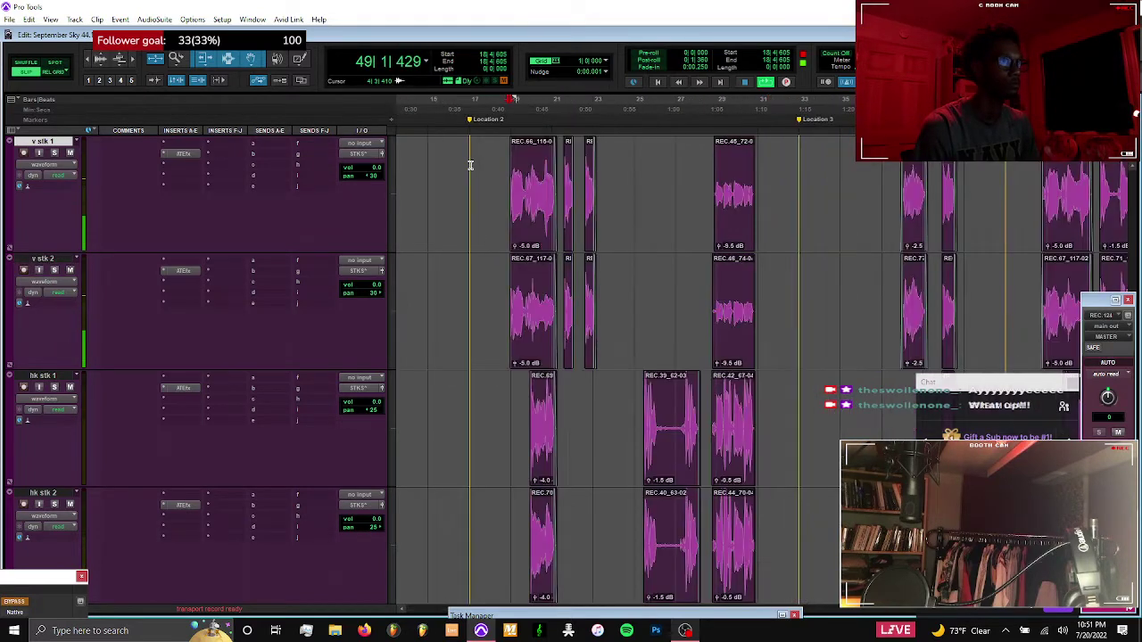
click(676, 403)
key(t)
key(t)
key(t)
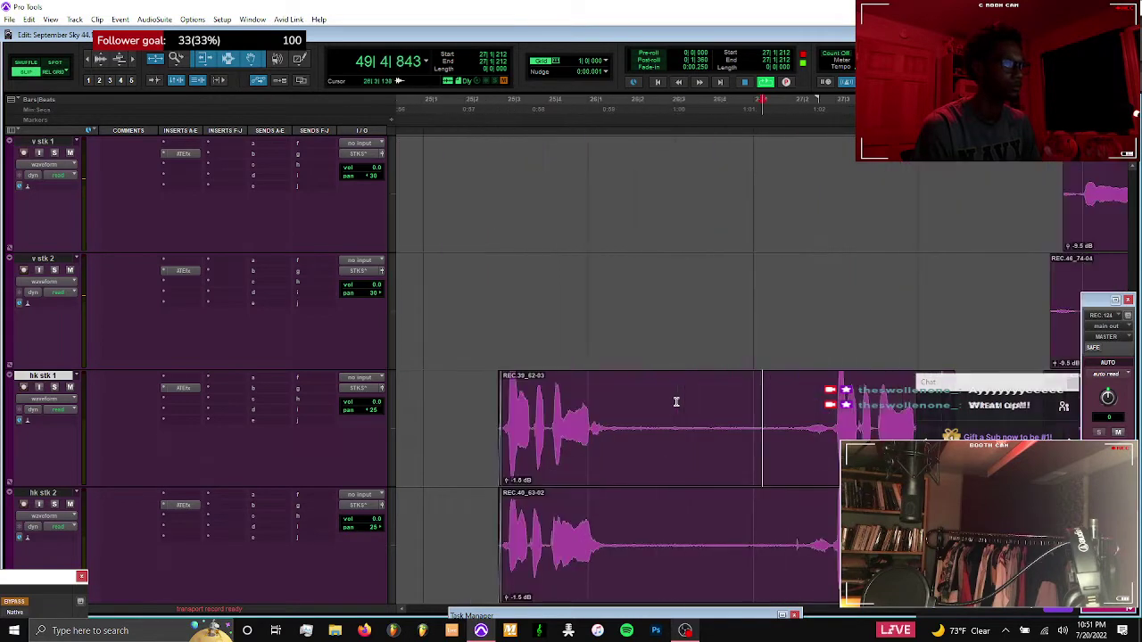
drag(635, 507, 614, 535)
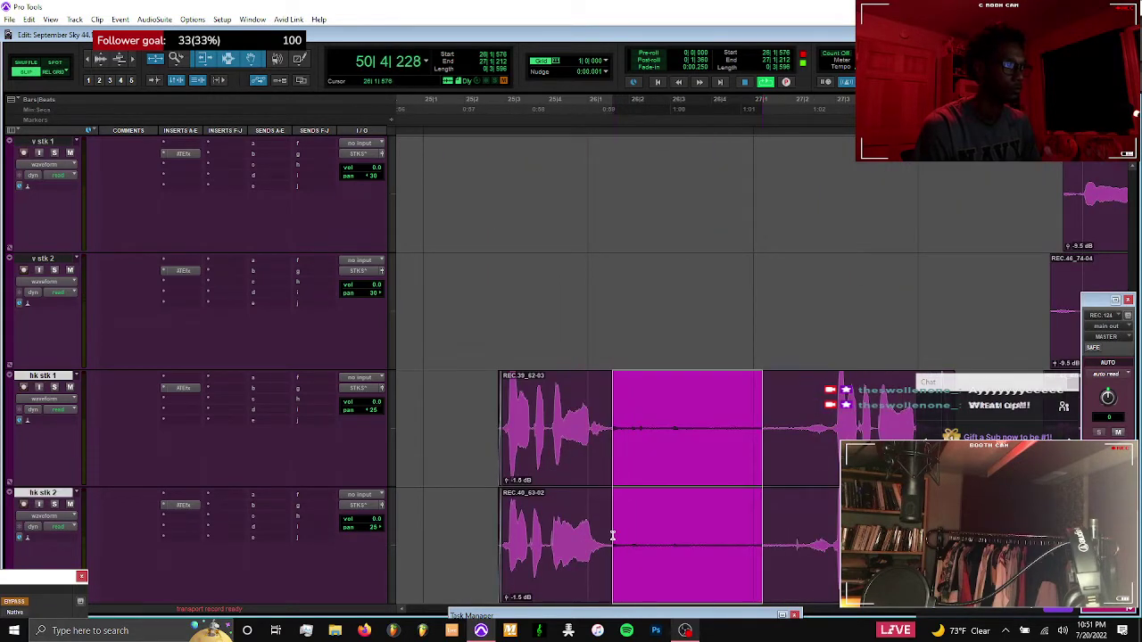
shift+click(827, 447)
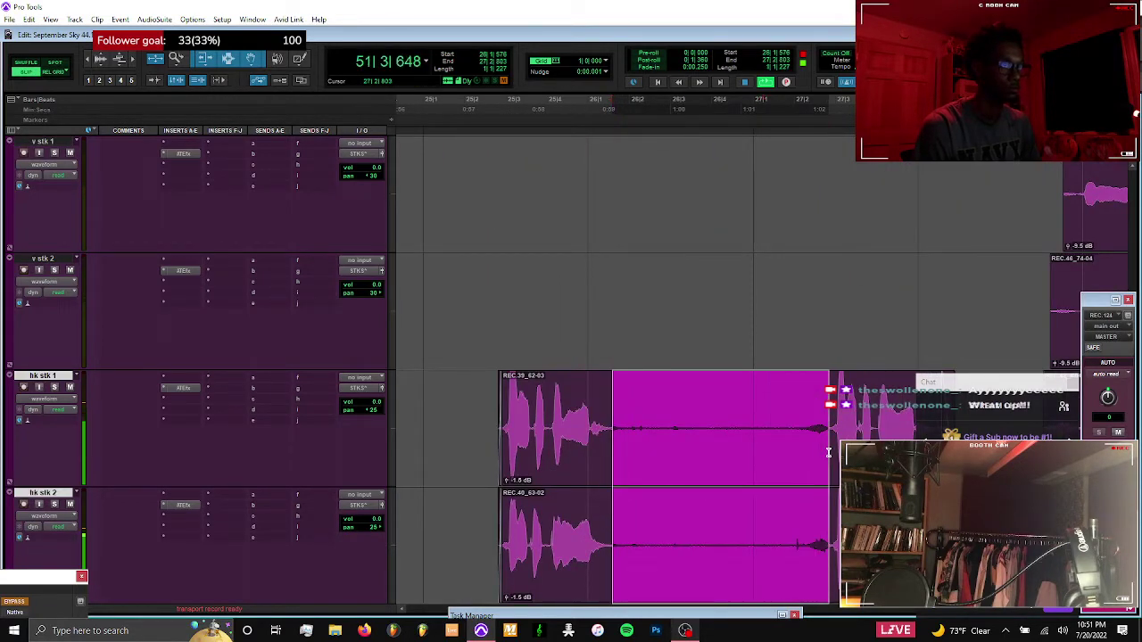
key(Delete)
Fade in the second hk stk 1 and hk stk 2 phrase at bar 27 and fade out the first one at bar 26
drag(804, 413, 829, 505)
shift+click(831, 510)
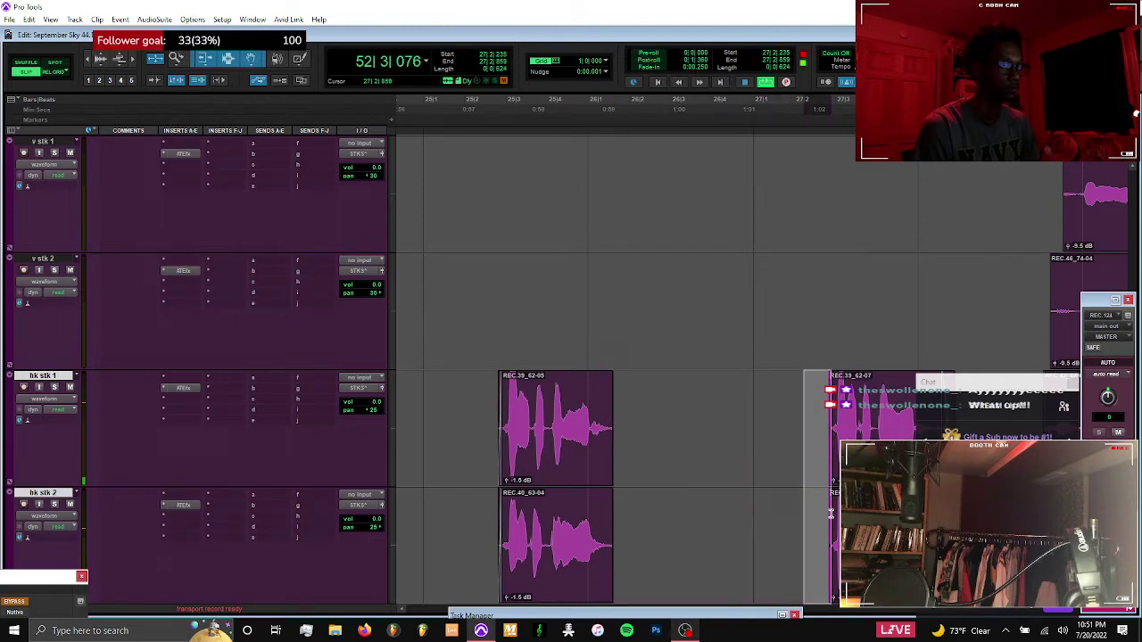
drag(636, 387, 602, 526)
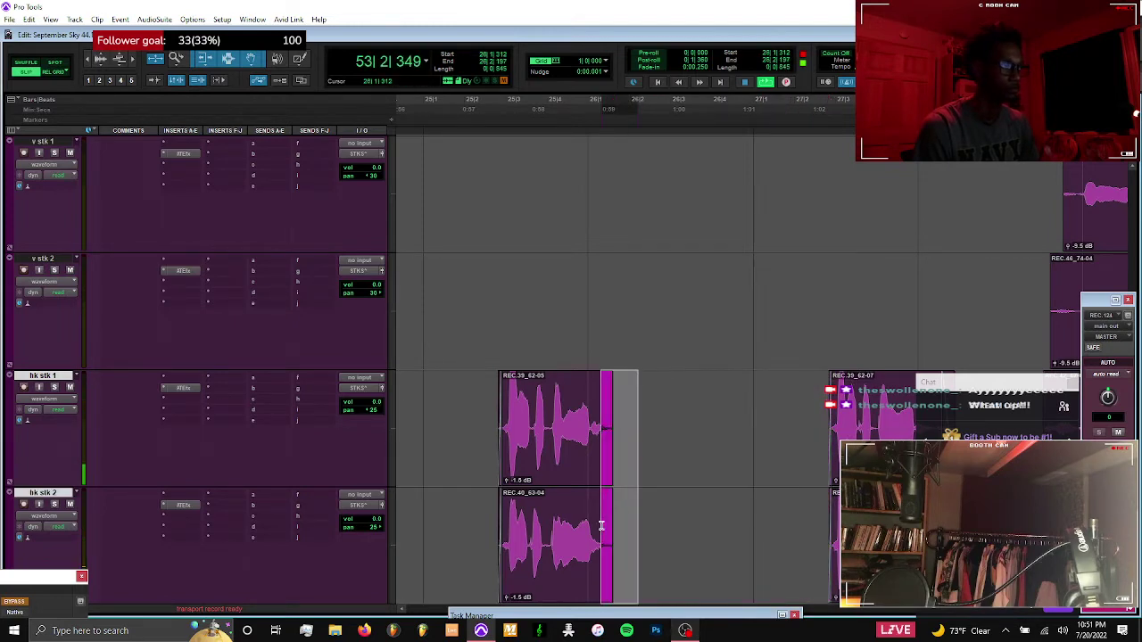
click(656, 519)
Trim the starts of all four stack clips just before bar 29 to a common point and fade them in
scroll(656, 519, right, 3)
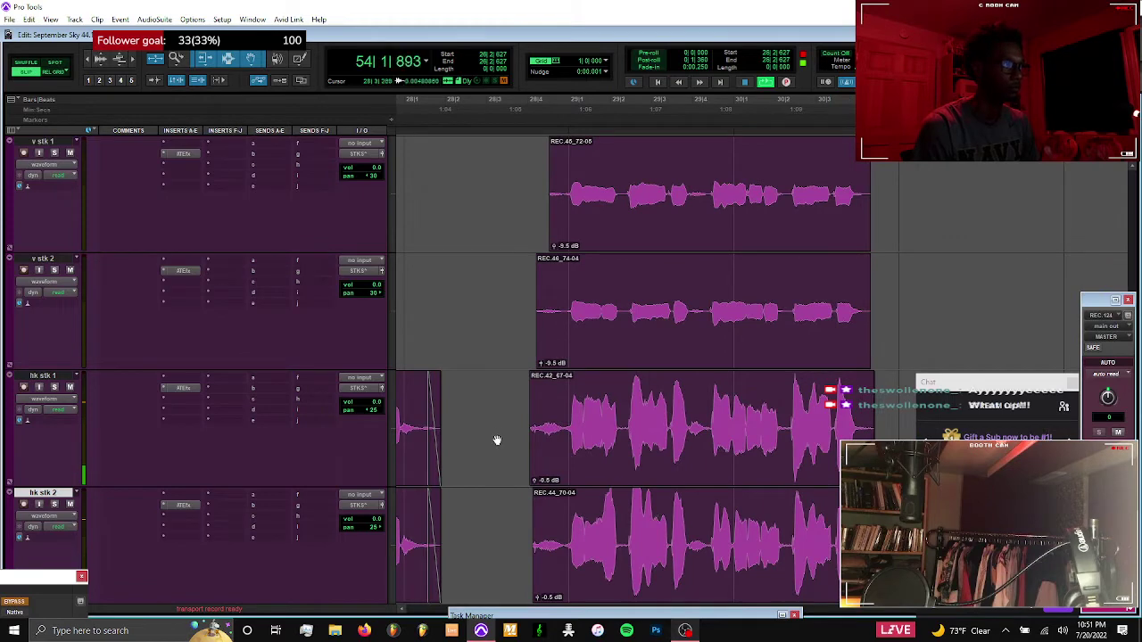
drag(501, 527, 561, 211)
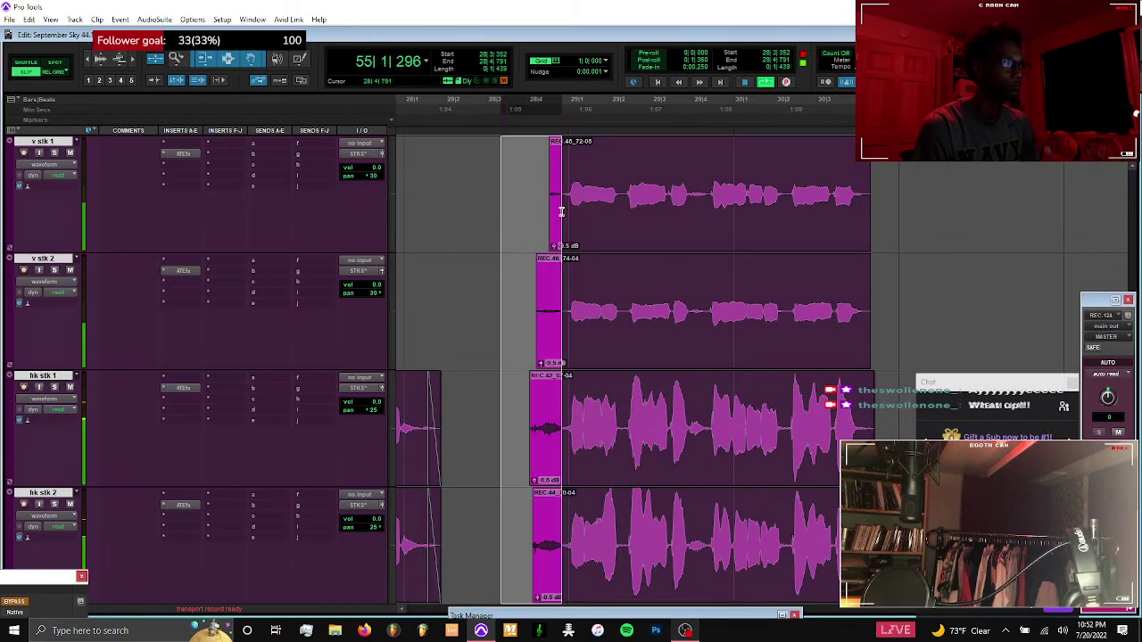
key(BackSpace)
drag(533, 175, 562, 516)
Fade out the ends of all four stack clips near the end of bar 30
scroll(564, 519, right, 3)
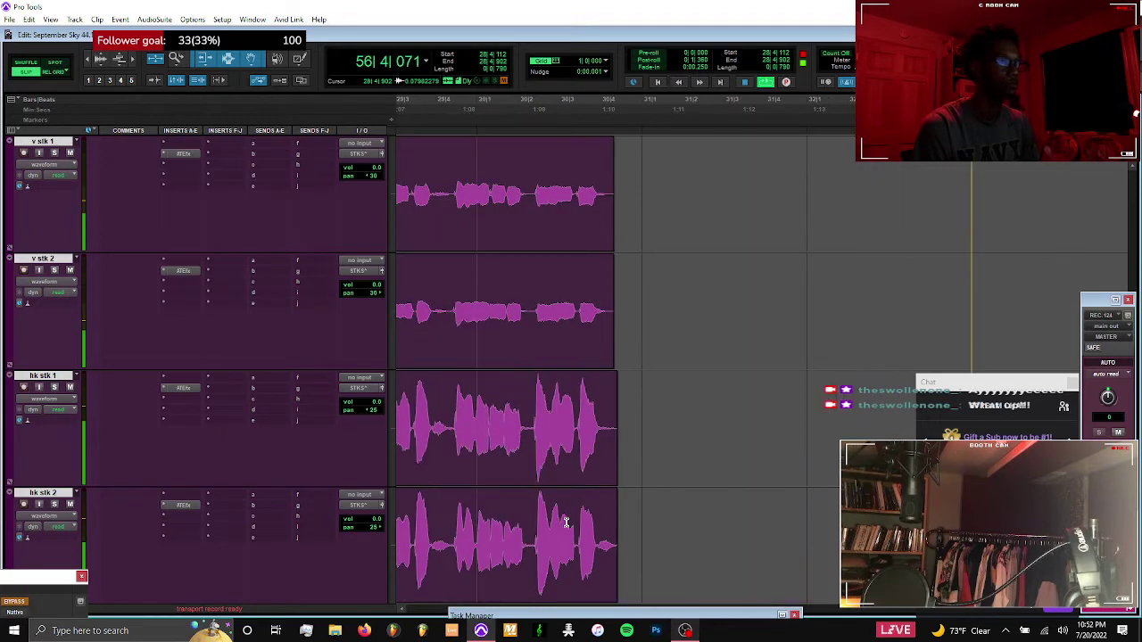
drag(631, 526, 617, 389)
drag(605, 234, 607, 219)
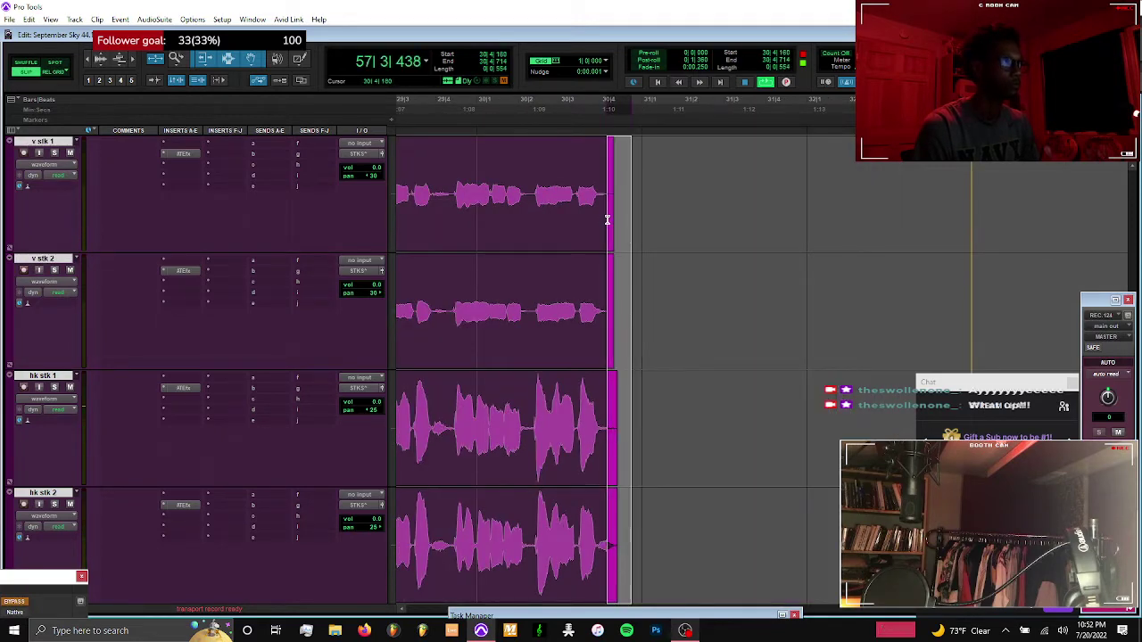
key(f)
click(629, 505)
Trim the trailing breath off the end of the hk stk 2 clip in bar 30 and add a short fade-out
key(t)
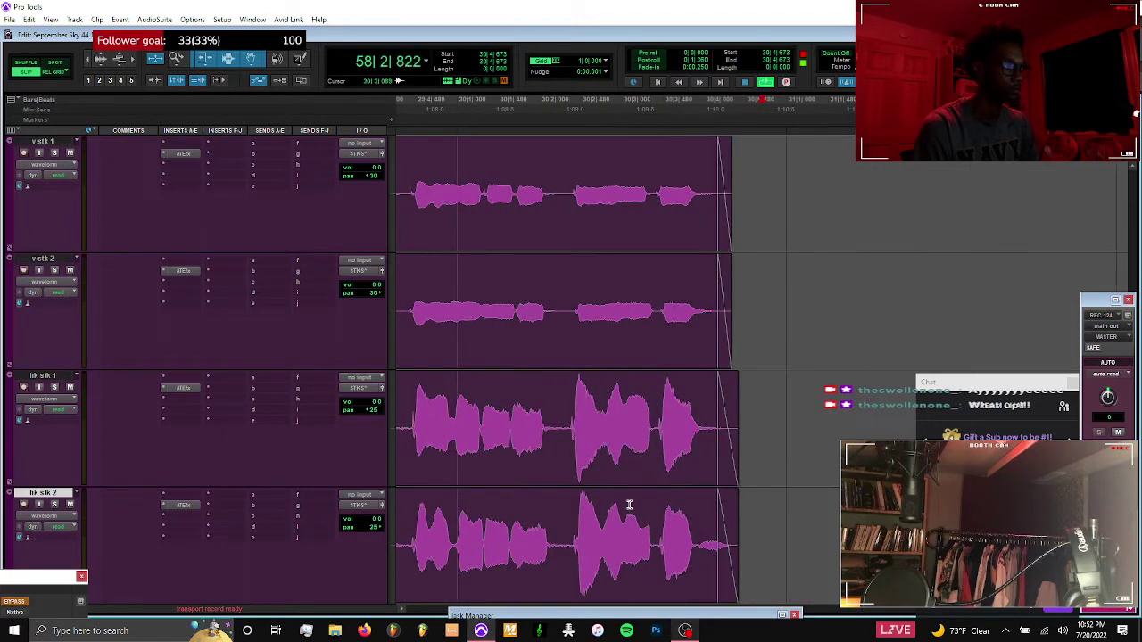
drag(760, 514, 694, 526)
click(701, 528)
key(s)
key(f)
click(726, 509)
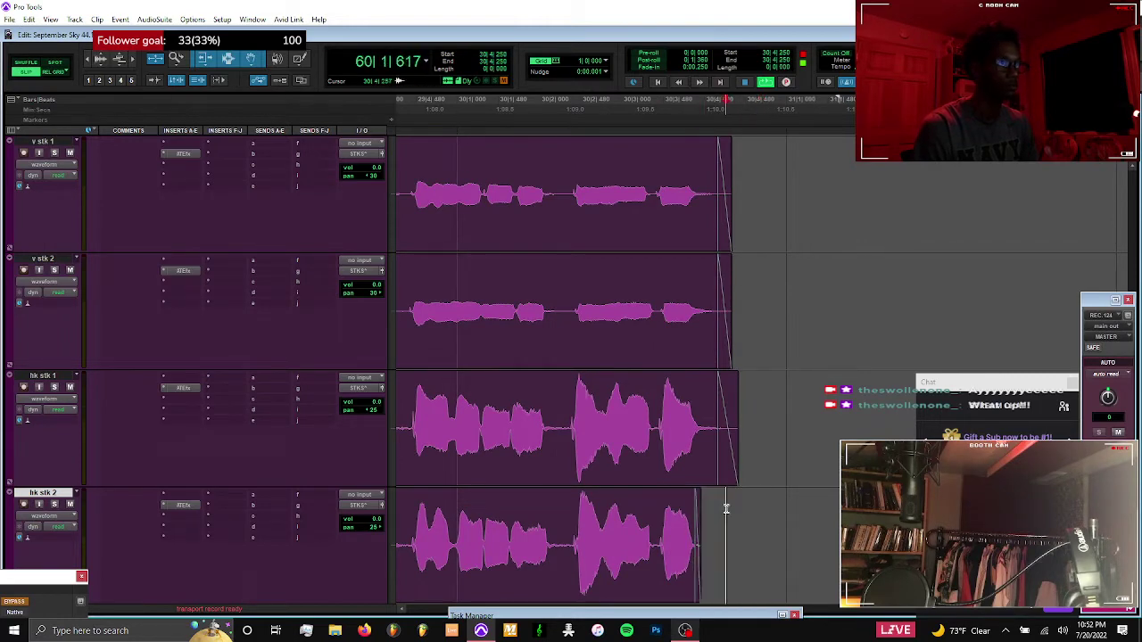
Trim the breath before the first word of the v stk 1 and v stk 2 clips at bar 38 and add fade-ins
key(r)
key(r)
scroll(726, 509, right, 3)
key(r)
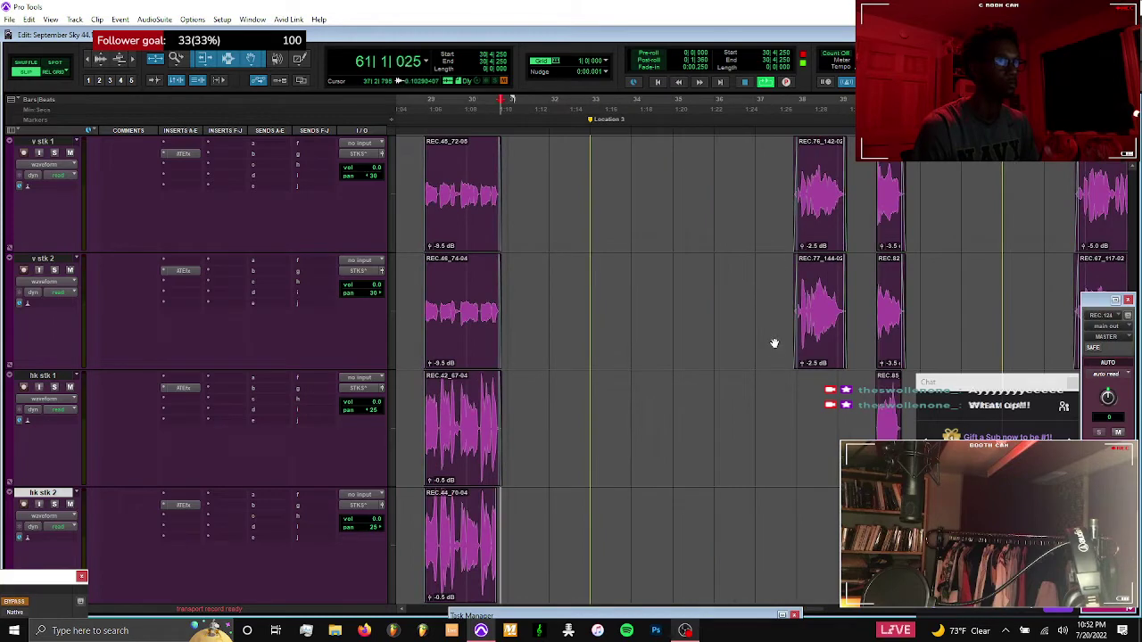
click(784, 266)
key(ctrl+])
key(ctrl+])
key(ctrl+])
key(ctrl+])
key(ctrl+])
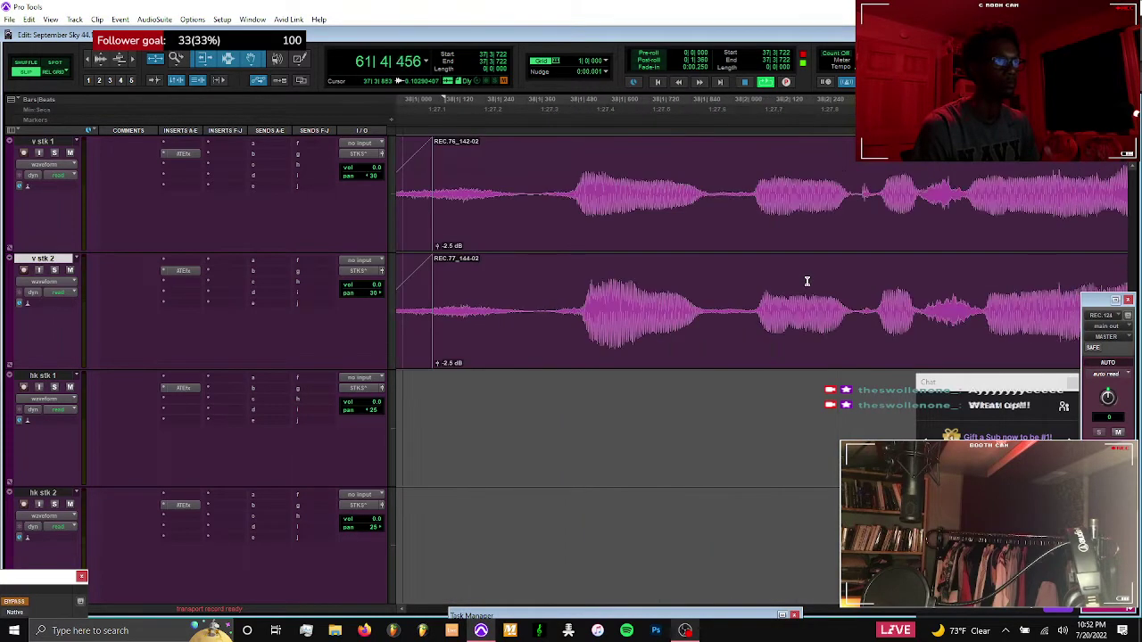
mouse_move(555, 300)
mouse_down()
mouse_move(537, 232)
mouse_move(550, 301)
mouse_up()
key(Delete)
key(f)
click(503, 280)
Apply longer fade-outs to the ends of the v stk 1 and v stk 2 clips around the end of bar 38
key(ctrl+[)
key(ctrl+[)
scroll(503, 280, right, 3)
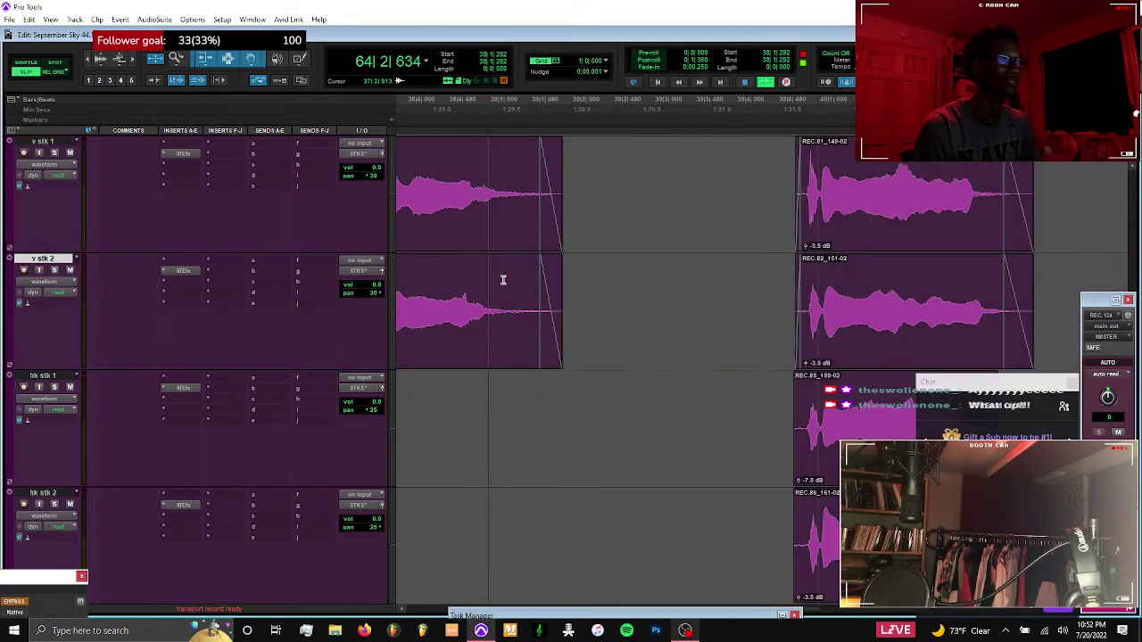
drag(581, 234, 511, 306)
key(f)
click(723, 289)
Fade in the starts and fade out the ends of the hk stk 1 and hk stk 2 clips at bar 40
scroll(723, 289, right, 3)
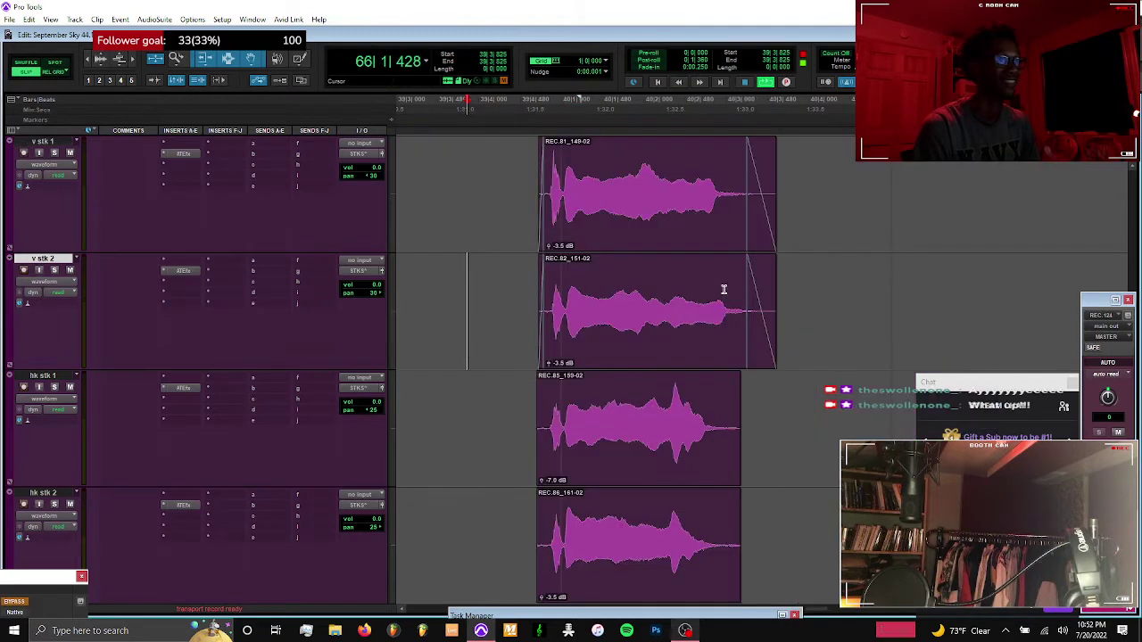
drag(490, 419, 546, 539)
key(f)
drag(764, 521, 714, 438)
key(f)
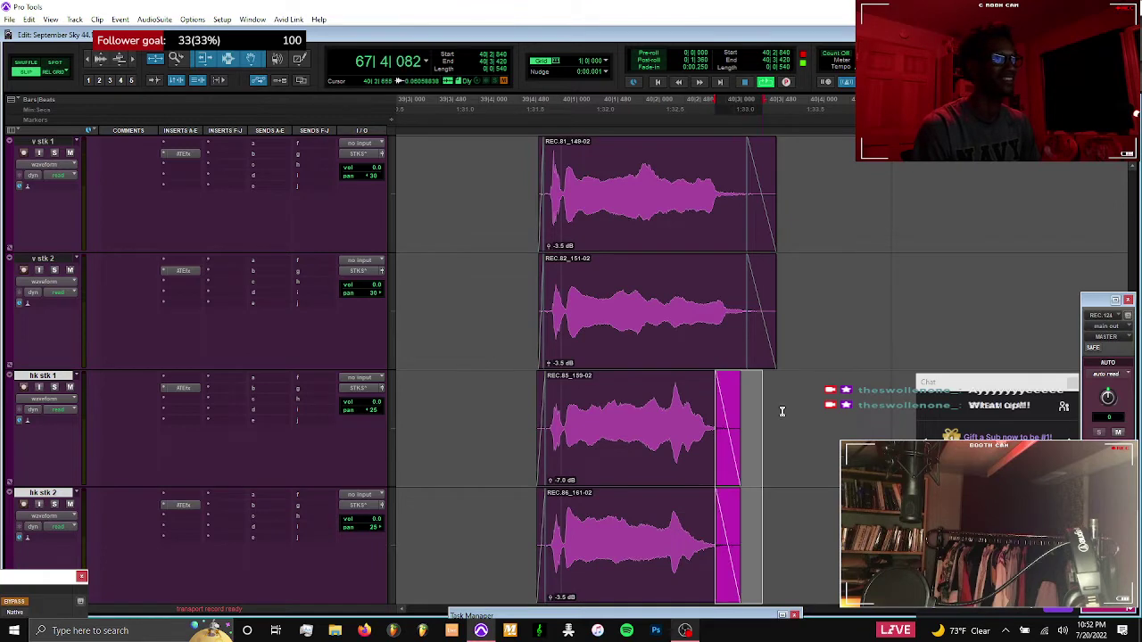
click(781, 410)
Trim the breath from the start of the v stk 1 and v stk 2 clips just before bar 45 and fade them in
key(Tab)
key(r)
drag(567, 286, 623, 339)
key(Delete)
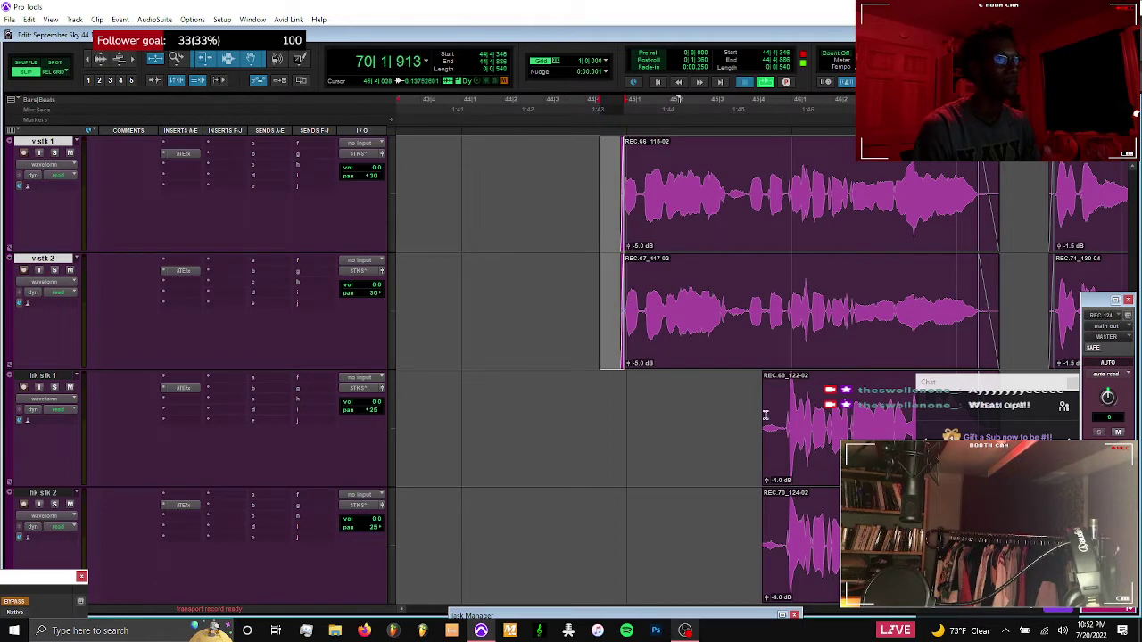
Trim the breath from the start of the hk stk 1 and hk stk 2 clips in bar 45 and add fade-ins
drag(781, 536, 749, 395)
key(Delete)
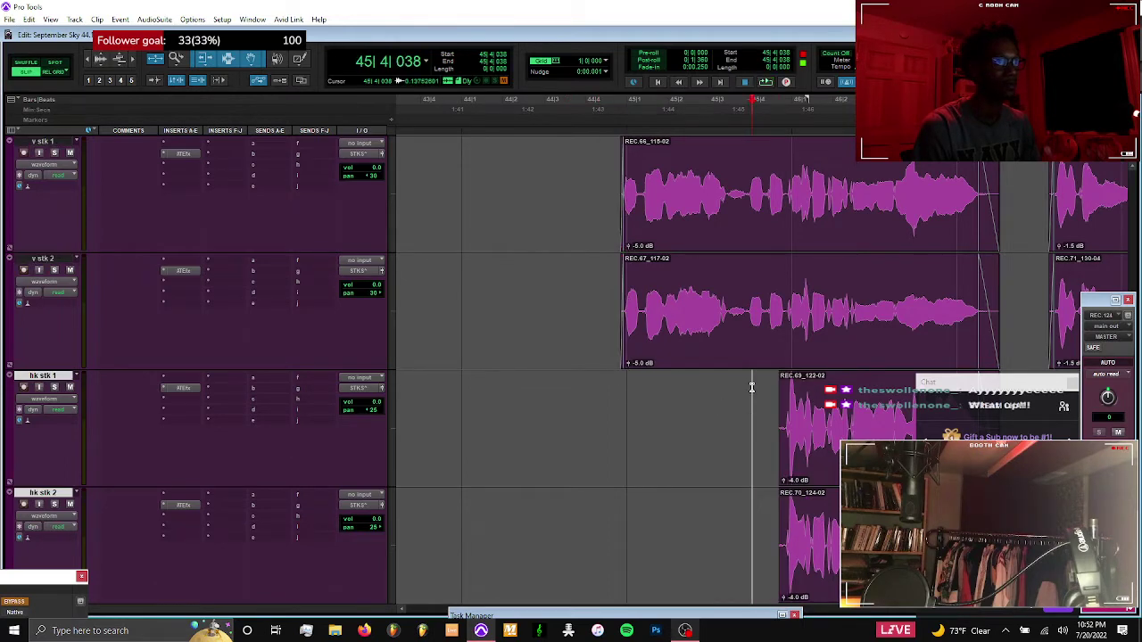
mouse_move(790, 535)
mouse_down()
mouse_move(798, 563)
mouse_move(785, 556)
mouse_up()
key(f)
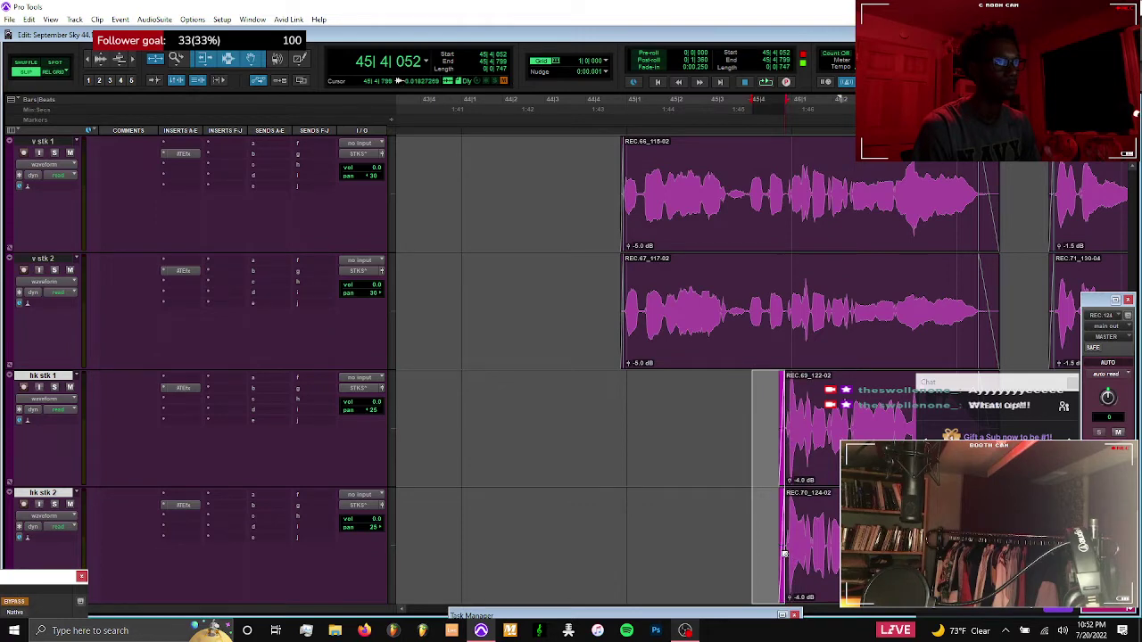
Delete the silence and breath between the two v stk 1 and v stk 2 phrases around bar 48
scroll(721, 450, right, 3)
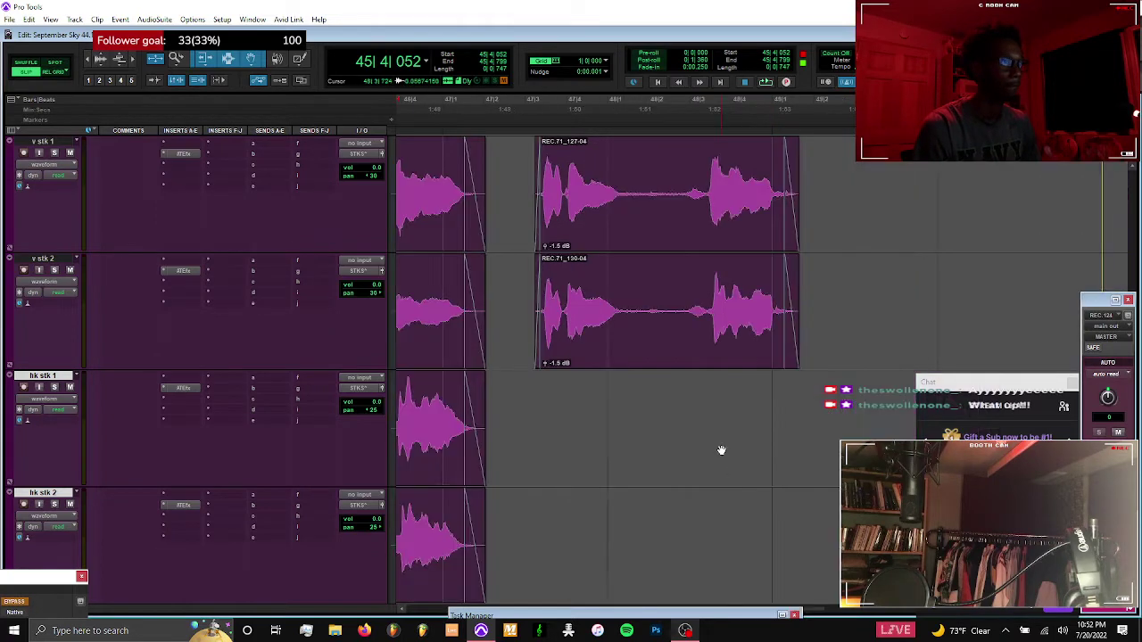
drag(648, 232, 621, 292)
drag(677, 168, 842, 226)
key(Delete)
Fade the edges of the cut between the v stk 1 and v stk 2 phrases around bar 48
key(ctrl+bracketright)
key(ctrl+bracketright)
drag(648, 156, 461, 314)
key(f)
click(552, 288)
key(ctrl+bracketleft)
key(ctrl+bracketleft)
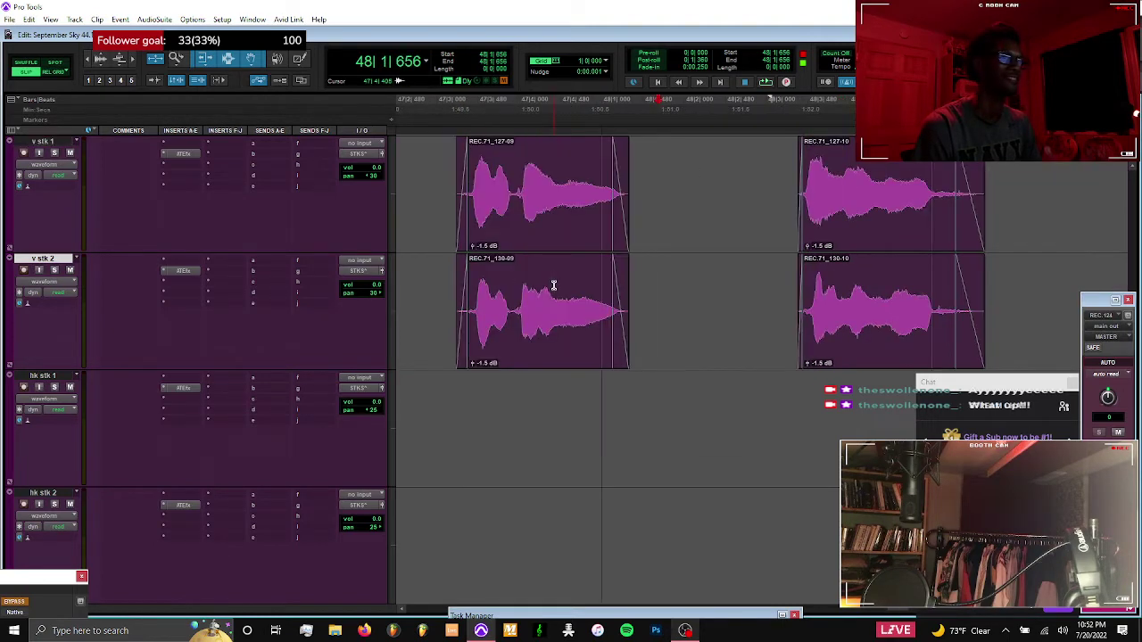
scroll(553, 285, right, 5)
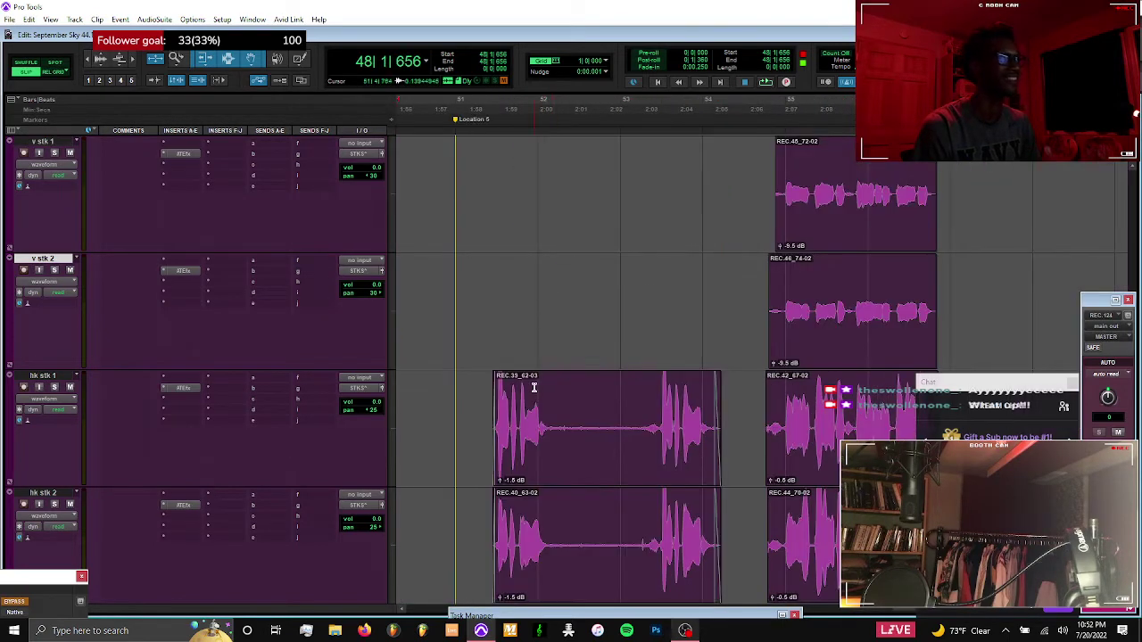
Cut away the silence right after the first hk stk 1 and hk stk 2 phrase in bar 52 and fade out the phrase ends
click(585, 396)
key(ctrl+bracketright)
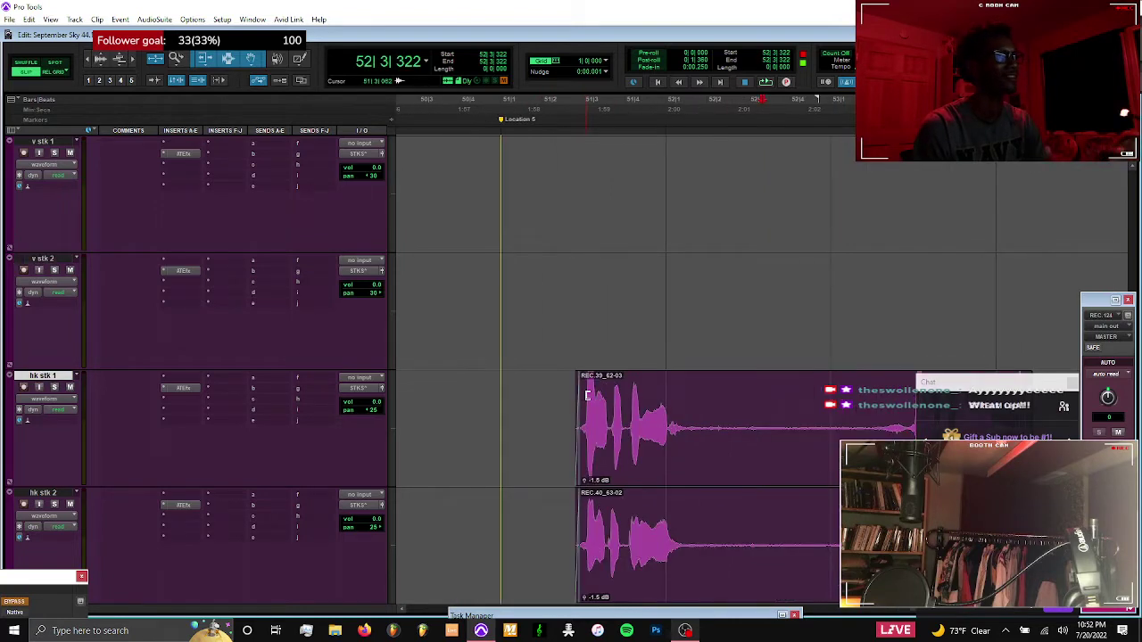
shift+click(693, 480)
shift+click(688, 497)
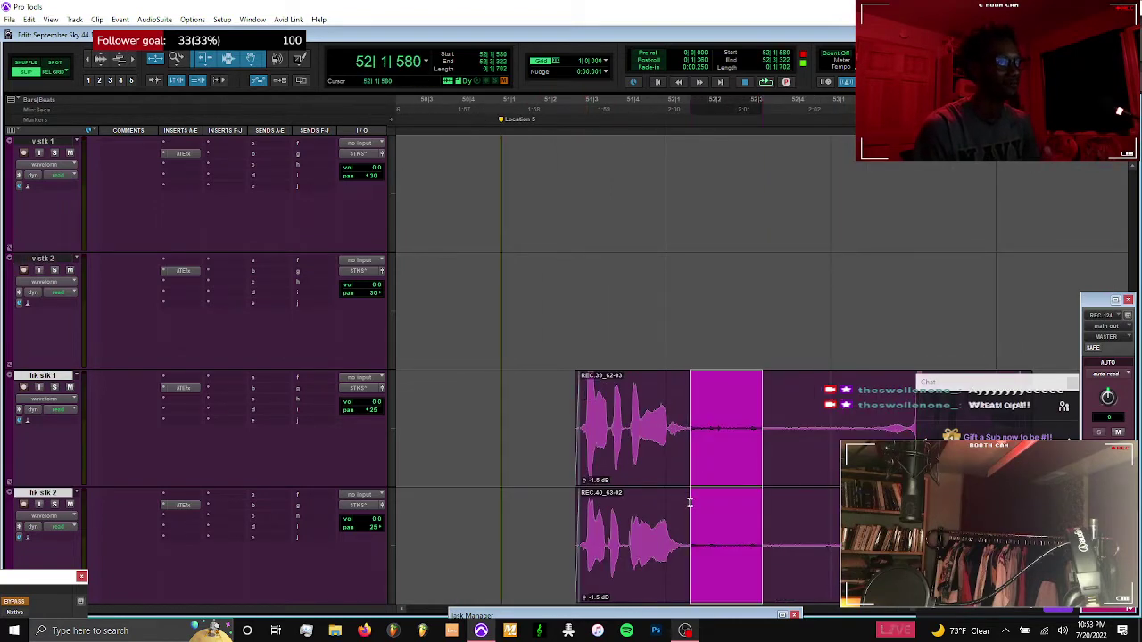
key(Delete)
drag(717, 454, 680, 427)
Delete the remaining silence and breath before the second hk stk 1 and hk stk 2 phrase in bar 53 and fade in its start
drag(754, 423, 808, 540)
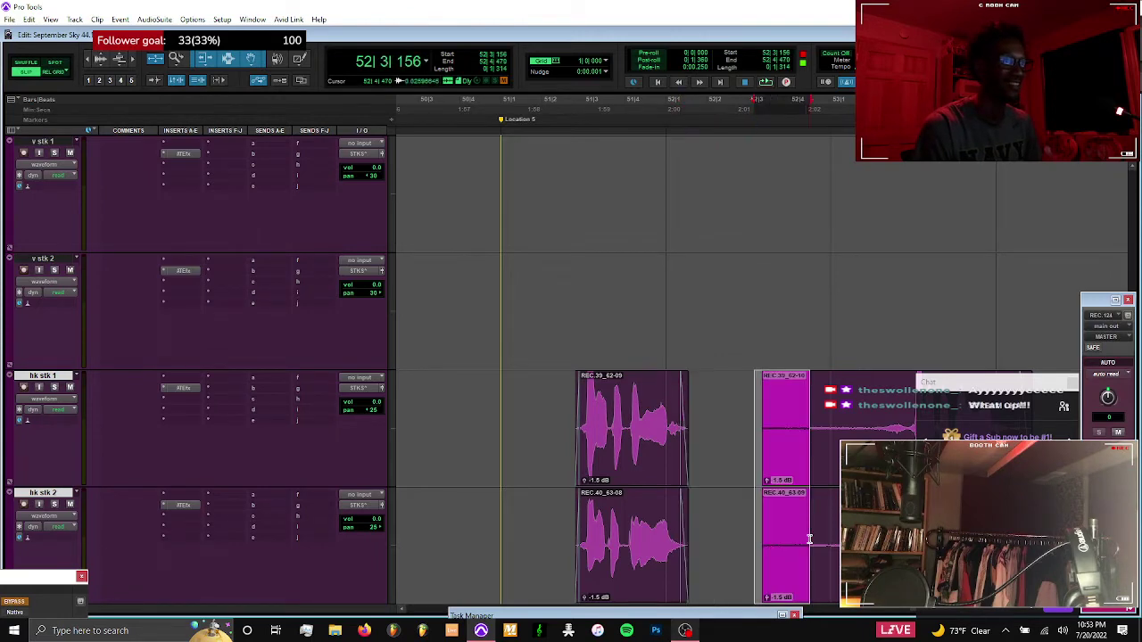
scroll(808, 540, right, 3)
shift+click(651, 411)
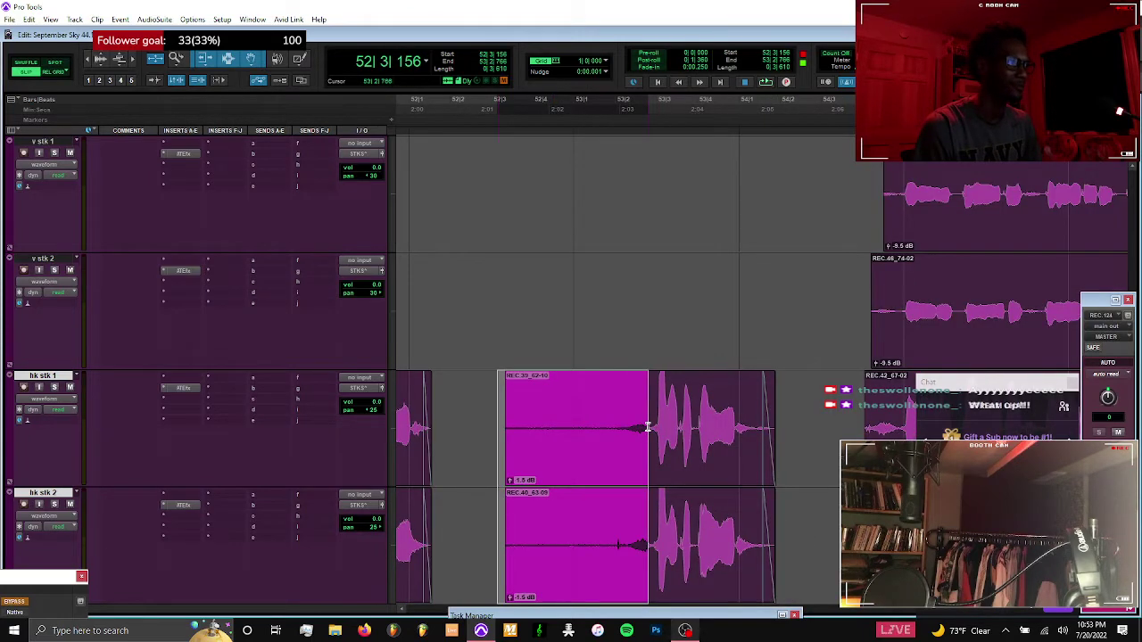
key(Delete)
drag(619, 400, 655, 512)
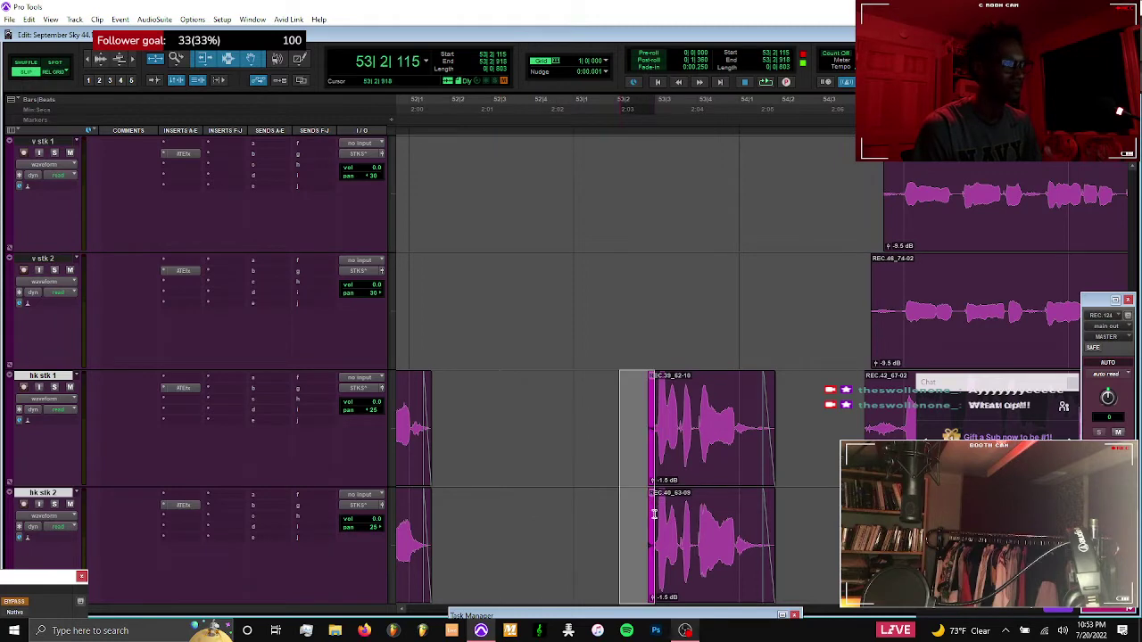
click(616, 408)
Trim the breath from the start of all four v stk and hk stk clips at the end of bar 54
scroll(616, 407, right, 6)
scroll(451, 453, left, 3)
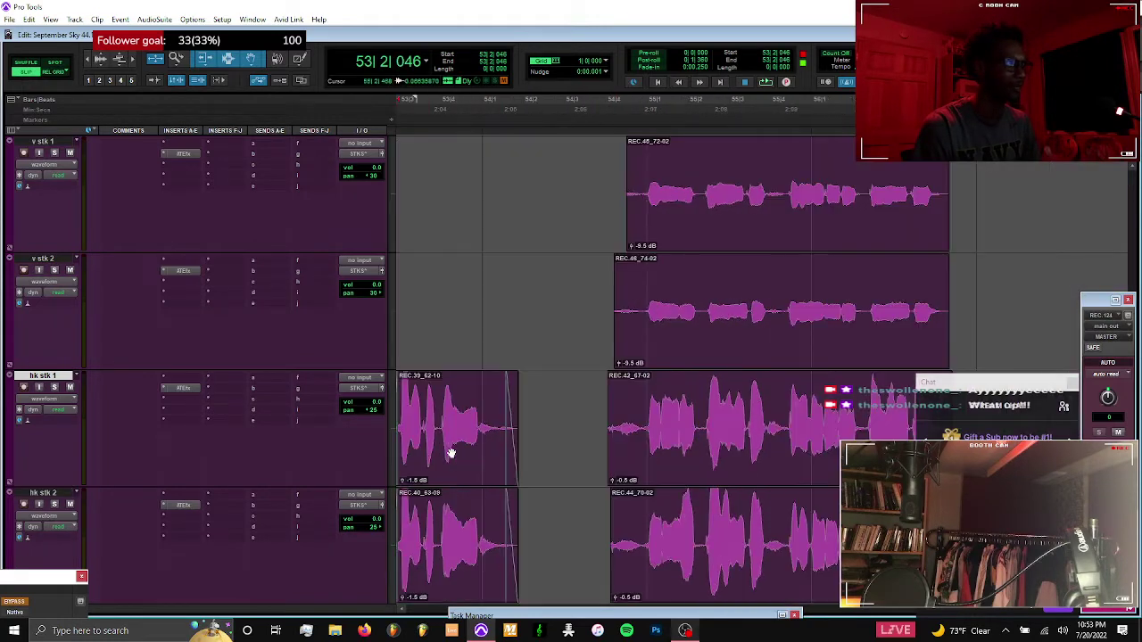
drag(580, 524, 643, 502)
key(Delete)
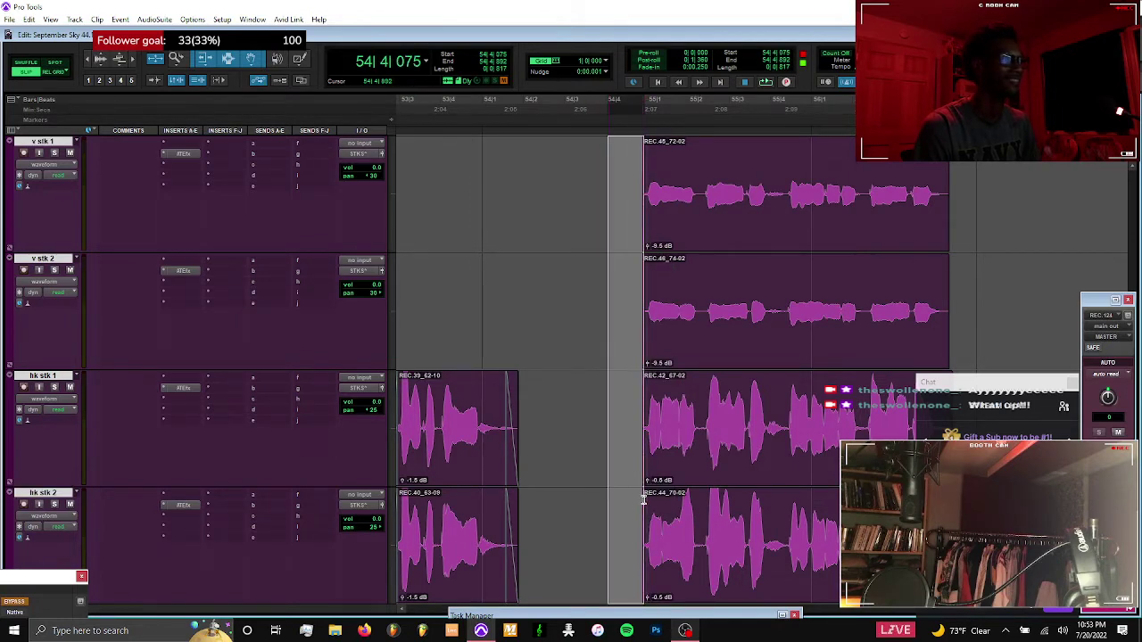
Trim the tails of all four v stk and hk stk clips at the end of bar 56 and fade them out
scroll(643, 502, right, 5)
drag(705, 534, 685, 192)
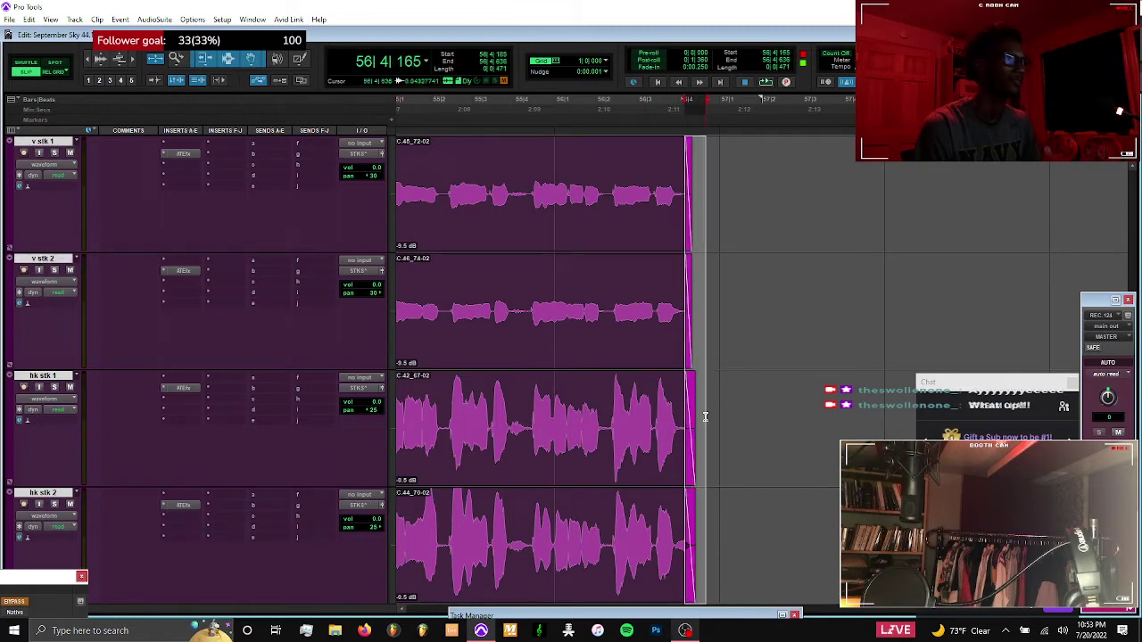
drag(712, 506, 670, 516)
key(Delete)
key(f)
click(688, 498)
Look over the stack, background and lead vocal tracks across the whole song for clips that still need cleanup
key(r)
key(r)
key(r)
key(r)
key(r)
key(r)
key(r)
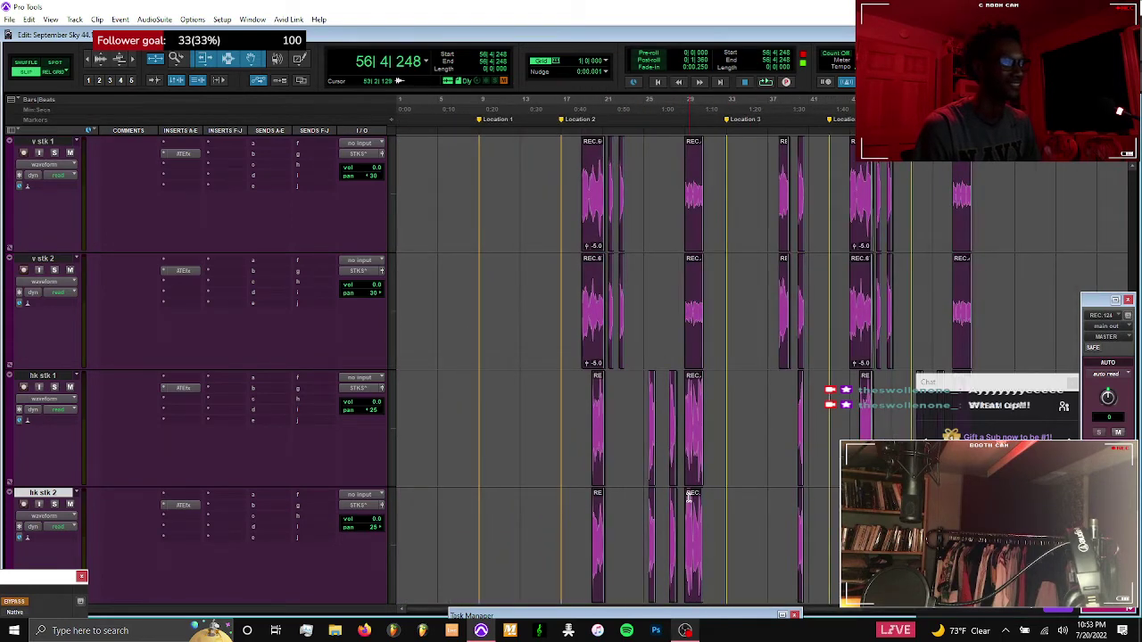
scroll(688, 497, up, 3)
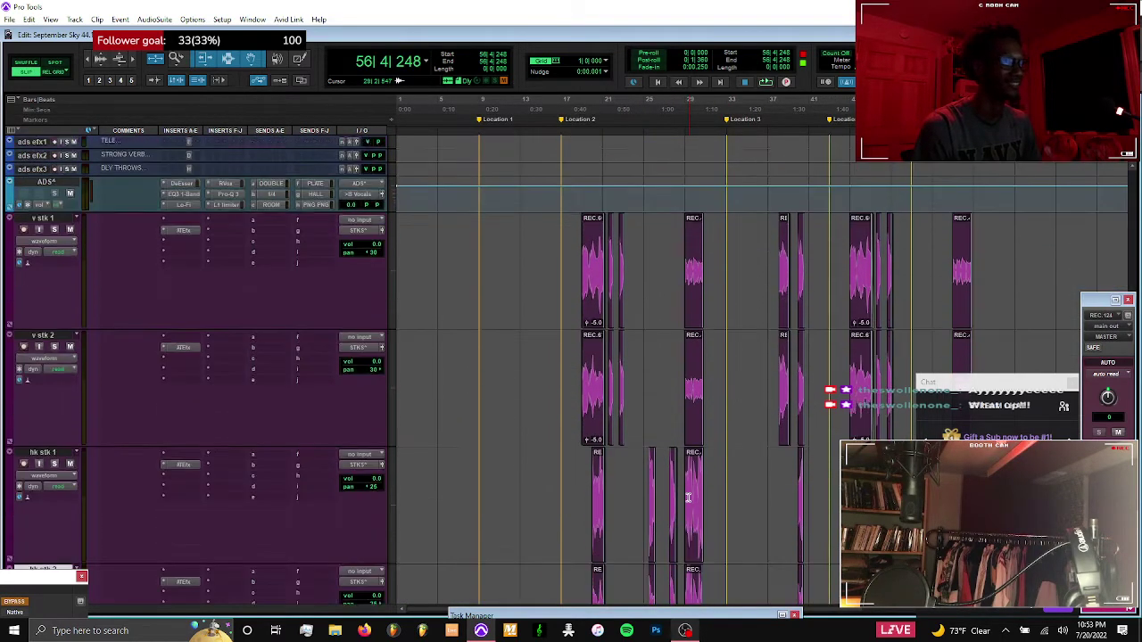
scroll(689, 497, down, 6)
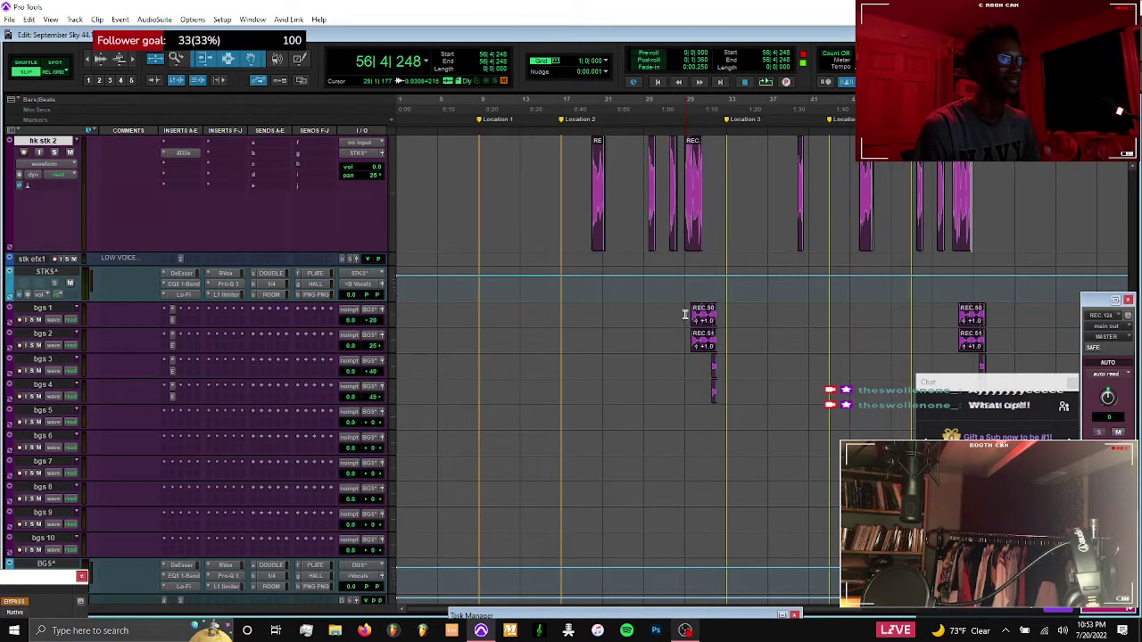
scroll(685, 314, right, 3)
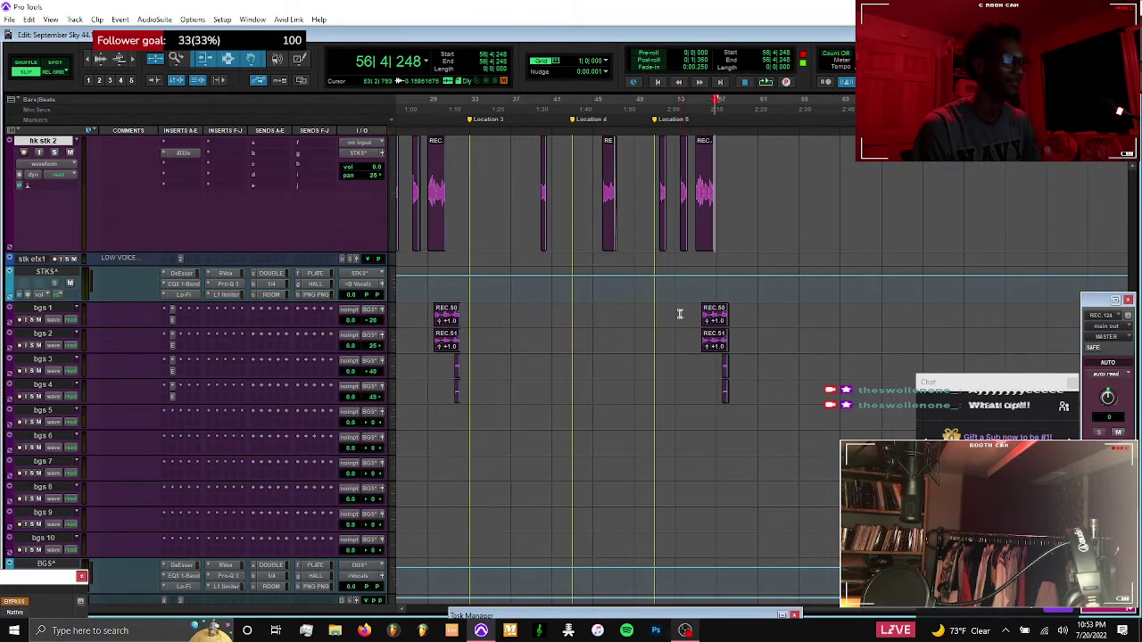
key(e)
scroll(520, 321, up, 2)
scroll(520, 323, left, 1)
scroll(521, 323, right, 2)
scroll(520, 321, left, 3)
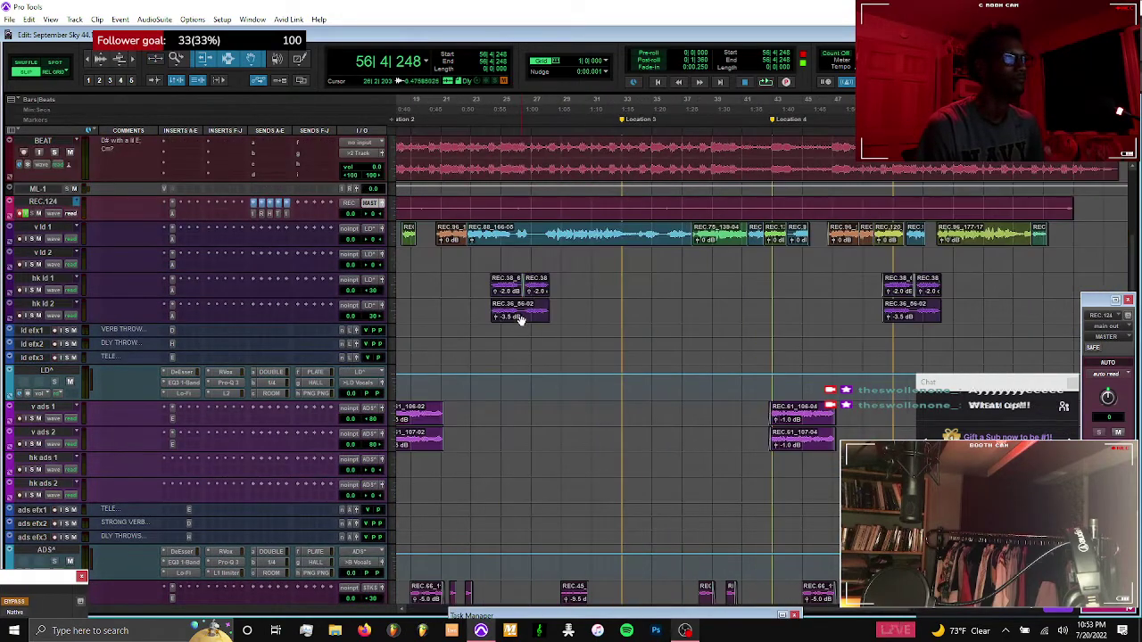
Delete the silence and breath between the two hk ld 1 and hk ld 2 phrases in bar 26
click(522, 315)
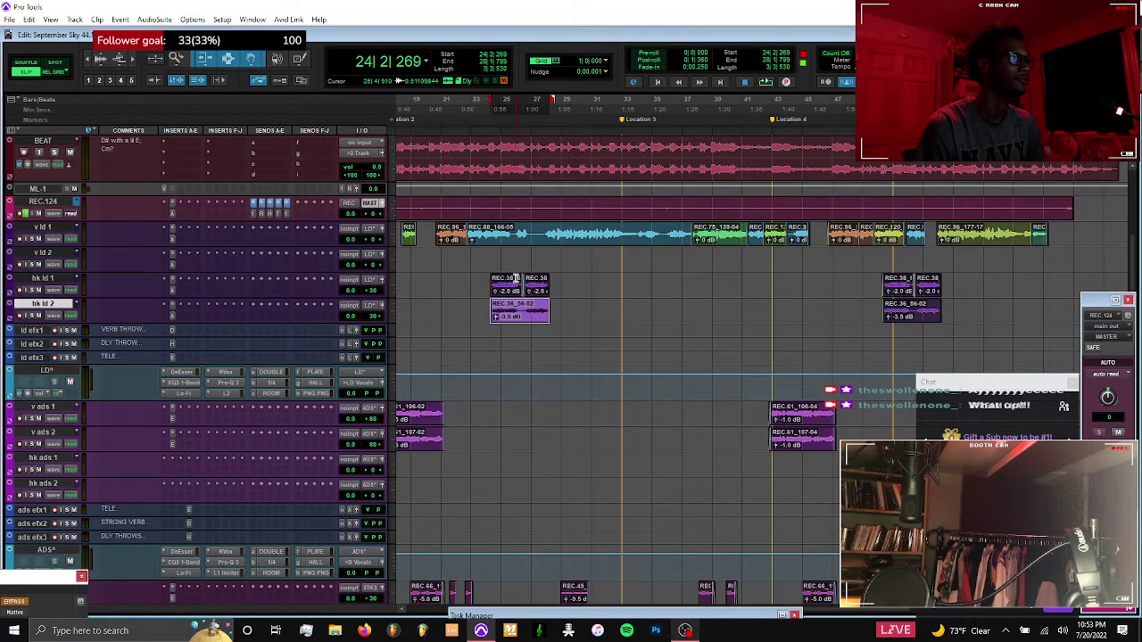
drag(515, 279, 529, 323)
key(super+e)
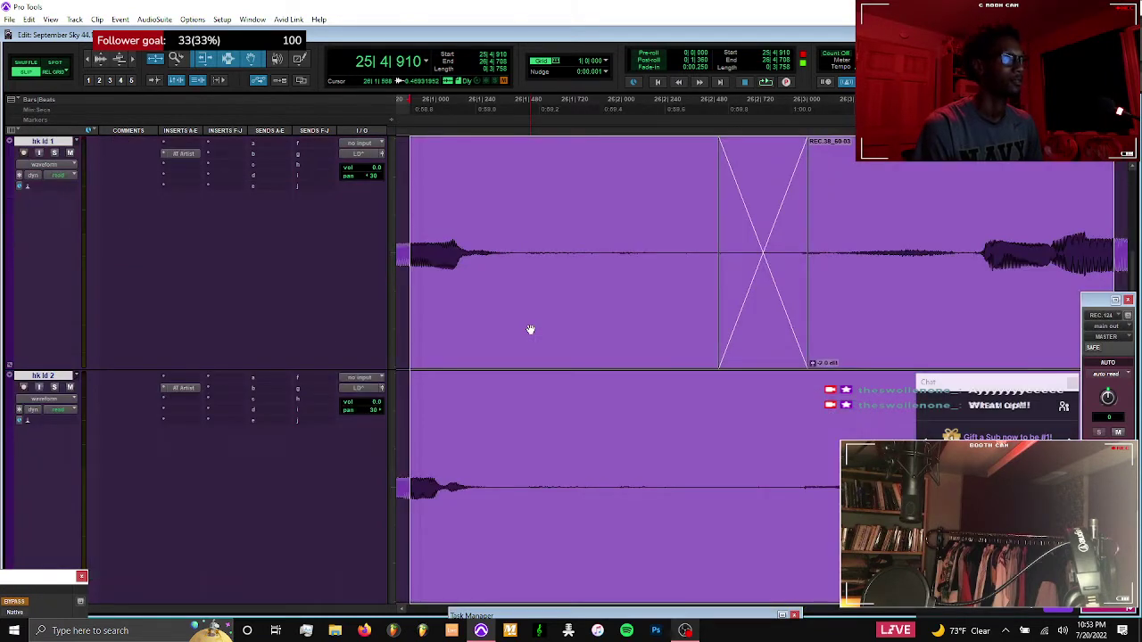
key(r)
drag(663, 277, 631, 466)
shift+drag(825, 220, 860, 327)
key(Delete)
Fade both edges of the cut between the hk ld 1 and hk ld 2 phrases in bar 26
click(823, 414)
shift+click(864, 312)
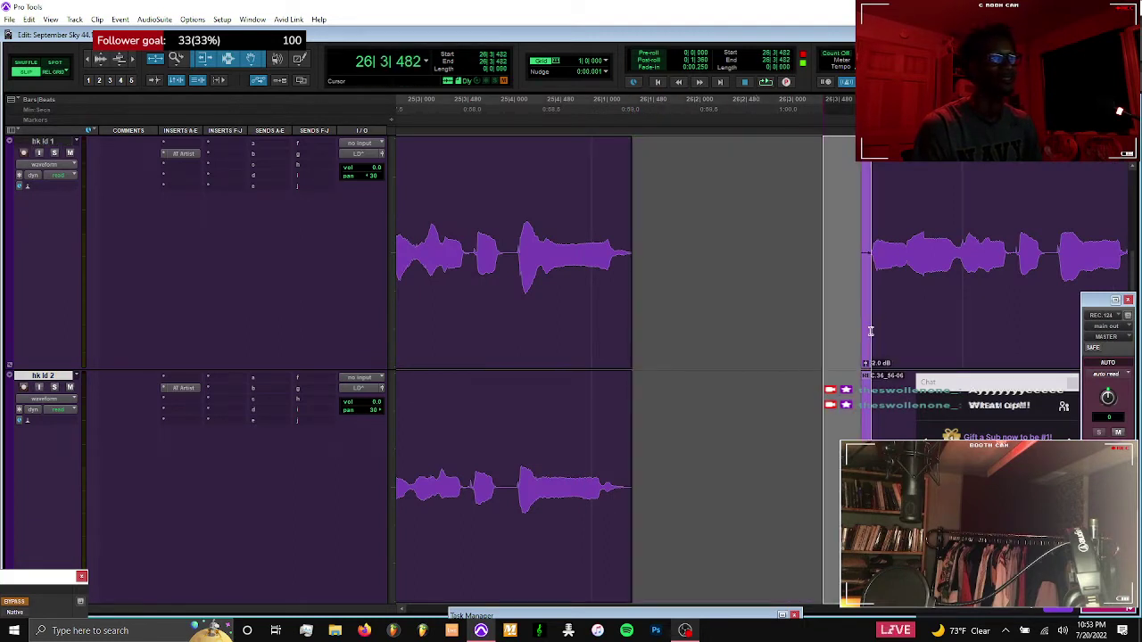
key(f)
drag(658, 399, 623, 418)
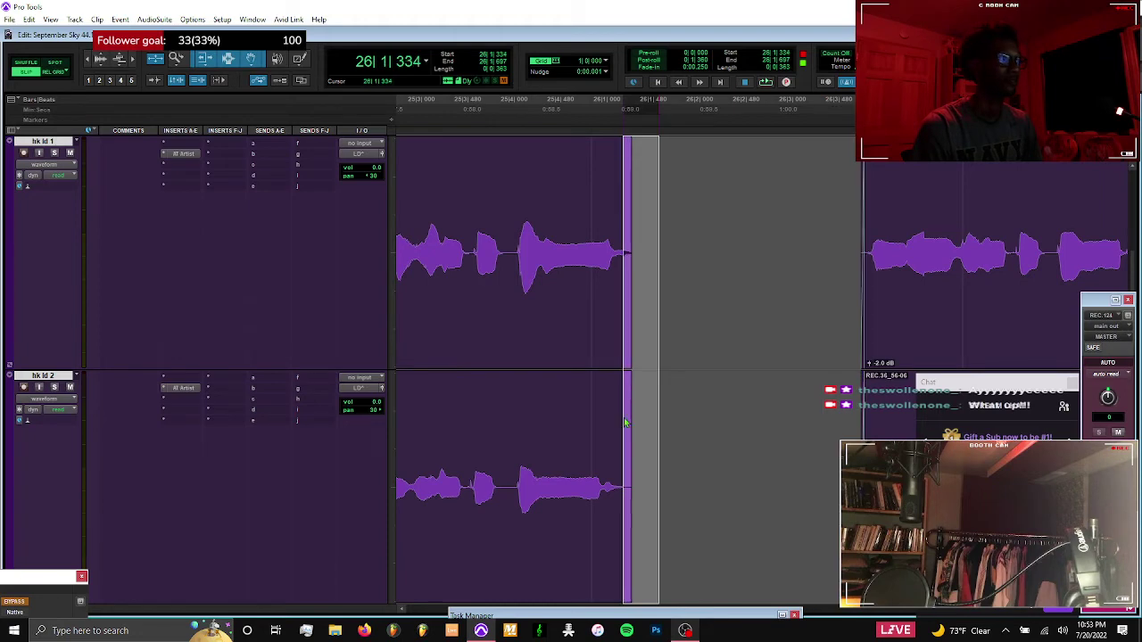
key(f)
Trim the breath from the start of the hk ld 1 and hk ld 2 clips in bar 24 and fade them in
scroll(624, 418, left, 2)
drag(454, 438, 534, 458)
key(Delete)
drag(494, 383, 543, 311)
key(f)
Trim the silent tail of the hk ld 1 and hk ld 2 clips in bar 28 and fade out their ends
scroll(622, 219, right, 3)
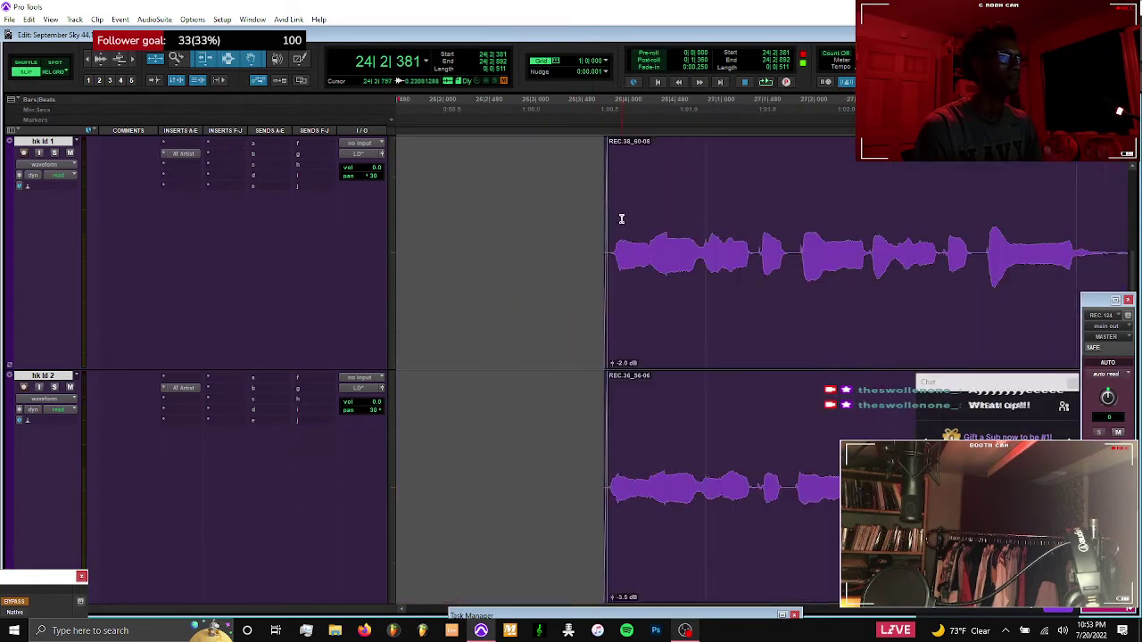
scroll(621, 218, right, 5)
drag(636, 215, 602, 400)
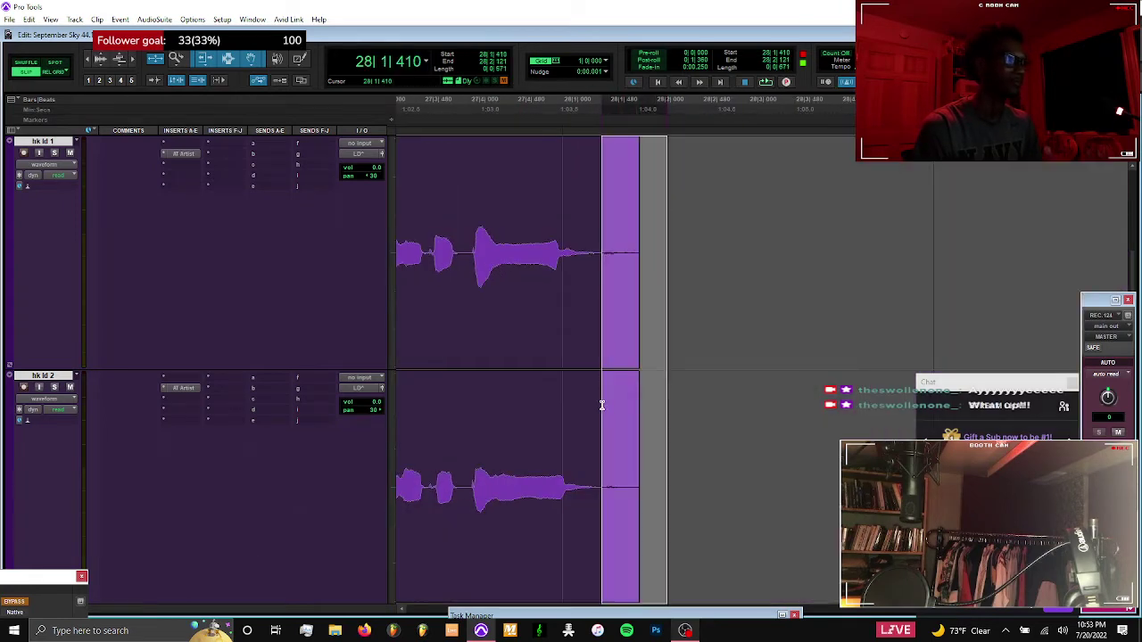
key(Delete)
drag(627, 357, 582, 443)
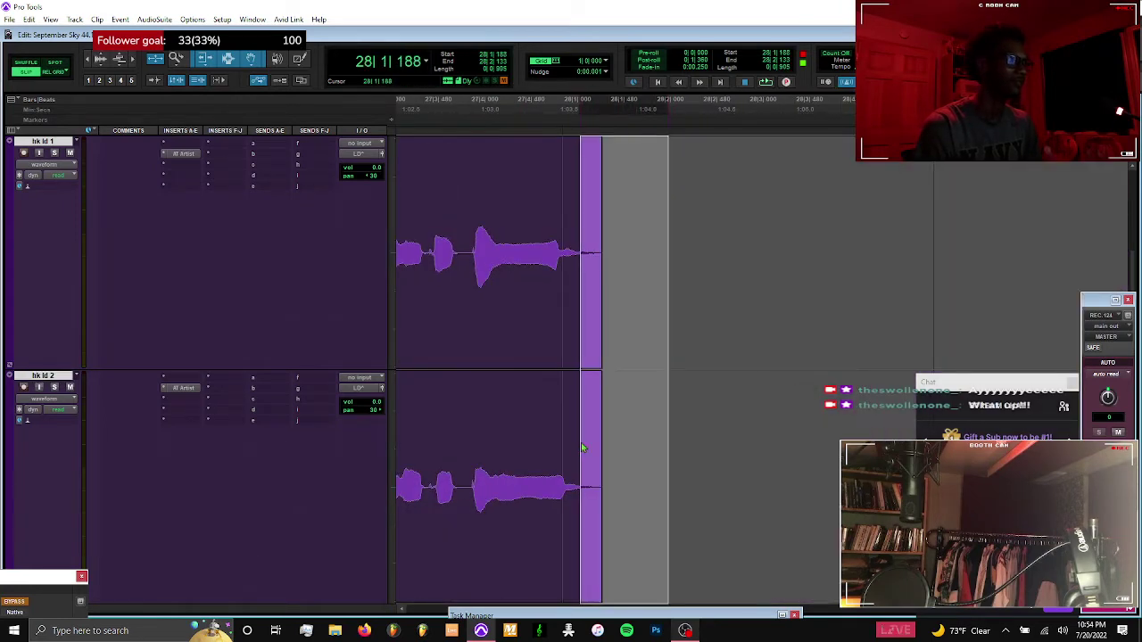
key(f)
Trim the breath from the start of the hk ld 1 and hk ld 2 clips in bar 50 and fade them in
scroll(581, 441, left, 4)
scroll(582, 443, left, 2)
scroll(582, 443, right, 6)
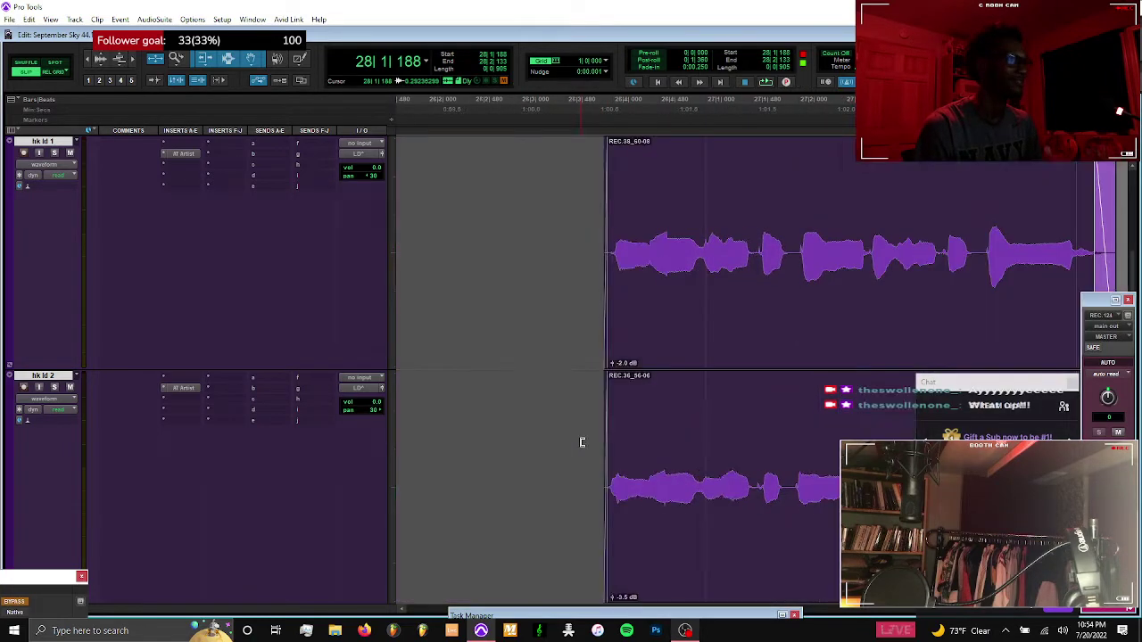
scroll(598, 265, left, 6)
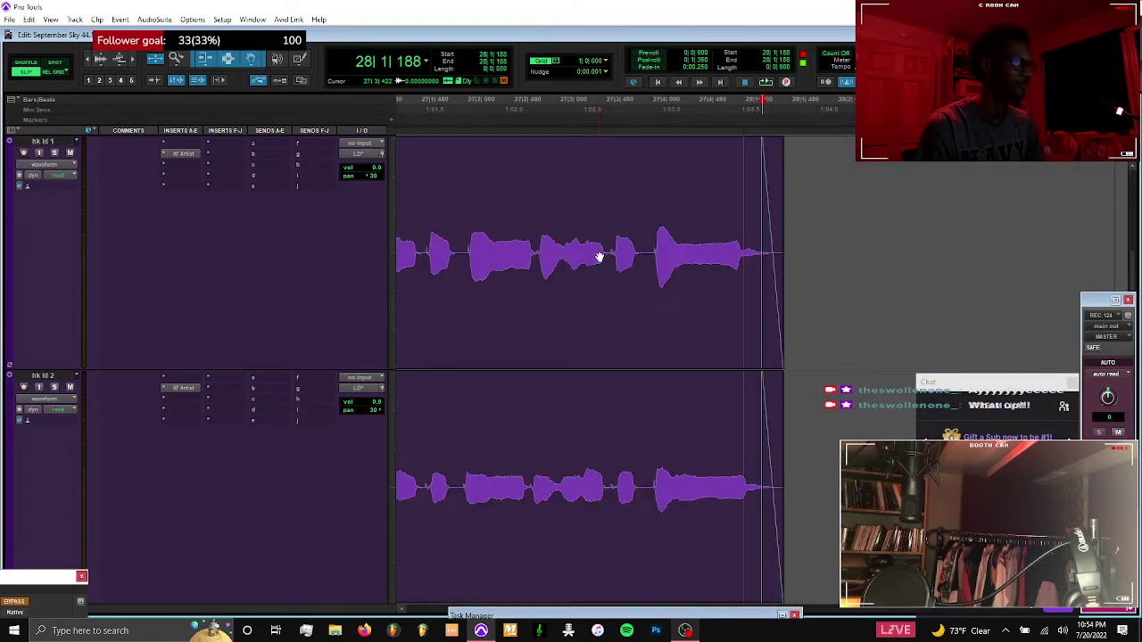
scroll(599, 257, right, 2)
scroll(599, 257, right, 3)
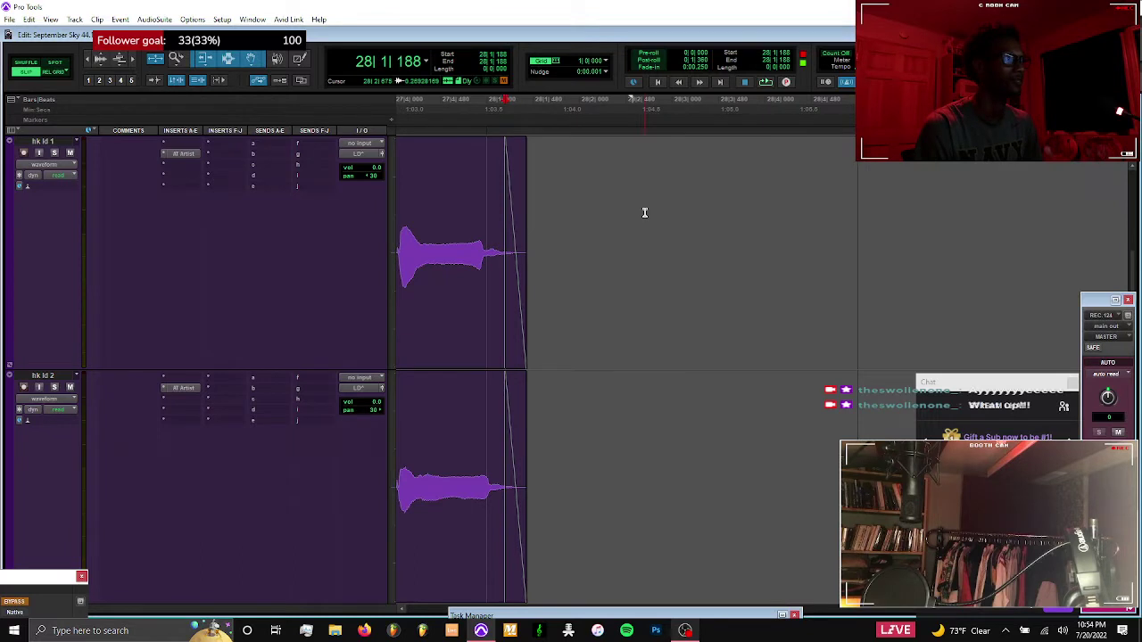
key(Tab)
drag(704, 190, 829, 456)
key(Delete)
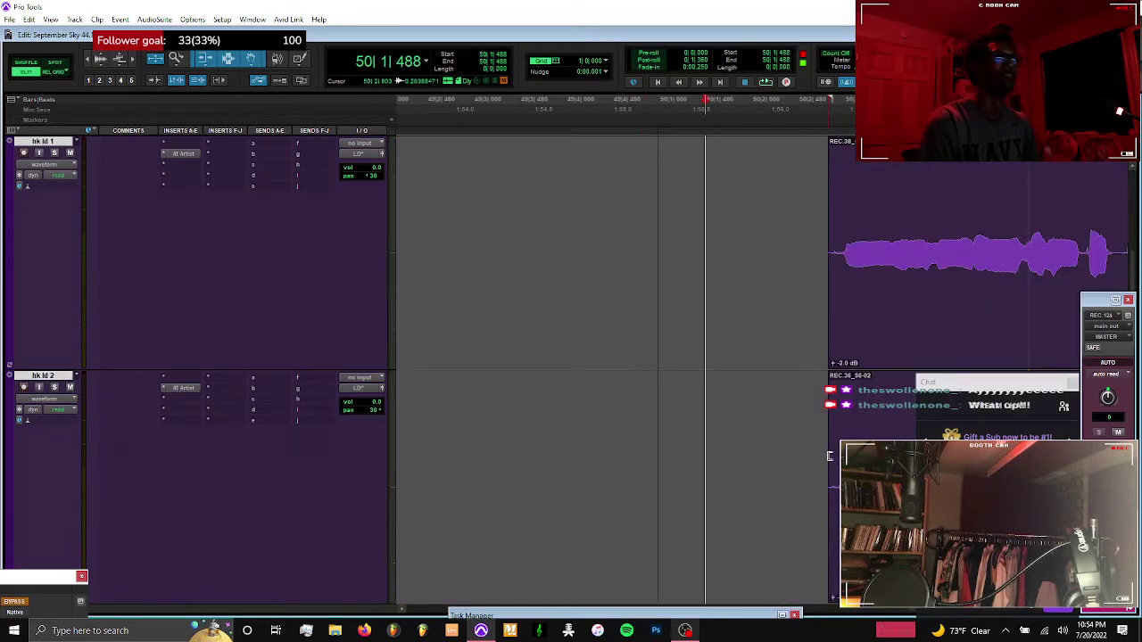
drag(783, 242, 835, 398)
key(f)
Delete the silence, crossfade and breath between the two hk ld 1 and hk ld 2 phrases in bar 52
scroll(760, 377, right, 3)
scroll(736, 349, right, 3)
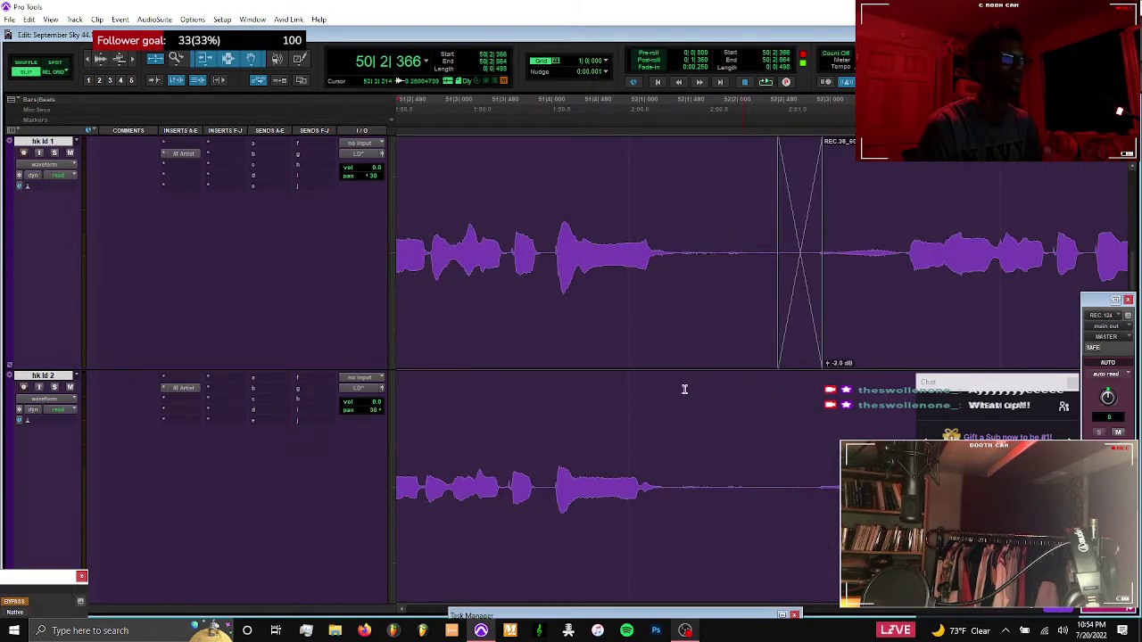
drag(742, 392, 671, 442)
shift+click(895, 354)
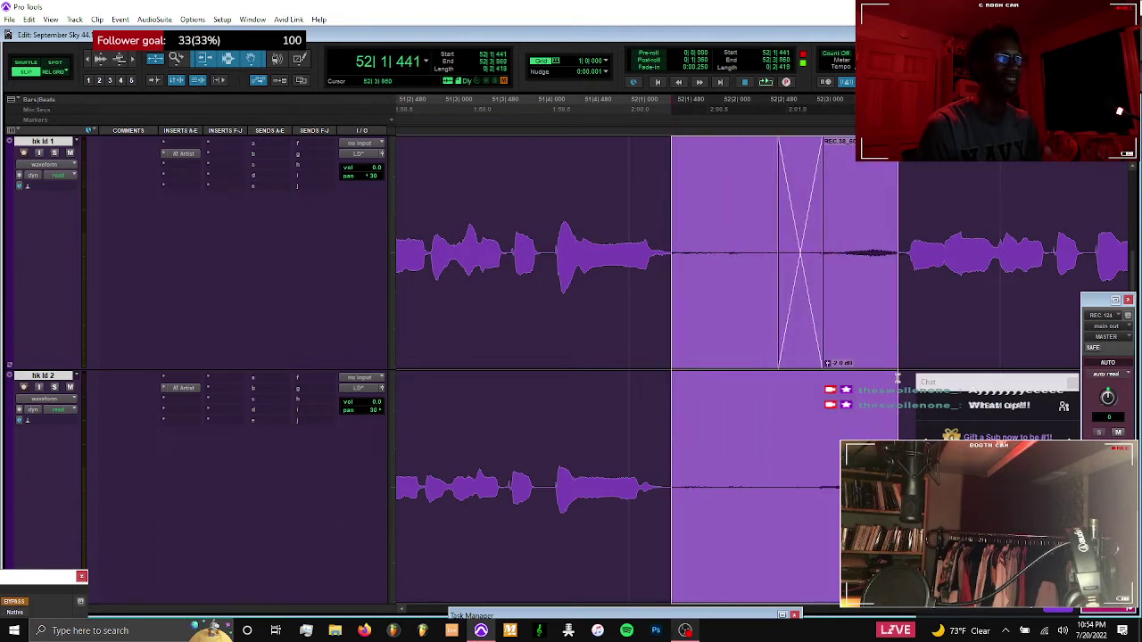
key(Delete)
Fade both edges of the cut between the hk ld 1 and hk ld 2 phrases in bar 52
drag(853, 387, 904, 278)
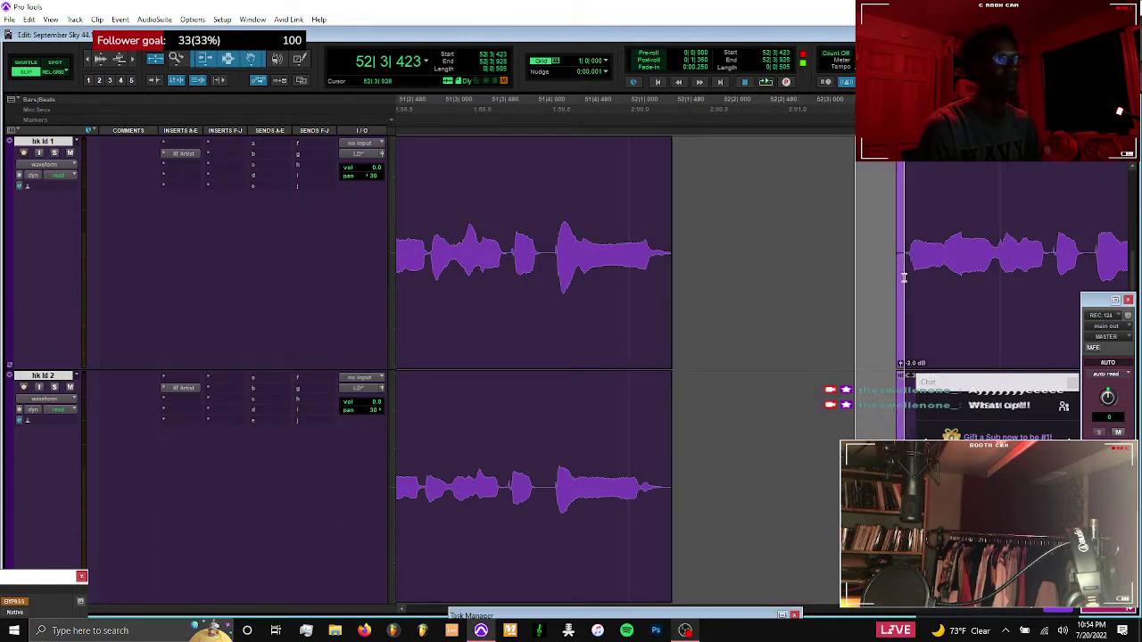
key(f)
drag(701, 387, 658, 438)
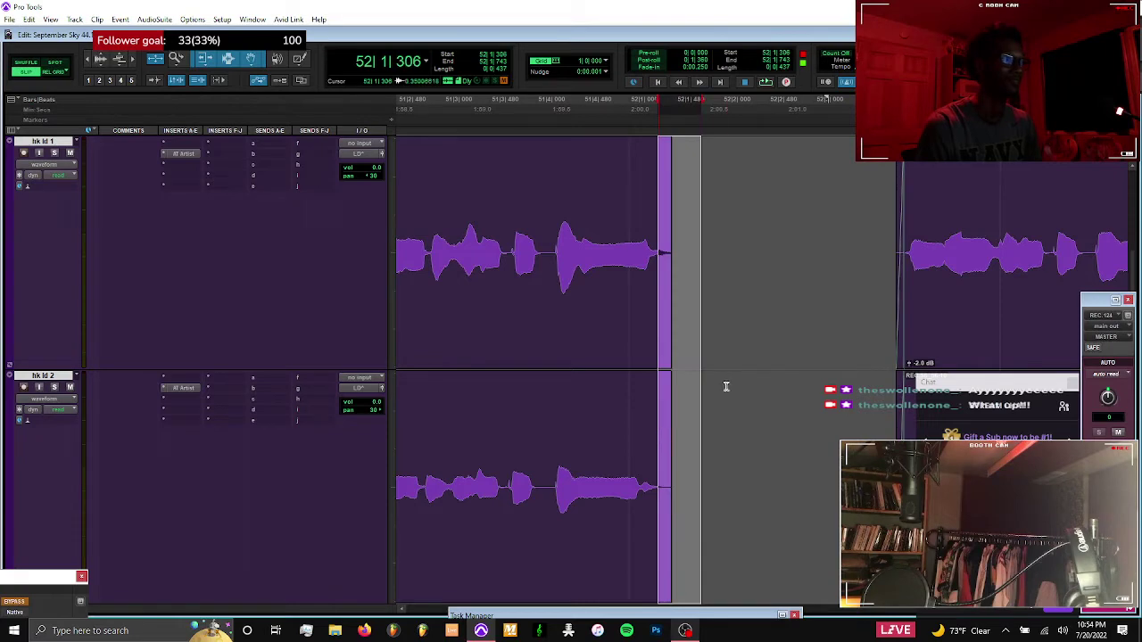
key(f)
click(727, 386)
Trim the tail of the hk ld 1 and hk ld 2 clips in bar 54 and fade out their ends
scroll(726, 386, right, 3)
drag(960, 209, 891, 435)
key(BackSpace)
drag(913, 205, 868, 422)
key(f)
click(908, 227)
Remove the fade and silent tail at the end of the v ld 2 clip in bar 7, and fade out the new clip end
key(r)
key(r)
key(r)
key(r)
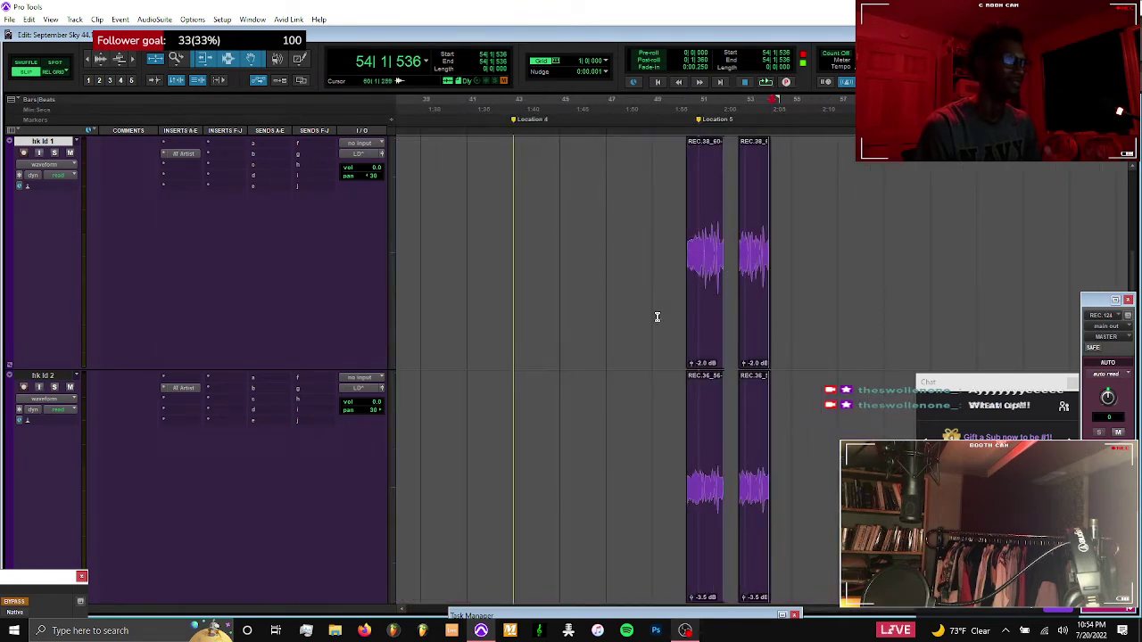
key(e)
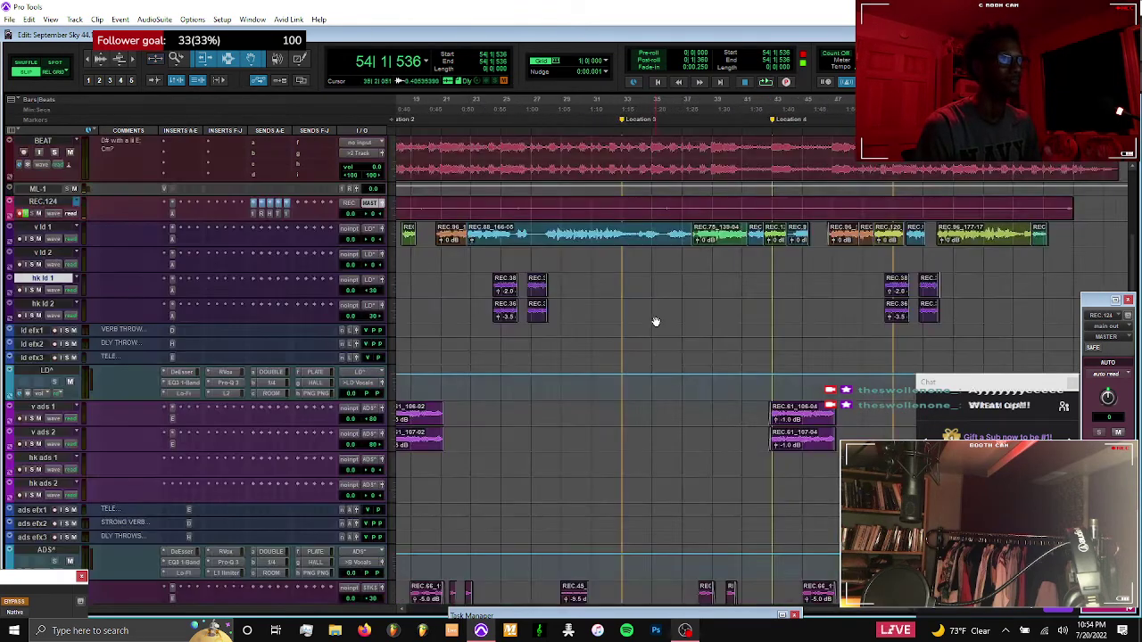
key(ctrl+[)
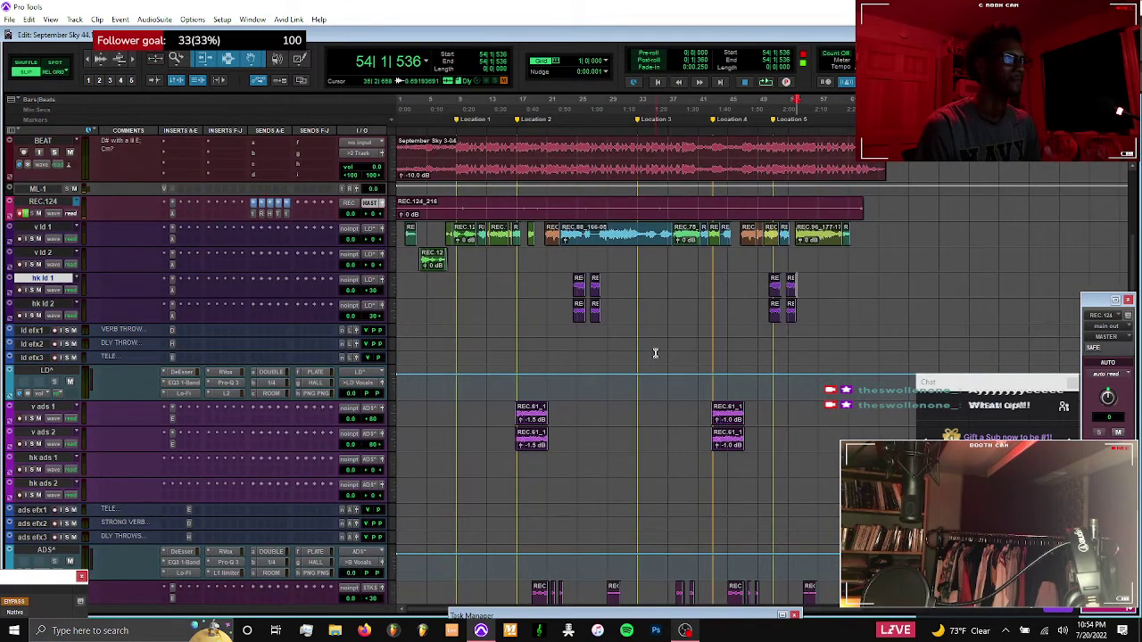
drag(443, 254, 429, 230)
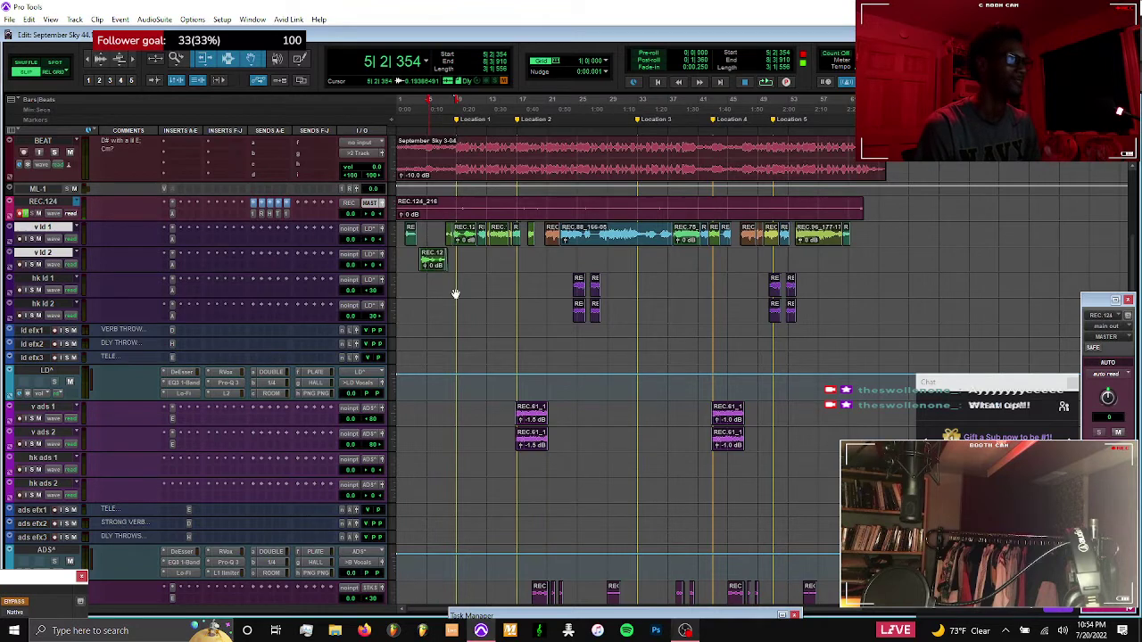
key(e)
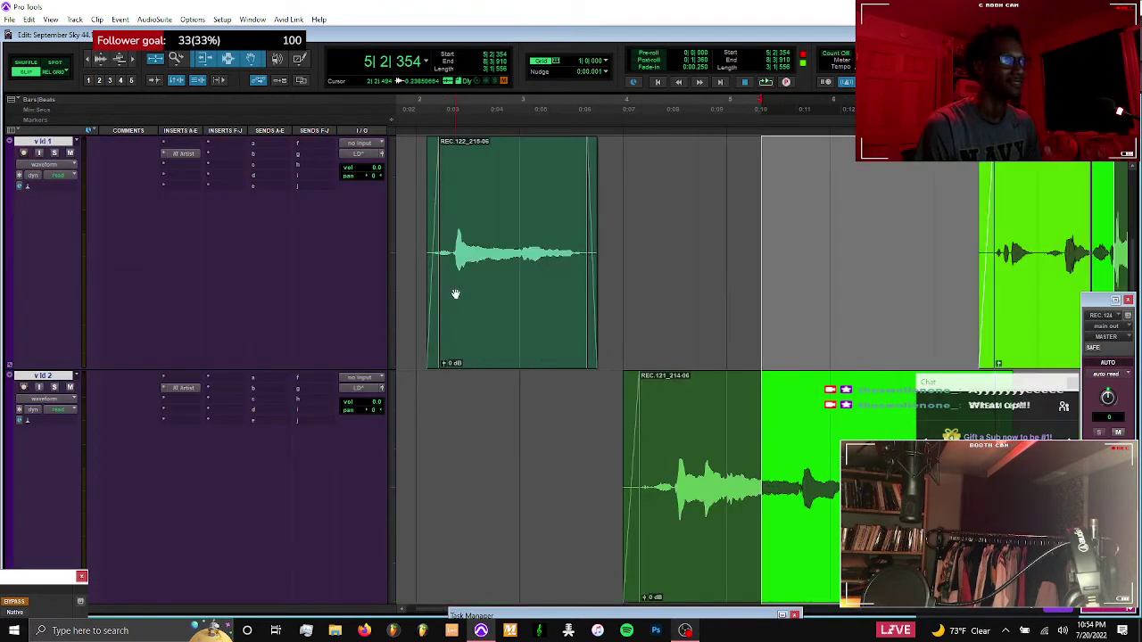
scroll(455, 293, right, 3)
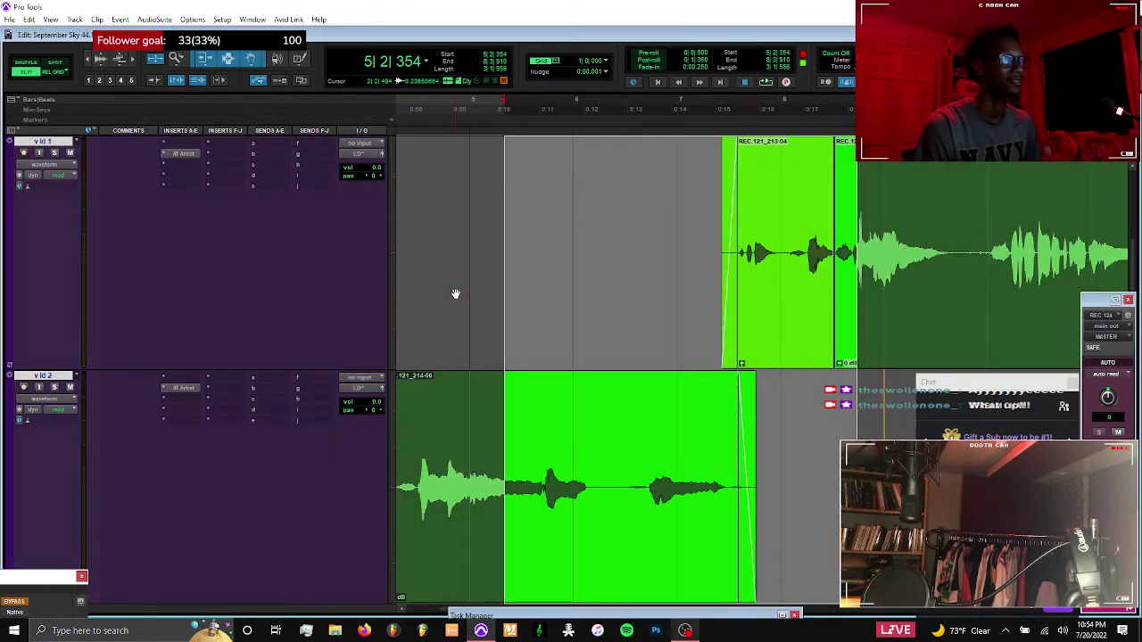
click(568, 461)
click(769, 417)
key(t)
key(t)
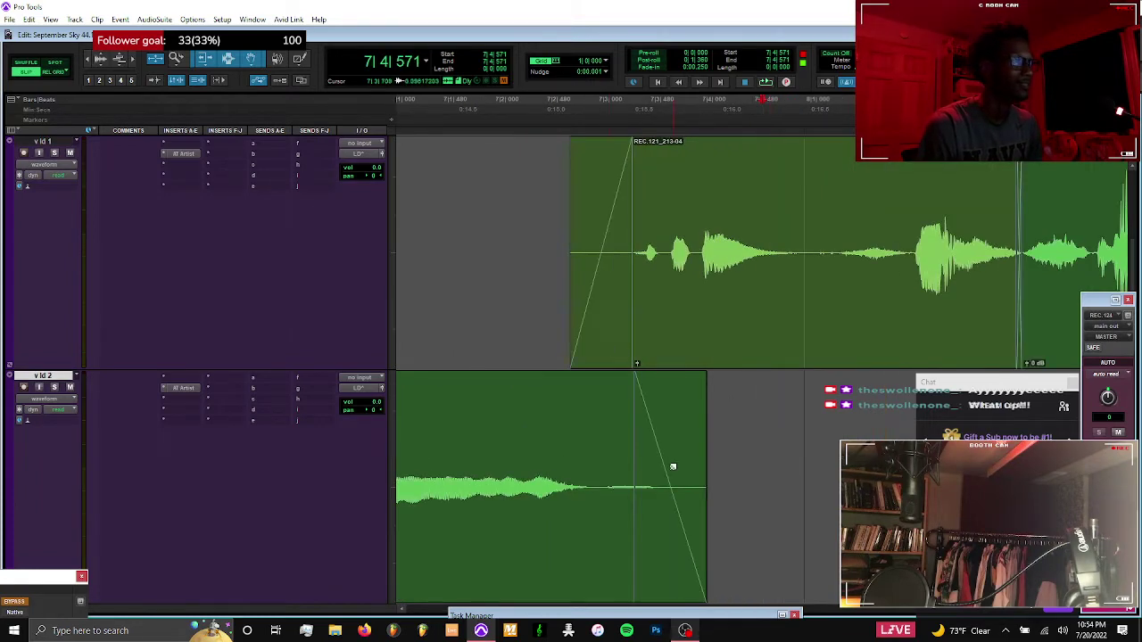
click(672, 571)
key(Delete)
drag(672, 471, 602, 477)
key(Delete)
drag(667, 452, 582, 458)
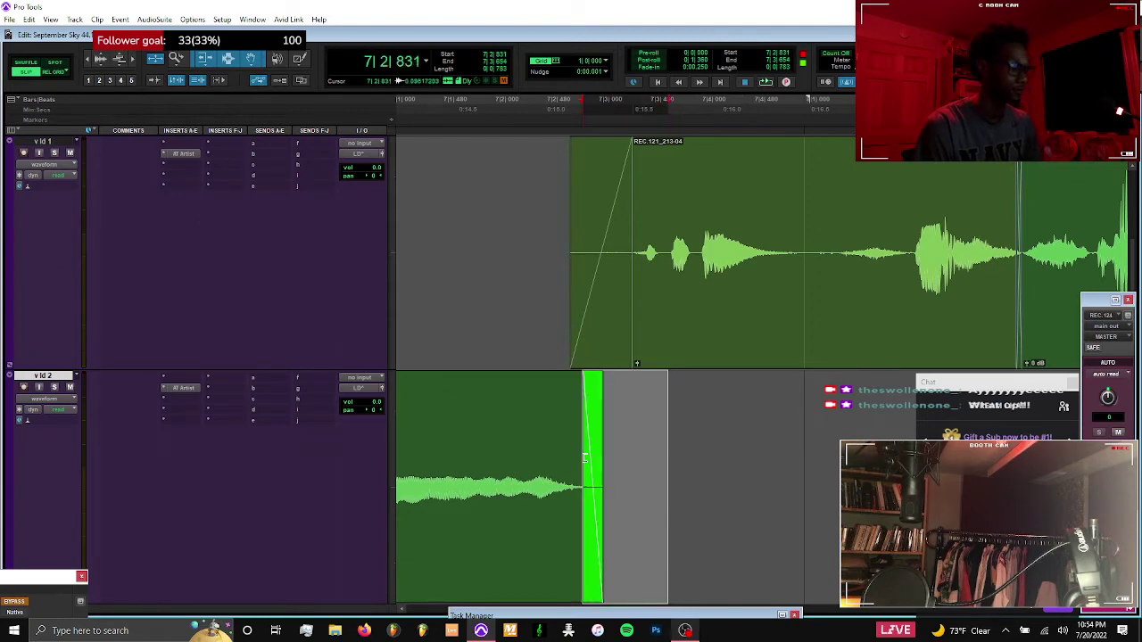
Play the song from the start and put a new empty playlist on the REC.124 track
key(Return)
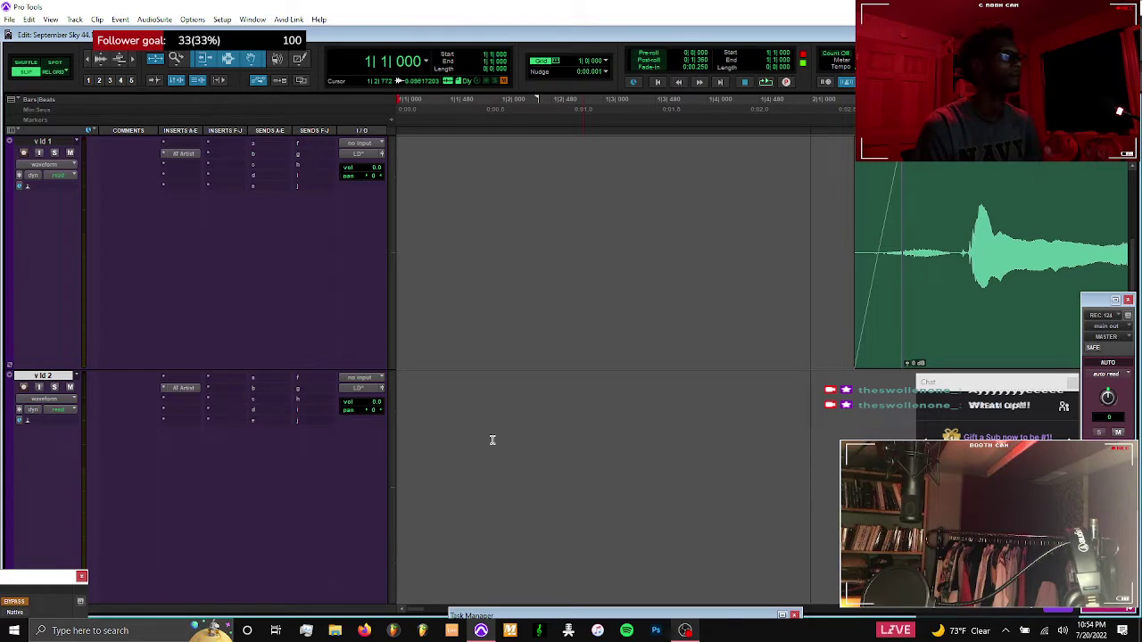
key(space)
key(e)
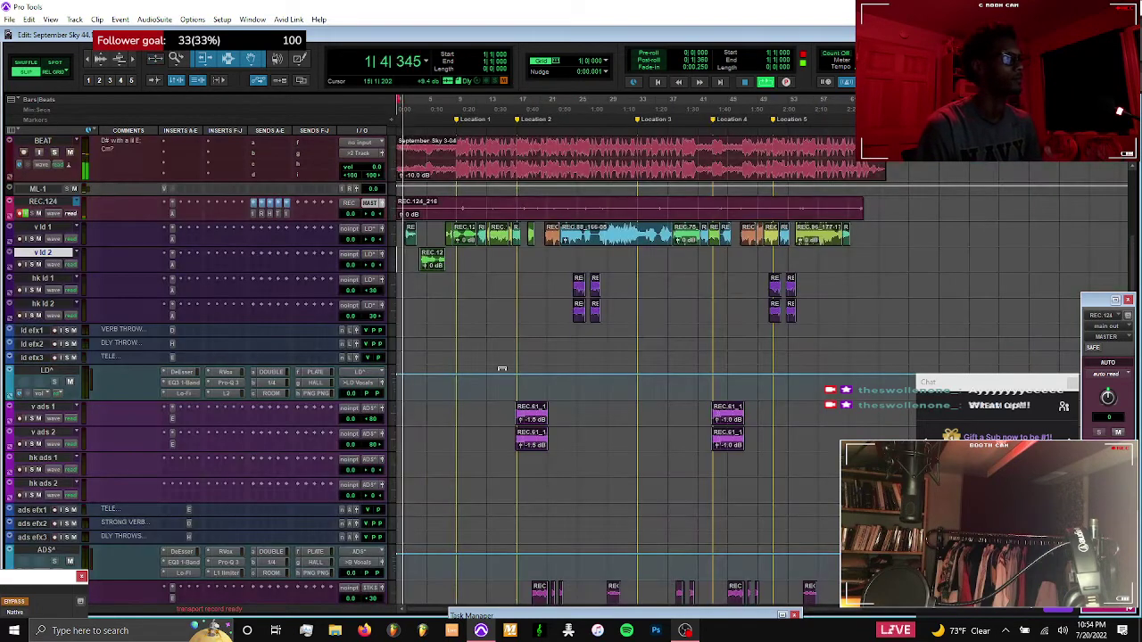
click(487, 218)
key(super+backslash)
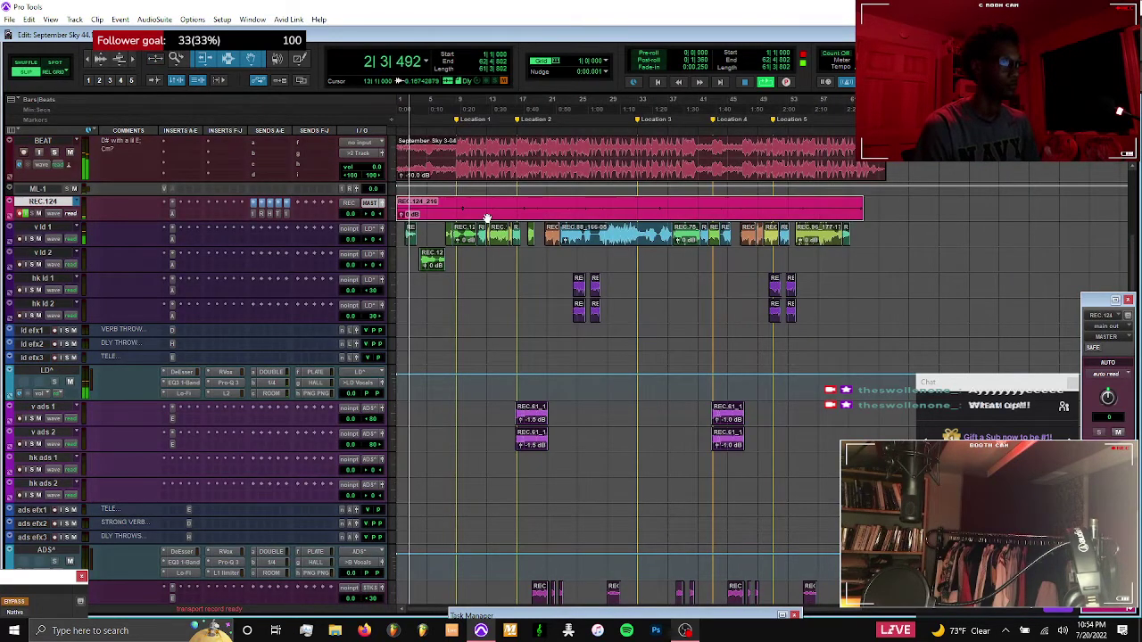
key(Return)
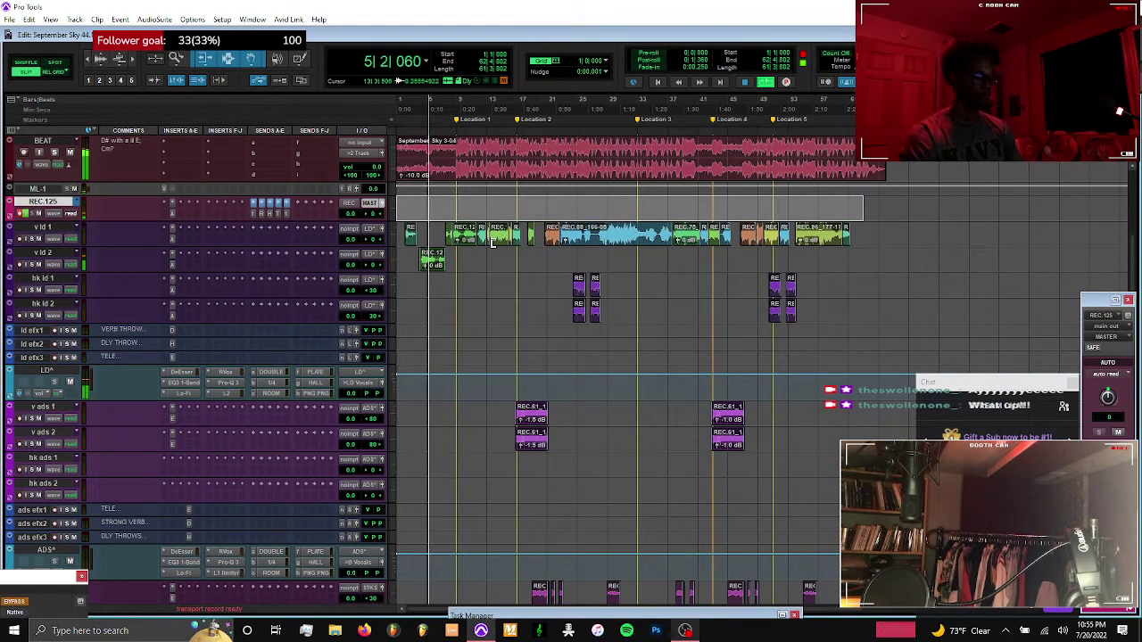
Open the Pro-Q 3 on the 2 Track bus and add a low-shelf band with a Q of 1.000
key(ctrl+equal)
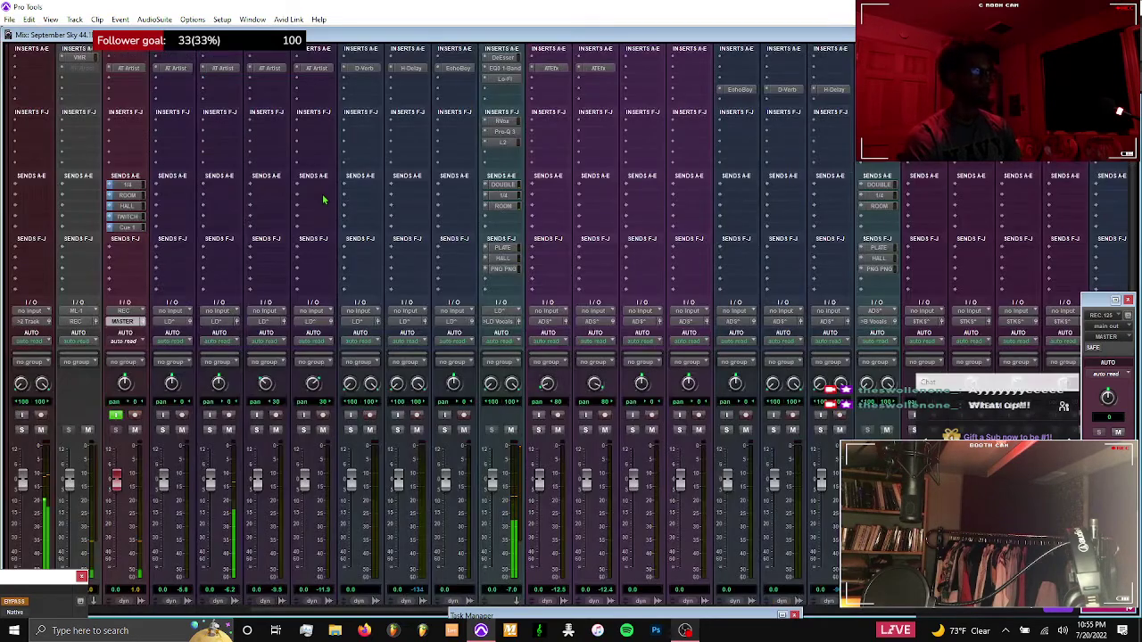
scroll(324, 199, left, 5)
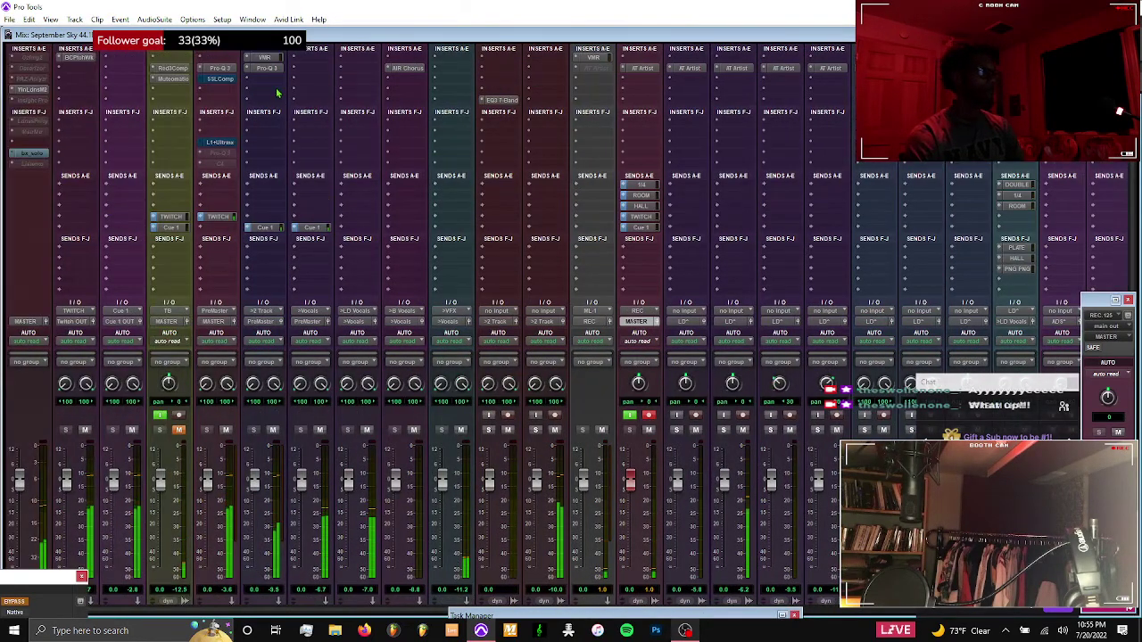
click(274, 70)
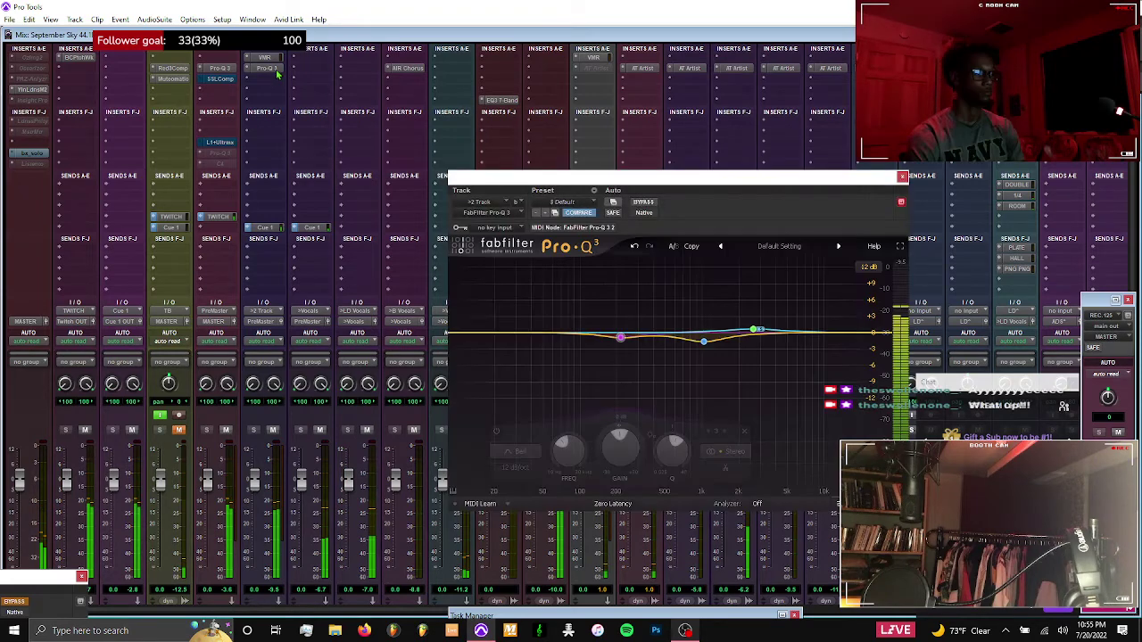
key(ctrl+equal)
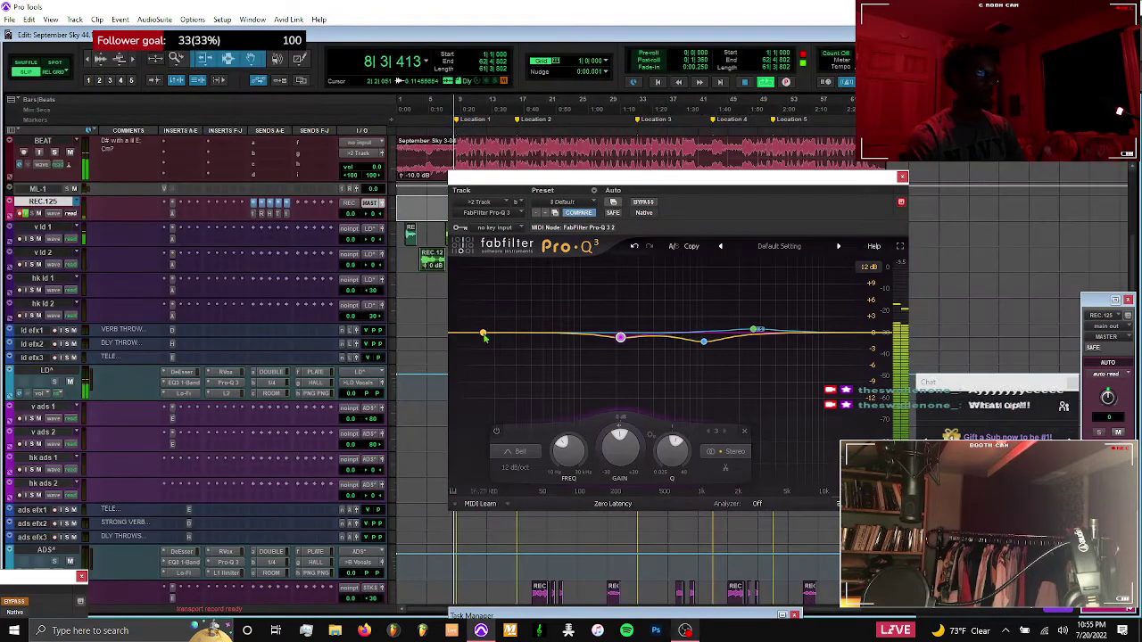
double_click(575, 336)
drag(576, 336, 599, 336)
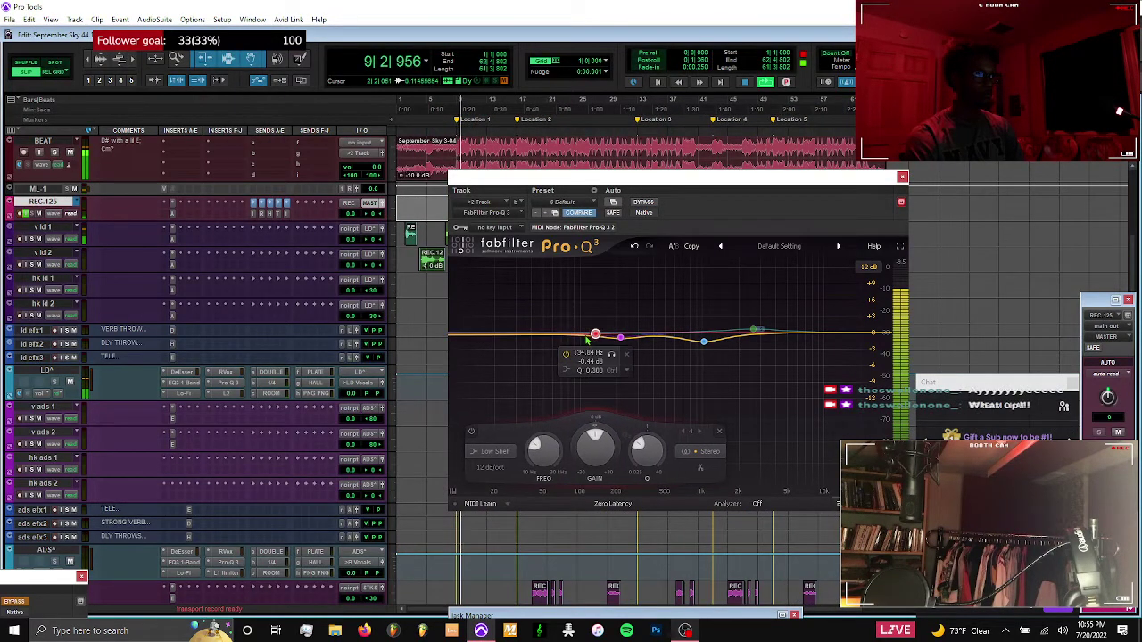
drag(657, 470, 637, 456)
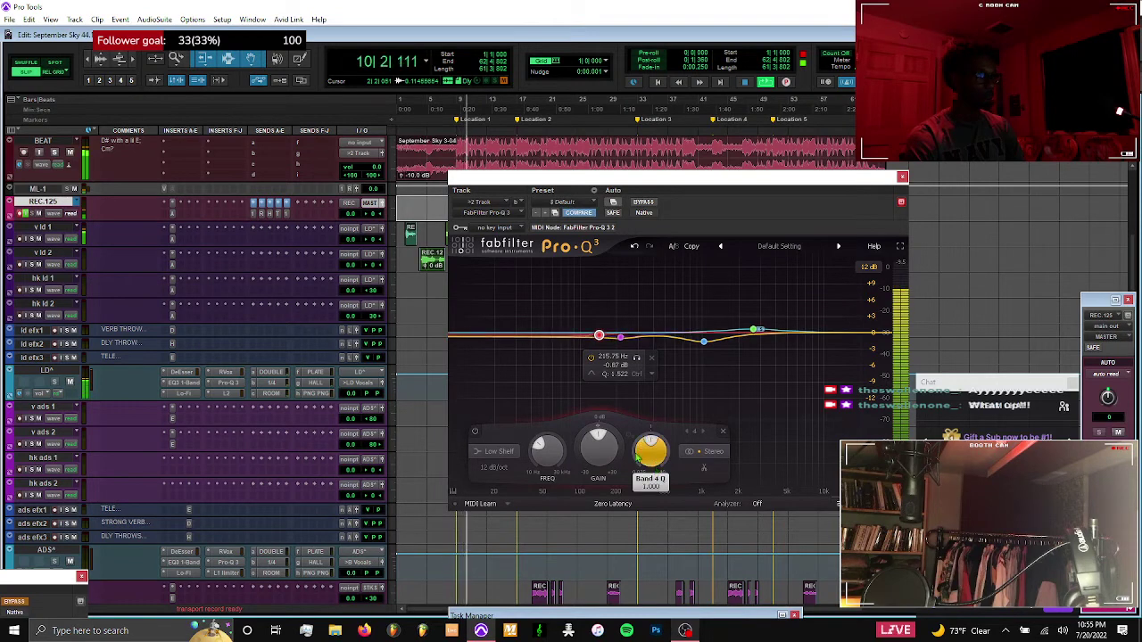
Set the new low-shelf band's frequency to 160 Hz
drag(543, 450, 542, 451)
click(547, 484)
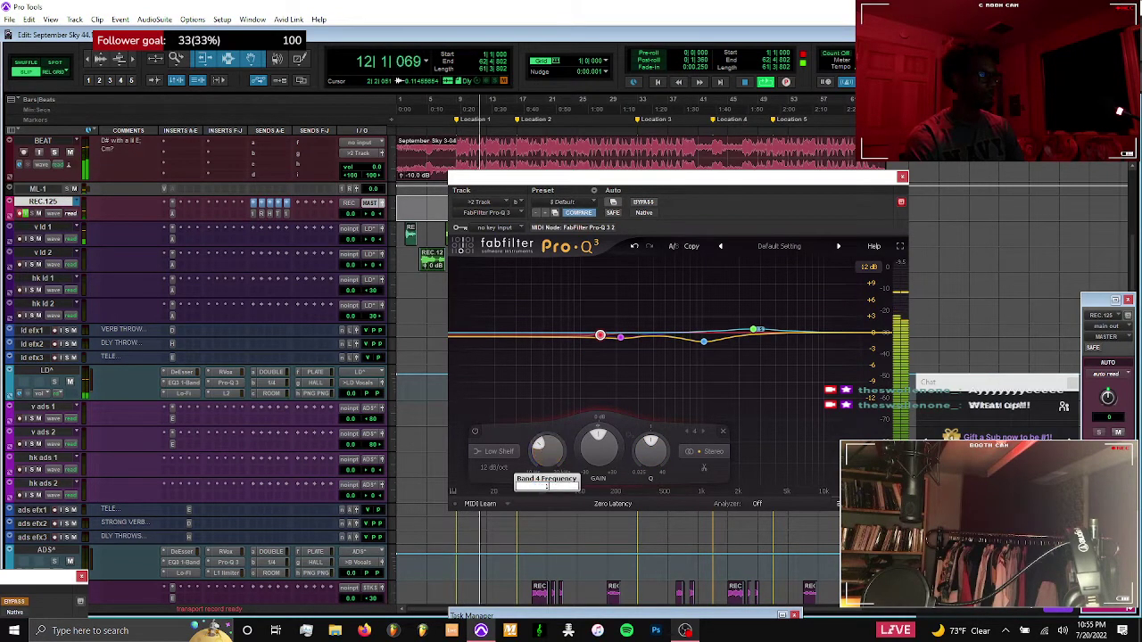
key(Return)
drag(545, 455, 545, 451)
double_click(540, 444)
text(160)
key(Return)
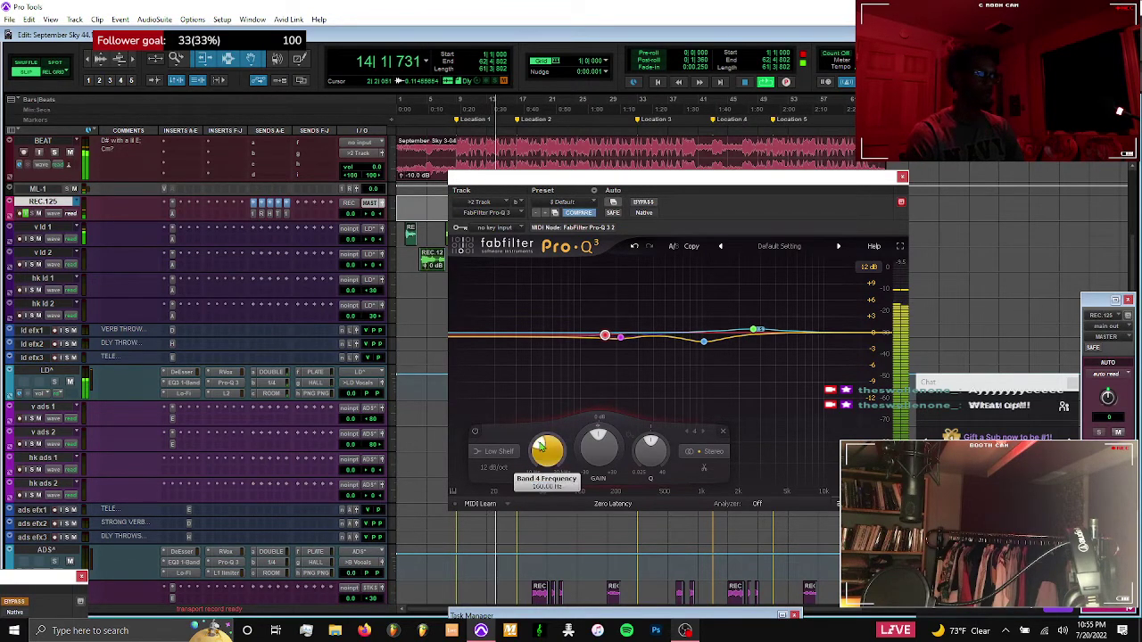
Compare the low shelf bypassed and active, set its gain to -0.7 dB and close the EQ
click(474, 432)
click(474, 433)
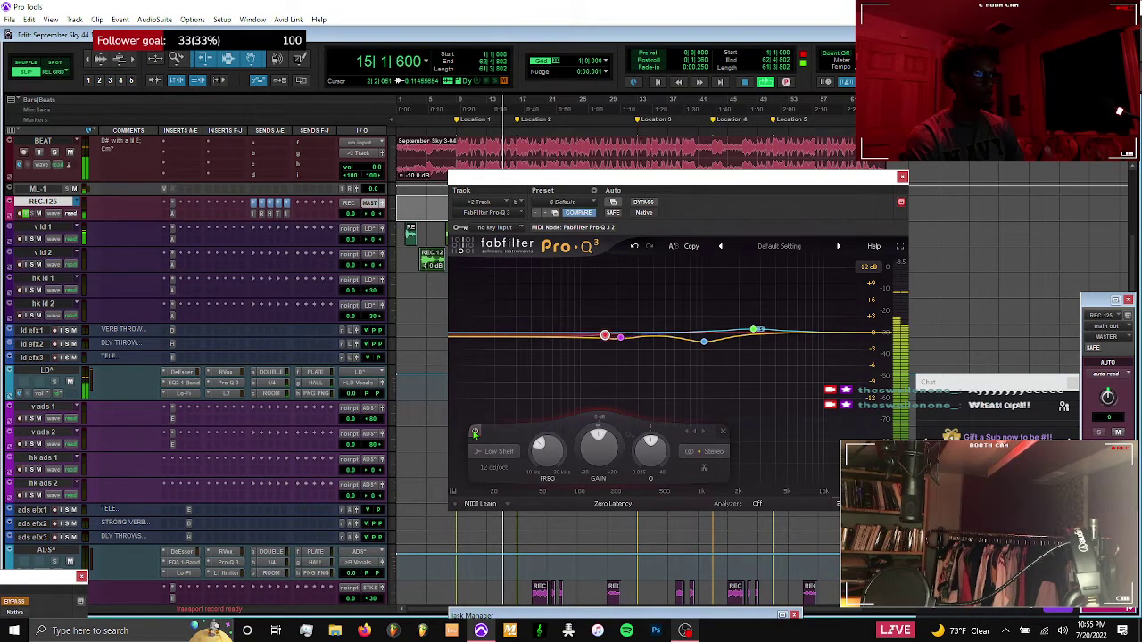
double_click(600, 456)
text(-.7)
key(Return)
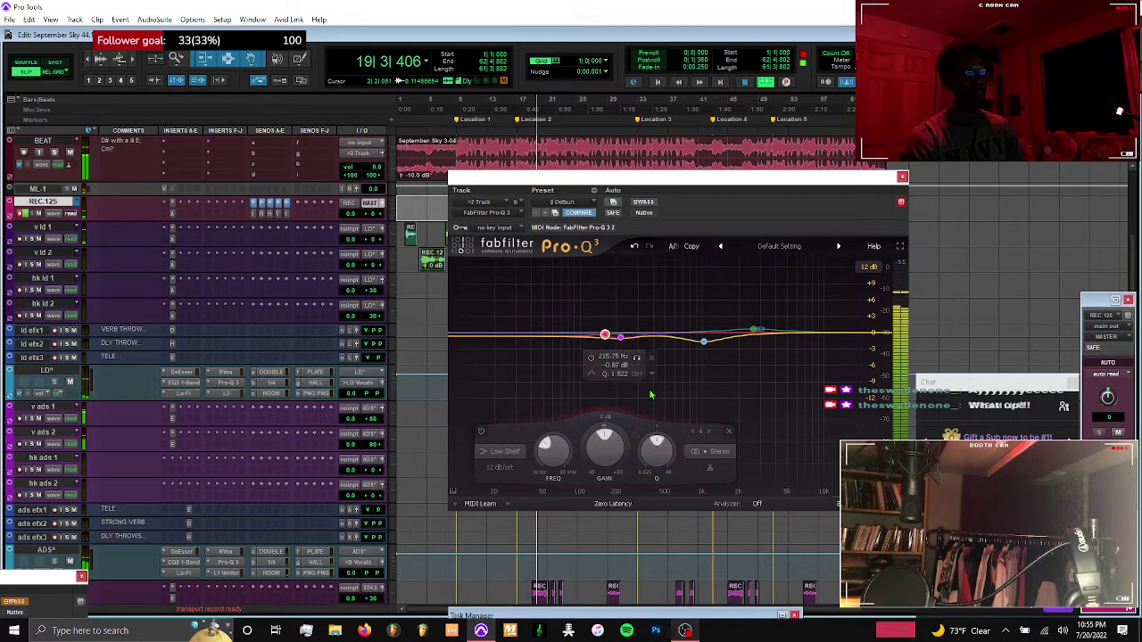
click(902, 177)
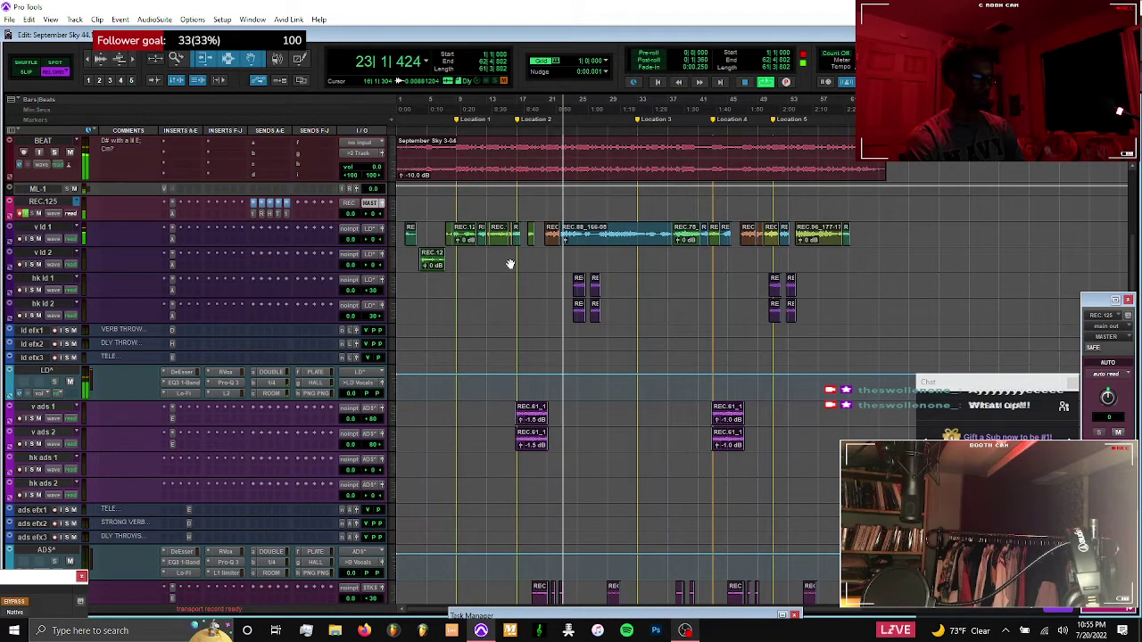
Check the levels of the beat, lead and ad-lib channels in the mixer during playback
key(ctrl+equal)
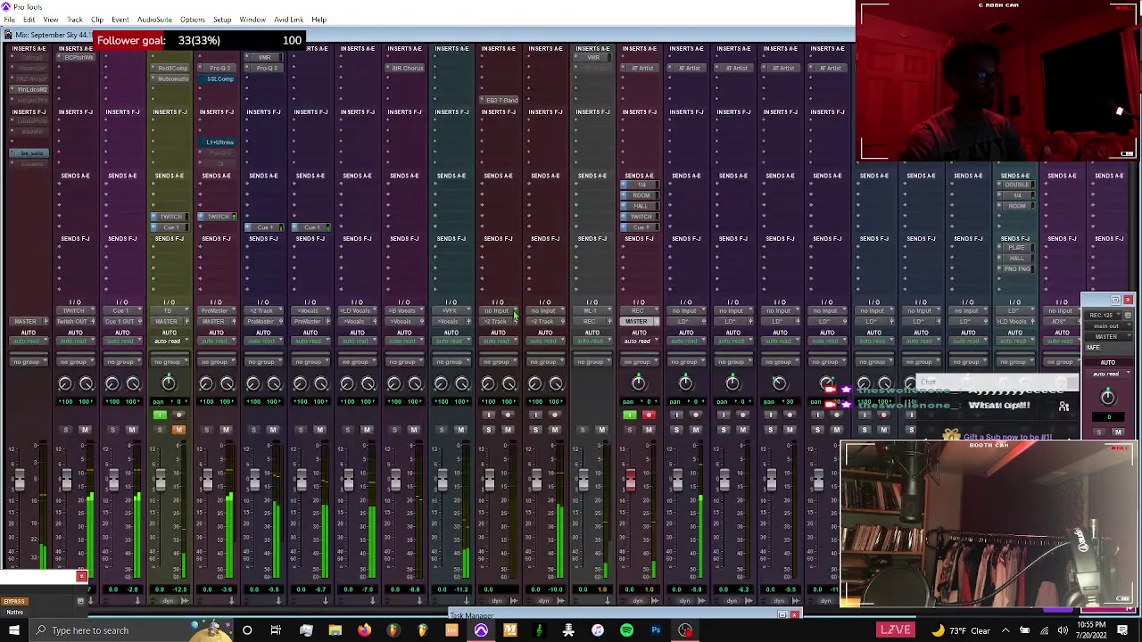
scroll(515, 314, right, 5)
scroll(515, 314, right, 2)
scroll(514, 314, left, 2)
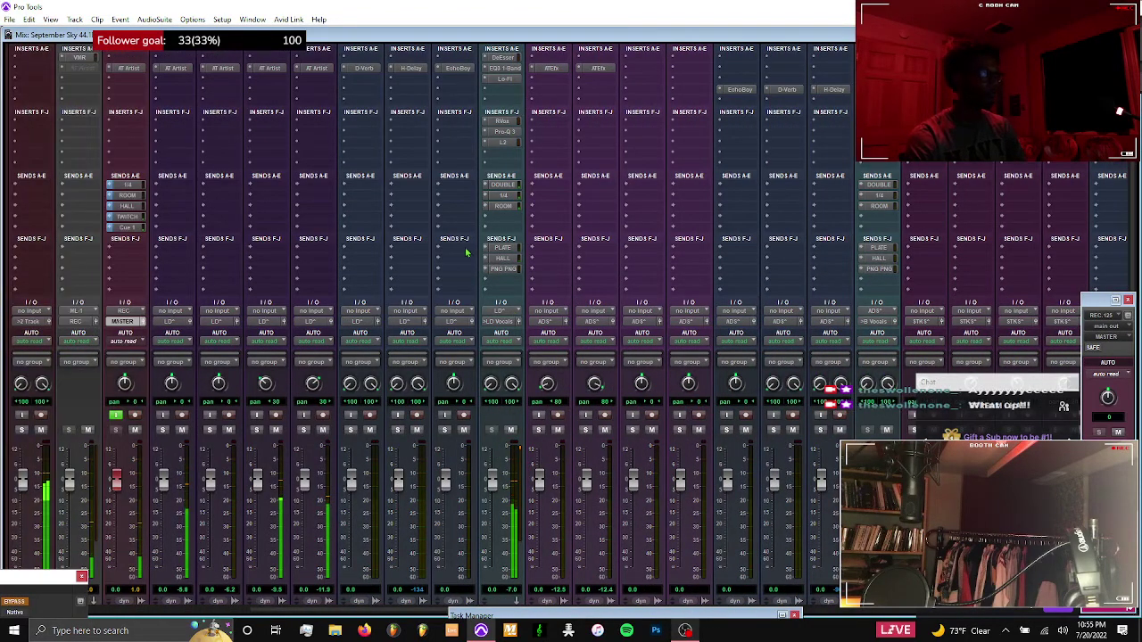
scroll(466, 252, left, 2)
scroll(466, 253, down, 1)
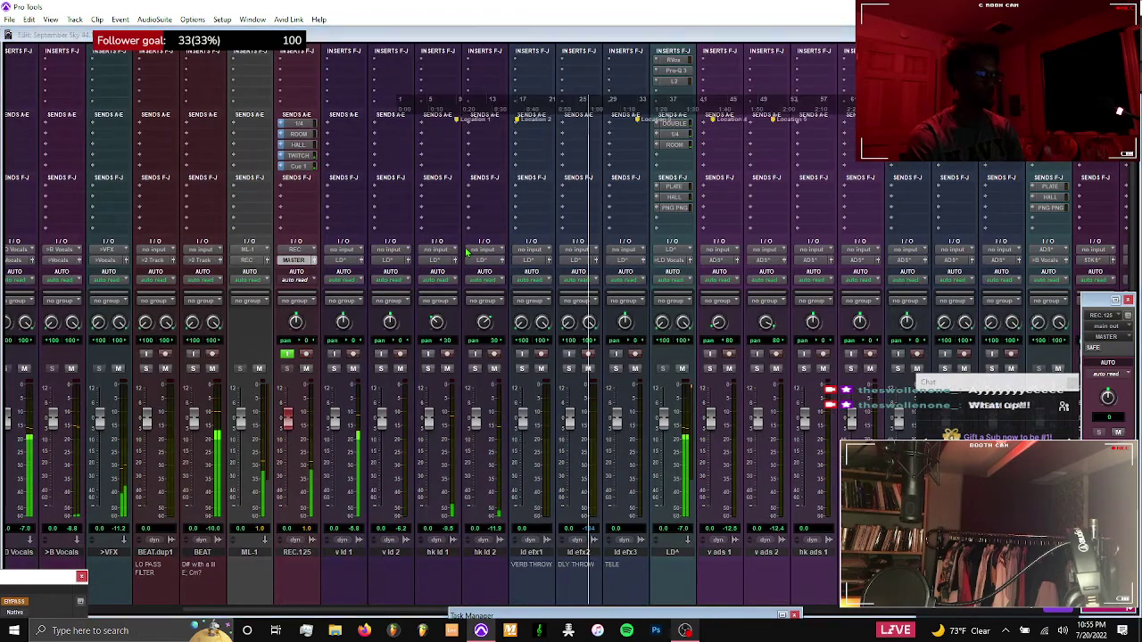
key(ctrl+equal)
scroll(516, 343, down, 3)
scroll(517, 343, up, 3)
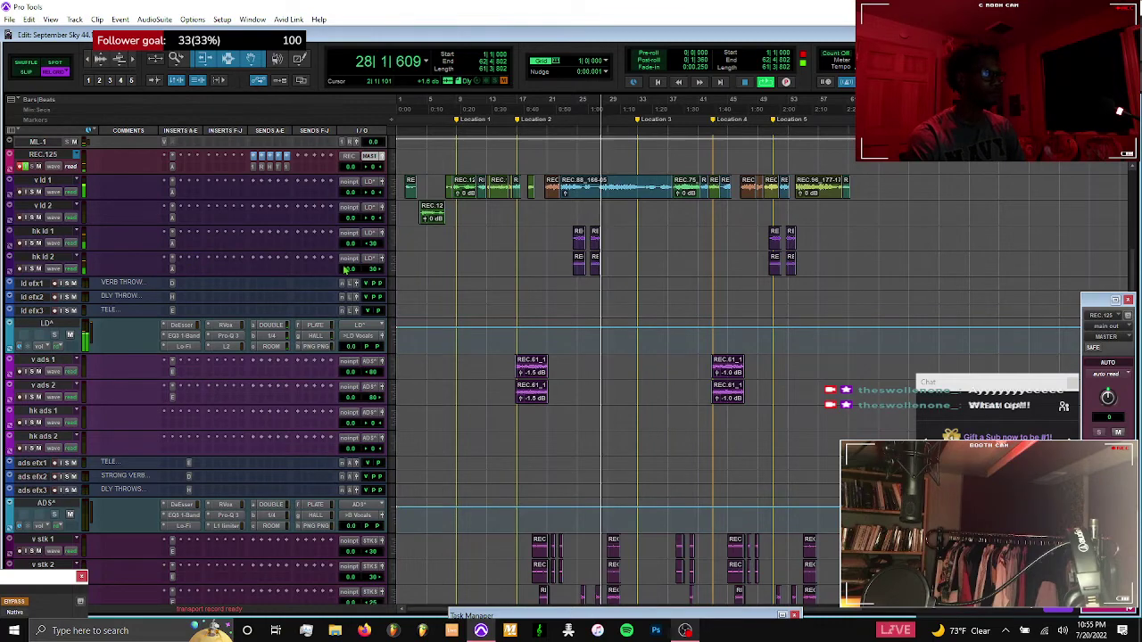
In the STKS^ bus Pro-Q 3, raise the low bell band to about +1.8 dB at 167 Hz and set the low shelf to about -3 dB
scroll(509, 403, down, 7)
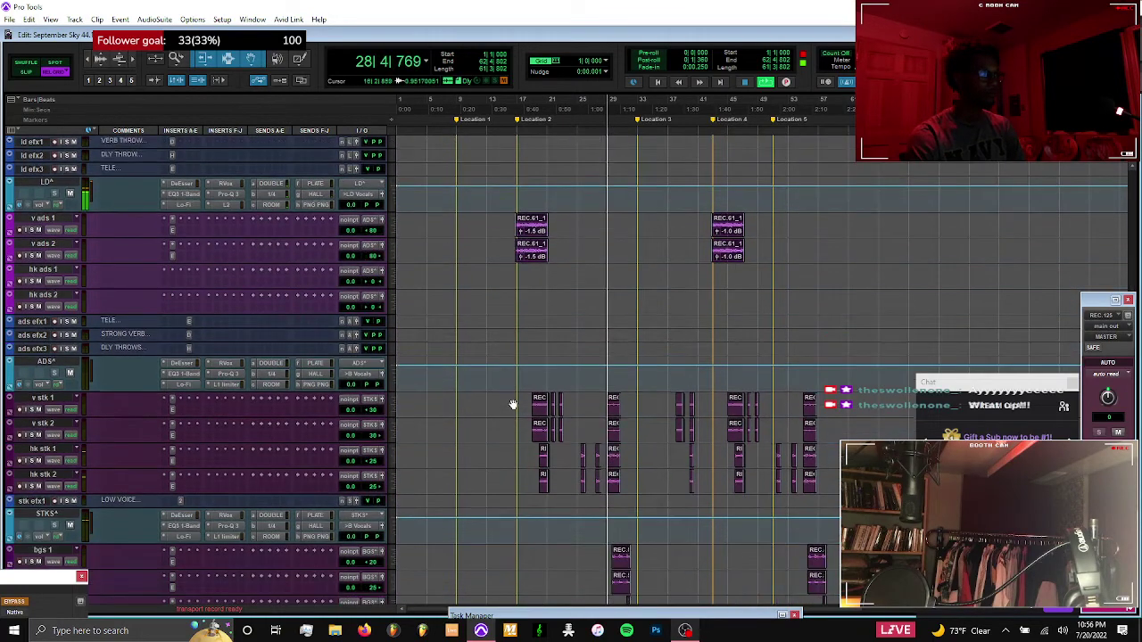
scroll(513, 405, down, 1)
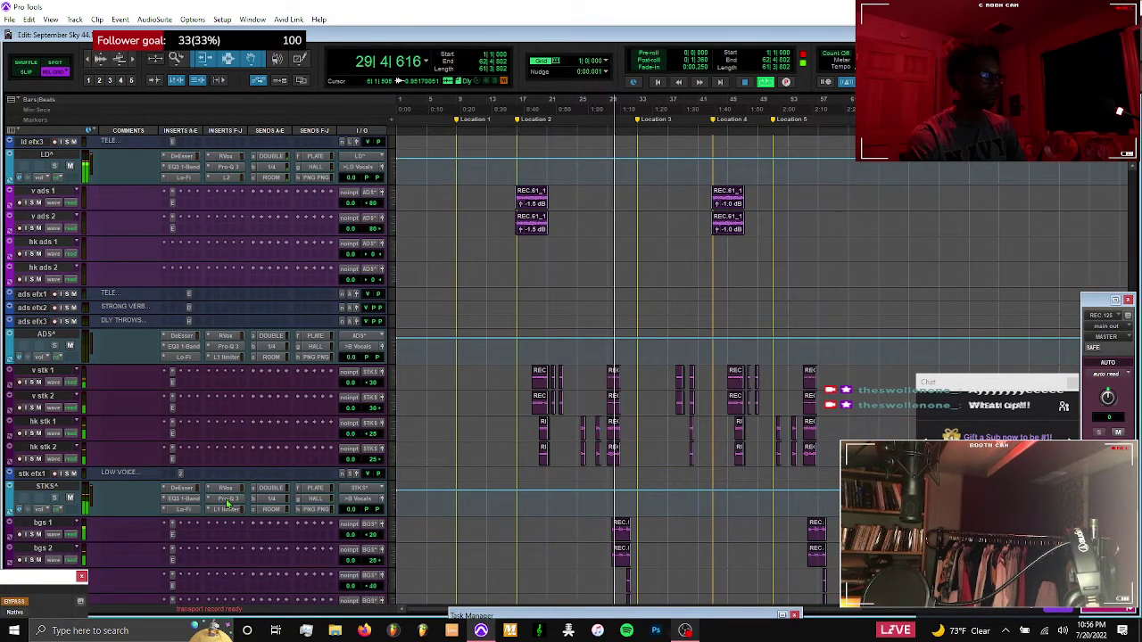
click(227, 504)
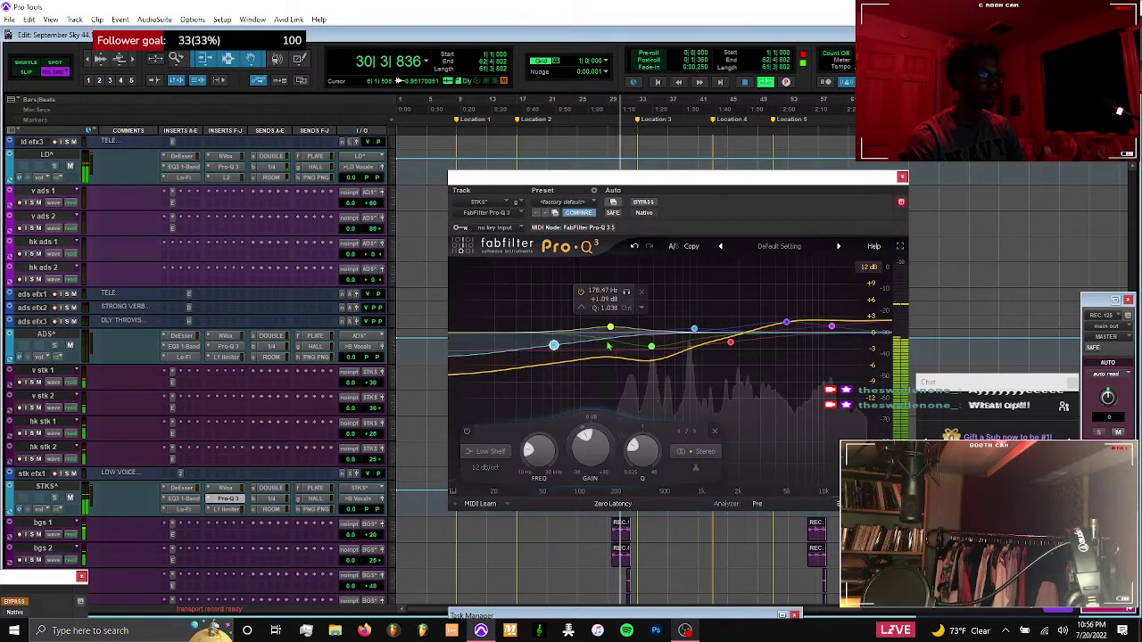
drag(610, 330, 607, 325)
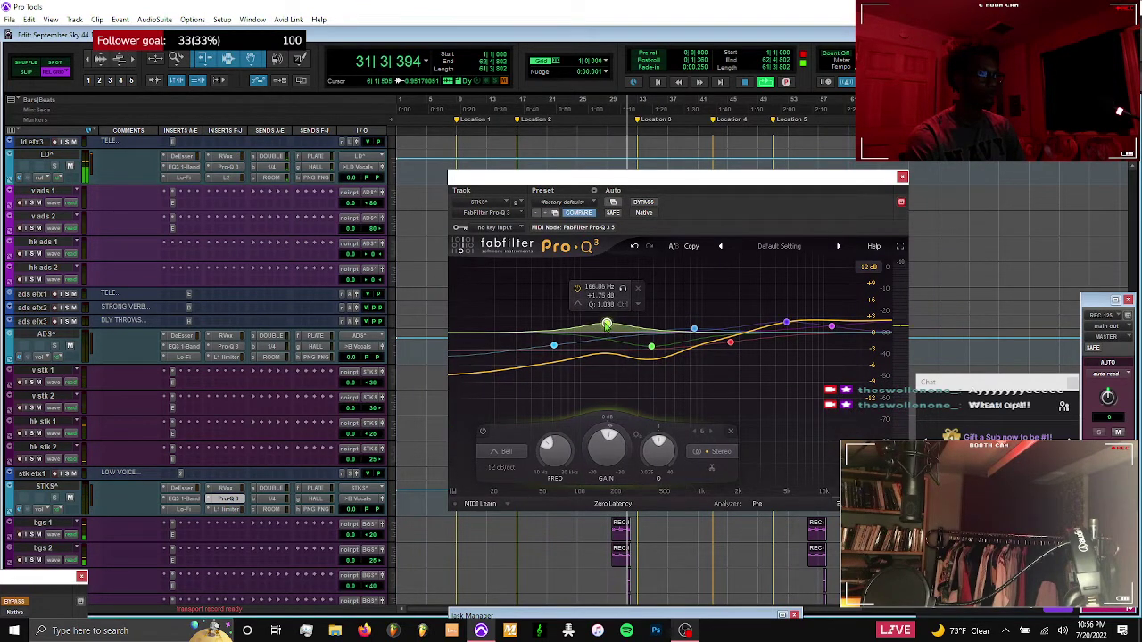
click(553, 345)
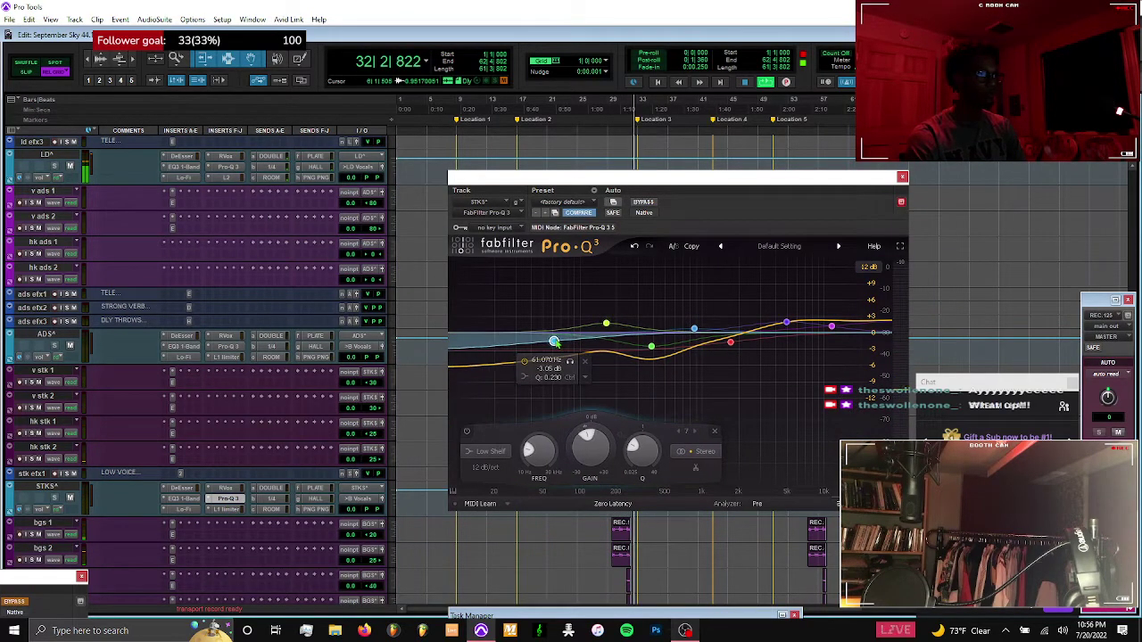
click(902, 177)
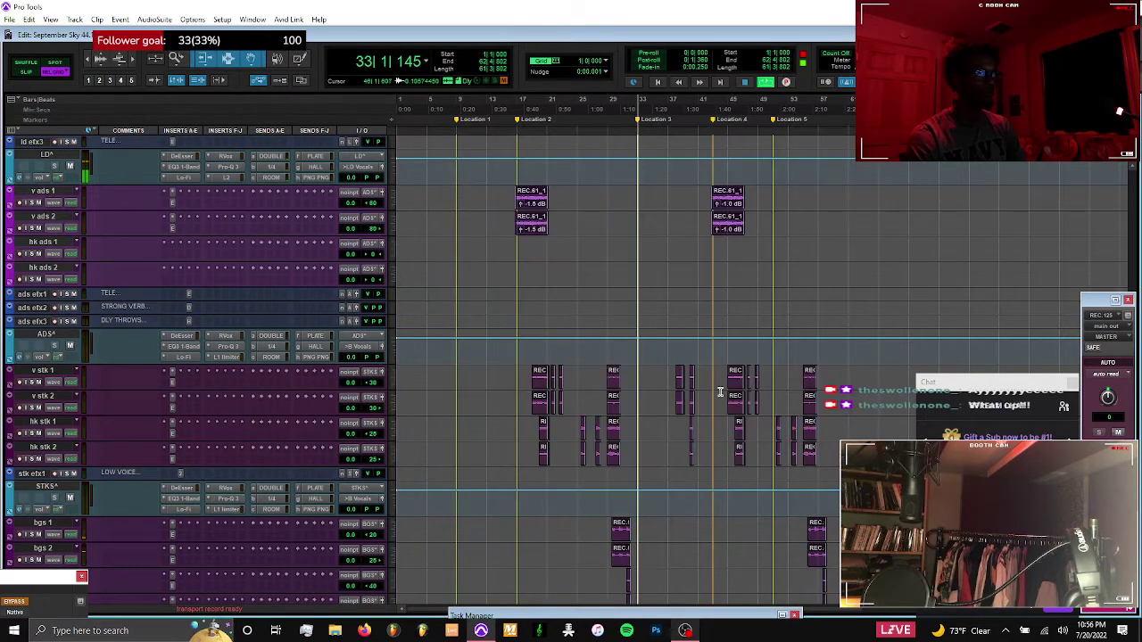
scroll(719, 392, down, 3)
scroll(719, 393, down, 2)
scroll(719, 392, down, 6)
scroll(719, 392, up, 10)
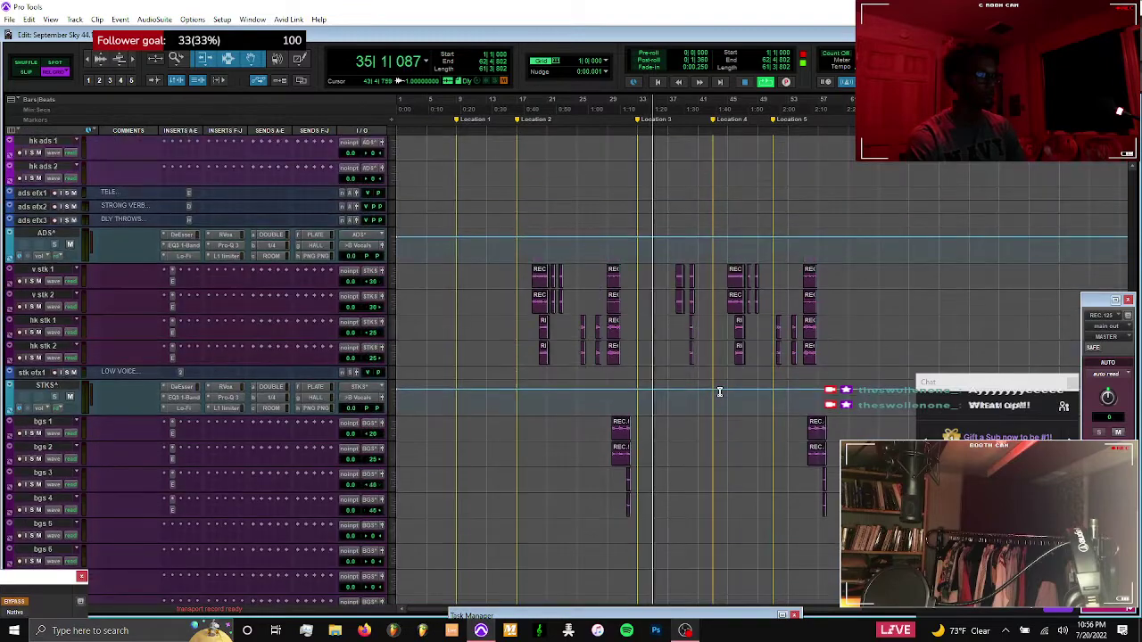
scroll(719, 392, up, 8)
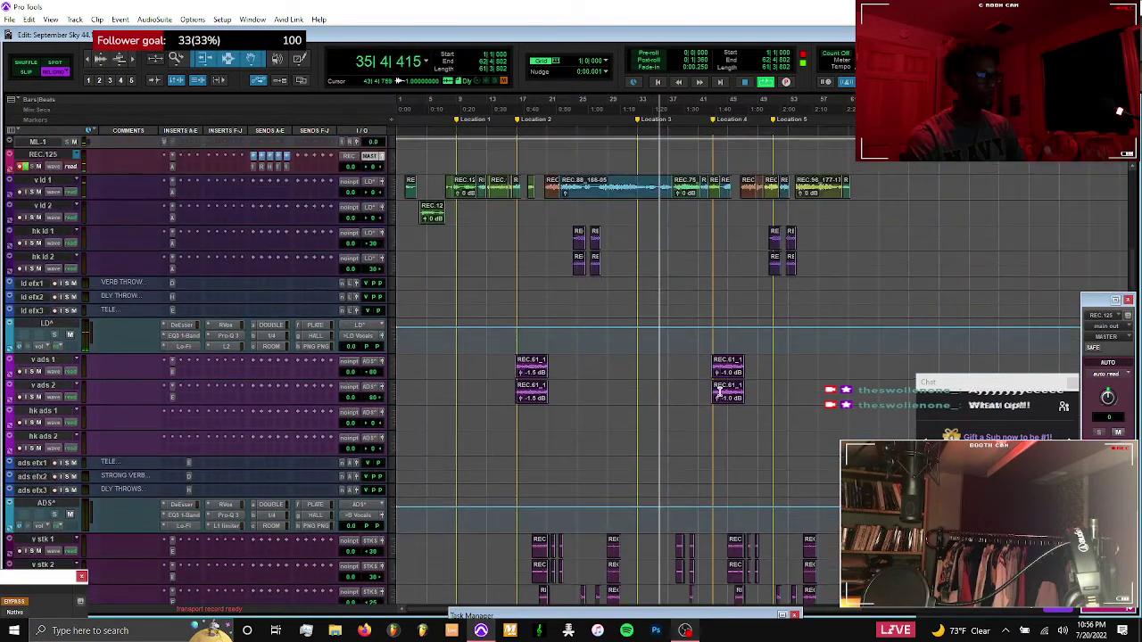
Raise the STKS^ bus HALL send level to about -16.5 dB
scroll(719, 393, down, 7)
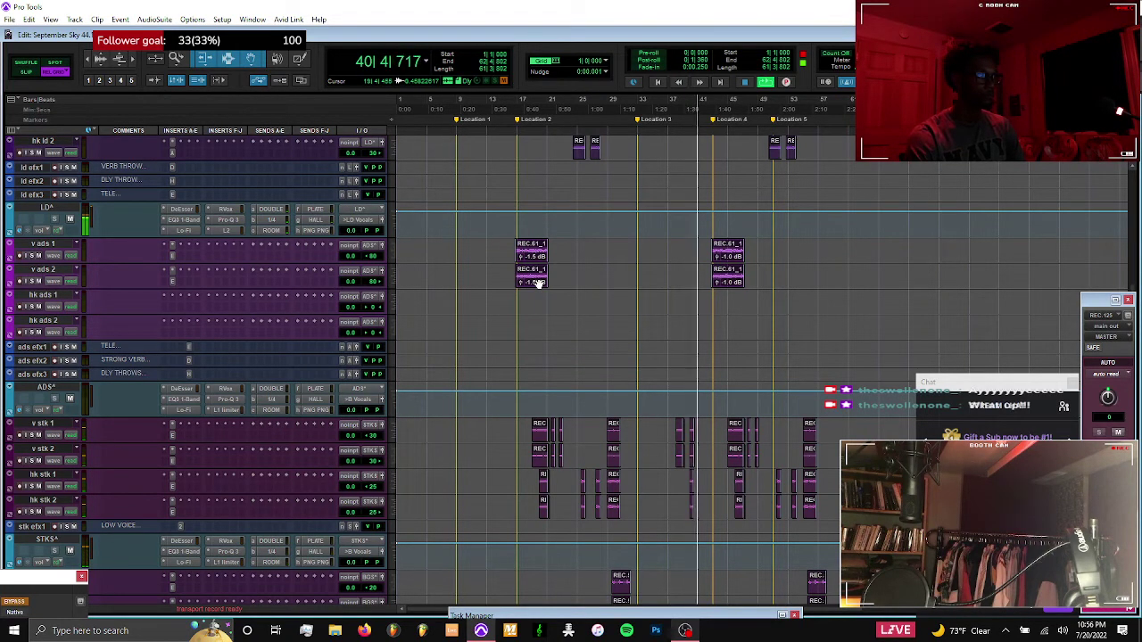
click(318, 553)
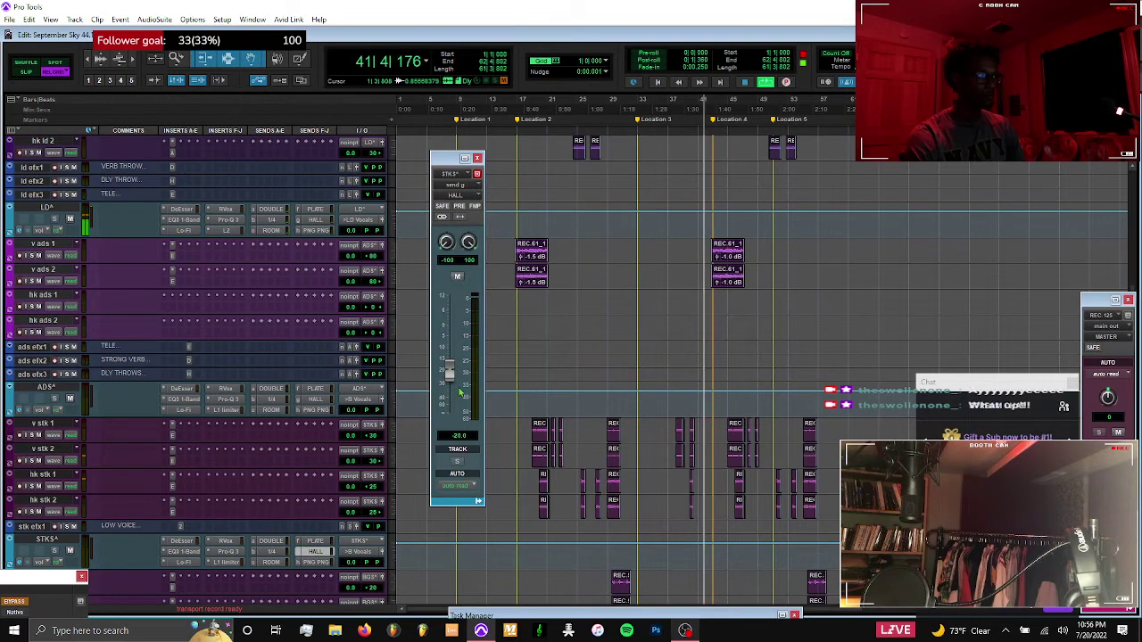
drag(448, 375, 450, 366)
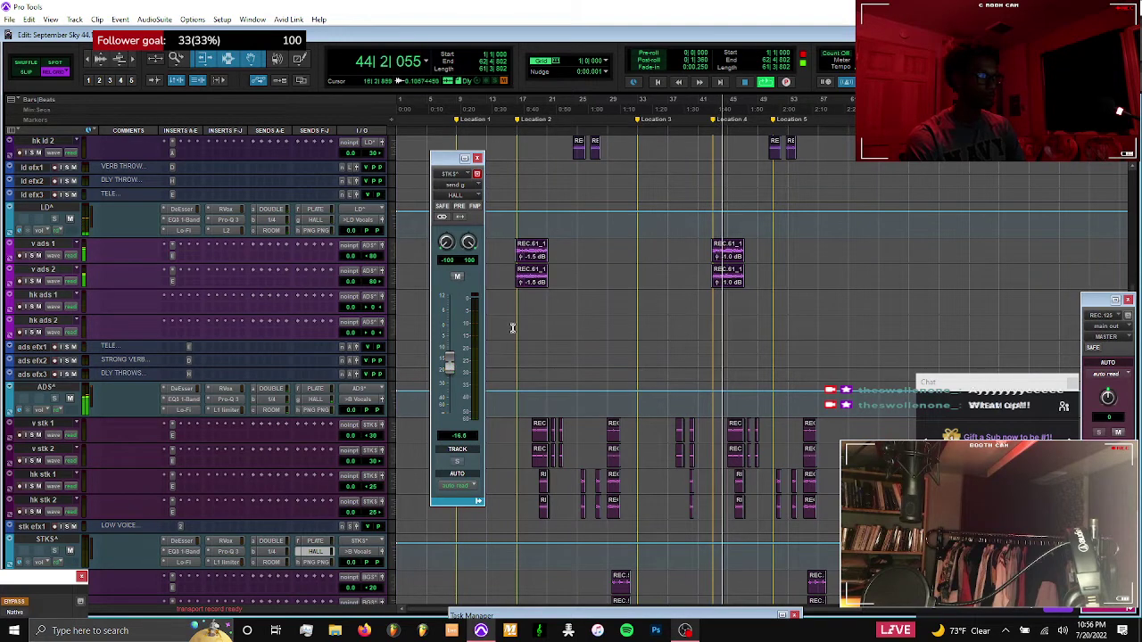
Set the clip gain of the v ads 1 and v ads 2 clips at Location 4 to -1.5 dB and close the send window
drag(692, 245, 777, 281)
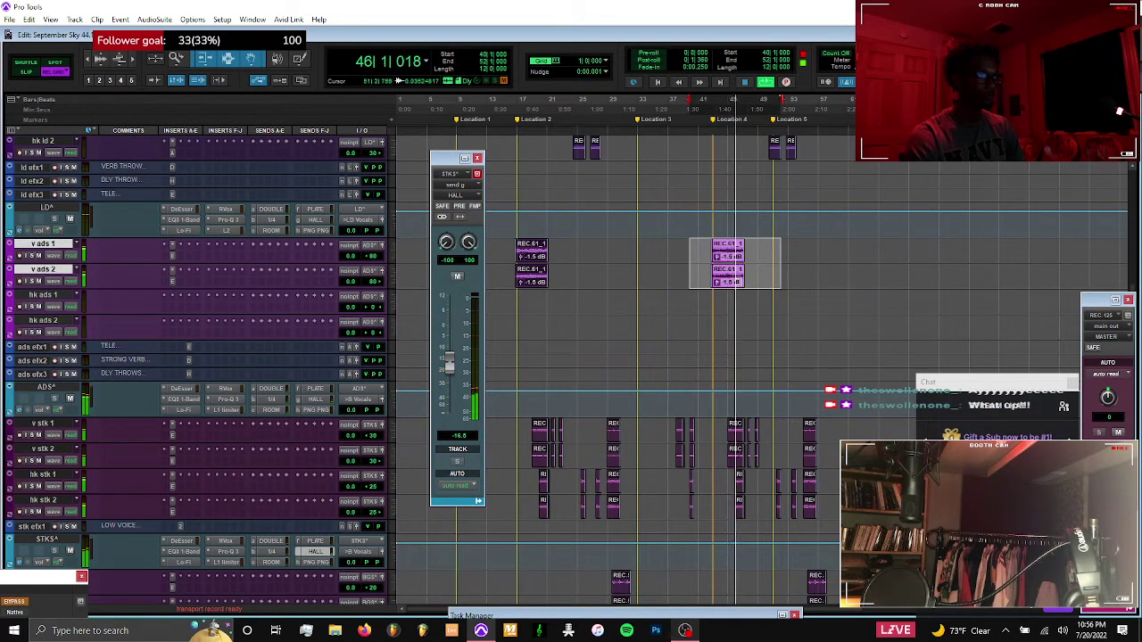
click(478, 158)
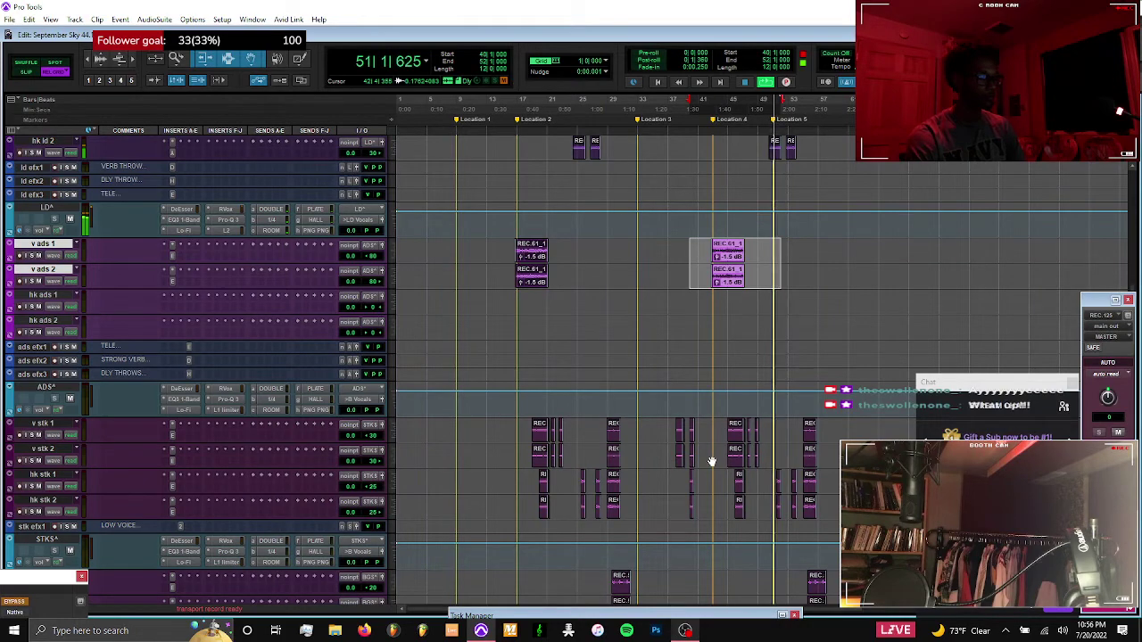
Select the final stack and bgs 1–2 clips from bar 55 over four bars and stop playback
scroll(711, 462, up, 3)
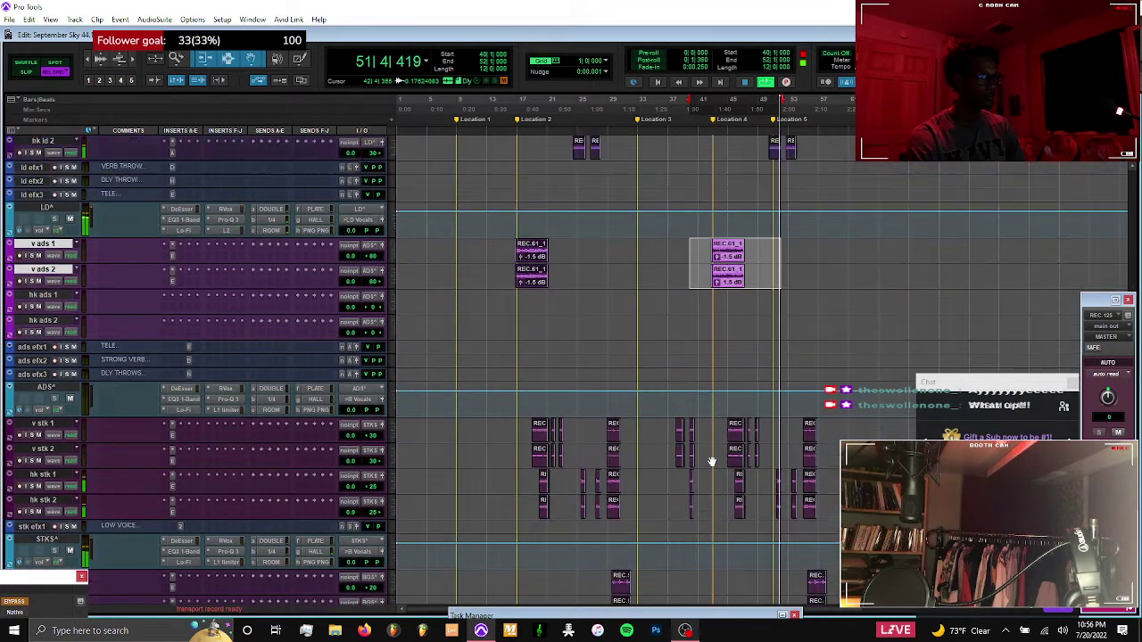
scroll(711, 461, up, 3)
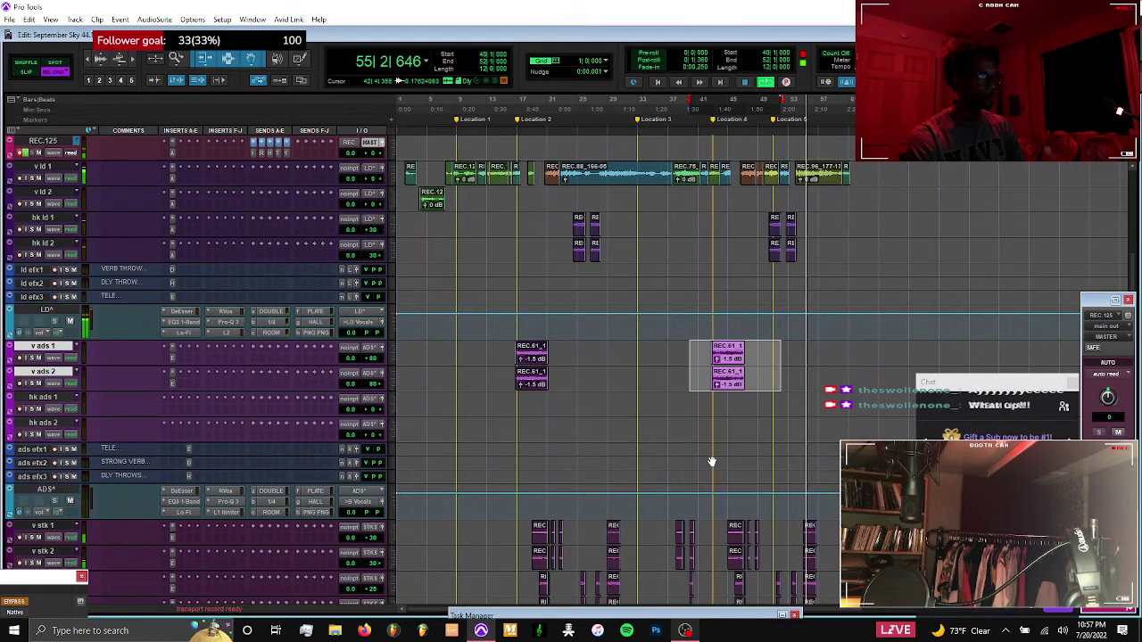
scroll(711, 461, down, 3)
scroll(711, 461, down, 1)
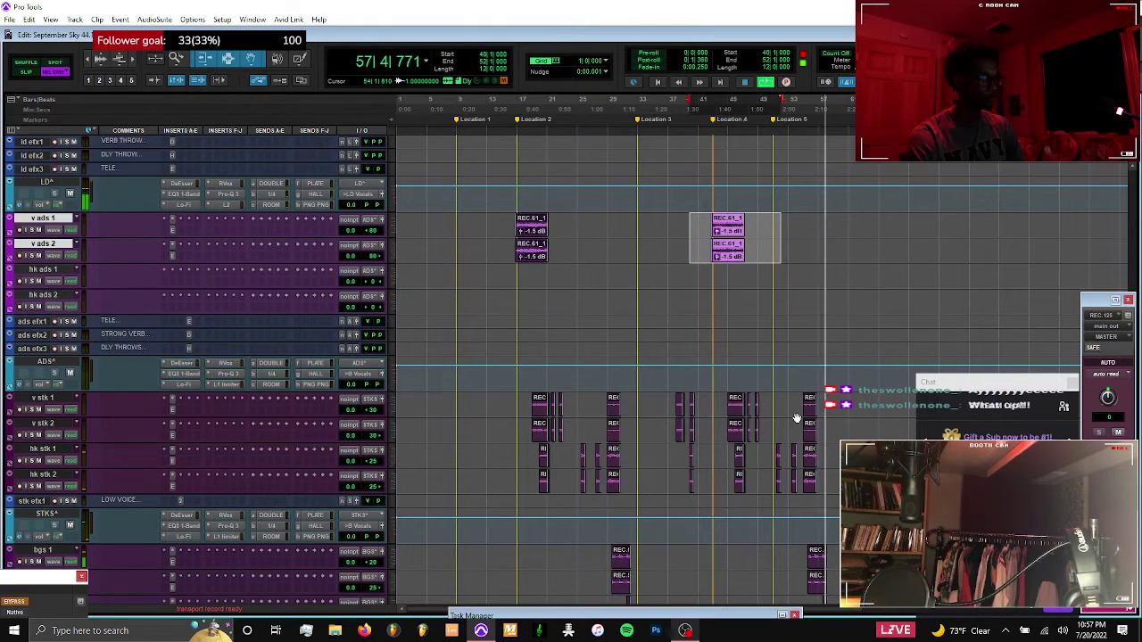
scroll(794, 411, down, 3)
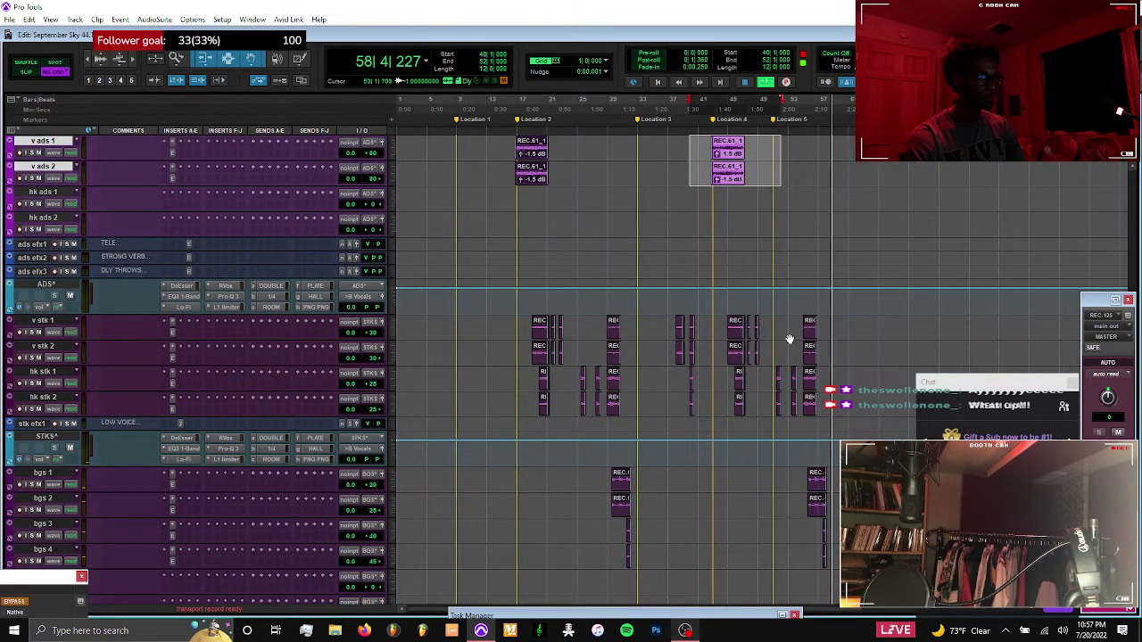
drag(799, 326, 830, 506)
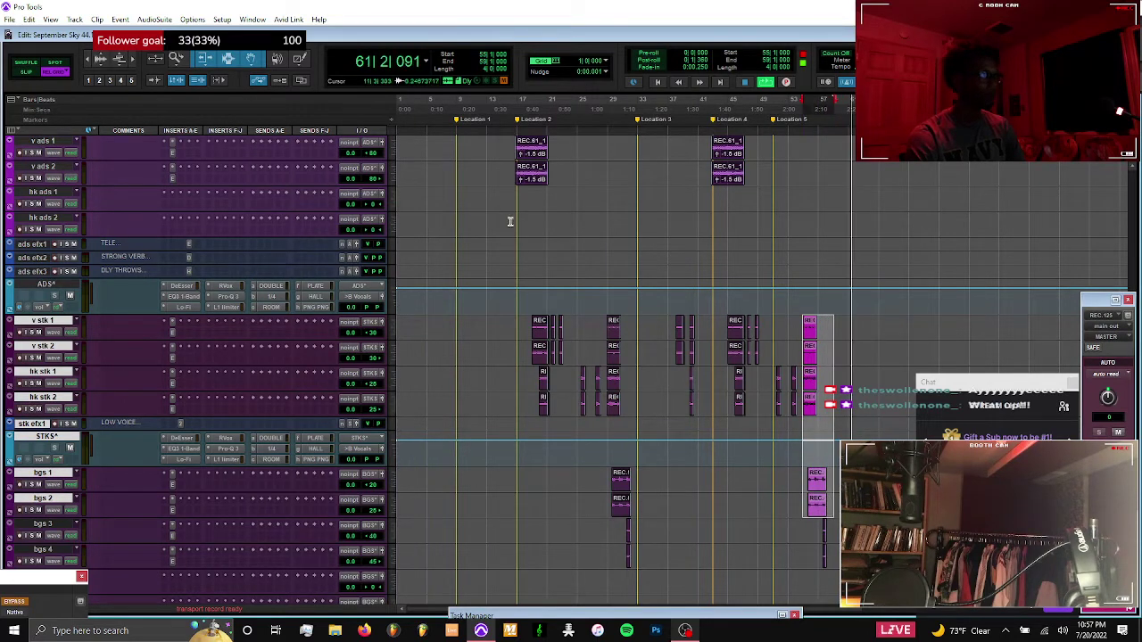
key(space)
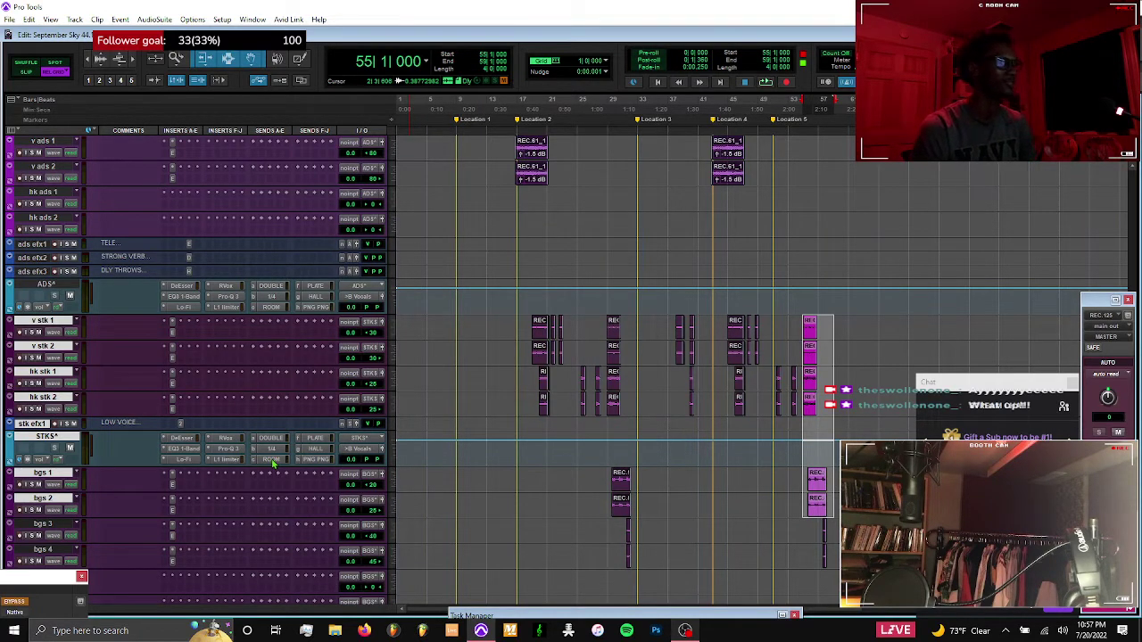
scroll(415, 464, down, 5)
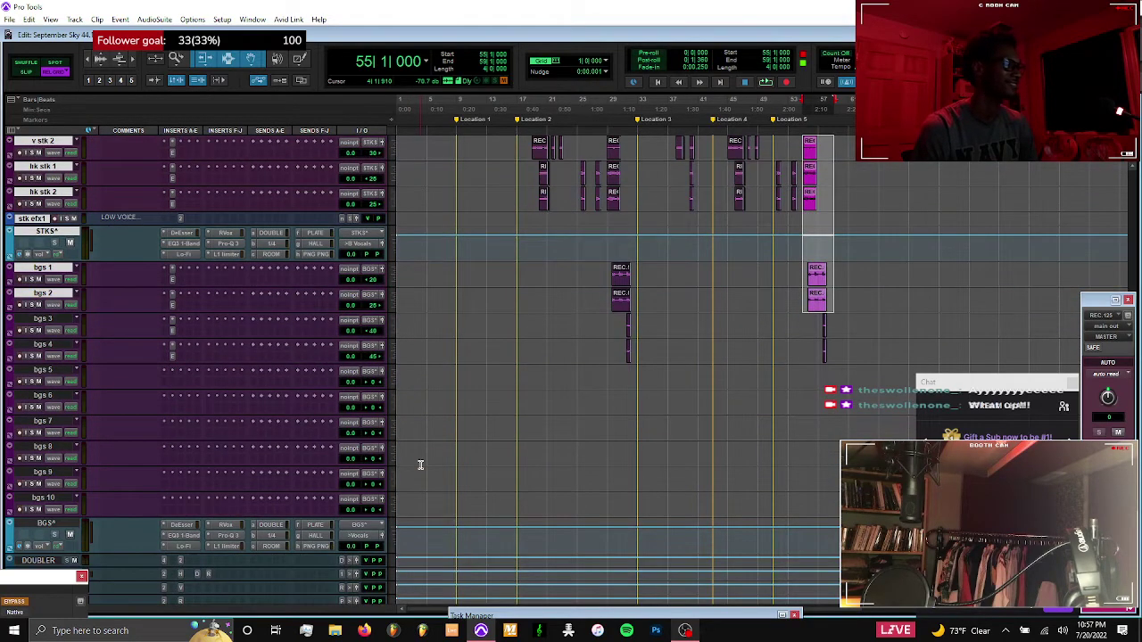
scroll(421, 465, up, 4)
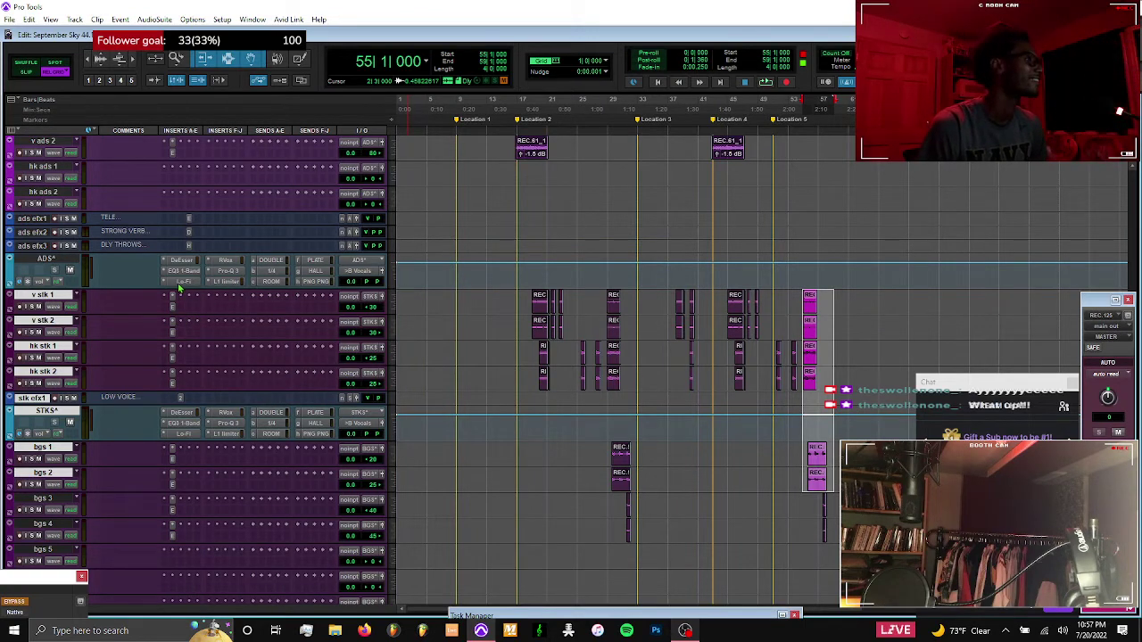
Start looped playback of the selection and set the ADS^ bus Lo-Fi distortion to 0.1
key(space)
click(181, 282)
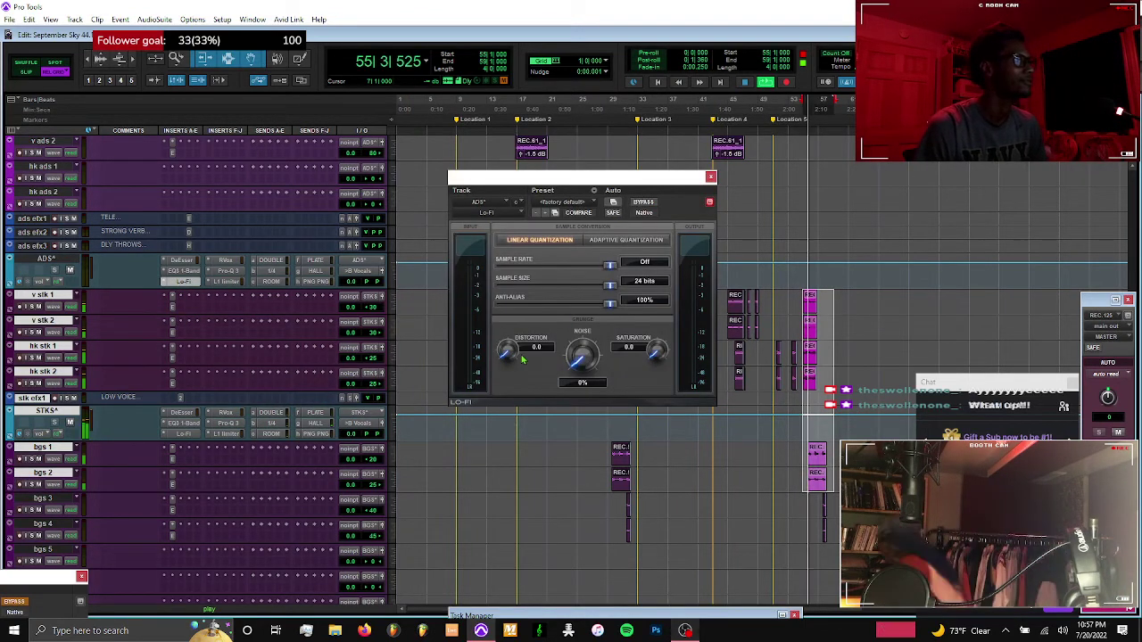
drag(513, 355, 513, 351)
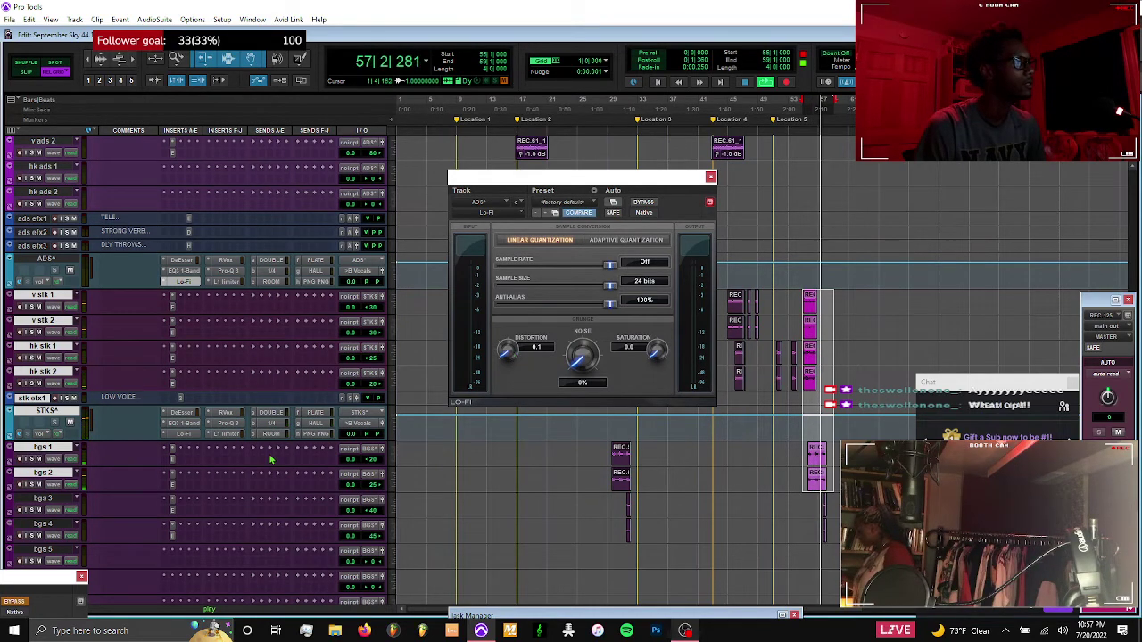
In the BGS^ bus Lo-Fi, set saturation to 0.1 and sample size to 18 bits, and close the plug-in
scroll(209, 484, down, 5)
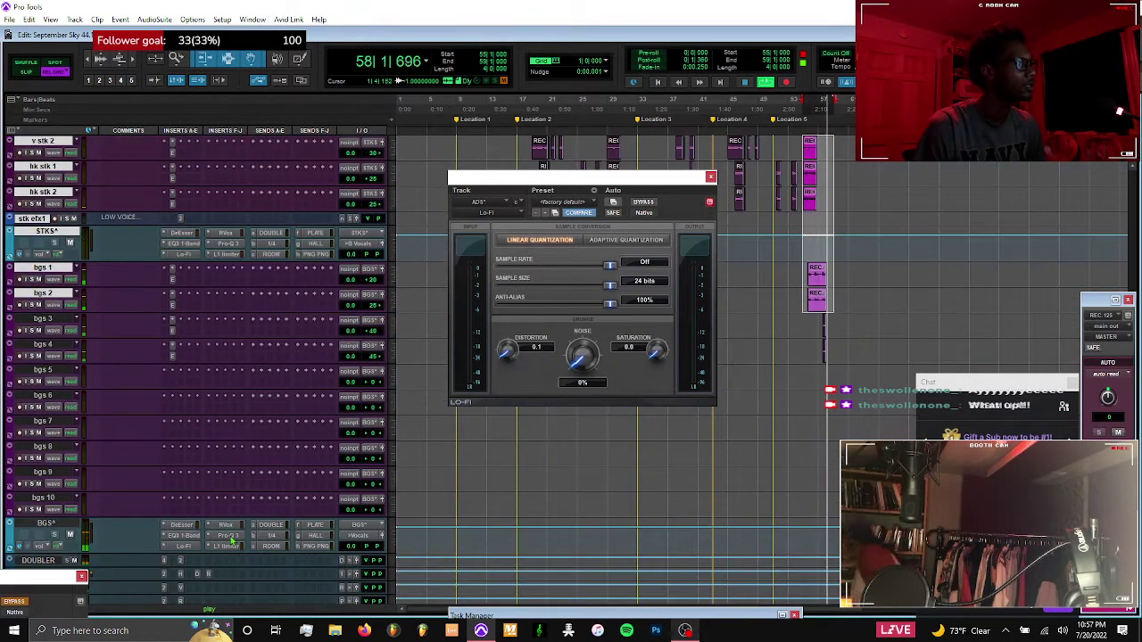
drag(657, 361, 657, 358)
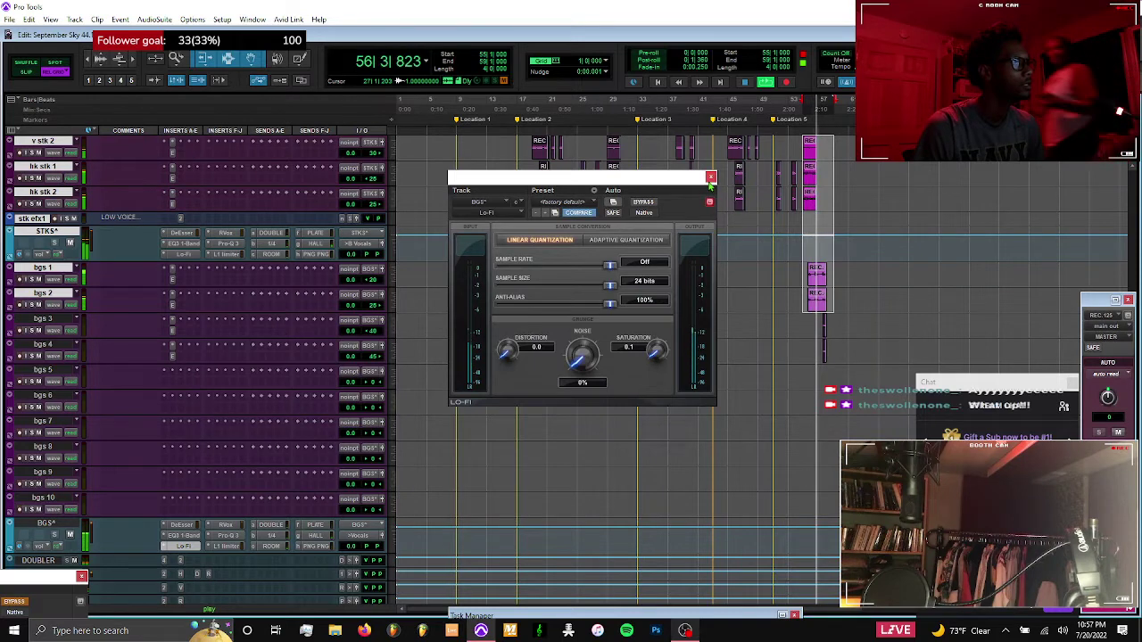
drag(581, 289, 581, 289)
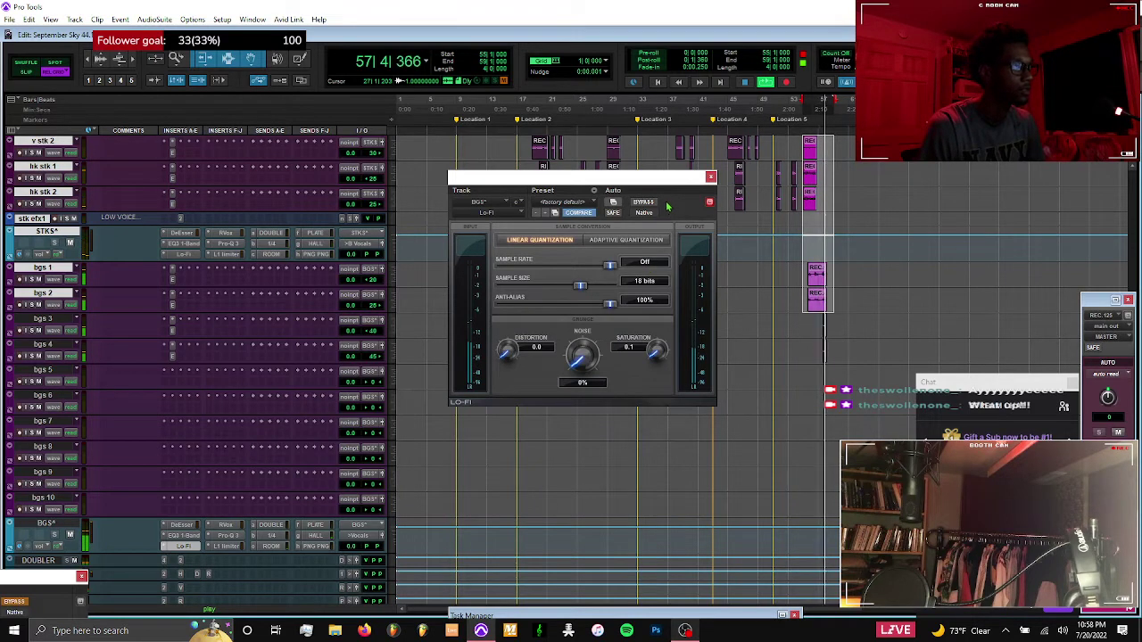
click(710, 178)
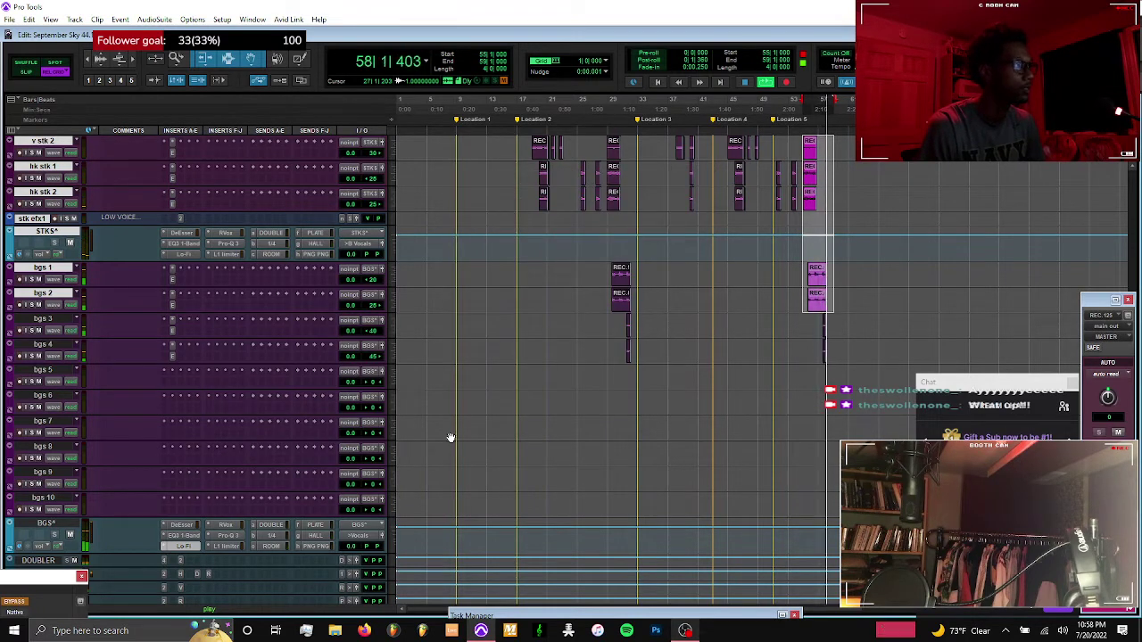
Move the 36 dB/oct low cut in the BGS^ bus Pro-Q 3 to about 207 Hz with Q 0.775 and close the EQ
click(230, 536)
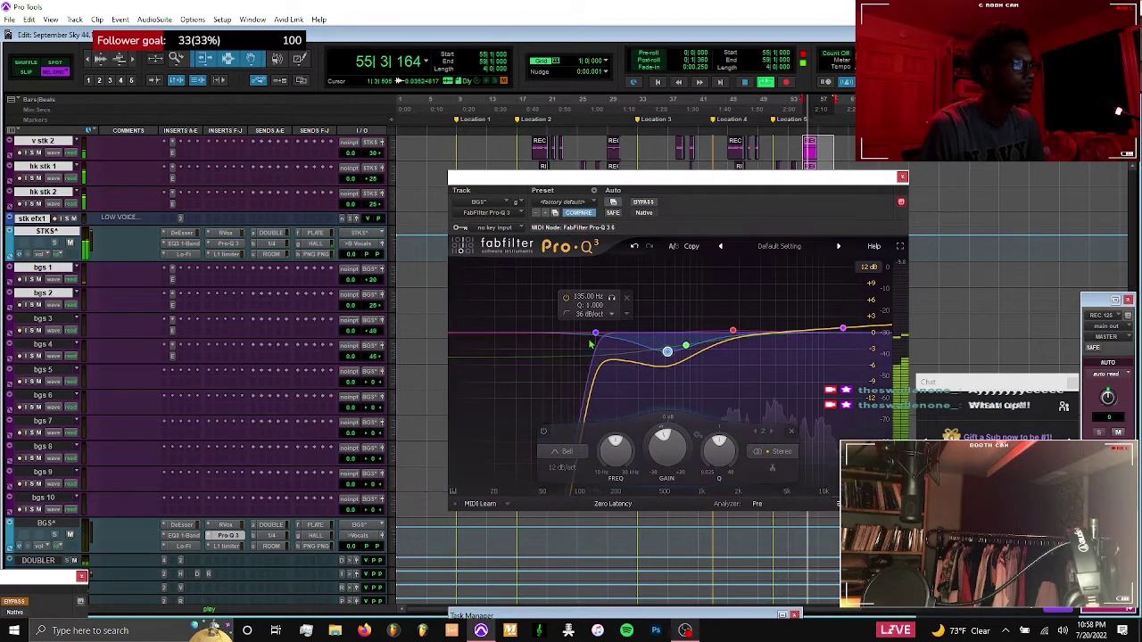
drag(597, 341, 619, 350)
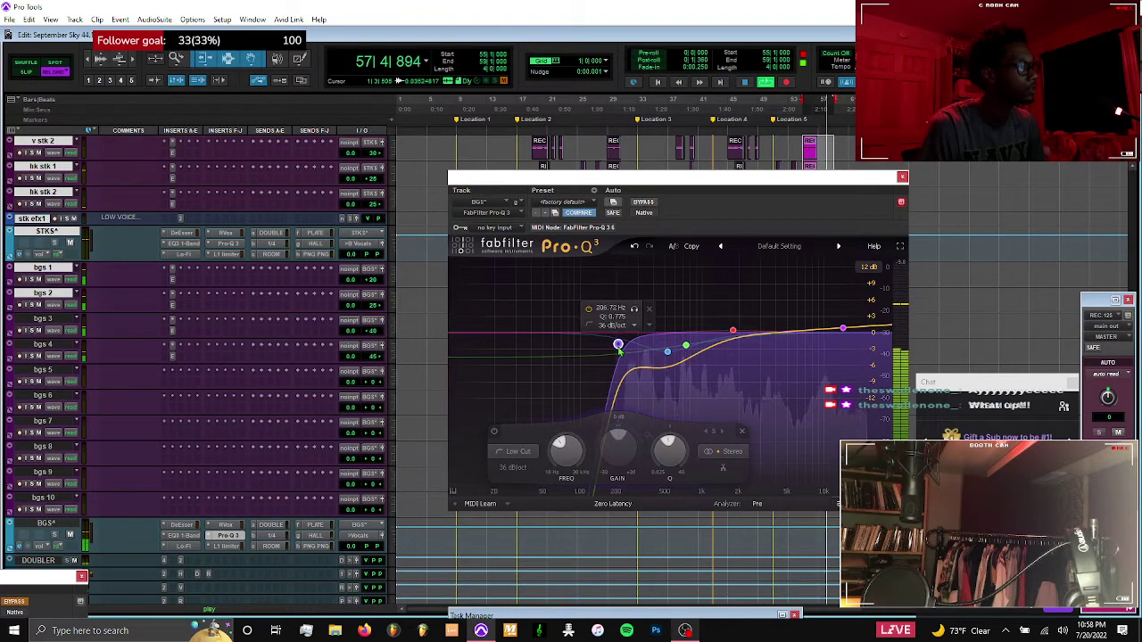
click(902, 177)
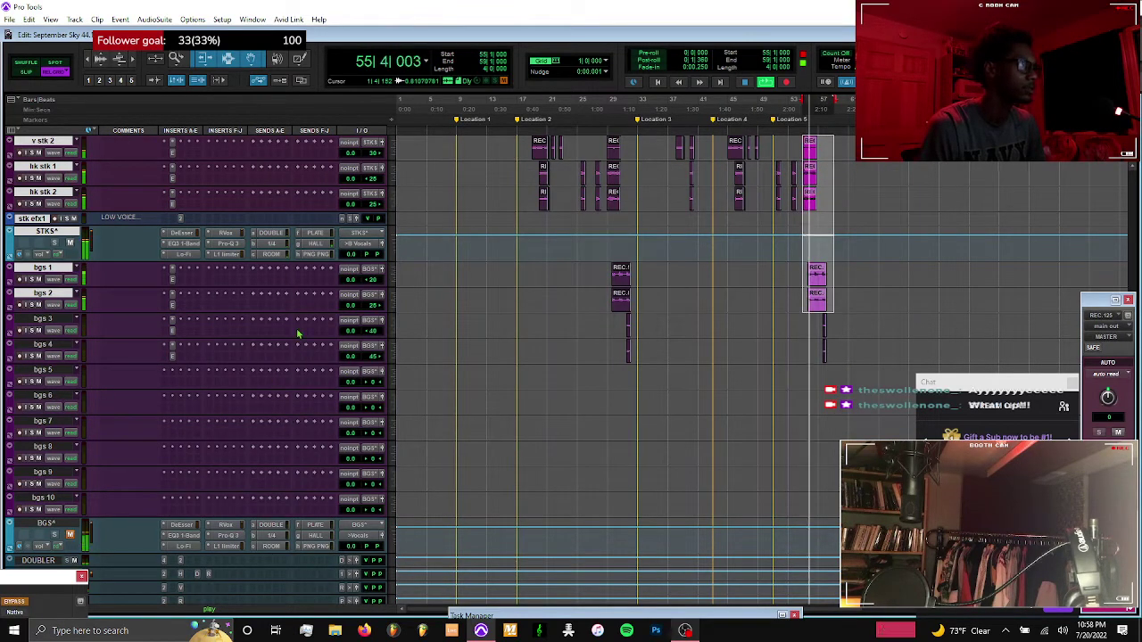
In the STKS^ bus Pro-Q 3, add a 24 dB/oct low cut just above 100 Hz and a 12 dB/oct high cut at about 25 kHz
scroll(299, 333, up, 3)
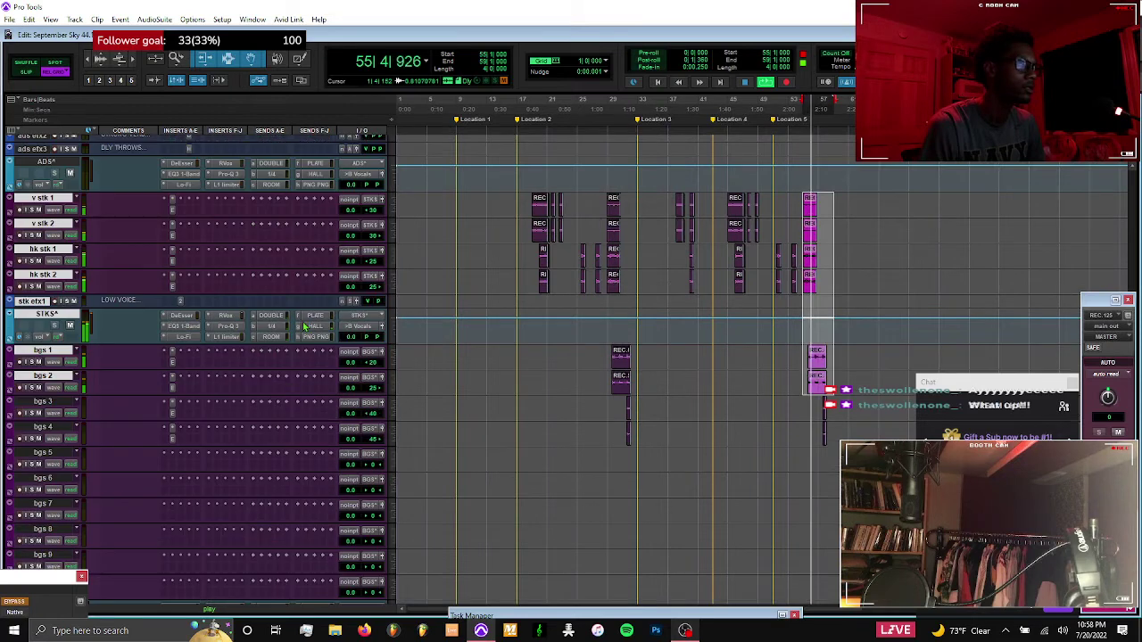
click(228, 326)
scroll(465, 370, up, 4)
drag(465, 369, 590, 338)
scroll(571, 340, down, 1)
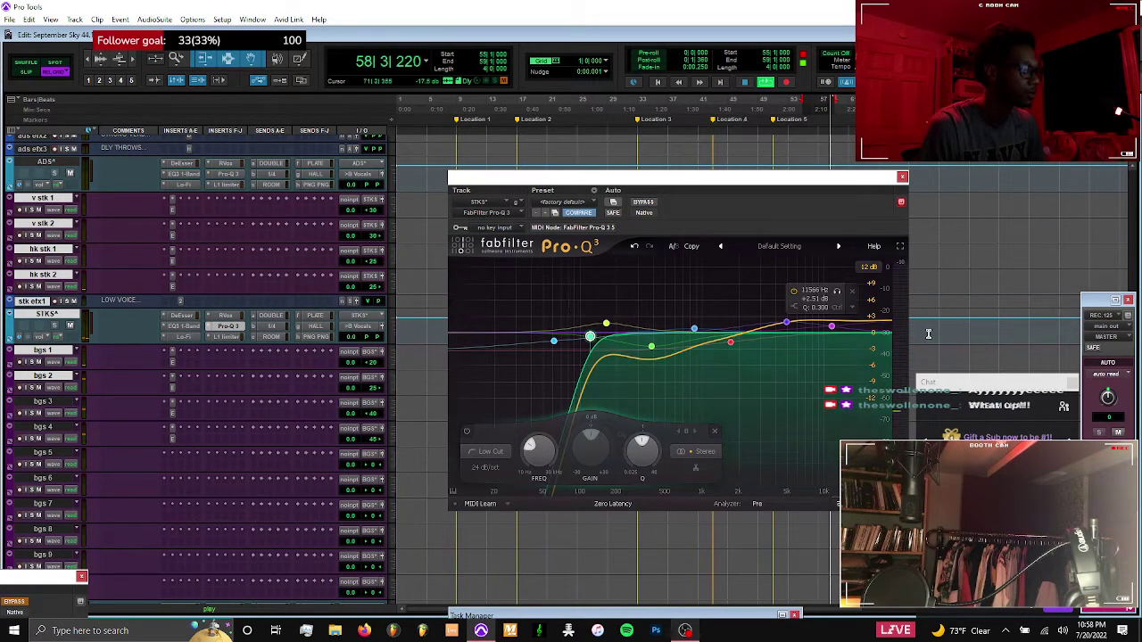
drag(884, 322, 874, 340)
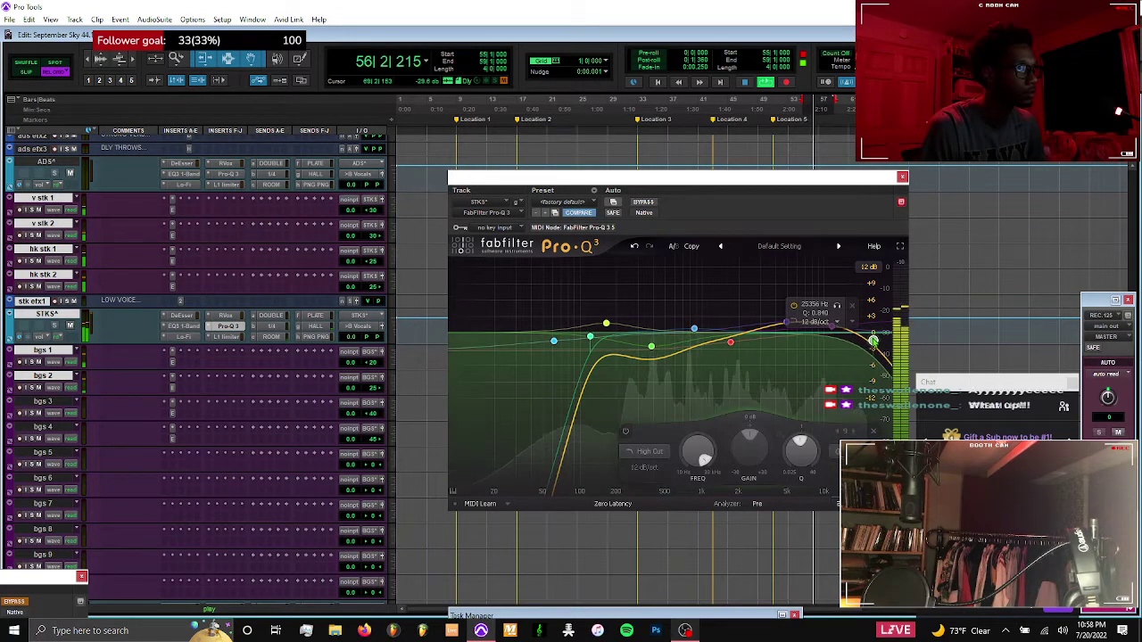
click(903, 178)
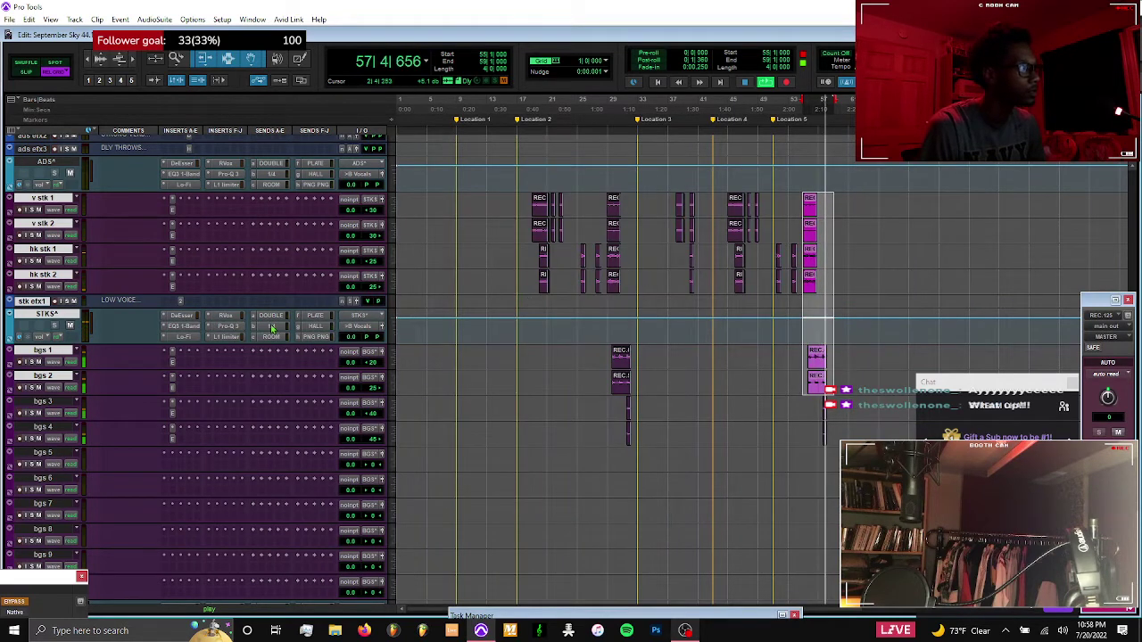
Check the STKS^ bus DeEsser threshold and attenuation during playback, close it and stop playback
click(181, 315)
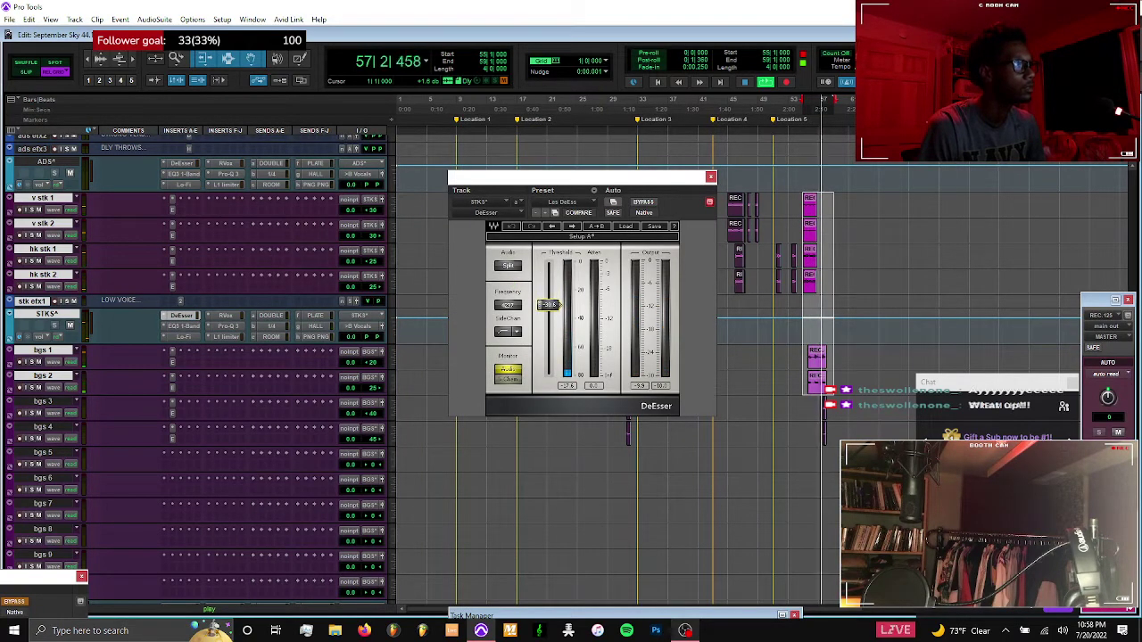
drag(688, 186, 559, 197)
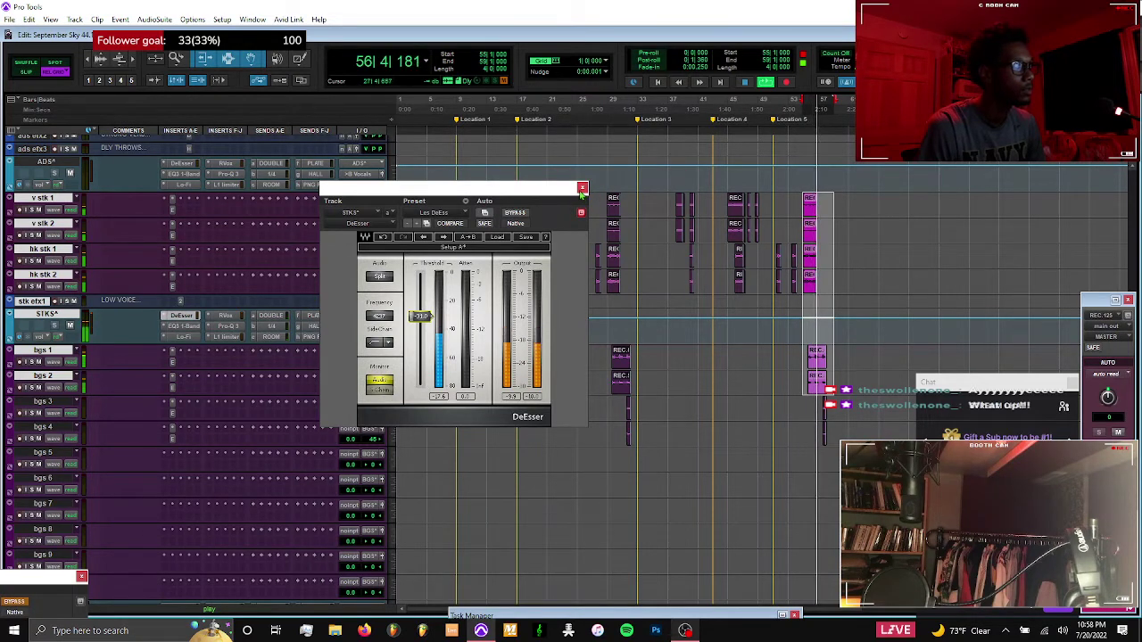
click(581, 187)
key(space)
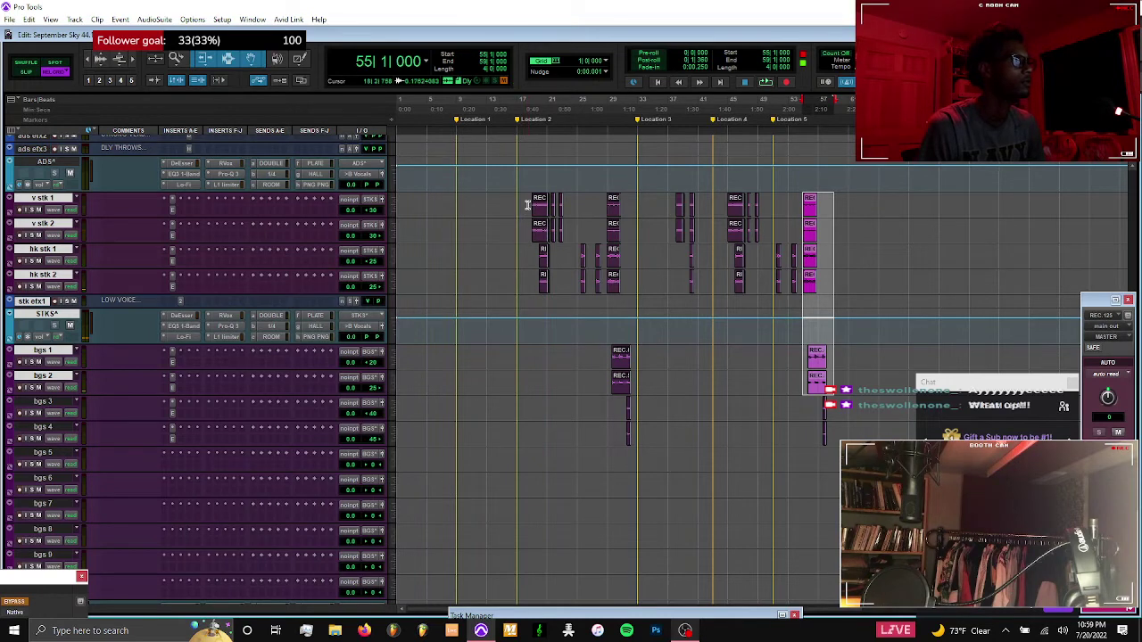
Play the song from bar 18 and lower the STKS^ bus Pro-Q 3 low cut to about 108 Hz
click(527, 204)
key(space)
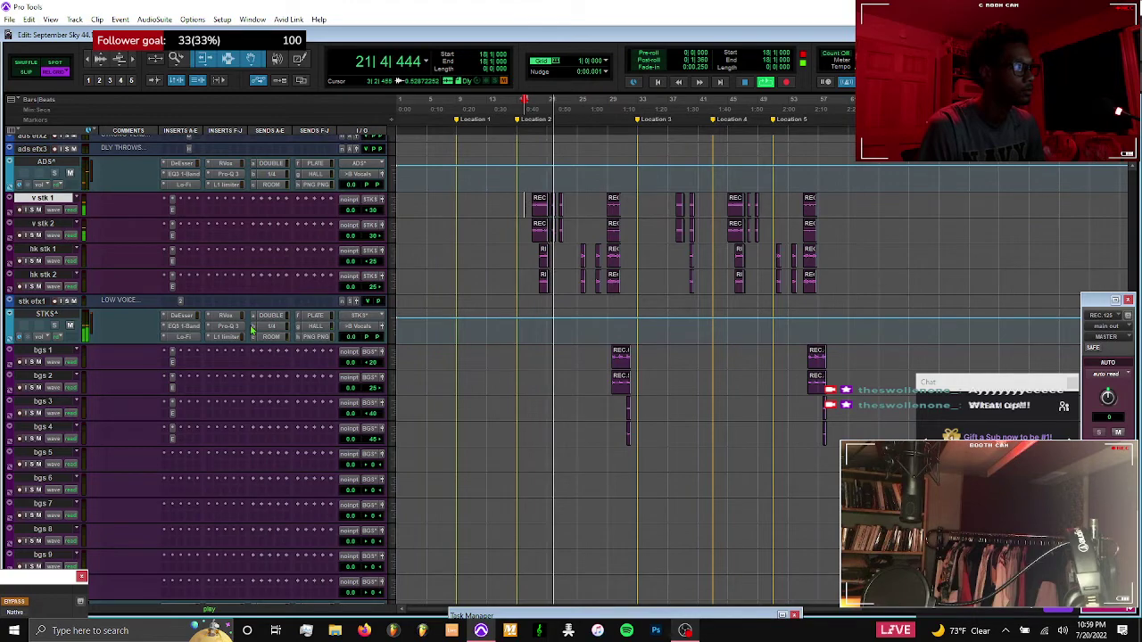
scroll(506, 312, up, 3)
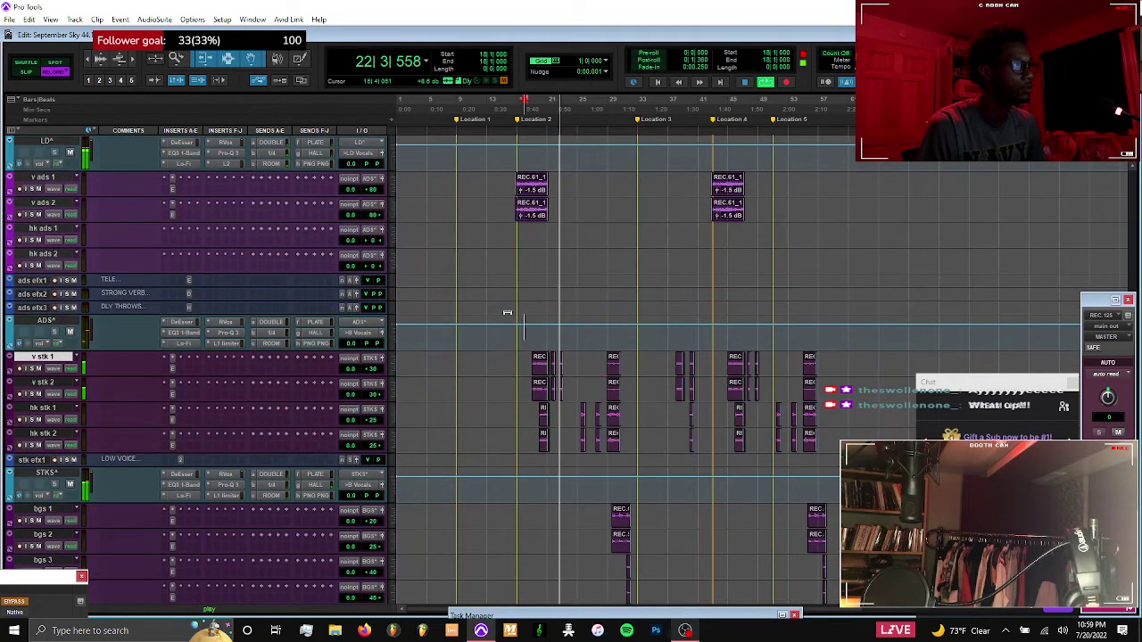
scroll(506, 312, up, 5)
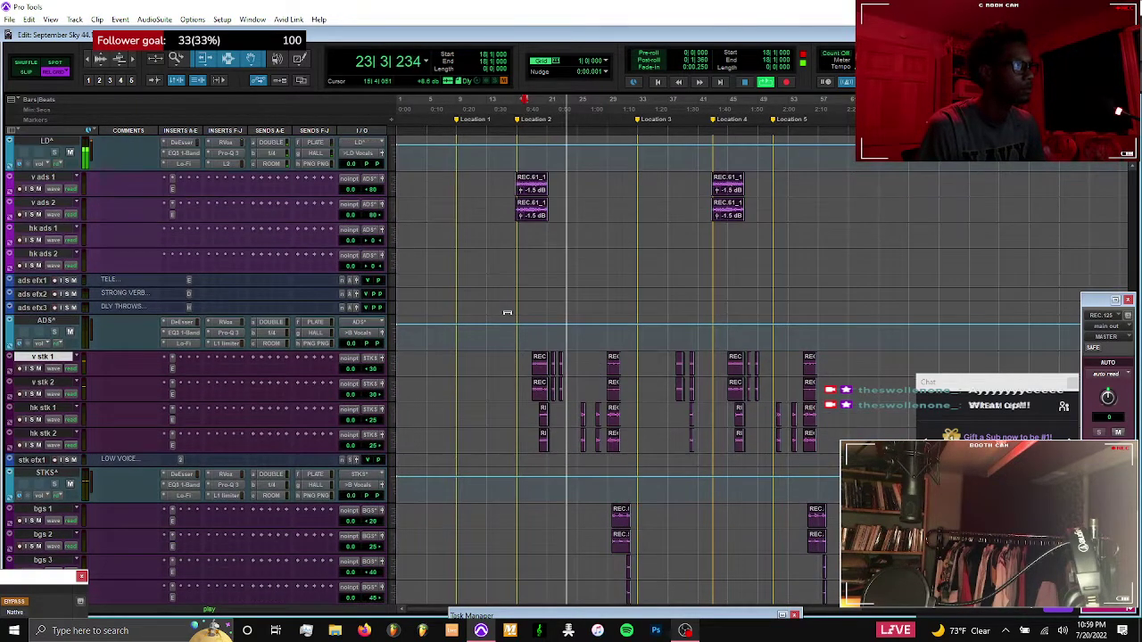
scroll(506, 312, down, 3)
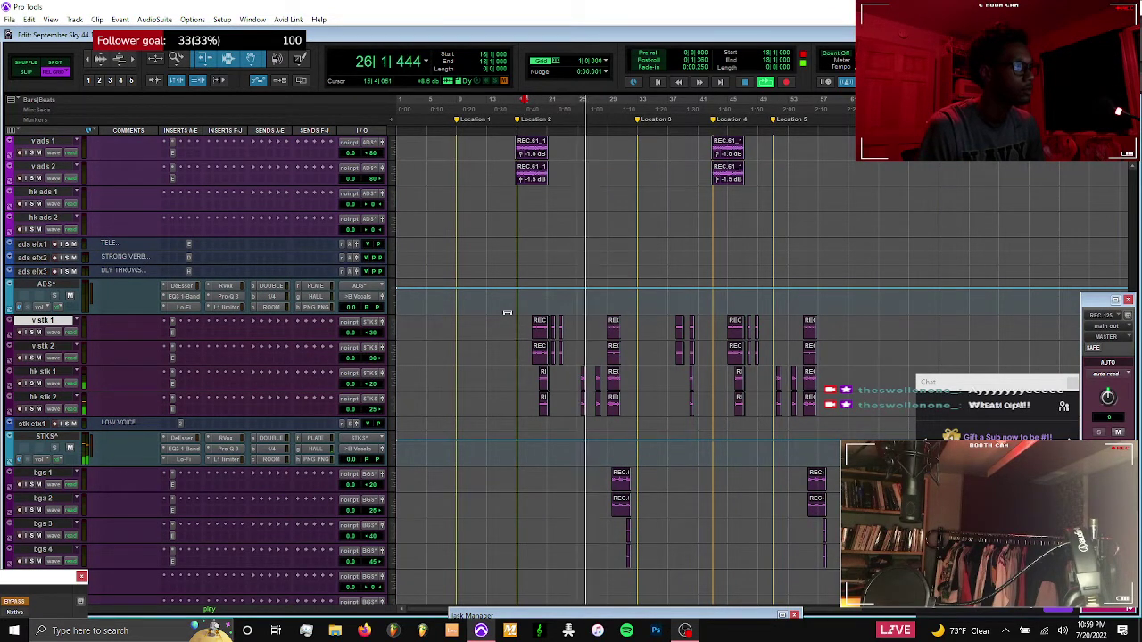
click(225, 450)
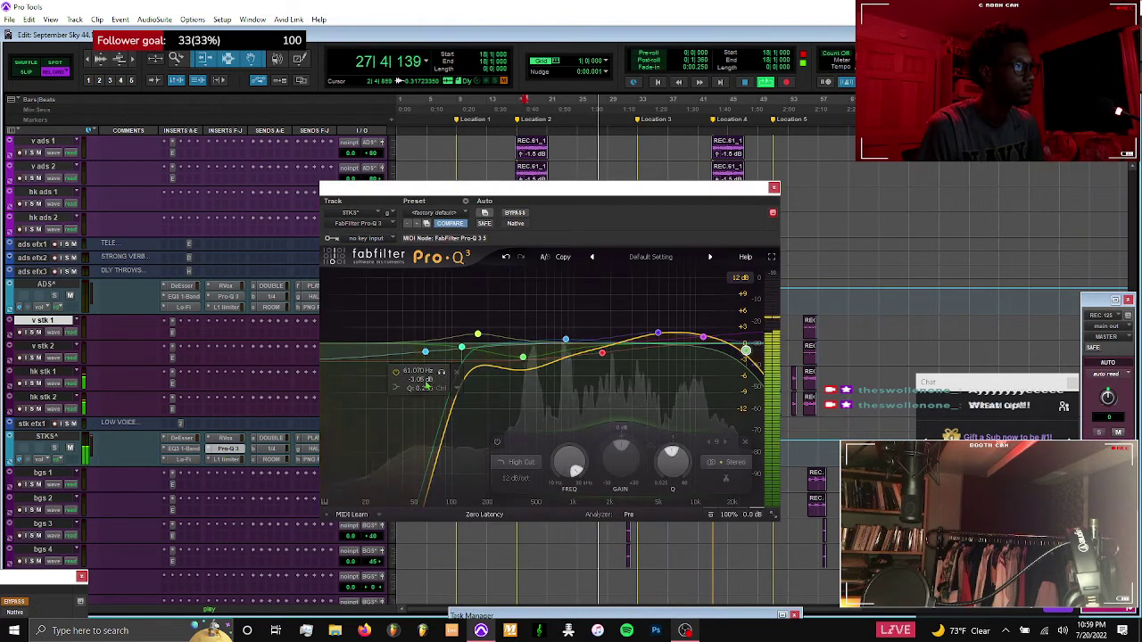
drag(462, 347, 454, 348)
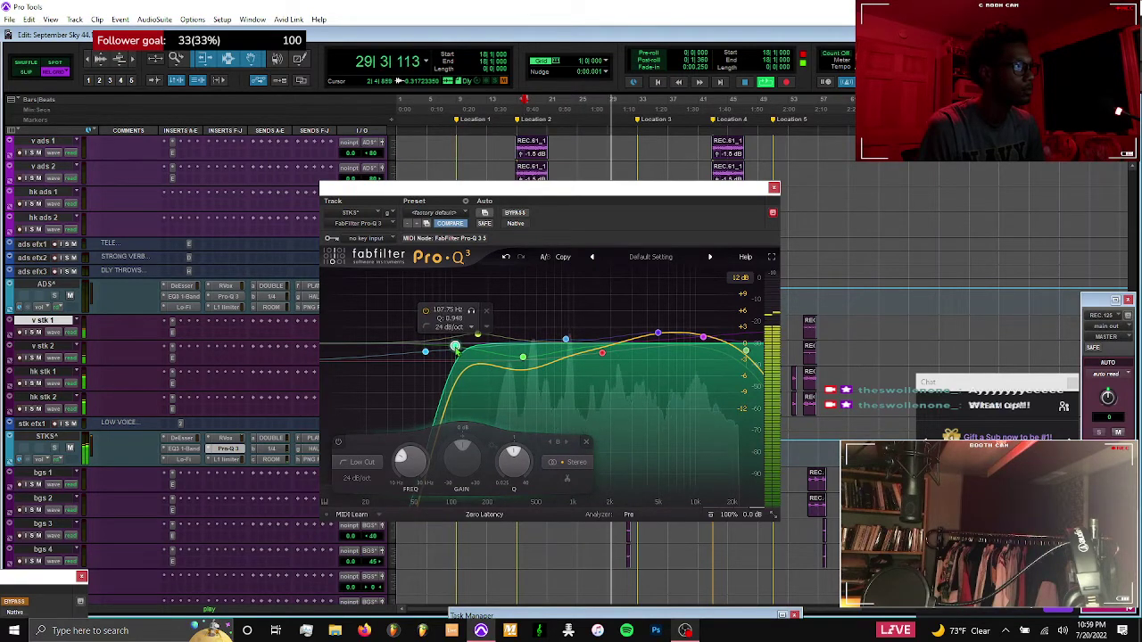
Fine-tune the low cut frequency in the STKS^ bus Pro-Q 3 and close the EQ
drag(410, 460, 411, 458)
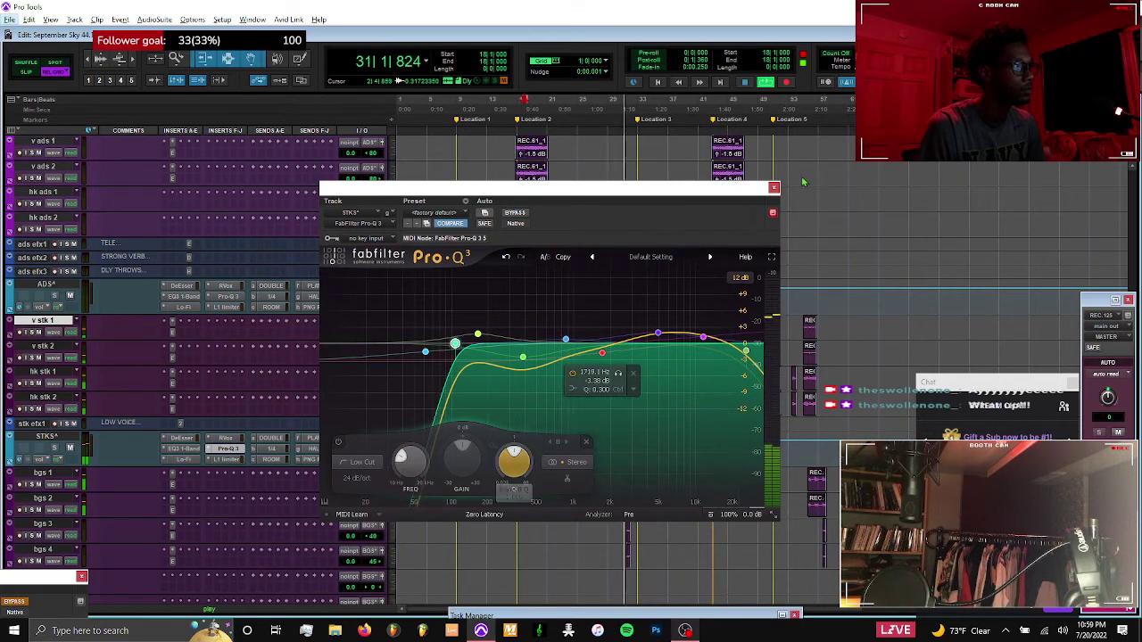
click(774, 189)
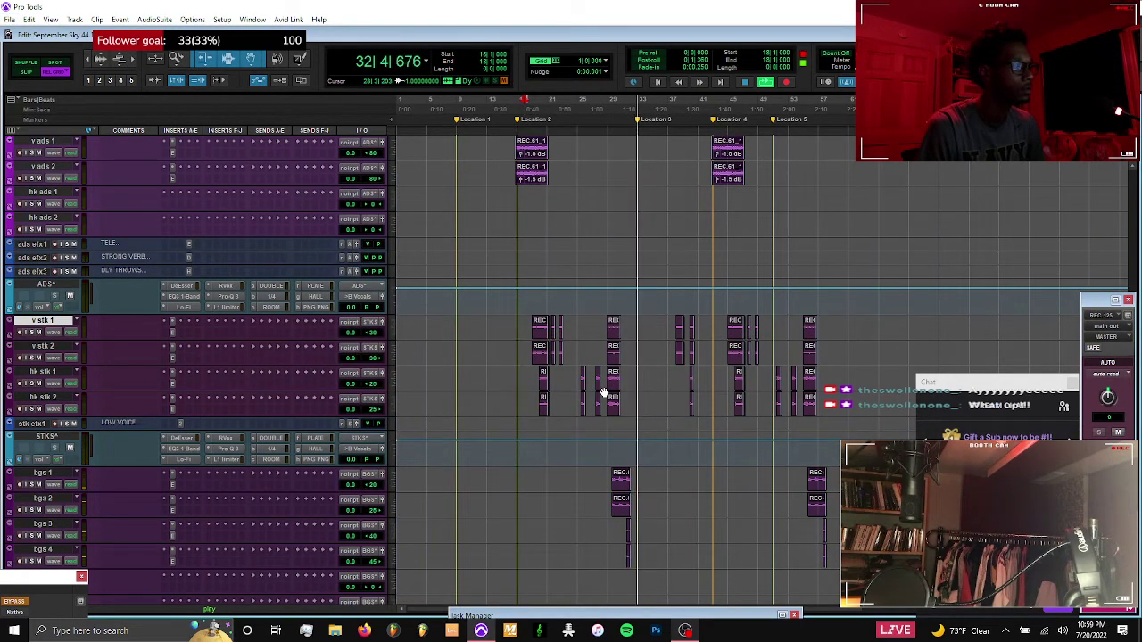
Select the first pair of v ads 1 and v ads 2 clips and restart playback from bar 17
scroll(504, 215, up, 3)
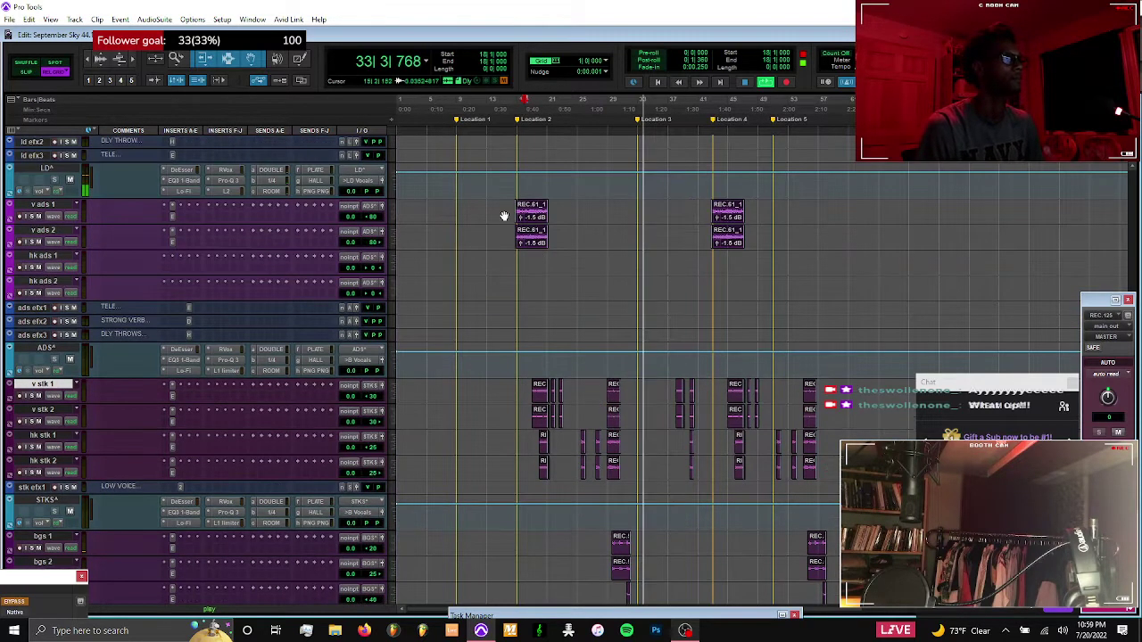
drag(511, 199, 553, 246)
shift+click(519, 212)
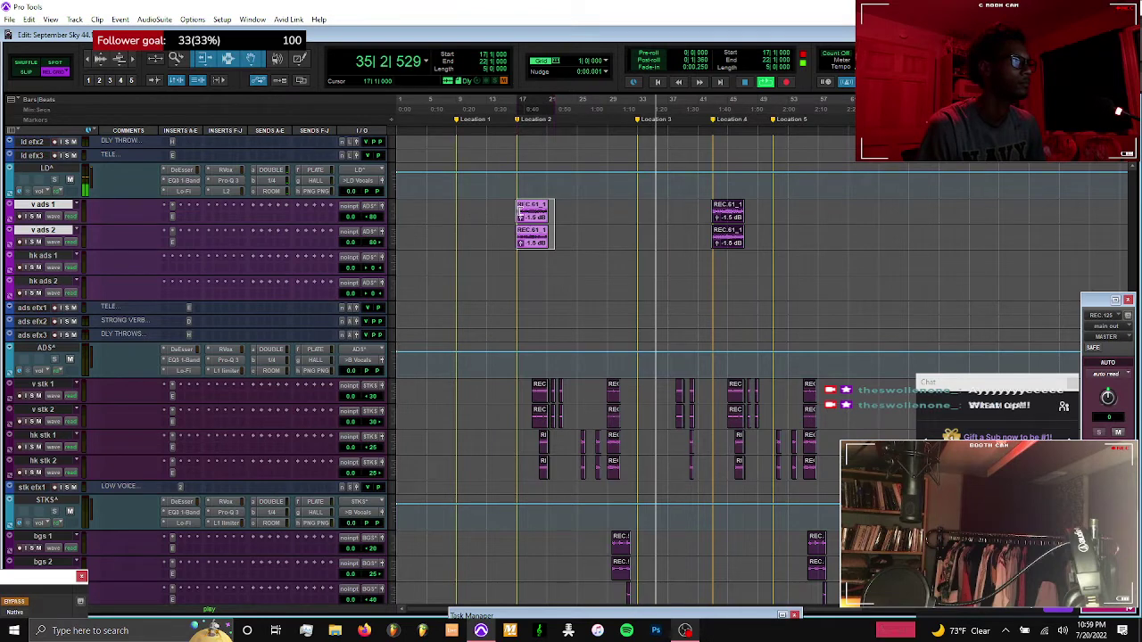
key(space)
key(space)
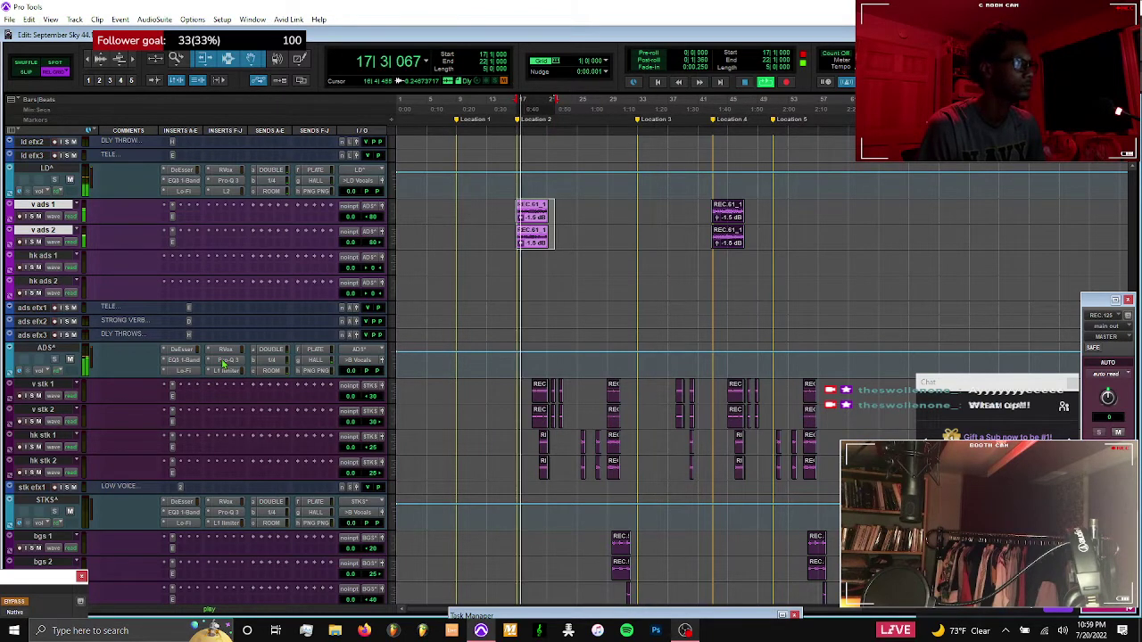
Add an 18 dB/oct low cut at about 107 Hz to the ADS^ bus Pro-Q 3 while the ad-libs play
click(228, 359)
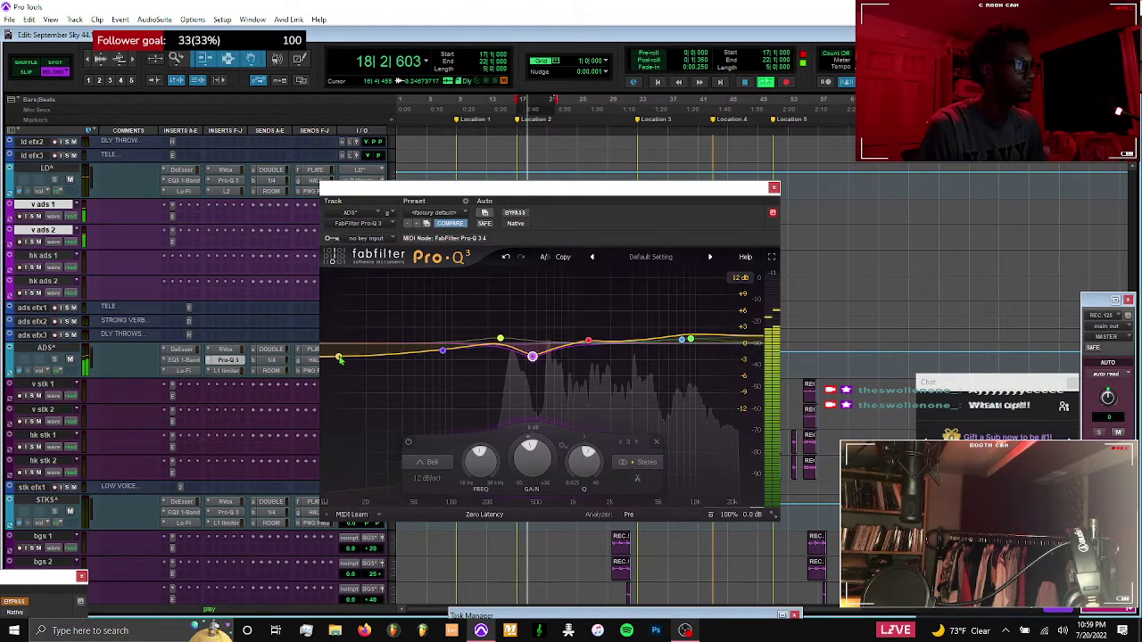
scroll(339, 347, up, 4)
drag(338, 348, 454, 344)
scroll(463, 351, down, 1)
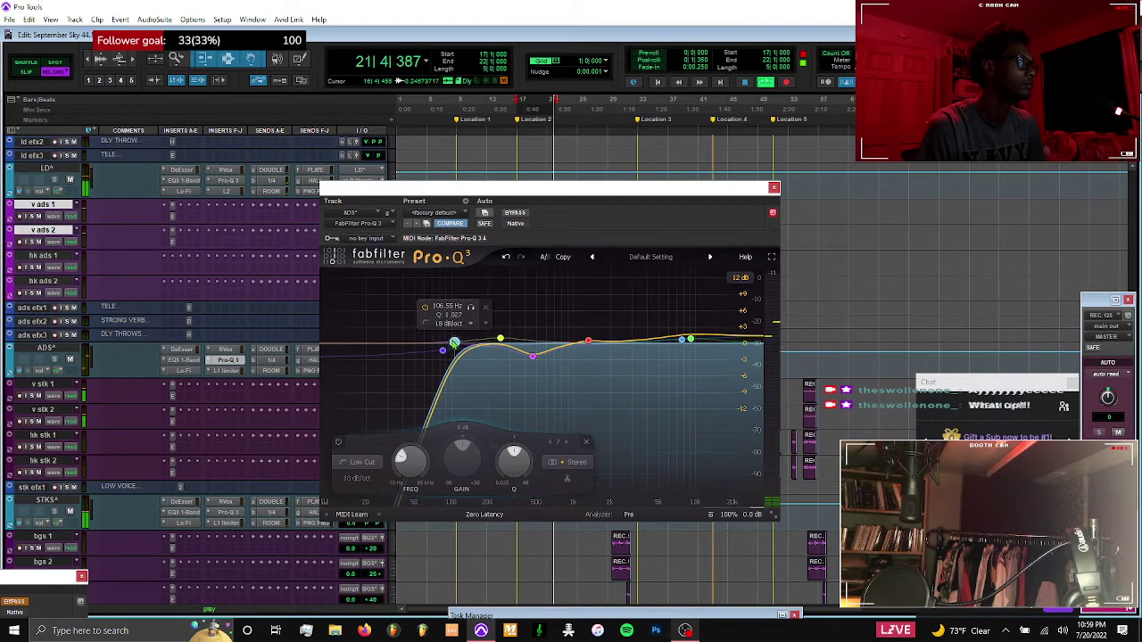
key(space)
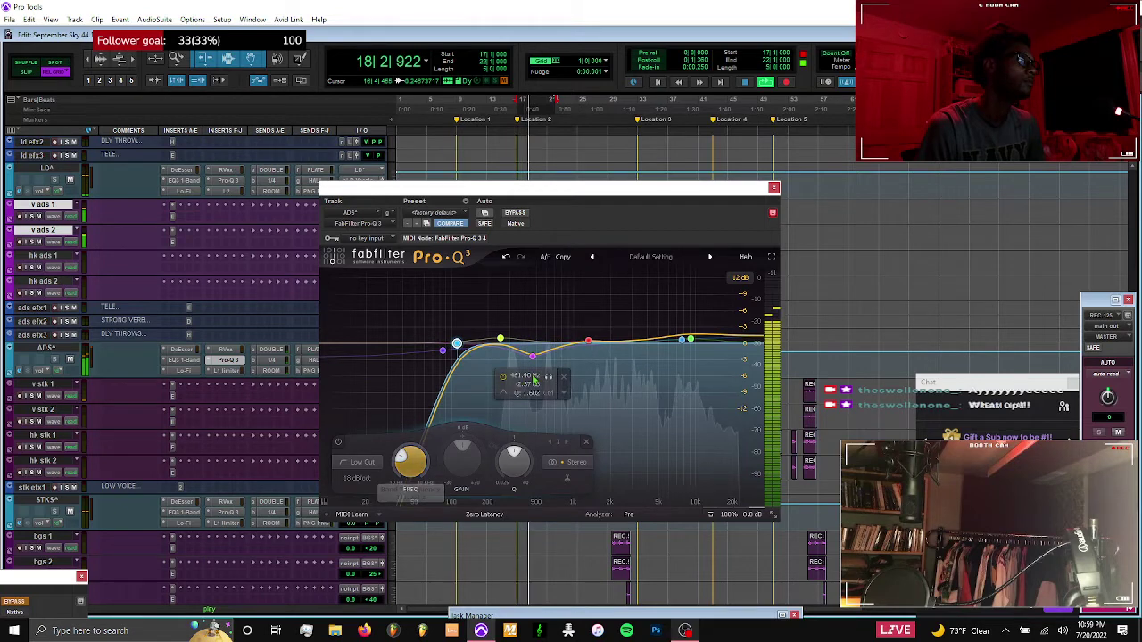
Lower and deepen the 461 Hz dip in the ADS^ EQ, and add a shallow bell cut just below 1 kHz
click(532, 356)
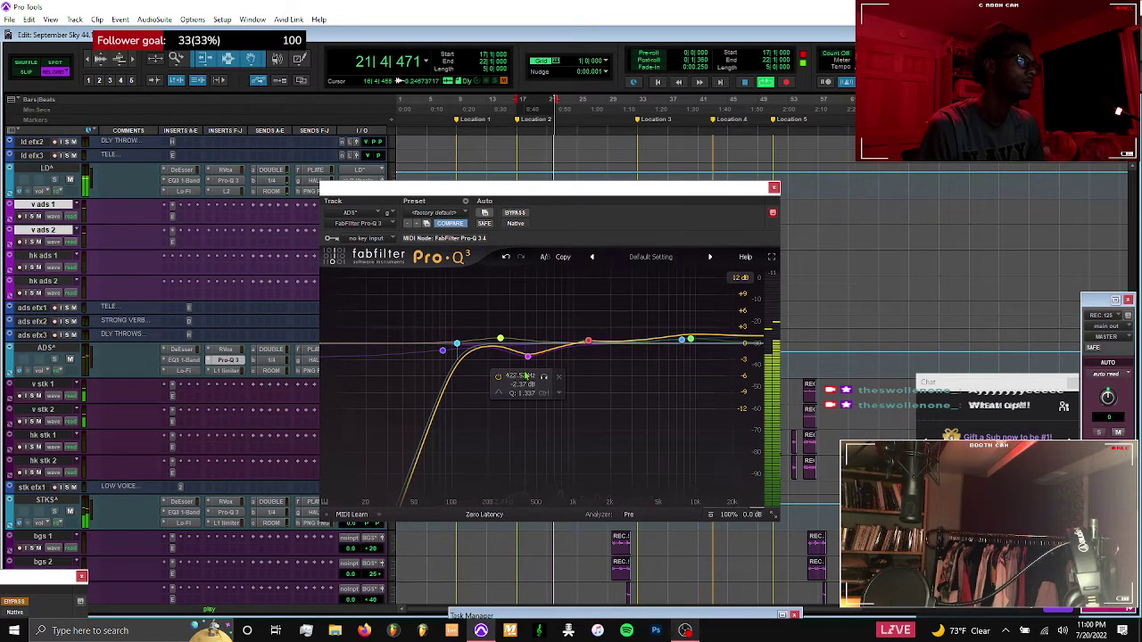
click(528, 357)
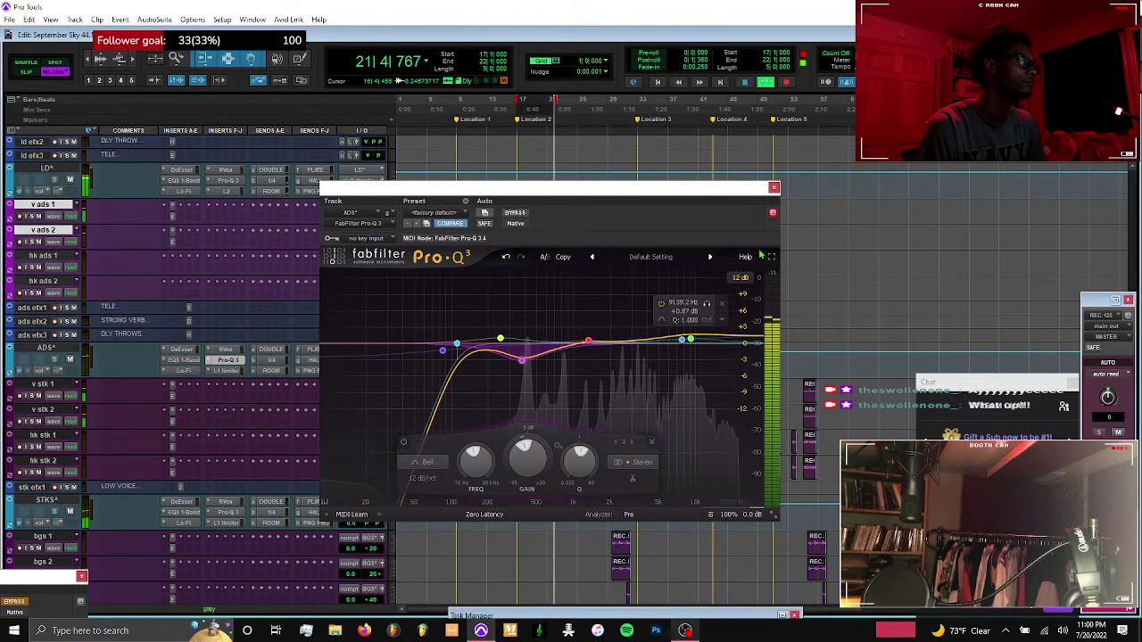
click(557, 350)
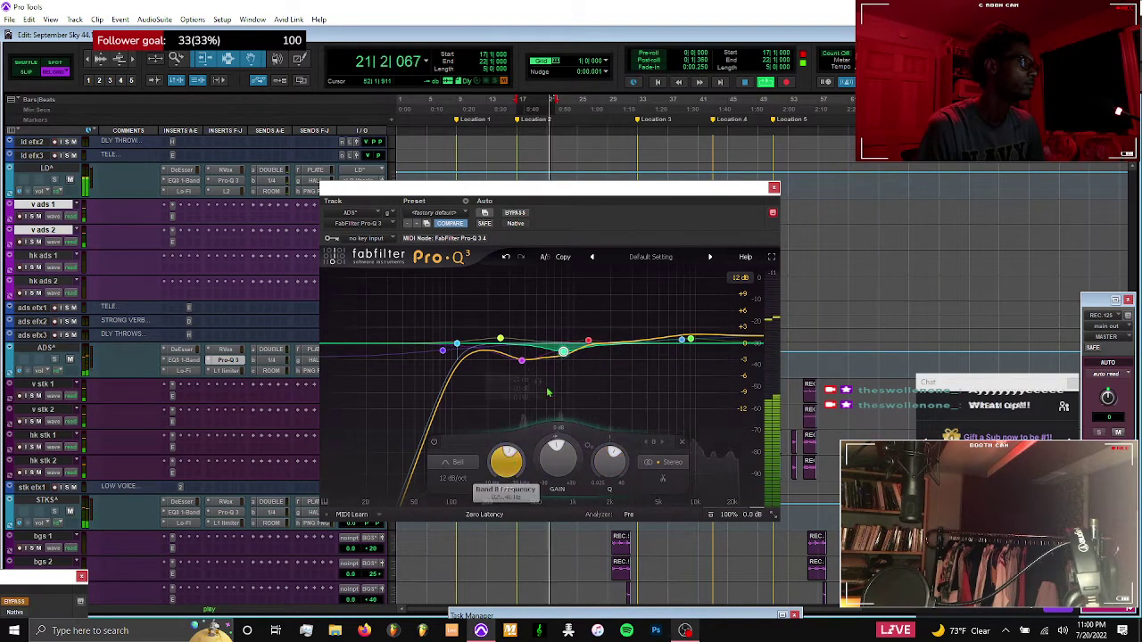
Shift the 1328 Hz band of the ADS^ EQ slightly higher with Q 1.700, then close the EQ and stop playback
click(588, 341)
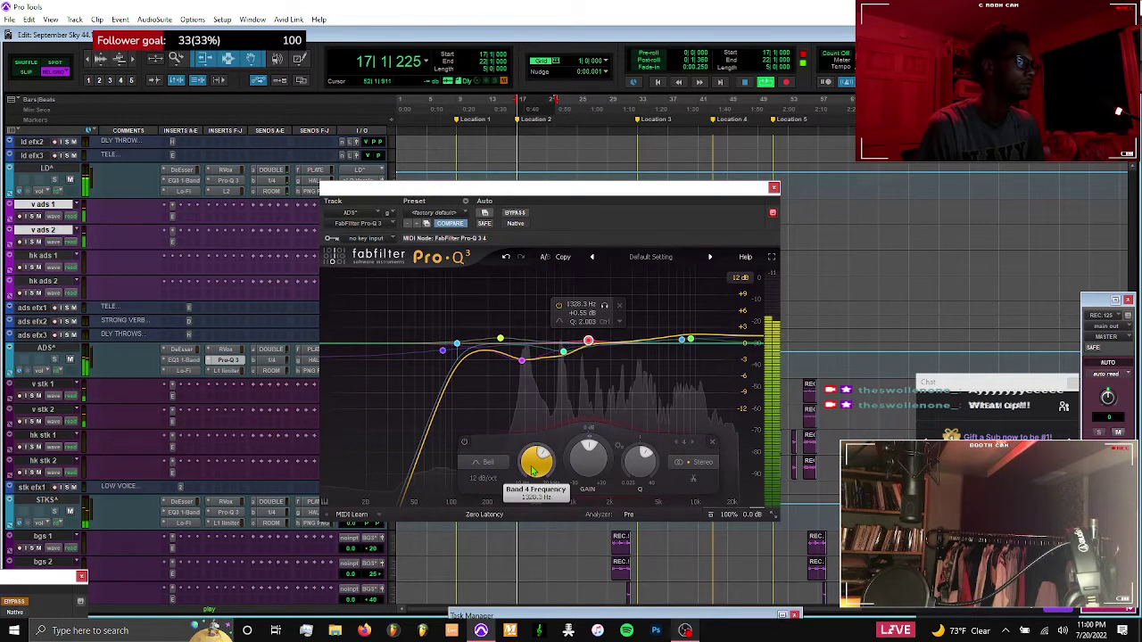
drag(532, 471, 531, 467)
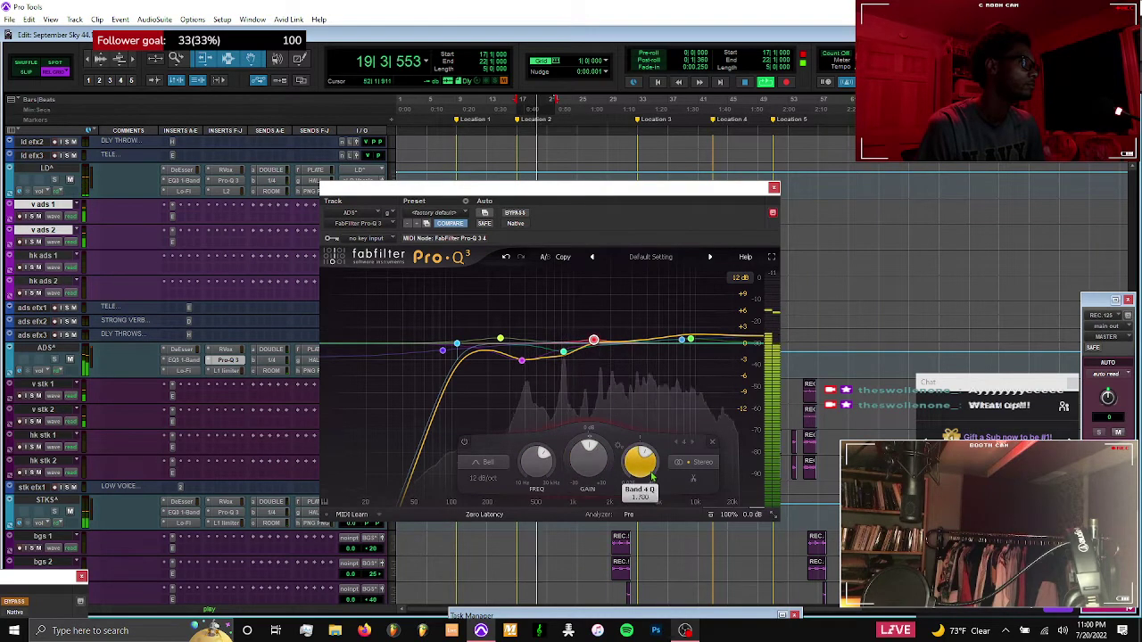
click(774, 189)
key(space)
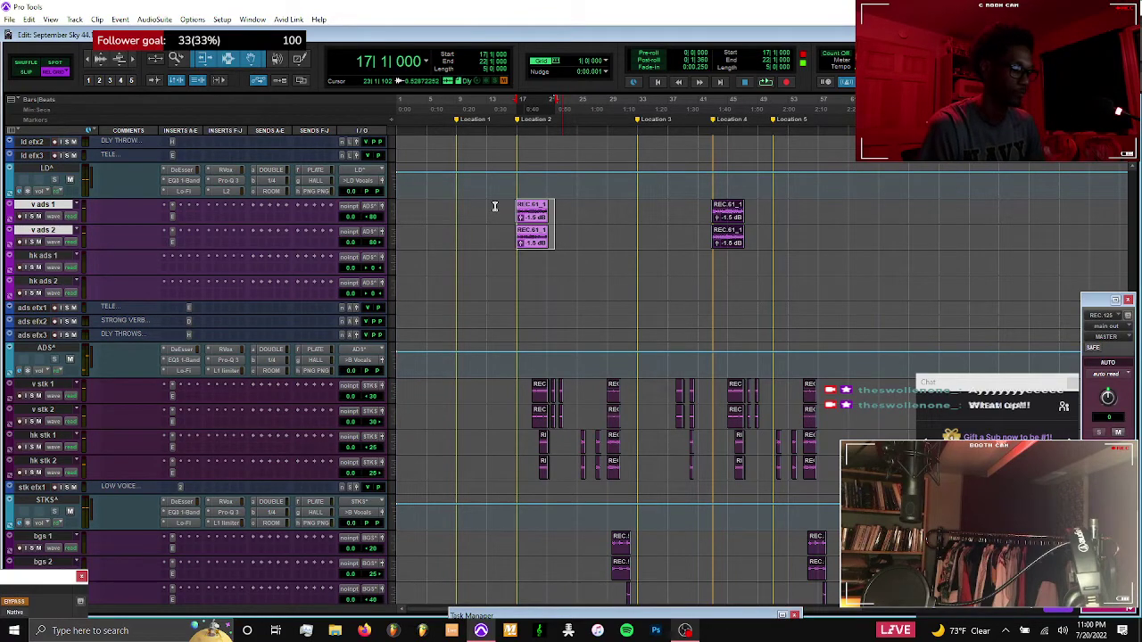
Play the song from bar 1 and open the PreMaster SSLComp, moving its window clear of the tracks
click(399, 252)
key(space)
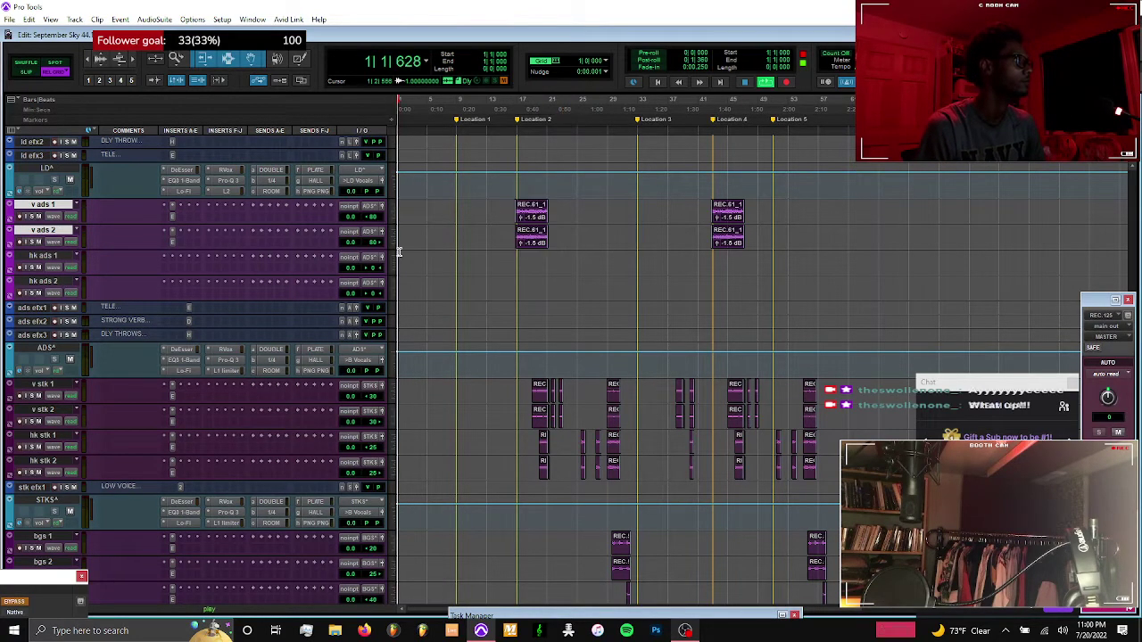
scroll(399, 252, up, 5)
scroll(217, 295, up, 3)
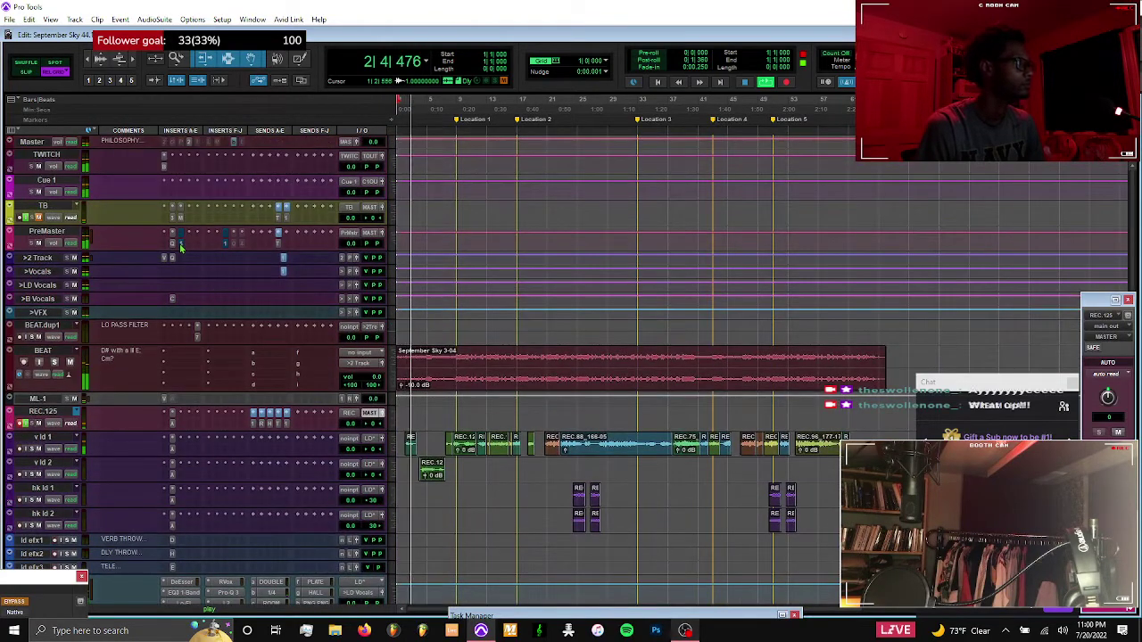
click(175, 244)
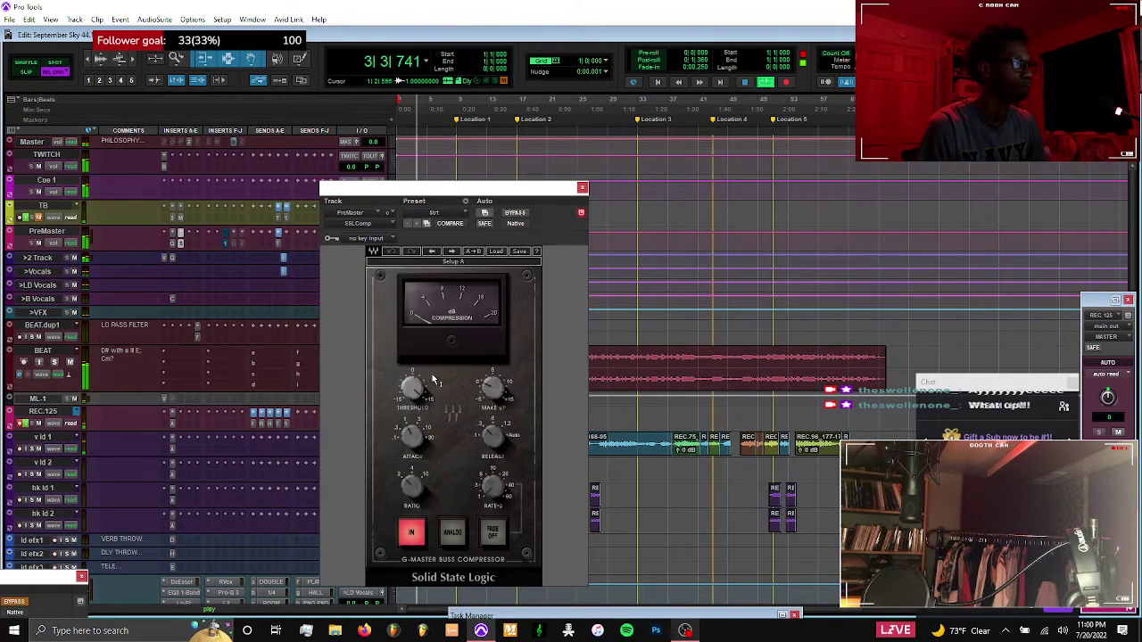
drag(511, 194, 765, 150)
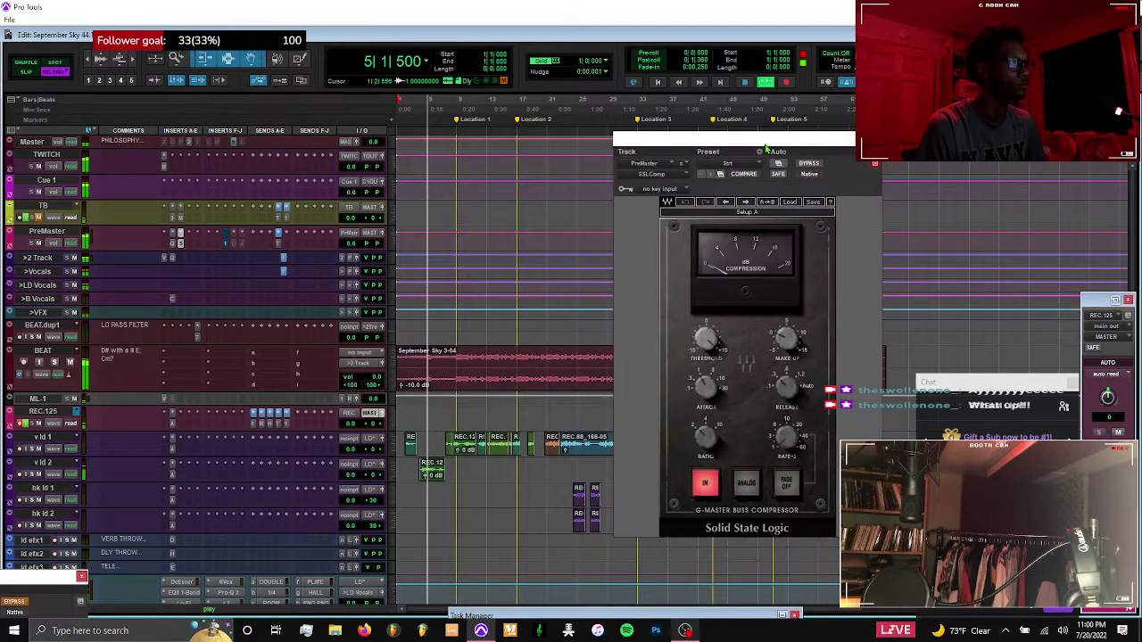
Adjust the attack and threshold of the PreMaster SSLComp while the song plays
scroll(375, 437, down, 3)
scroll(375, 438, down, 4)
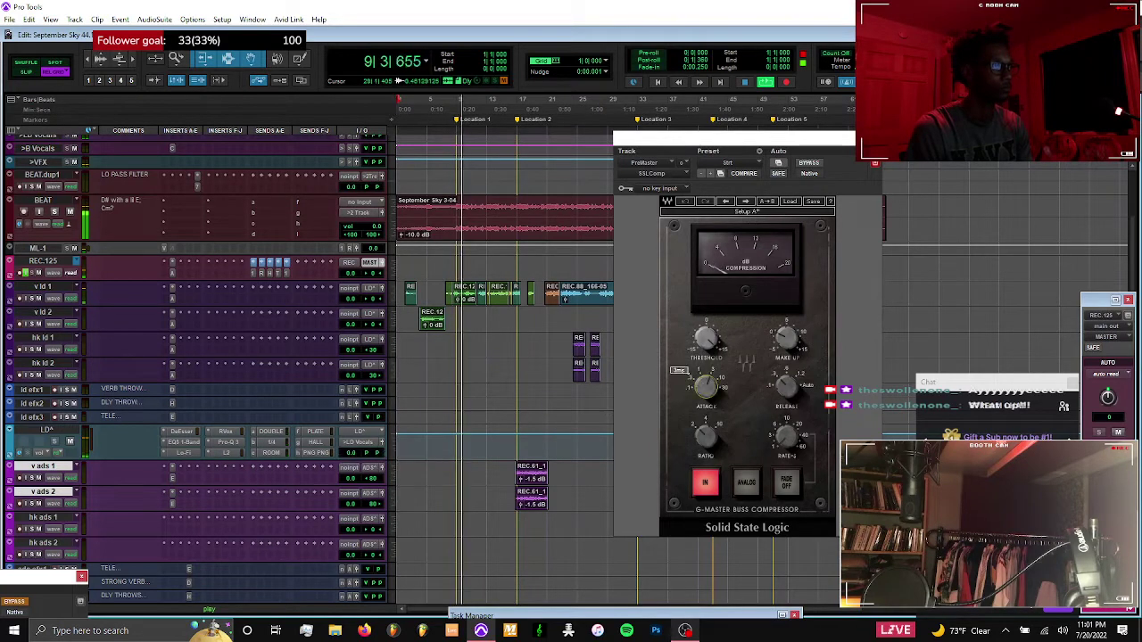
click(718, 348)
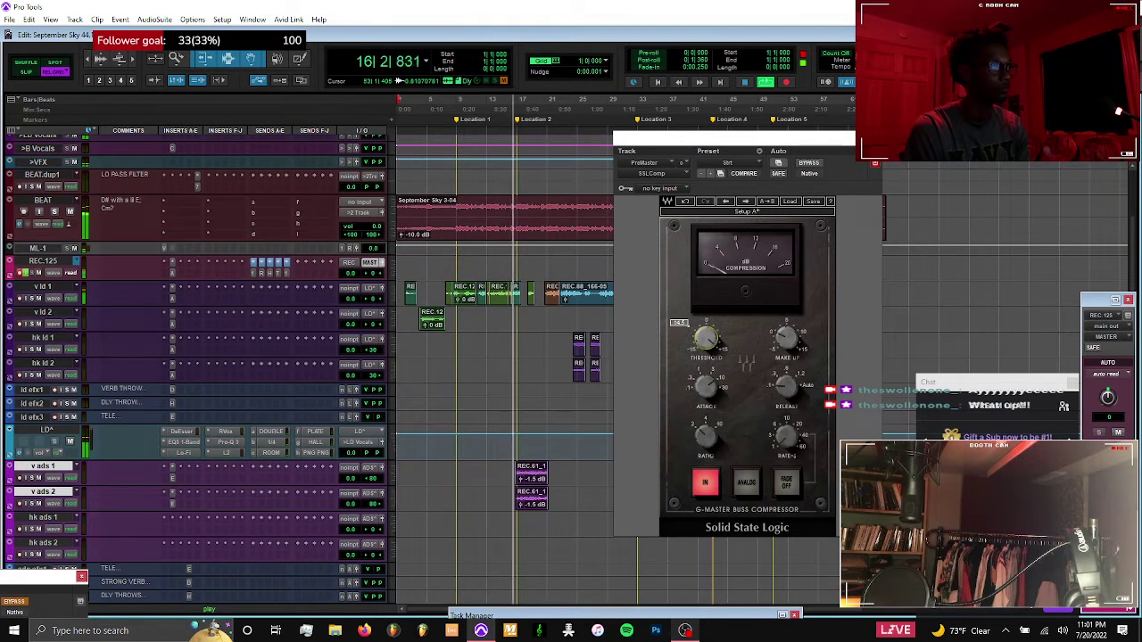
Compare the PreMaster SSLComp bypassed and active during playback, and close the compressor
click(809, 164)
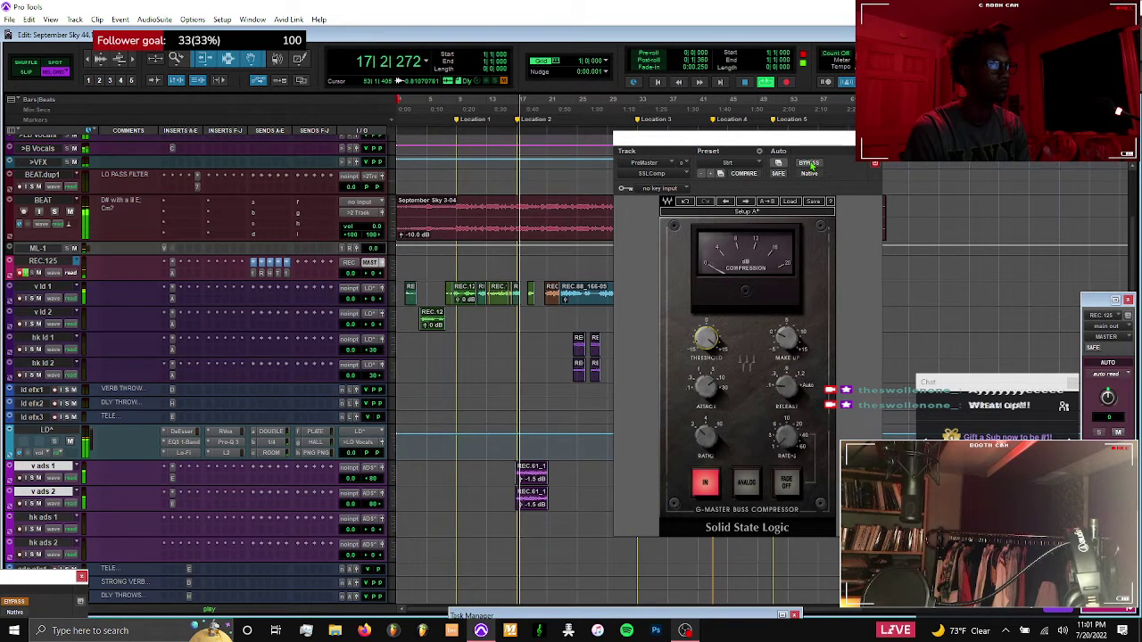
click(811, 165)
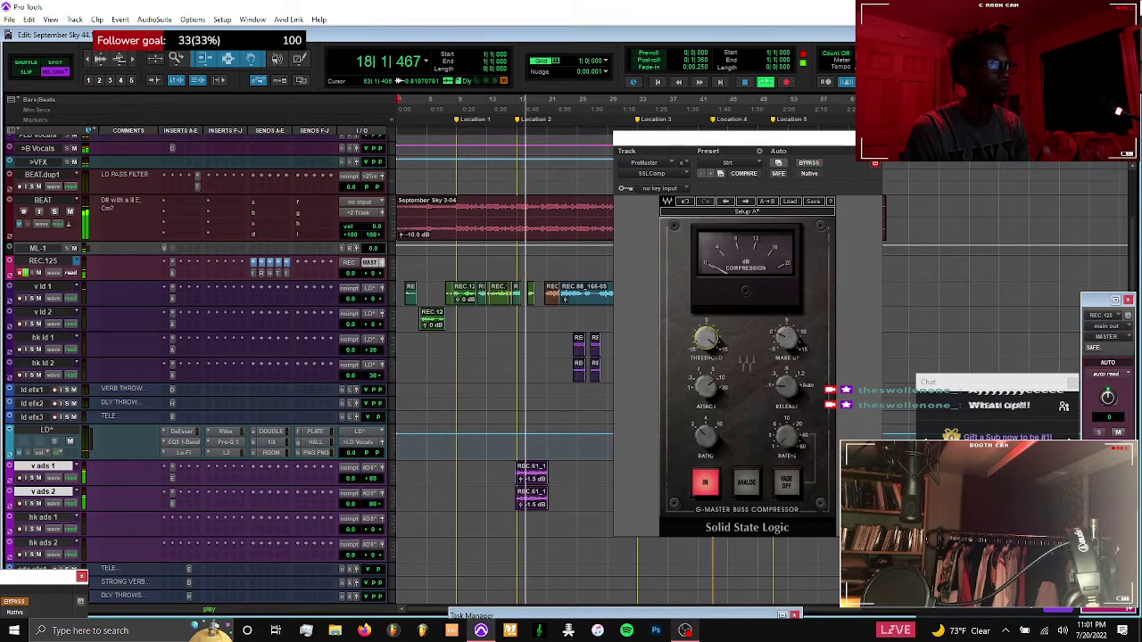
click(873, 139)
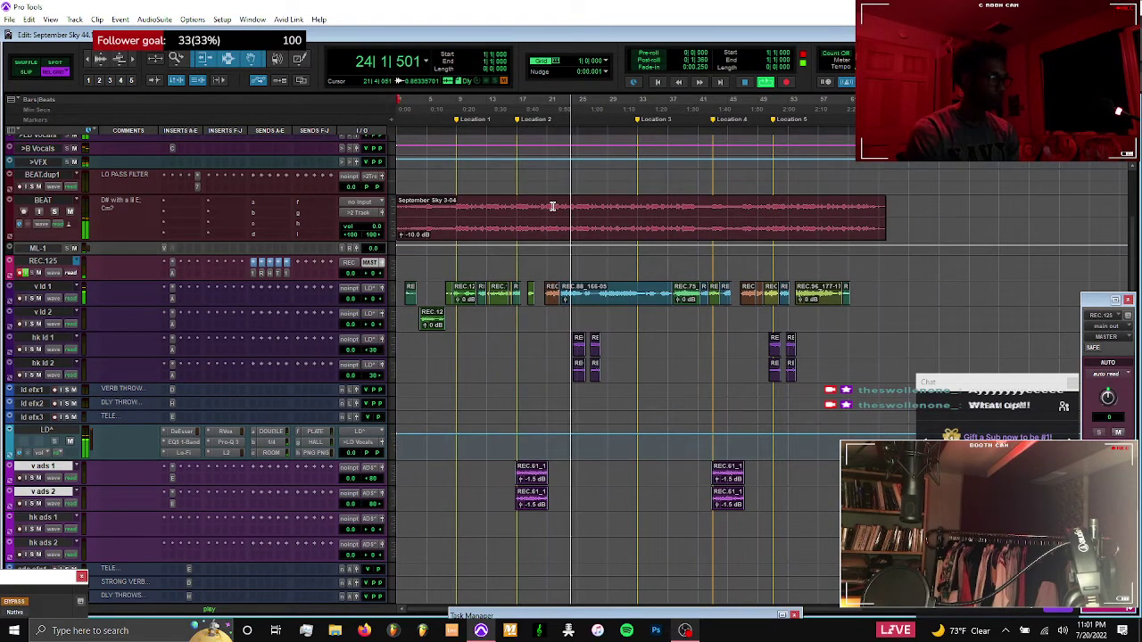
Set the LD^ bus DeEsser threshold to about -20 dB during playback and close the plug-in
click(181, 432)
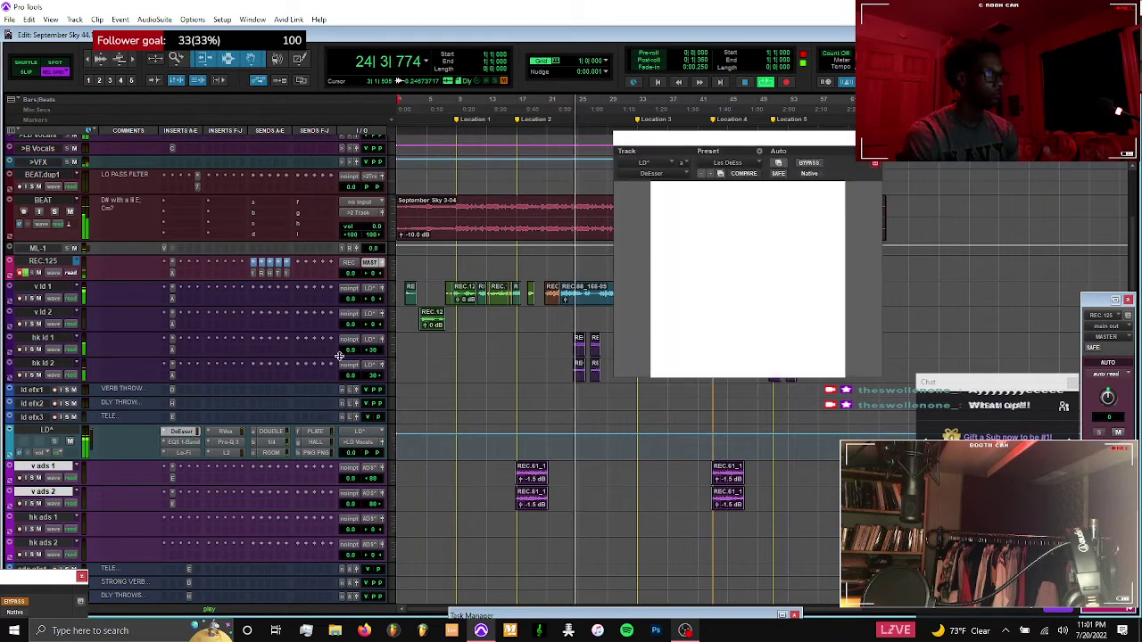
drag(714, 223, 713, 253)
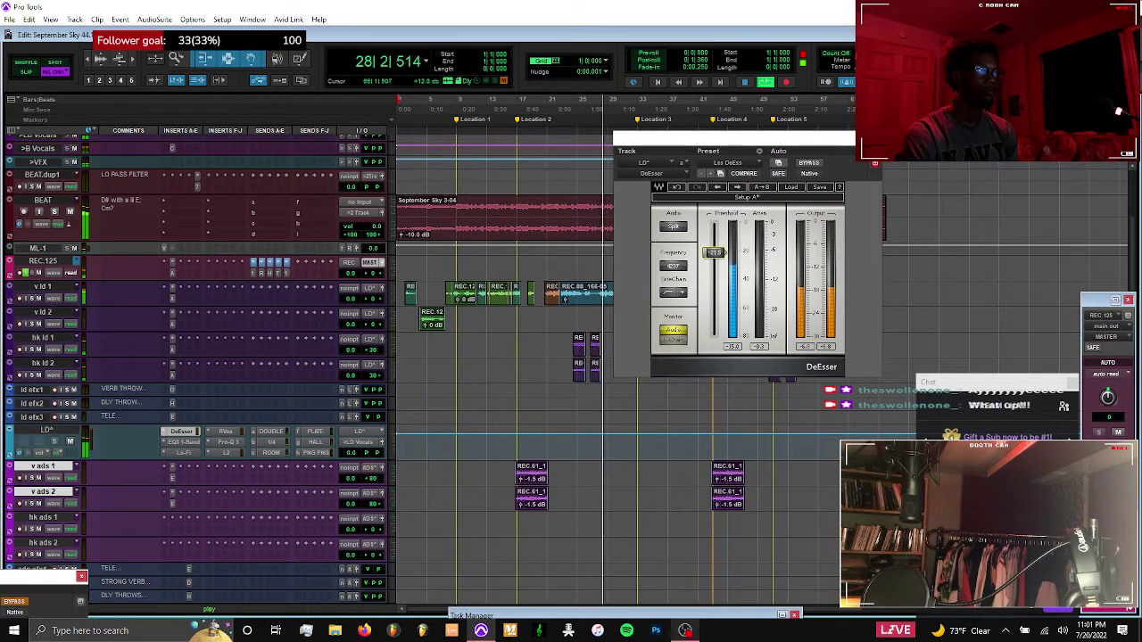
click(876, 163)
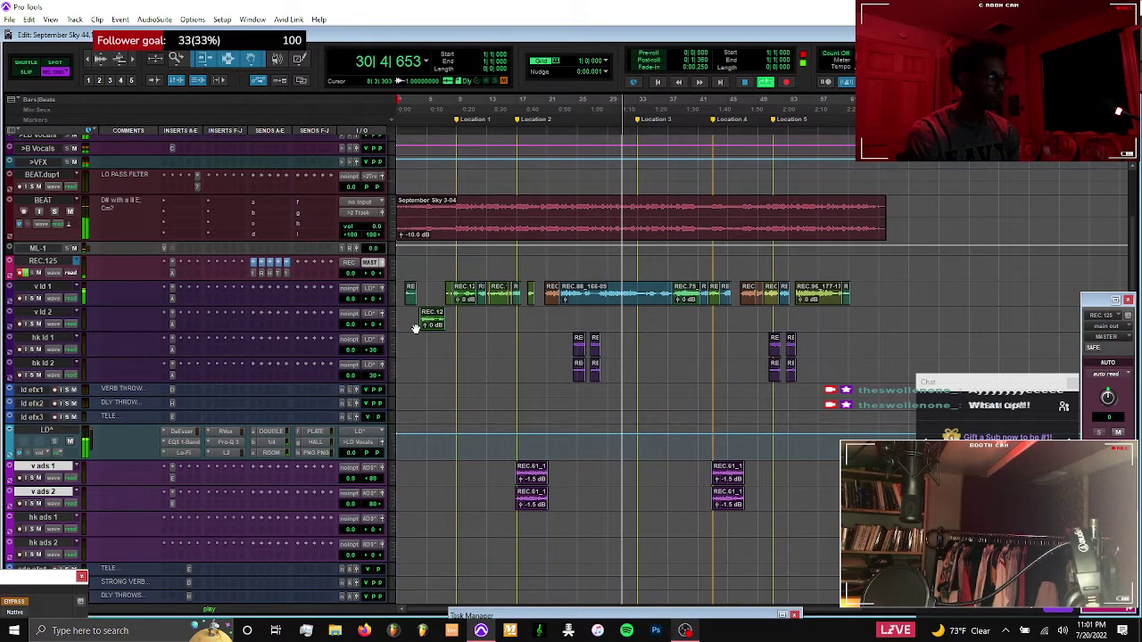
click(181, 431)
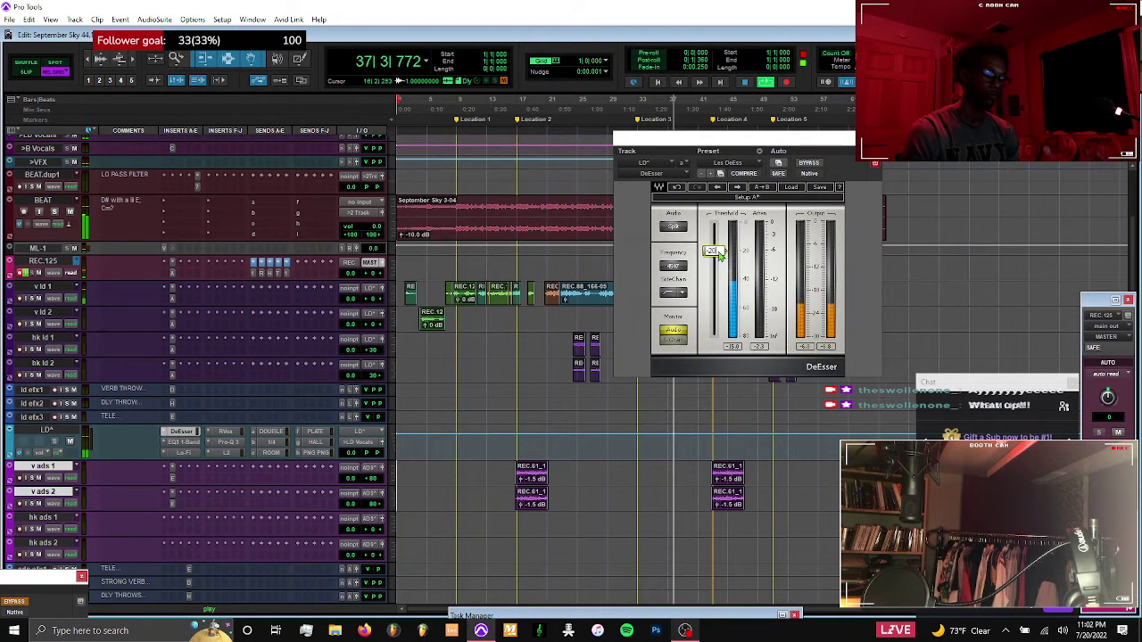
click(872, 139)
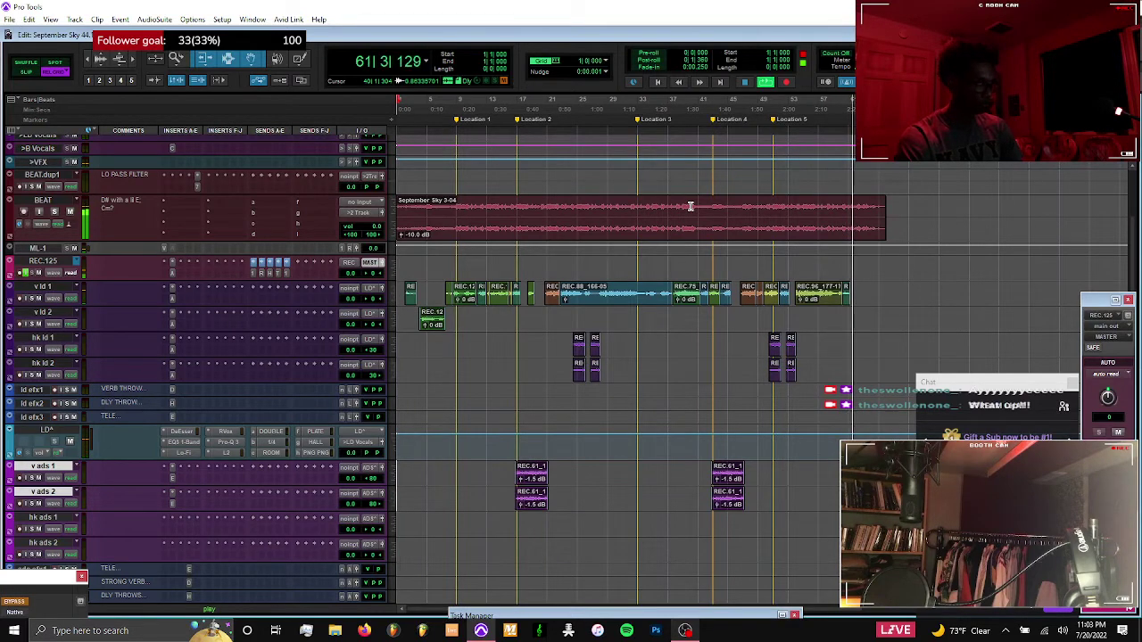
Copy the last v ld 1 clip near bar 60 down to the ld efx2 delay throw track
click(846, 304)
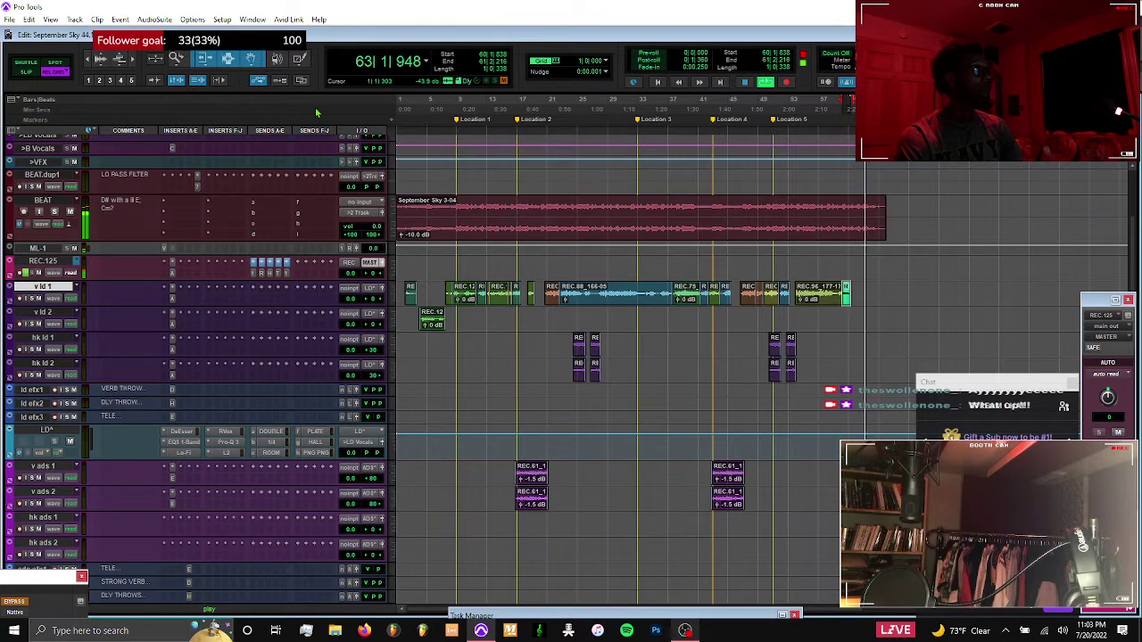
drag(847, 307, 848, 392)
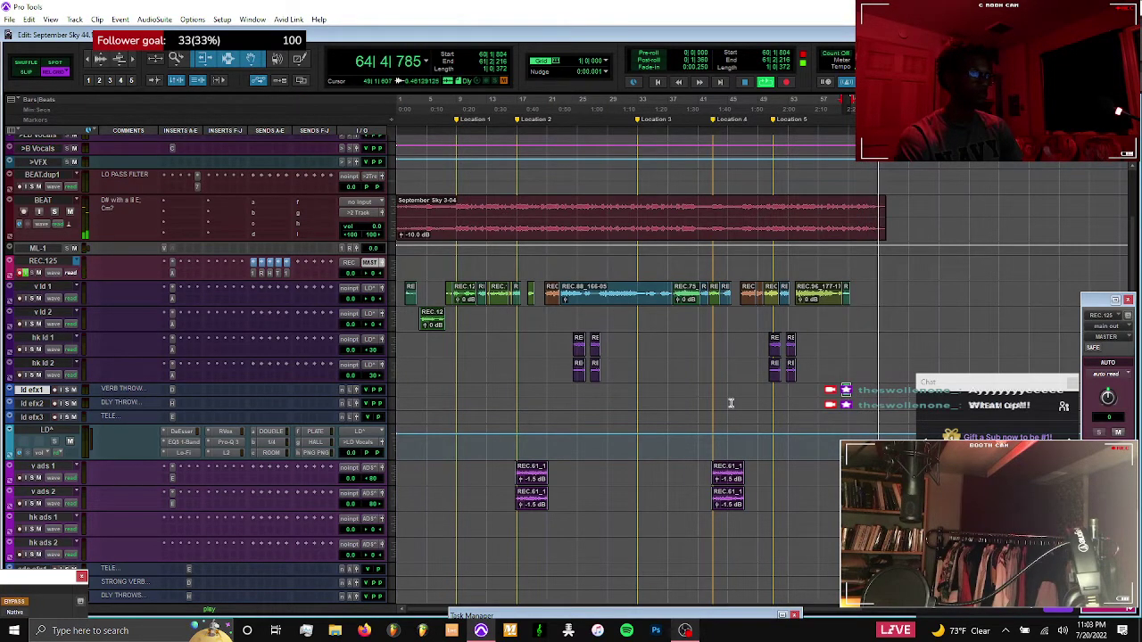
click(845, 407)
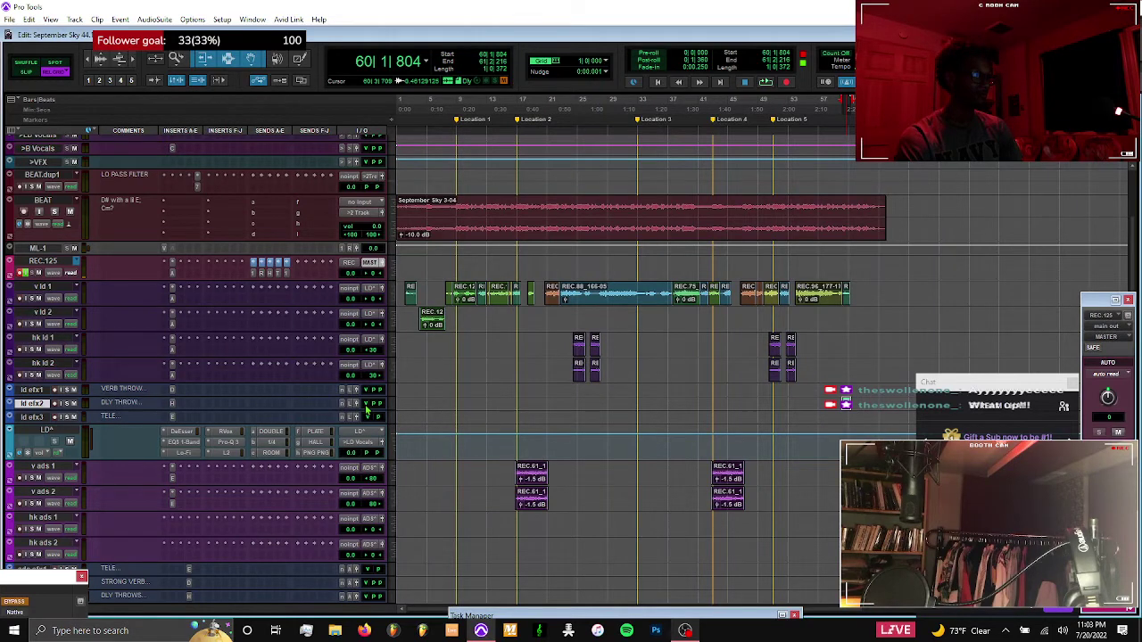
Place the playback position at bar 59 and set the ld efx2 track volume to about -14.2 dB
click(819, 403)
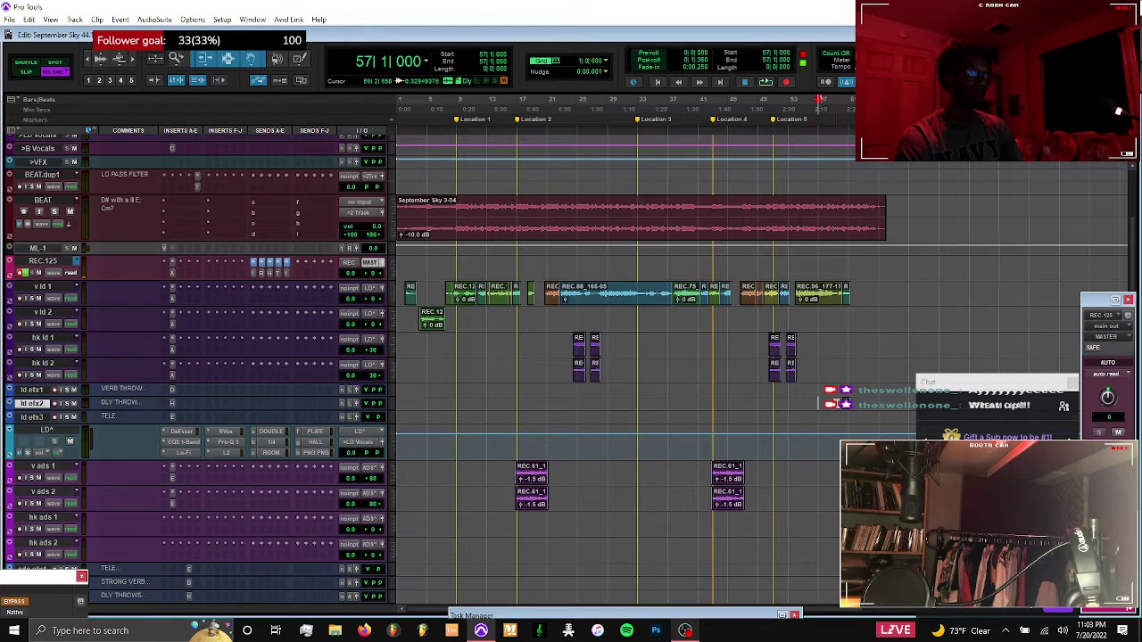
click(365, 406)
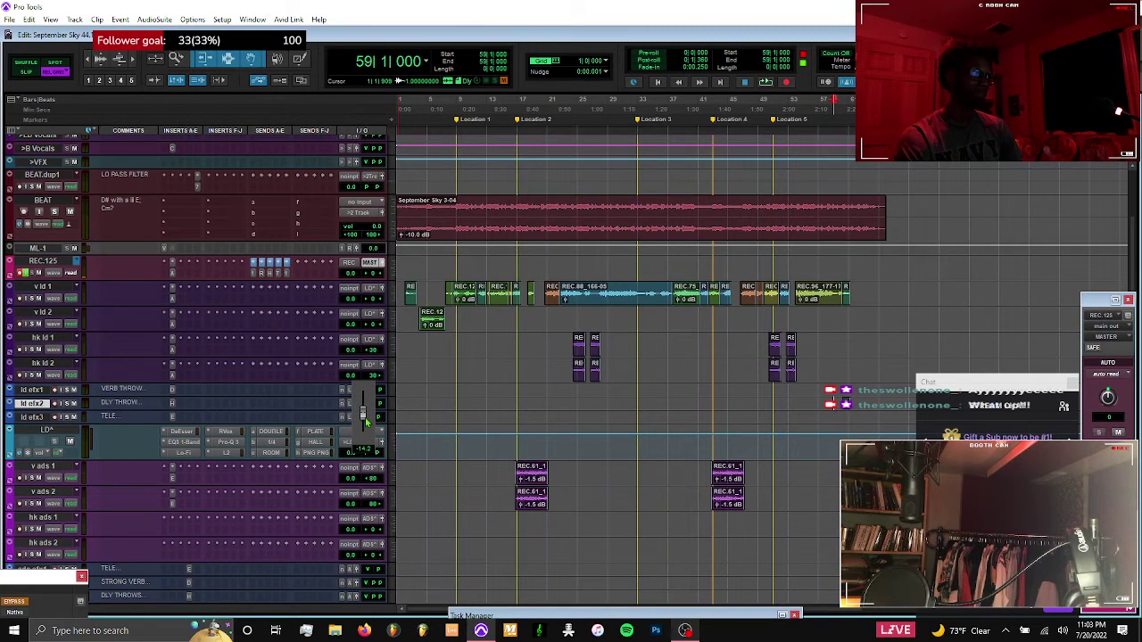
drag(366, 420, 366, 420)
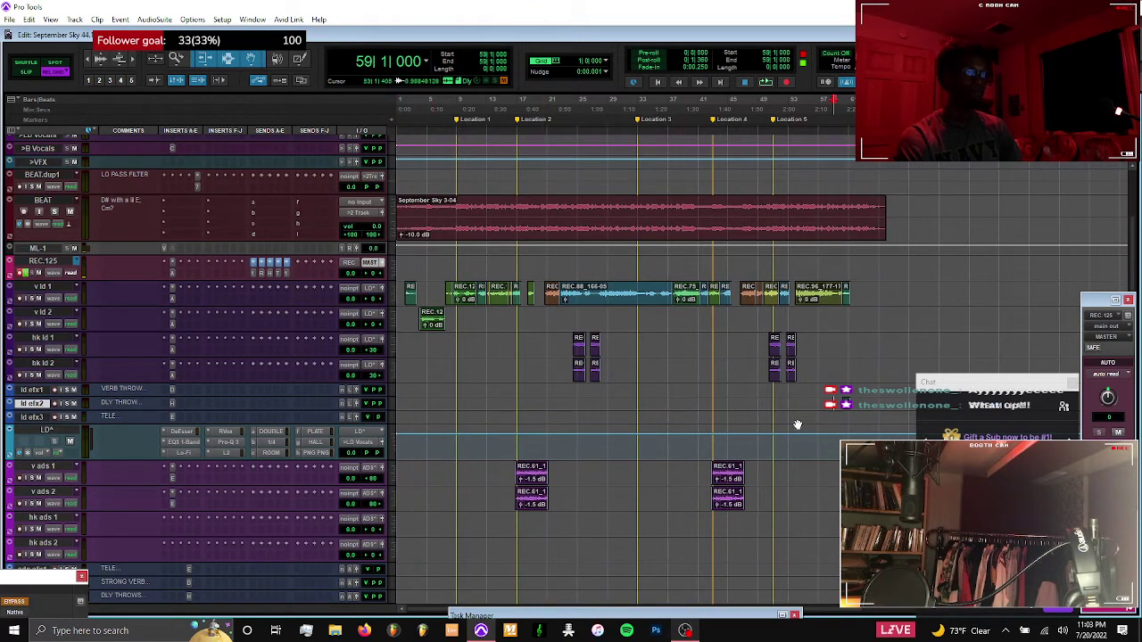
scroll(846, 368, down, 1)
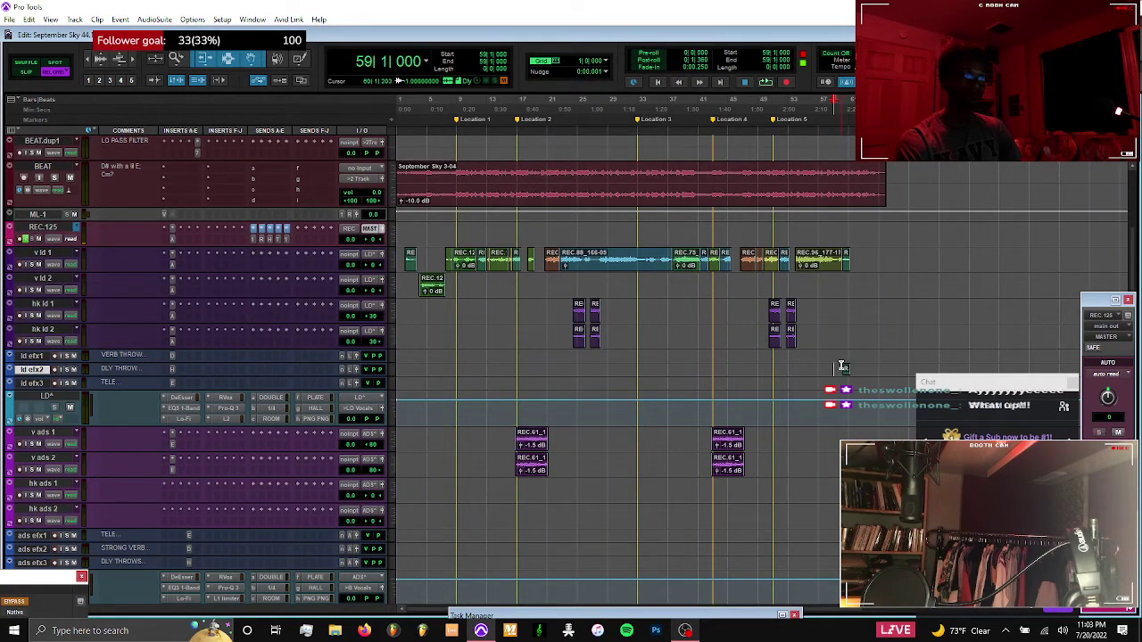
Open the H-Delay insert on the ld efx2 track and lower its feedback
scroll(841, 379, down, 3)
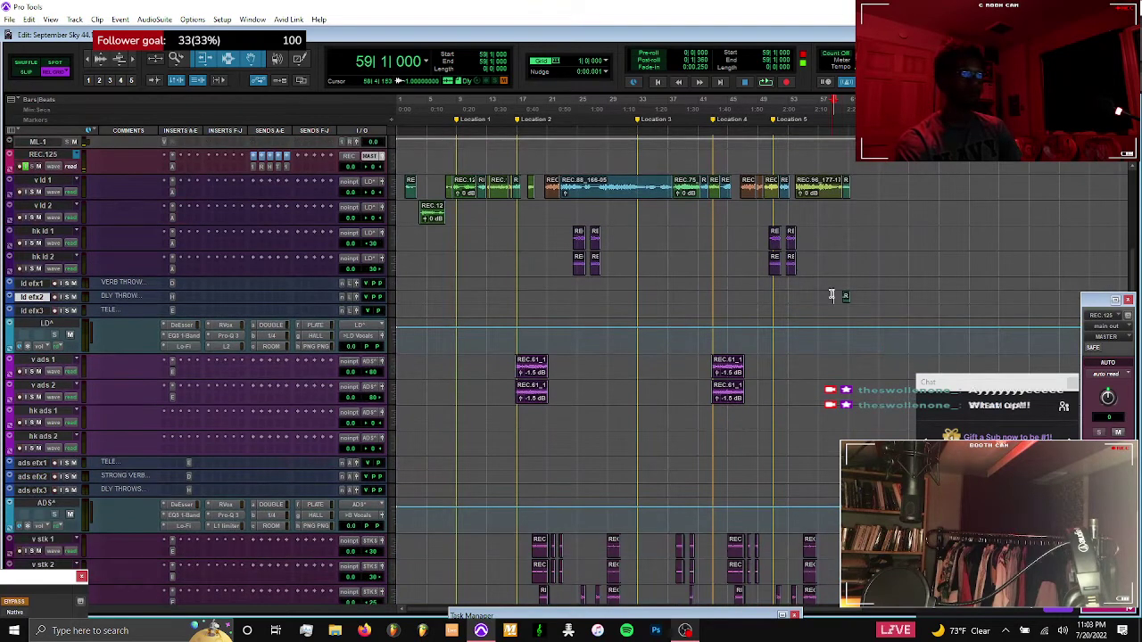
scroll(830, 296, down, 2)
scroll(831, 293, up, 2)
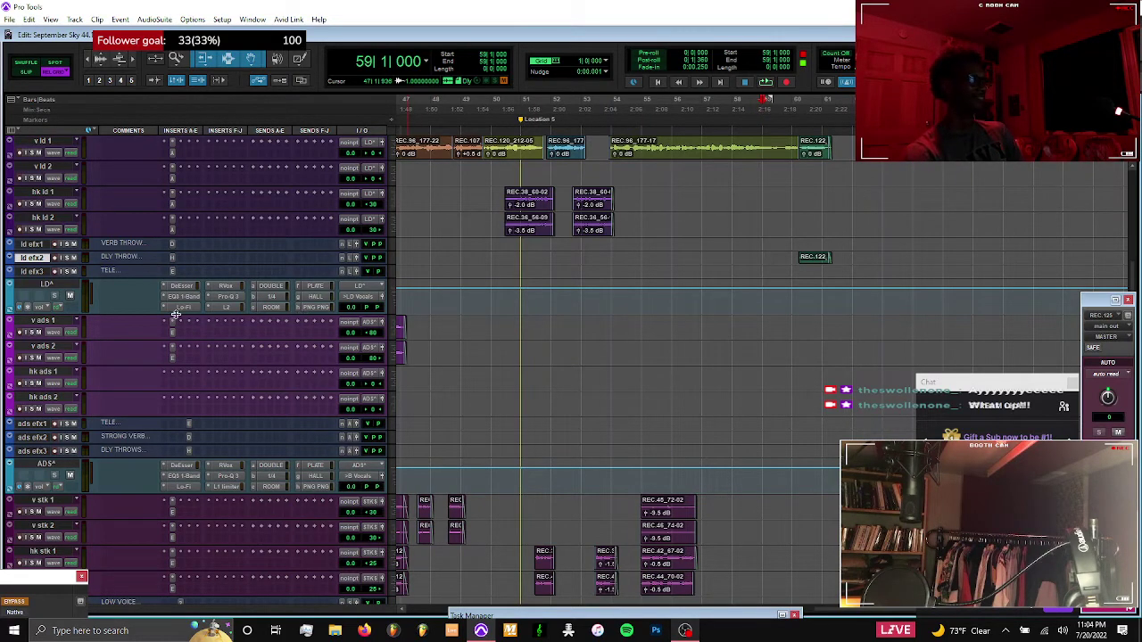
click(173, 258)
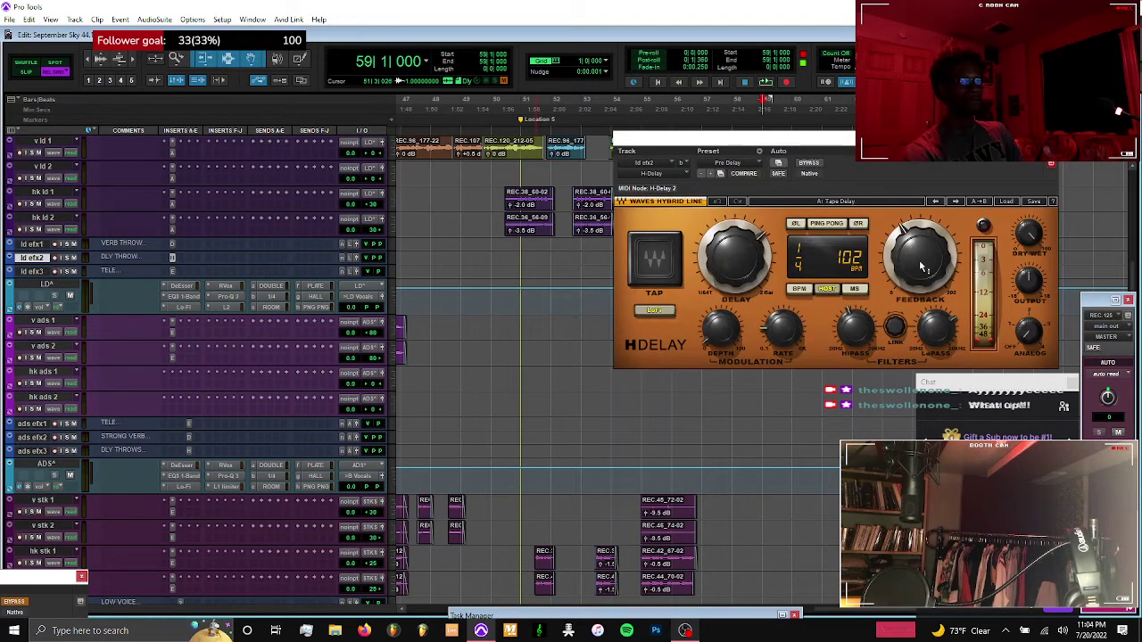
drag(919, 257, 919, 272)
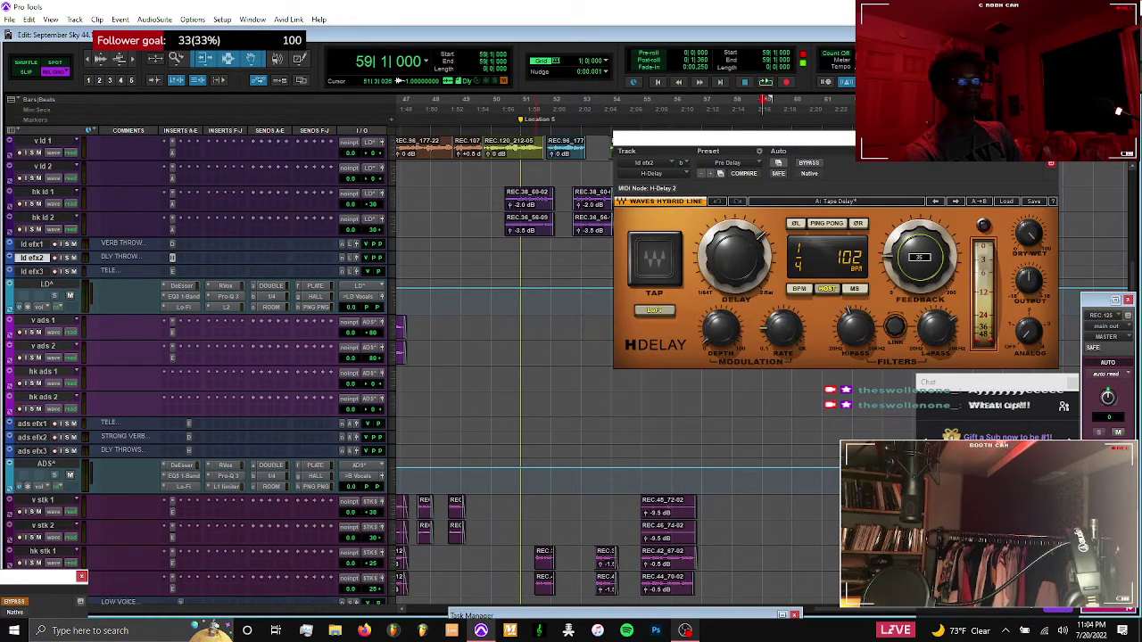
Check the stream in OBS, return to Pro Tools and move the H-Delay window clear of the ld efx2 clip
click(687, 631)
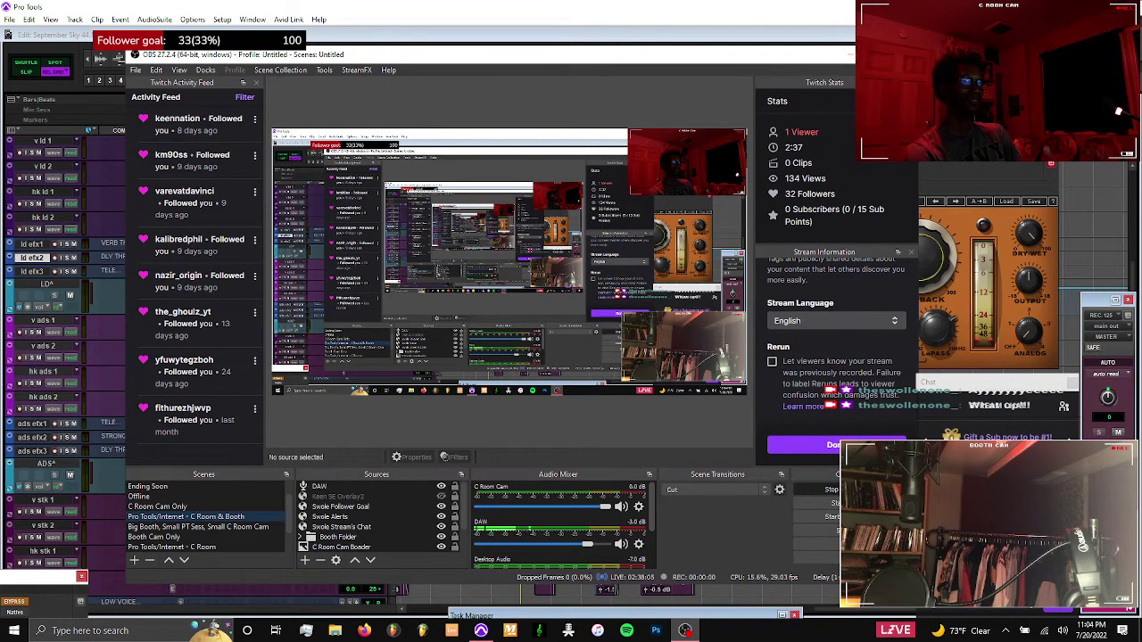
key(alt+Tab)
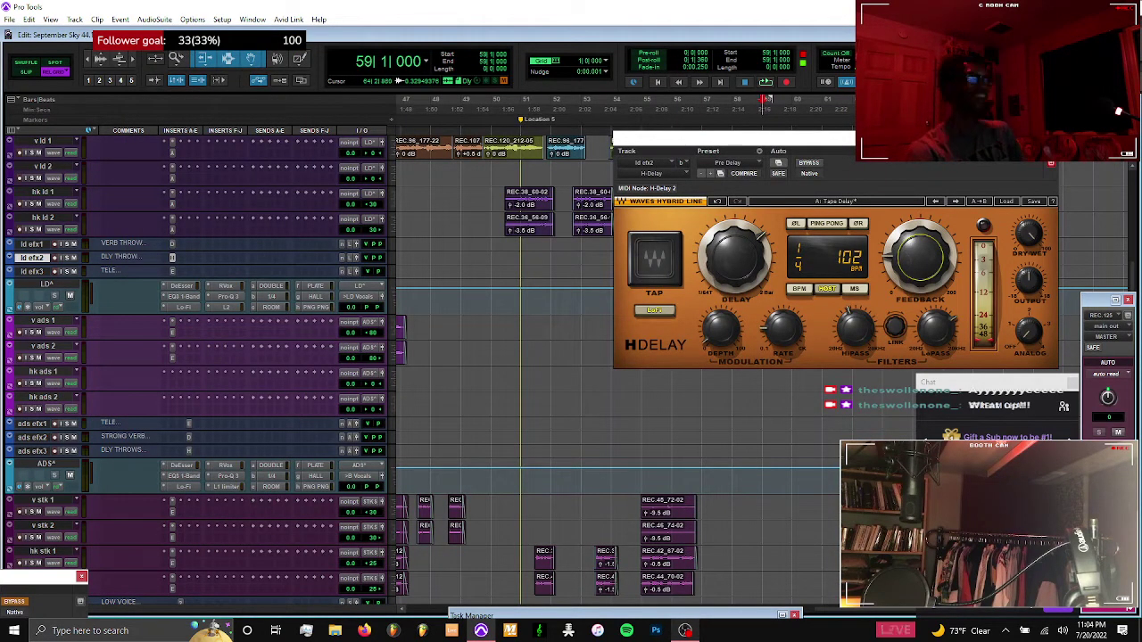
drag(920, 143, 727, 339)
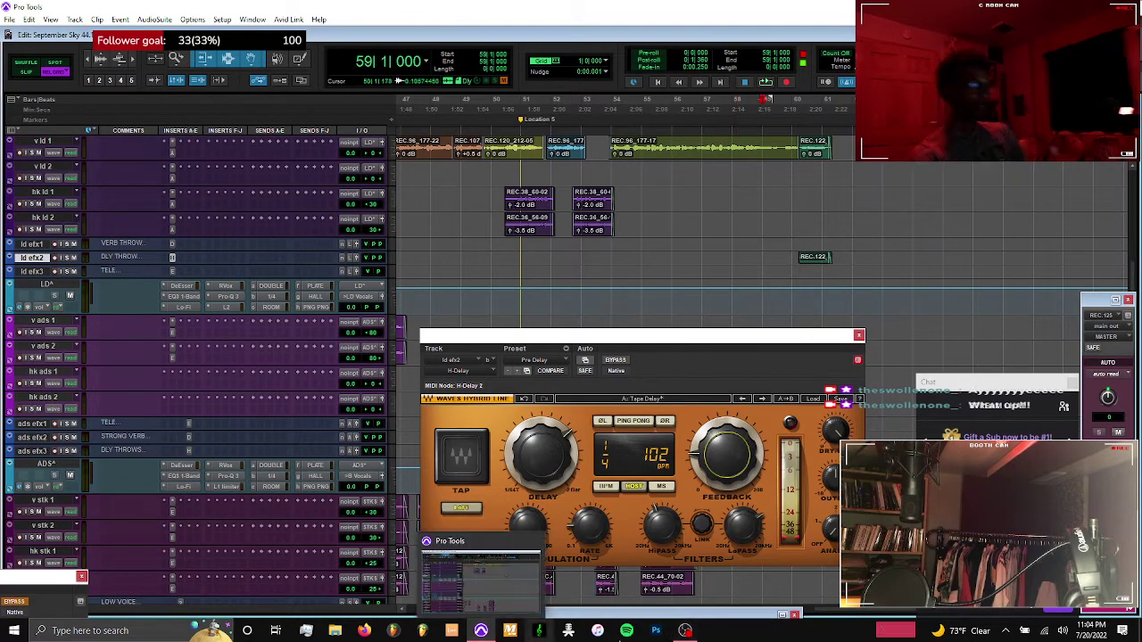
Switch to OBS and change the live scene to C Room Cam Only
click(684, 631)
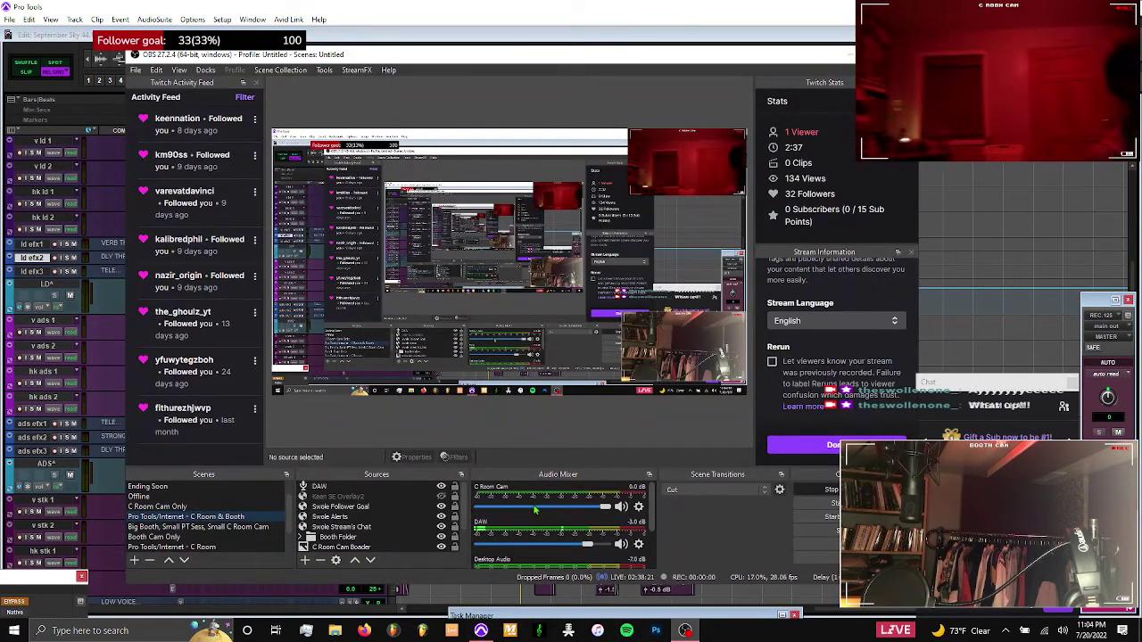
click(190, 507)
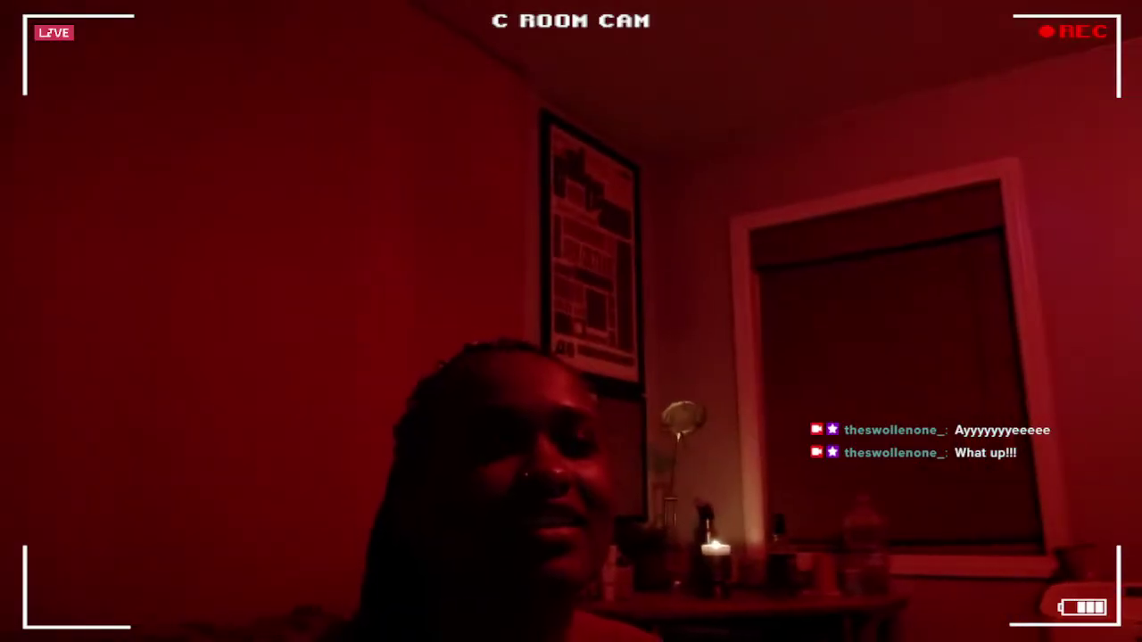